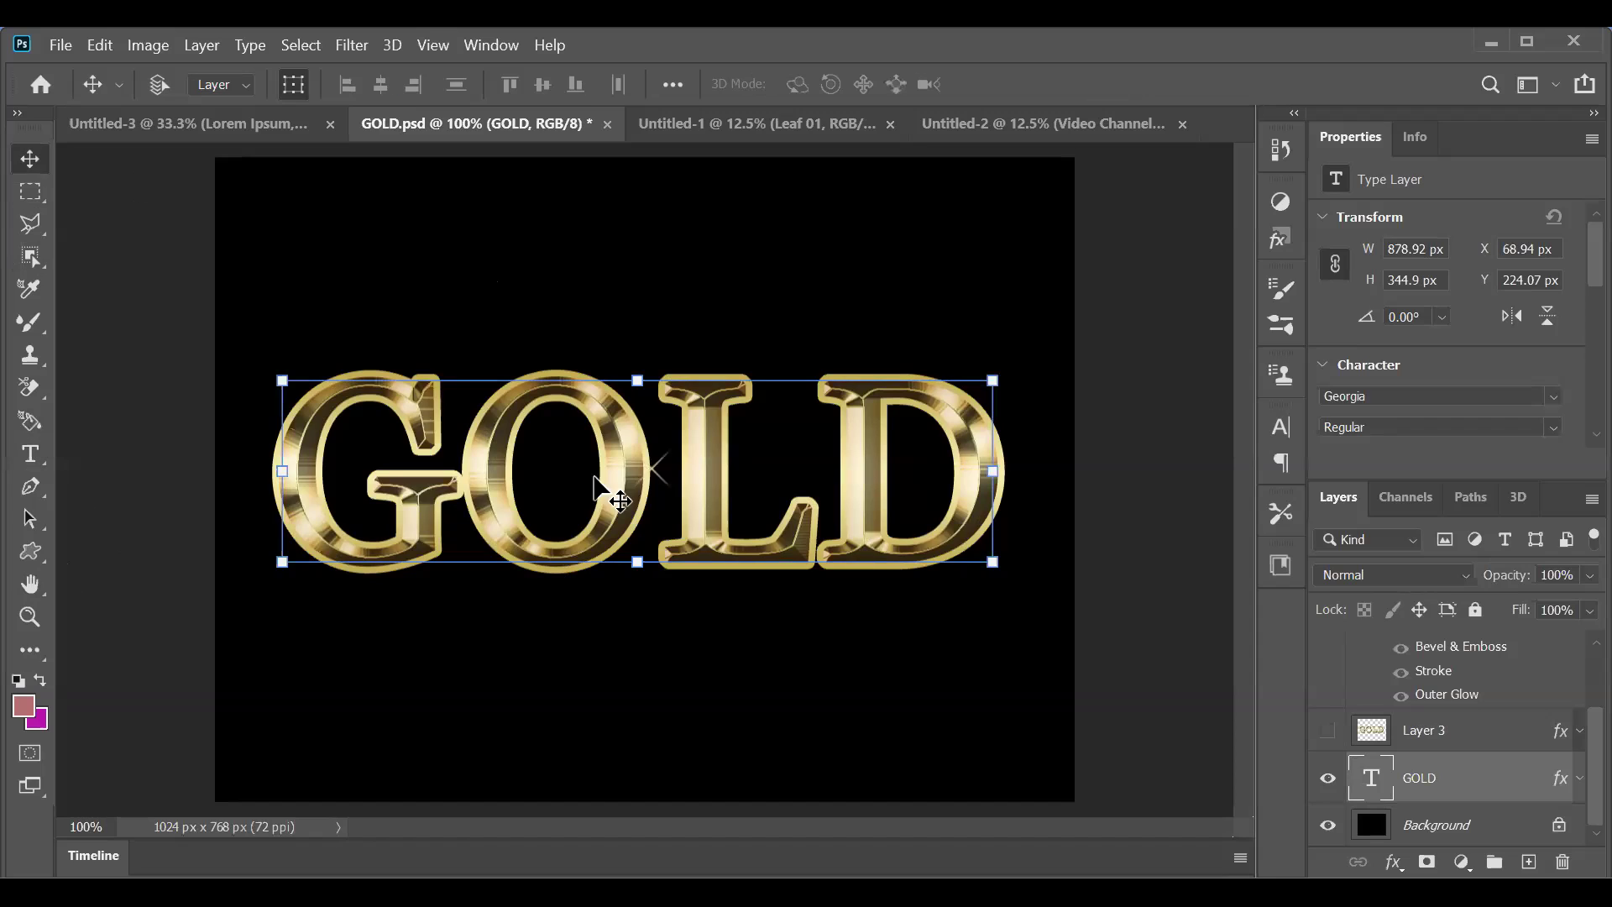
# Step: Replace the gold-styled GOLD text with ABCD while keeping the layer effects
pyautogui.press('t')
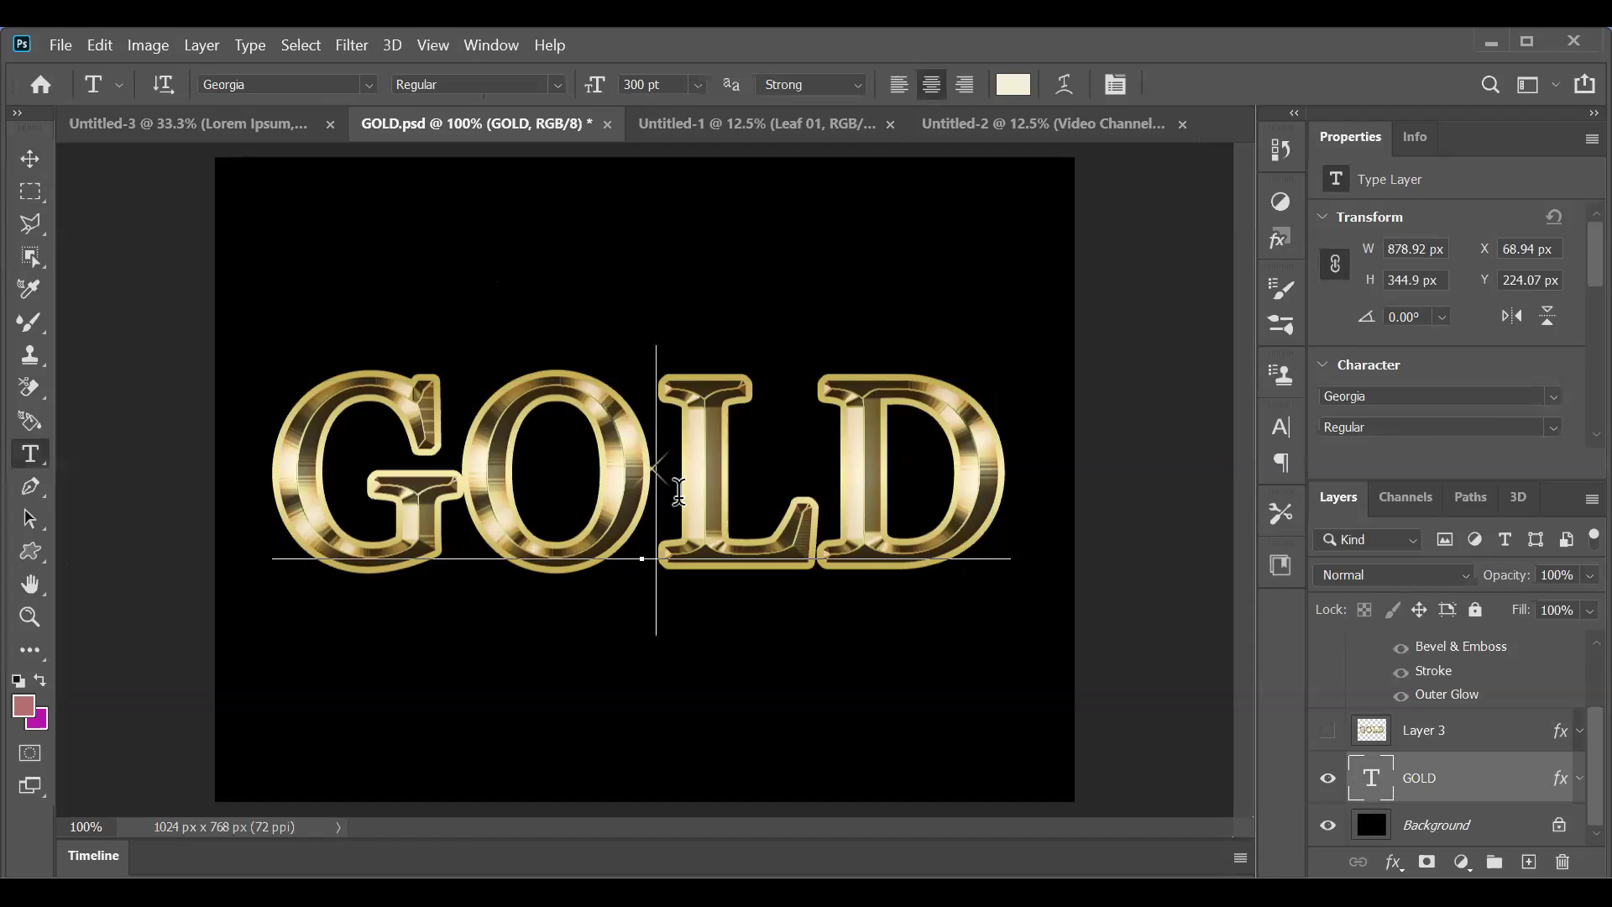
pyautogui.click(675, 487)
pyautogui.hotkey('ctrl', 'a')
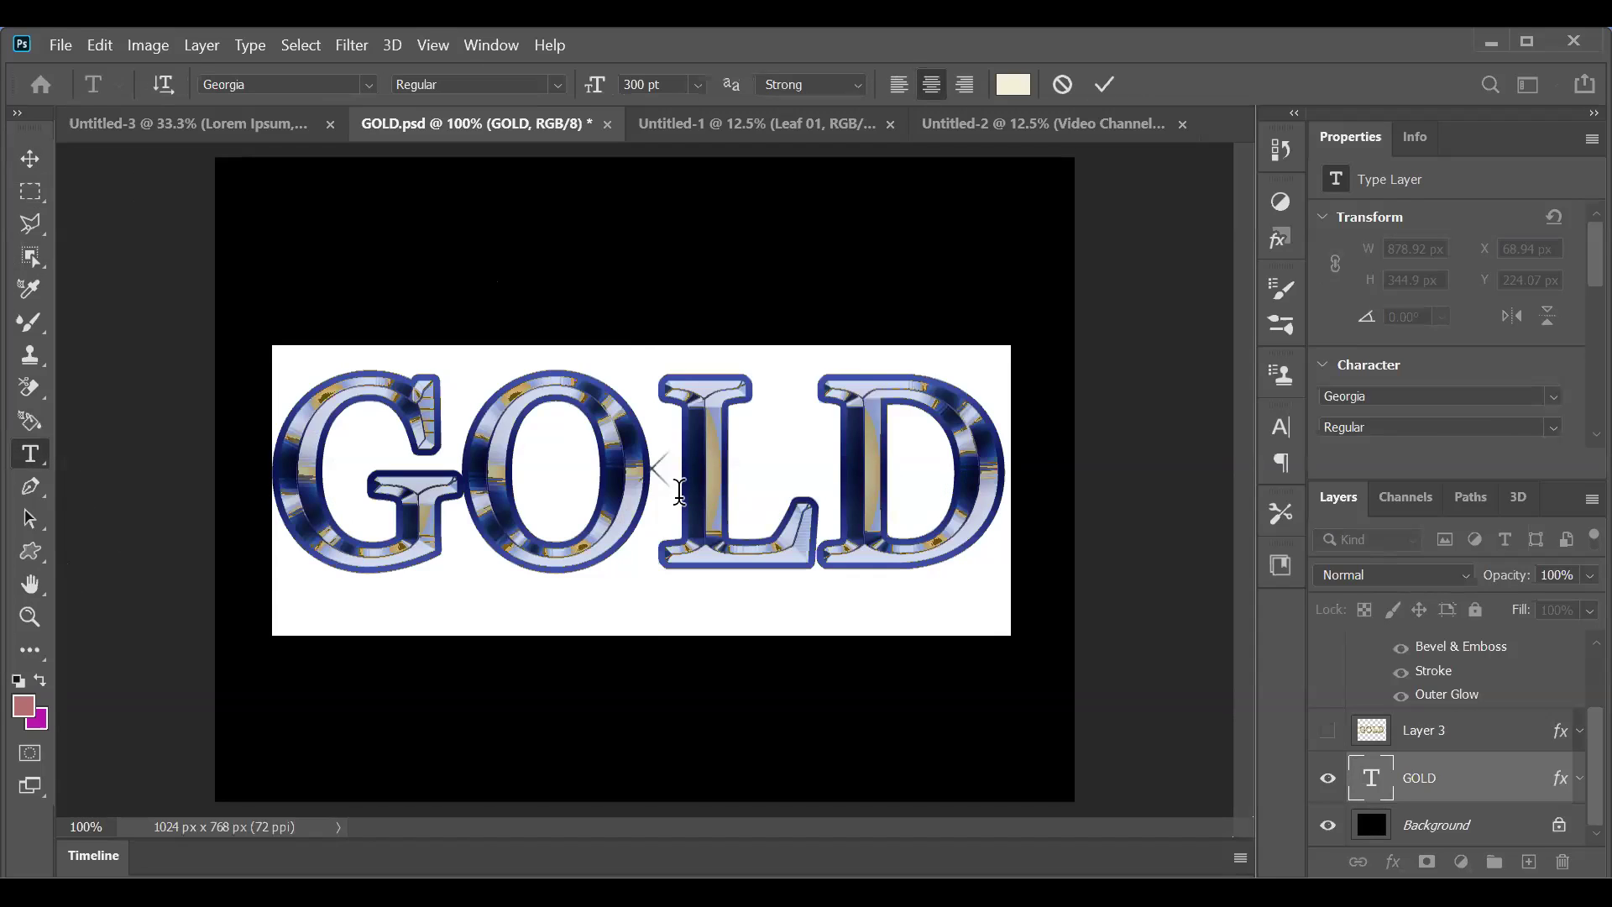
pyautogui.click(676, 440)
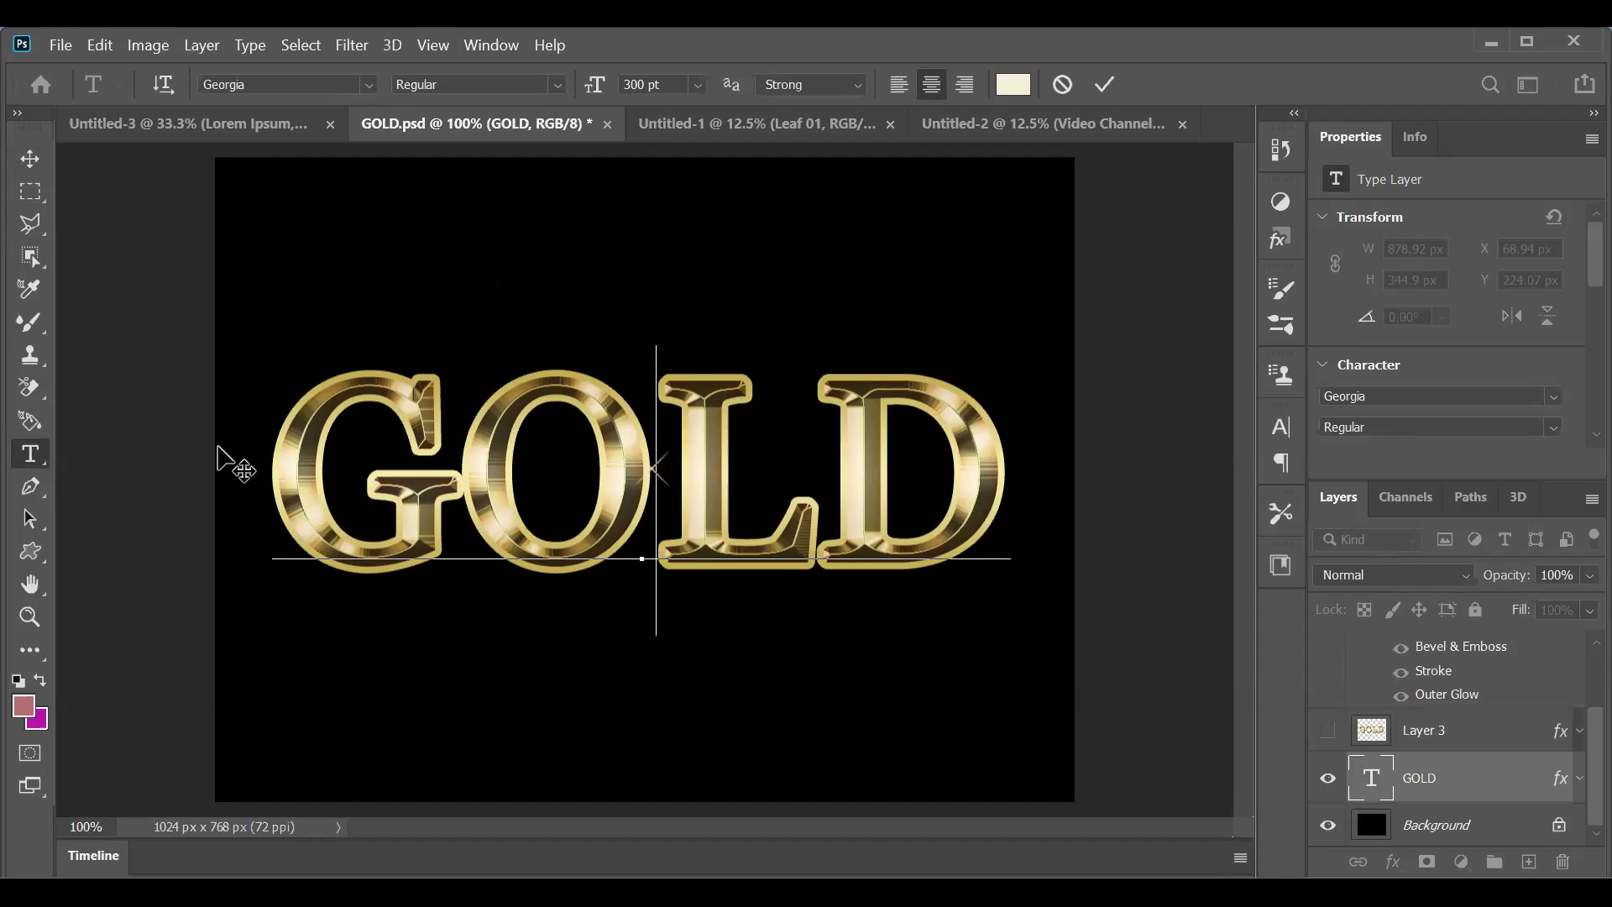
pyautogui.moveTo(258, 438); pyautogui.dragTo(810, 457)
pyautogui.moveTo(989, 466); pyautogui.dragTo(990, 466)
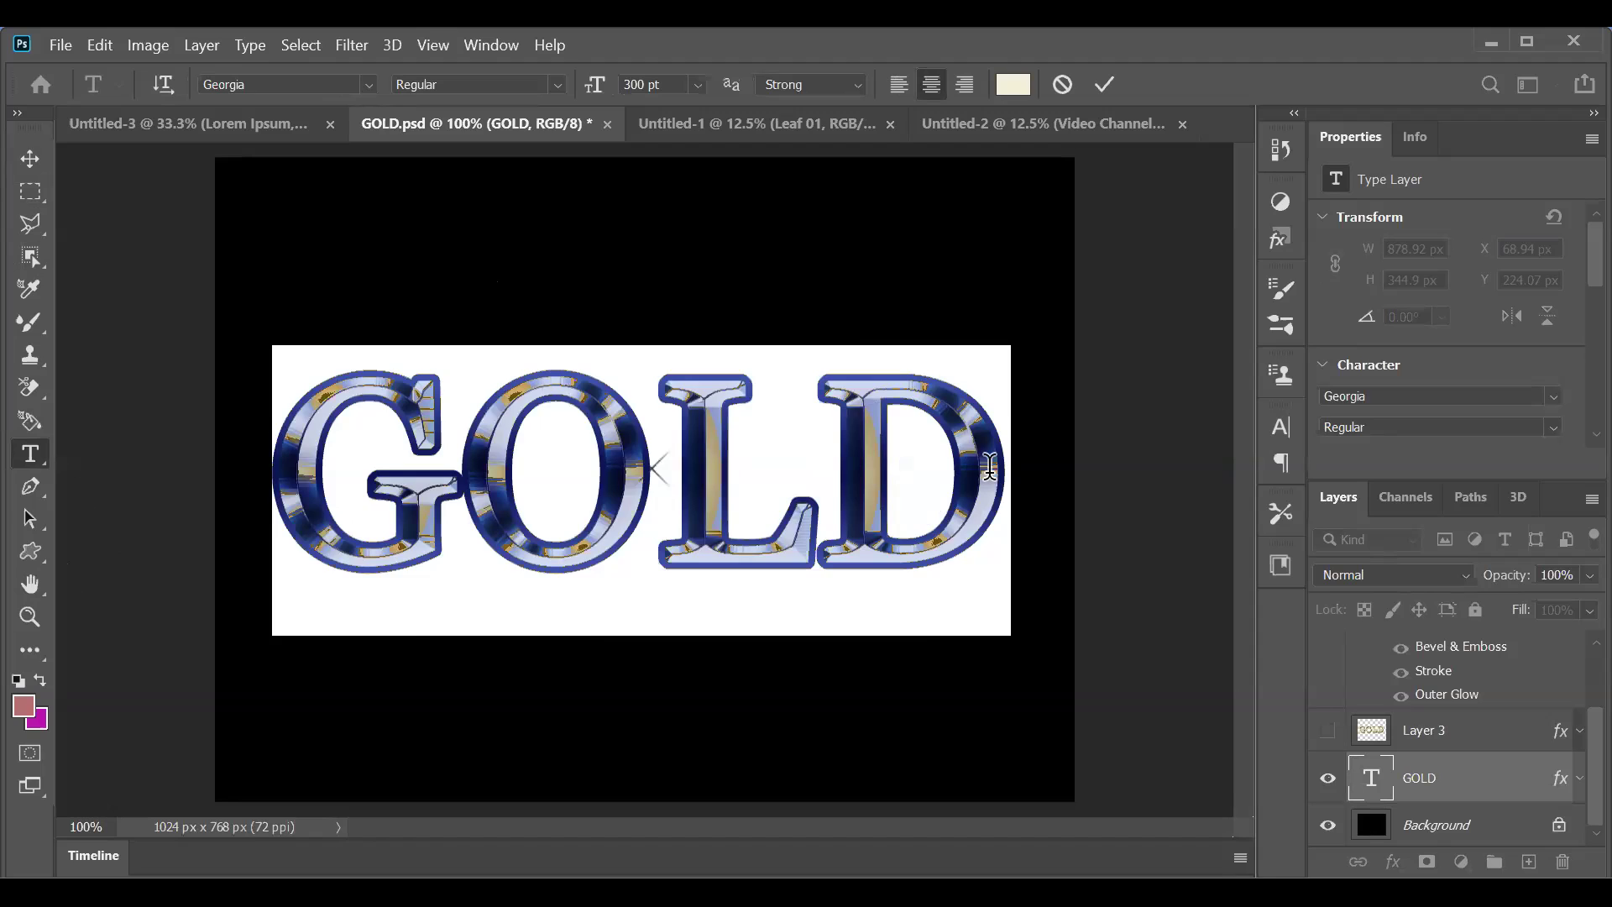
pyautogui.write('ABCD')
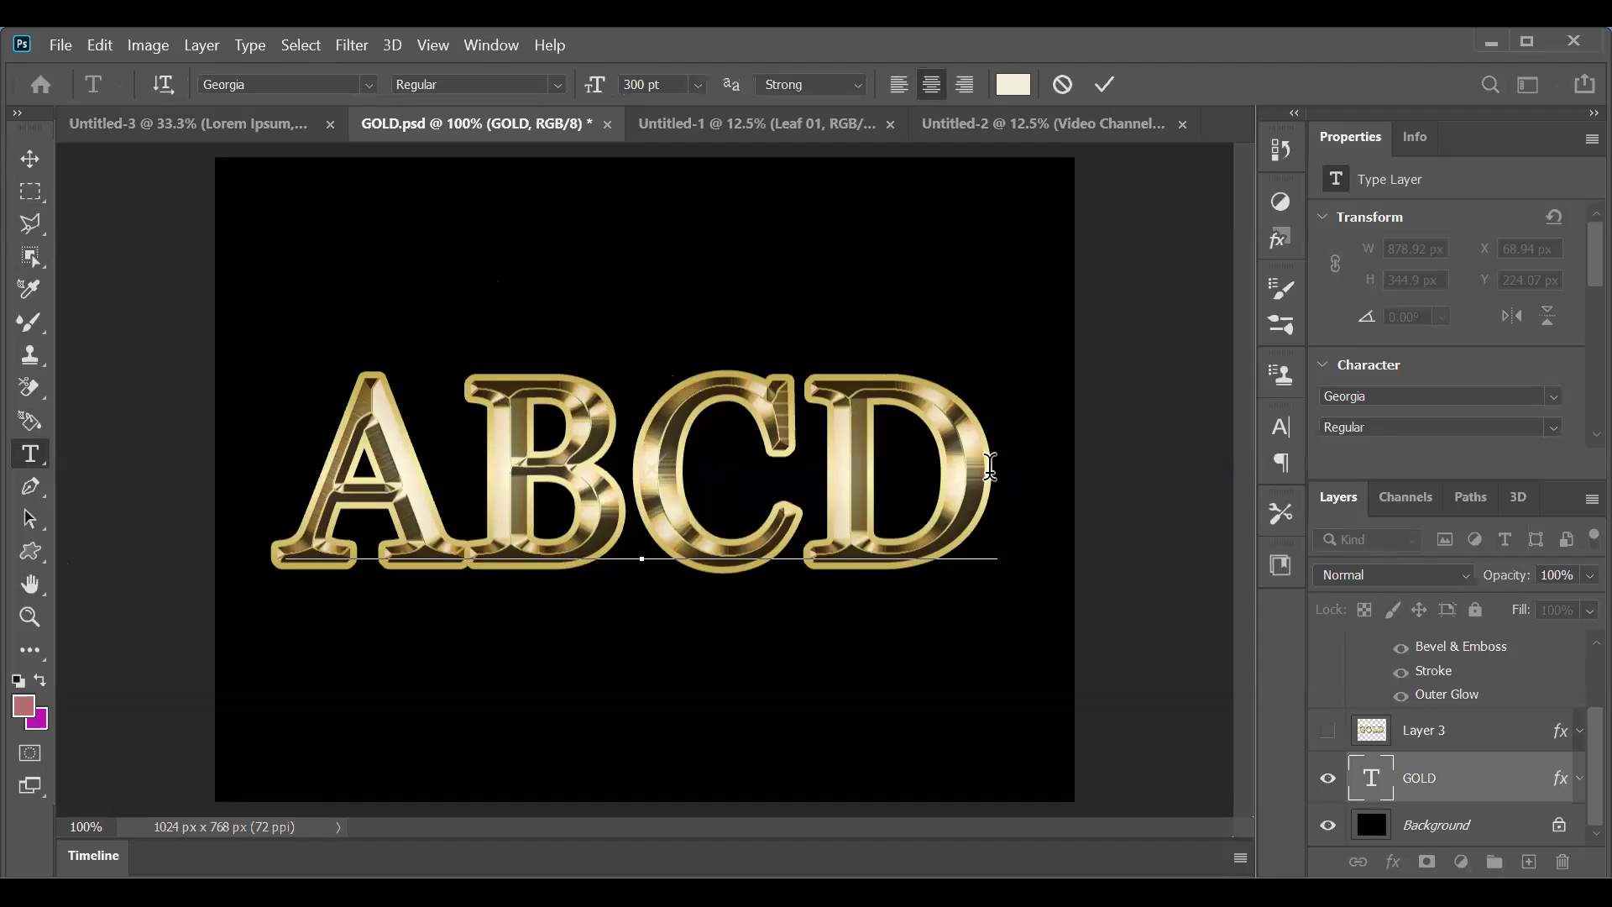
# Step: Clear the ABCD text and enter a five-letter first name in capitals in the same styled layer
pyautogui.press('Left')
pyautogui.press('BackSpace')
pyautogui.press('BackSpace')
pyautogui.write('J')
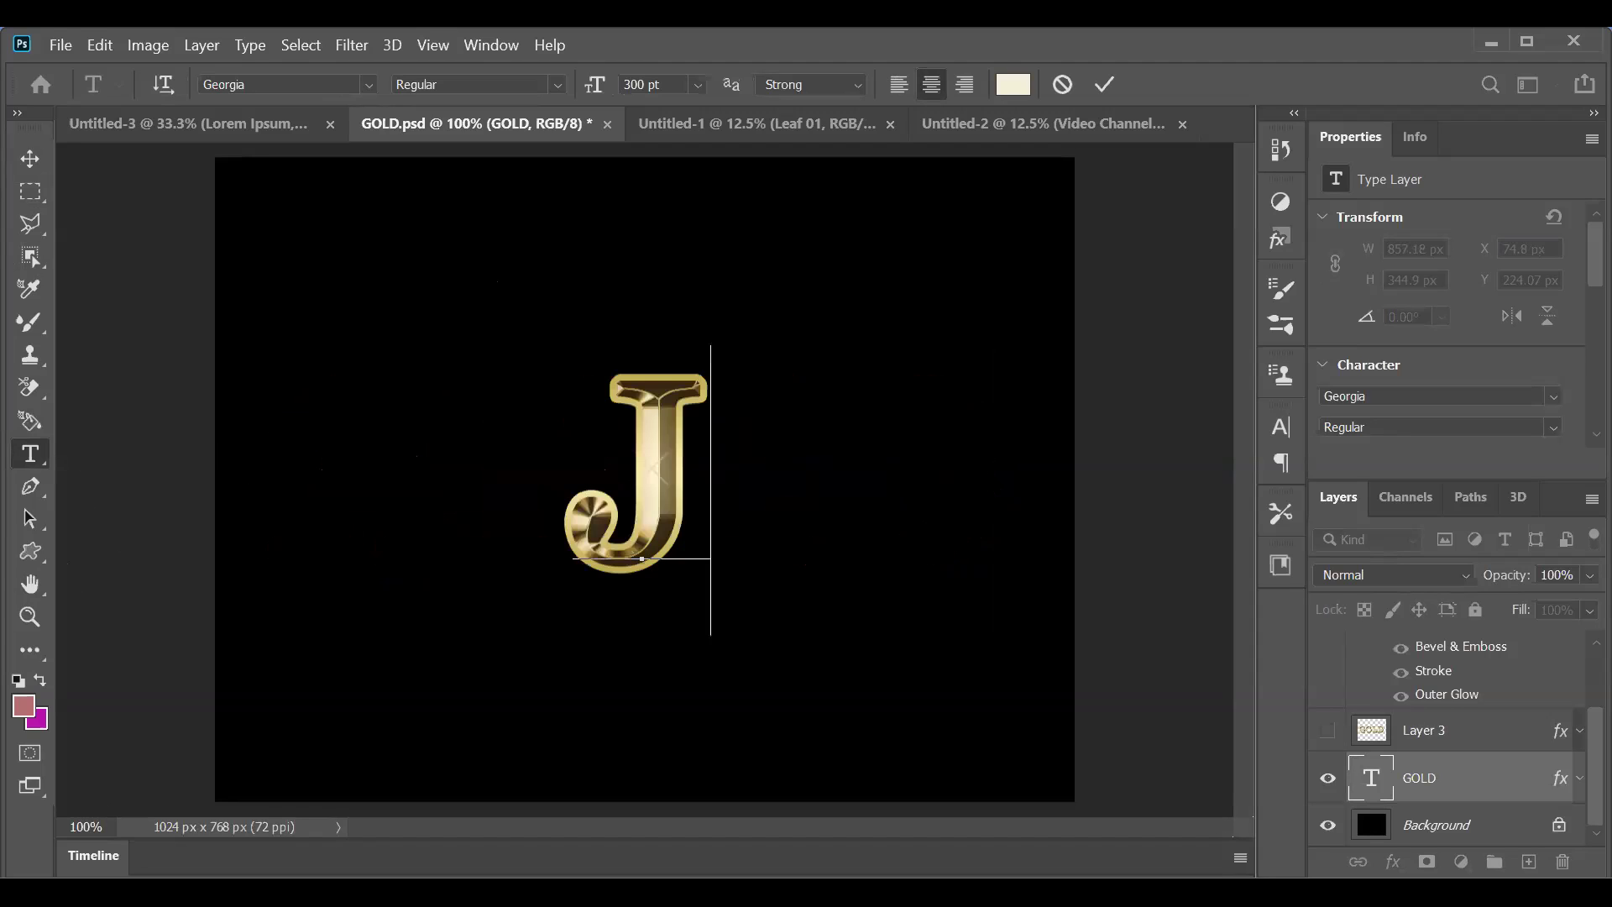
pyautogui.write('YOTI')
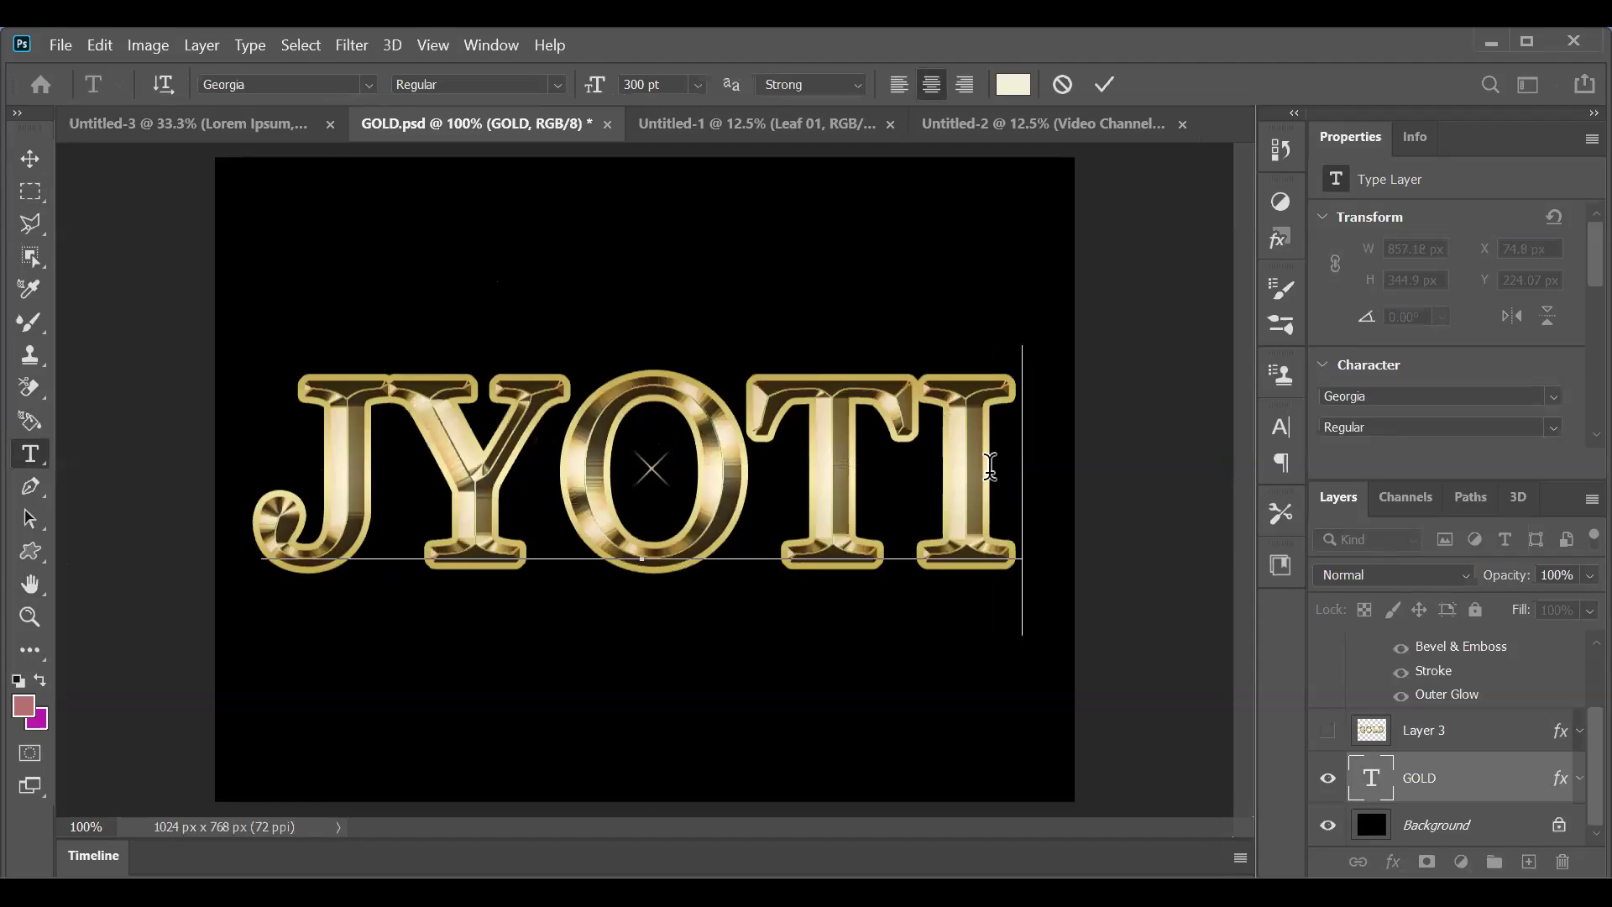
# Step: Delete the name, set the styled text to GOLD and commit the text edit
pyautogui.press('BackSpace')
pyautogui.press('BackSpace')
pyautogui.press('BackSpace')
pyautogui.press('BackSpace')
pyautogui.press('BackSpace')
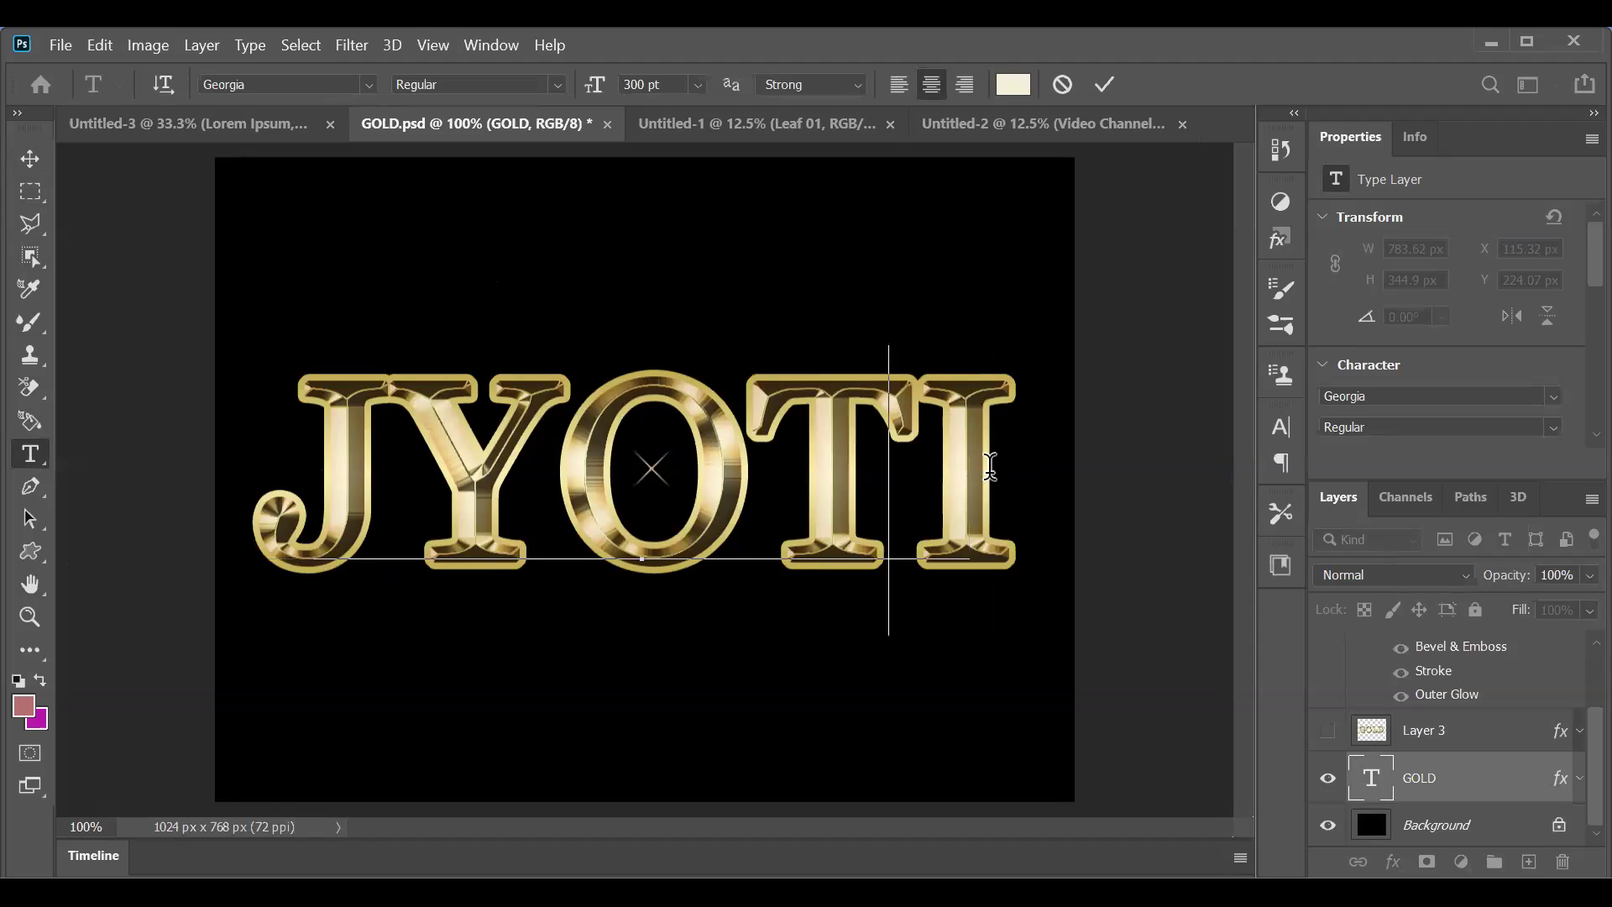
pyautogui.write('GOLD')
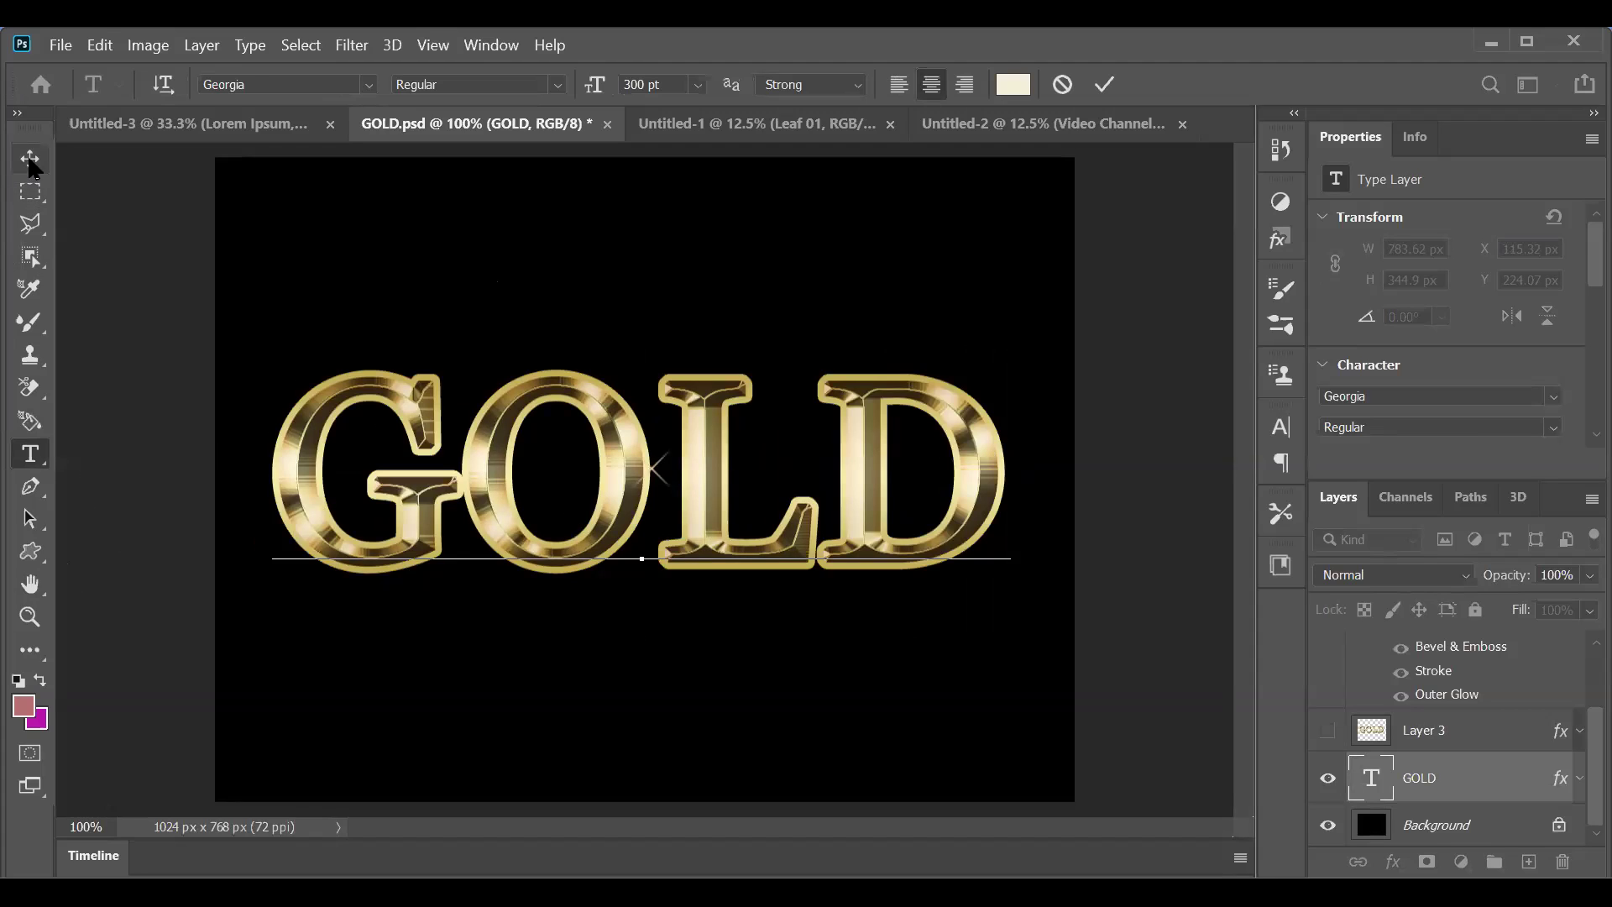
pyautogui.click(30, 158)
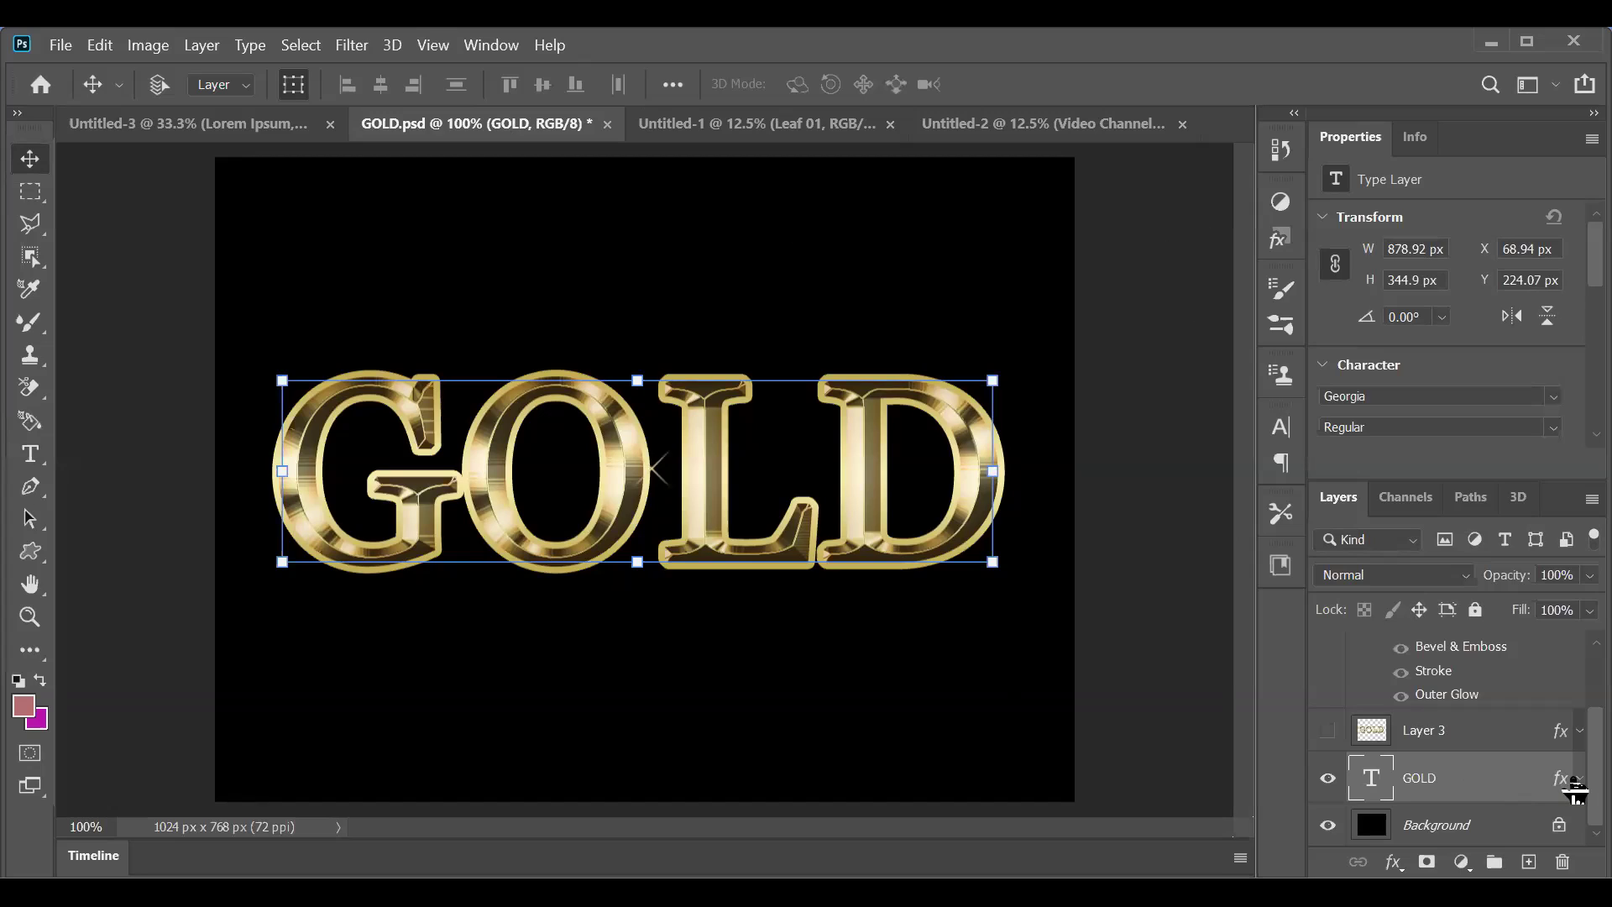
# Step: Open the GOLD text layer's style settings, move the dialog aside to uncover the lettering, and display the Bevel & Emboss options
pyautogui.click(1574, 781)
pyautogui.click(1575, 781)
pyautogui.doubleClick(1522, 786)
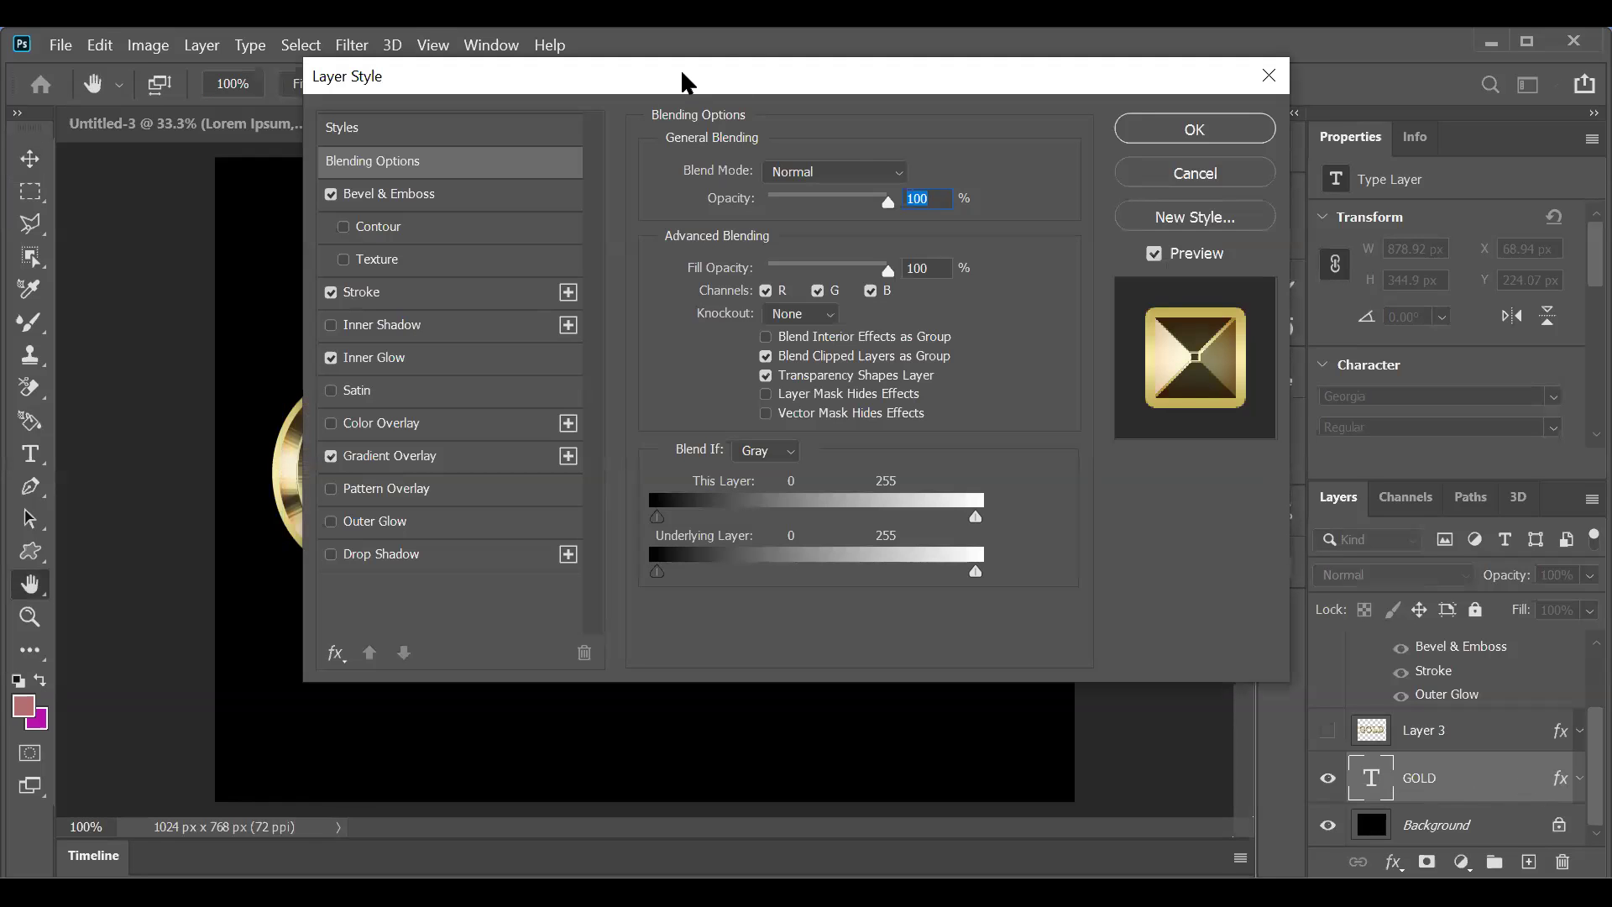
pyautogui.moveTo(681, 80); pyautogui.dragTo(964, 151)
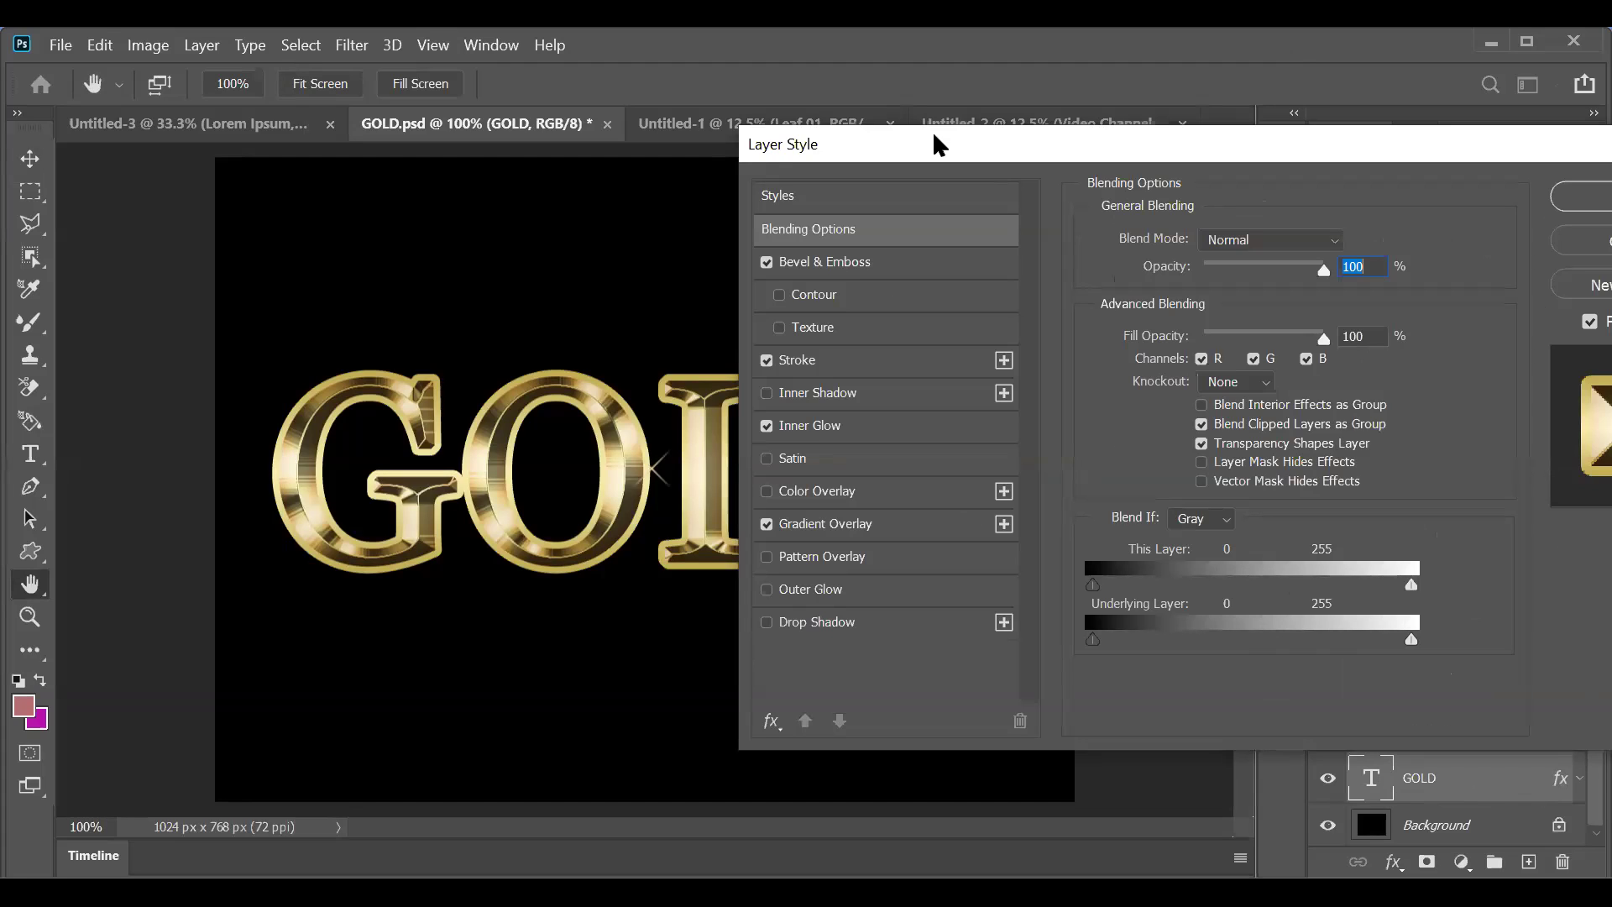
pyautogui.moveTo(933, 134); pyautogui.dragTo(1021, 145)
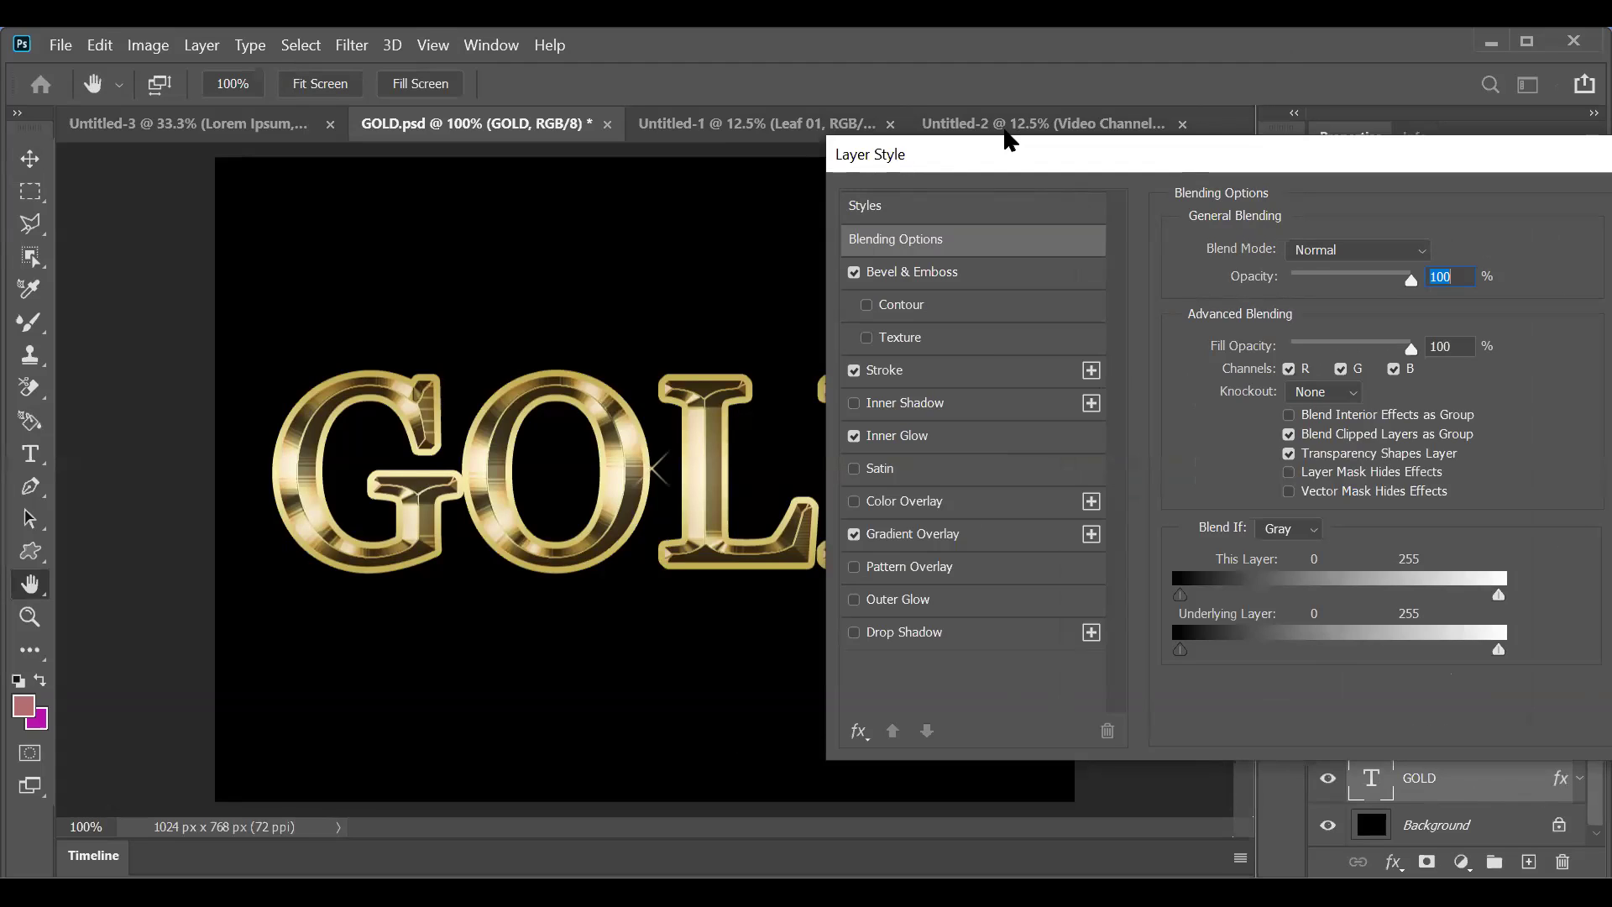
pyautogui.click(951, 275)
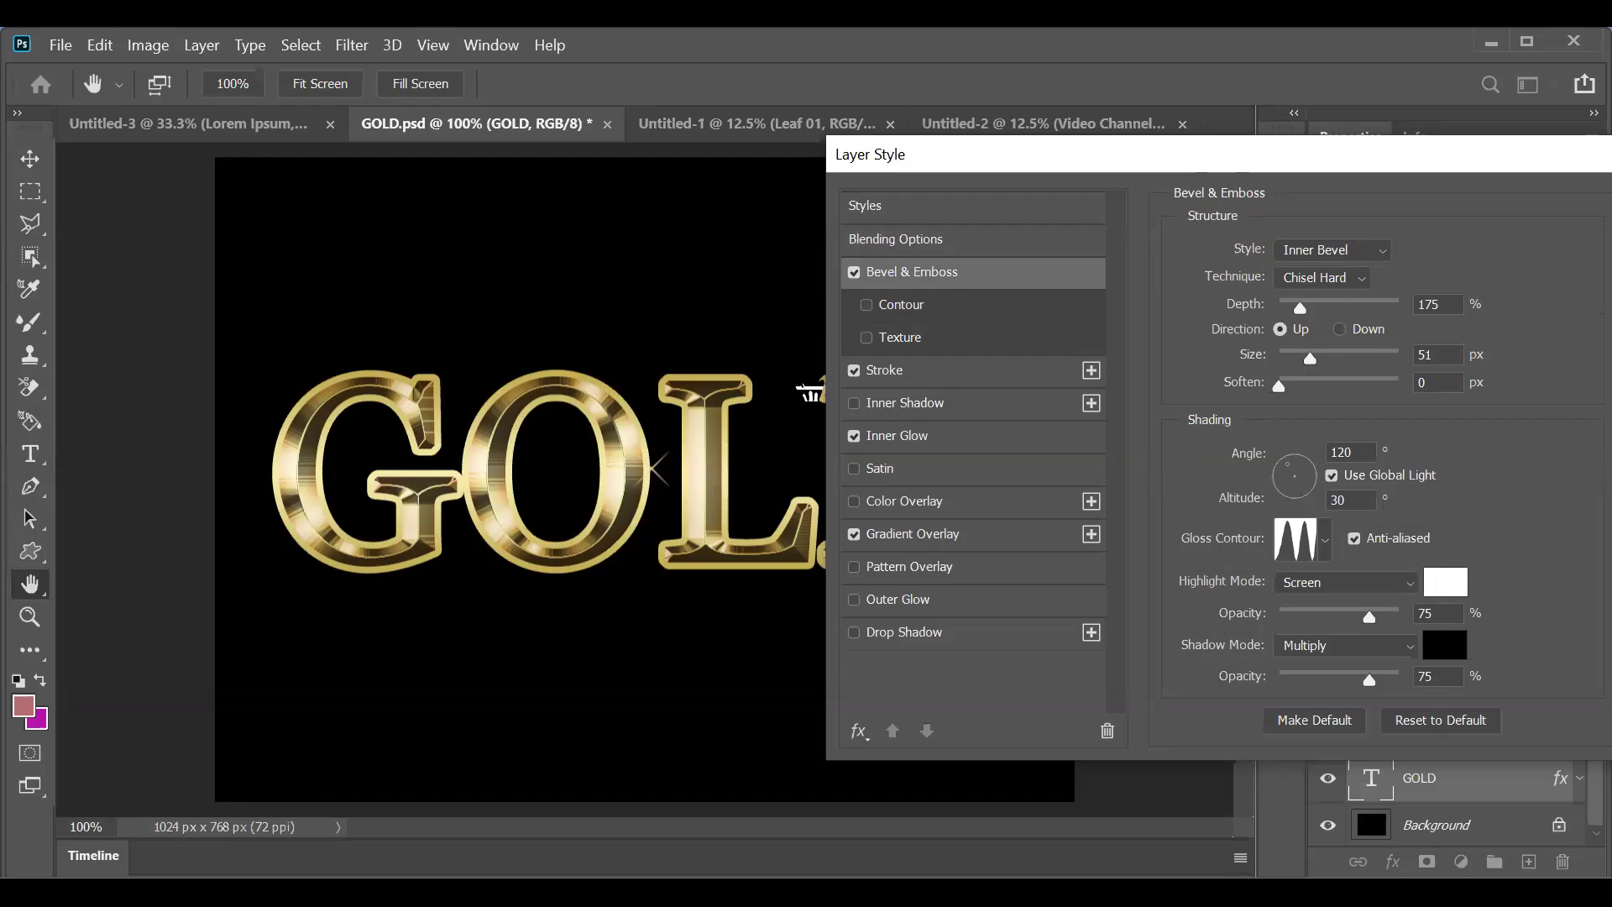
# Step: Turn off the Stroke effect on the GOLD text and leave Inner Shadow disabled
pyautogui.click(853, 370)
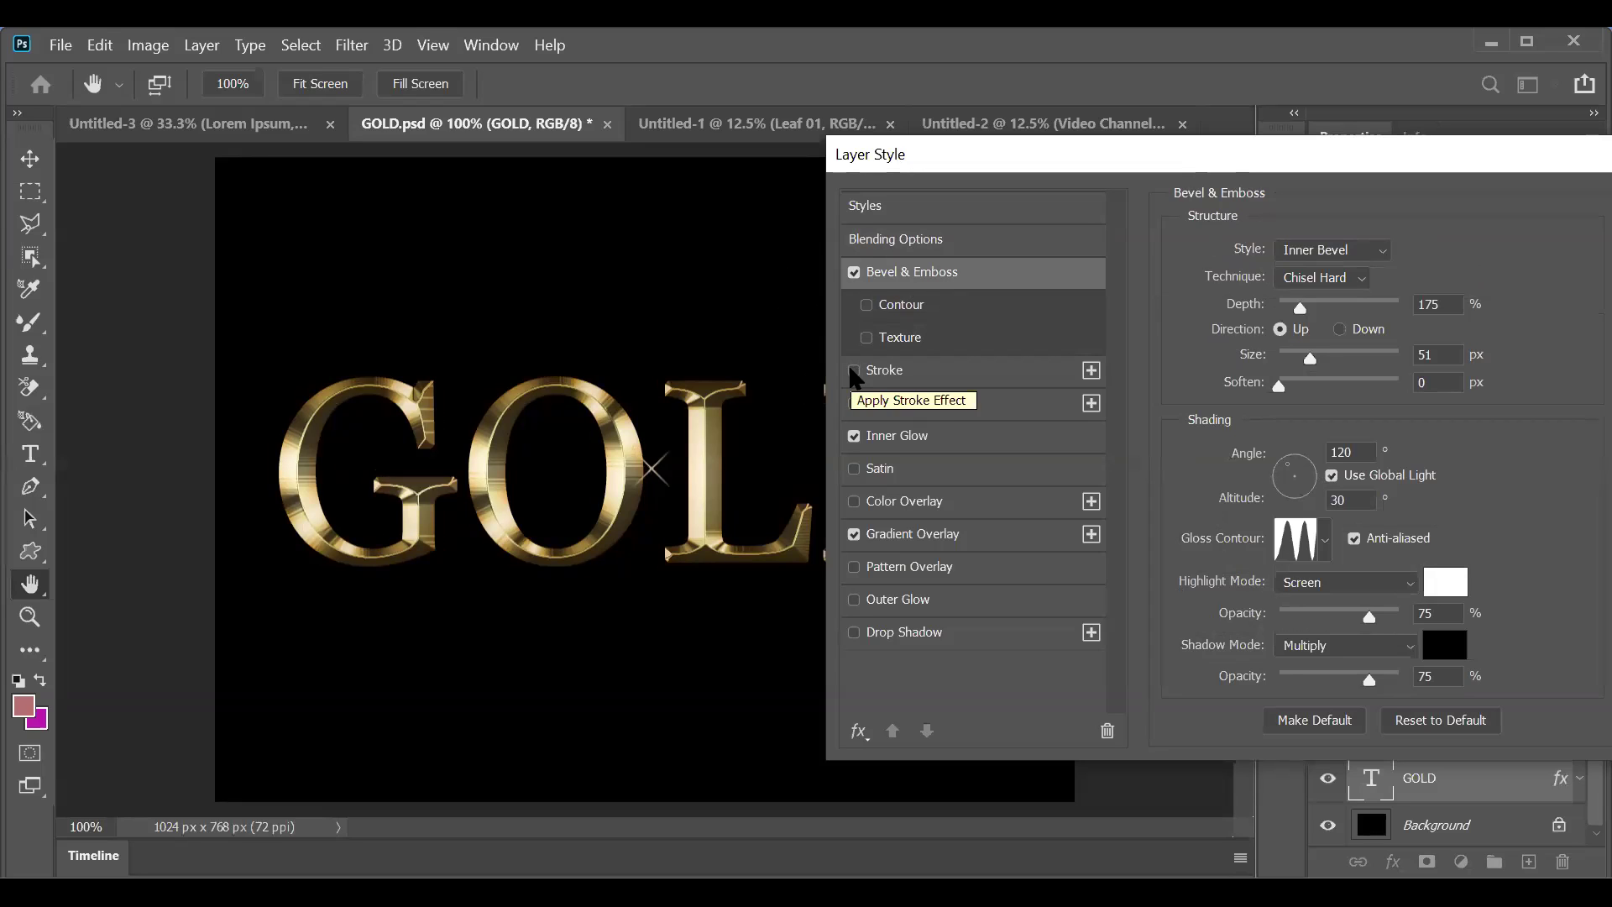
pyautogui.click(853, 370)
pyautogui.click(853, 370)
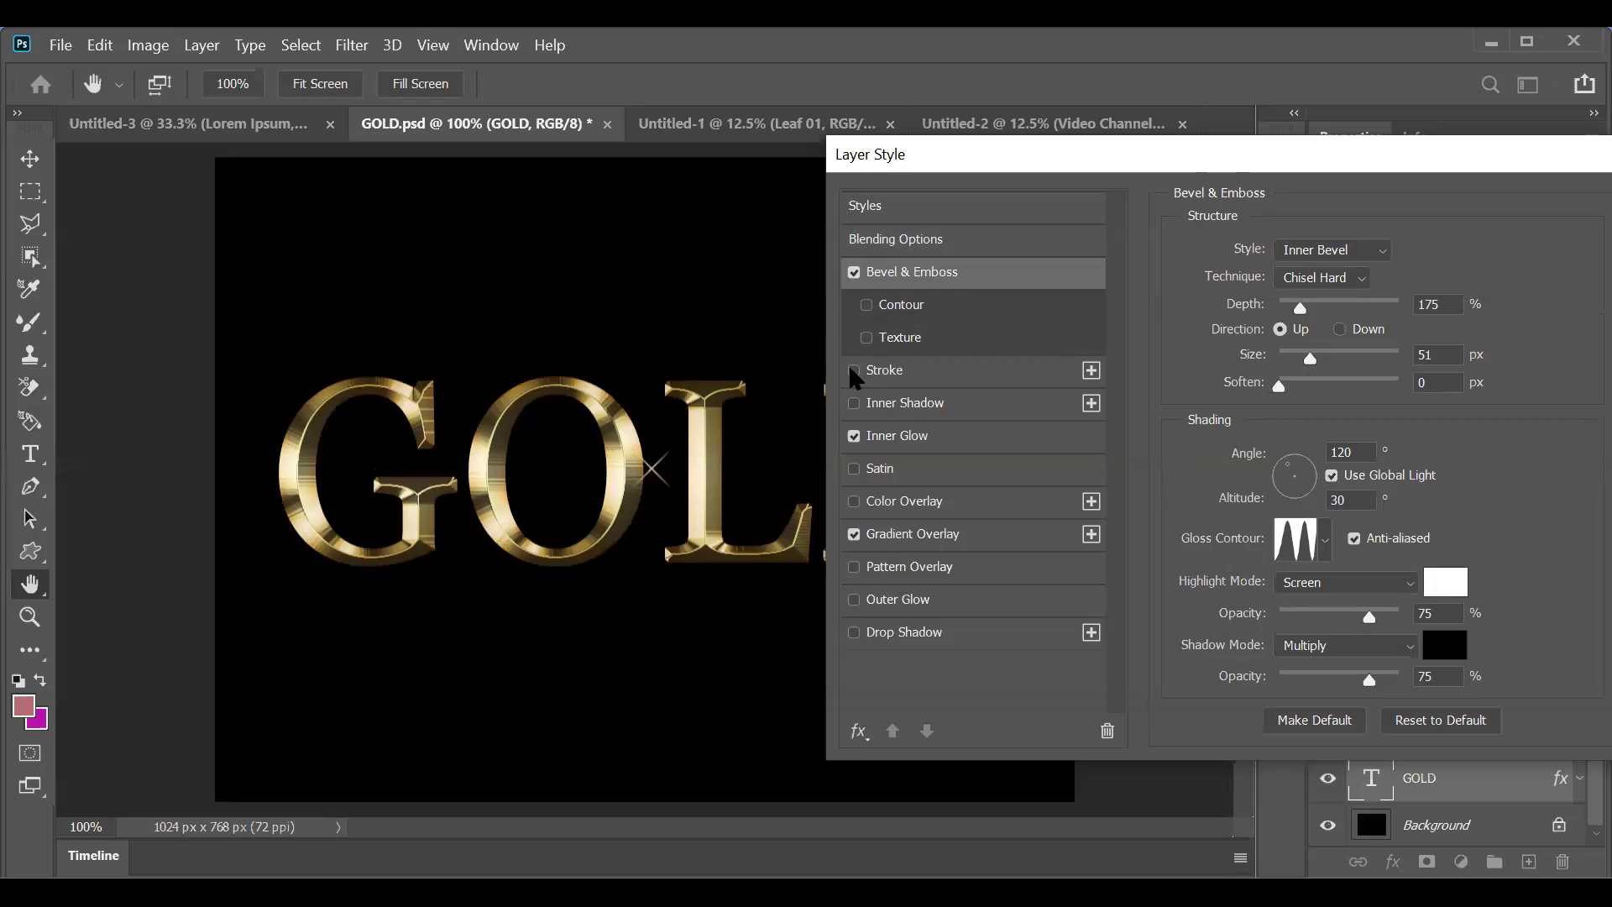
pyautogui.click(854, 404)
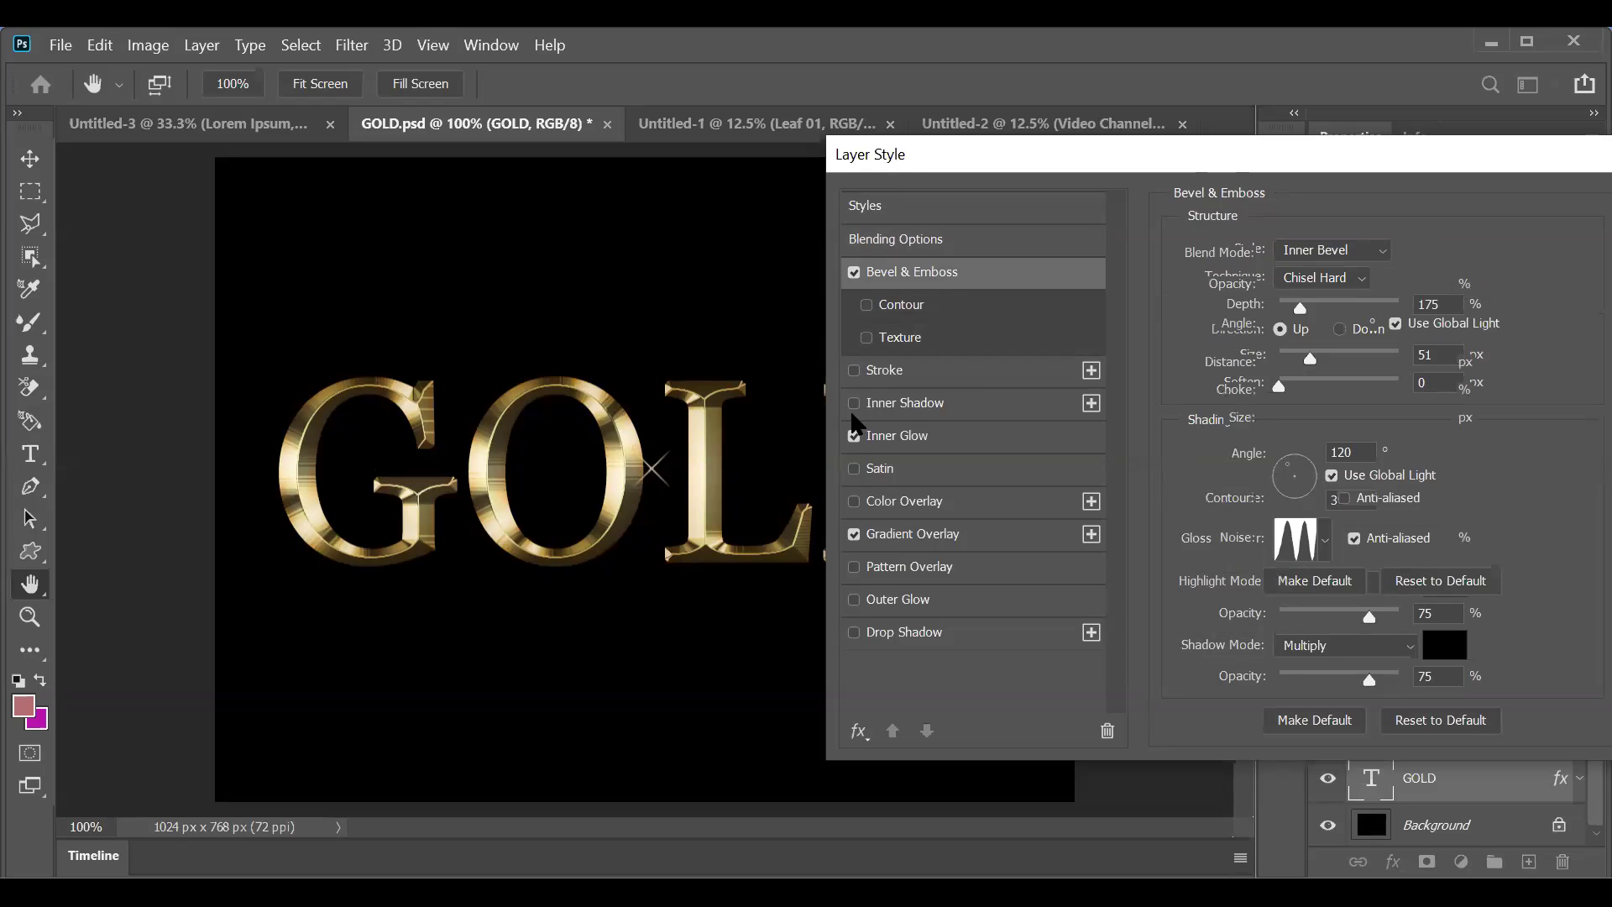
pyautogui.click(854, 404)
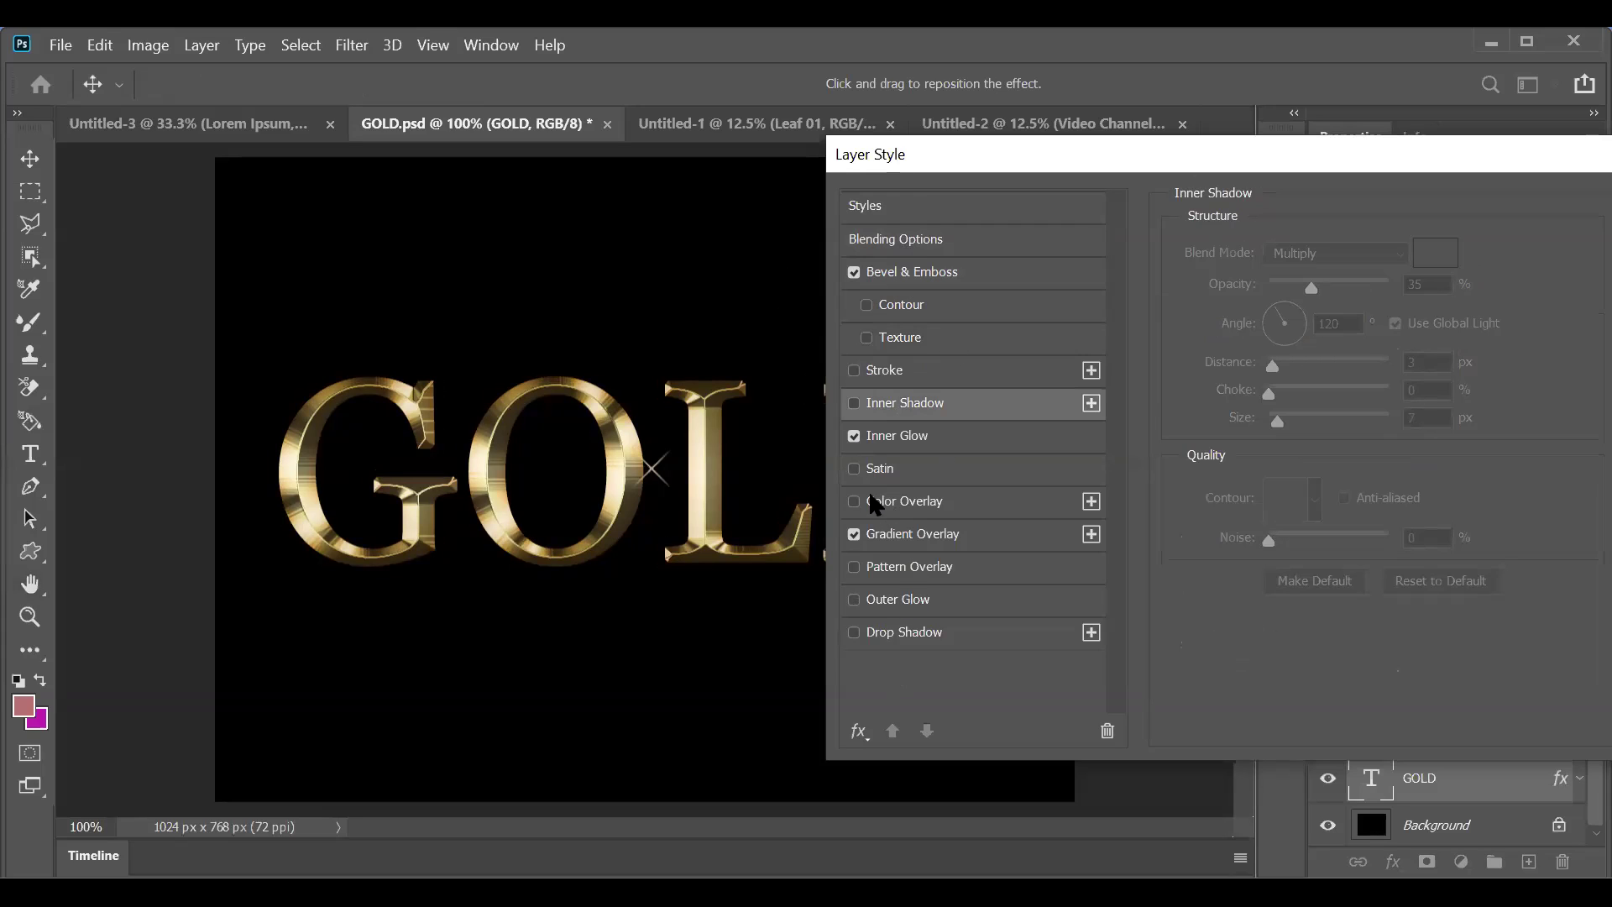
# Step: Enable Outer Glow on the GOLD text with blend mode Normal and noise 0%
pyautogui.click(854, 597)
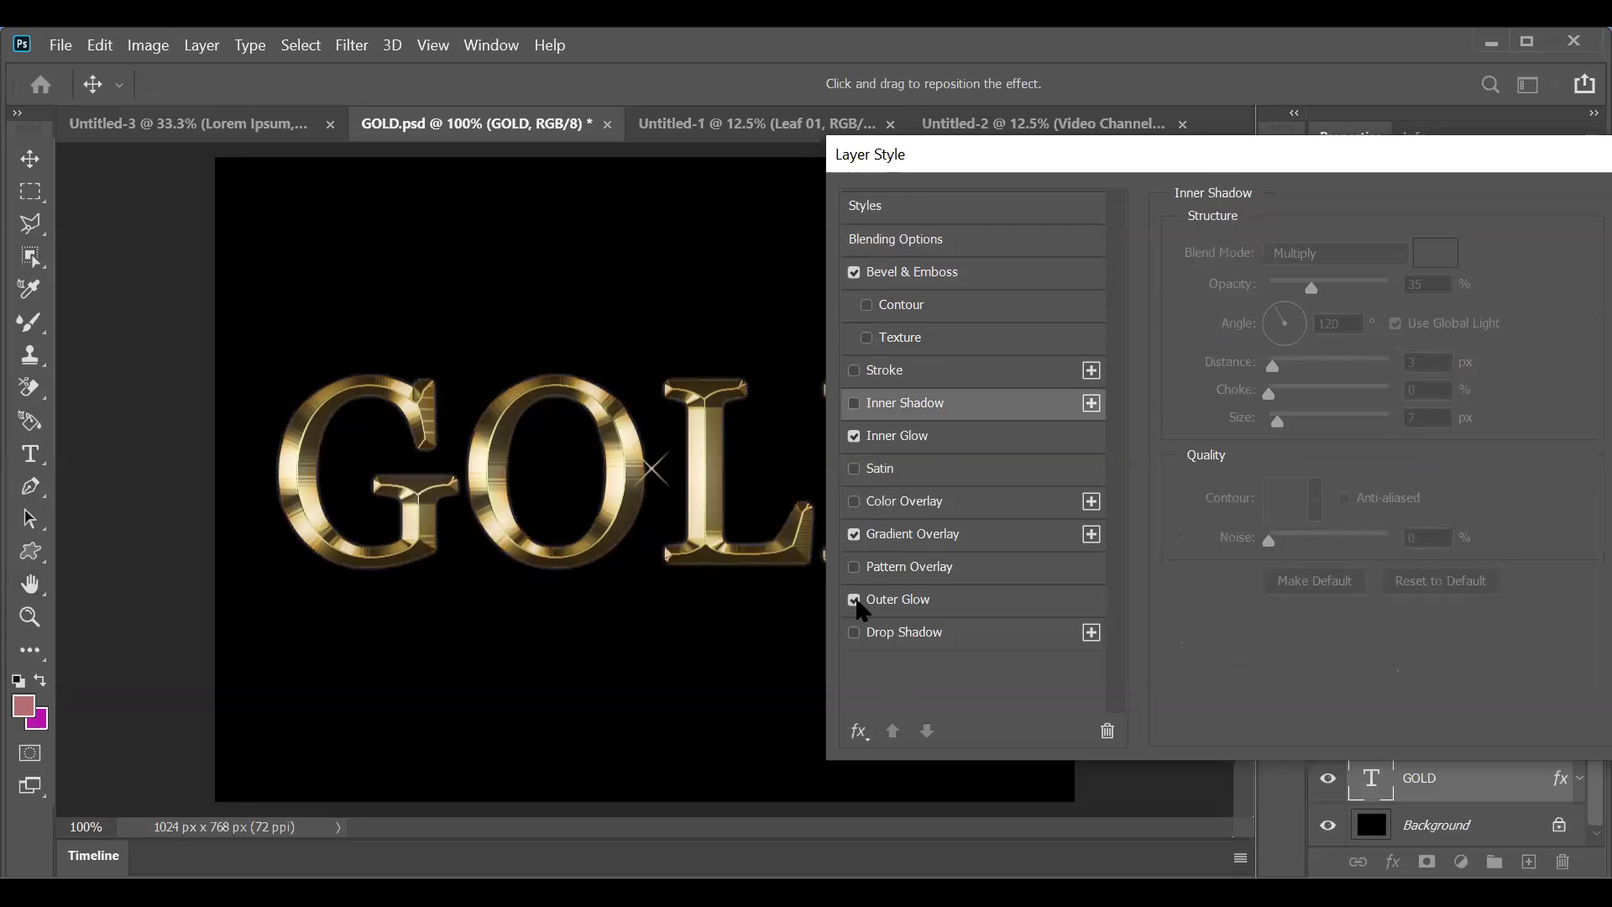
pyautogui.click(1004, 602)
pyautogui.moveTo(1312, 284); pyautogui.dragTo(1306, 320)
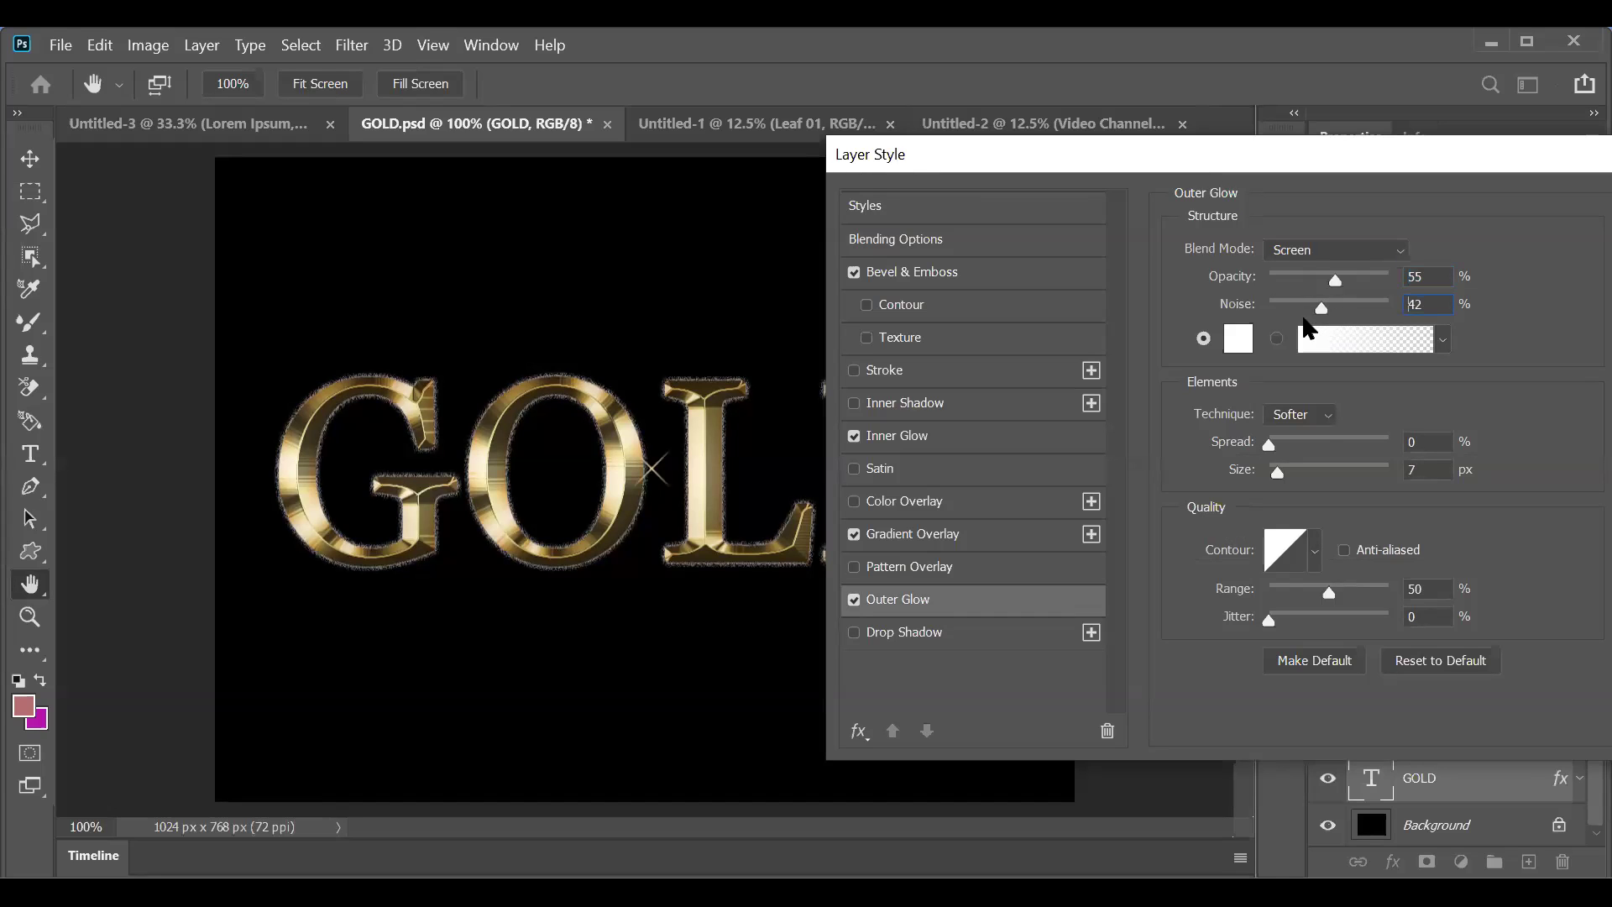
pyautogui.click(1338, 249)
pyautogui.click(1333, 256)
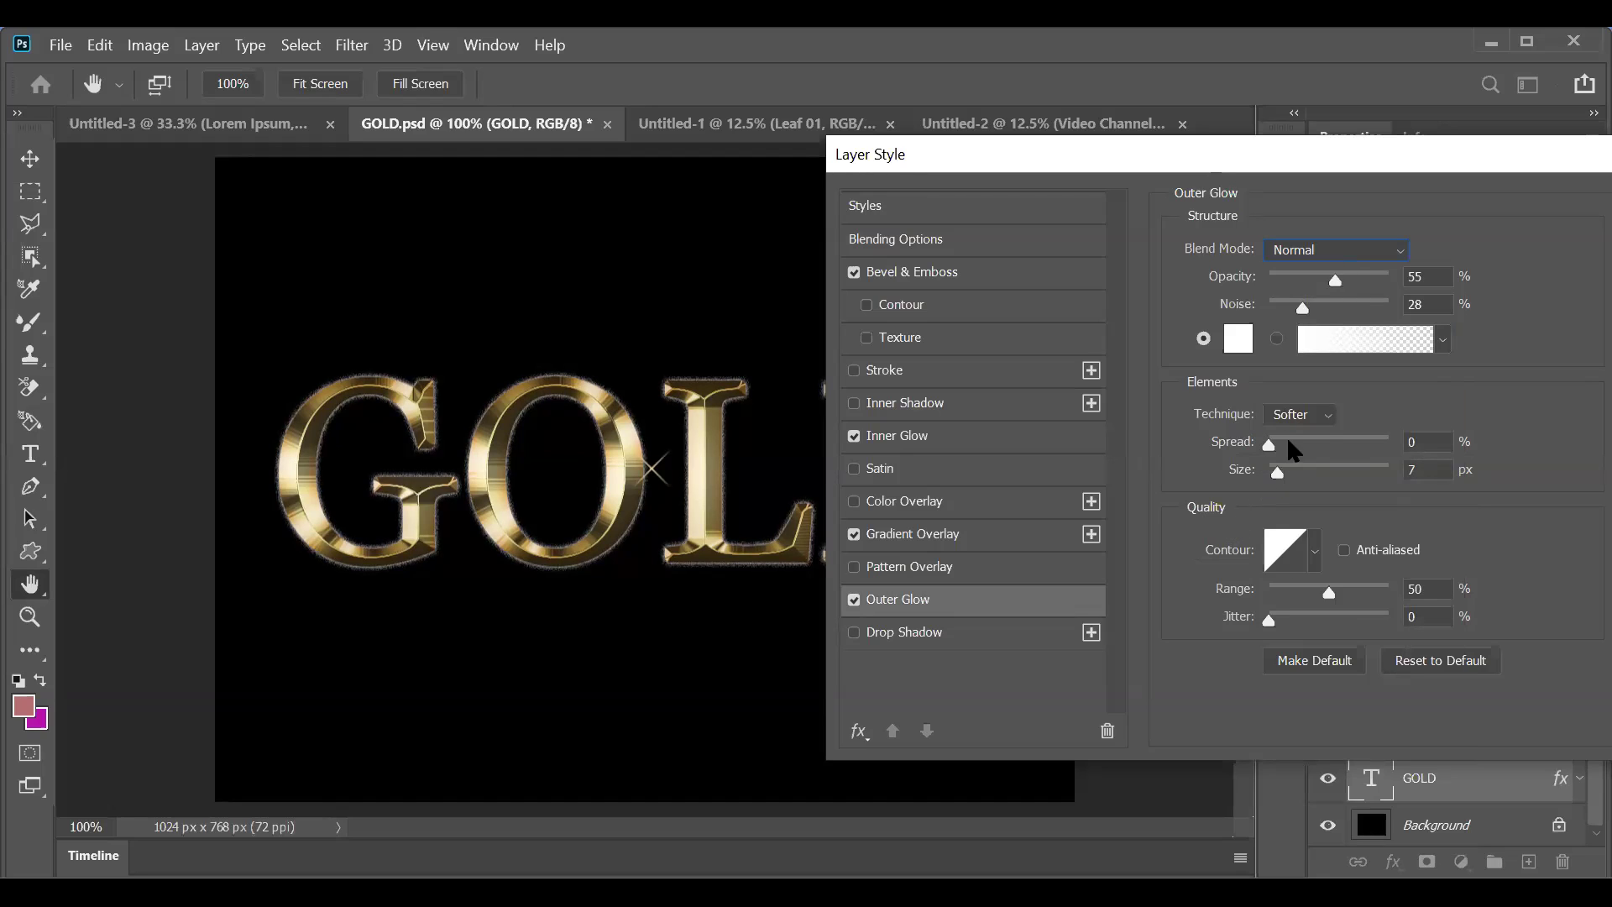
pyautogui.moveTo(1246, 310)
pyautogui.mouseDown()
pyautogui.moveTo(1264, 300)
pyautogui.moveTo(1247, 307)
pyautogui.mouseUp()
# Step: Set the Outer Glow opacity to 65% and its size to 32 px
pyautogui.hotkey('ctrl', '+')
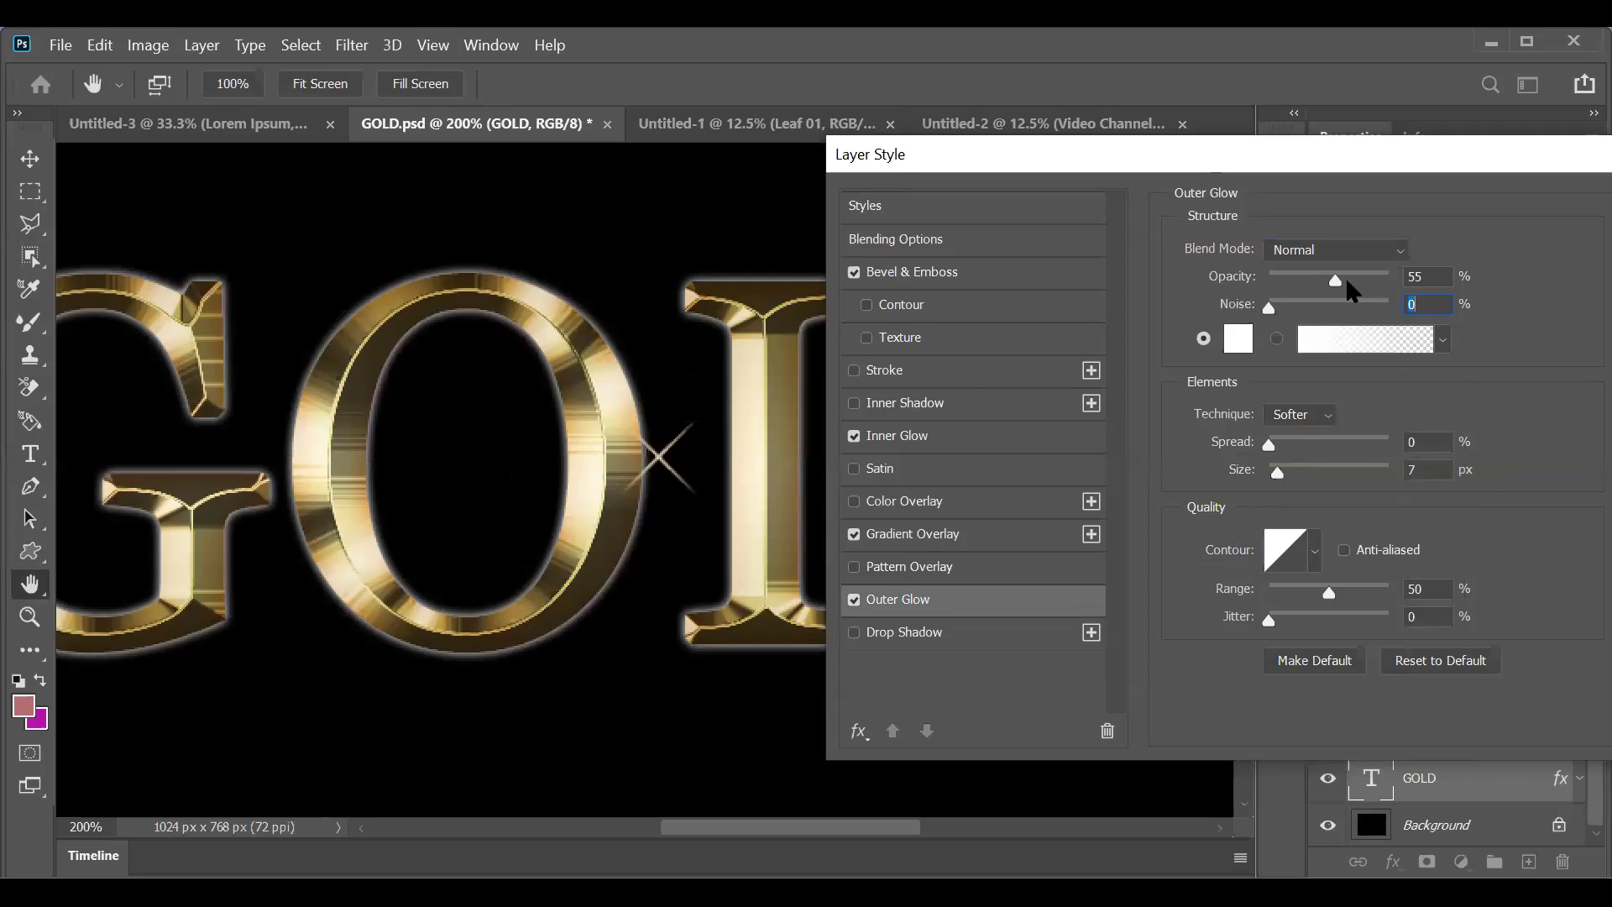
pyautogui.moveTo(1341, 278)
pyautogui.mouseDown()
pyautogui.moveTo(1365, 275)
pyautogui.moveTo(1347, 280)
pyautogui.mouseUp()
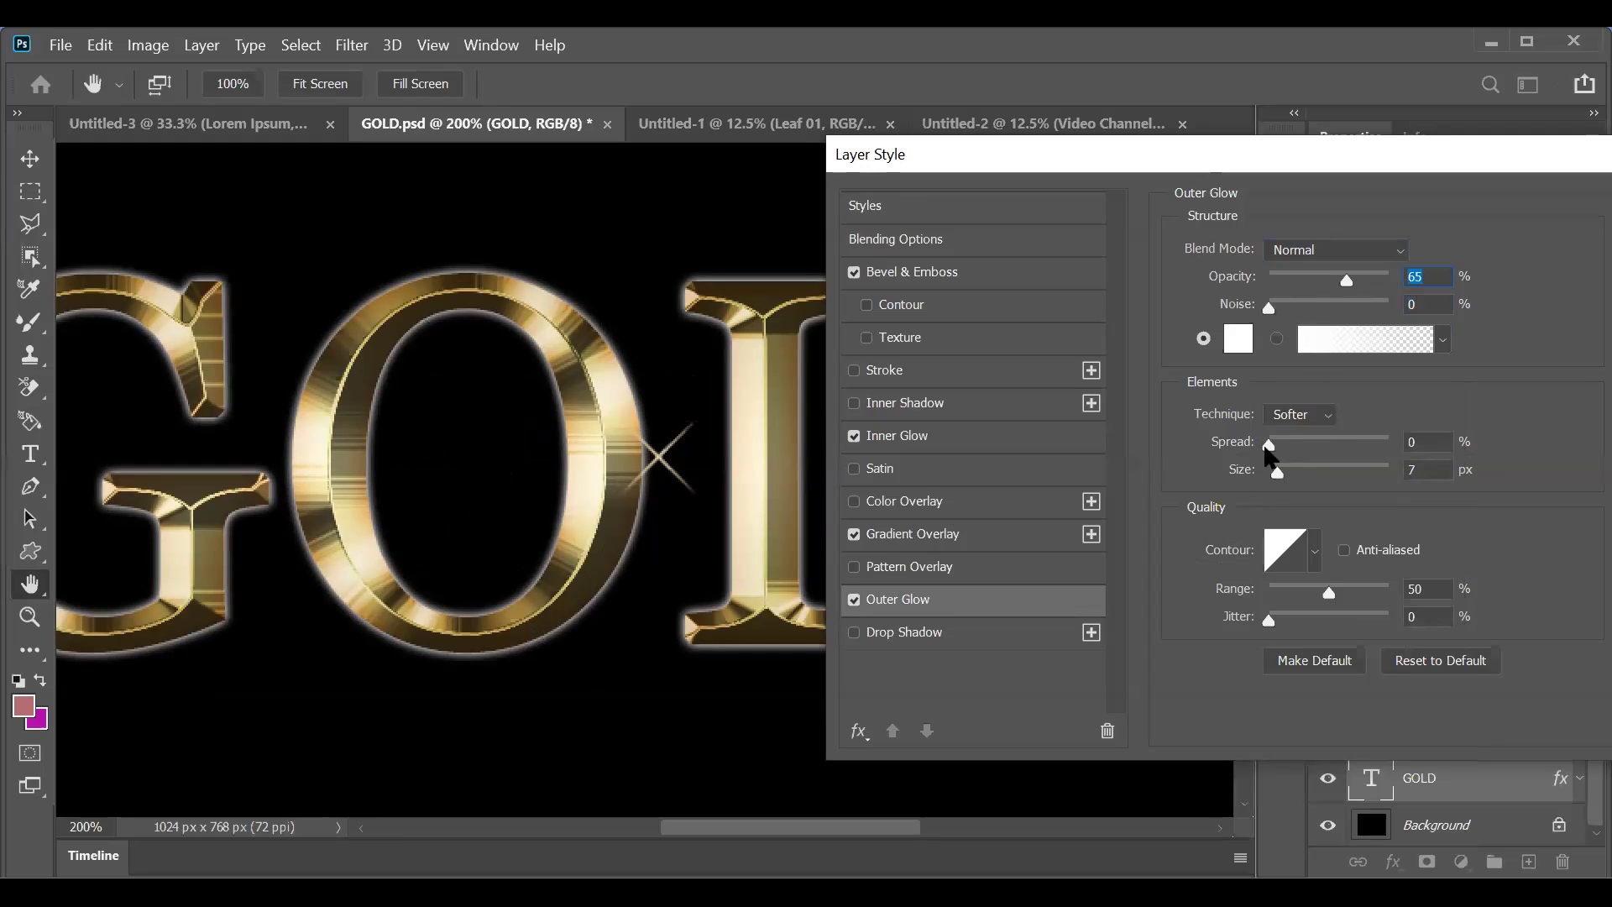
pyautogui.moveTo(1277, 471); pyautogui.dragTo(1292, 480)
pyautogui.hotkey('ctrl', '-')
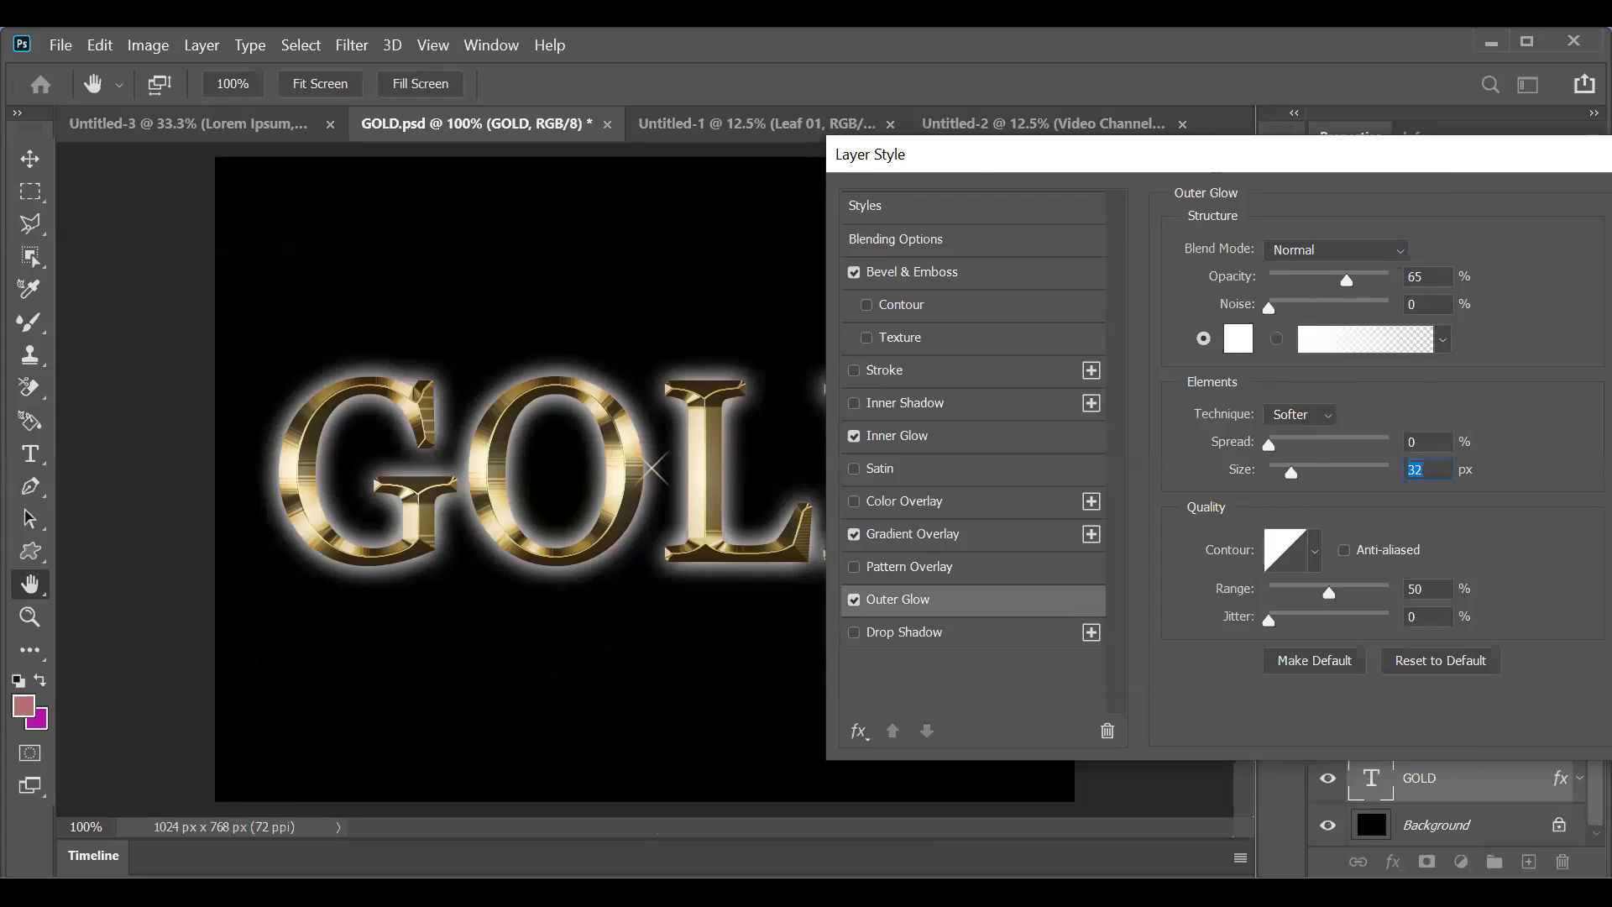
# Step: Set the Outer Glow color to a muted gold sampled from the letter O
pyautogui.click(1240, 340)
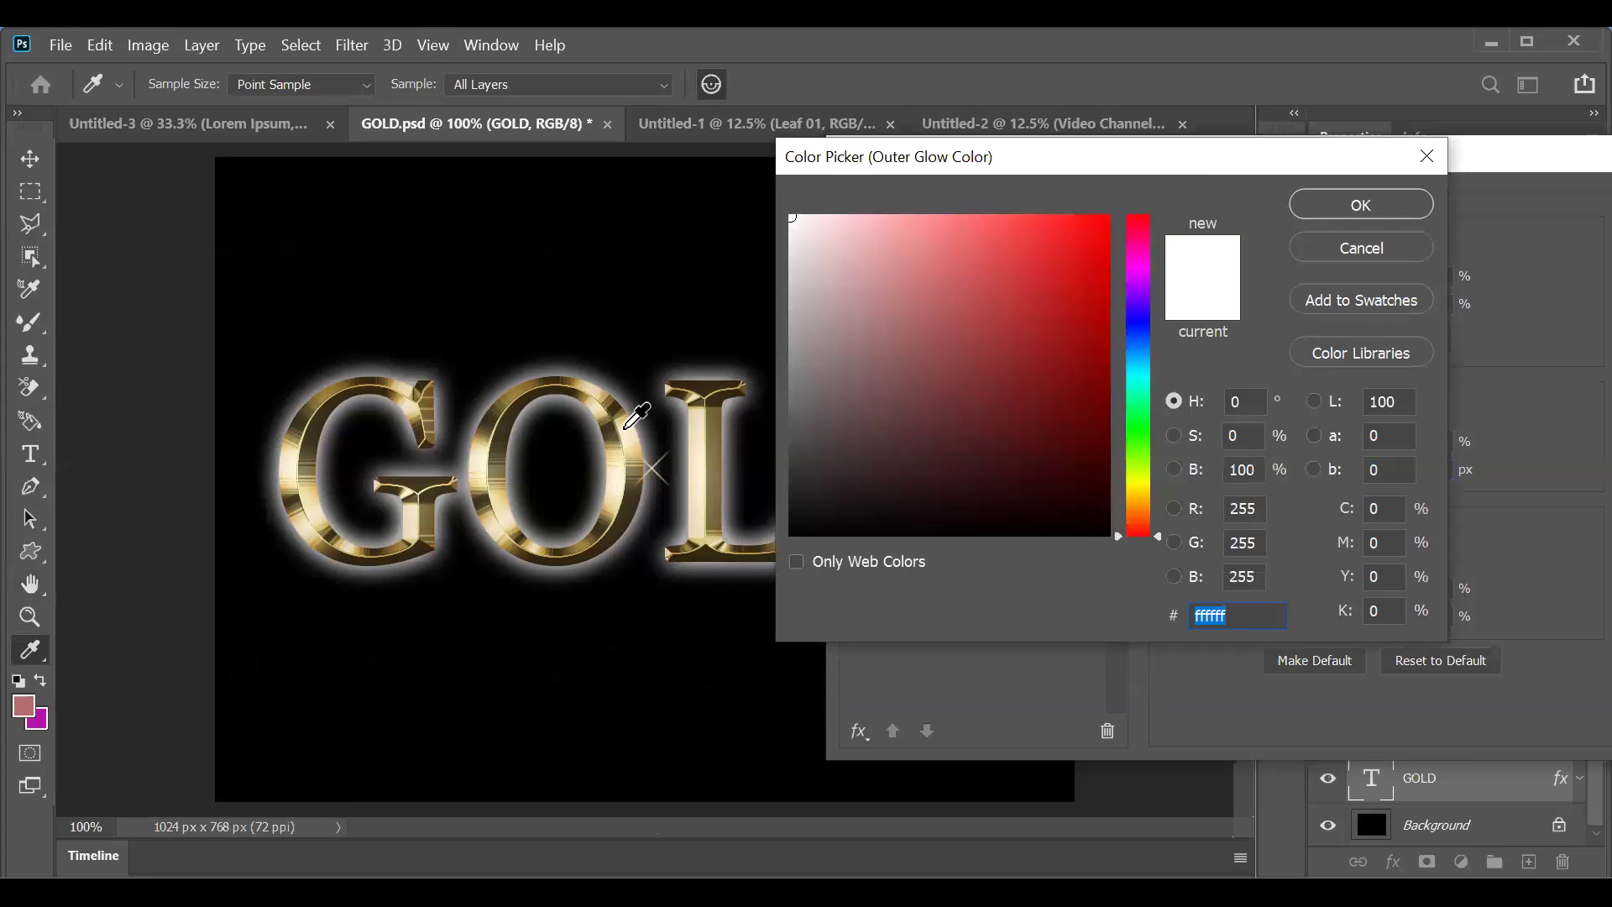
pyautogui.click(626, 427)
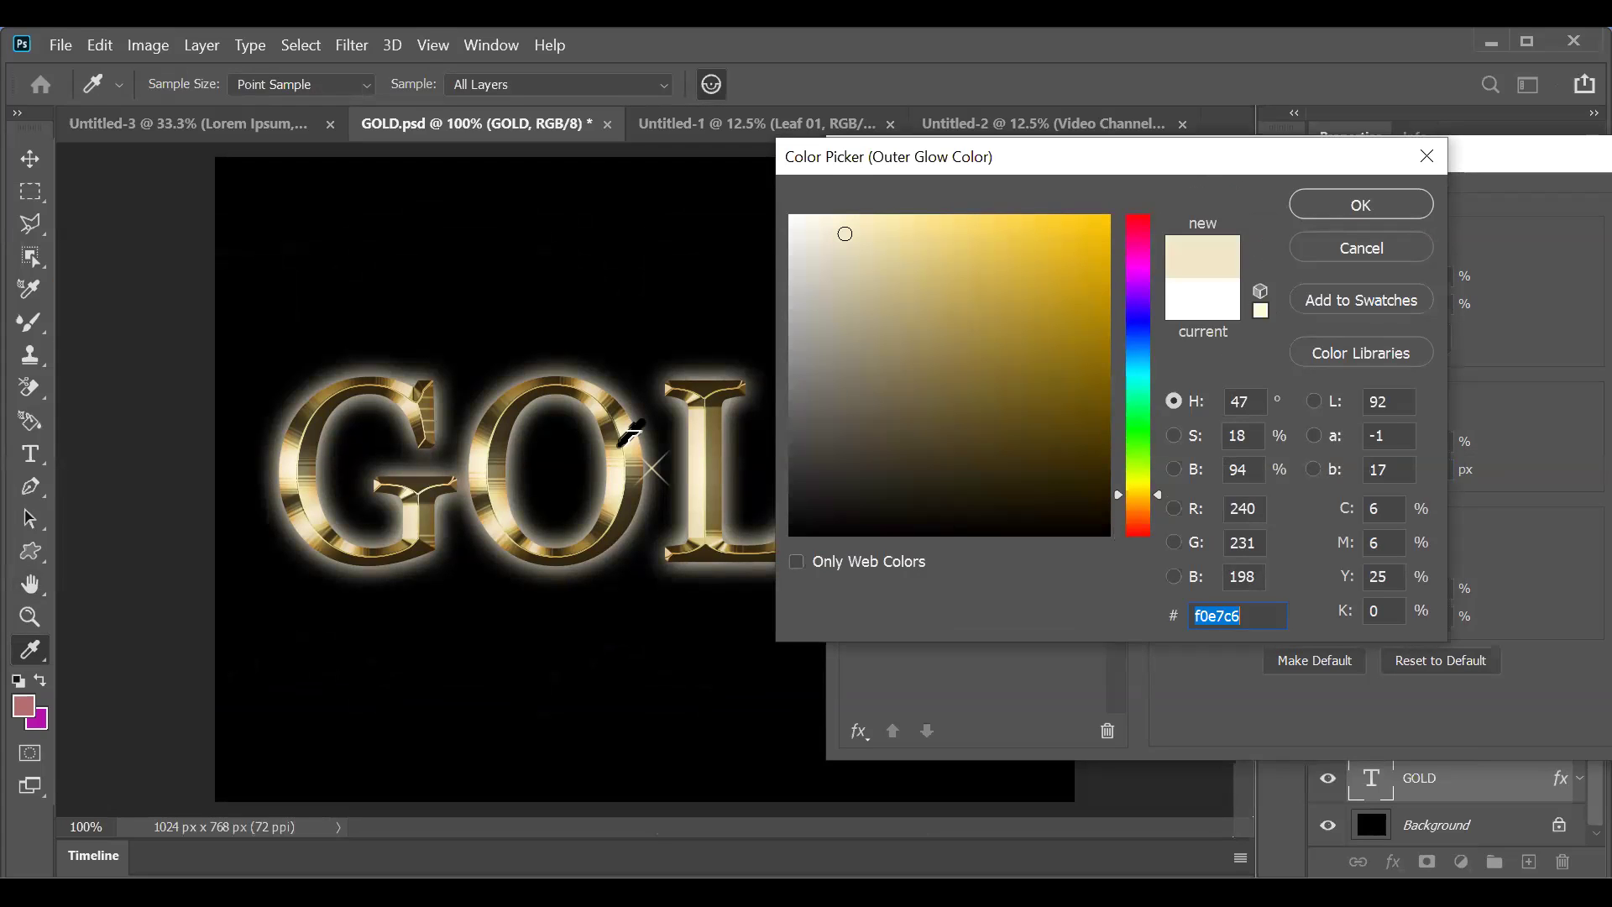
pyautogui.click(619, 446)
pyautogui.click(1306, 207)
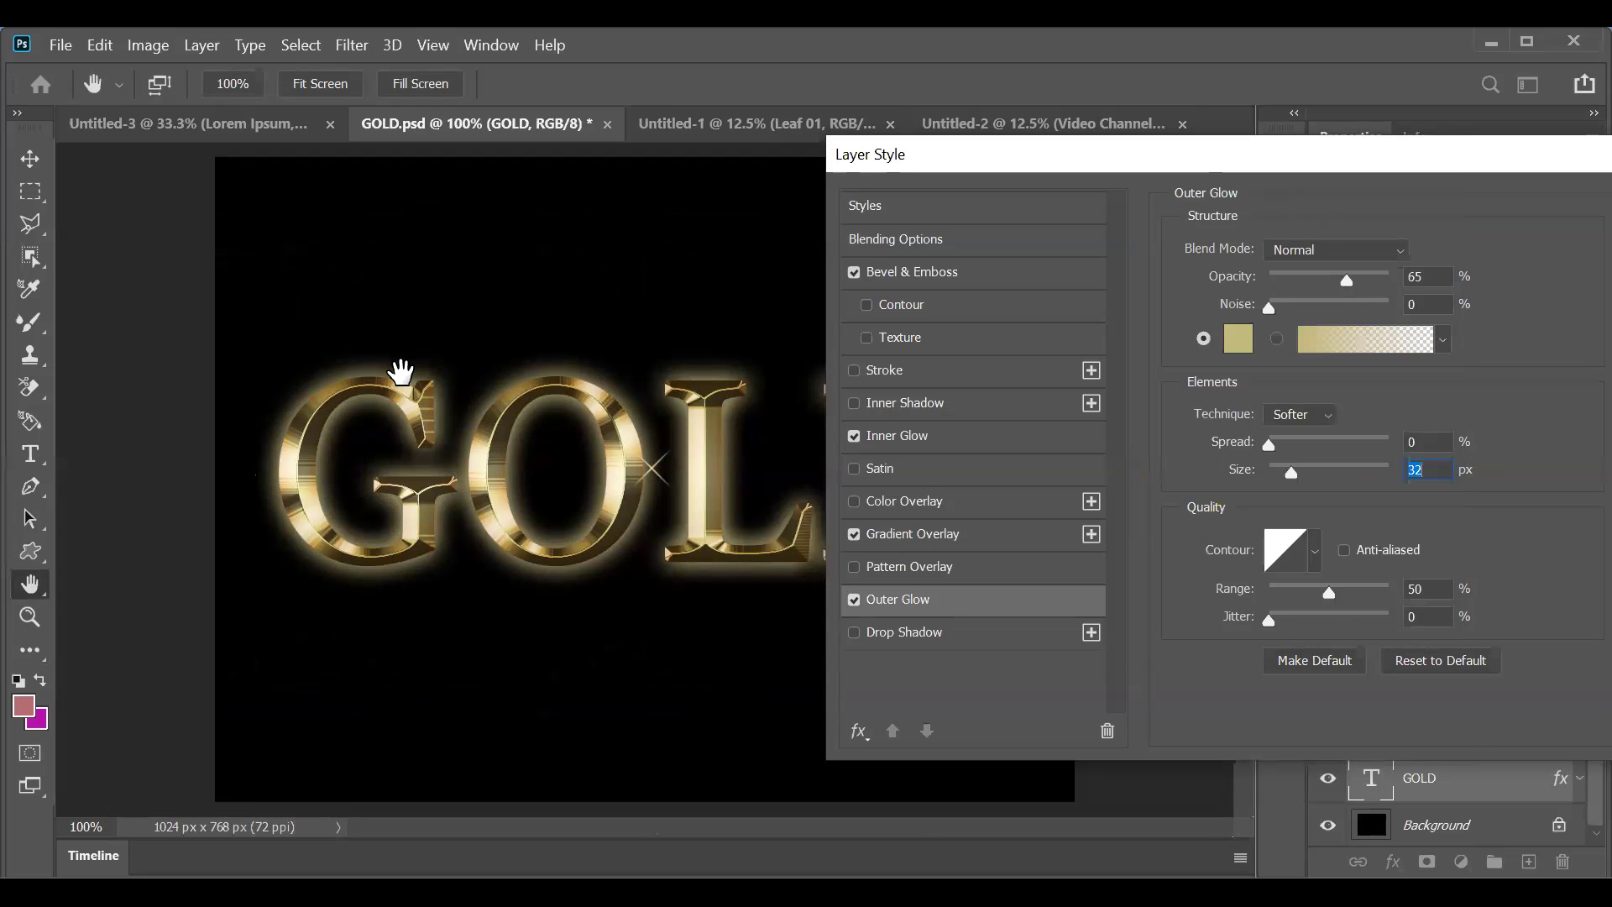
# Step: Try several yellow shades for the Outer Glow color of the GOLD text and apply golden yellow #eed655
pyautogui.click(1237, 341)
pyautogui.click(945, 247)
pyautogui.click(999, 246)
pyautogui.click(1091, 240)
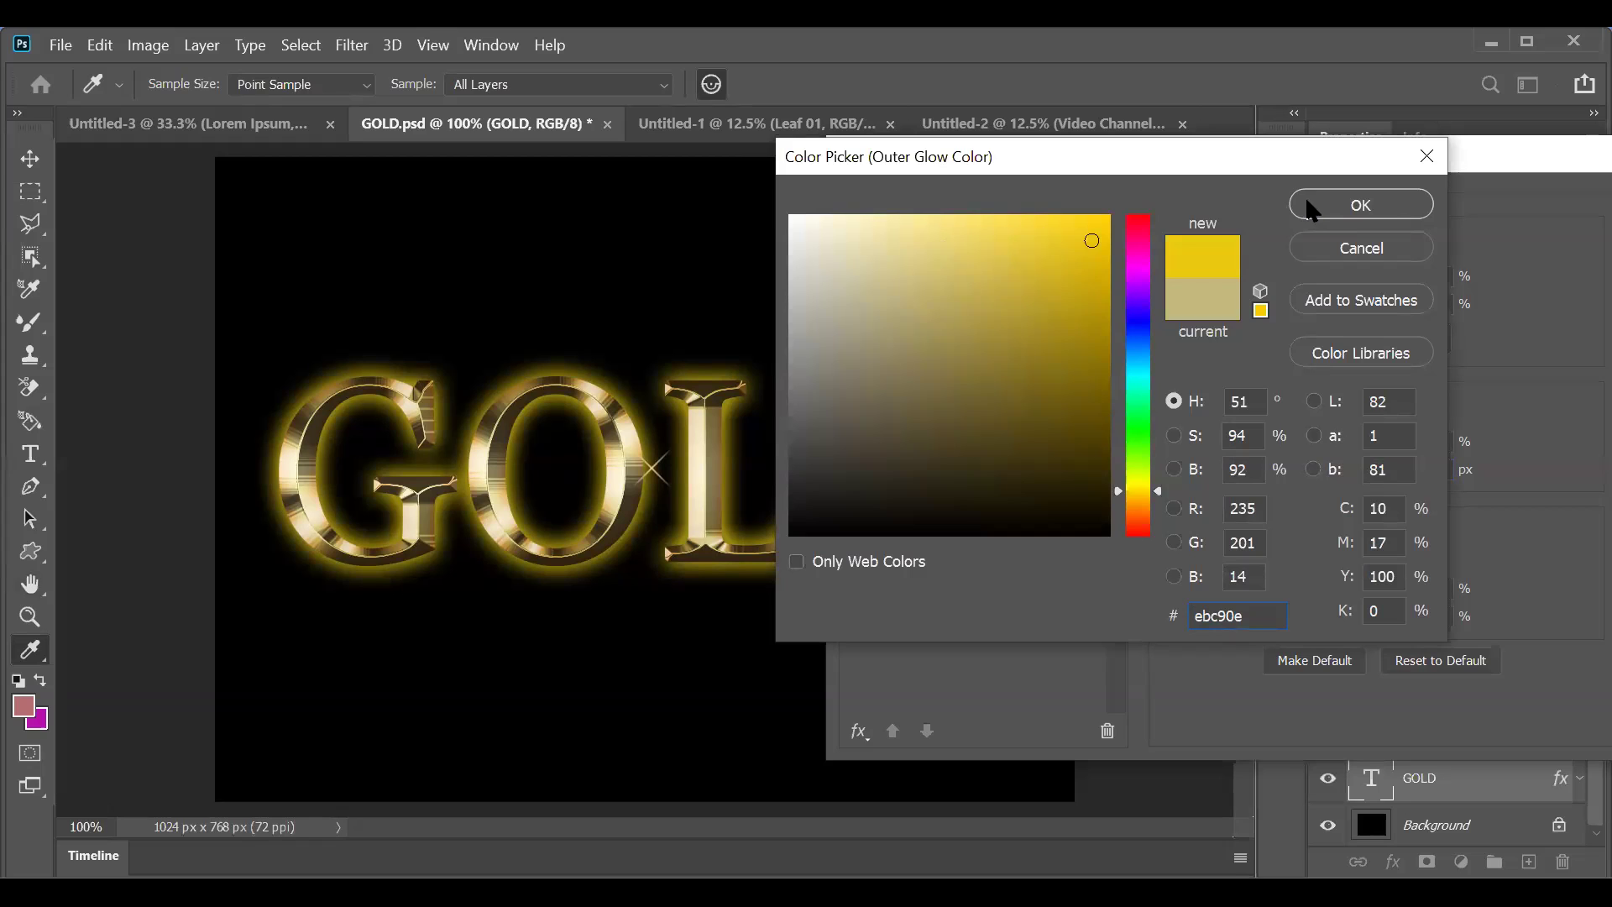
pyautogui.click(1039, 248)
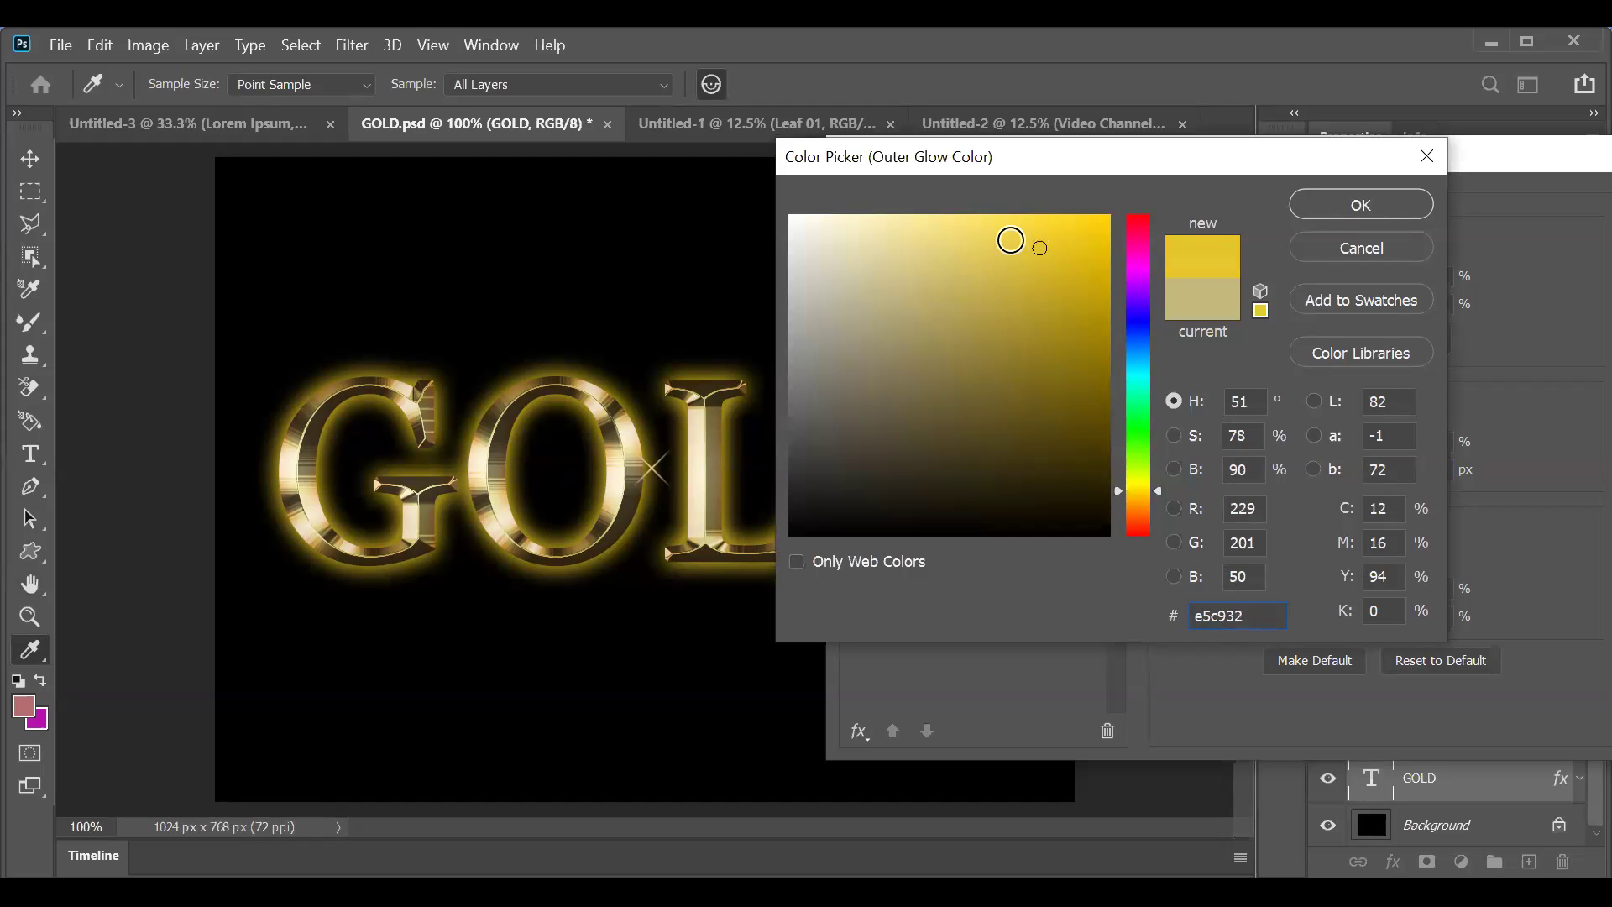
pyautogui.click(975, 230)
pyautogui.click(981, 233)
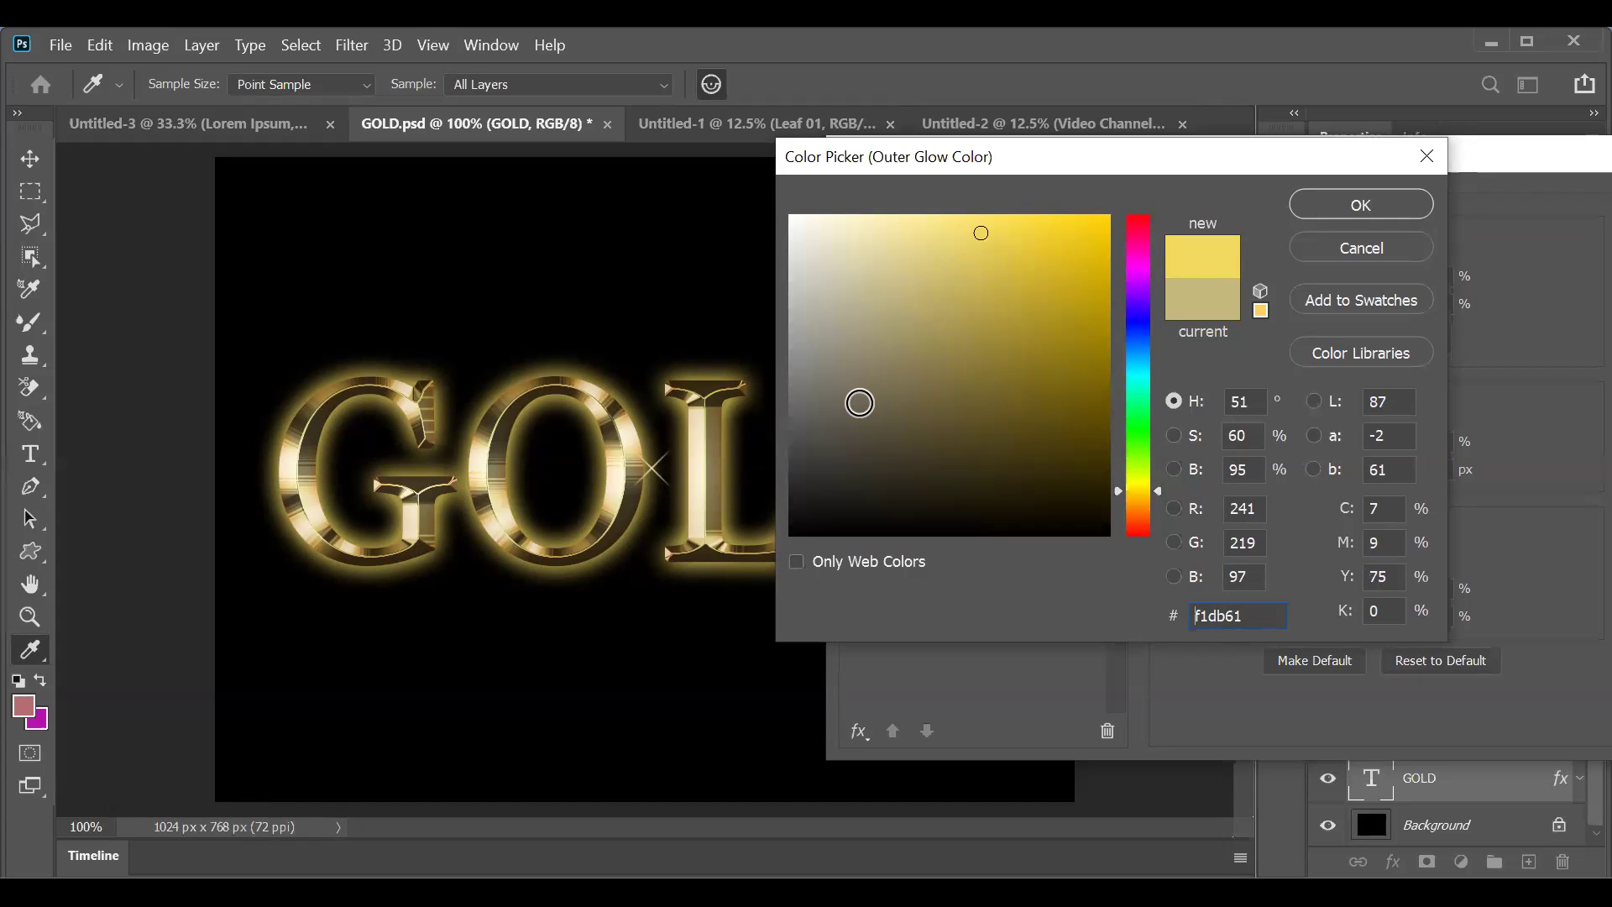
pyautogui.doubleClick(1259, 513)
pyautogui.press('Tab')
pyautogui.doubleClick(1227, 579)
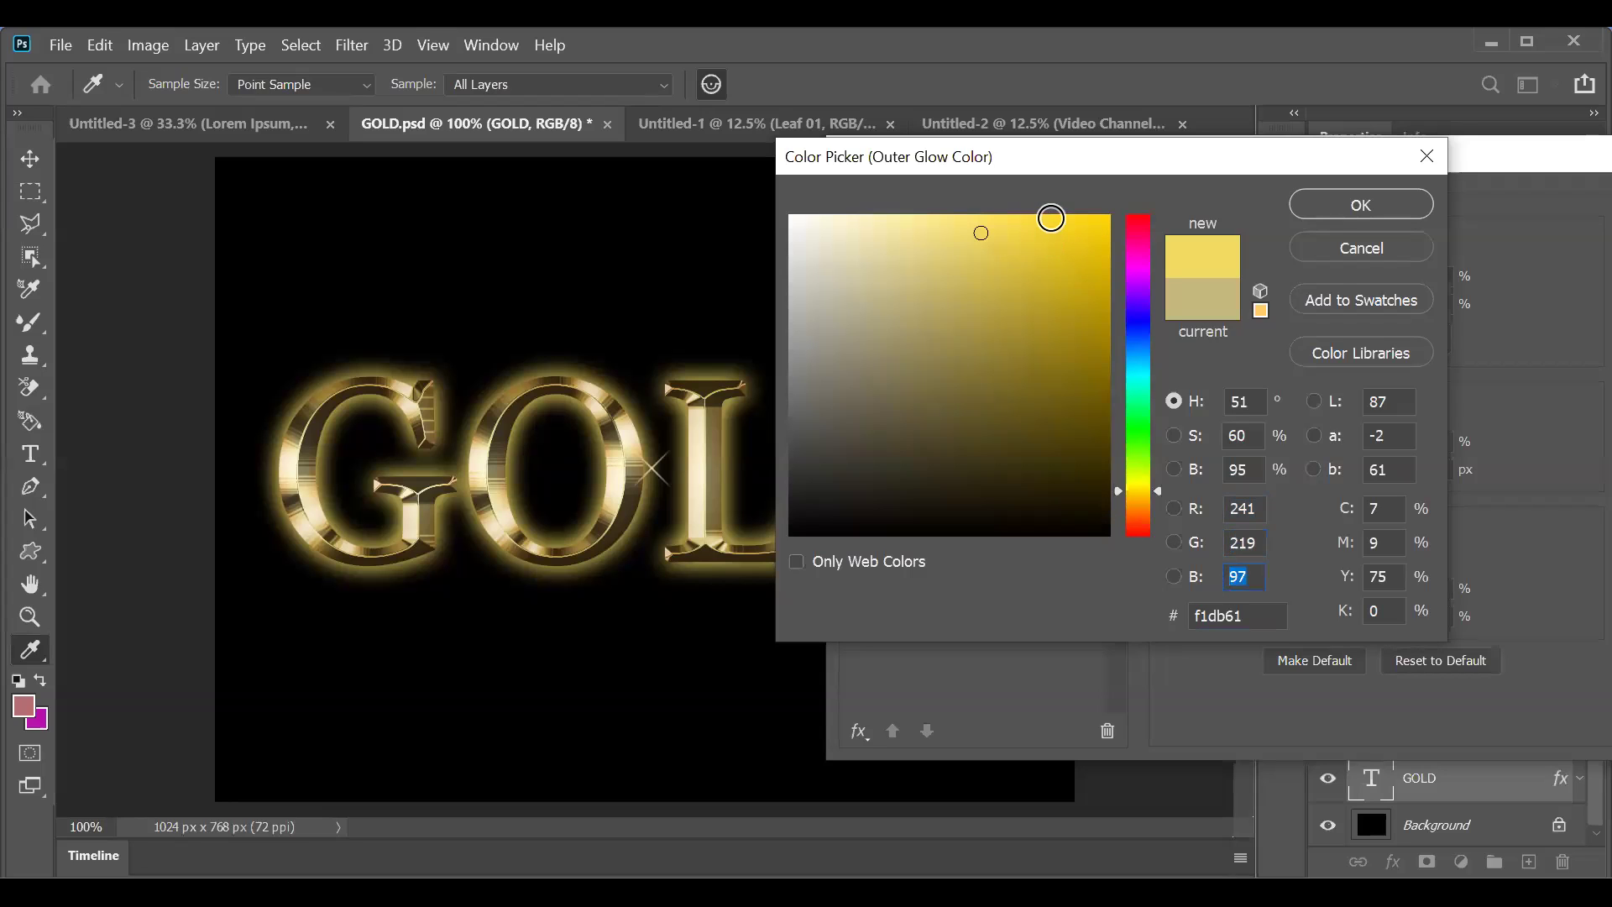
pyautogui.click(1051, 229)
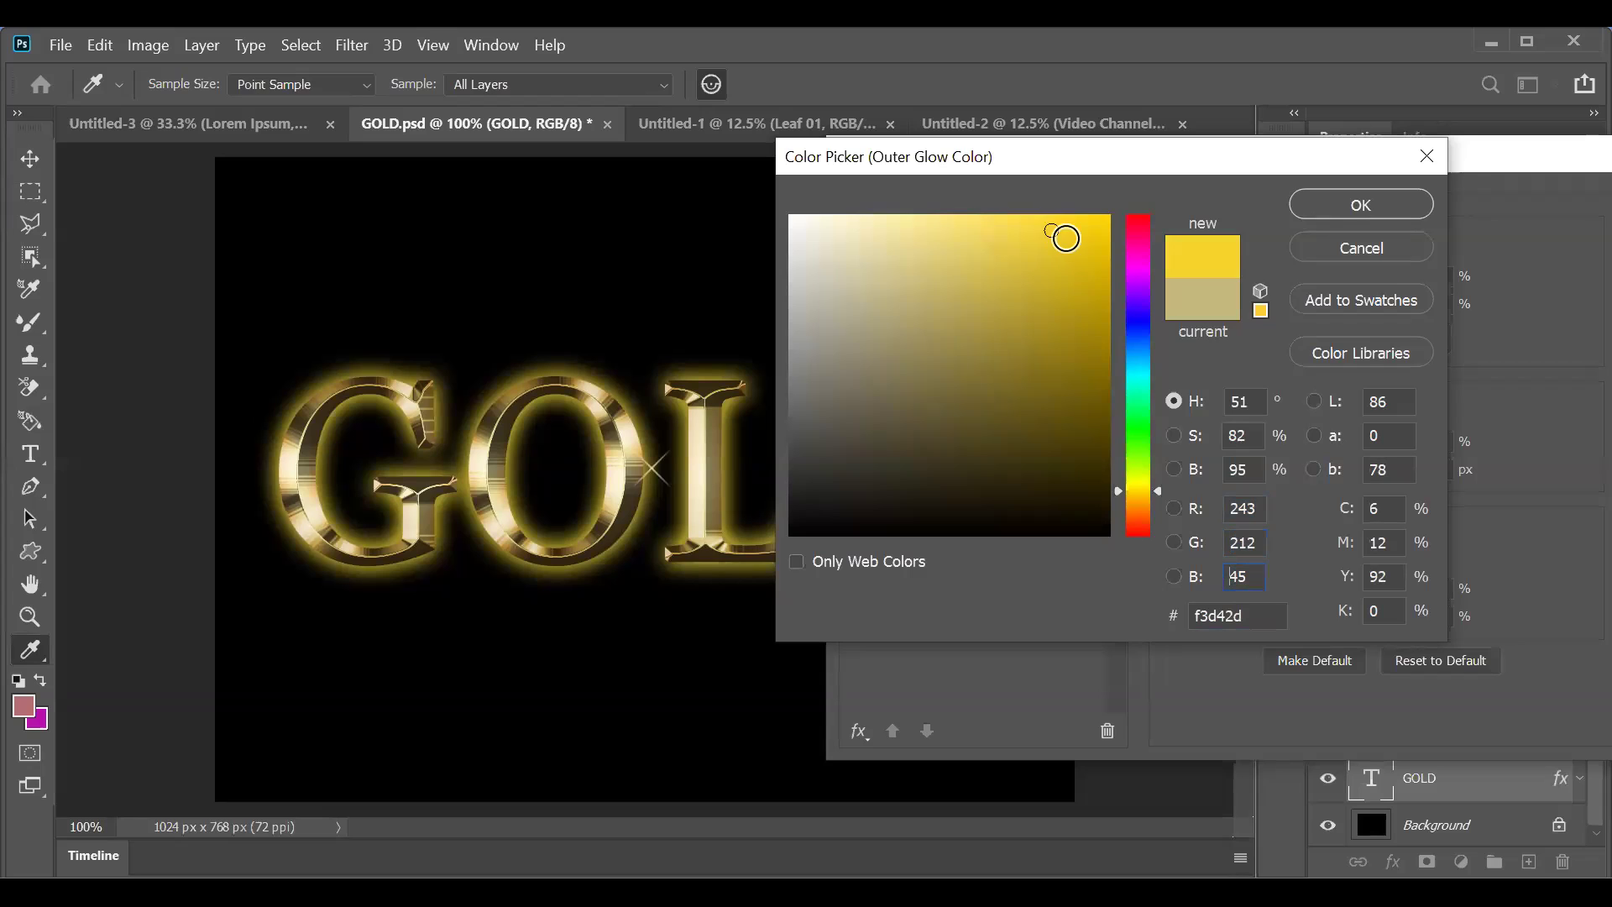
pyautogui.click(1035, 250)
pyautogui.click(1066, 264)
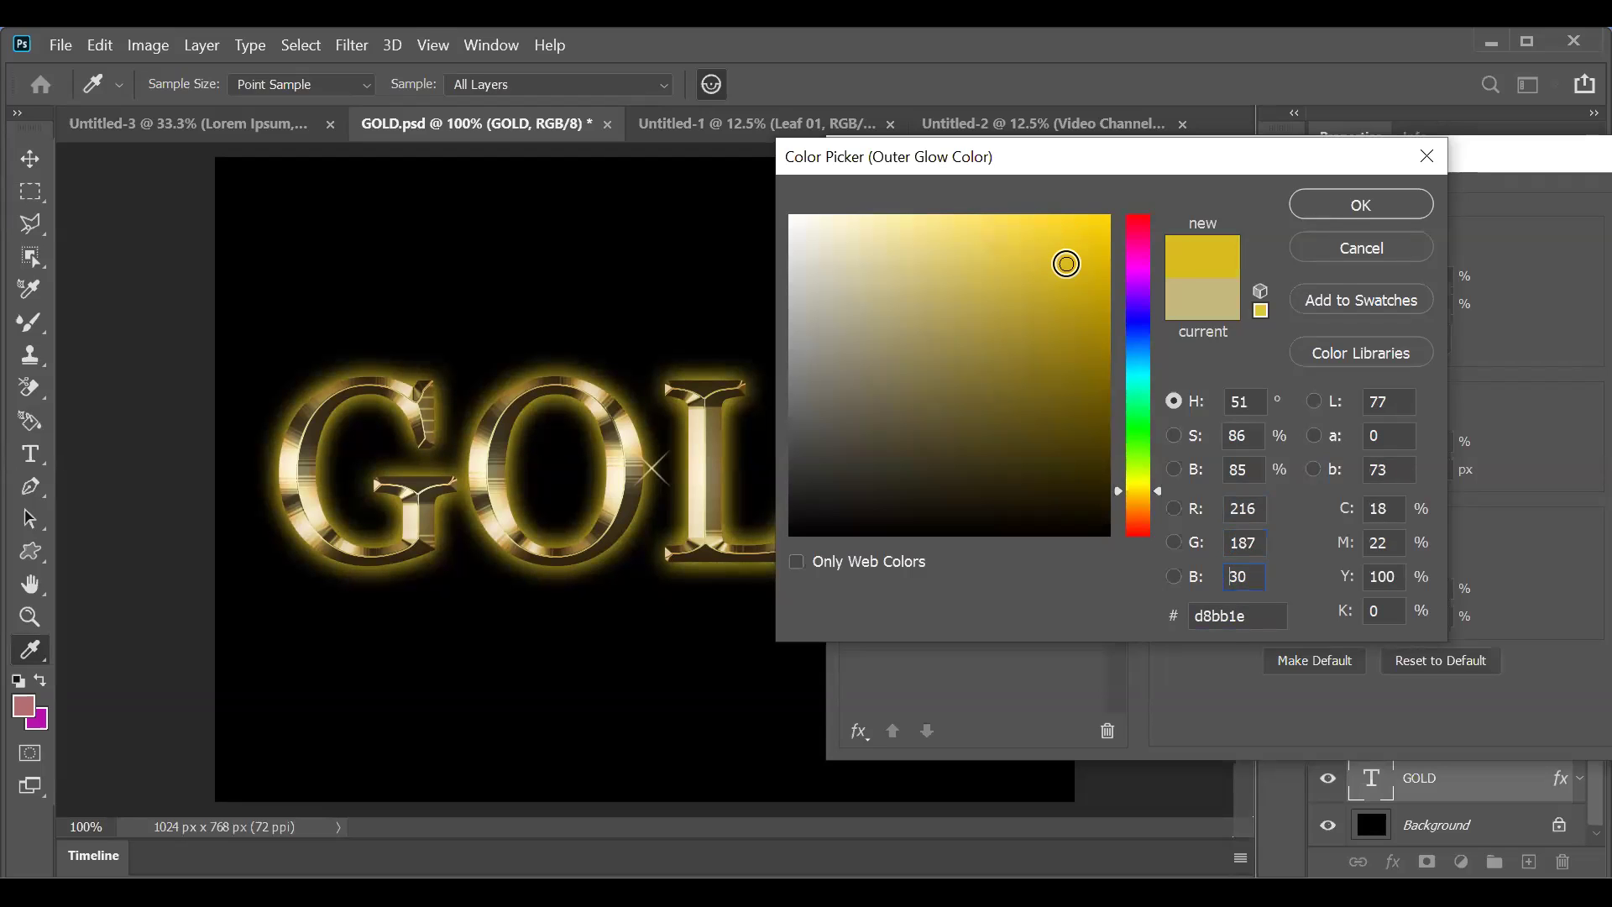
pyautogui.click(994, 240)
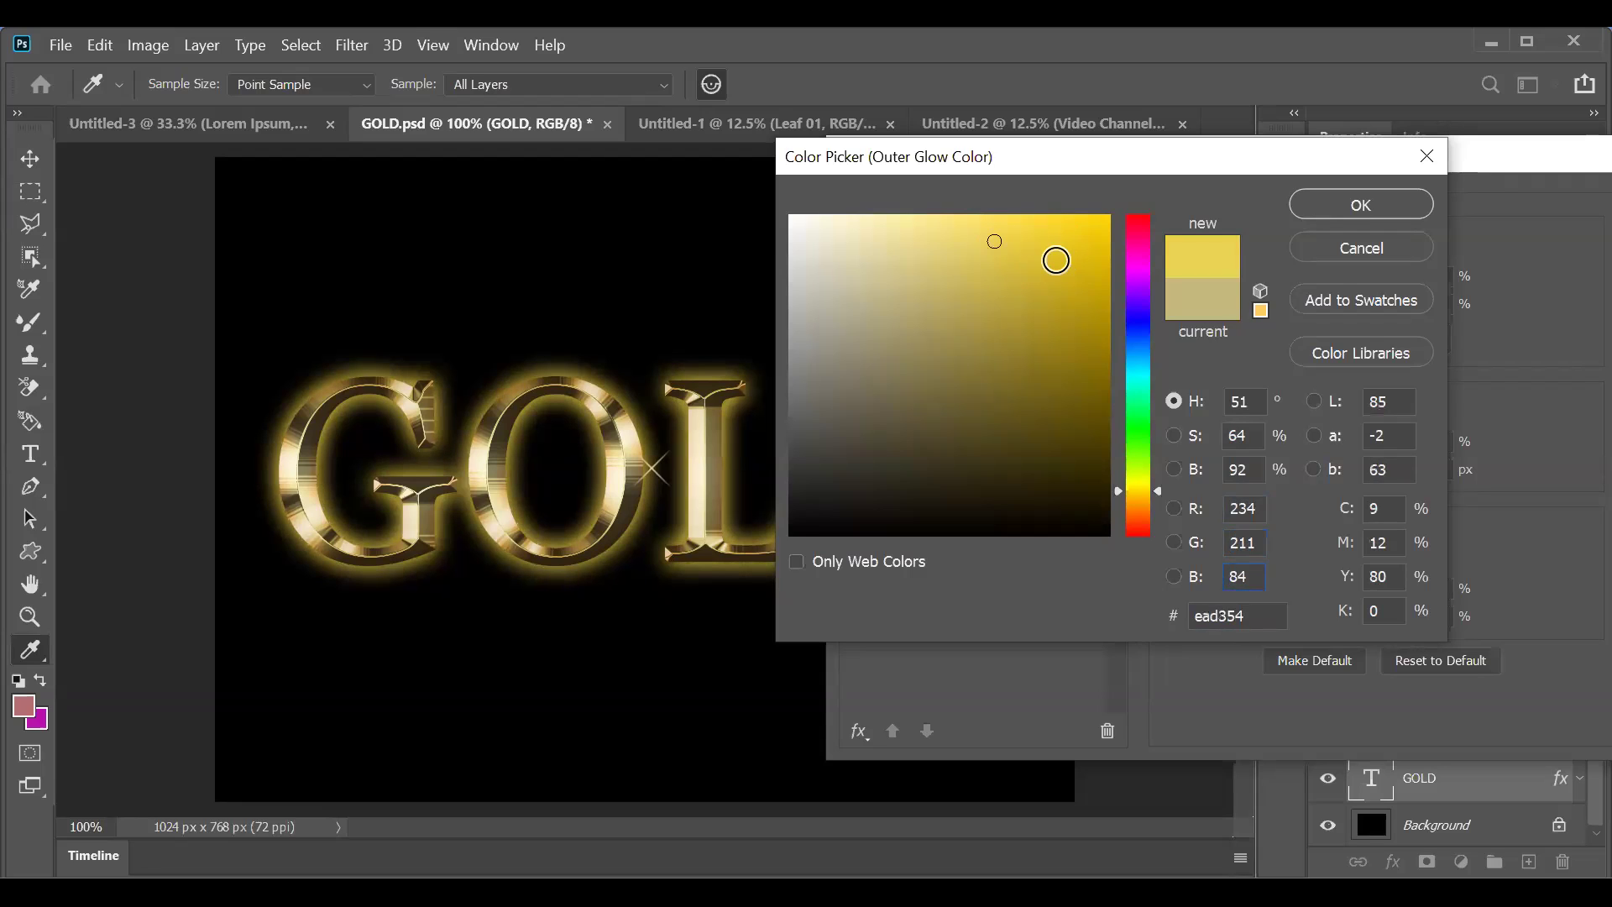
pyautogui.click(1056, 261)
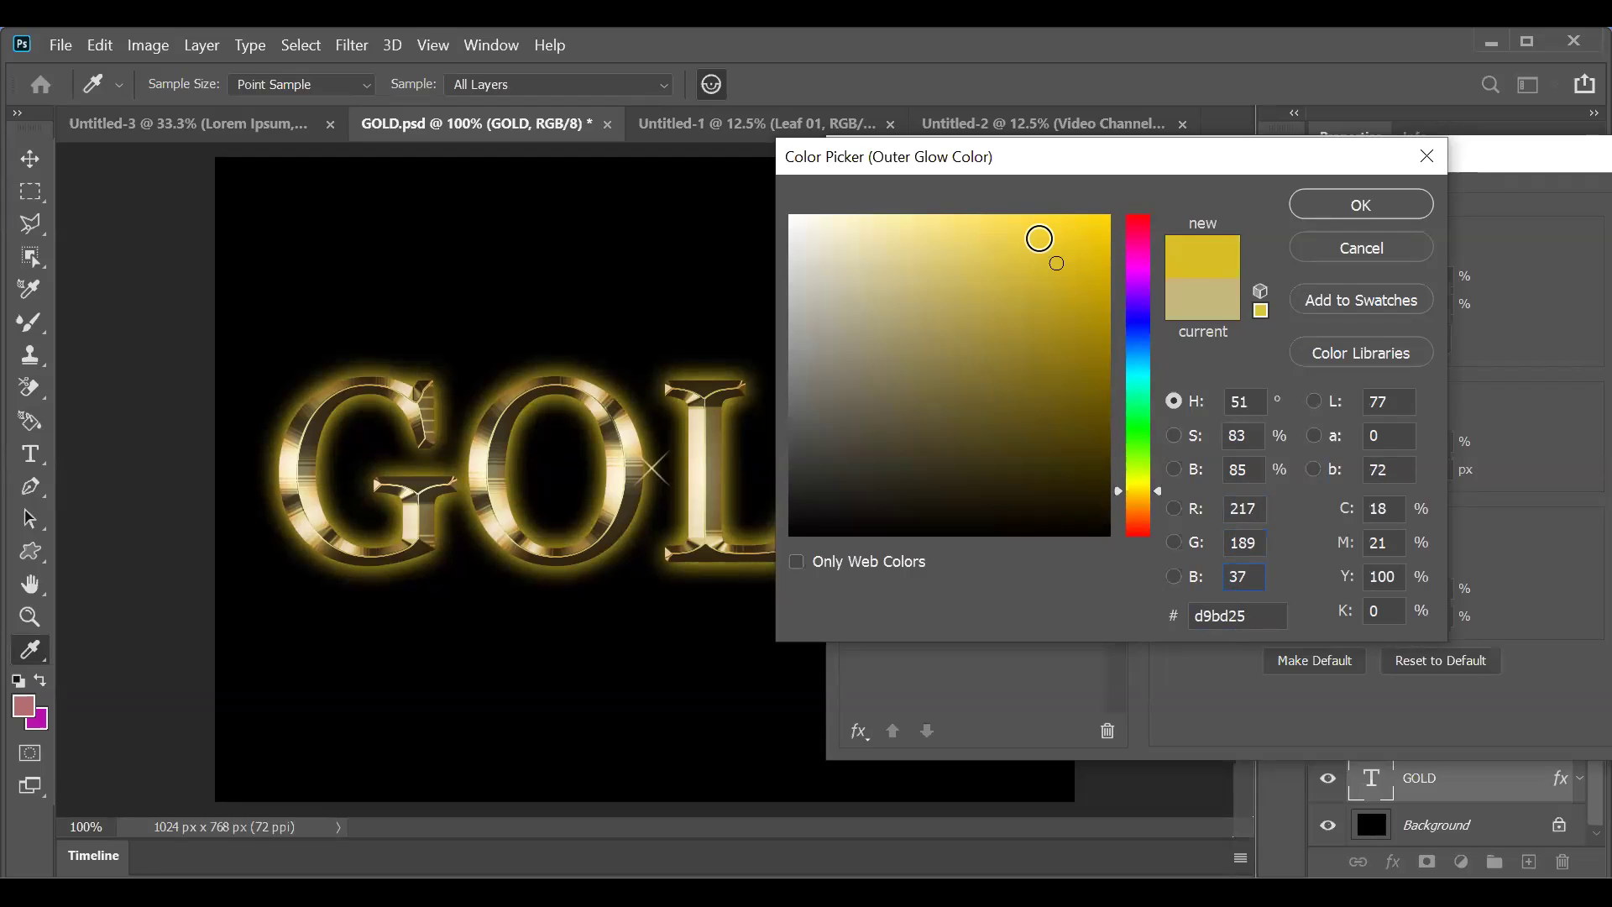
pyautogui.click(1035, 232)
pyautogui.click(938, 234)
pyautogui.click(996, 236)
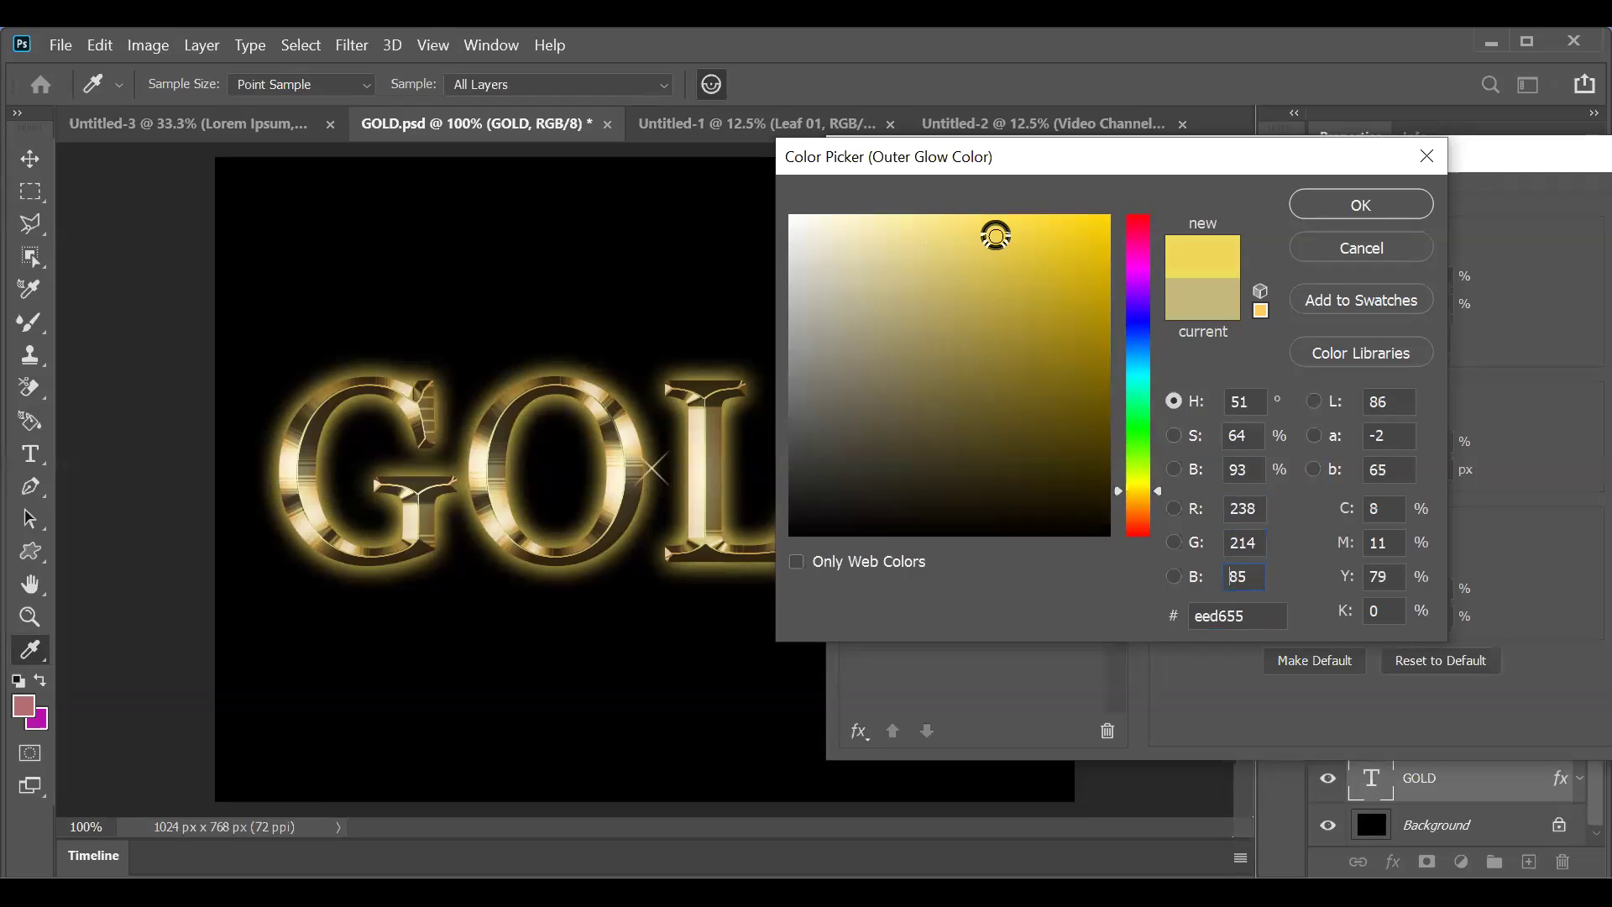
pyautogui.click(1332, 207)
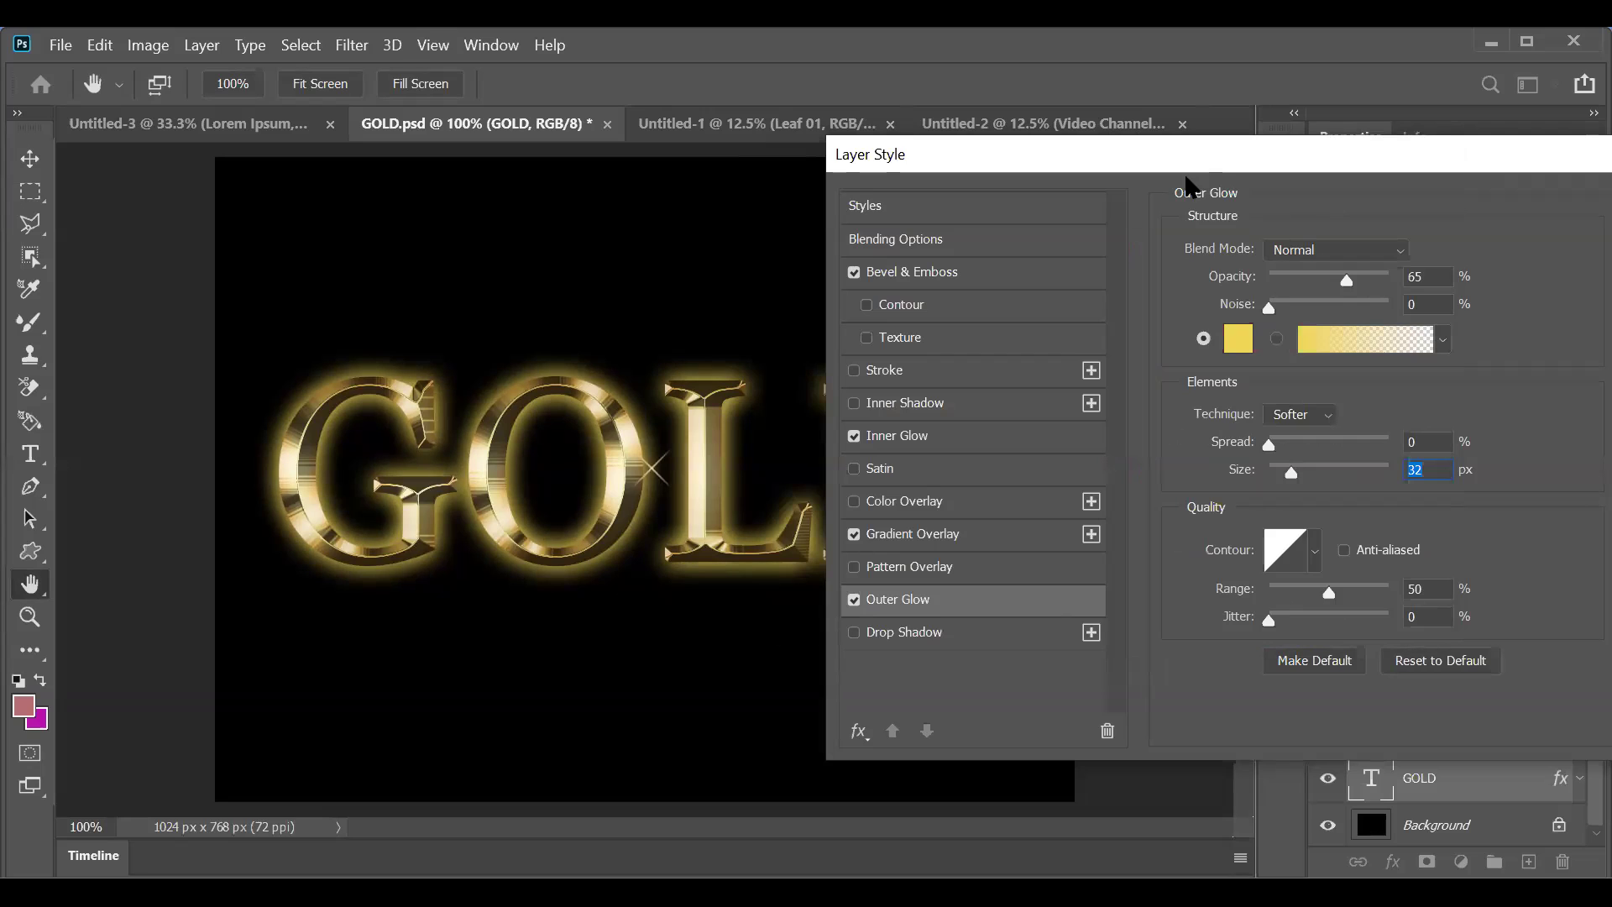
# Step: Try a grainy, wide Outer Glow on the GOLD text with noise 63% and size 139 px
pyautogui.moveTo(1187, 184); pyautogui.dragTo(991, 178)
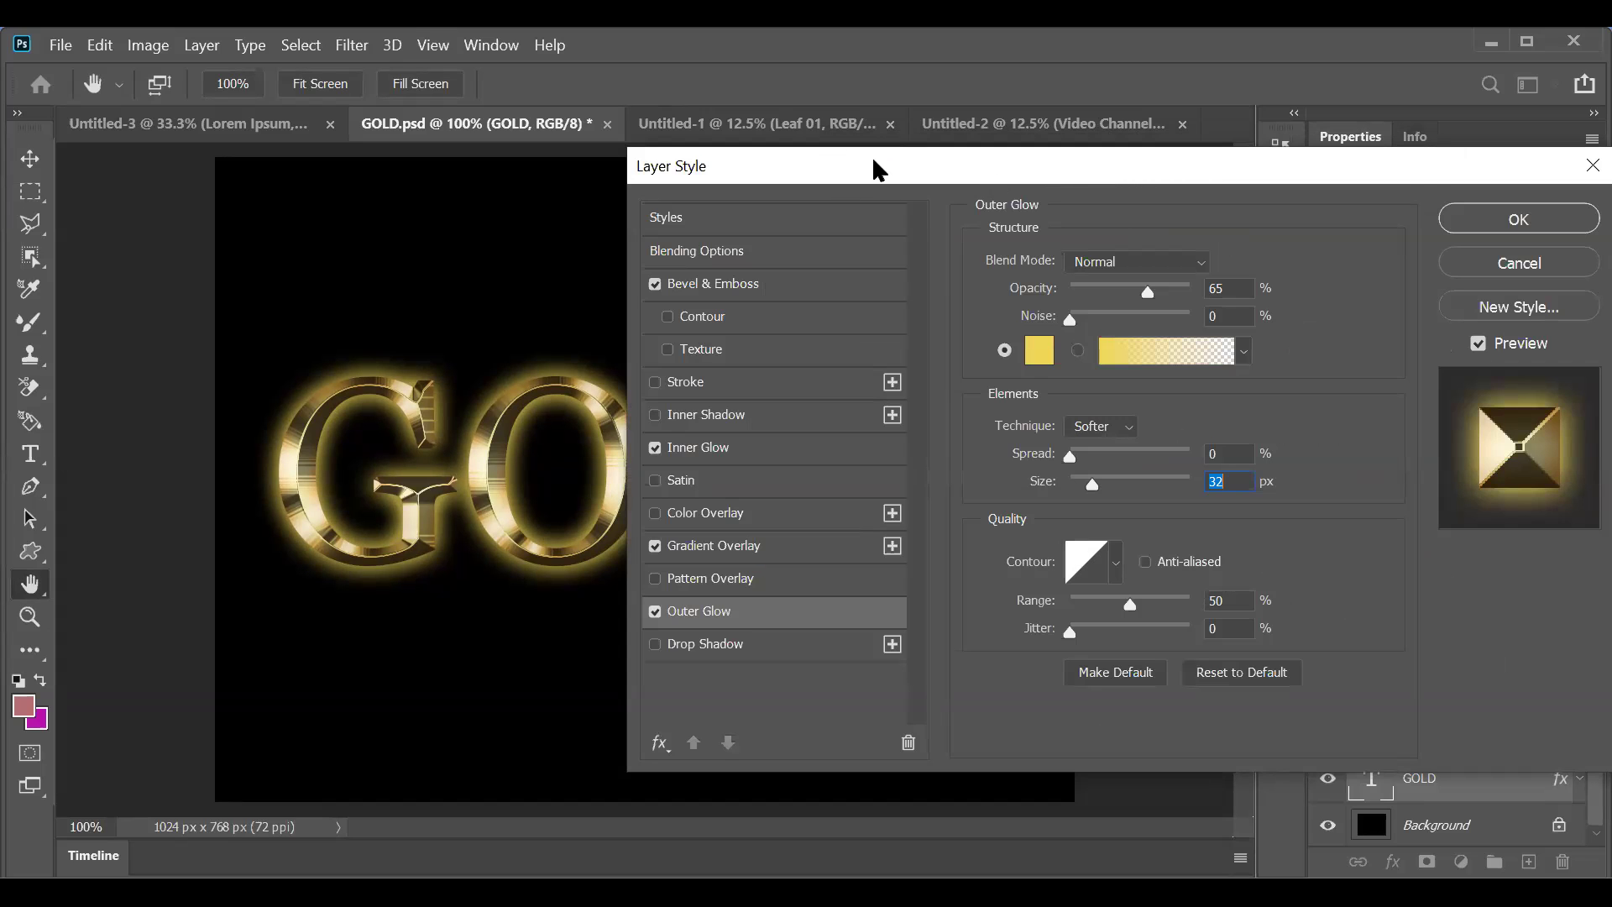
pyautogui.moveTo(872, 158); pyautogui.dragTo(1008, 124)
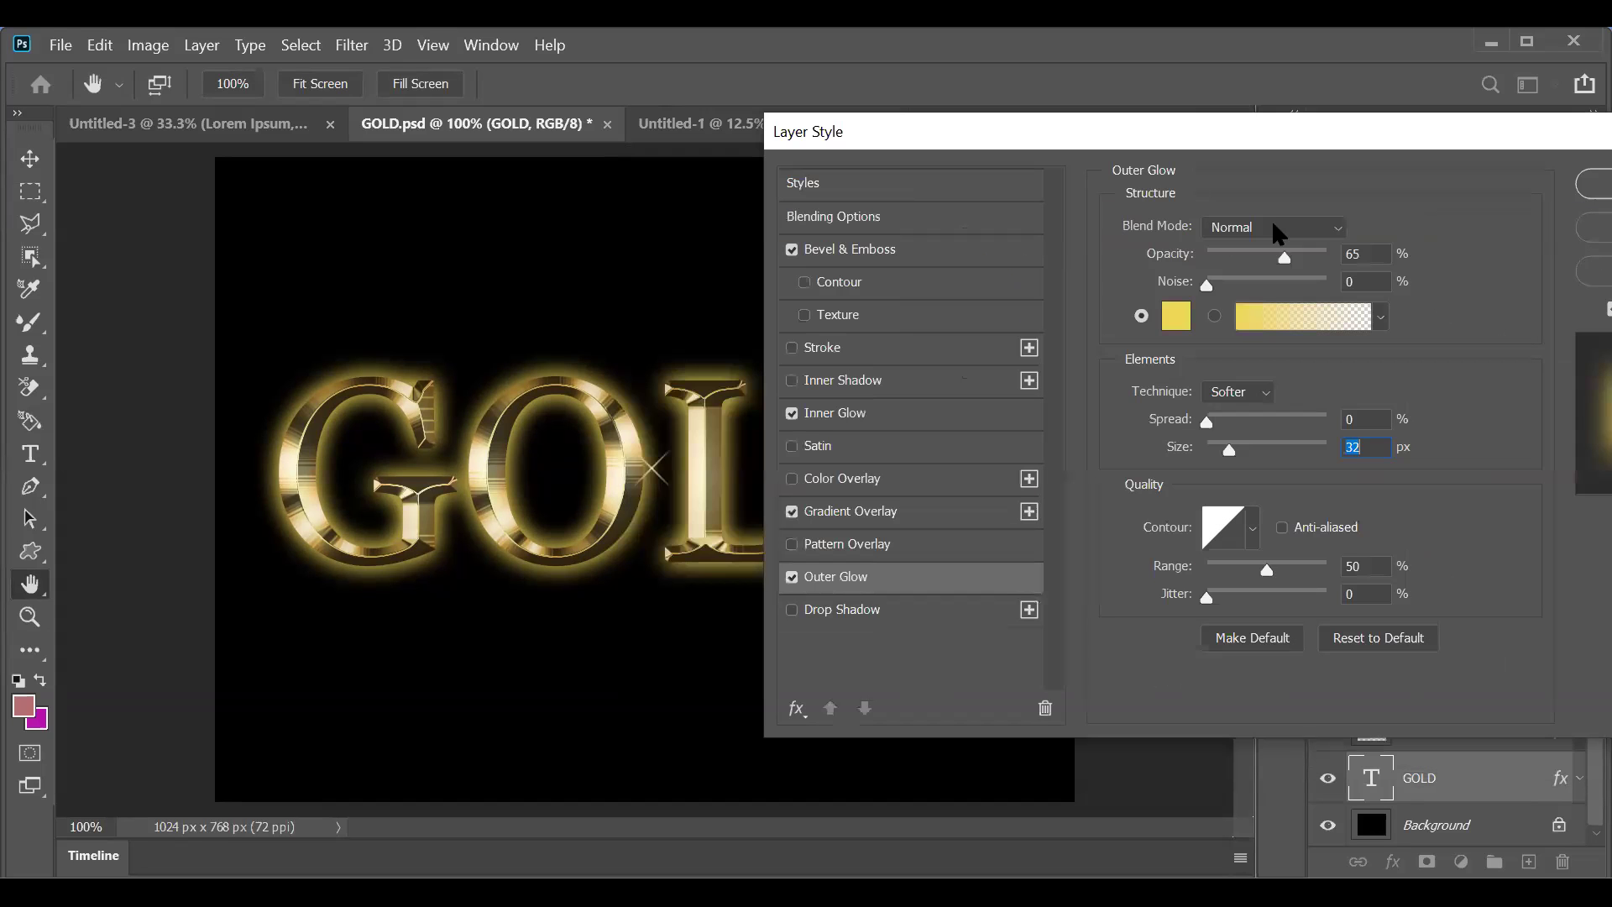
pyautogui.click(1239, 278)
pyautogui.click(1282, 284)
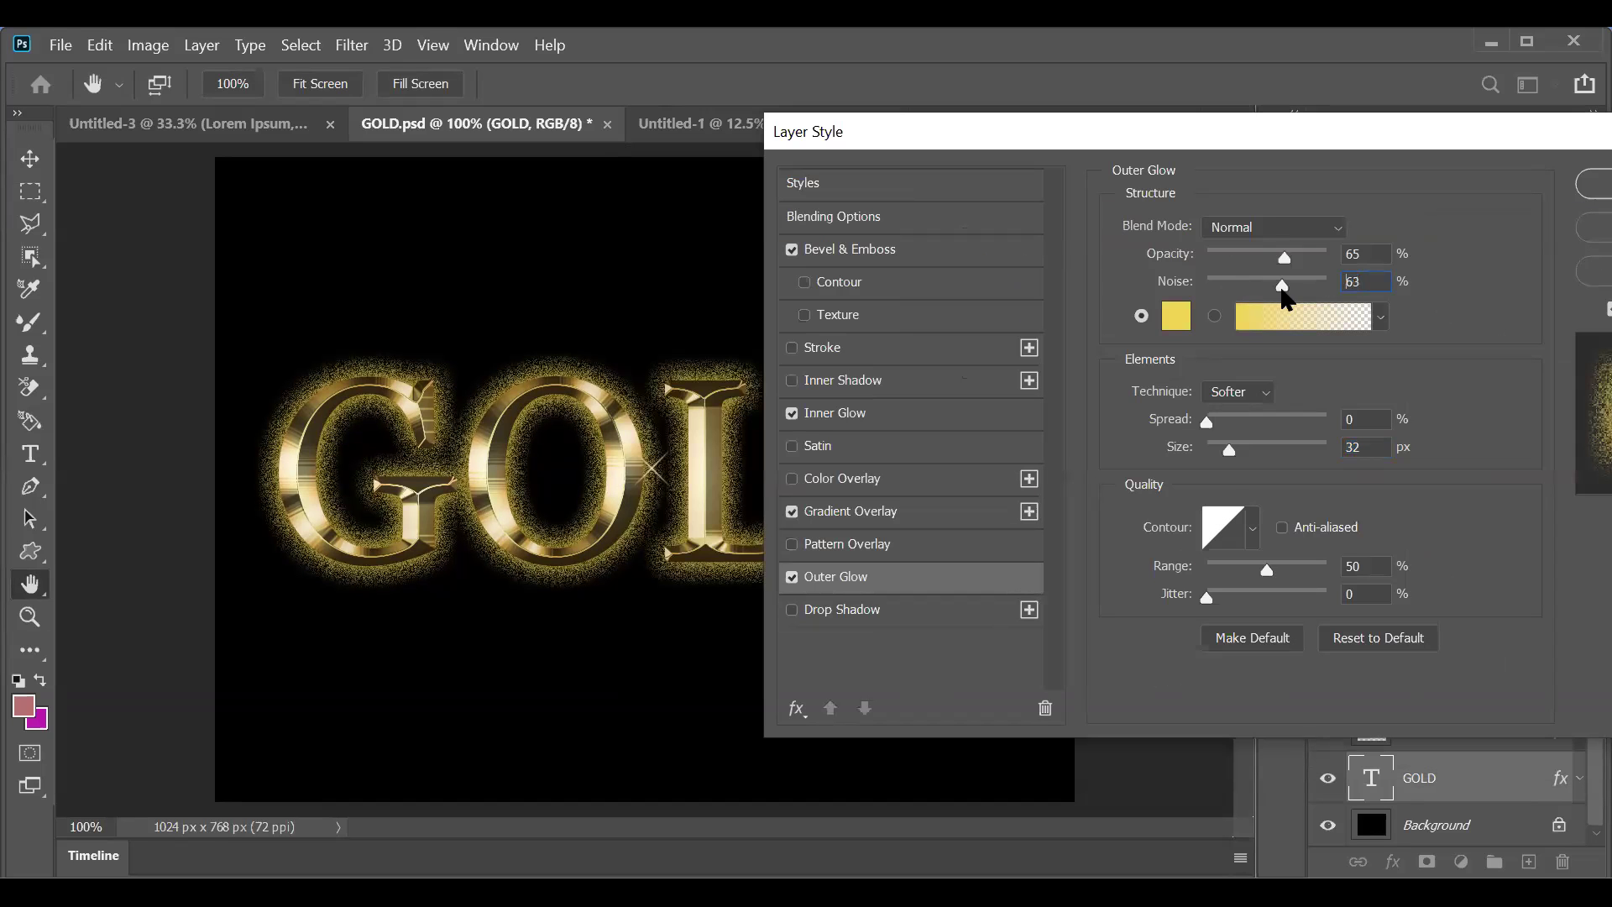
pyautogui.moveTo(1237, 444); pyautogui.dragTo(1277, 449)
pyautogui.press('Tab')
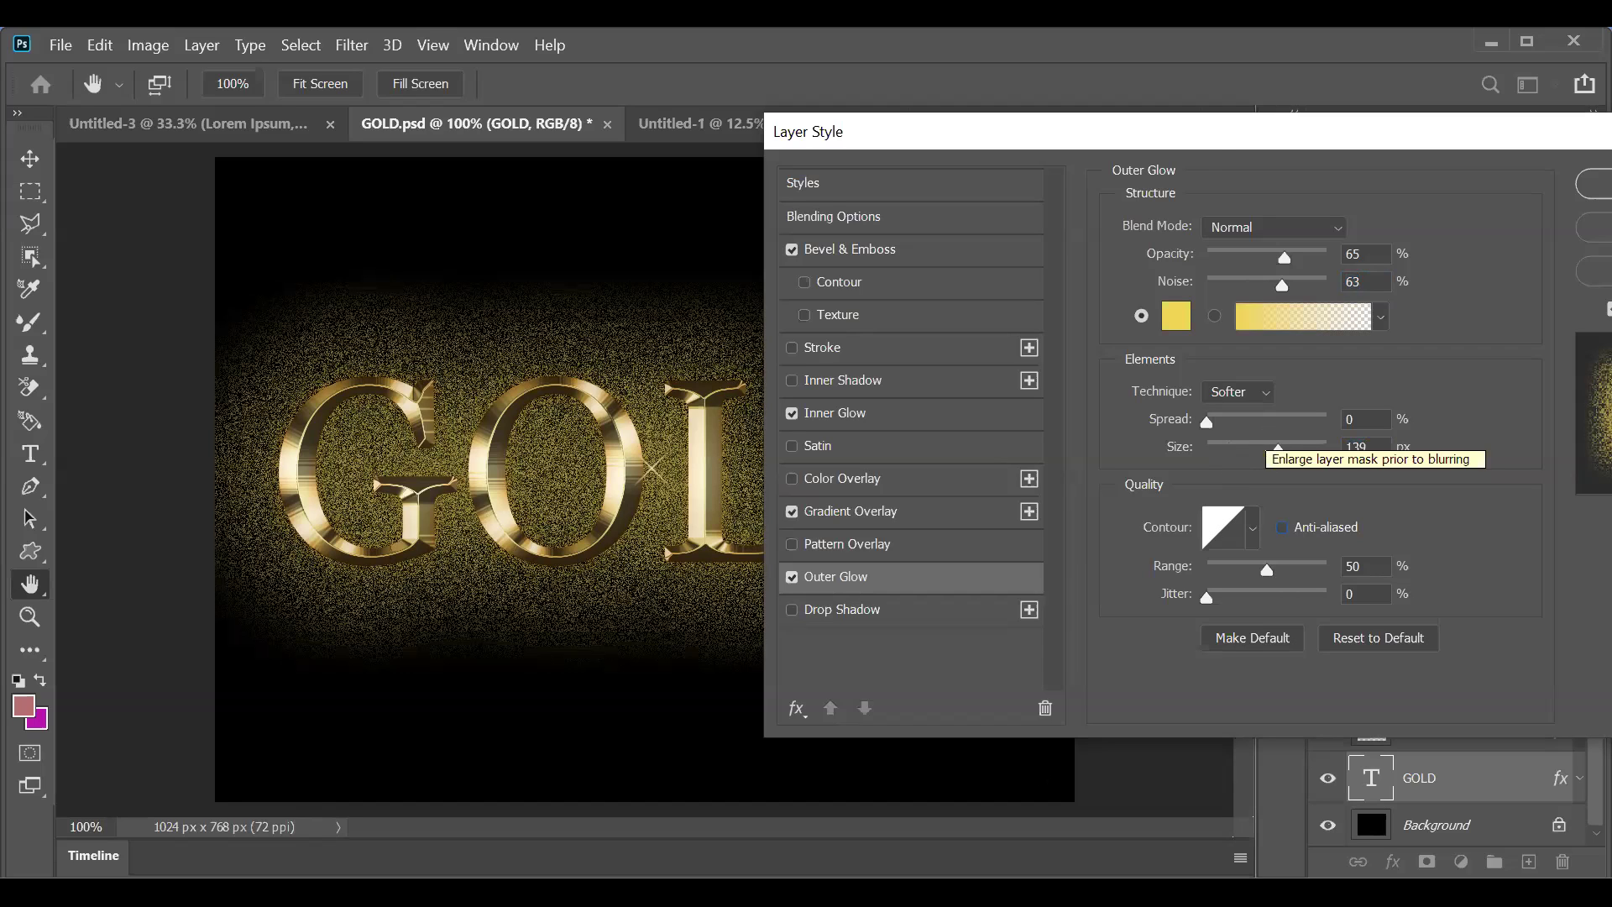
pyautogui.moveTo(1229, 132); pyautogui.dragTo(1140, 118)
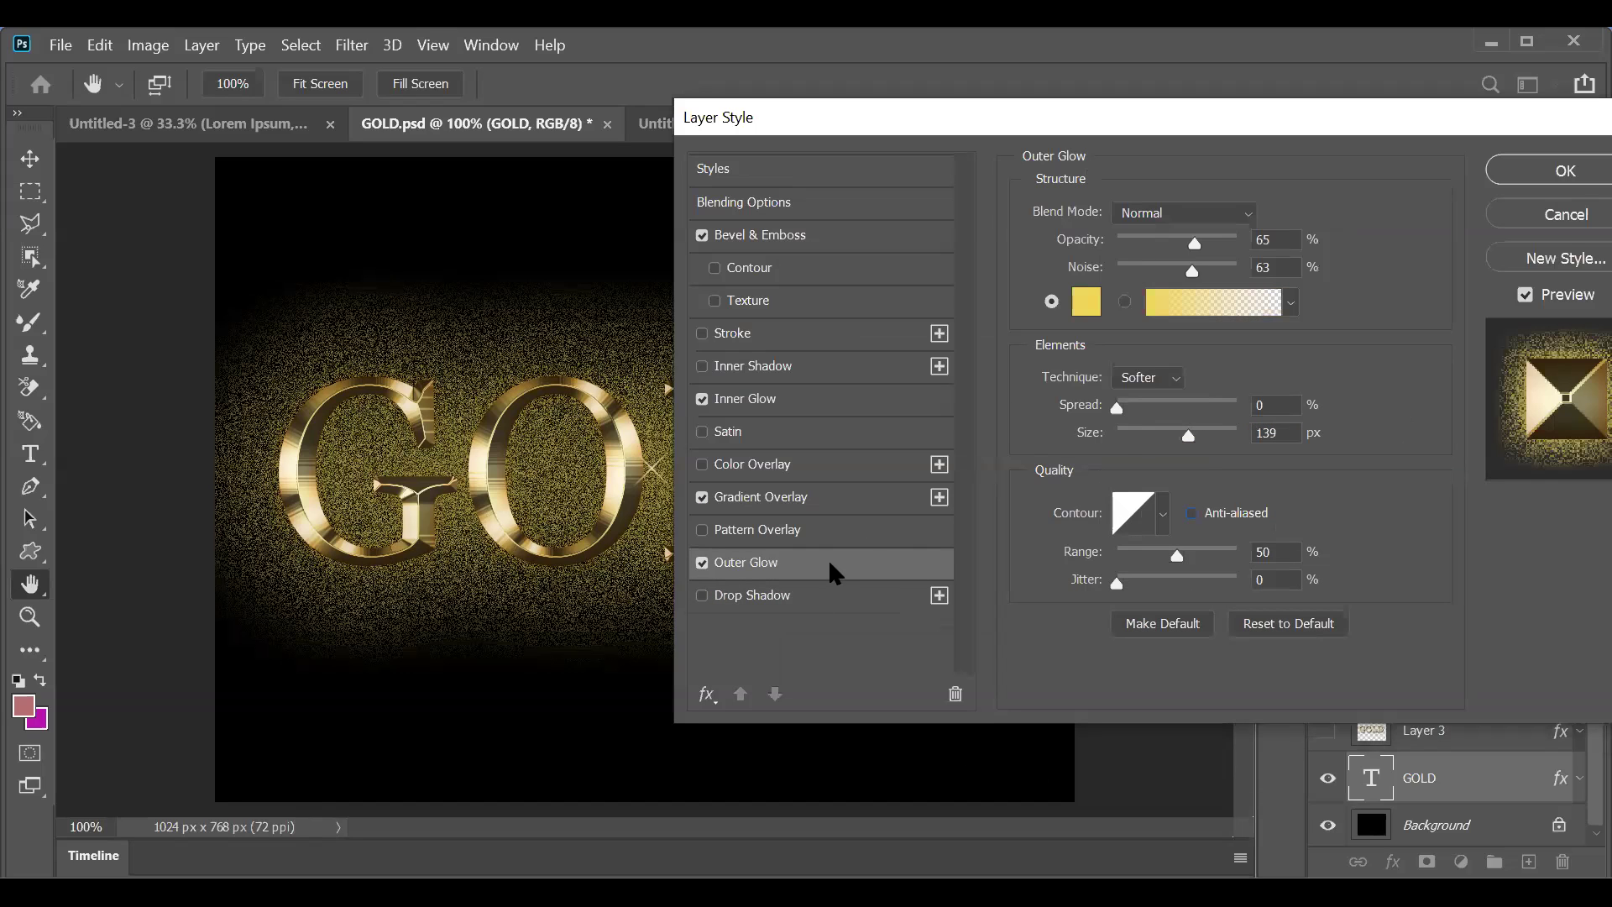
# Step: Set the Outer Glow size to 18 px and its noise to 0%
pyautogui.click(1131, 430)
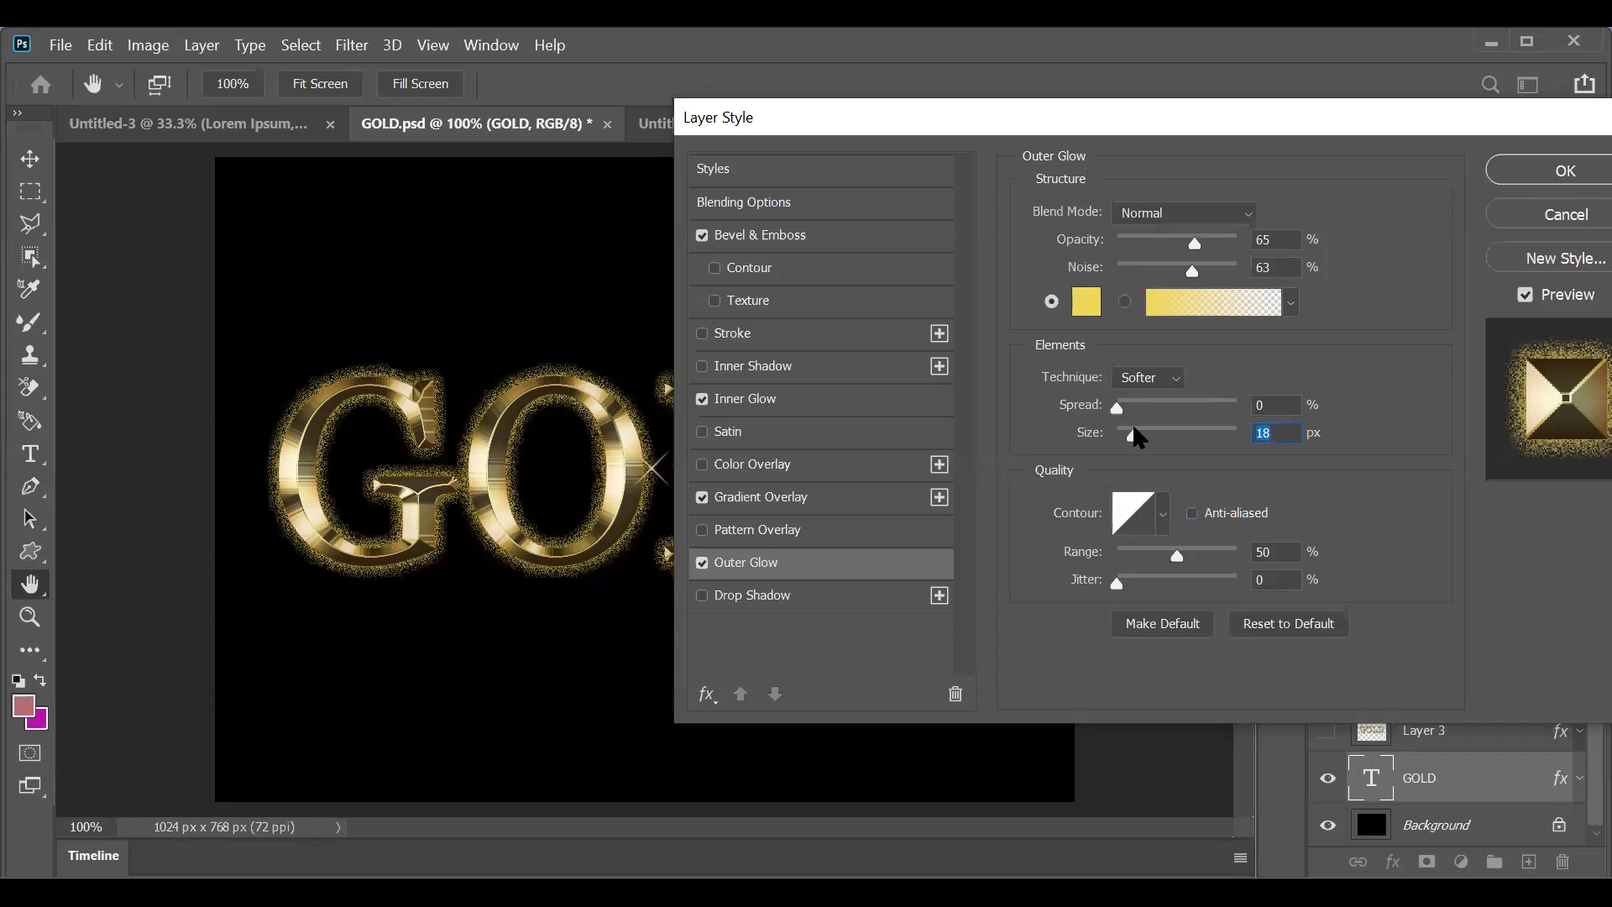
pyautogui.click(1117, 269)
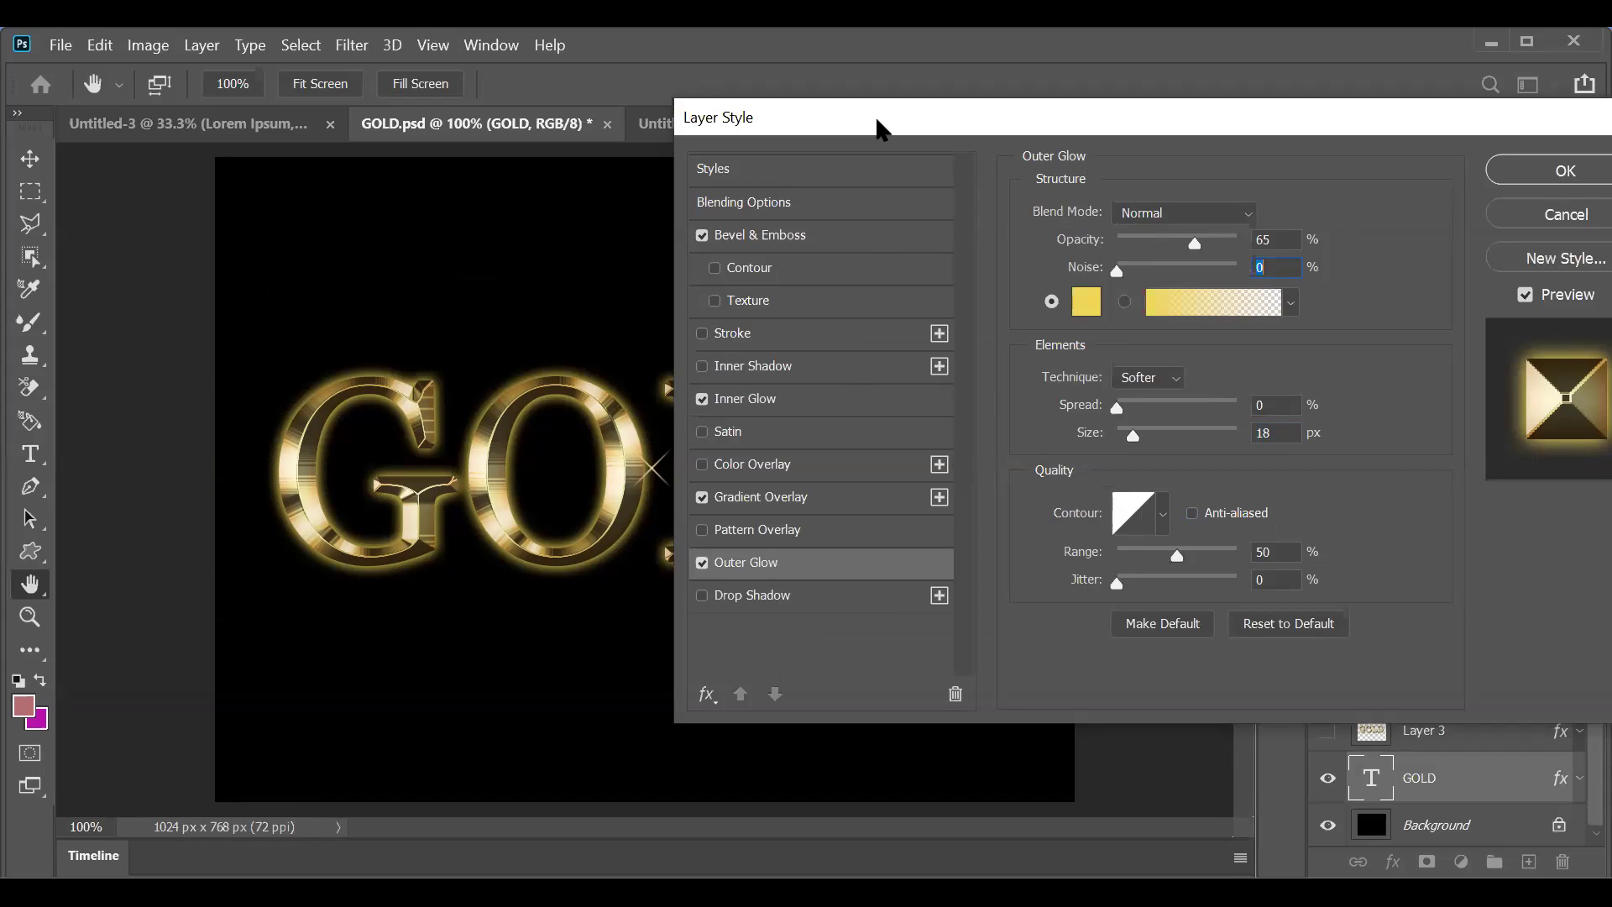
pyautogui.moveTo(877, 128); pyautogui.dragTo(953, 178)
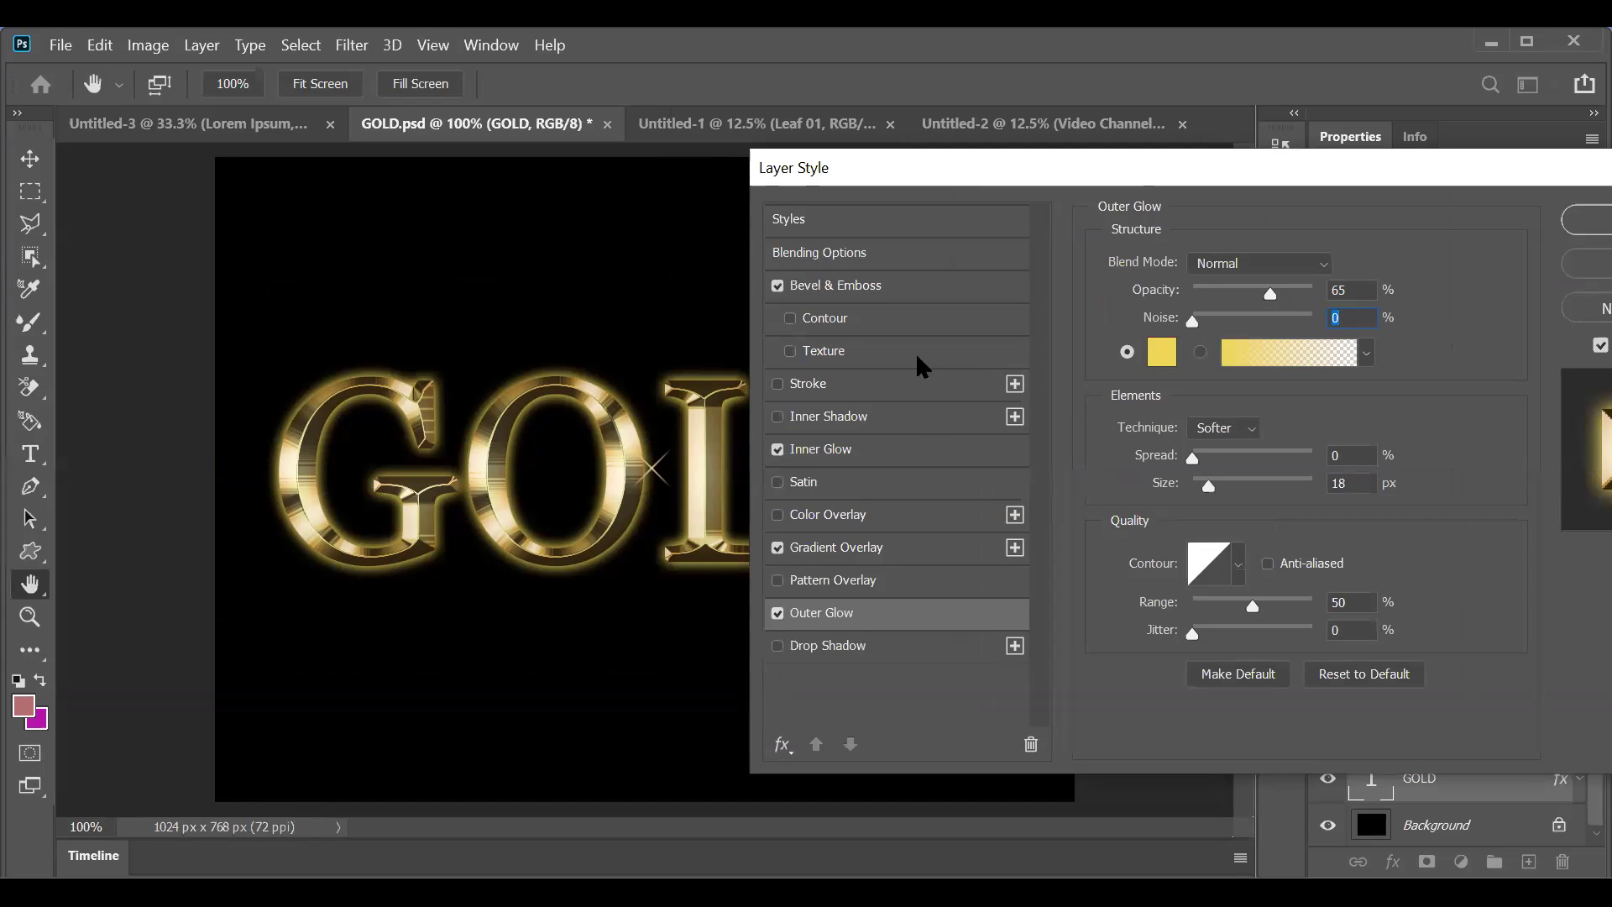
# Step: Turn off Bevel & Emboss and Outer Glow on the GOLD text
pyautogui.click(840, 286)
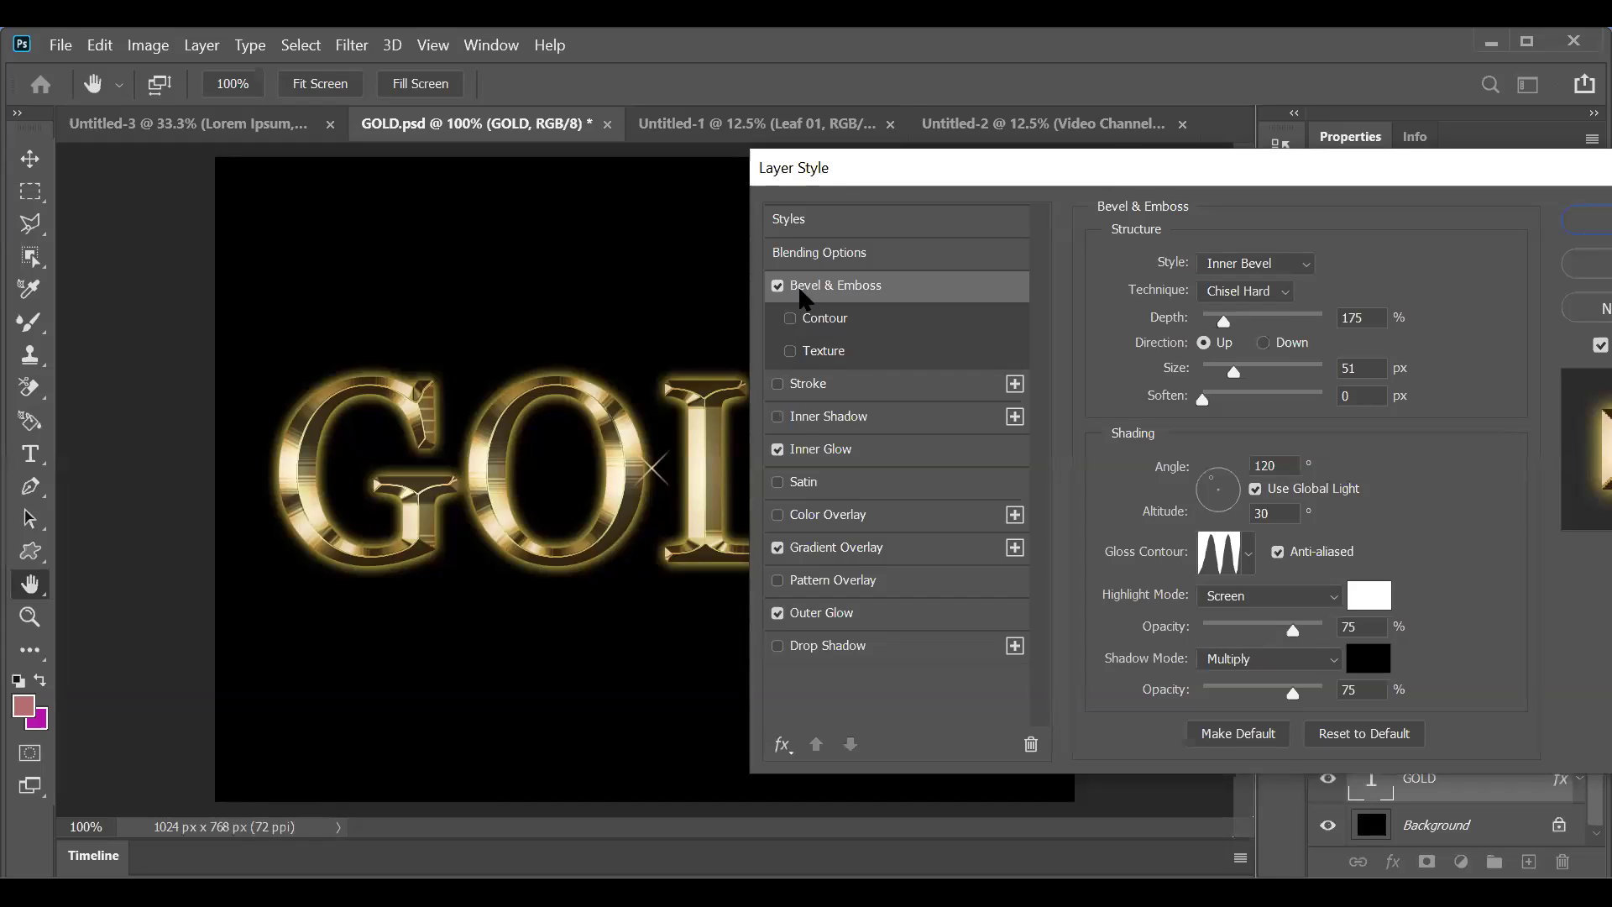
pyautogui.click(777, 285)
pyautogui.click(777, 285)
pyautogui.click(777, 285)
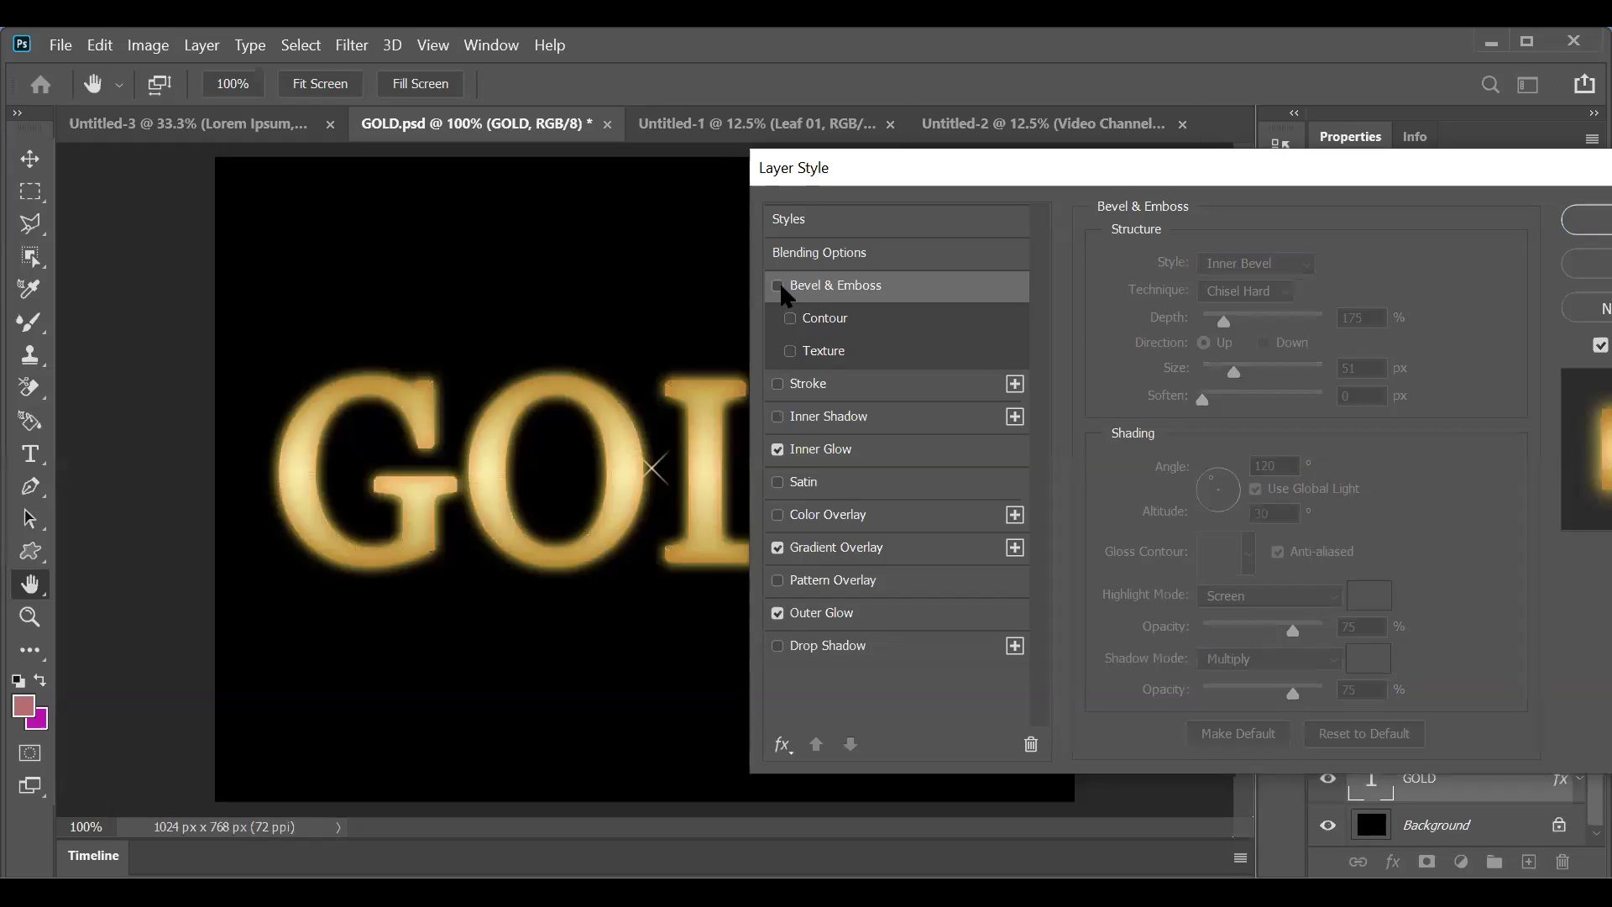
pyautogui.click(777, 613)
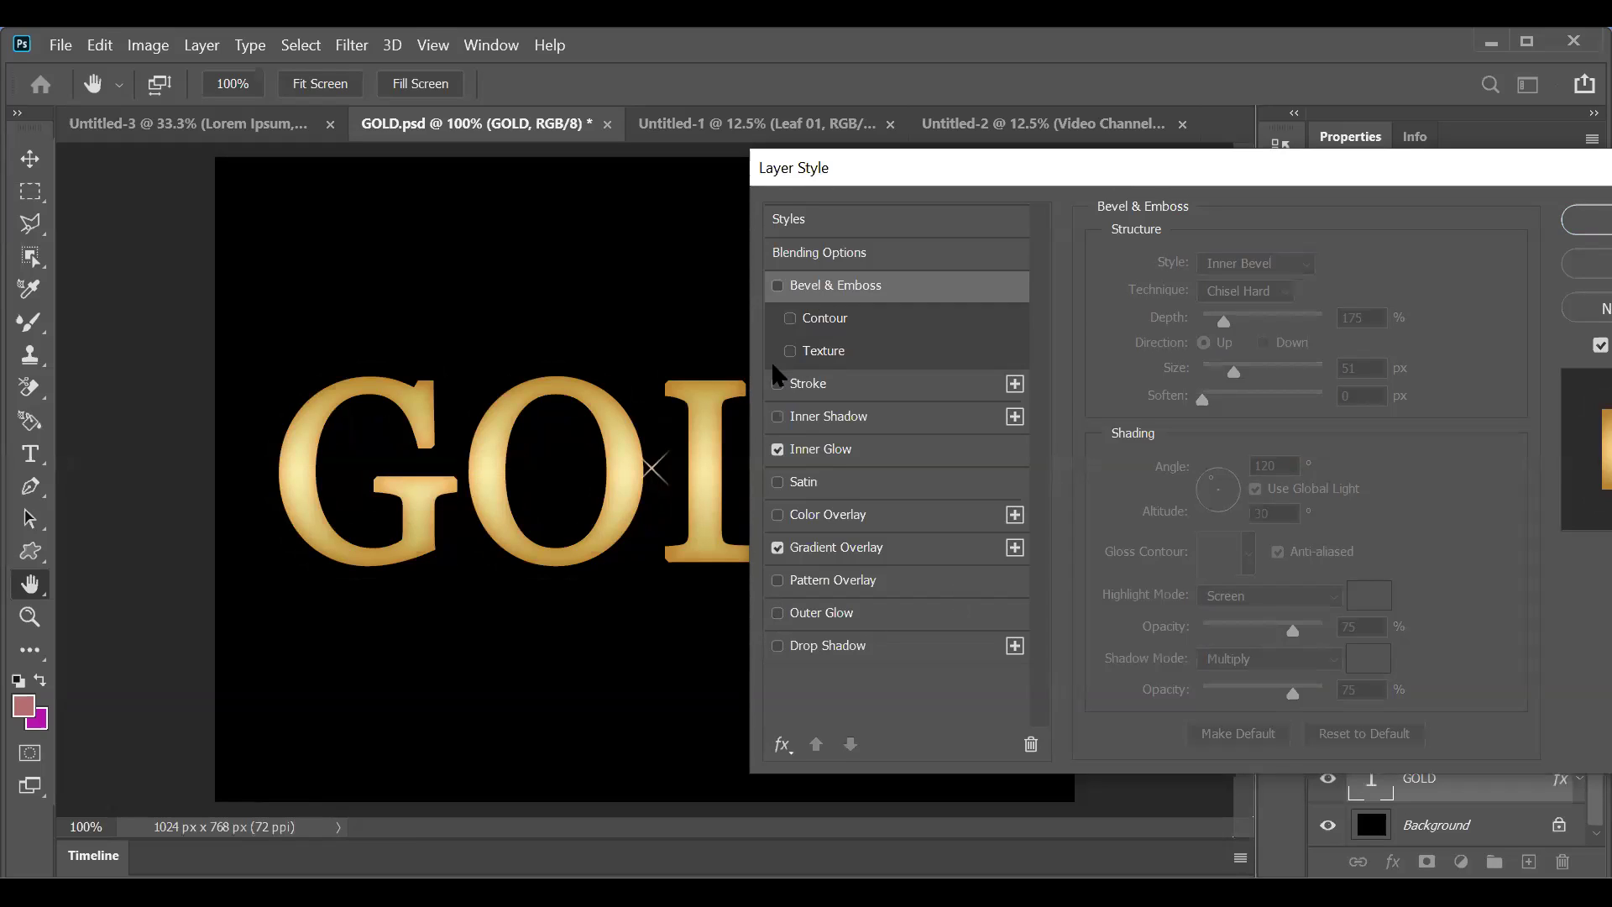
# Step: Examine the RGB color values of the light stop at location 0% in the Gradient Overlay's gradient
pyautogui.click(856, 546)
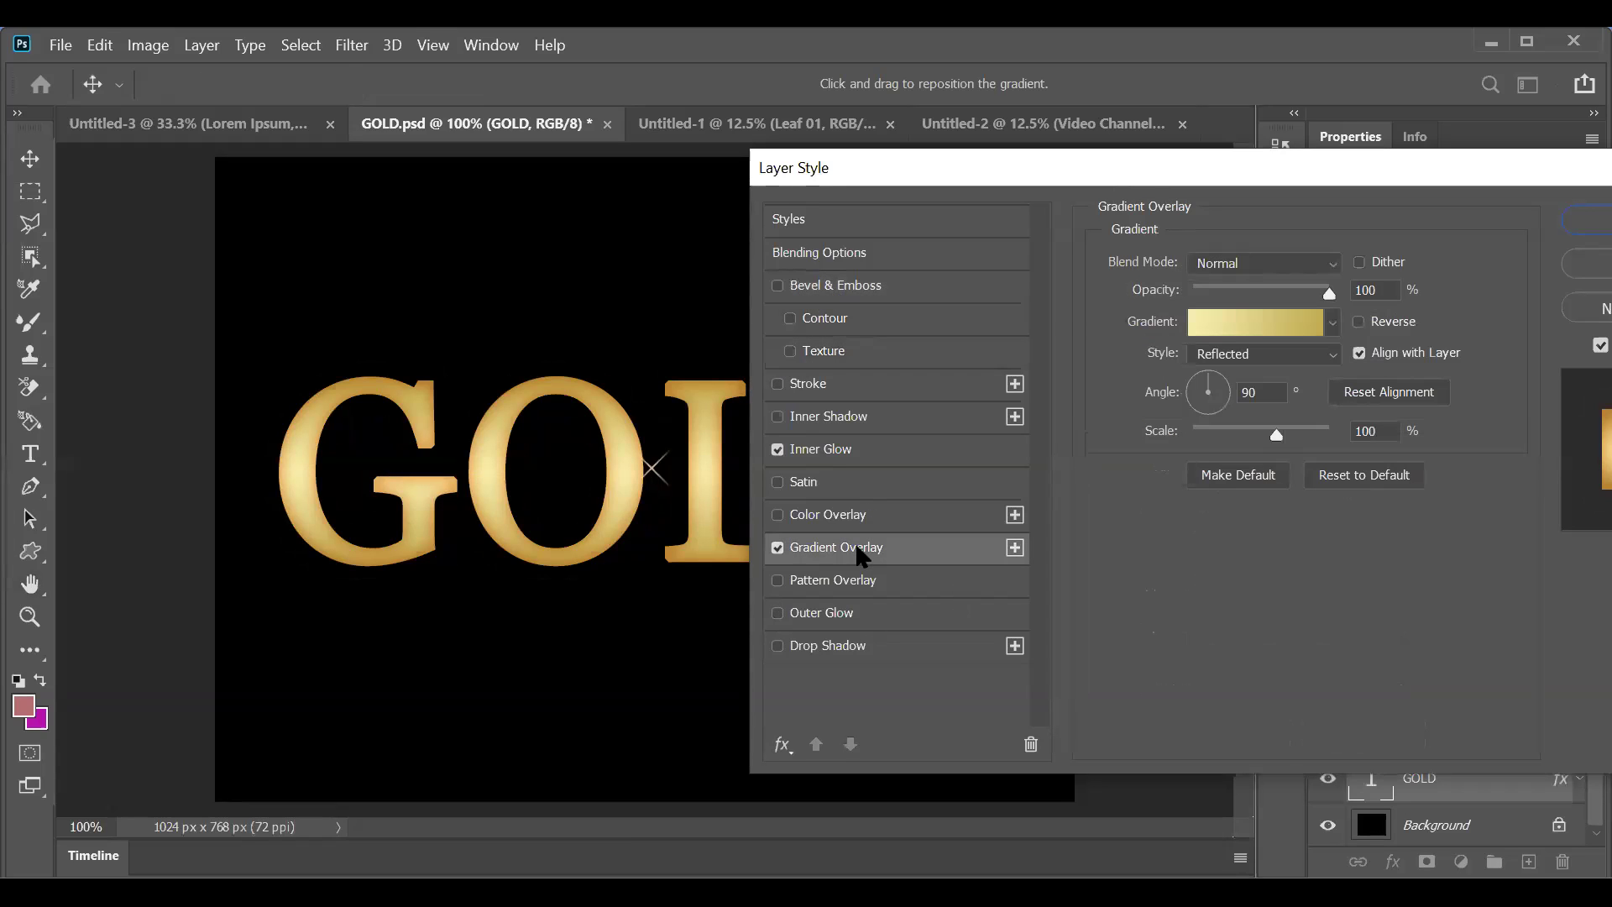
pyautogui.click(1234, 335)
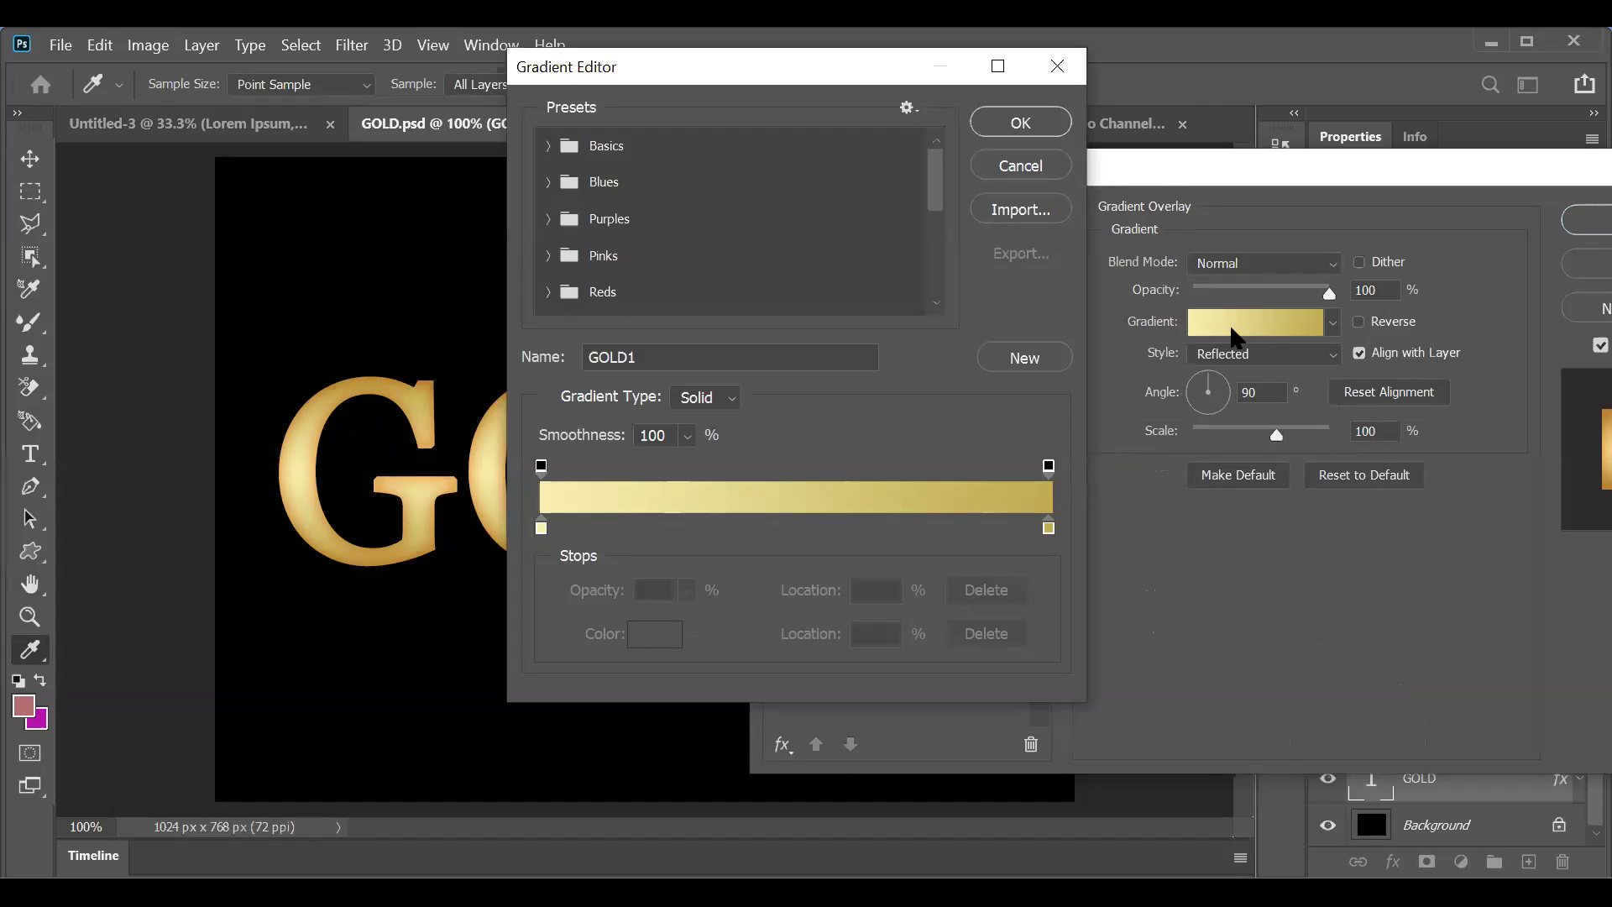
pyautogui.click(541, 529)
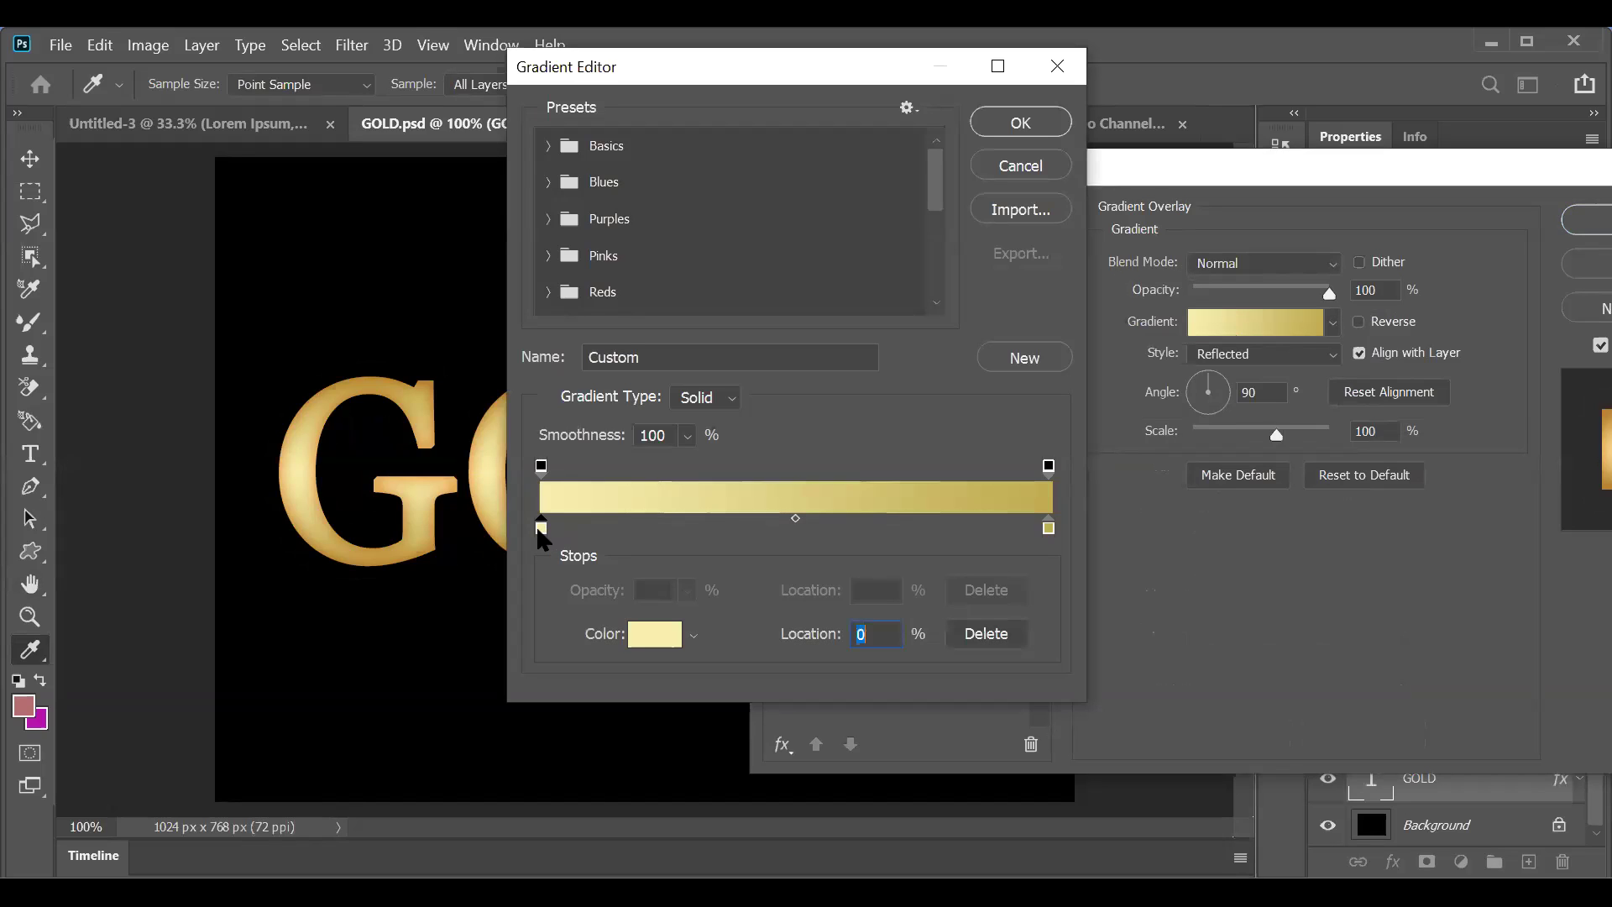
pyautogui.click(638, 637)
pyautogui.click(1239, 543)
pyautogui.press('Tab')
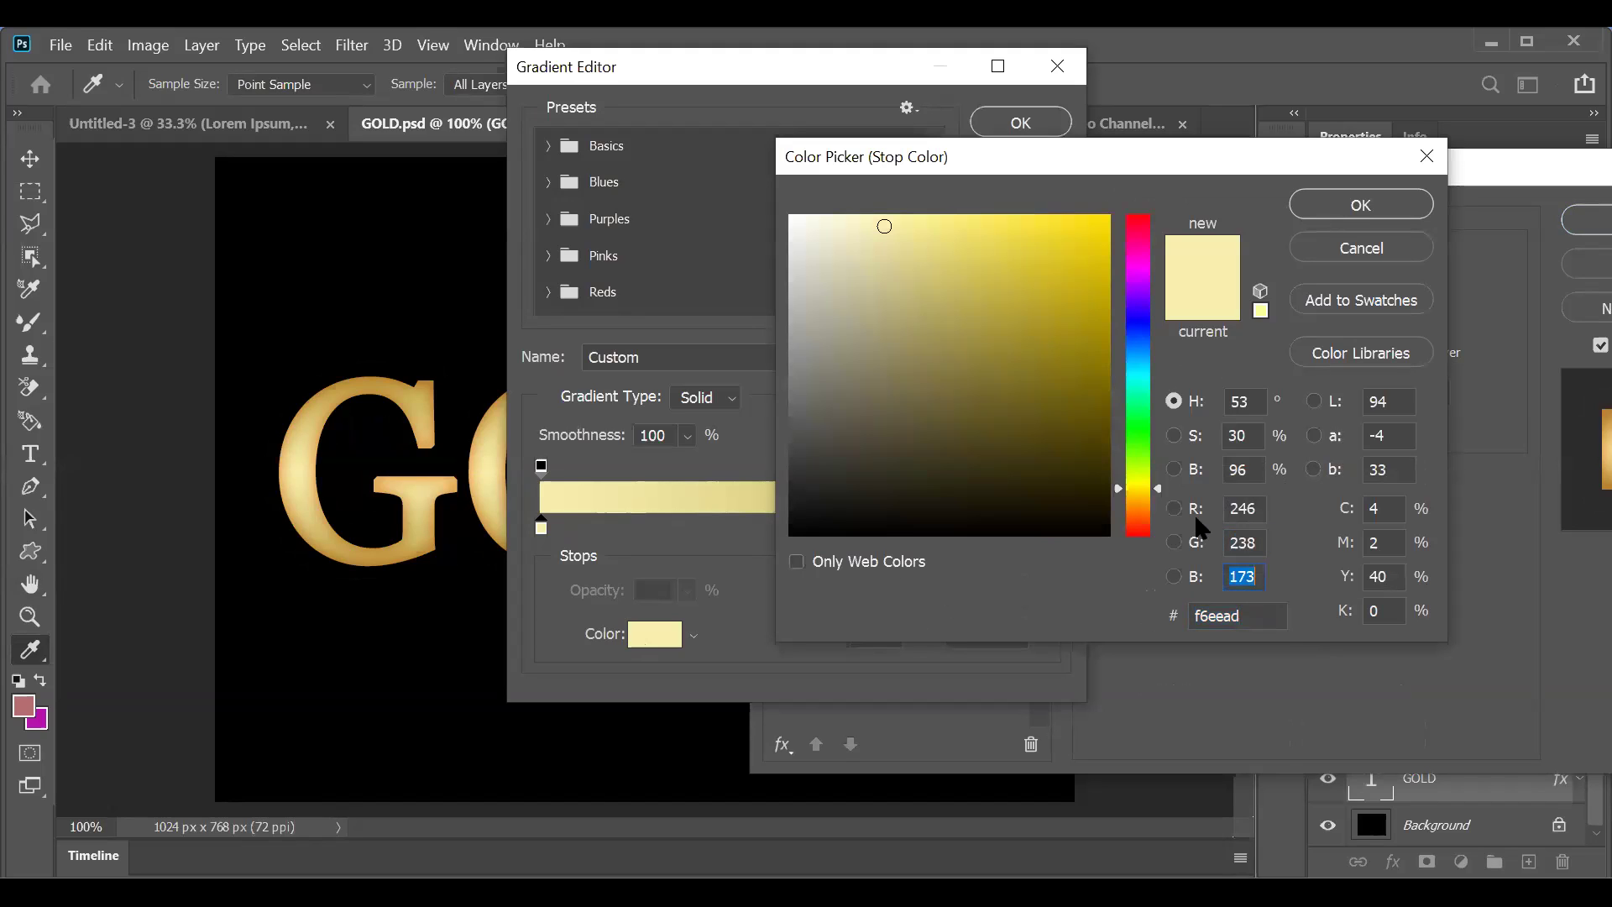
pyautogui.click(1338, 198)
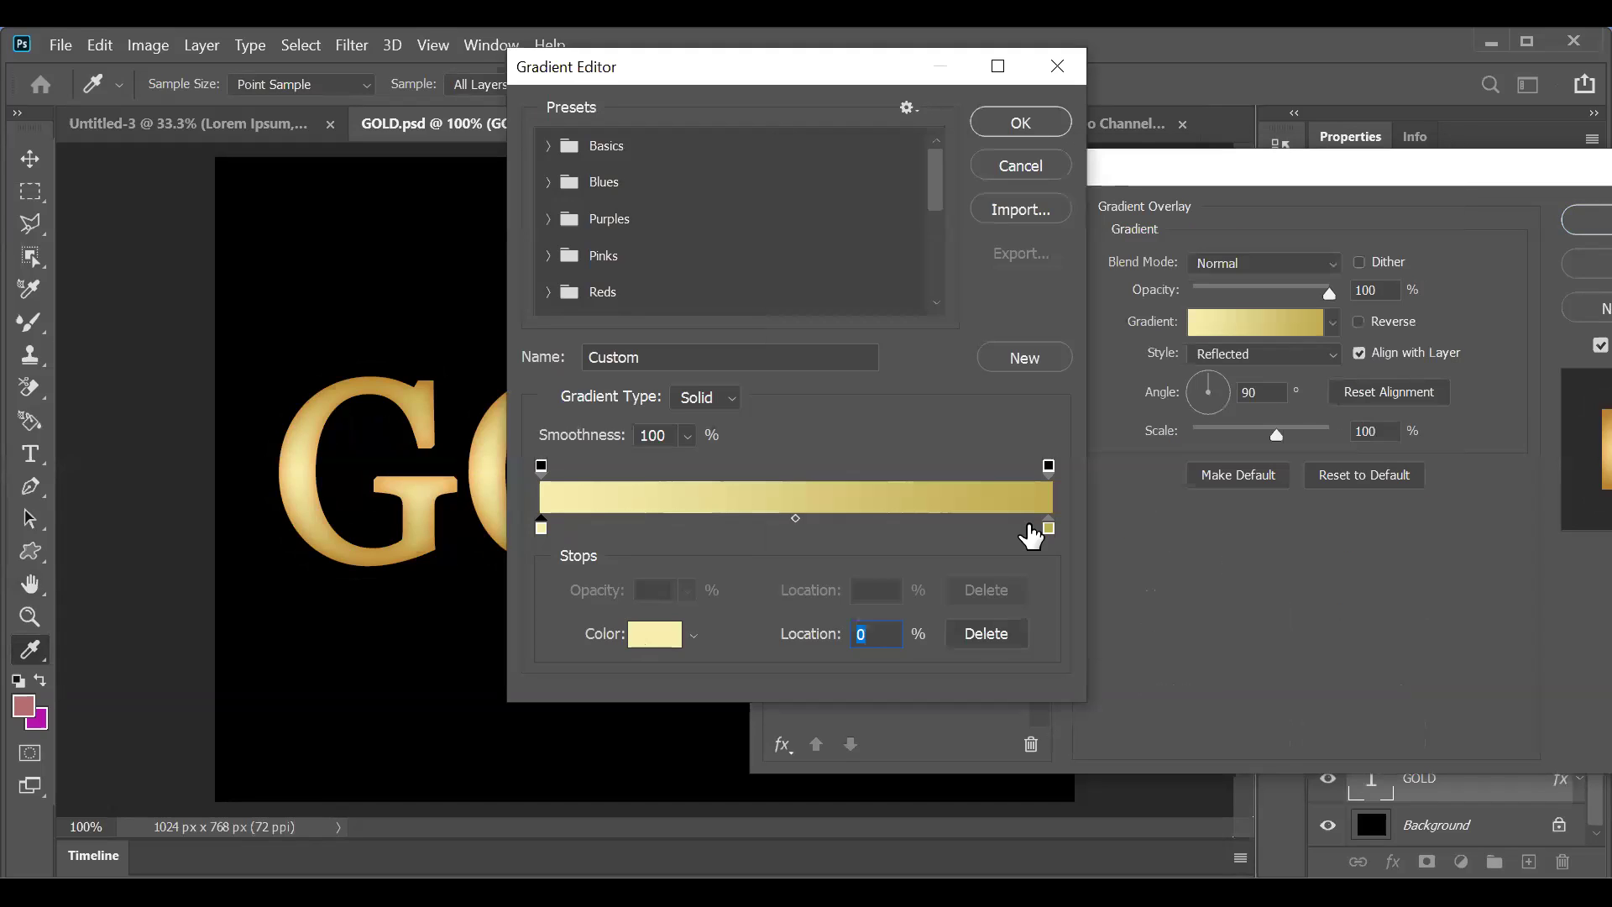
# Step: Examine the RGB color values of the dark gold stop at location 100% and accept the gradient
pyautogui.click(1047, 527)
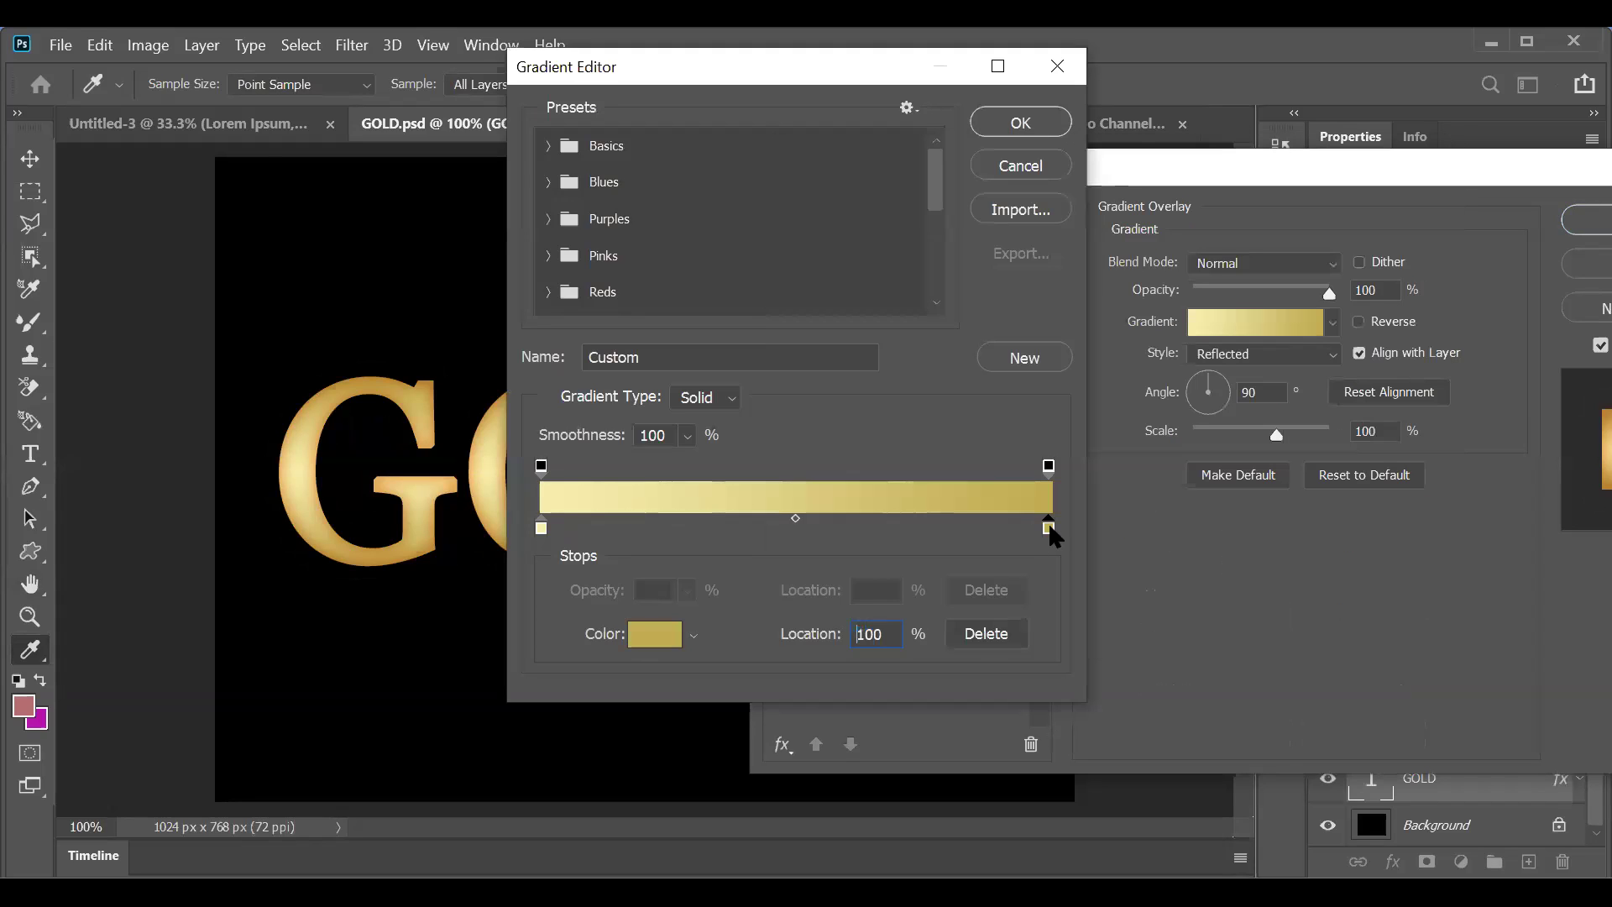
pyautogui.click(660, 638)
pyautogui.click(1239, 510)
pyautogui.press('Tab')
pyautogui.press('Tab')
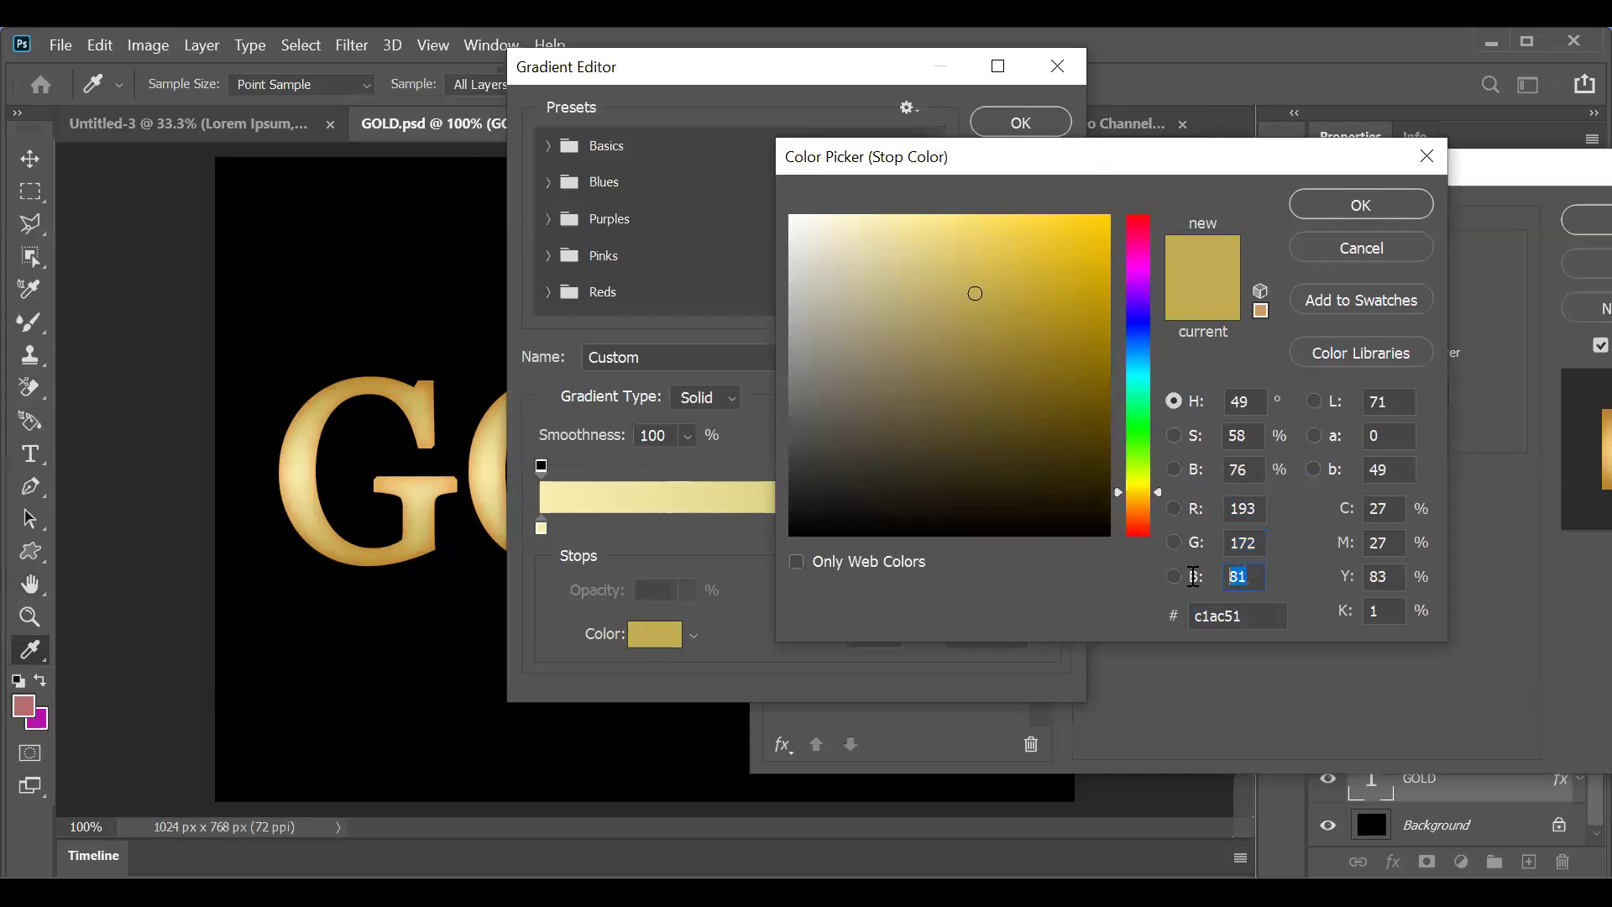
pyautogui.click(1382, 198)
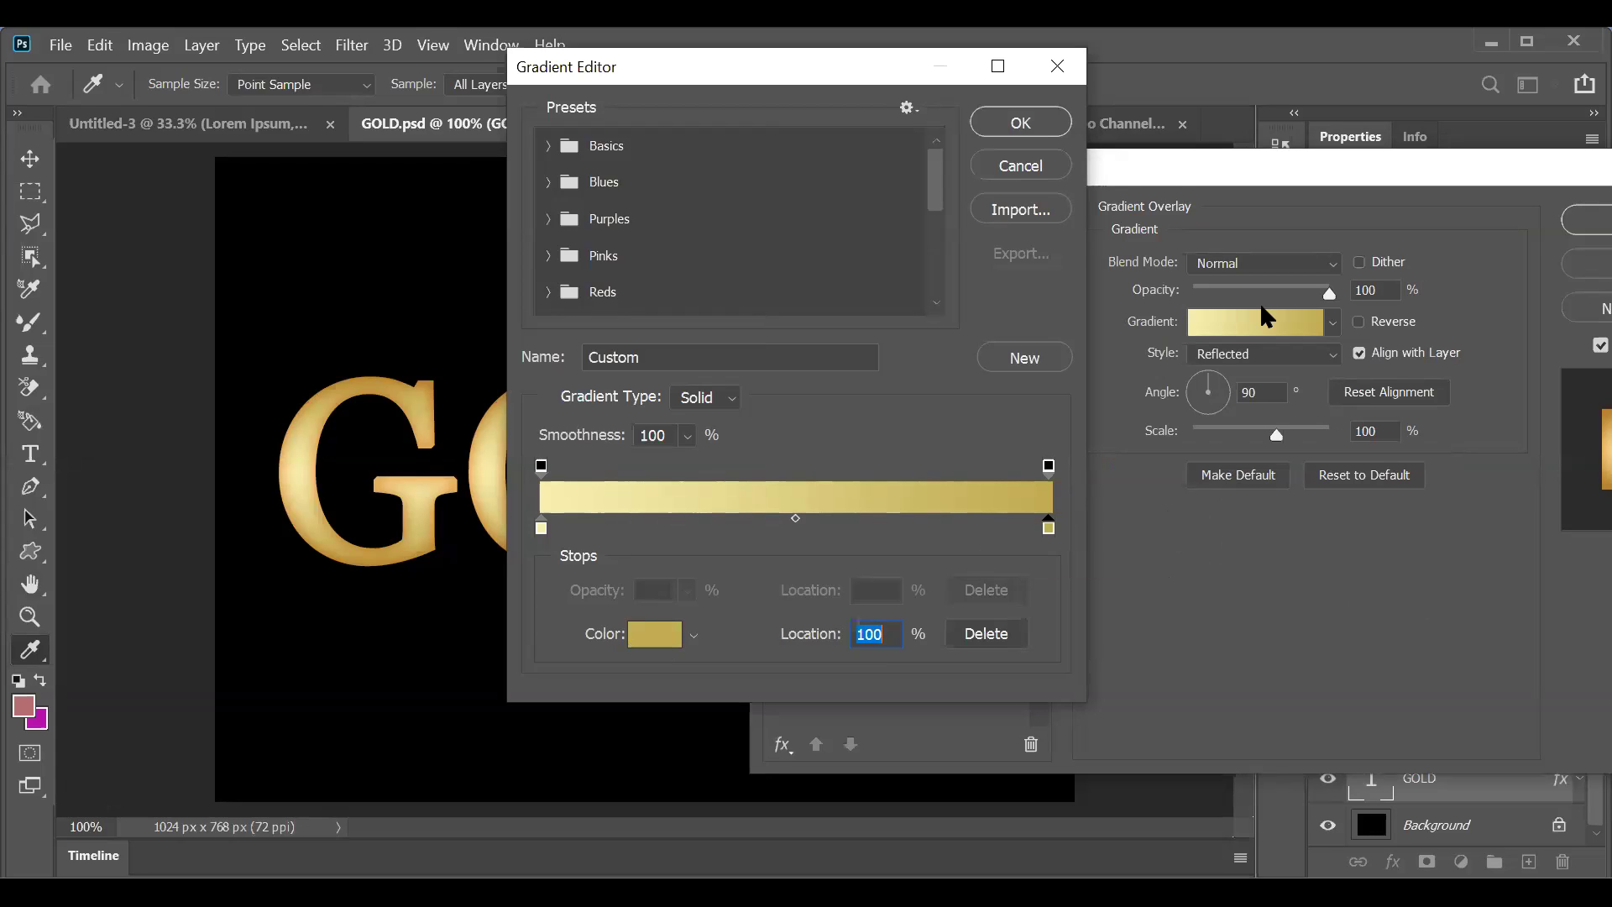
pyautogui.click(1020, 124)
# Step: Review the Gradient Overlay's blend mode and style choices, keeping Normal and Reflected
pyautogui.click(1328, 257)
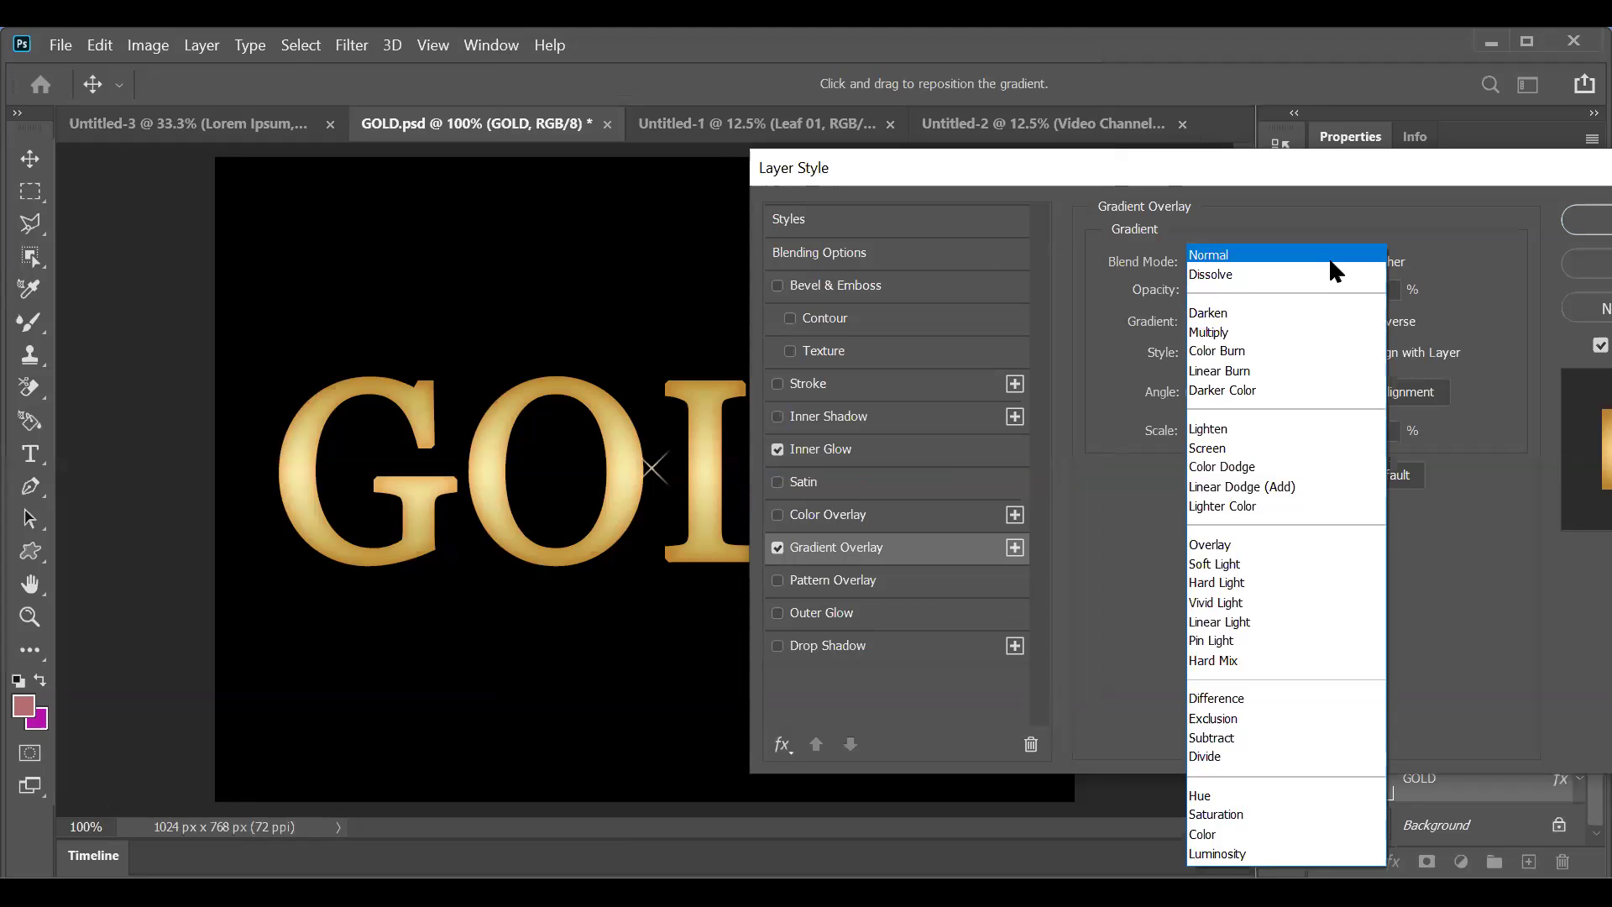
pyautogui.click(1456, 583)
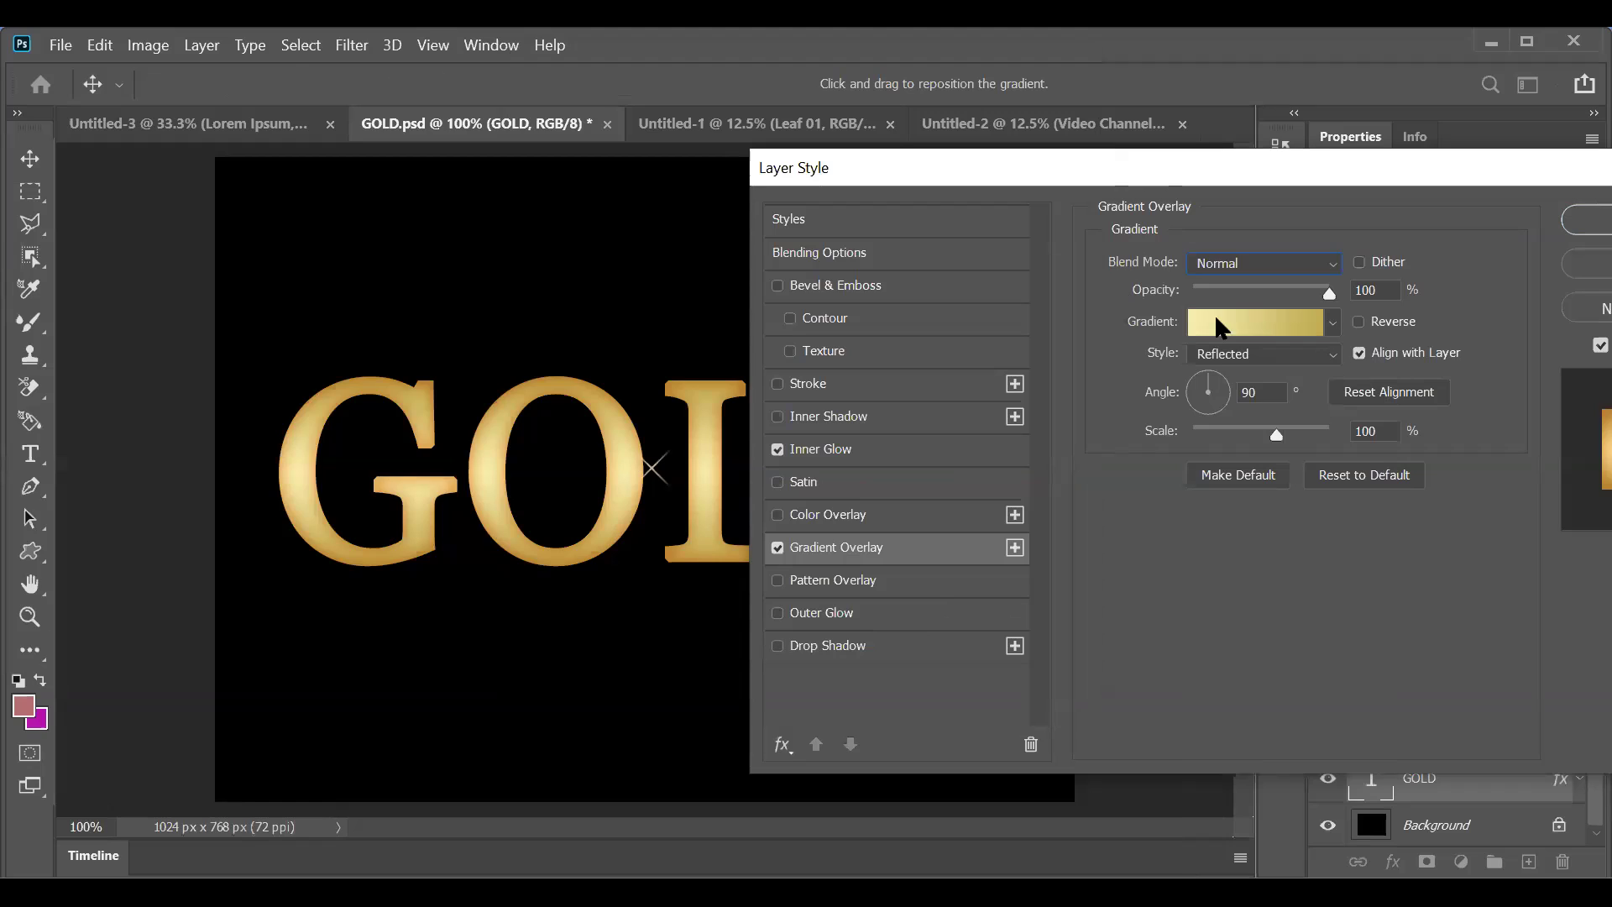
pyautogui.click(1252, 352)
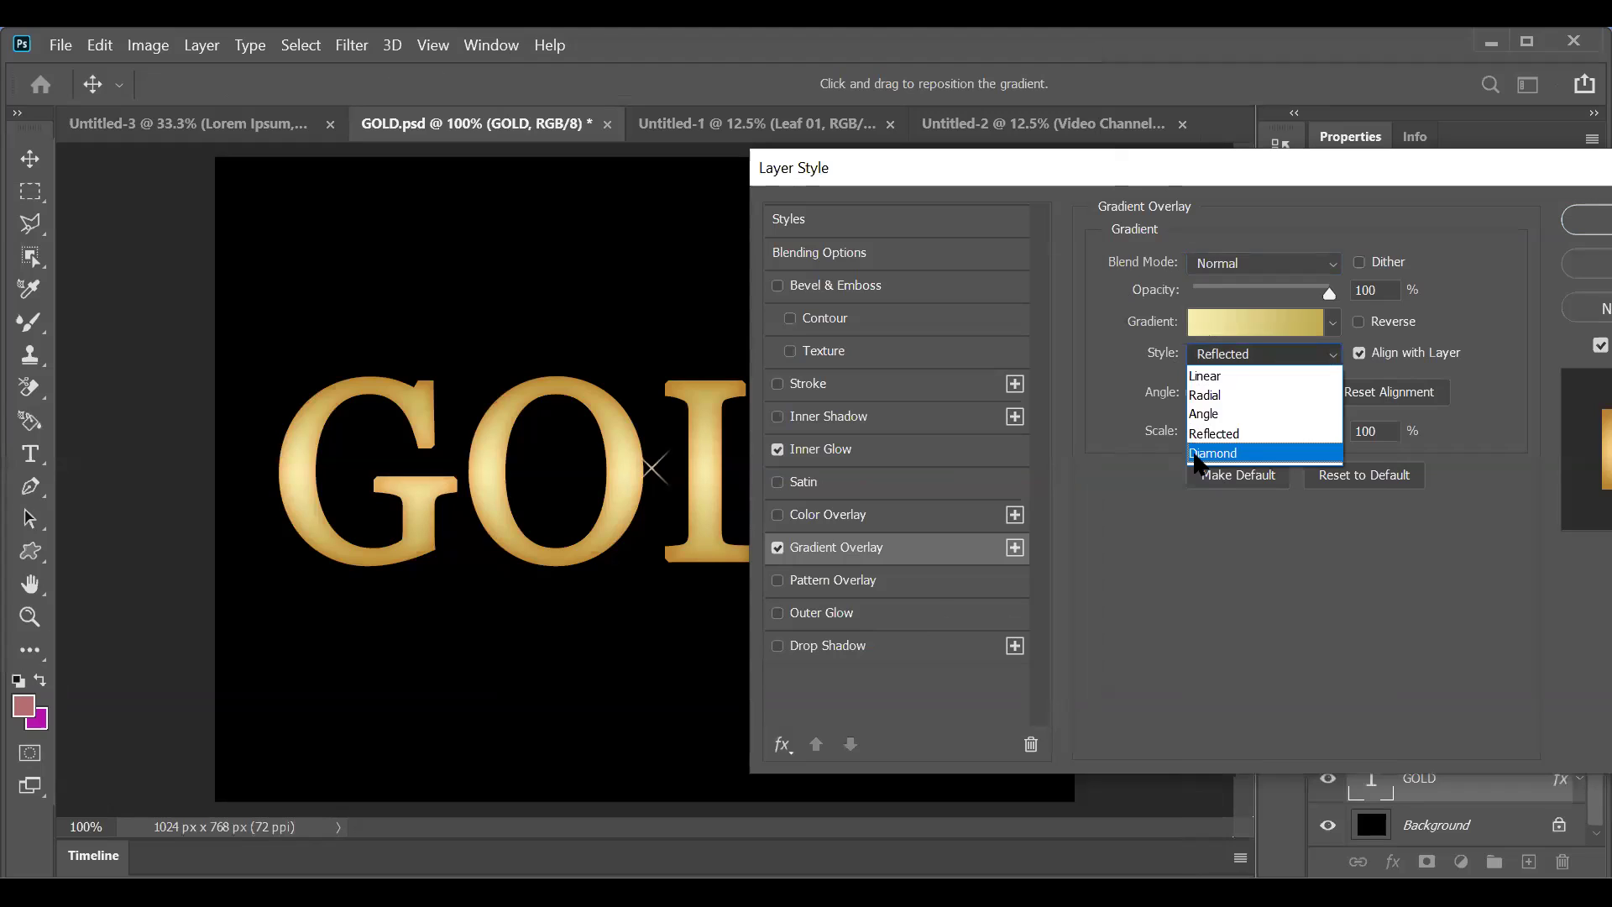
pyautogui.click(1256, 433)
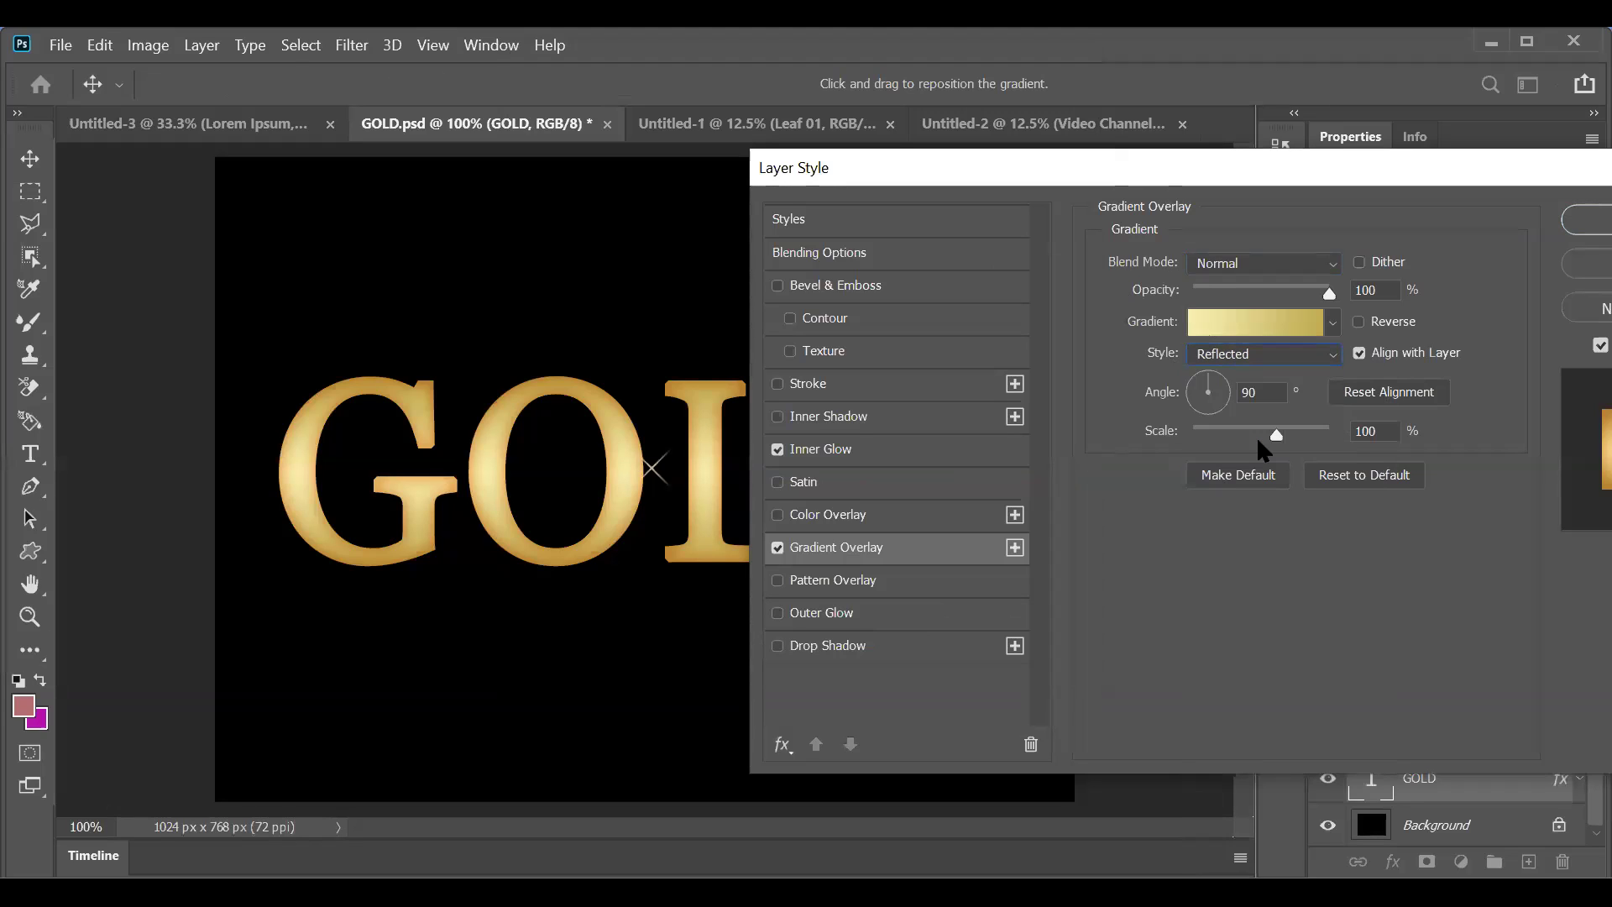
# Step: Set the Gradient Overlay style to Linear and its angle to -98°
pyautogui.click(1231, 356)
pyautogui.click(1230, 379)
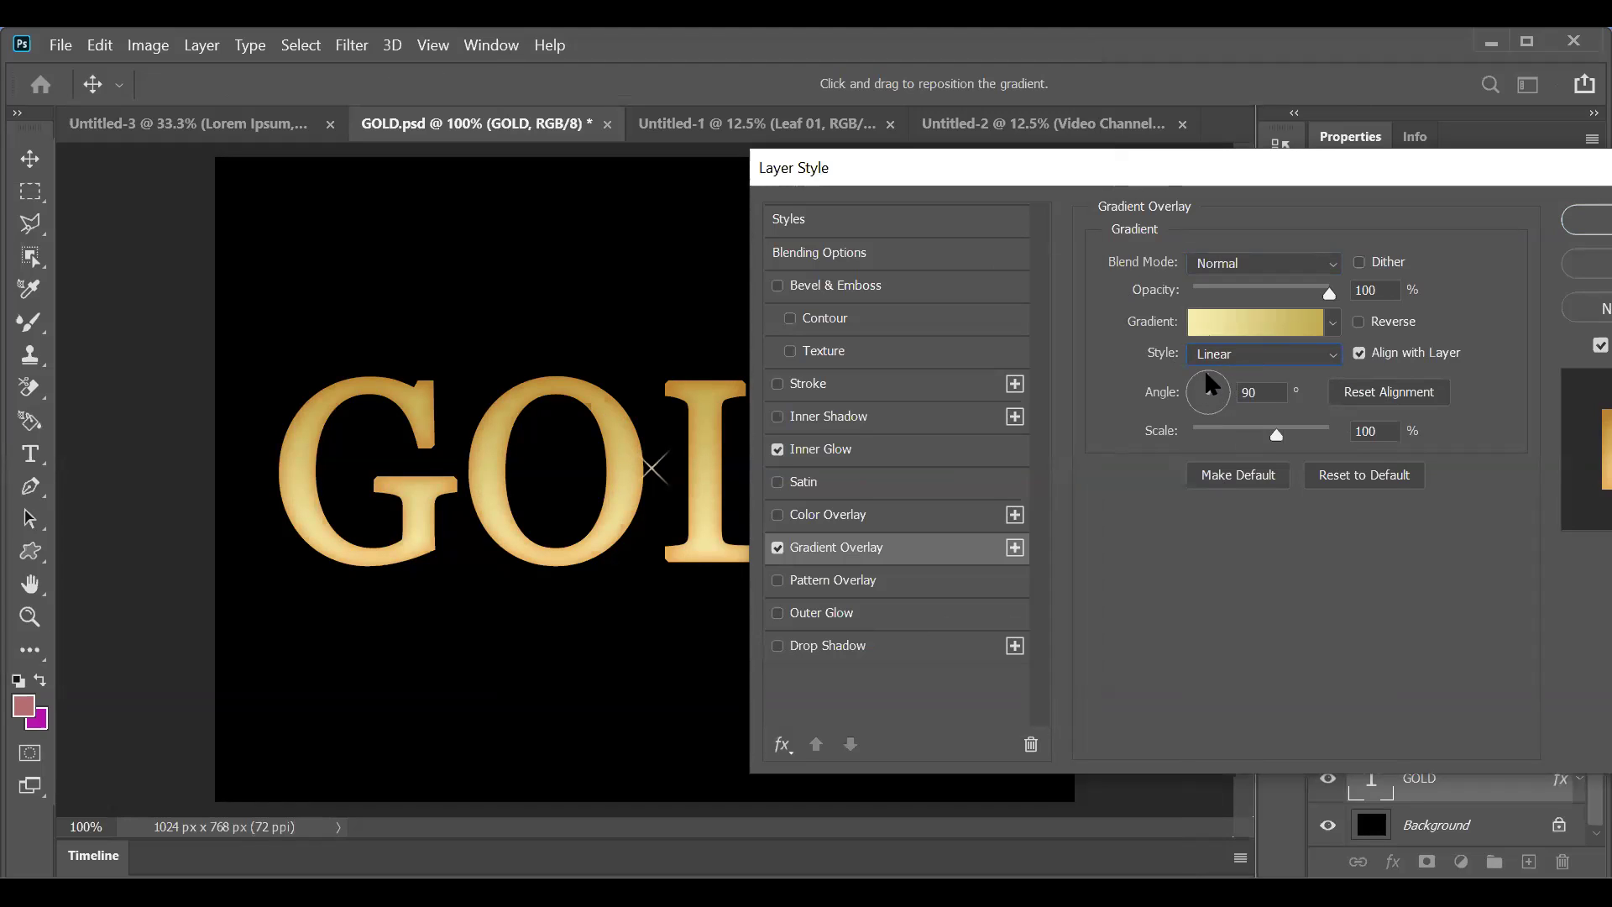
pyautogui.click(1204, 405)
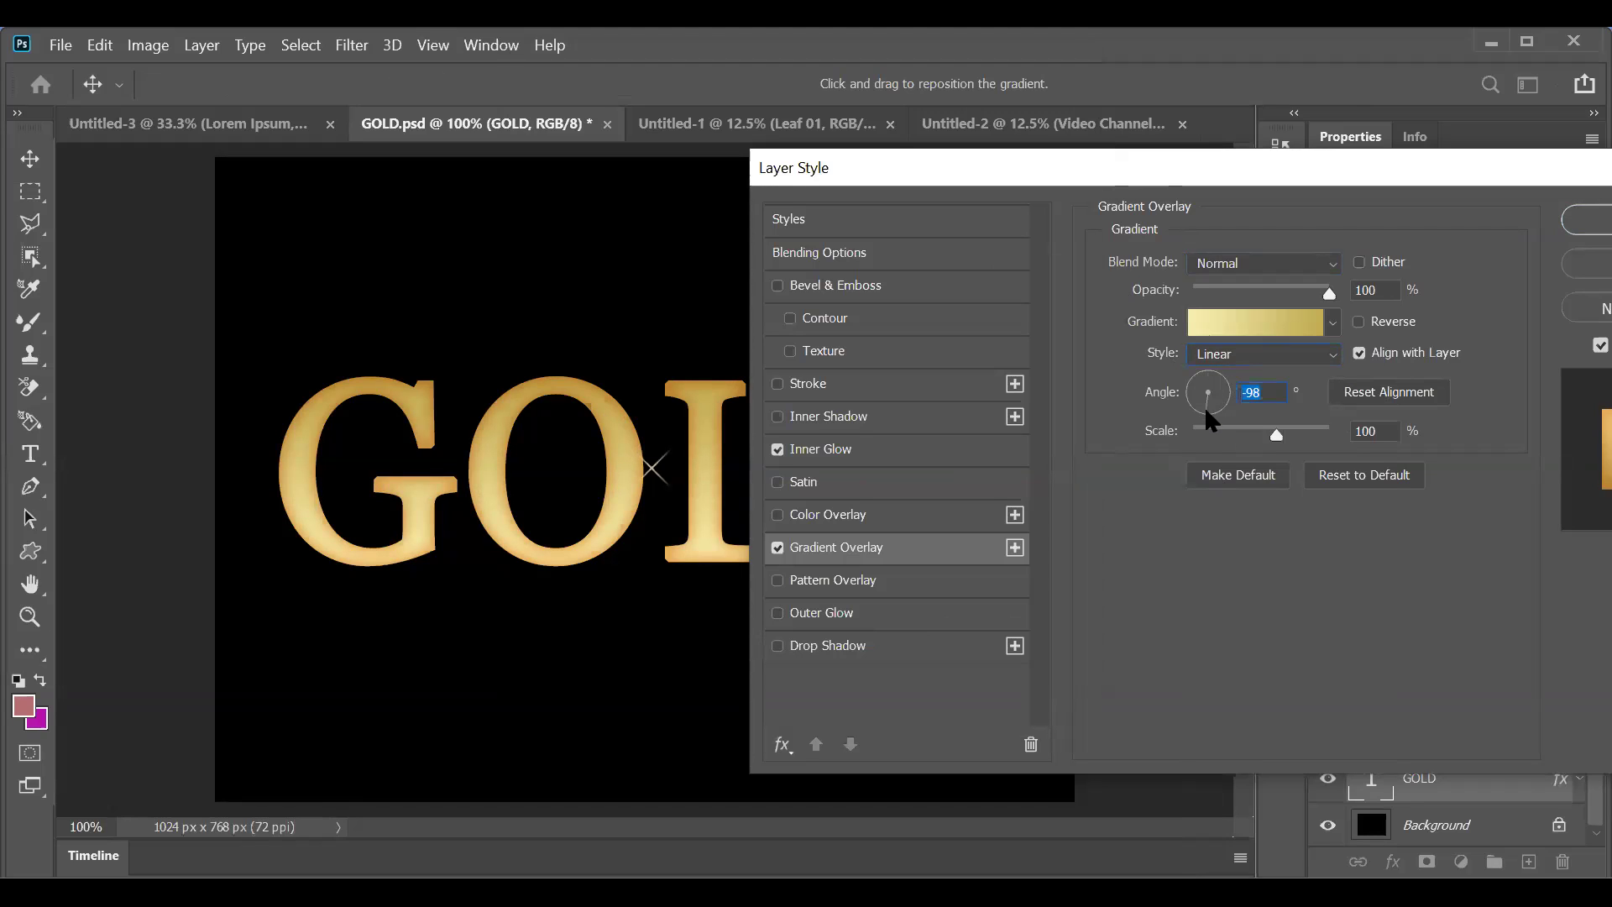
# Step: Set the Gradient Overlay angle to 90°
pyautogui.moveTo(1208, 405); pyautogui.dragTo(1204, 406)
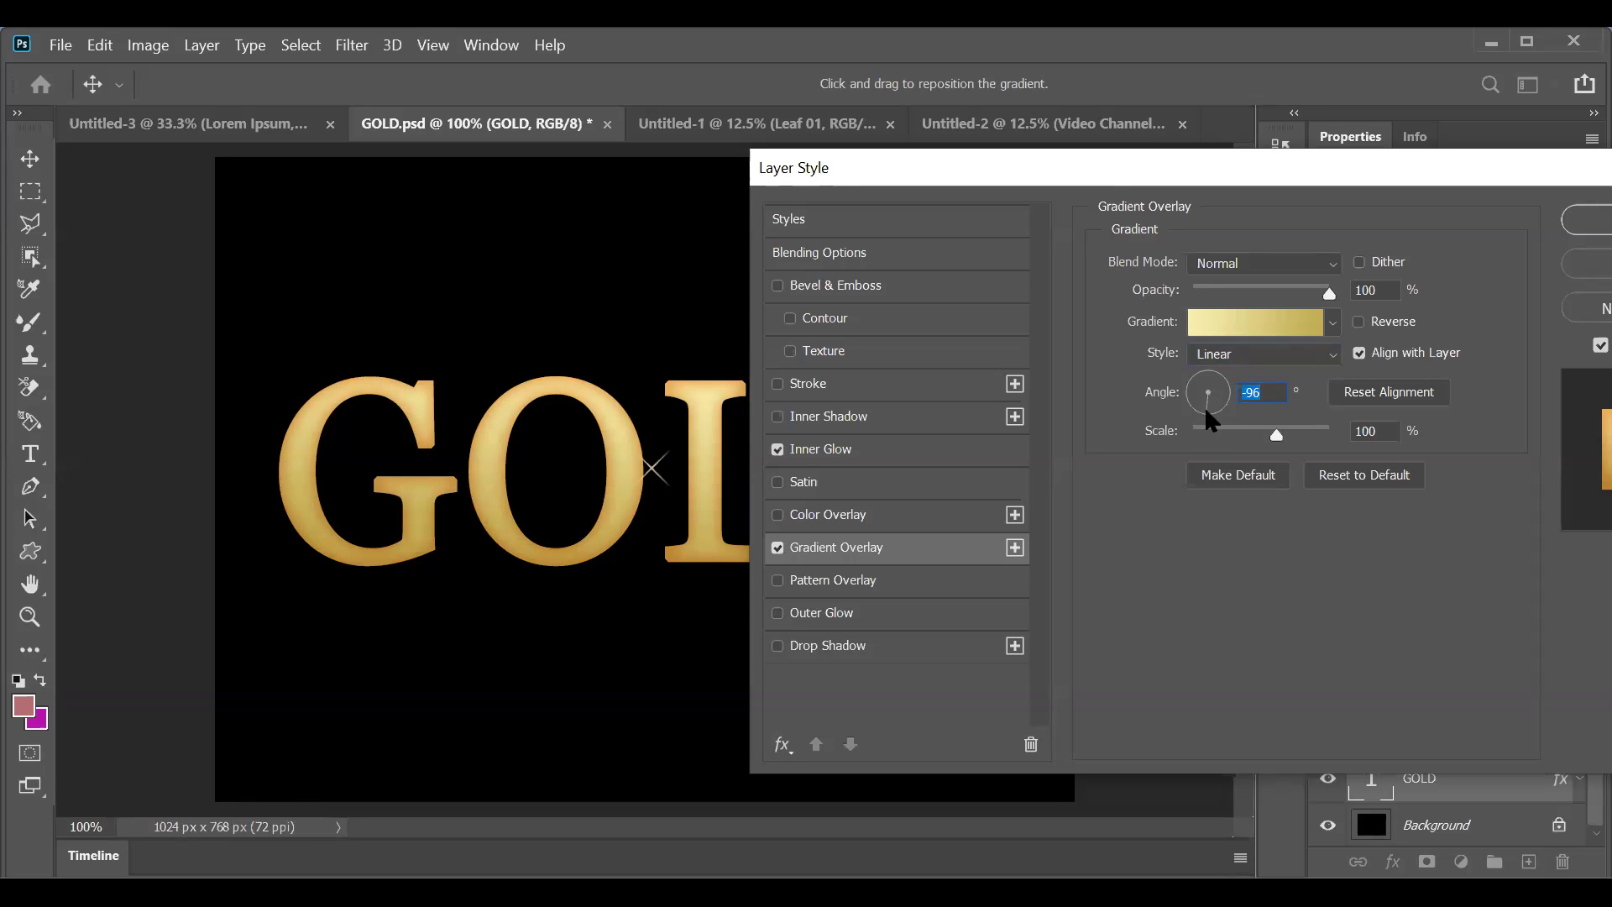
pyautogui.moveTo(1208, 405); pyautogui.dragTo(1210, 386)
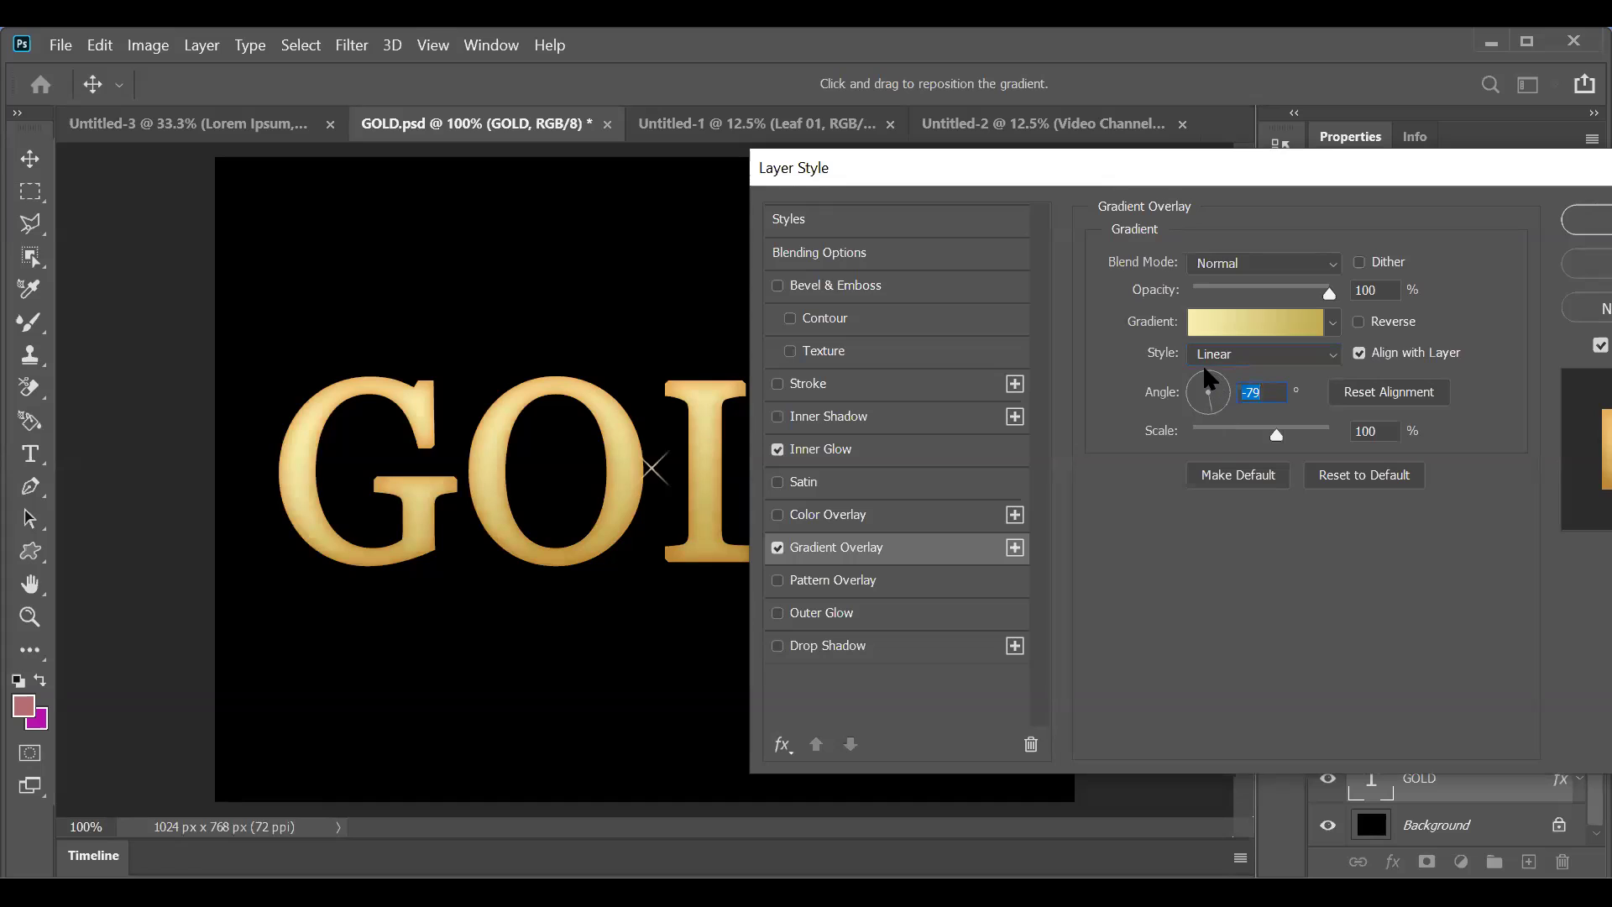
pyautogui.click(1206, 383)
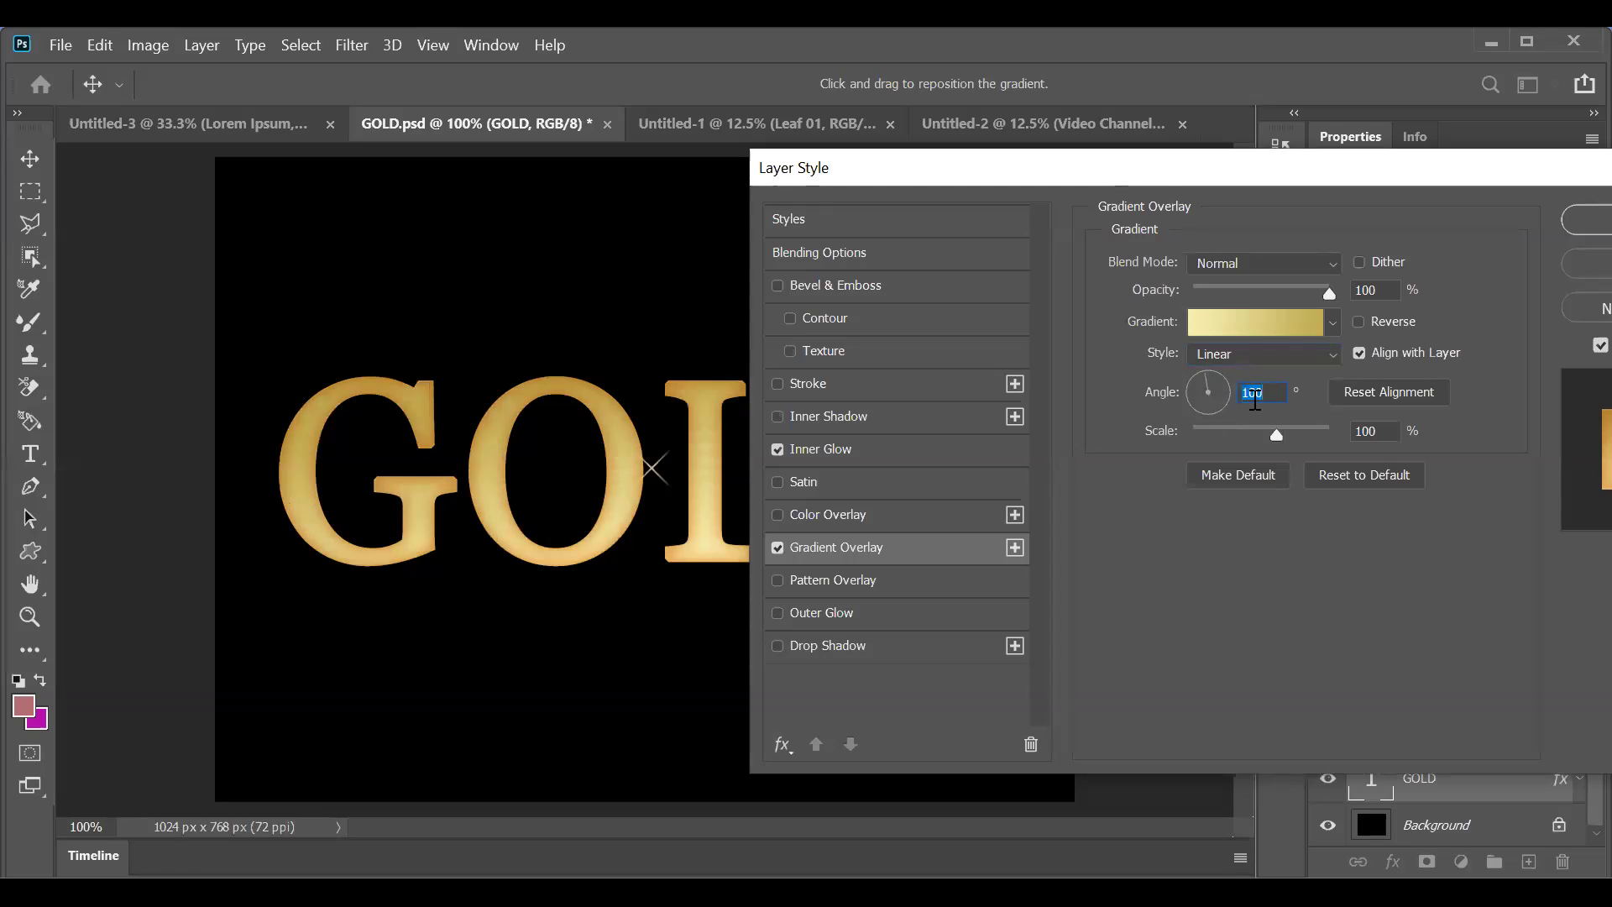
pyautogui.write('0')
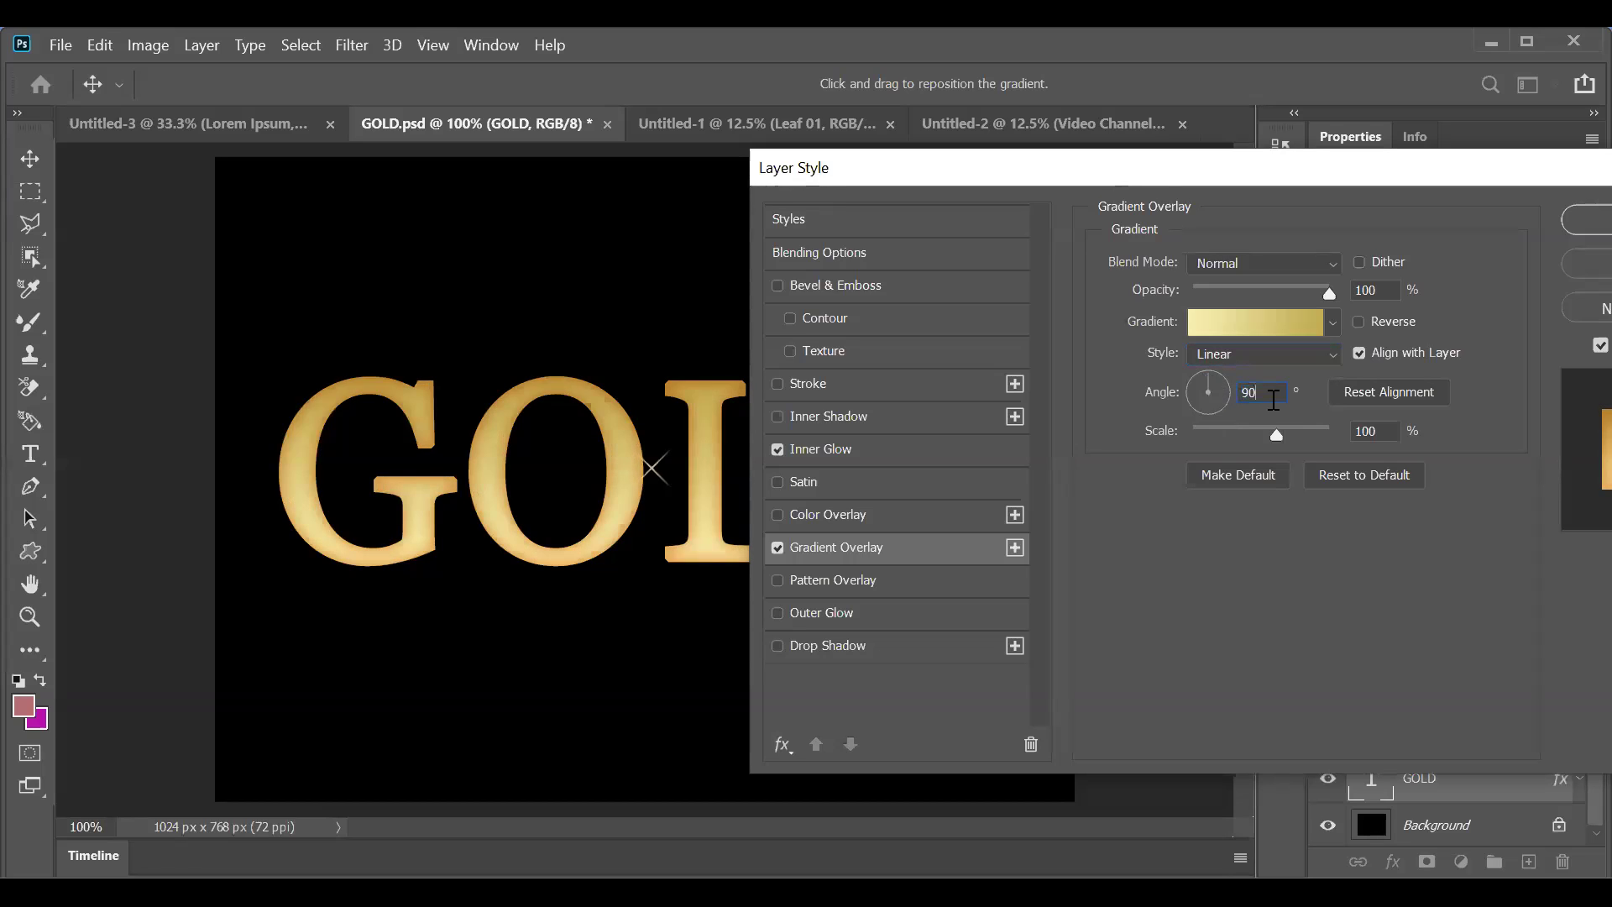
# Step: Try the Radial and Angle styles for the Gradient Overlay on the GOLD text
pyautogui.click(1257, 353)
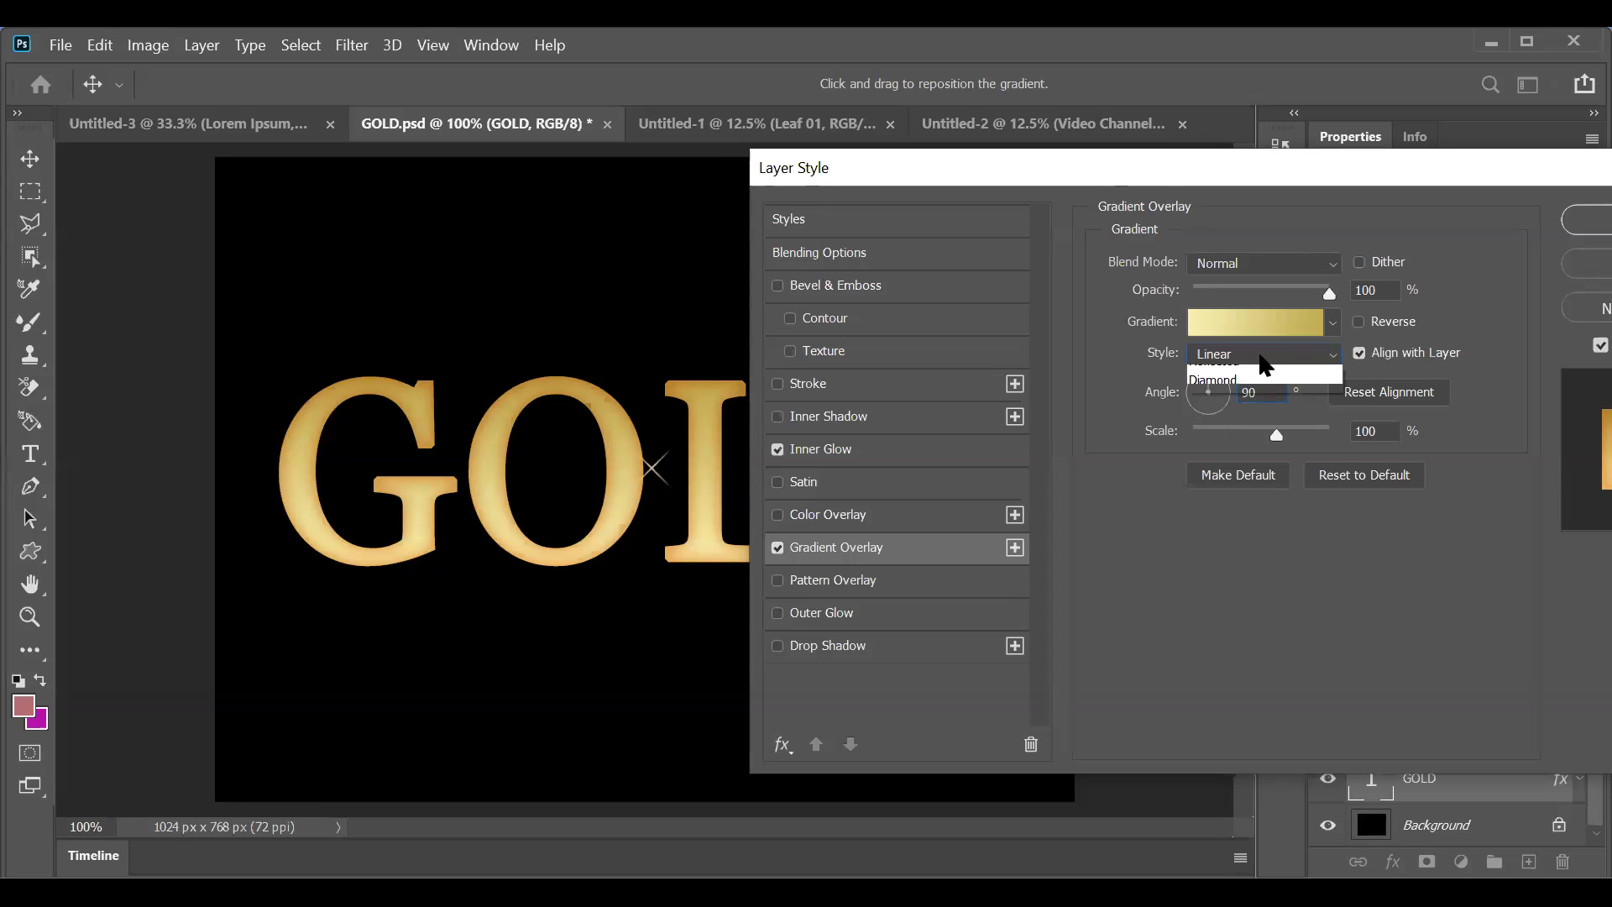
pyautogui.click(1240, 394)
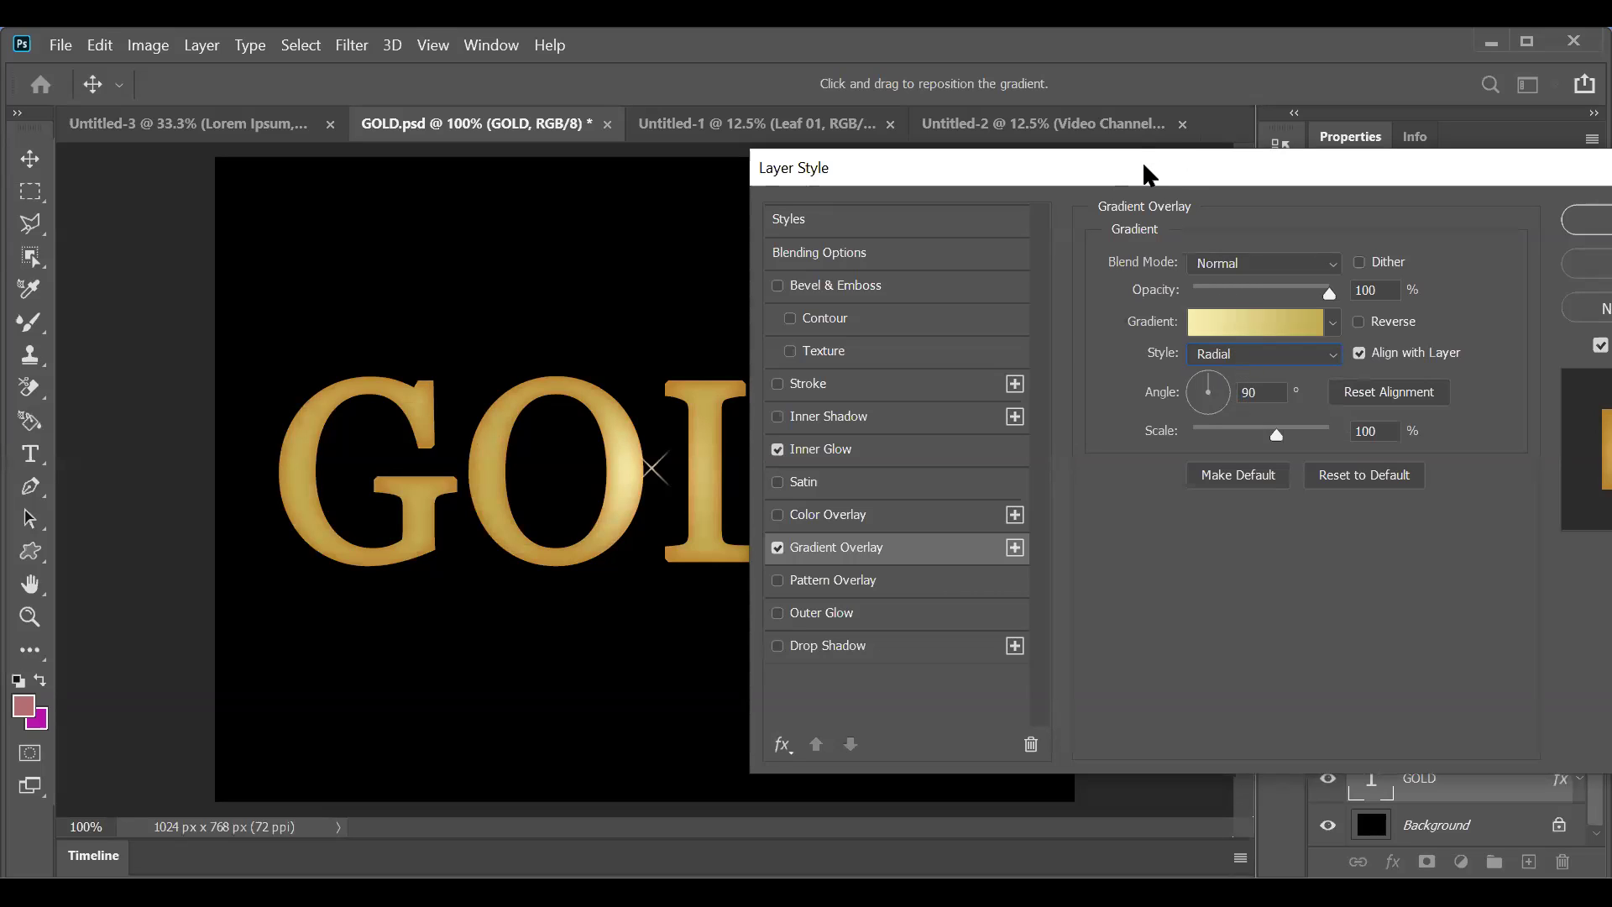
pyautogui.moveTo(1143, 165); pyautogui.dragTo(1231, 123)
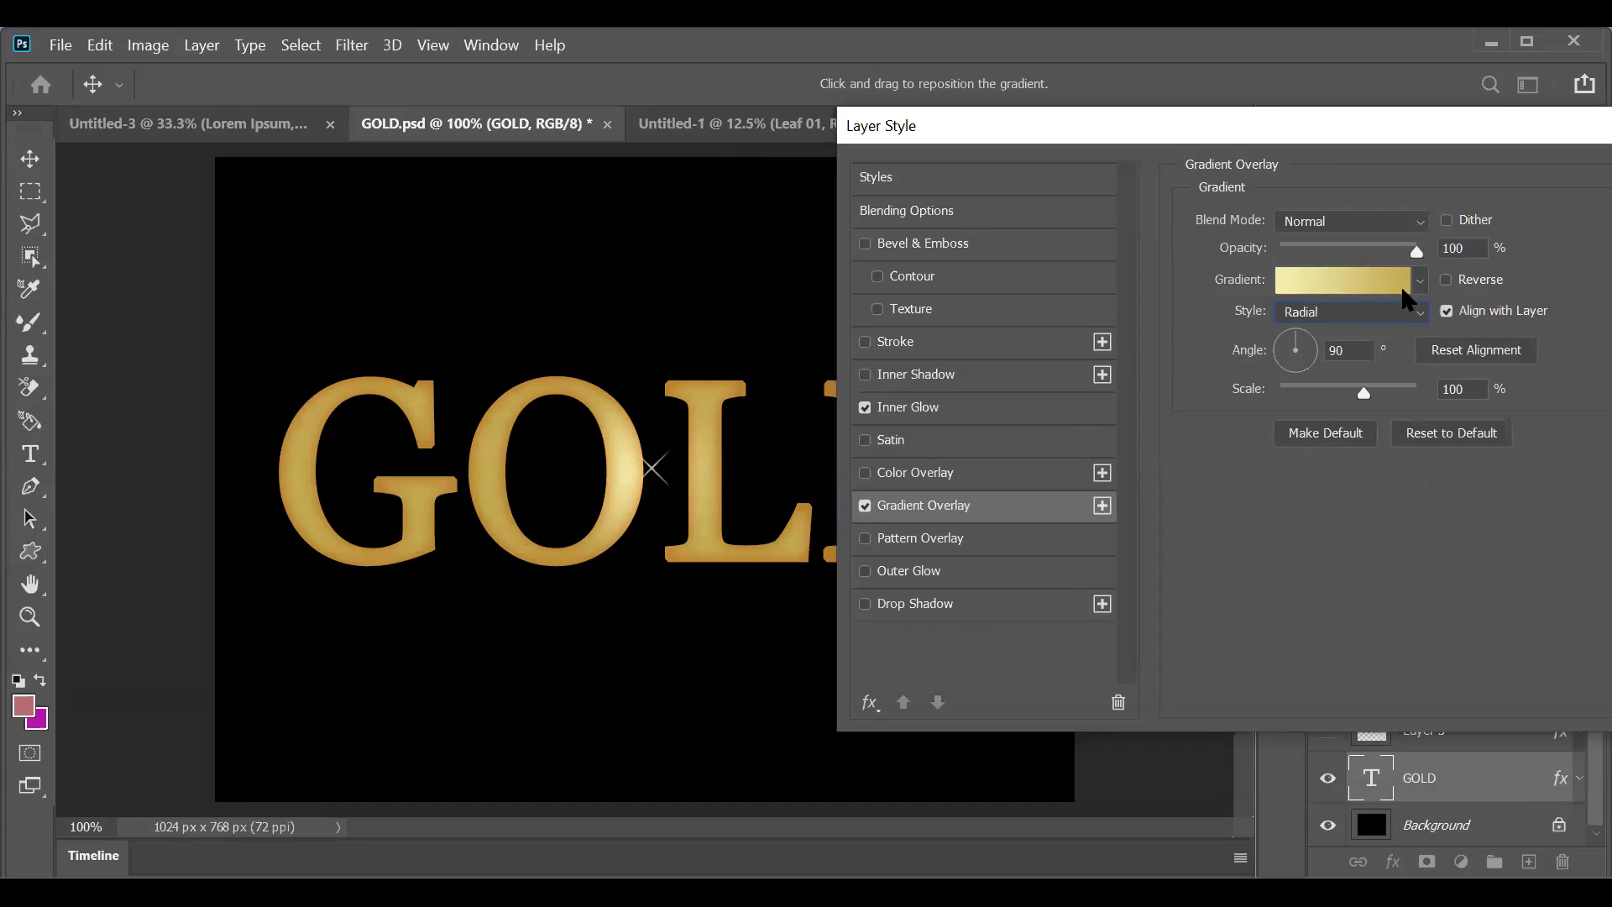
pyautogui.click(1378, 309)
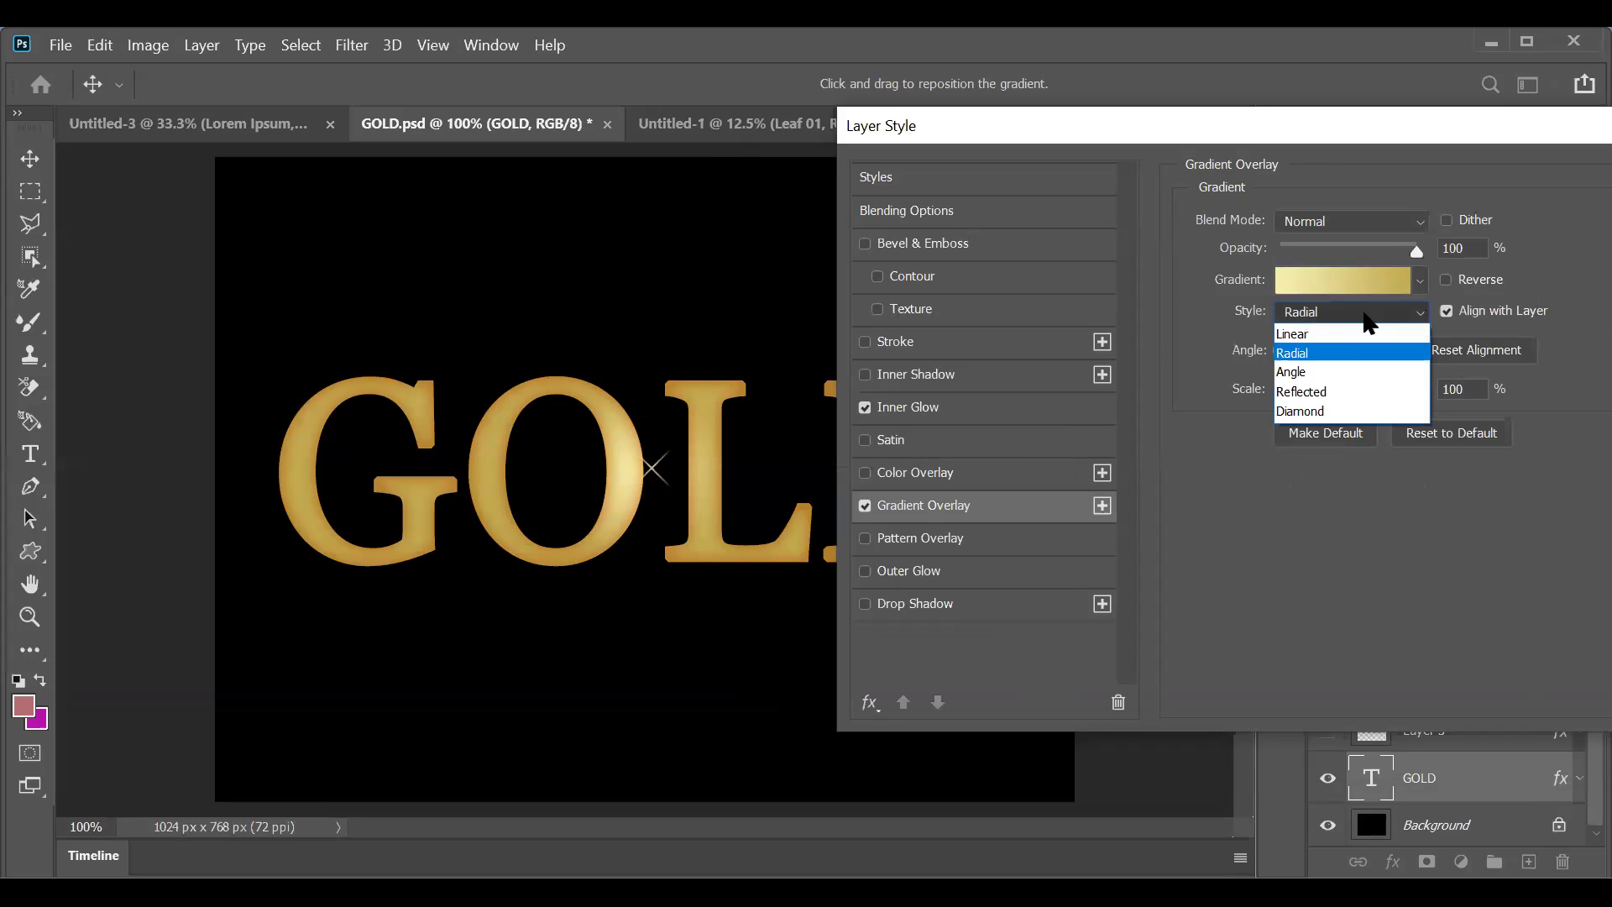
pyautogui.click(1343, 372)
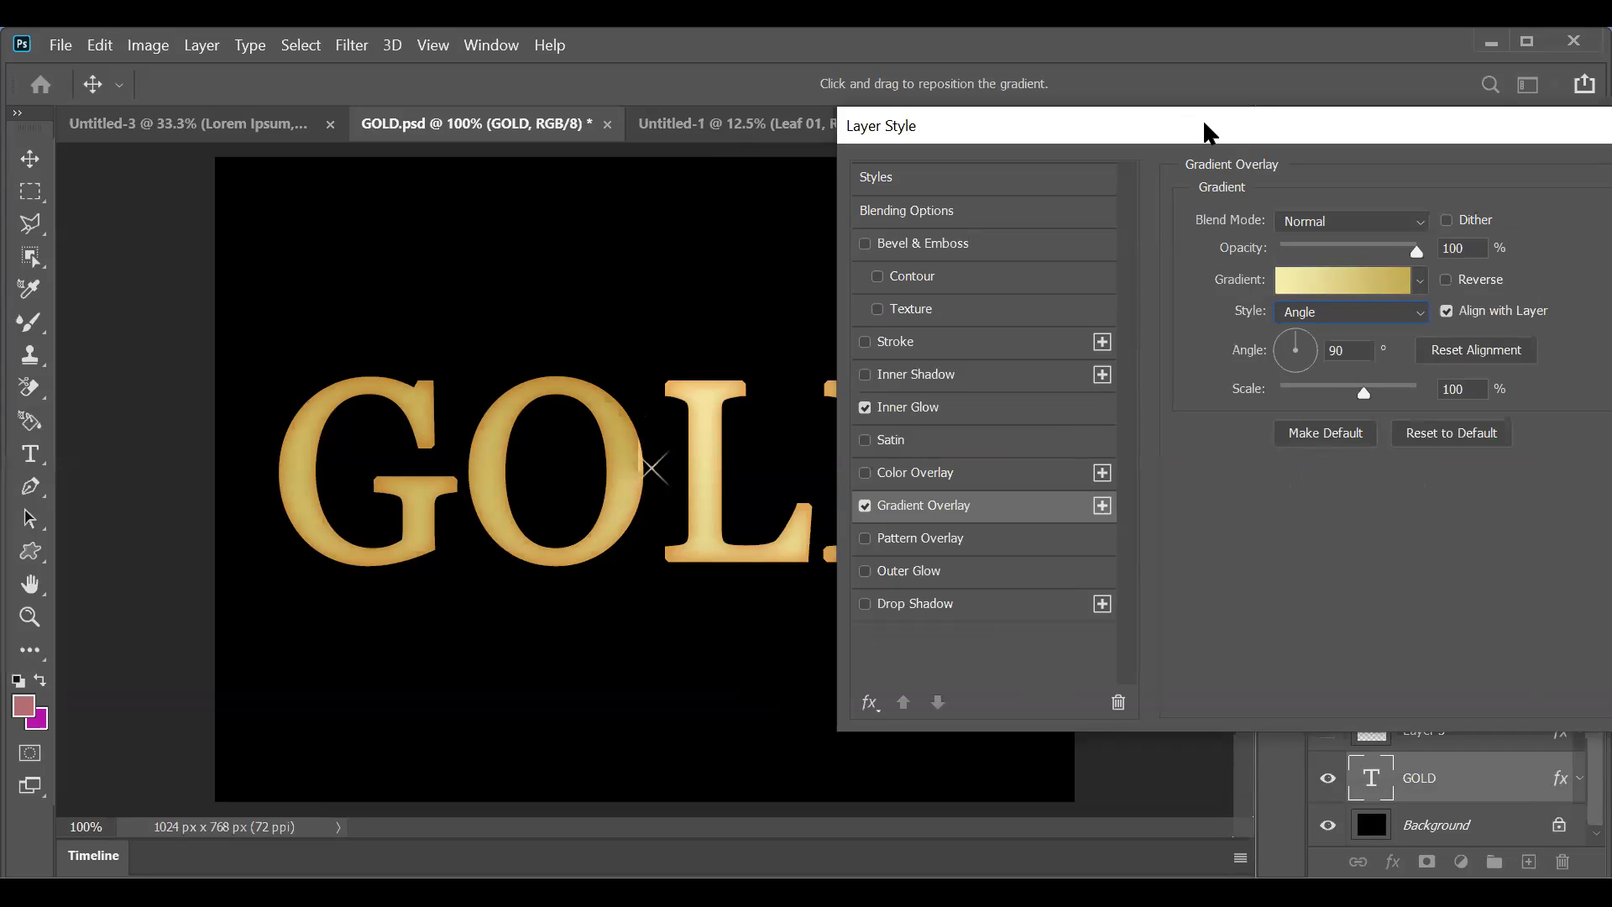
pyautogui.moveTo(1204, 122); pyautogui.dragTo(1212, 113)
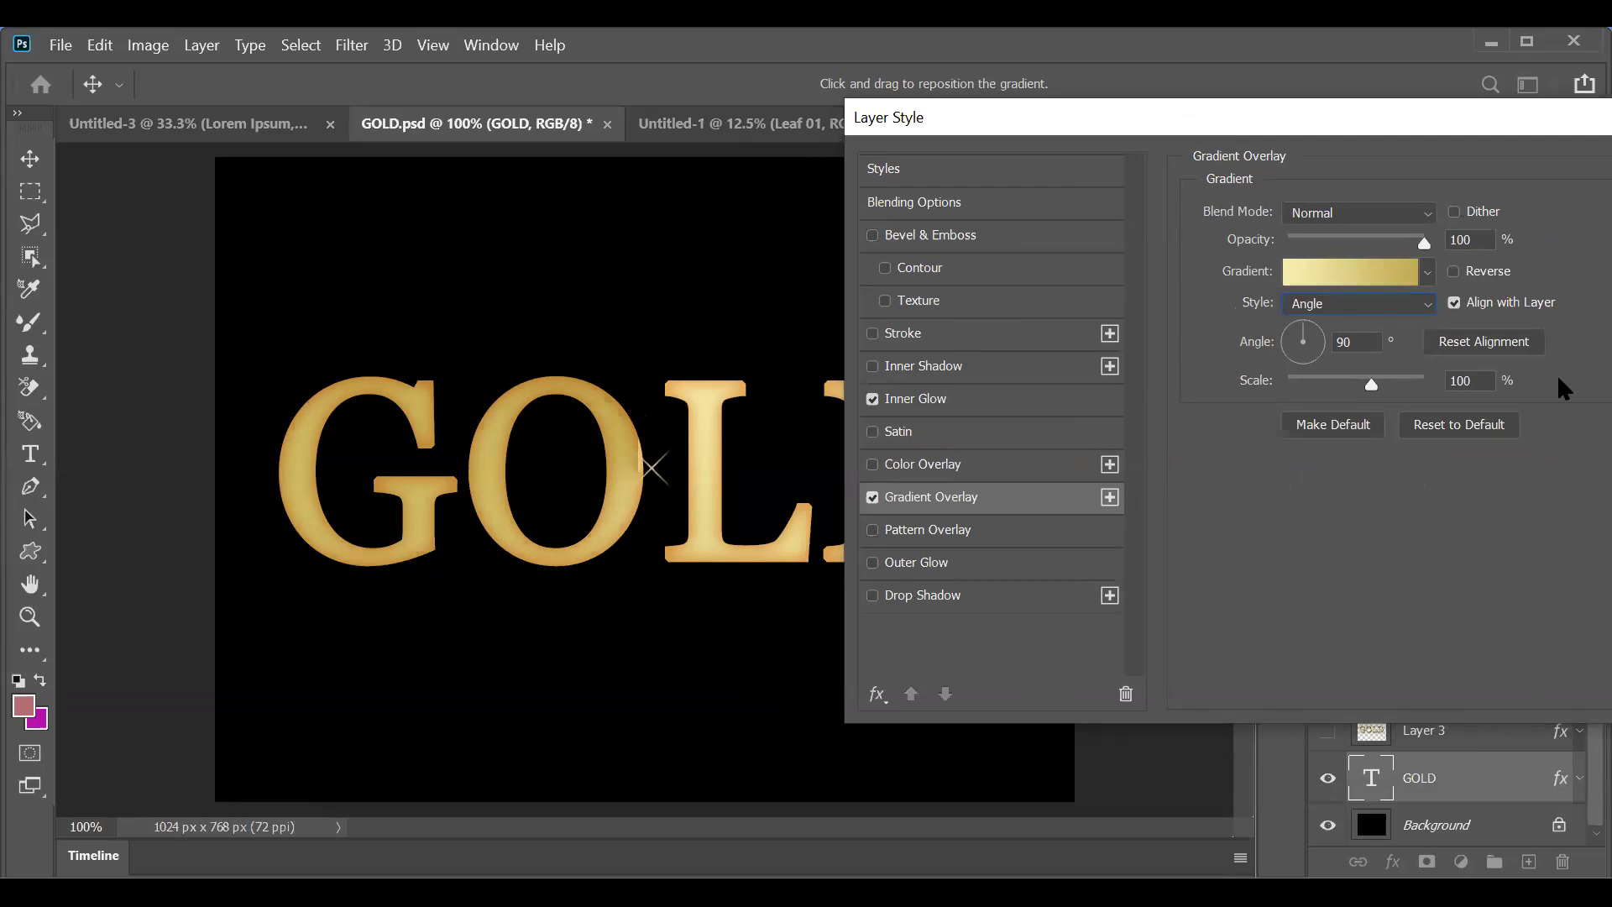
# Step: Compare the Reflected and Diamond styles for the Gradient Overlay and keep Reflected
pyautogui.click(1369, 303)
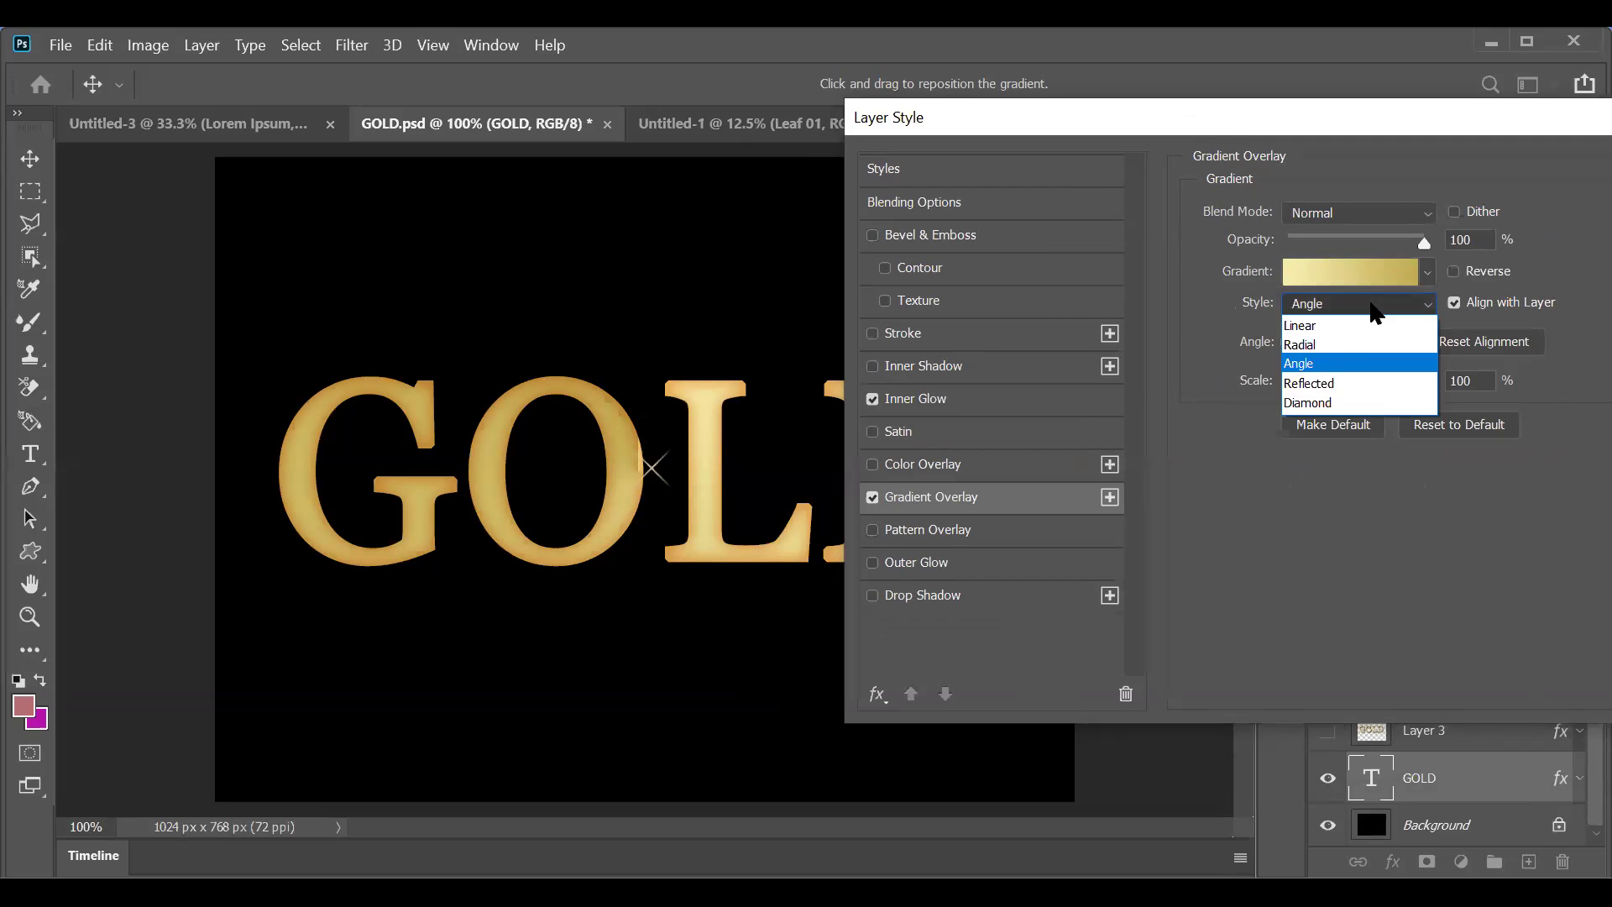
pyautogui.click(1354, 383)
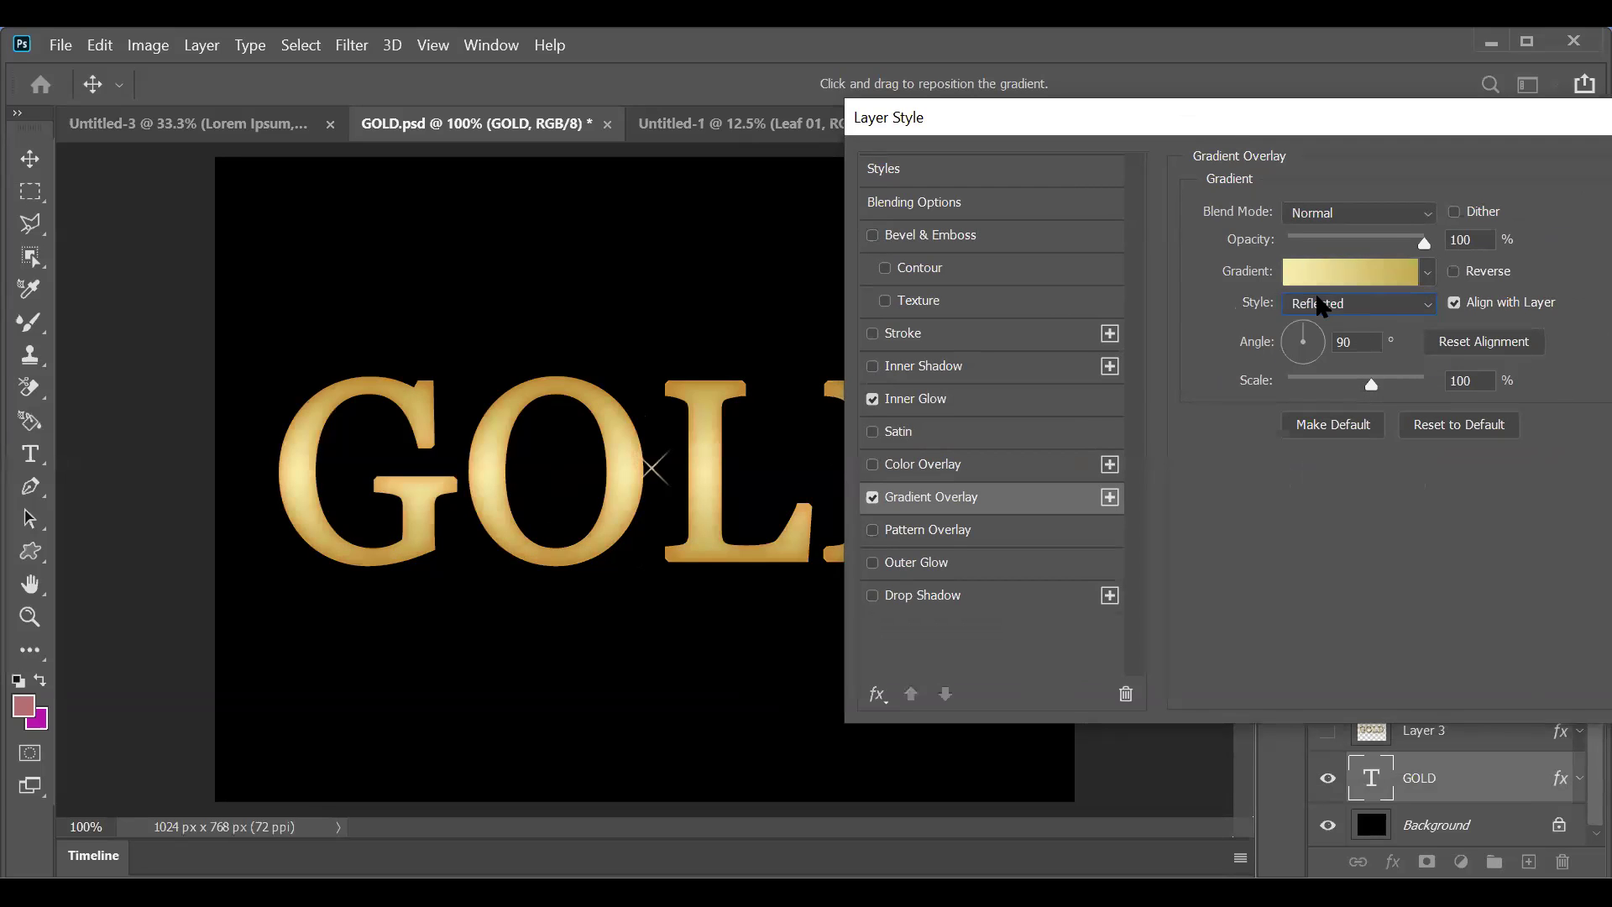
pyautogui.click(1345, 301)
pyautogui.click(1349, 403)
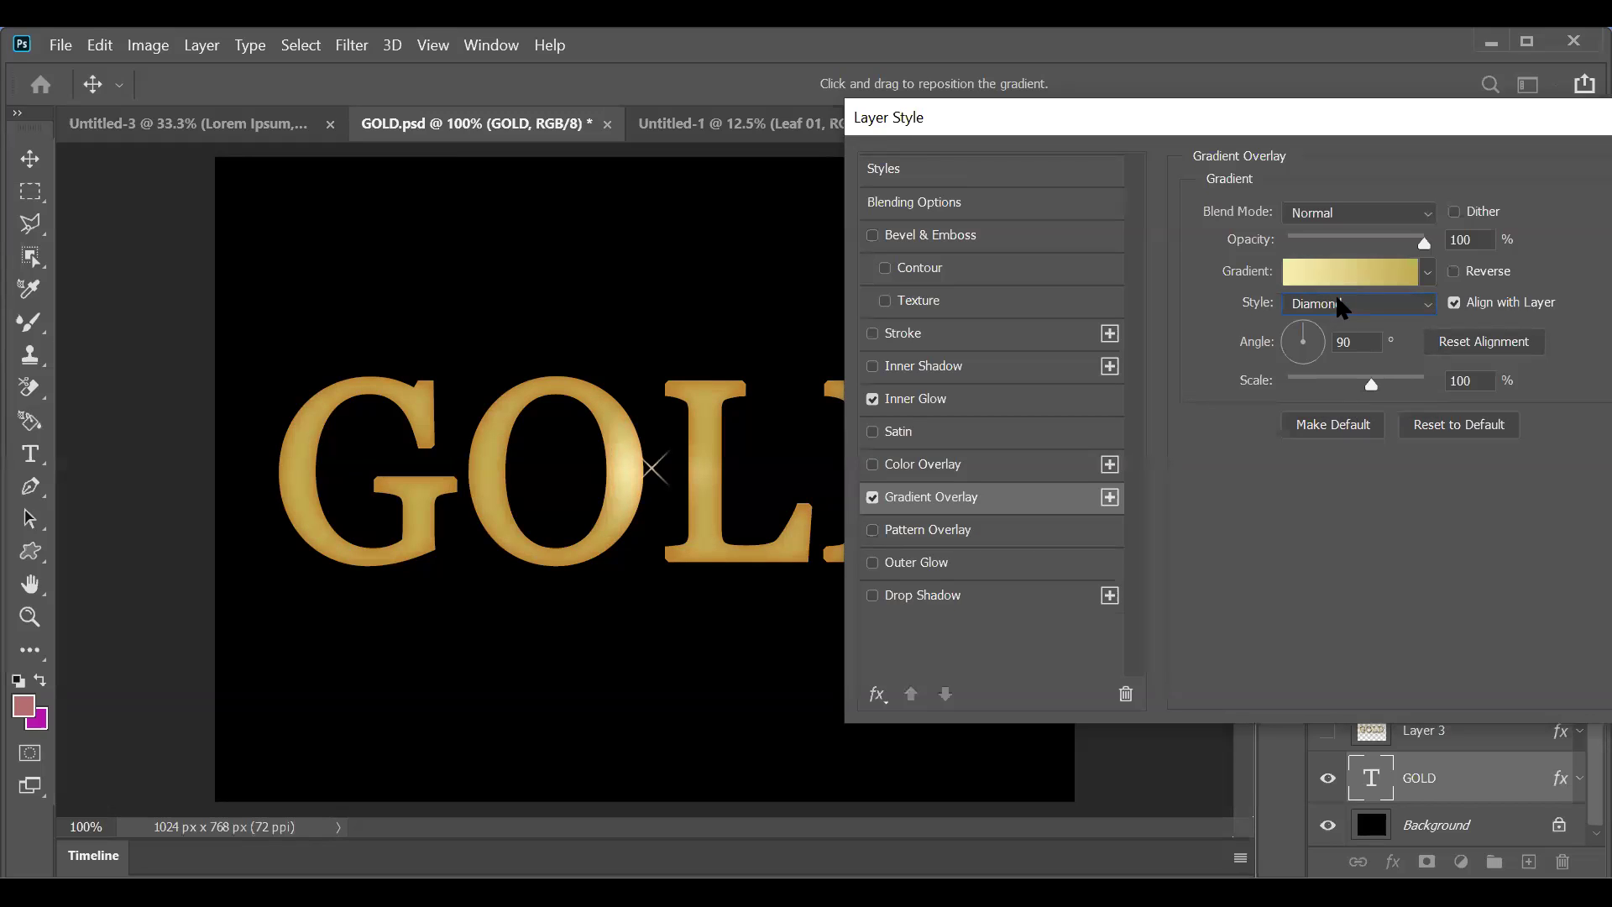
pyautogui.click(1336, 303)
pyautogui.click(1349, 383)
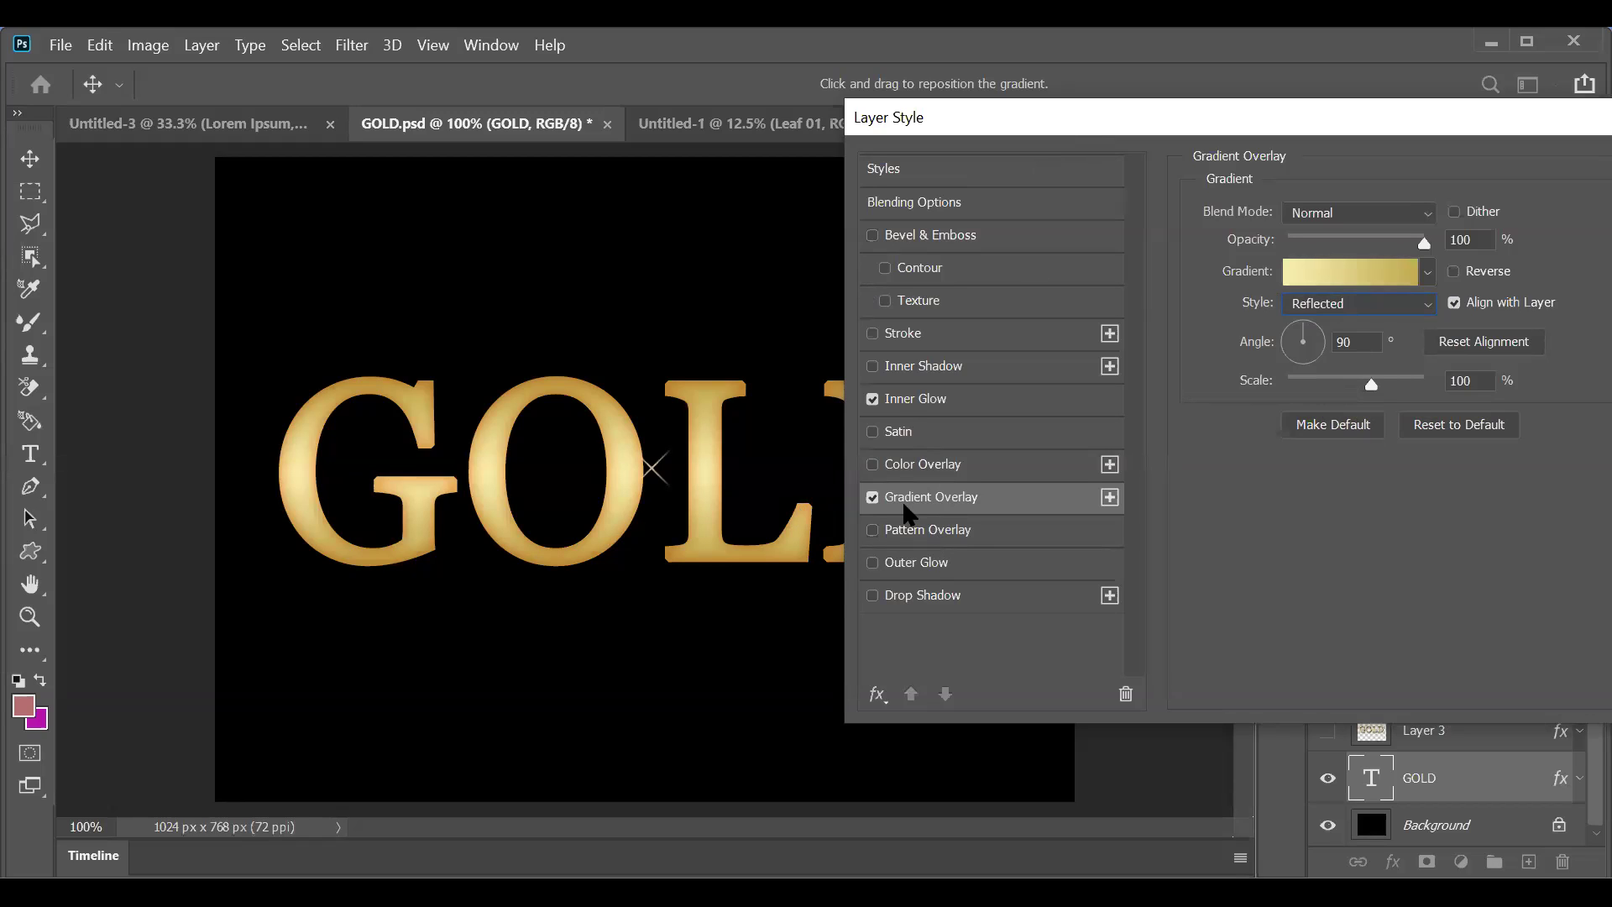
# Step: Open the Gradient Overlay's gradient for editing and examine the Basics, Blues and Purples preset groups
pyautogui.click(1305, 285)
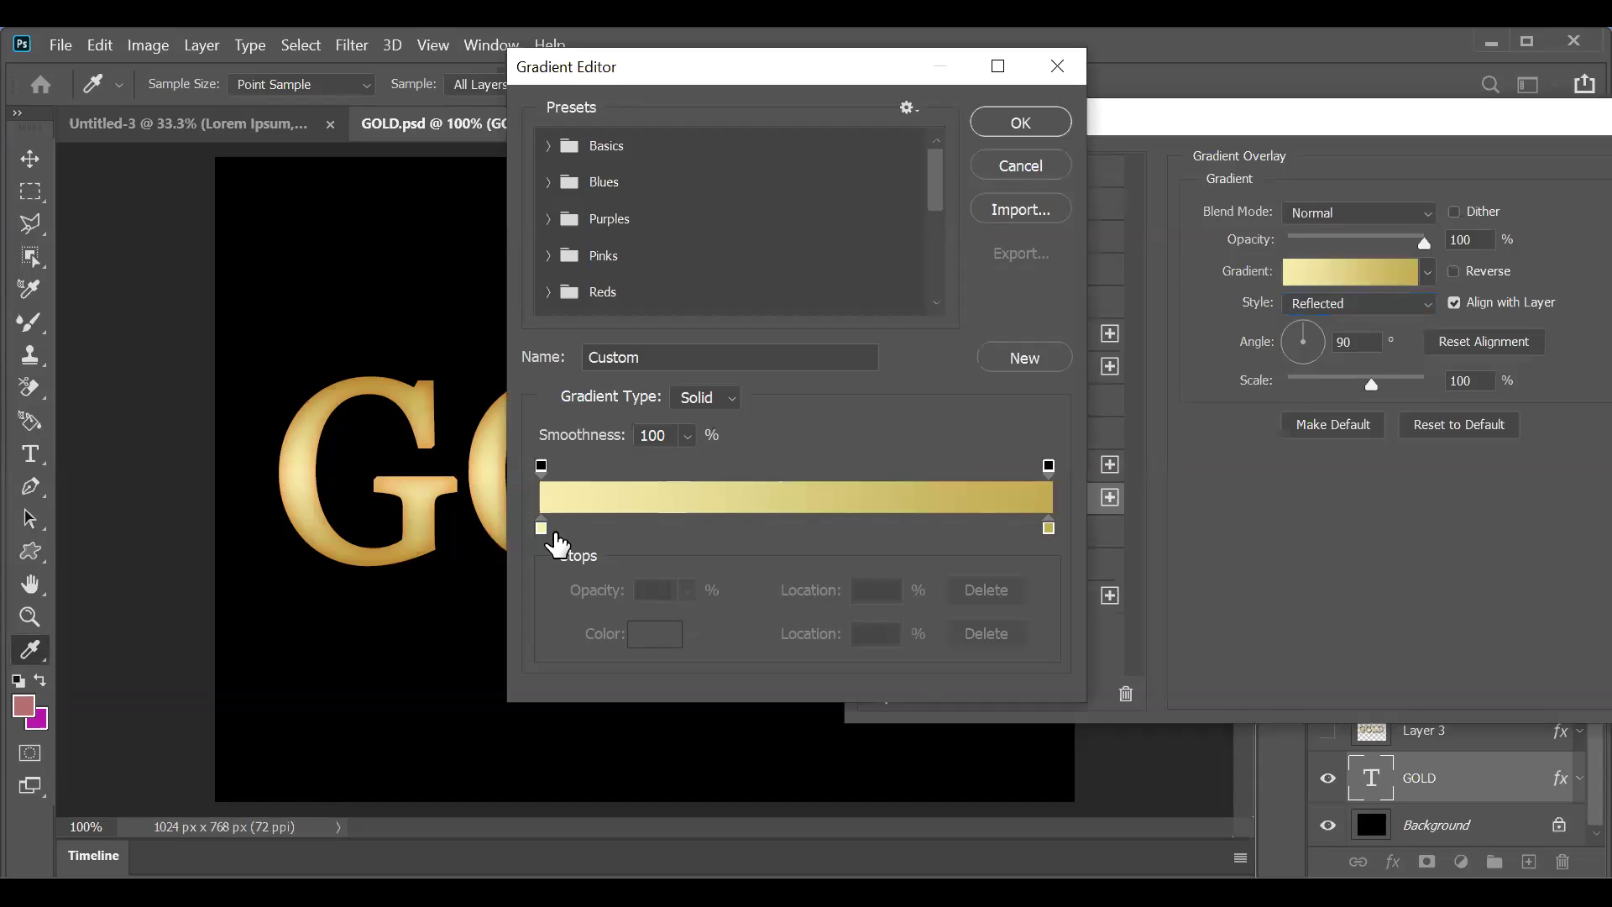
pyautogui.click(540, 529)
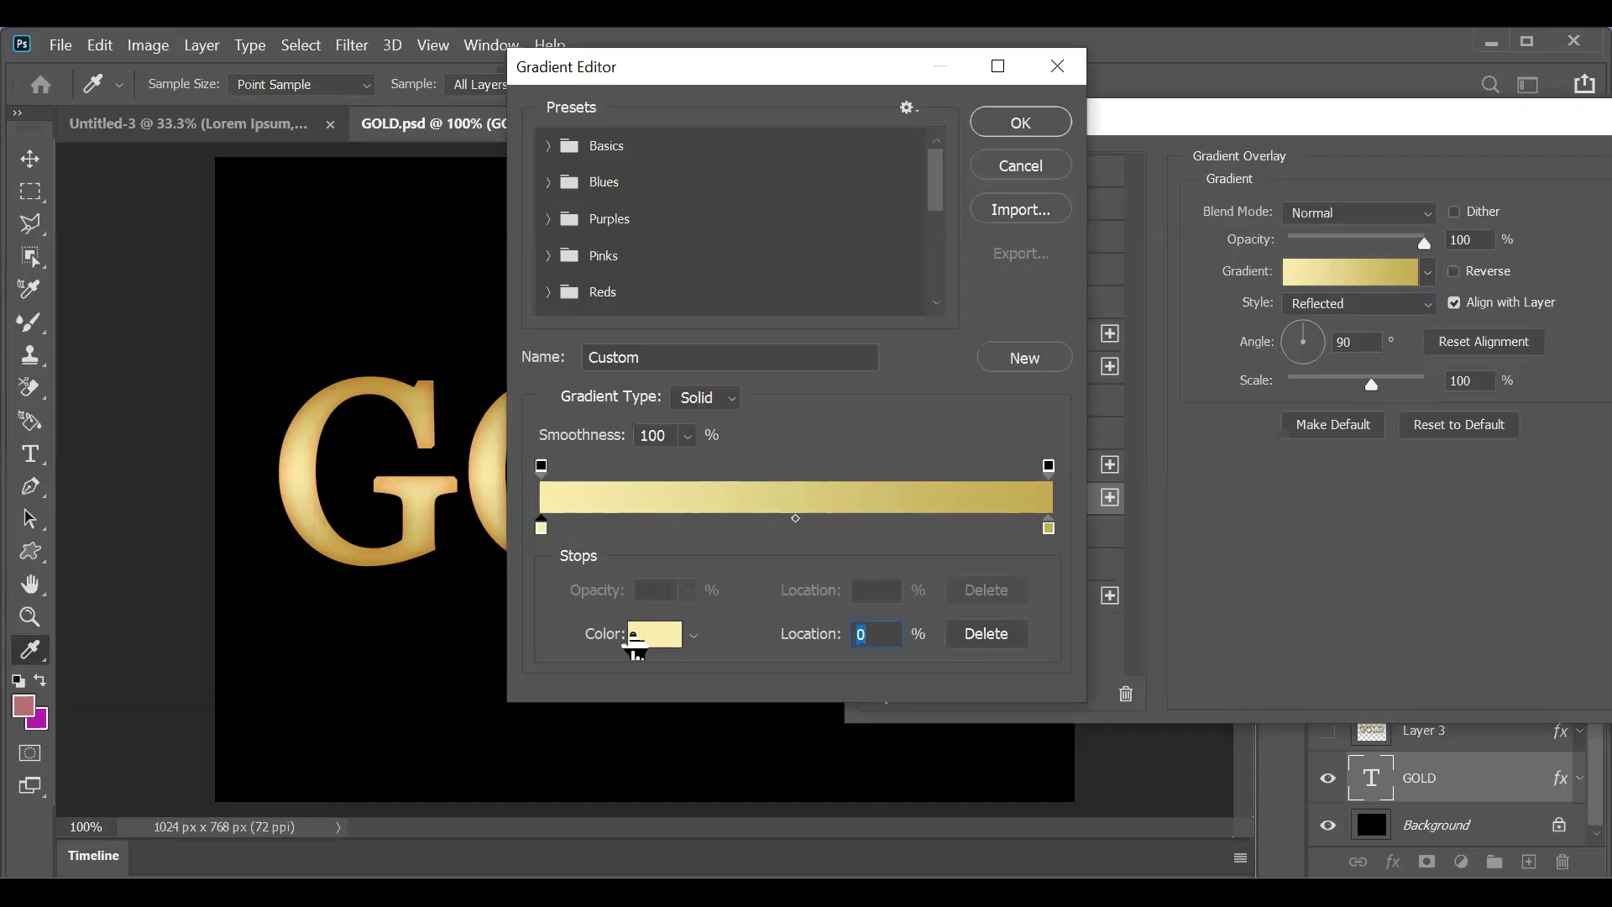
pyautogui.click(551, 147)
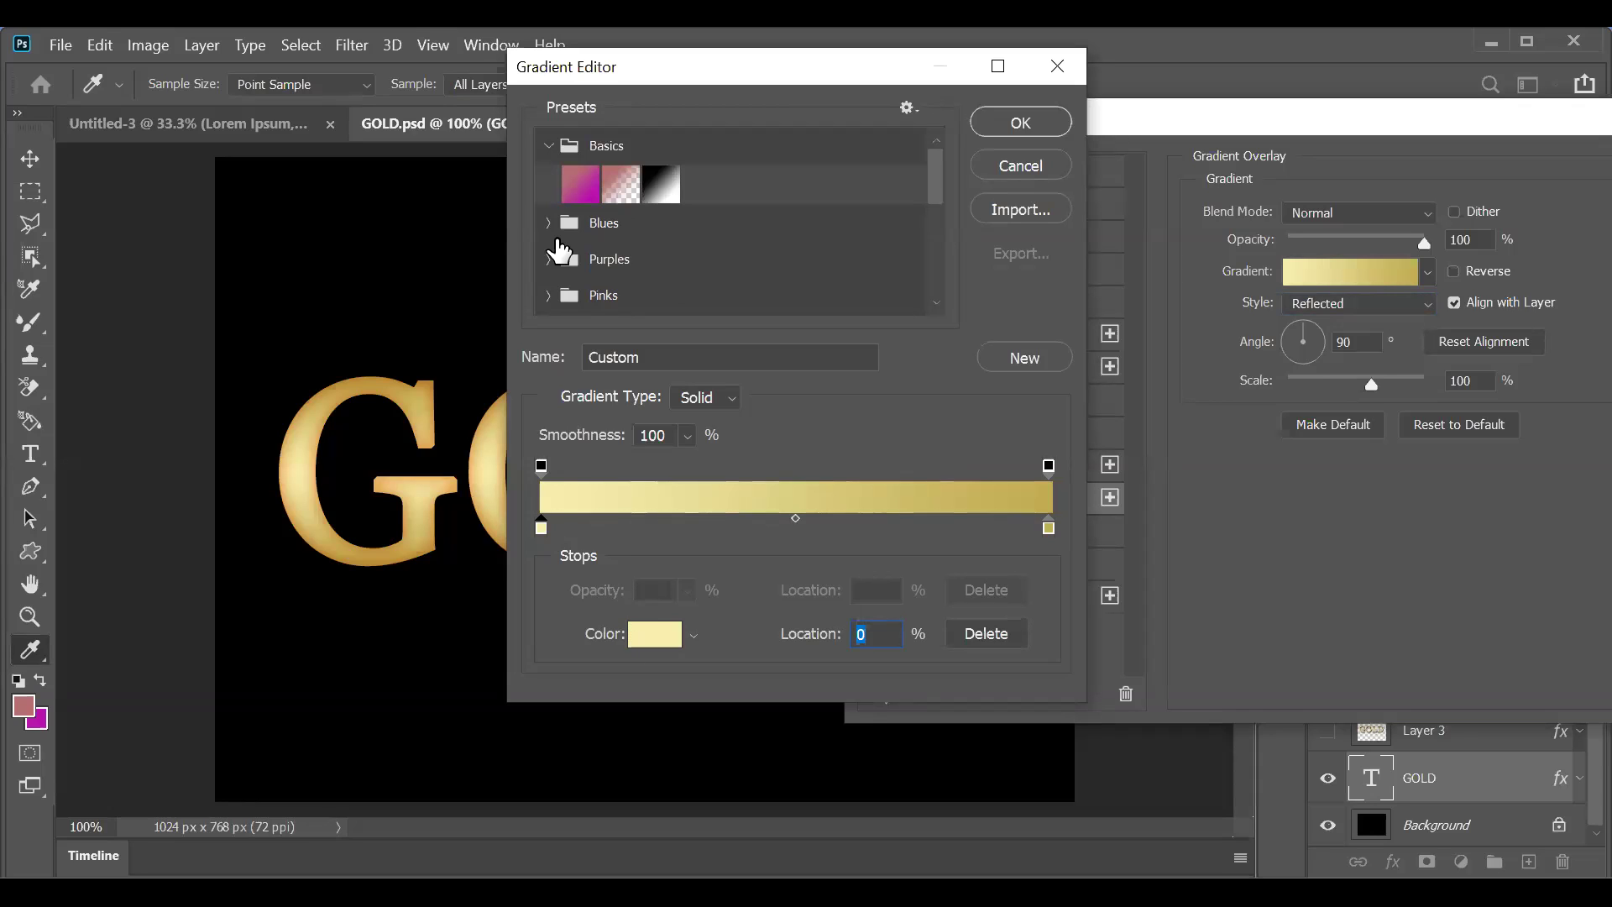
pyautogui.click(546, 226)
pyautogui.scroll(-3, 568, 285)
pyautogui.scroll(-2, 554, 290)
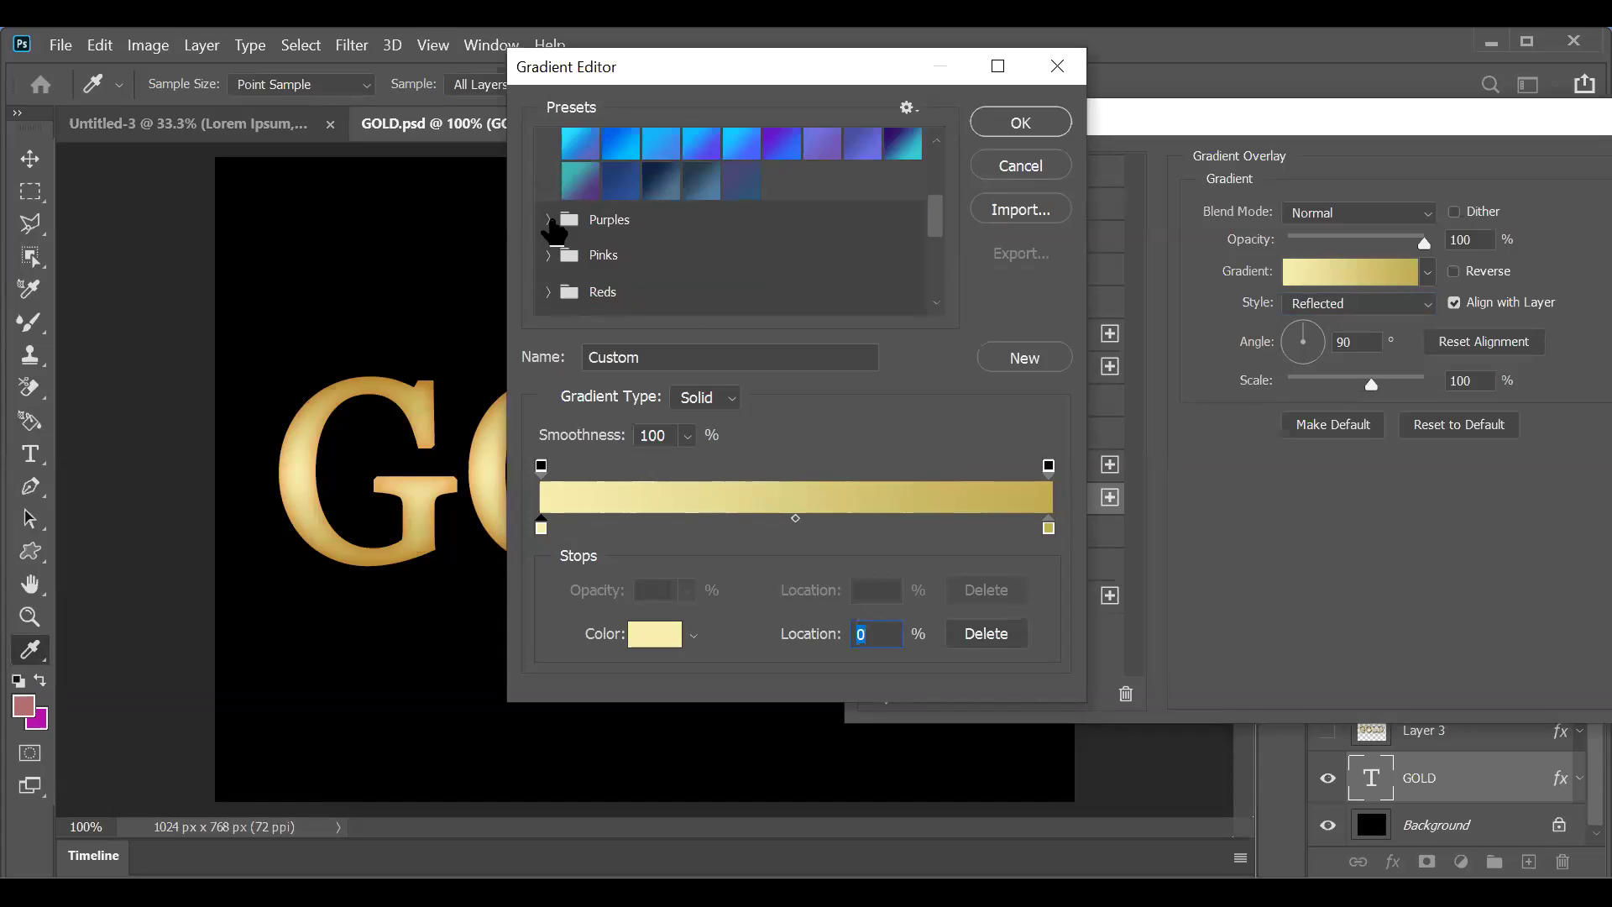
pyautogui.click(555, 224)
pyautogui.scroll(-3, 596, 273)
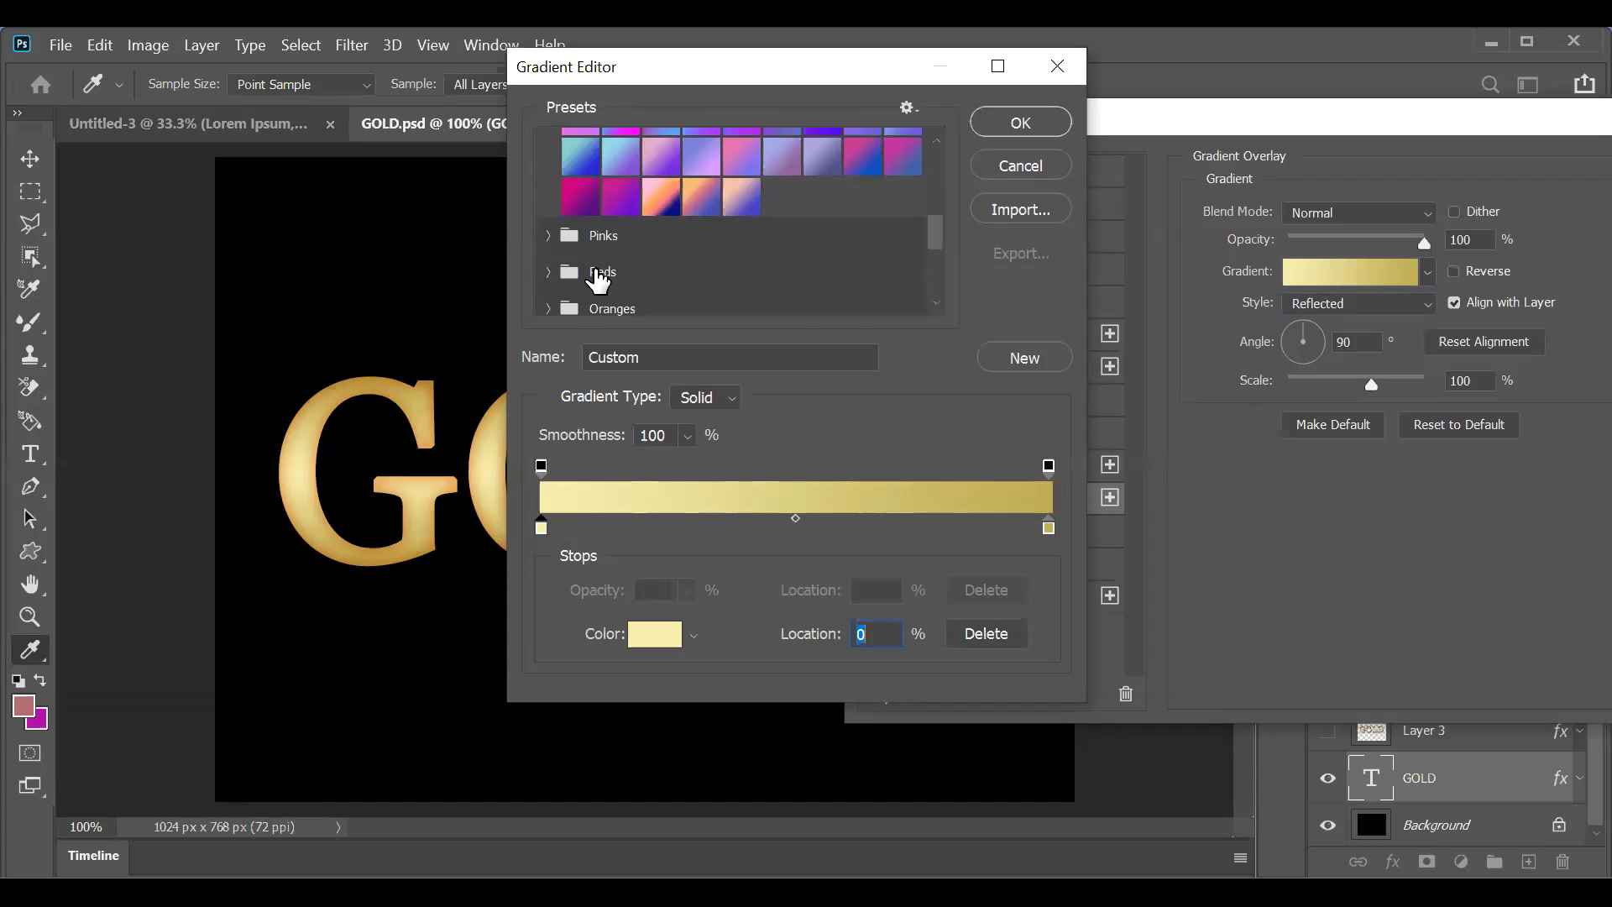
# Step: Examine the Pinks, Reds, Oranges, Greens and Grays gradient preset groups
pyautogui.click(549, 241)
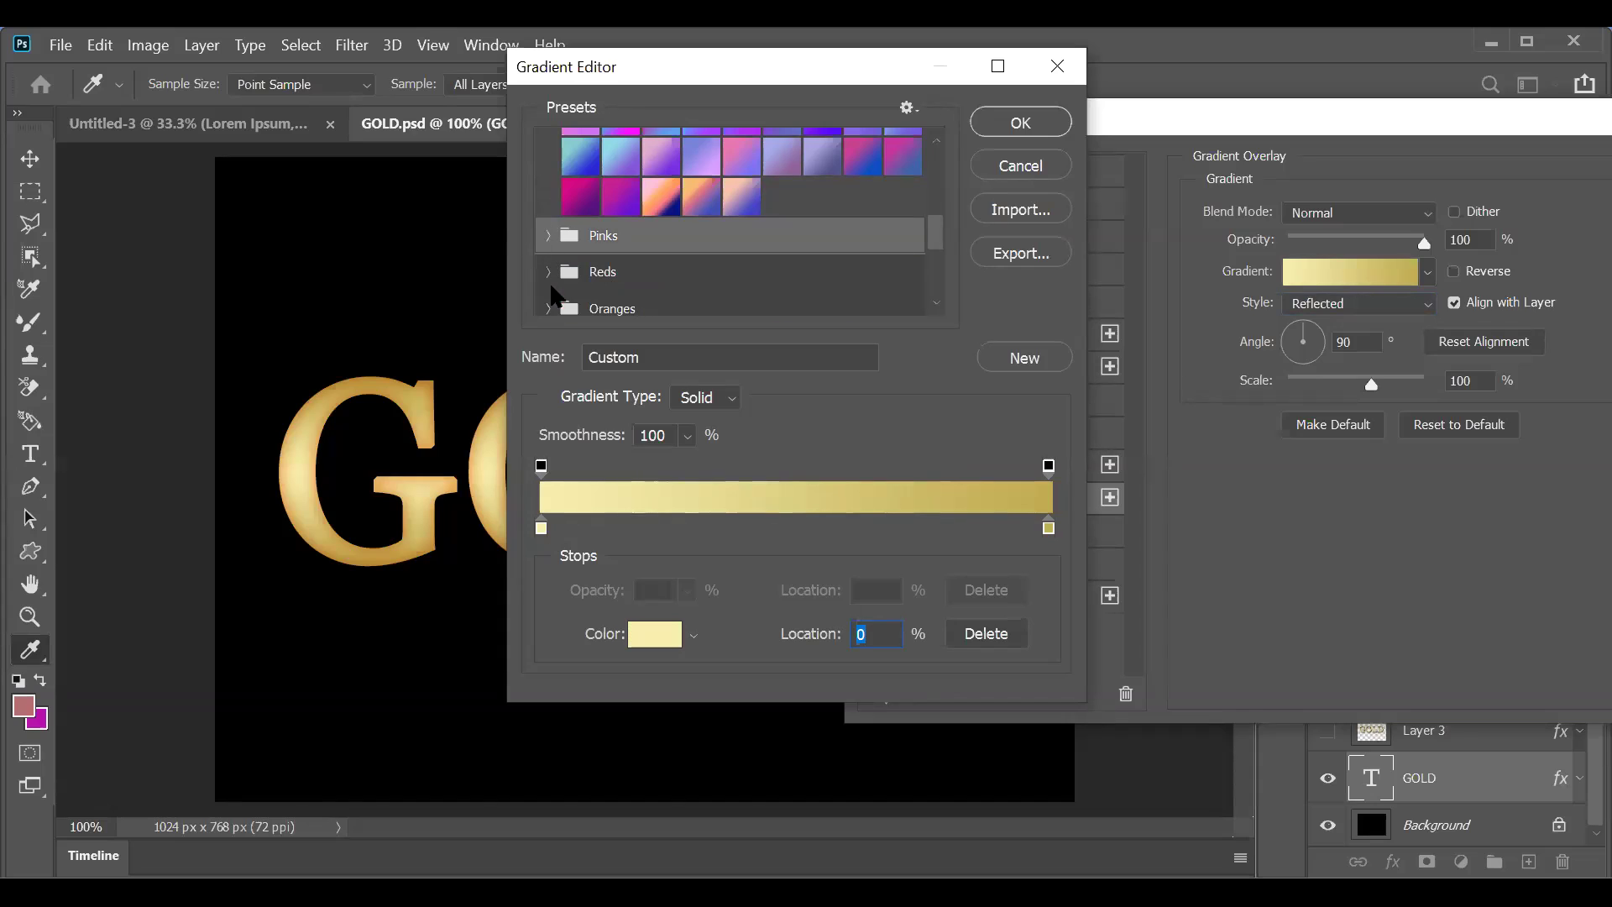
pyautogui.scroll(-3, 558, 263)
pyautogui.click(549, 231)
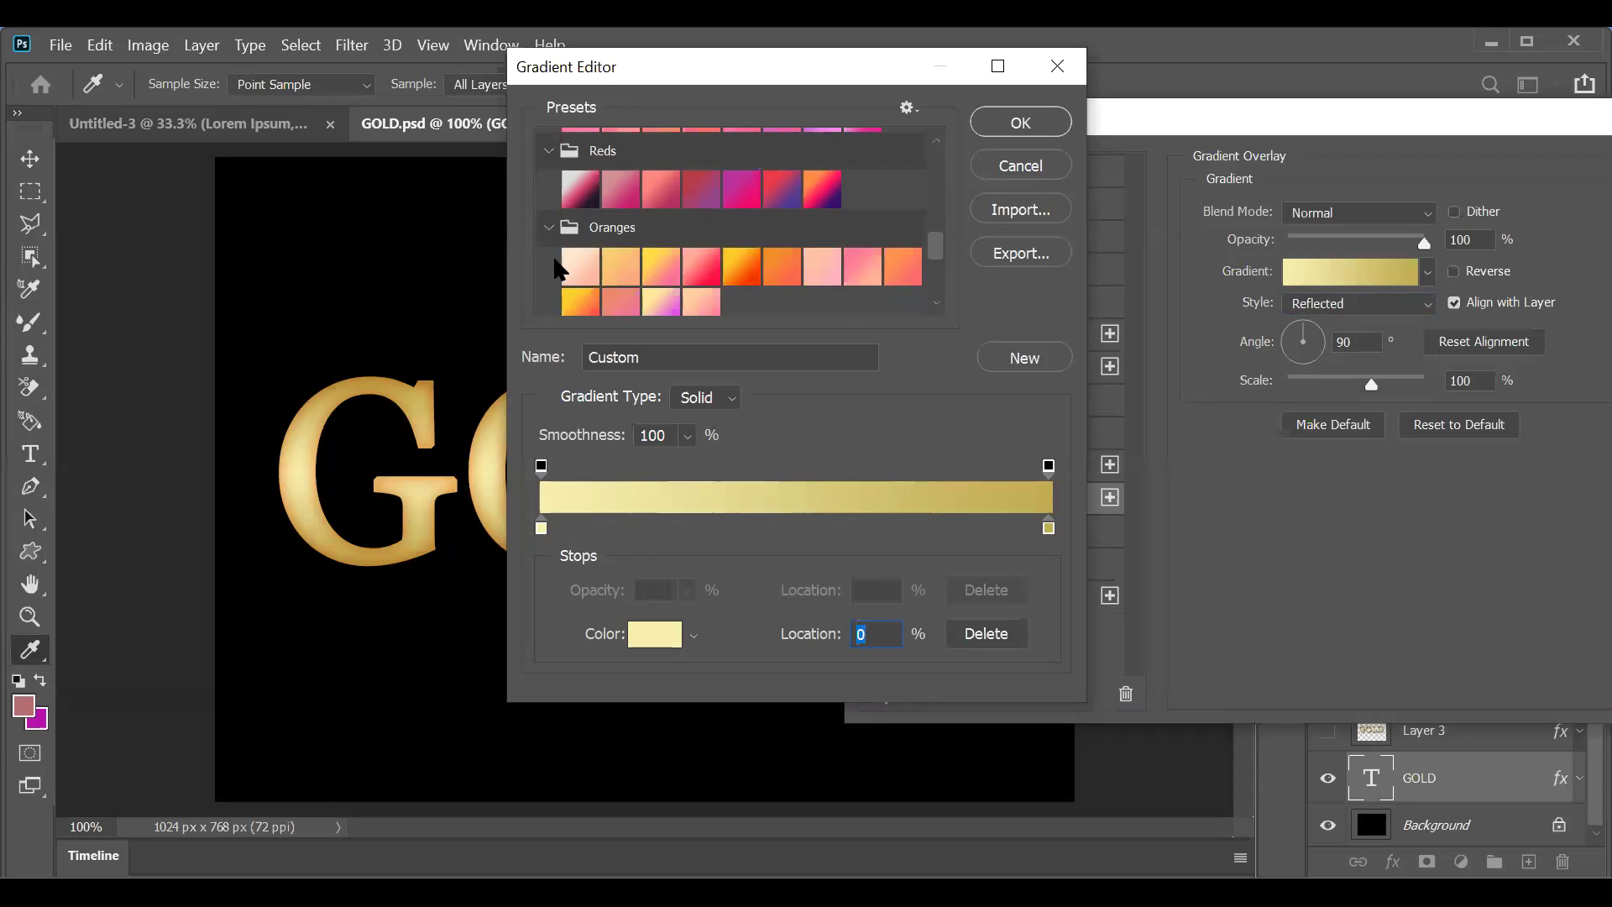
pyautogui.scroll(-2, 558, 260)
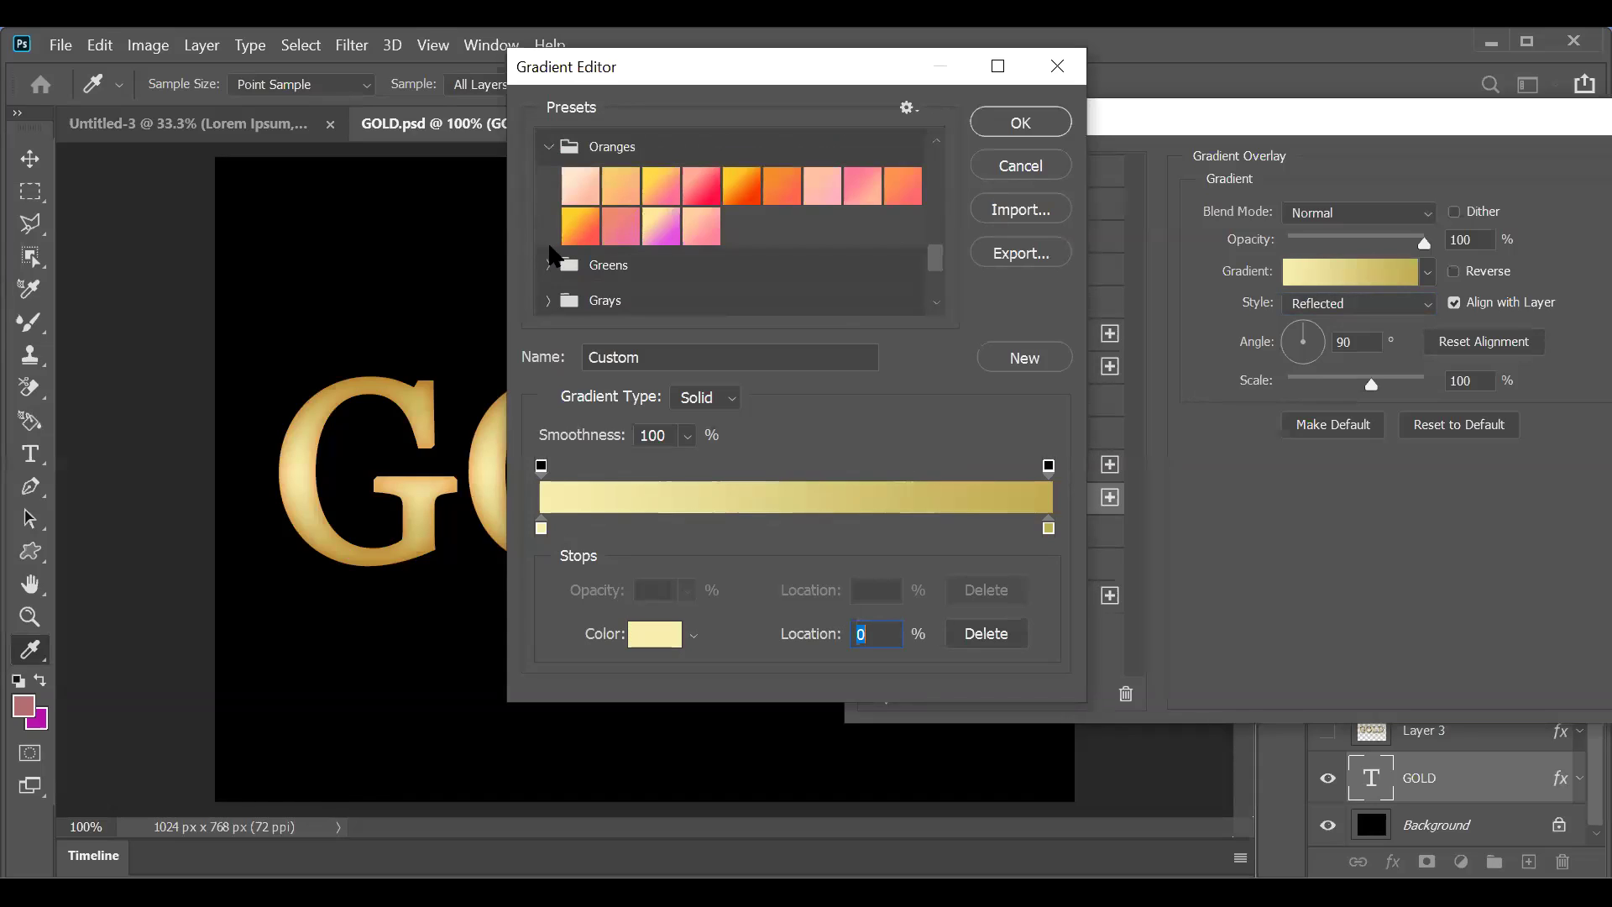
pyautogui.scroll(-1, 557, 256)
pyautogui.click(547, 192)
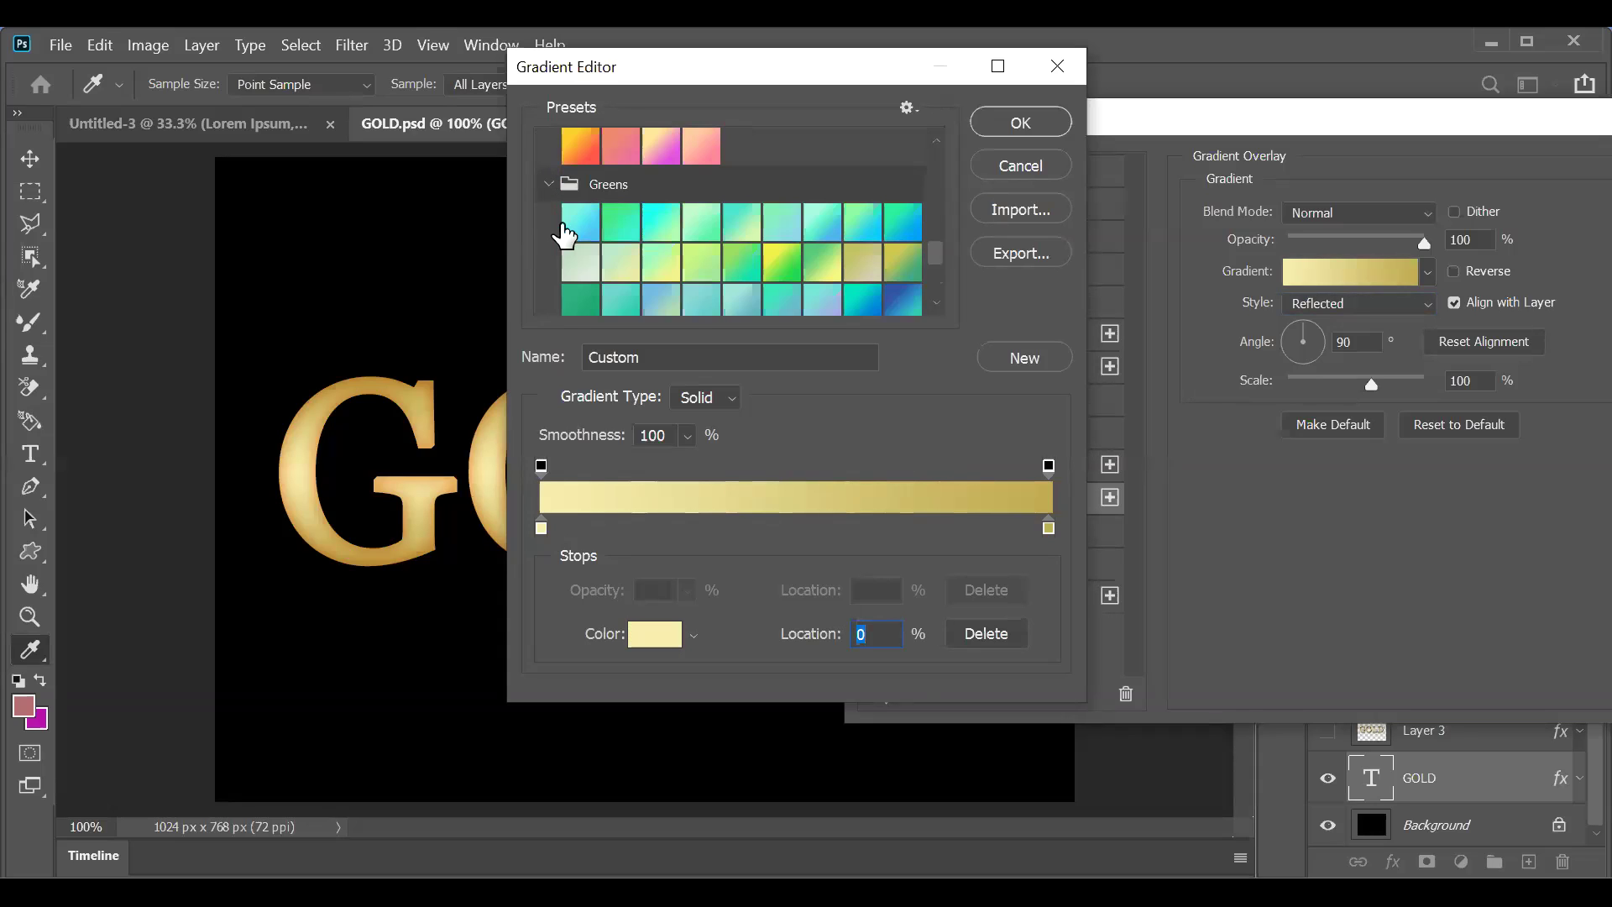
pyautogui.scroll(-3, 550, 210)
pyautogui.click(551, 204)
# Step: Examine the Cloud, Iridescent, Pastels and Neutrals preset groups and close the gradient editing without changes
pyautogui.scroll(-2, 550, 220)
pyautogui.click(548, 218)
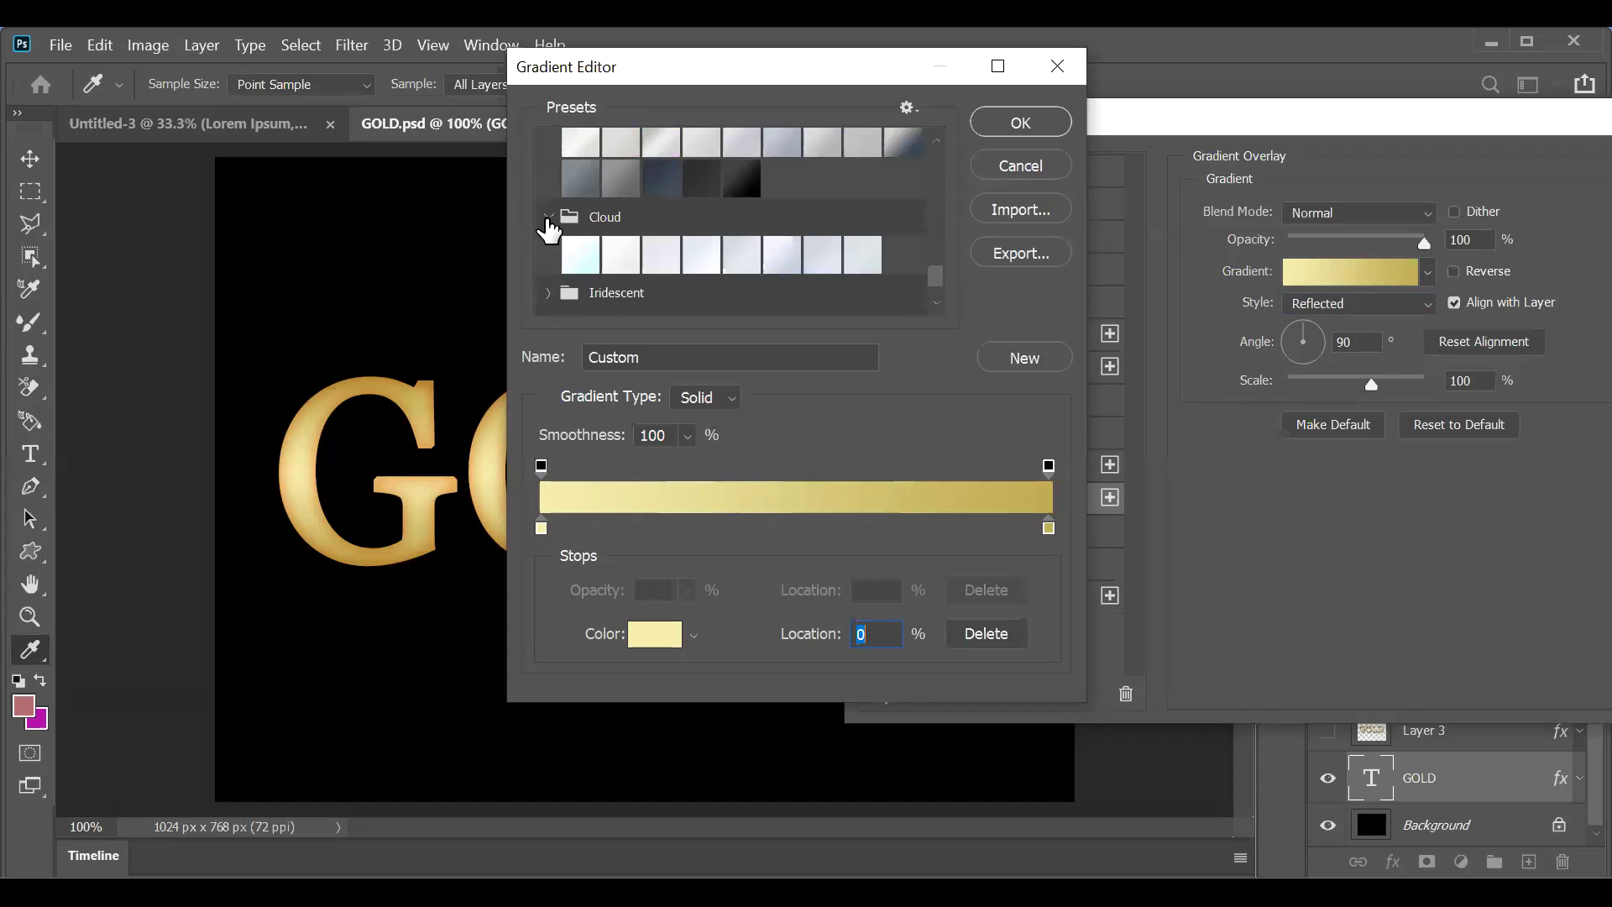
pyautogui.scroll(-2, 629, 239)
pyautogui.click(546, 223)
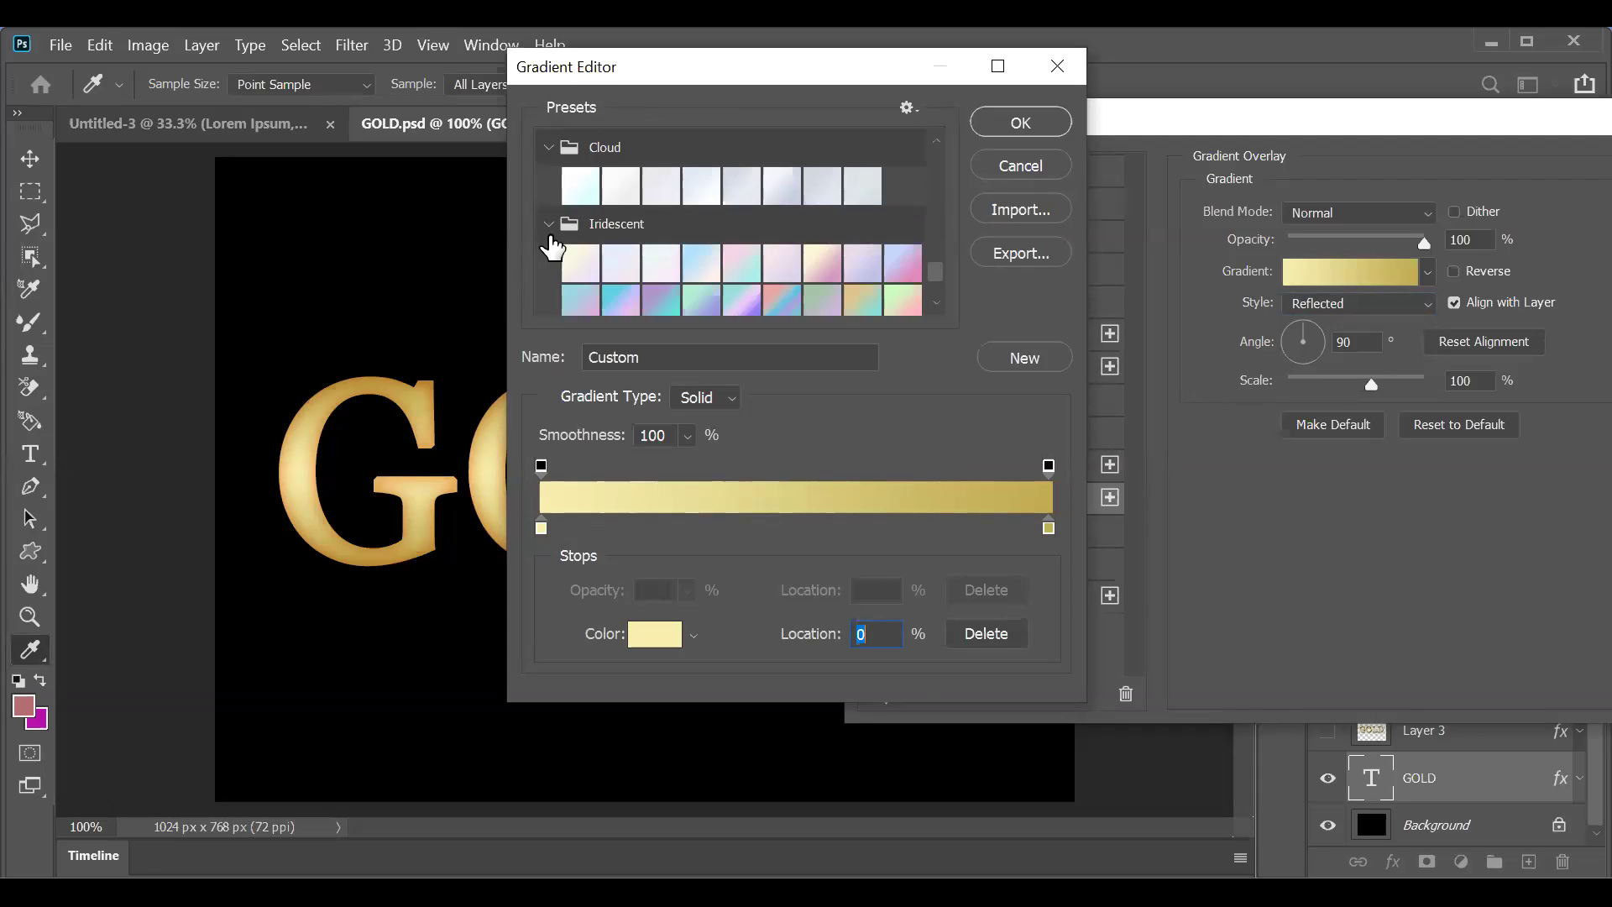
pyautogui.scroll(-3, 626, 238)
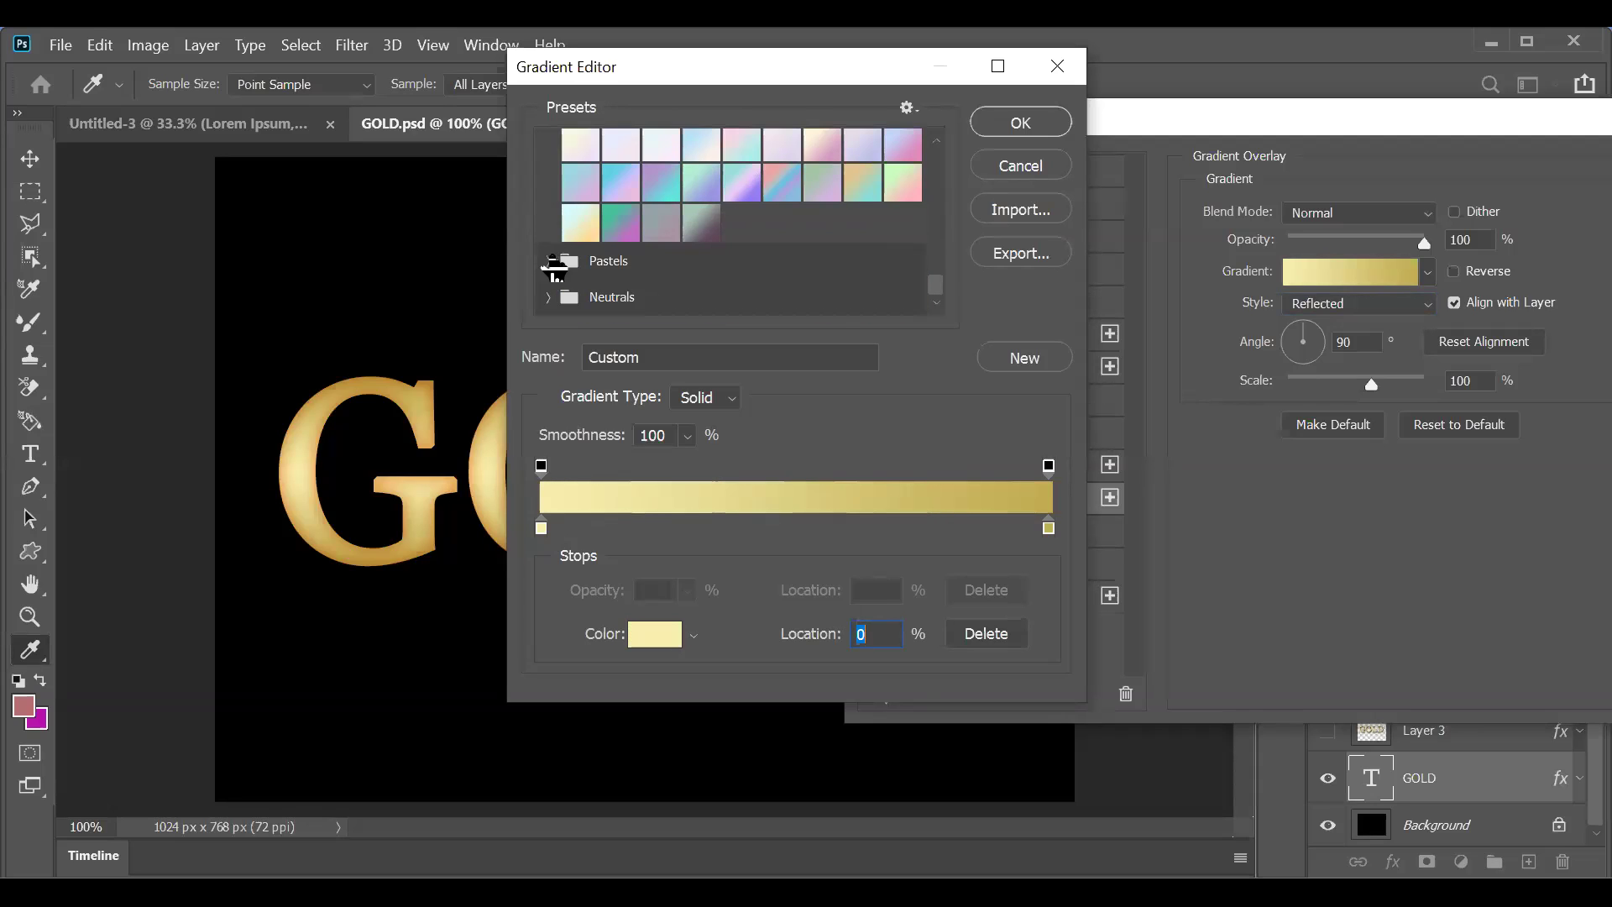
pyautogui.click(548, 280)
pyautogui.scroll(-1, 598, 210)
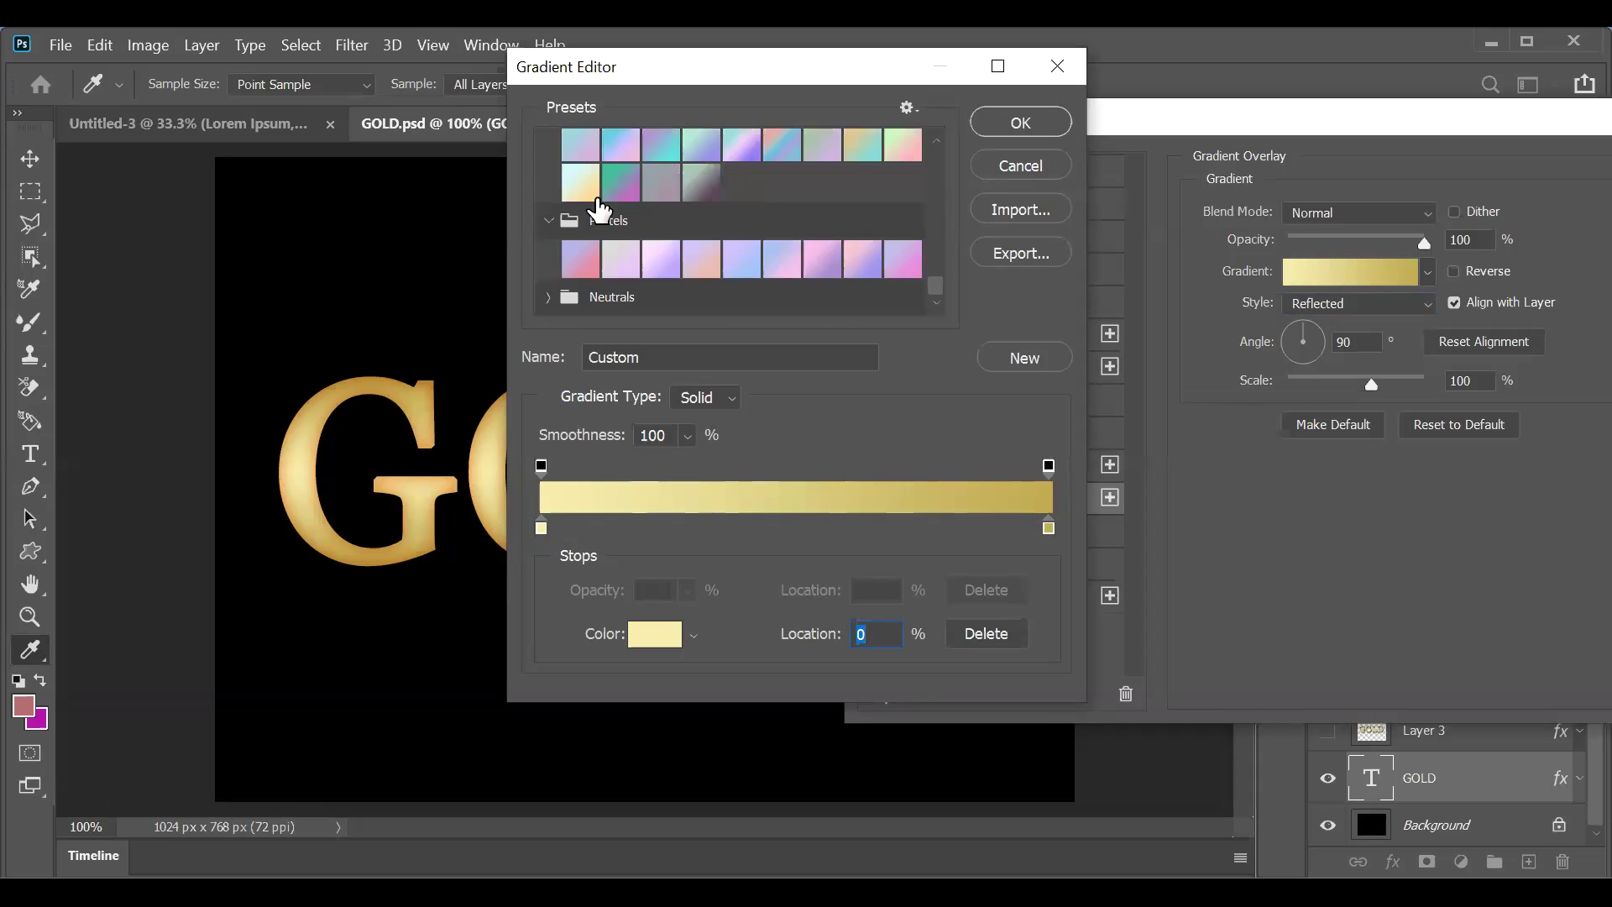
pyautogui.click(549, 297)
pyautogui.scroll(-1, 661, 266)
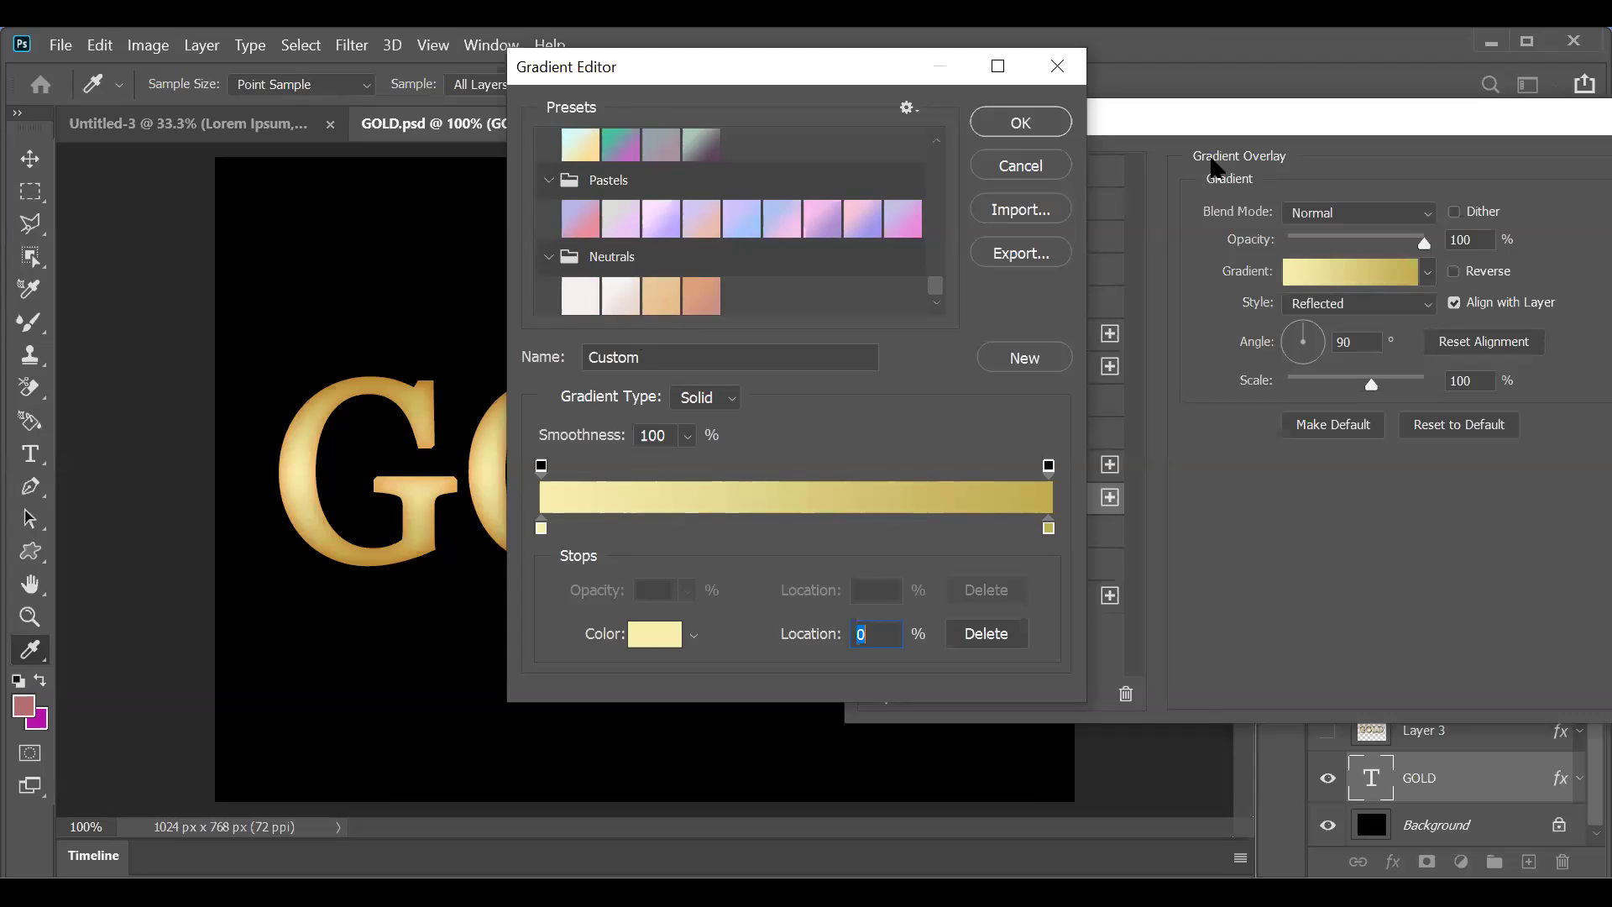
pyautogui.click(1016, 165)
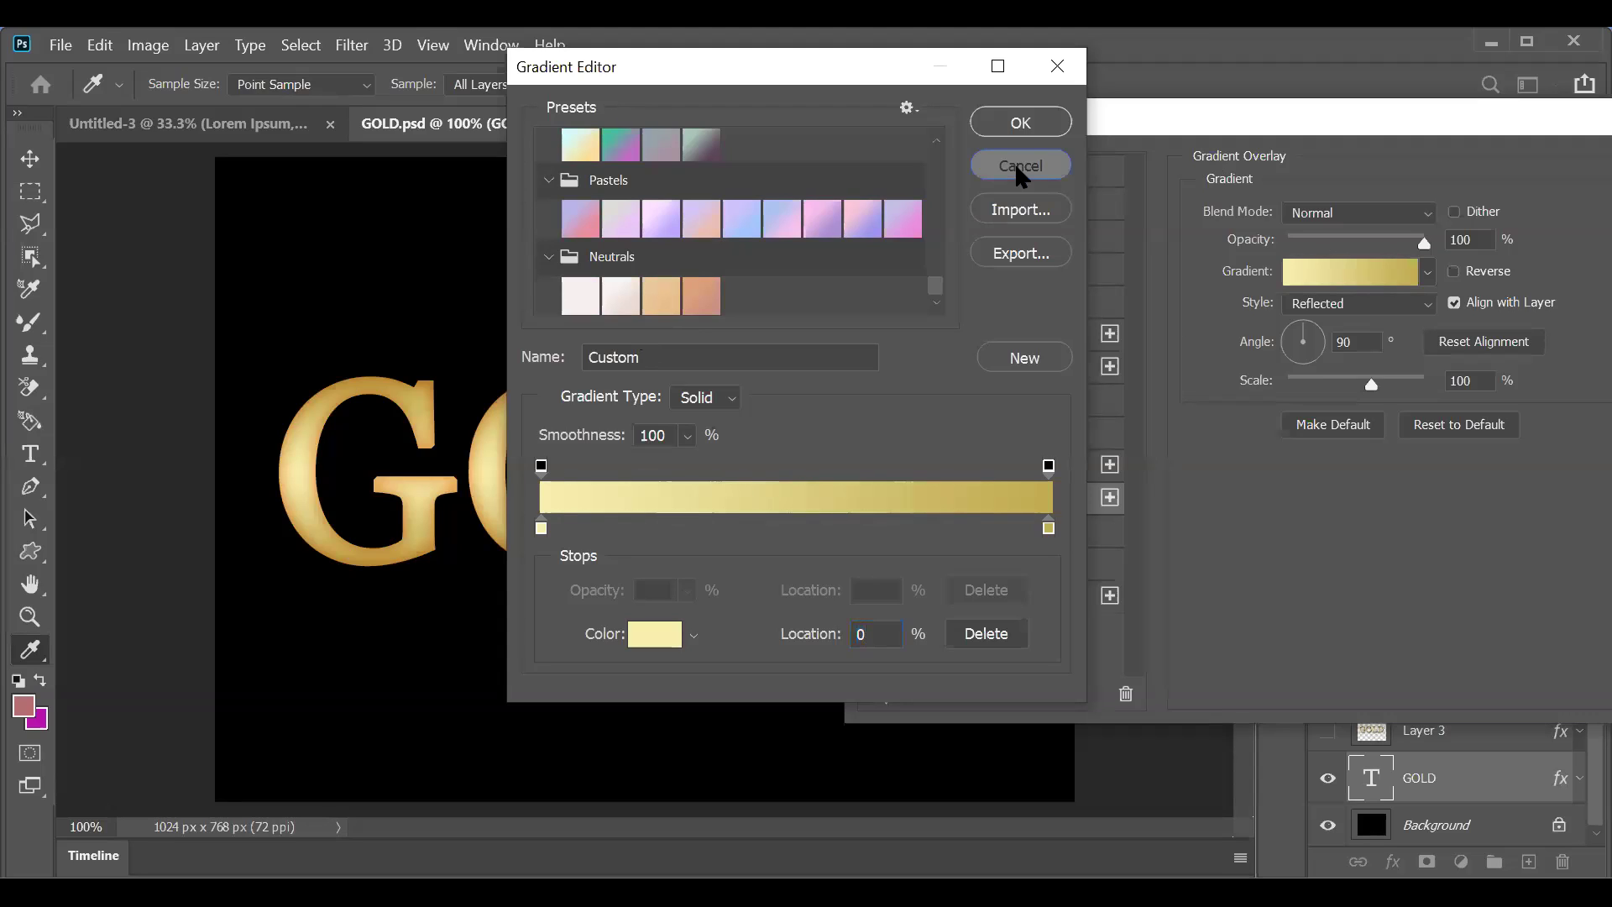
# Step: Reopen the Gradient Overlay's gradient and look through the Blues, Purples, Pinks and Reds preset groups, collapsing each one
pyautogui.moveTo(1005, 126); pyautogui.dragTo(987, 200)
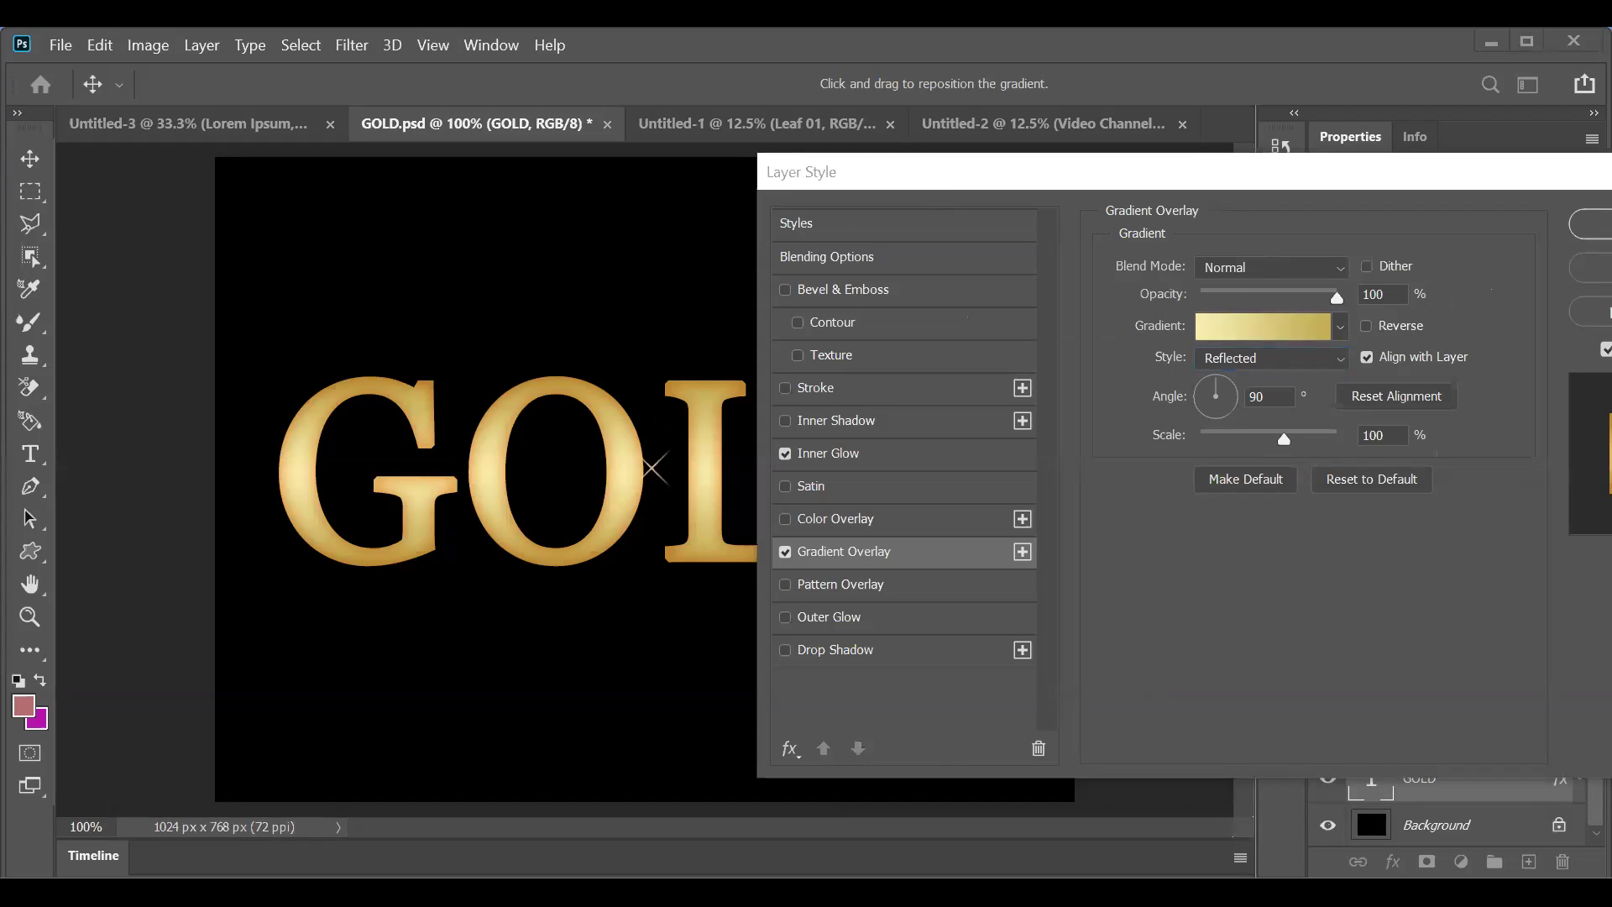
pyautogui.moveTo(931, 188); pyautogui.dragTo(917, 171)
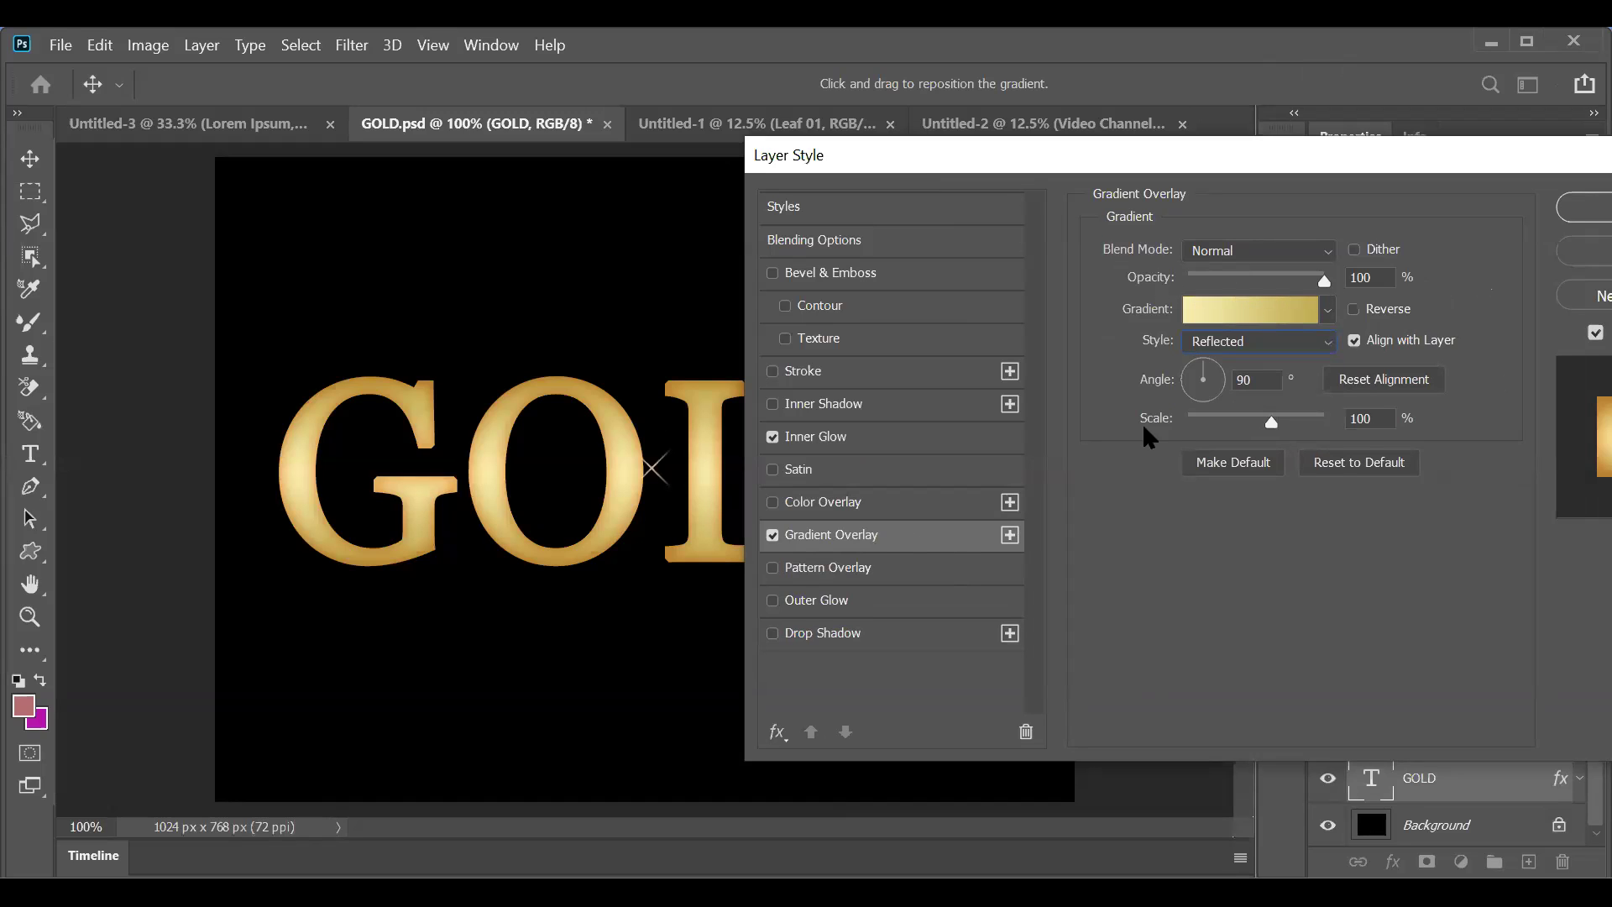
pyautogui.click(1236, 304)
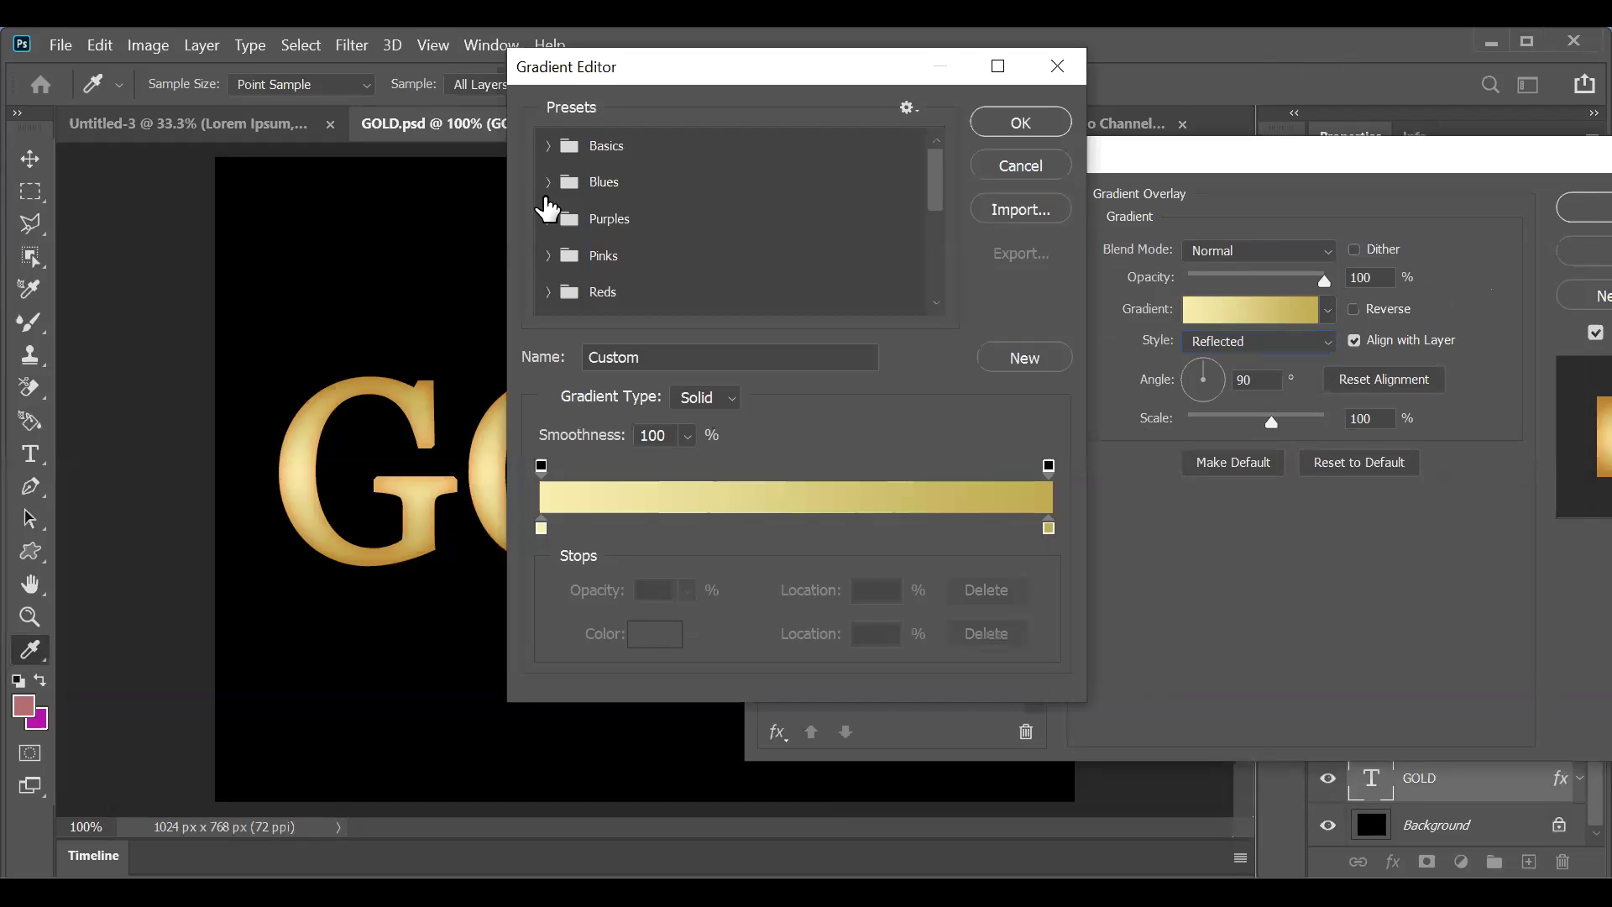
pyautogui.click(544, 183)
pyautogui.click(546, 185)
pyautogui.click(552, 220)
pyautogui.click(551, 219)
pyautogui.click(551, 219)
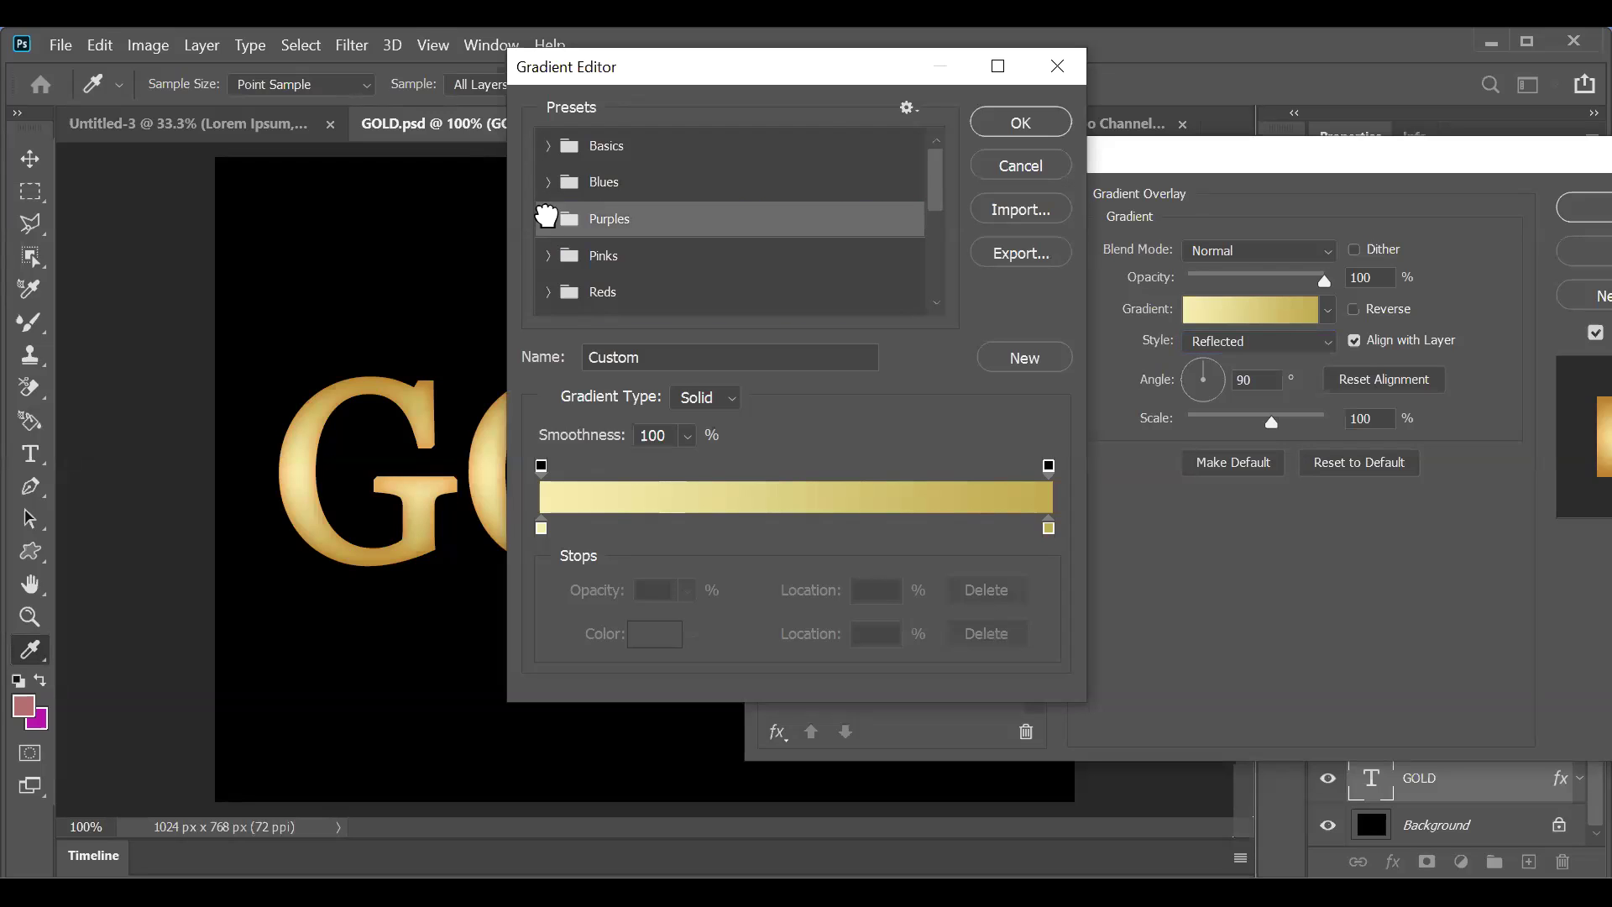
pyautogui.click(544, 256)
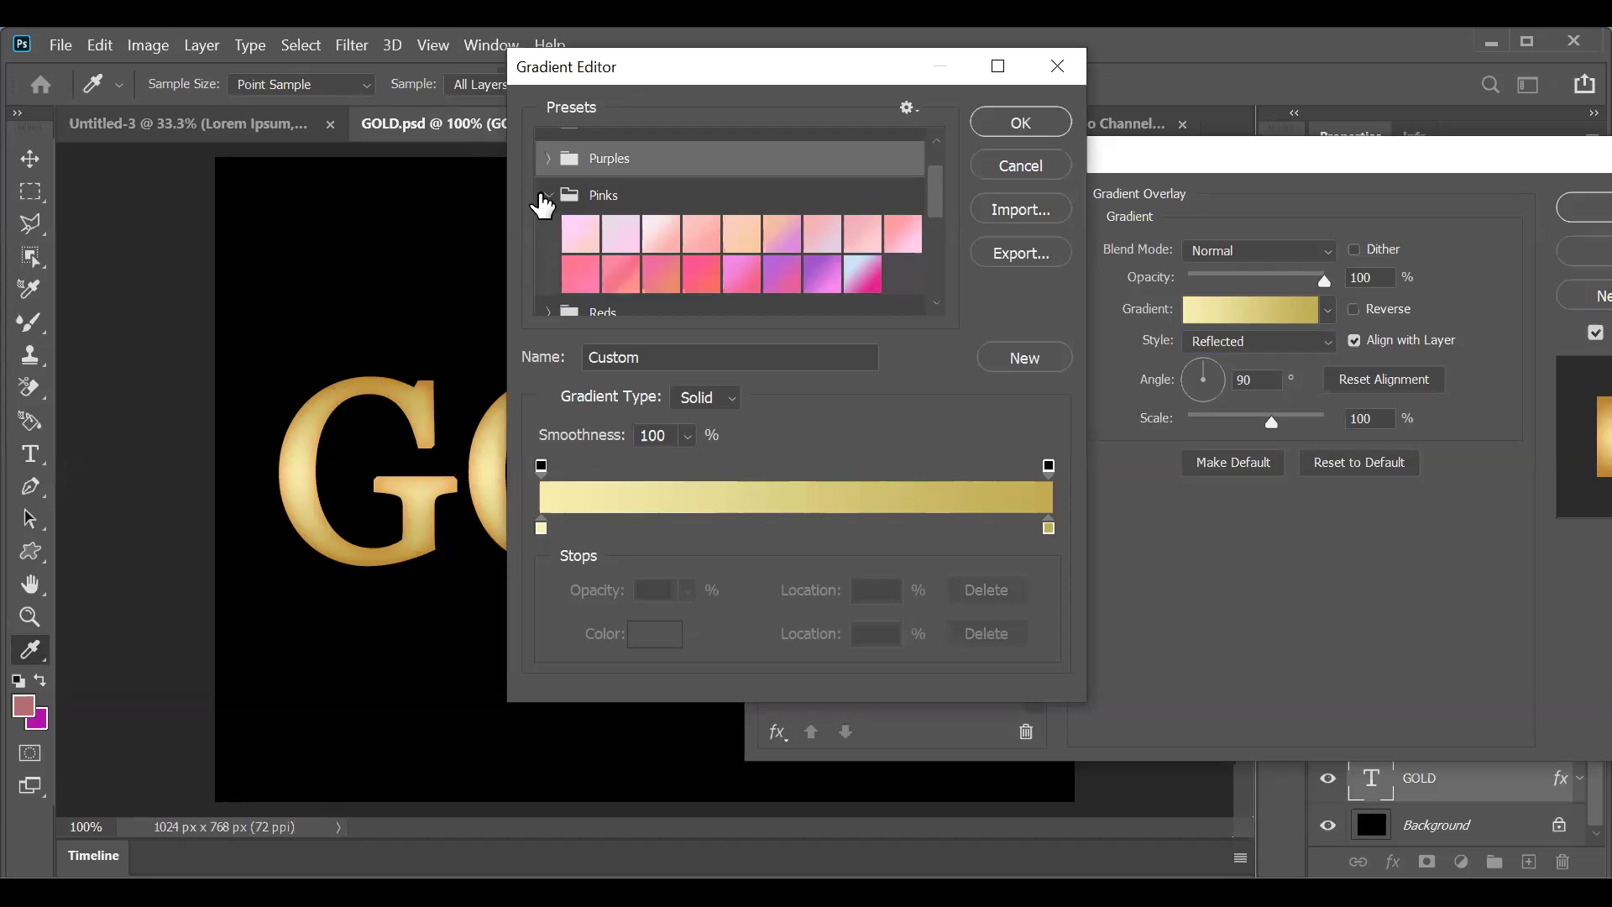
pyautogui.click(546, 203)
pyautogui.click(541, 231)
pyautogui.click(544, 231)
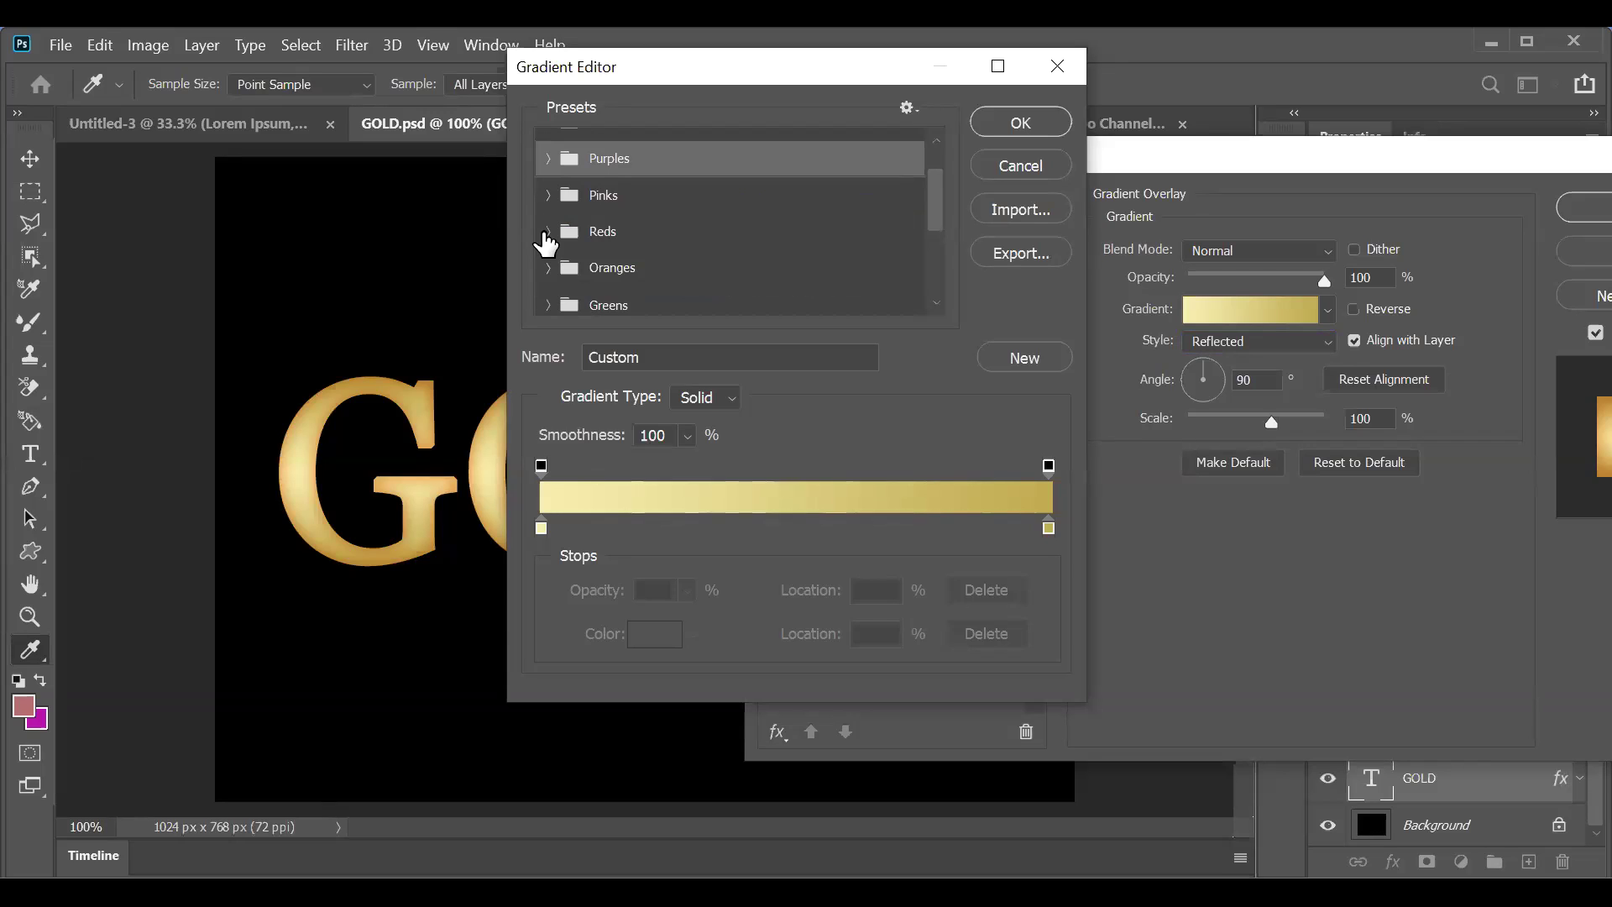
# Step: Try several presets from the Oranges group on the Gradient Overlay, including Orange_02, Orange_05, Orange_06 and Orange_07
pyautogui.click(546, 267)
pyautogui.click(544, 267)
pyautogui.click(545, 267)
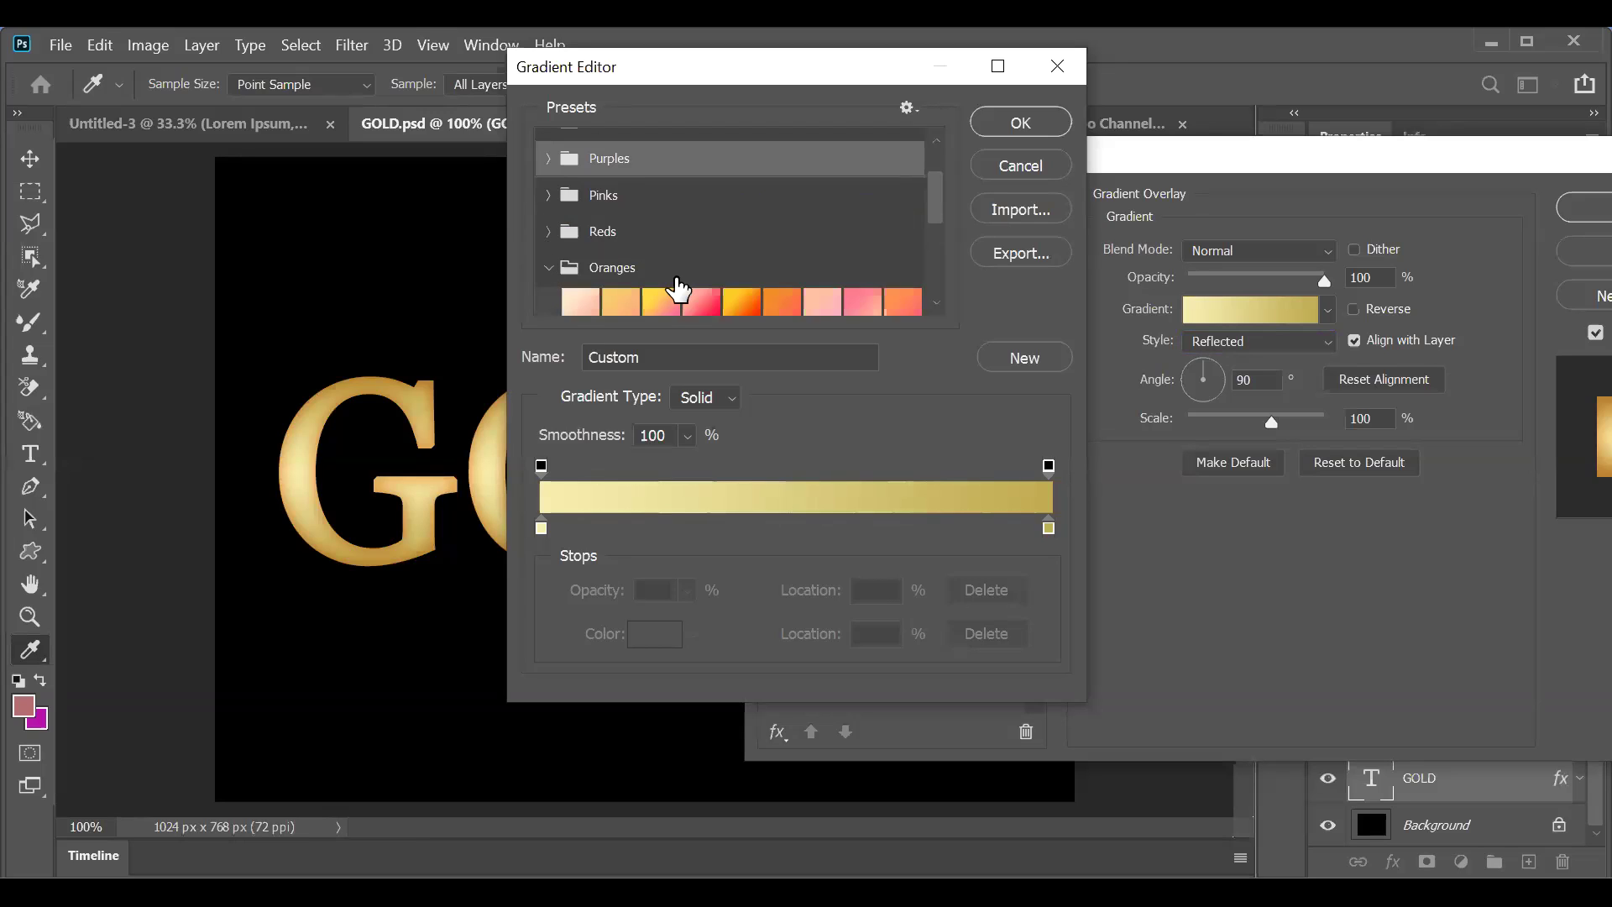
pyautogui.scroll(-2, 663, 294)
pyautogui.click(619, 221)
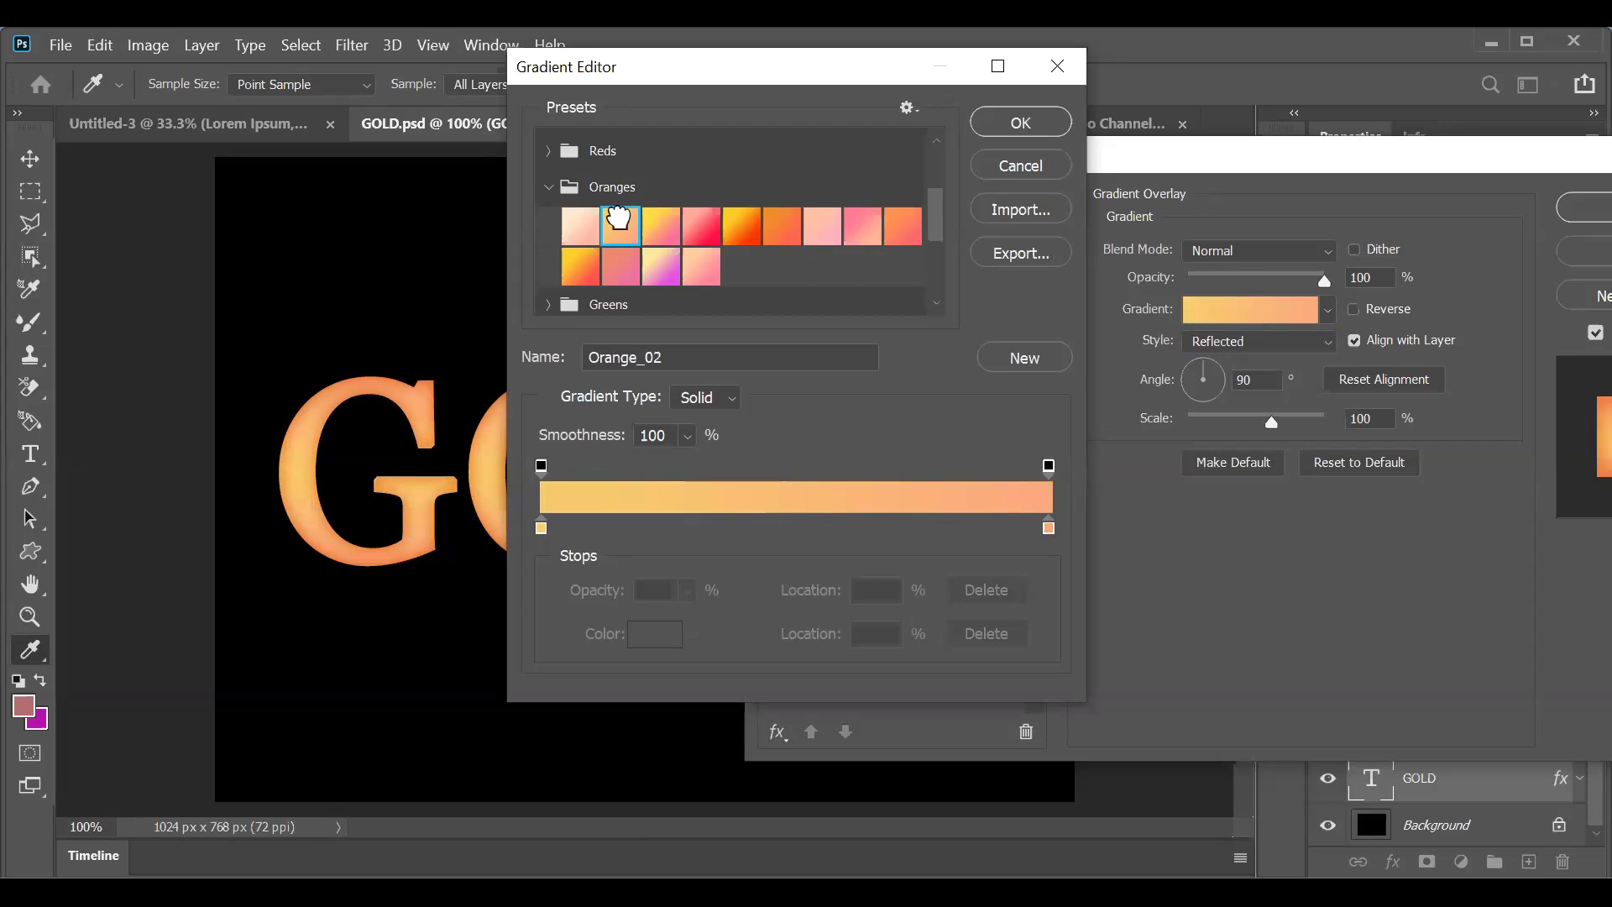
pyautogui.click(661, 227)
pyautogui.click(704, 235)
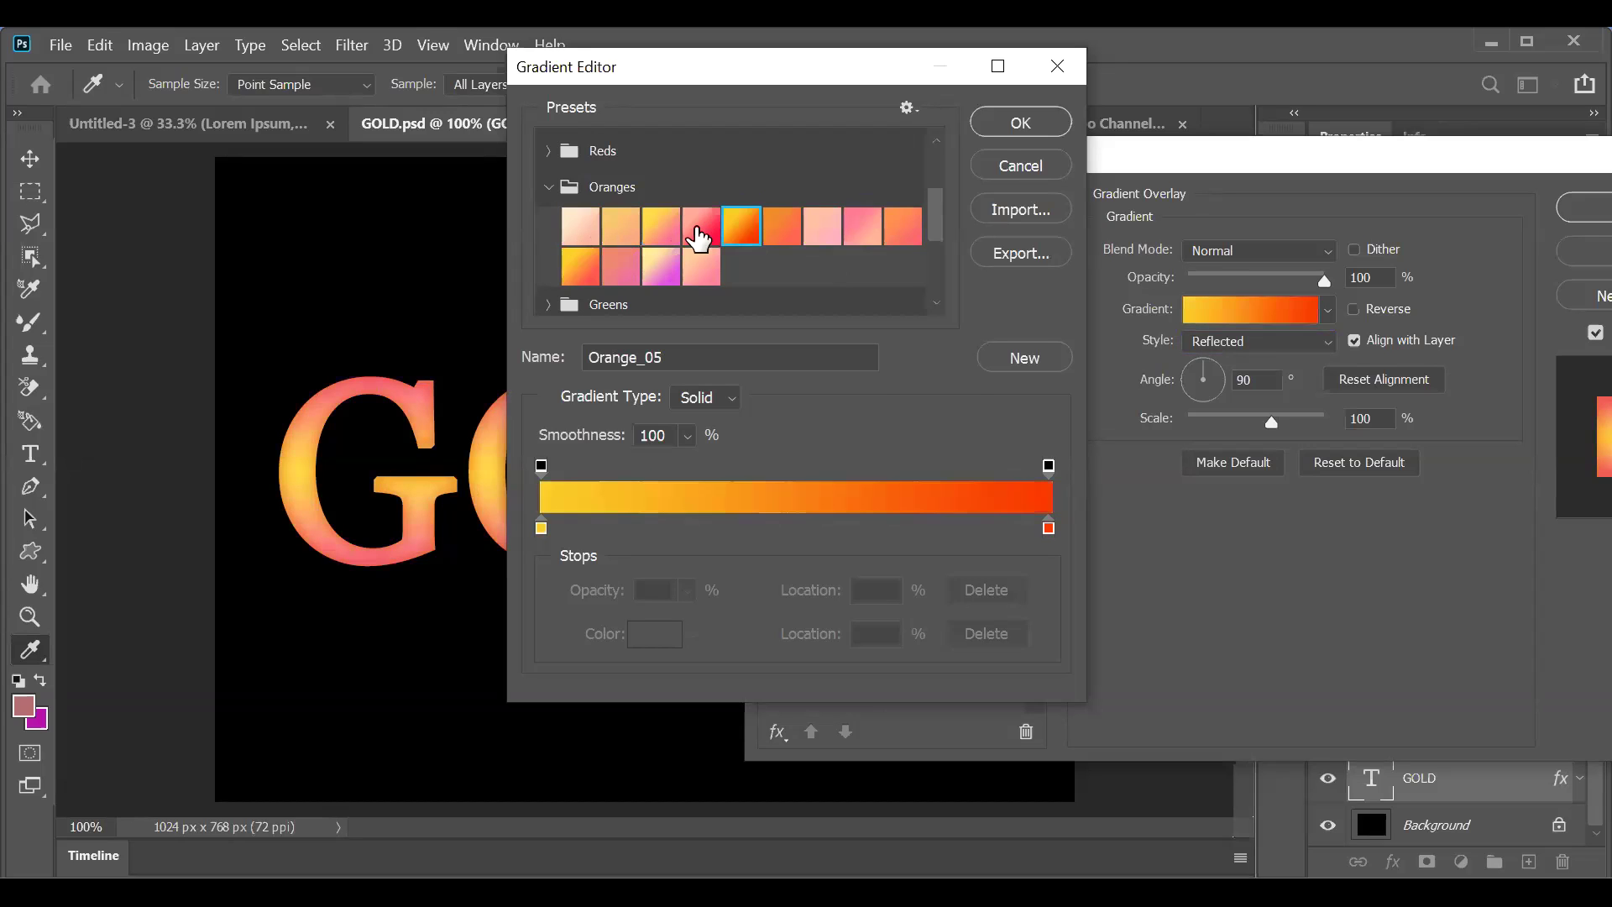
pyautogui.click(794, 239)
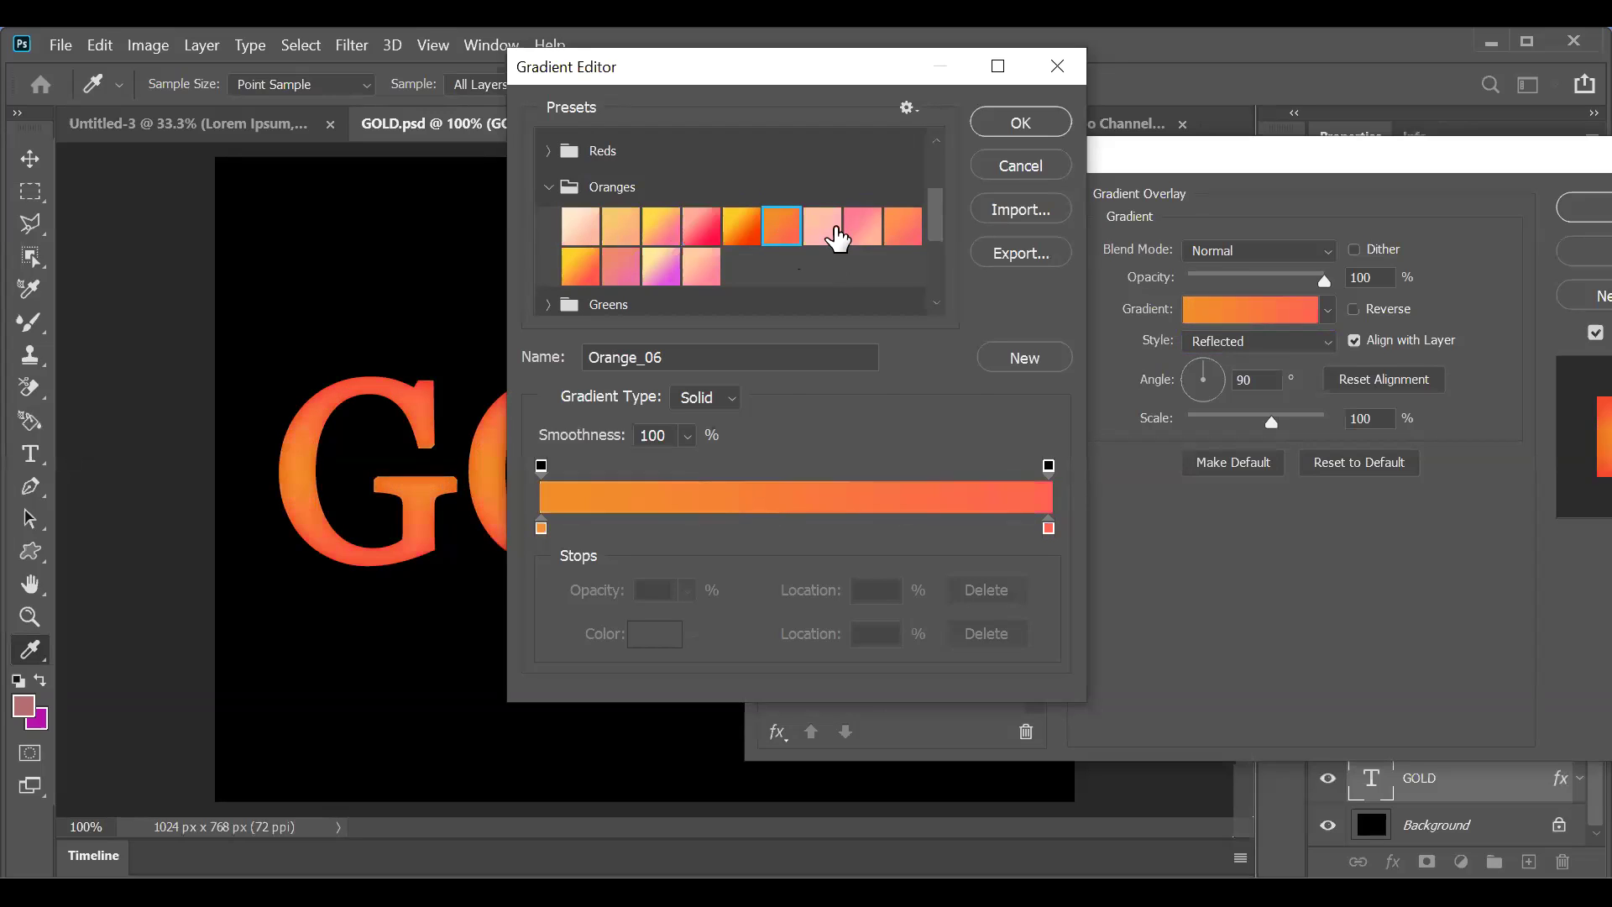
pyautogui.click(830, 226)
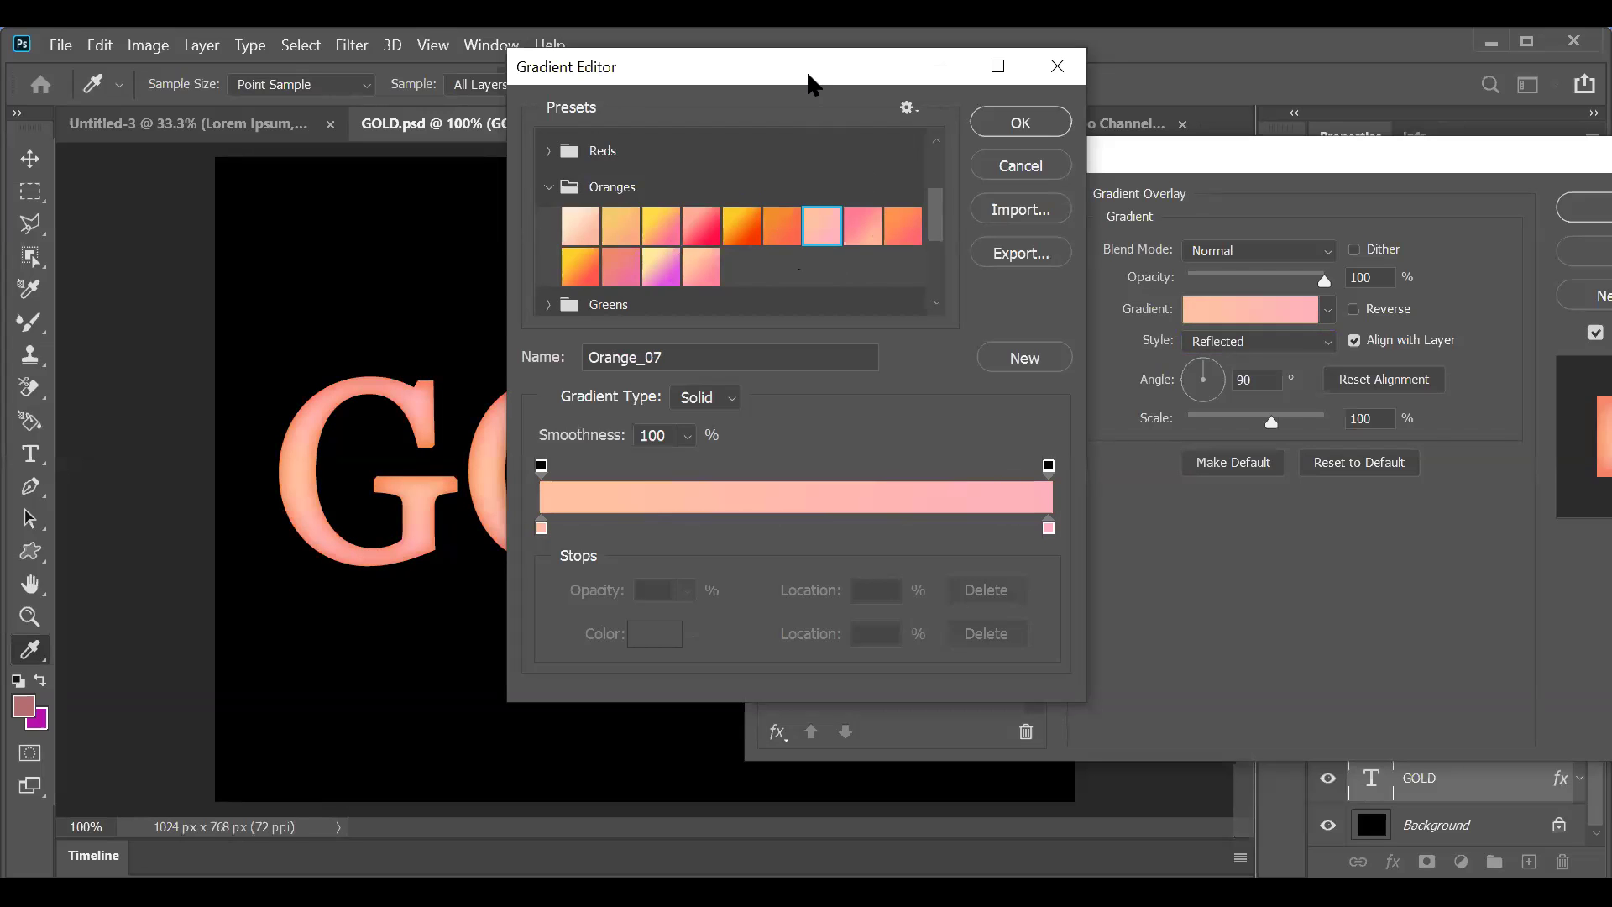
# Step: Move the Gradient Editor off the lettering and try more Oranges presets, including Orange_01, Orange_11 and Orange_13
pyautogui.moveTo(809, 81); pyautogui.dragTo(1146, 124)
pyautogui.click(918, 267)
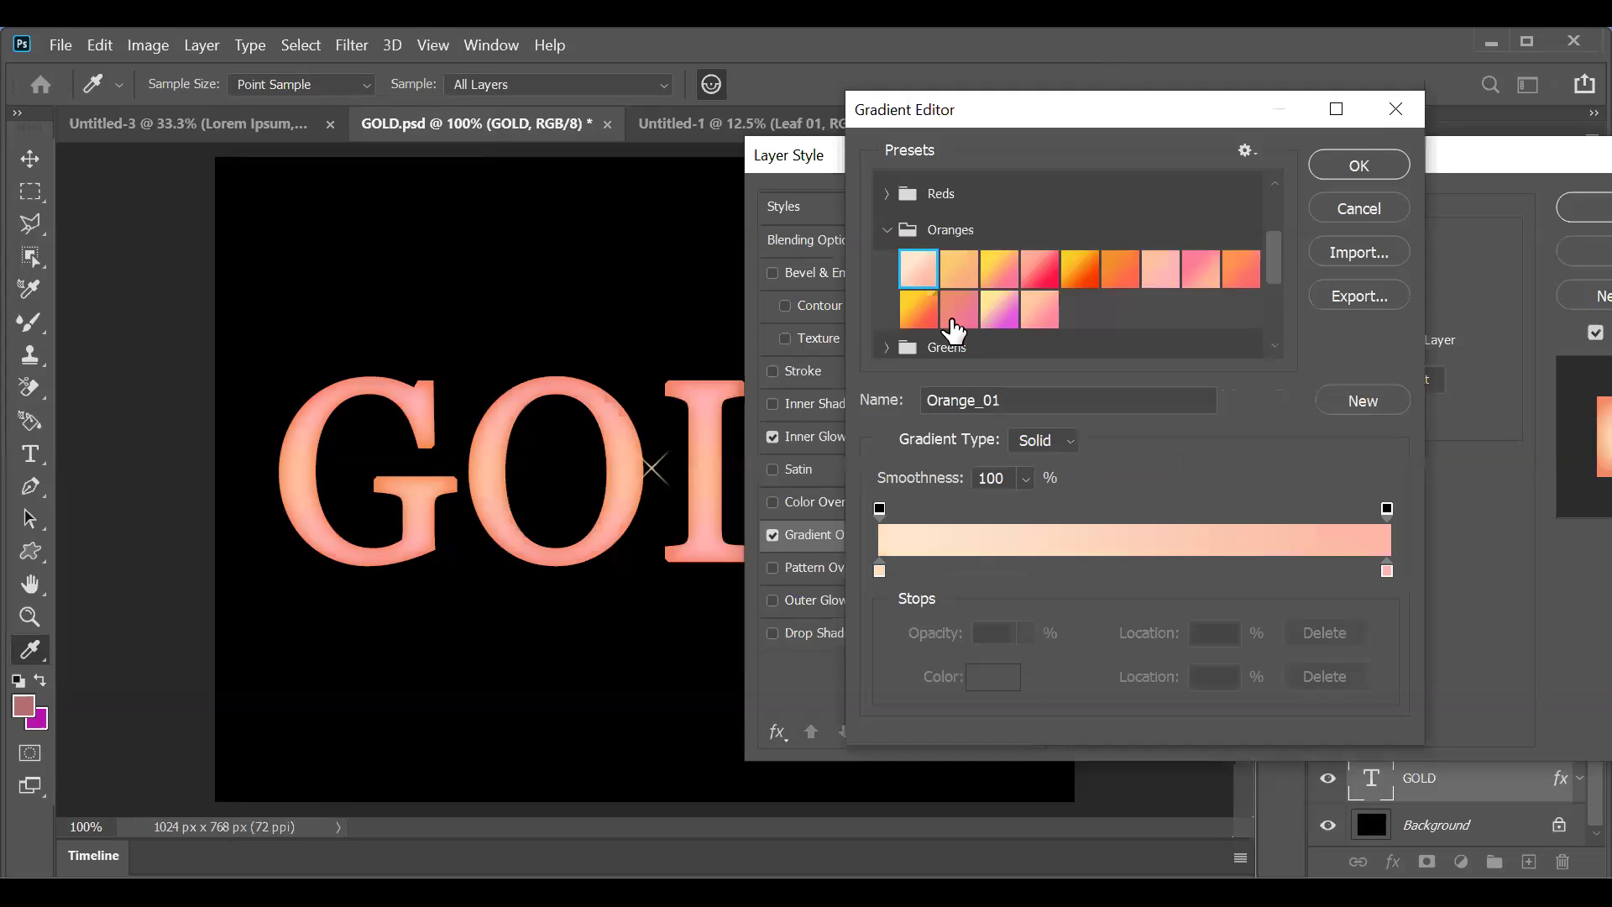
pyautogui.click(920, 307)
pyautogui.click(957, 308)
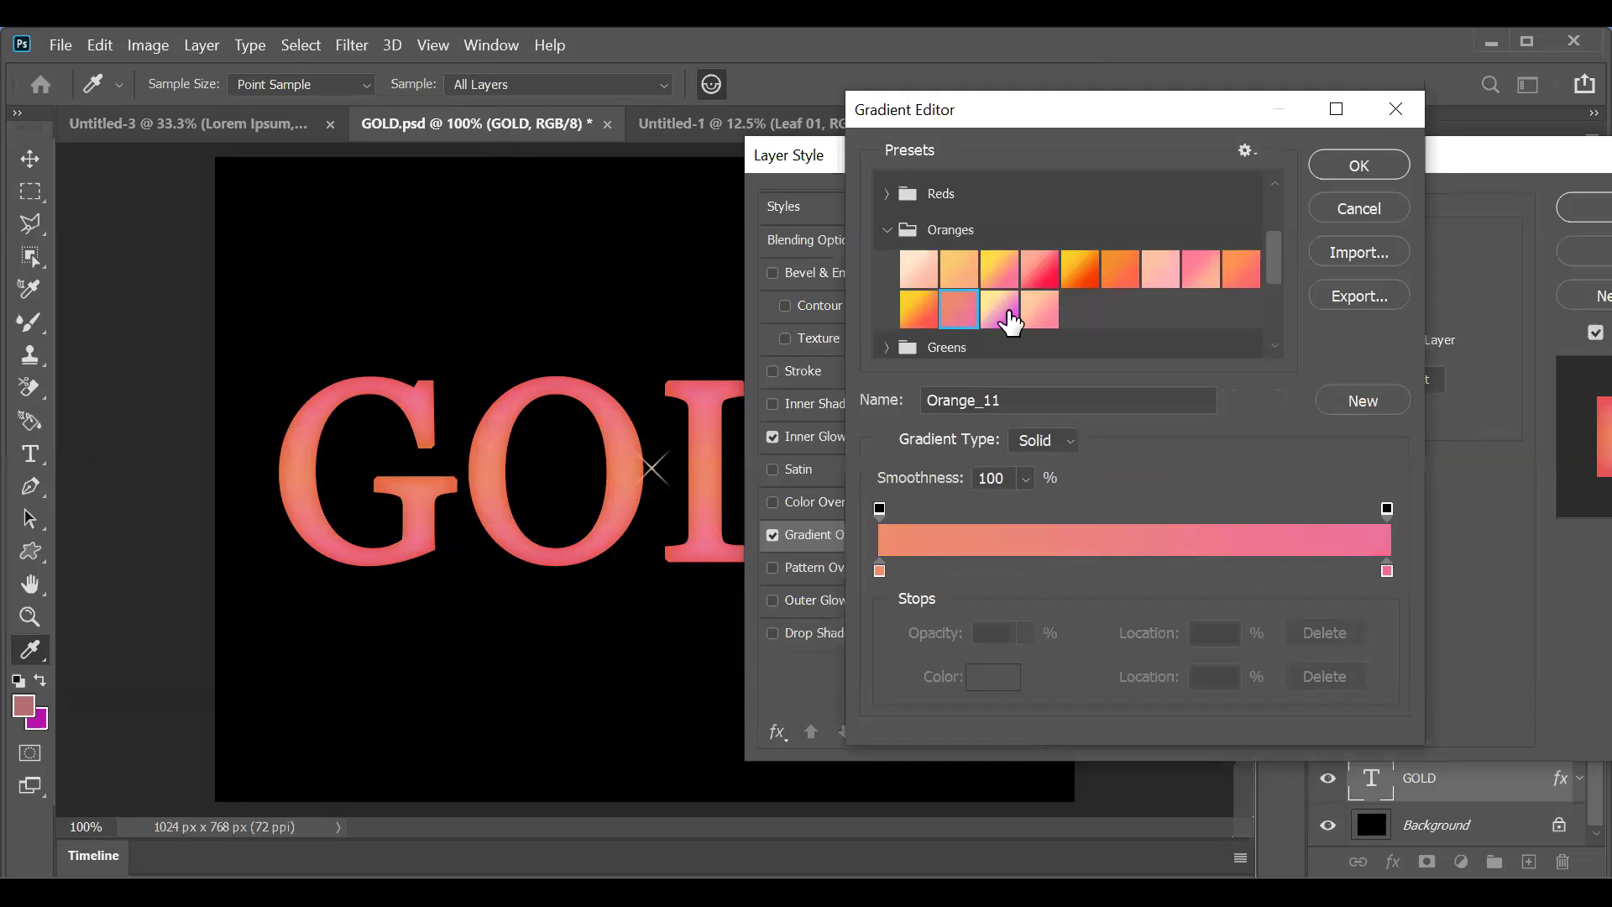
pyautogui.click(999, 308)
pyautogui.click(1040, 312)
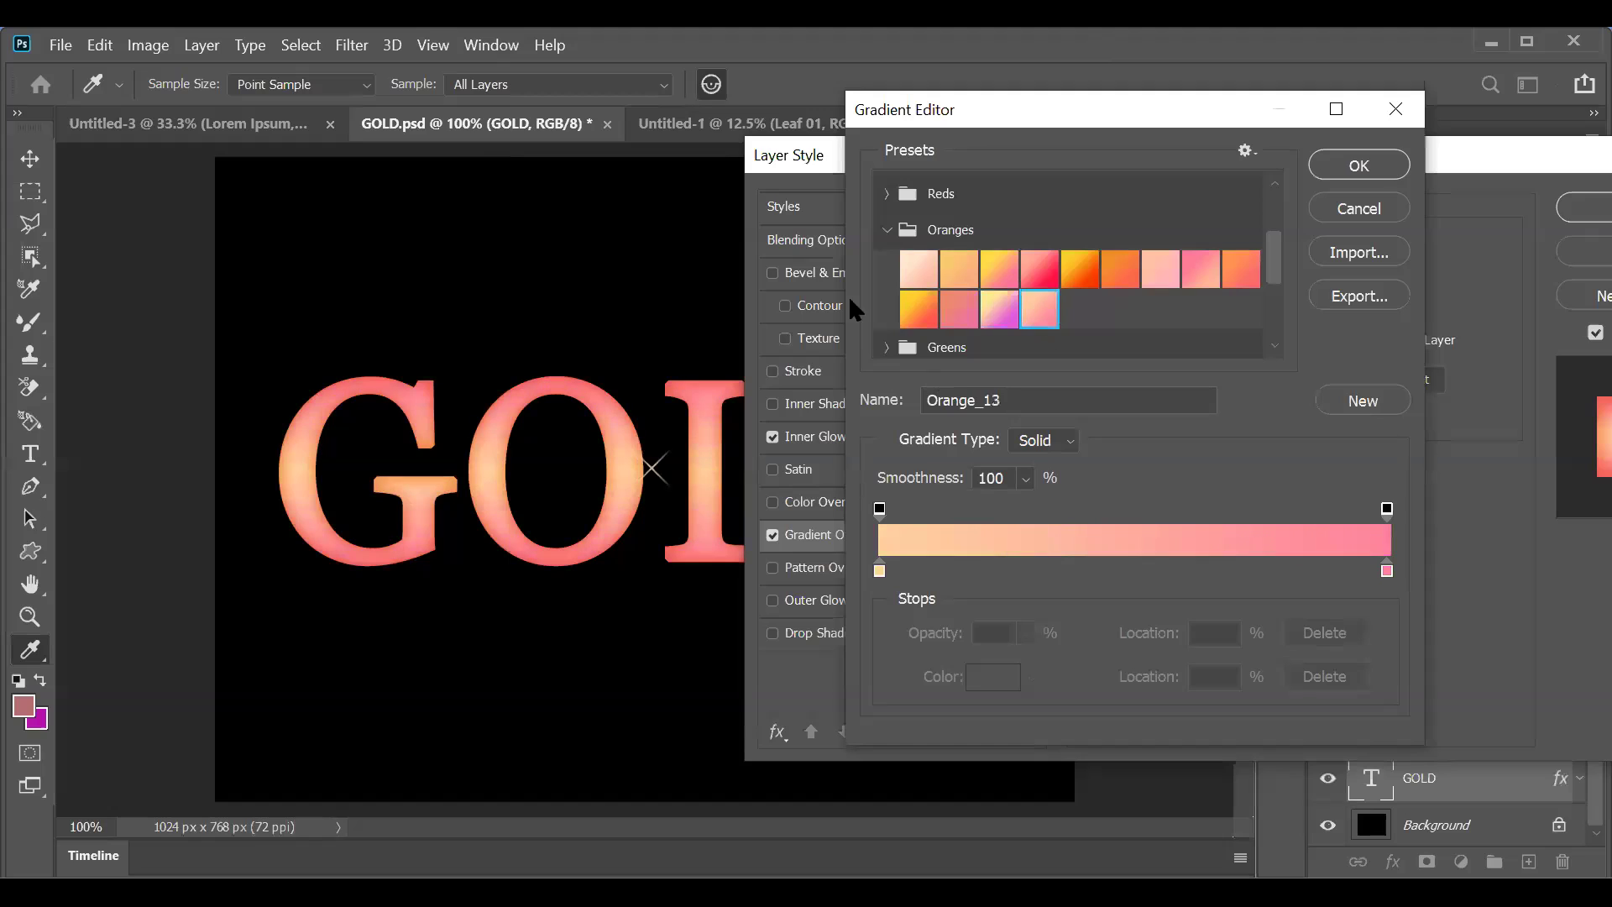
# Step: Collapse the Oranges group and try presets from the Reds group, including Red_02, Red_04 and Red_05
pyautogui.click(885, 232)
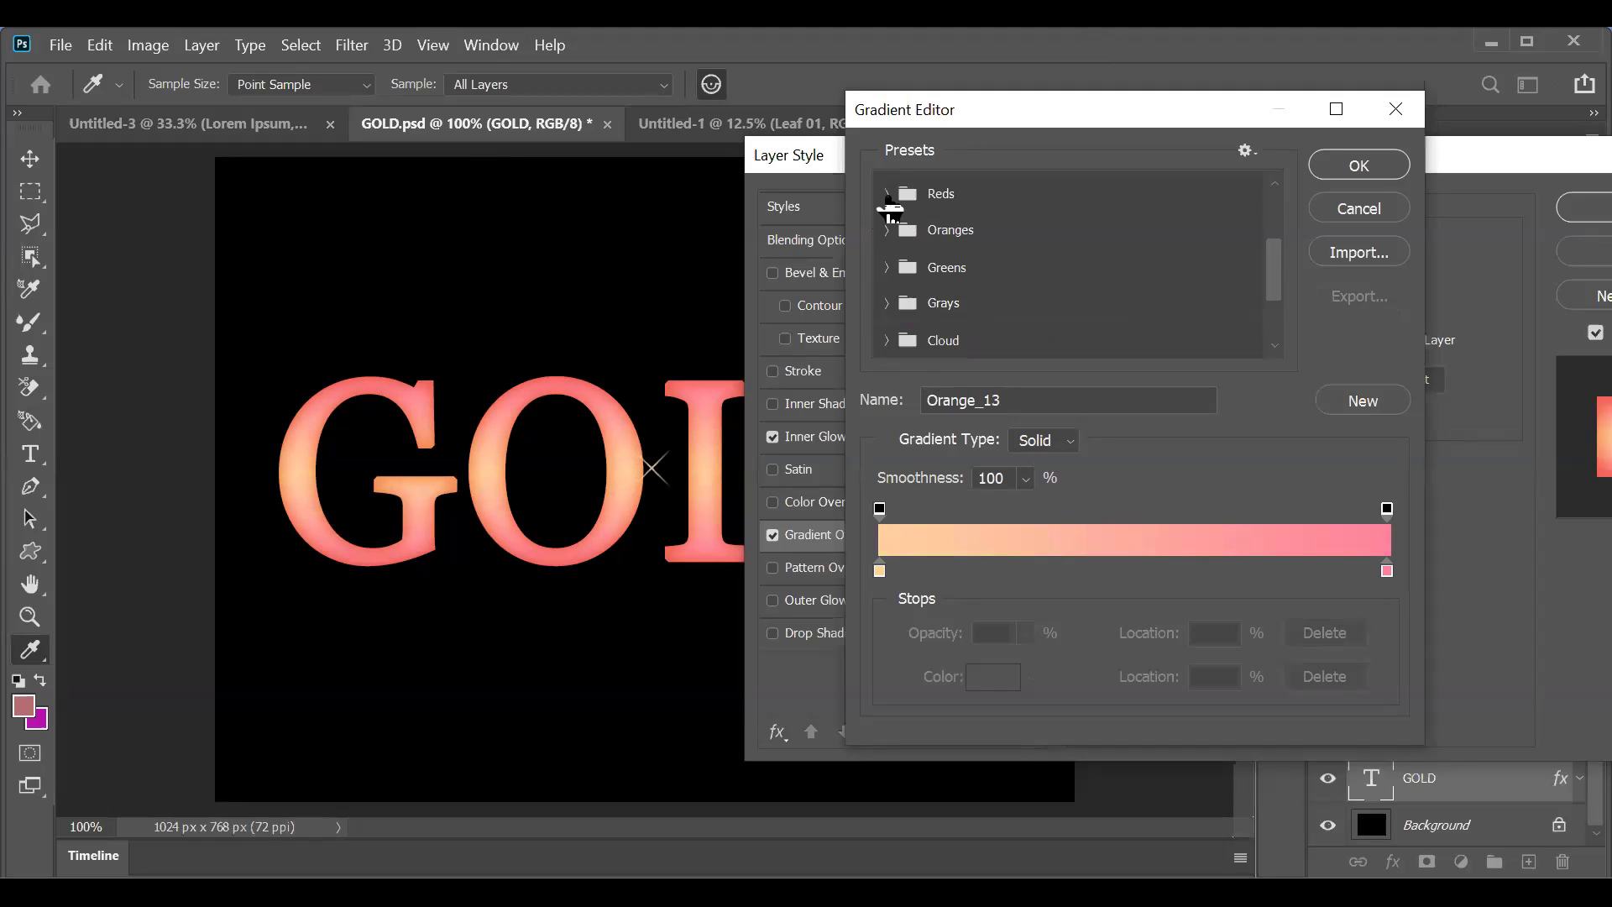
pyautogui.click(886, 197)
pyautogui.click(924, 232)
pyautogui.click(962, 228)
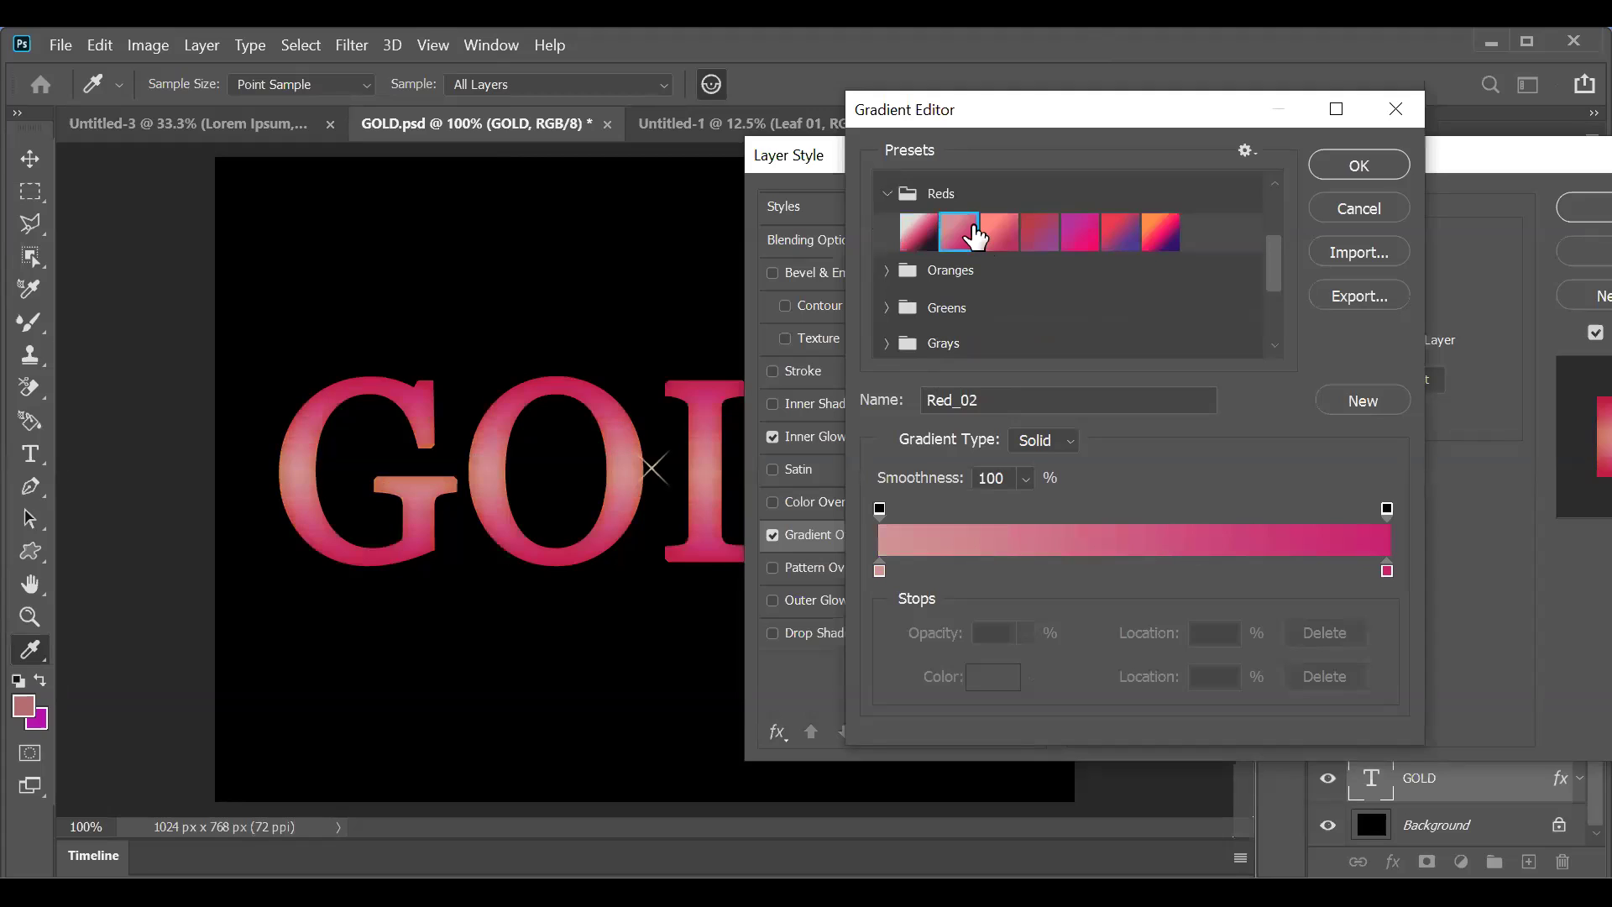
pyautogui.click(1041, 230)
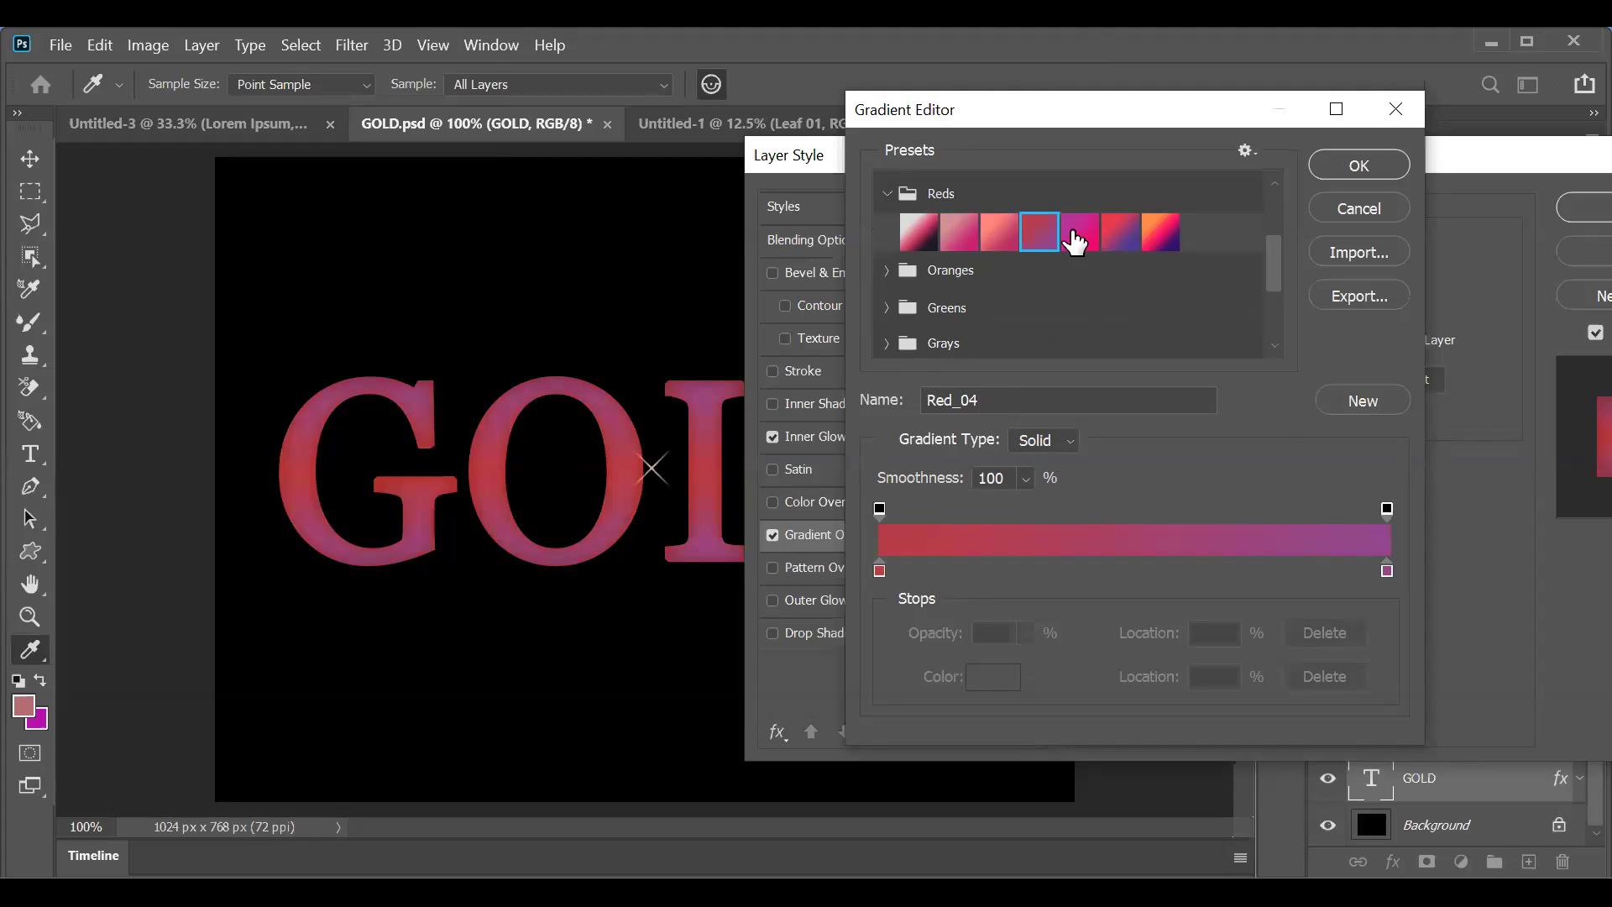
pyautogui.click(1077, 231)
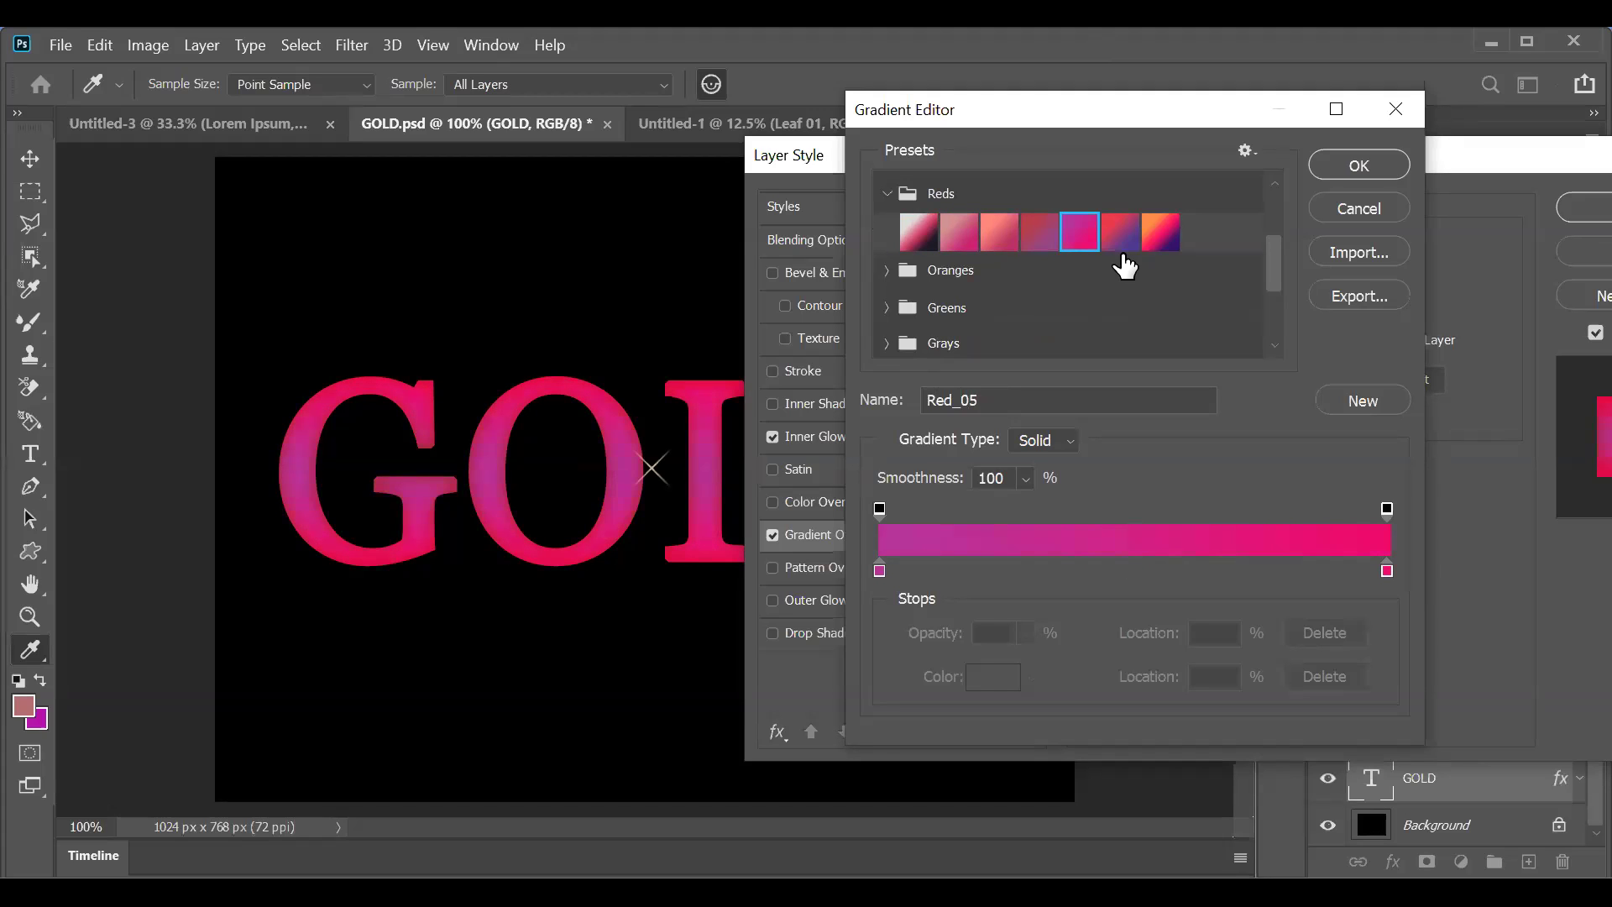
# Step: Try several presets from the Iridescent group on the text, including Iridescent_01, Iridescent_13 and Iridescent_18
pyautogui.scroll(-3, 924, 302)
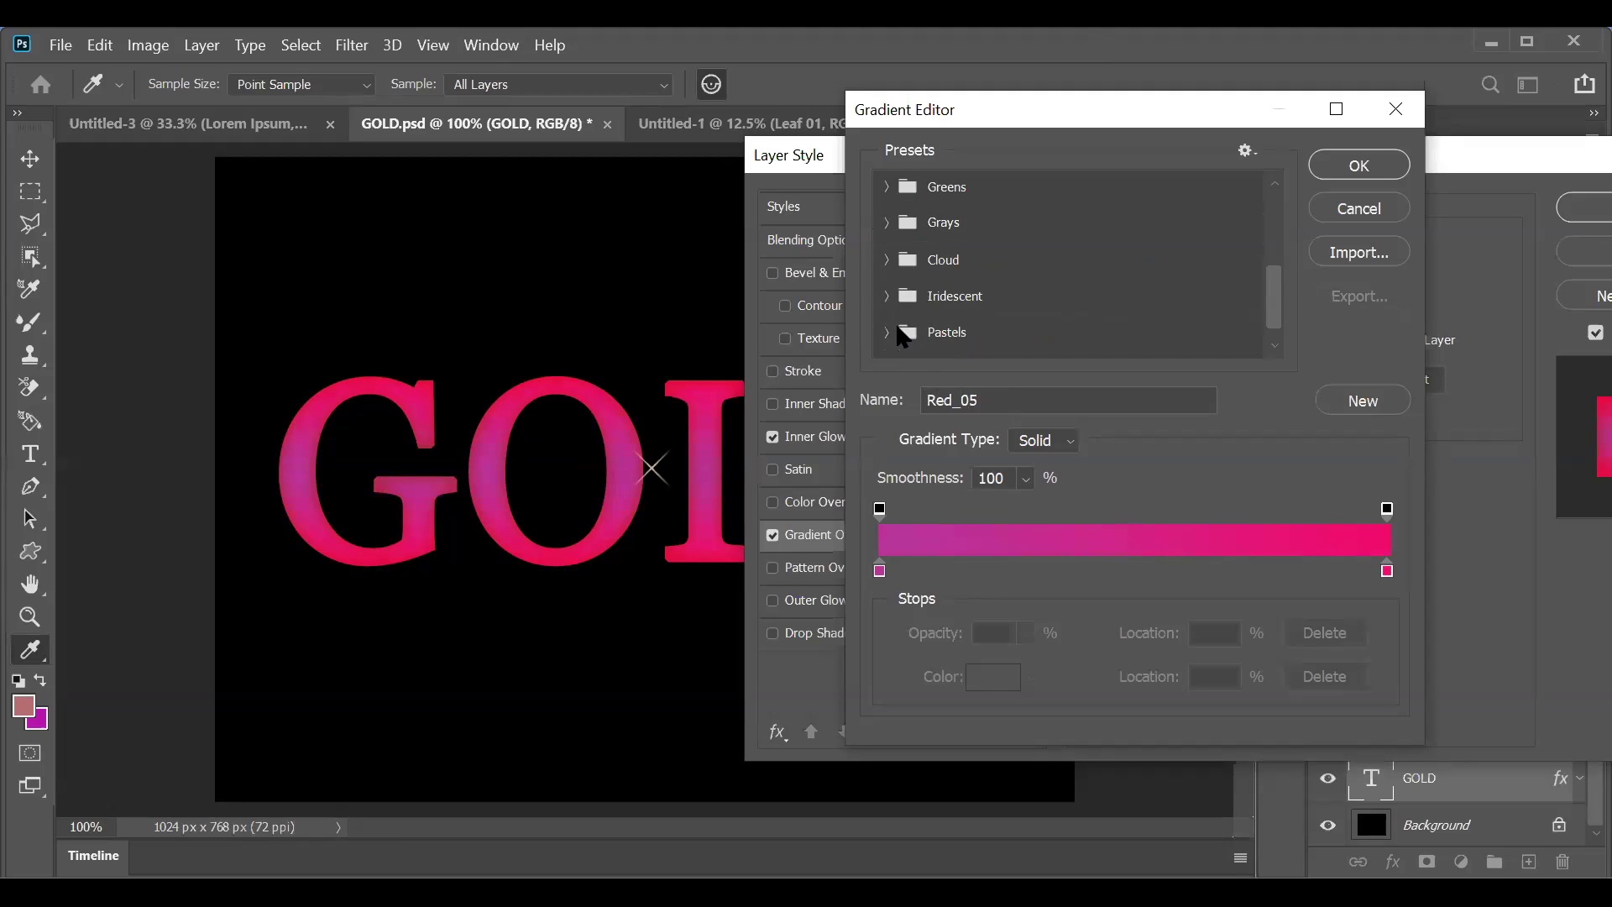
pyautogui.click(888, 297)
pyautogui.click(923, 338)
pyautogui.scroll(-1, 1044, 351)
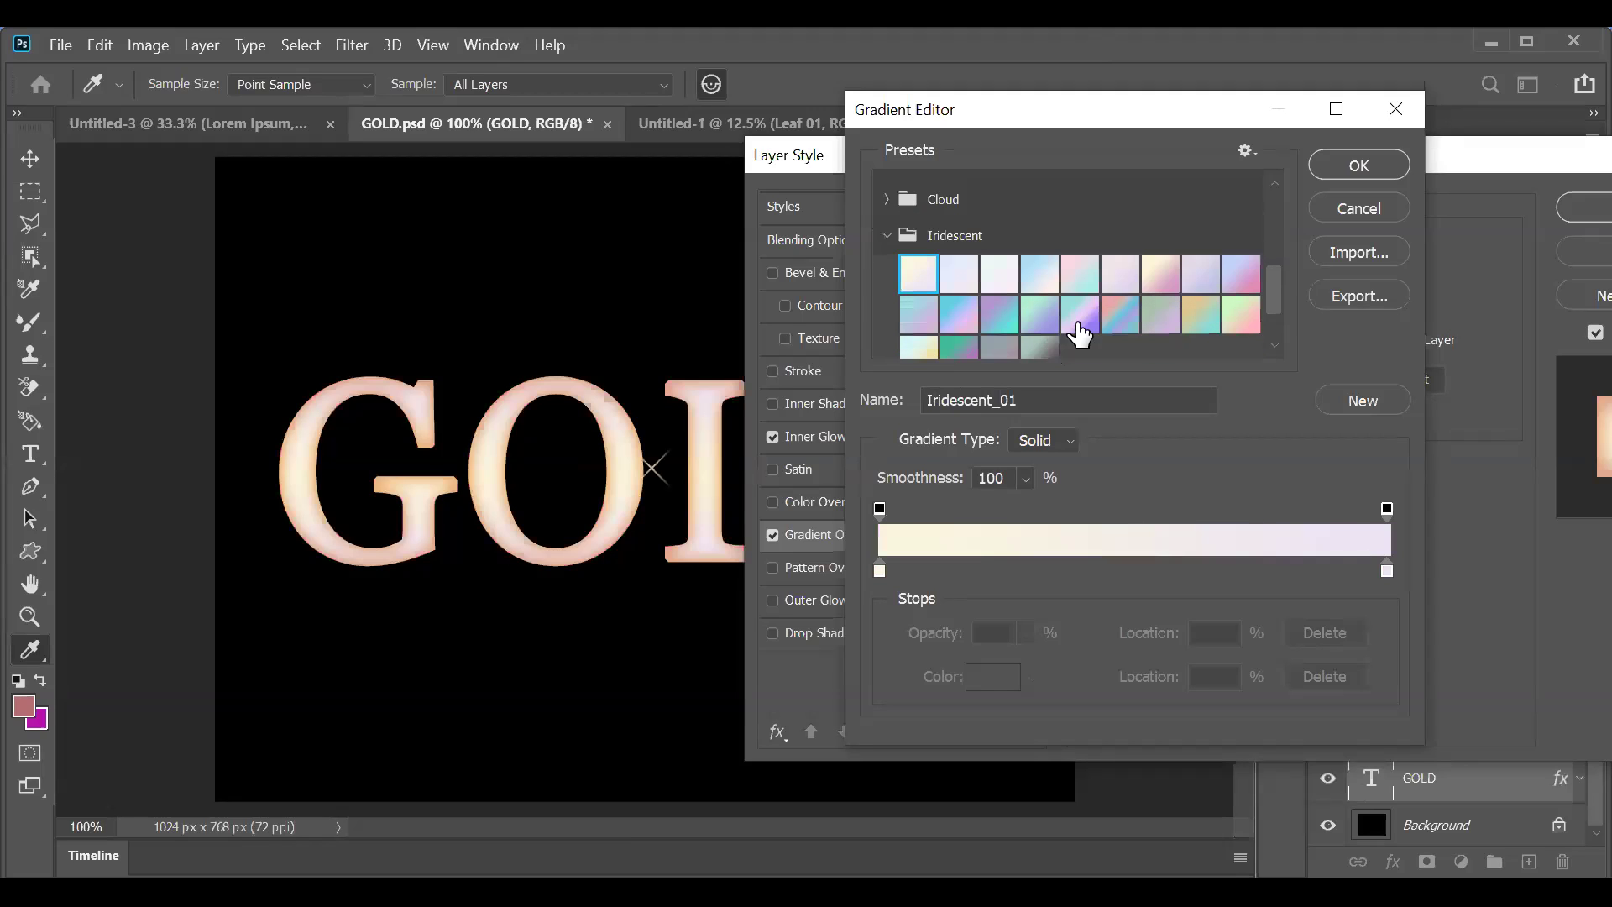
pyautogui.click(1077, 324)
pyautogui.click(1041, 314)
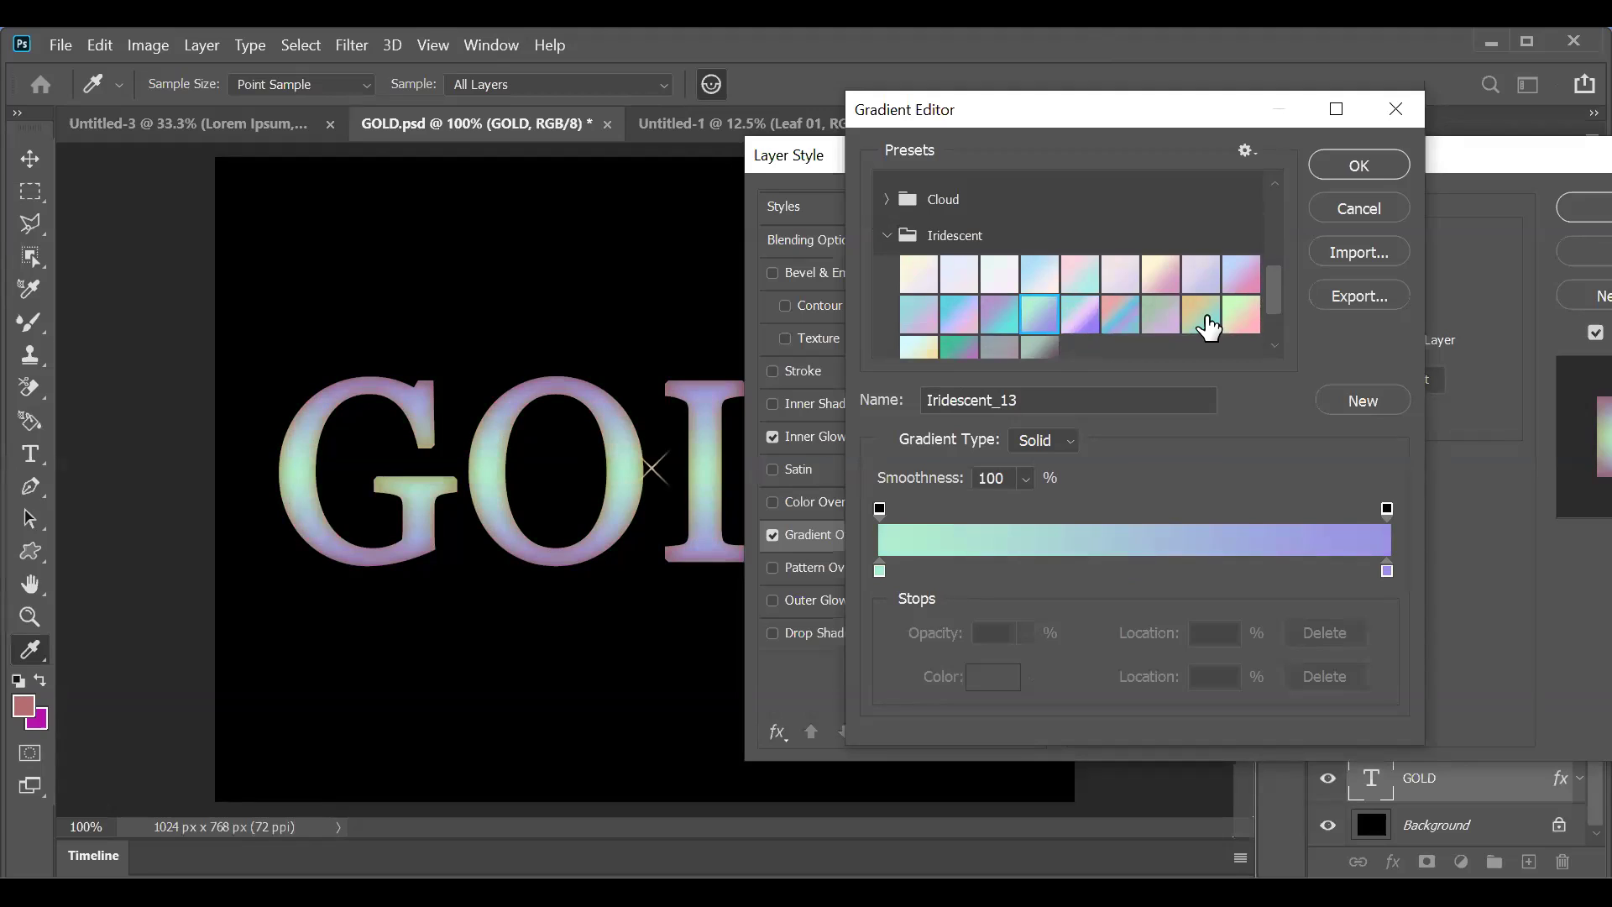
pyautogui.click(1205, 319)
pyautogui.click(1234, 317)
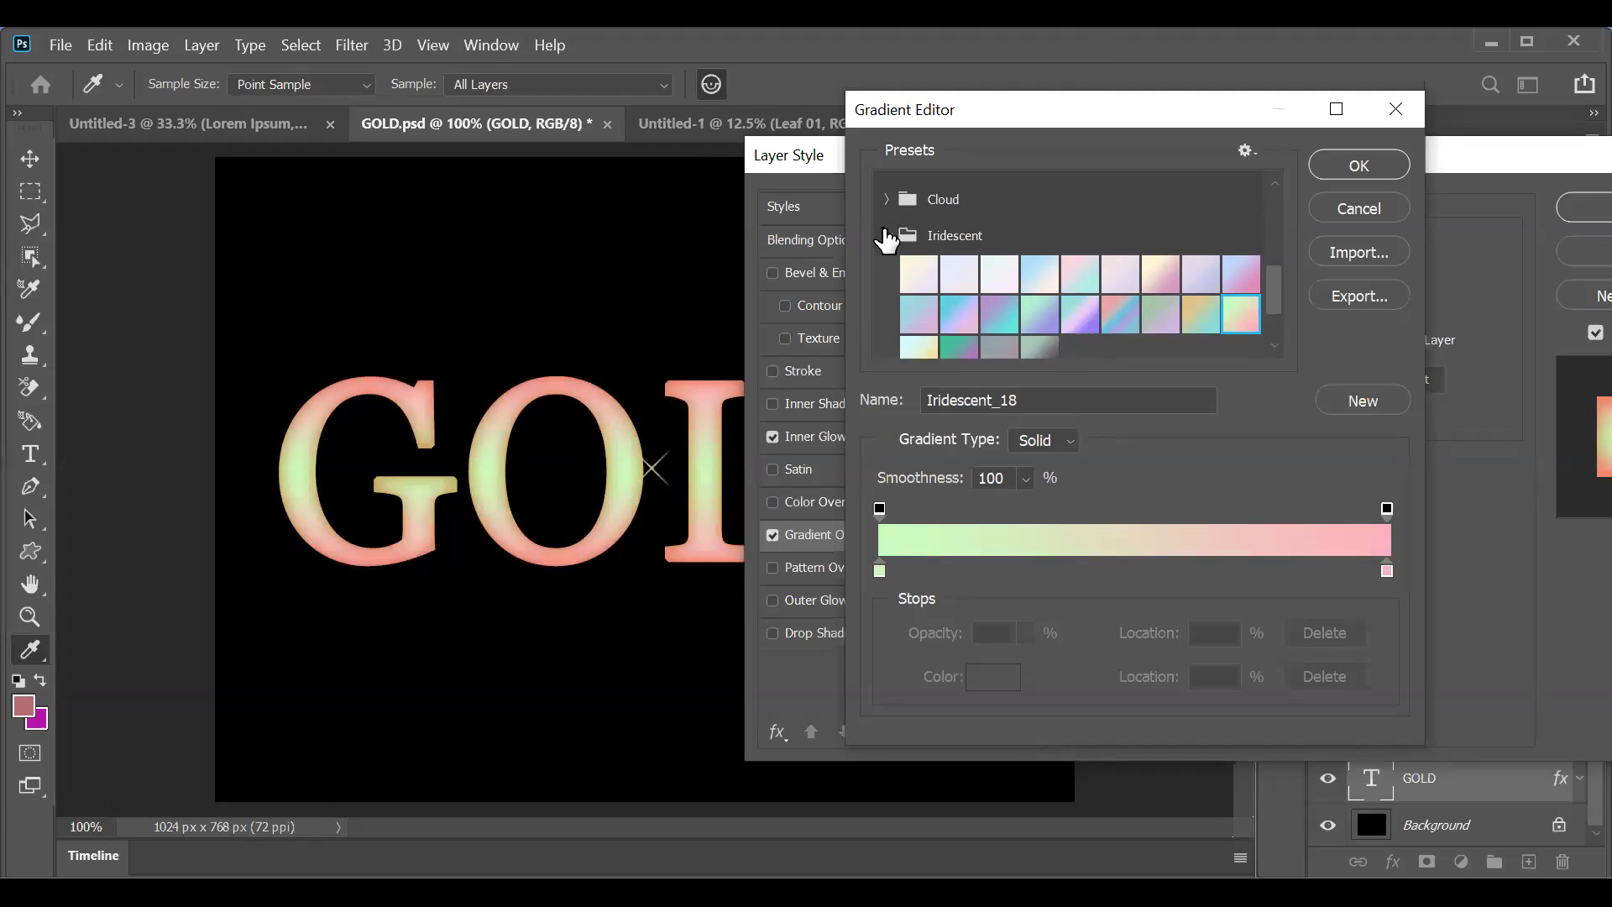
# Step: Try the Neutrals group's sand presets, including Sand_02, and cancel the gradient changes
pyautogui.click(886, 235)
pyautogui.click(940, 339)
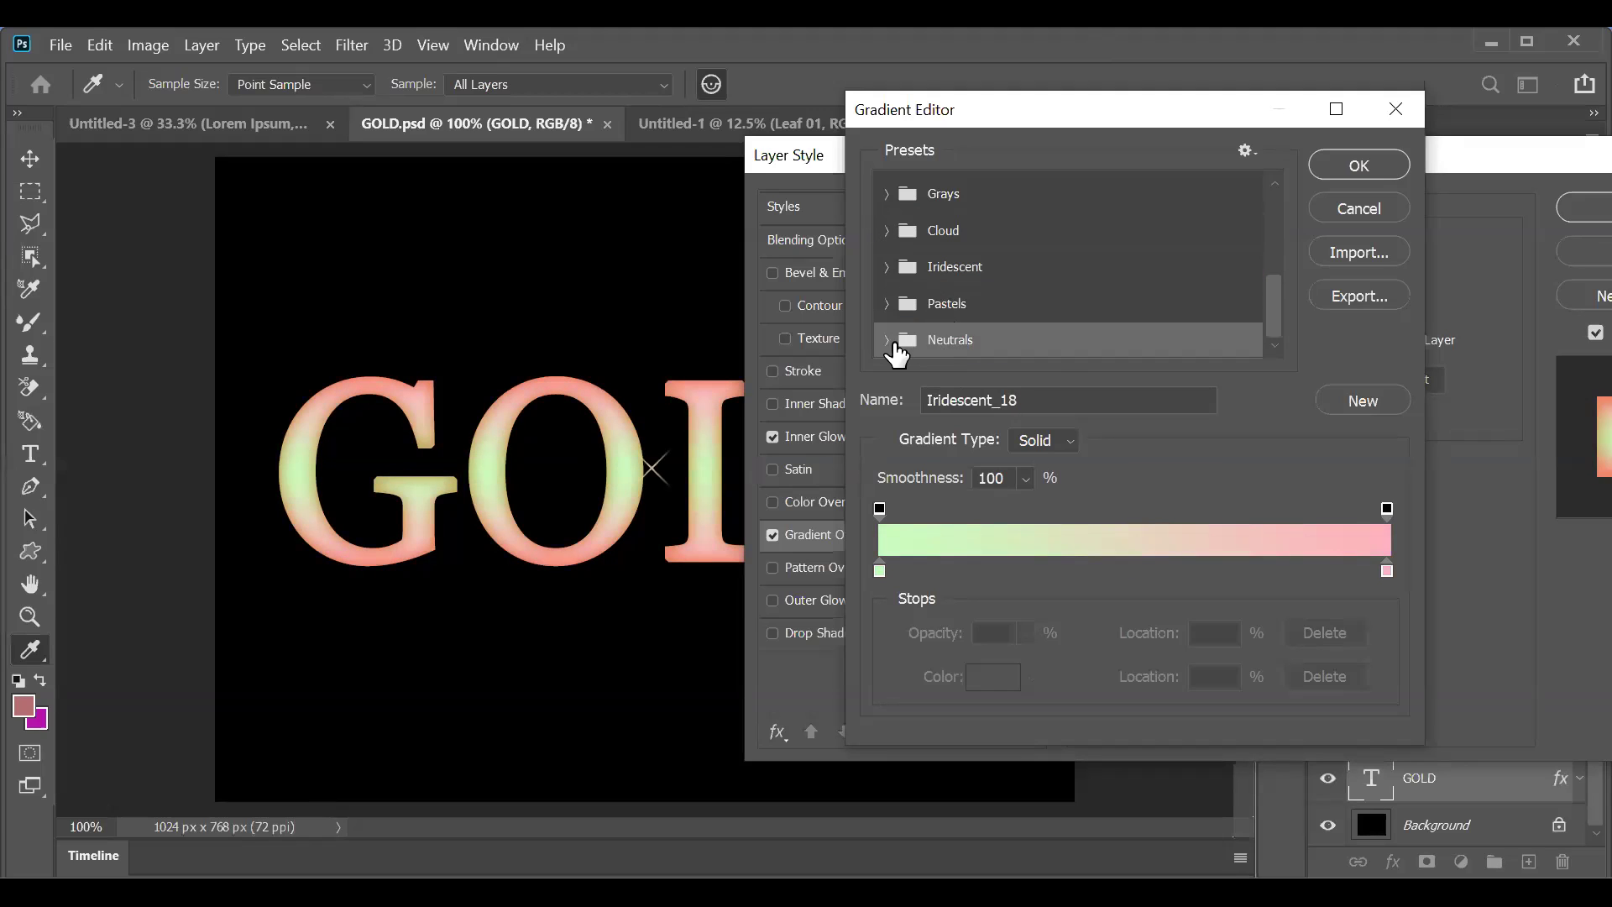
pyautogui.click(886, 339)
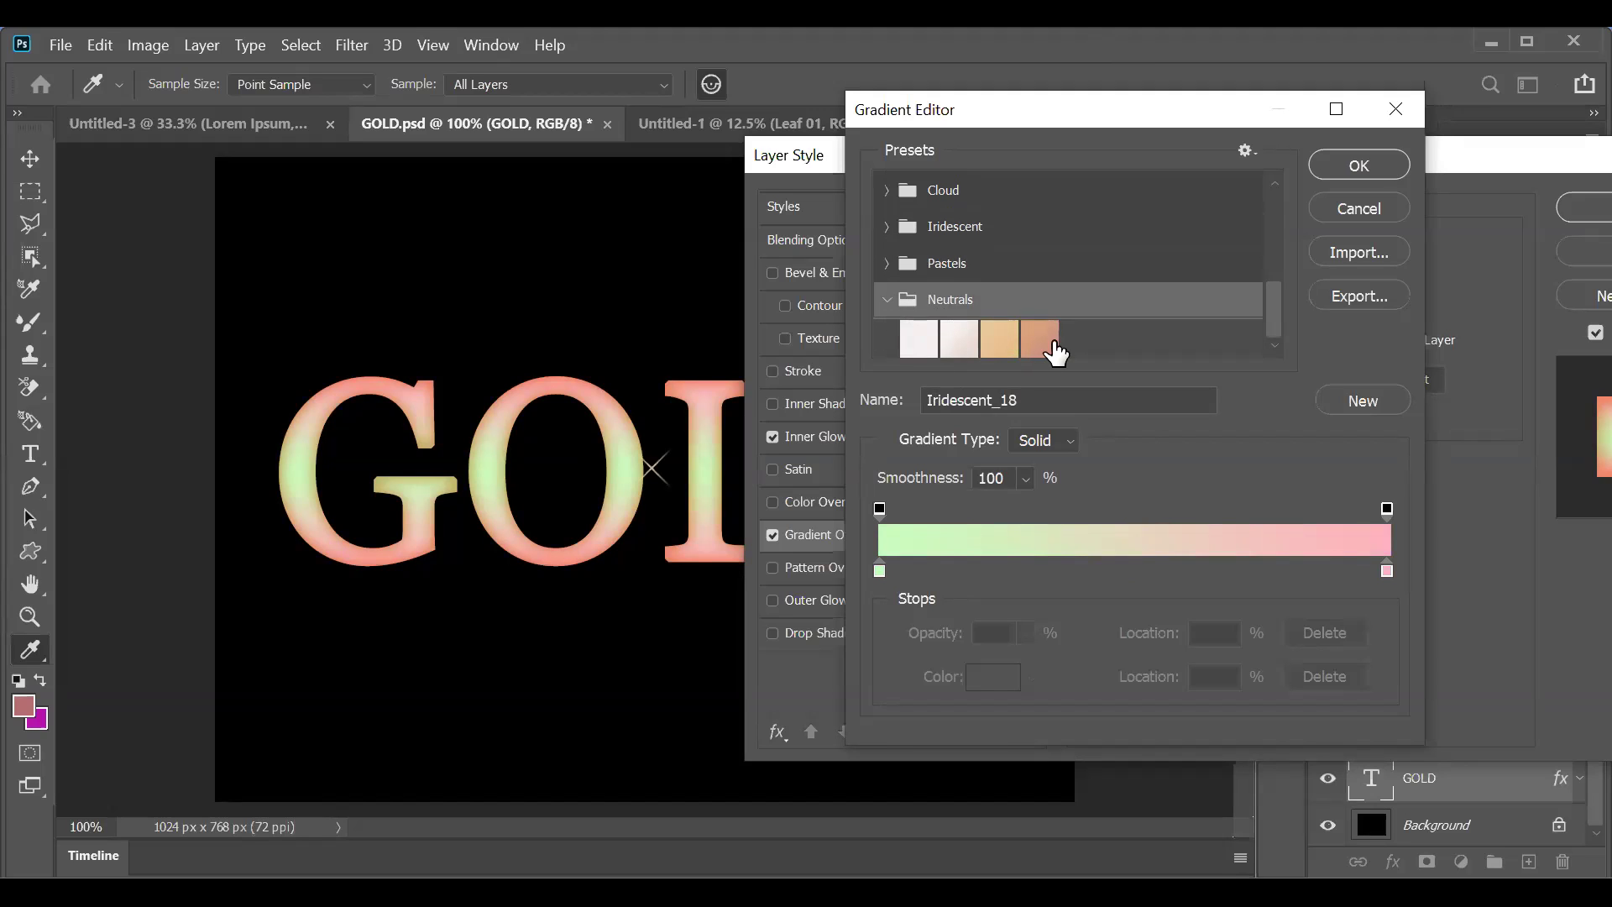
pyautogui.click(992, 338)
pyautogui.click(1039, 340)
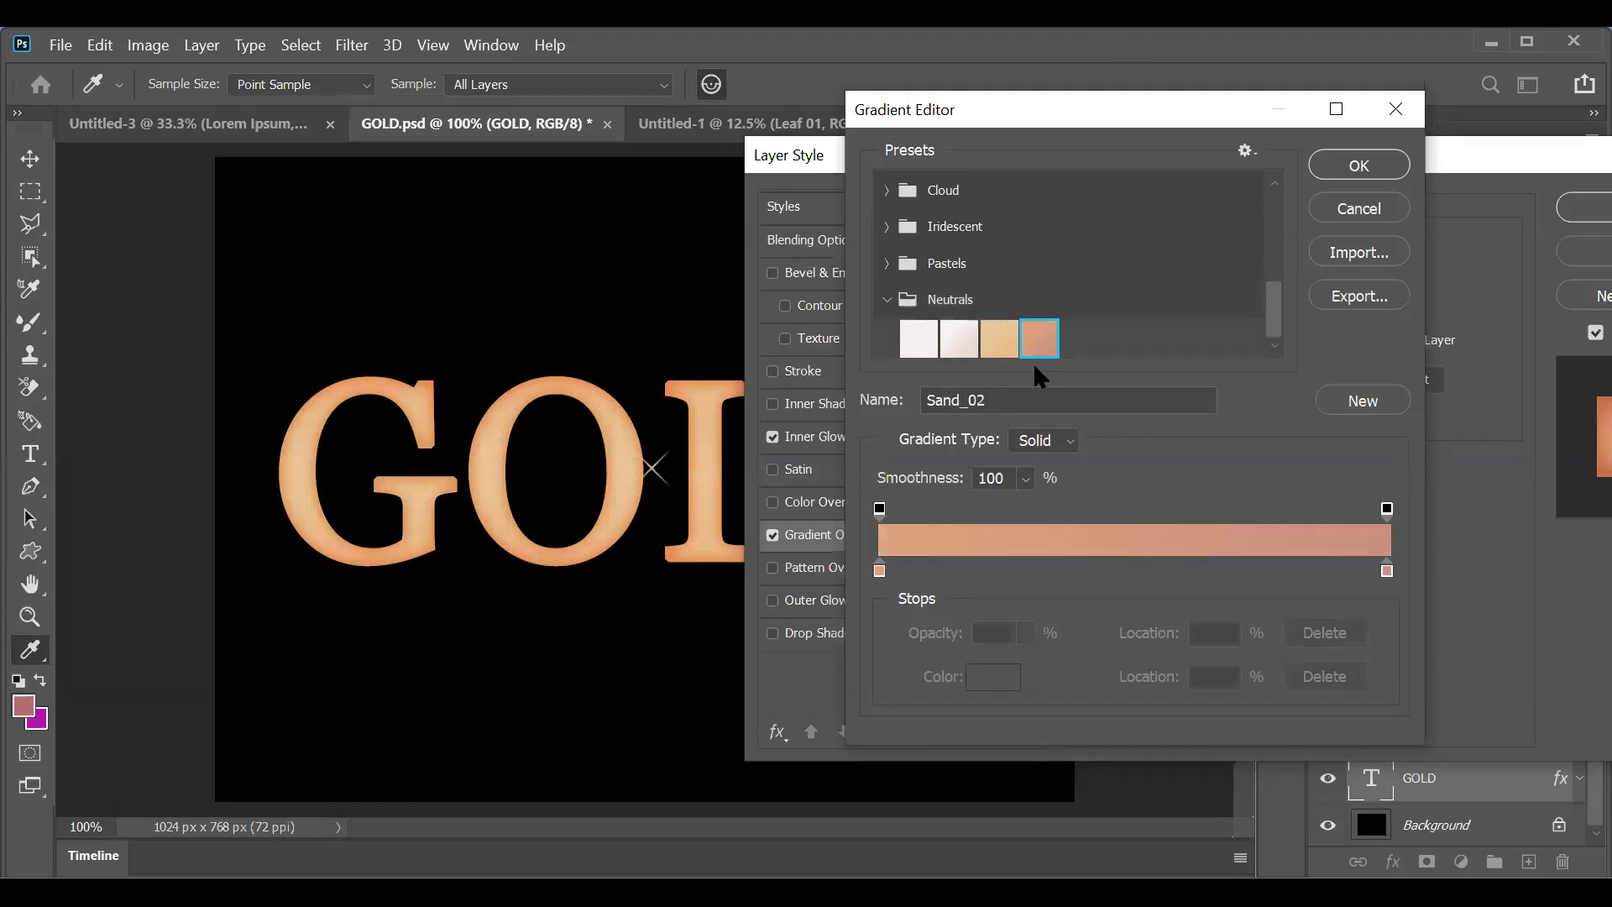
pyautogui.click(1360, 214)
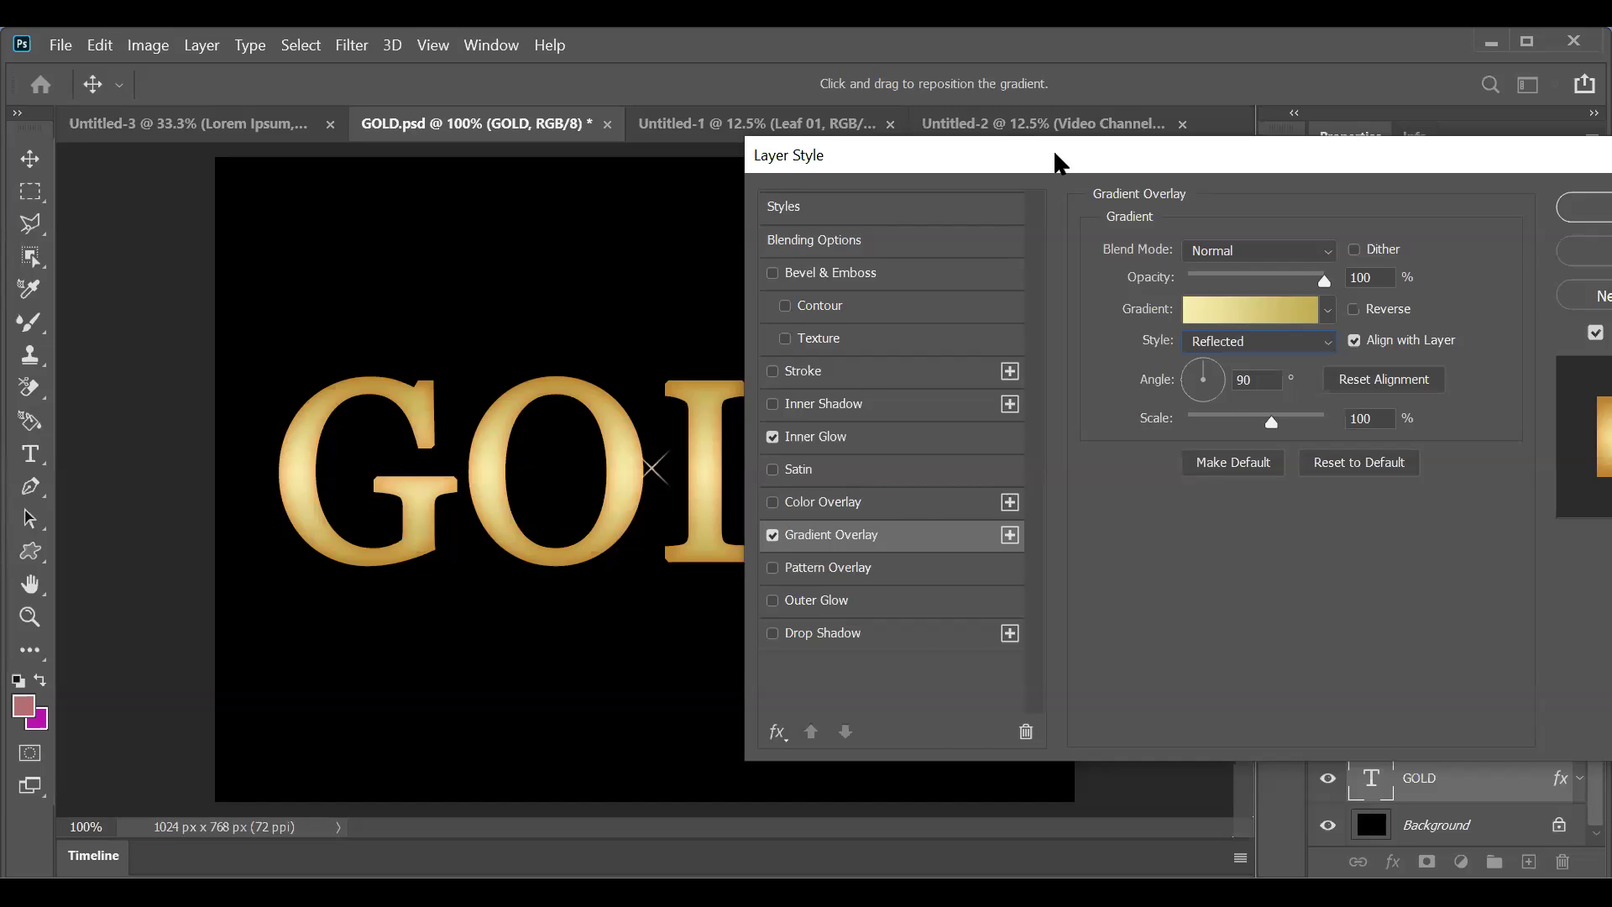
# Step: Reopen the Gradient Overlay's gradient and check the hex code of the color stop at location 0%
pyautogui.moveTo(1054, 154); pyautogui.dragTo(1001, 130)
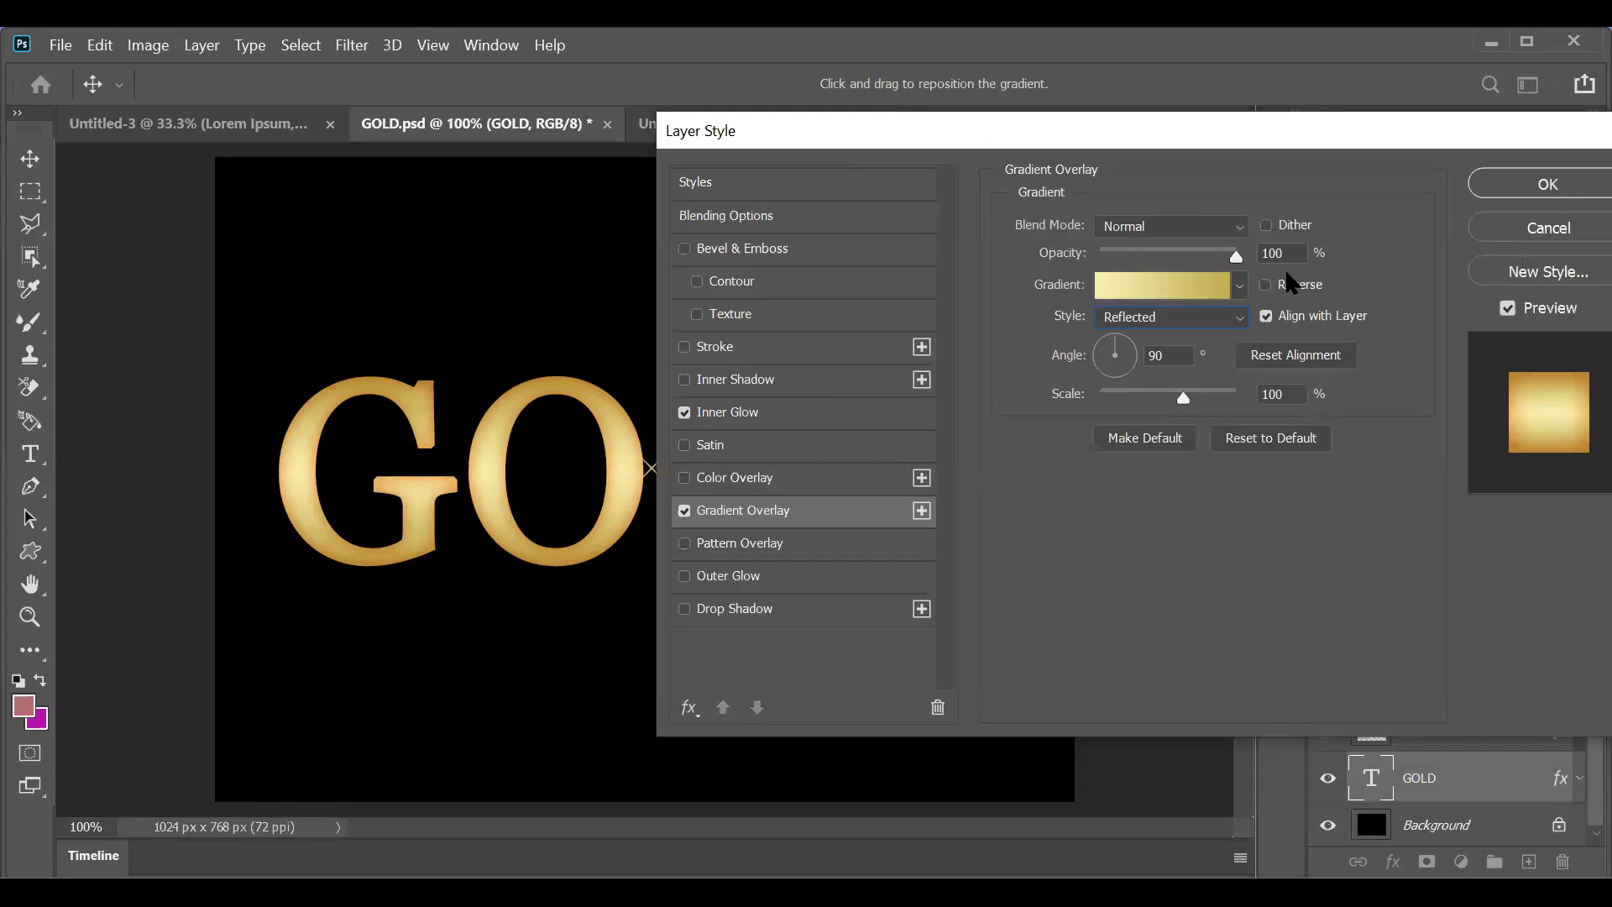
pyautogui.click(1150, 294)
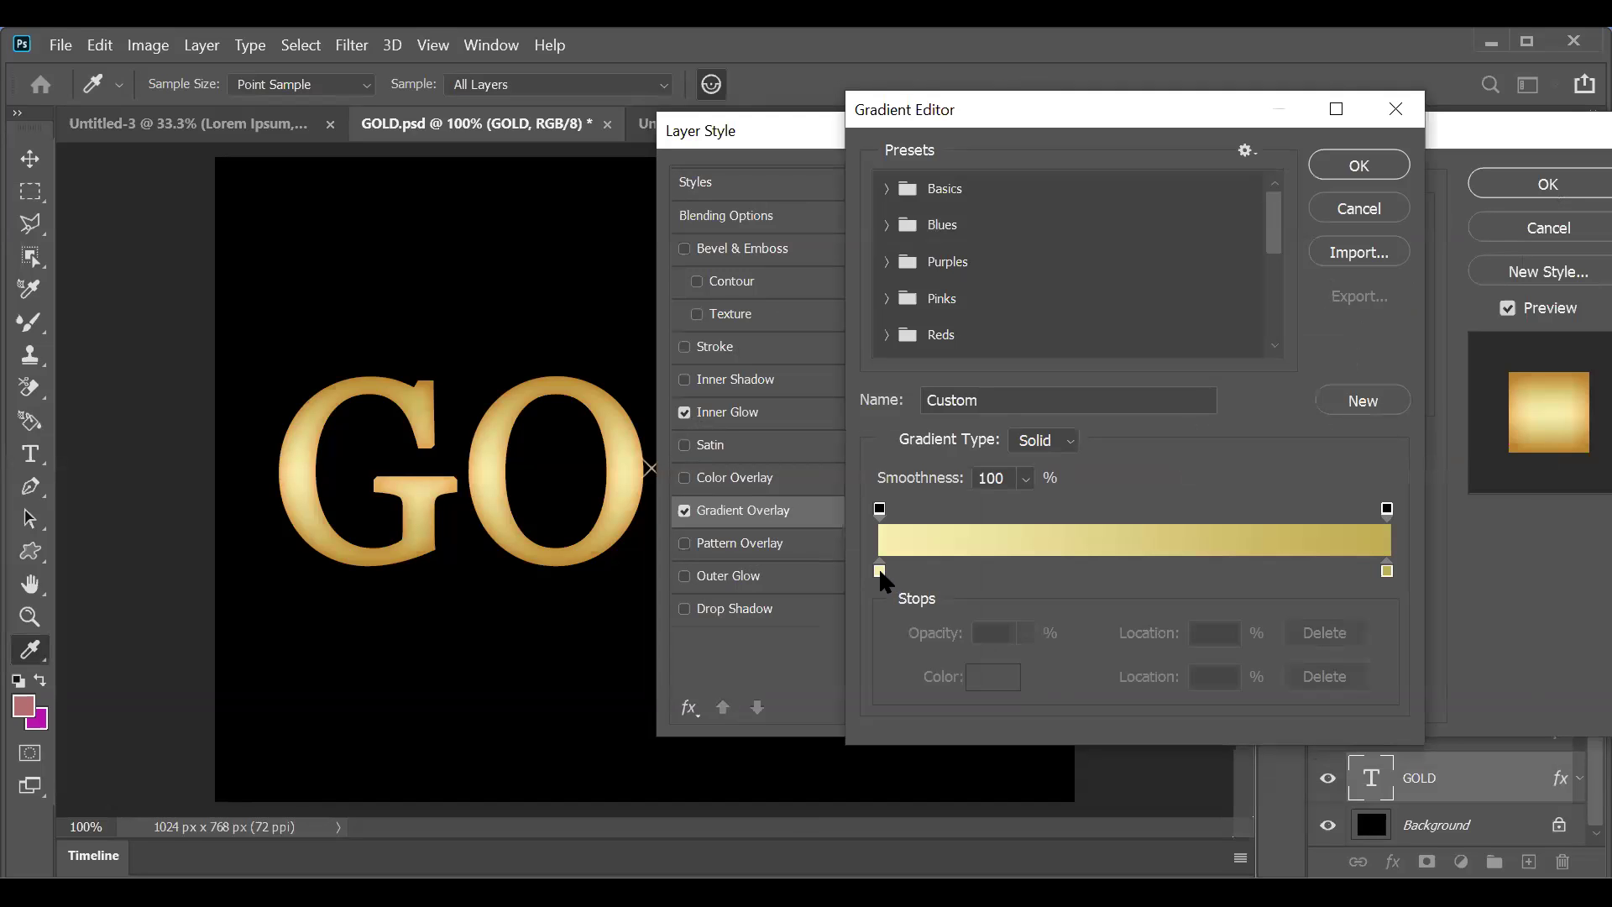
pyautogui.click(879, 571)
pyautogui.click(983, 684)
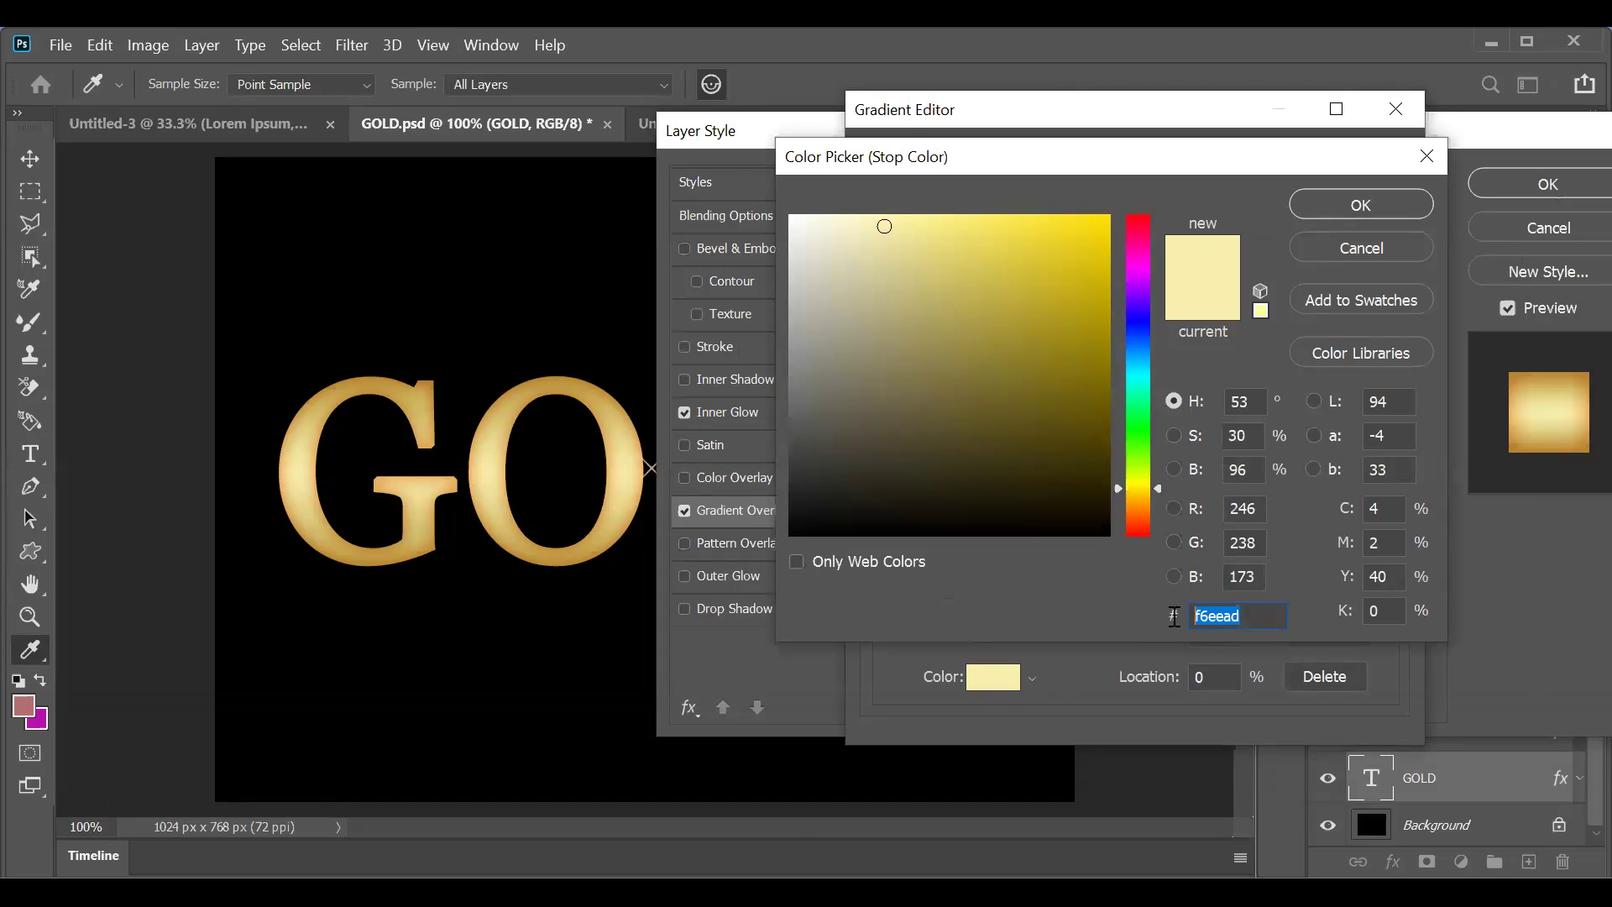
pyautogui.click(1261, 617)
pyautogui.hotkey('ctrl', 'a')
pyautogui.click(1251, 621)
pyautogui.doubleClick(1251, 620)
pyautogui.click(1333, 200)
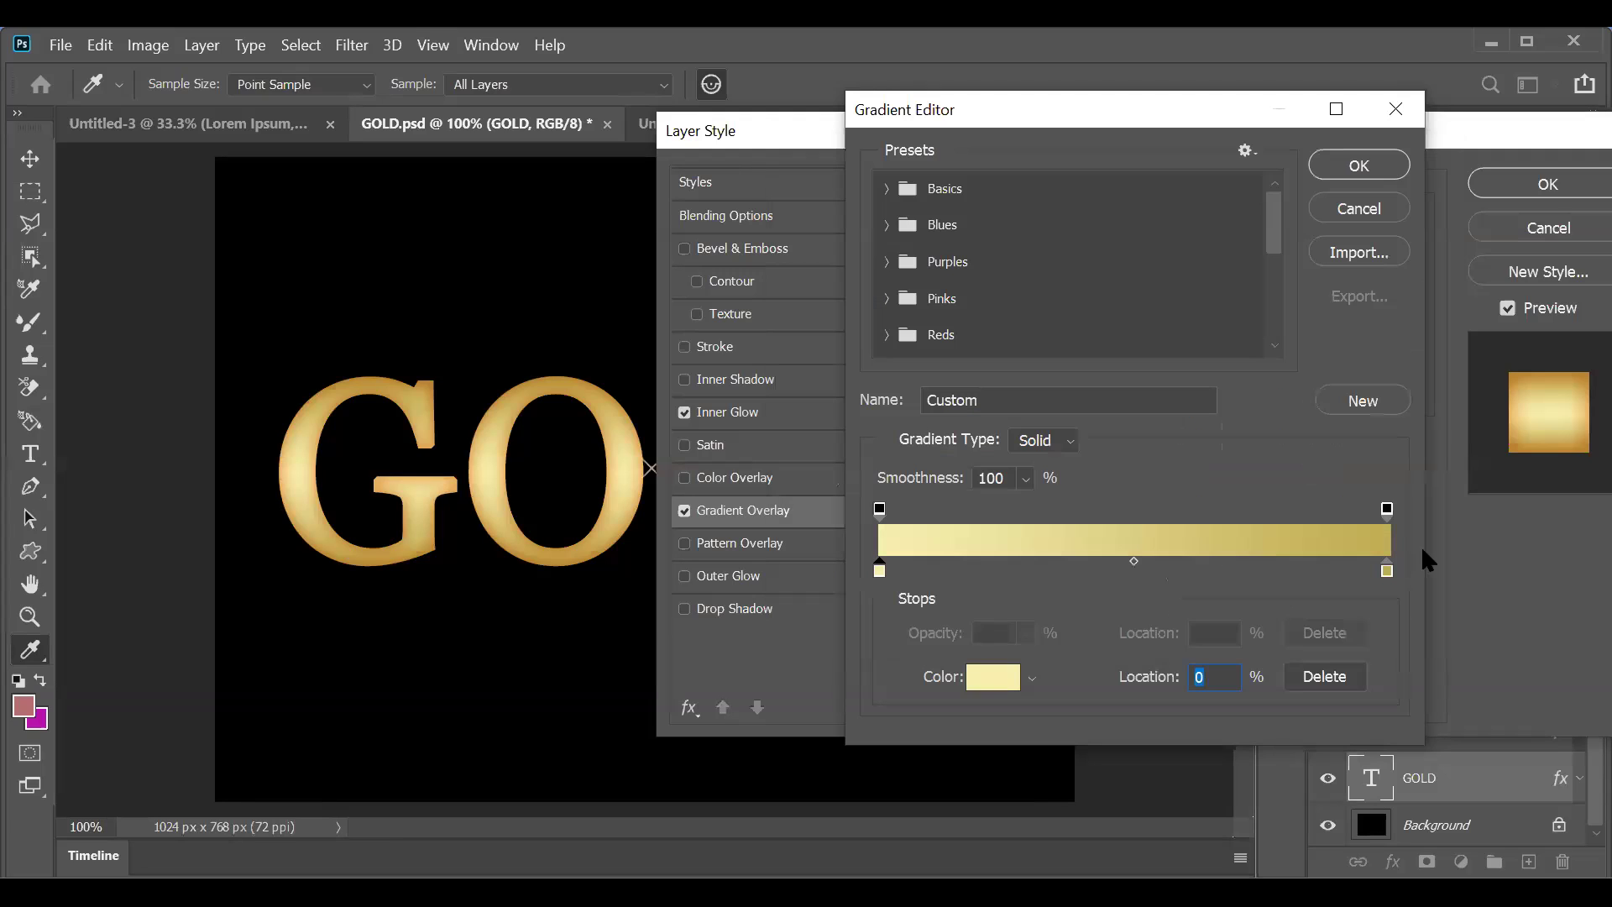
# Step: Check the hex code of the gradient's color stop at location 100% and close the Gradient Editor
pyautogui.click(1386, 573)
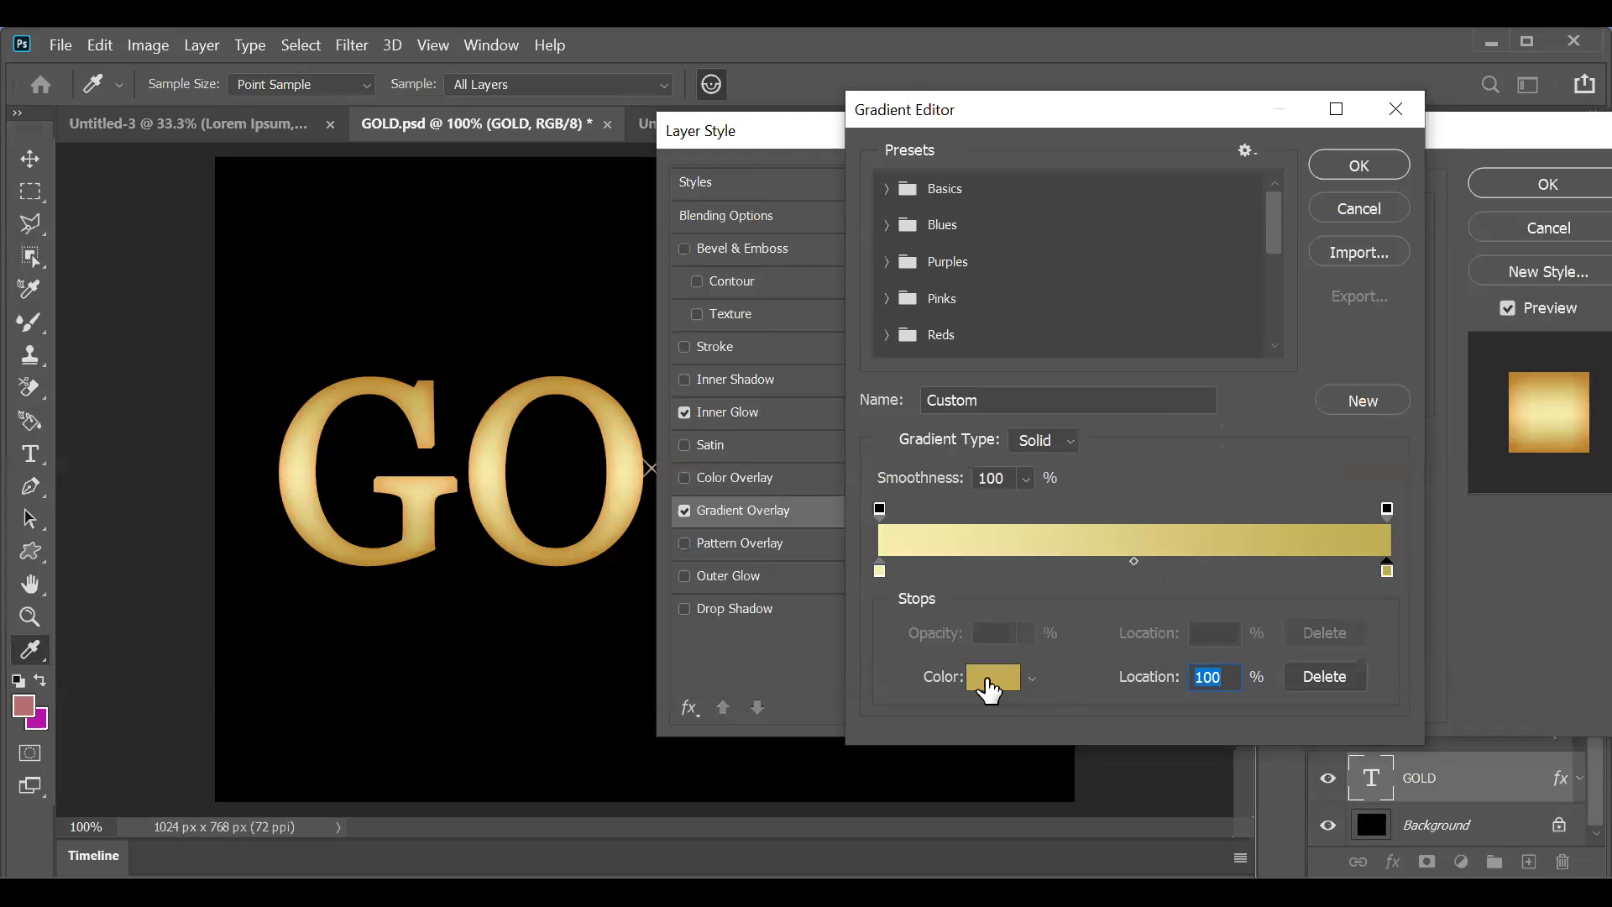
pyautogui.click(990, 683)
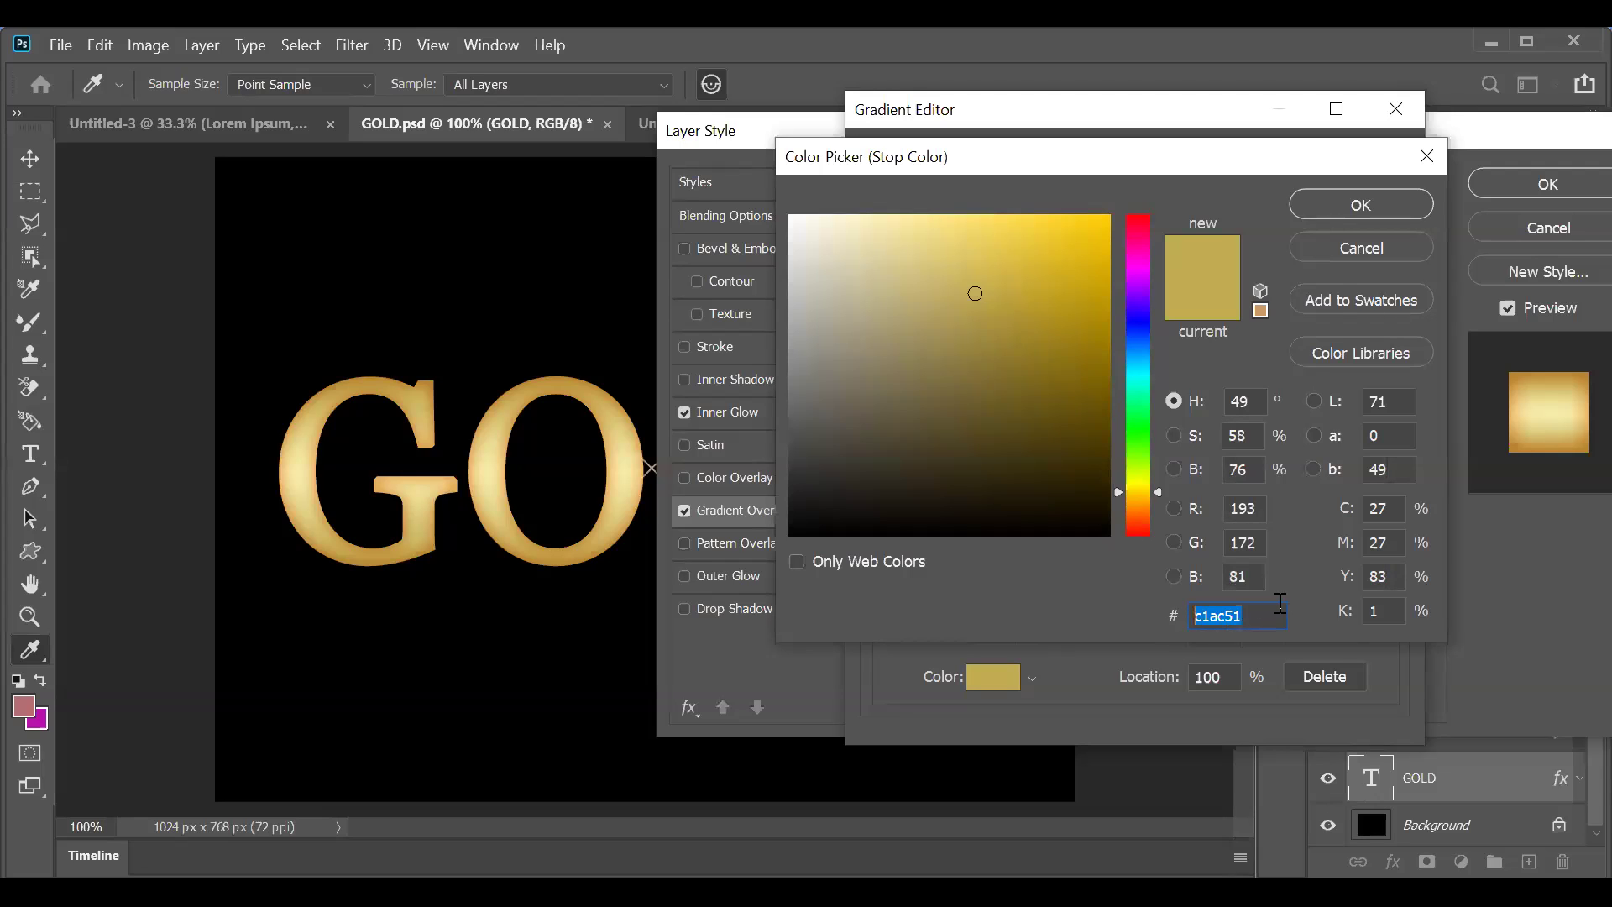
pyautogui.click(1355, 207)
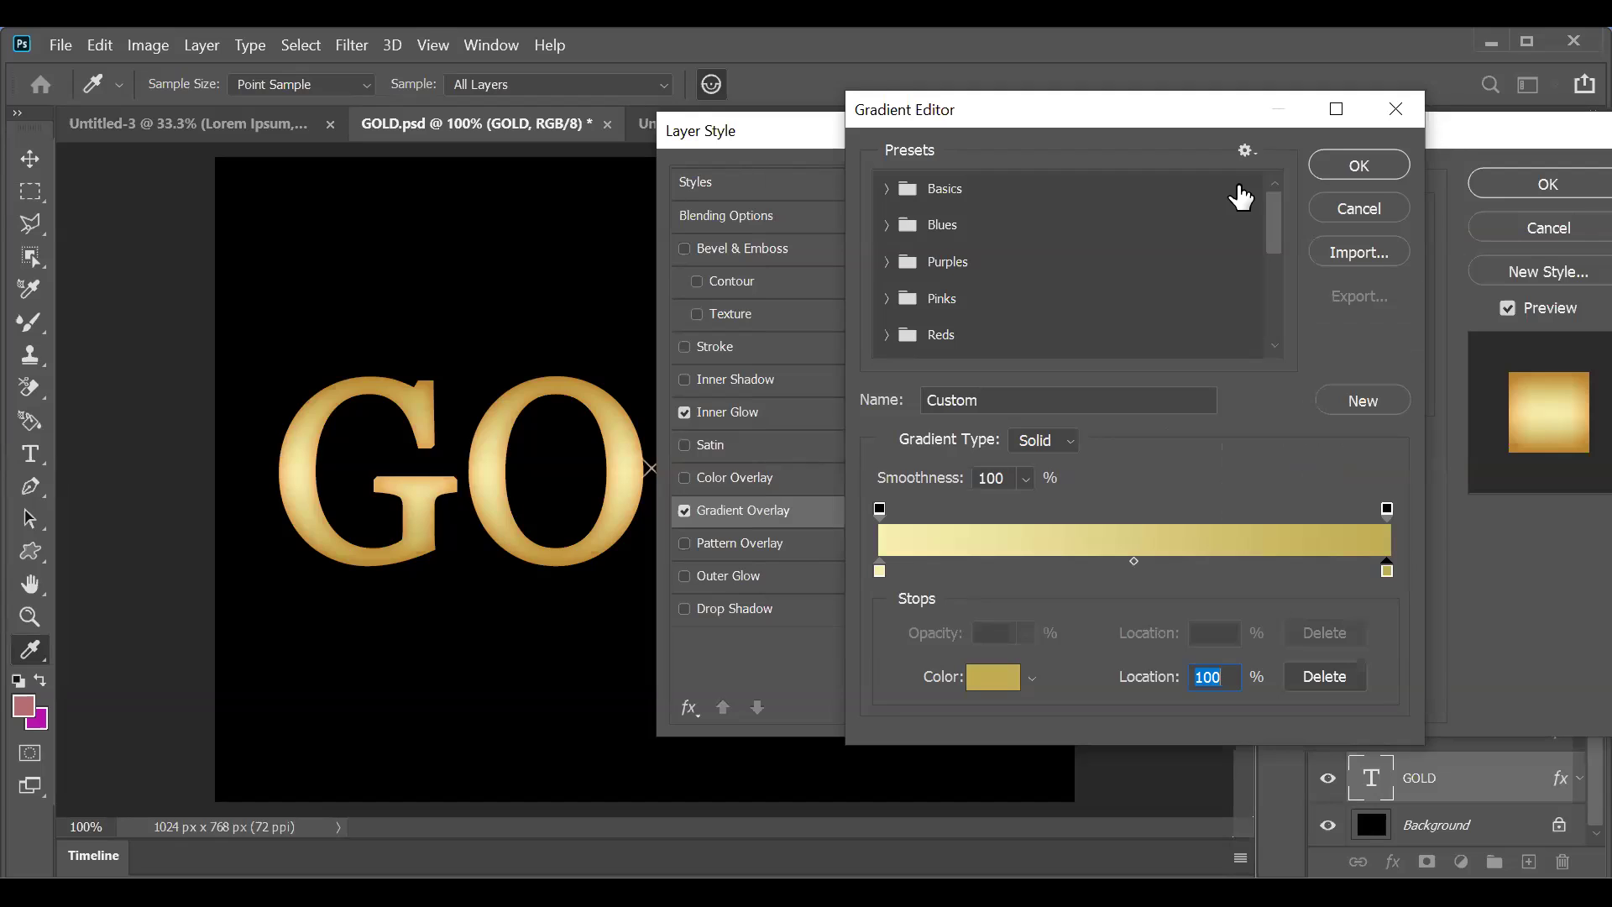
pyautogui.click(1360, 166)
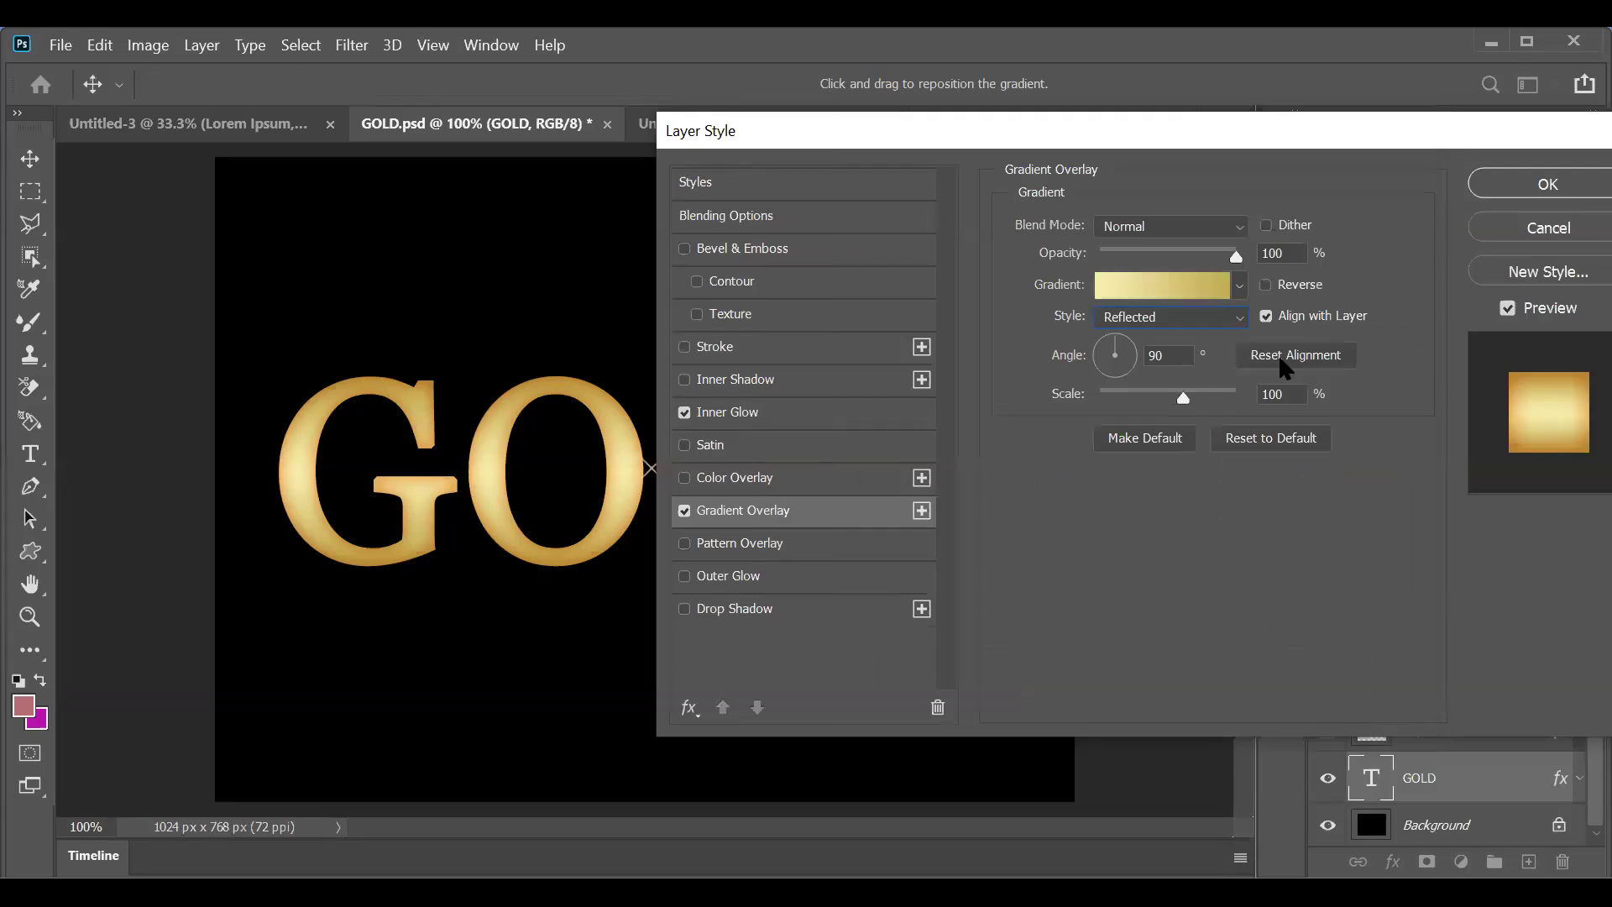
# Step: Open the Inner Glow settings and compare the GOLD text with the effect turned off and on
pyautogui.click(744, 413)
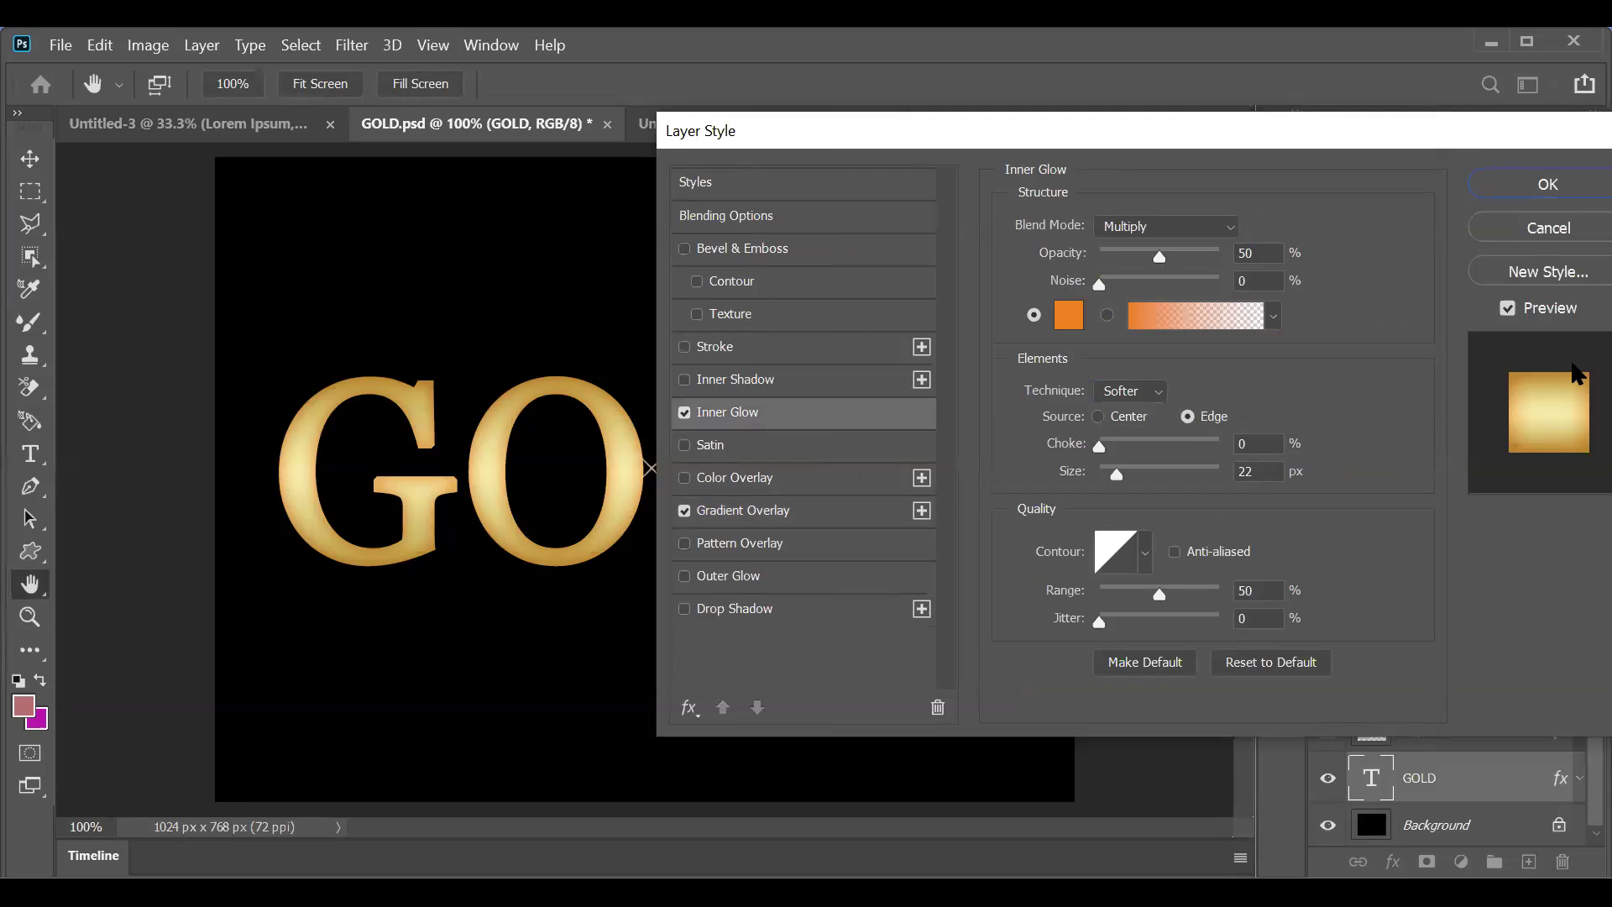
pyautogui.click(684, 411)
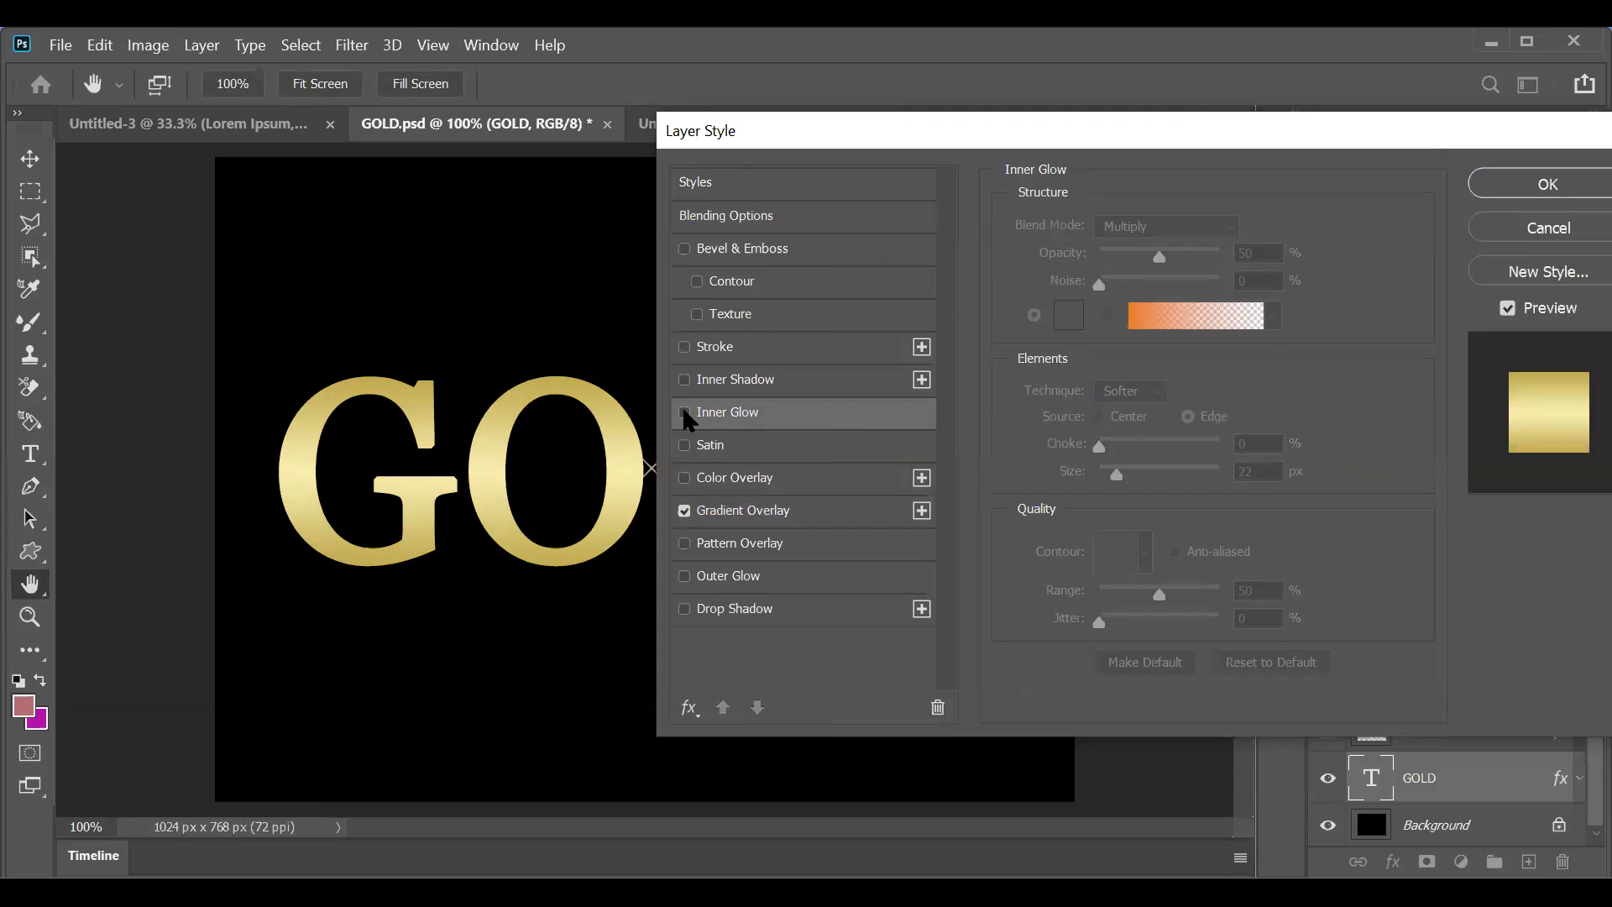
pyautogui.click(684, 412)
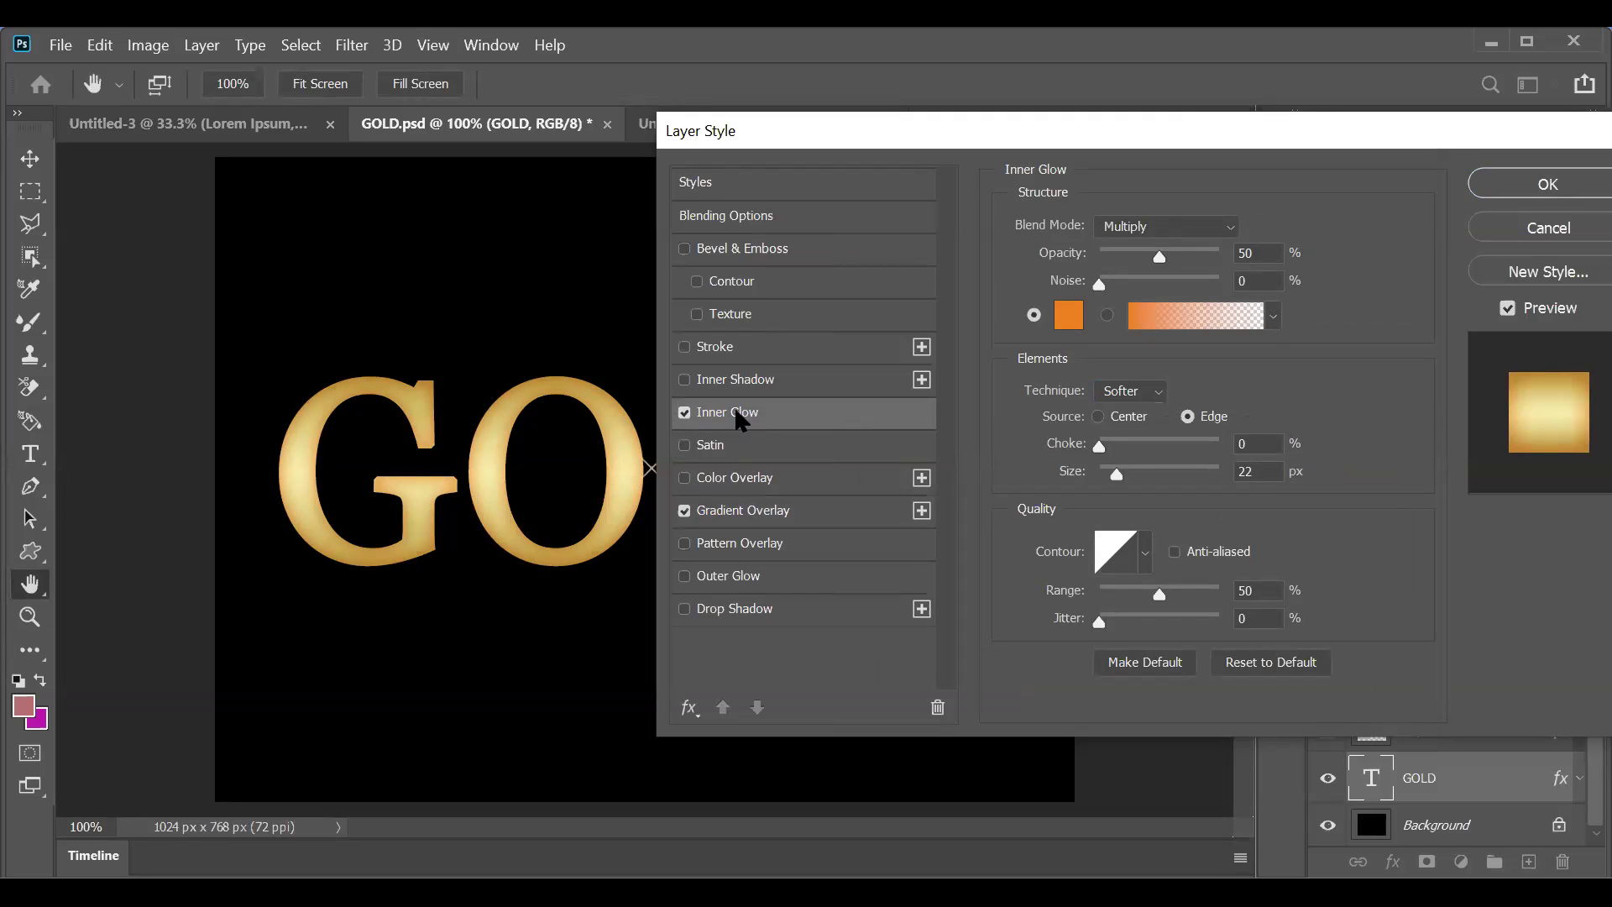
# Step: Open the Inner Glow color and try teal shades such as 21635a and 34625c
pyautogui.click(1080, 317)
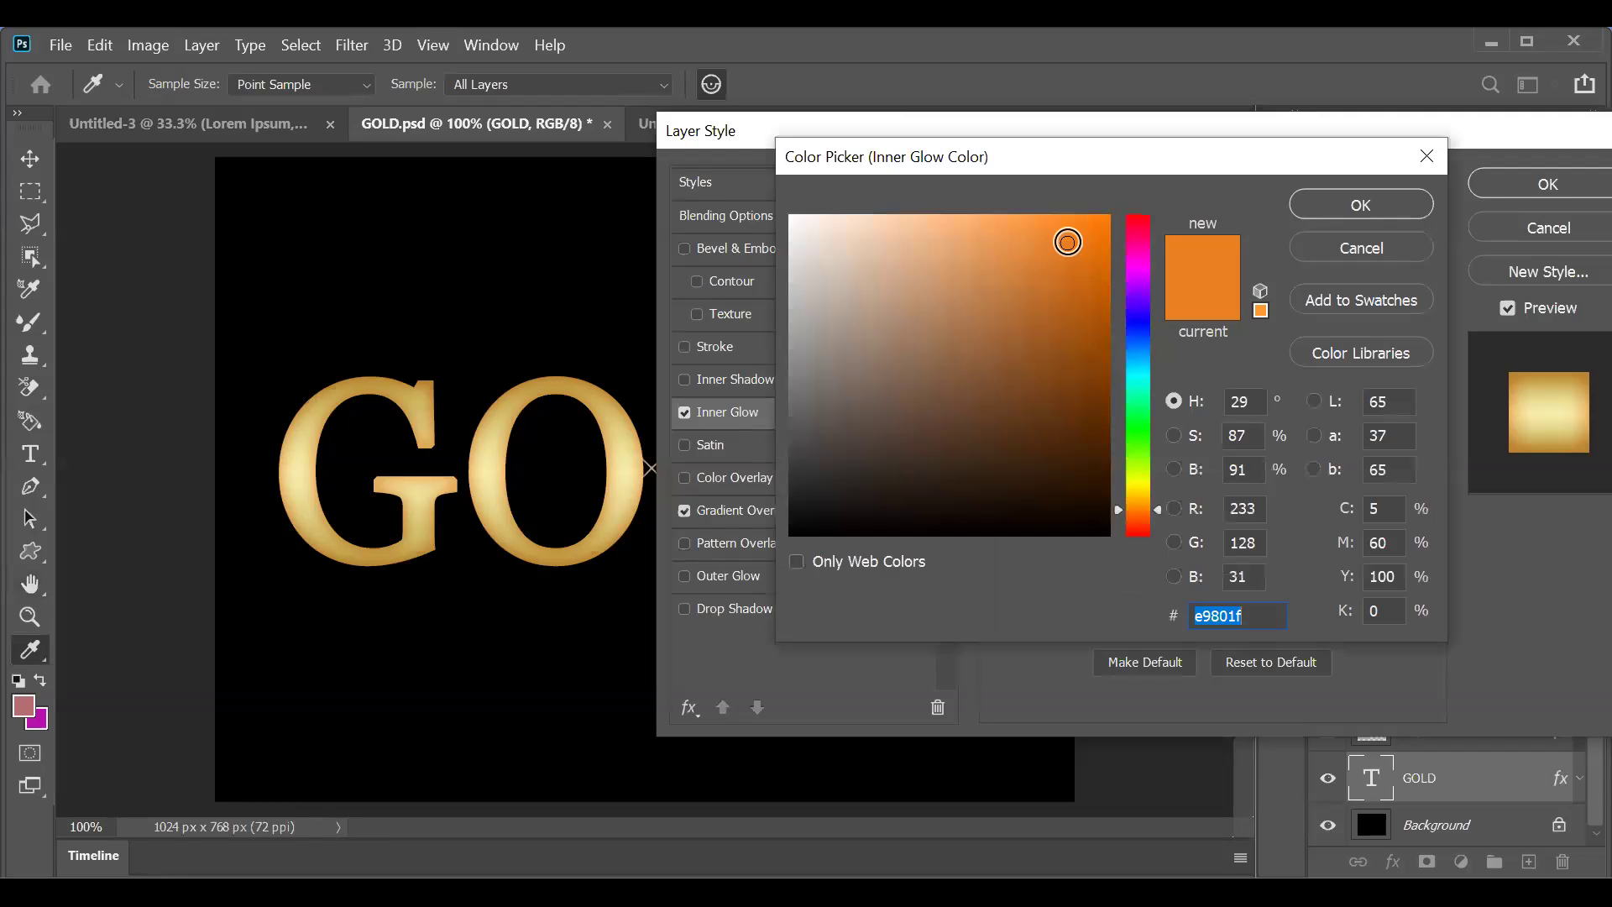
pyautogui.click(891, 249)
pyautogui.click(937, 249)
pyautogui.moveTo(942, 332)
pyautogui.mouseDown()
pyautogui.moveTo(864, 356)
pyautogui.moveTo(834, 446)
pyautogui.moveTo(1003, 411)
pyautogui.mouseUp()
pyautogui.click(1138, 381)
pyautogui.click(969, 389)
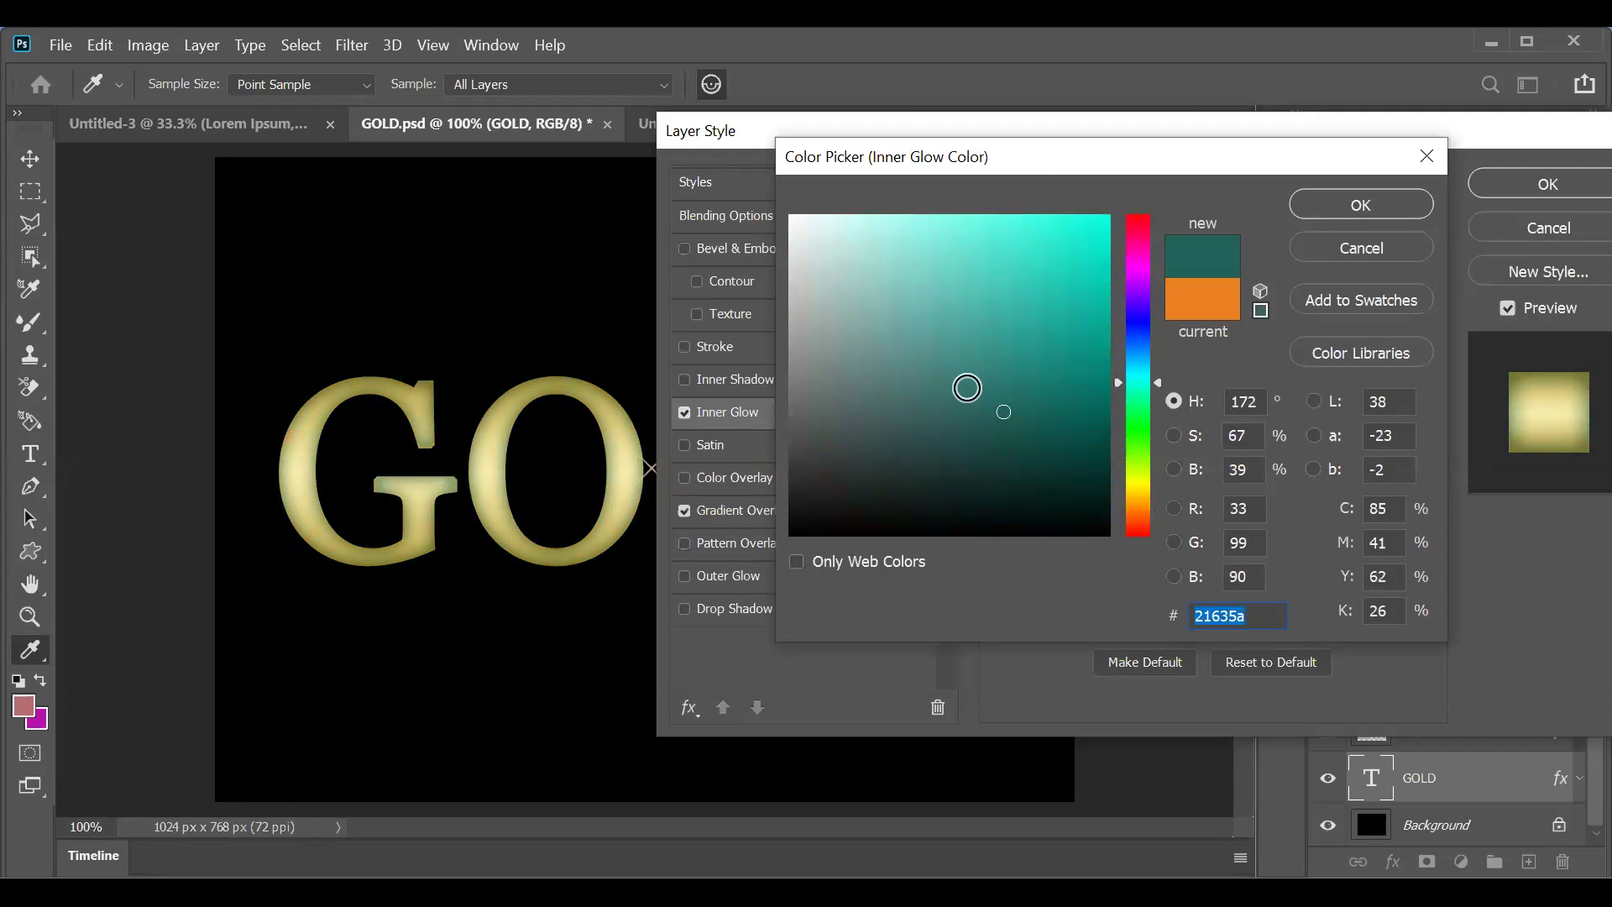
pyautogui.click(884, 305)
pyautogui.click(938, 412)
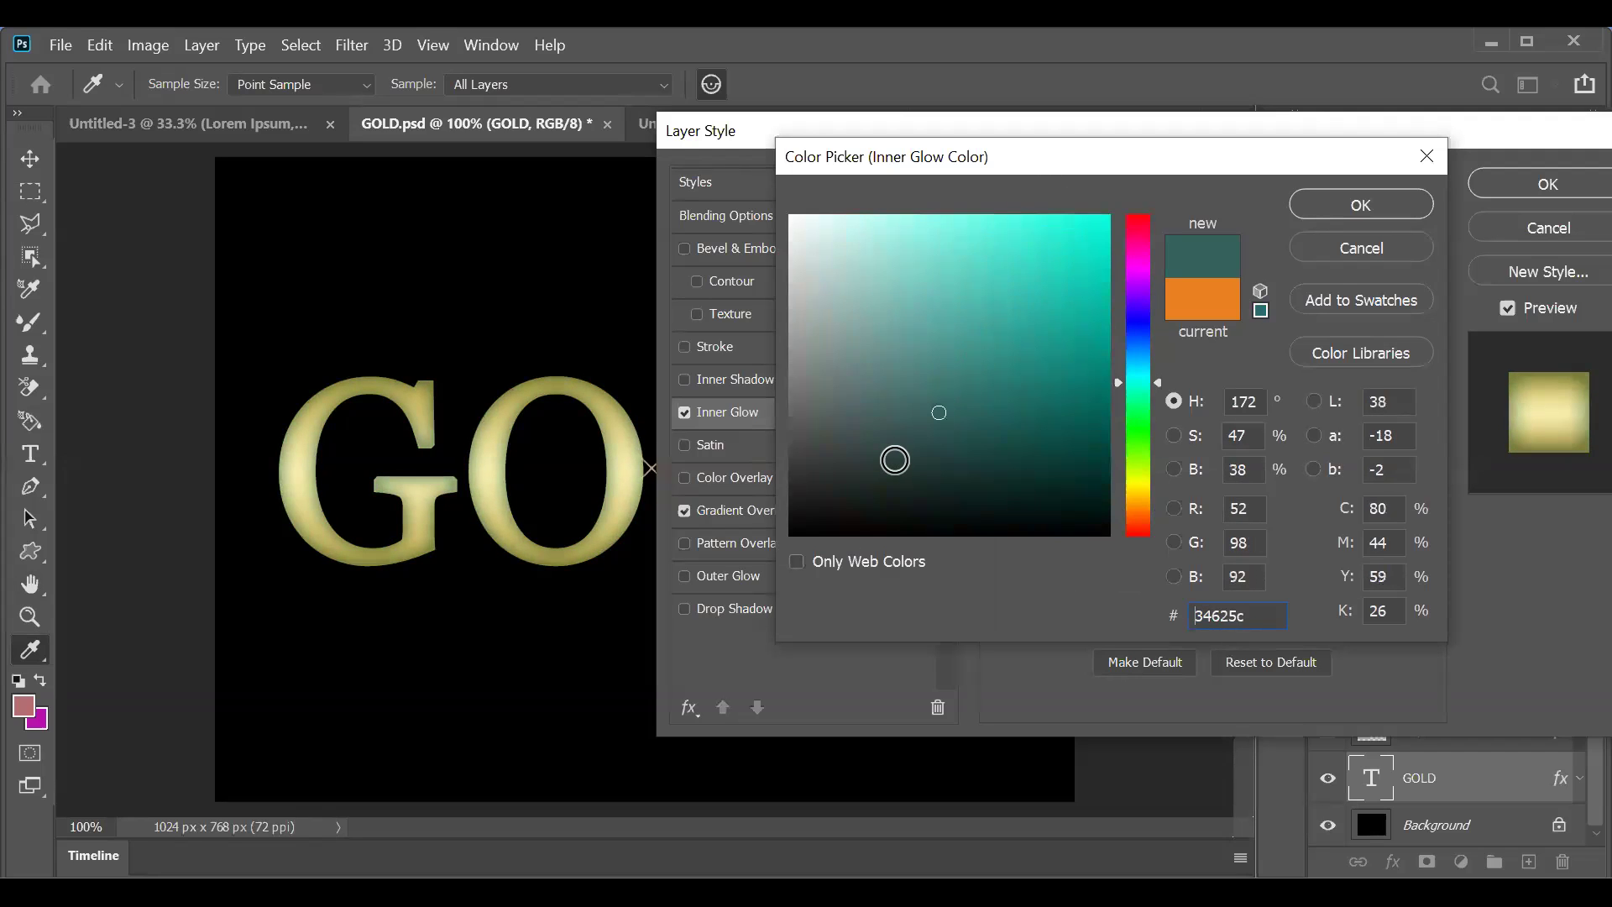
# Step: Try dark green 143205, bright orange ff7200 and more muted orange shades as the Inner Glow color
pyautogui.click(1131, 446)
pyautogui.click(1075, 351)
pyautogui.click(1103, 381)
pyautogui.moveTo(1103, 381)
pyautogui.mouseDown()
pyautogui.moveTo(1064, 441)
pyautogui.moveTo(1076, 472)
pyautogui.mouseUp()
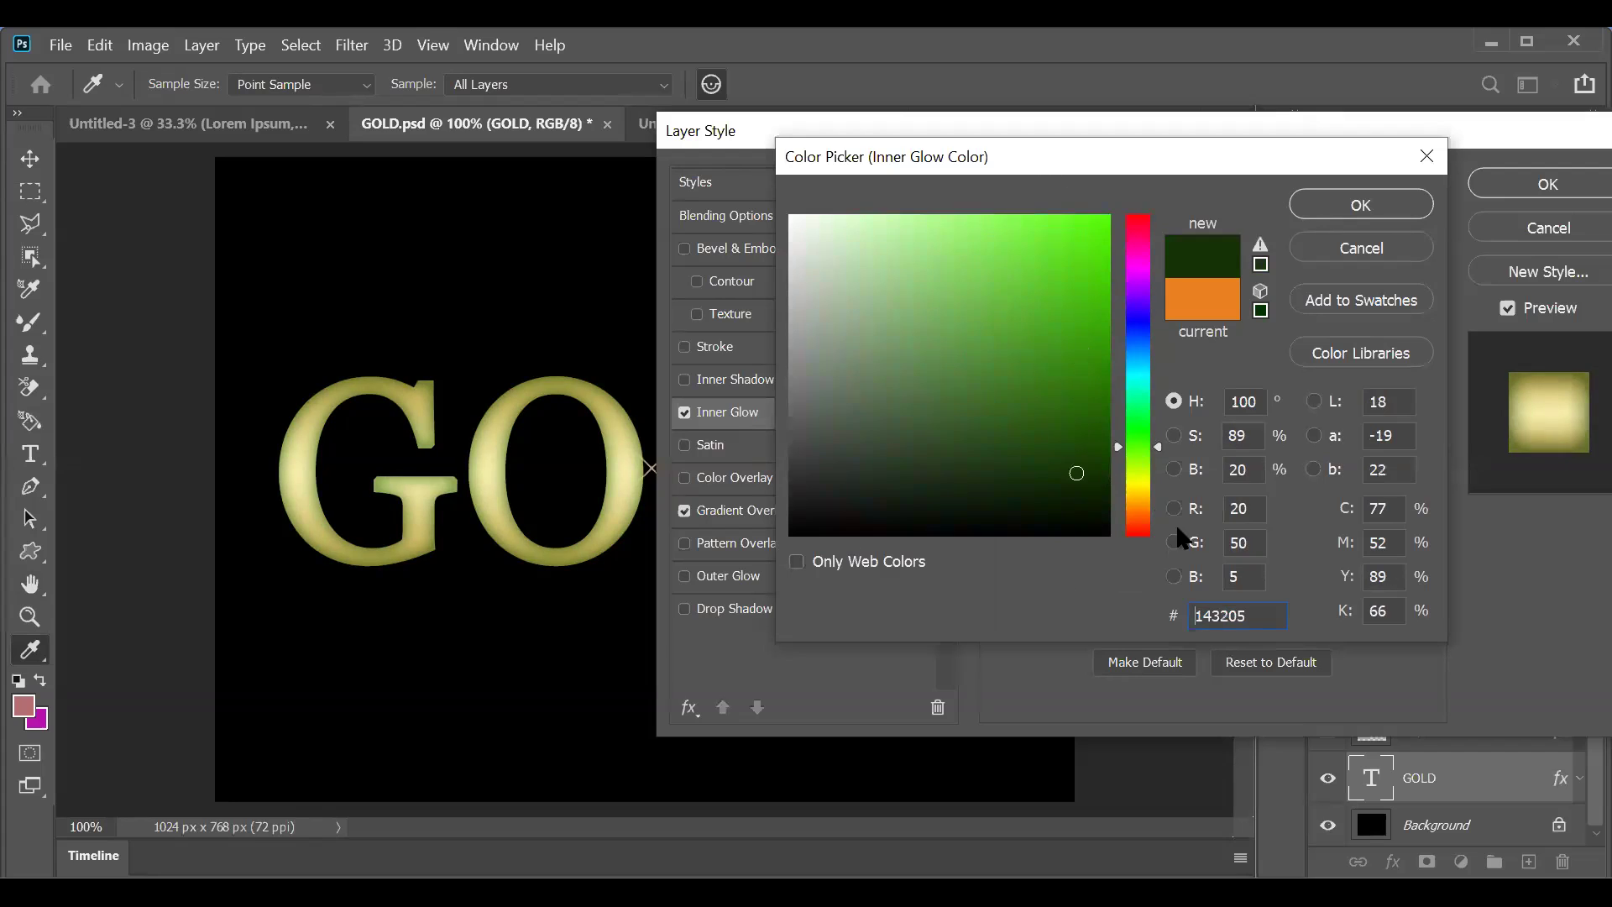
pyautogui.click(1130, 512)
pyautogui.moveTo(1036, 269); pyautogui.dragTo(1148, 198)
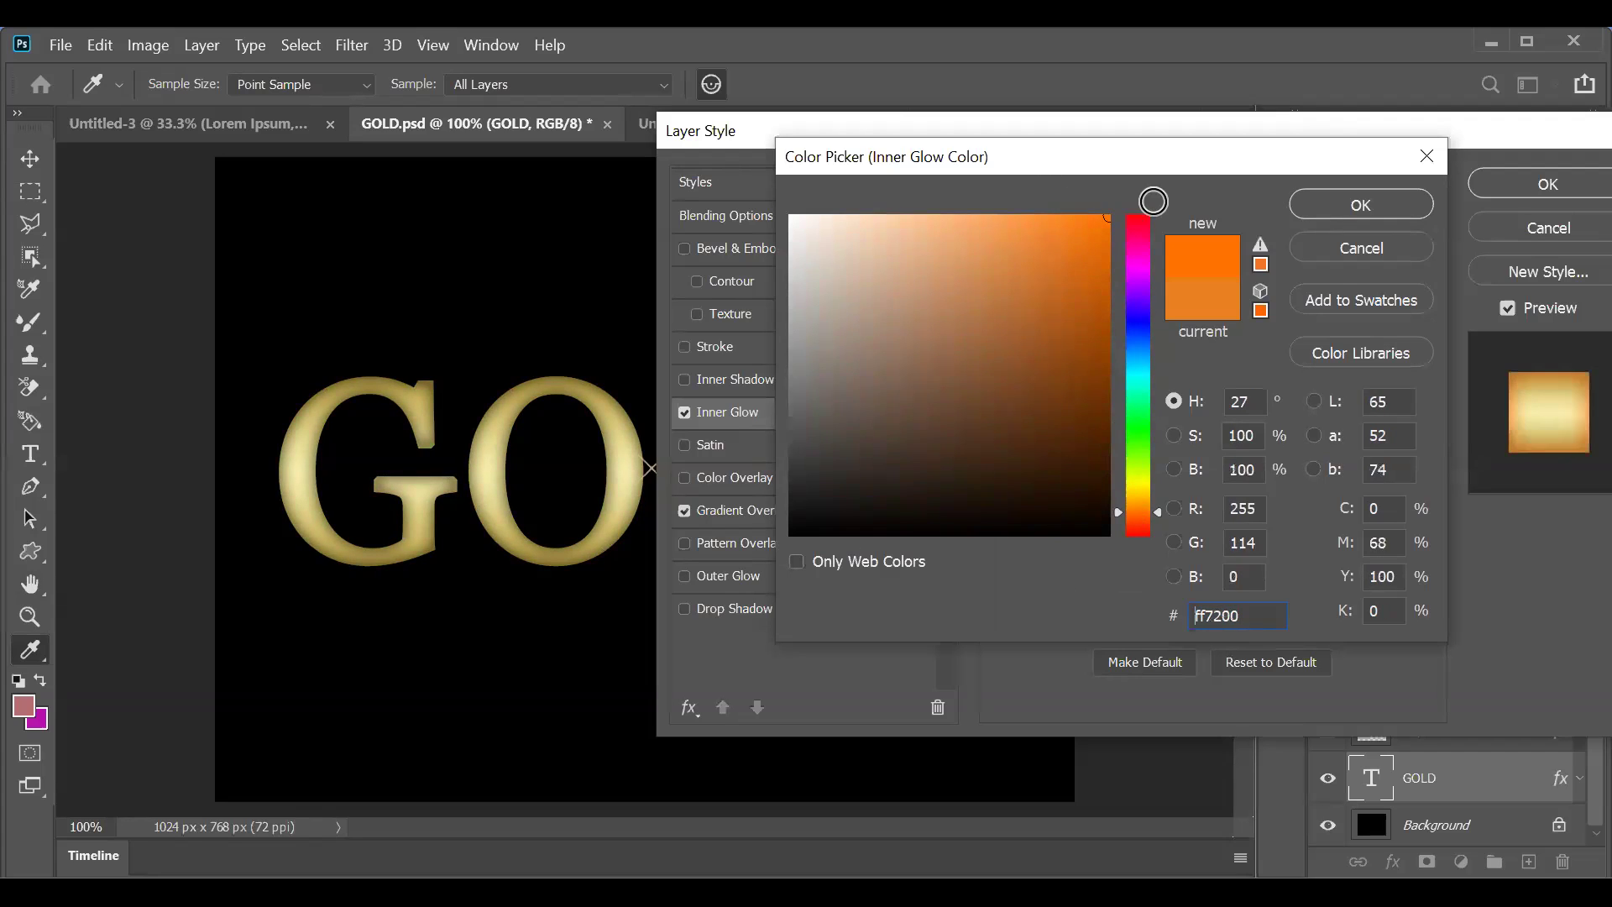
pyautogui.click(1018, 277)
pyautogui.click(1014, 355)
pyautogui.click(1078, 296)
# Step: Try green, blue 1317be and gold be8c13 for the Inner Glow, and cancel the color change
pyautogui.click(1137, 404)
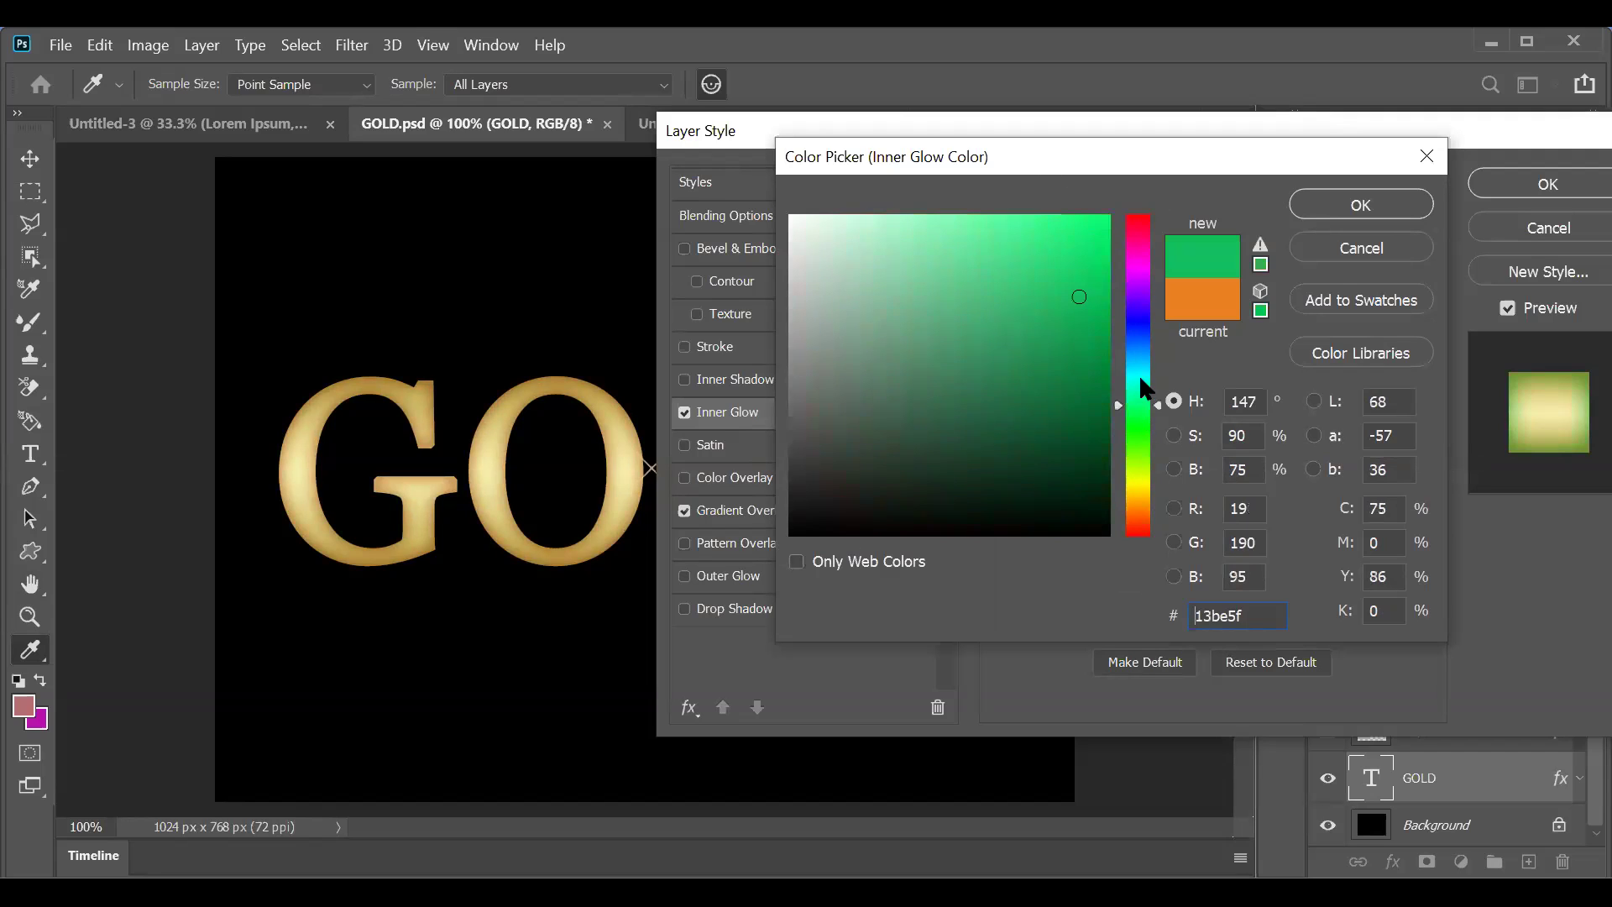
pyautogui.click(1138, 324)
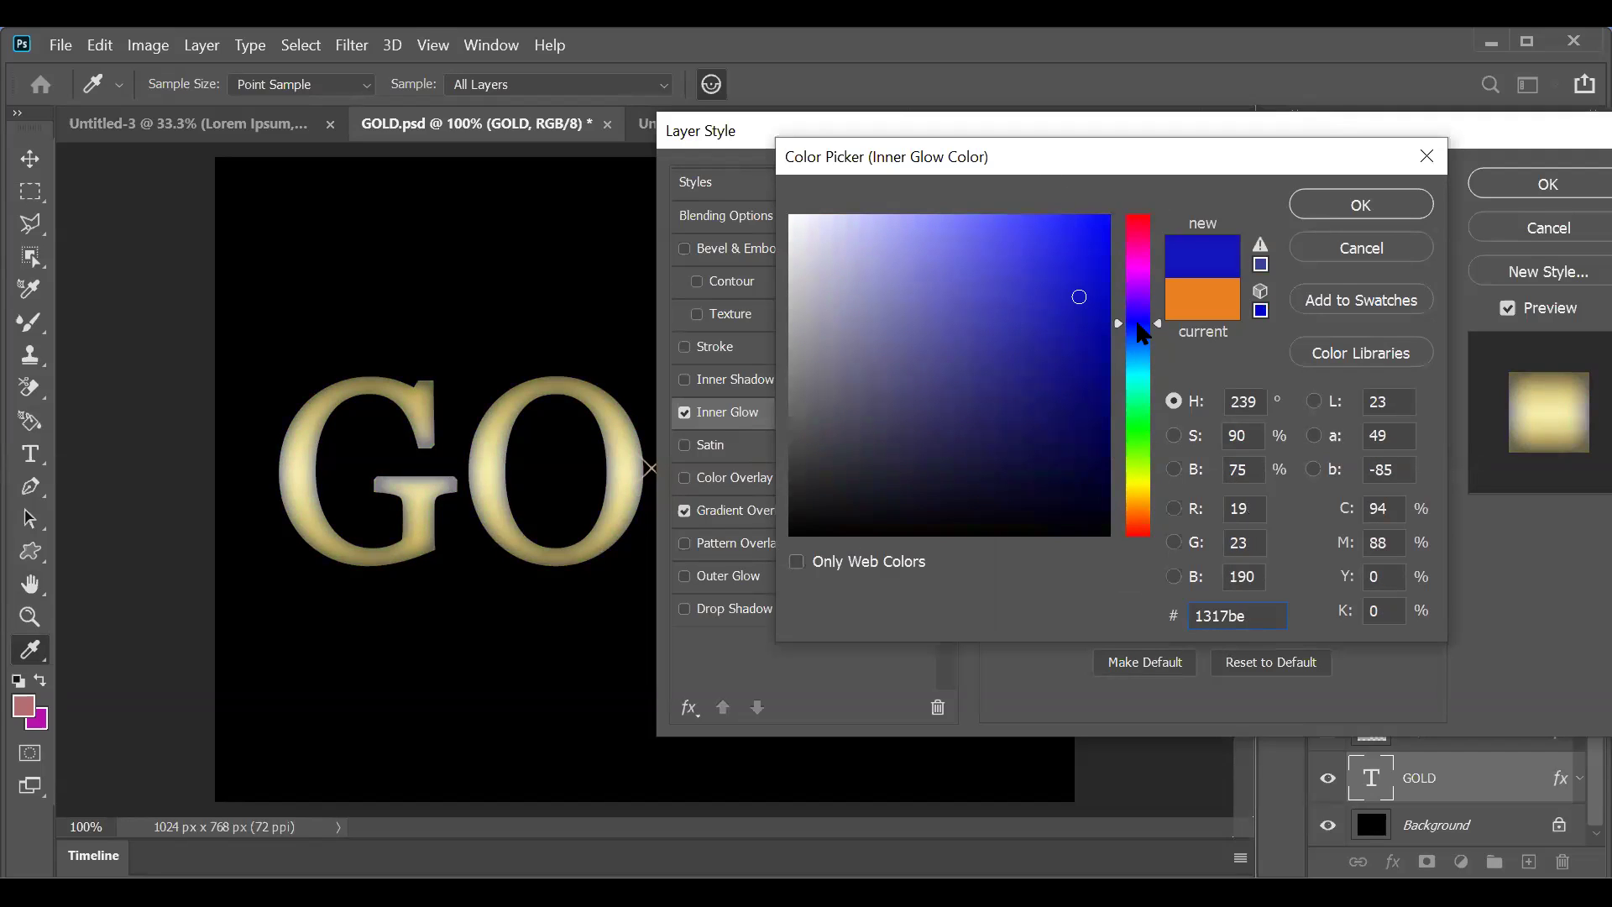
pyautogui.click(1135, 405)
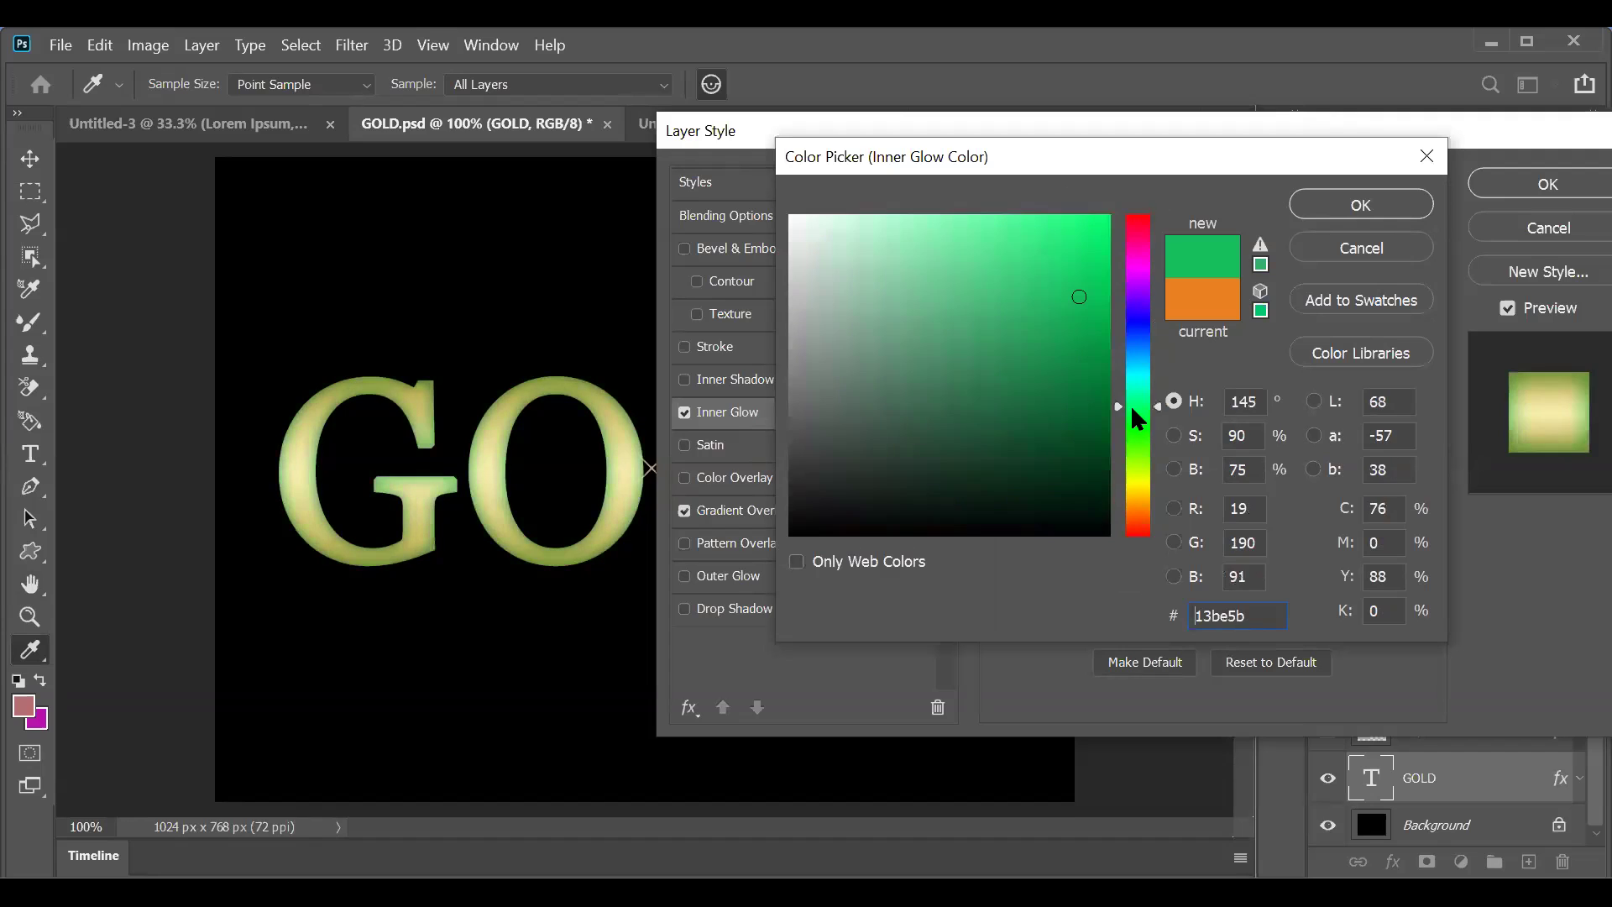
pyautogui.click(1135, 459)
pyautogui.click(1137, 498)
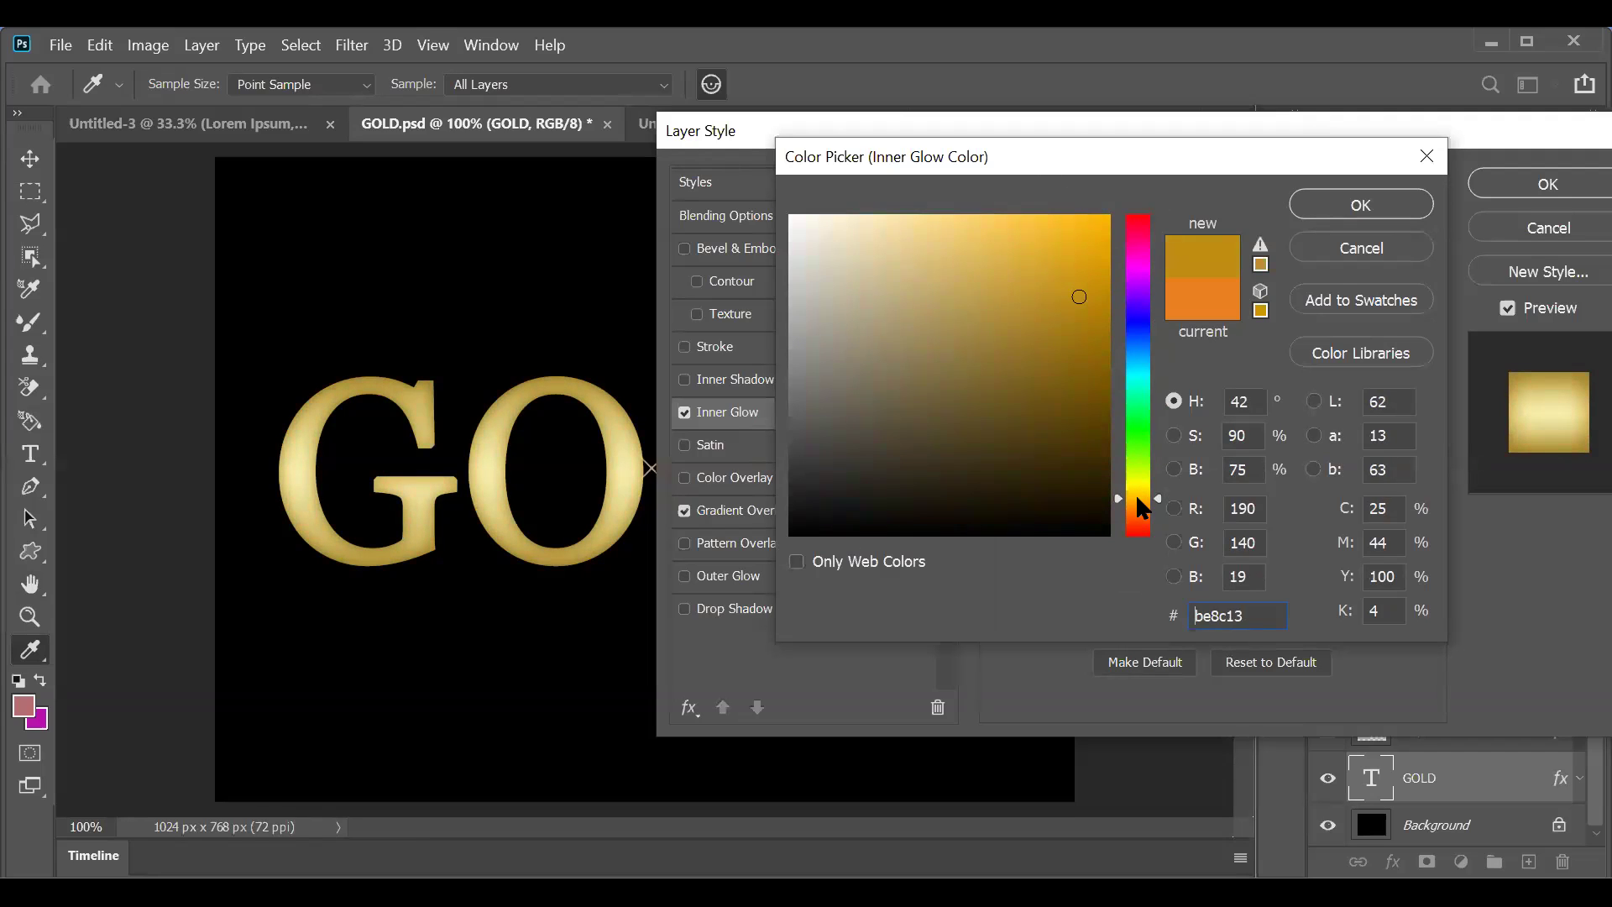
pyautogui.click(1323, 245)
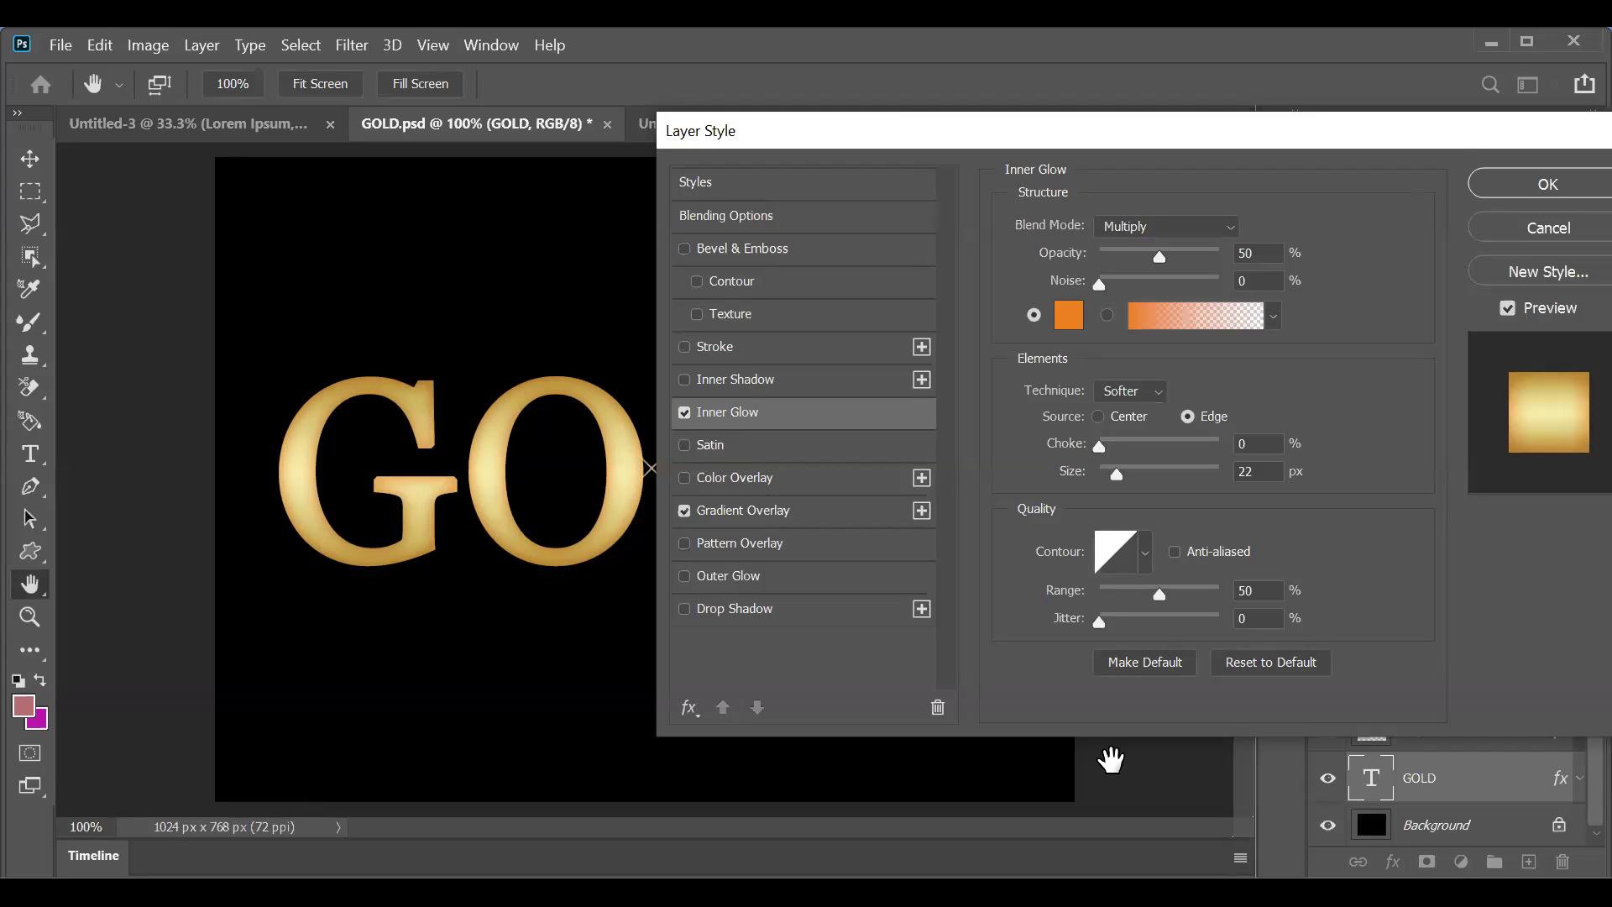
# Step: Reopen the Inner Glow color, check its RGB values and hex code, and close the color picker
pyautogui.click(1069, 316)
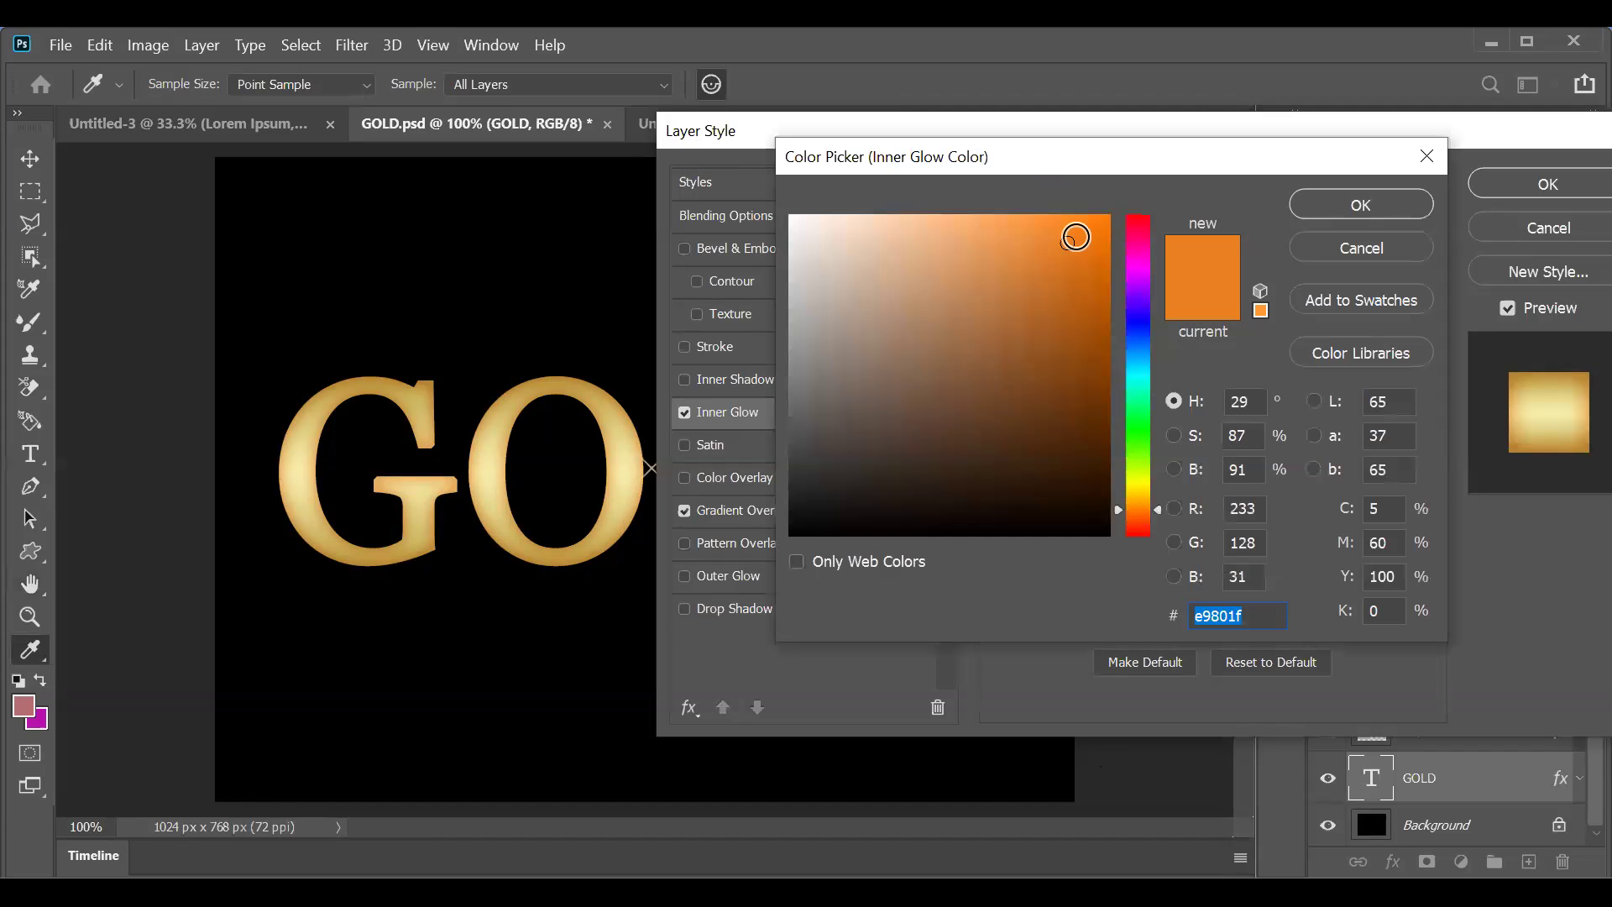
pyautogui.click(1260, 611)
pyautogui.moveTo(1256, 510); pyautogui.dragTo(1210, 507)
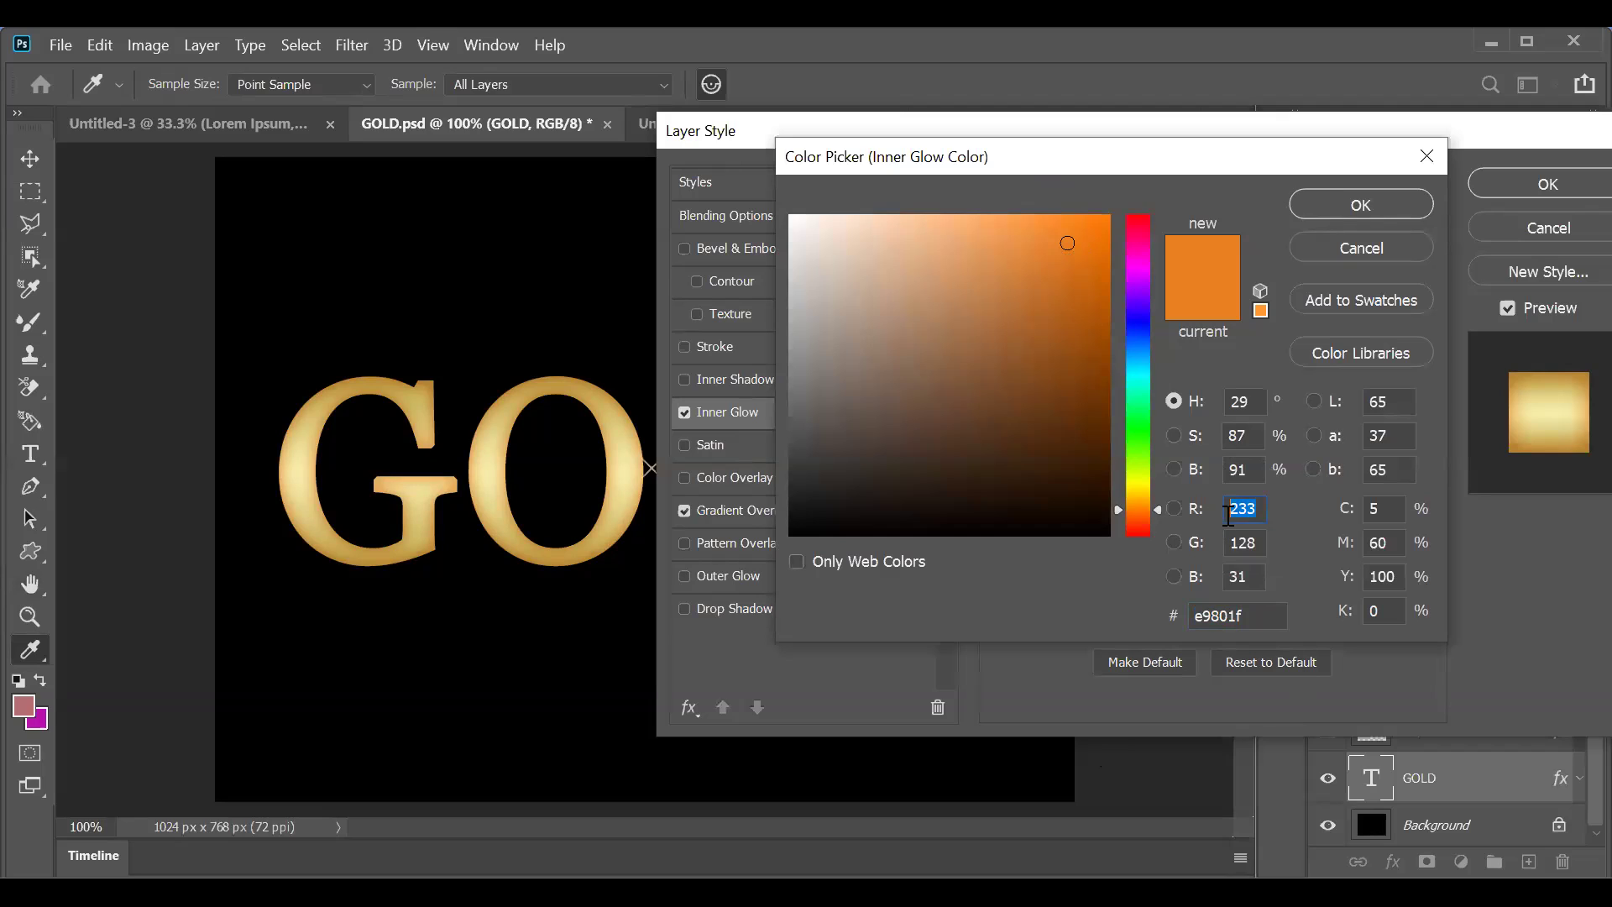
pyautogui.click(1230, 543)
pyautogui.doubleClick(1267, 577)
pyautogui.click(1256, 509)
pyautogui.moveTo(1262, 621); pyautogui.dragTo(1184, 616)
pyautogui.click(1311, 198)
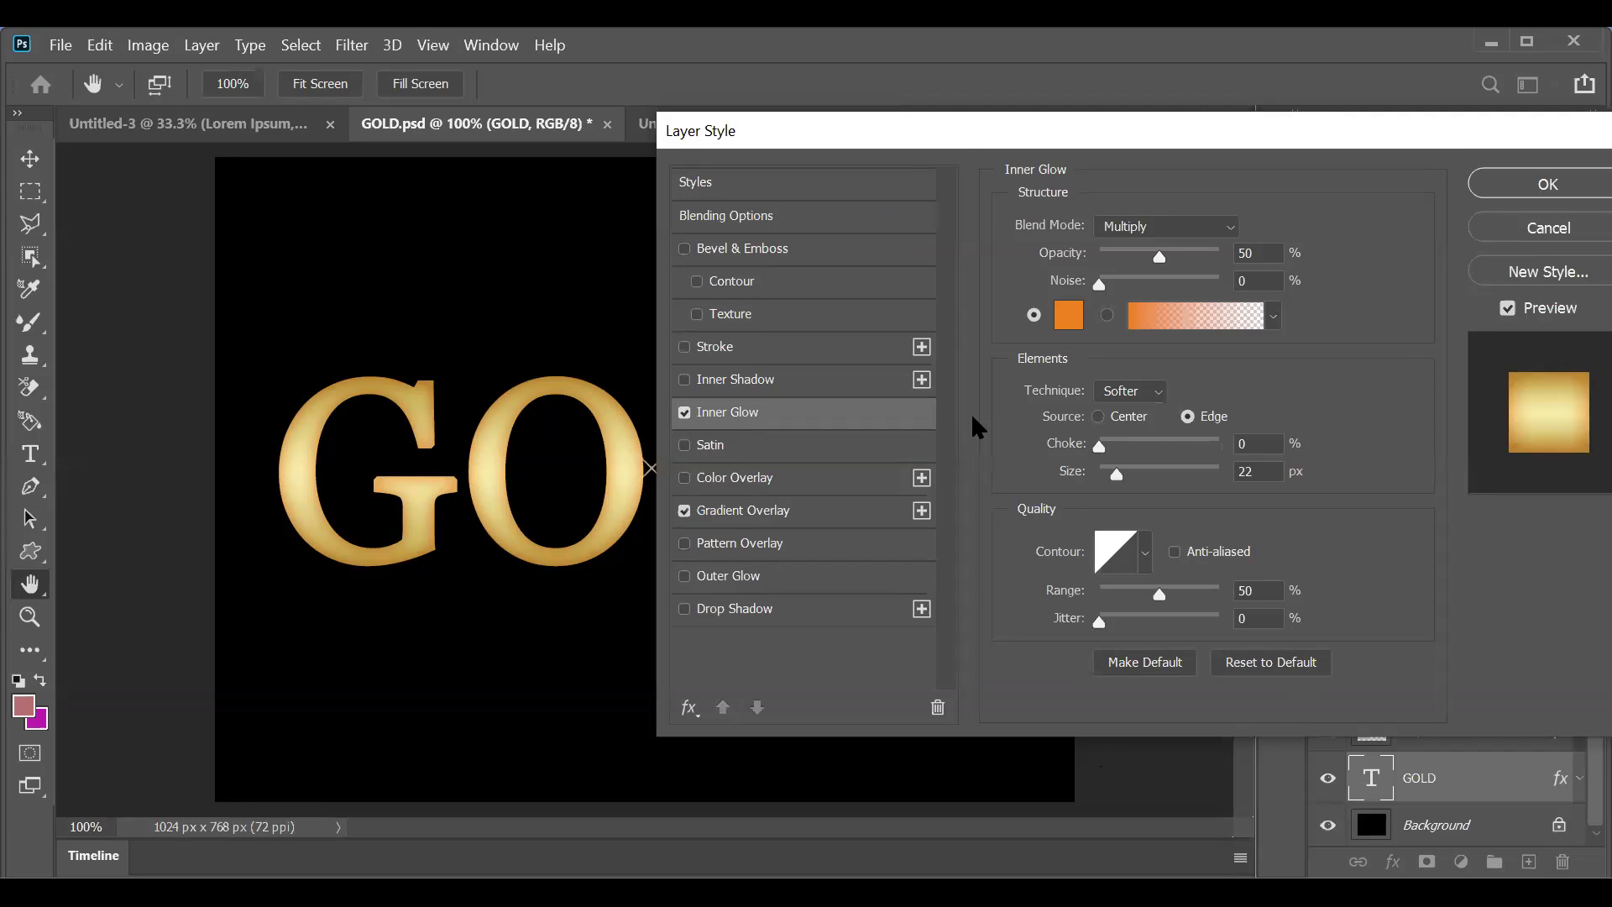
# Step: Try the Normal and Dissolve blend modes on the Inner Glow
pyautogui.click(1143, 229)
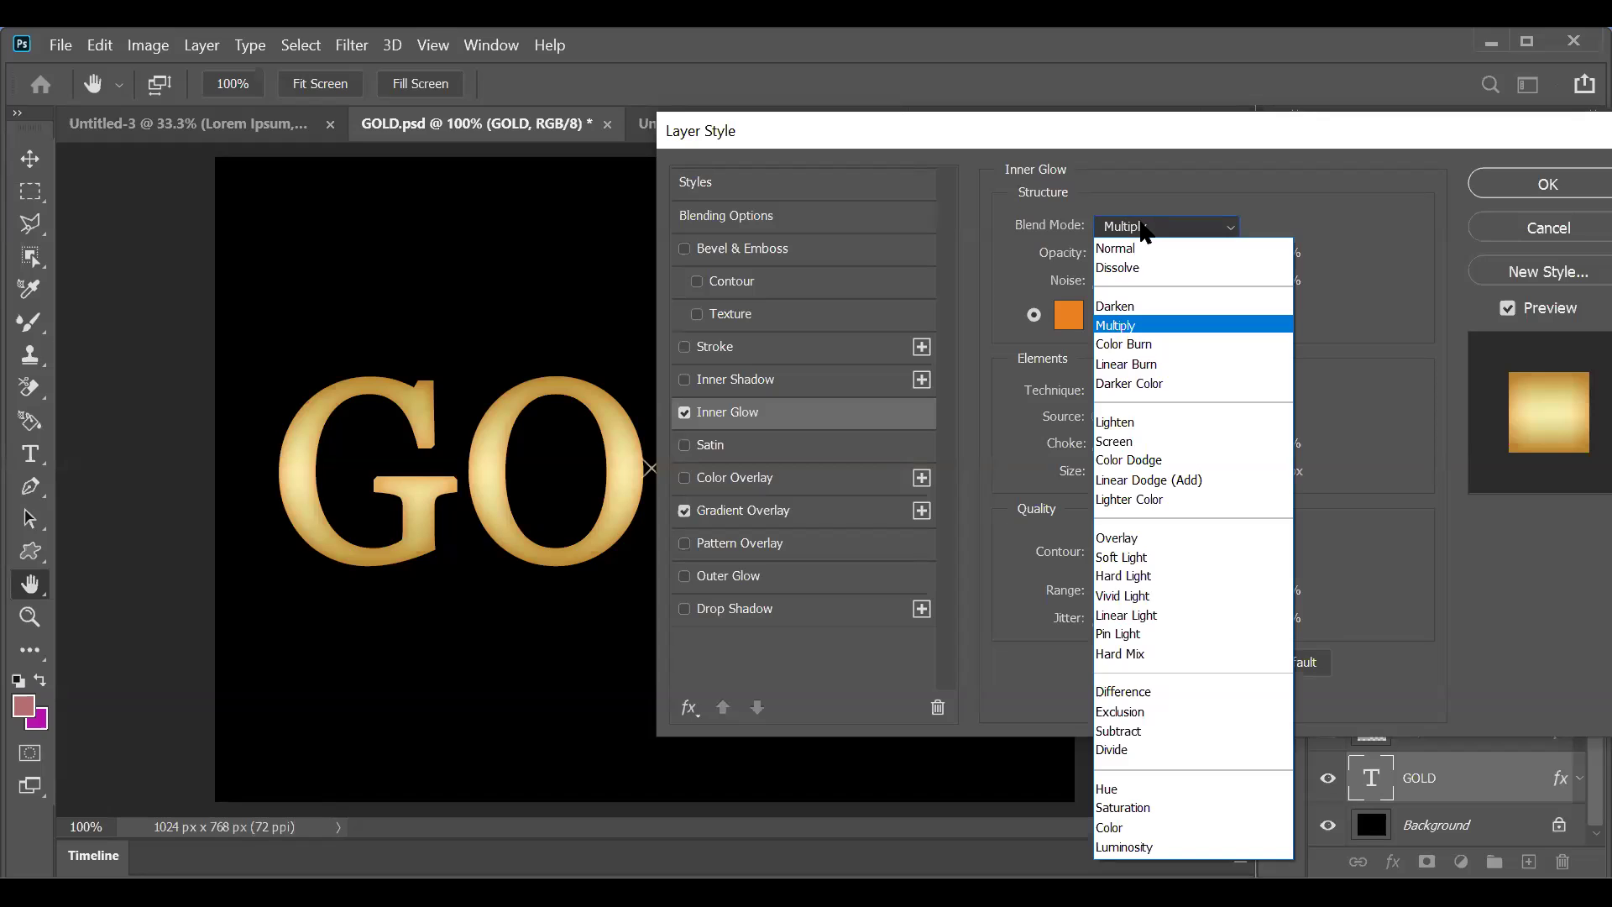
pyautogui.click(1143, 229)
pyautogui.click(1143, 228)
pyautogui.click(1145, 247)
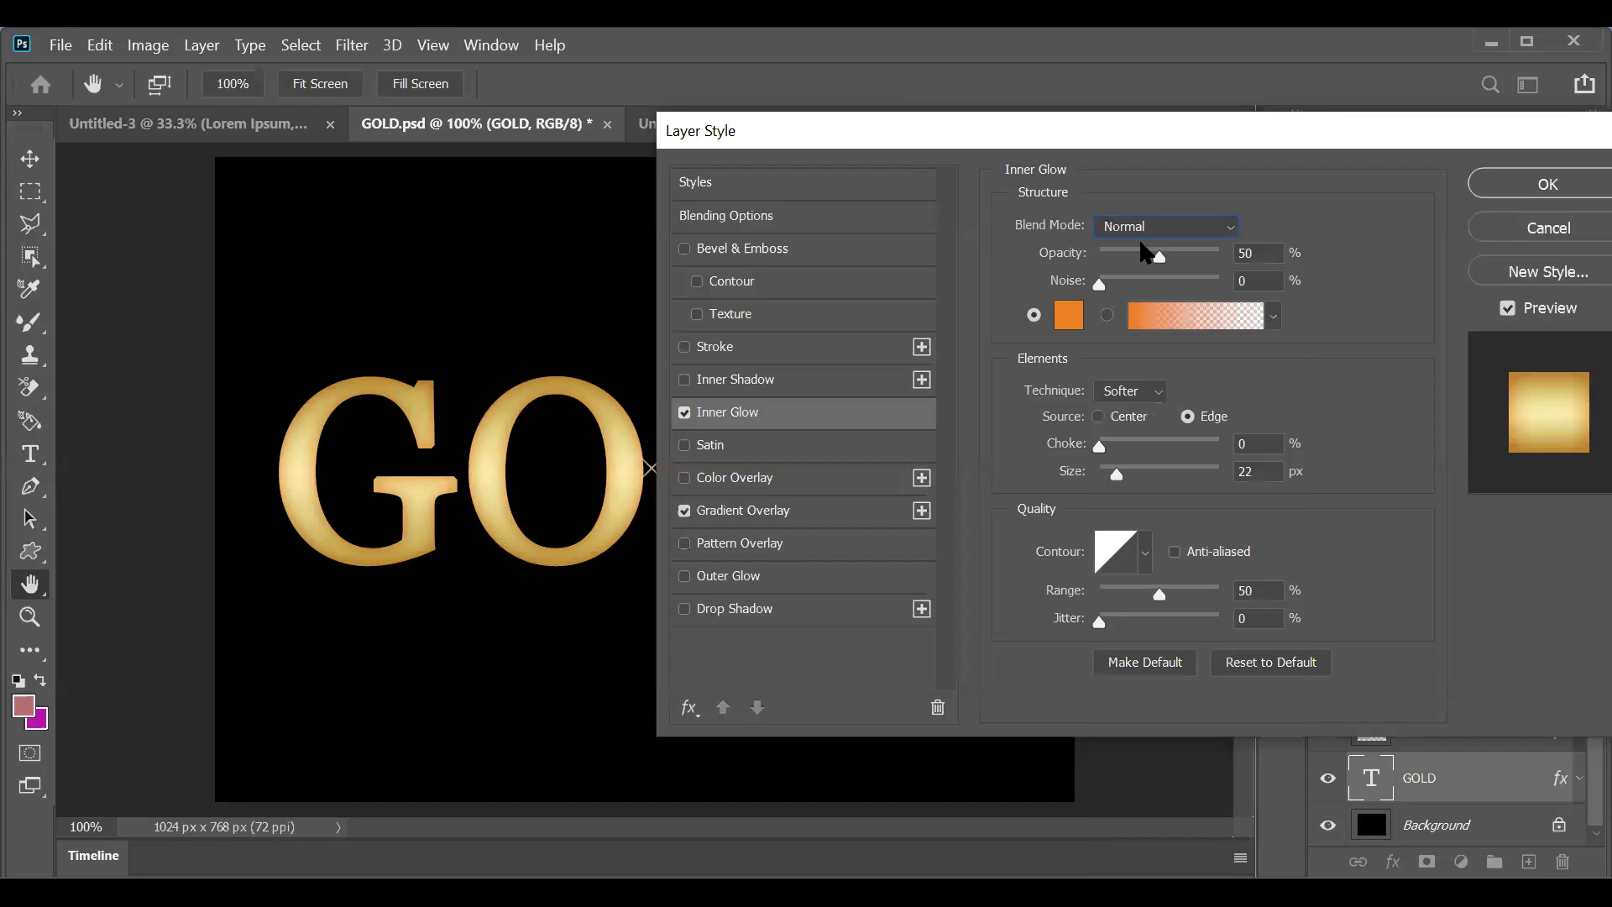
pyautogui.click(1142, 225)
pyautogui.click(1140, 249)
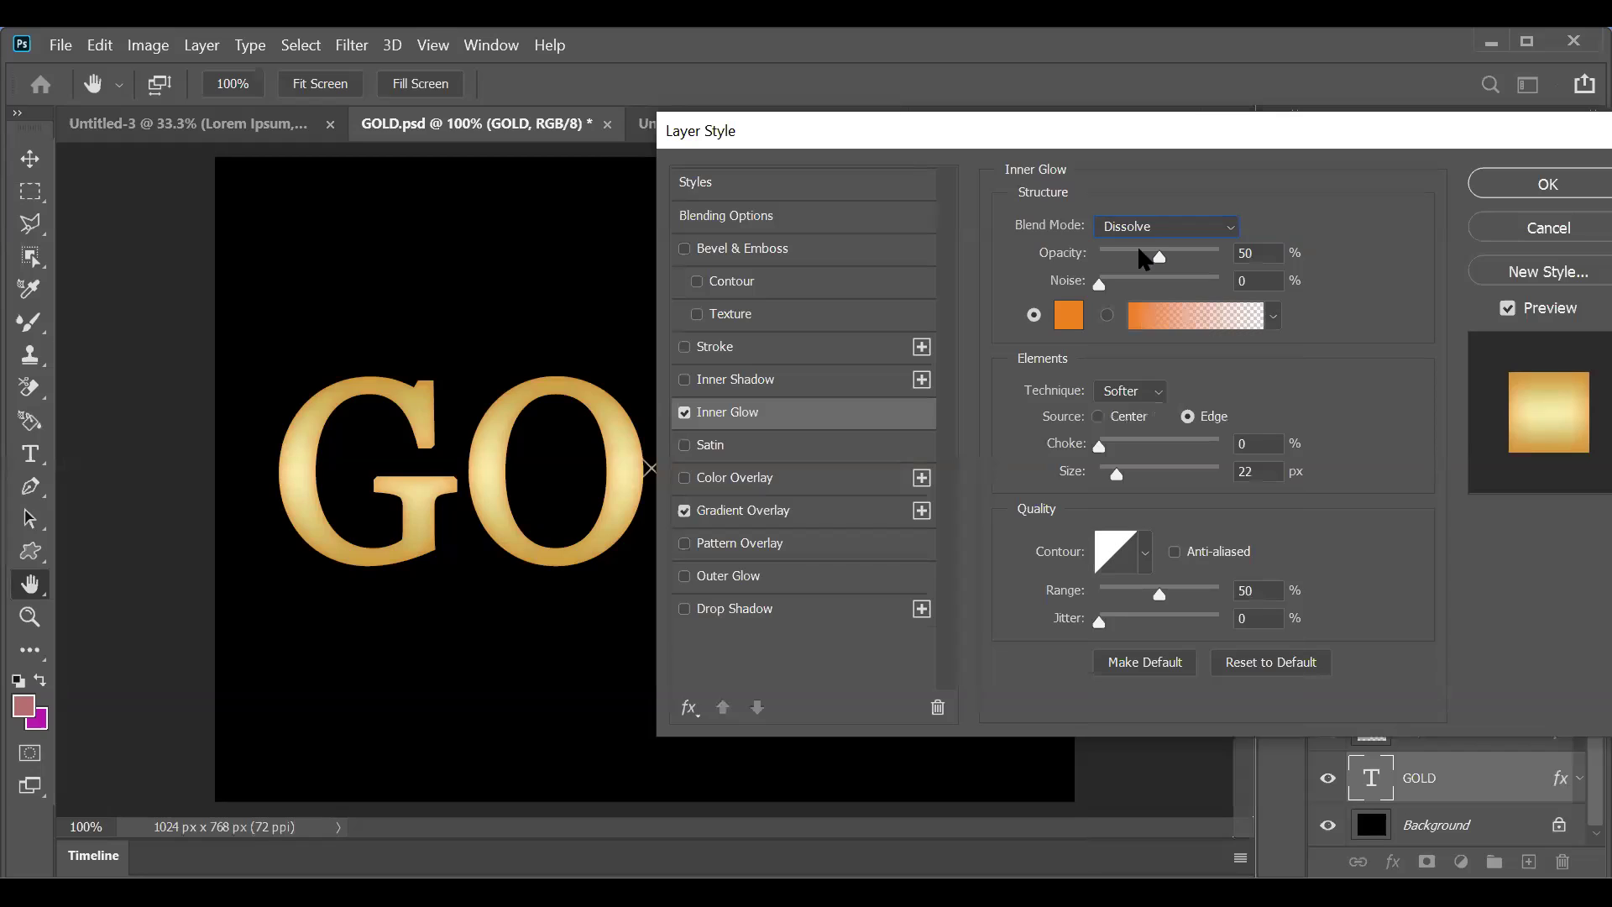
# Step: Step through the Inner Glow's list of blend modes, from Darken and Multiply through Hue, and return to Color Burn
pyautogui.click(1144, 229)
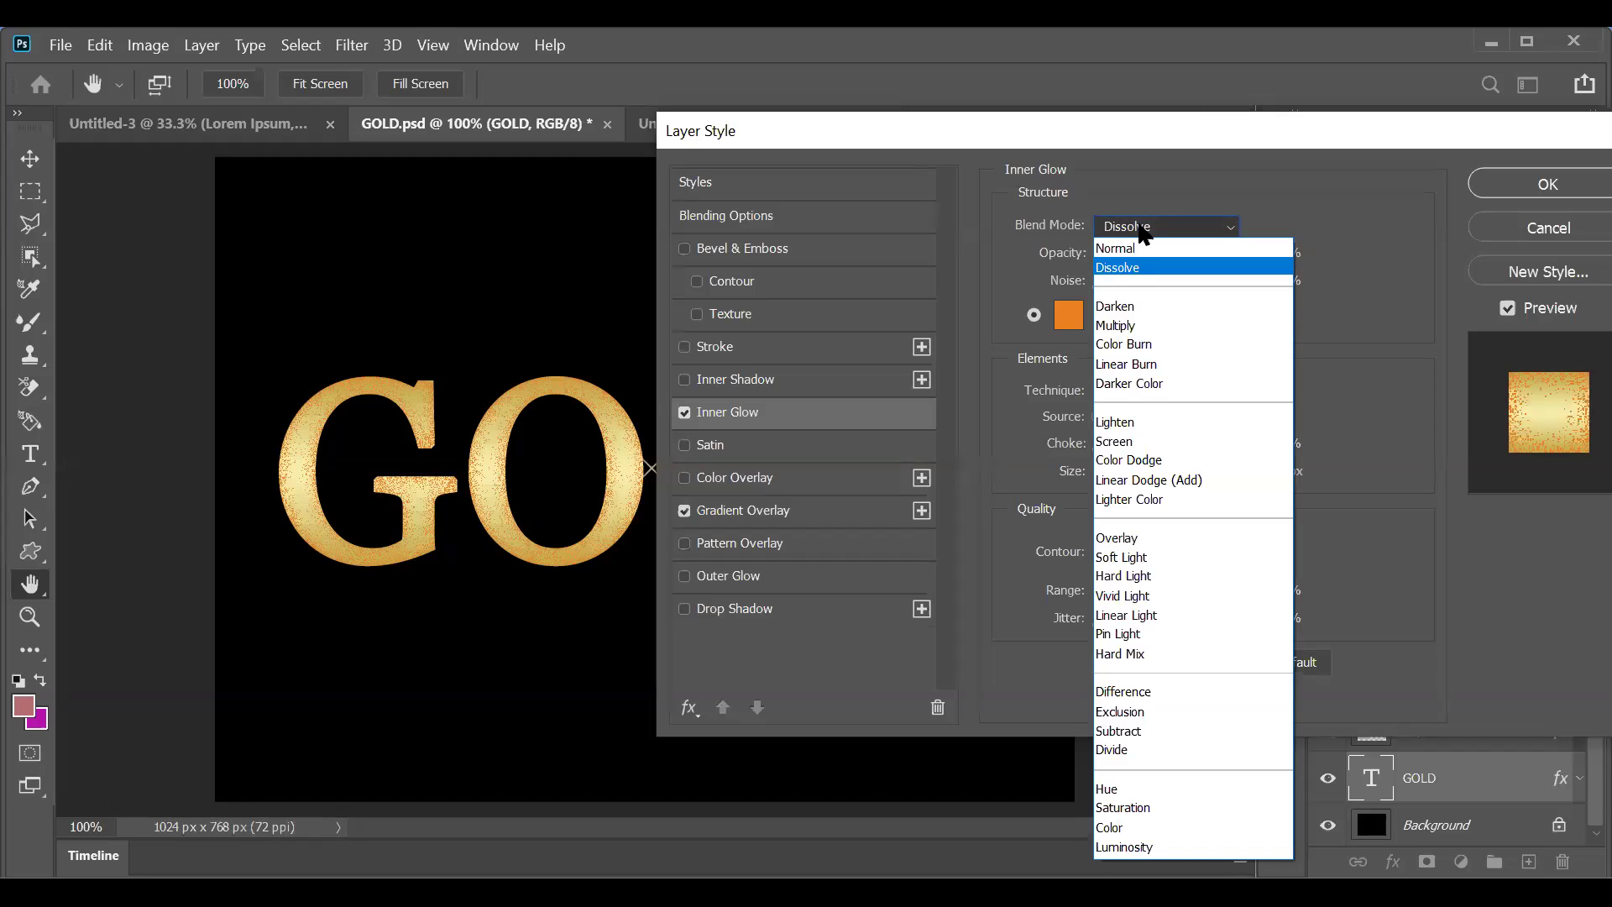
pyautogui.press('Down')
pyautogui.press('Down')
pyautogui.press('Down')
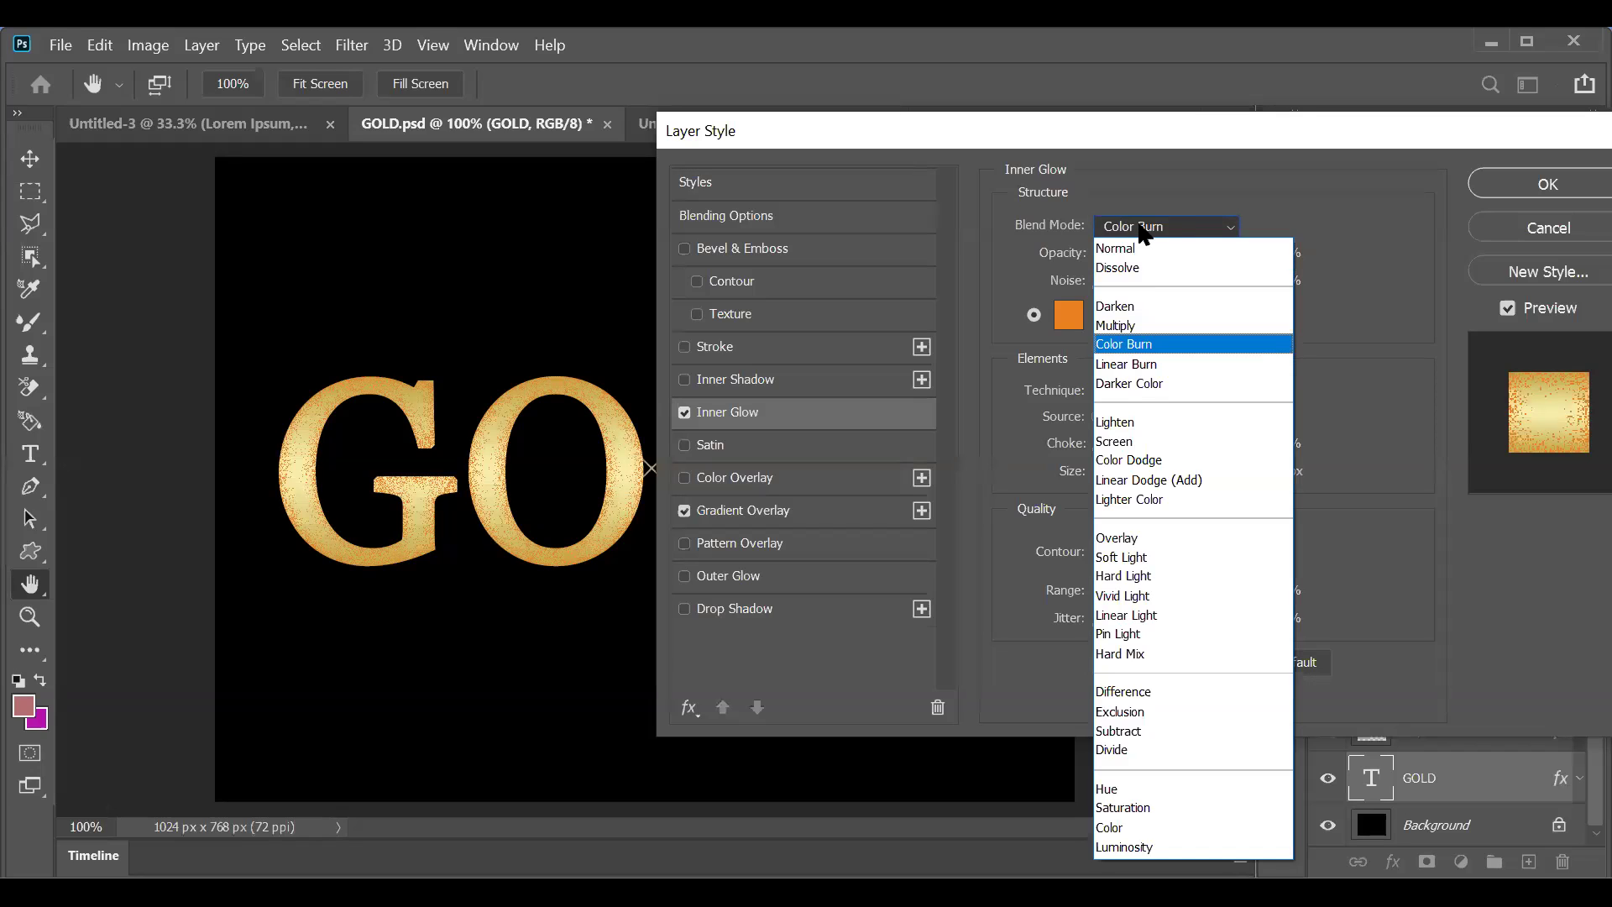
pyautogui.press('Down')
pyautogui.press('Down')
pyautogui.press('Down')
pyautogui.press('Down')
pyautogui.press('Down')
pyautogui.press('Down')
pyautogui.press('Down')
pyautogui.press('Down')
pyautogui.press('Down')
pyautogui.press('Down')
pyautogui.press('Down')
pyautogui.press('Down')
pyautogui.press('Down')
pyautogui.press('Down')
pyautogui.press('Down')
pyautogui.press('Down')
pyautogui.press('Down')
pyautogui.press('Down')
pyautogui.press('Down')
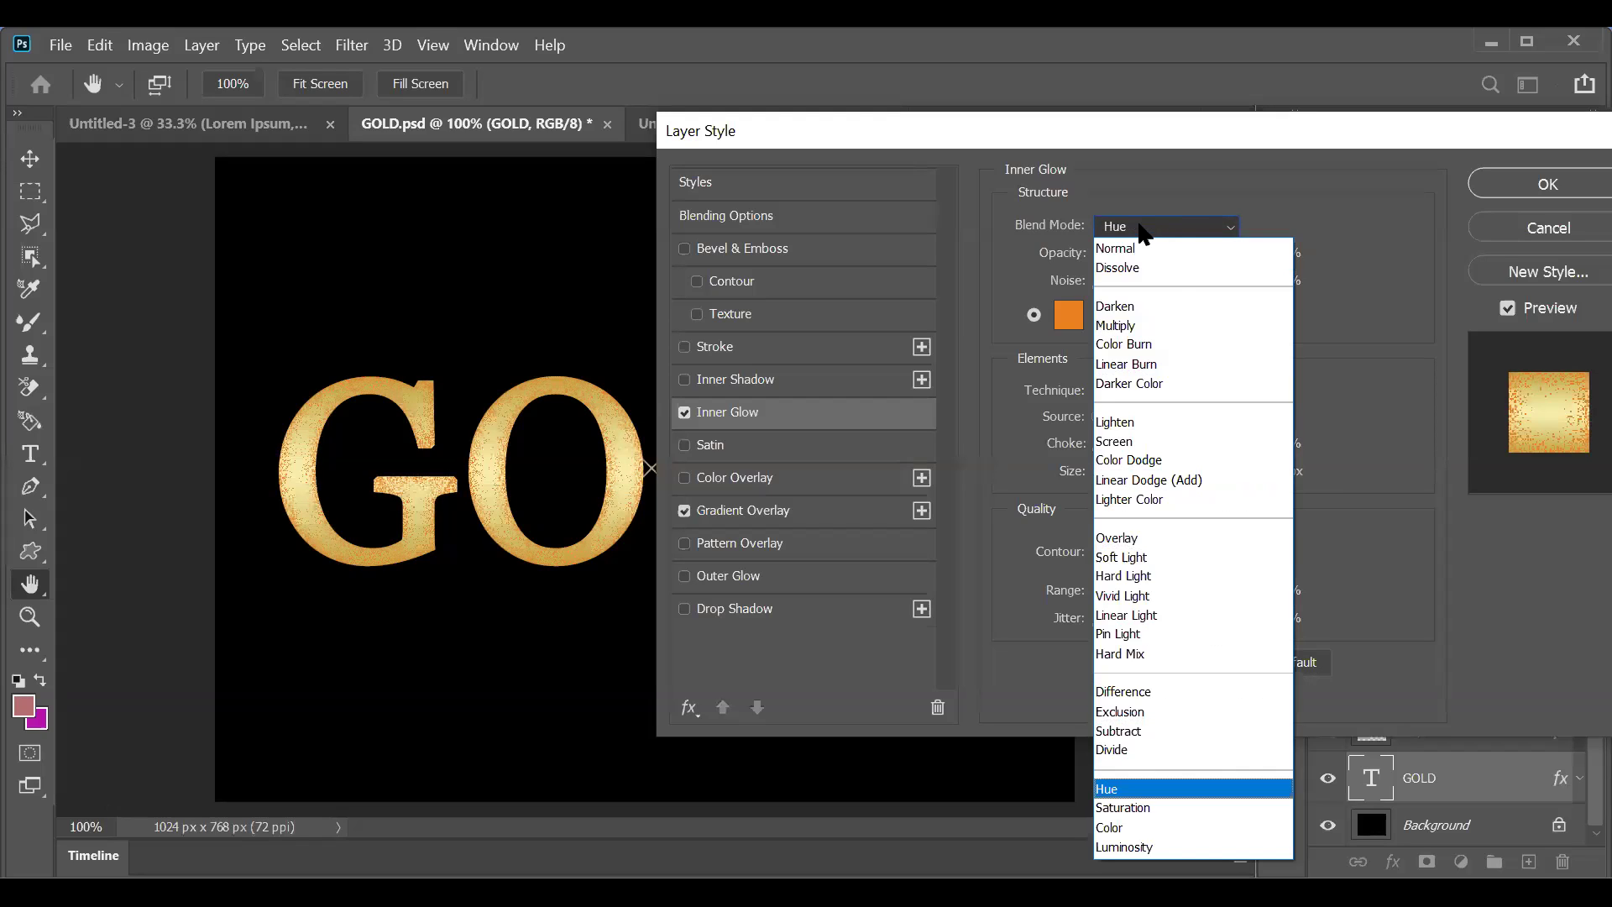
pyautogui.press('Down')
pyautogui.press('Down')
pyautogui.press('Up')
pyautogui.press('Up')
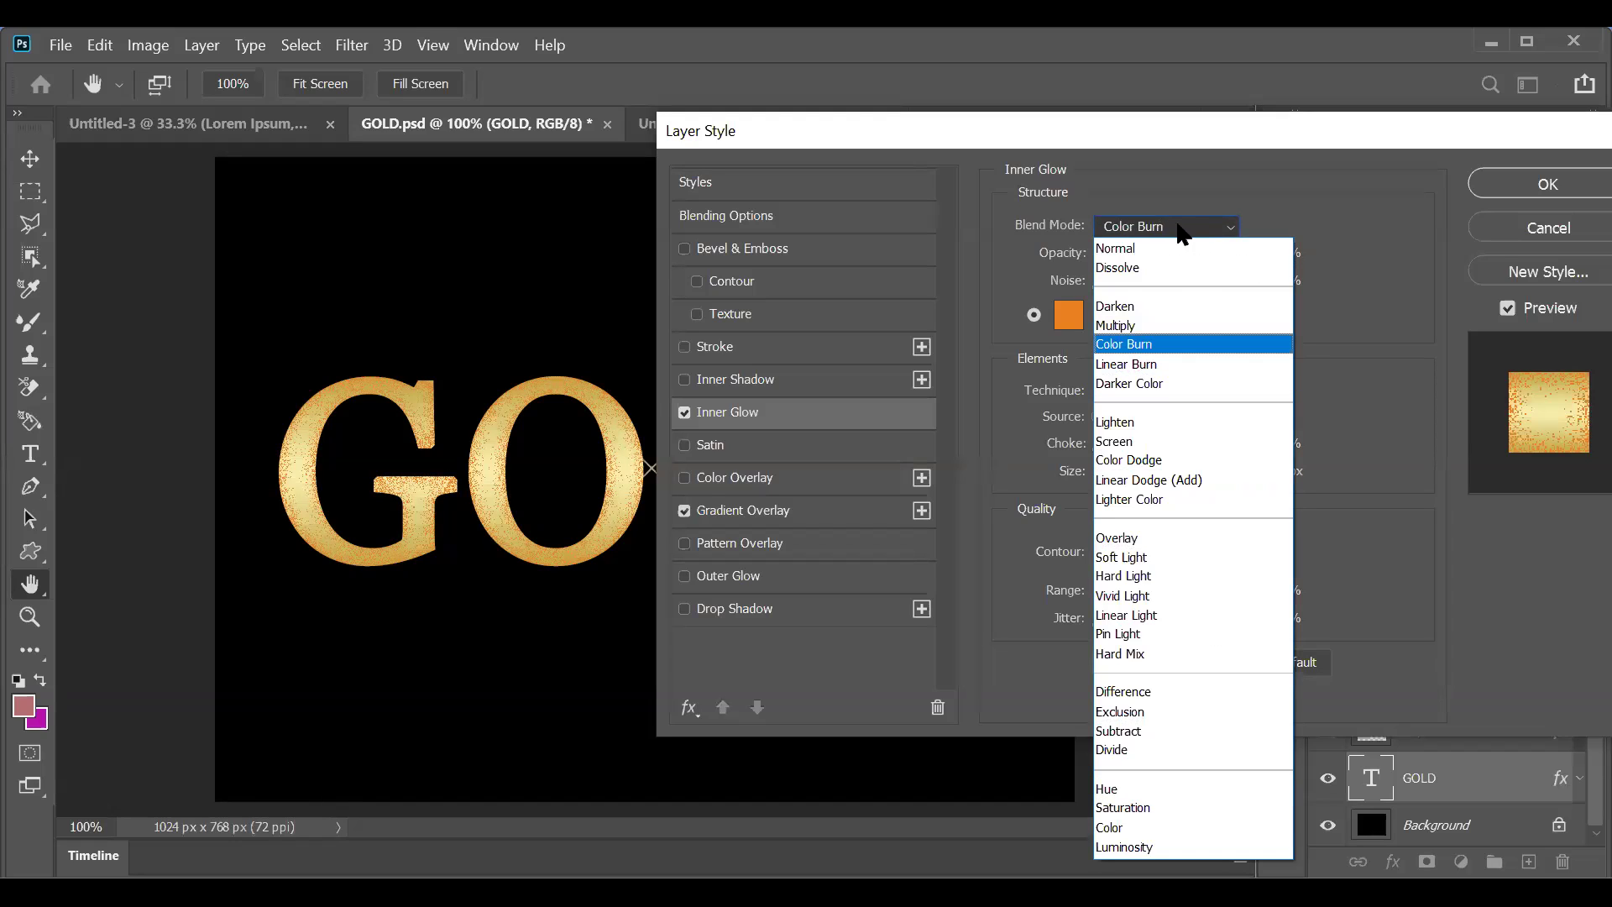
# Step: Try the Luminosity blend mode on the Inner Glow and set the mode back to Multiply
pyautogui.press('Down')
pyautogui.press('Down')
pyautogui.press('Down')
pyautogui.press('Down')
pyautogui.press('Down')
pyautogui.press('Down')
pyautogui.press('Down')
pyautogui.press('Down')
pyautogui.press('Down')
pyautogui.press('Down')
pyautogui.press('Down')
pyautogui.press('Down')
pyautogui.press('Down')
pyautogui.press('Down')
pyautogui.press('Down')
pyautogui.press('Down')
pyautogui.press('Down')
pyautogui.press('Down')
pyautogui.press('Down')
pyautogui.press('Down')
pyautogui.press('Return')
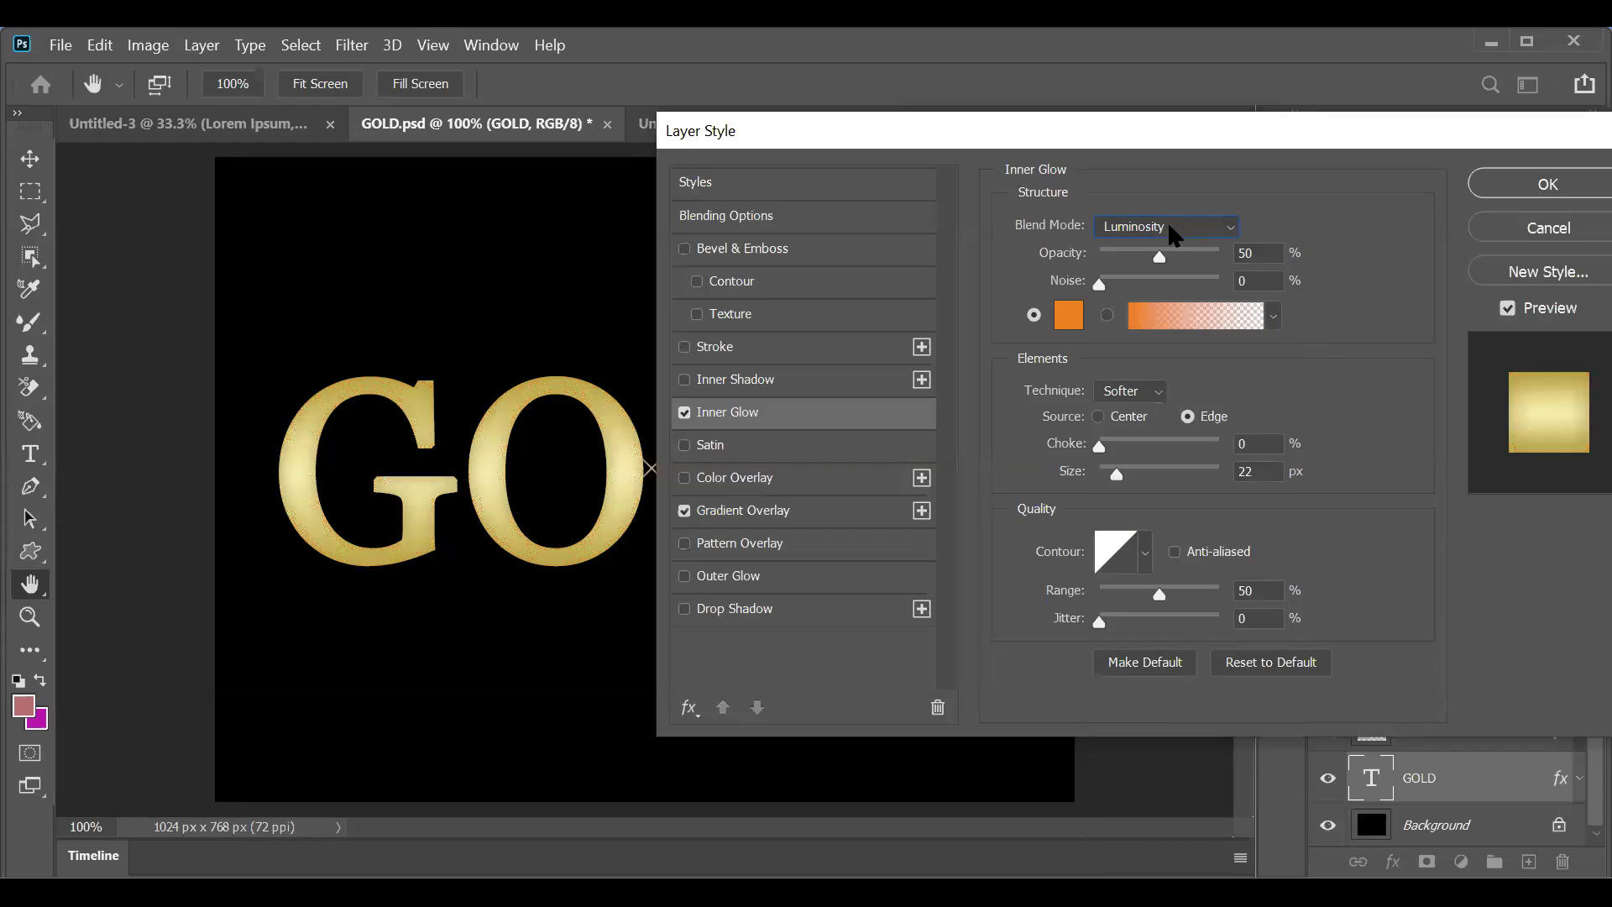
pyautogui.click(1173, 234)
pyautogui.click(1164, 327)
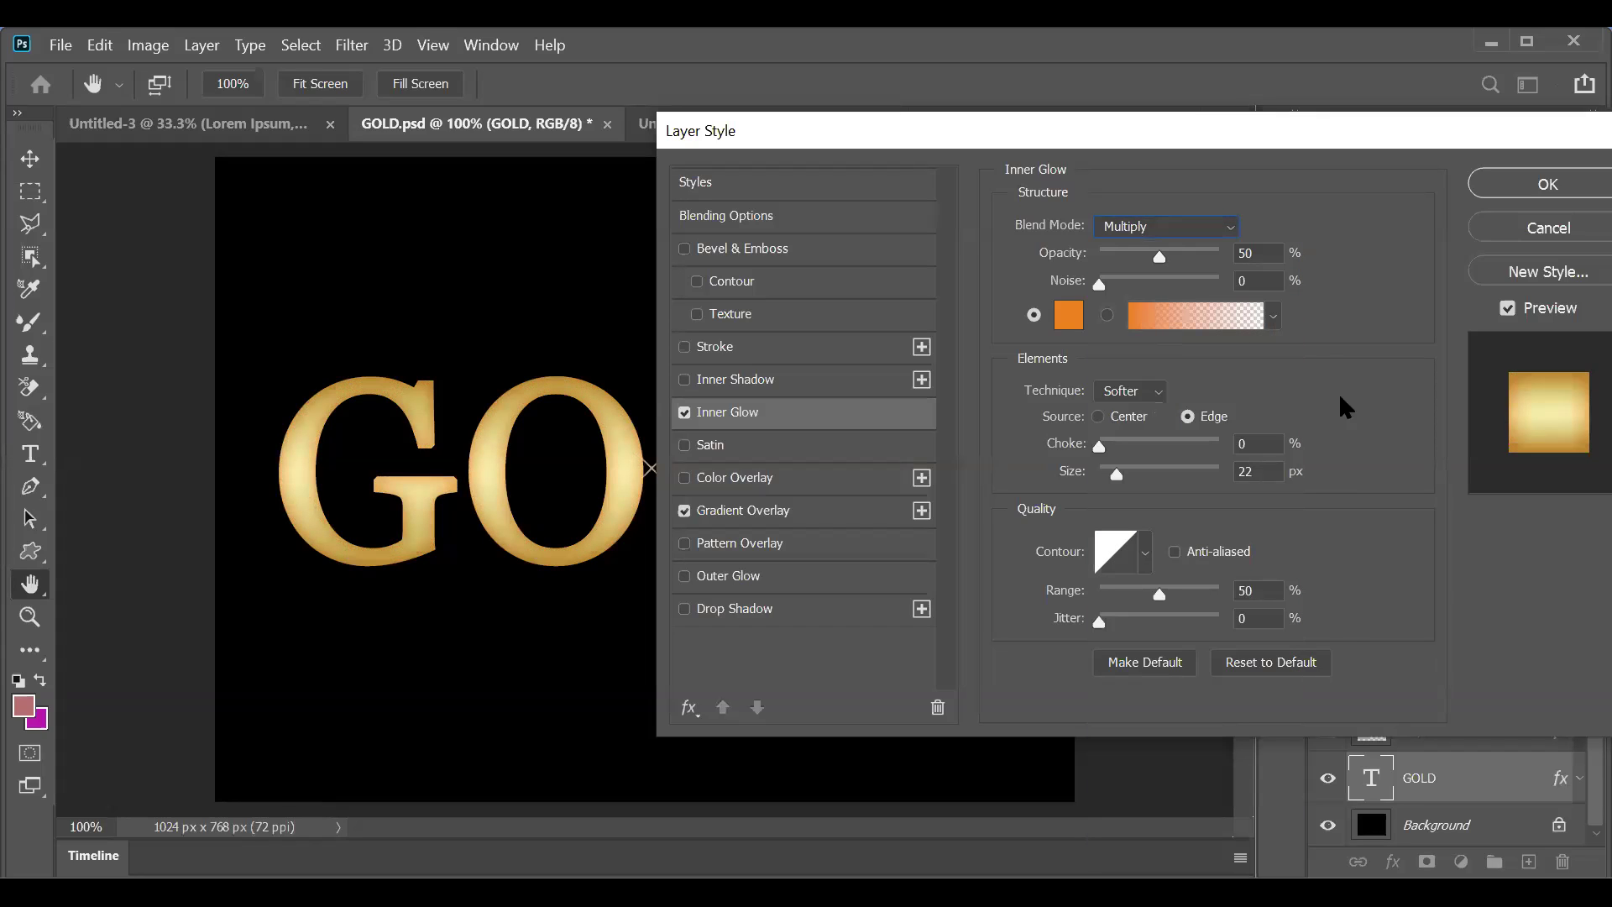
# Step: Open the Inner Glow contour presets and try the first row of shapes, starting from Linear
pyautogui.click(1143, 551)
pyautogui.click(989, 619)
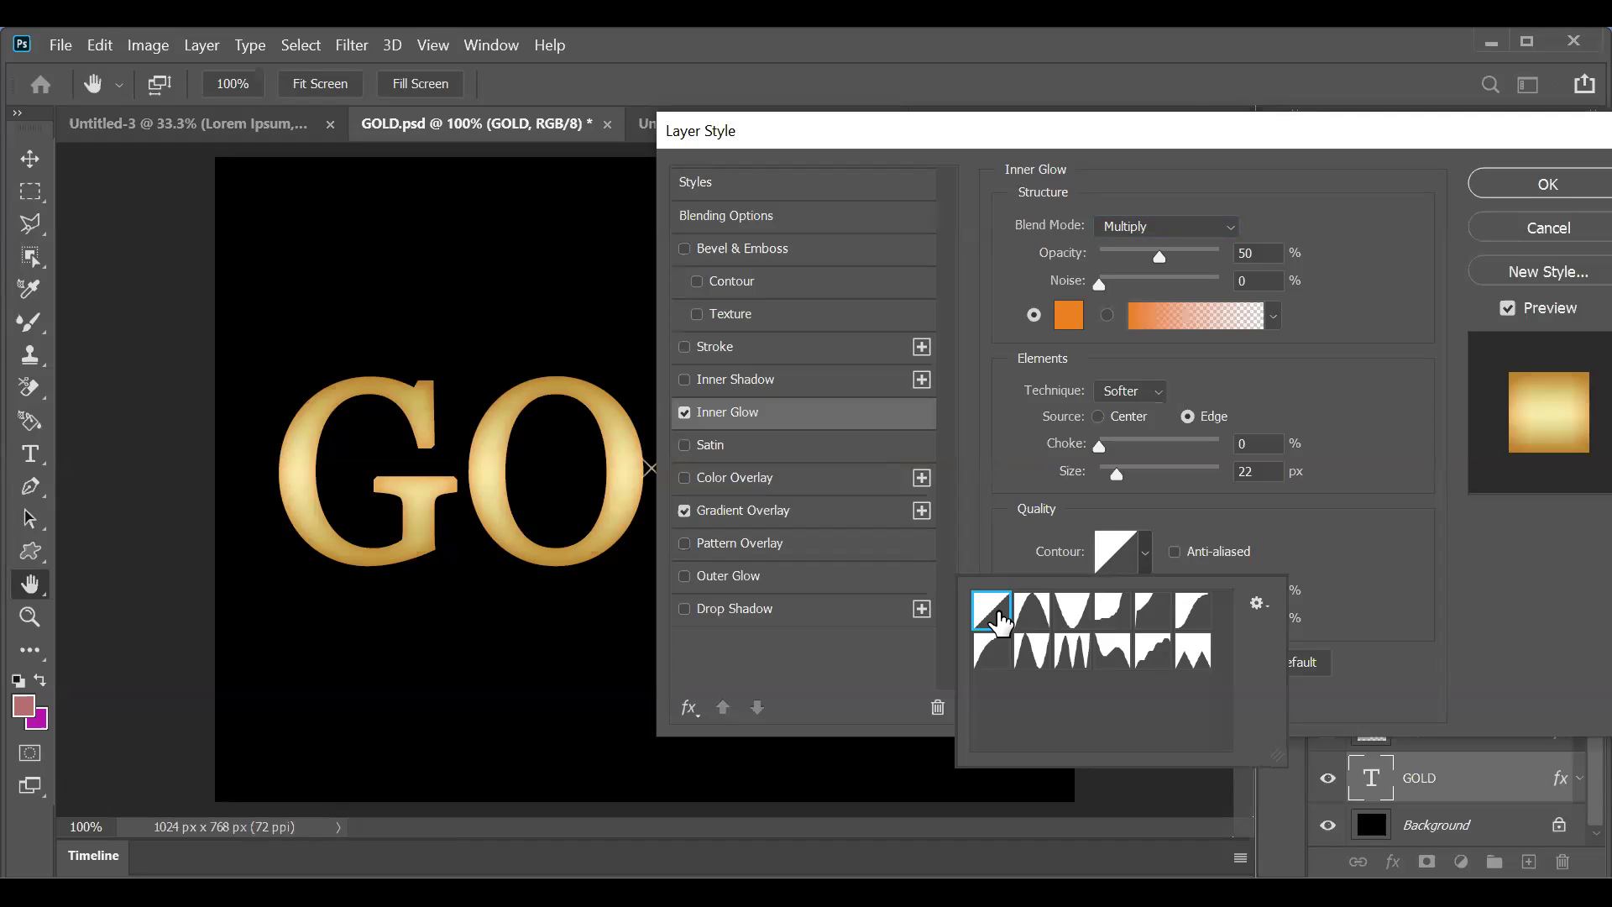
pyautogui.press('Right')
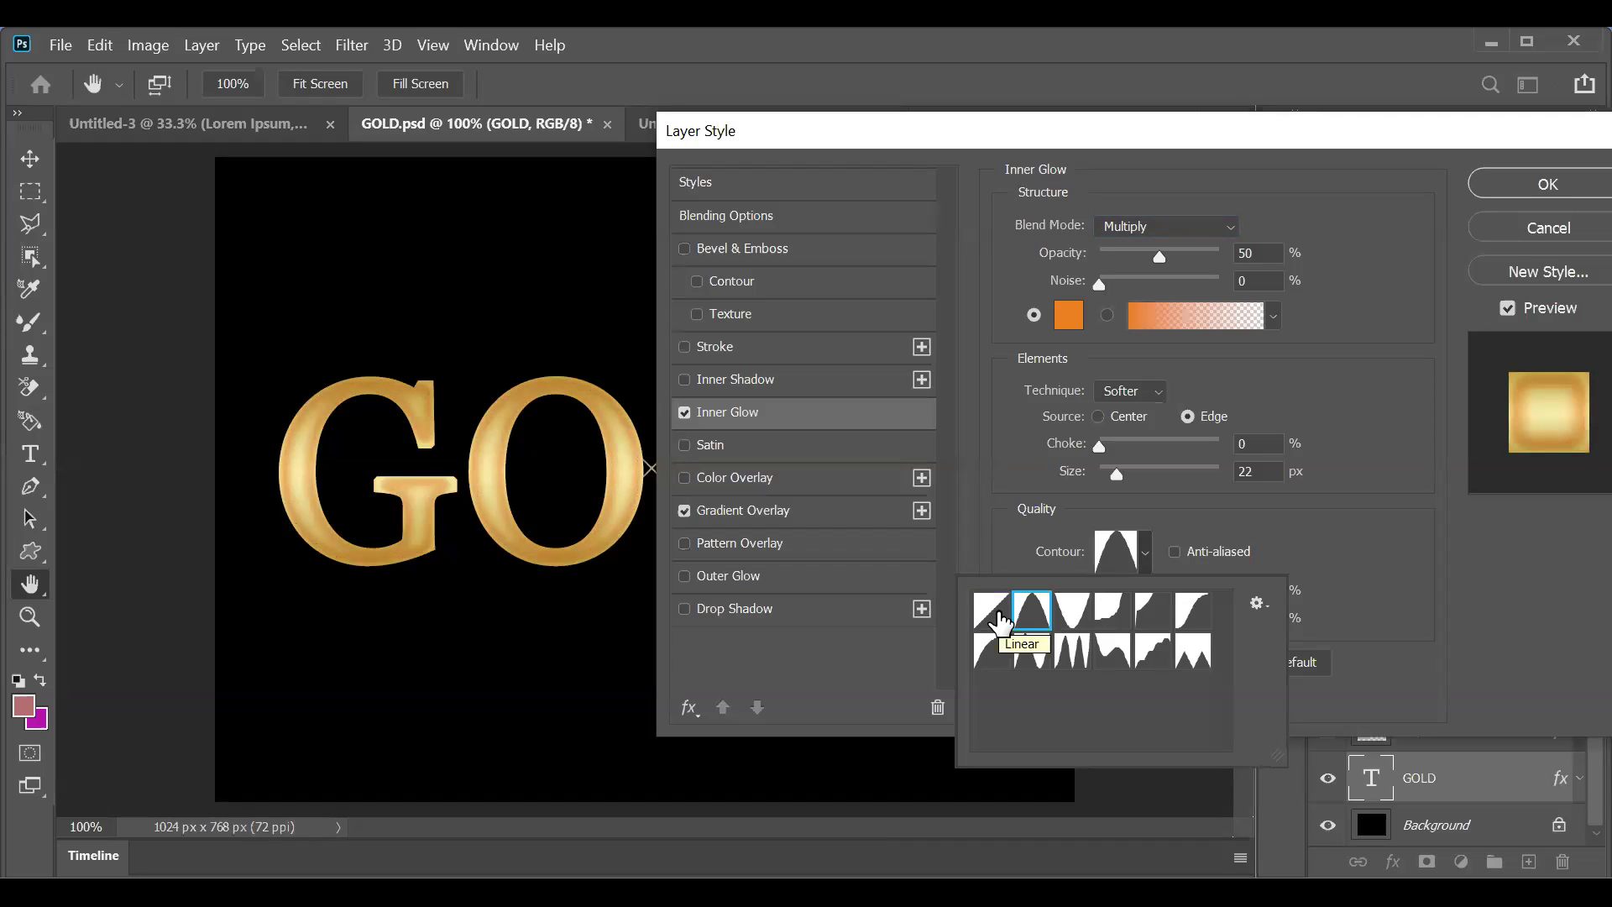
pyautogui.press('Right')
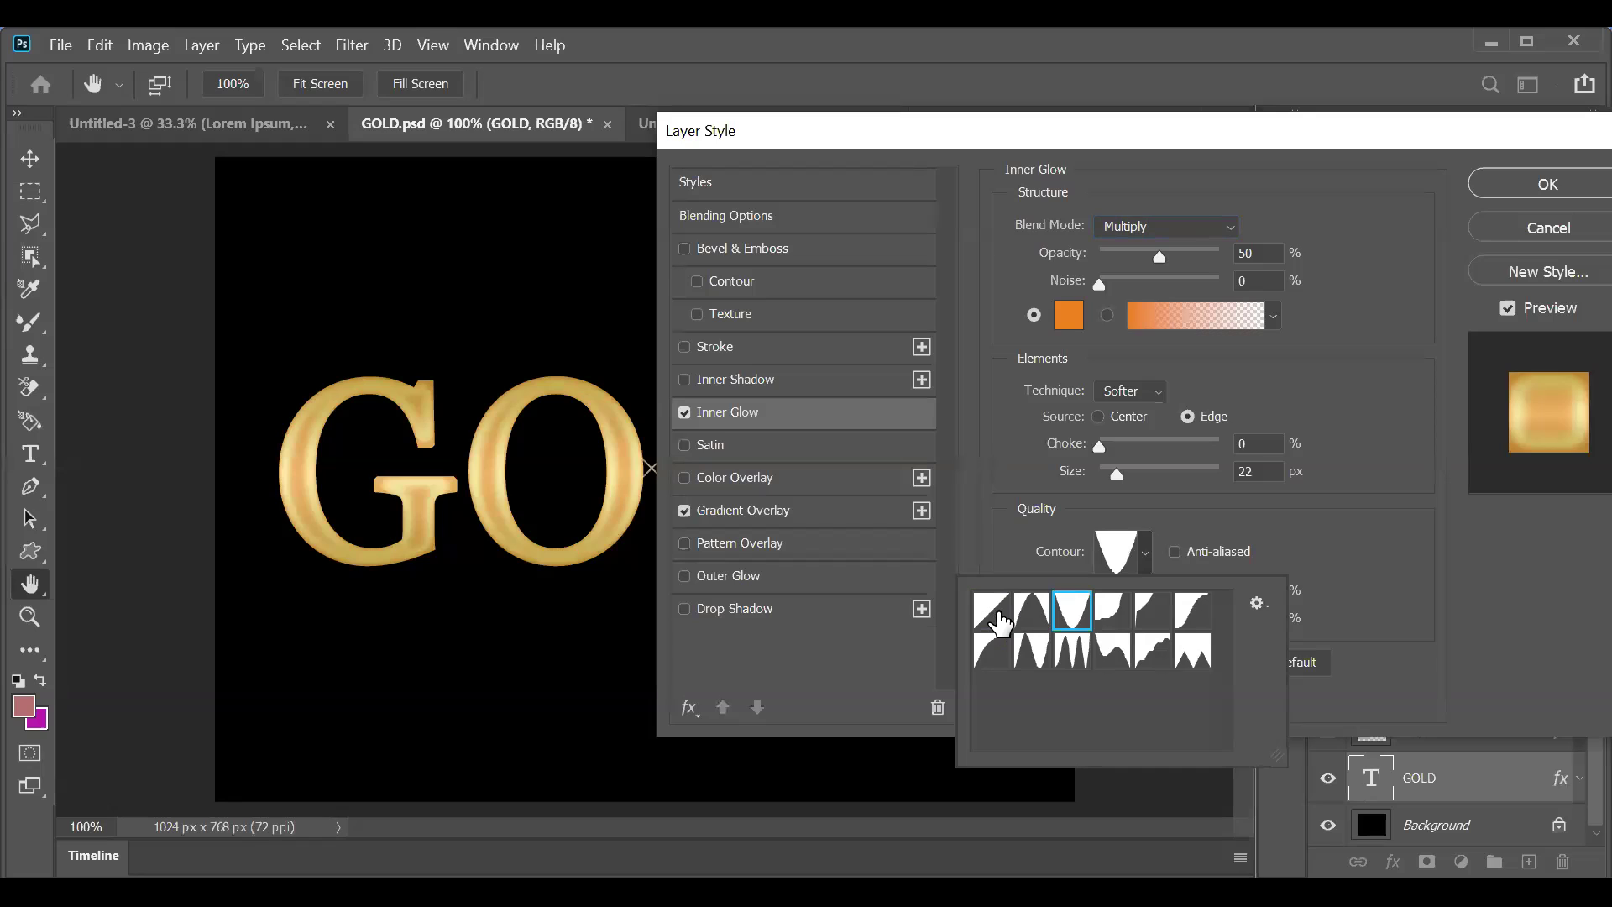
pyautogui.press('Right')
pyautogui.press('Left')
pyautogui.press('Right')
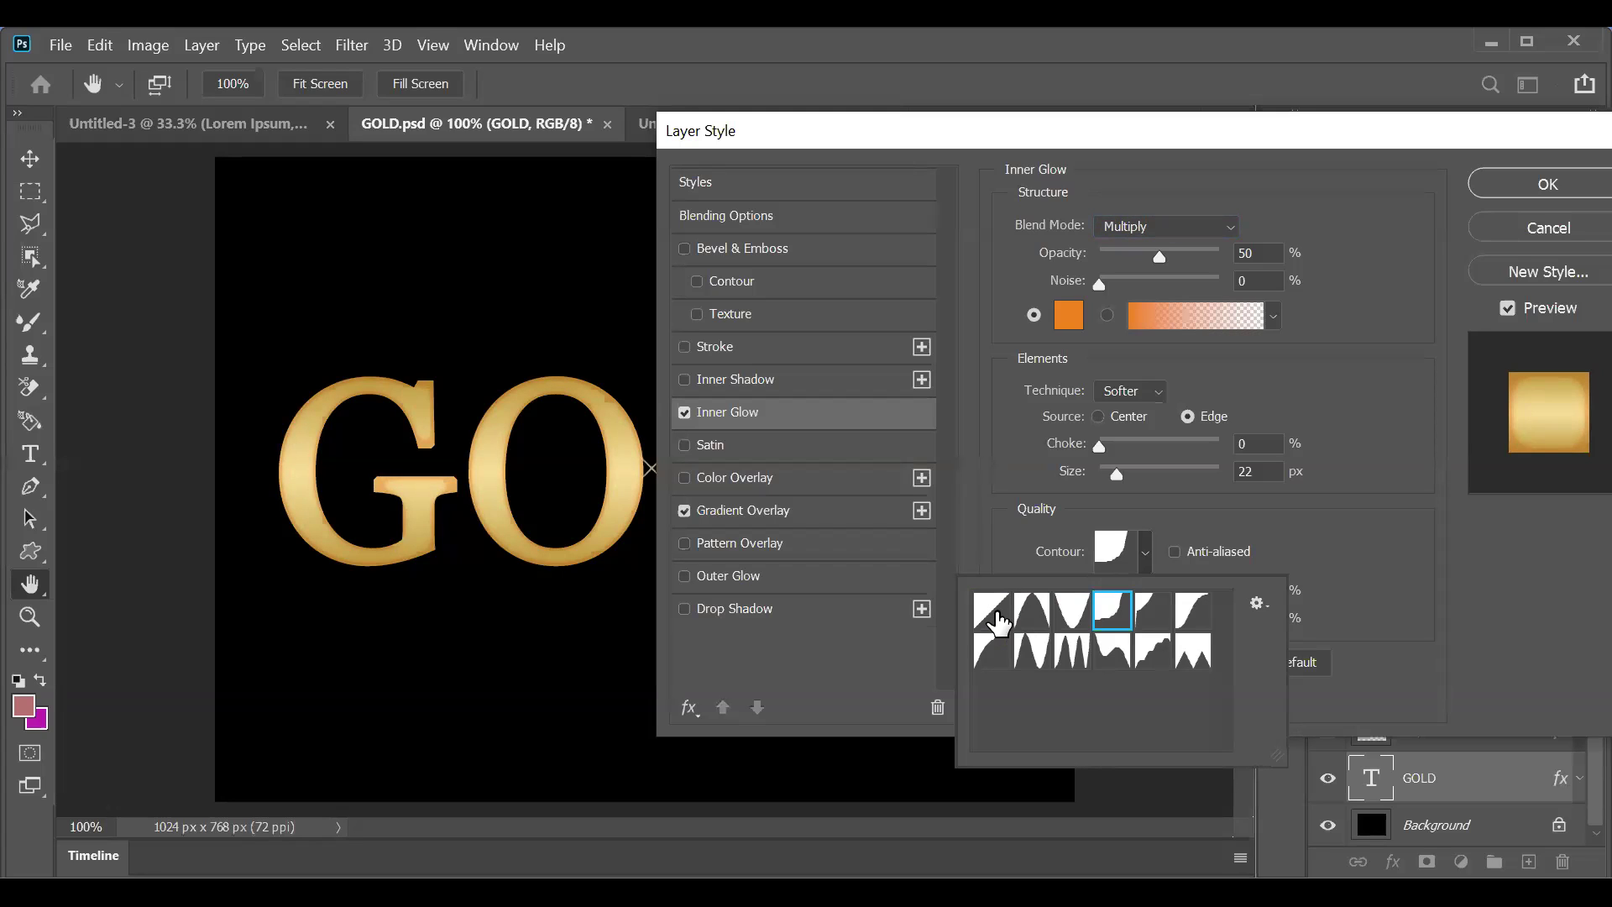
pyautogui.press('Right')
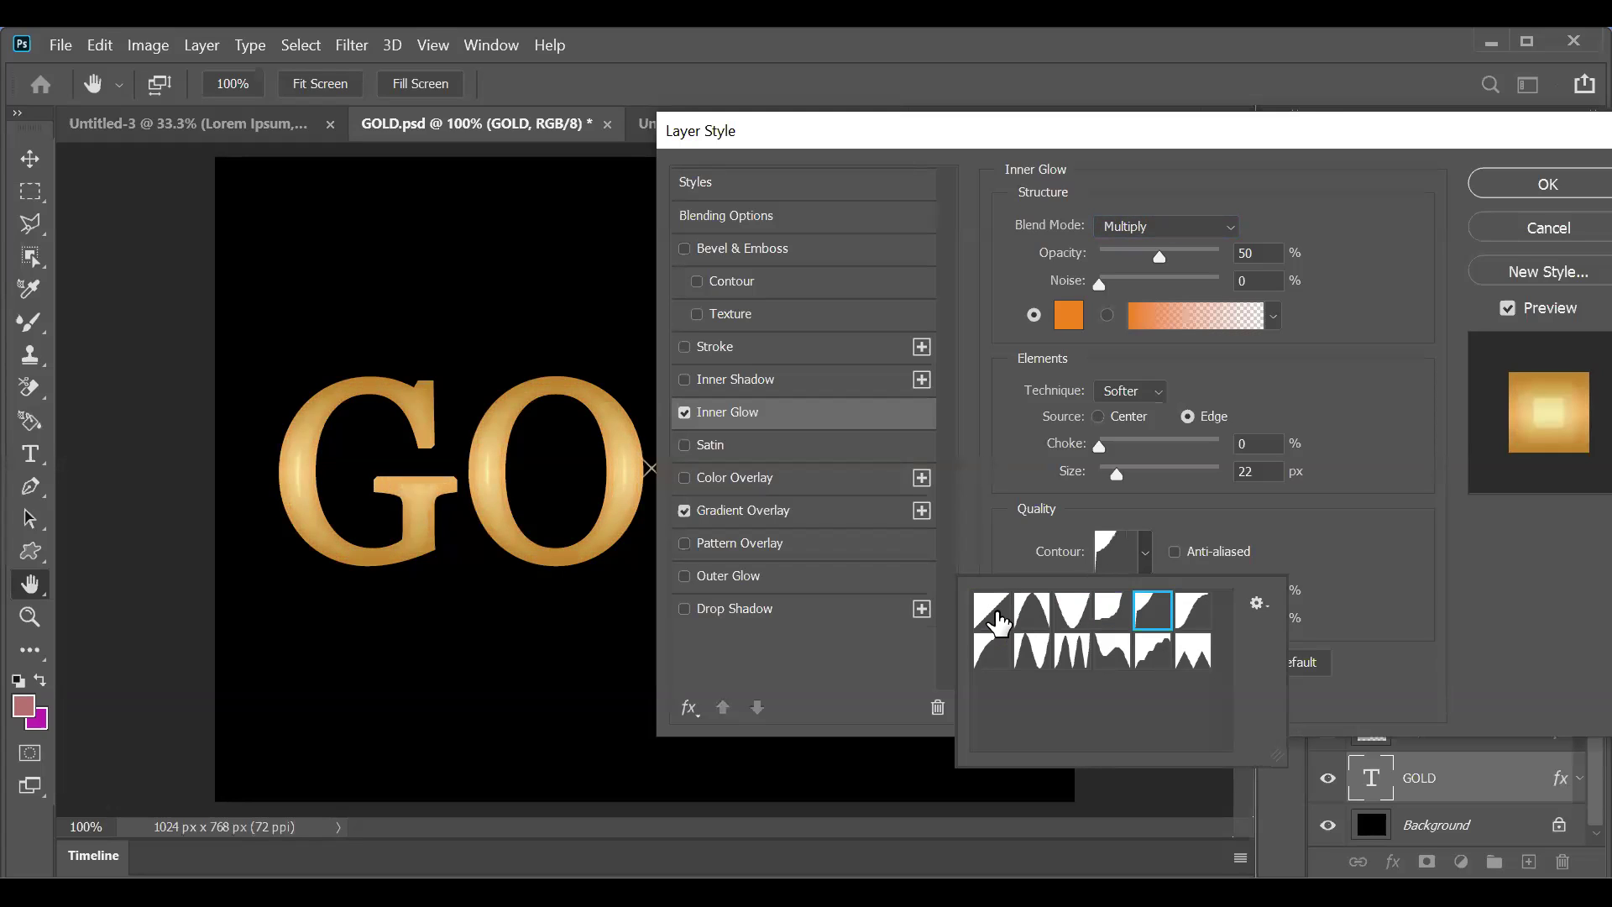
pyautogui.press('Right')
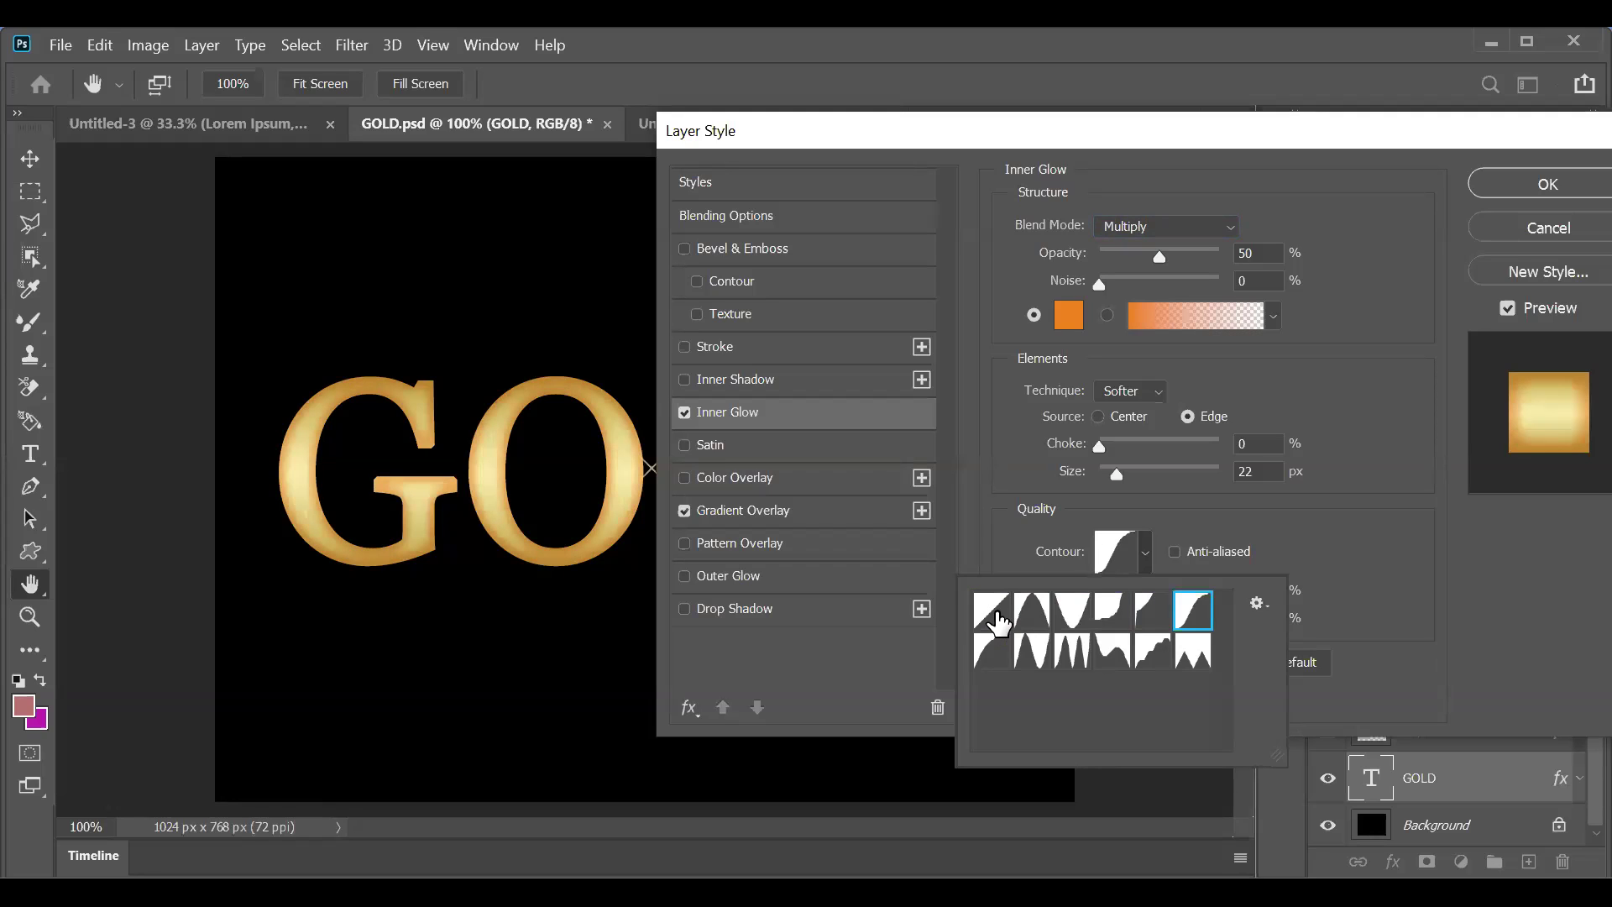
# Step: Try the second row of Inner Glow contours, from the zigzag shape back to the half-round curve
pyautogui.press('Down')
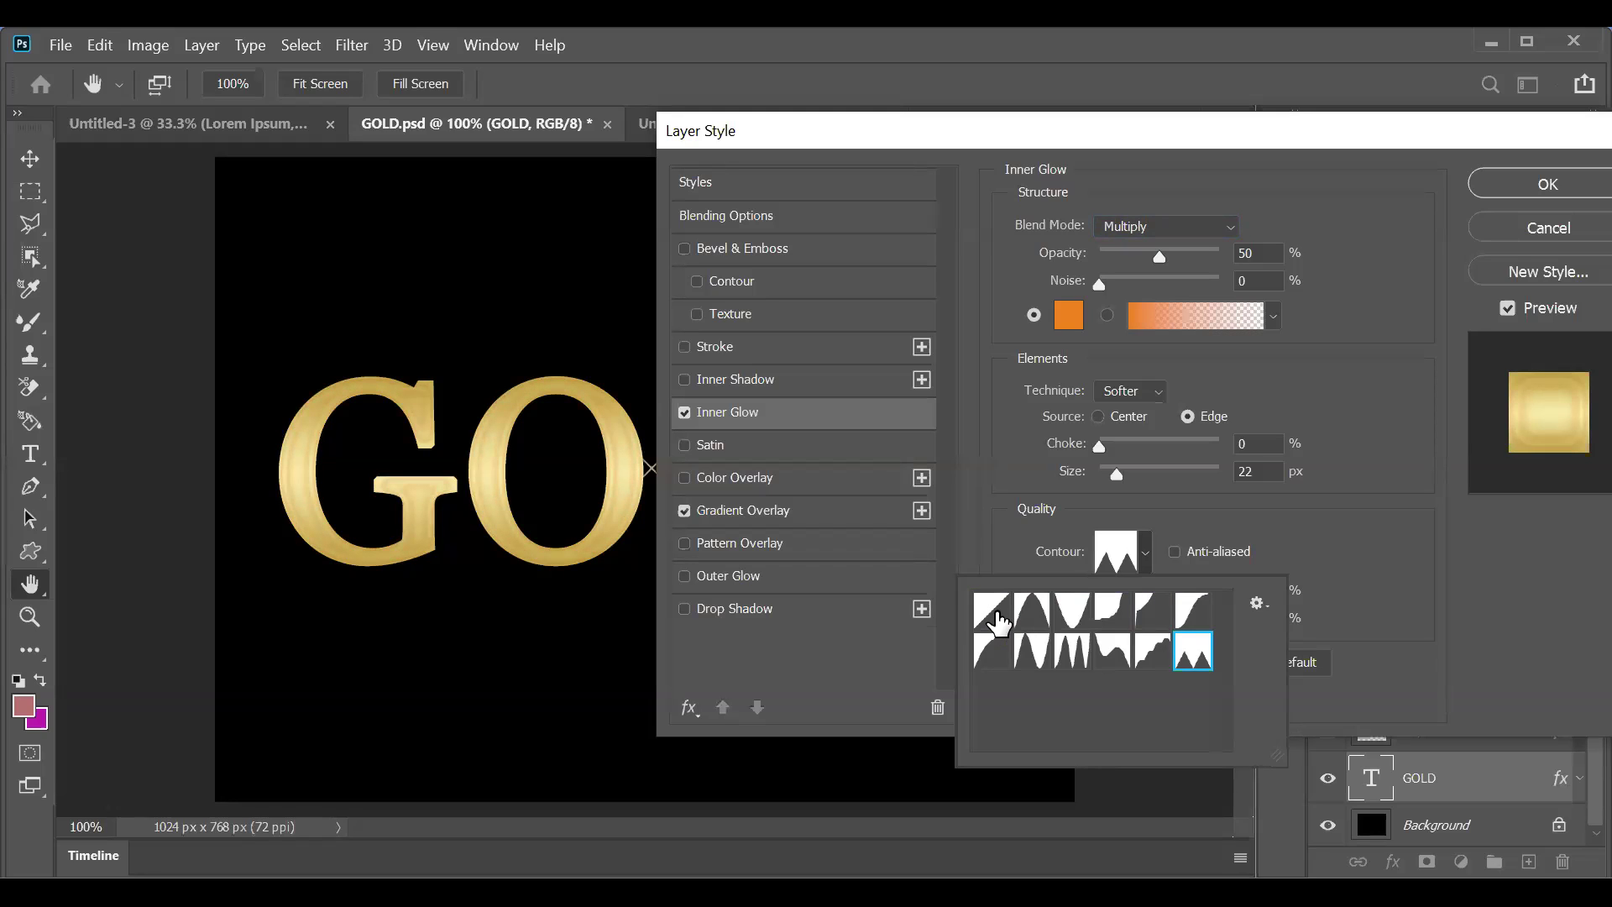
pyautogui.press('Left')
pyautogui.press('Left')
pyautogui.press('Left')
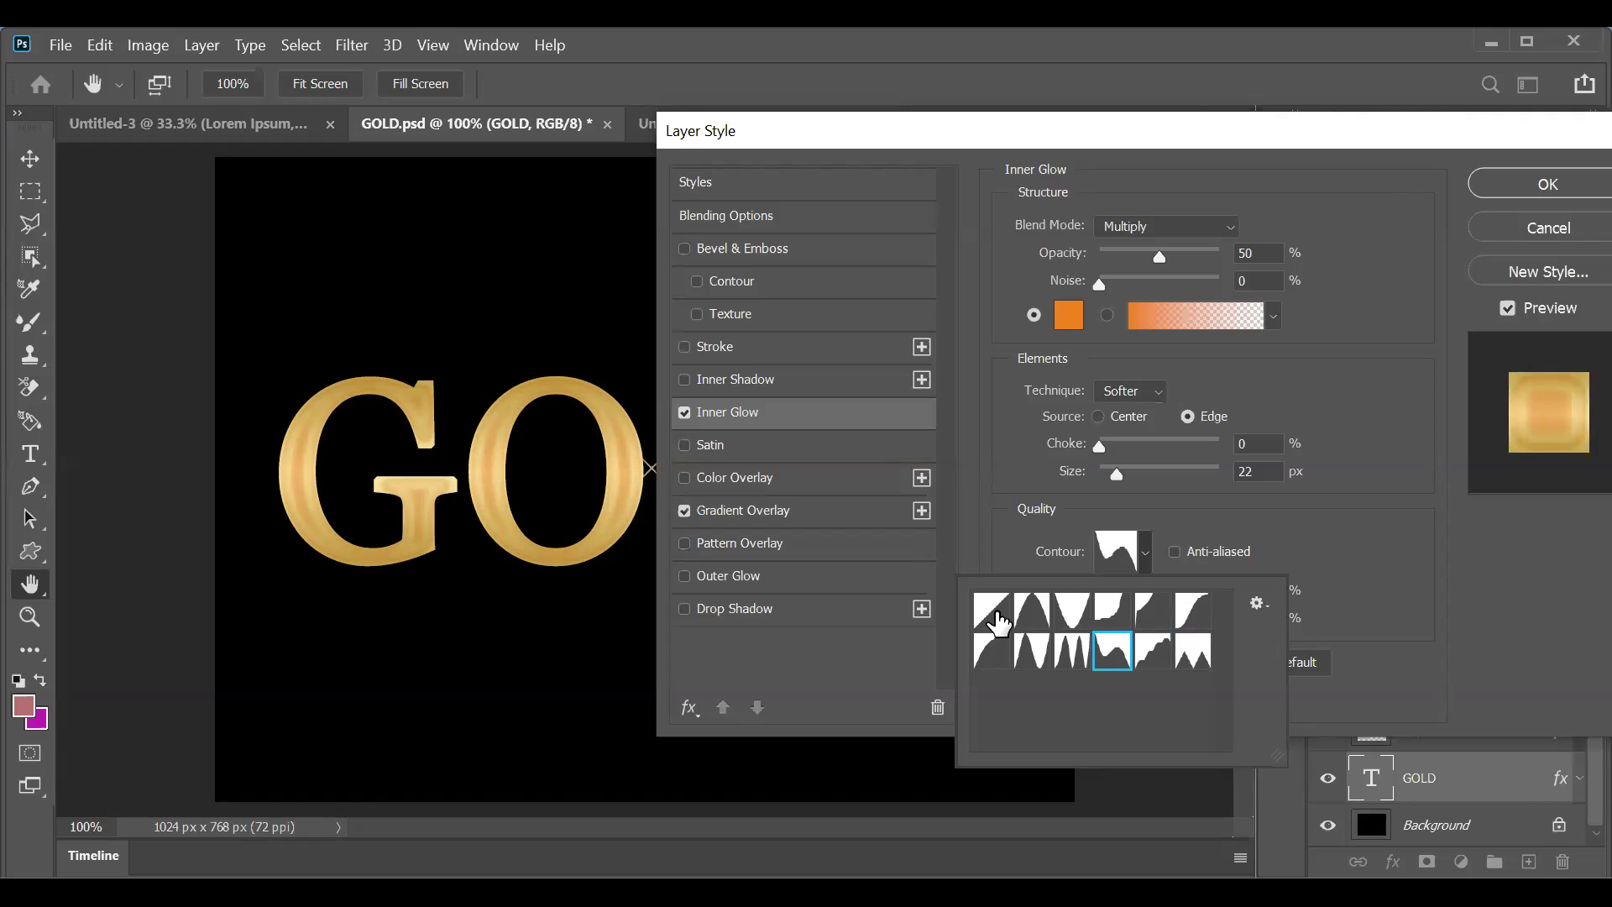
pyautogui.press('Right')
pyautogui.press('Left')
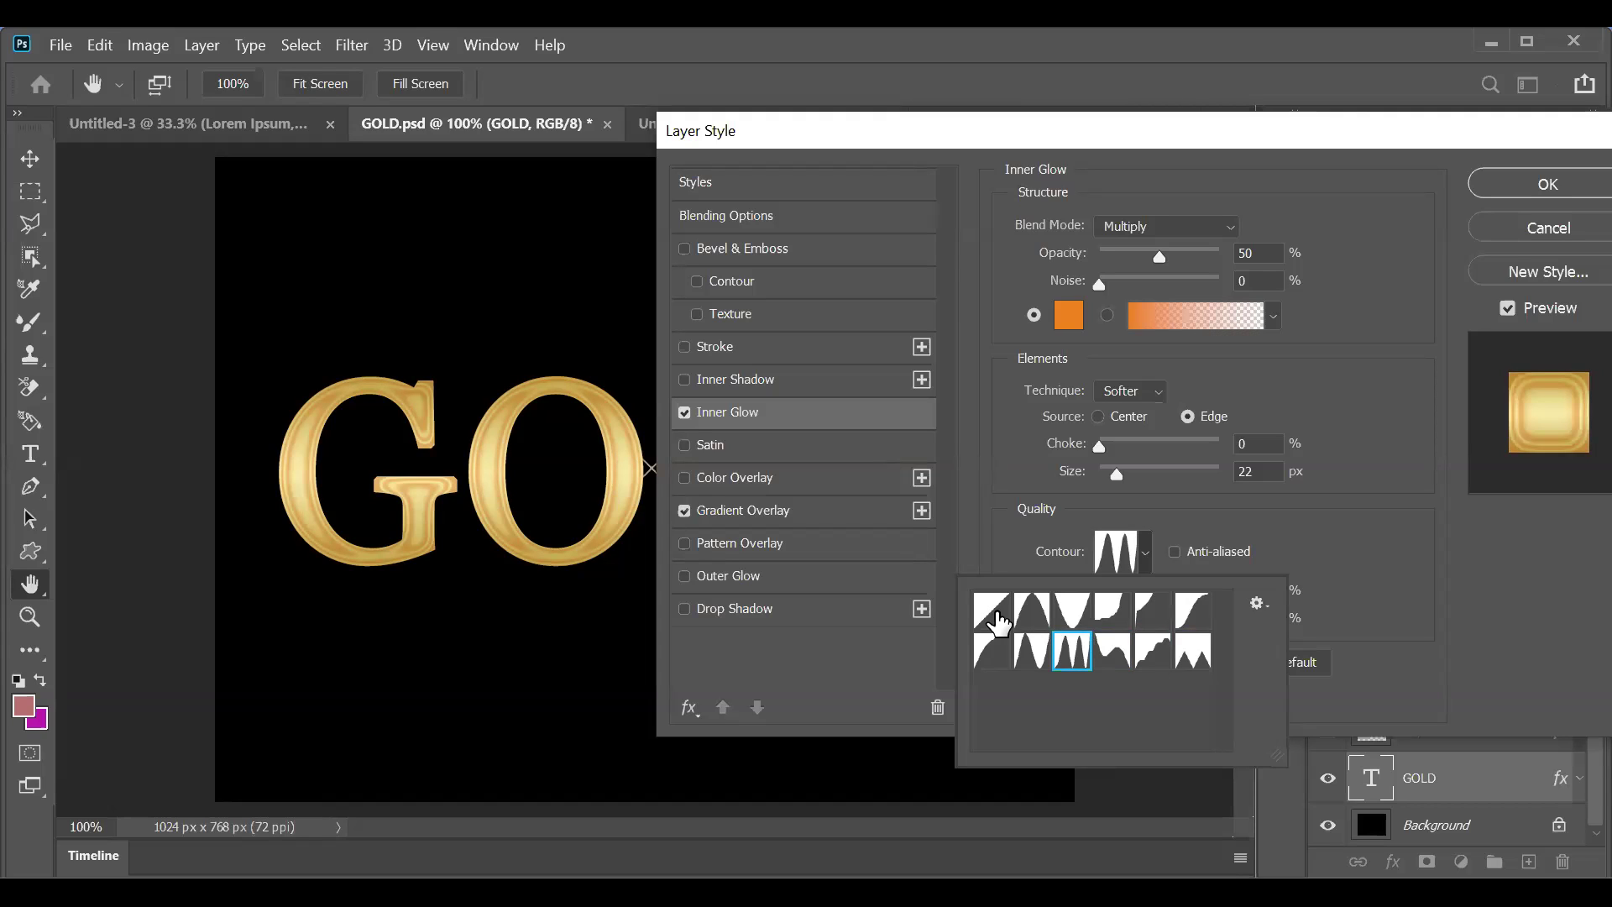
pyautogui.press('Left')
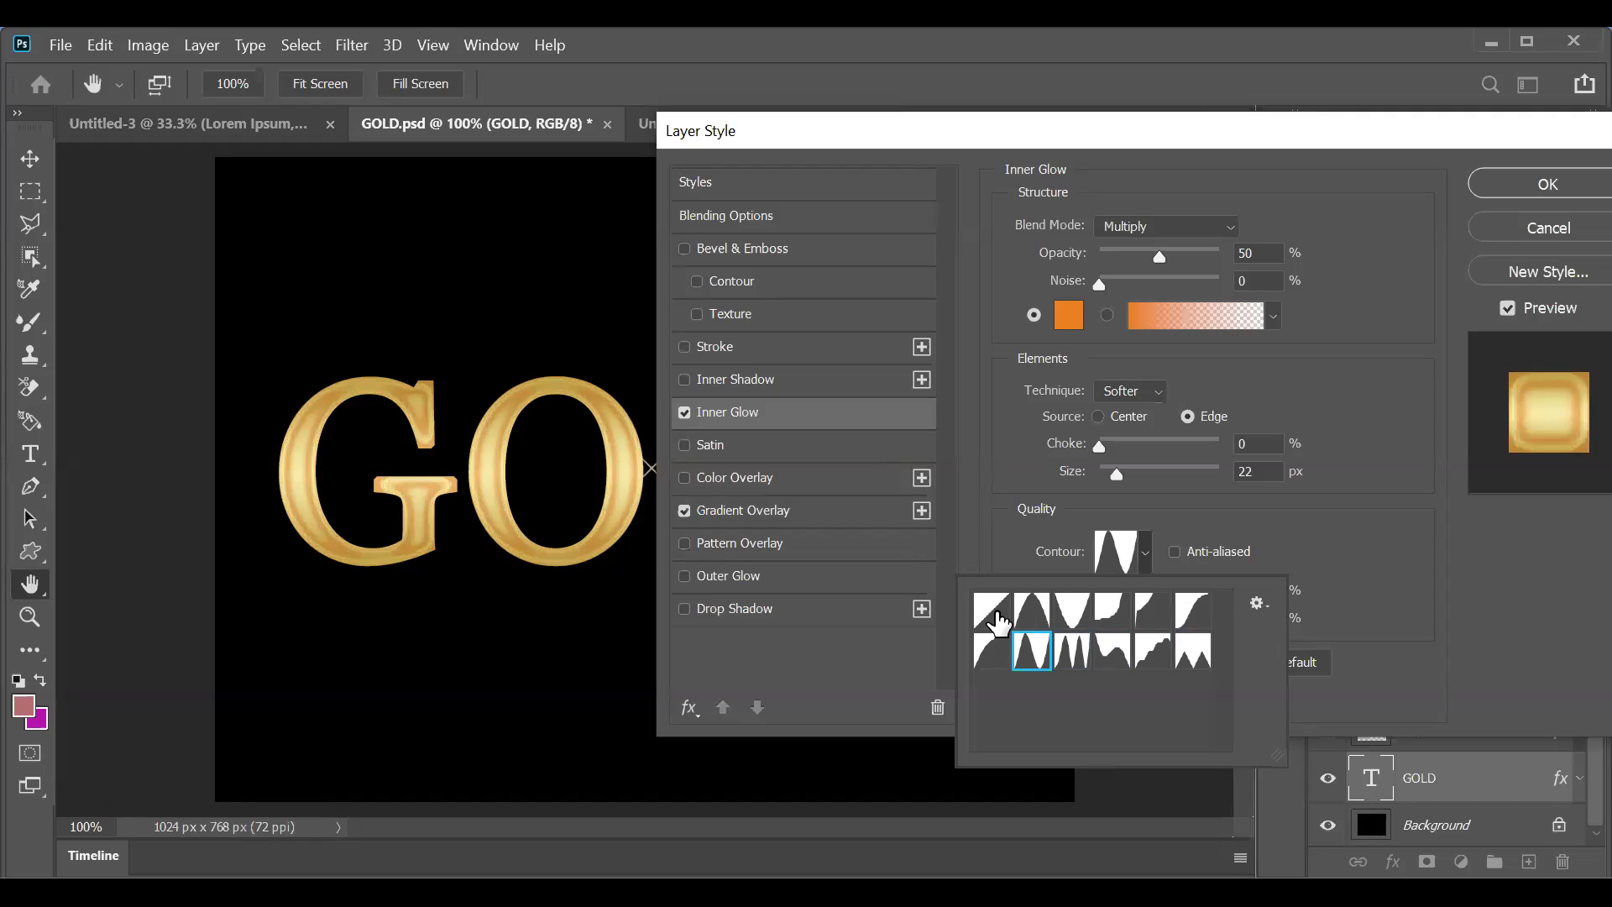
pyautogui.press('Left')
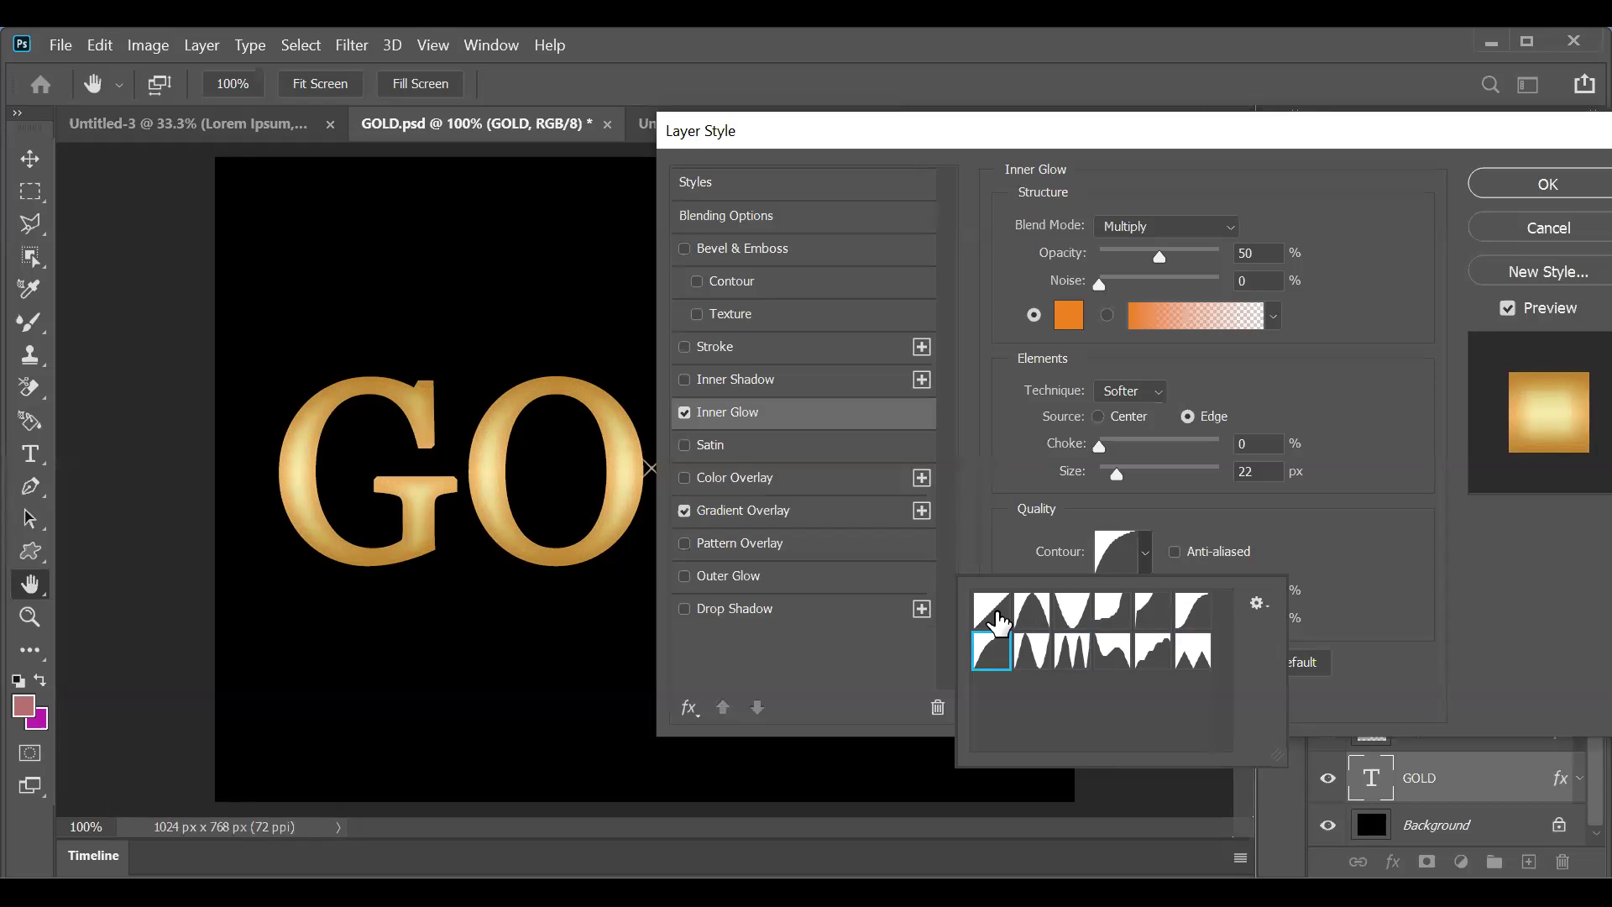
# Step: Compare the second row of Inner Glow contours, from the half-round curve to the stepped shape, and set the contour to Linear
pyautogui.press('Right')
pyautogui.press('Right')
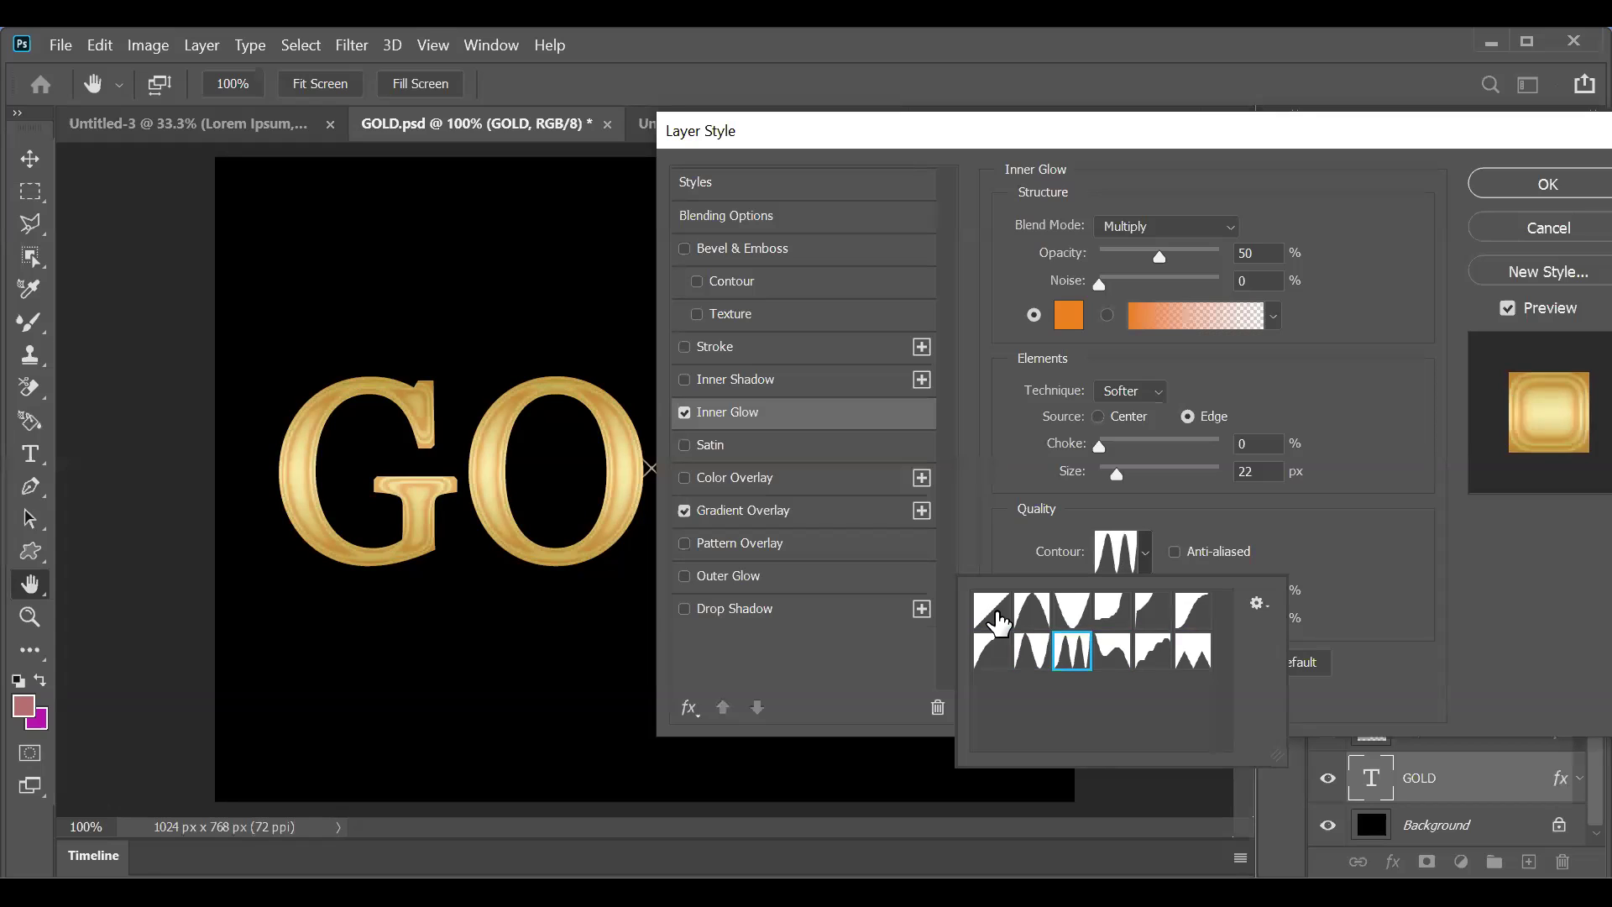
pyautogui.press('Right')
pyautogui.press('Left')
pyautogui.press('Left')
pyautogui.press('Right')
pyautogui.press('Right')
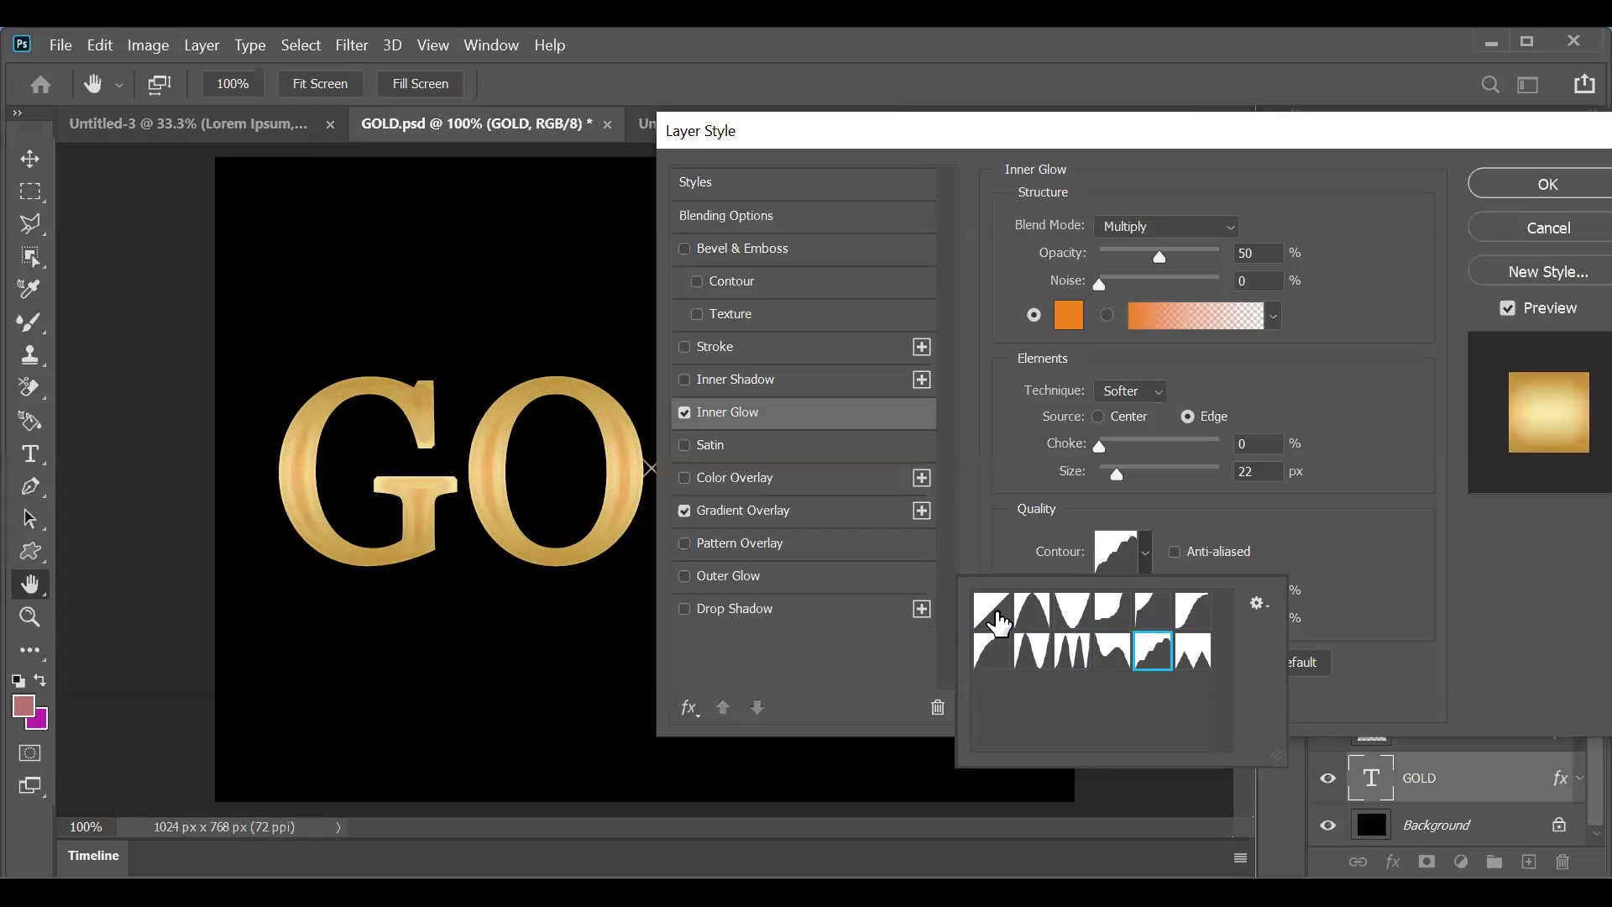
pyautogui.press('Left')
pyautogui.press('Left')
pyautogui.press('Left')
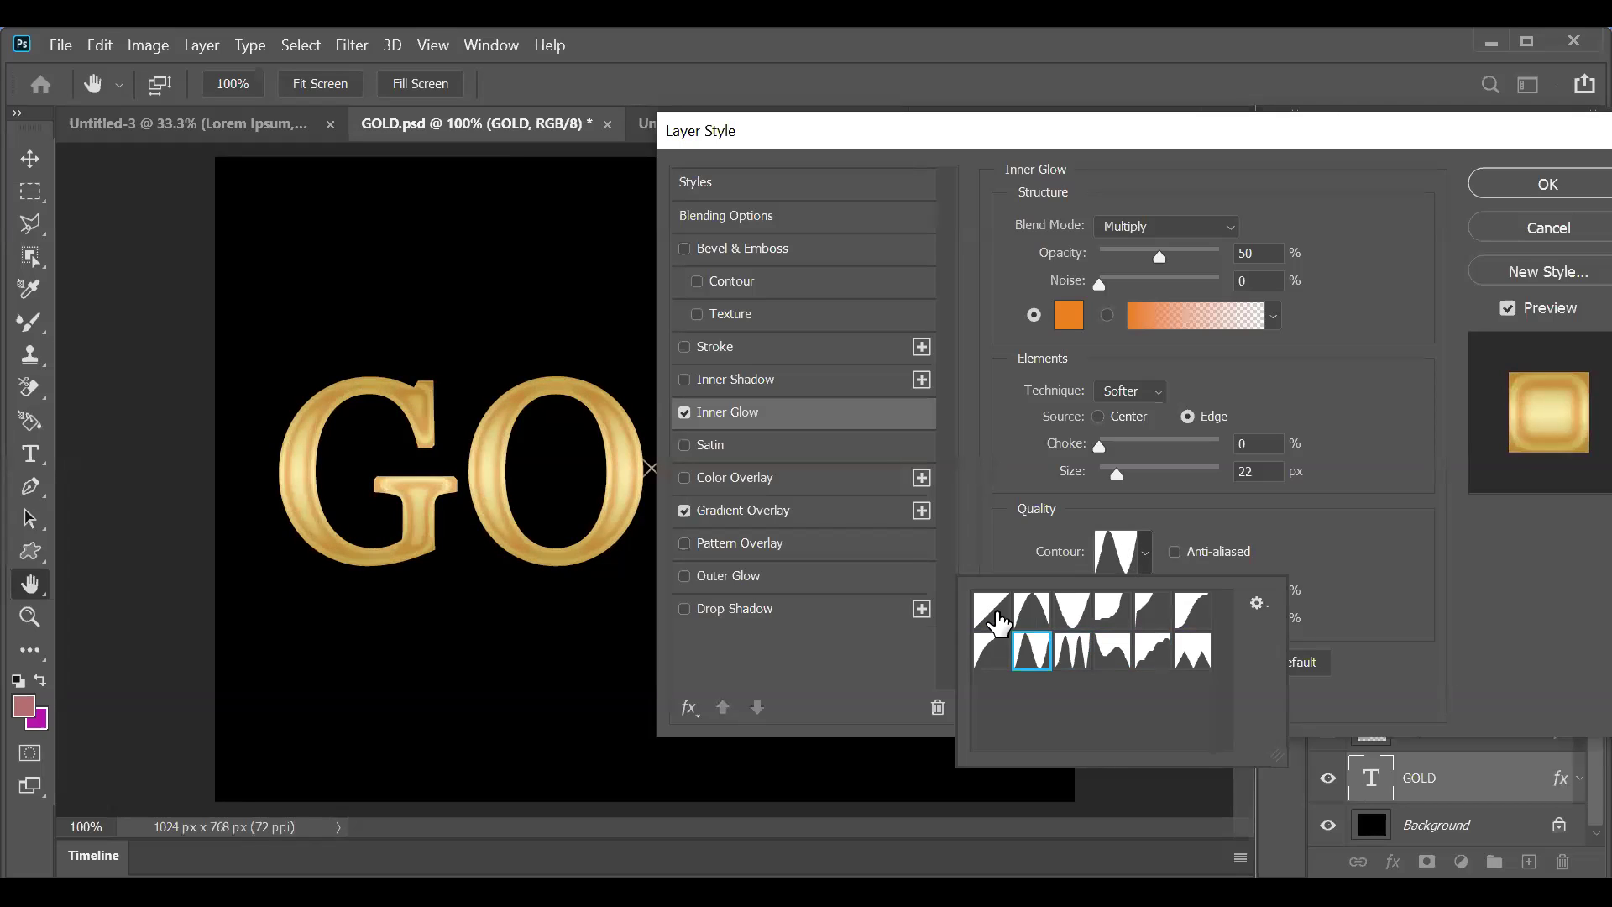
pyautogui.press('Up')
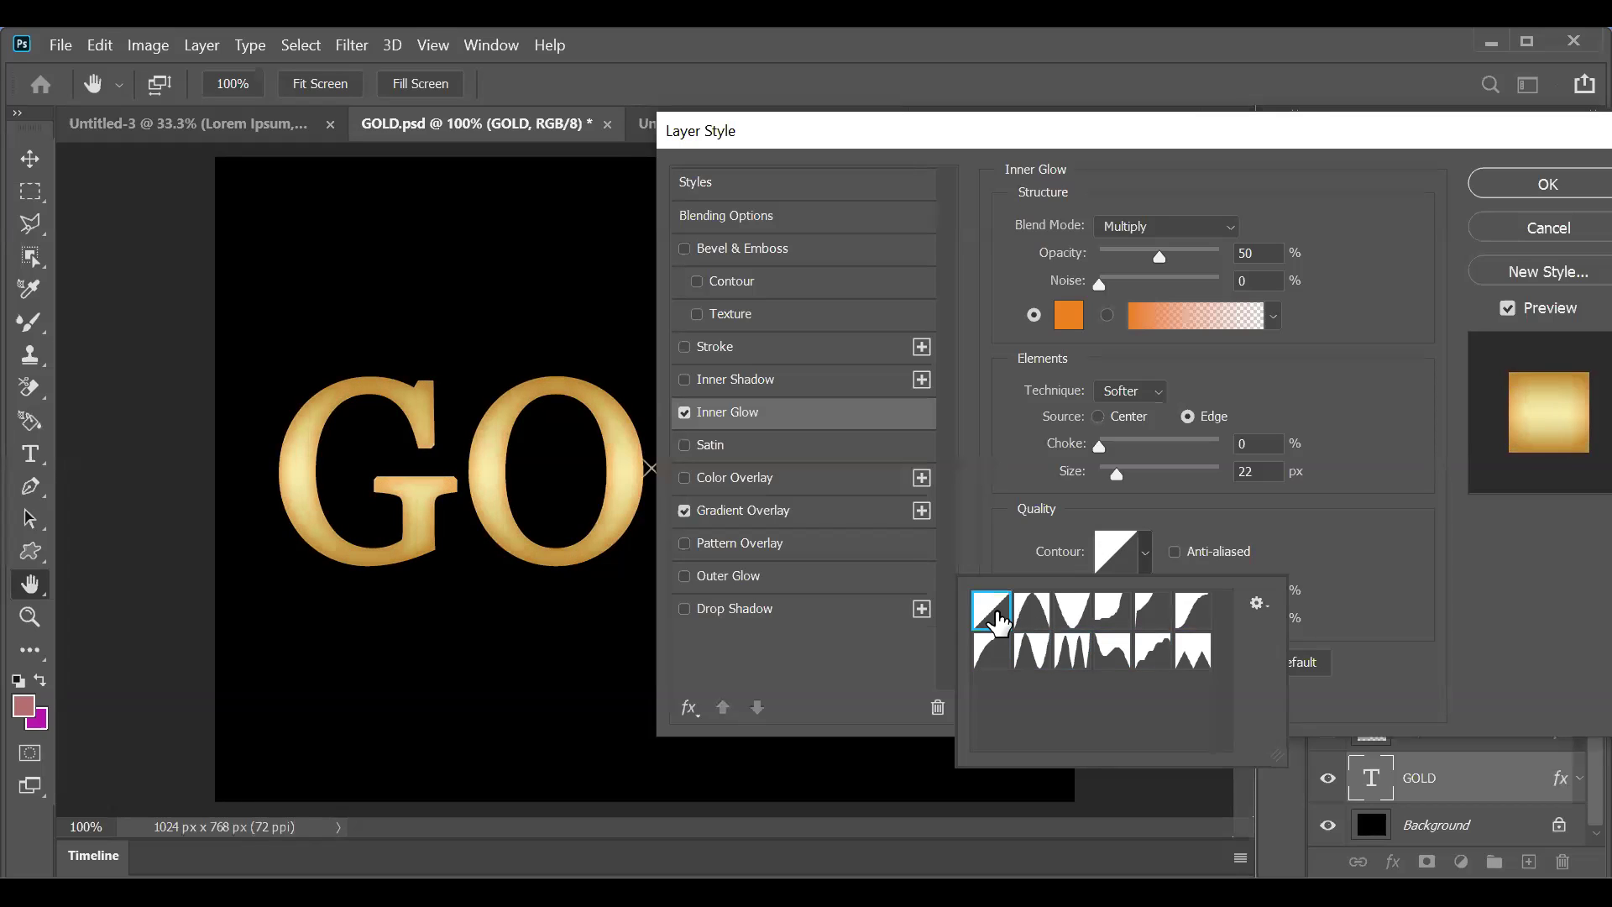
pyautogui.click(1190, 510)
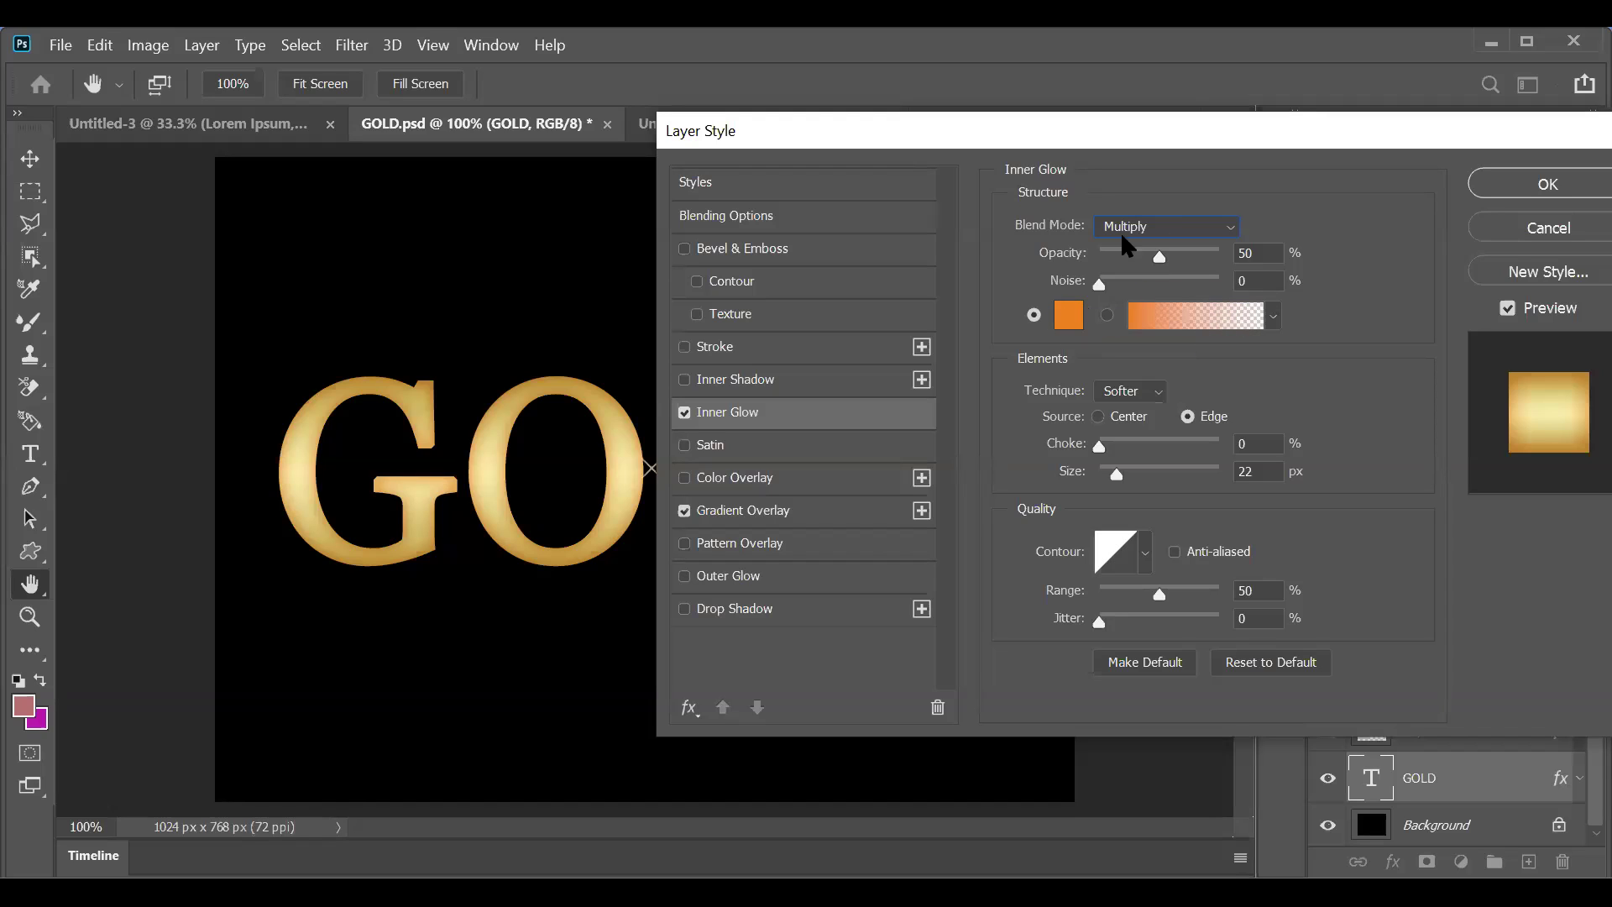
# Step: Try Inner Glow opacities of 100% and 50%, and settle on 60%
pyautogui.moveTo(1159, 256); pyautogui.dragTo(1266, 244)
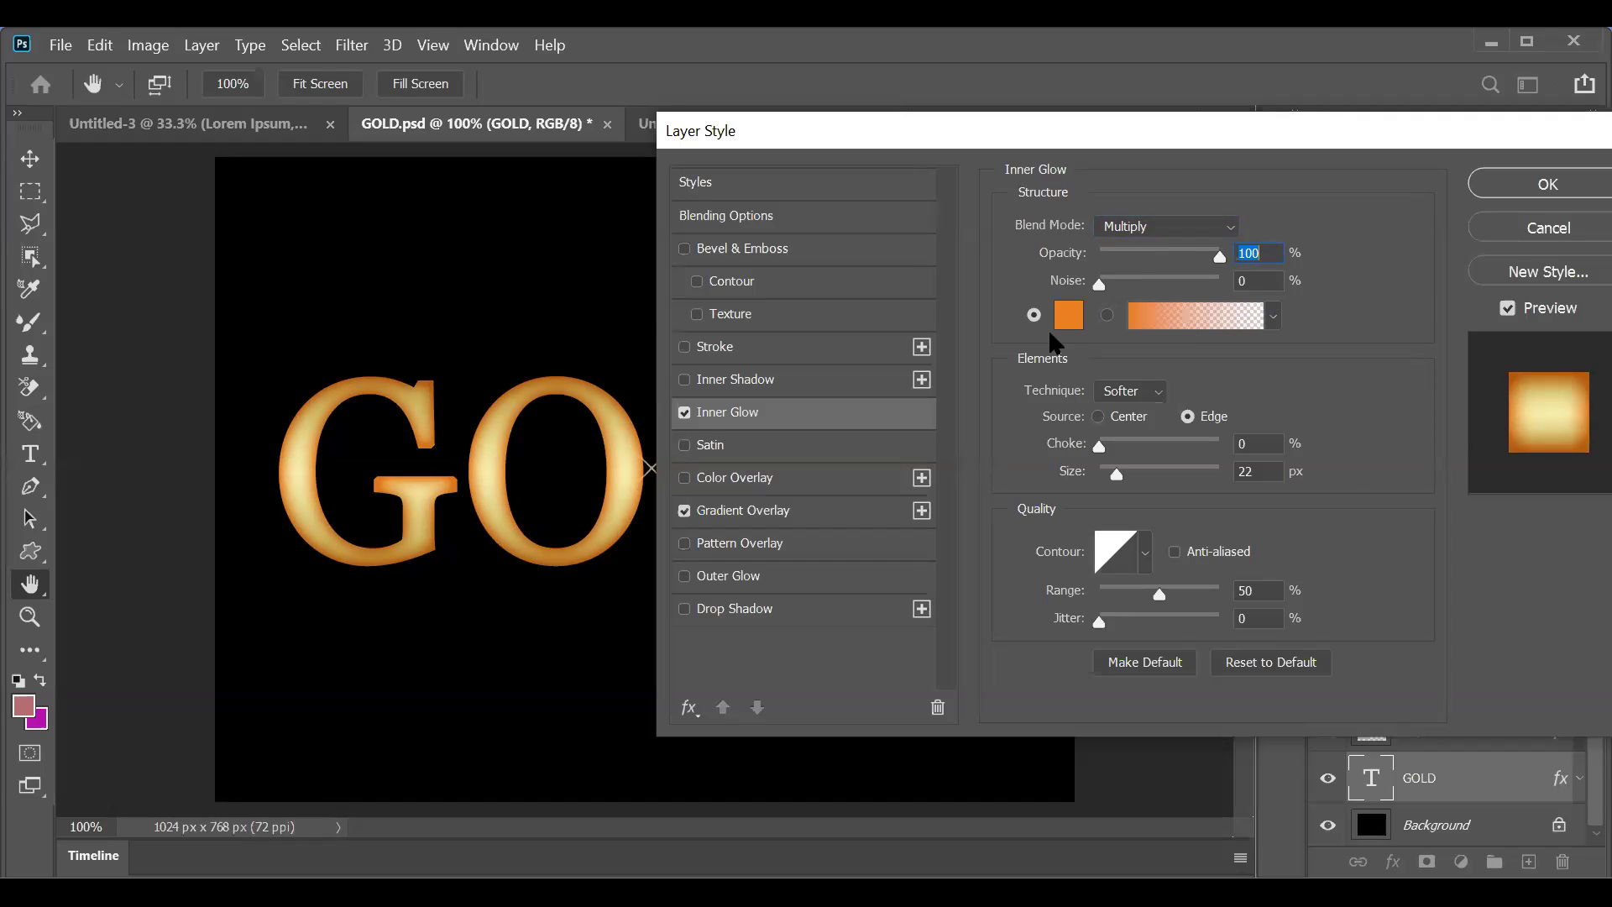
pyautogui.write('50')
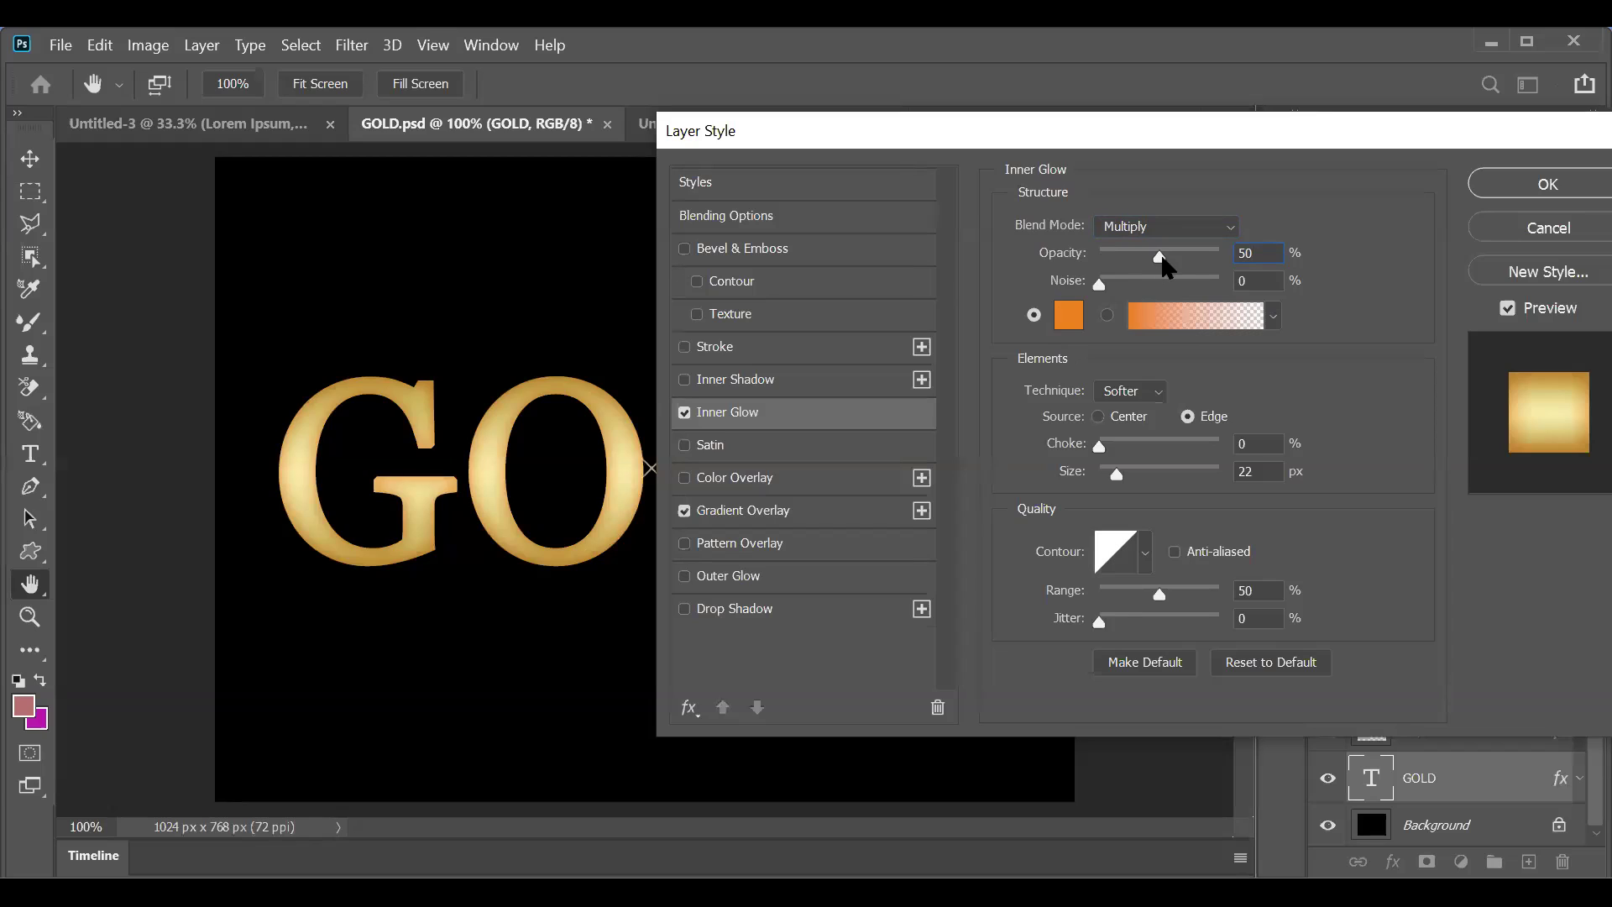
pyautogui.moveTo(1160, 255); pyautogui.dragTo(1172, 258)
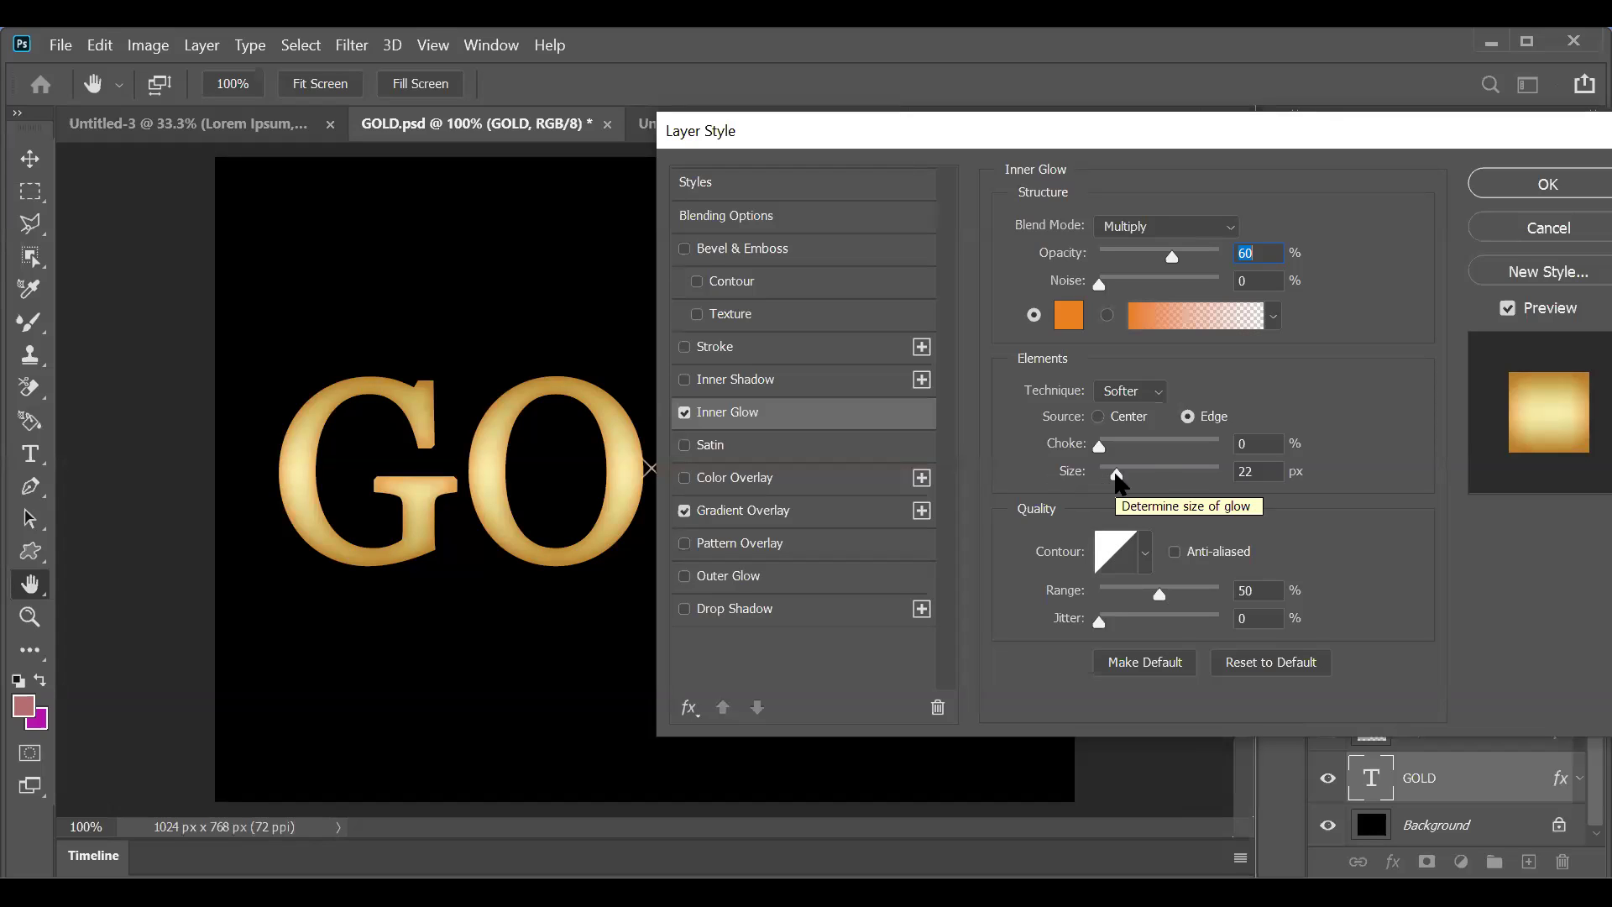
# Step: Try an Inner Glow size of 180 px and set the size back to 22 px
pyautogui.moveTo(1116, 474); pyautogui.dragTo(1190, 475)
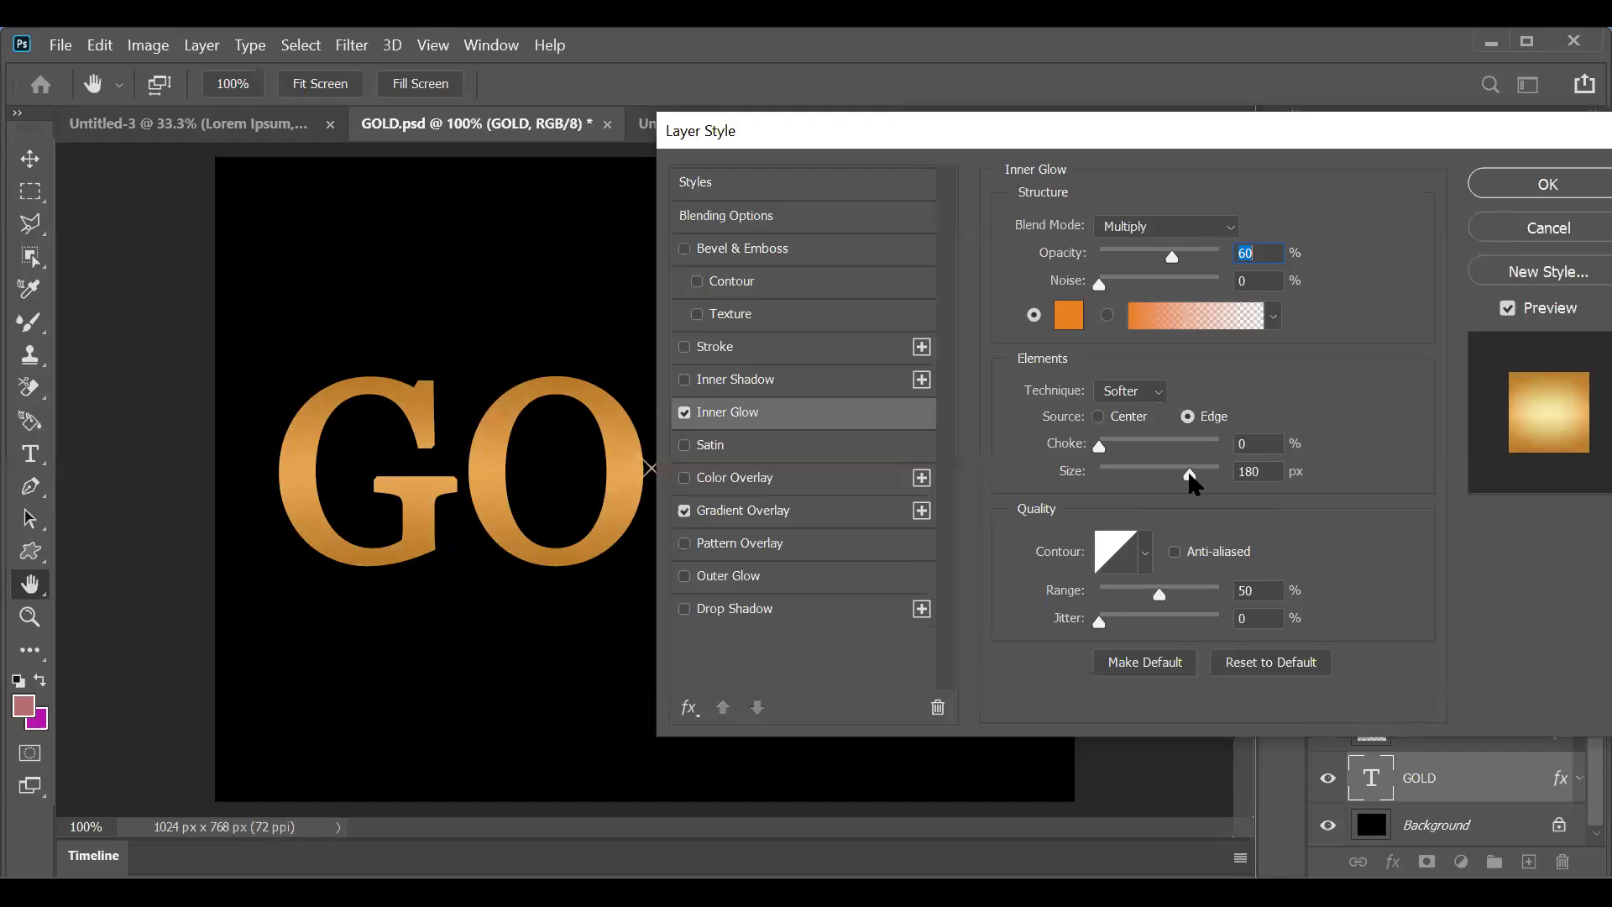
pyautogui.click(1190, 474)
pyautogui.write('22')
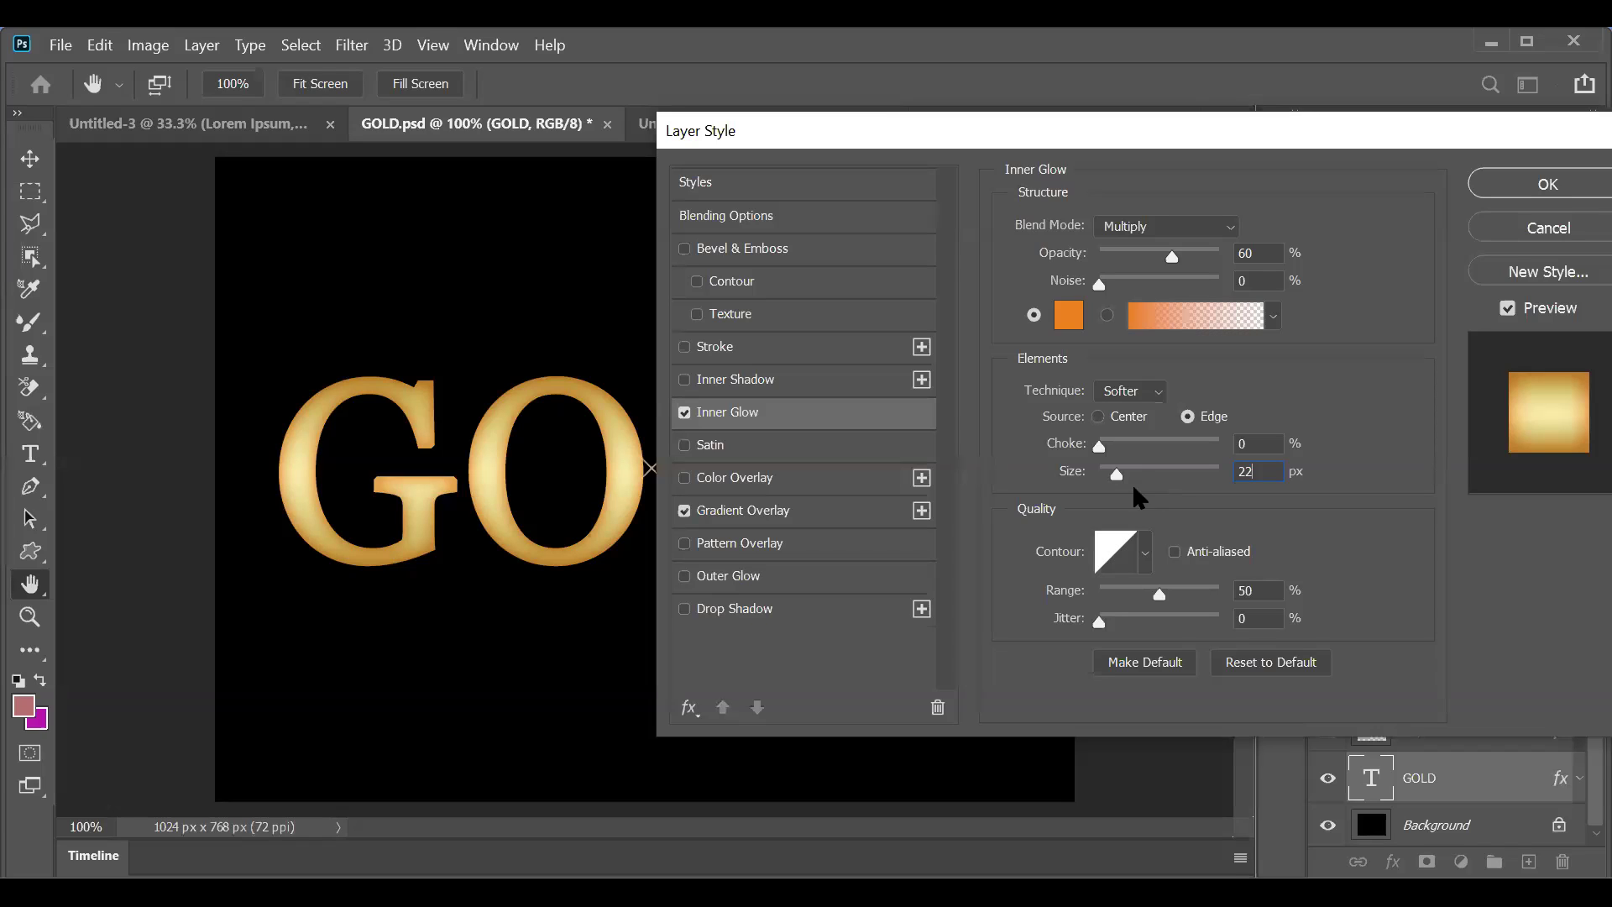
pyautogui.moveTo(1262, 471); pyautogui.dragTo(1157, 462)
# Step: Try the three-peak and two-peak contours on the Inner Glow and return the contour to Linear
pyautogui.click(1145, 553)
pyautogui.click(1072, 653)
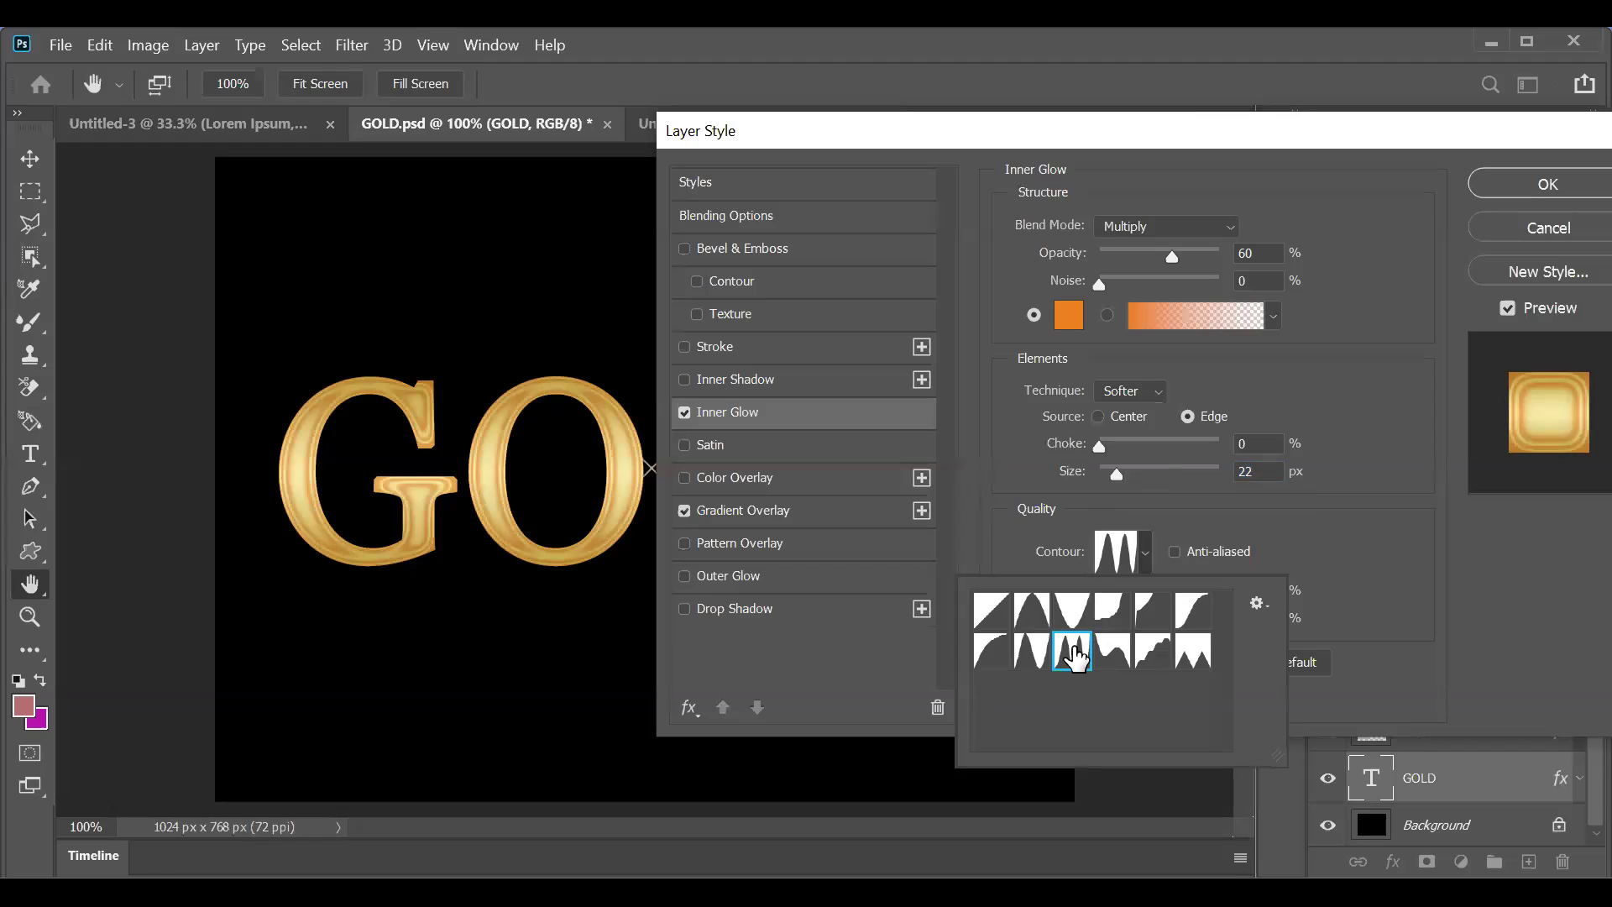
pyautogui.click(1032, 651)
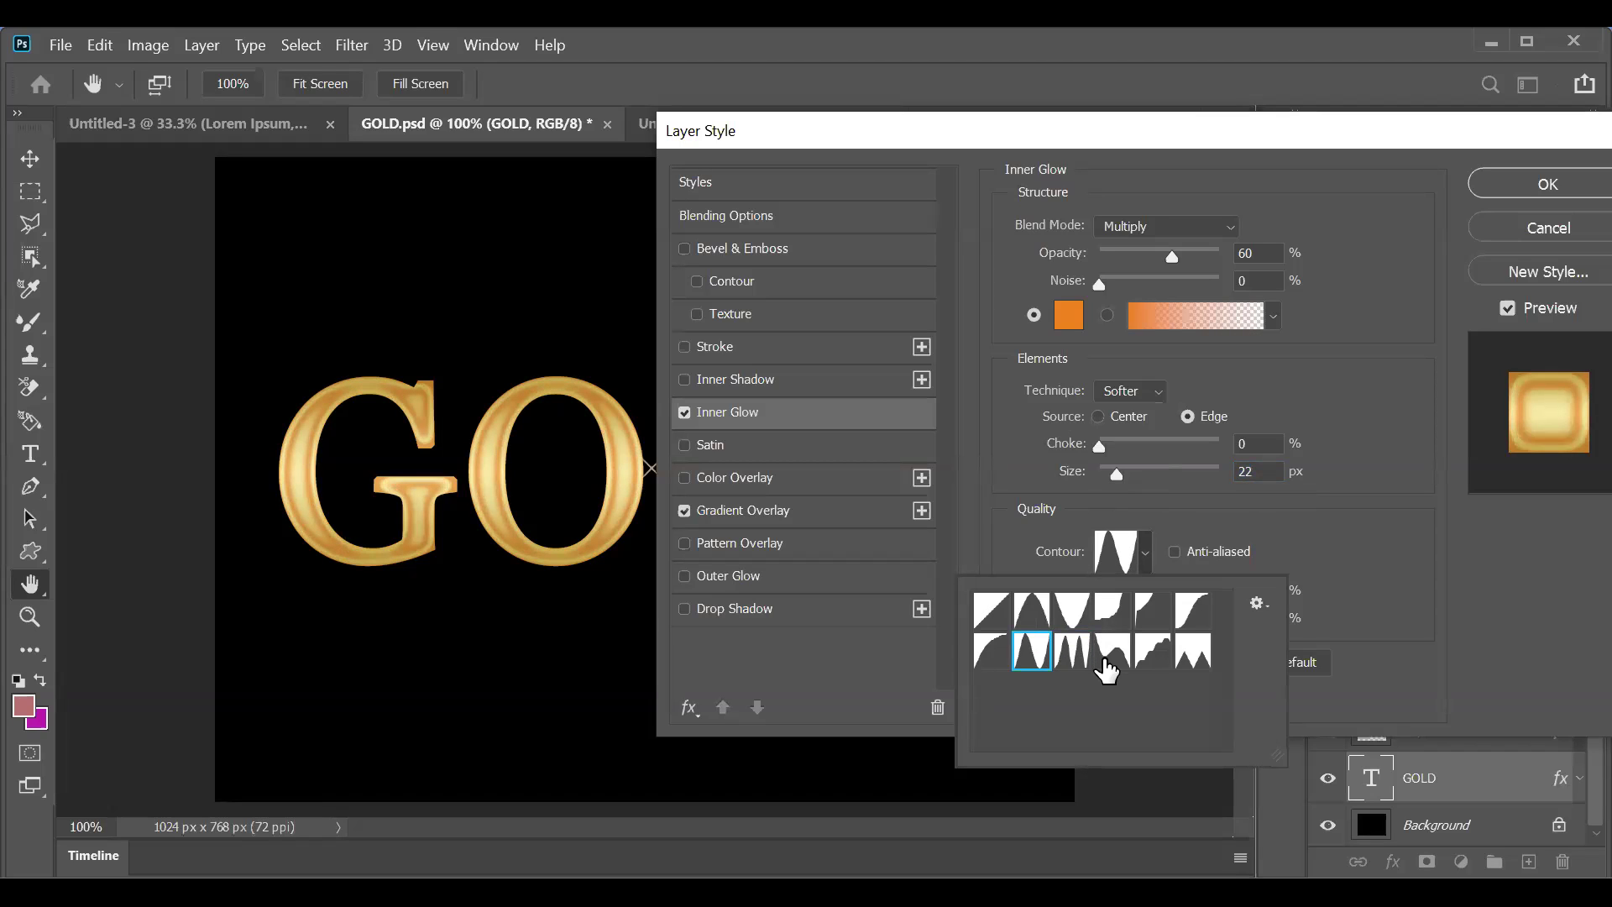
pyautogui.click(992, 611)
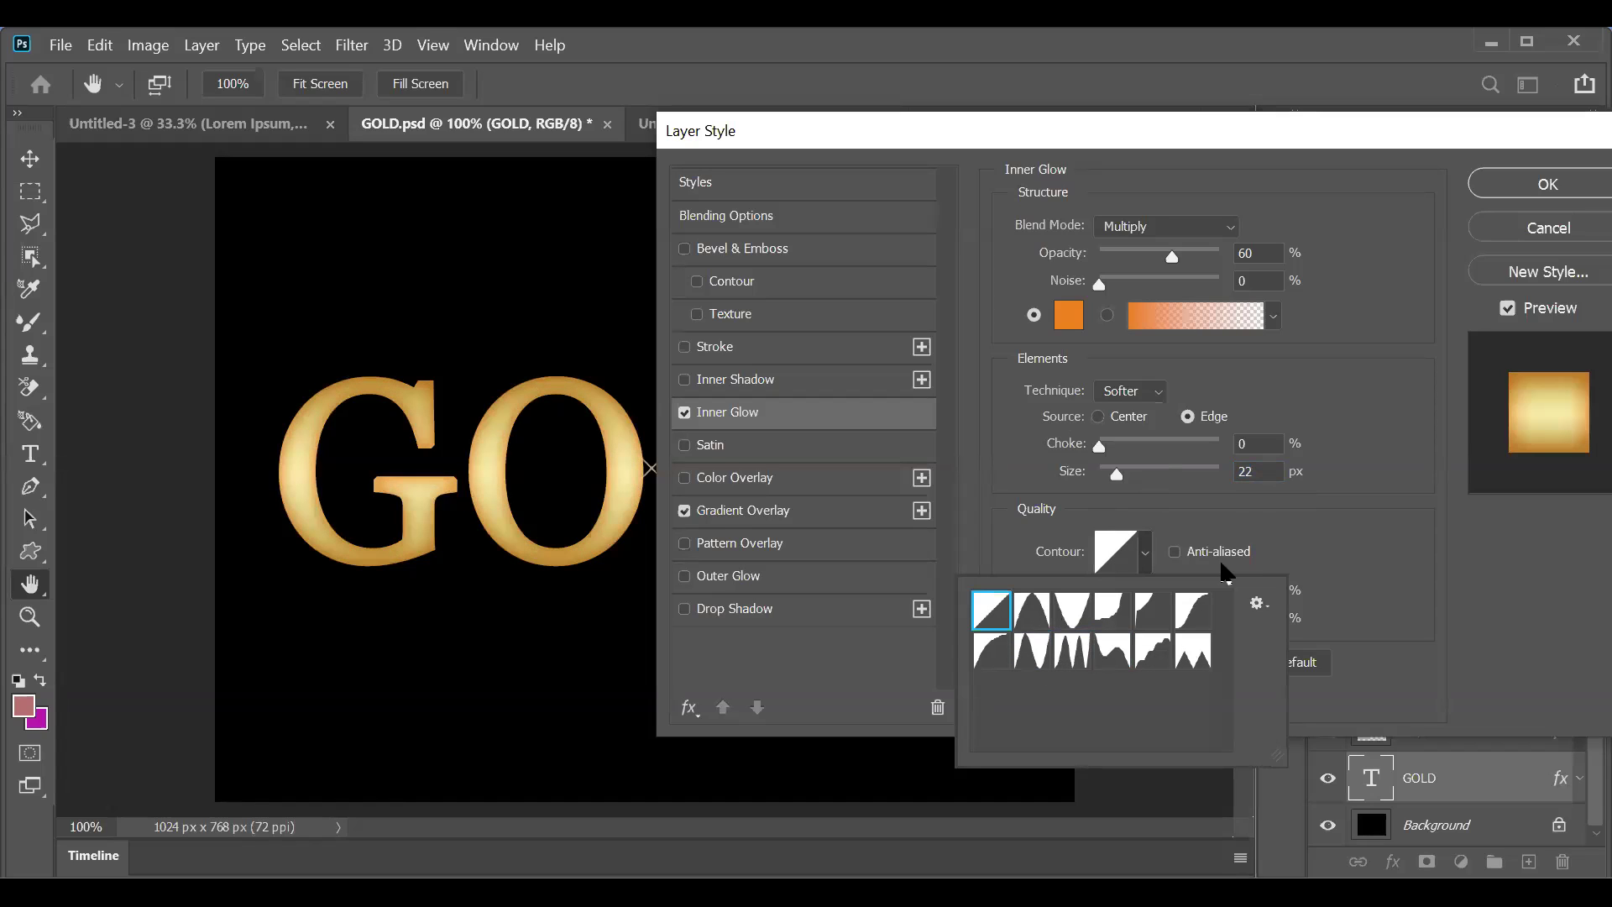
pyautogui.click(1166, 511)
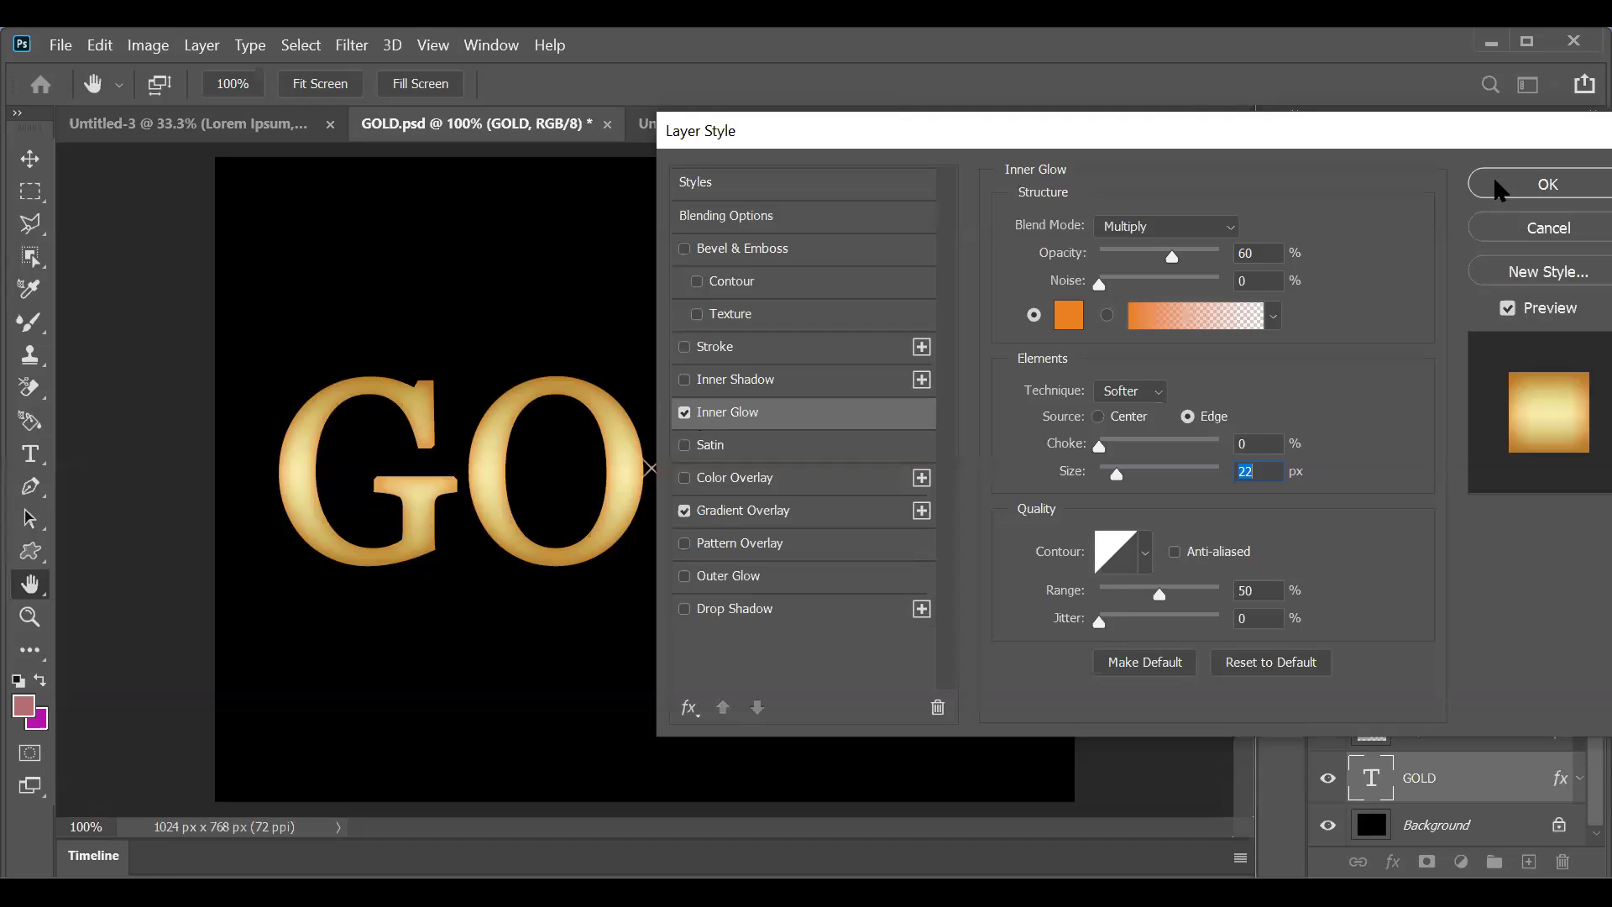
# Step: Revisit the Gradient Overlay and Inner Glow settings and turn on Bevel & Emboss for the GOLD layer
pyautogui.click(742, 511)
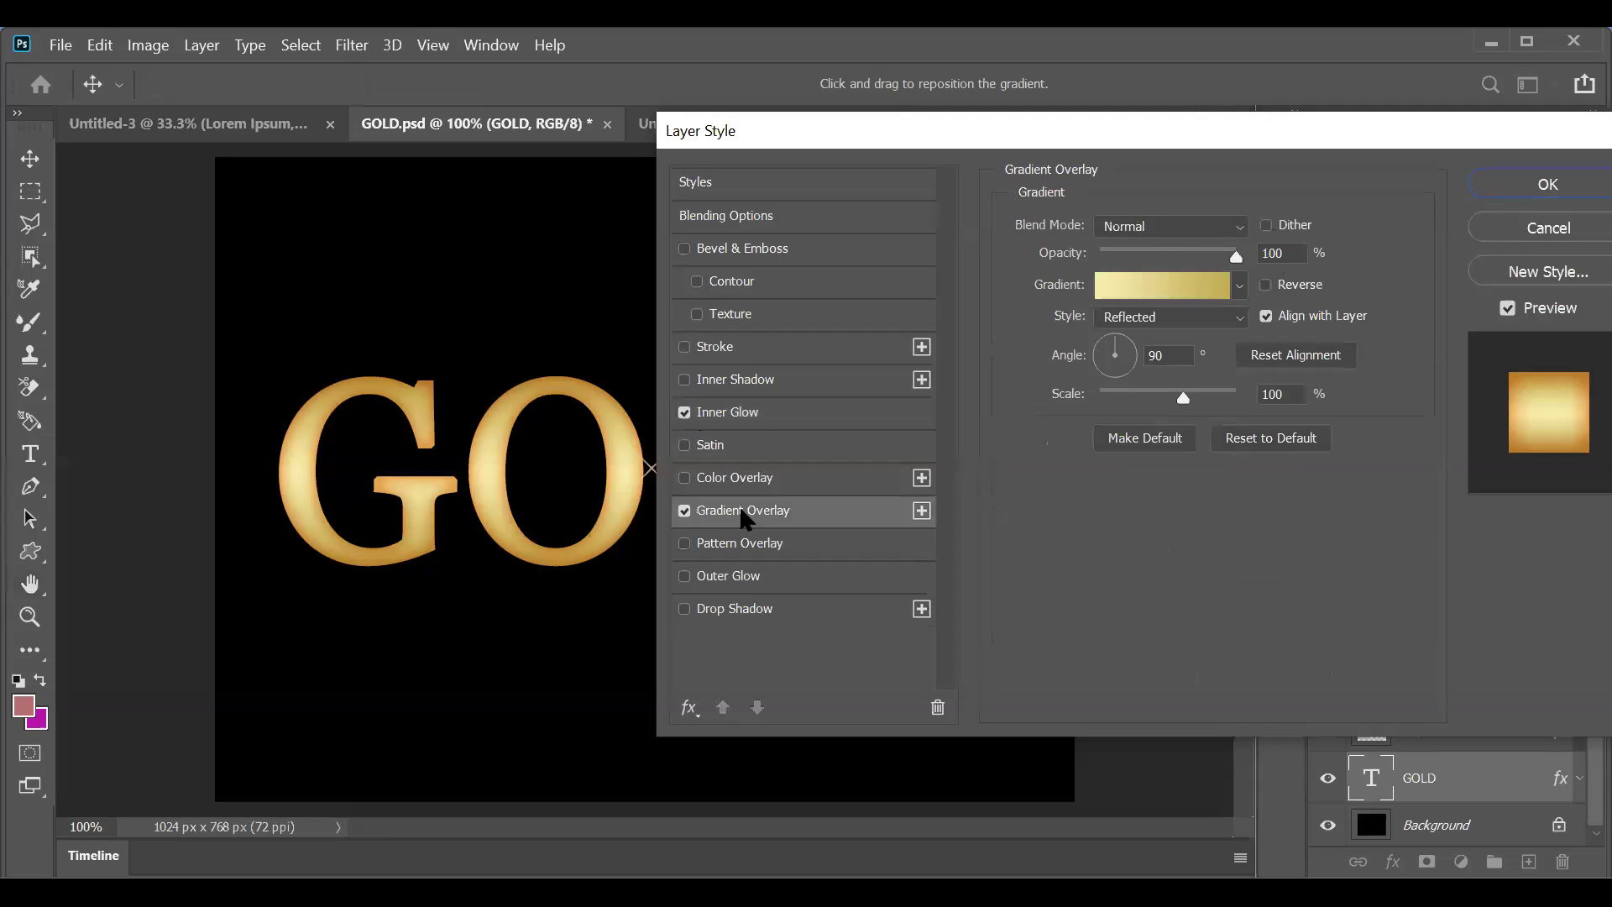
pyautogui.click(751, 414)
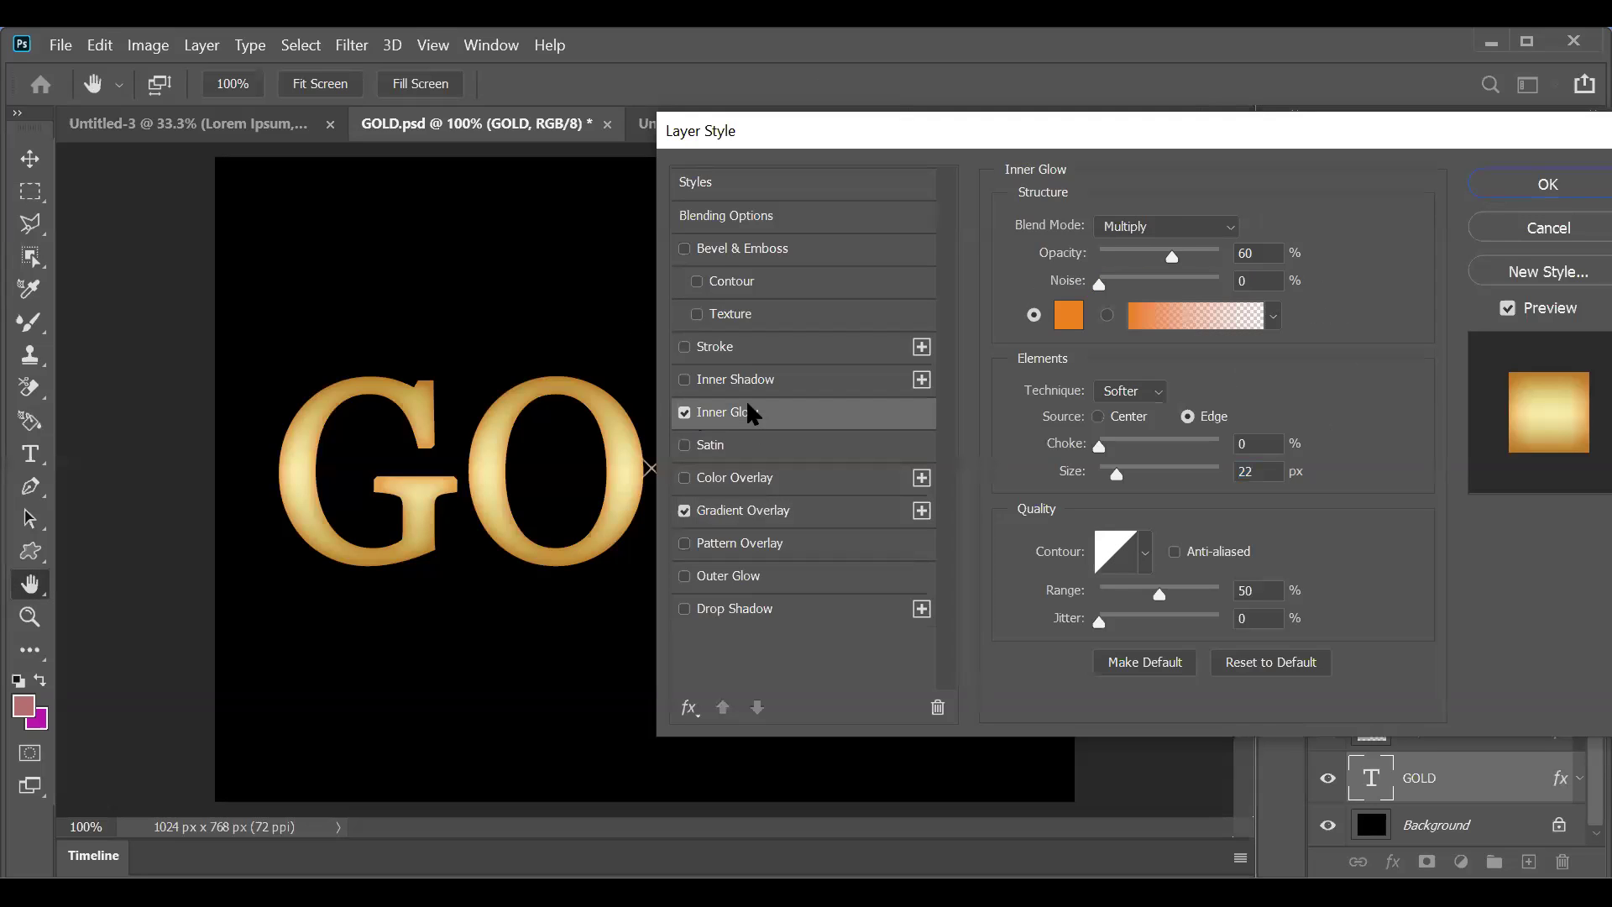
pyautogui.click(720, 245)
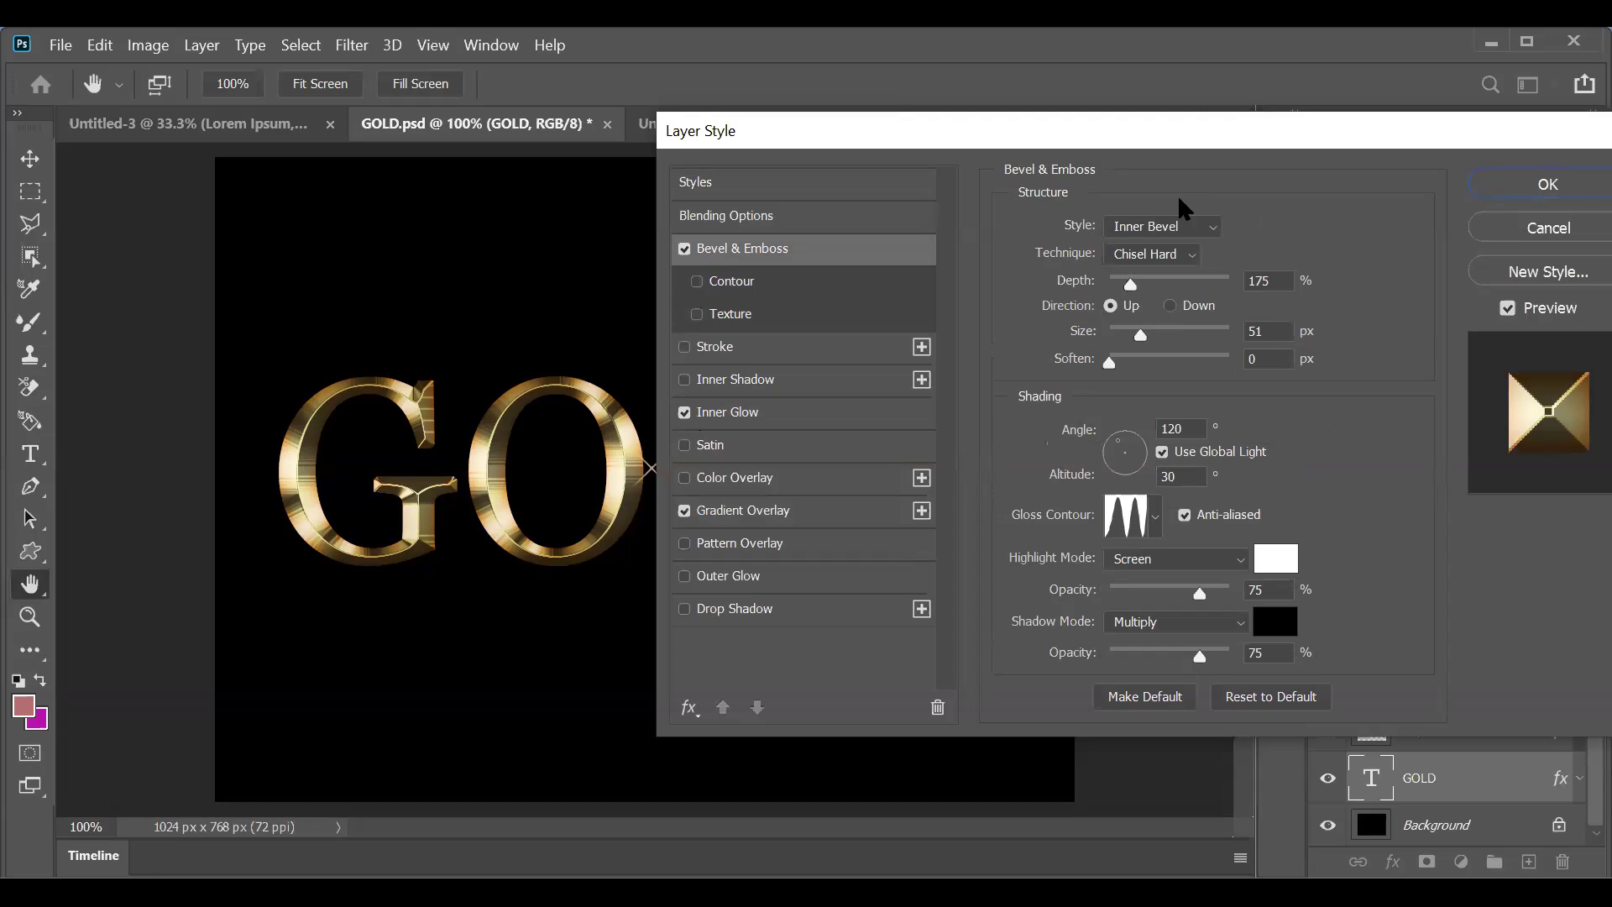
# Step: Try the Outer Bevel style on the Bevel & Emboss effect and switch back to Inner Bevel
pyautogui.click(1176, 232)
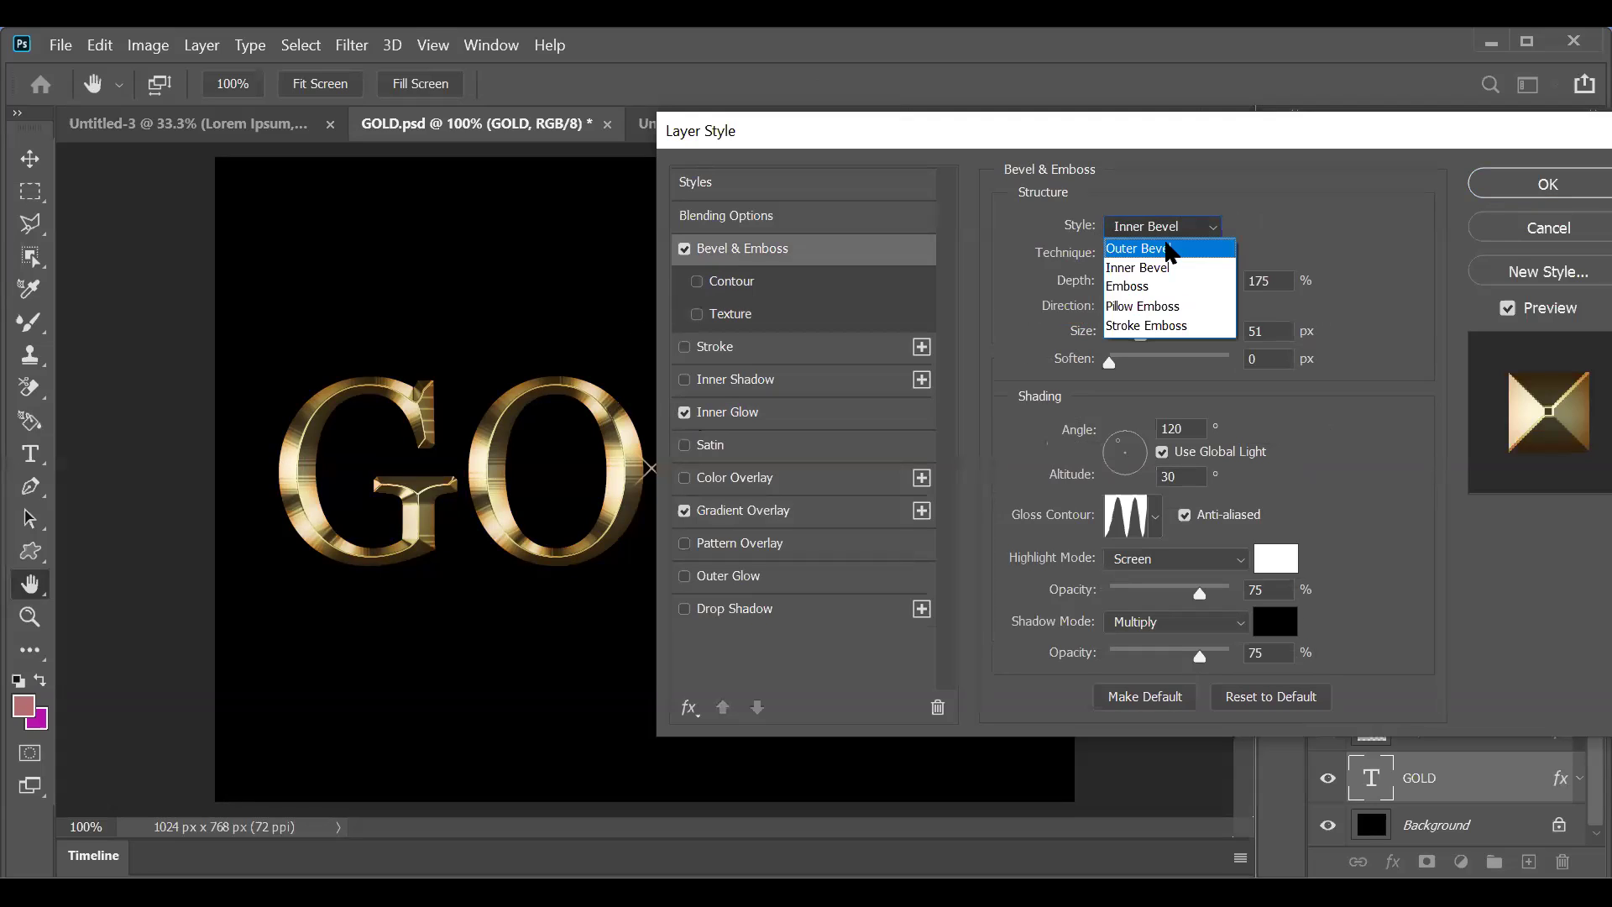
pyautogui.click(1170, 249)
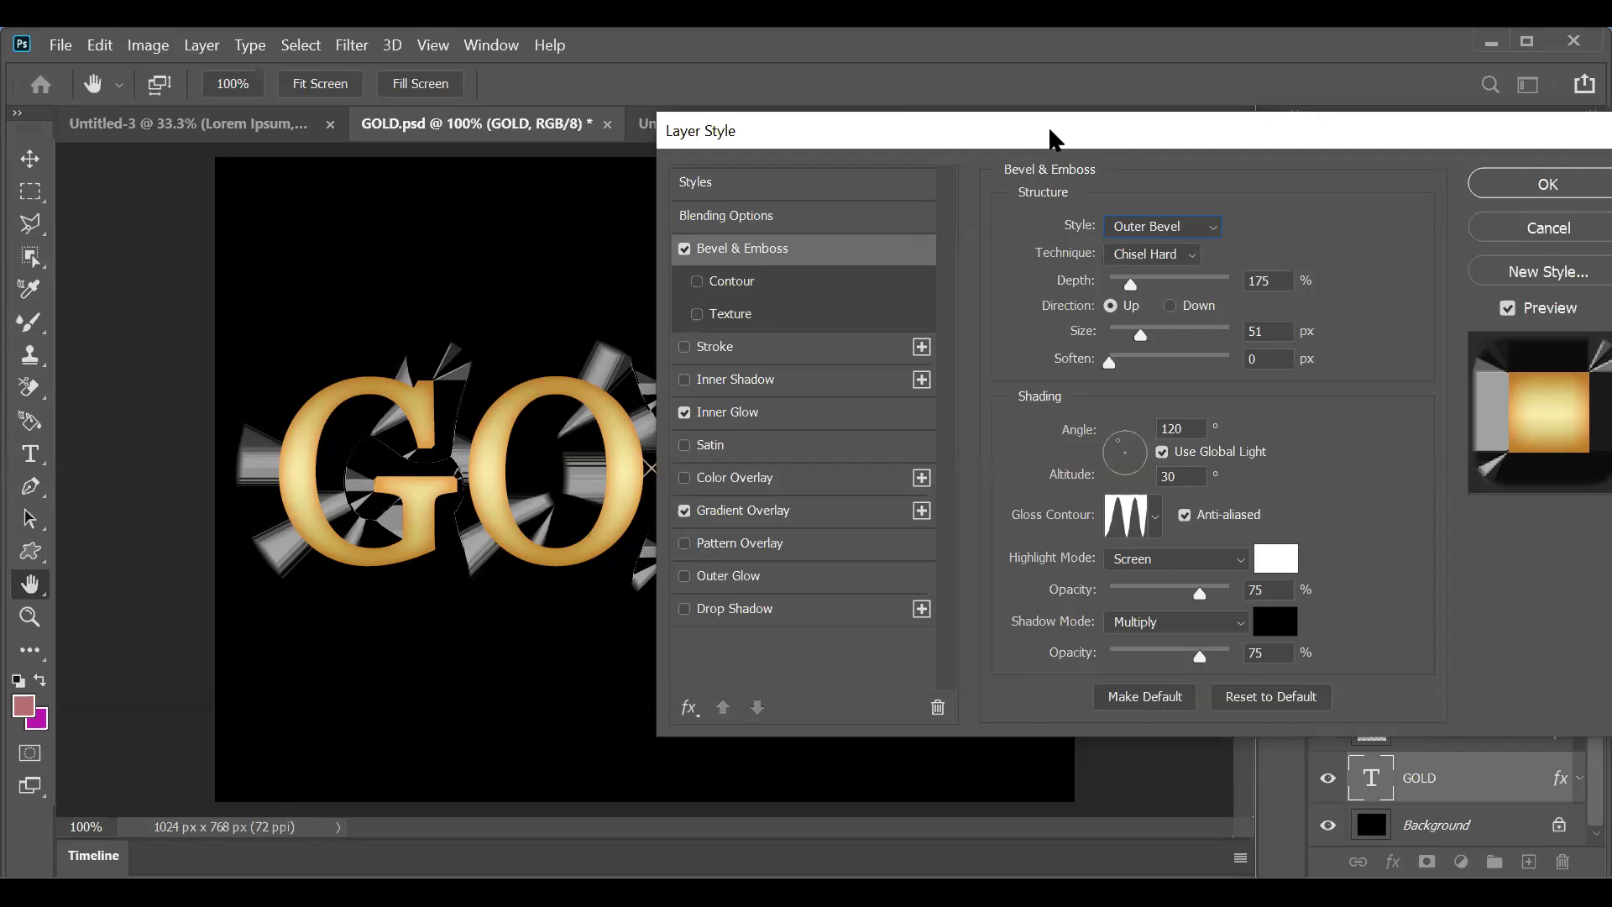
pyautogui.moveTo(1048, 124); pyautogui.dragTo(1097, 119)
pyautogui.click(1175, 223)
pyautogui.click(1184, 263)
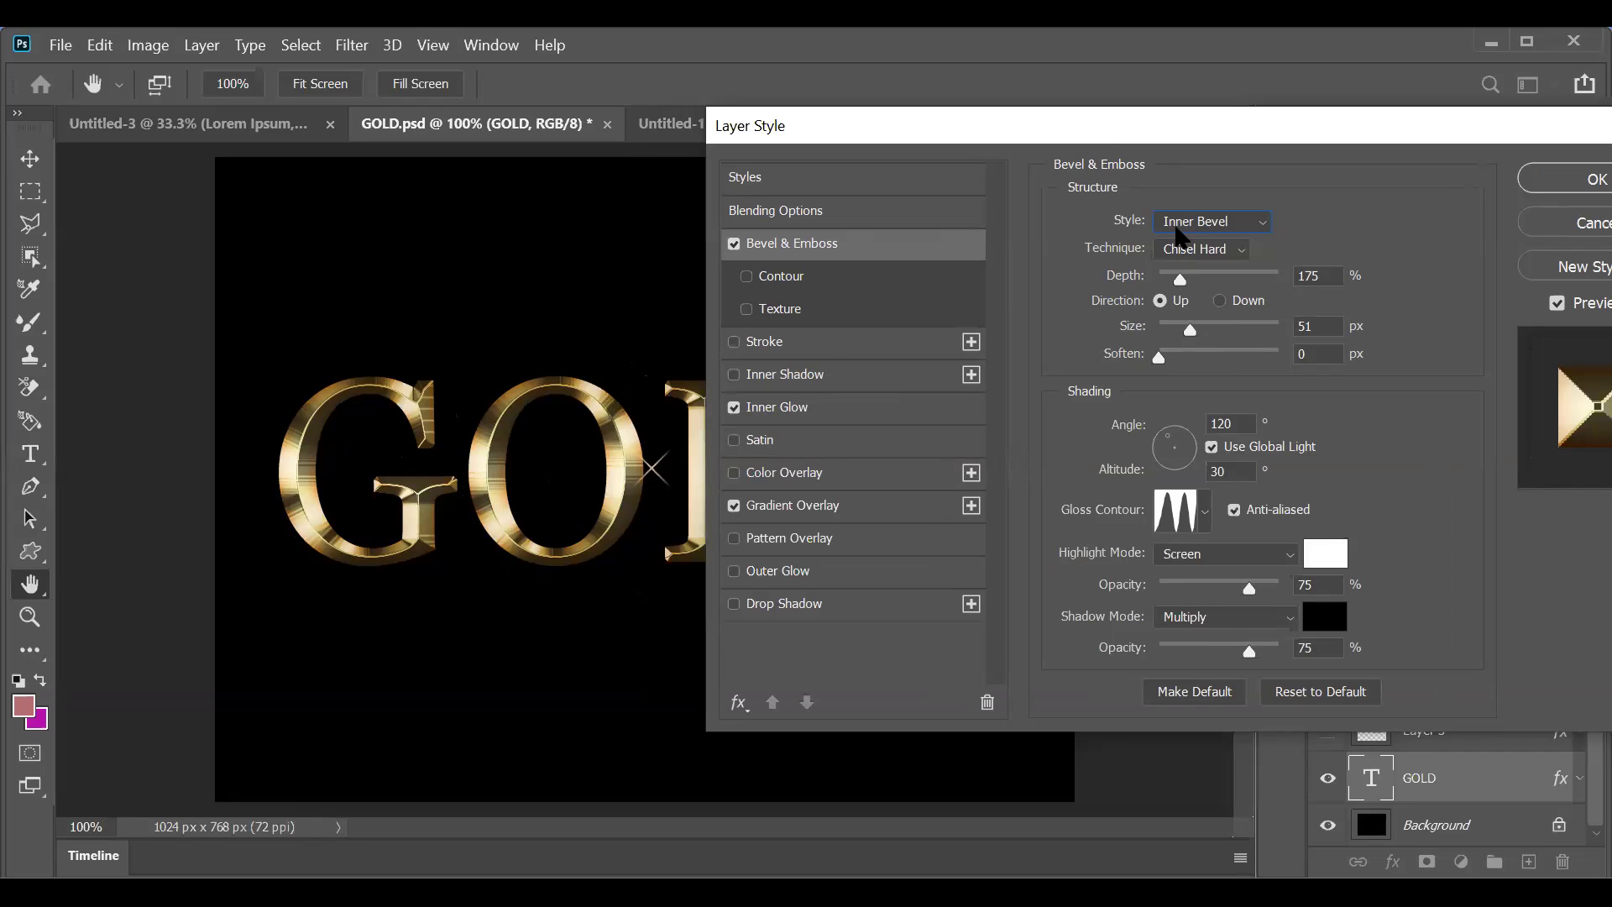
# Step: Try the Emboss and Pillow Emboss styles on the GOLD text's bevel
pyautogui.click(1182, 220)
pyautogui.click(1179, 285)
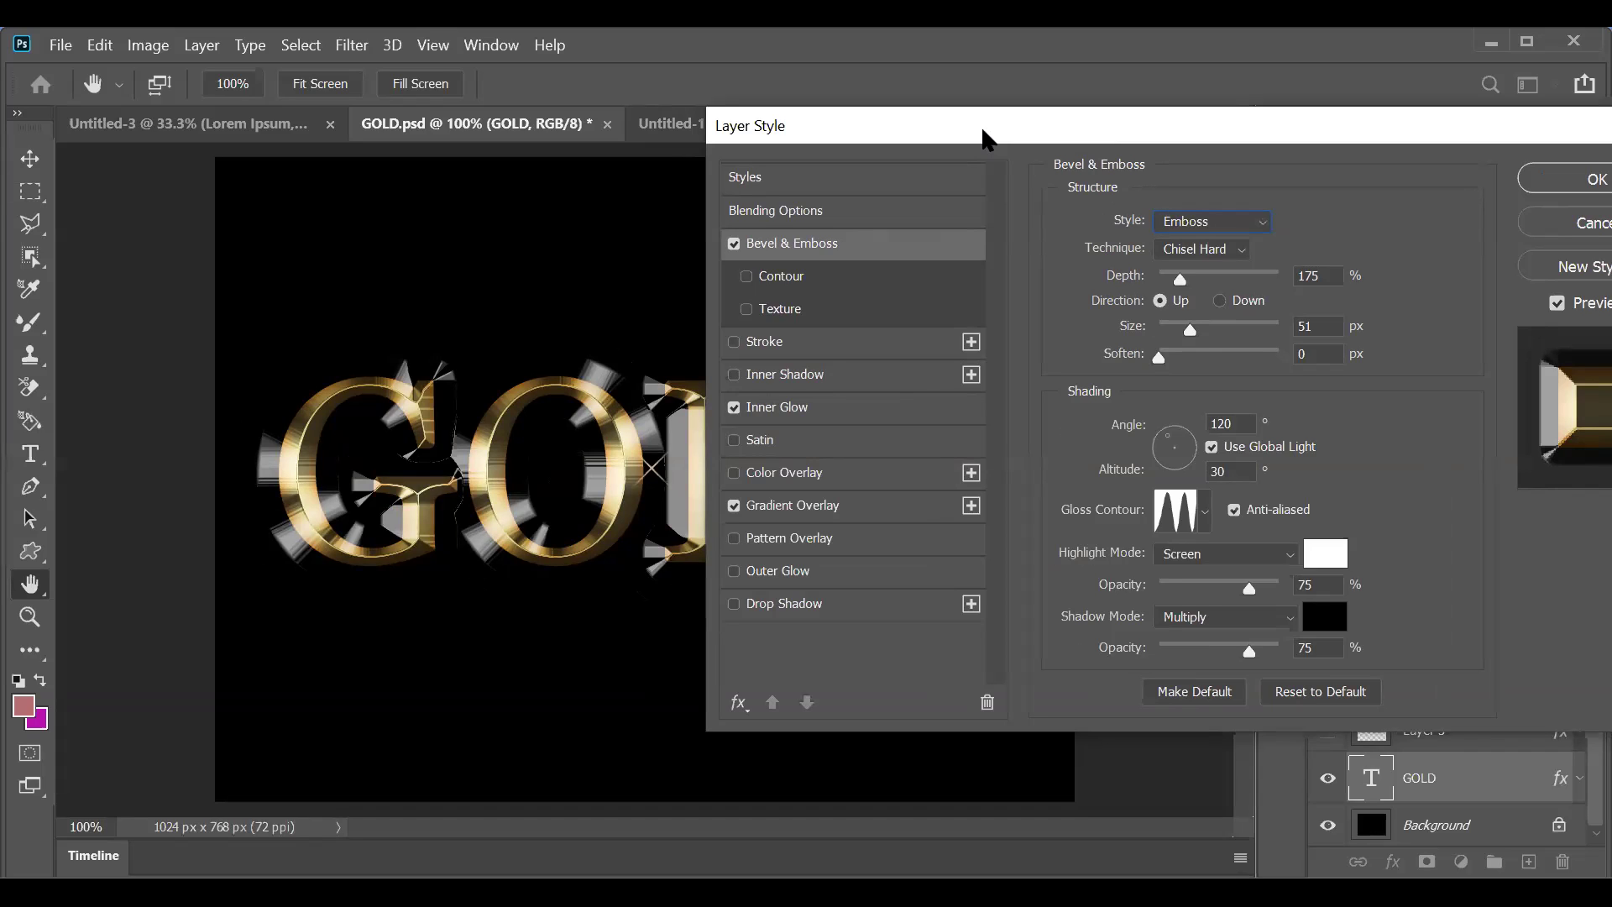
pyautogui.moveTo(987, 138); pyautogui.dragTo(946, 193)
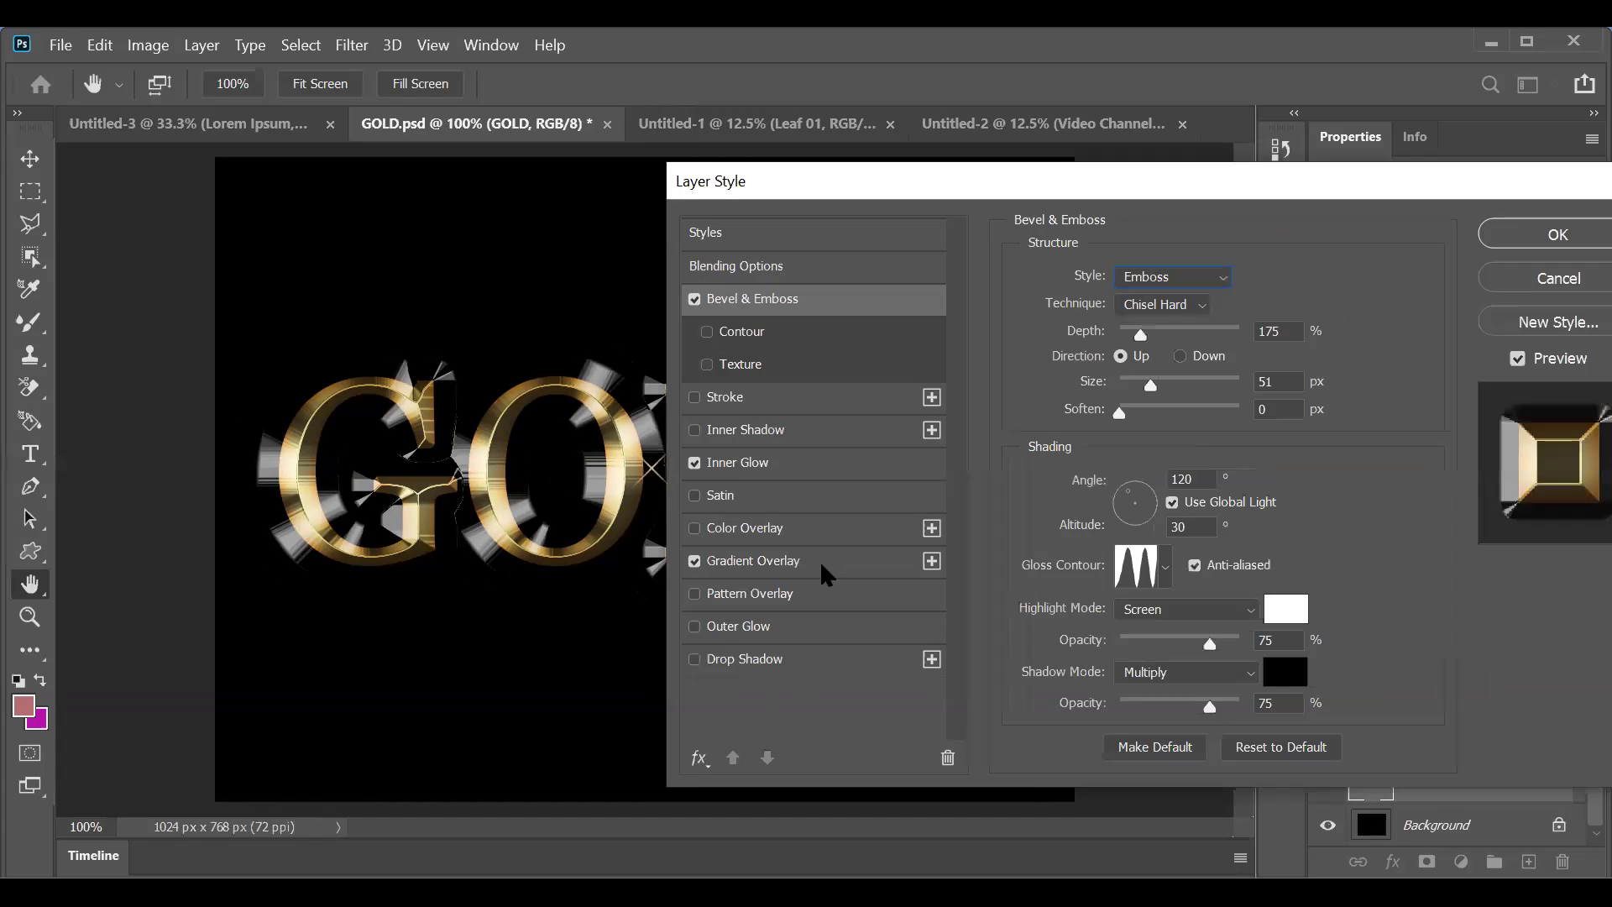
pyautogui.click(1152, 286)
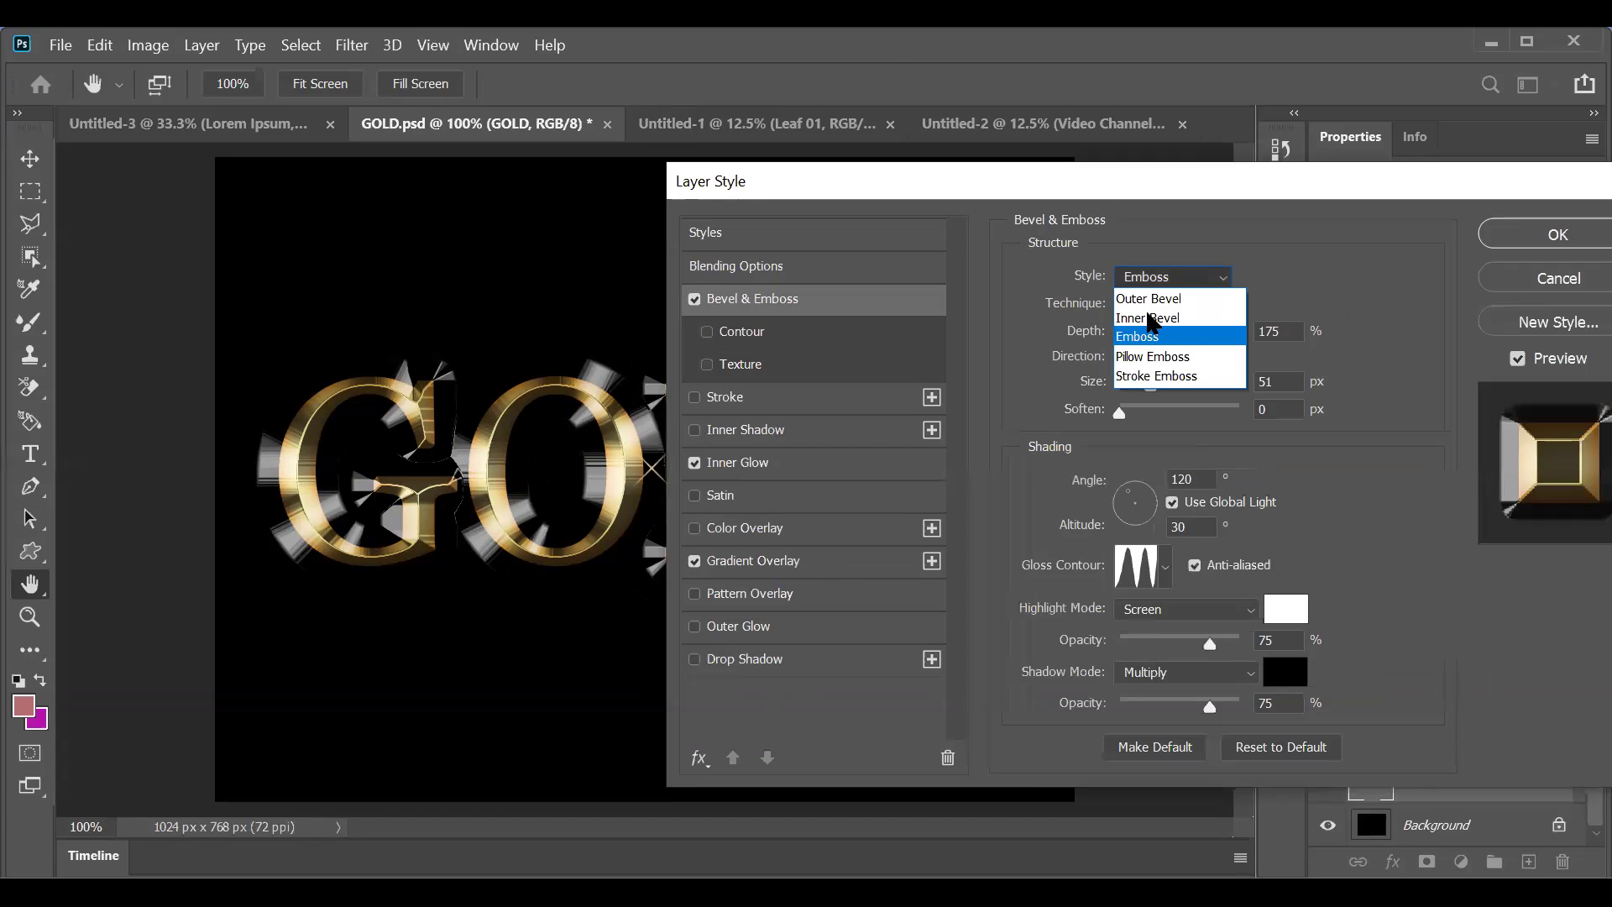
pyautogui.click(1145, 358)
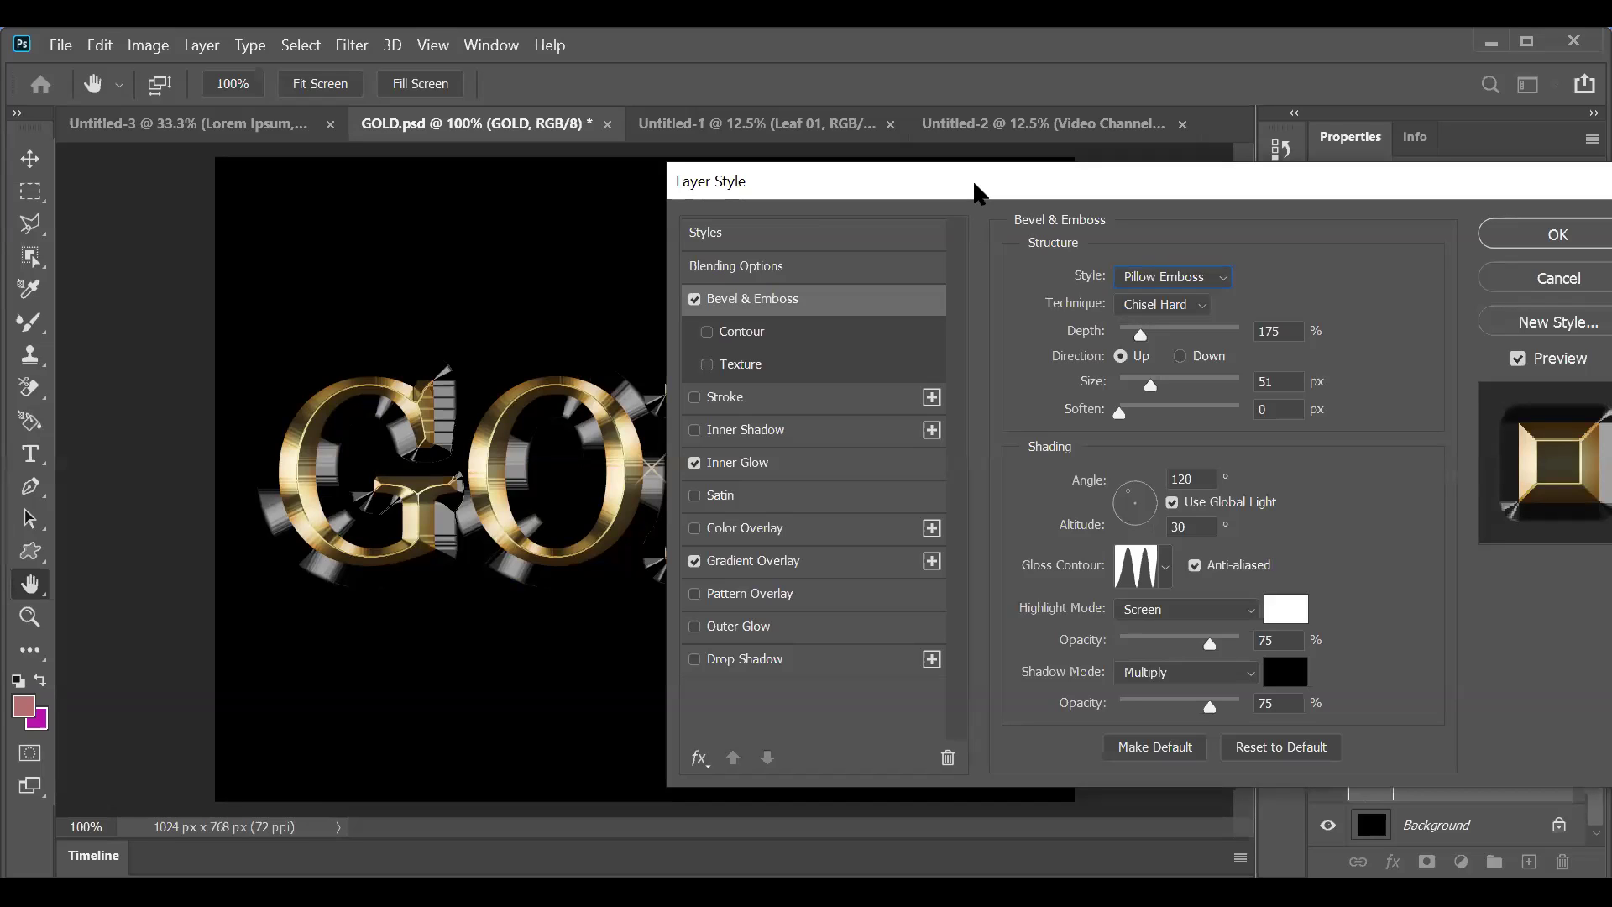
pyautogui.moveTo(975, 193); pyautogui.dragTo(899, 193)
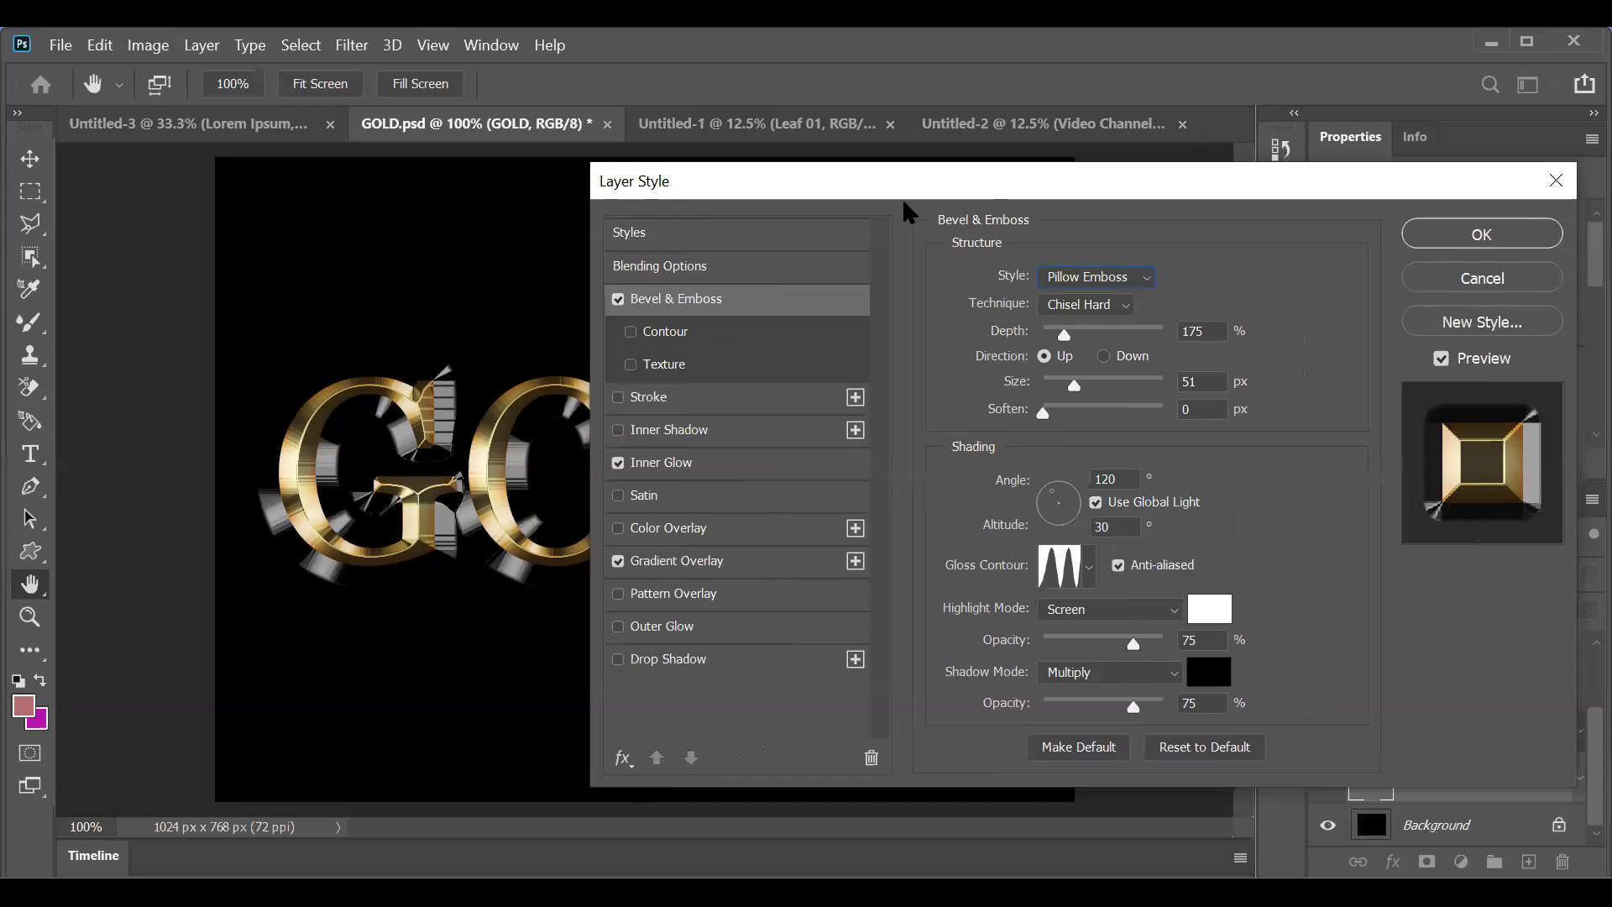
# Step: Try the Stroke Emboss style on the bevel and return the style to Inner Bevel
pyautogui.click(1101, 284)
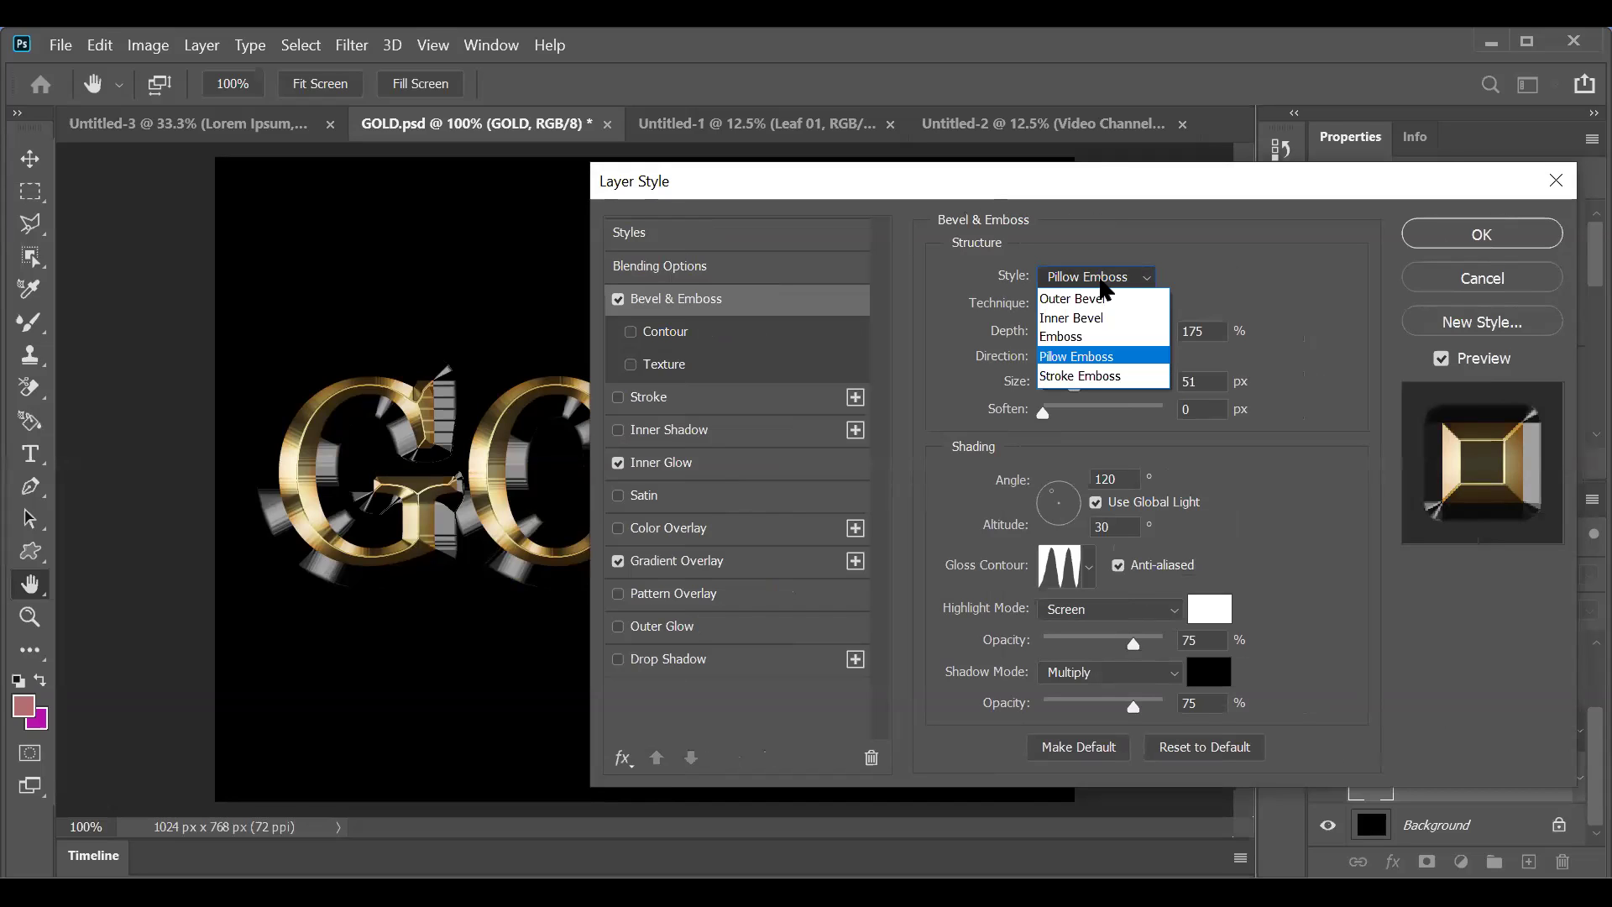
pyautogui.click(1102, 376)
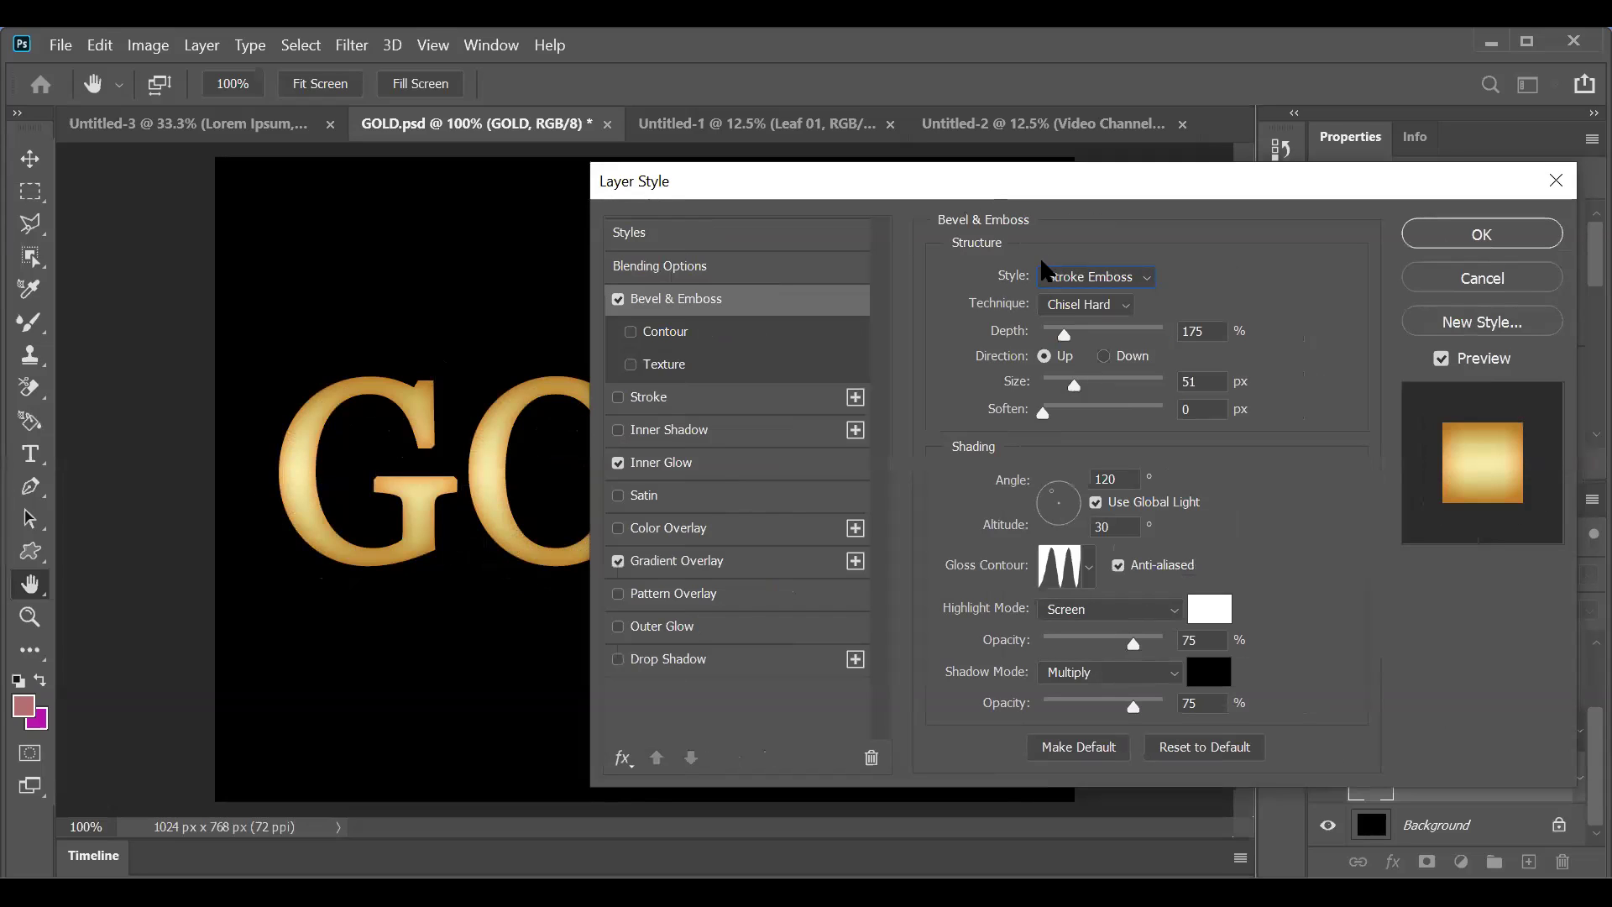
pyautogui.click(1065, 277)
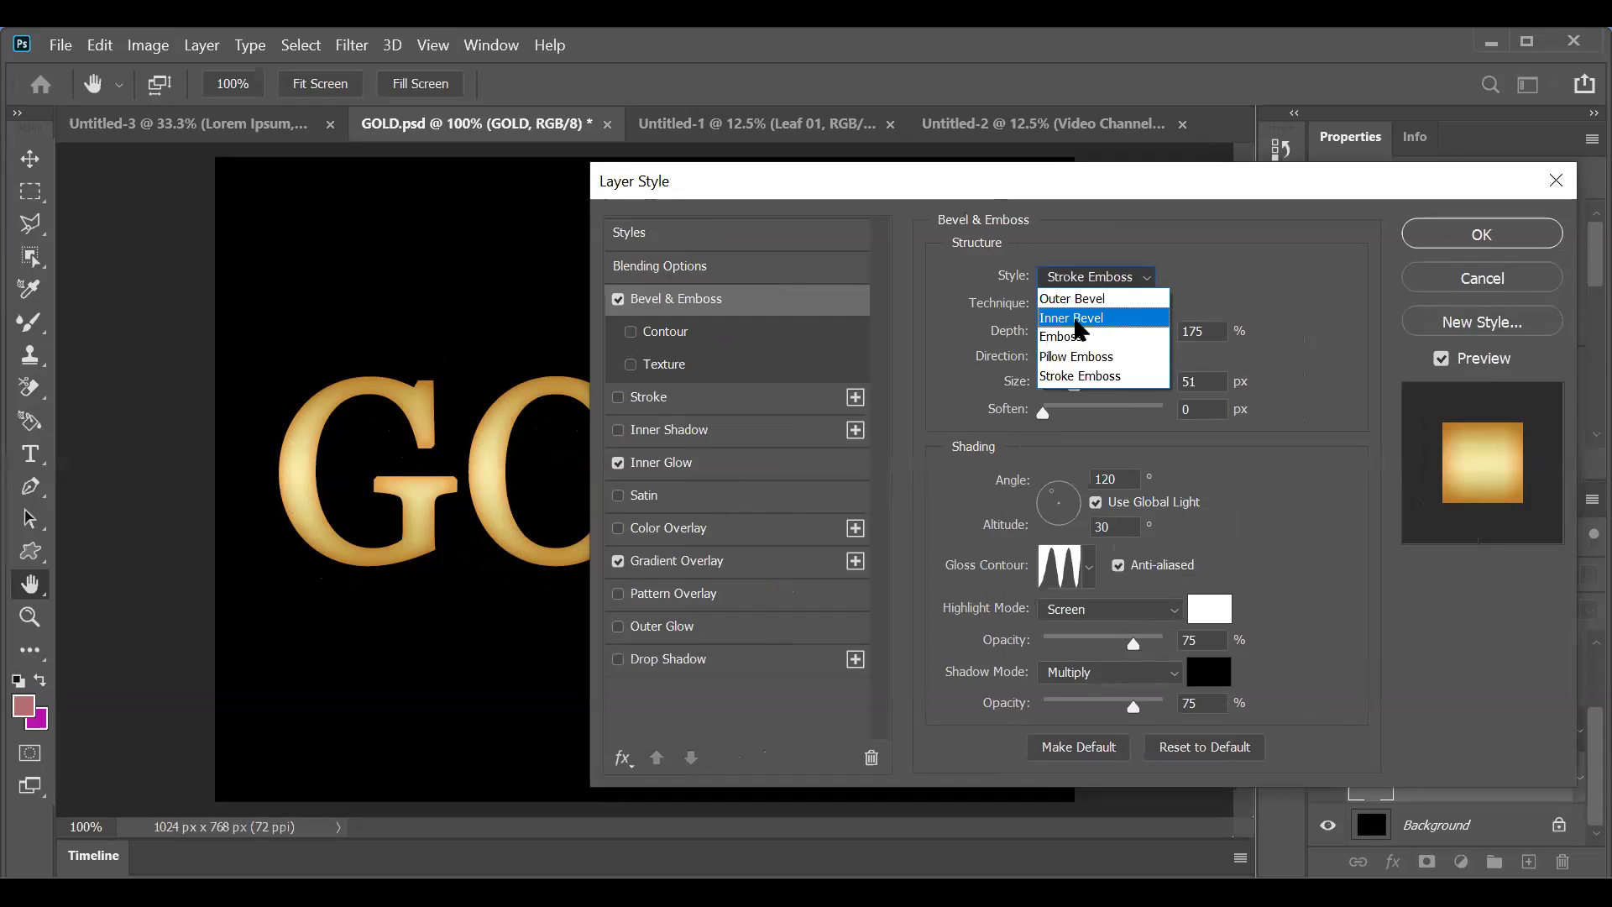
pyautogui.click(1077, 319)
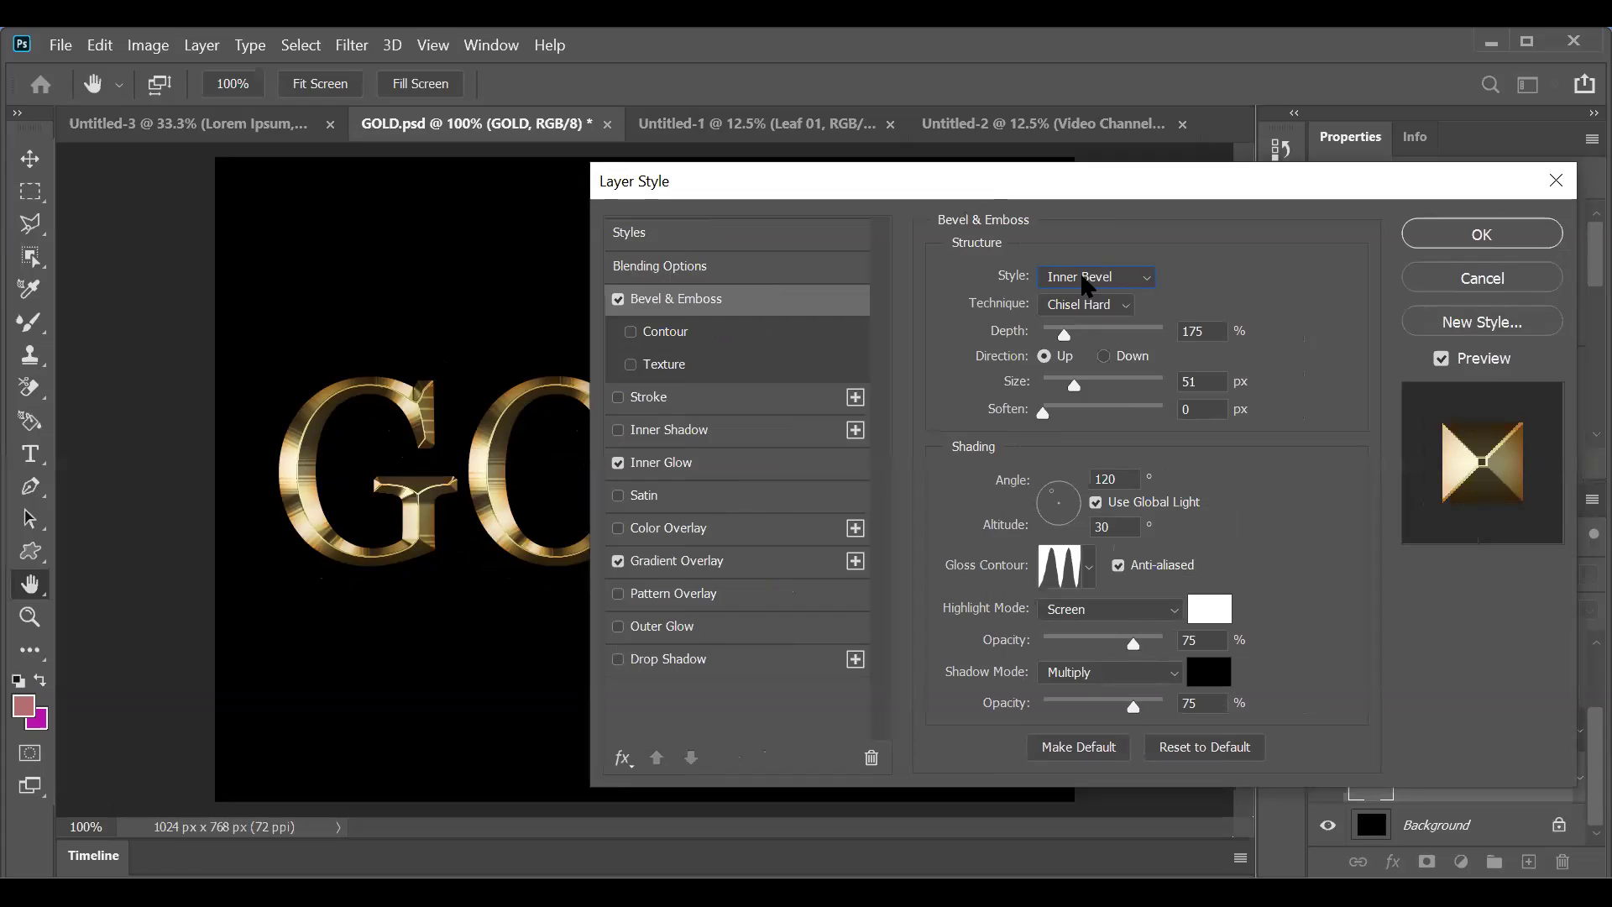
# Step: Compare the Emboss style once more and set the bevel style back to Inner Bevel
pyautogui.click(1085, 285)
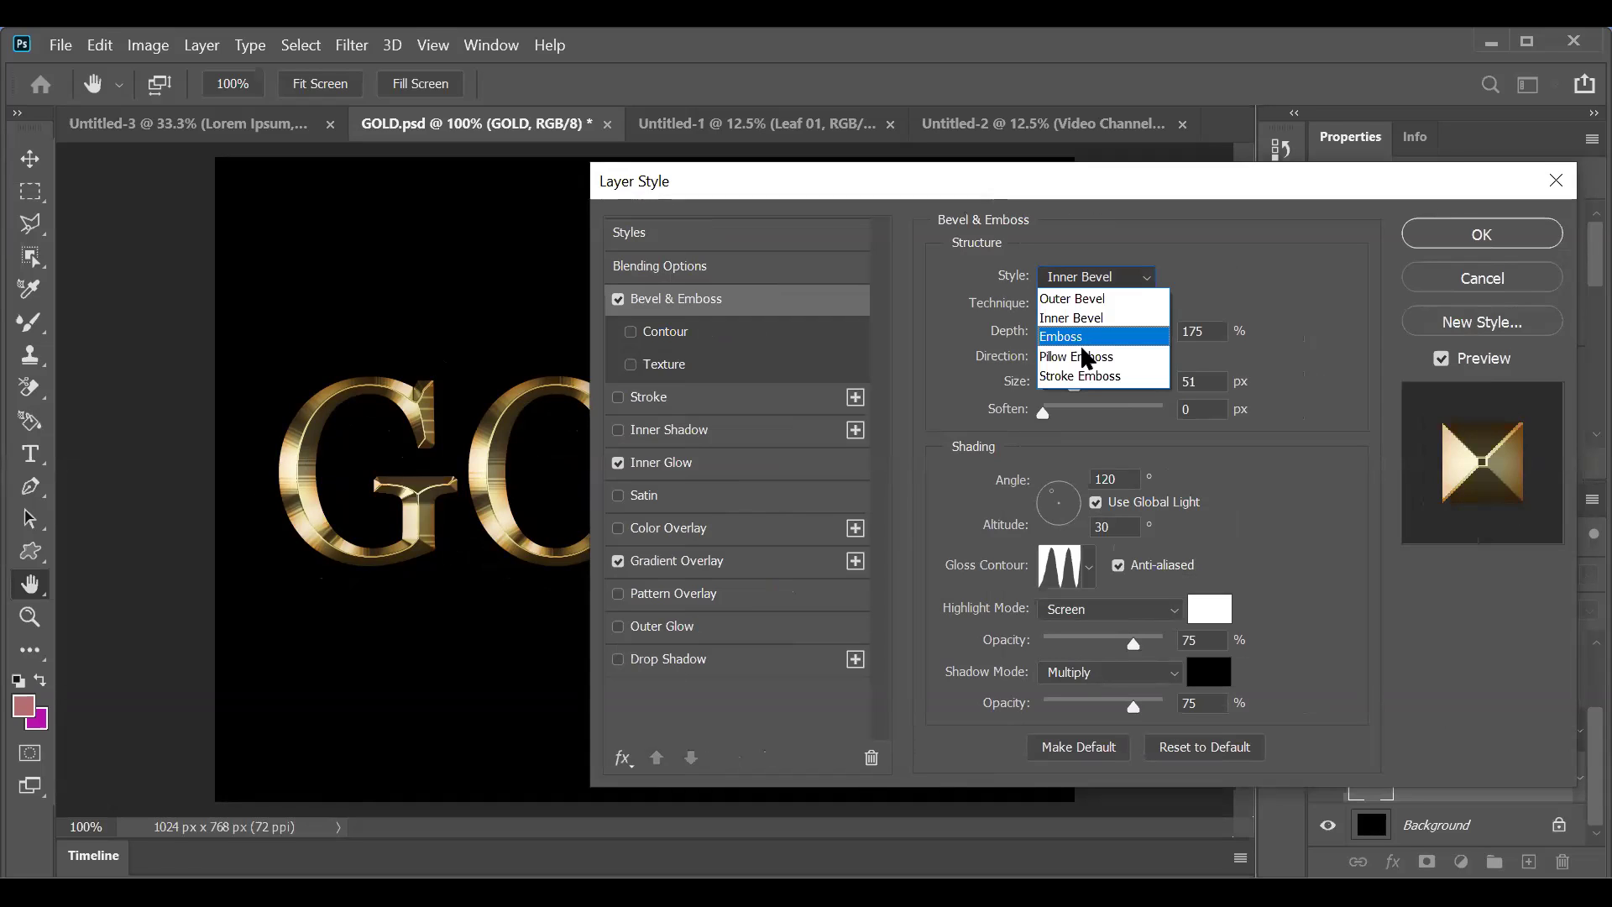
pyautogui.click(1081, 344)
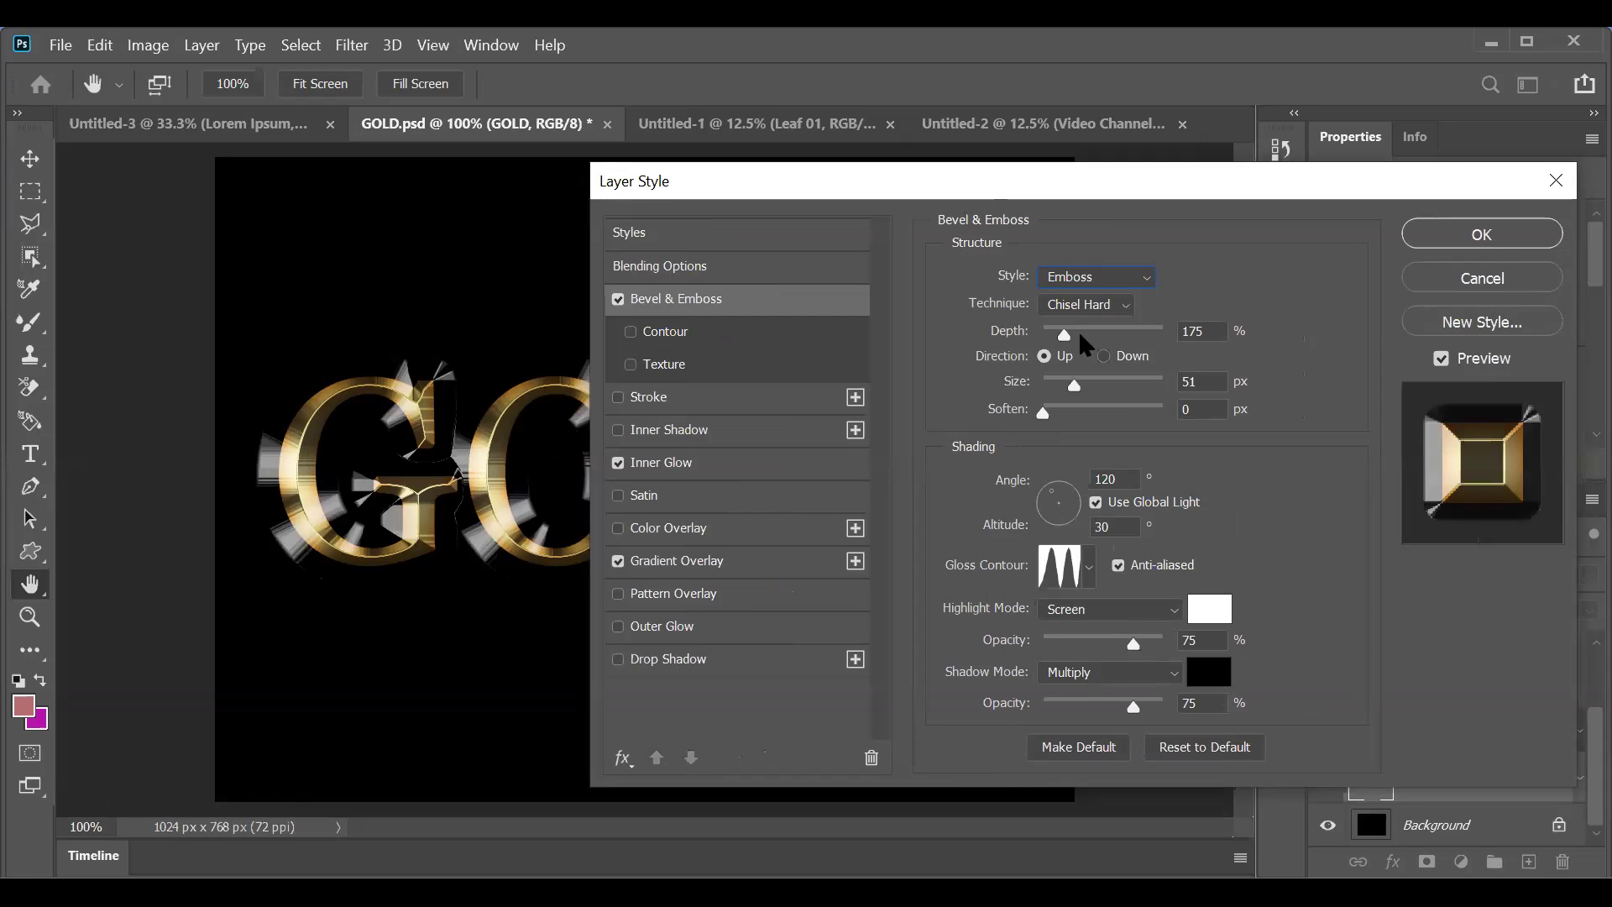
pyautogui.click(1078, 284)
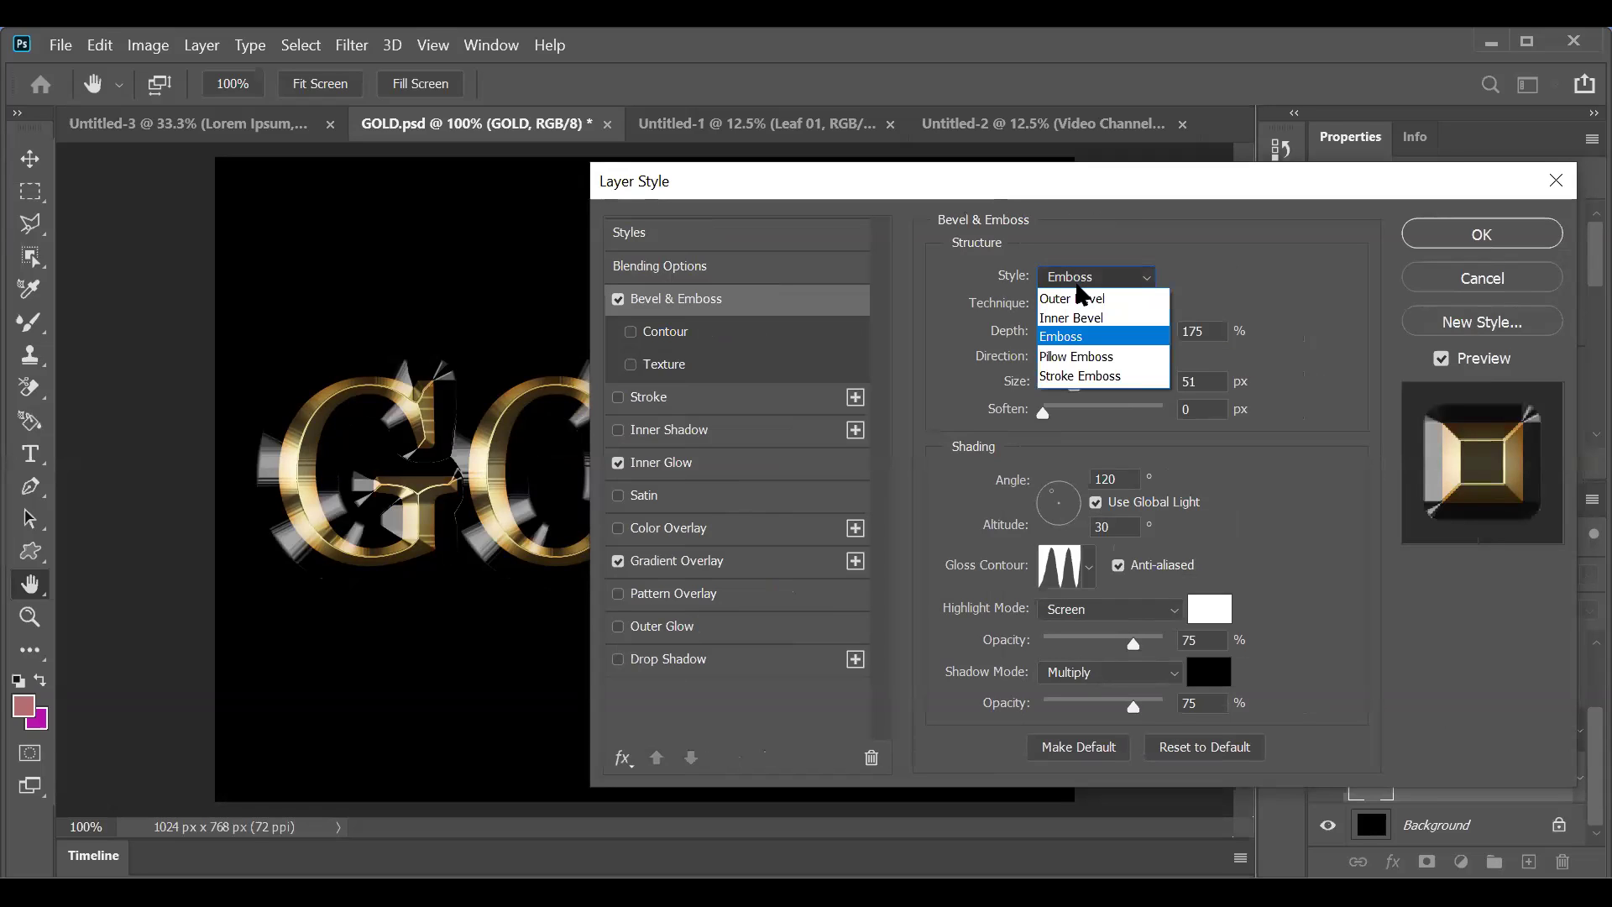
pyautogui.click(1084, 318)
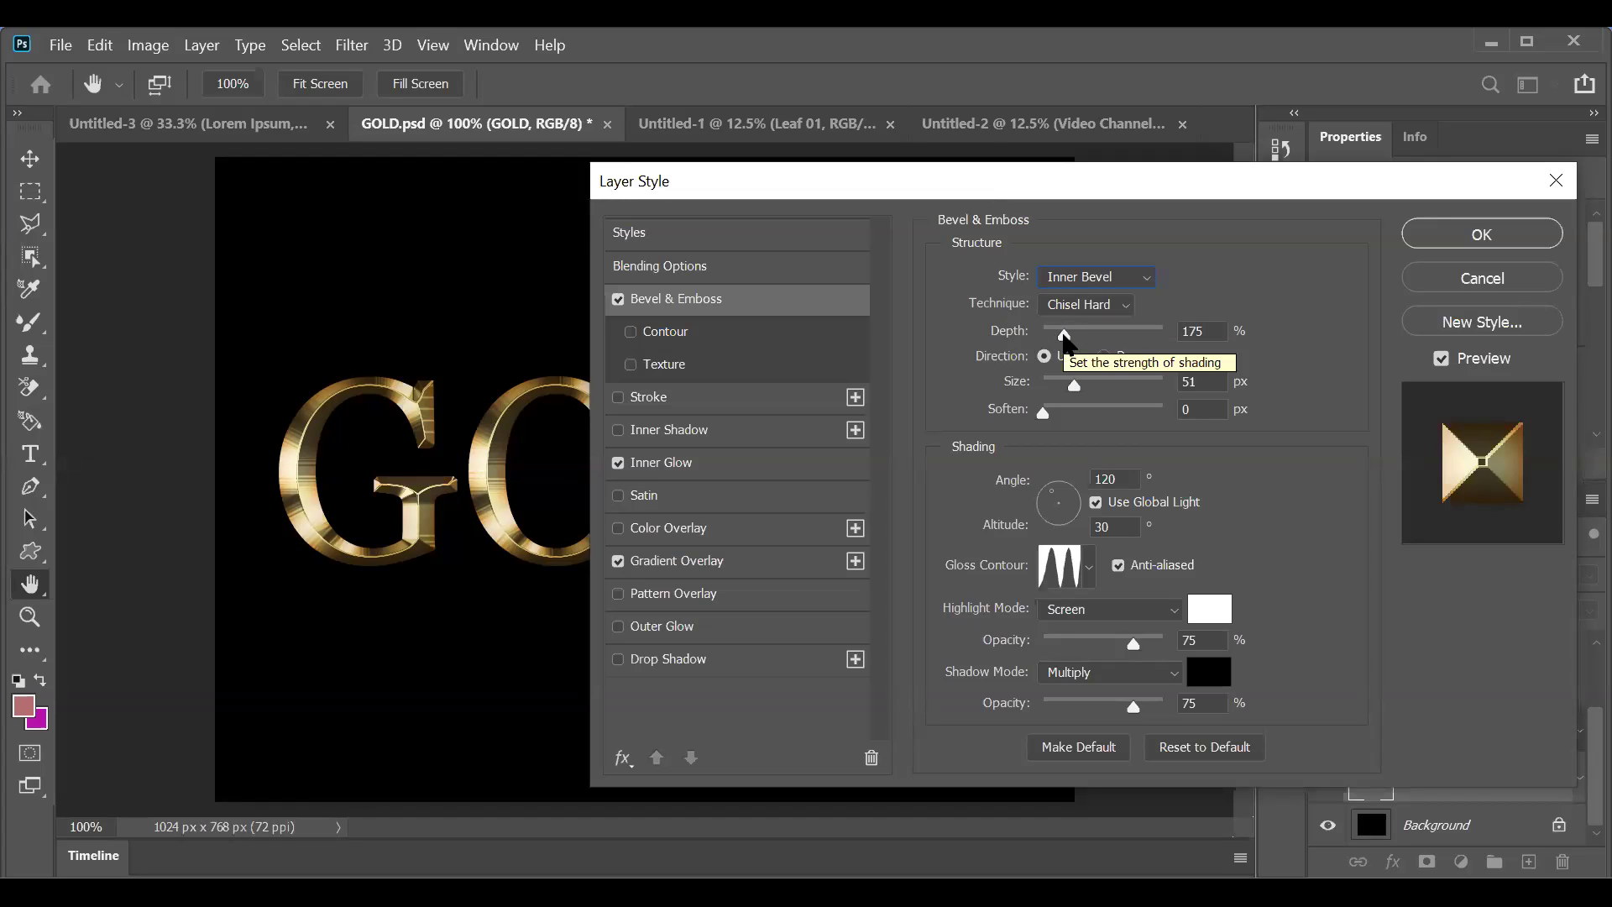
# Step: Try a bevel depth of 22% on the GOLD text and set the depth to 156%
pyautogui.moveTo(1064, 335); pyautogui.dragTo(1045, 335)
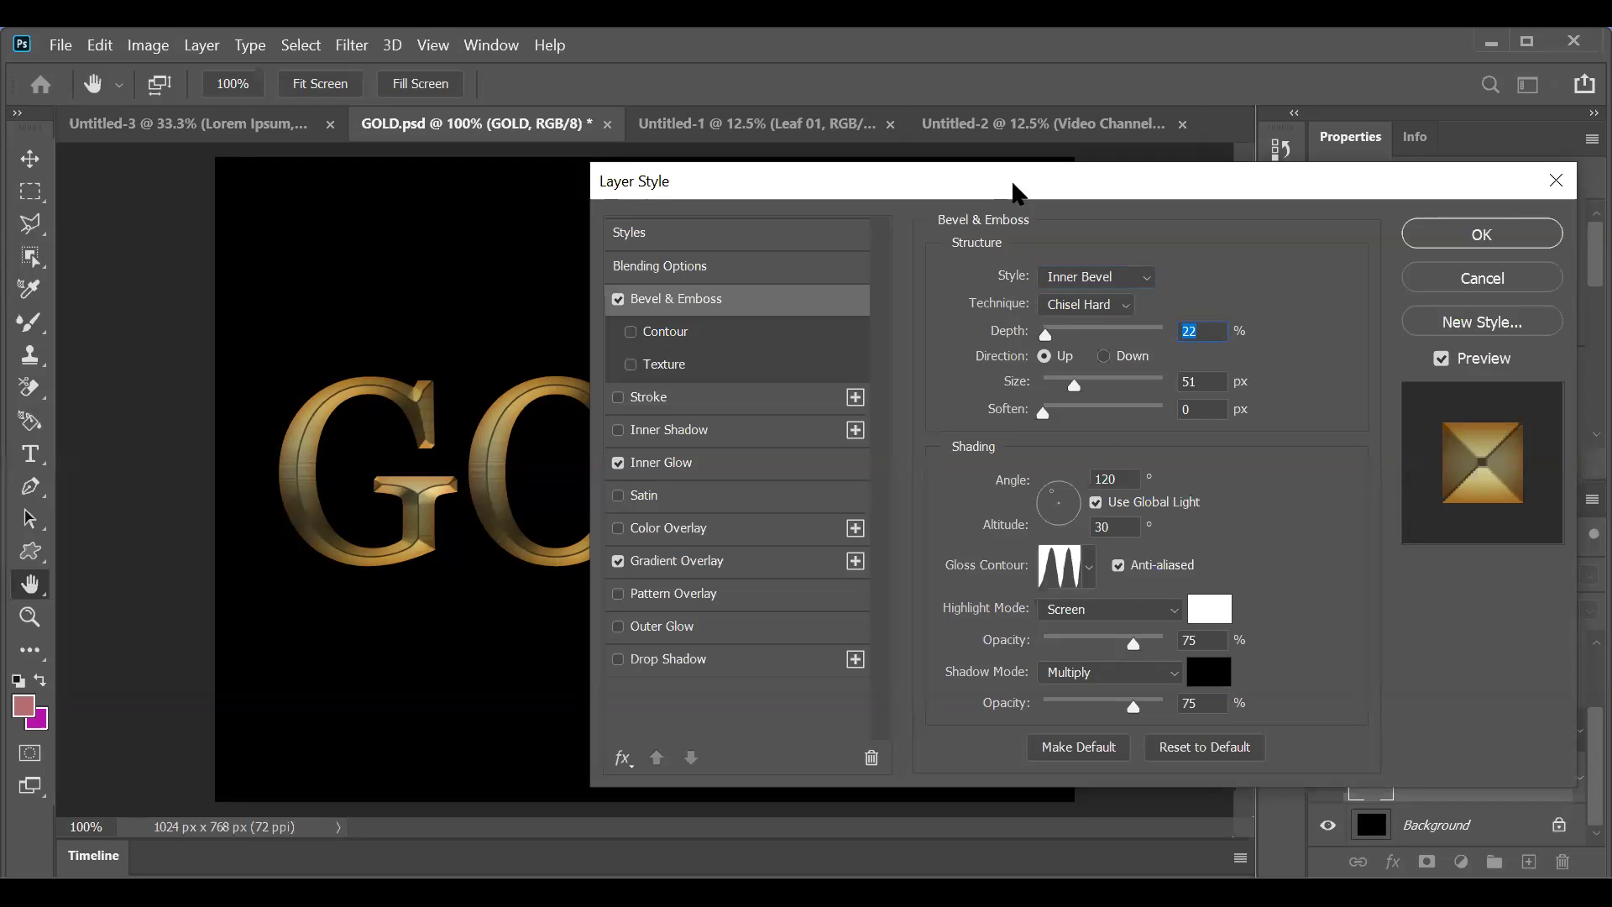
pyautogui.moveTo(1013, 184); pyautogui.dragTo(1098, 131)
pyautogui.moveTo(1143, 278)
pyautogui.mouseDown()
pyautogui.moveTo(1167, 278)
pyautogui.moveTo(1147, 279)
pyautogui.mouseUp()
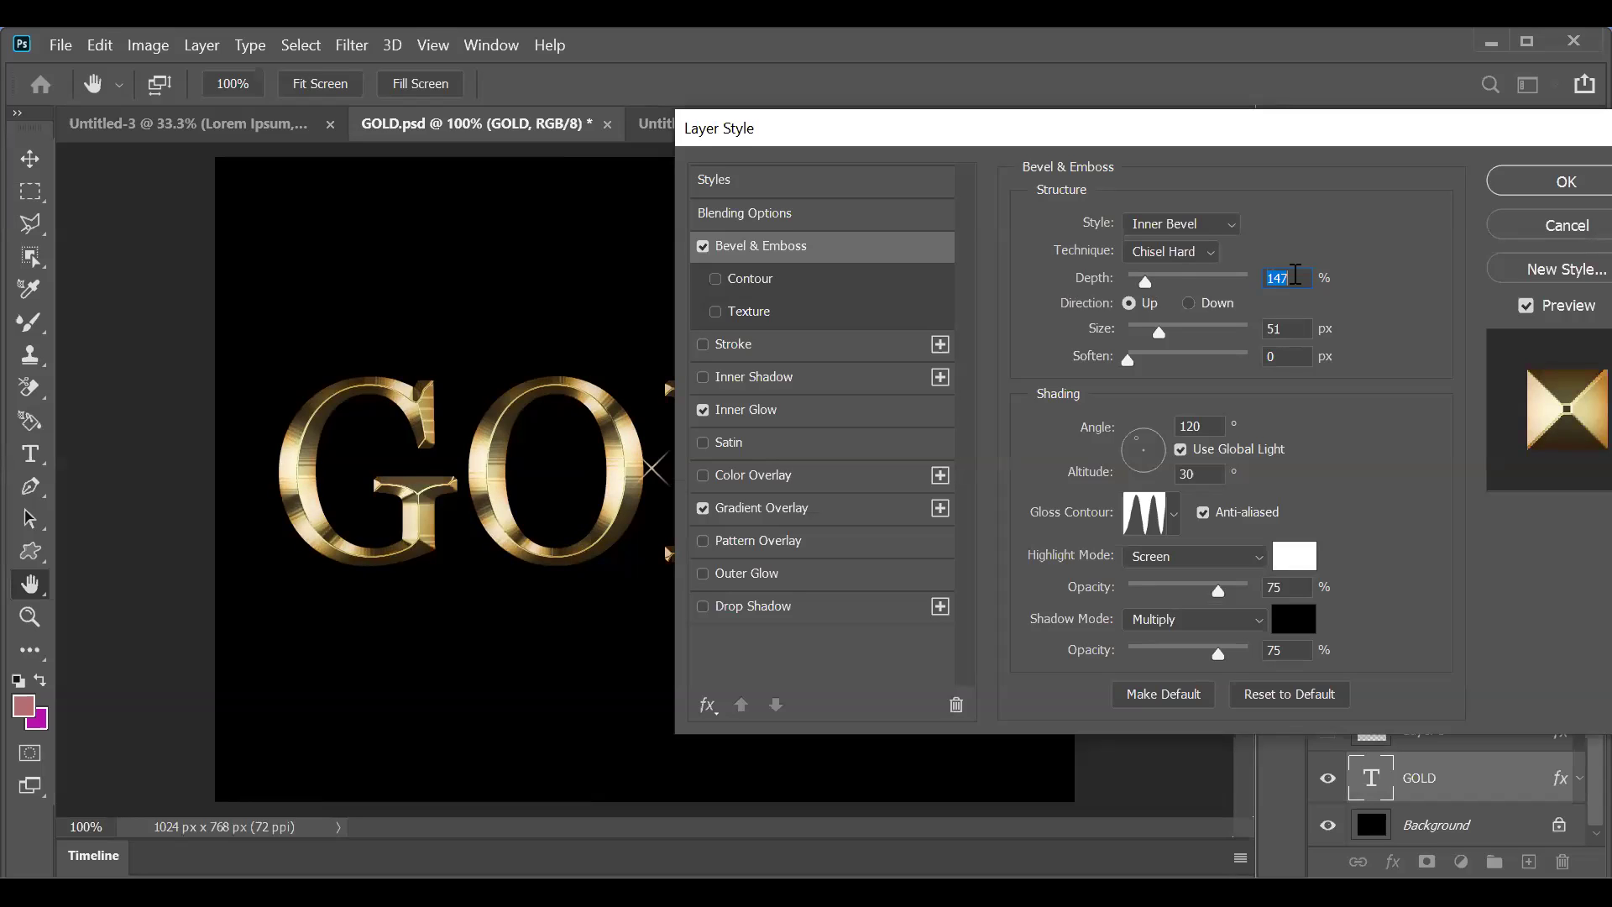
pyautogui.write('156')
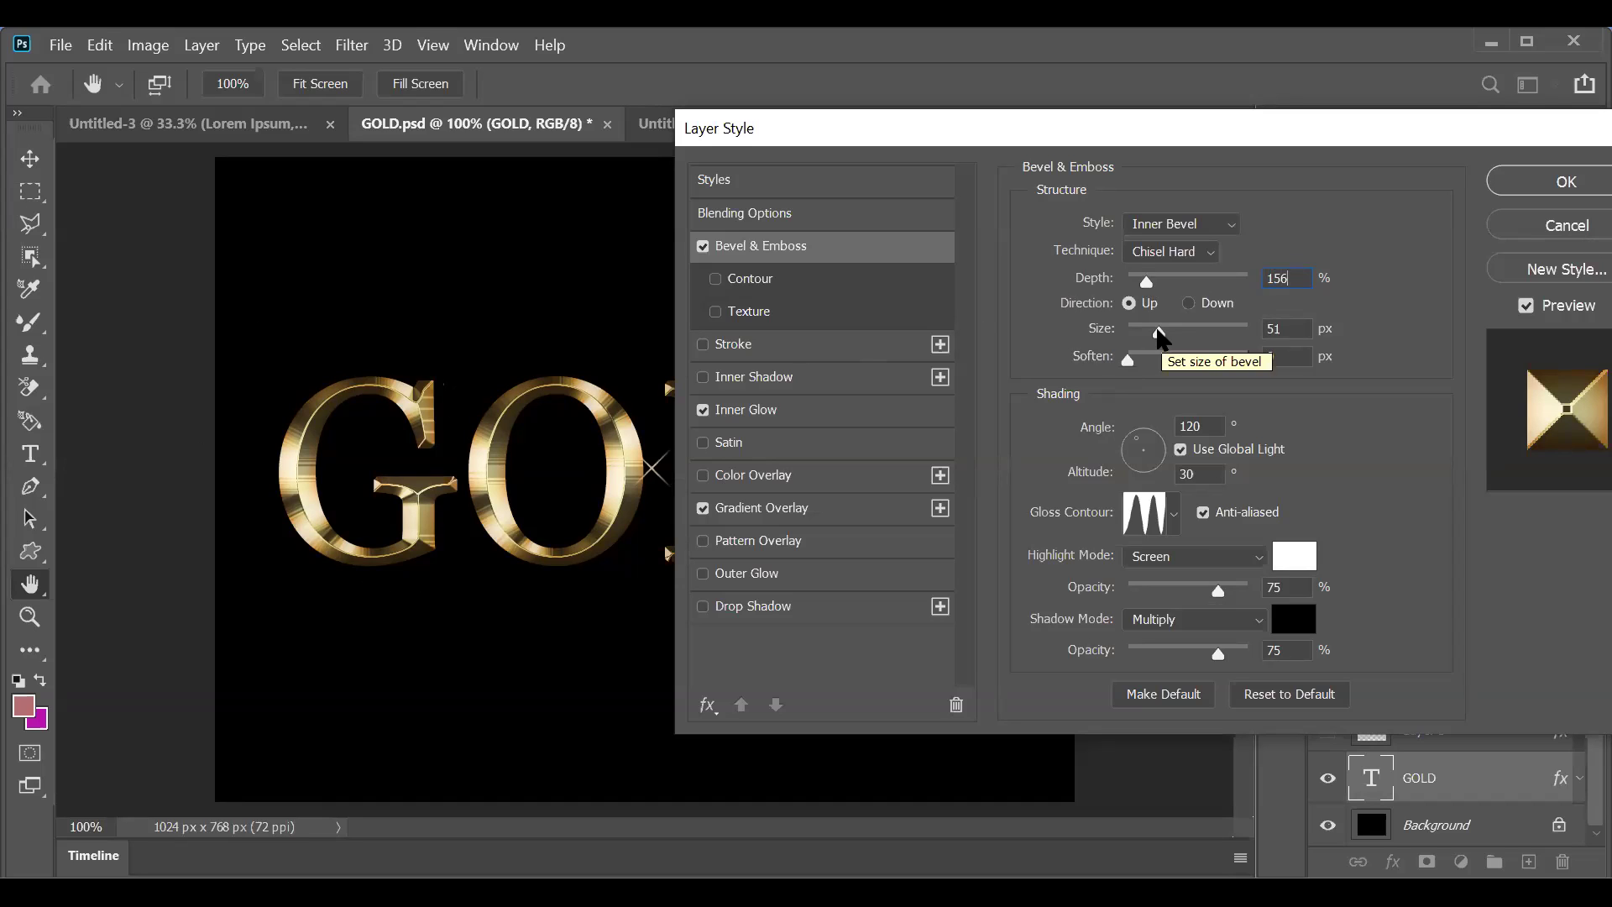
# Step: Try a bevel size of 6 px and set the size to 50 px
pyautogui.moveTo(1159, 328); pyautogui.dragTo(1138, 334)
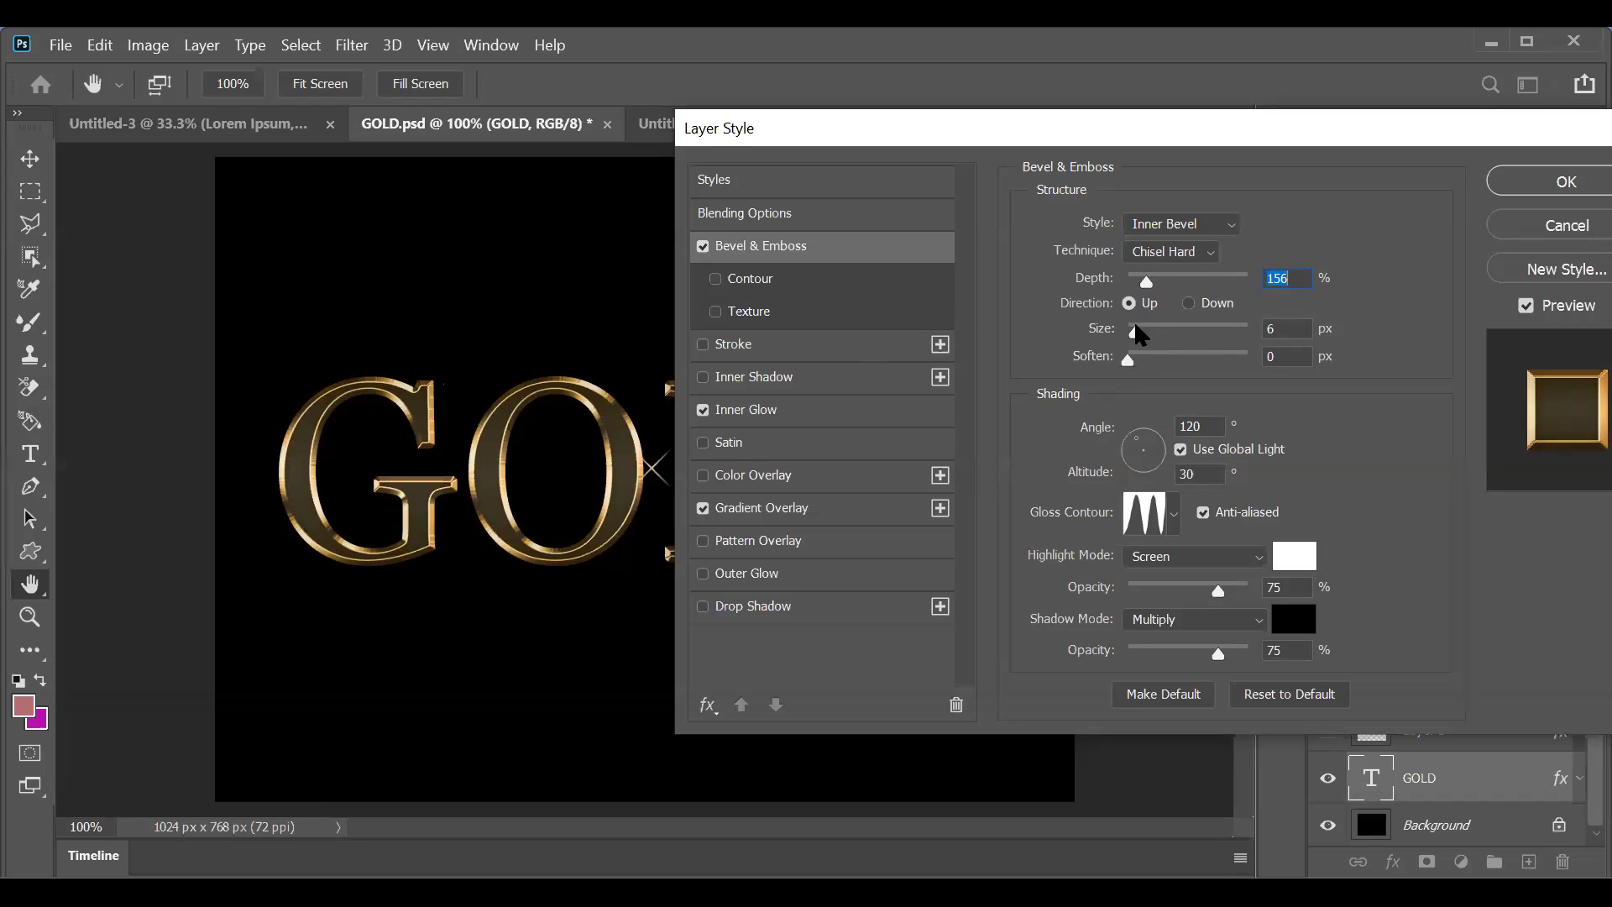
pyautogui.moveTo(1135, 328); pyautogui.dragTo(1163, 334)
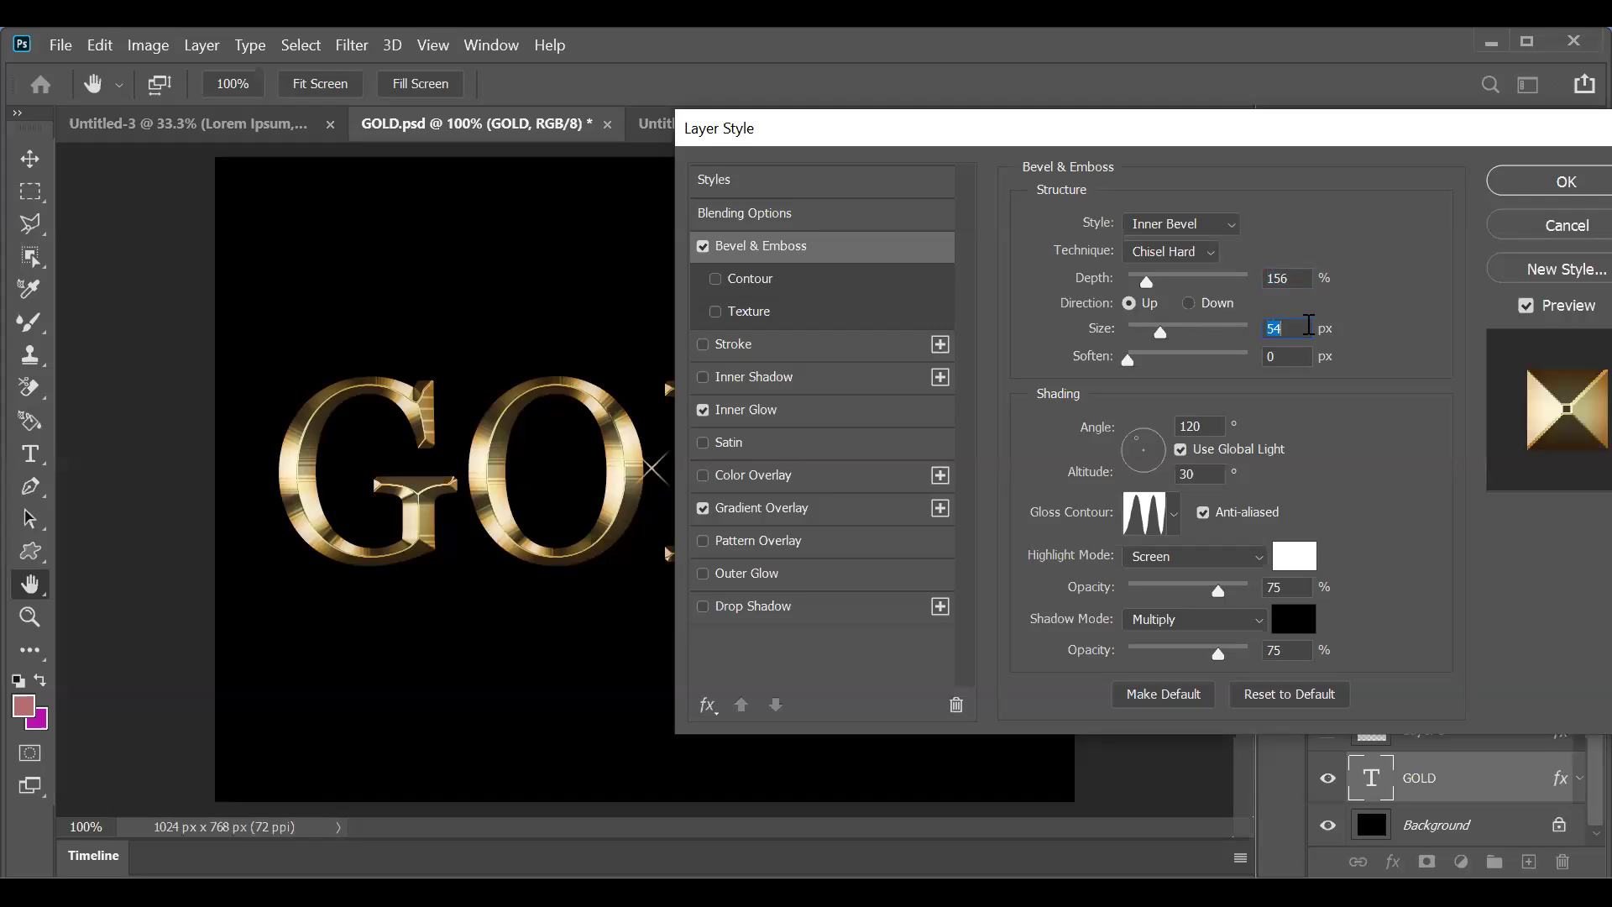
pyautogui.write('50')
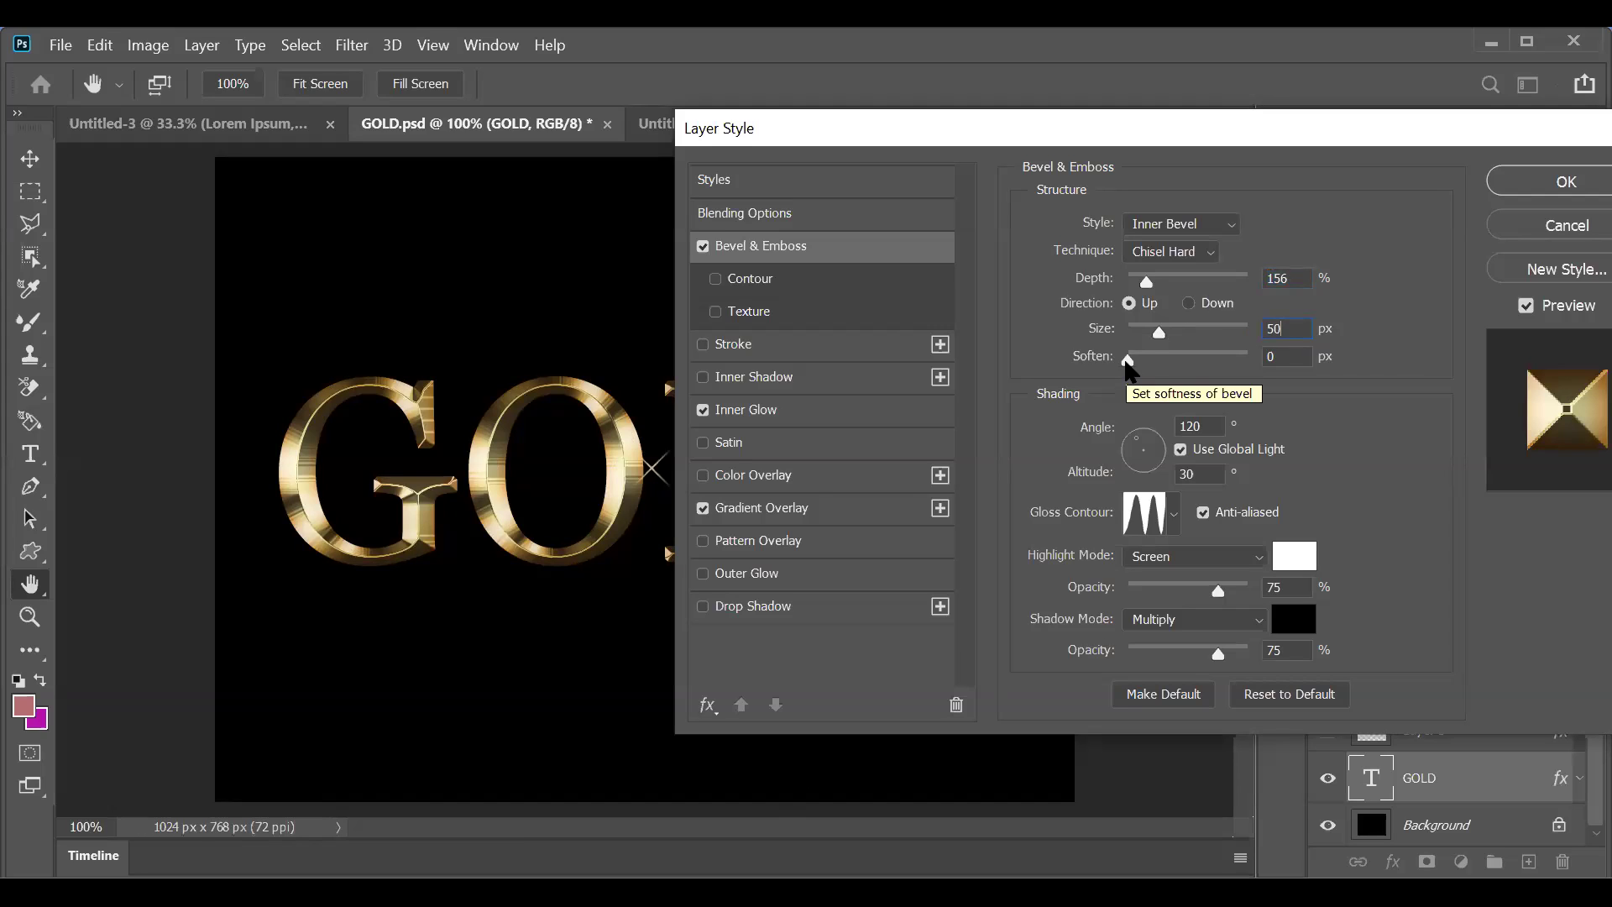
# Step: Try softening the bevel by 9 px and return Soften to 0 px
pyautogui.moveTo(1126, 361); pyautogui.dragTo(1198, 364)
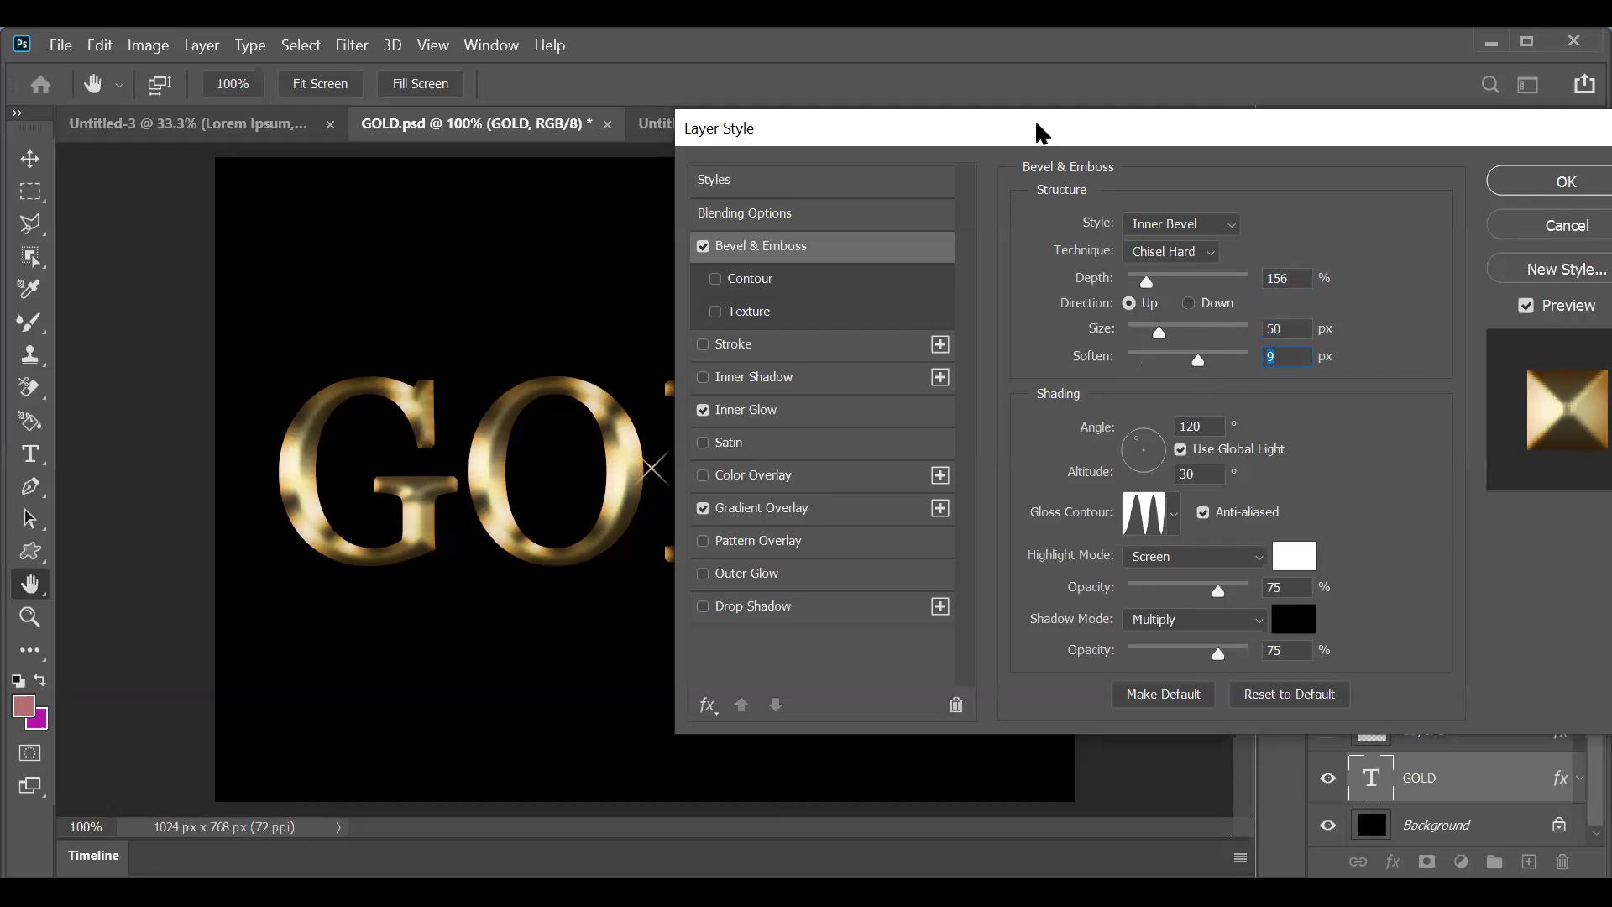
pyautogui.moveTo(1040, 132); pyautogui.dragTo(1035, 121)
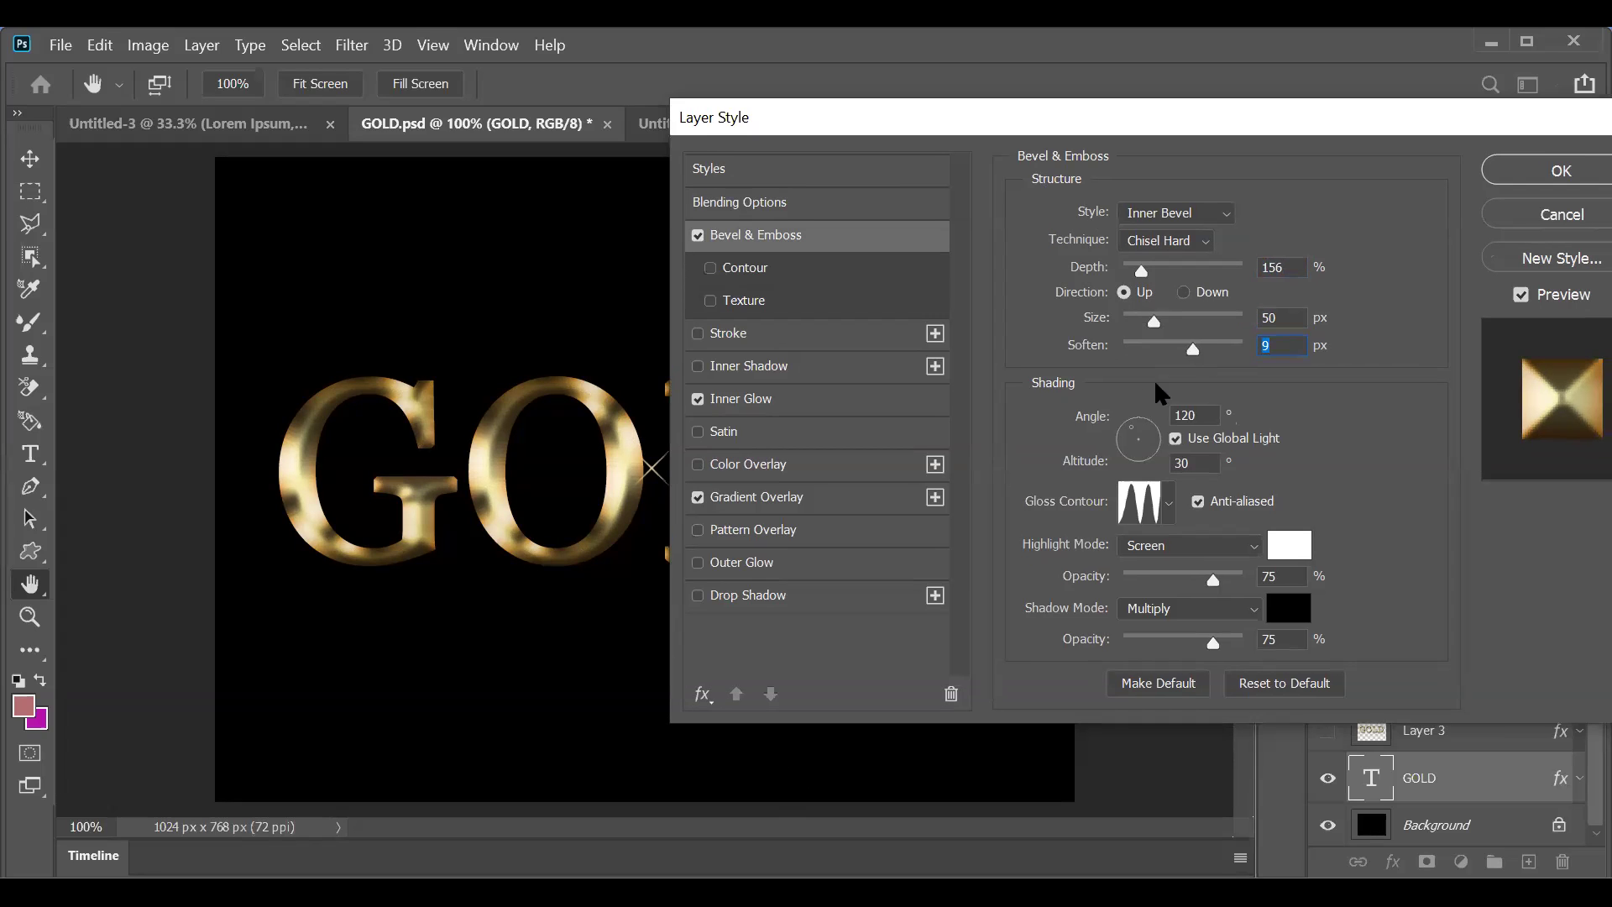
pyautogui.moveTo(1190, 350); pyautogui.dragTo(1087, 340)
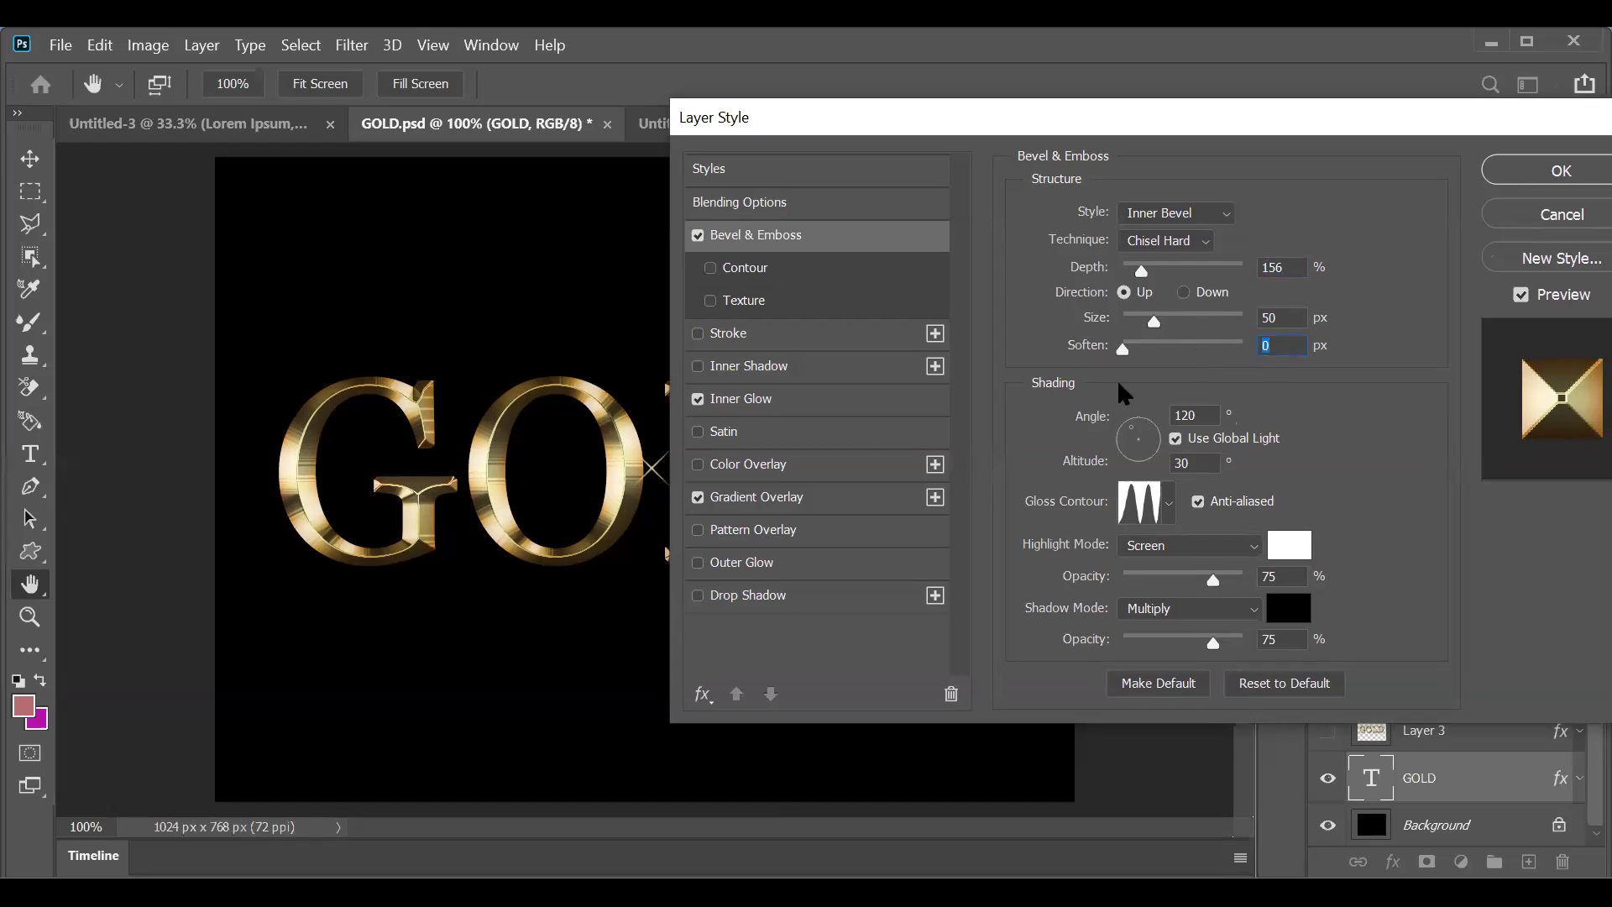
# Step: Try the first two gloss contours in the second row of presets on the bevel
pyautogui.click(1166, 512)
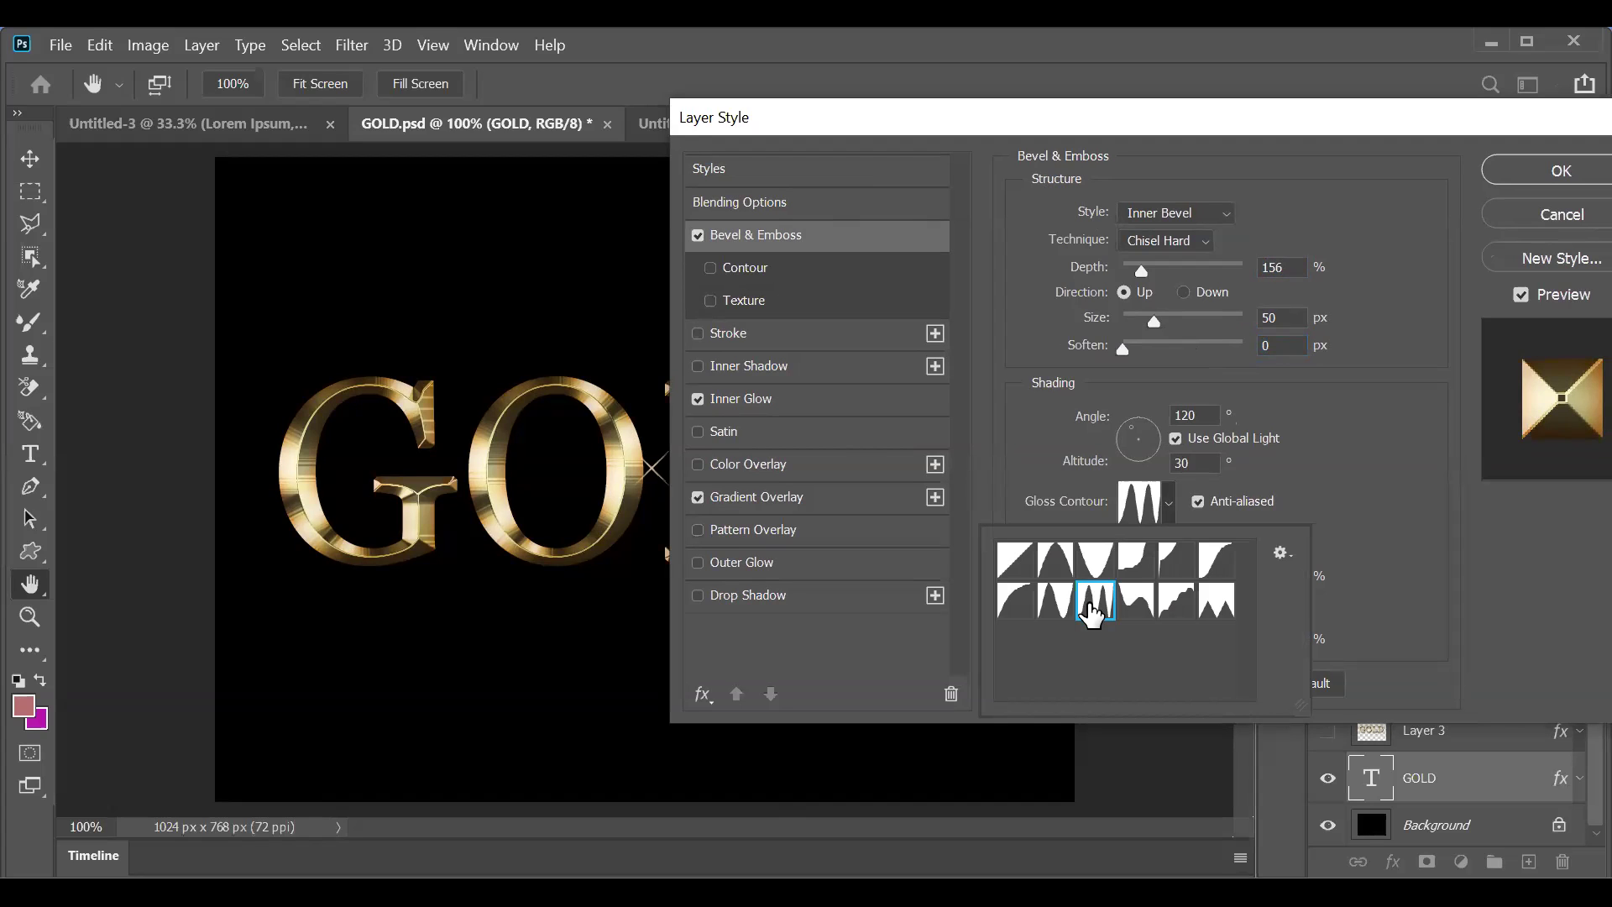
pyautogui.click(1052, 602)
pyautogui.click(1083, 602)
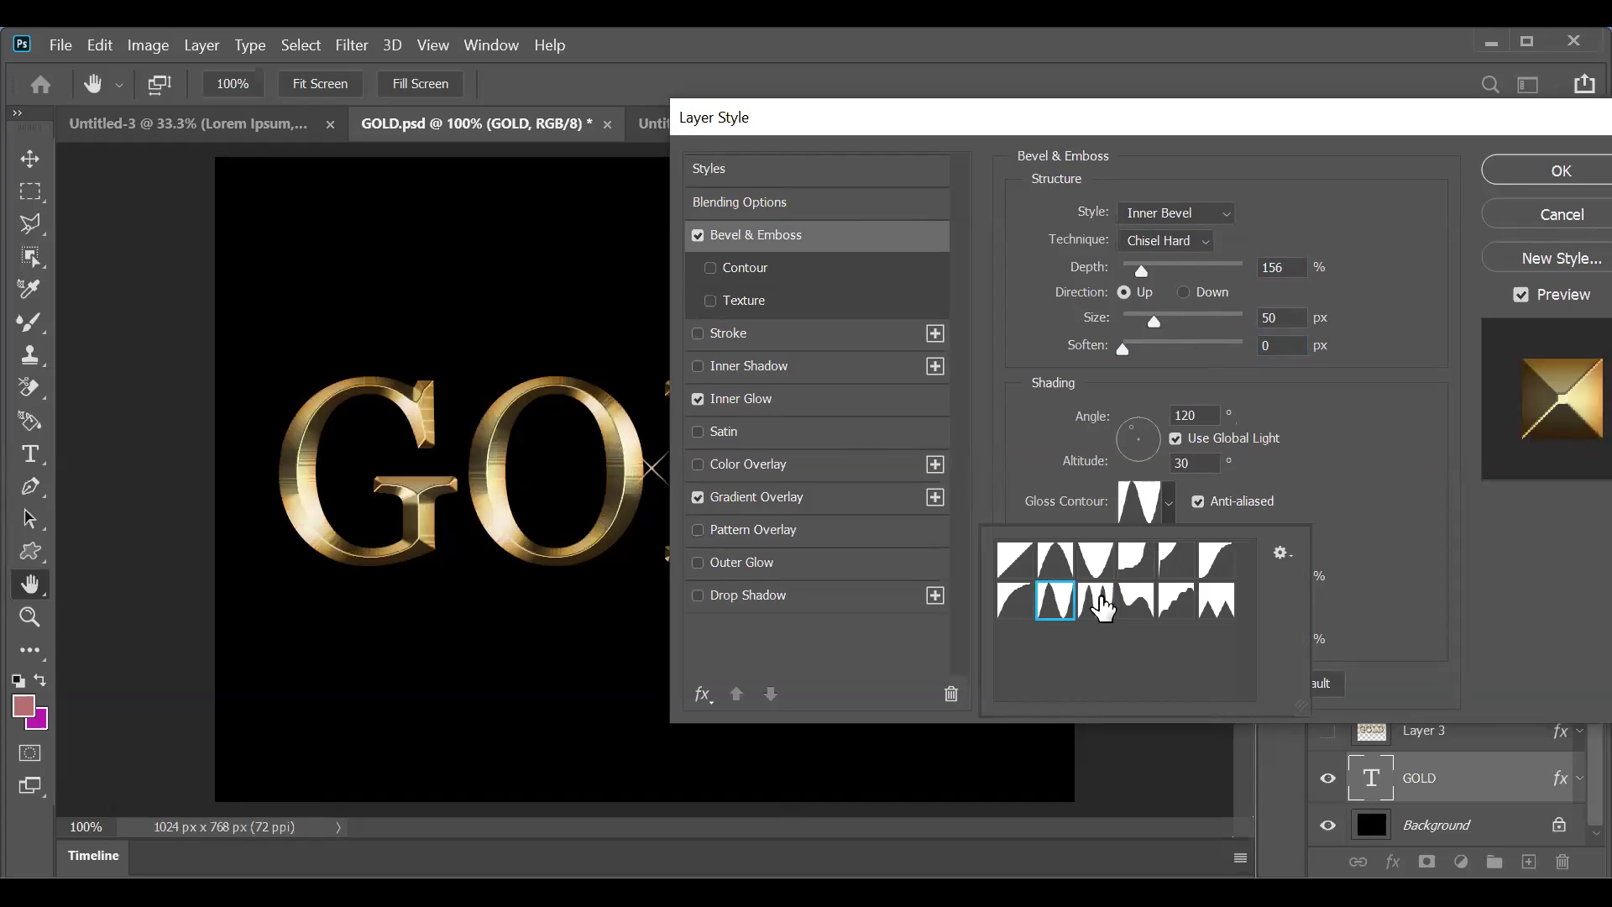
pyautogui.click(1034, 608)
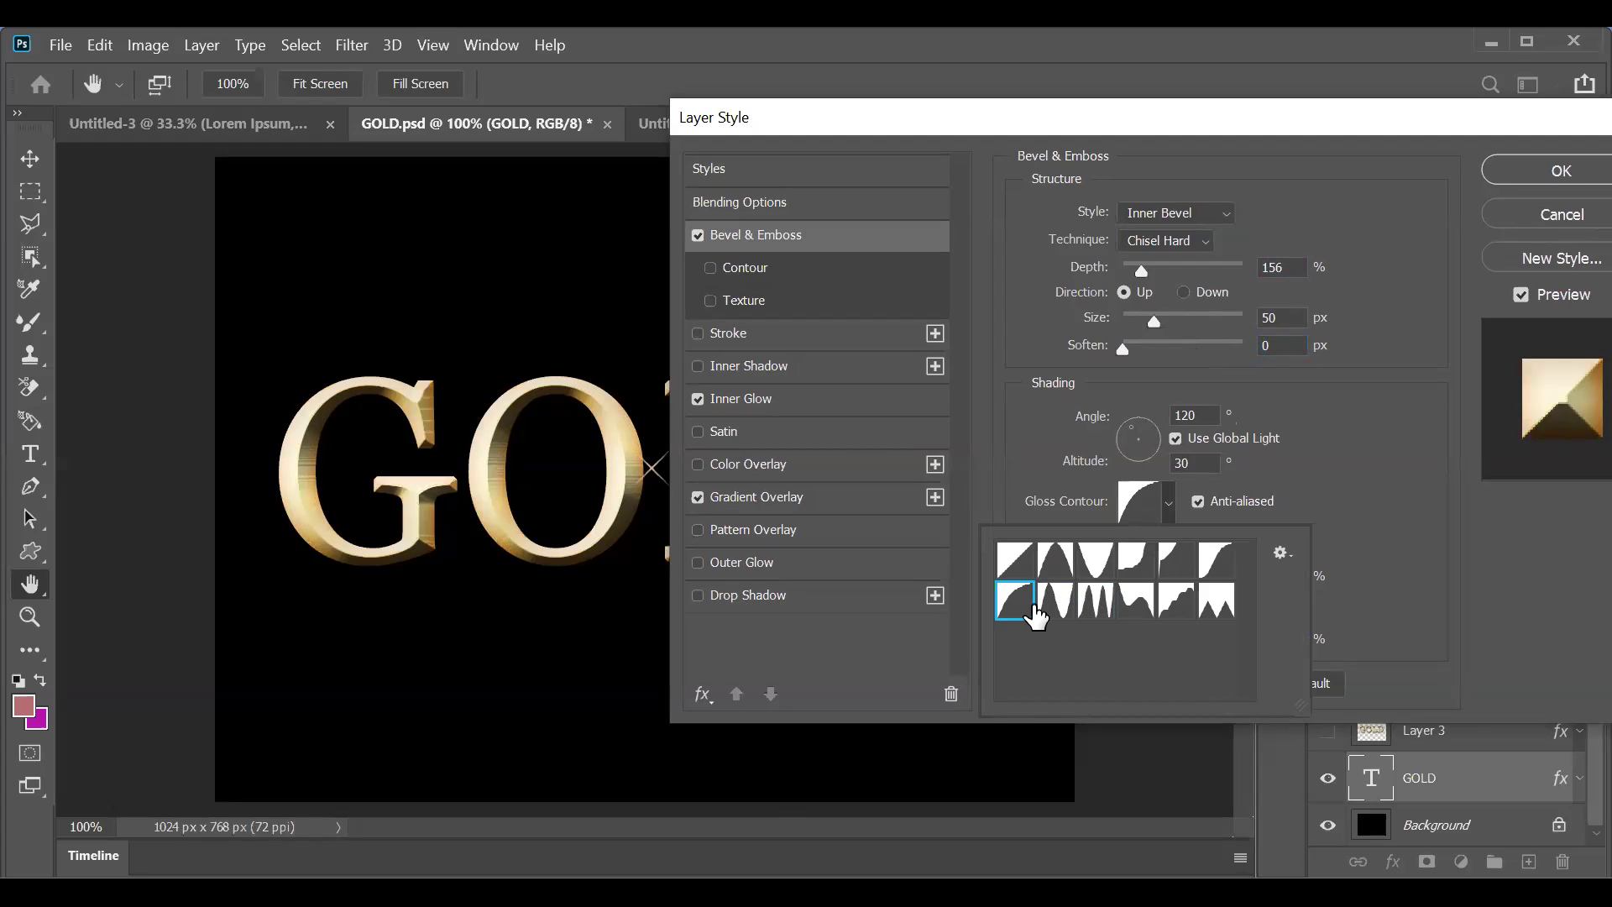
# Step: Try the first five gloss contours in the first row of presets, starting with the straight diagonal one
pyautogui.click(1016, 560)
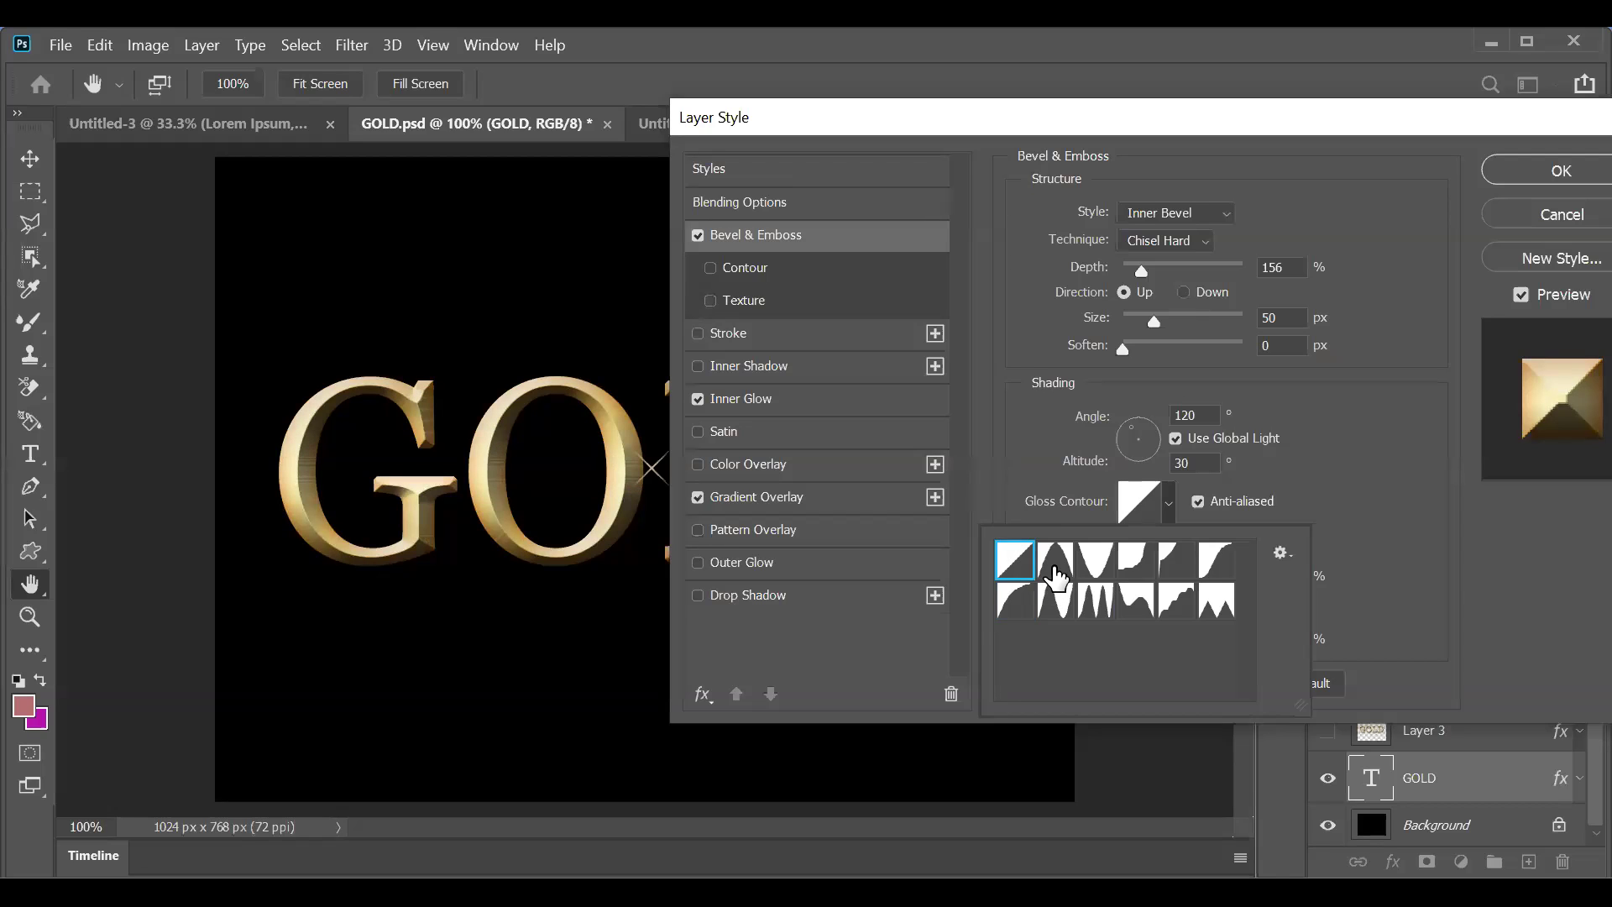
pyautogui.click(1055, 571)
pyautogui.press('Right')
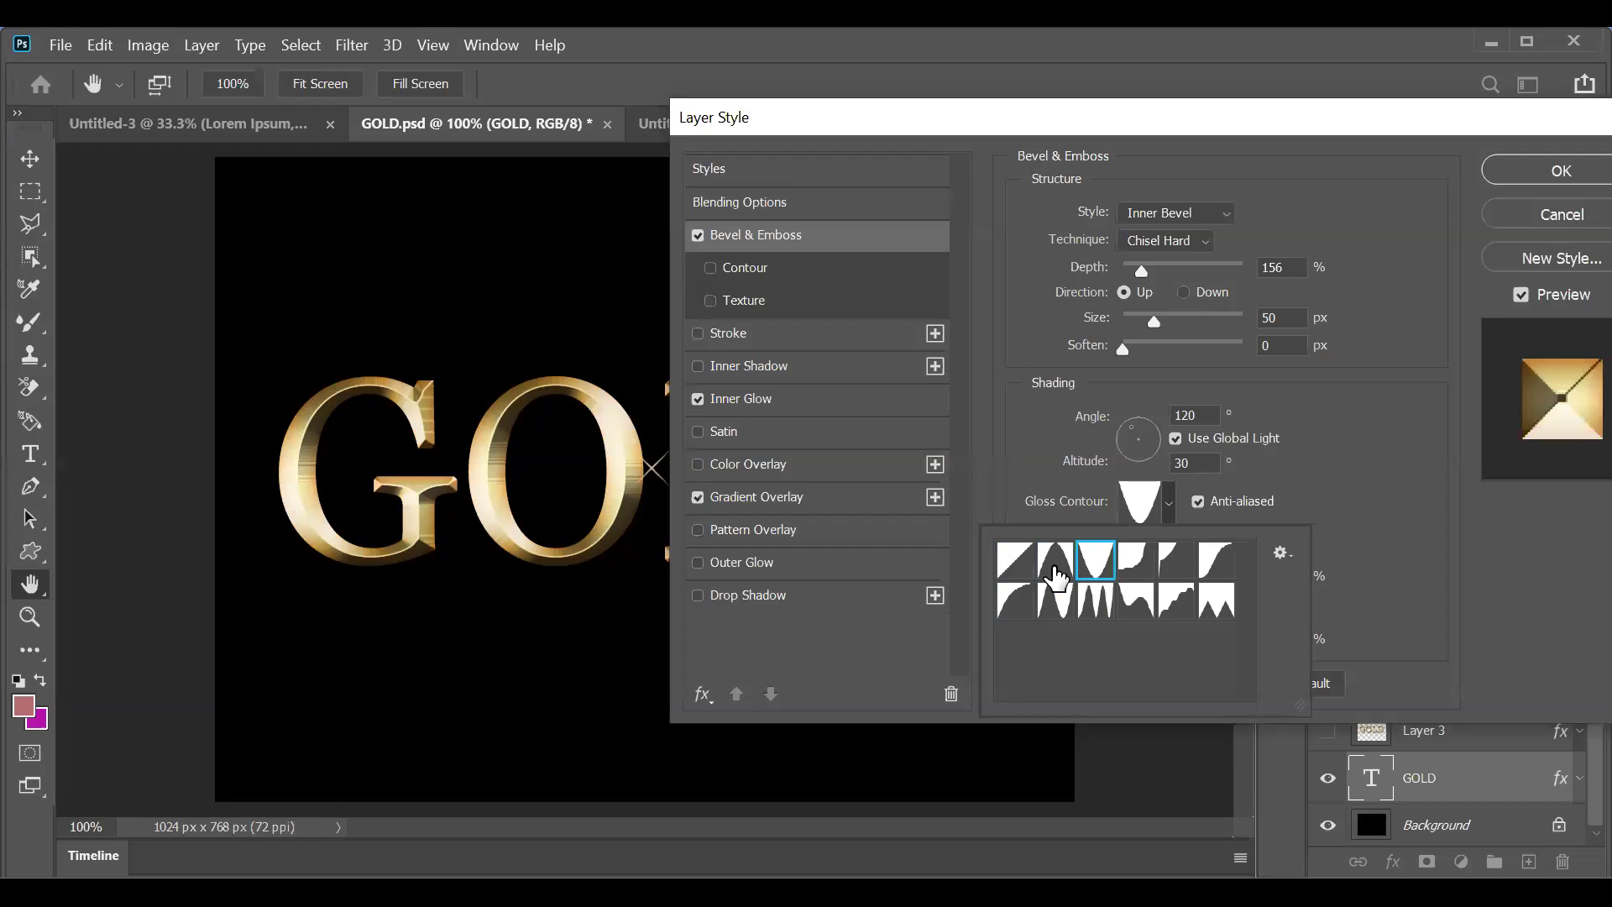
pyautogui.press('Right')
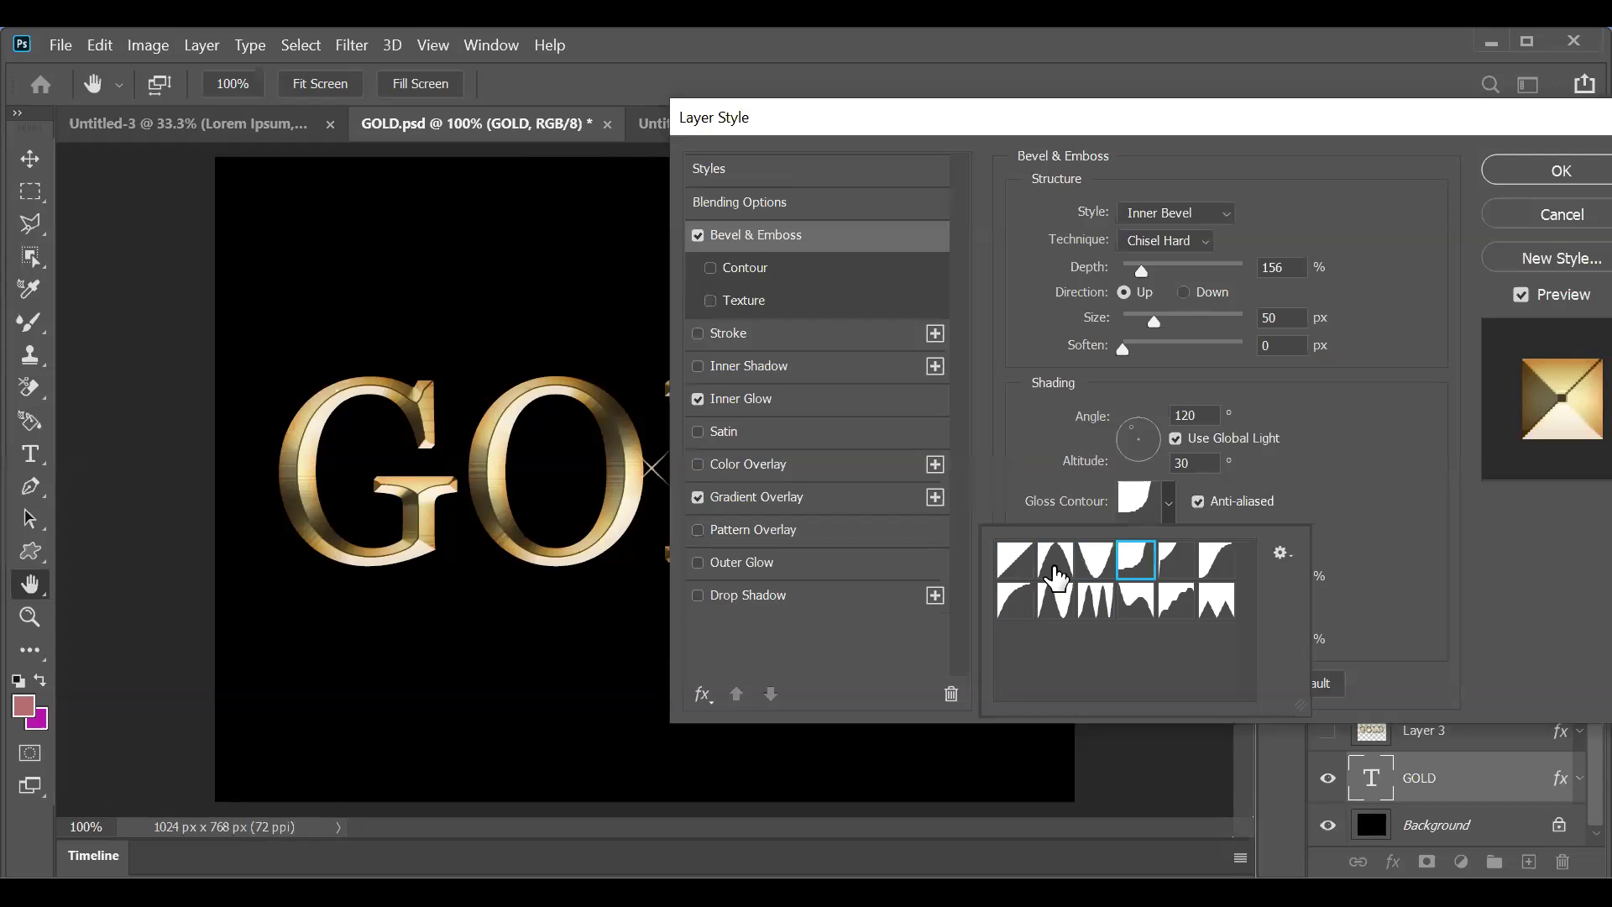
pyautogui.press('Left')
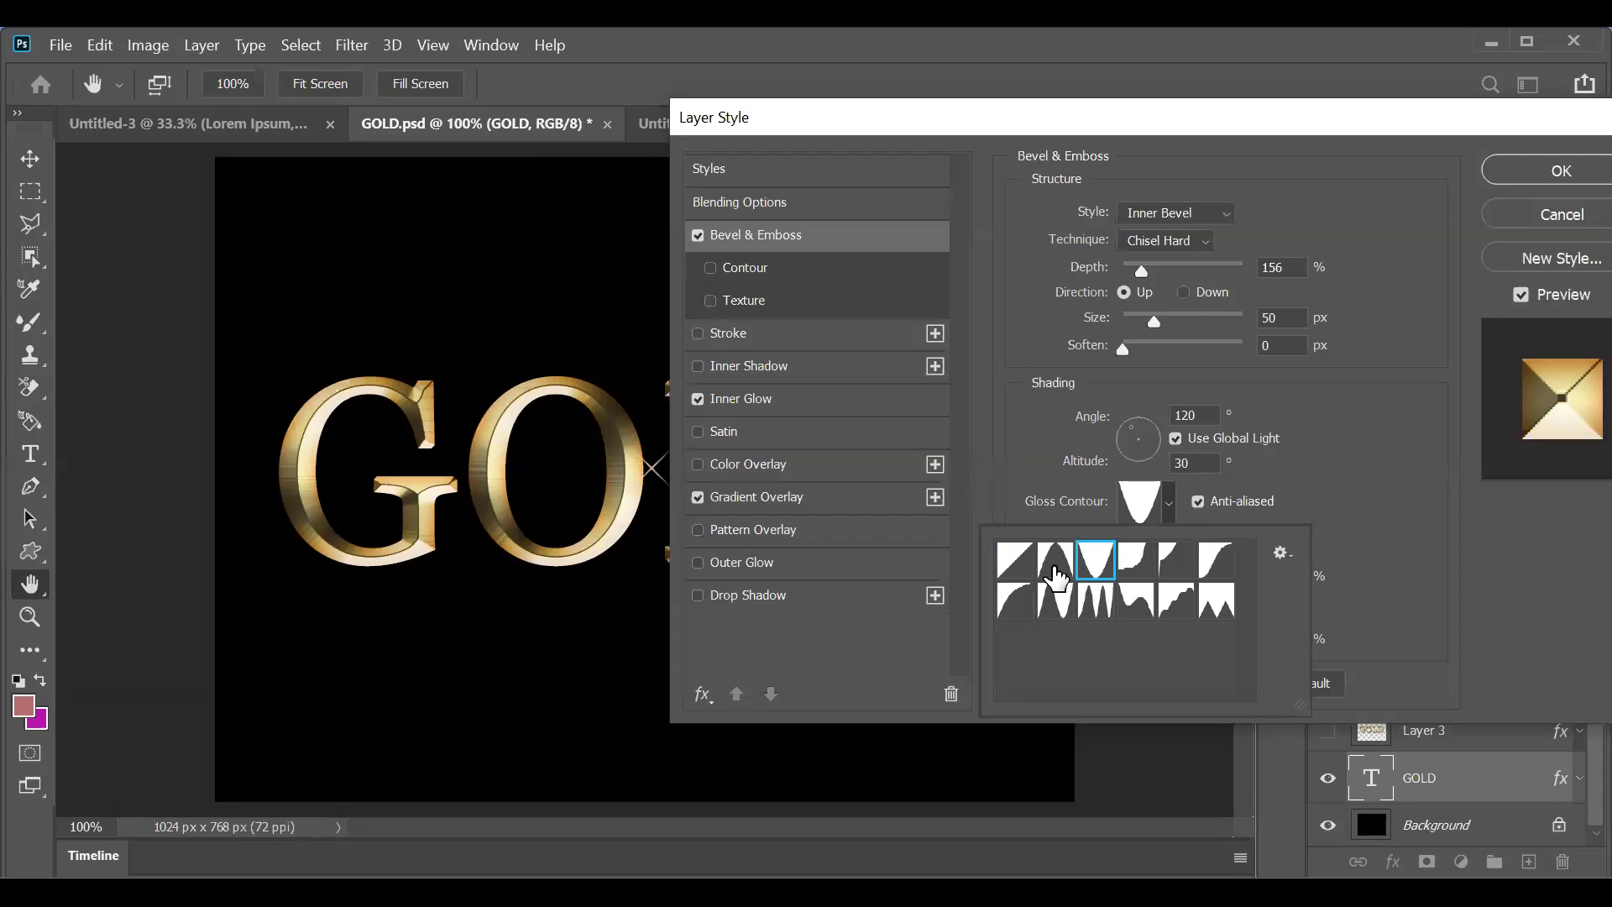
pyautogui.press('Right')
pyautogui.press('Right')
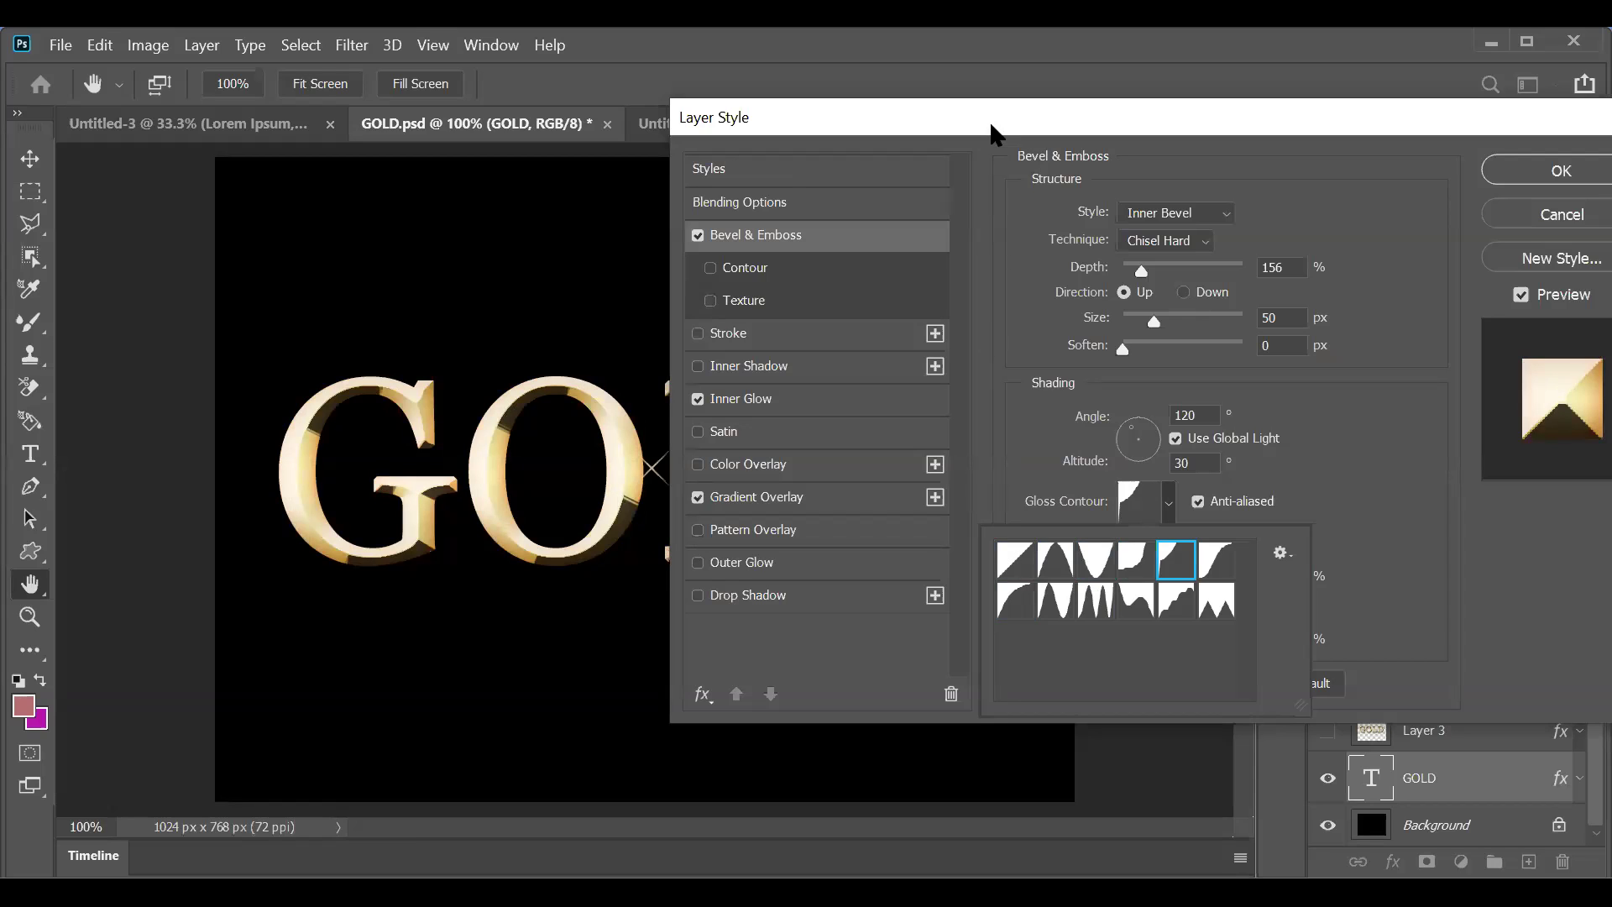
# Step: Uncover more of the text, try the last first-row gloss contour and several others, and reapply the multi-peak one
pyautogui.moveTo(993, 132); pyautogui.dragTo(1232, 121)
pyautogui.click(1407, 492)
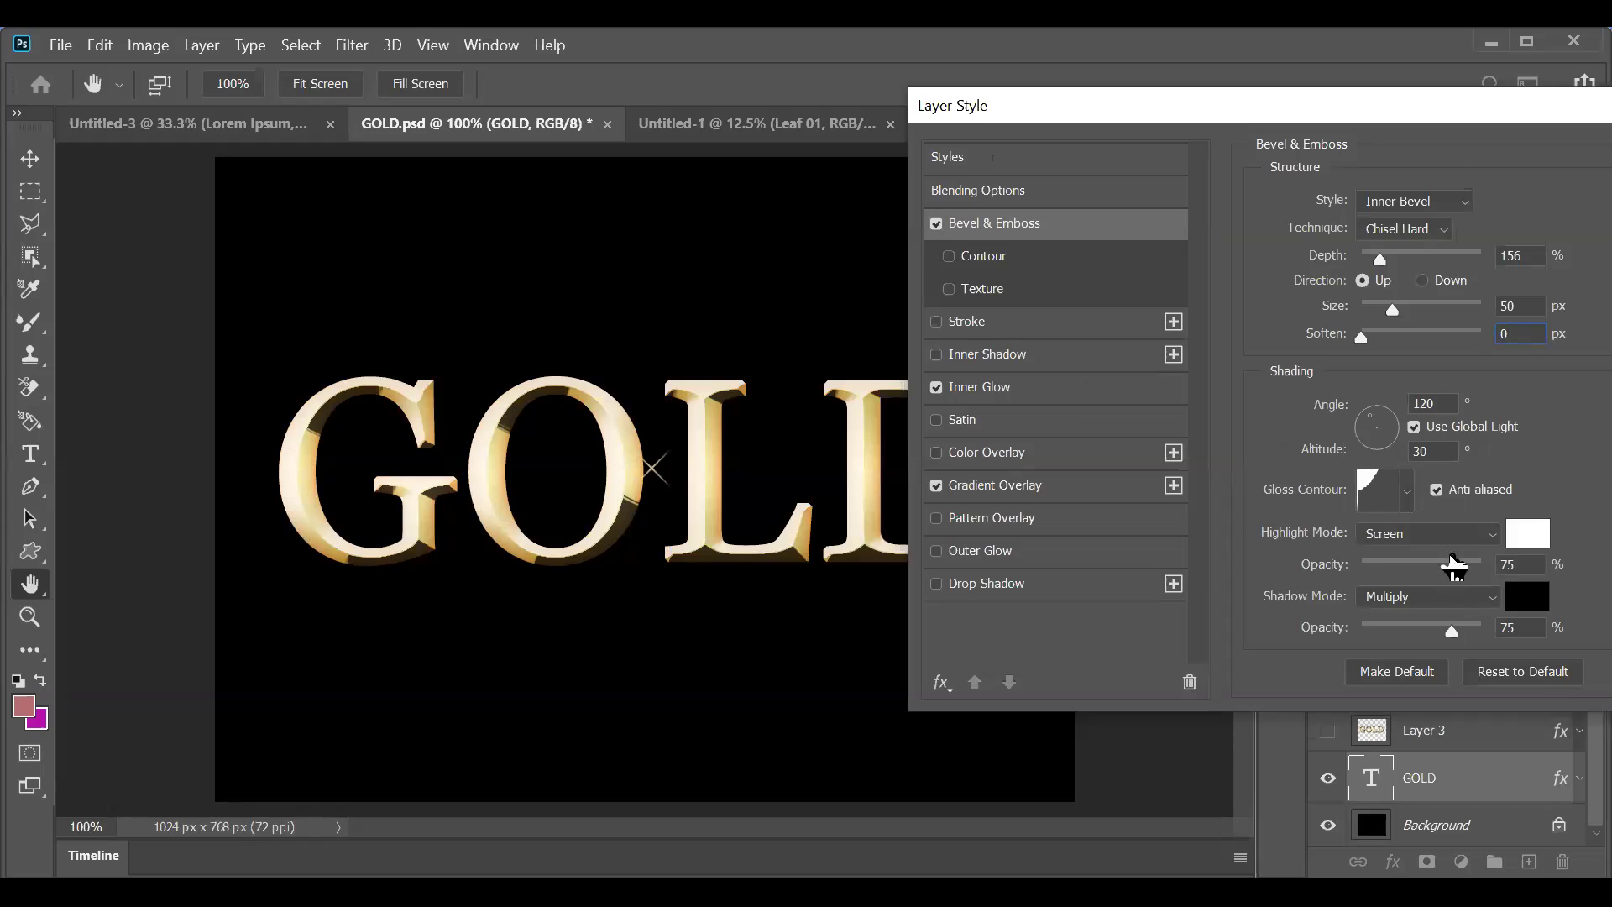
pyautogui.click(1454, 549)
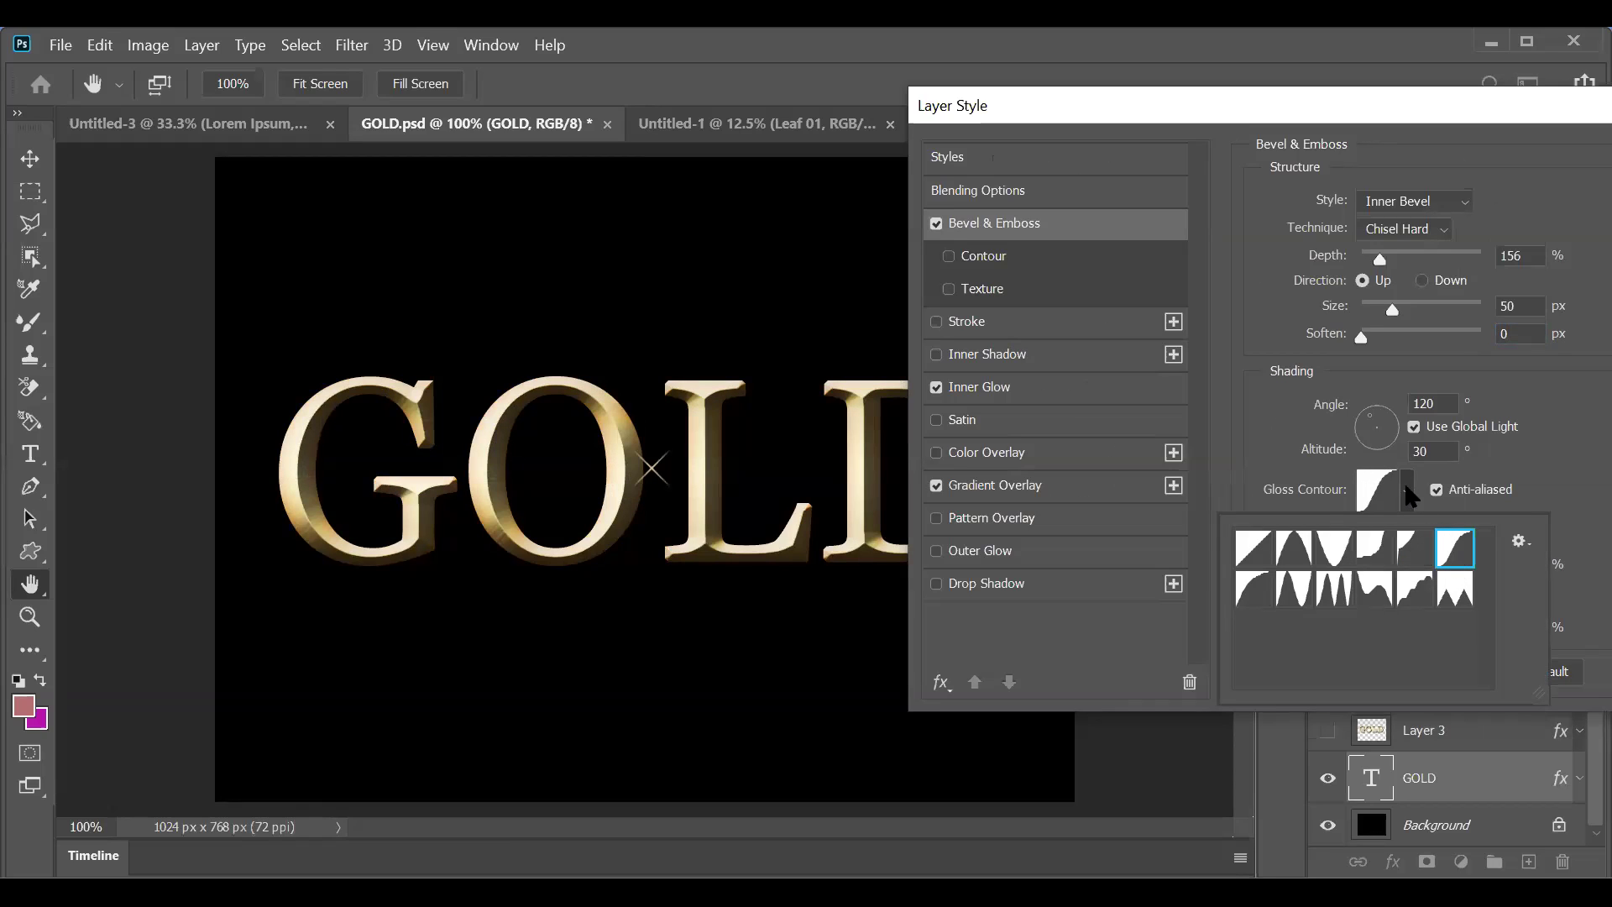
pyautogui.click(1252, 549)
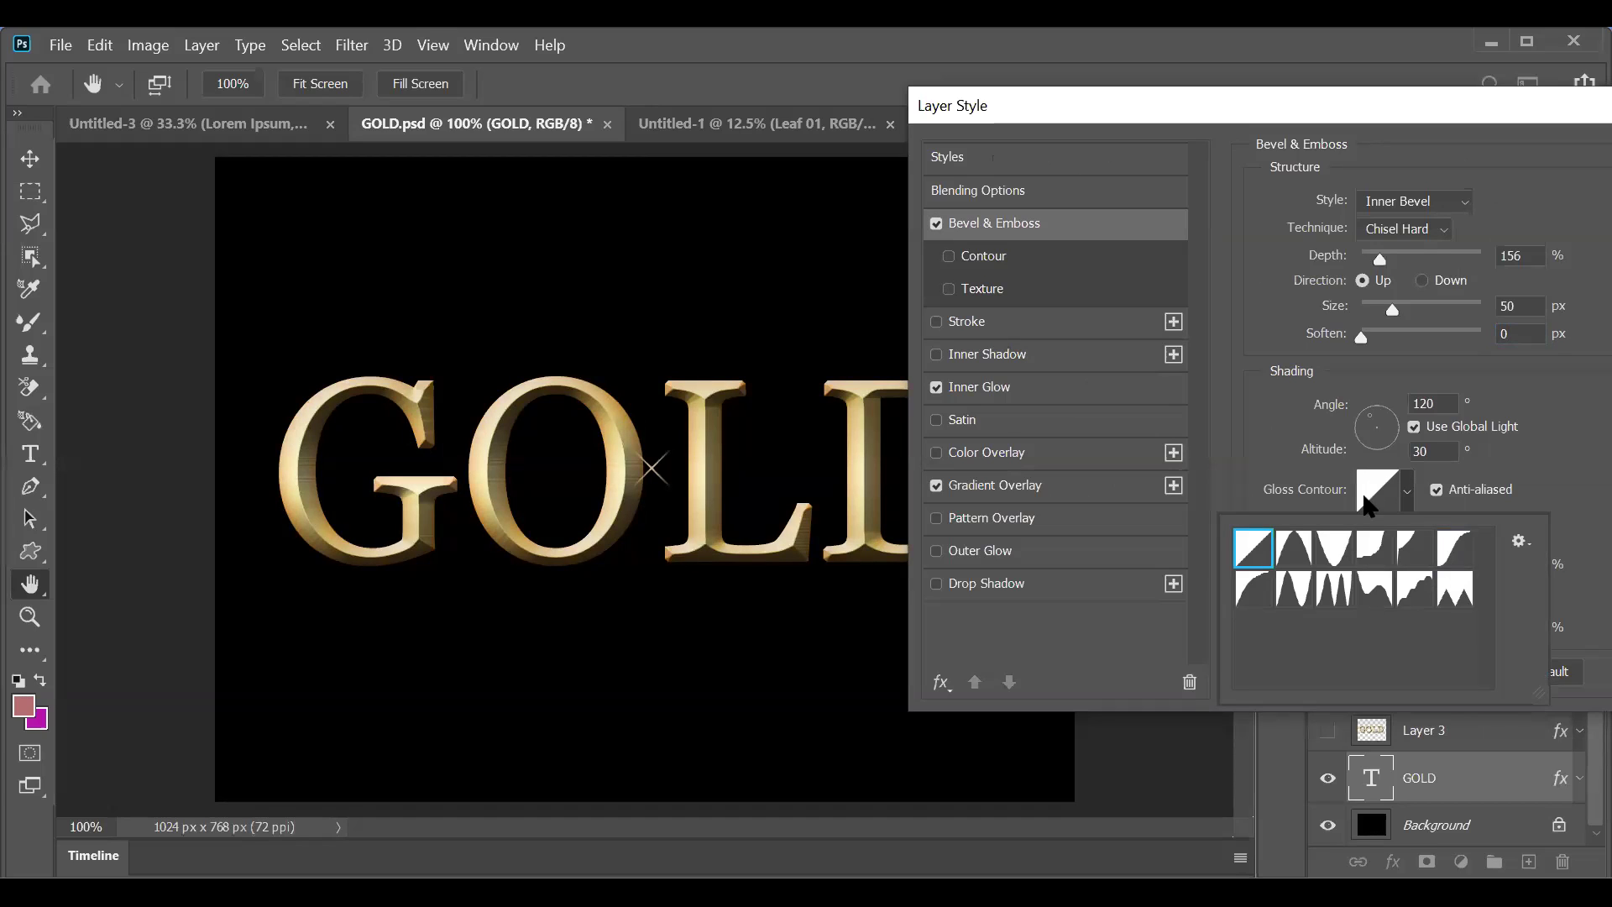
pyautogui.click(1254, 590)
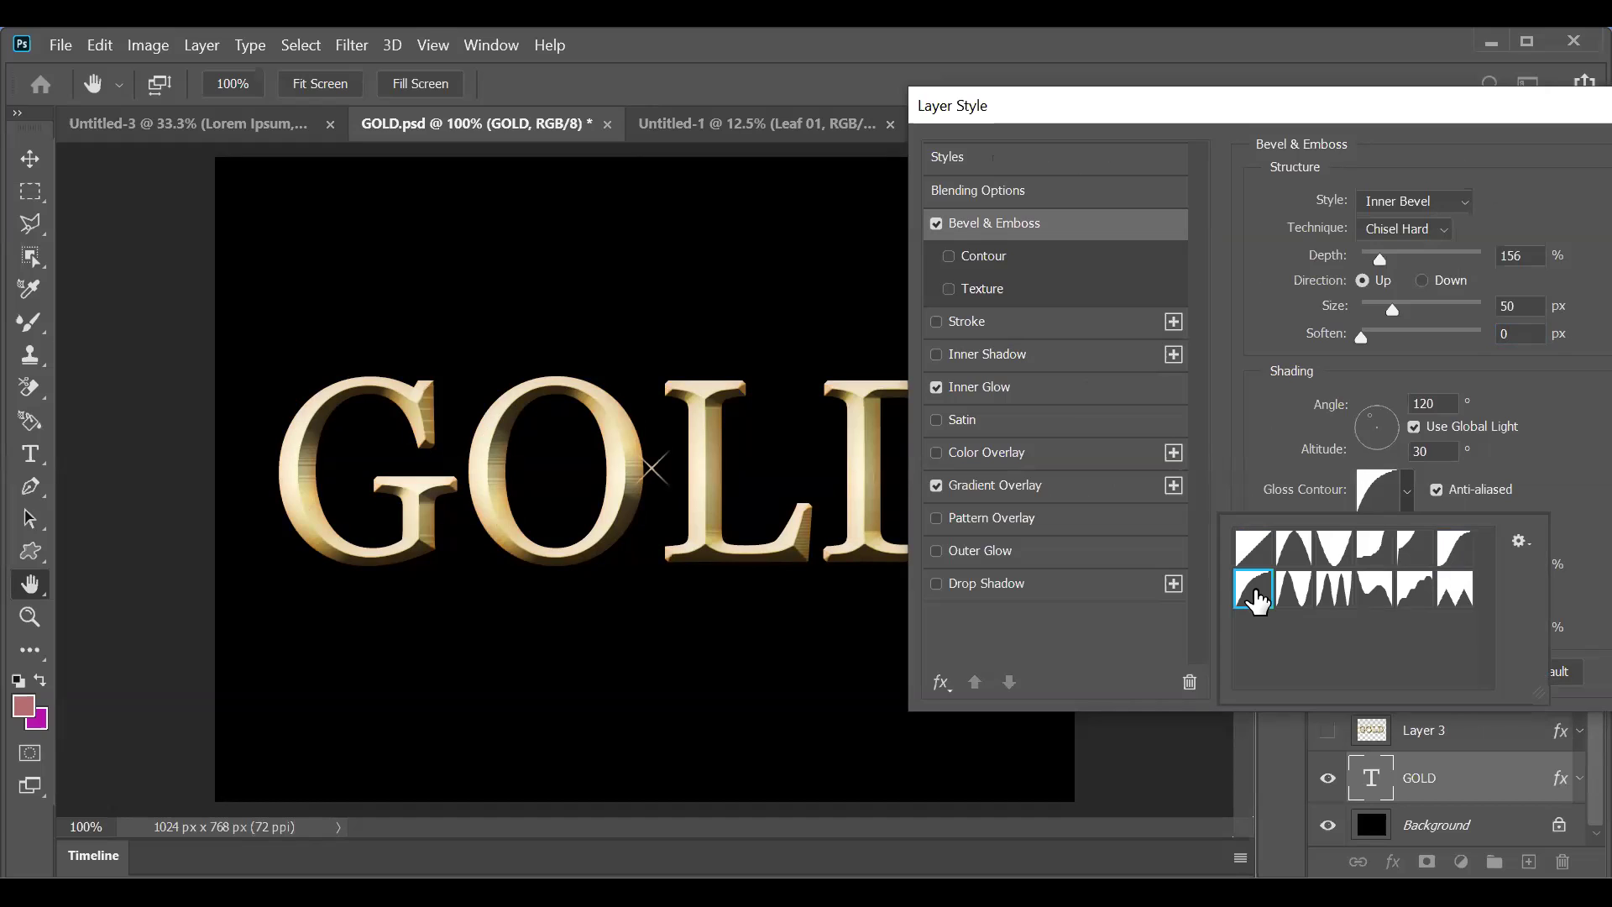
pyautogui.click(1294, 588)
pyautogui.click(1334, 587)
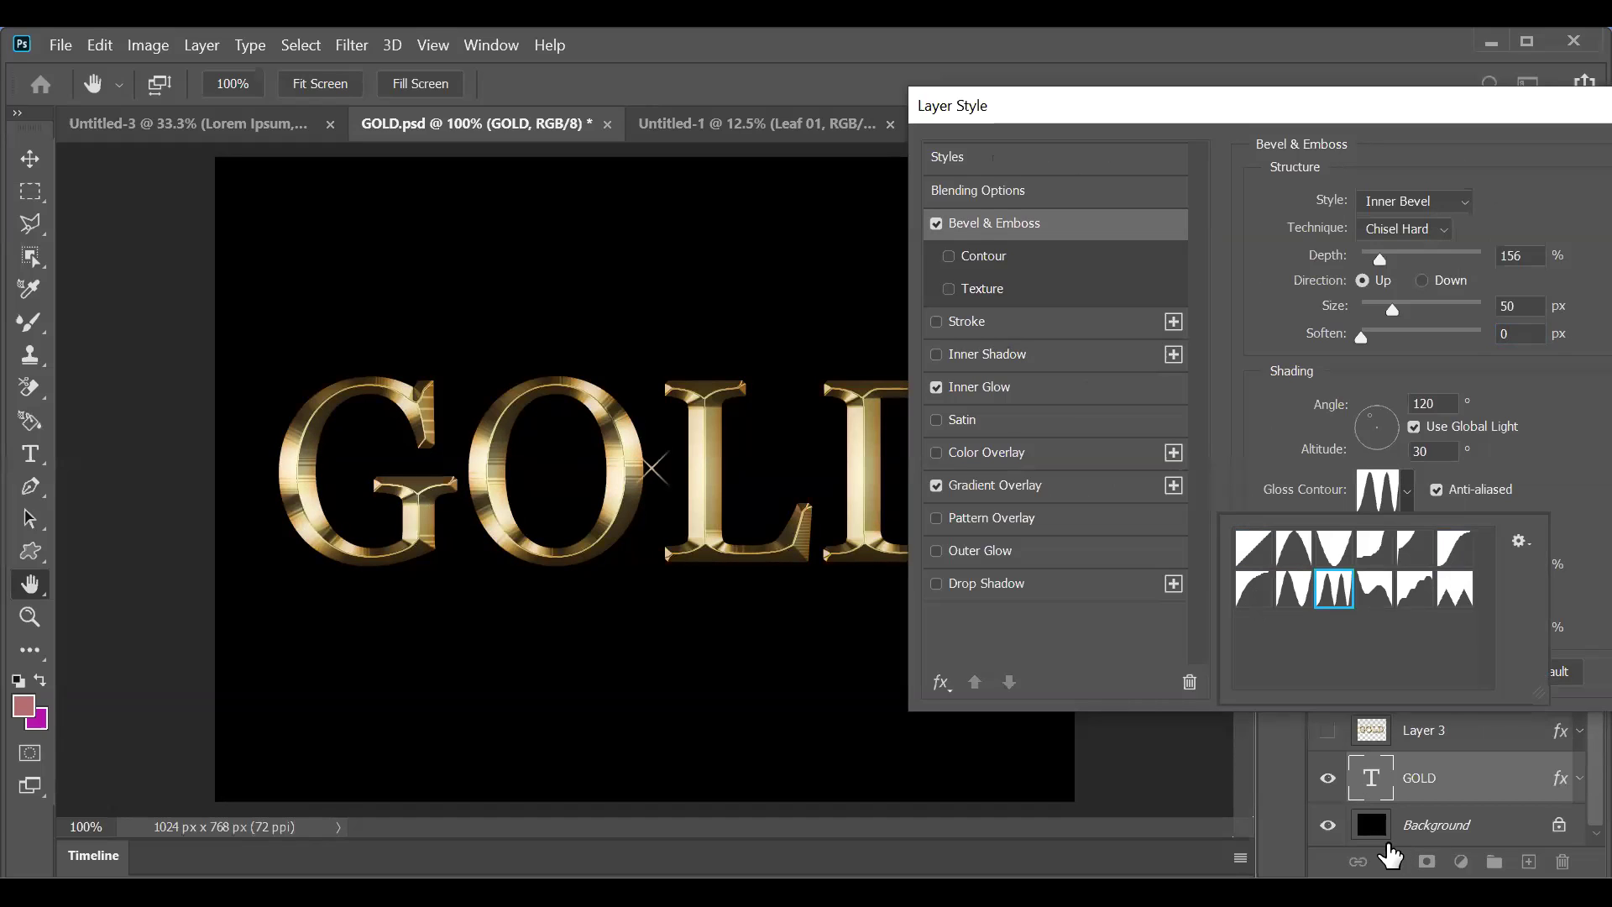
# Step: Compare the last three gloss contours in the second row and return to the multi-peak contour
pyautogui.press('Right')
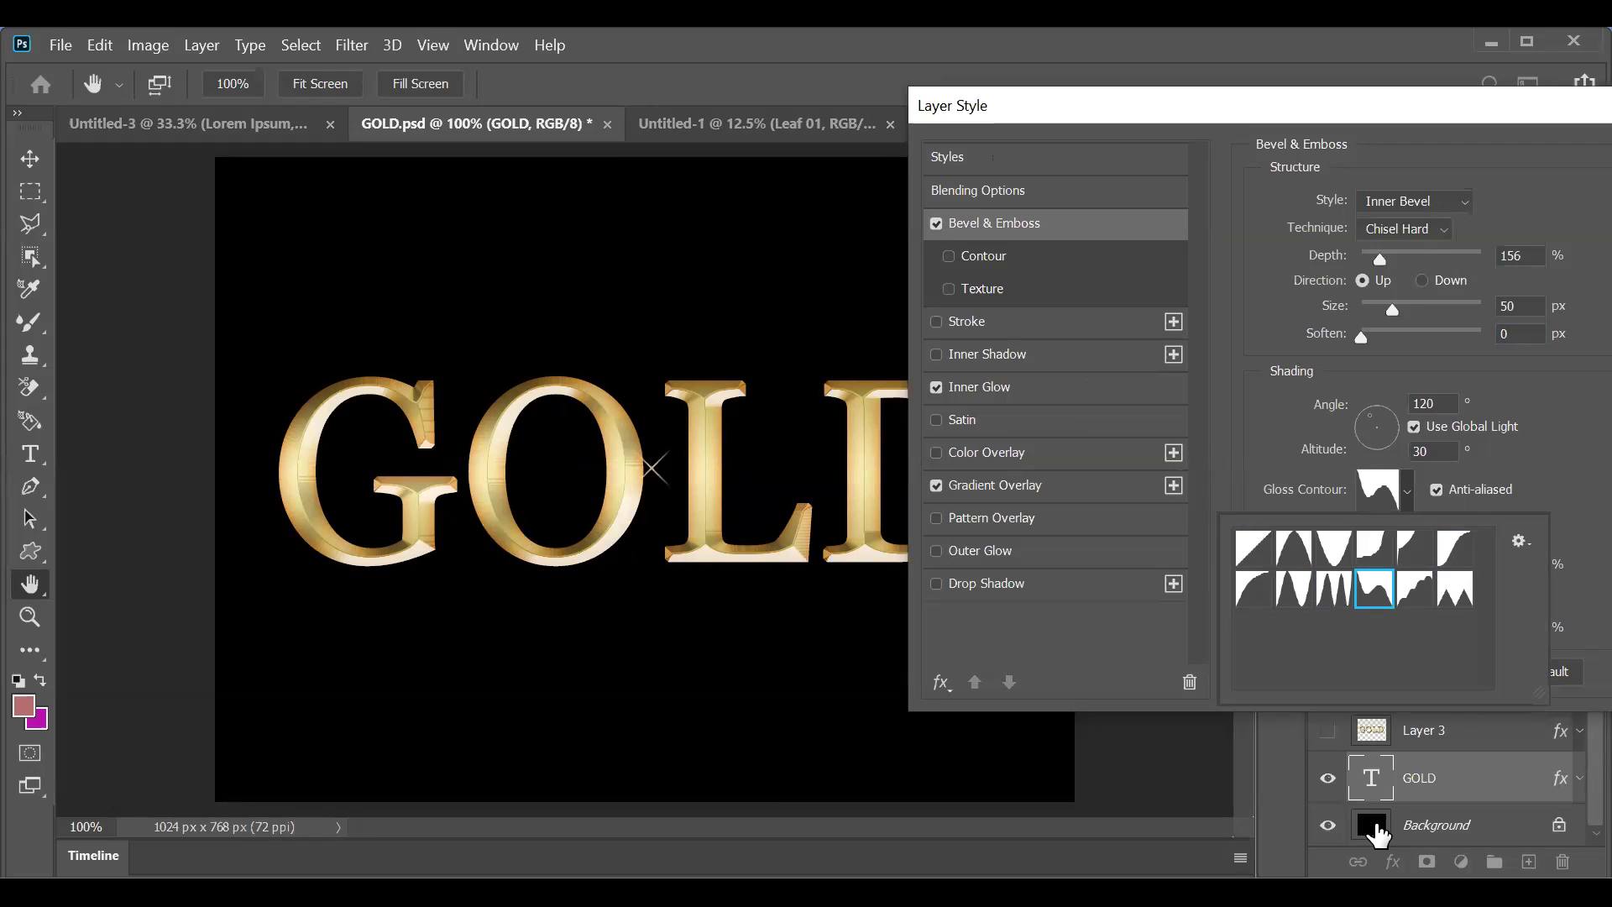
pyautogui.press('Right')
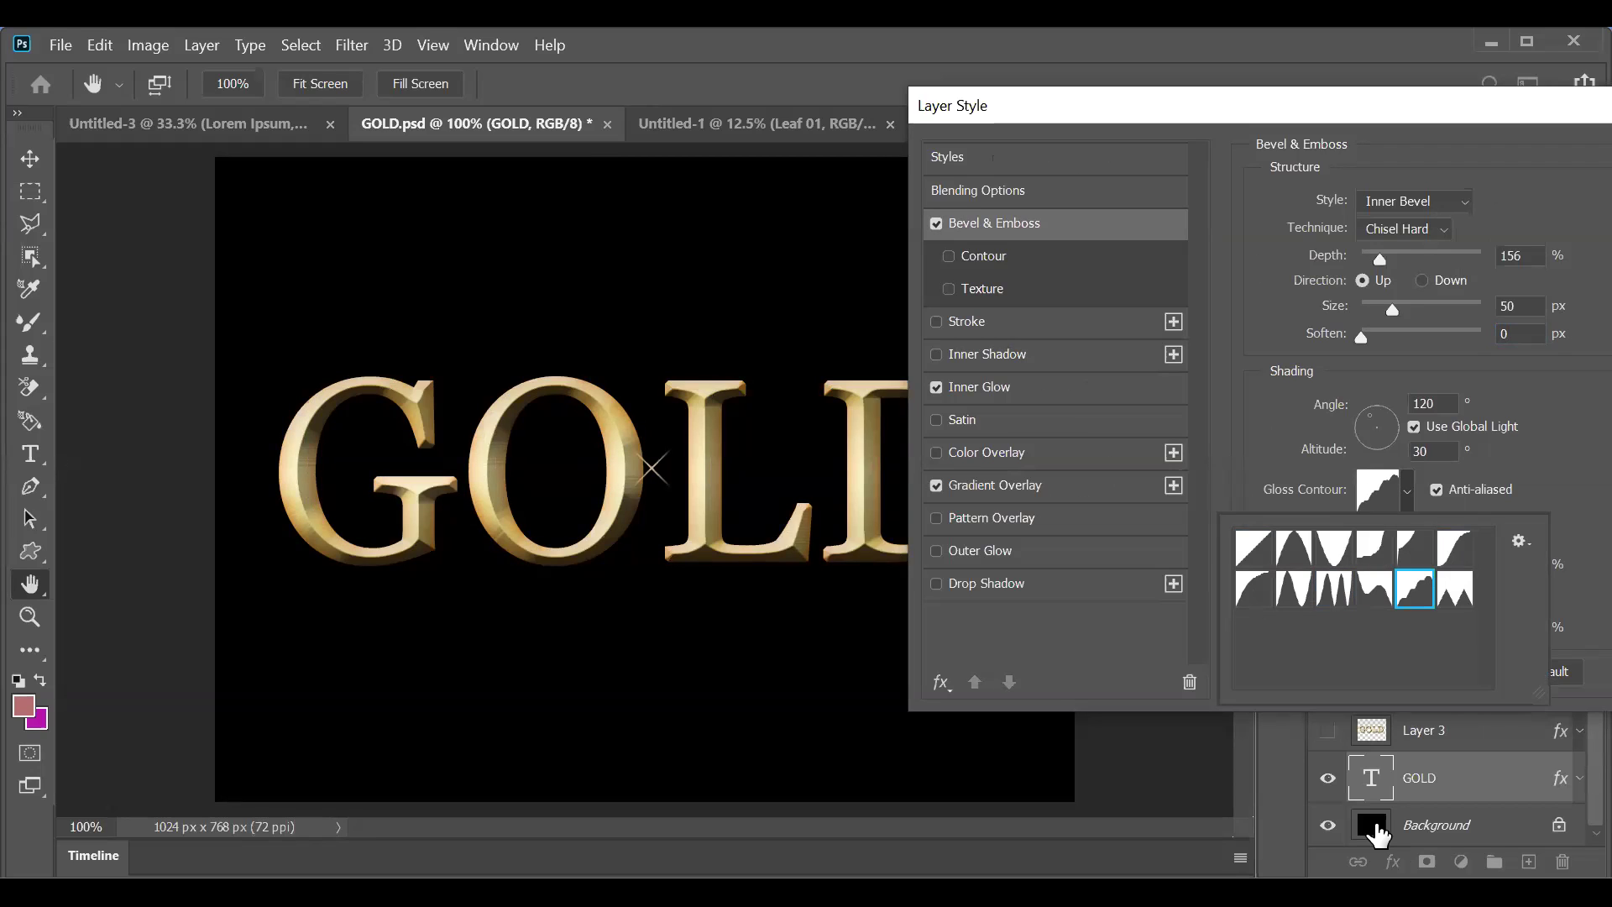
pyautogui.press('Right')
pyautogui.press('Left')
pyautogui.press('Left')
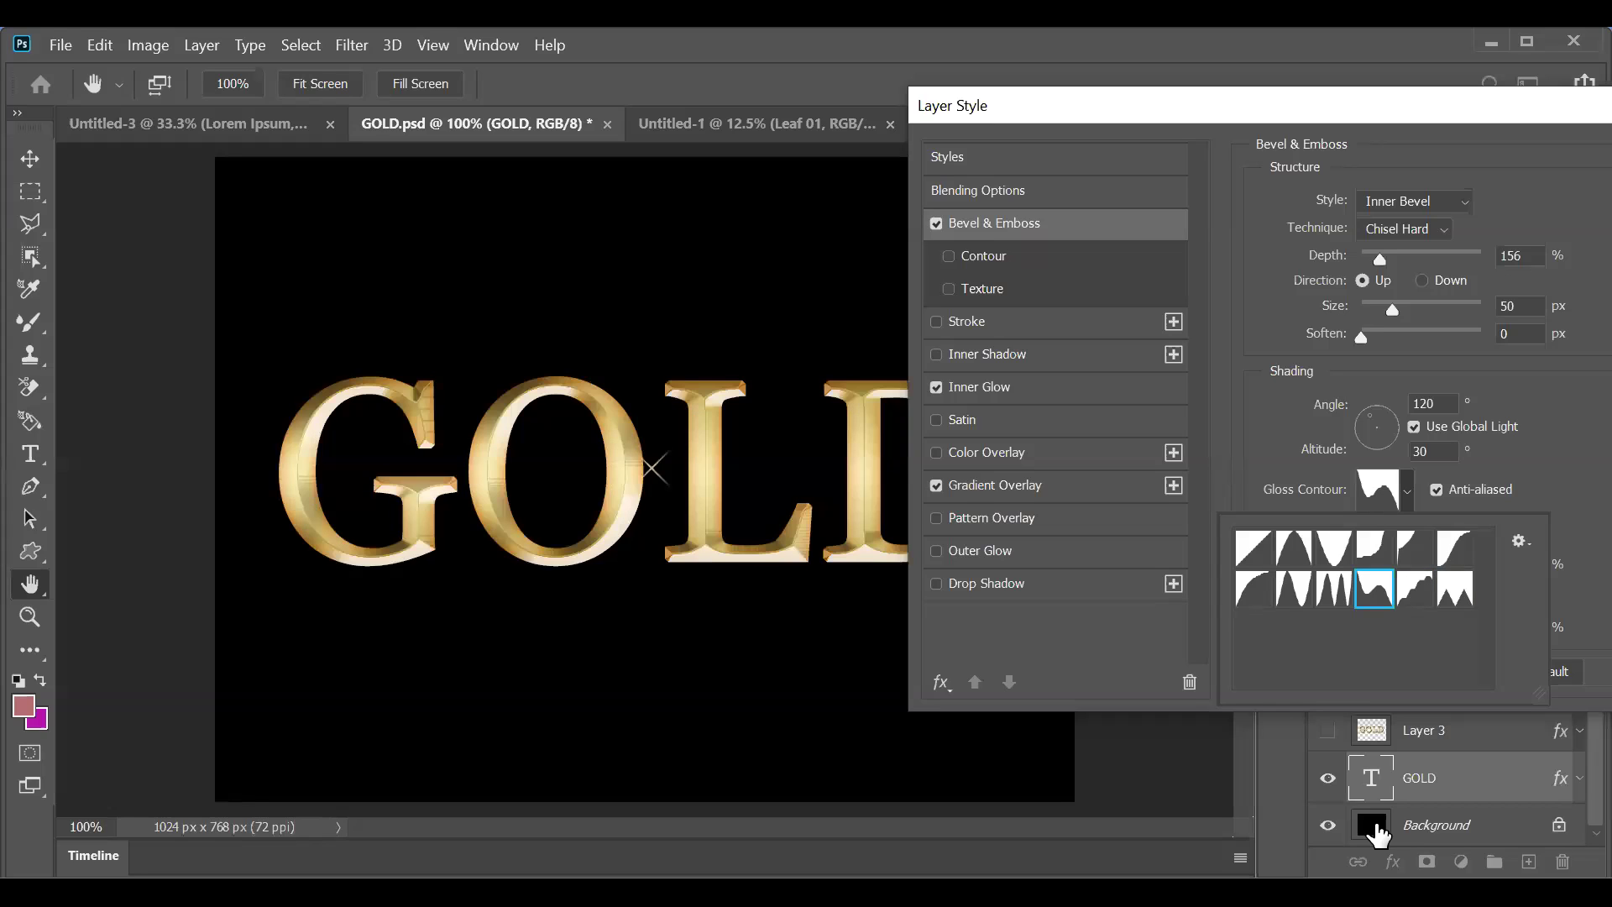
pyautogui.press('Left')
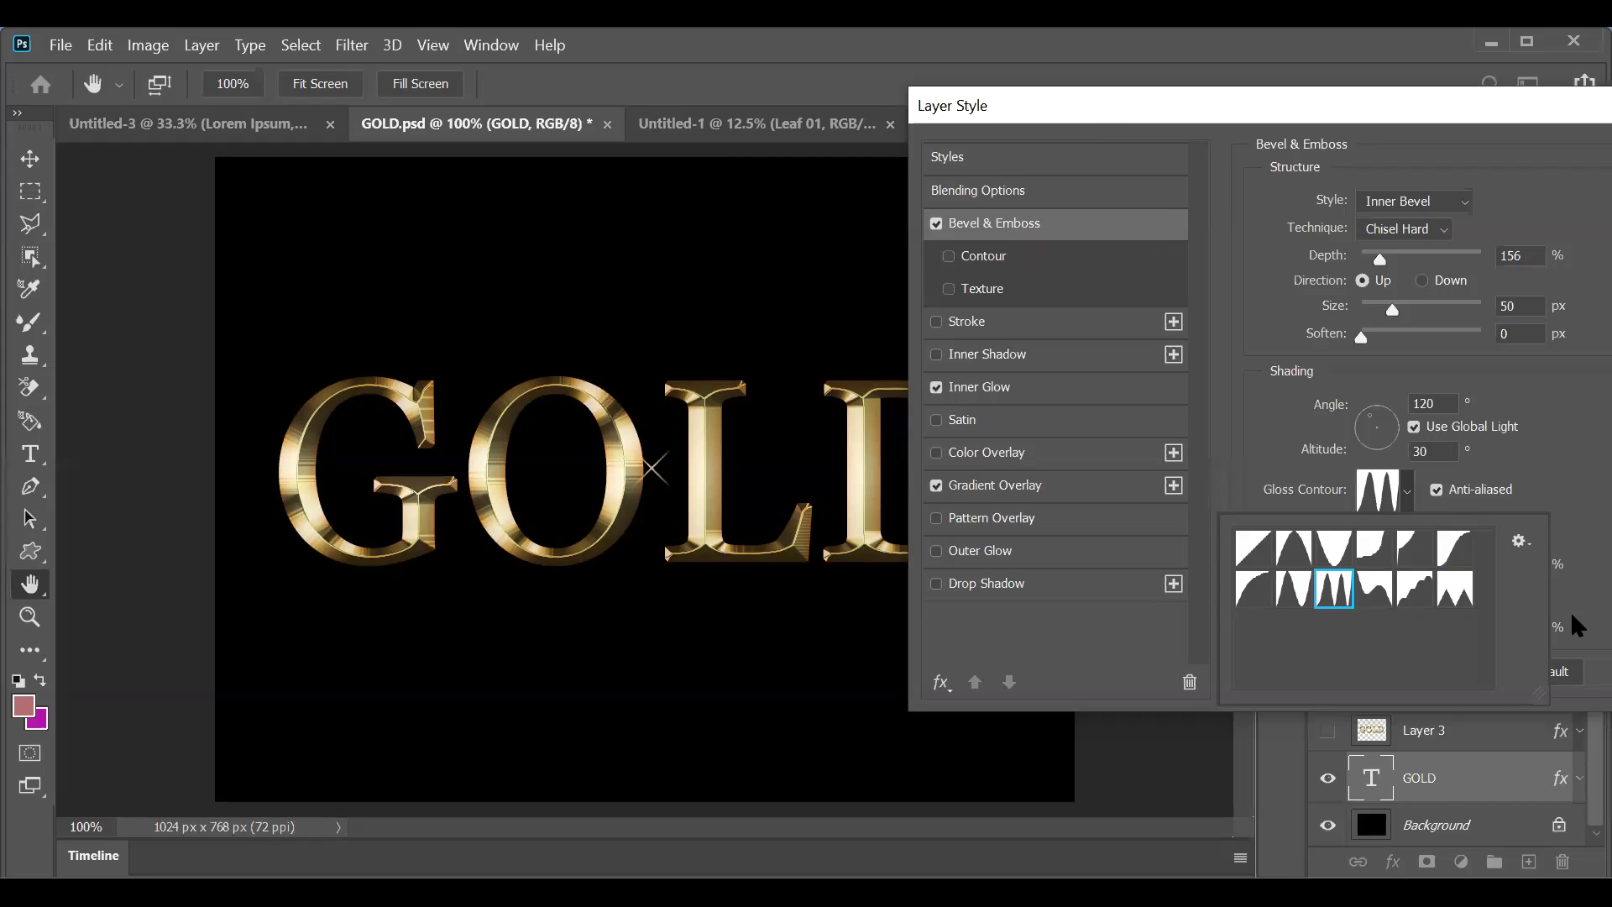
# Step: Examine the blend modes offered for the bevel's highlight and its opacity, angle and depth settings, keeping Screen
pyautogui.moveTo(1108, 116); pyautogui.dragTo(949, 184)
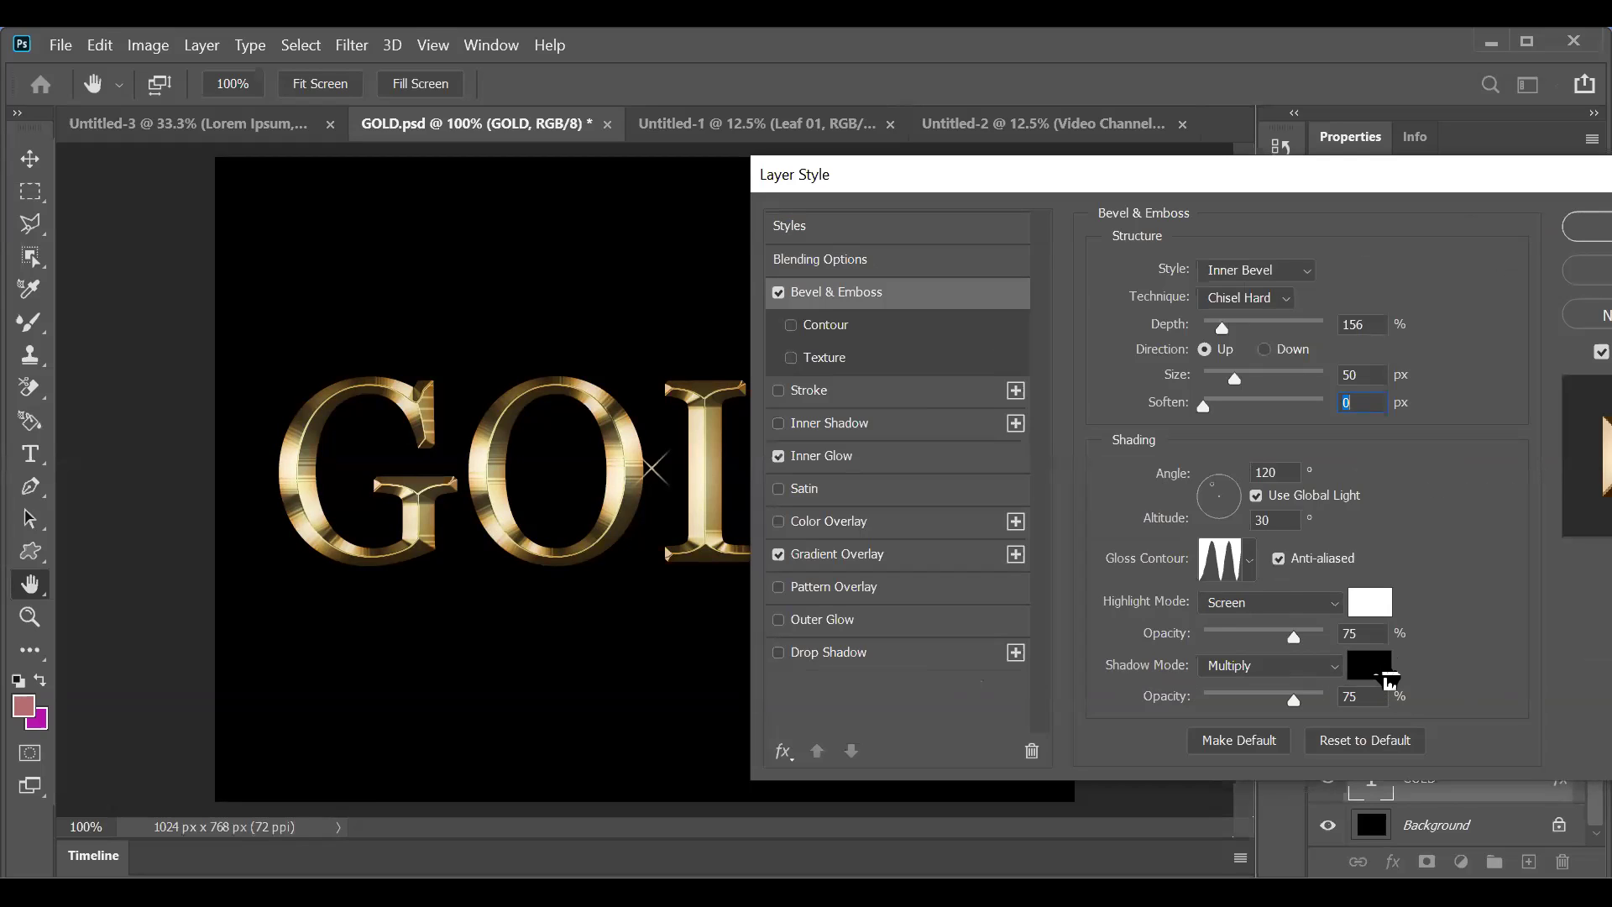
pyautogui.click(1282, 596)
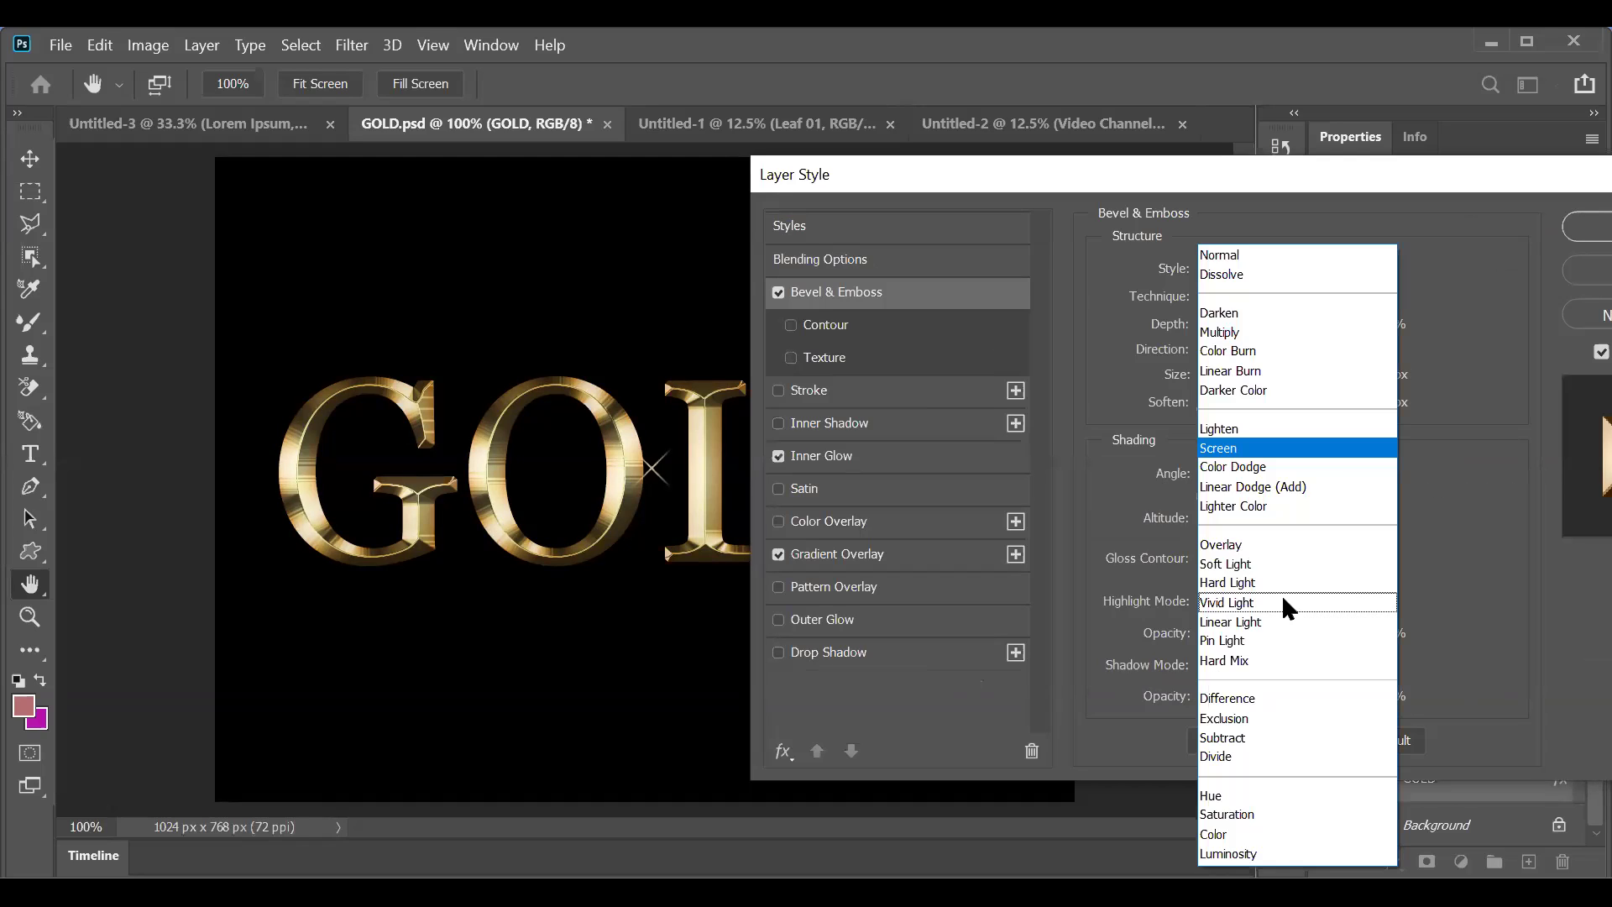
pyautogui.click(1433, 512)
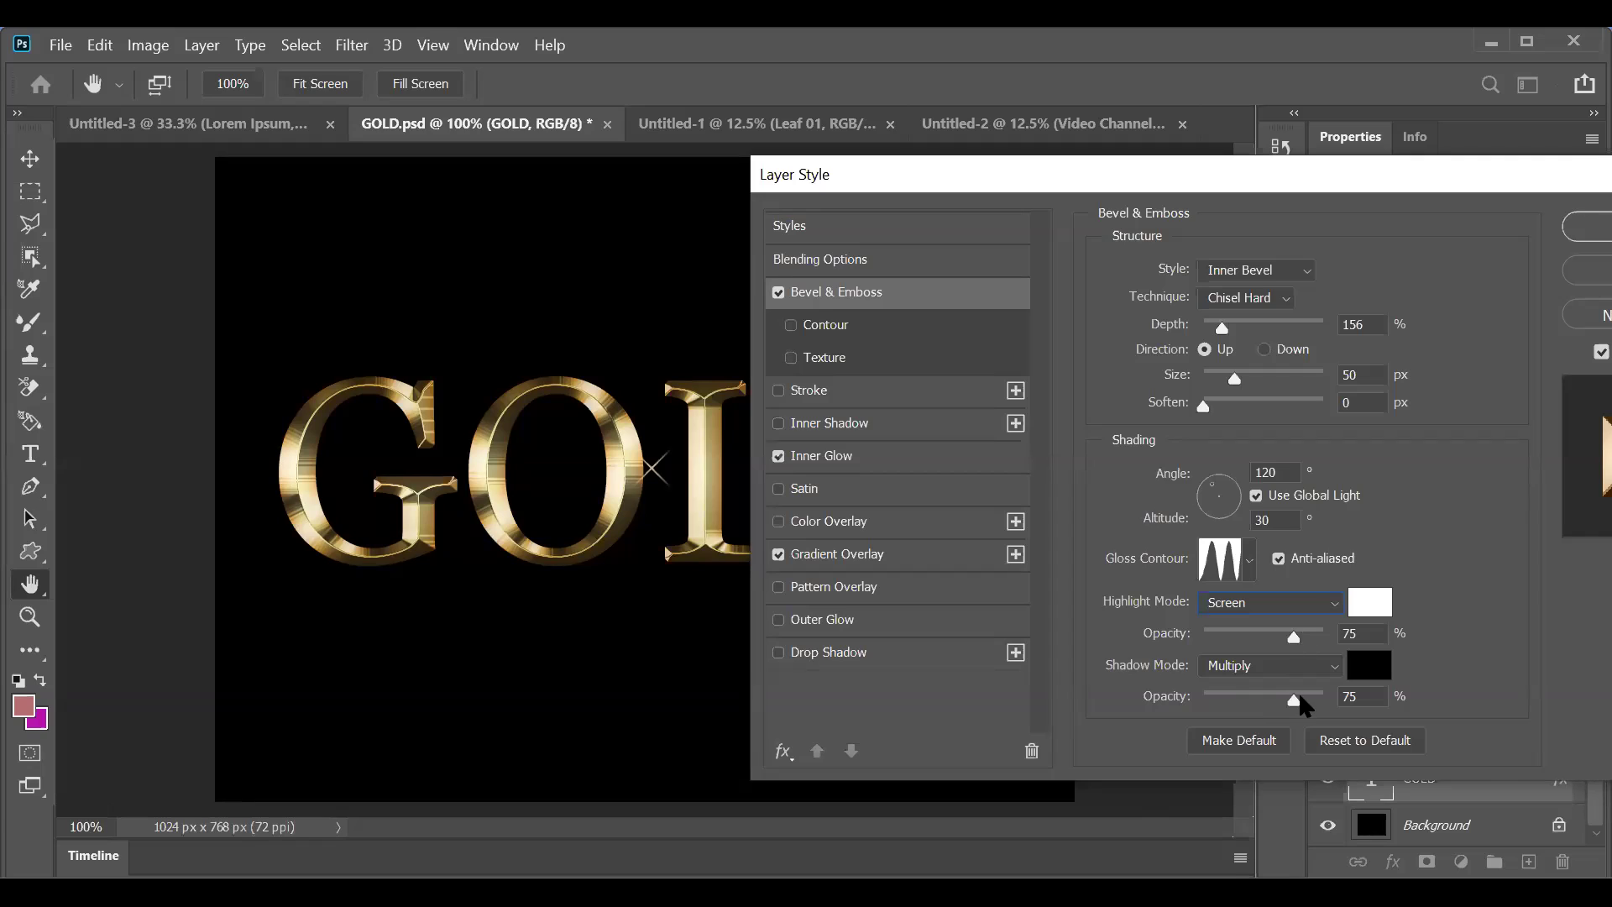
pyautogui.click(1360, 630)
pyautogui.click(1284, 470)
pyautogui.click(1378, 327)
# Step: Try the Smooth bevel technique on the GOLD text and return to Chisel Hard
pyautogui.click(1253, 292)
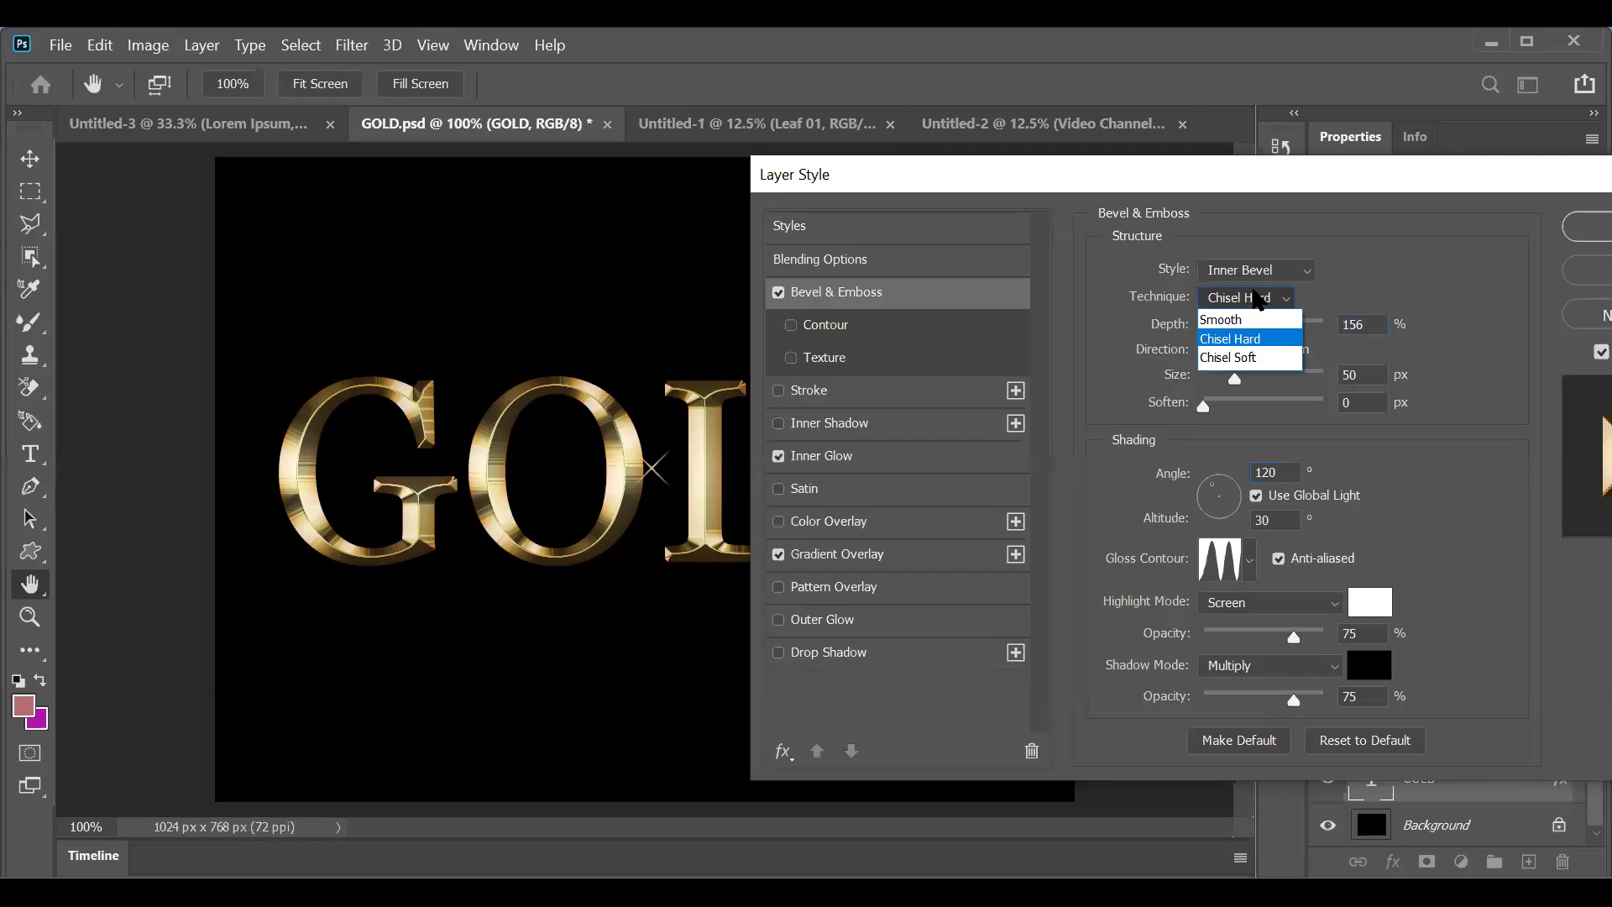
pyautogui.click(1235, 318)
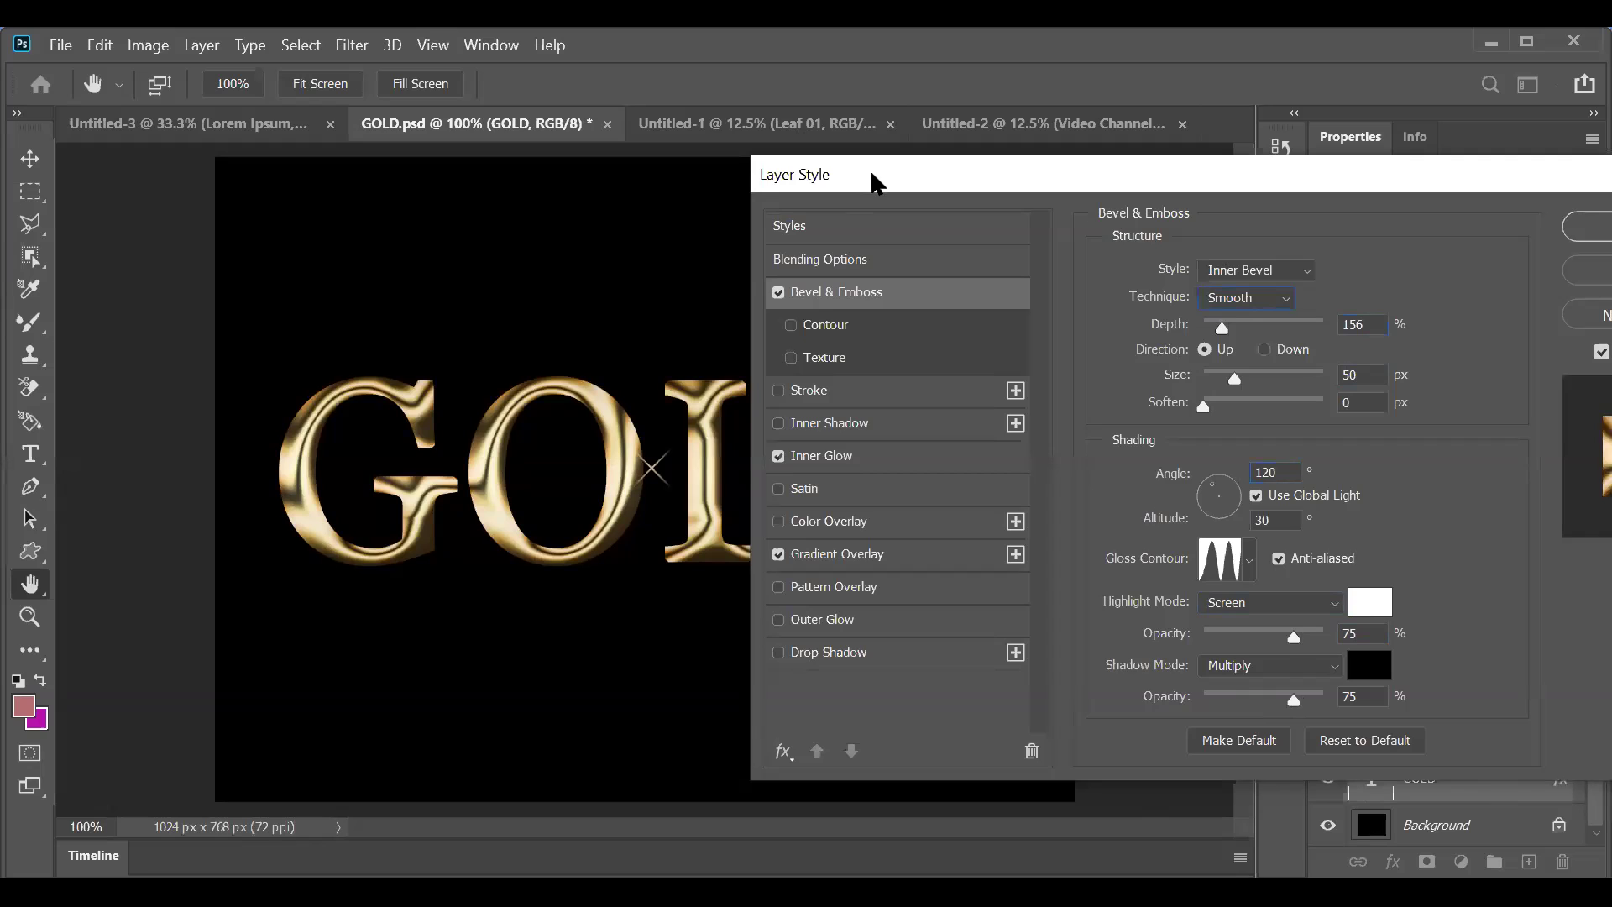
pyautogui.moveTo(869, 169); pyautogui.dragTo(943, 144)
pyautogui.click(1313, 272)
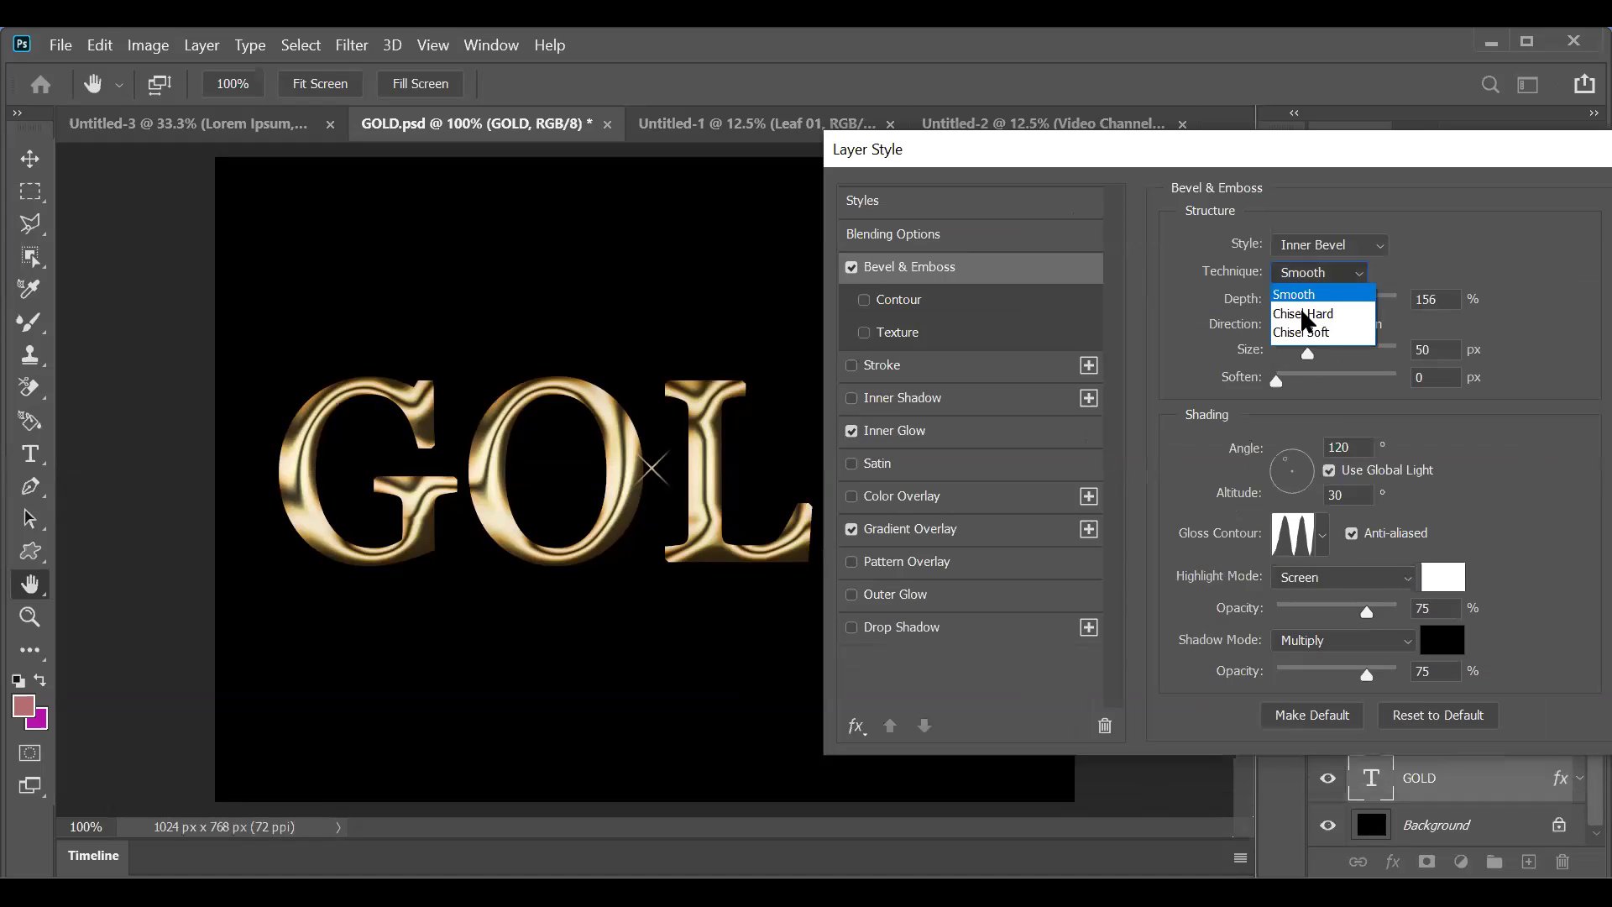
pyautogui.click(1304, 314)
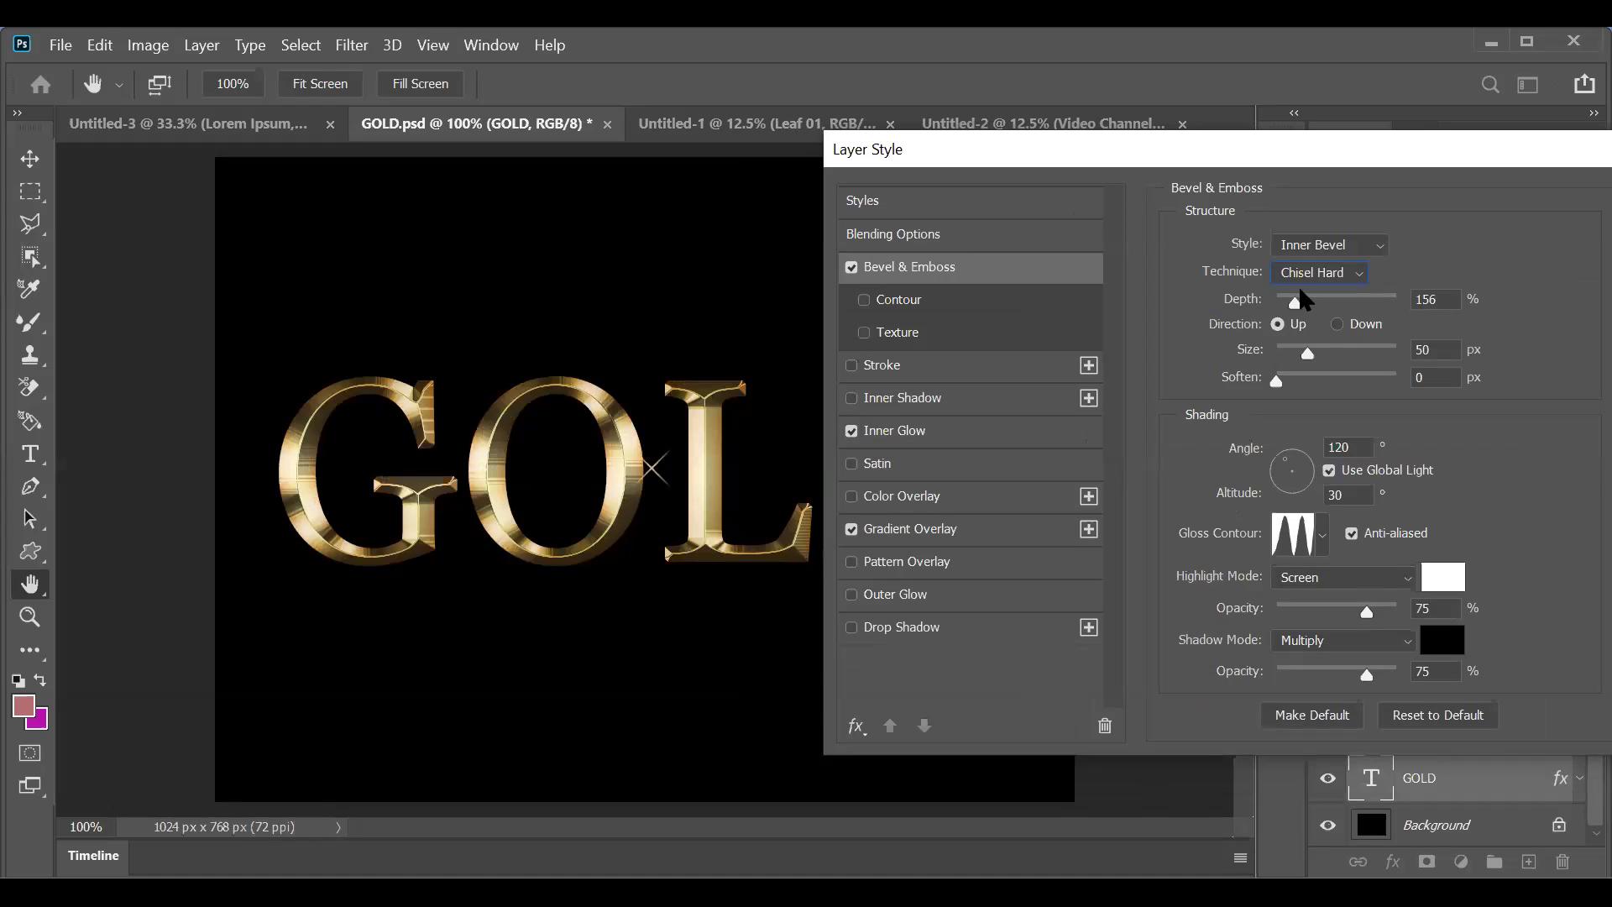
# Step: Try the Chisel Soft bevel technique and set the technique back to Chisel Hard
pyautogui.click(1307, 273)
pyautogui.click(1307, 332)
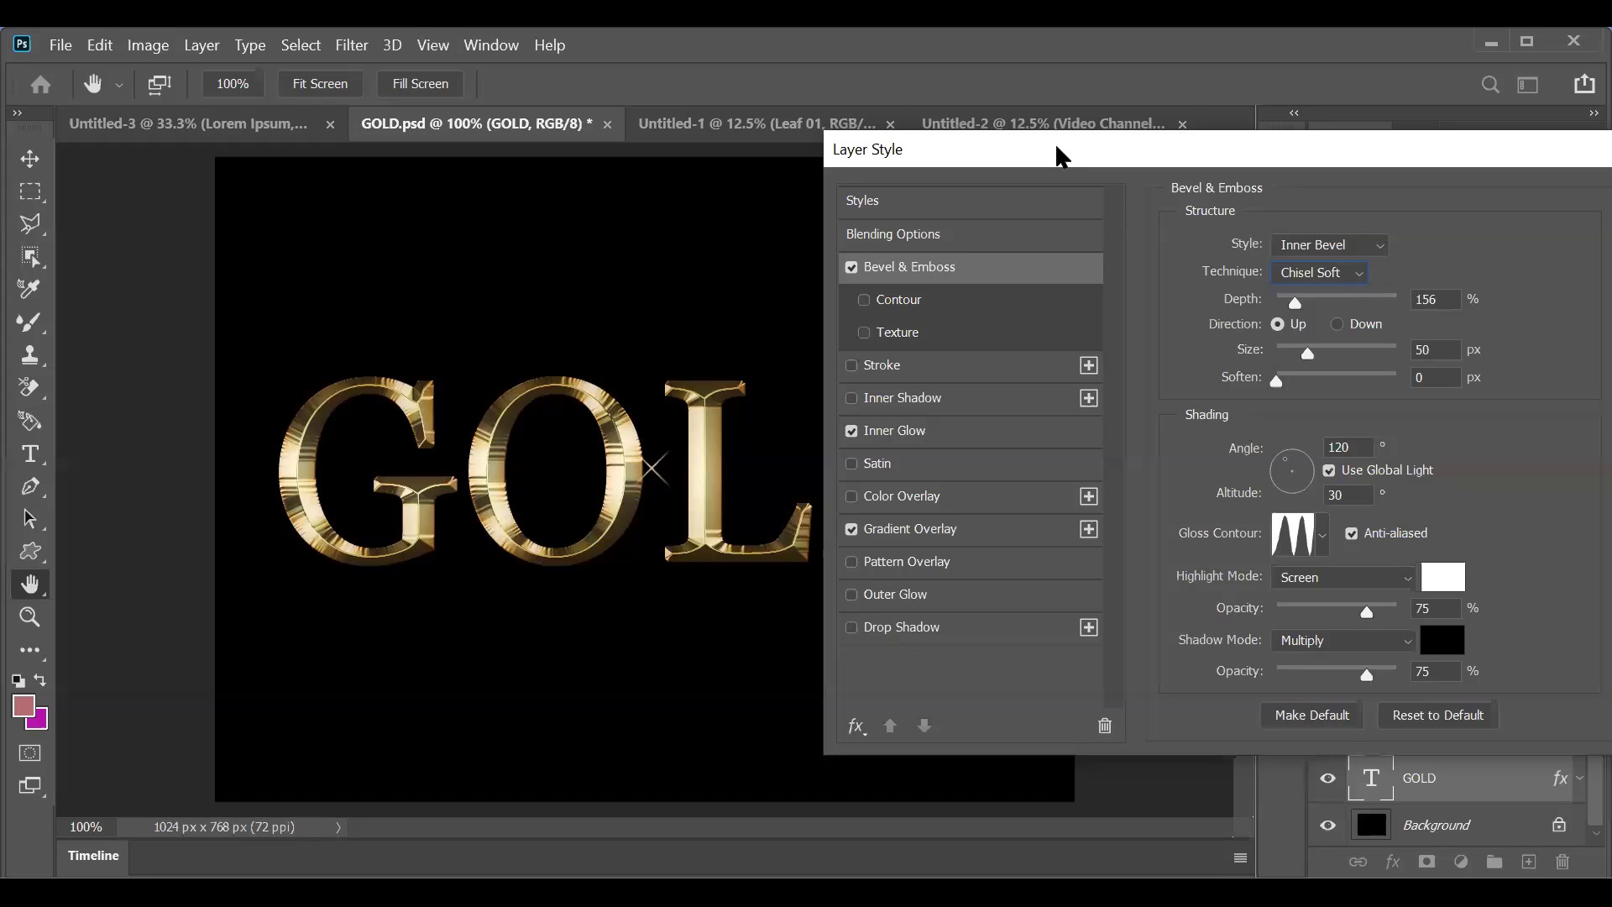
pyautogui.moveTo(1060, 155); pyautogui.dragTo(920, 168)
pyautogui.click(1175, 286)
pyautogui.click(1179, 327)
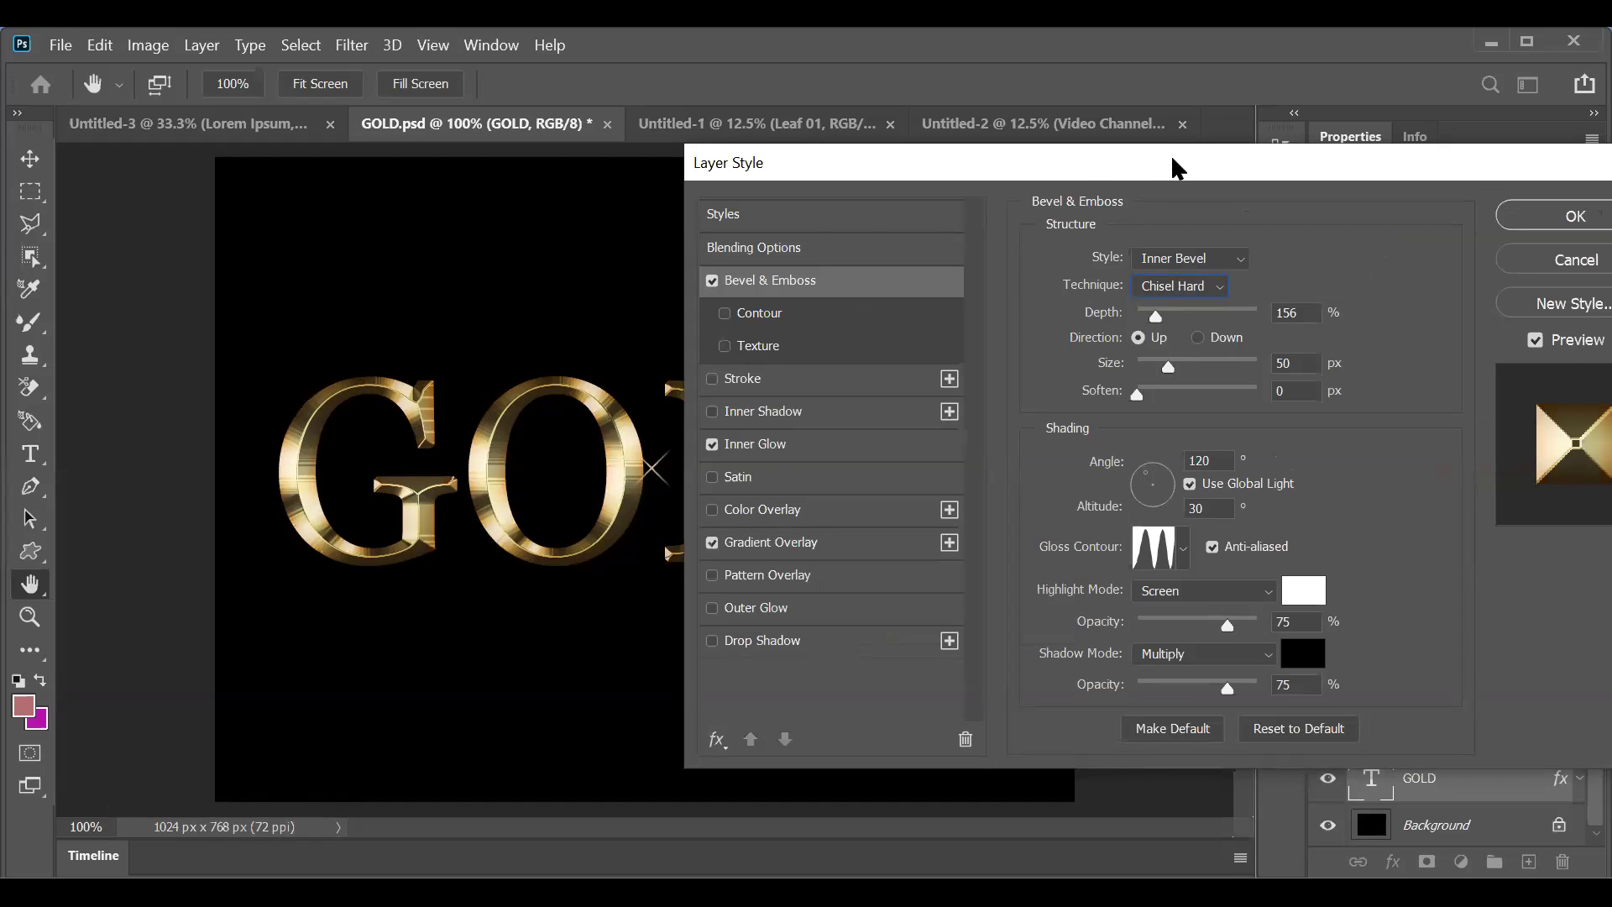
# Step: Review the Gradient Overlay and Bevel & Emboss settings of the GOLD text and apply the layer style
pyautogui.moveTo(1171, 165); pyautogui.dragTo(957, 249)
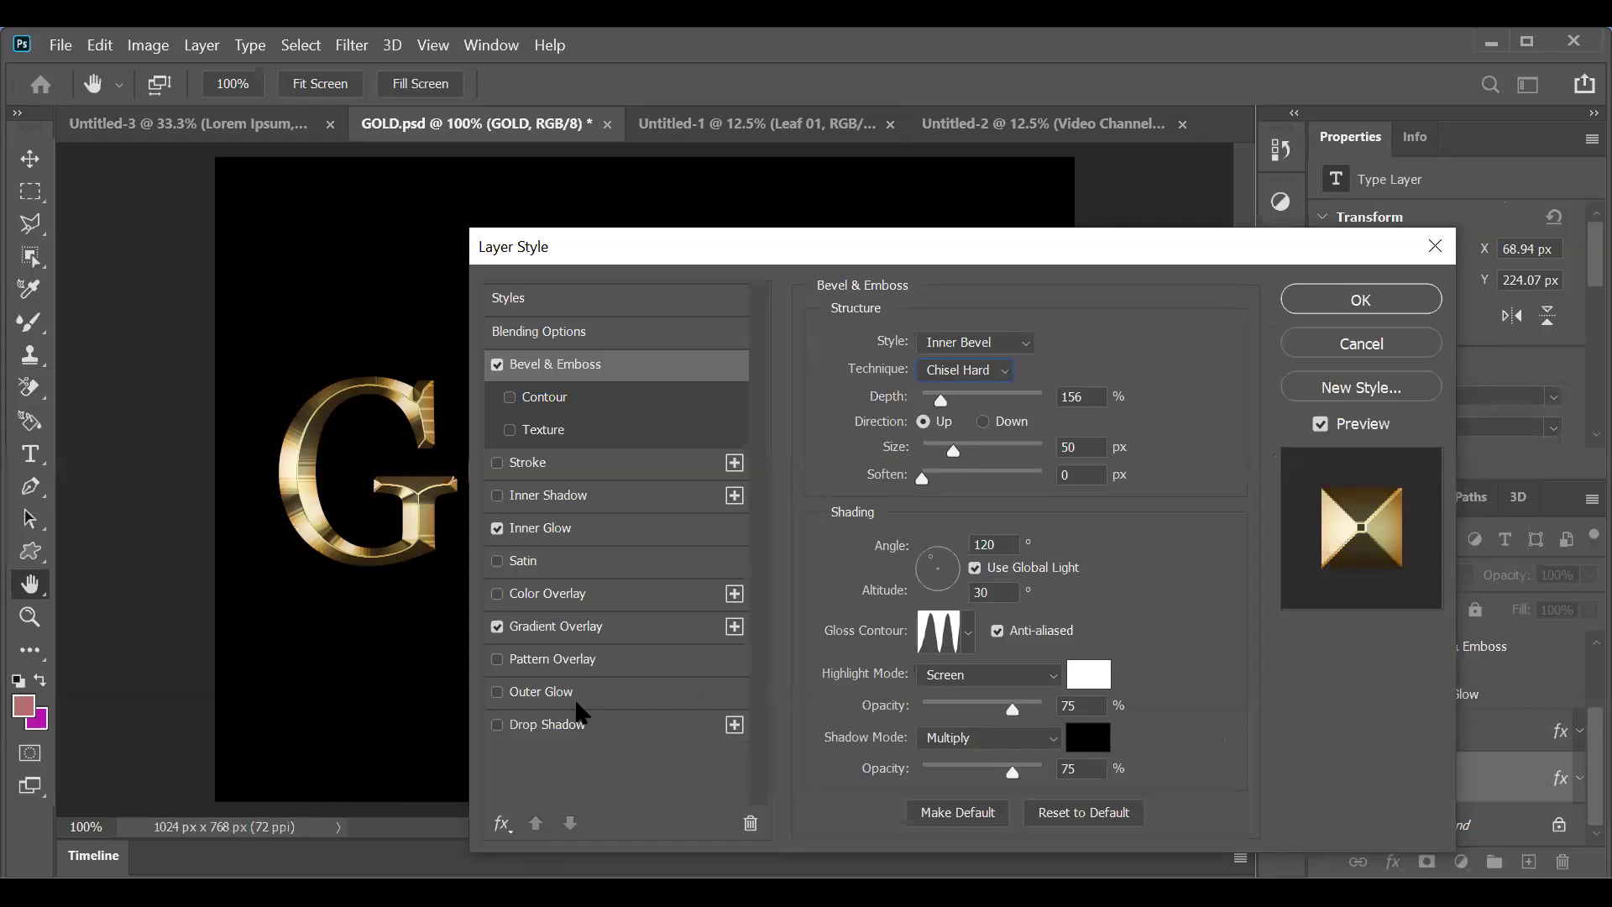
pyautogui.click(575, 635)
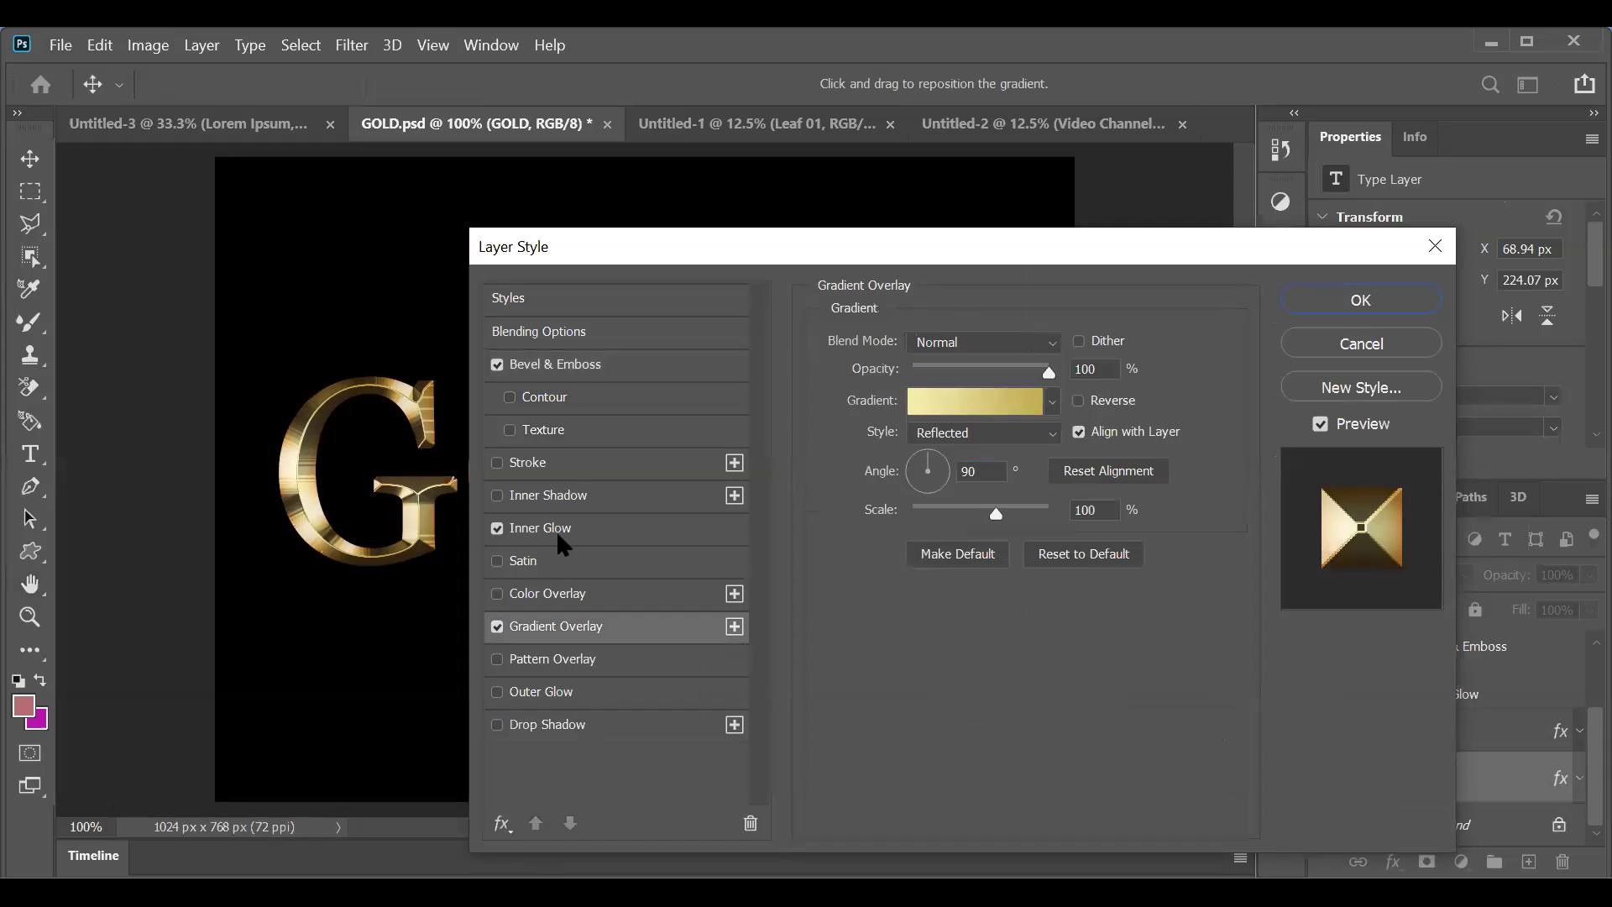
pyautogui.click(564, 368)
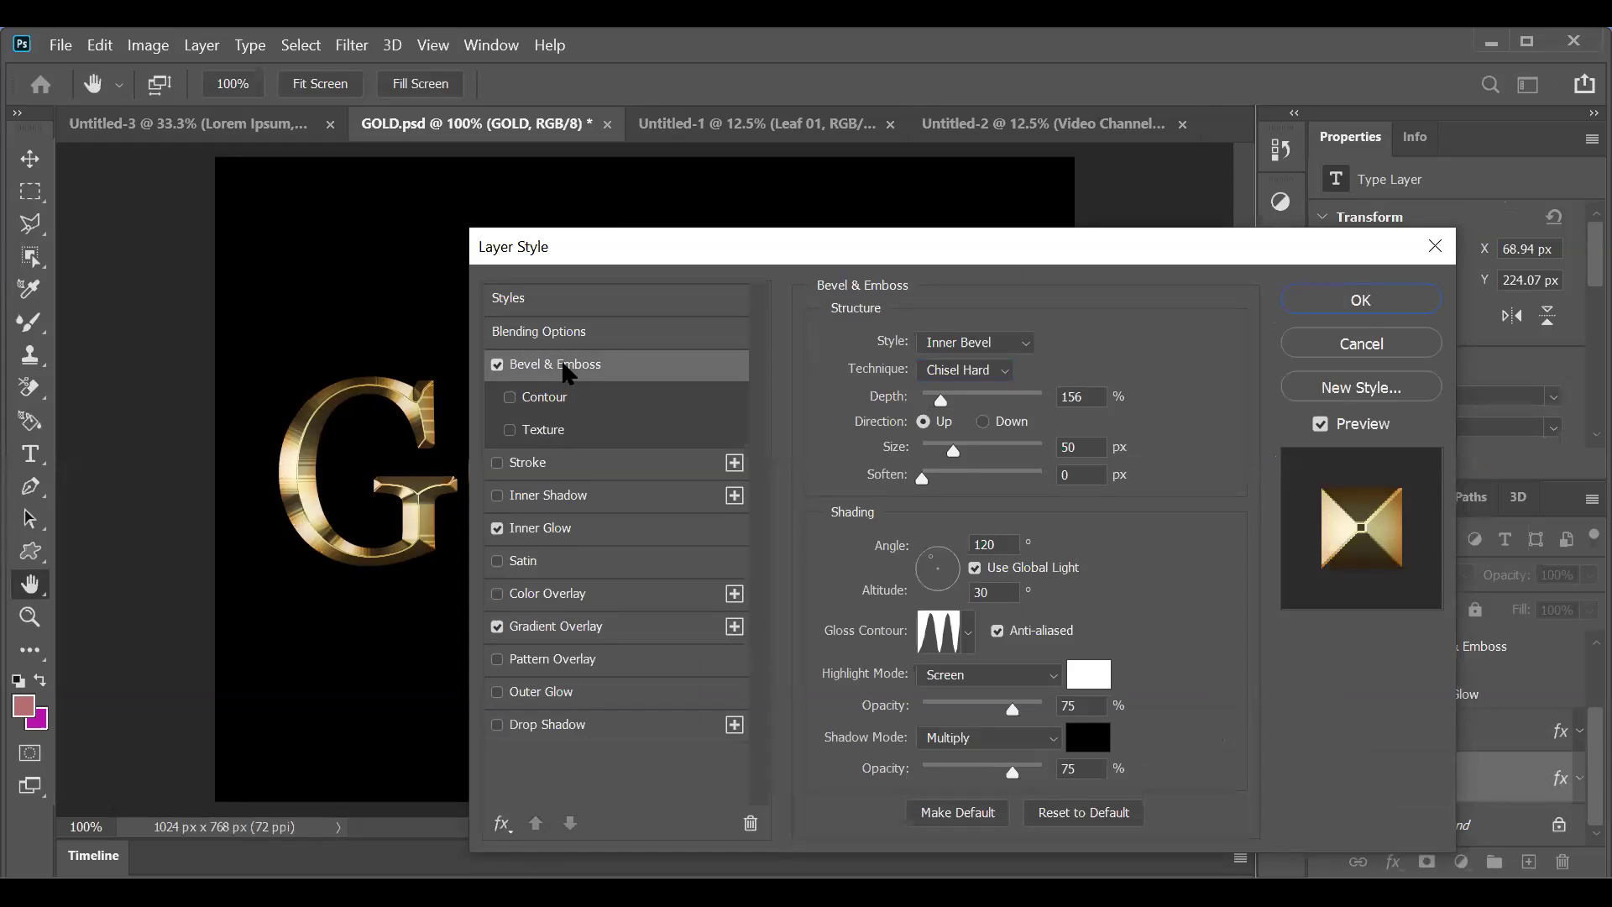
pyautogui.click(1359, 300)
pyautogui.press('v')
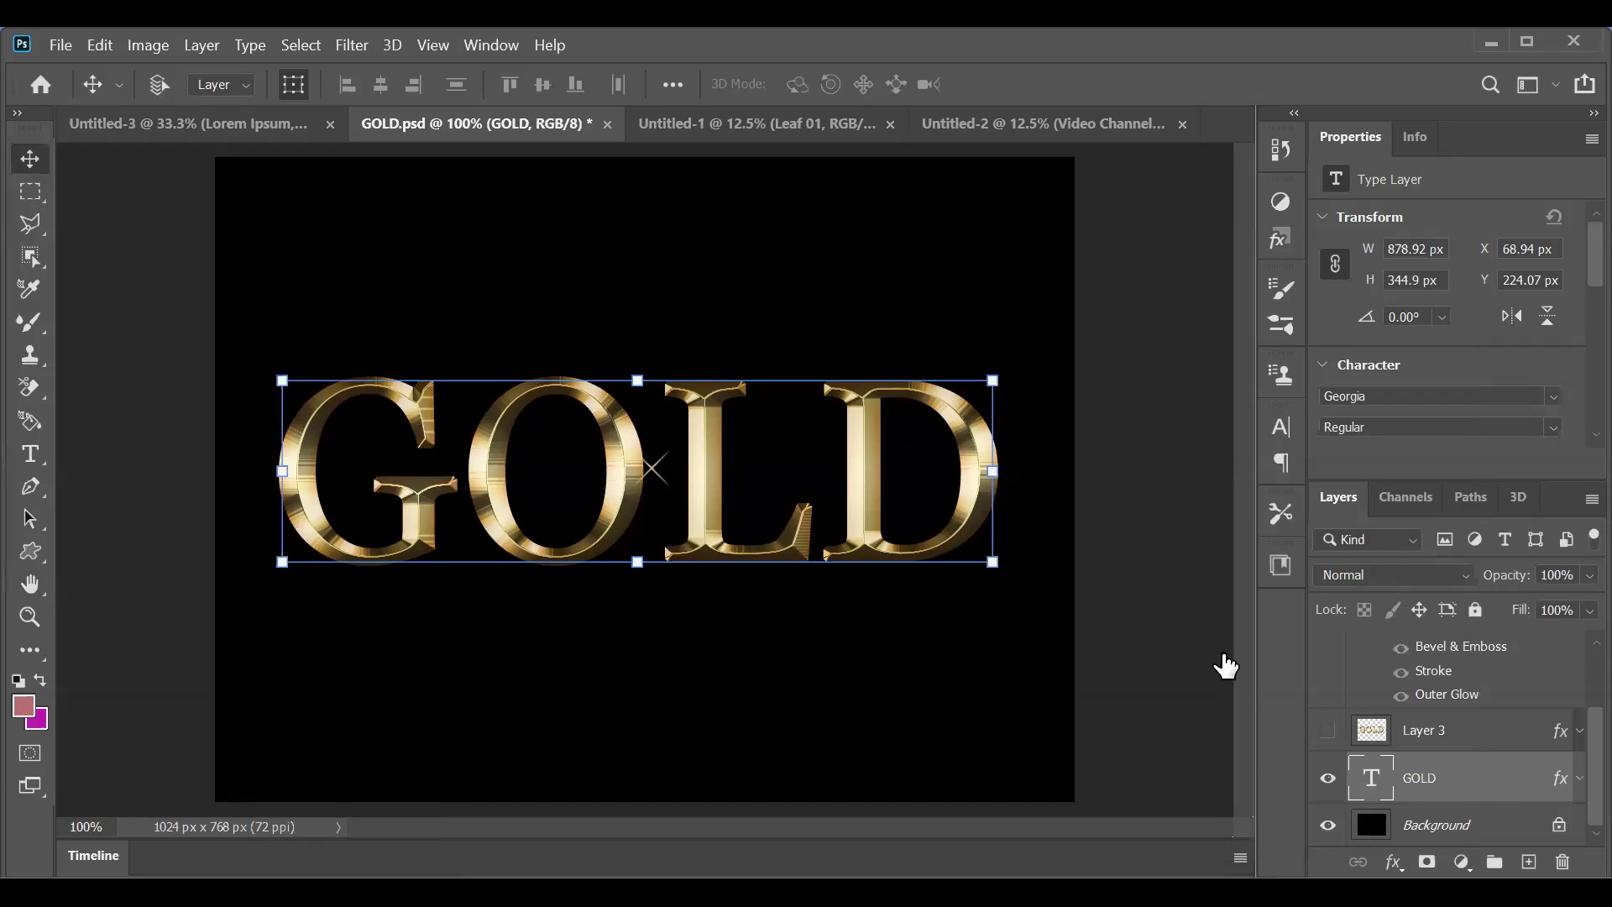
# Step: Add an 8 px outside Stroke with a reflected gold gradient to the GOLD text, compare it with the Gradient Overlay, and apply the style
pyautogui.click(1438, 774)
pyautogui.doubleClick(1438, 774)
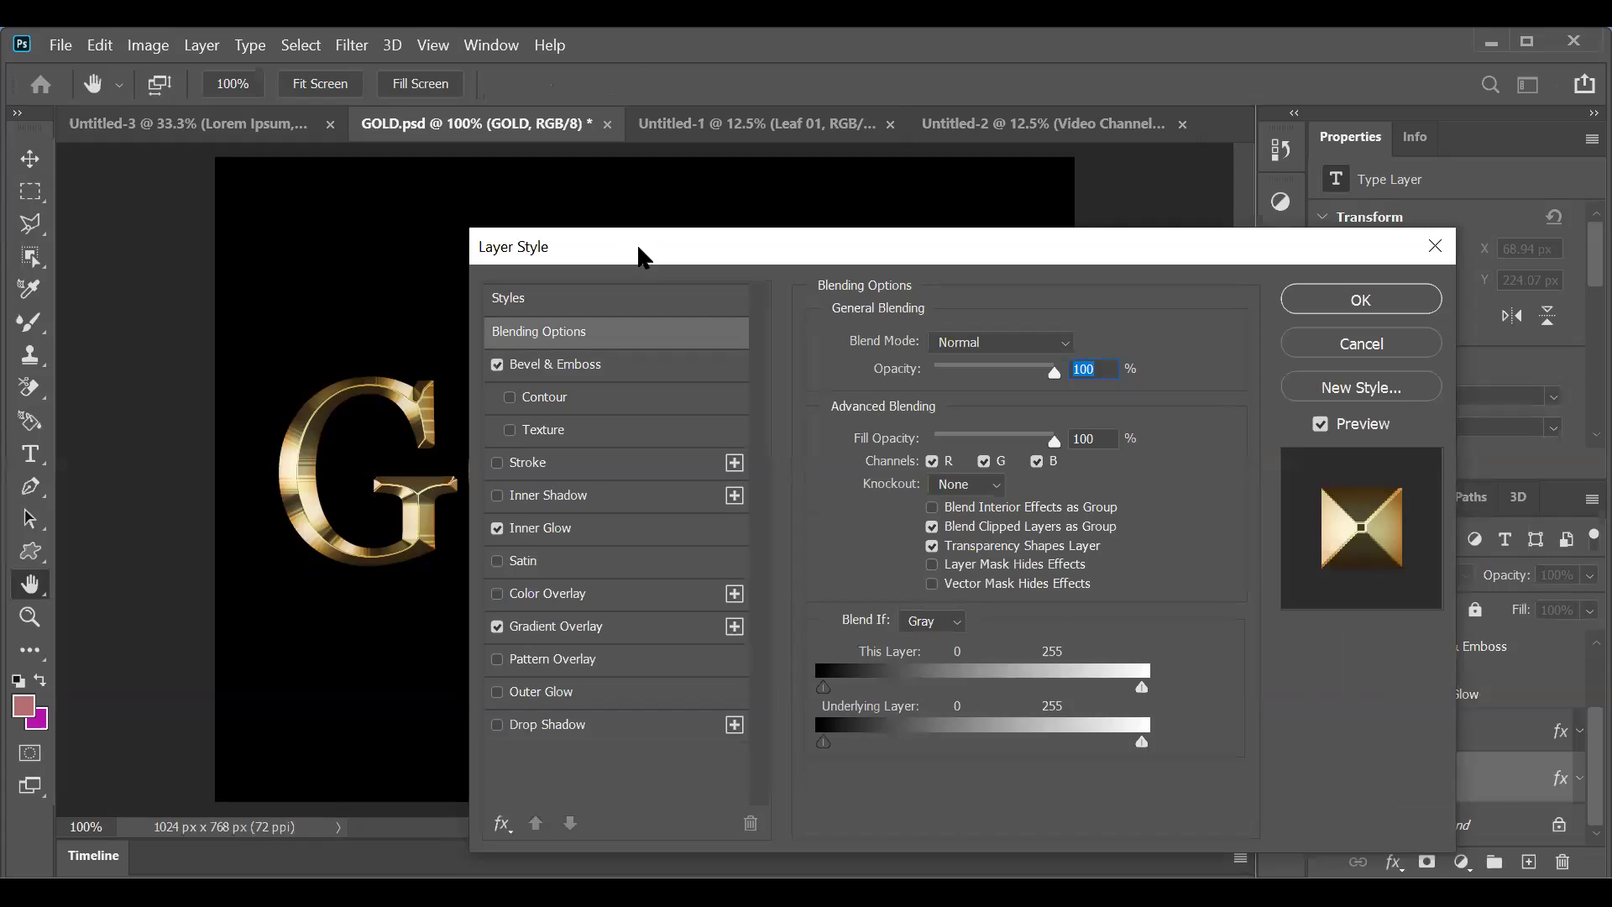
pyautogui.moveTo(637, 243); pyautogui.dragTo(955, 110)
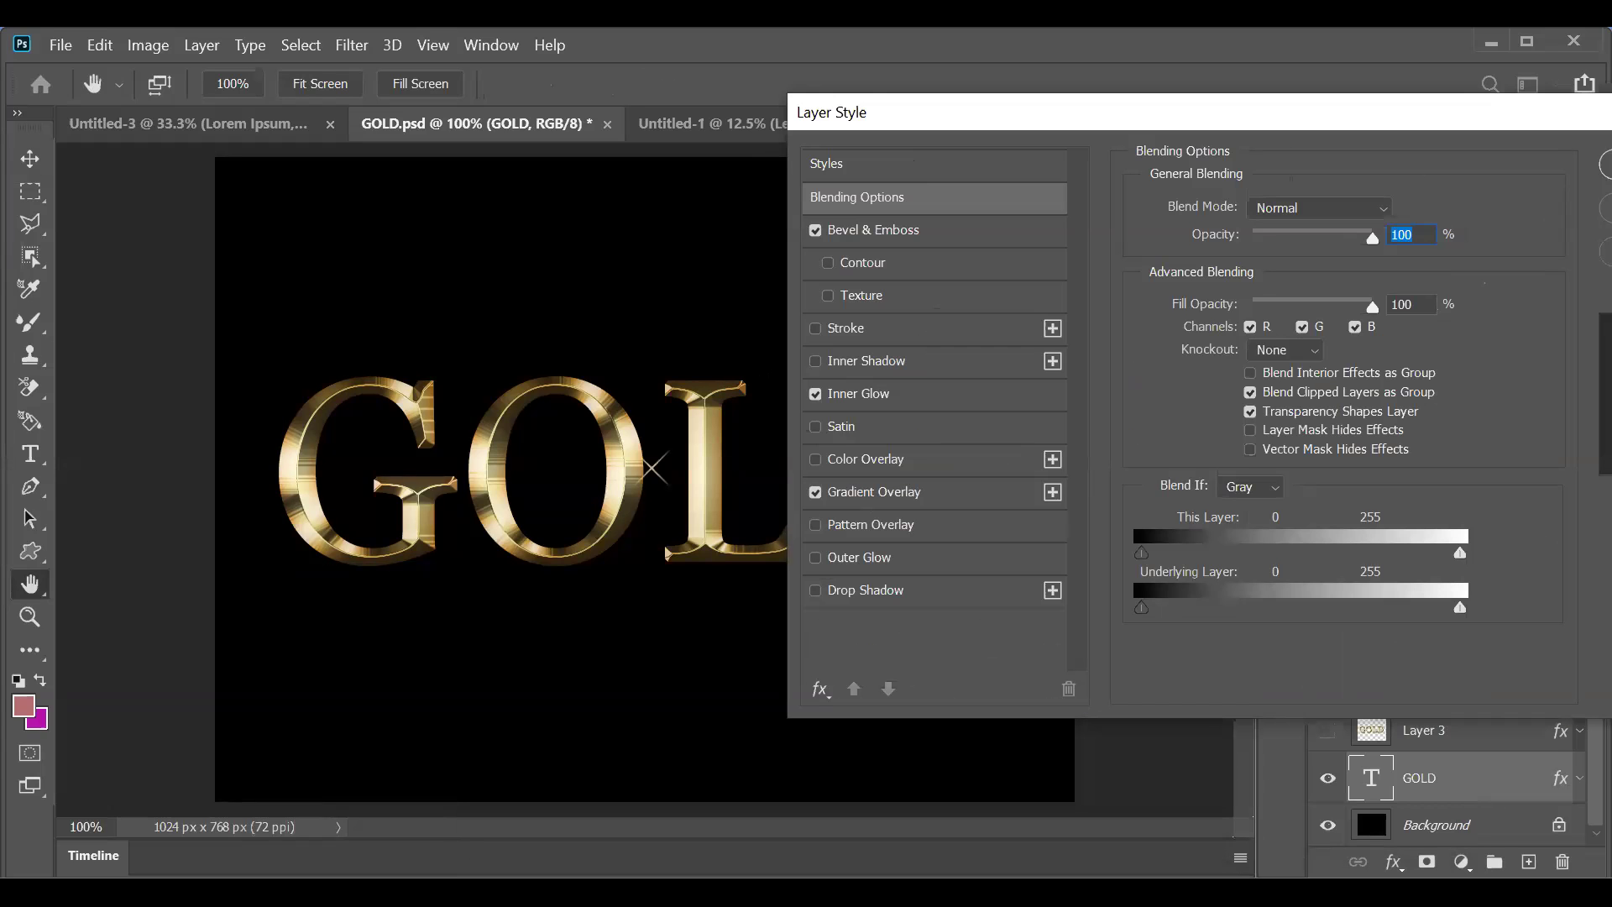
pyautogui.click(814, 328)
pyautogui.click(886, 328)
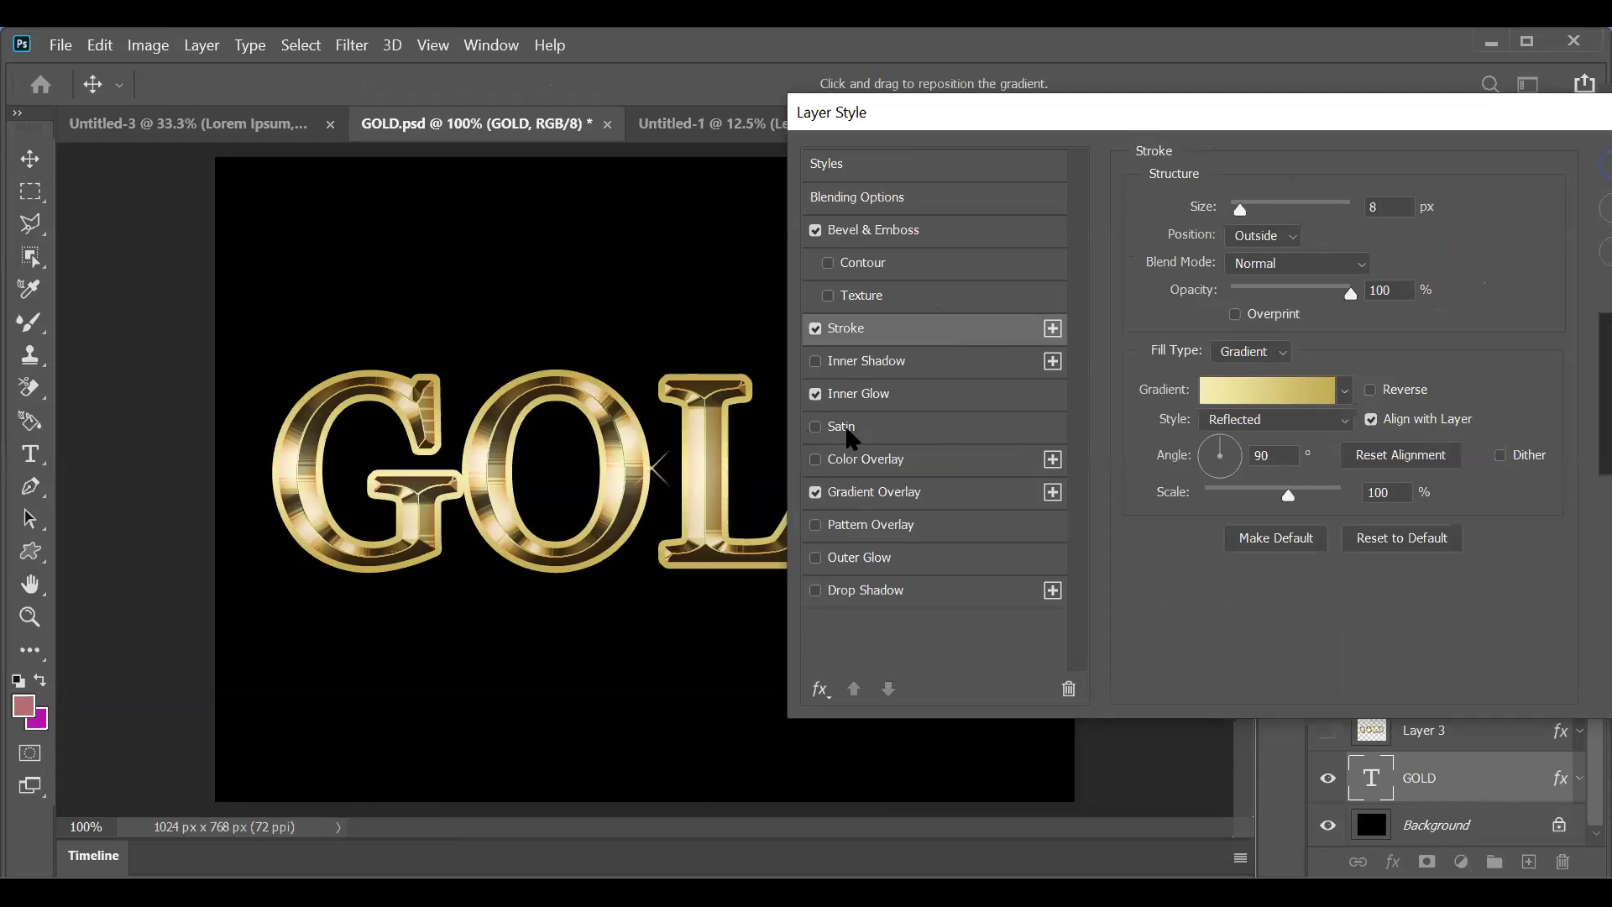
pyautogui.click(869, 495)
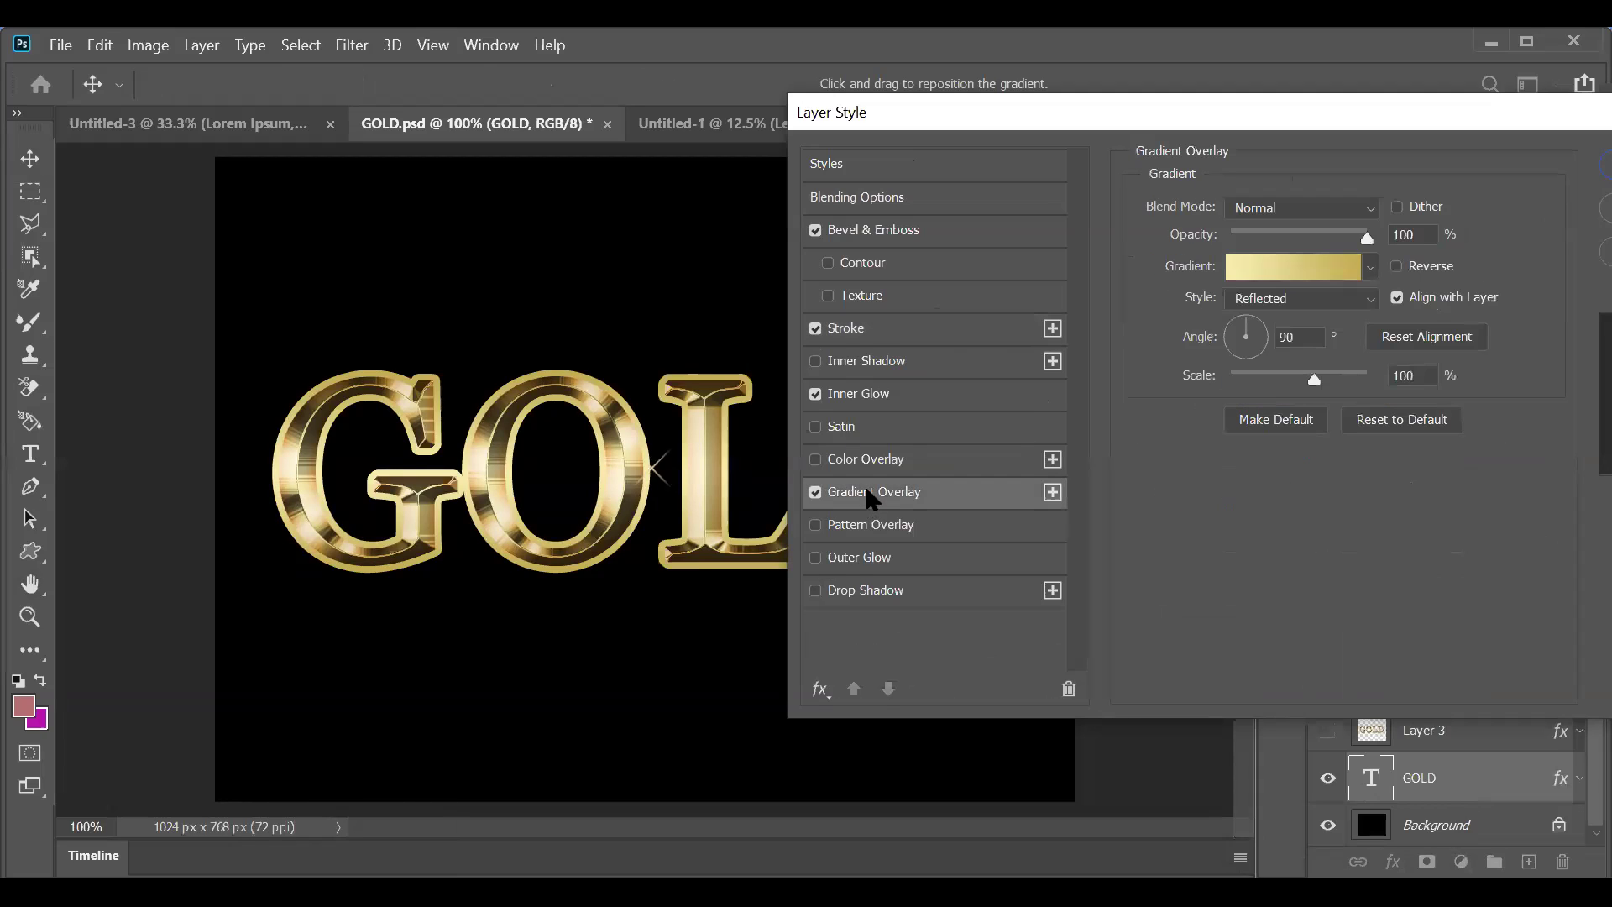
pyautogui.click(865, 332)
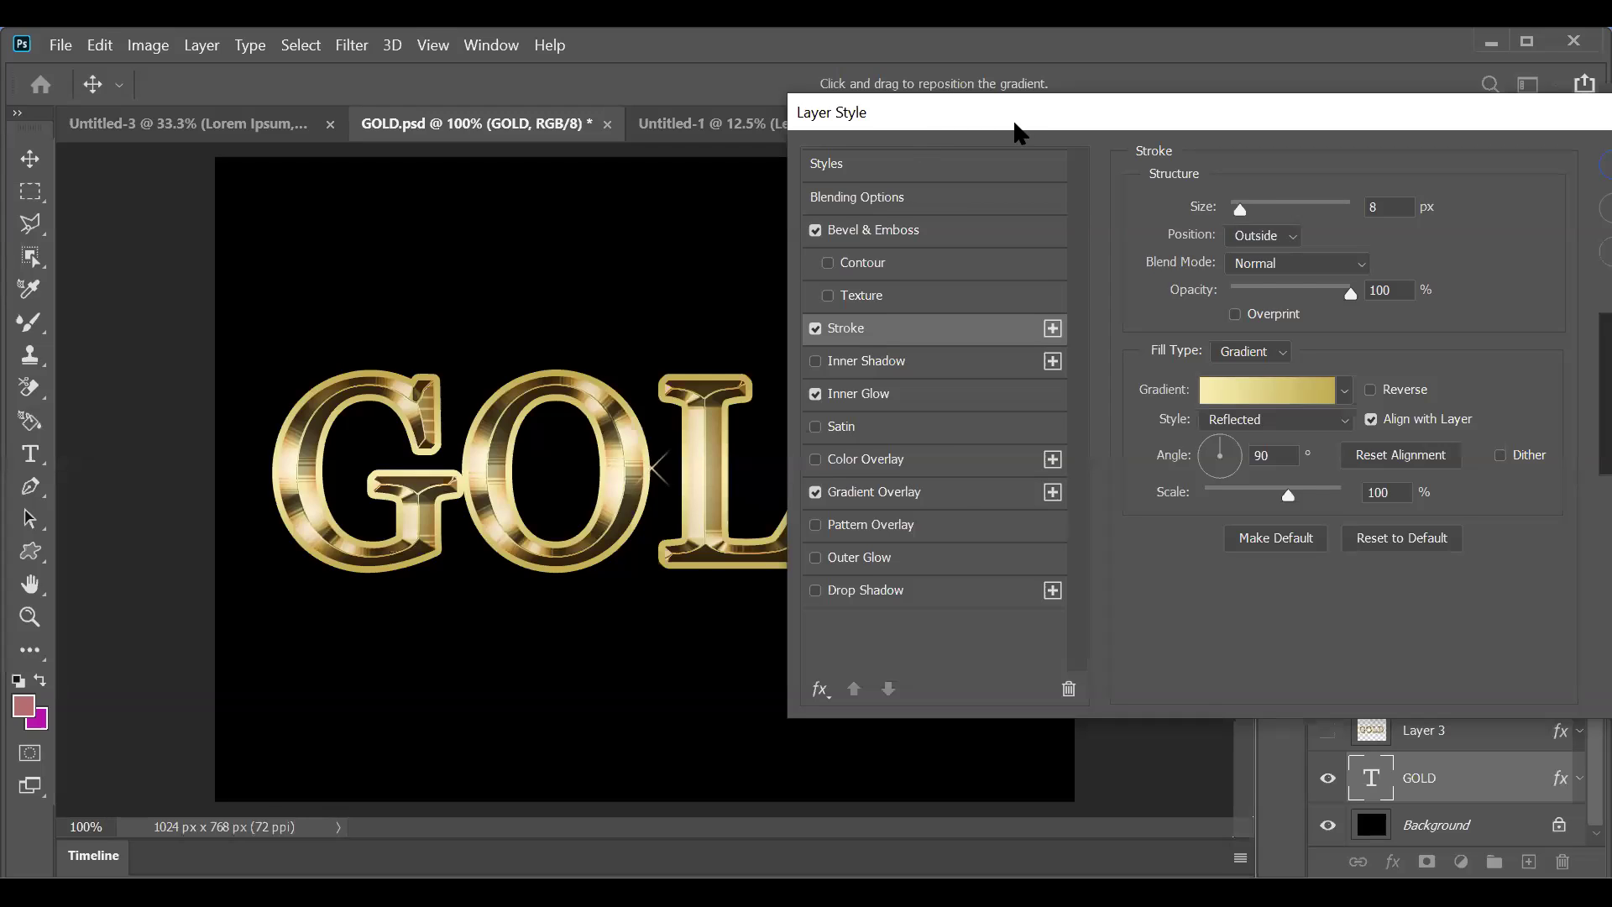
pyautogui.moveTo(1015, 125); pyautogui.dragTo(689, 122)
pyautogui.click(1309, 164)
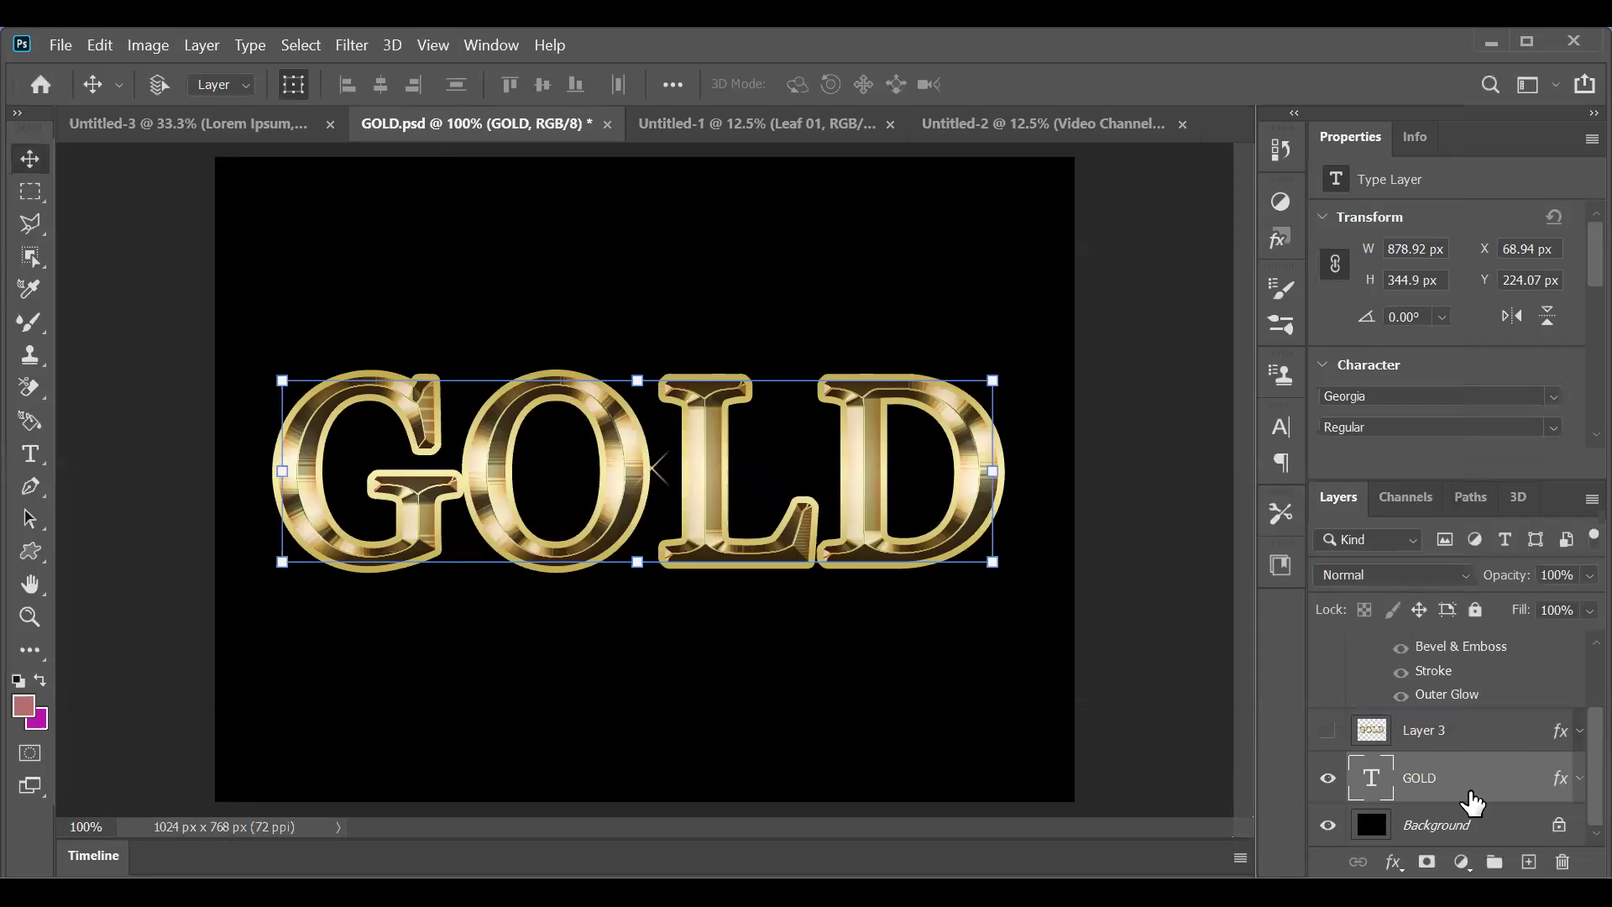
# Step: Toggle the visibility of the GOLD layer and Layer 3 to compare the two text effects
pyautogui.click(1327, 779)
pyautogui.click(1327, 779)
pyautogui.scroll(2, 1536, 796)
pyautogui.scroll(-2, 1536, 795)
pyautogui.scroll(2, 1540, 793)
pyautogui.scroll(-2, 1539, 806)
pyautogui.click(1325, 730)
pyautogui.click(1324, 730)
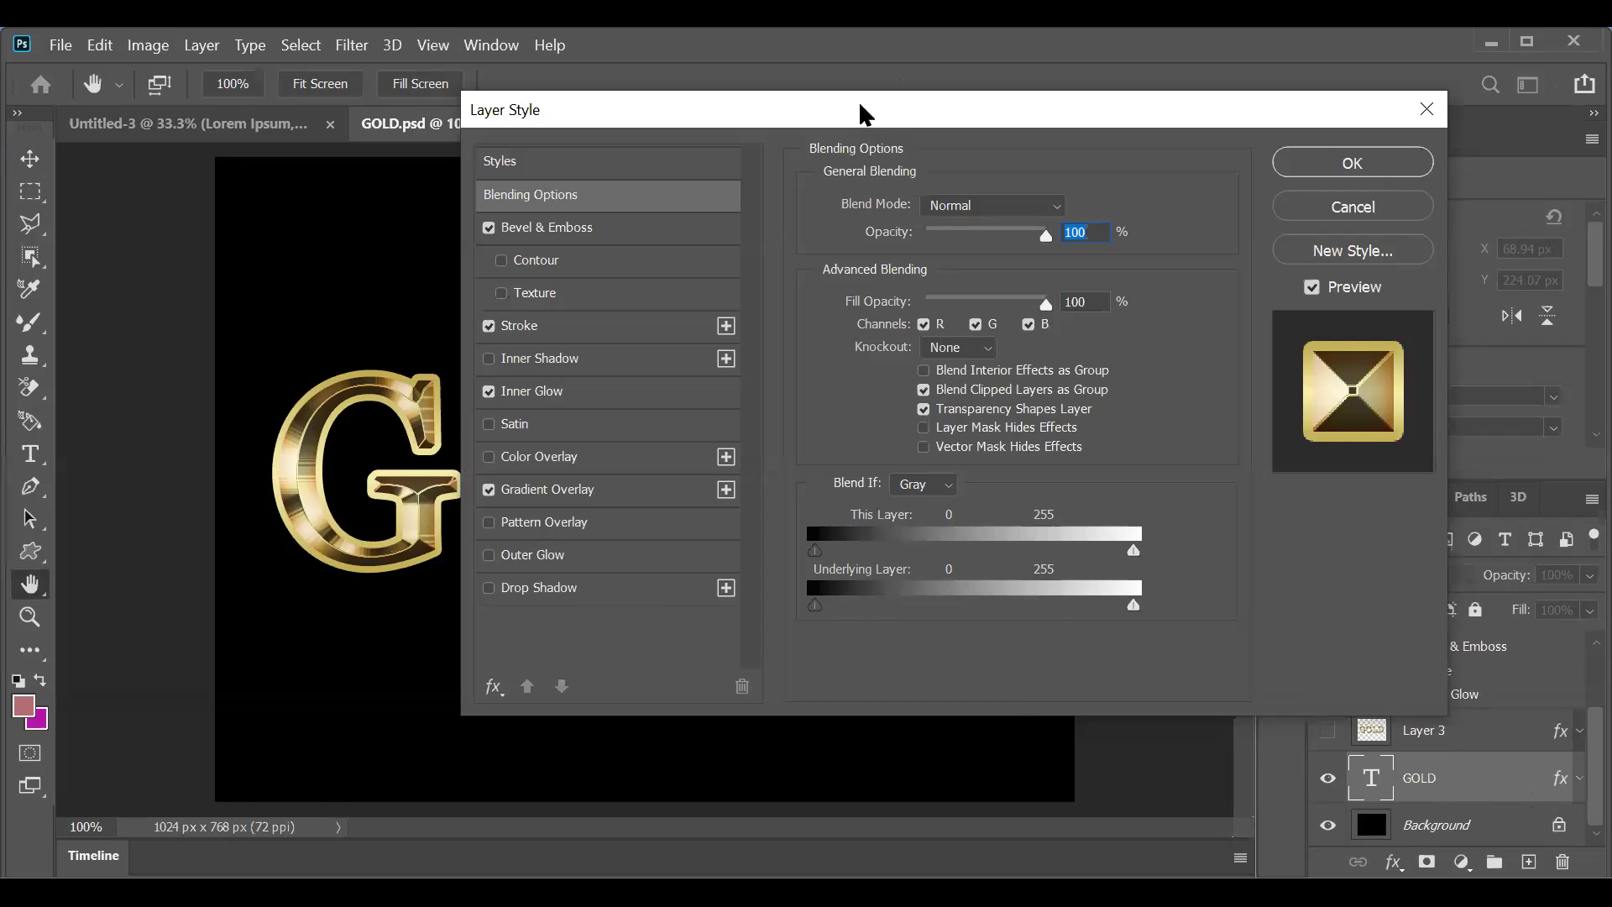
# Step: Try the Contour option of the Bevel & Emboss effect on the GOLD text and turn it off again
pyautogui.moveTo(864, 113); pyautogui.dragTo(1229, 266)
pyautogui.click(873, 411)
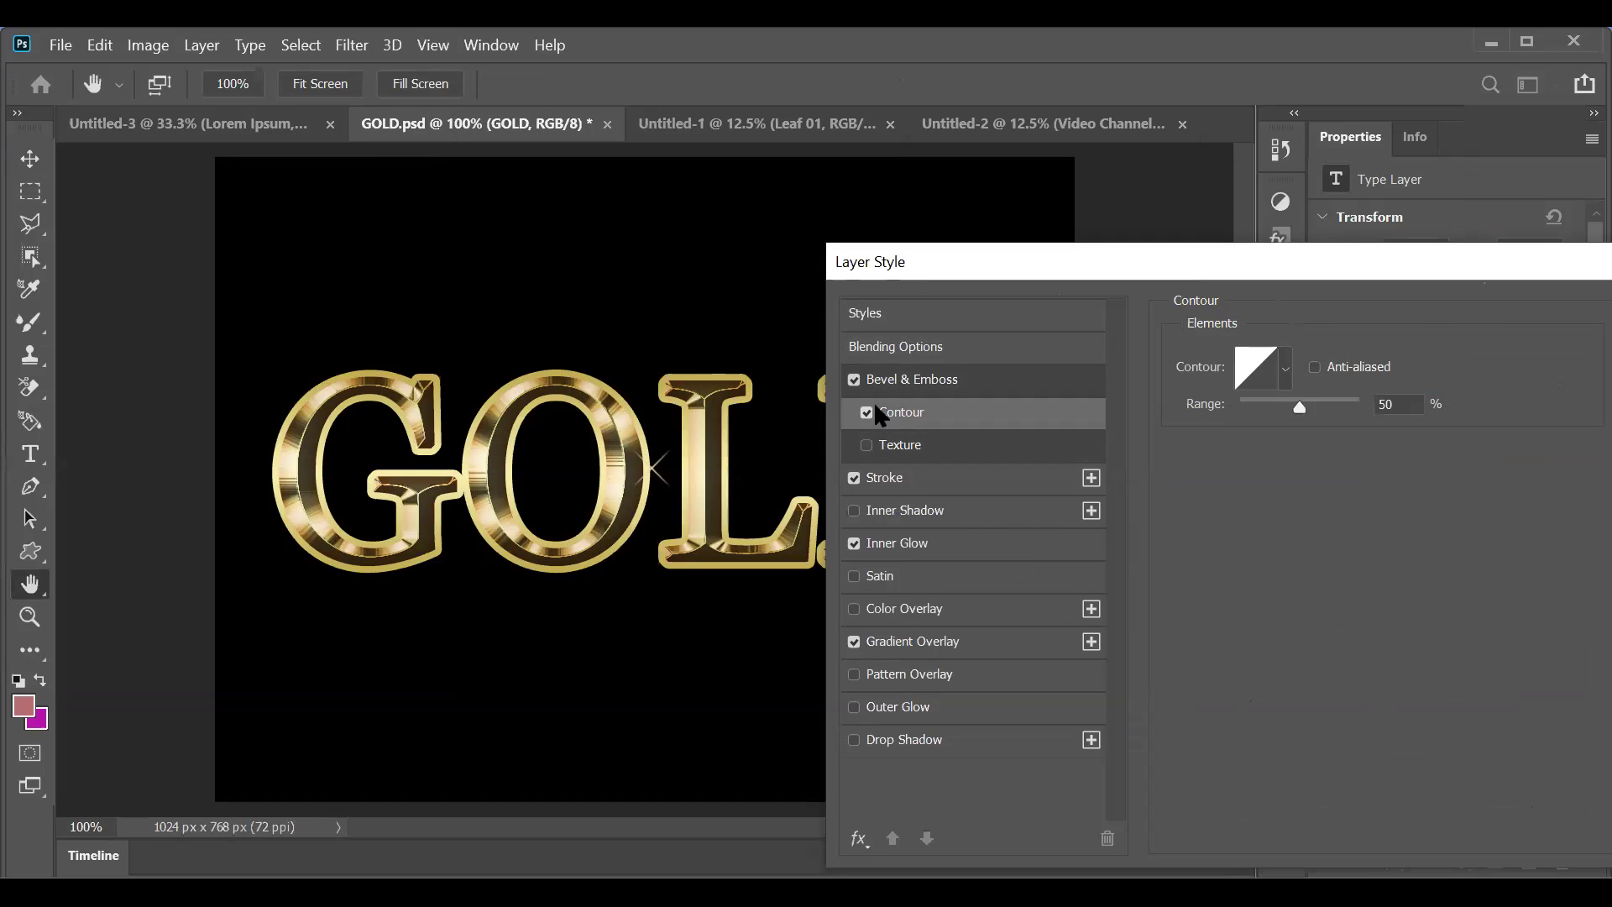
pyautogui.click(866, 413)
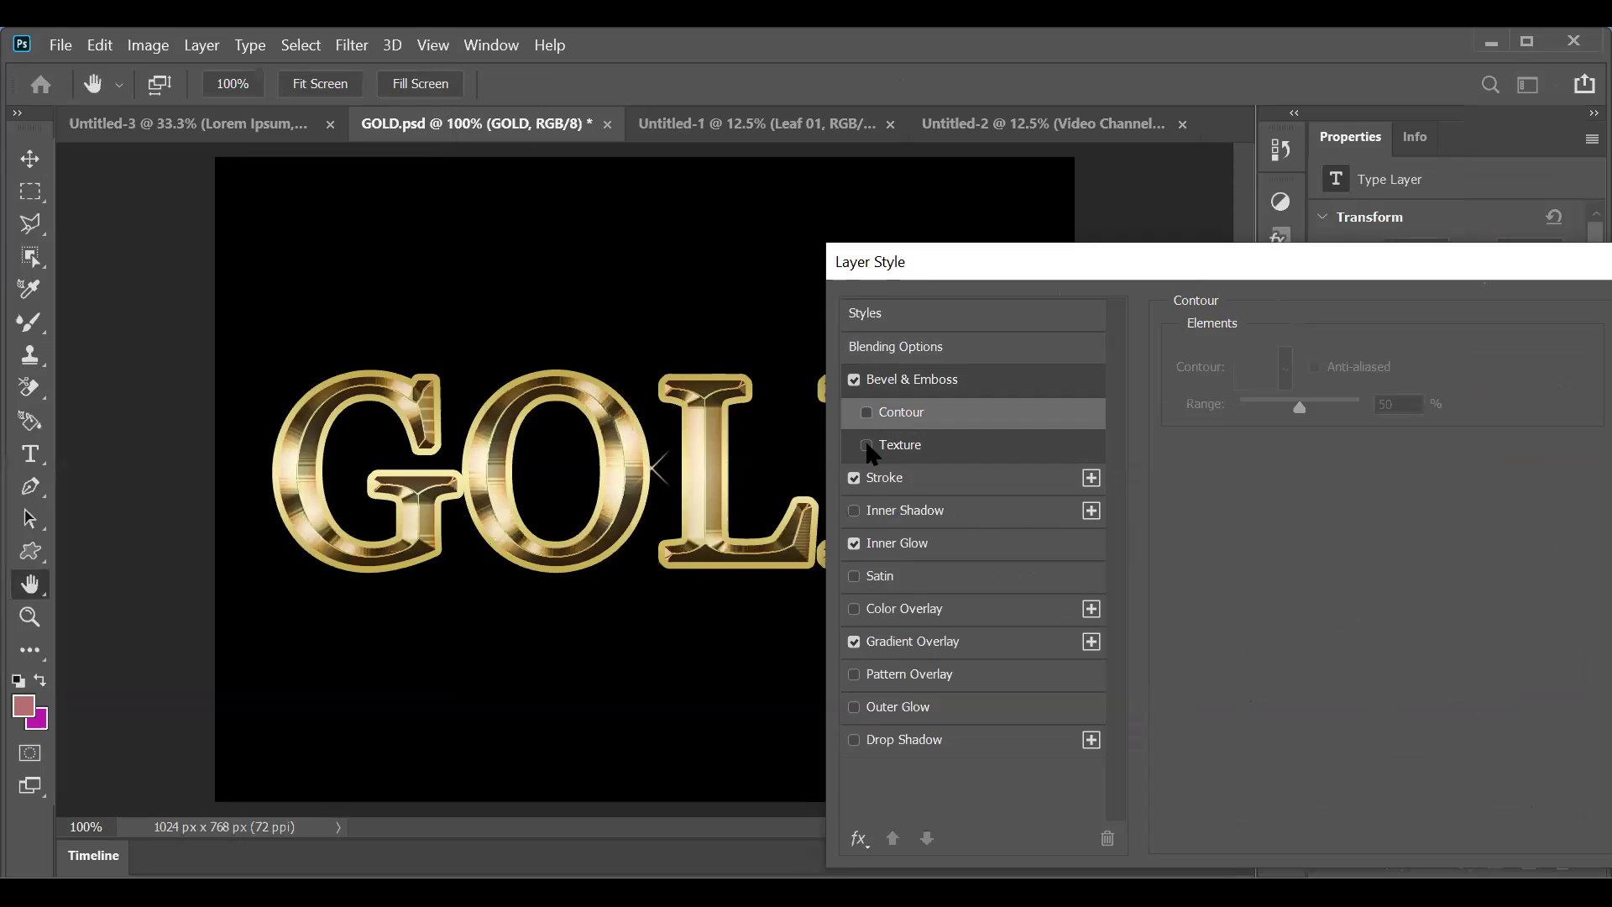
# Step: Enable Texture for the Bevel & Emboss effect with the Tree Tile 4 pattern from the Trees group
pyautogui.click(867, 446)
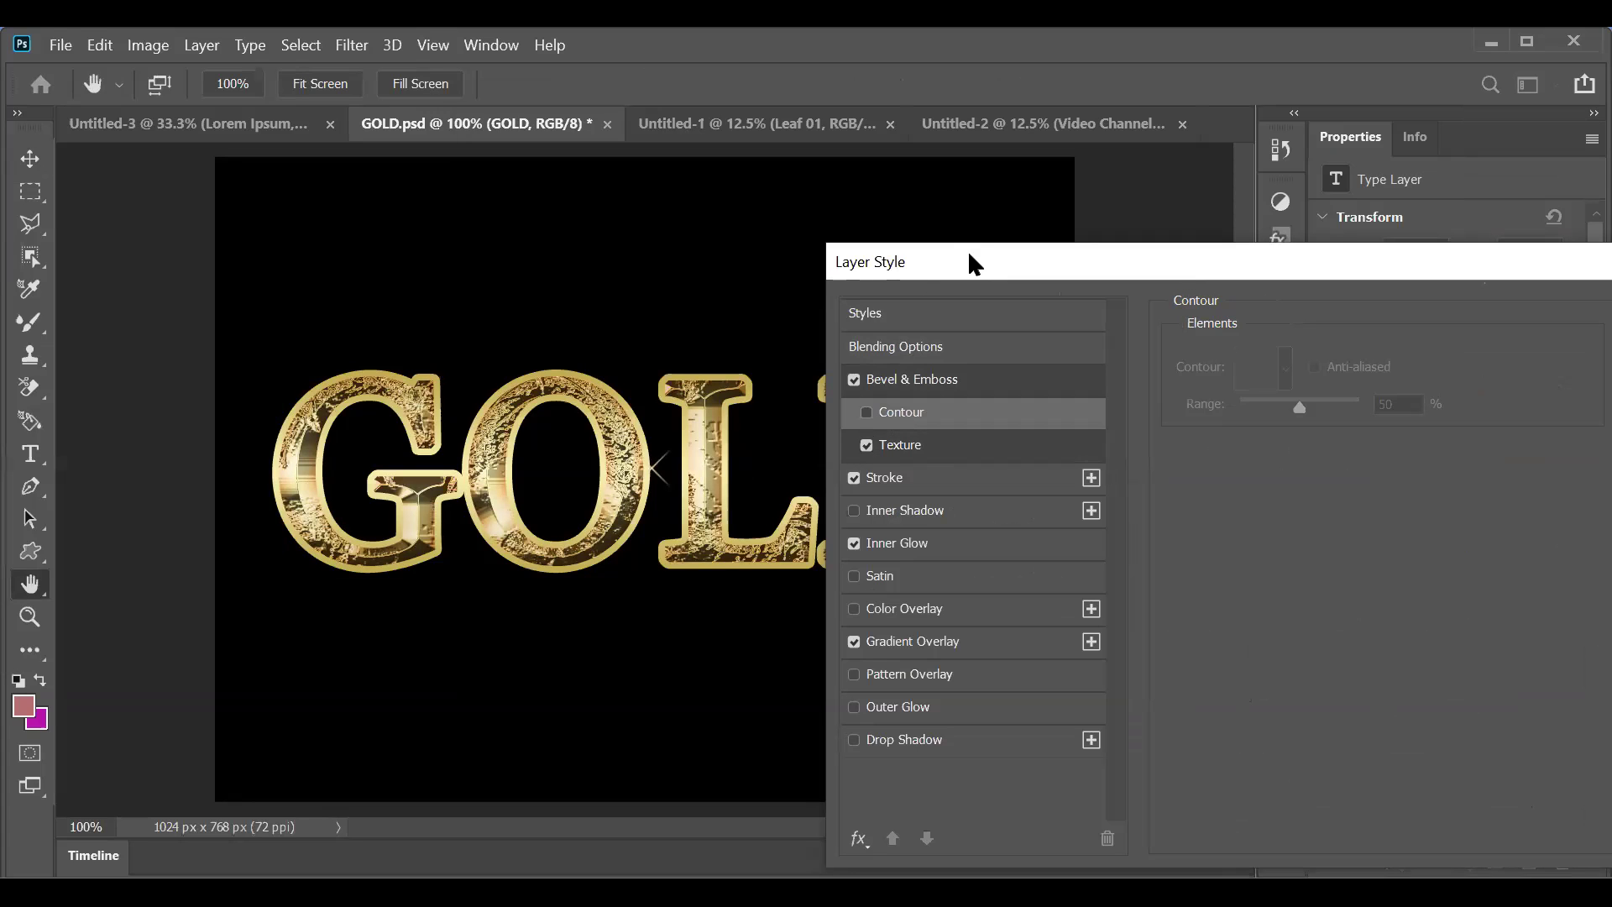
pyautogui.moveTo(970, 262); pyautogui.dragTo(1200, 131)
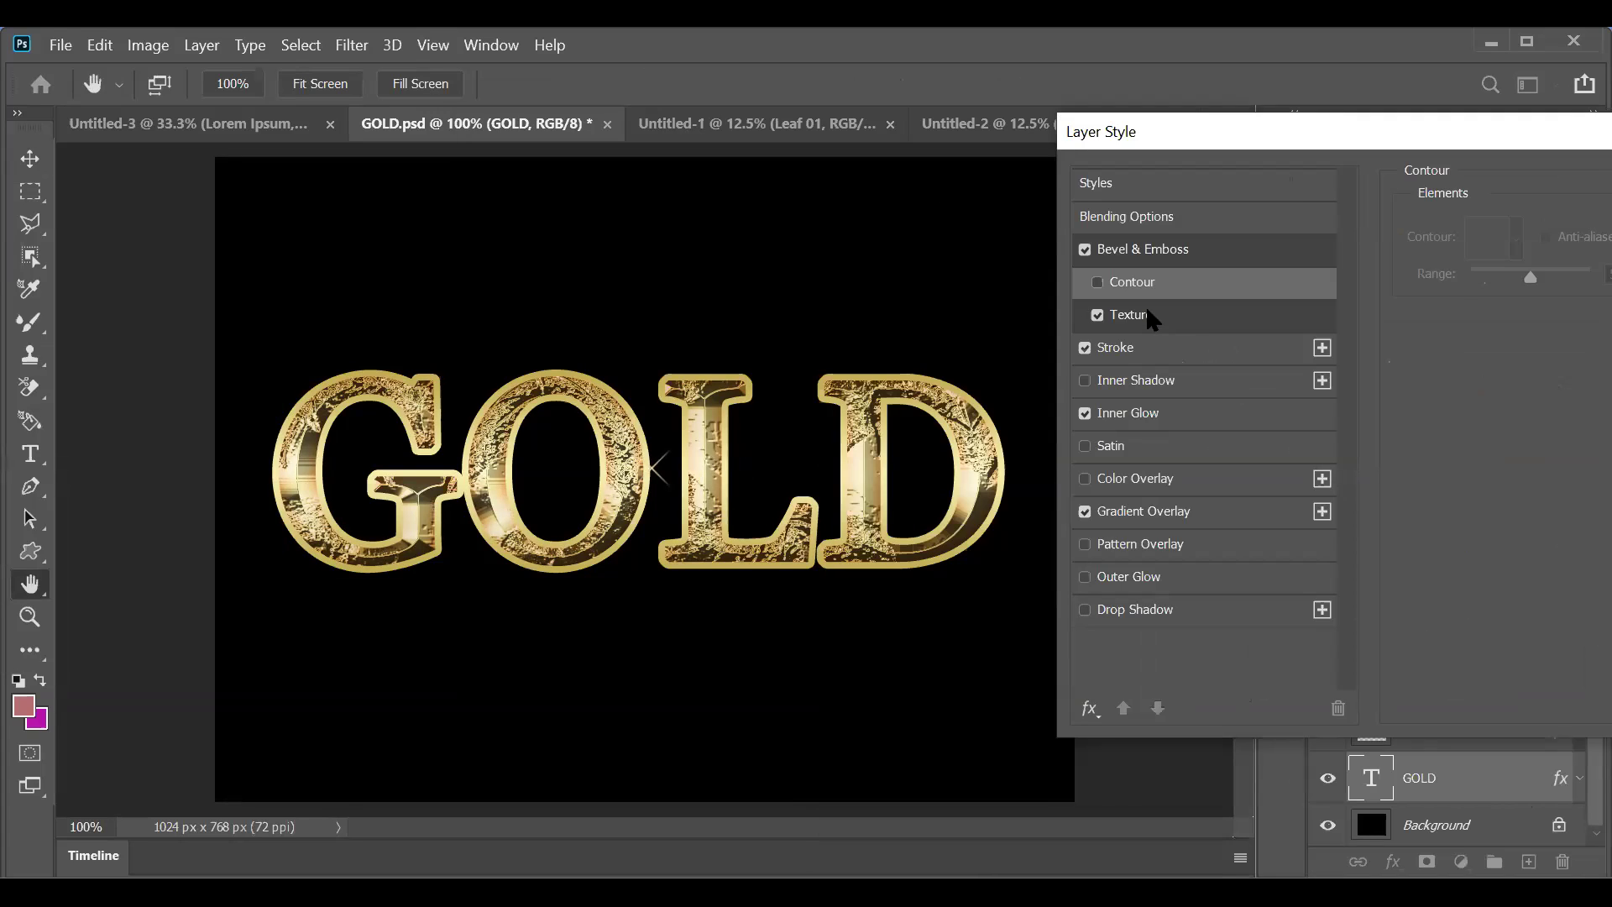
pyautogui.click(1146, 312)
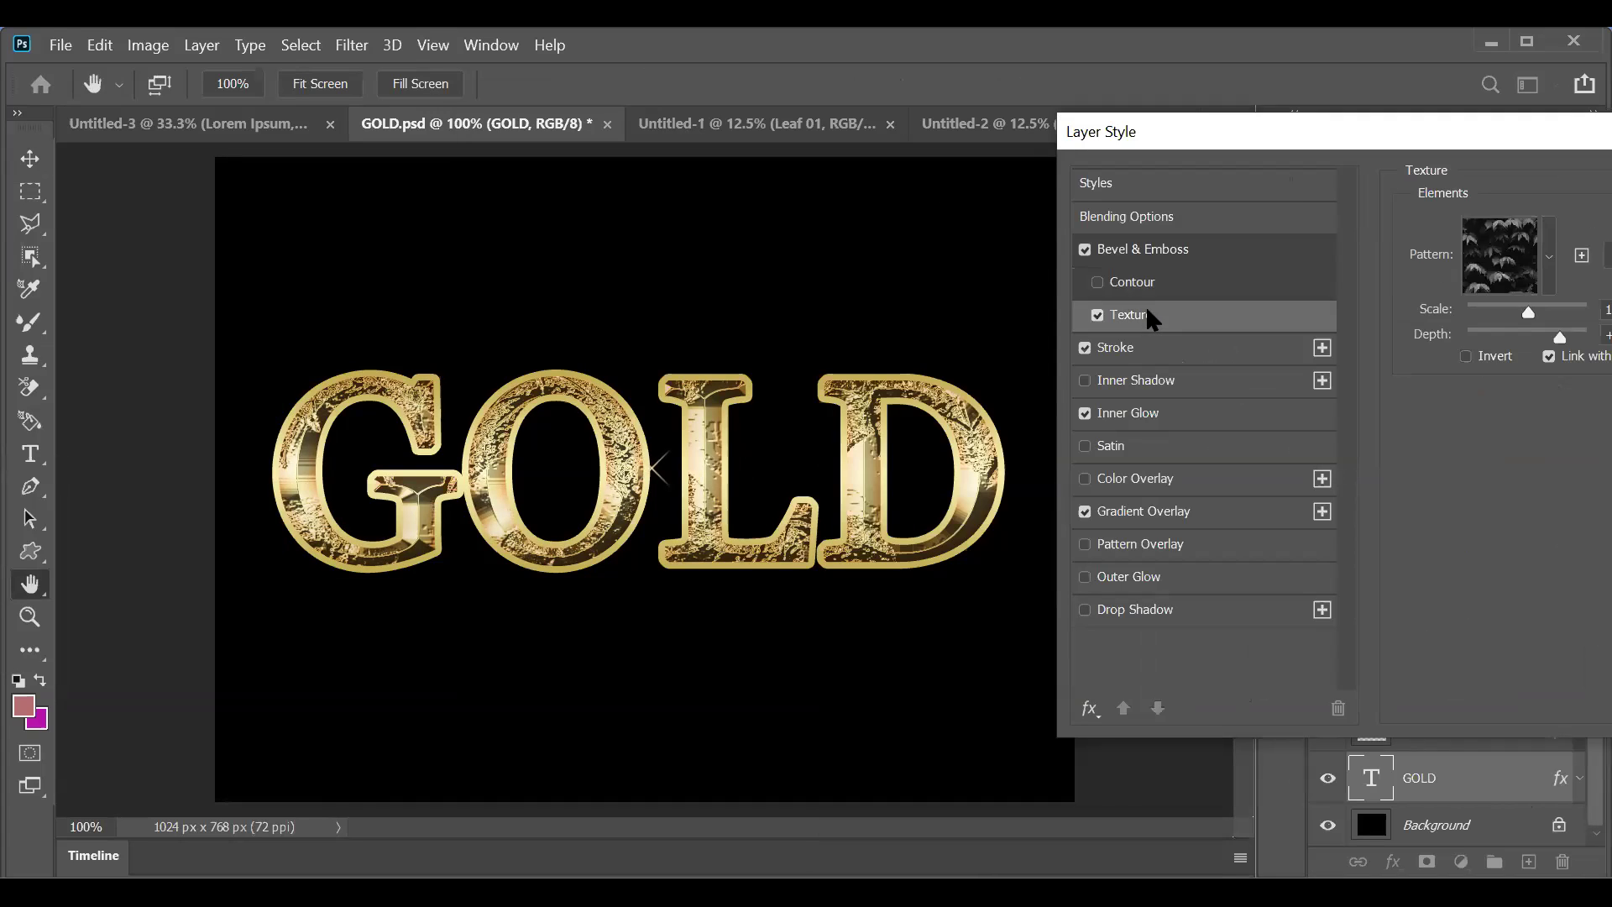
pyautogui.click(1547, 262)
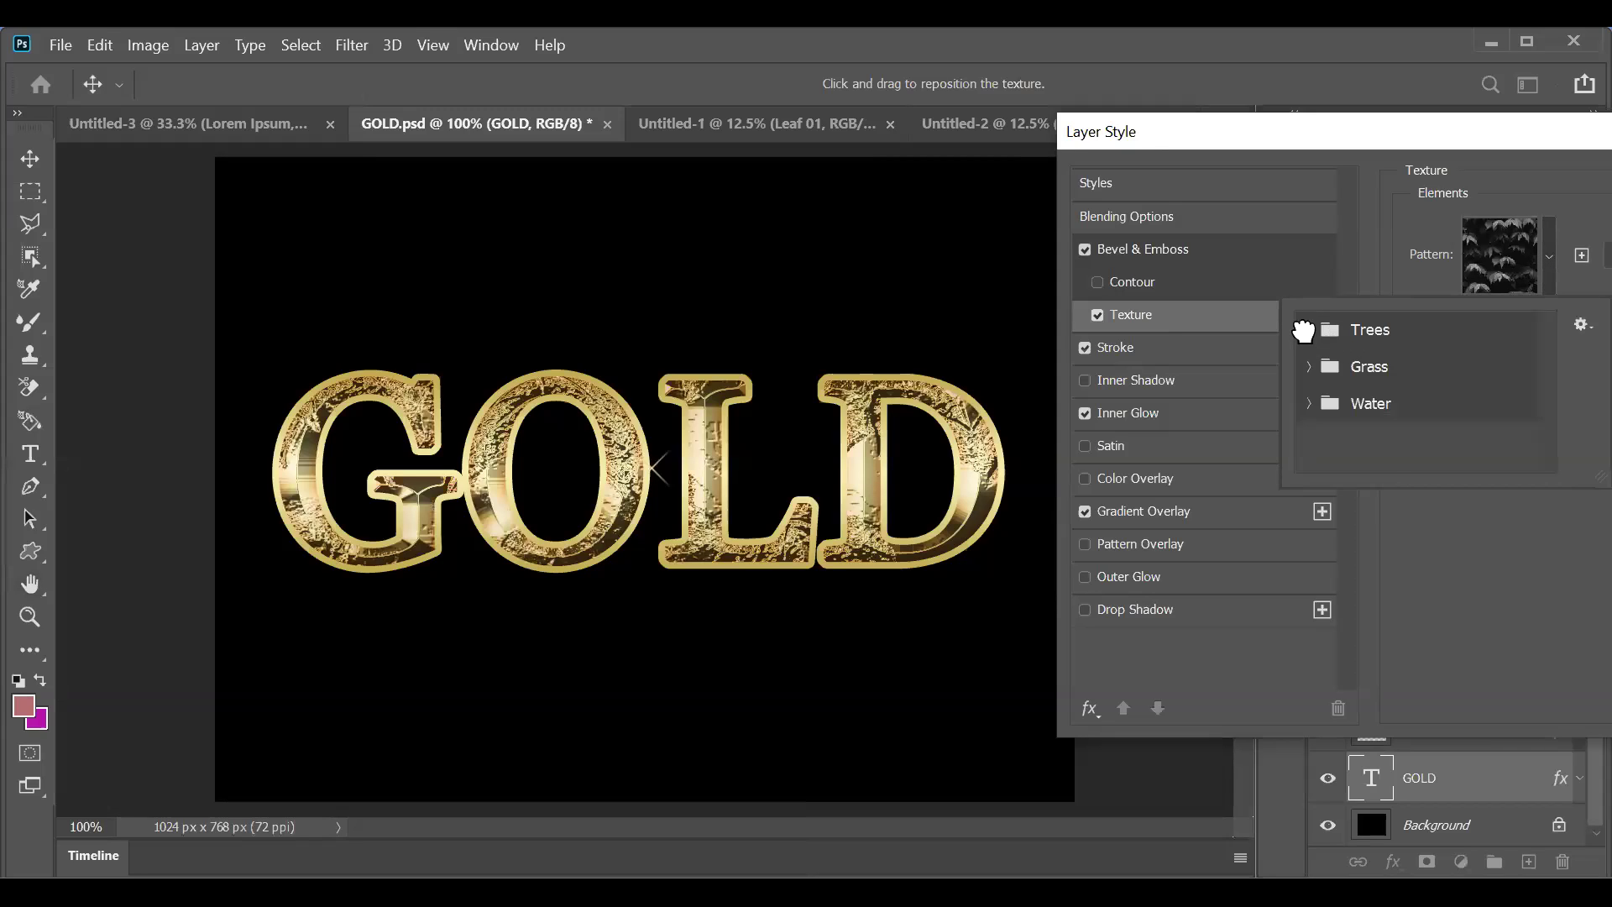
pyautogui.click(1308, 332)
pyautogui.click(1370, 399)
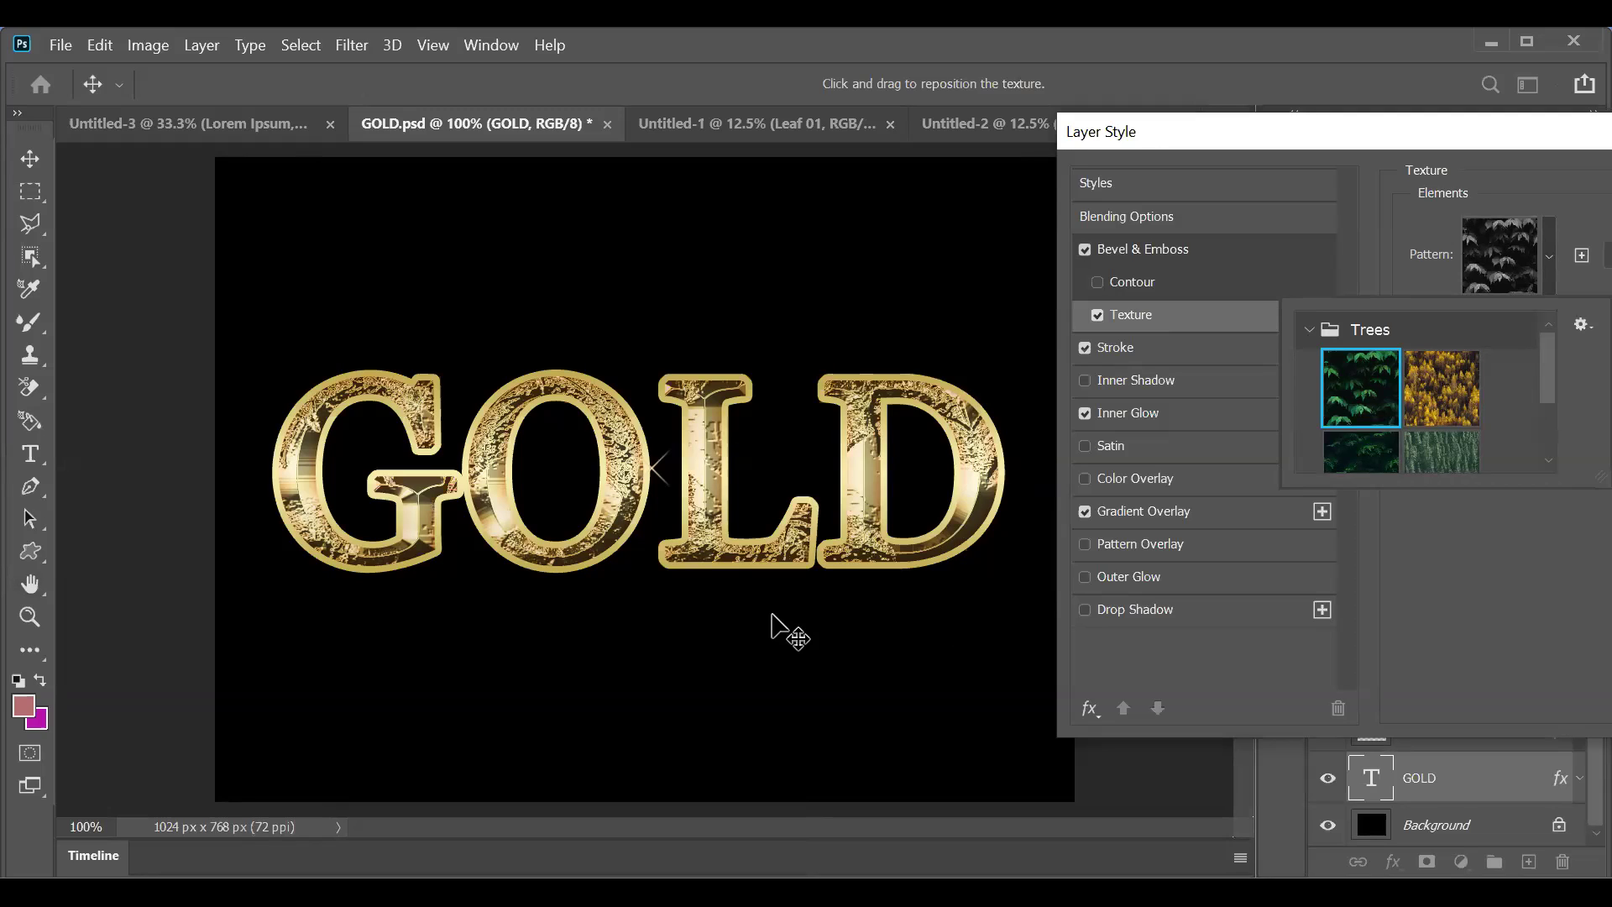
# Step: Try the other Trees patterns as the bevel texture and return to Tree Tile 4
pyautogui.click(1444, 378)
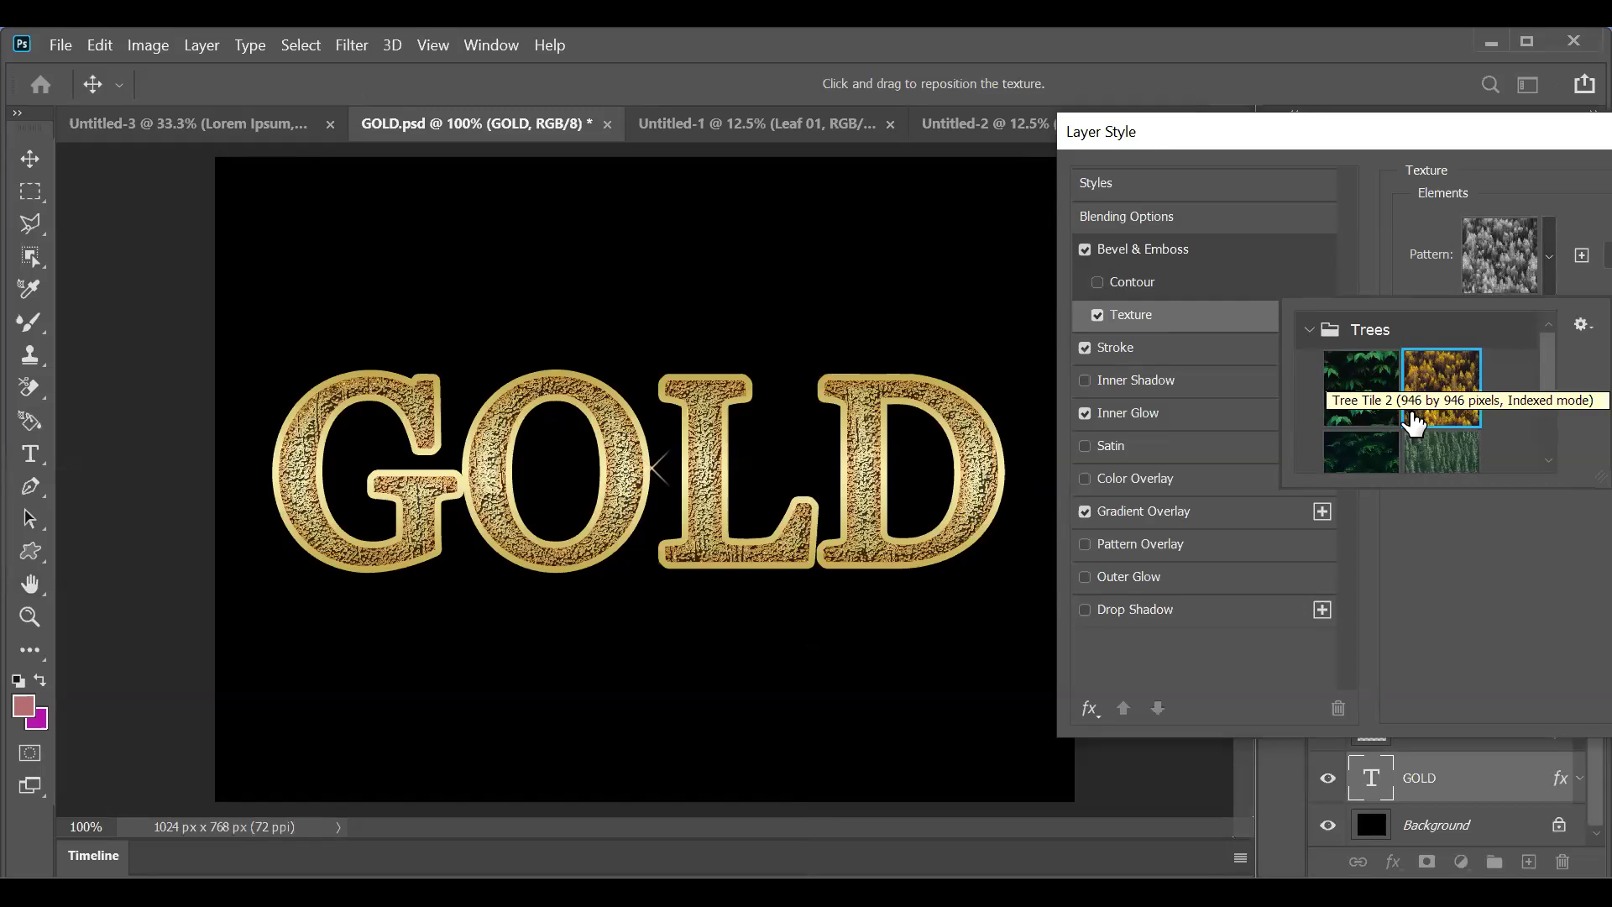
pyautogui.click(1377, 447)
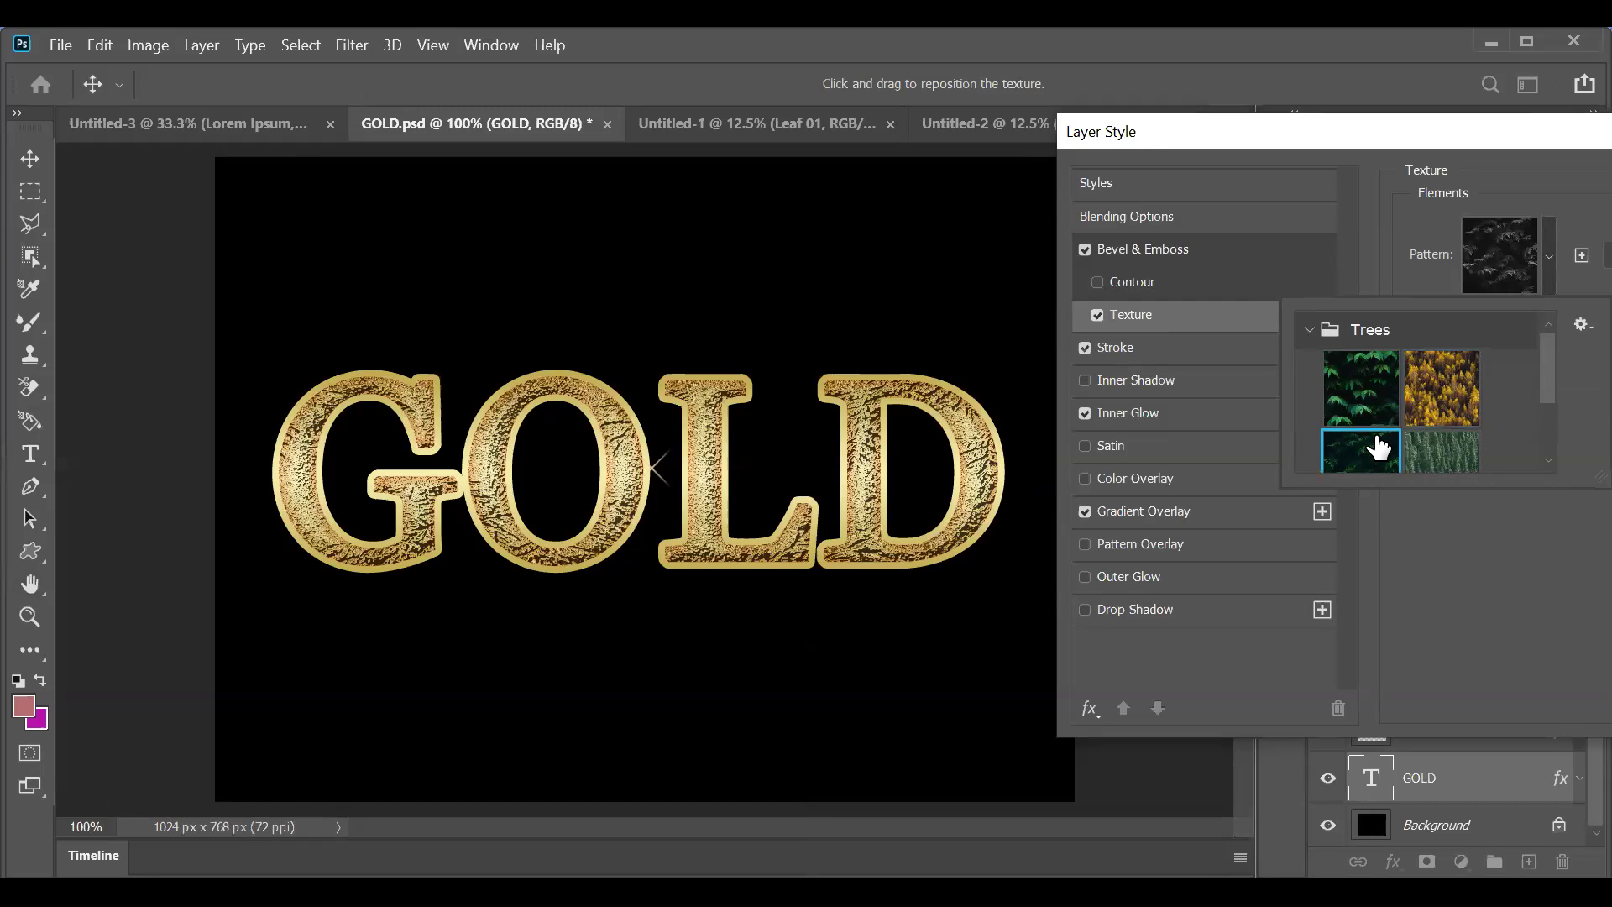
pyautogui.click(1449, 457)
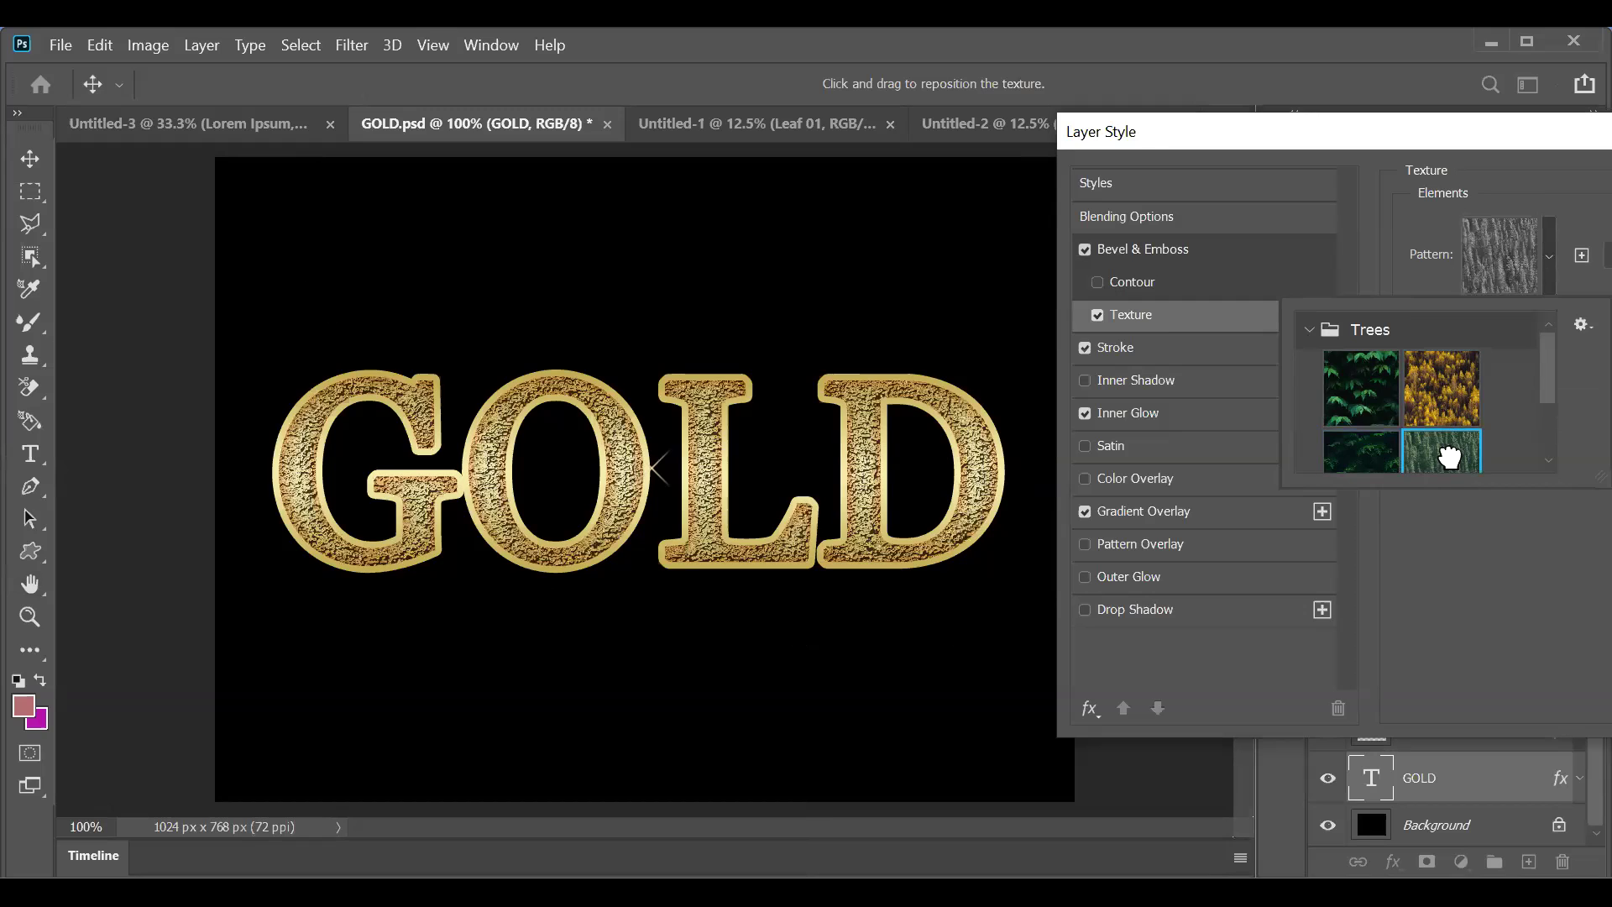
pyautogui.moveTo(1552, 374)
pyautogui.mouseDown()
pyautogui.moveTo(1558, 447)
pyautogui.moveTo(1553, 371)
pyautogui.mouseUp()
pyautogui.click(1370, 371)
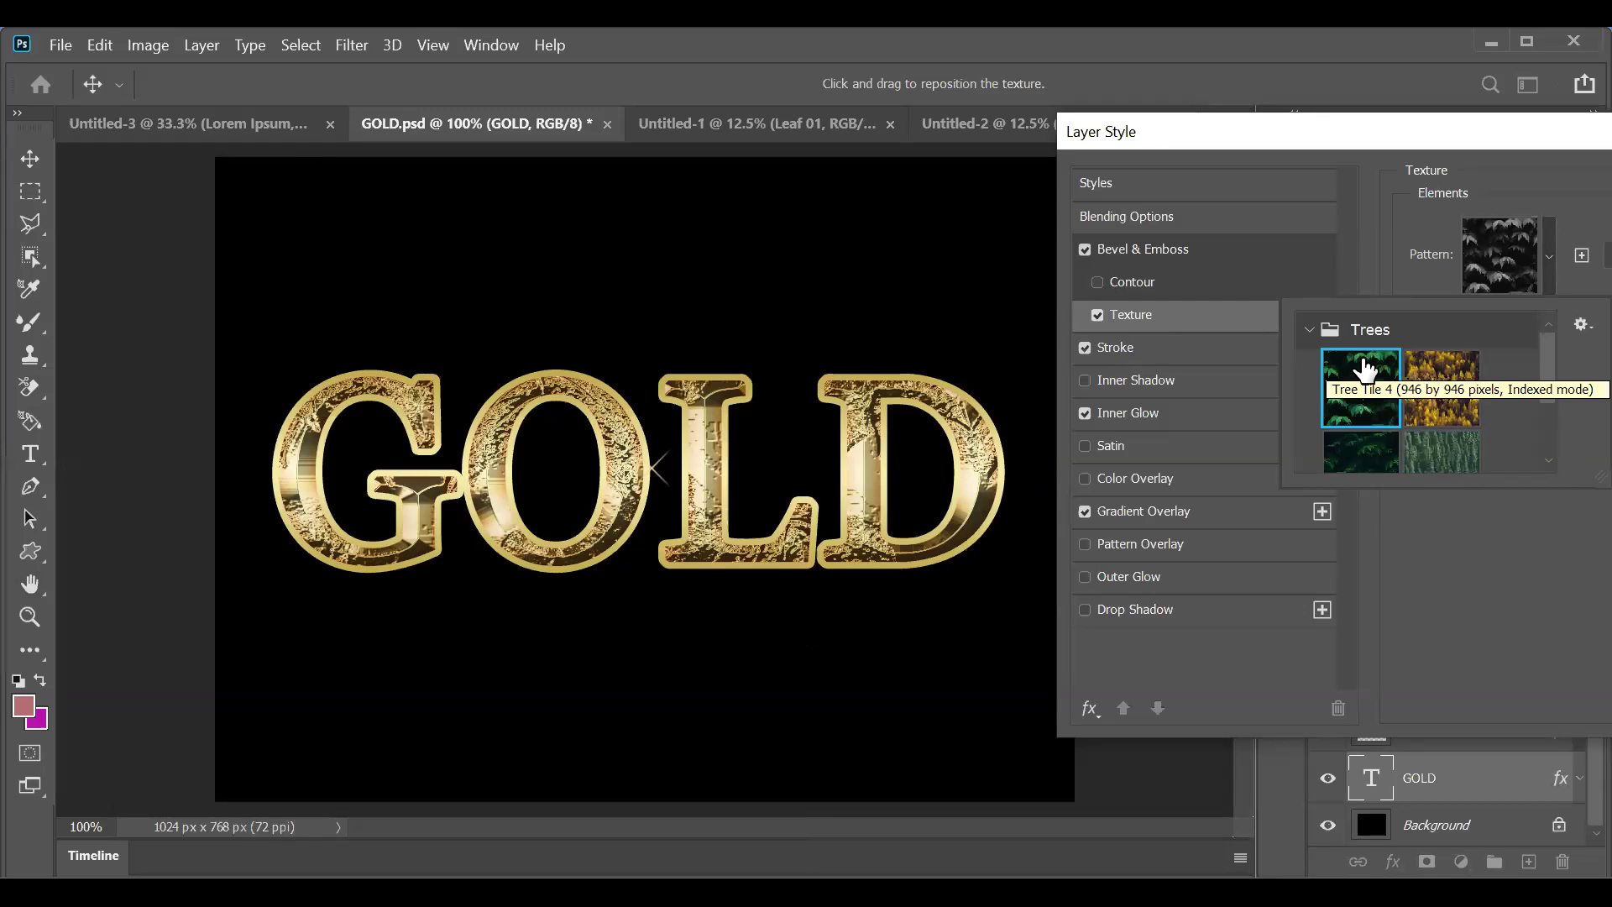
pyautogui.click(1310, 329)
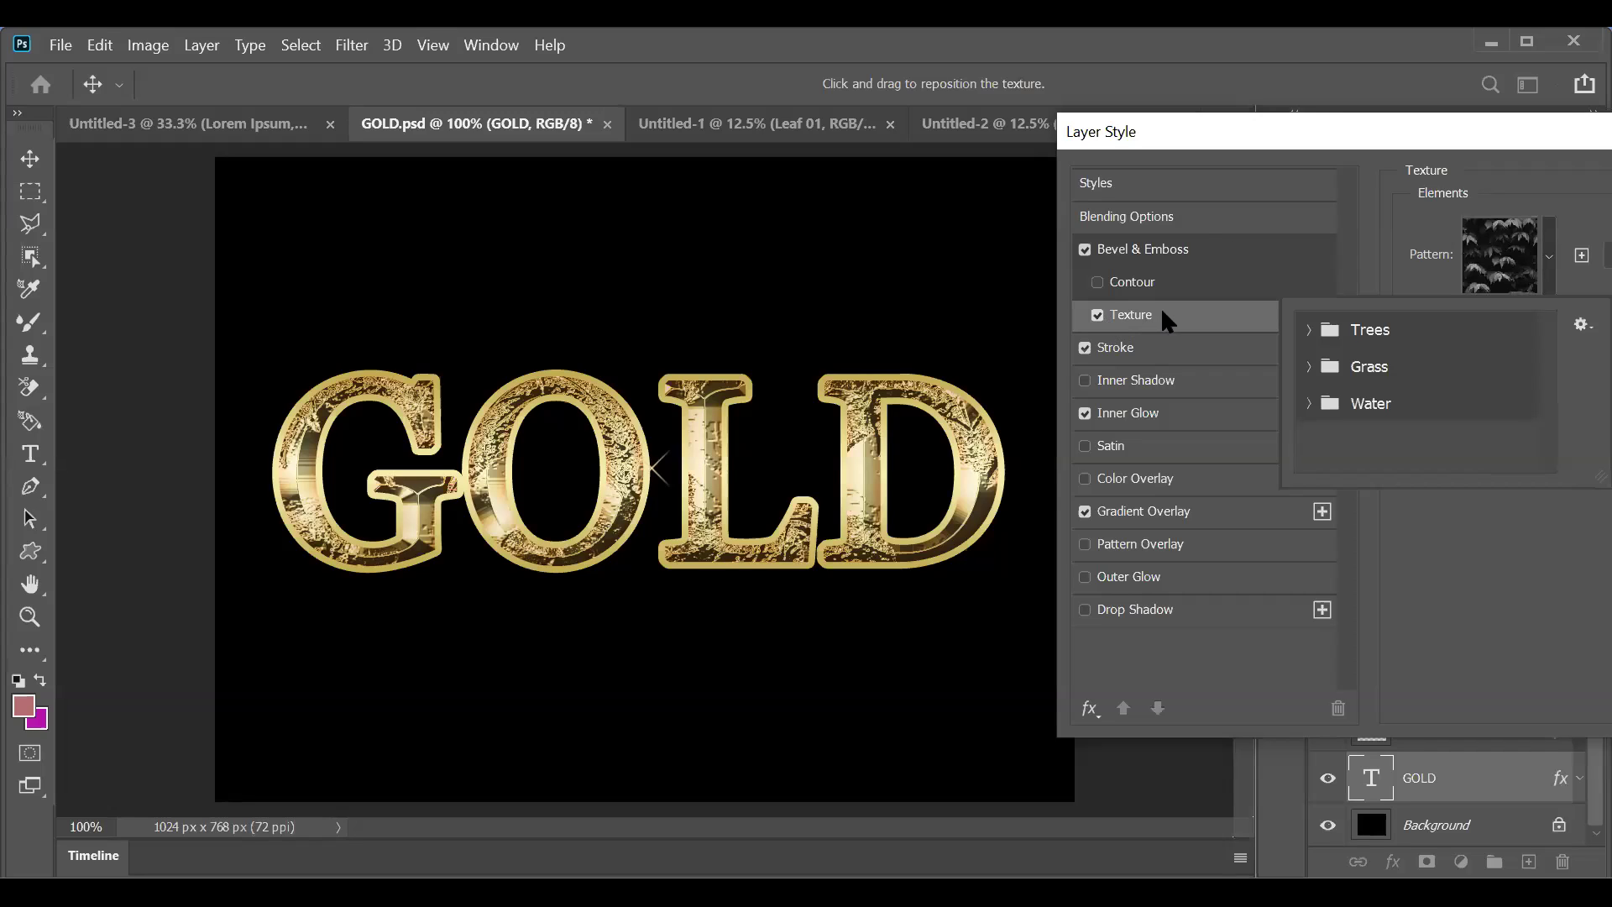
# Step: Try the three Grass patterns one after another as the bevel texture on the GOLD text
pyautogui.click(1309, 366)
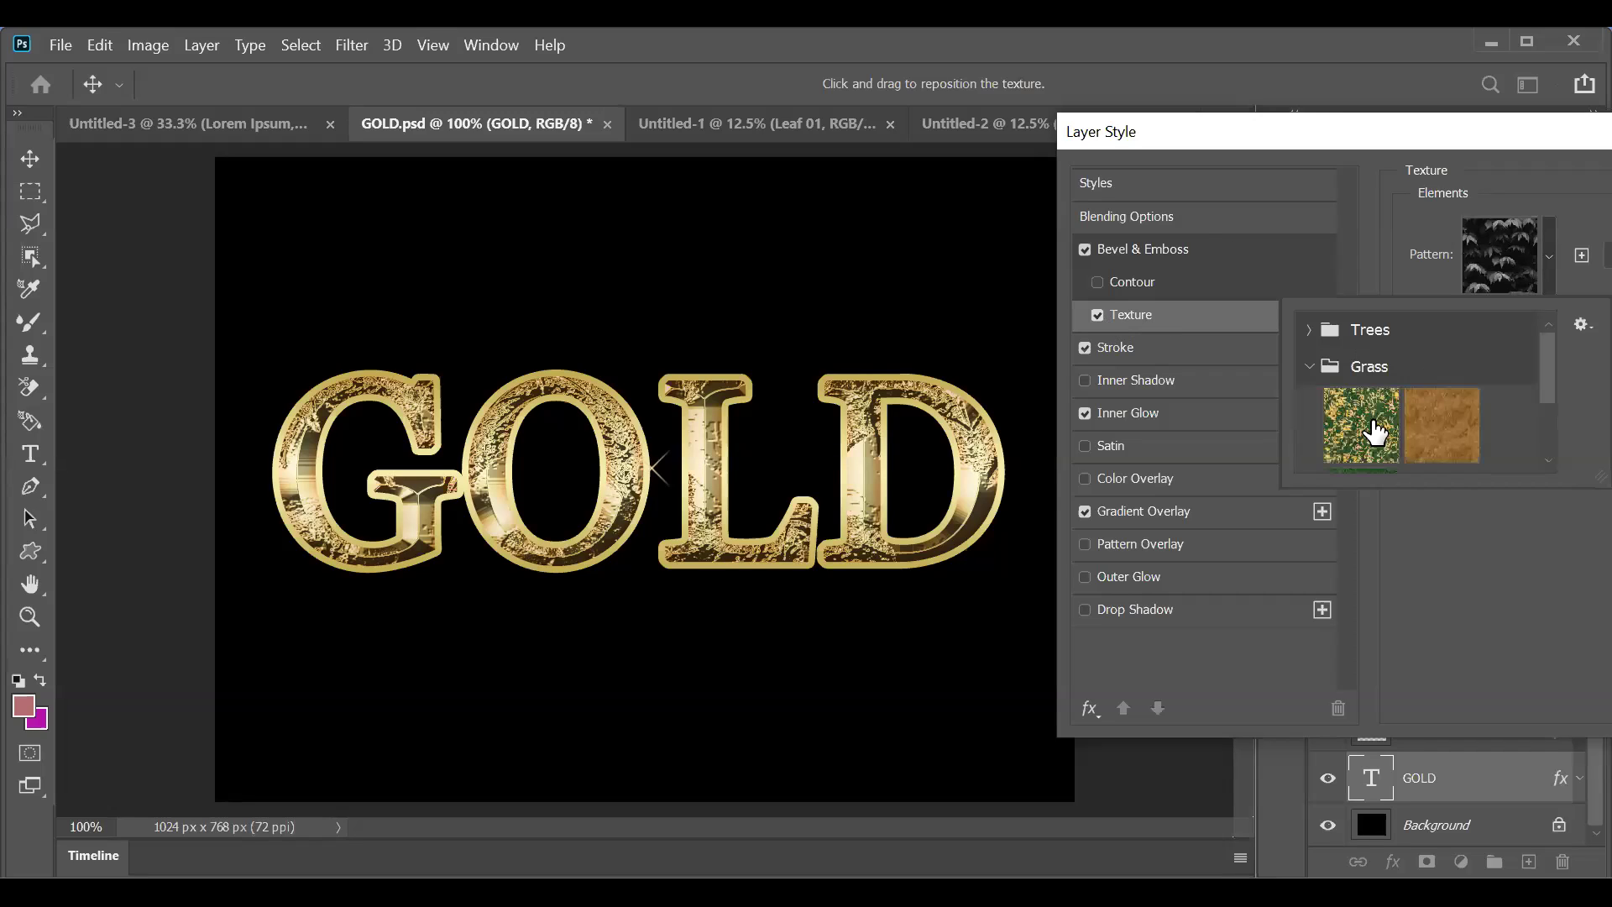
pyautogui.click(1368, 424)
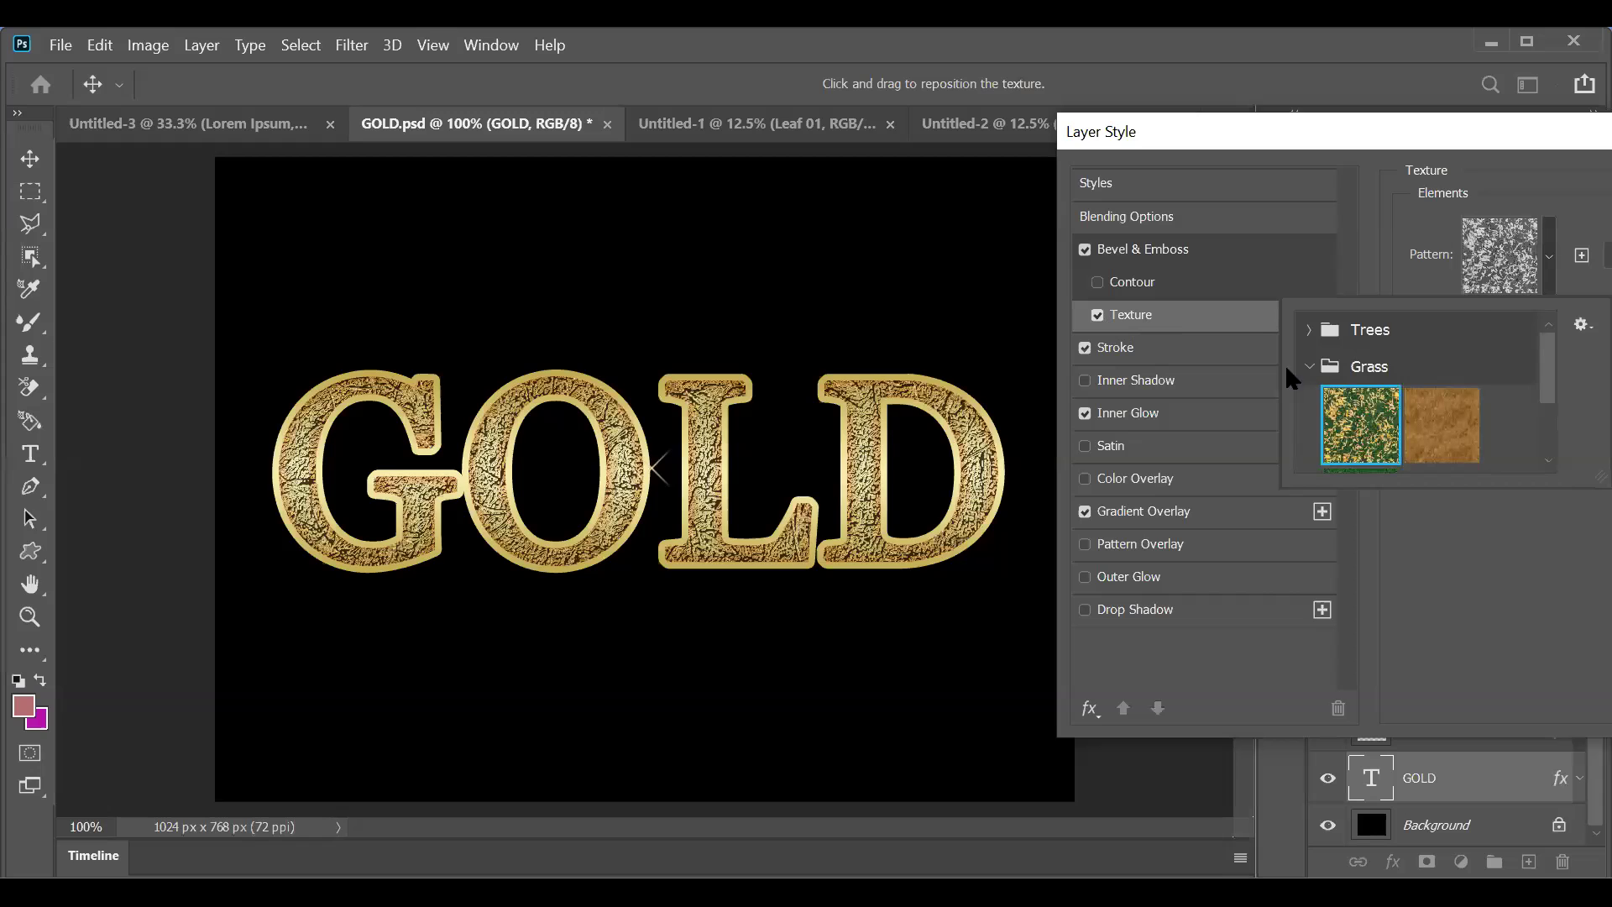
pyautogui.click(1431, 429)
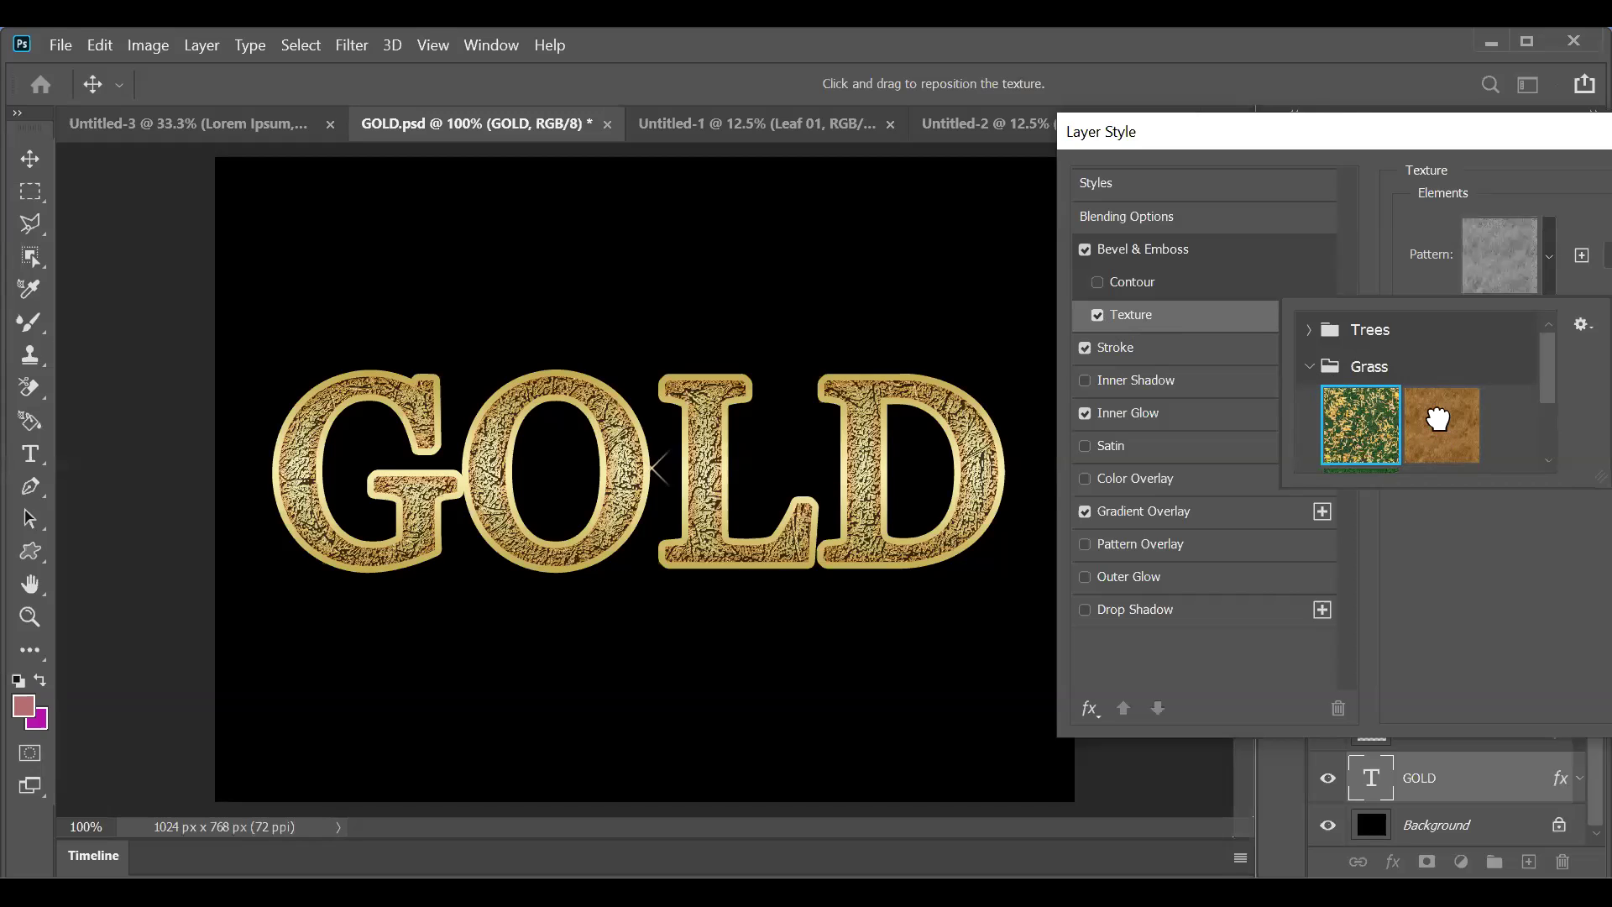
pyautogui.scroll(-1, 1444, 436)
pyautogui.click(1385, 428)
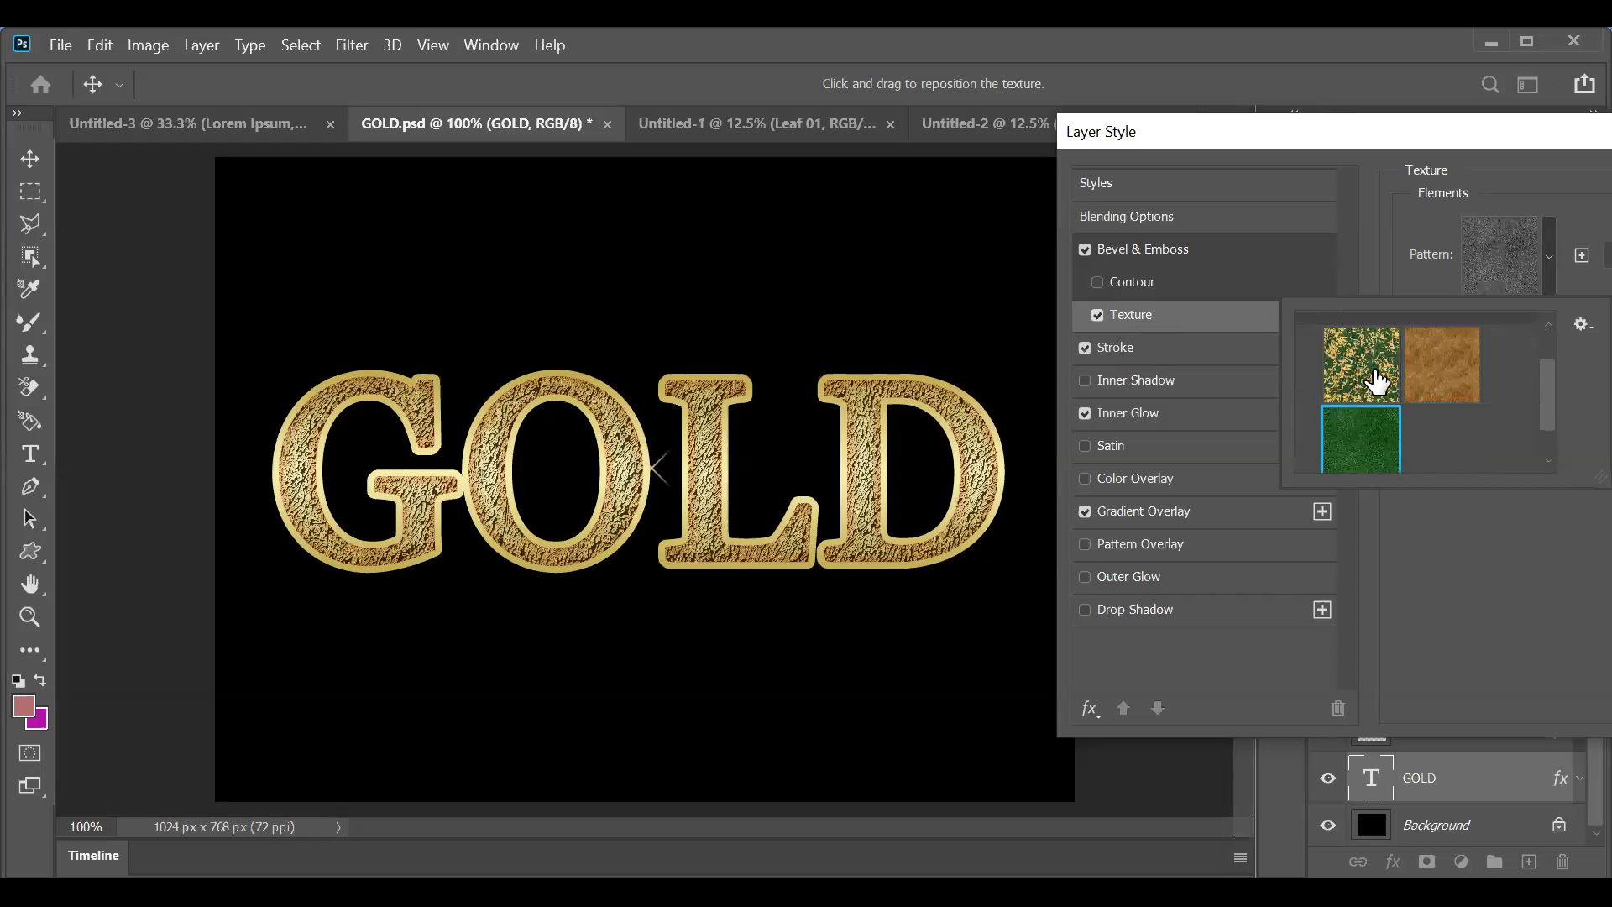
pyautogui.scroll(2, 1334, 394)
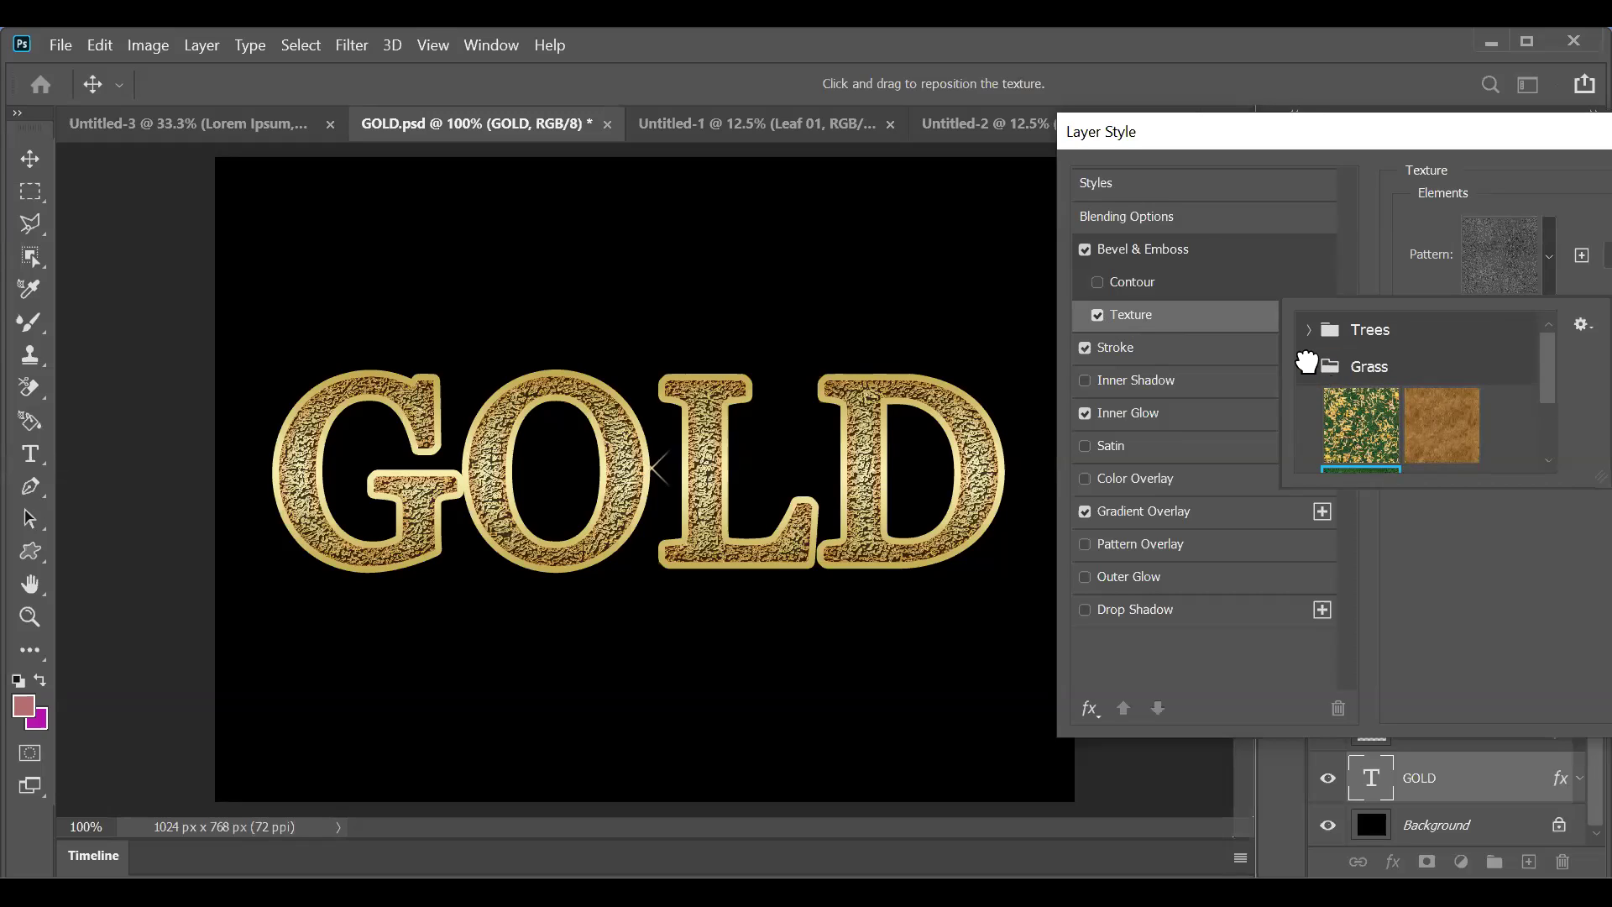
pyautogui.click(1310, 367)
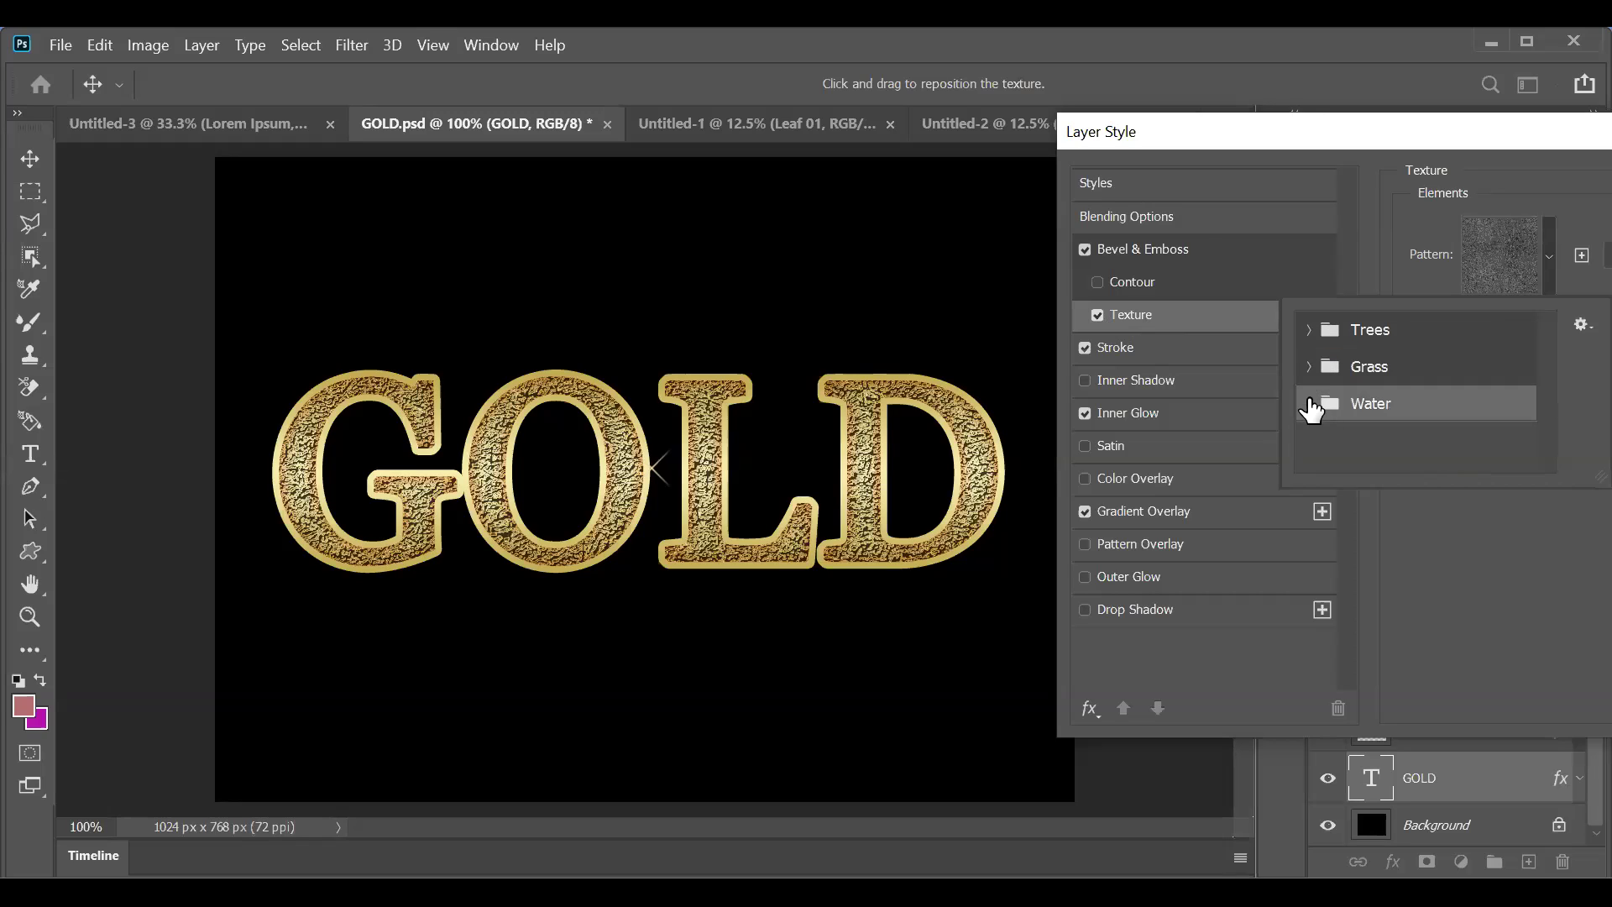
# Step: Compare the three Water patterns as the bevel texture and set the dark blue water pattern
pyautogui.click(1381, 407)
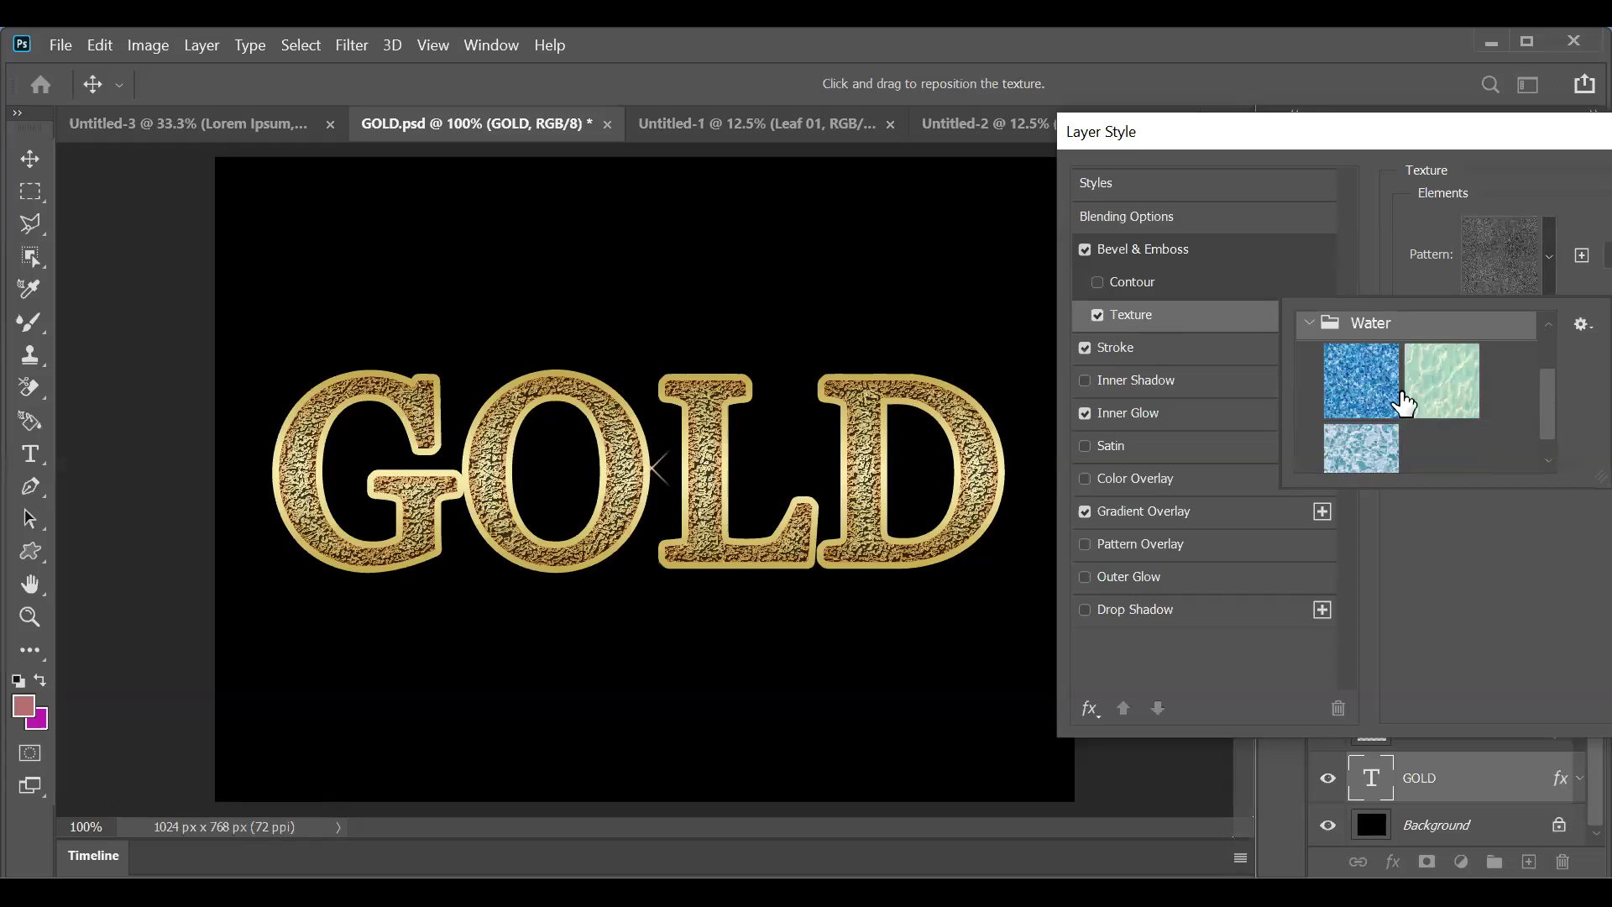
pyautogui.click(1395, 397)
pyautogui.click(1423, 386)
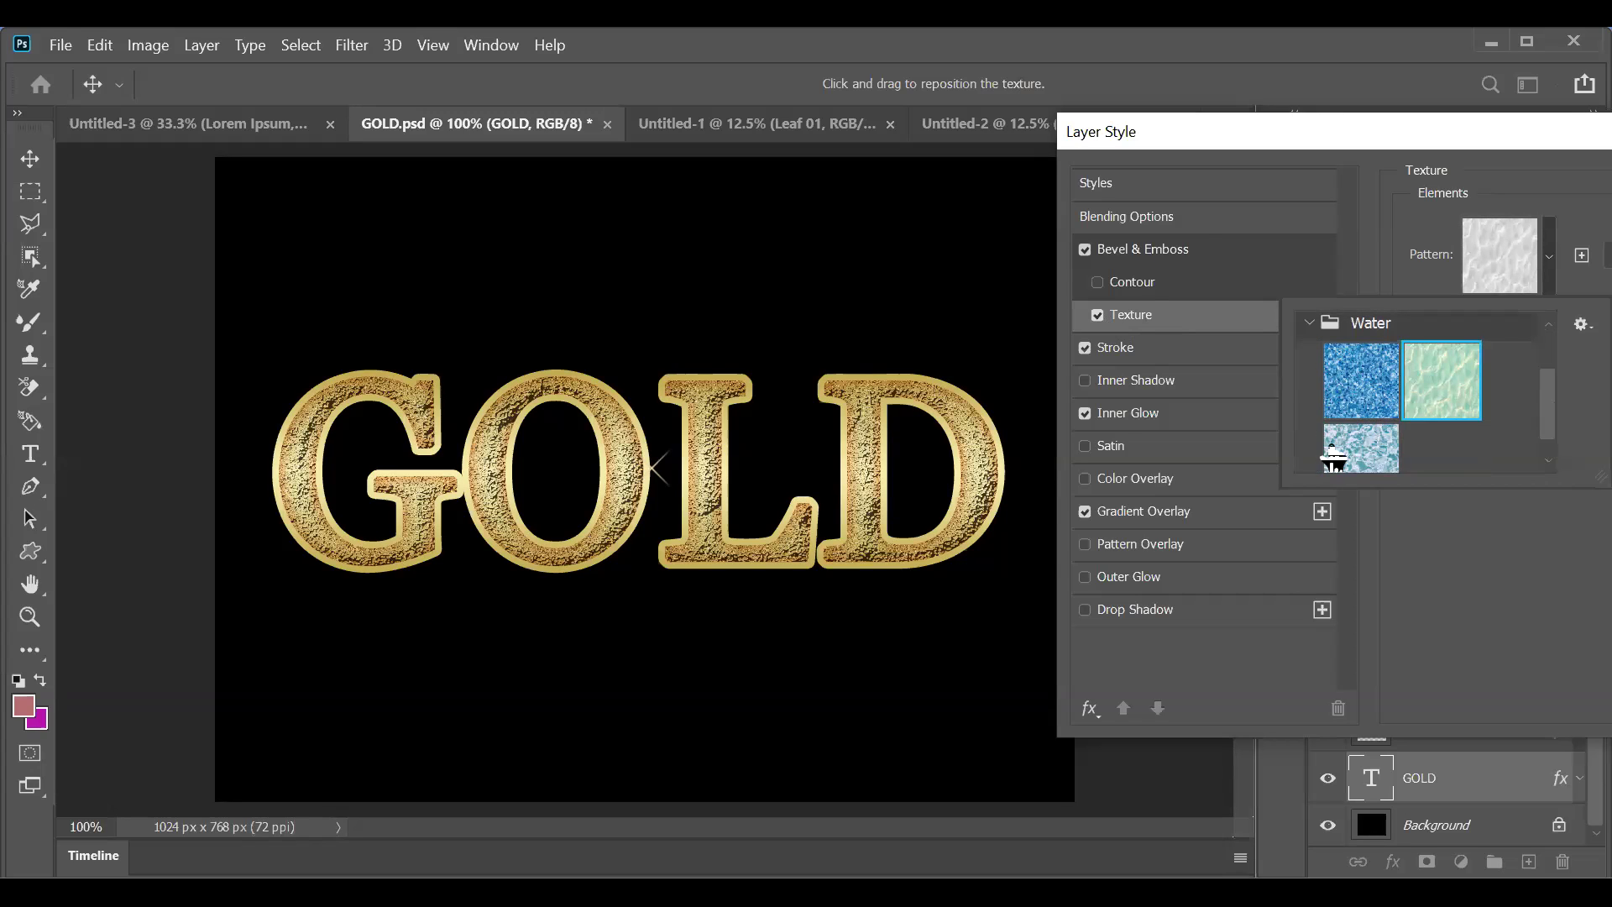
pyautogui.click(1377, 449)
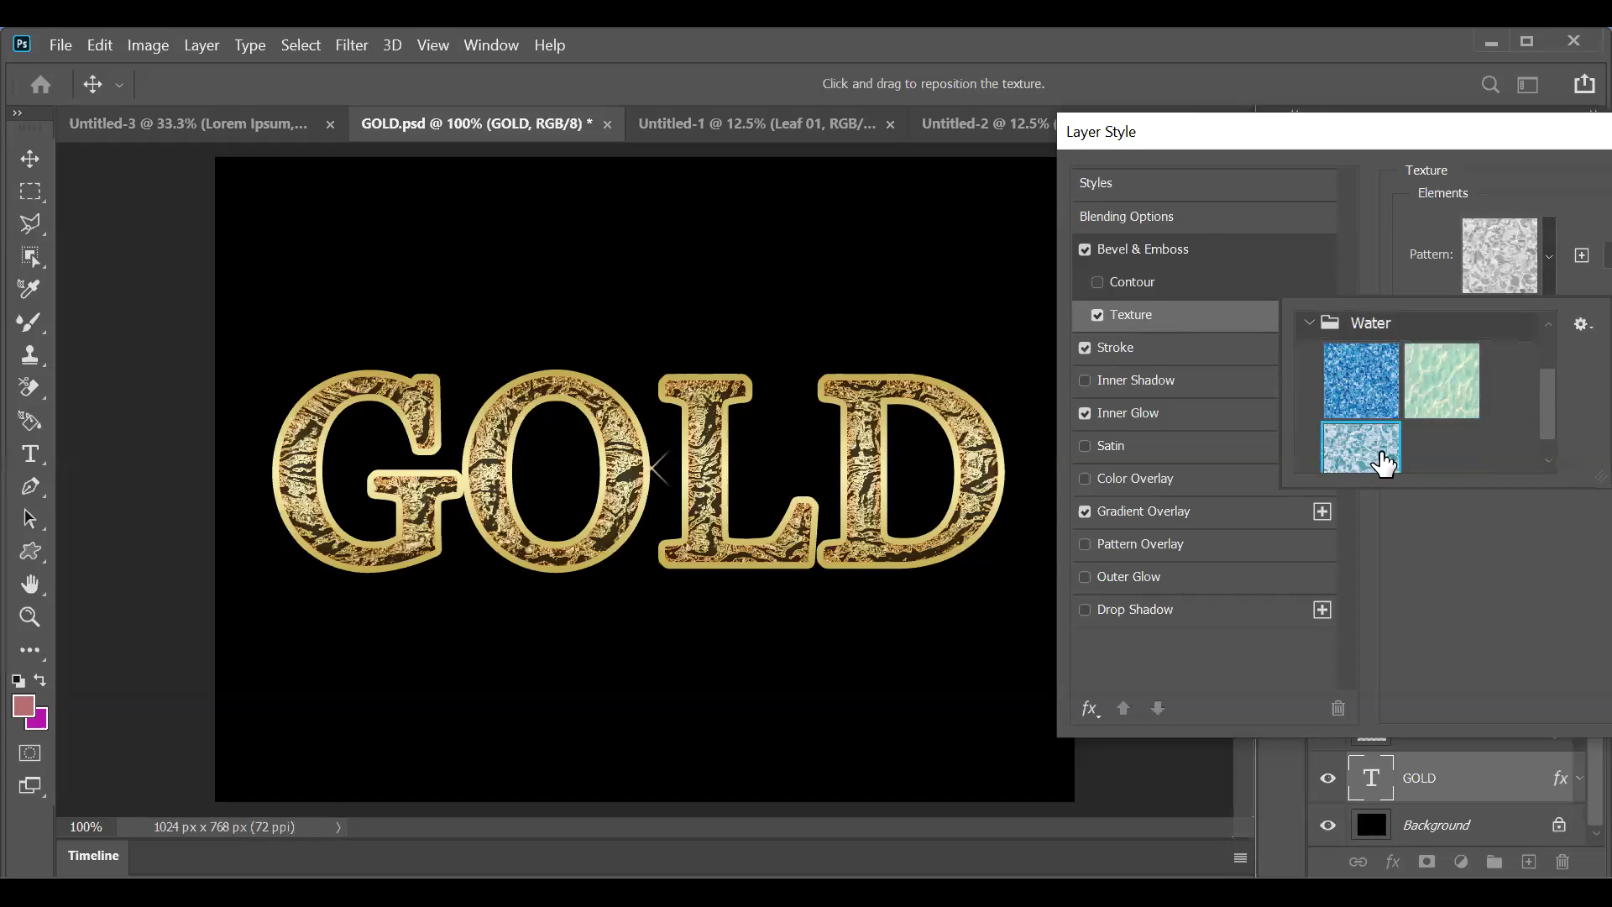
pyautogui.scroll(-1, 1381, 454)
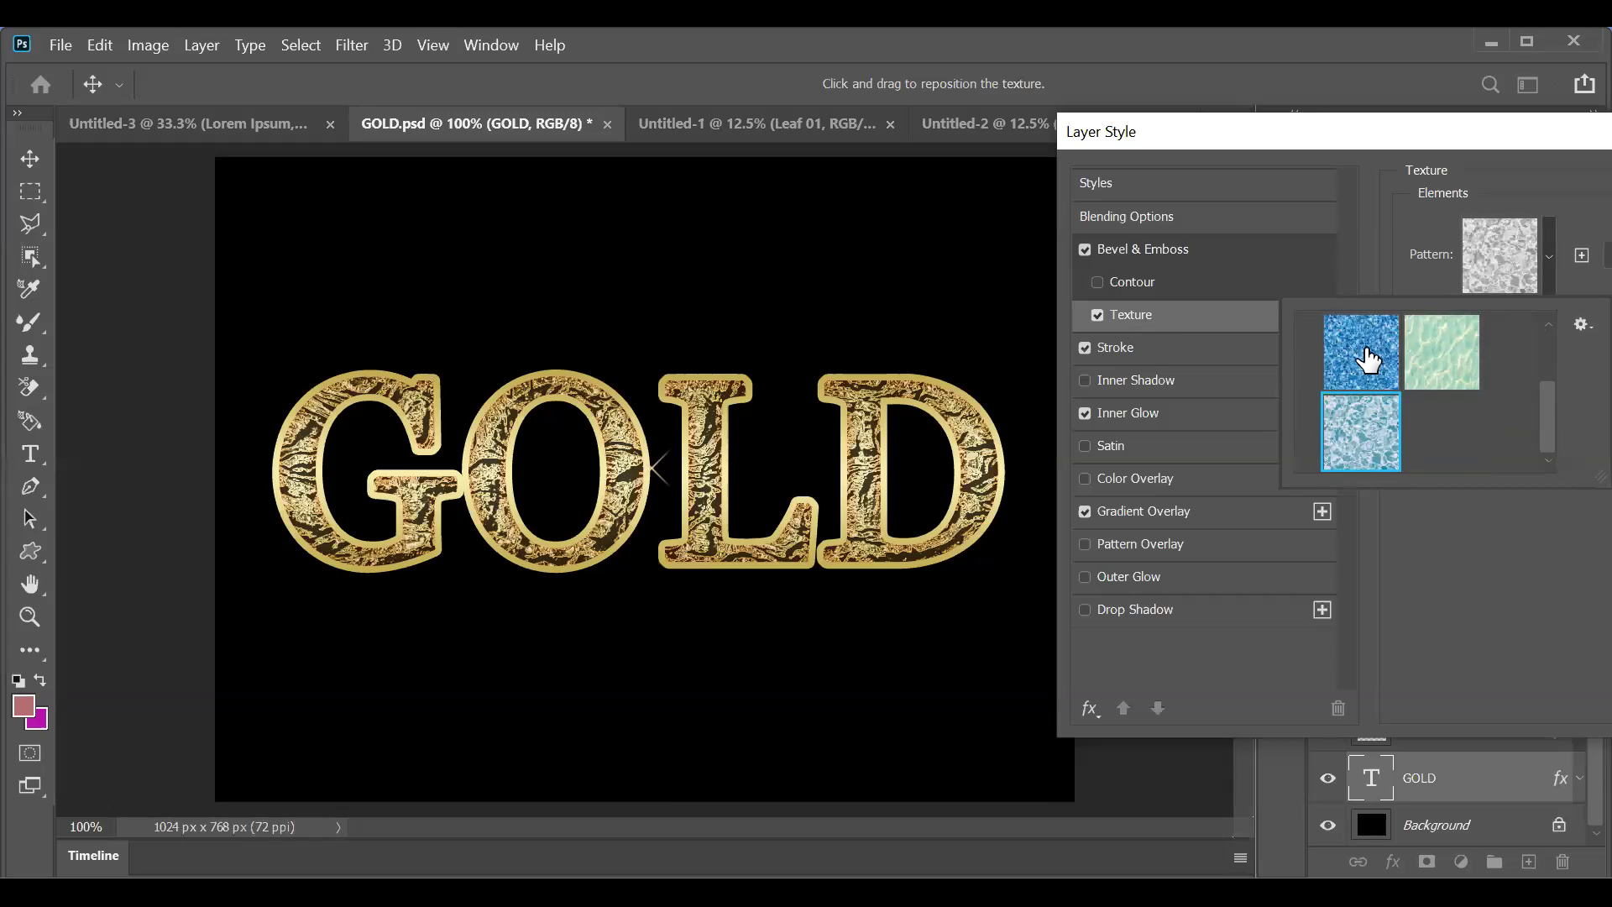
pyautogui.click(1366, 359)
pyautogui.scroll(1, 1359, 370)
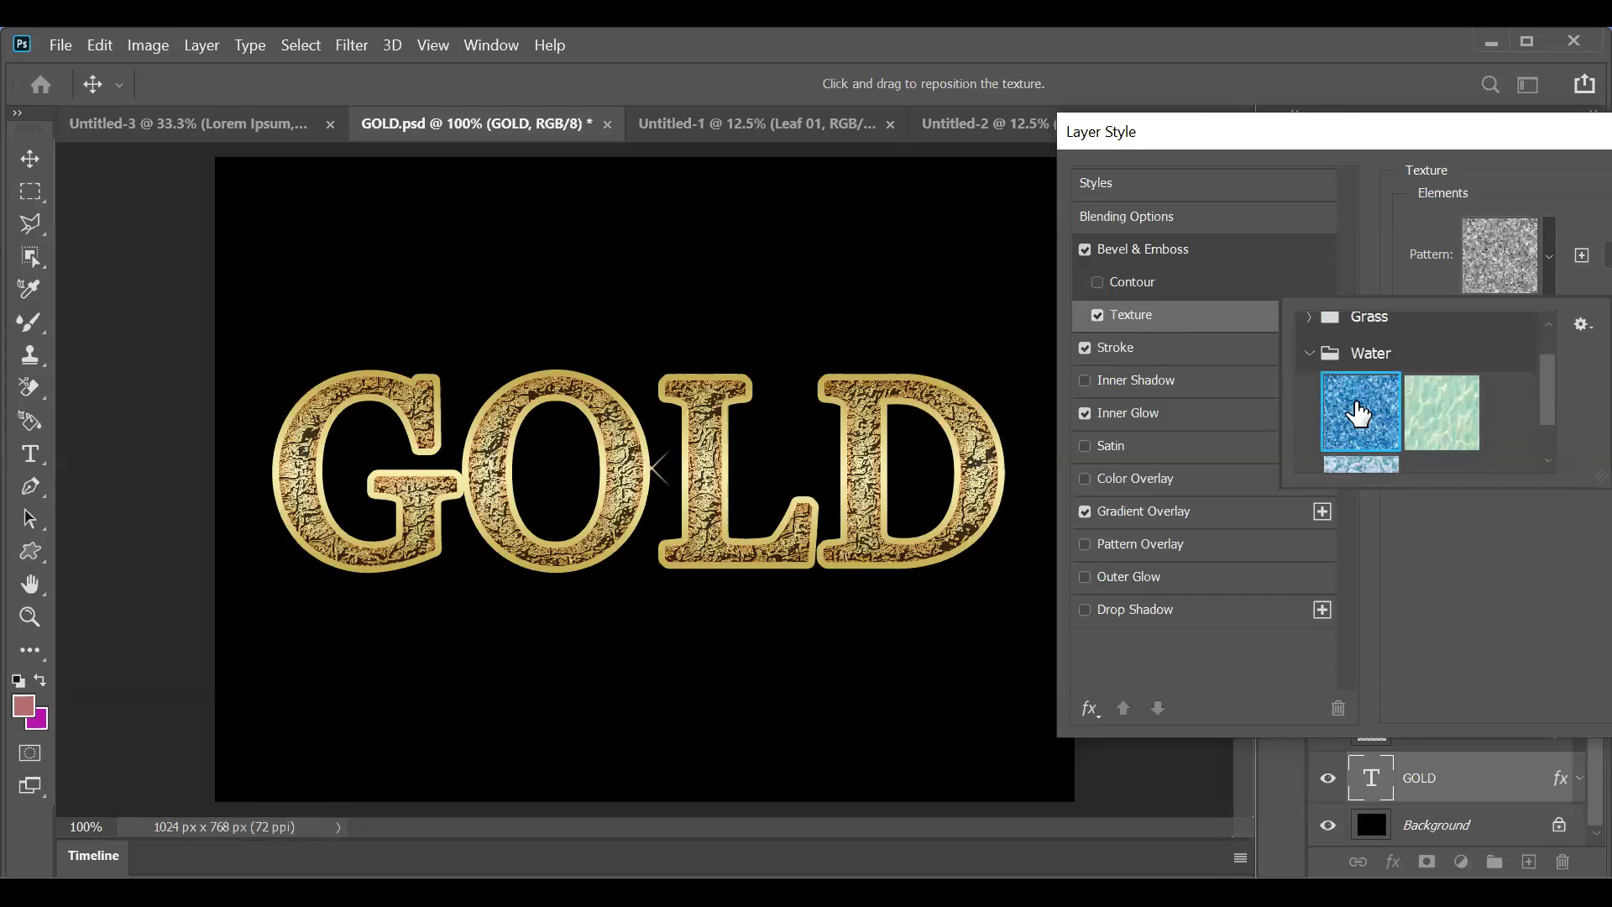
pyautogui.scroll(1, 1343, 395)
pyautogui.click(1309, 367)
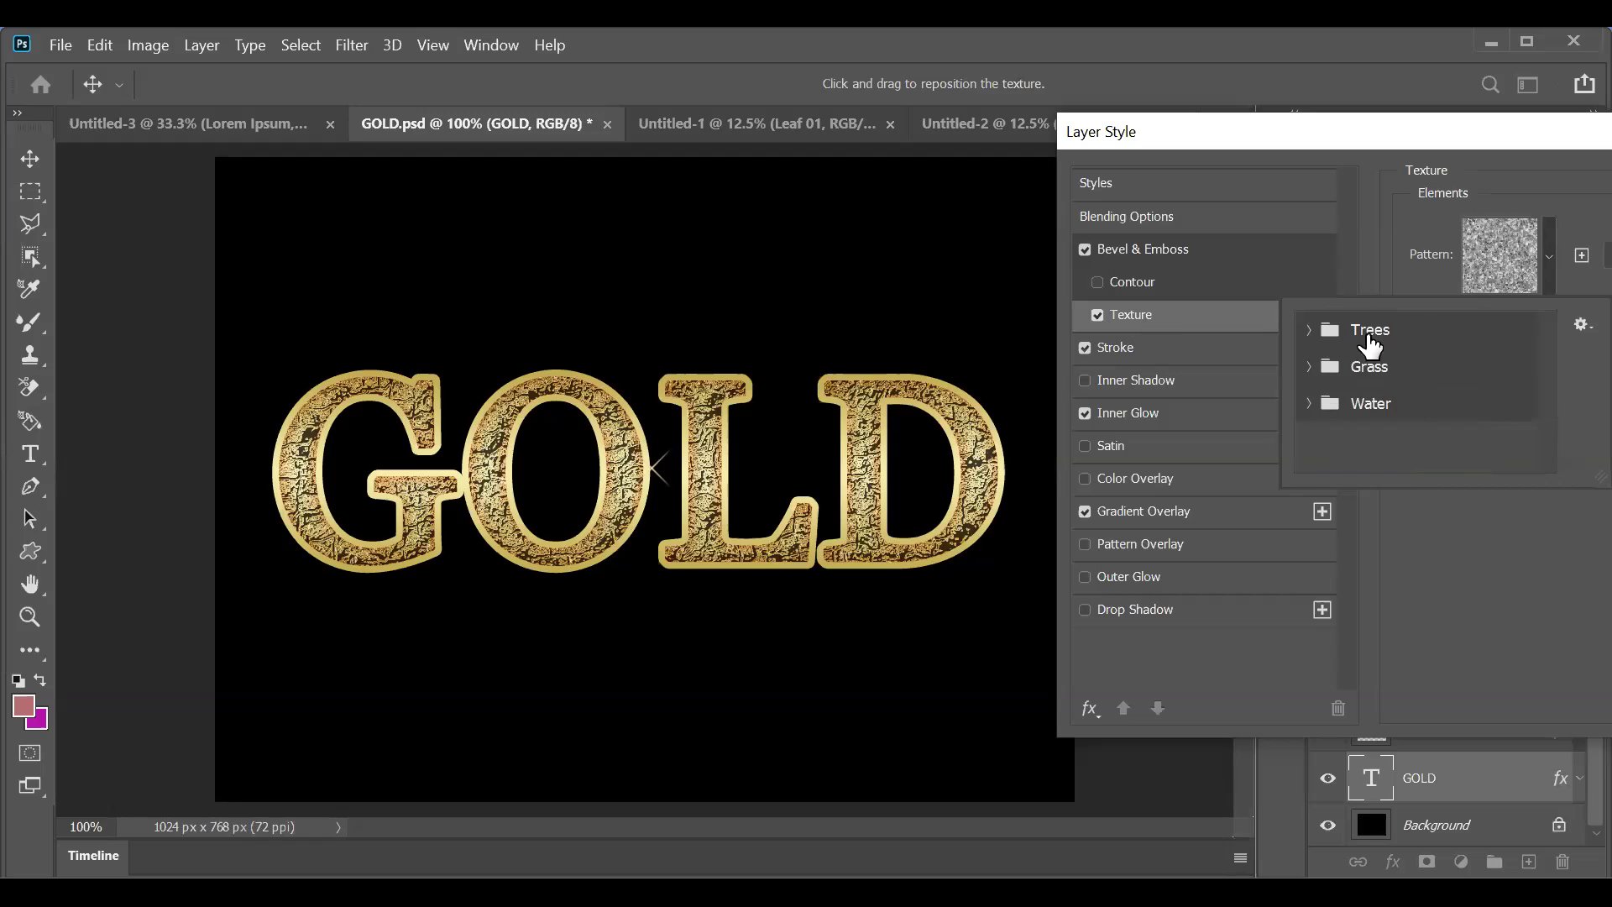
# Step: Try the dark green leaf pattern from the Trees group as the bevel texture on the GOLD text
pyautogui.click(1318, 334)
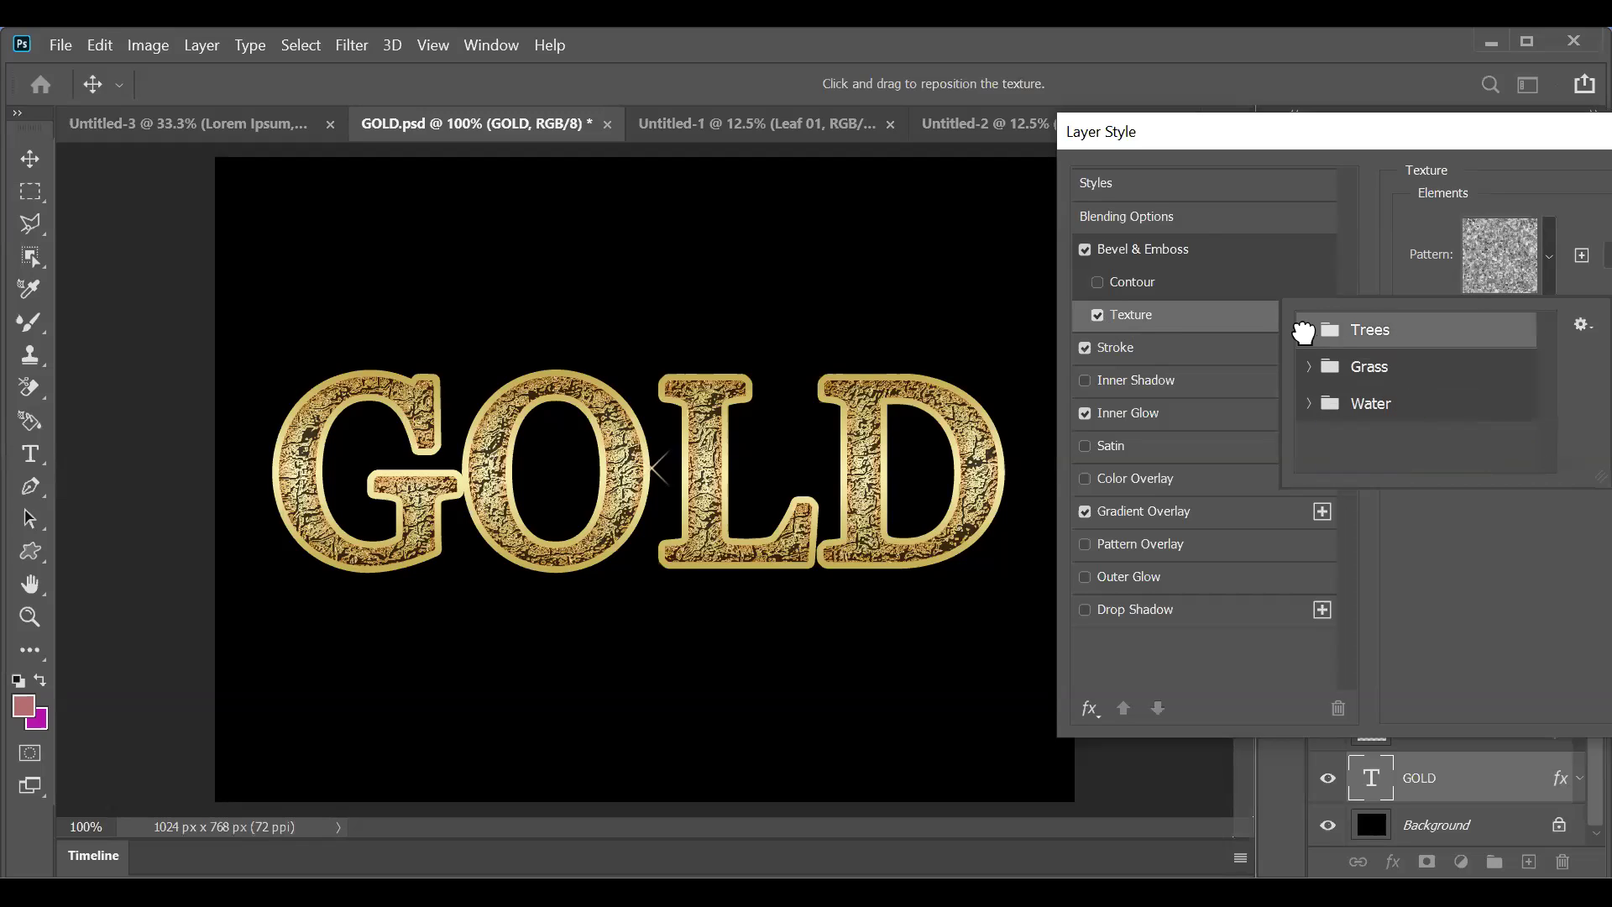
pyautogui.click(1306, 331)
pyautogui.click(1373, 370)
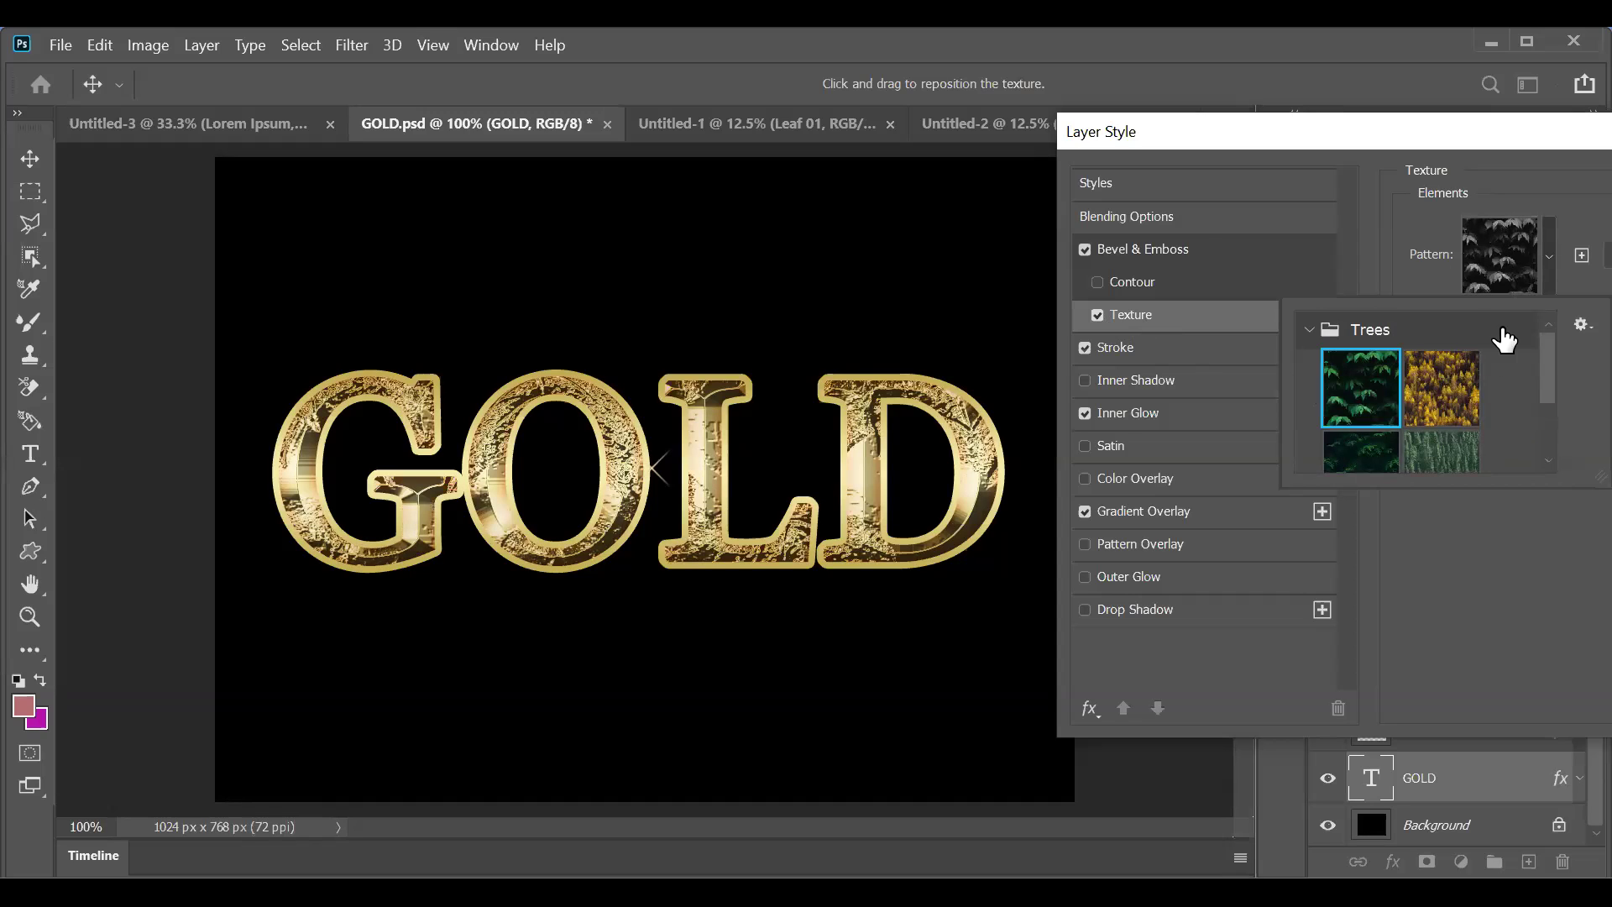
# Step: Turn off the bevel's Texture and apply the GOLD text's layer style
pyautogui.click(1099, 317)
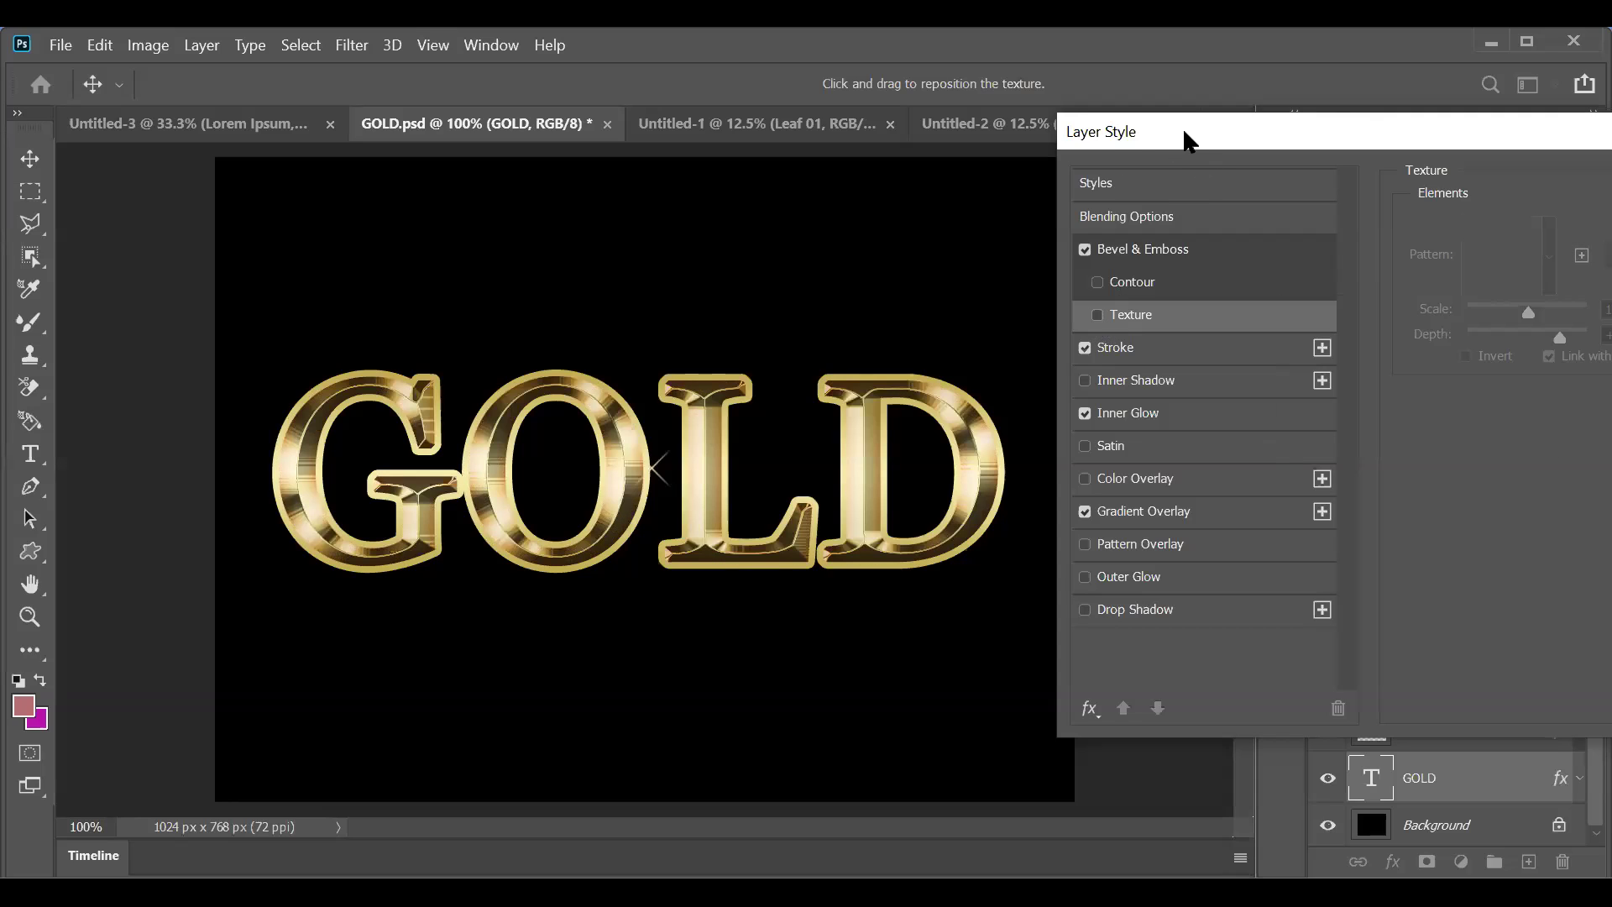
pyautogui.moveTo(1182, 127); pyautogui.dragTo(684, 186)
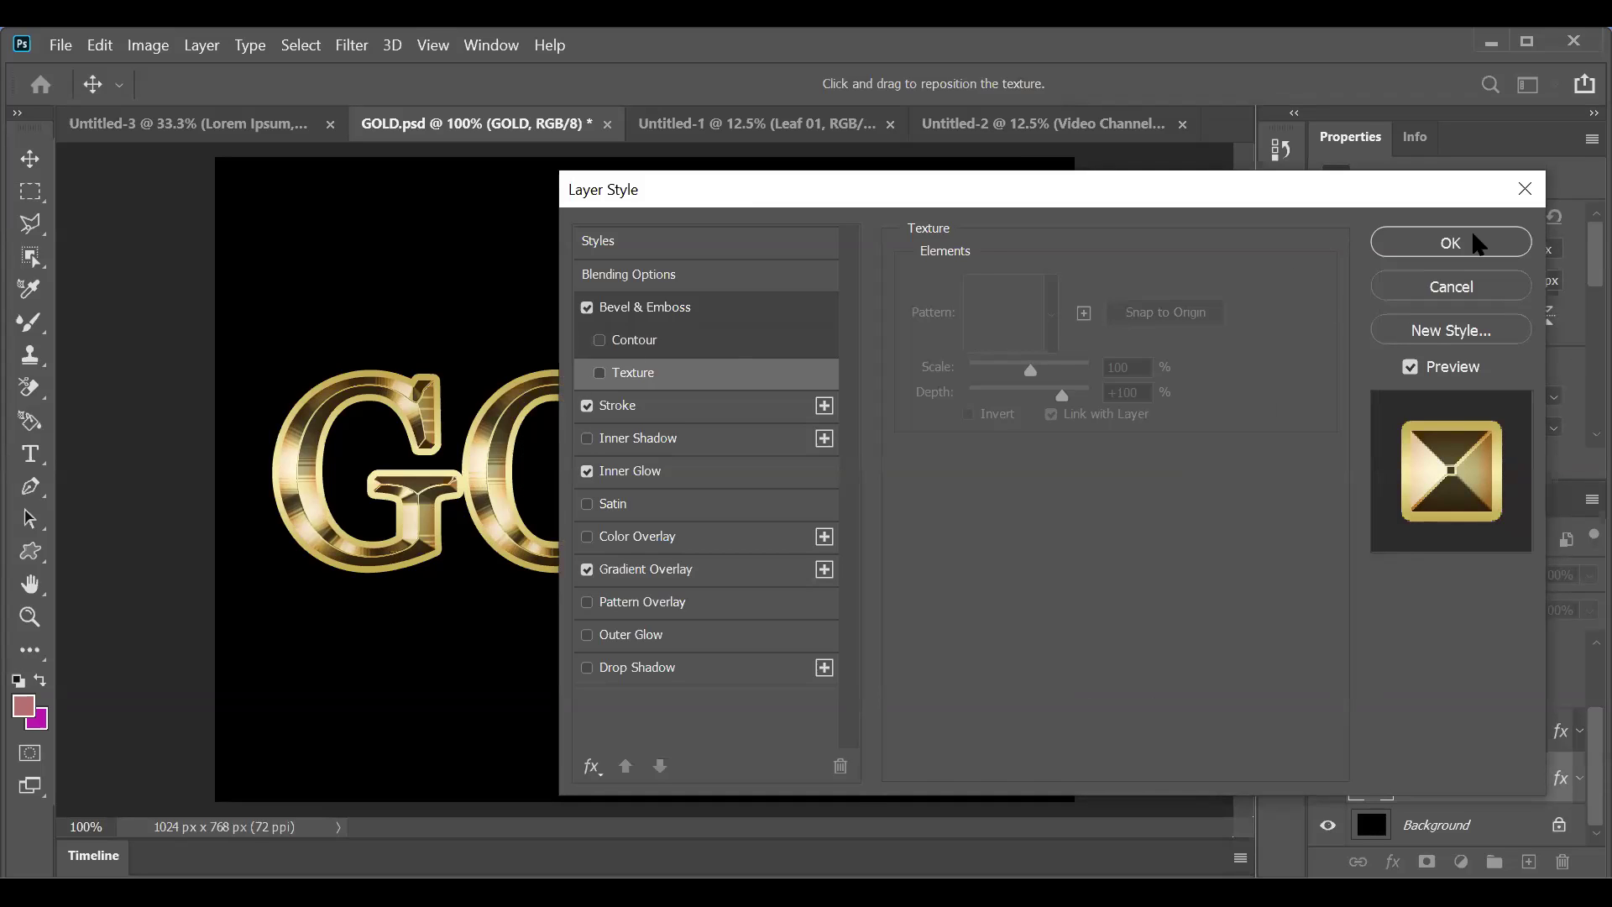
pyautogui.click(1451, 243)
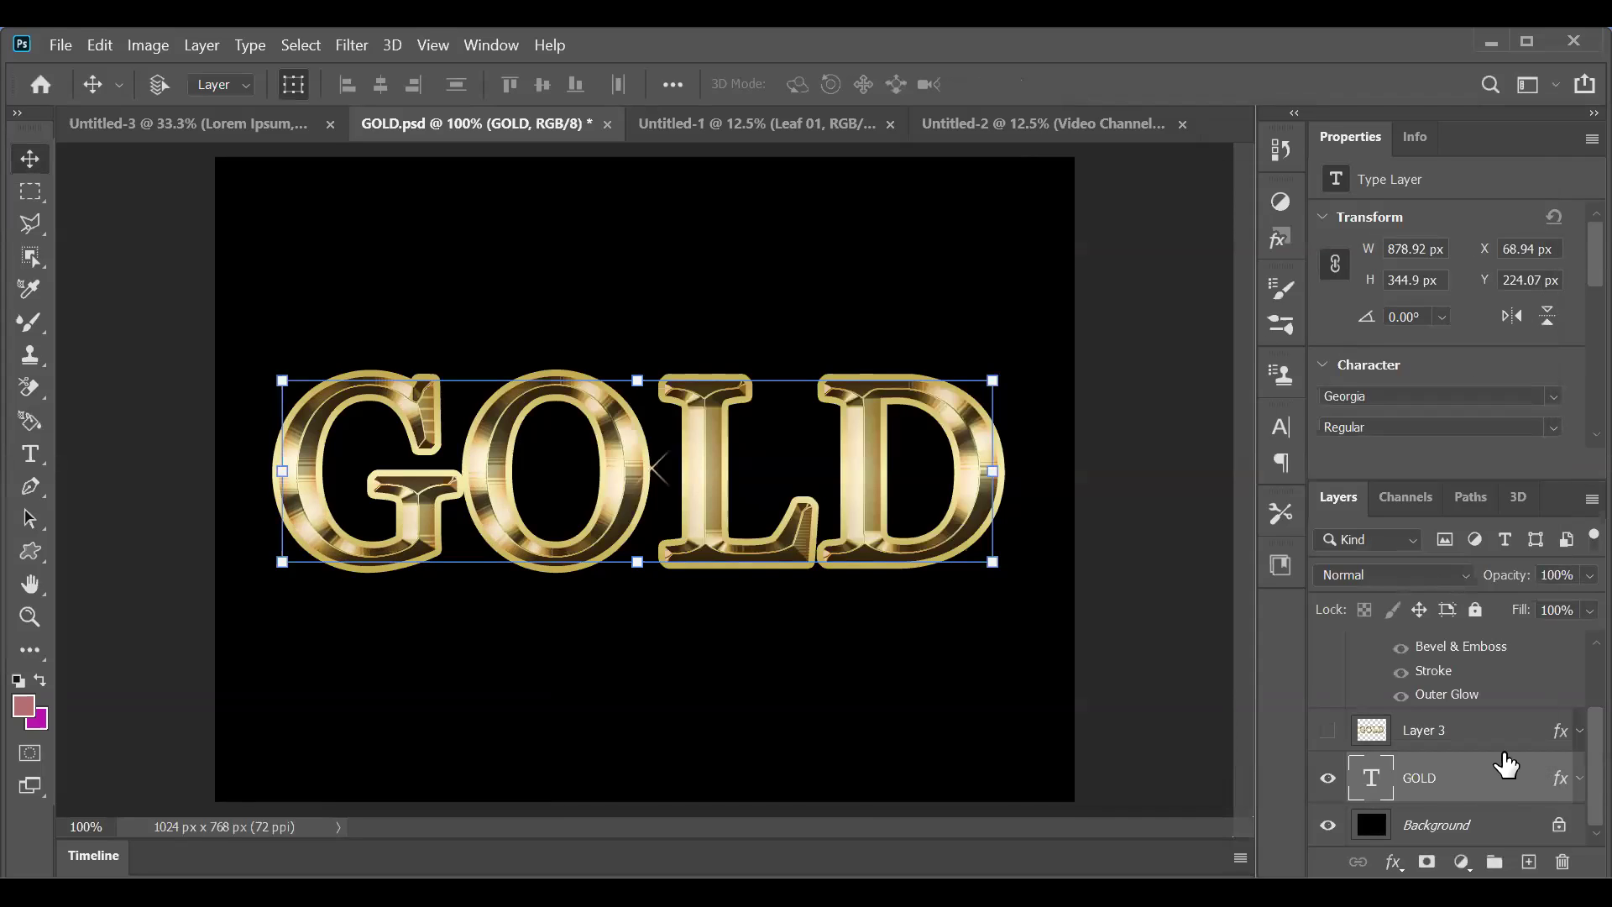
# Step: Duplicate the GOLD text layer and hide the original
pyautogui.press('ctrl')
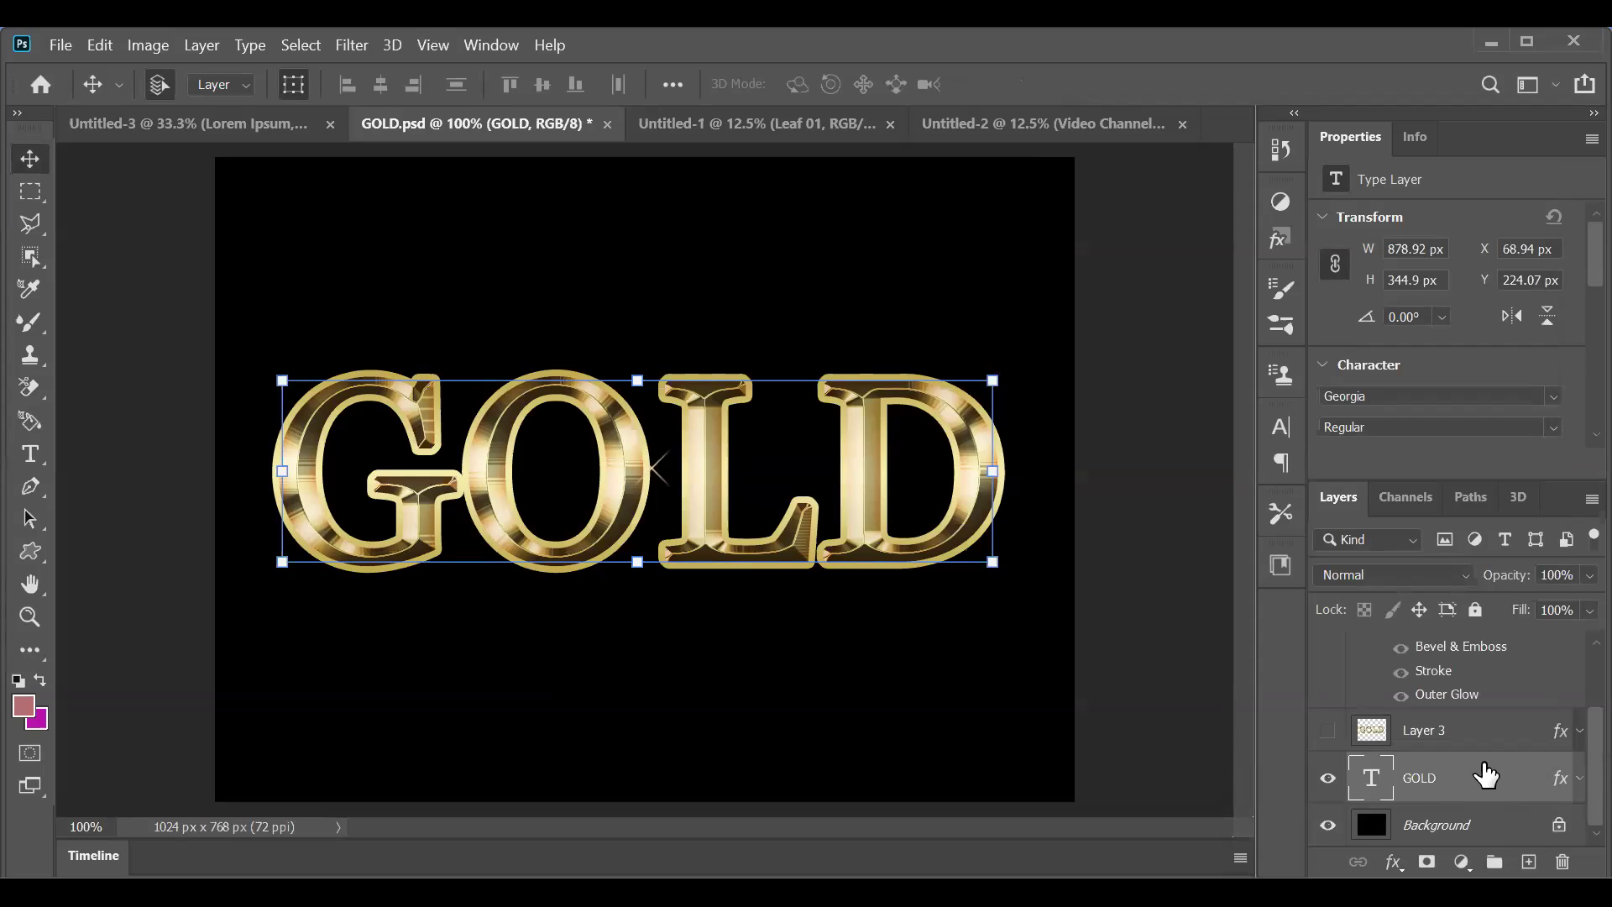
pyautogui.hotkey('ctrl', 'j')
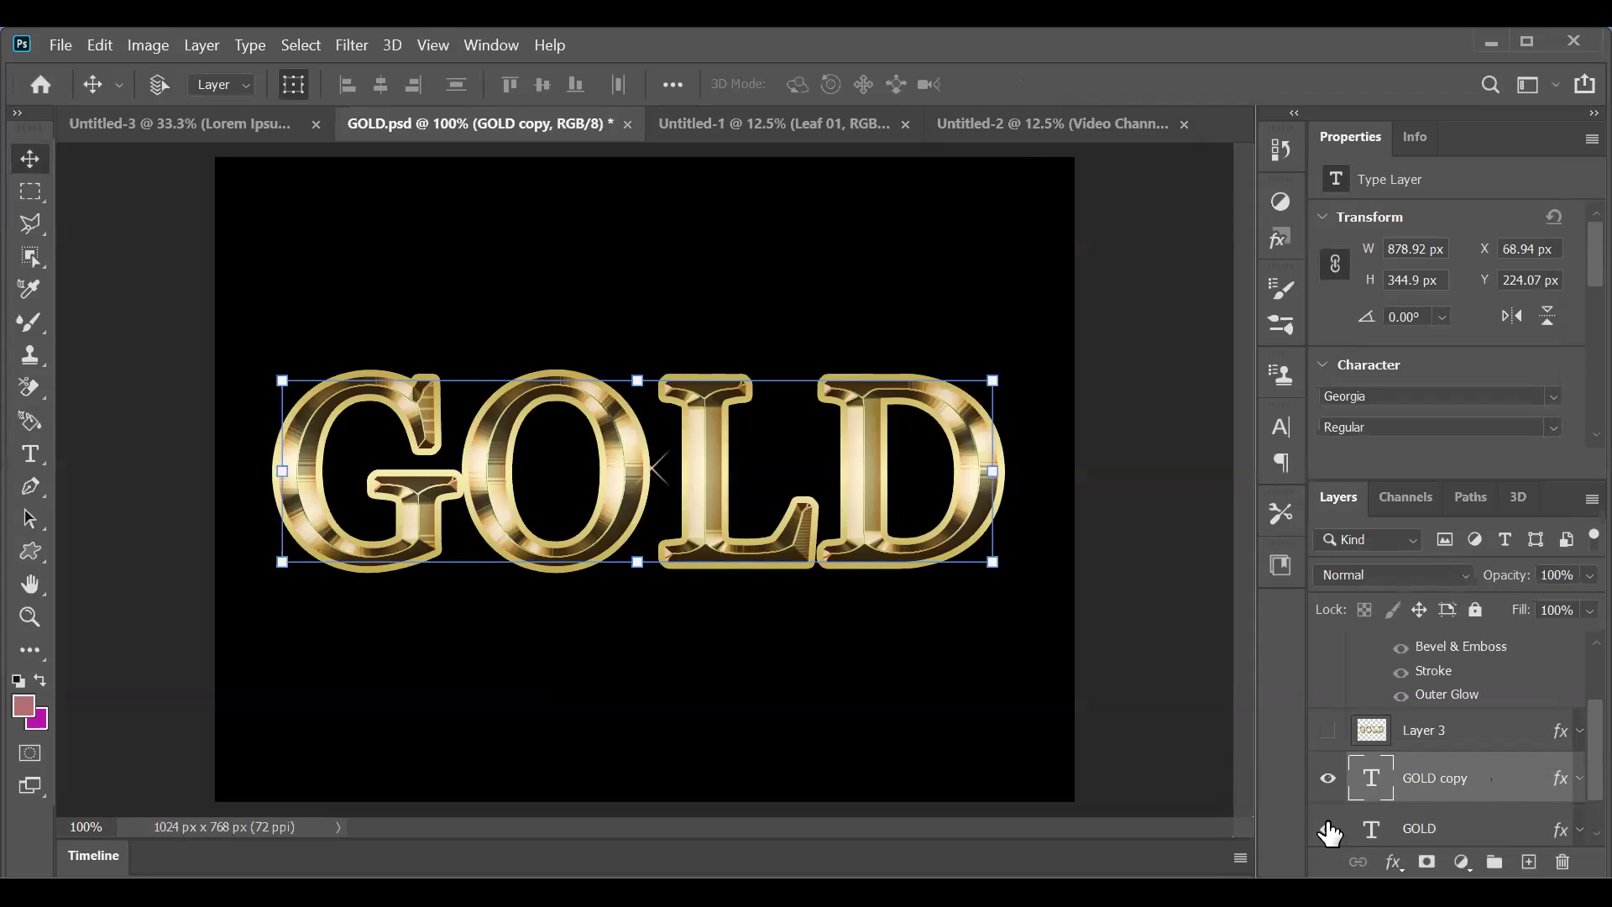
pyautogui.rightClick(1515, 786)
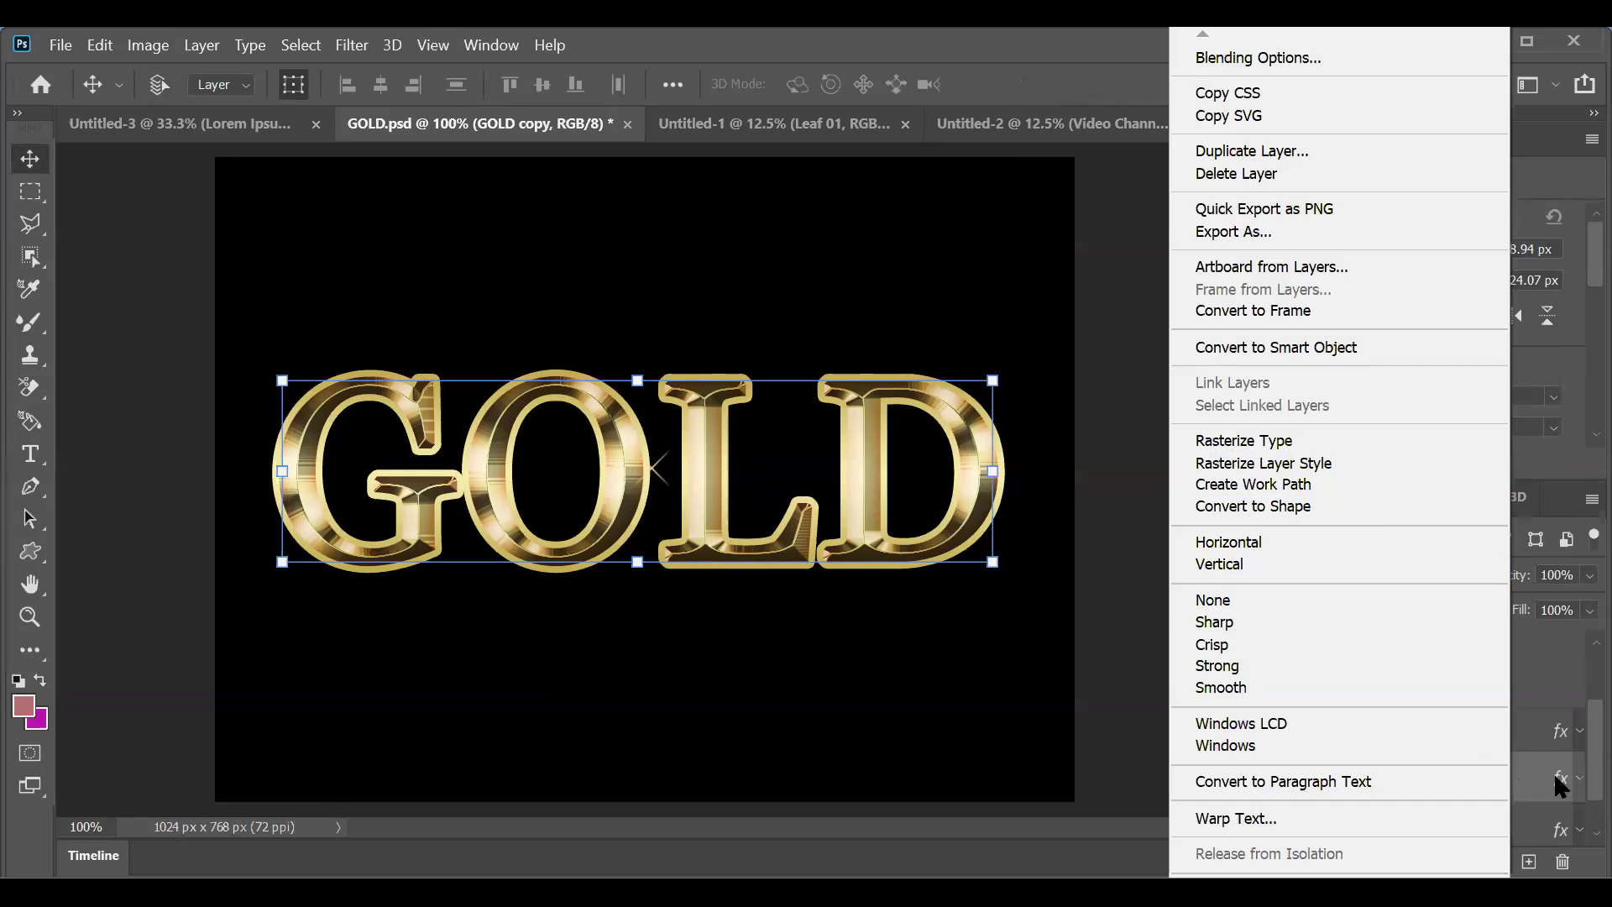
pyautogui.click(1529, 783)
# Step: Create a blank layer beneath GOLD copy and merge GOLD copy down into it
pyautogui.click(1529, 861)
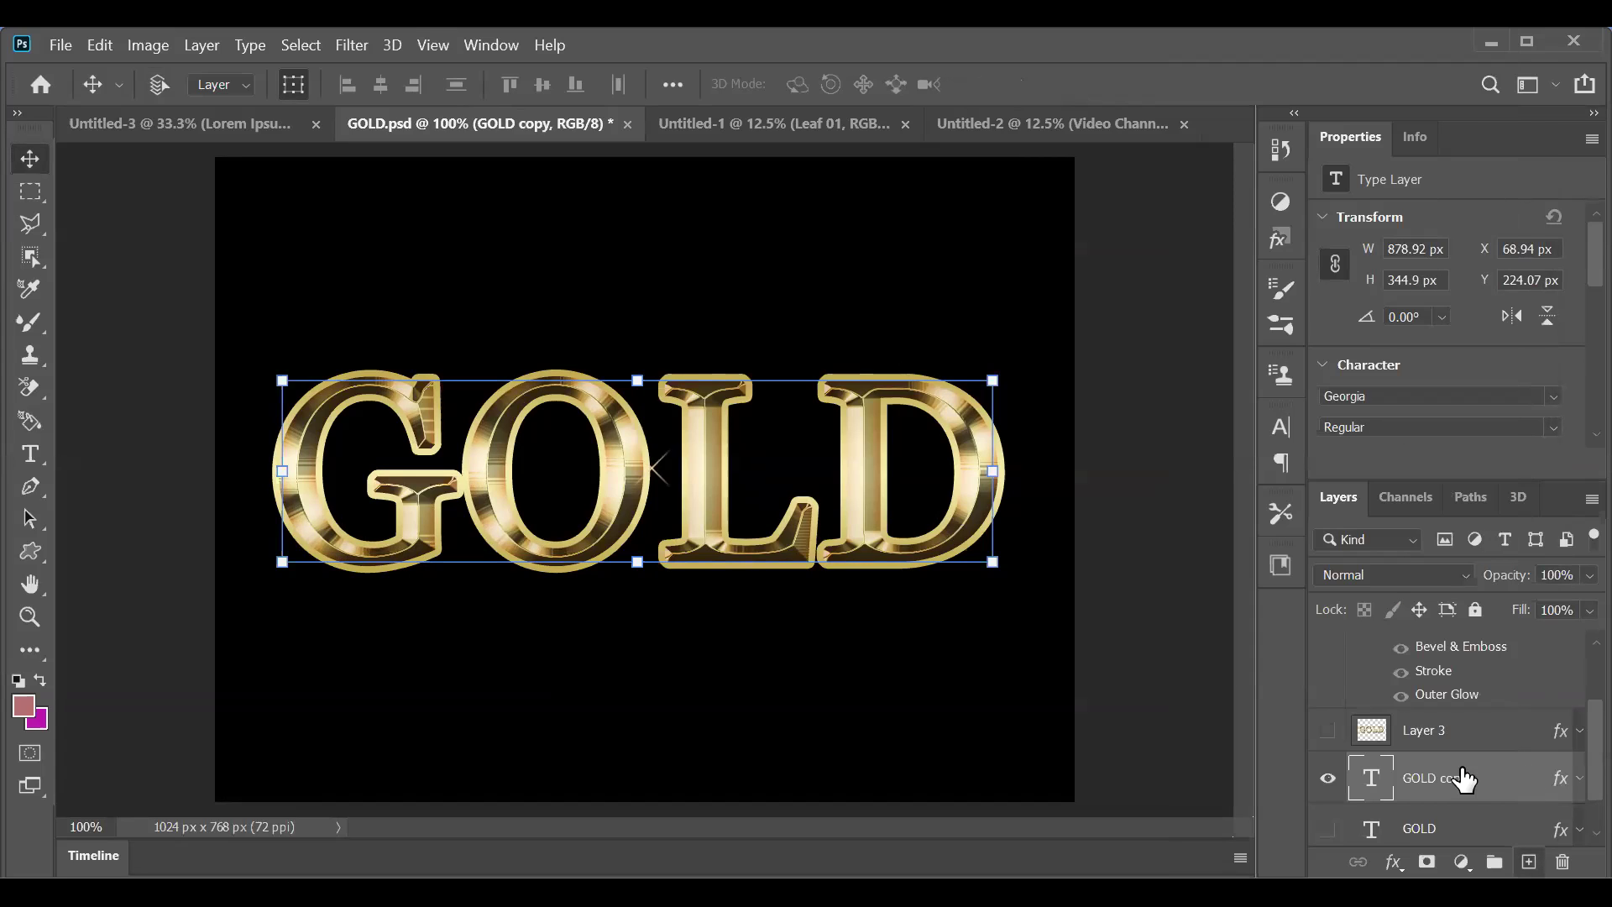
pyautogui.moveTo(1459, 810); pyautogui.dragTo(1462, 839)
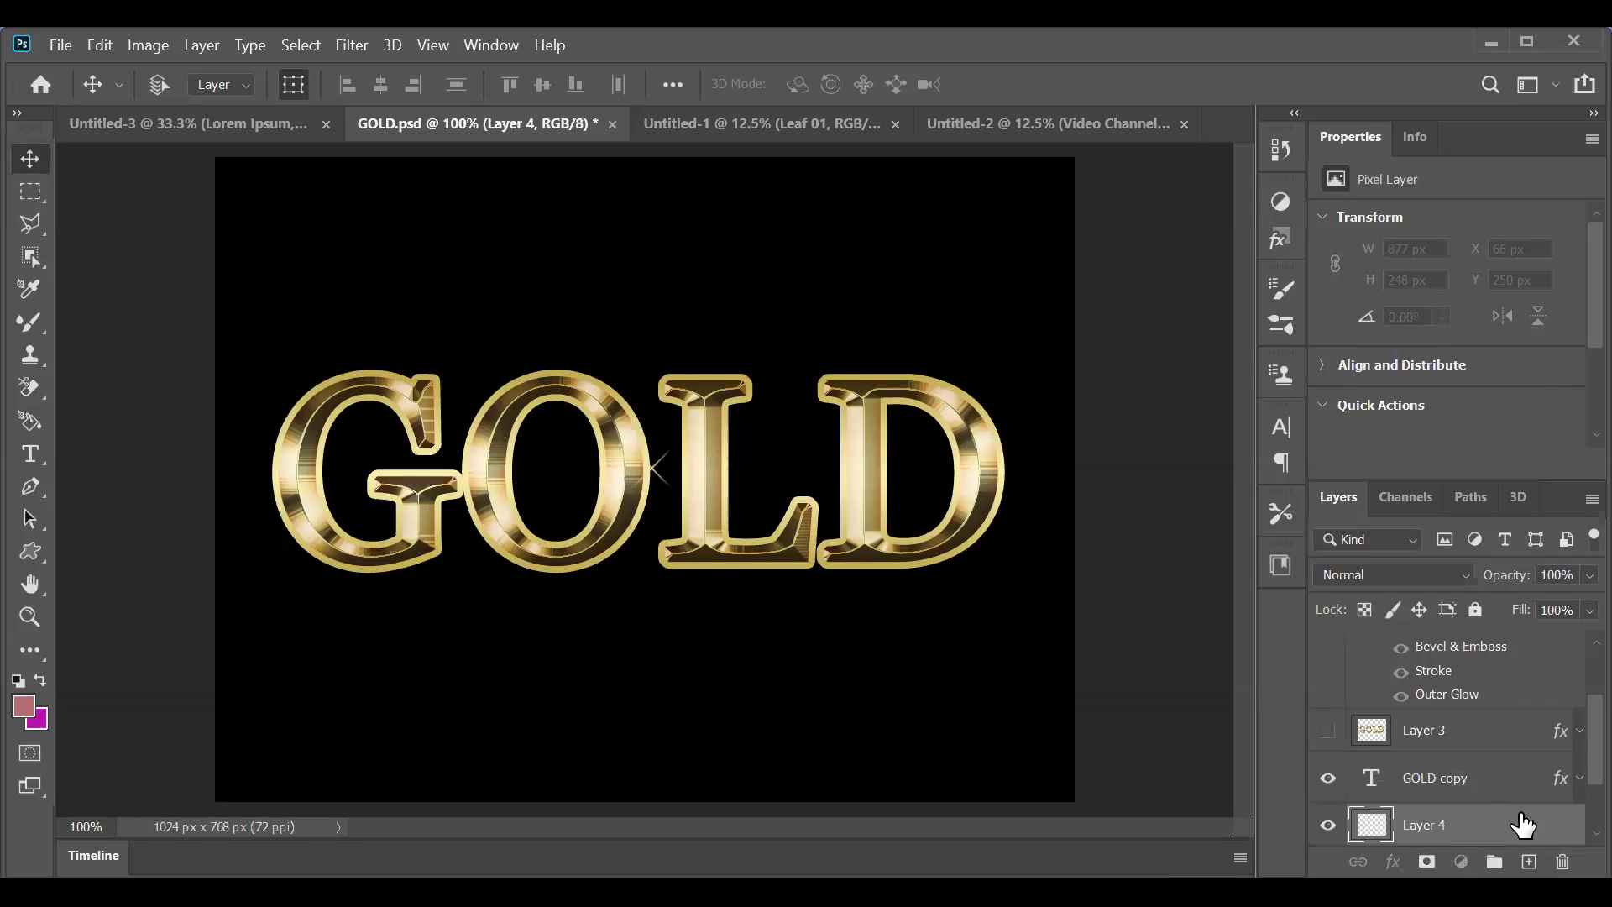
pyautogui.click(1486, 776)
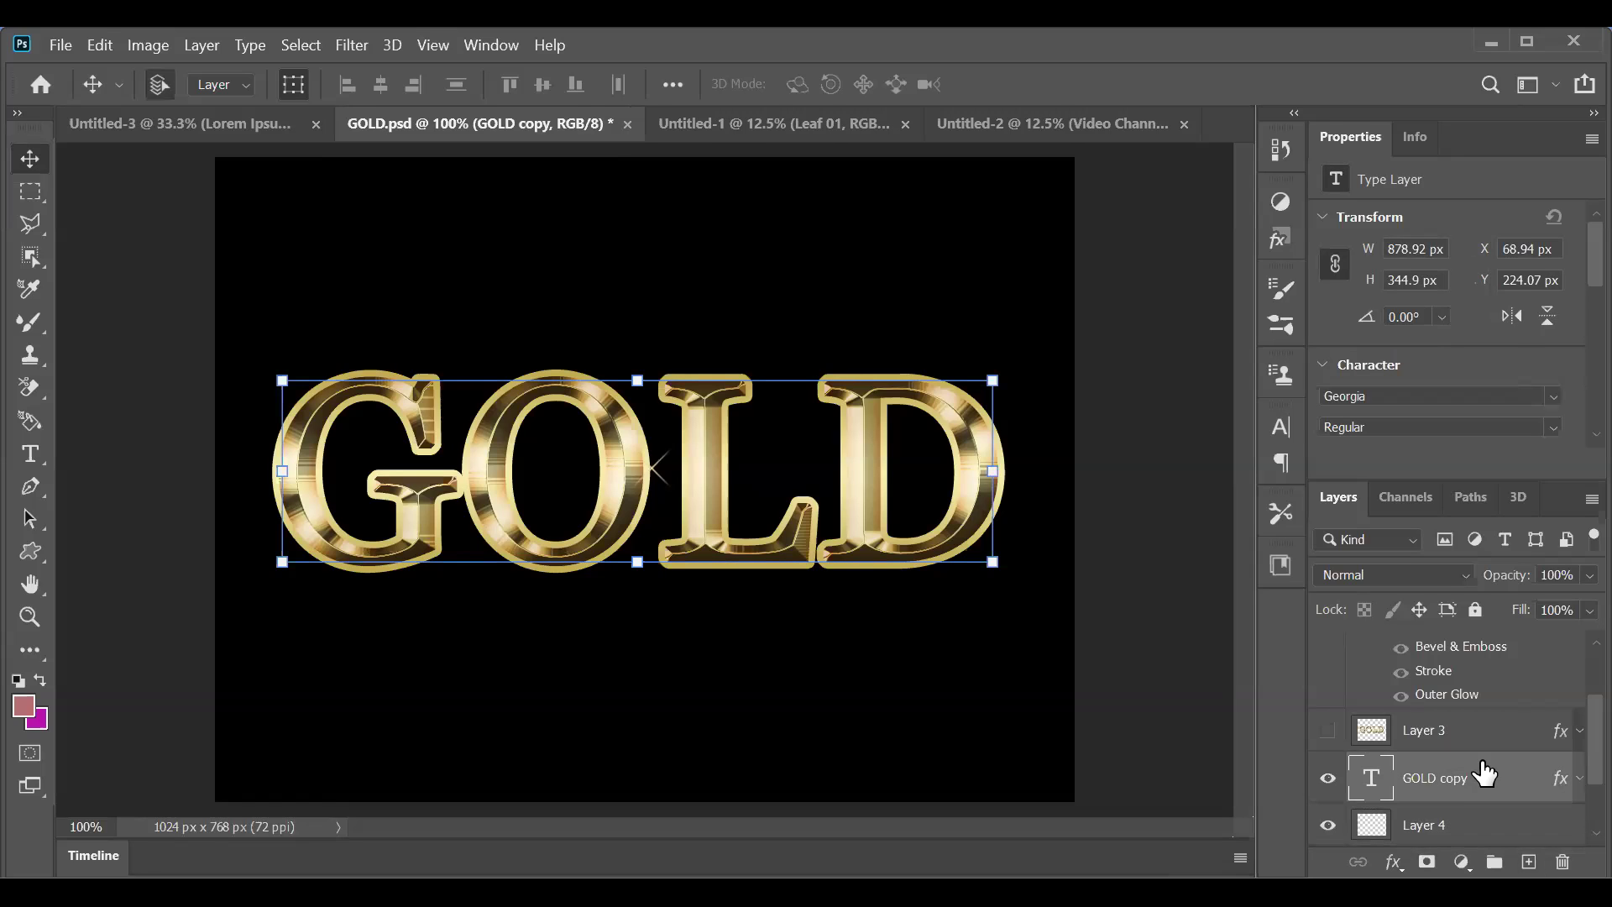
pyautogui.hotkey('ctrl', 'e')
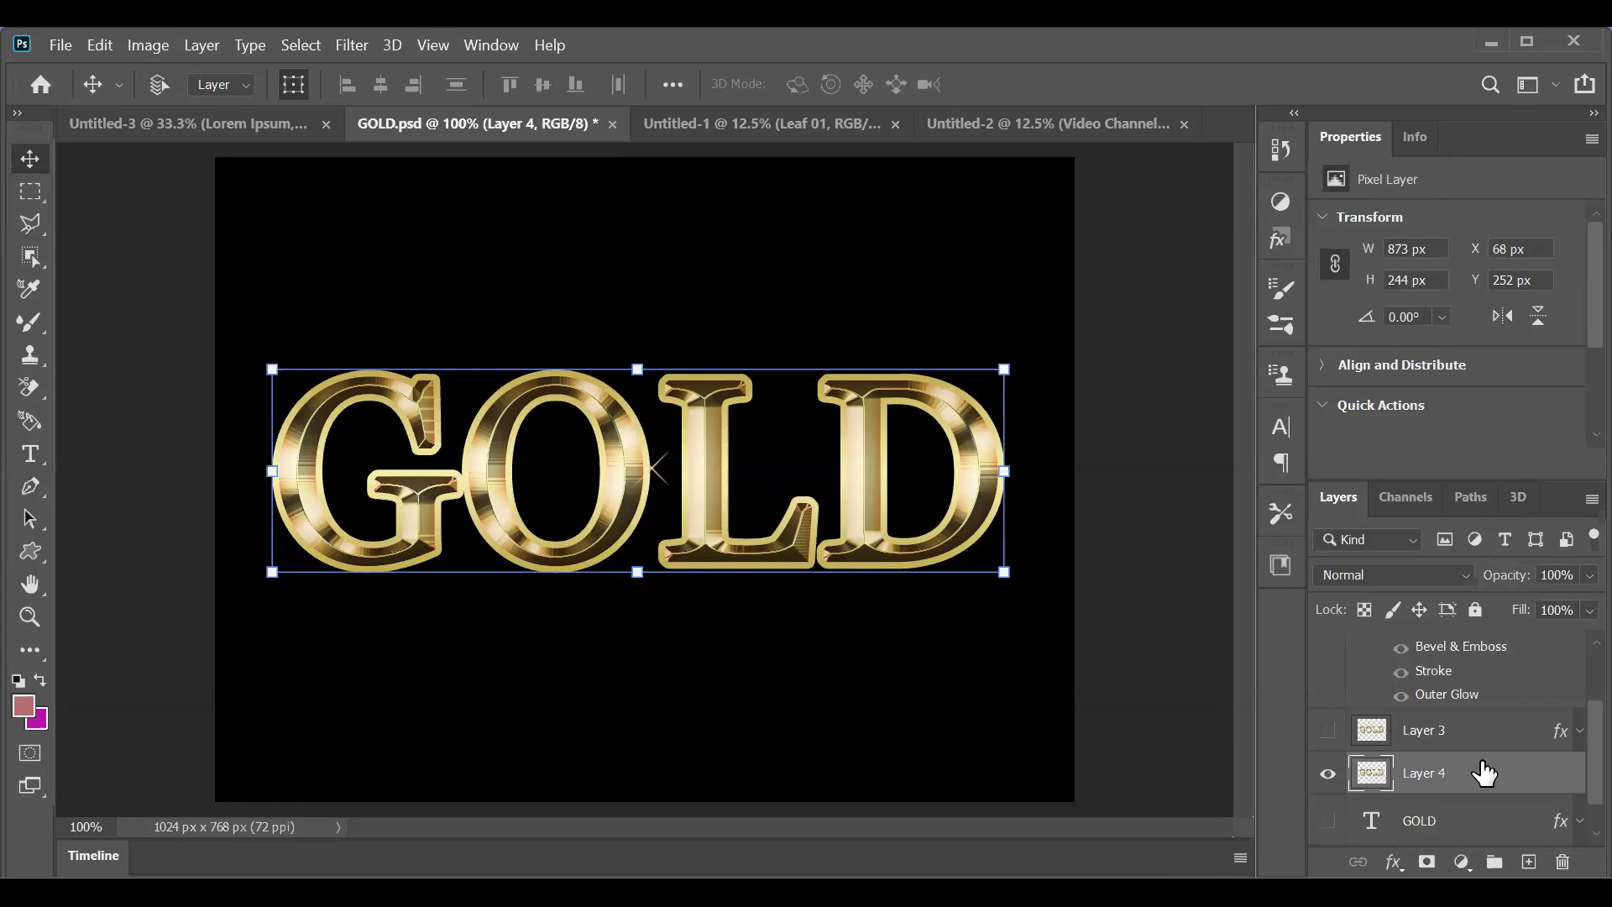
# Step: Check the merged Layer 4 by viewing its layer options, toggling its visibility and briefly loading its outline as a selection
pyautogui.rightClick(1482, 771)
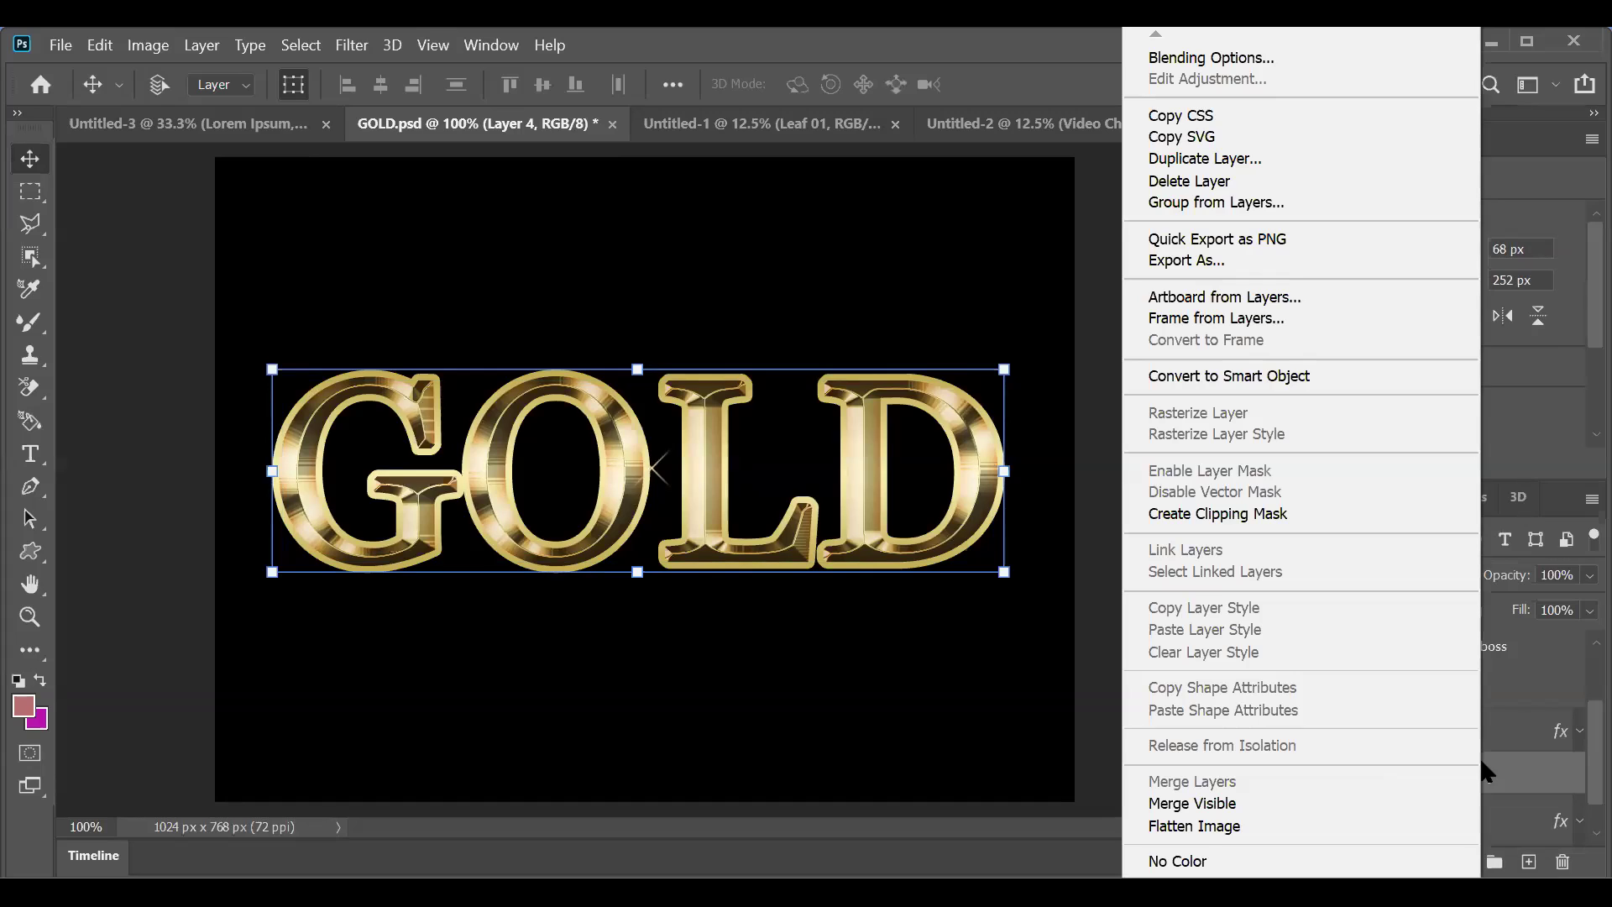
pyautogui.click(1514, 770)
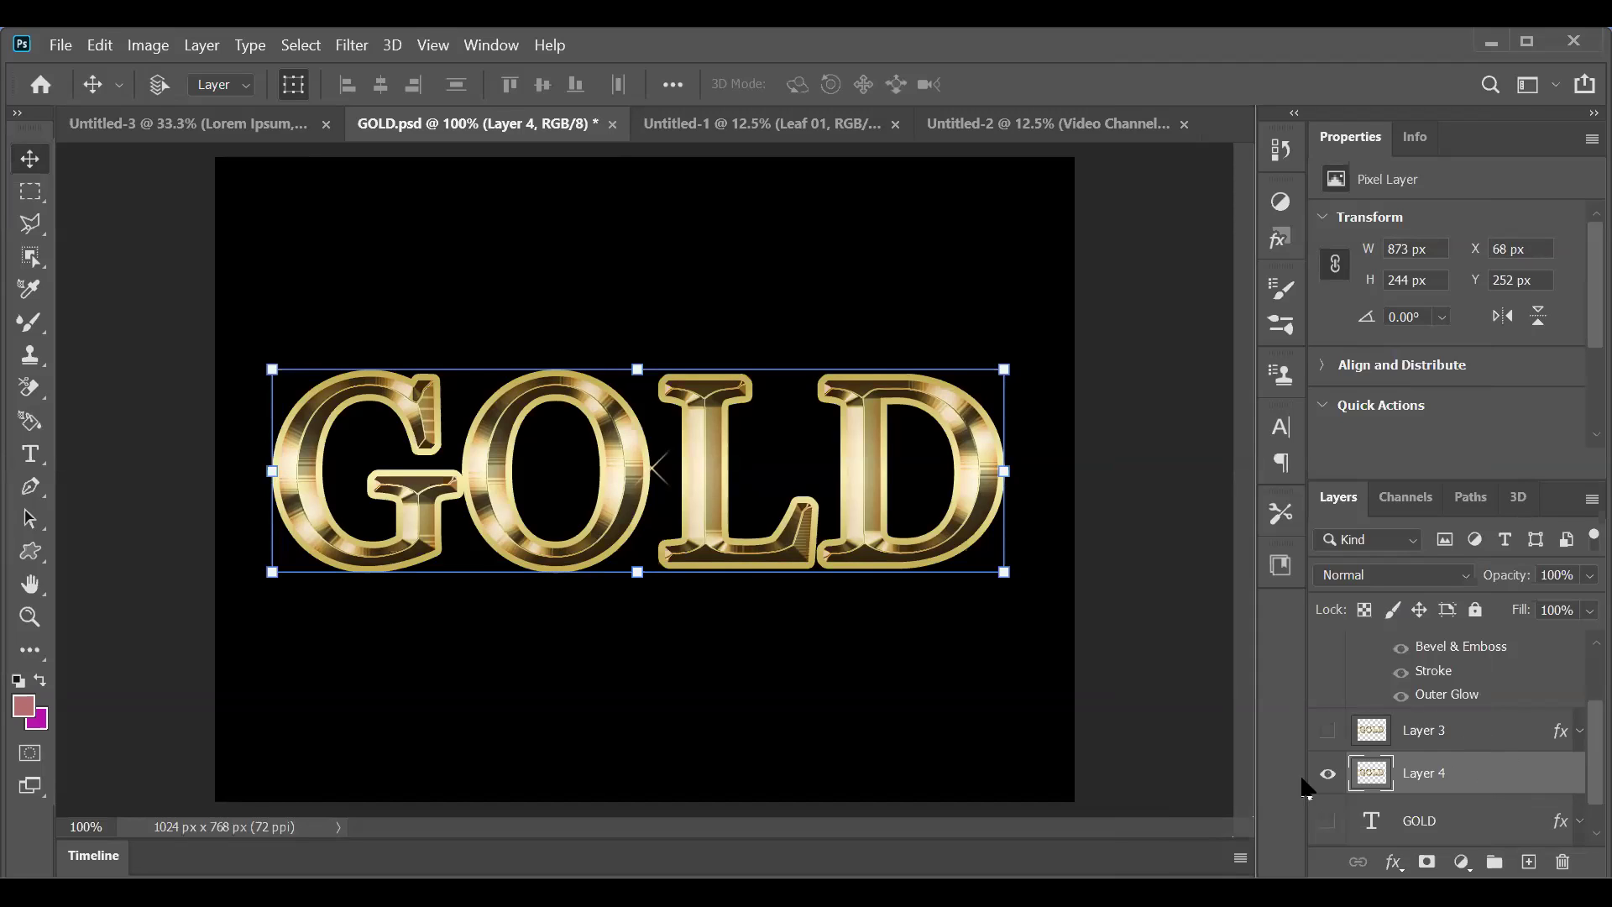
pyautogui.click(1327, 773)
pyautogui.click(1327, 773)
pyautogui.keyDown('ctrl'); pyautogui.click(1372, 779); pyautogui.keyUp('ctrl')
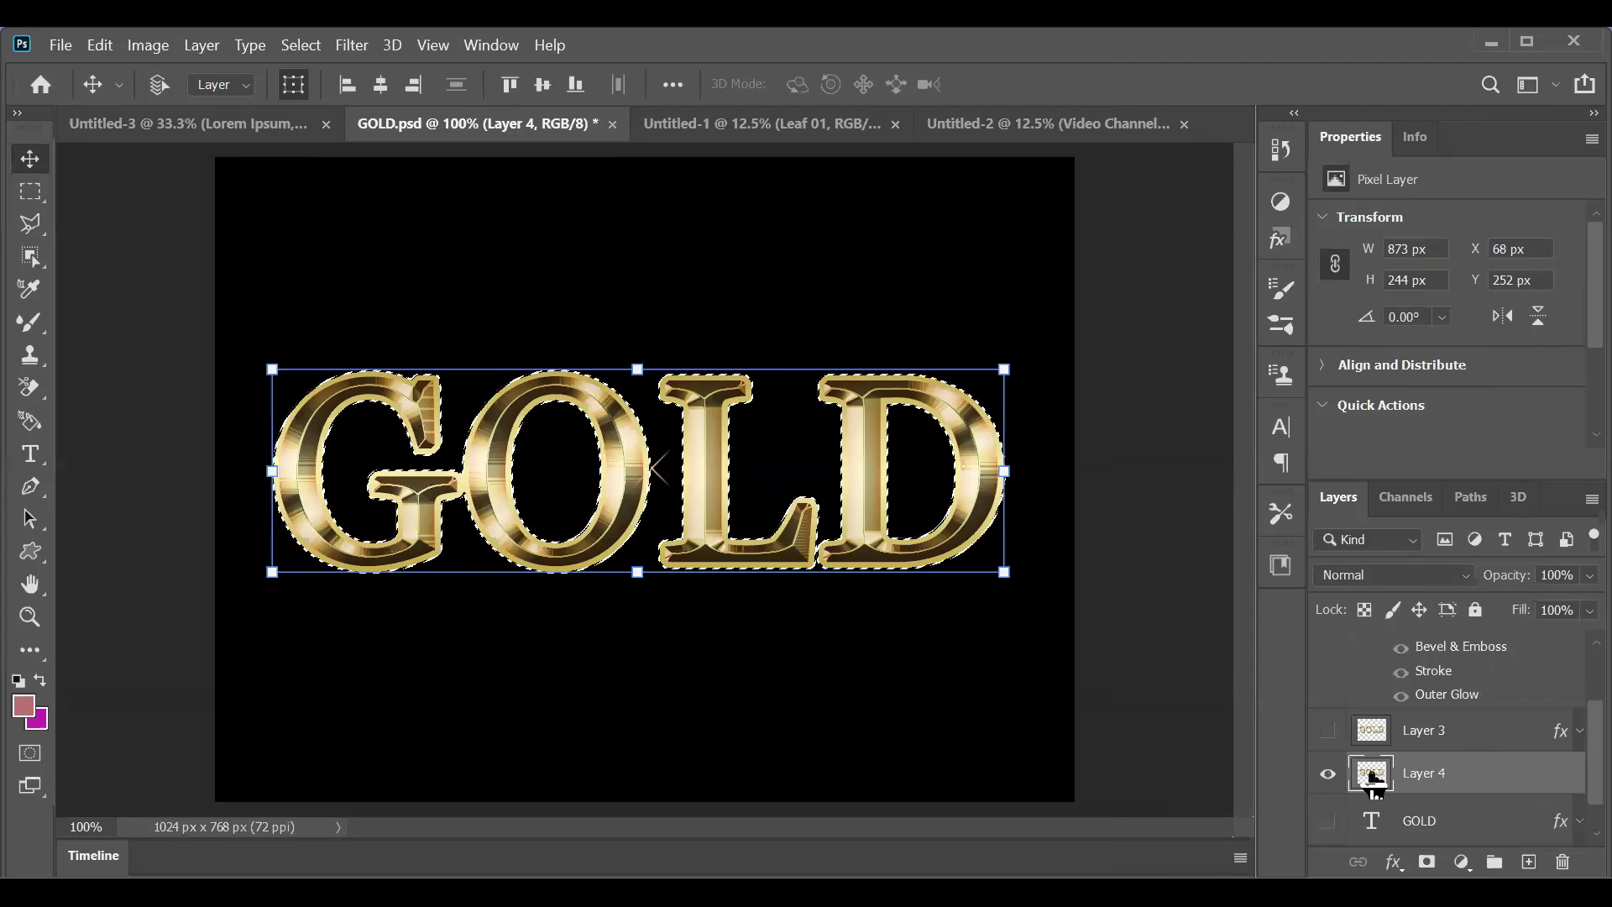
pyautogui.hotkey('ctrl', 'd')
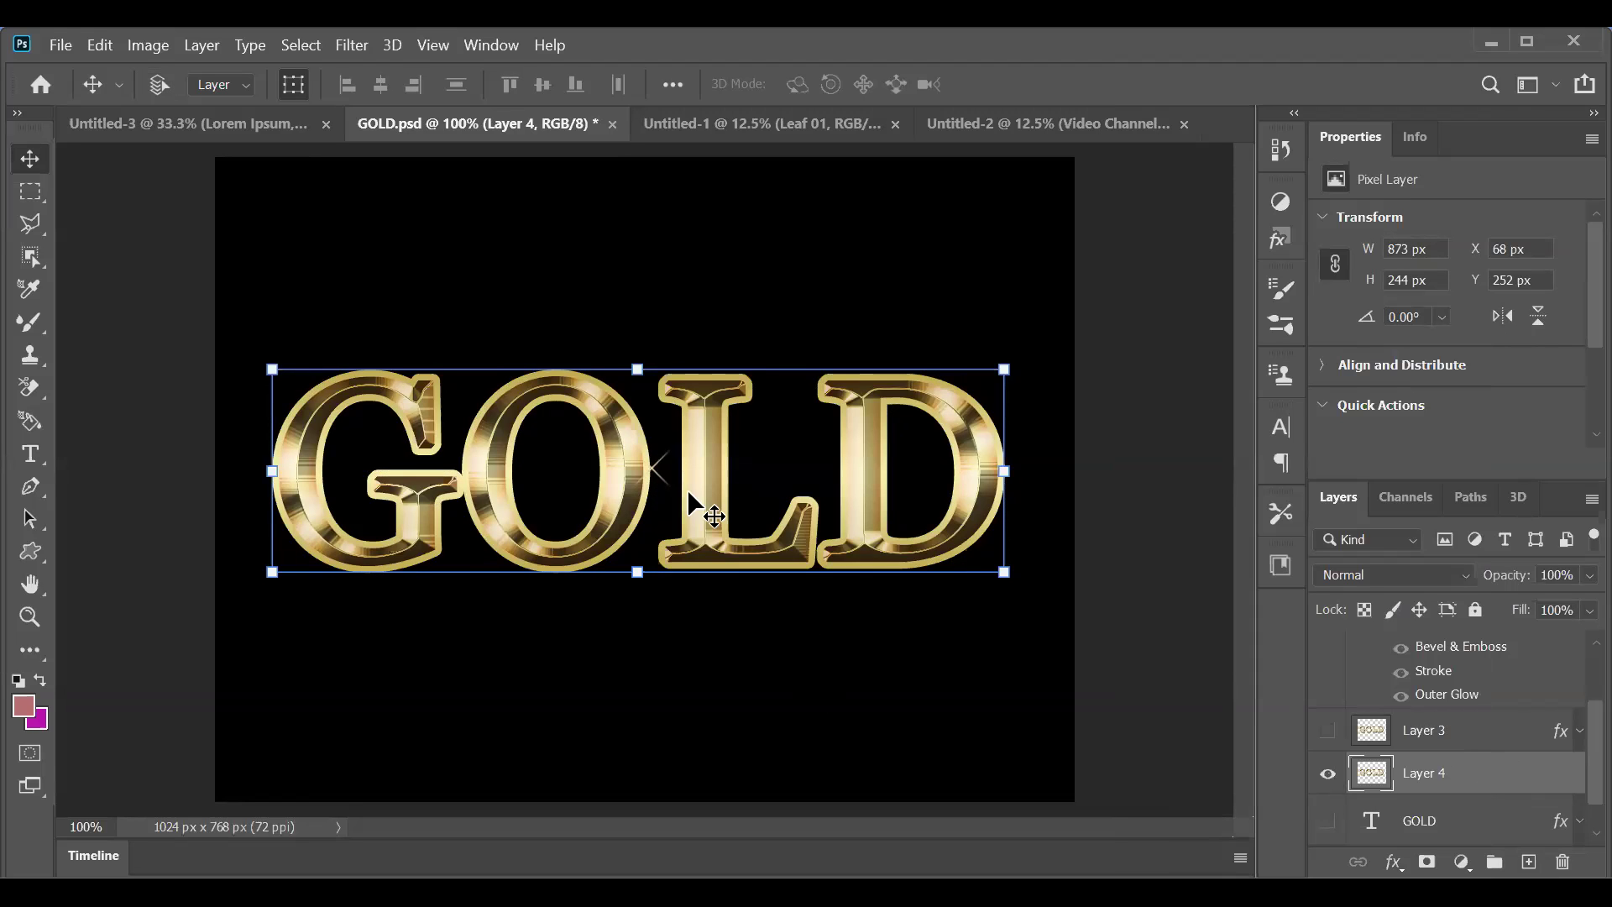
# Step: Add a 30 pt Lorem Ipsum placeholder text and move it below the word GOLD
pyautogui.press('t')
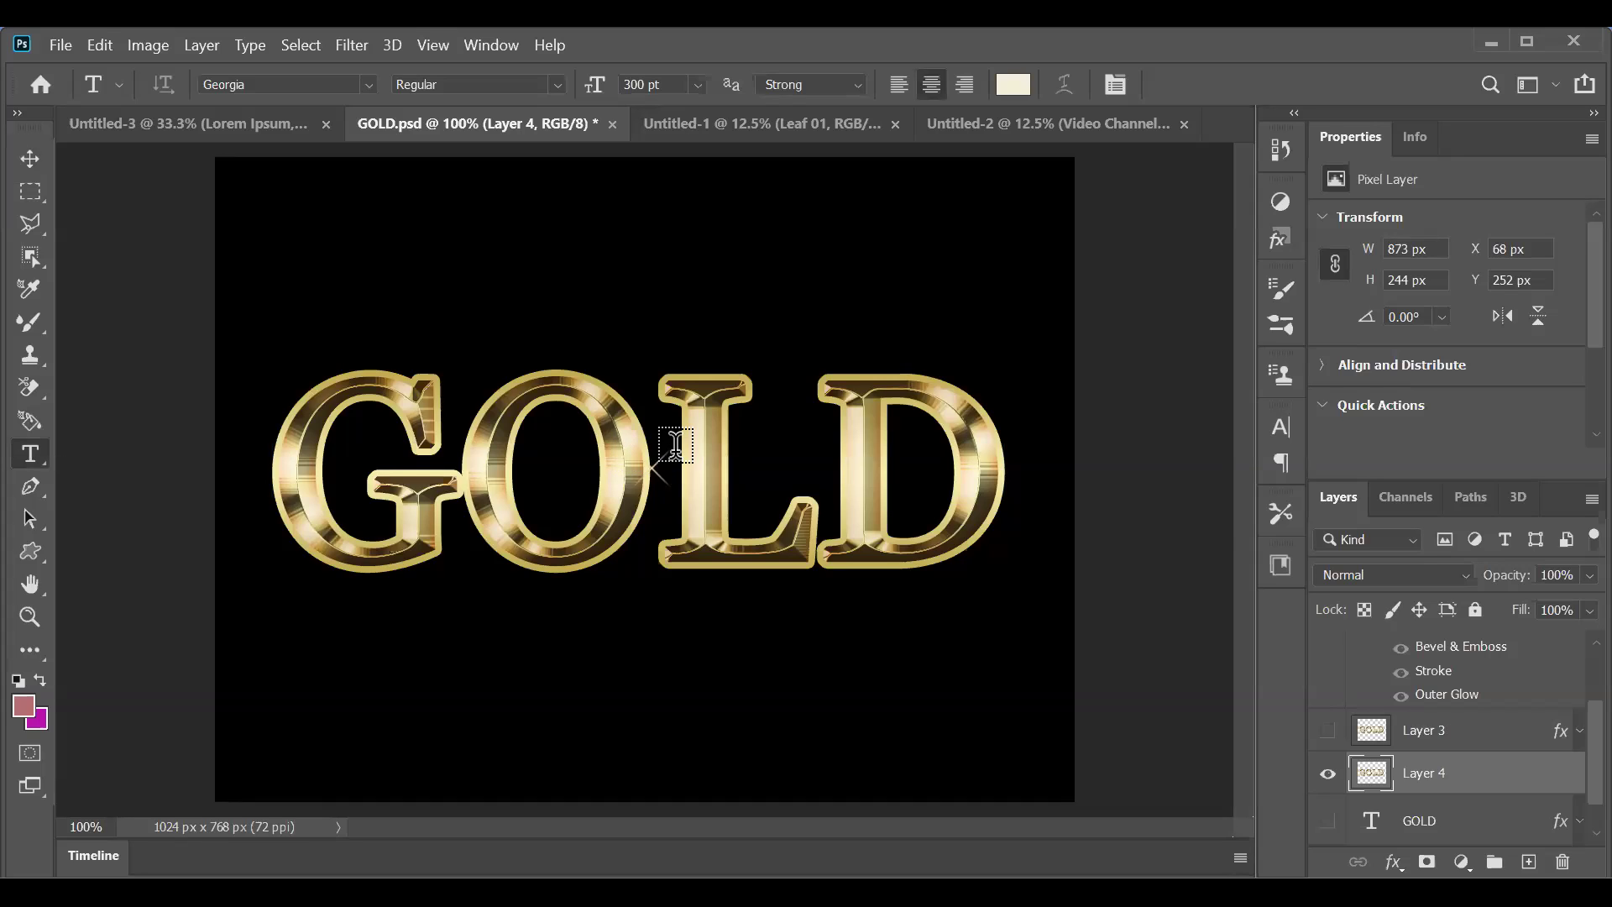
pyautogui.click(675, 445)
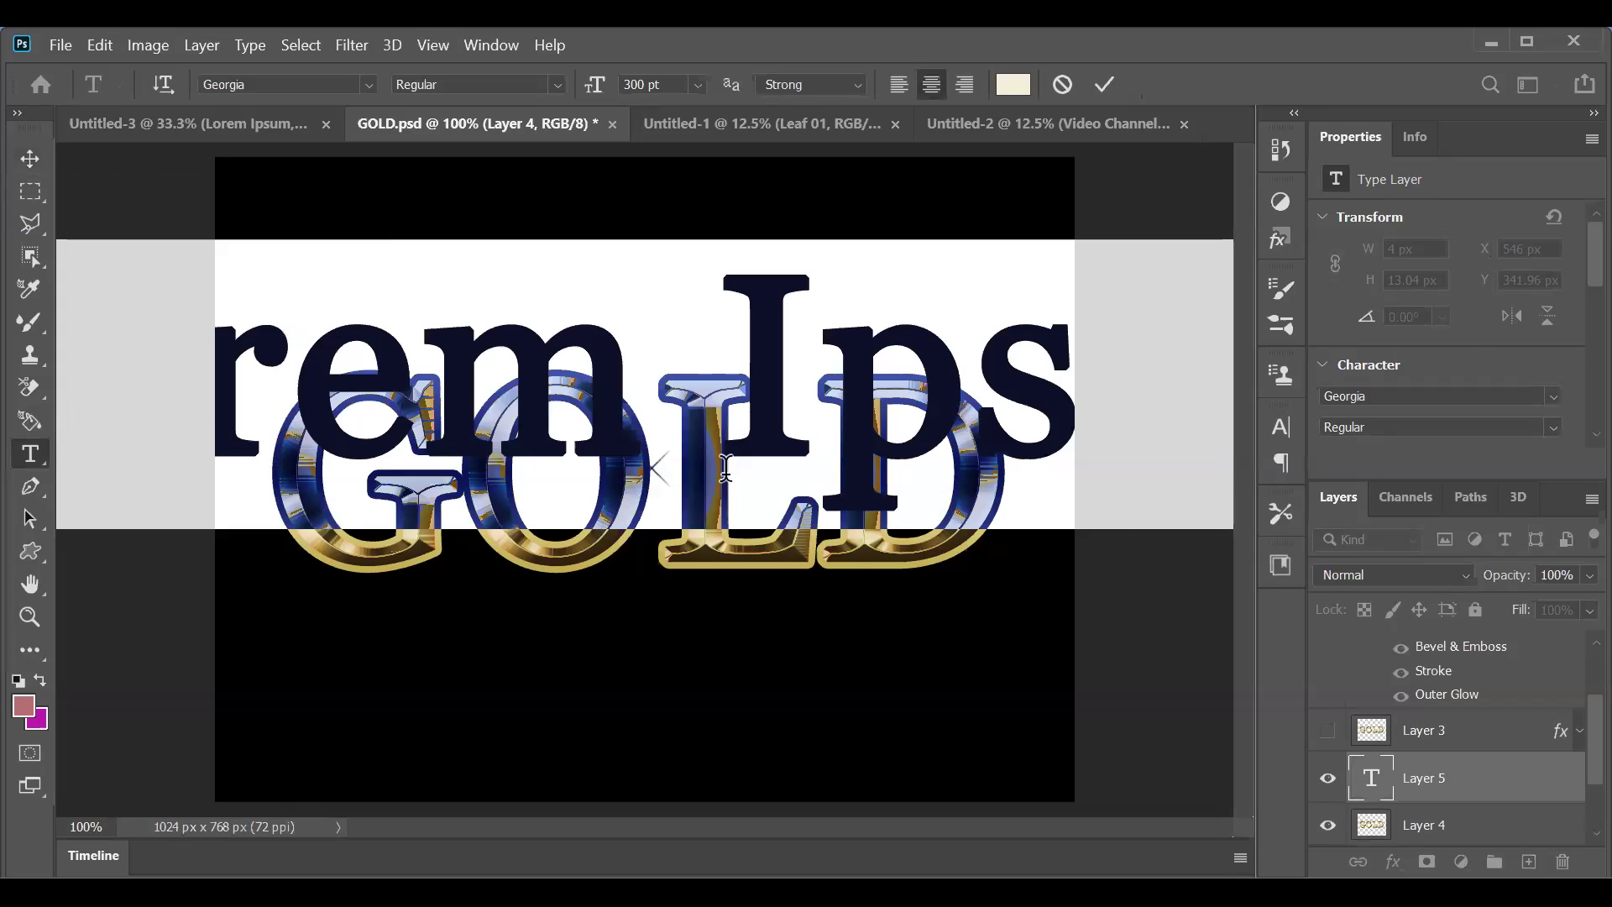
pyautogui.click(697, 85)
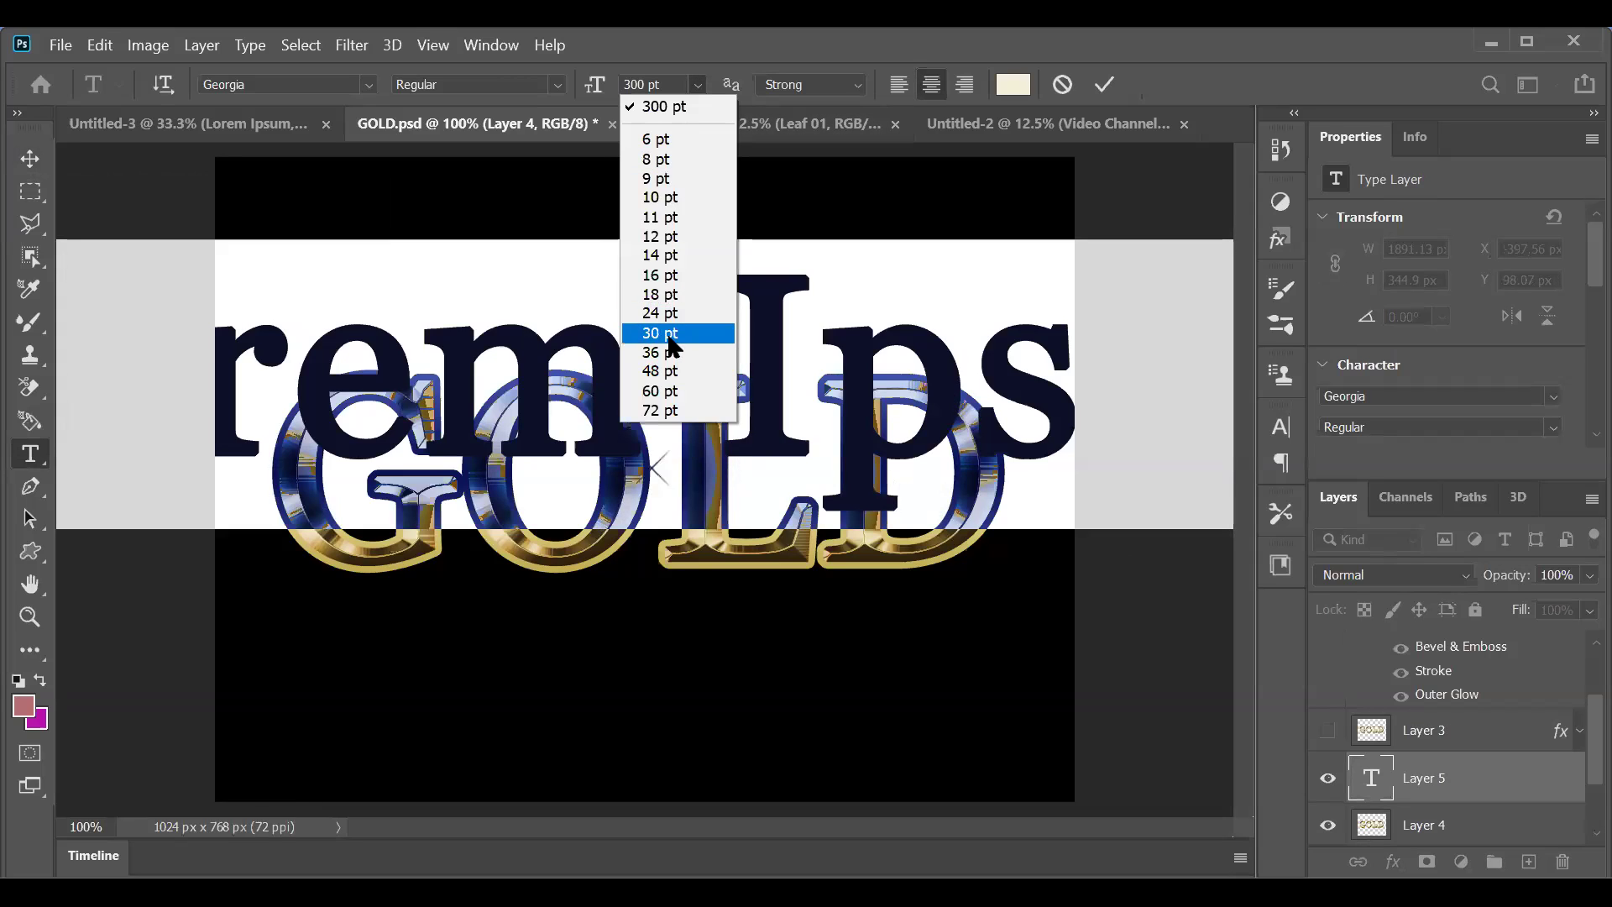
pyautogui.click(663, 333)
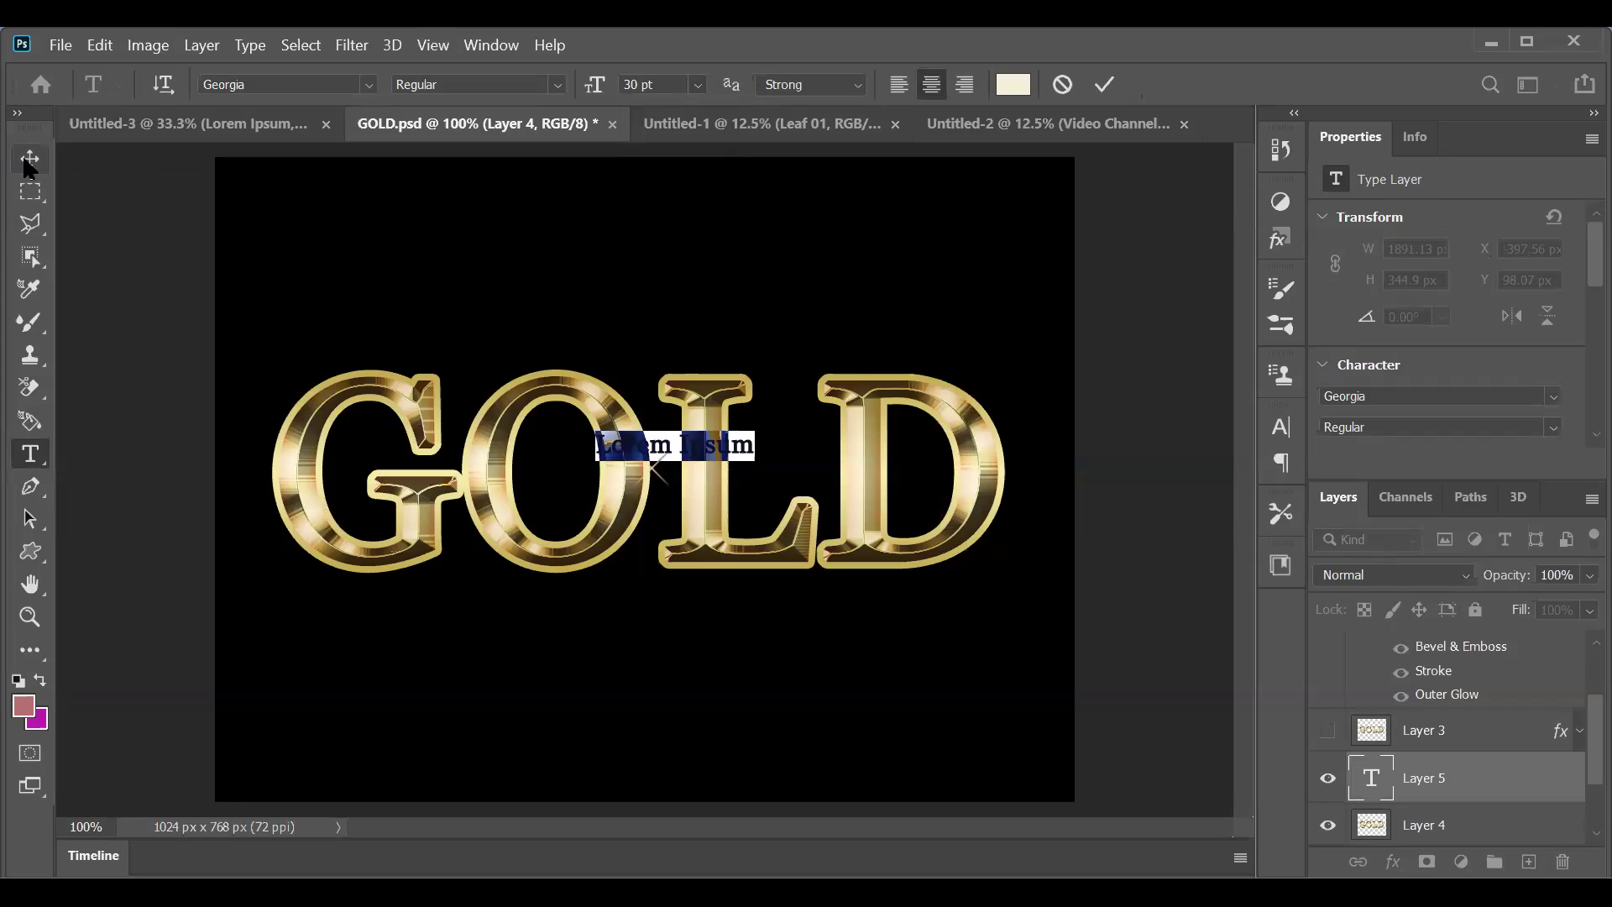
pyautogui.click(30, 158)
pyautogui.moveTo(651, 440); pyautogui.dragTo(653, 650)
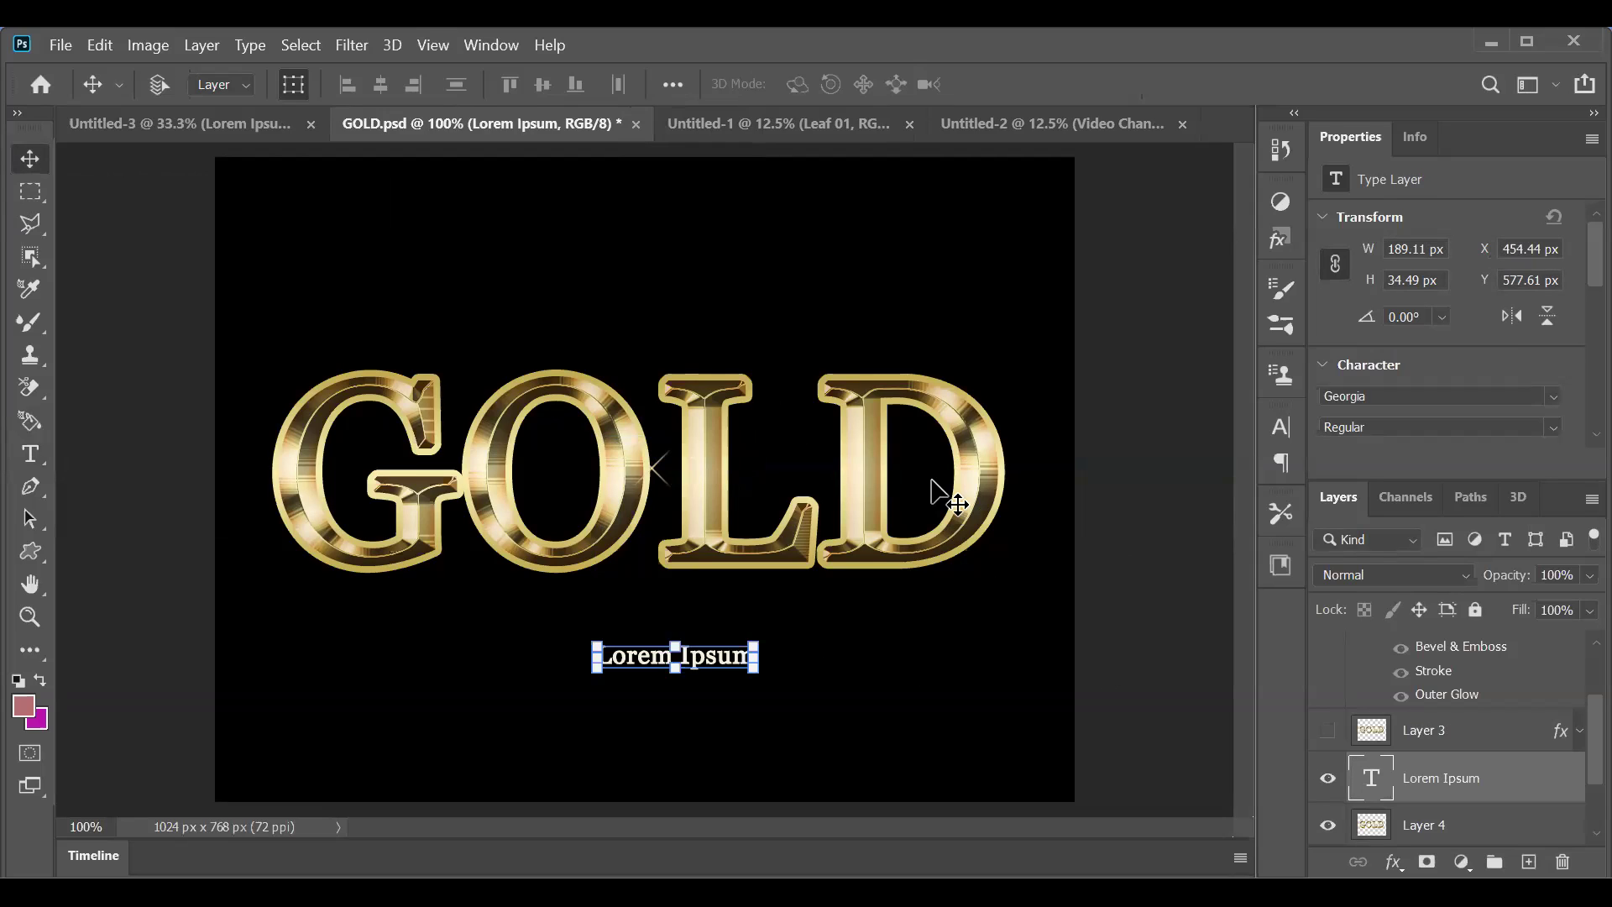
# Step: Undo the placeholder text's move and delete the Lorem Ipsum layer
pyautogui.hotkey('ctrl', 'z')
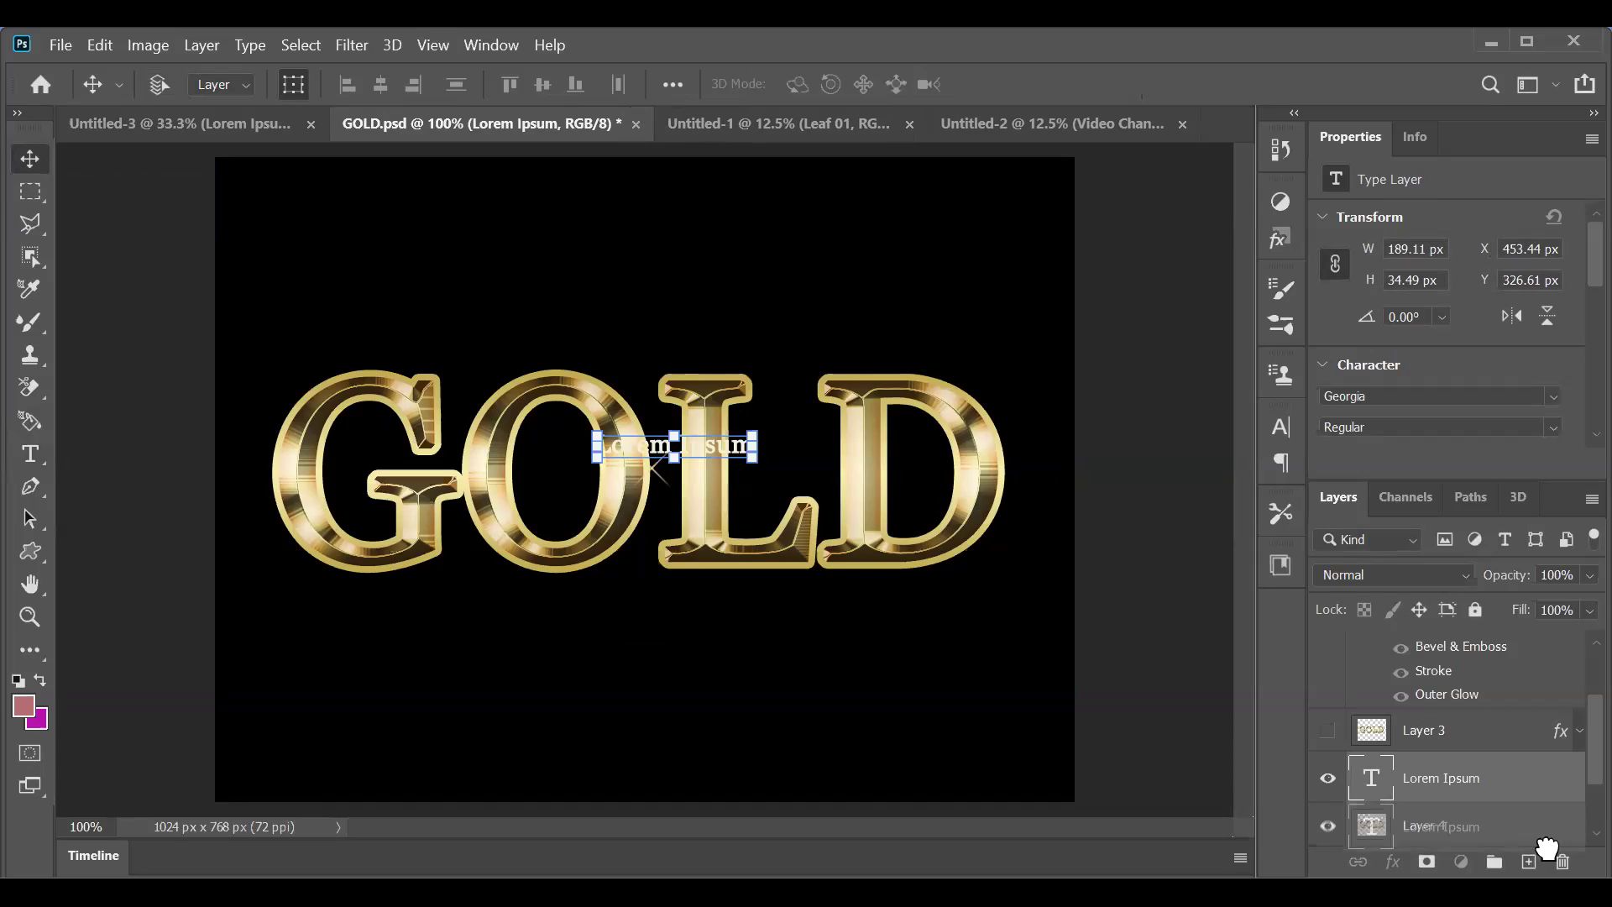
pyautogui.moveTo(1516, 843); pyautogui.dragTo(1562, 861)
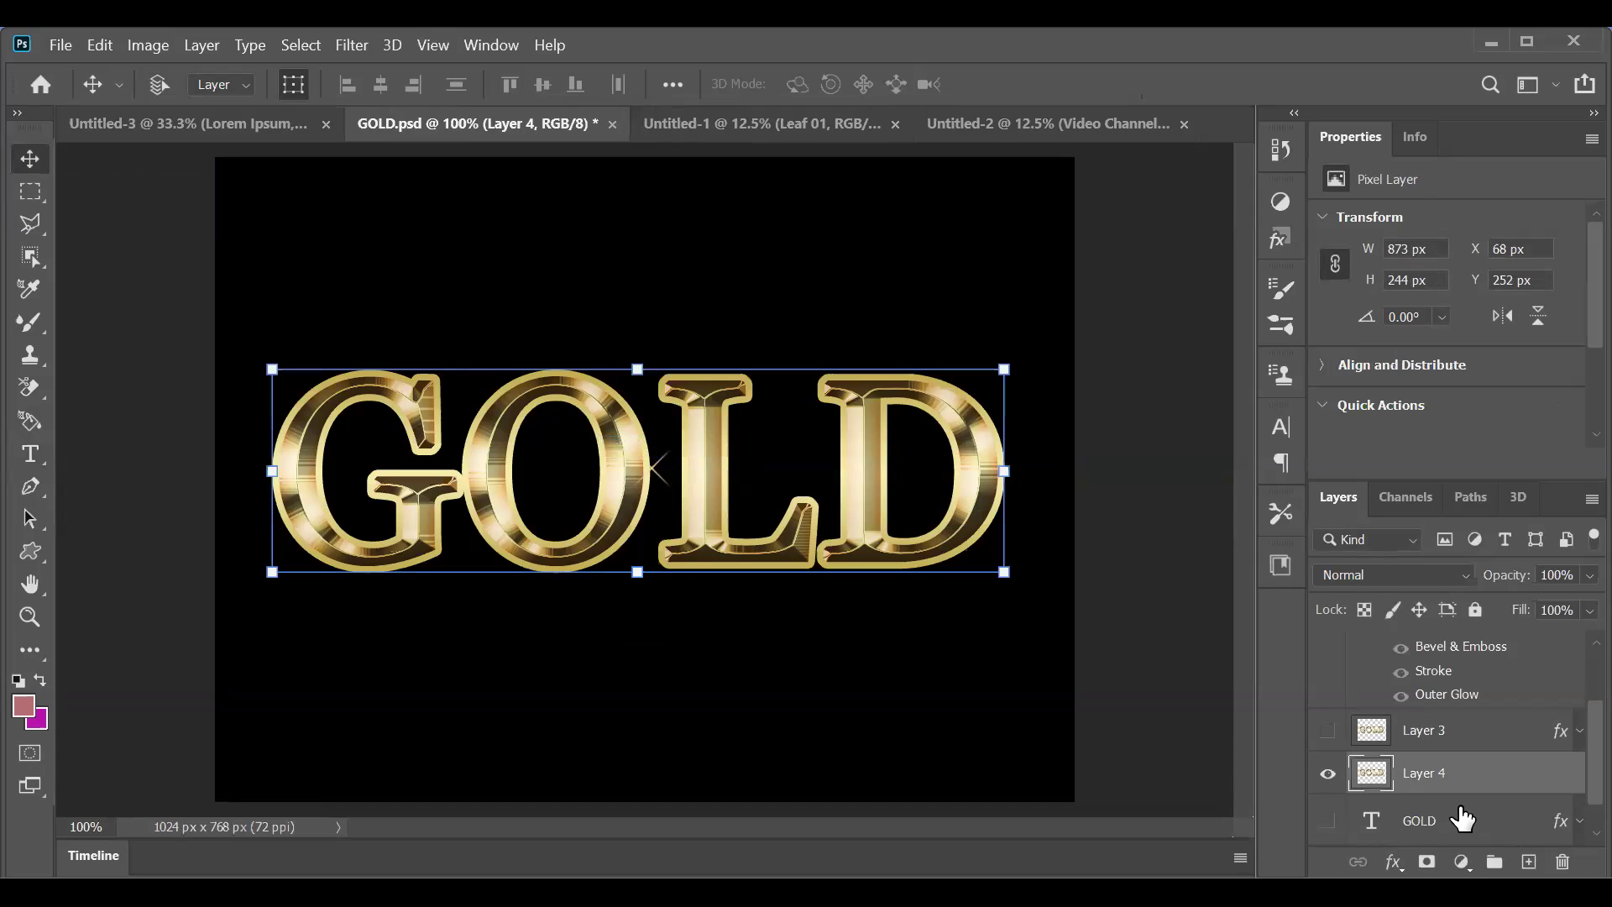
# Step: Inspect Layer 4's layer style settings for active effects and close them without changes
pyautogui.moveTo(1489, 771); pyautogui.dragTo(1494, 771)
pyautogui.doubleClick(1494, 770)
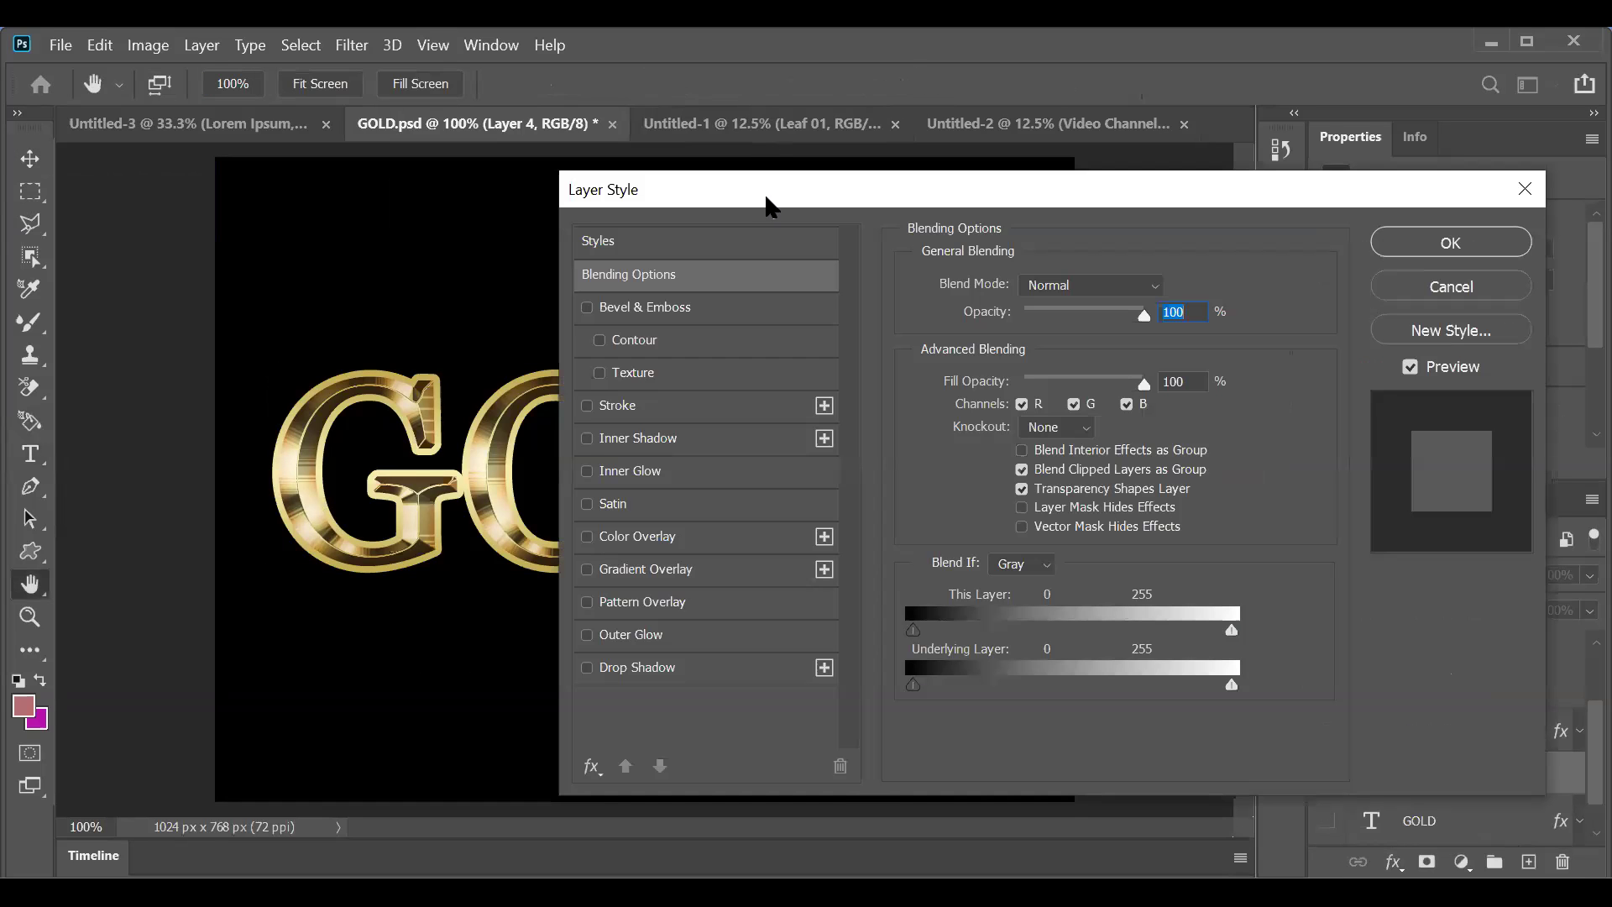
pyautogui.moveTo(769, 202); pyautogui.dragTo(1130, 169)
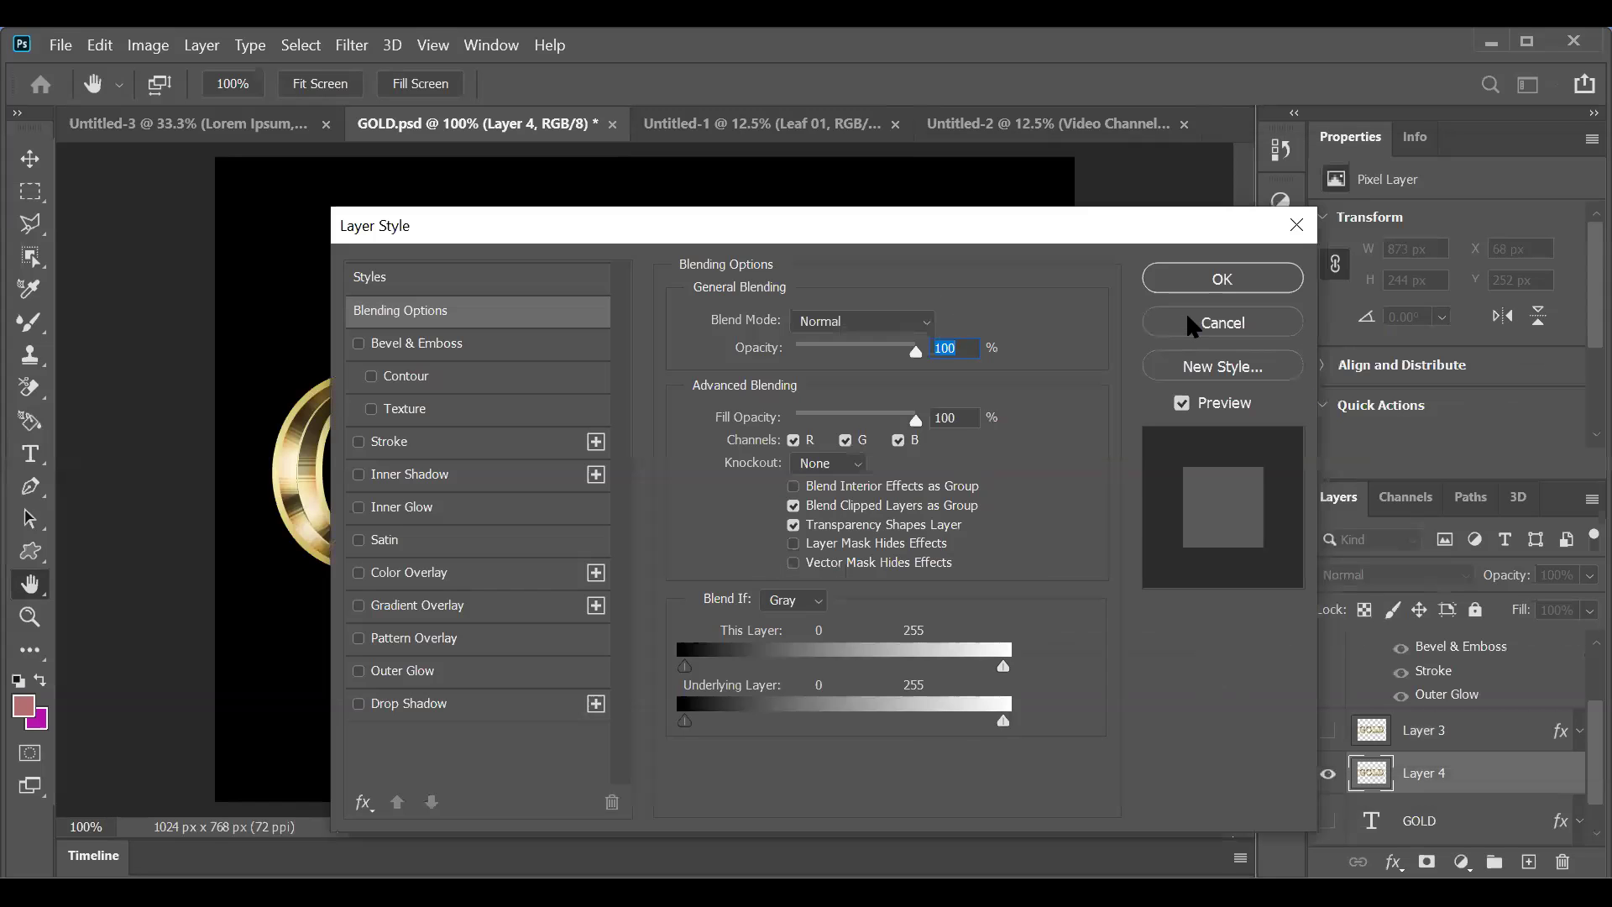
pyautogui.click(1187, 317)
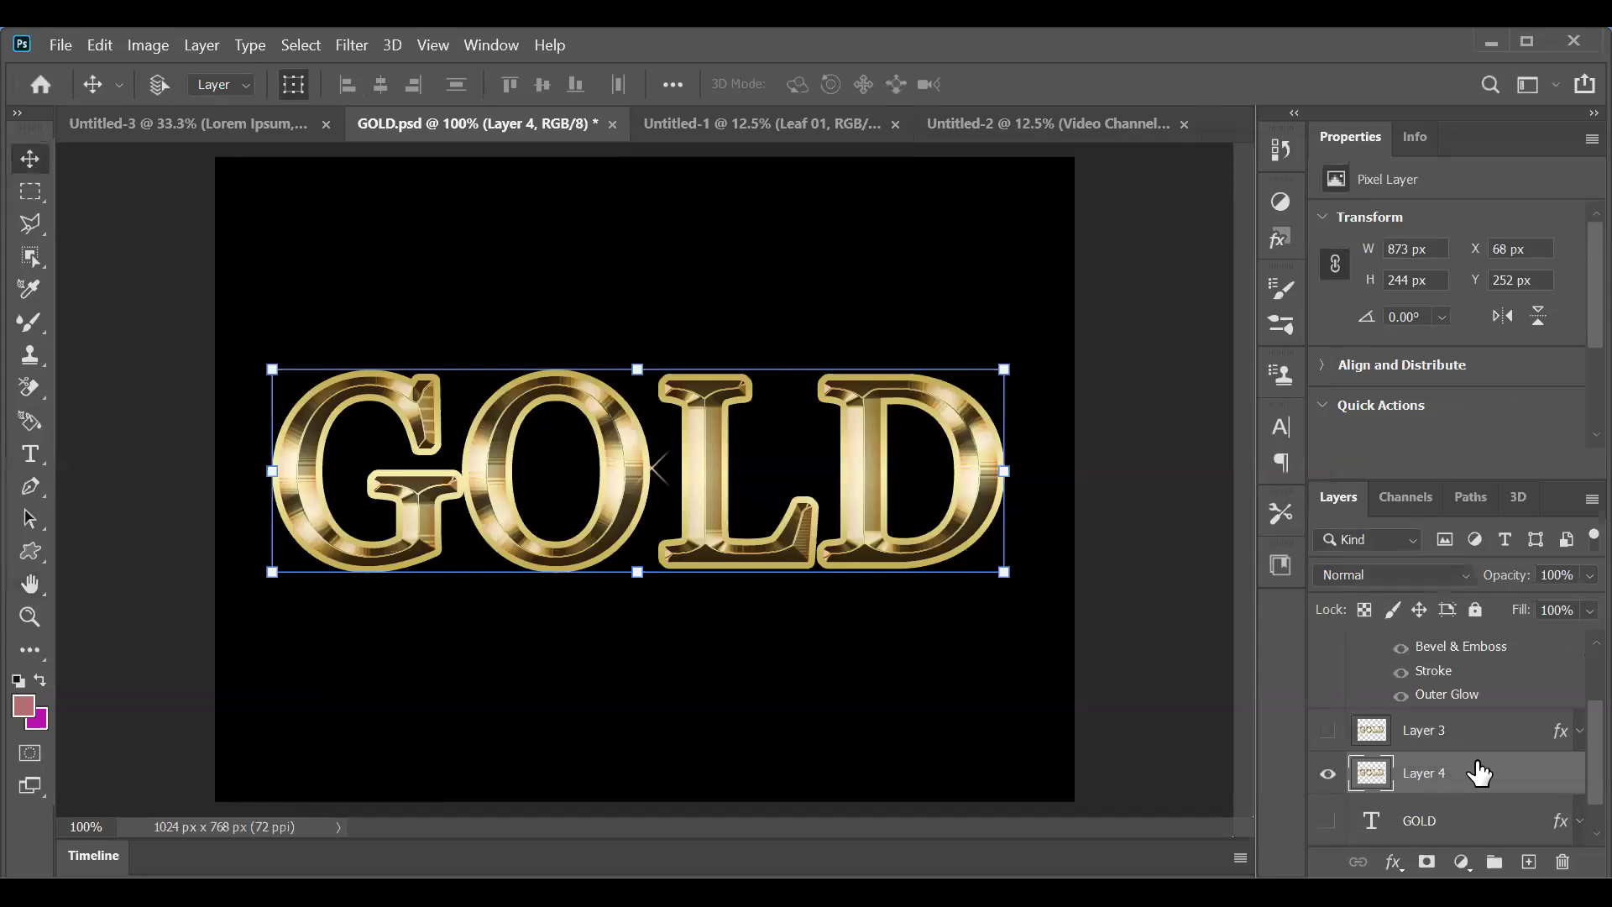
# Step: Hide Layer 4, then show and select Layer 3
pyautogui.scroll(1, 1487, 775)
pyautogui.scroll(-2, 1487, 778)
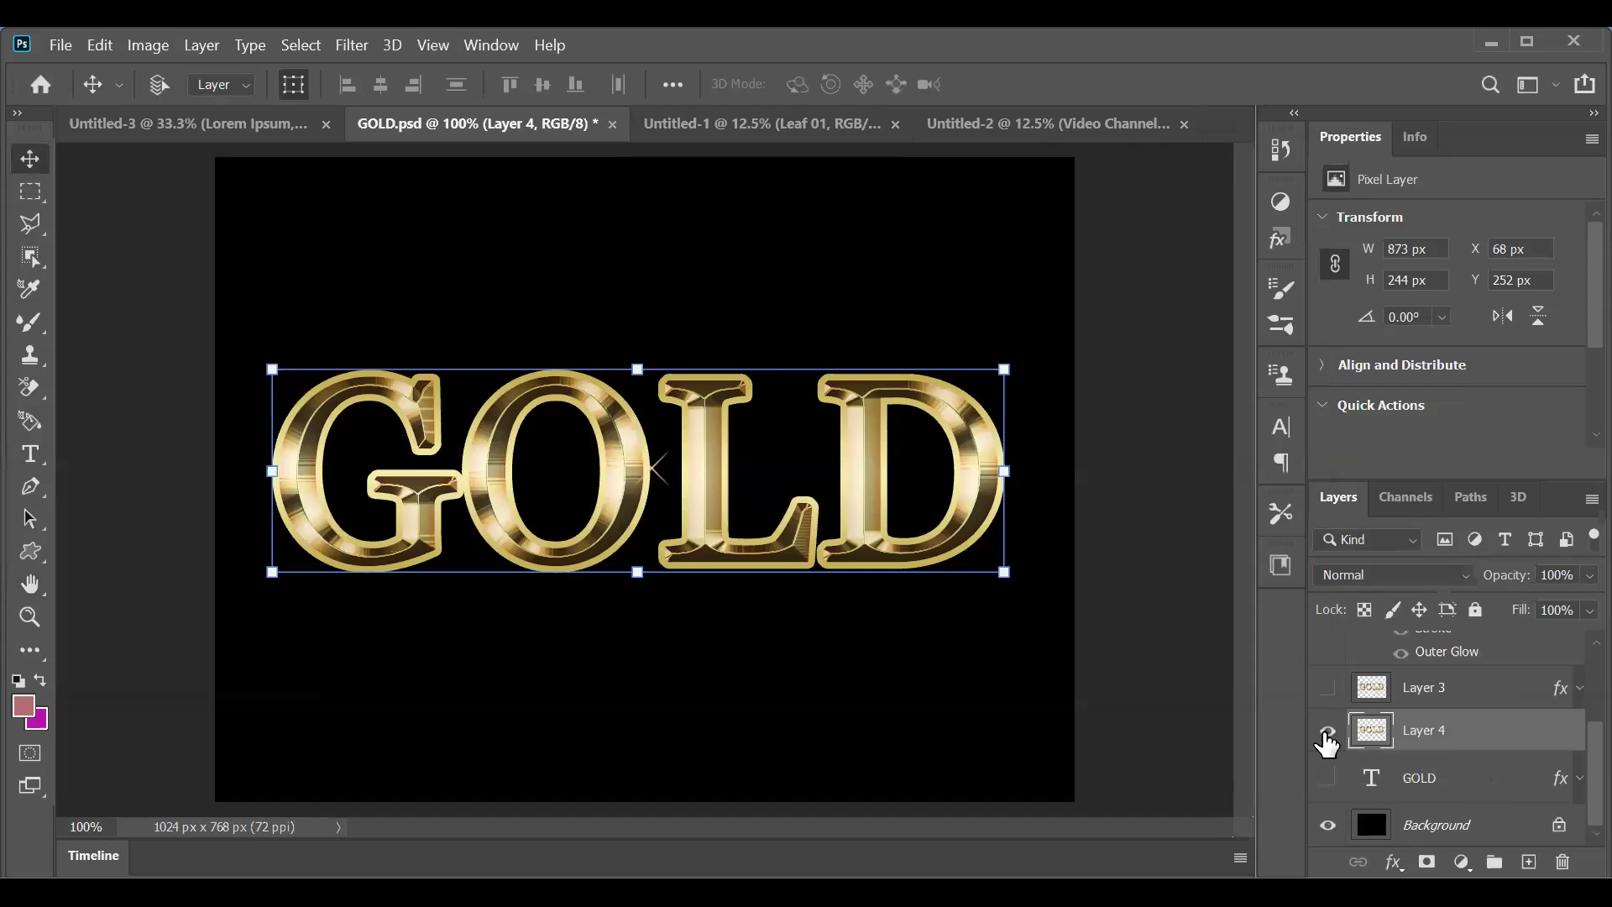
pyautogui.click(1327, 730)
pyautogui.click(1327, 687)
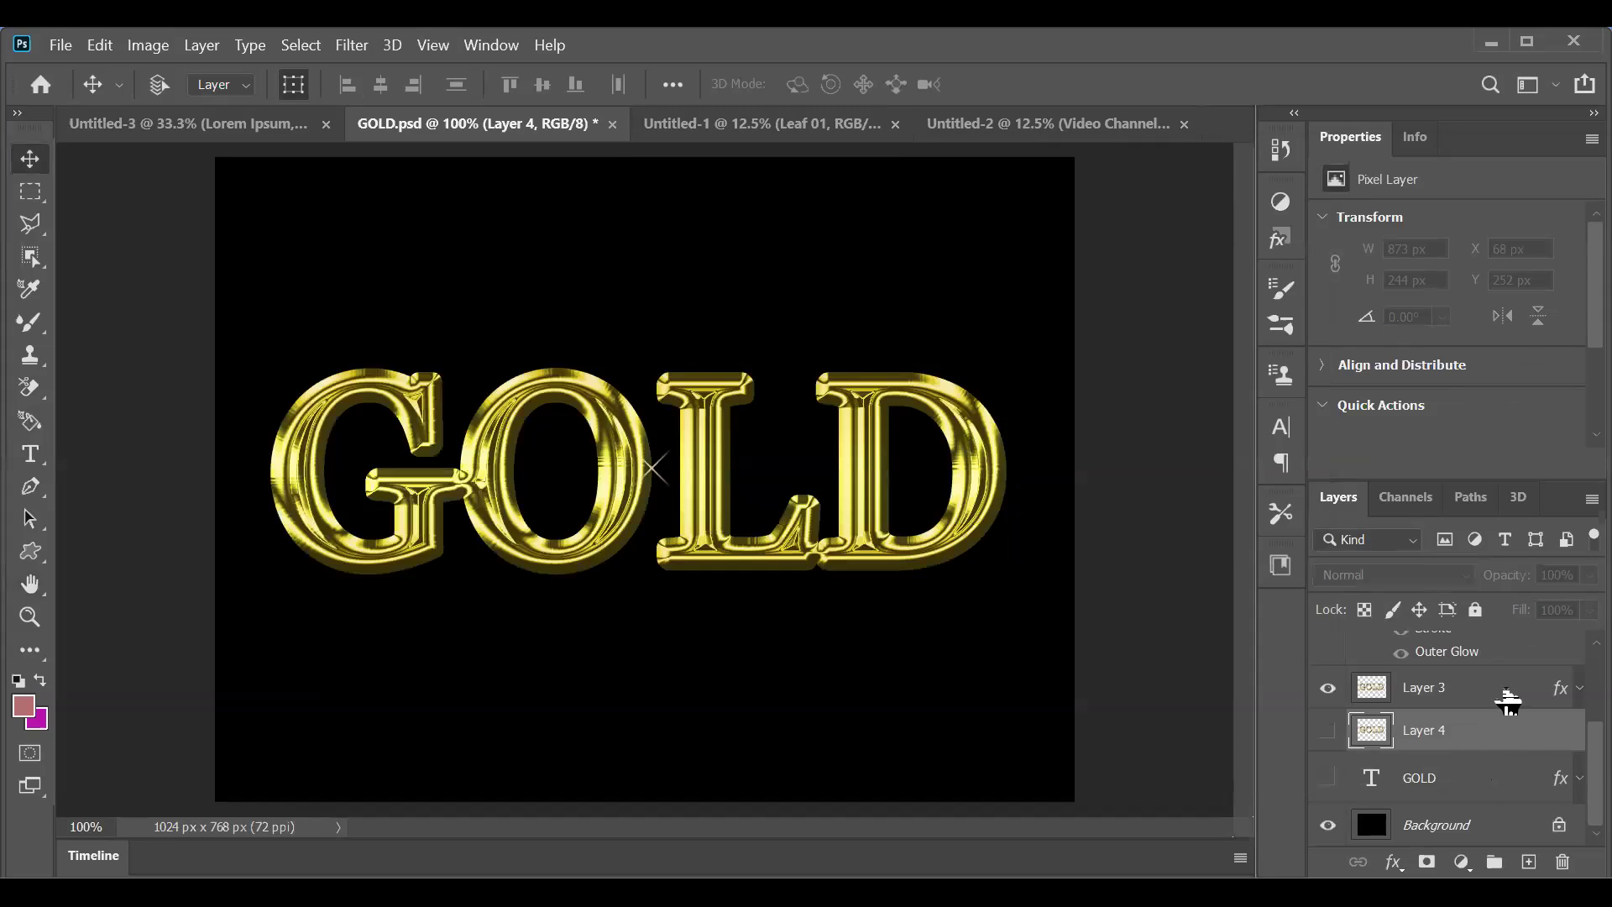
pyautogui.click(1480, 695)
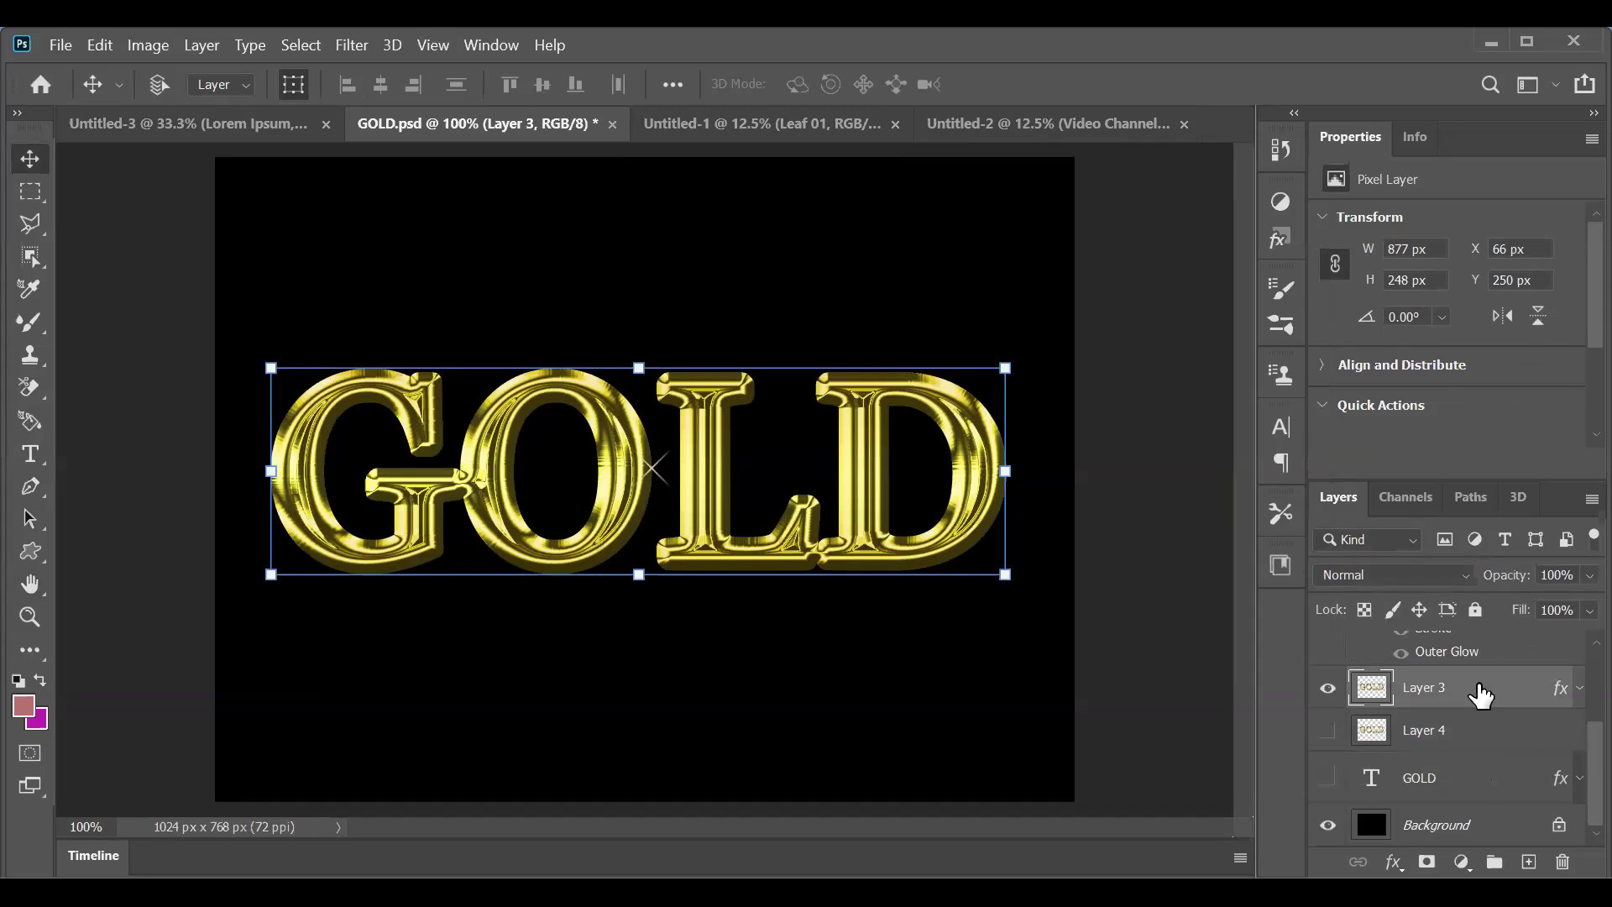
# Step: In Layer 3's Bevel & Emboss settings, try the Outer Bevel style and set the style to Emboss
pyautogui.doubleClick(1480, 695)
pyautogui.moveTo(854, 228); pyautogui.dragTo(1539, 188)
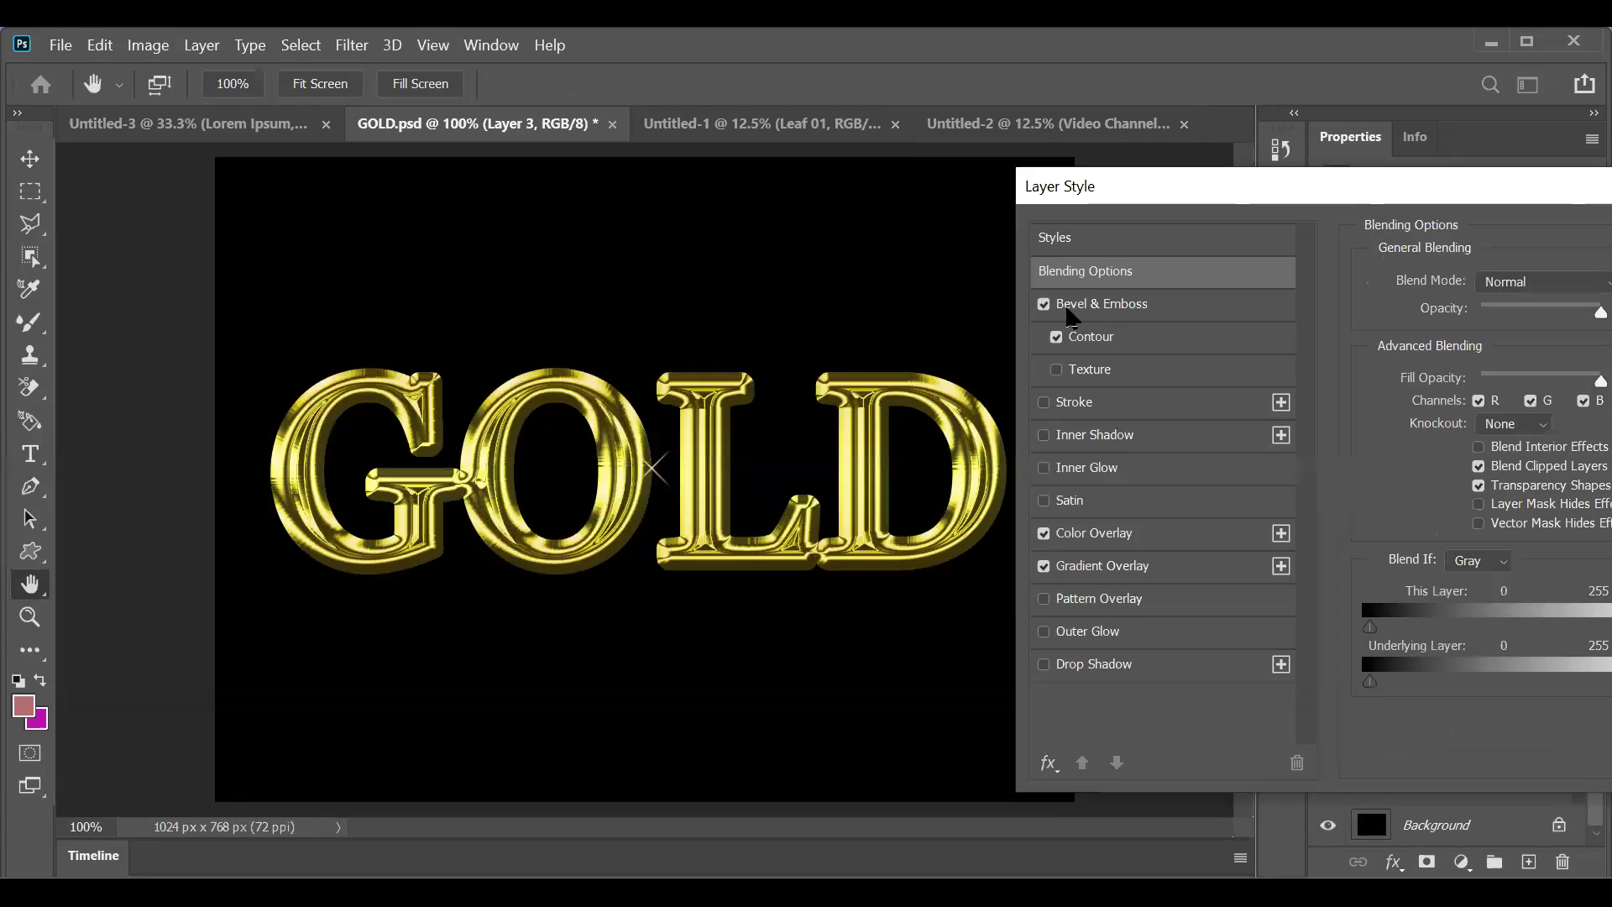
pyautogui.click(1070, 303)
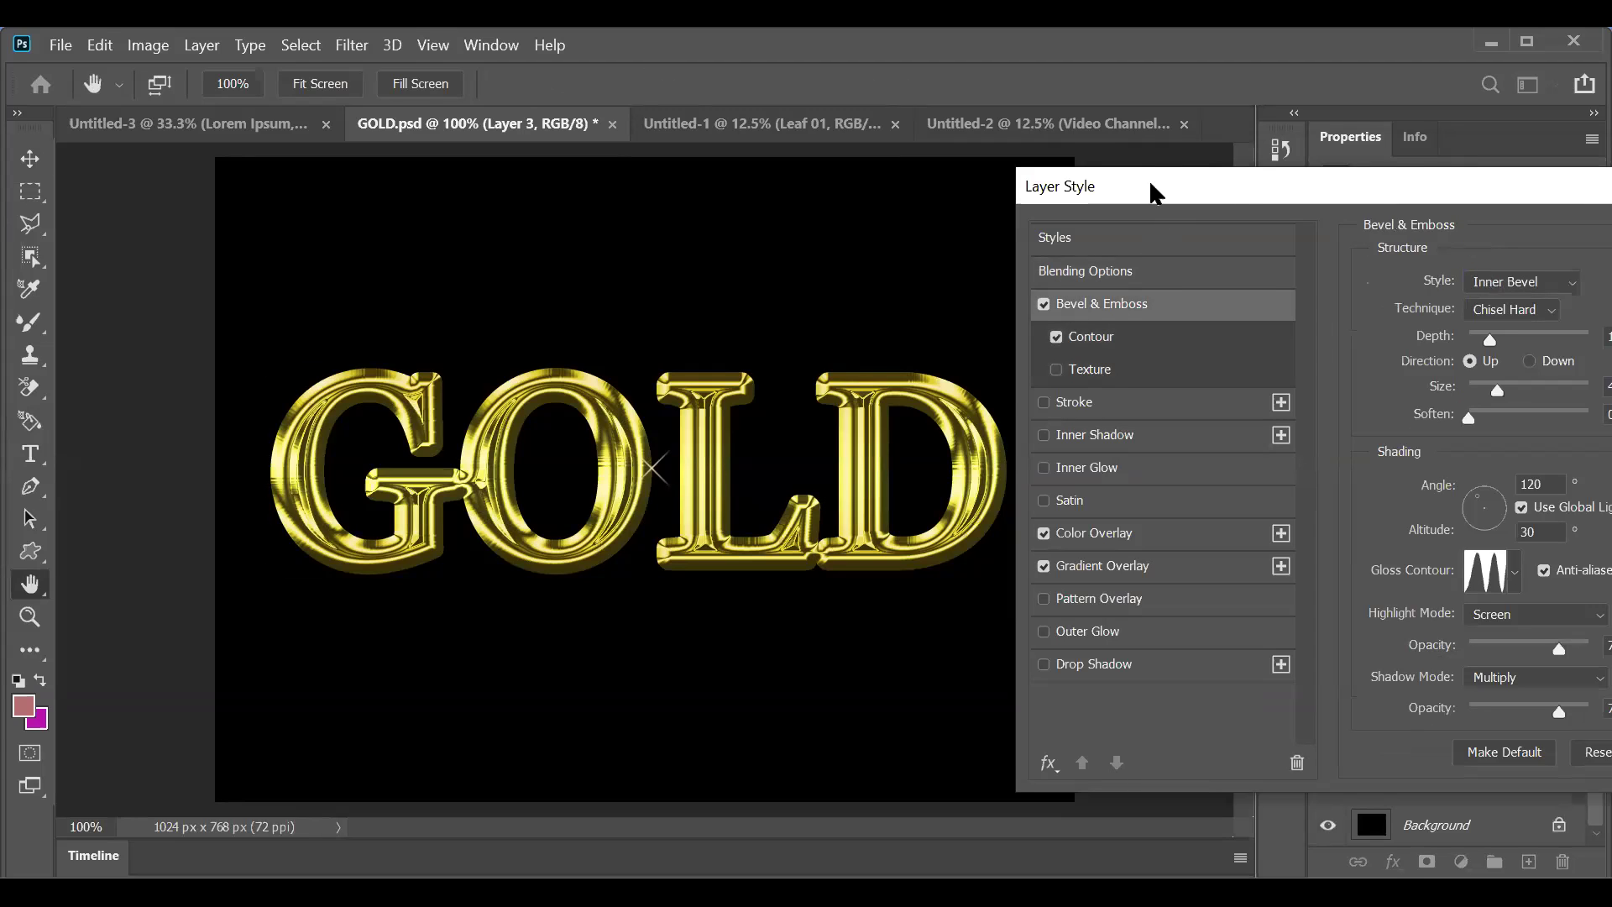
pyautogui.moveTo(1150, 183); pyautogui.dragTo(886, 169)
pyautogui.click(1251, 268)
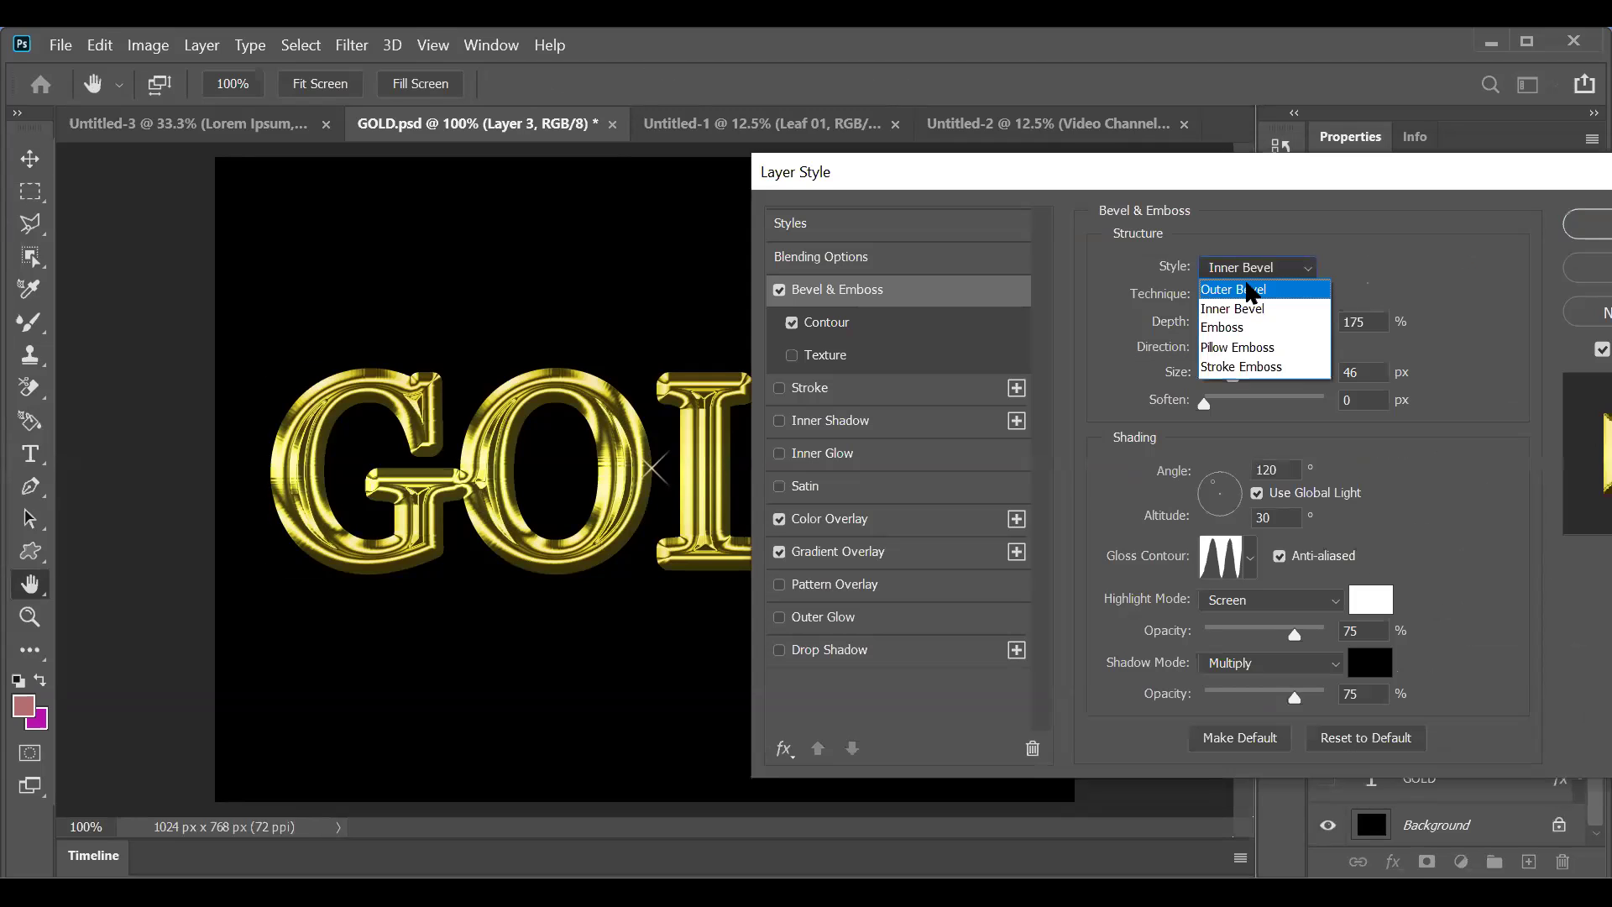
pyautogui.click(1249, 289)
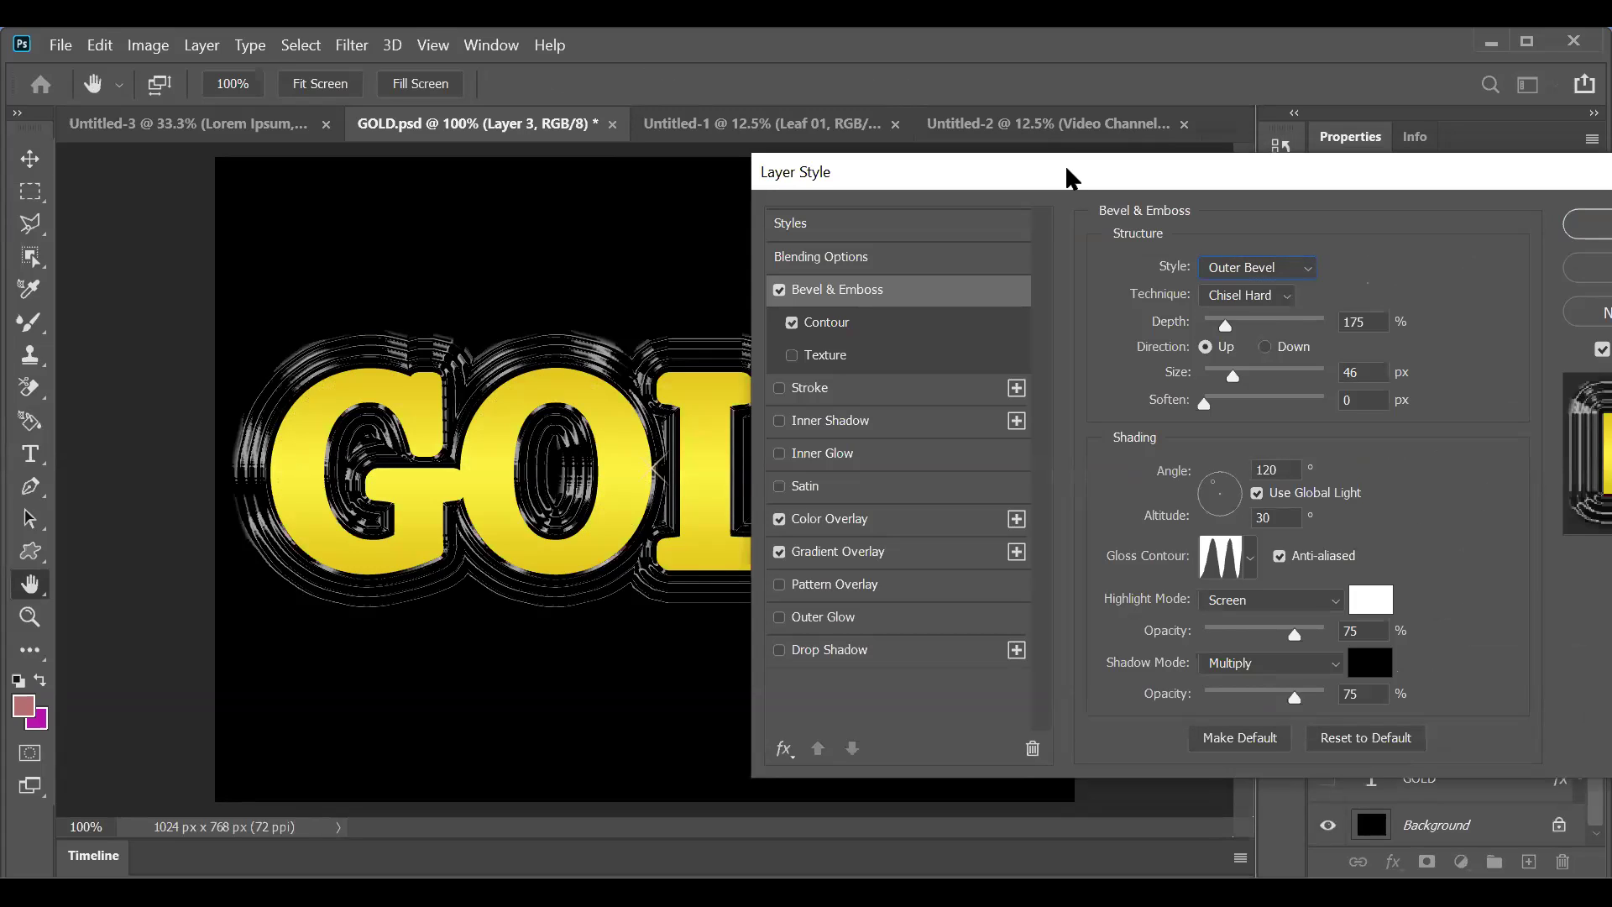
pyautogui.moveTo(1066, 169); pyautogui.dragTo(965, 163)
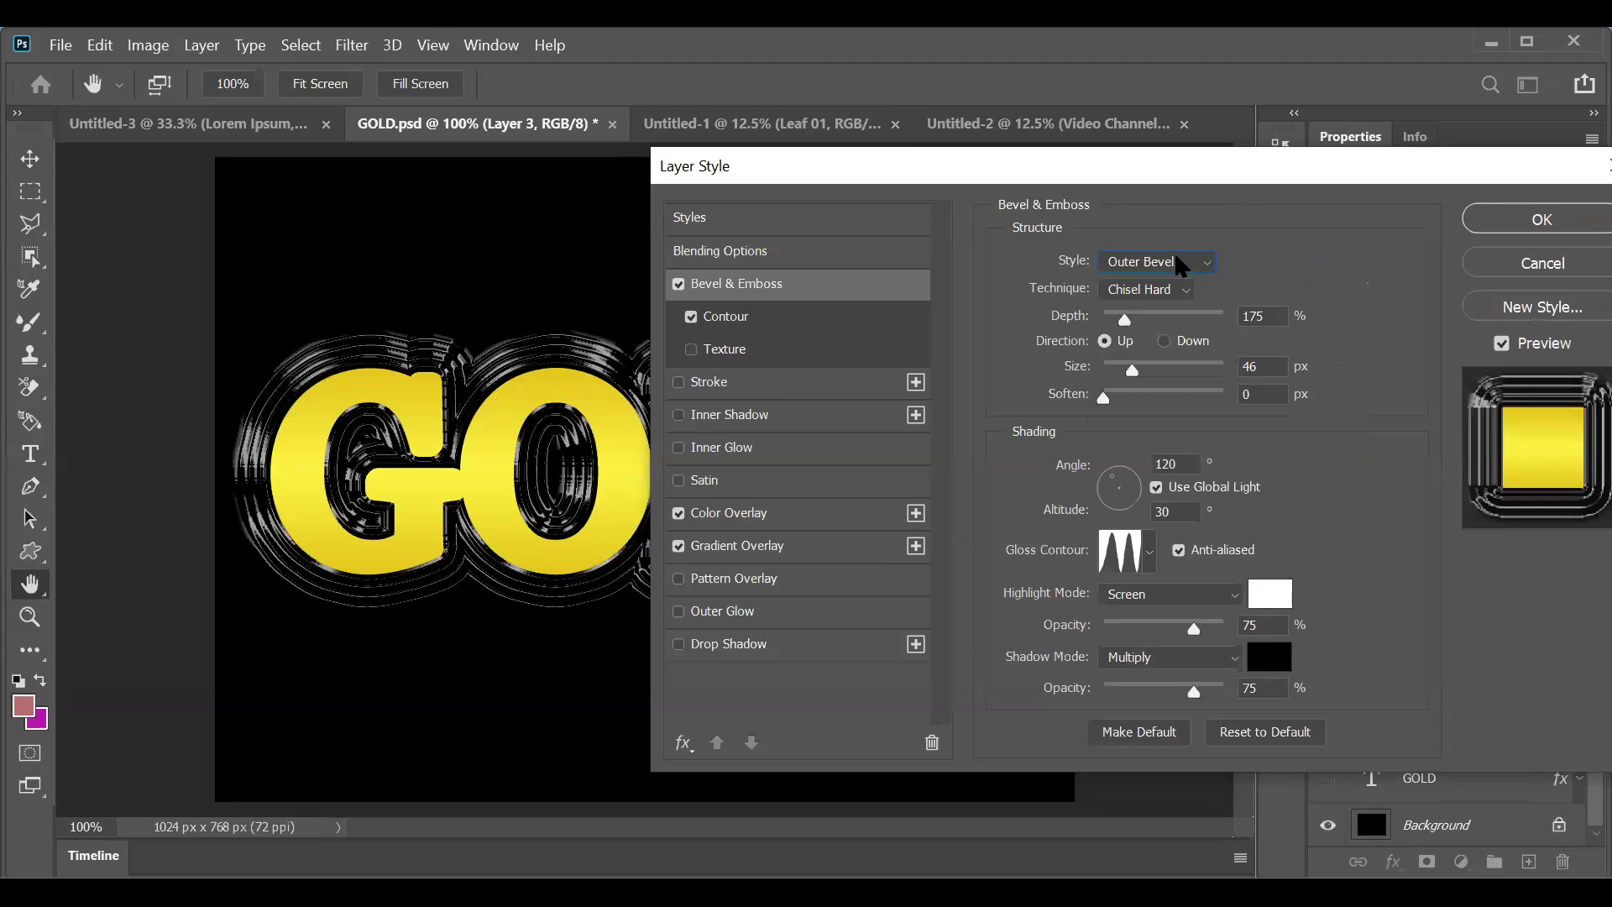
pyautogui.click(1173, 261)
pyautogui.click(1133, 320)
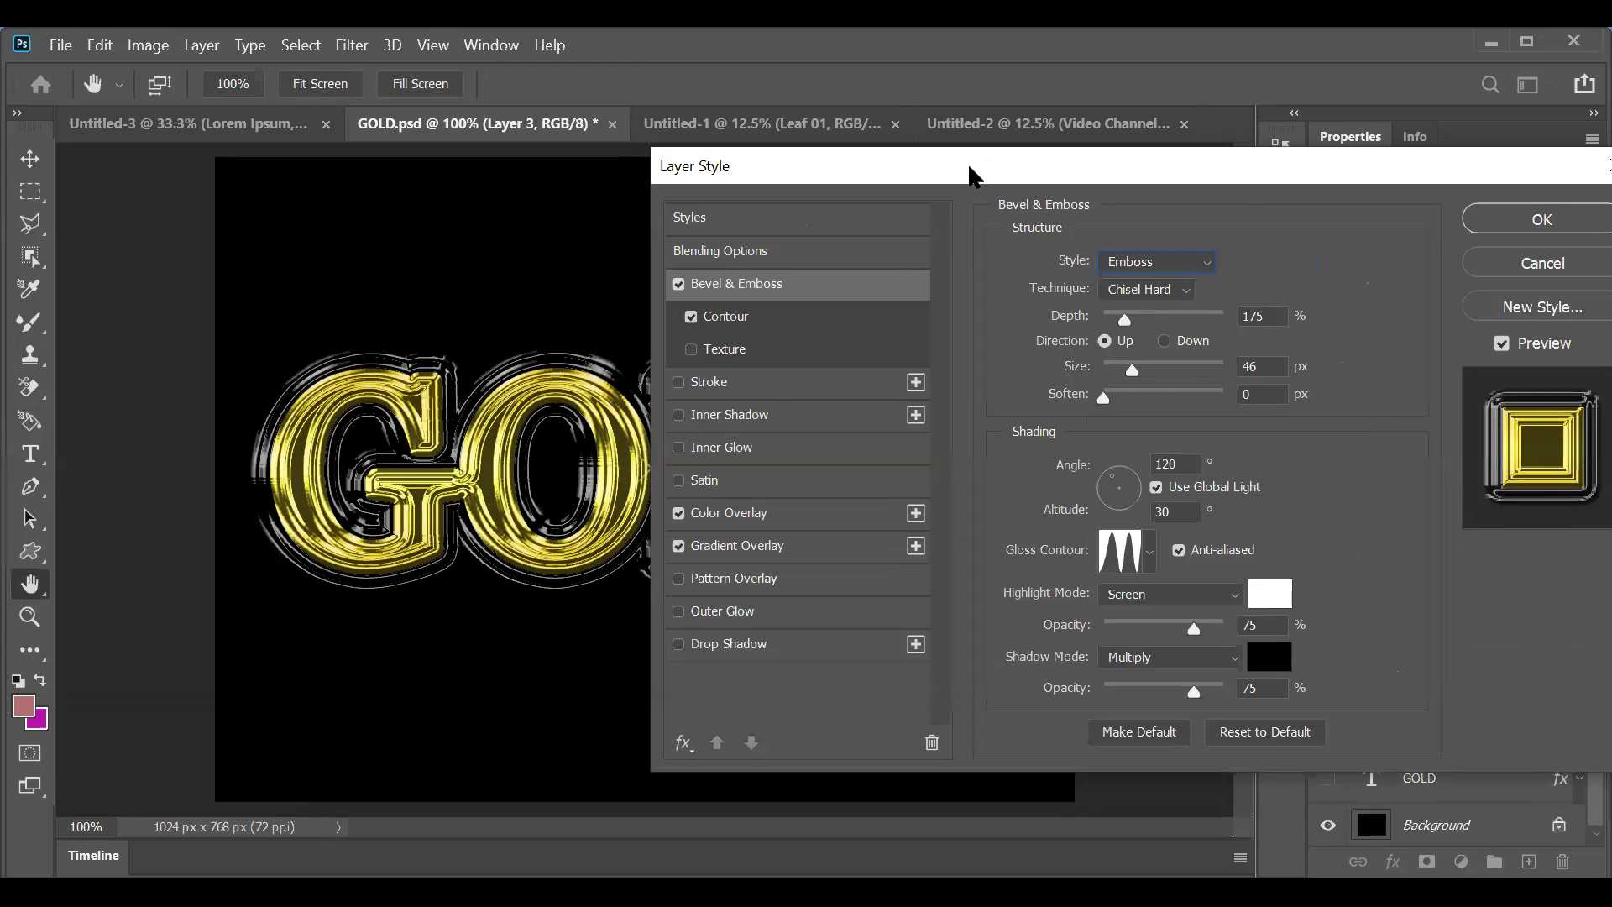
# Step: Try the Pillow Emboss style on Layer 3's Bevel & Emboss, with the technique changed to Smooth
pyautogui.moveTo(1215, 178); pyautogui.dragTo(1388, 123)
pyautogui.click(1335, 200)
pyautogui.click(1325, 287)
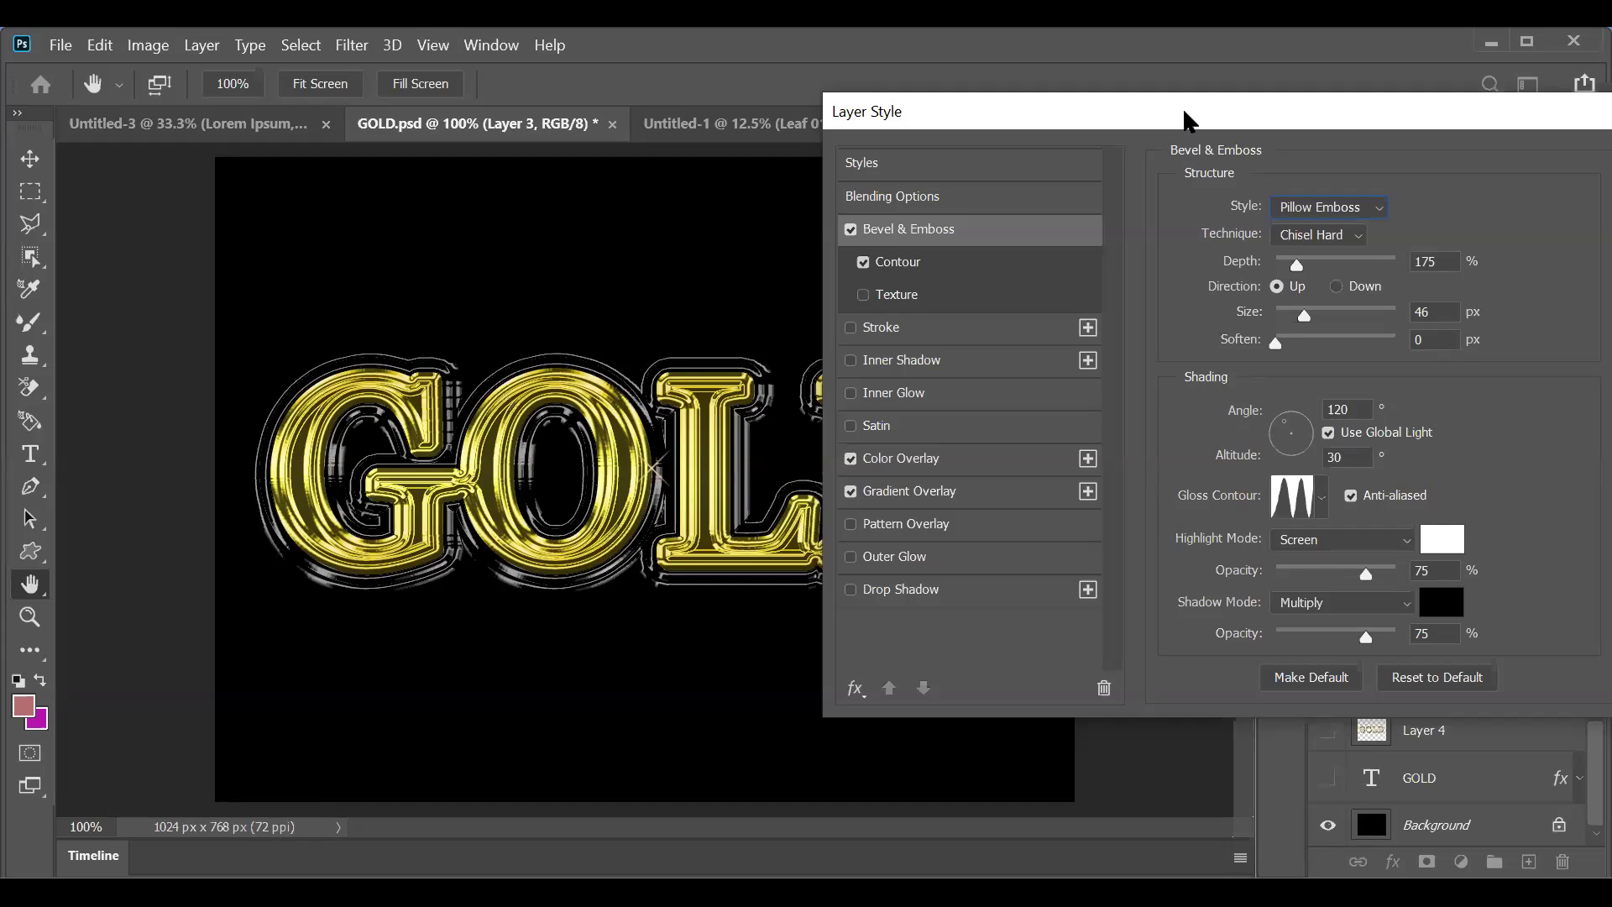
pyautogui.moveTo(1184, 117); pyautogui.dragTo(1077, 138)
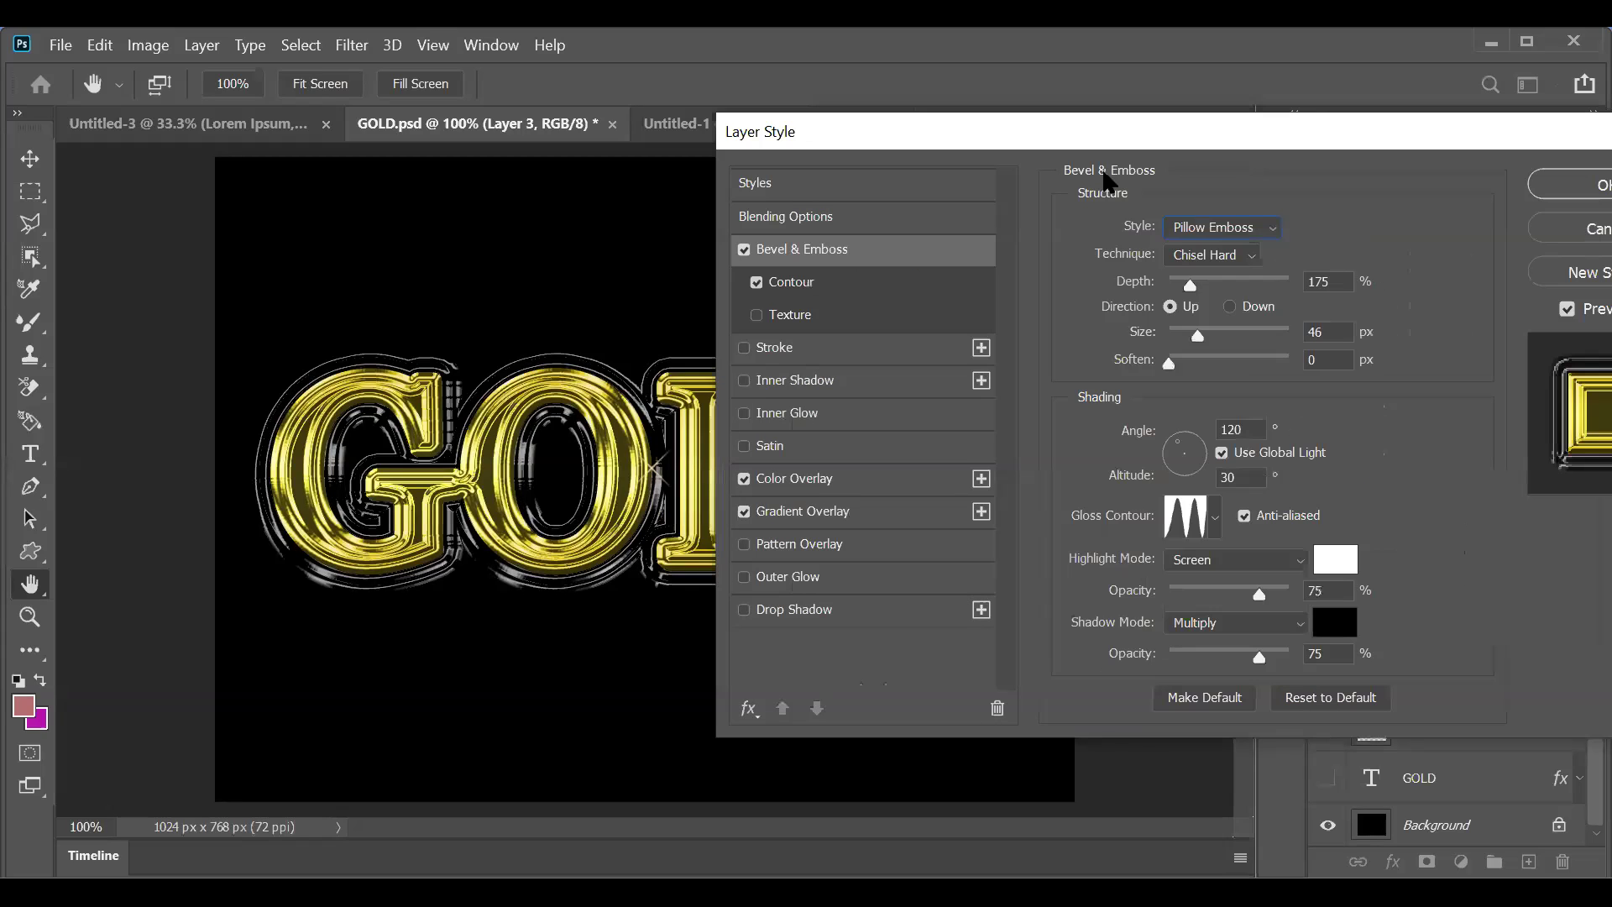
pyautogui.click(1221, 228)
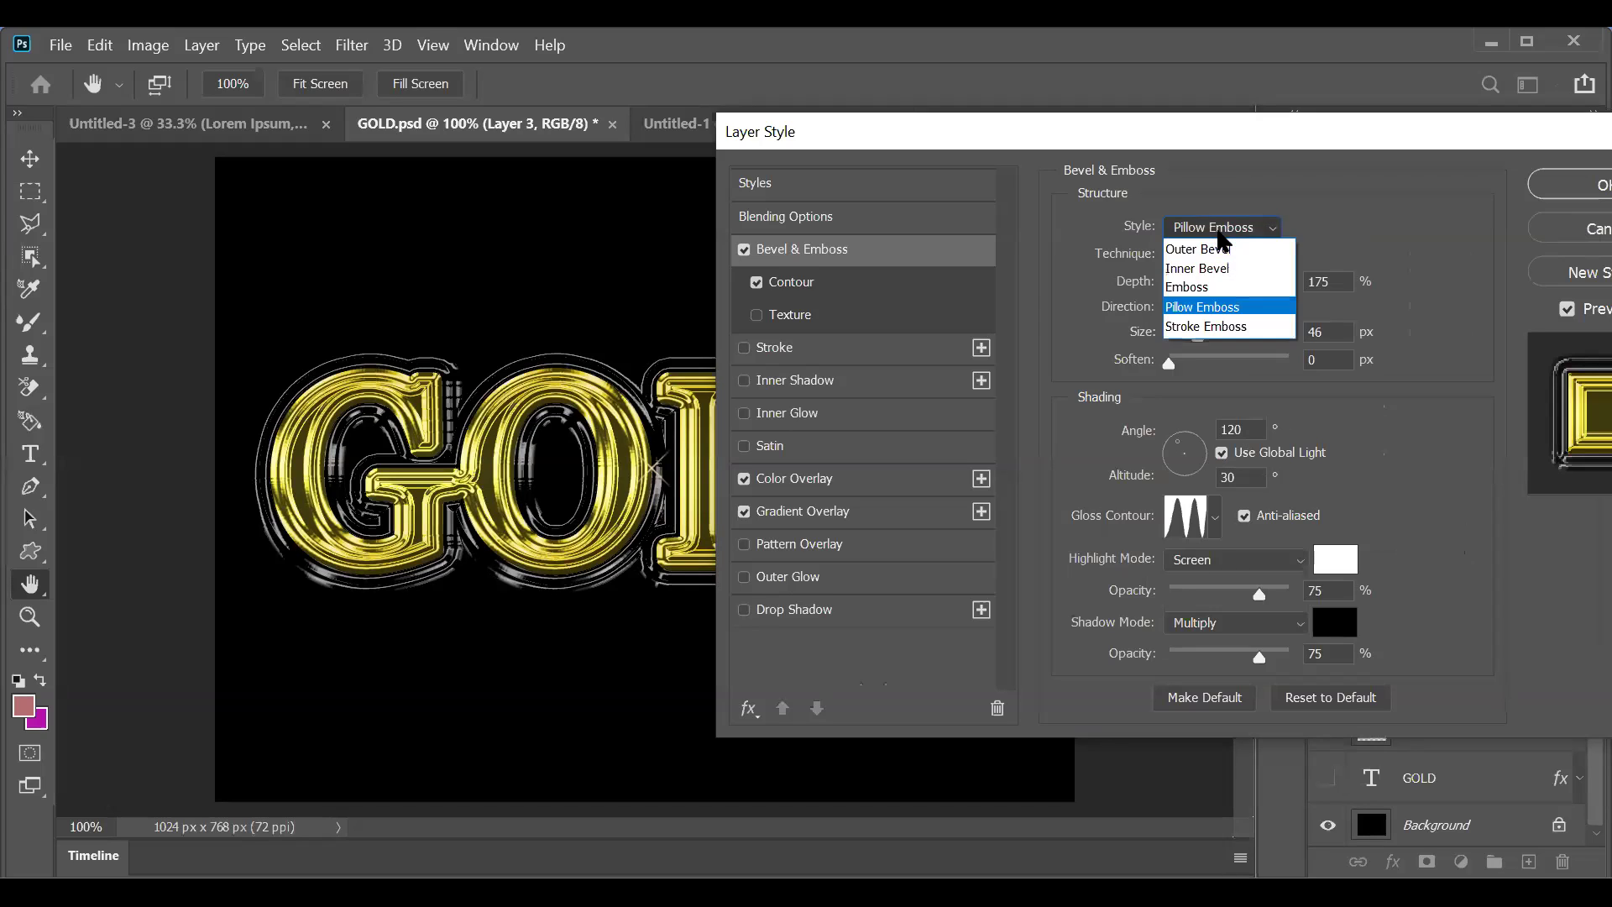
pyautogui.click(1218, 231)
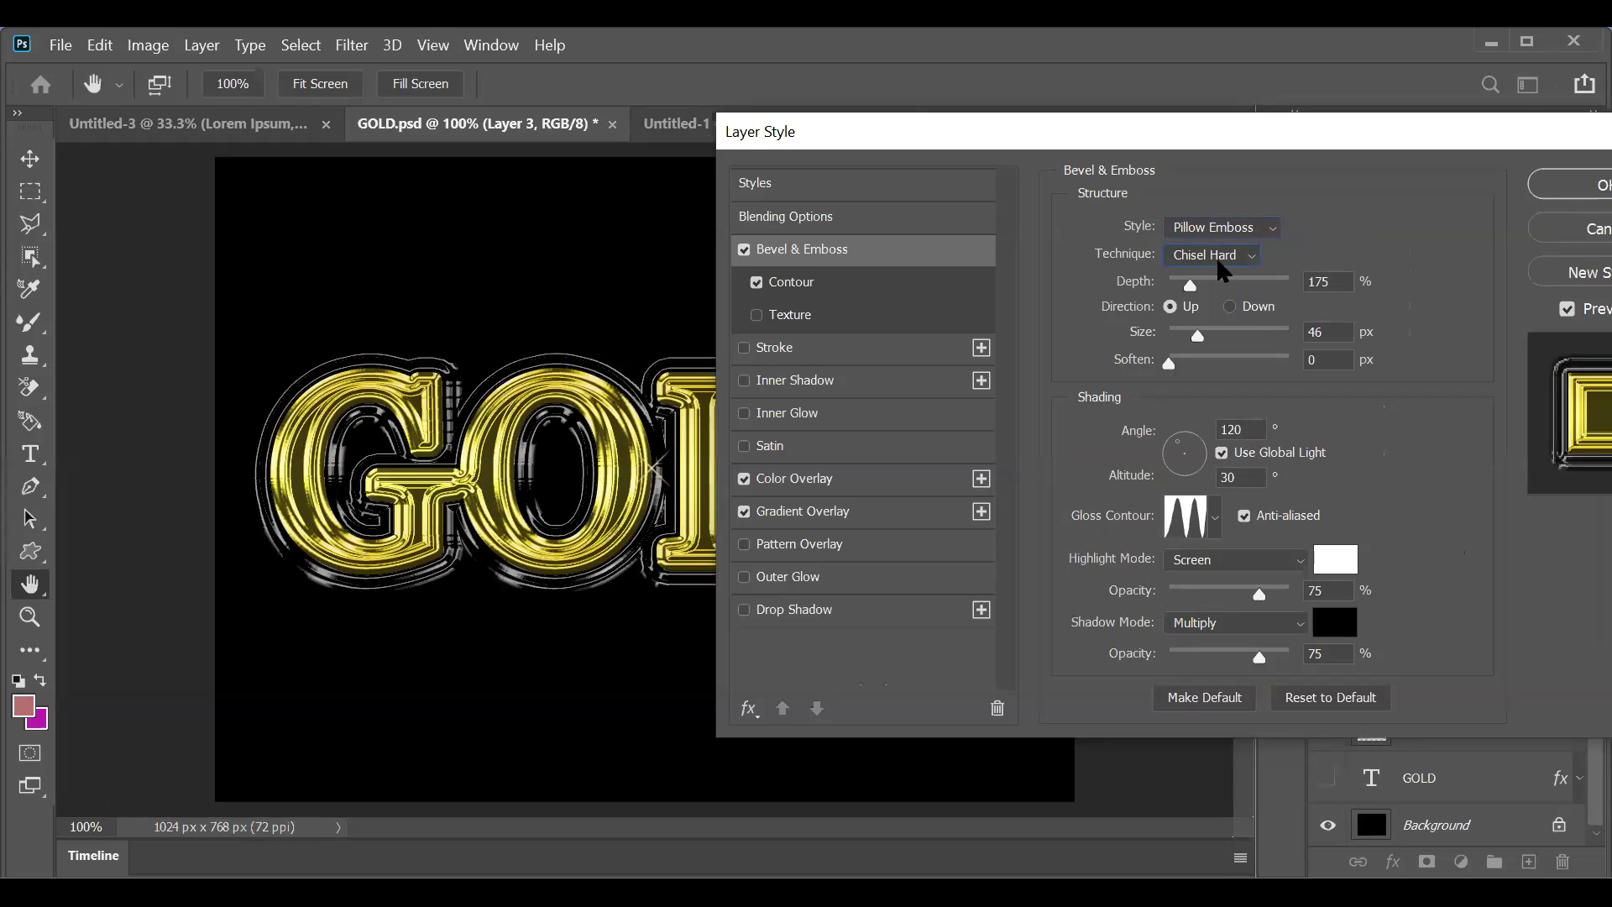
pyautogui.click(1218, 256)
pyautogui.click(1219, 278)
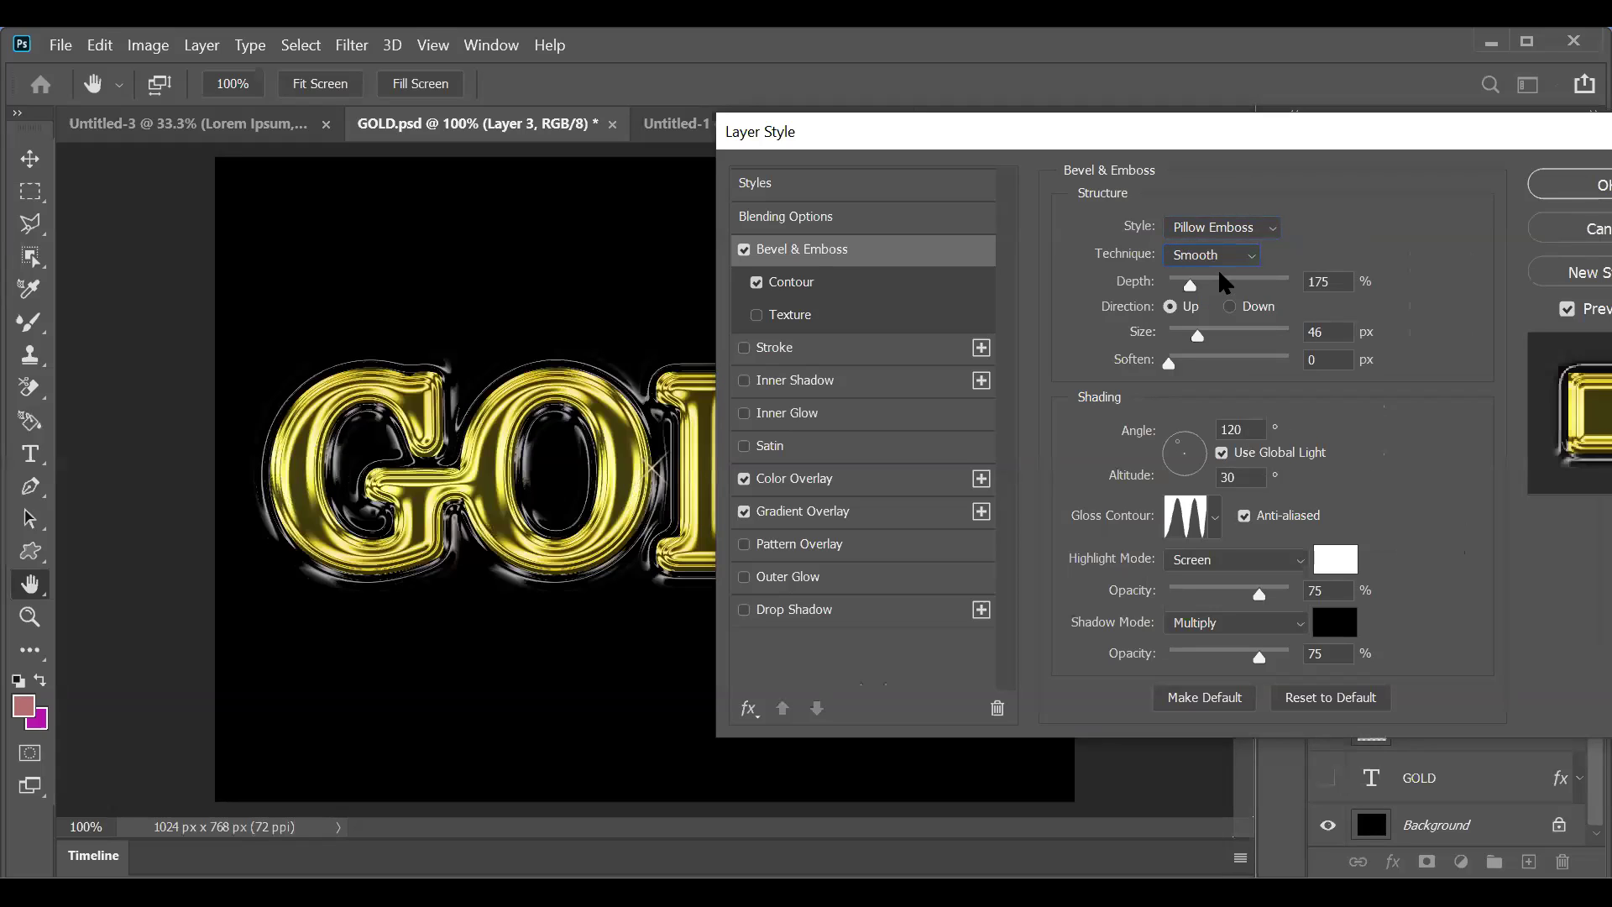
# Step: Compare the Inner Bevel and Emboss styles under the Smooth technique, ending on Inner Bevel
pyautogui.click(1220, 229)
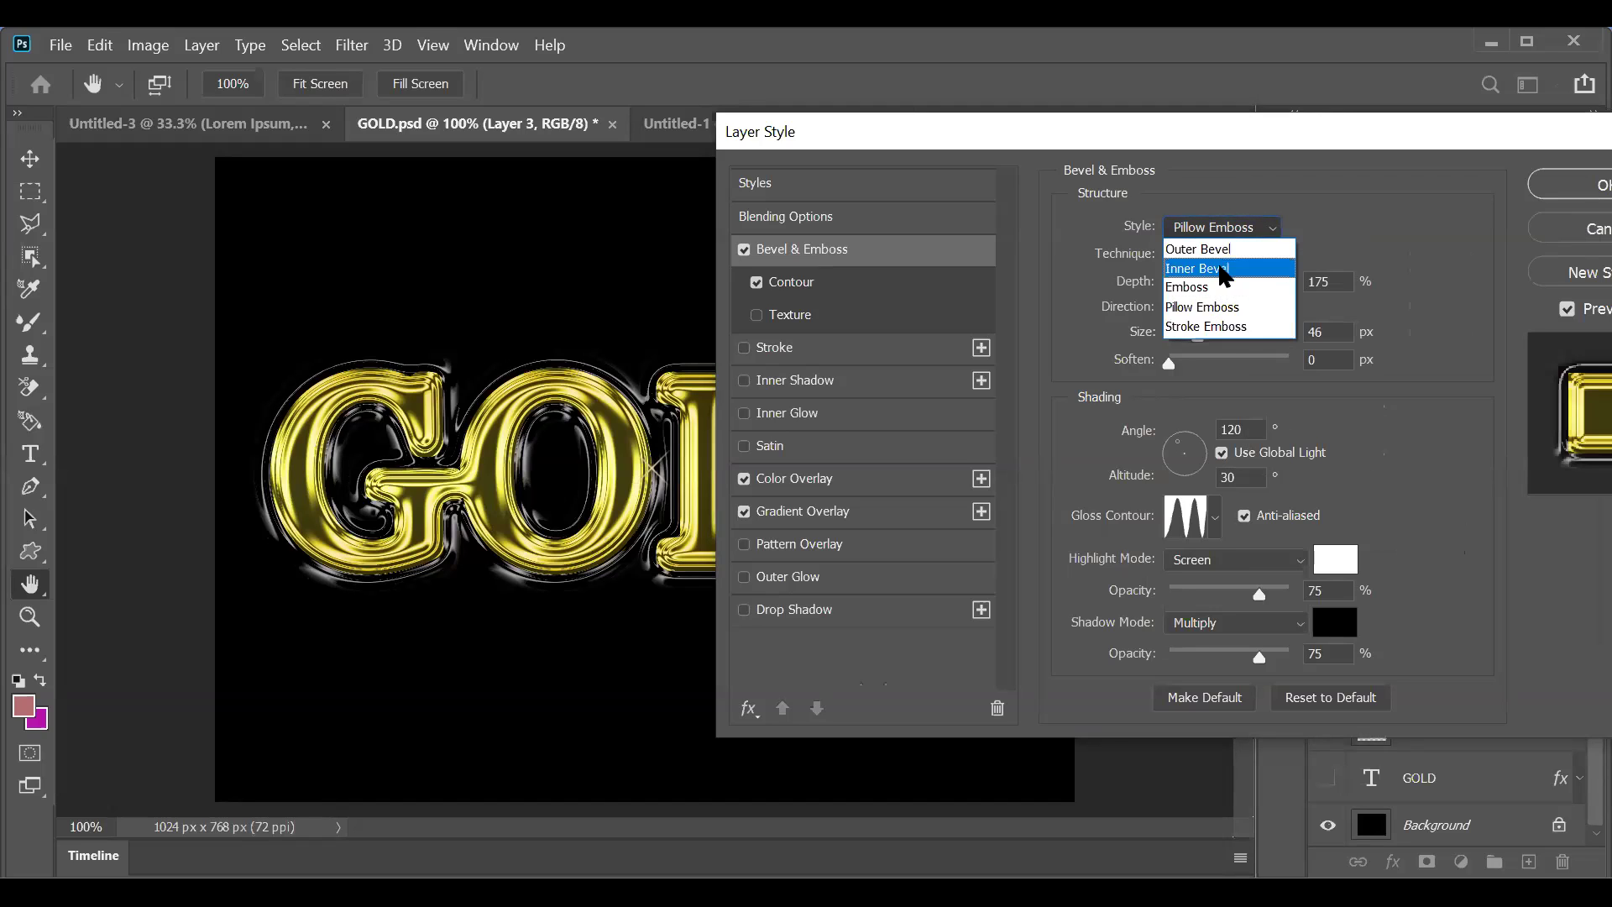
pyautogui.click(1219, 269)
pyautogui.click(1222, 226)
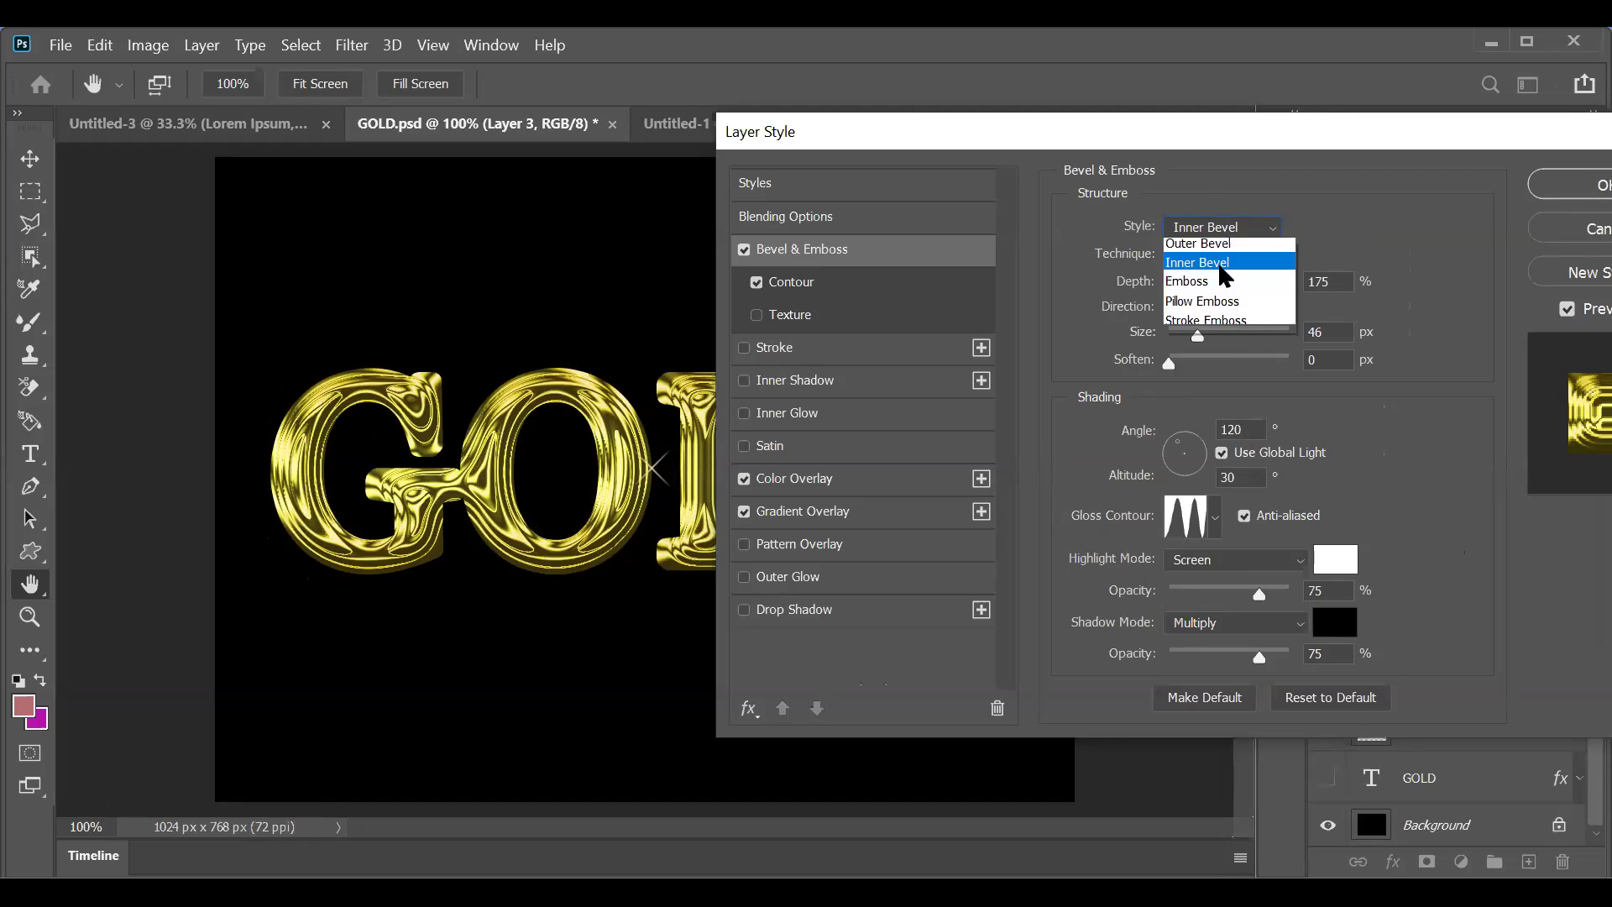
pyautogui.click(1217, 281)
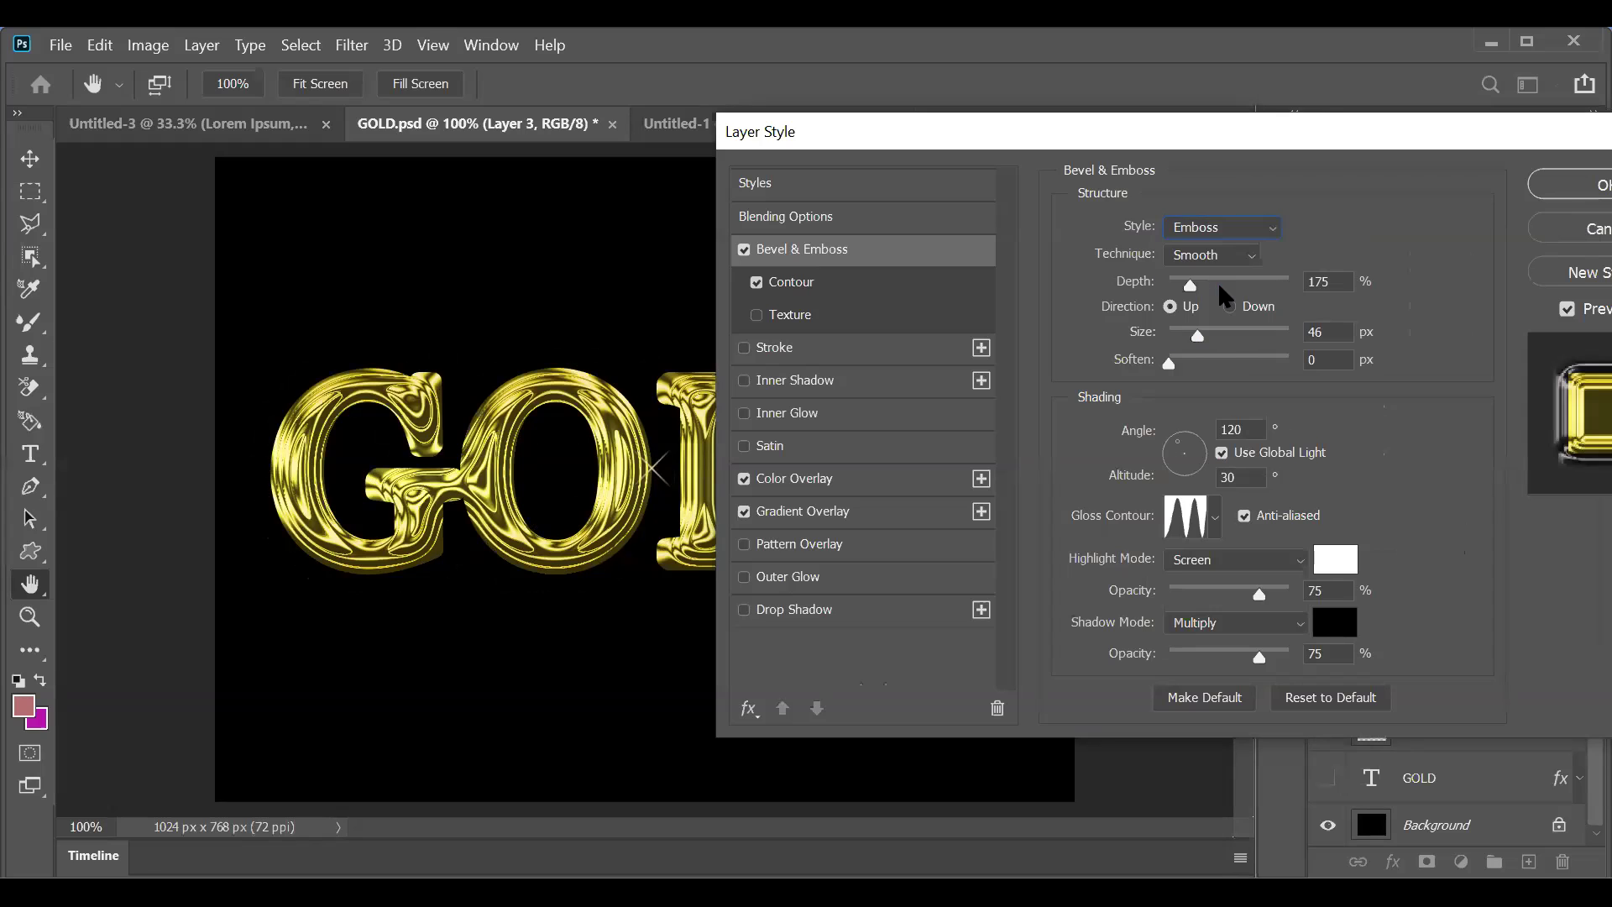
pyautogui.click(1219, 228)
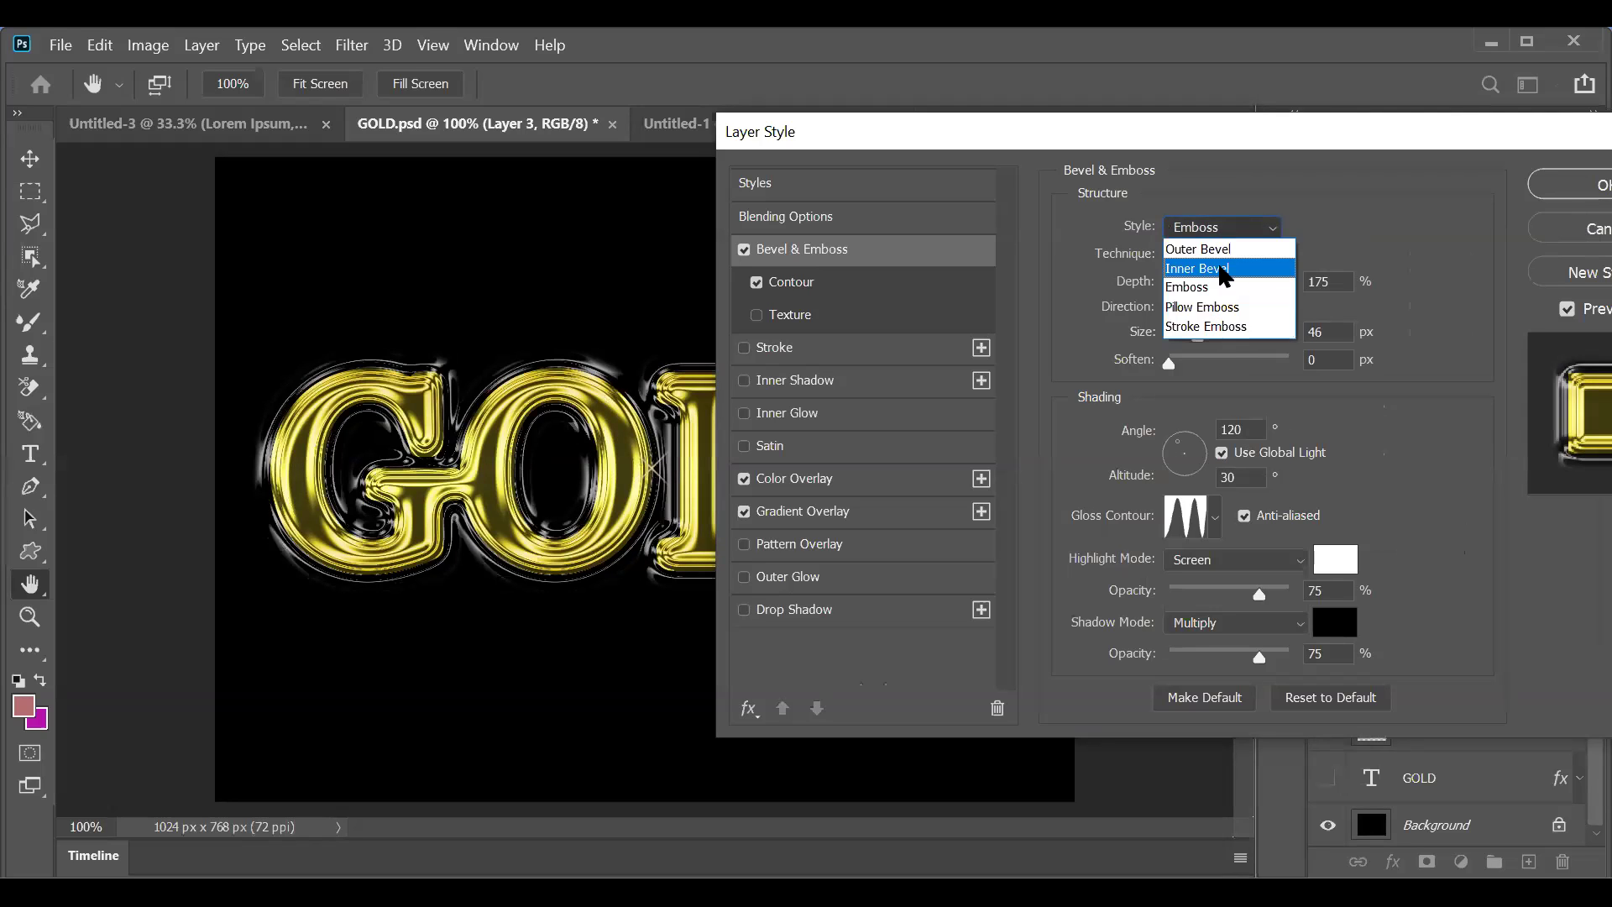
pyautogui.click(1220, 268)
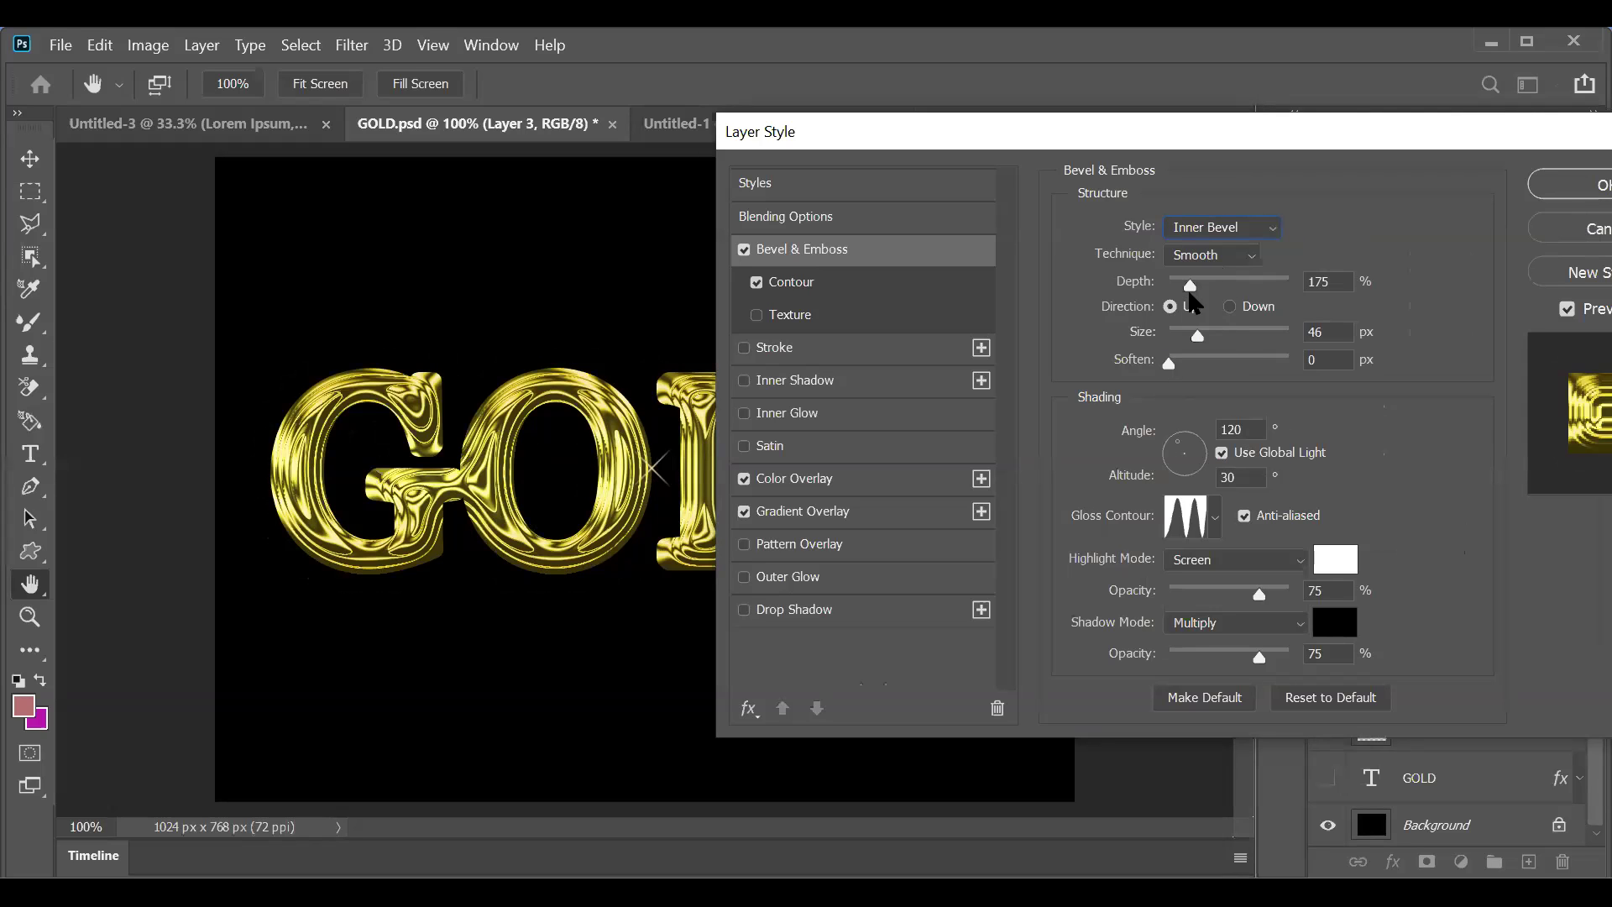
# Step: Try the Outer Bevel and Stroke Emboss styles on the GOLD lettering
pyautogui.click(1197, 236)
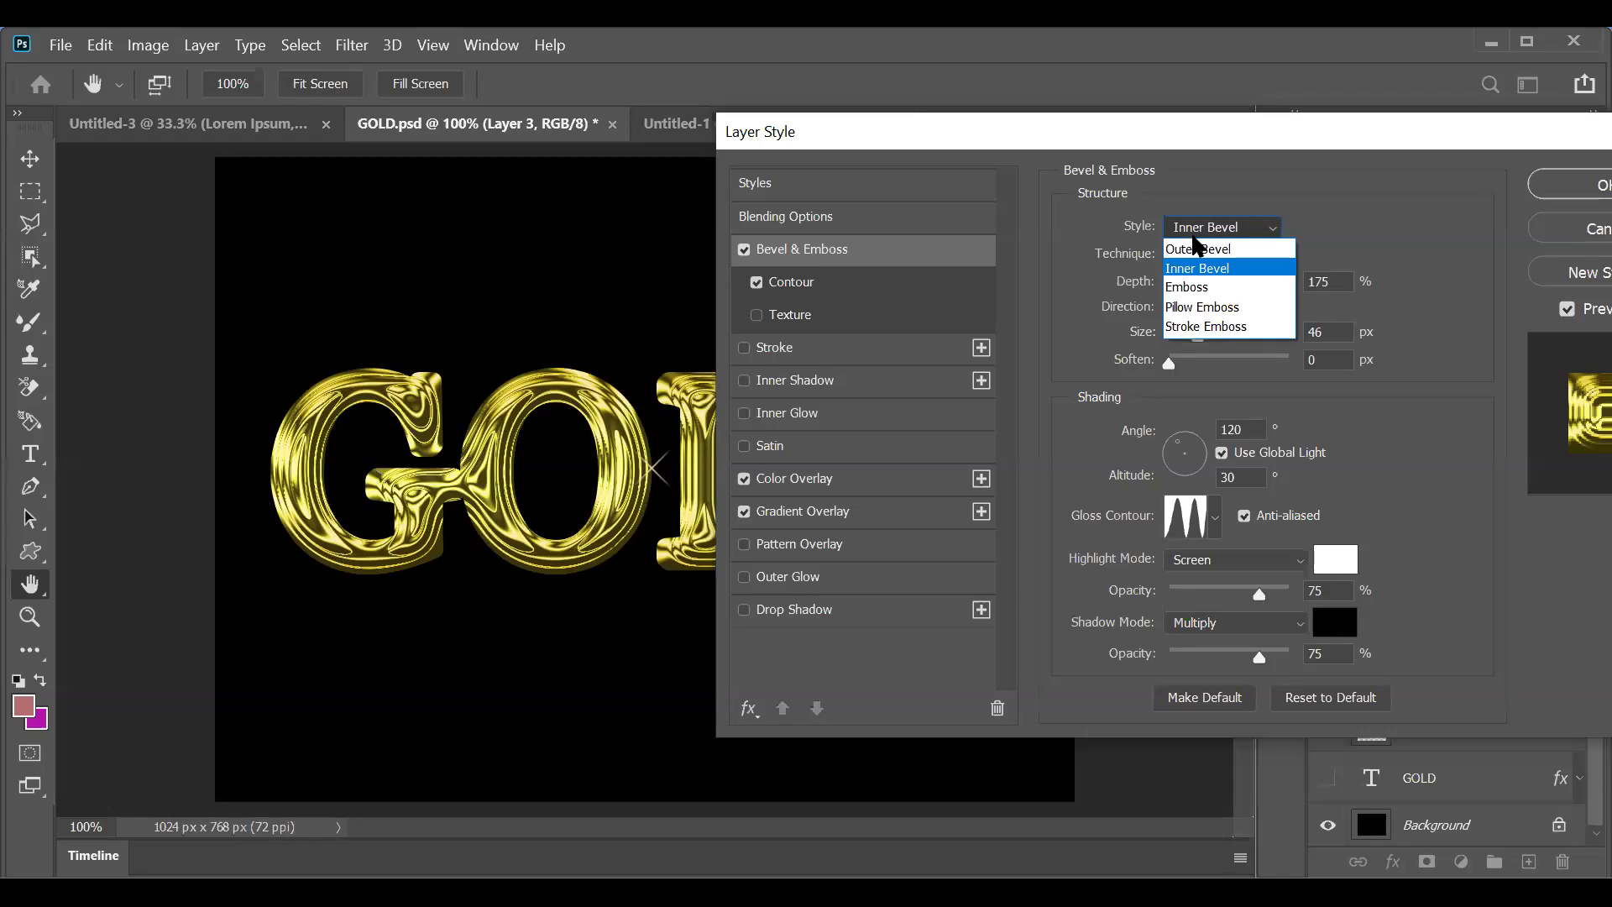
pyautogui.click(1197, 249)
pyautogui.click(1204, 227)
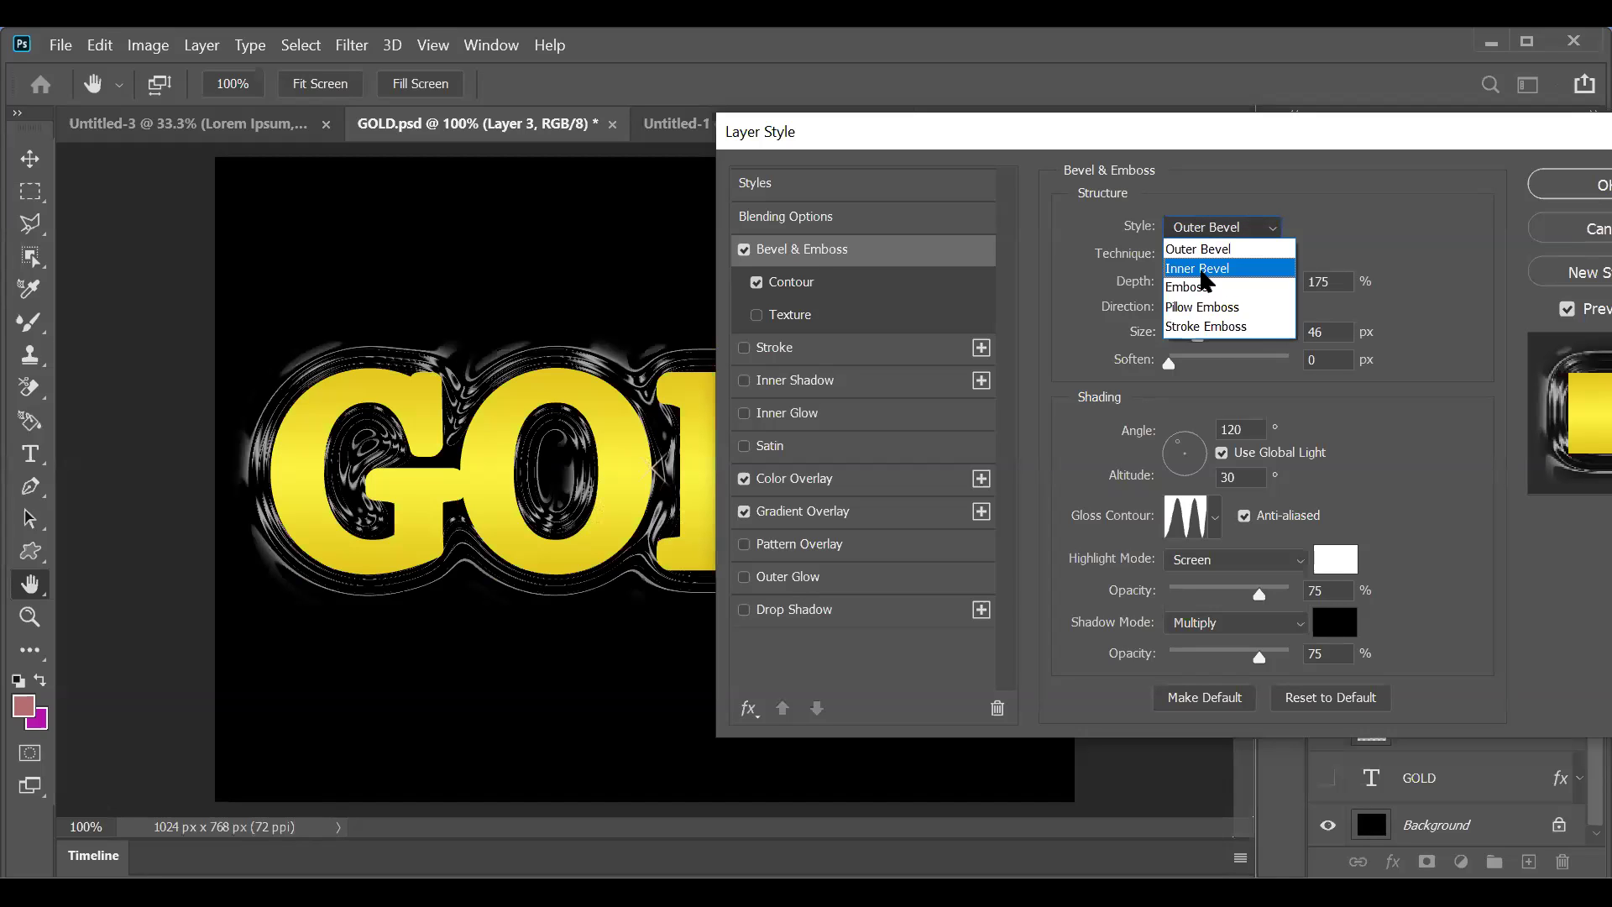
pyautogui.click(1202, 328)
# Step: Set the bevel style to Inner Bevel with the Chisel Hard technique and apply the layer style
pyautogui.click(1207, 231)
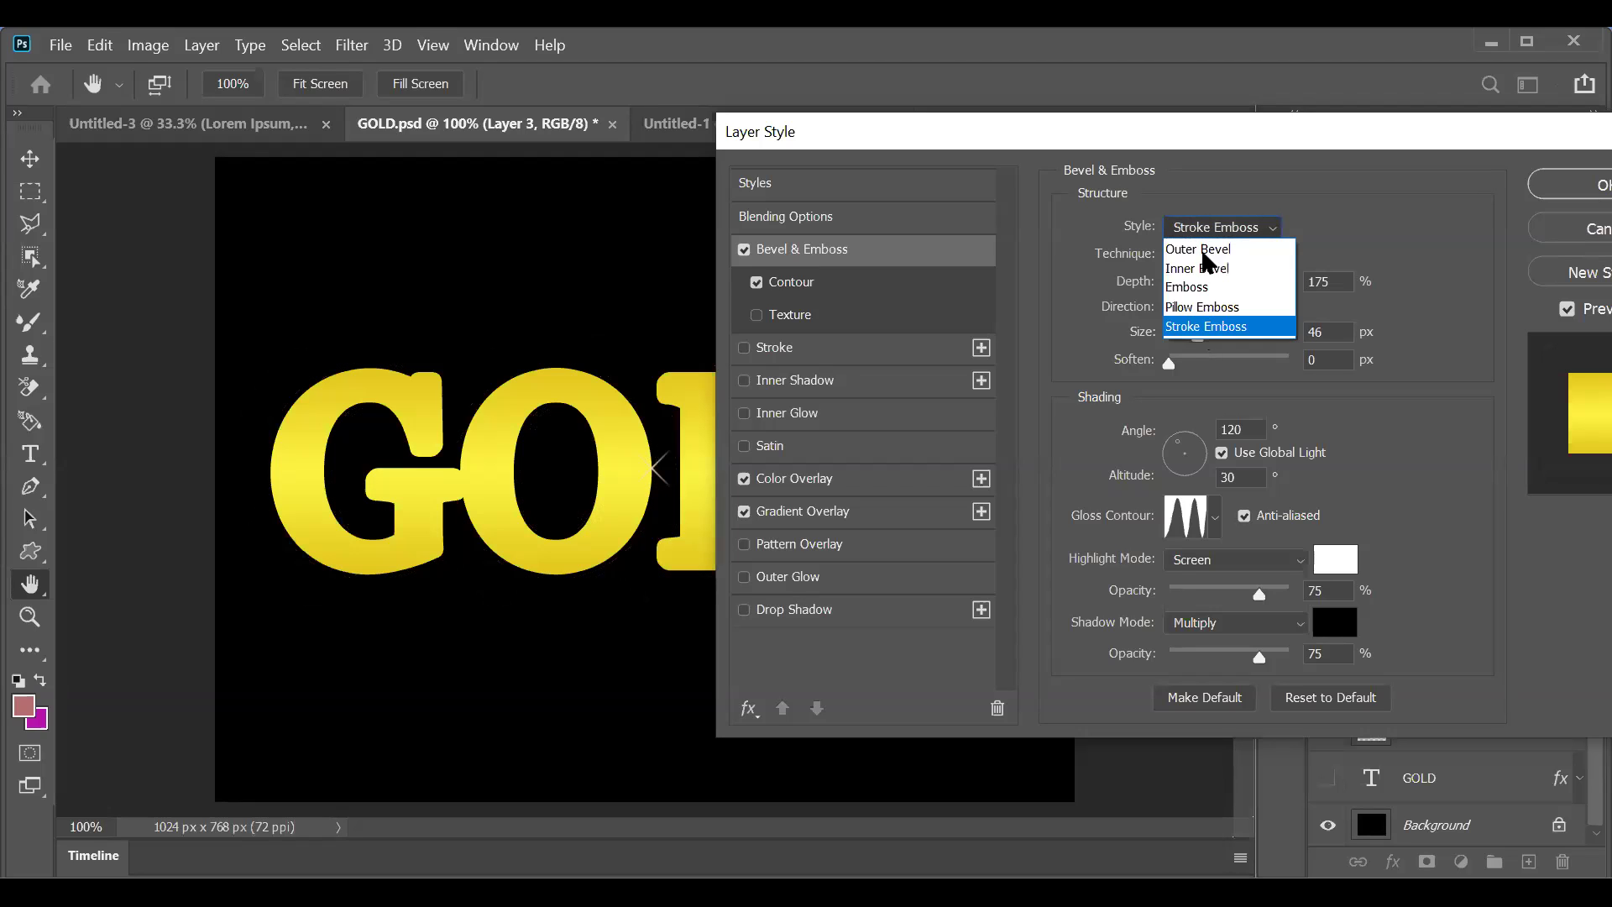
pyautogui.click(1218, 270)
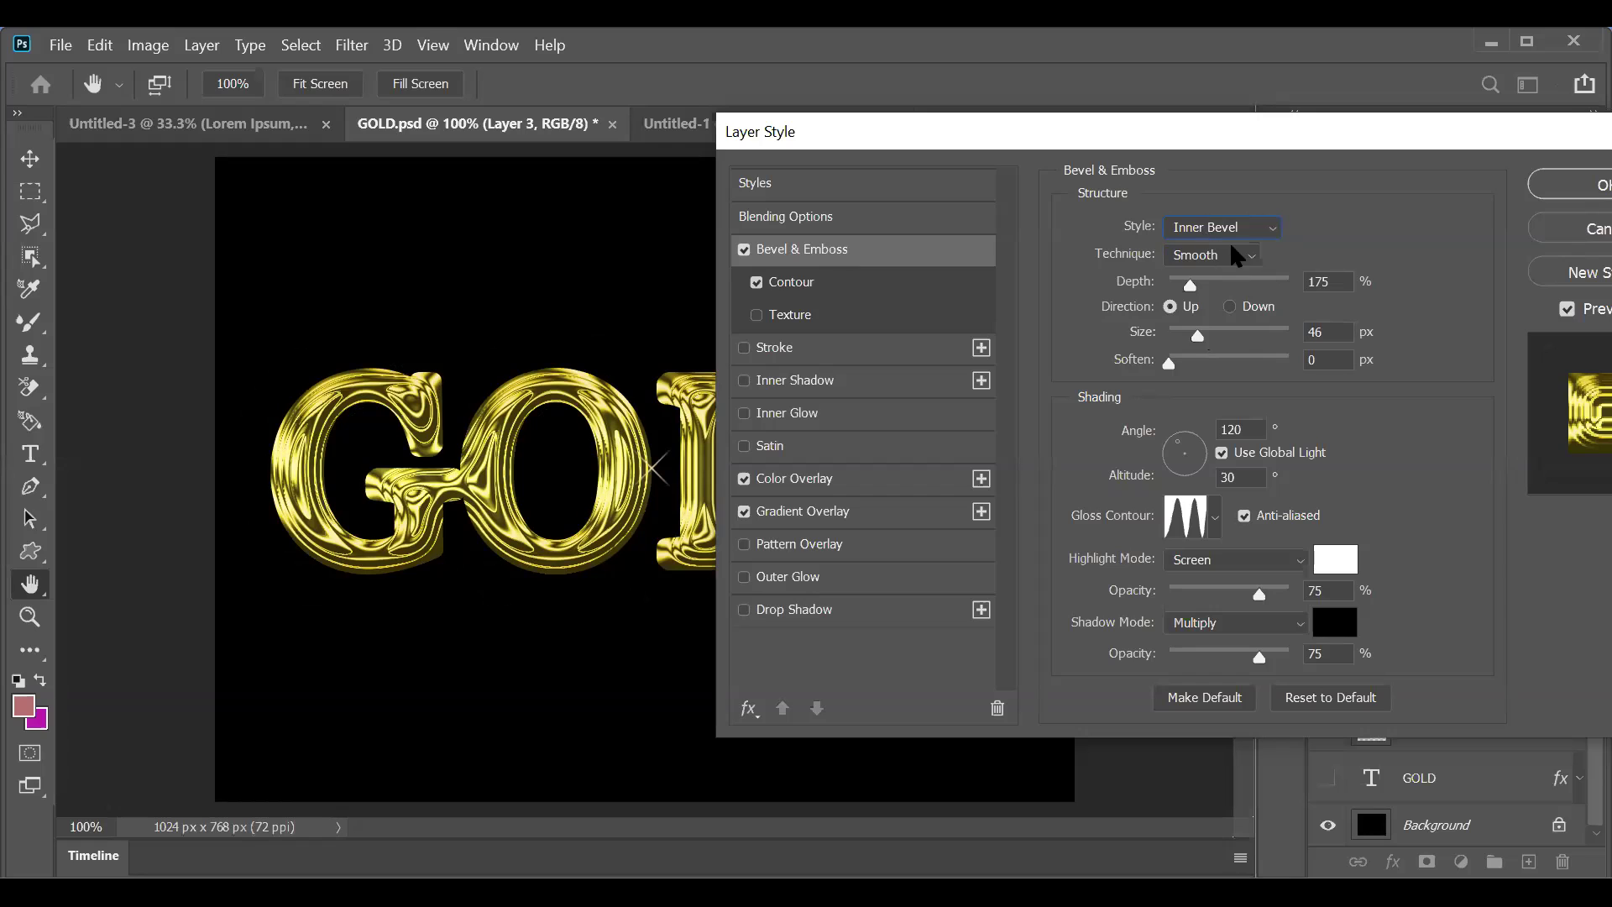
pyautogui.click(1206, 256)
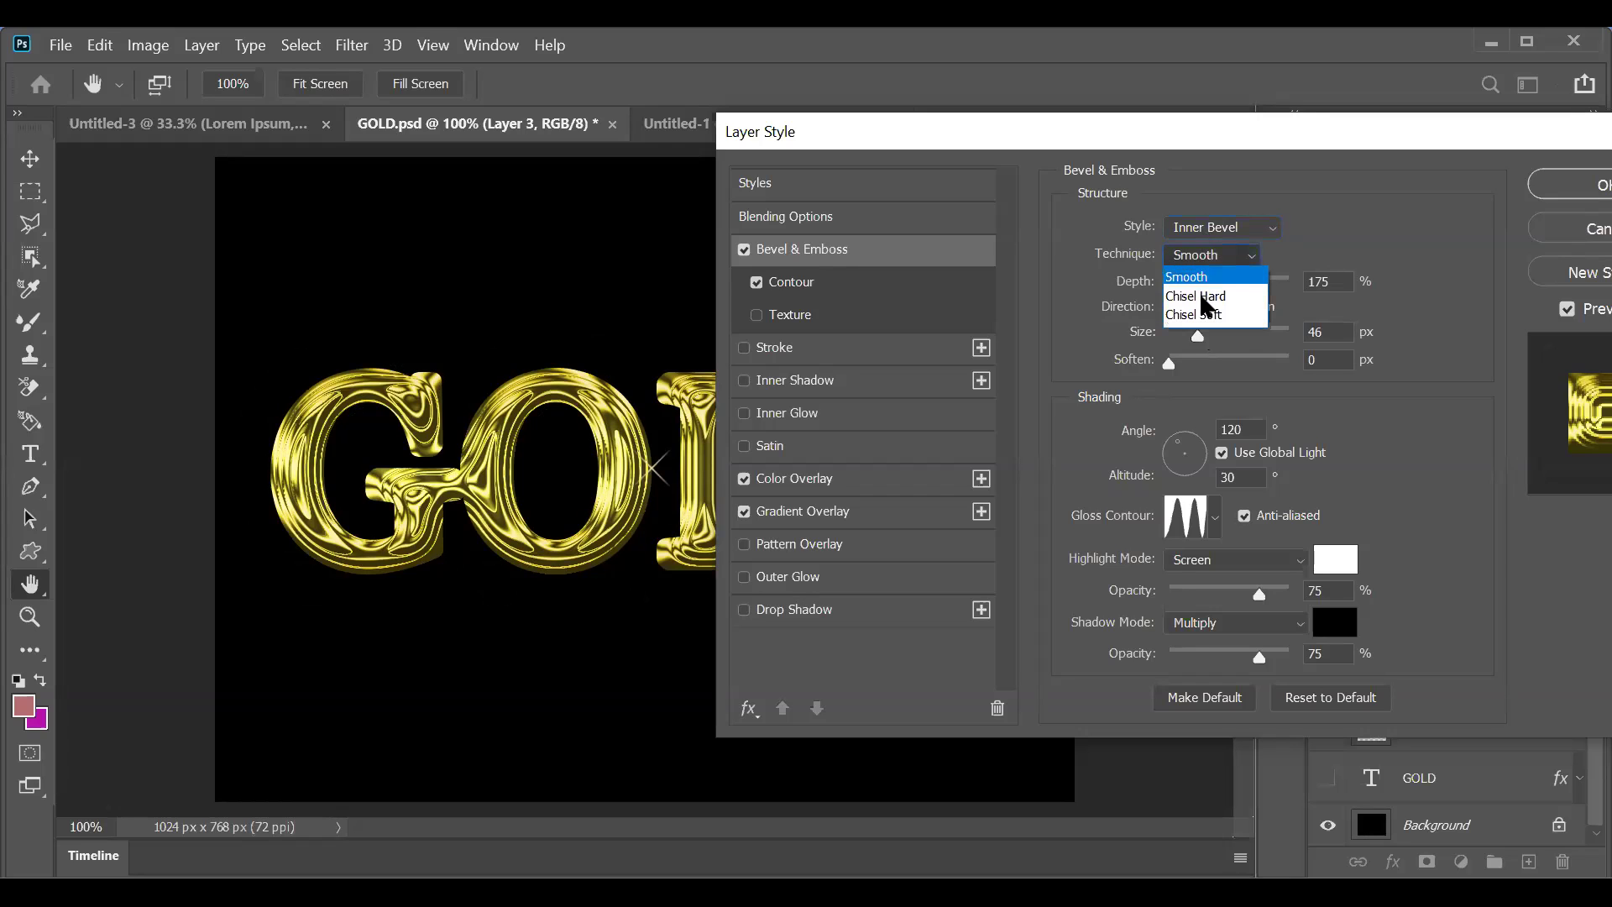
pyautogui.click(1208, 285)
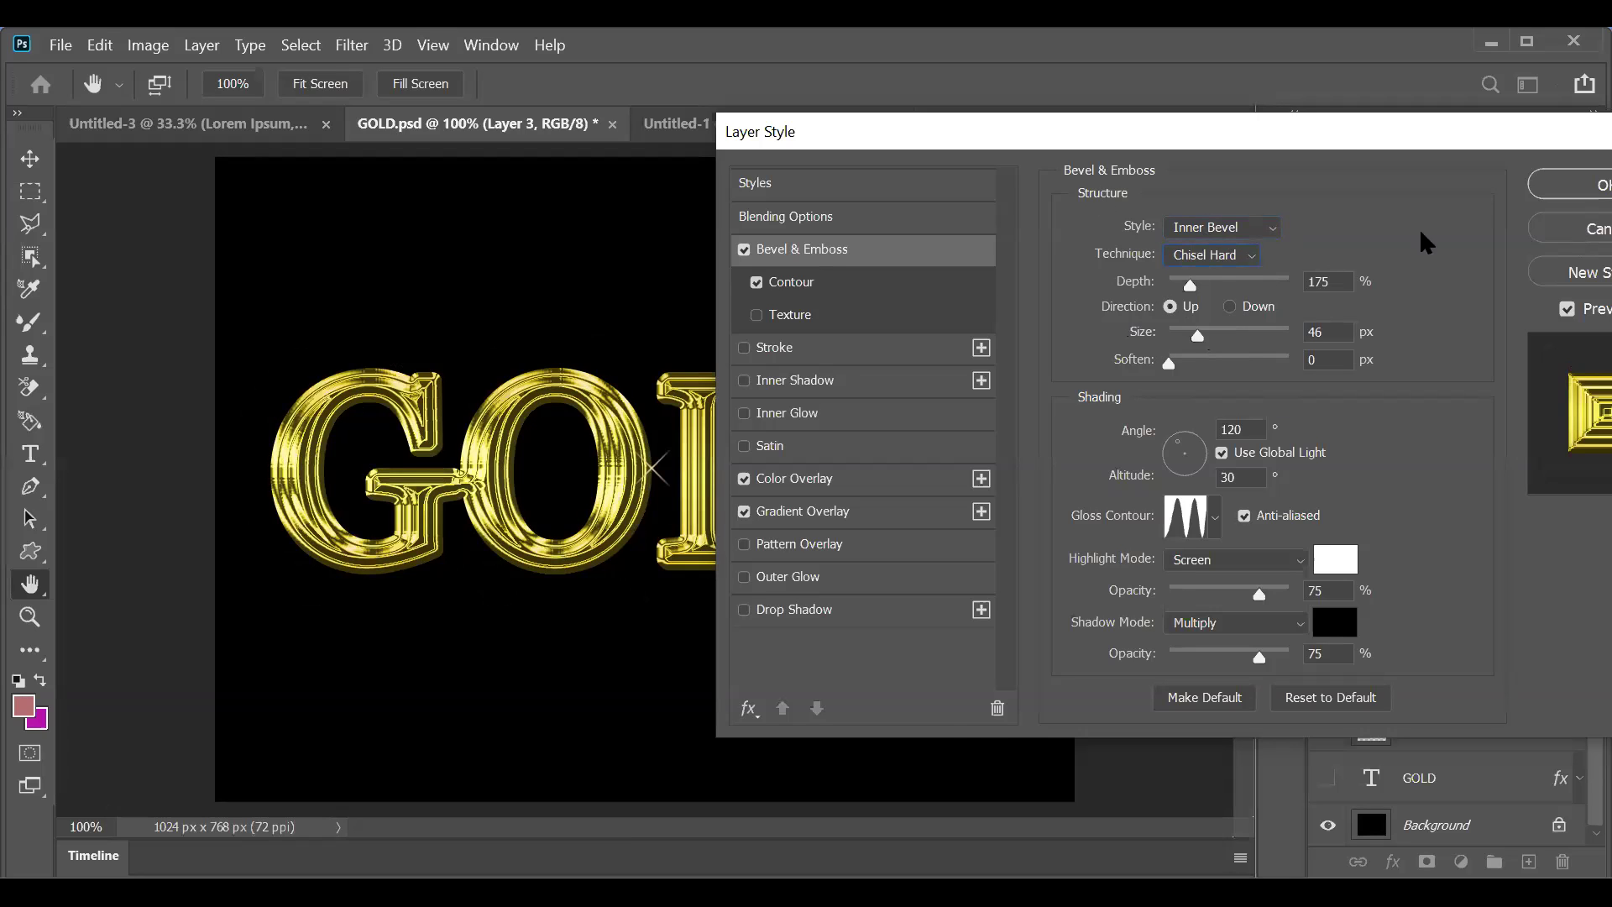
pyautogui.press('Return')
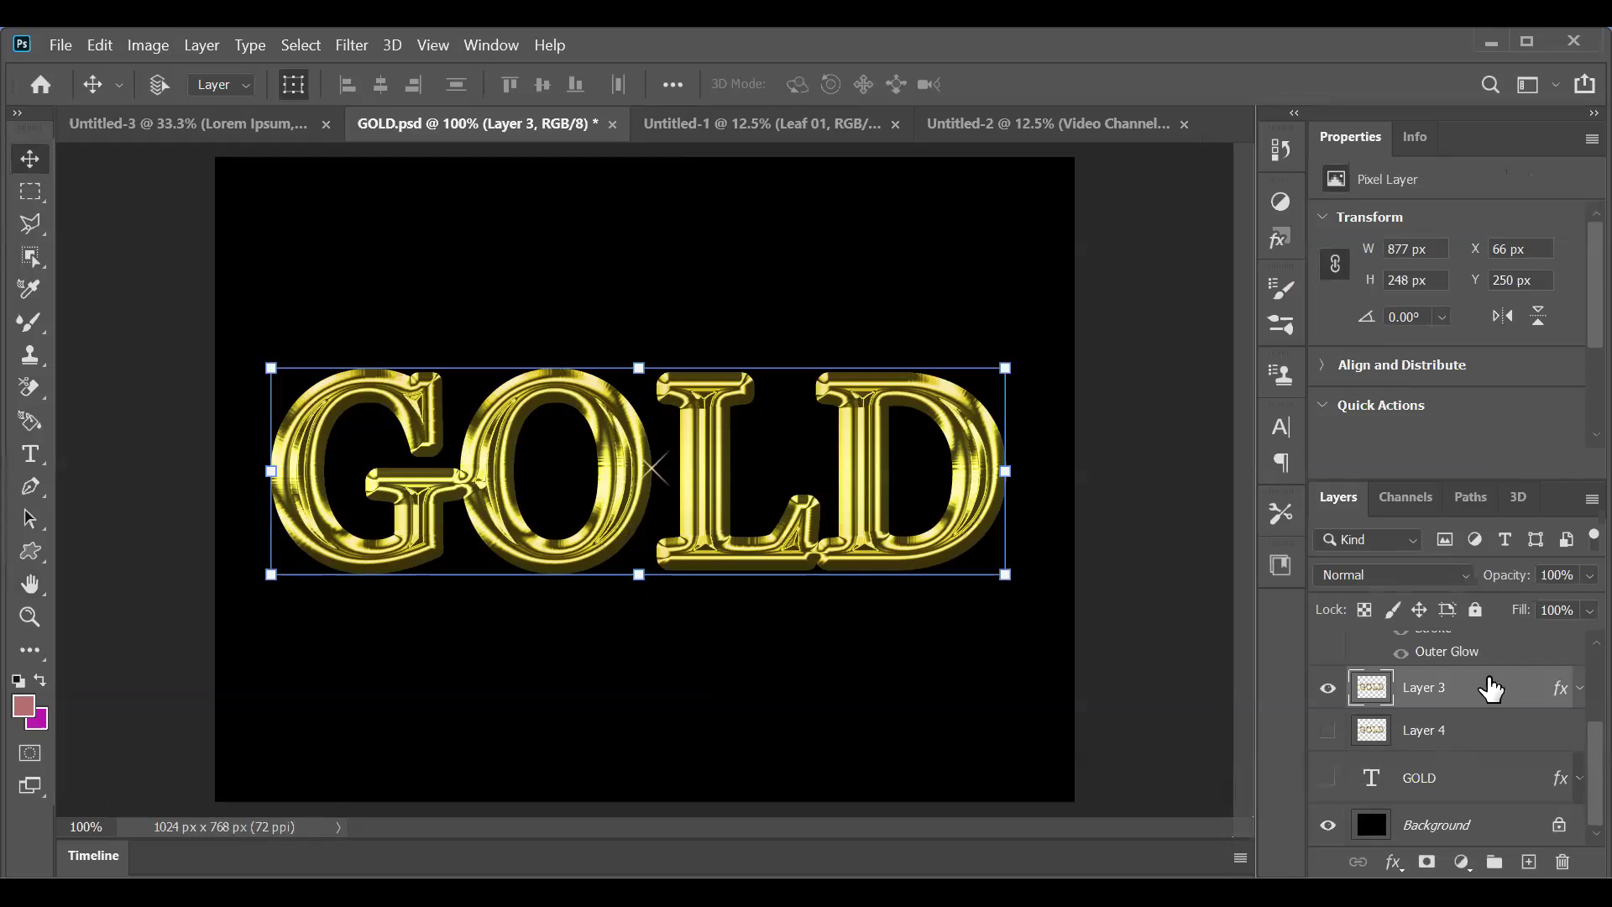
# Step: Reopen Layer 3's Bevel & Emboss settings and try bevel sizes of 0 px and 4 px
pyautogui.doubleClick(1485, 693)
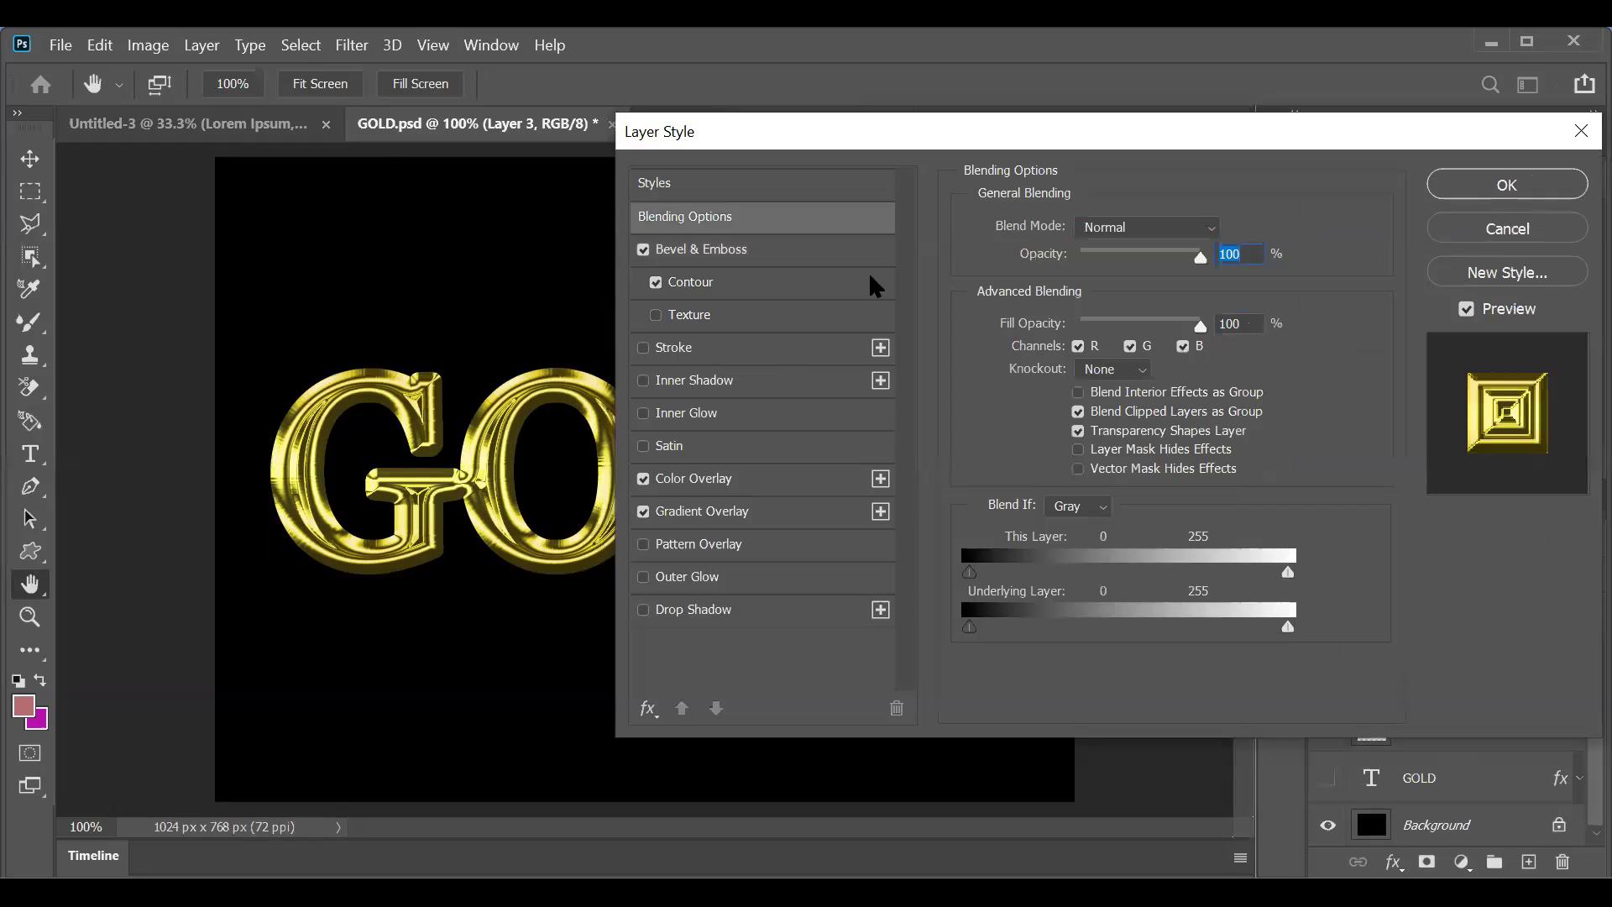
pyautogui.click(850, 254)
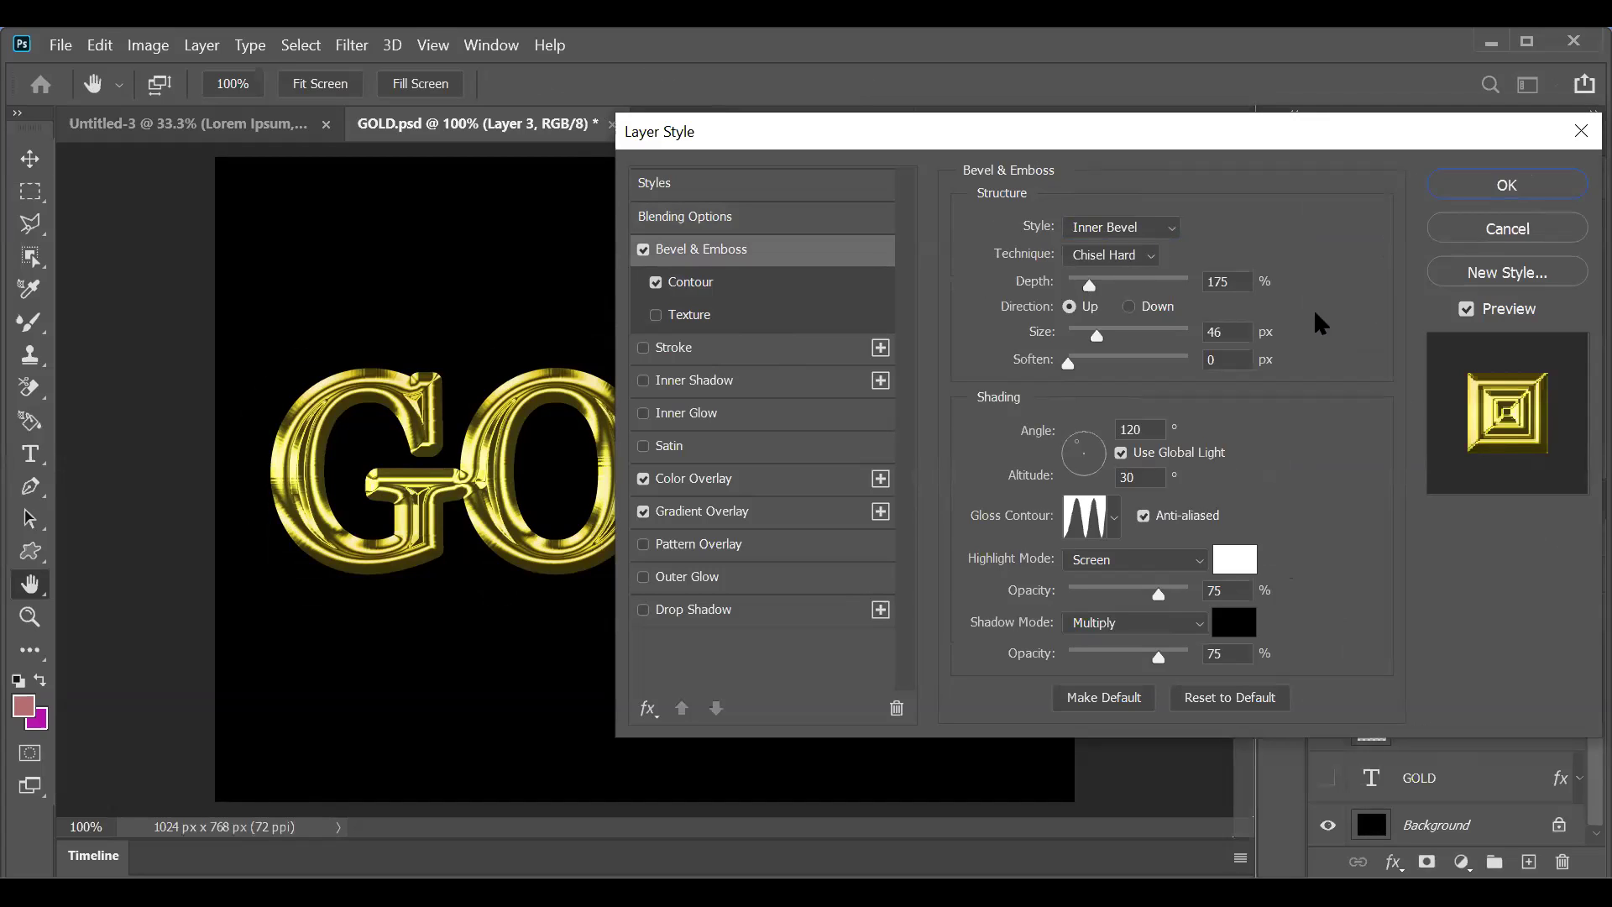
pyautogui.click(1226, 280)
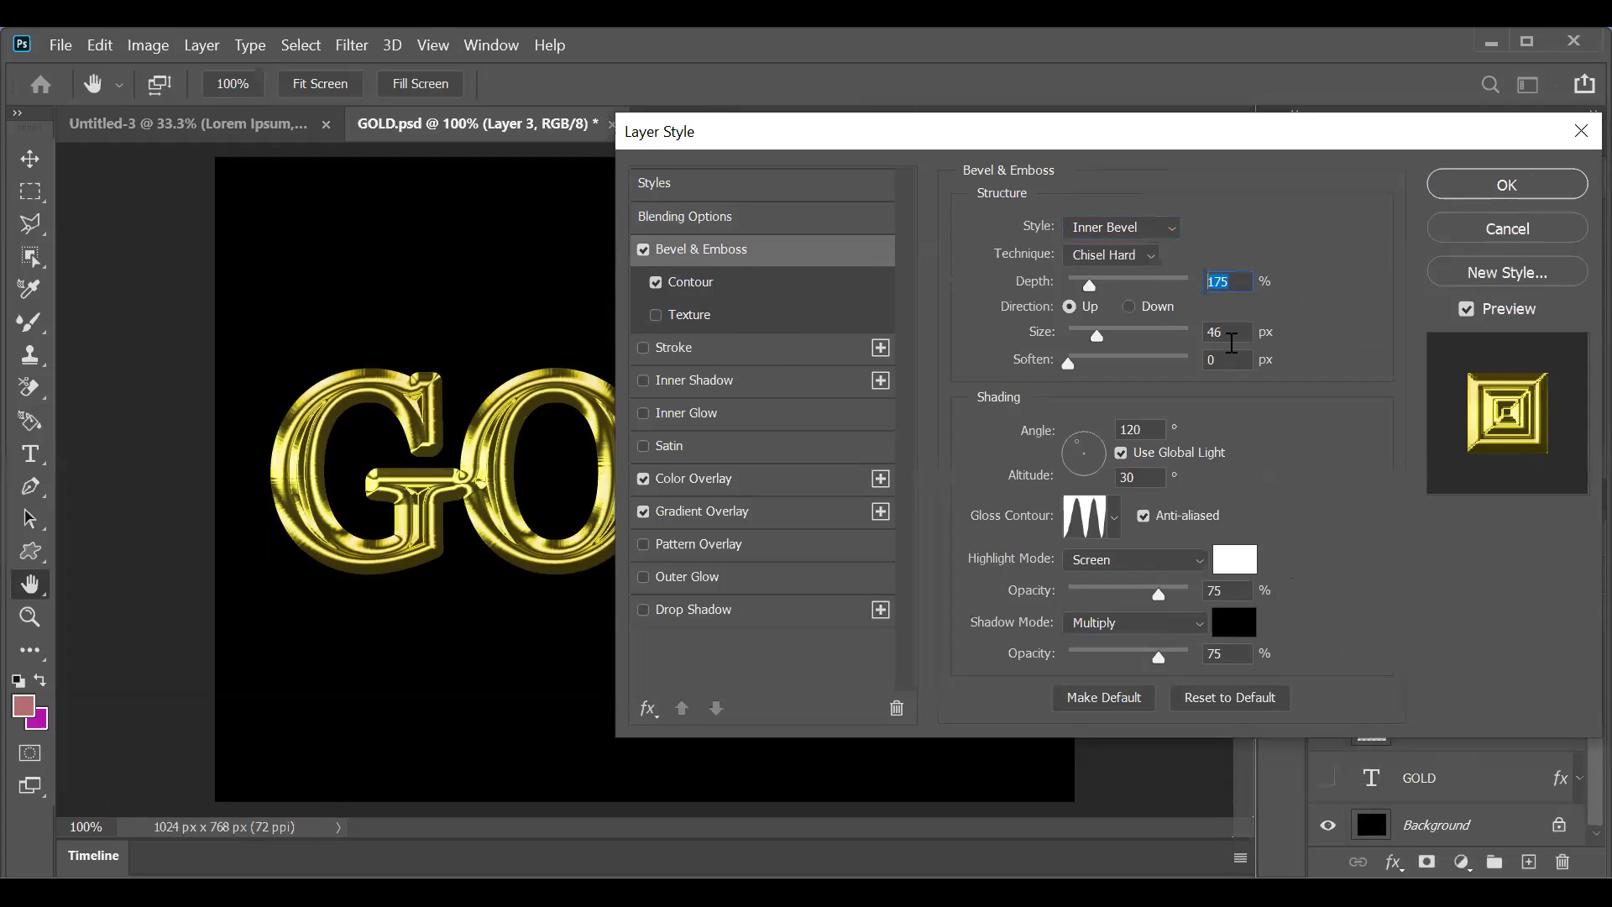
pyautogui.press('Tab')
pyautogui.click(1232, 333)
pyautogui.moveTo(1097, 339); pyautogui.dragTo(1068, 333)
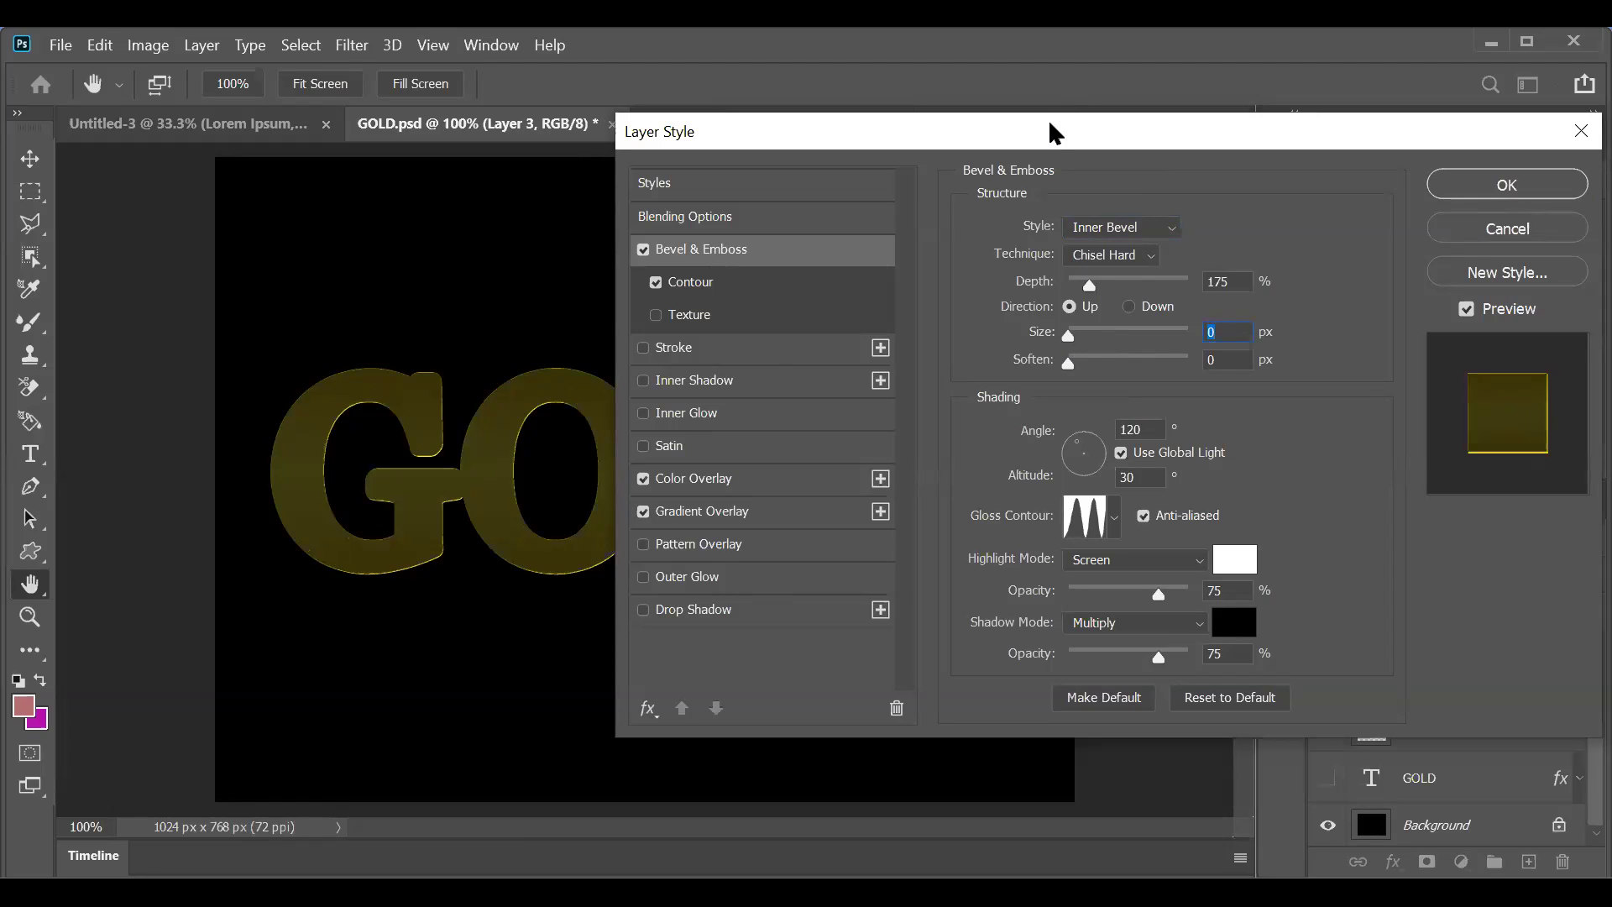
pyautogui.moveTo(1048, 131); pyautogui.dragTo(1210, 73)
pyautogui.click(1237, 277)
pyautogui.moveTo(1237, 274); pyautogui.dragTo(1234, 276)
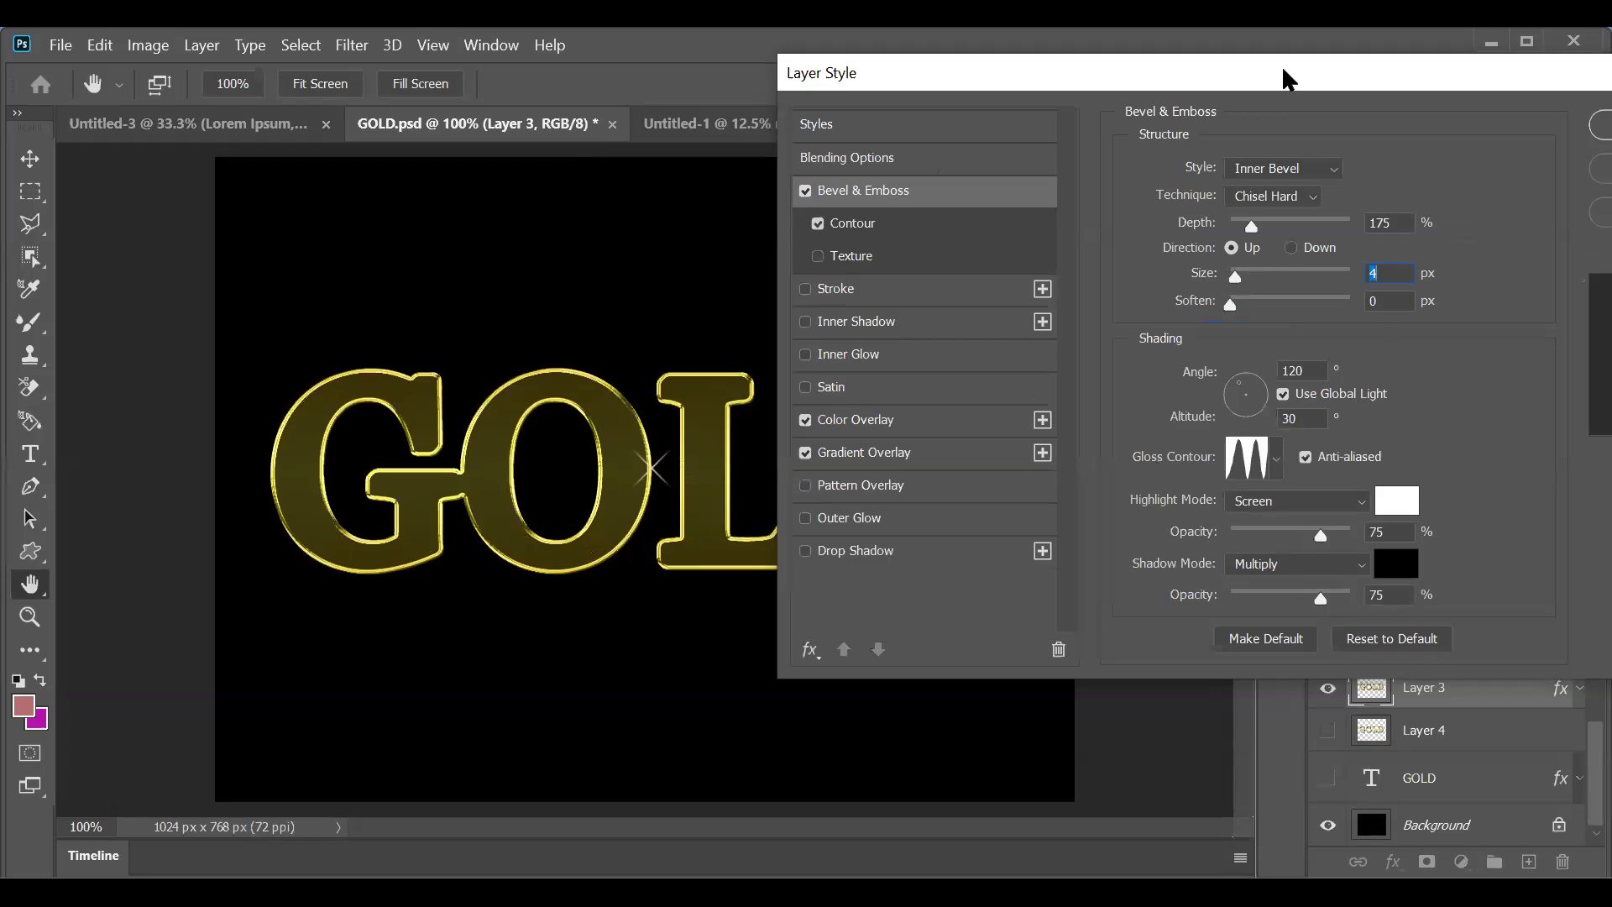
# Step: Try a bevel depth of 303% with size 16 px, and a depth of 157% with size 50 px
pyautogui.moveTo(1281, 72); pyautogui.dragTo(1277, 115)
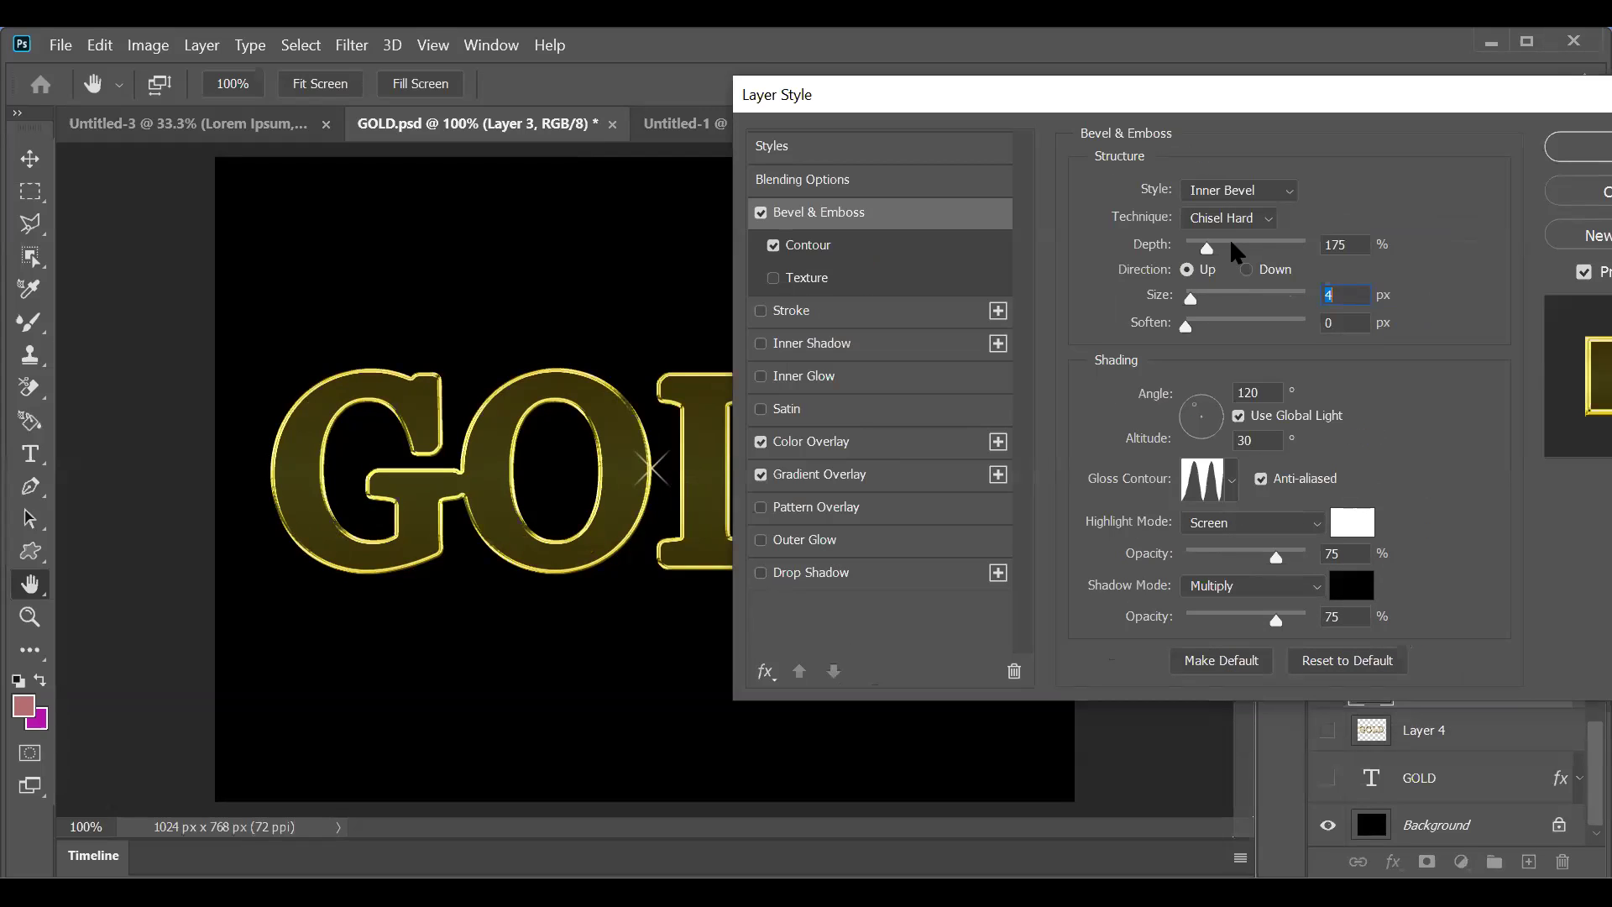
pyautogui.click(1290, 246)
pyautogui.moveTo(1290, 247); pyautogui.dragTo(1222, 244)
pyautogui.moveTo(1191, 300)
pyautogui.mouseDown()
pyautogui.moveTo(1227, 299)
pyautogui.moveTo(1201, 300)
pyautogui.mouseUp()
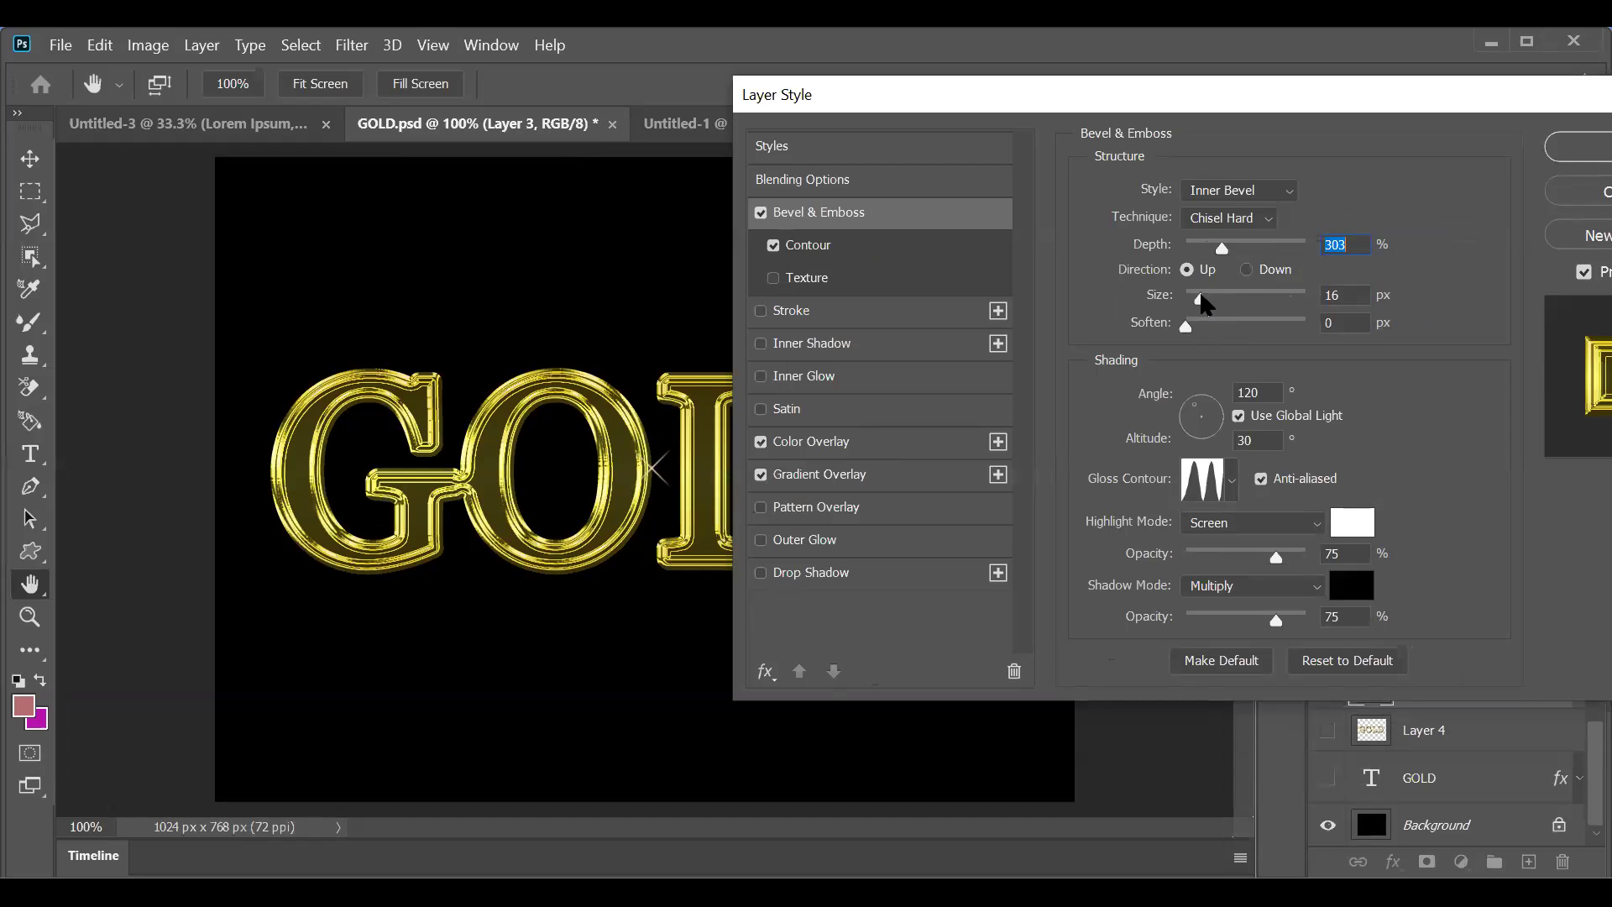
pyautogui.moveTo(1200, 297); pyautogui.dragTo(1203, 244)
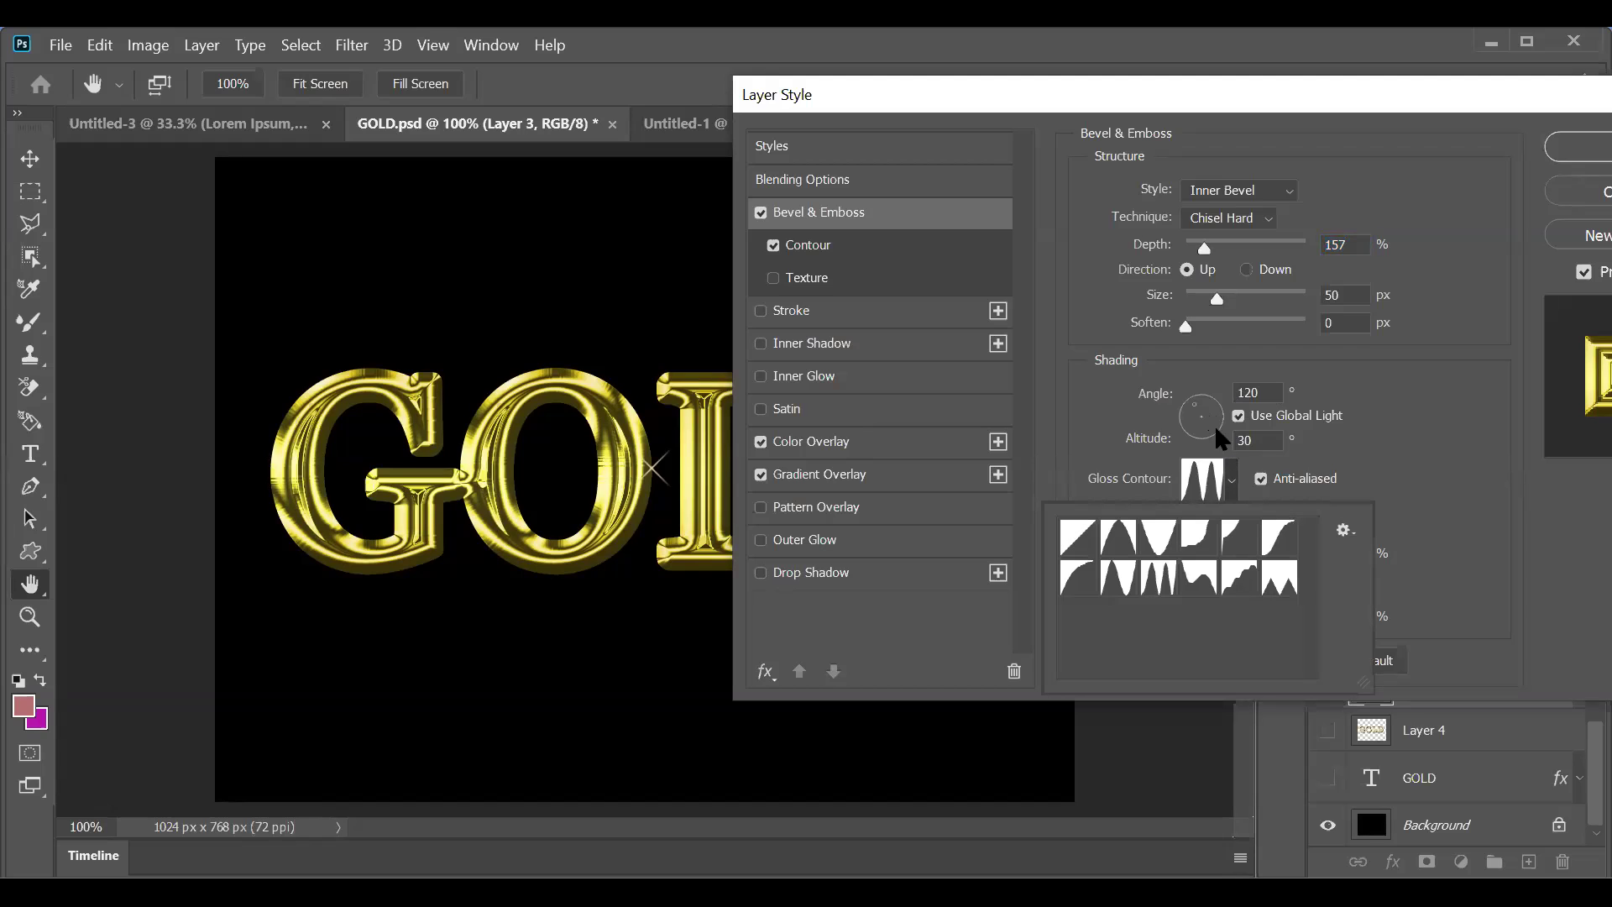
# Step: Try a bevel light angle of 107° with altitude 0°, and set the angle to 120°
pyautogui.click(1188, 414)
pyautogui.moveTo(1201, 428); pyautogui.dragTo(1171, 381)
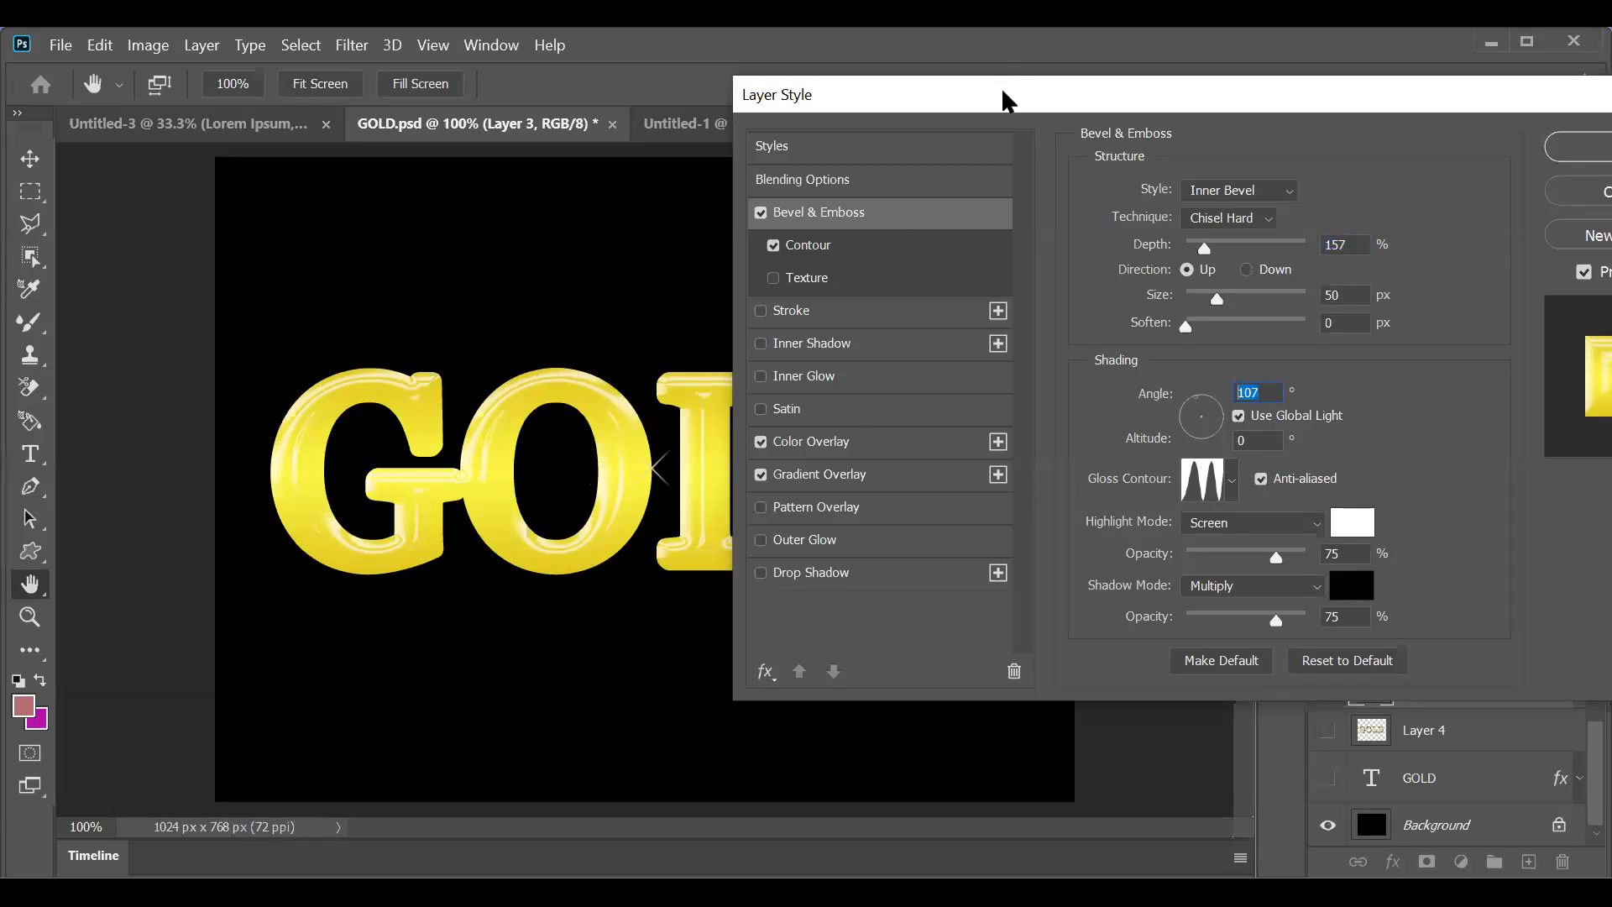
pyautogui.moveTo(1007, 100); pyautogui.dragTo(1039, 99)
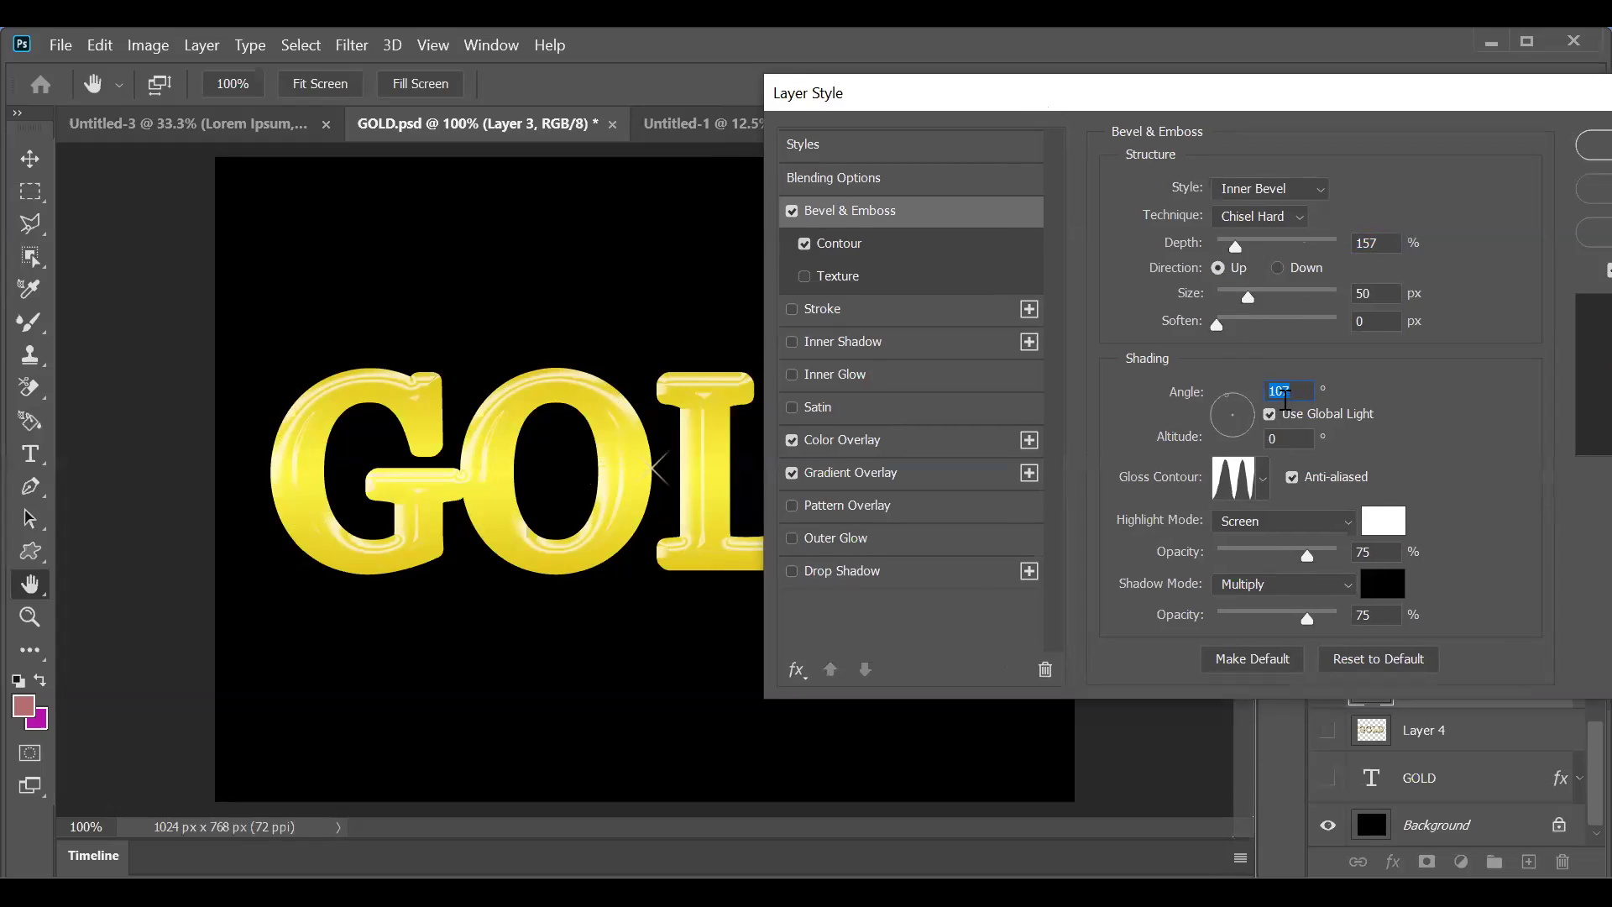
pyautogui.write('120')
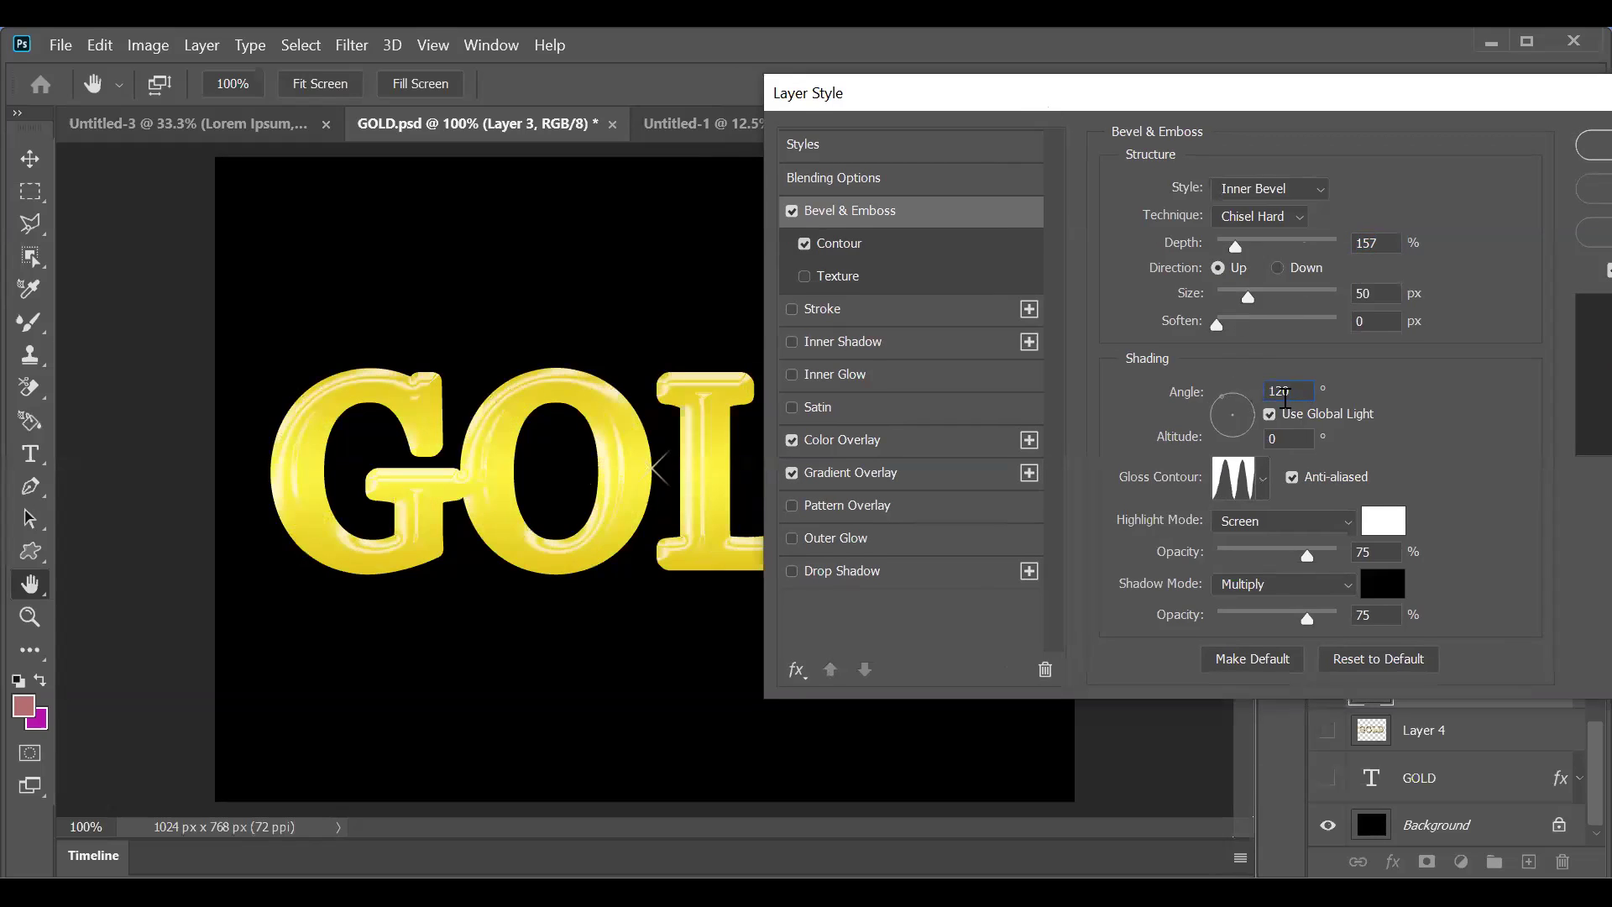
# Step: Try each preset gloss contour on the bevel in turn, from the linear one to the last zigzag, and close the layer style settings
pyautogui.click(1262, 480)
pyautogui.click(1108, 535)
pyautogui.click(1139, 546)
pyautogui.click(1190, 538)
pyautogui.click(1230, 537)
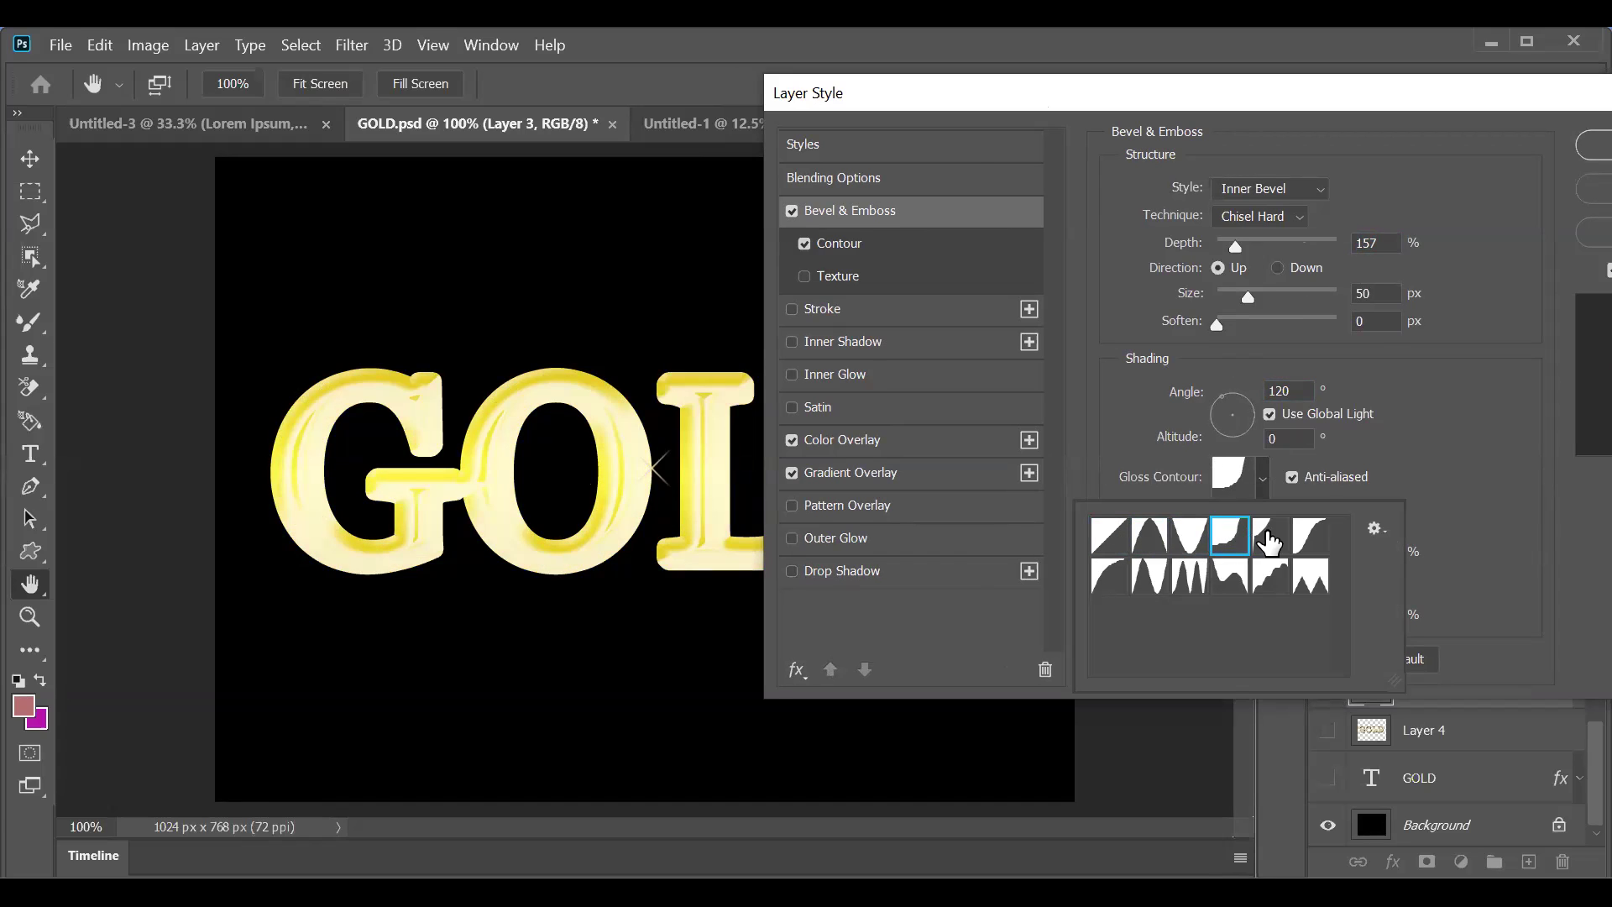
pyautogui.click(1267, 537)
pyautogui.click(1310, 536)
pyautogui.click(1109, 577)
pyautogui.click(1146, 583)
pyautogui.click(1192, 586)
pyautogui.click(1233, 580)
pyautogui.click(1269, 577)
pyautogui.click(1309, 579)
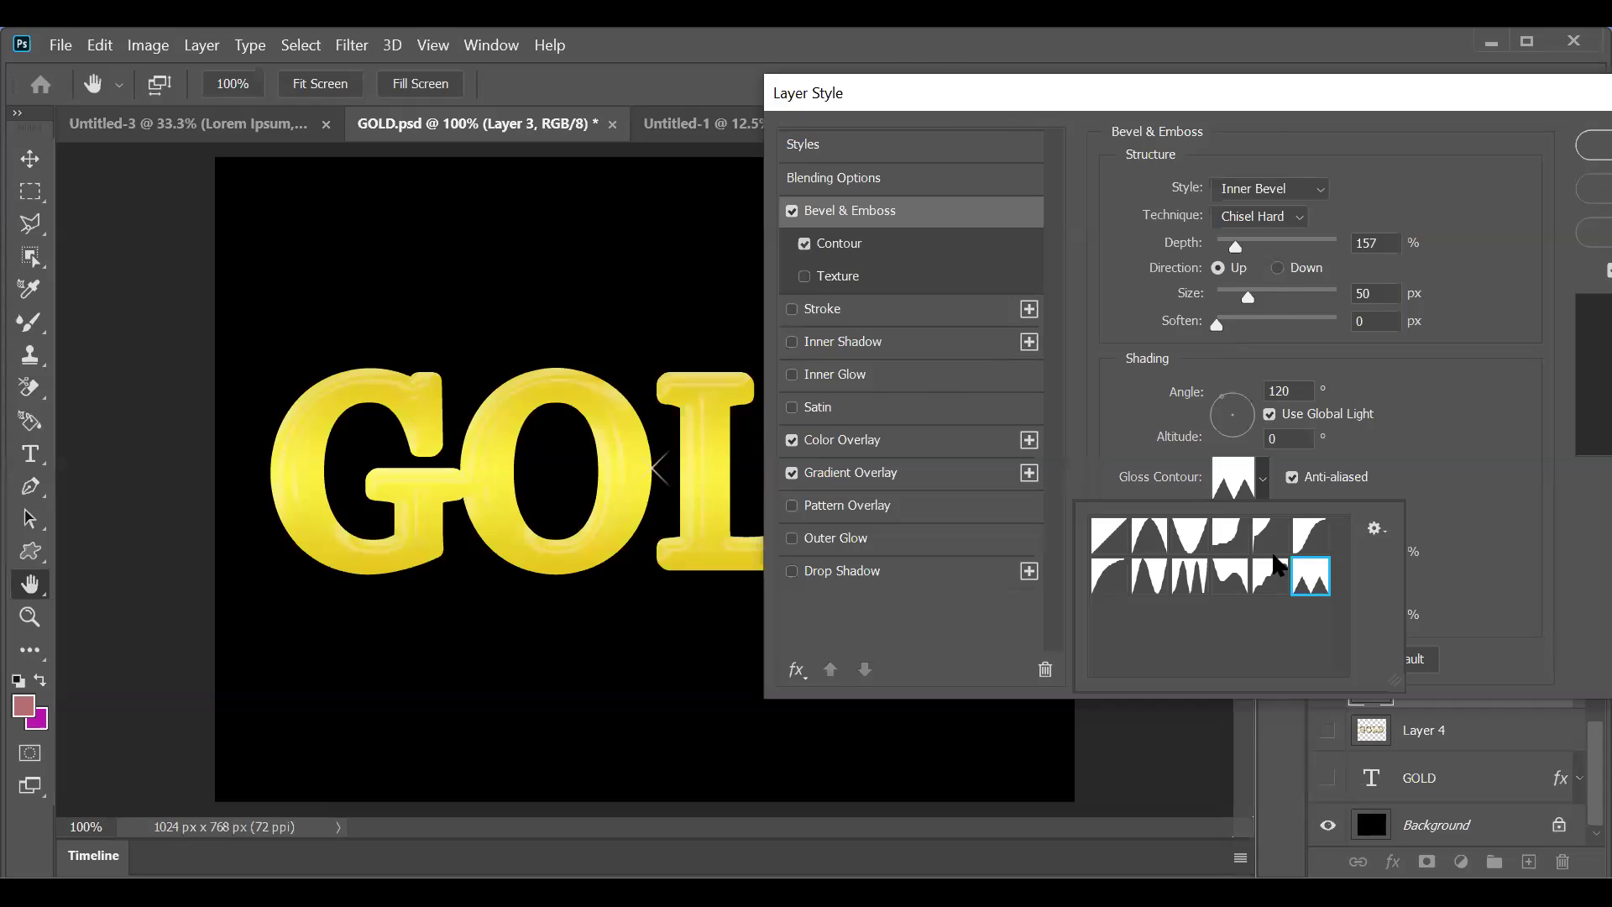
pyautogui.click(1591, 145)
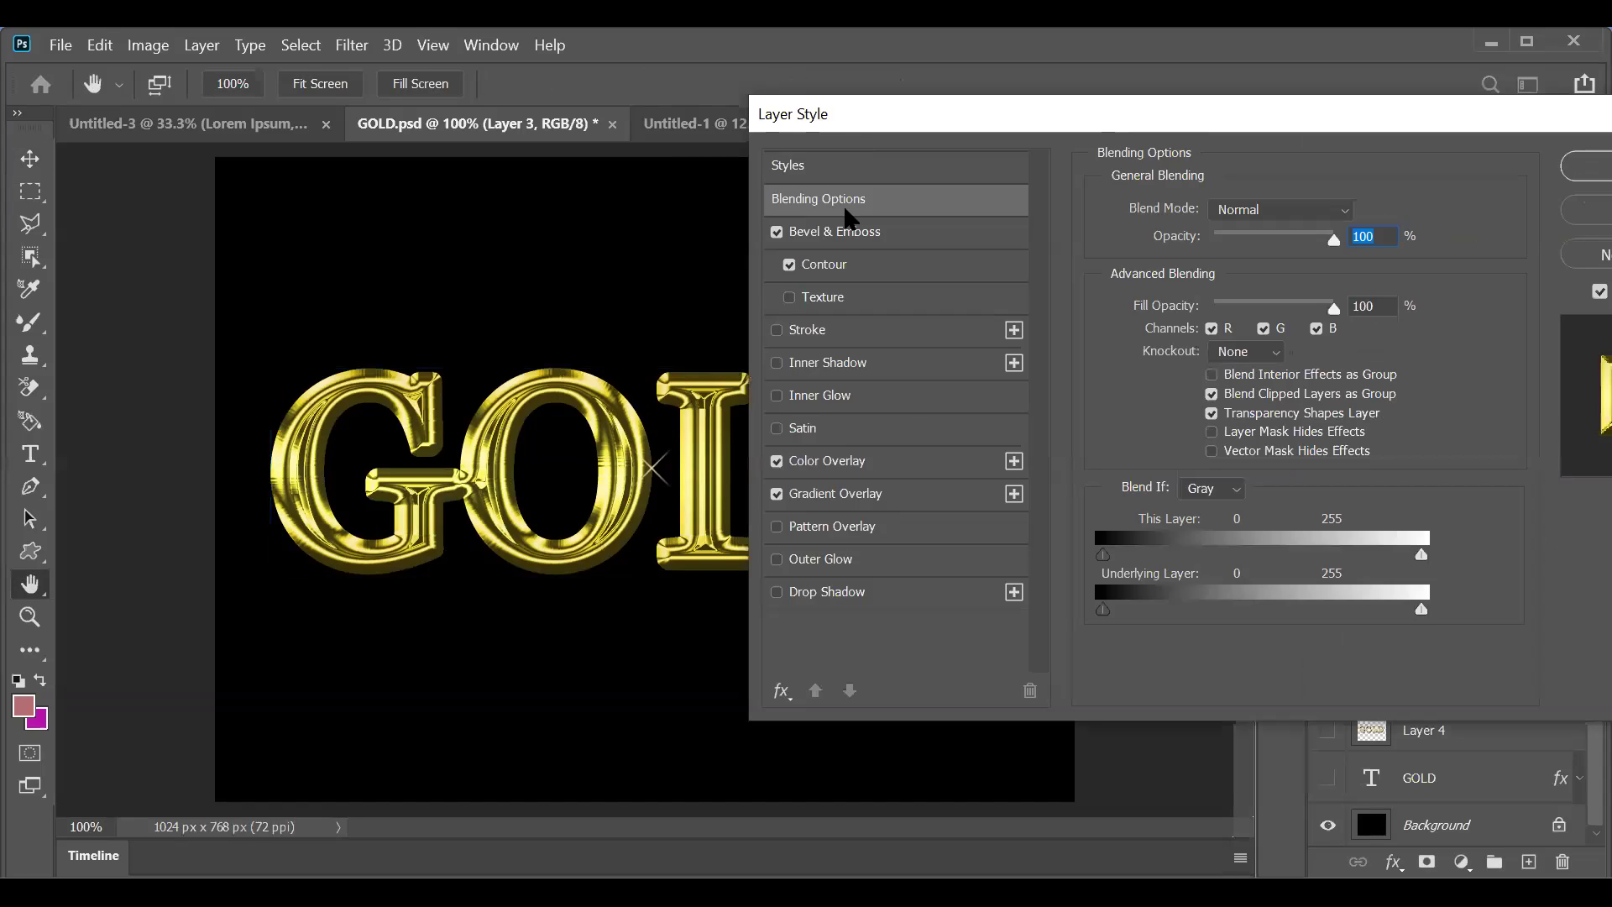
# Step: Review Layer 3's Bevel & Emboss depth, size and gloss contour, and open its Color Overlay settings
pyautogui.click(839, 232)
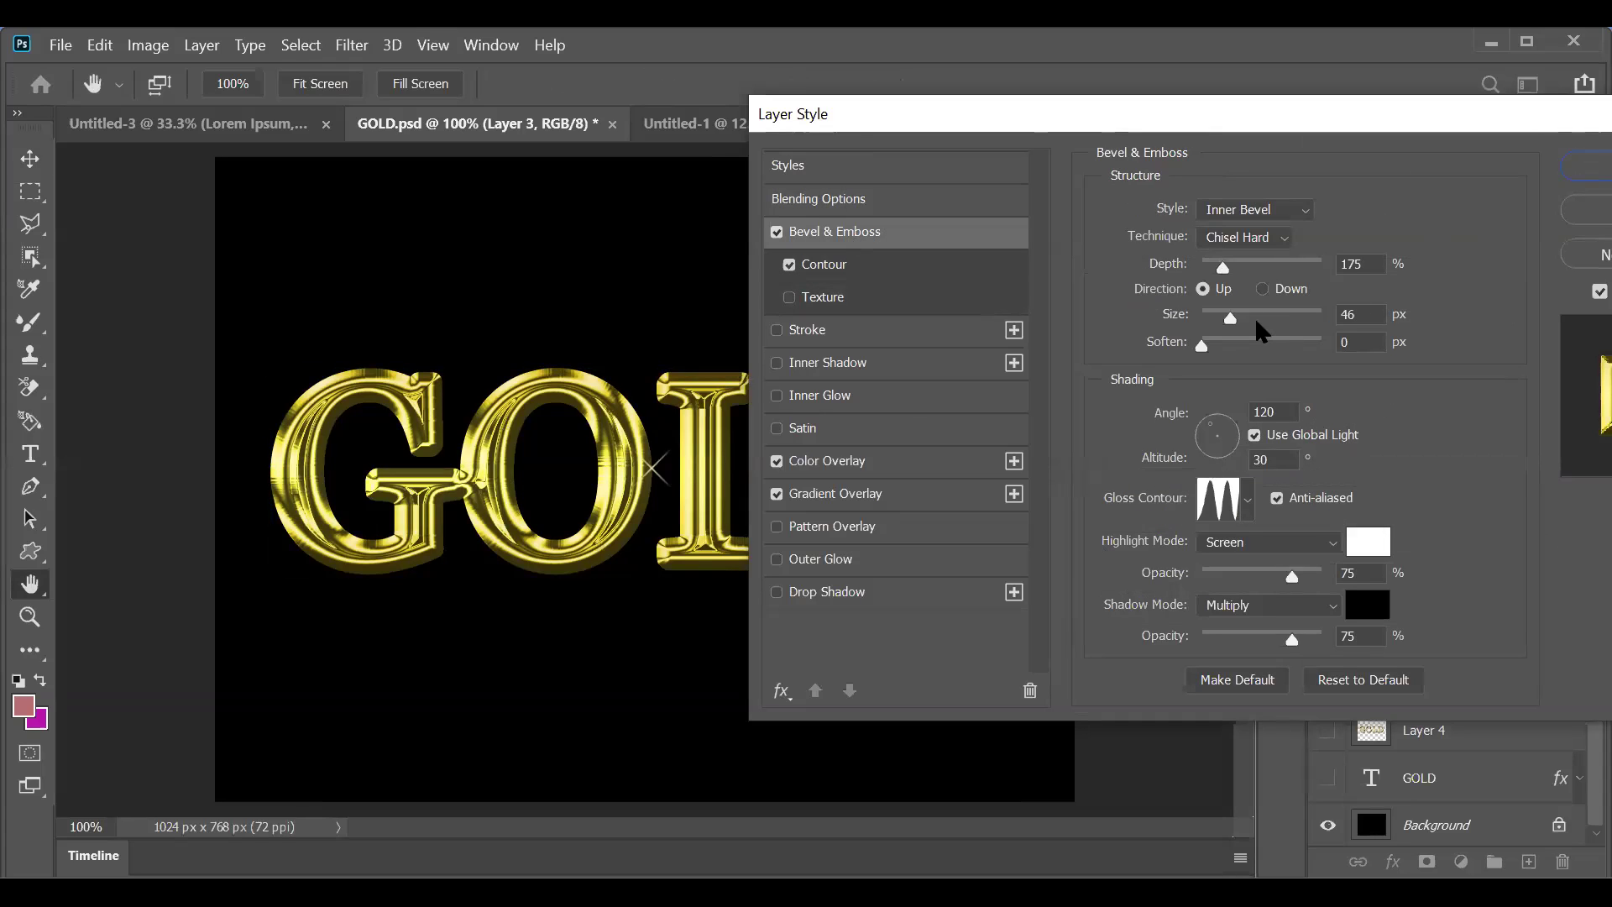
pyautogui.click(1368, 265)
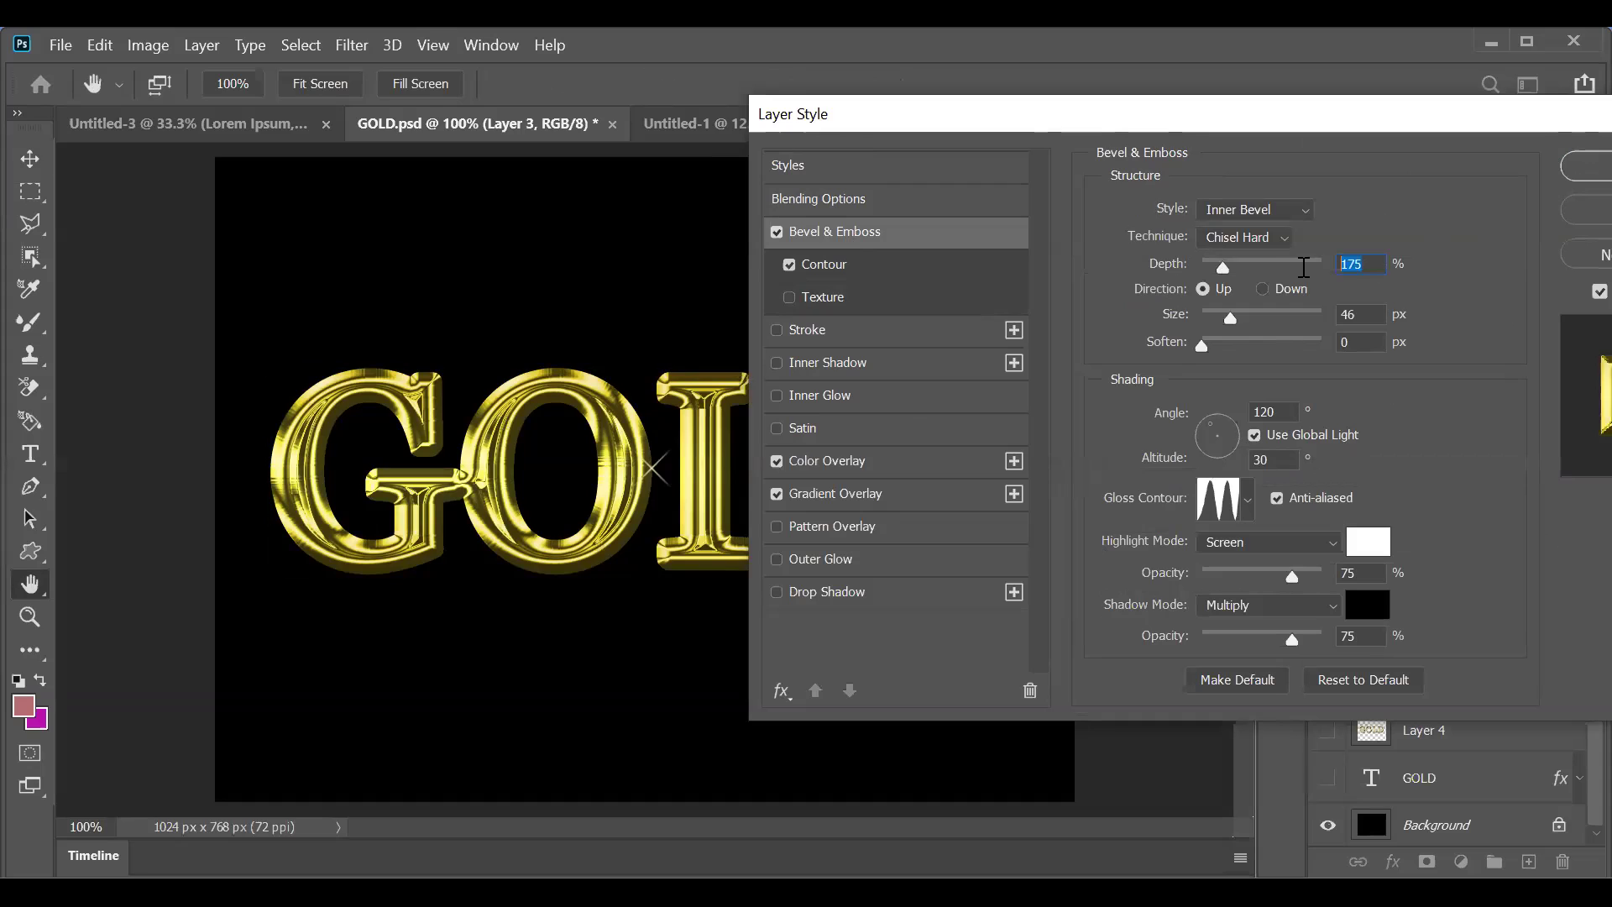
pyautogui.click(1313, 317)
pyautogui.click(1248, 504)
pyautogui.press('Escape')
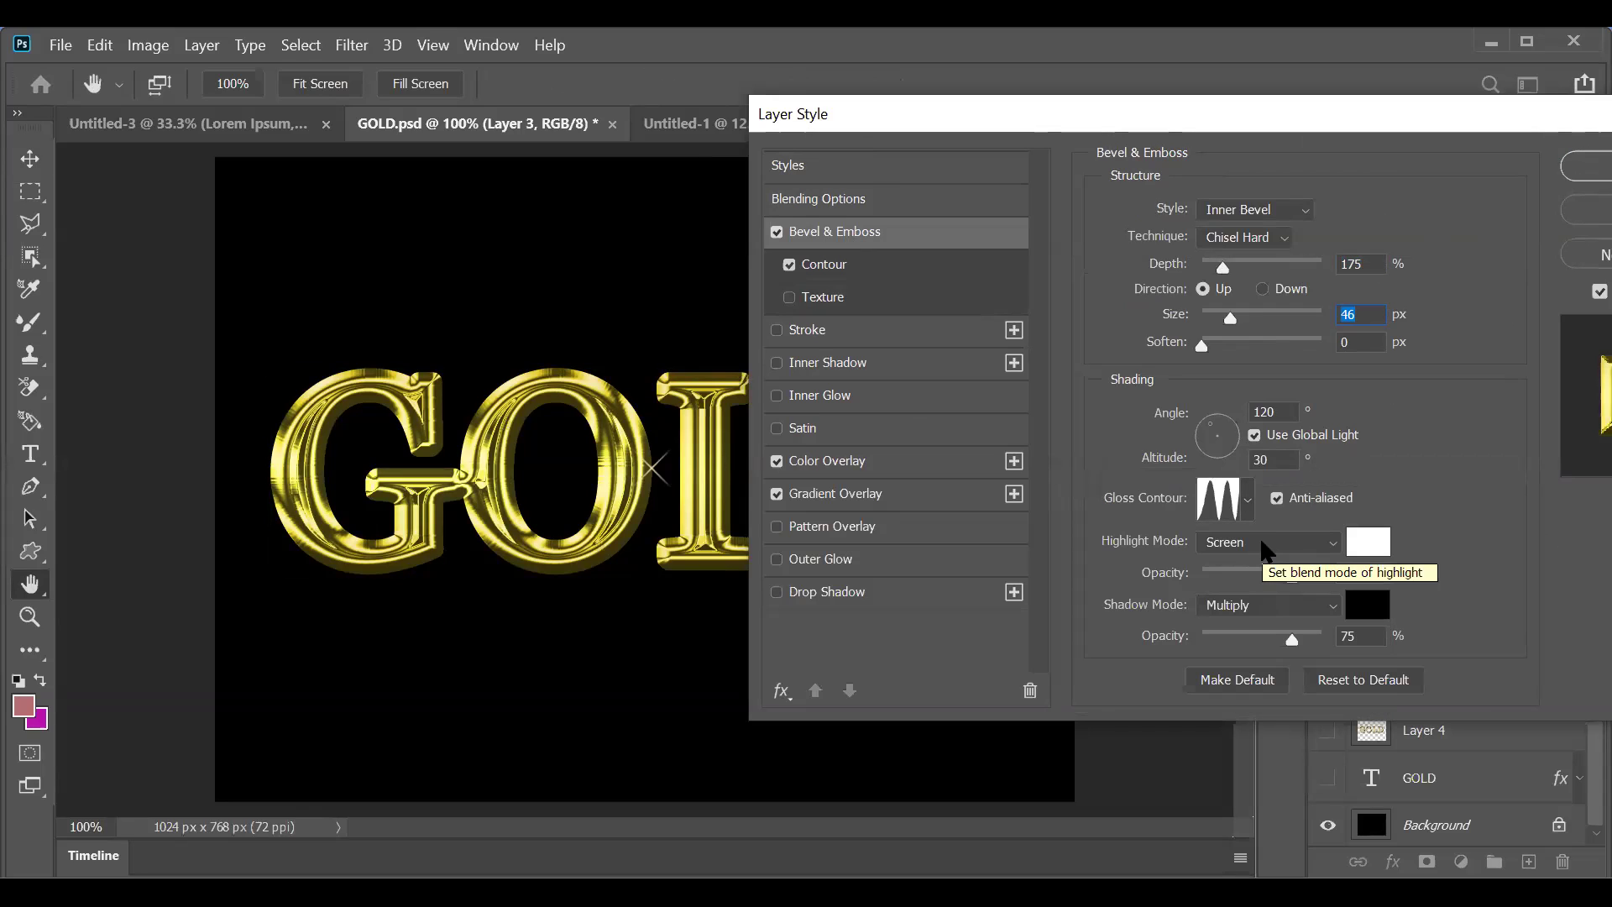
pyautogui.click(823, 460)
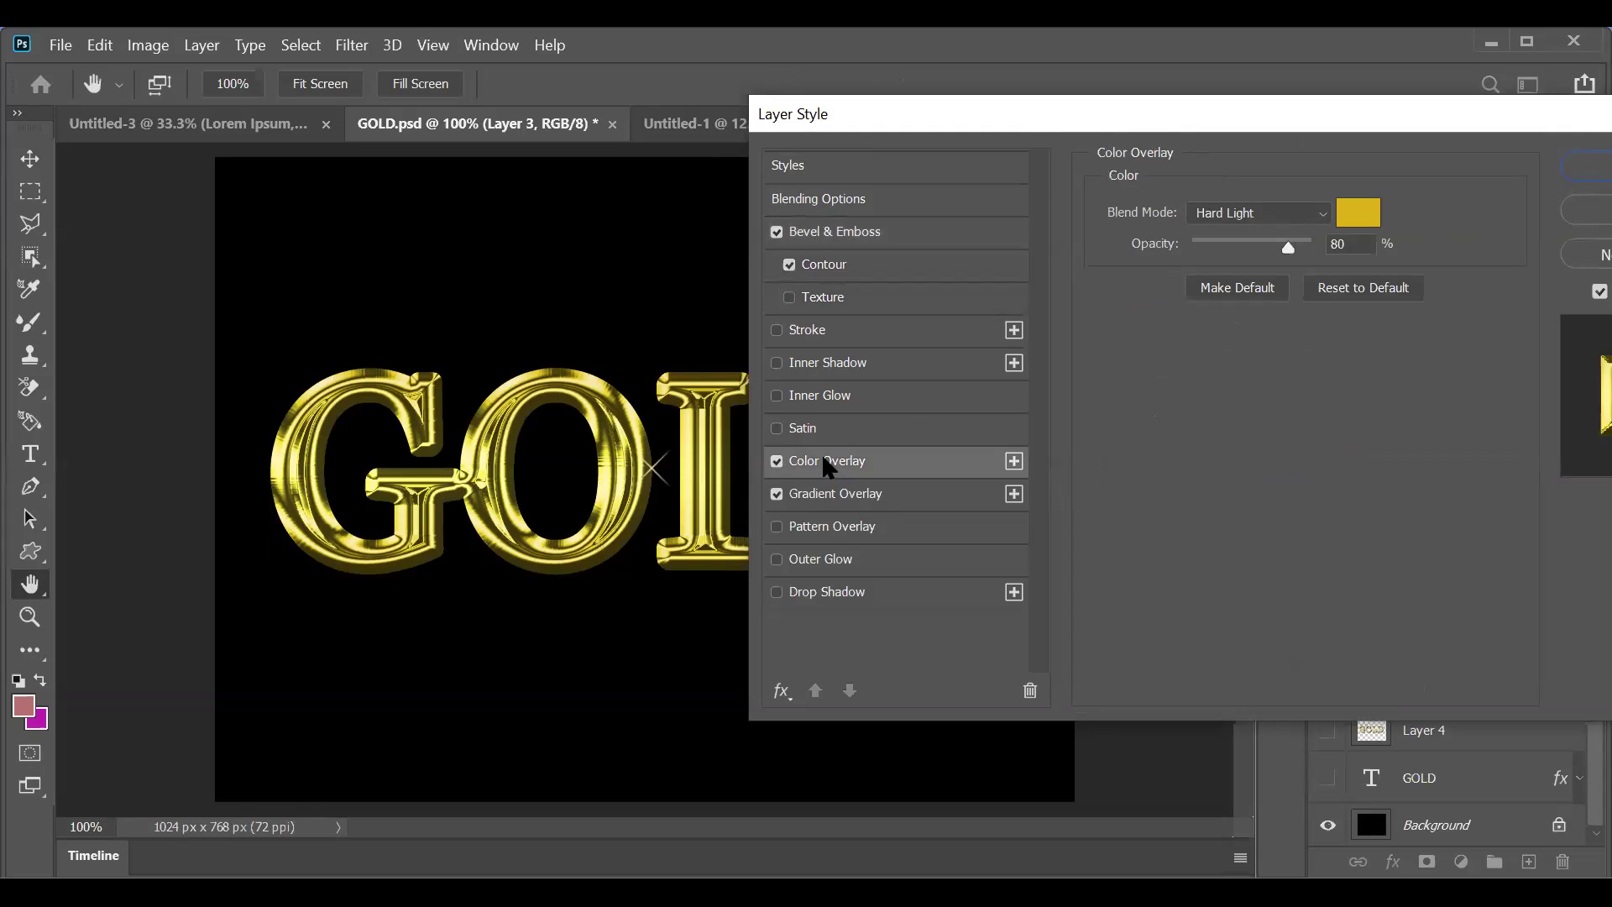
# Step: Toggle Layer 3's Color Overlay off and on to compare the gold text, leaving it enabled
pyautogui.click(773, 461)
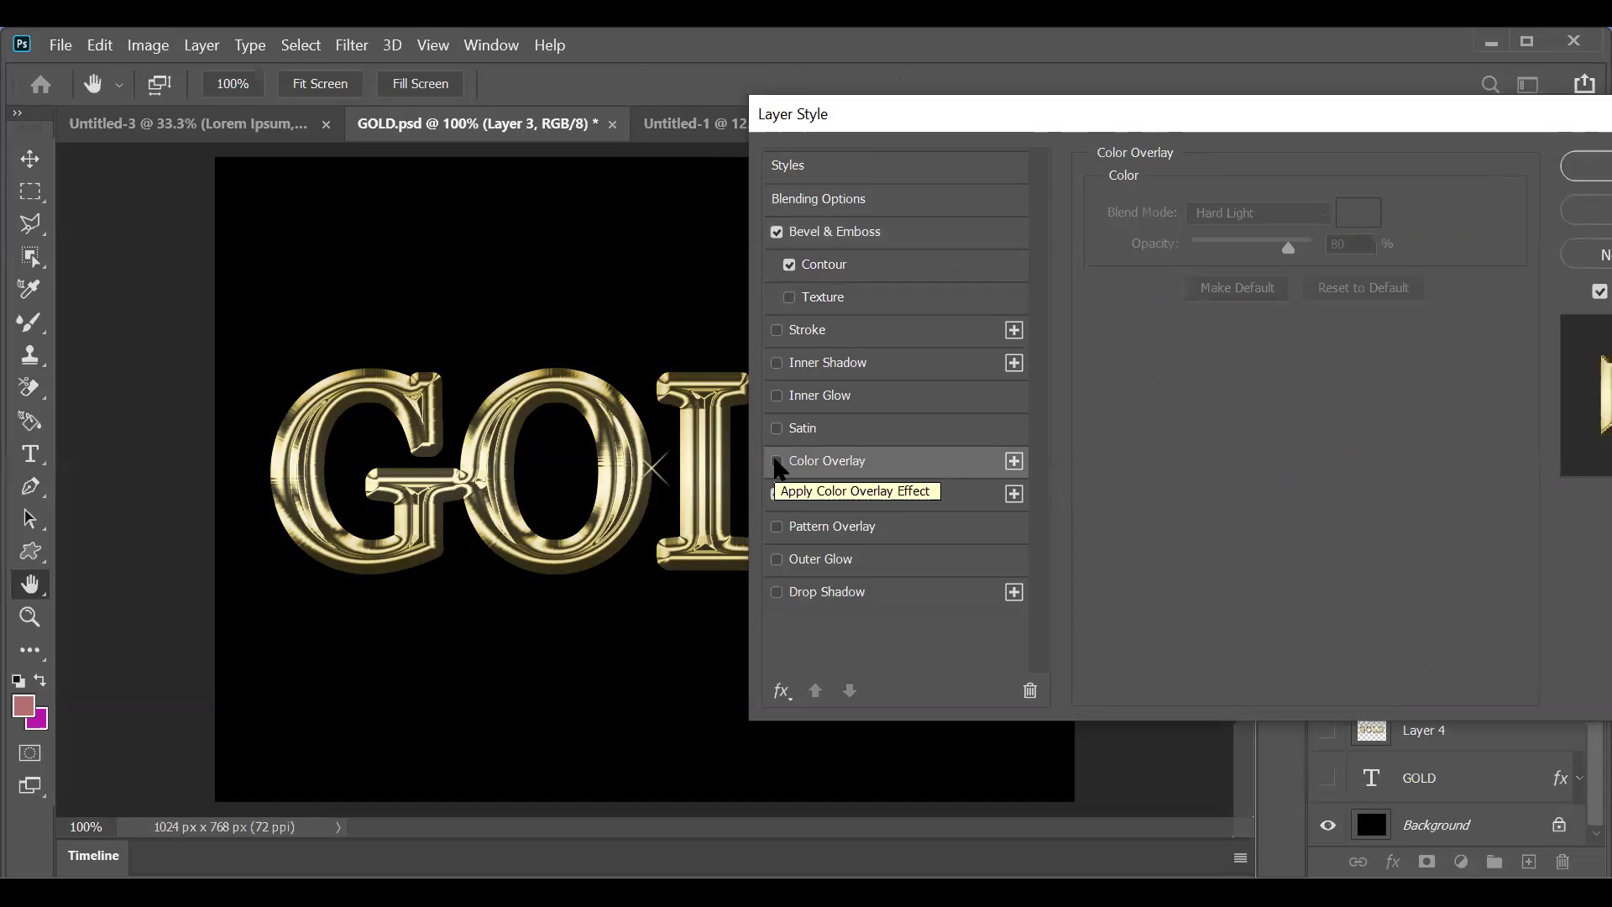
pyautogui.click(774, 460)
pyautogui.click(774, 461)
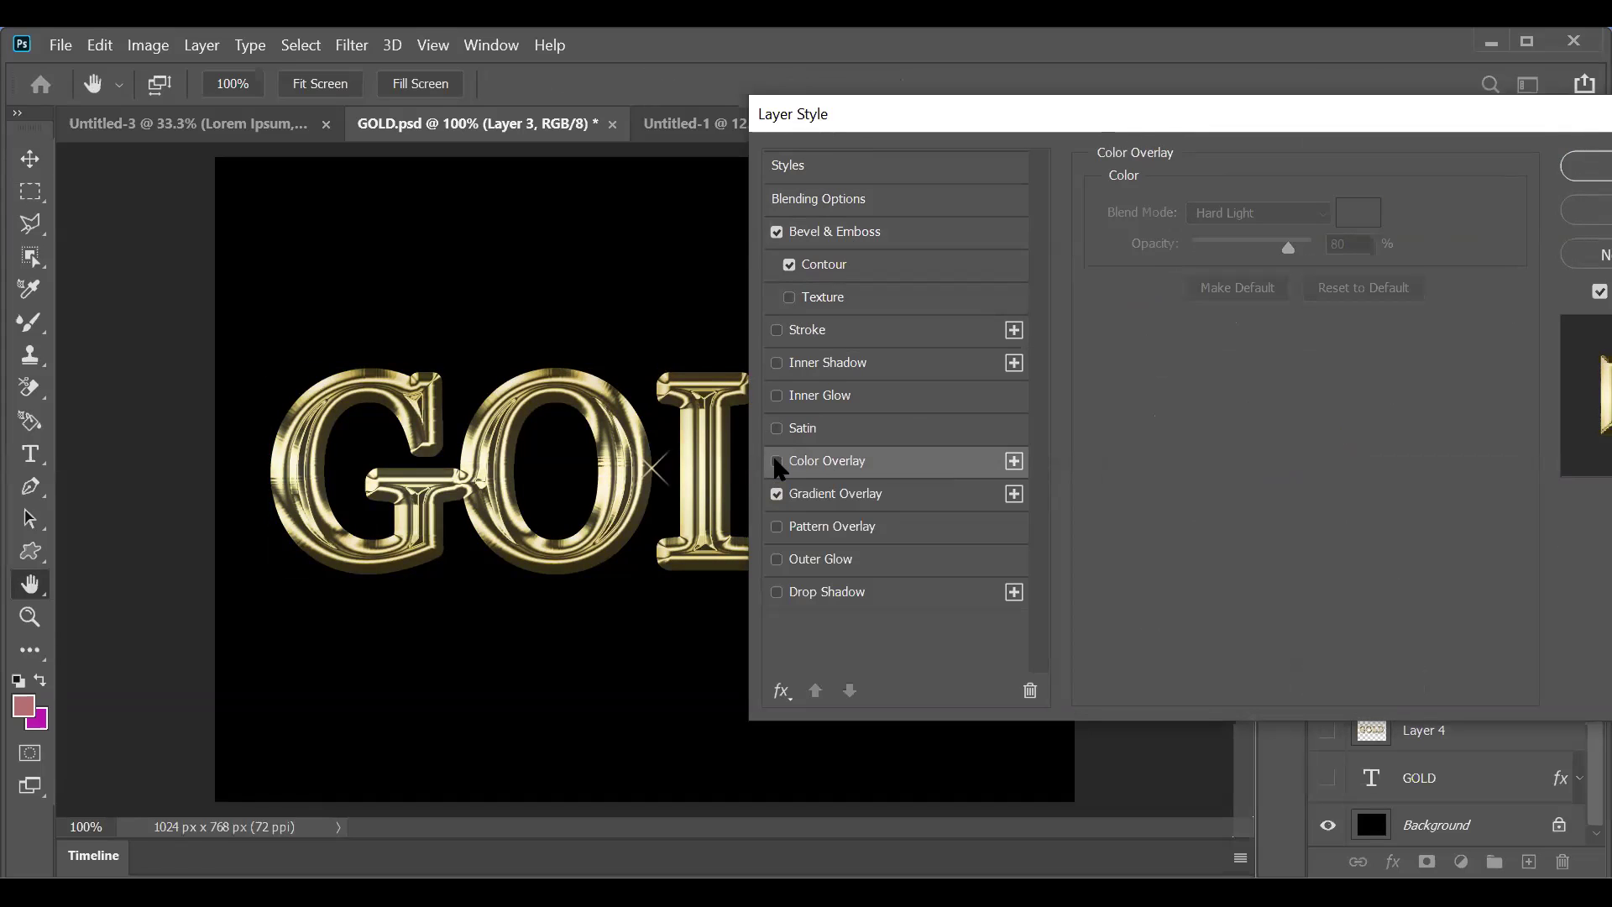
pyautogui.click(774, 460)
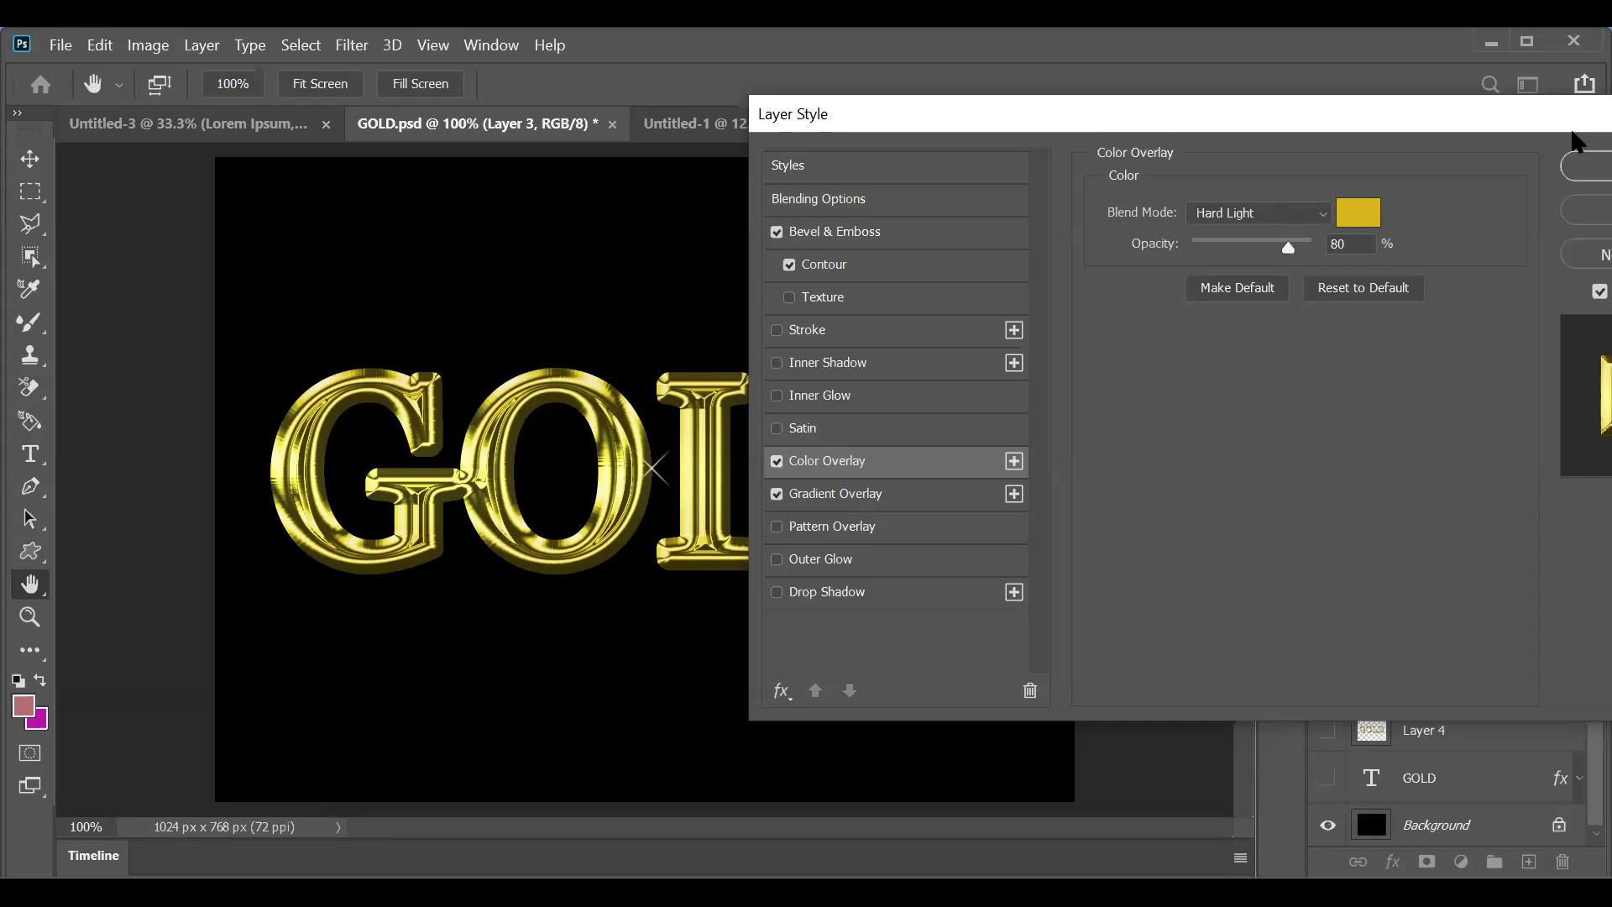
# Step: Try different yellow shades for the overlay color, including dfc54b and d3b424, and cancel the color change
pyautogui.click(1357, 213)
pyautogui.moveTo(1057, 245)
pyautogui.mouseDown()
pyautogui.moveTo(1009, 231)
pyautogui.moveTo(1068, 281)
pyautogui.moveTo(1054, 273)
pyautogui.moveTo(1086, 232)
pyautogui.mouseUp()
pyautogui.moveTo(976, 331); pyautogui.dragTo(1031, 329)
pyautogui.click(1000, 255)
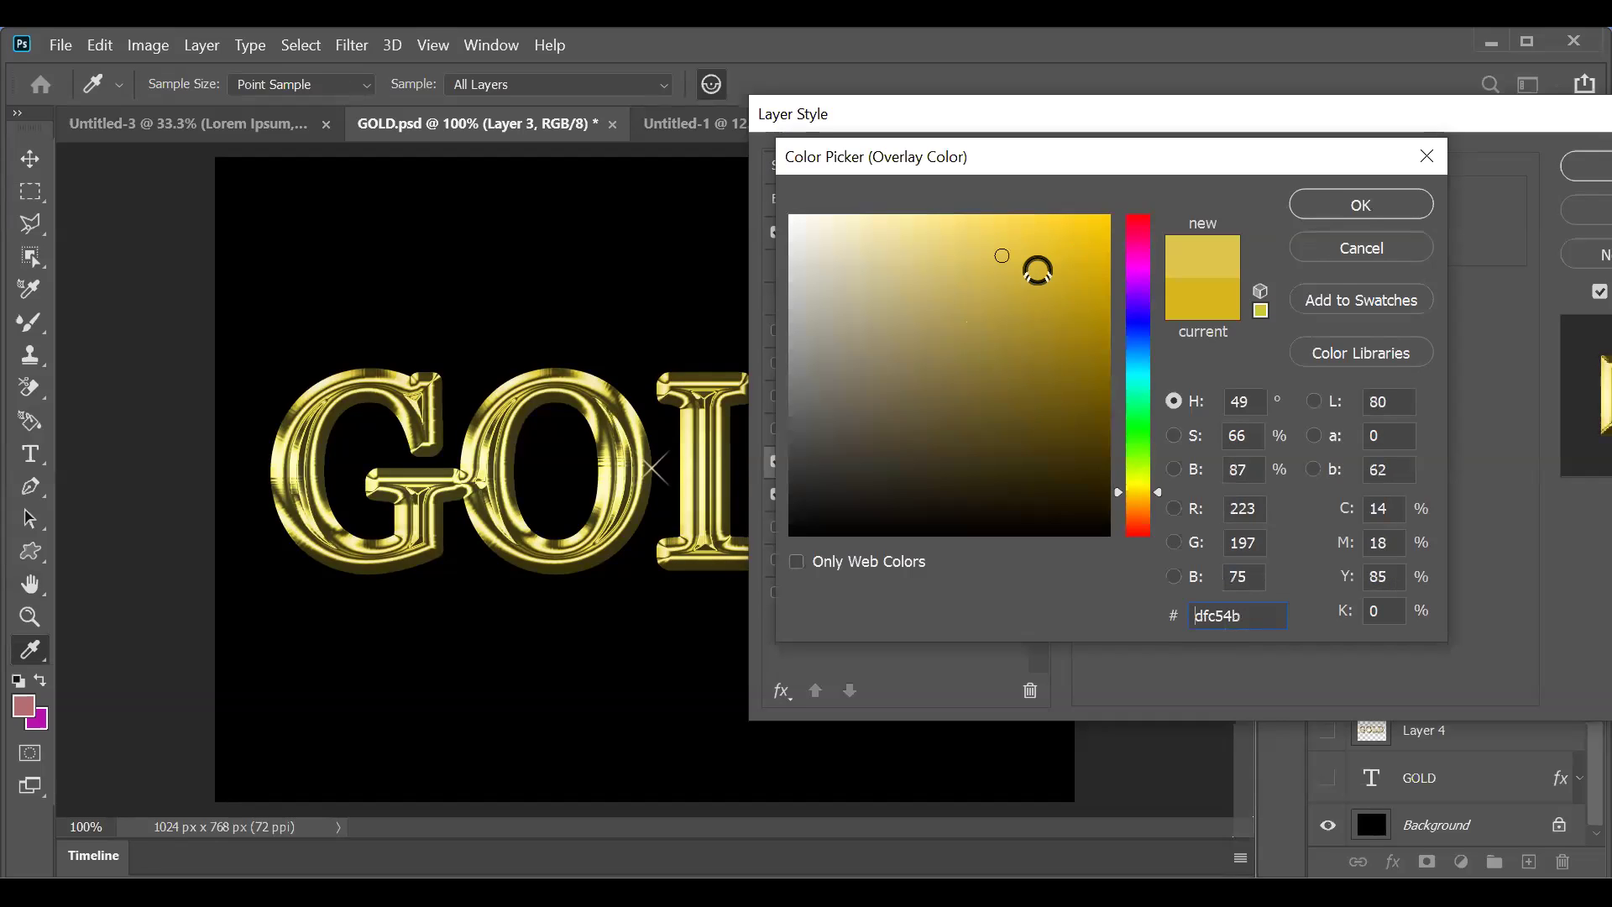
pyautogui.click(1089, 291)
pyautogui.click(1056, 269)
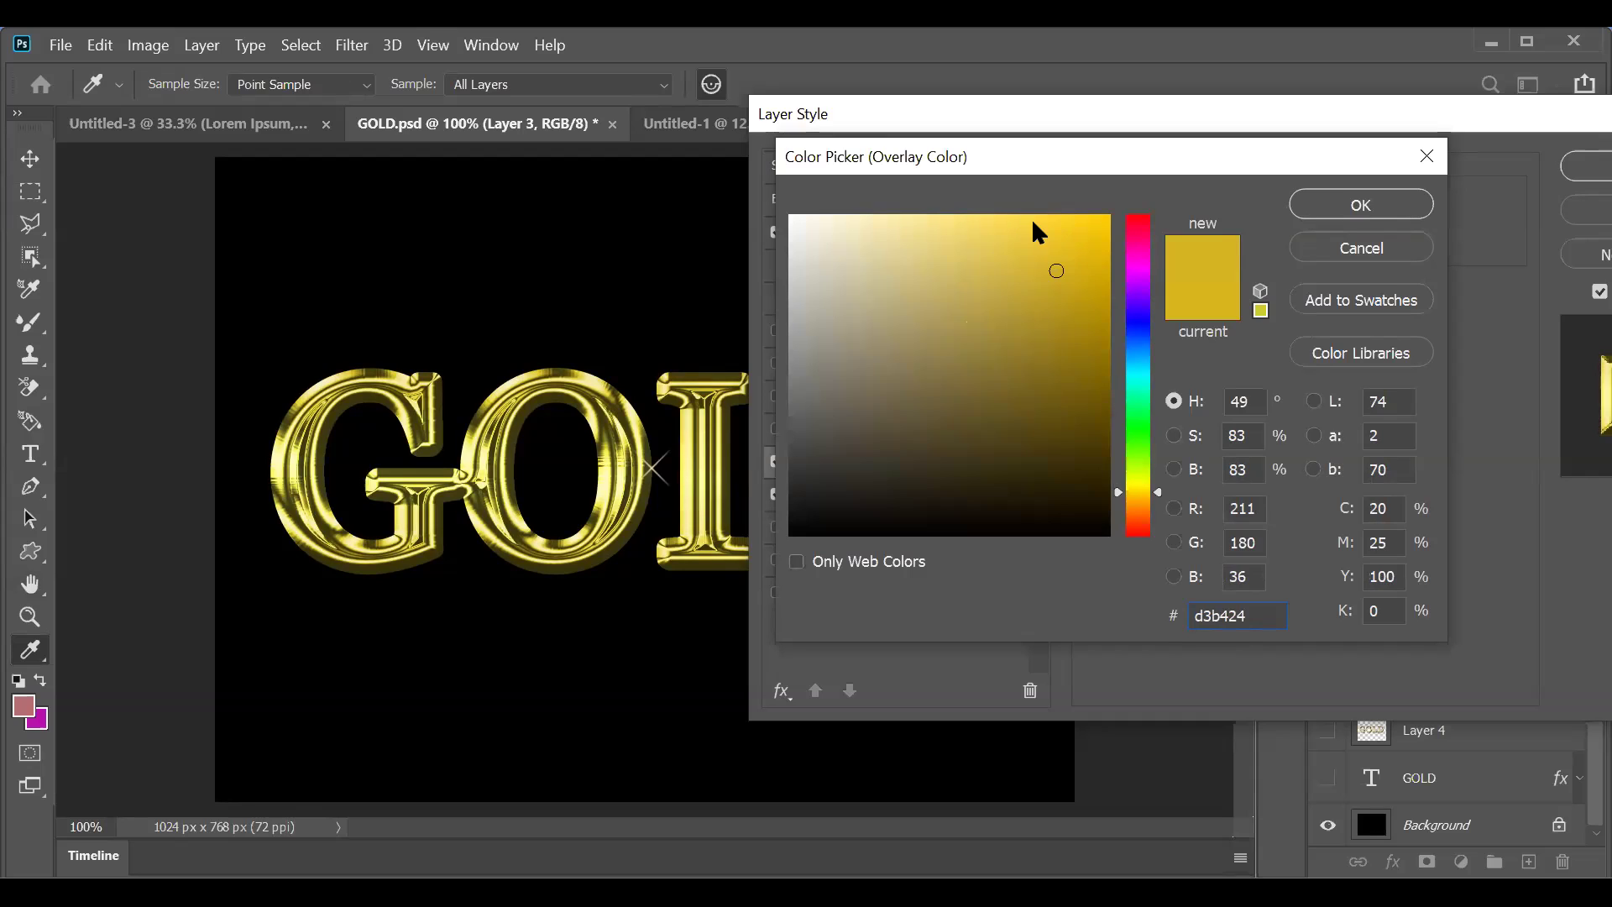
pyautogui.click(1345, 252)
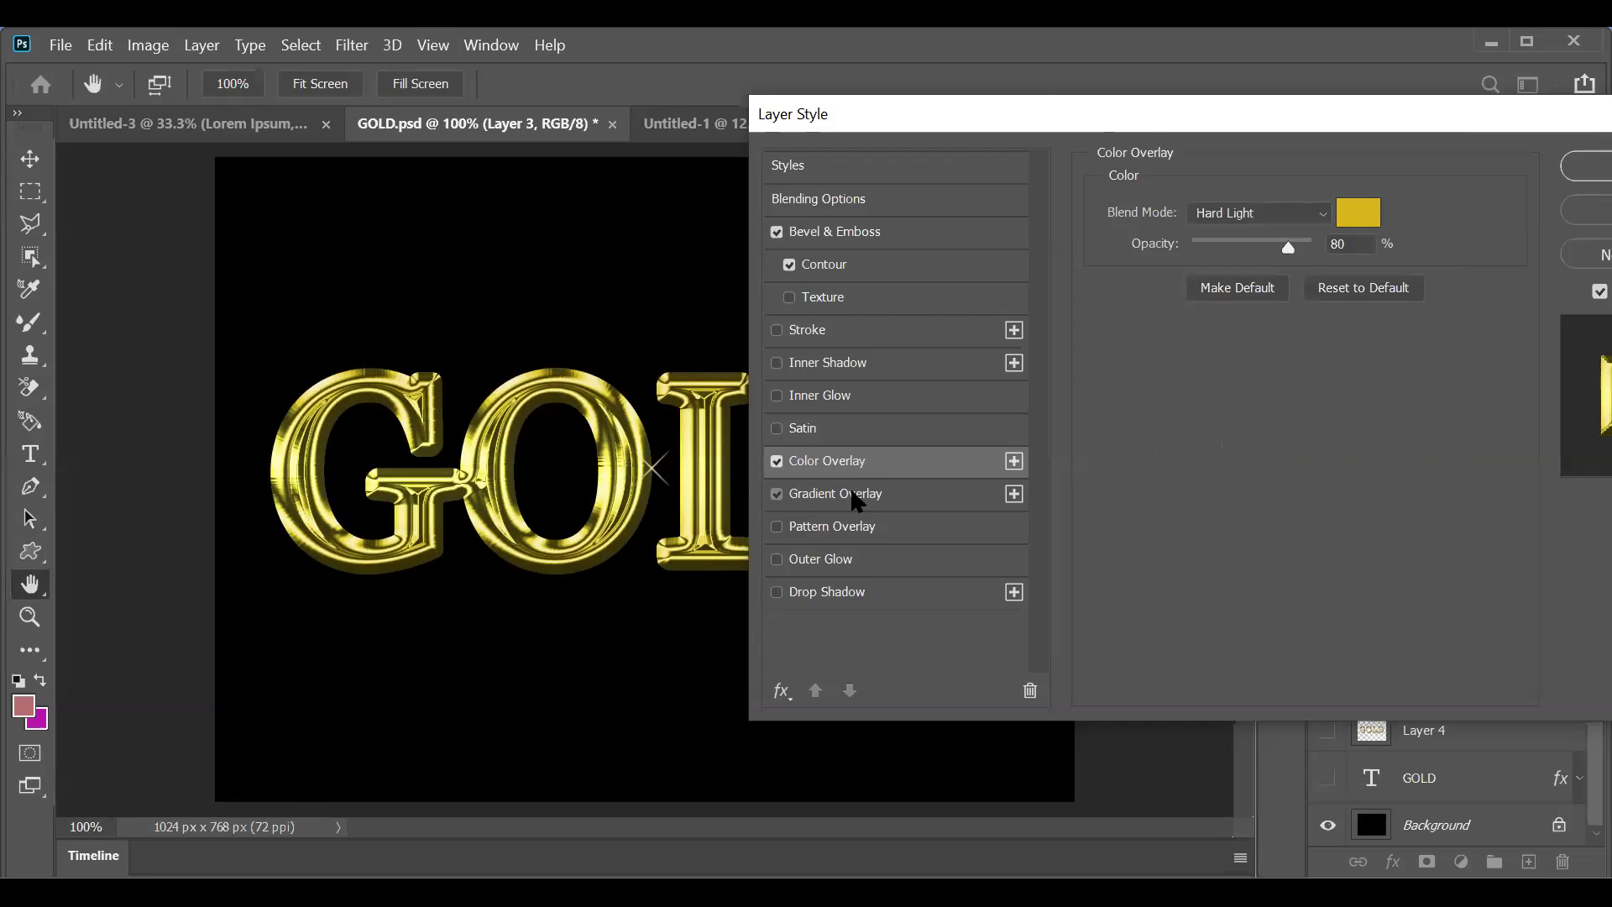
# Step: Compare the Gradient Overlay and Color Overlay settings of Layer 3
pyautogui.click(850, 496)
pyautogui.click(872, 458)
pyautogui.click(903, 495)
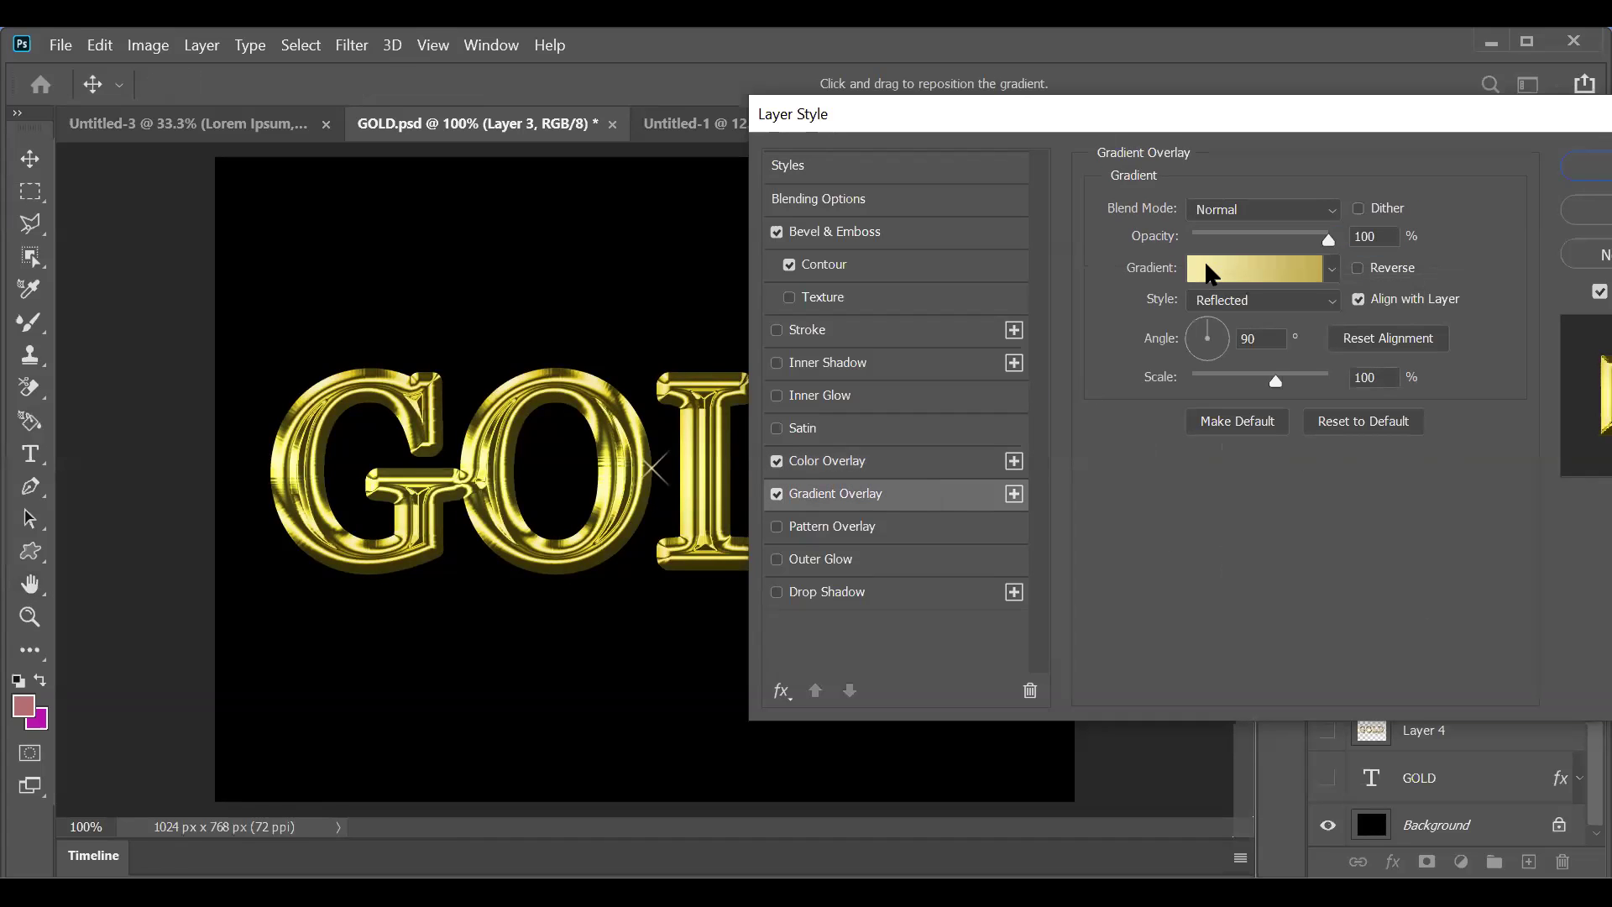
pyautogui.click(912, 473)
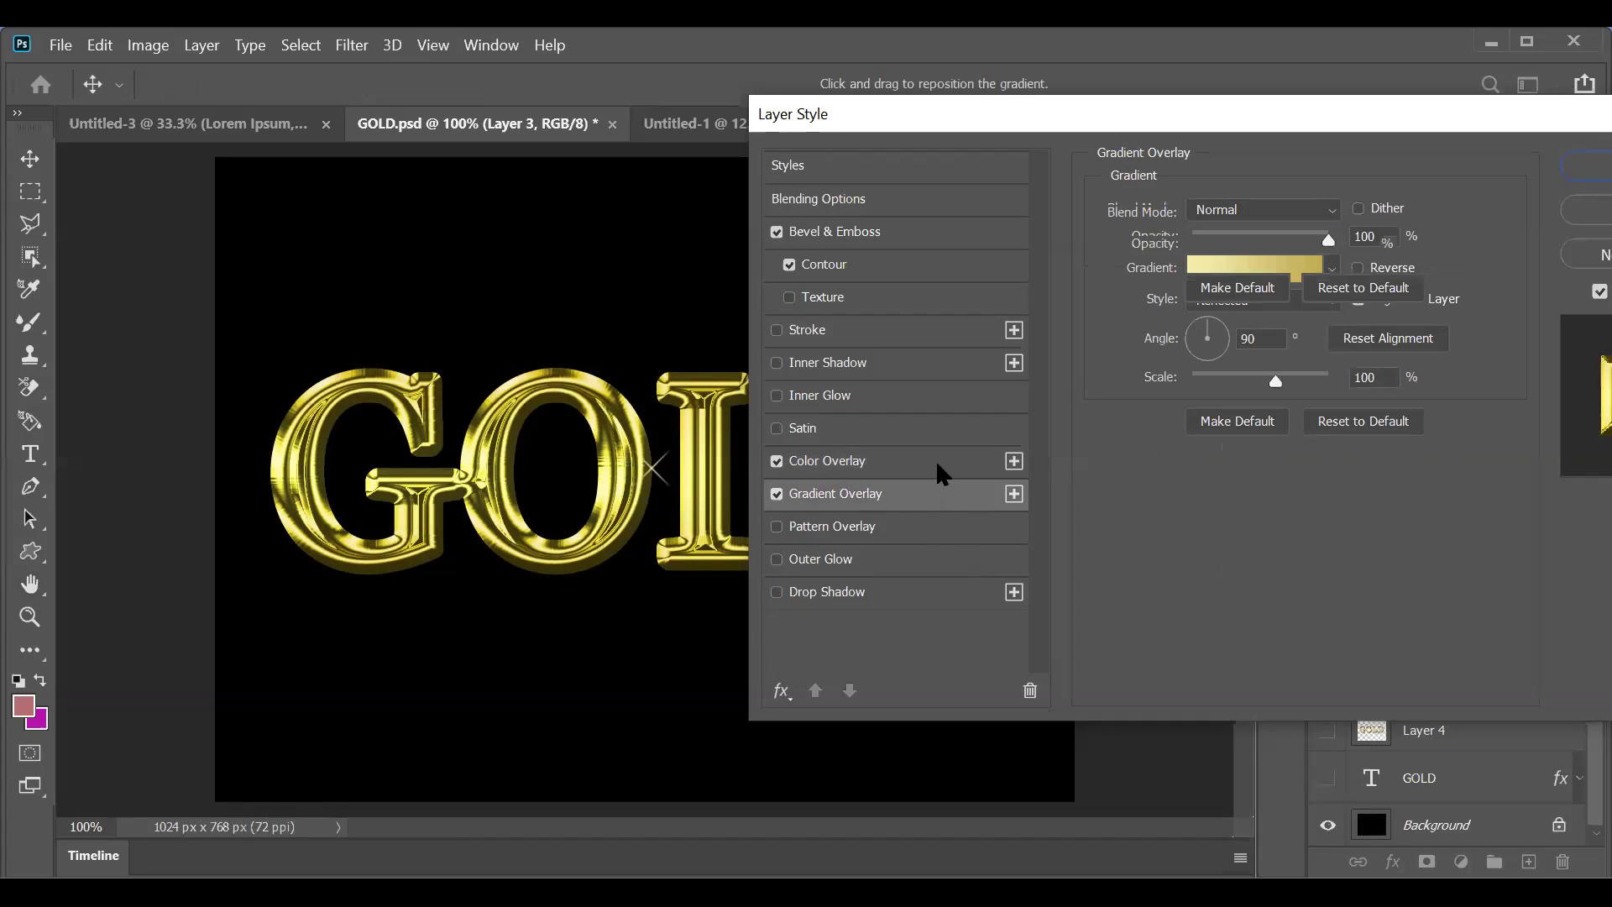
# Step: Try Color Overlay opacities of 65%, 80% and 60%, and set the opacity to 75%
pyautogui.click(1268, 244)
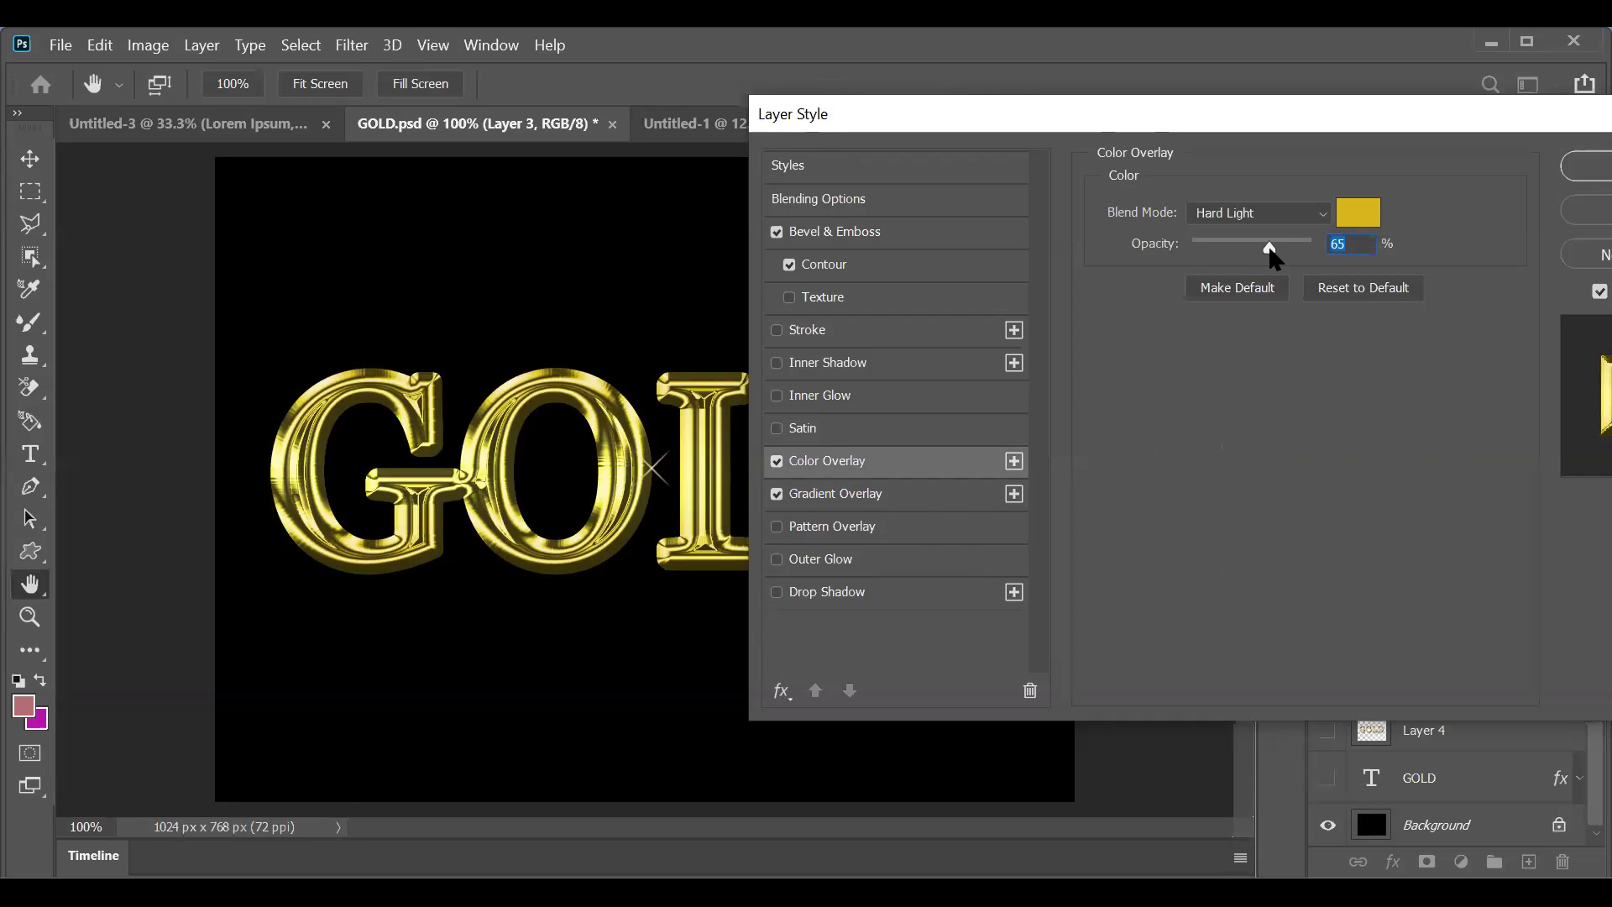
pyautogui.moveTo(1269, 245)
pyautogui.mouseDown()
pyautogui.moveTo(1172, 243)
pyautogui.moveTo(1282, 255)
pyautogui.mouseUp()
pyautogui.click(1354, 250)
pyautogui.write('80')
pyautogui.click(1345, 242)
pyautogui.write('60')
pyautogui.click(1343, 243)
pyautogui.write('75')
pyautogui.doubleClick(1336, 243)
# Step: Cycle through the bevel's gloss contours, return to the three-peaked contour, and apply Layer 3's style
pyautogui.click(839, 493)
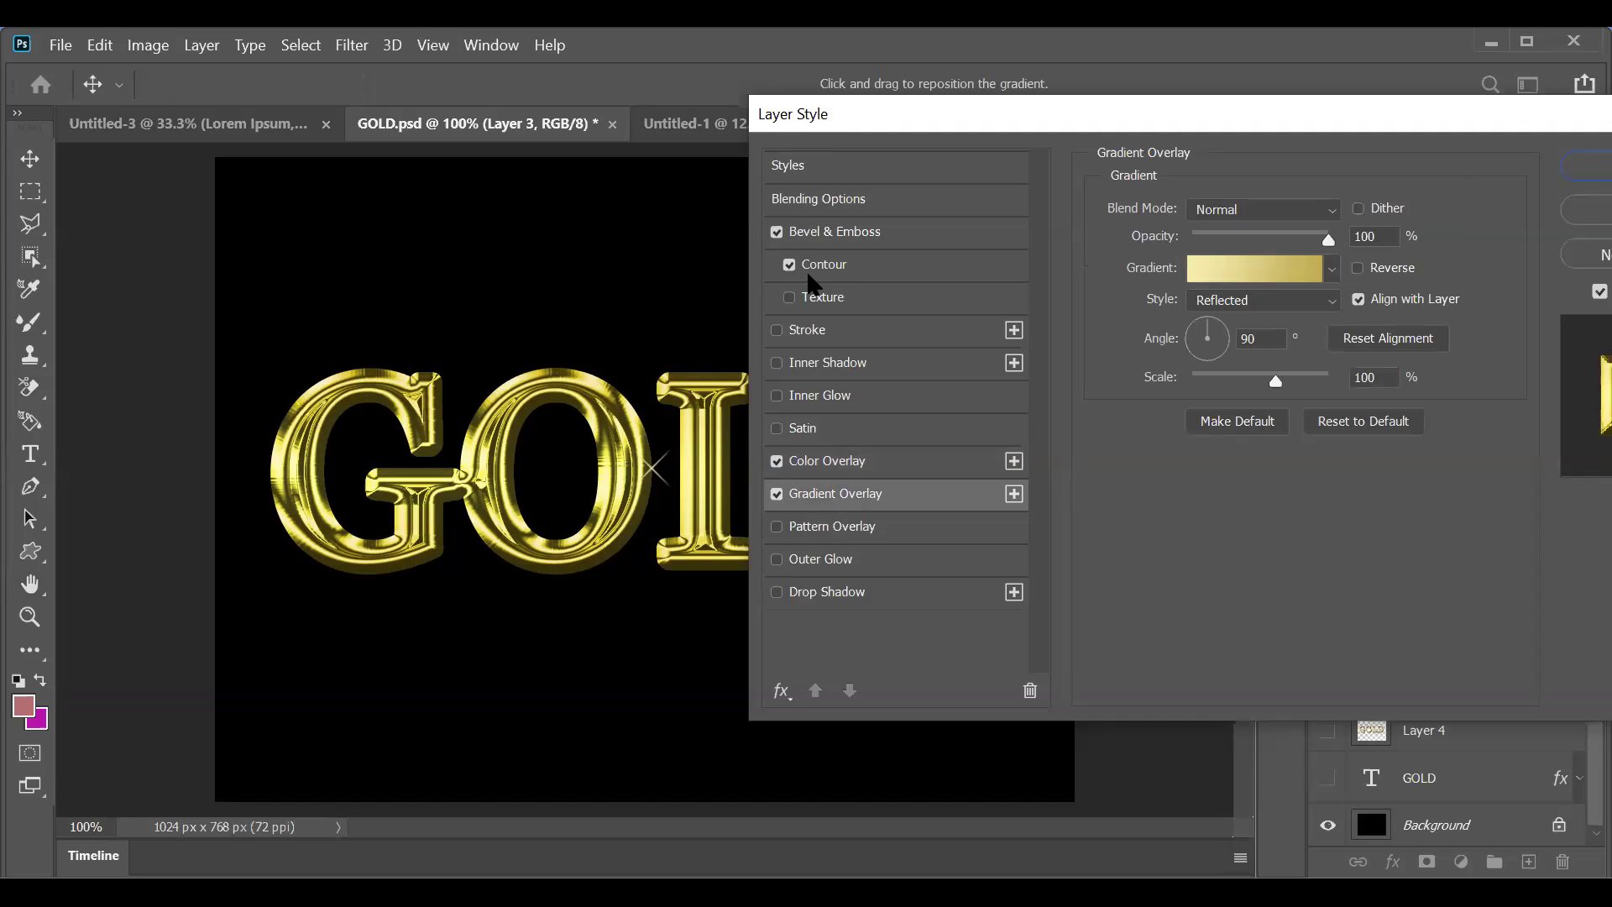
pyautogui.click(831, 237)
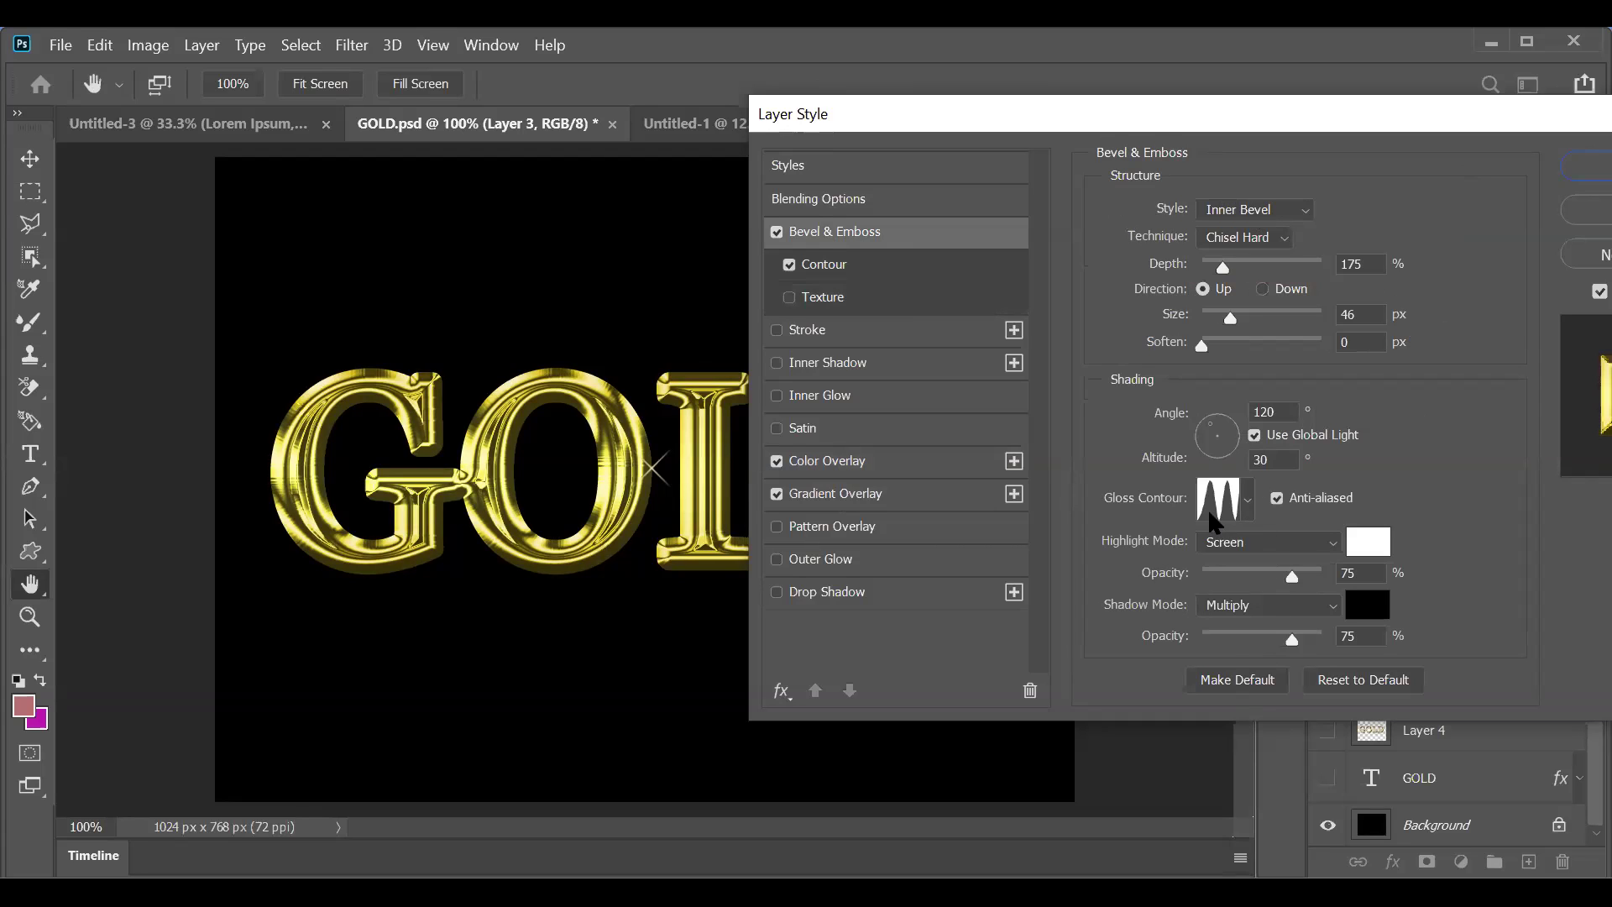
pyautogui.click(1247, 501)
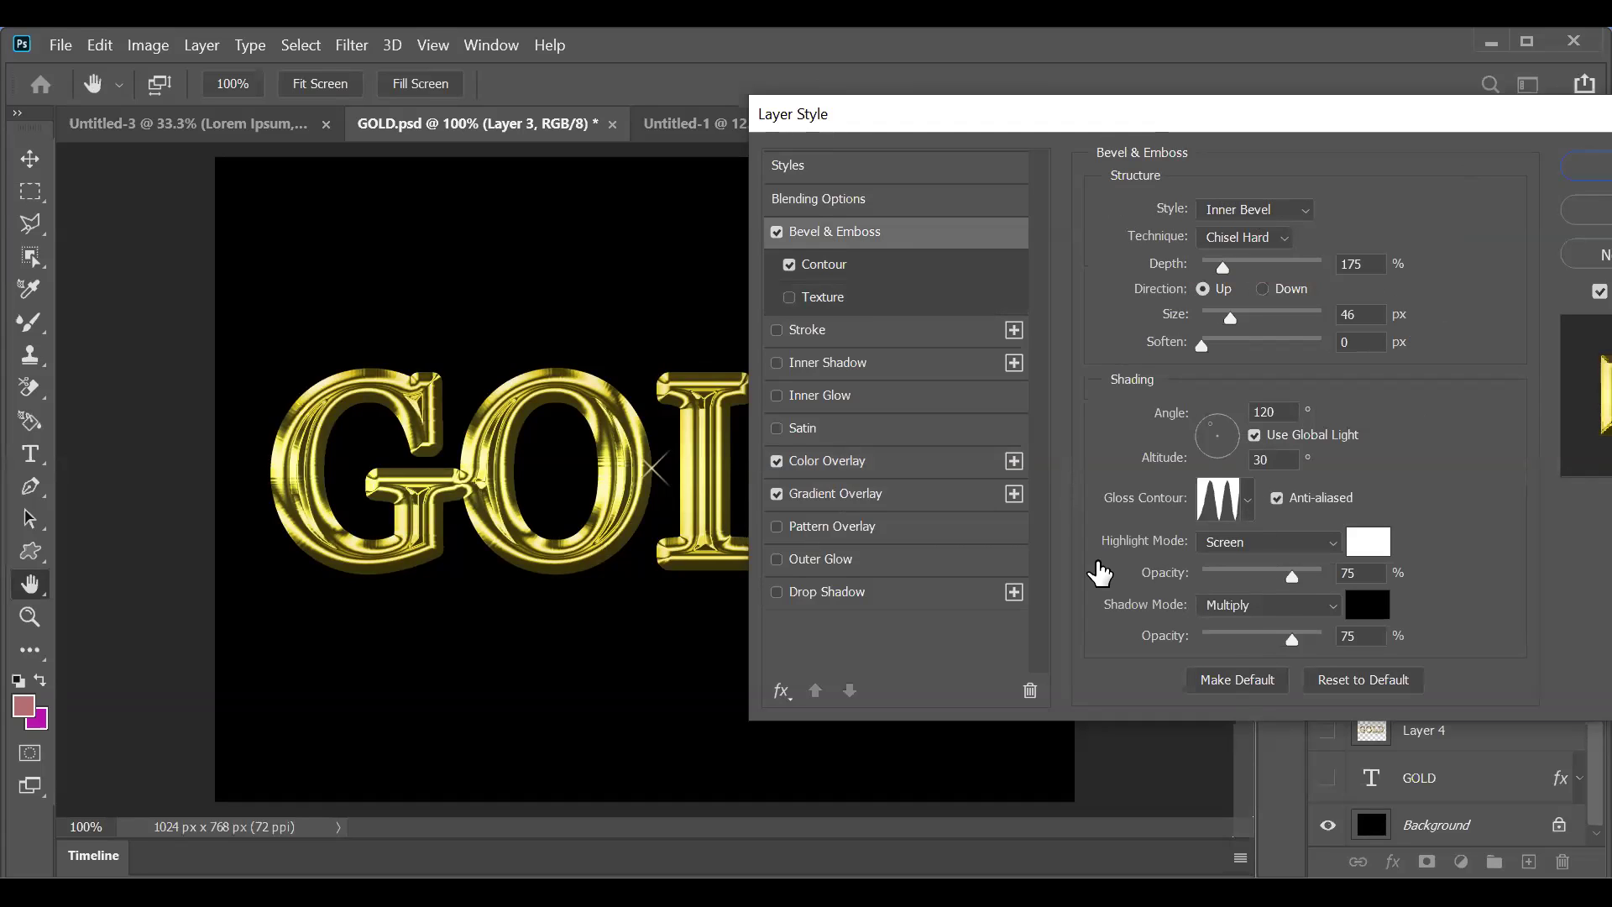
pyautogui.press('Right')
pyautogui.press('Right')
pyautogui.press('Right')
pyautogui.press('Right')
pyautogui.press('Right')
pyautogui.press('Right')
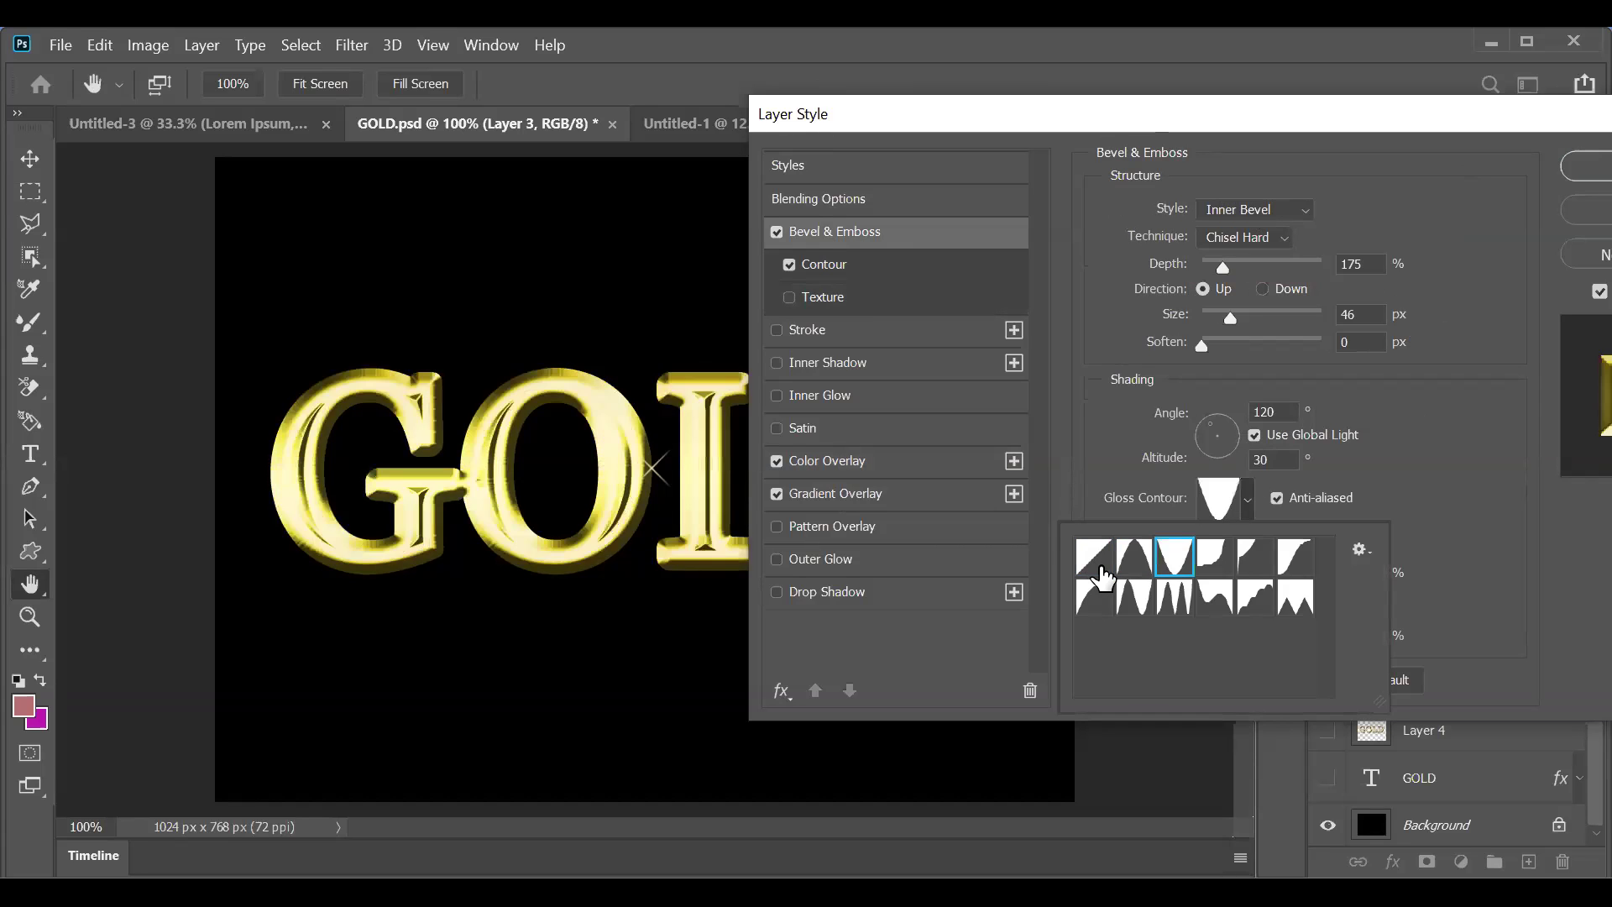
pyautogui.press('Right')
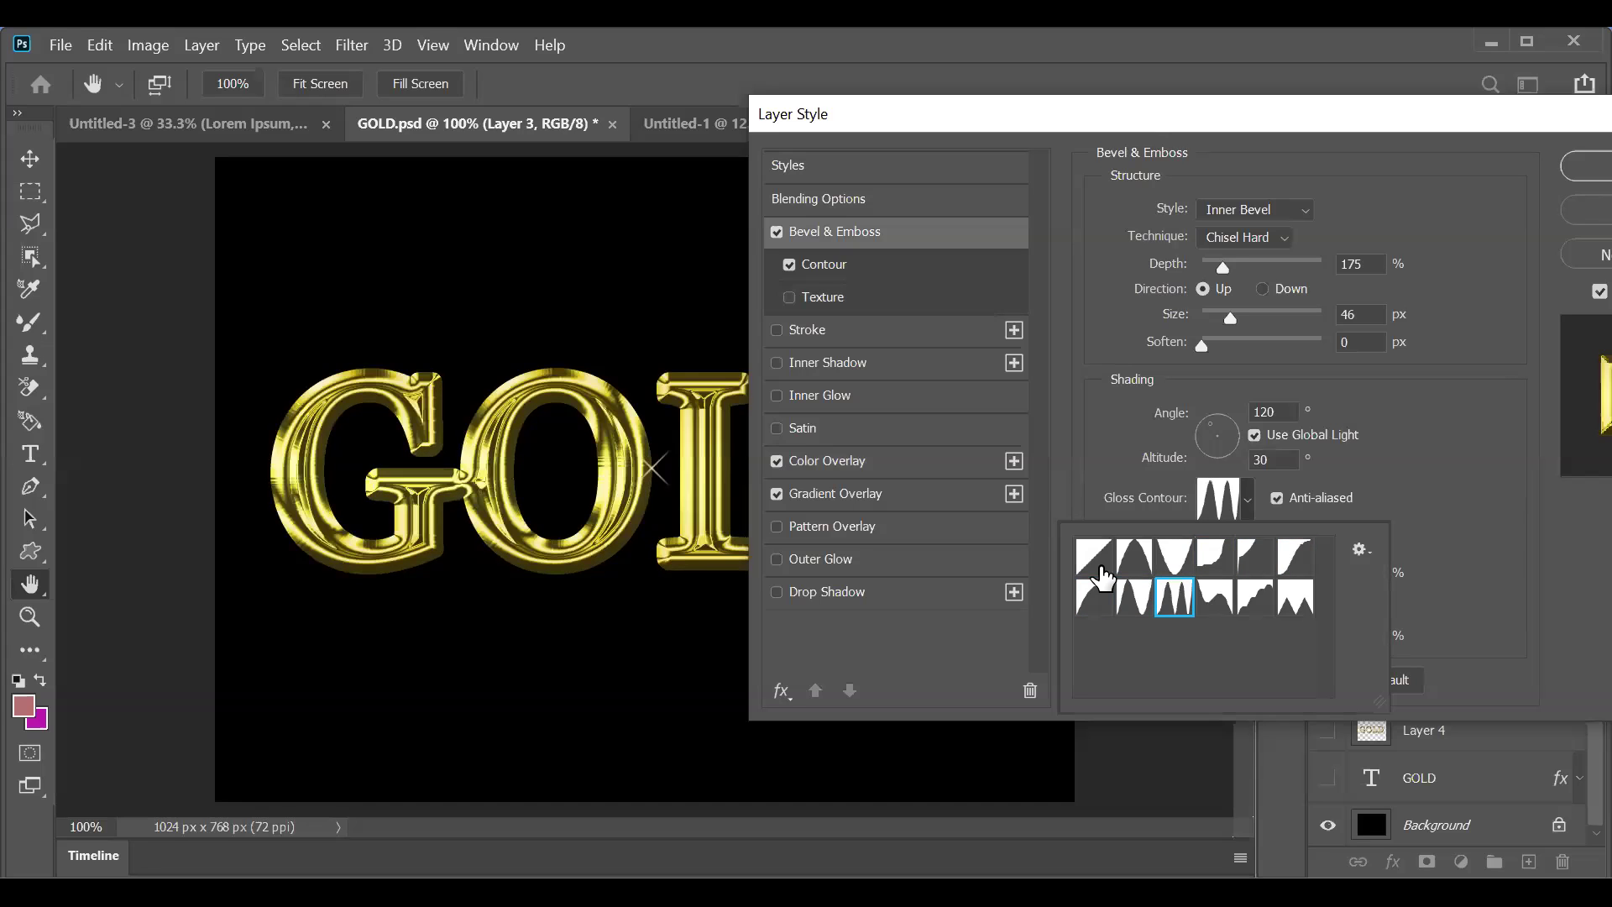
pyautogui.press('Right')
pyautogui.press('Right')
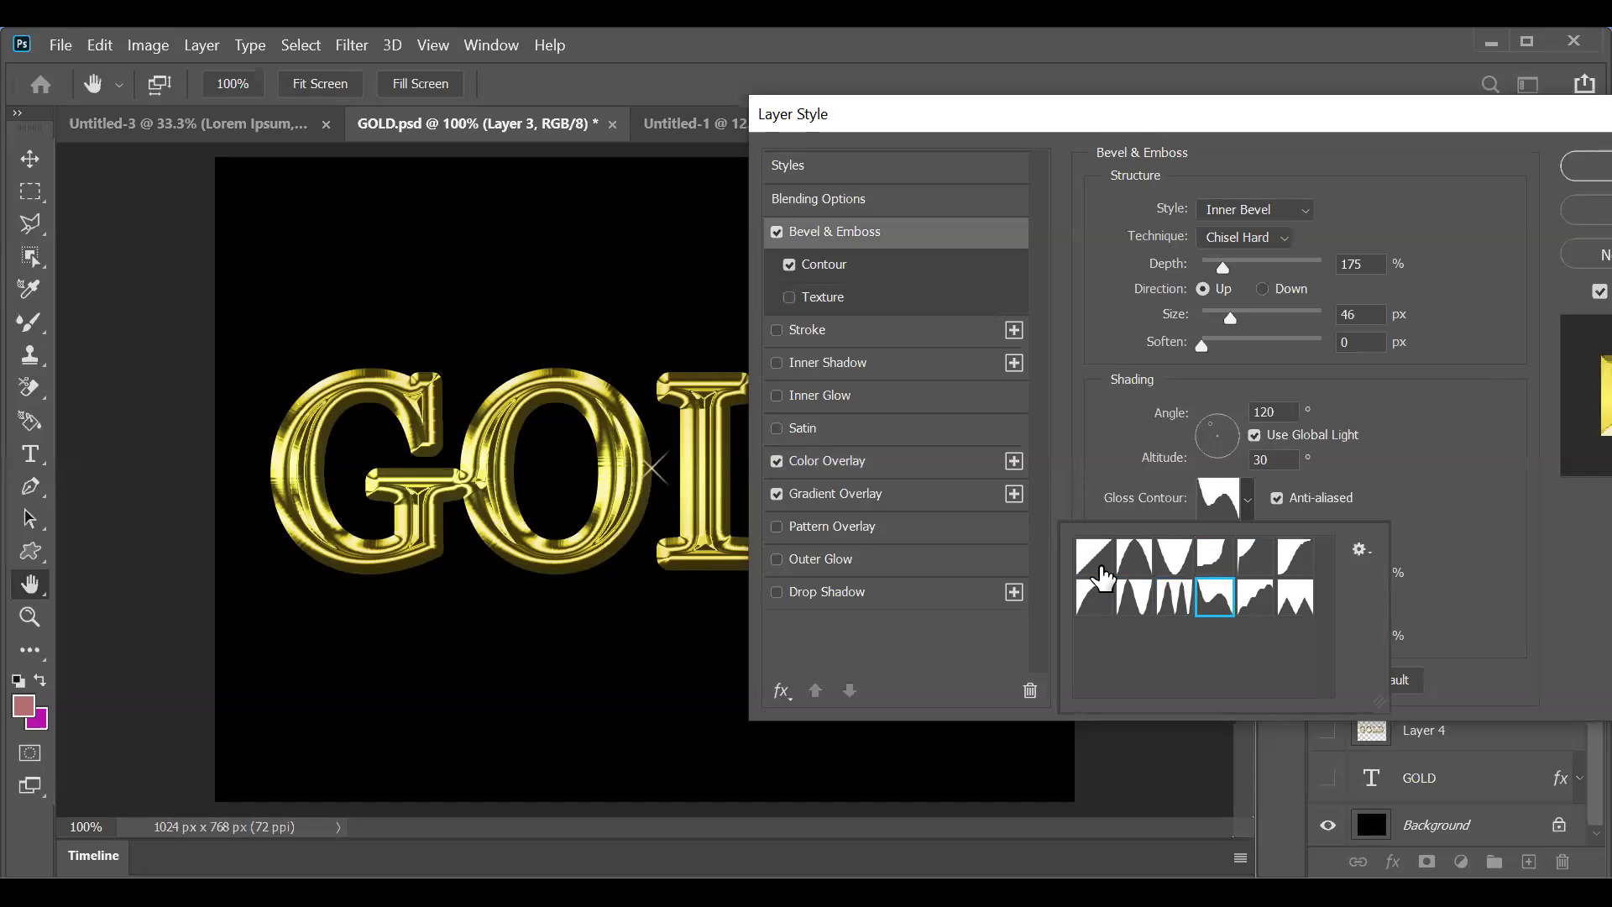
pyautogui.press('Left')
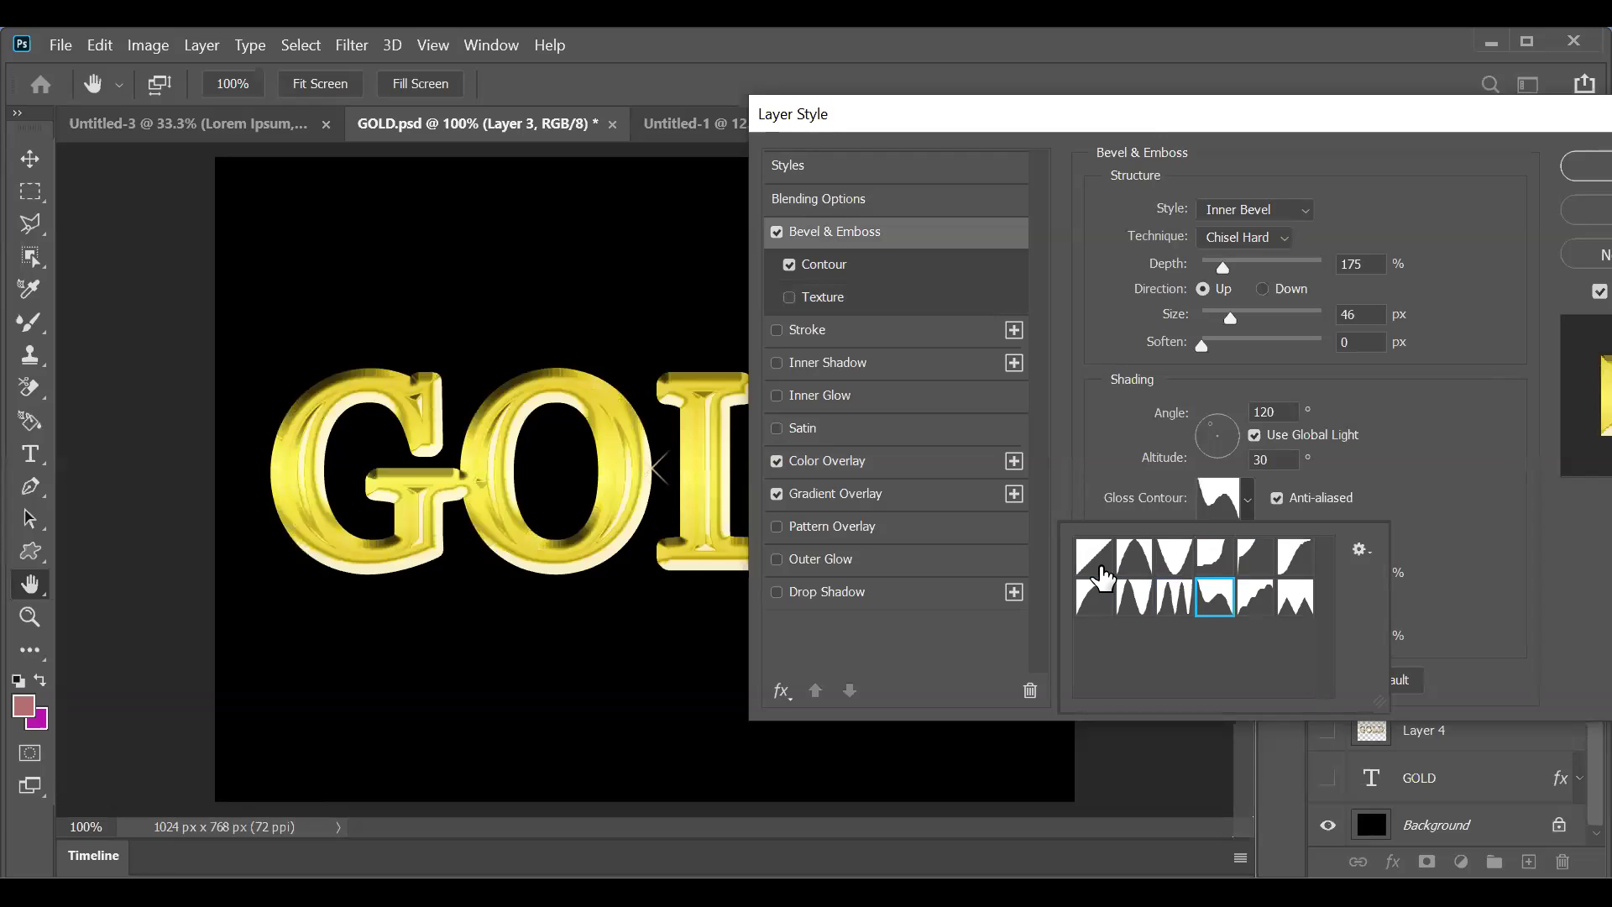
pyautogui.press('Left')
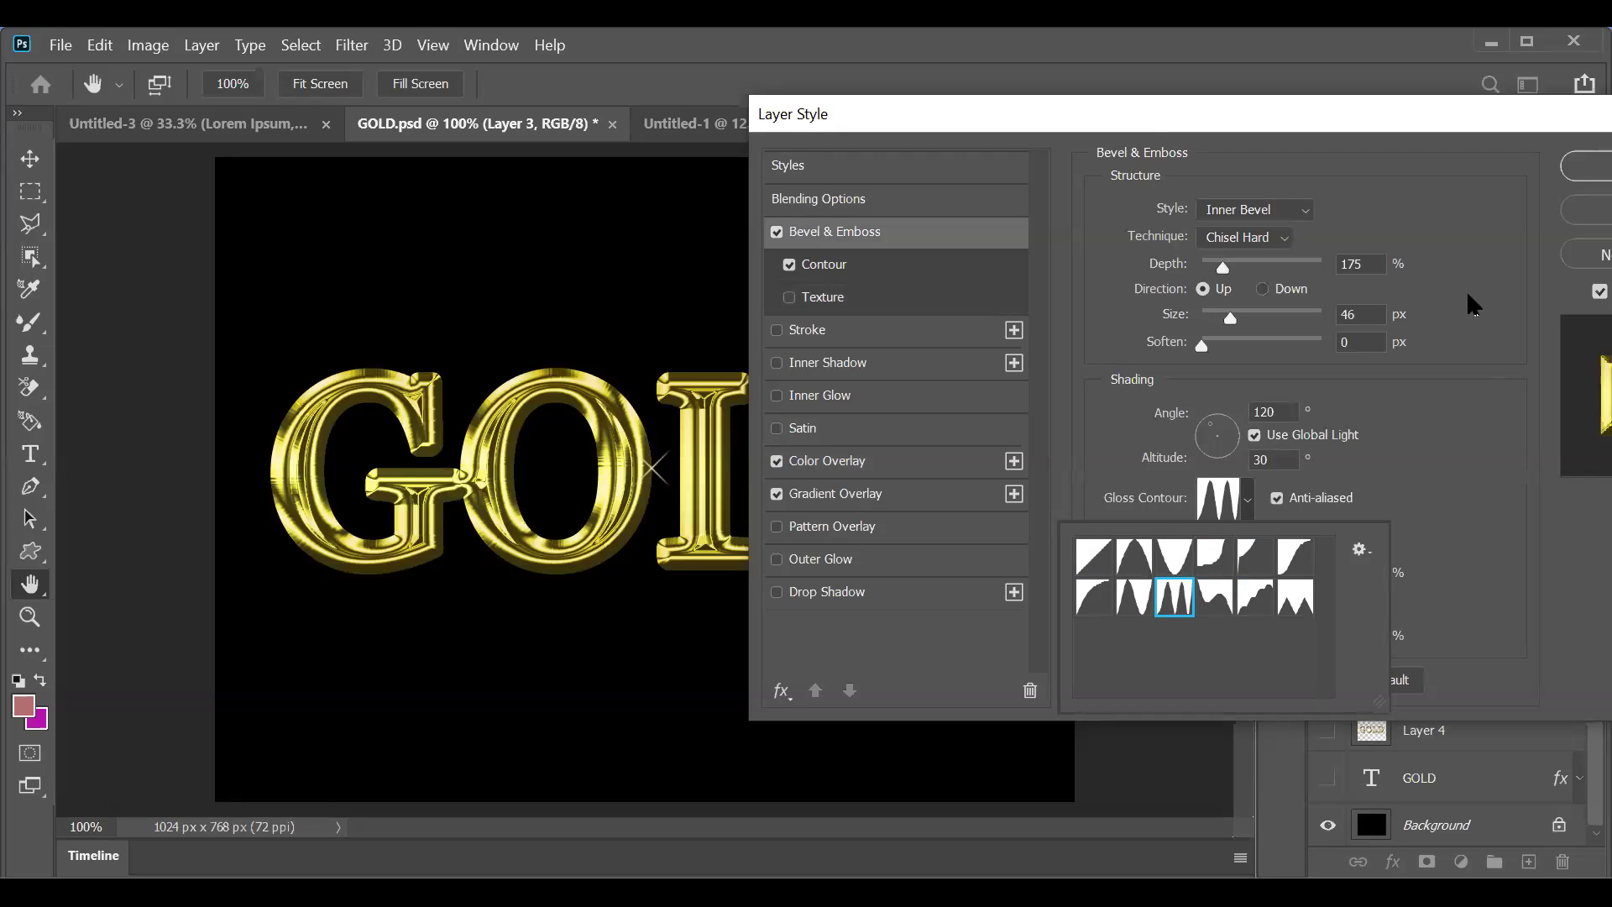
pyautogui.click(1572, 168)
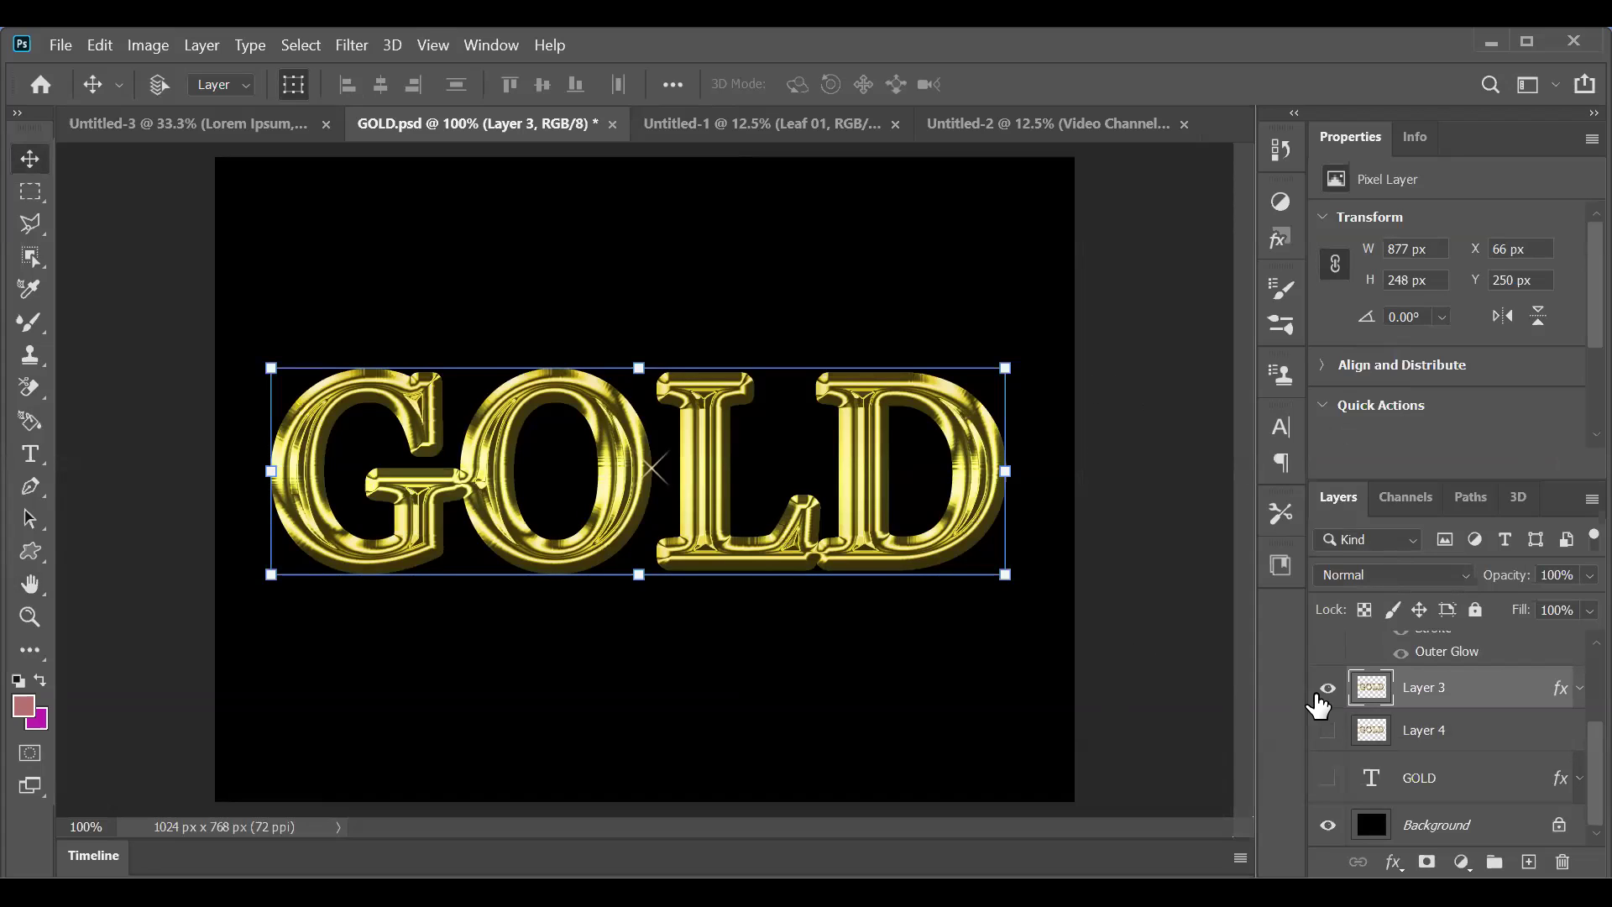
# Step: Hide Layer 3, briefly preview Layer 4, and show Layer 1 in its place
pyautogui.click(1326, 689)
pyautogui.click(1328, 731)
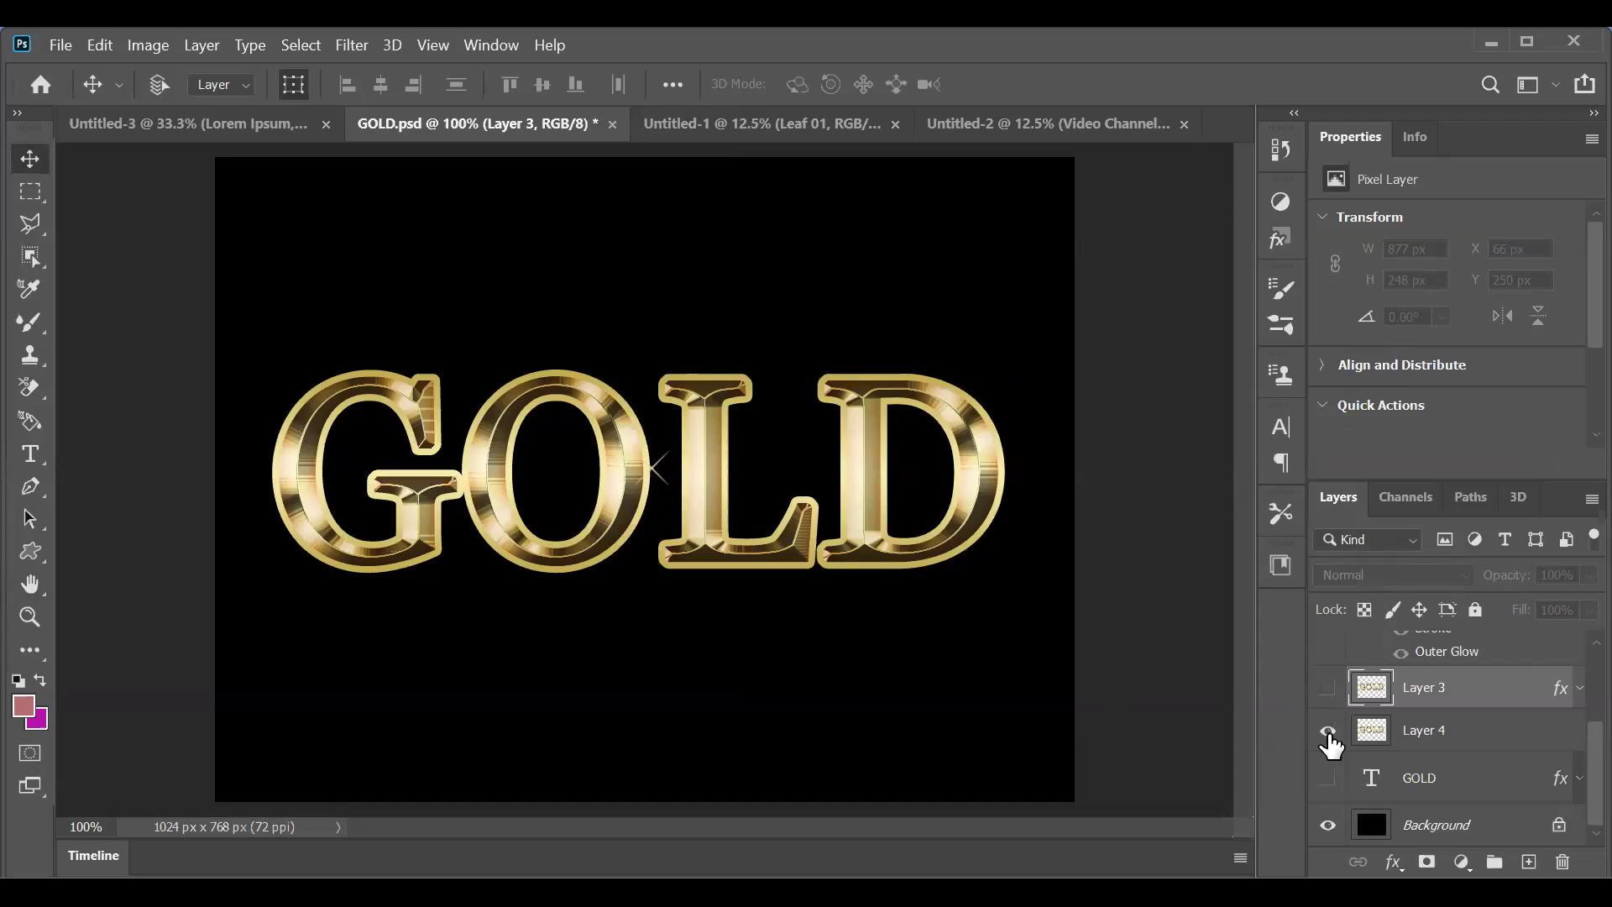
pyautogui.click(1328, 731)
pyautogui.scroll(2, 1328, 737)
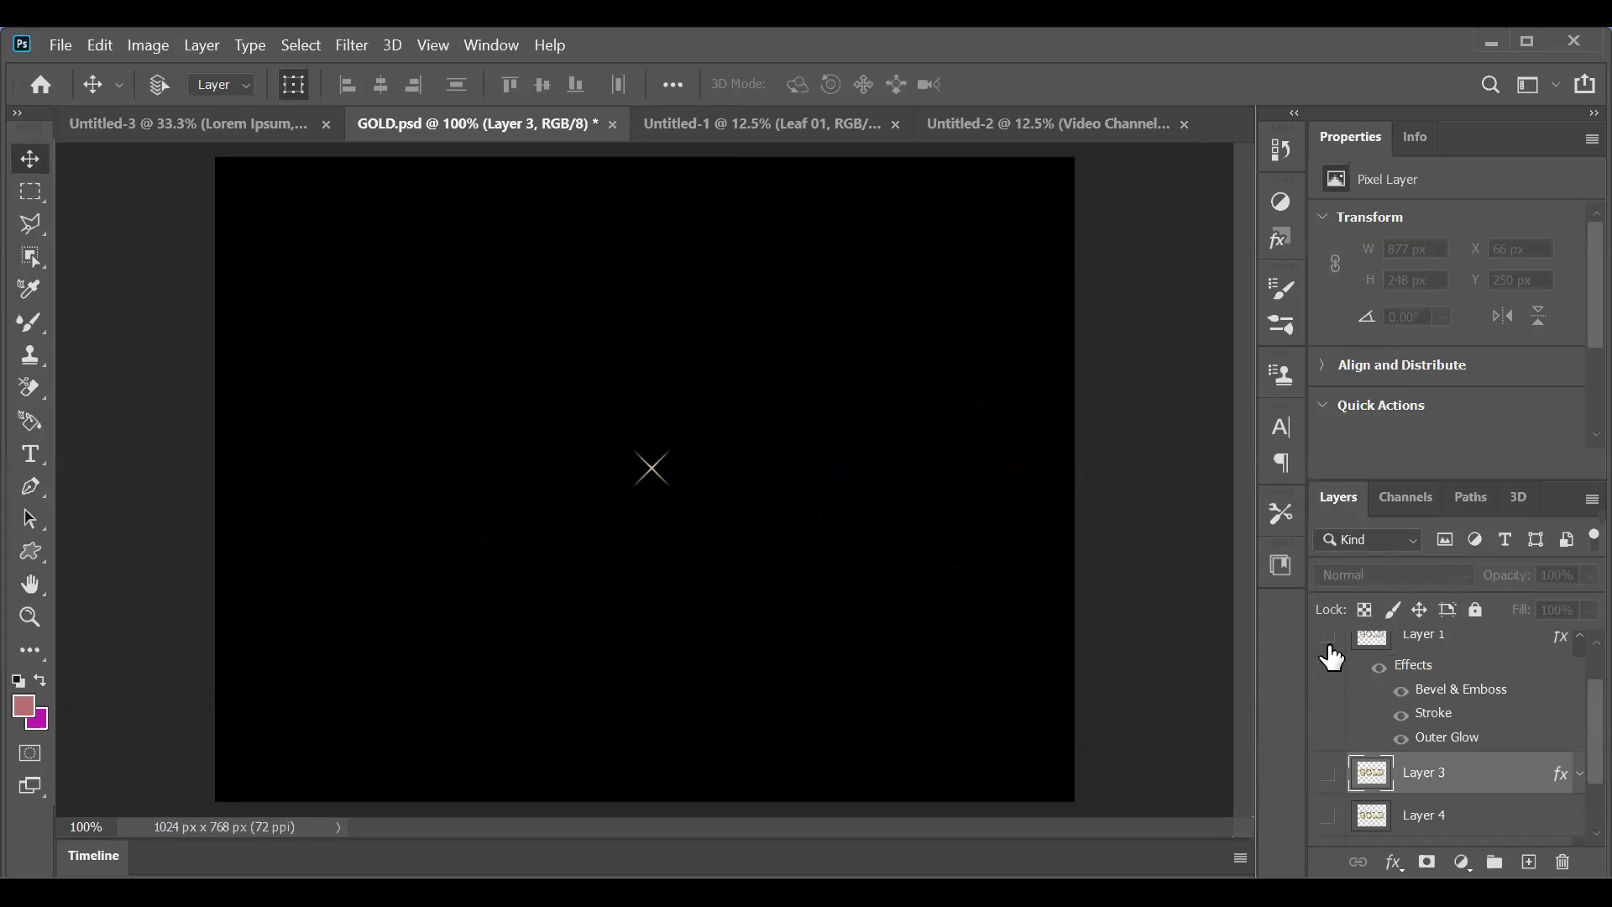
pyautogui.click(1328, 638)
# Step: Select Layer 2 and toggle its visibility to compare the text with and without the sparkle
pyautogui.scroll(1, 1352, 702)
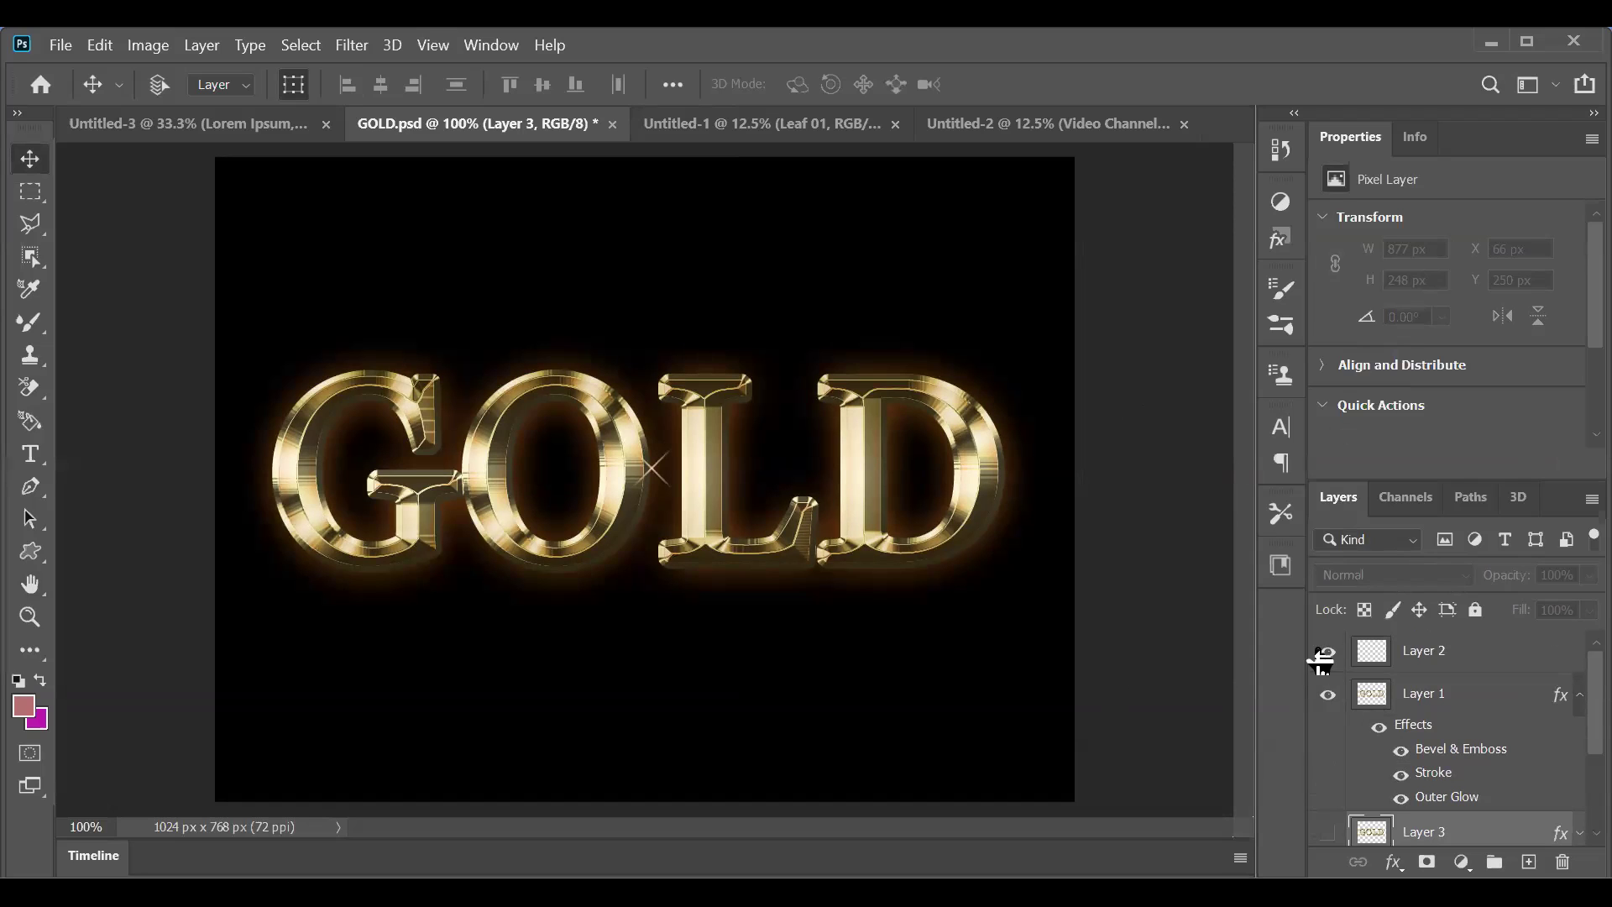
pyautogui.click(1325, 656)
pyautogui.click(1386, 686)
pyautogui.click(1326, 653)
pyautogui.click(1414, 667)
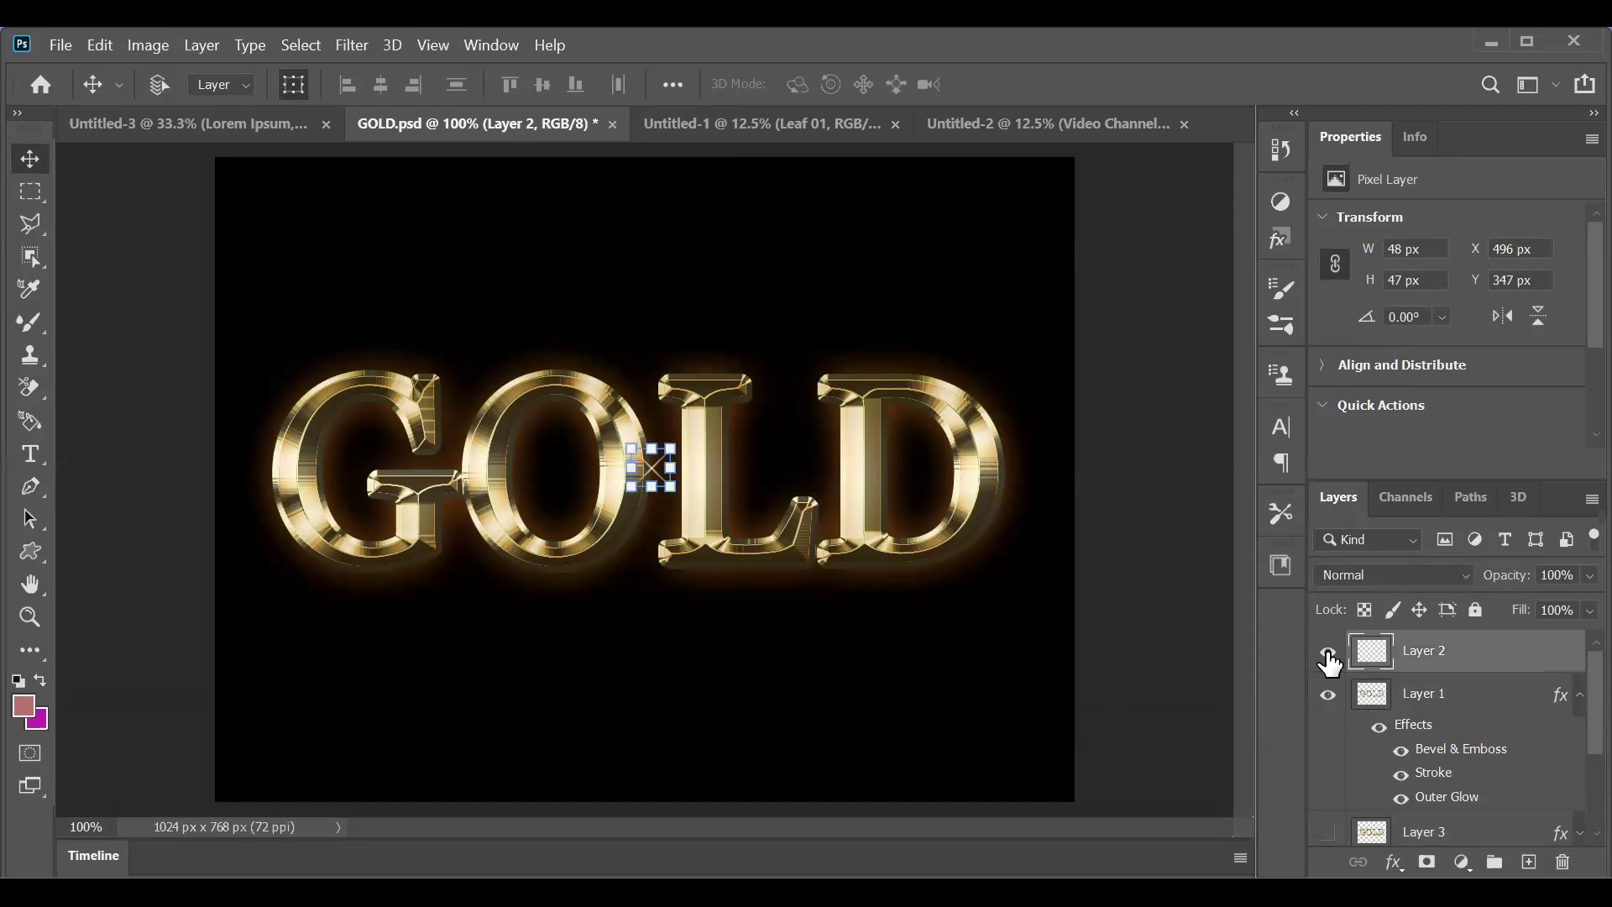
pyautogui.click(1328, 656)
# Step: Select Layer 1 and toggle its visibility for comparison, leaving the layer hidden
pyautogui.click(1493, 704)
pyautogui.scroll(-2, 1492, 751)
pyautogui.scroll(2, 1486, 734)
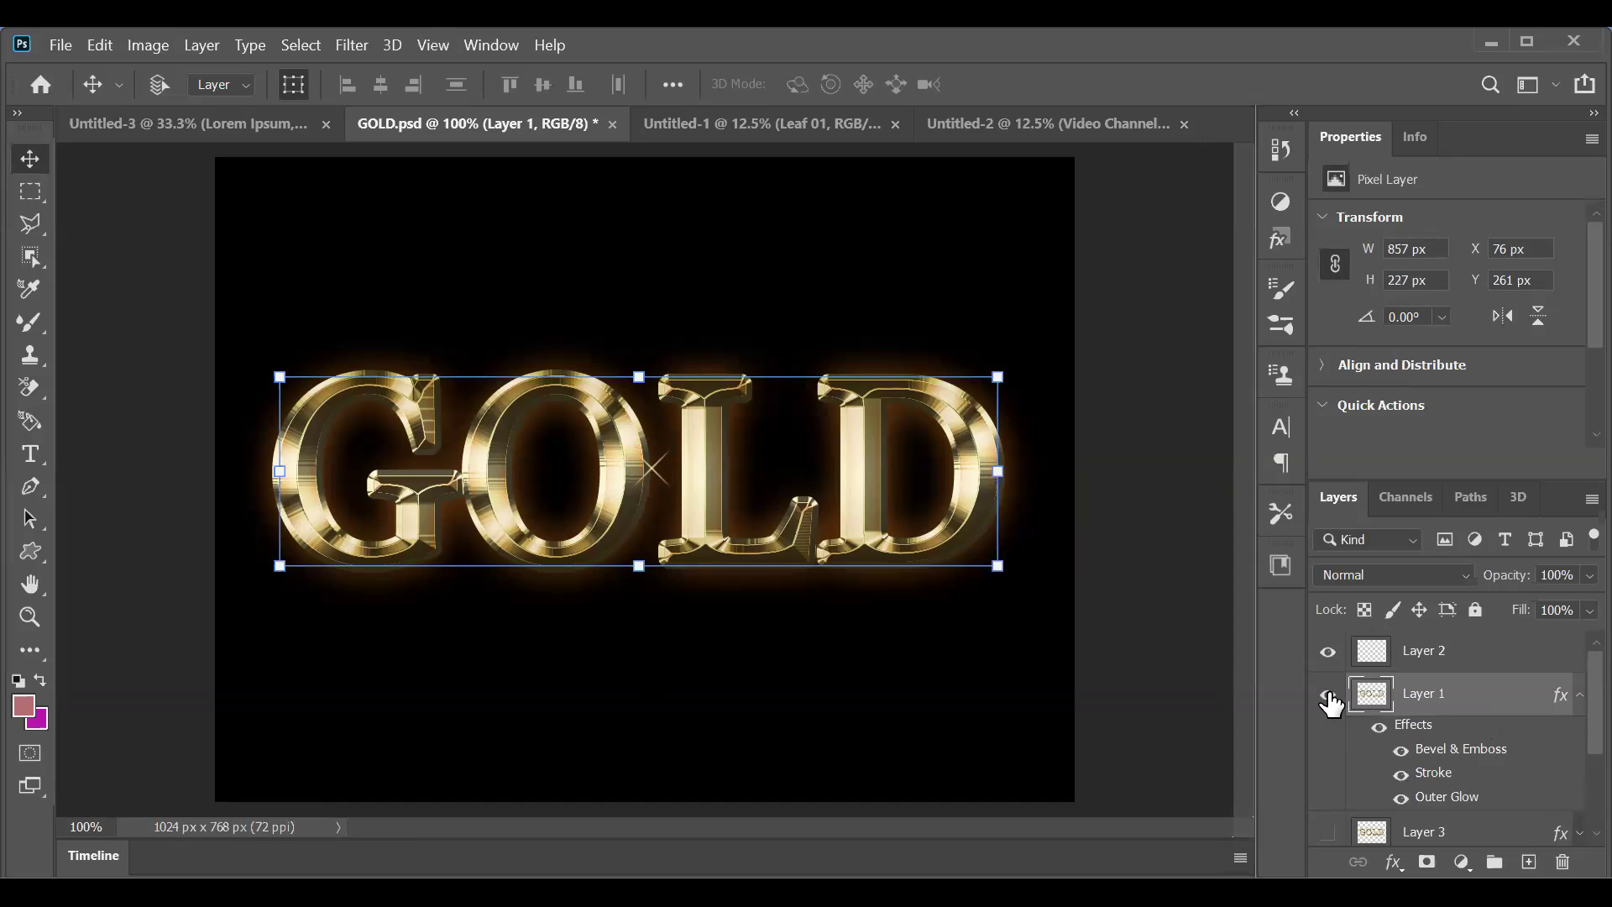
pyautogui.click(1330, 695)
pyautogui.click(1325, 696)
pyautogui.click(1327, 695)
# Step: Preview Layer 3 briefly, and show and select Layer 4 in its place
pyautogui.scroll(-2, 1352, 766)
pyautogui.click(1327, 747)
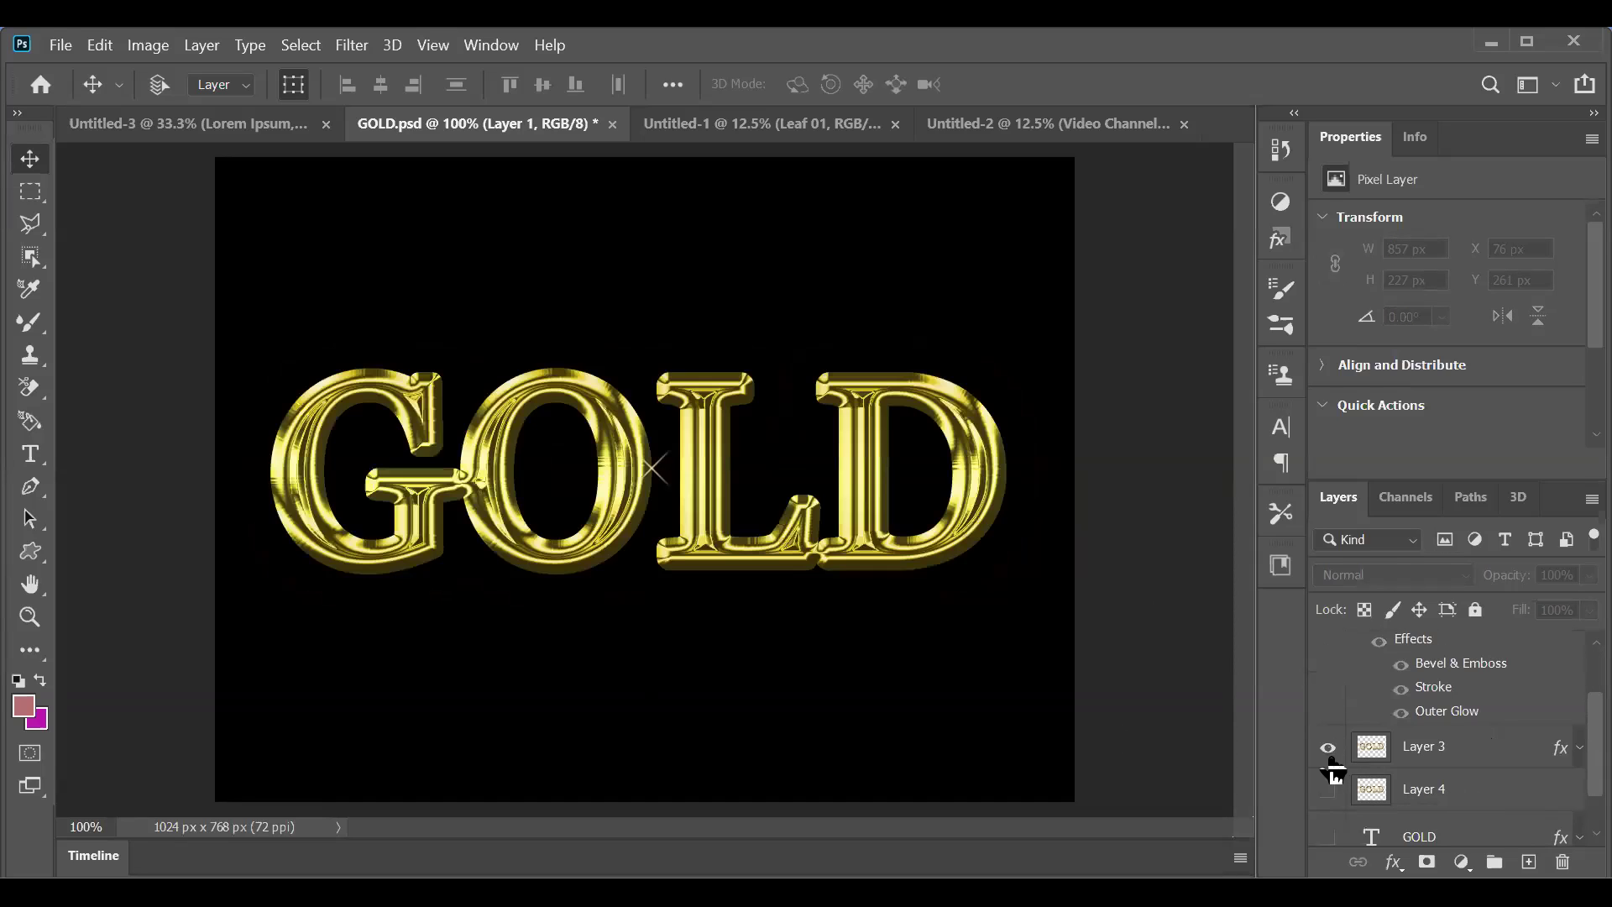
pyautogui.click(1327, 747)
pyautogui.click(1328, 791)
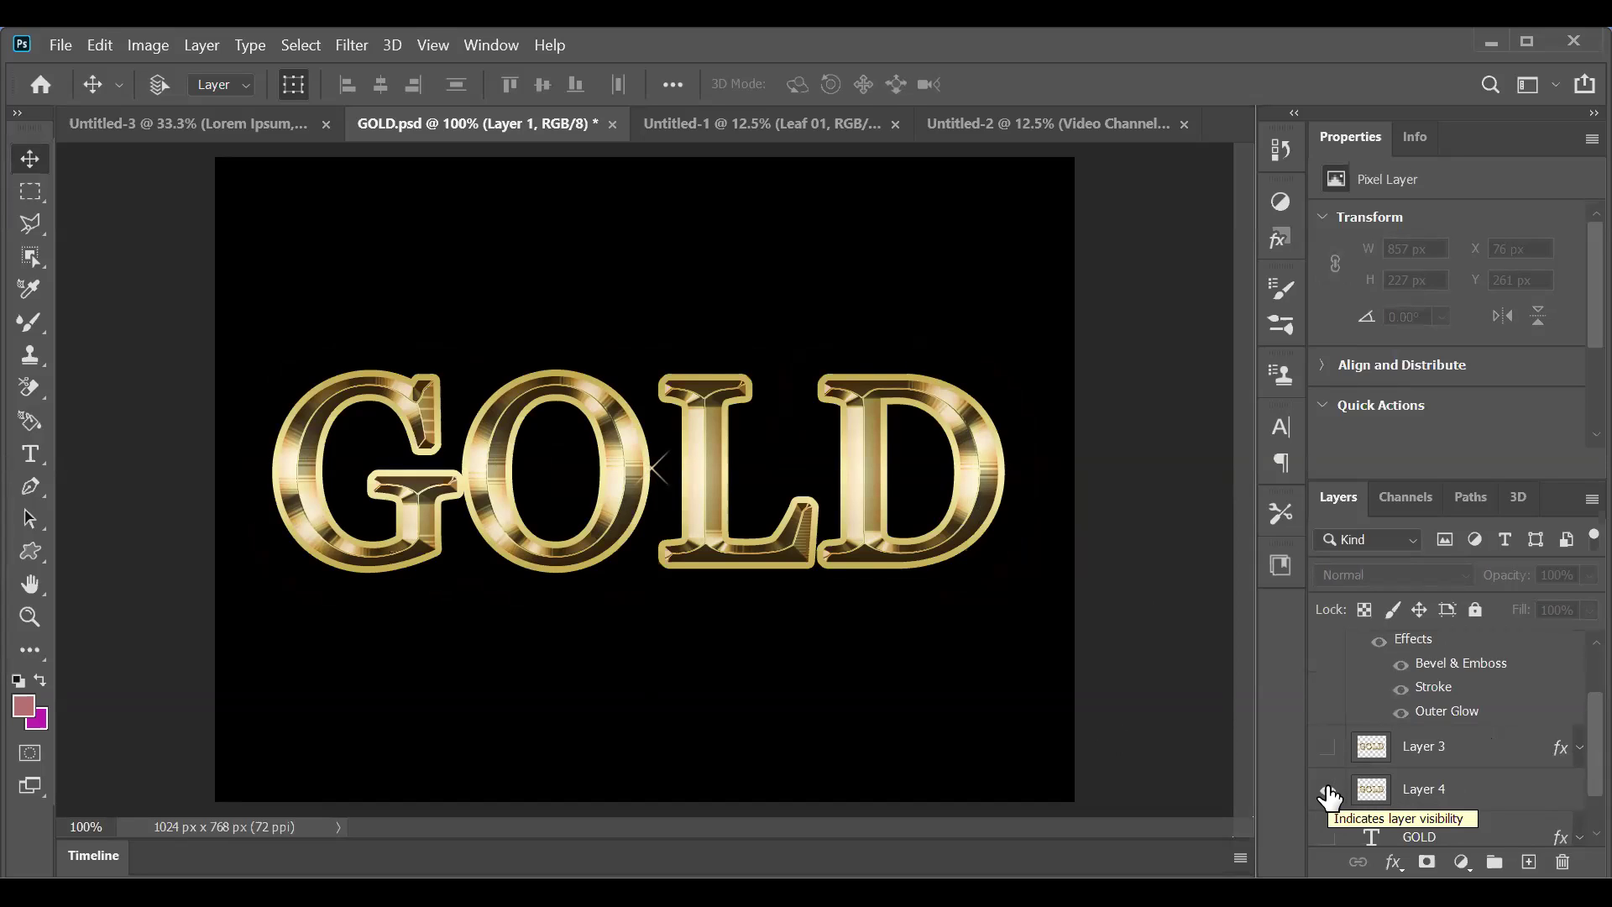
pyautogui.click(1543, 789)
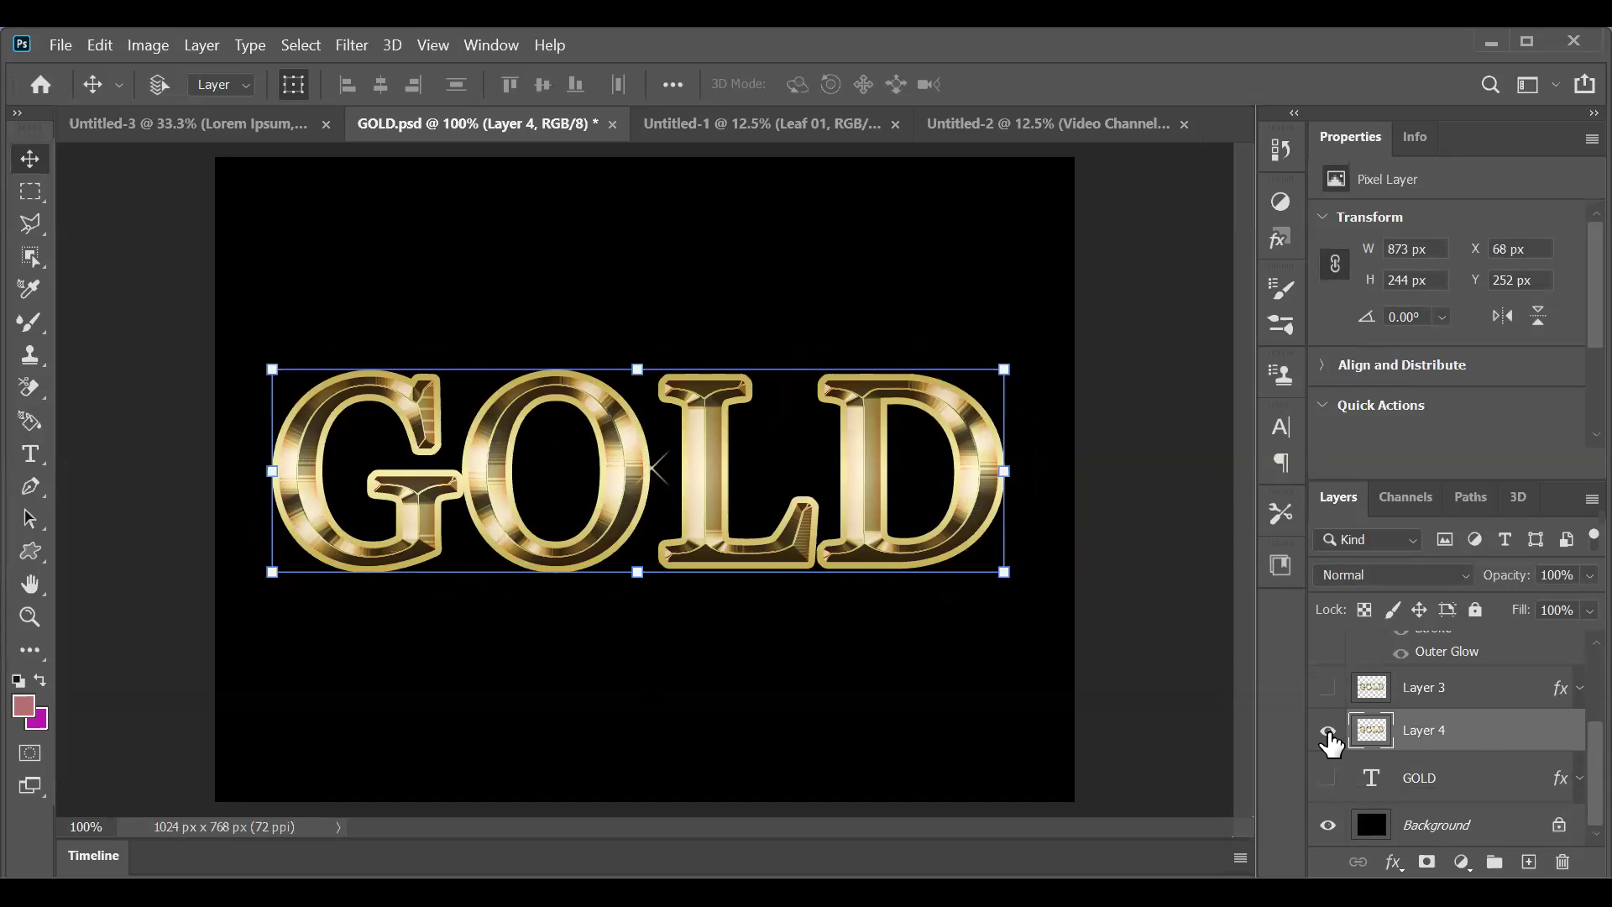
# Step: Show the GOLD text layer in place of Layer 4 and turn off its Stroke effect
pyautogui.click(1328, 731)
pyautogui.click(1327, 778)
pyautogui.click(1579, 777)
pyautogui.scroll(-2, 1515, 797)
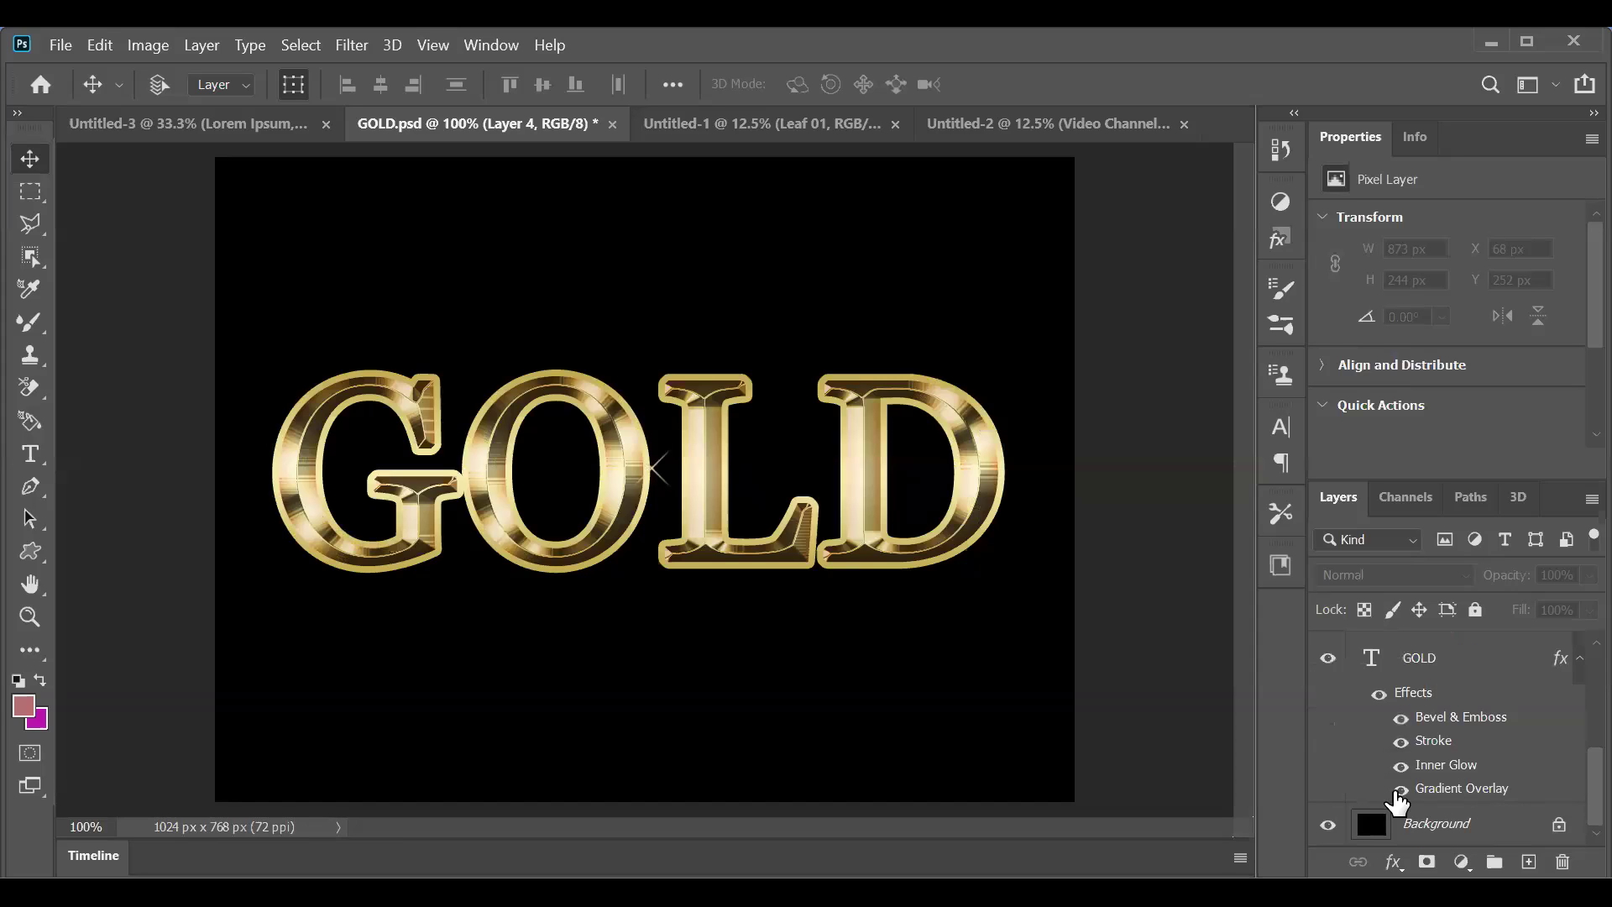
pyautogui.click(1401, 741)
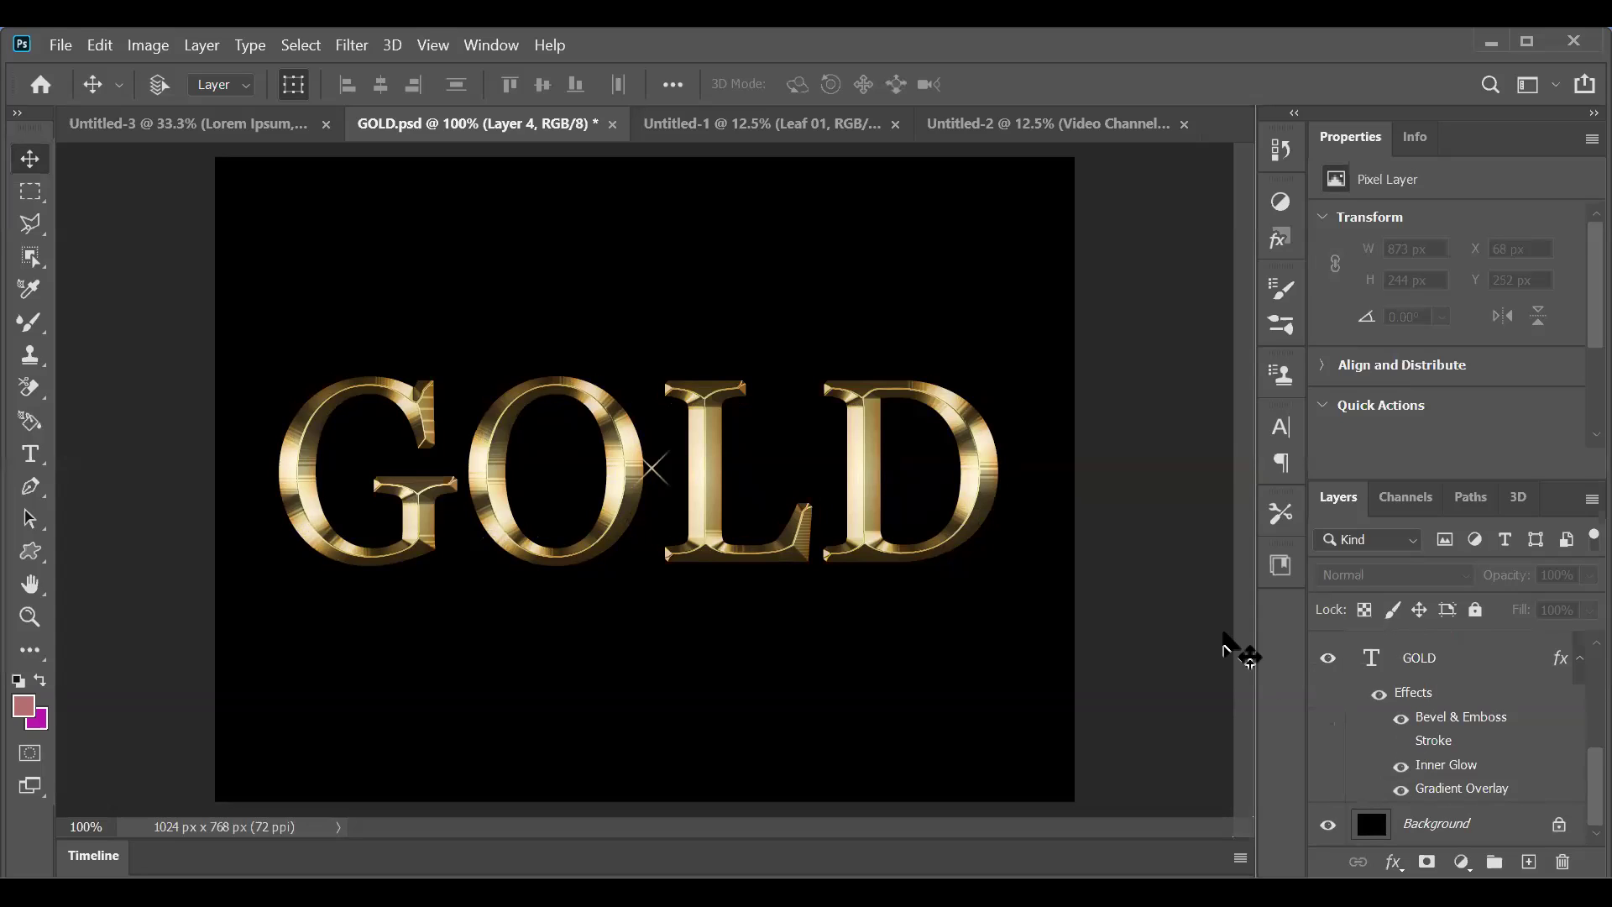
# Step: Nudge the sparkle on Layer 2 left and down to X 489 px, Y 350 px, and select Layer 1
pyautogui.scroll(1, 1442, 770)
pyautogui.scroll(4, 1443, 770)
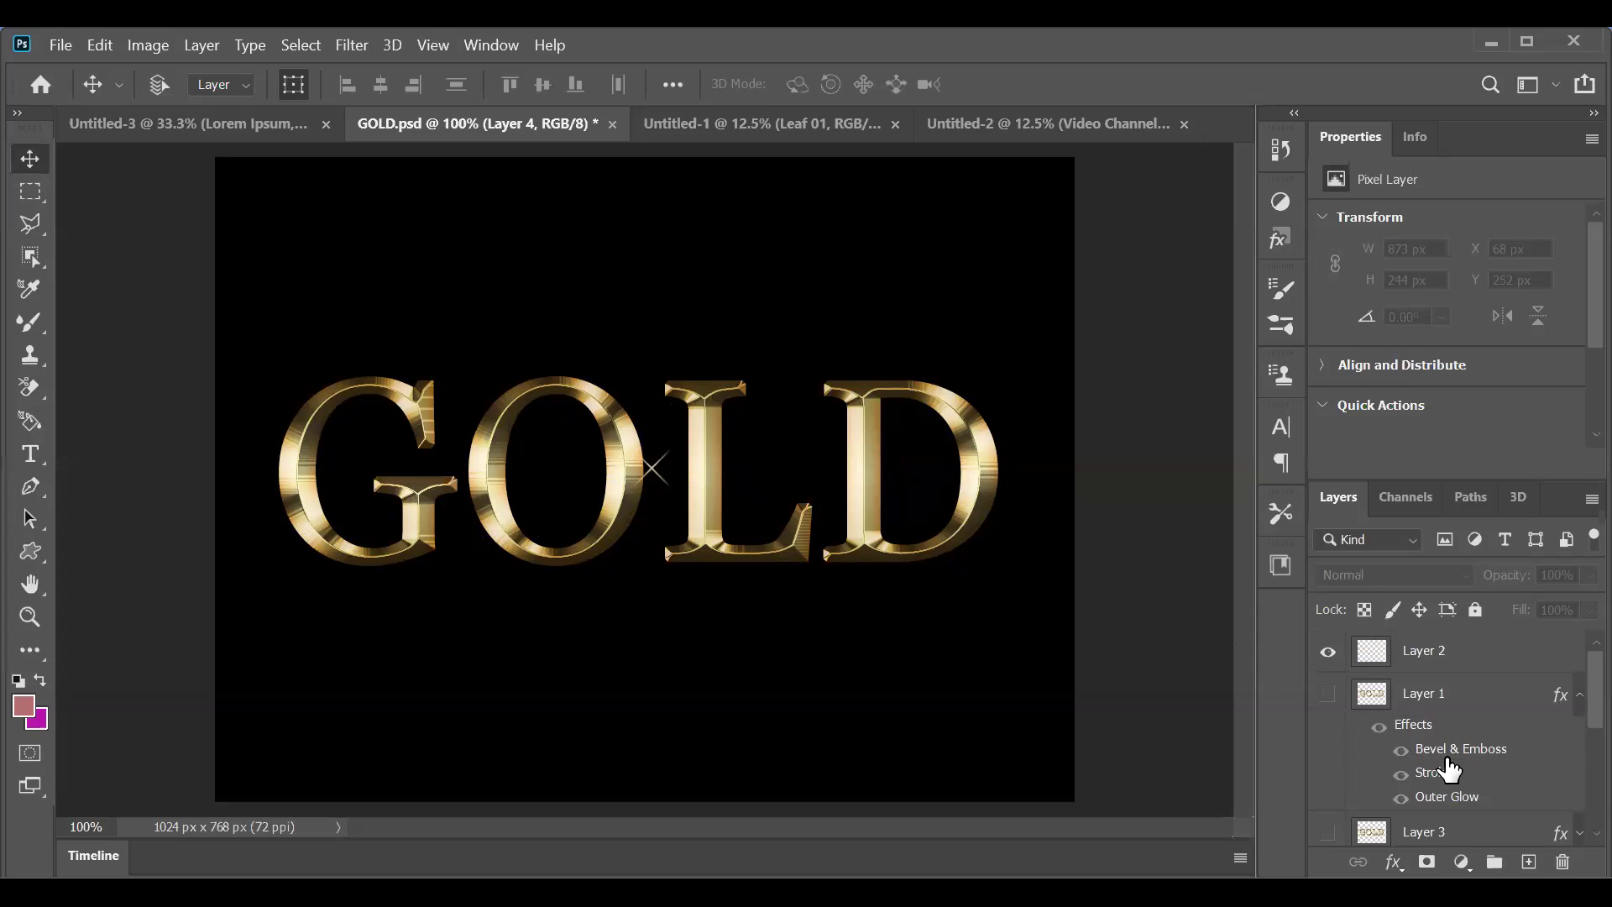
pyautogui.scroll(-1, 1457, 805)
pyautogui.scroll(-4, 1456, 806)
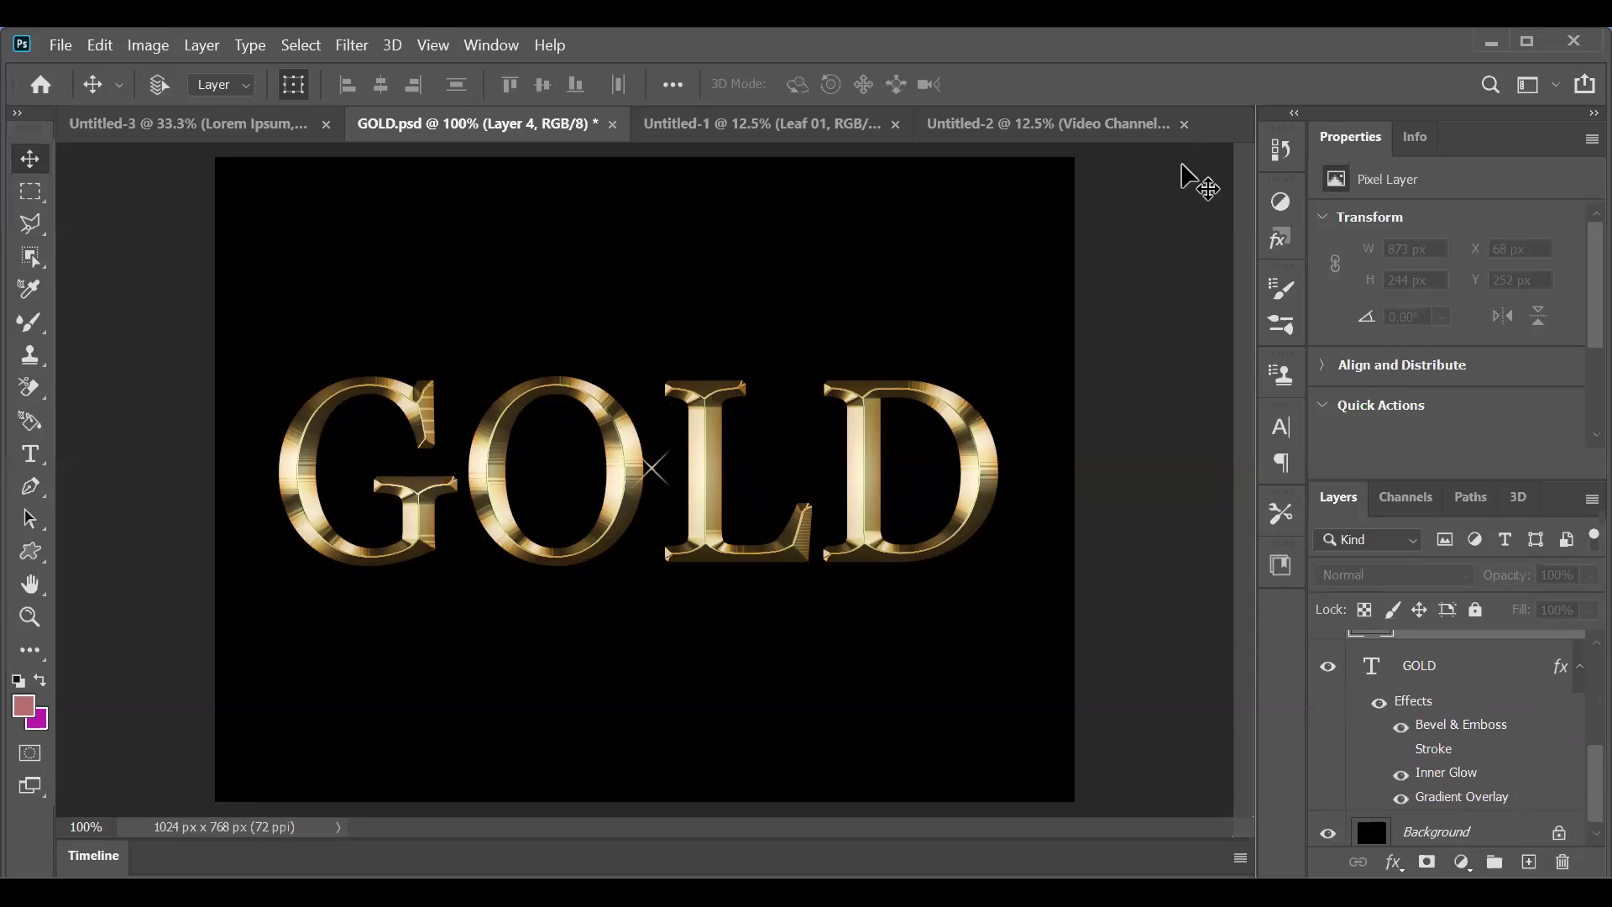
pyautogui.scroll(4, 1504, 762)
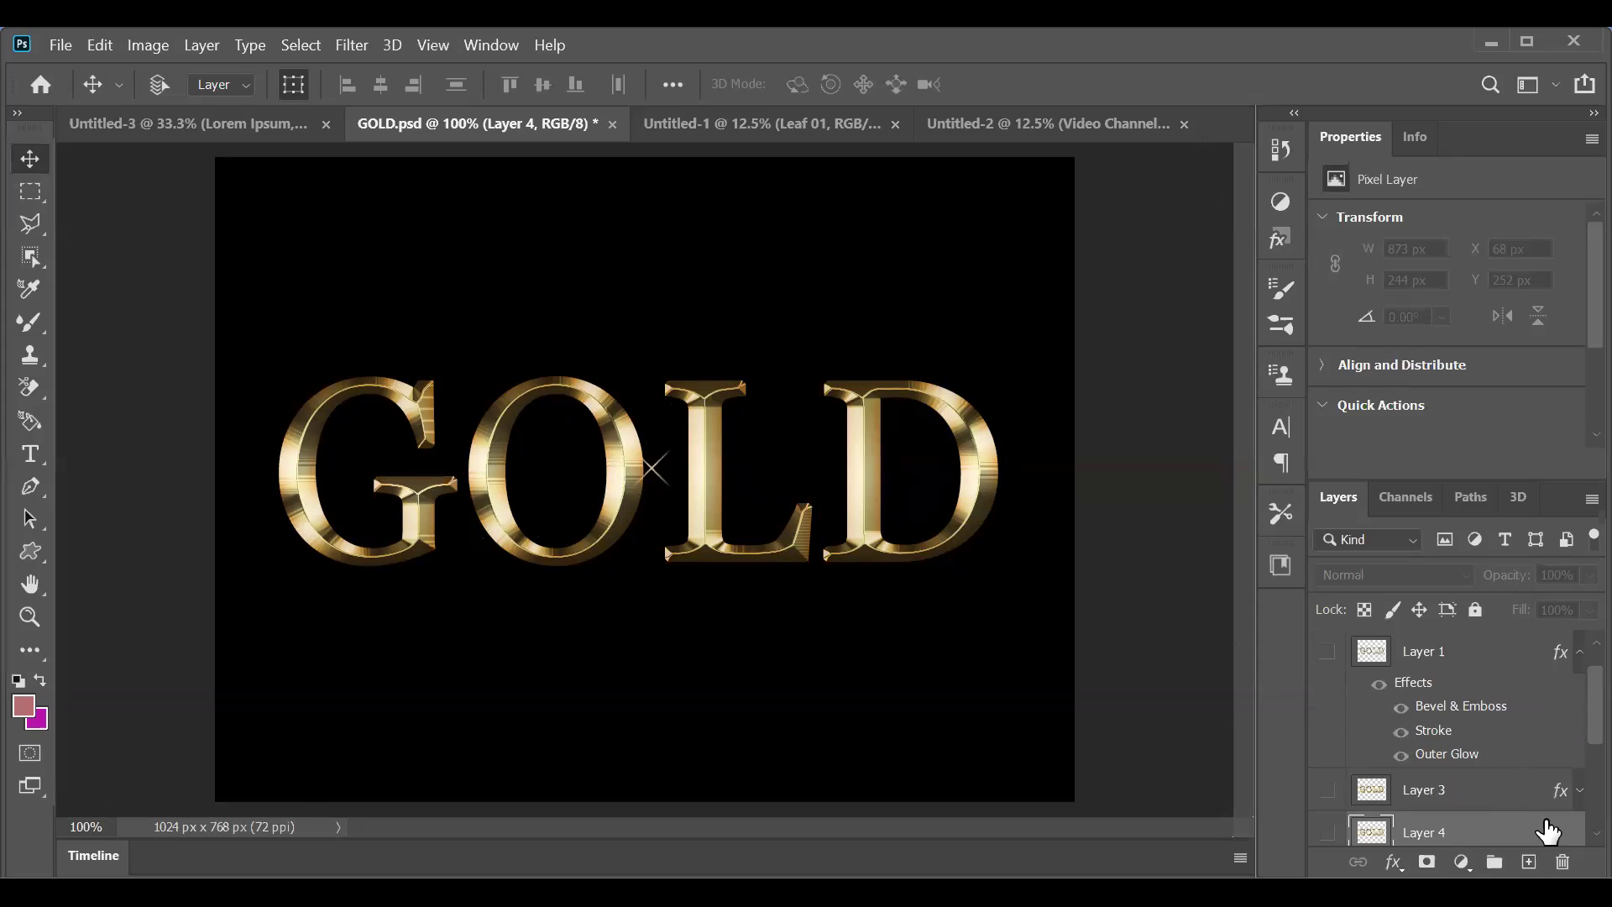
pyautogui.click(1442, 661)
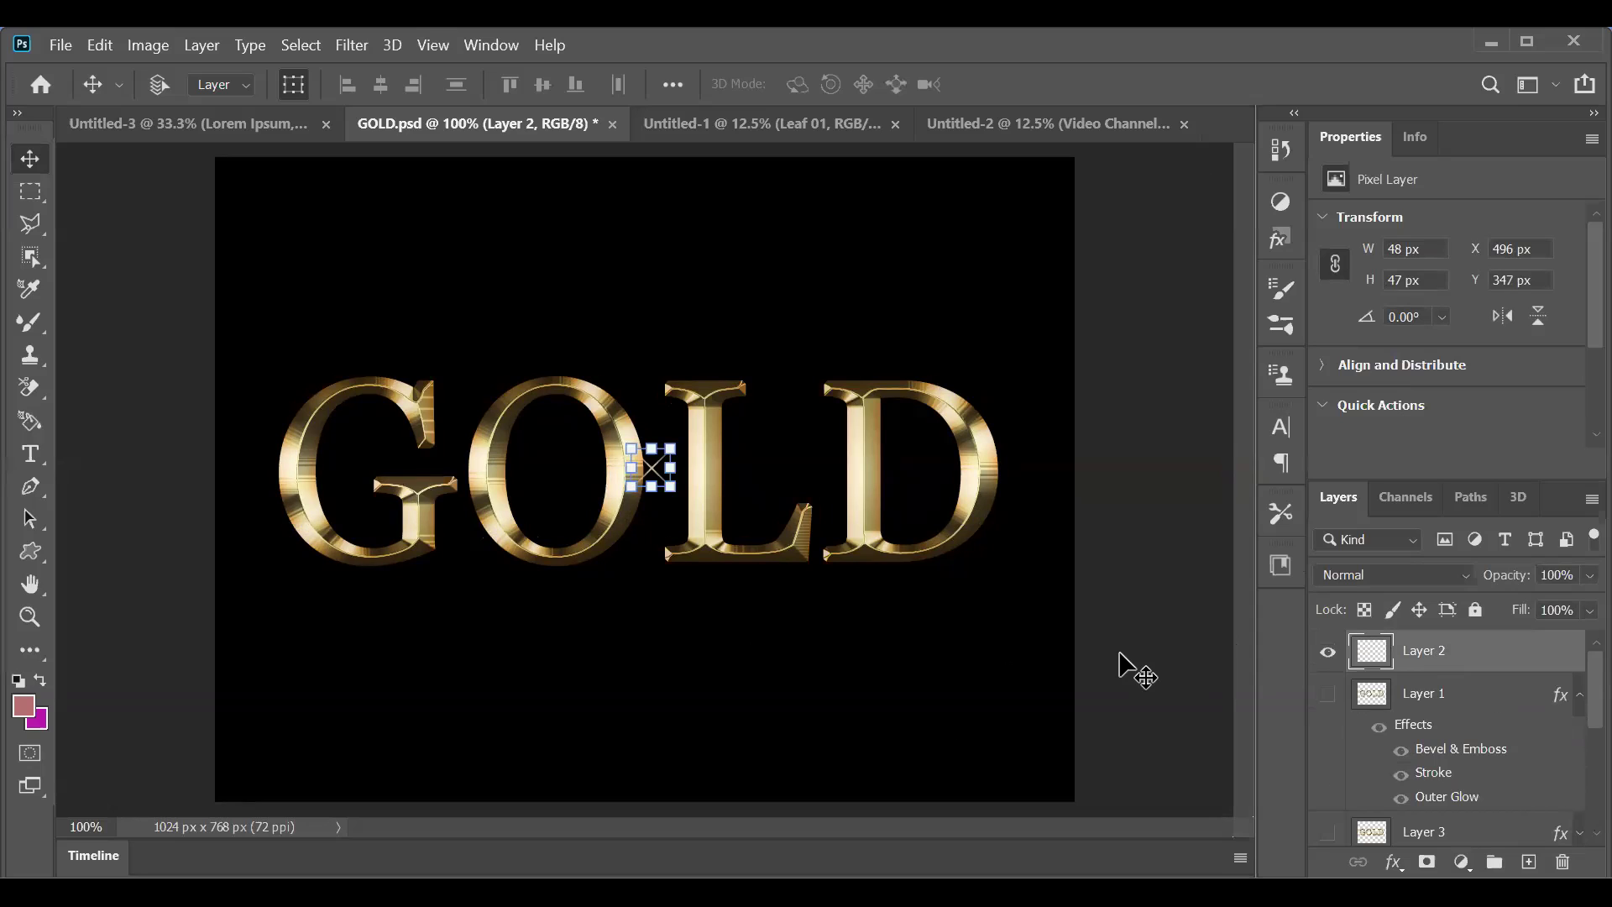
pyautogui.press('Left')
pyautogui.press('Left')
pyautogui.press('Left')
pyautogui.press('Left')
pyautogui.press('Left')
pyautogui.press('Left')
pyautogui.press('Down')
pyautogui.press('Down')
pyautogui.press('Down')
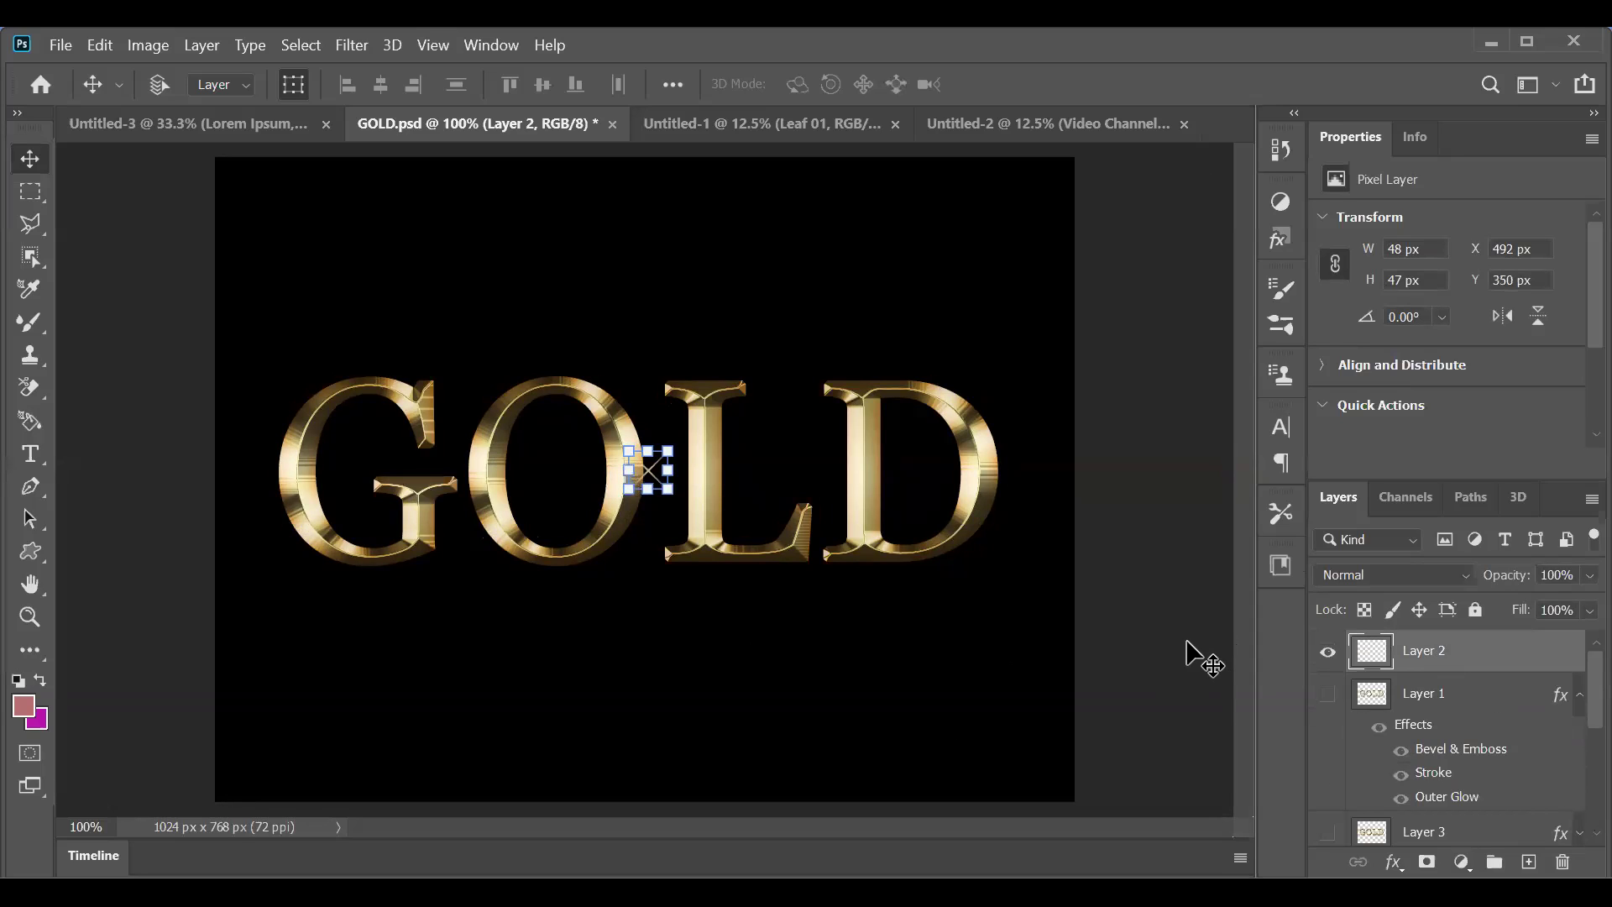
pyautogui.press('Left')
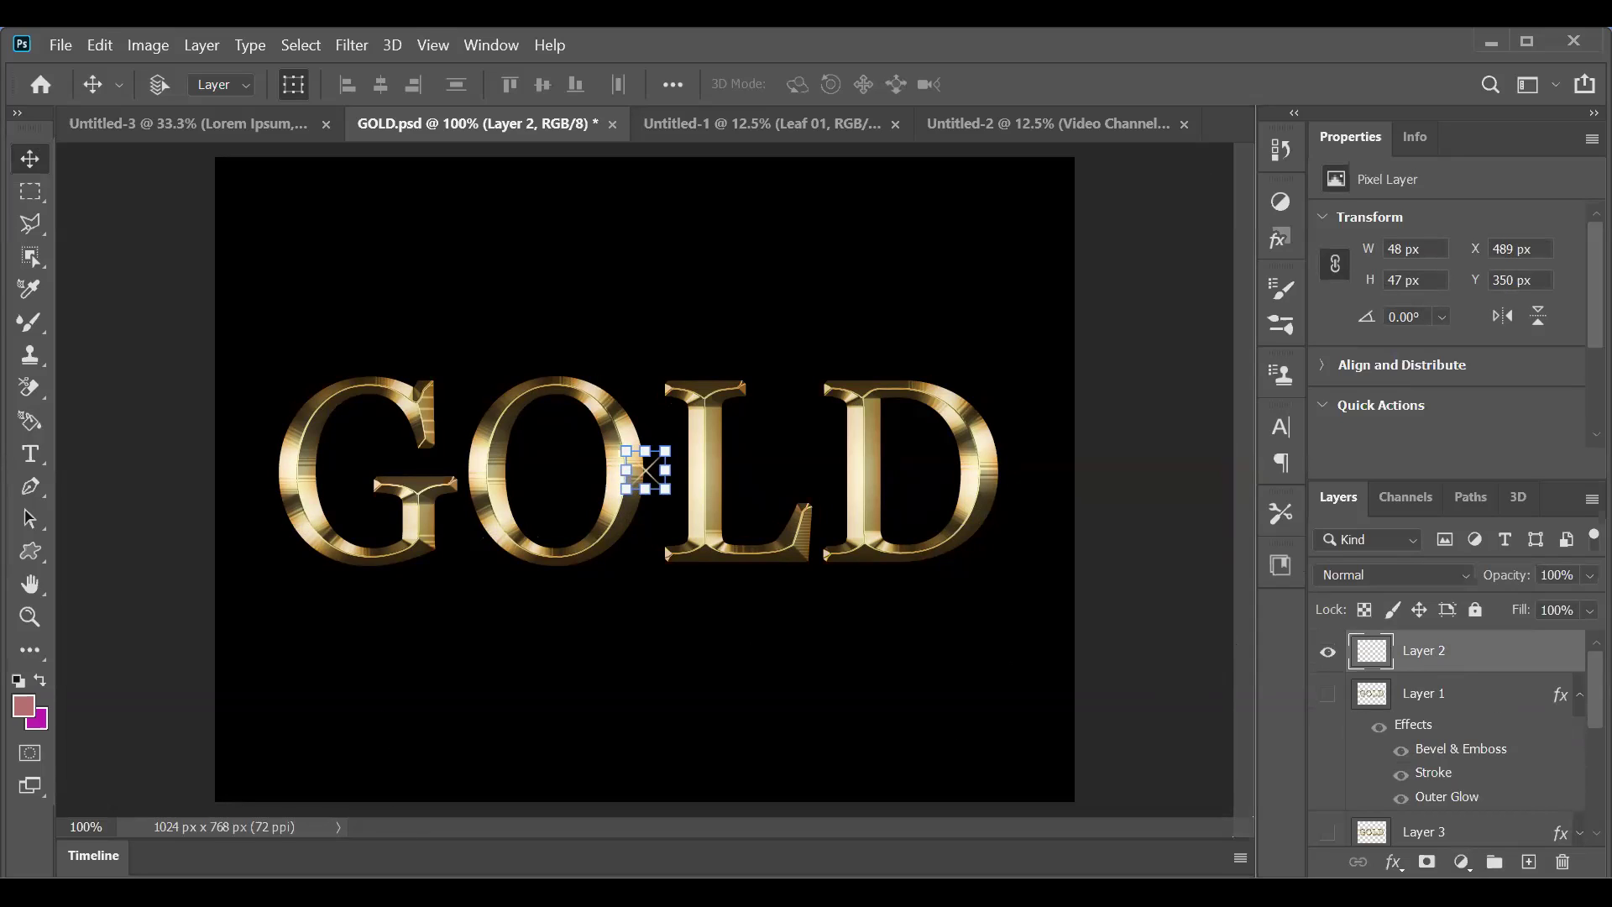
pyautogui.click(1508, 705)
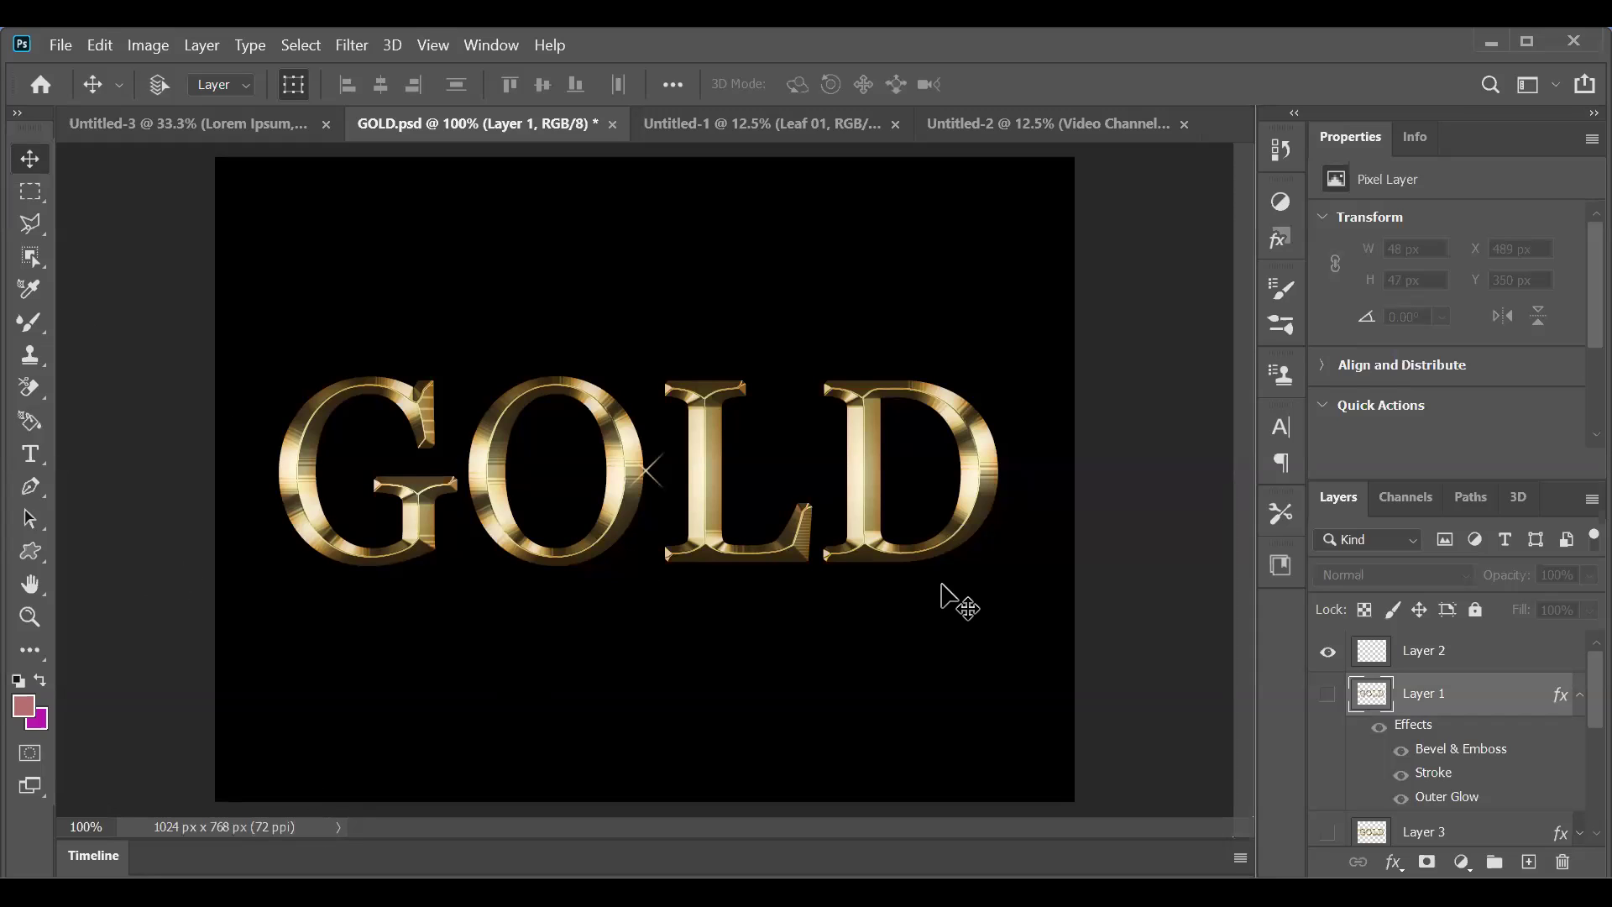
# Step: Review the Save As choice between cloud documents and the computer for the GOLD document, and close it without saving
pyautogui.click(61, 46)
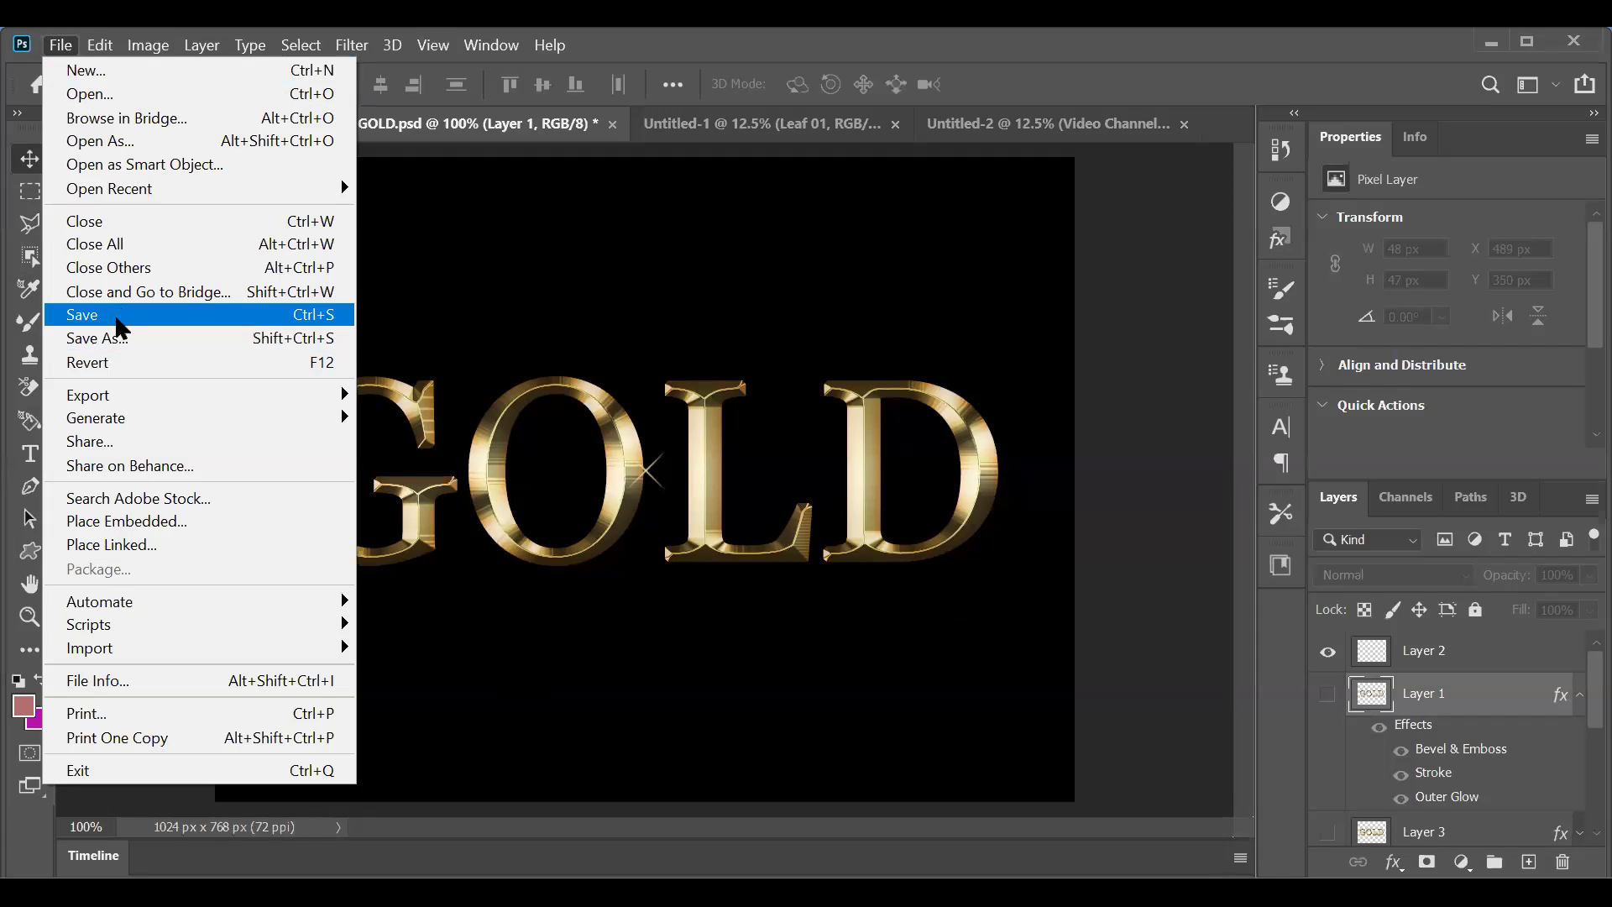
pyautogui.click(139, 340)
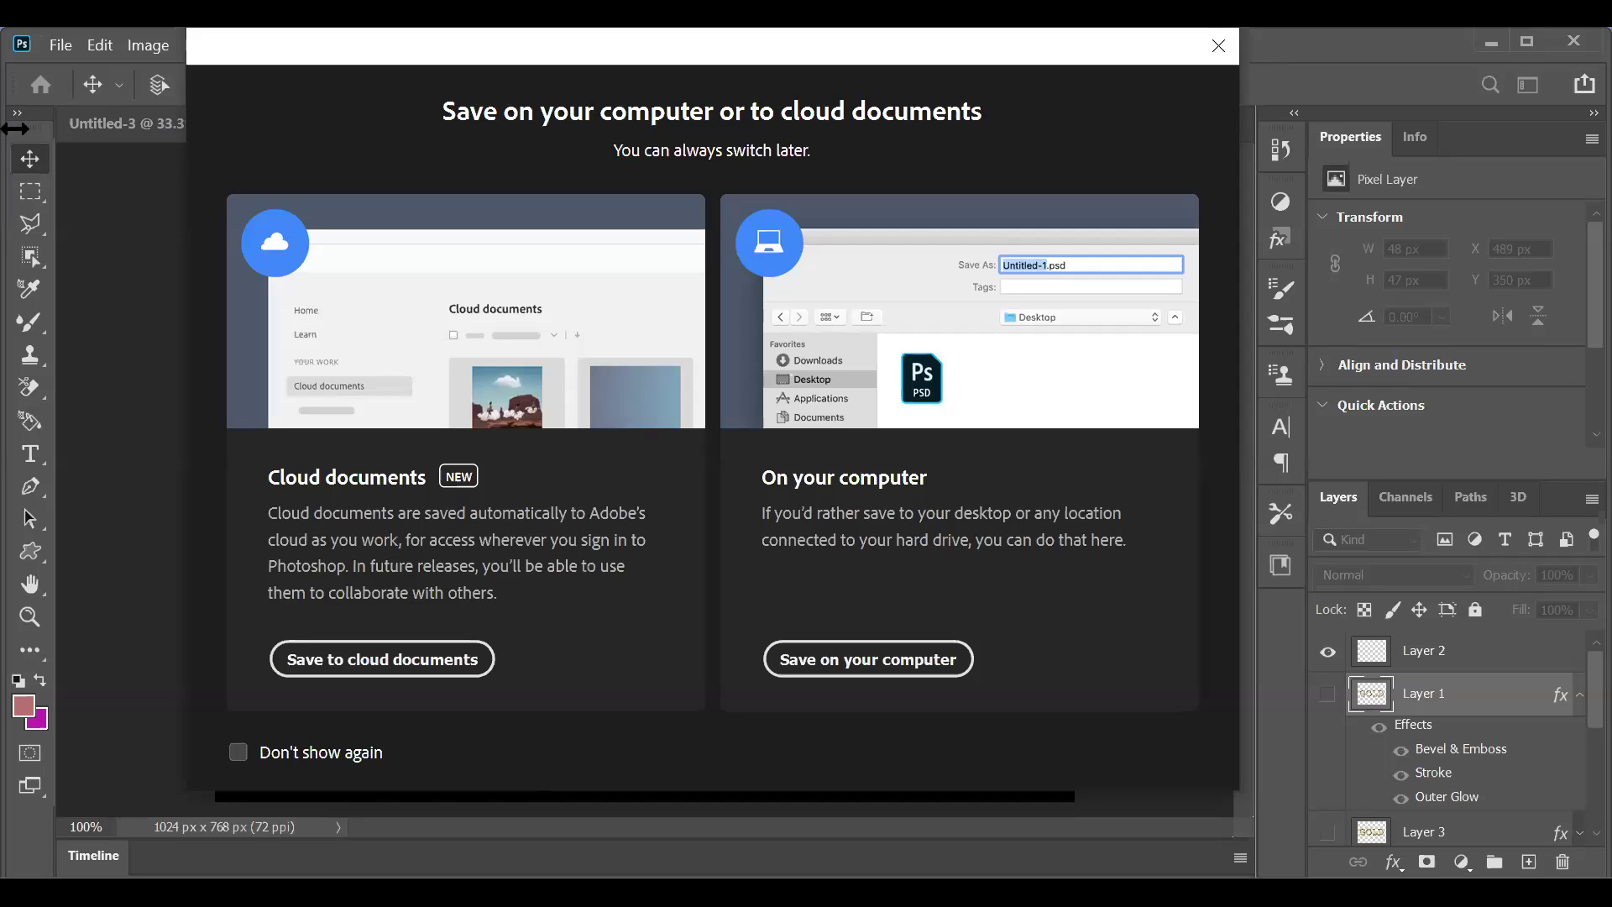
pyautogui.click(60, 46)
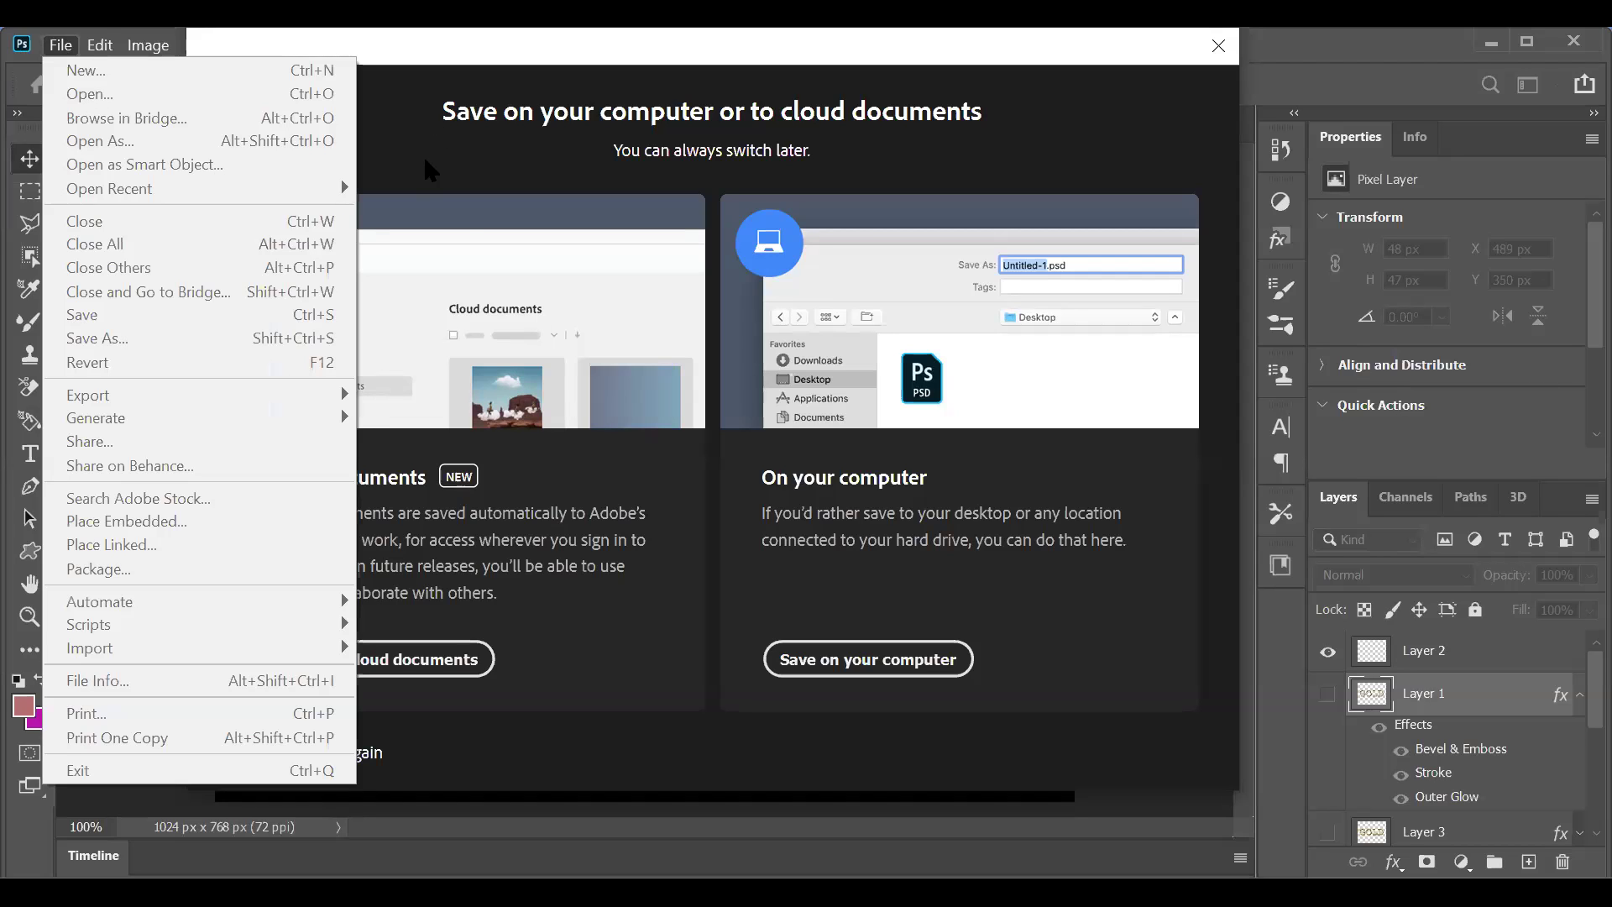
pyautogui.click(474, 247)
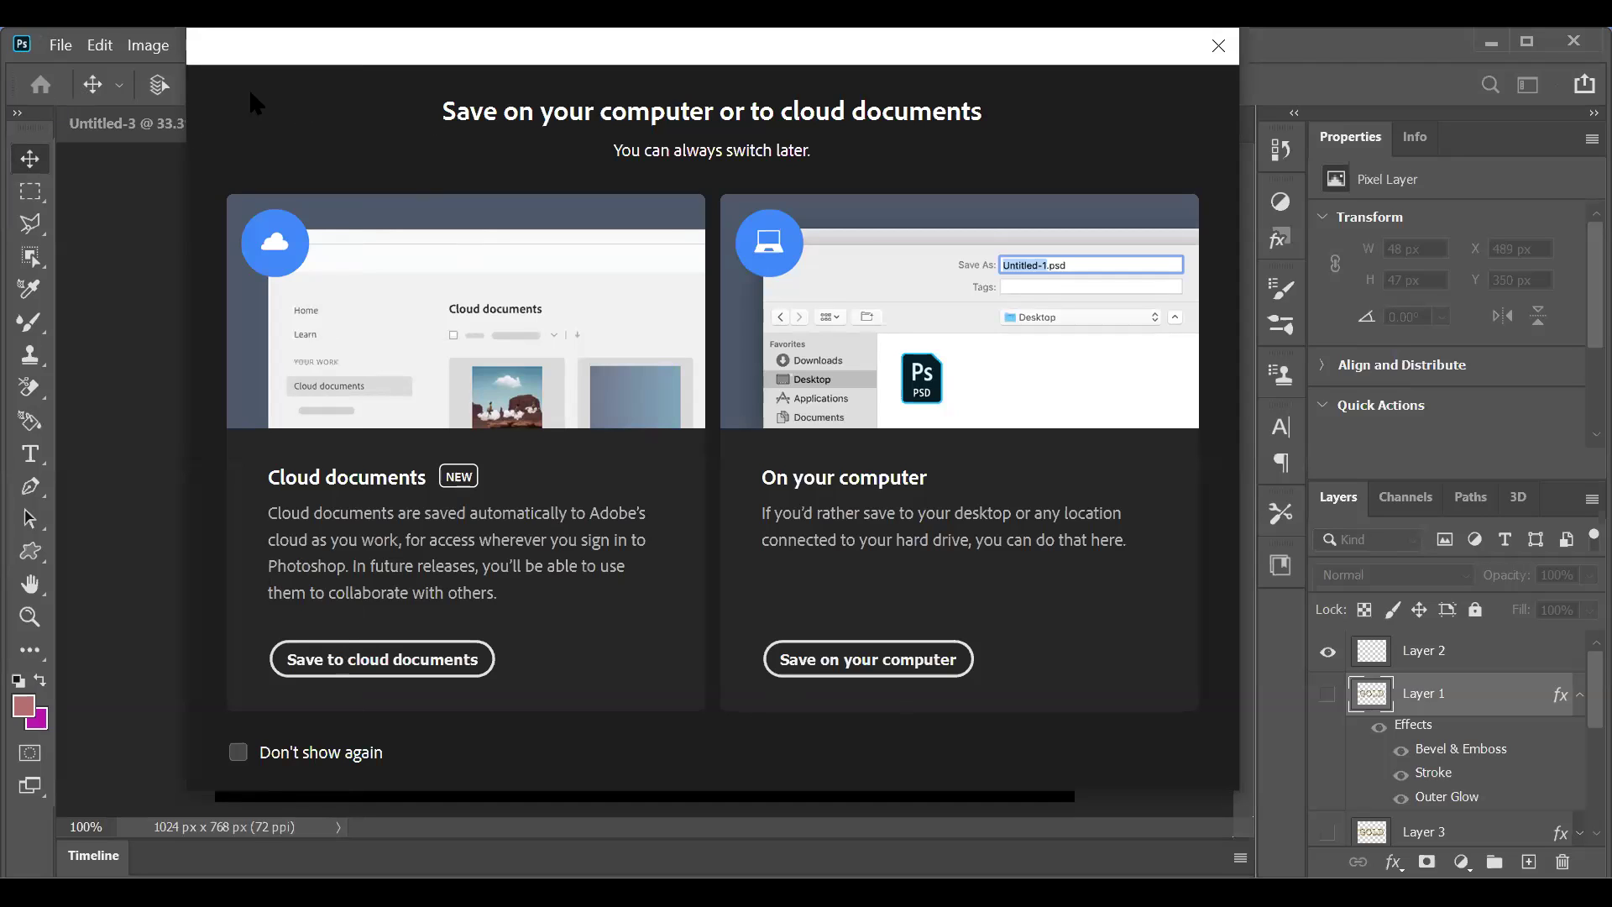
pyautogui.press('Escape')
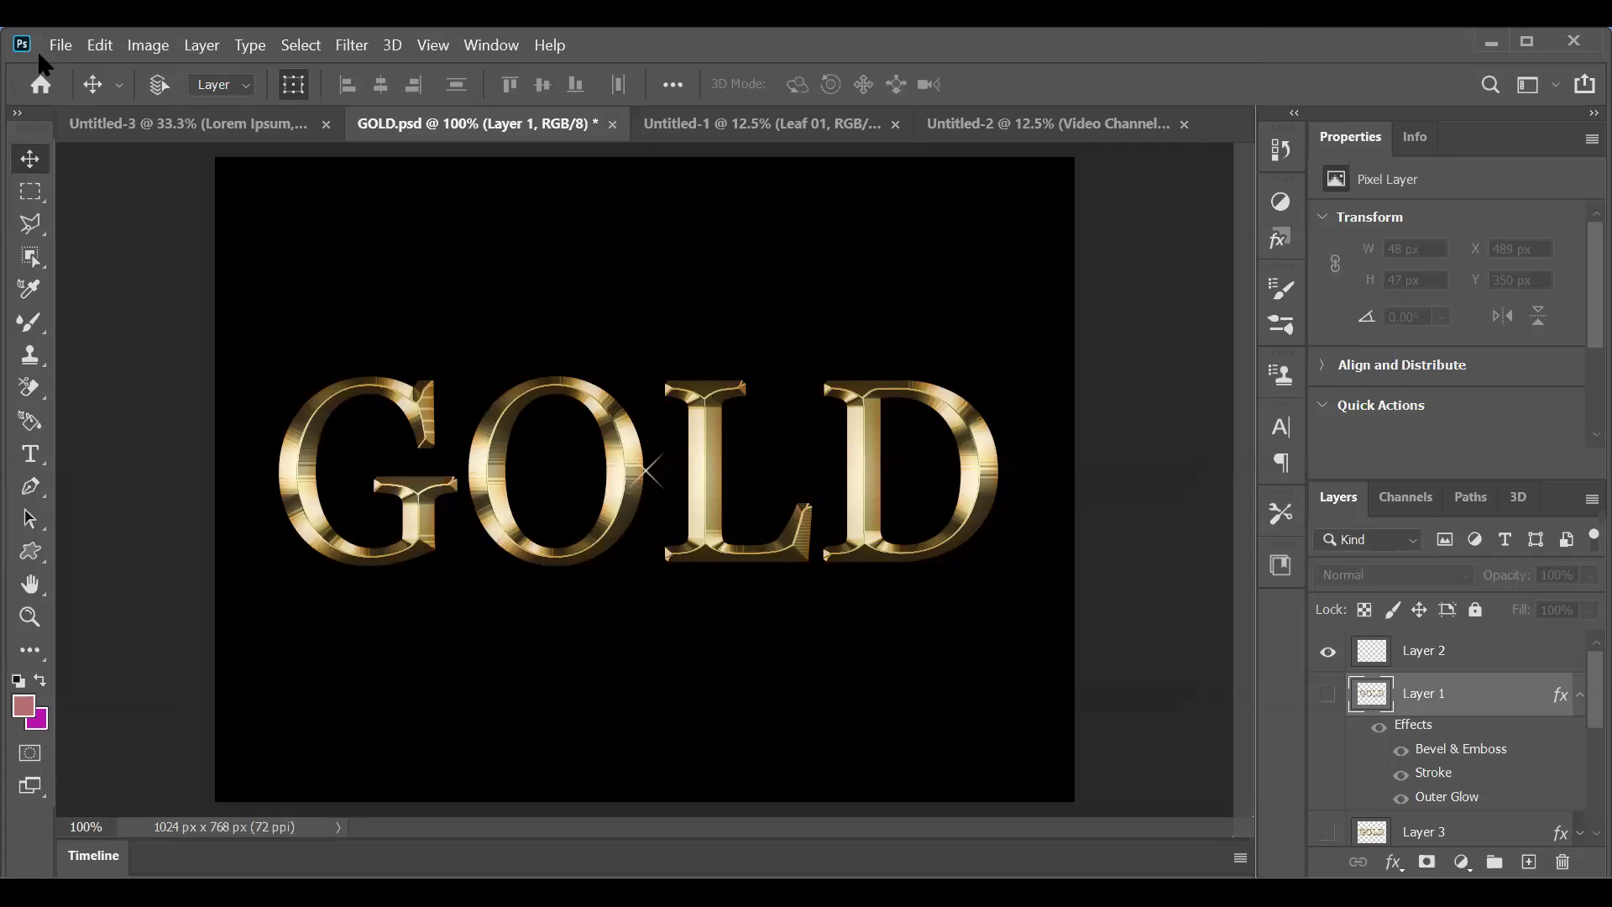
# Step: Look at the dialog for opening files and the list of recently opened files without opening any
pyautogui.hotkey('ctrl', 'o')
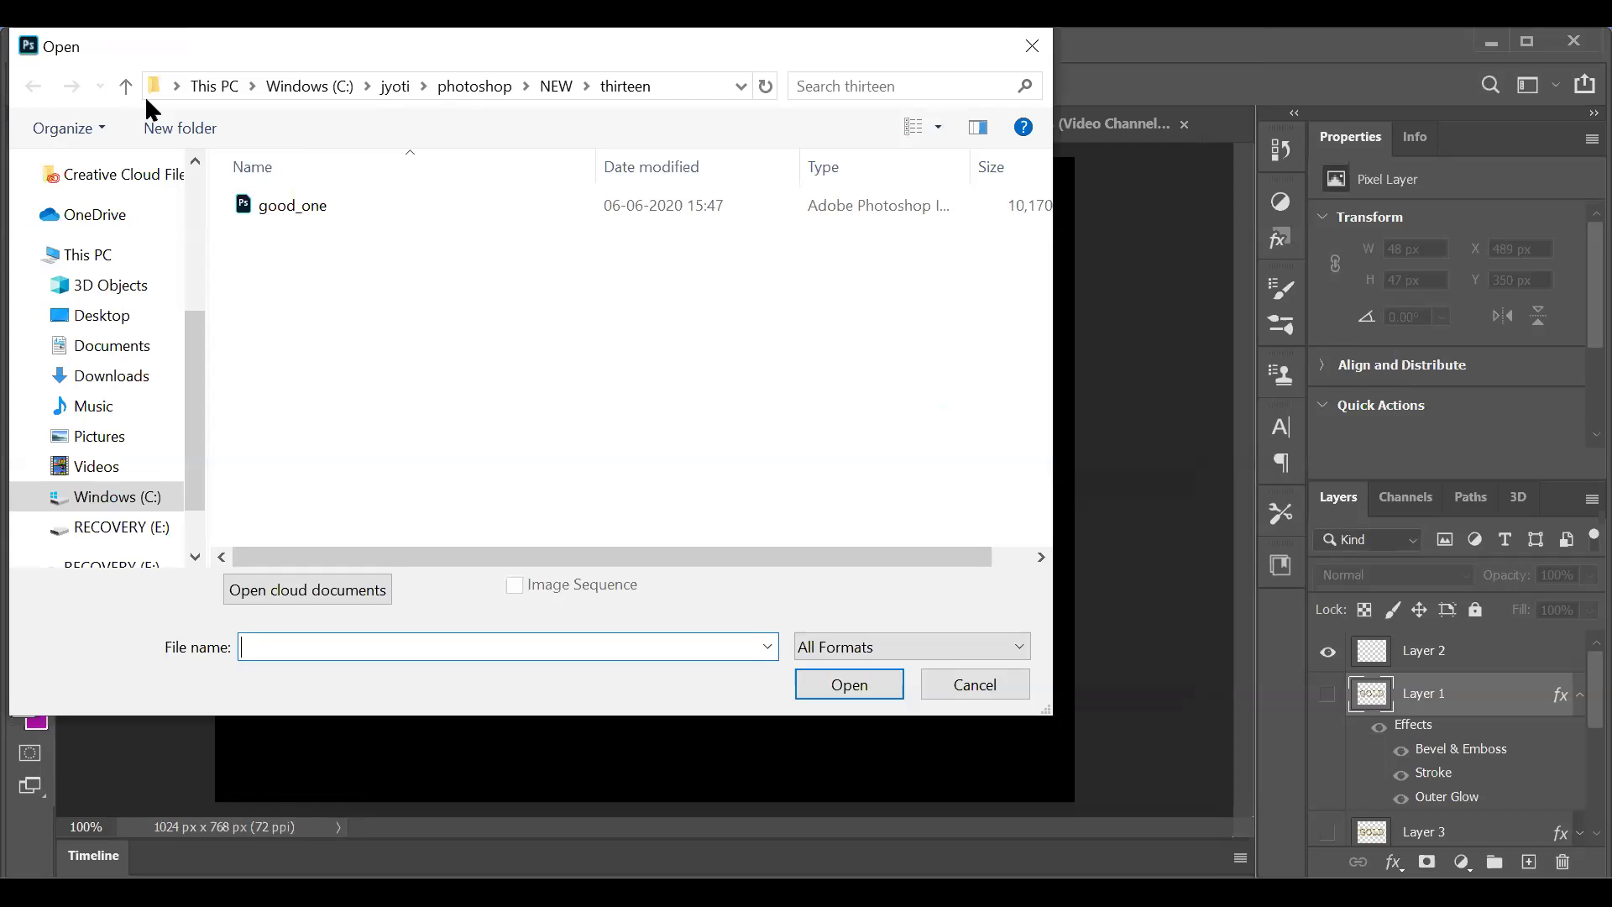
pyautogui.click(976, 684)
pyautogui.click(61, 45)
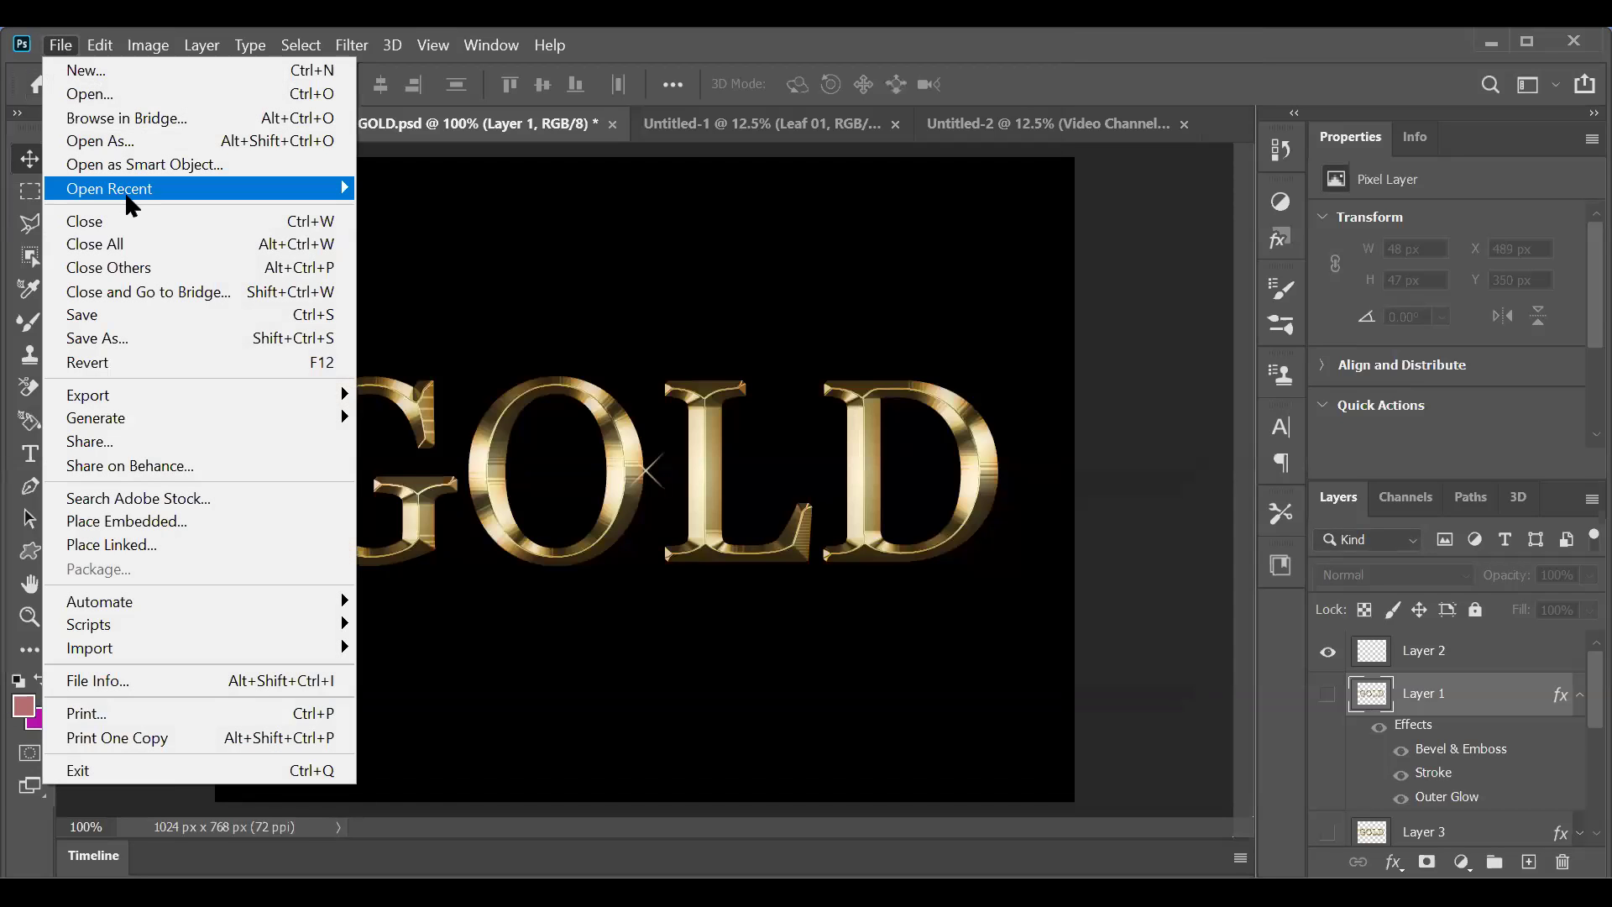
pyautogui.moveTo(137, 207)
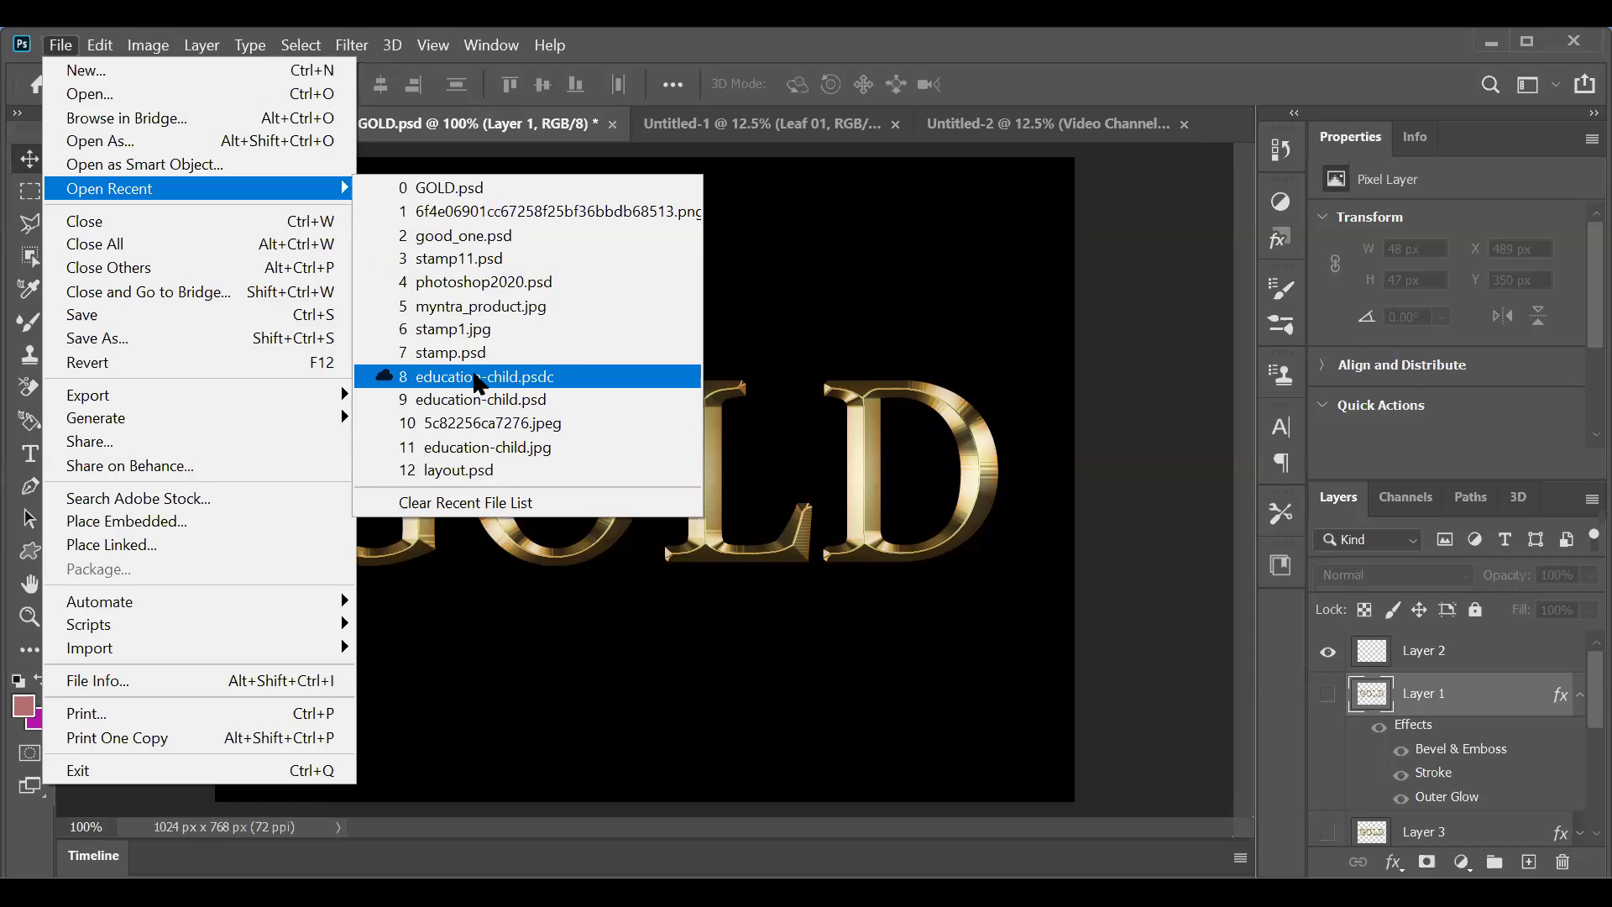
pyautogui.click(1175, 393)
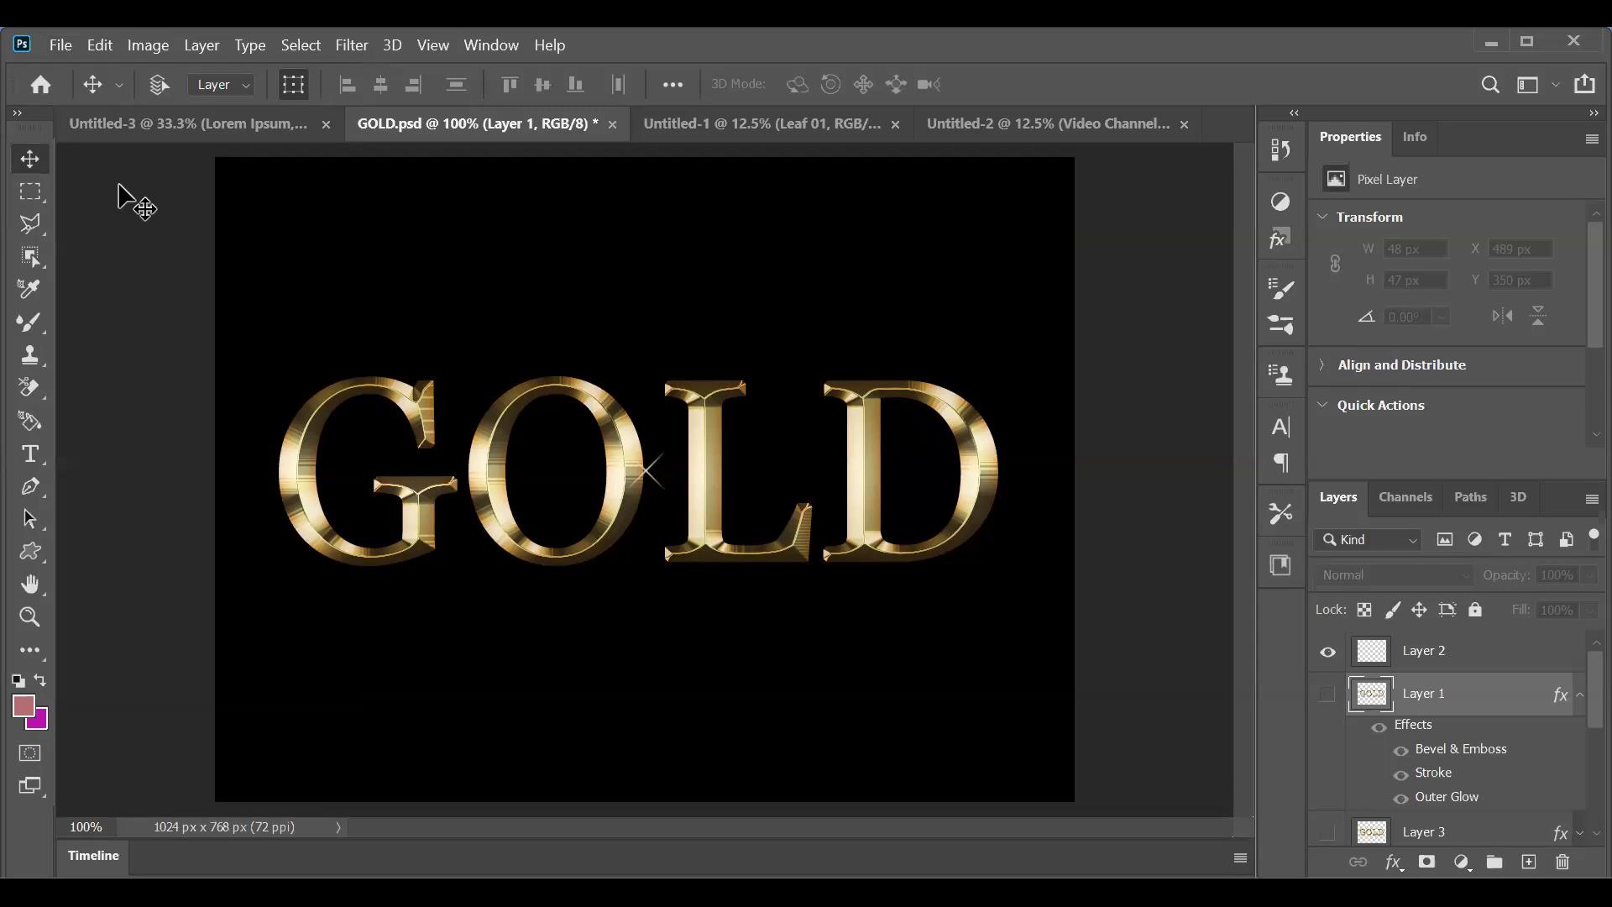
# Step: Bring up the New Document dialog and examine its recent items and saved templates
pyautogui.click(67, 48)
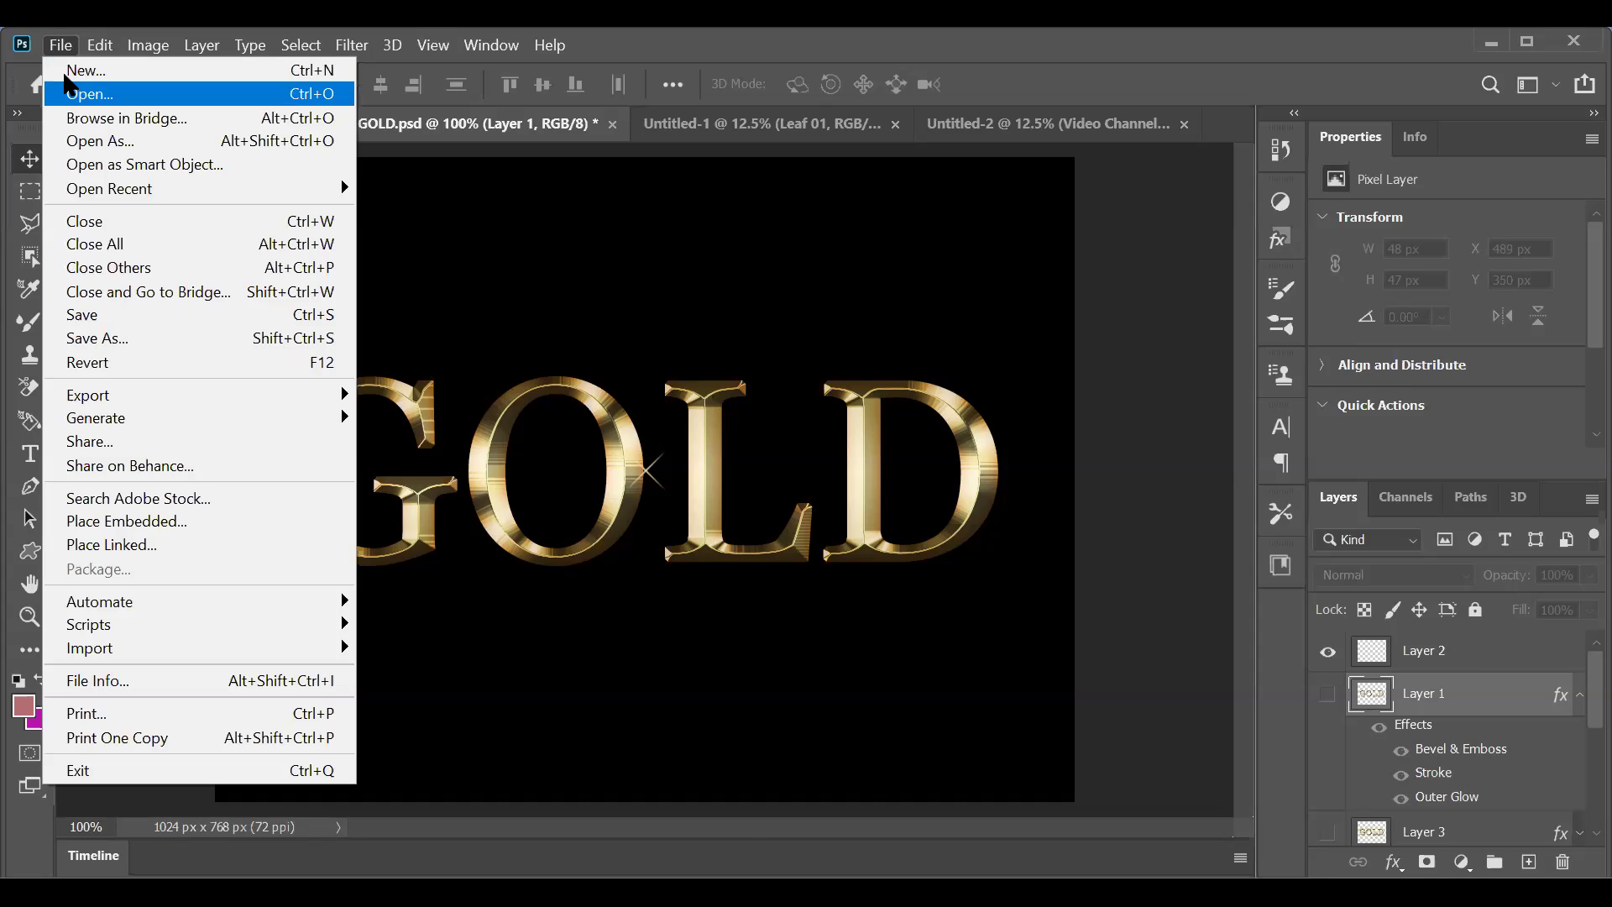
pyautogui.click(65, 72)
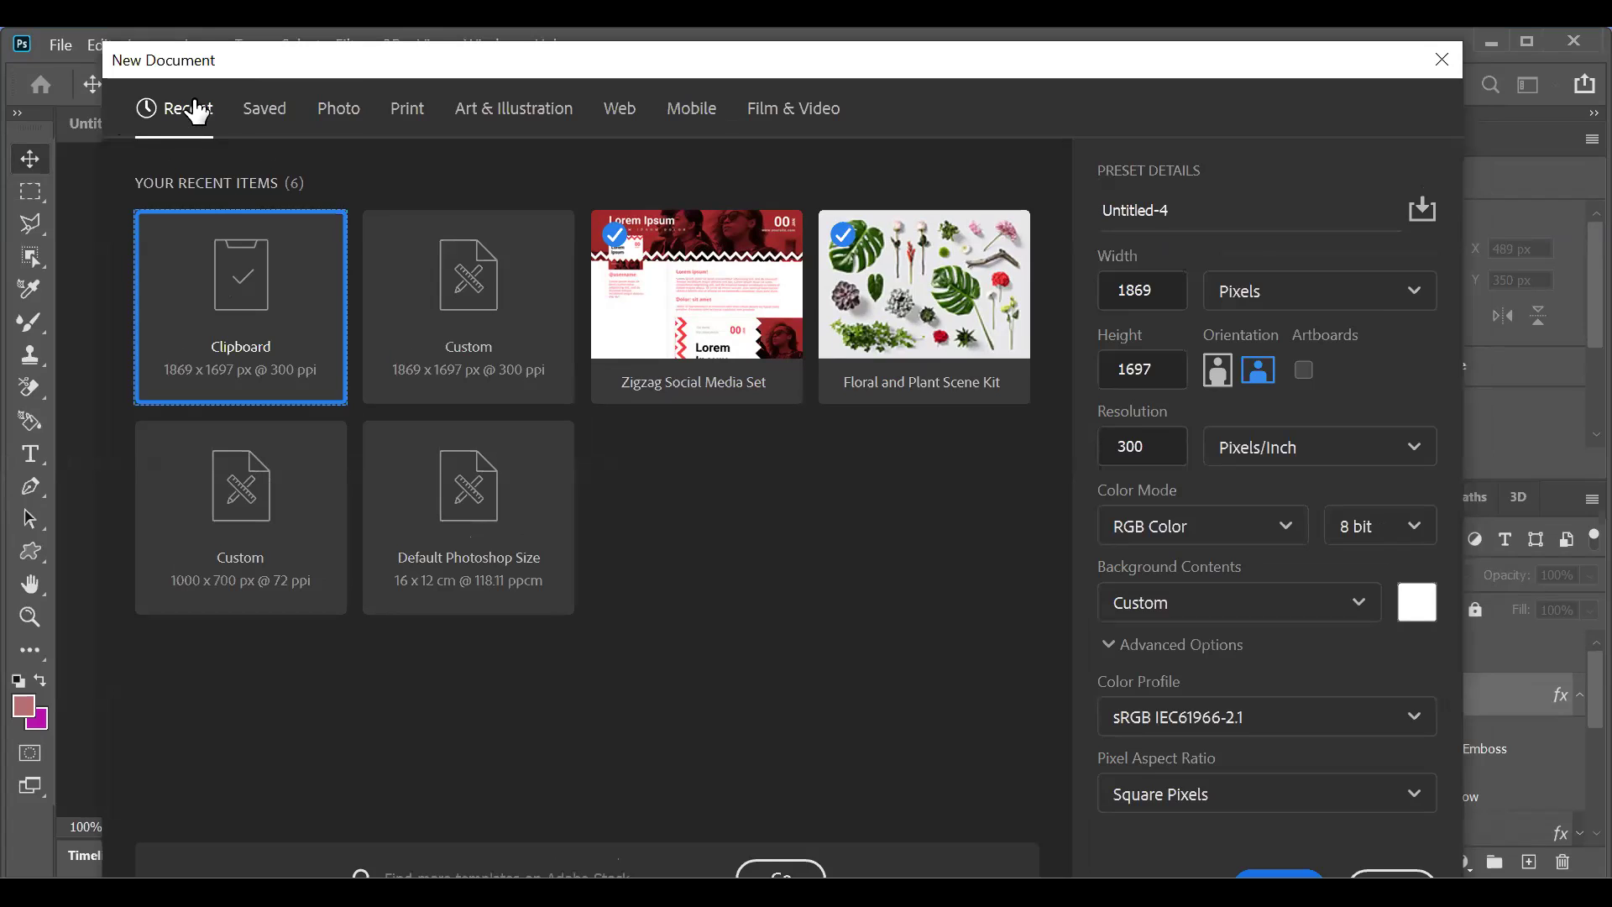
pyautogui.click(260, 104)
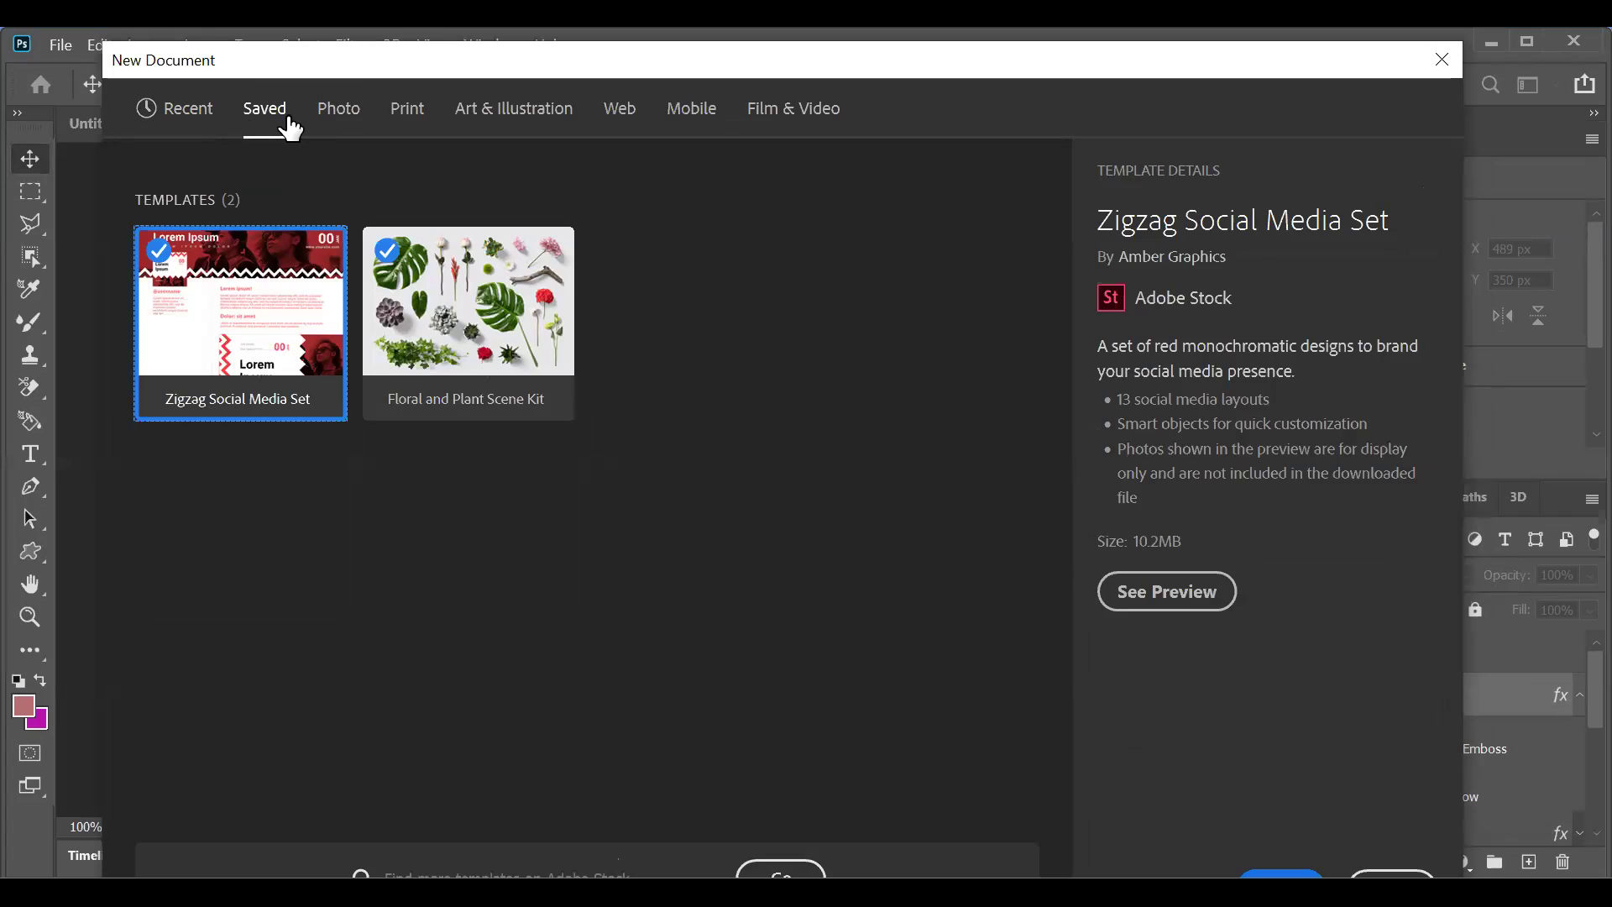
# Step: Browse the blank document presets and templates in the Photo category for new documents
pyautogui.click(340, 112)
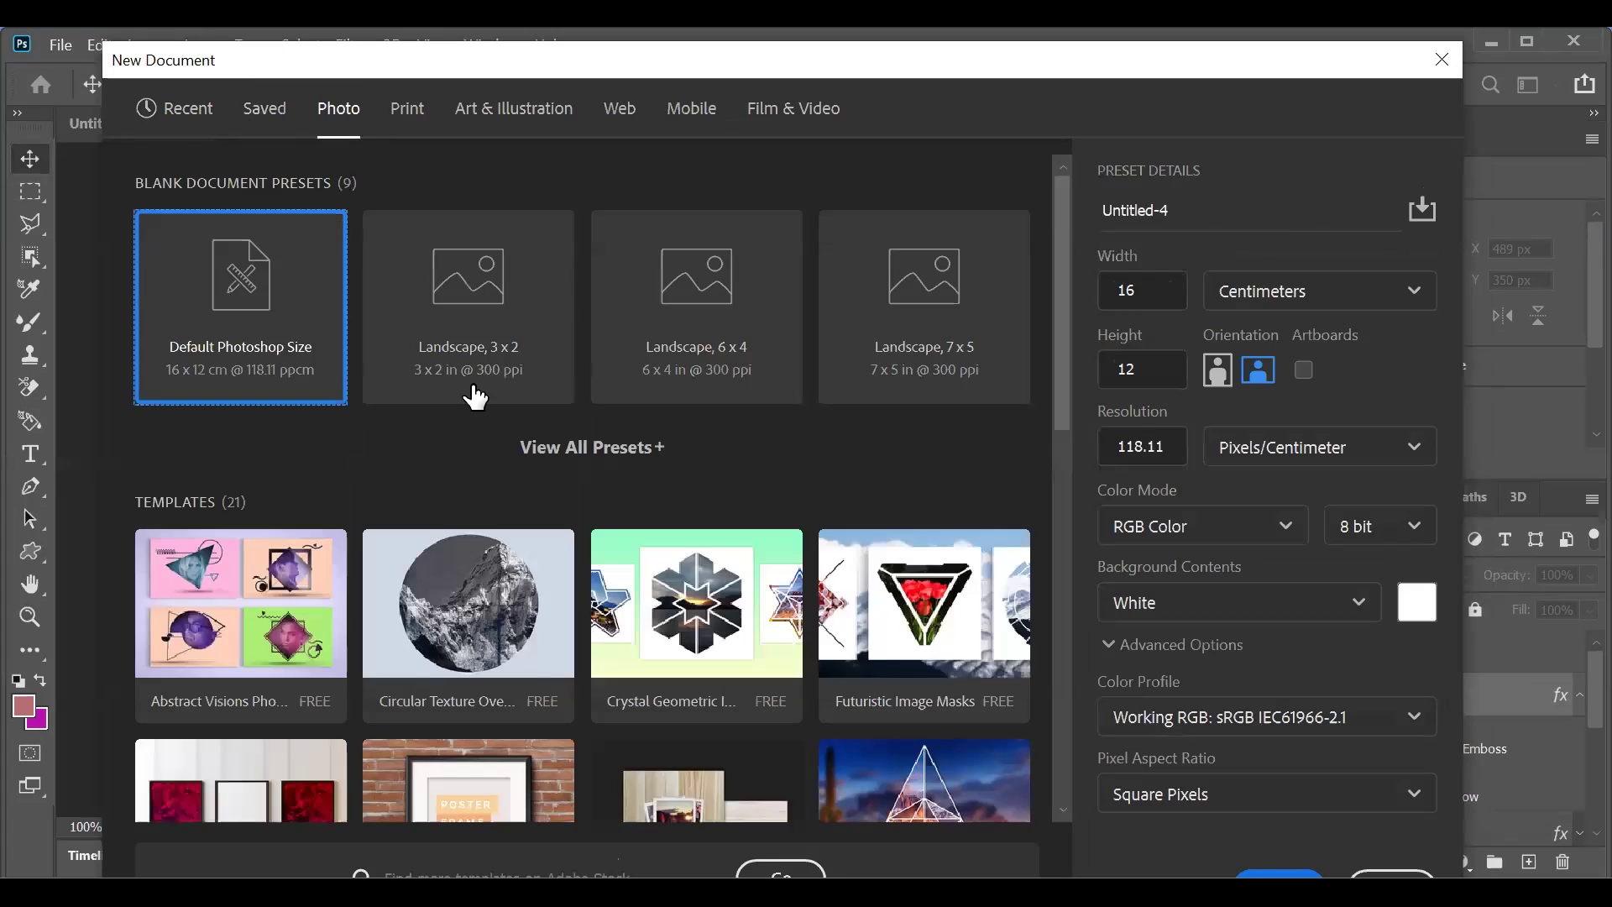
pyautogui.scroll(-10, 443, 581)
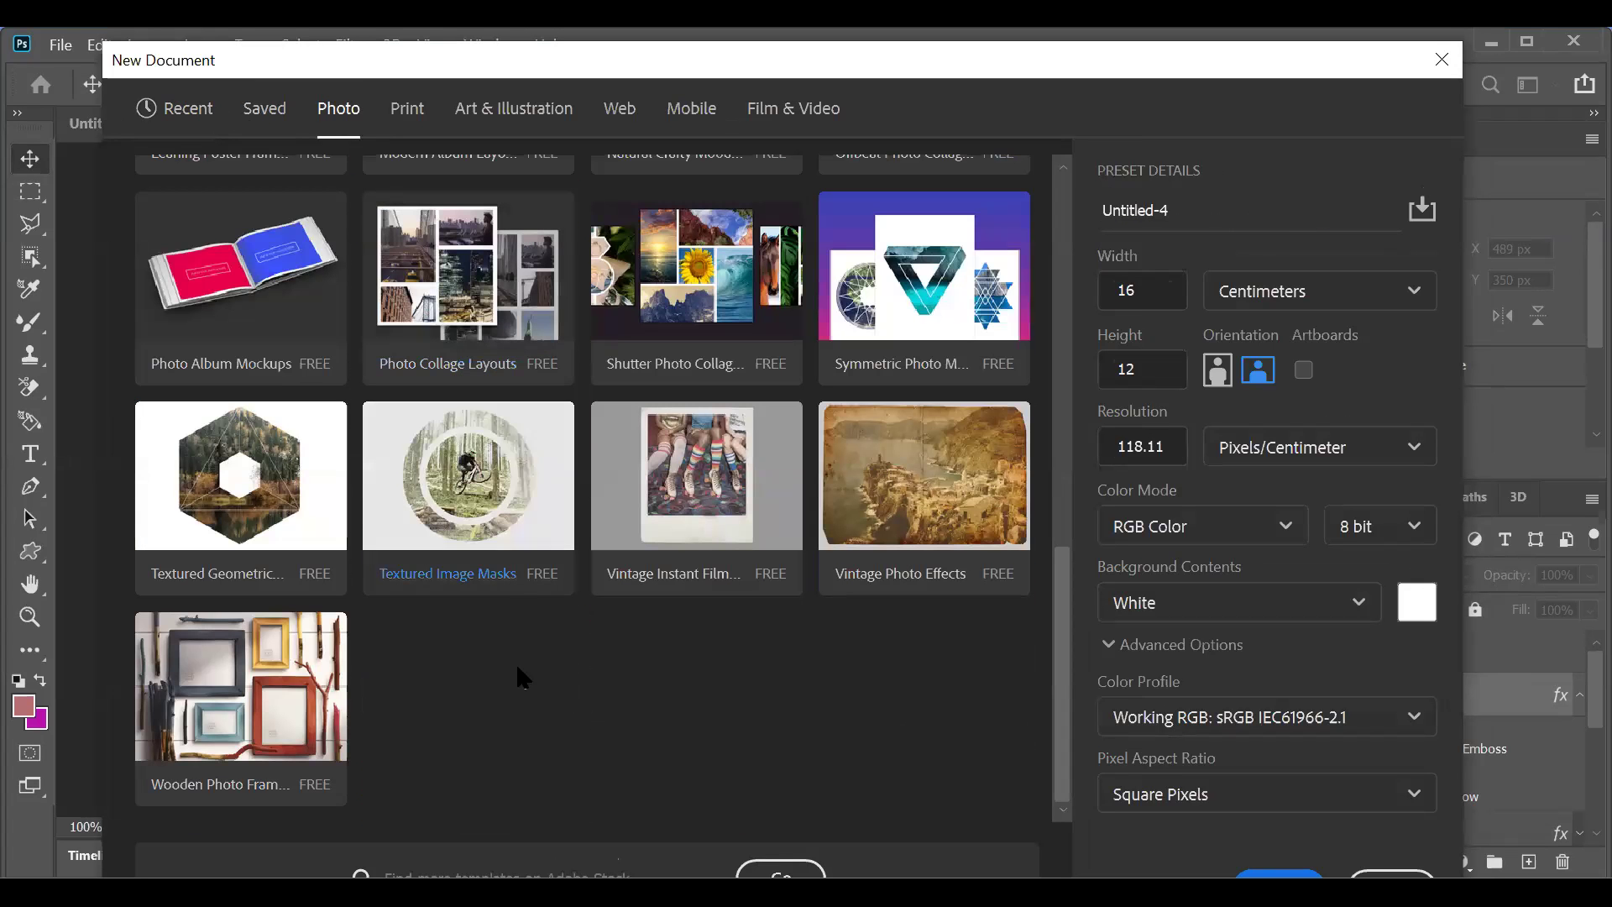
pyautogui.scroll(4, 336, 709)
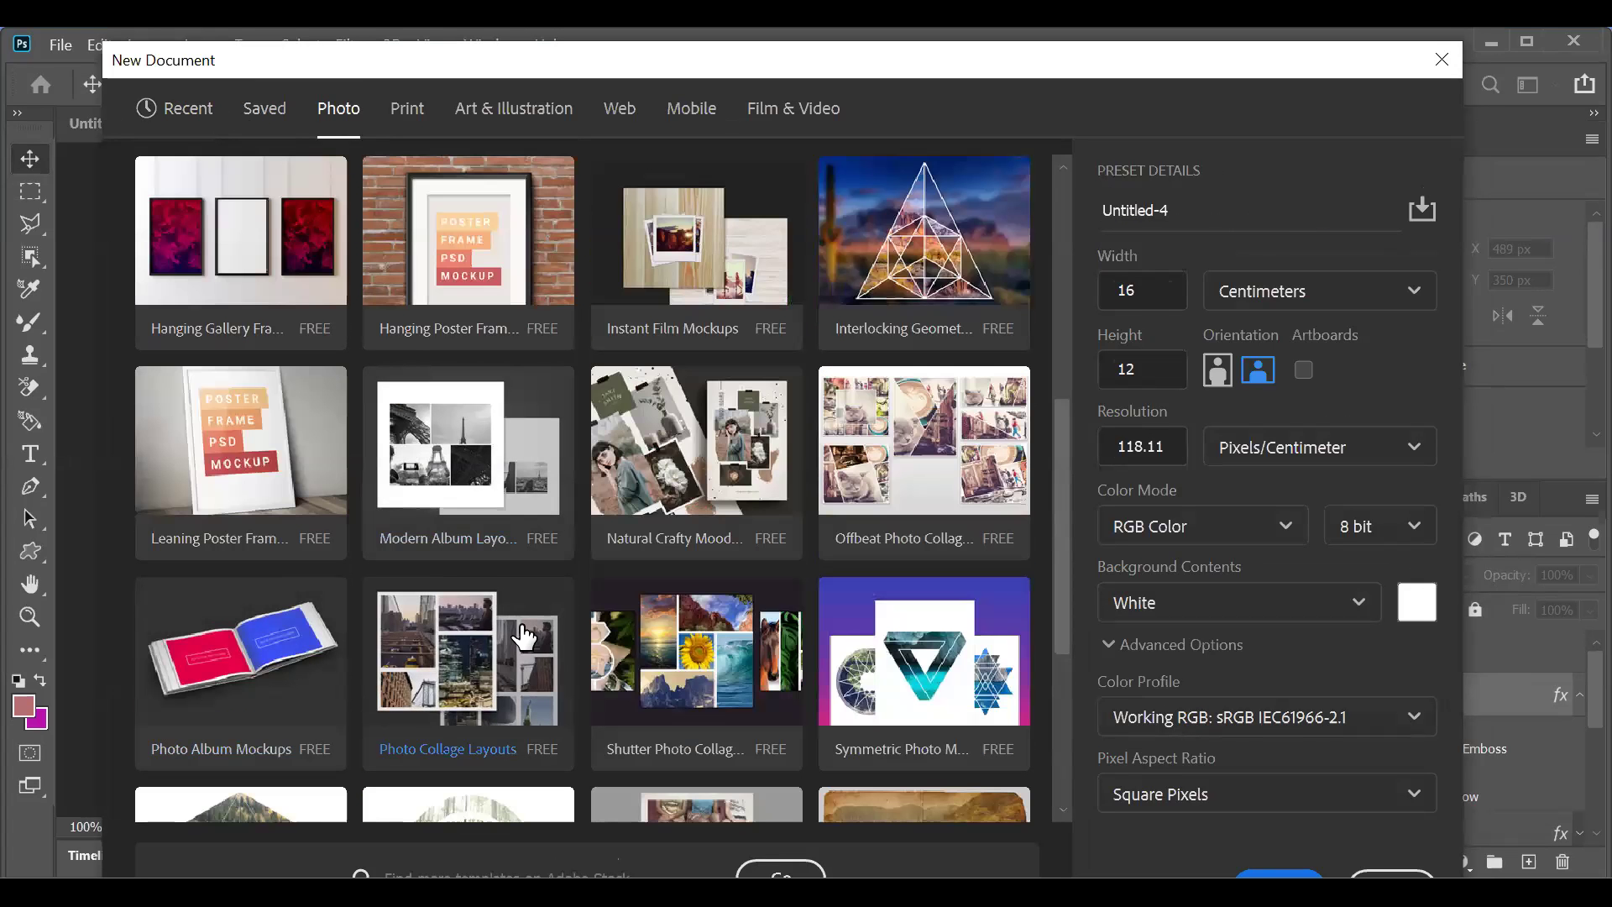
pyautogui.scroll(5, 558, 684)
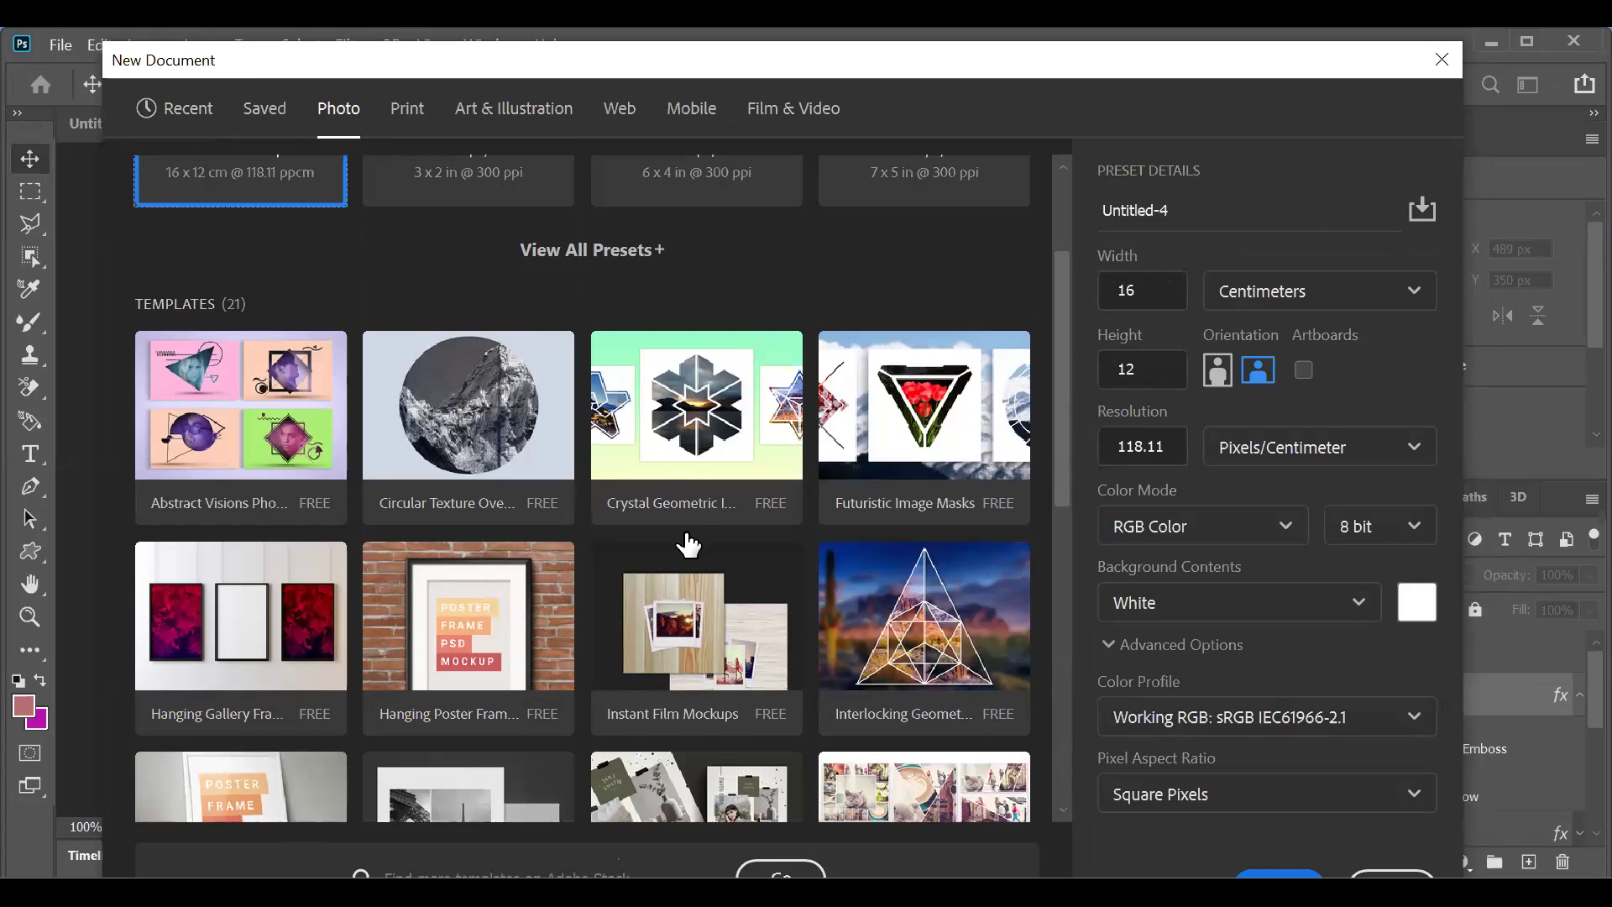
pyautogui.scroll(-2, 686, 543)
pyautogui.scroll(-4, 689, 544)
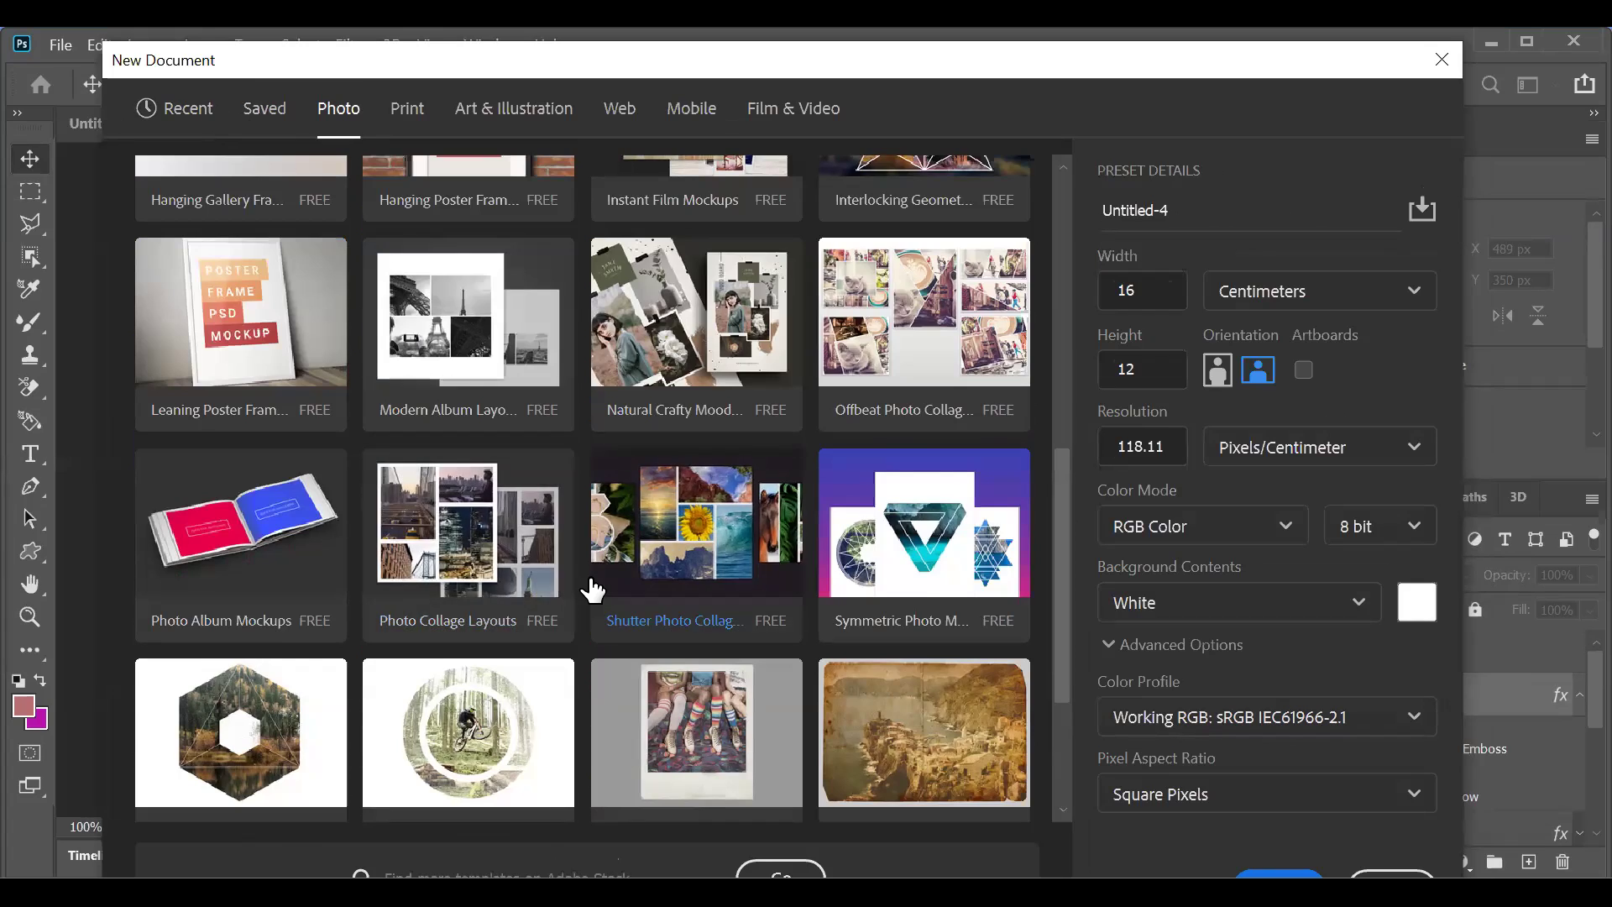
pyautogui.scroll(5, 594, 583)
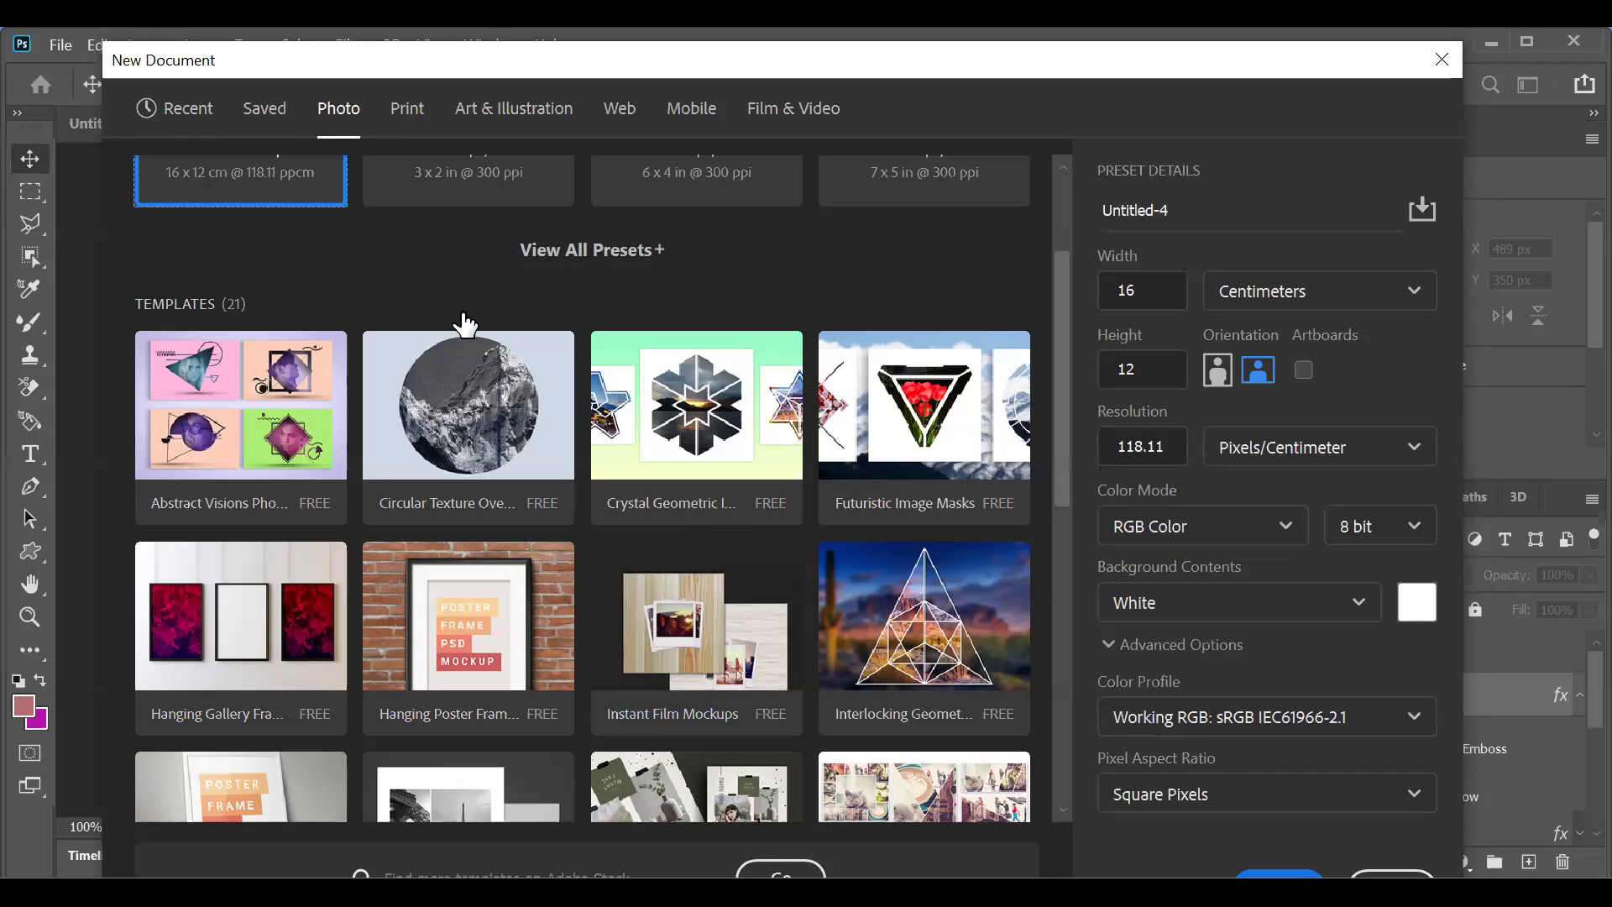
pyautogui.scroll(3, 465, 324)
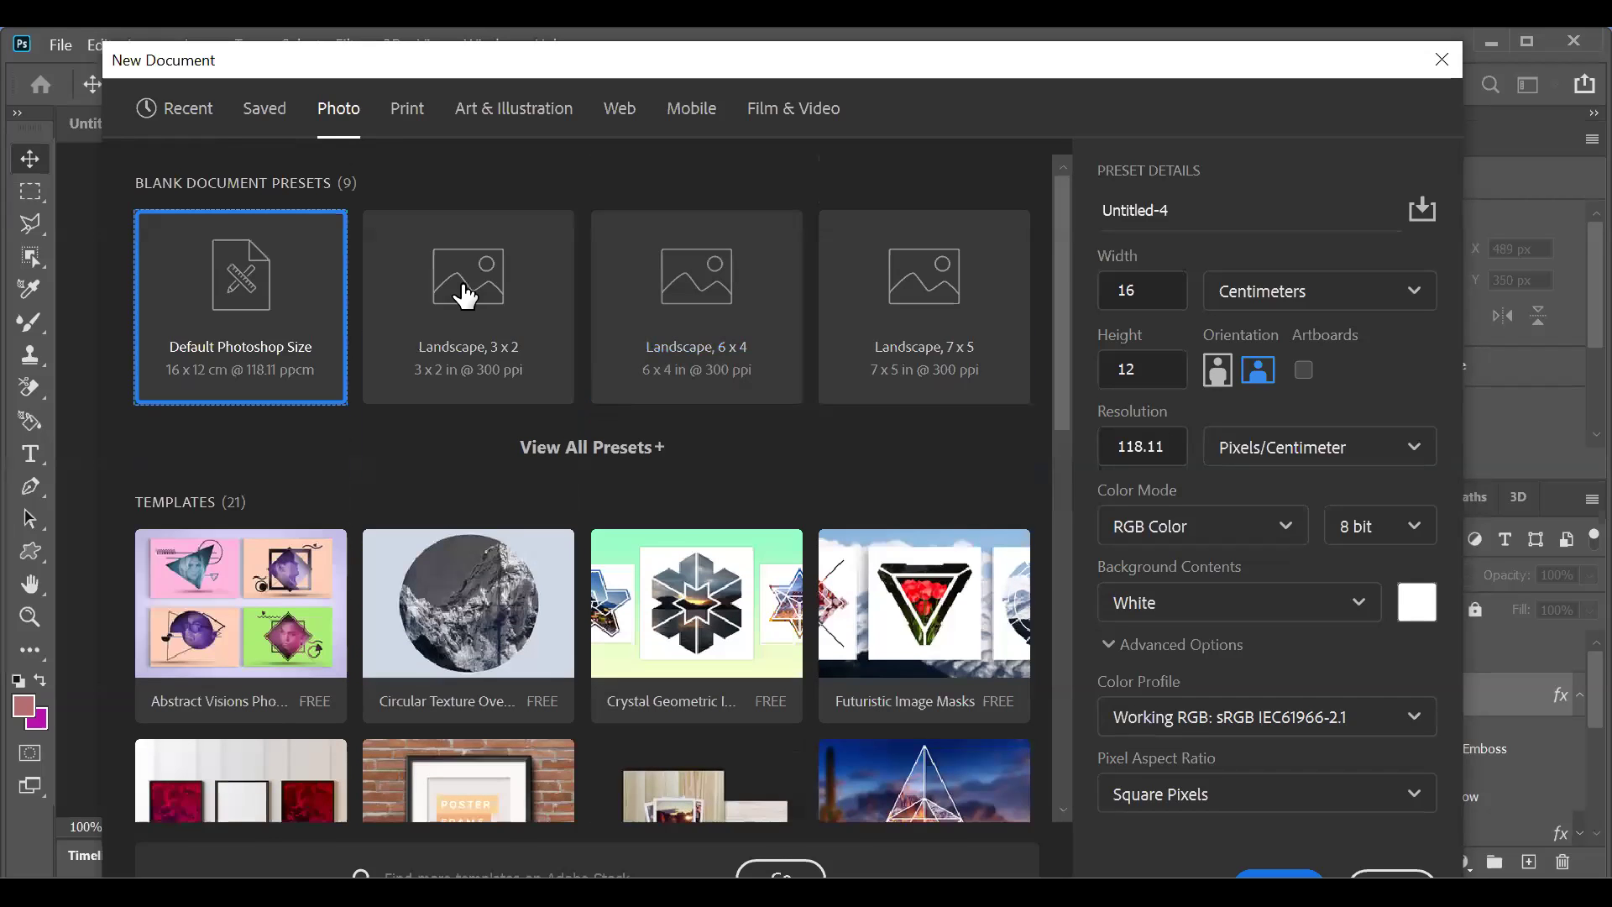
# Step: Browse the Print category's blank document presets and templates through to the end of the list
pyautogui.click(417, 108)
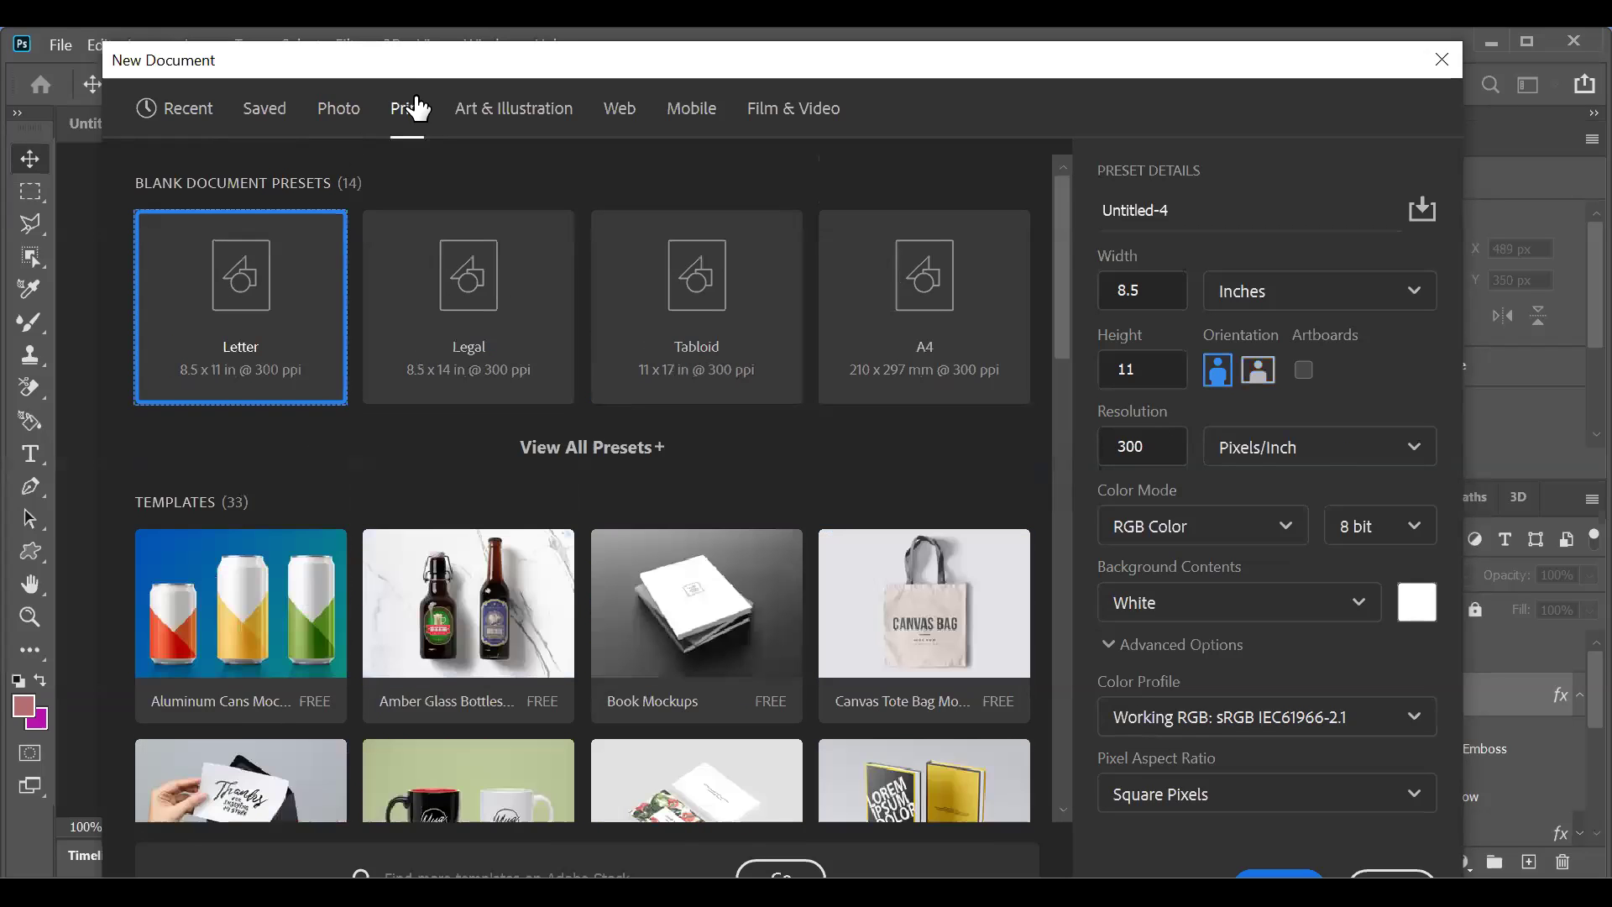
pyautogui.scroll(-6, 621, 597)
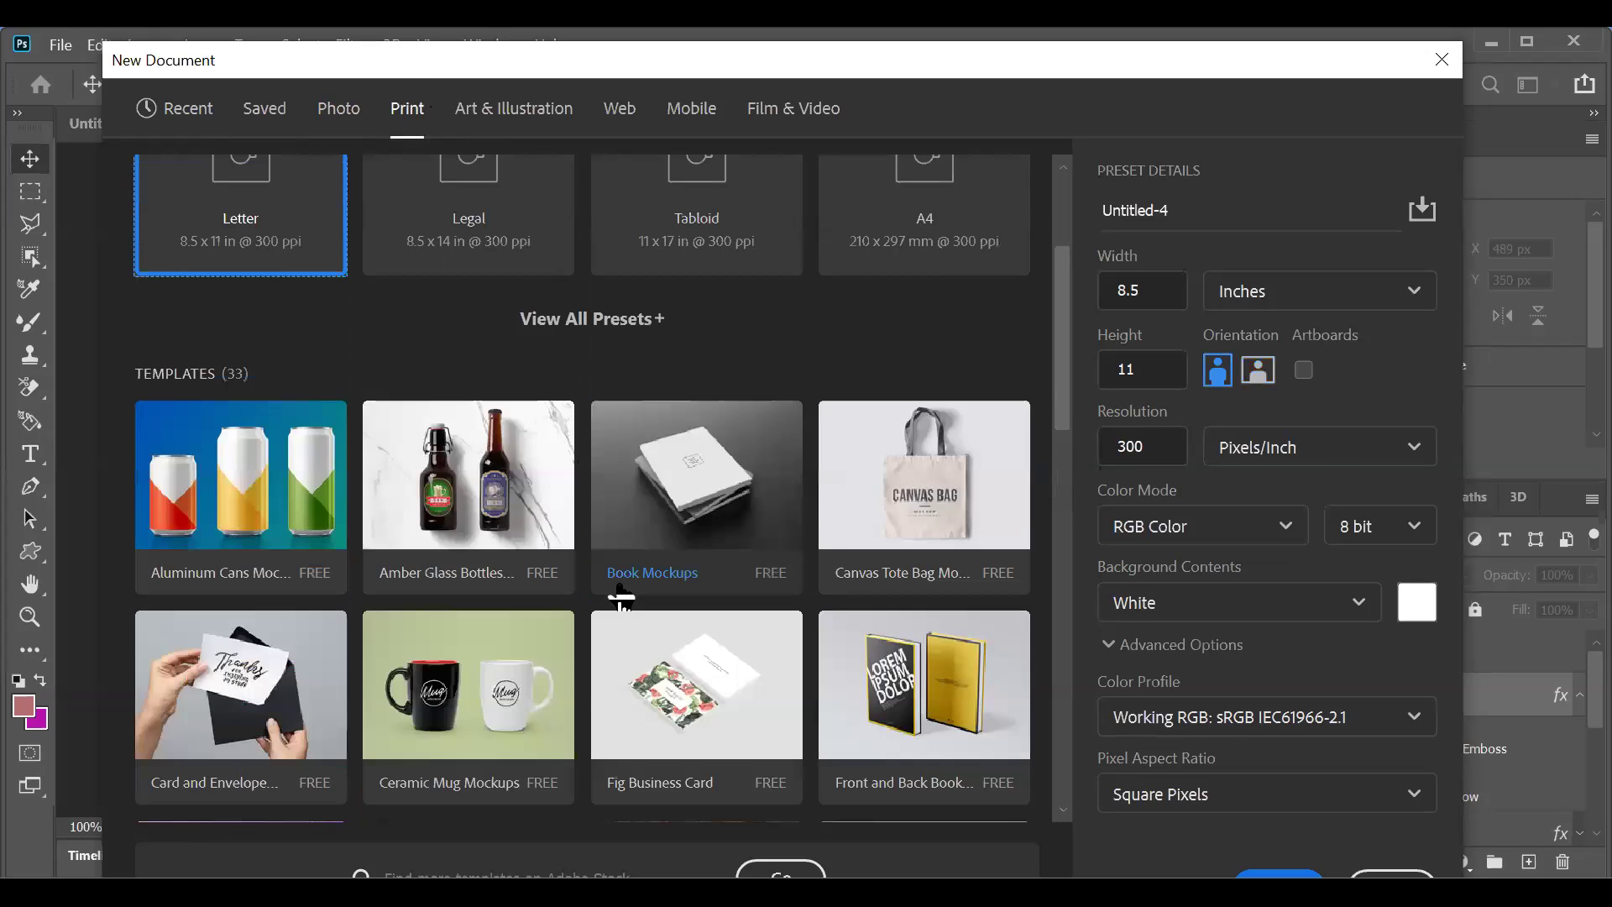
pyautogui.scroll(-12, 621, 598)
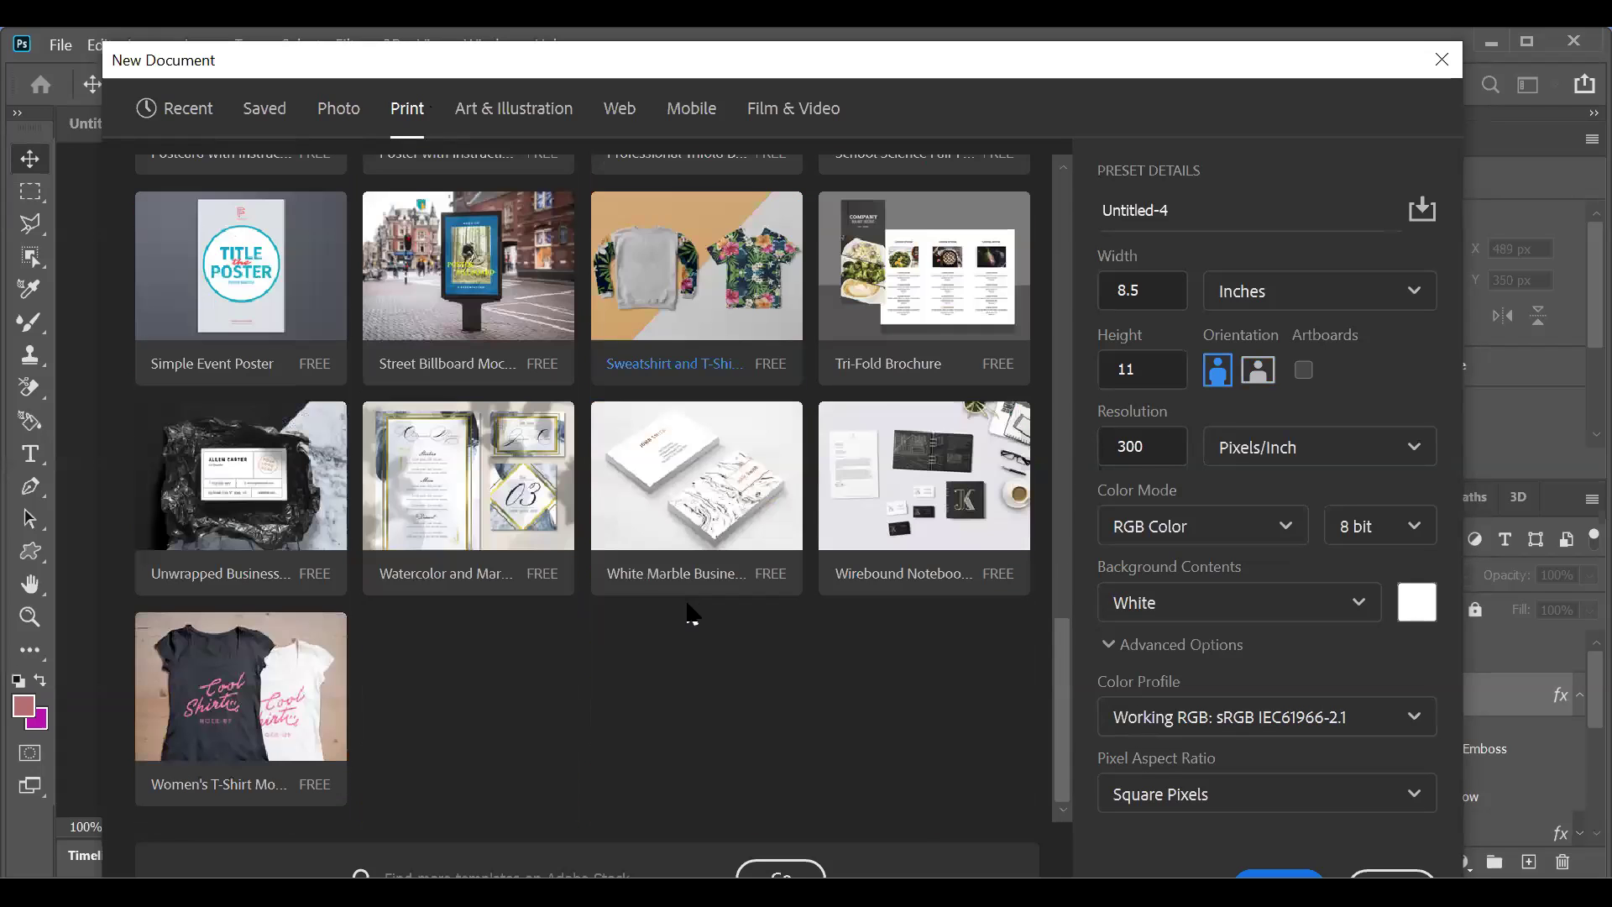
pyautogui.scroll(18, 669, 598)
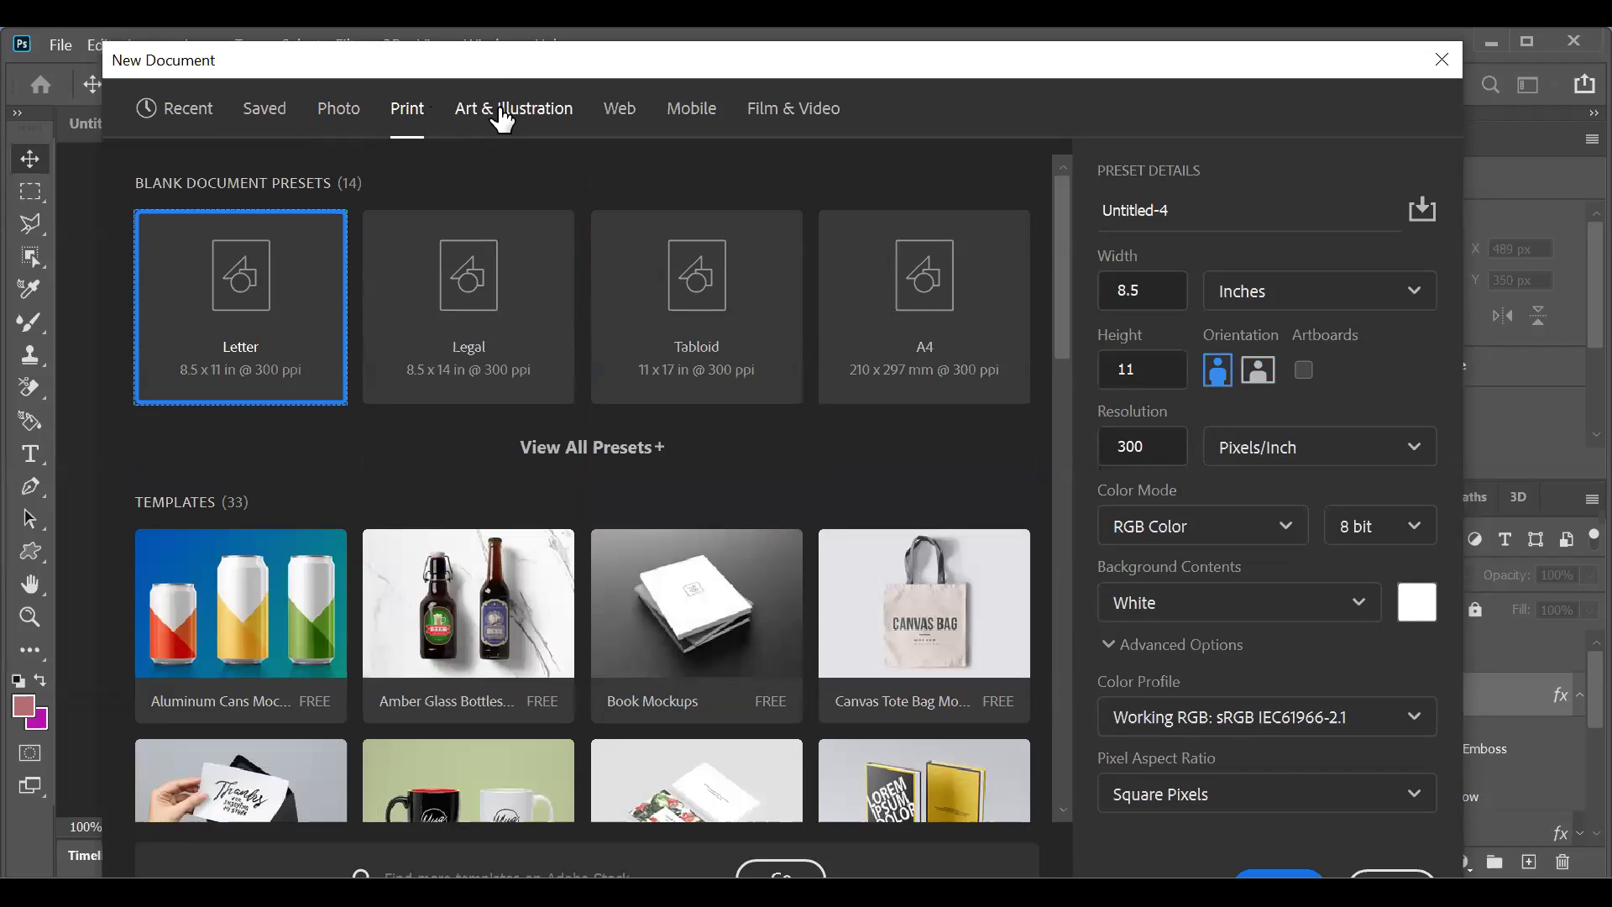
# Step: Browse the Art & Illustration category's blank document presets and templates
pyautogui.click(502, 118)
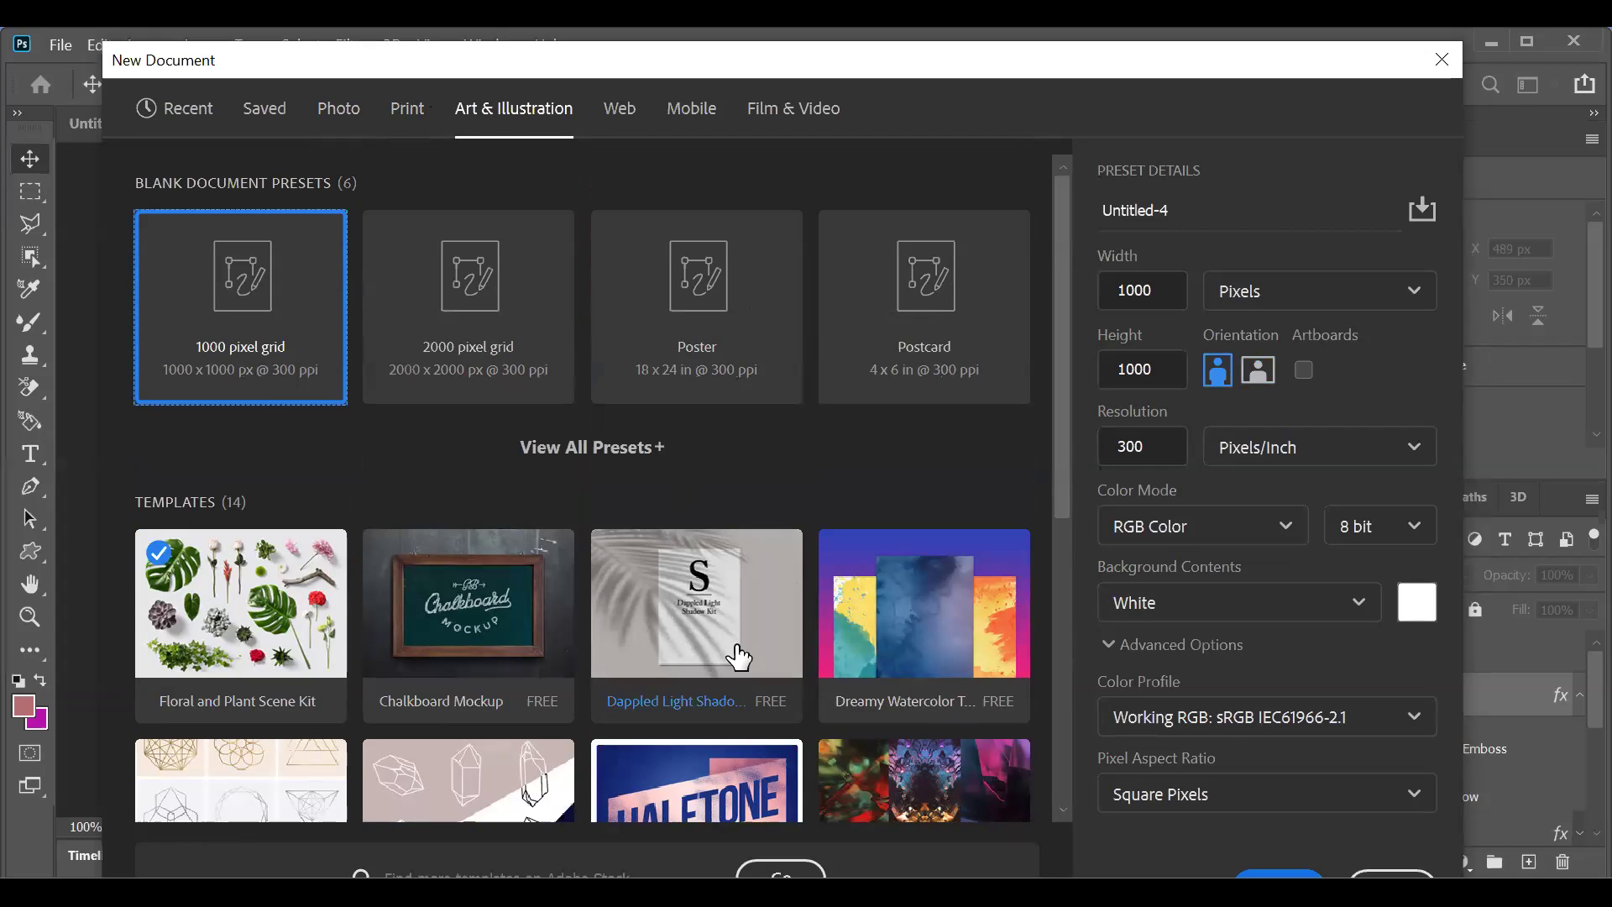
pyautogui.scroll(-2, 736, 656)
pyautogui.scroll(-5, 736, 656)
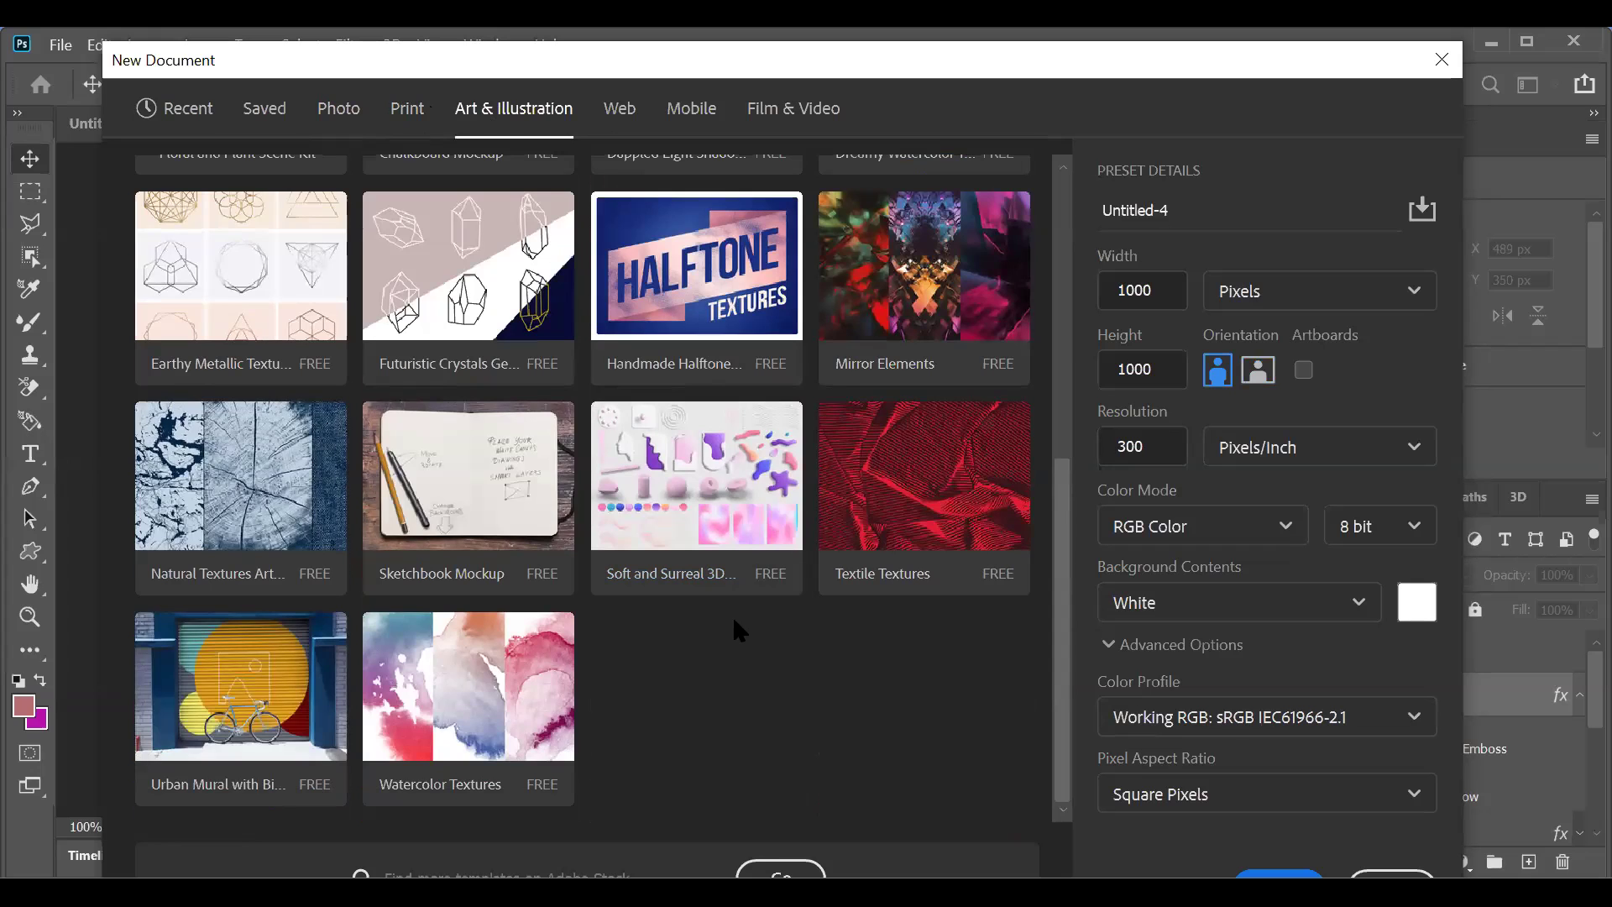
pyautogui.scroll(6, 736, 627)
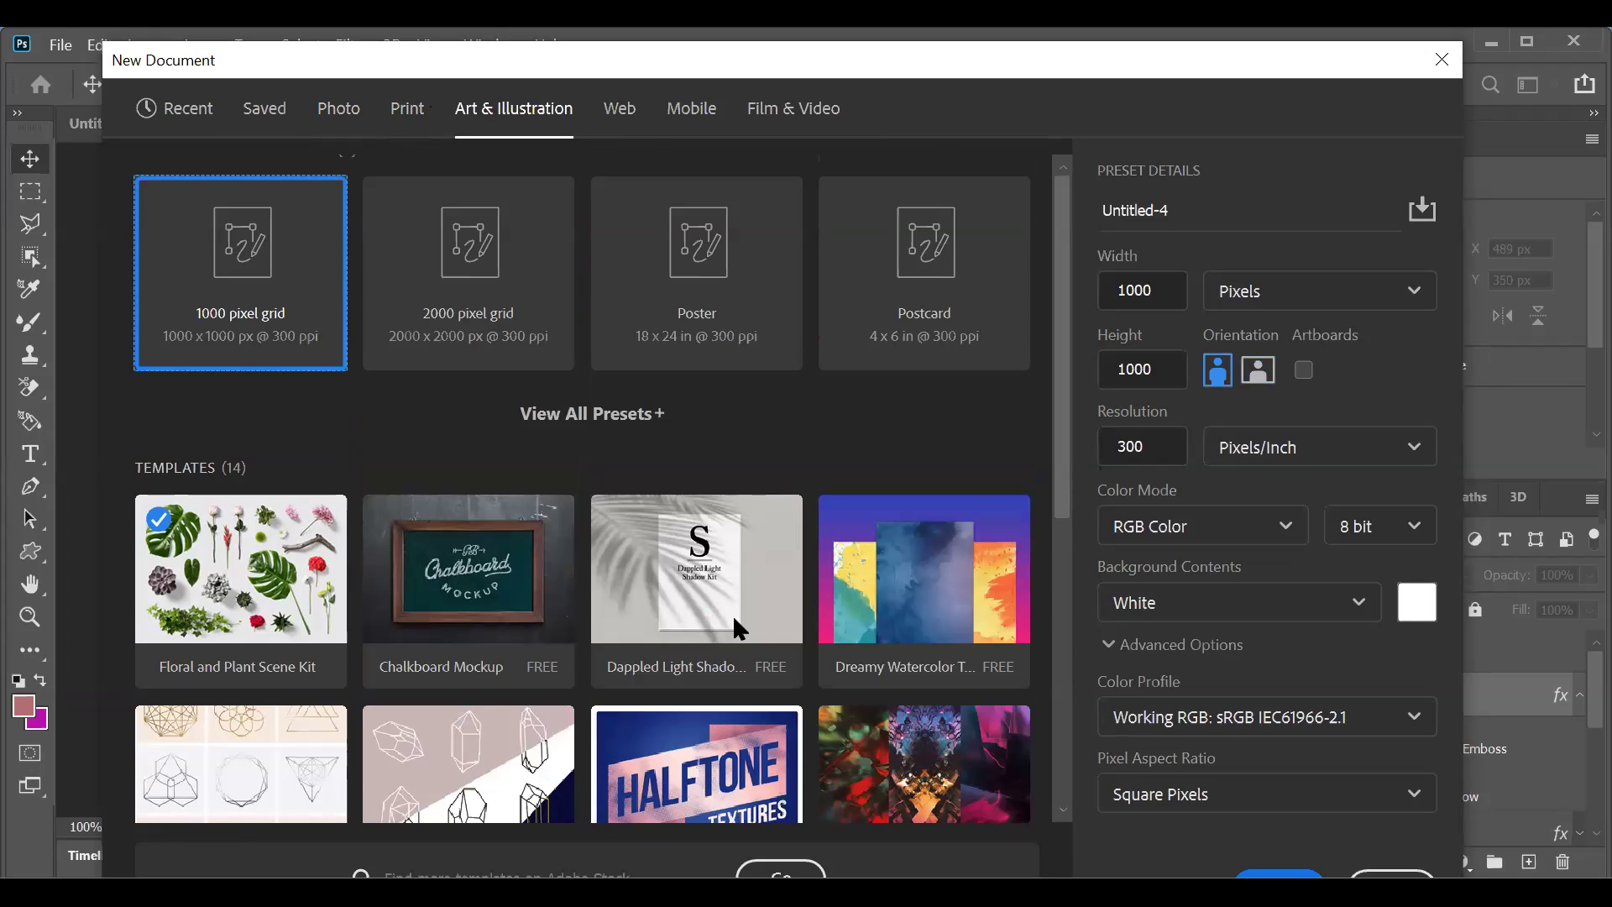
pyautogui.scroll(-3, 736, 629)
pyautogui.scroll(3, 680, 201)
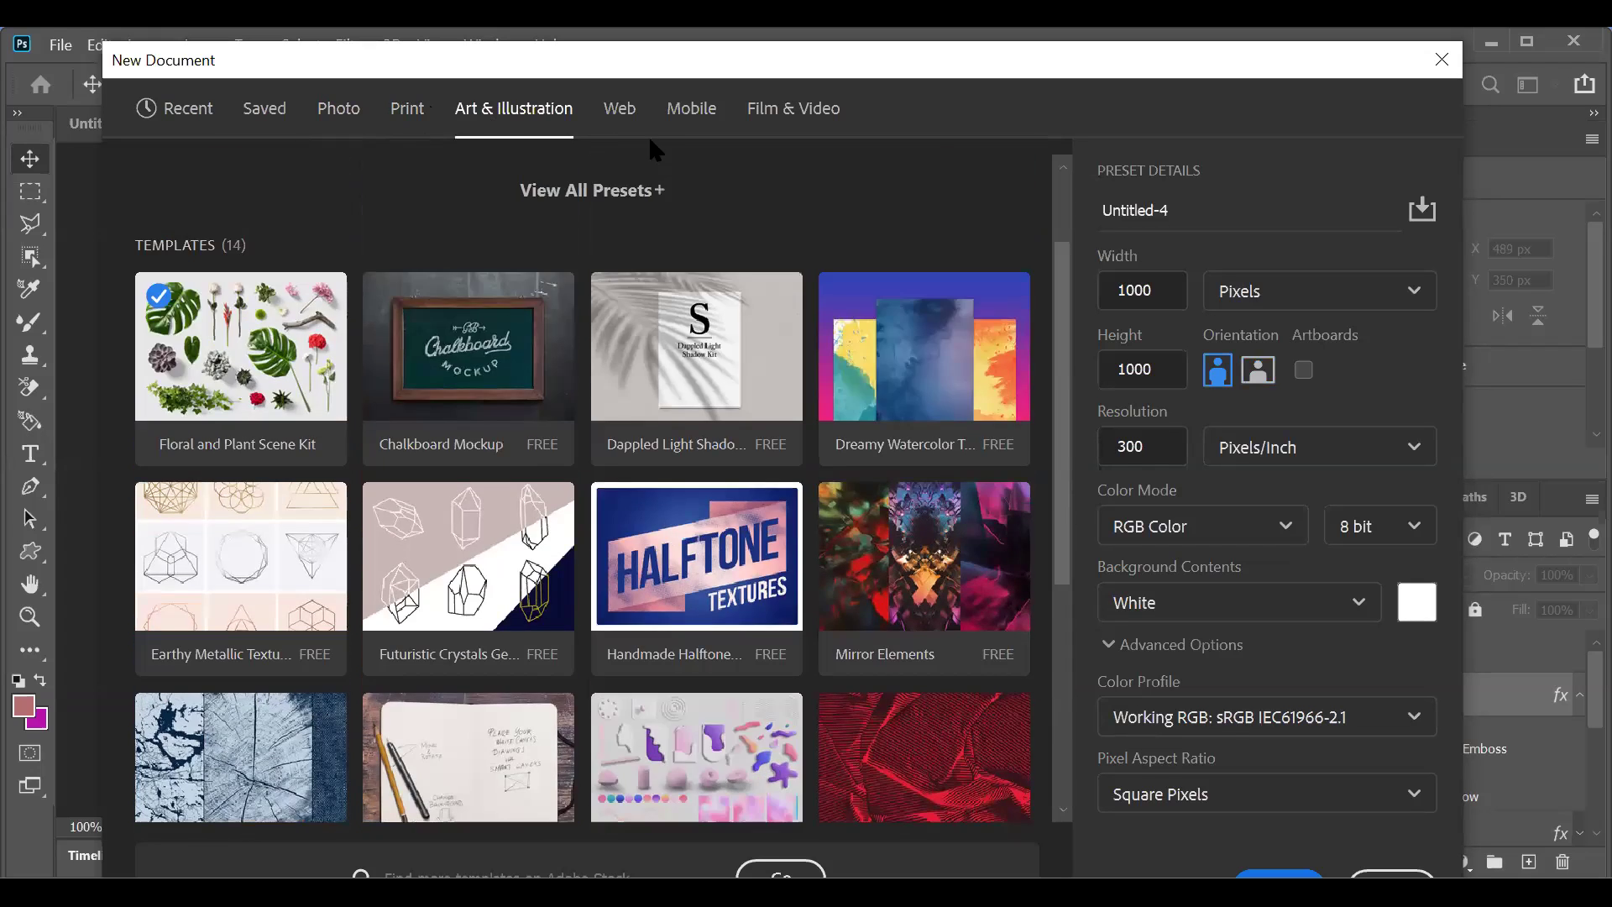
# Step: Browse the Web category's blank document presets and templates
pyautogui.click(621, 109)
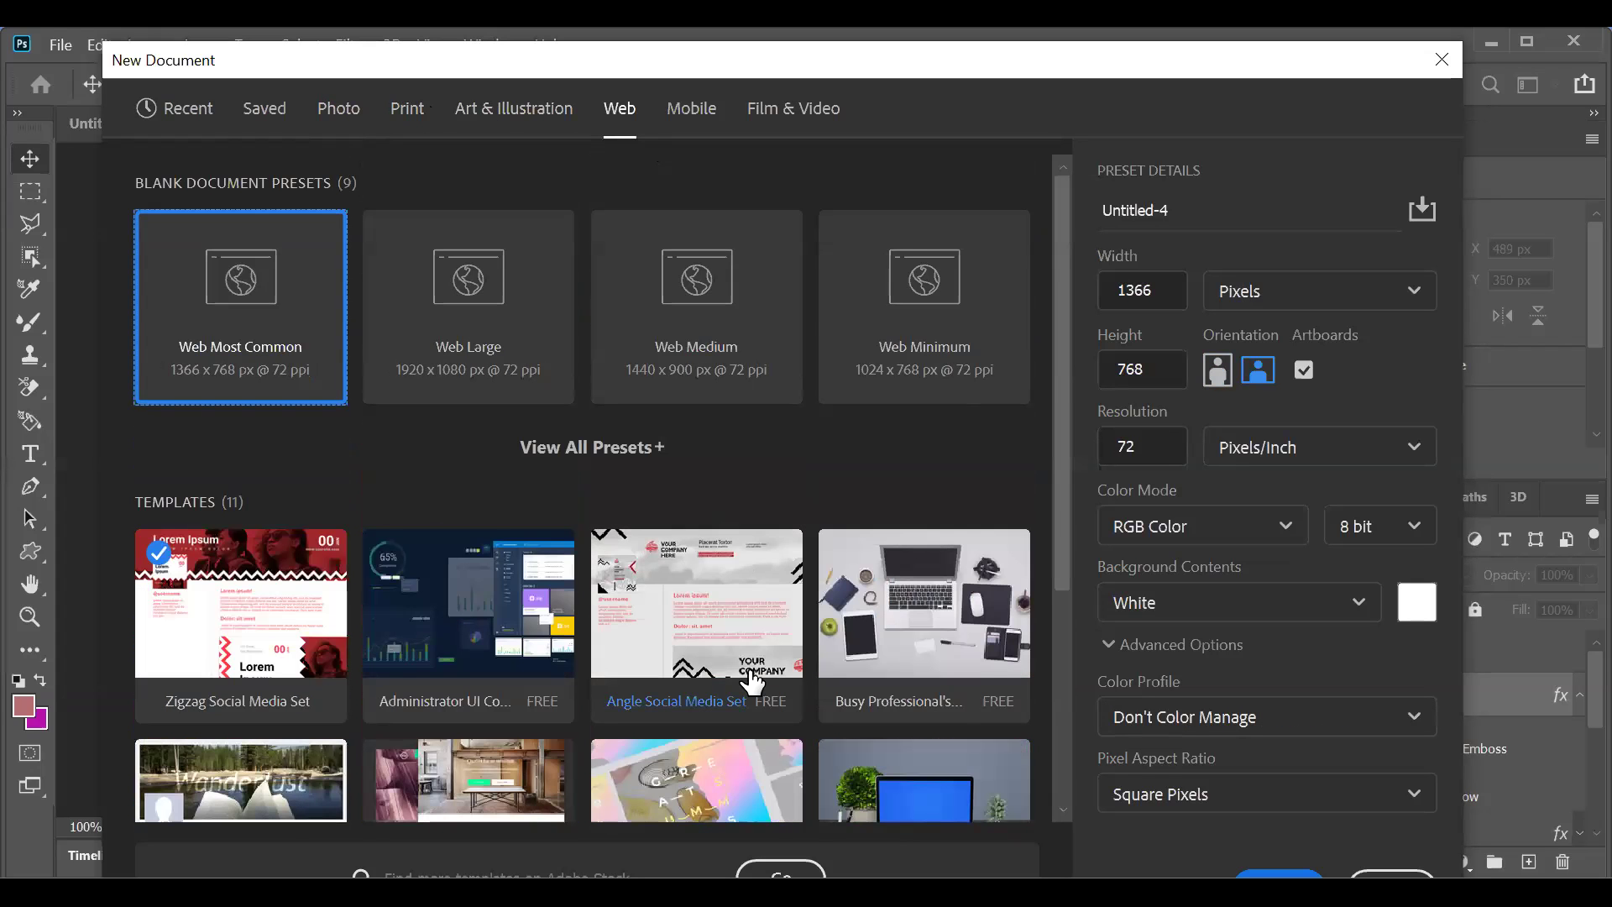
pyautogui.scroll(-3, 749, 680)
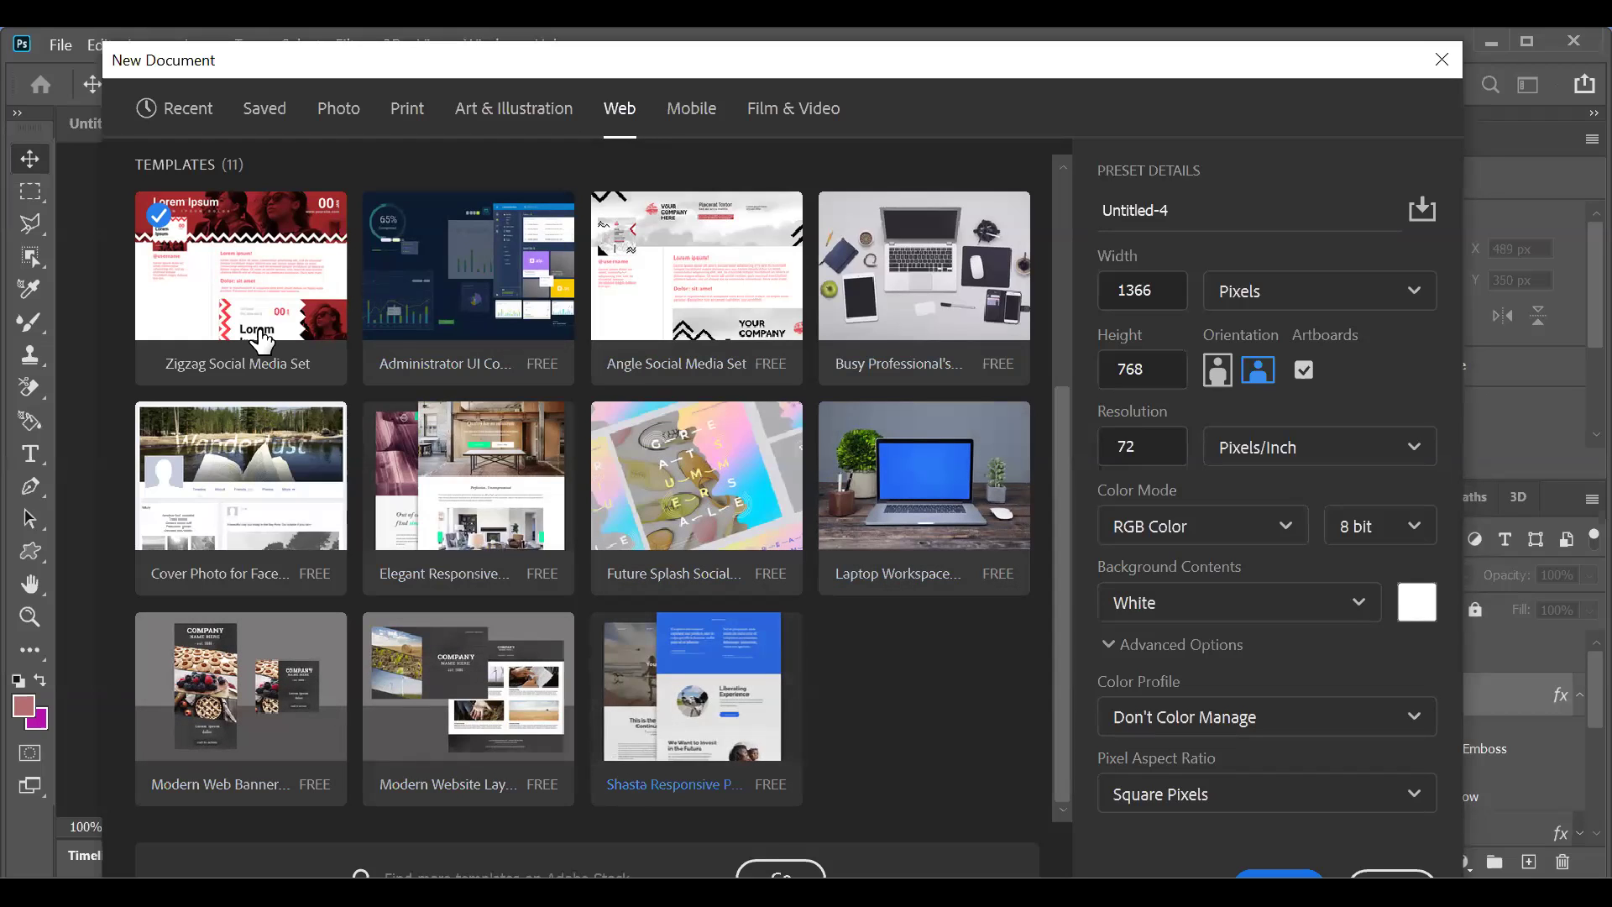
pyautogui.scroll(4, 532, 557)
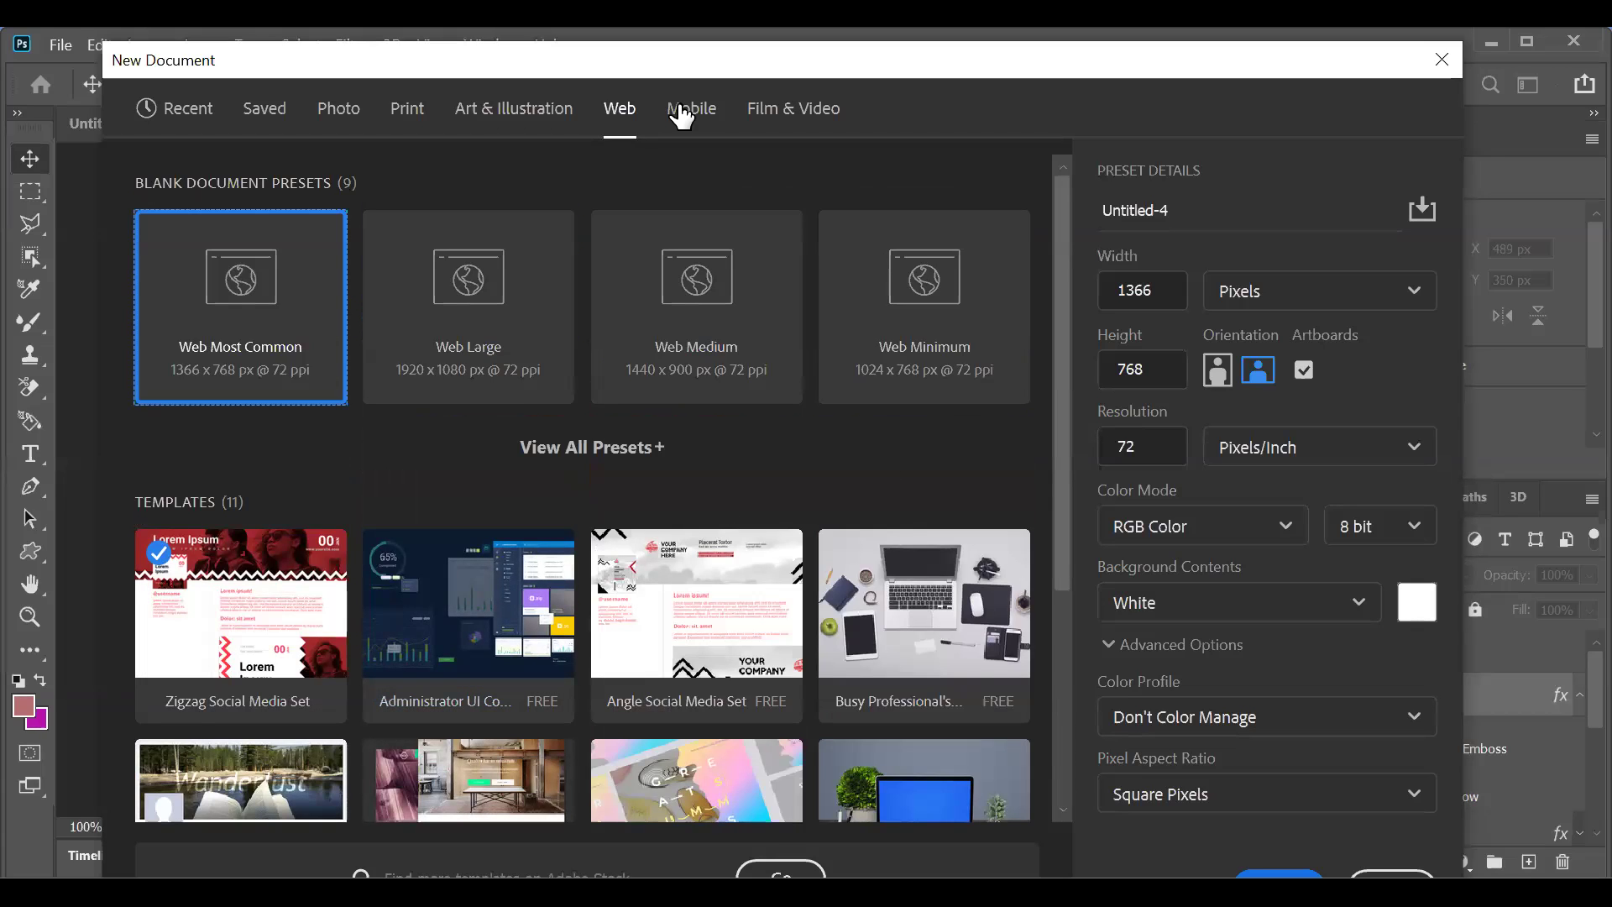
# Step: Examine the blank document presets and templates offered for mobile and for film and video
pyautogui.click(681, 116)
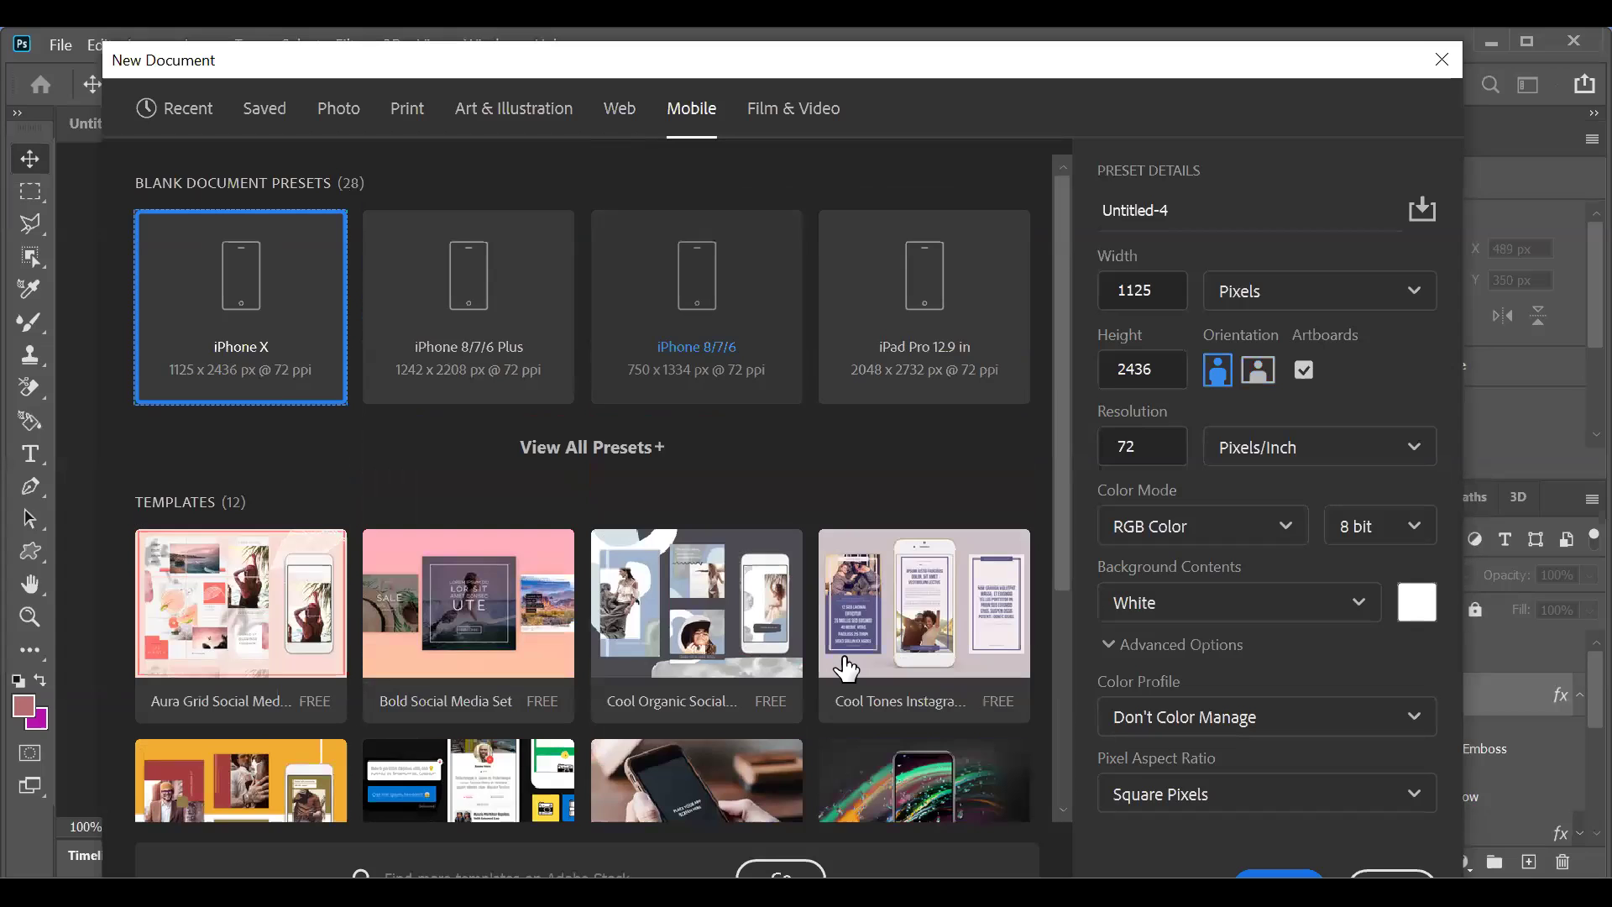
pyautogui.scroll(-4, 802, 671)
pyautogui.scroll(4, 801, 671)
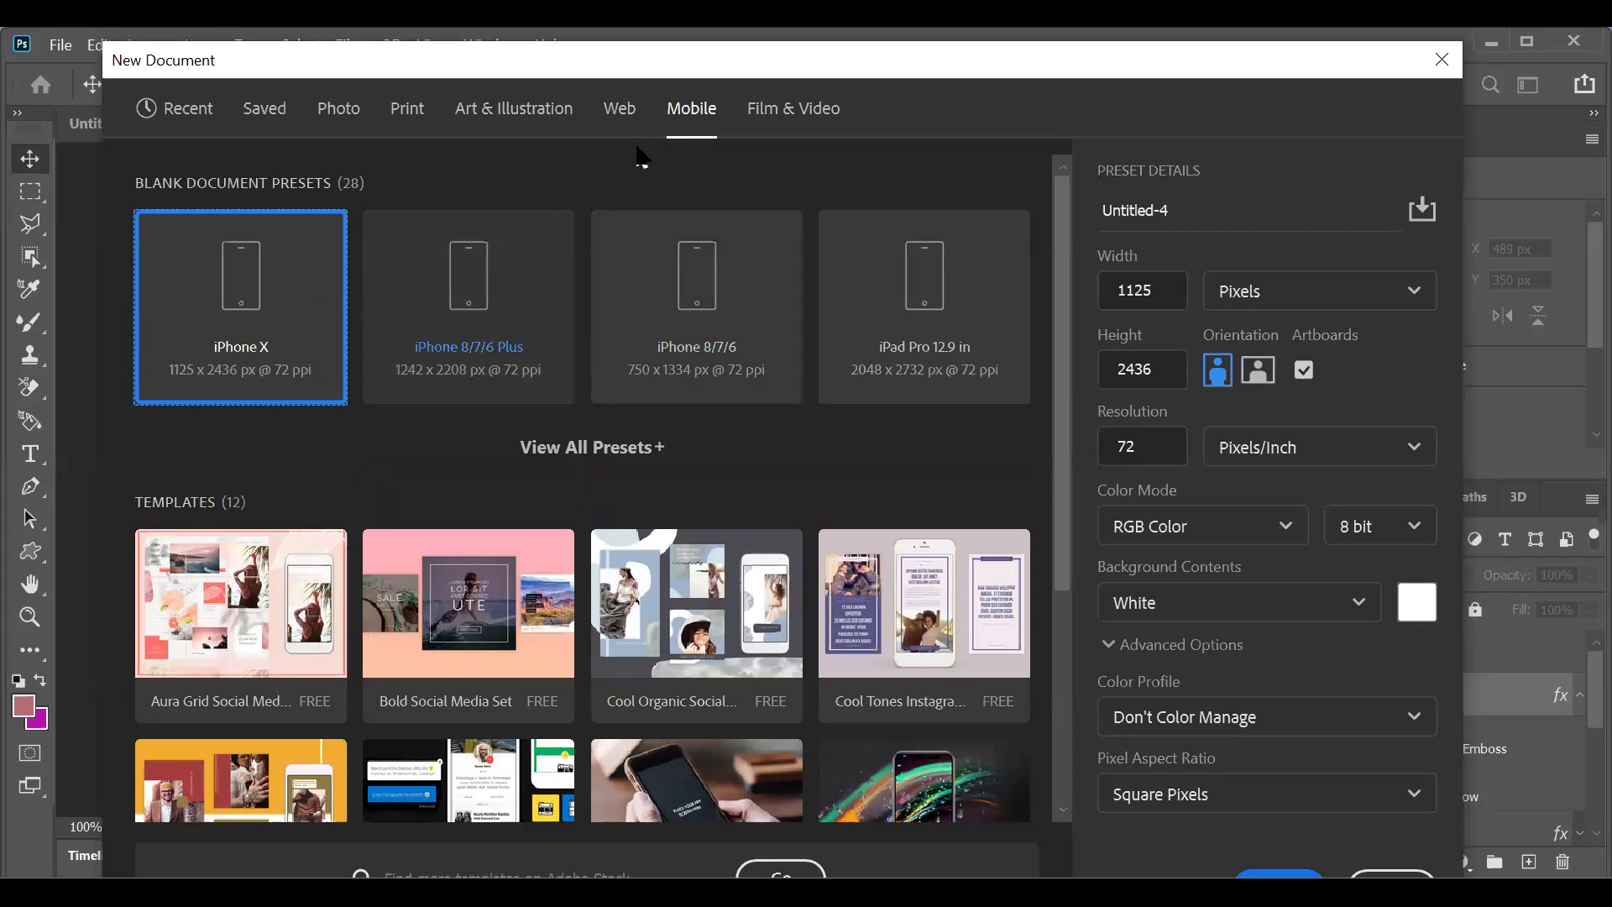
pyautogui.click(369, 290)
pyautogui.click(316, 288)
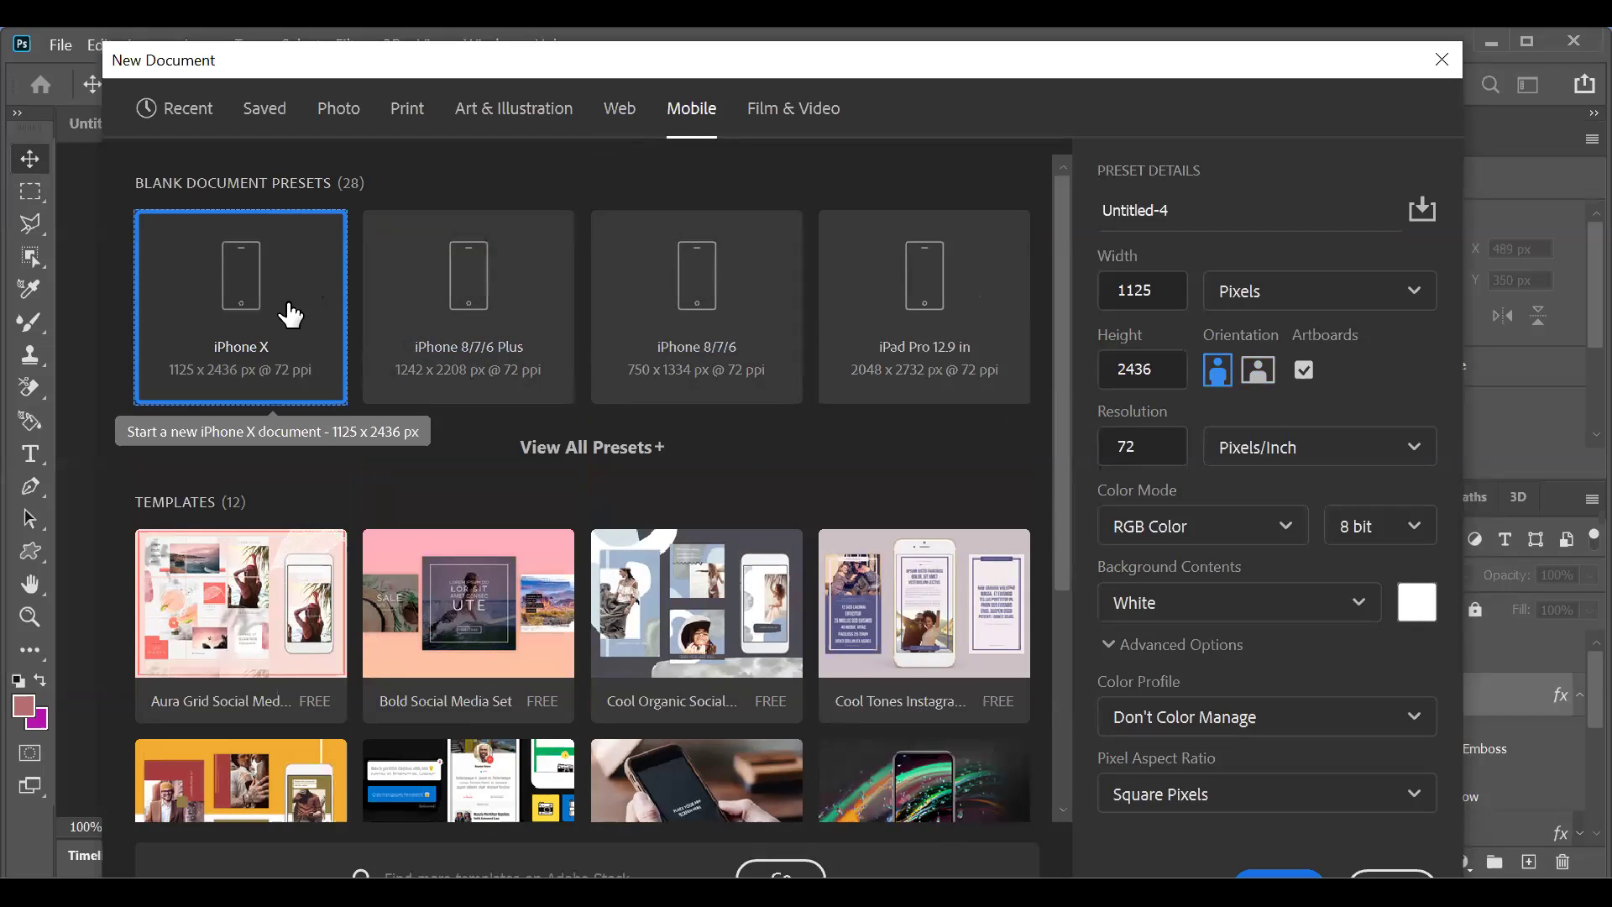
pyautogui.click(791, 117)
pyautogui.scroll(-4, 720, 682)
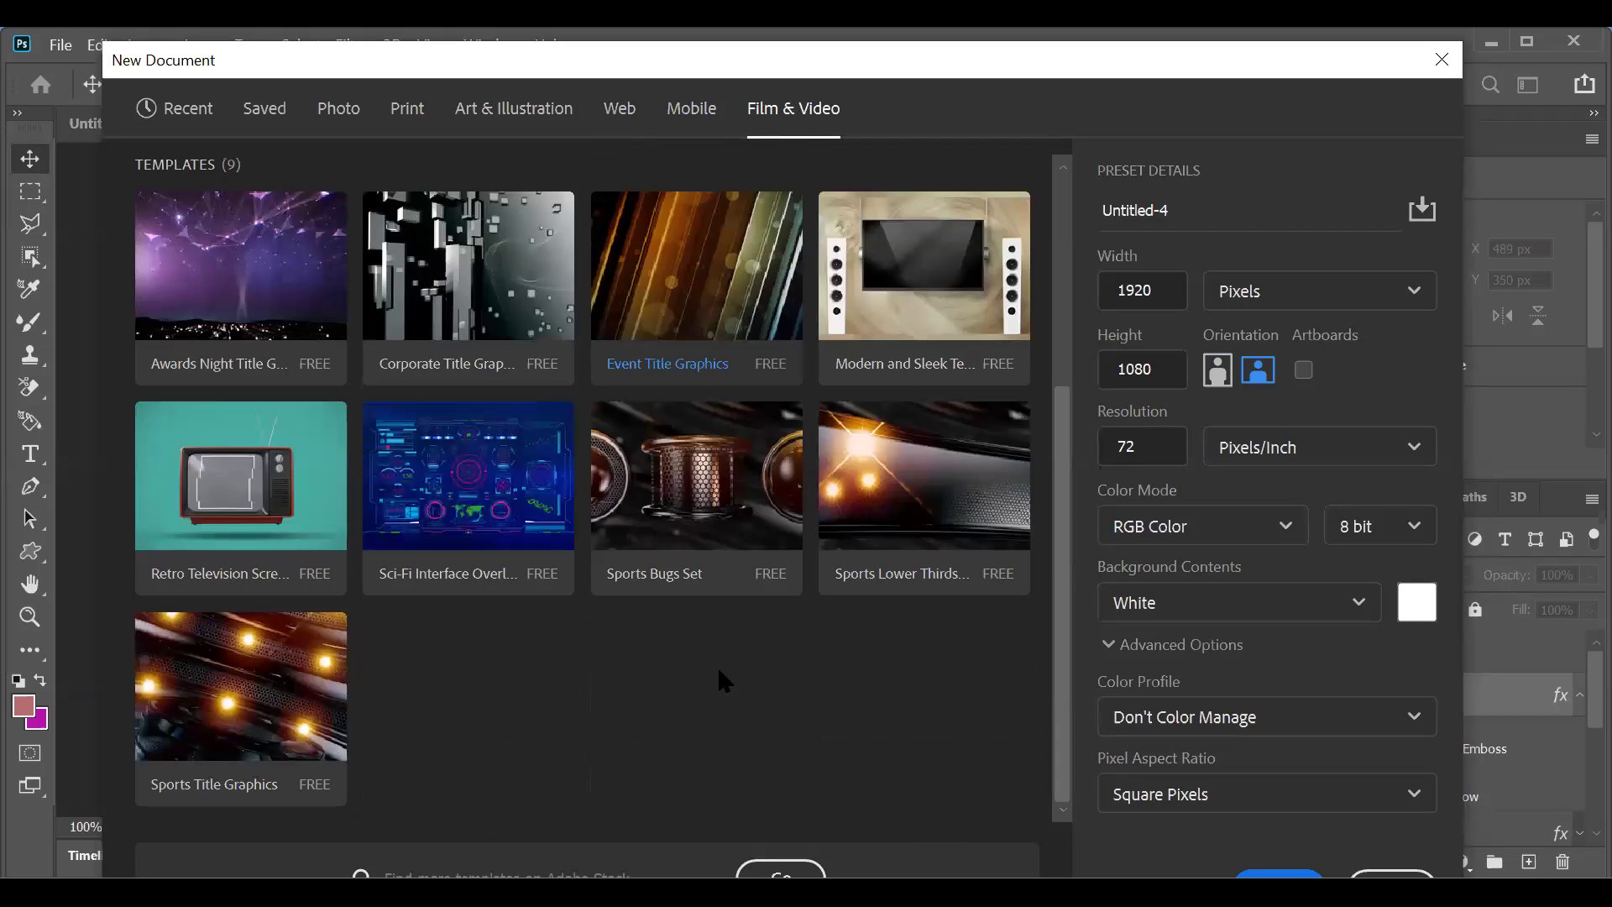
pyautogui.scroll(4, 723, 680)
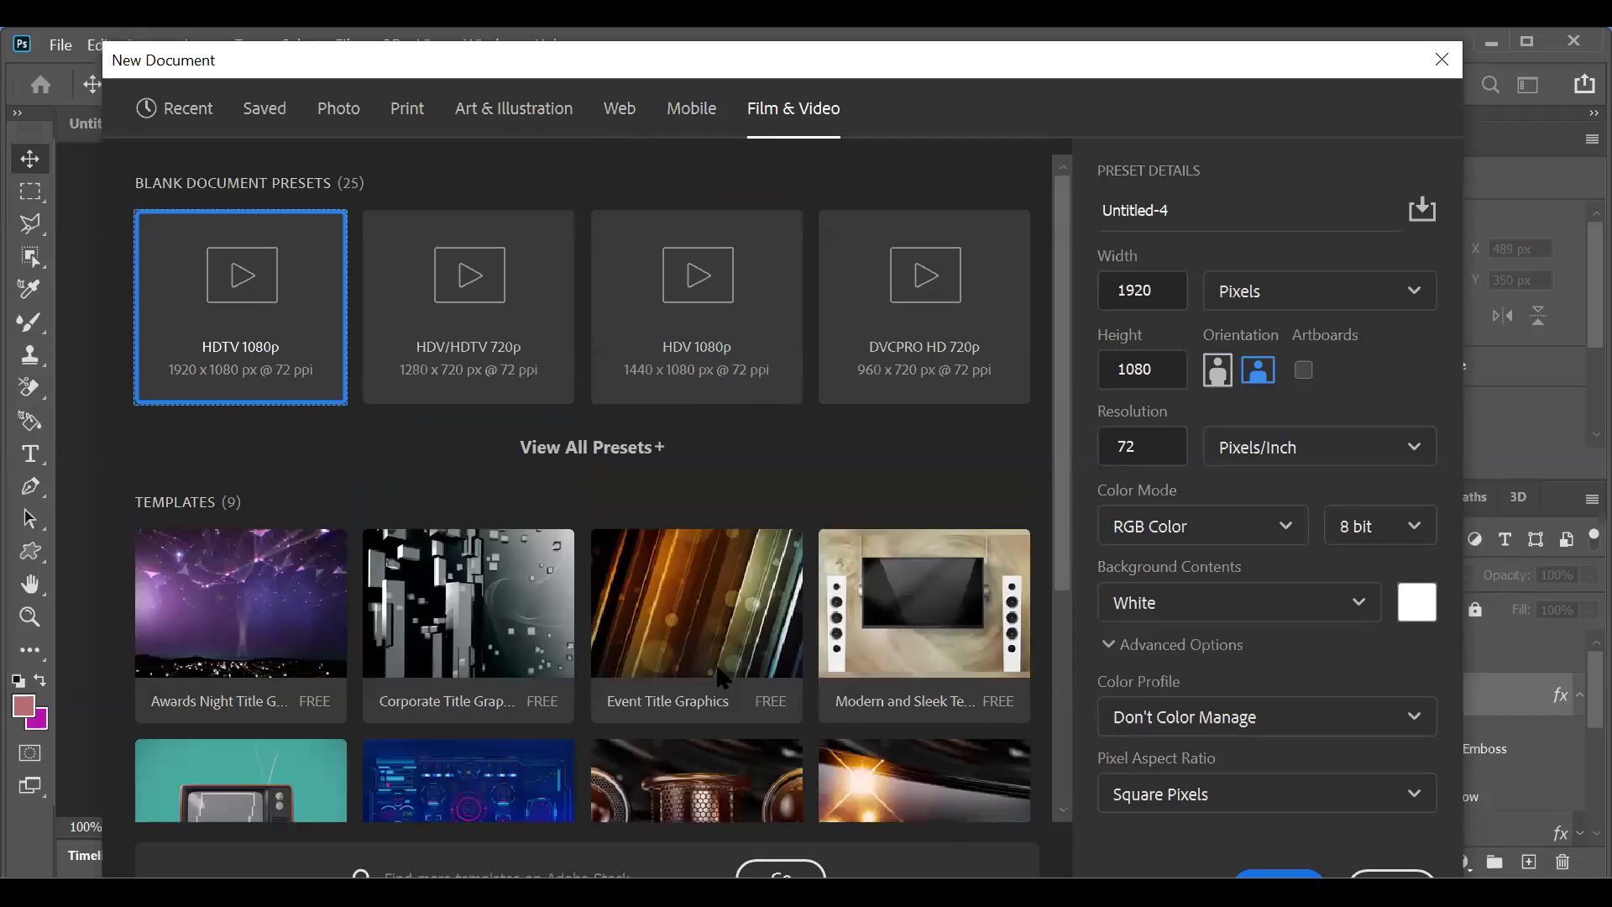
pyautogui.scroll(-4, 717, 672)
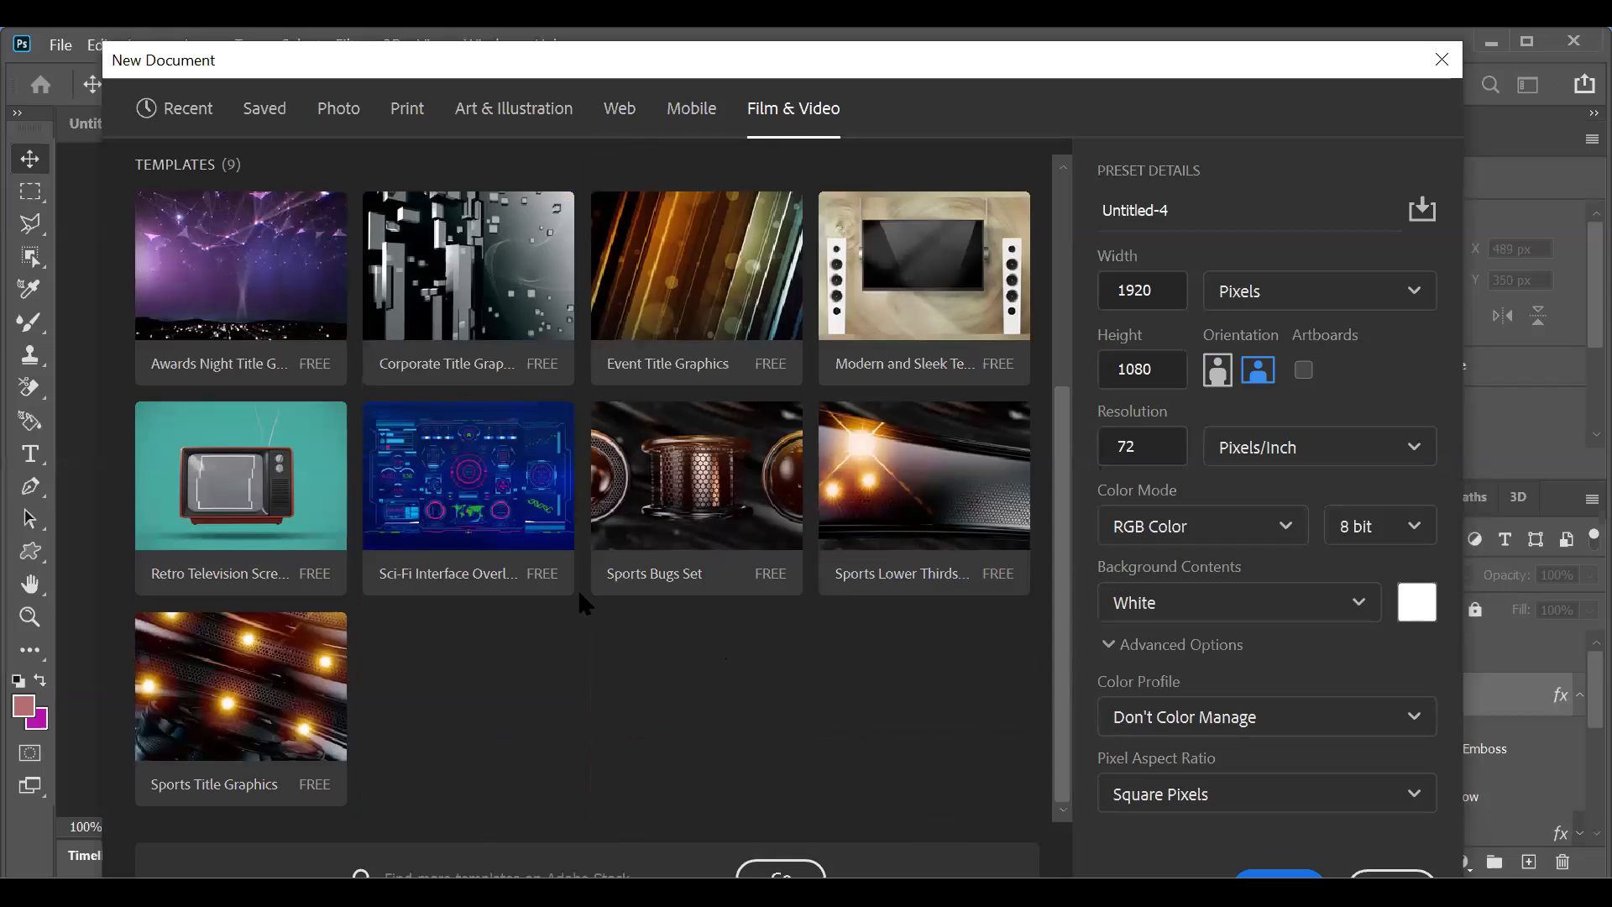
pyautogui.scroll(4, 486, 601)
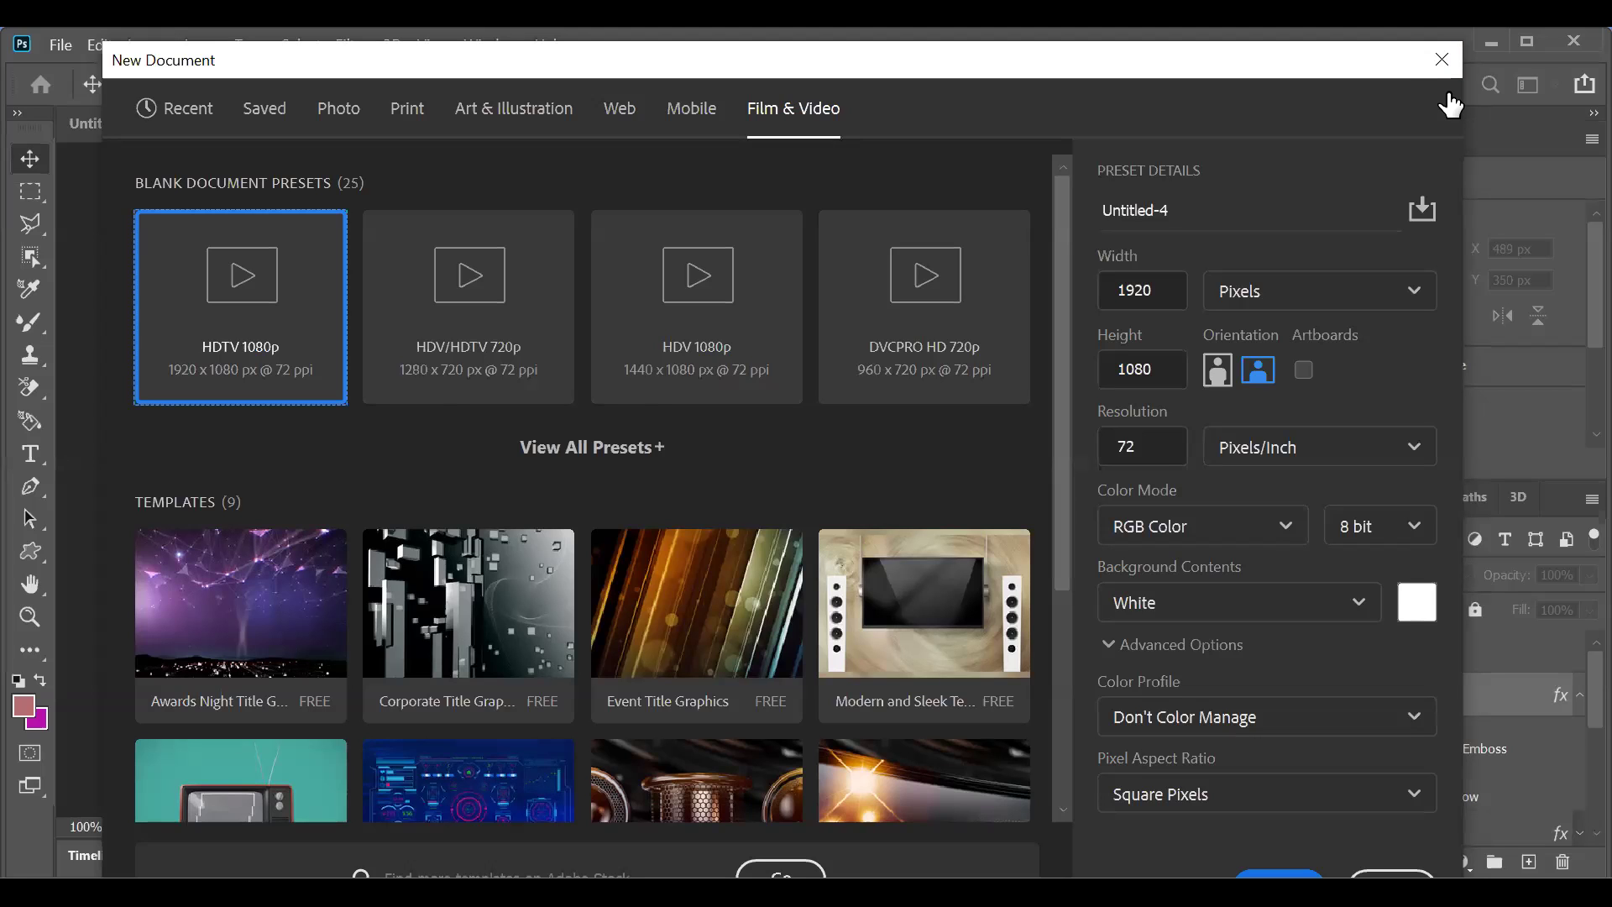
pyautogui.press('Tab')
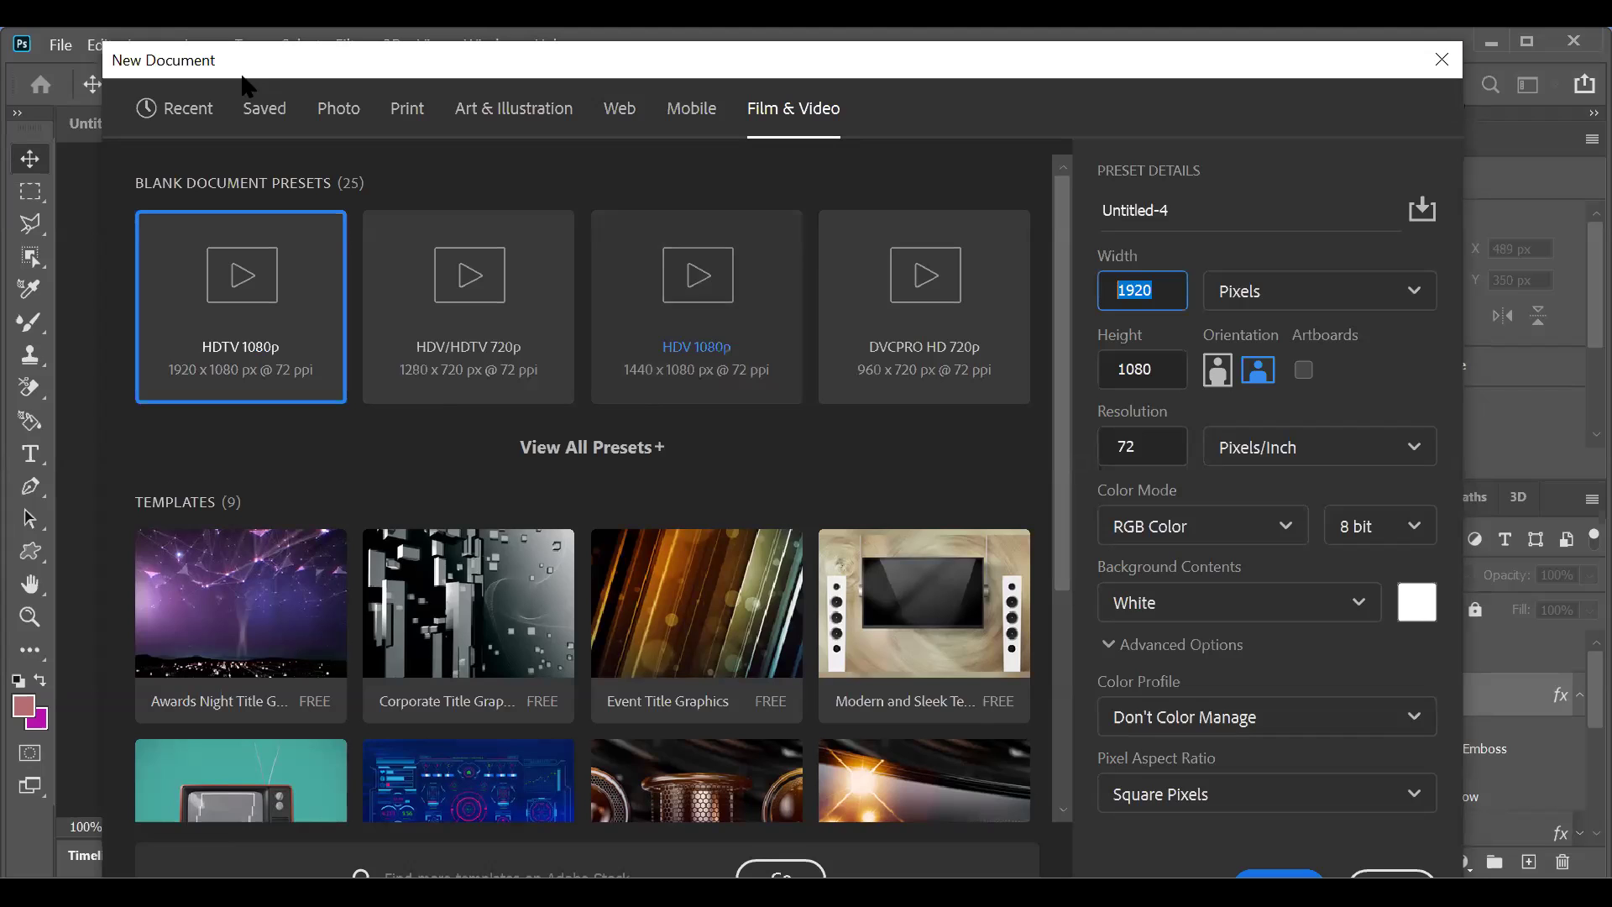
# Step: Show the recent document presets and examine the width, height and resolution of the Clipboard preset
pyautogui.click(202, 112)
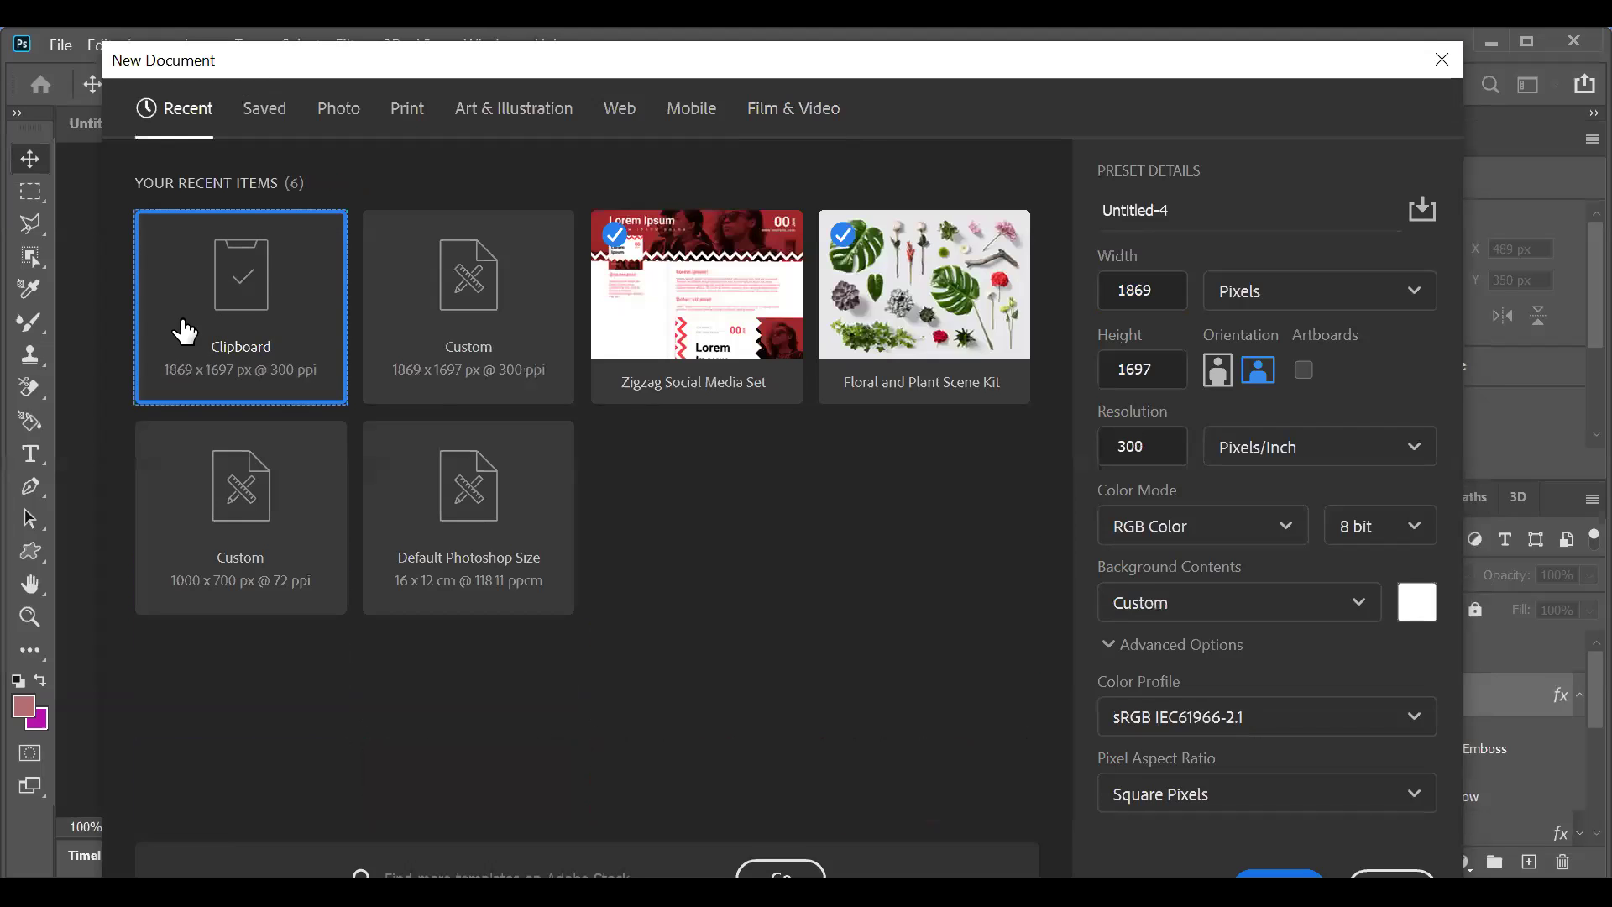
pyautogui.click(1166, 296)
pyautogui.click(1155, 374)
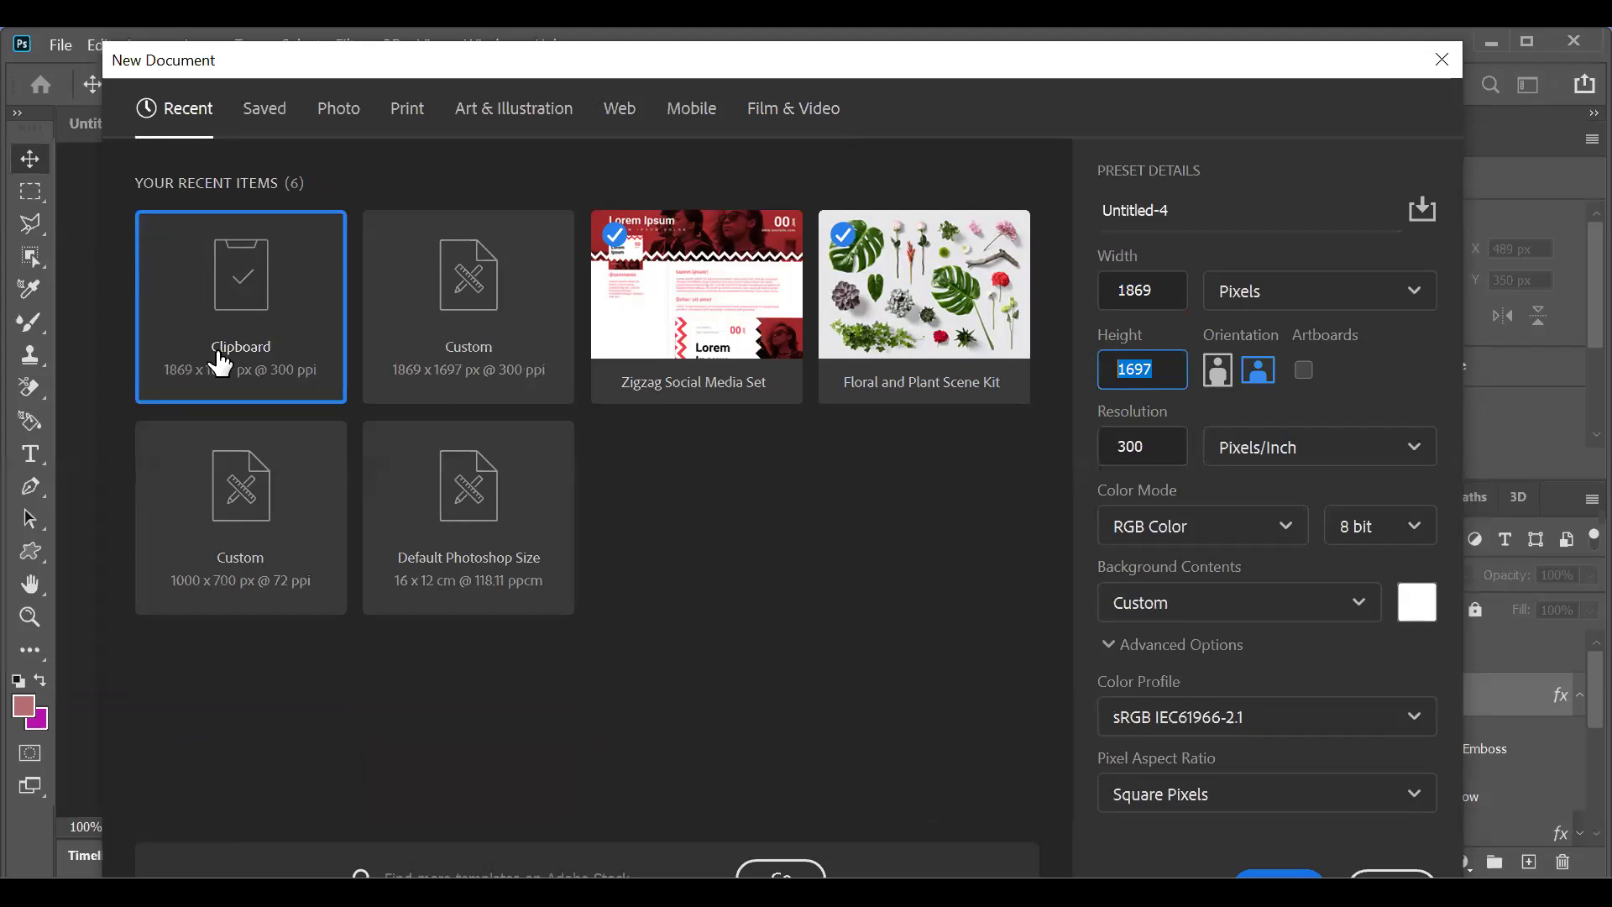
pyautogui.press('Tab')
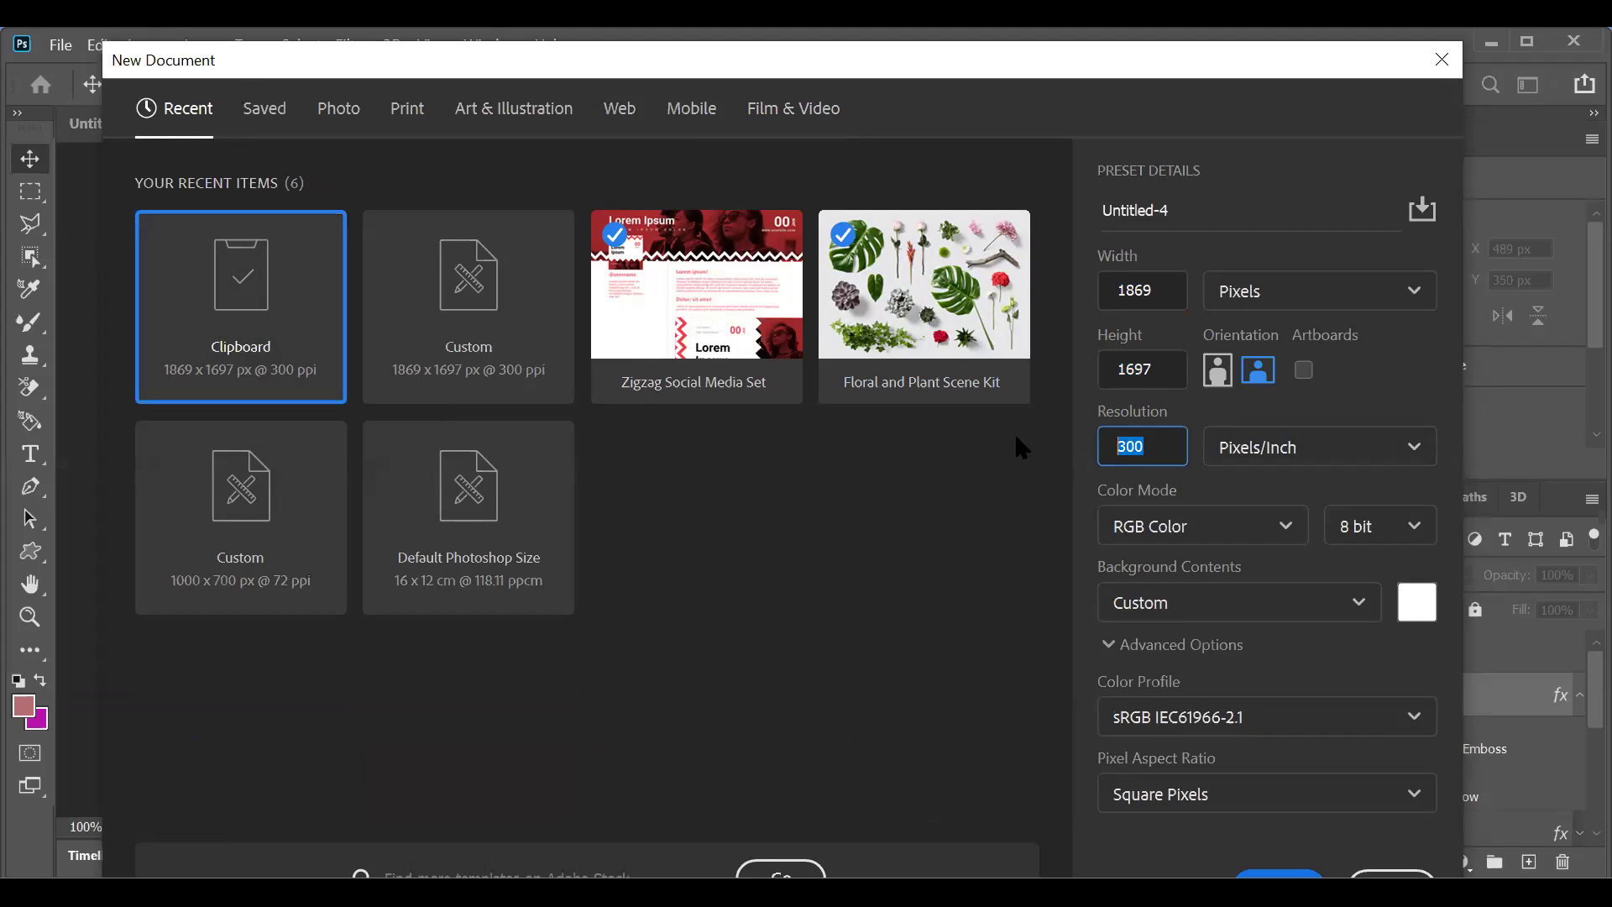
pyautogui.hotkey('shift', 'Tab')
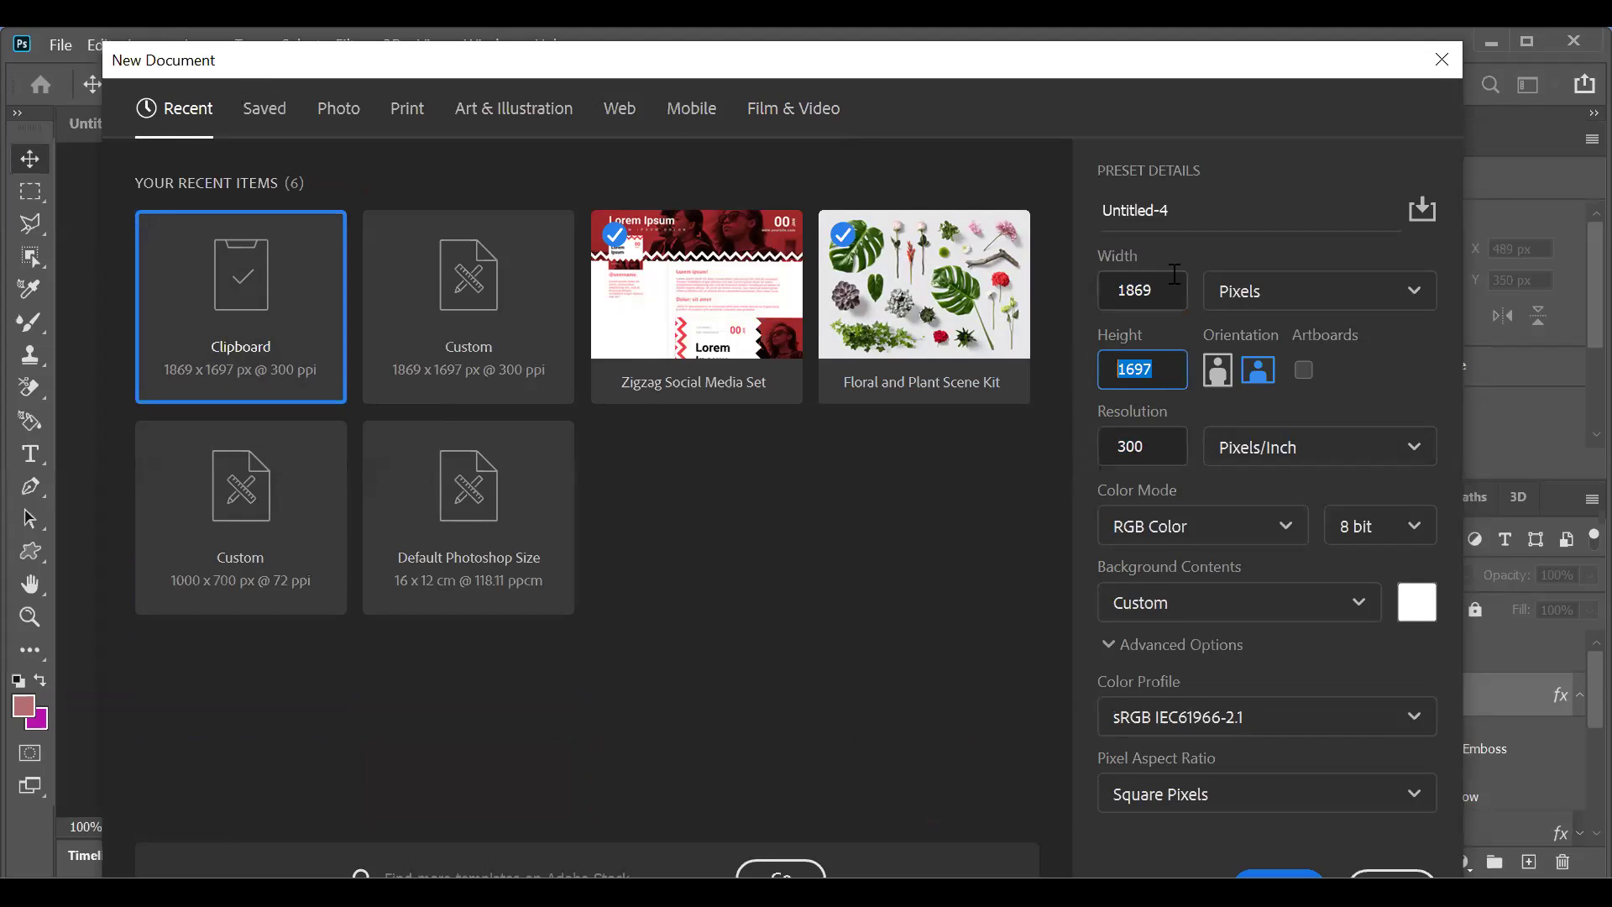
pyautogui.click(1166, 371)
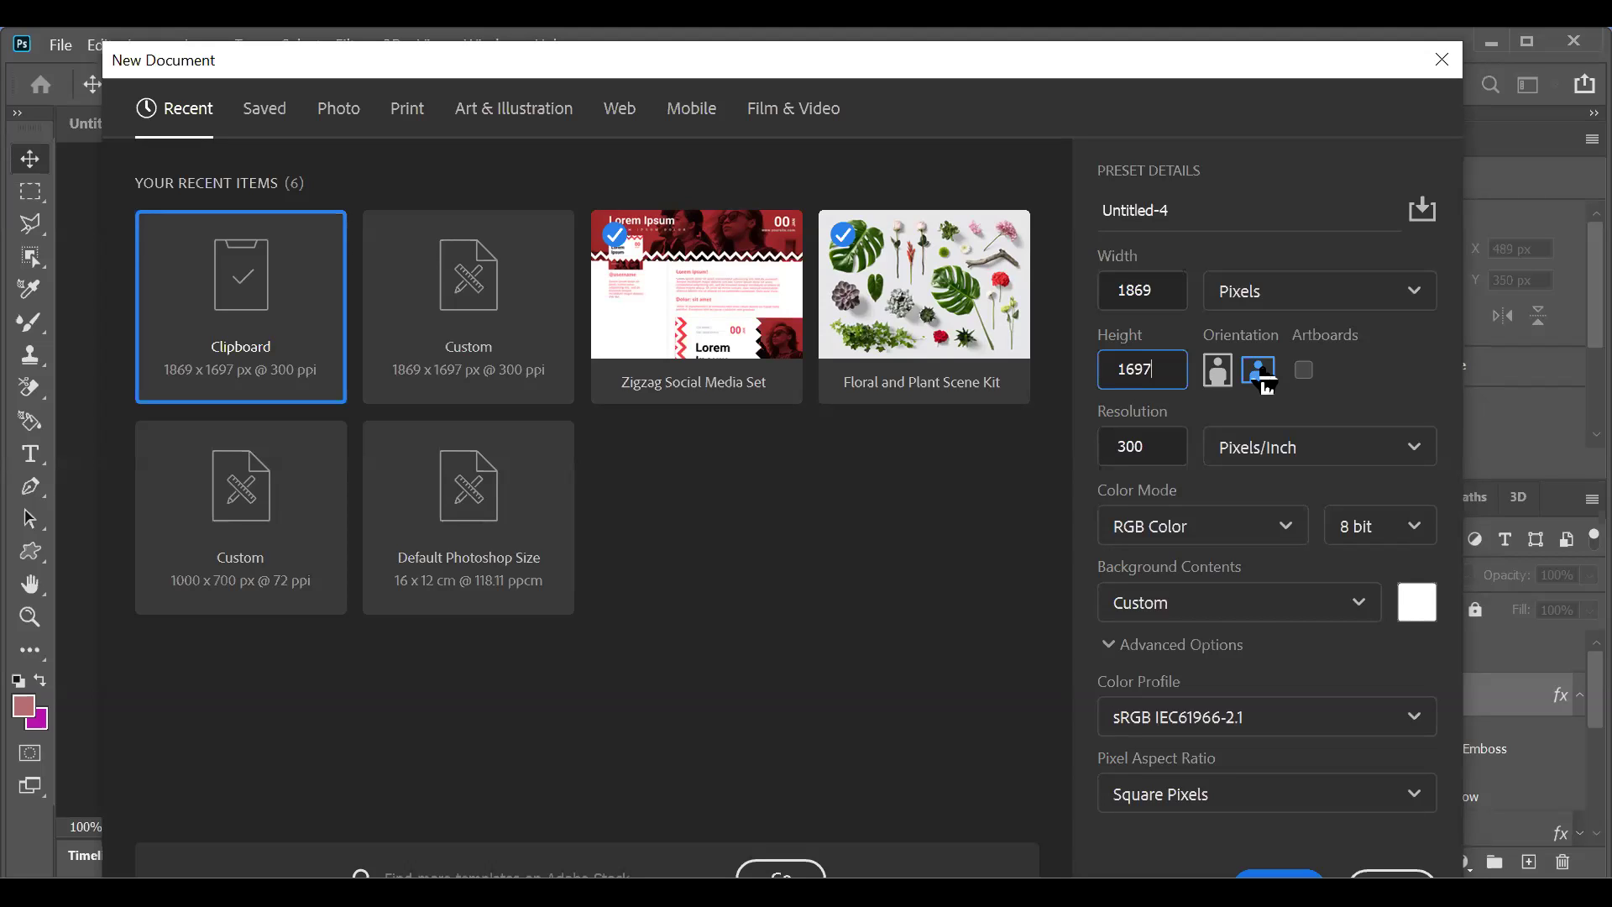
# Step: Try CMYK Color as the new document's color mode and return it to RGB Color
pyautogui.click(1274, 531)
pyautogui.click(1161, 711)
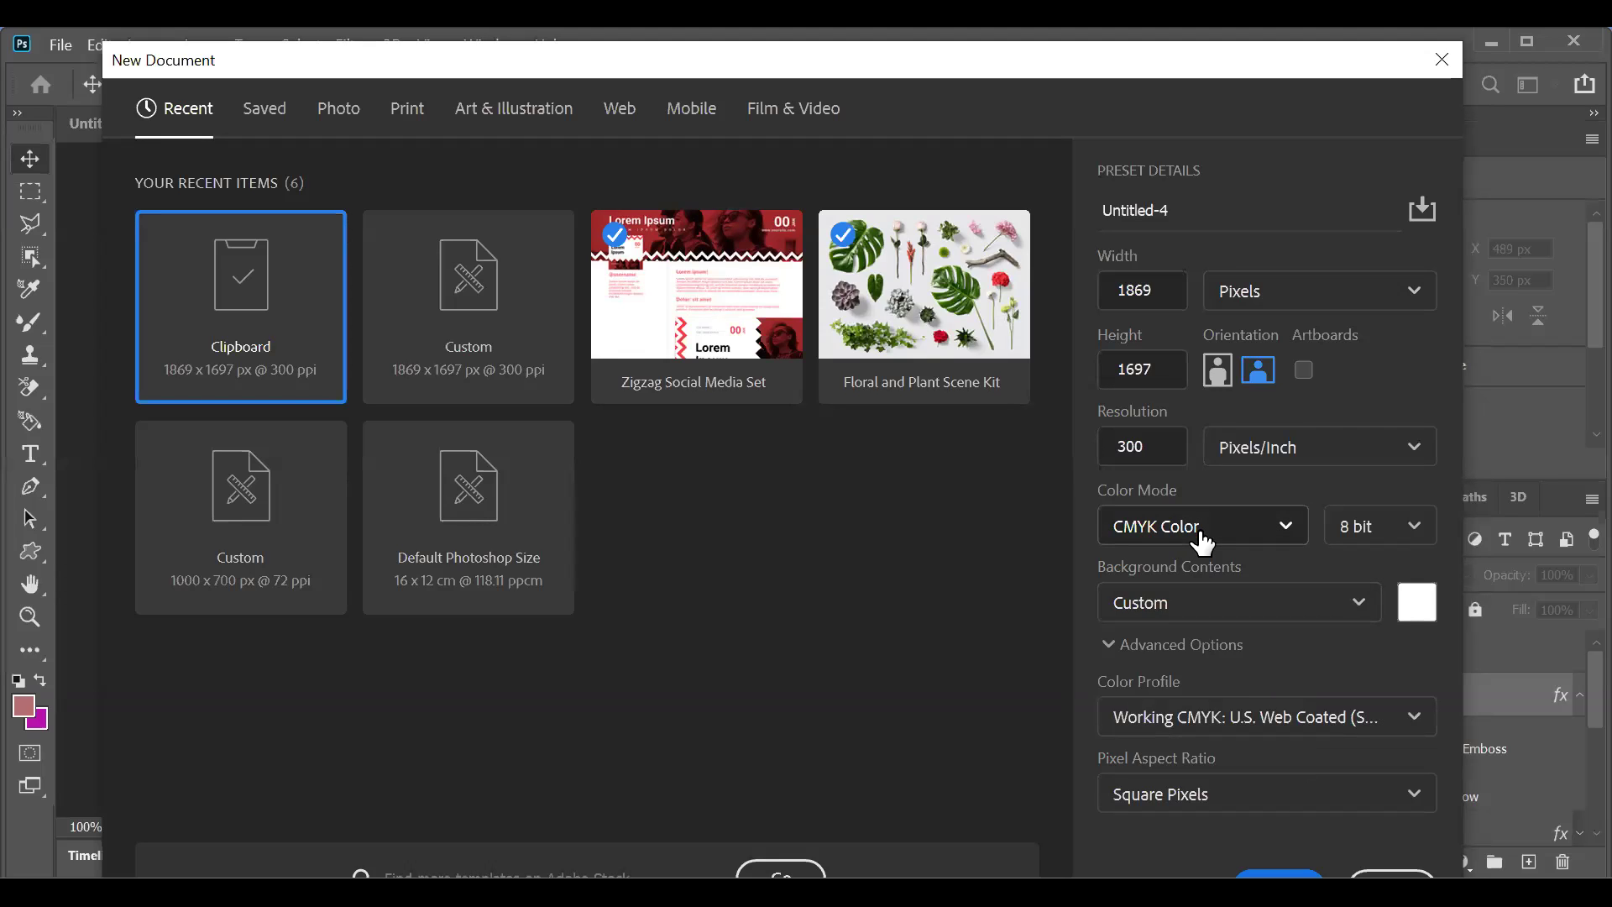
pyautogui.press('Up')
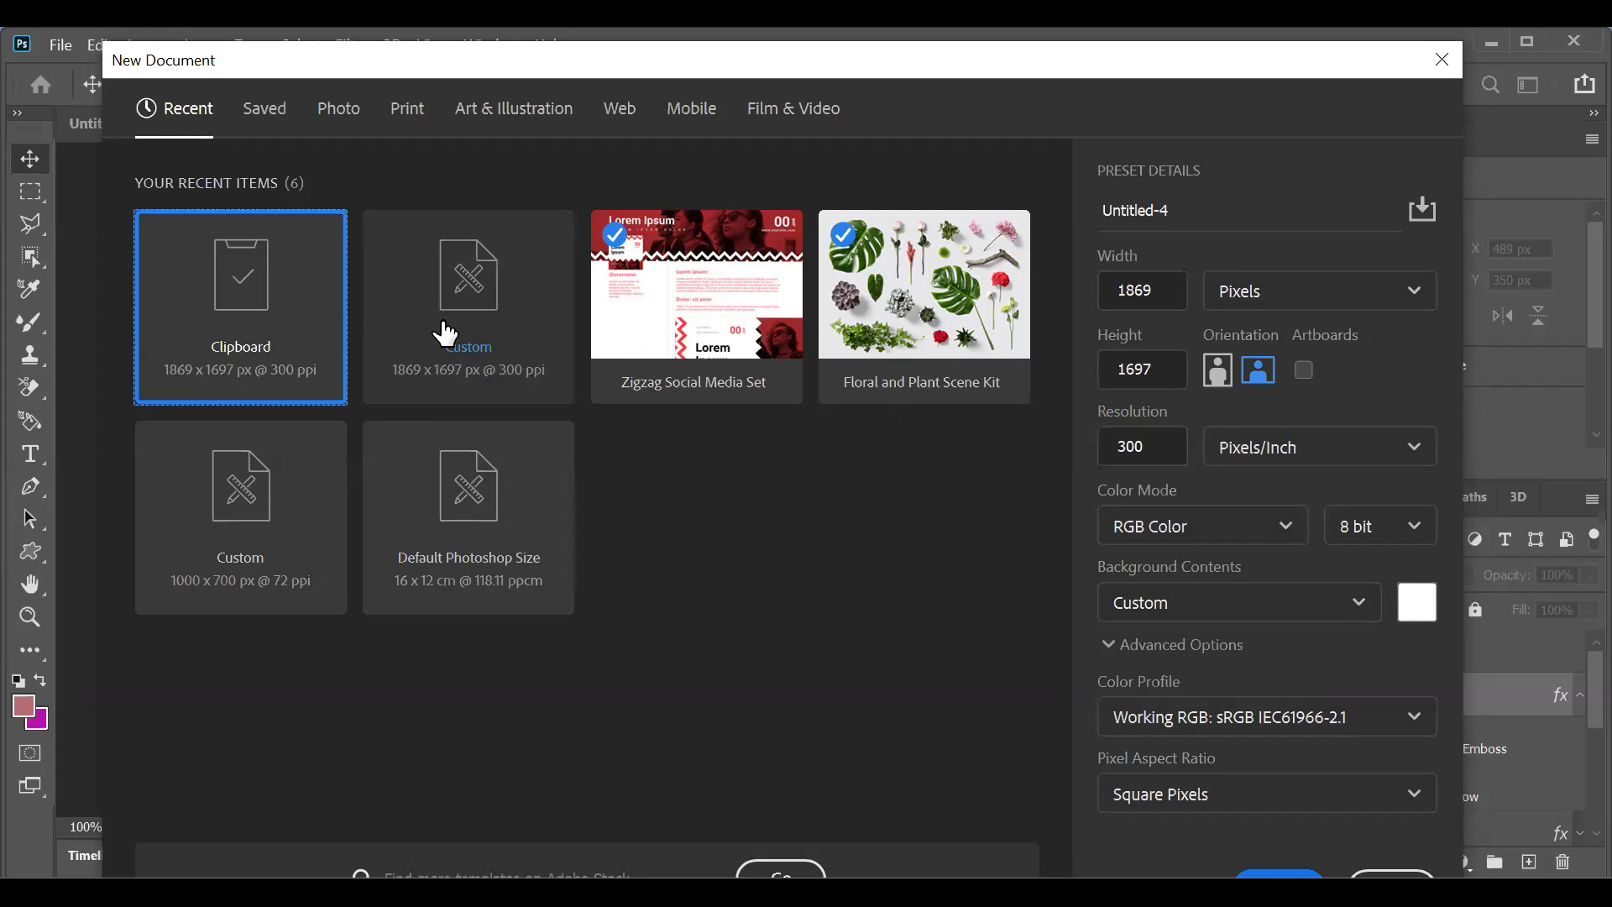
# Step: Create a new document from the recent custom preset of 1000 x 700 px at 72 ppi
pyautogui.click(442, 332)
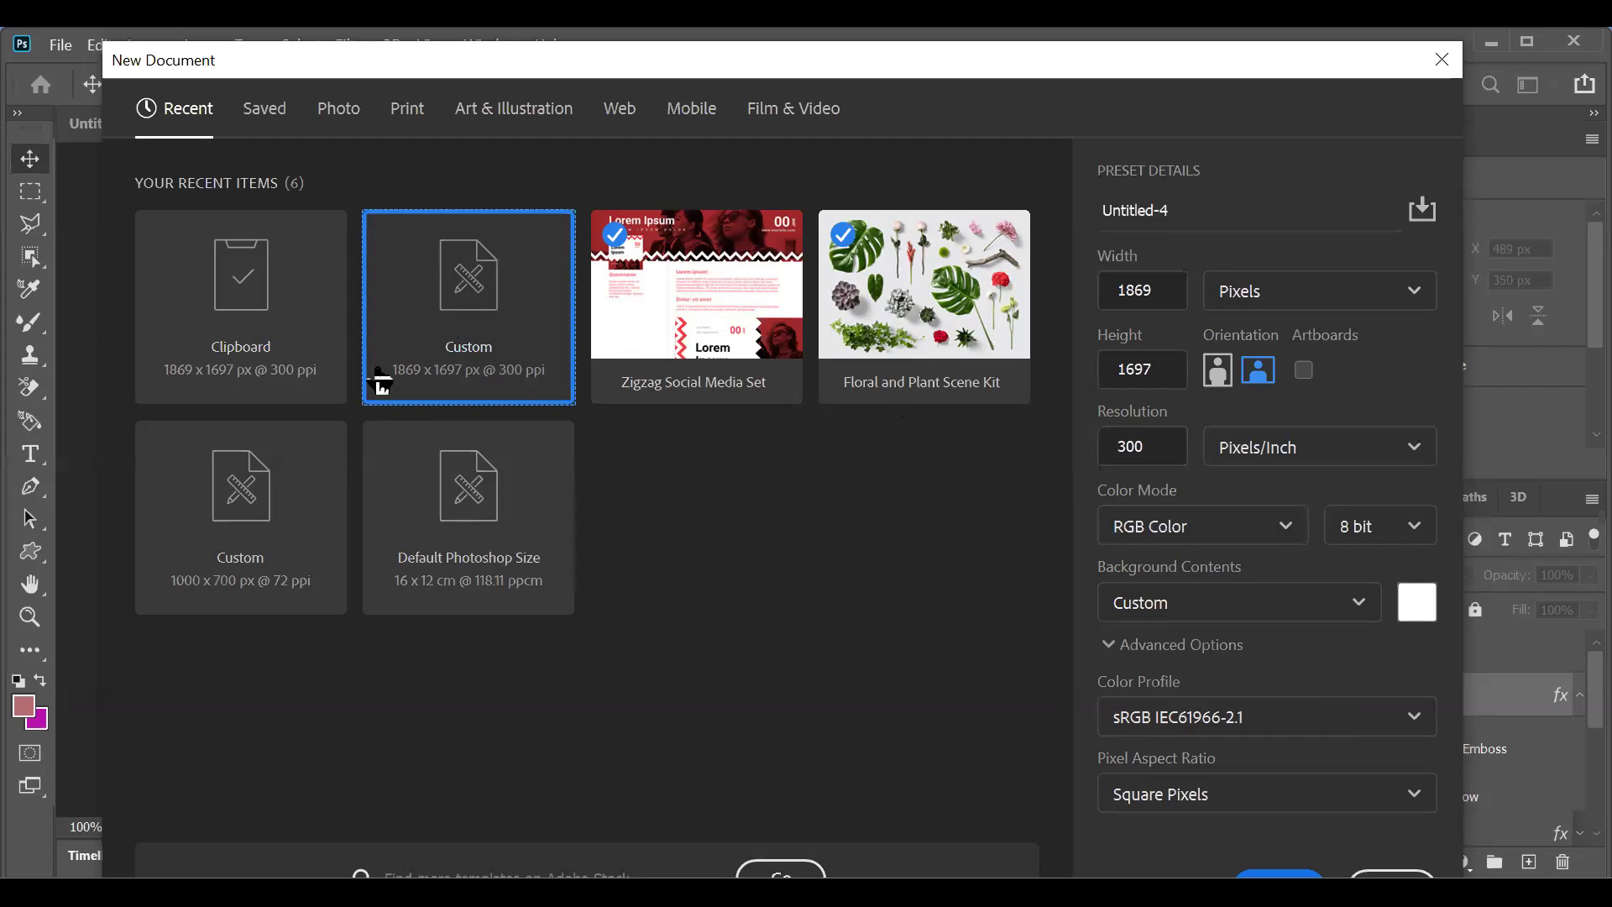
pyautogui.click(241, 504)
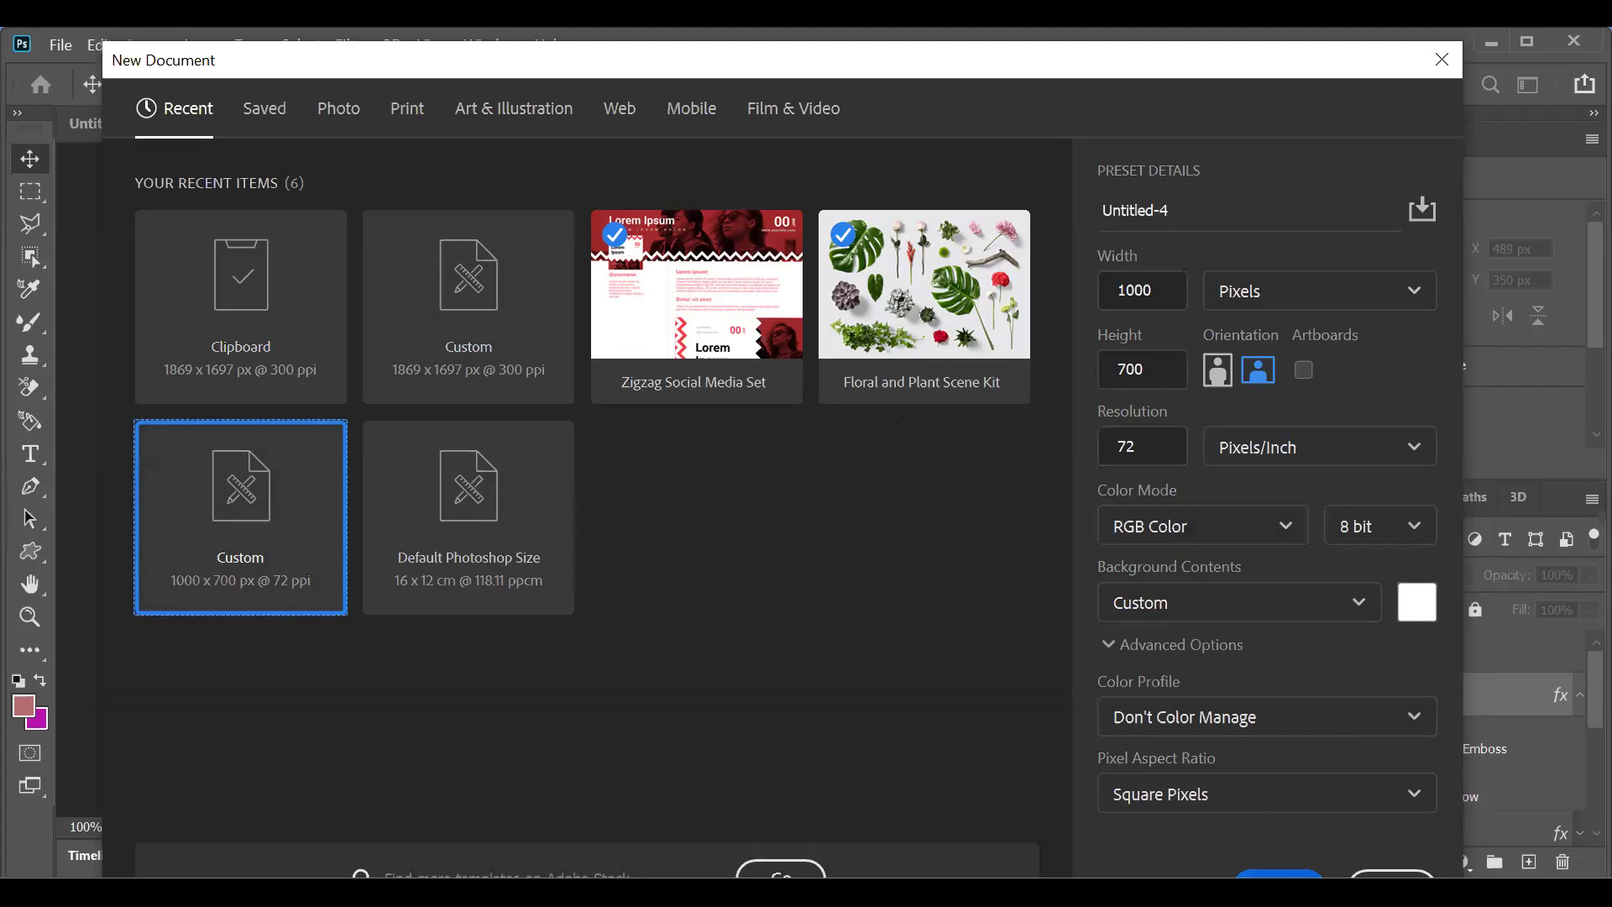
pyautogui.click(1267, 873)
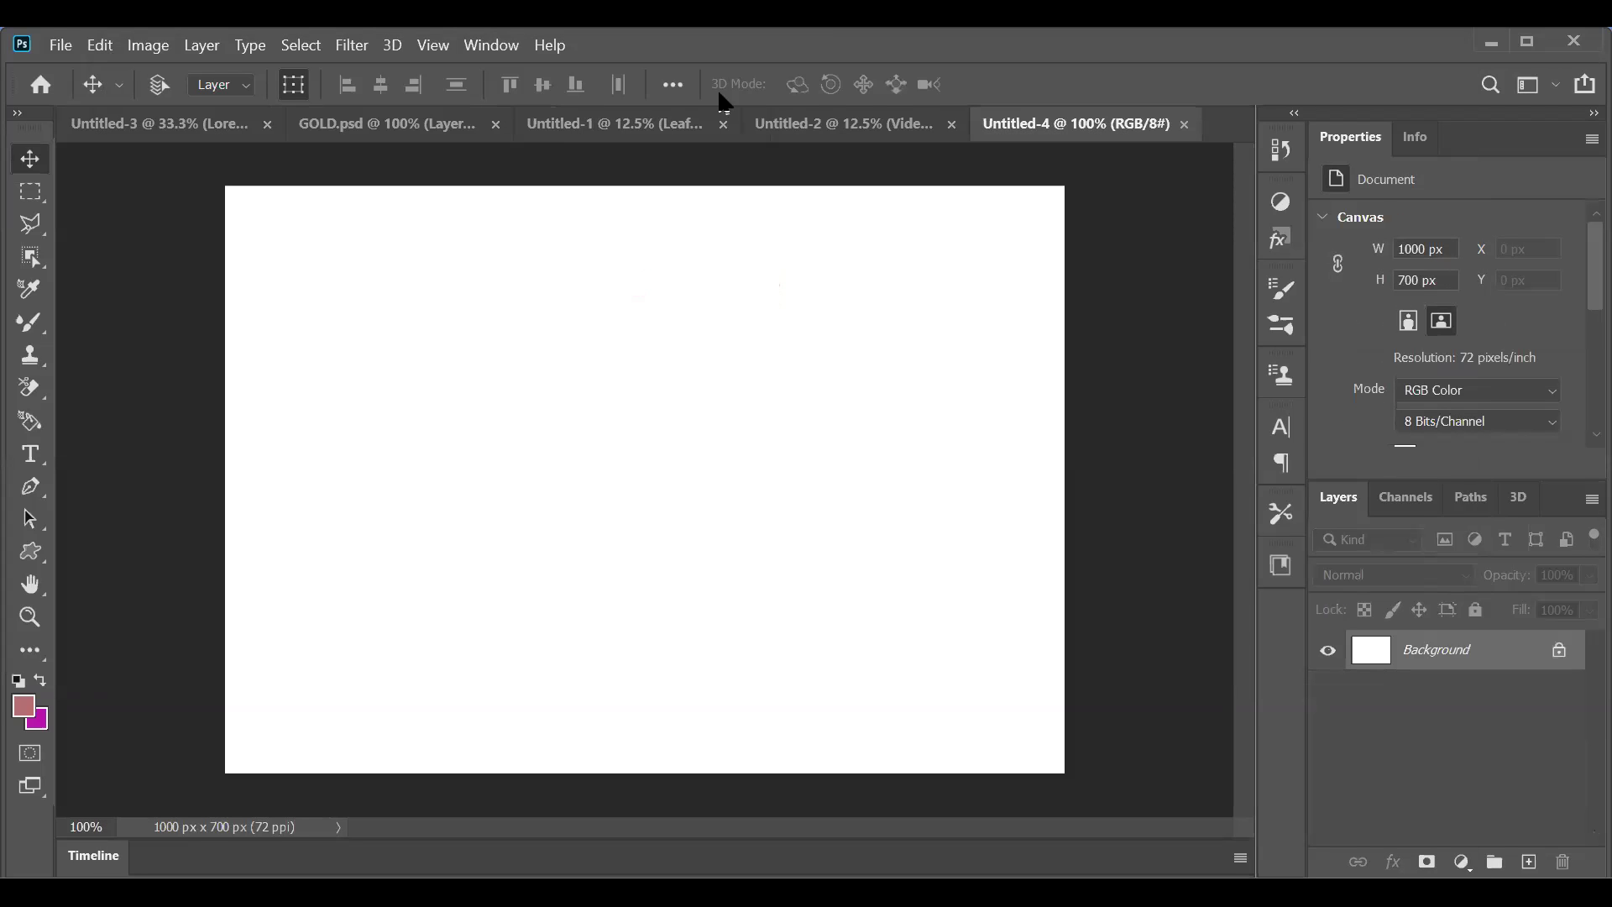
pyautogui.click(793, 135)
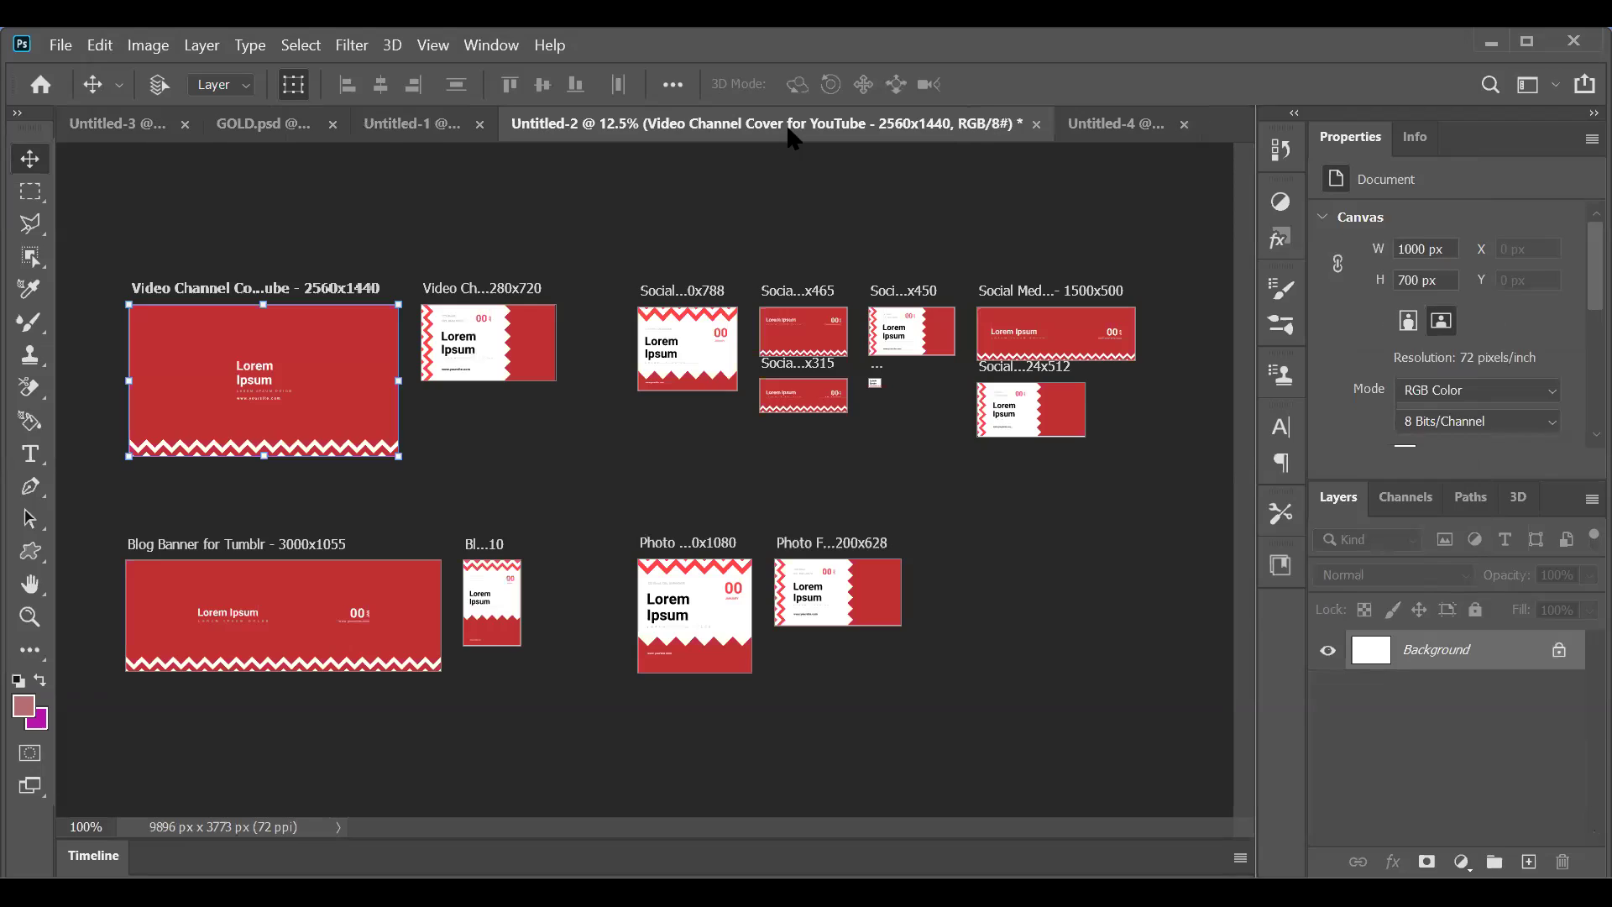
pyautogui.click(1155, 129)
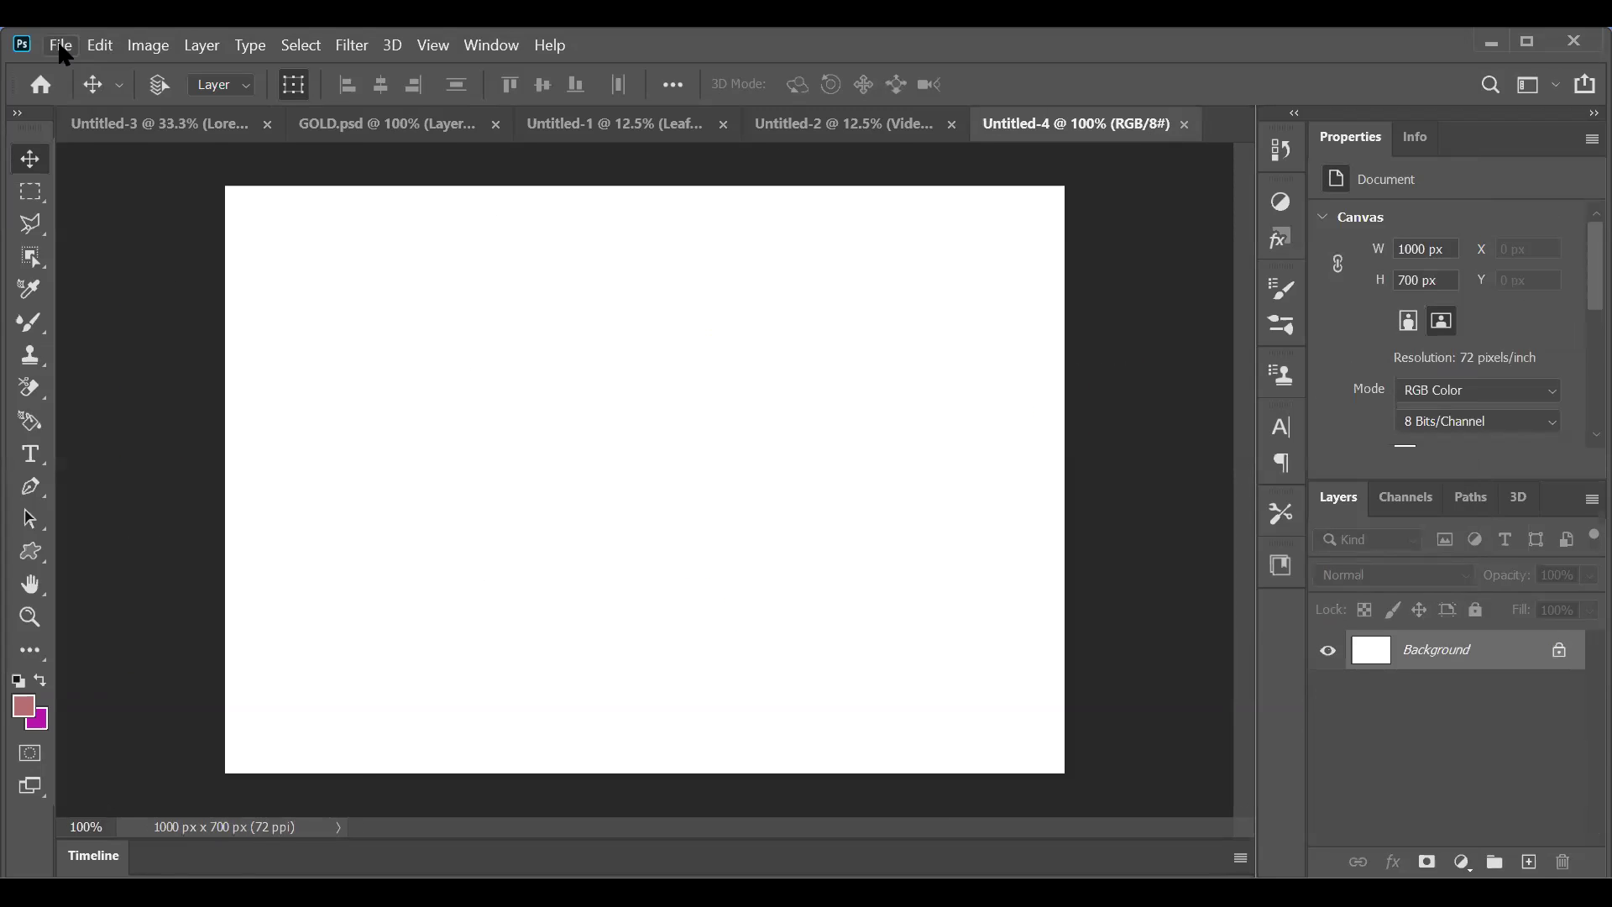
pyautogui.click(61, 44)
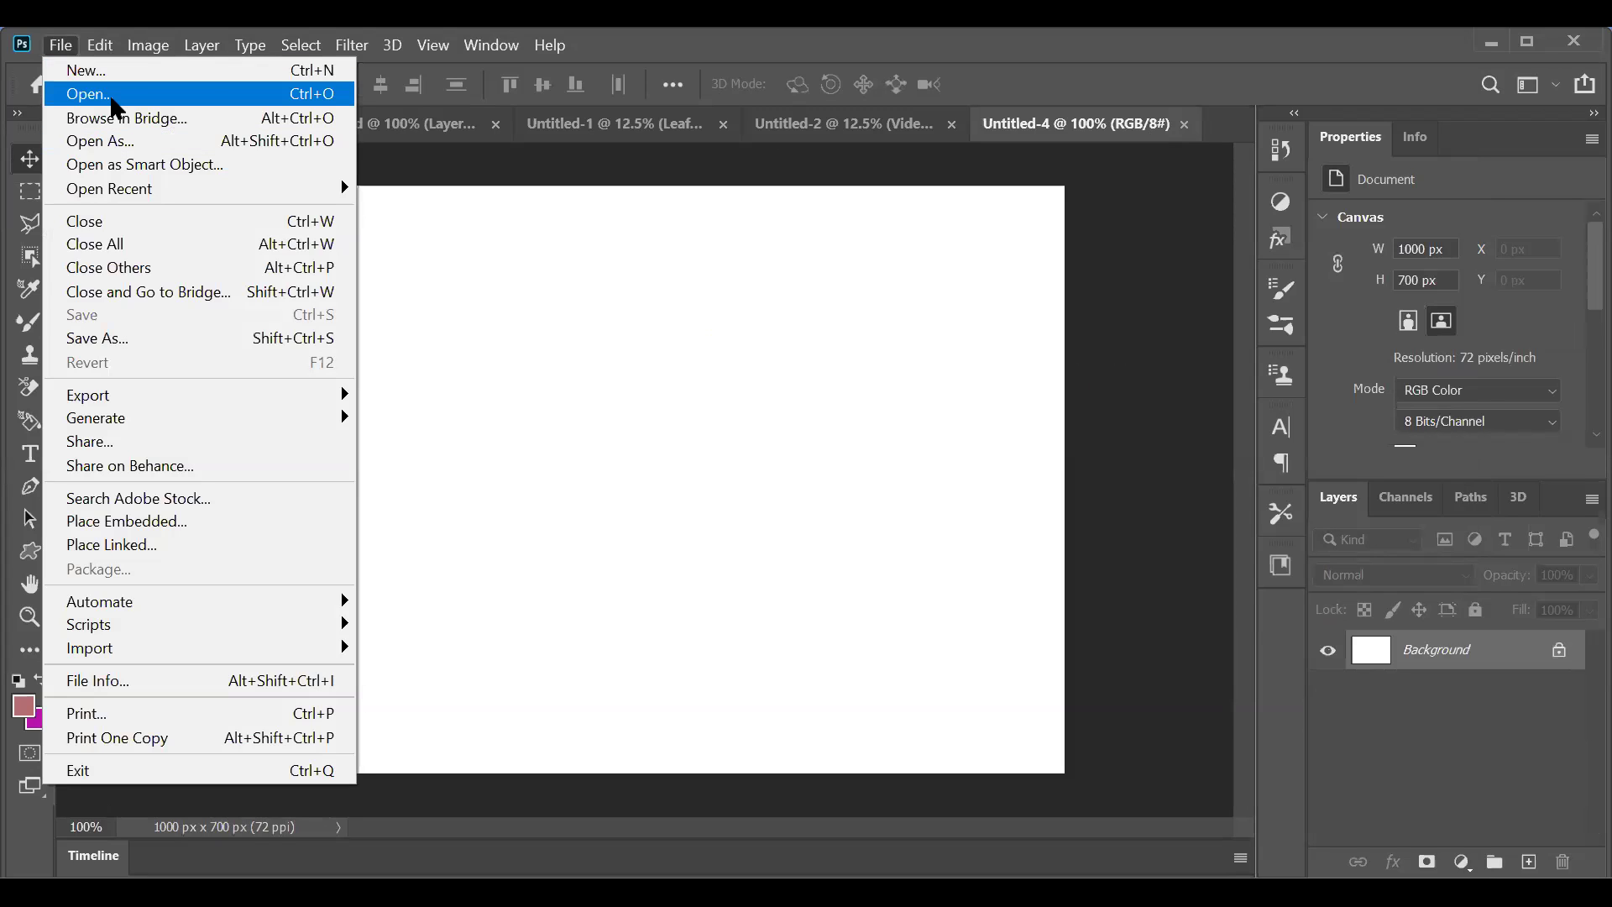
pyautogui.click(111, 95)
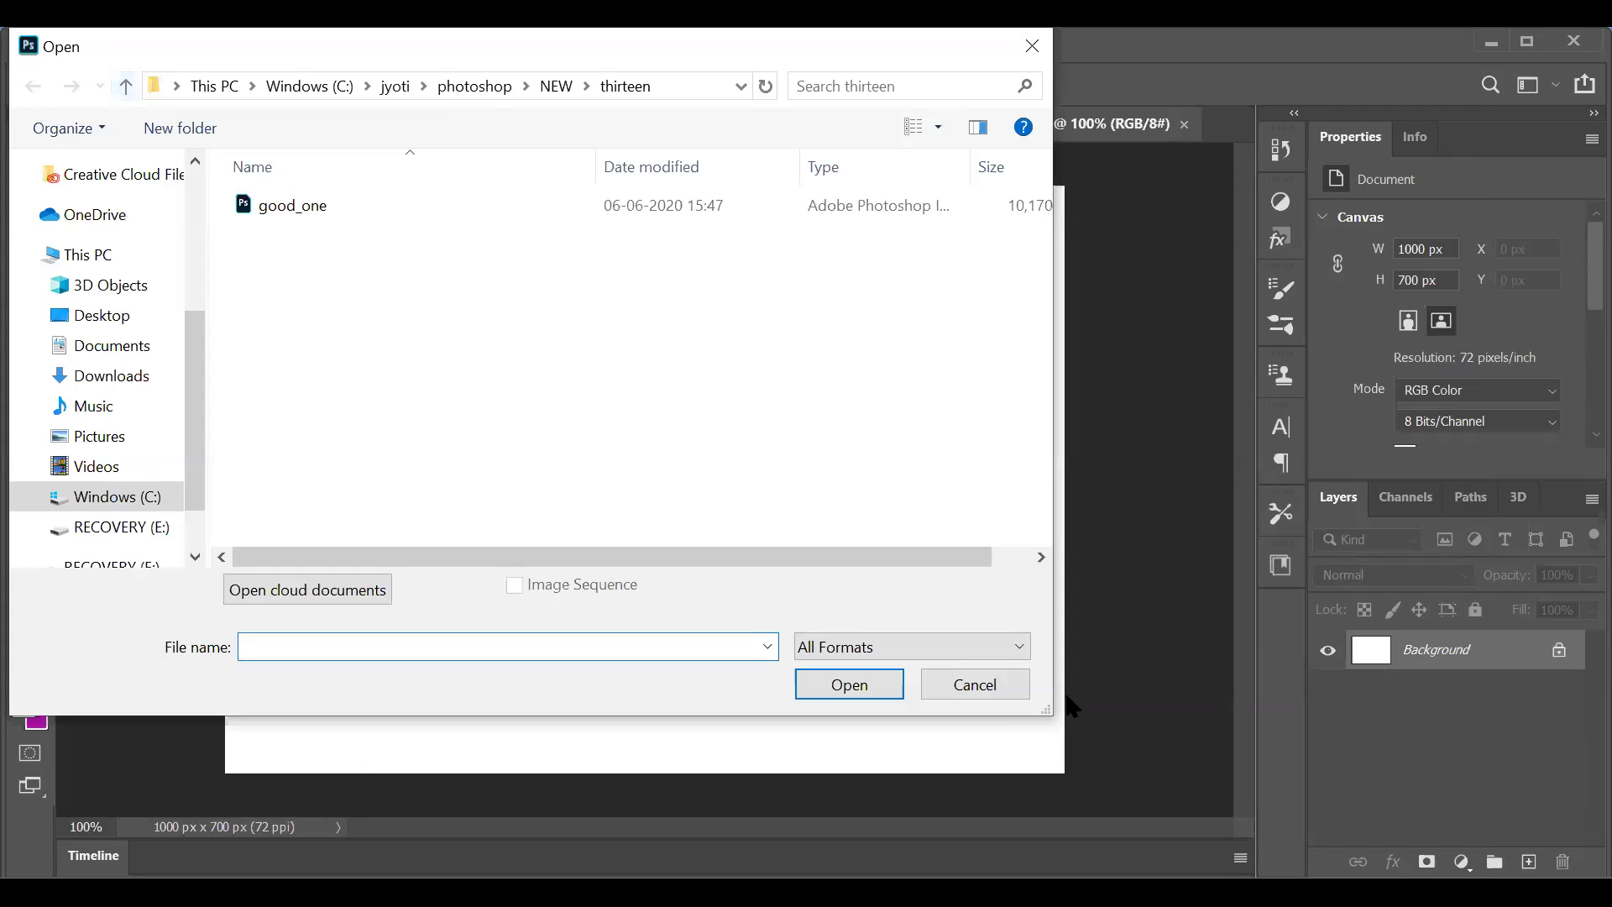
pyautogui.click(974, 684)
pyautogui.click(60, 44)
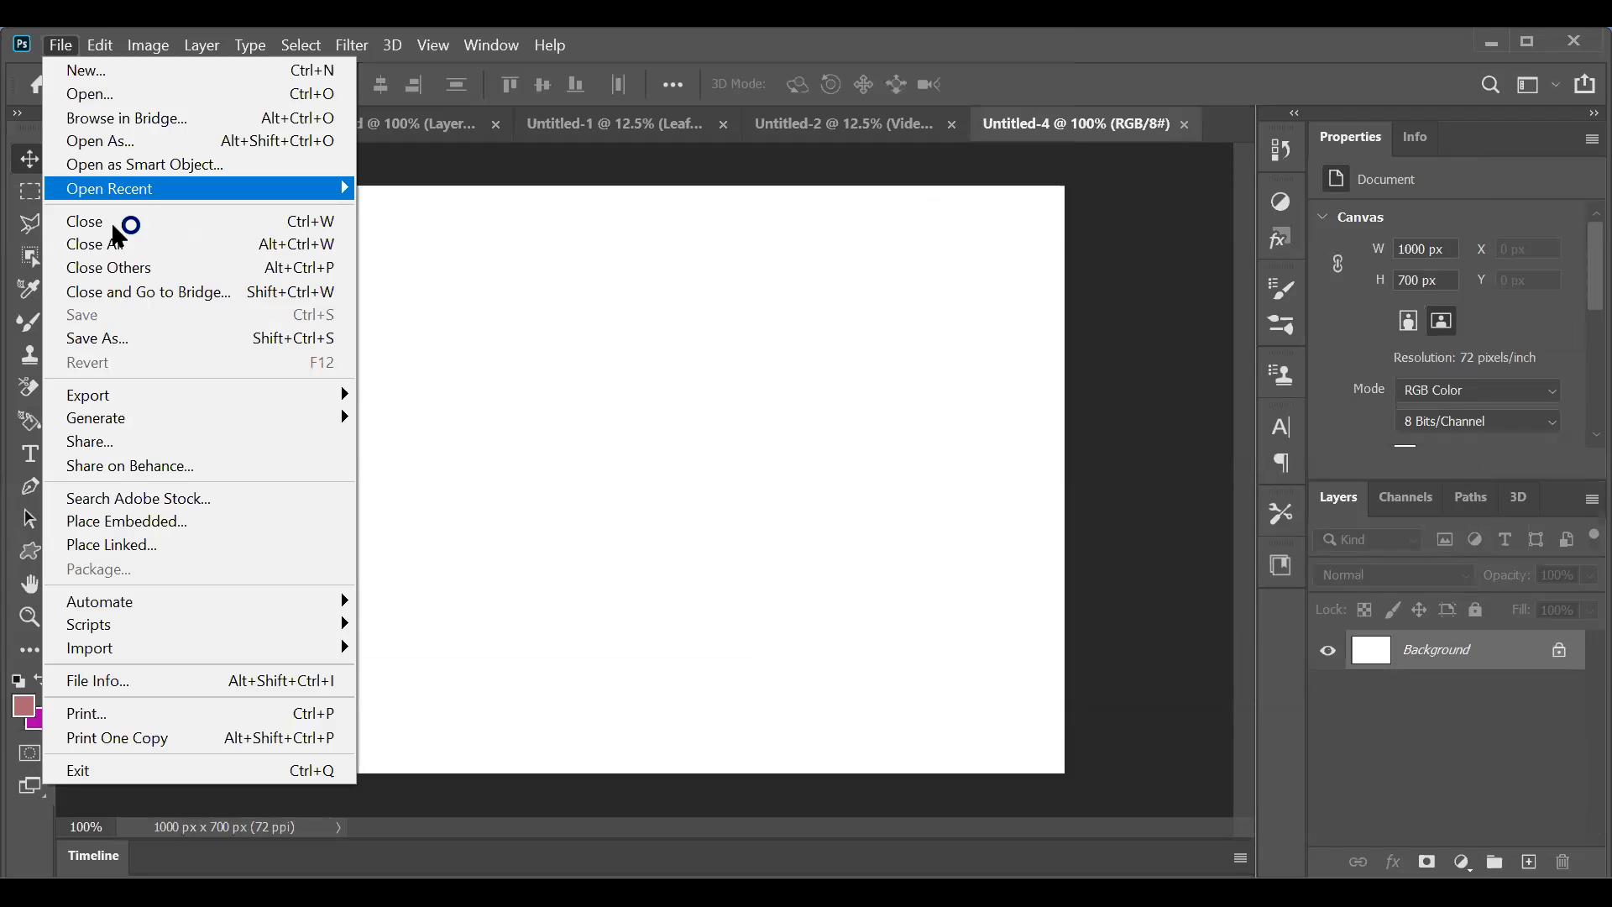
pyautogui.click(132, 144)
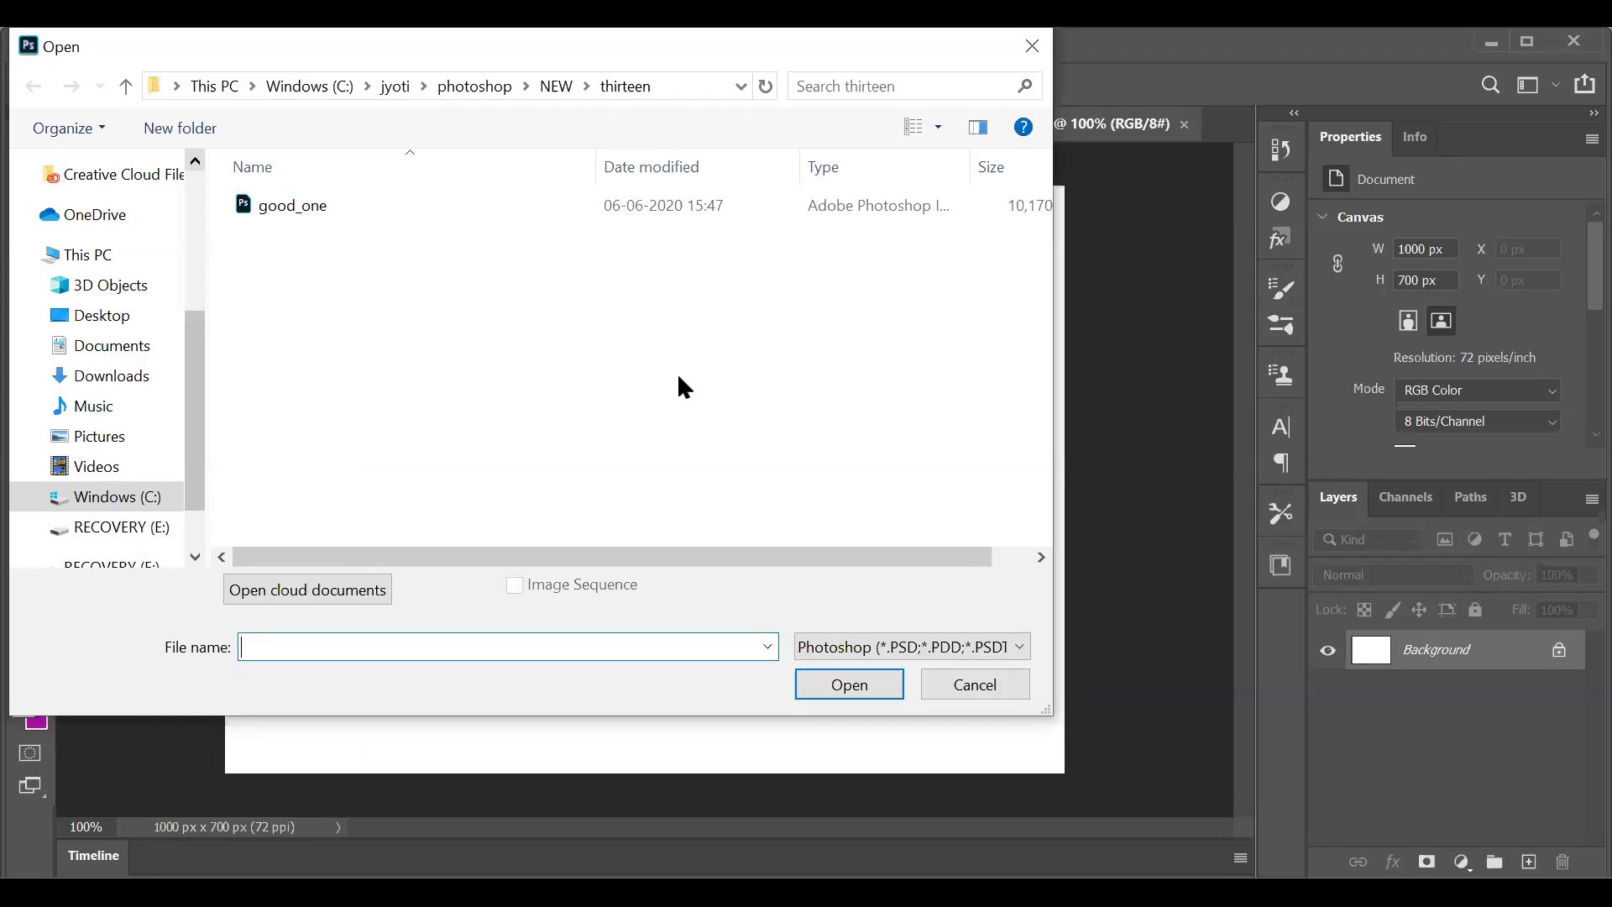
pyautogui.click(986, 689)
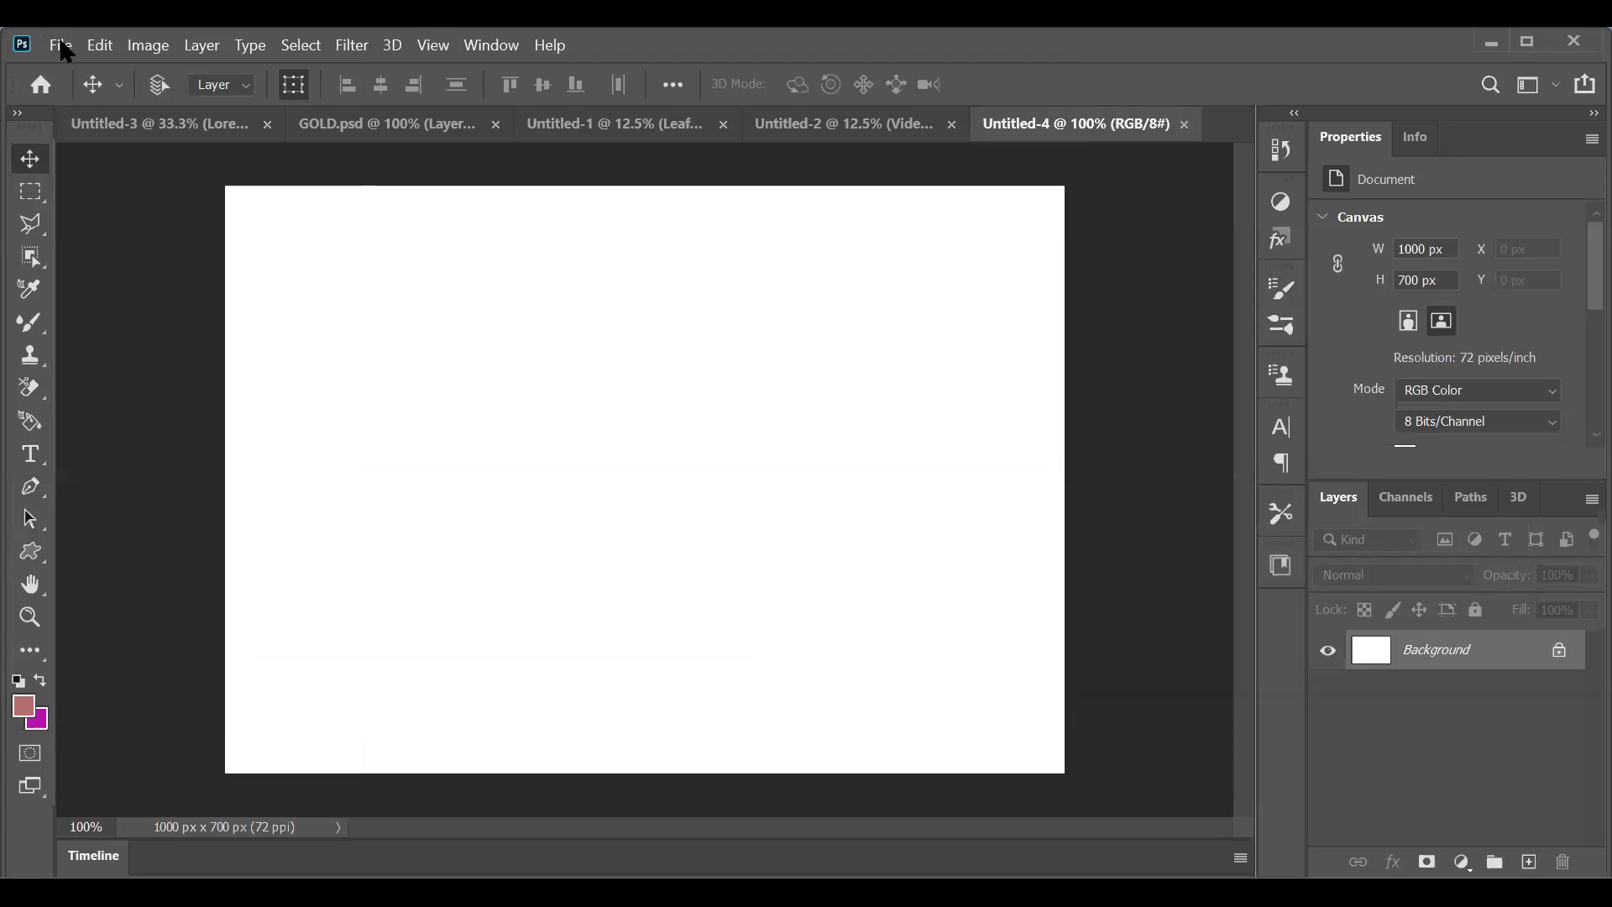
pyautogui.click(62, 46)
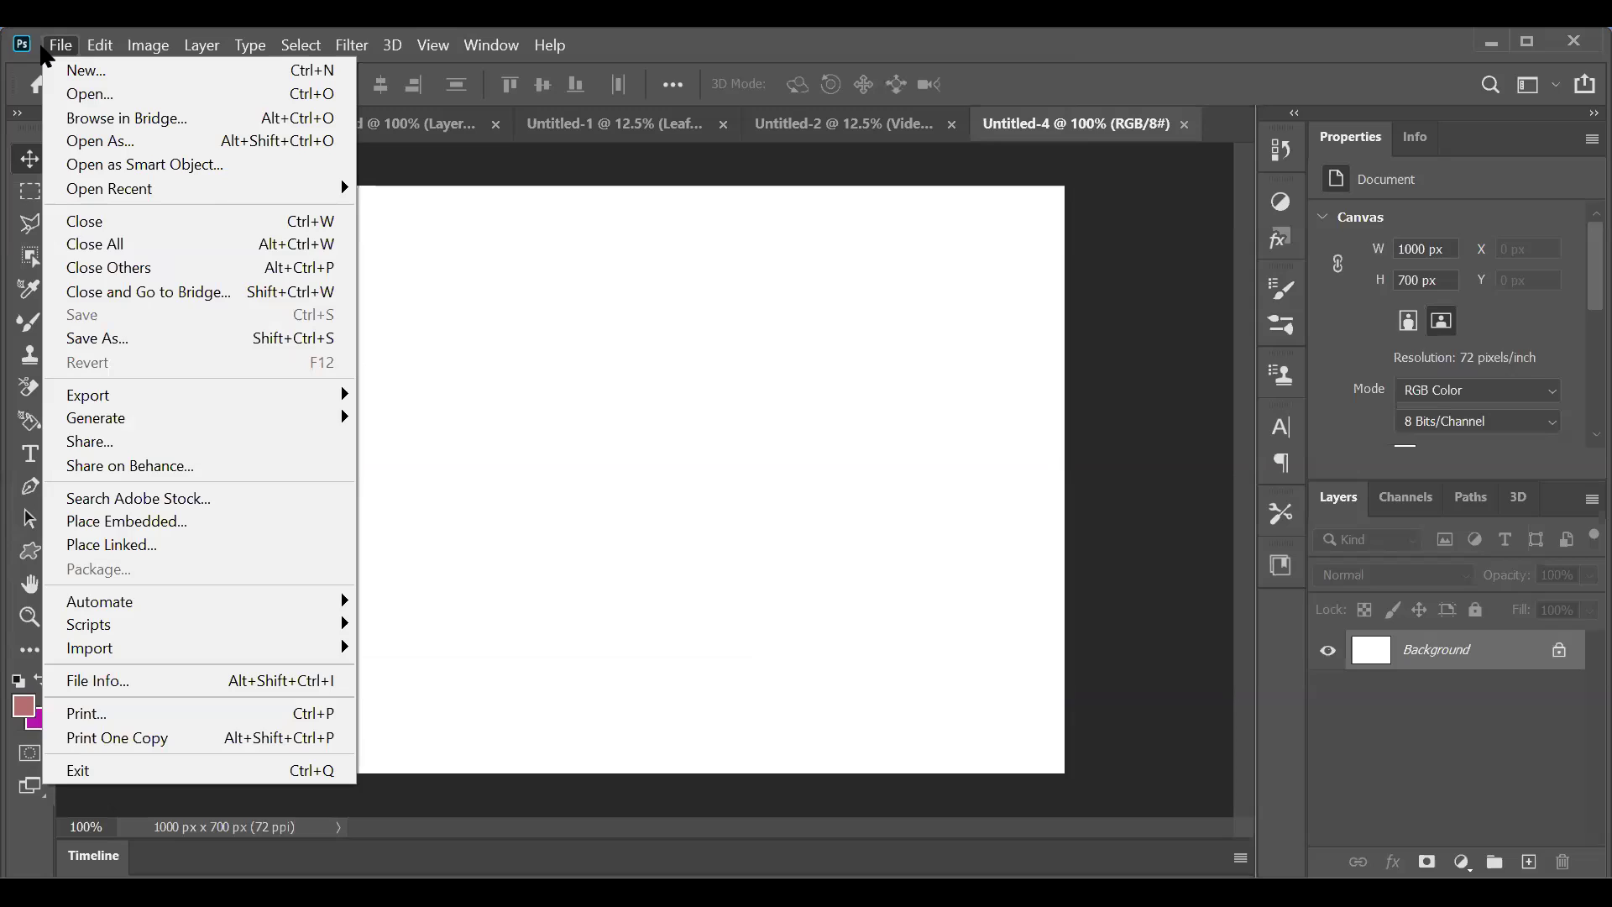
pyautogui.moveTo(135, 199)
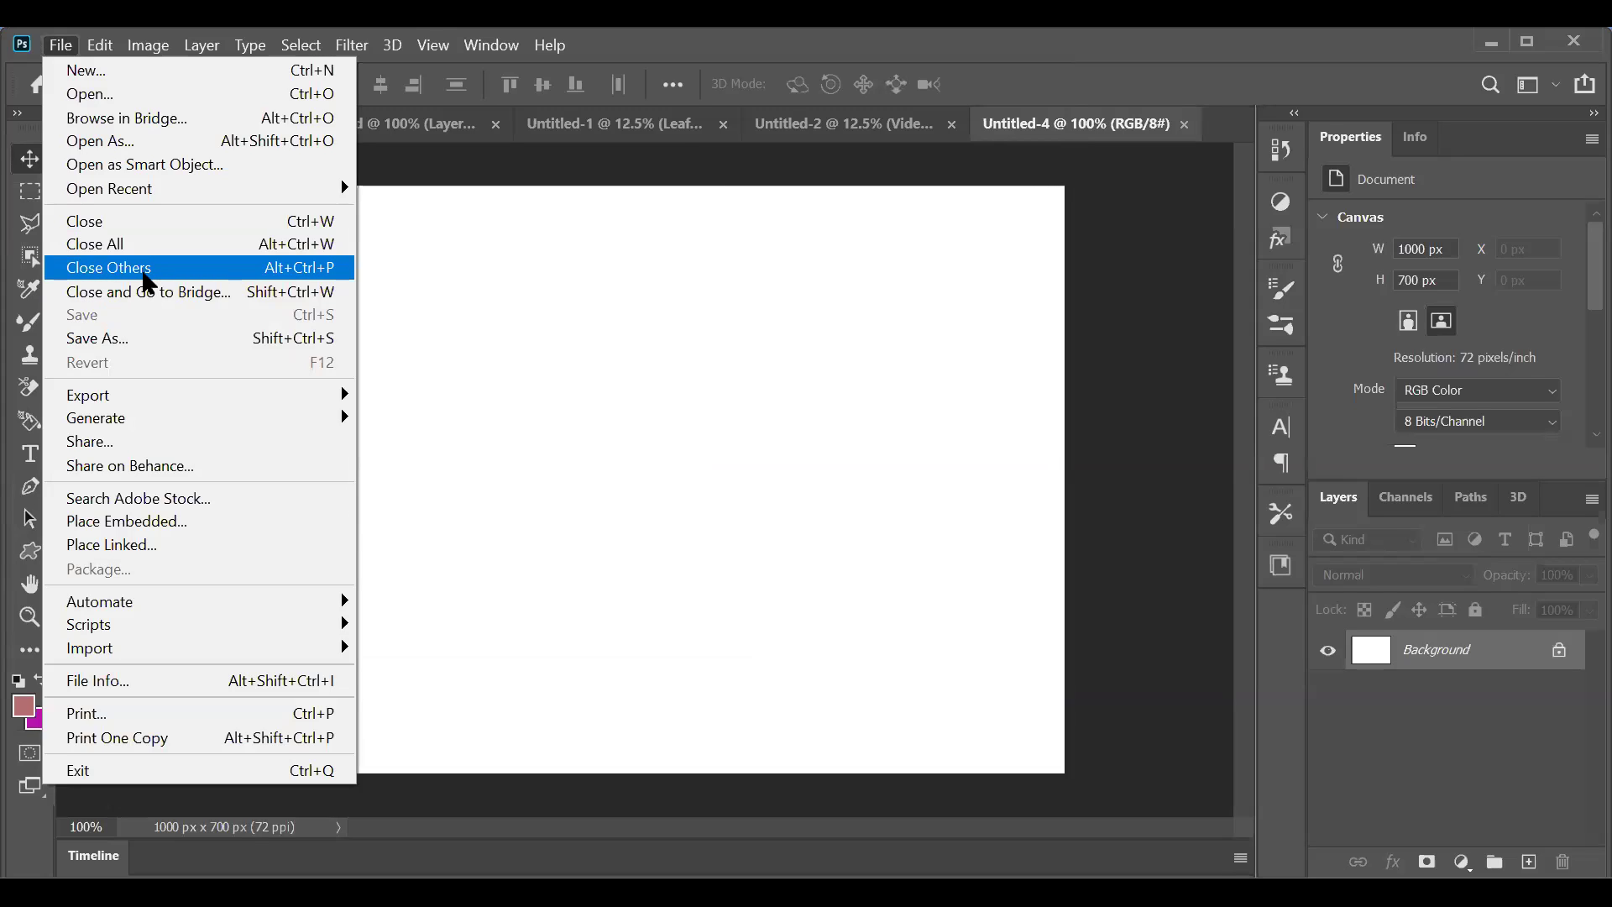
pyautogui.click(1099, 309)
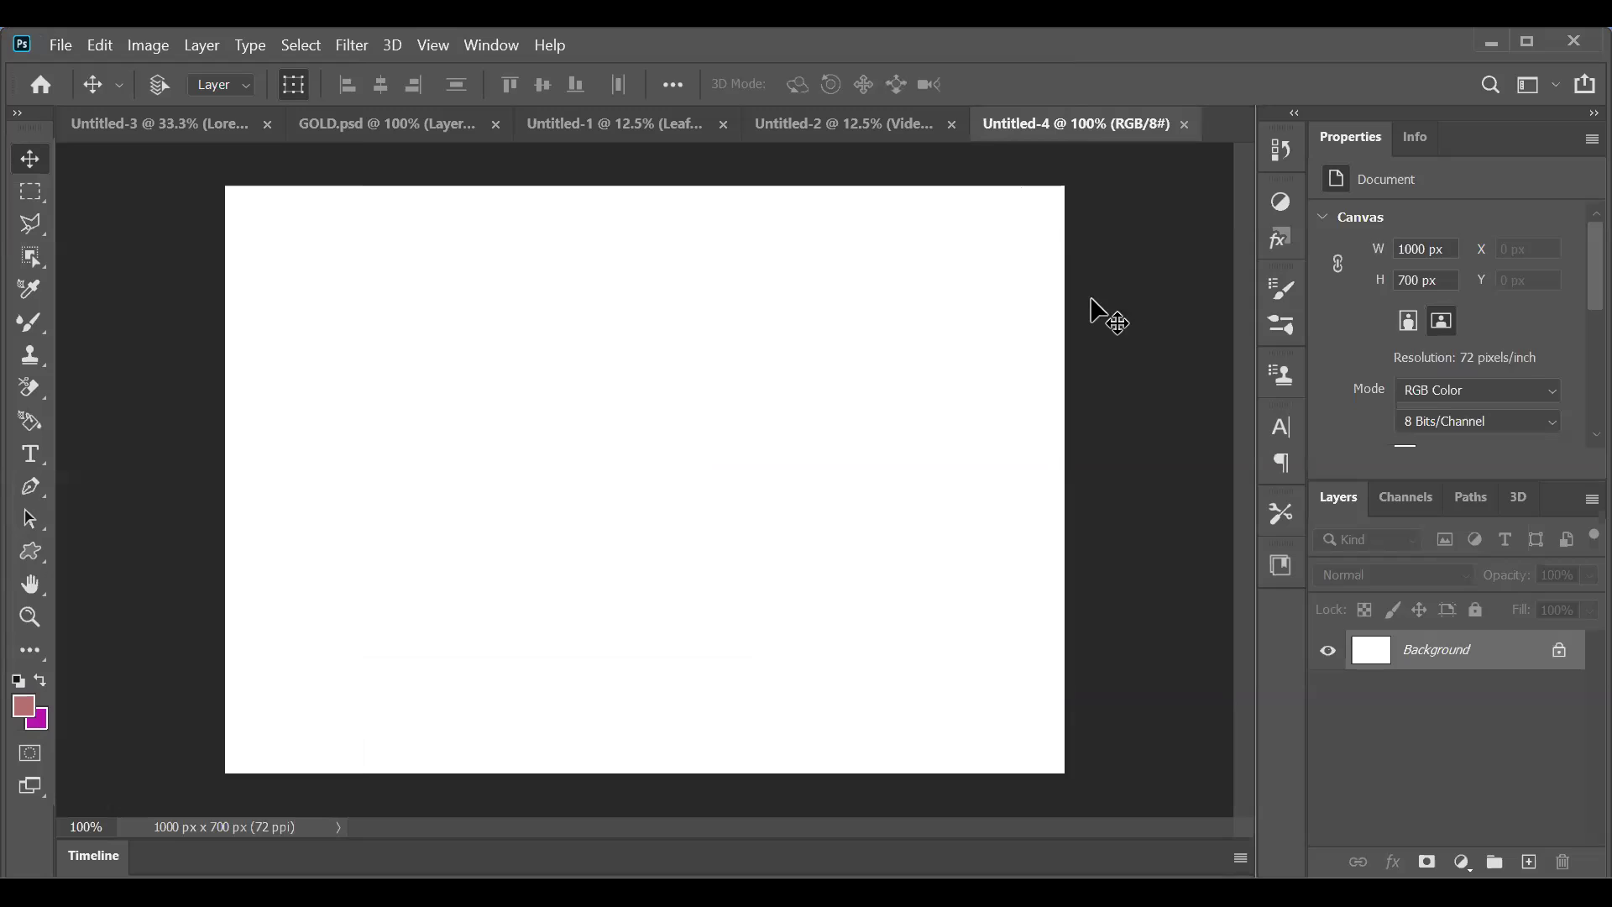
# Step: Switch to the Untitled-3 document and move the styled Lorem Ipsum text upward on the canvas
pyautogui.click(813, 130)
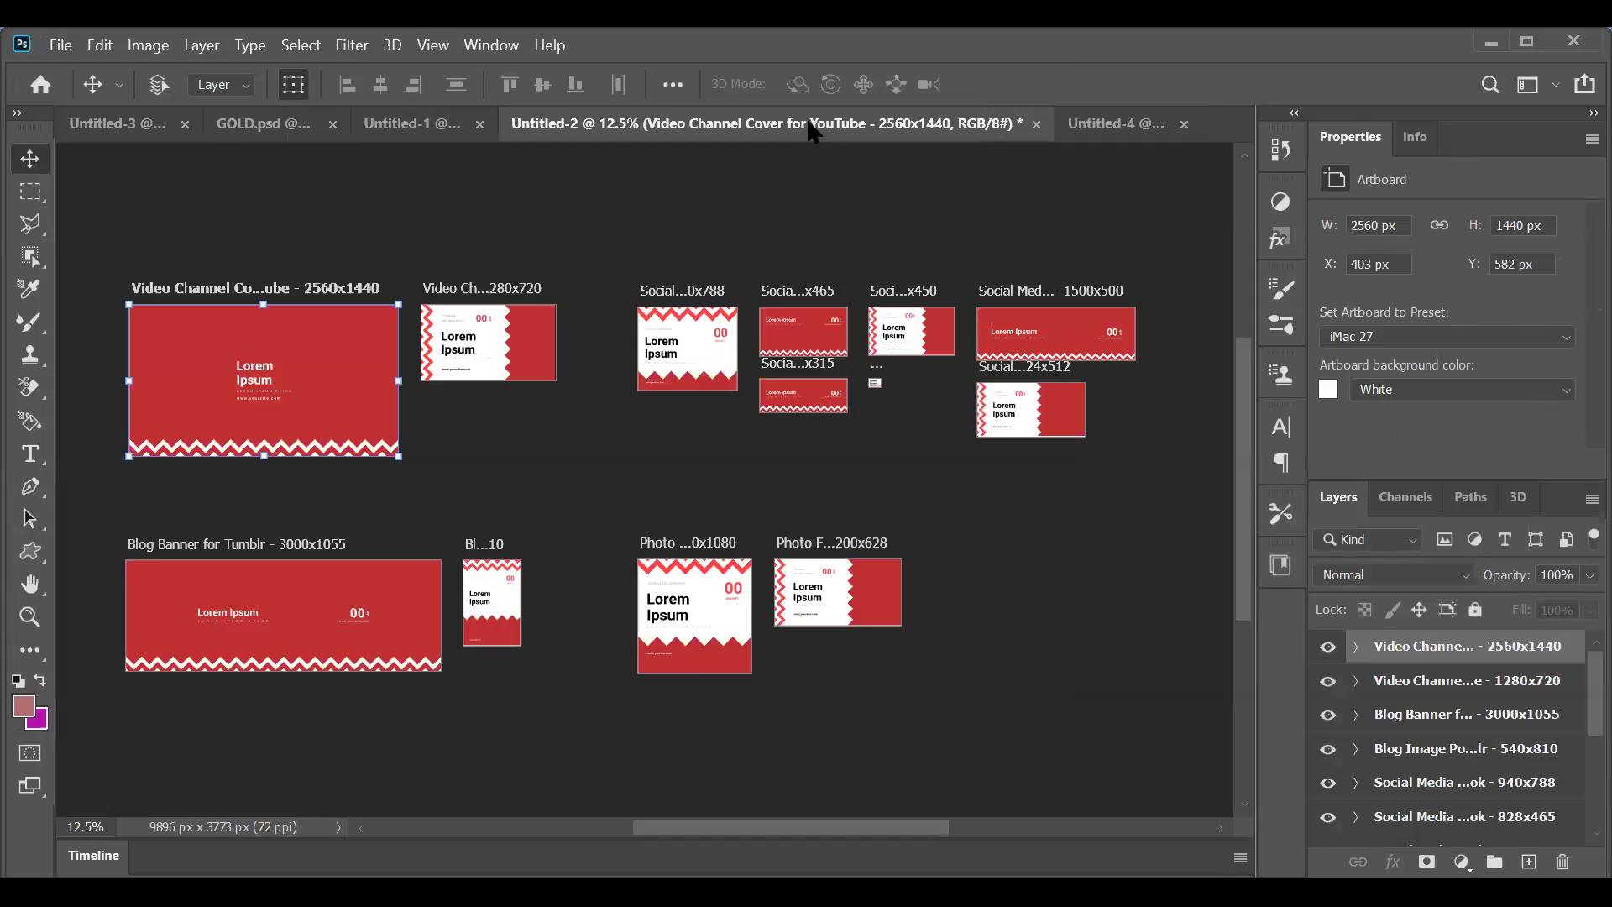
pyautogui.click(267, 131)
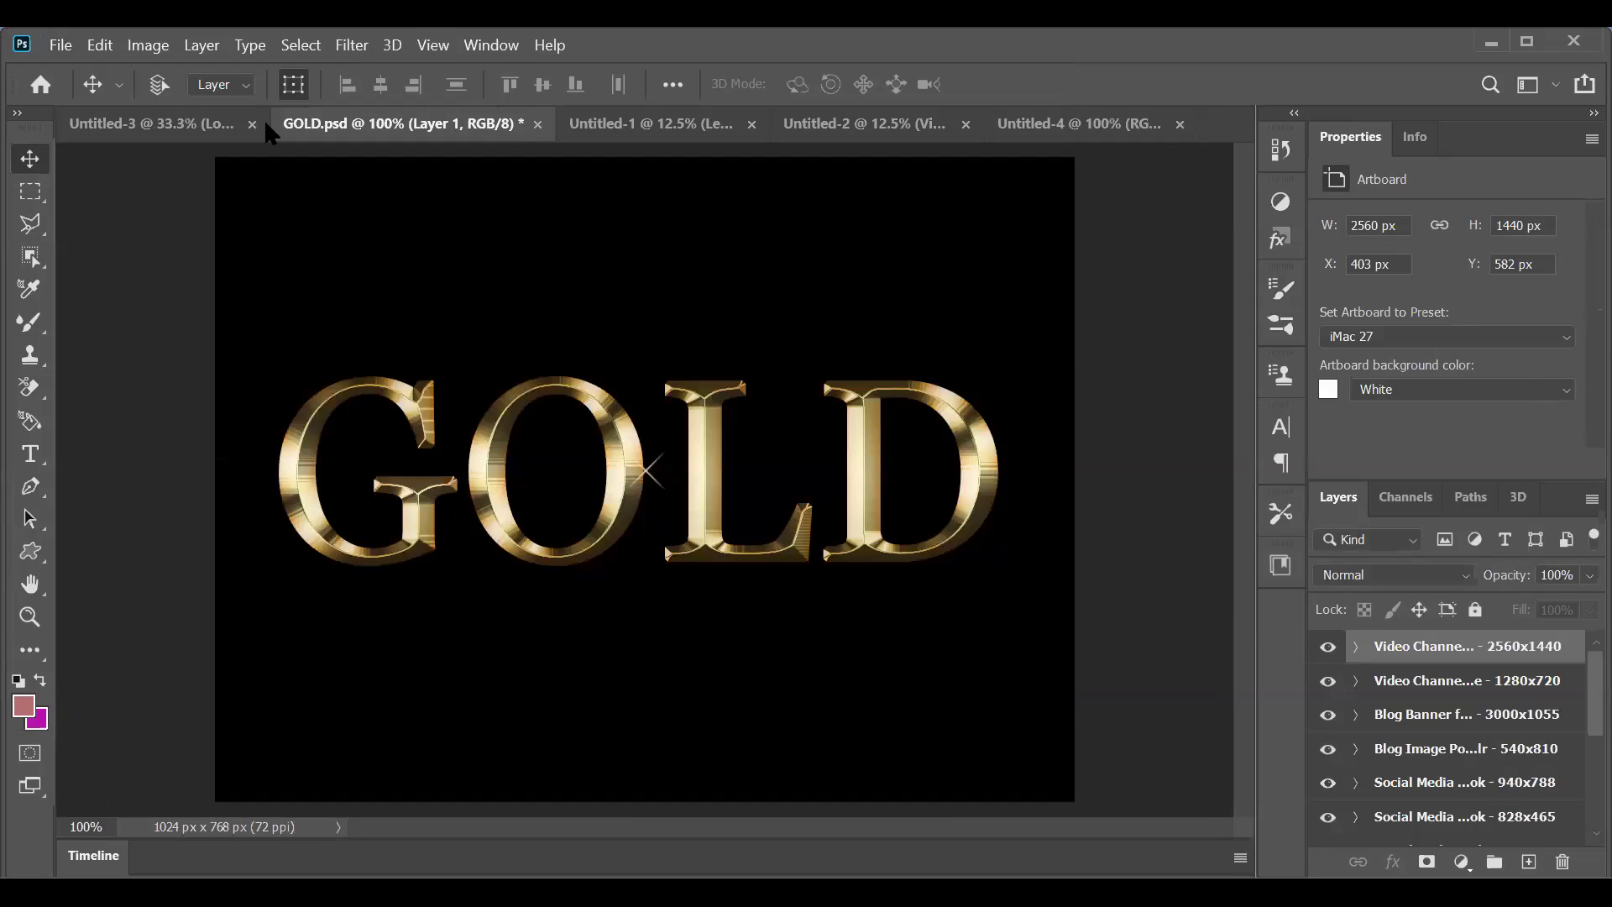
pyautogui.click(166, 132)
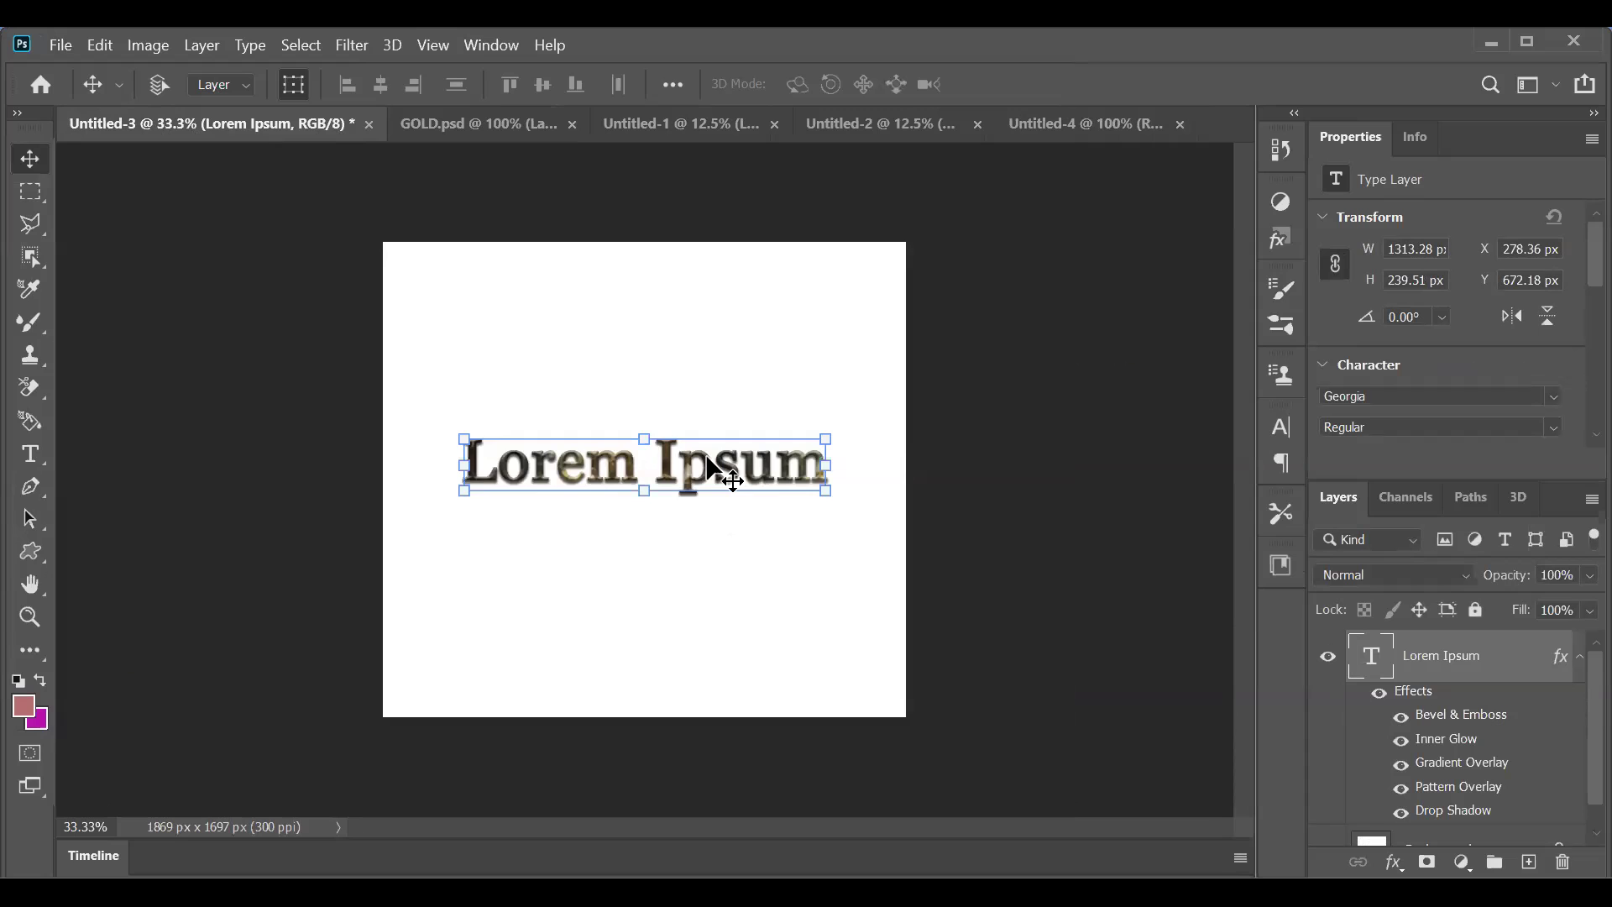
pyautogui.hotkey('ctrl', '+')
pyautogui.hotkey('ctrl', '+')
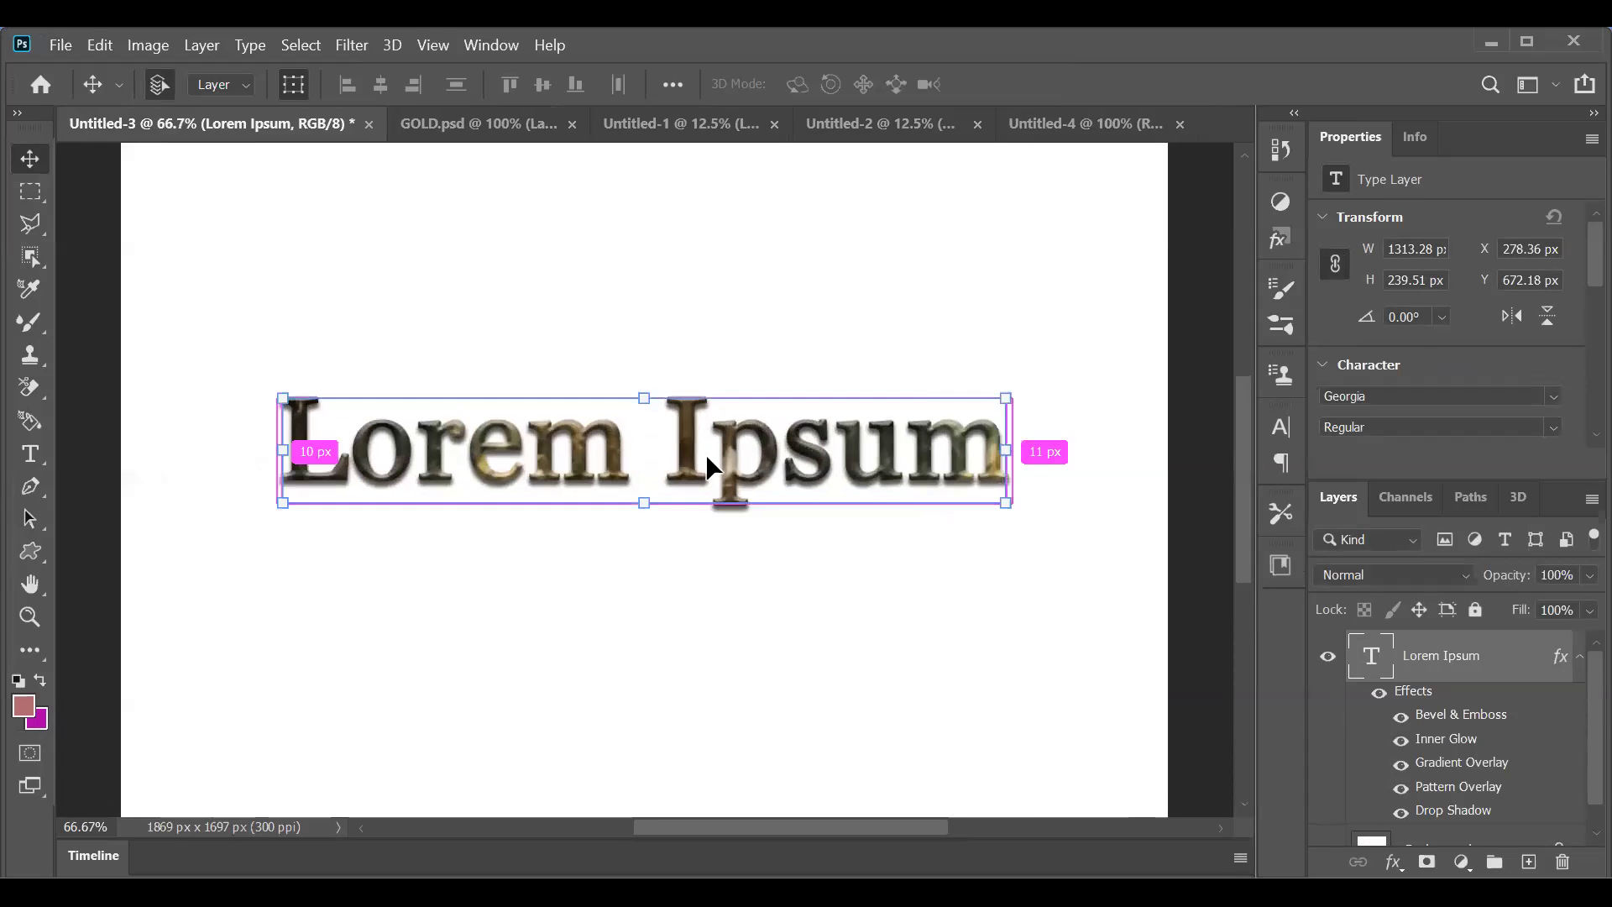
pyautogui.hotkey('ctrl', '+')
pyautogui.hotkey('ctrl', '-')
pyautogui.hotkey('ctrl', '+')
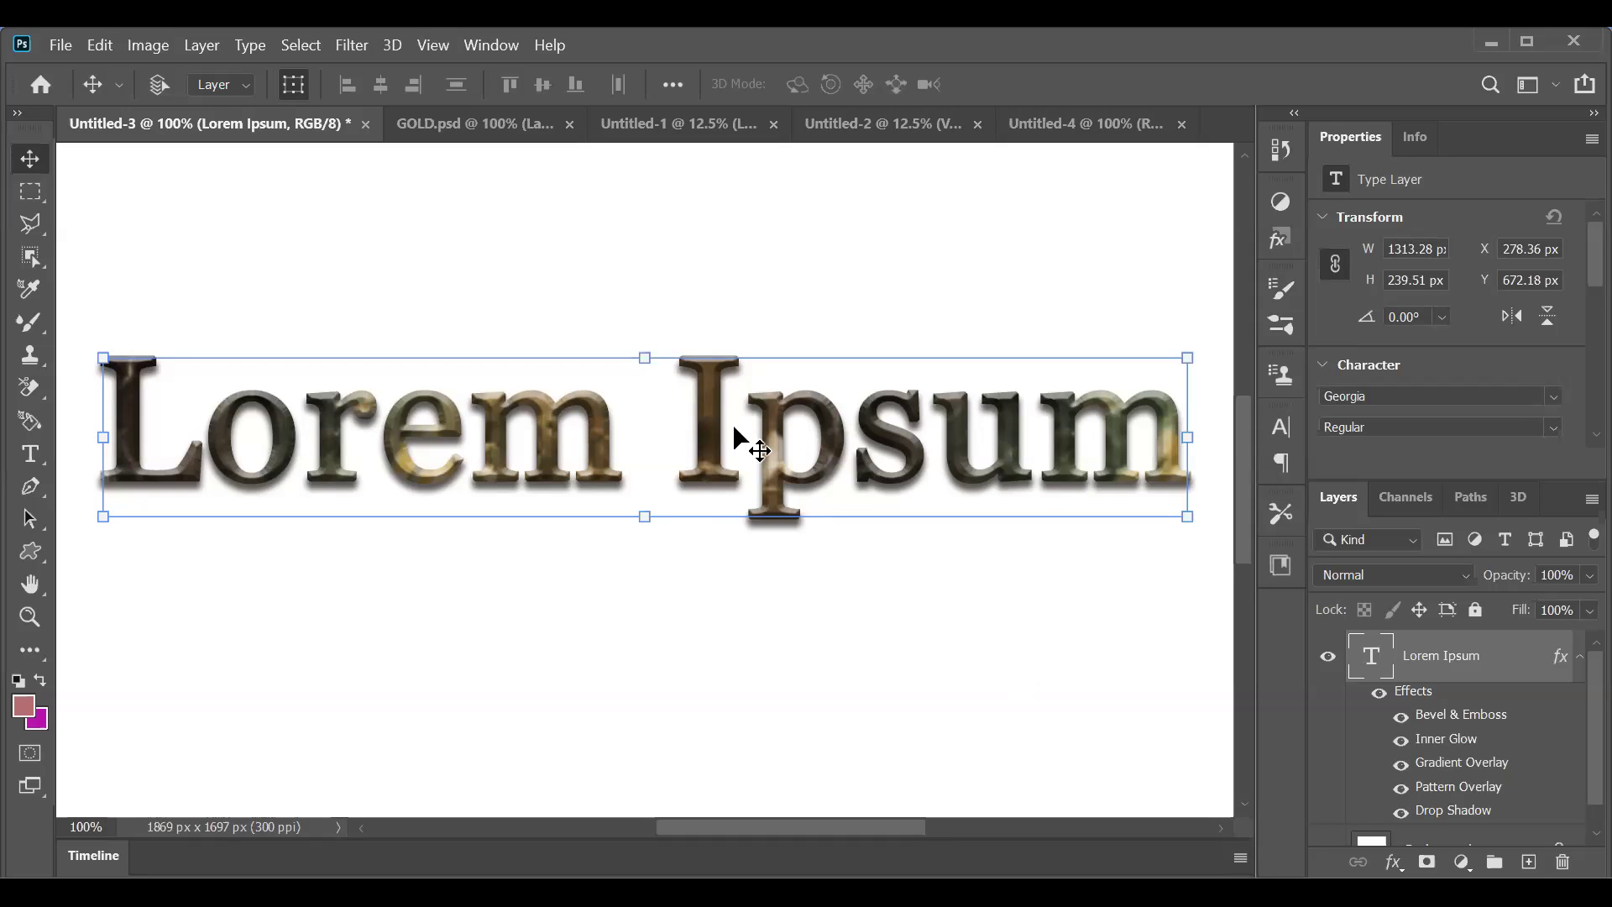
pyautogui.moveTo(706, 431); pyautogui.dragTo(708, 299)
# Step: Add a second "Lorem Ipsum" text line in Georgia Regular, 50 pt, below the styled text
pyautogui.click(30, 454)
pyautogui.click(662, 598)
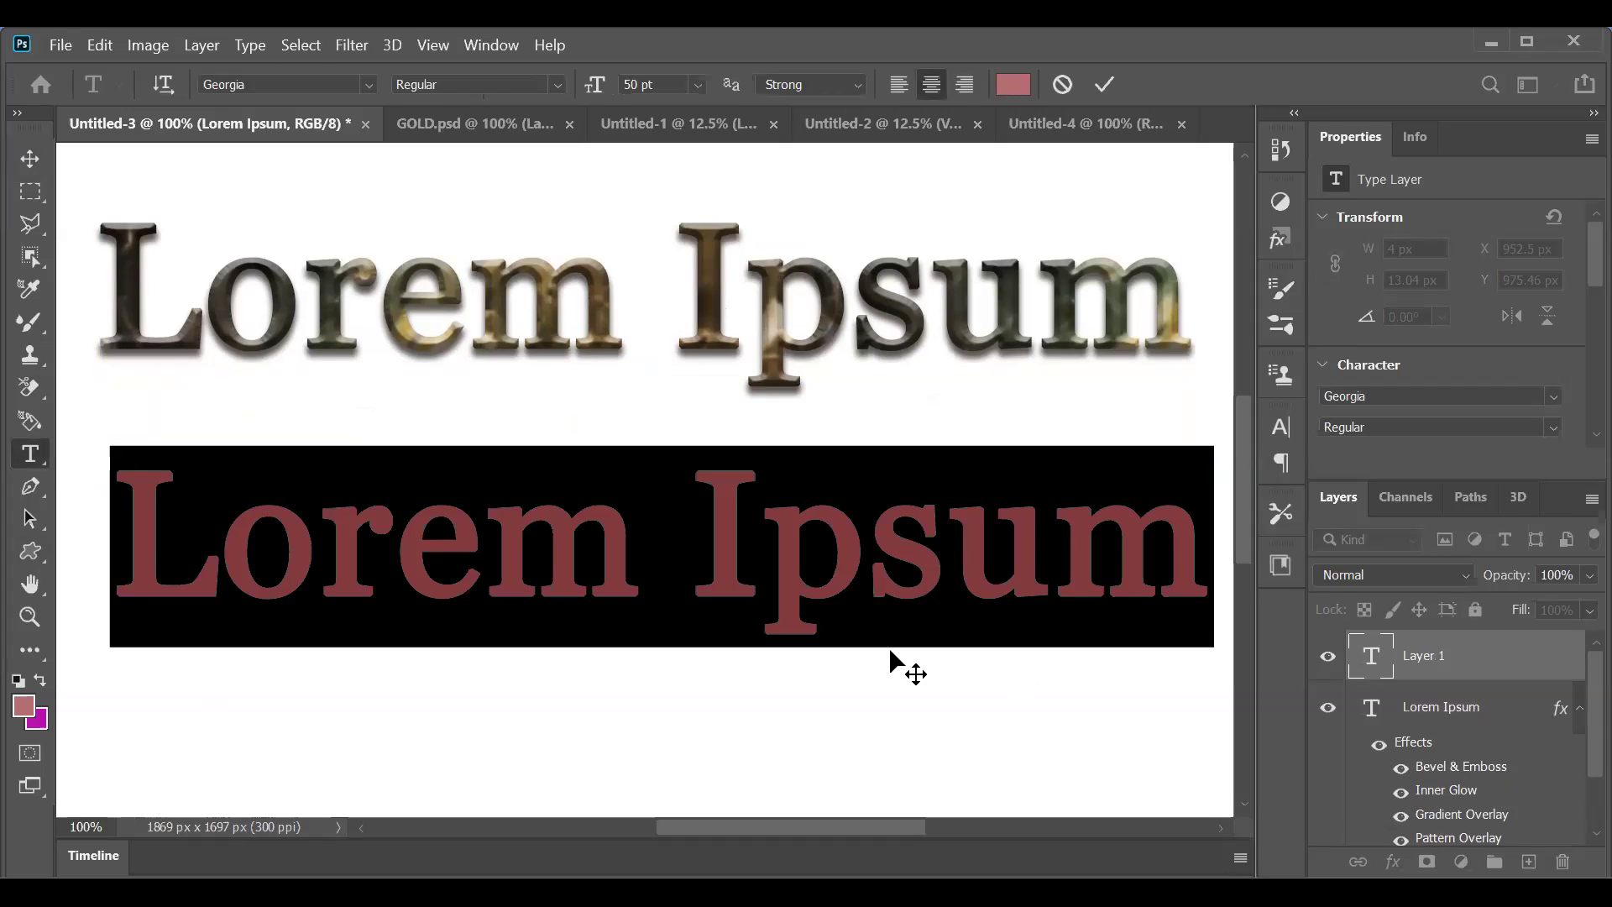
pyautogui.click(30, 157)
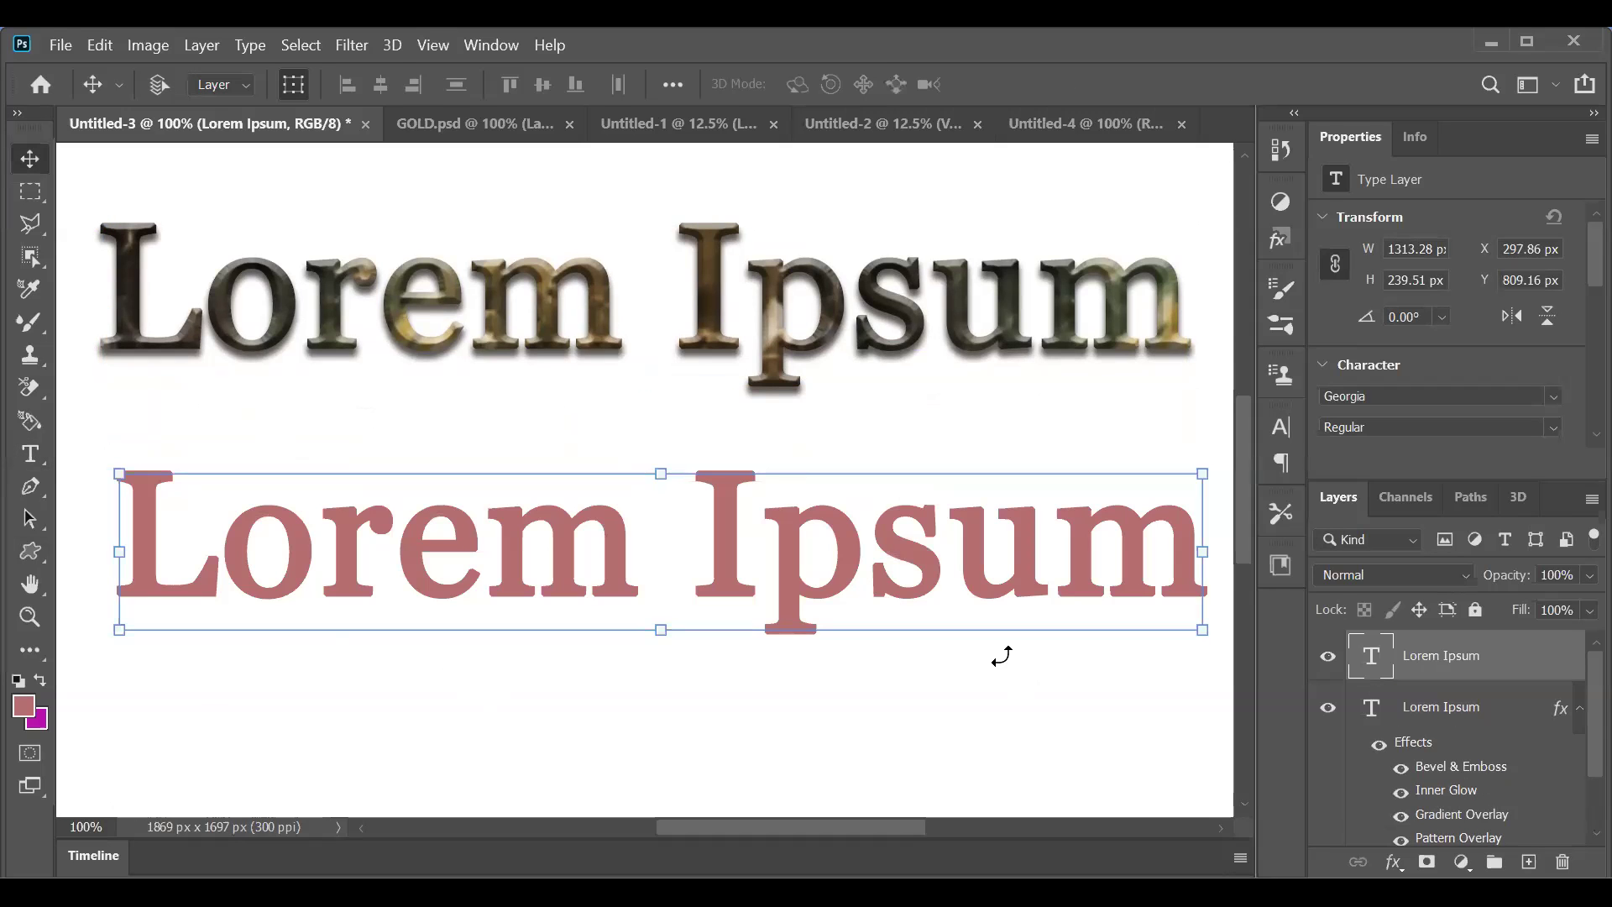
# Step: Open the Styles presets, check the Basics group, and select the Natural group
pyautogui.hotkey('alt', 'w')
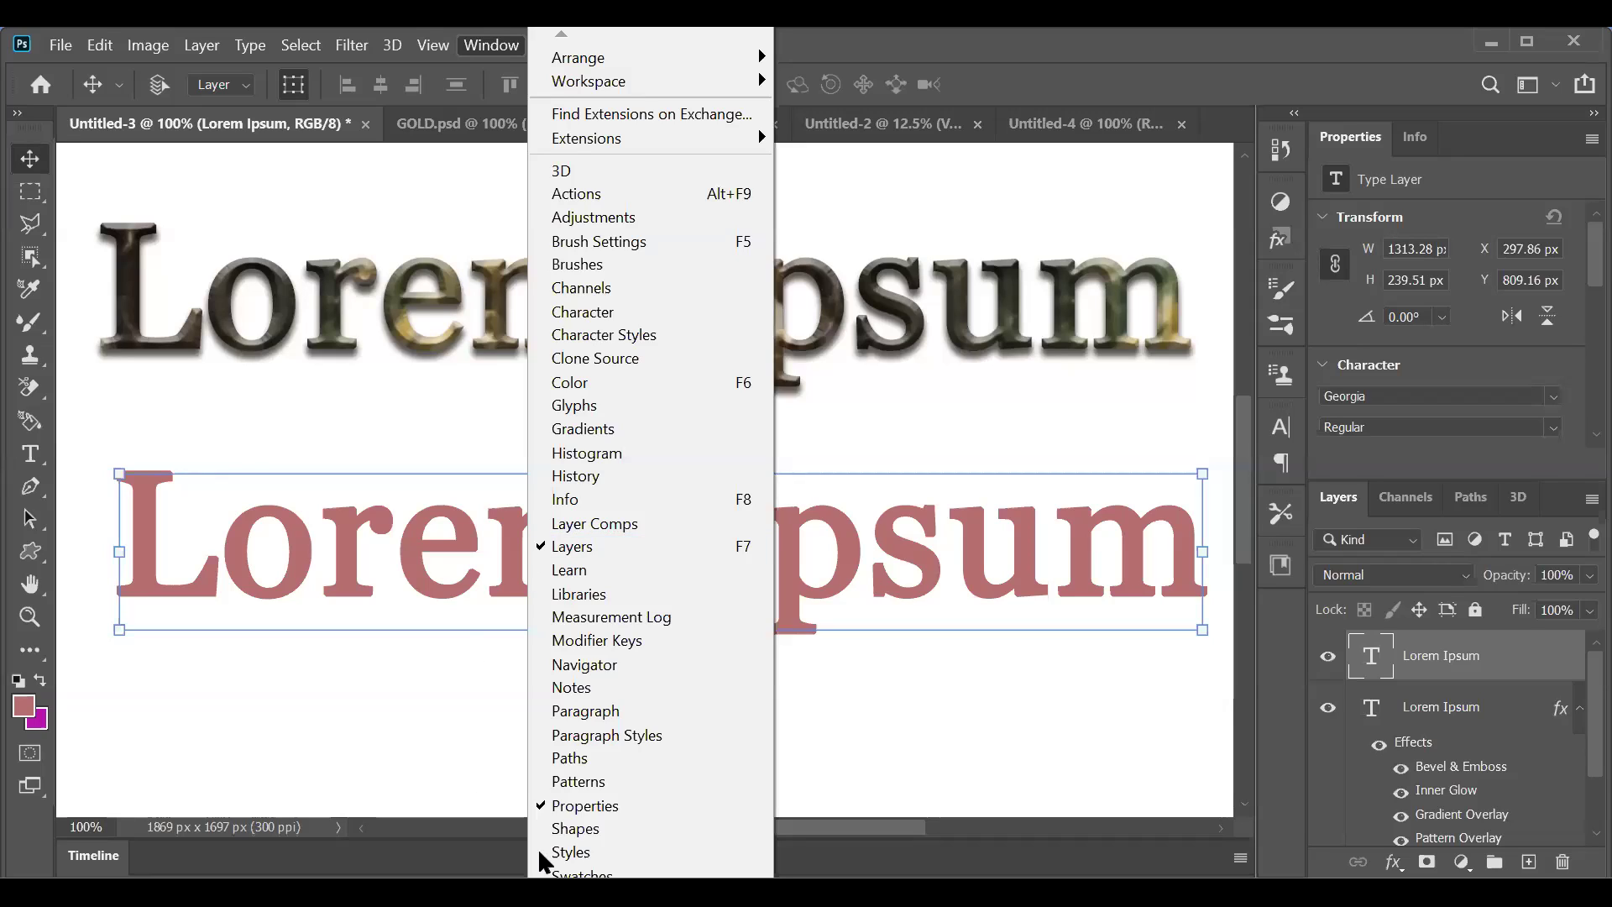
pyautogui.click(653, 856)
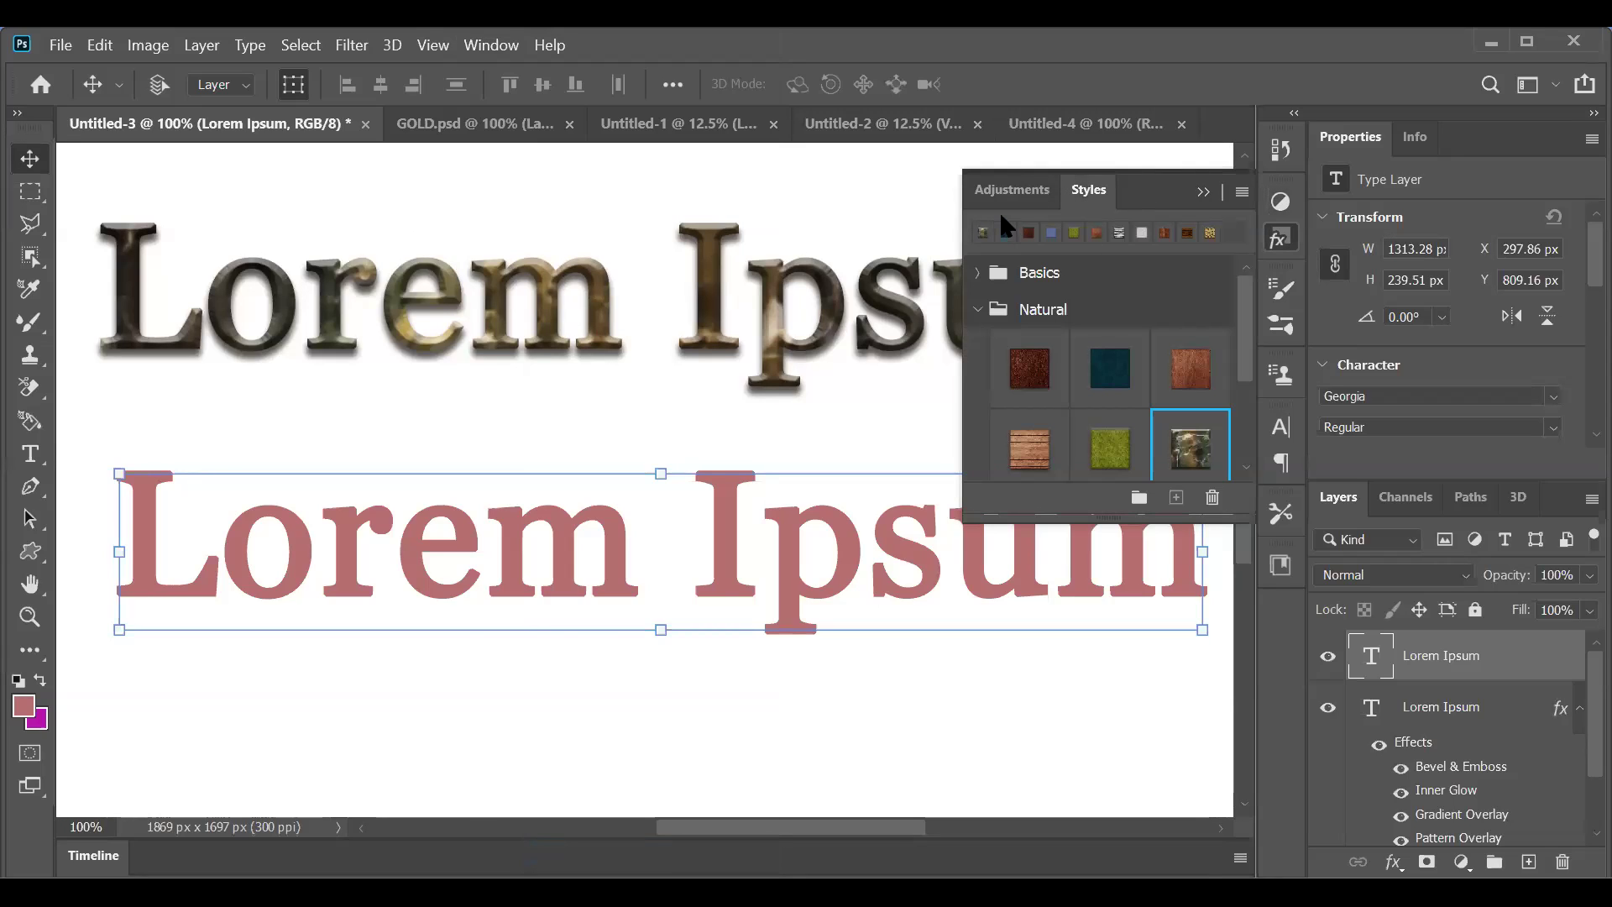
pyautogui.click(977, 273)
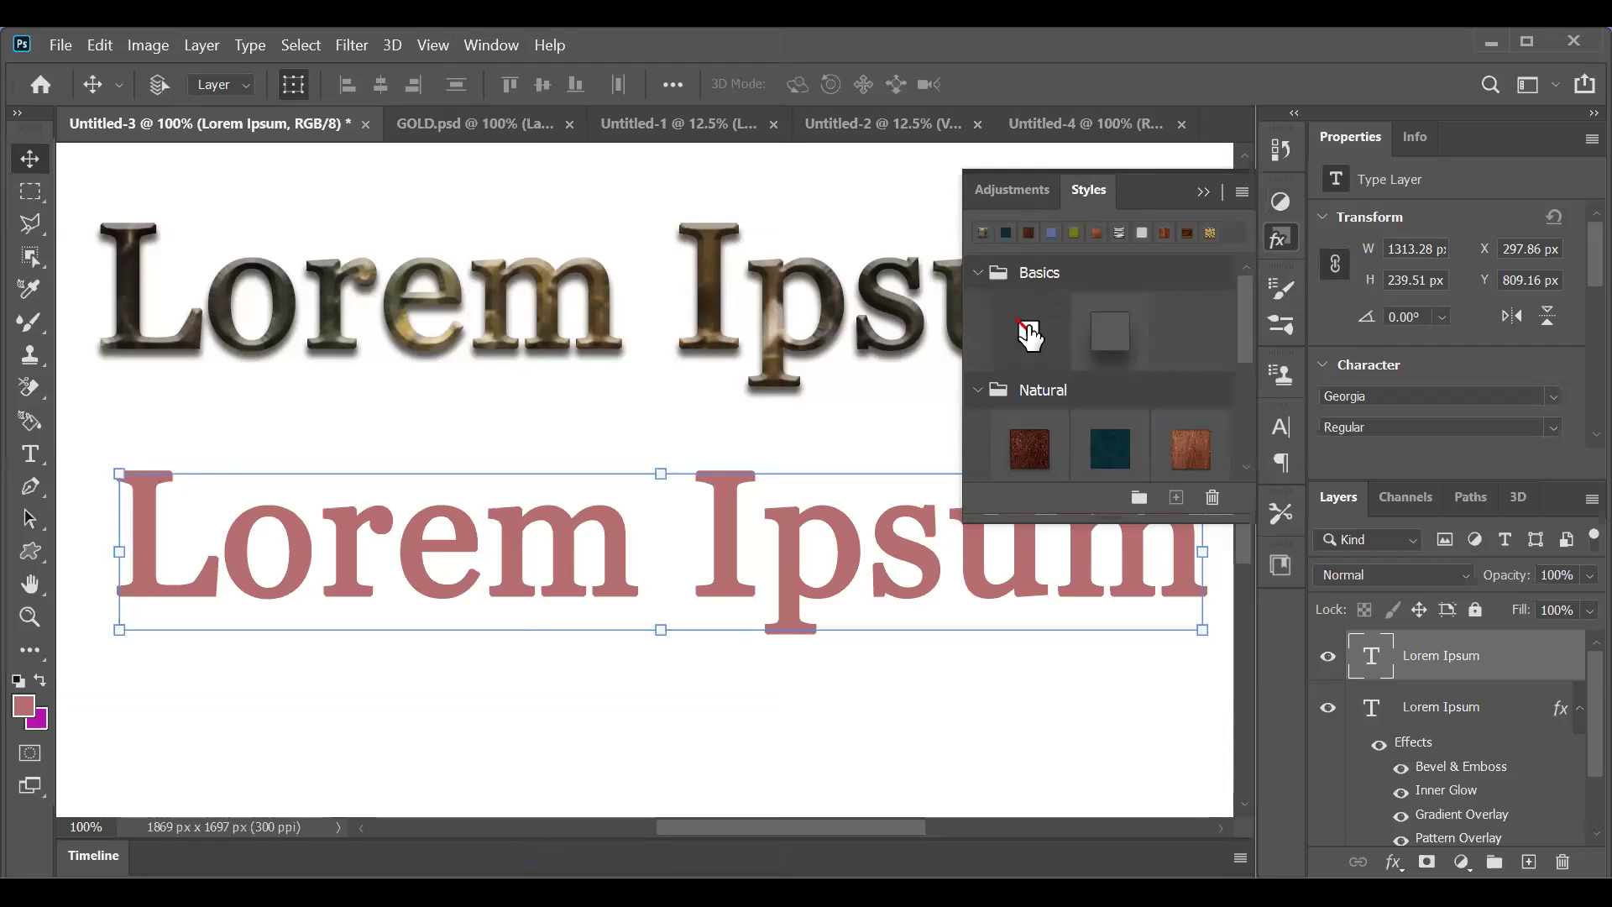
pyautogui.click(977, 270)
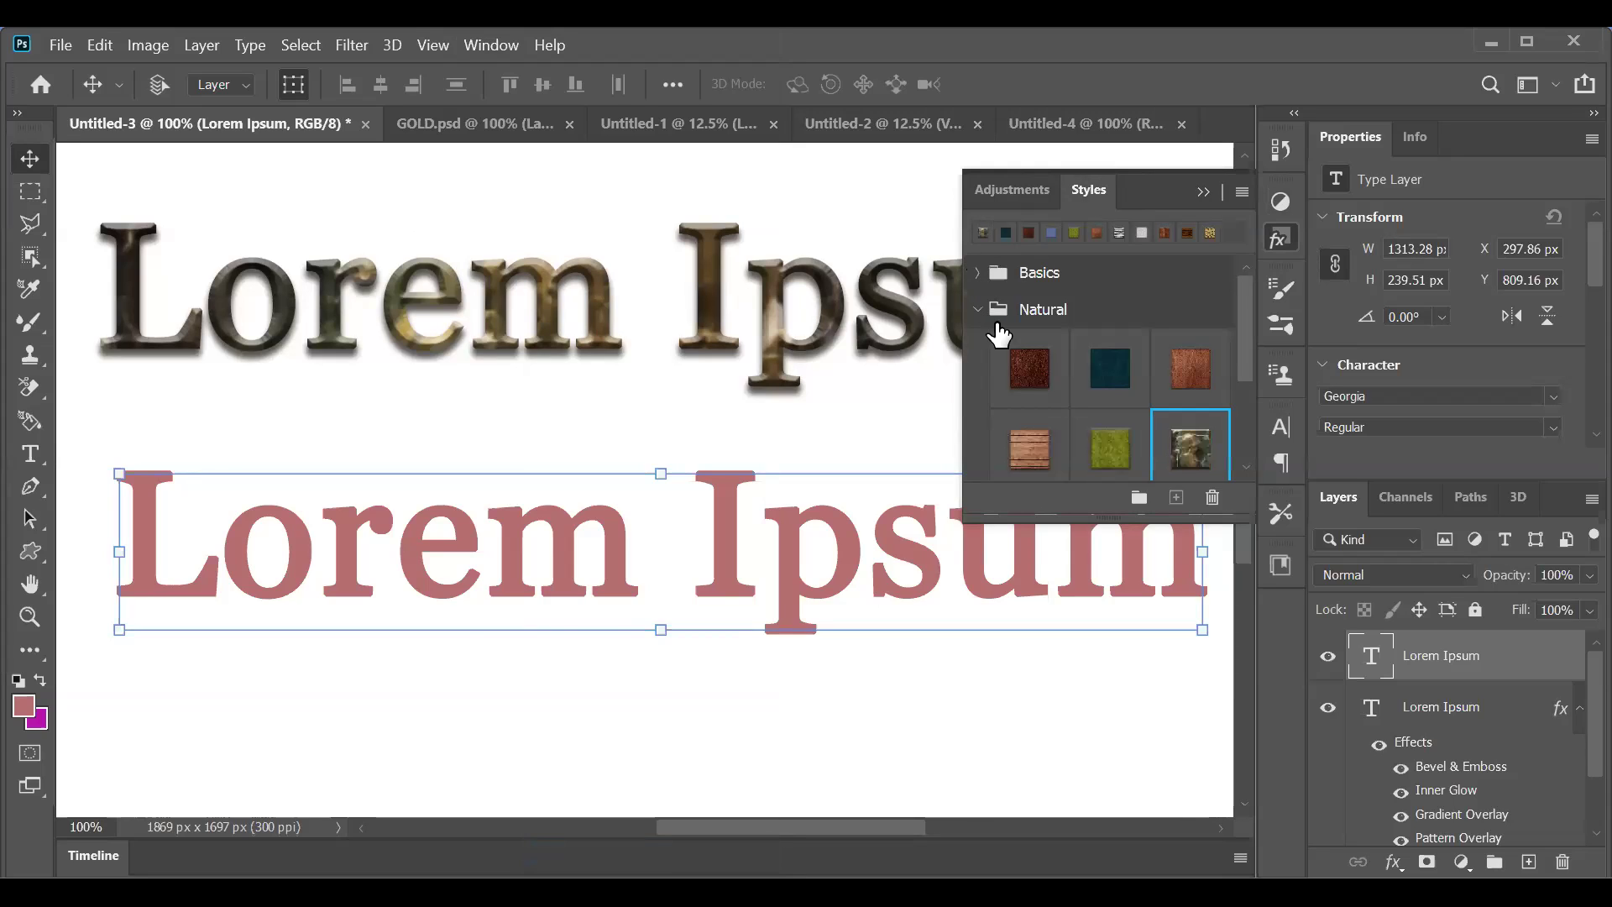
pyautogui.click(1063, 313)
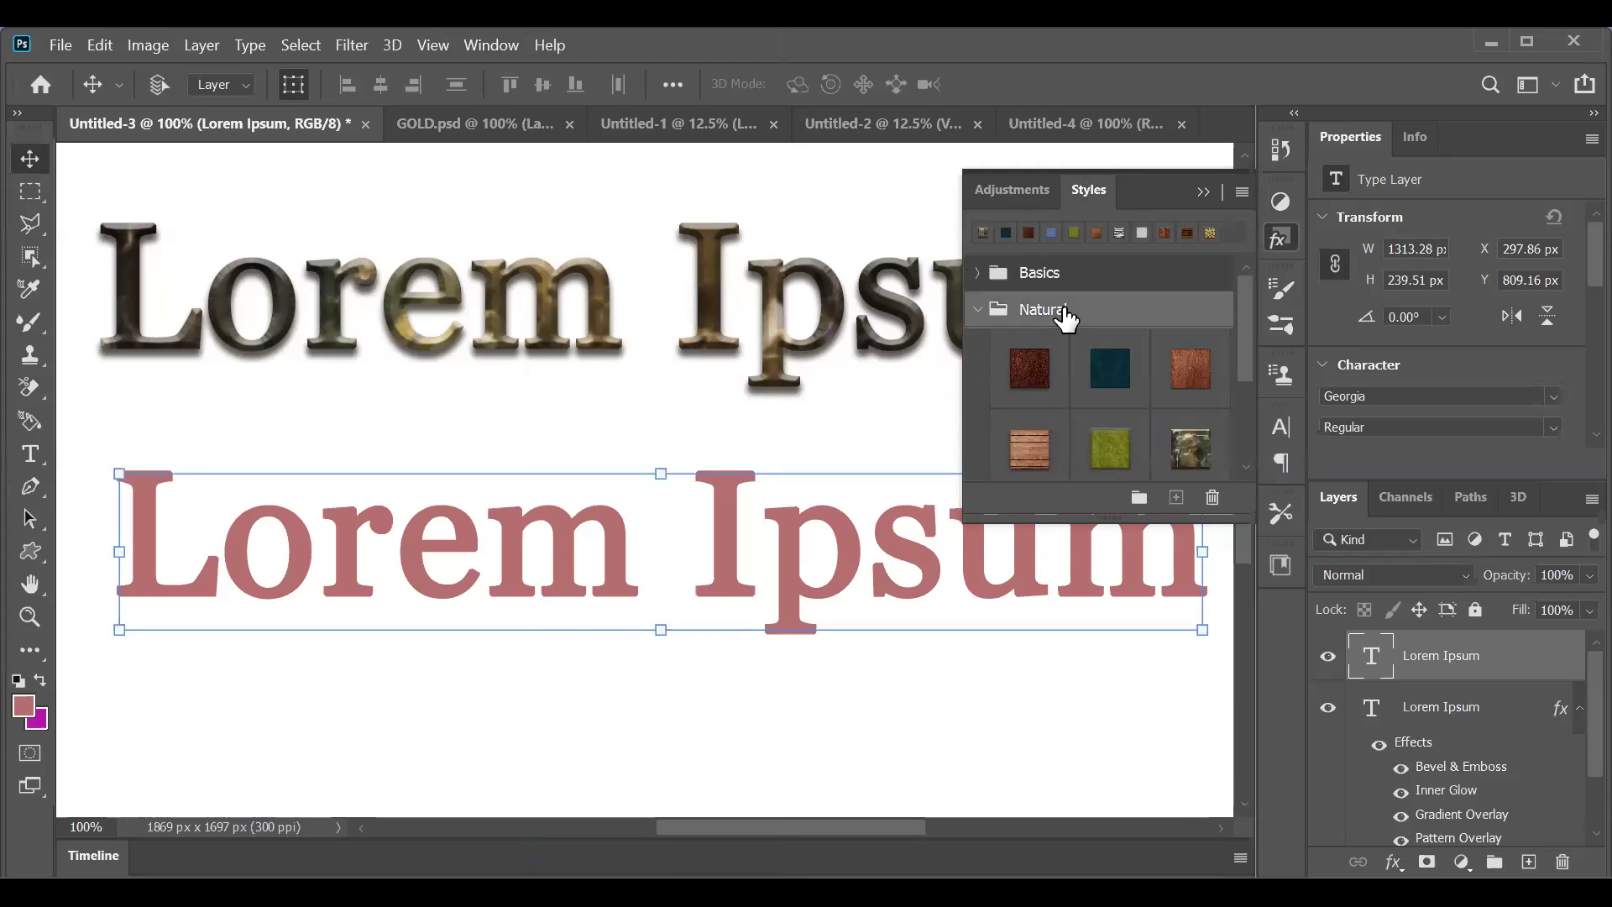
# Step: Try the first six Natural styles on the lower Lorem Ipsum text, from the dark red texture to the camouflage pattern
pyautogui.click(1039, 378)
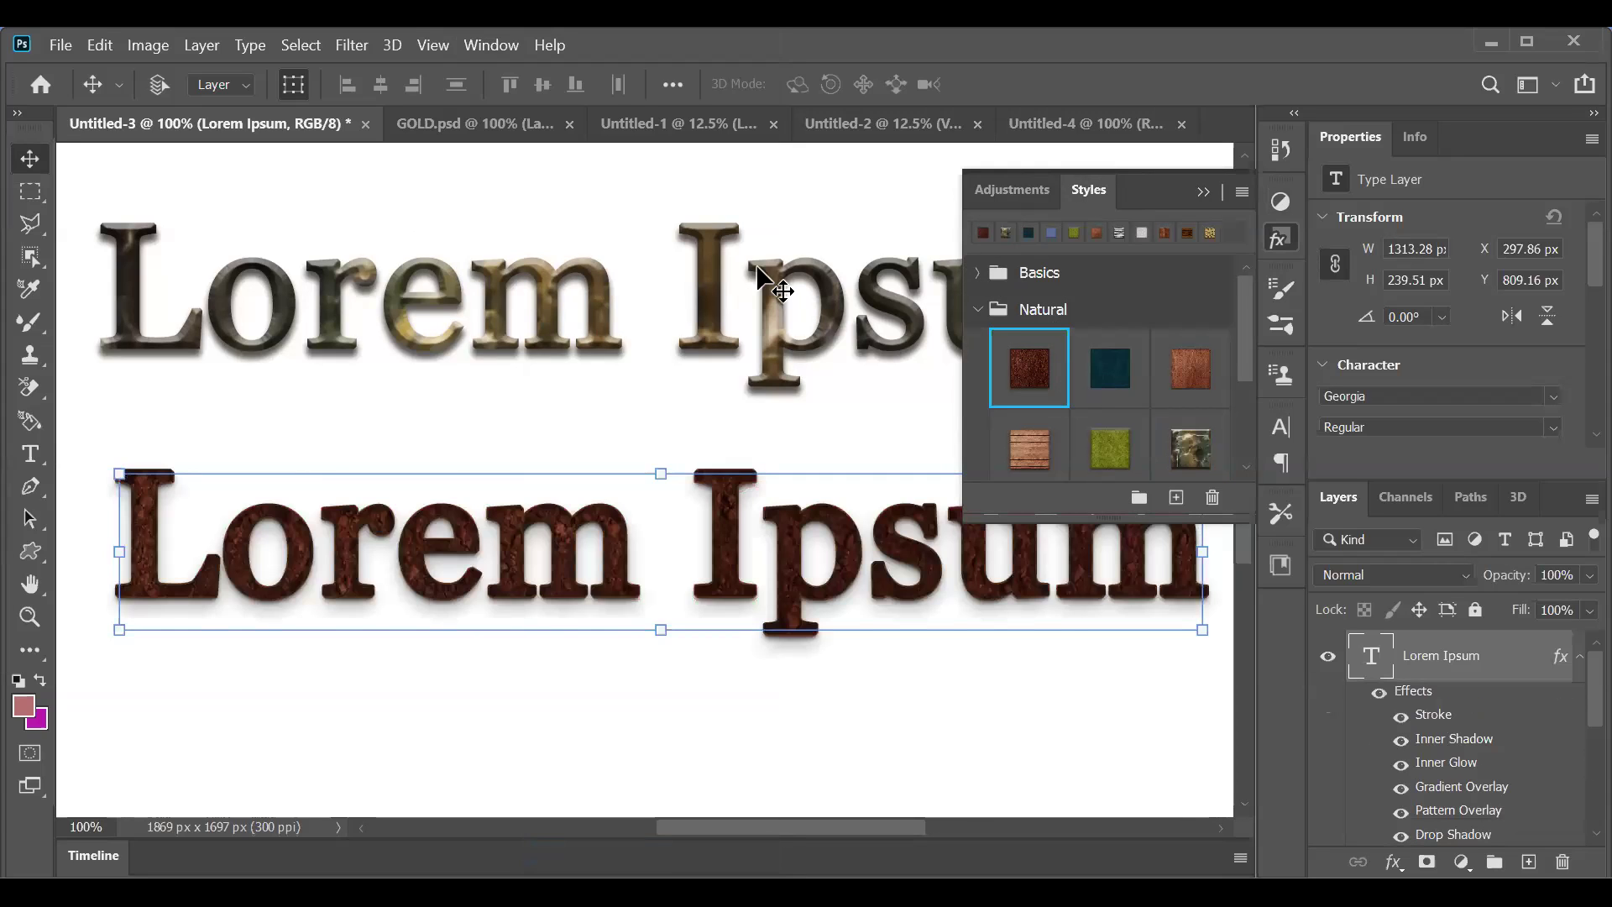
pyautogui.click(1107, 380)
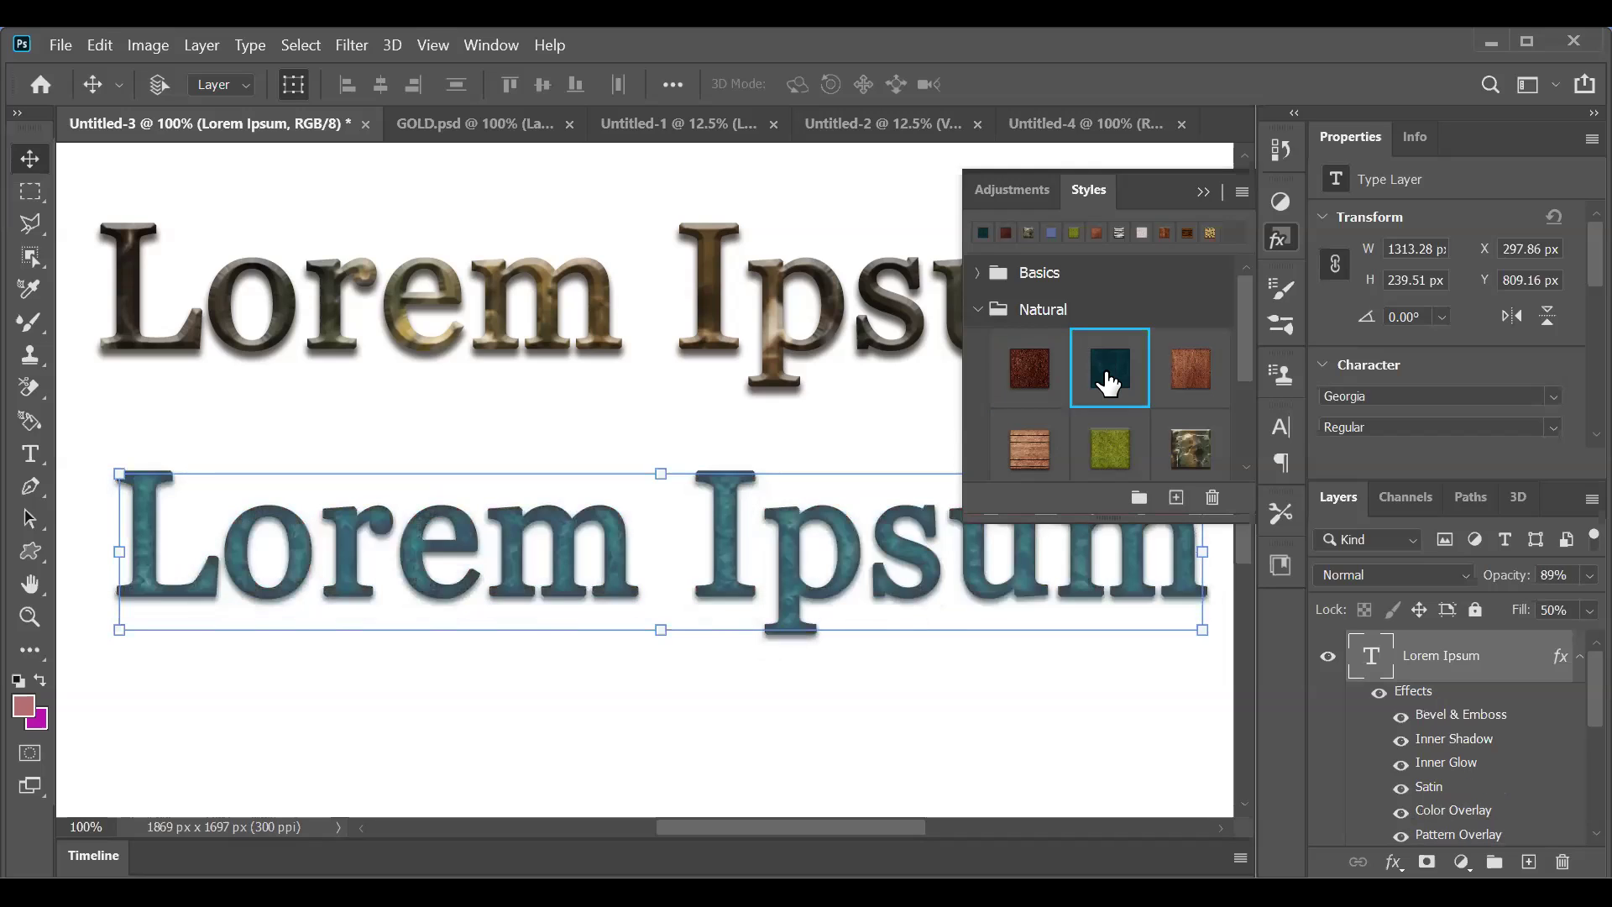
pyautogui.click(1189, 362)
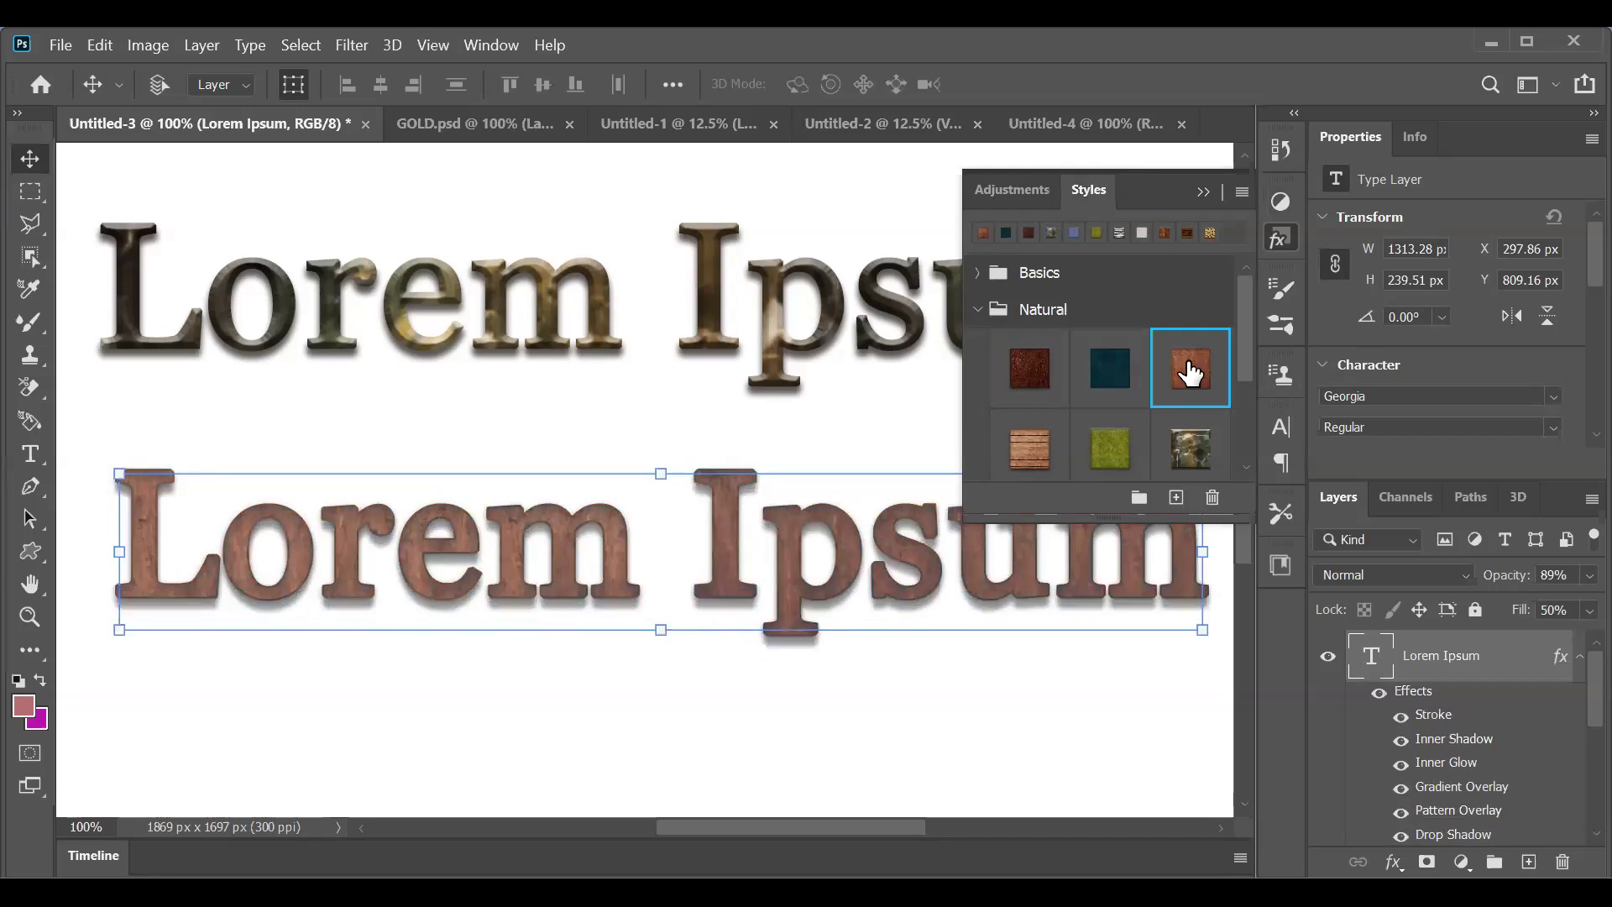
pyautogui.click(1019, 443)
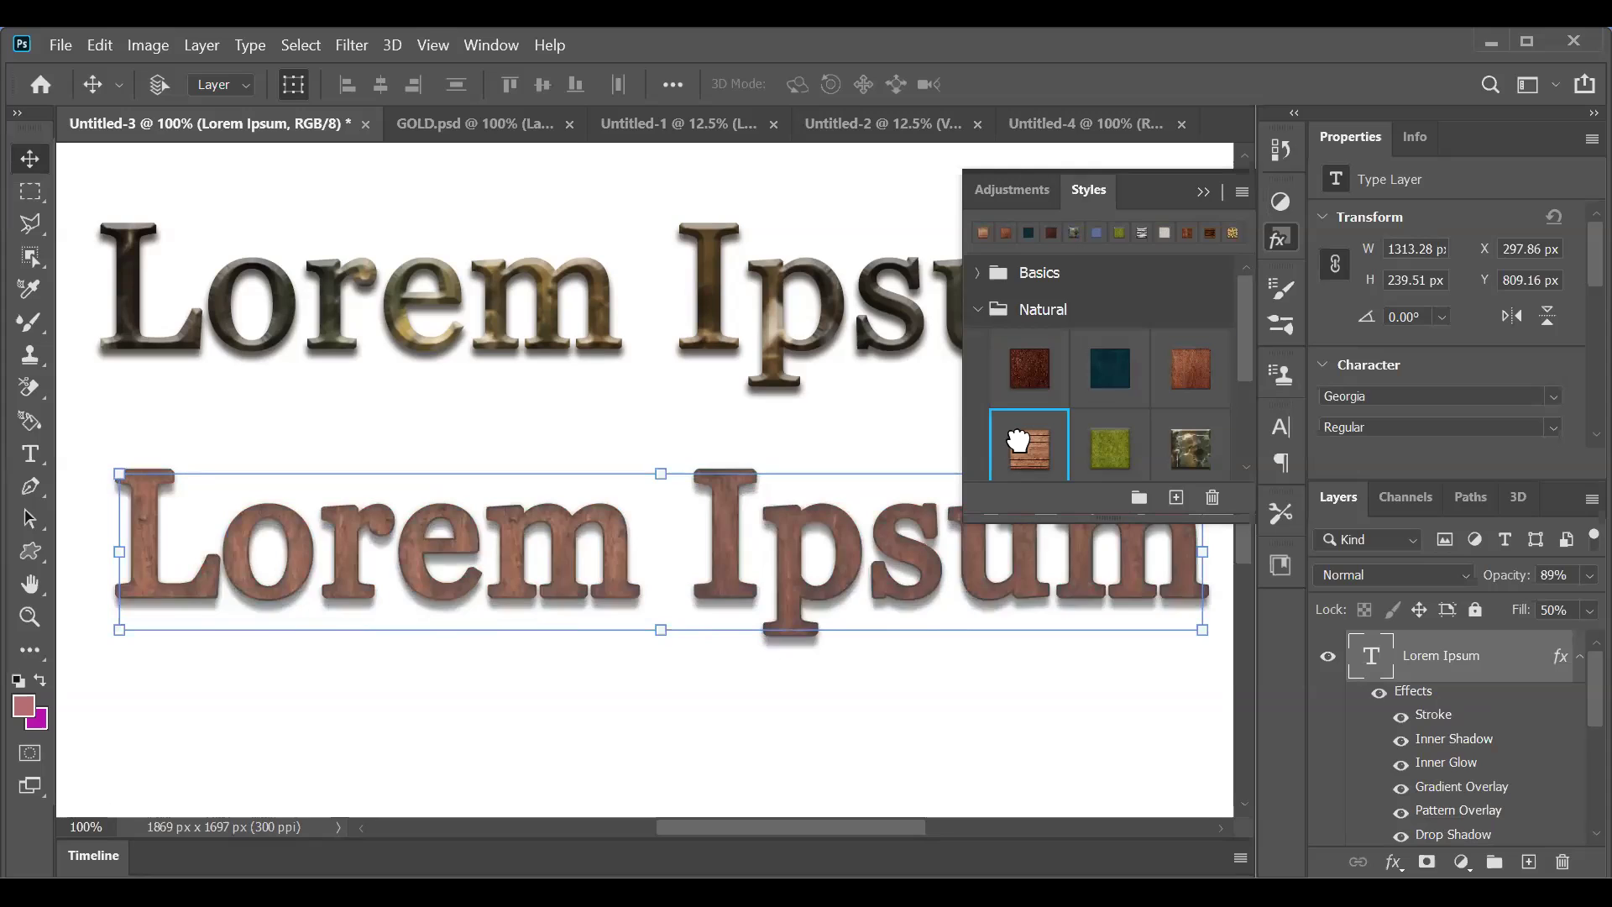
pyautogui.click(1099, 447)
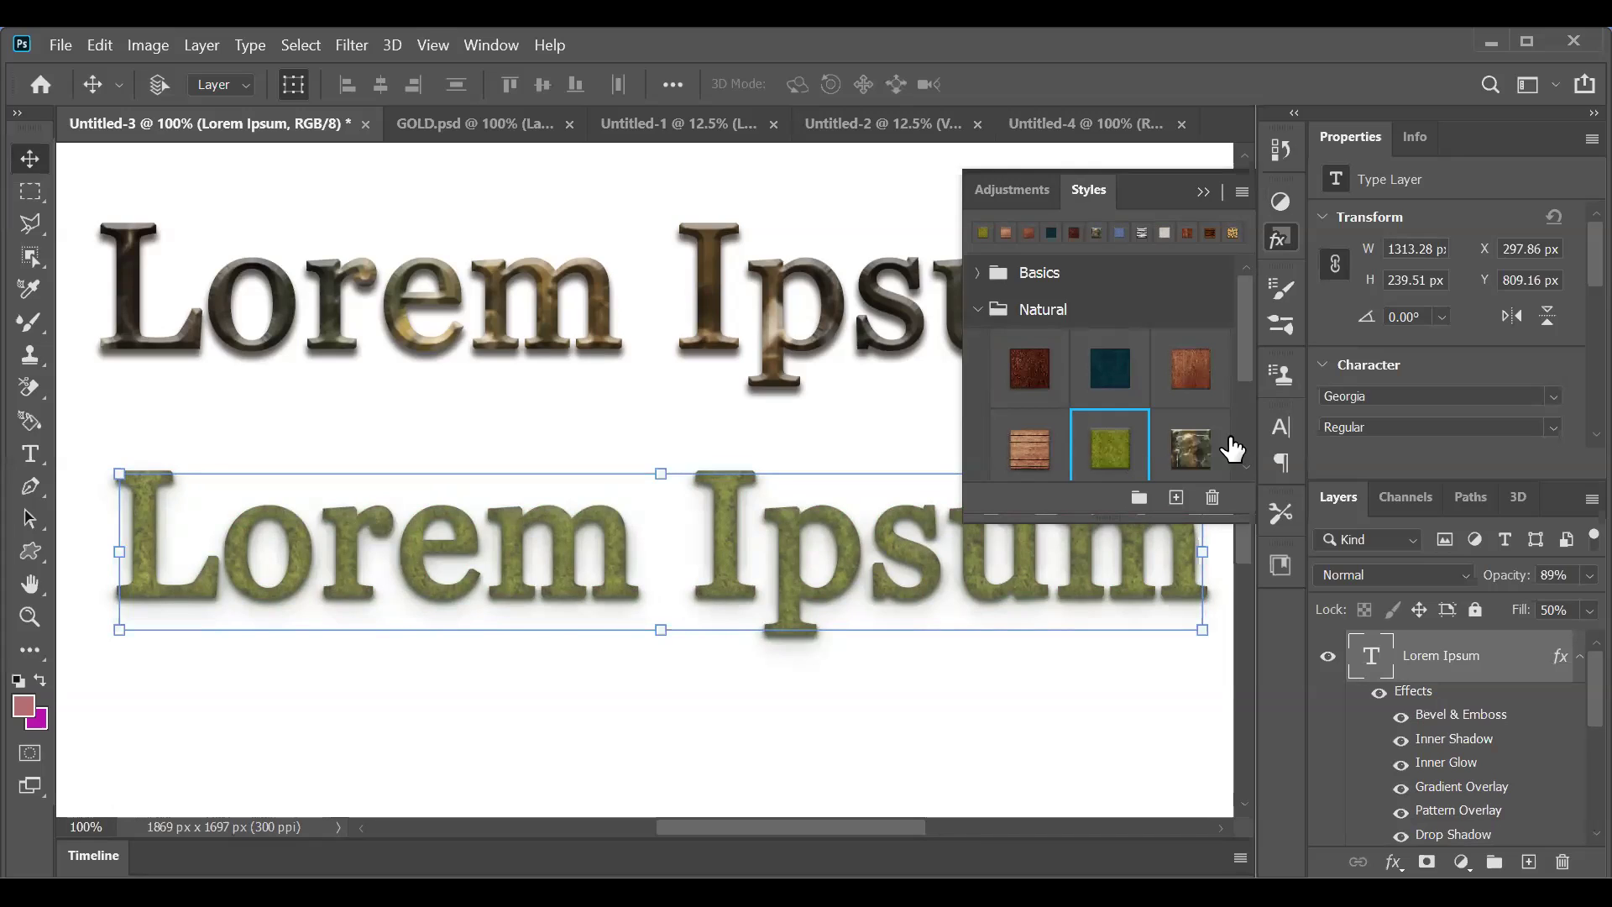
pyautogui.click(1192, 443)
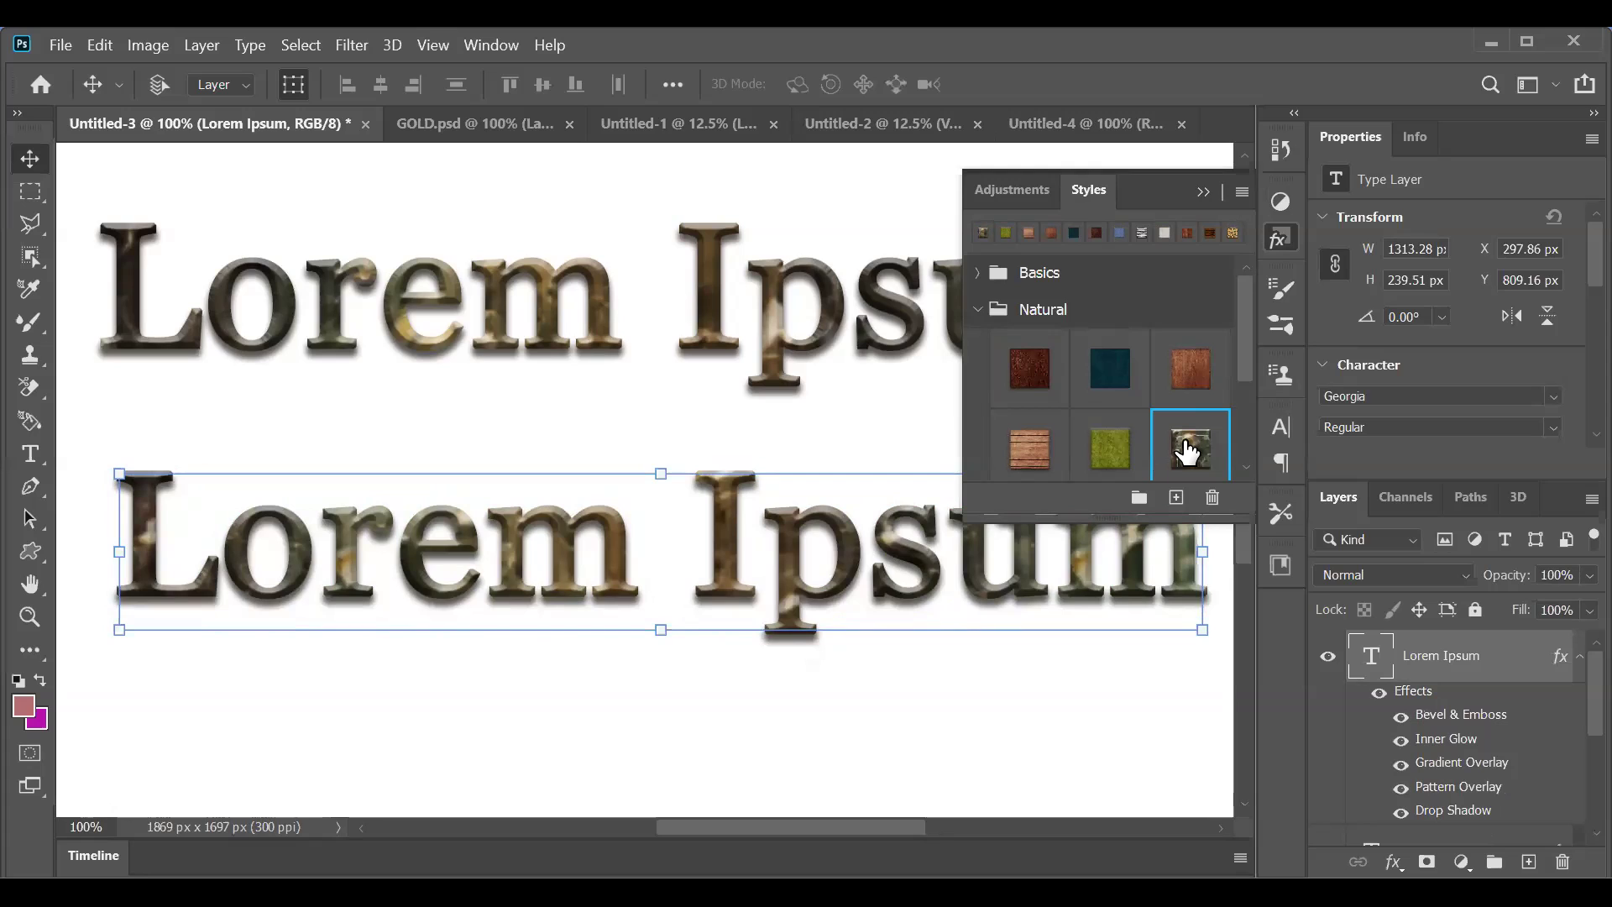
# Step: Try the last three Natural styles on the lower text: white marble, rough grain, and beveled pale stone
pyautogui.scroll(-3, 1187, 454)
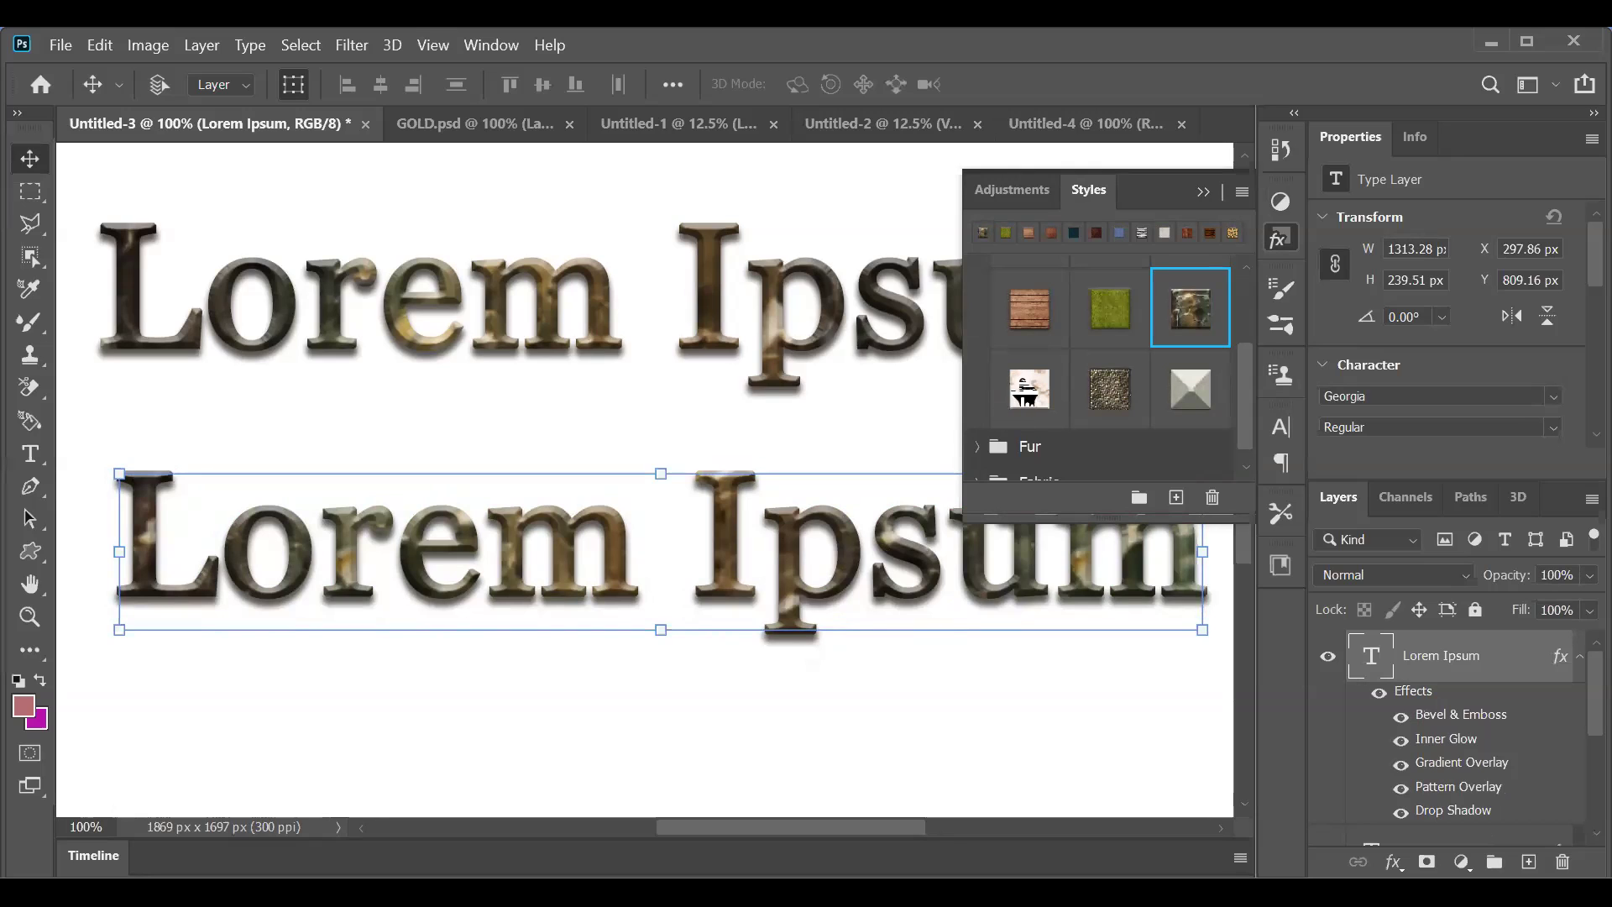
pyautogui.click(1028, 387)
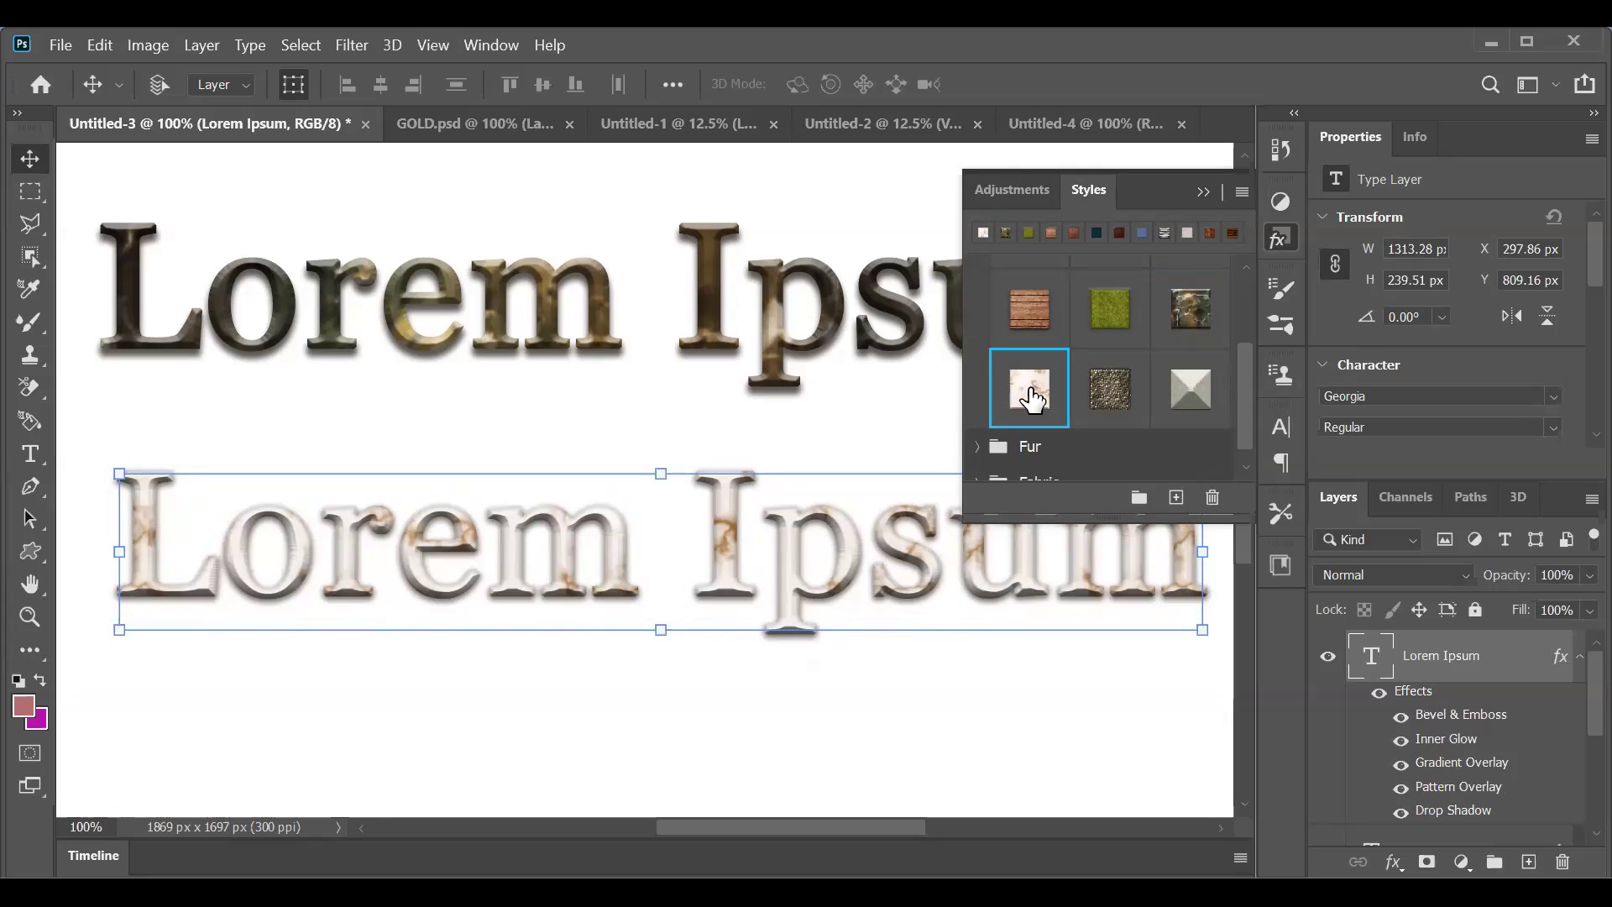
pyautogui.click(1109, 386)
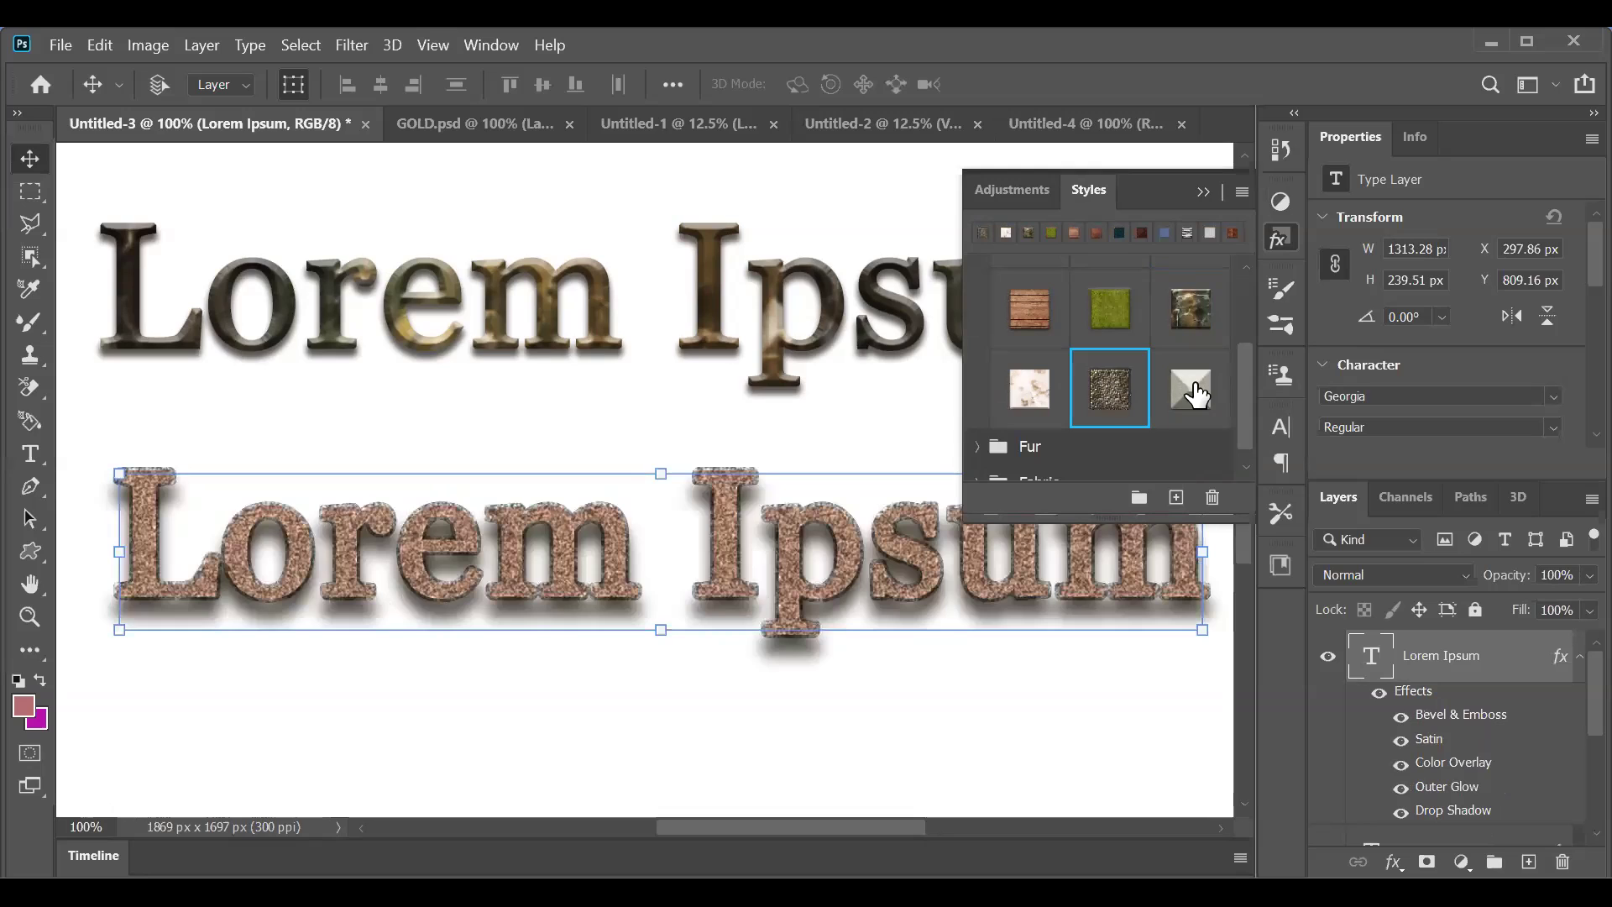
pyautogui.click(1193, 389)
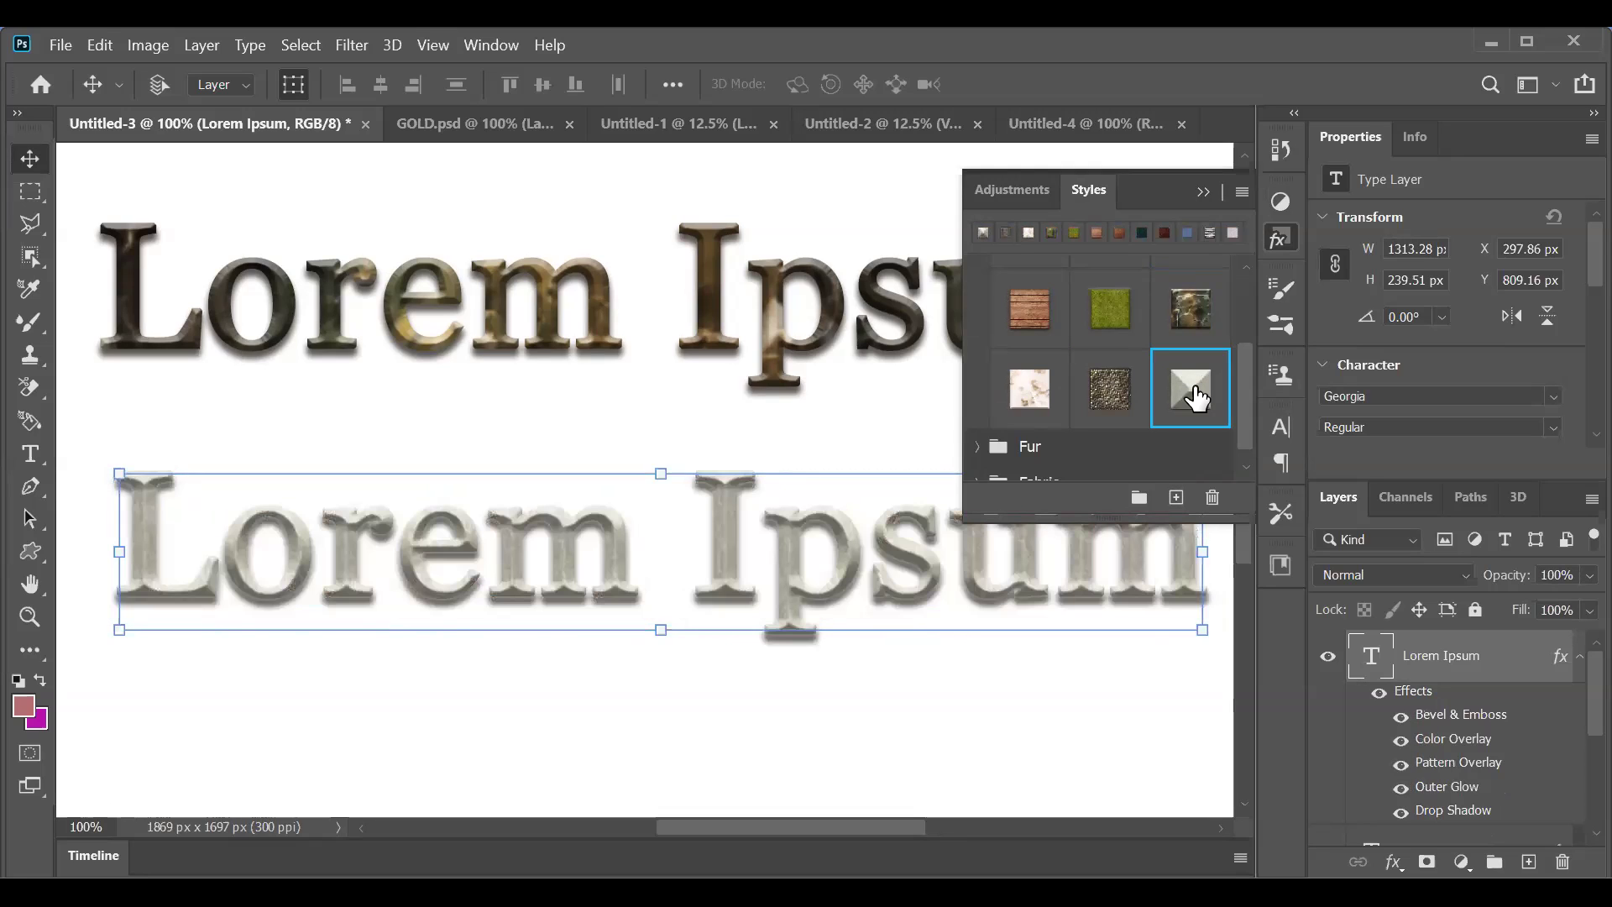
# Step: Expand the Fur style group and try all five presets, including Zebra and Cheetah, on the lower text
pyautogui.scroll(-1, 1196, 395)
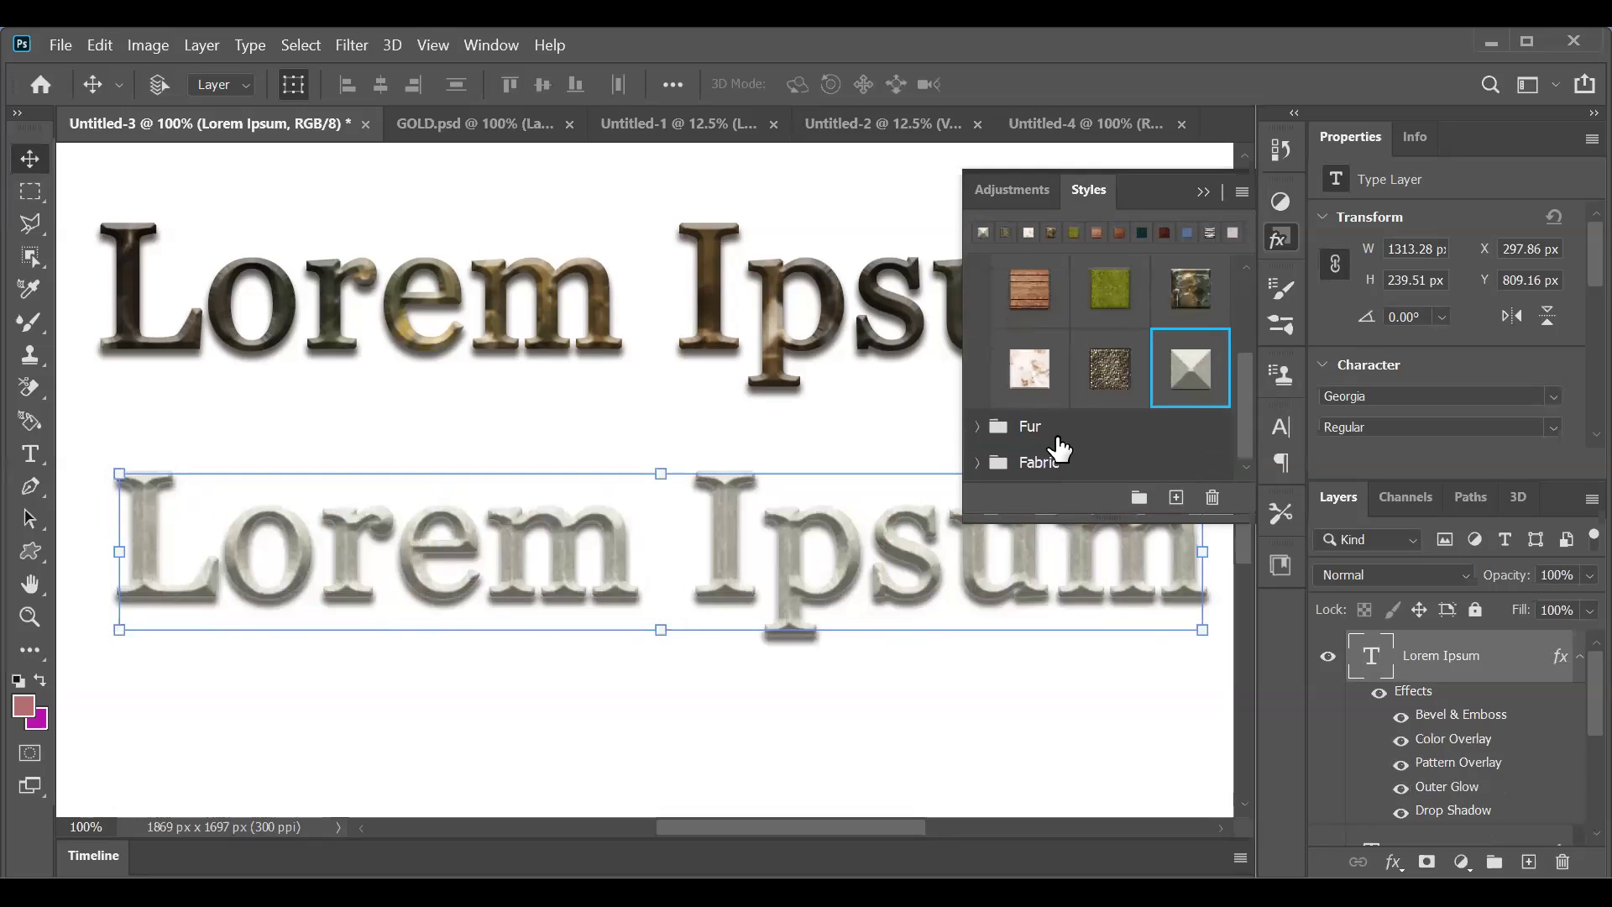
pyautogui.click(976, 426)
pyautogui.scroll(-3, 1043, 403)
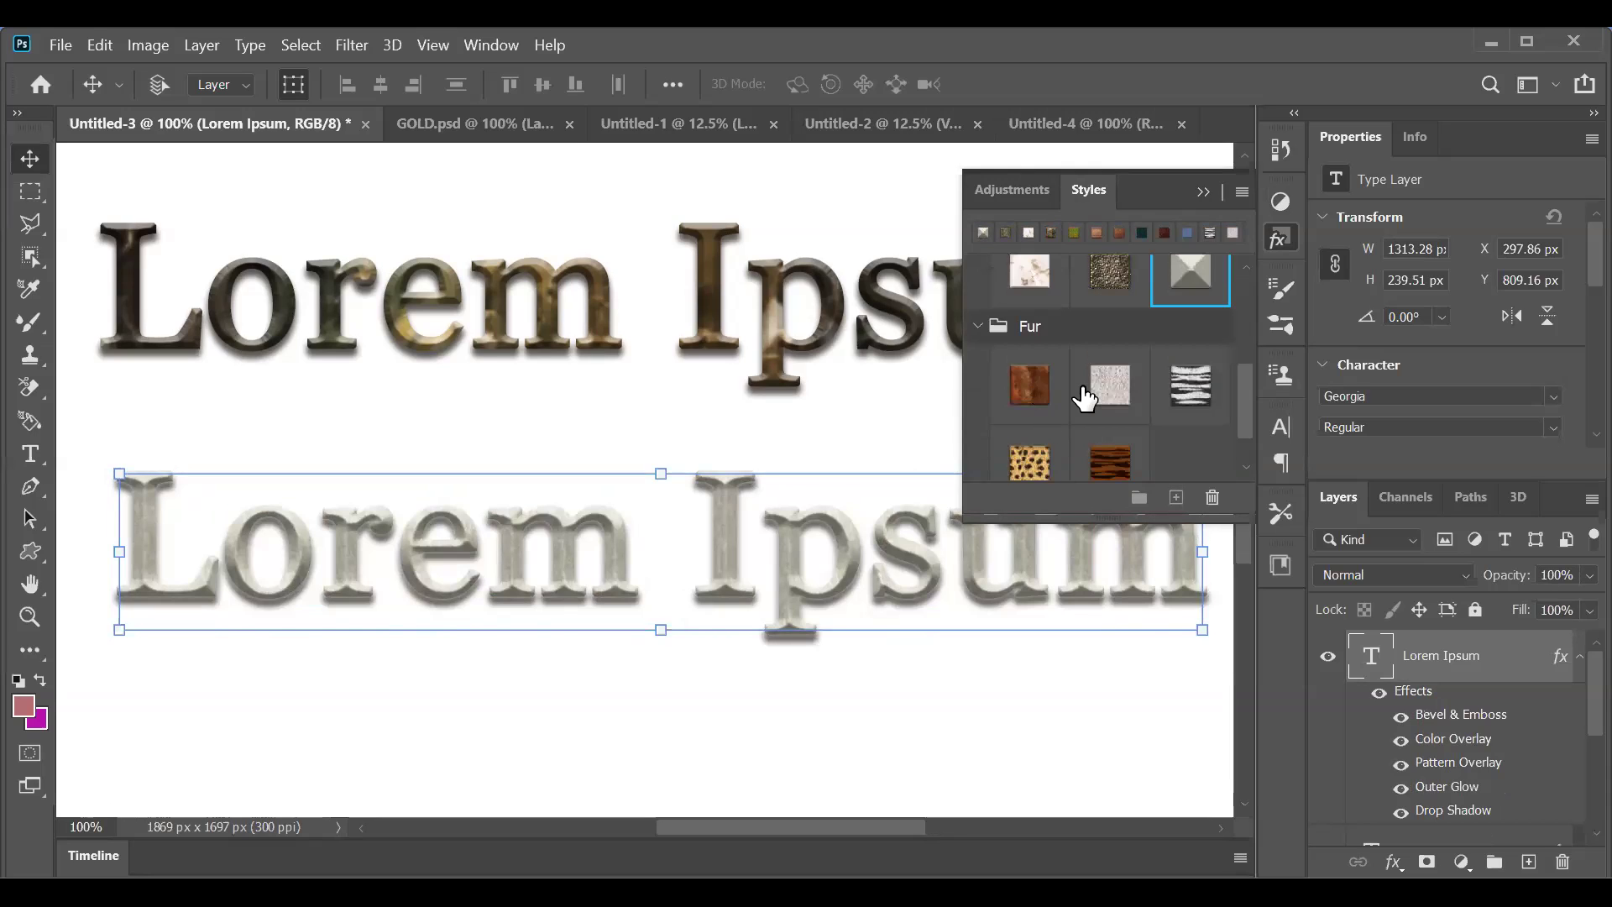
pyautogui.click(1029, 385)
pyautogui.click(1110, 384)
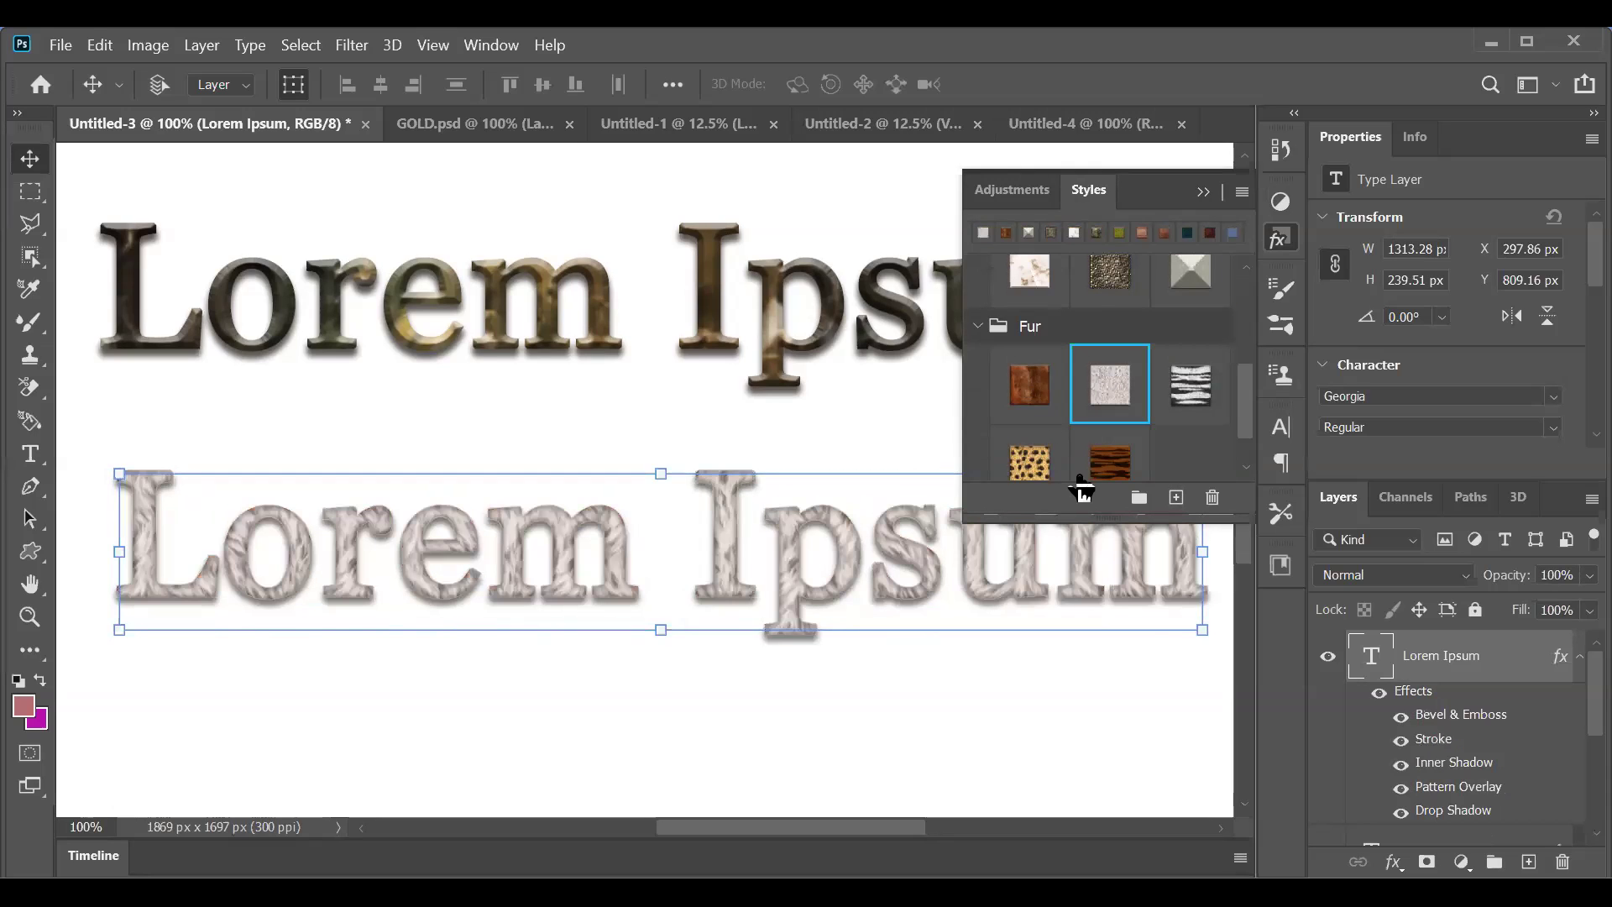
pyautogui.click(1184, 393)
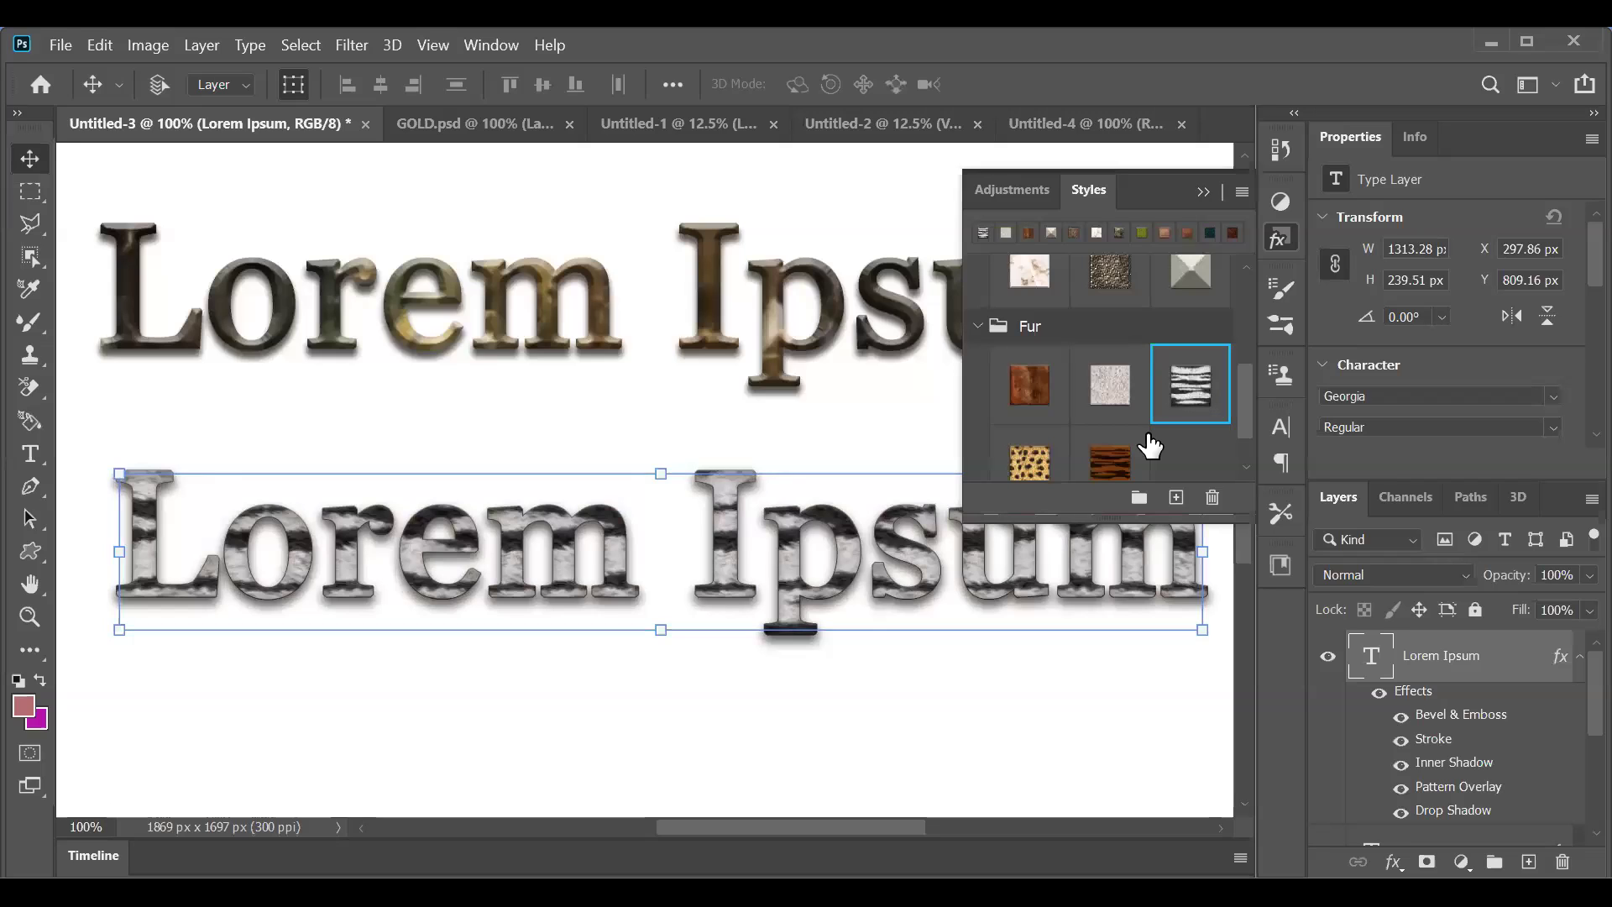
pyautogui.scroll(-1, 1037, 410)
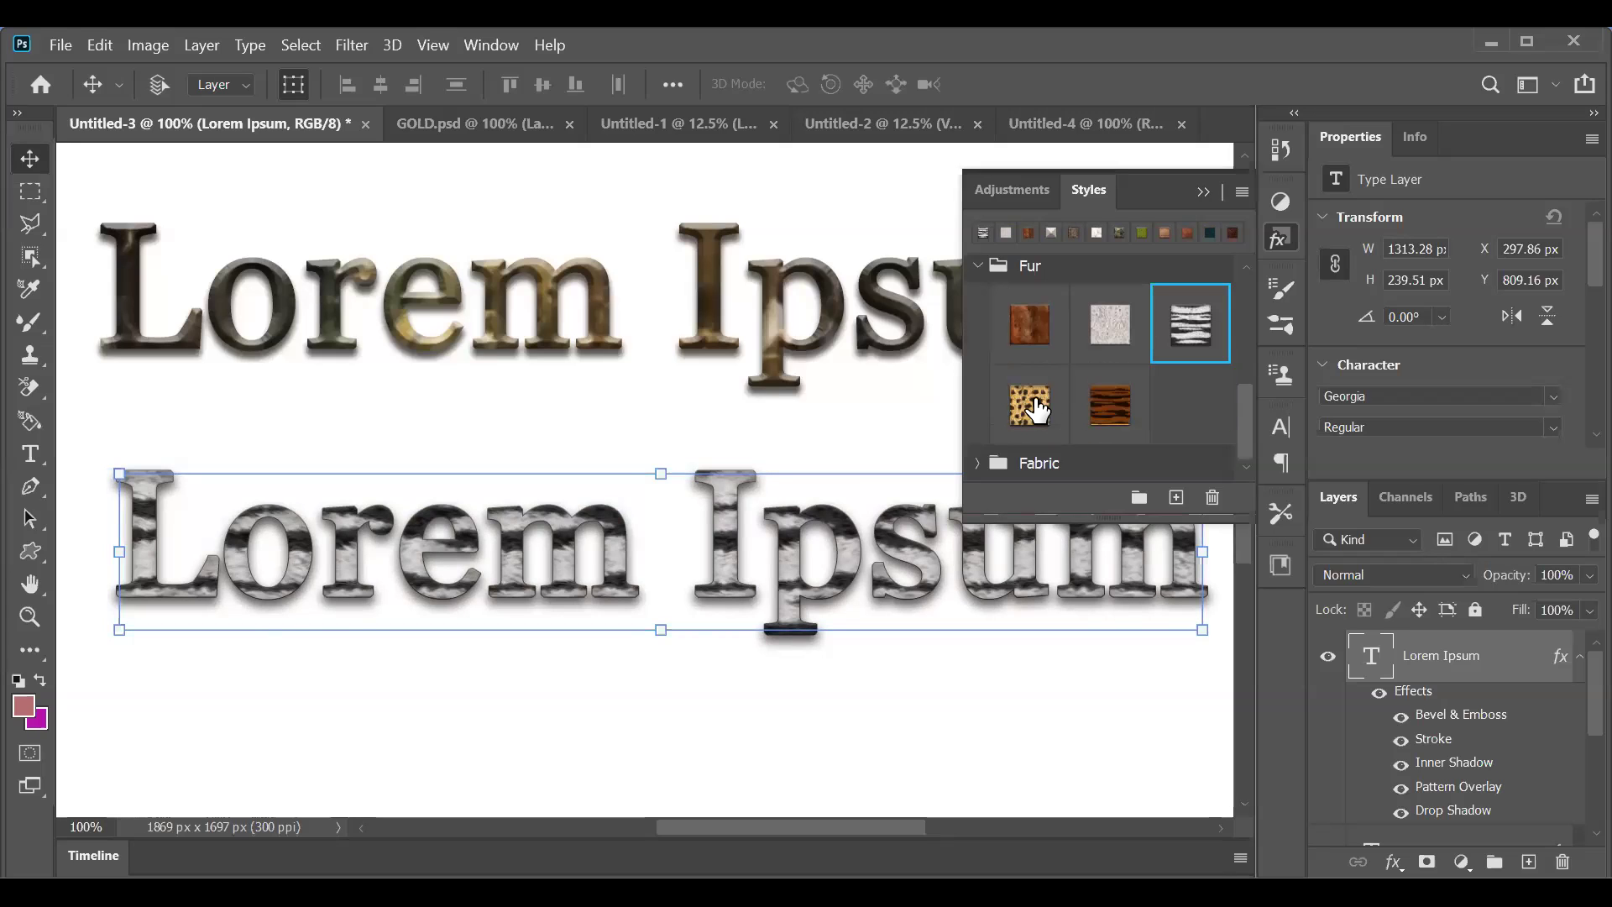
pyautogui.click(1037, 410)
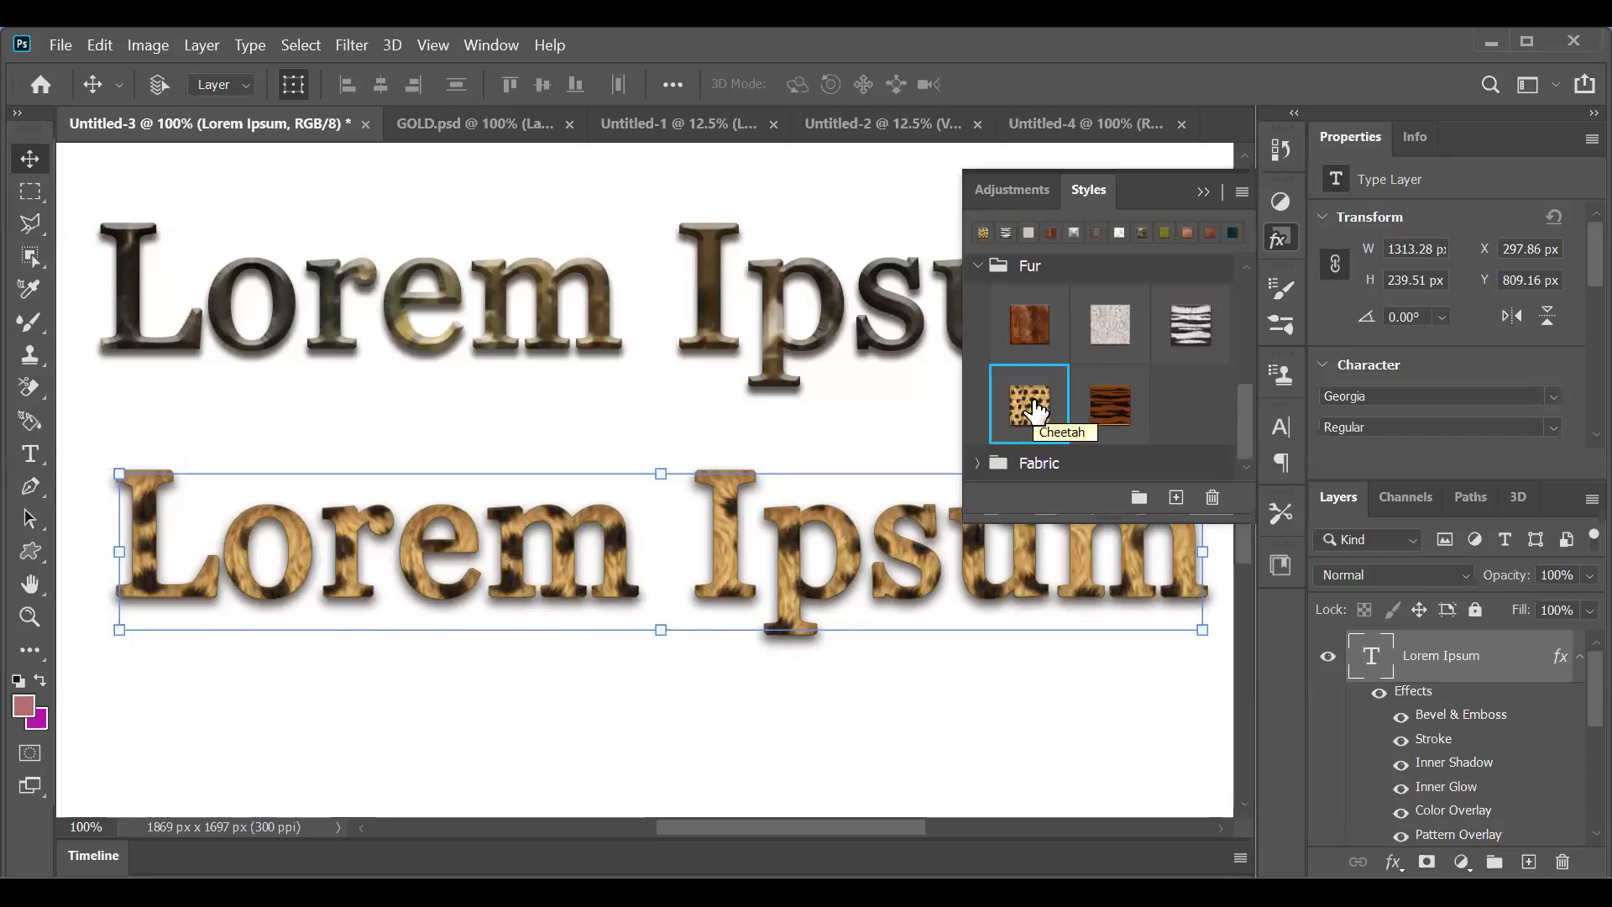
pyautogui.click(1123, 436)
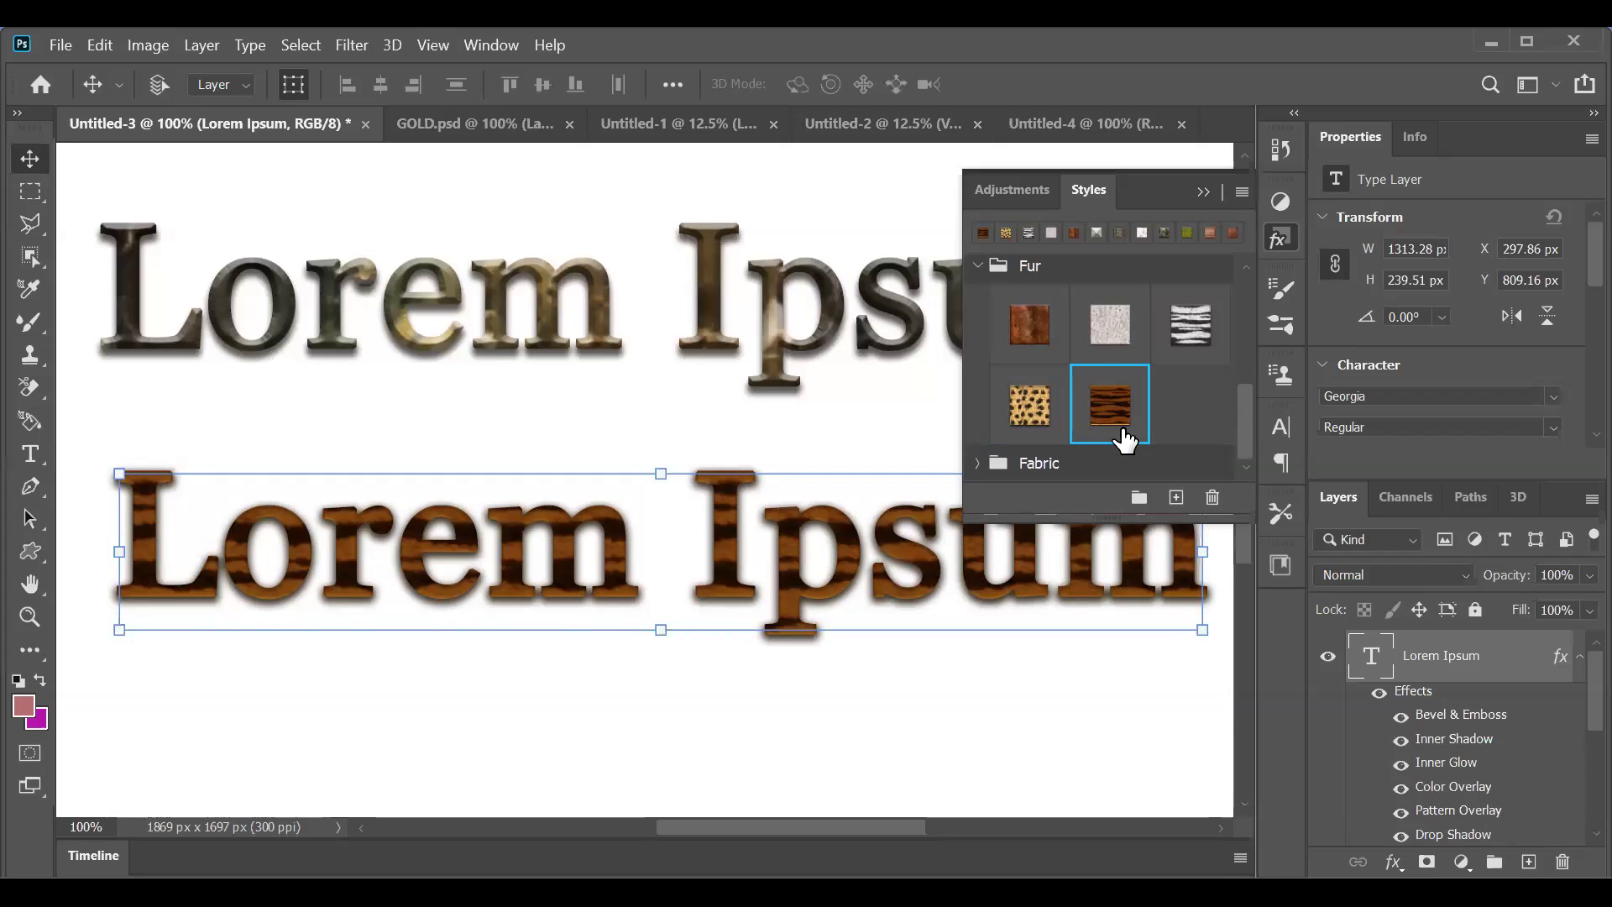
# Step: Compare the Fur styles again on the lower text: Cheetah, Zebra, pale fur, and reddish-brown fur
pyautogui.click(1033, 407)
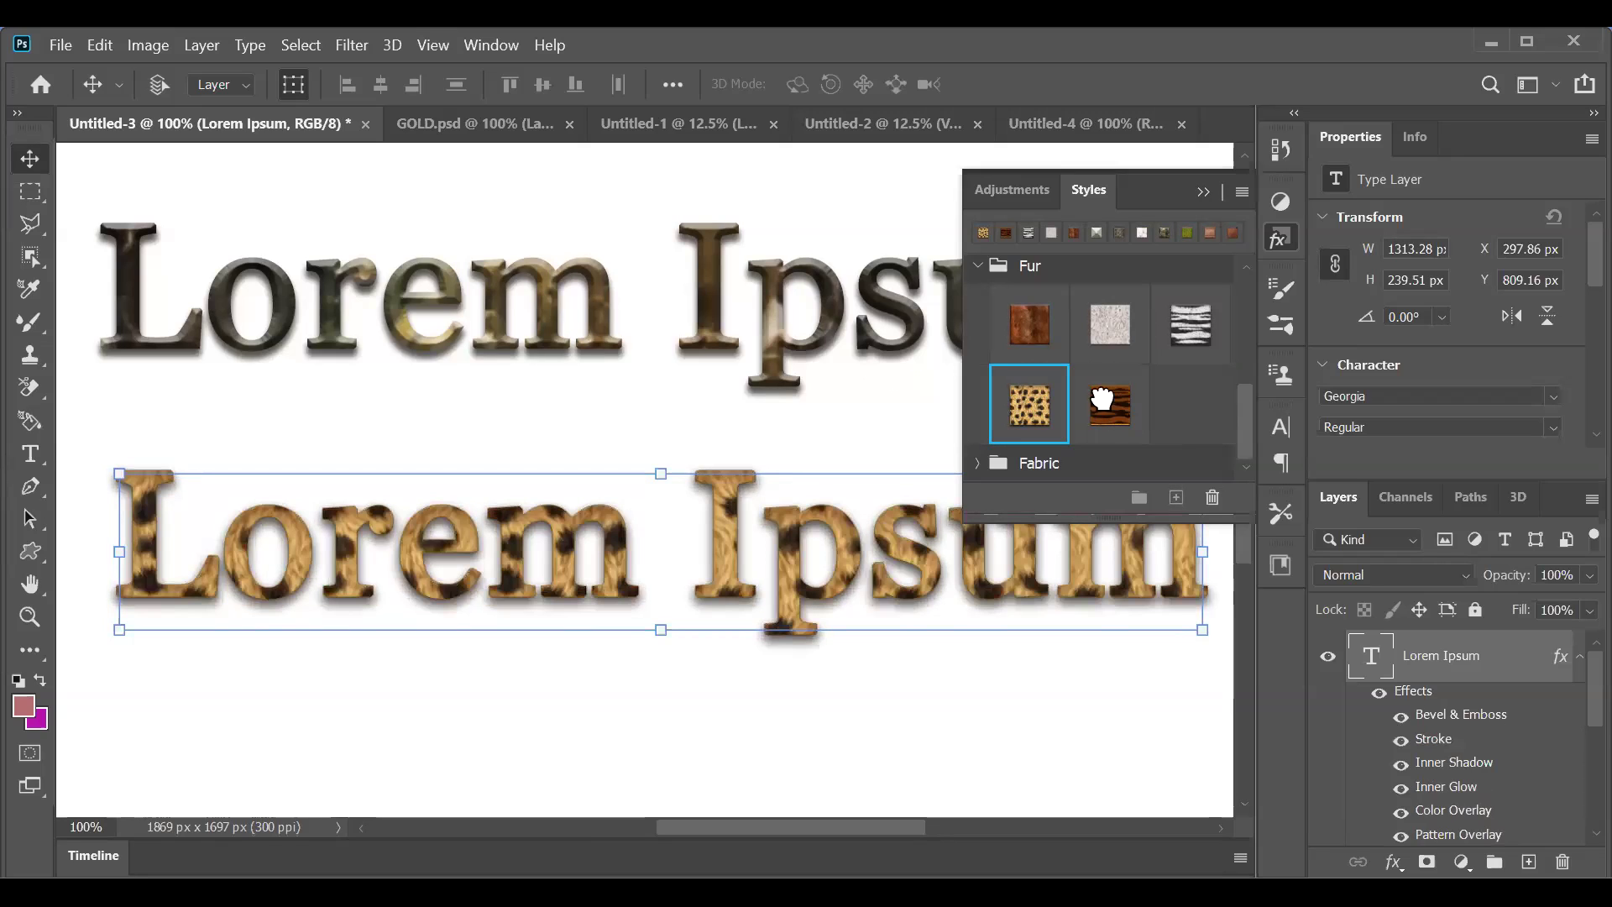
pyautogui.click(1190, 323)
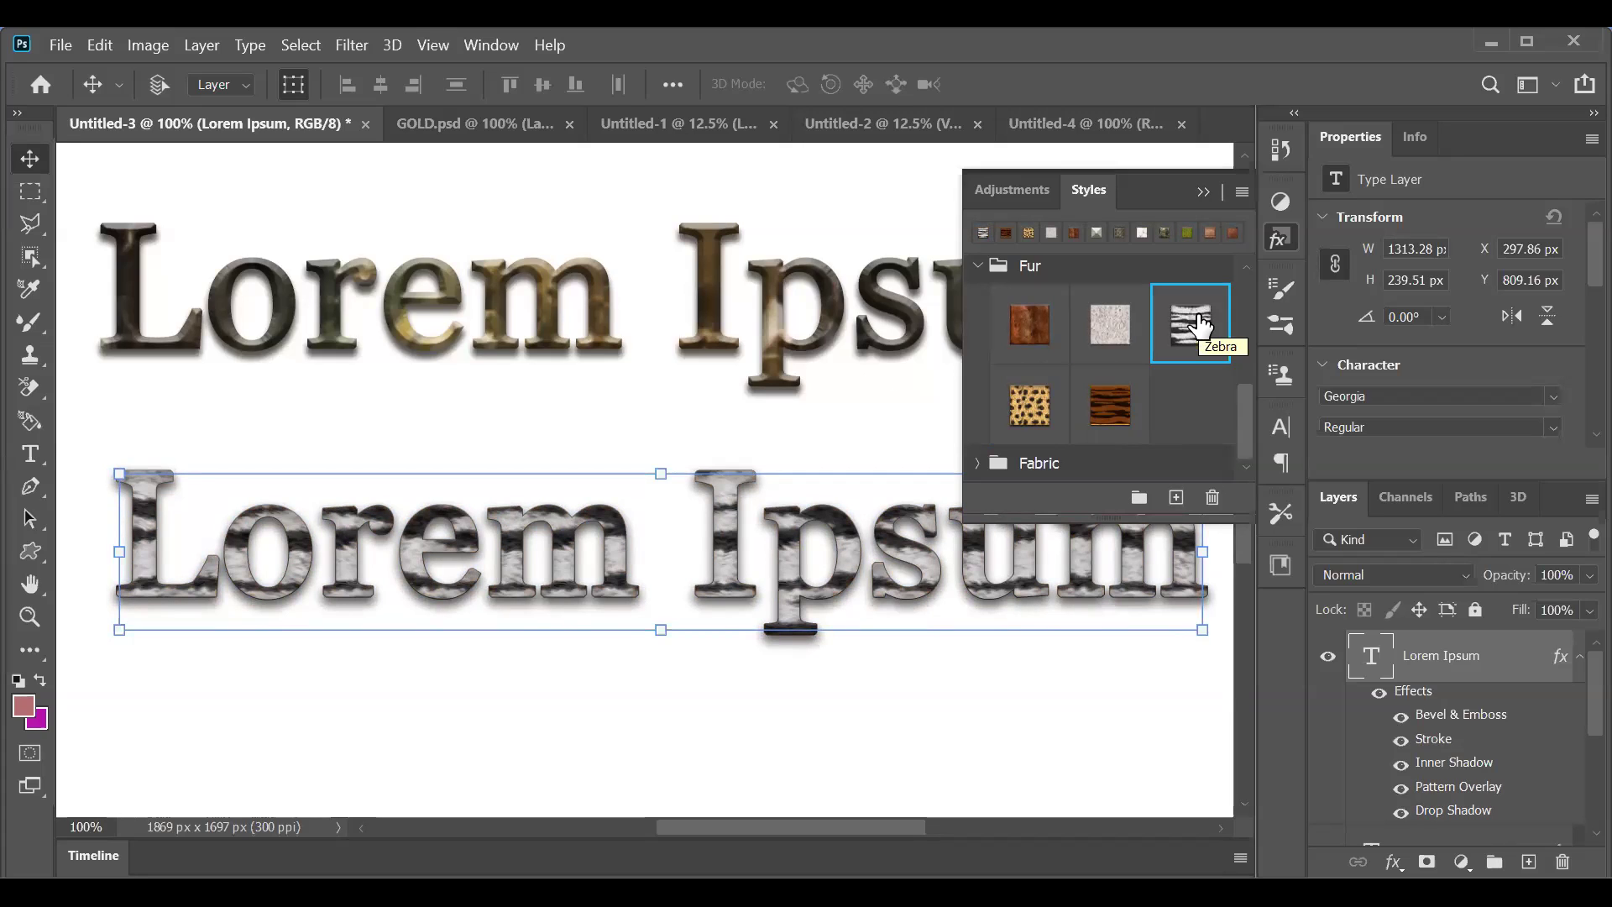
pyautogui.click(1110, 326)
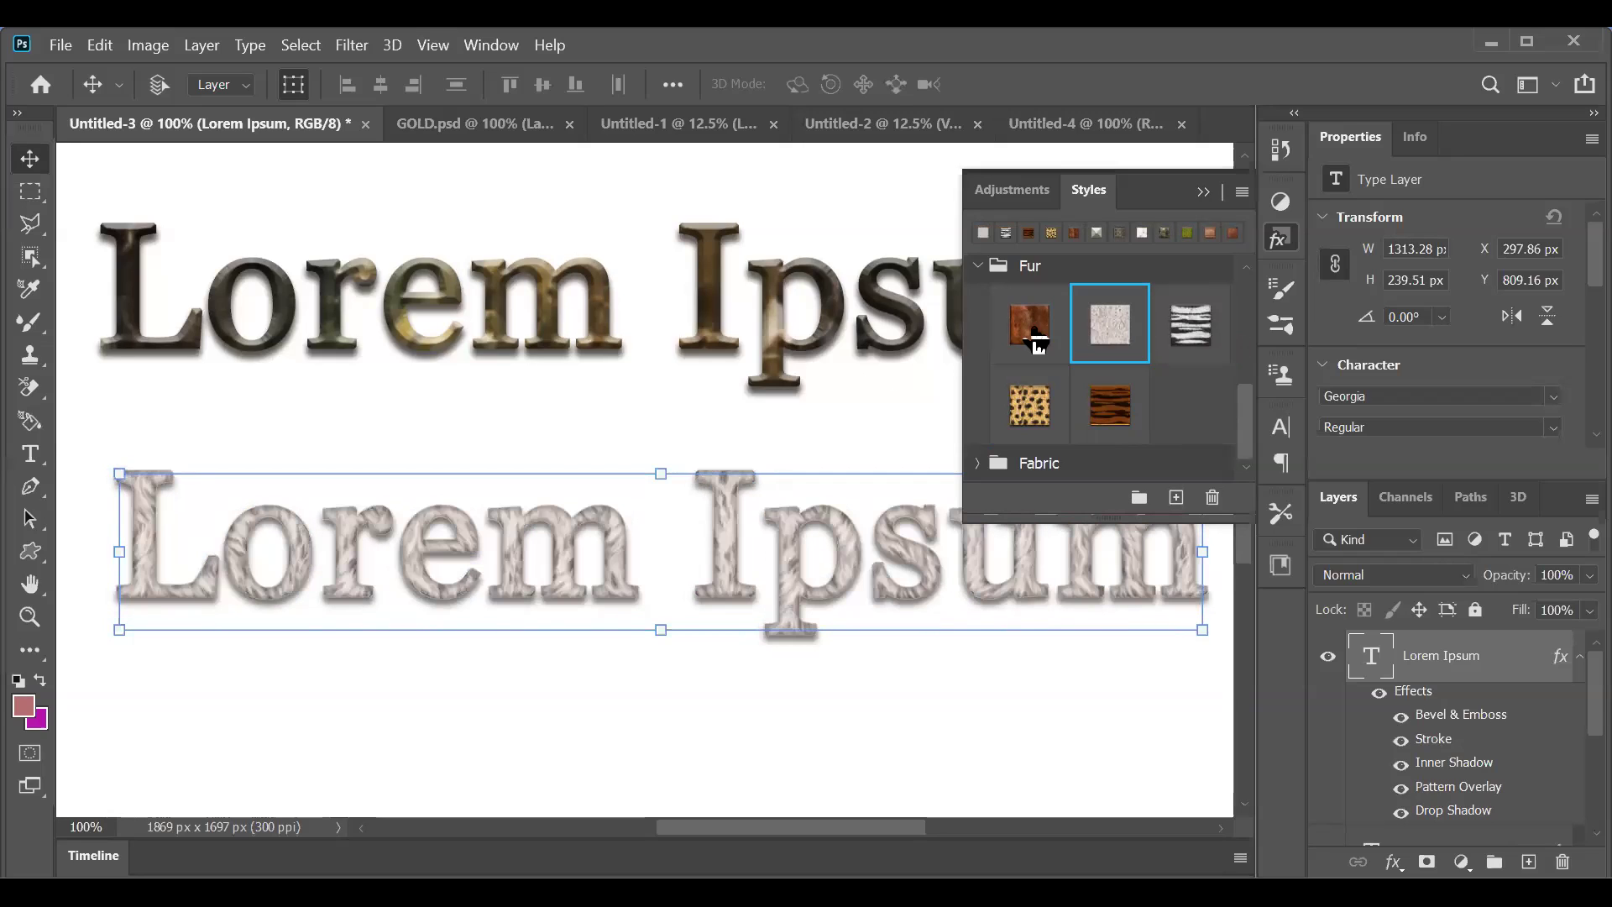
pyautogui.click(1059, 358)
# Step: Return to the Natural group and retry the pale stone, rough grain, and white marble styles on the lower text
pyautogui.scroll(3, 1112, 377)
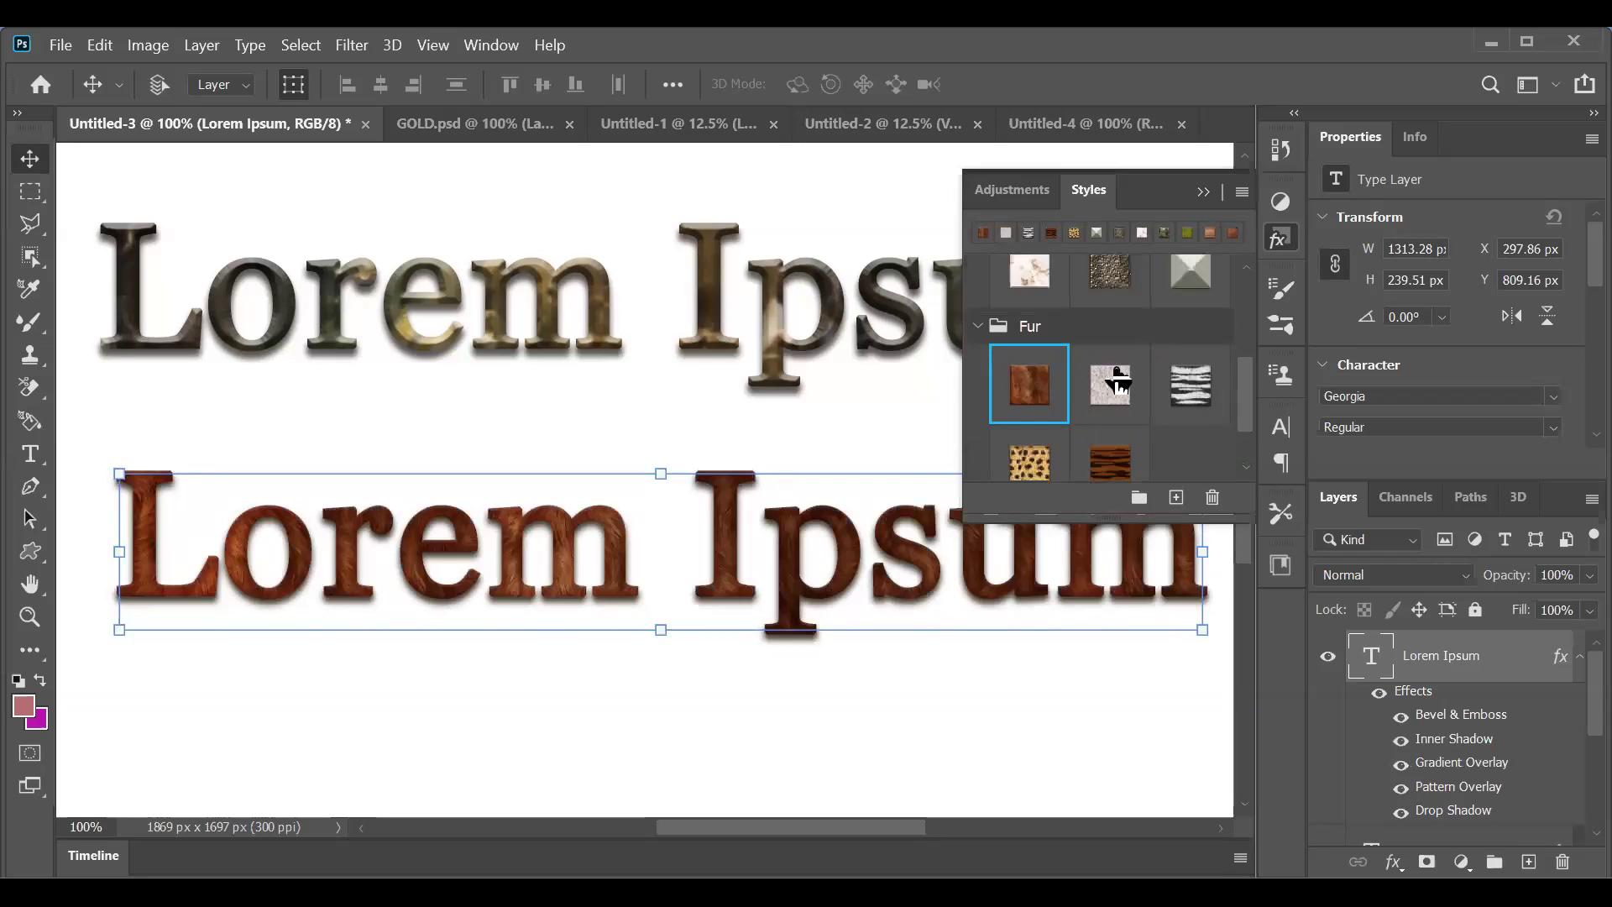
pyautogui.click(1192, 309)
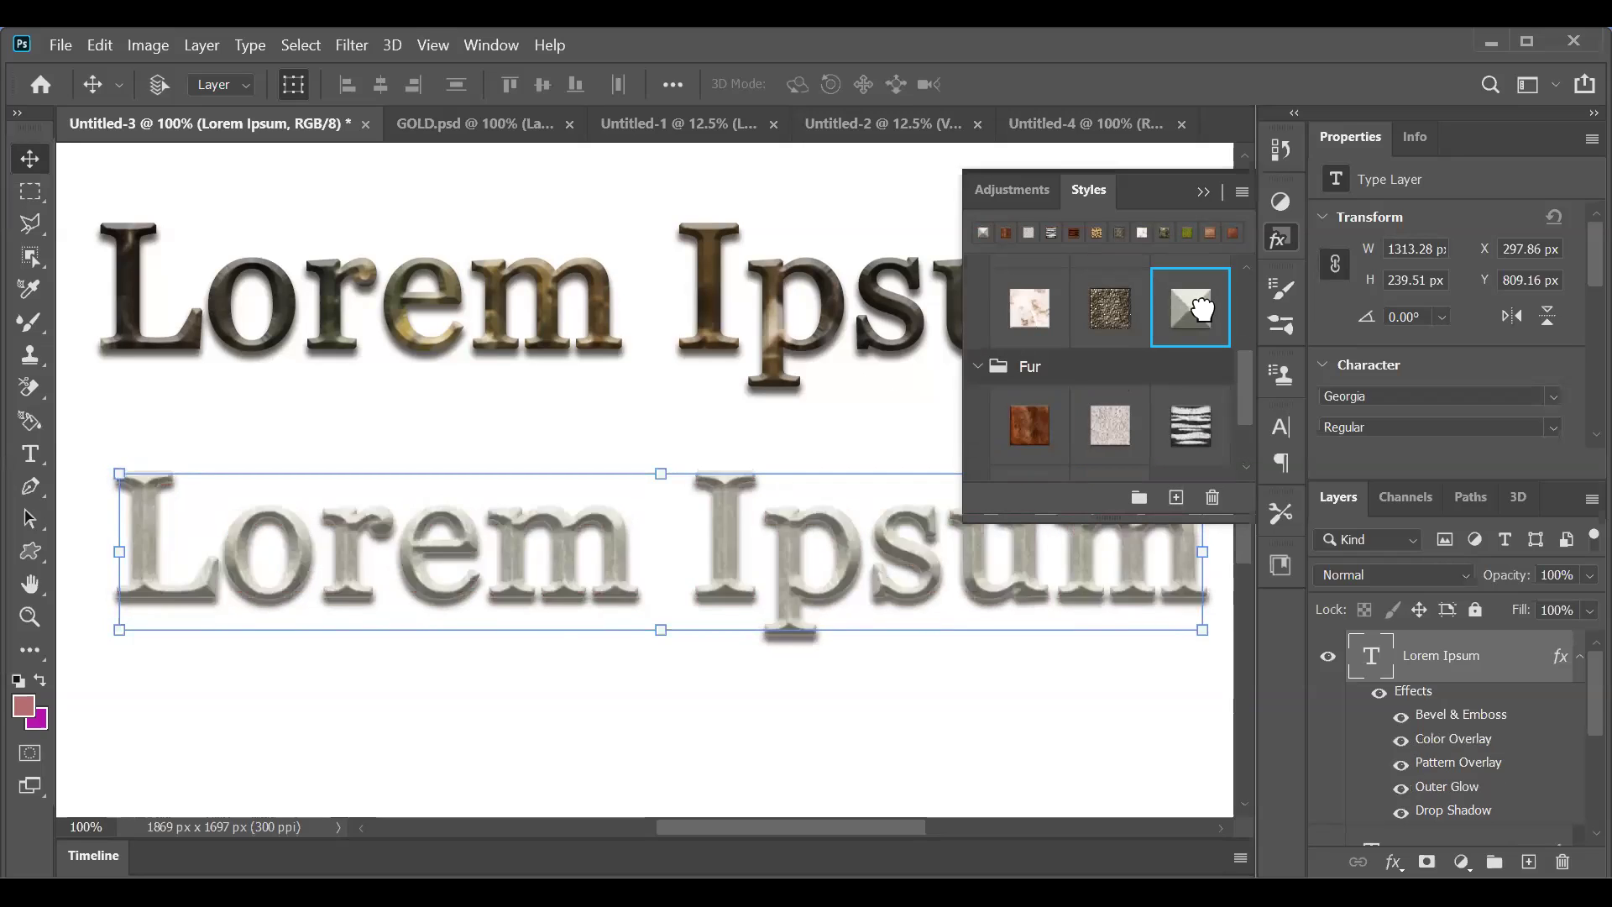
pyautogui.click(1037, 316)
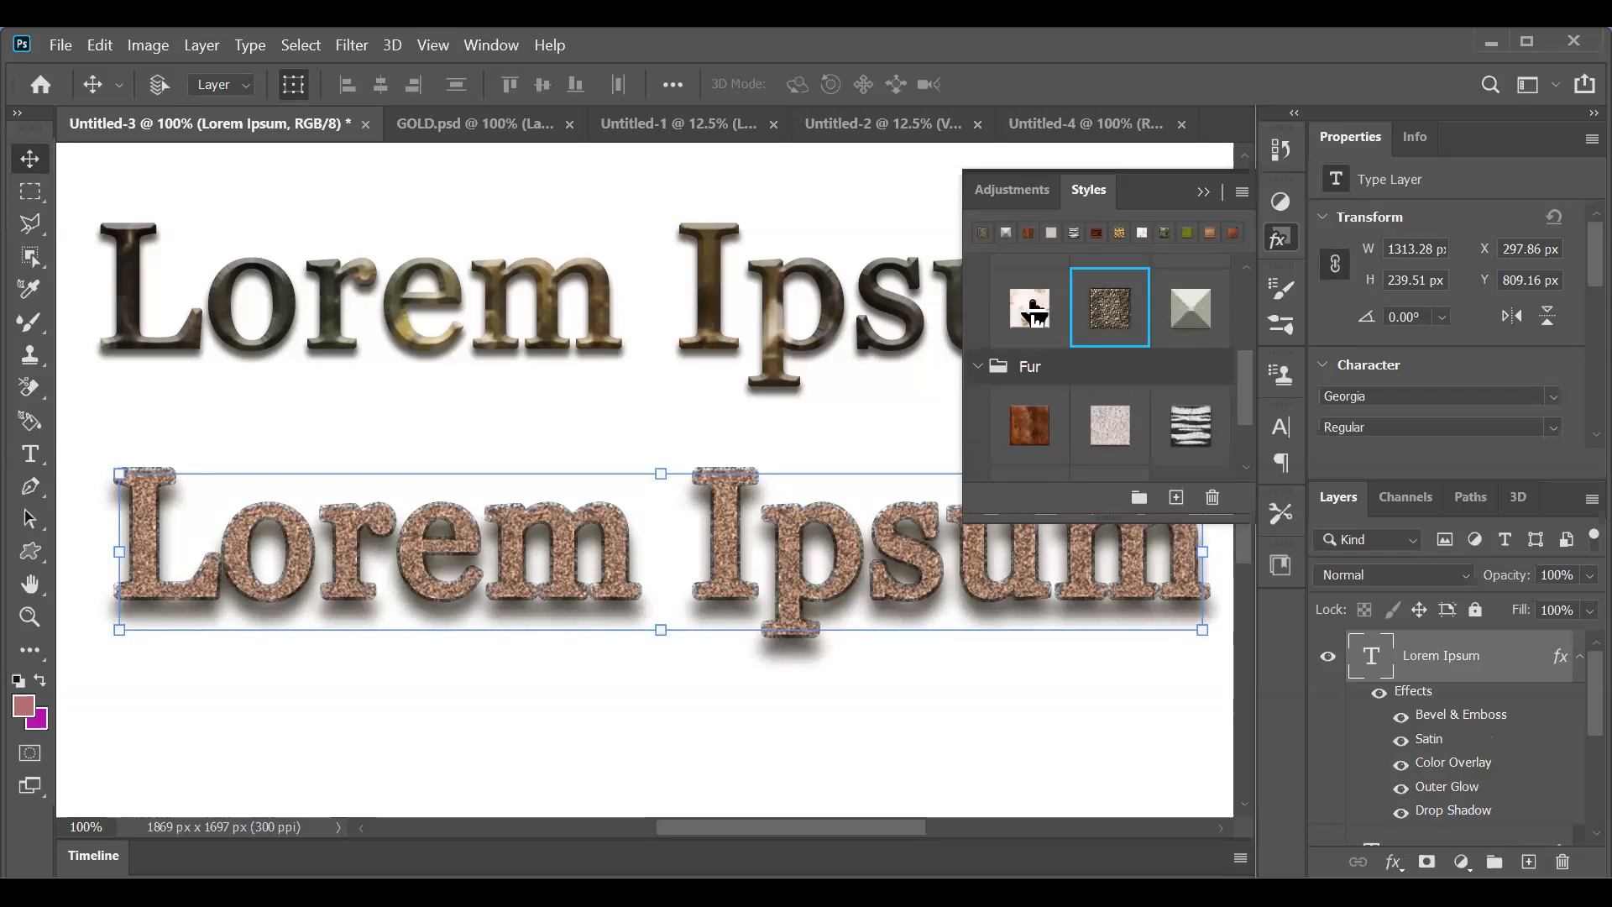
pyautogui.click(1035, 315)
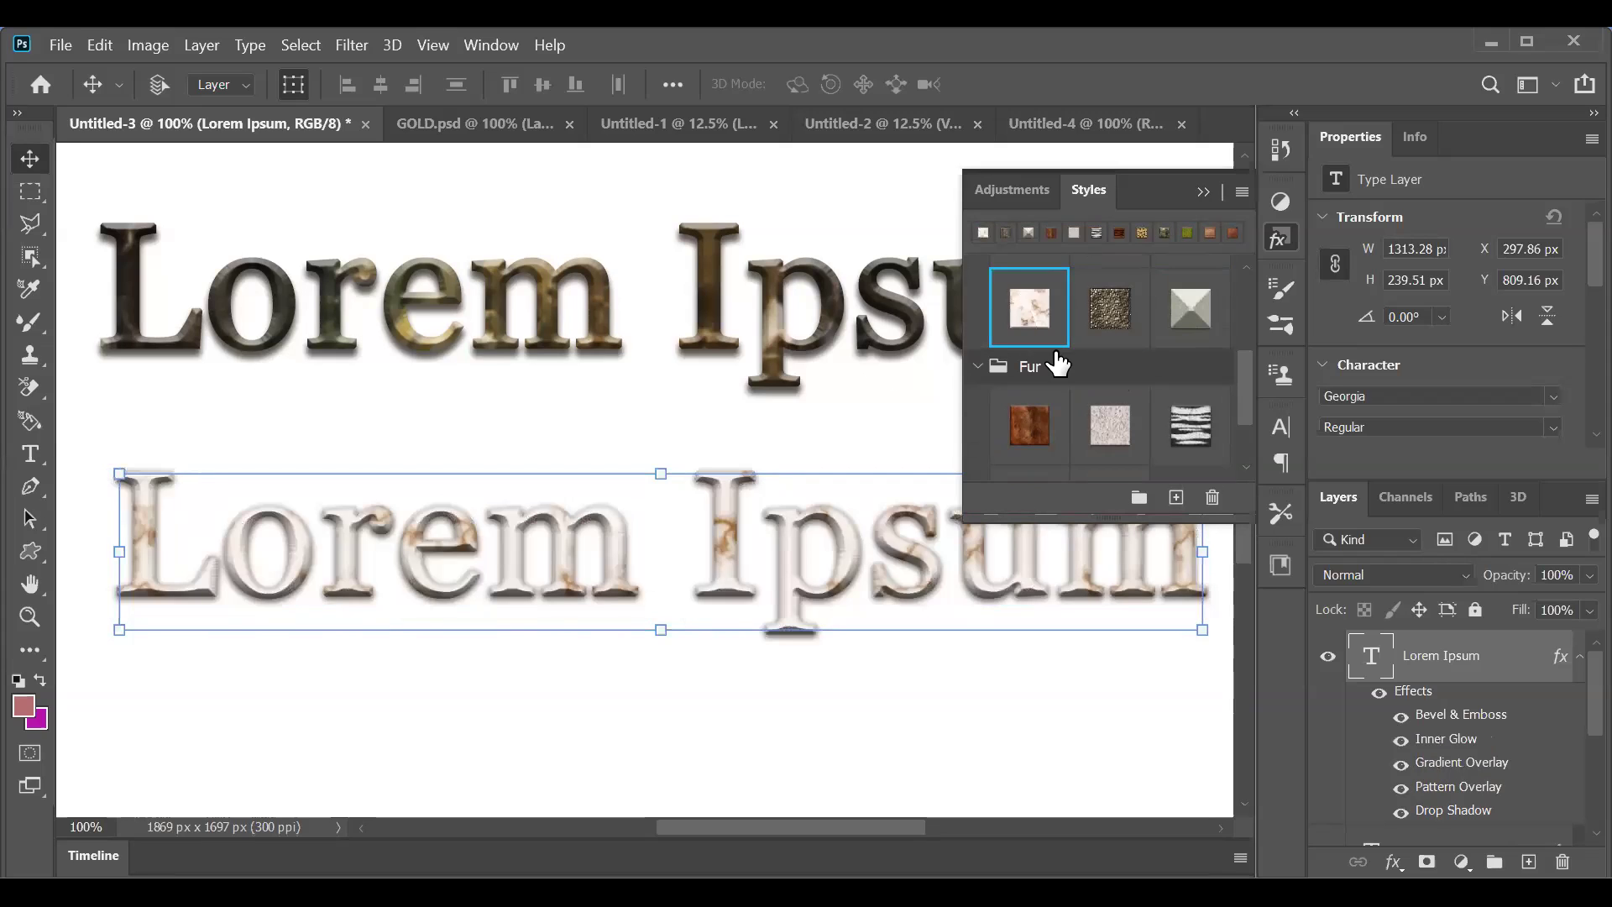
# Step: Compare the wood-plank, green grass, and camouflage Natural styles, and apply the wood-plank style to the lower Lorem Ipsum text
pyautogui.scroll(1, 1054, 360)
pyautogui.click(1028, 311)
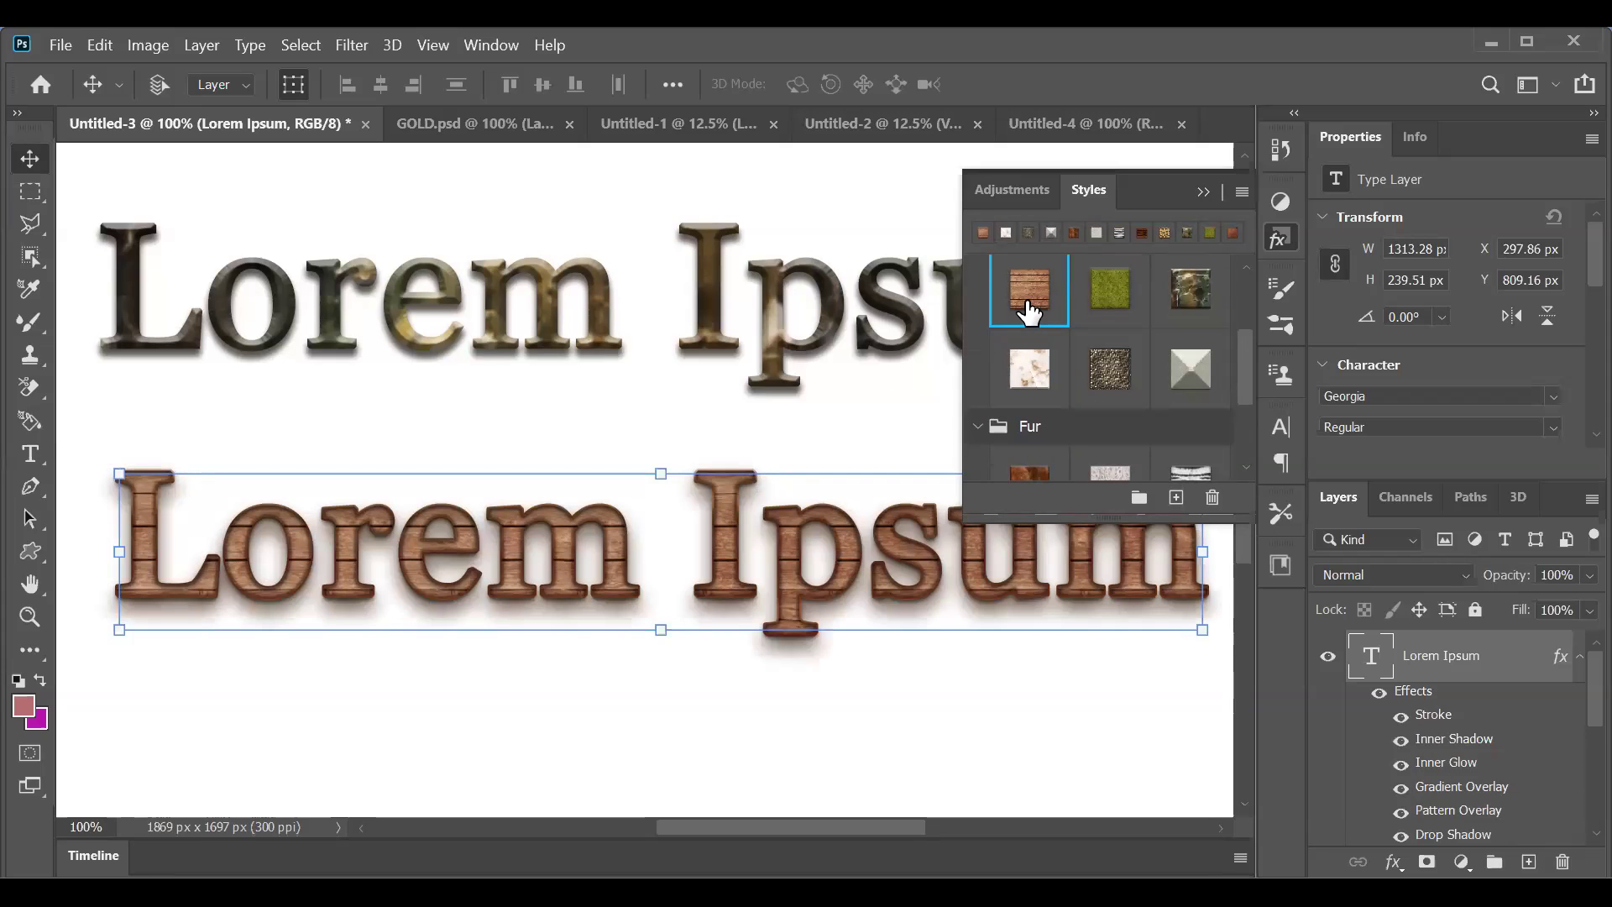
pyautogui.click(1111, 297)
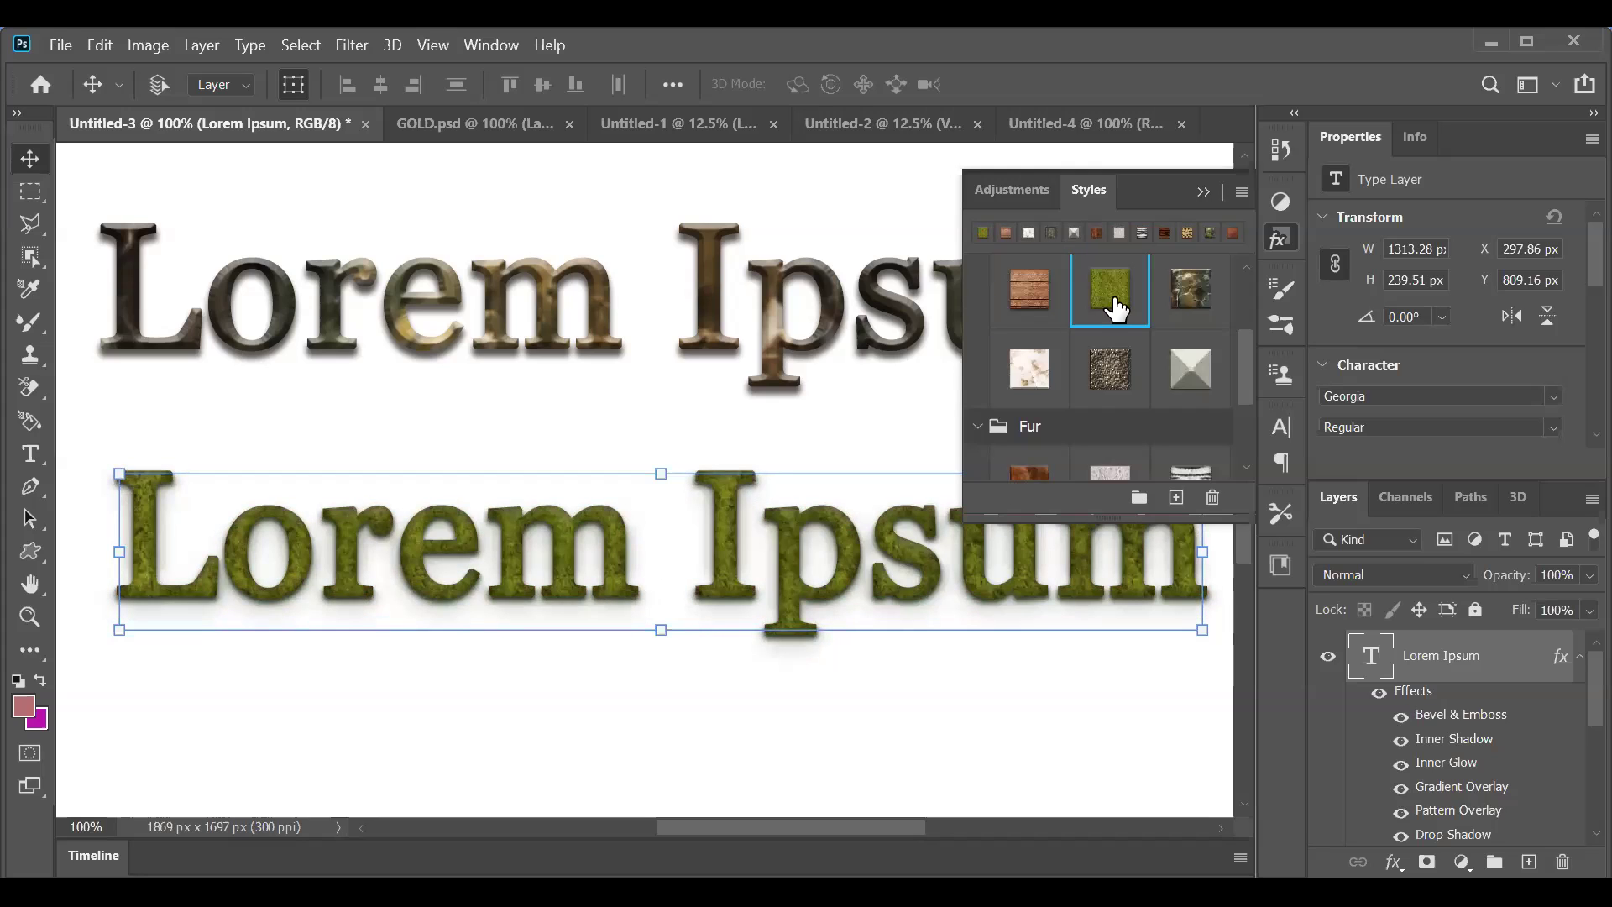
pyautogui.click(1192, 295)
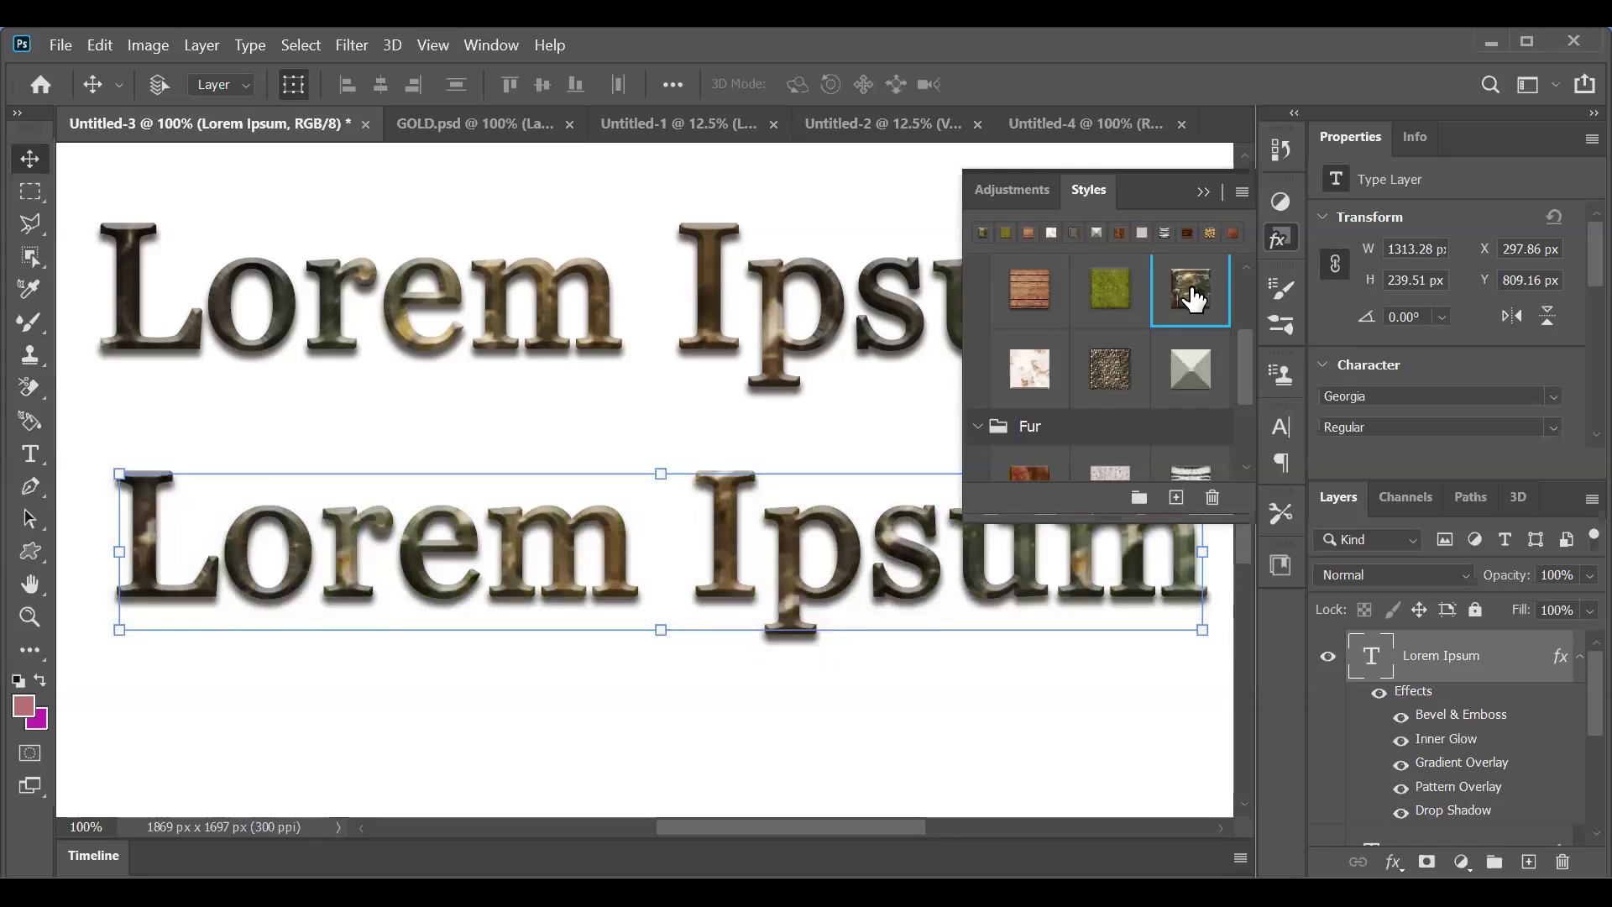
pyautogui.click(1031, 294)
# Step: Hide the lower text's bounding box and open its layer's Blending Options, moving the dialog away from the start of the text
pyautogui.scroll(-5, 1507, 682)
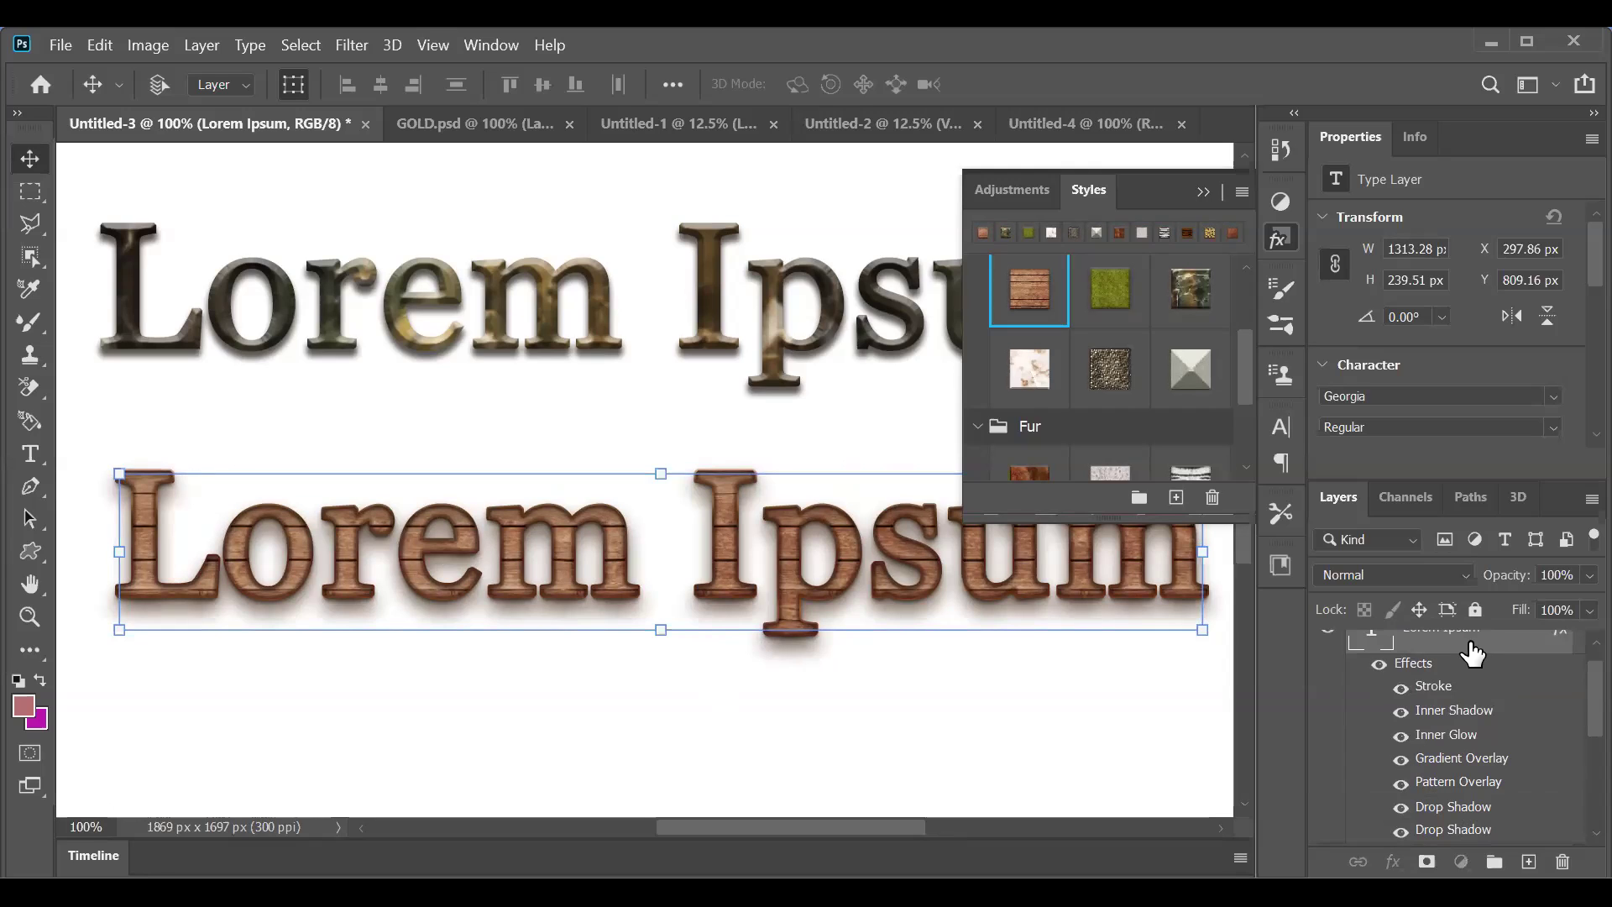
pyautogui.hotkey('ctrl', 'h')
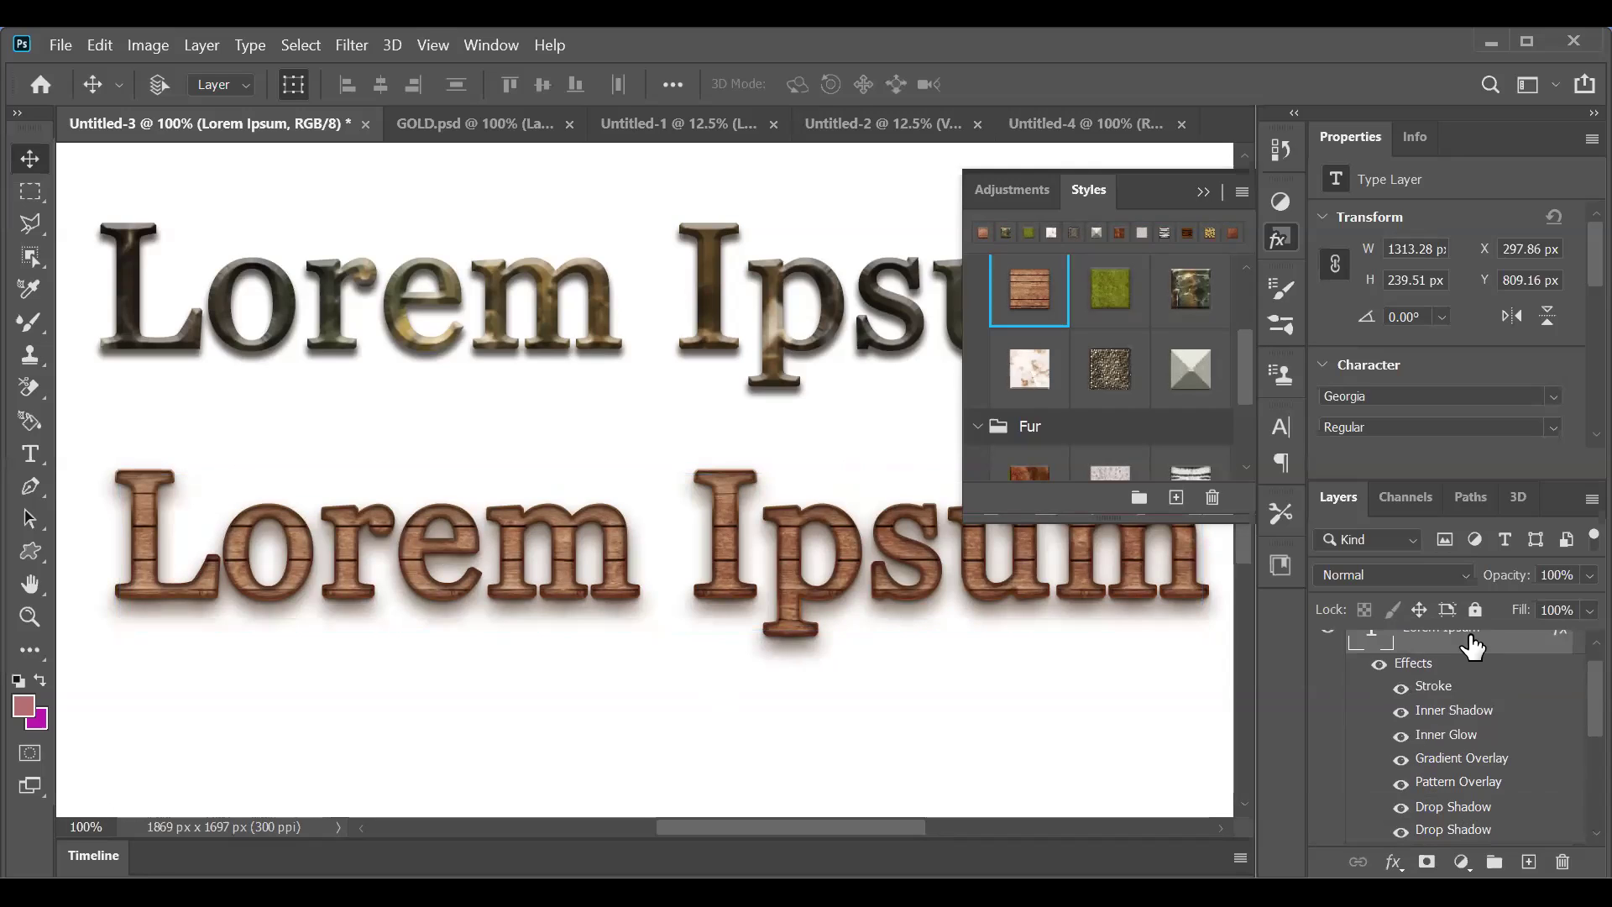
pyautogui.doubleClick(1471, 644)
pyautogui.moveTo(444, 71); pyautogui.dragTo(646, 112)
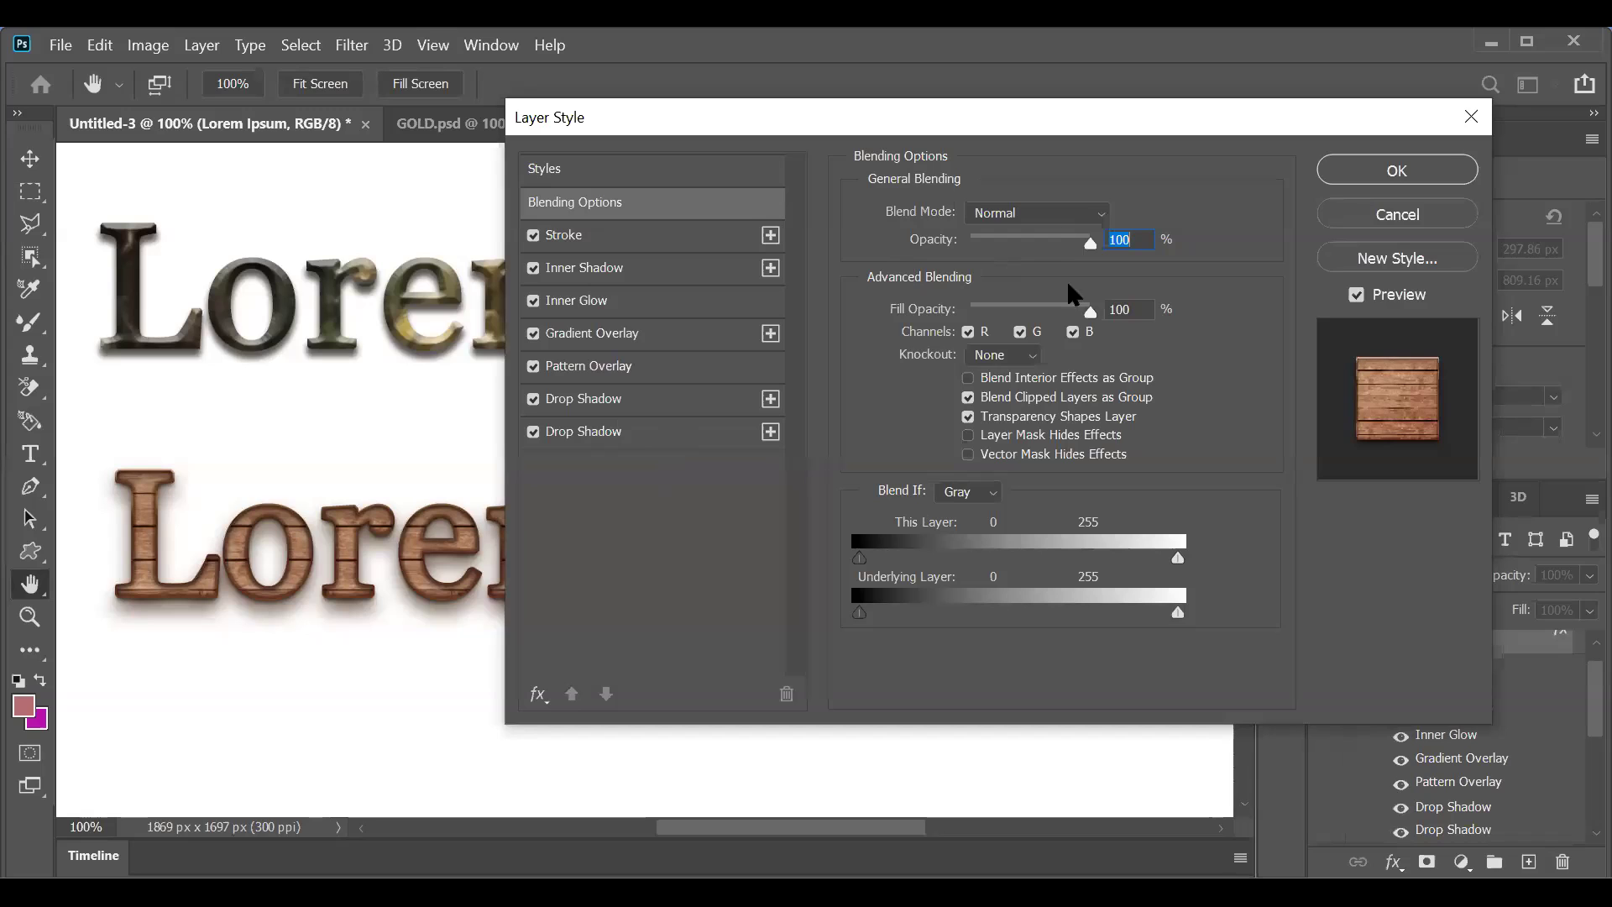
# Step: Examine the wood-plank style's Stroke gradient, Inner Shadow settings, and Inner Glow colour, leaving their values as they are
pyautogui.click(579, 235)
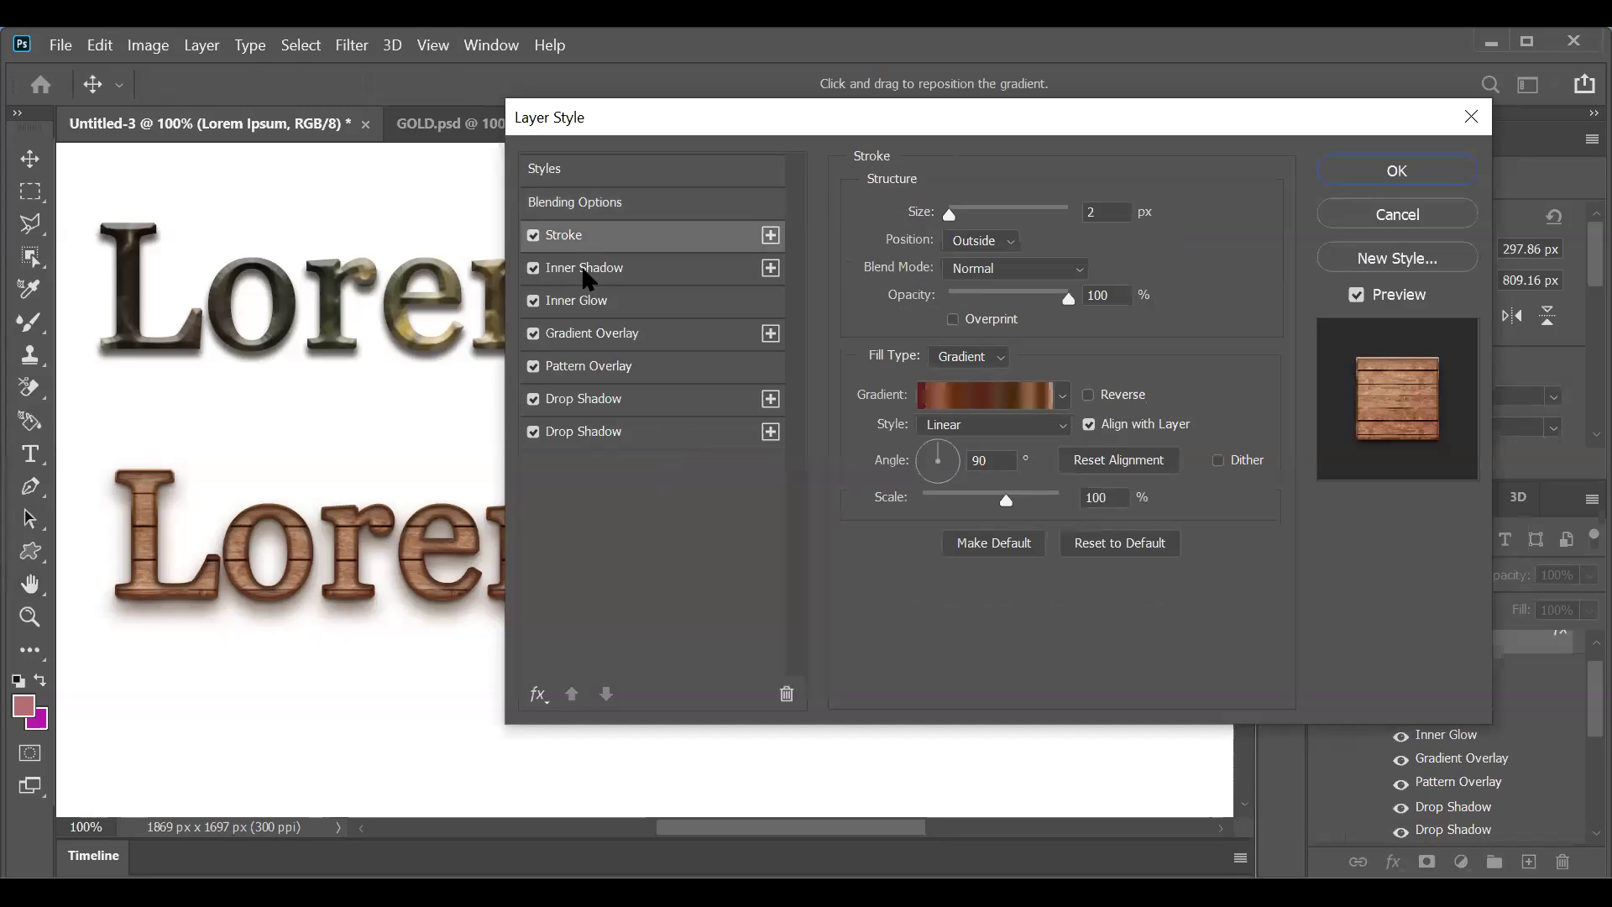
pyautogui.click(1015, 402)
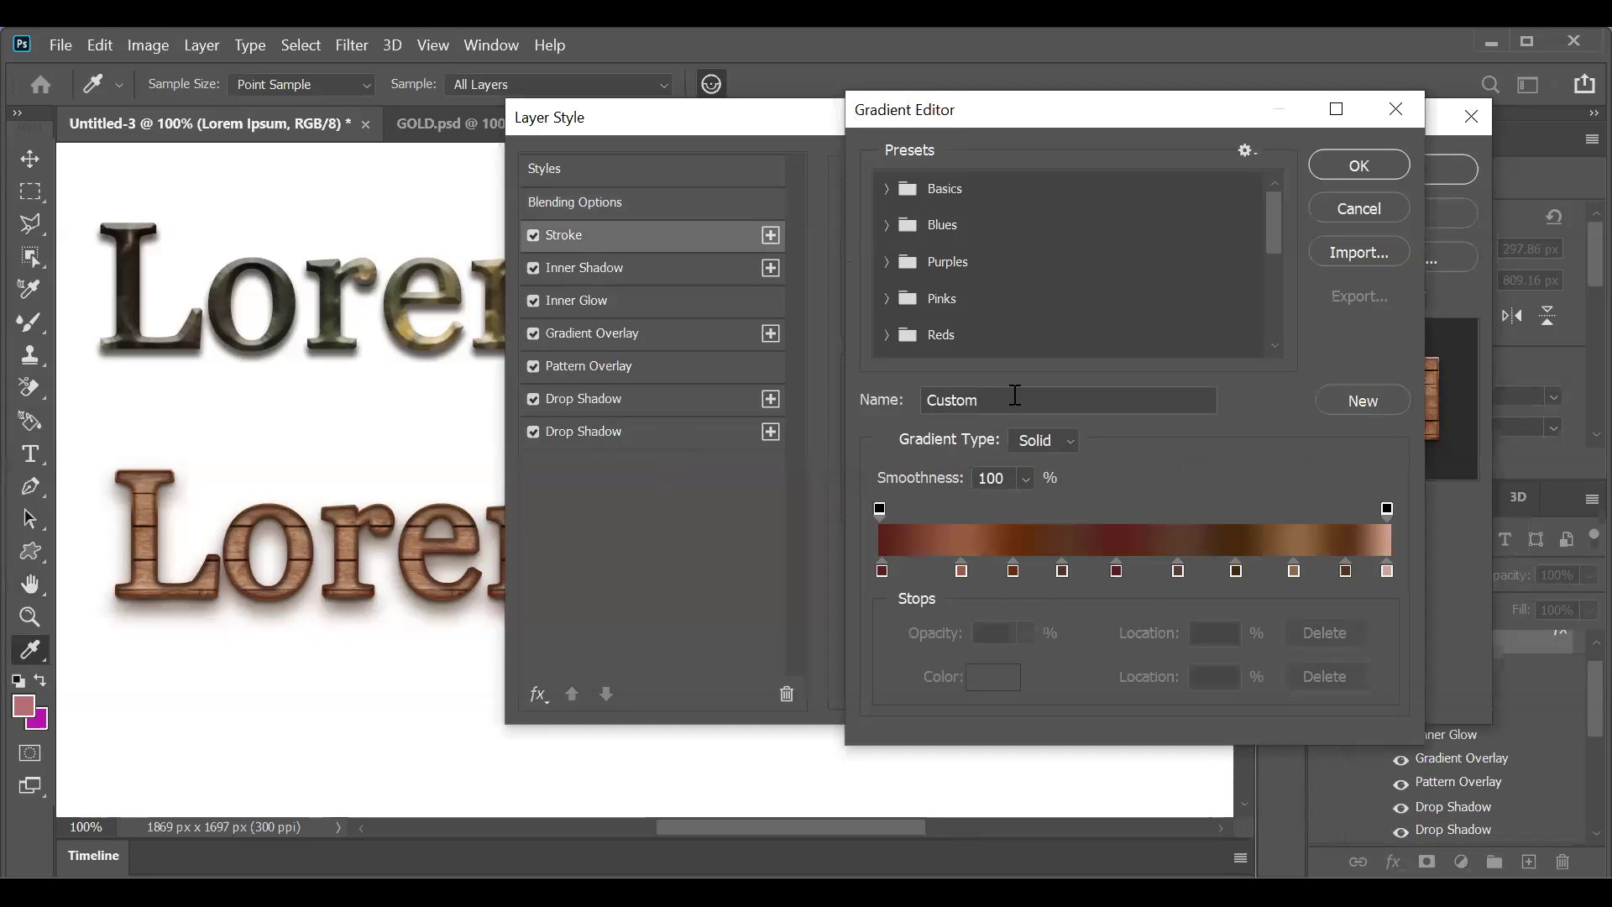
pyautogui.click(1328, 164)
pyautogui.click(648, 264)
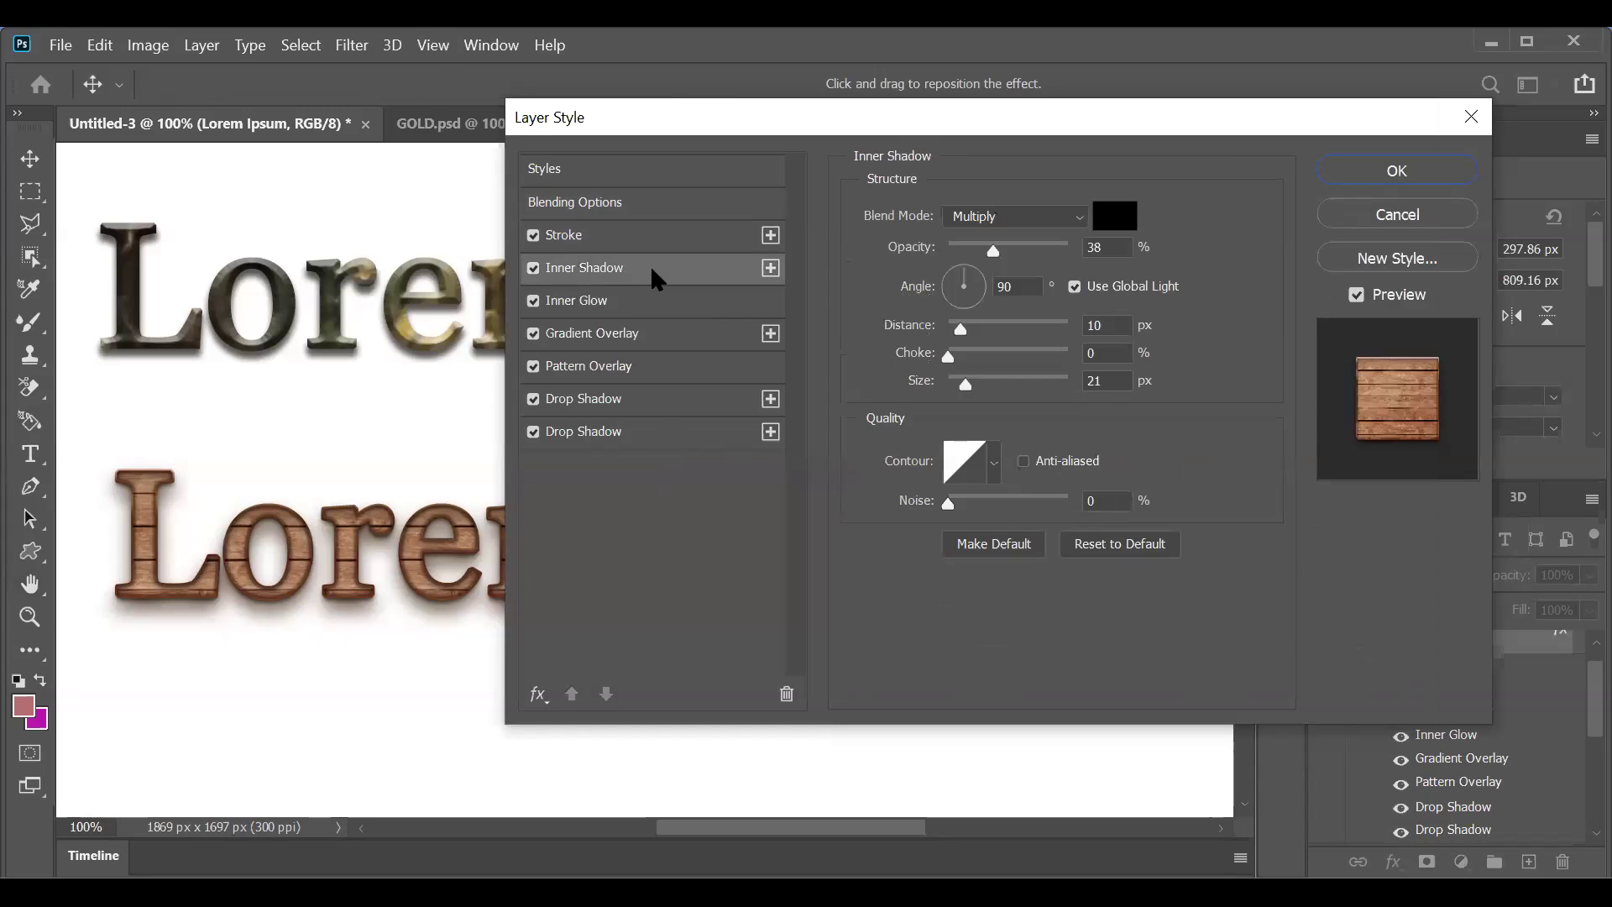
pyautogui.click(601, 304)
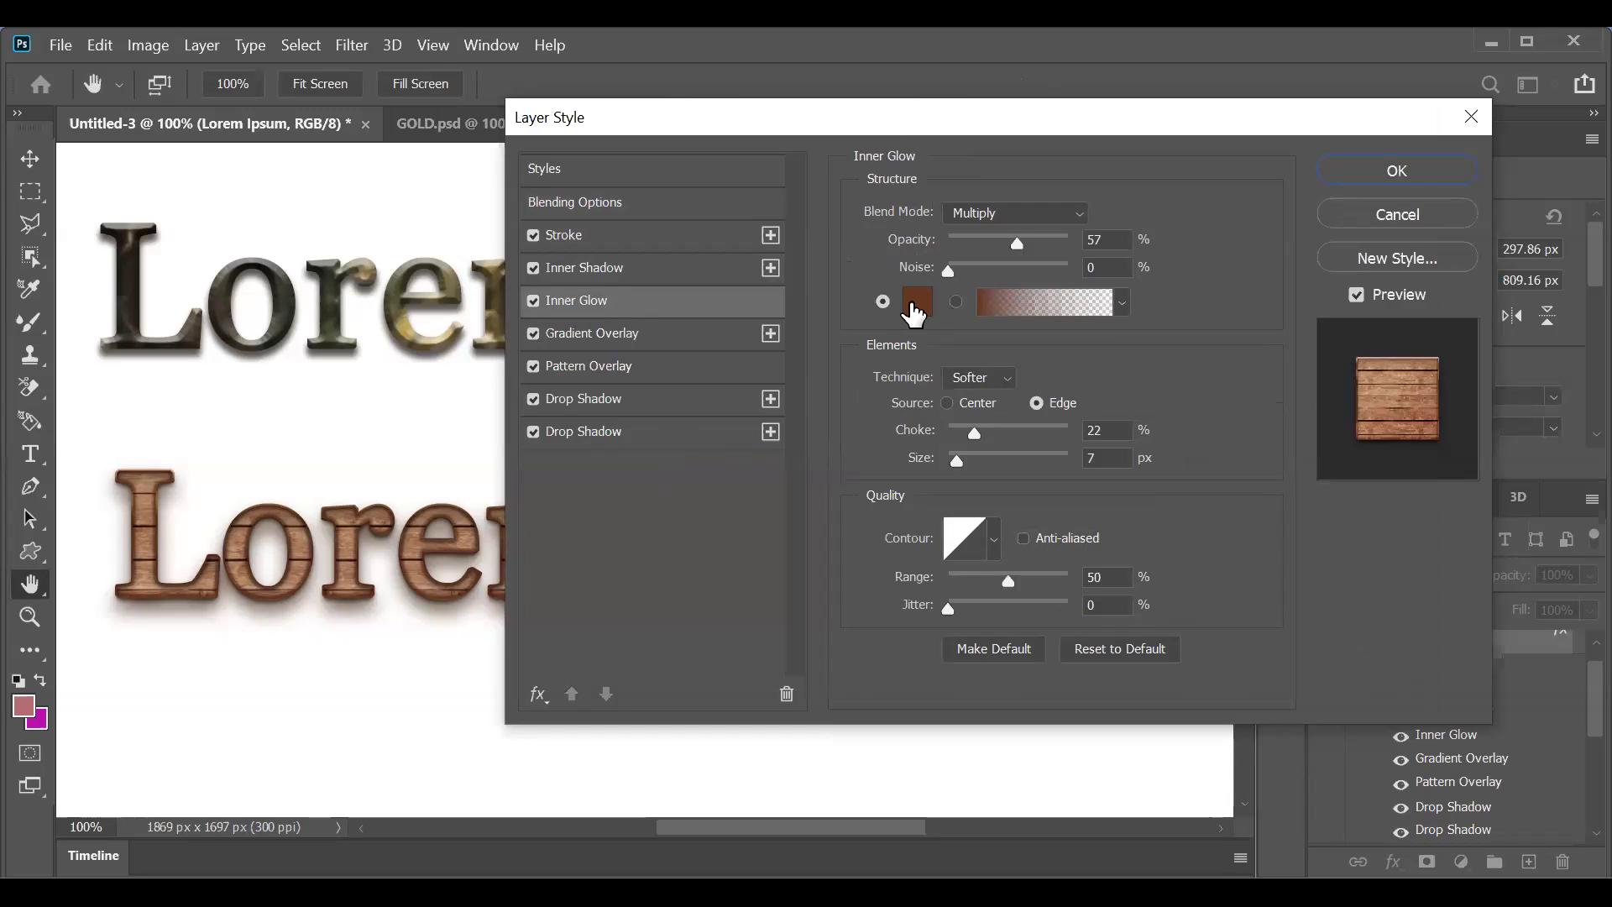
pyautogui.click(913, 307)
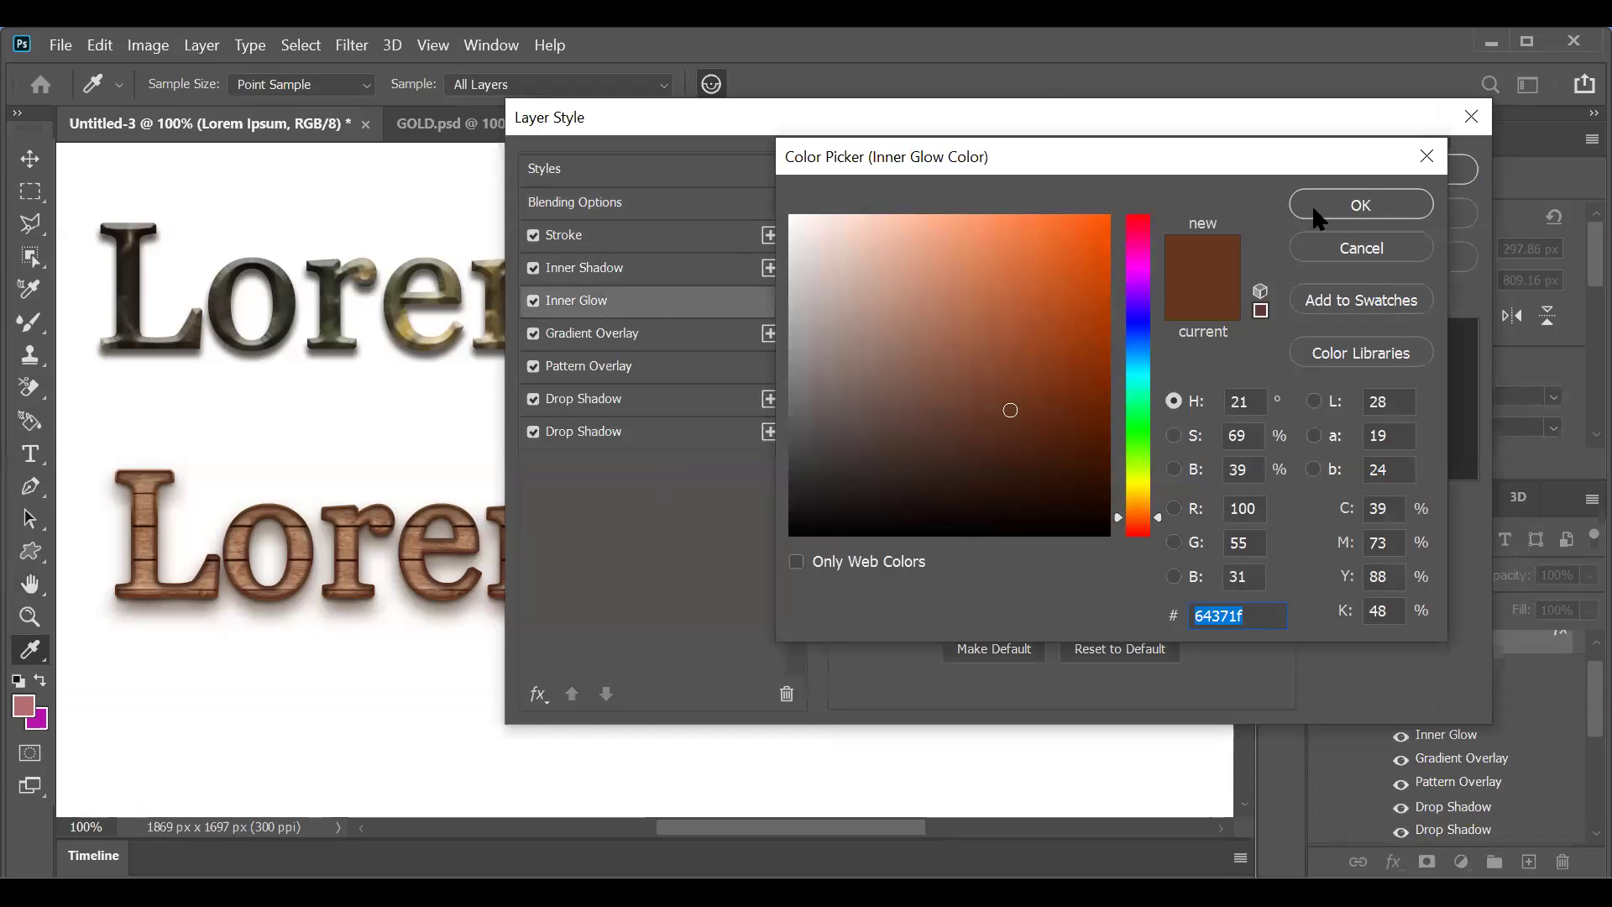
pyautogui.click(1312, 210)
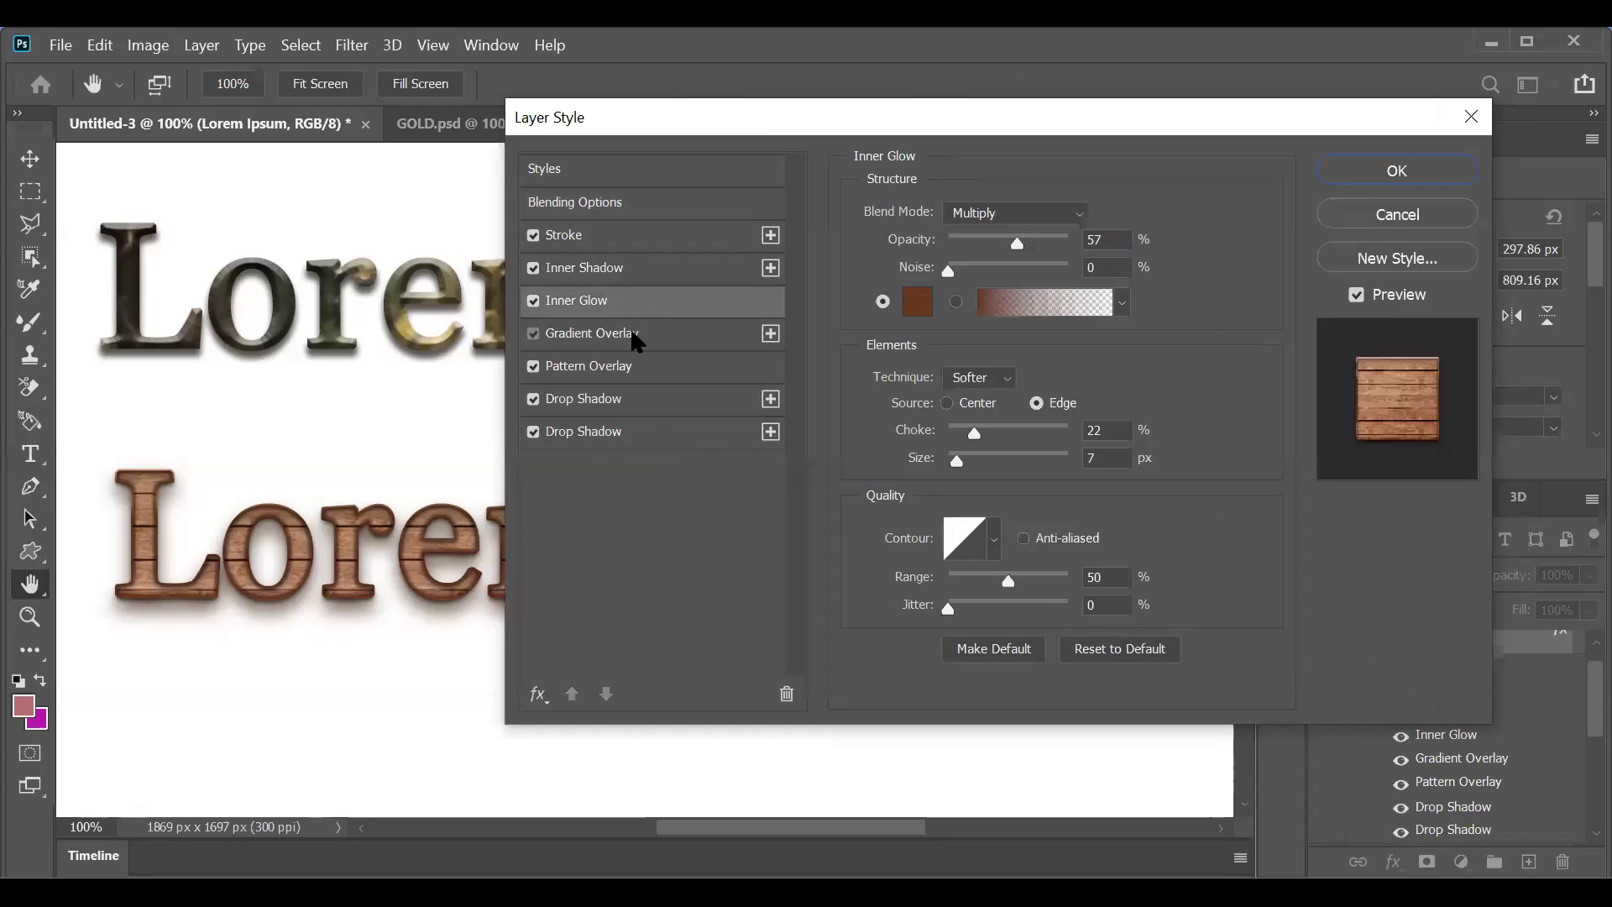
# Step: Examine the Gradient Overlay and Pattern Overlay settings, and browse the available patterns without choosing a different one
pyautogui.click(631, 333)
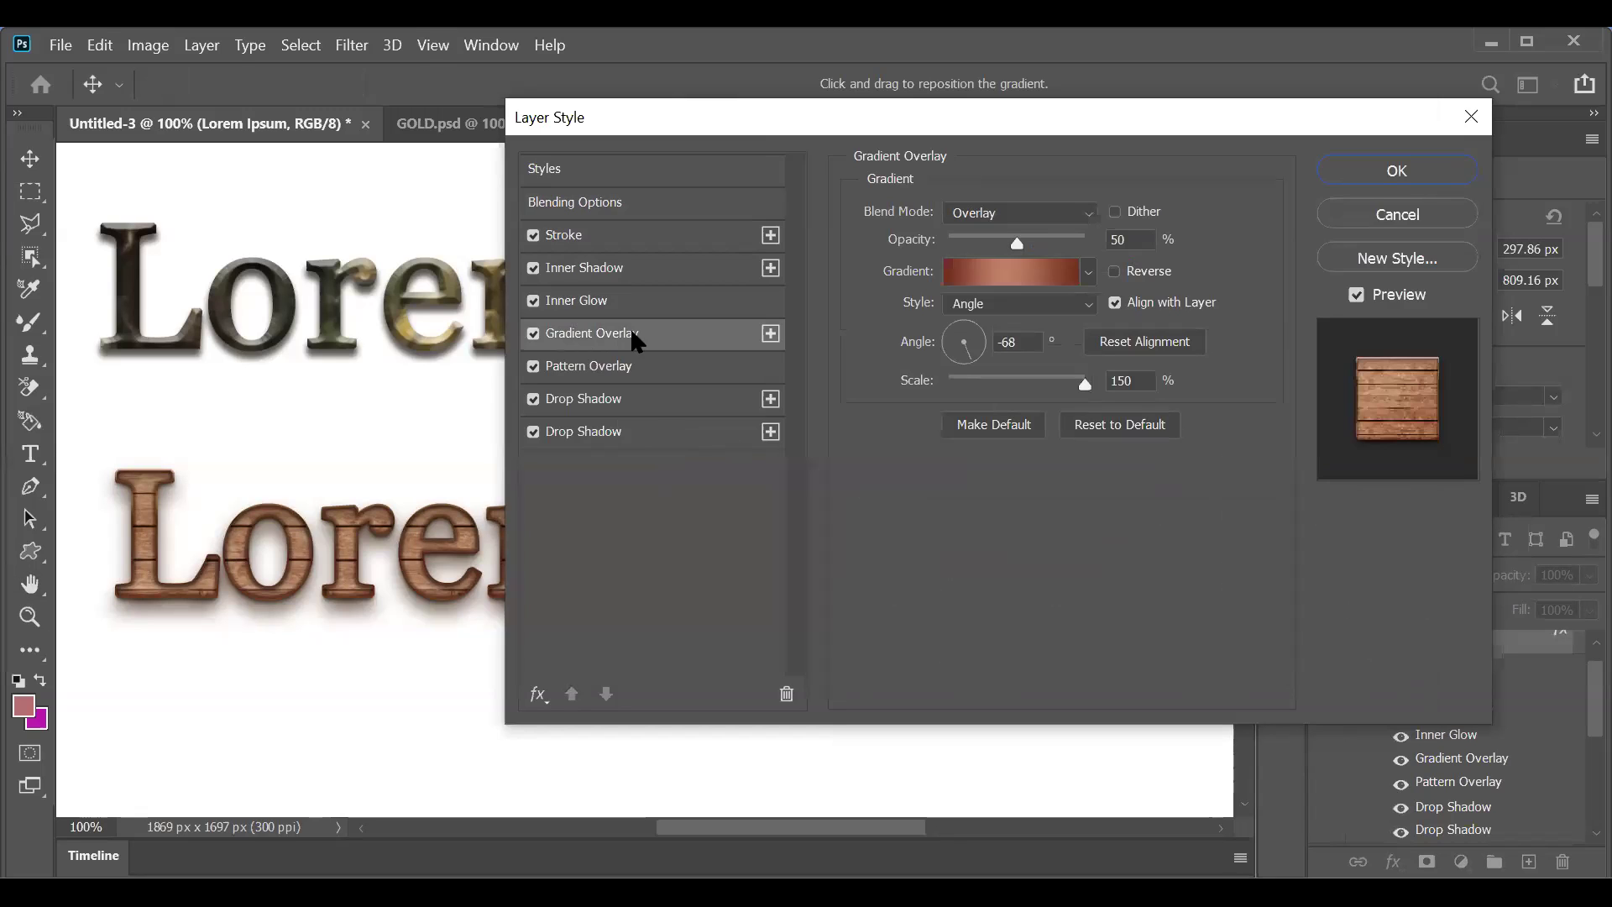
pyautogui.click(634, 364)
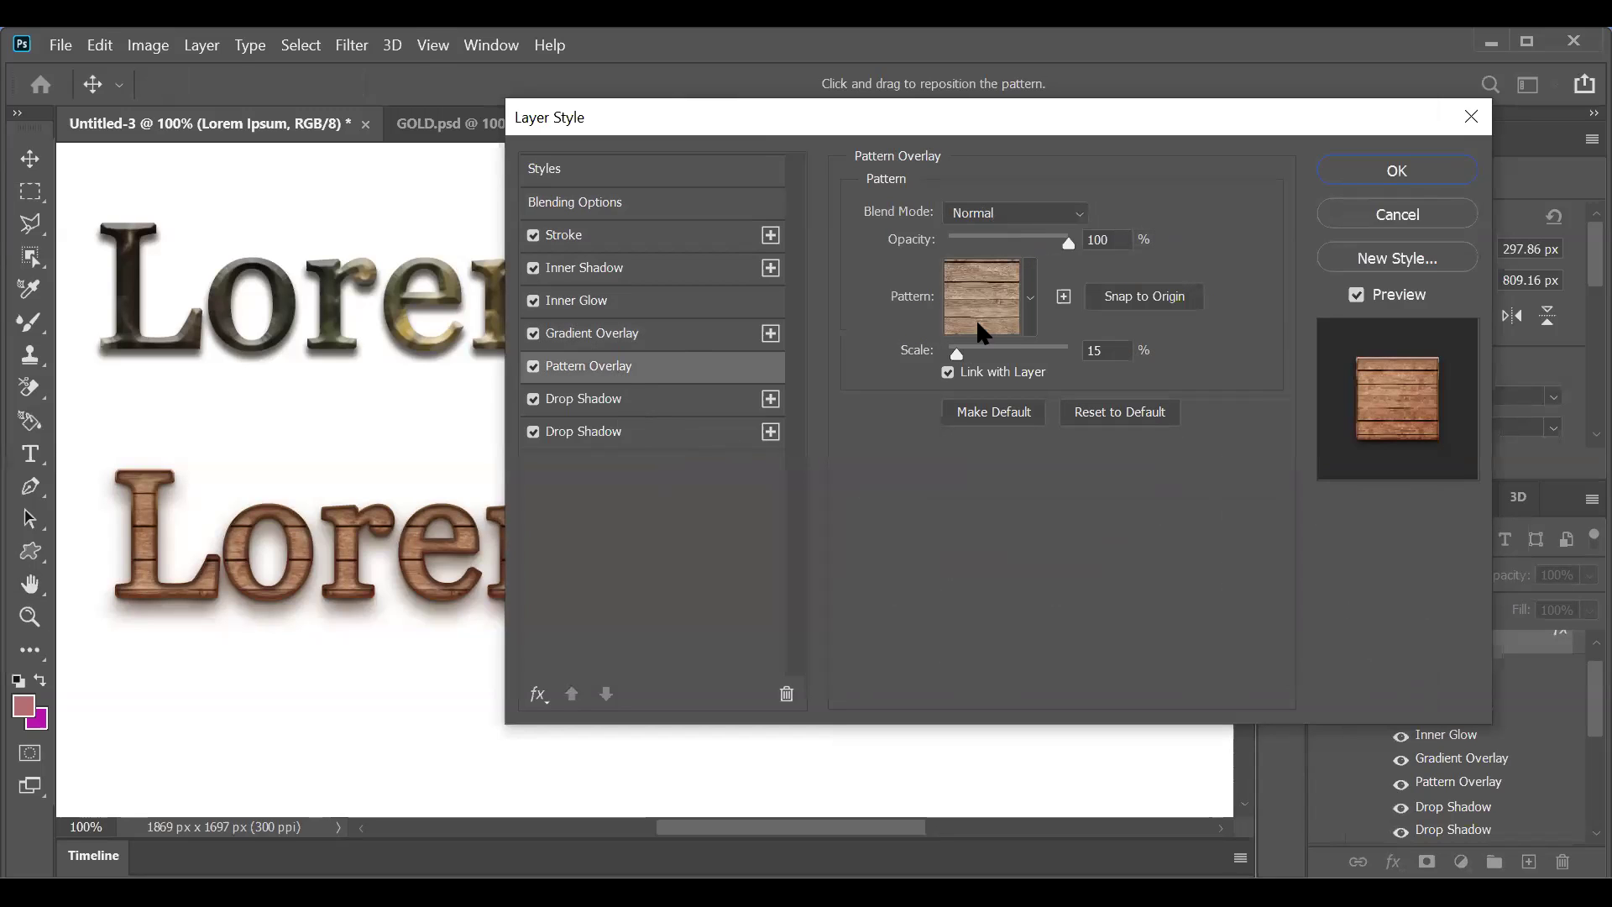
pyautogui.click(1030, 299)
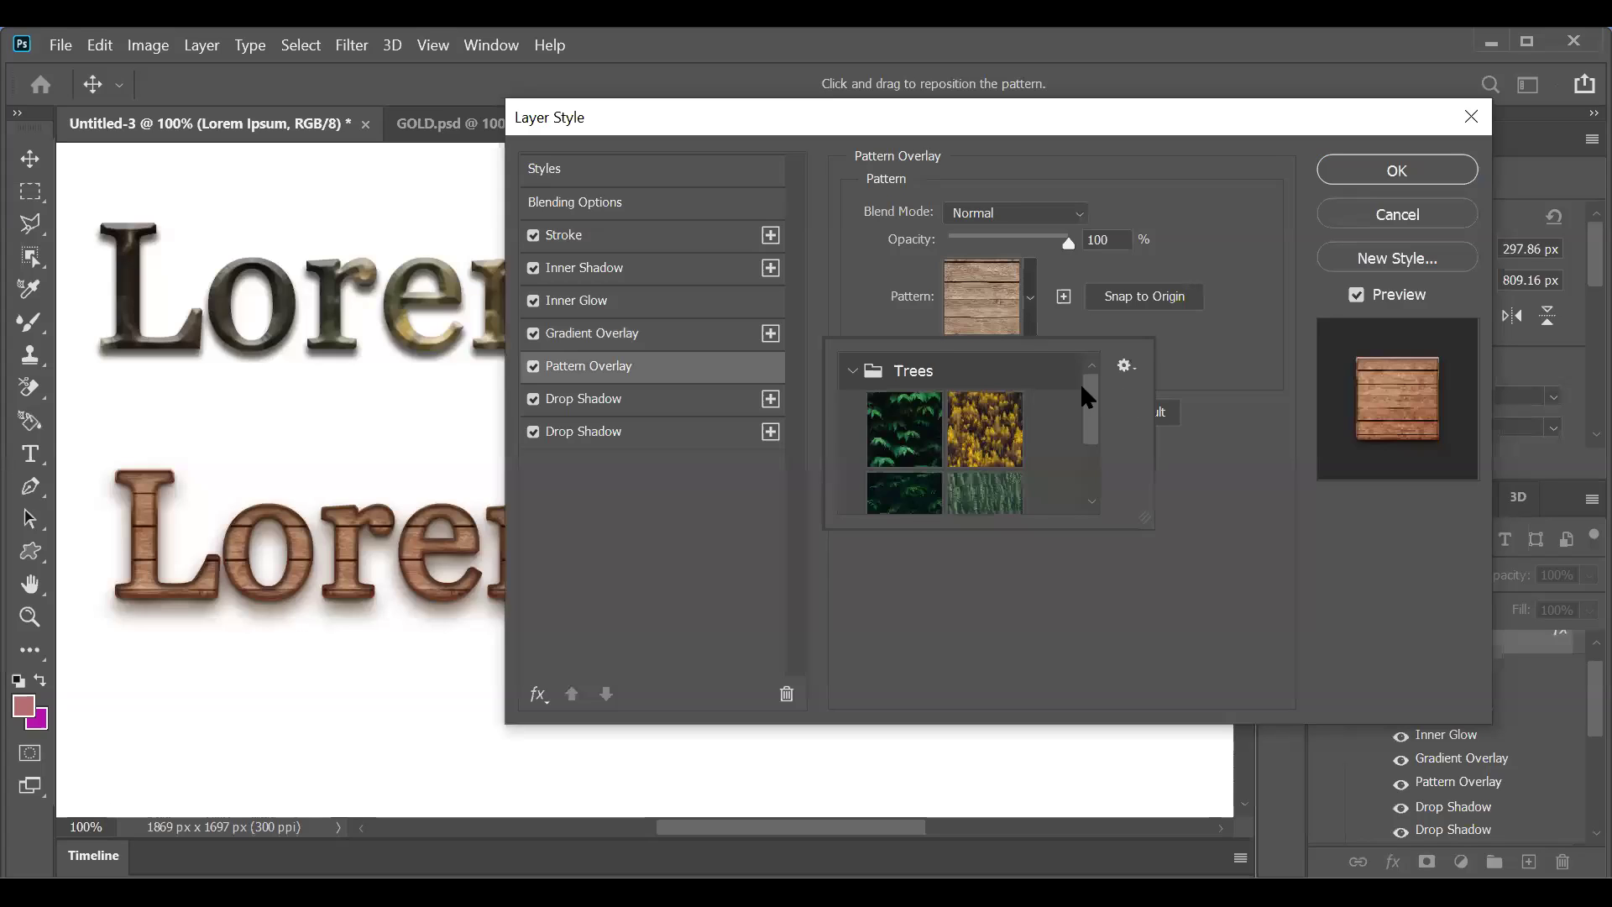
pyautogui.moveTo(1086, 385); pyautogui.dragTo(1096, 475)
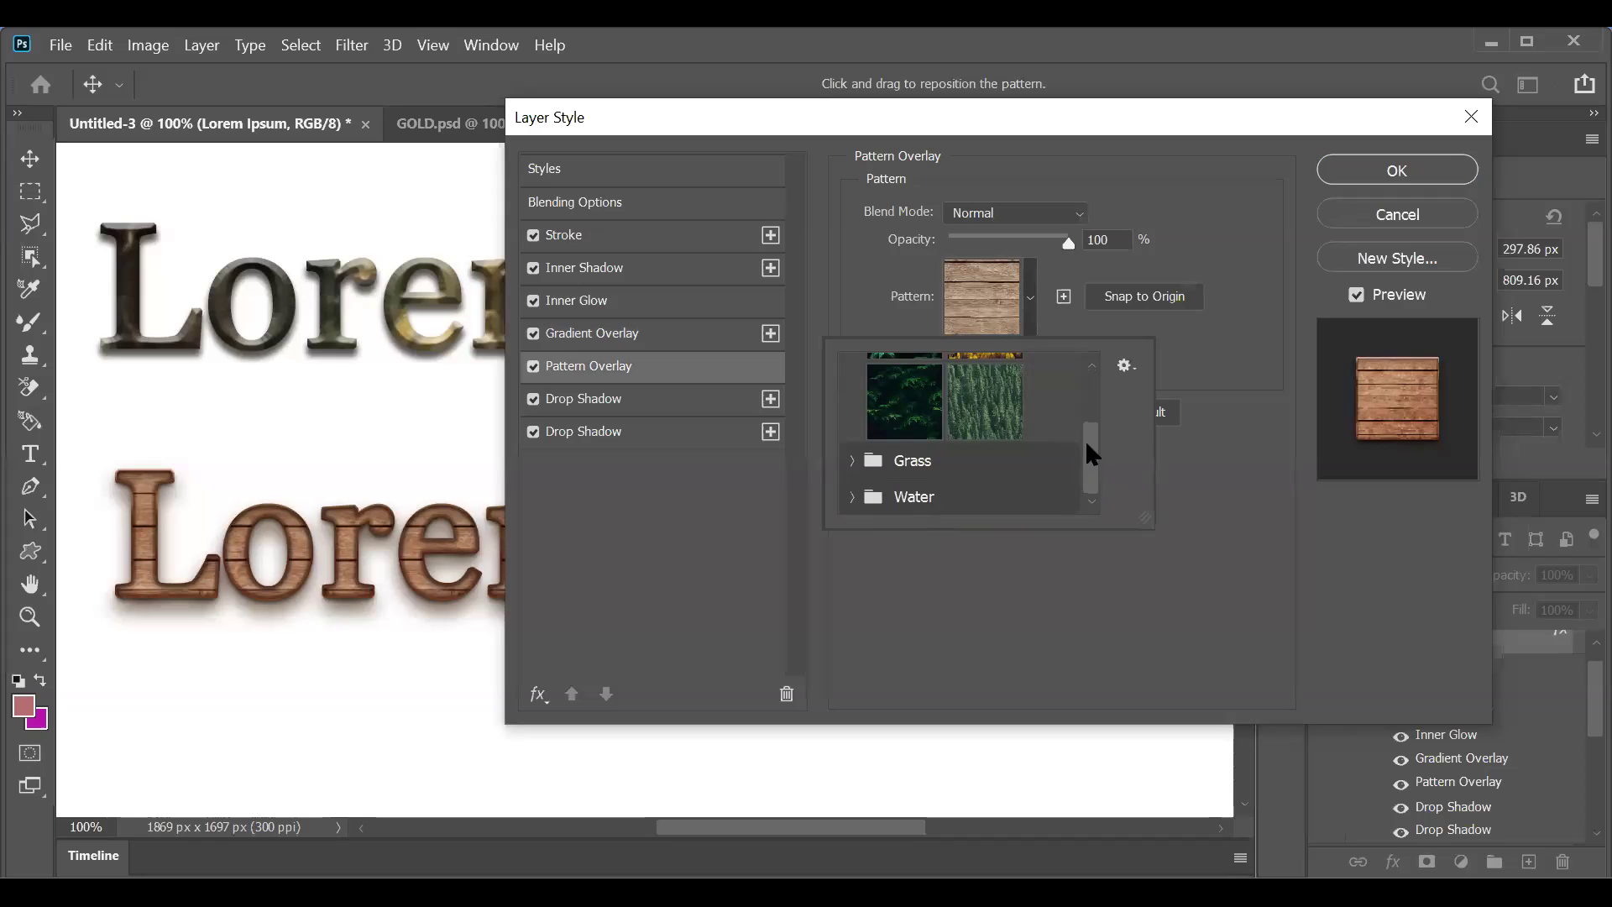
pyautogui.moveTo(1087, 444); pyautogui.dragTo(1027, 308)
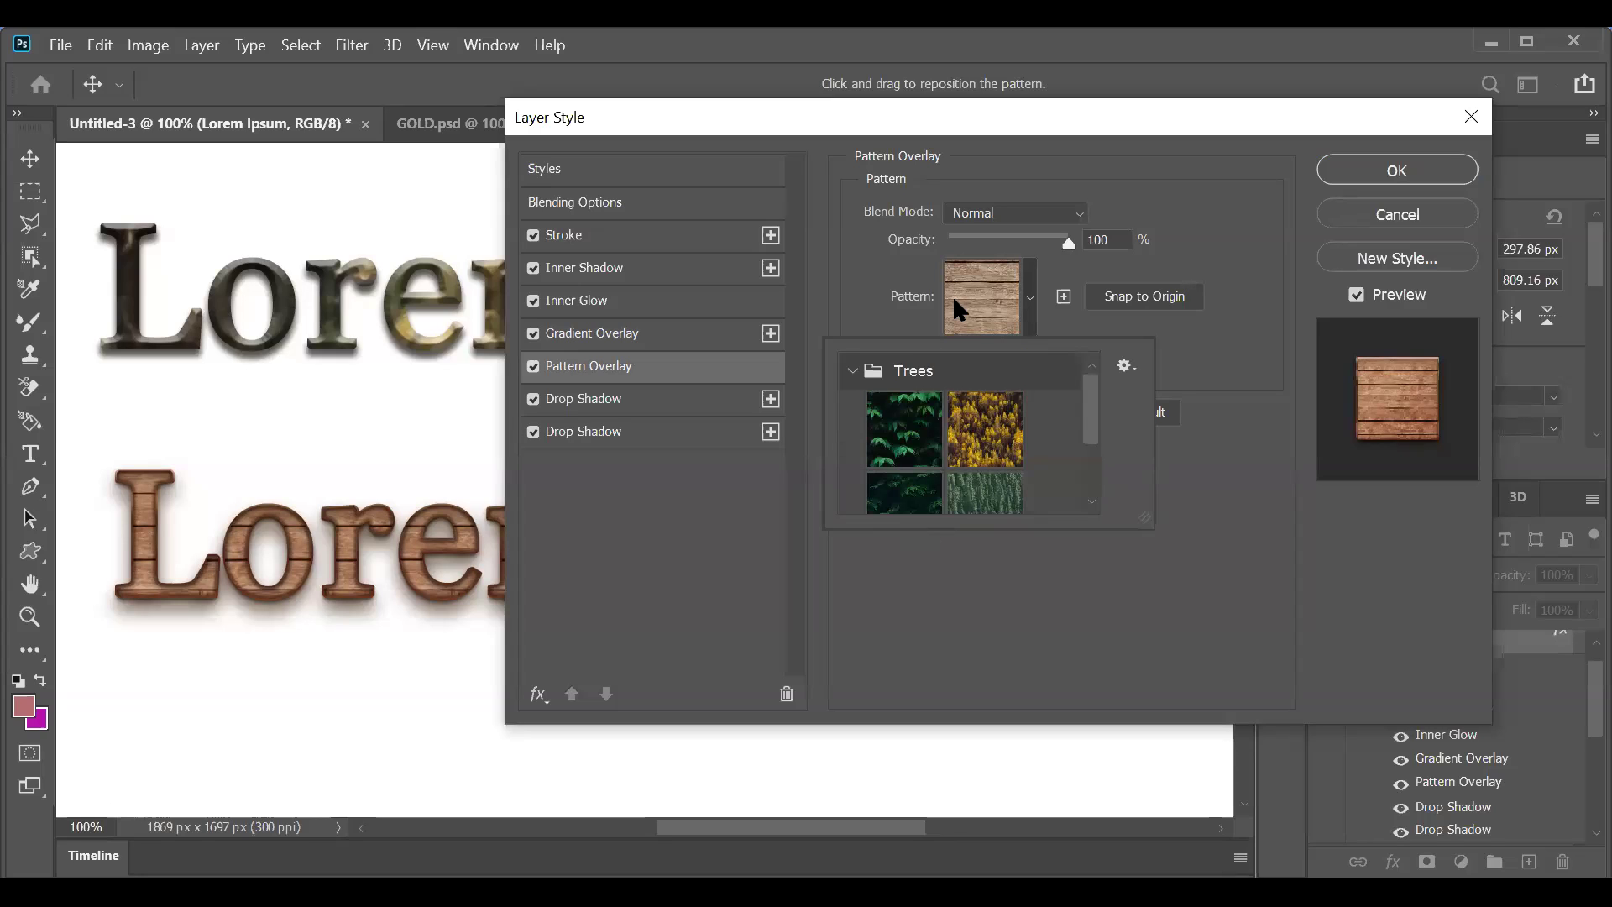
pyautogui.click(1056, 335)
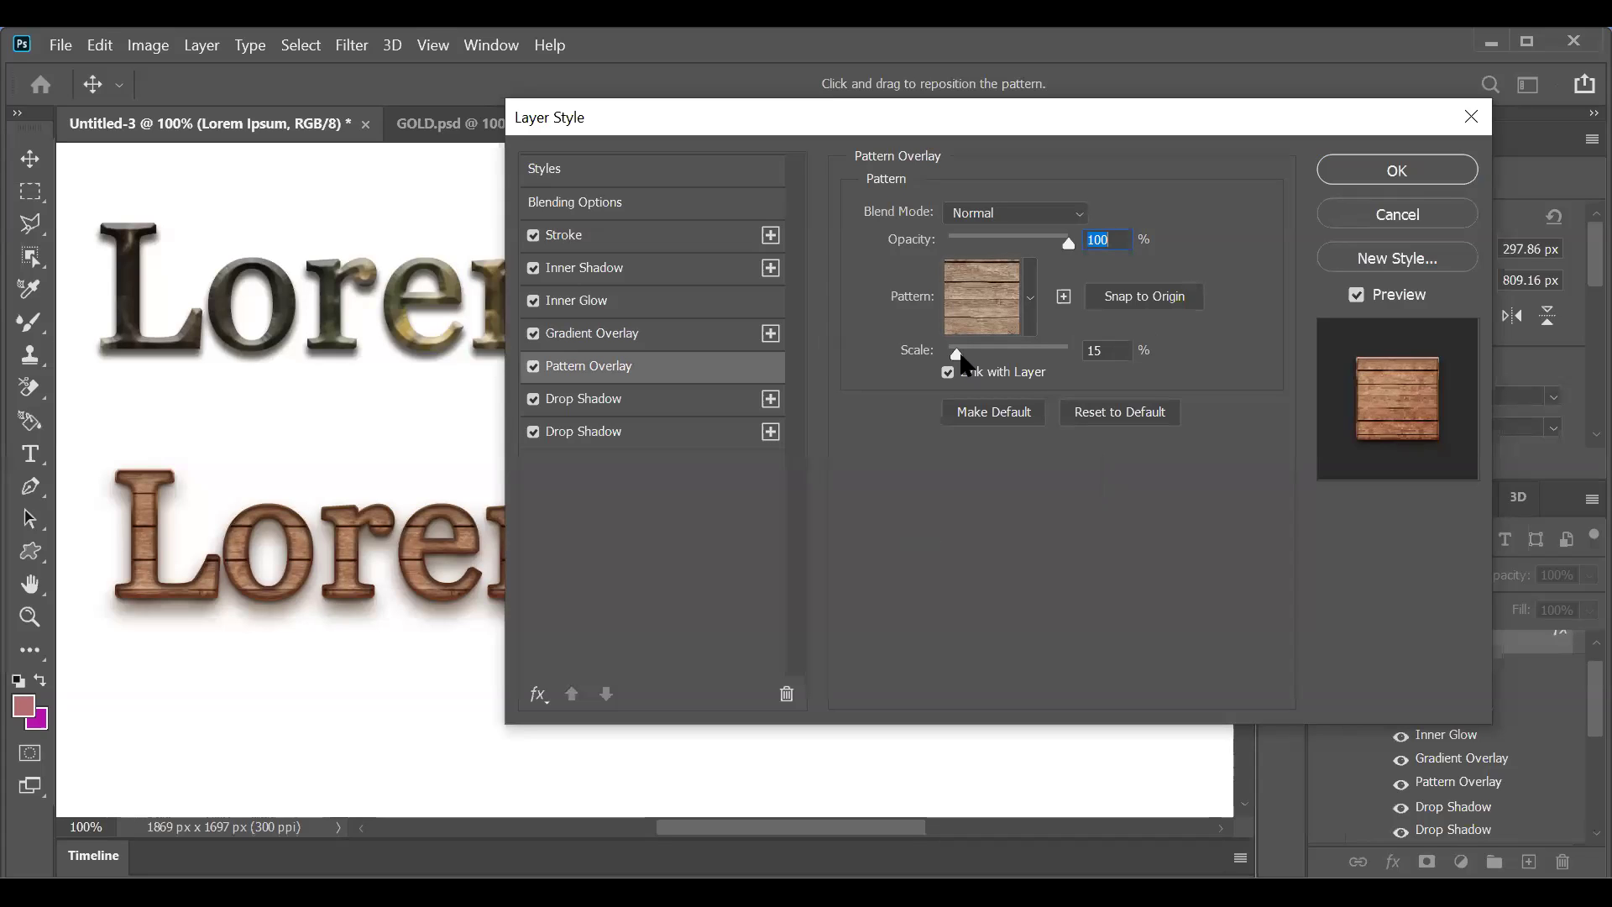
# Step: Review the Gradient Overlay, Inner Glow, Inner Shadow, and Stroke settings again, and examine both Drop Shadow effects
pyautogui.click(565, 331)
pyautogui.click(578, 304)
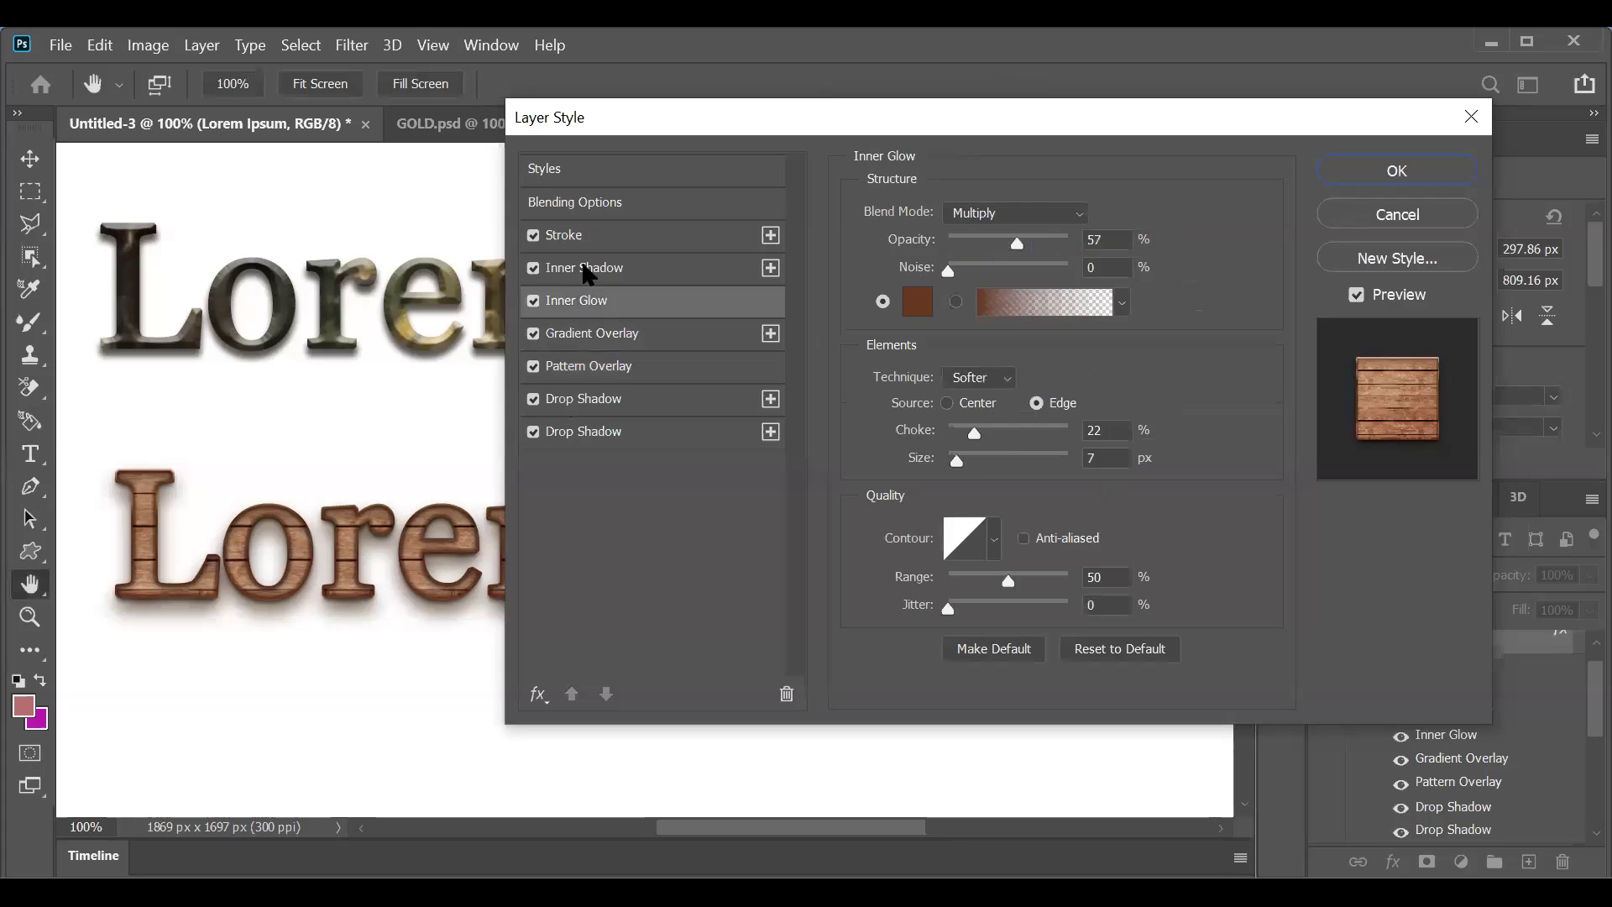
pyautogui.click(588, 267)
pyautogui.click(587, 243)
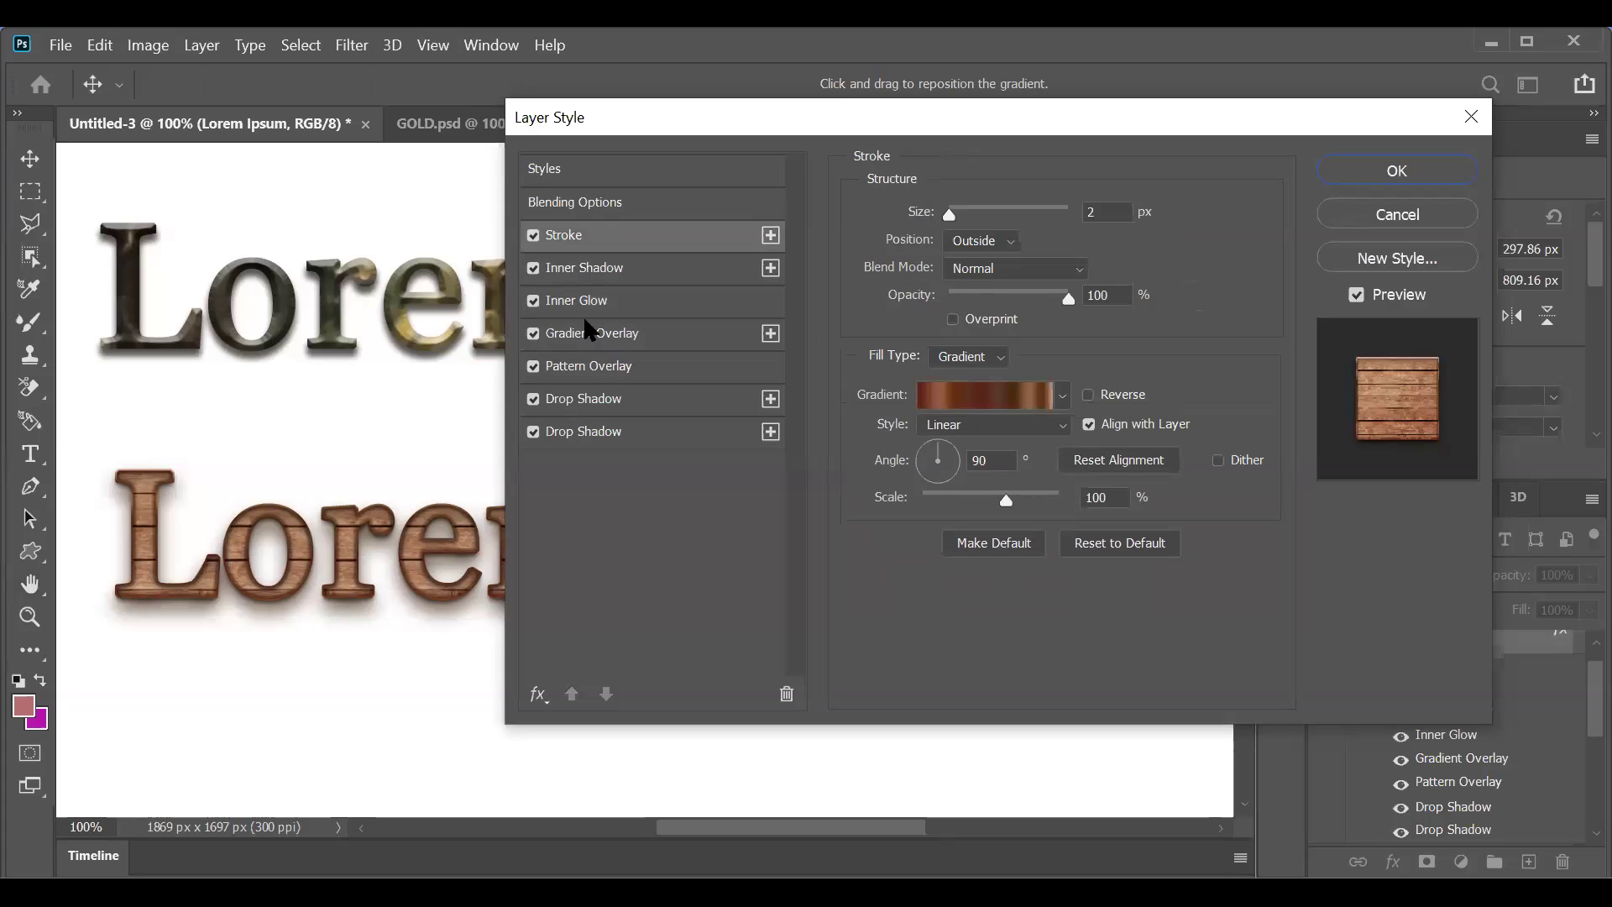
pyautogui.click(574, 399)
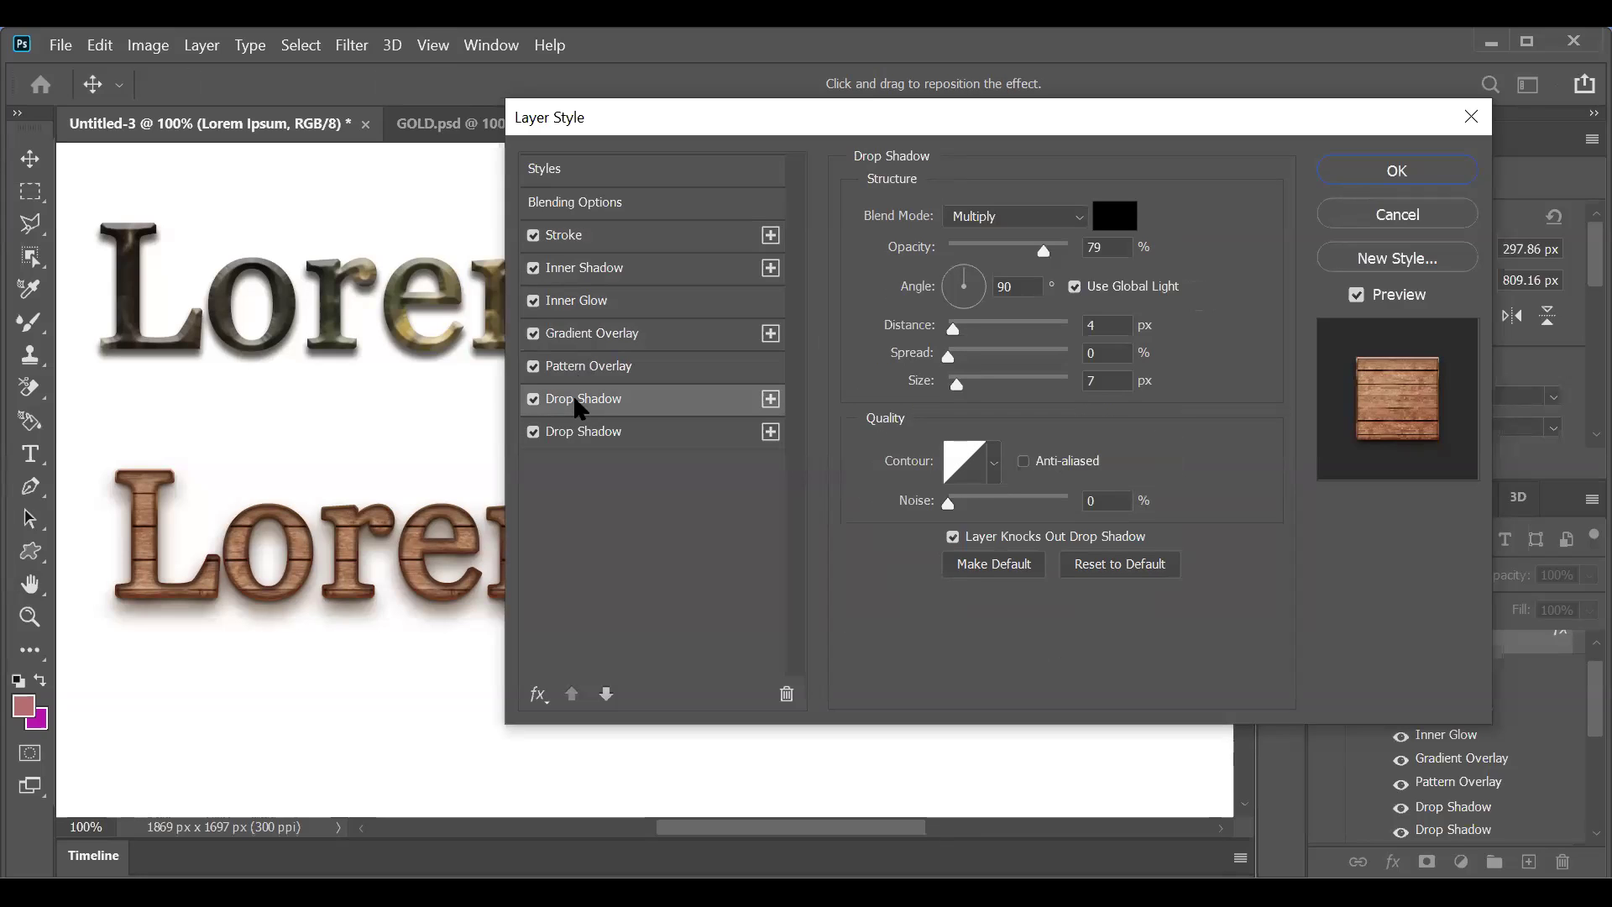
pyautogui.click(581, 433)
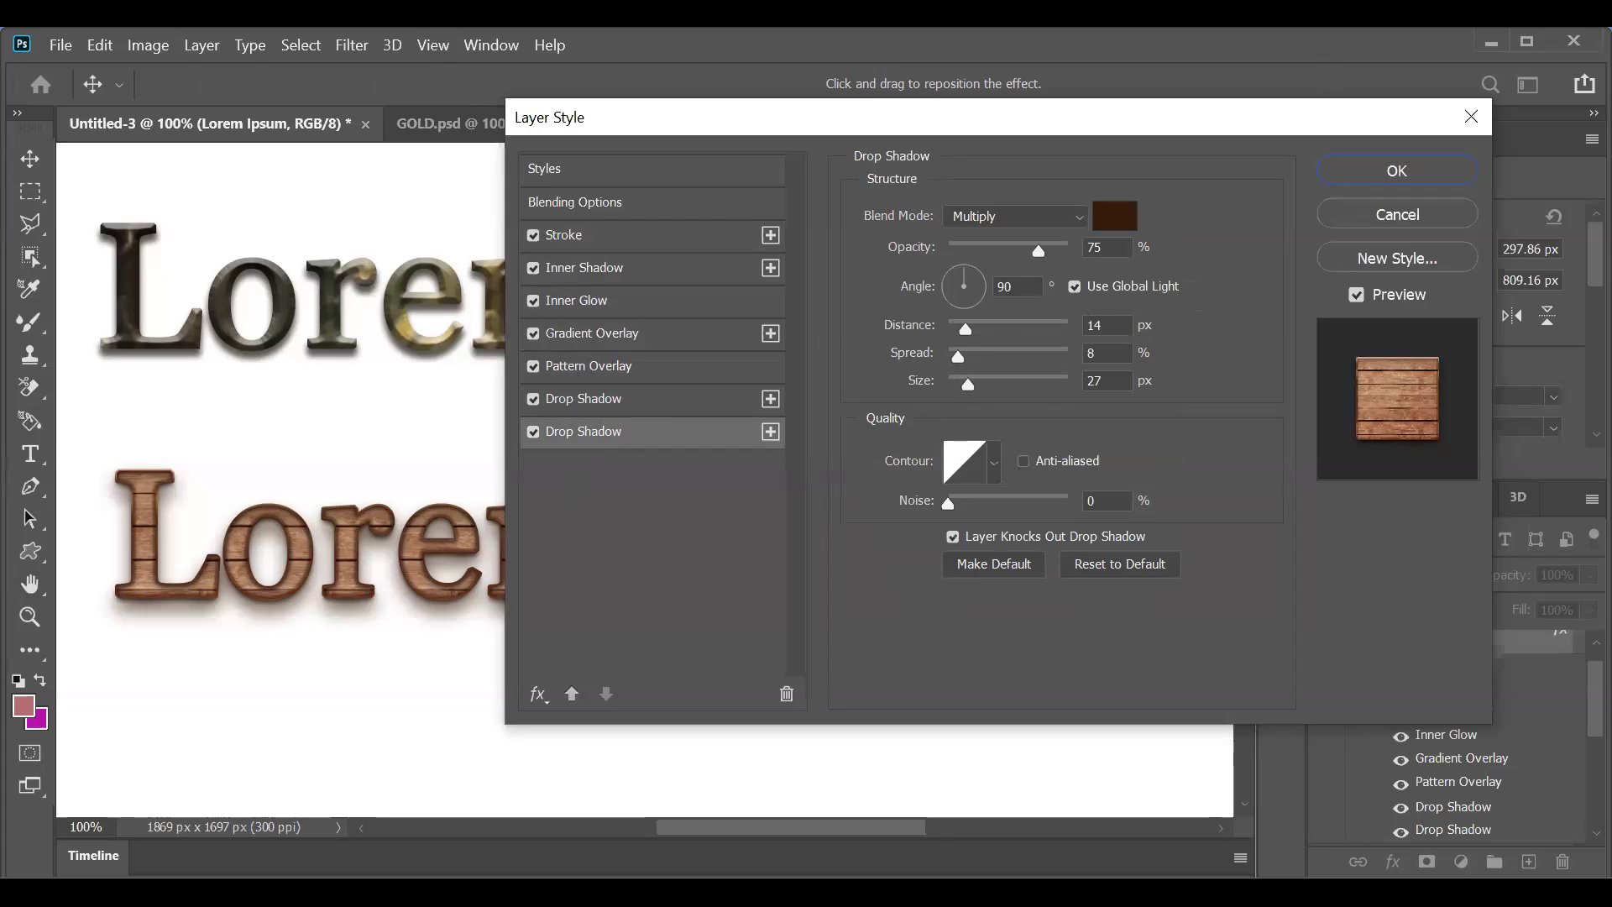
# Step: Cancel the Layer Style dialog and apply the camouflage Natural style to the lower Lorem Ipsum text
pyautogui.click(1374, 215)
pyautogui.click(1181, 286)
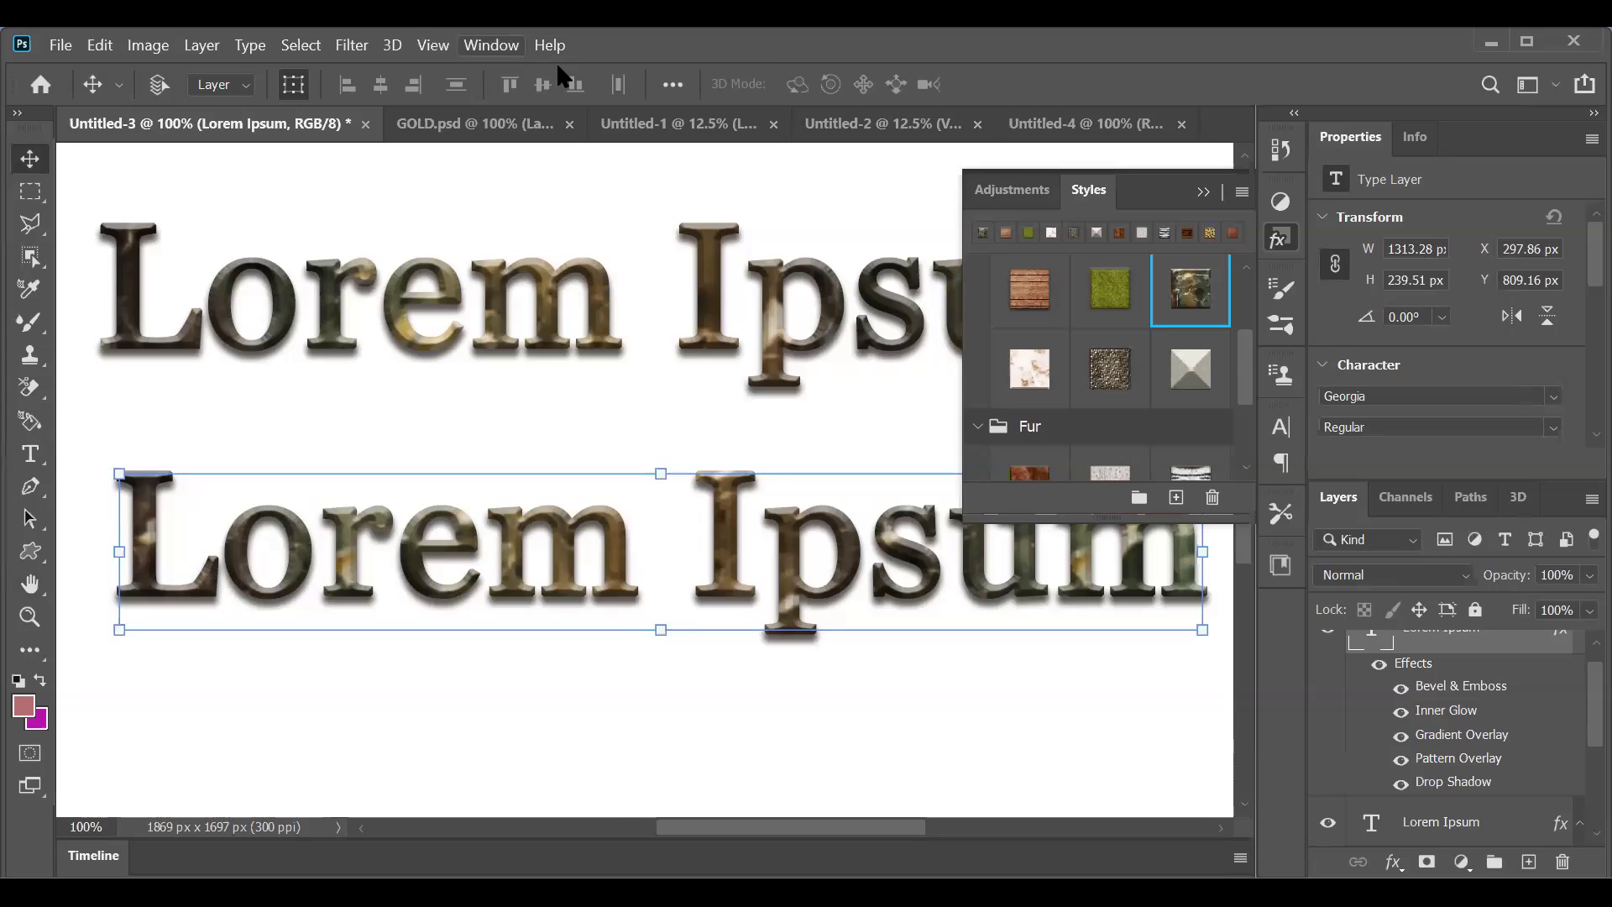
# Step: Check the Styles entry in the list of available panels and collapse the Styles panel
pyautogui.click(491, 45)
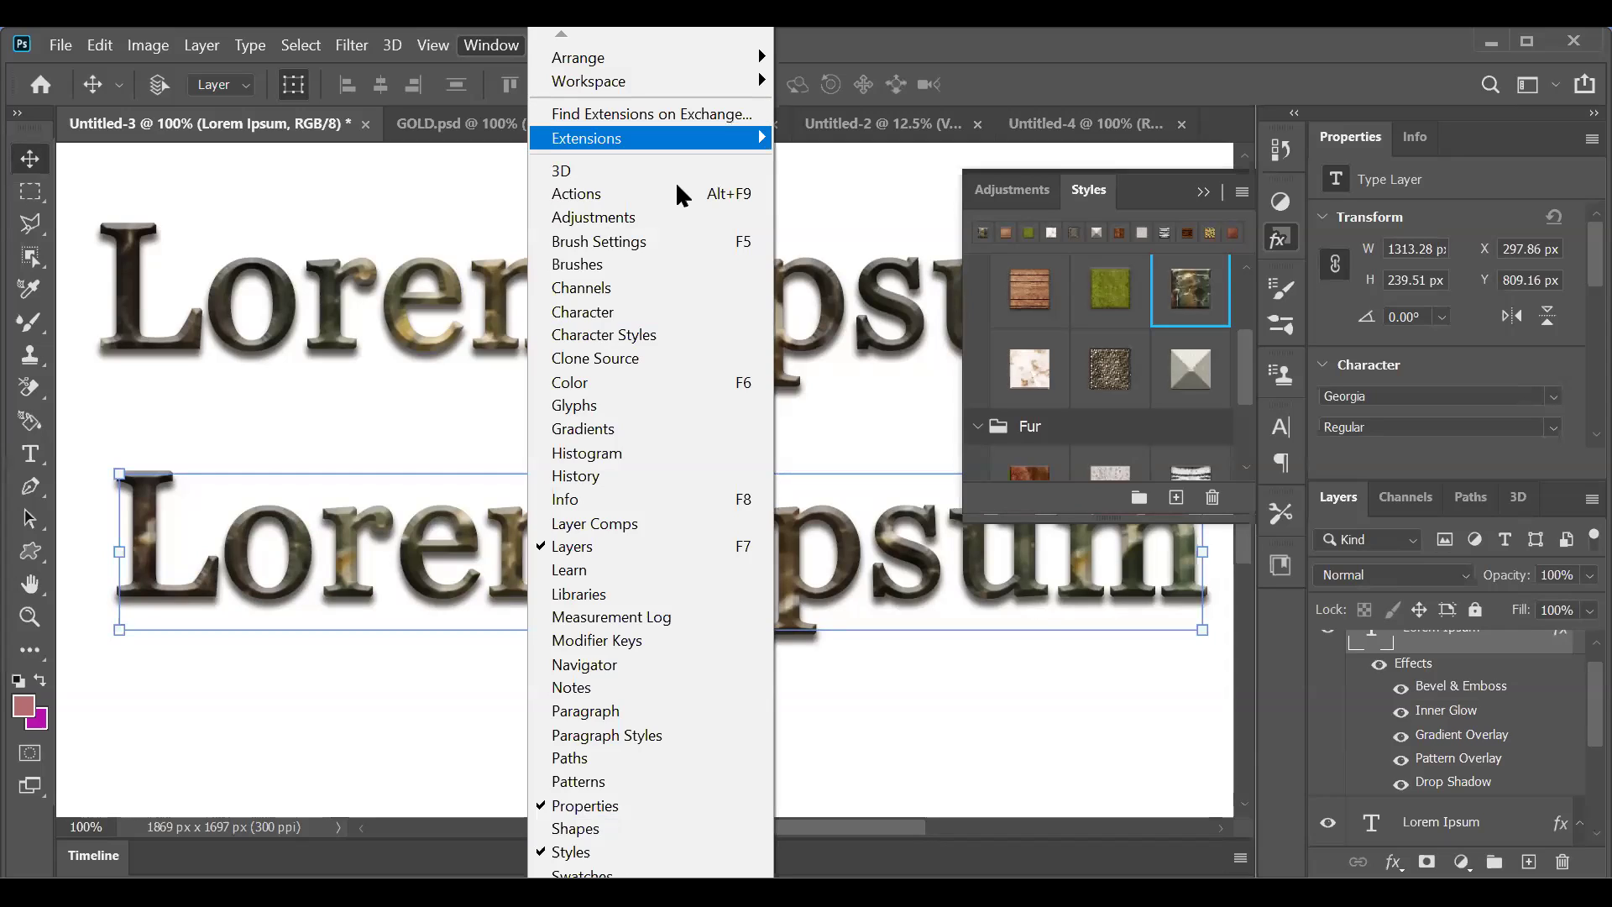
pyautogui.click(1159, 198)
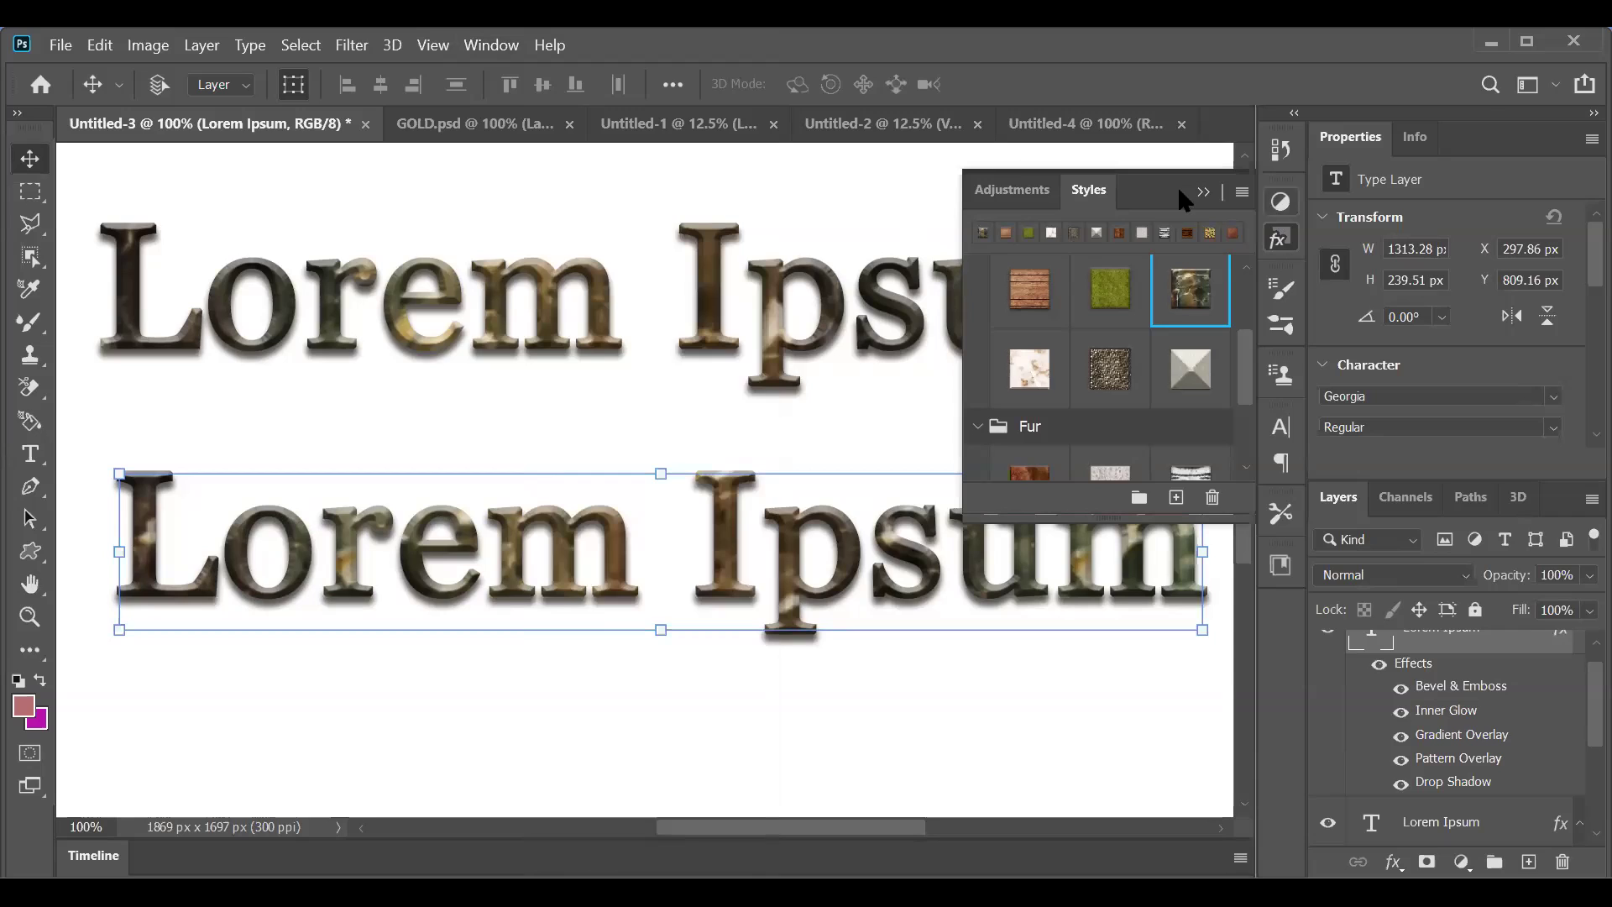
pyautogui.click(1202, 193)
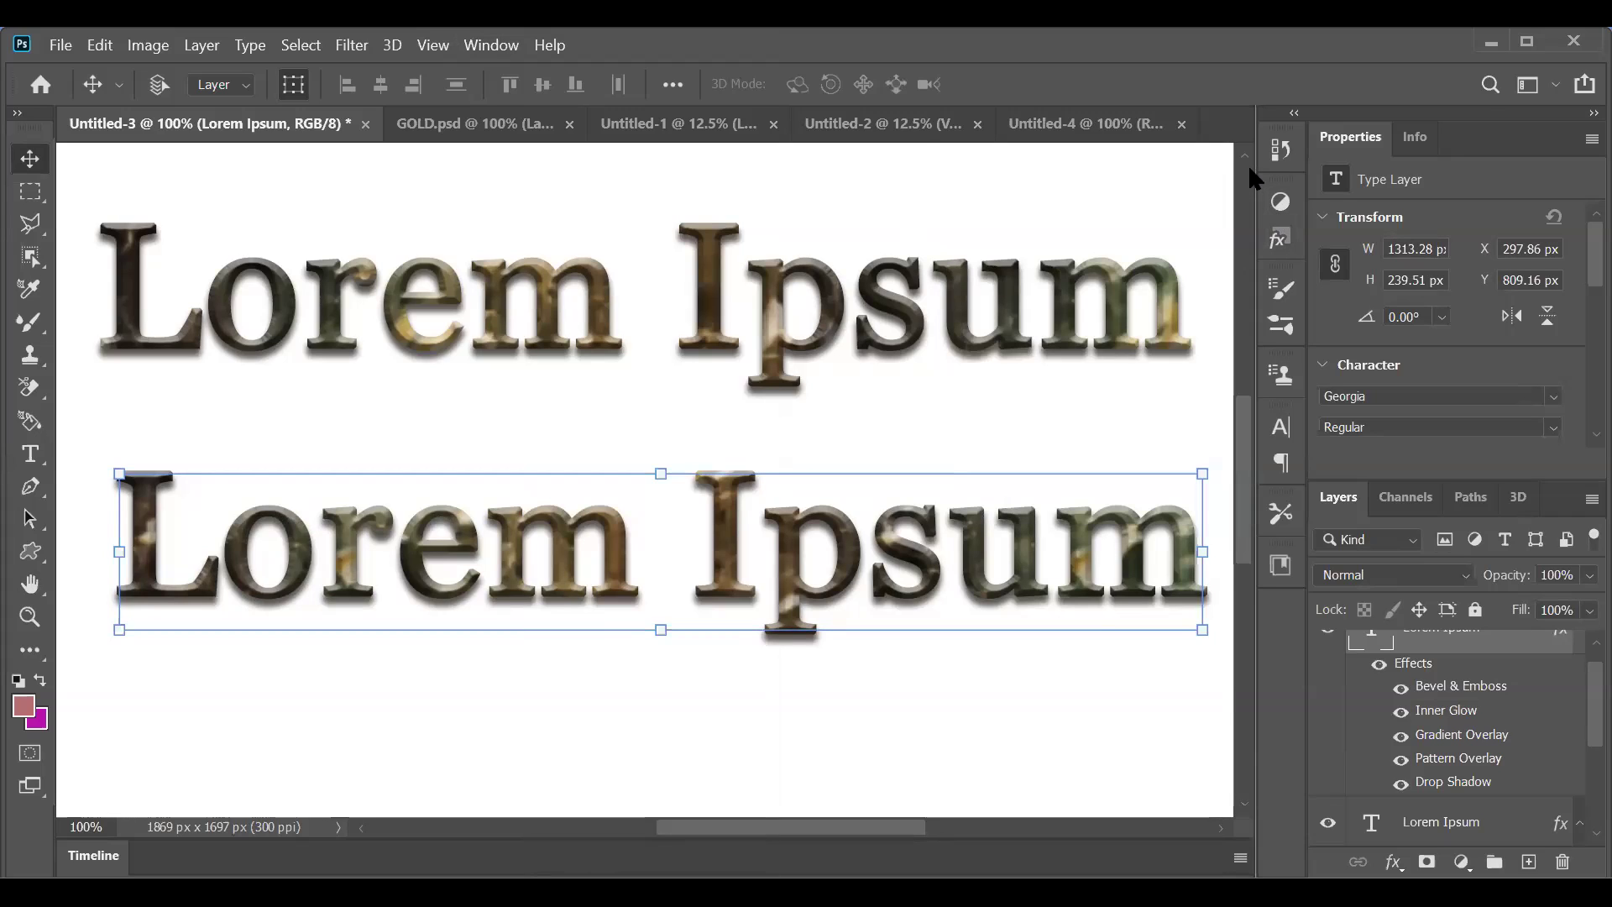
# Step: Look through the collapsed panels, including History, Adjustments, Styles, Brush Settings, Brushes, Clone Source, Character, and Paragraph
pyautogui.click(1280, 149)
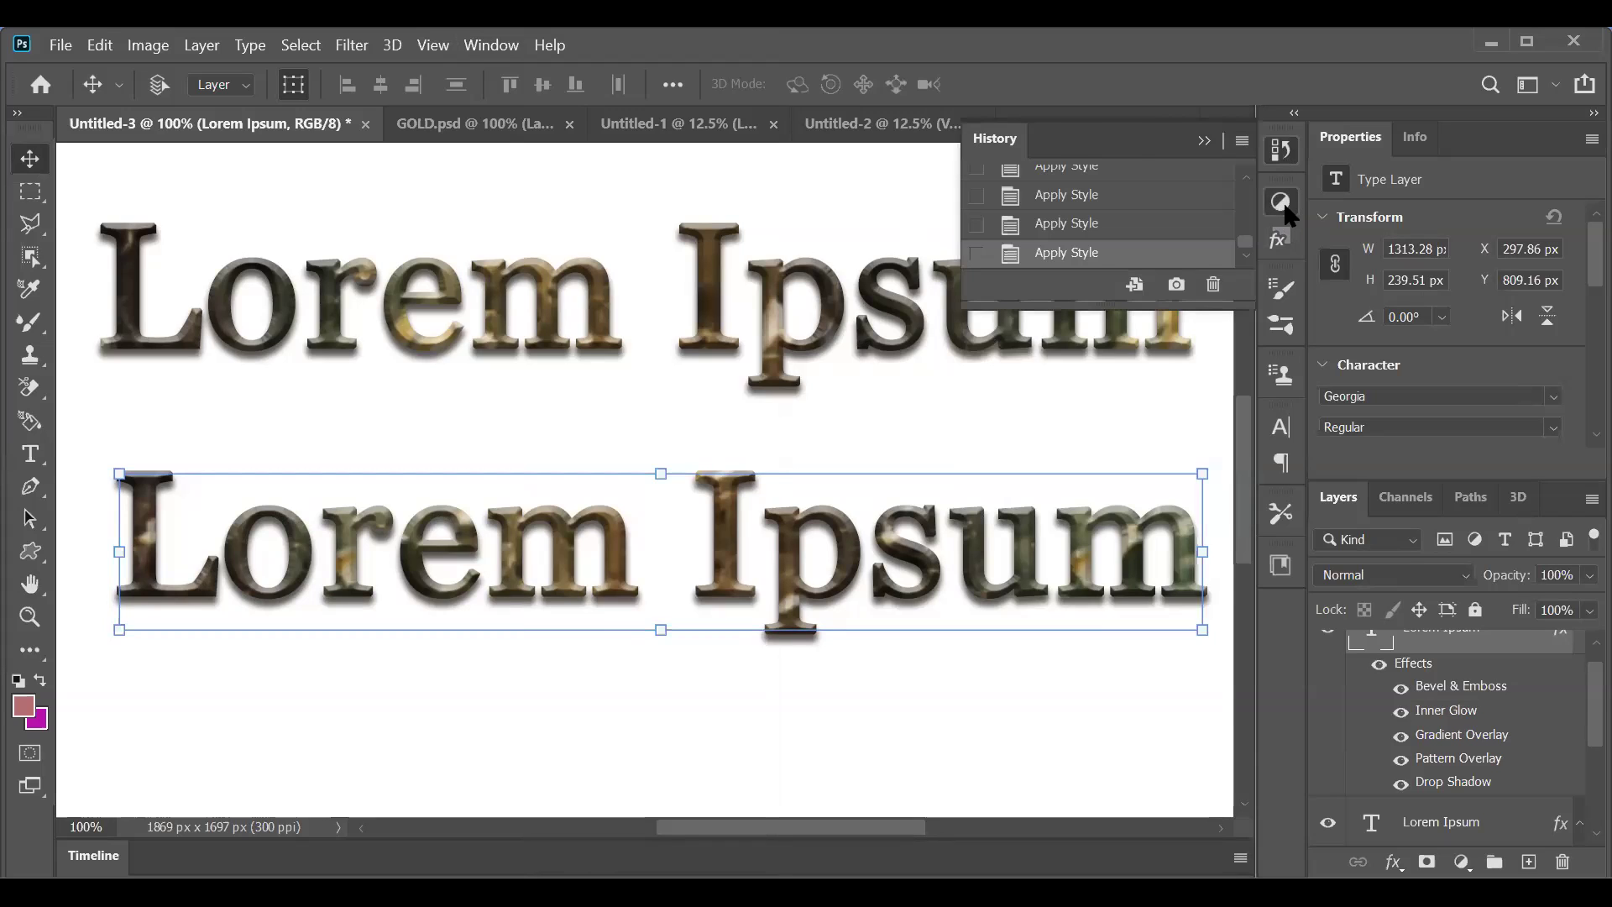
pyautogui.click(1280, 201)
pyautogui.click(1278, 240)
pyautogui.click(1284, 324)
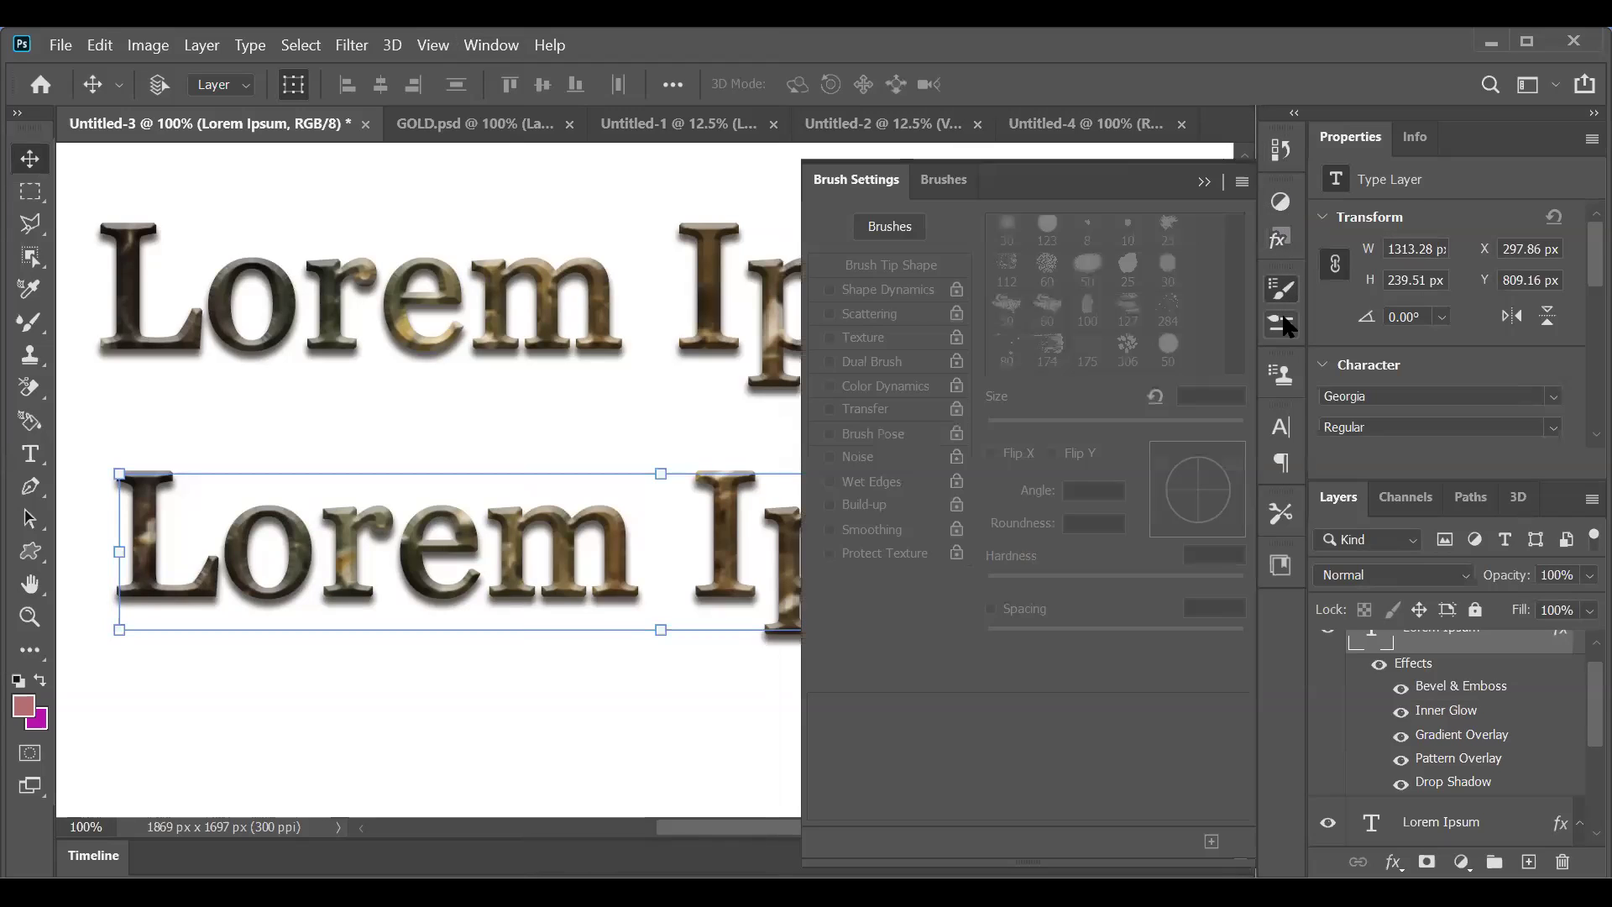
pyautogui.click(1284, 334)
pyautogui.click(1282, 376)
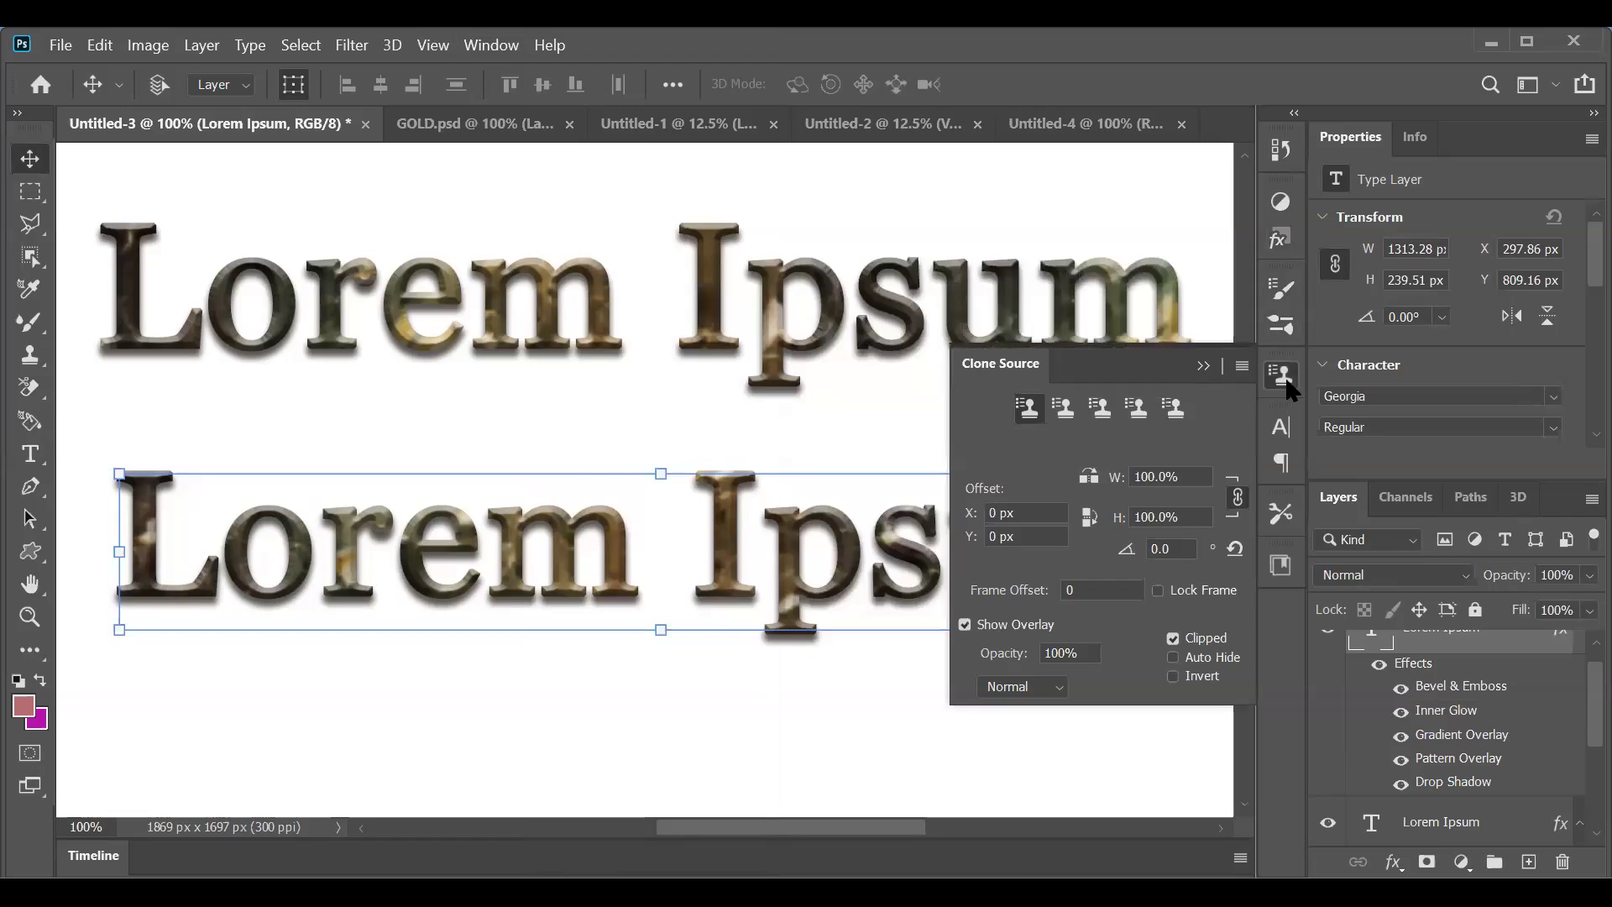
pyautogui.click(1282, 328)
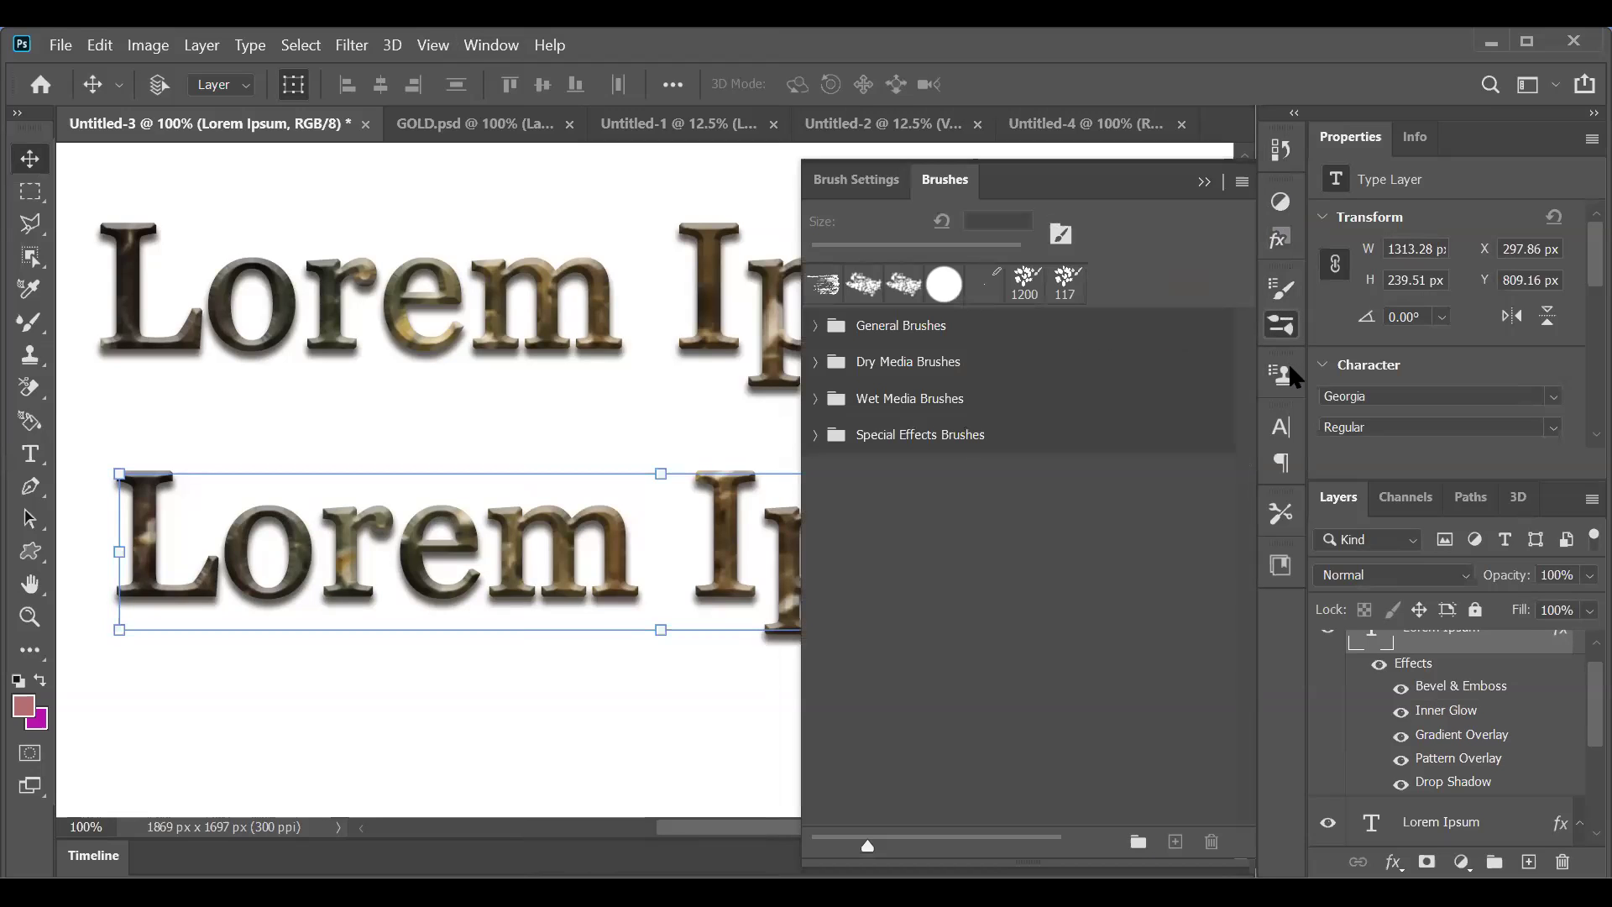
pyautogui.click(1282, 374)
pyautogui.click(1281, 426)
pyautogui.click(1280, 463)
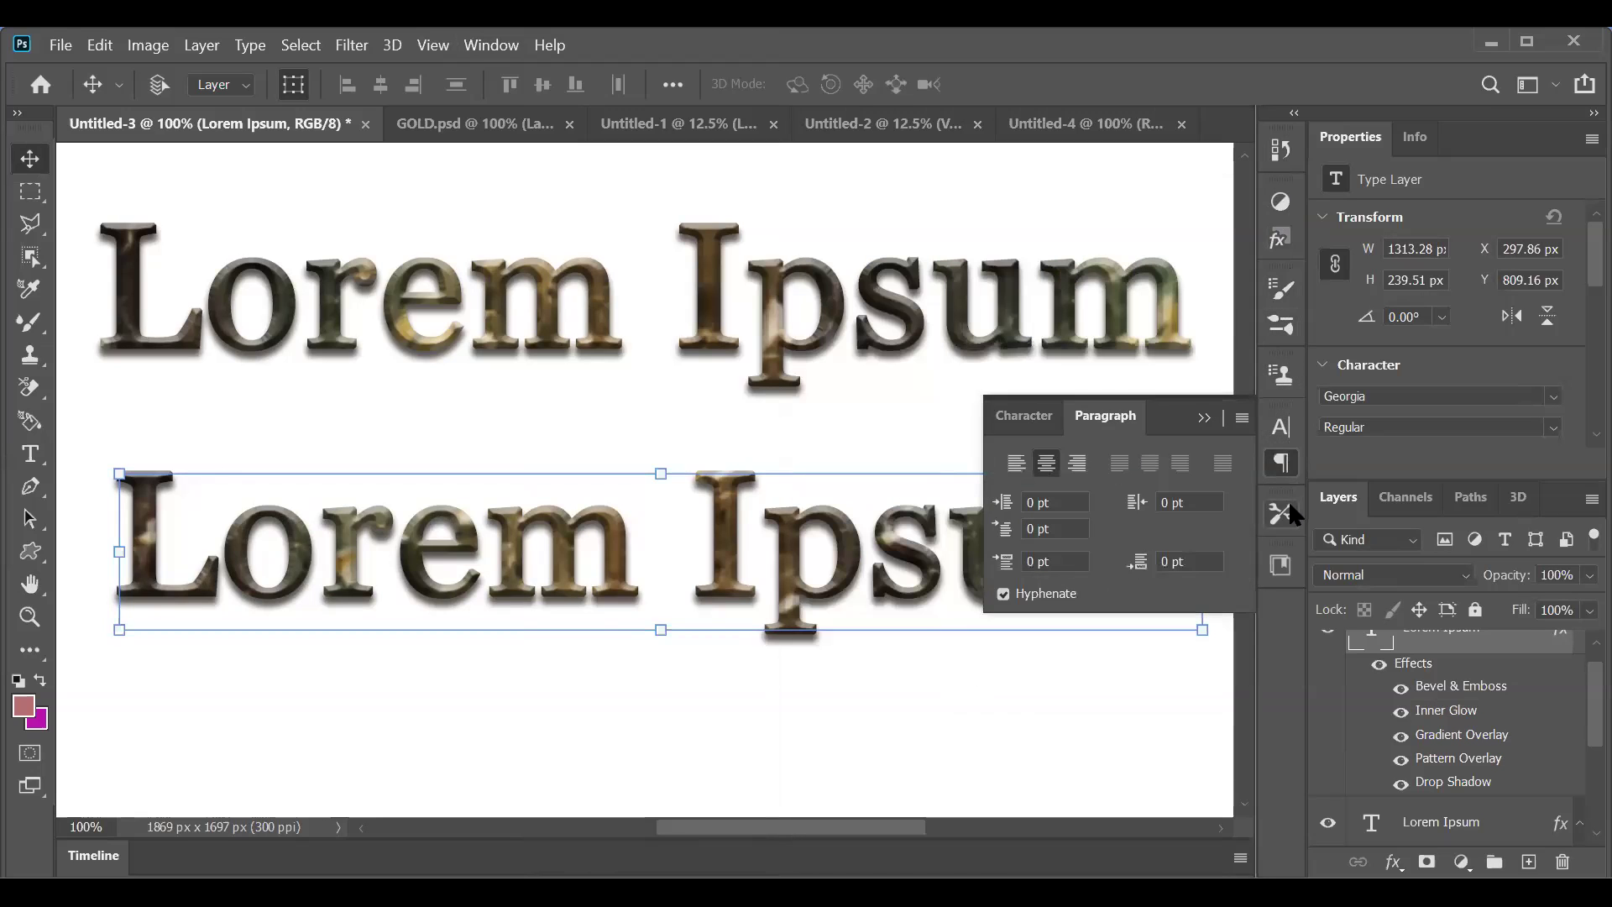
pyautogui.click(1282, 512)
pyautogui.click(1280, 564)
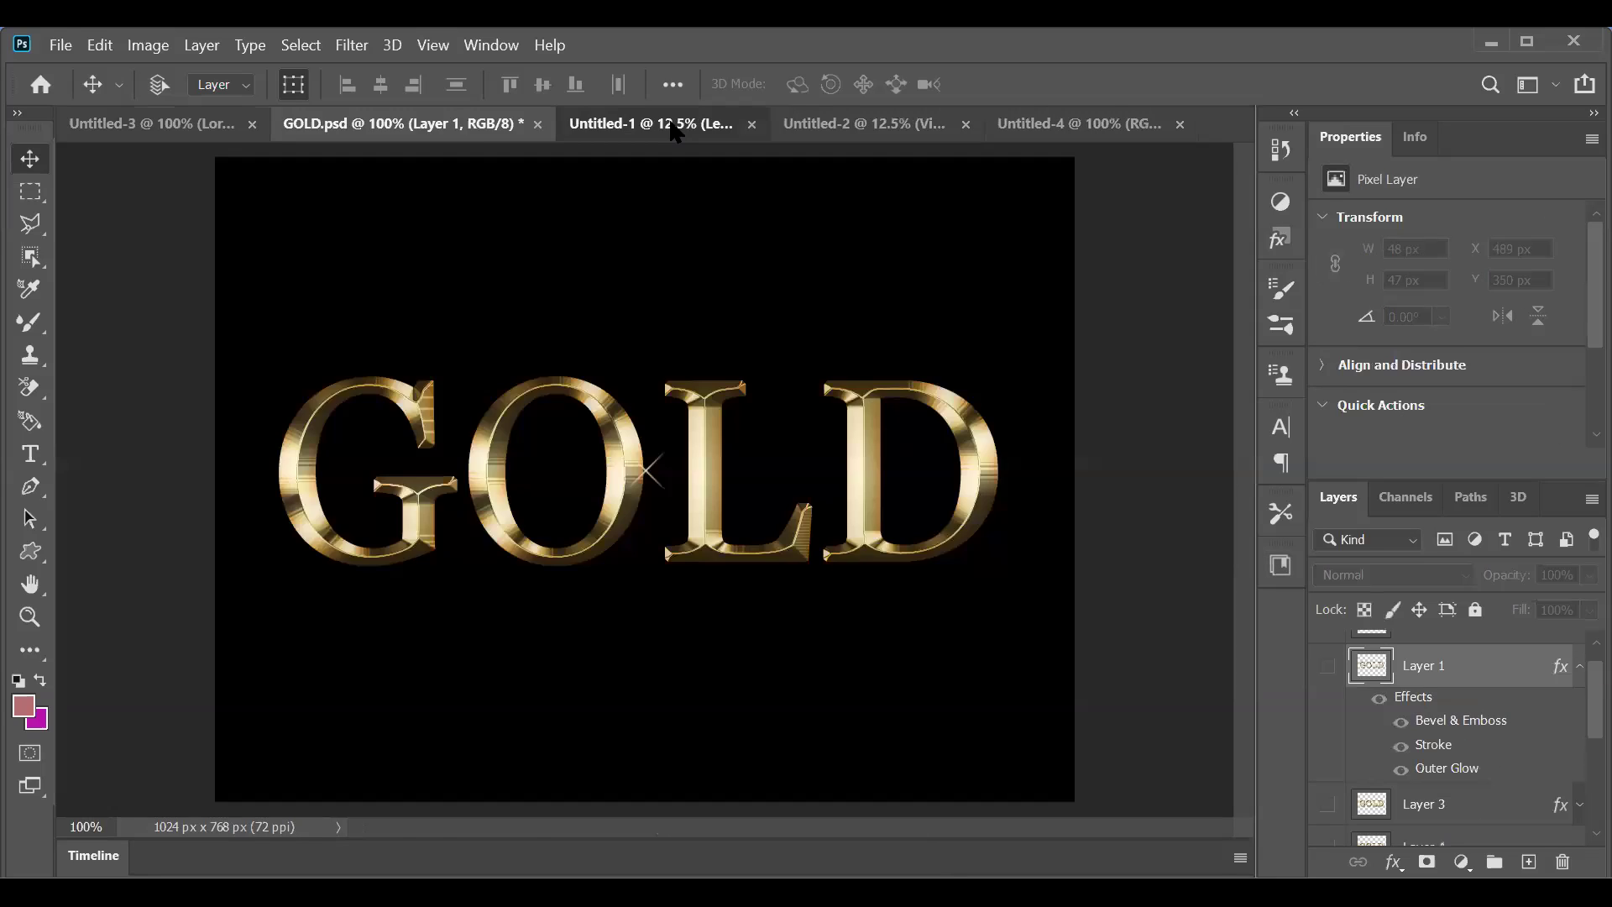
# Step: Switch to the Untitled-1 plant document, look through its layer groups, and undo the last move of the Leaf 01 group
pyautogui.click(683, 124)
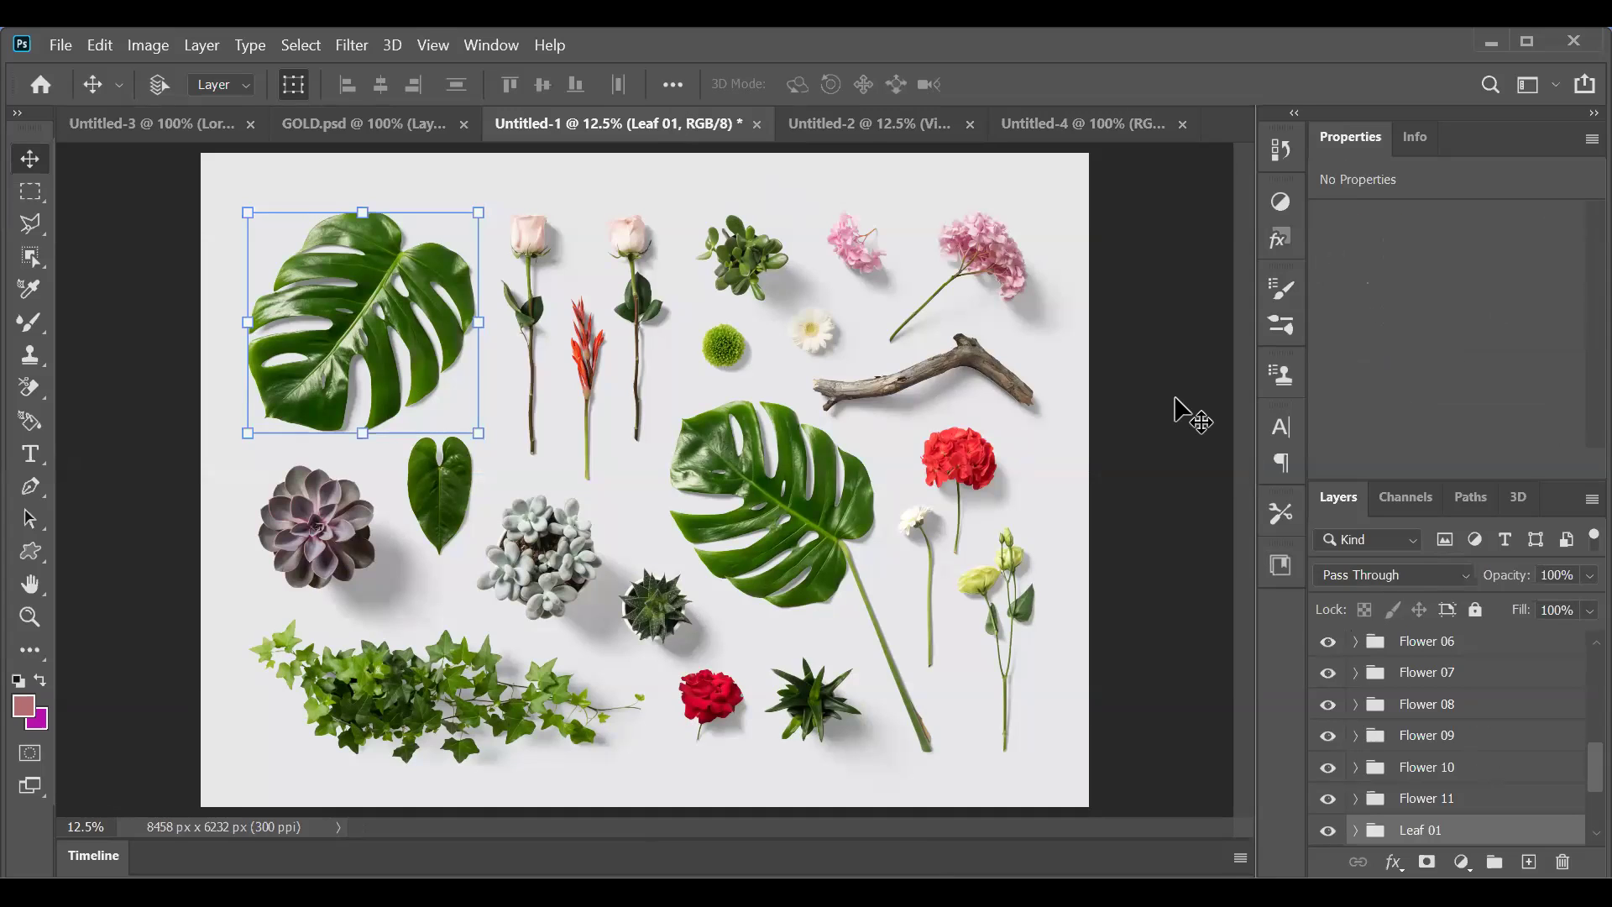
pyautogui.scroll(-2, 1465, 700)
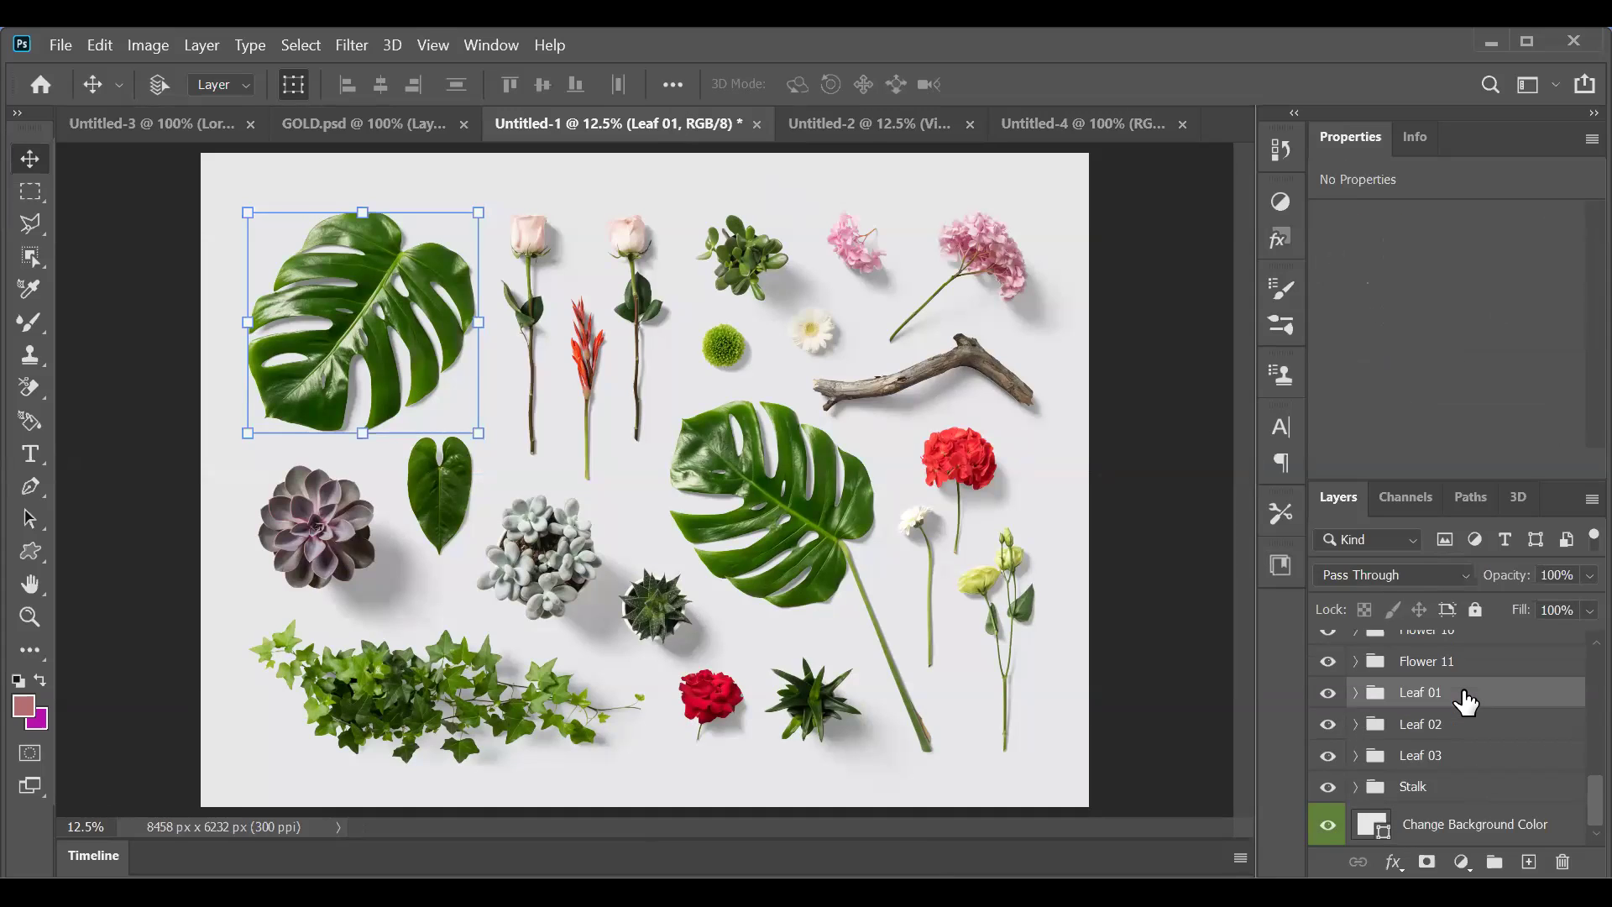
pyautogui.scroll(4, 1465, 701)
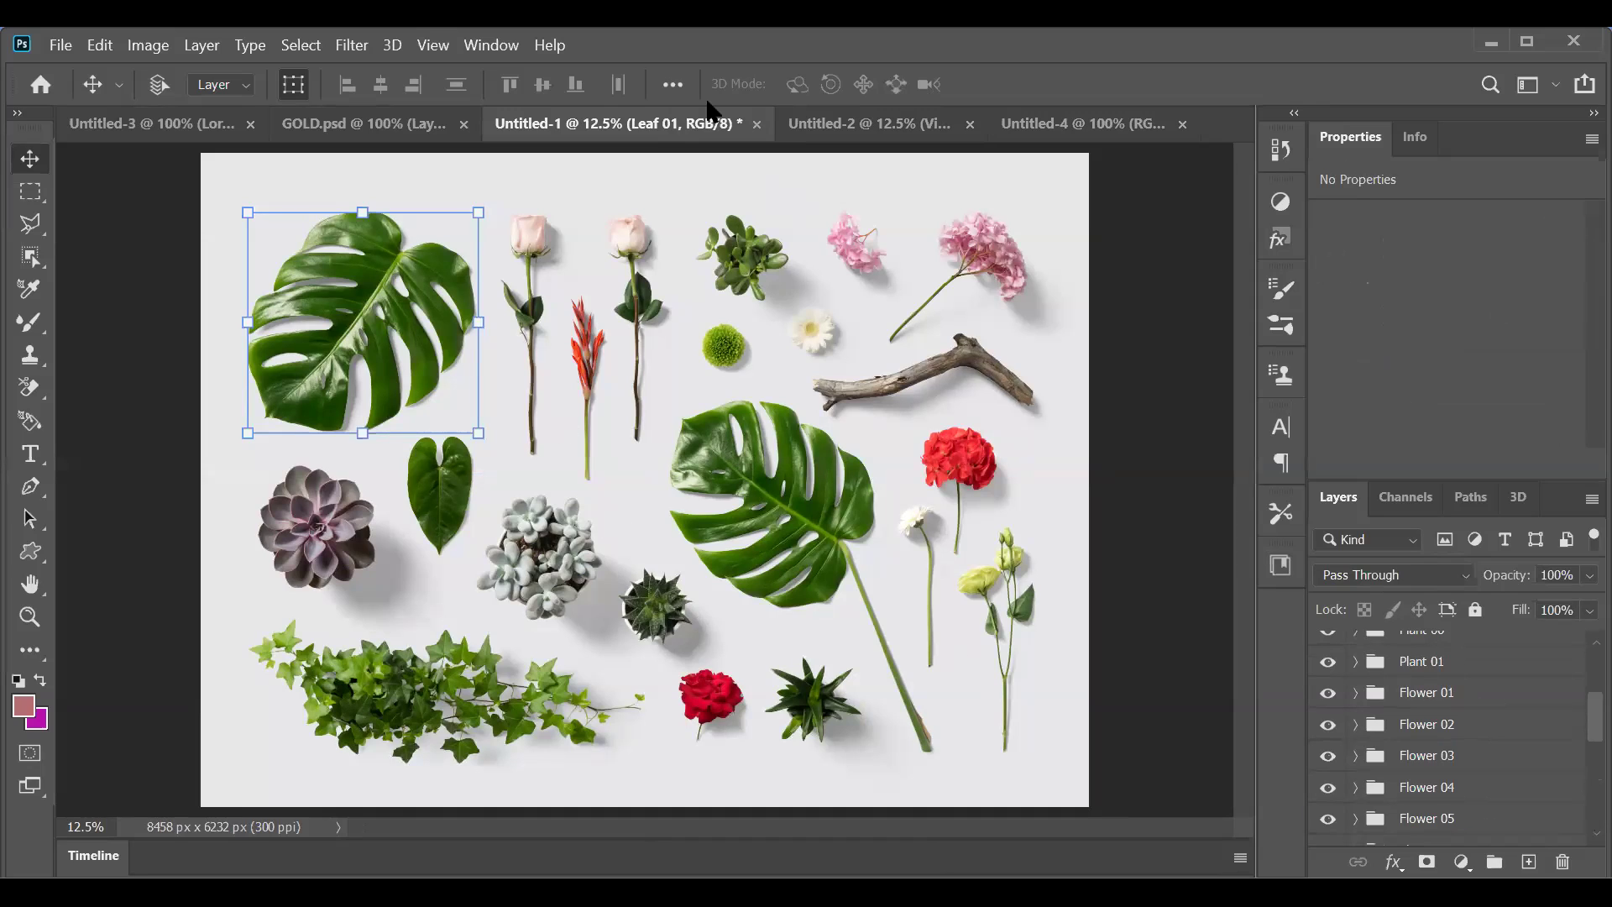
pyautogui.hotkey('ctrl', 'z')
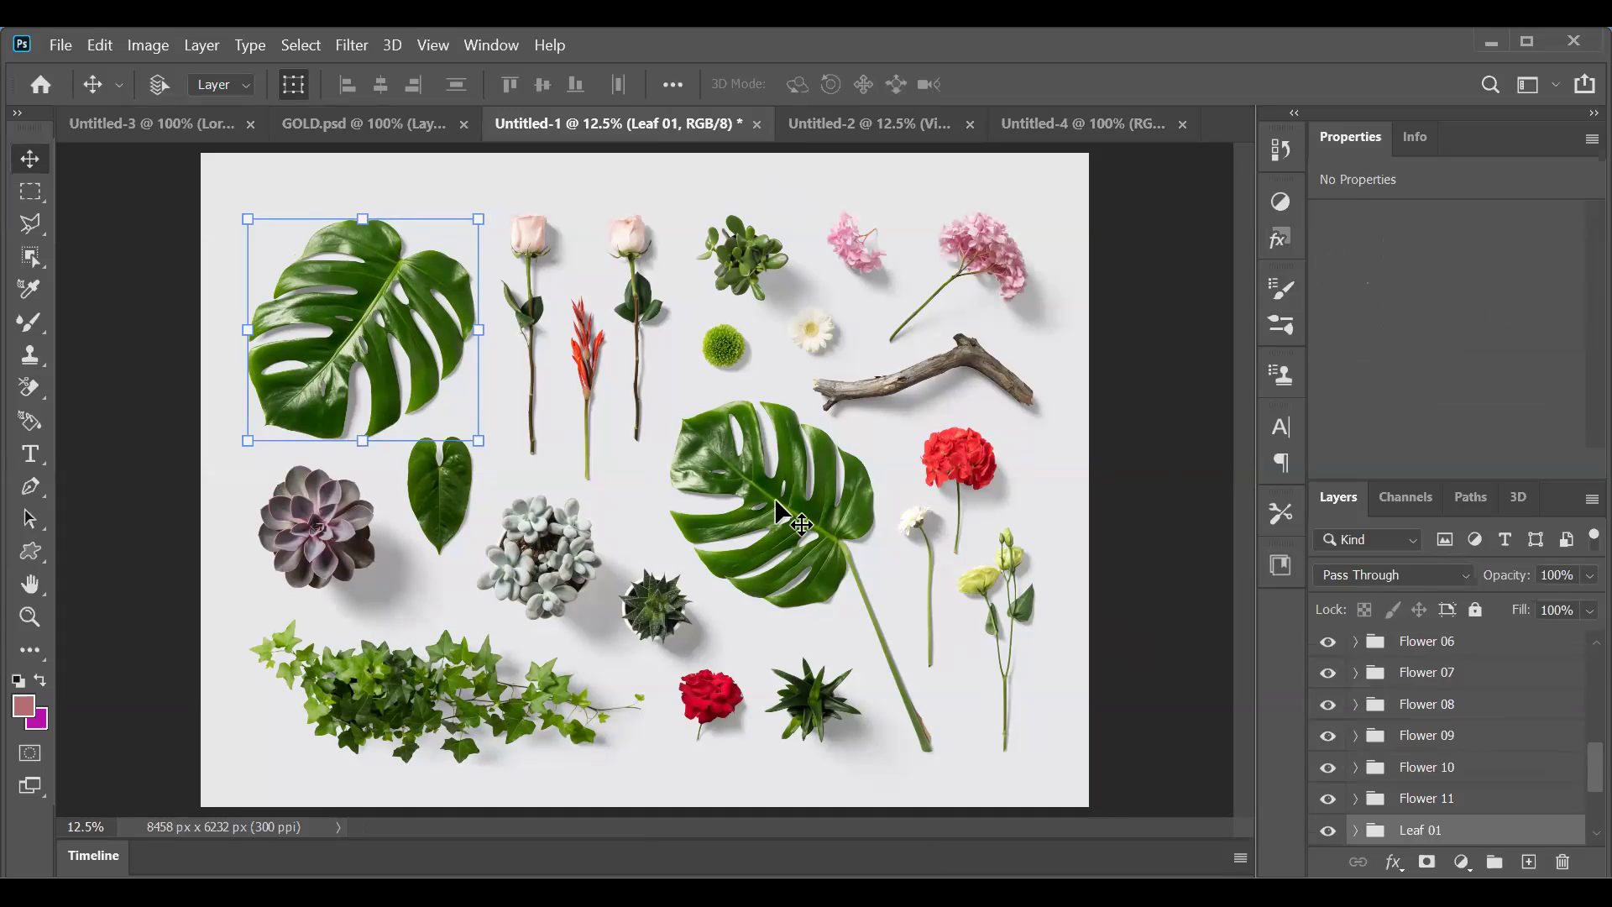
# Step: Examine the rose stems, red flower, and green bloom up close with the Zoom tool, and return to a wider view
pyautogui.press('z')
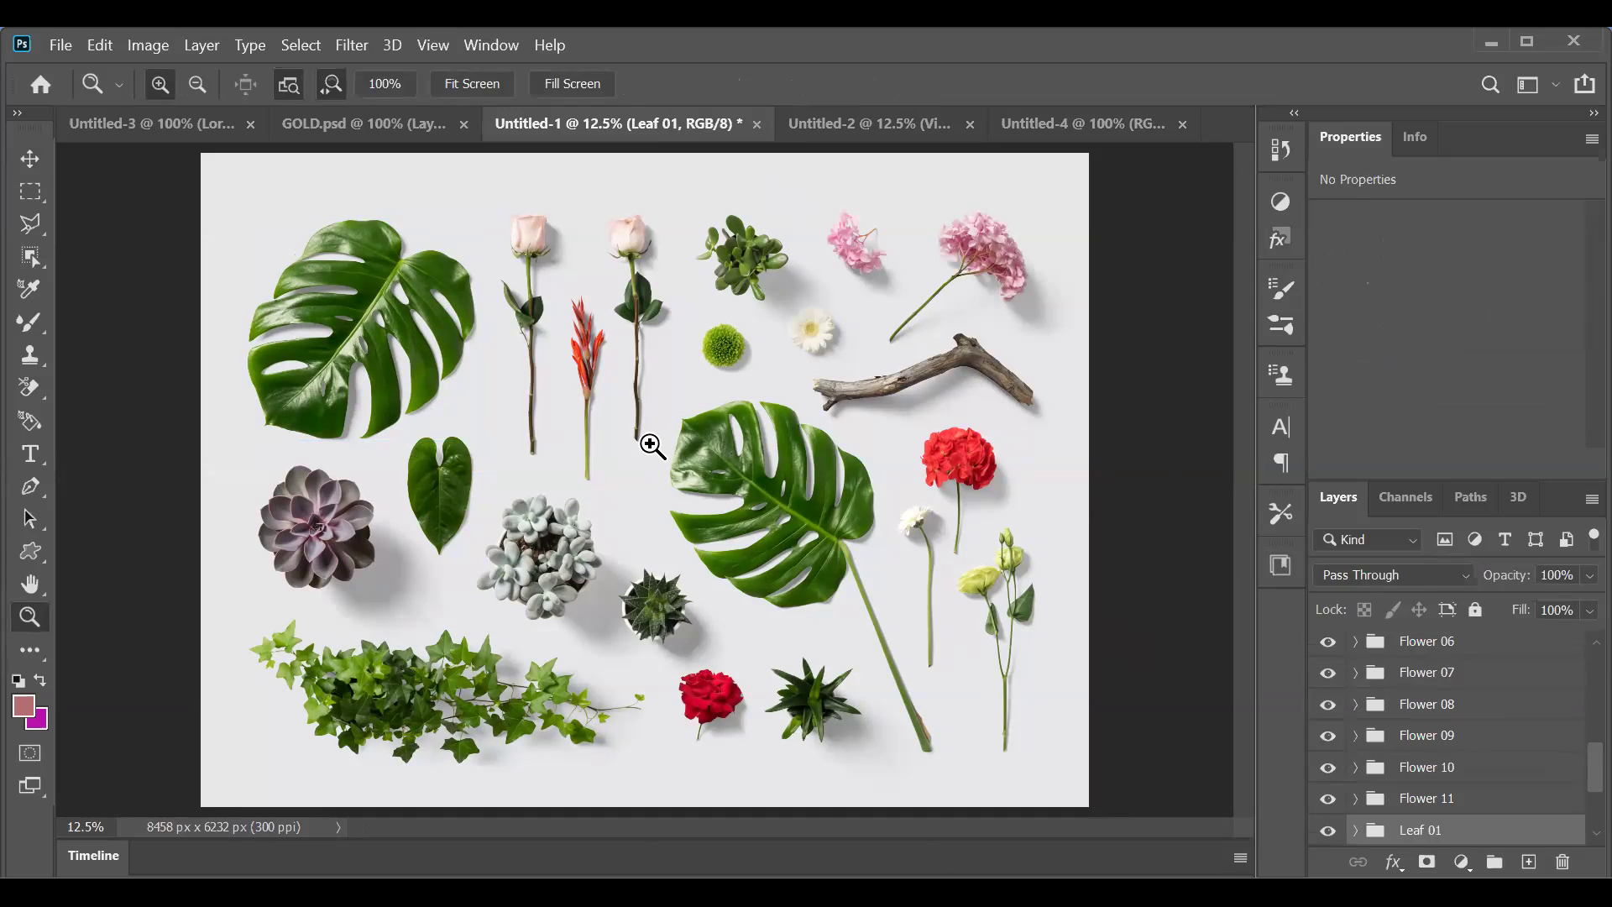
pyautogui.click(651, 446)
pyautogui.click(652, 446)
pyautogui.click(739, 359)
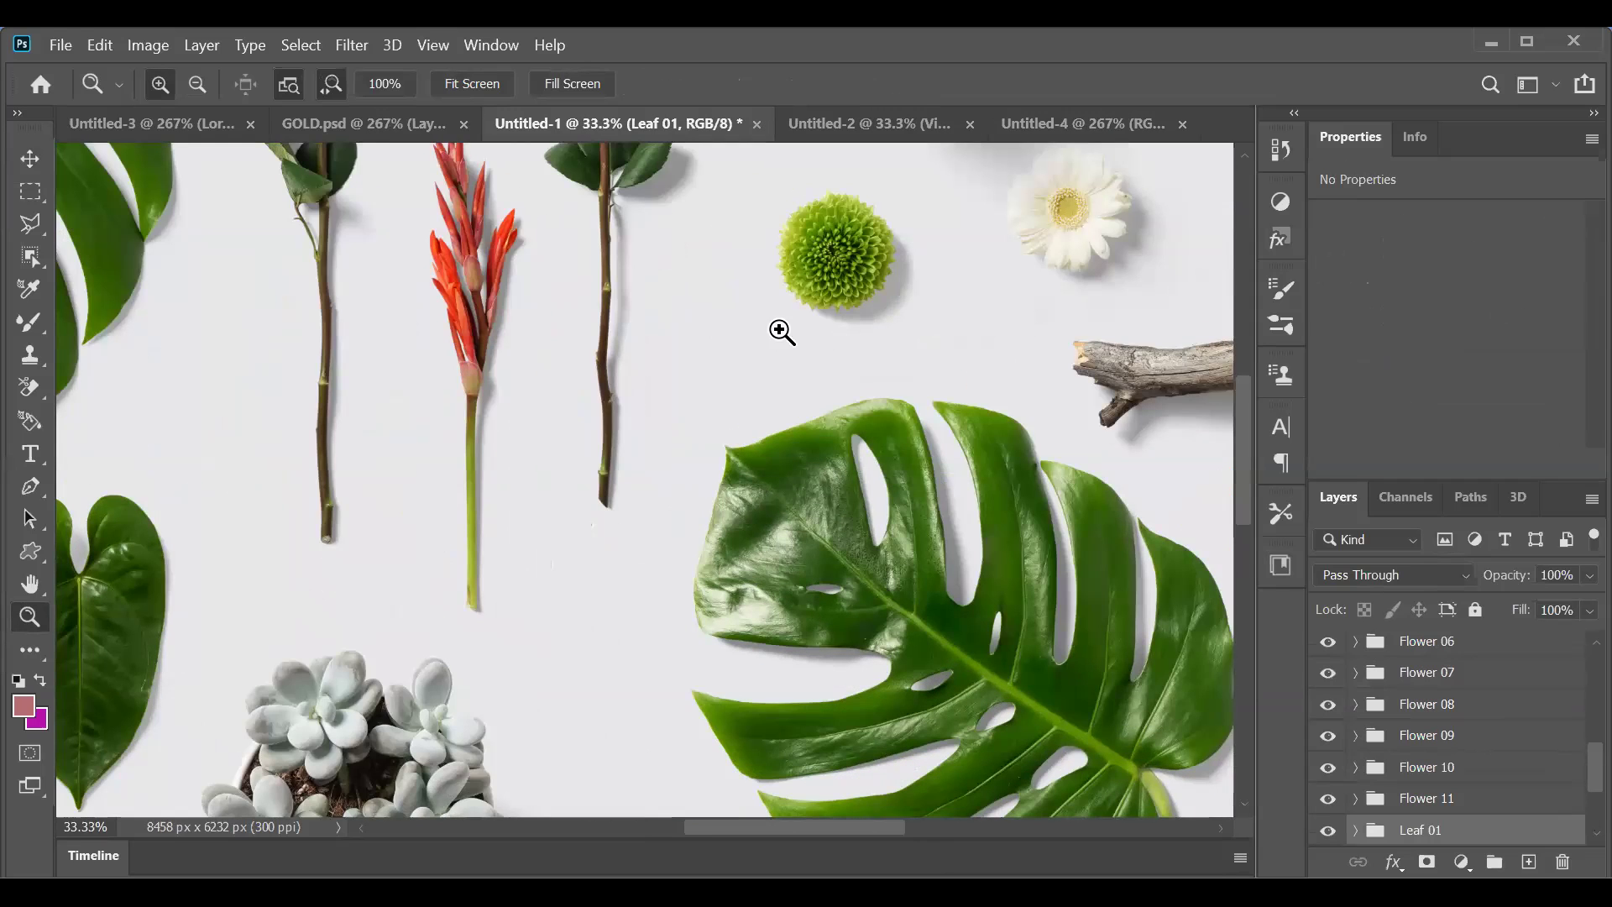
pyautogui.moveTo(757, 184); pyautogui.dragTo(601, 389)
pyautogui.moveTo(814, 493); pyautogui.dragTo(979, 576)
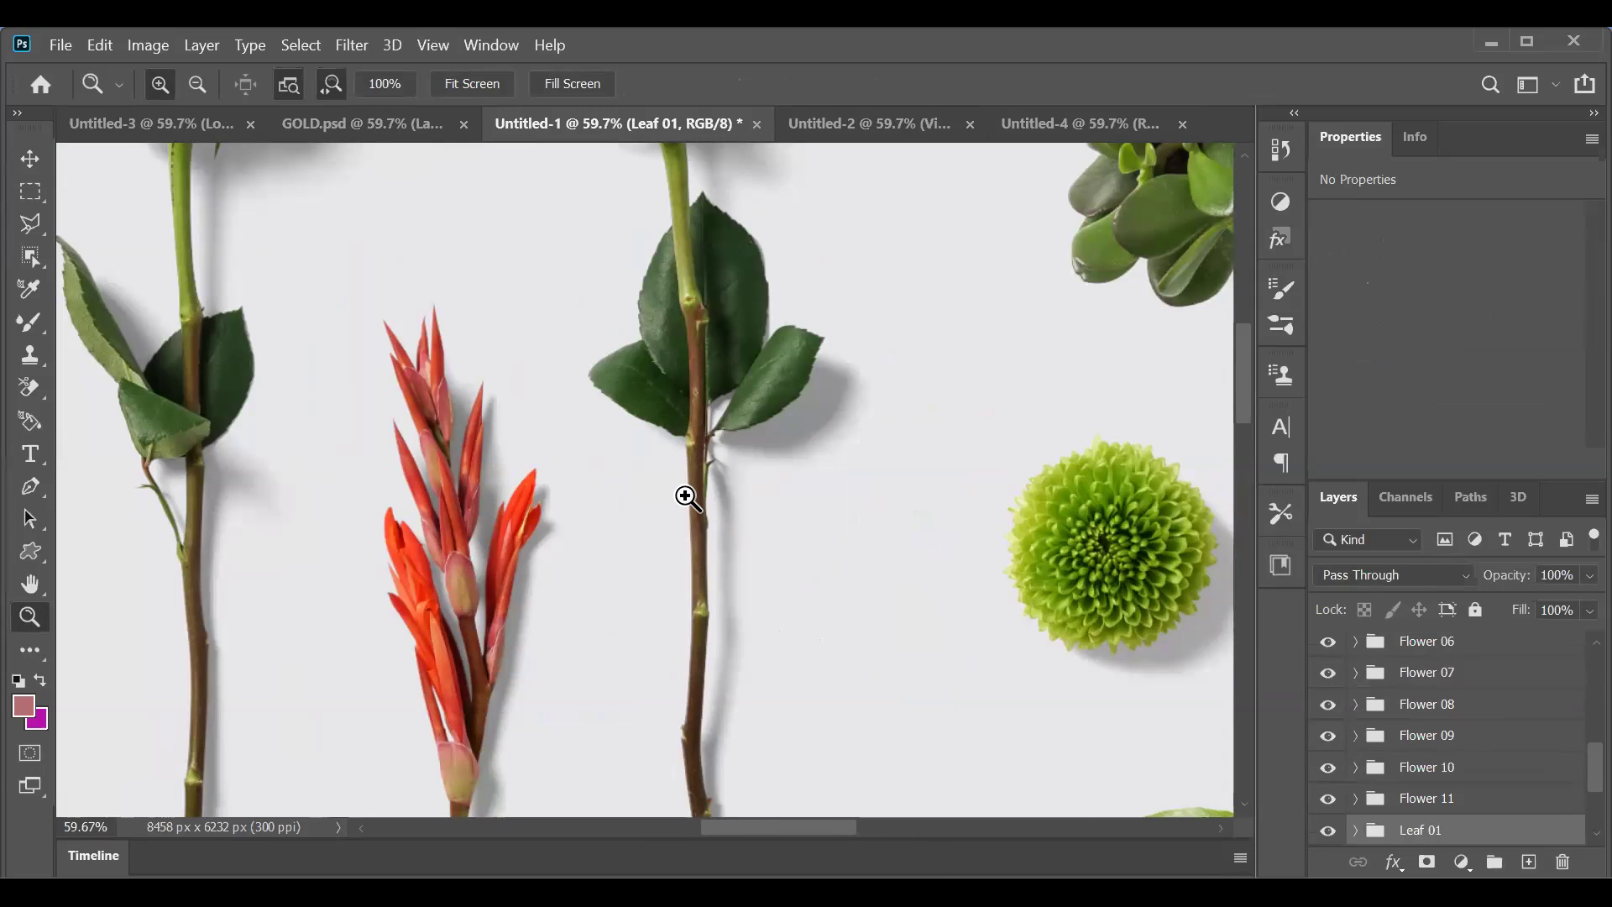
pyautogui.click(686, 496)
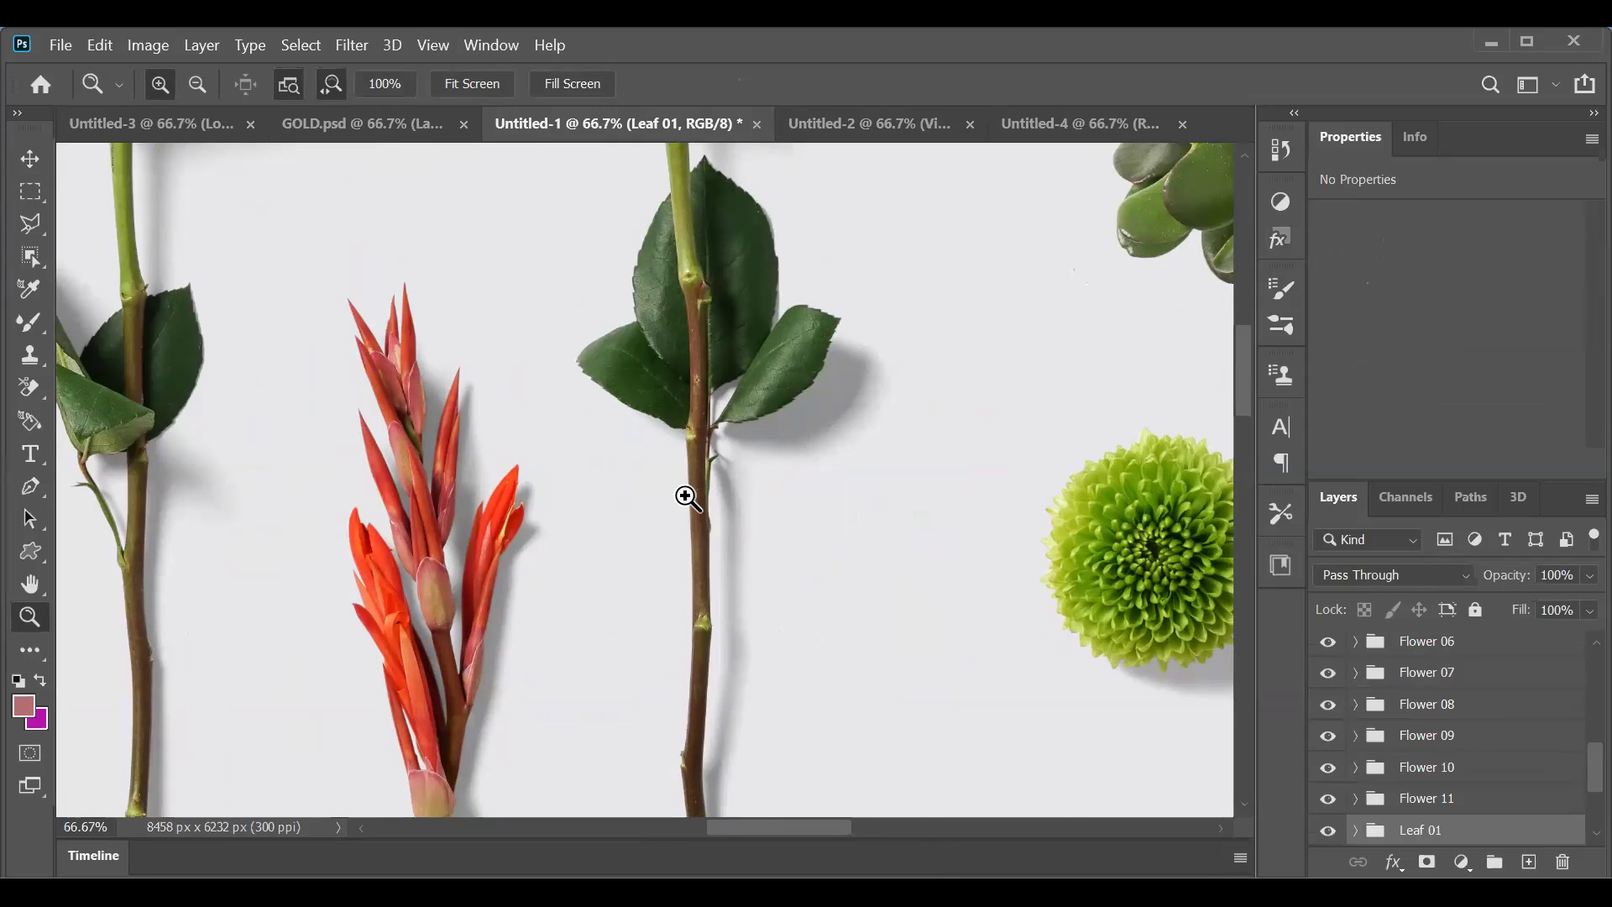
pyautogui.hotkey('ctrl', '-')
pyautogui.hotkey('ctrl', '-')
pyautogui.hotkey('ctrl', '-')
pyautogui.hotkey('ctrl', '-')
pyautogui.hotkey('ctrl', '-')
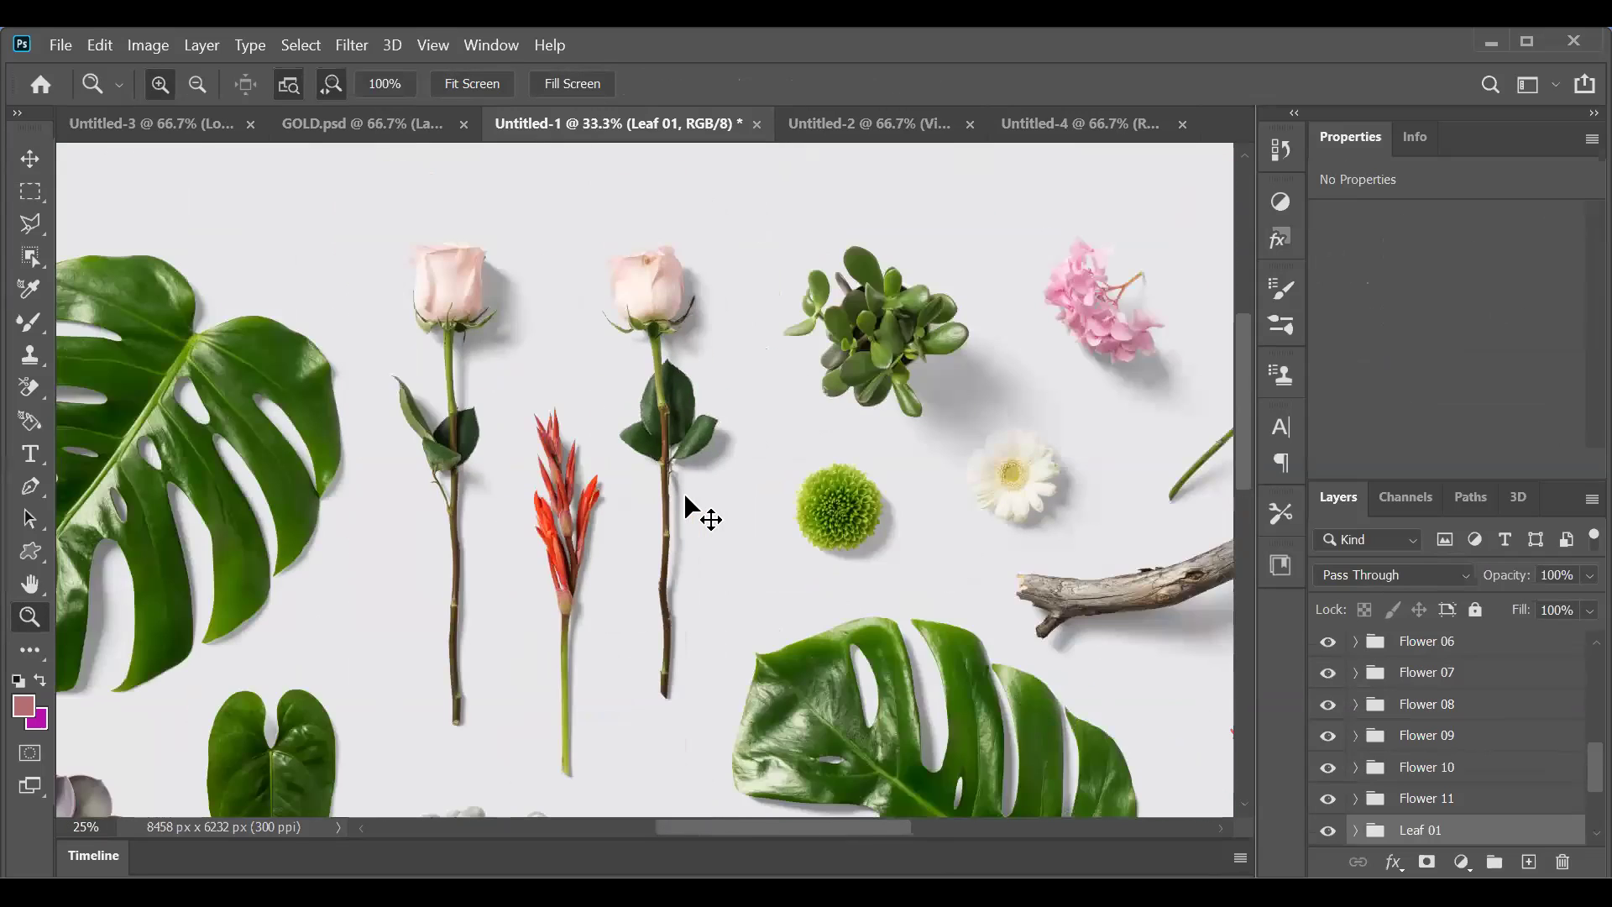
# Step: Select the Flower 09 and Flower 07 groups with the Move tool to locate each one in the full plant layout
pyautogui.click(686, 496)
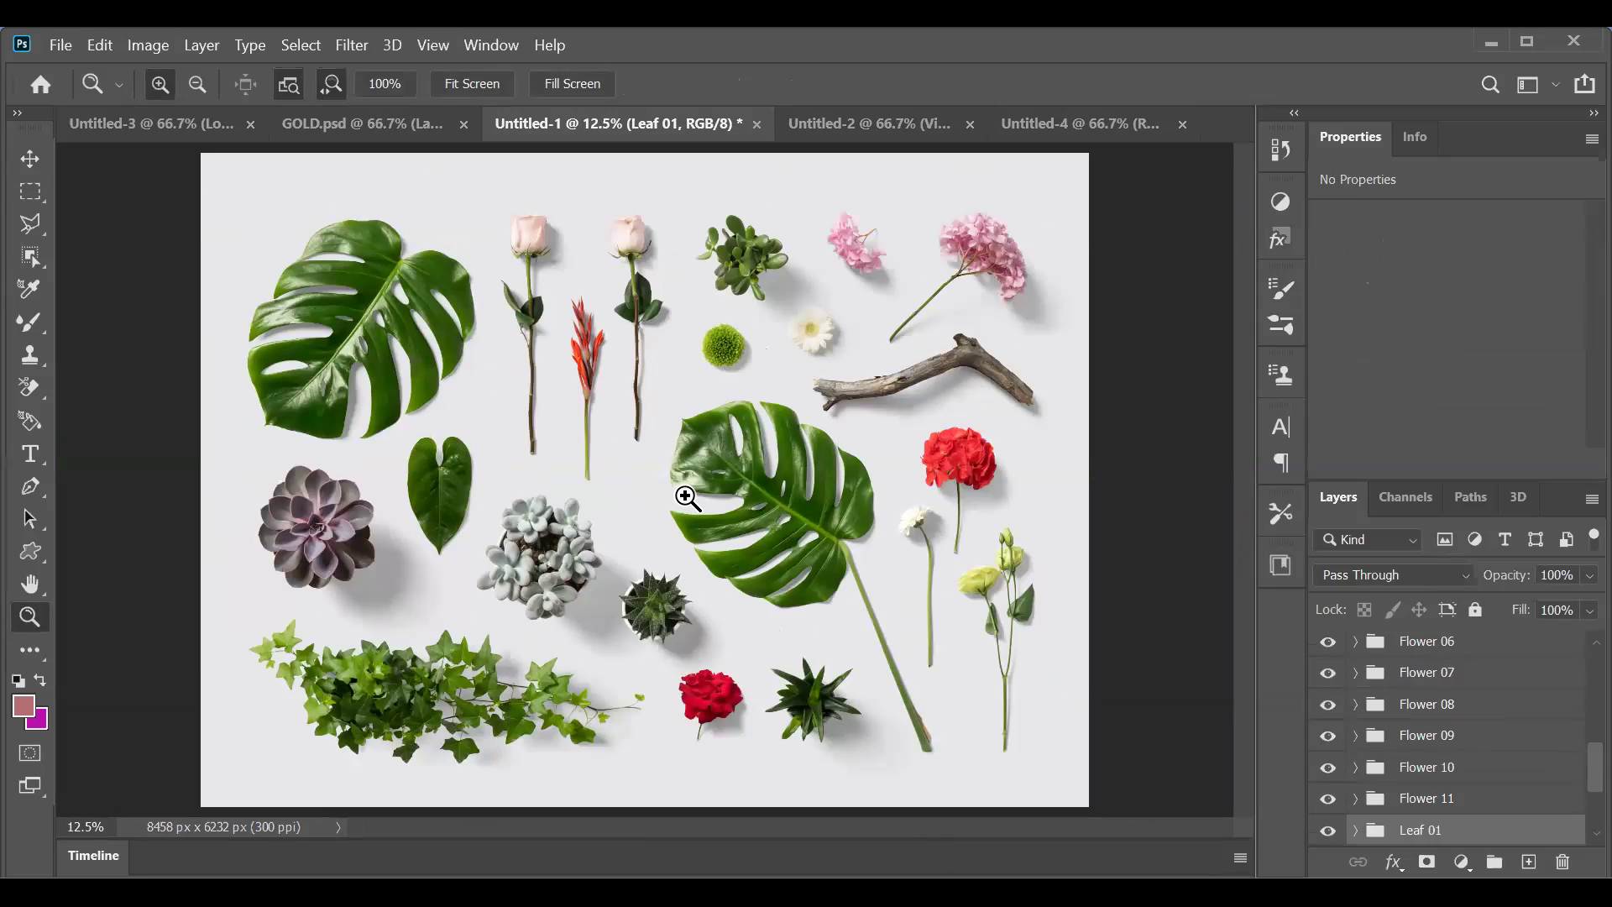
pyautogui.press('v')
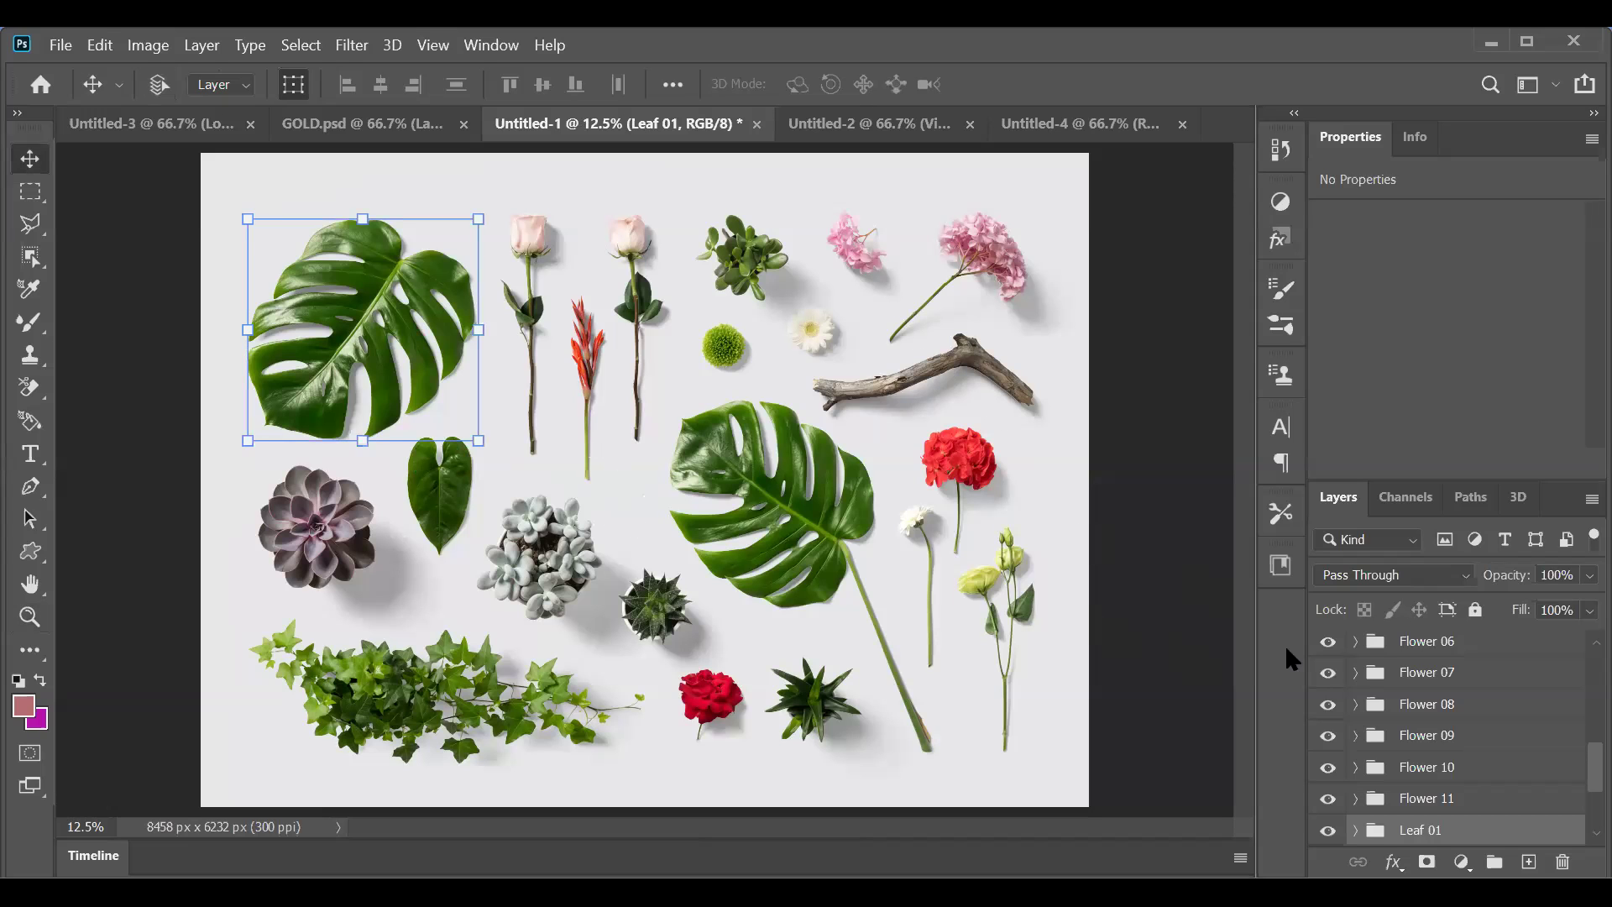
pyautogui.click(1431, 739)
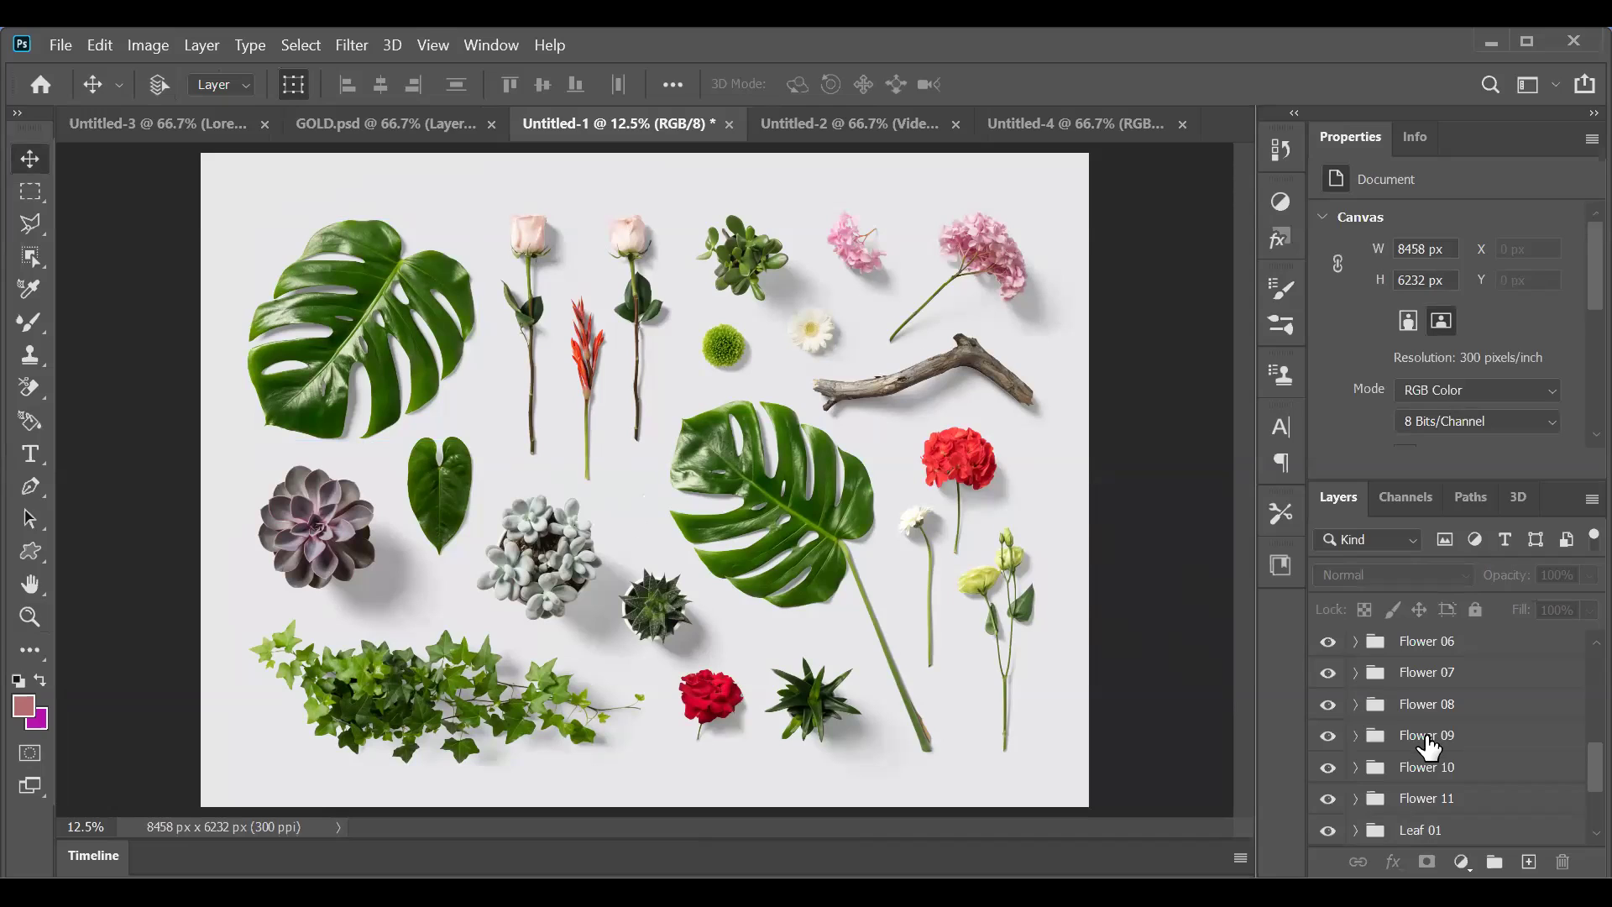
pyautogui.click(1429, 739)
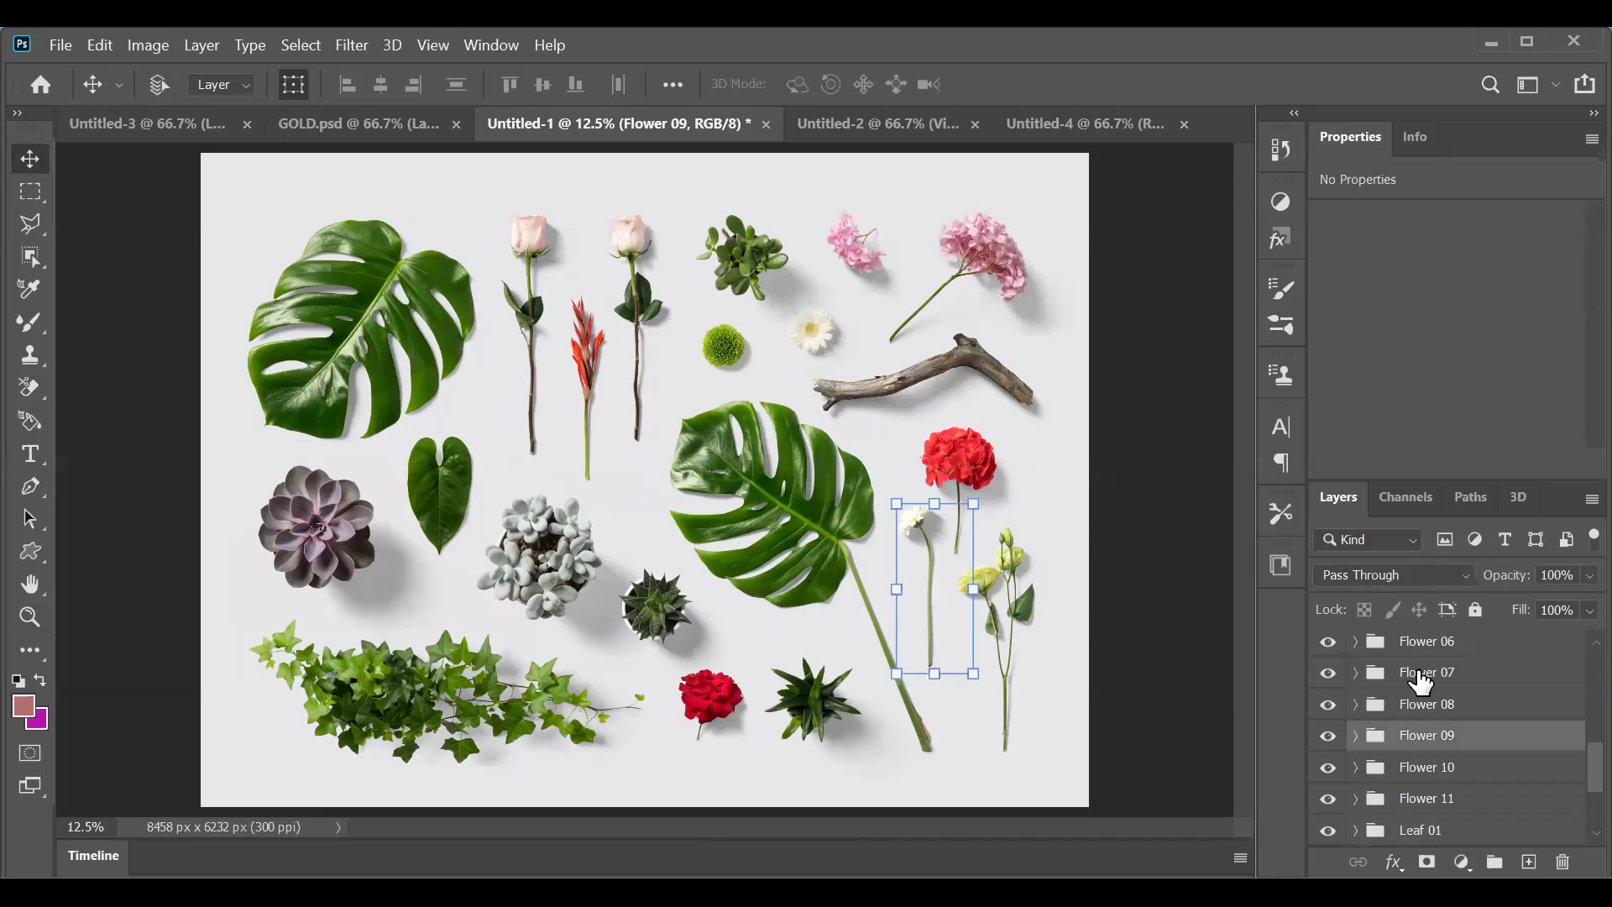
pyautogui.click(1421, 677)
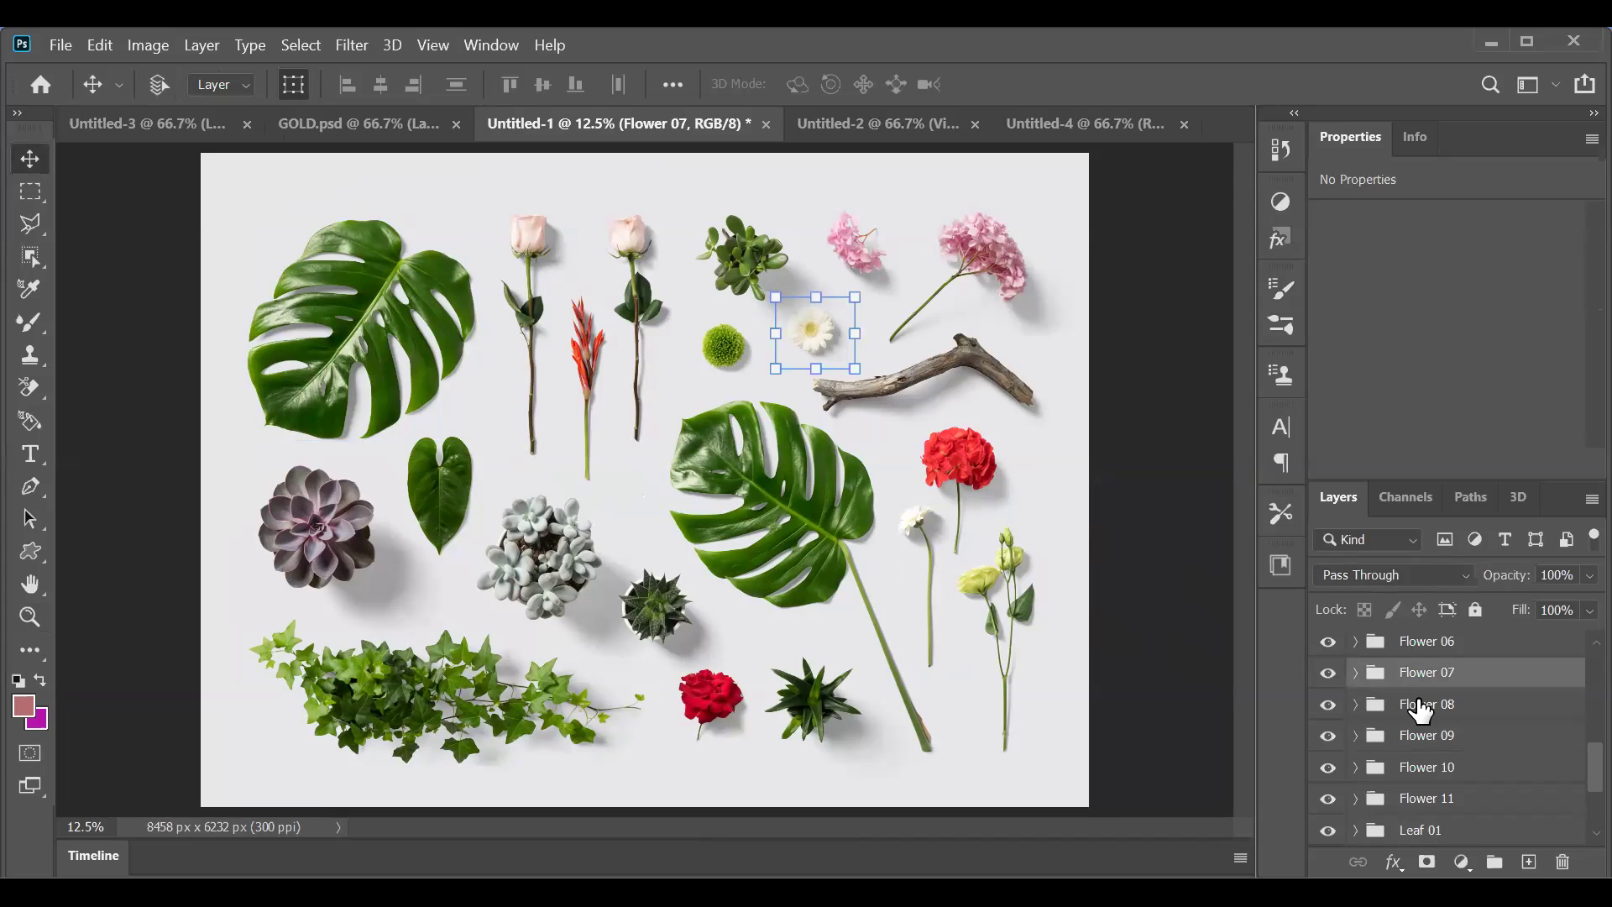
pyautogui.scroll(1, 1422, 705)
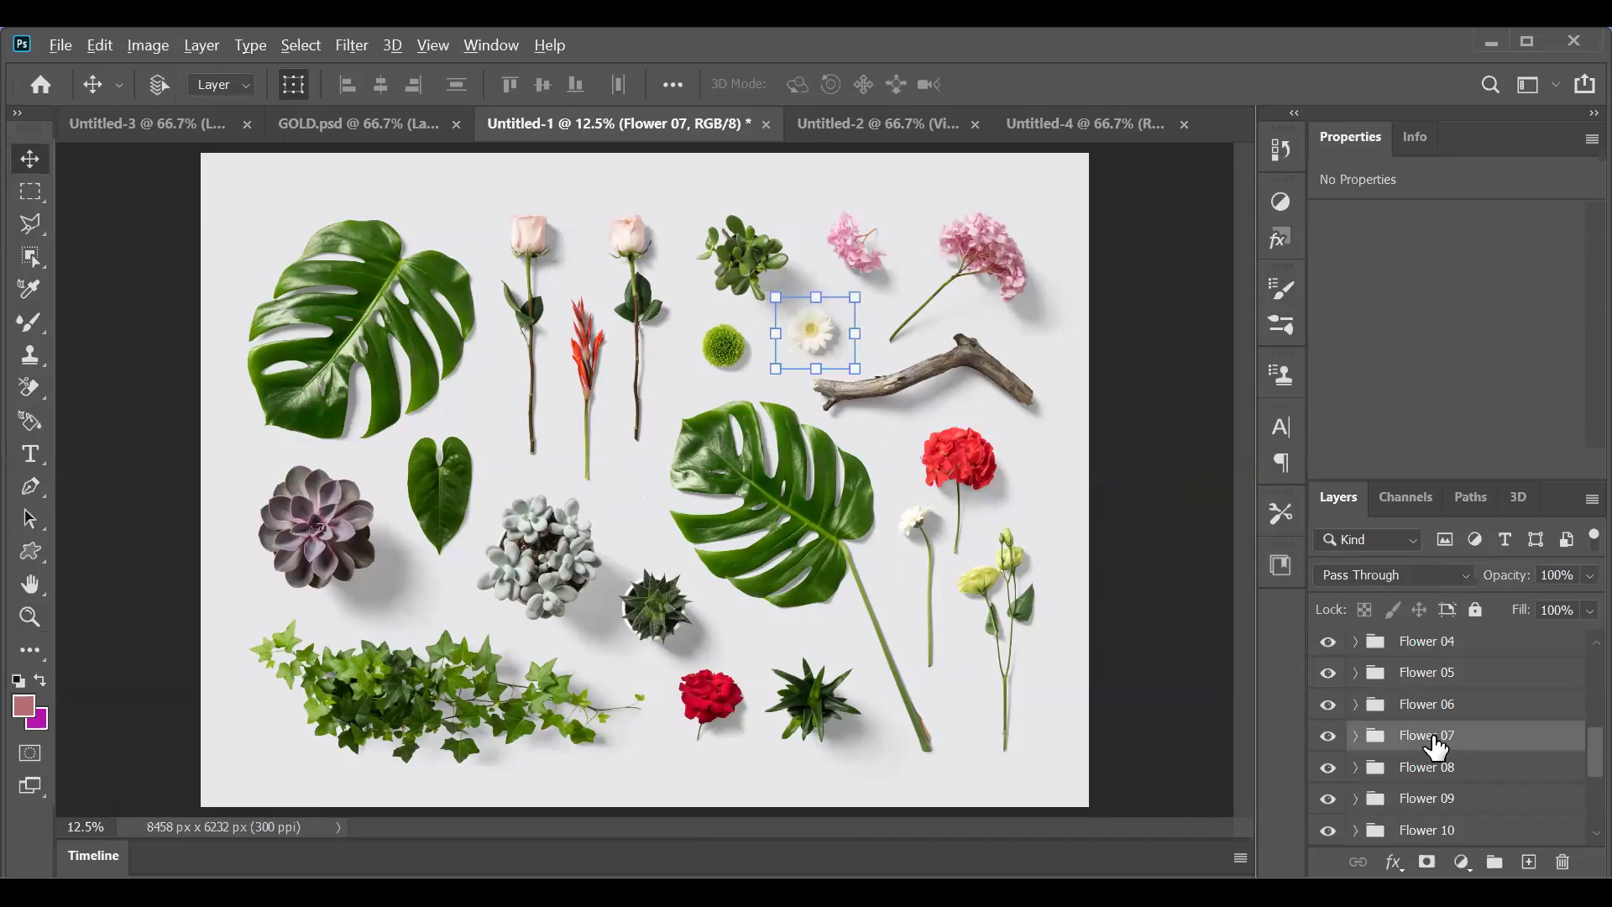
# Step: Fit the Flower 07, Flower 08, Flower 09, Flower 10, Flower 05, and Flower 04 groups to the view one after another
pyautogui.keyDown('alt'); pyautogui.click(1436, 741); pyautogui.keyUp('alt')
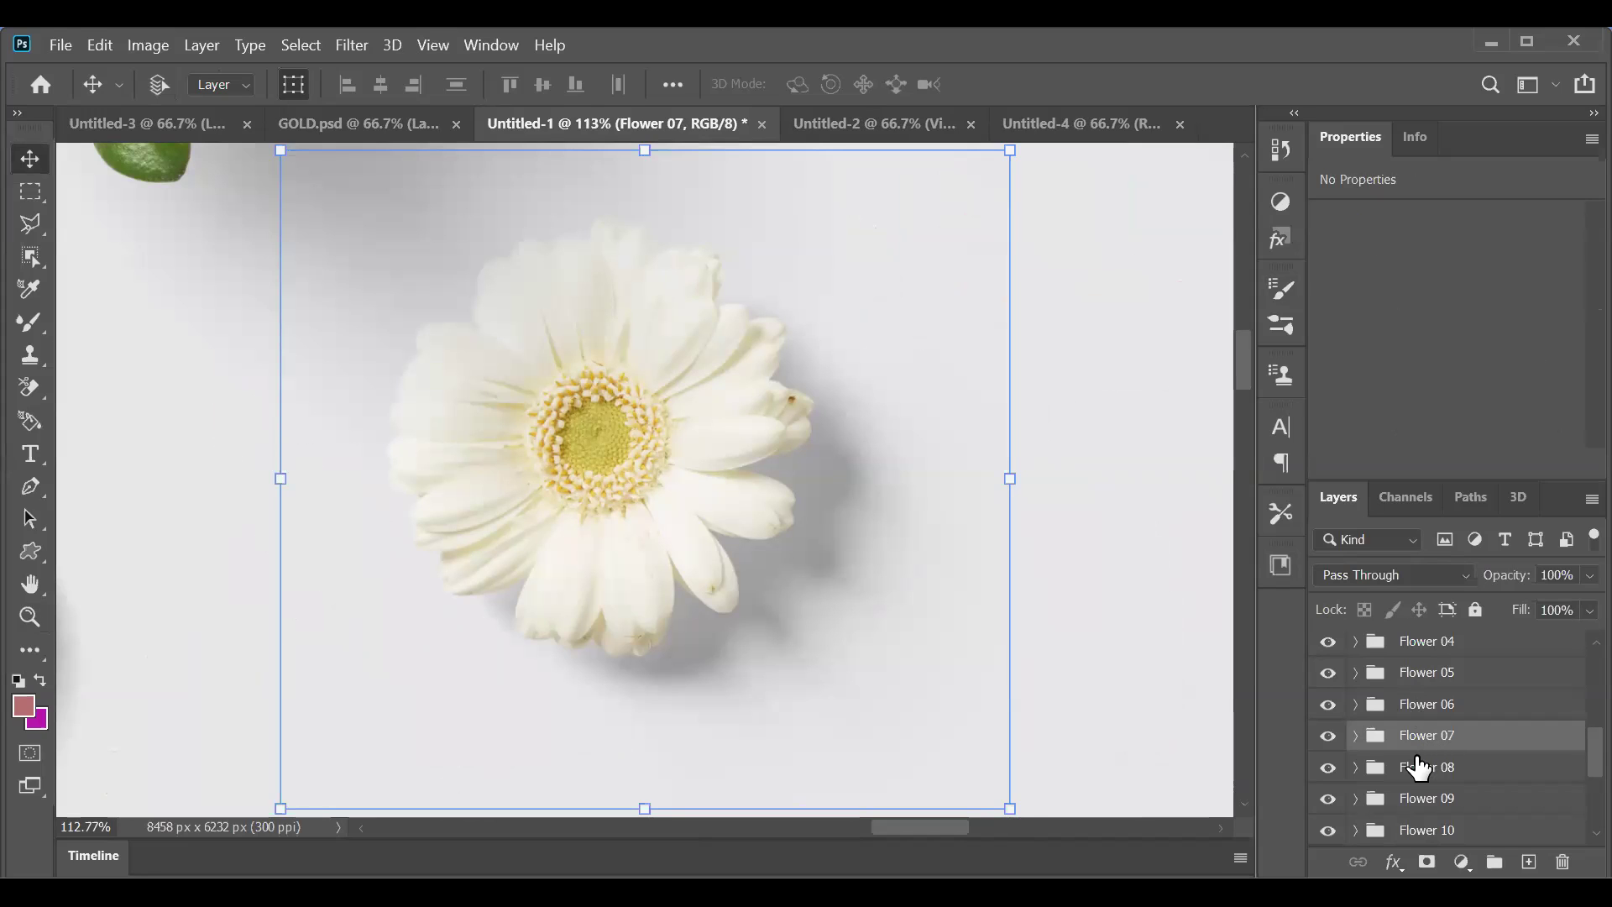
pyautogui.click(1416, 771)
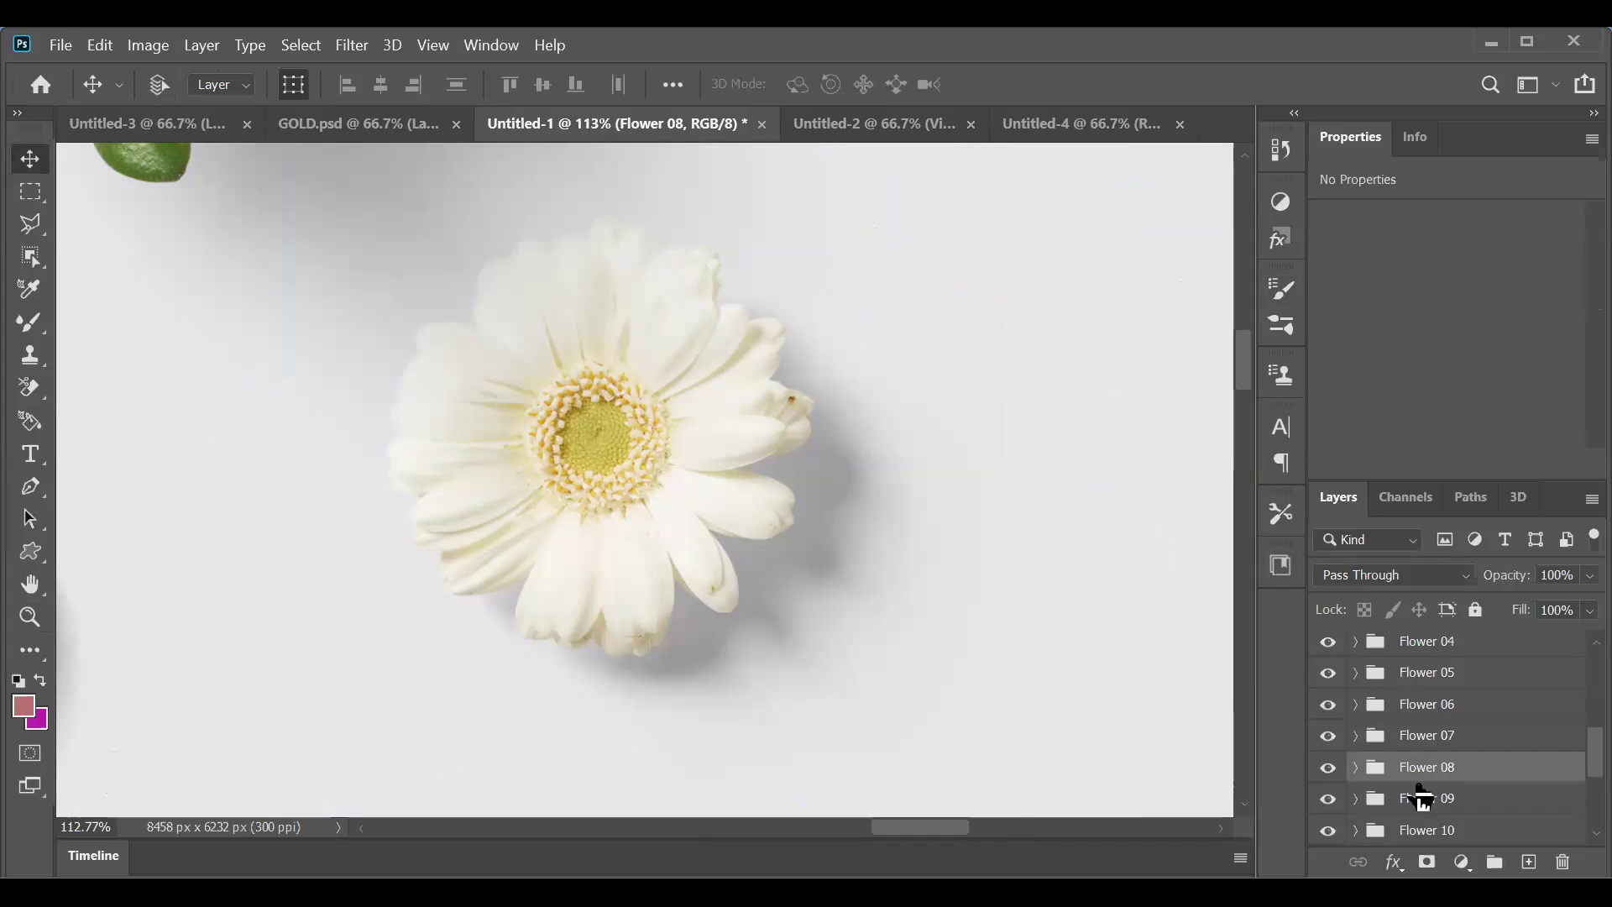
pyautogui.keyDown('alt'); pyautogui.click(1419, 763); pyautogui.keyUp('alt')
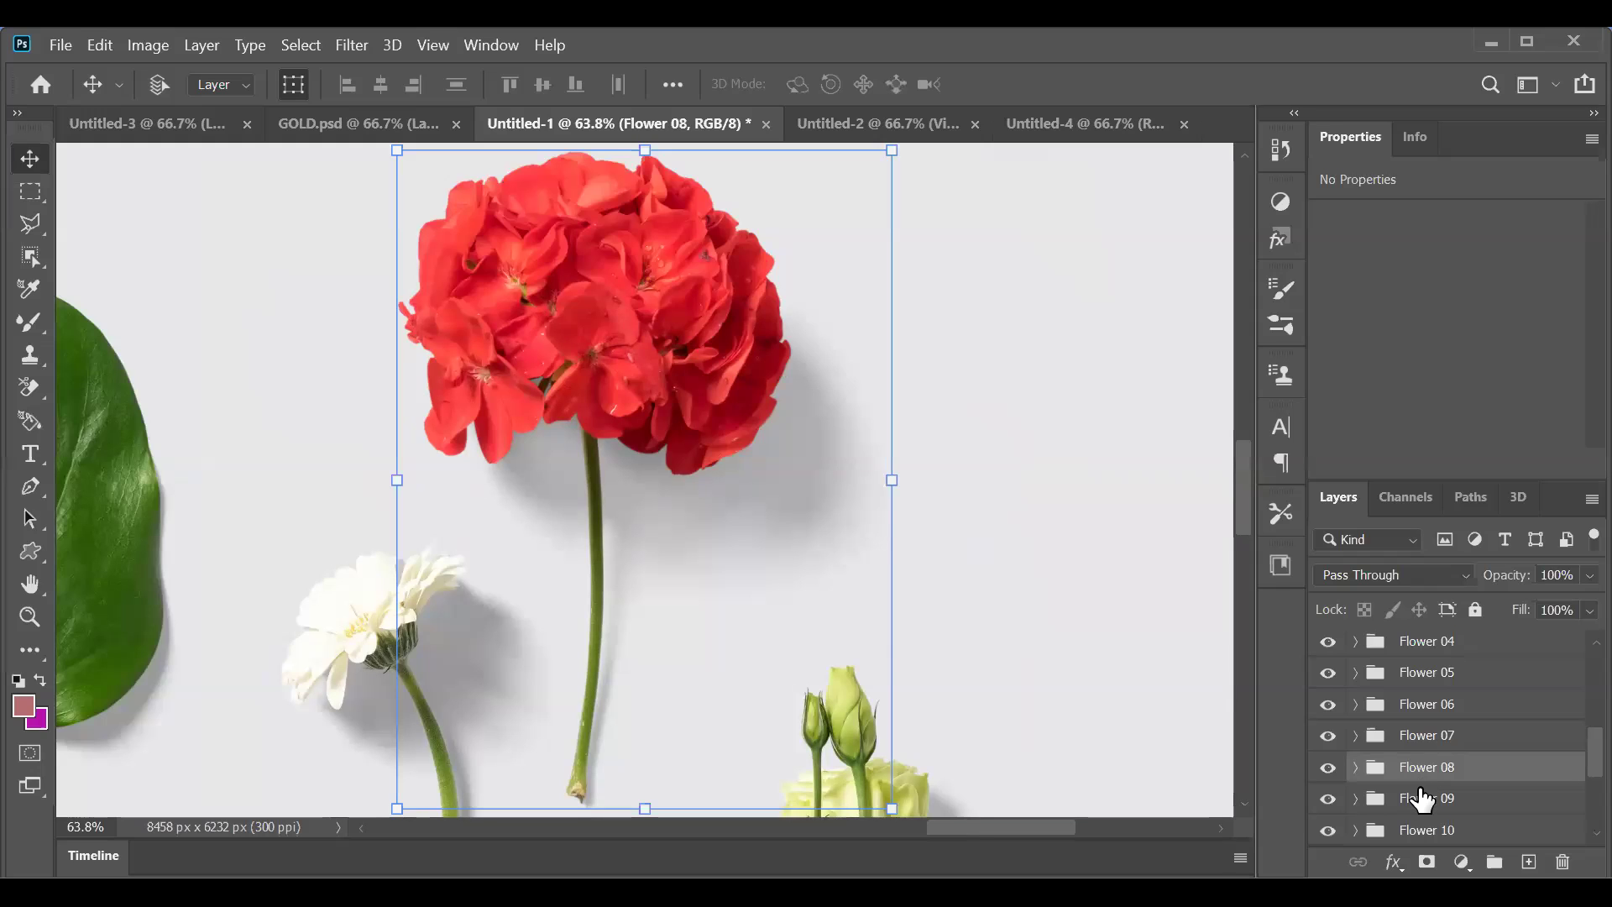
pyautogui.keyDown('alt'); pyautogui.click(1423, 799); pyautogui.keyUp('alt')
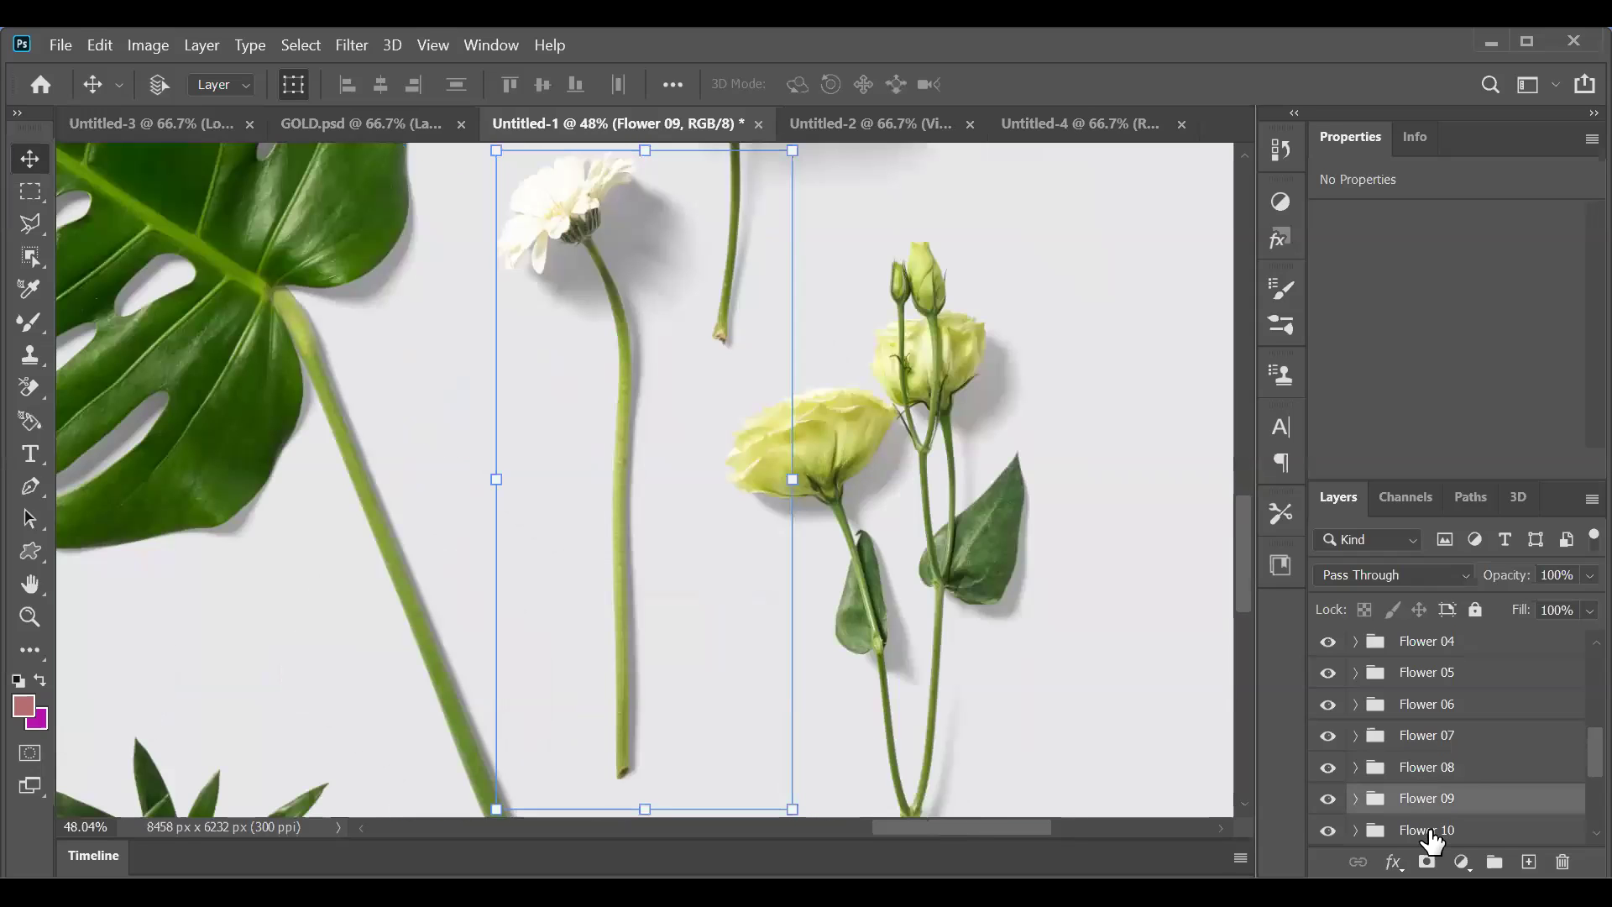
pyautogui.keyDown('alt'); pyautogui.click(1431, 833); pyautogui.keyUp('alt')
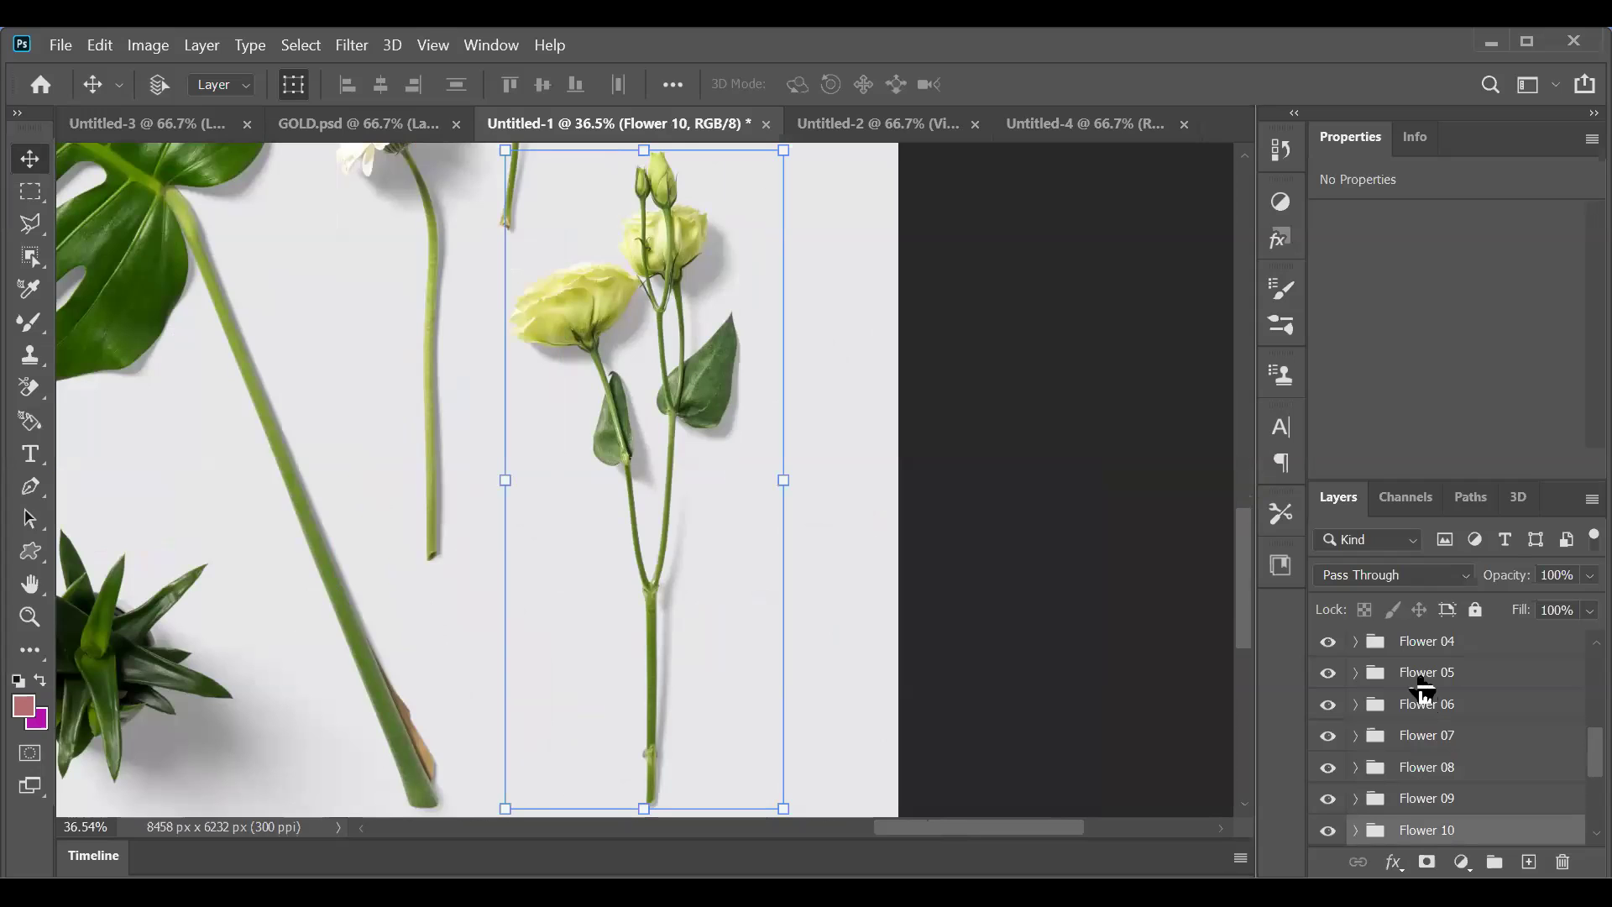
pyautogui.keyDown('alt'); pyautogui.click(1421, 681); pyautogui.keyUp('alt')
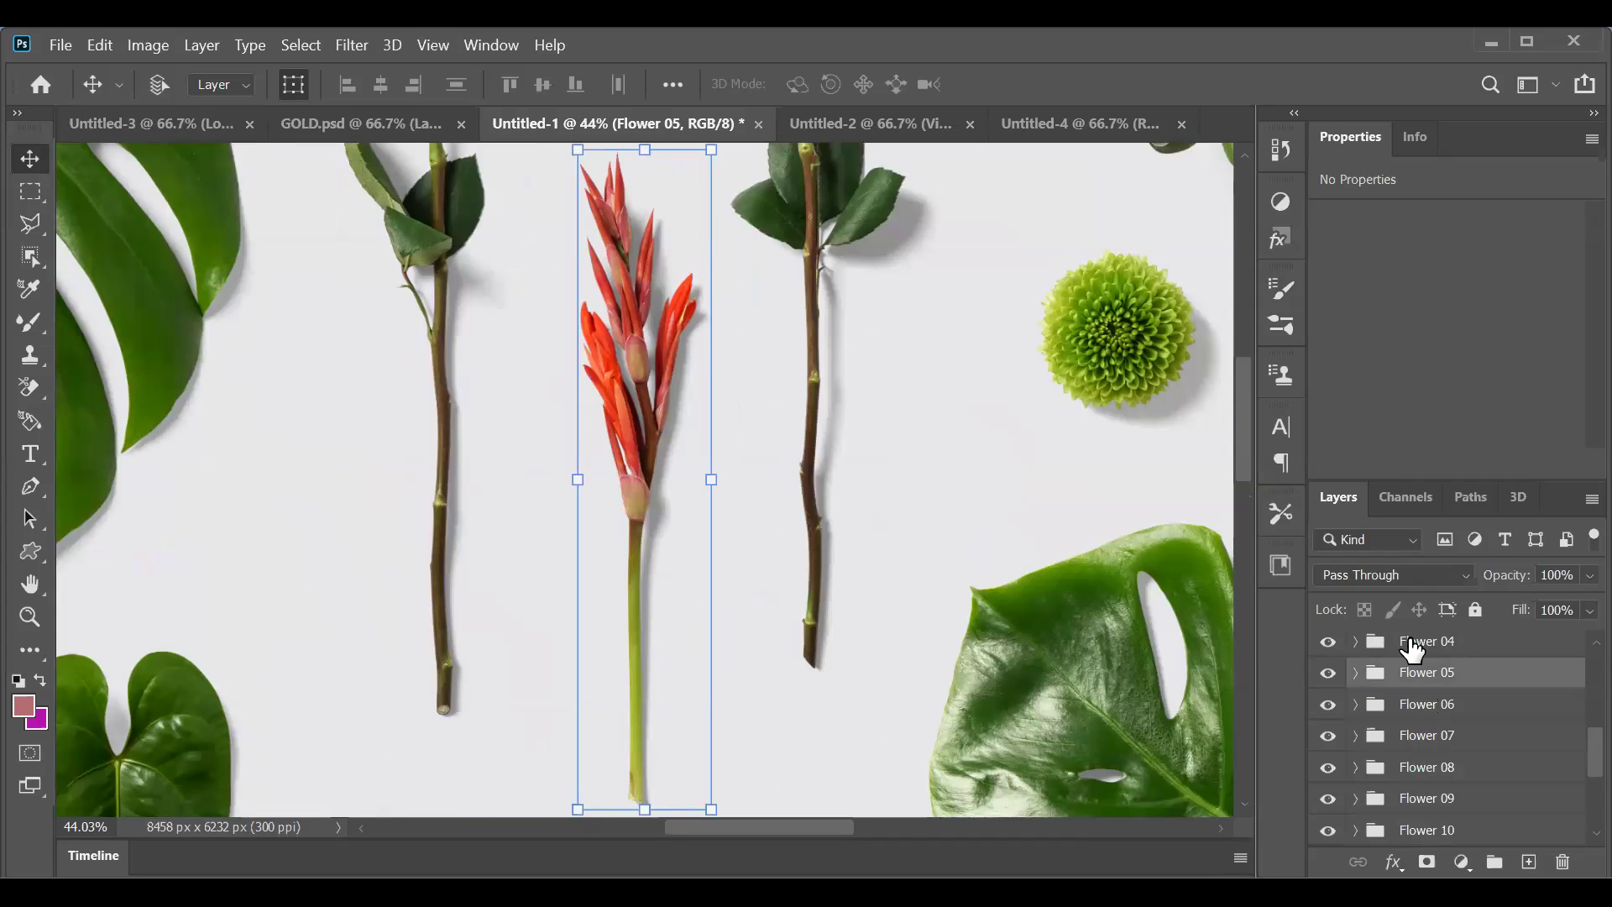
pyautogui.keyDown('alt'); pyautogui.click(1422, 644); pyautogui.keyUp('alt')
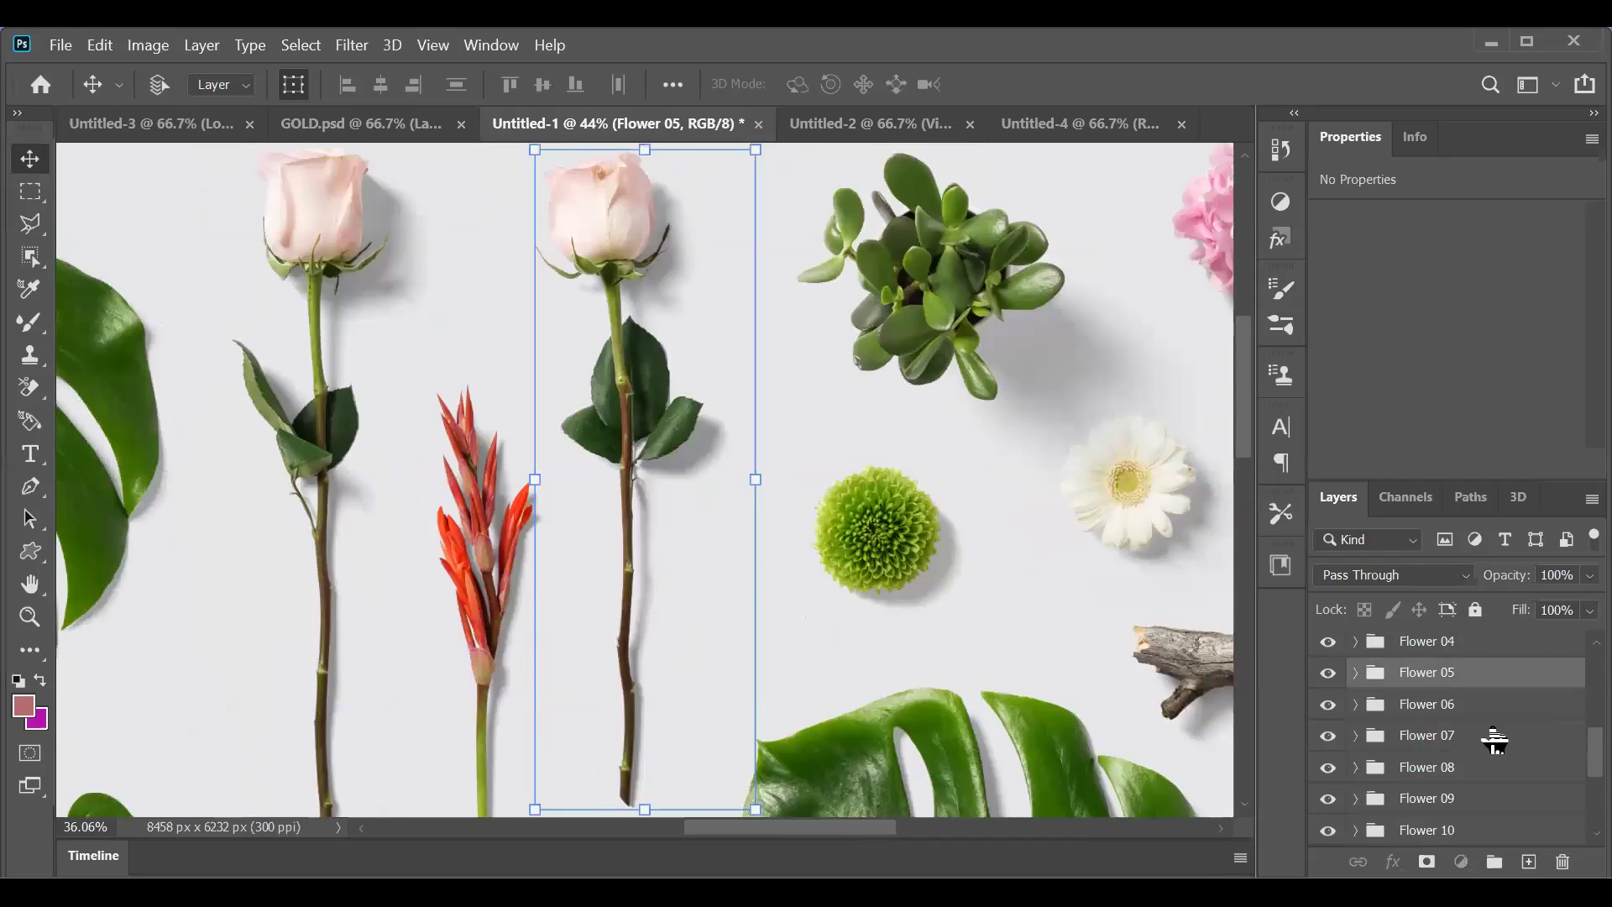
# Step: Fit the Flower 02, Flower 01, Plant 01, and Plant 06 groups to the view in turn
pyautogui.scroll(2, 1503, 745)
pyautogui.scroll(2, 1460, 806)
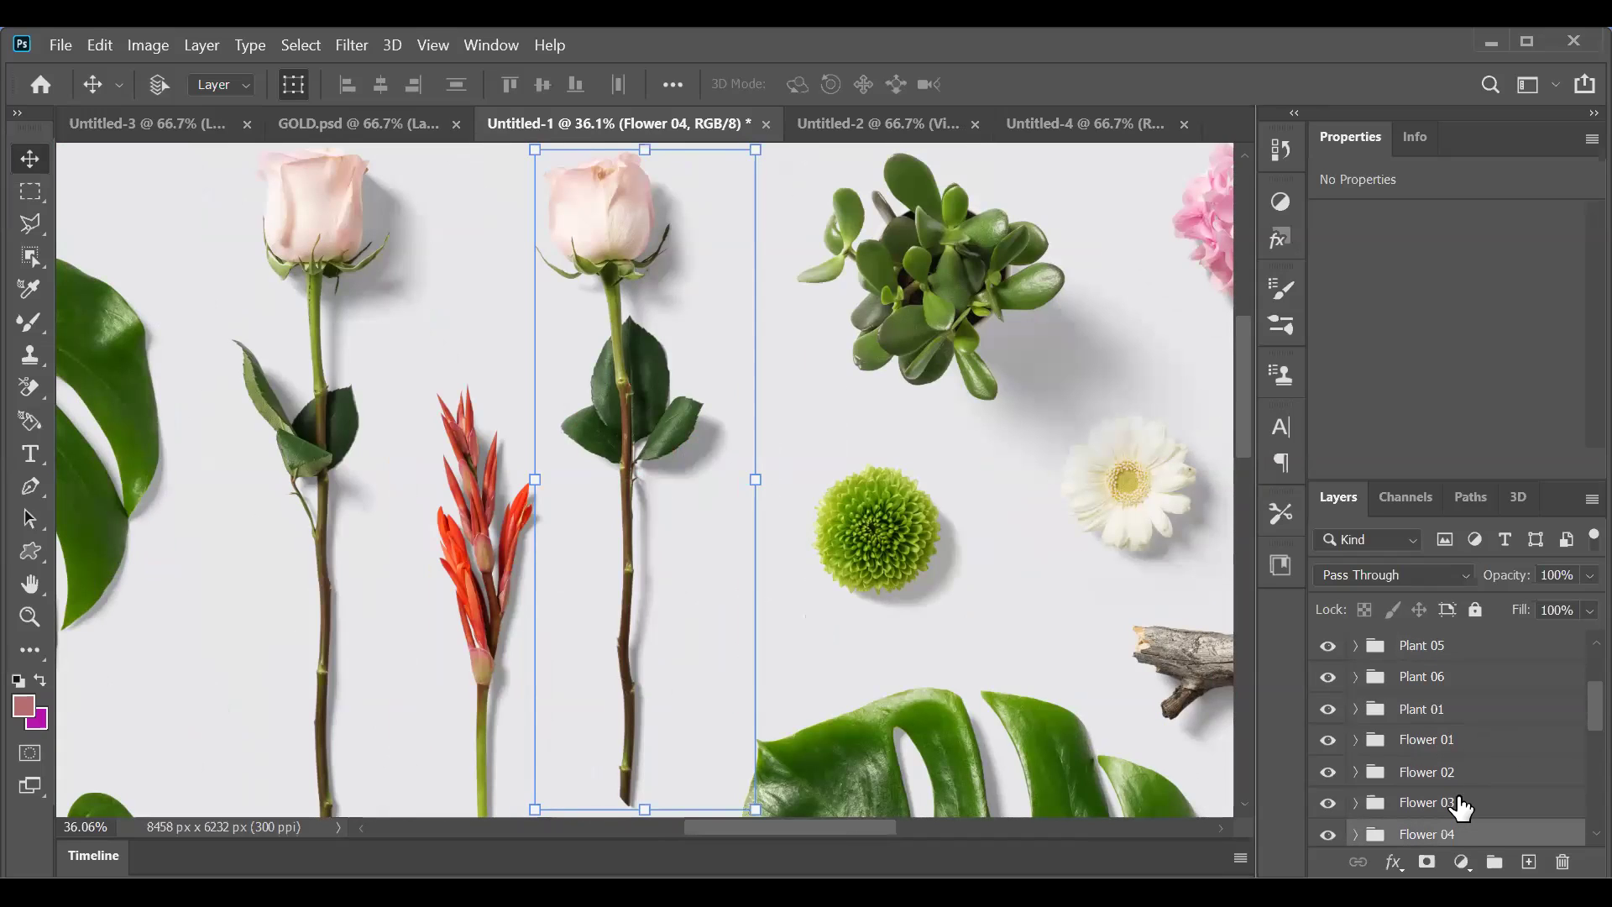
pyautogui.keyDown('alt'); pyautogui.click(1454, 774); pyautogui.keyUp('alt')
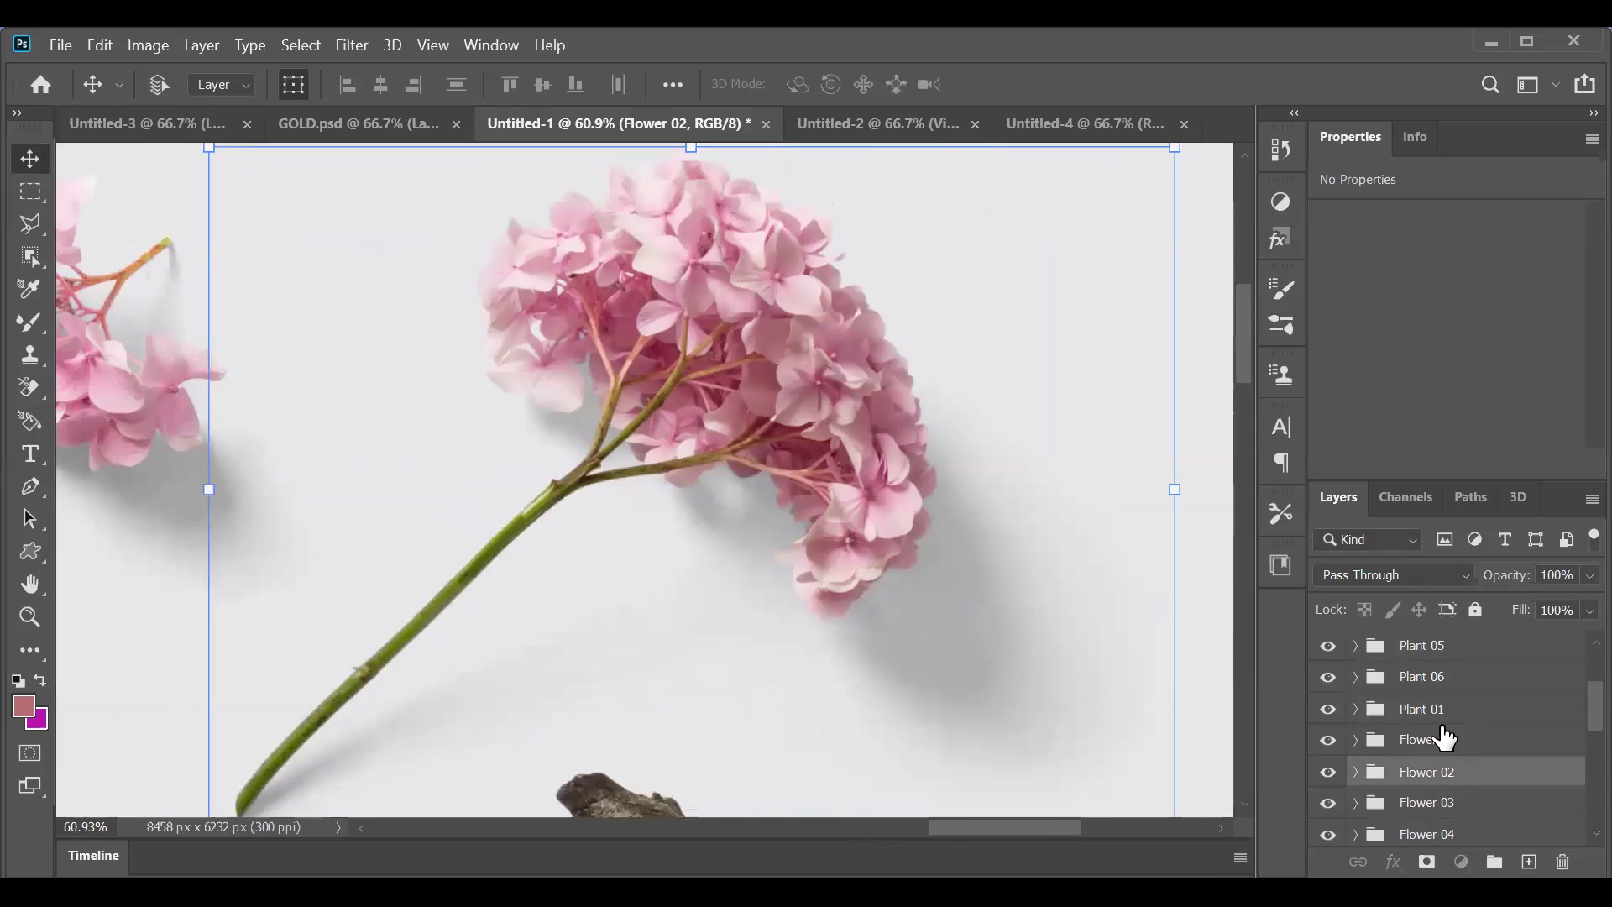
pyautogui.keyDown('alt'); pyautogui.click(1445, 739); pyautogui.keyUp('alt')
pyautogui.keyDown('alt'); pyautogui.click(1432, 703); pyautogui.keyUp('alt')
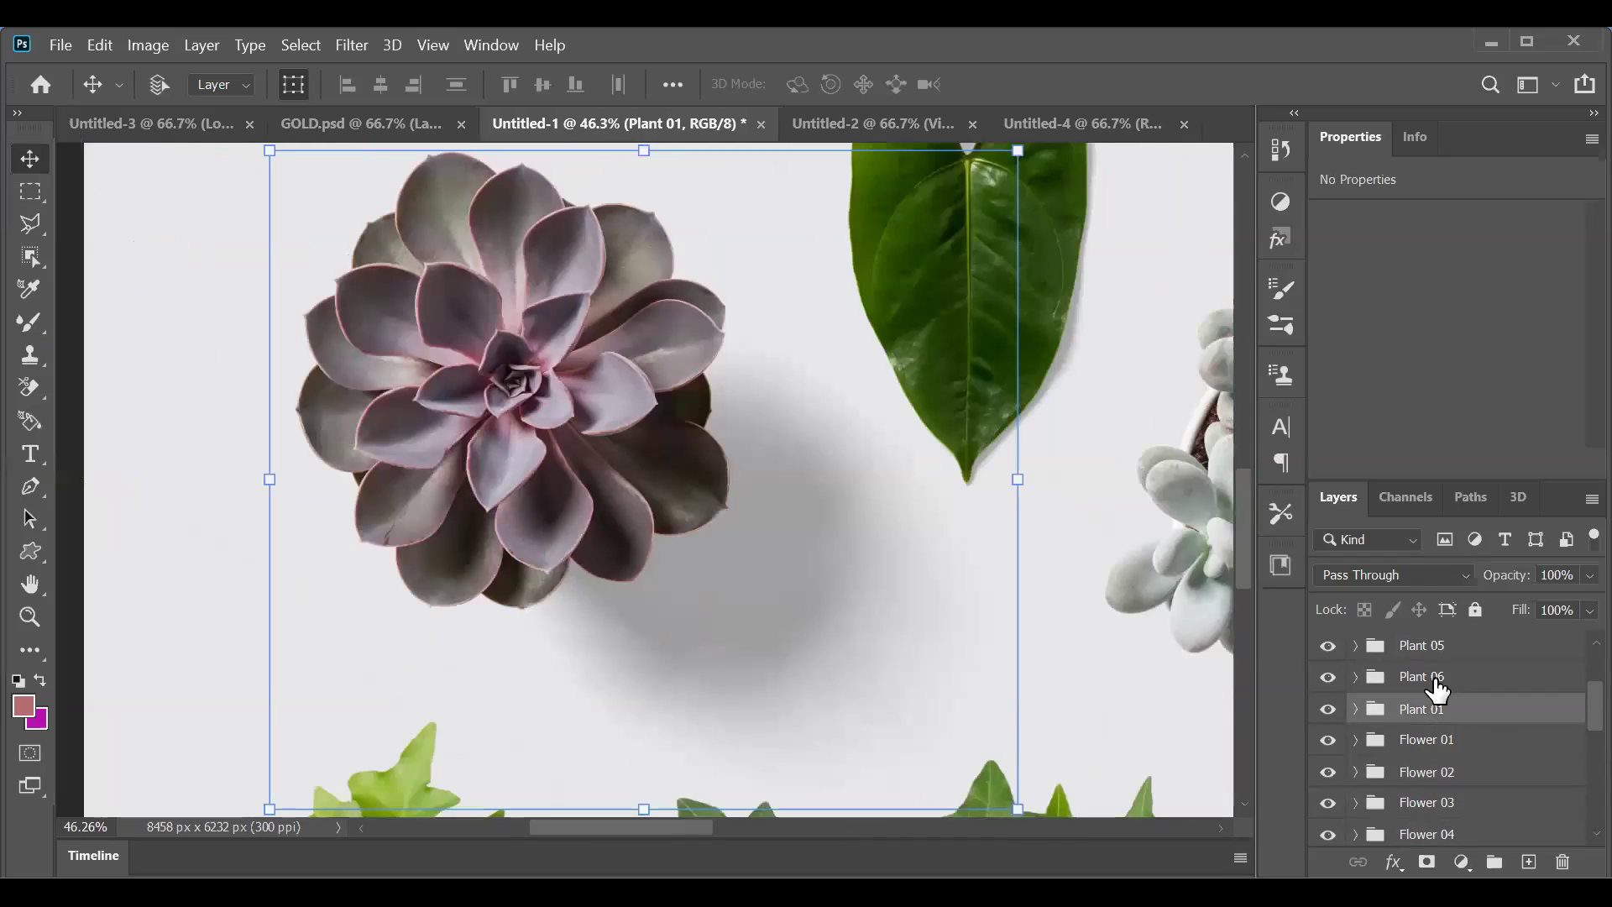
pyautogui.keyDown('alt'); pyautogui.click(1427, 665); pyautogui.keyUp('alt')
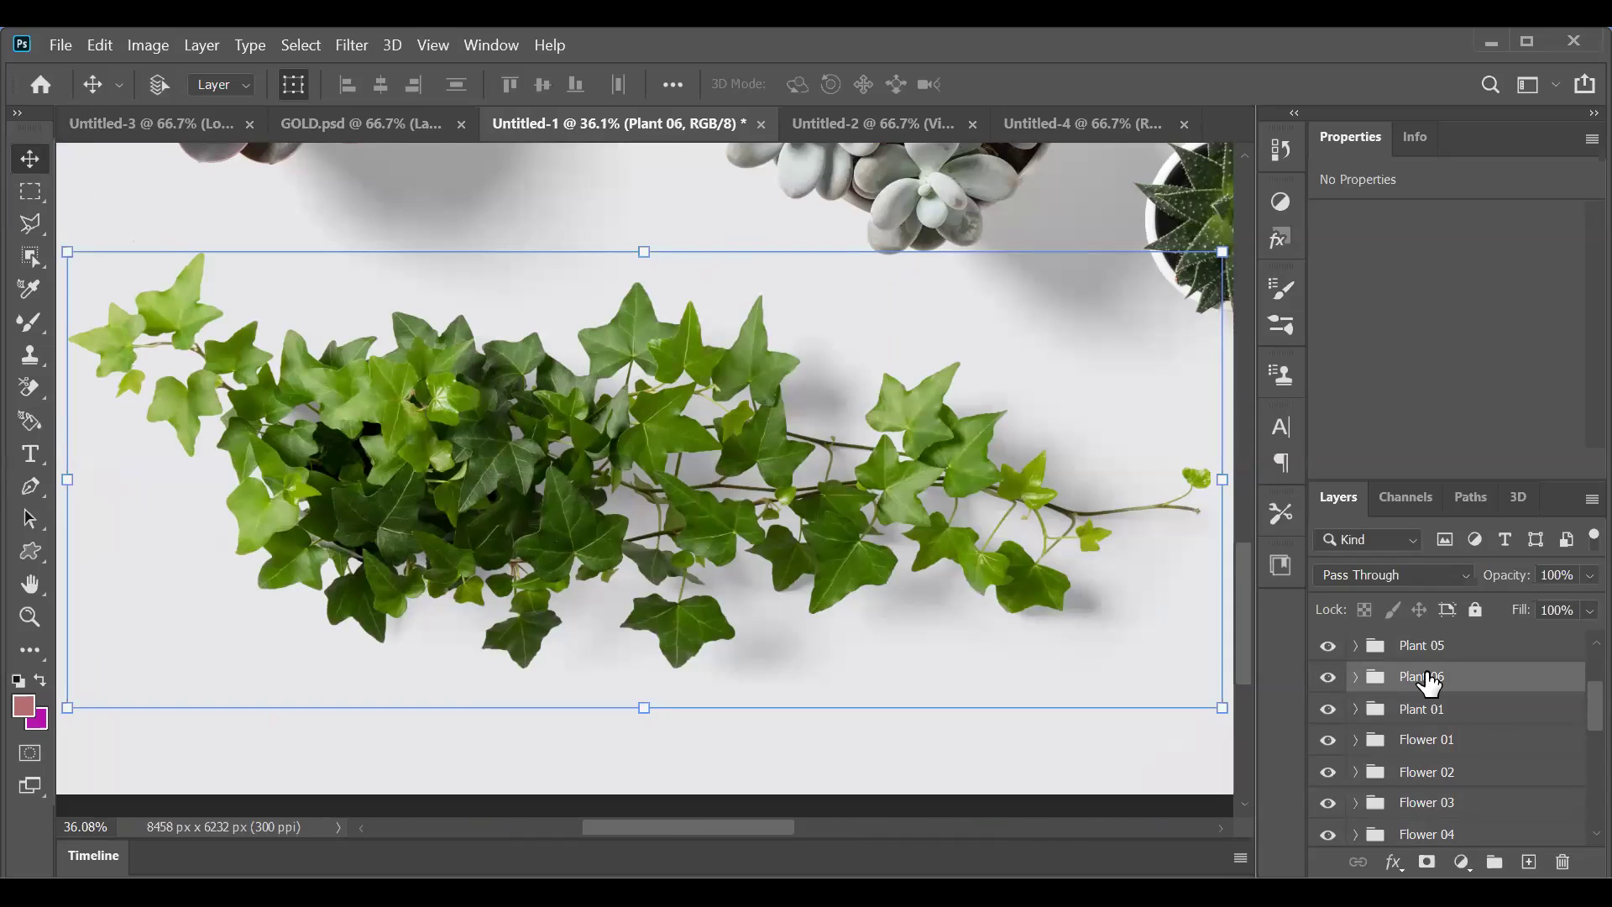
# Step: Return to the full plant layout and check the tools grouped with the Object Selection tool, ending on the Move tool
pyautogui.hotkey('ctrl', '-')
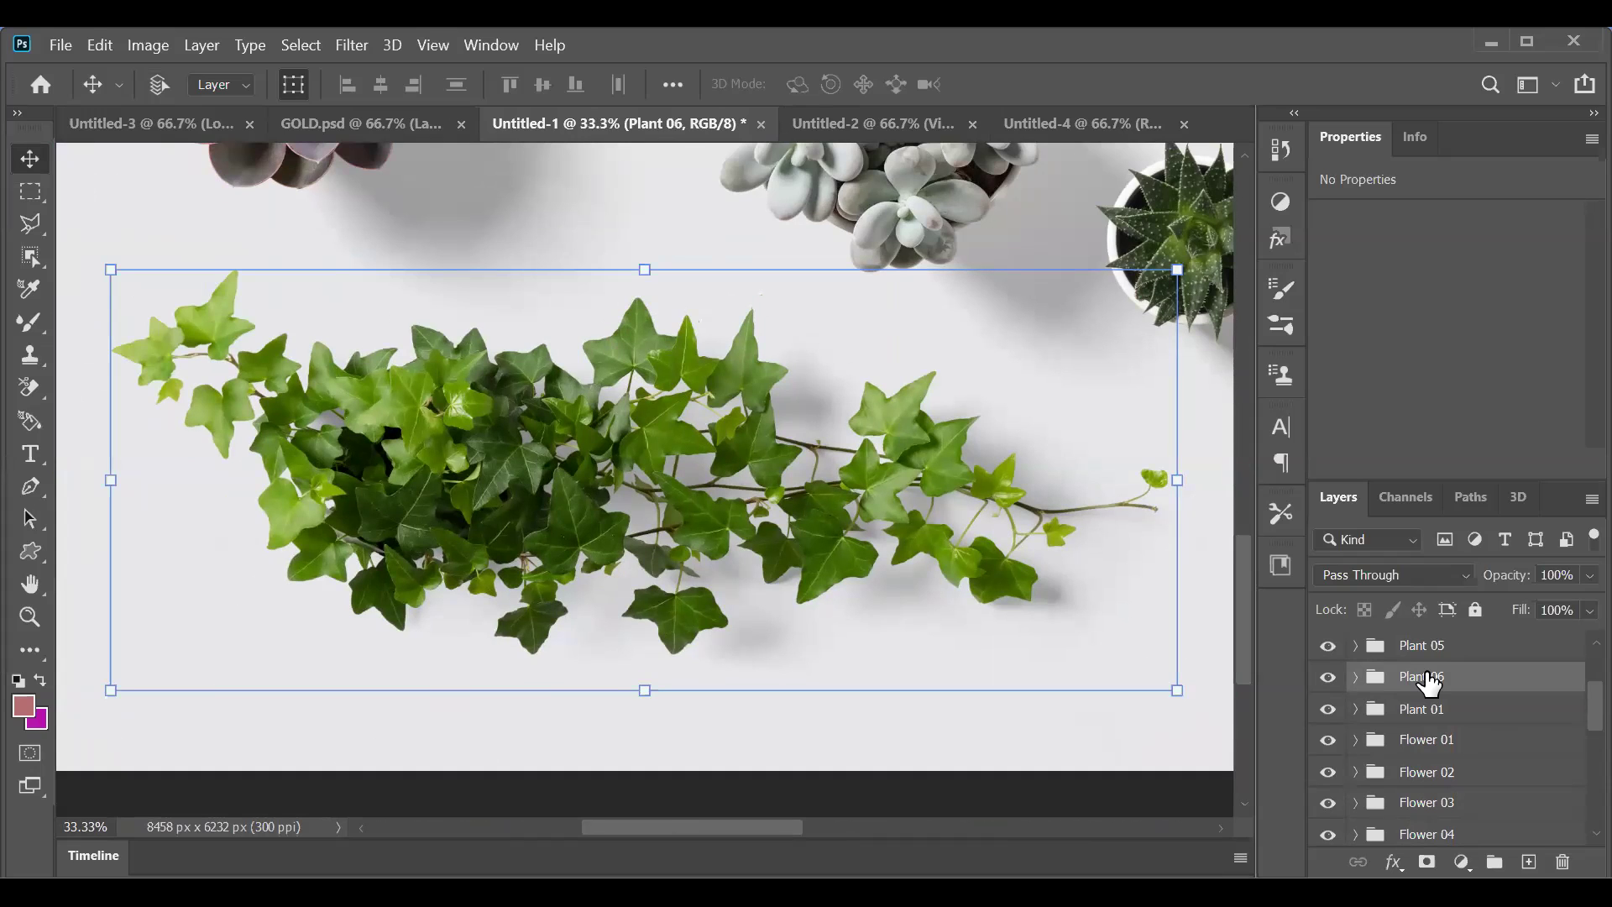
pyautogui.press('ctrl')
pyautogui.hotkey('ctrl', '-')
pyautogui.hotkey('ctrl', '-')
pyautogui.hotkey('ctrl', '-')
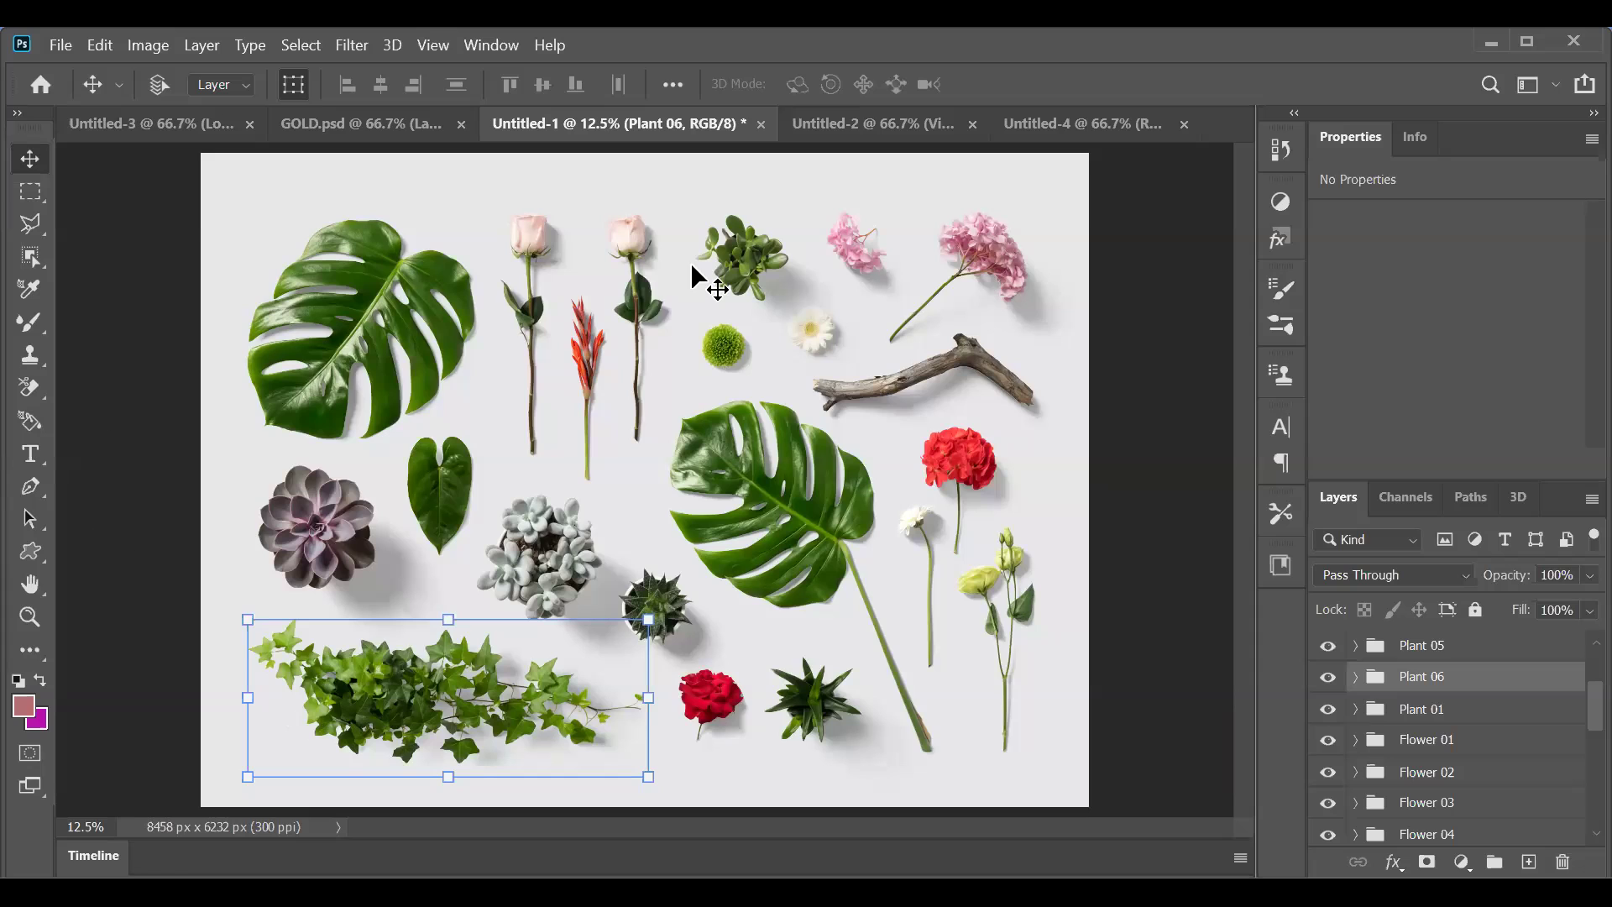
pyautogui.click(30, 257)
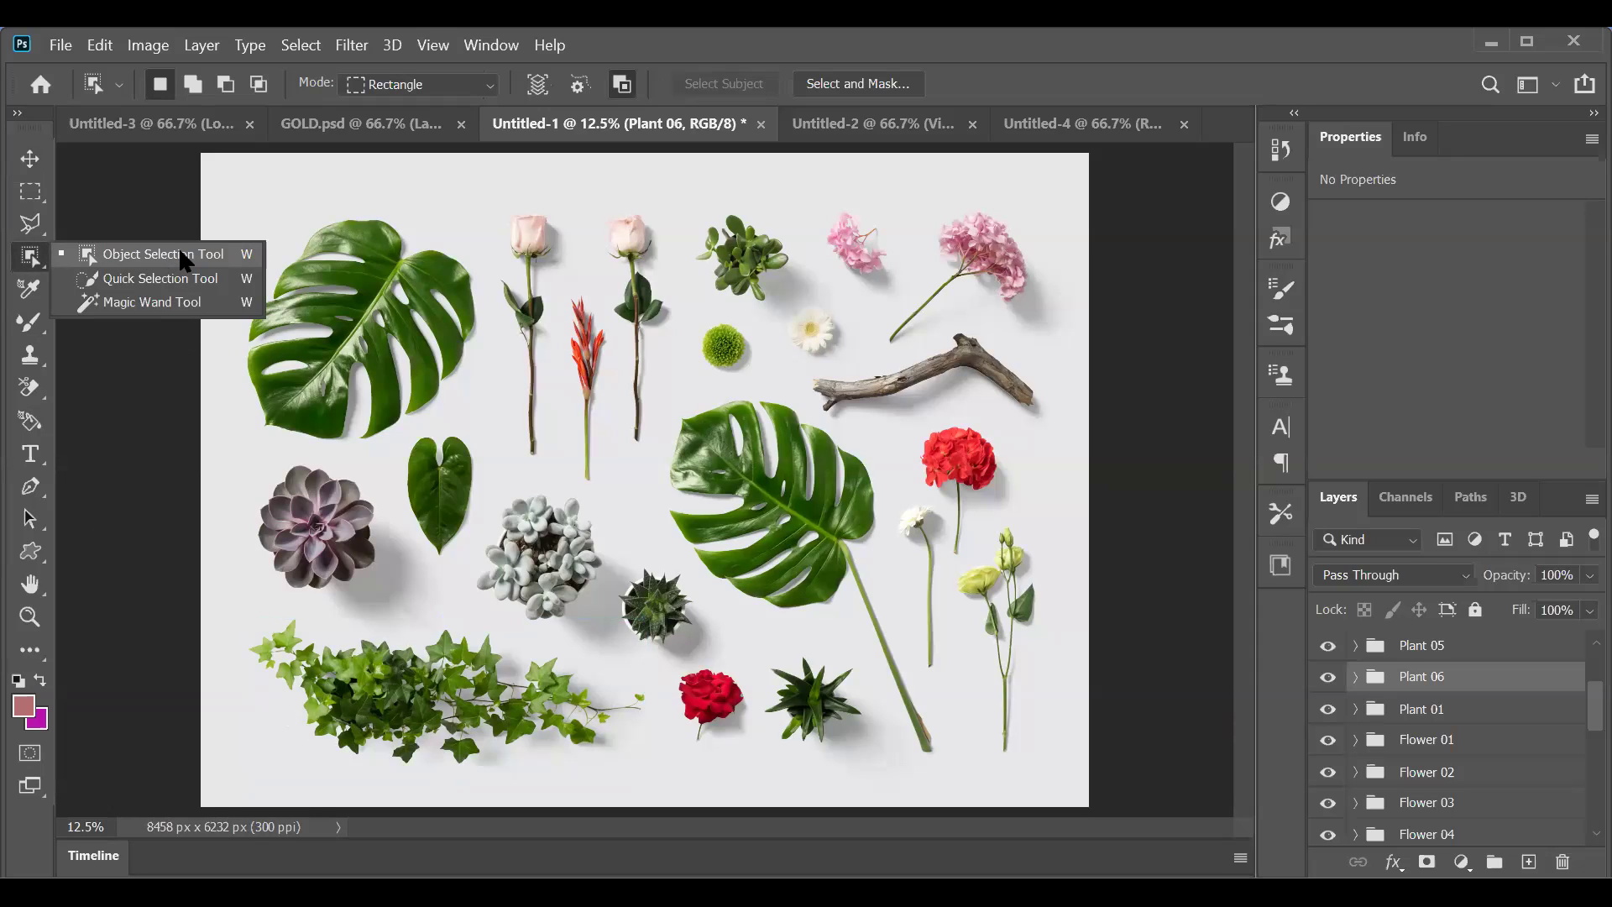
pyautogui.click(32, 157)
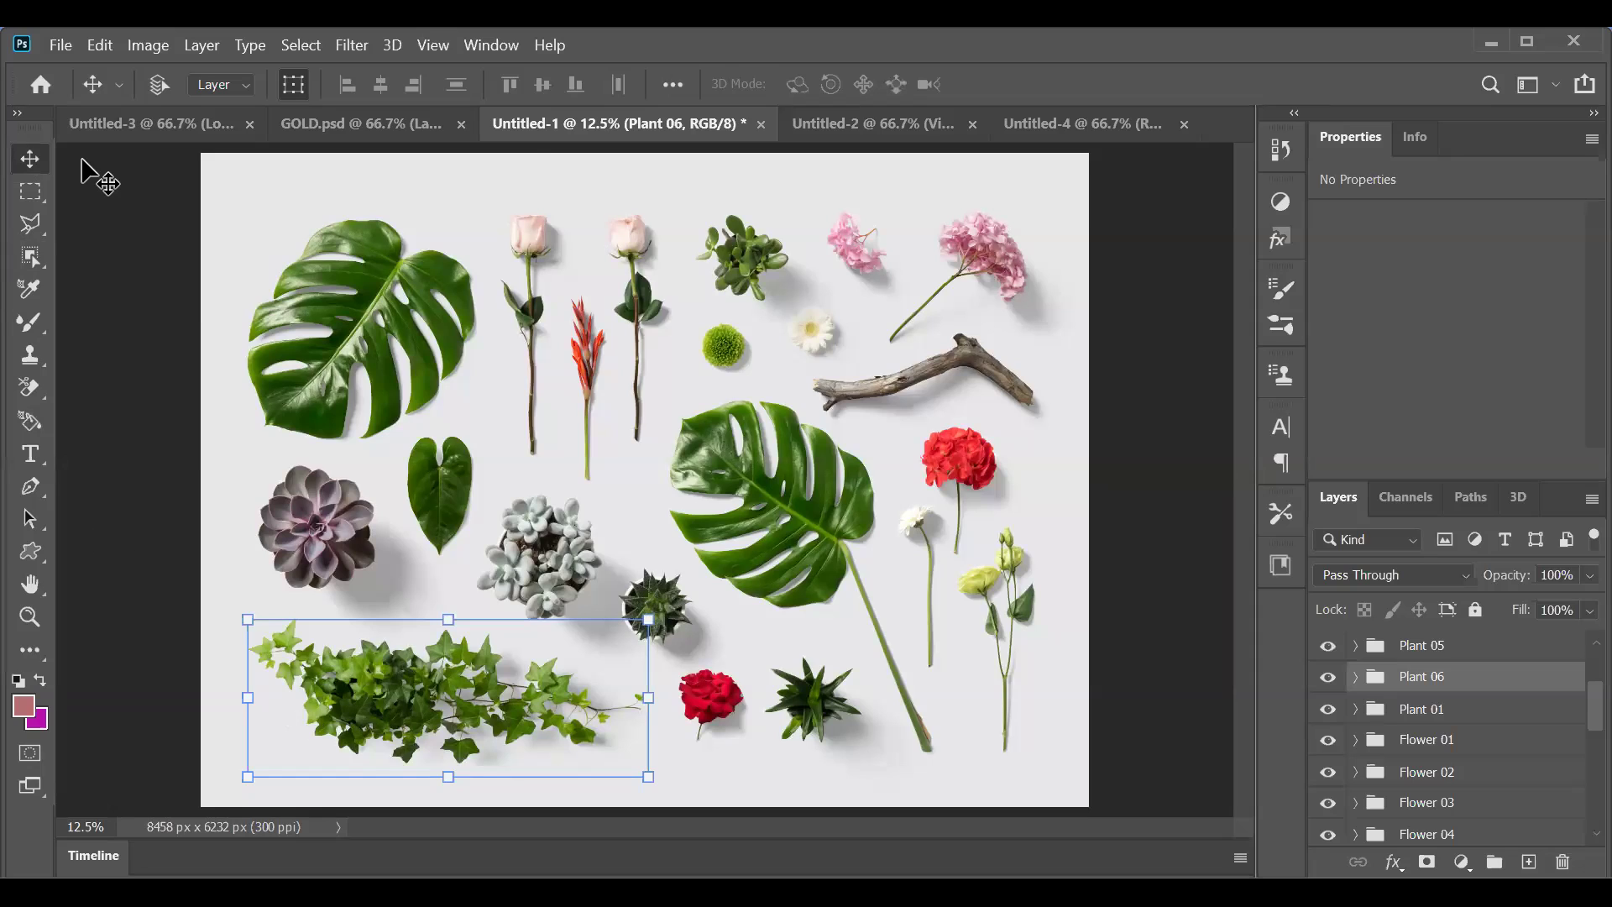
# Step: Switch to the Untitled-2 document and select the Video Channel Thumbnail for YouTube - 1280x720 artboard, briefly trying the Artboard tool
pyautogui.click(909, 130)
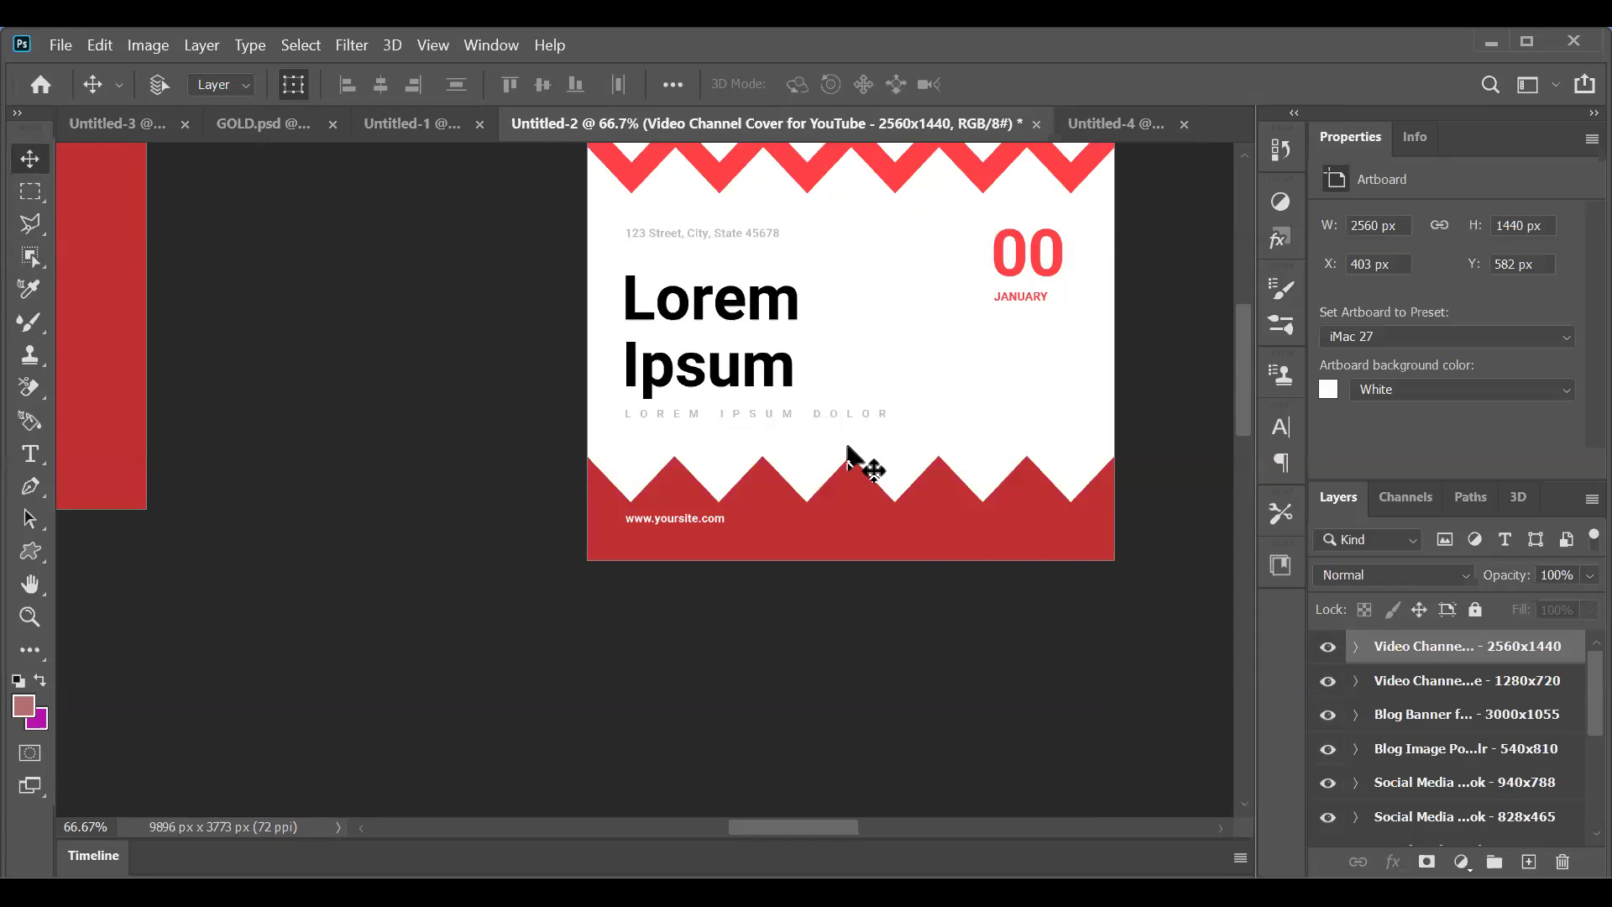
pyautogui.hotkey('ctrl', '-')
pyautogui.hotkey('ctrl', '-')
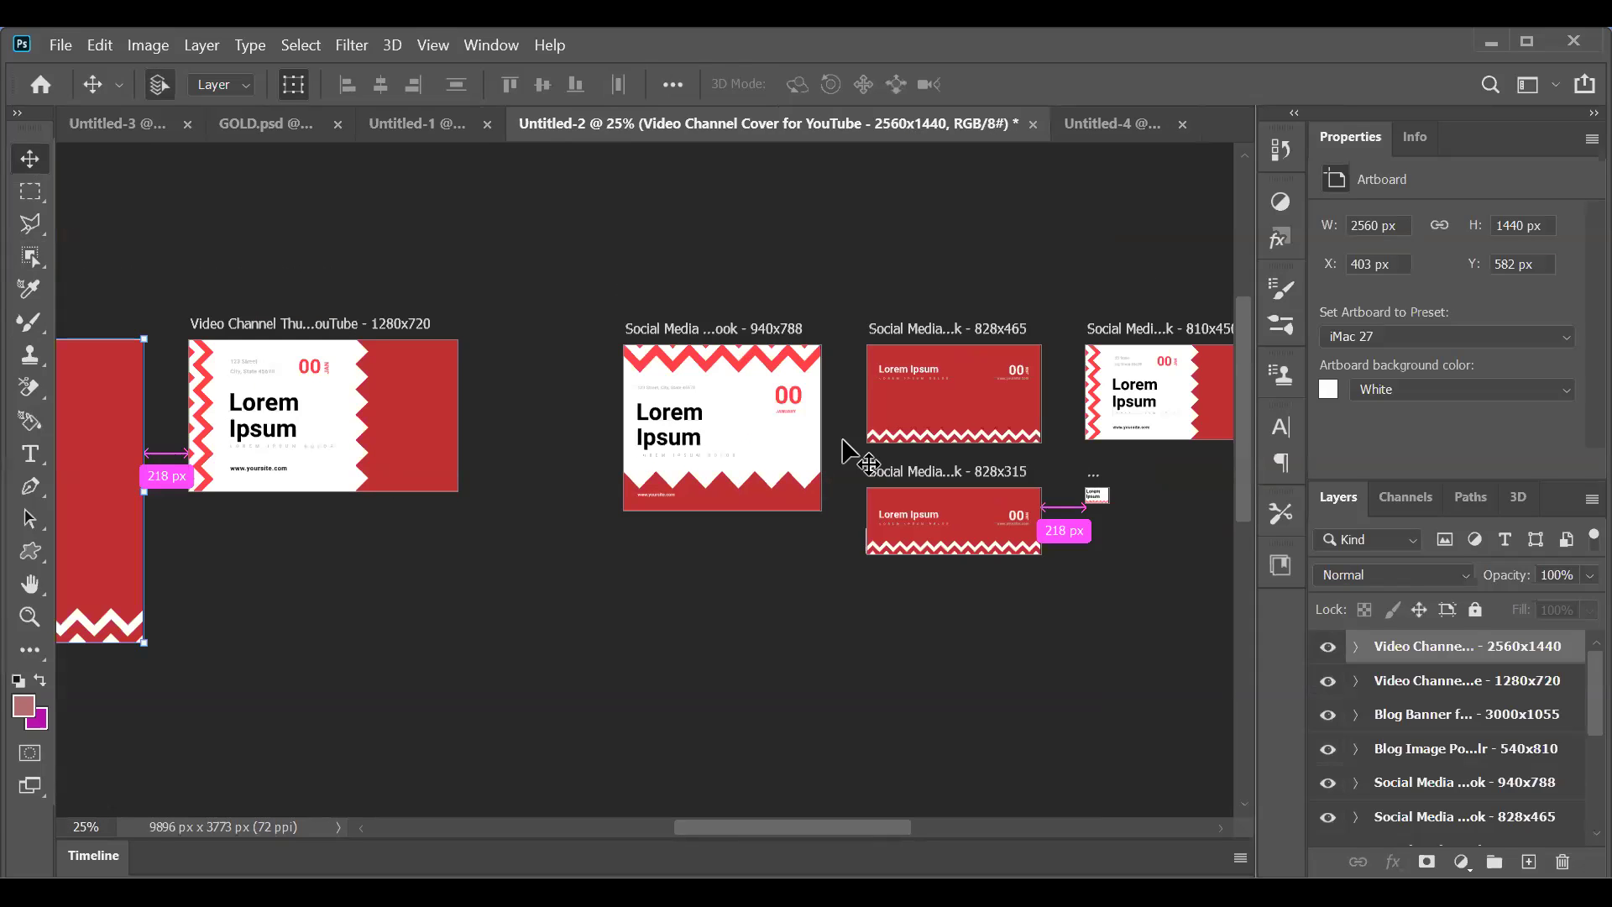
pyautogui.hotkey('ctrl', '-')
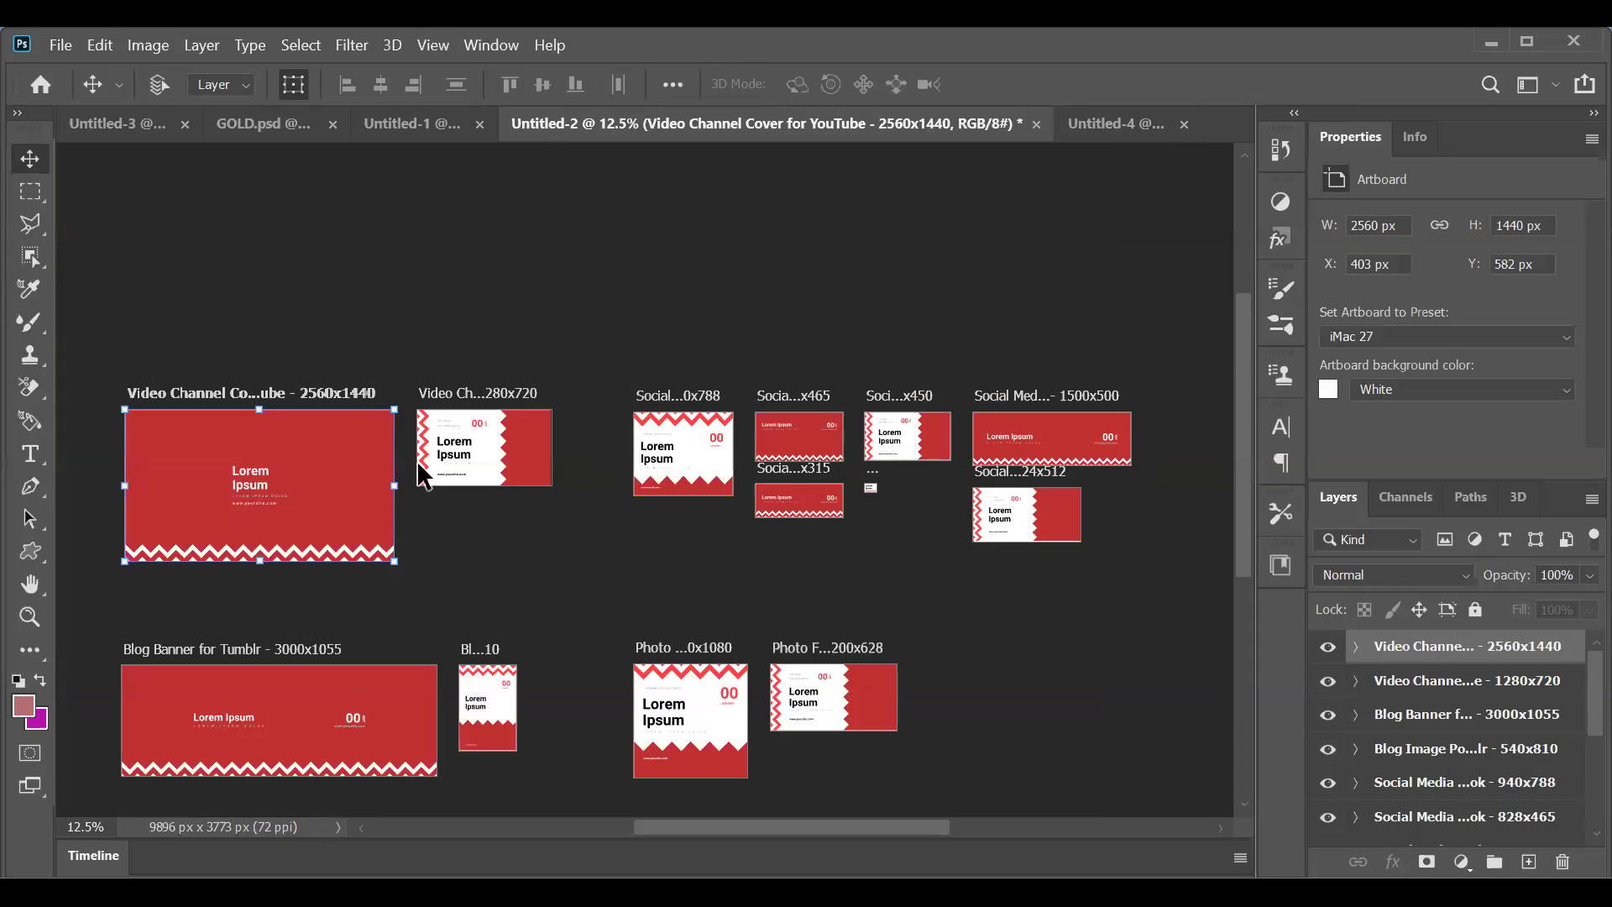
pyautogui.click(451, 472)
pyautogui.hotkey('shift', 'v')
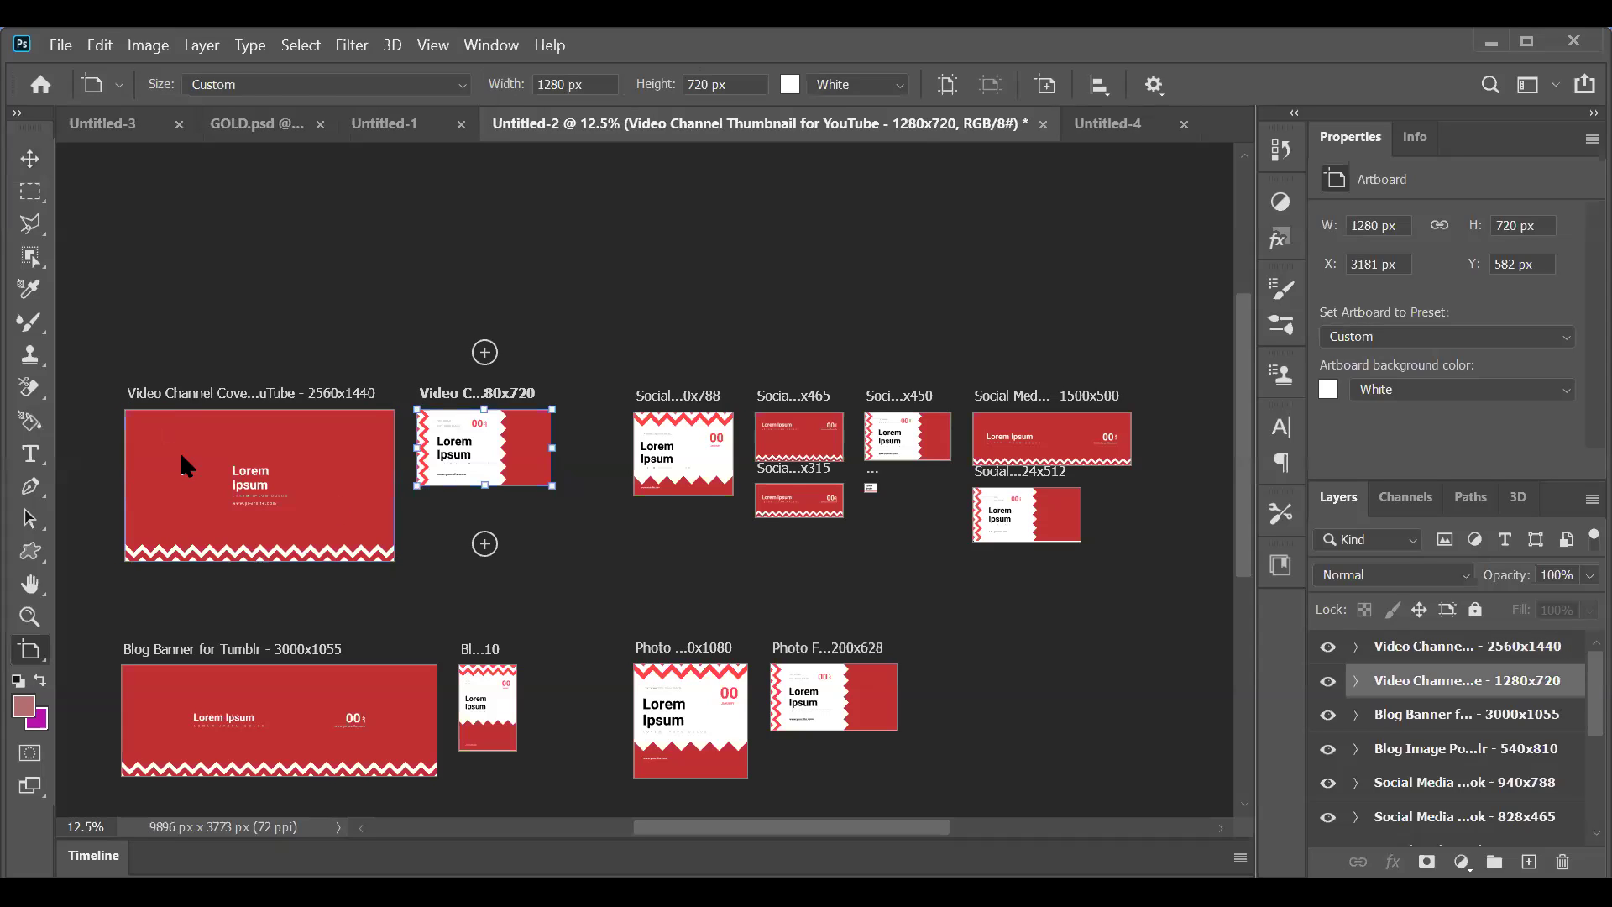
pyautogui.hotkey('shift', 'v')
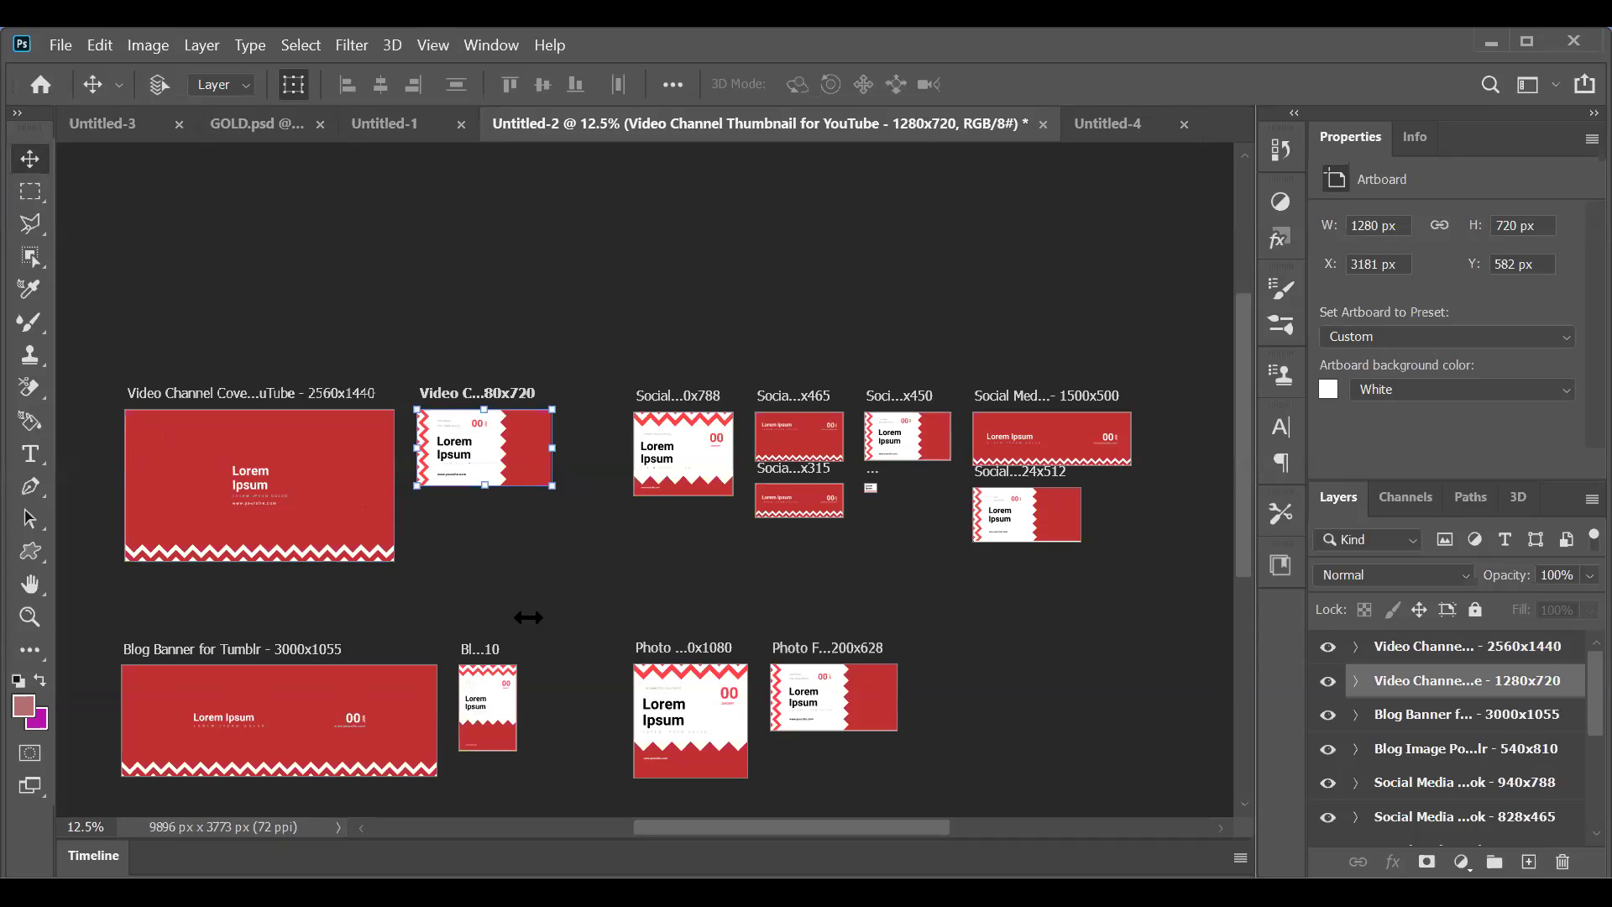
# Step: Select the Blog Banner for Tumblr - 3000x1055 artboard and look through the list of artboards
pyautogui.click(1428, 719)
pyautogui.scroll(-3, 1427, 719)
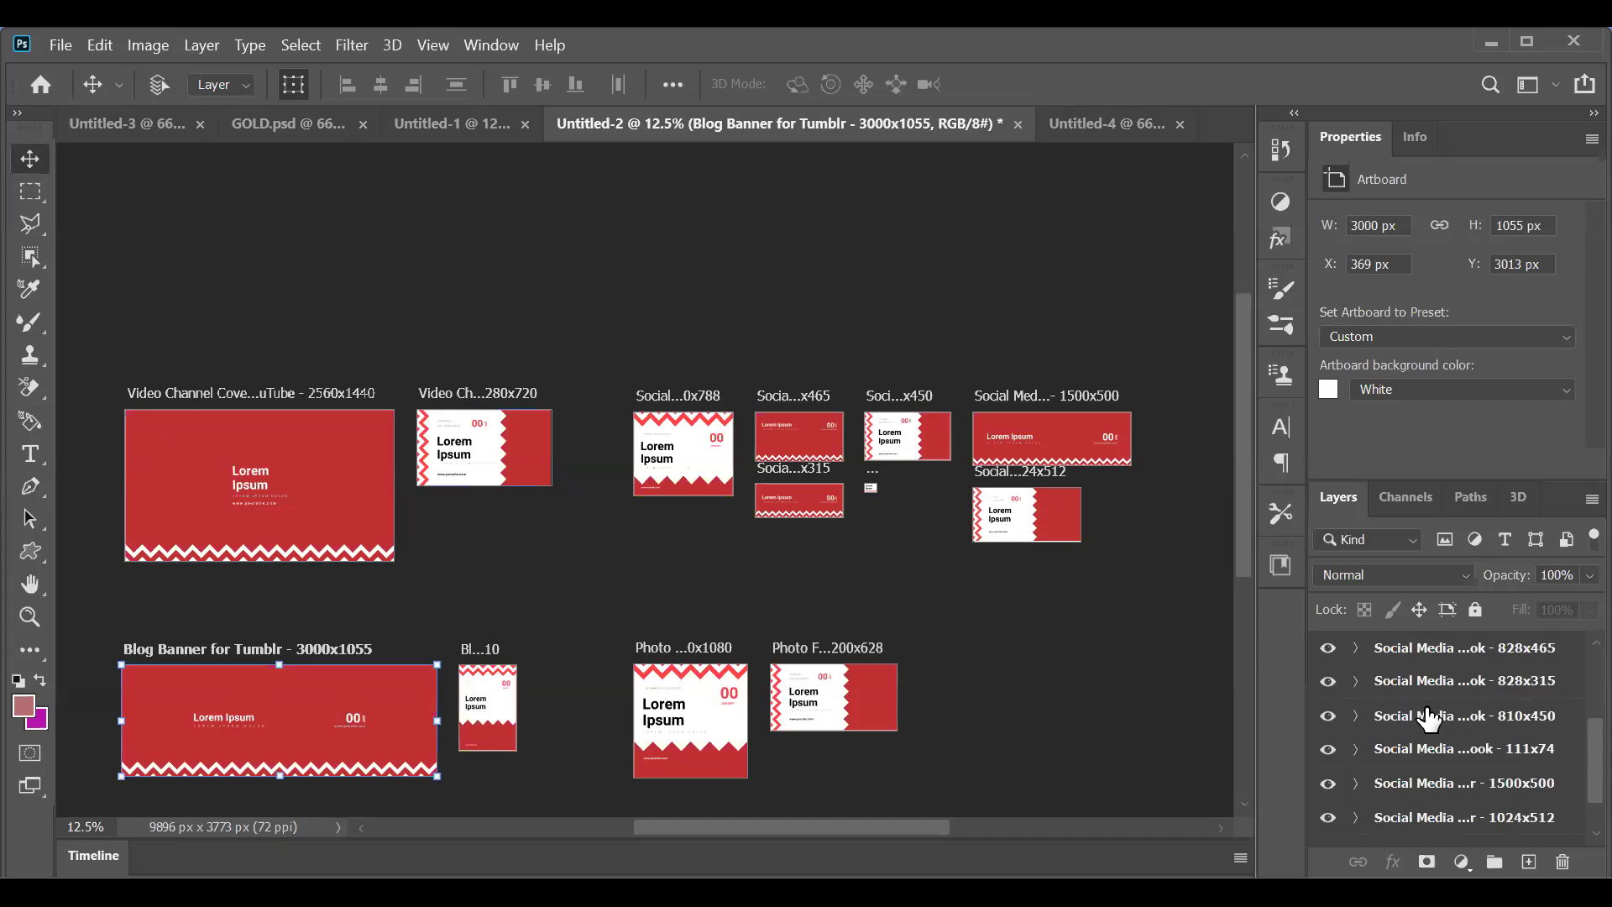
pyautogui.scroll(3, 1428, 720)
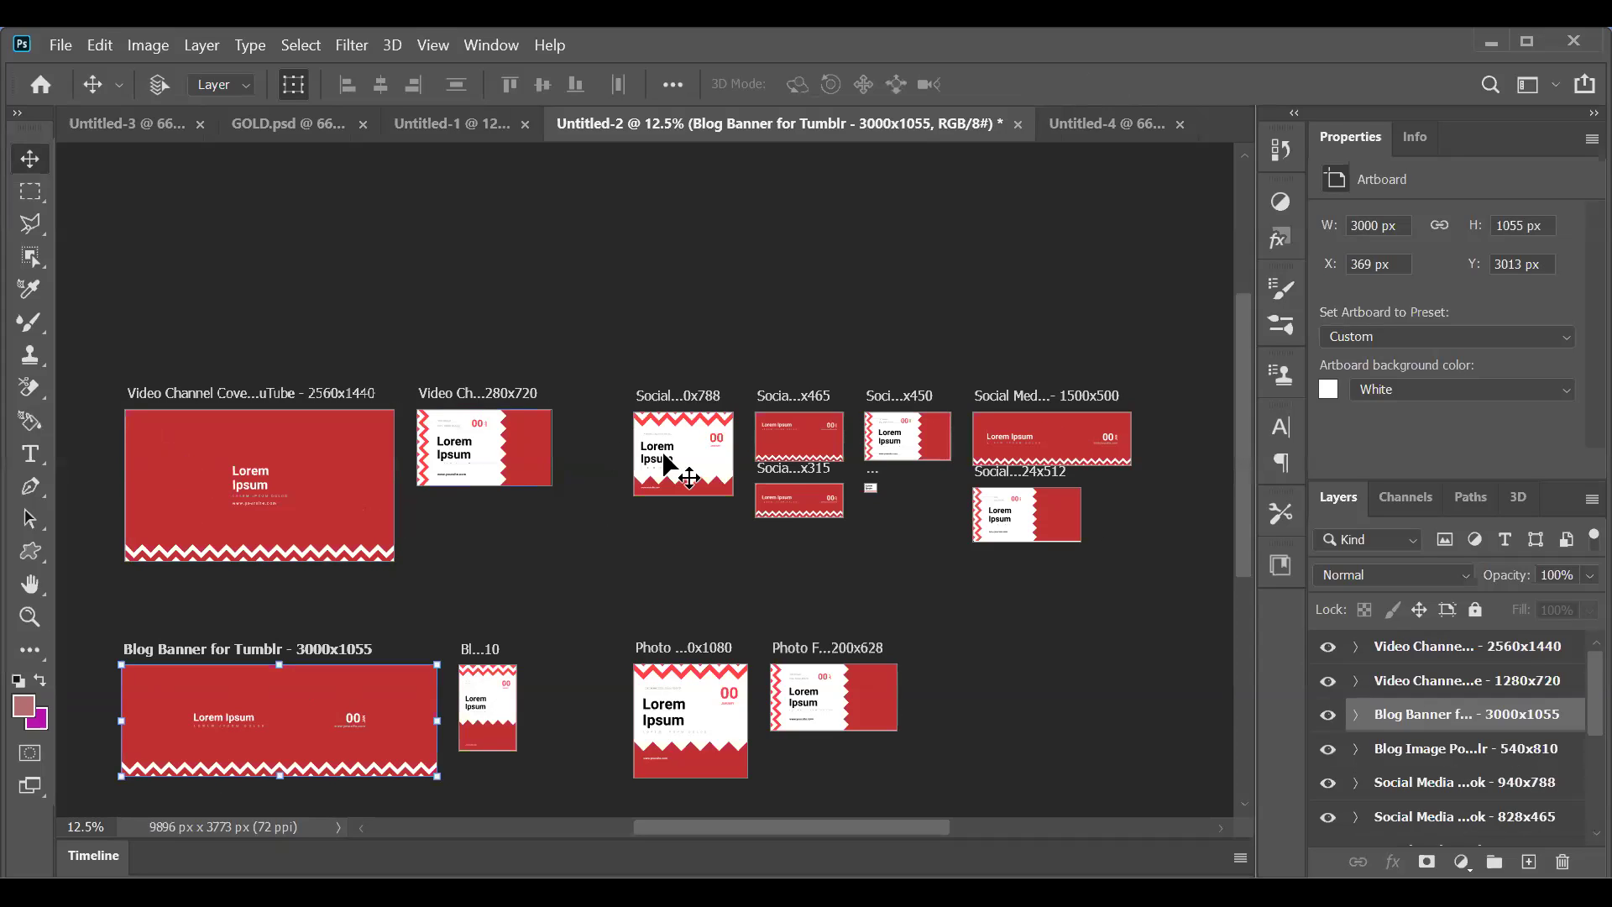
# Step: Select the Lorem Ipsum headline text in the 940x788 Facebook post artboard and make the Layers panel taller
pyautogui.press('ctrl')
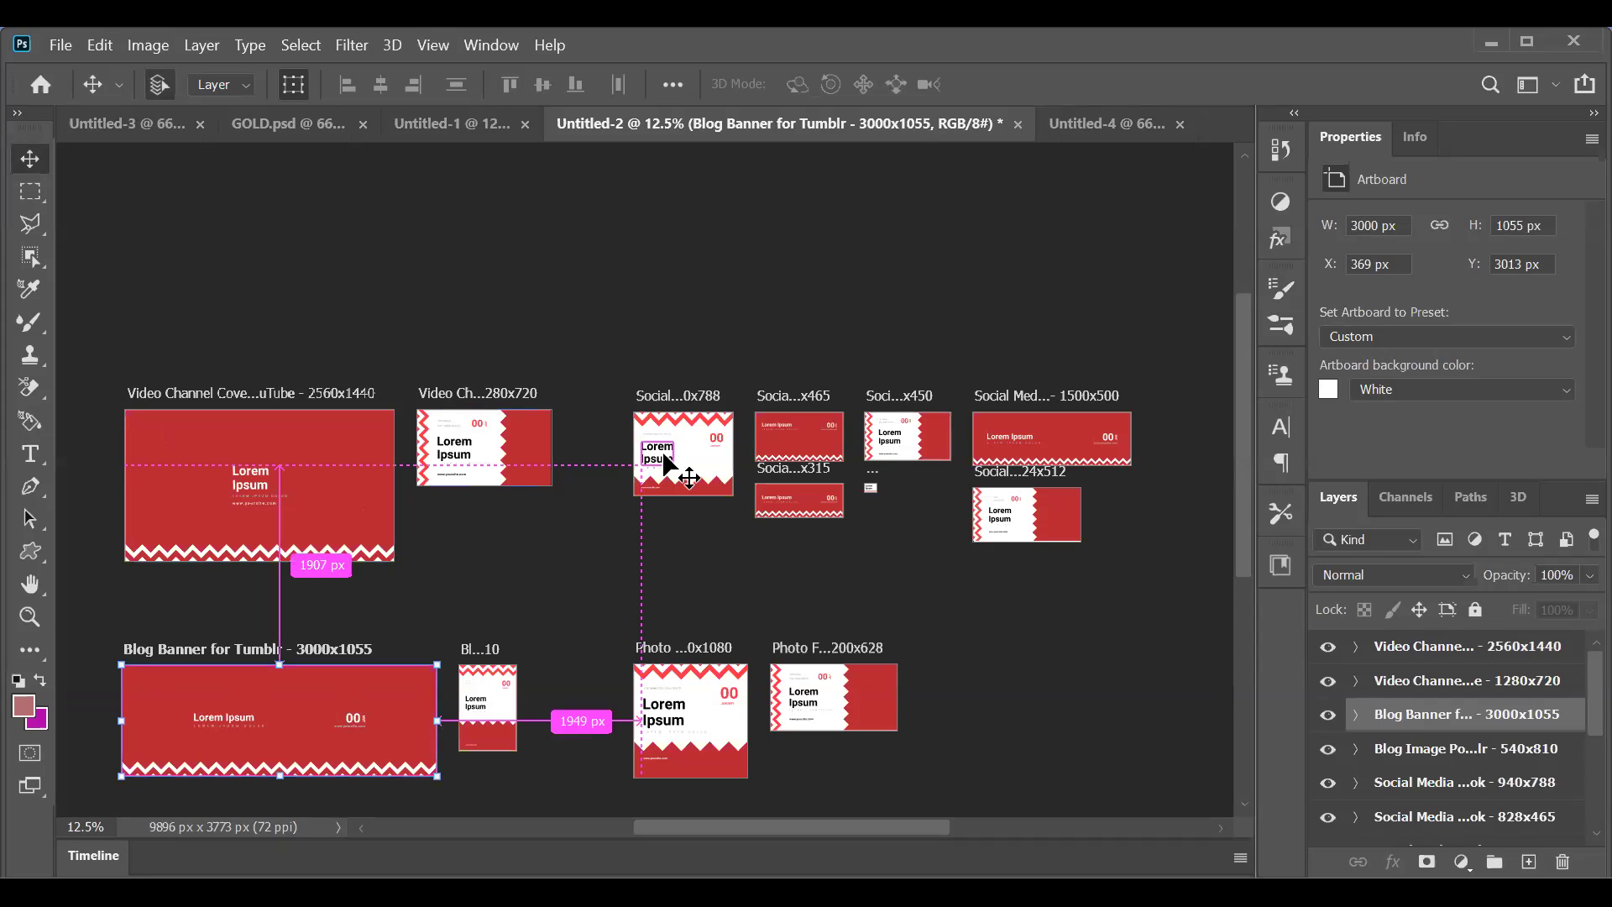
pyautogui.keyDown('ctrl'); pyautogui.click(669, 462); pyautogui.keyUp('ctrl')
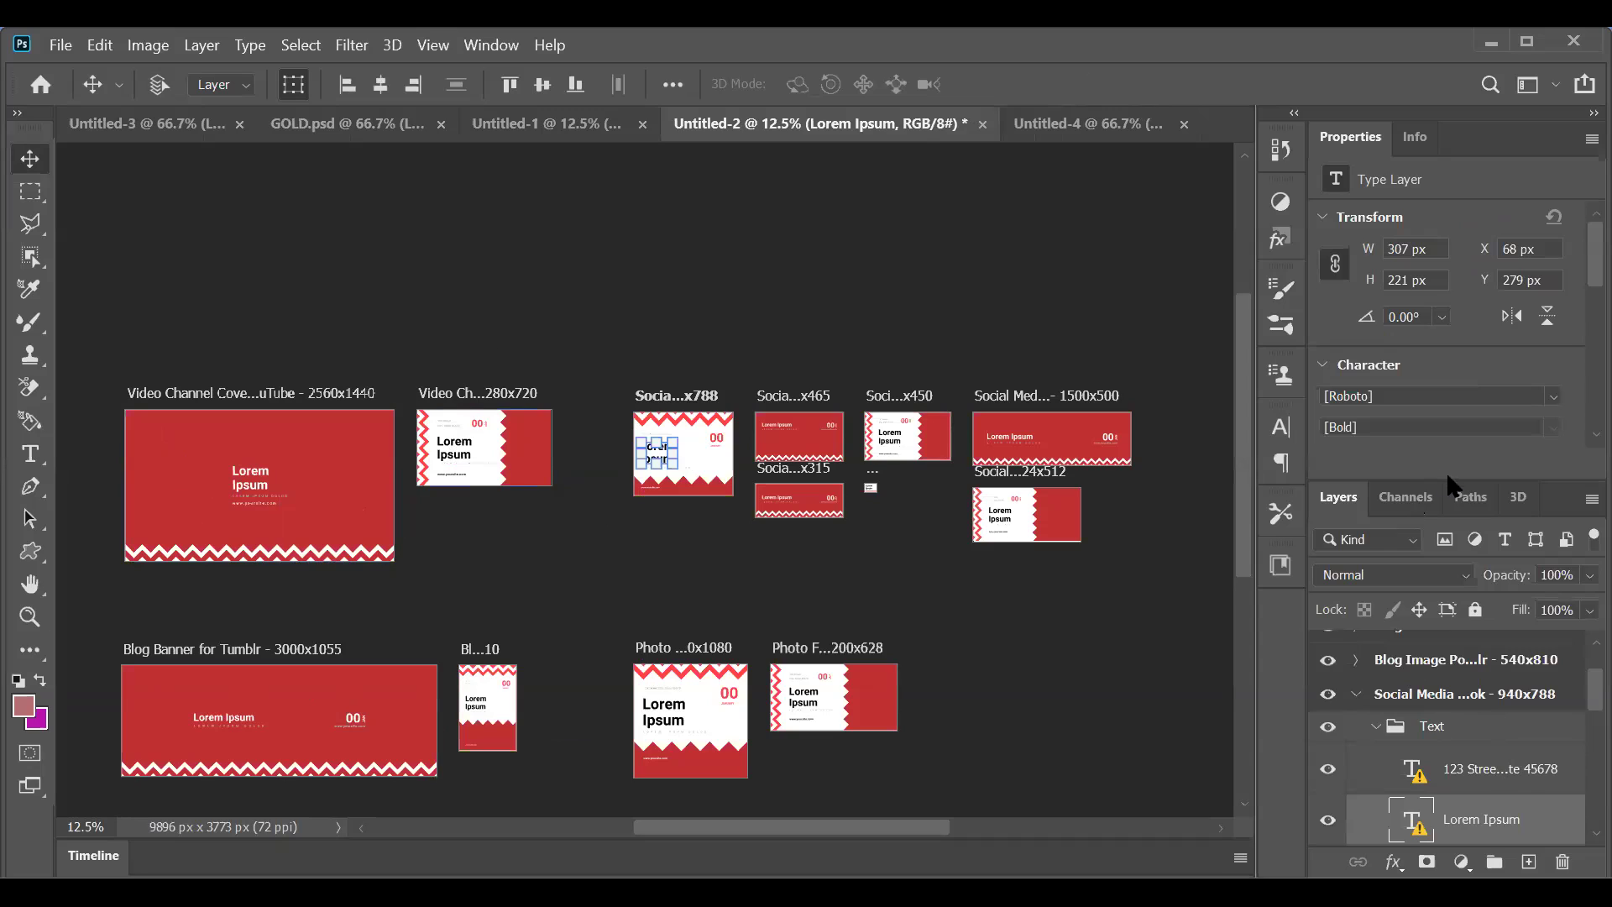
pyautogui.moveTo(1447, 471); pyautogui.dragTo(1465, 352)
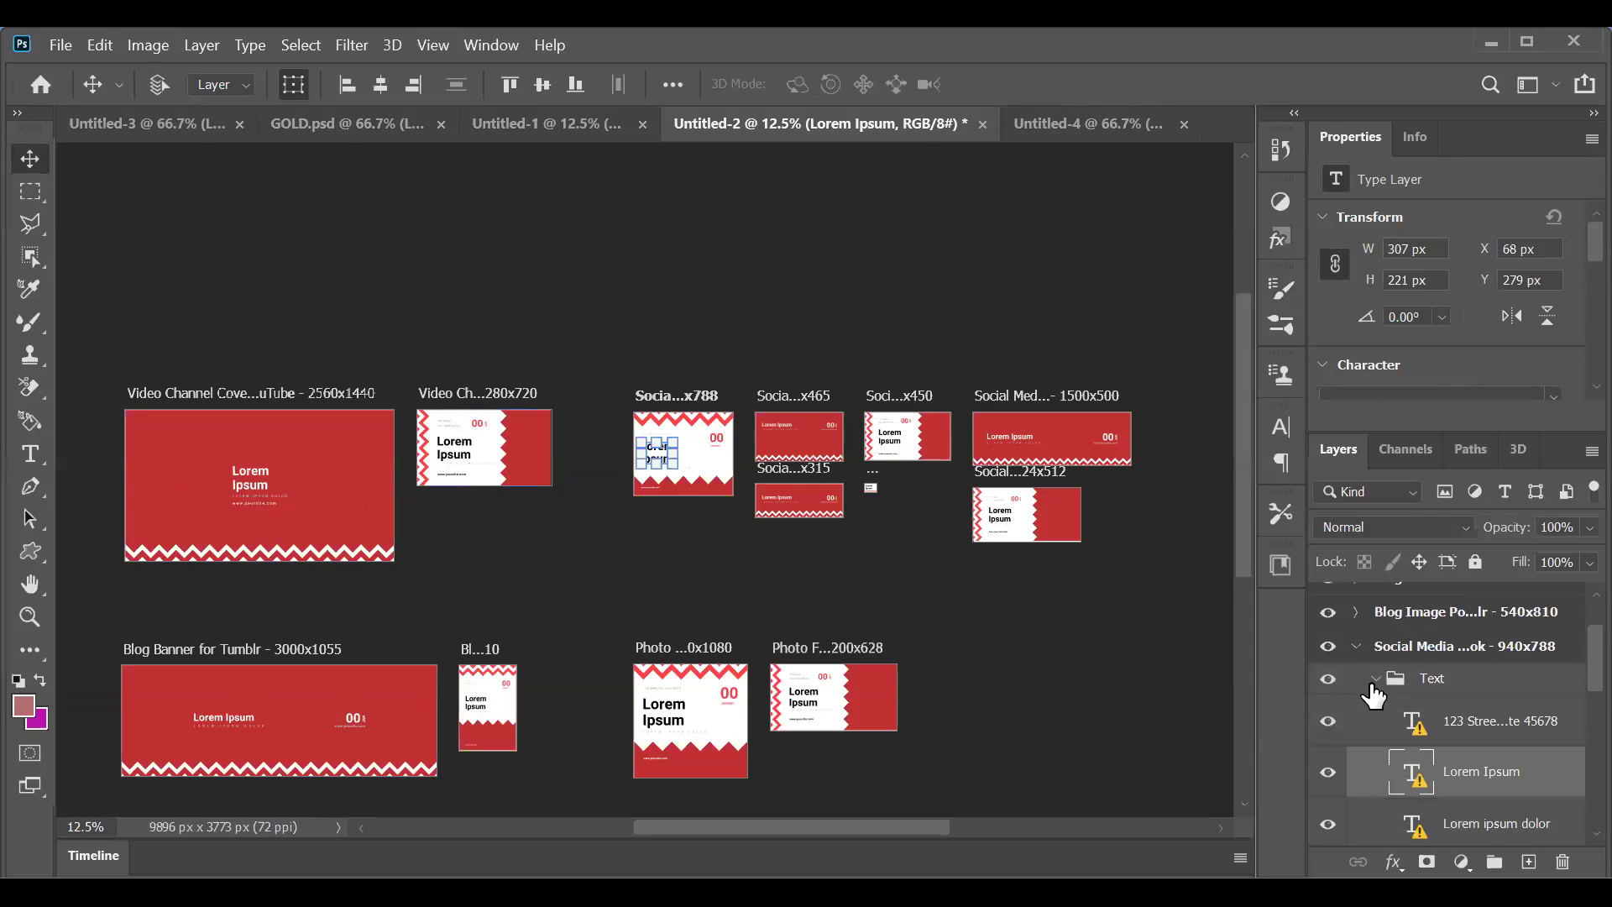
pyautogui.scroll(2, 1385, 730)
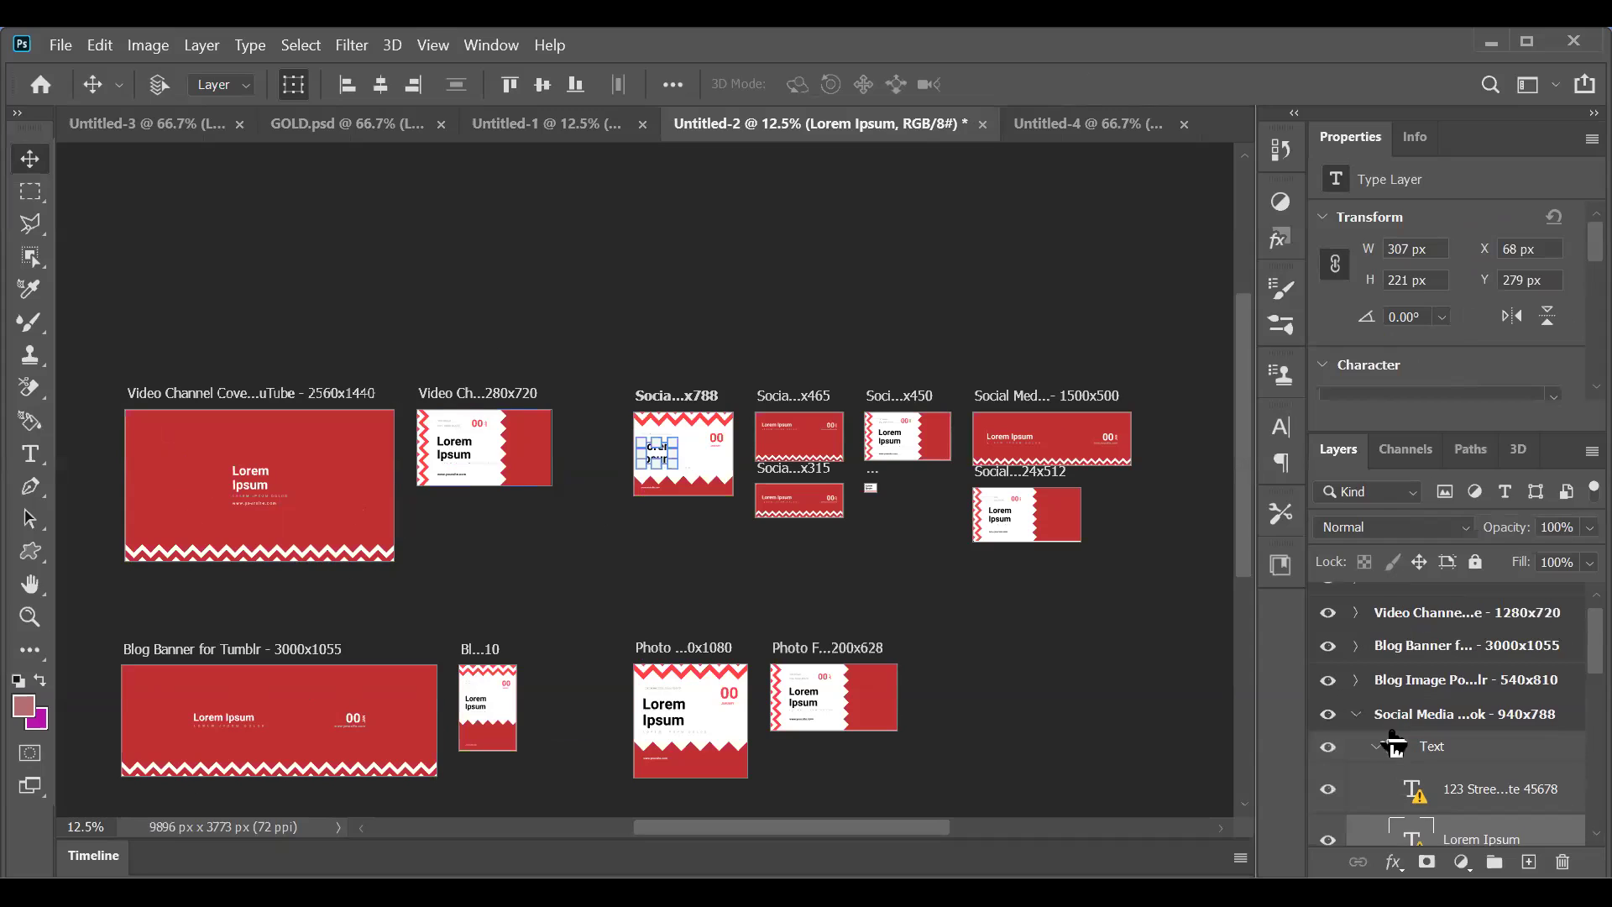
# Step: Select the collapsed Social Media Photo Post for Facebook - 940x788 artboard and fit it to the view
pyautogui.click(1328, 718)
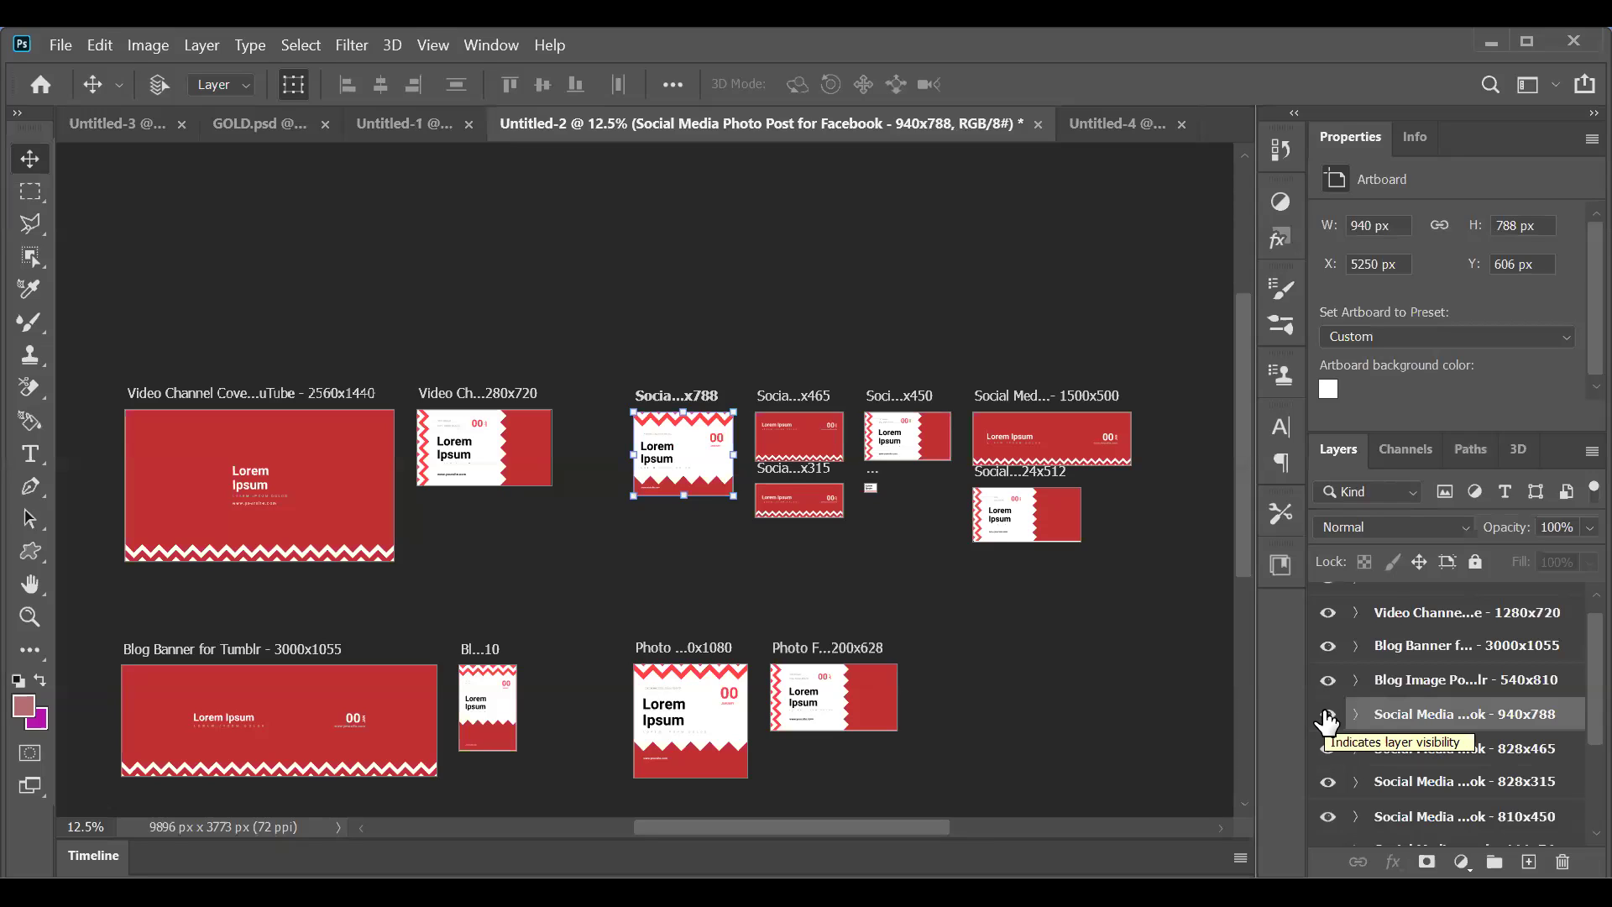
pyautogui.hotkey('ctrl', '+')
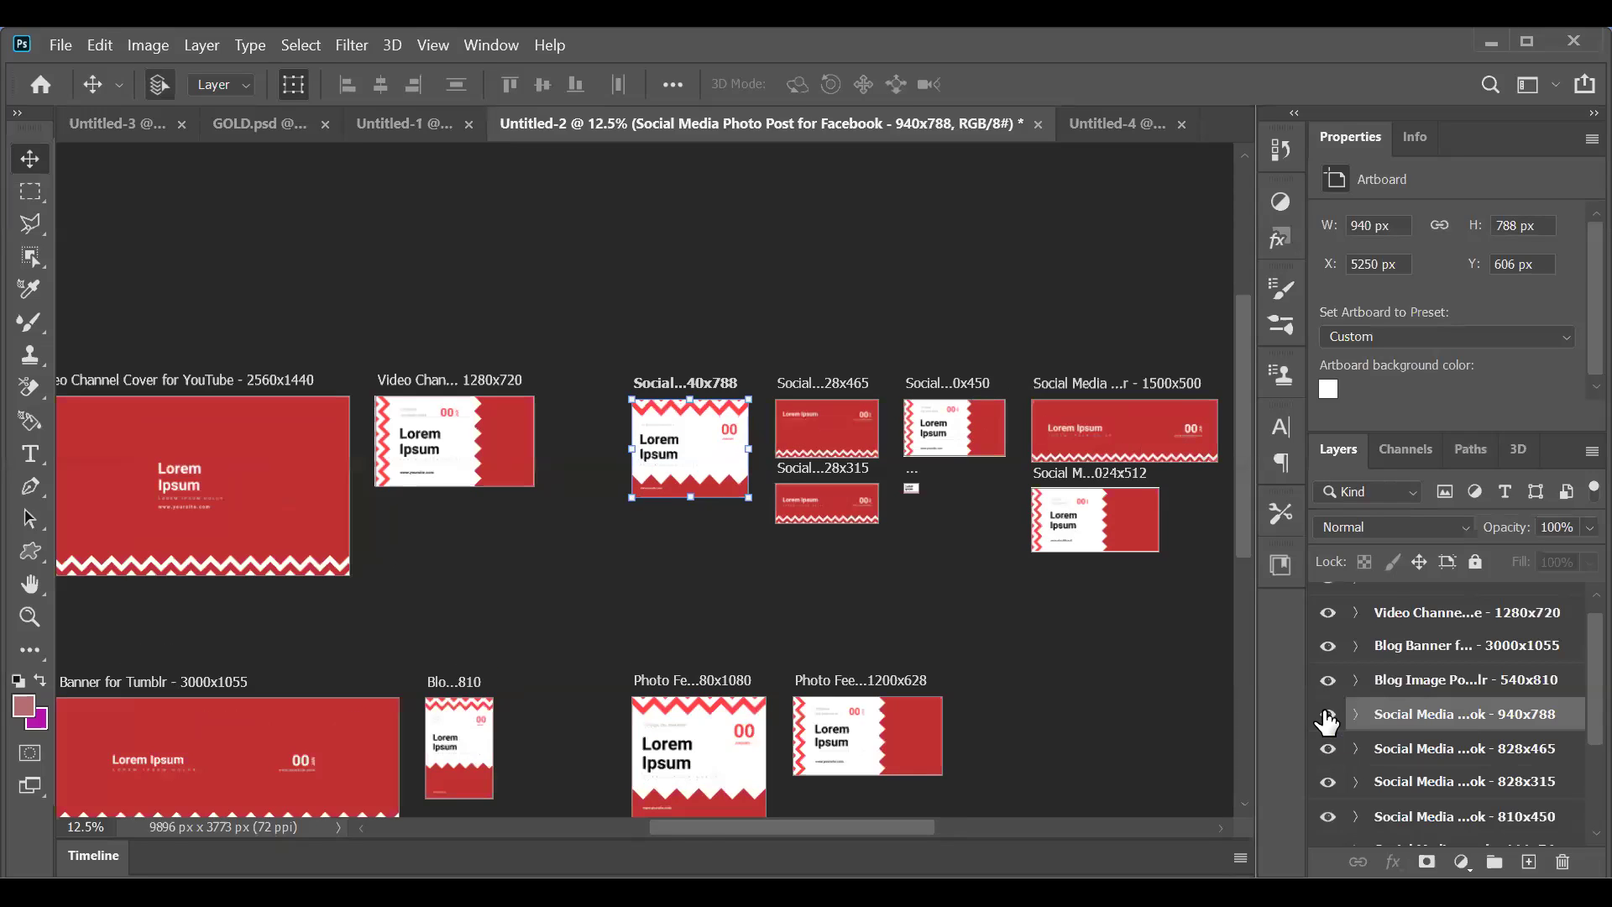
pyautogui.hotkey('ctrl', '+')
pyautogui.press('alt')
pyautogui.hotkey('ctrl', '0')
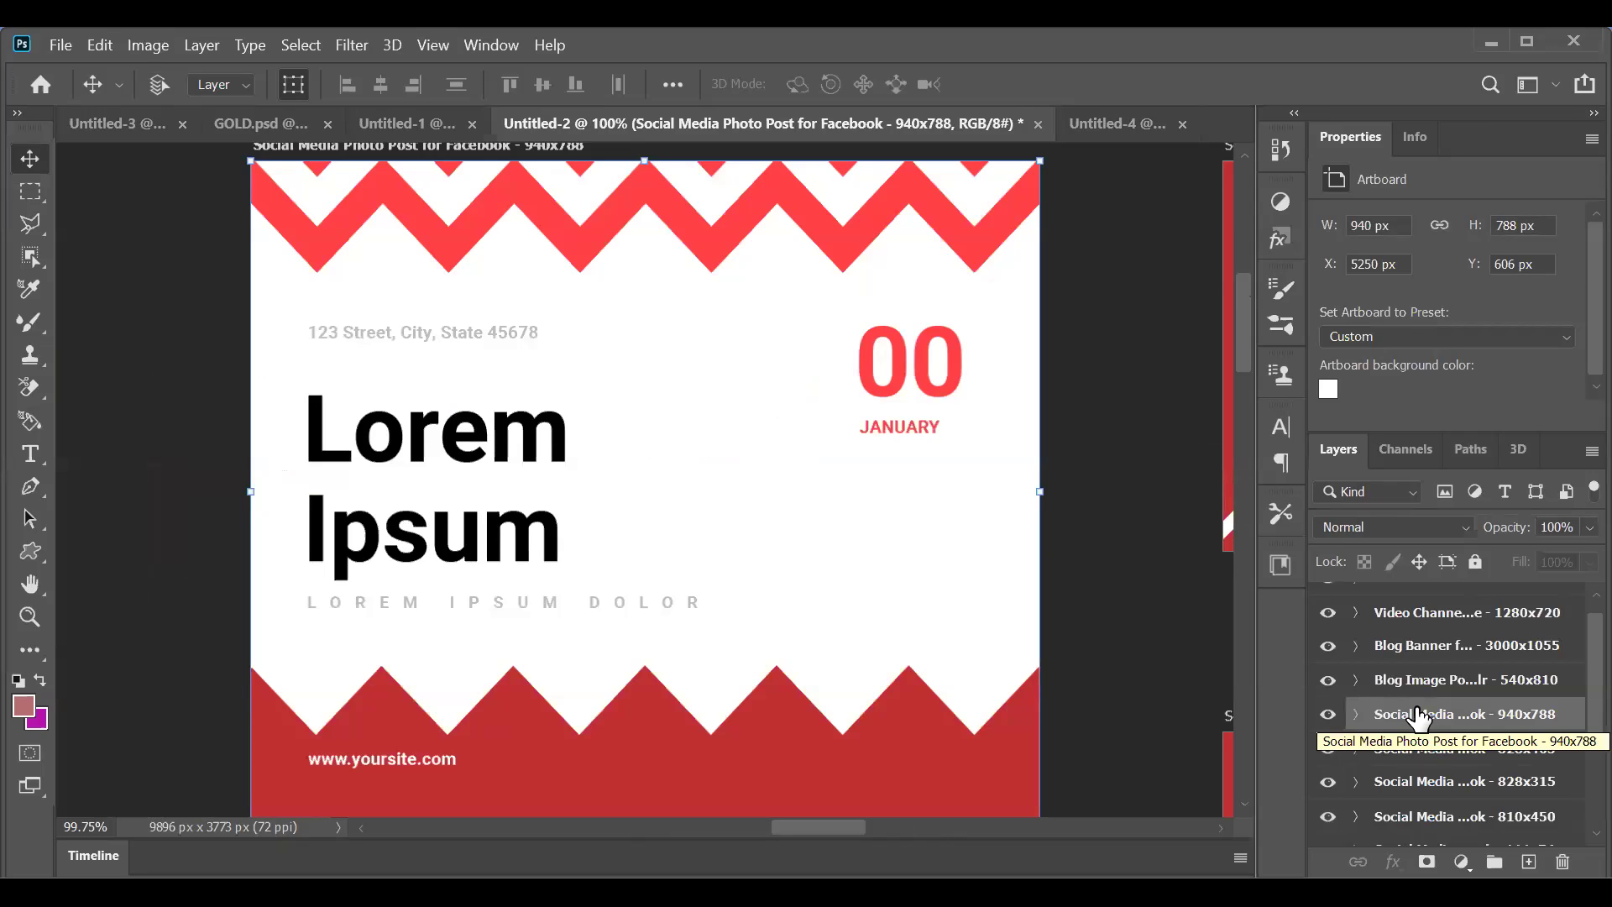
# Step: Expand the Social Media Photo Post for Facebook - 940x788 artboard, look through its text layers and collapse its Text group
pyautogui.click(1354, 714)
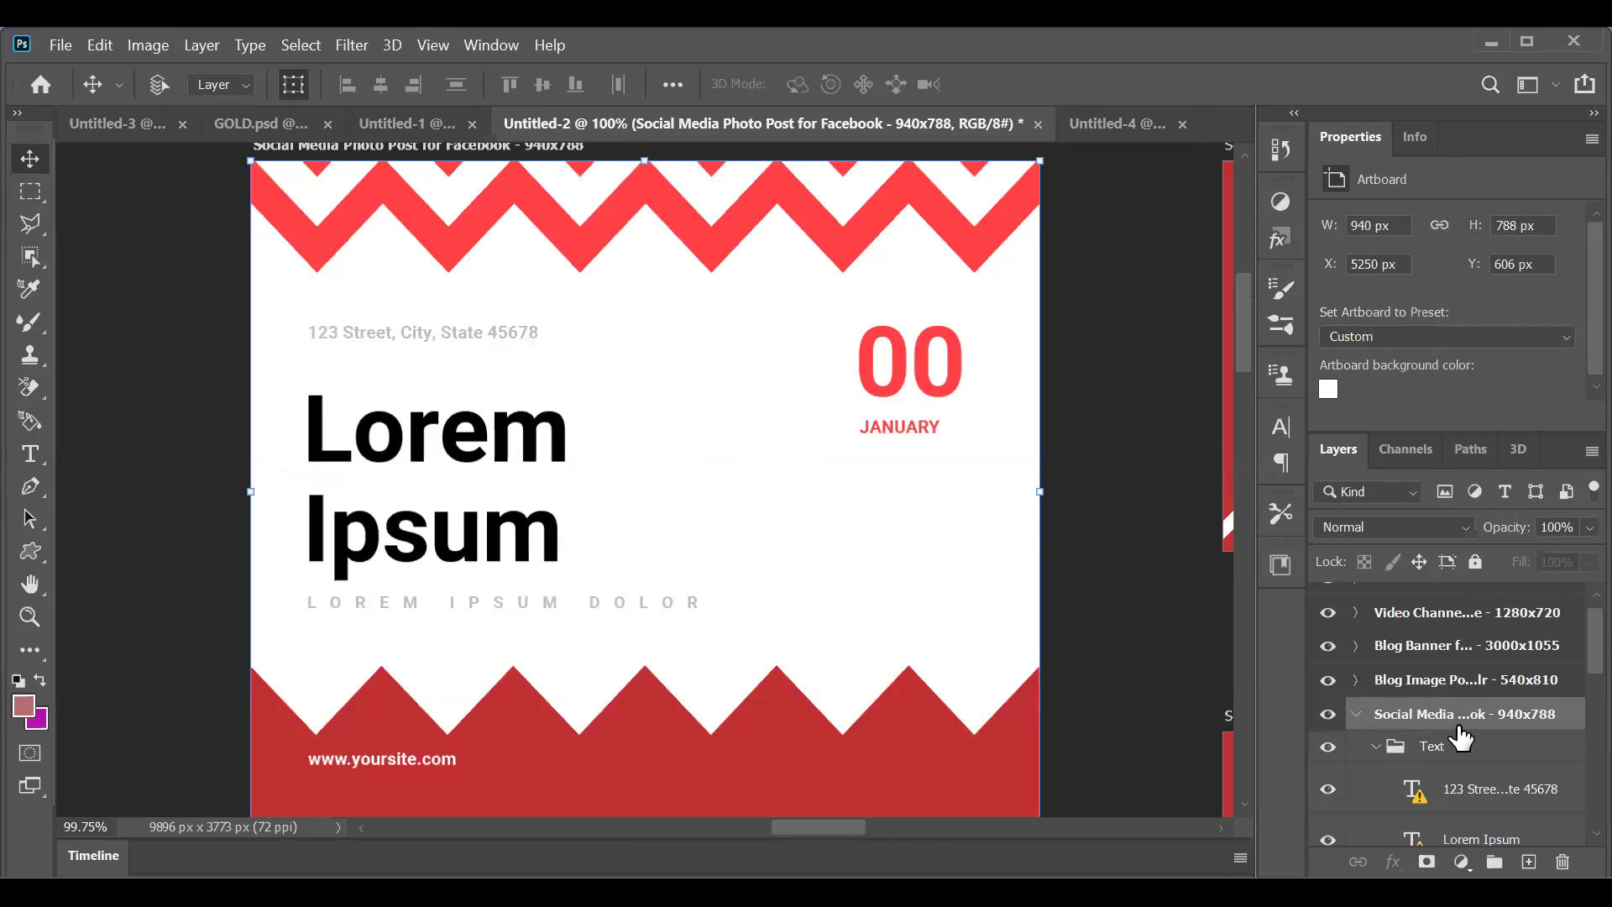
pyautogui.scroll(-2, 1464, 766)
pyautogui.scroll(-1, 1464, 765)
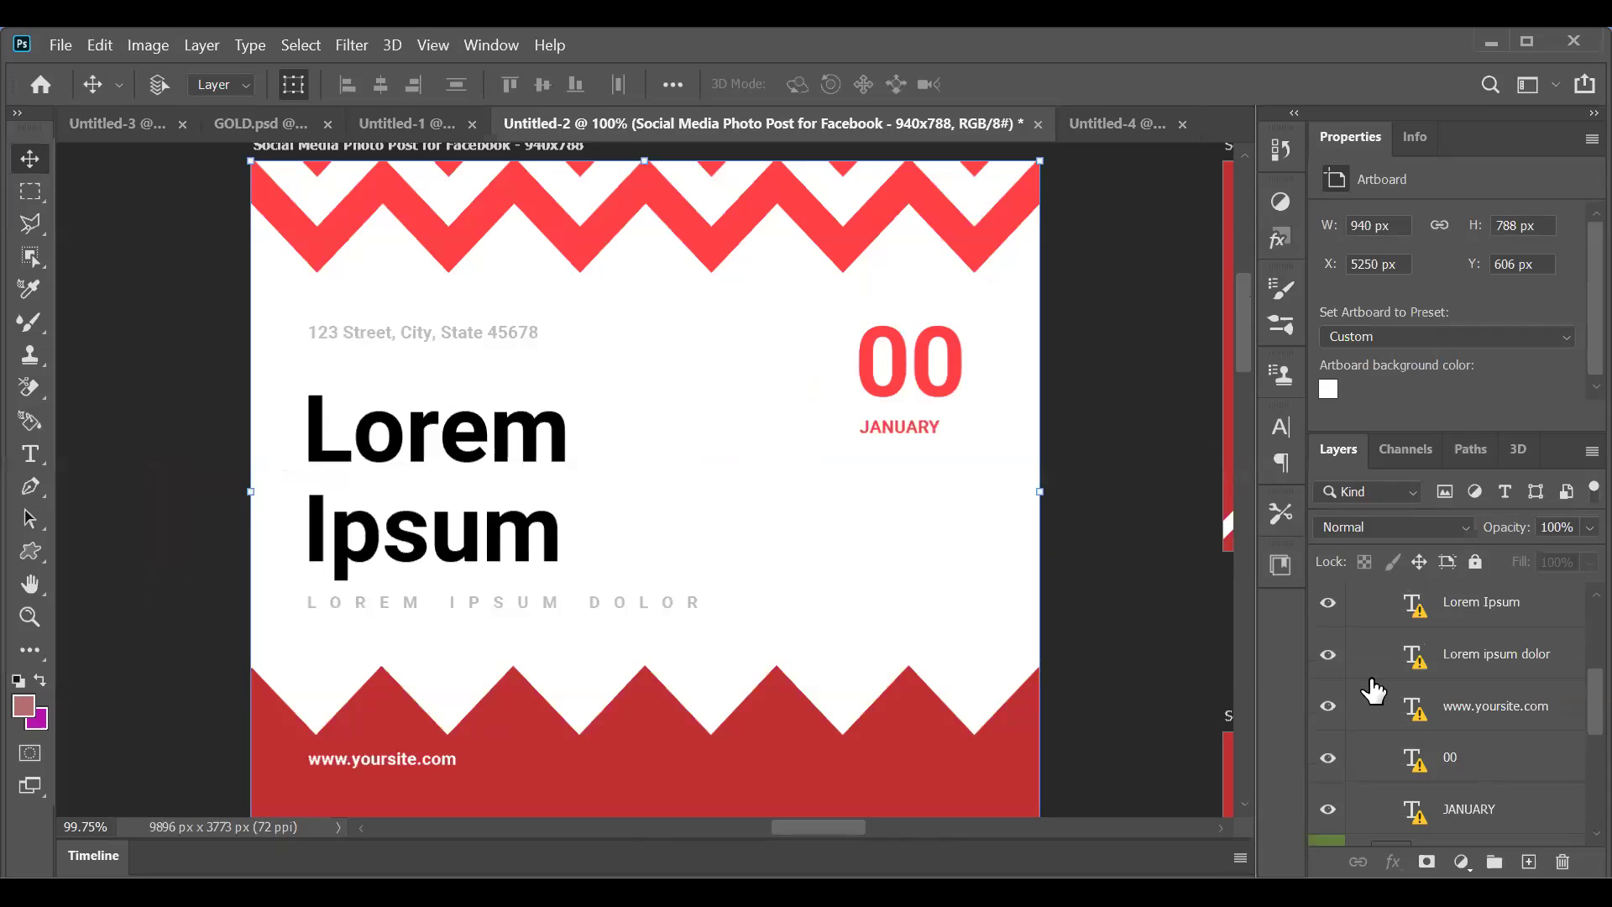
pyautogui.scroll(4, 1459, 754)
pyautogui.click(1375, 678)
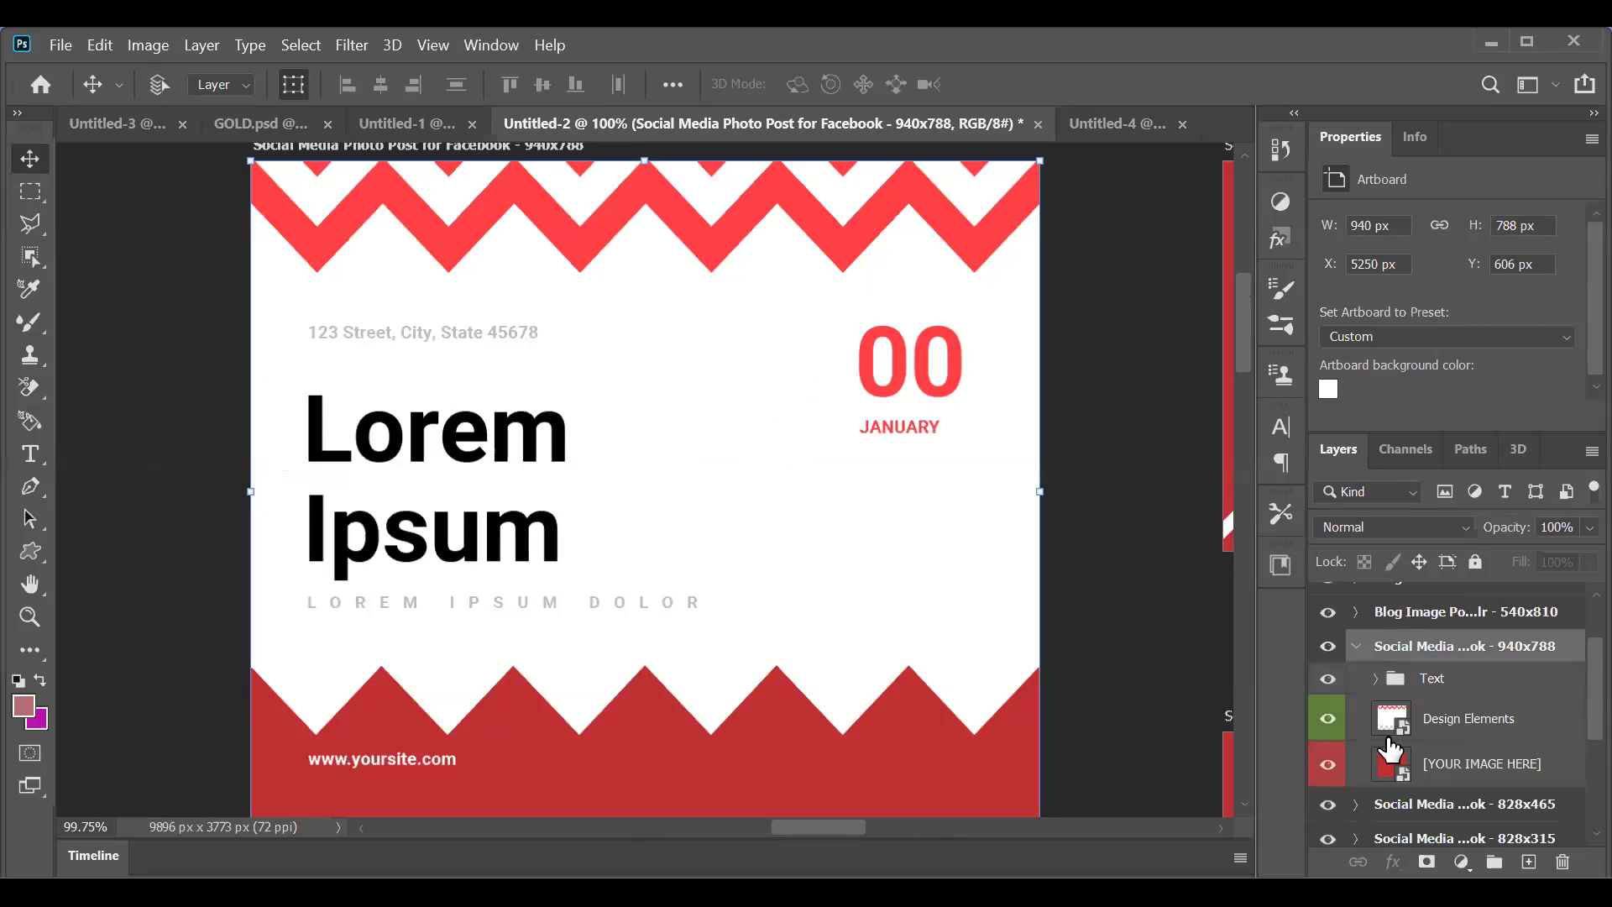
# Step: Hide and reshow the Design Elements layer of the 940x788 Facebook artboard several times to see what it contributes
pyautogui.click(1333, 720)
pyautogui.click(1325, 720)
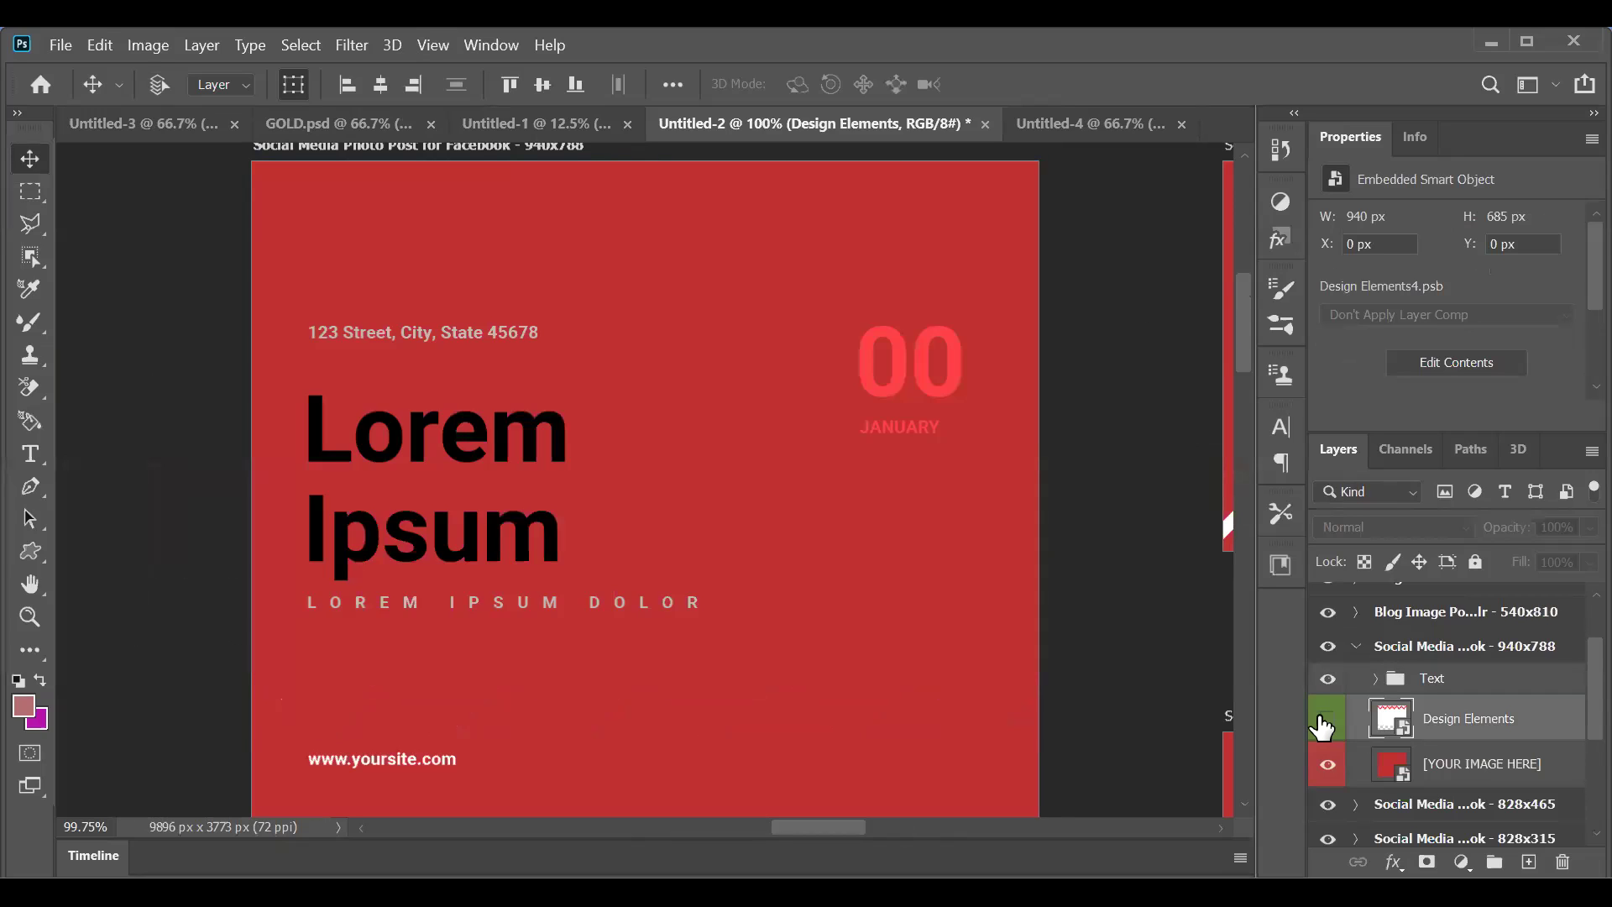
pyautogui.click(1324, 721)
pyautogui.click(1324, 720)
pyautogui.click(1324, 720)
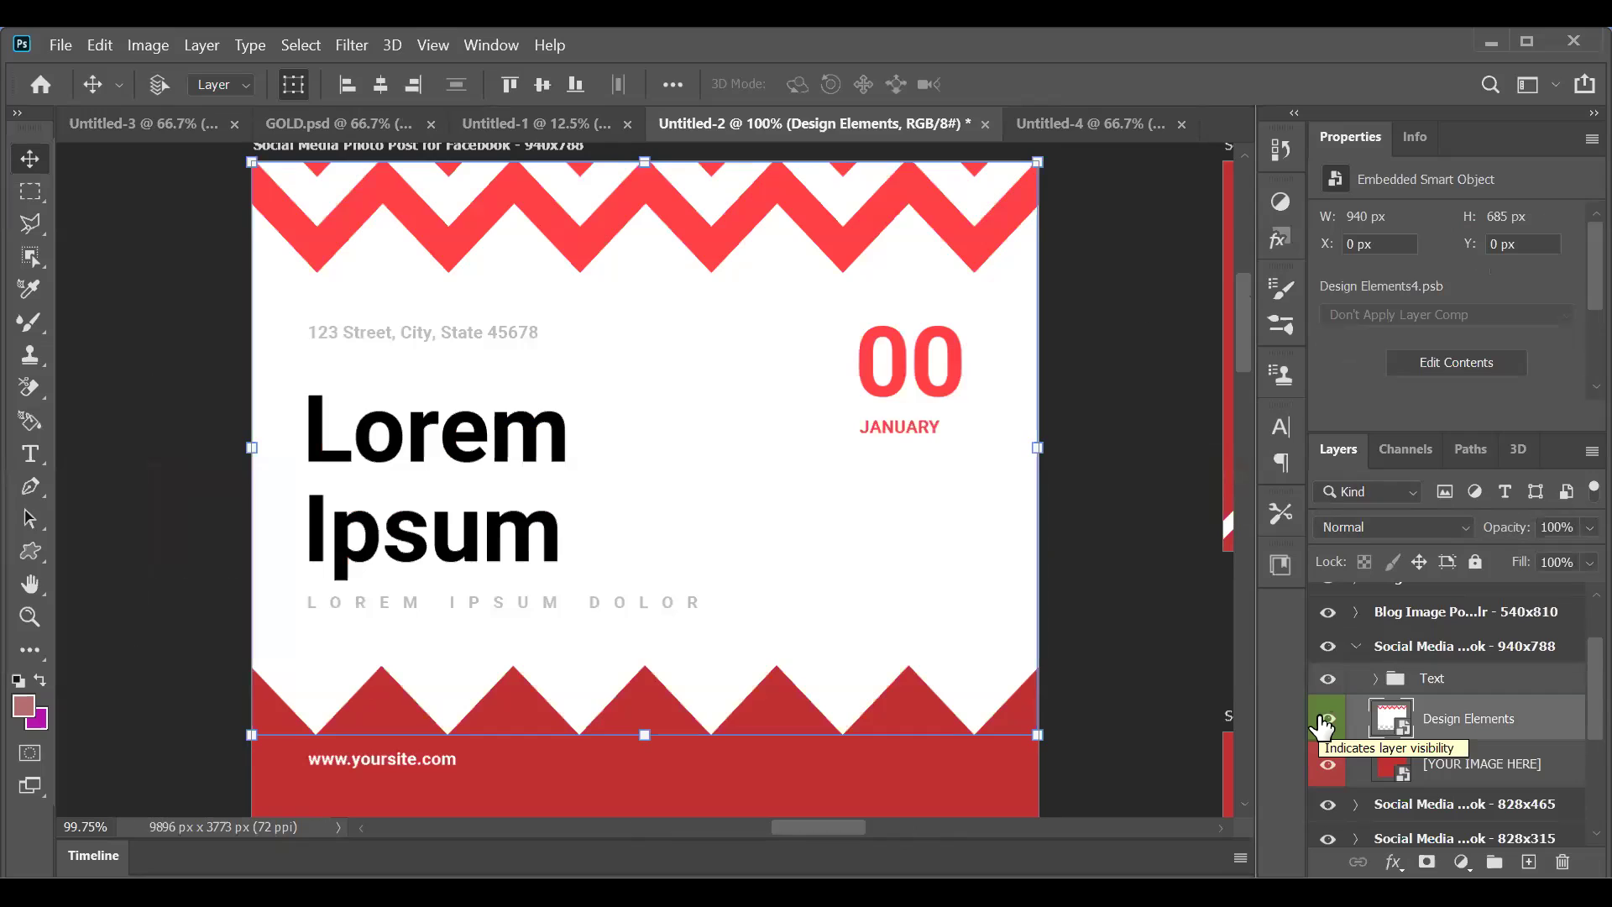
pyautogui.click(1325, 720)
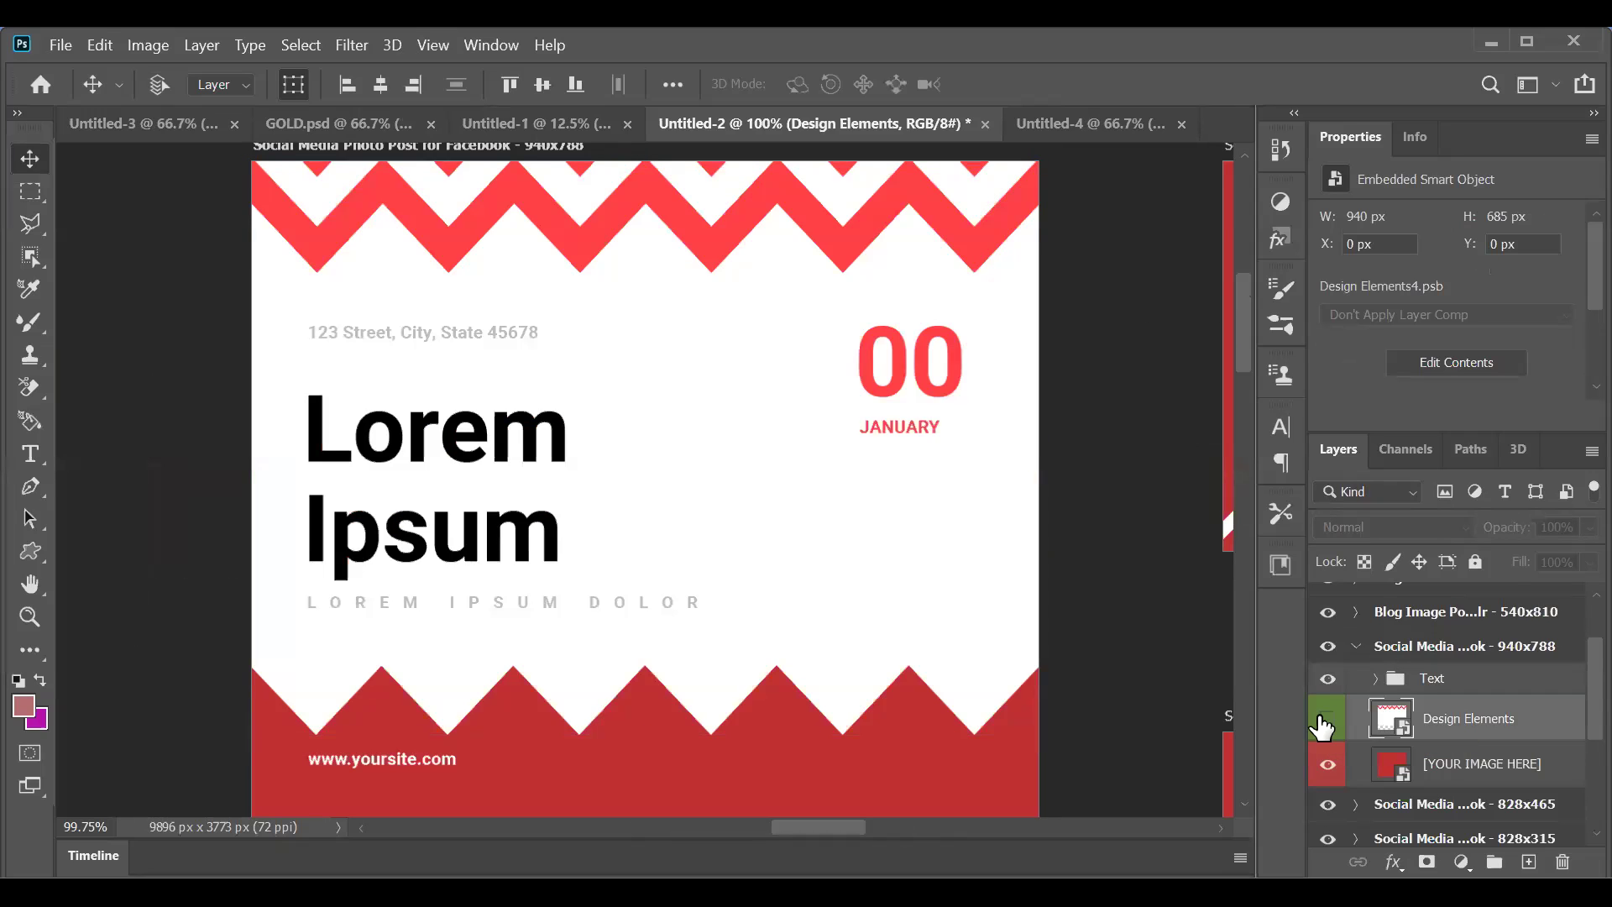
pyautogui.click(1324, 721)
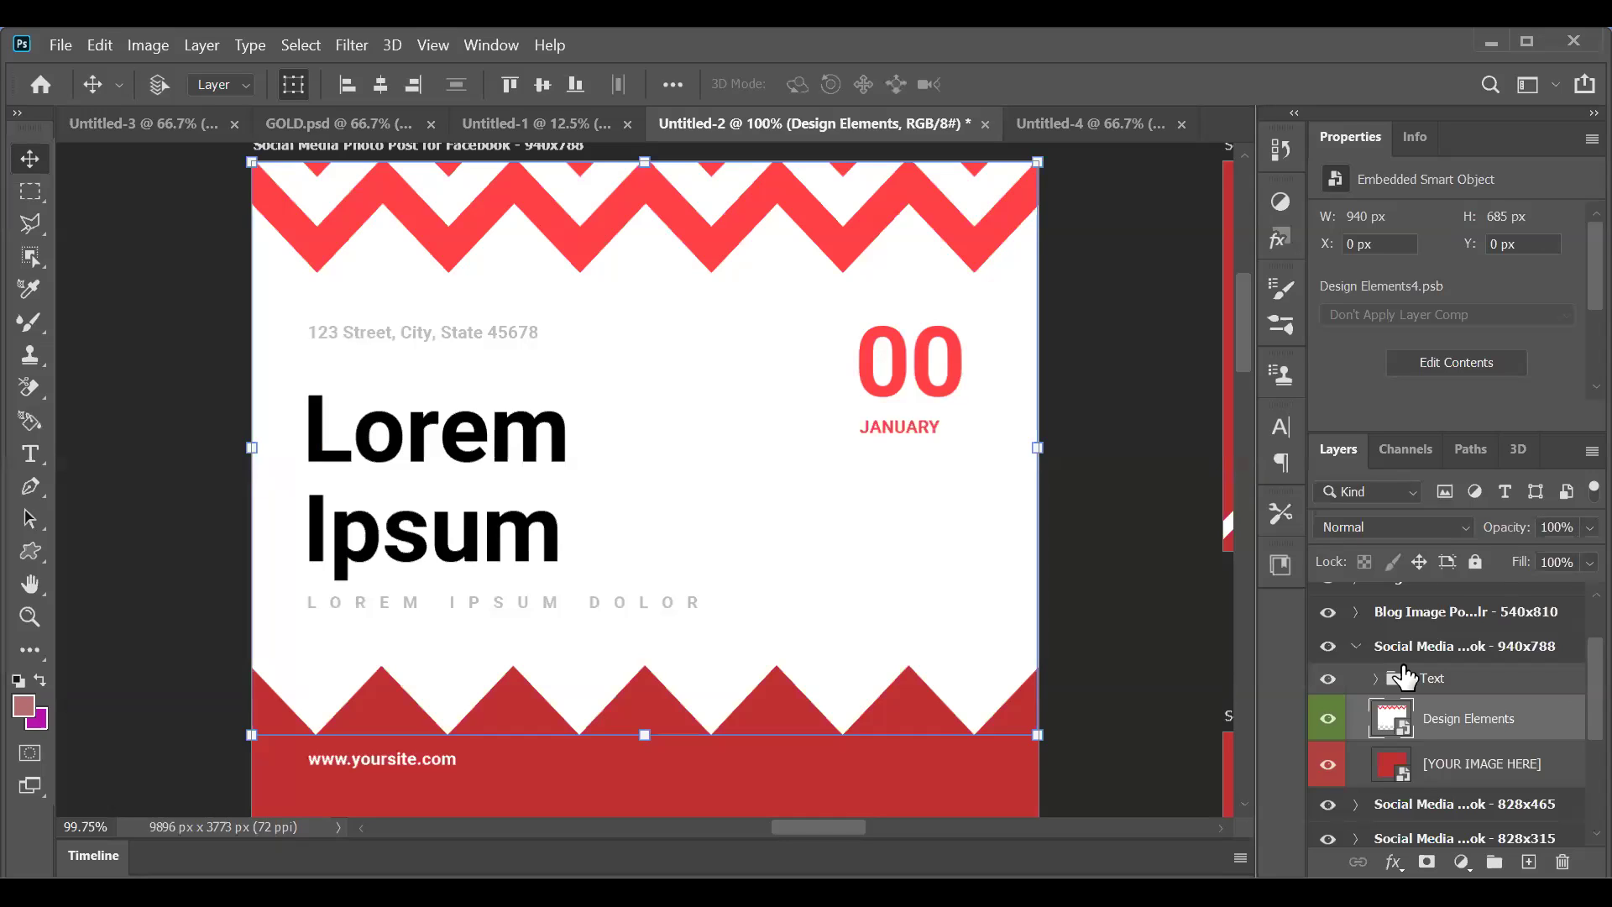
pyautogui.click(1327, 720)
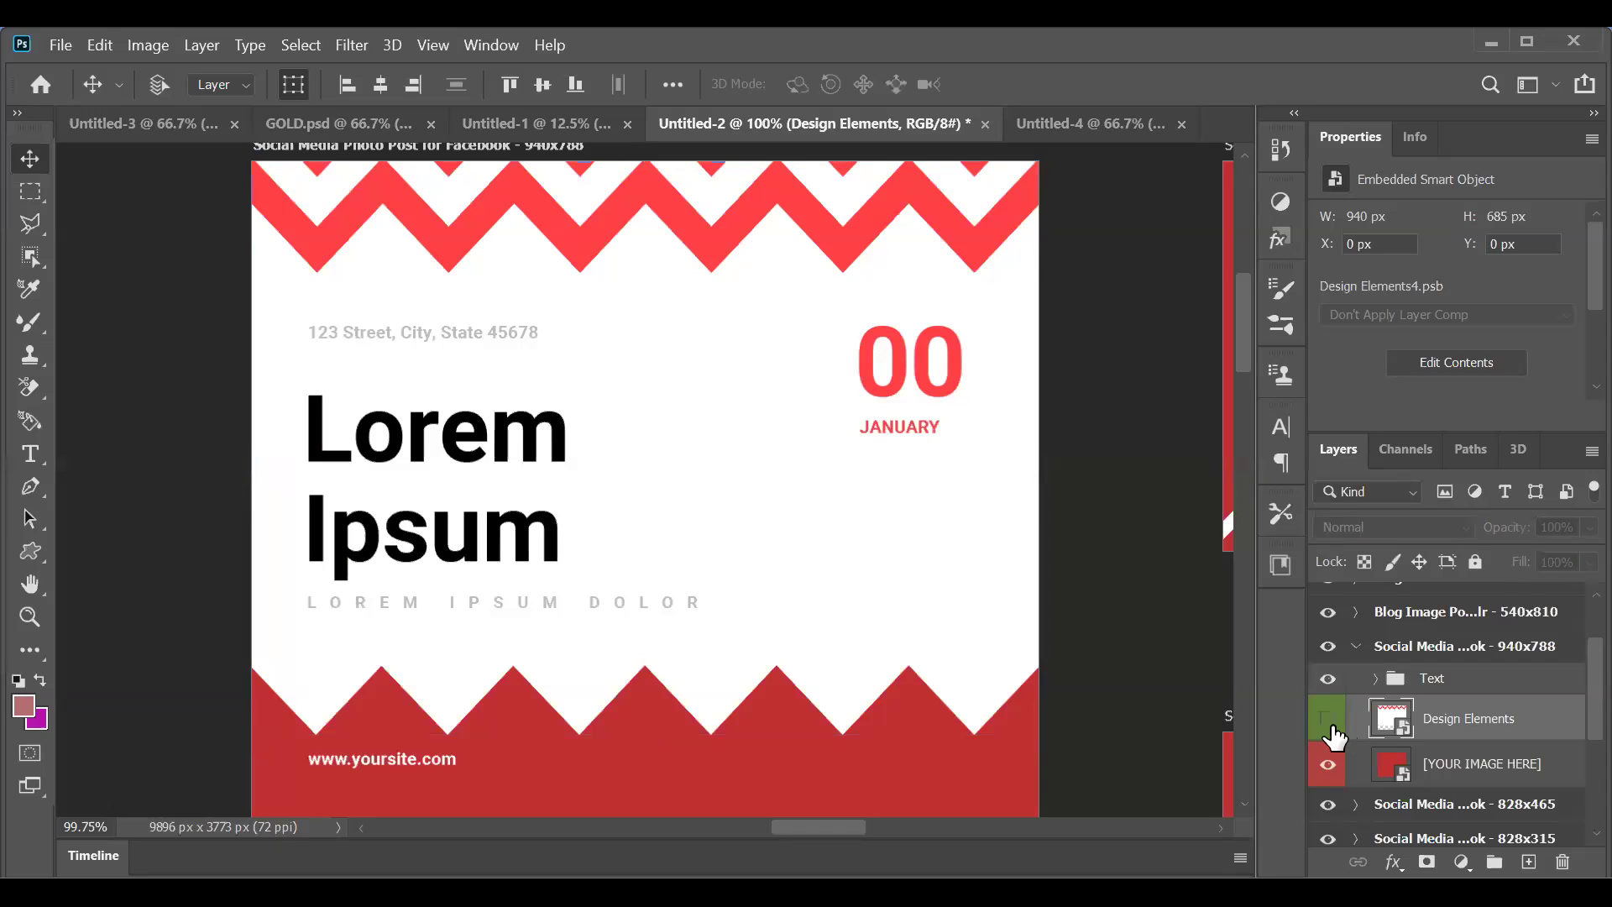
pyautogui.click(1327, 721)
pyautogui.scroll(-2, 1334, 738)
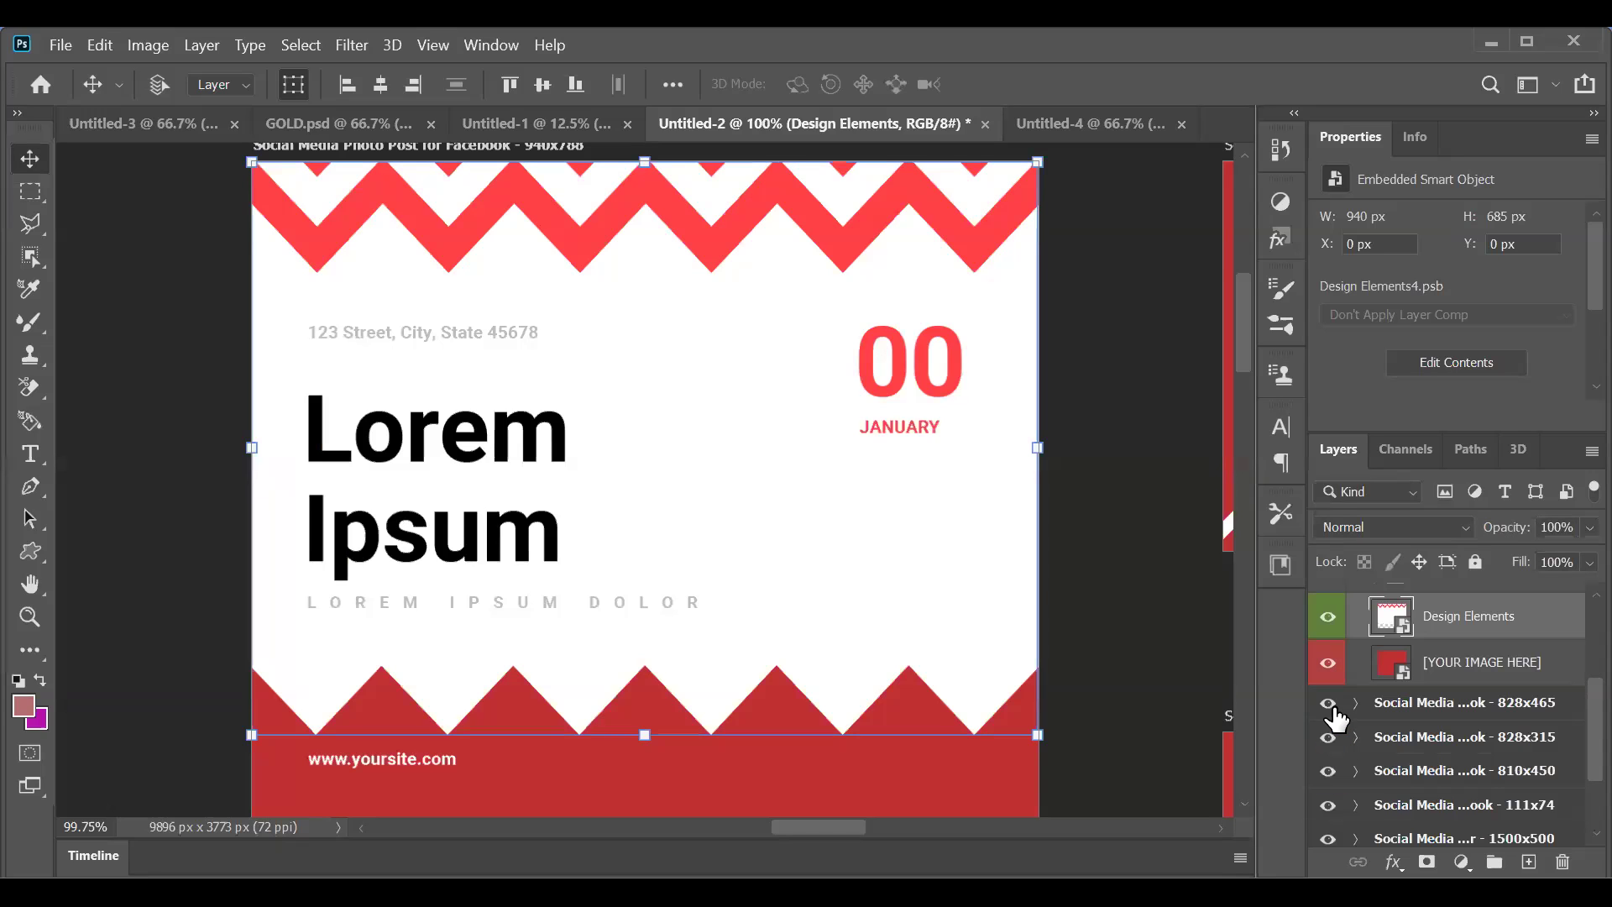
pyautogui.scroll(2, 1367, 721)
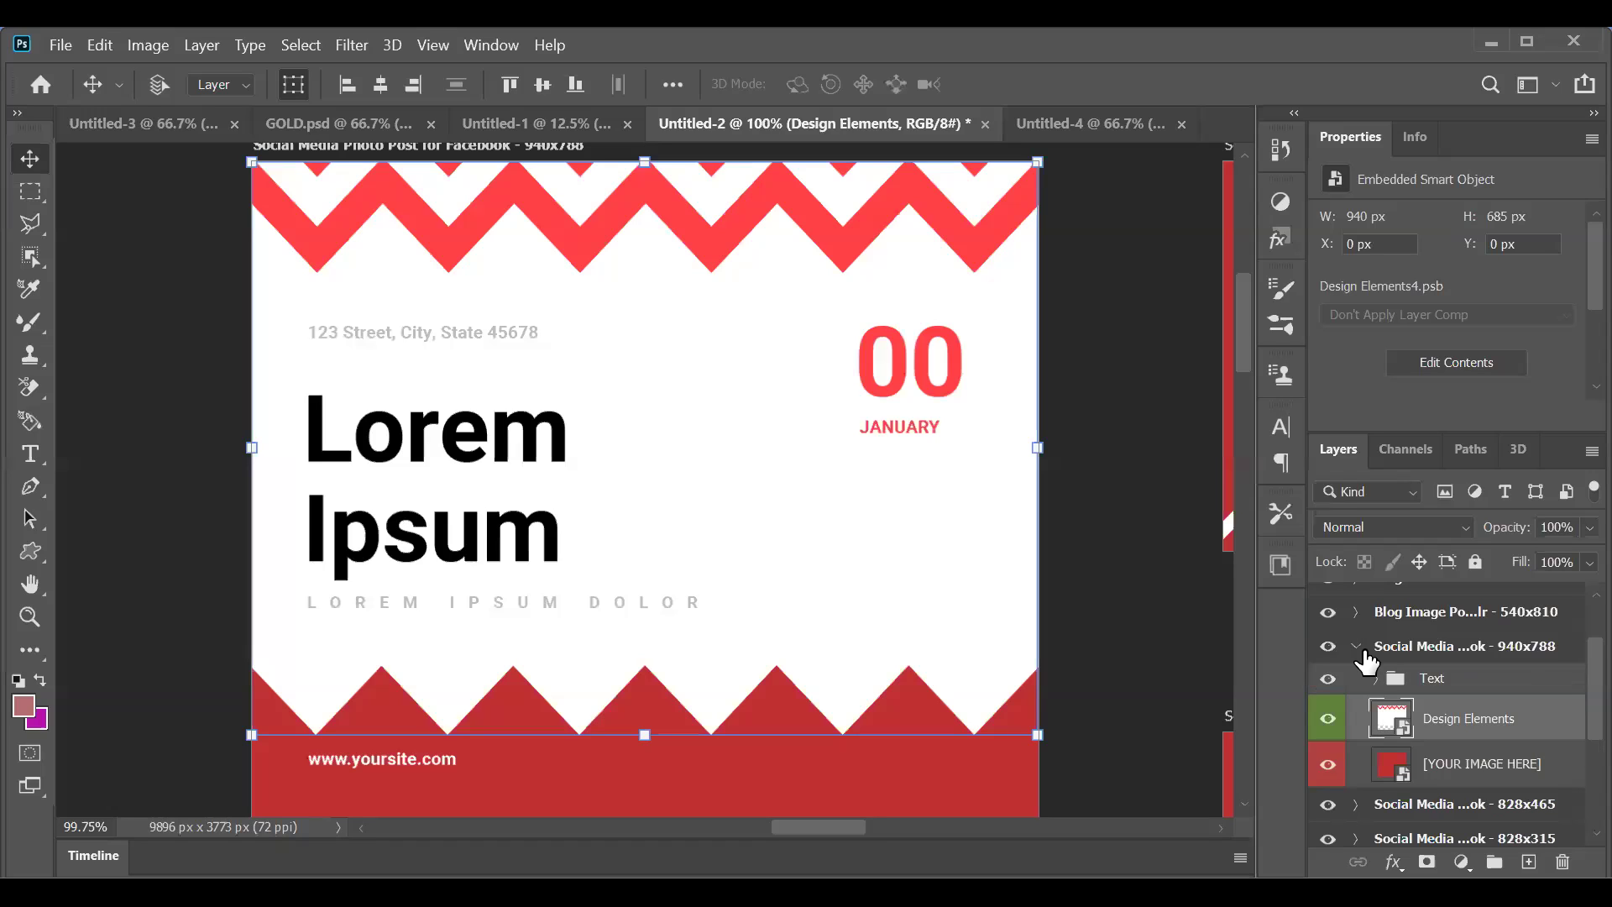
# Step: Hide and reshow the whole 940x788 Facebook artboard and select it
pyautogui.click(1327, 648)
pyautogui.click(1328, 651)
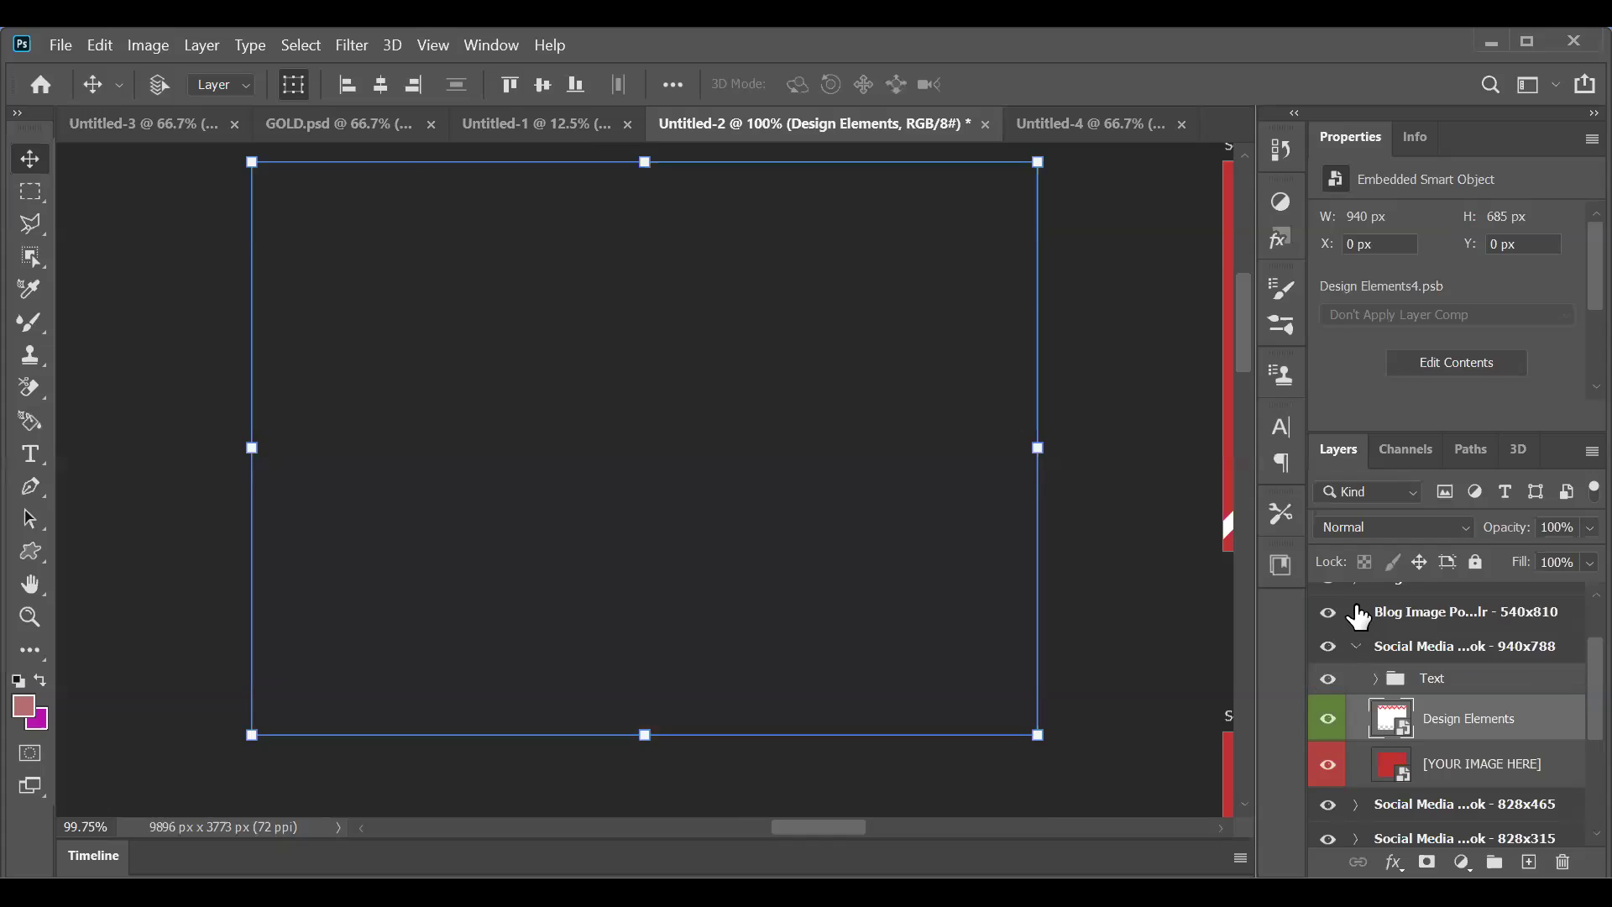
pyautogui.scroll(-1, 1353, 625)
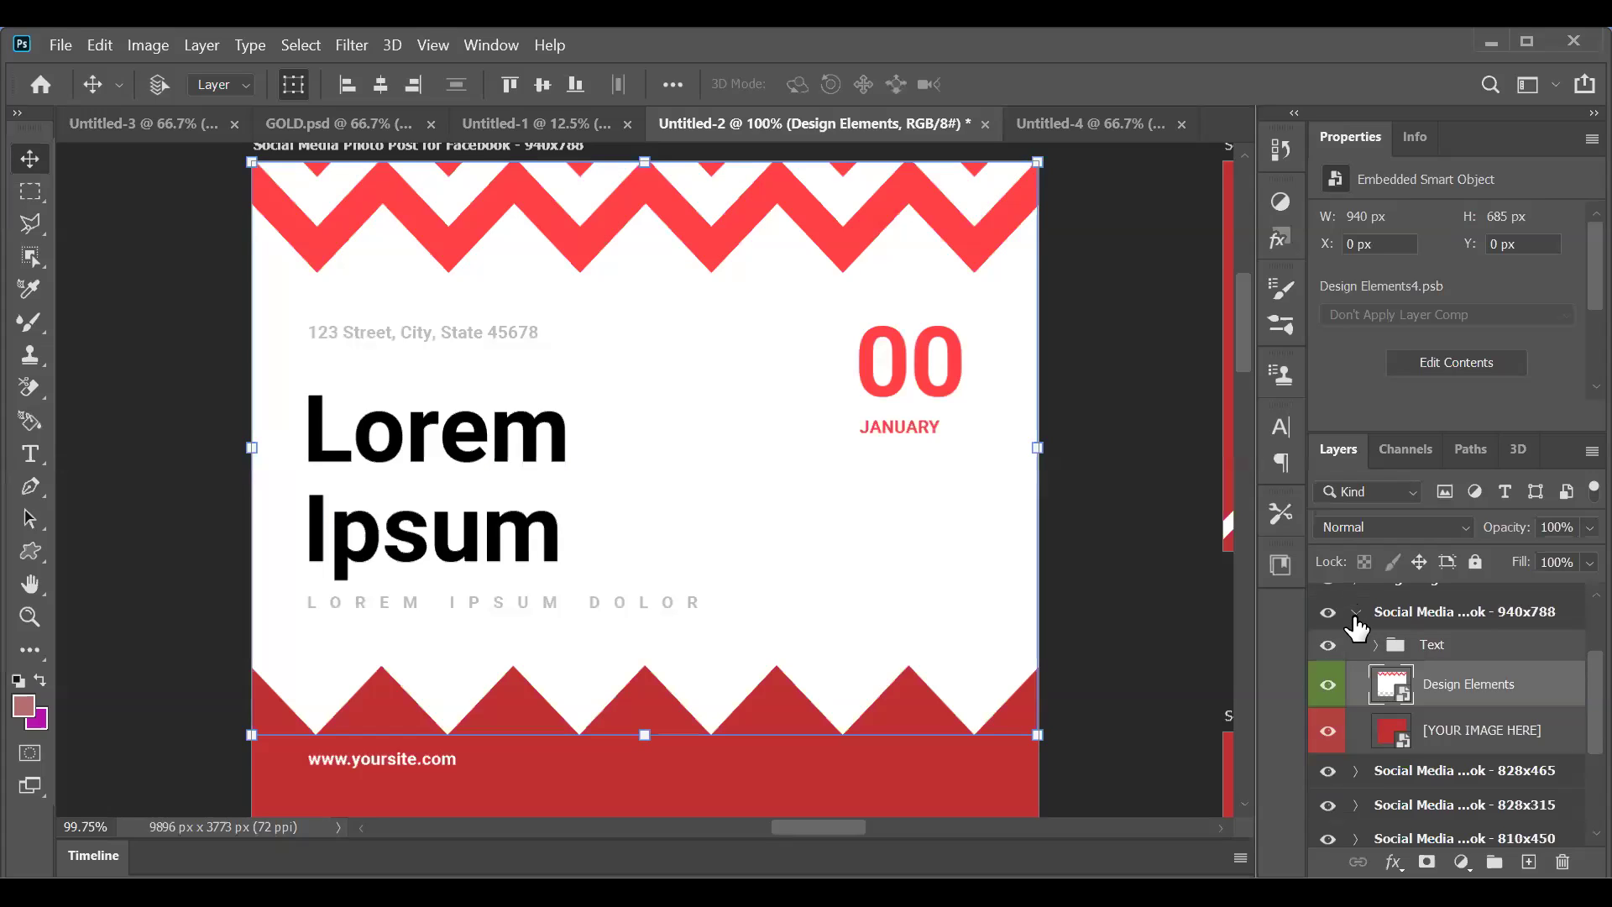
pyautogui.click(1394, 620)
# Step: Hide and reshow the artboard's Text group and Design Elements layer, and select the [YOUR IMAGE HERE] layer
pyautogui.click(1396, 648)
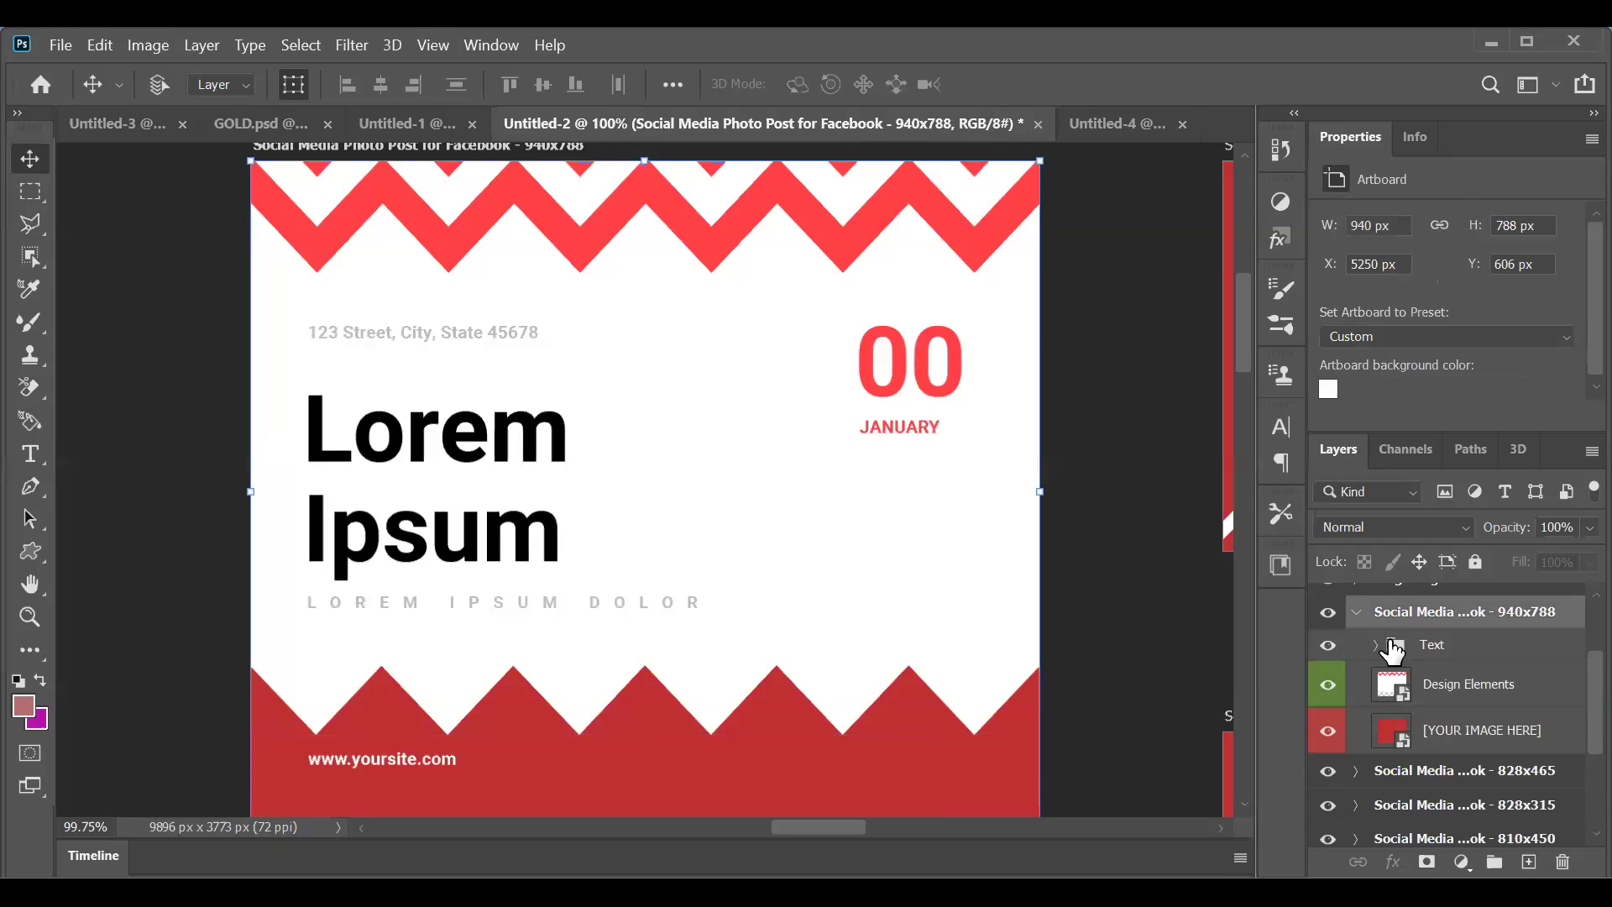
pyautogui.click(1330, 646)
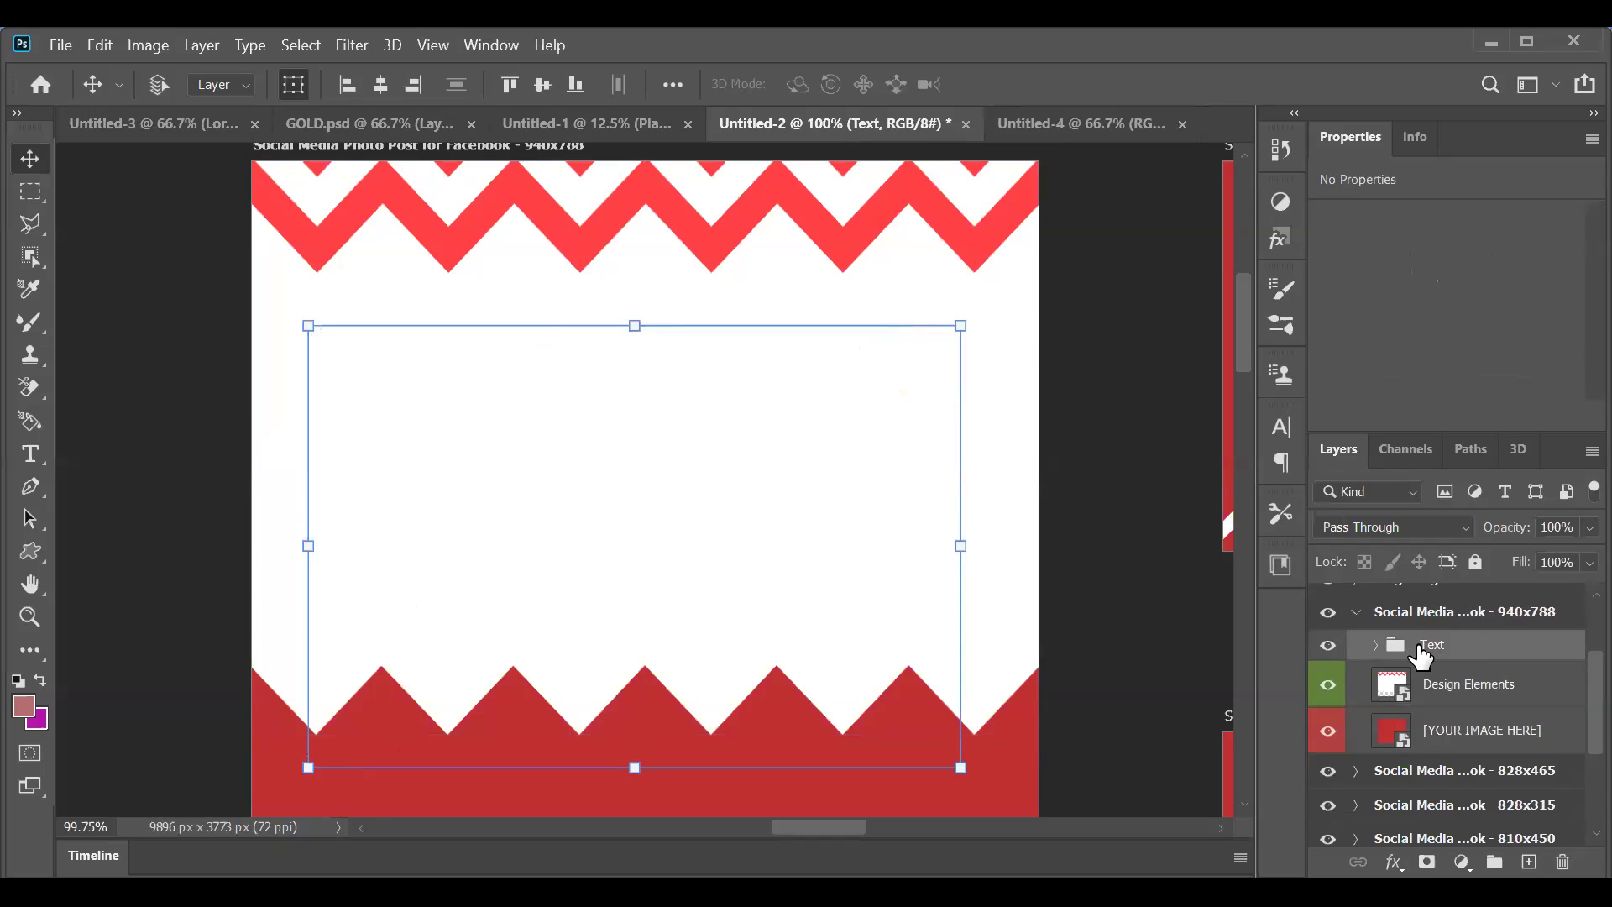
pyautogui.click(1328, 647)
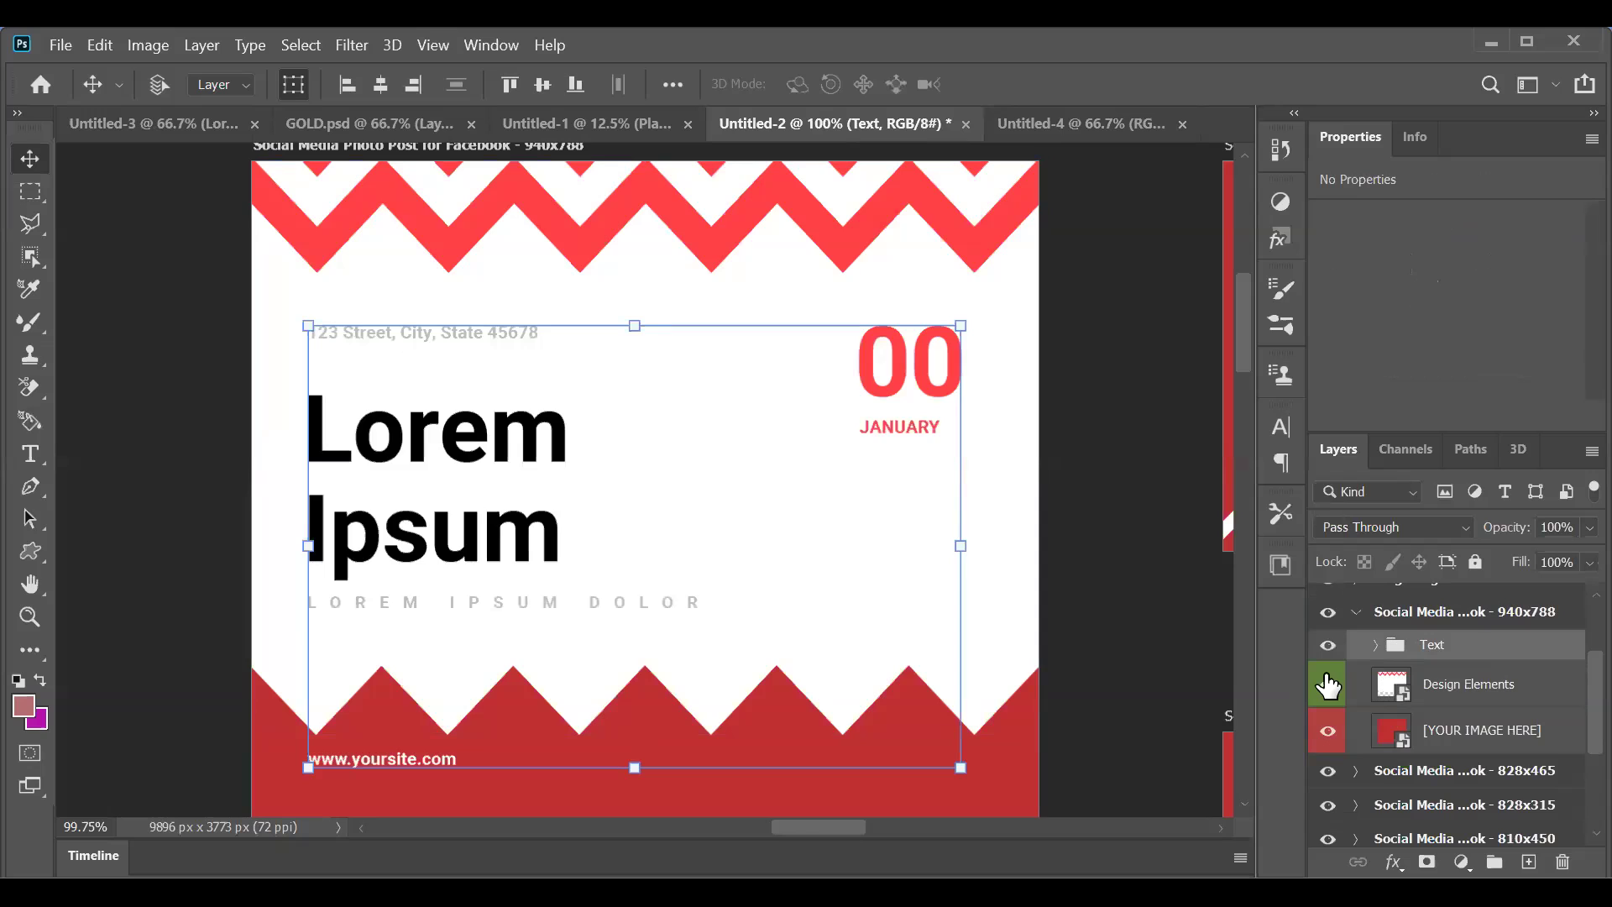
pyautogui.click(1328, 685)
pyautogui.click(1328, 685)
pyautogui.click(1485, 742)
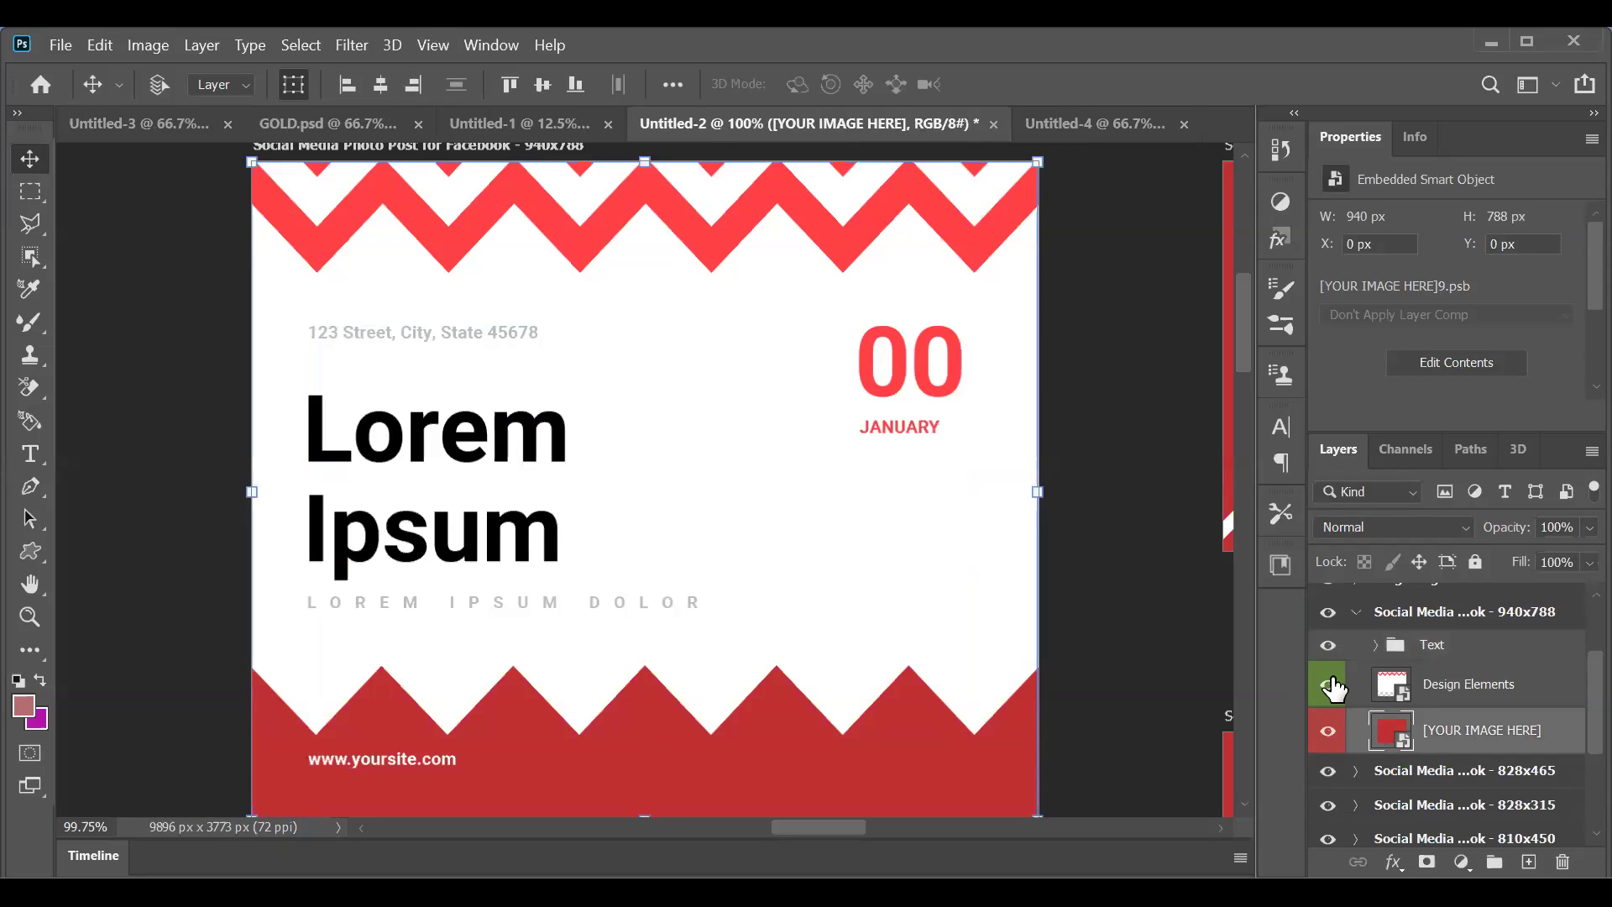
# Step: Convert the Design Elements smart object to layers and expand the resulting group
pyautogui.click(1500, 704)
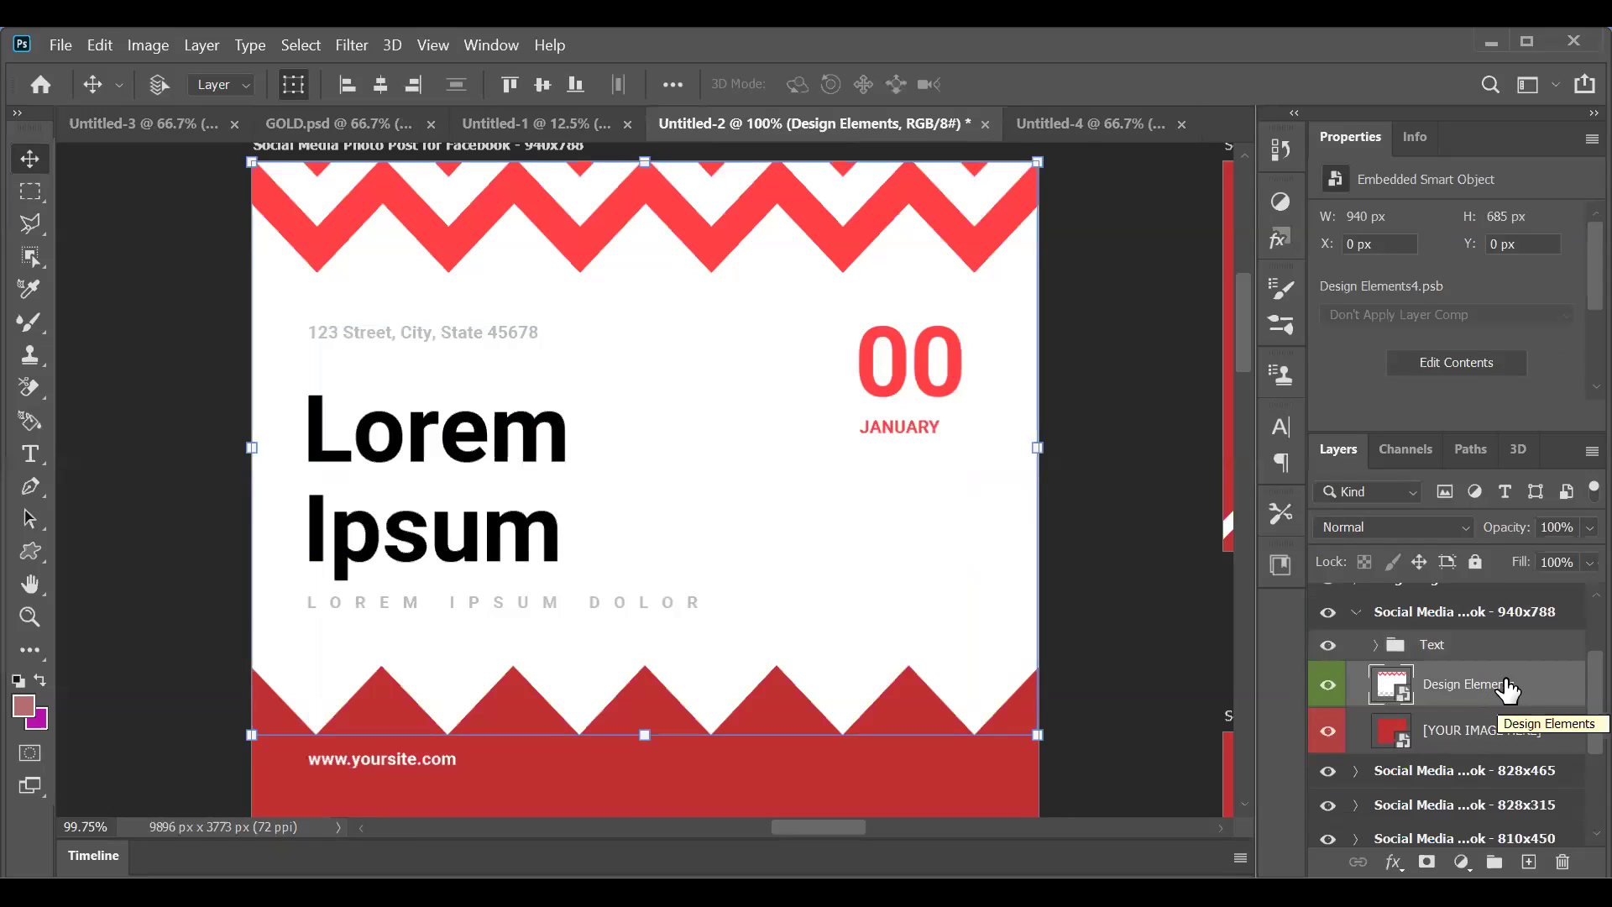
pyautogui.rightClick(1502, 673)
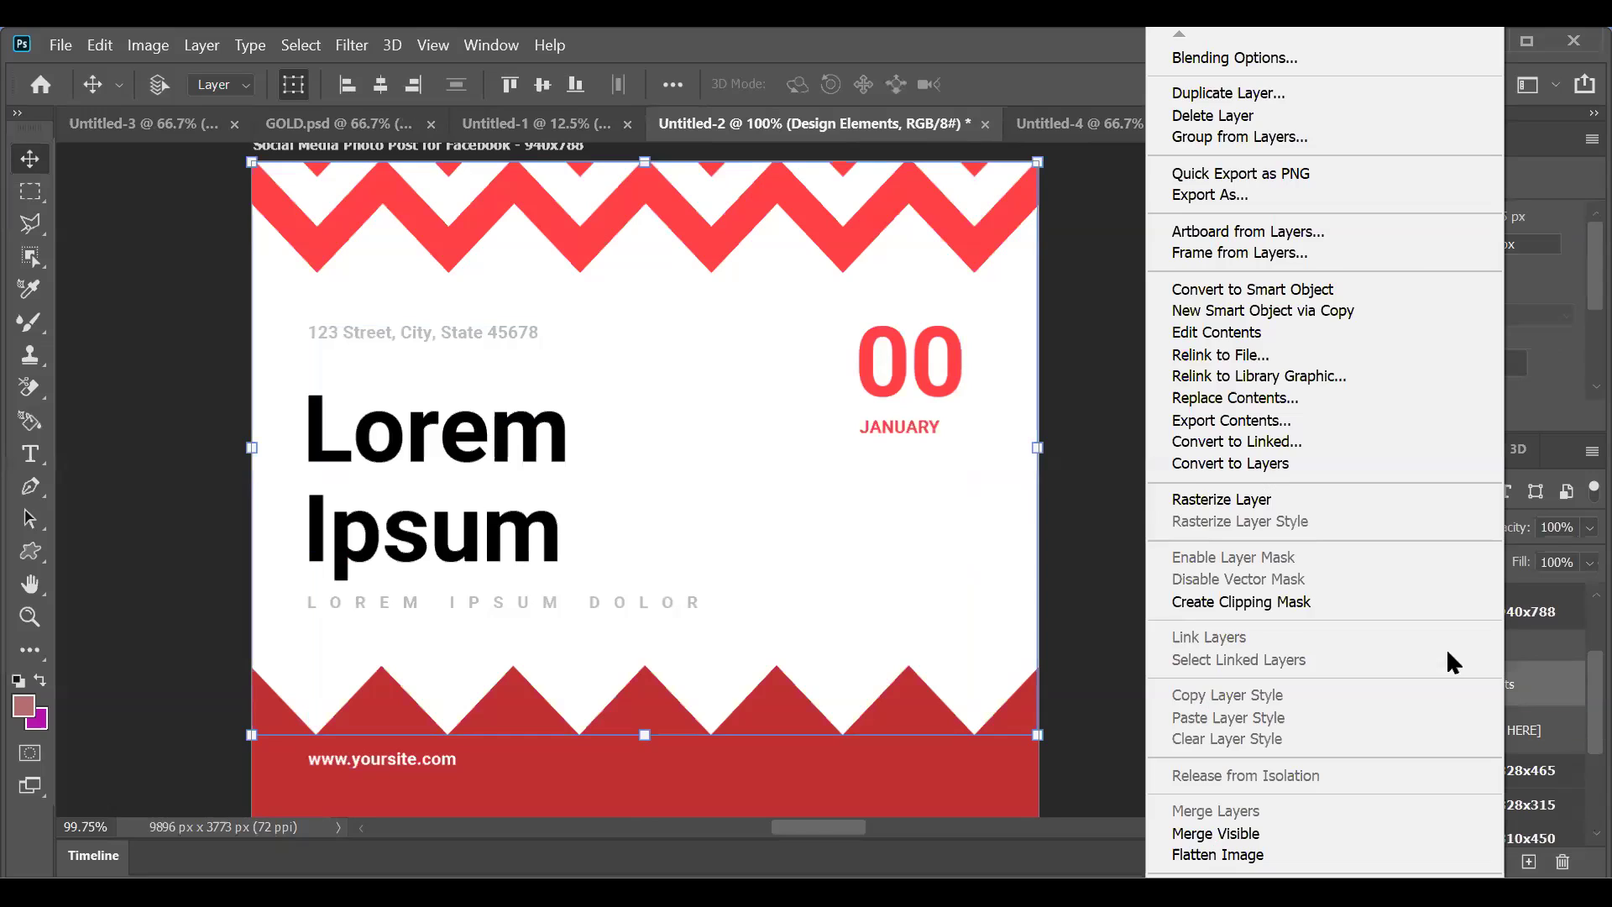
pyautogui.click(1224, 468)
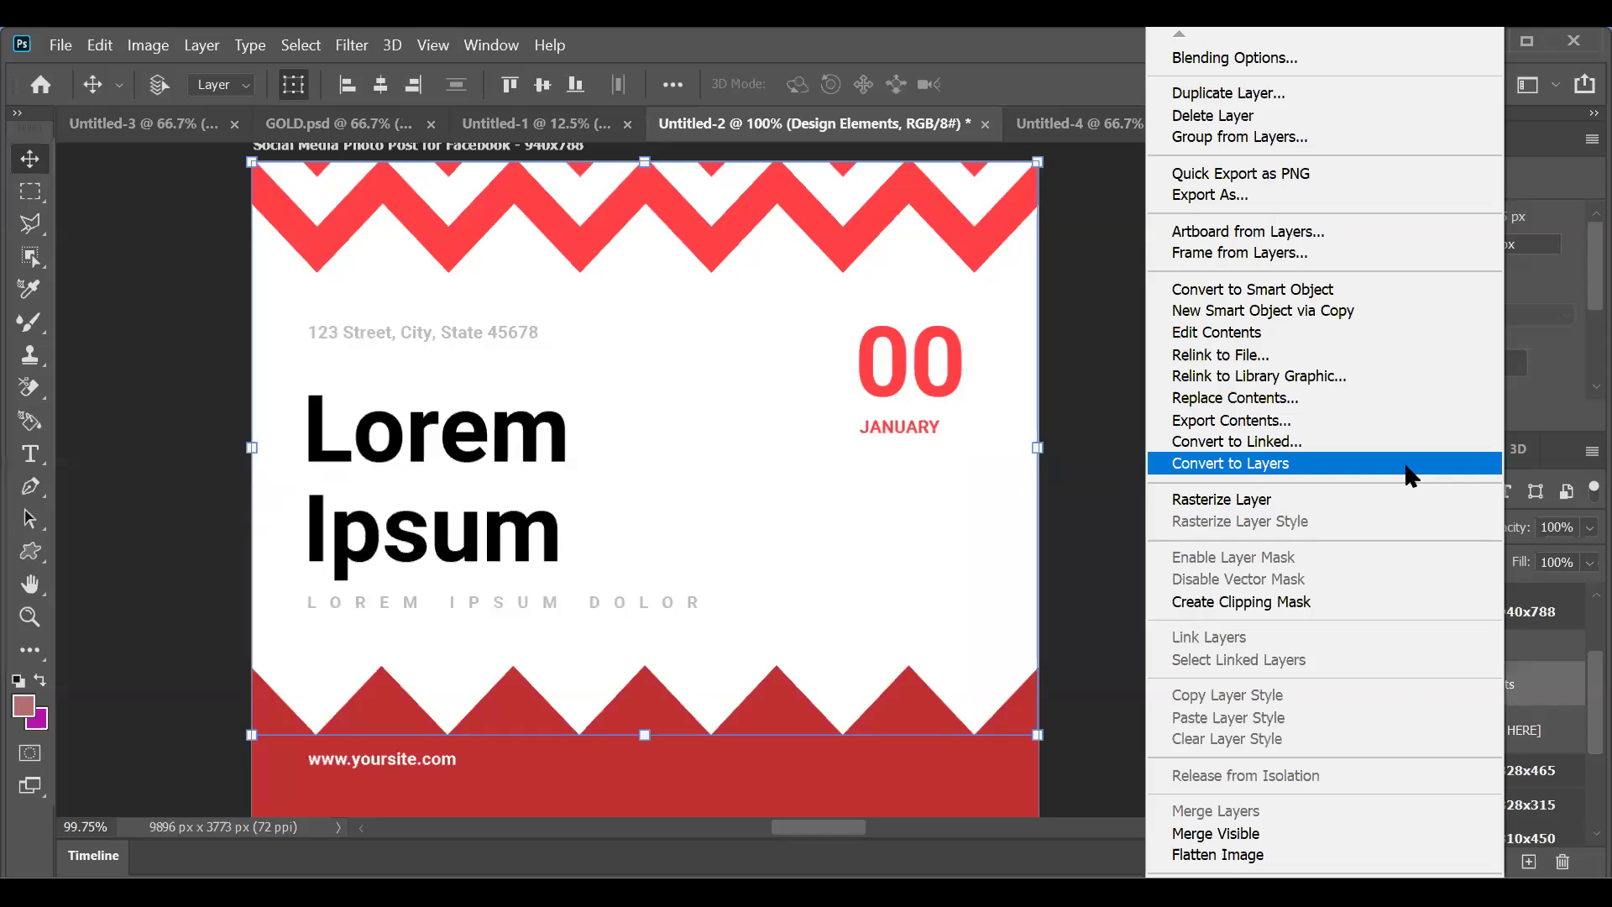
pyautogui.click(1259, 468)
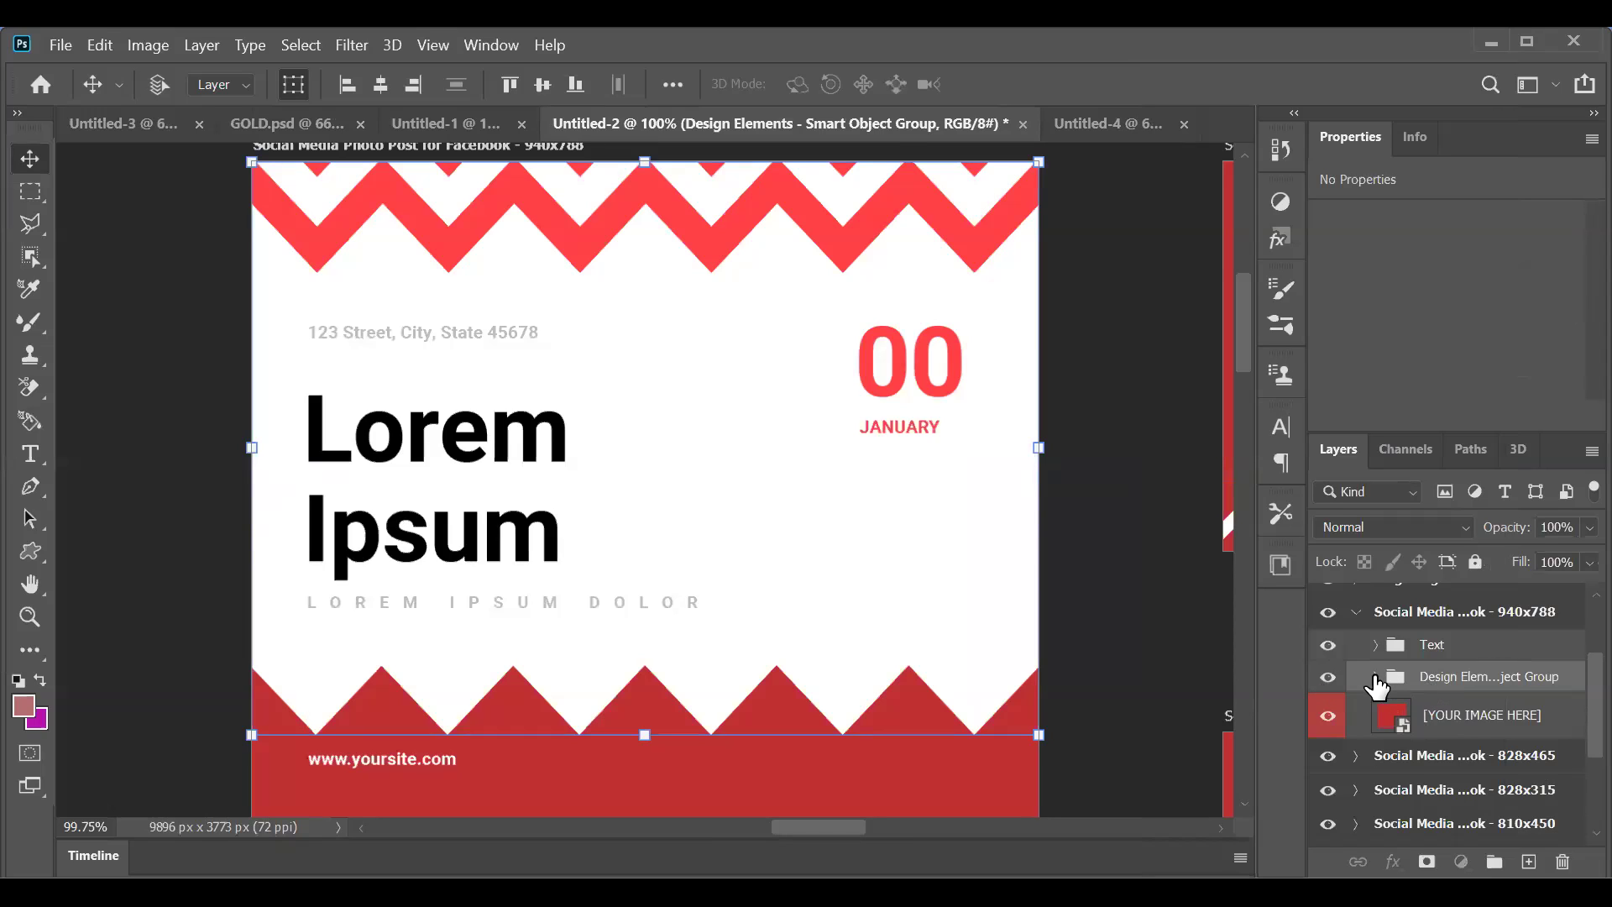
pyautogui.click(1375, 678)
pyautogui.scroll(-1, 1436, 717)
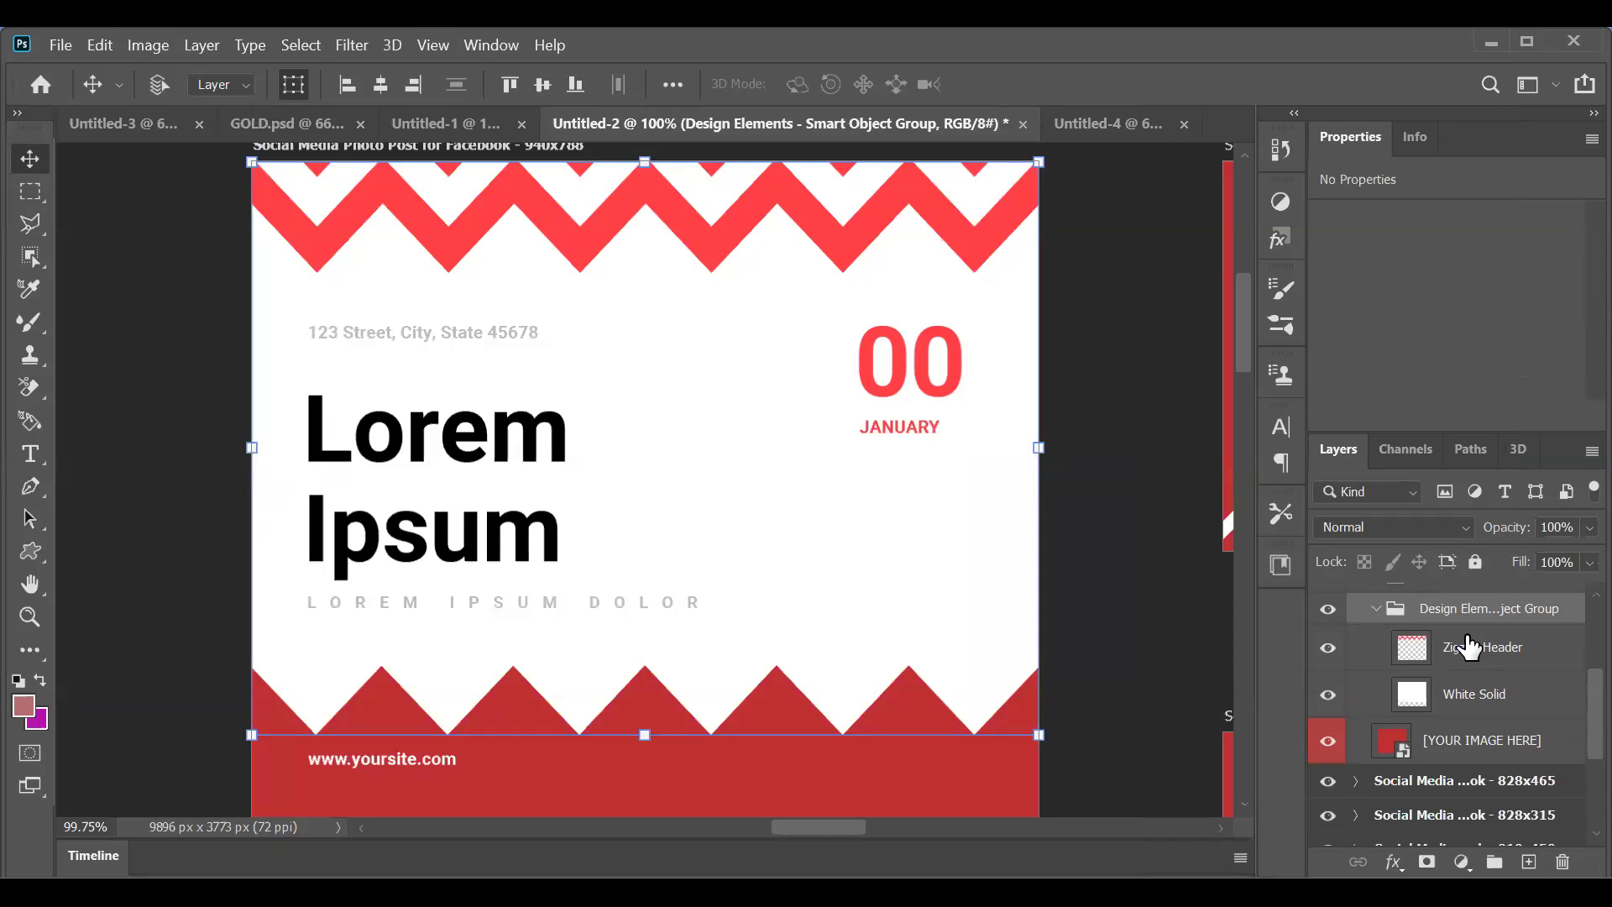
# Step: Load the Zigzag Header and White Solid layer outlines as selections one after the other, deselecting each
pyautogui.click(1431, 648)
pyautogui.keyDown('ctrl'); pyautogui.click(1415, 653); pyautogui.keyUp('ctrl')
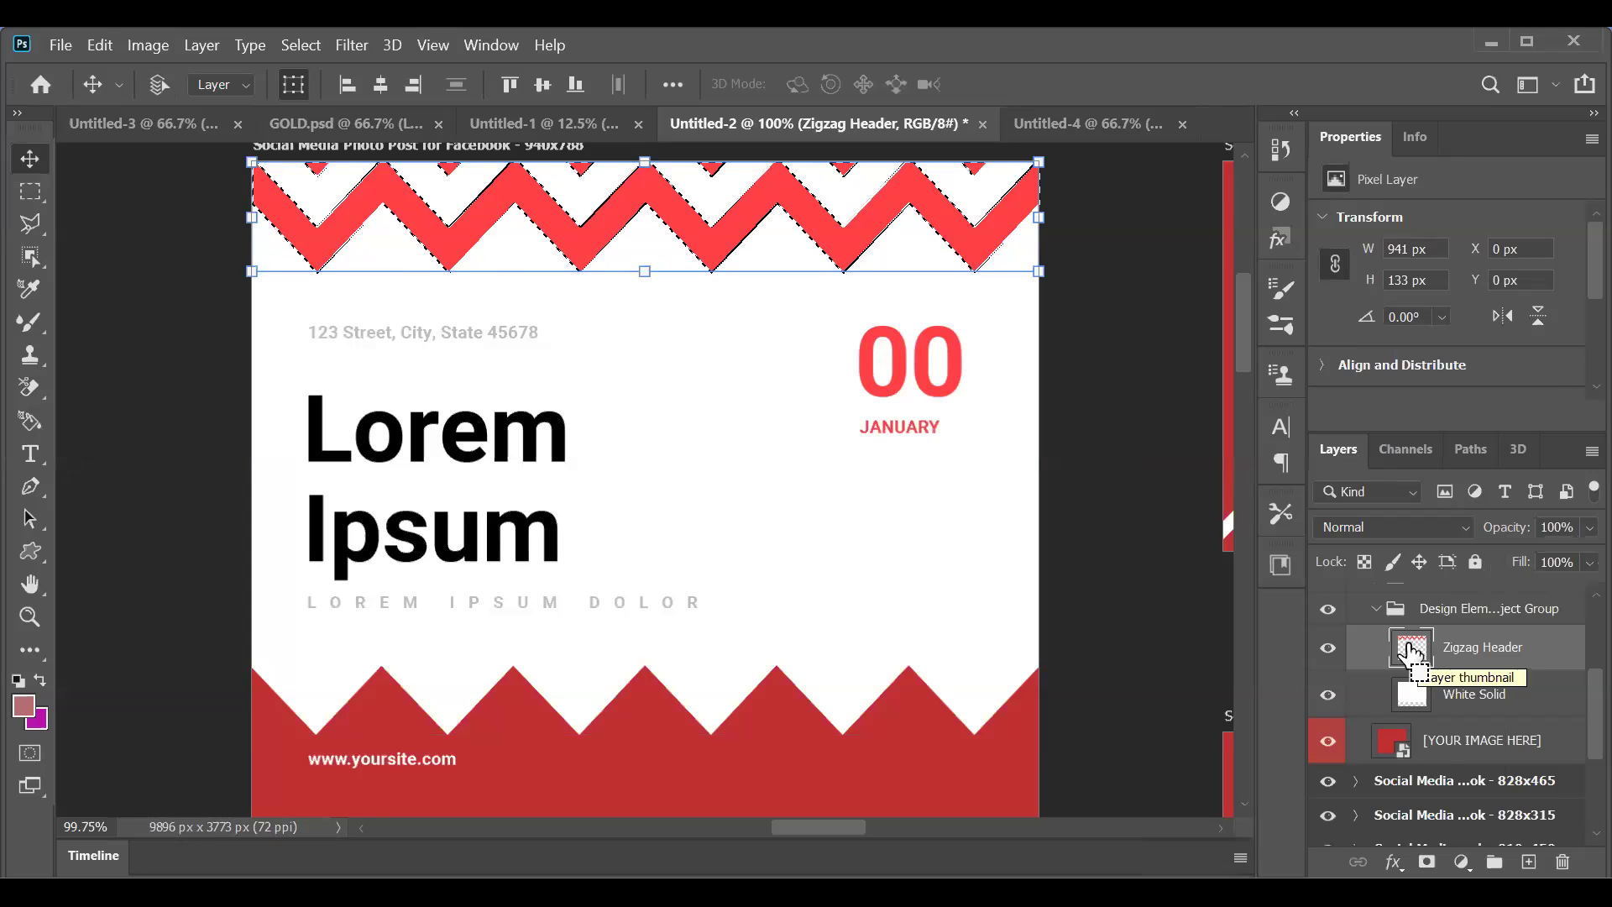
pyautogui.hotkey('ctrl', 'd')
pyautogui.click(1410, 695)
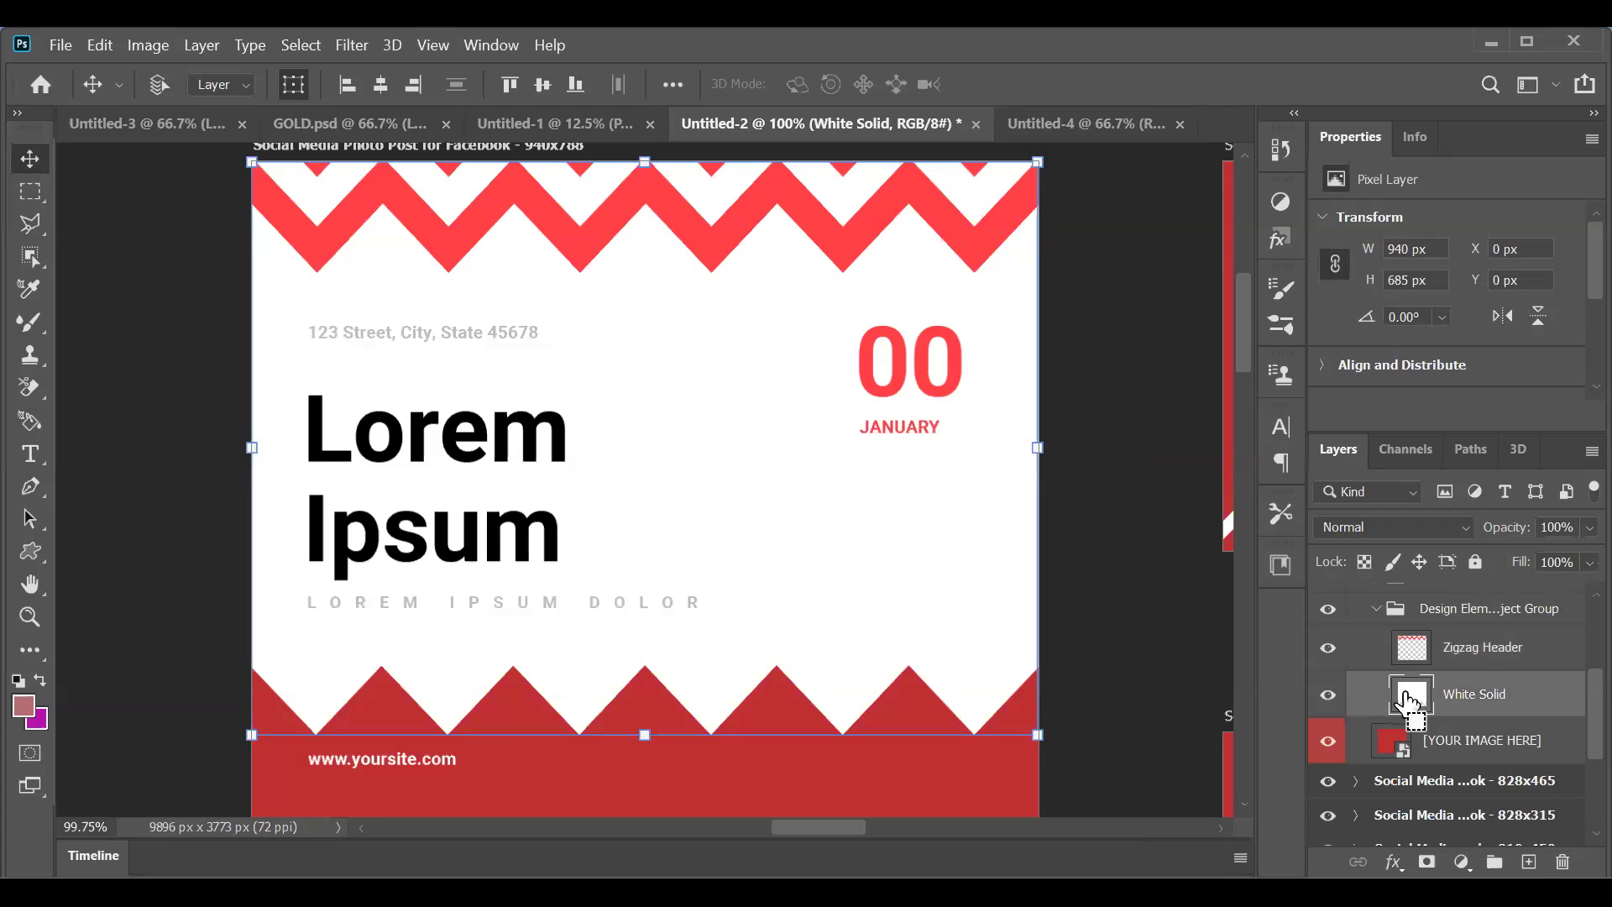
pyautogui.keyDown('ctrl'); pyautogui.click(1409, 701); pyautogui.keyUp('ctrl')
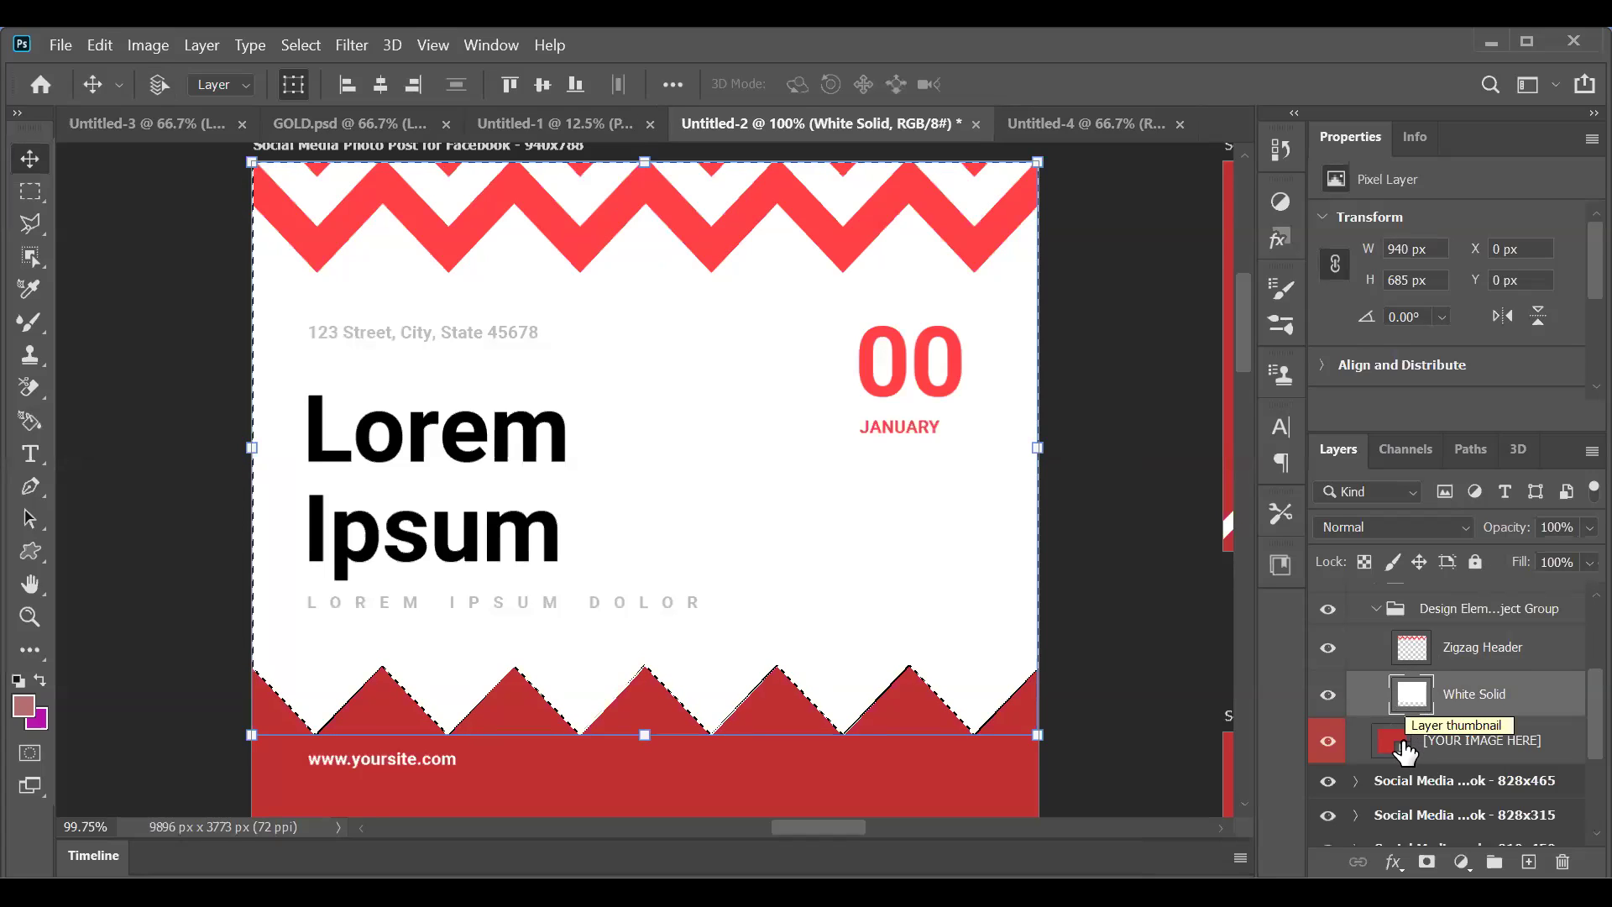
pyautogui.hotkey('ctrl', 'd')
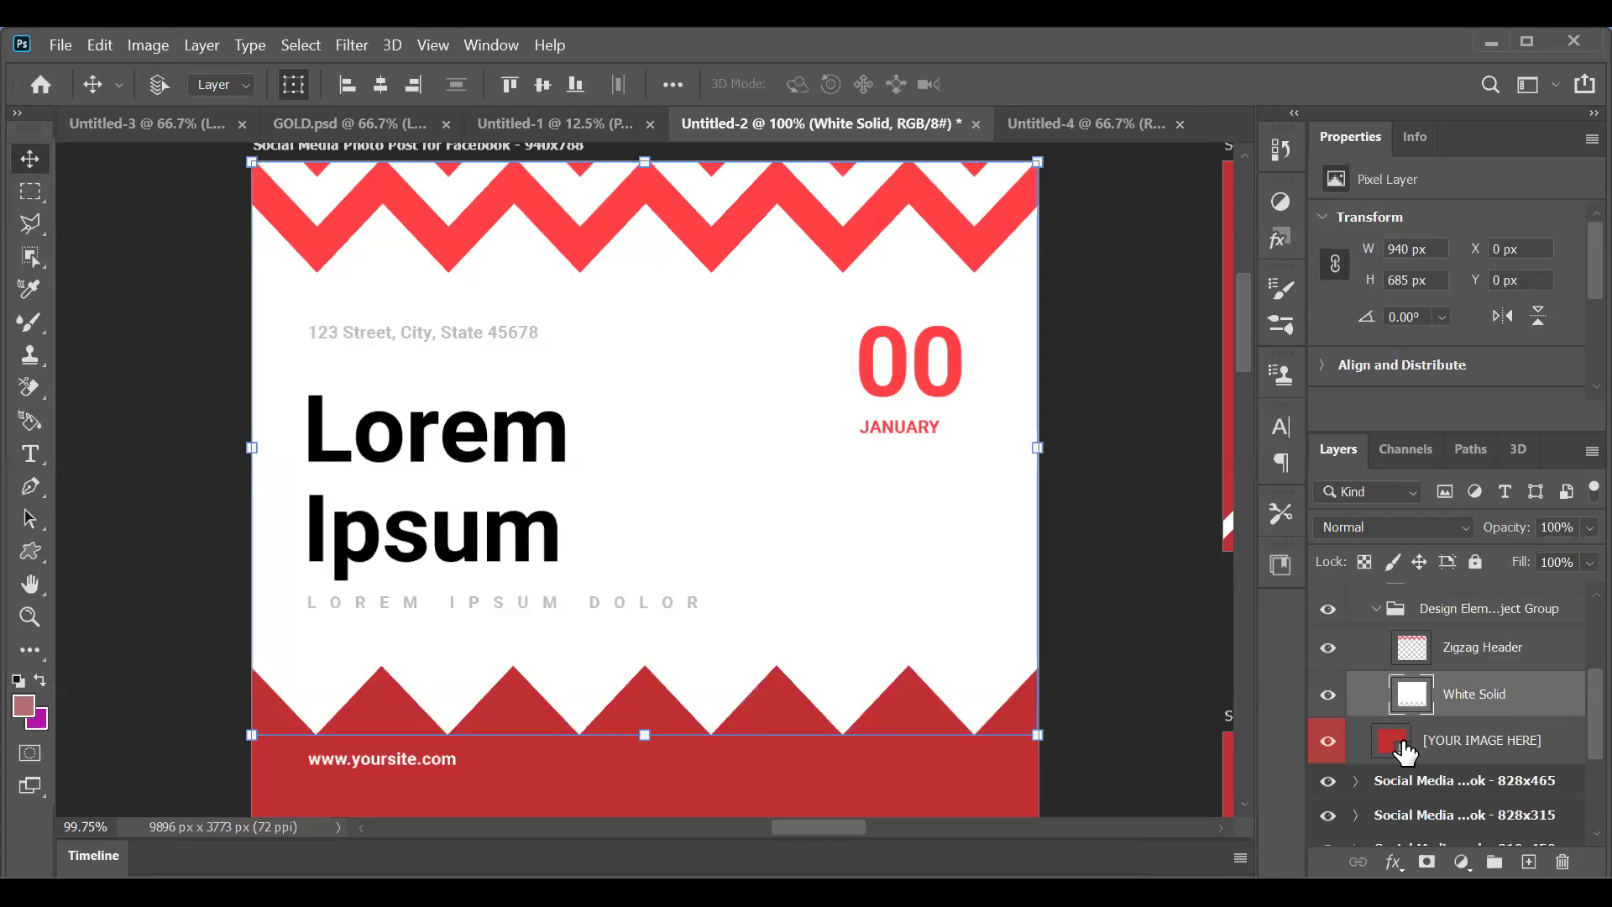
# Step: Hide and reshow the [YOUR IMAGE HERE] smart object, load its outline as a selection and deselect it
pyautogui.click(1331, 743)
pyautogui.click(1328, 744)
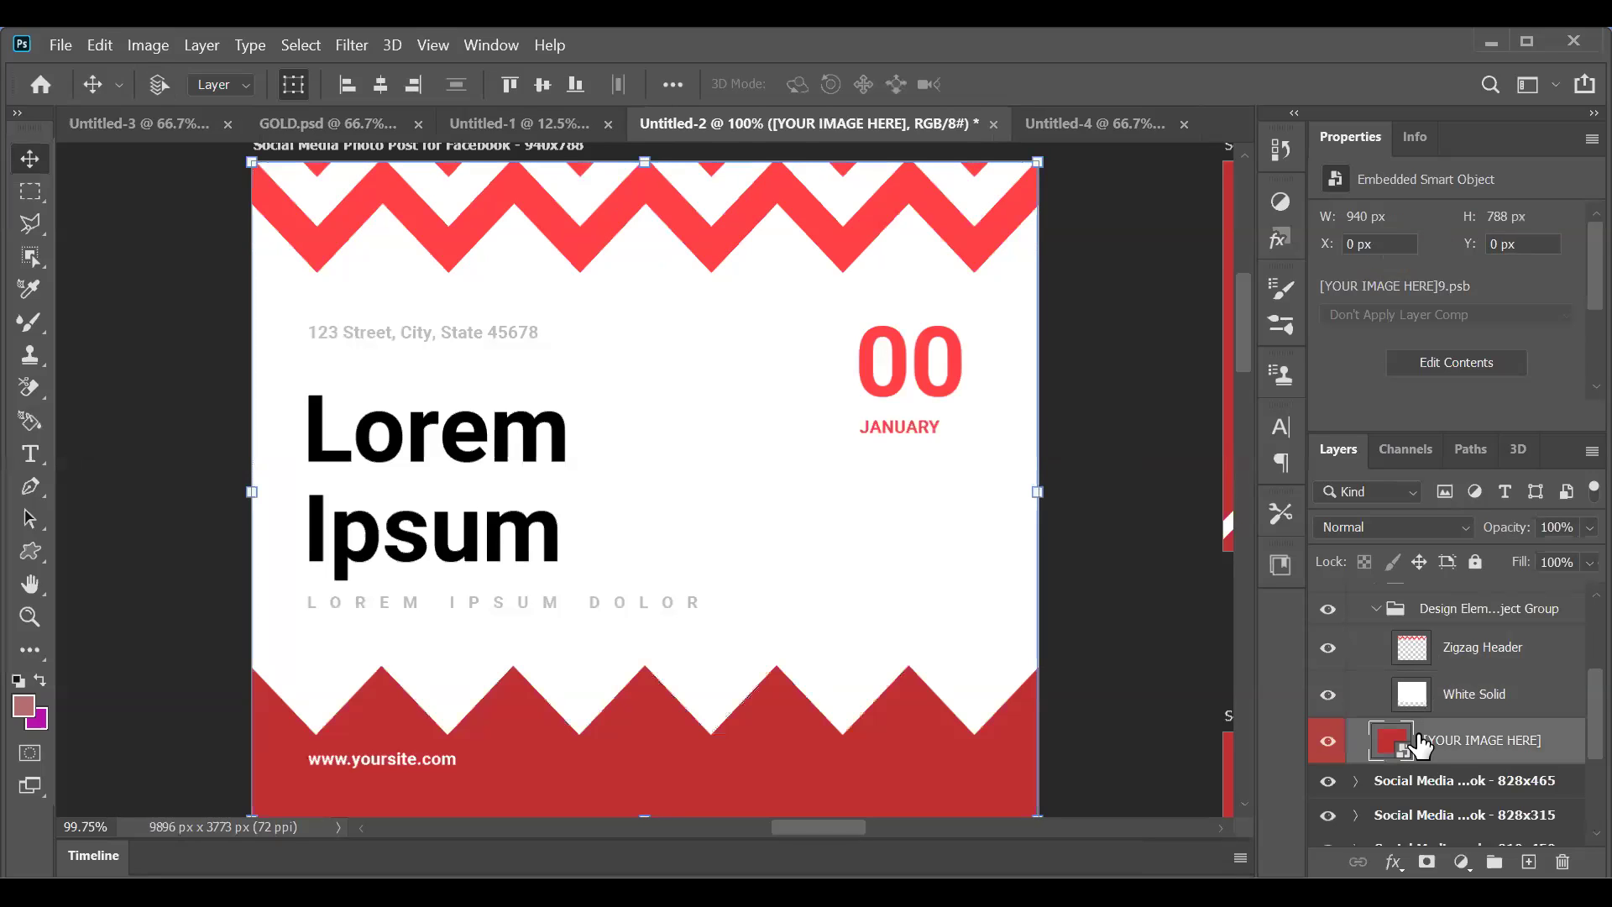
pyautogui.keyDown('ctrl'); pyautogui.click(1396, 753); pyautogui.keyUp('ctrl')
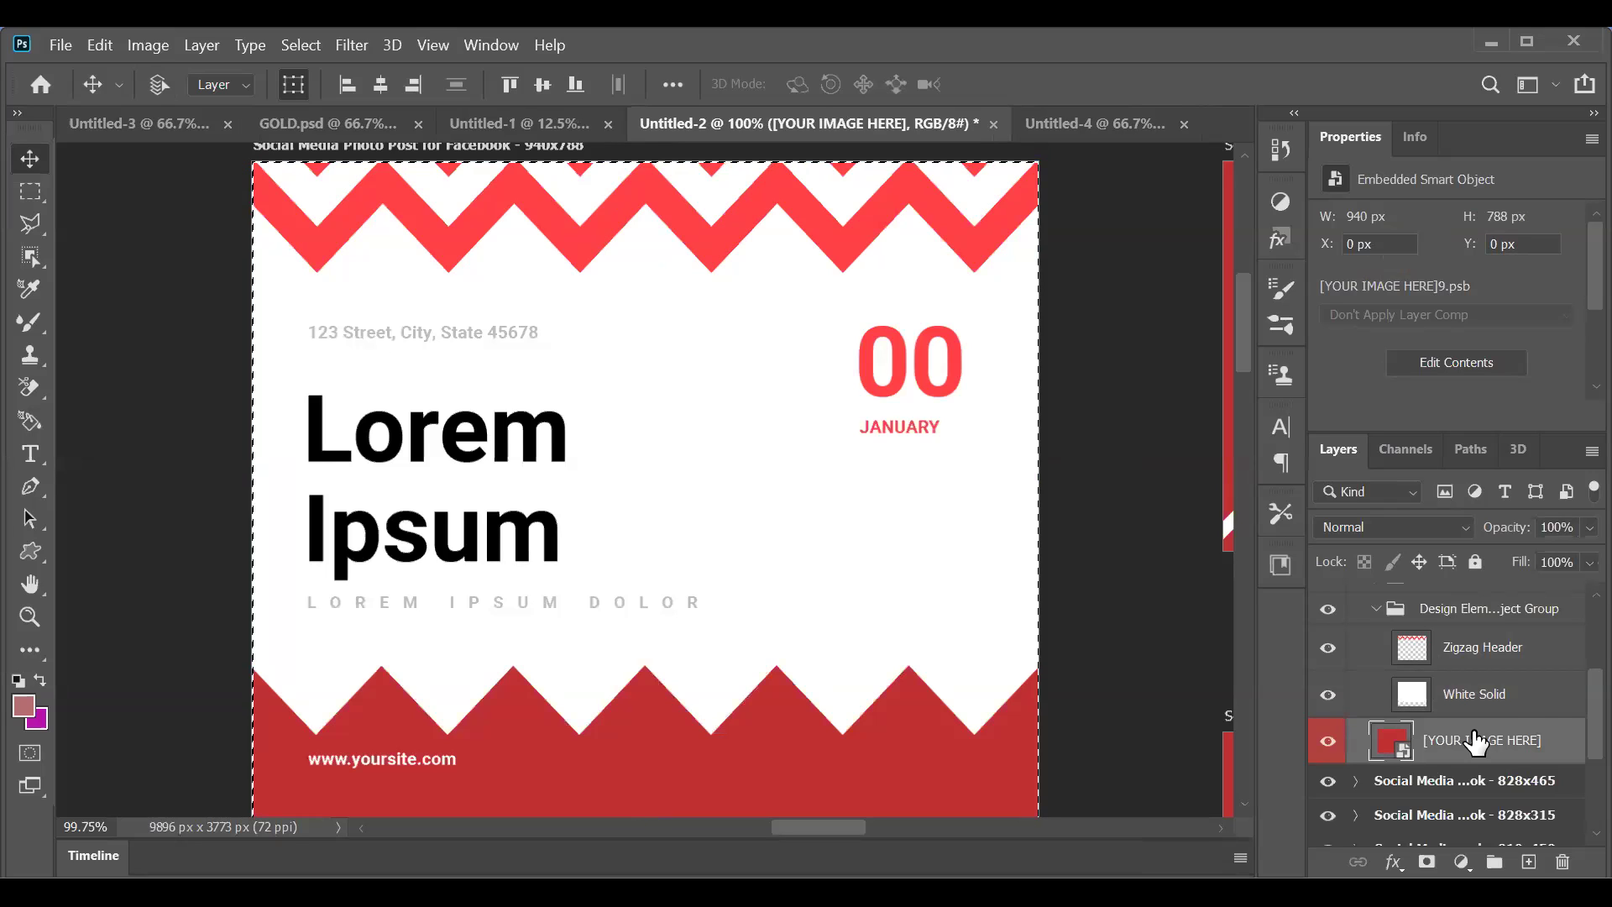
pyautogui.scroll(-1, 1475, 671)
pyautogui.hotkey('ctrl', 'd')
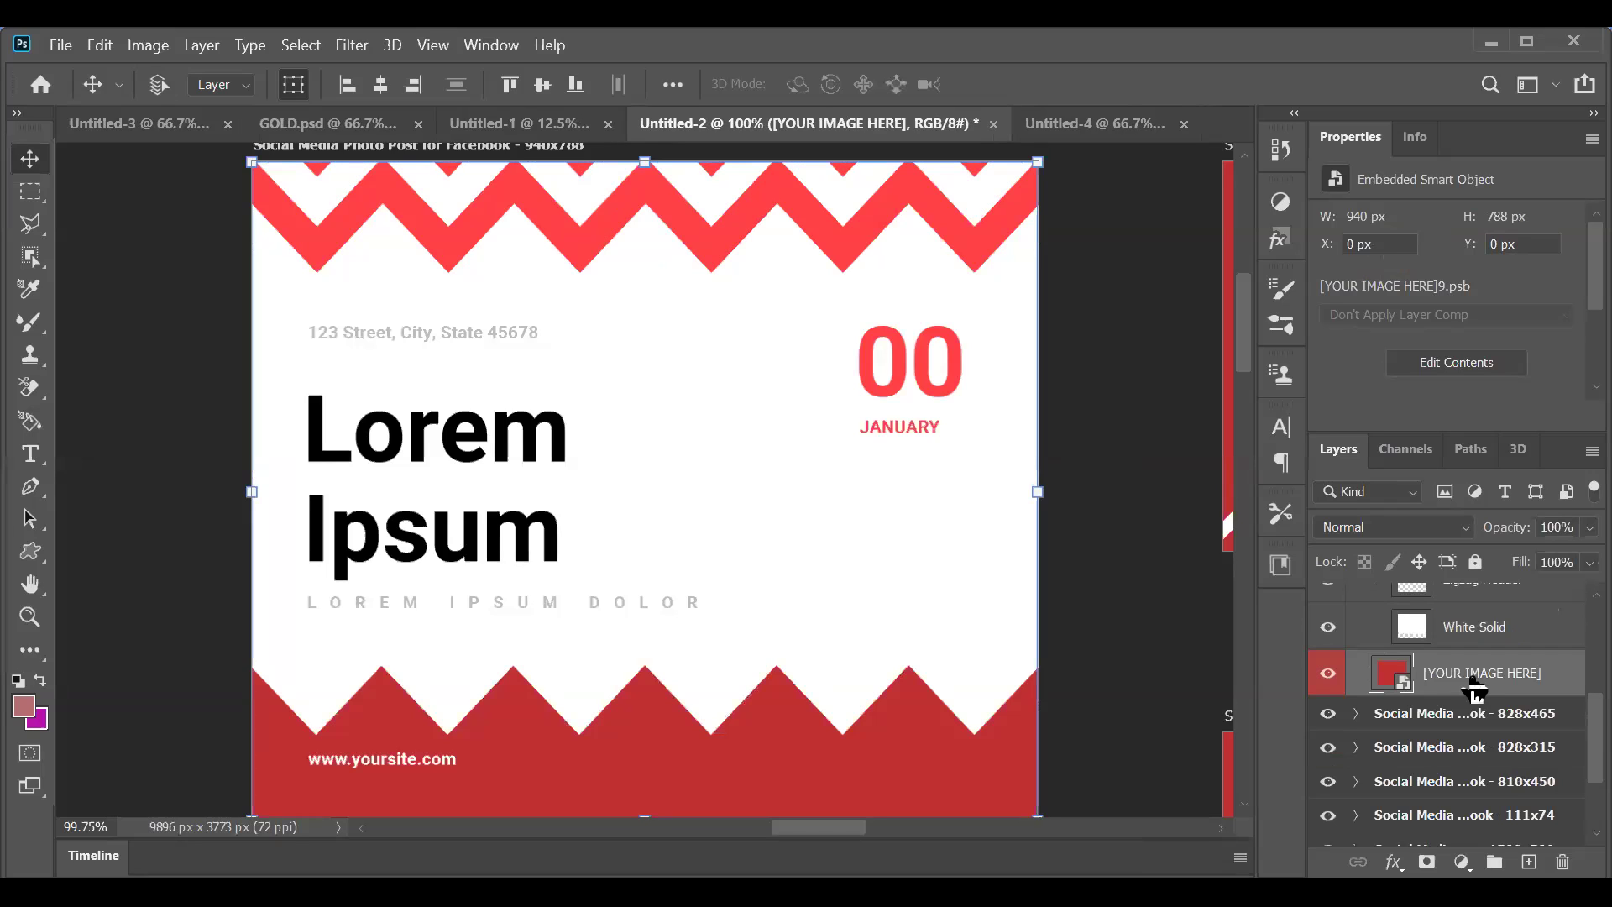
# Step: Convert the [YOUR IMAGE HERE] smart object to layers and expand the resulting group
pyautogui.click(1254, 461)
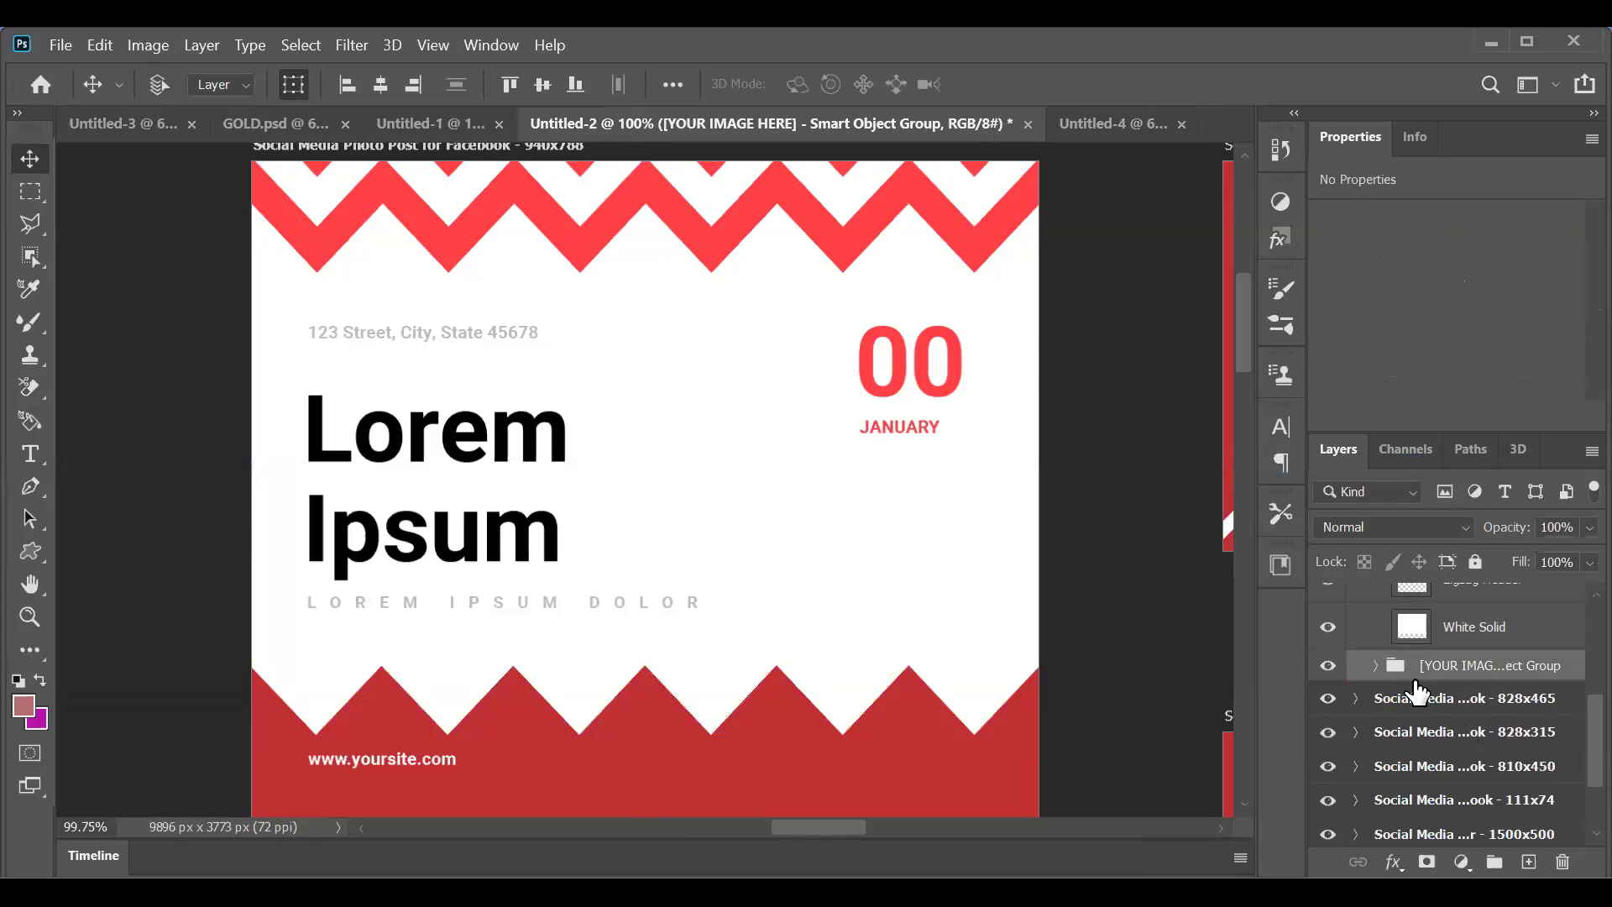
pyautogui.scroll(-1, 1481, 785)
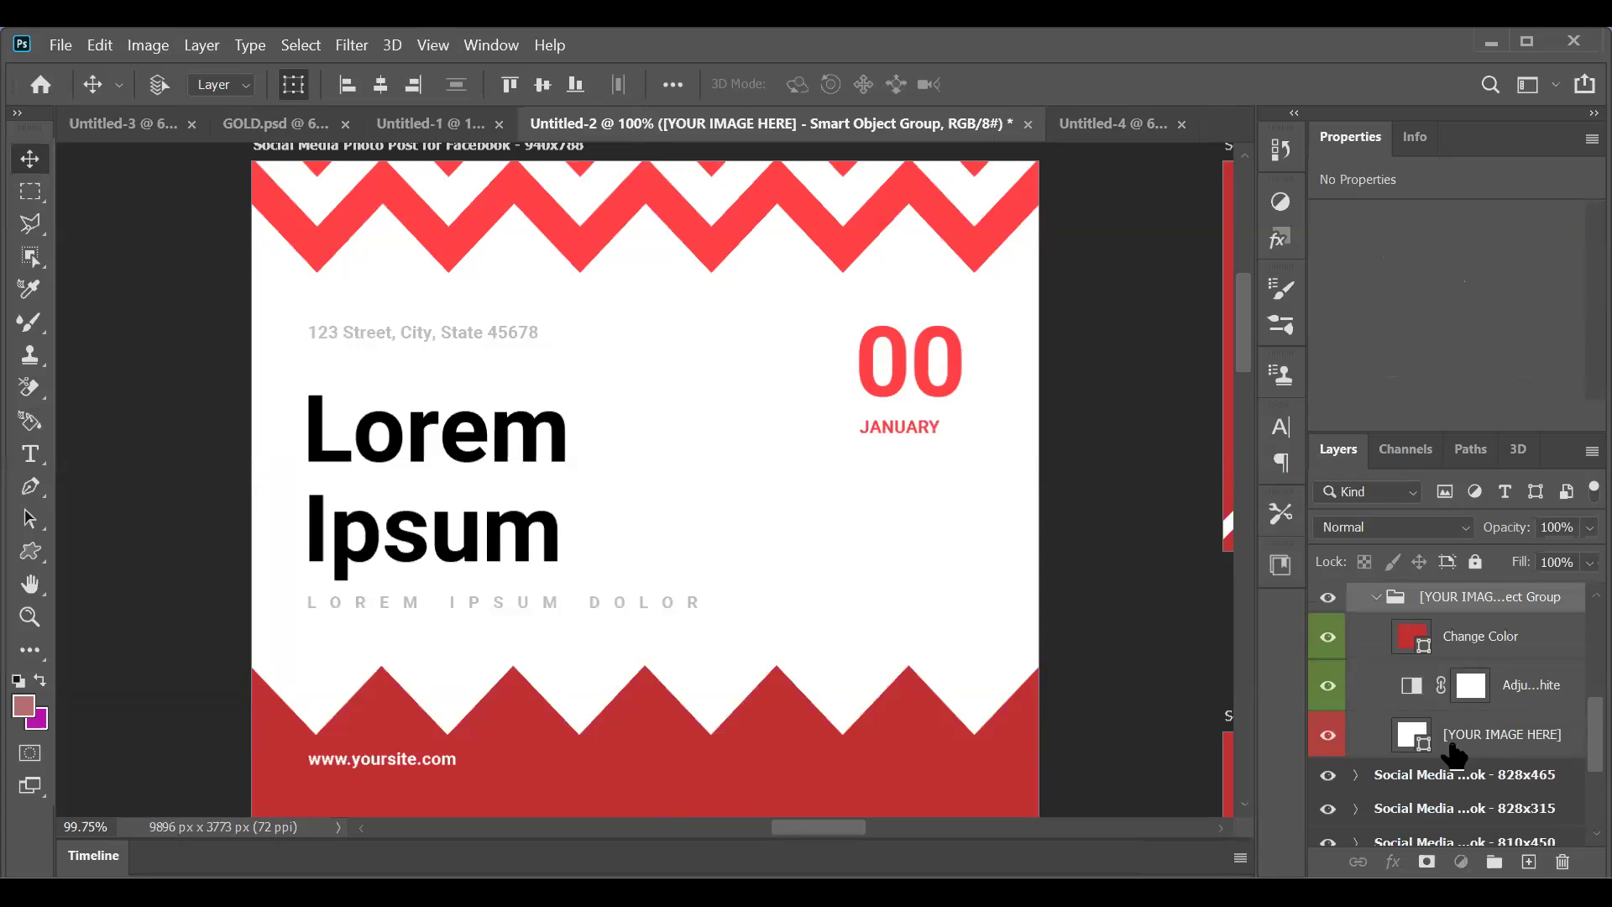
# Step: Toggle the visibility of the [YOUR IMAGE HERE] shape, the adjustment layer and the Change Color layer, leaving all of them shown
pyautogui.click(1326, 737)
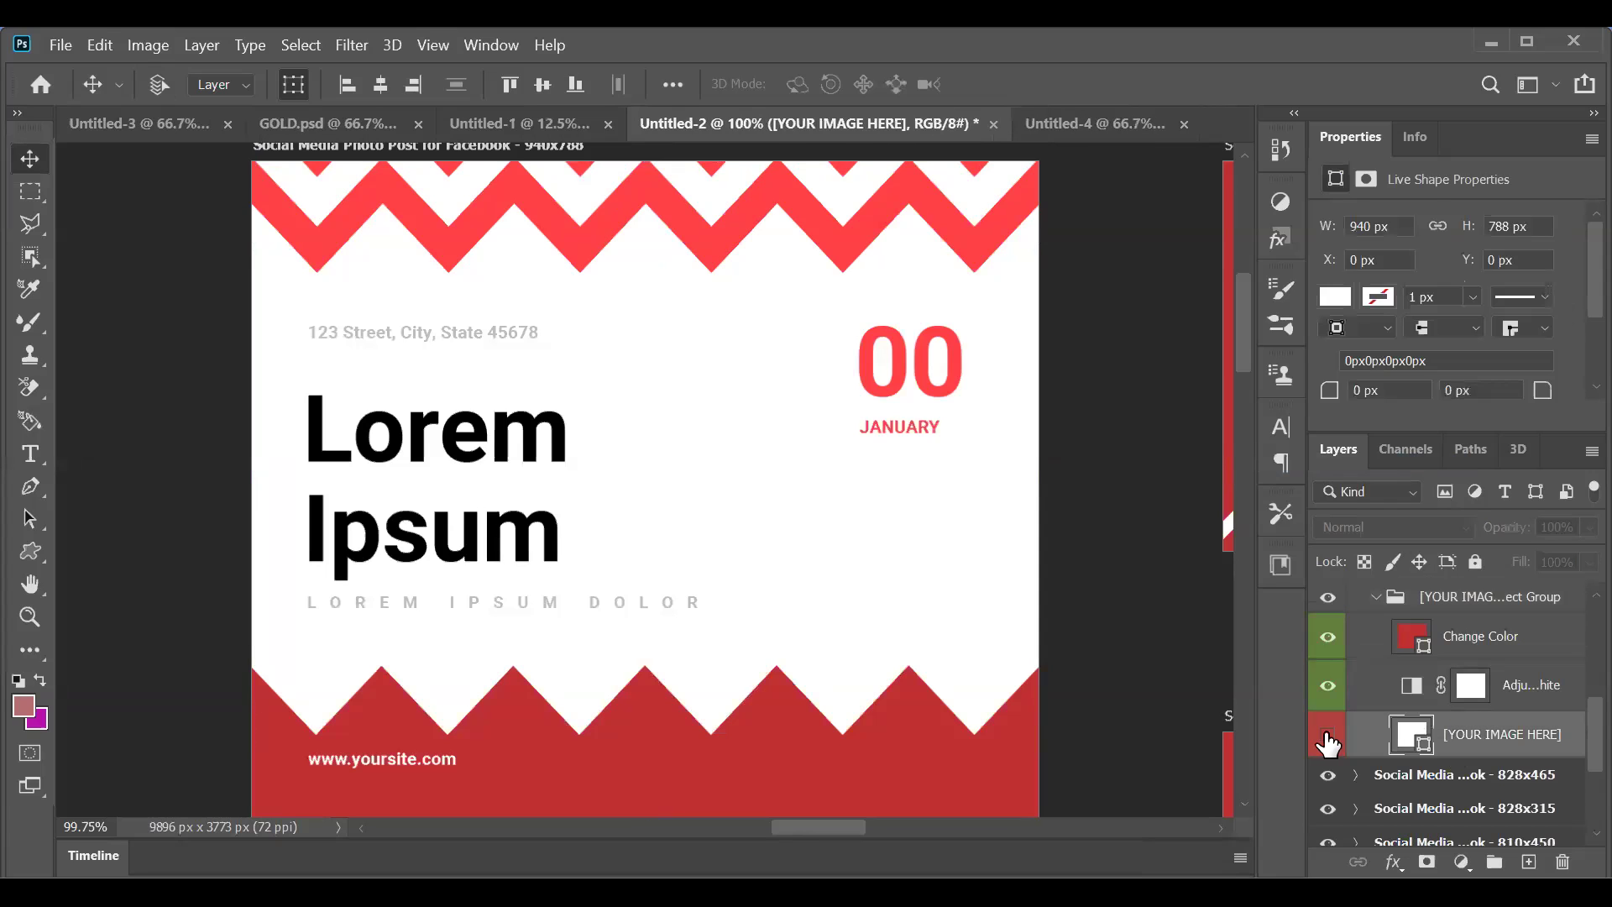
pyautogui.click(1327, 738)
pyautogui.click(1328, 688)
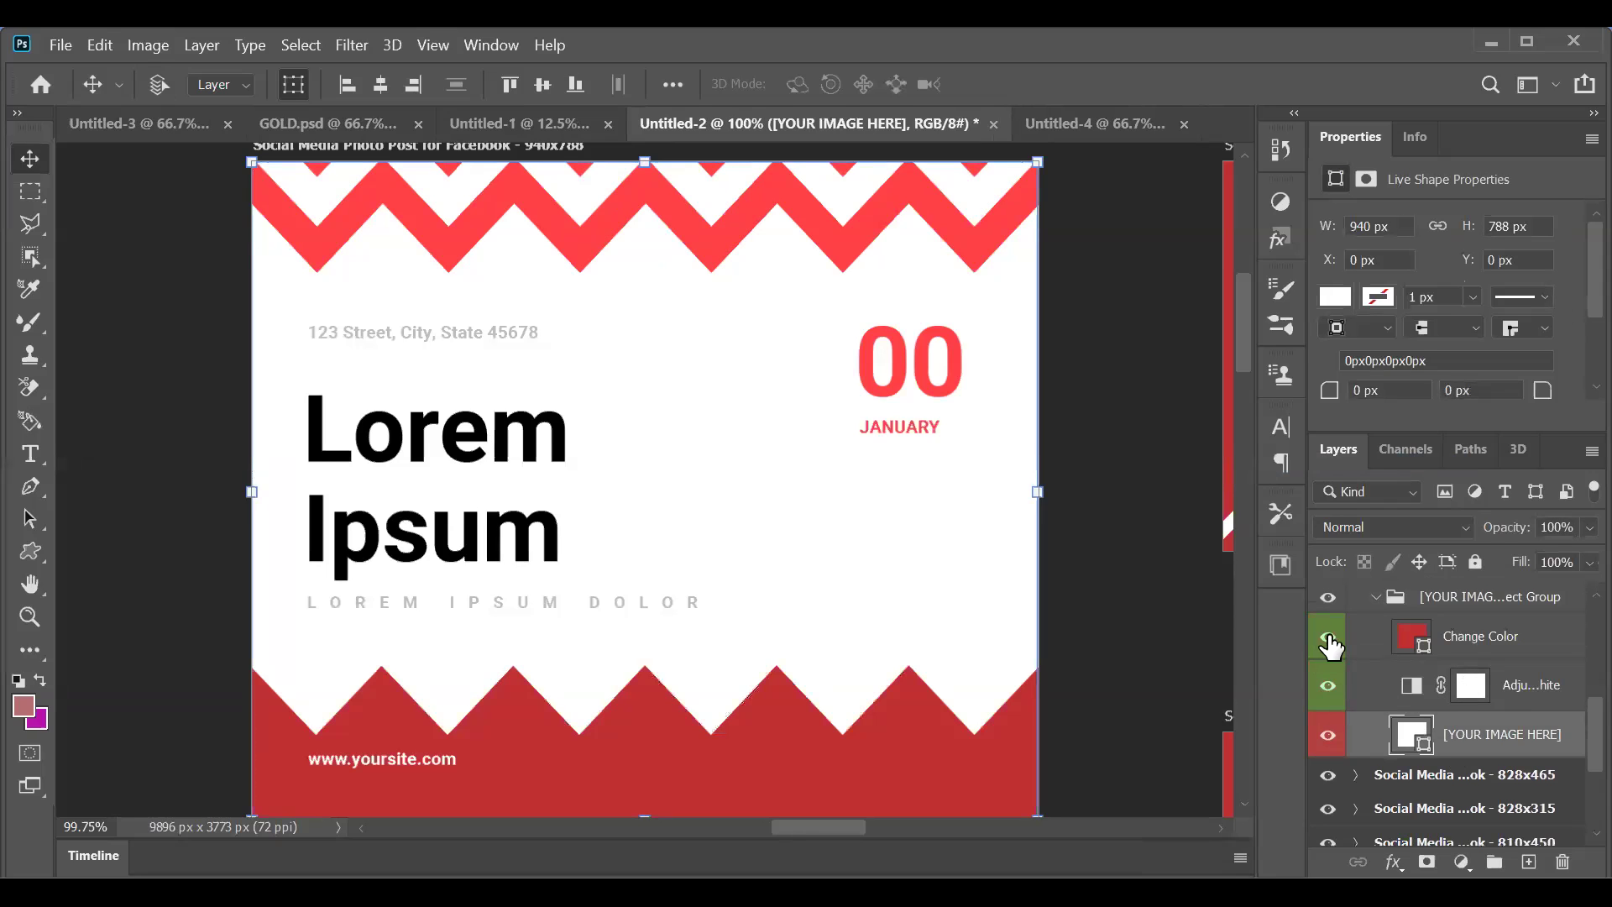
pyautogui.click(1327, 637)
pyautogui.click(1328, 640)
pyautogui.click(1328, 642)
pyautogui.click(1329, 643)
pyautogui.scroll(1, 1381, 667)
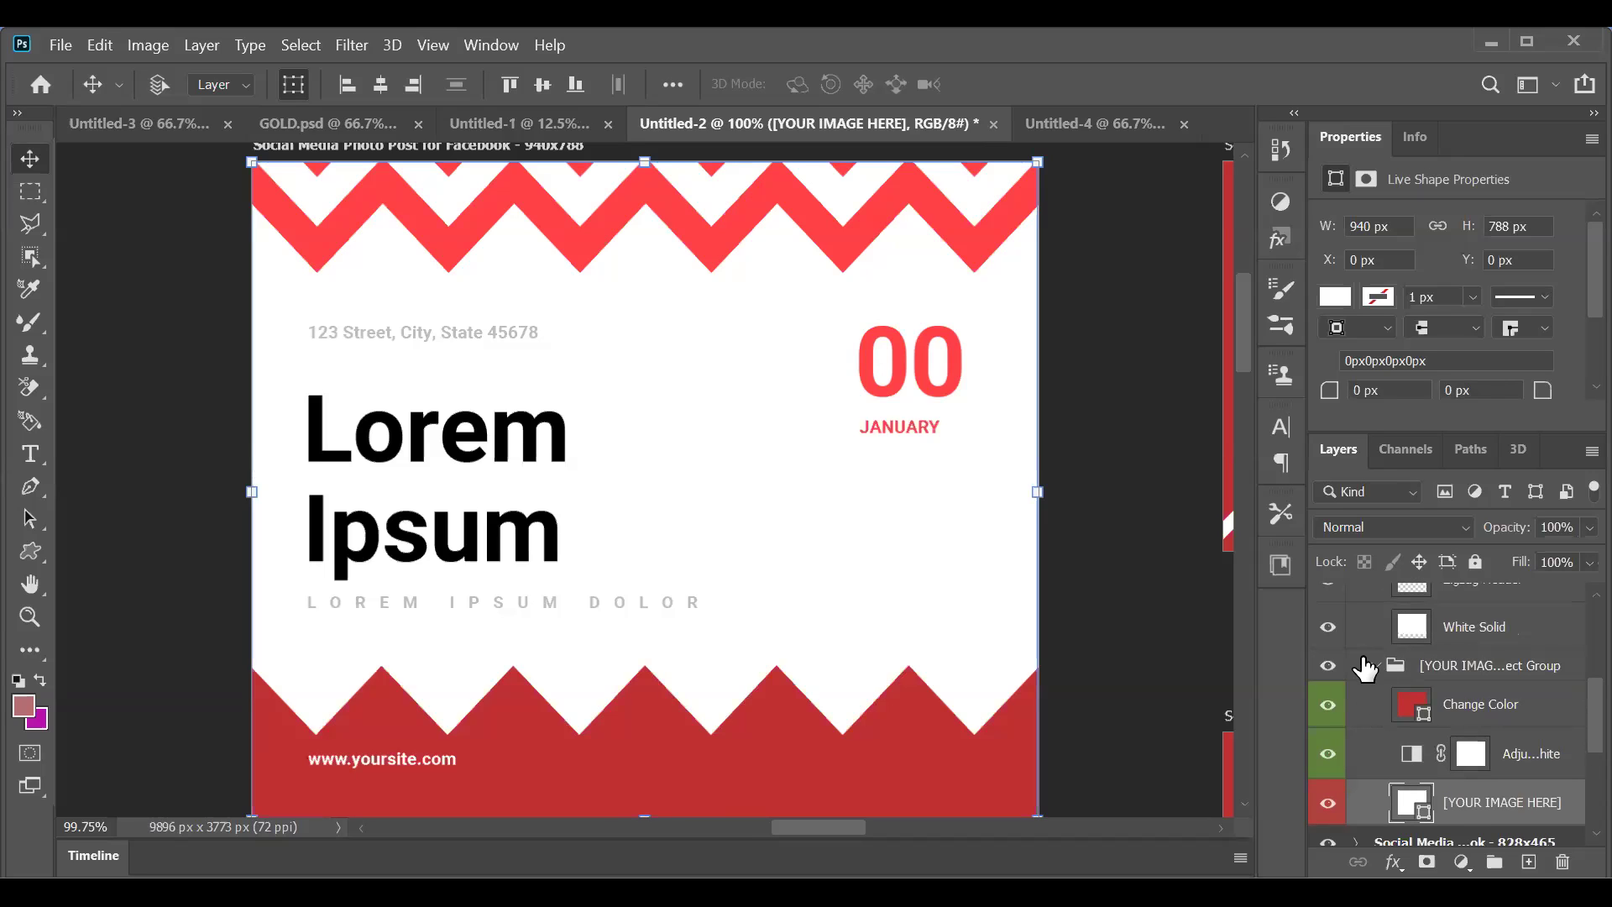
# Step: Collapse the [YOUR IMAGE HERE] and Design Elements smart object groups
pyautogui.click(1379, 666)
pyautogui.scroll(1, 1379, 666)
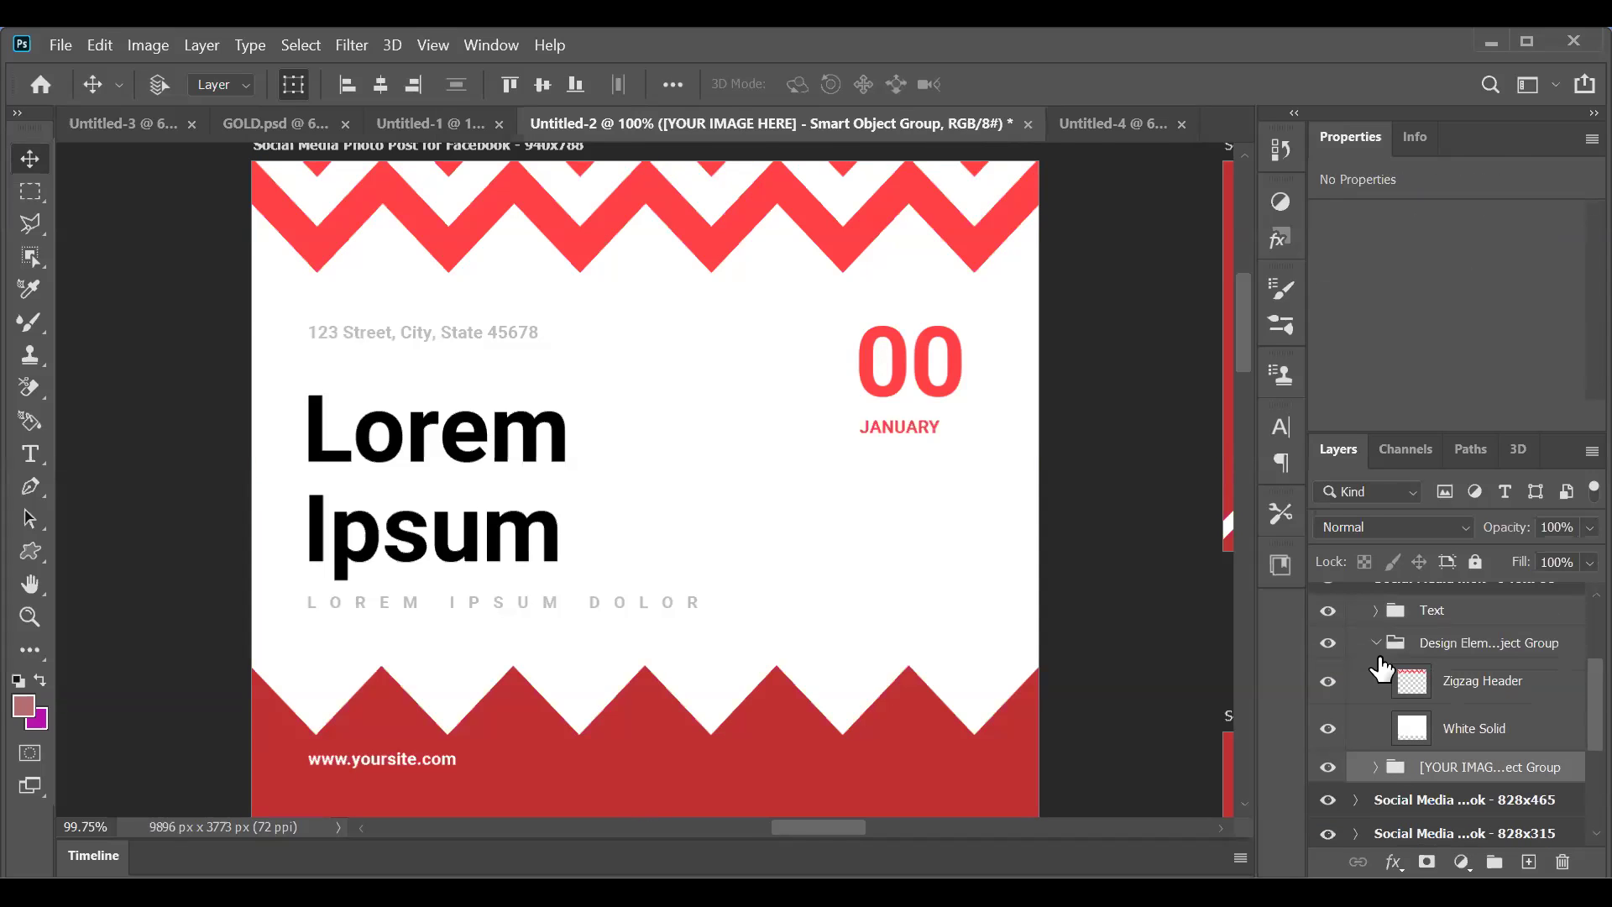
pyautogui.click(1376, 645)
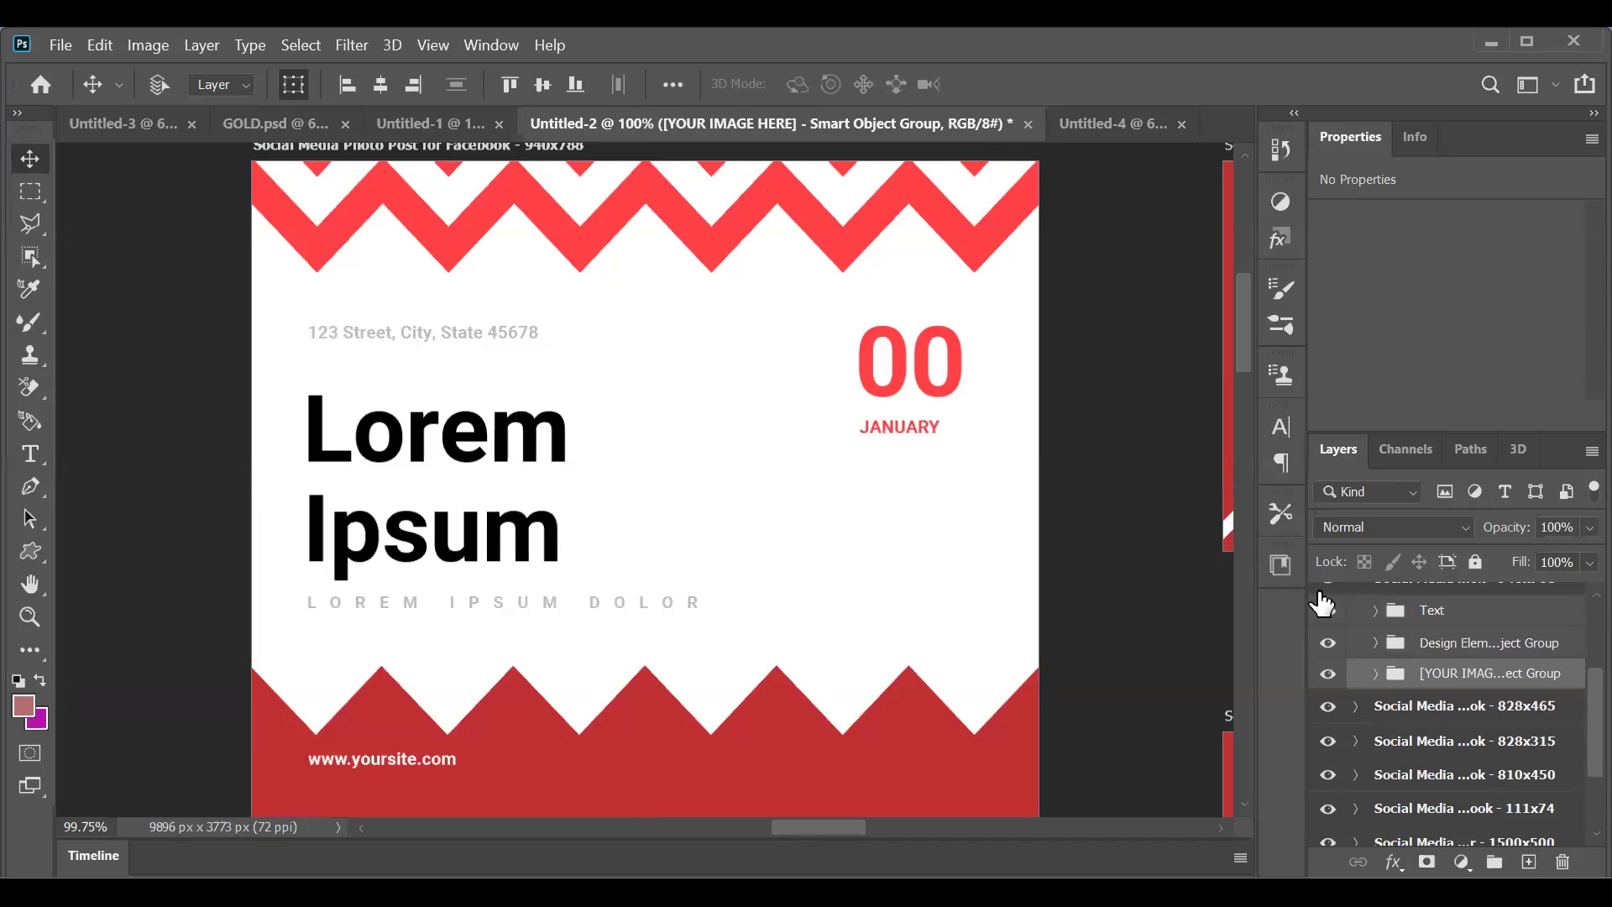
# Step: Expand the Text group and toggle the visibility of its address, Lorem Ipsum and Lorem ipsum dolor layers, leaving all of them shown
pyautogui.click(1375, 611)
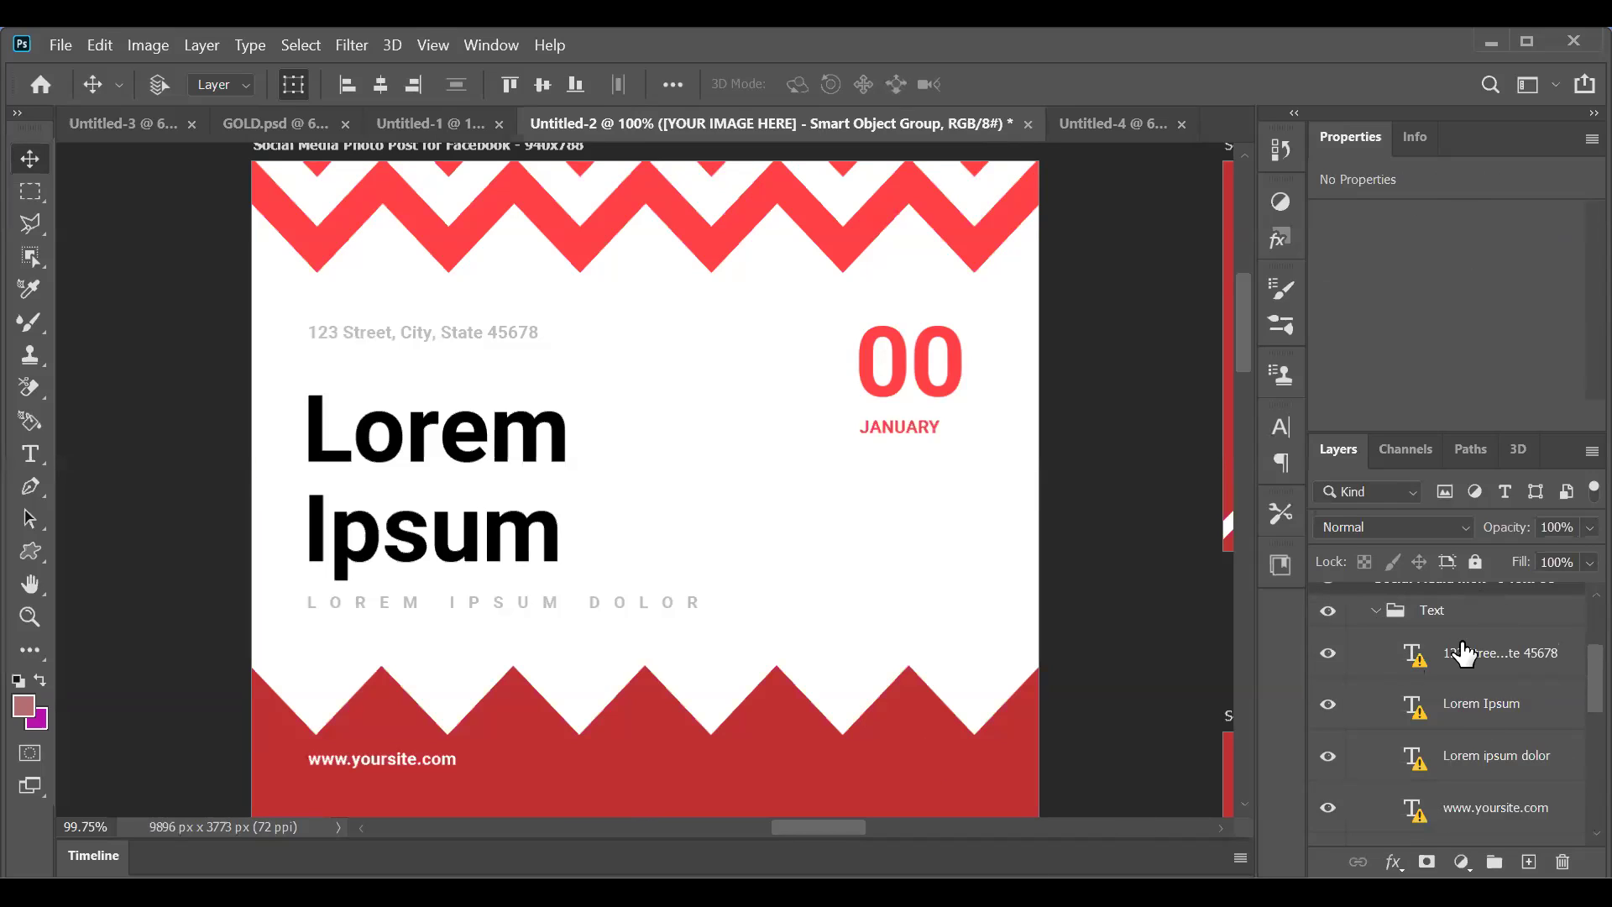
pyautogui.click(1333, 656)
pyautogui.click(1332, 652)
pyautogui.click(1333, 652)
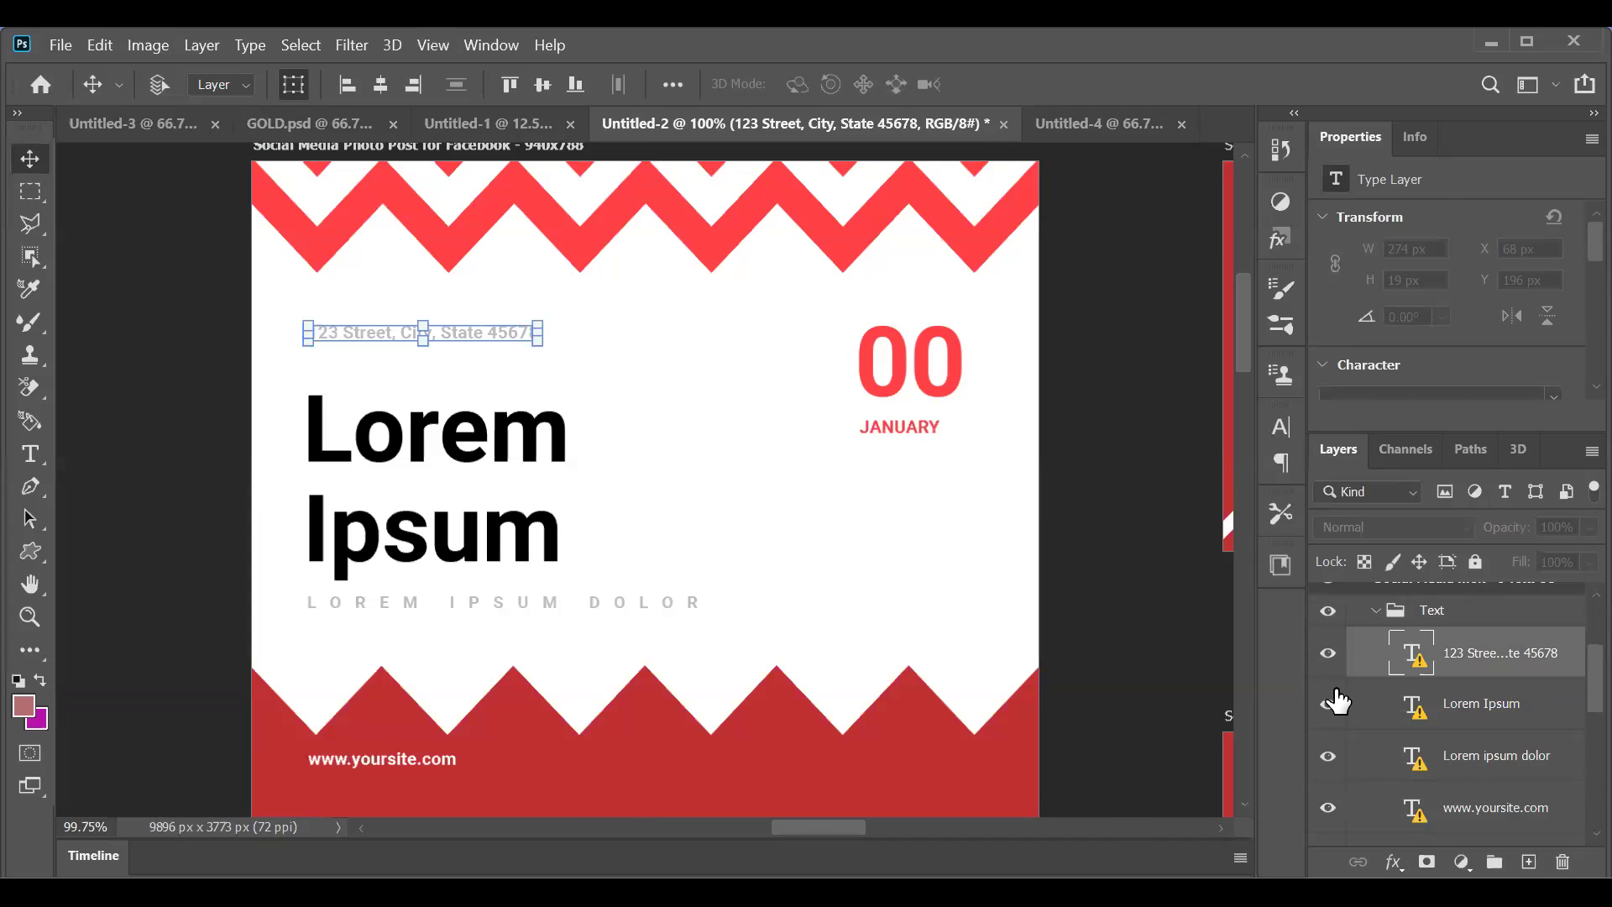
pyautogui.click(1331, 705)
pyautogui.click(1331, 705)
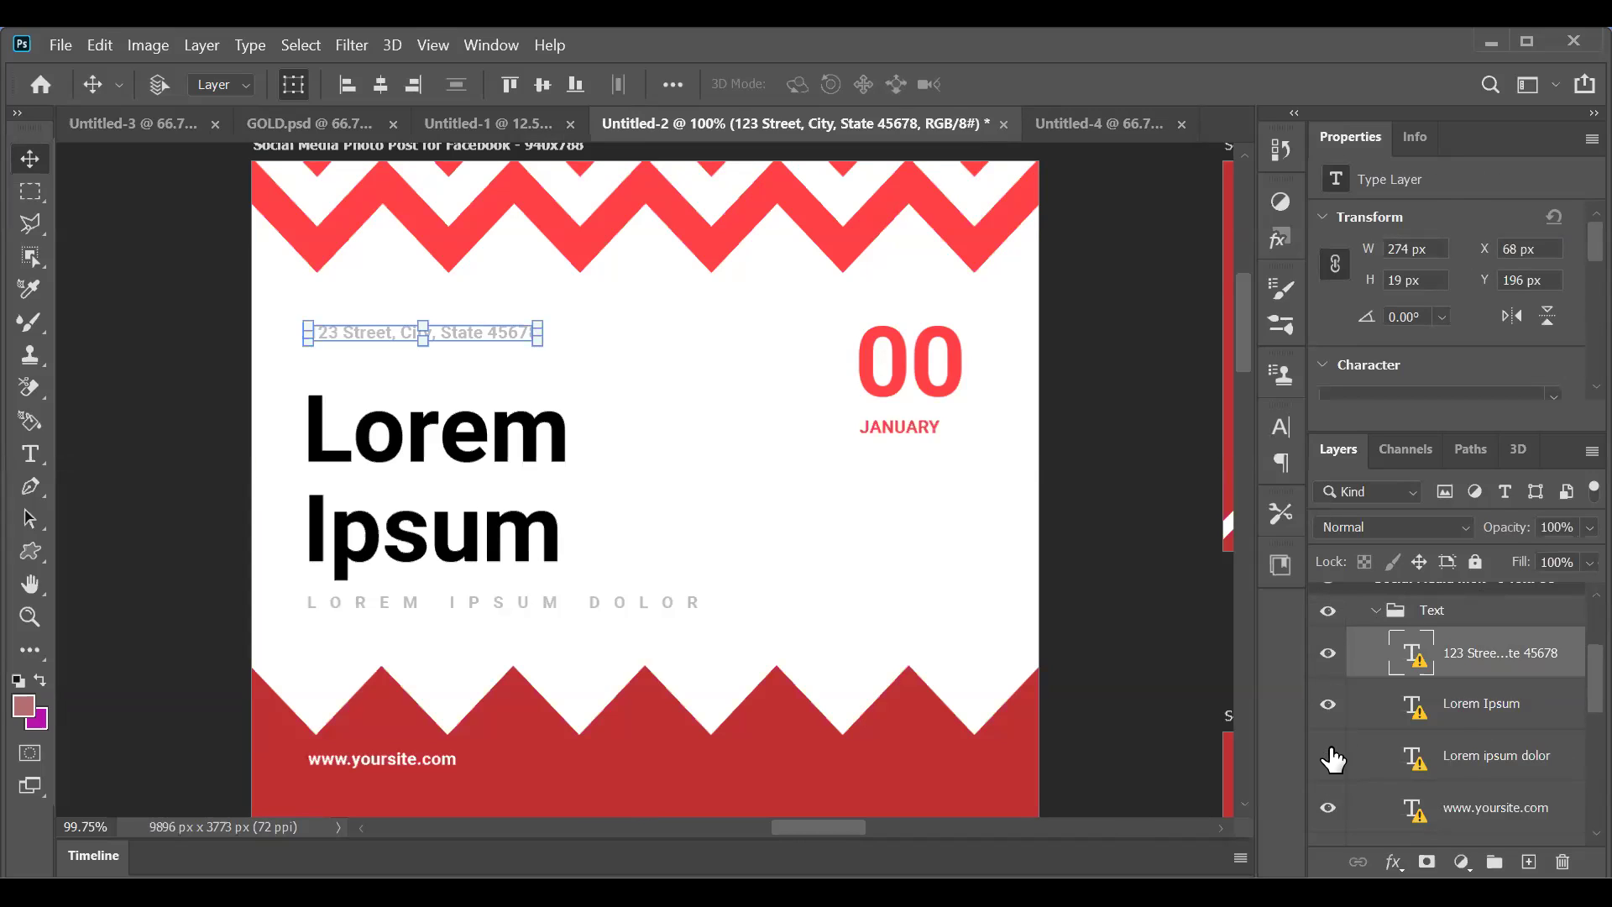
pyautogui.click(1332, 755)
pyautogui.click(1331, 755)
pyautogui.scroll(-4, 1433, 684)
pyautogui.scroll(1, 1415, 723)
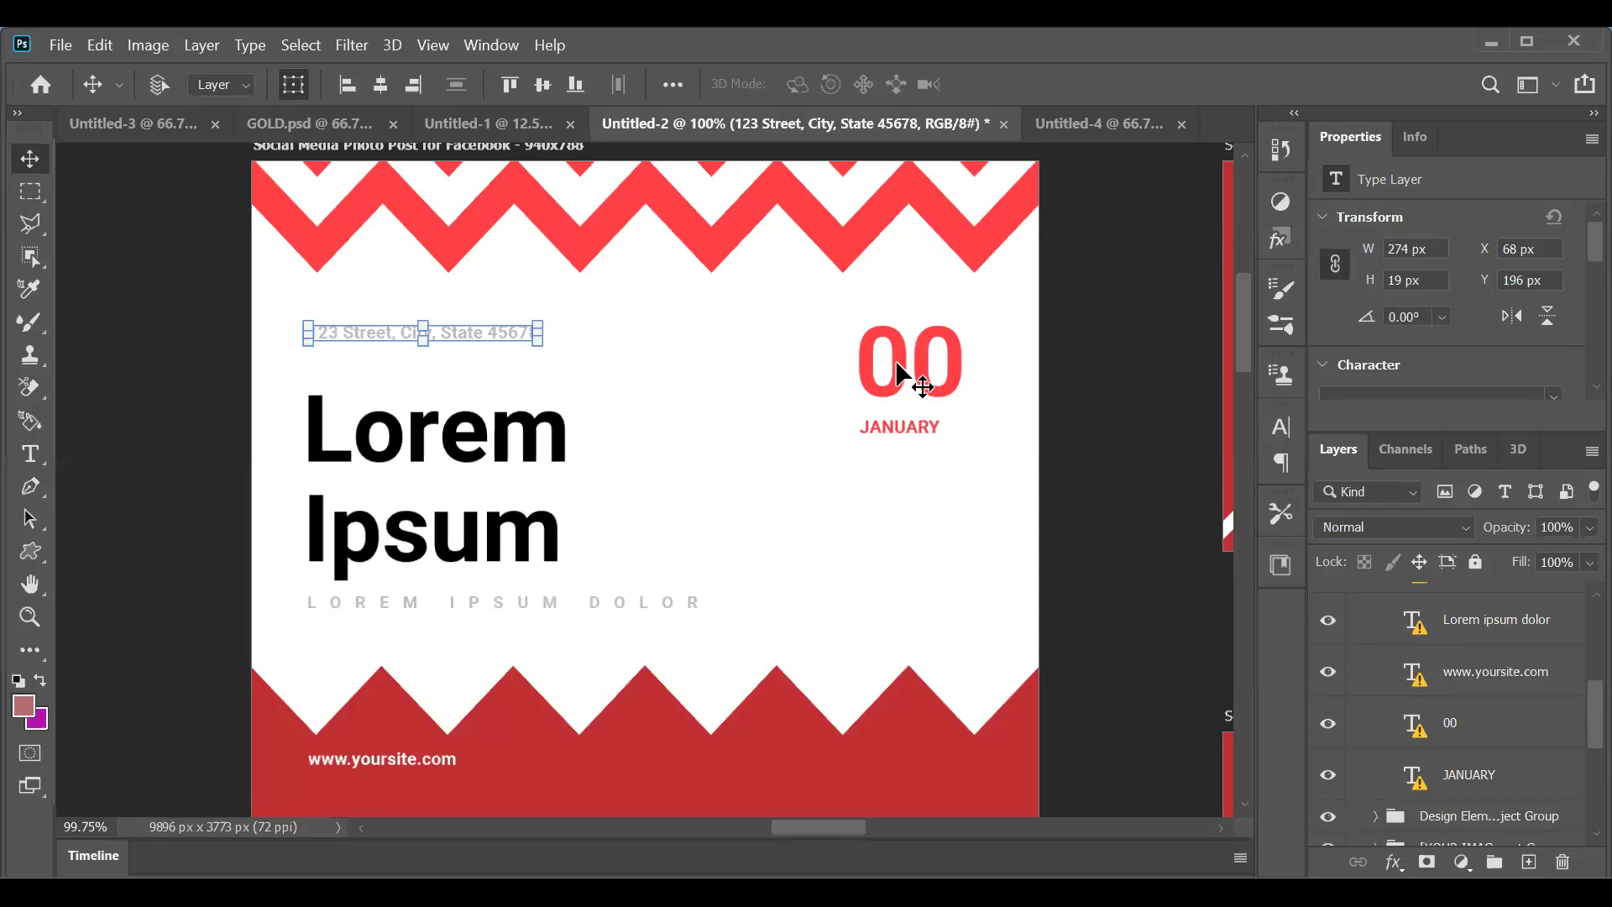
# Step: Examine the overall arrangement of the social media artboards at several zoom levels, finishing at 12.5%
pyautogui.press('ctrl')
pyautogui.hotkey('ctrl', '-')
pyautogui.hotkey('ctrl', '-')
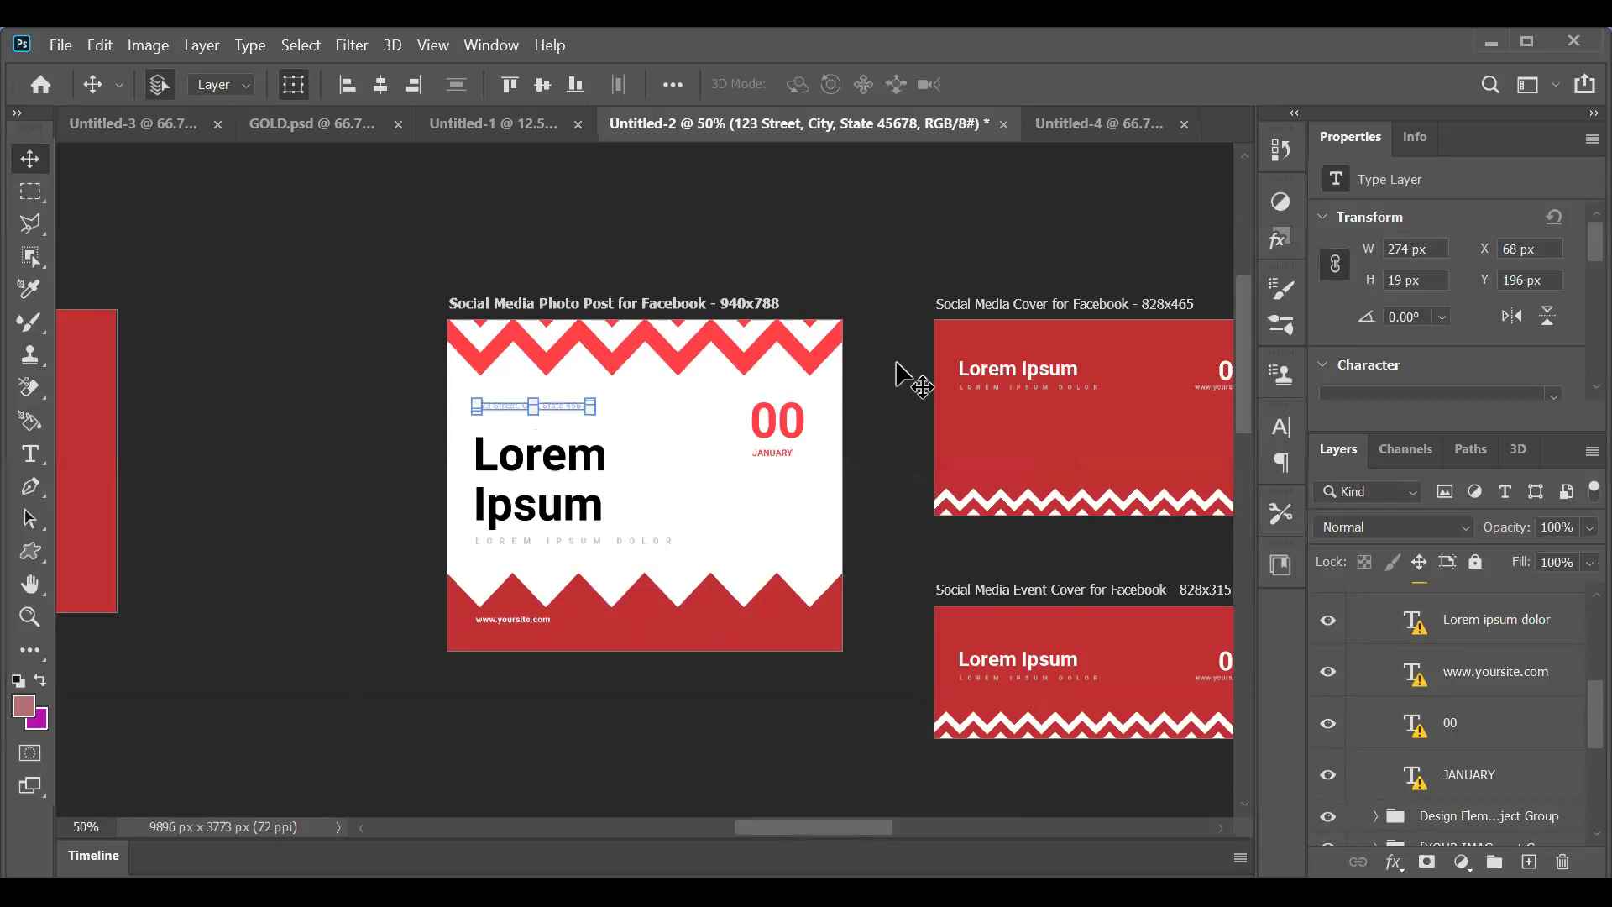
pyautogui.hotkey('ctrl', '-')
pyautogui.hotkey('ctrl', '-')
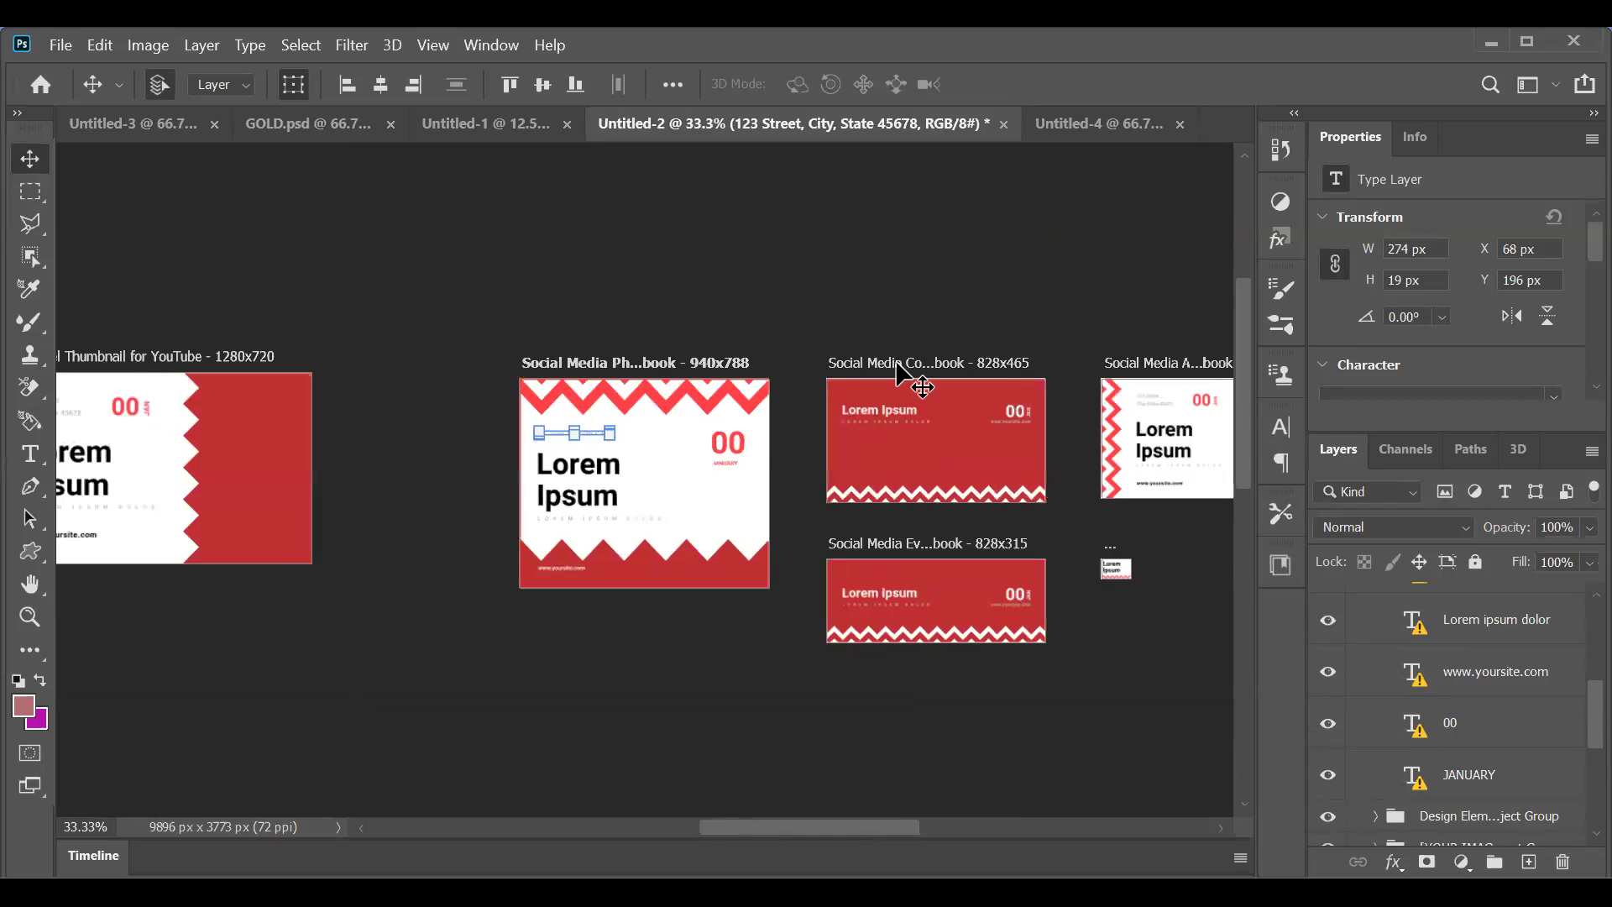
pyautogui.hotkey('ctrl', '-')
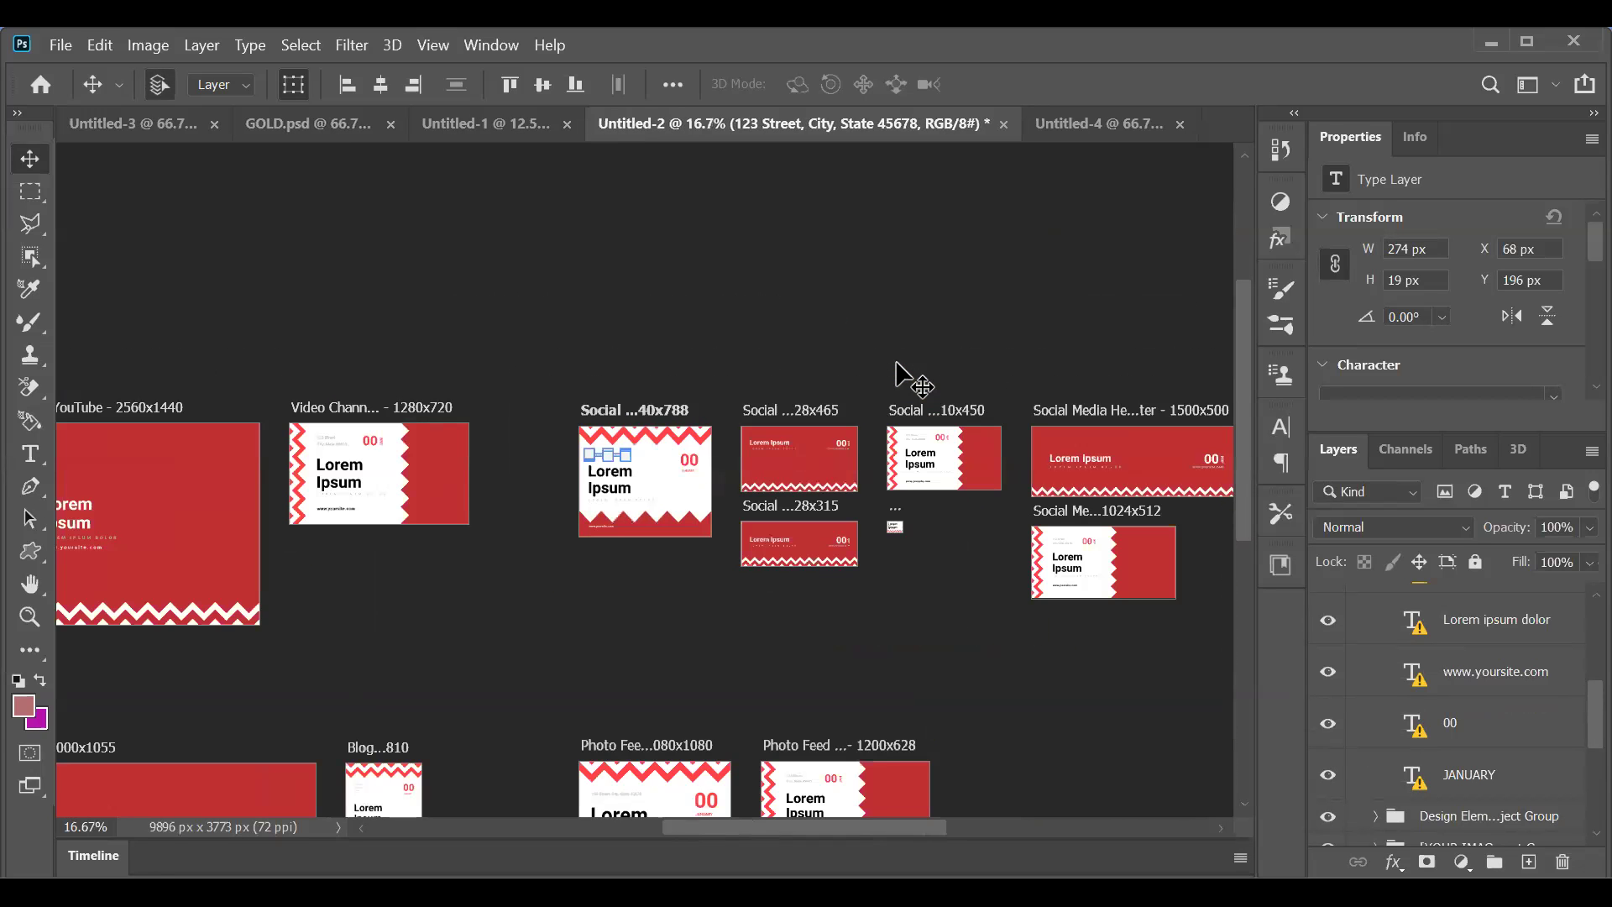
pyautogui.hotkey('ctrl', '-')
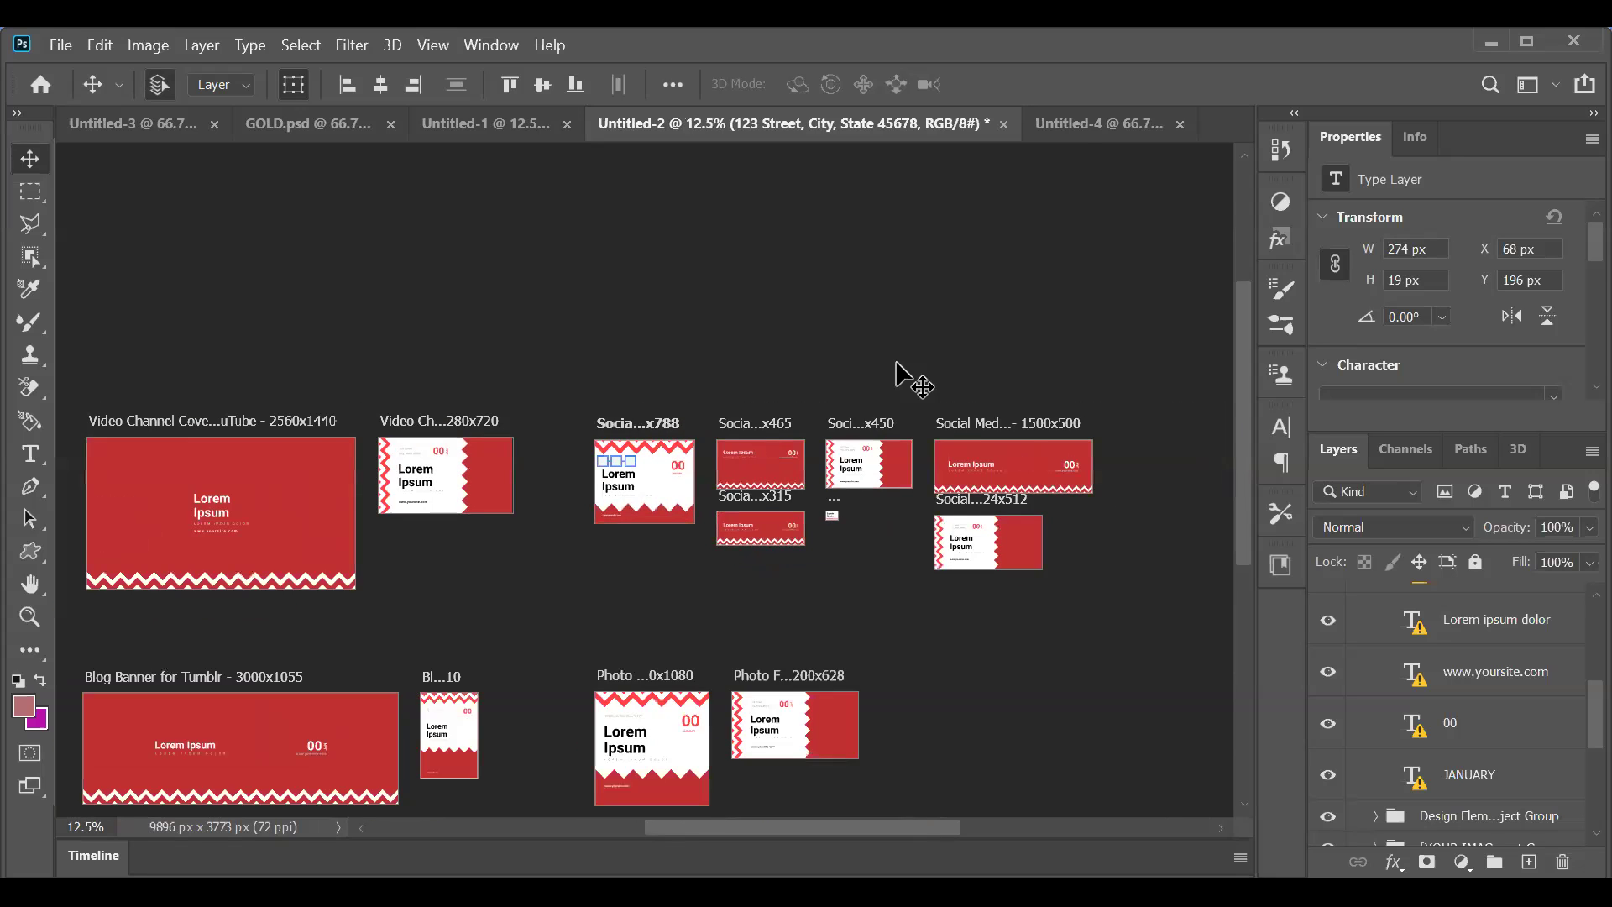
pyautogui.hotkey('ctrl', '-')
pyautogui.hotkey('ctrl', '+')
pyautogui.hotkey('ctrl', '+')
pyautogui.hotkey('ctrl', '-')
pyautogui.hotkey('ctrl', '-')
pyautogui.hotkey('ctrl', '-')
pyautogui.hotkey('ctrl', '+')
pyautogui.hotkey('ctrl', '+')
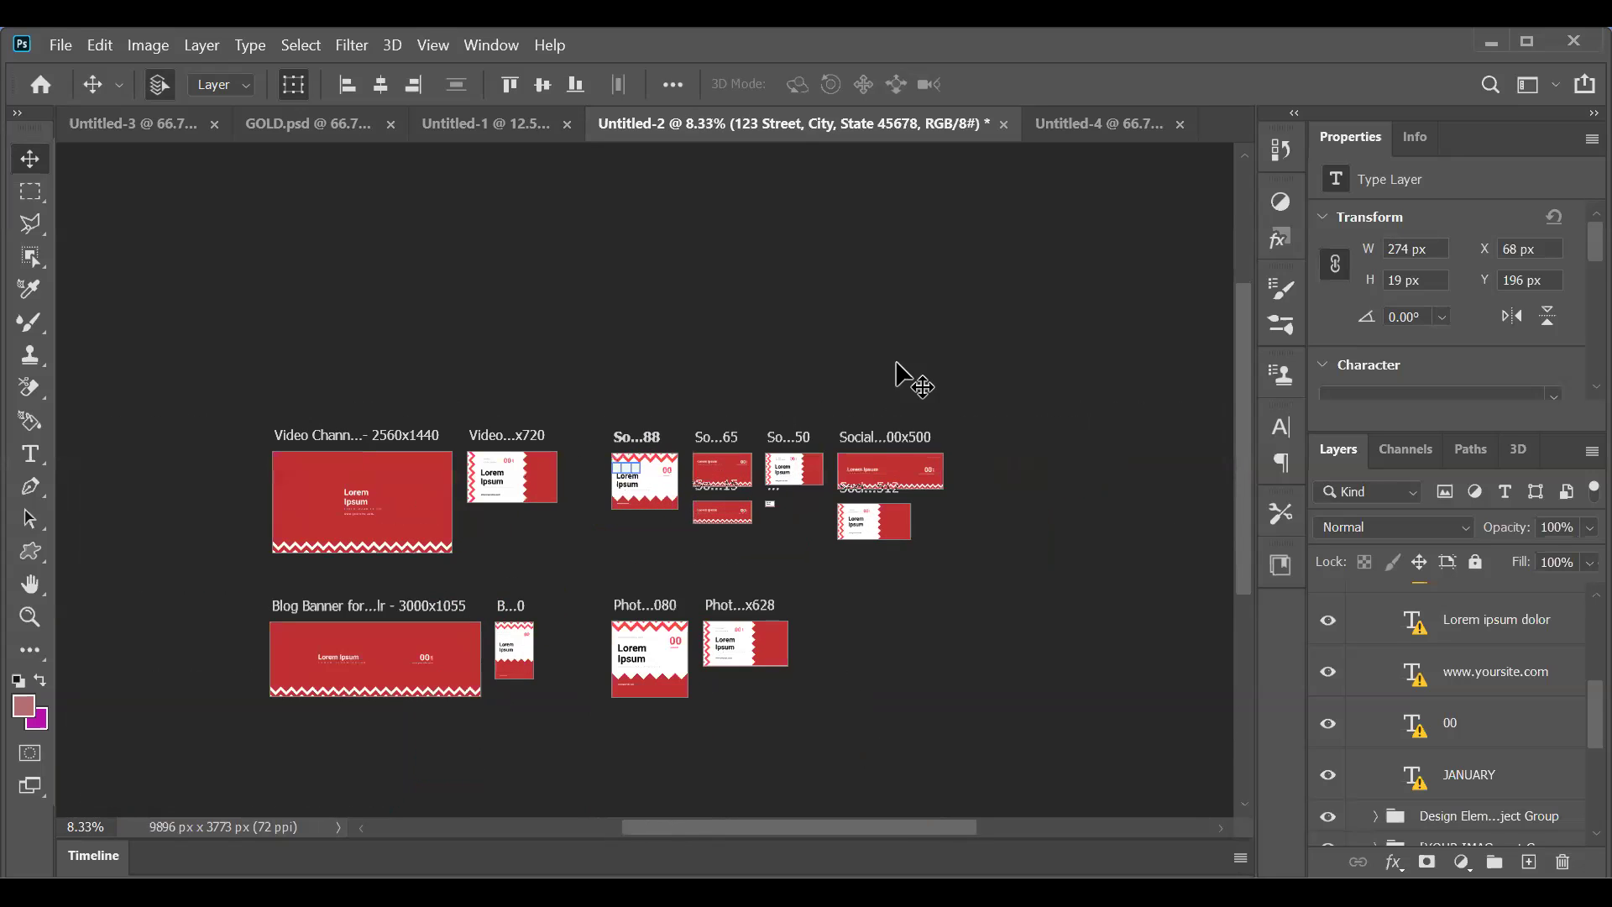
pyautogui.hotkey('ctrl', '+')
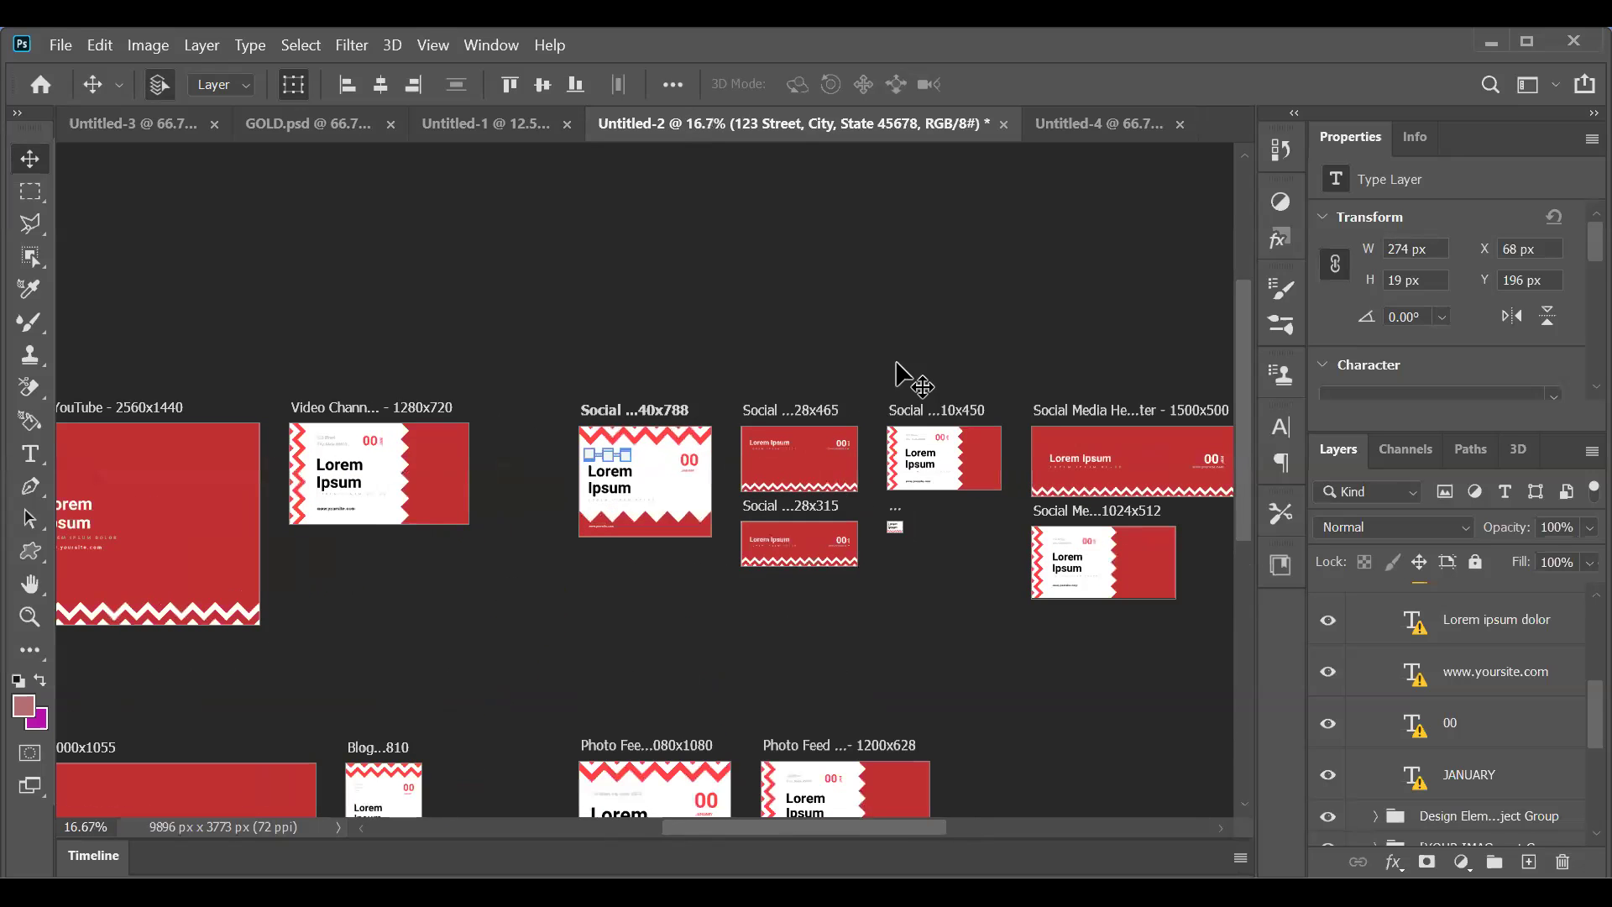
pyautogui.hotkey('ctrl', '-')
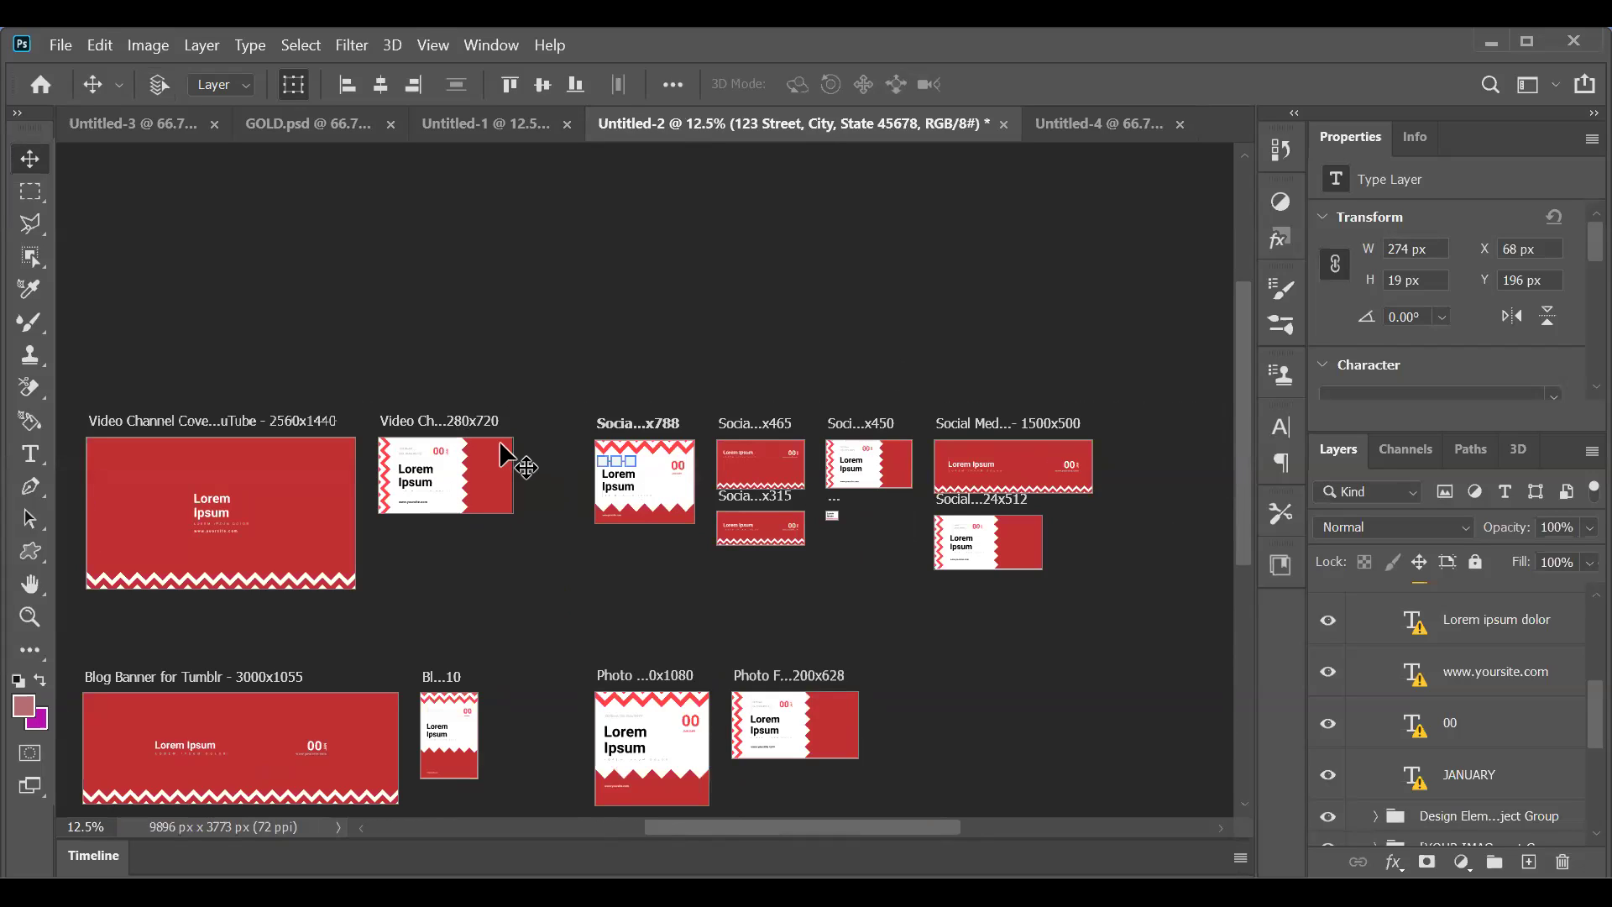
# Step: Select the Facebook cover 828x465 artboard, followed by the Design Elements layer and the whole Photo Feed Post for Instagram 1200x628 artboard
pyautogui.click(767, 435)
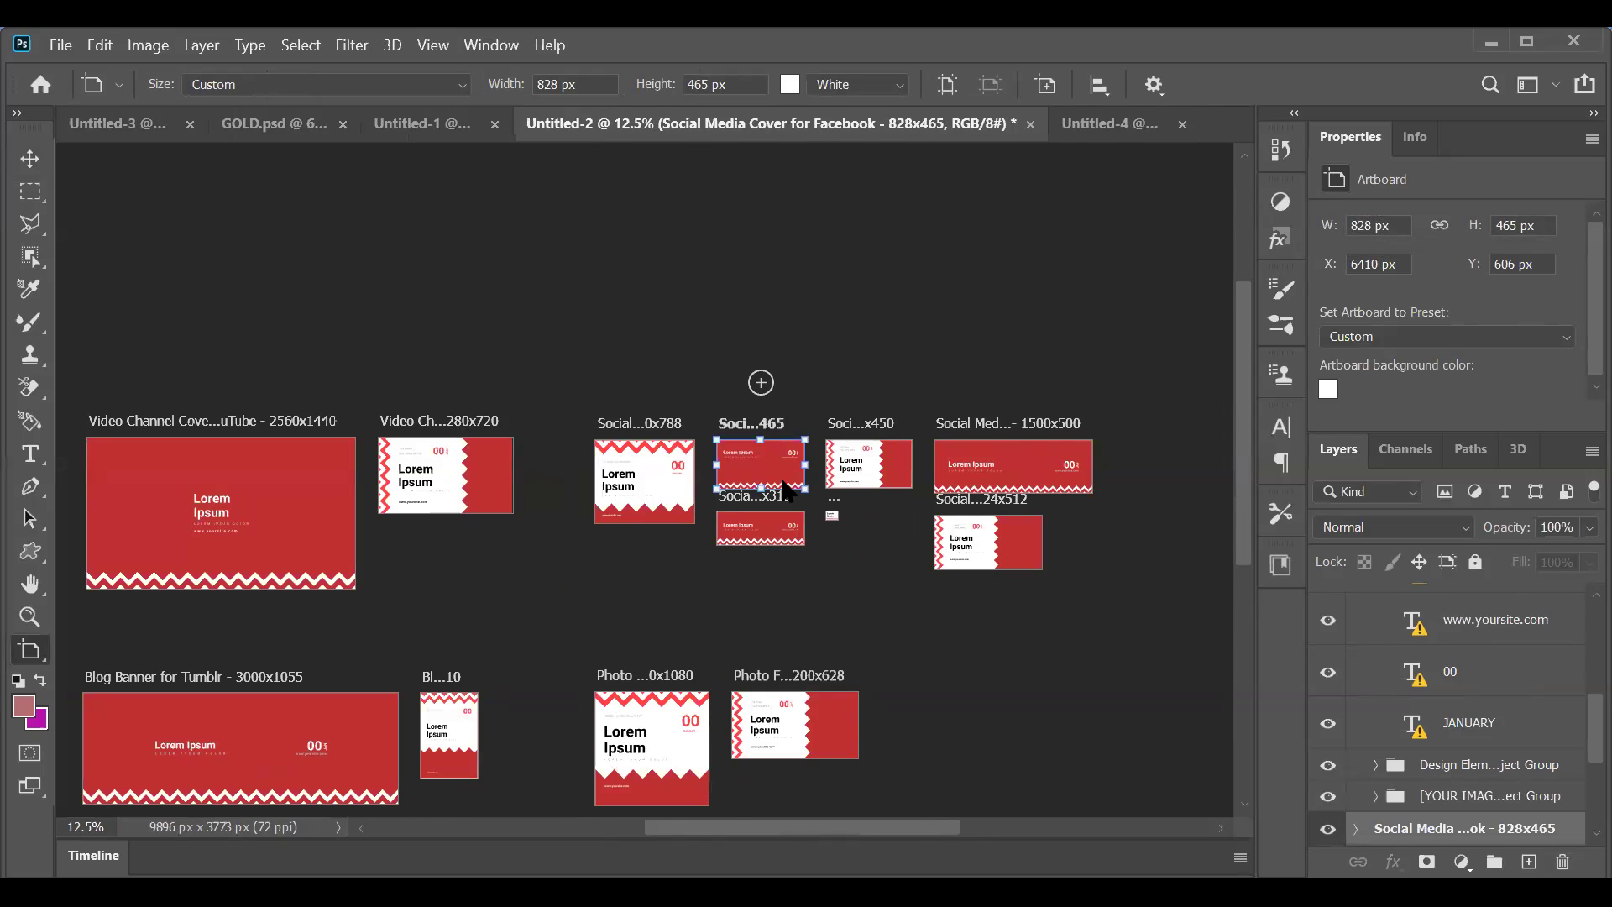
pyautogui.press('v')
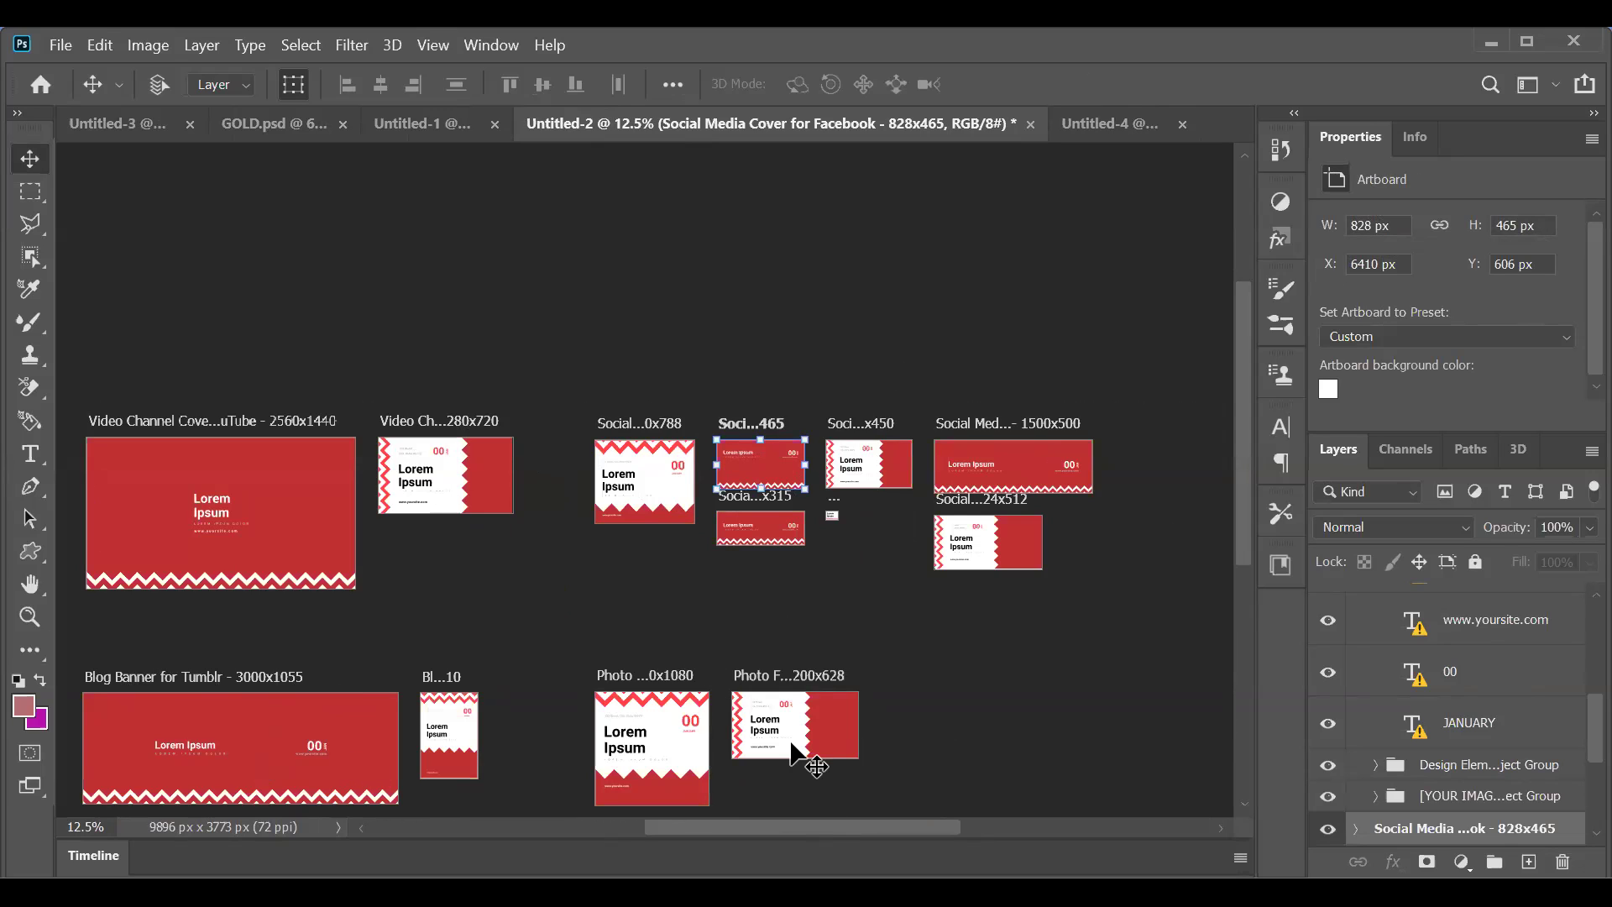
pyautogui.click(812, 751)
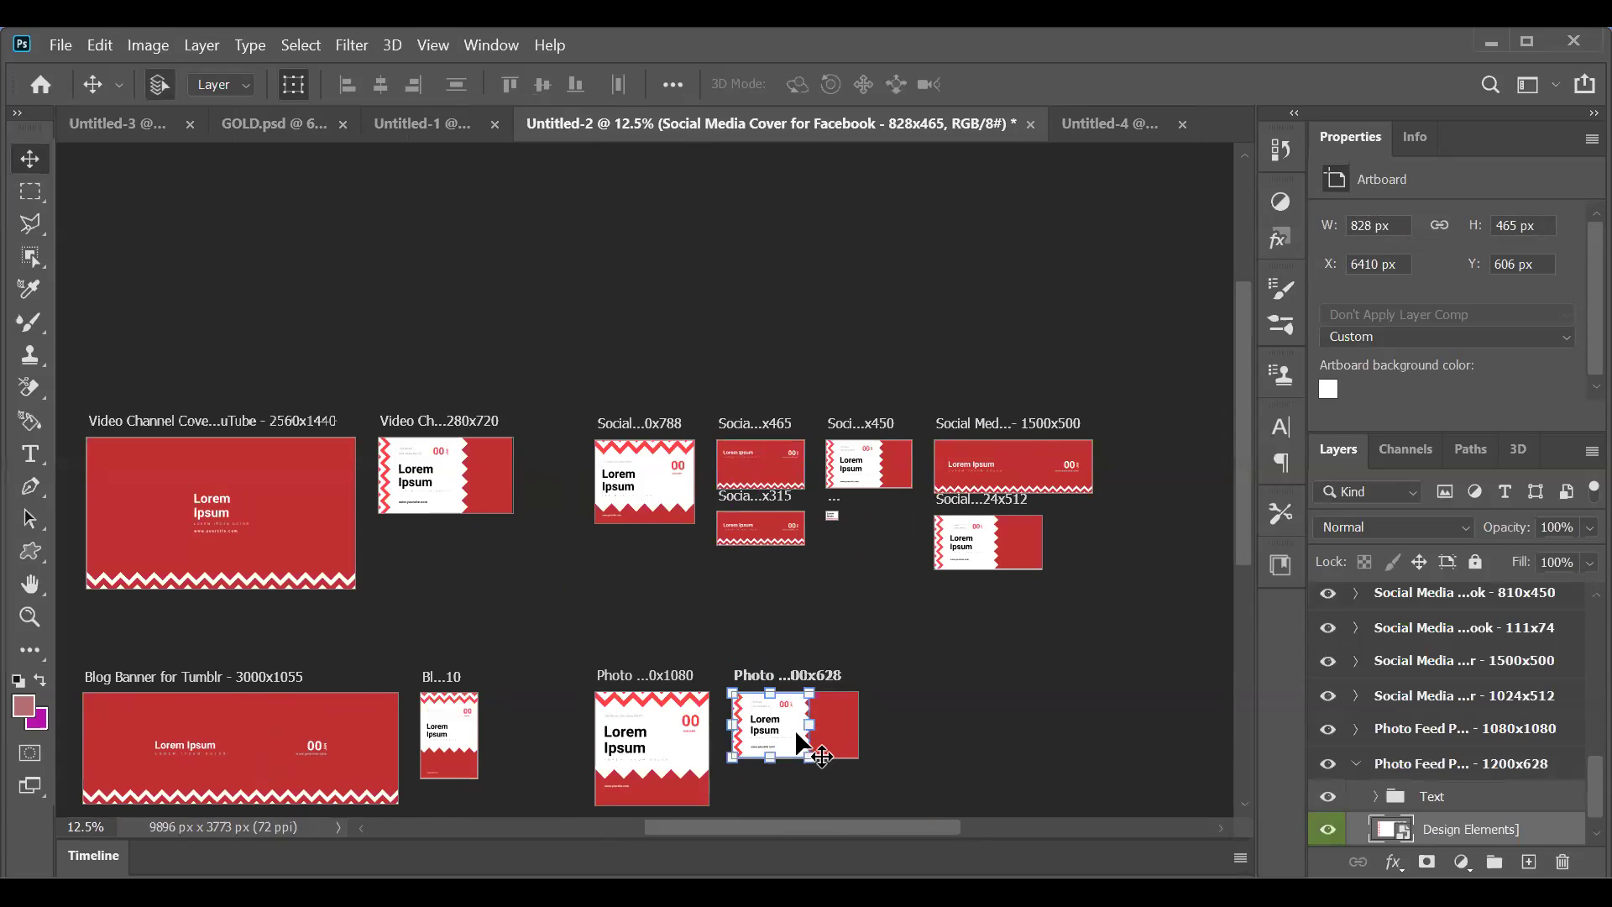
pyautogui.hotkey('shift', 'v')
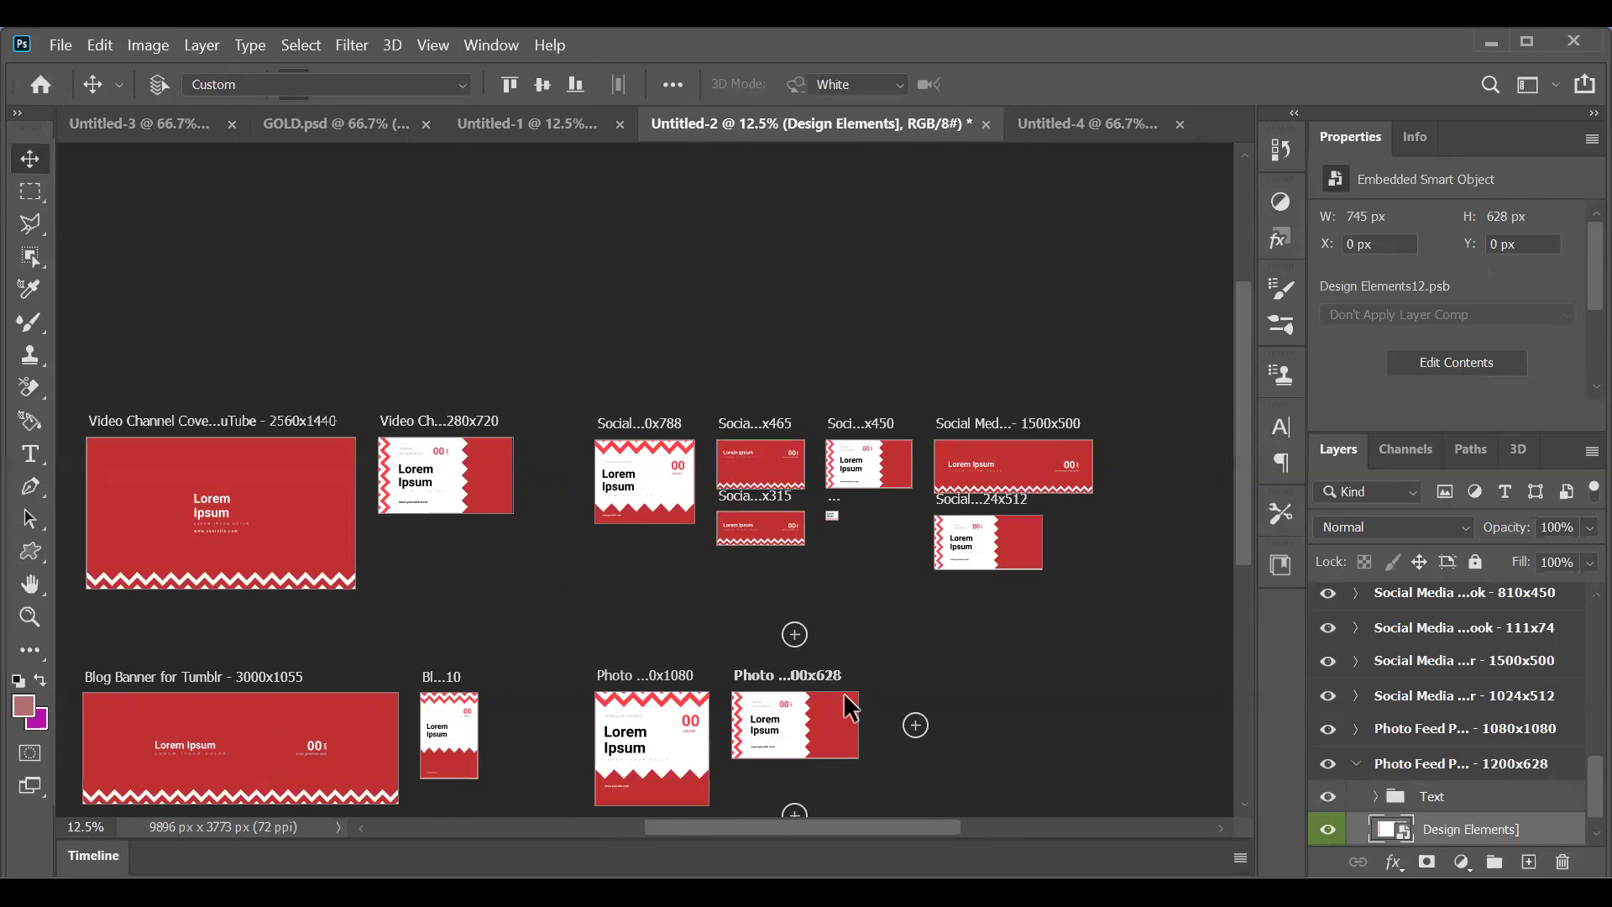
pyautogui.click(850, 707)
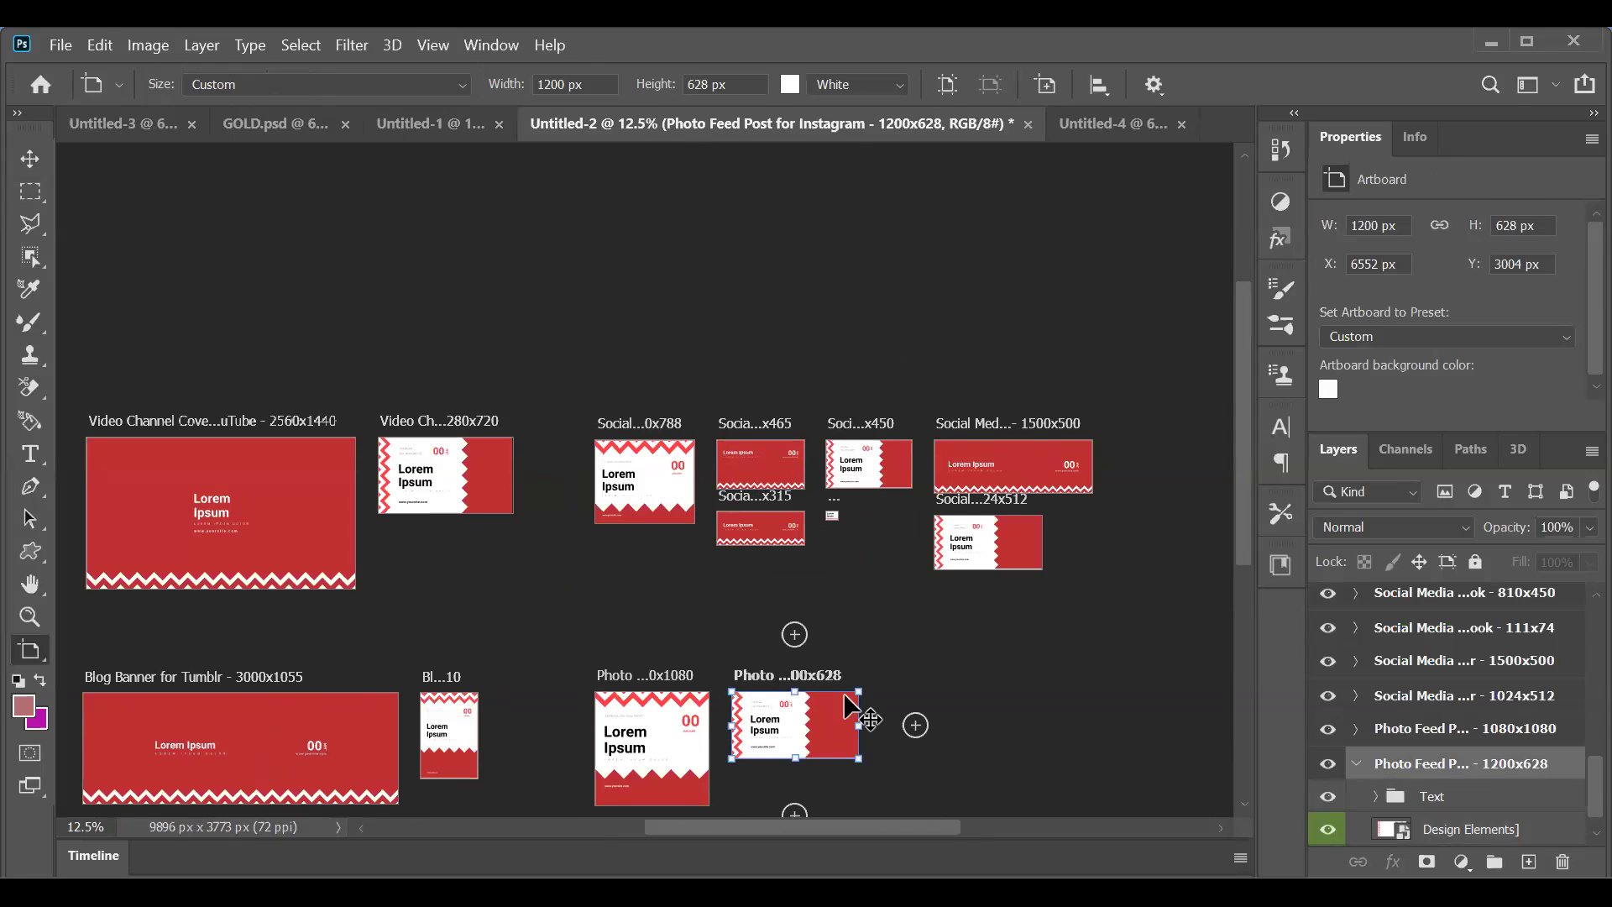
# Step: Inspect the Photo Feed Post for Instagram 1200x628 artboard up close and among its neighbouring artboards
pyautogui.keyDown('alt'); pyautogui.click(1420, 759); pyautogui.keyUp('alt')
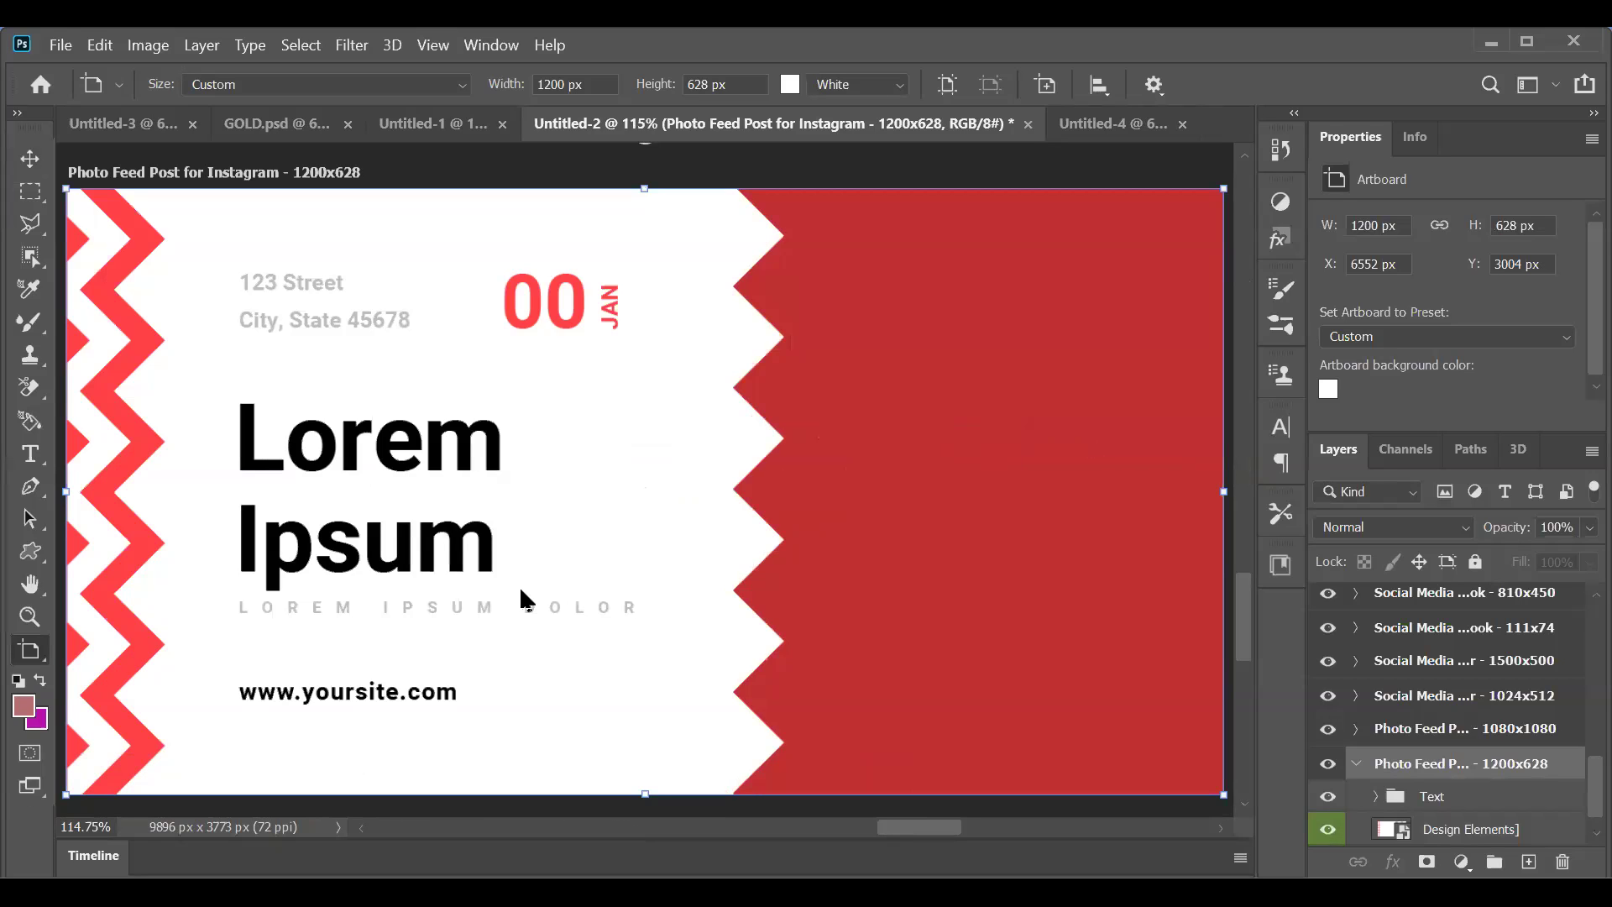
pyautogui.hotkey('ctrl', '-')
pyautogui.hotkey('ctrl', '-')
pyautogui.hotkey('ctrl', '-')
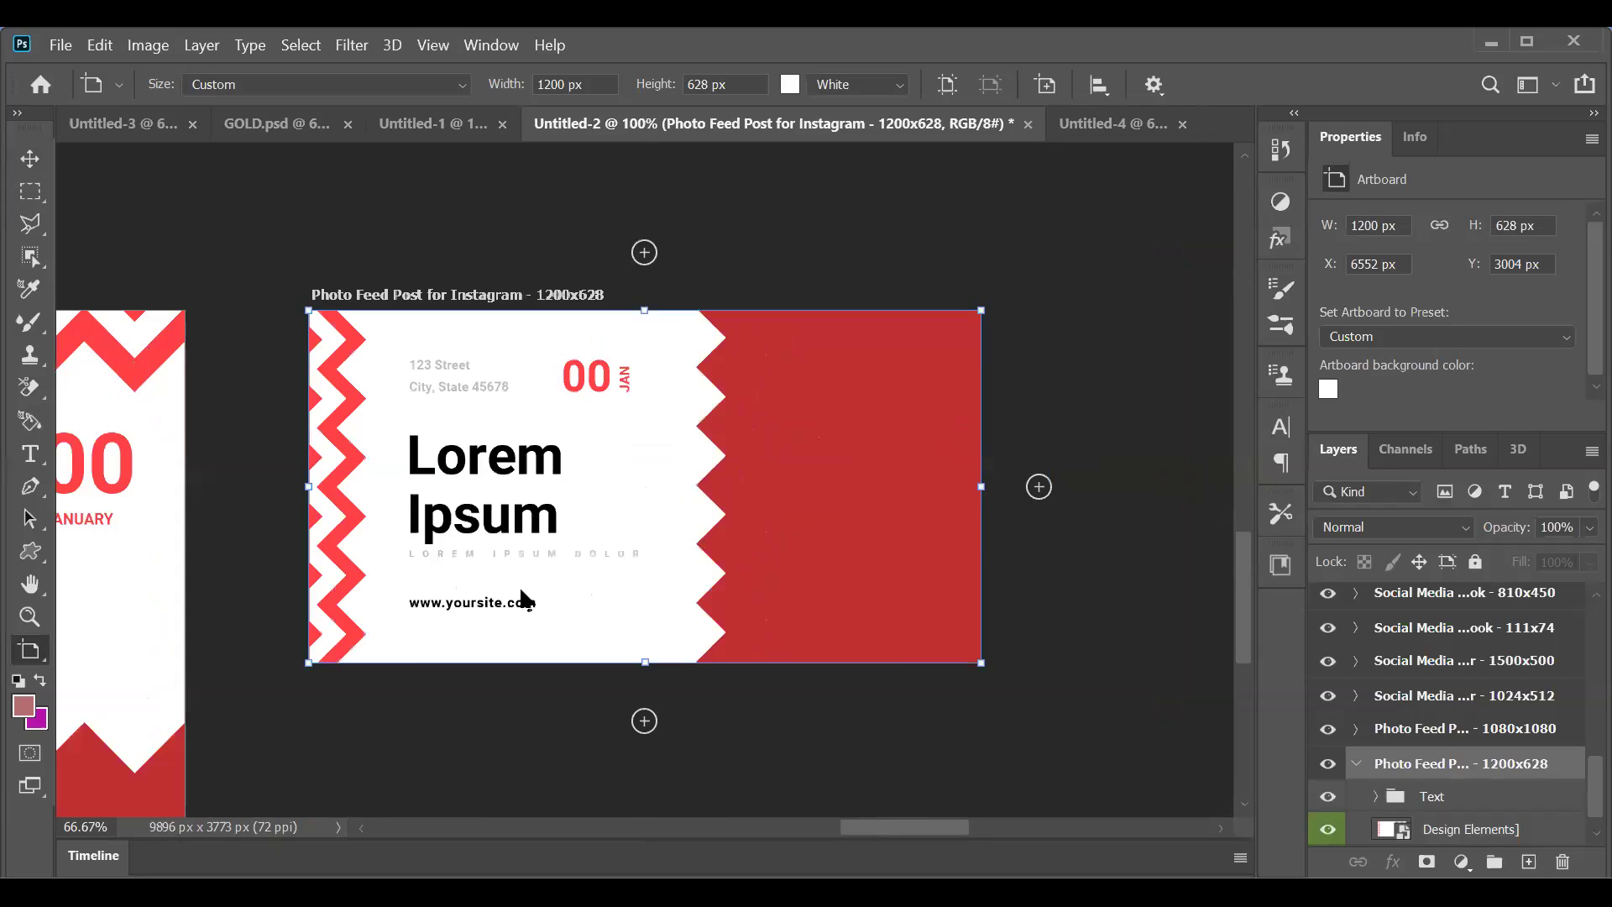
pyautogui.hotkey('ctrl', '-')
pyautogui.hotkey('ctrl', '-')
pyautogui.hotkey('ctrl', '-')
pyautogui.hotkey('ctrl', '-')
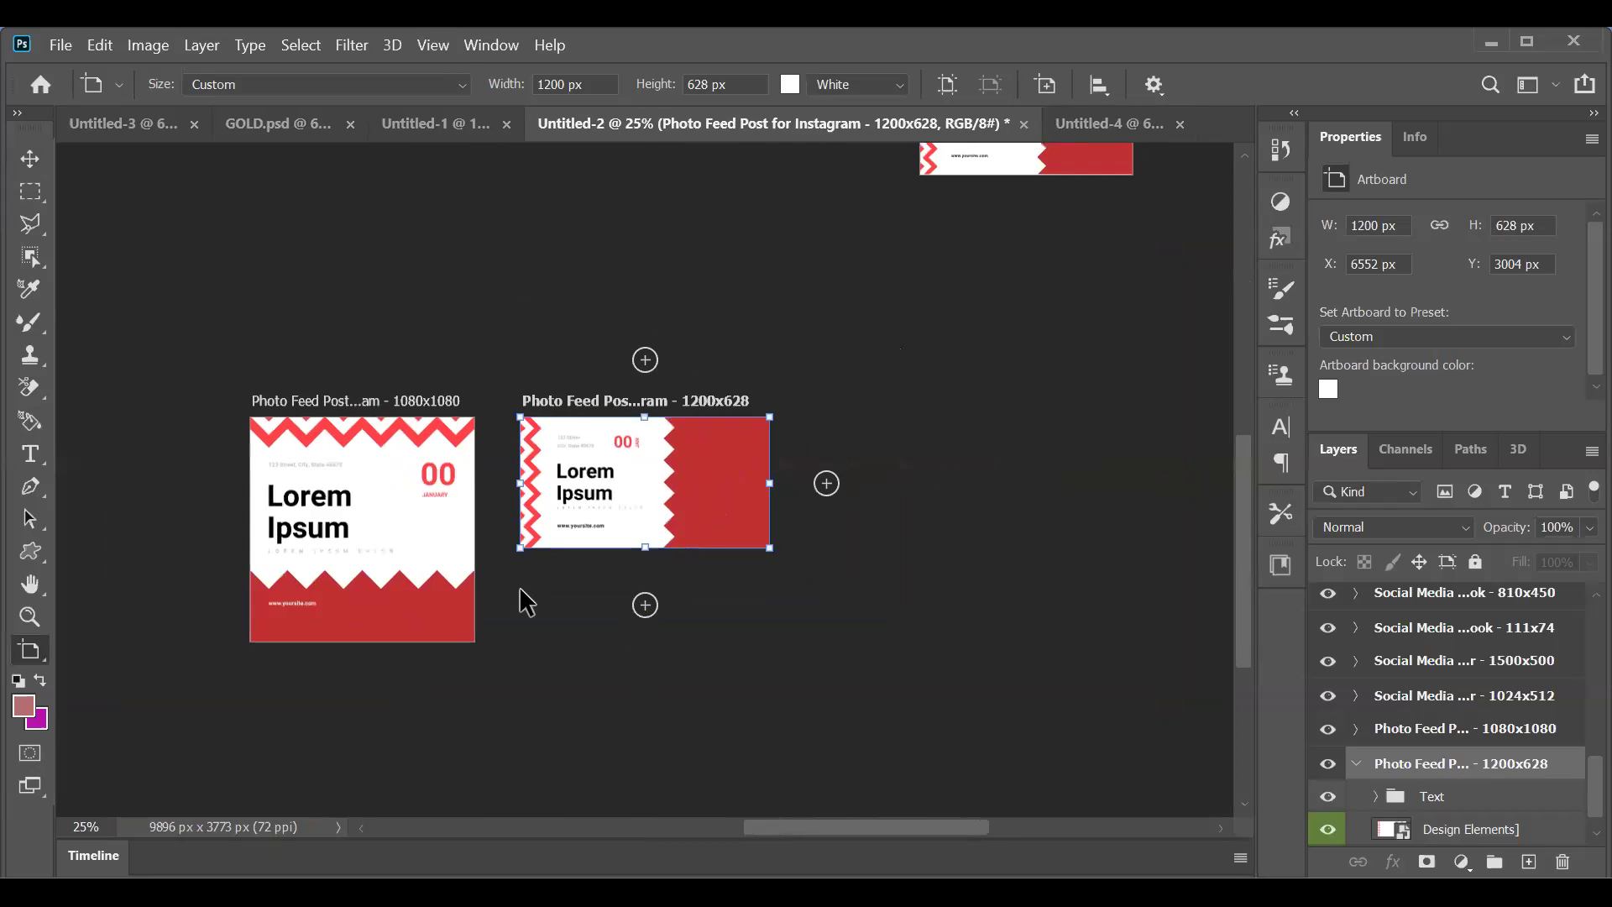
pyautogui.hotkey('ctrl', '-')
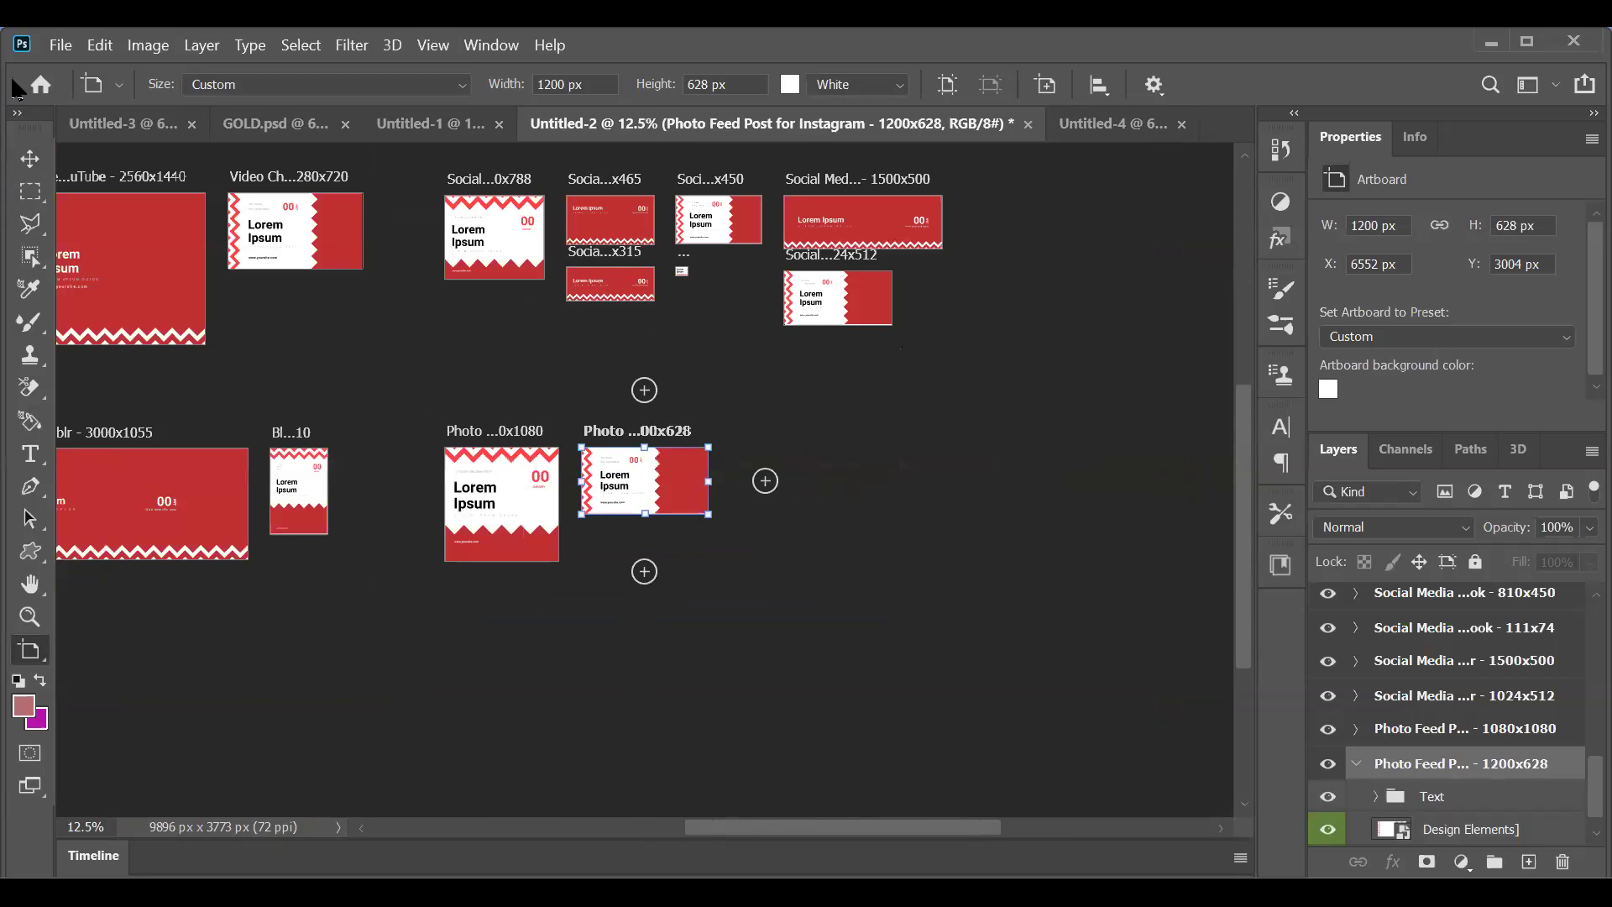
pyautogui.click(64, 42)
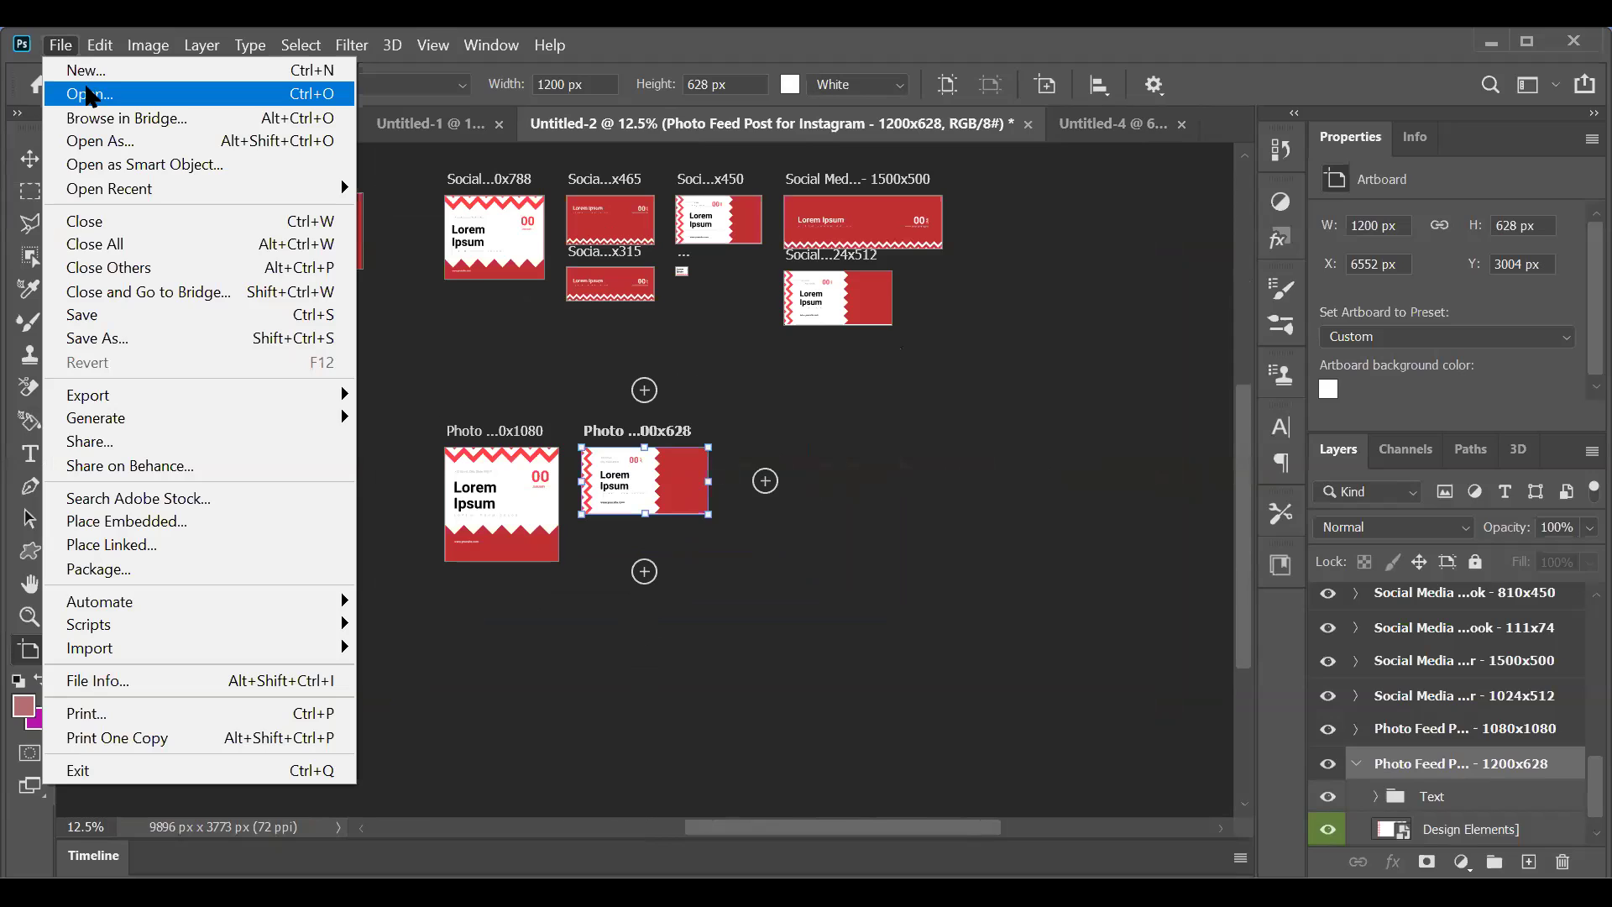
pyautogui.click(90, 95)
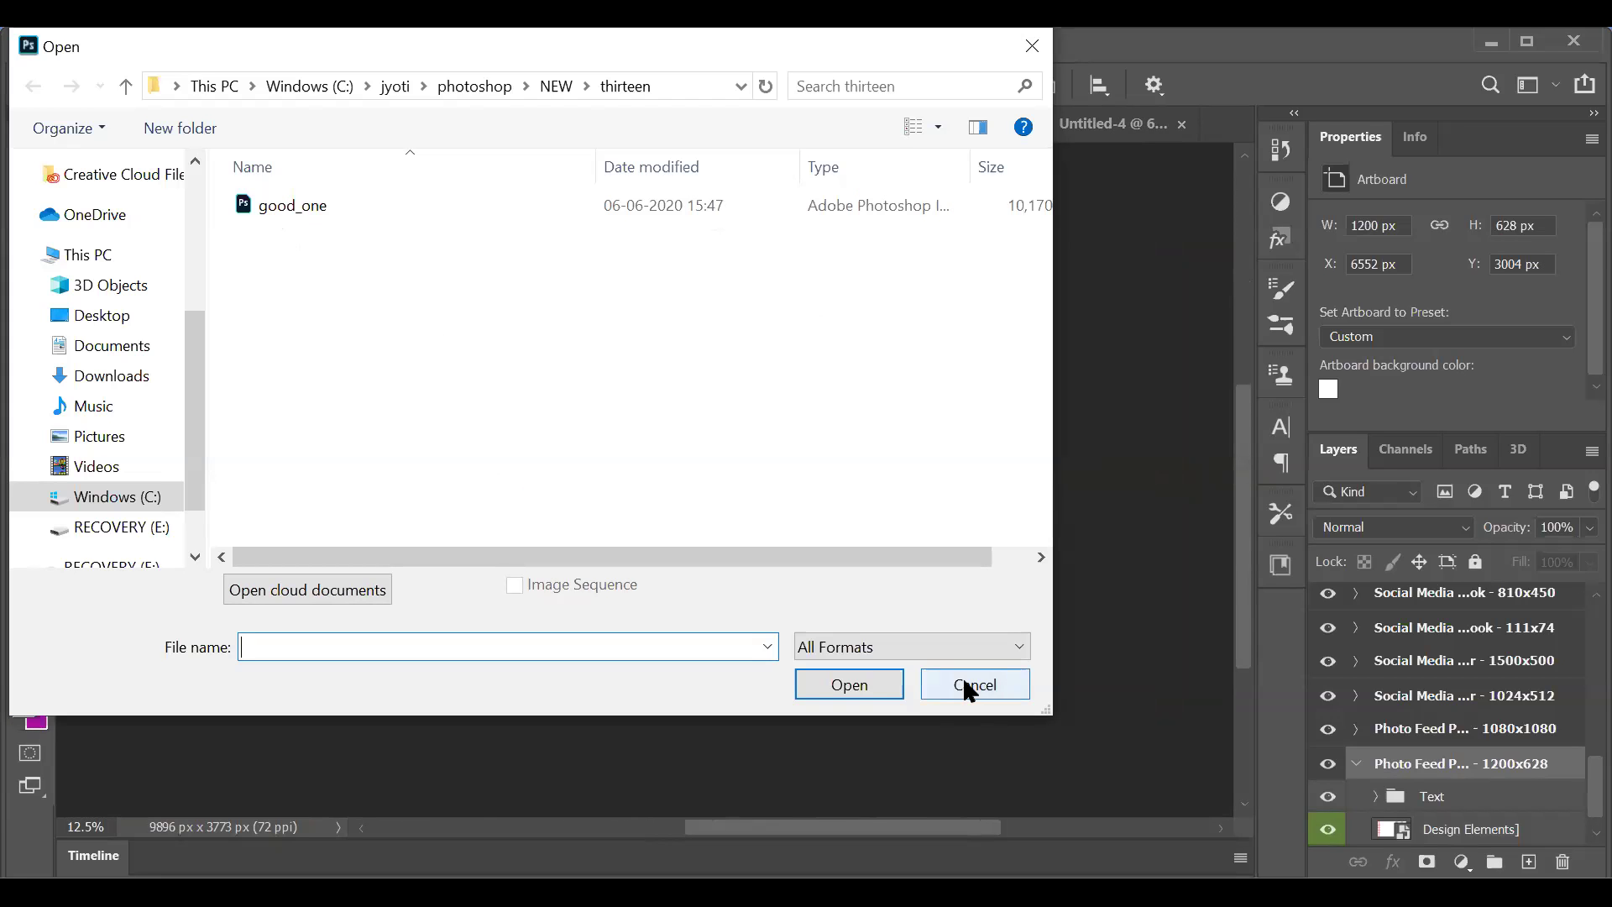
pyautogui.press('Escape')
# Step: Begin a new document and browse the Photo presets and the Web templates
pyautogui.click(60, 46)
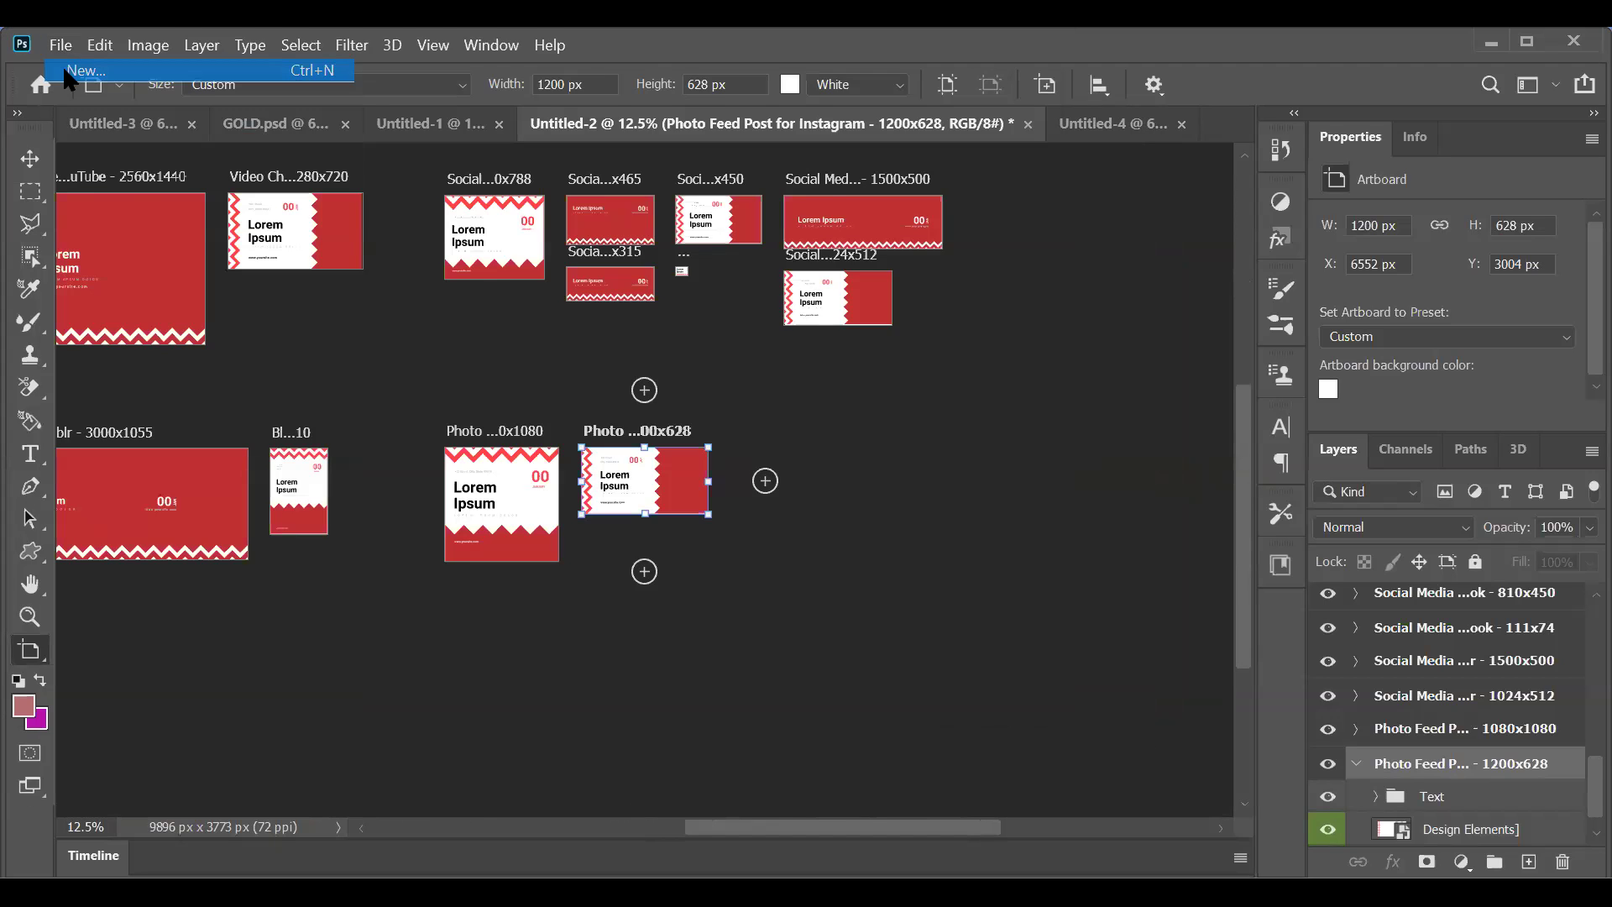
pyautogui.click(67, 72)
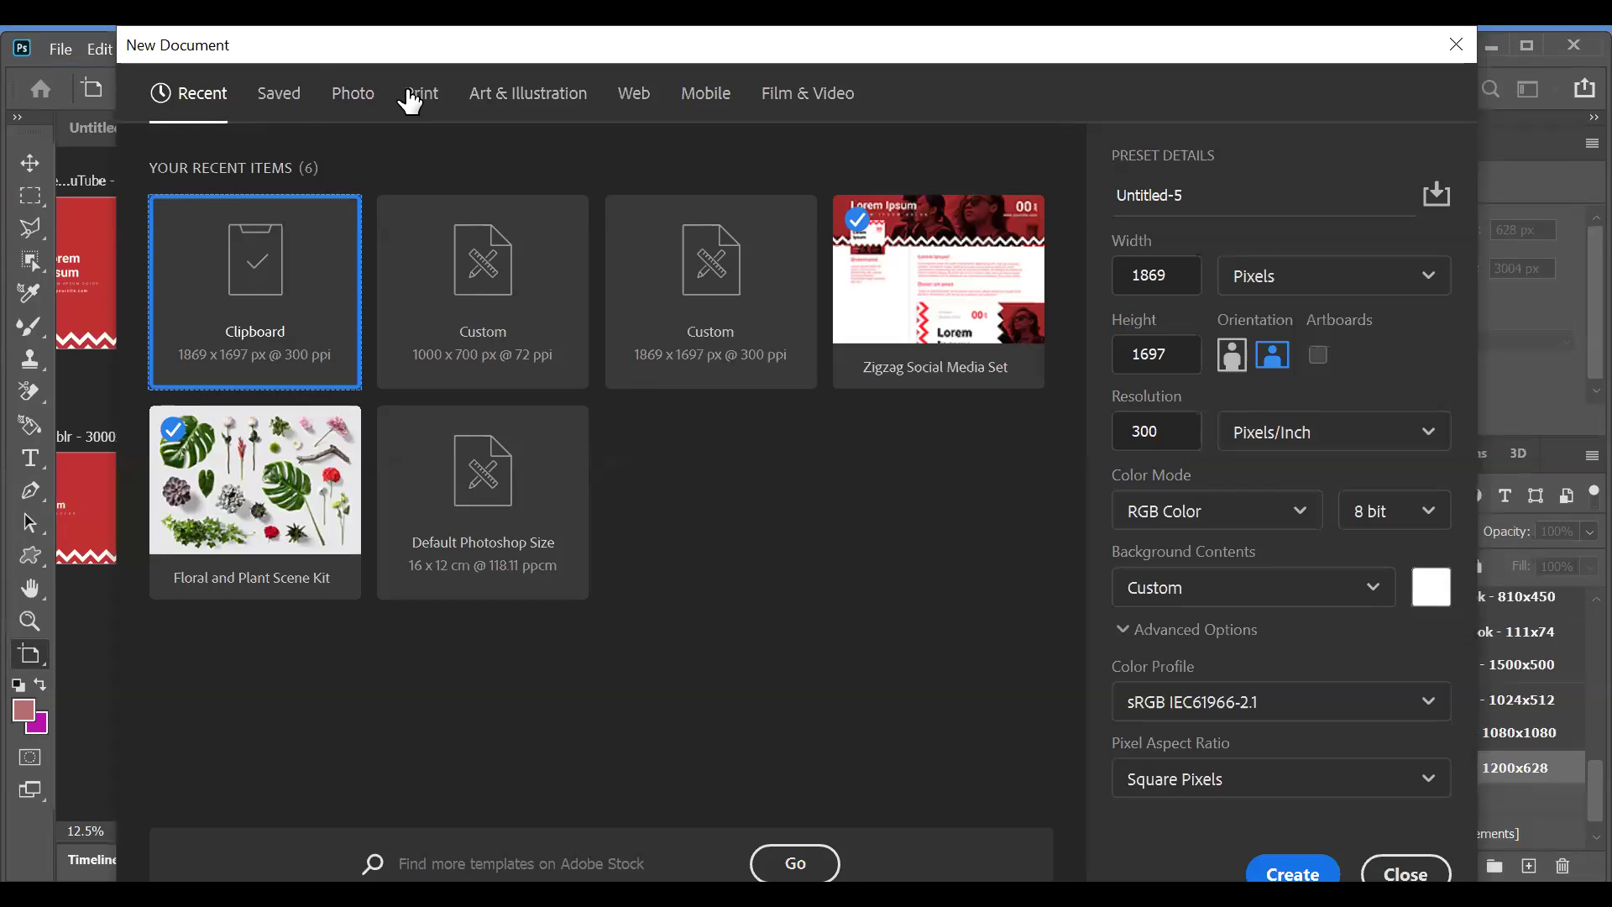
pyautogui.click(352, 96)
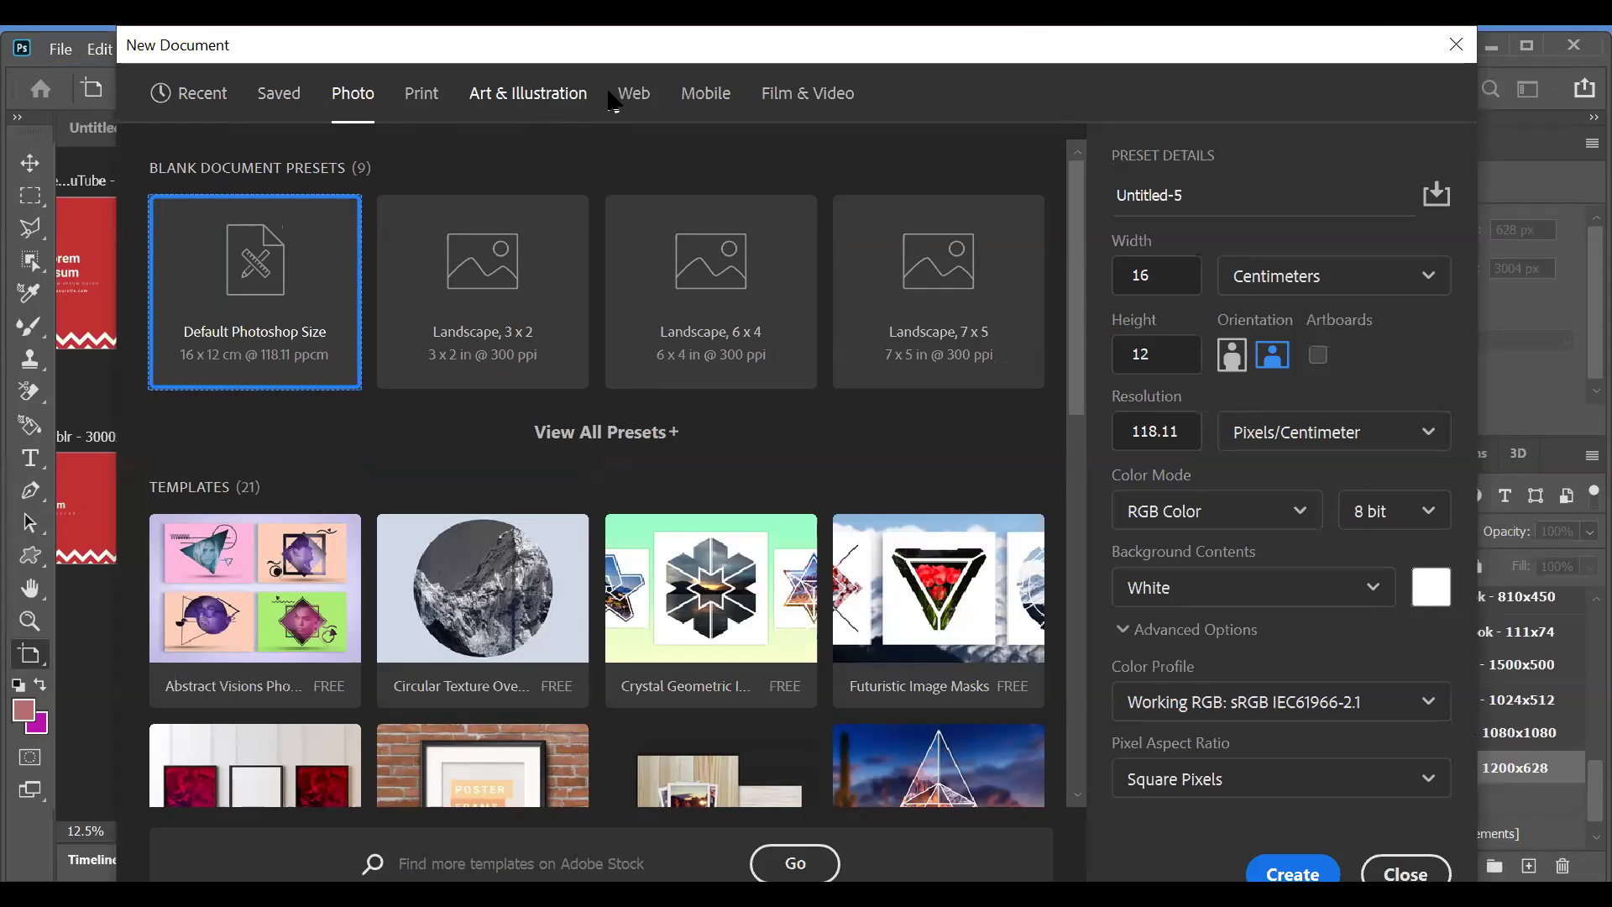
pyautogui.click(635, 94)
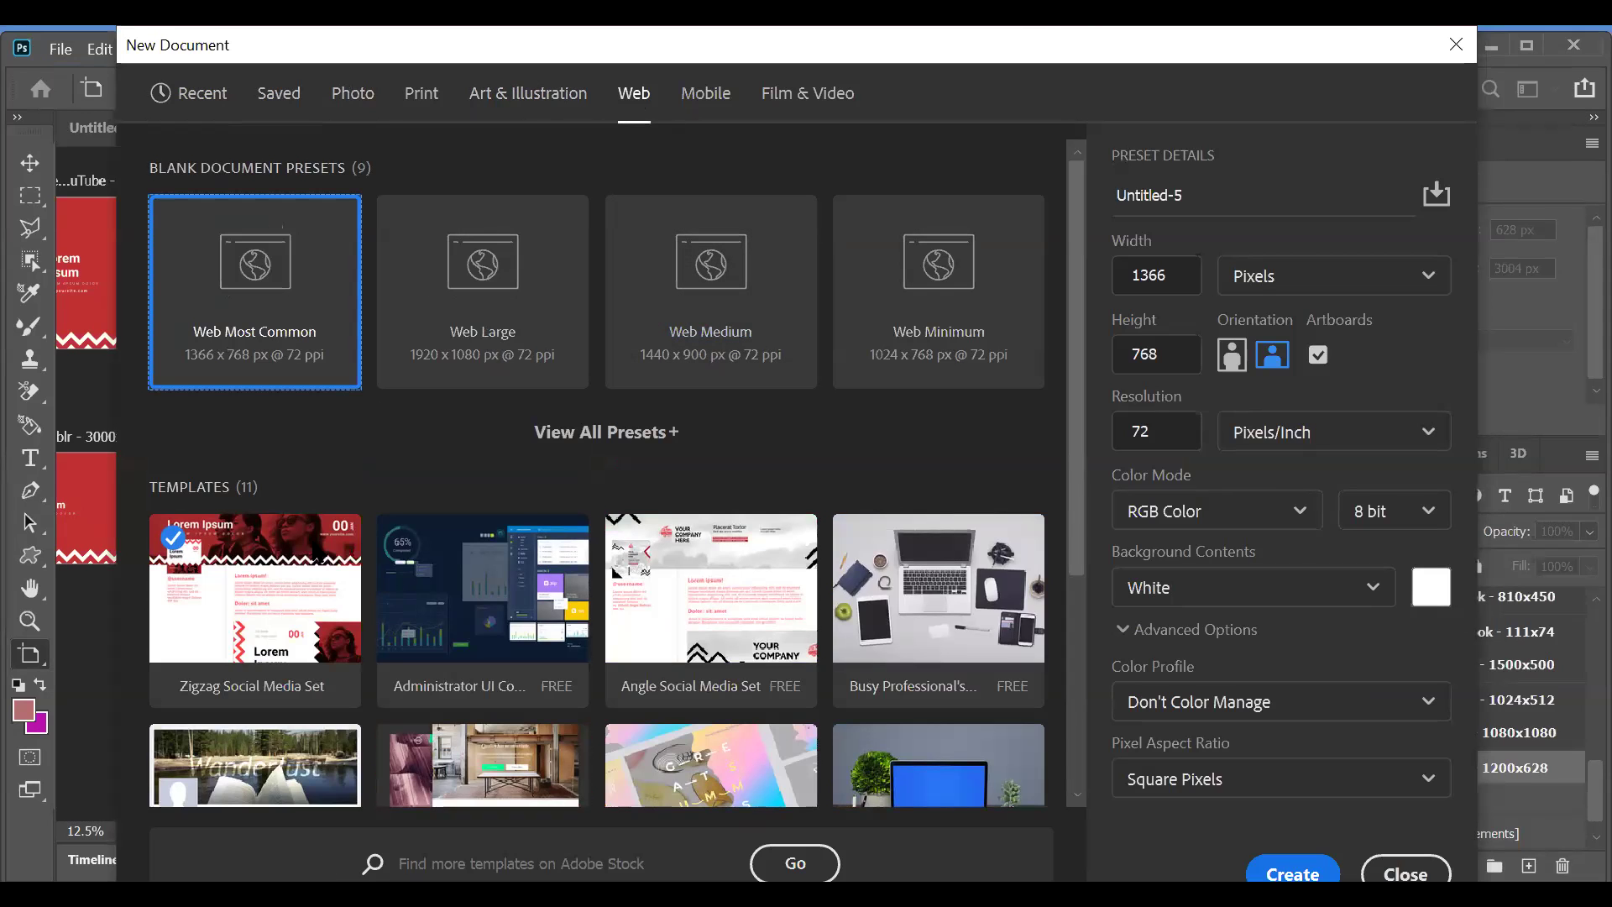
pyautogui.scroll(-3, 263, 356)
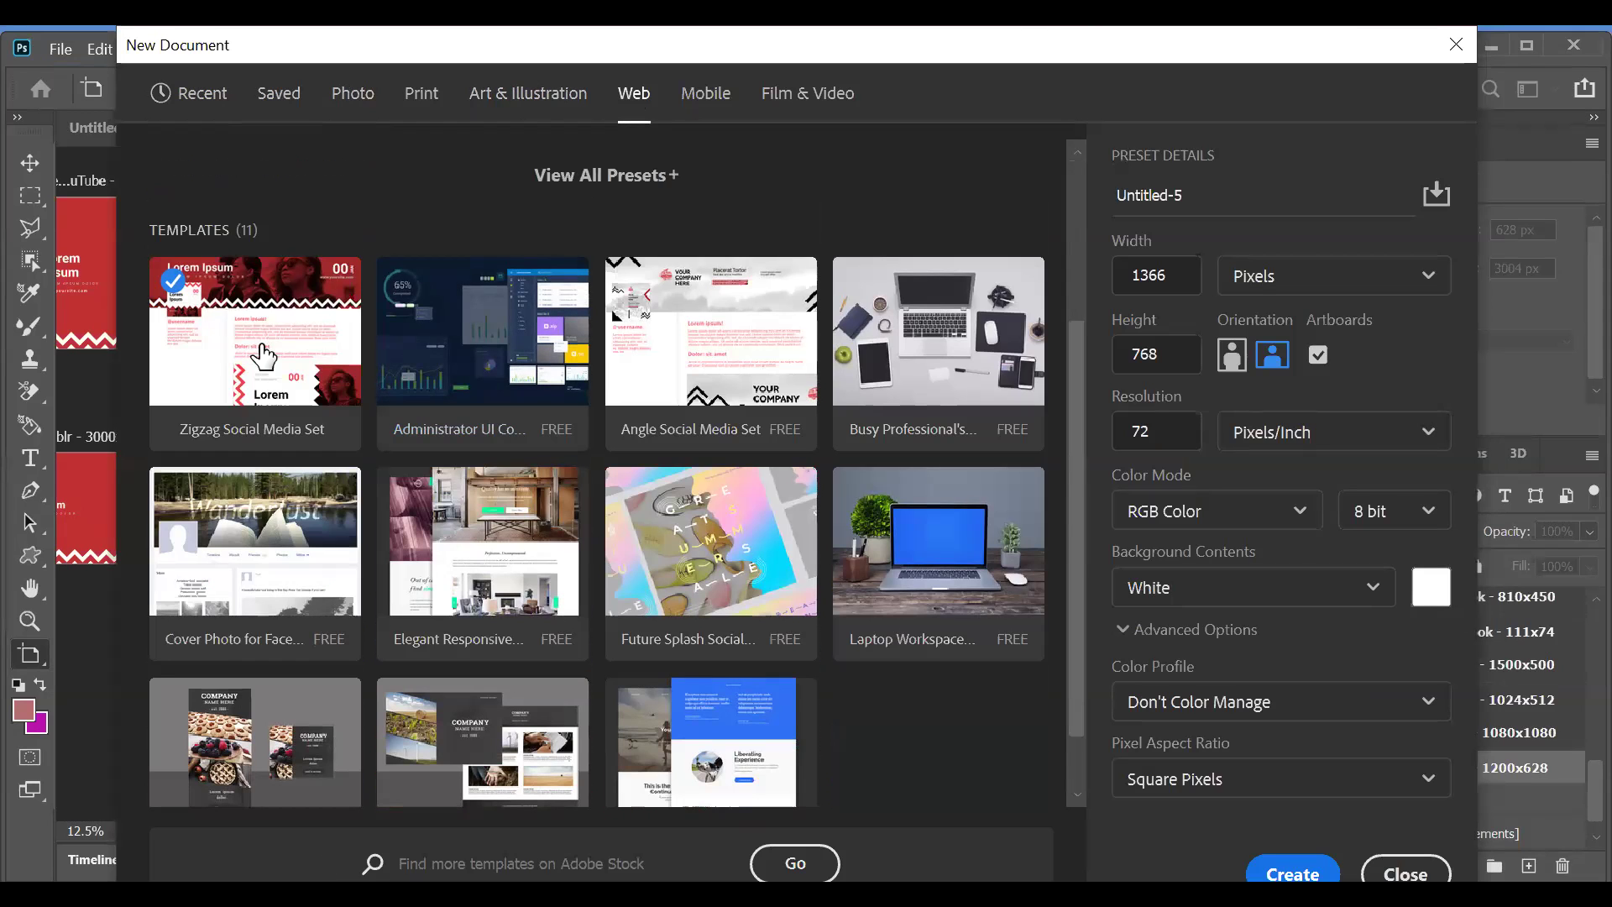
# Step: Preview the Zigzag Social Media Set template, look through its layouts and close the preview
pyautogui.click(263, 356)
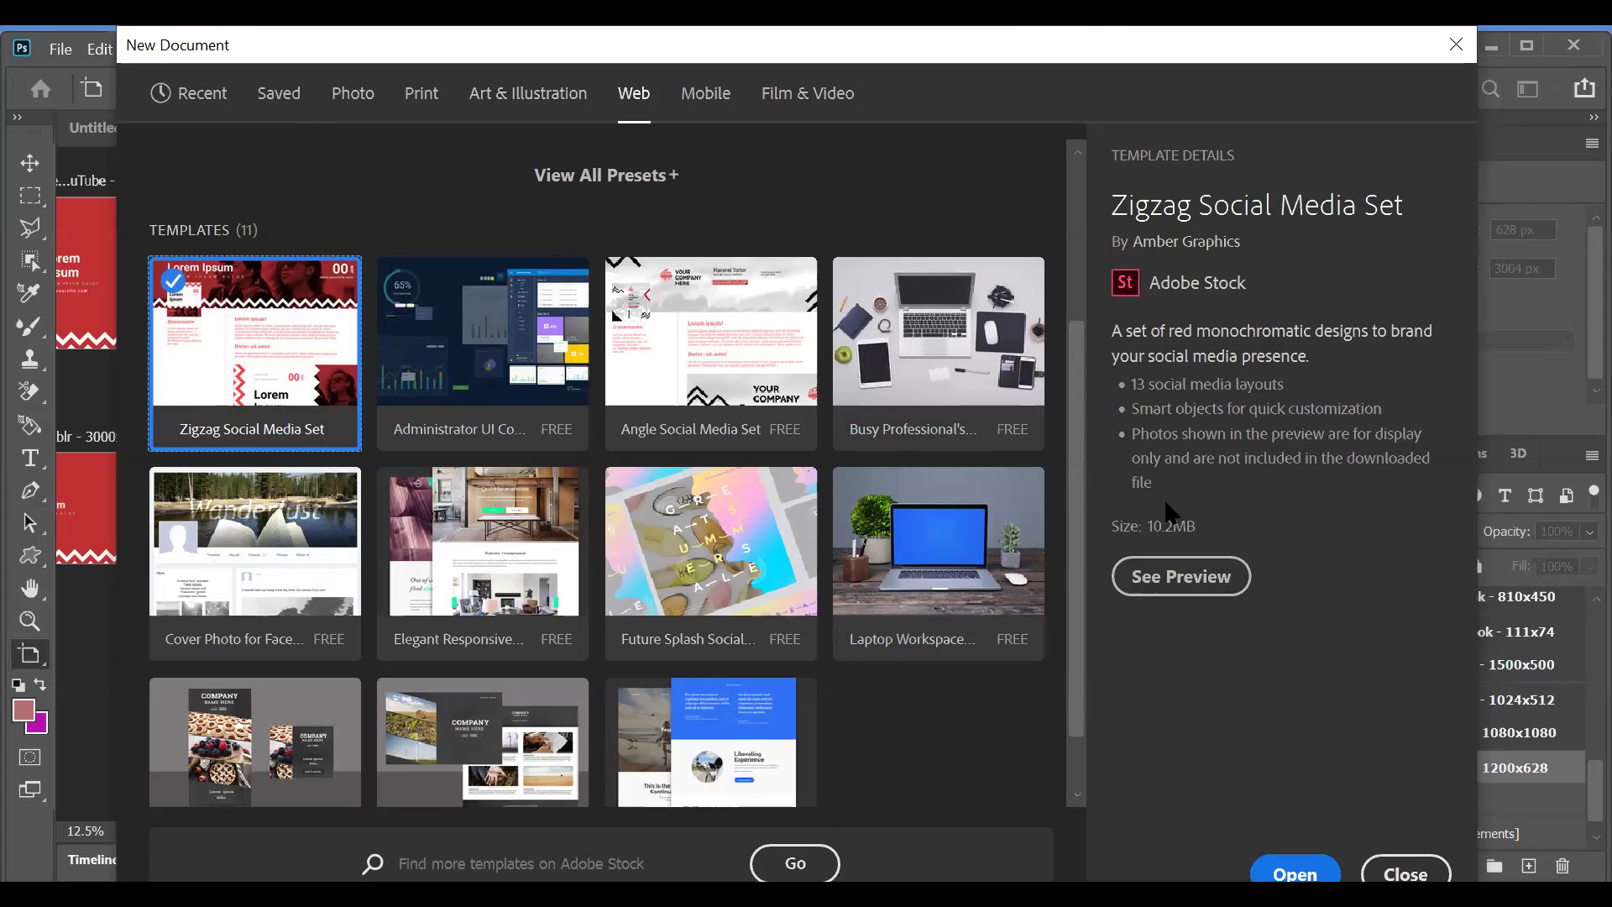
pyautogui.click(1168, 577)
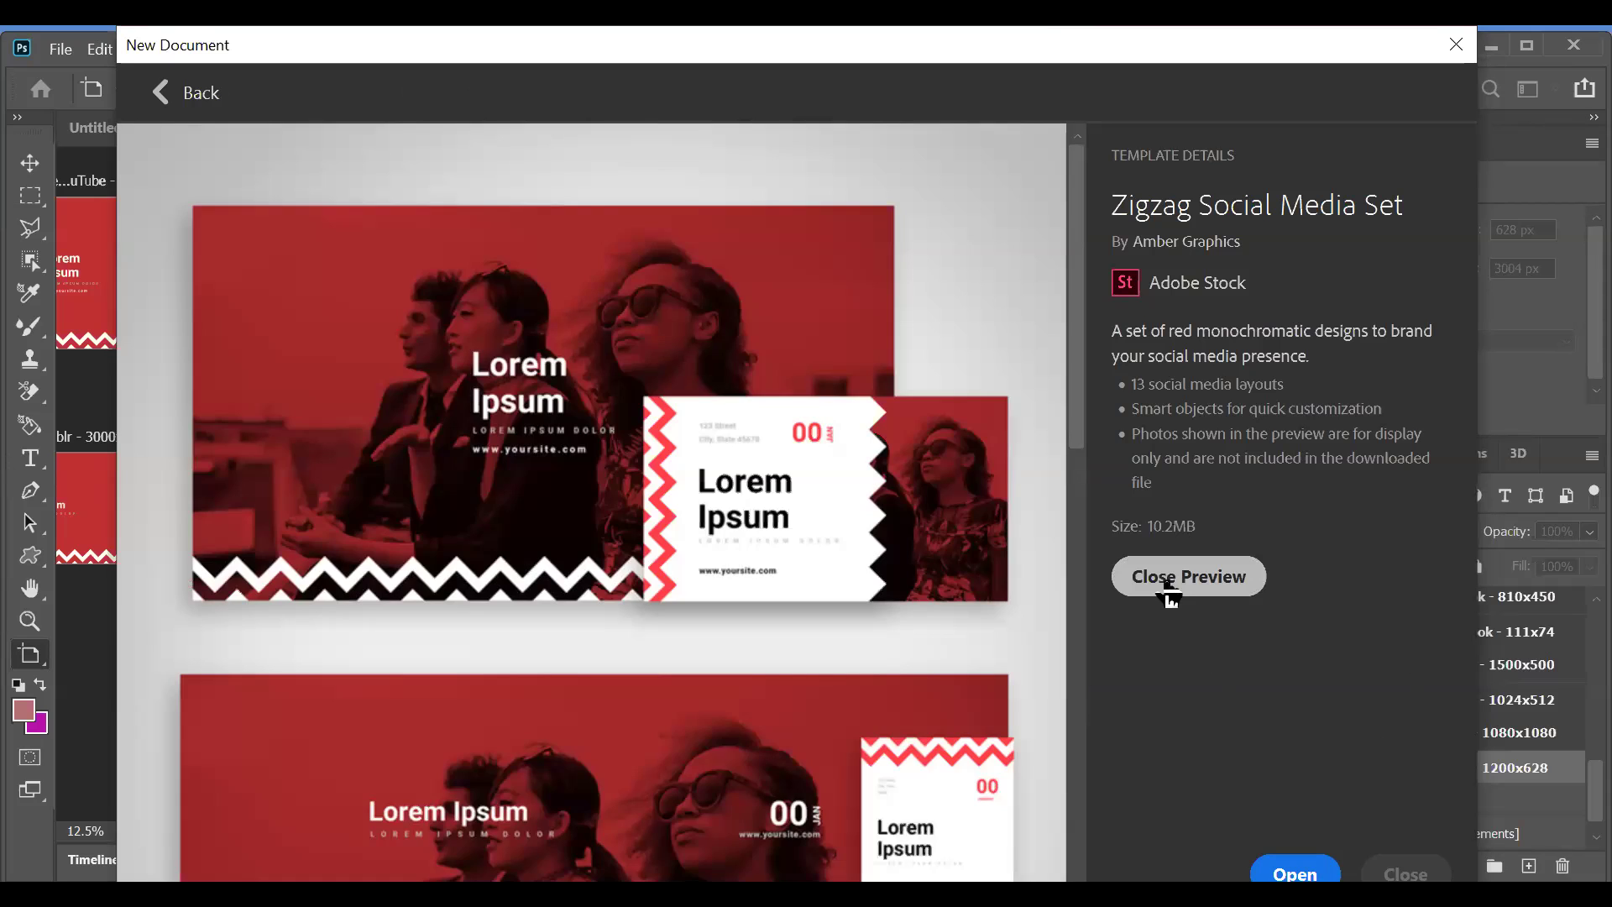
pyautogui.scroll(-10, 781, 560)
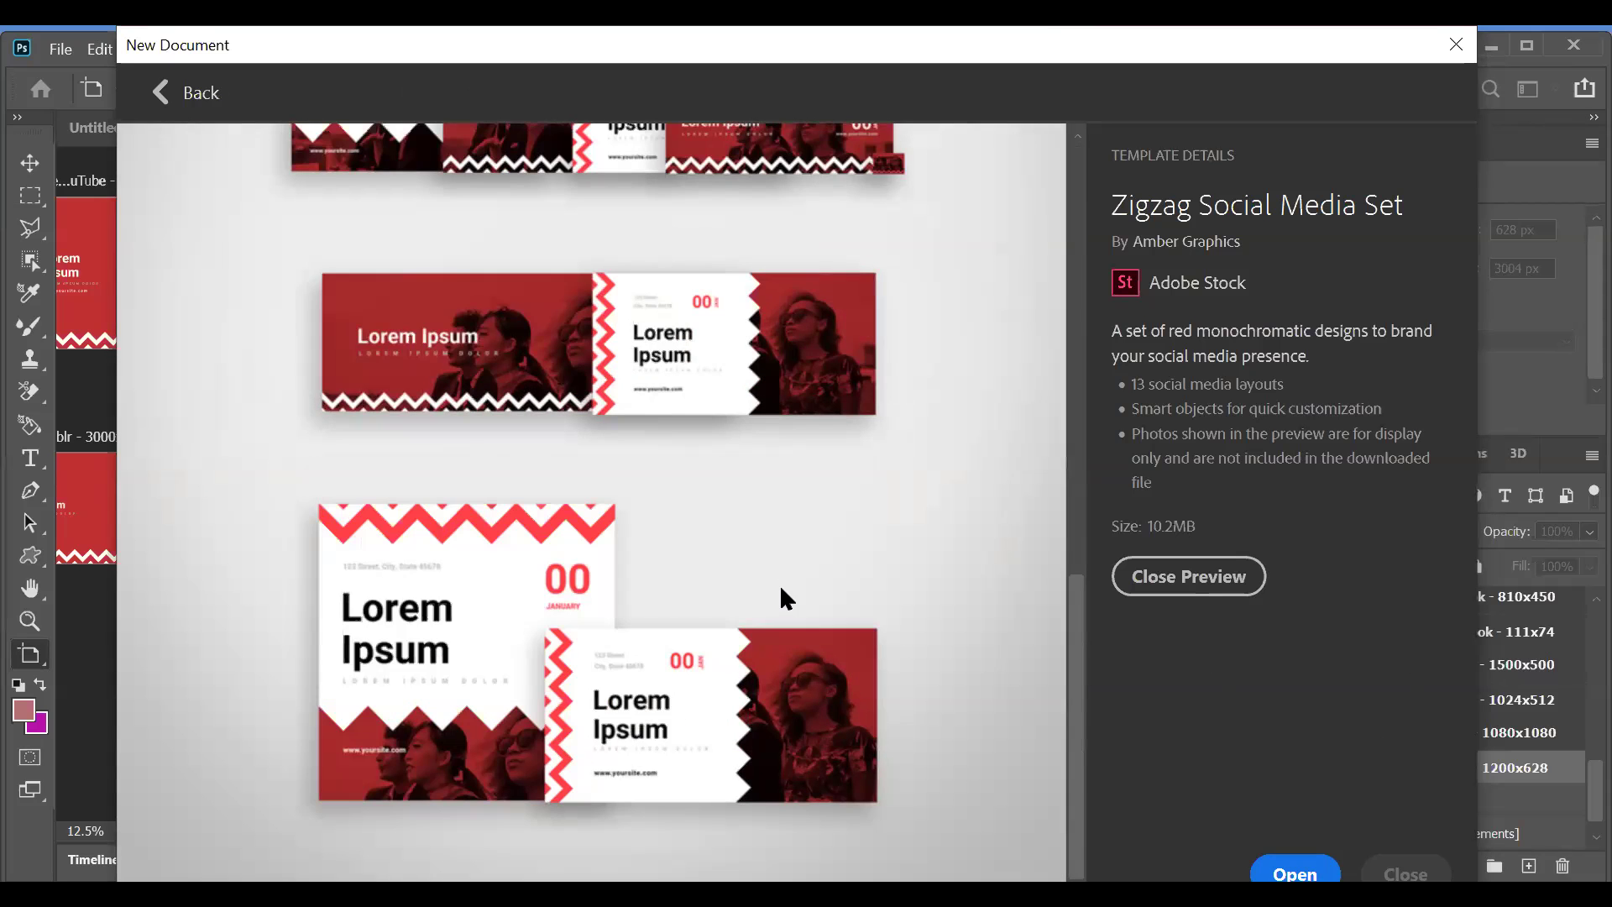
pyautogui.scroll(10, 781, 592)
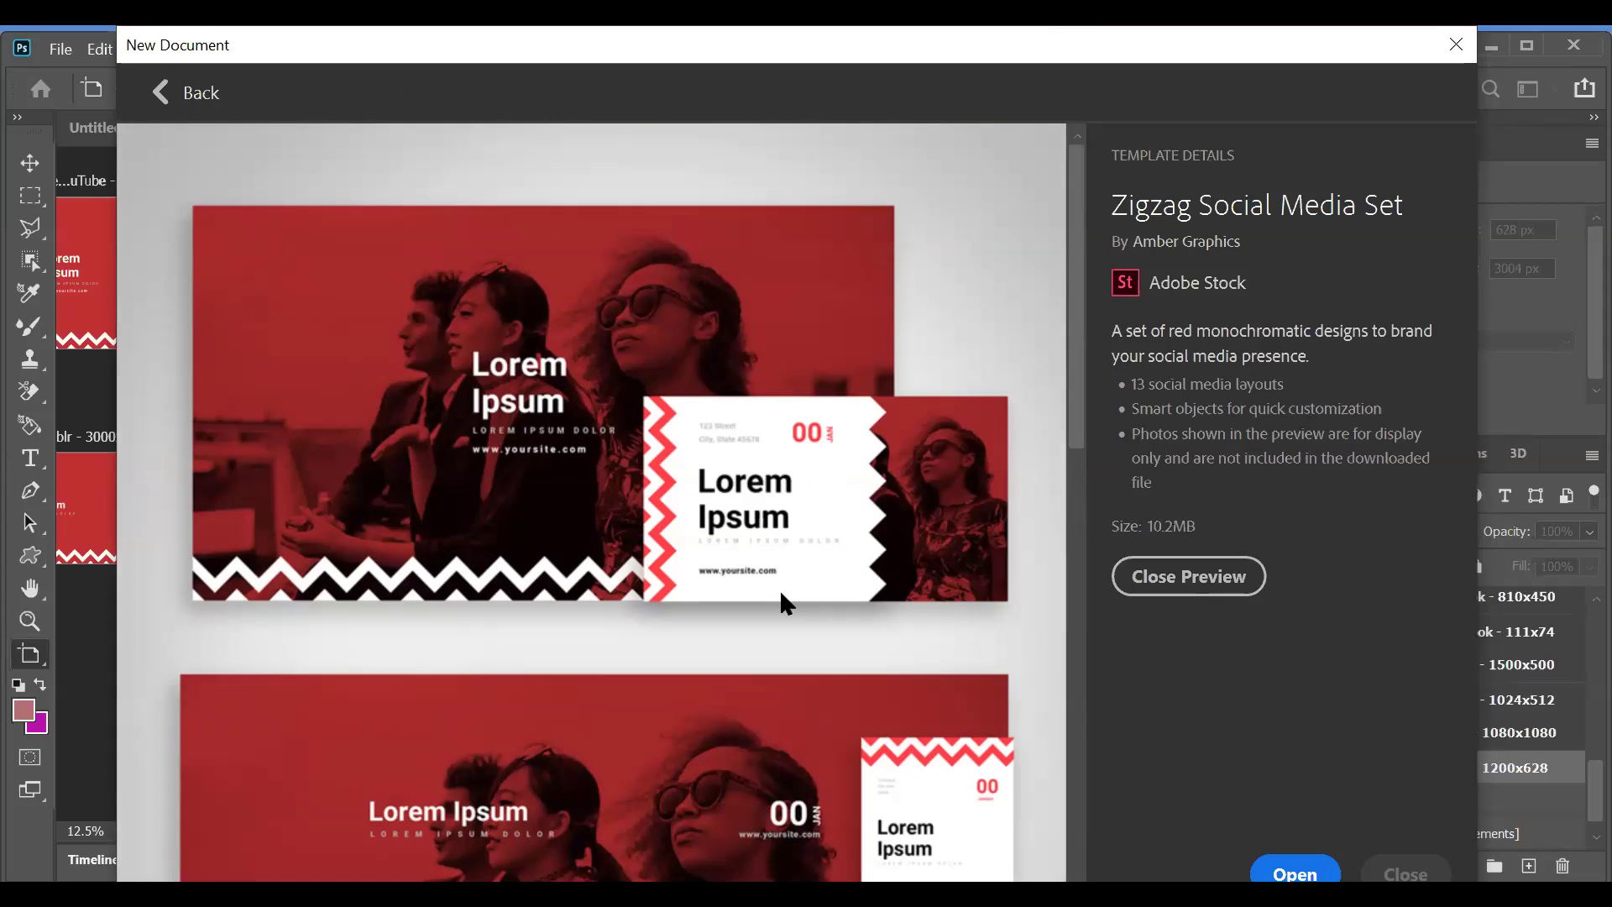
pyautogui.scroll(-10, 779, 587)
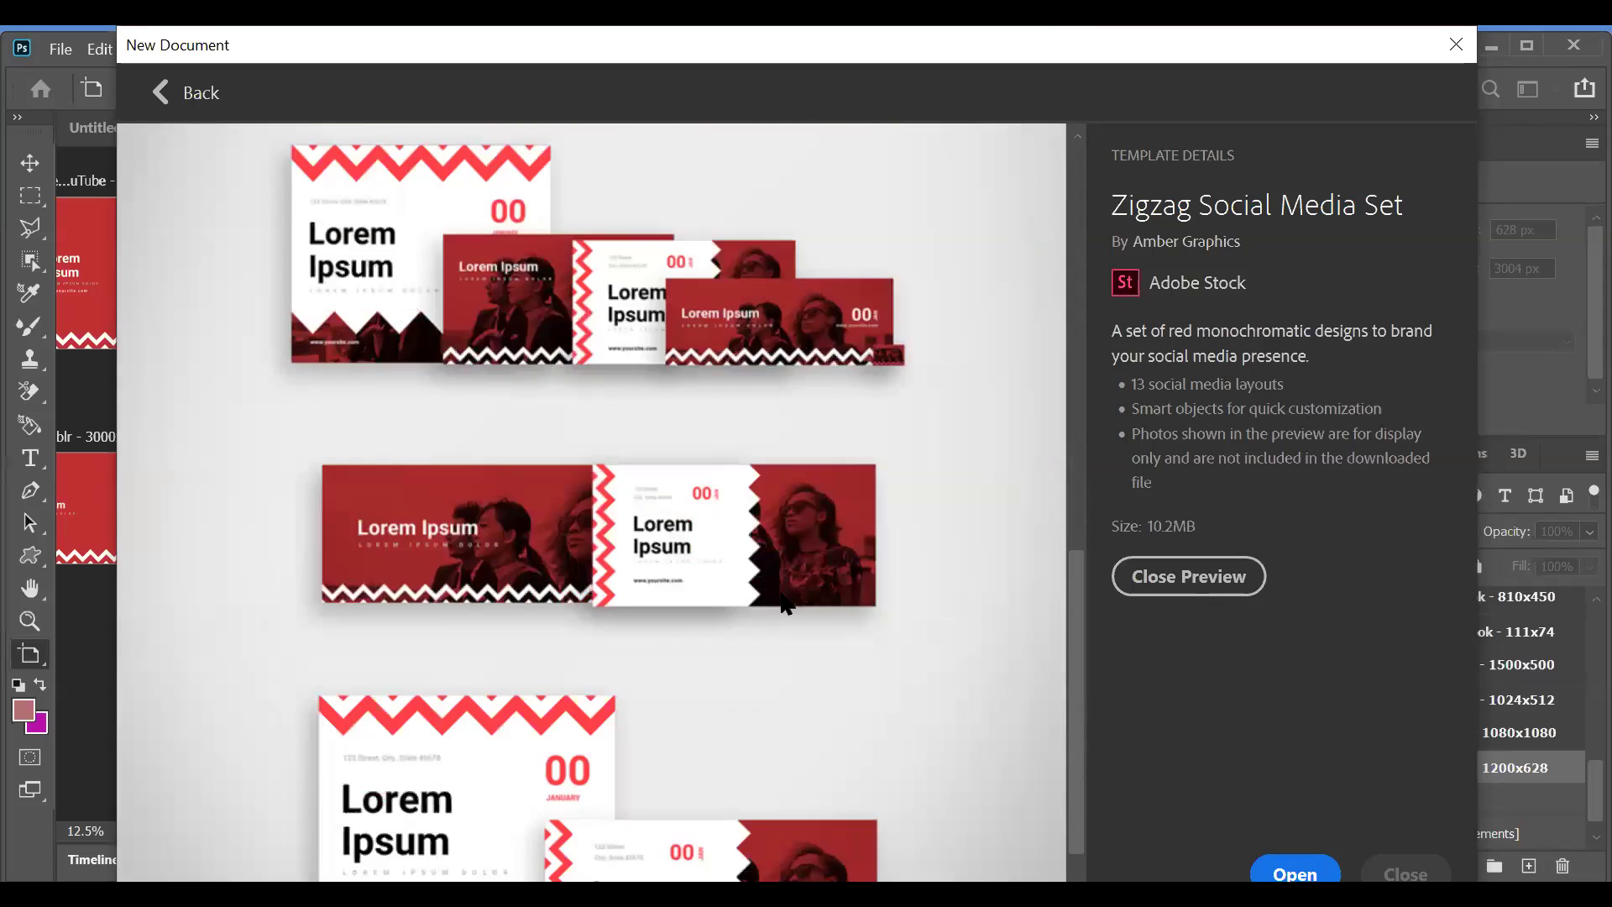
pyautogui.click(1154, 576)
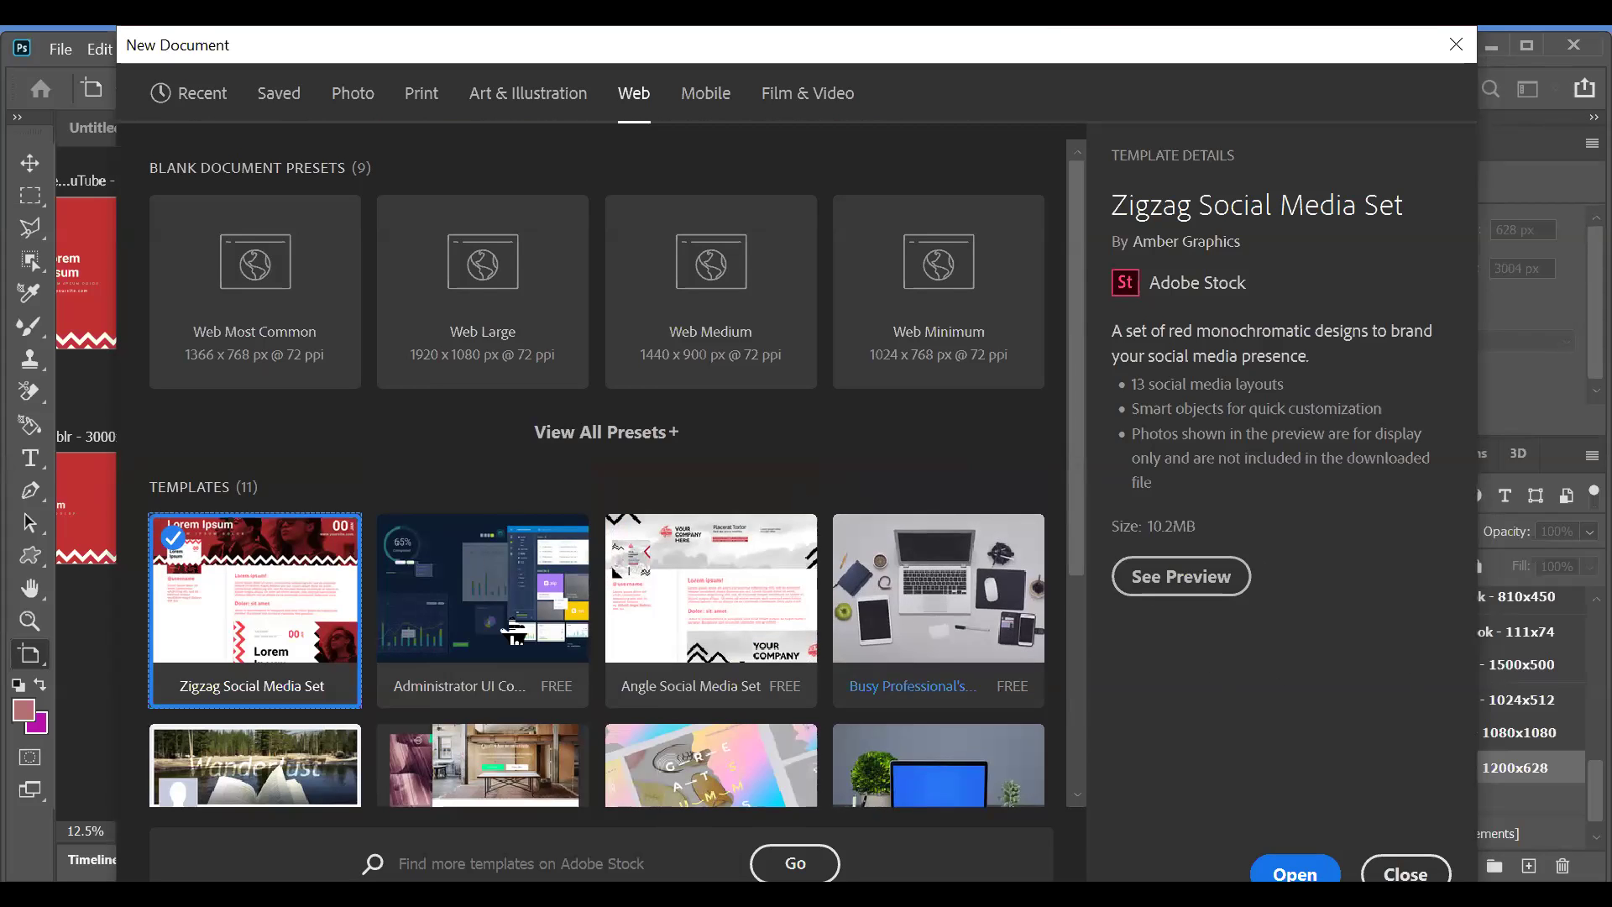
# Step: Preview the Administrator UI Components Set template and look through its components
pyautogui.click(513, 625)
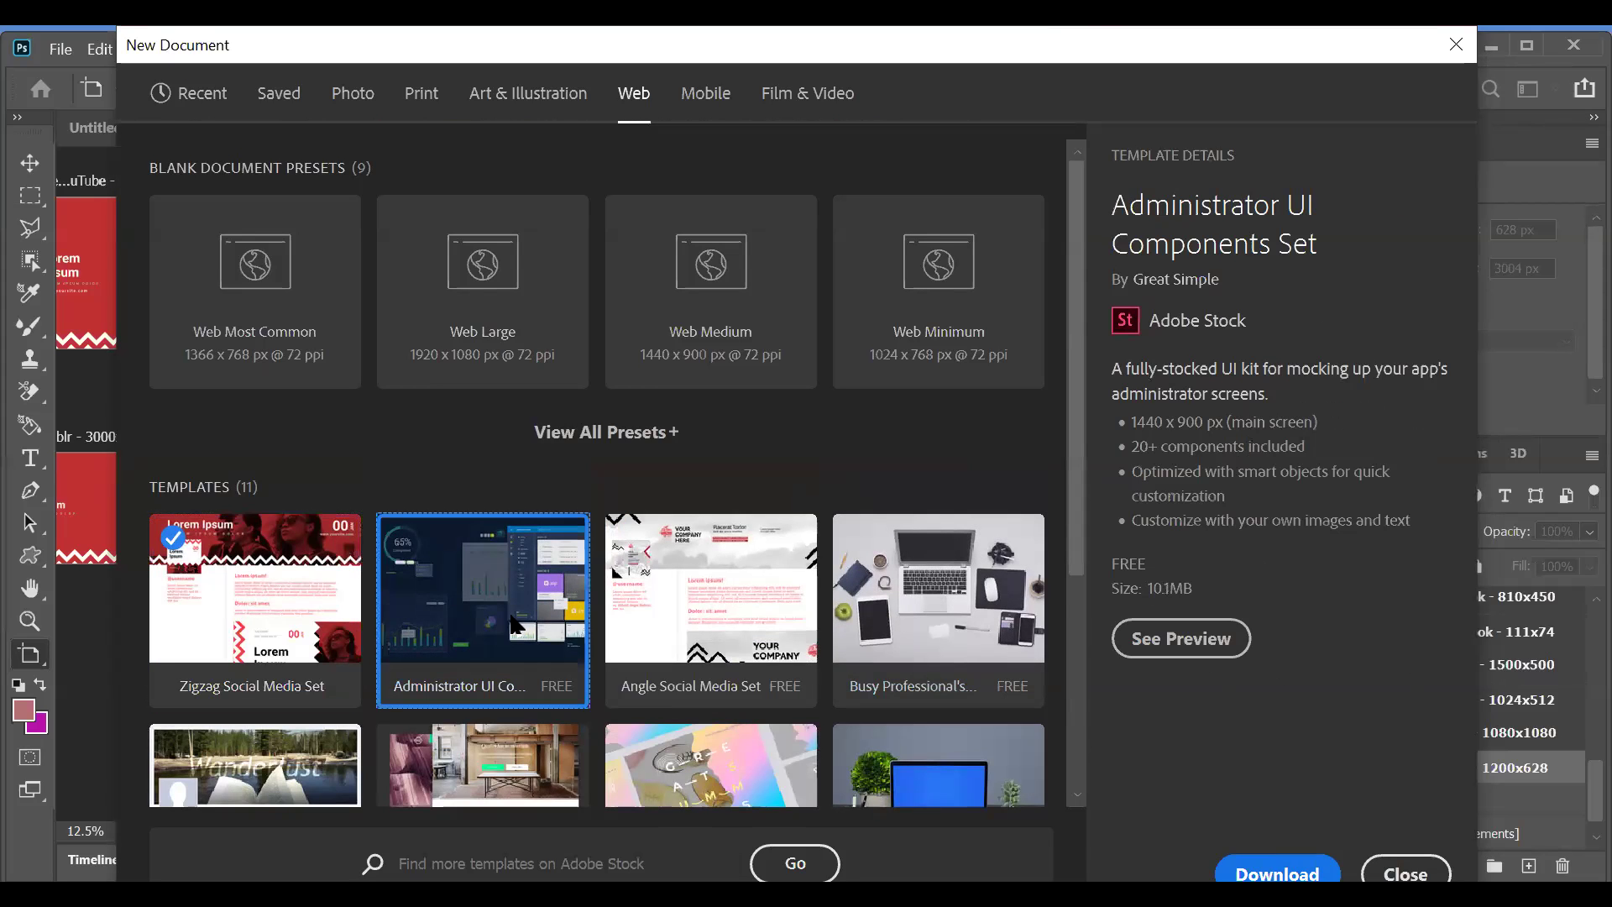
pyautogui.click(1144, 638)
pyautogui.scroll(-10, 806, 571)
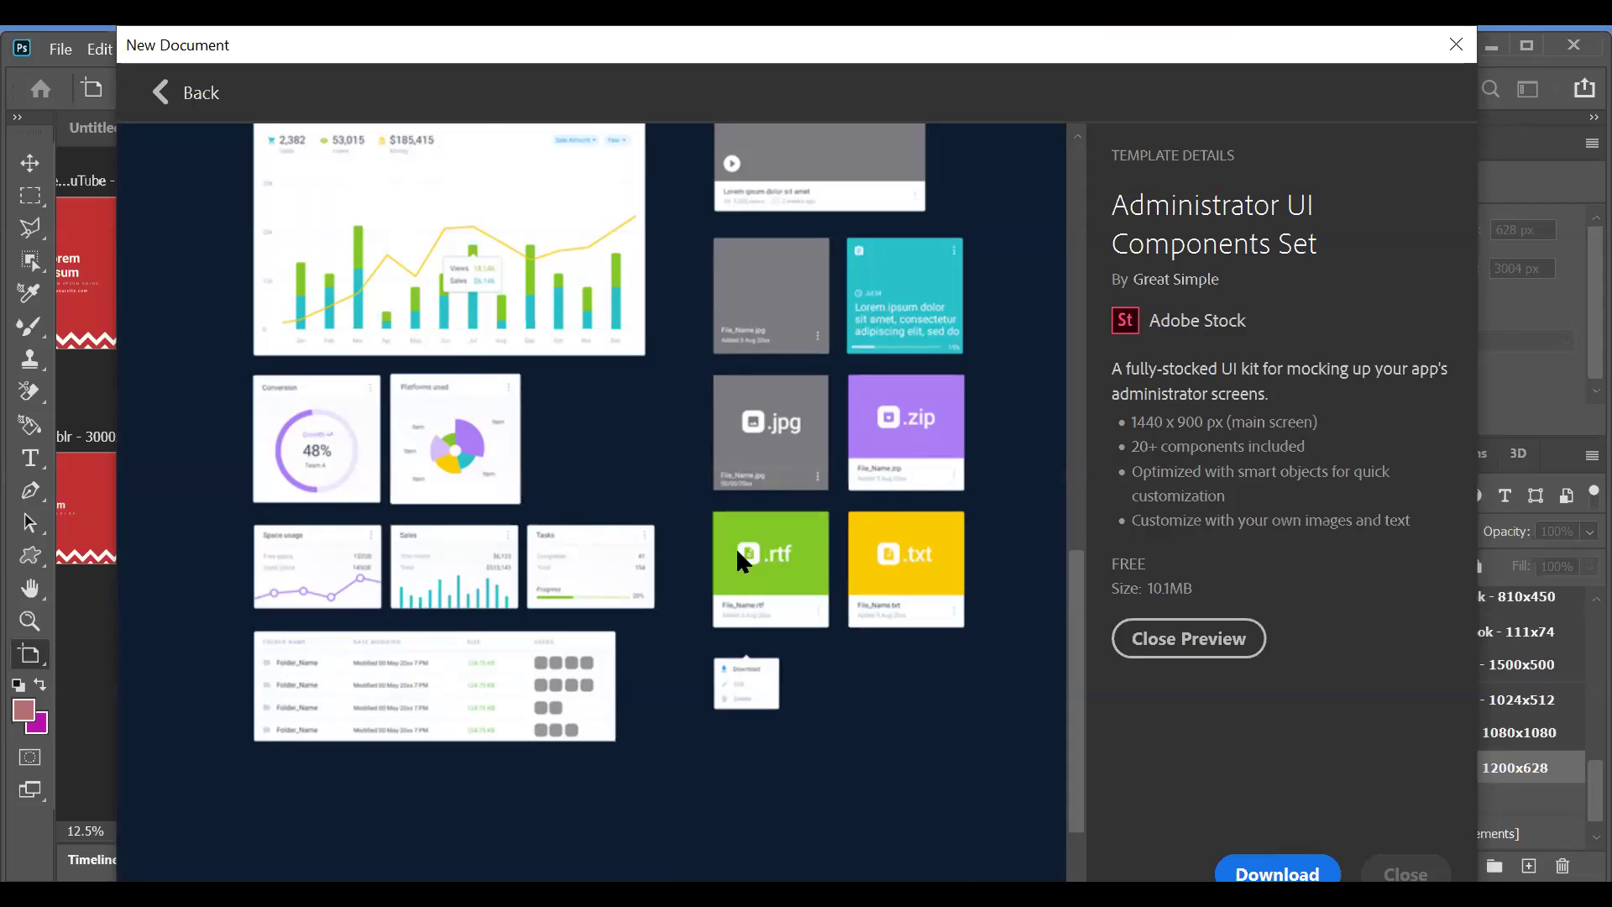
# Step: Look over the Administrator UI Components Set template once more, then close its preview and leave the new-document setup
pyautogui.scroll(10, 736, 547)
pyautogui.scroll(-8, 692, 569)
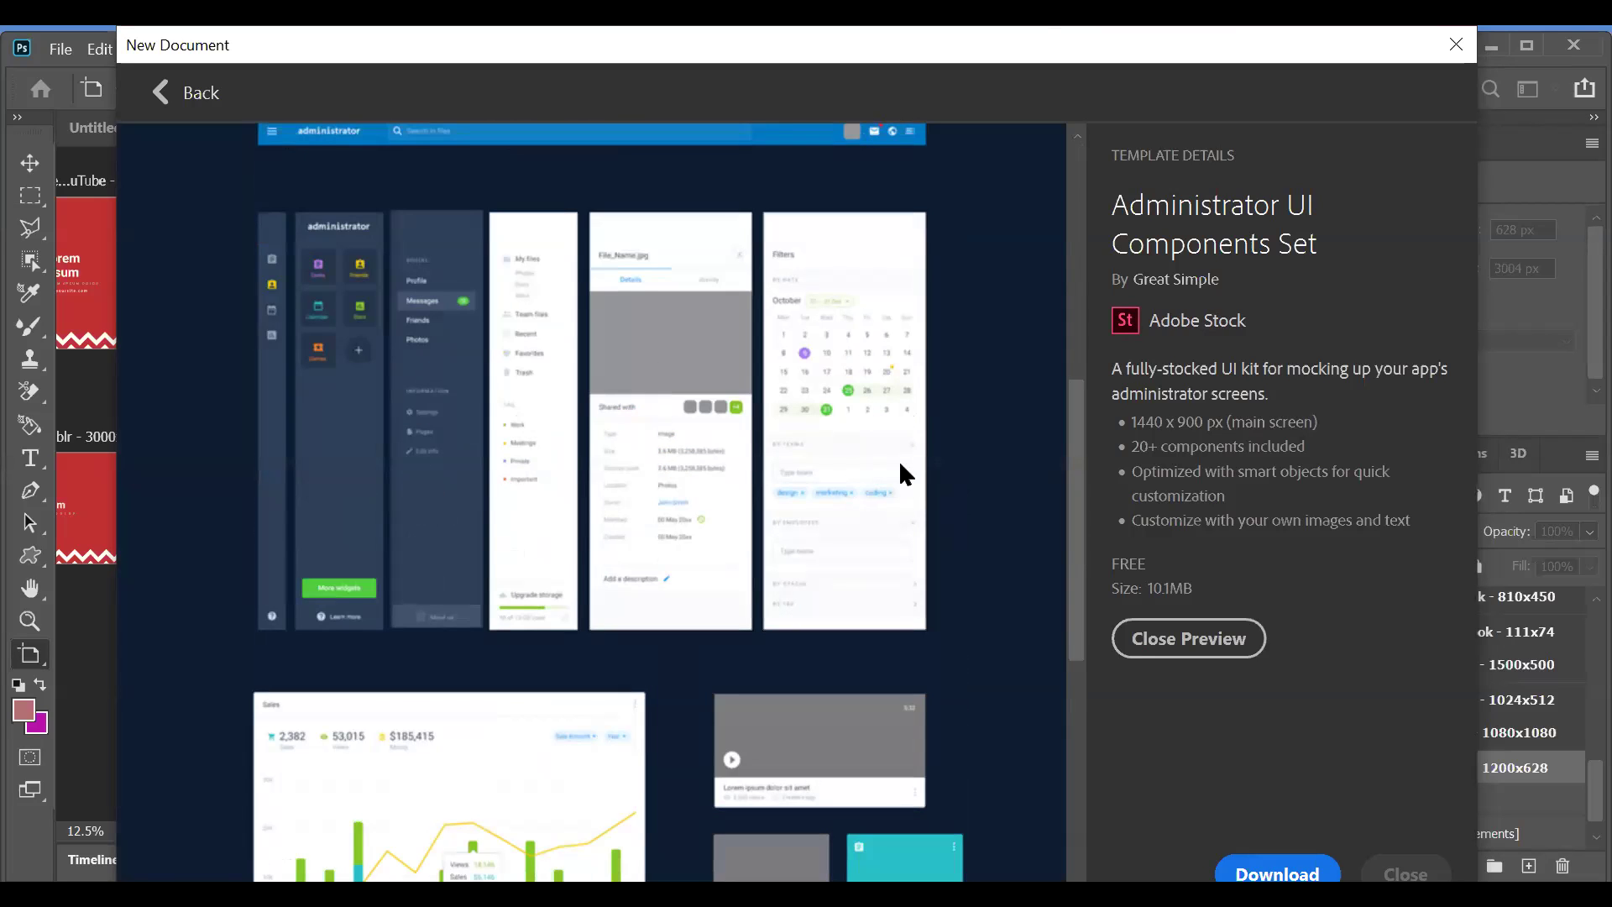
pyautogui.scroll(5, 937, 493)
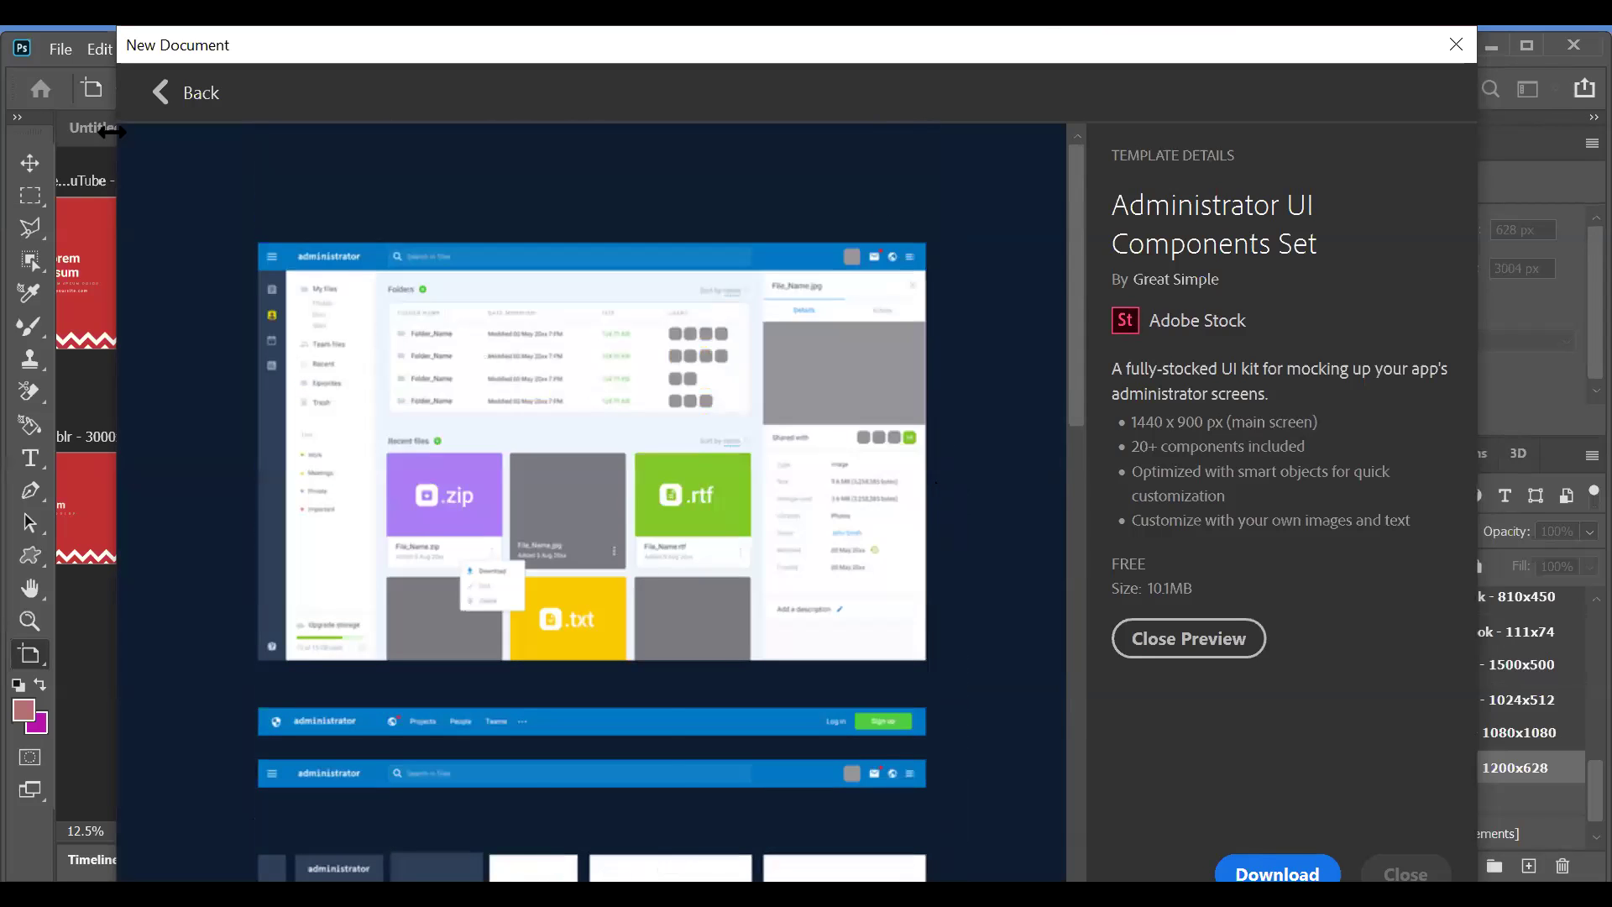
pyautogui.click(1187, 638)
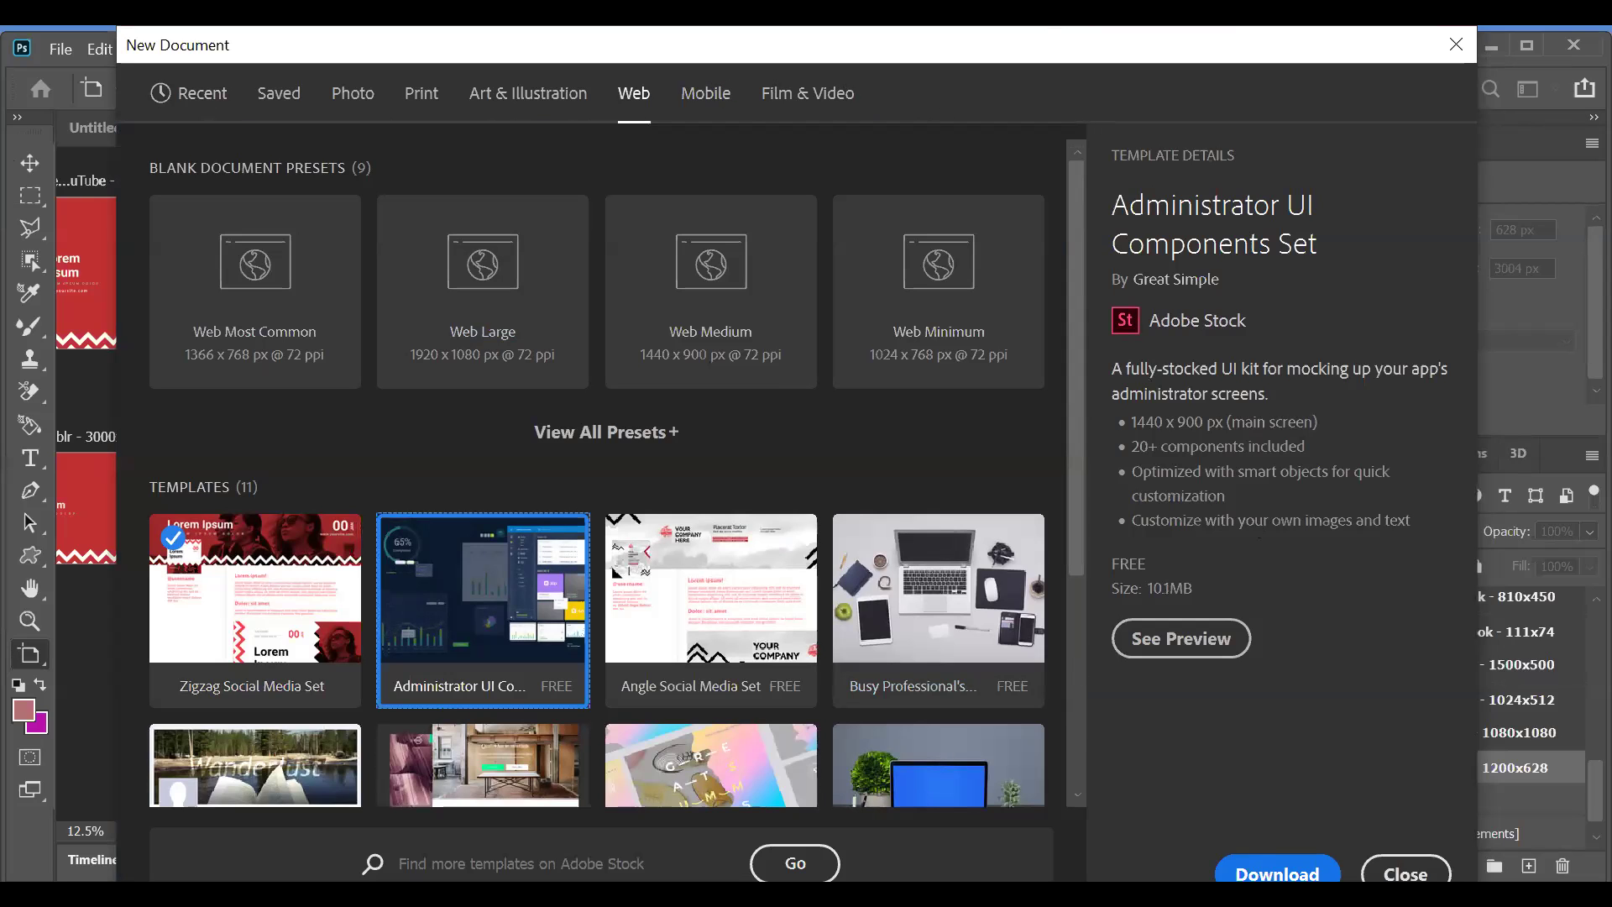
pyautogui.click(1405, 874)
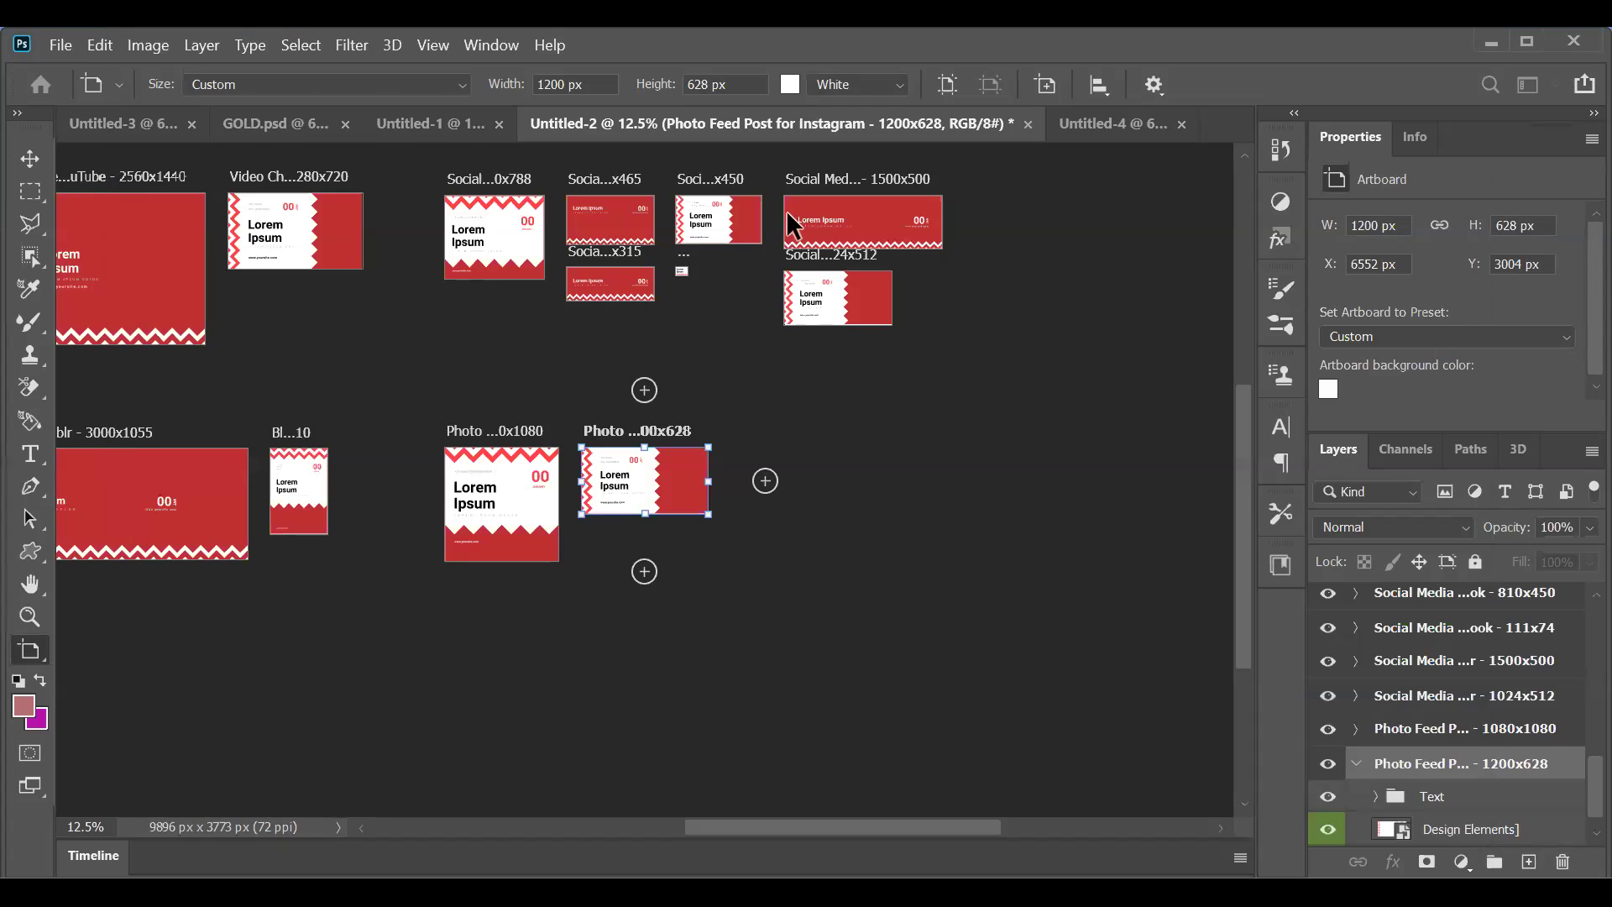
# Step: Switch to the Untitled-4 document and open the recent file good_one.psd without resolving its missing fonts
pyautogui.click(1140, 124)
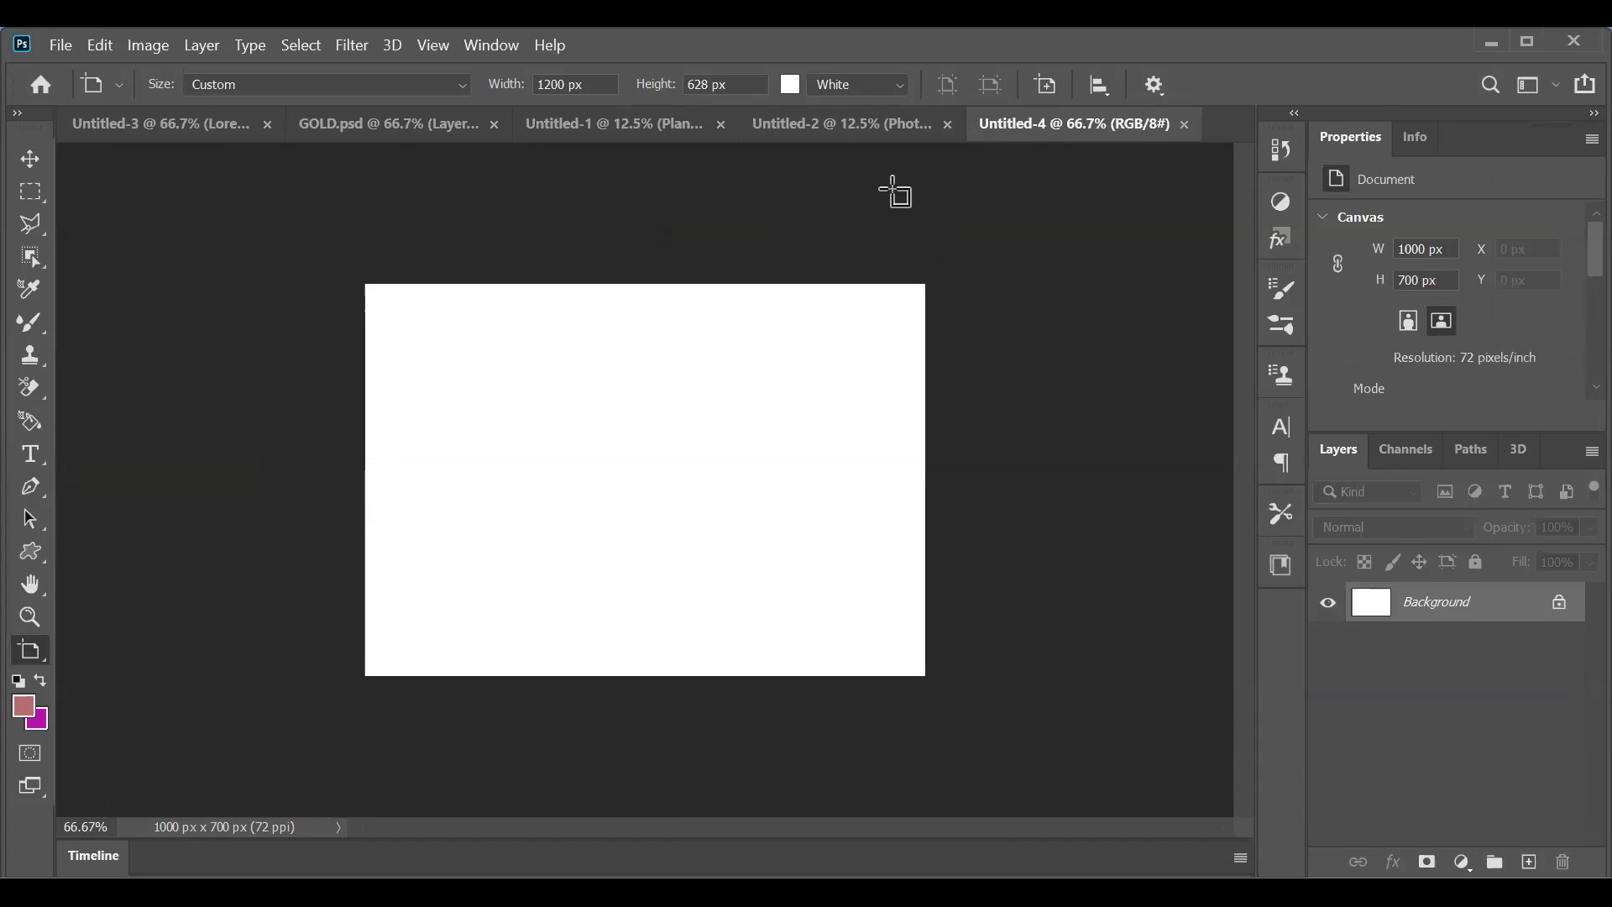
pyautogui.click(34, 164)
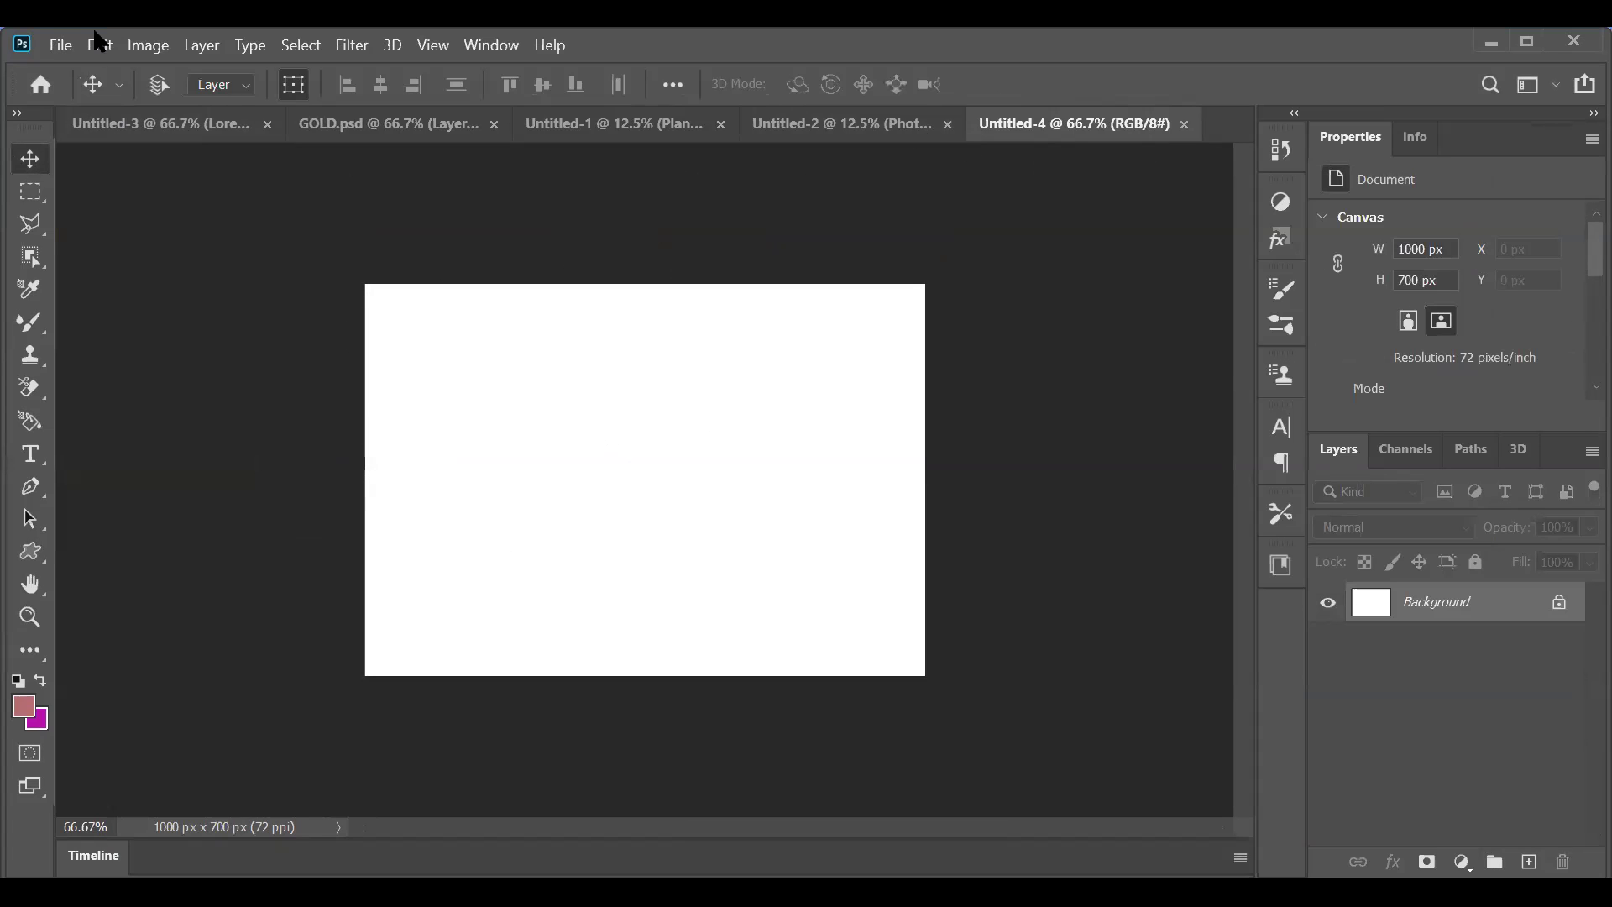
pyautogui.click(60, 44)
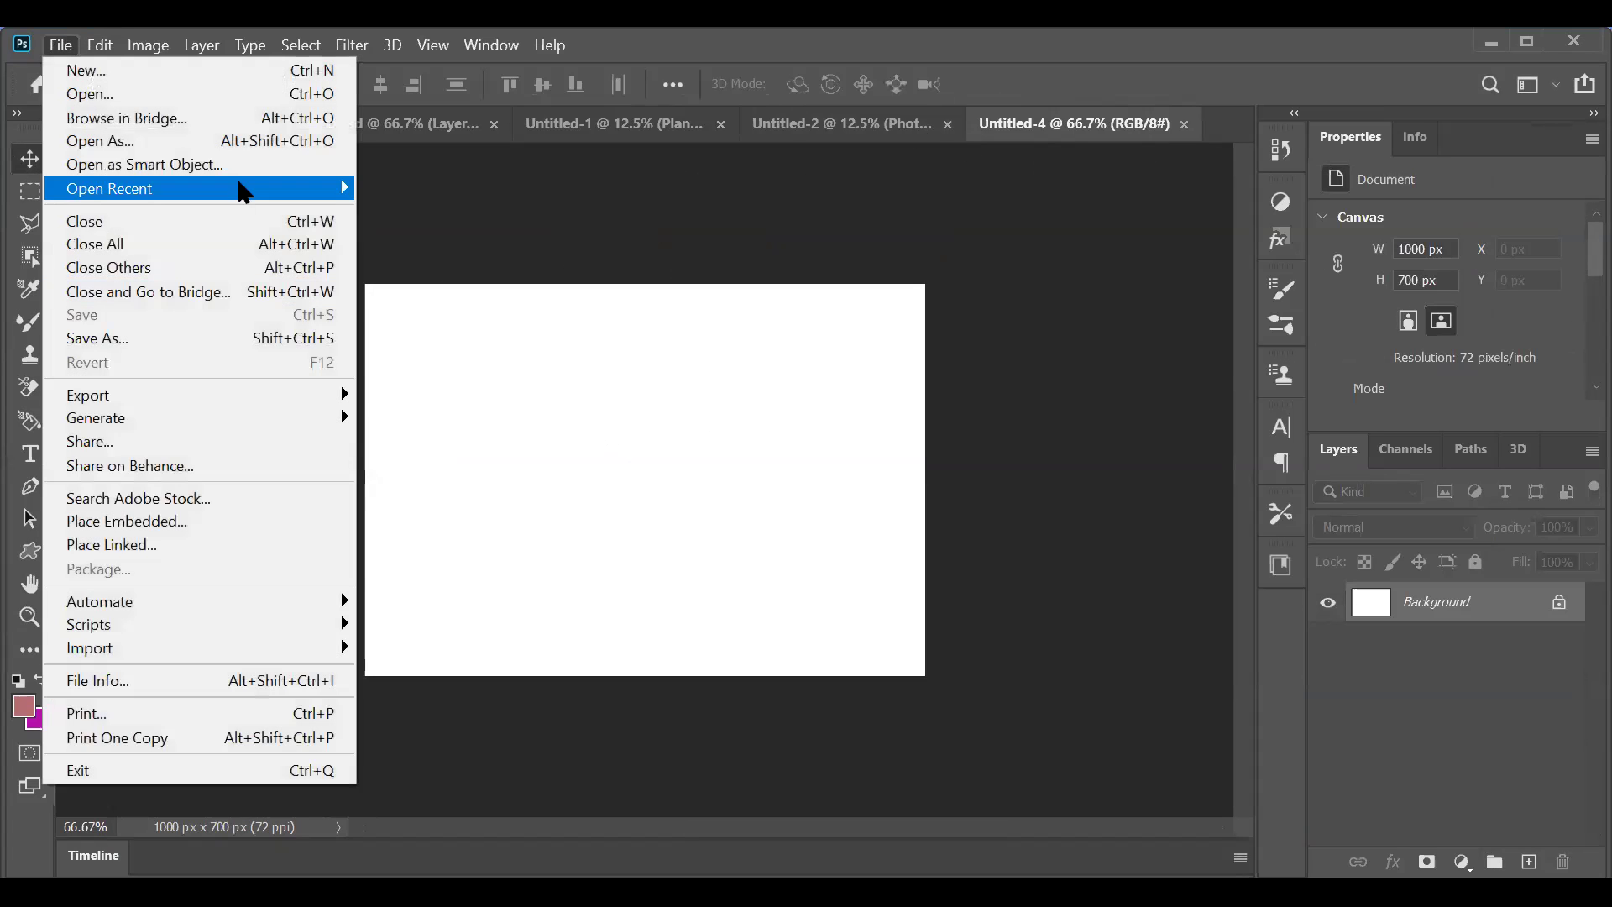
pyautogui.moveTo(277, 190)
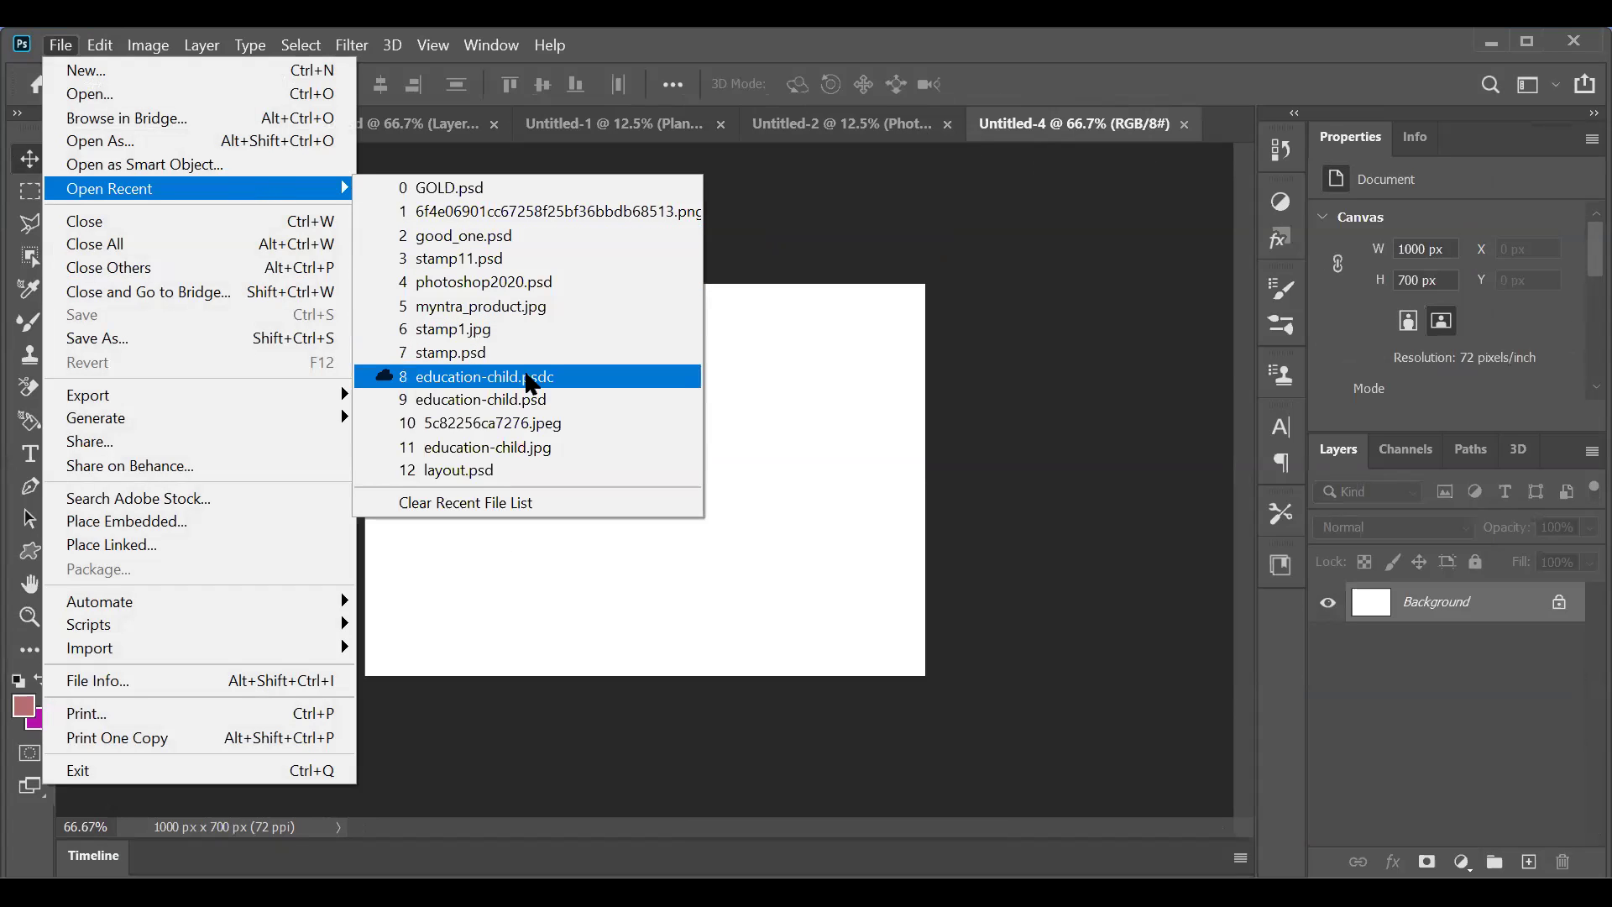
pyautogui.click(520, 236)
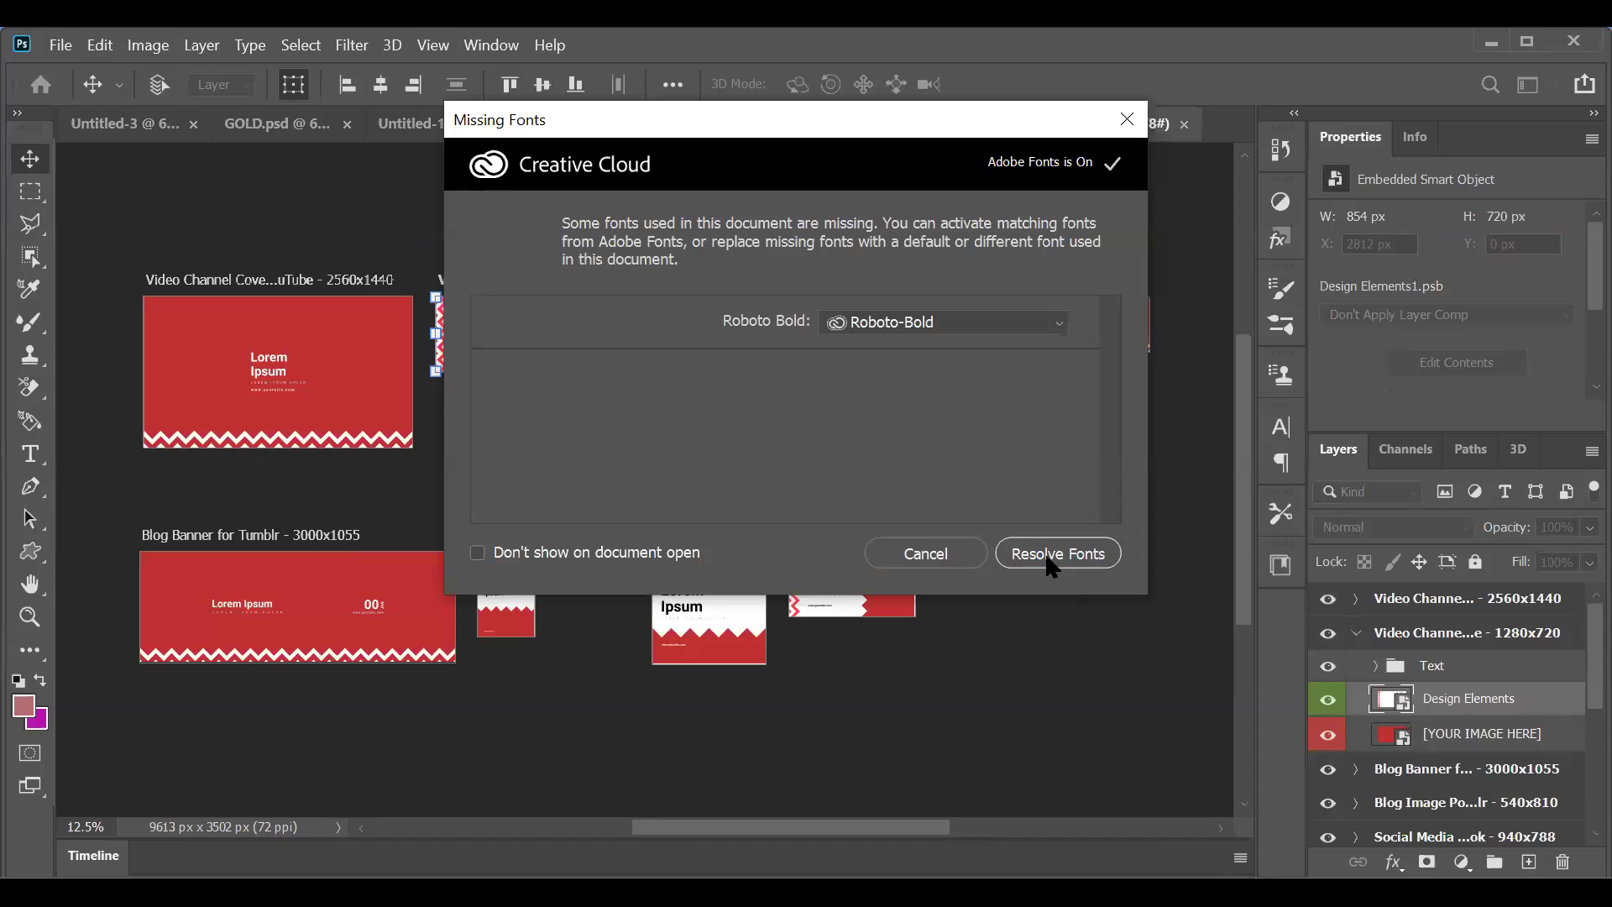
pyautogui.click(916, 559)
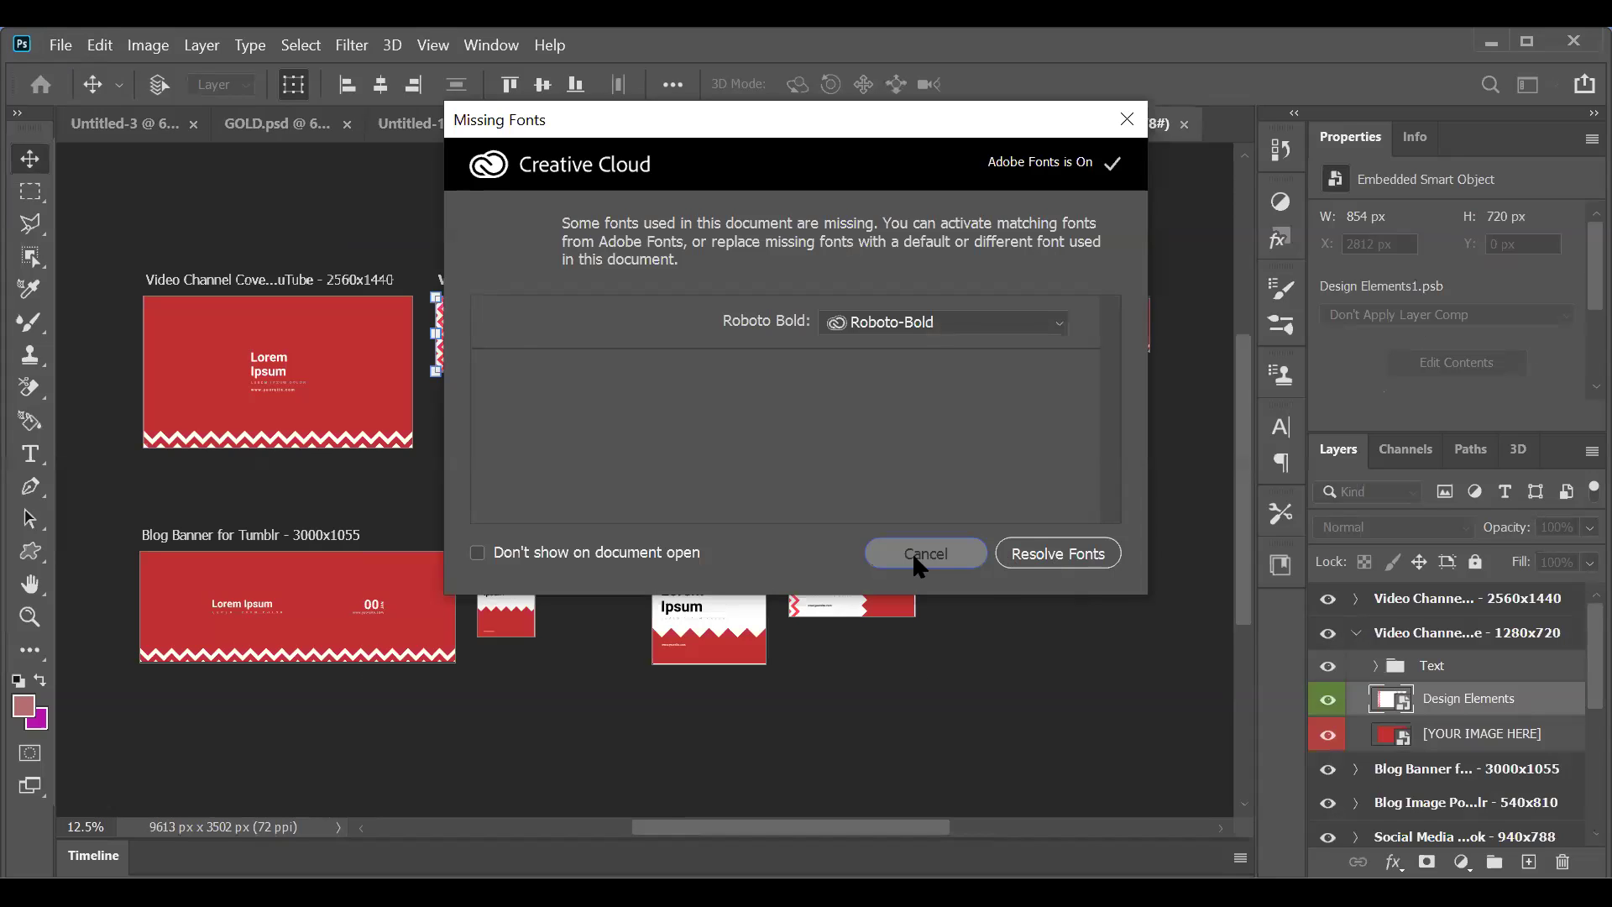
# Step: Open photoshop2020.psd from the recently used files
pyautogui.click(61, 45)
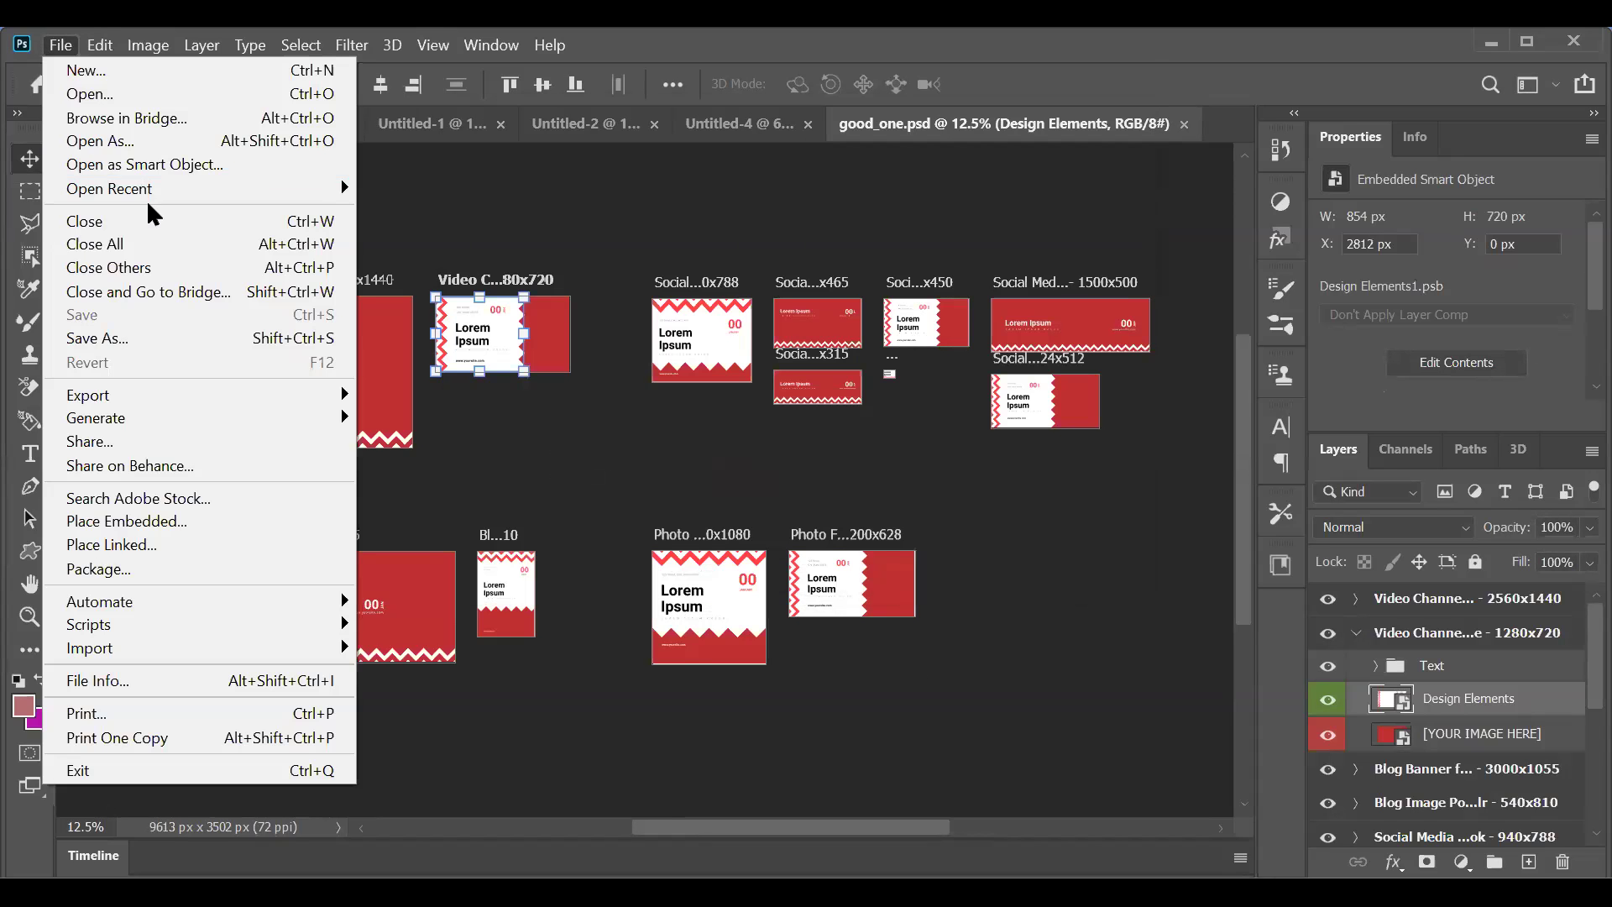
pyautogui.moveTo(151, 199)
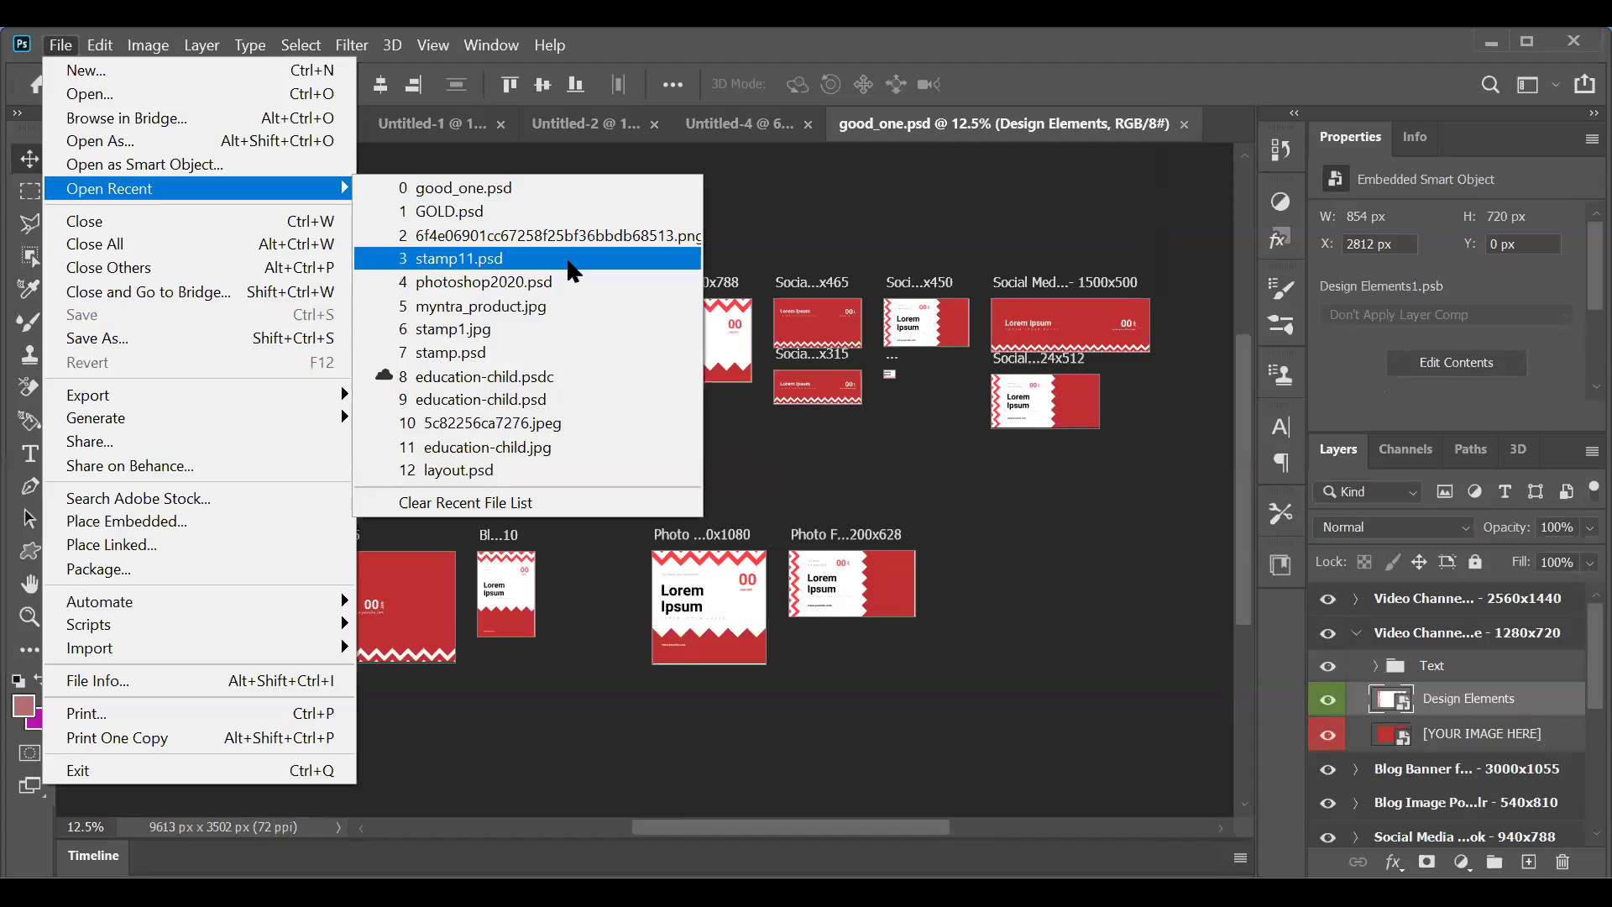
pyautogui.click(568, 284)
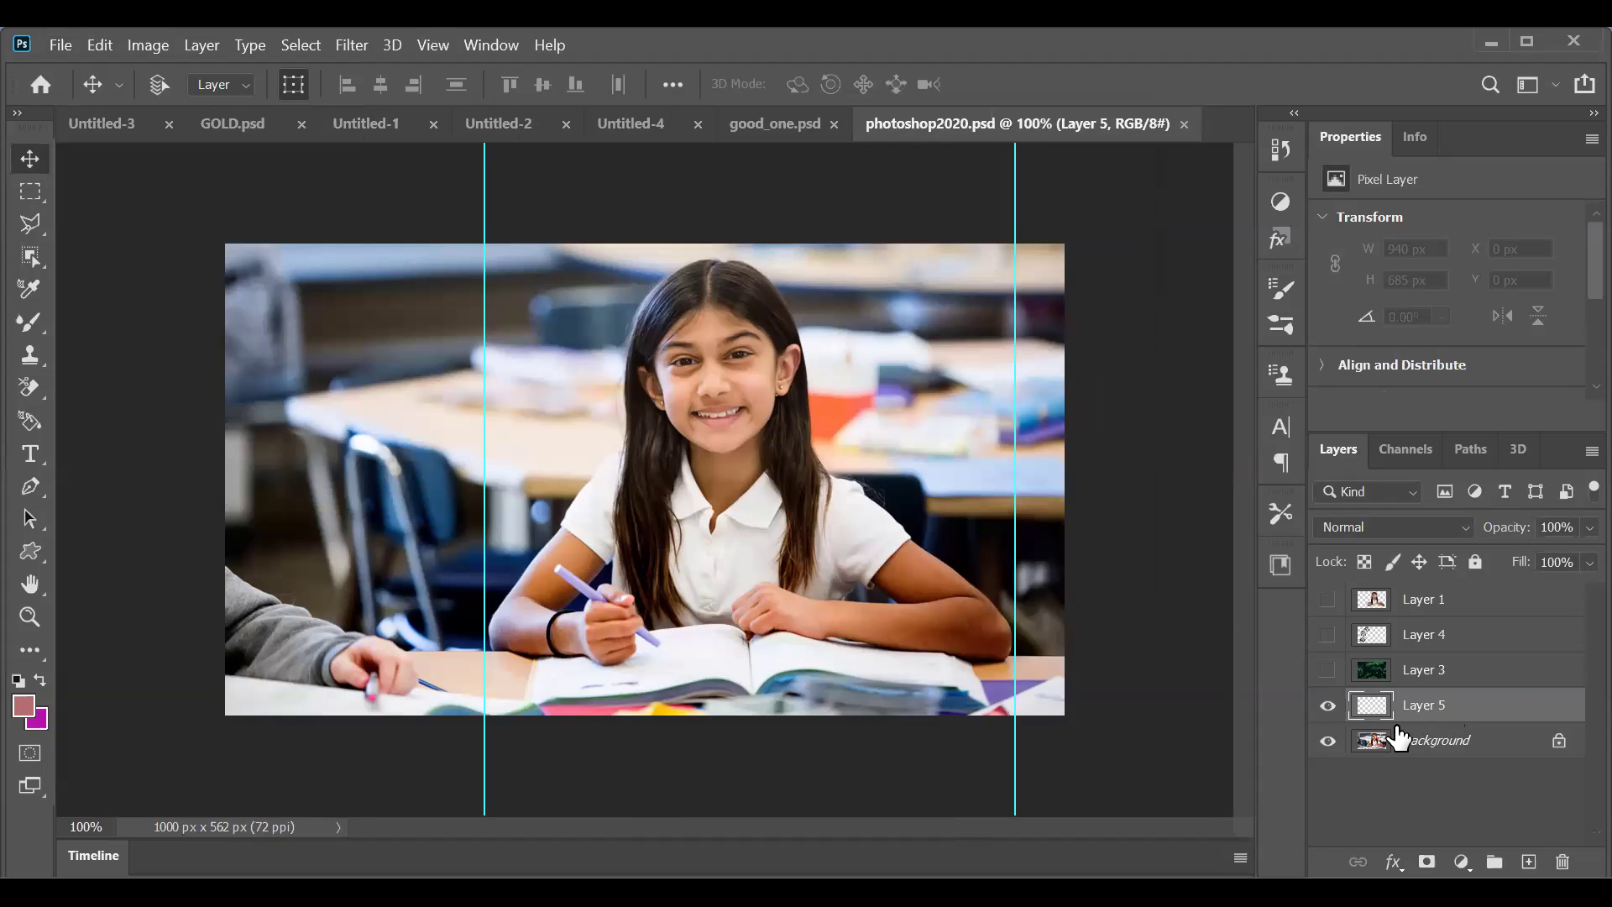
# Step: Duplicate the Background layer, hiding Layer 5 and the original Background
pyautogui.click(1347, 732)
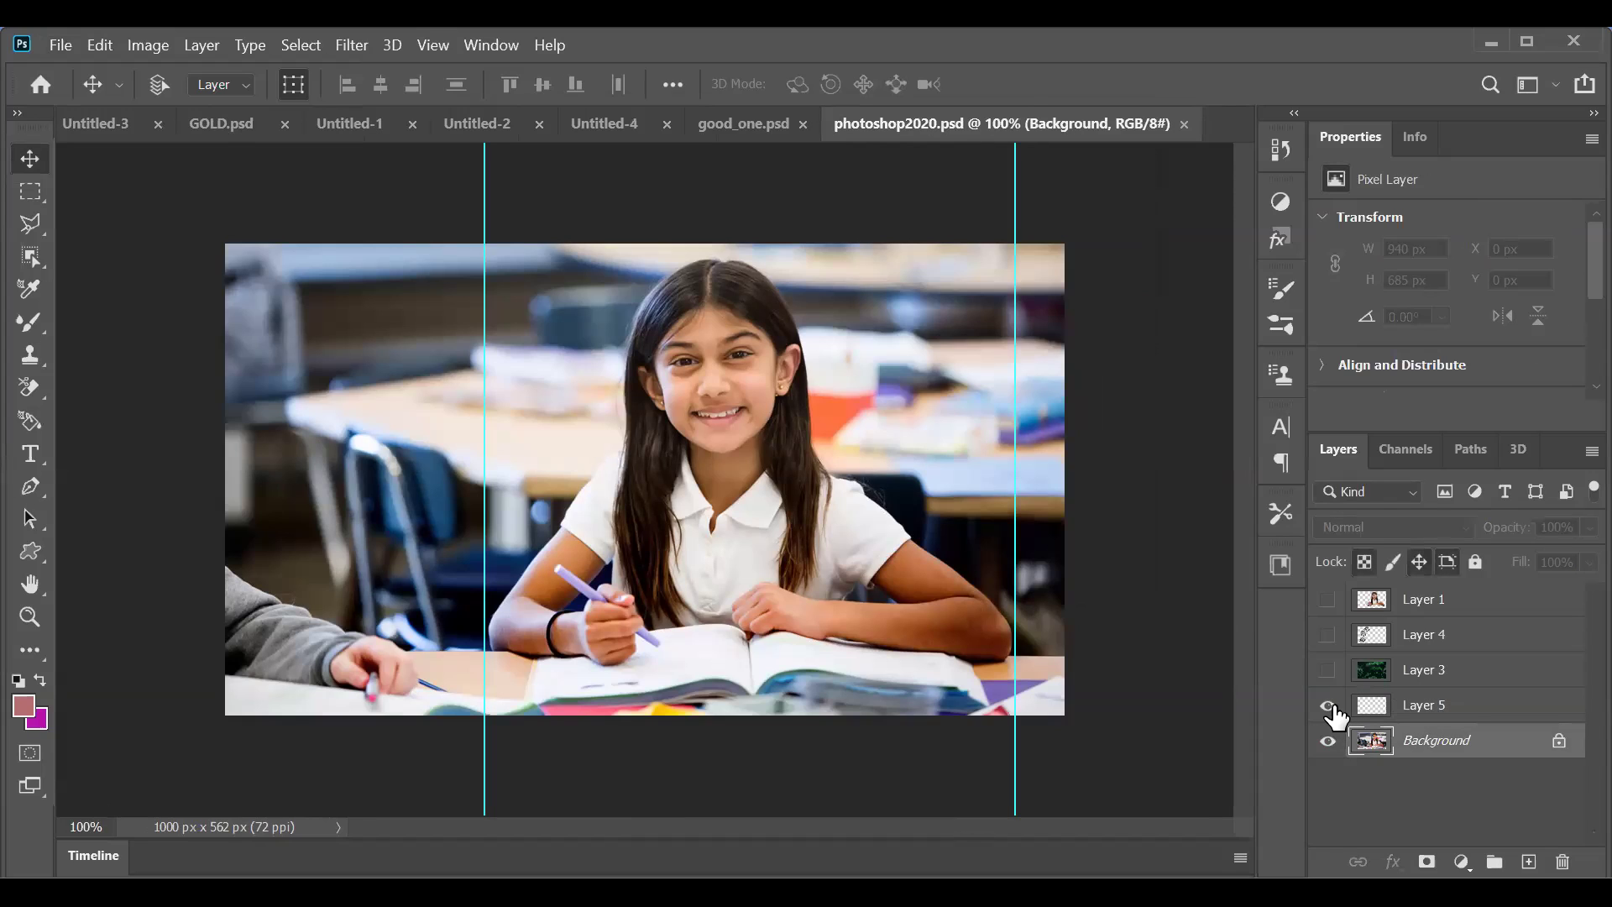
pyautogui.click(1327, 705)
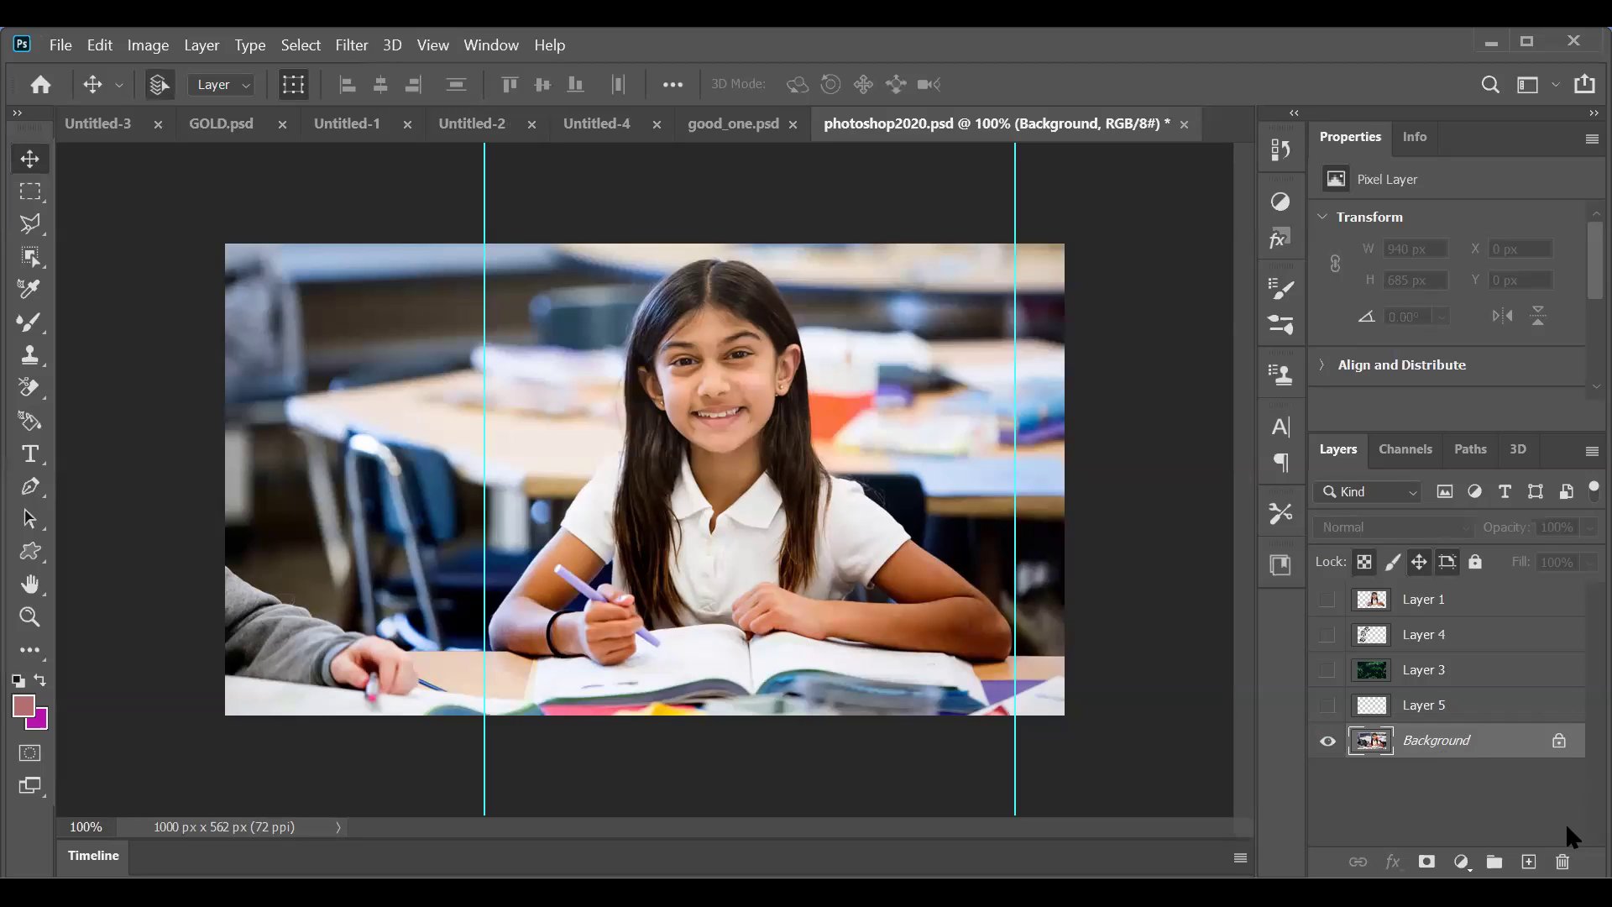
pyautogui.hotkey('ctrl', 'j')
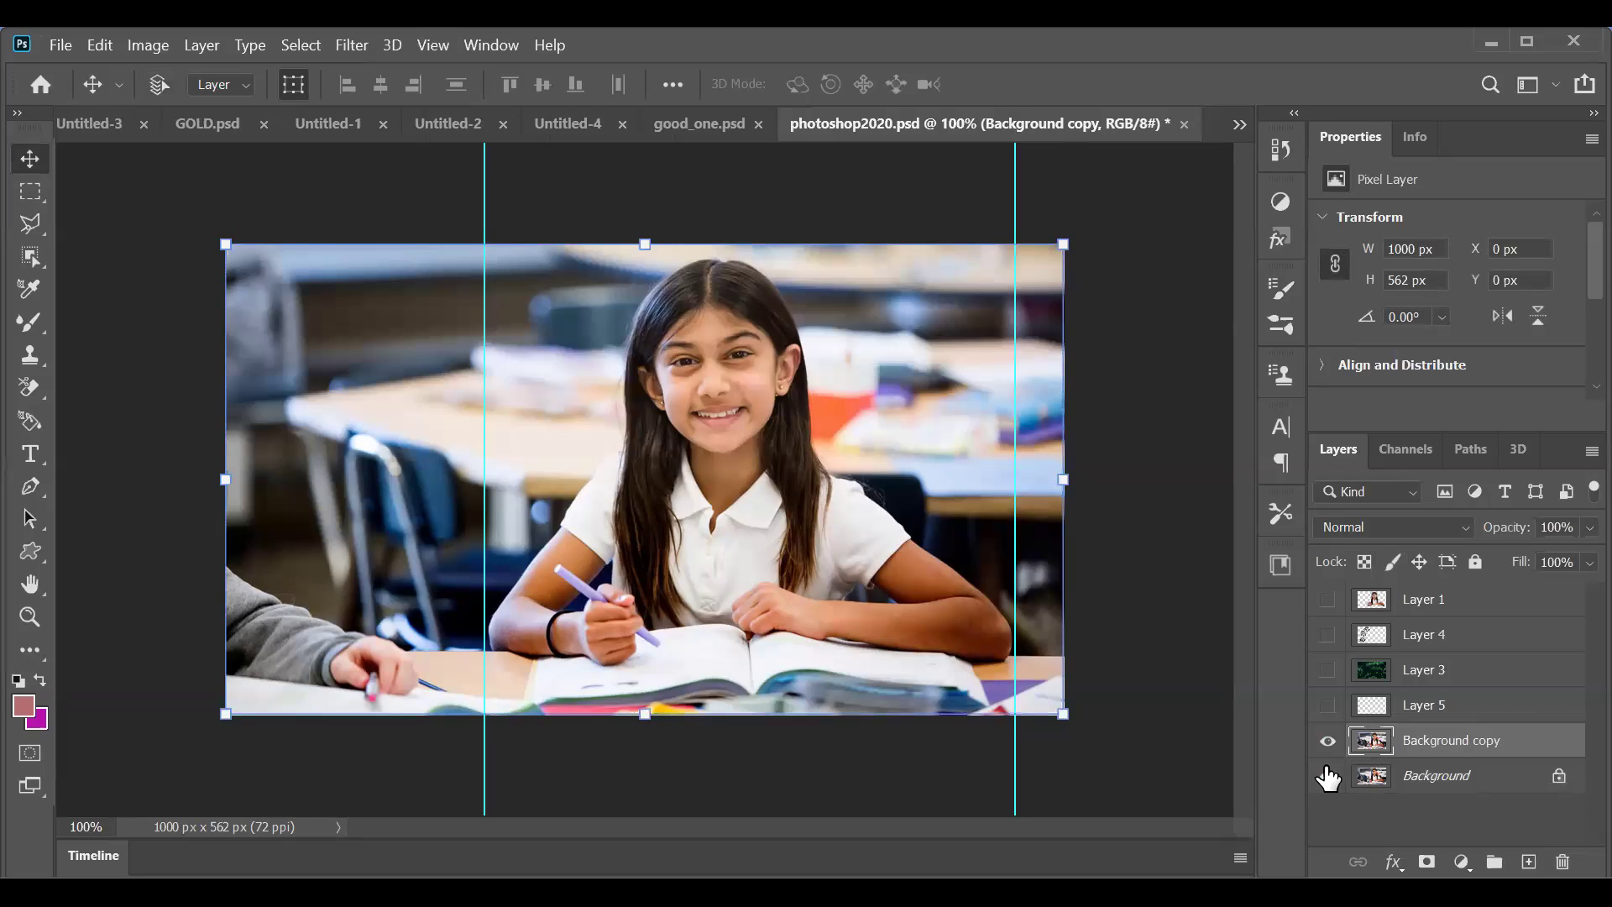
pyautogui.click(1326, 775)
# Step: Apply the Remove Background quick action to the duplicated Background layer
pyautogui.scroll(-2, 1460, 294)
pyautogui.scroll(1, 1461, 294)
pyautogui.scroll(-3, 1465, 302)
pyautogui.scroll(1, 1435, 330)
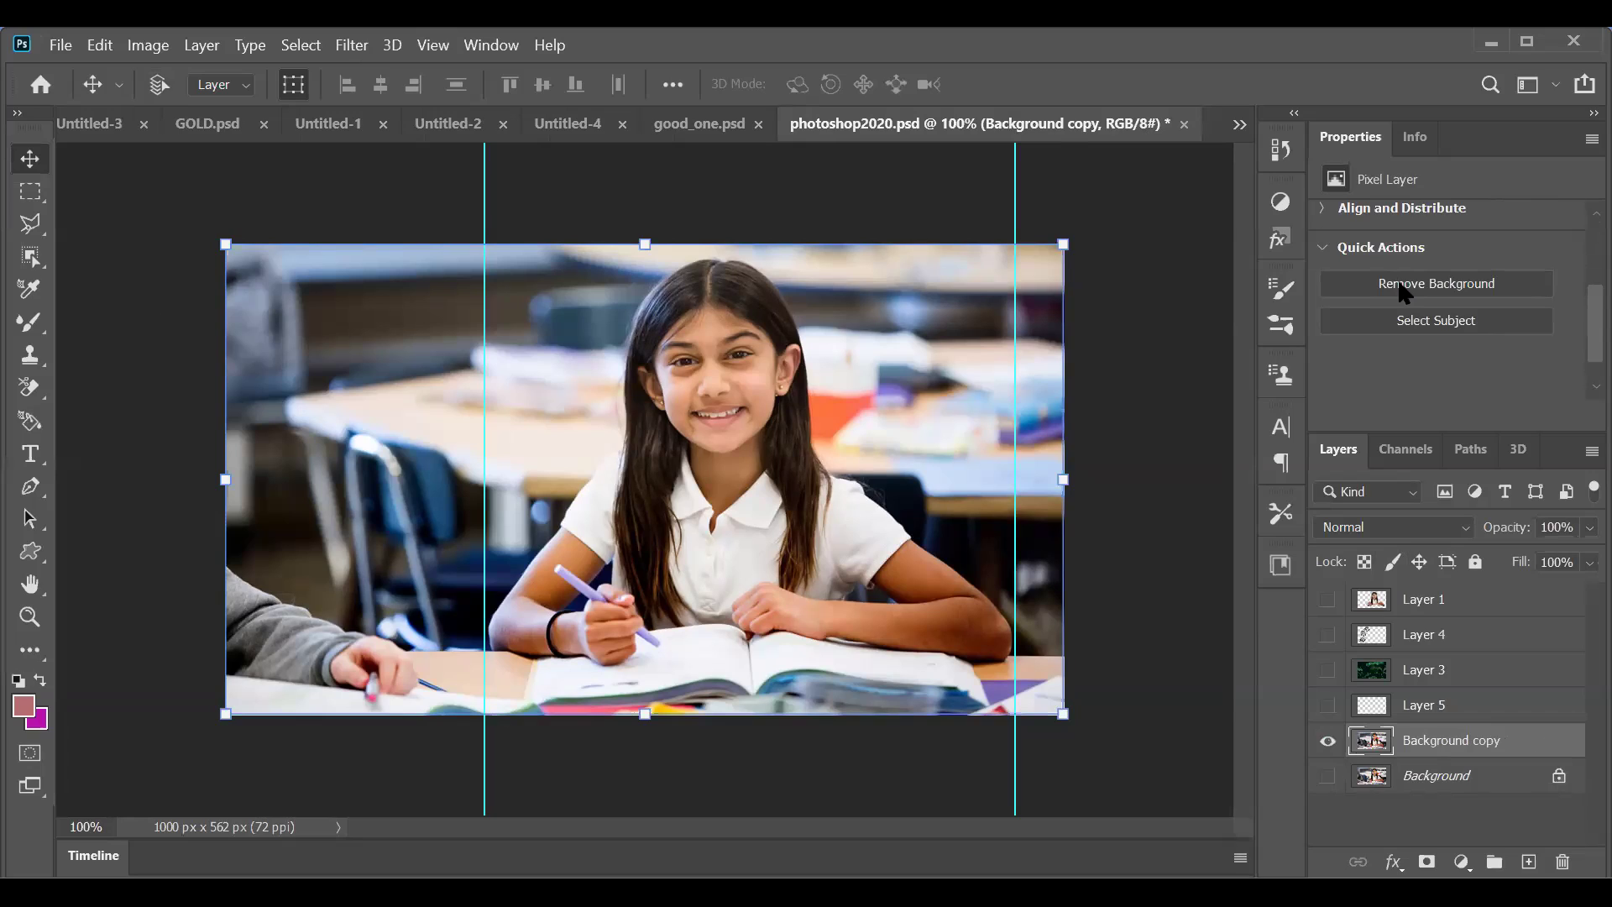
pyautogui.click(1400, 290)
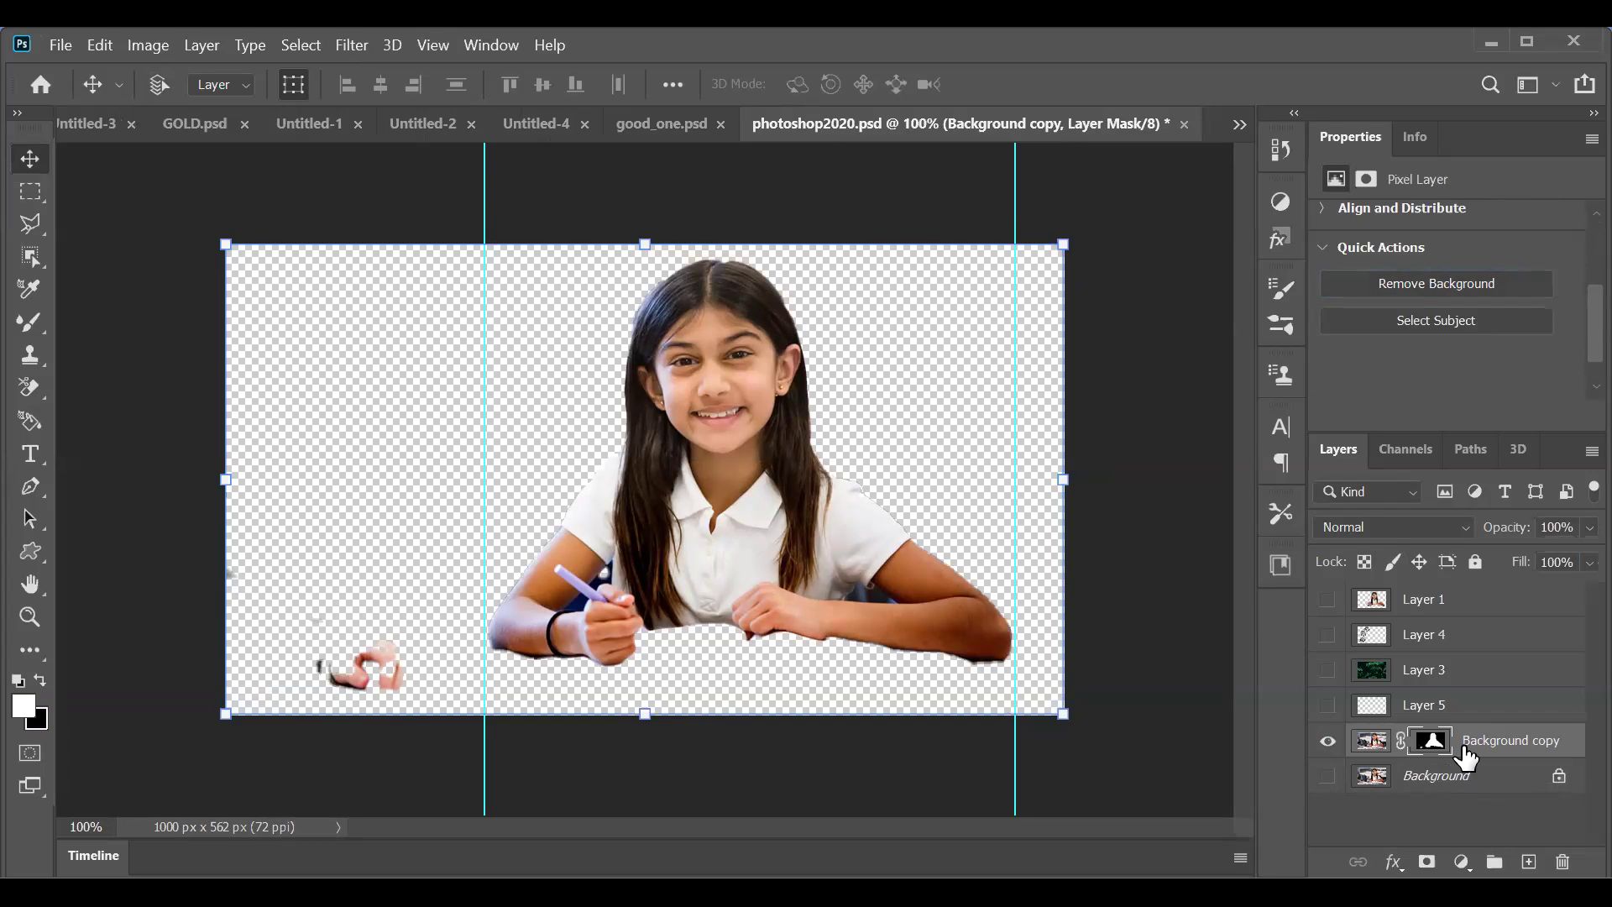
# Step: Target the layer mask of Background copy and set the Rectangular Marquee style to Normal
pyautogui.click(1430, 739)
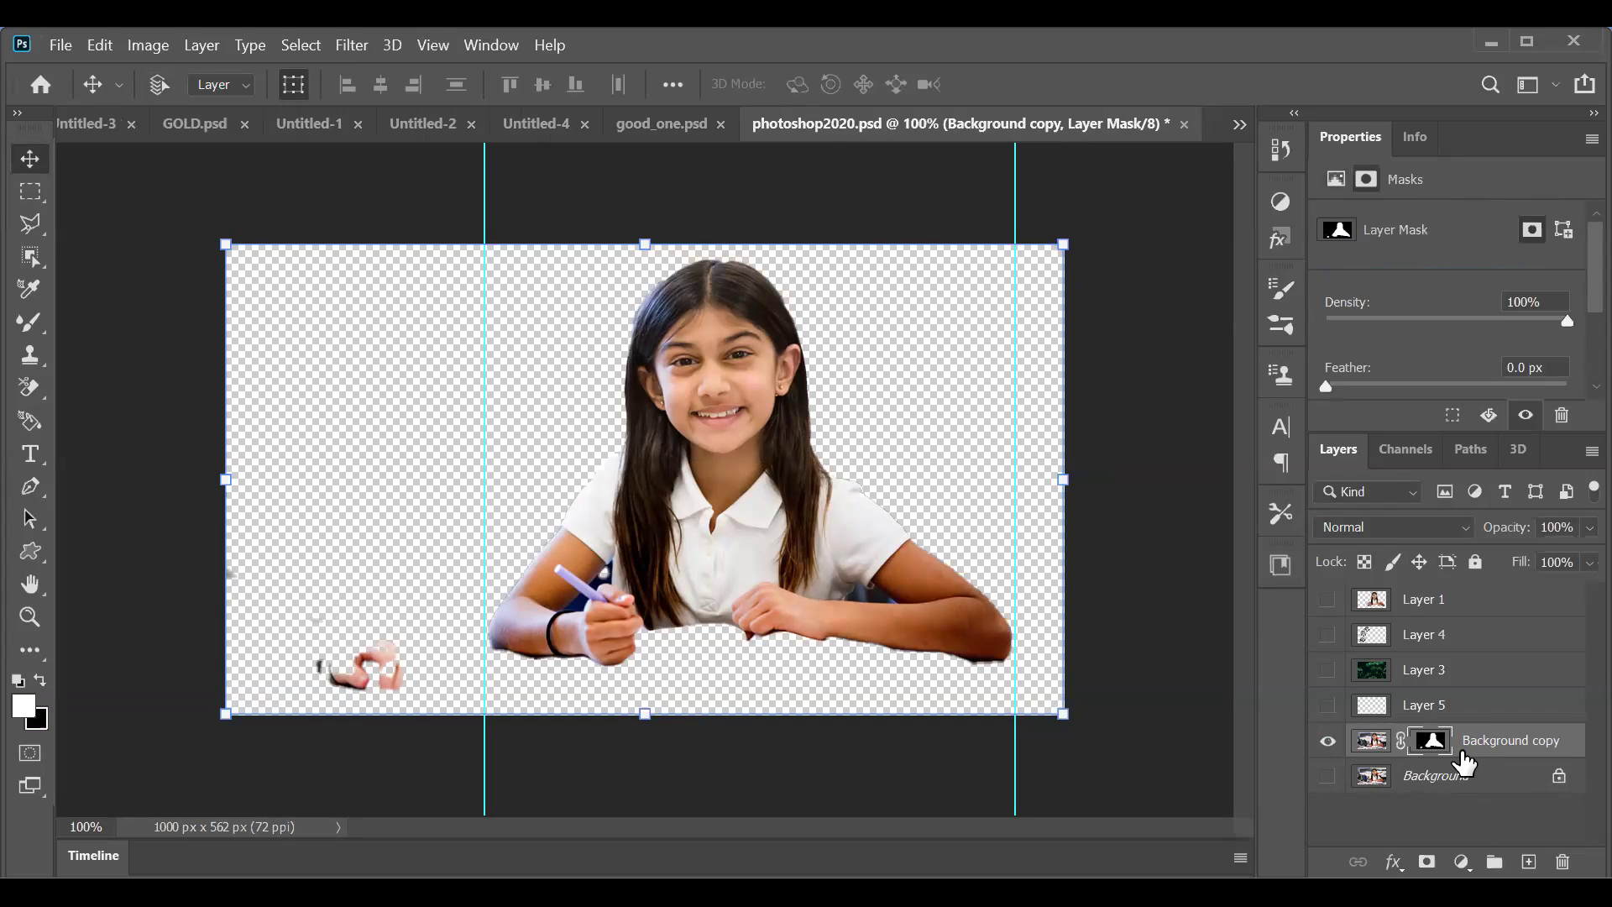
pyautogui.press('m')
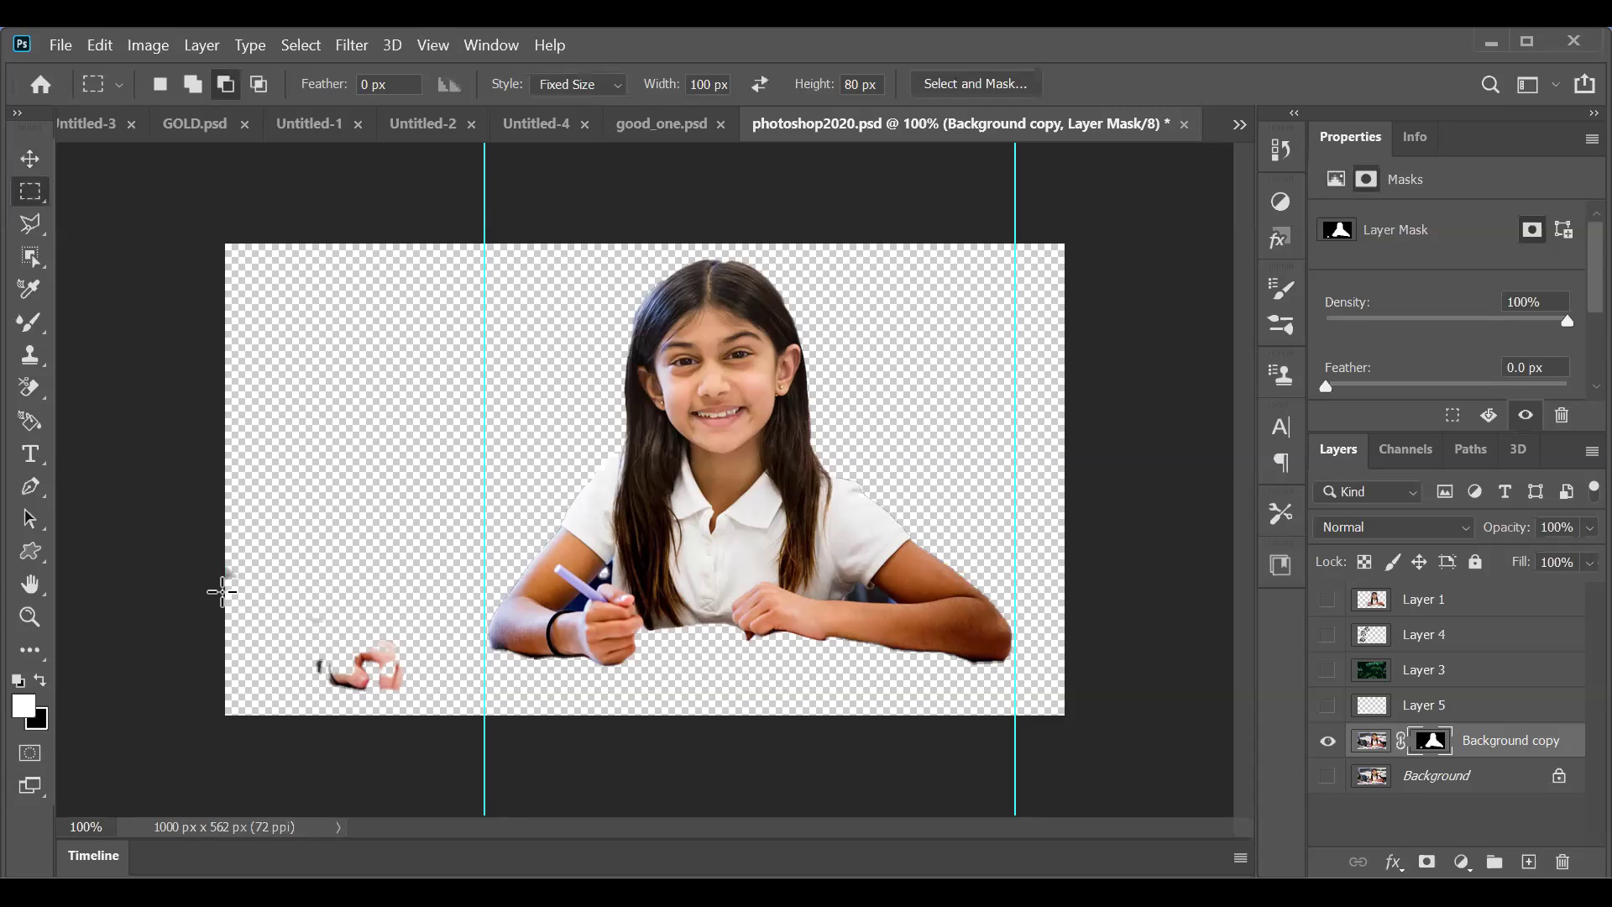
pyautogui.click(415, 708)
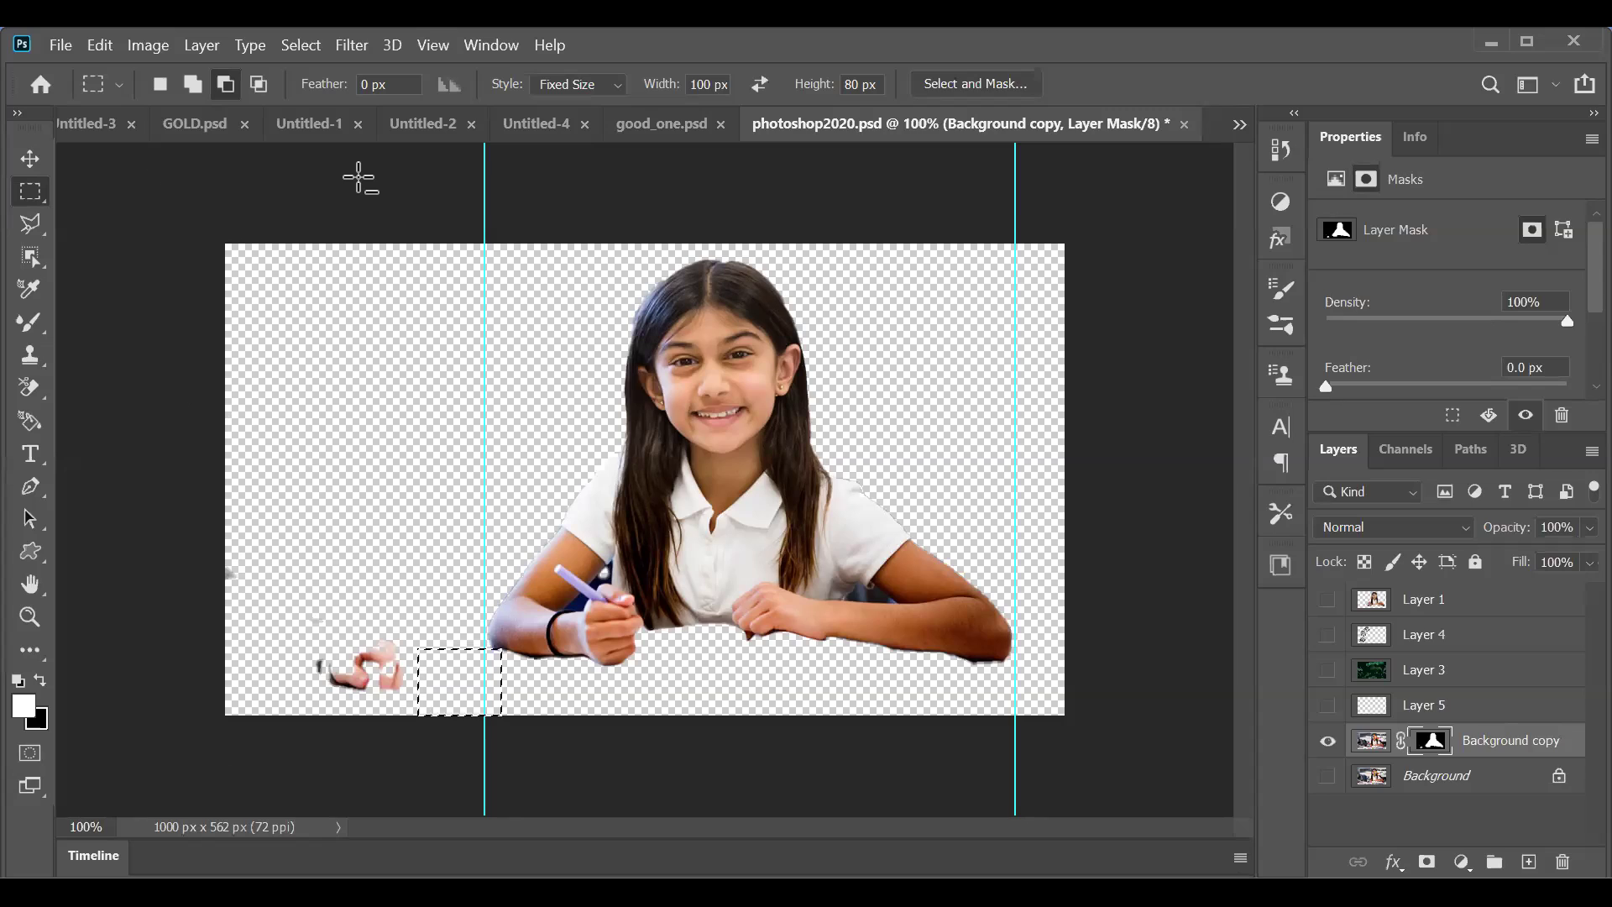
pyautogui.hotkey('ctrl', 'd')
pyautogui.hotkey('ctrl', 'z')
pyautogui.click(577, 83)
pyautogui.click(588, 106)
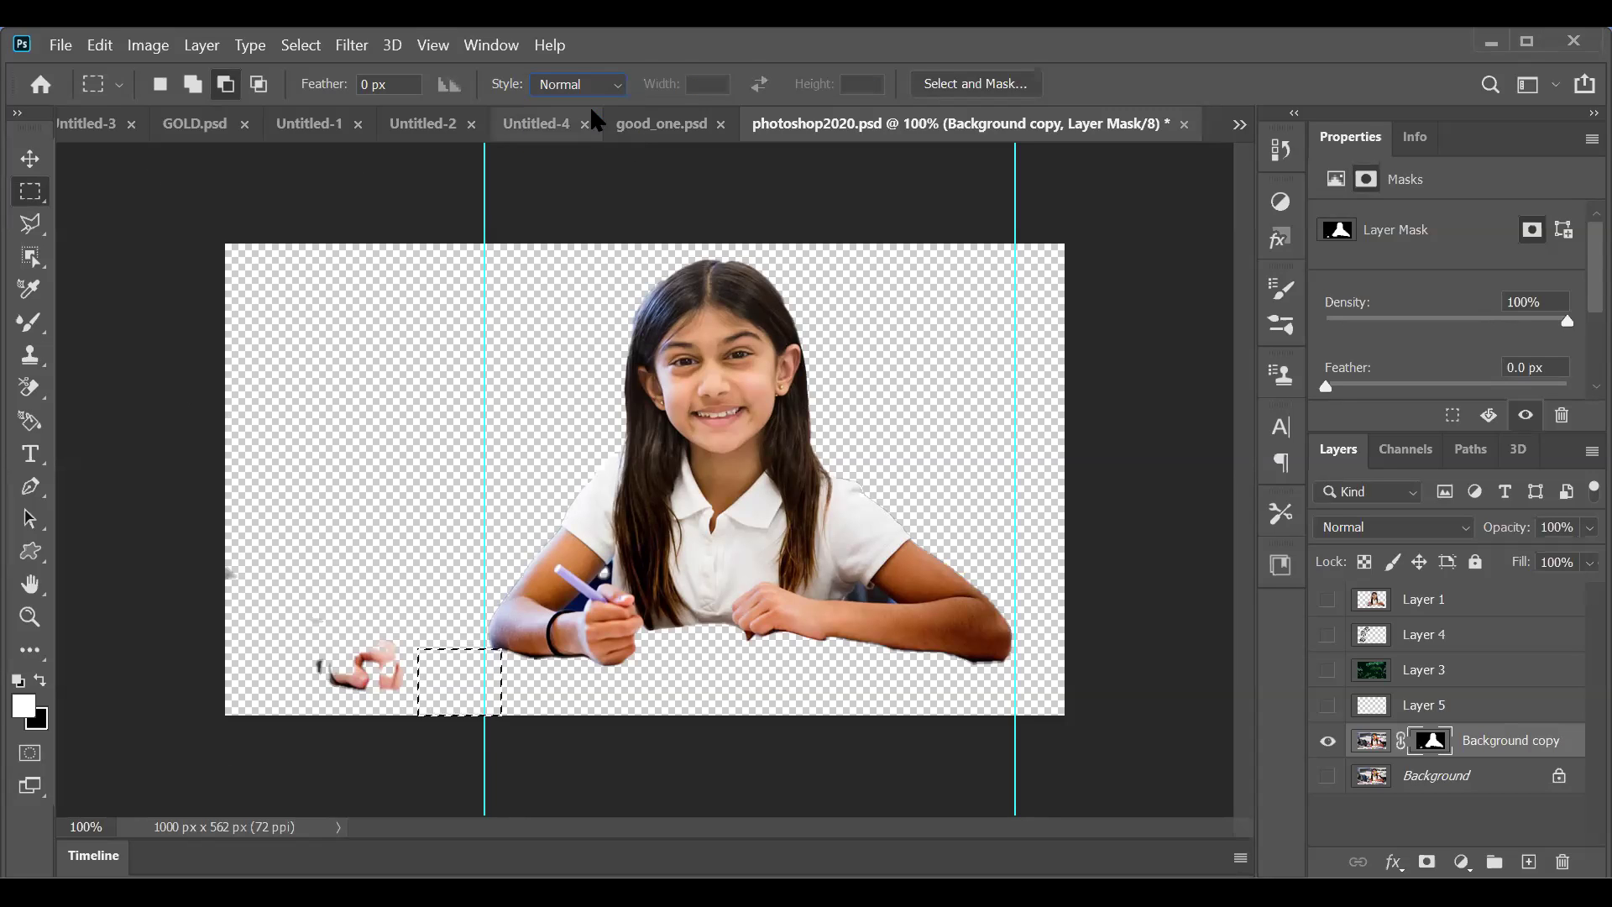
# Step: Clear the leftover hand fragments in the image's lower-left corner from the layer mask using a rectangular selection, then deselect
pyautogui.moveTo(216, 458); pyautogui.dragTo(476, 781)
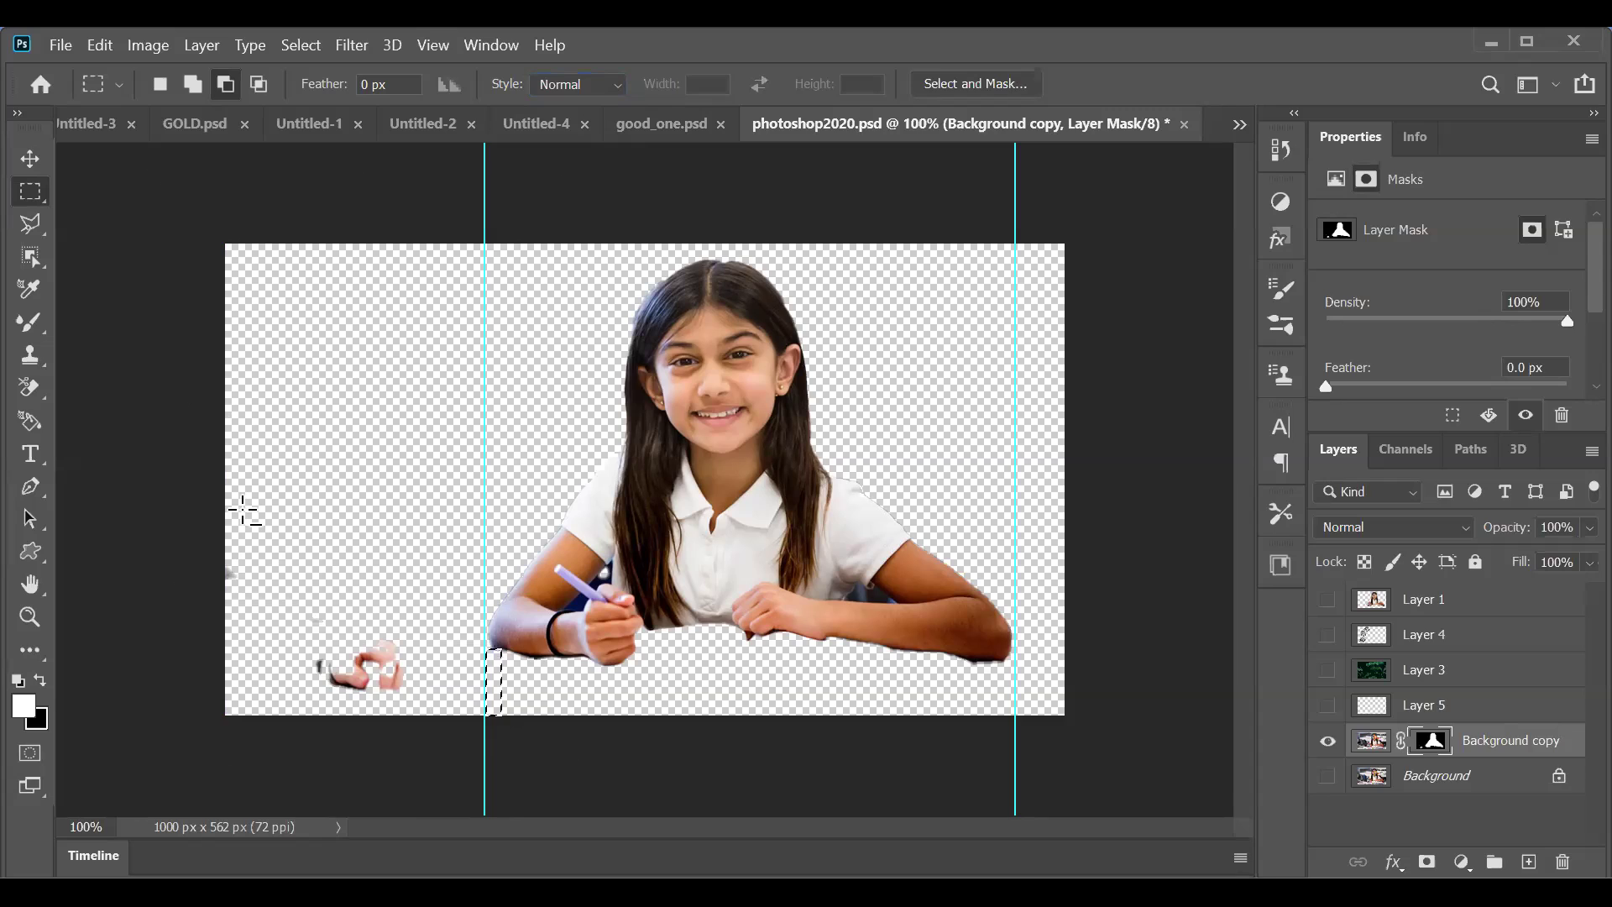
pyautogui.click(568, 84)
pyautogui.click(558, 106)
pyautogui.moveTo(428, 609); pyautogui.dragTo(188, 754)
pyautogui.hotkey('ctrl', 'd')
pyautogui.moveTo(187, 527); pyautogui.dragTo(416, 811)
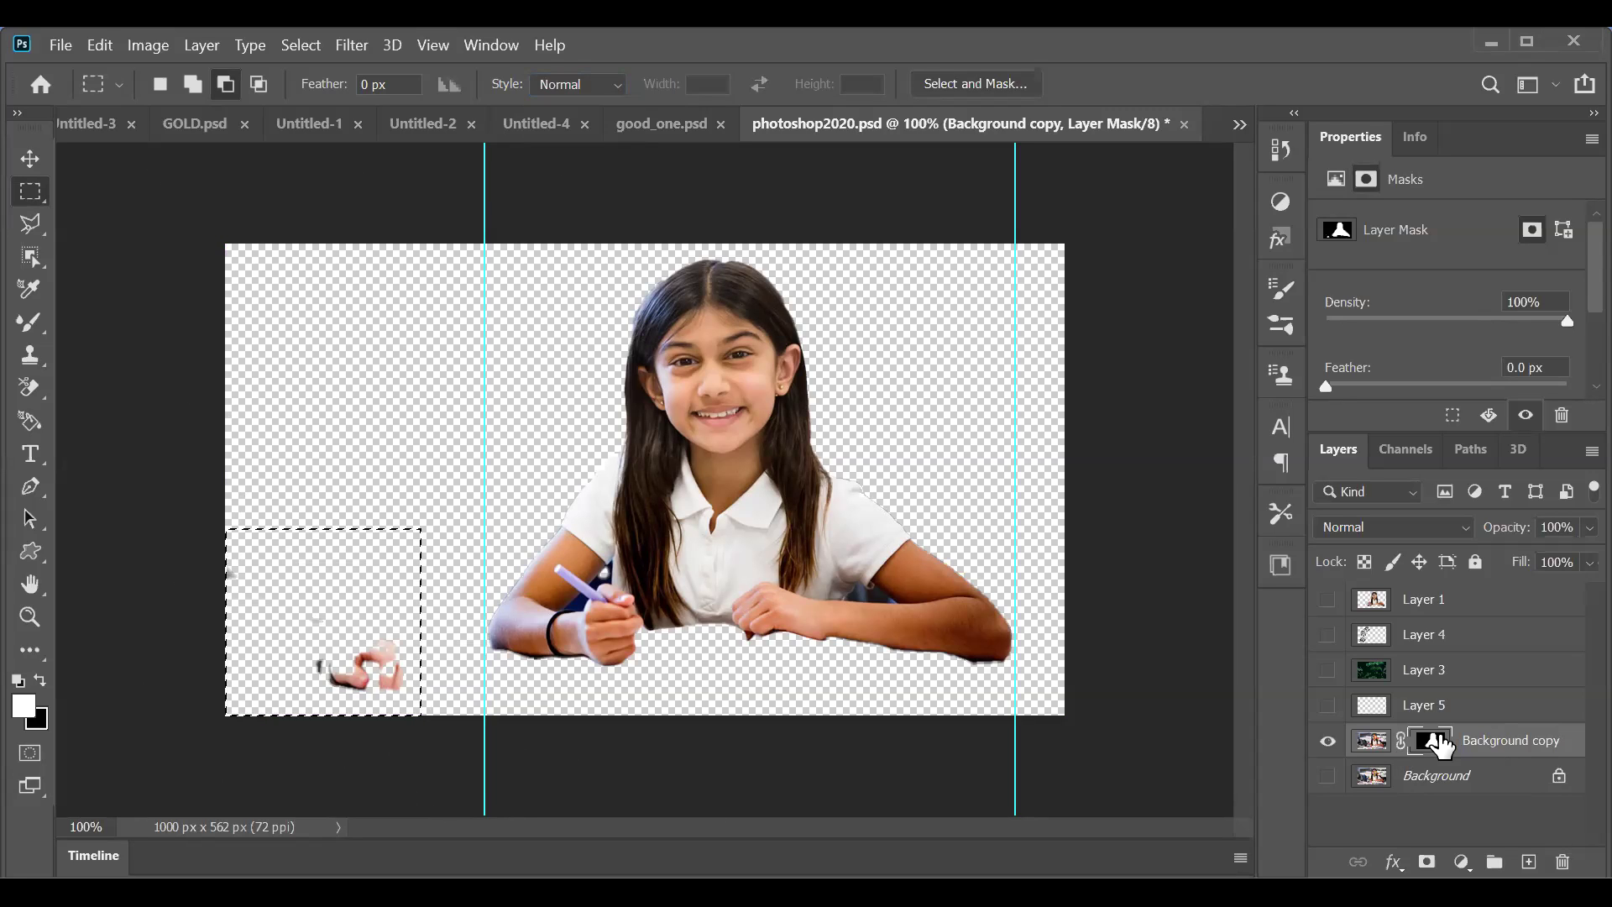
pyautogui.press('Delete')
pyautogui.click(342, 720)
pyautogui.press('v')
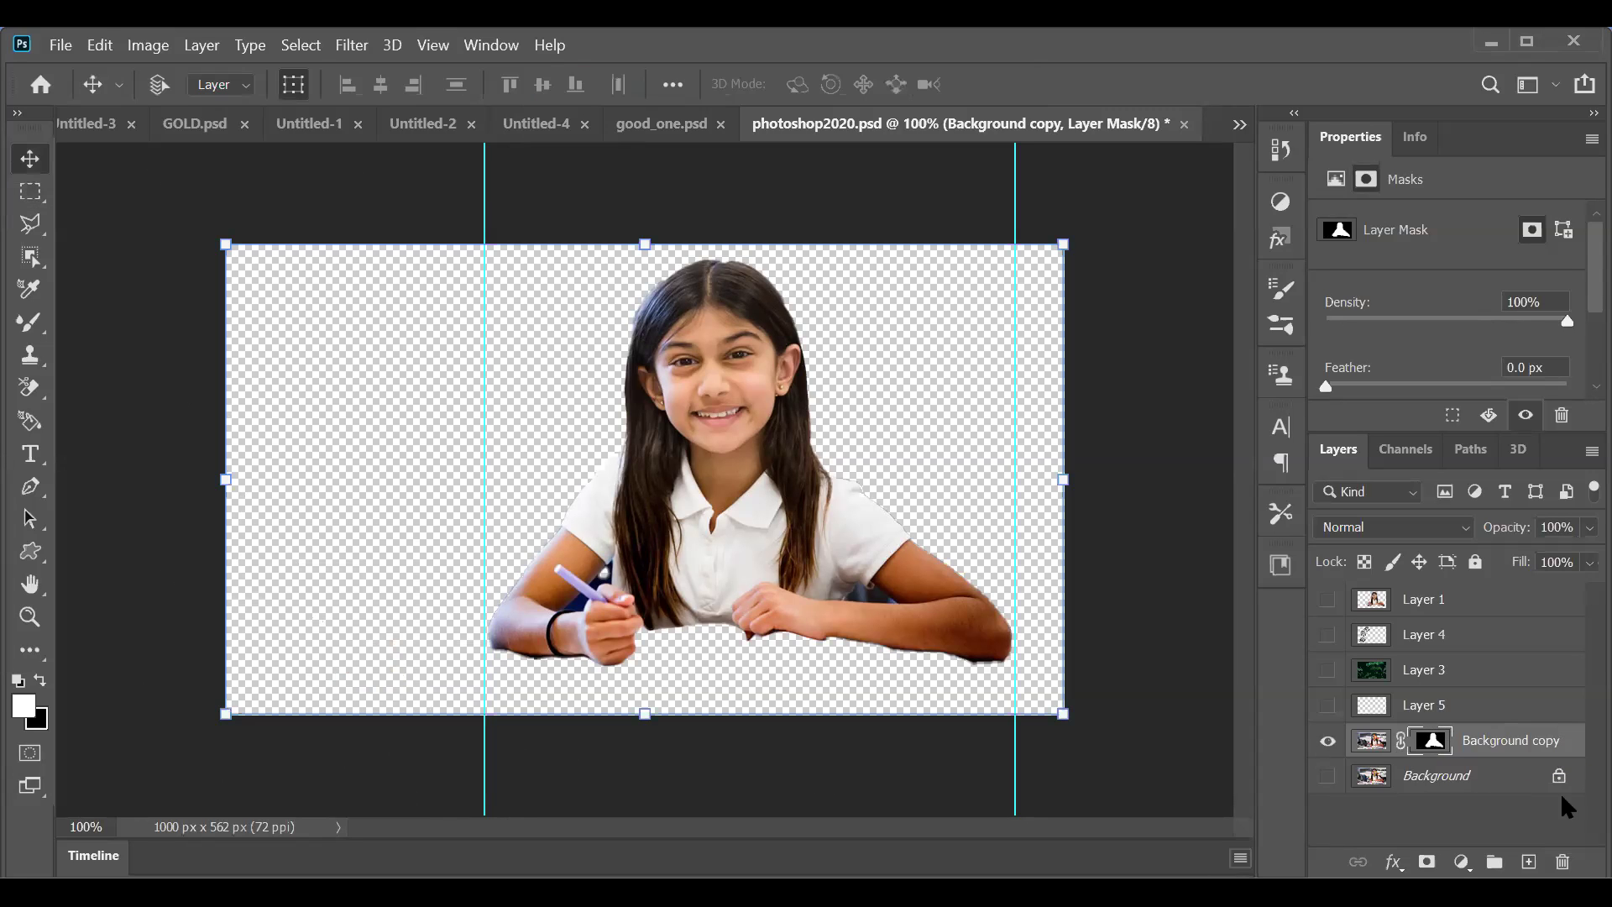
# Step: Move Layer 3 with the green leaves directly below Background copy and make it visible
pyautogui.click(1440, 638)
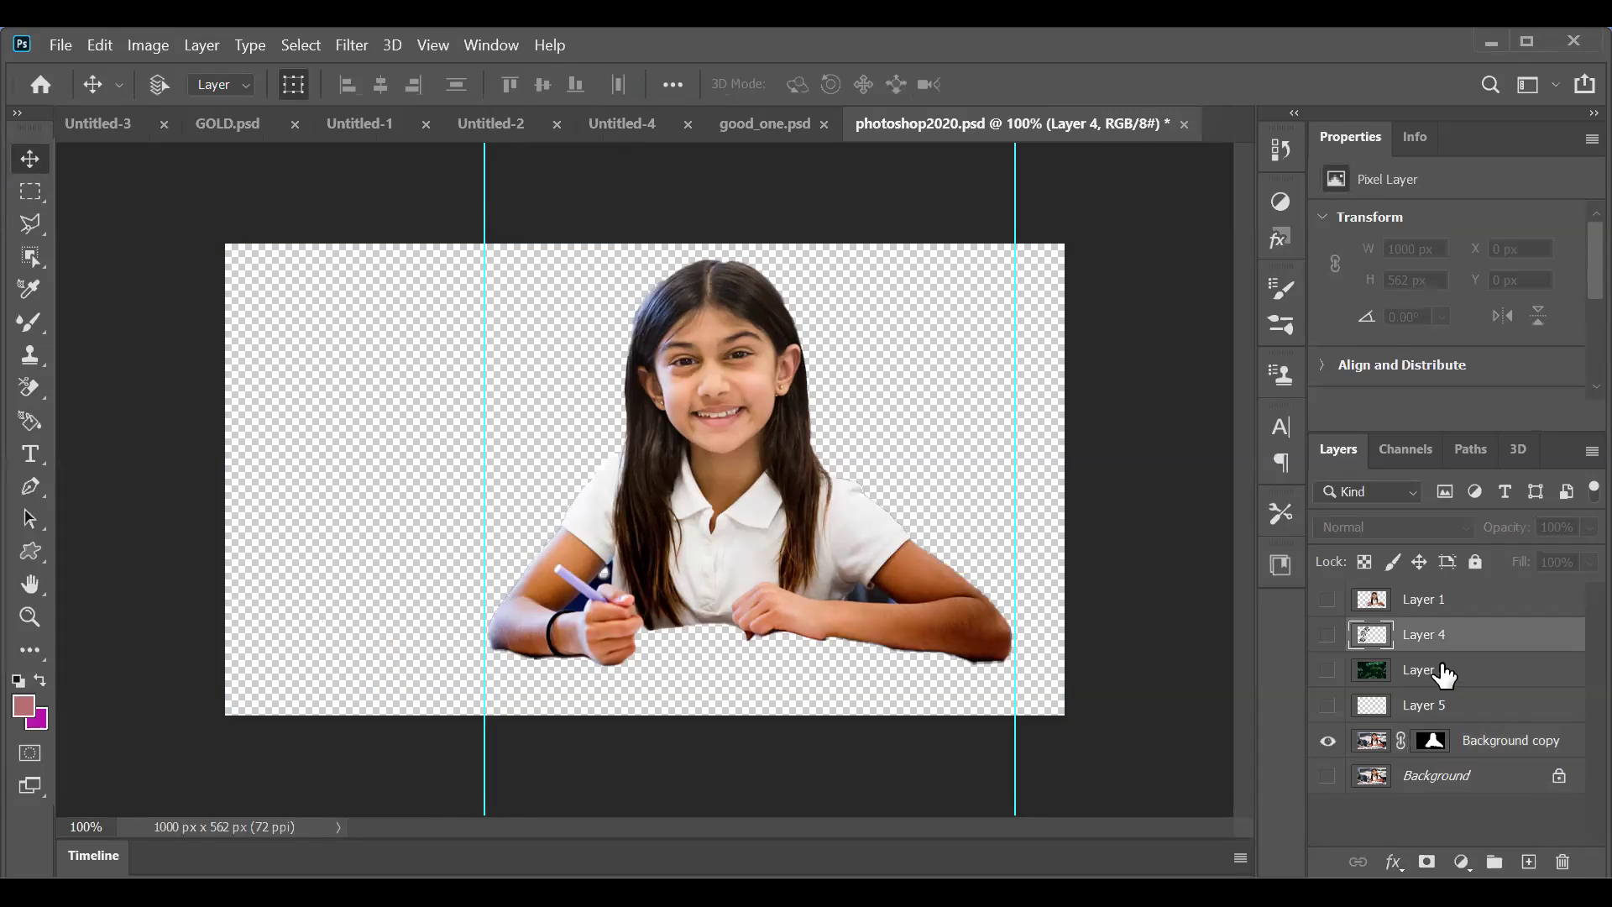
pyautogui.click(1477, 671)
pyautogui.moveTo(1473, 669); pyautogui.dragTo(1486, 768)
pyautogui.click(1327, 740)
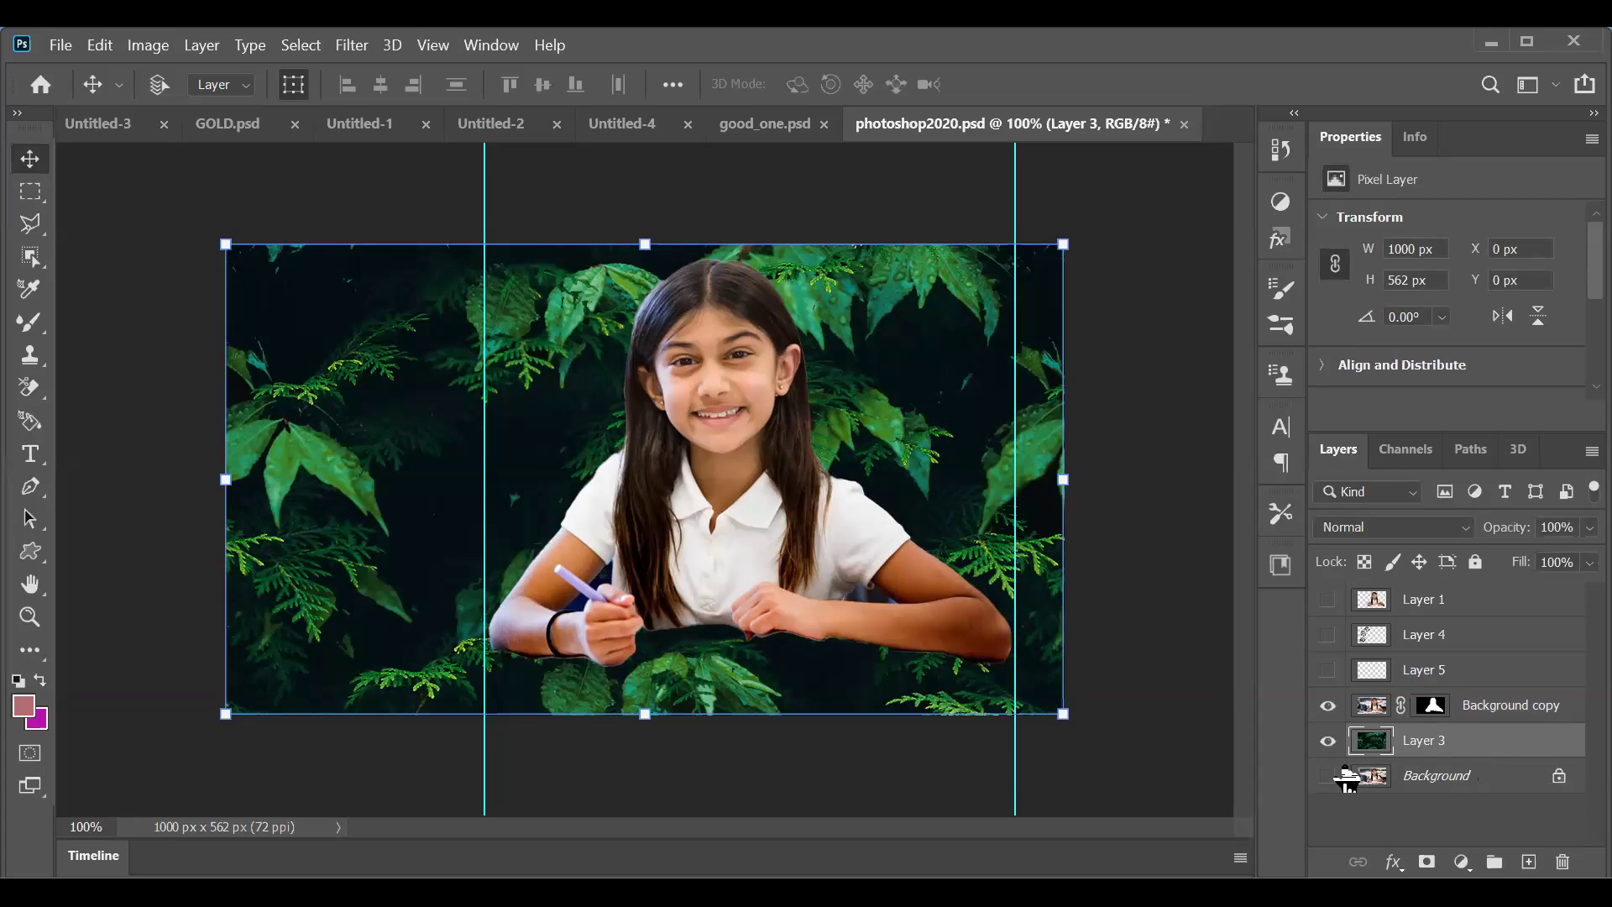
# Step: Compare the cutout with and without its leaf backdrop by toggling visibility, leaving Layer 3 and Background copy hidden
pyautogui.click(1327, 741)
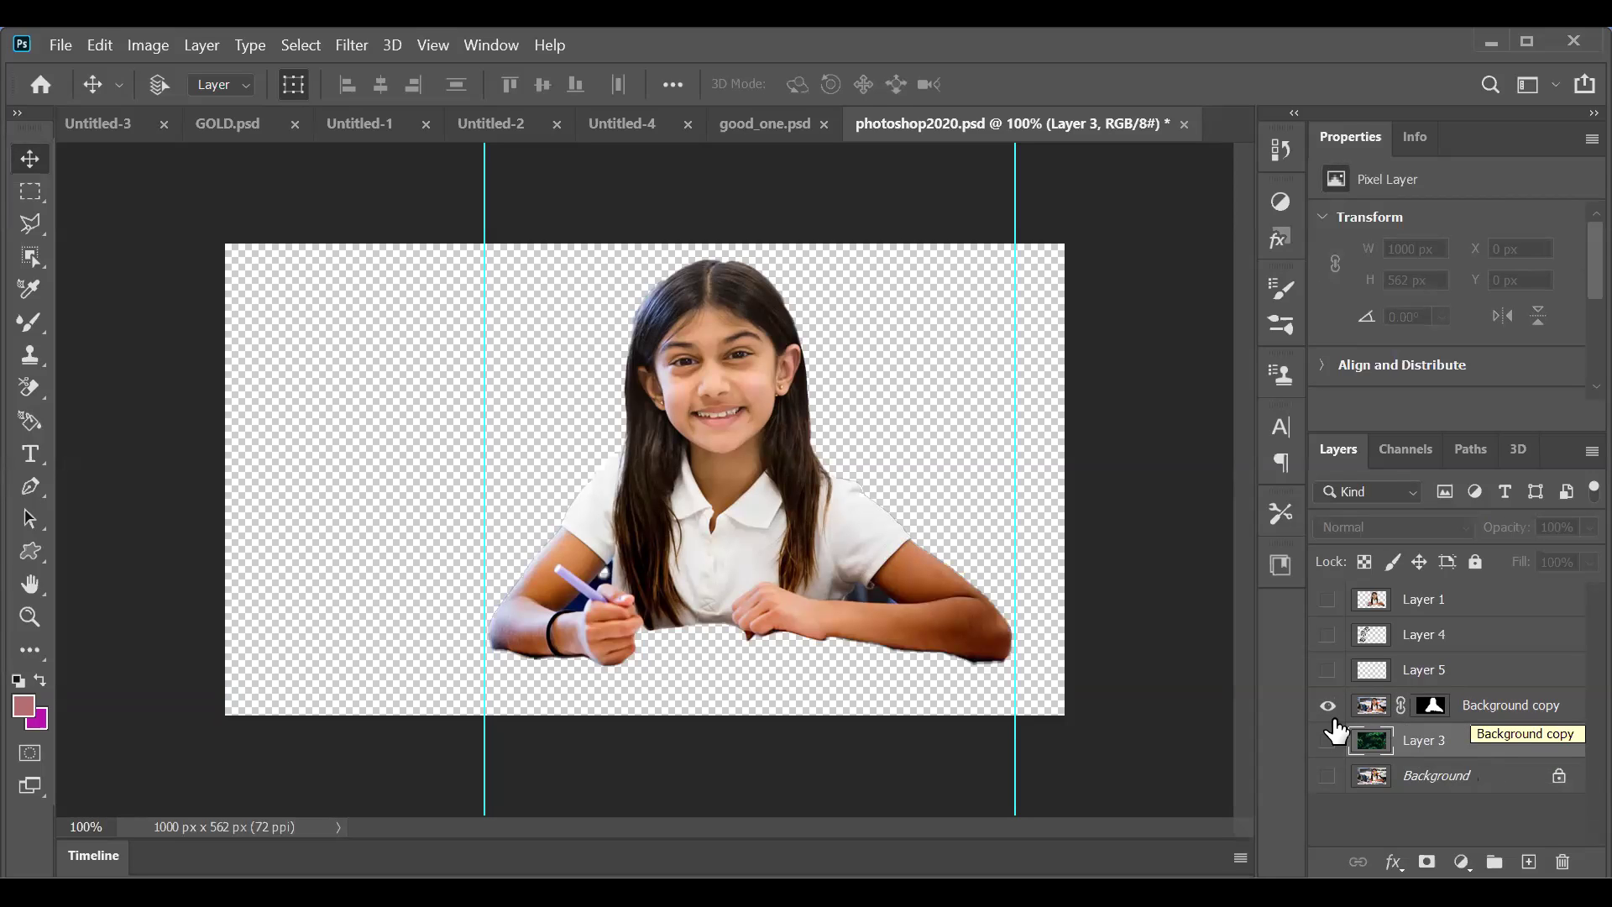
pyautogui.click(1327, 737)
pyautogui.click(1327, 736)
pyautogui.click(1329, 707)
pyautogui.click(1328, 708)
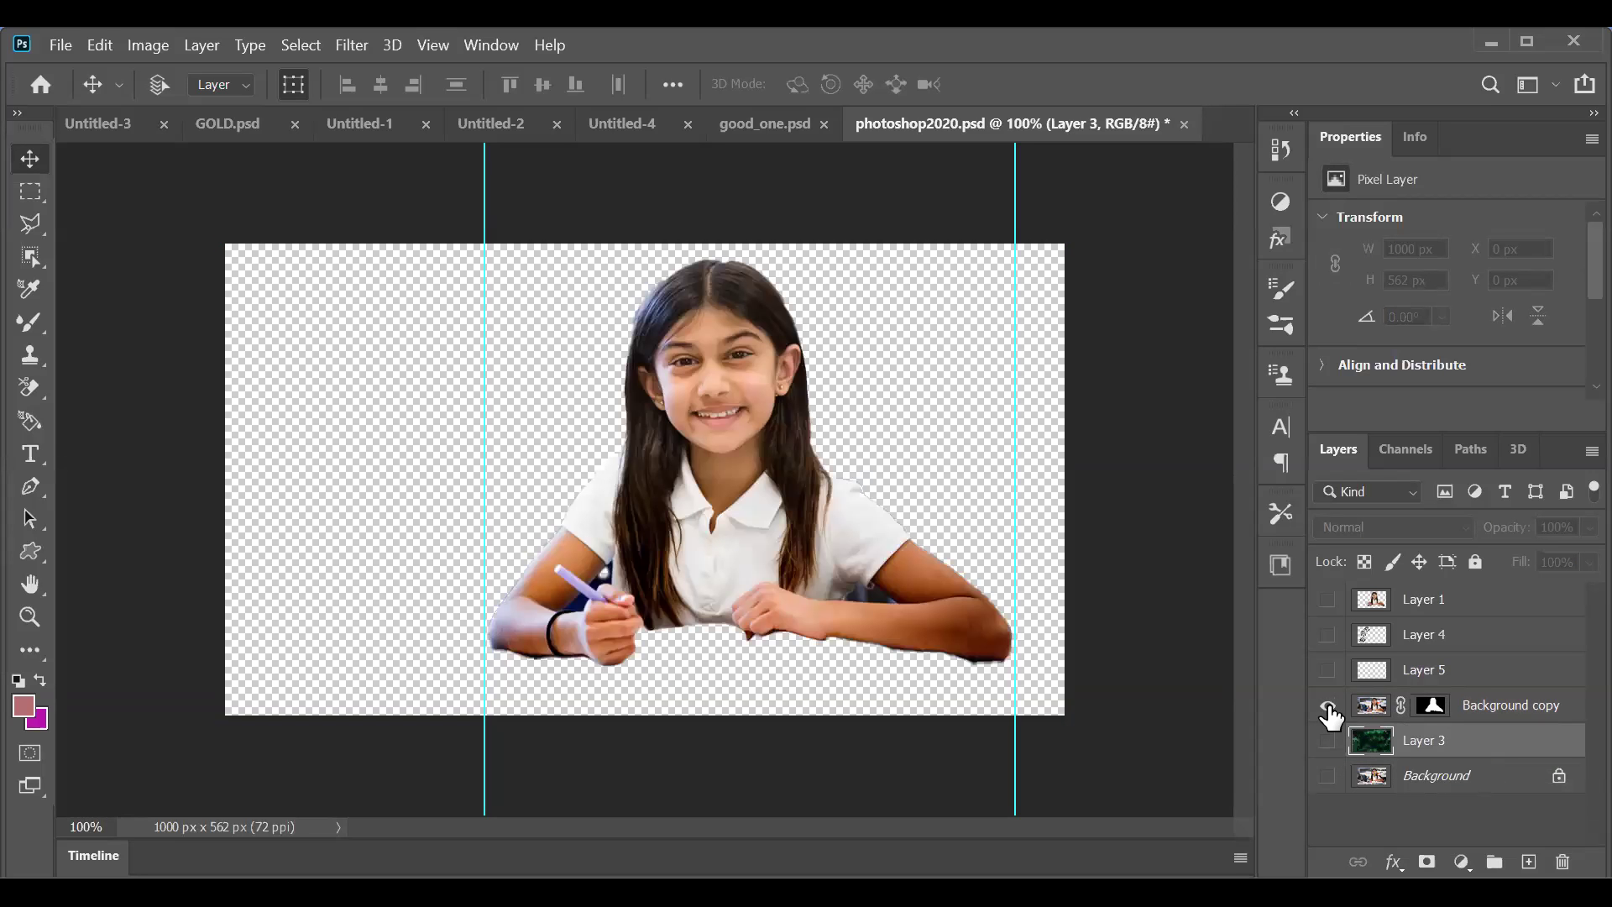
# Step: Show the original Background layer and duplicate it again
pyautogui.click(1394, 781)
pyautogui.click(1327, 777)
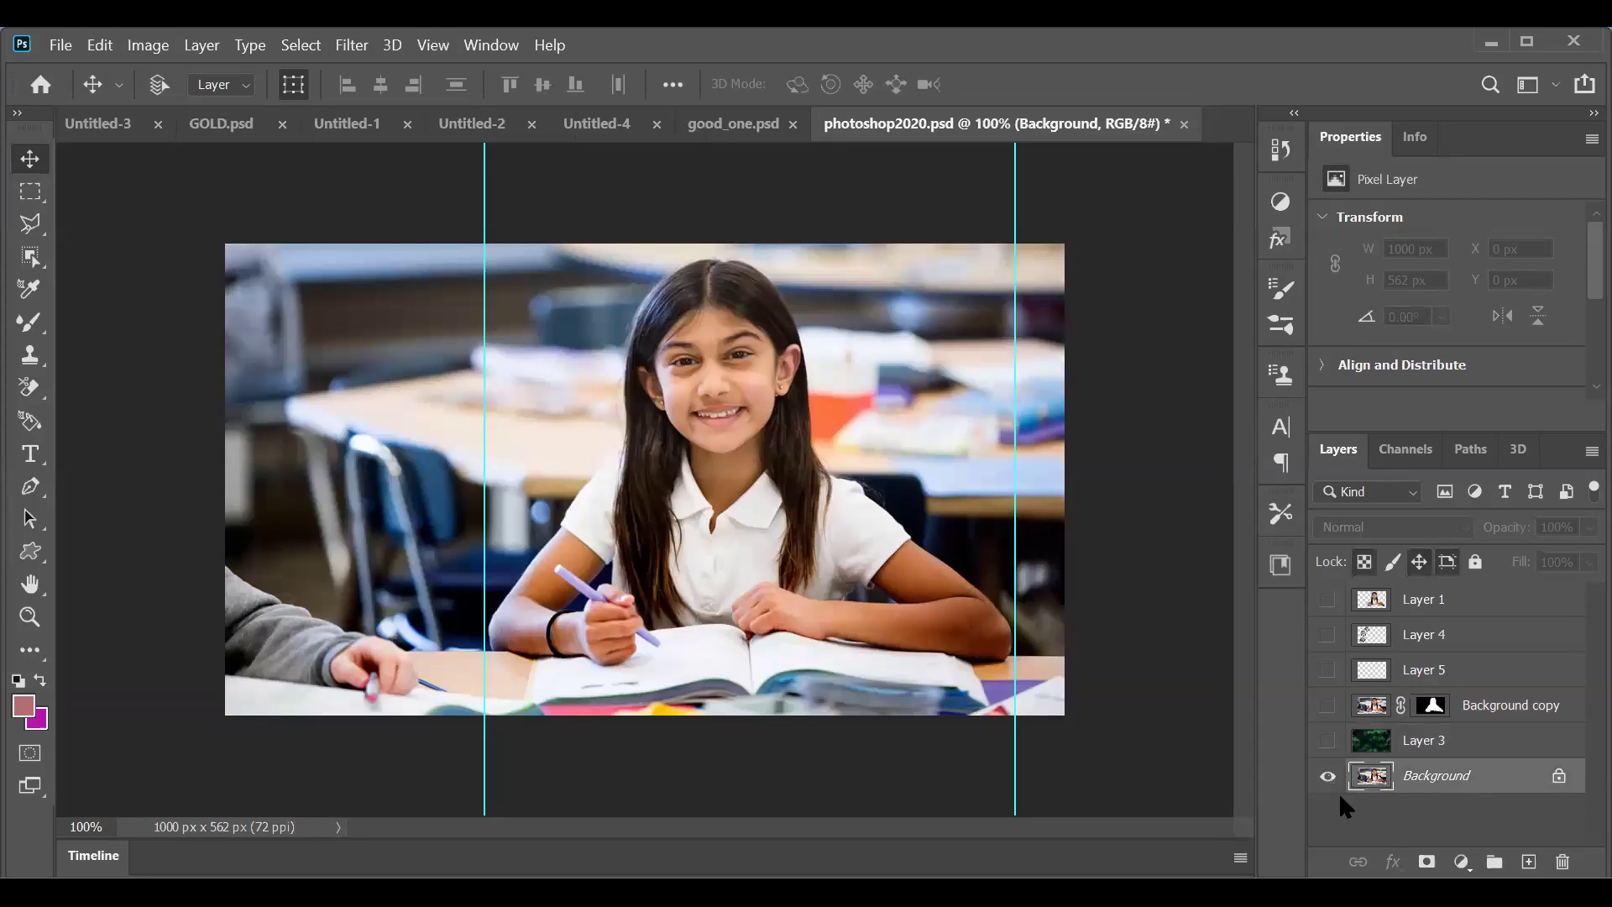
pyautogui.hotkey('ctrl', 'j')
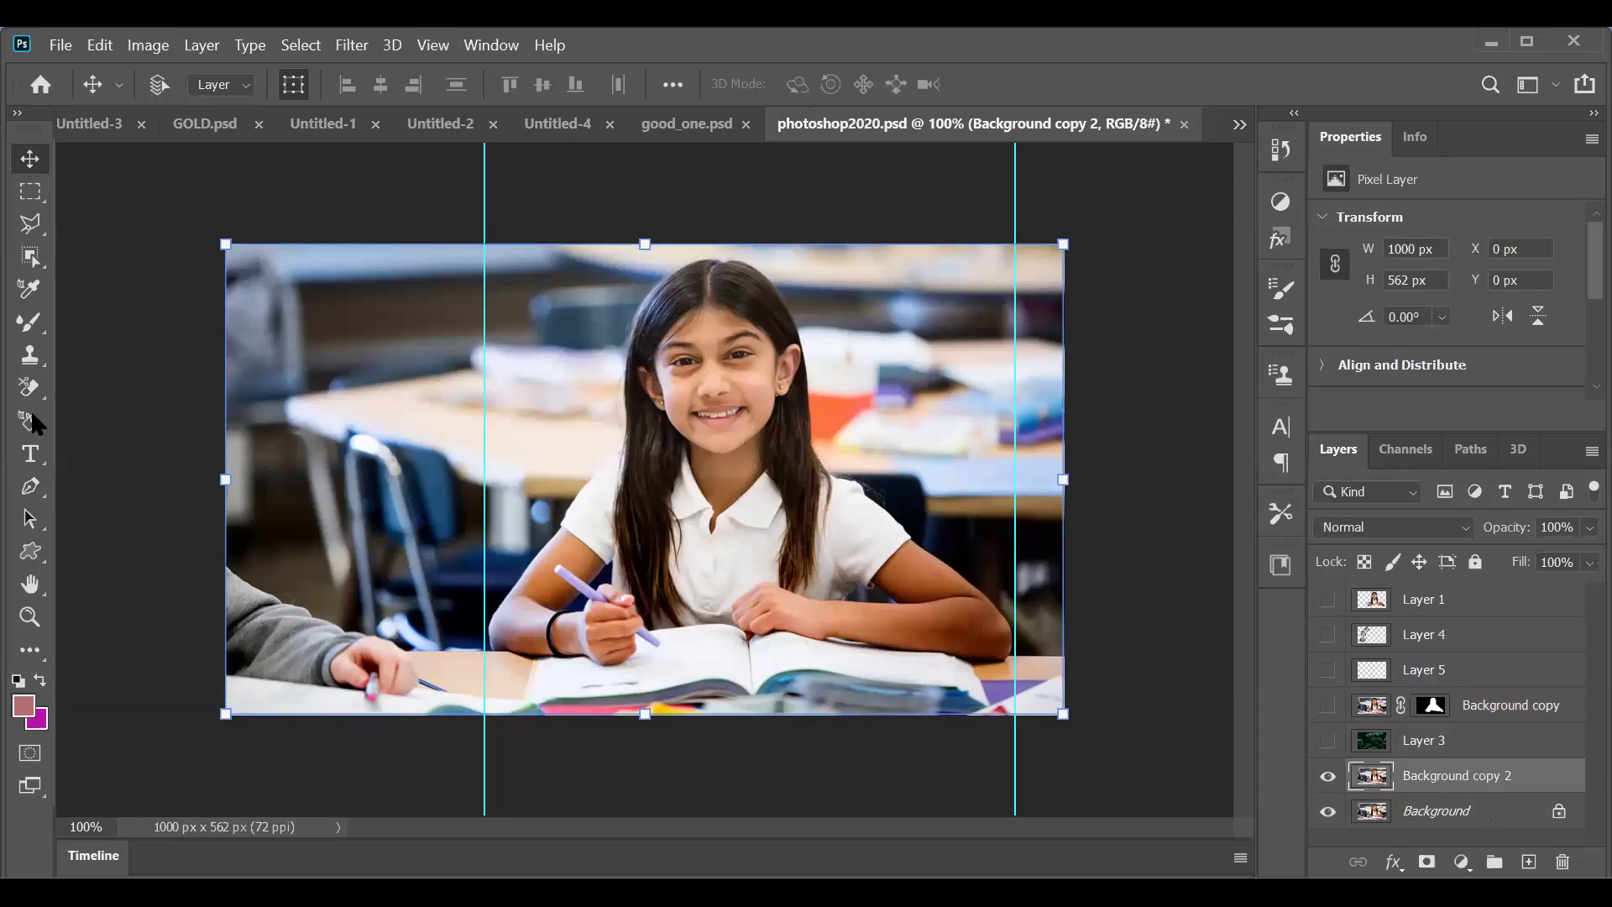
# Step: Select the girl at the desk on the new duplicate with the Object Selection tool in Rectangle mode
pyautogui.press('w')
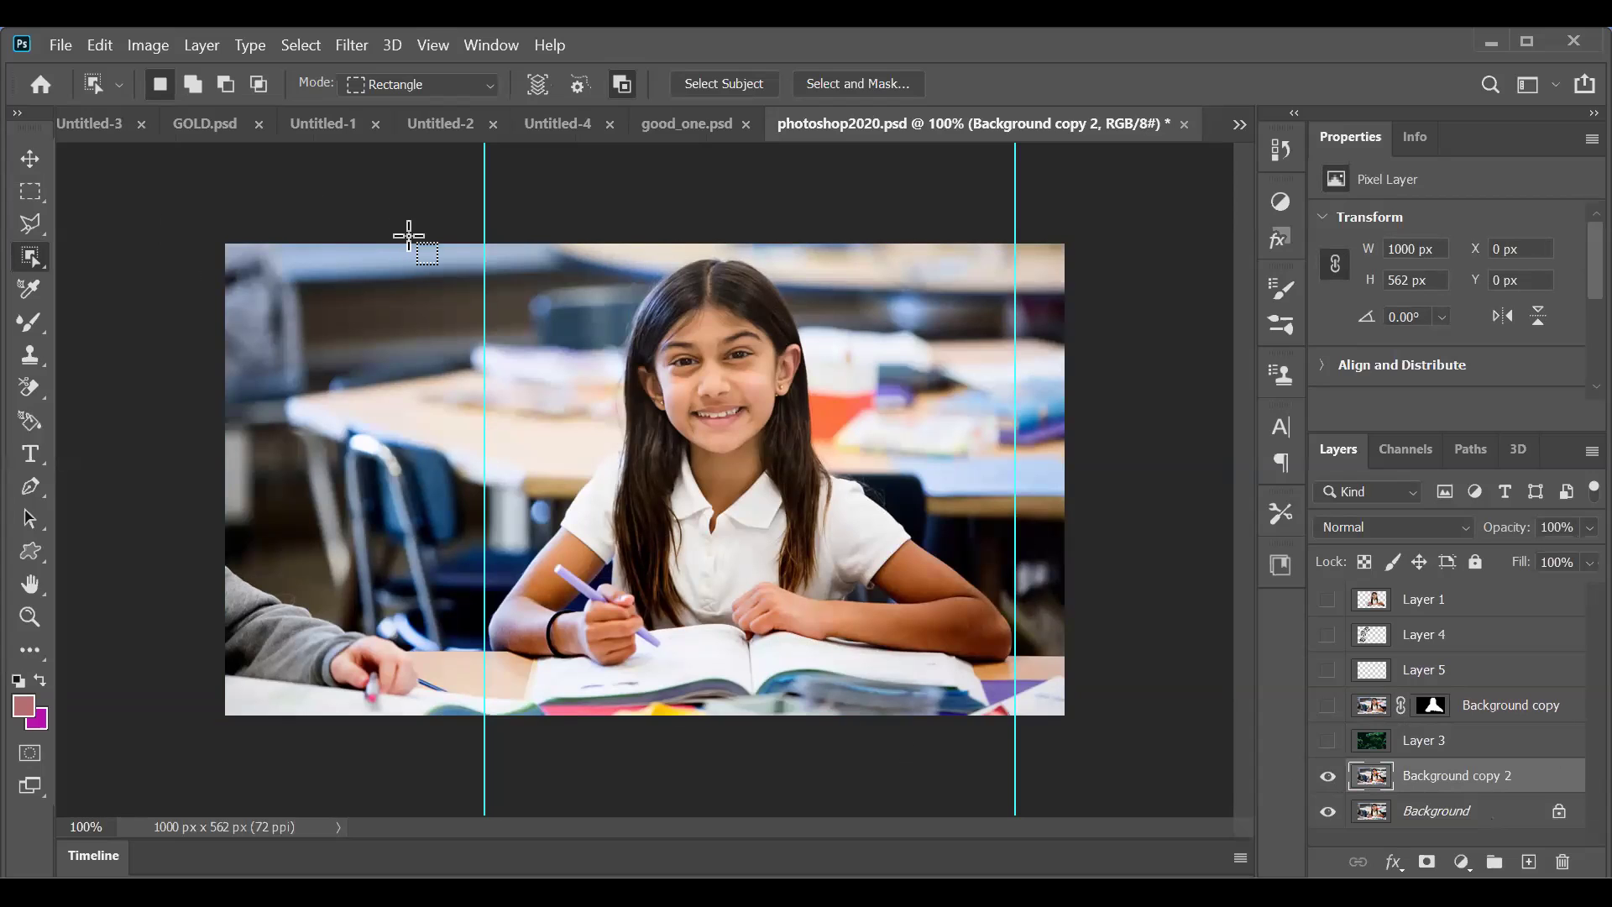
pyautogui.moveTo(428, 245); pyautogui.dragTo(1023, 825)
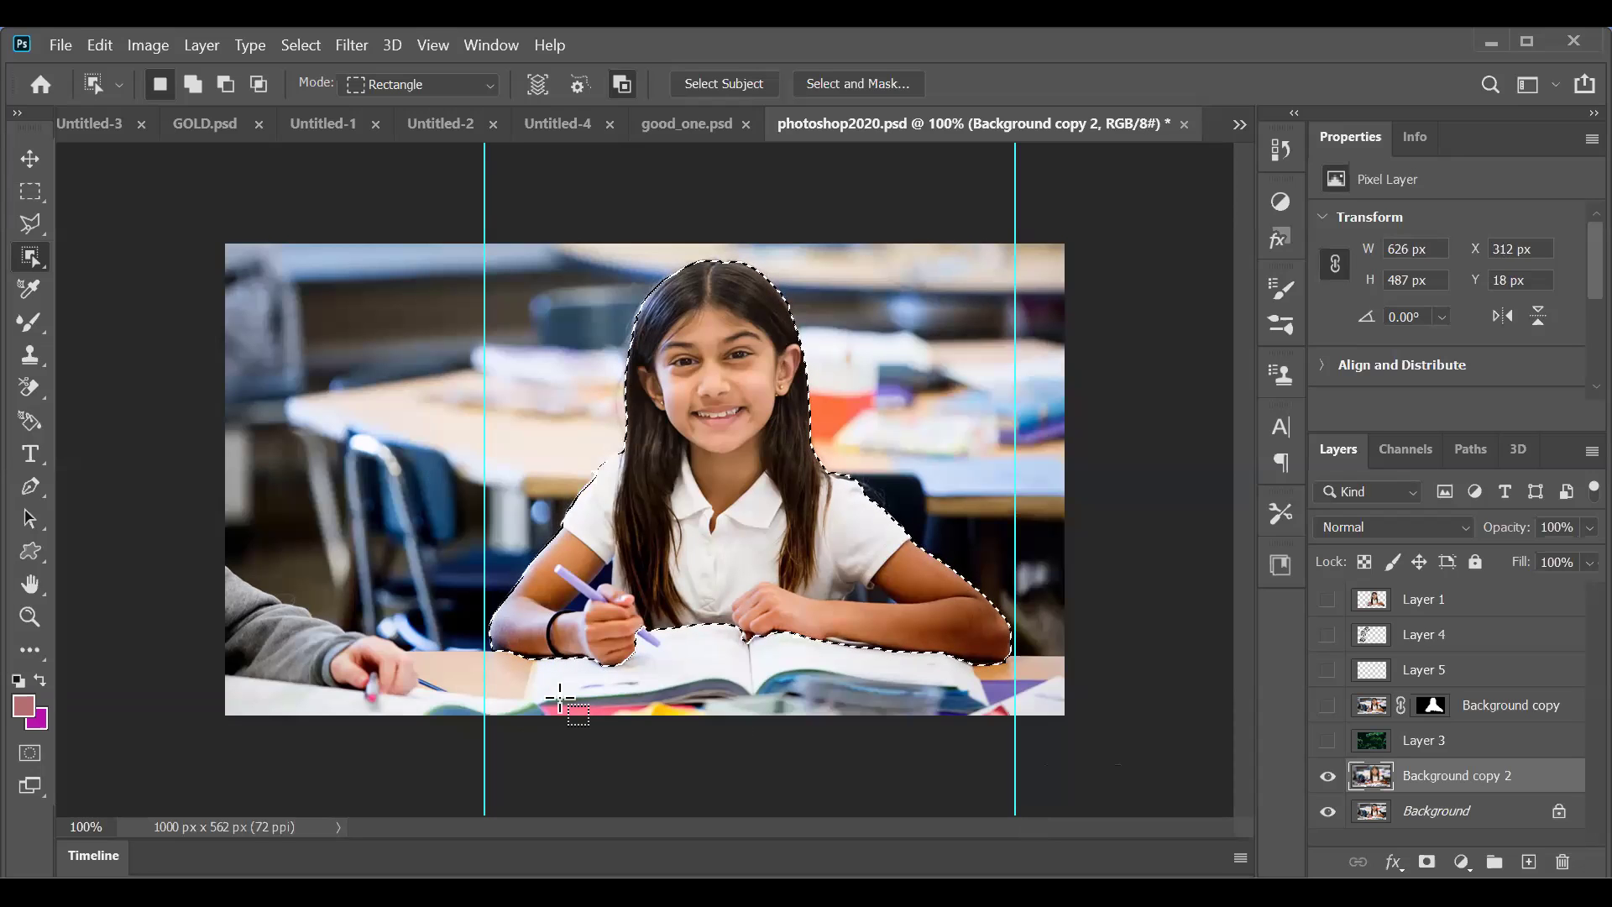
# Step: Examine the selection edge along the girl's arms, pen and open book up close, dropping and restoring the selection
pyautogui.hotkey('ctrl', '+')
pyautogui.moveTo(647, 652); pyautogui.dragTo(478, 302)
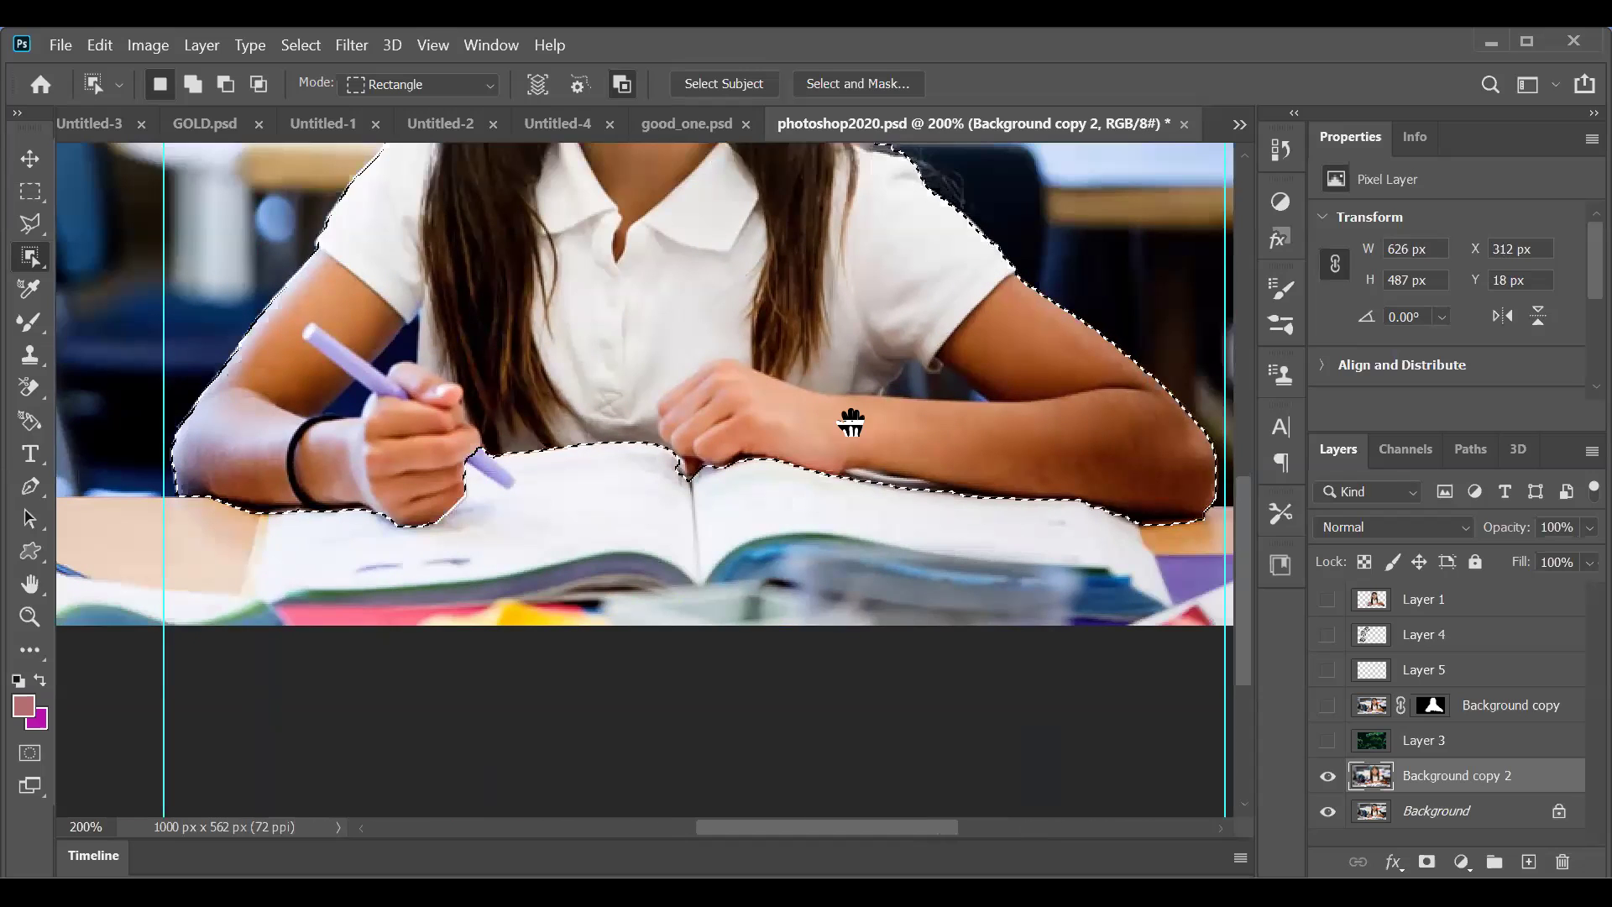
pyautogui.hotkey('ctrl', 'd')
pyautogui.scroll(3, 745, 531)
pyautogui.moveTo(759, 515); pyautogui.dragTo(786, 403)
pyautogui.hotkey('ctrl', 'shift', 'd')
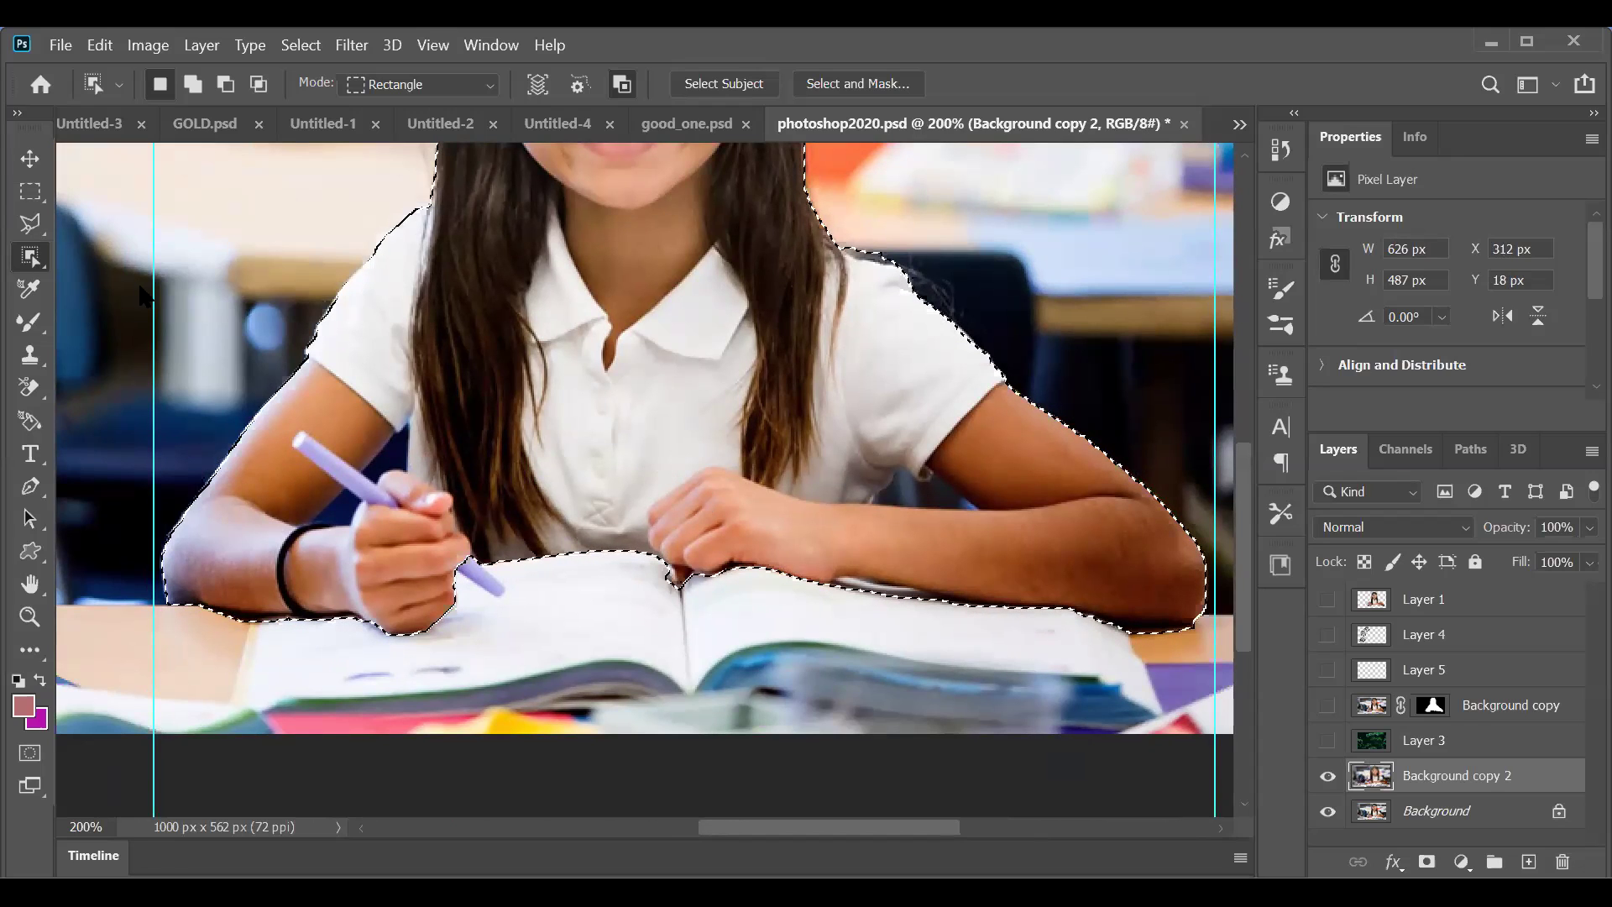
# Step: Add the open book and the blurred items beneath it to the girl's selection using the Quick Selection tool at brush size 60
pyautogui.rightClick(31, 257)
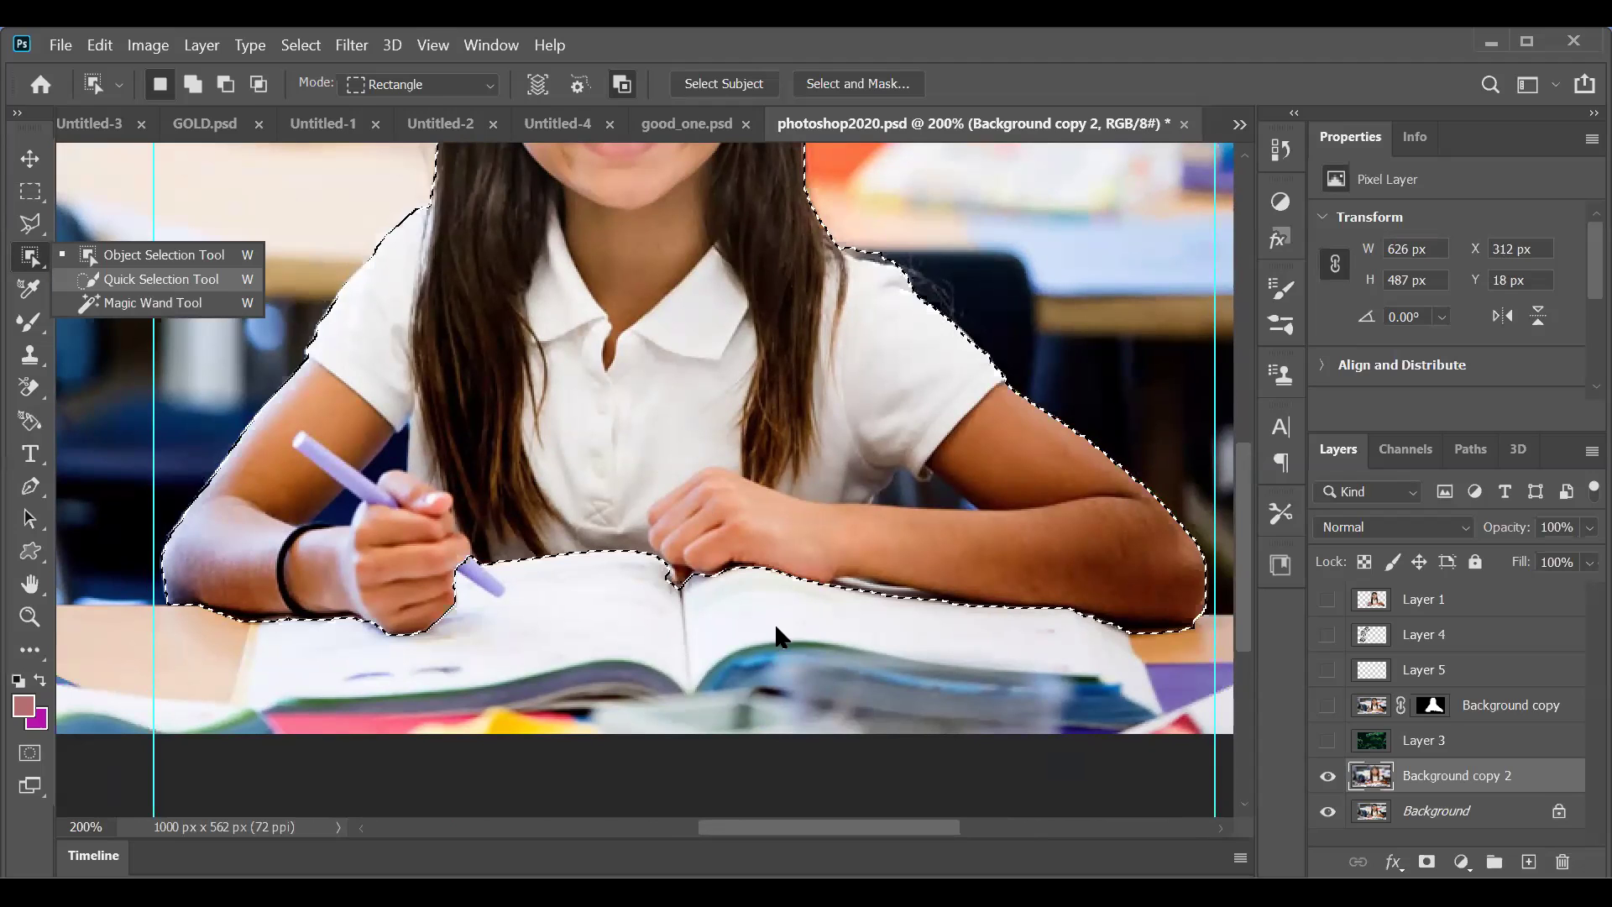
pyautogui.press('[')
pyautogui.press('[')
pyautogui.press('[')
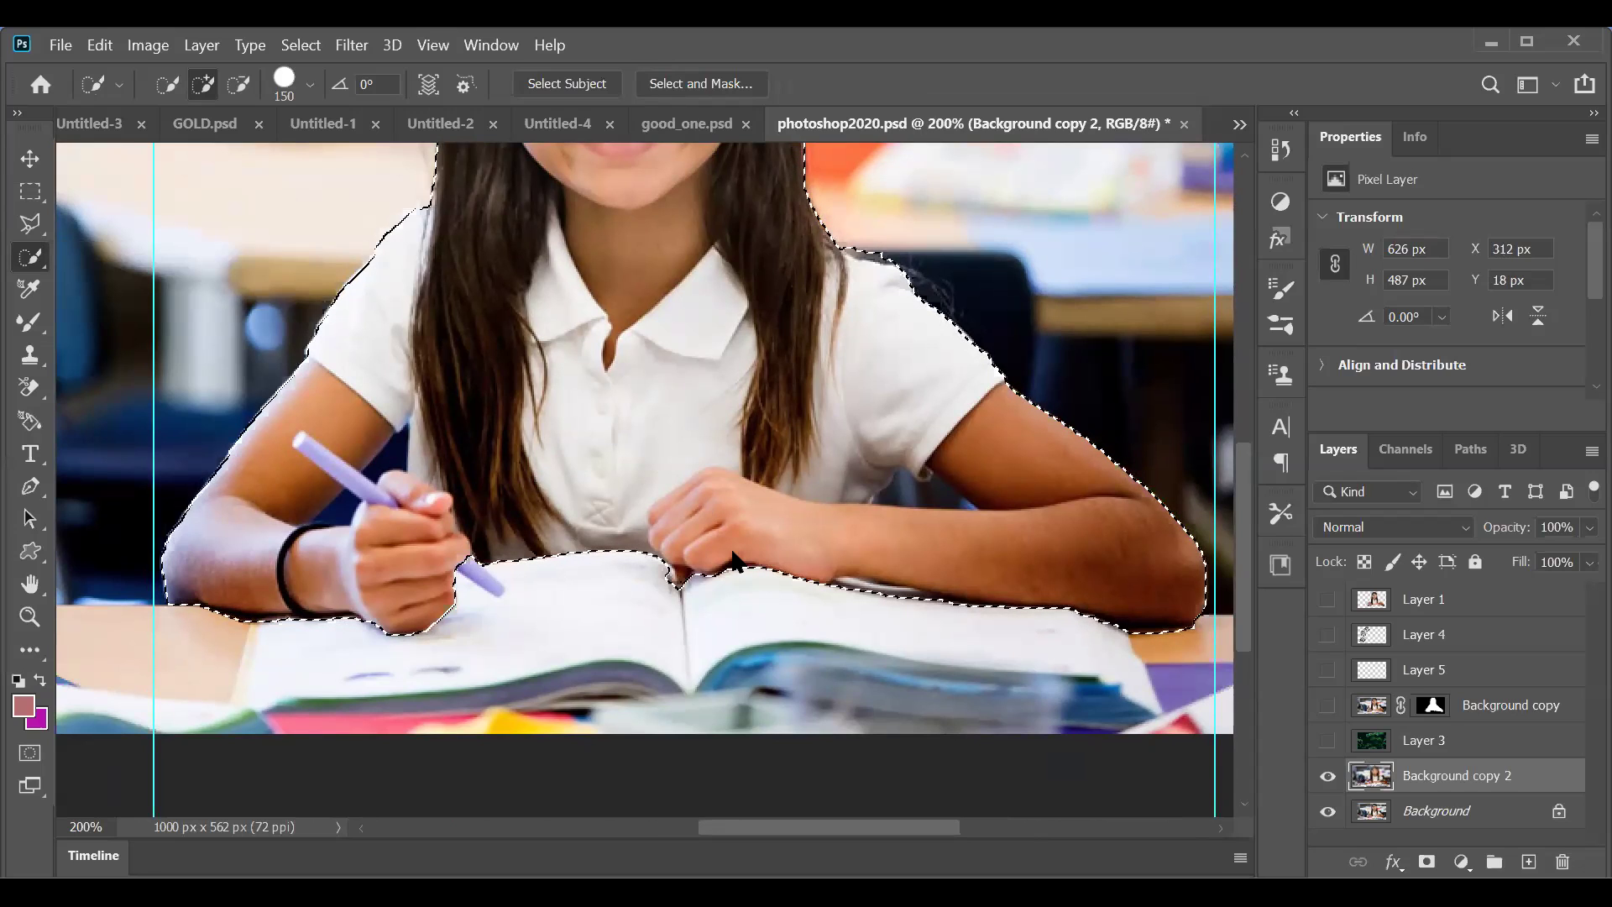
pyautogui.press('[')
pyautogui.press('[')
pyautogui.press('[')
pyautogui.press('[')
pyautogui.press('[')
pyautogui.press('[')
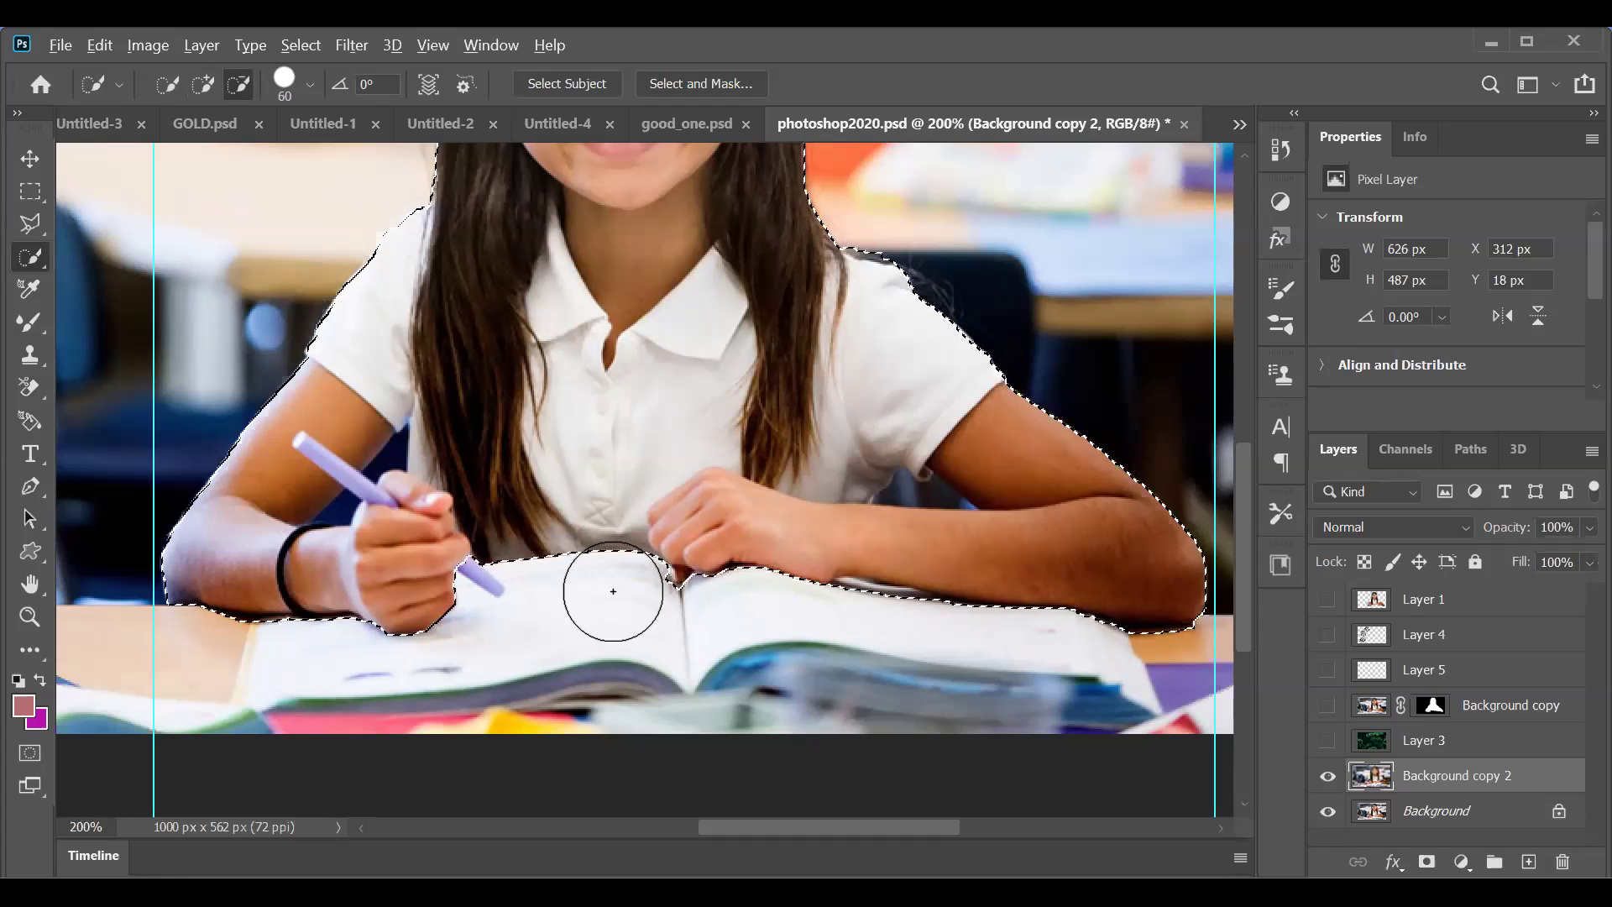
pyautogui.moveTo(608, 610)
pyautogui.mouseDown()
pyautogui.moveTo(630, 587)
pyautogui.moveTo(612, 575)
pyautogui.moveTo(517, 594)
pyautogui.mouseUp()
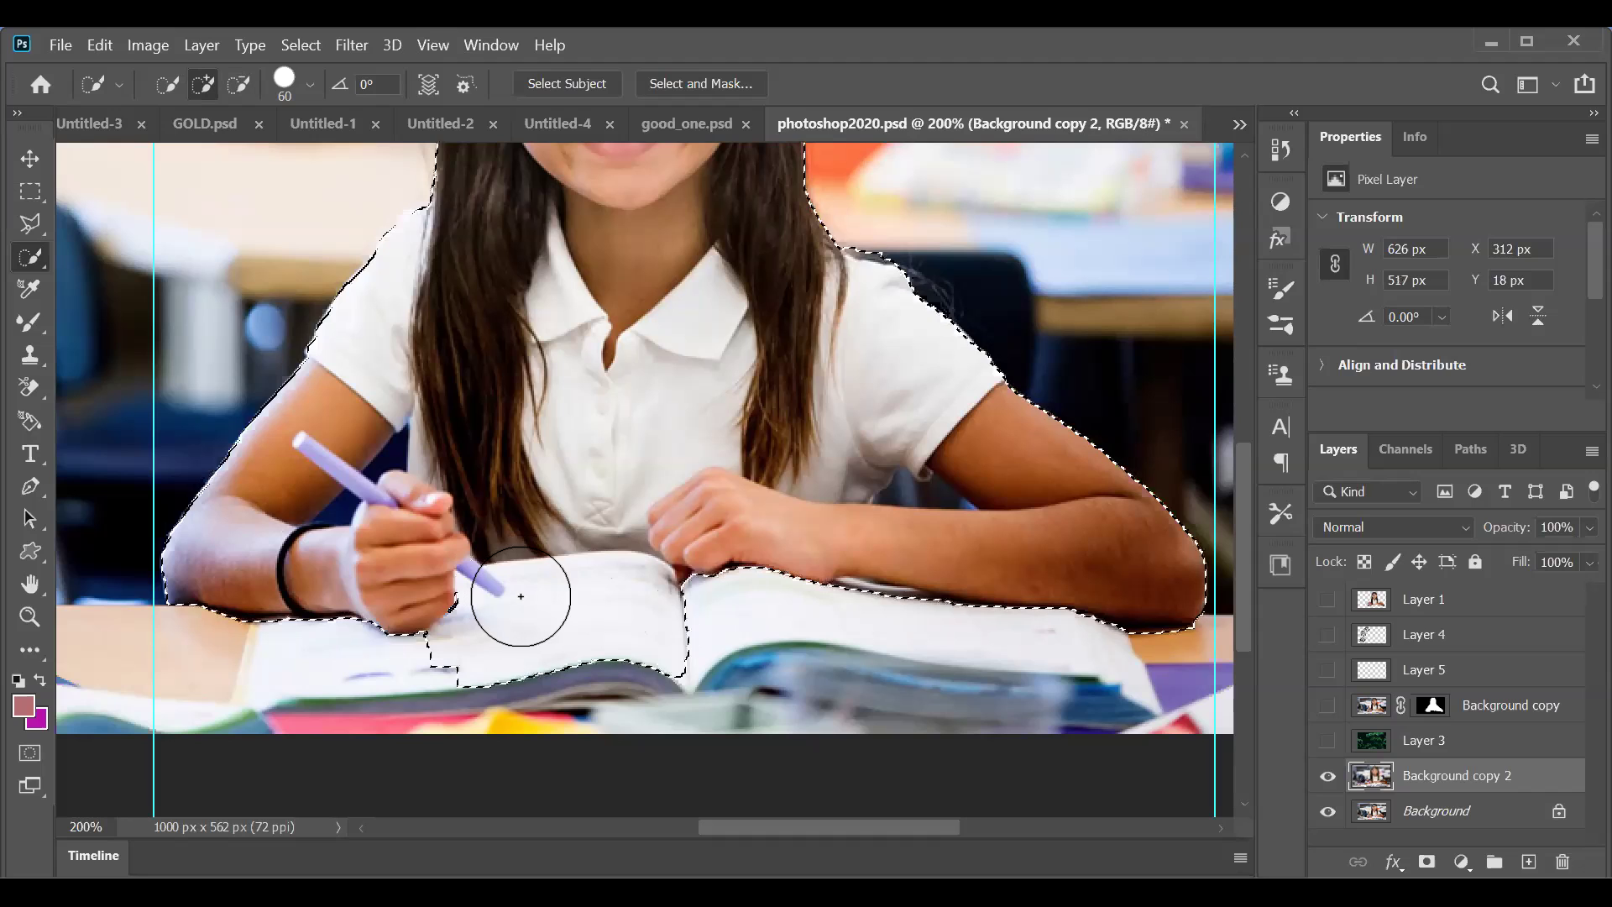
pyautogui.moveTo(829, 601)
pyautogui.mouseDown()
pyautogui.moveTo(727, 610)
pyautogui.moveTo(893, 607)
pyautogui.mouseUp()
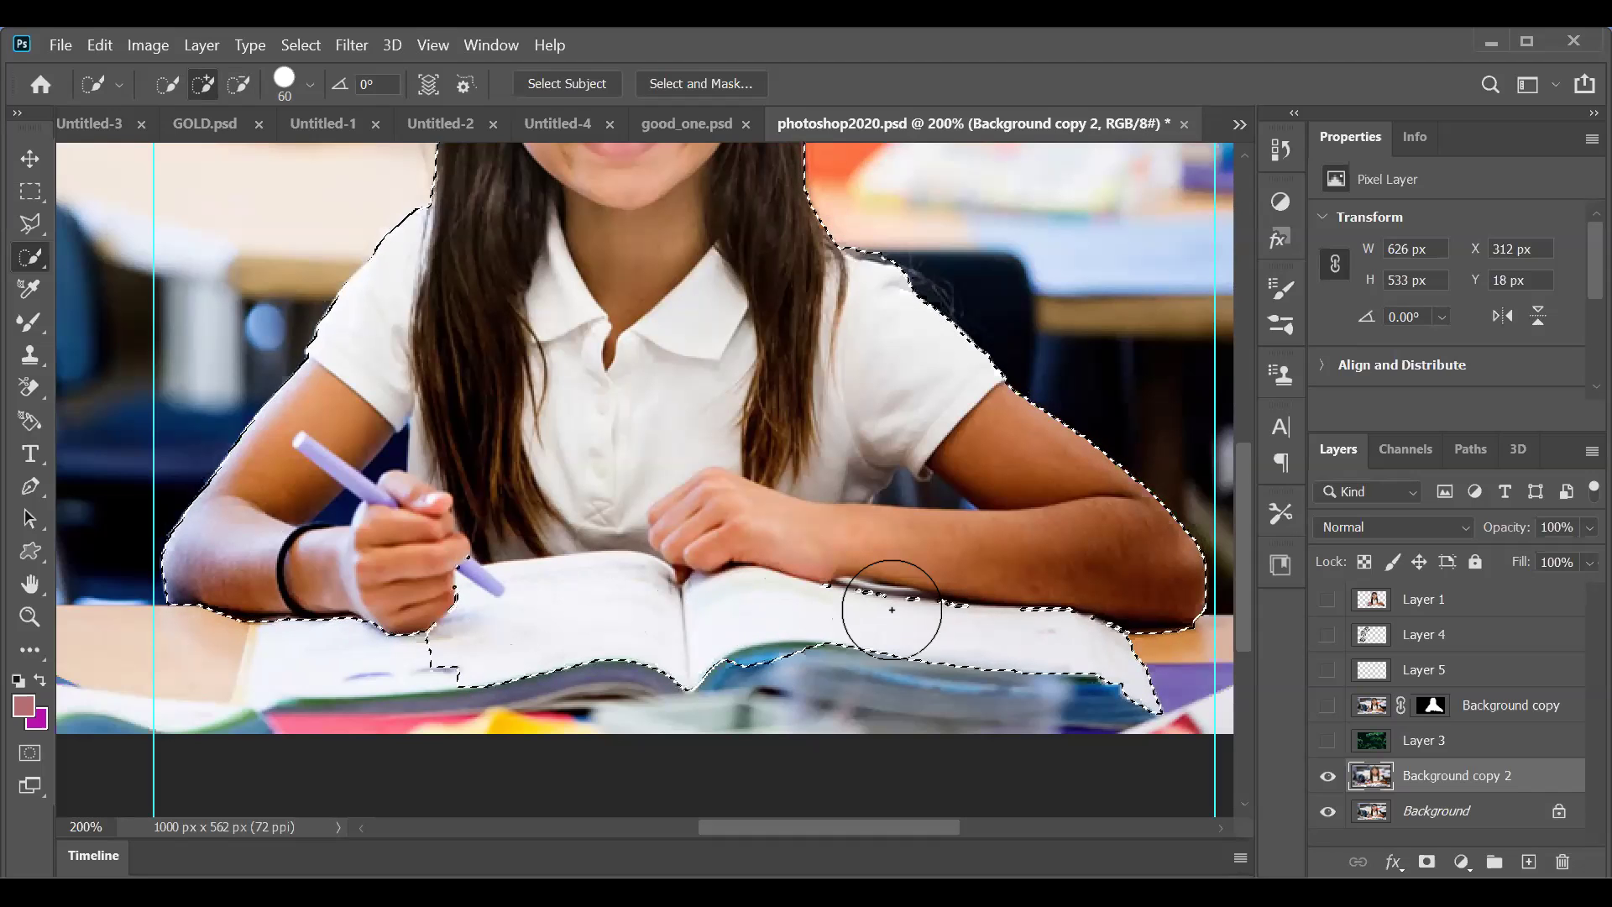
pyautogui.moveTo(996, 715)
pyautogui.mouseDown()
pyautogui.moveTo(1030, 691)
pyautogui.moveTo(936, 715)
pyautogui.moveTo(596, 677)
pyautogui.moveTo(665, 712)
pyautogui.moveTo(498, 666)
pyautogui.moveTo(408, 673)
pyautogui.moveTo(324, 650)
pyautogui.moveTo(499, 656)
pyautogui.moveTo(162, 628)
pyautogui.moveTo(162, 641)
pyautogui.moveTo(344, 676)
pyautogui.moveTo(428, 662)
pyautogui.moveTo(474, 622)
pyautogui.moveTo(474, 586)
pyautogui.moveTo(436, 589)
pyautogui.moveTo(605, 451)
pyautogui.mouseUp()
pyautogui.moveTo(310, 522); pyautogui.dragTo(339, 681)
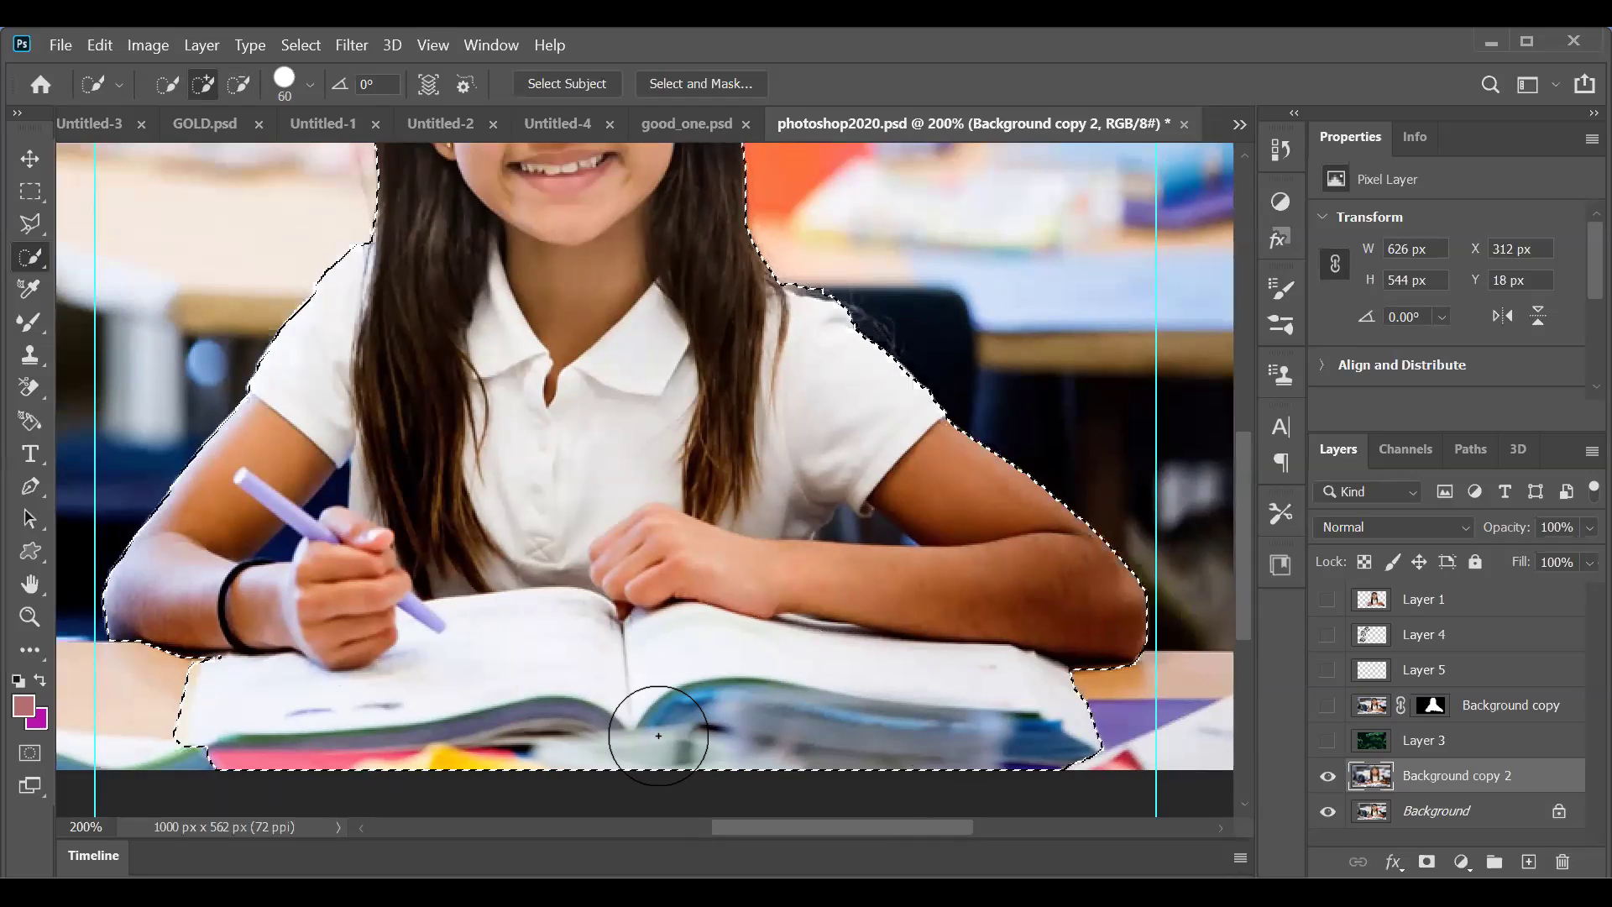
# Step: Subtract the background strip above the girl's shoulder, beside her hair, from the selection with a size 20 Quick Selection brush
pyautogui.hotkey('ctrl', '-')
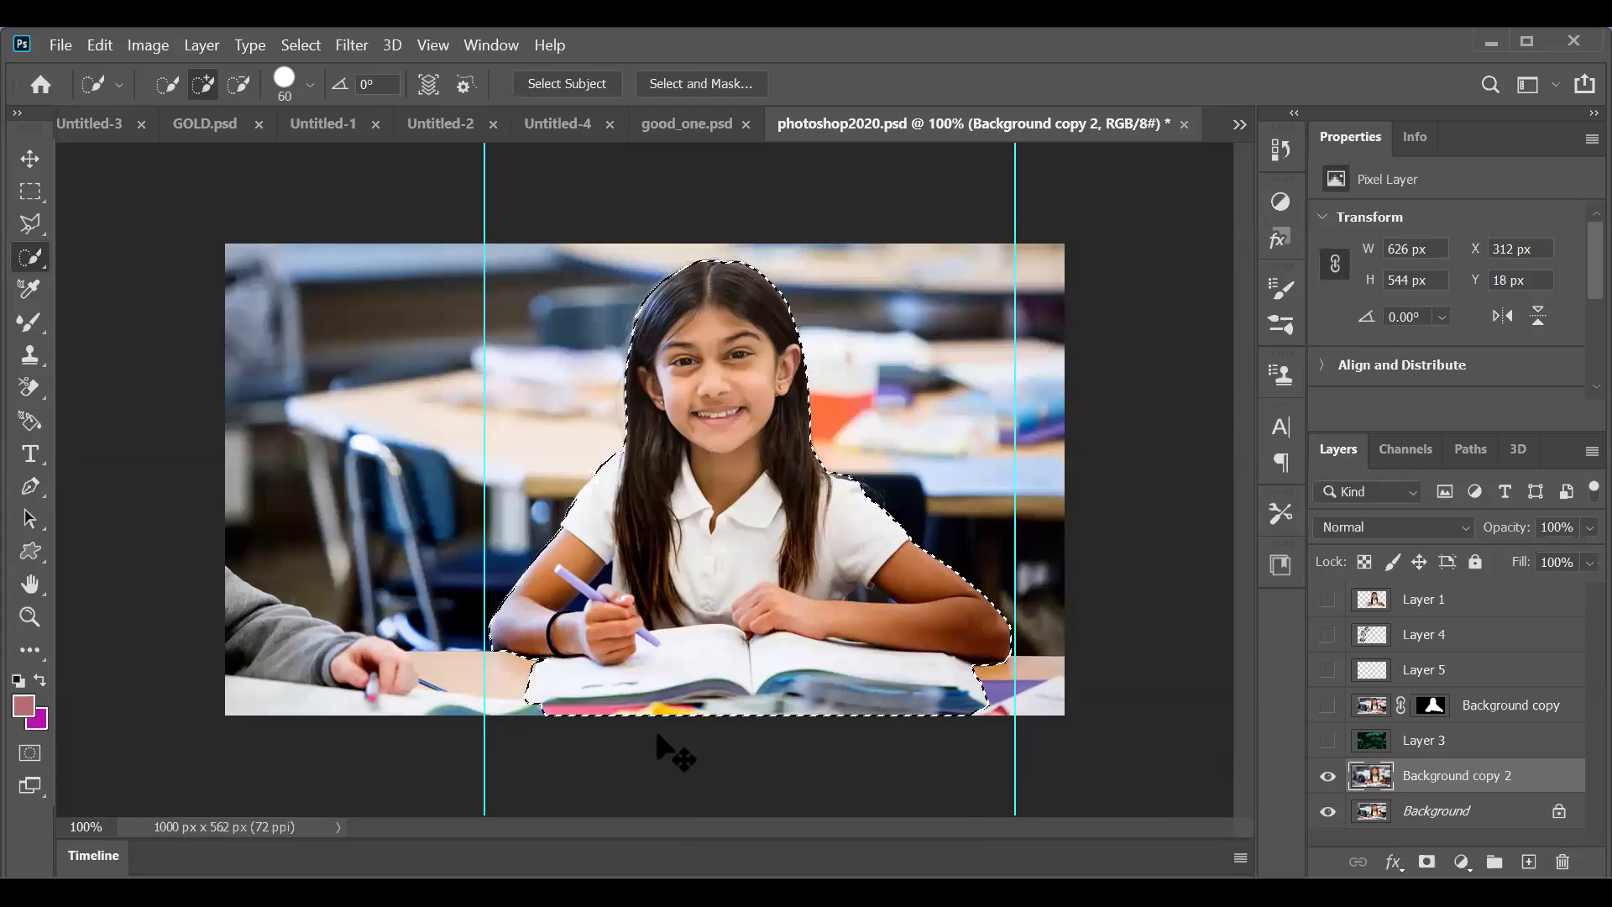
pyautogui.hotkey('ctrl', '+')
pyautogui.moveTo(879, 587); pyautogui.dragTo(684, 451)
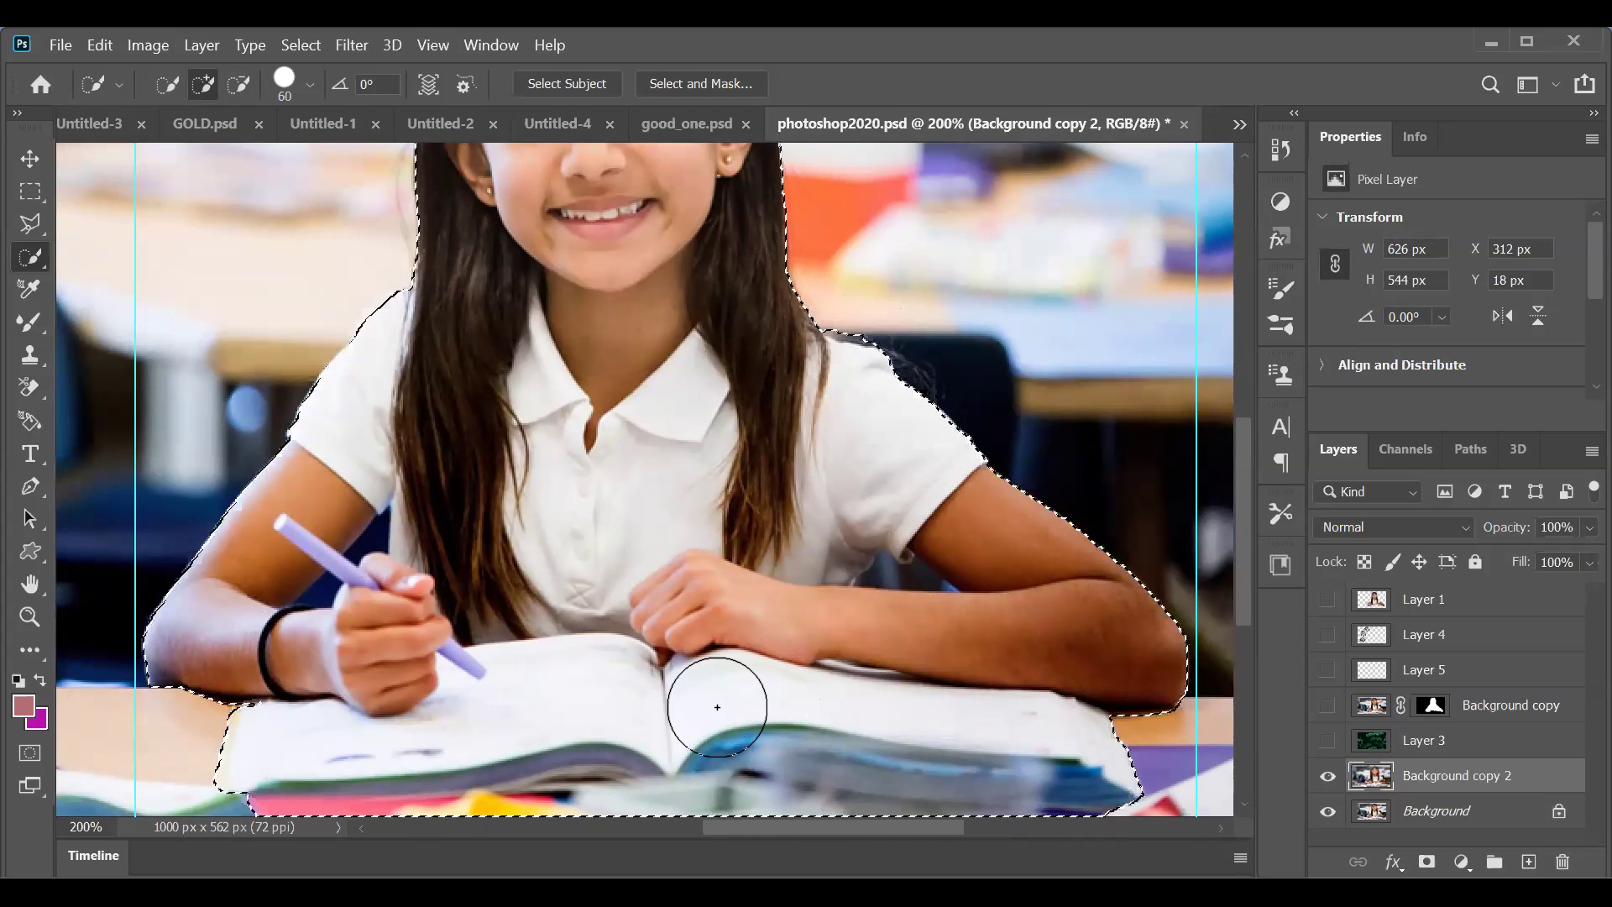
pyautogui.press('[')
pyautogui.press('[')
pyautogui.press('[')
pyautogui.press('[')
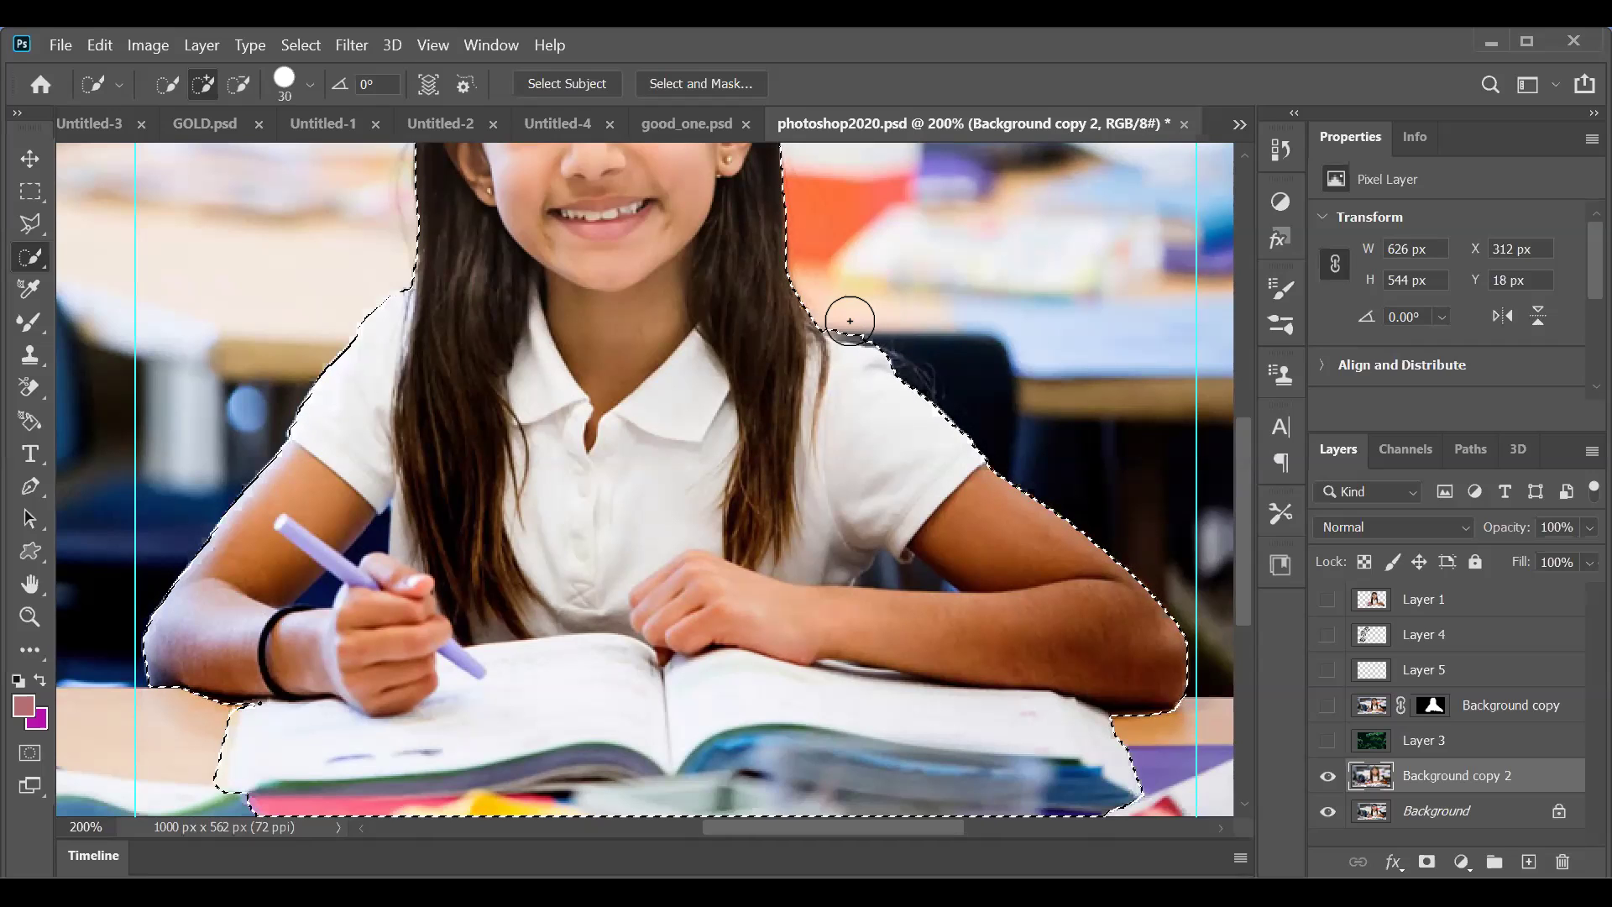
pyautogui.press('alt')
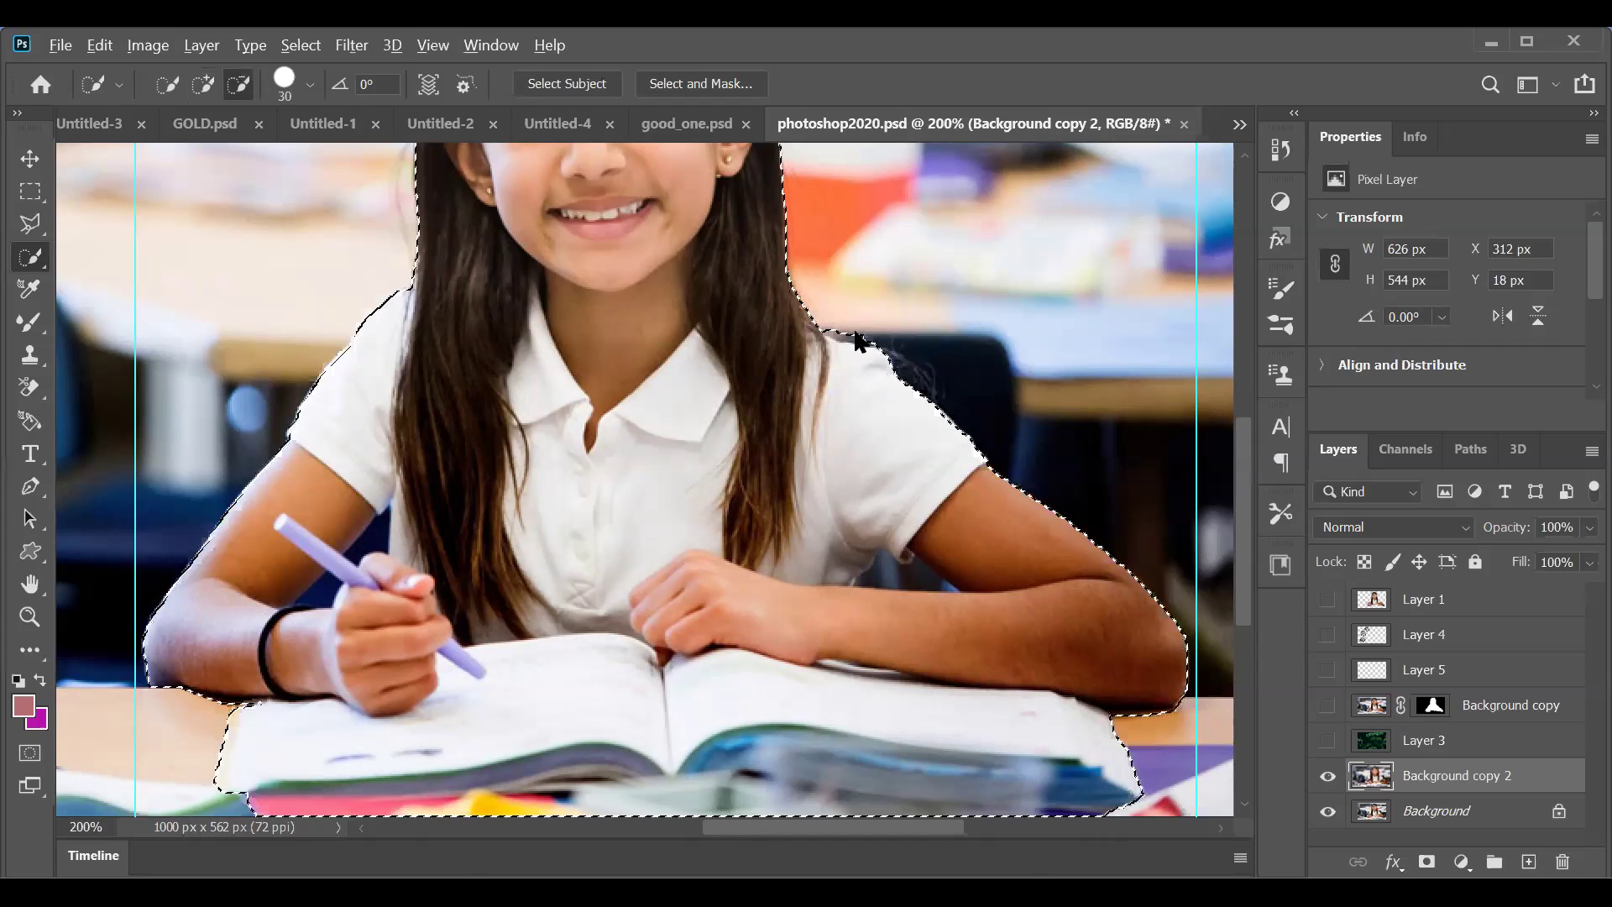
pyautogui.press('ctrl')
pyautogui.hotkey('ctrl', 'z')
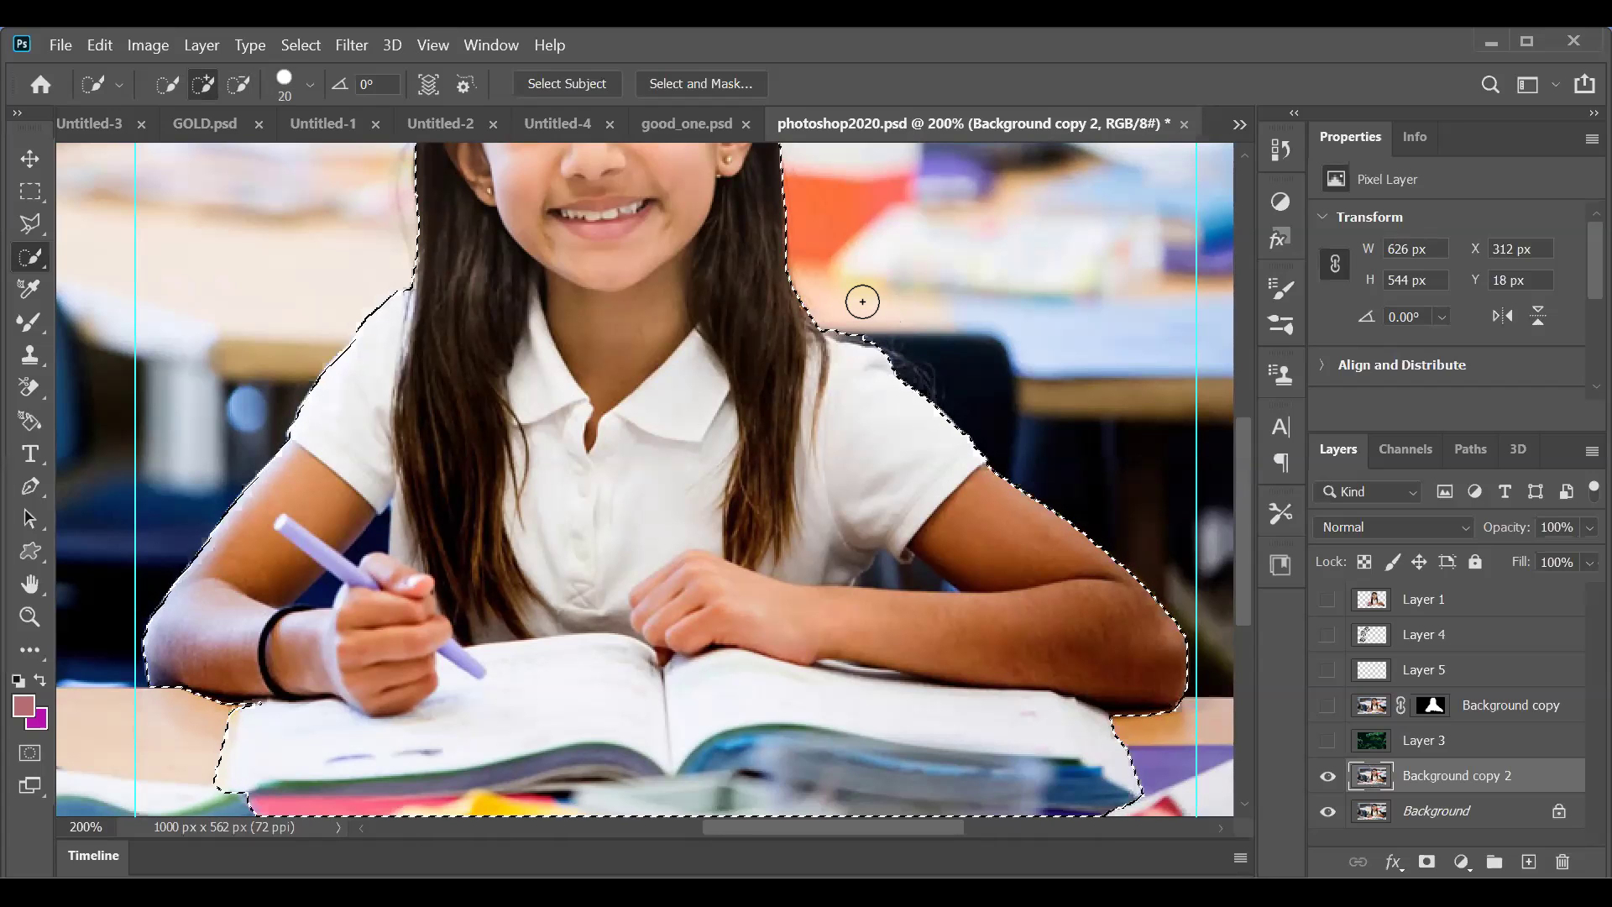
pyautogui.press('alt')
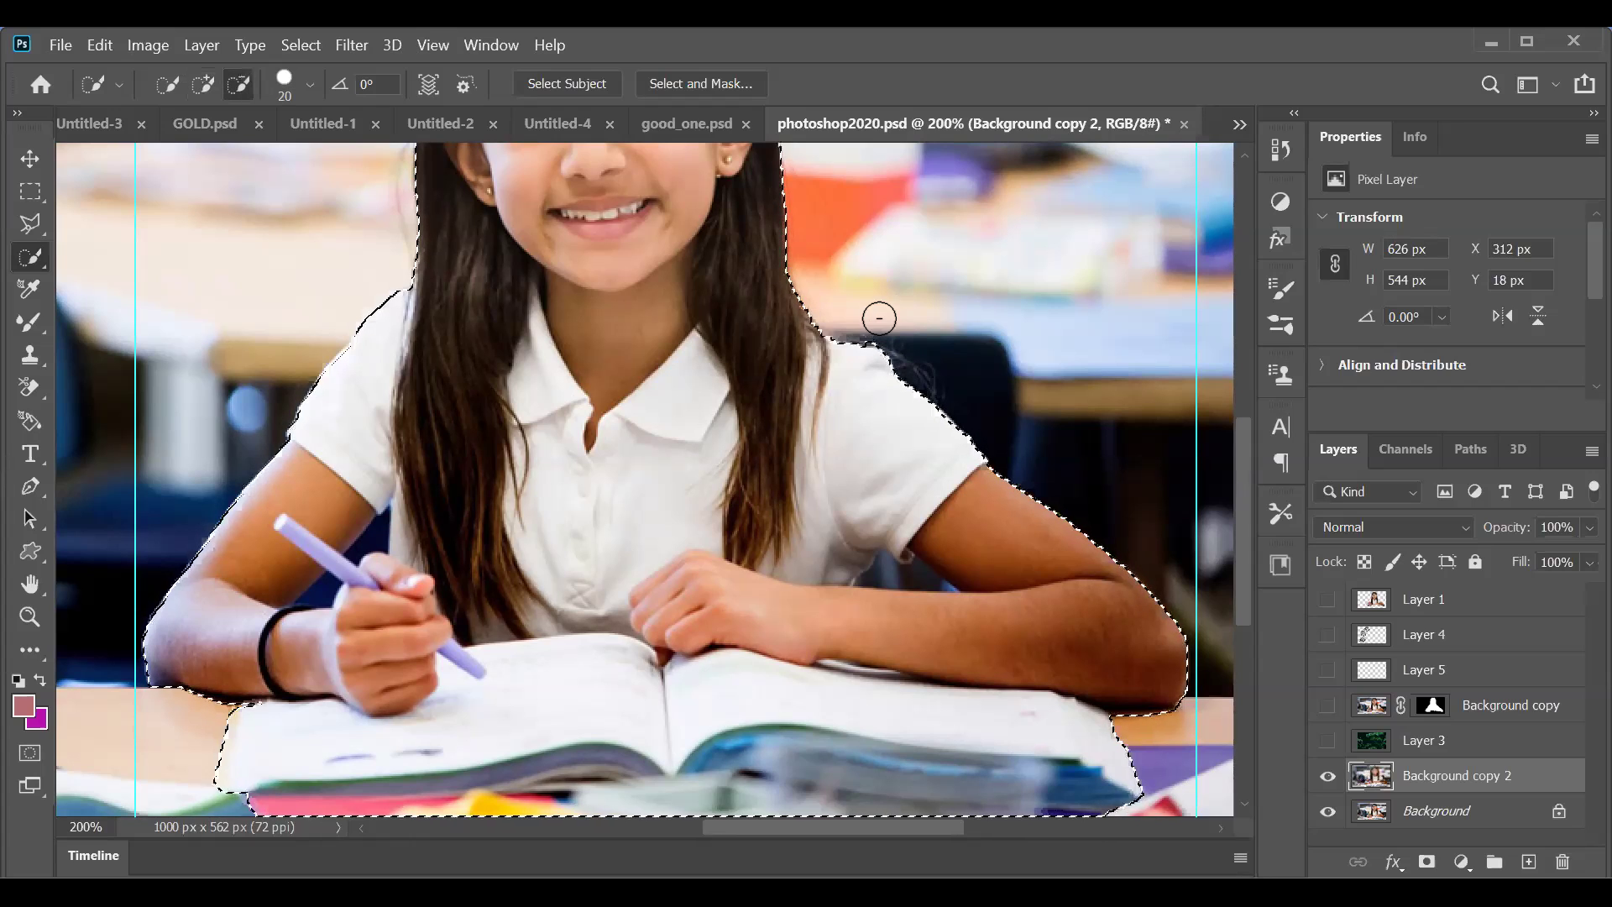
pyautogui.press('alt')
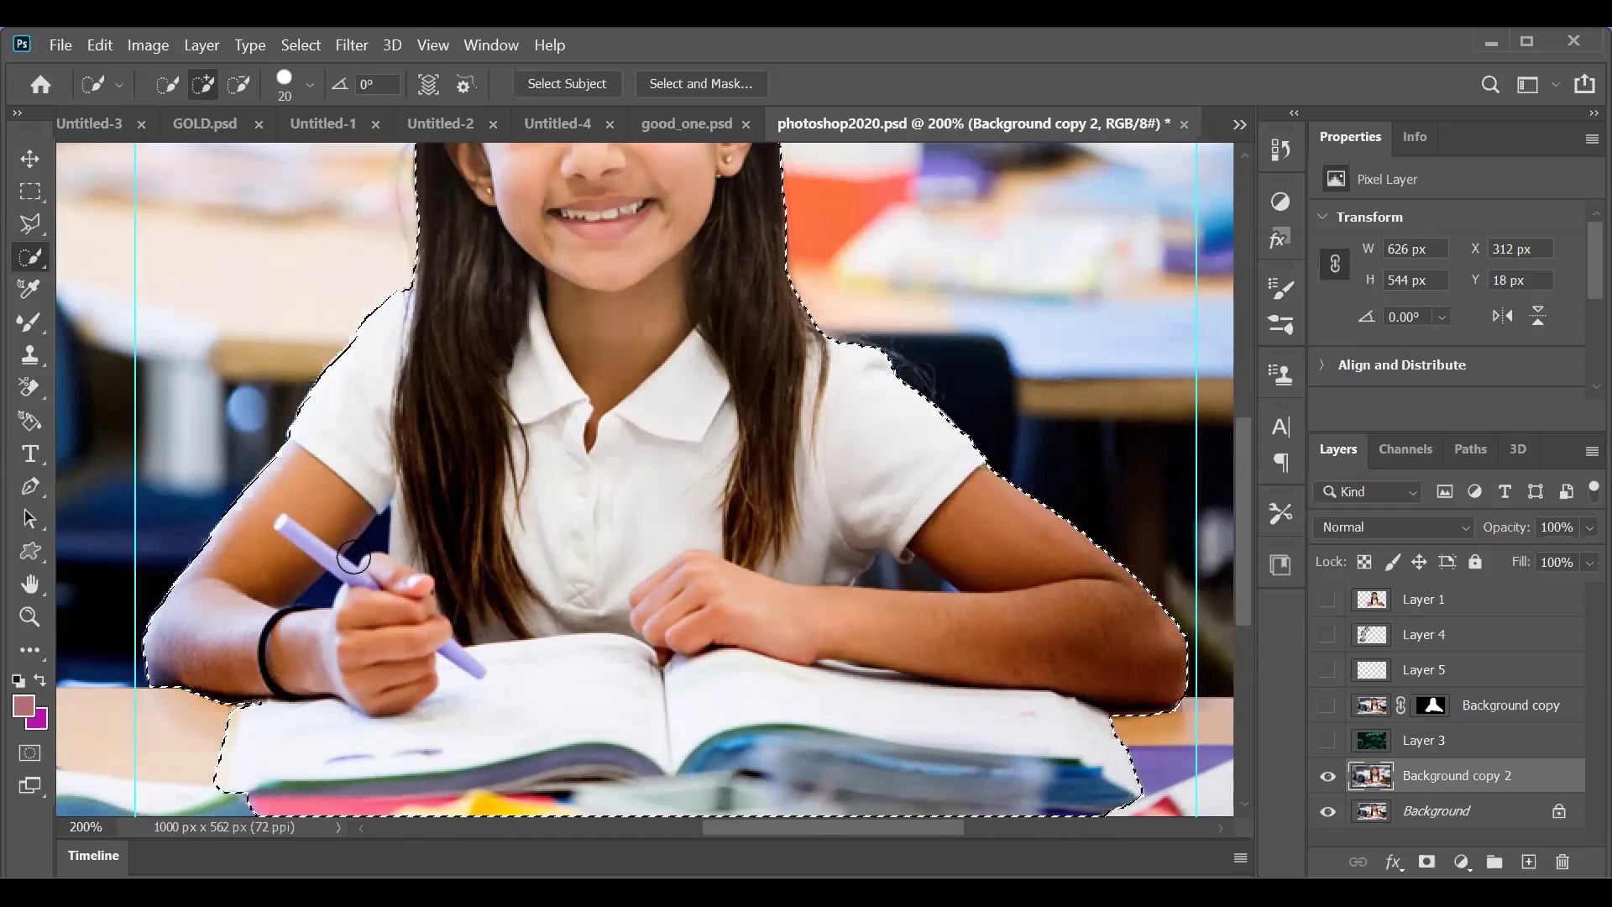
# Step: Subtract the dark gaps between the girl's arms and body from the selection, using brush size 10 around the pen hand
pyautogui.keyDown('alt'); pyautogui.click(924, 587); pyautogui.keyUp('alt')
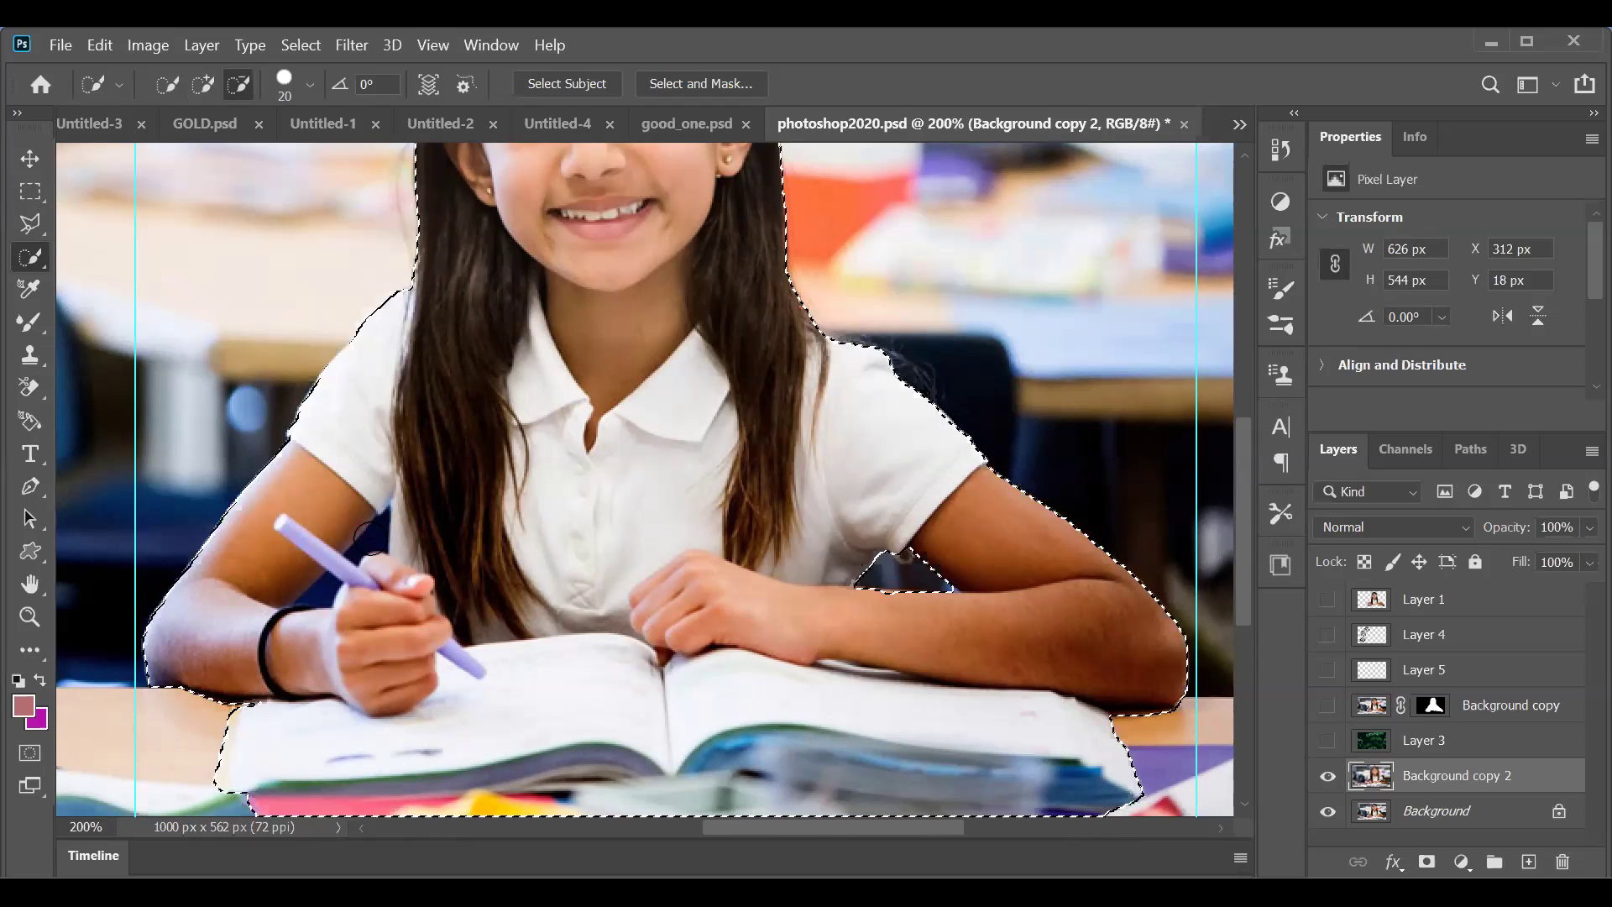
pyautogui.moveTo(371, 519); pyautogui.dragTo(370, 571)
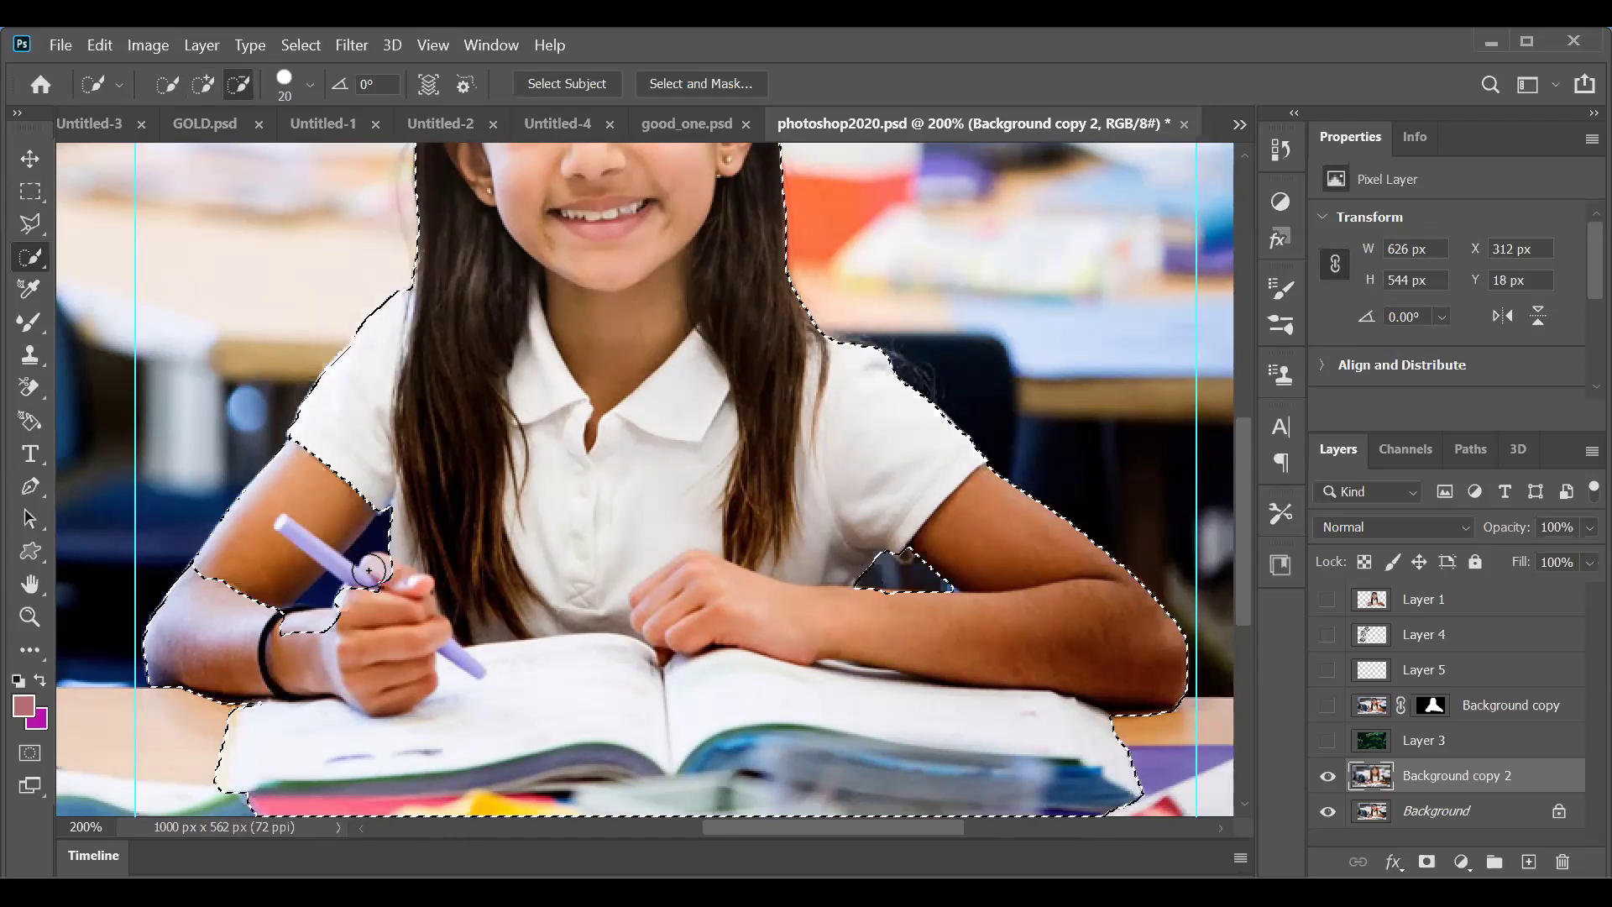
pyautogui.click(368, 570)
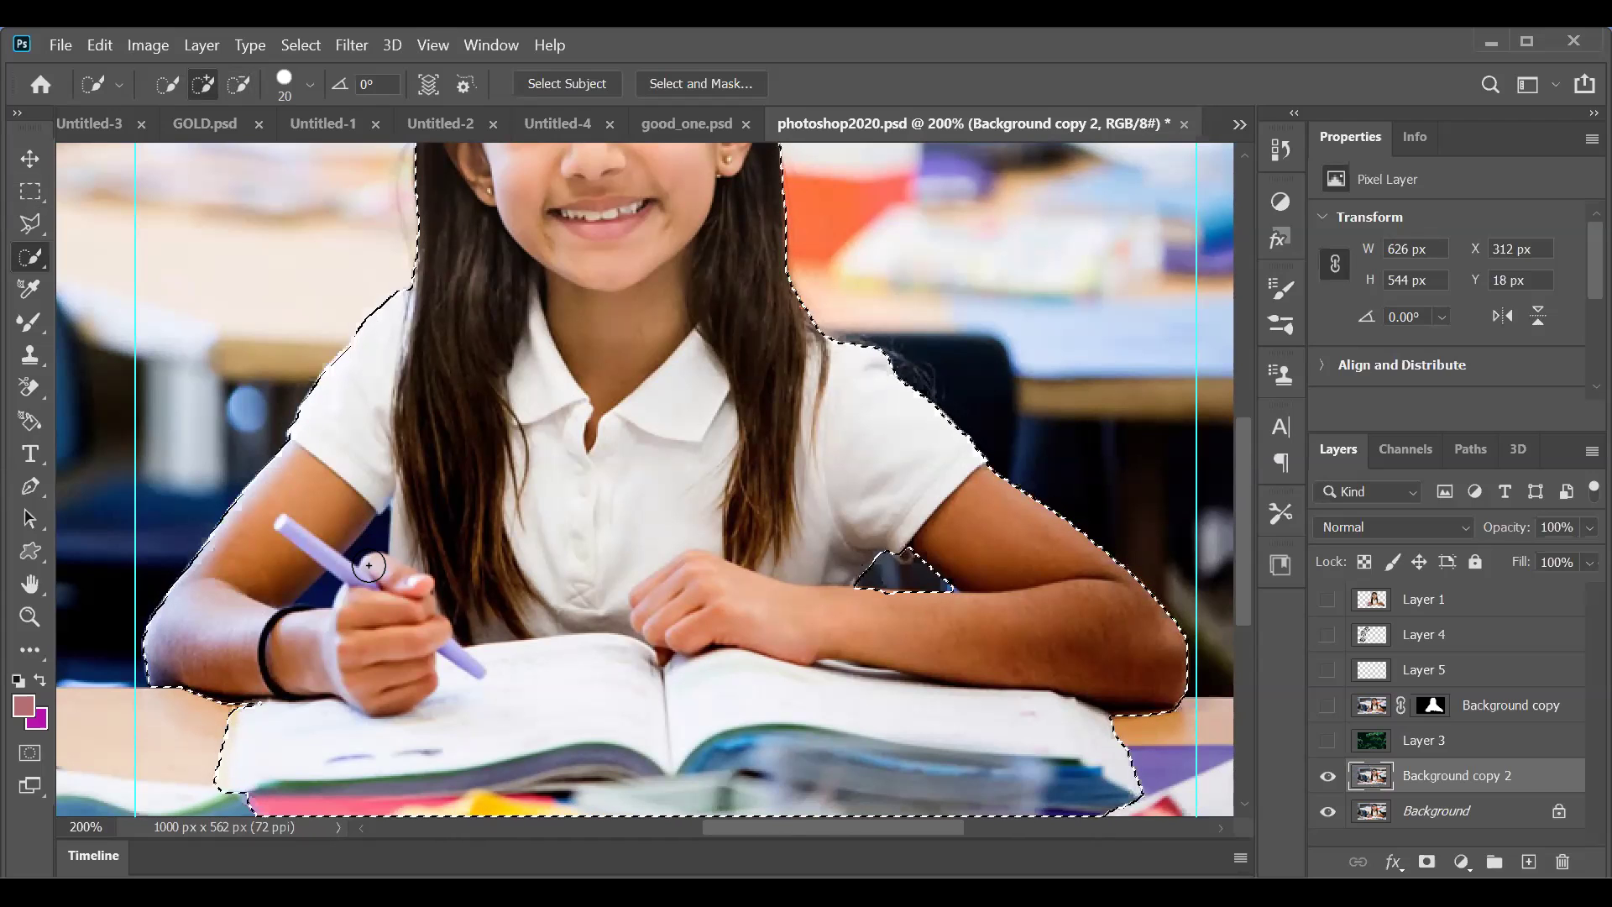
pyautogui.press('[')
pyautogui.keyDown('alt'); pyautogui.click(369, 550); pyautogui.keyUp('alt')
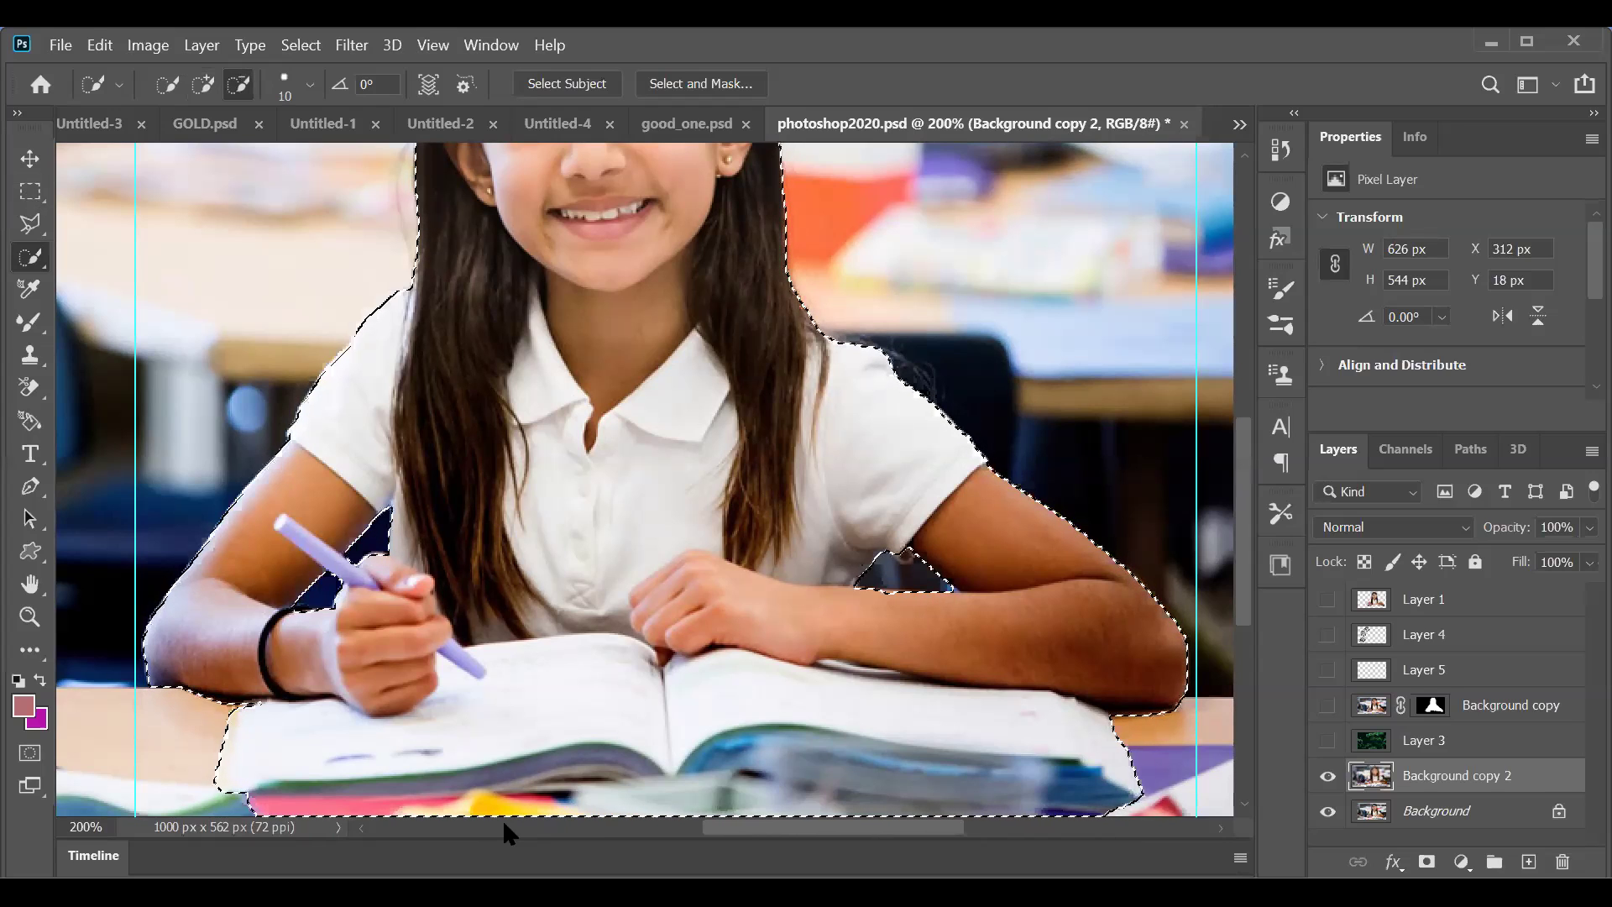
# Step: Copy the selected girl and book to a new layer, then hide Background copy 2 and the original Background
pyautogui.hotkey('ctrl', '-')
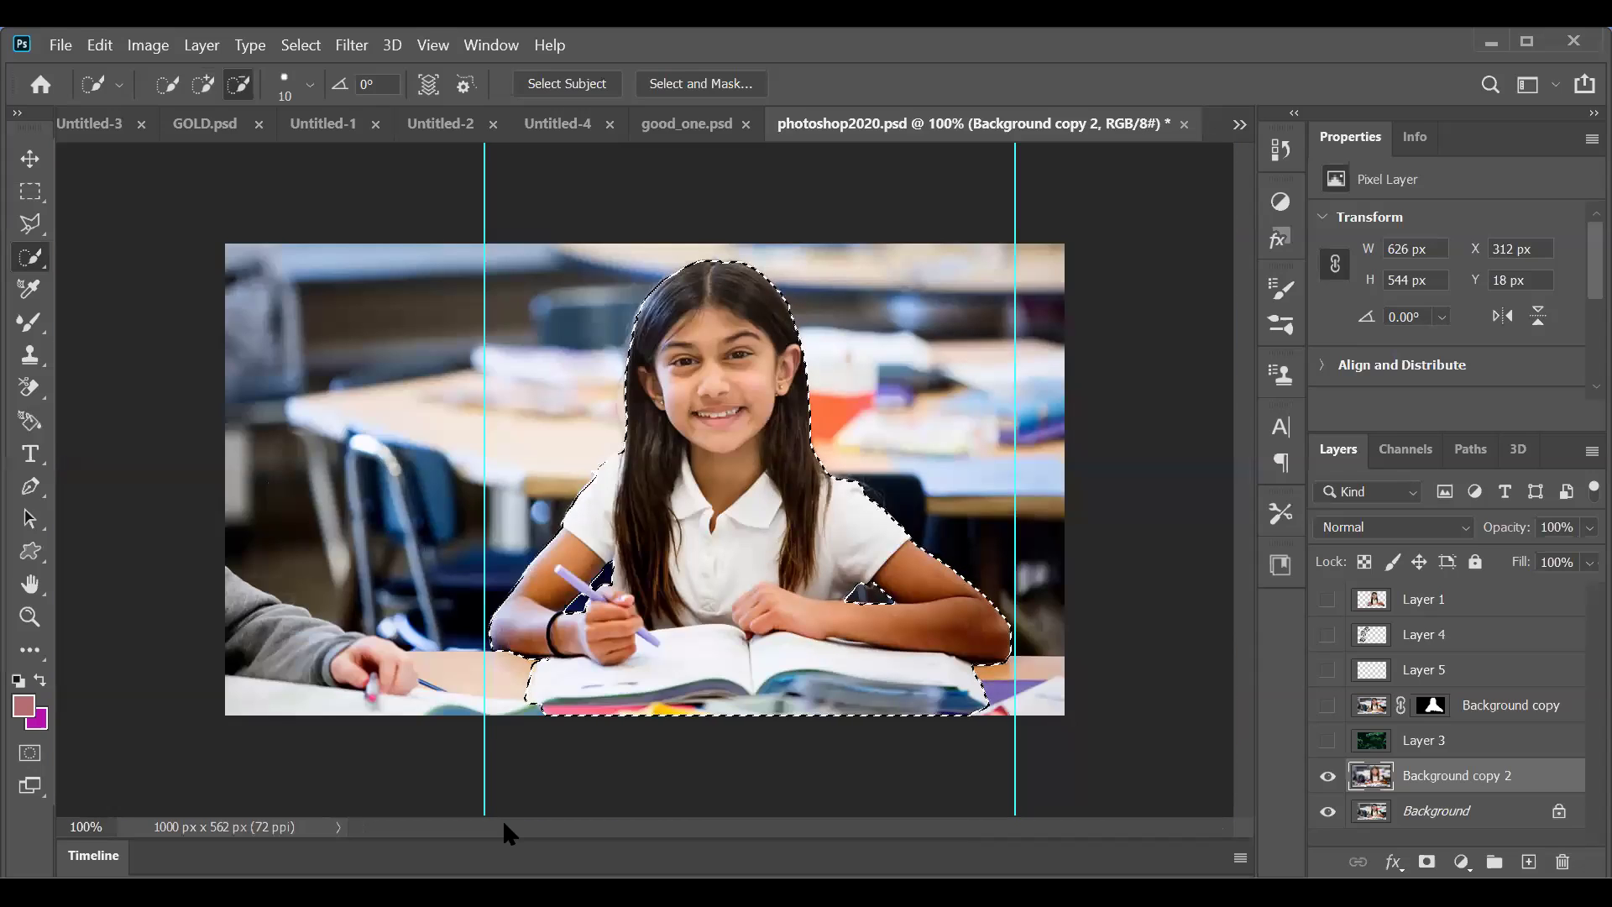
pyautogui.hotkey('ctrl', '+')
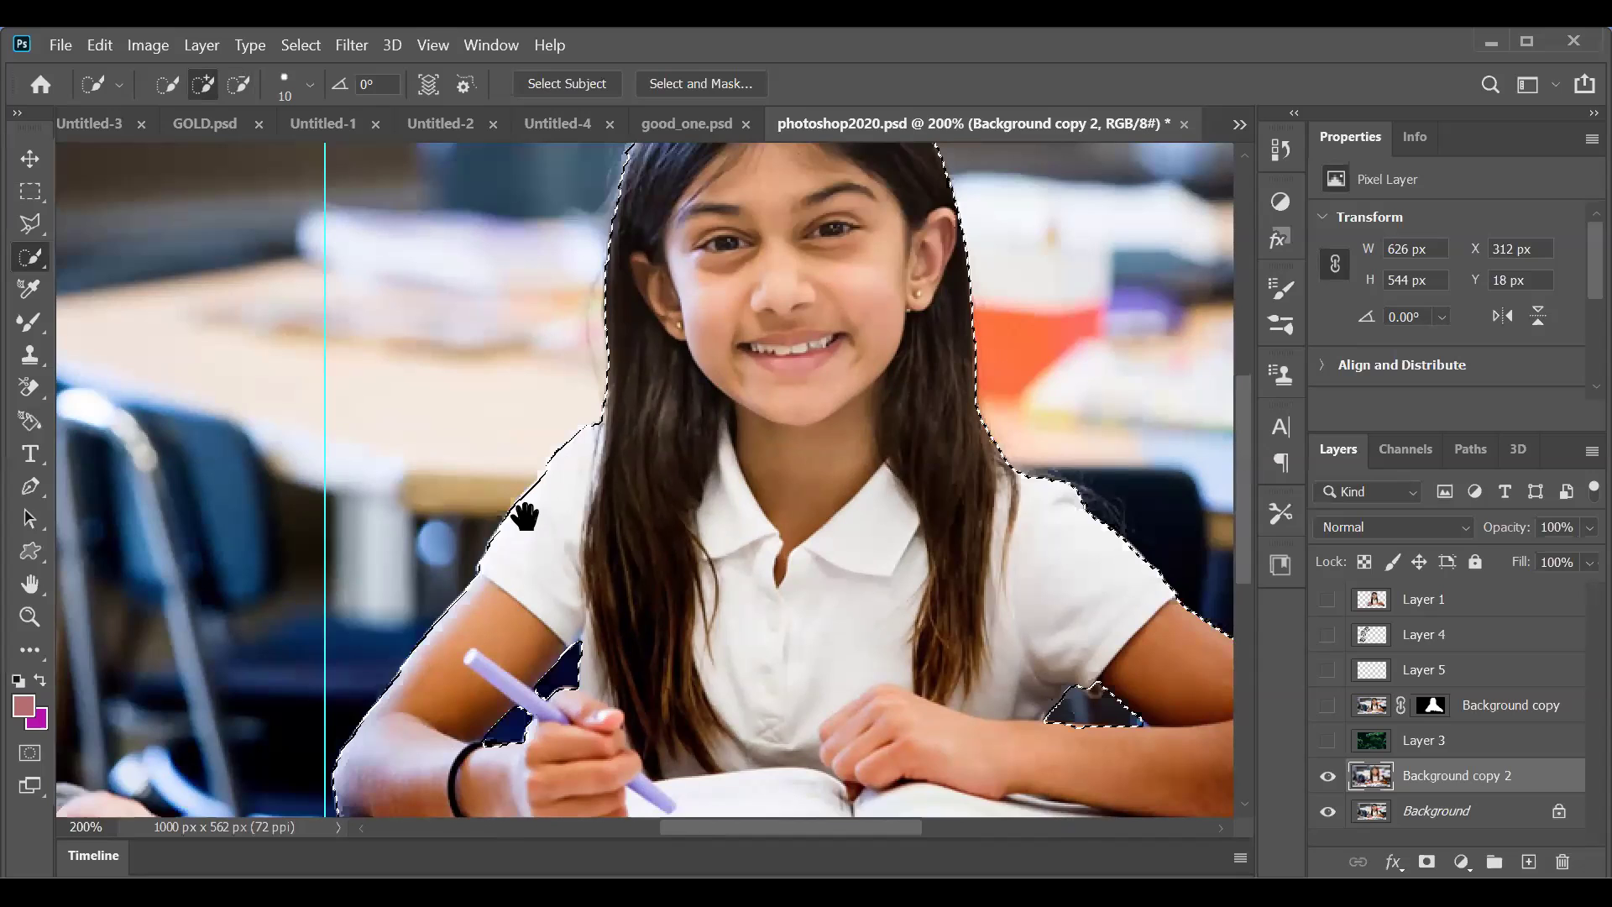
pyautogui.scroll(-2, 526, 518)
pyautogui.press('v')
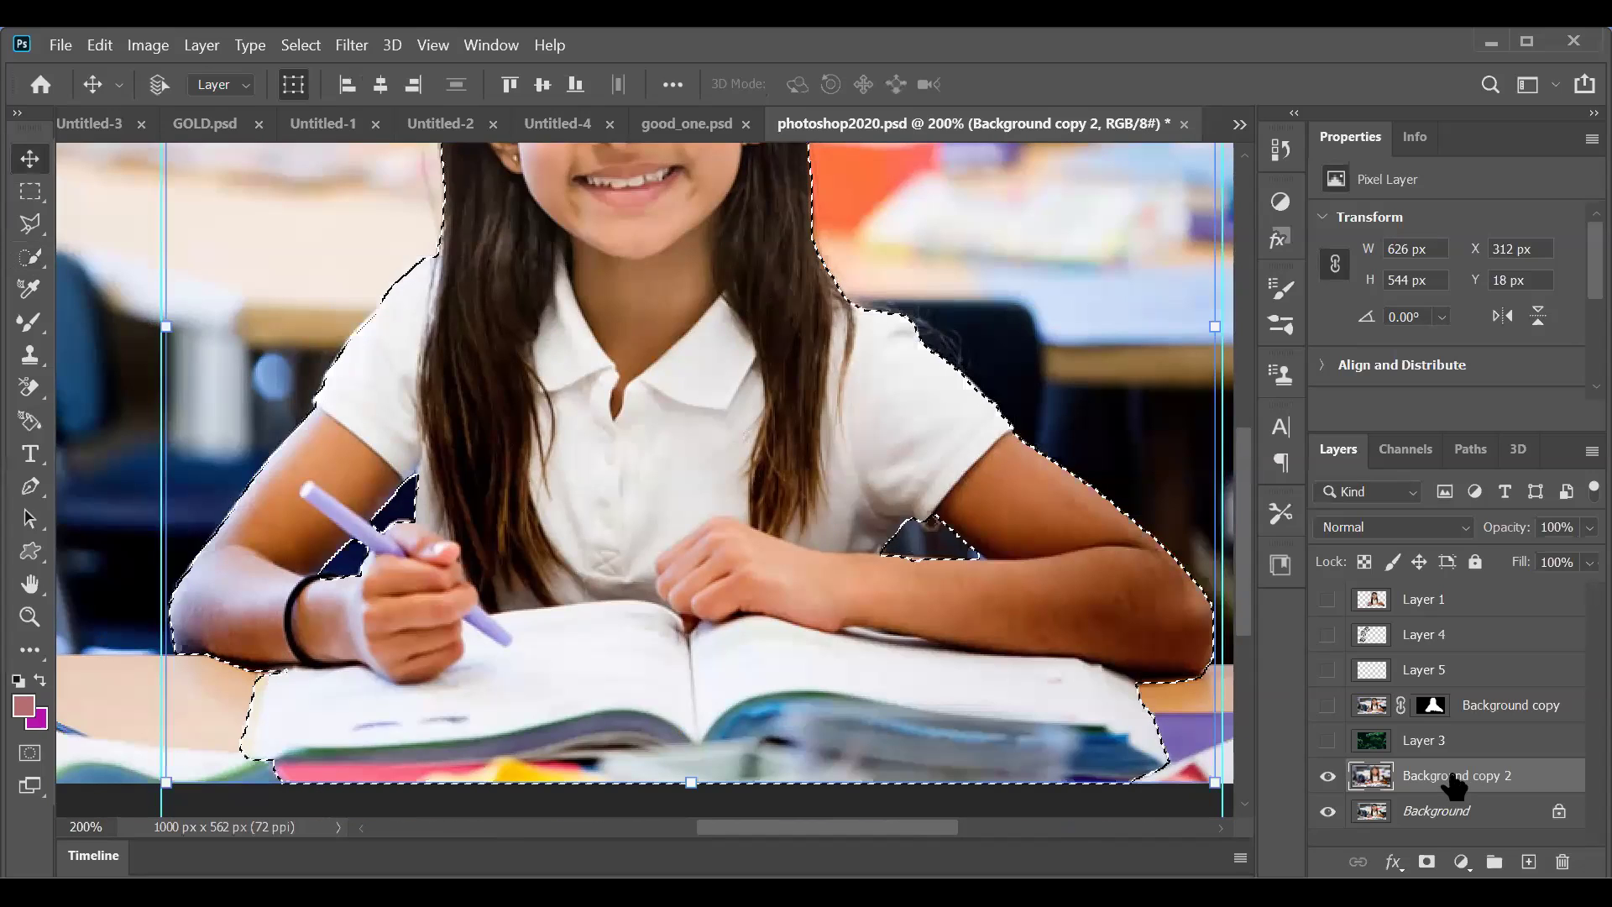
pyautogui.hotkey('ctrl', 'j')
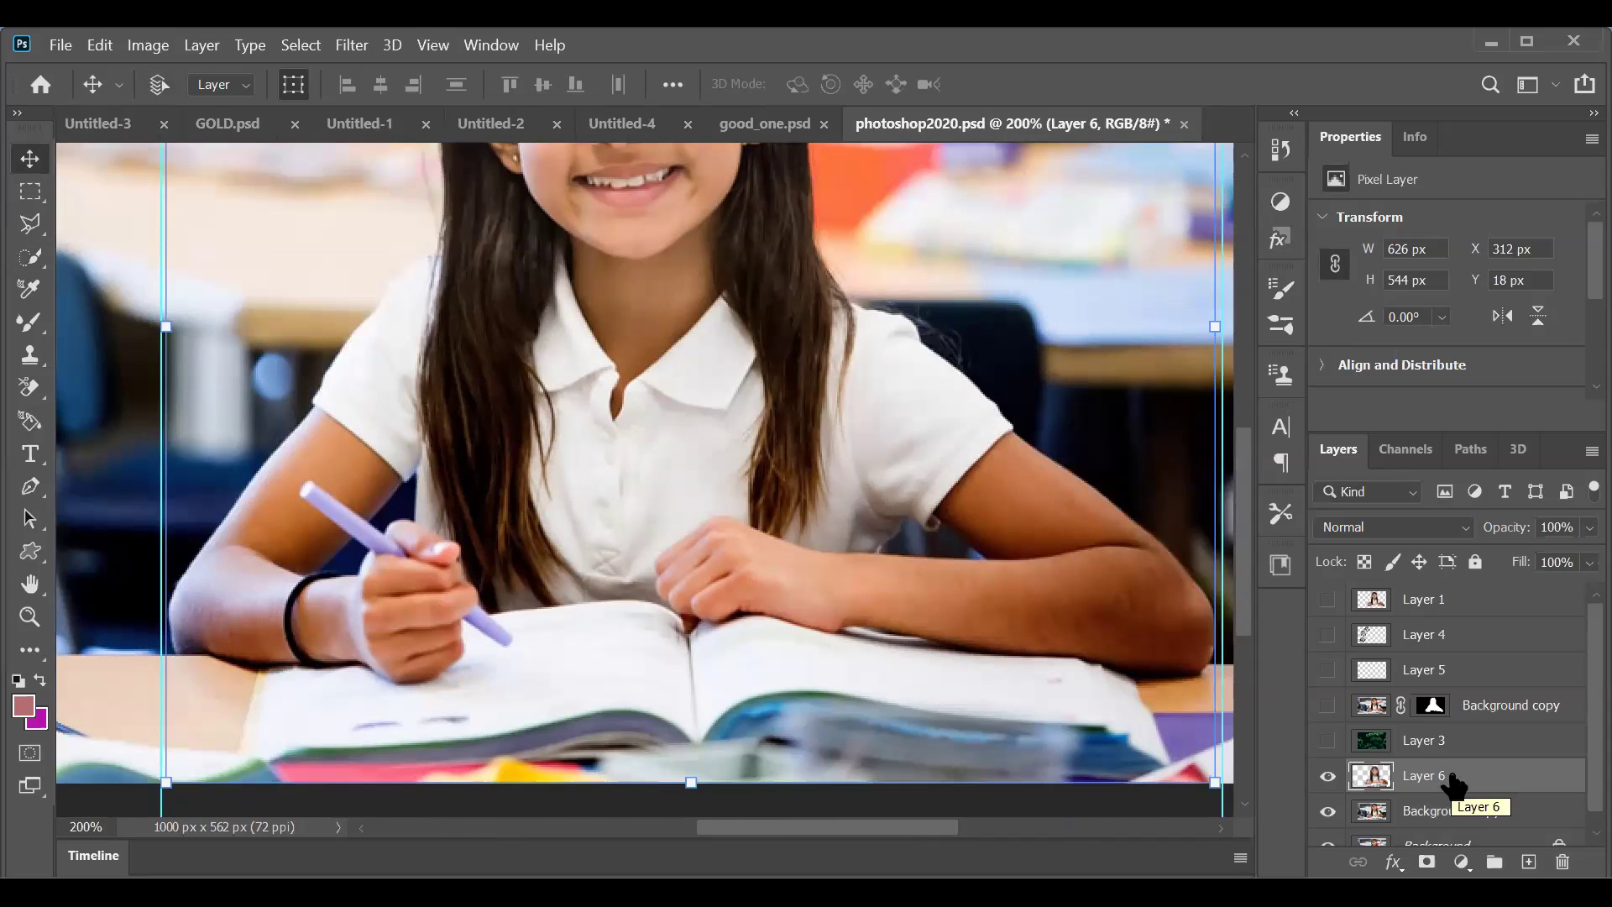
pyautogui.click(1327, 812)
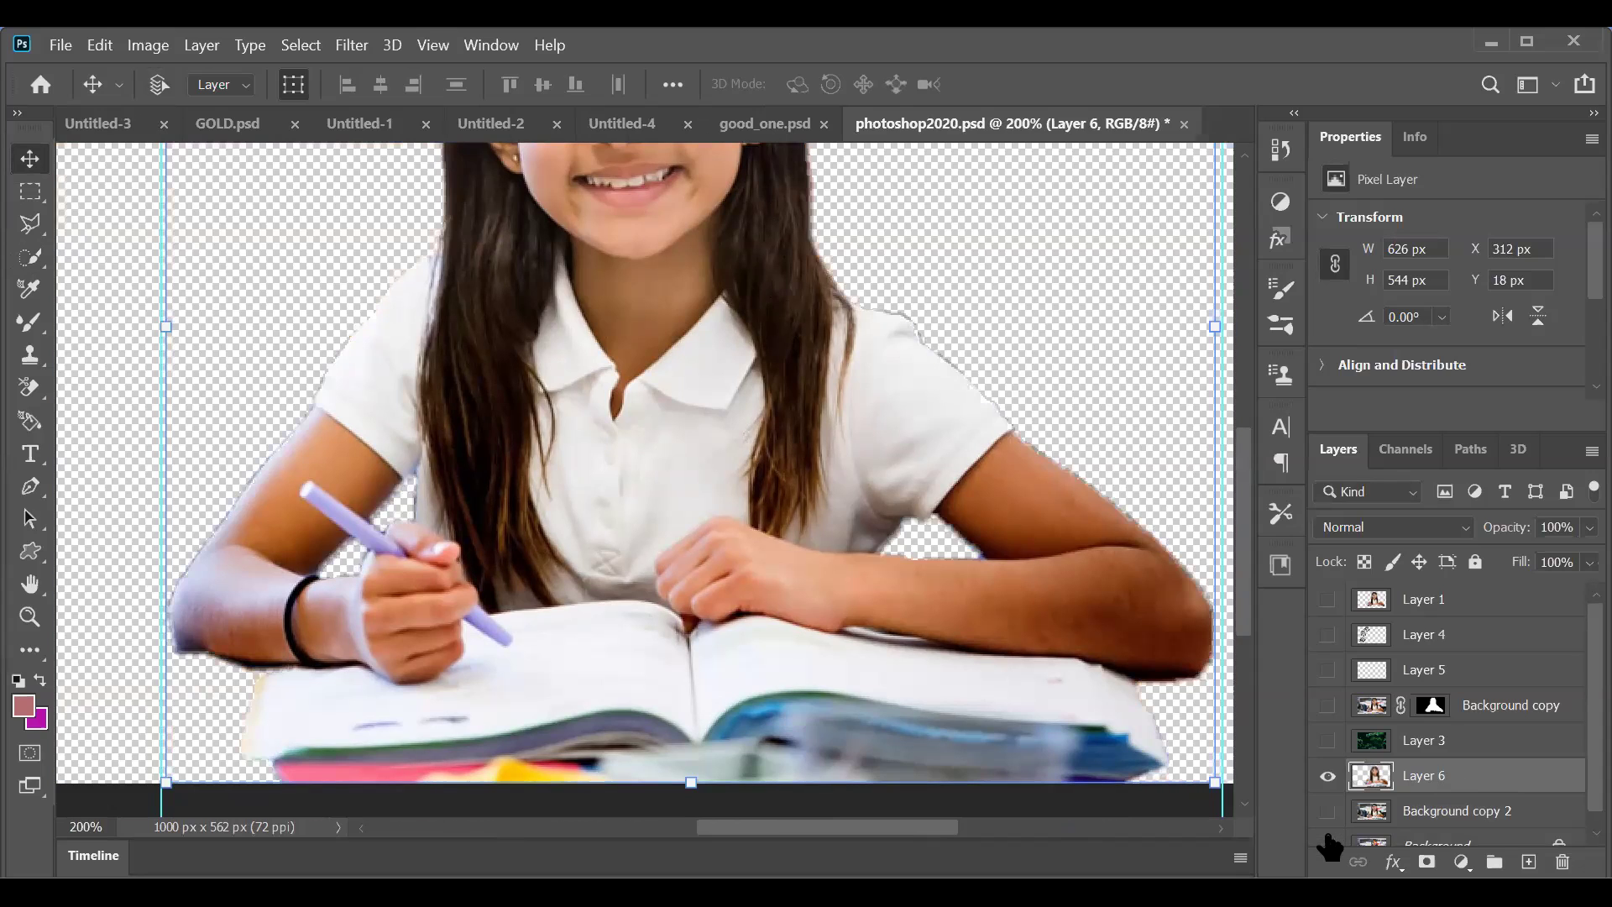
# Step: Create a blank layer, try filling it with the magenta background colour, undo the fill and move the layer directly beneath Layer 6
pyautogui.hotkey('ctrl', '-')
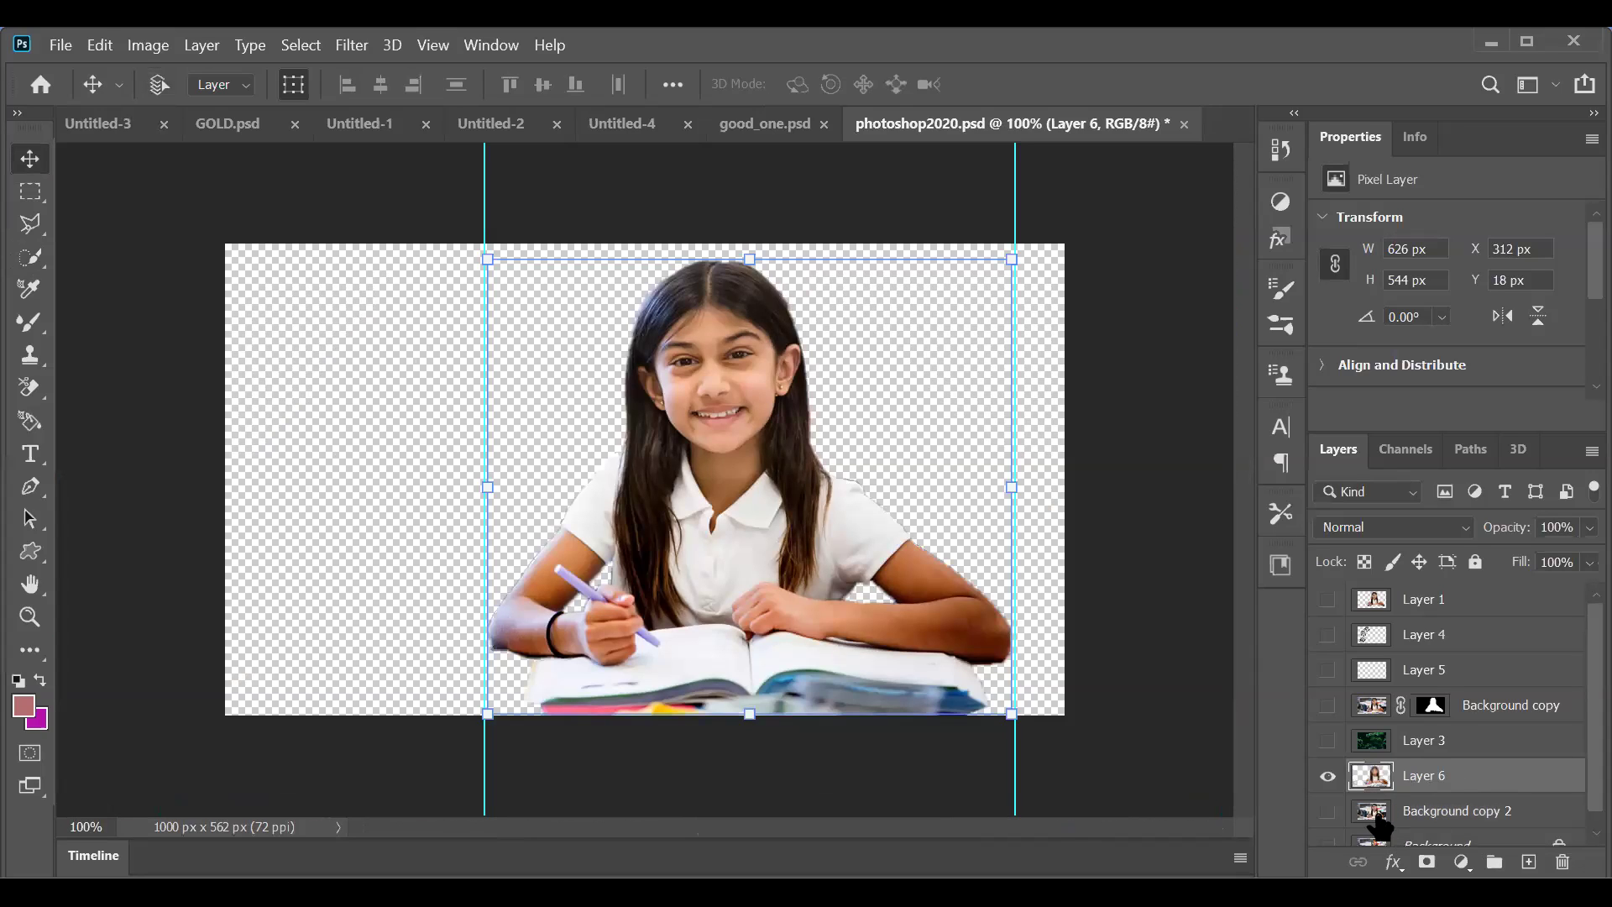
pyautogui.press('ctrl')
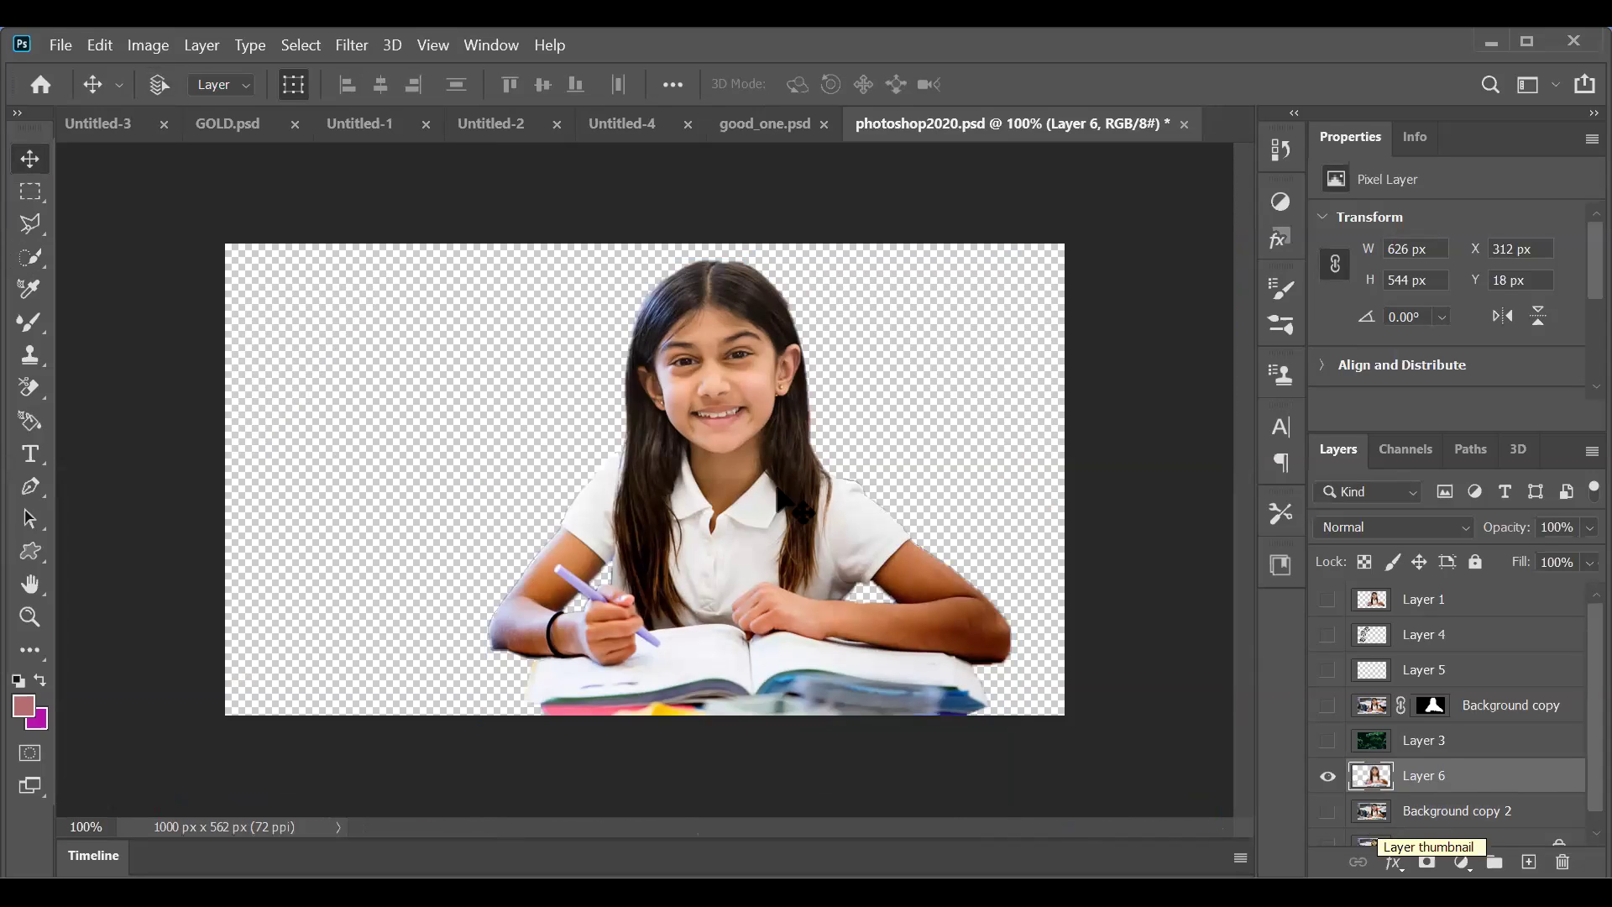
pyautogui.hotkey('ctrl', '+')
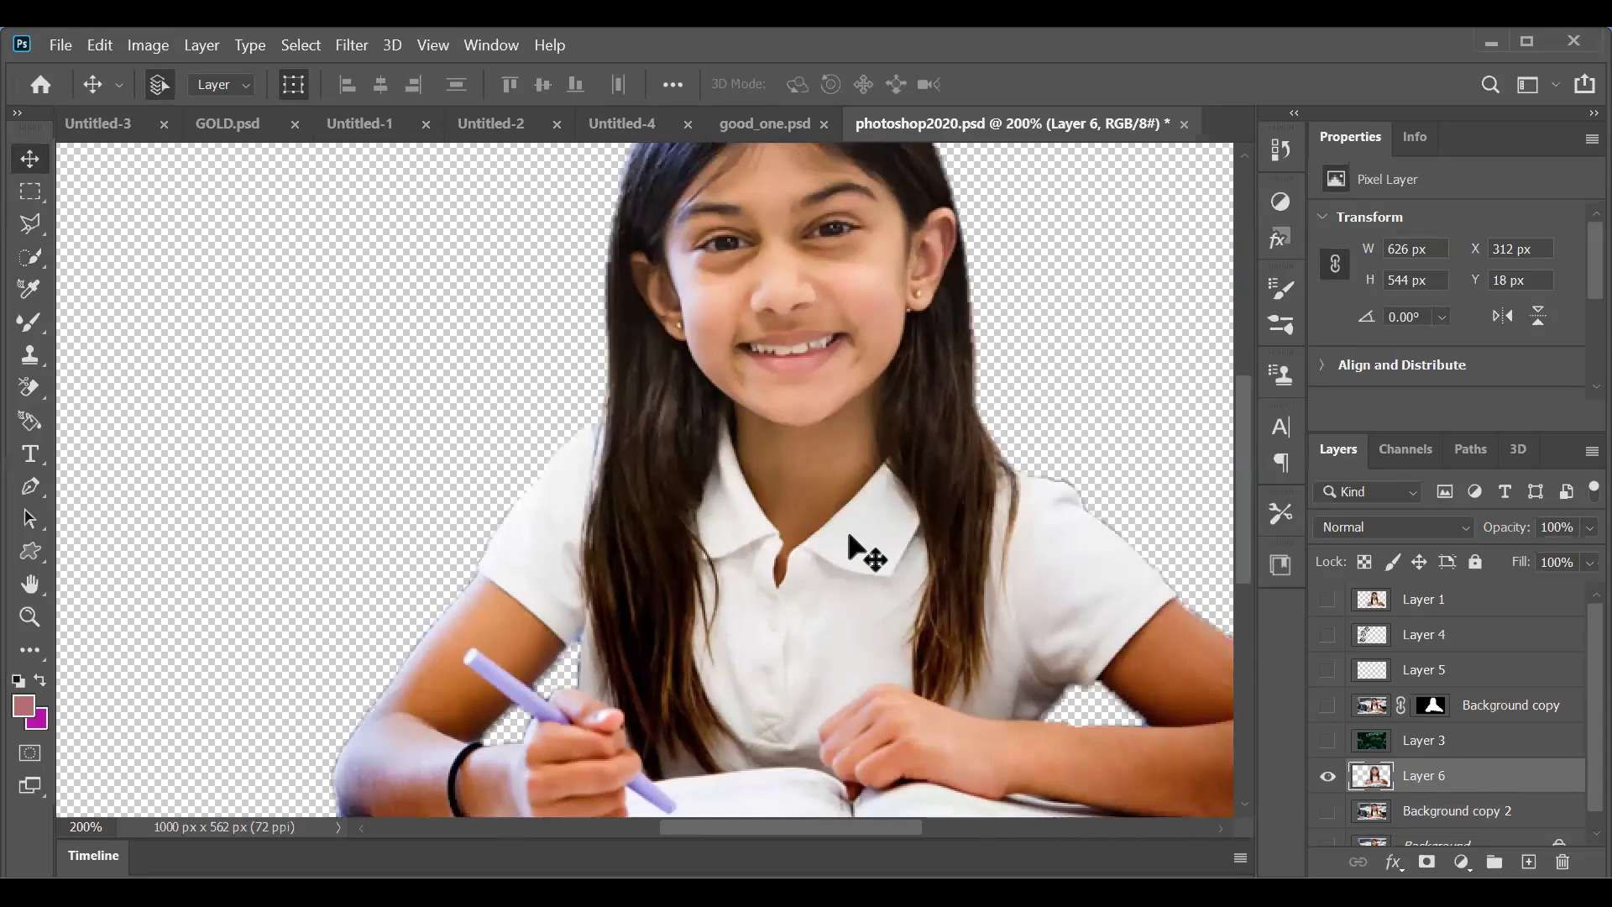
pyautogui.hotkey('ctrl', '-')
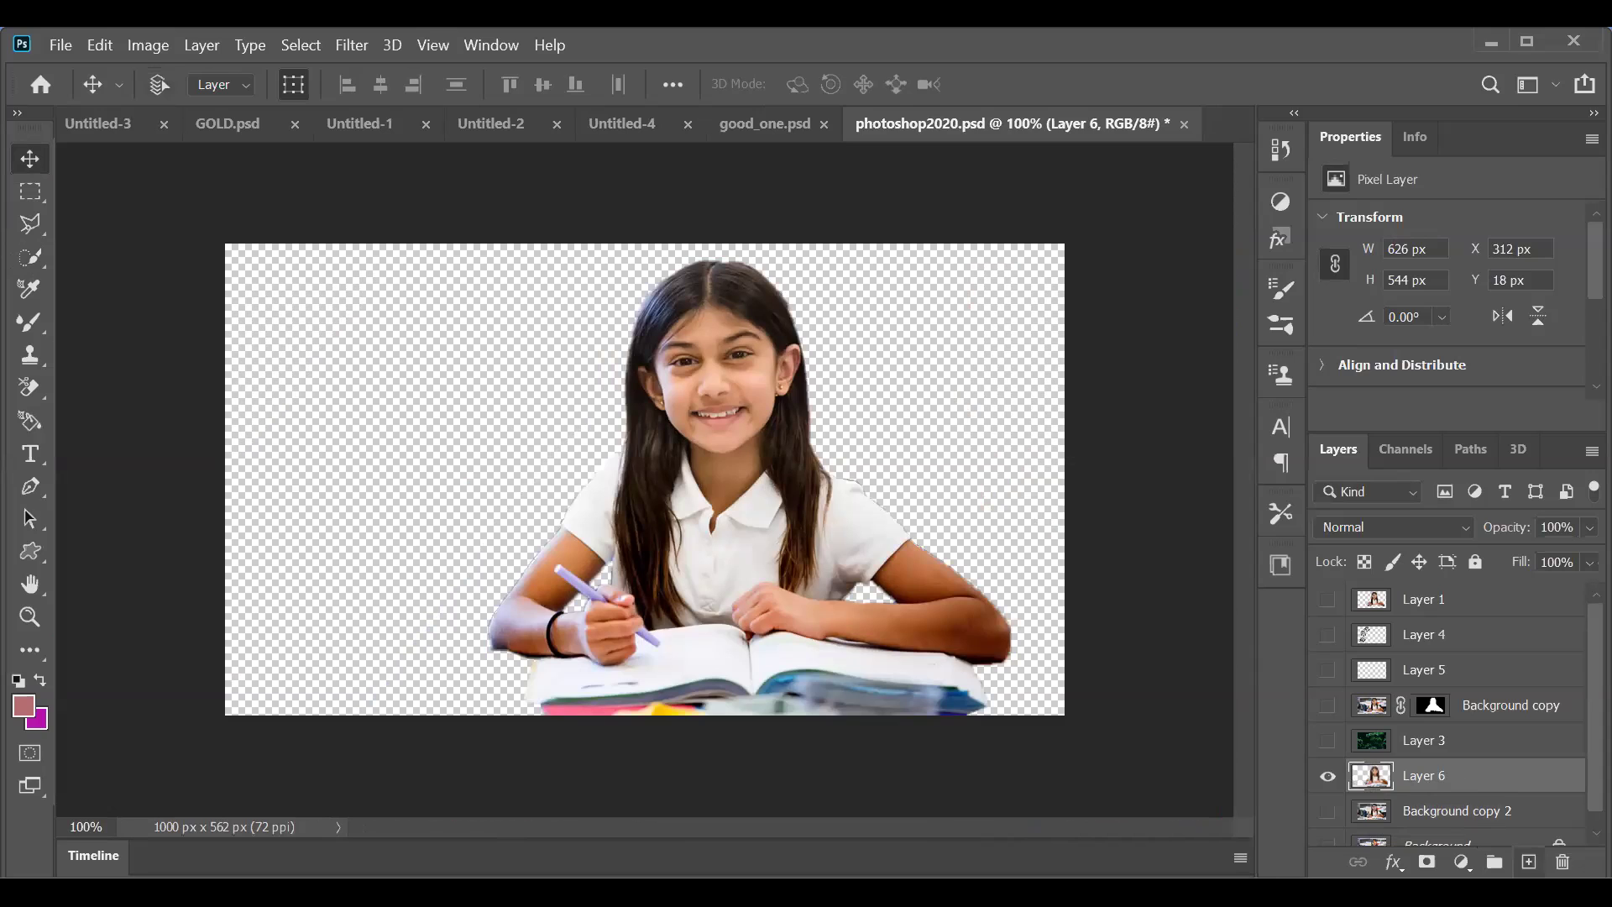
pyautogui.click(1527, 861)
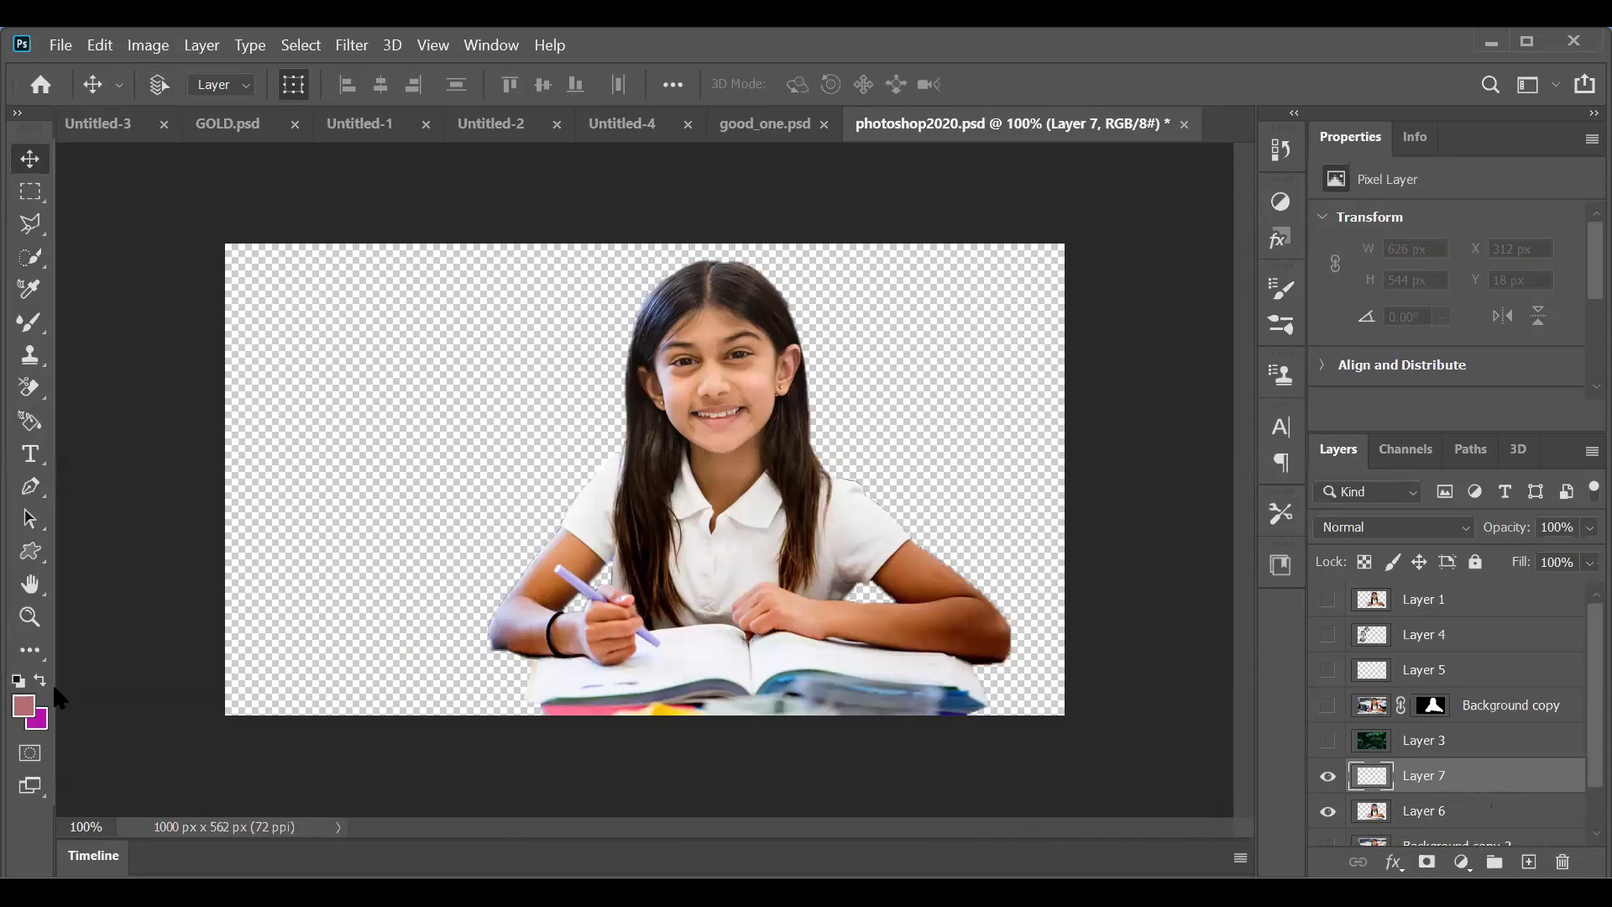
pyautogui.hotkey('ctrl', 'BackSpace')
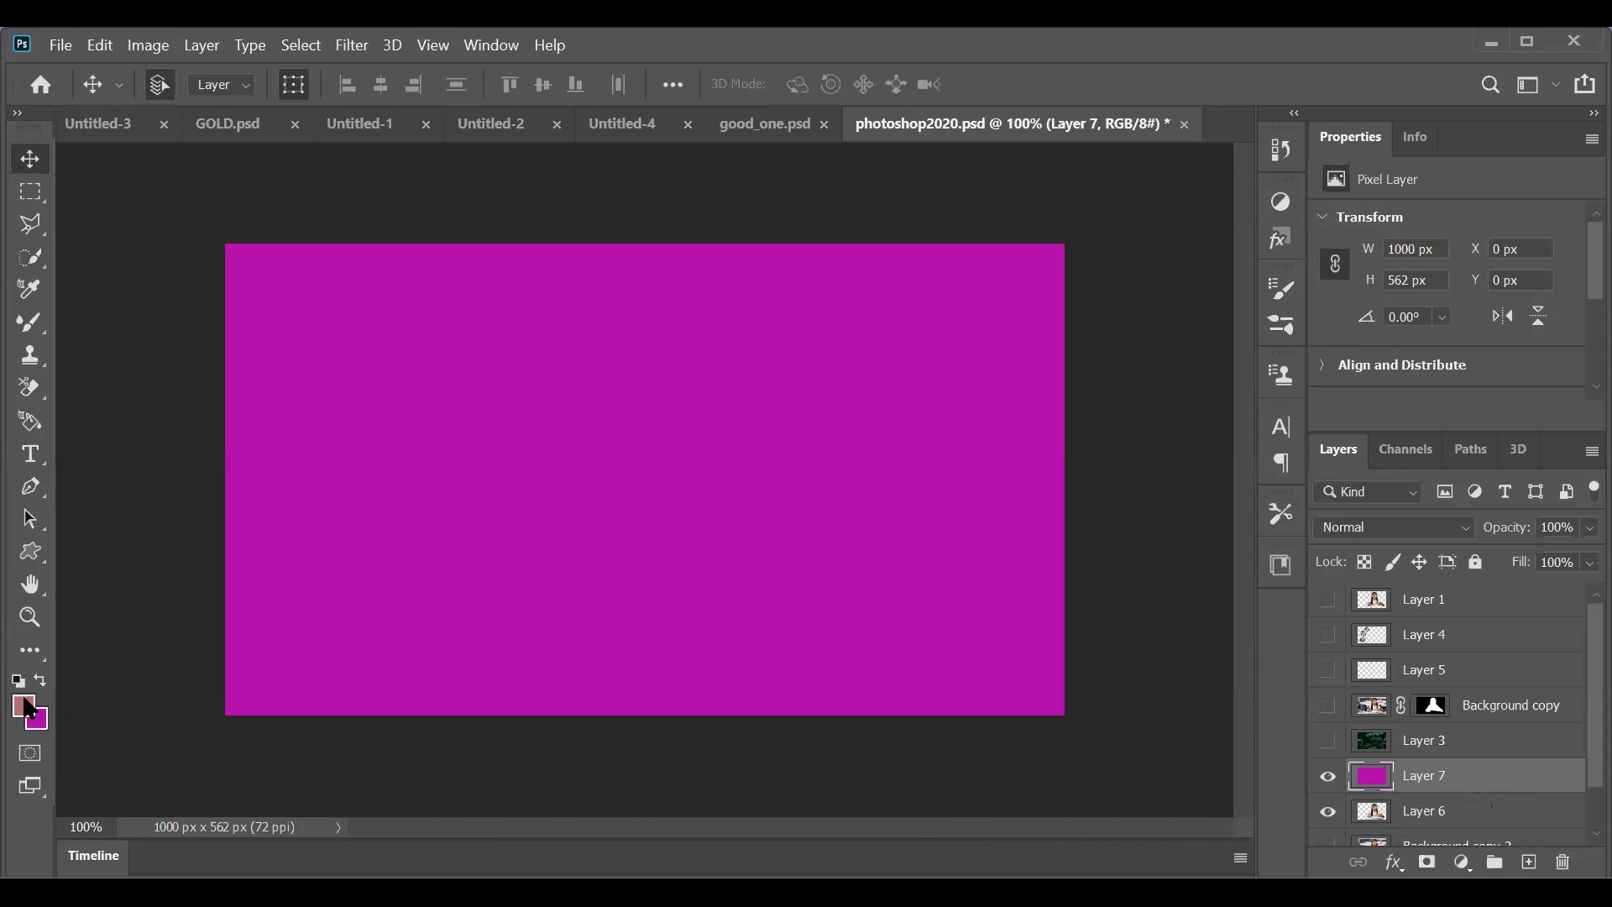
pyautogui.hotkey('ctrl', 'z')
pyautogui.moveTo(1438, 773); pyautogui.dragTo(1458, 812)
pyautogui.press('g')
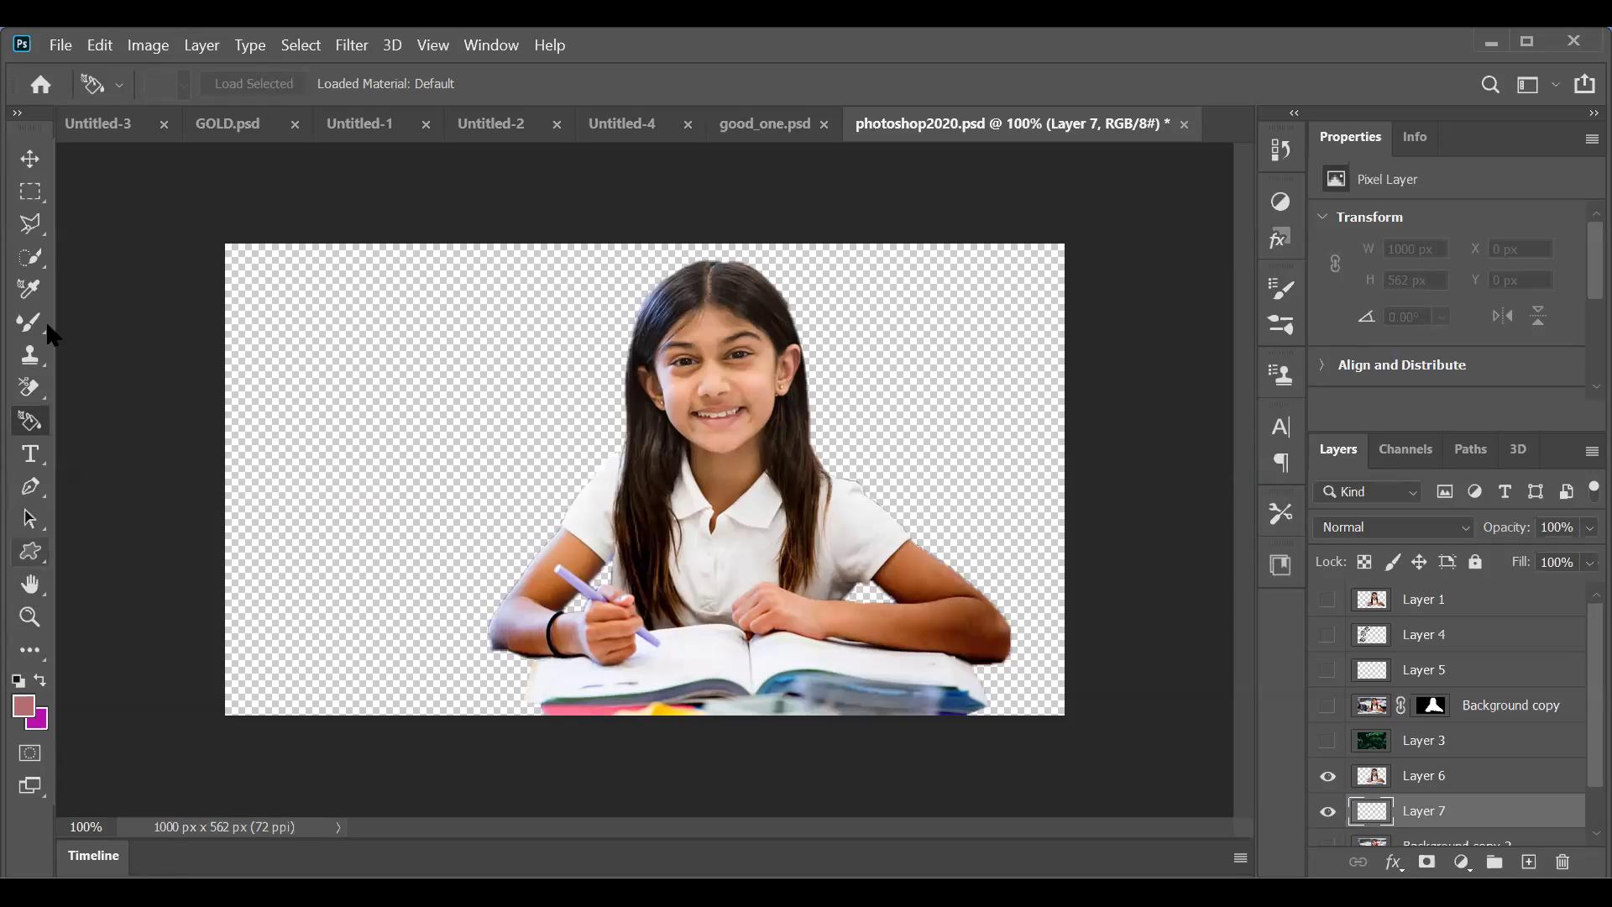
pyautogui.click(28, 156)
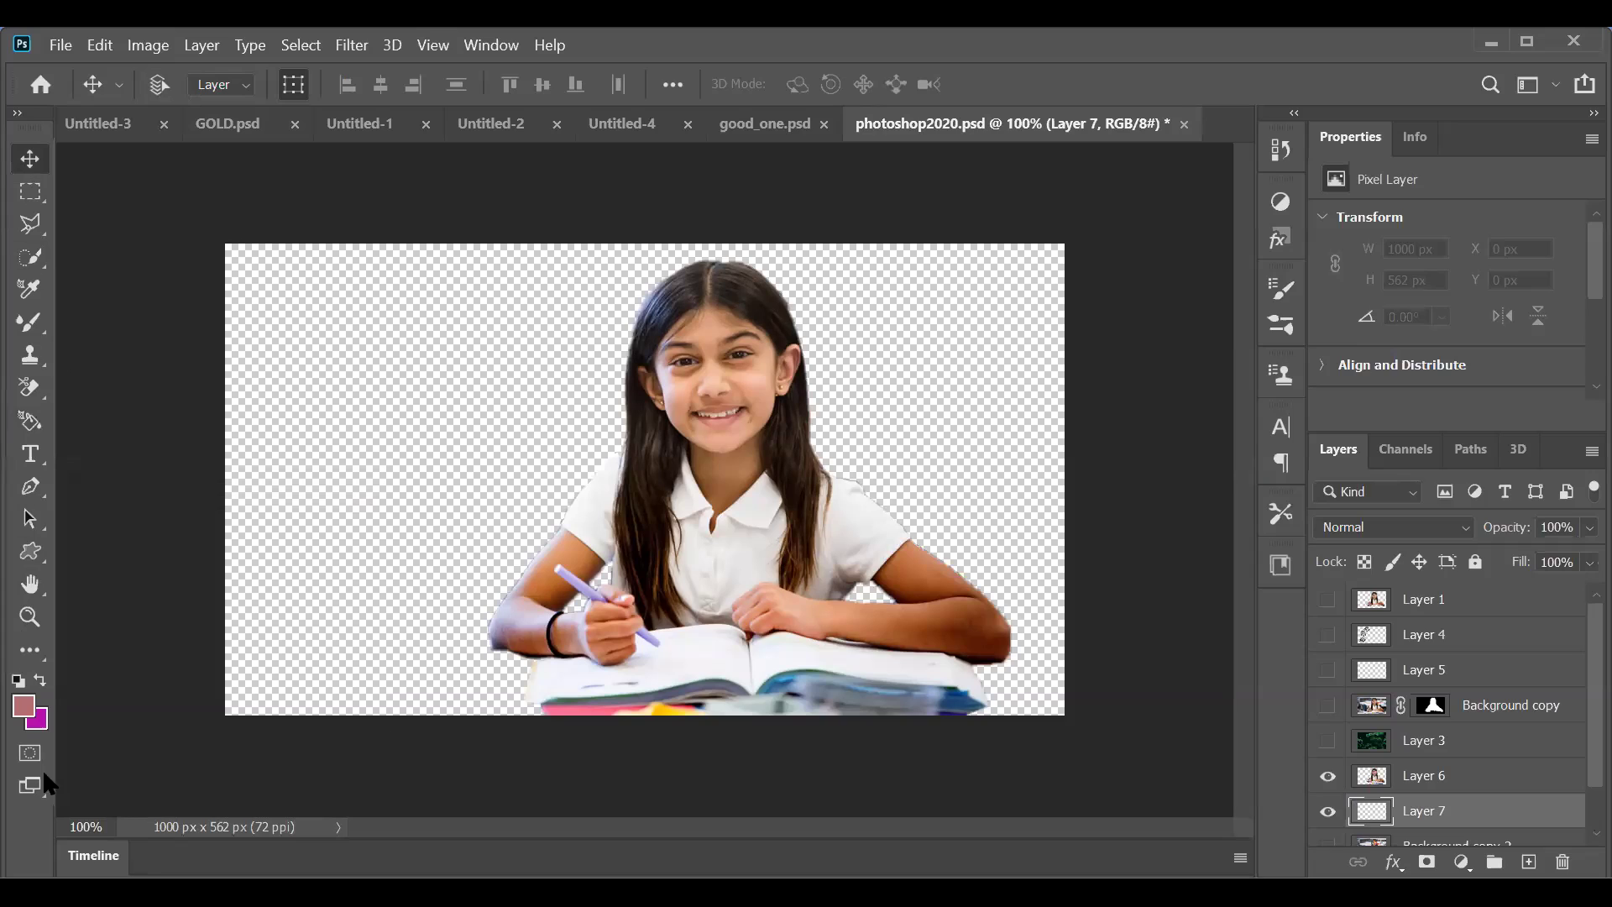
pyautogui.press('g')
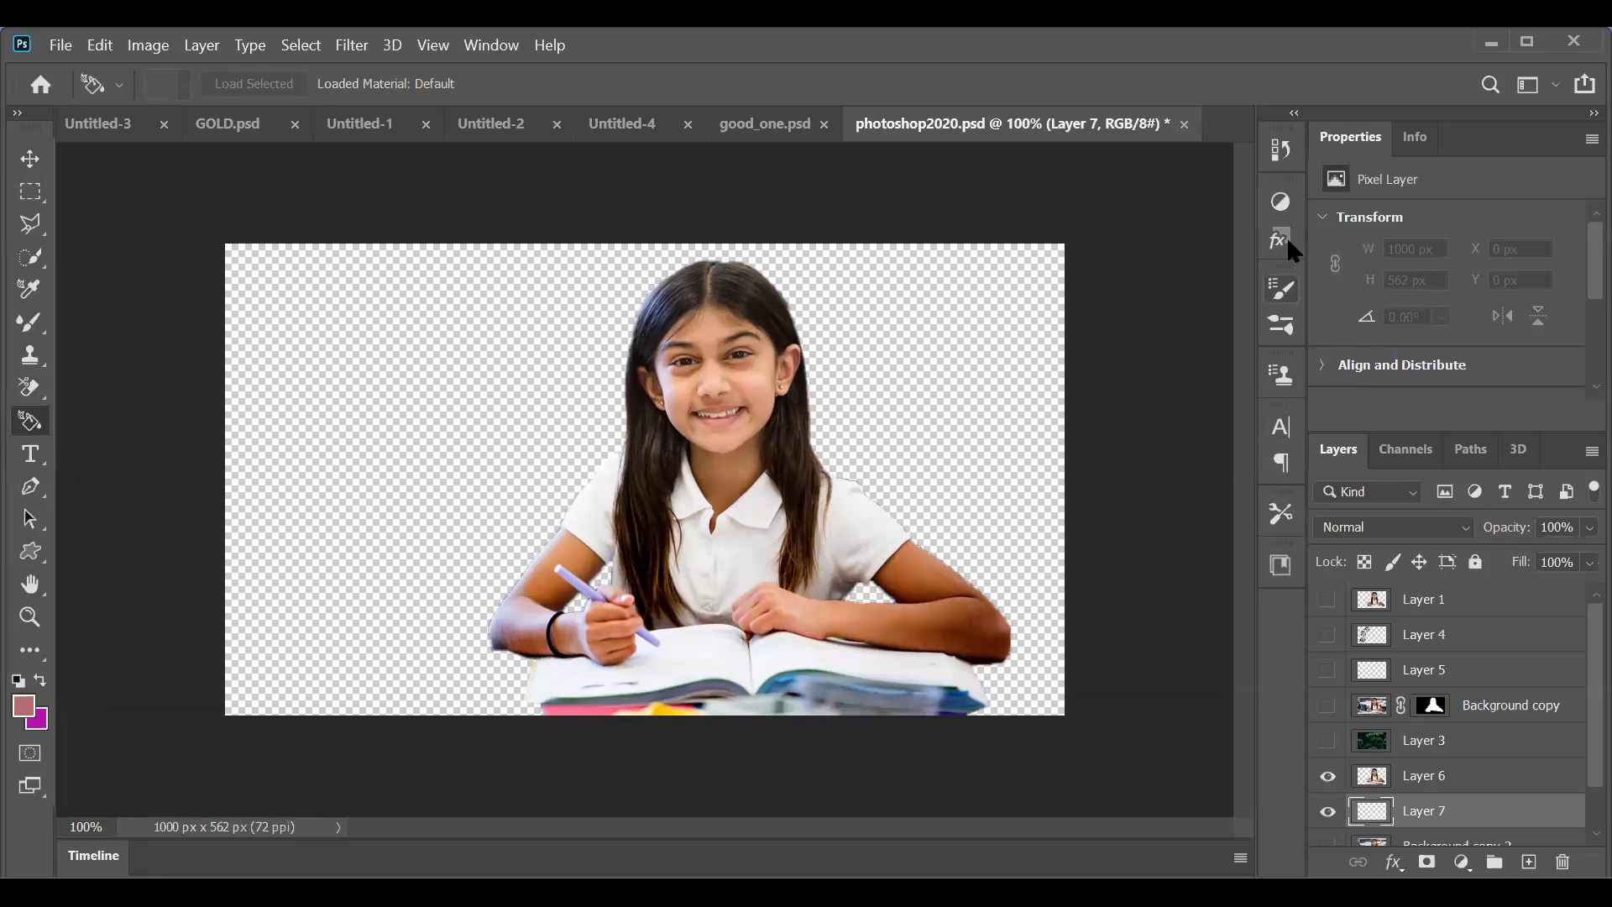
pyautogui.click(1286, 208)
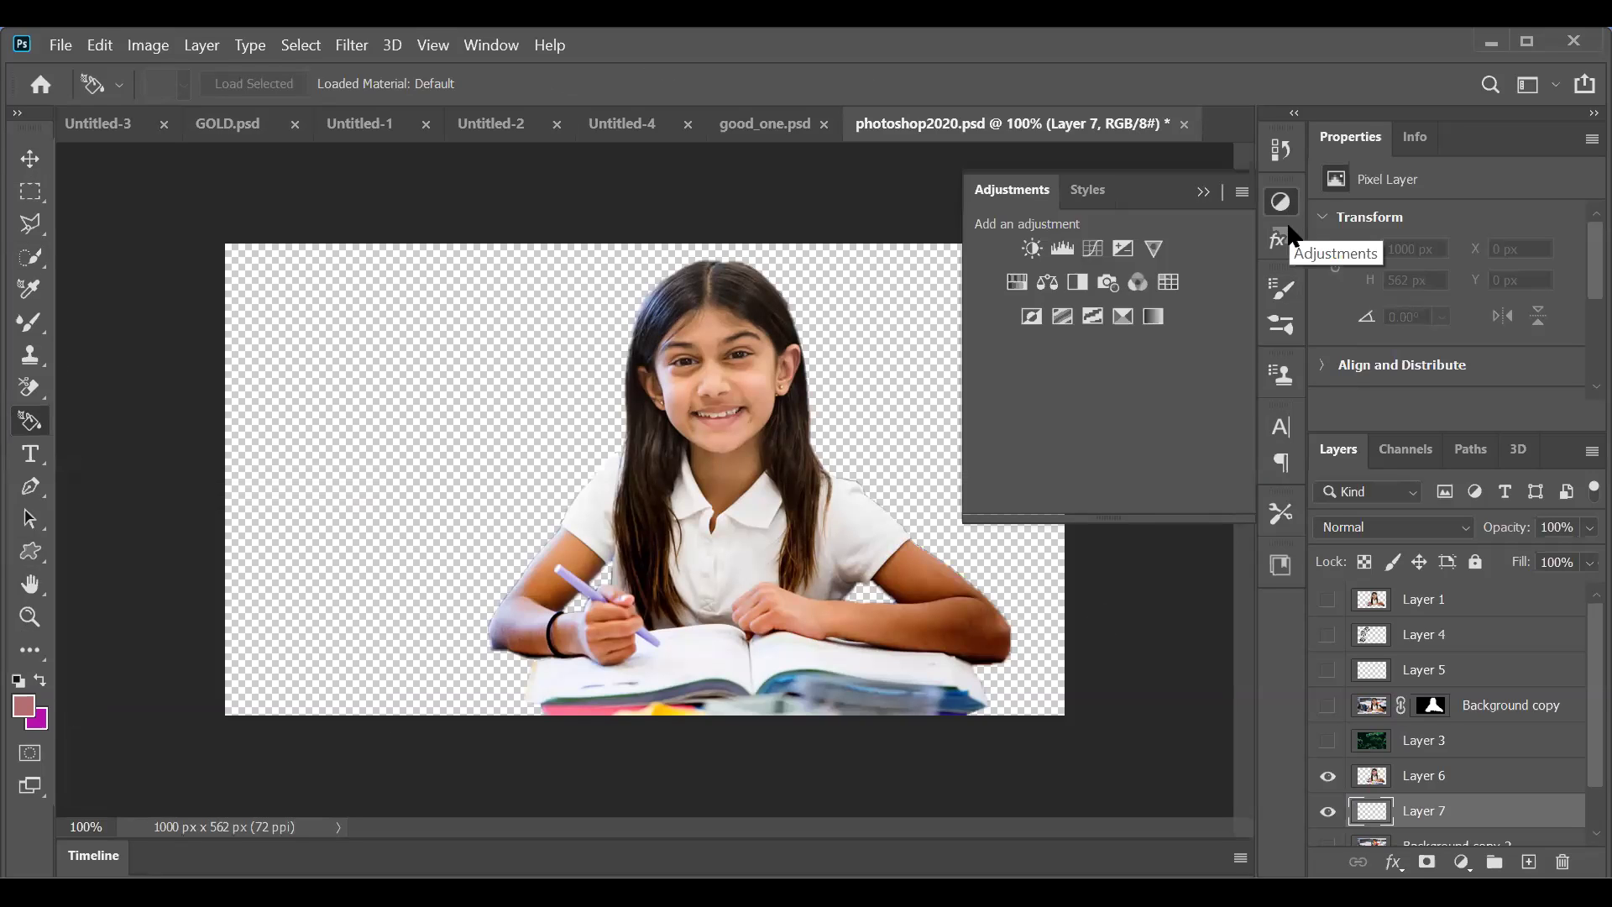
pyautogui.click(1285, 240)
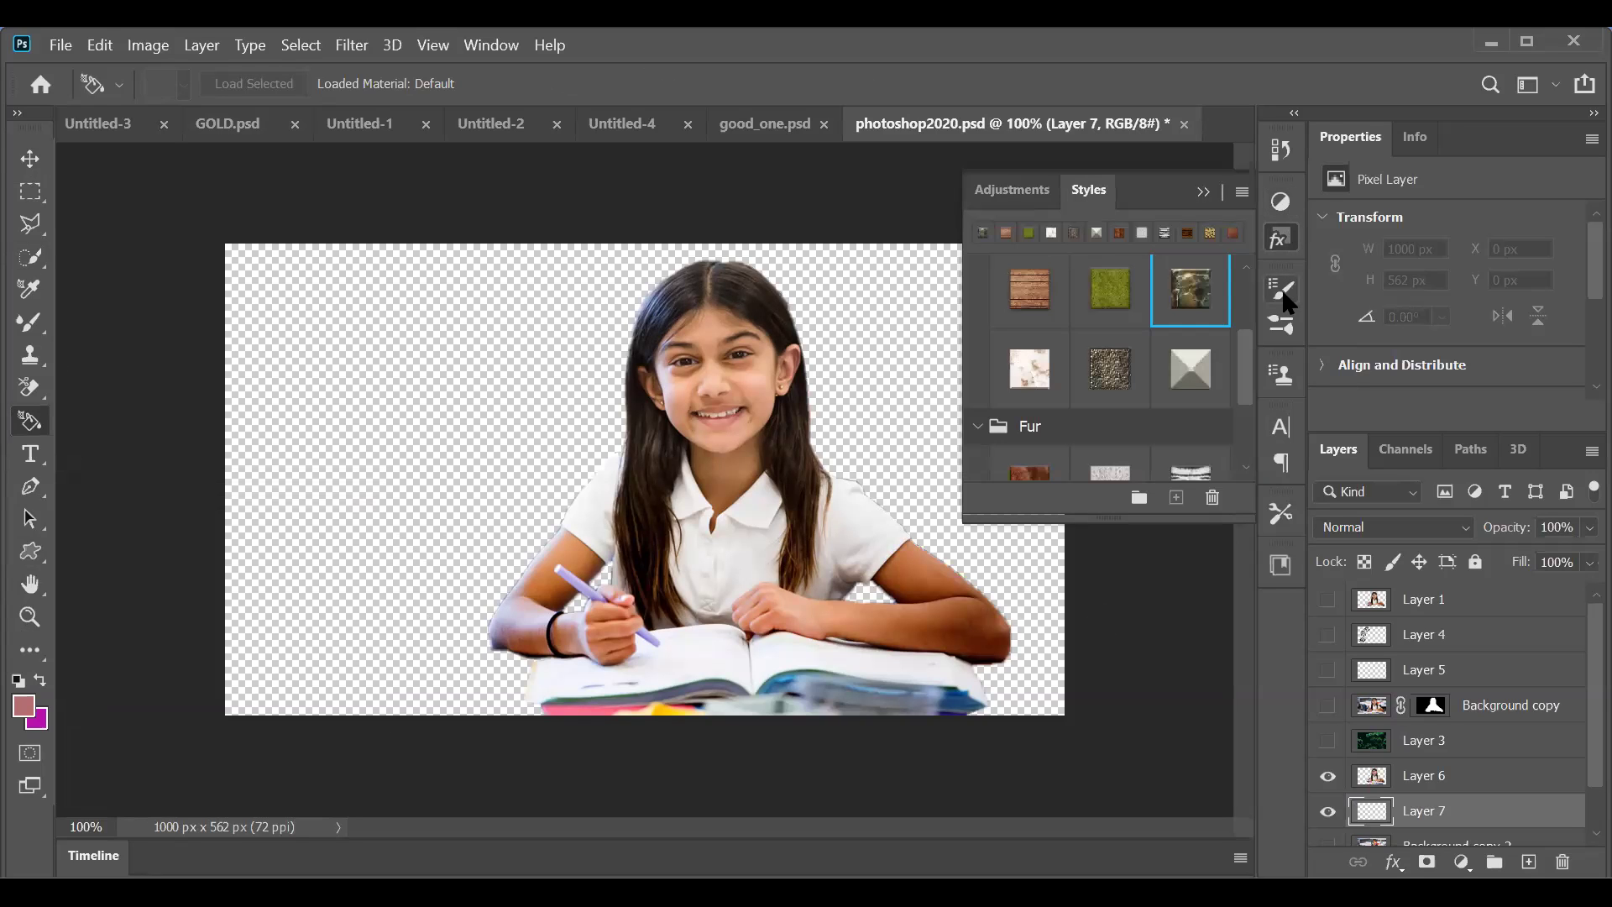
pyautogui.click(1282, 294)
pyautogui.click(1281, 324)
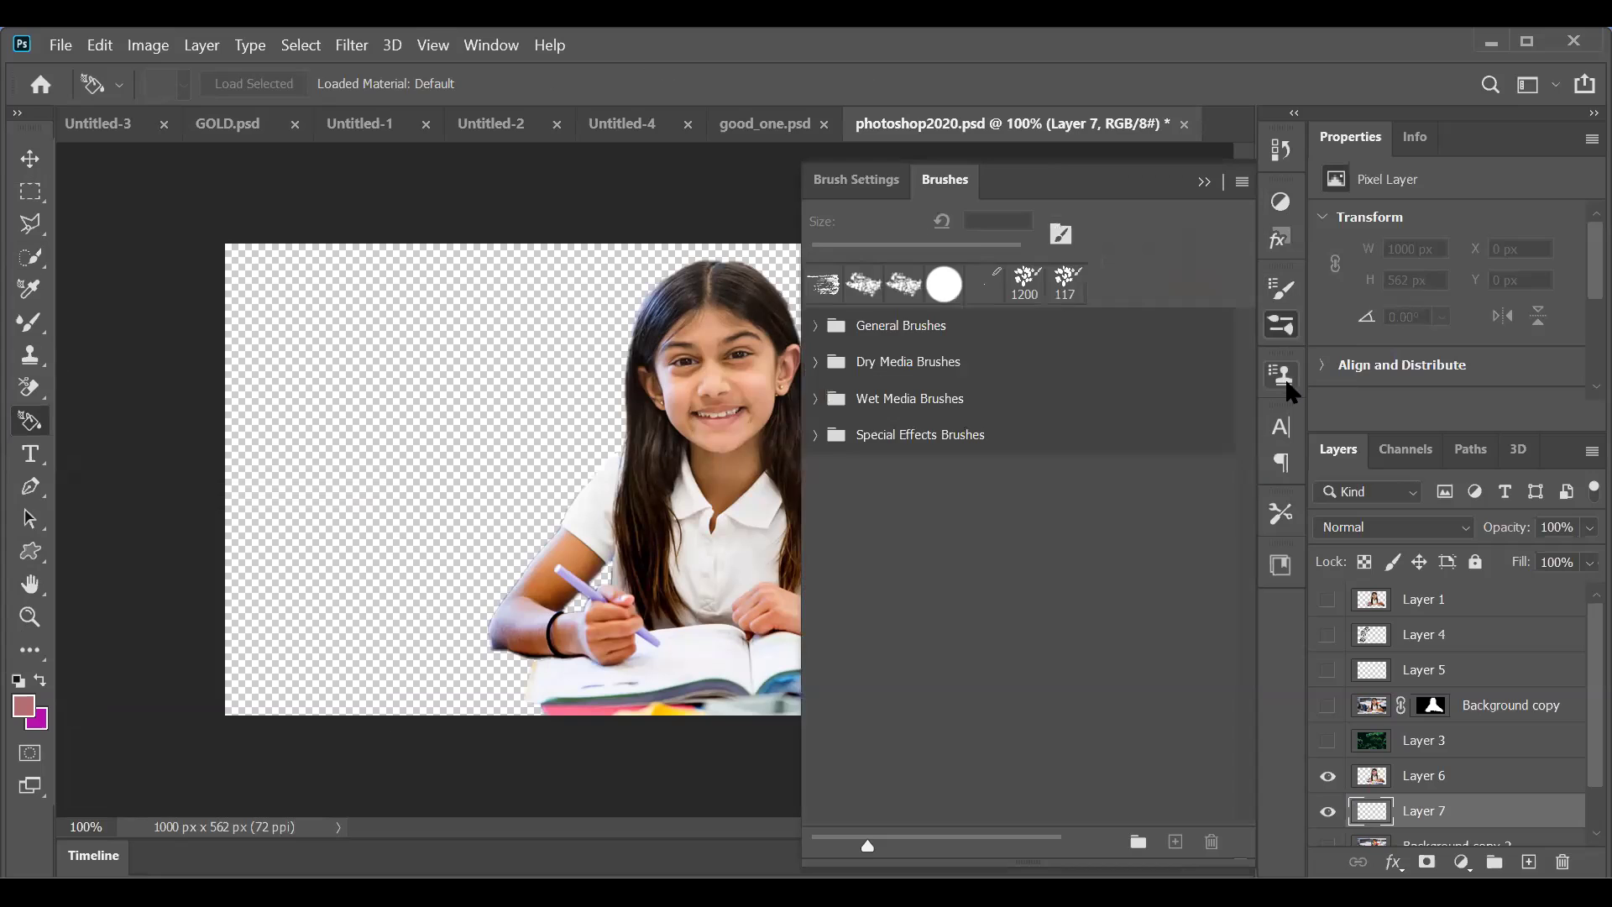
pyautogui.click(1282, 376)
pyautogui.click(1281, 426)
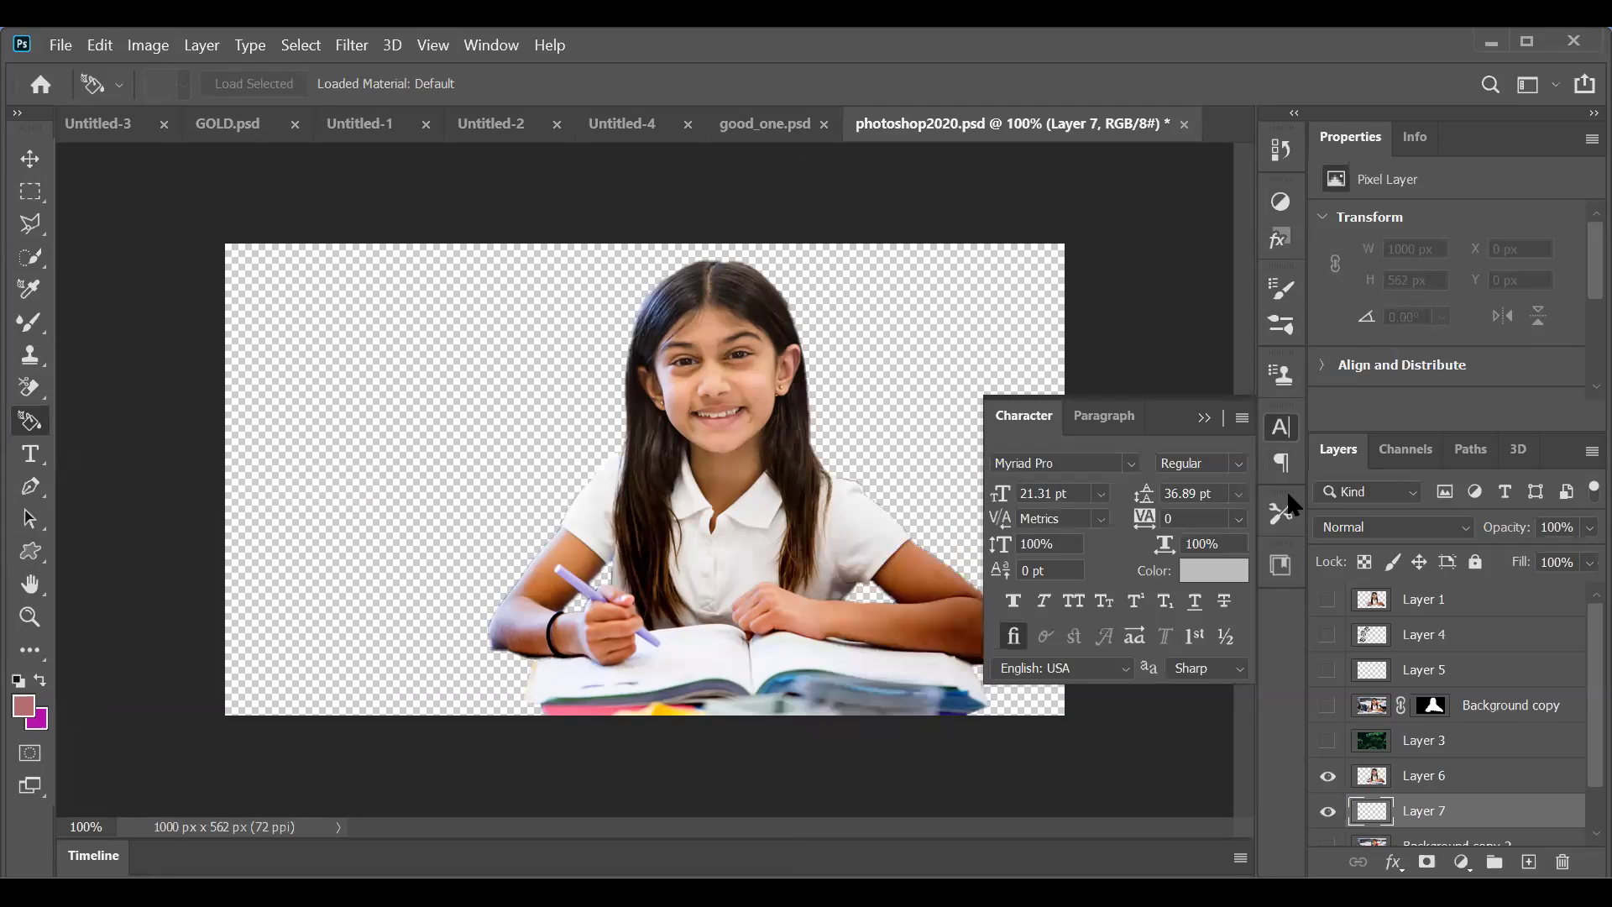
pyautogui.click(1281, 513)
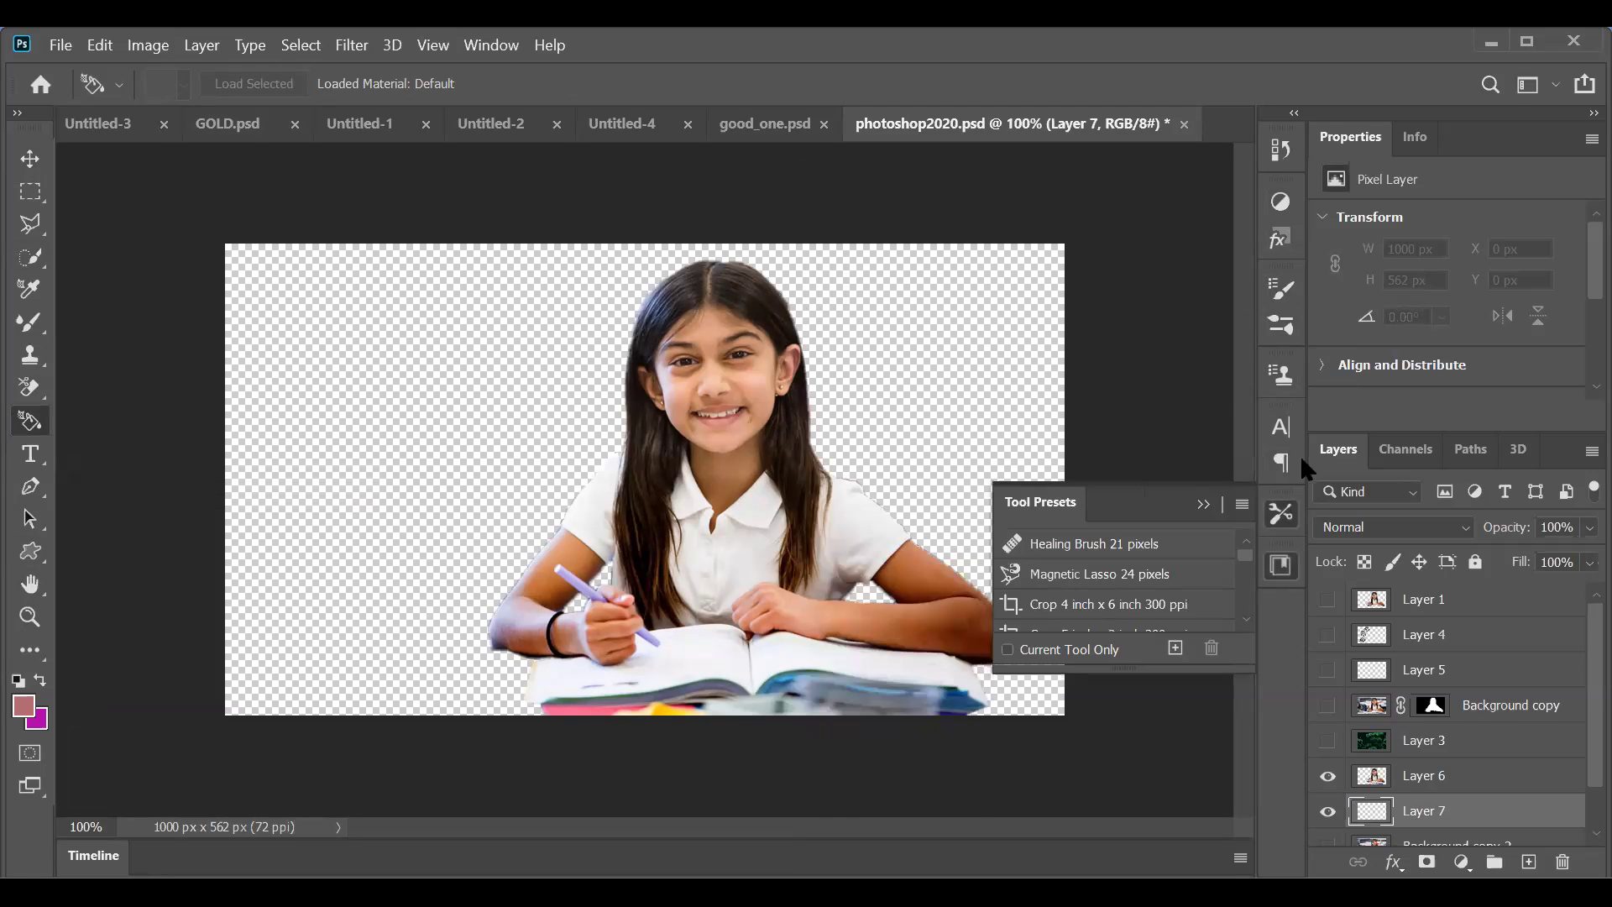
pyautogui.press('v')
pyautogui.click(1282, 460)
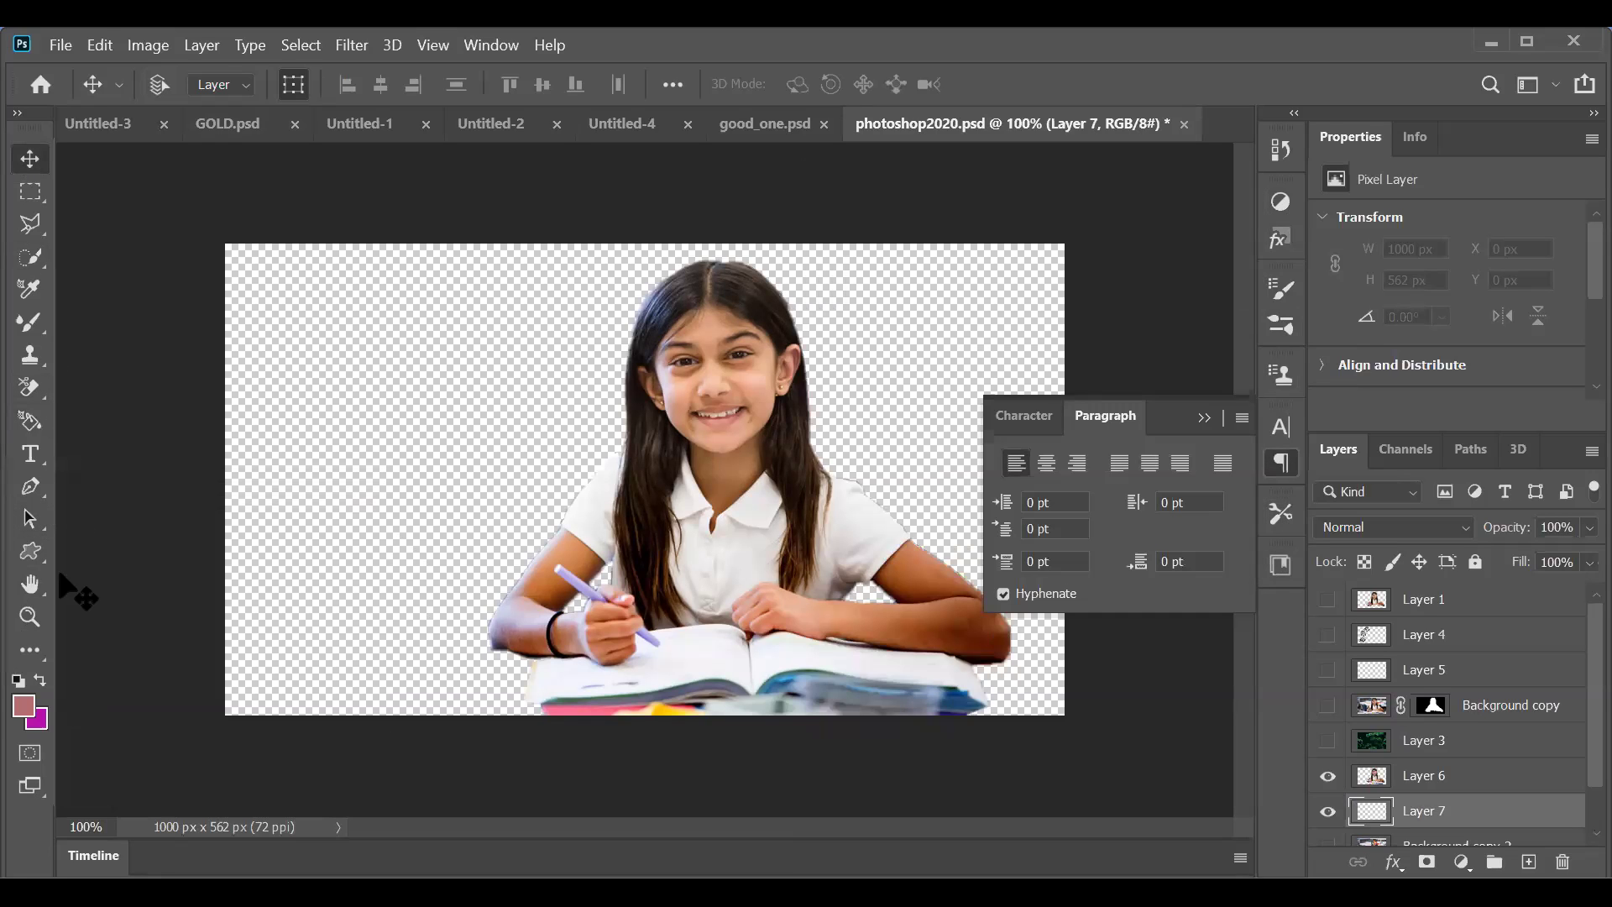
pyautogui.click(33, 409)
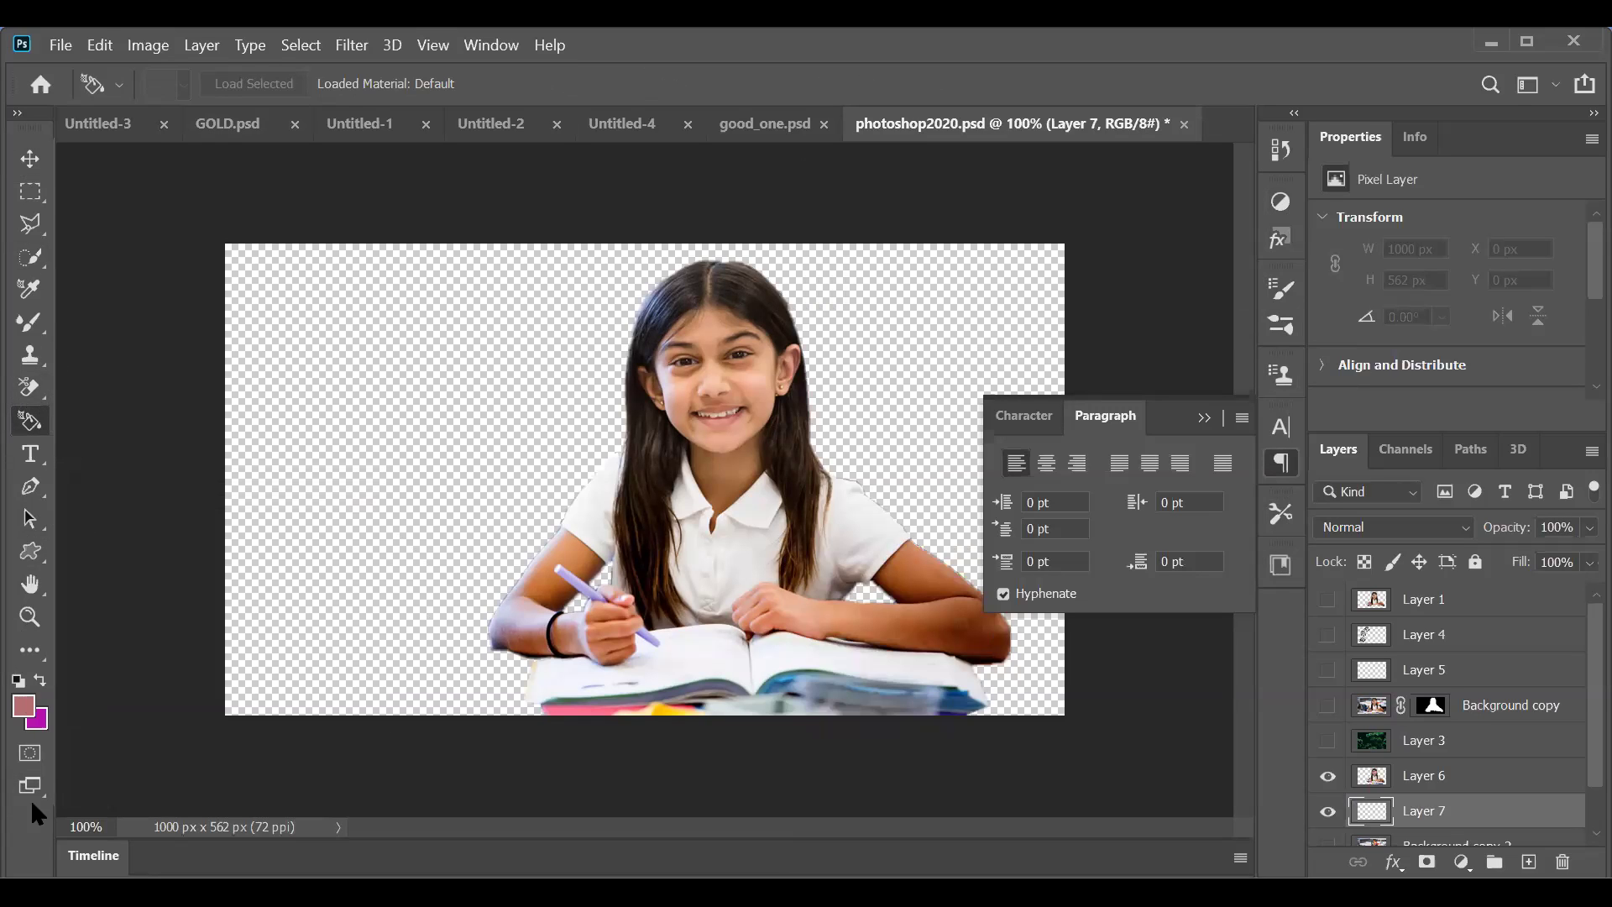
# Step: Expand the toolbox to two columns, activate the Move tool and switch to full screen mode with the menu bar
pyautogui.click(18, 114)
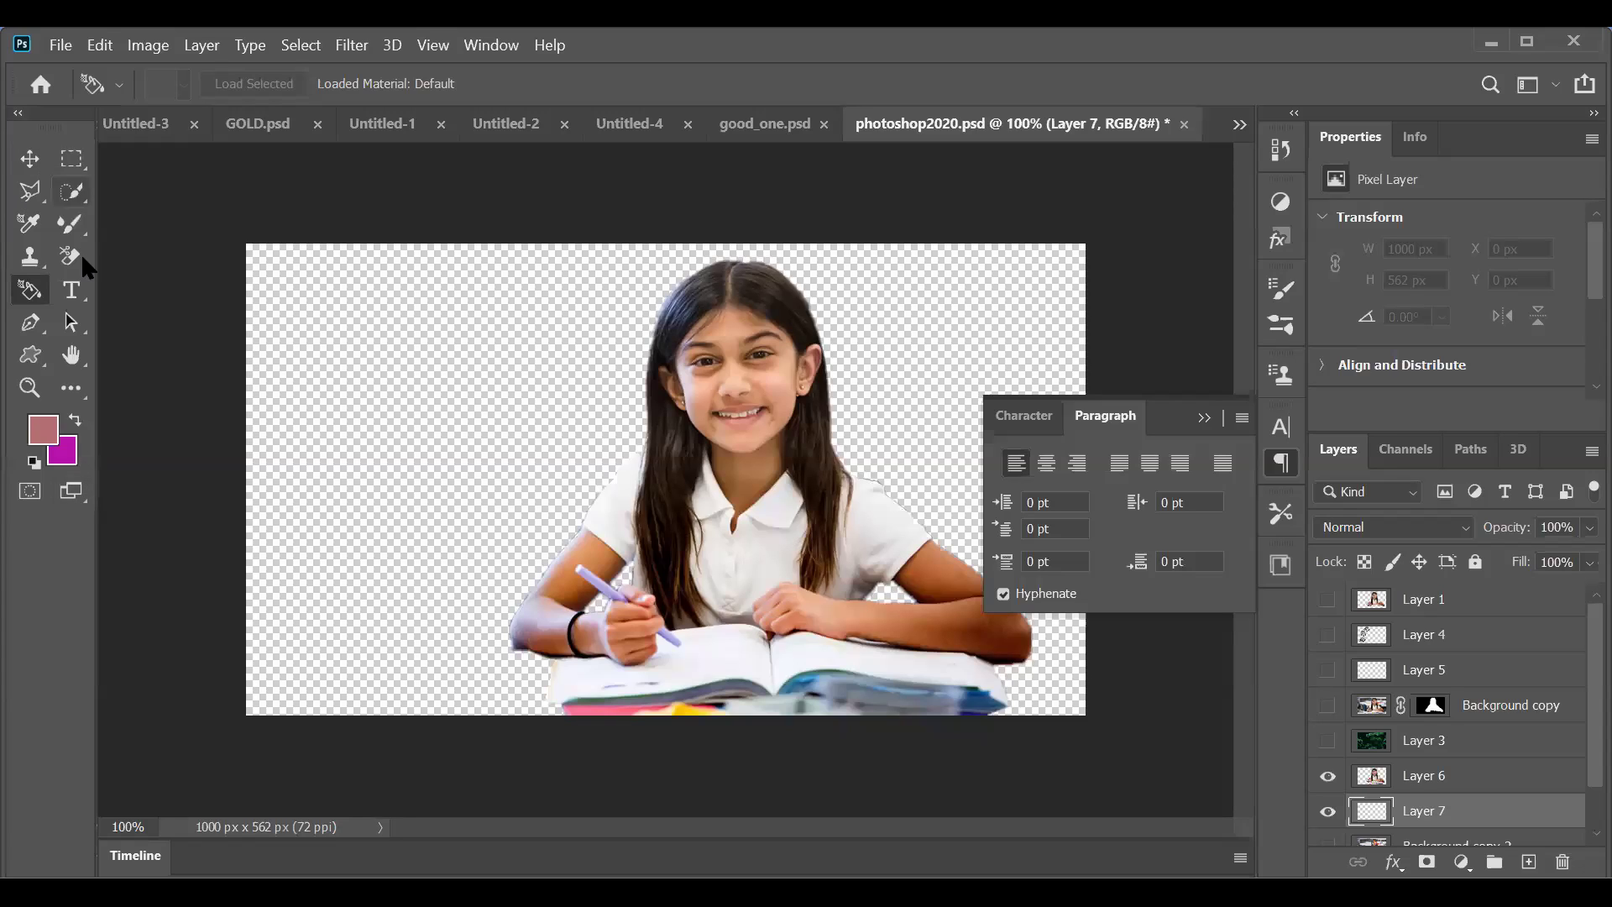
pyautogui.click(24, 225)
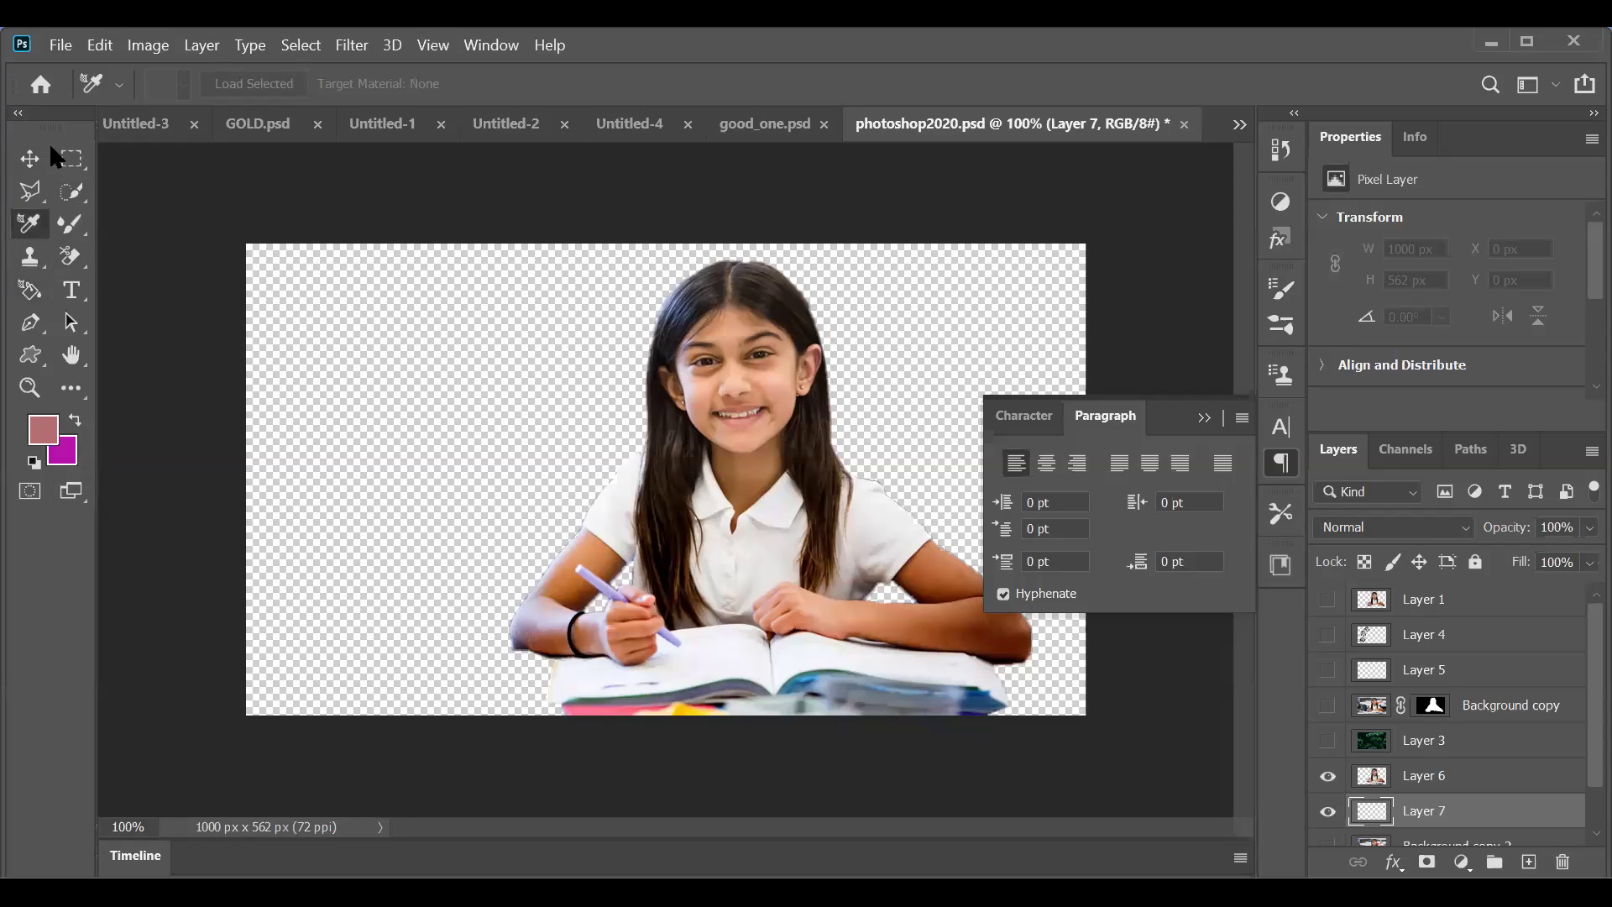
pyautogui.press('v')
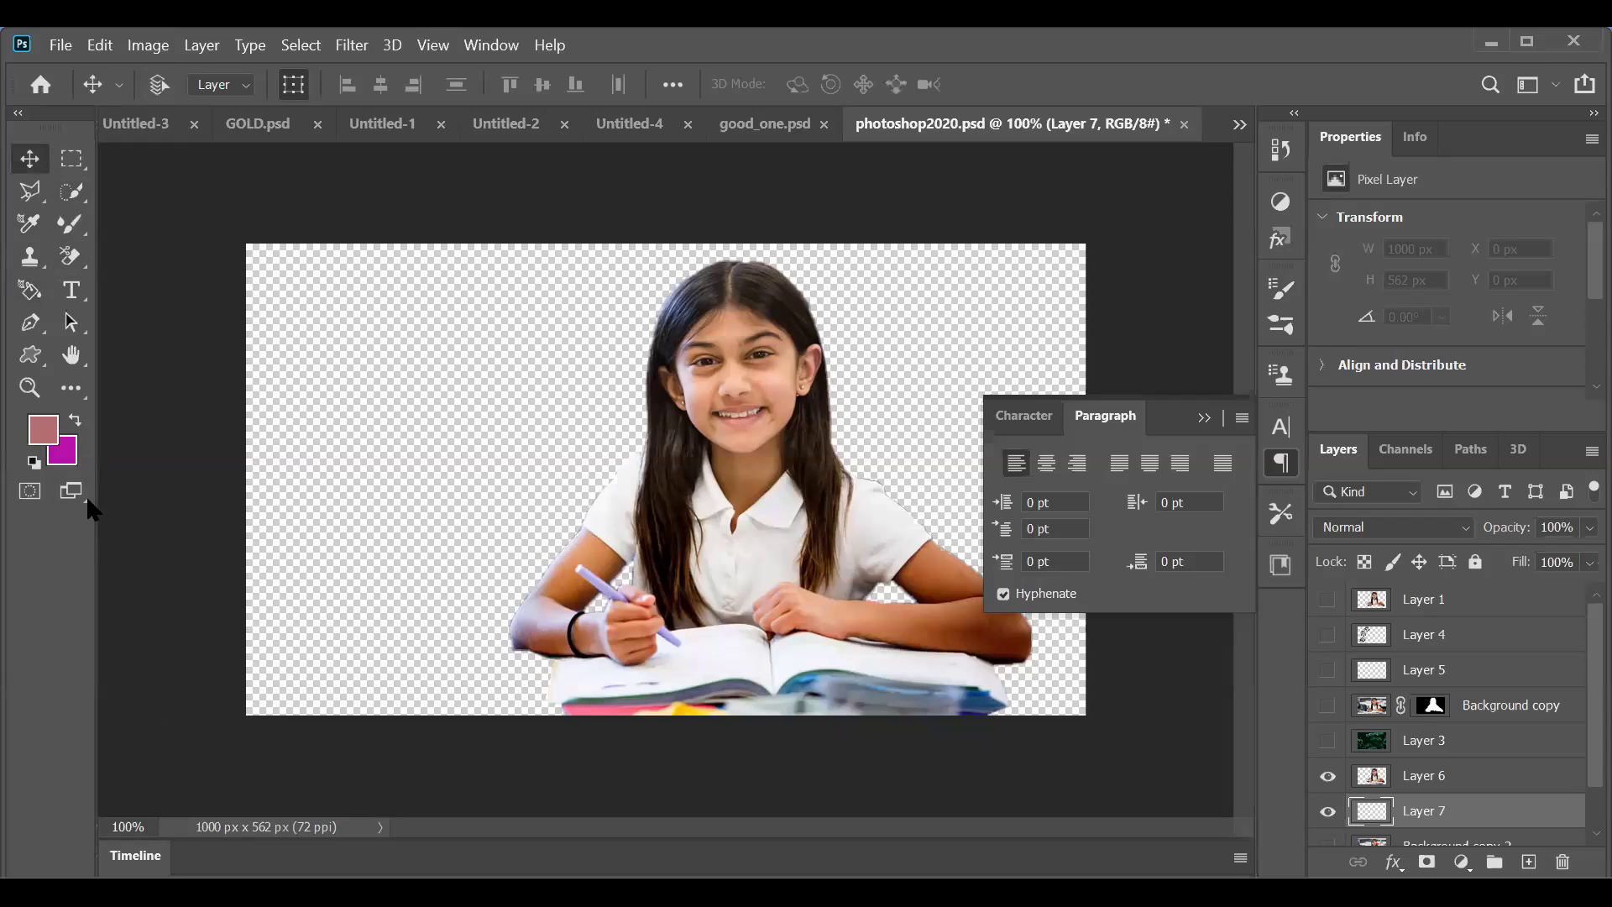
pyautogui.click(82, 501)
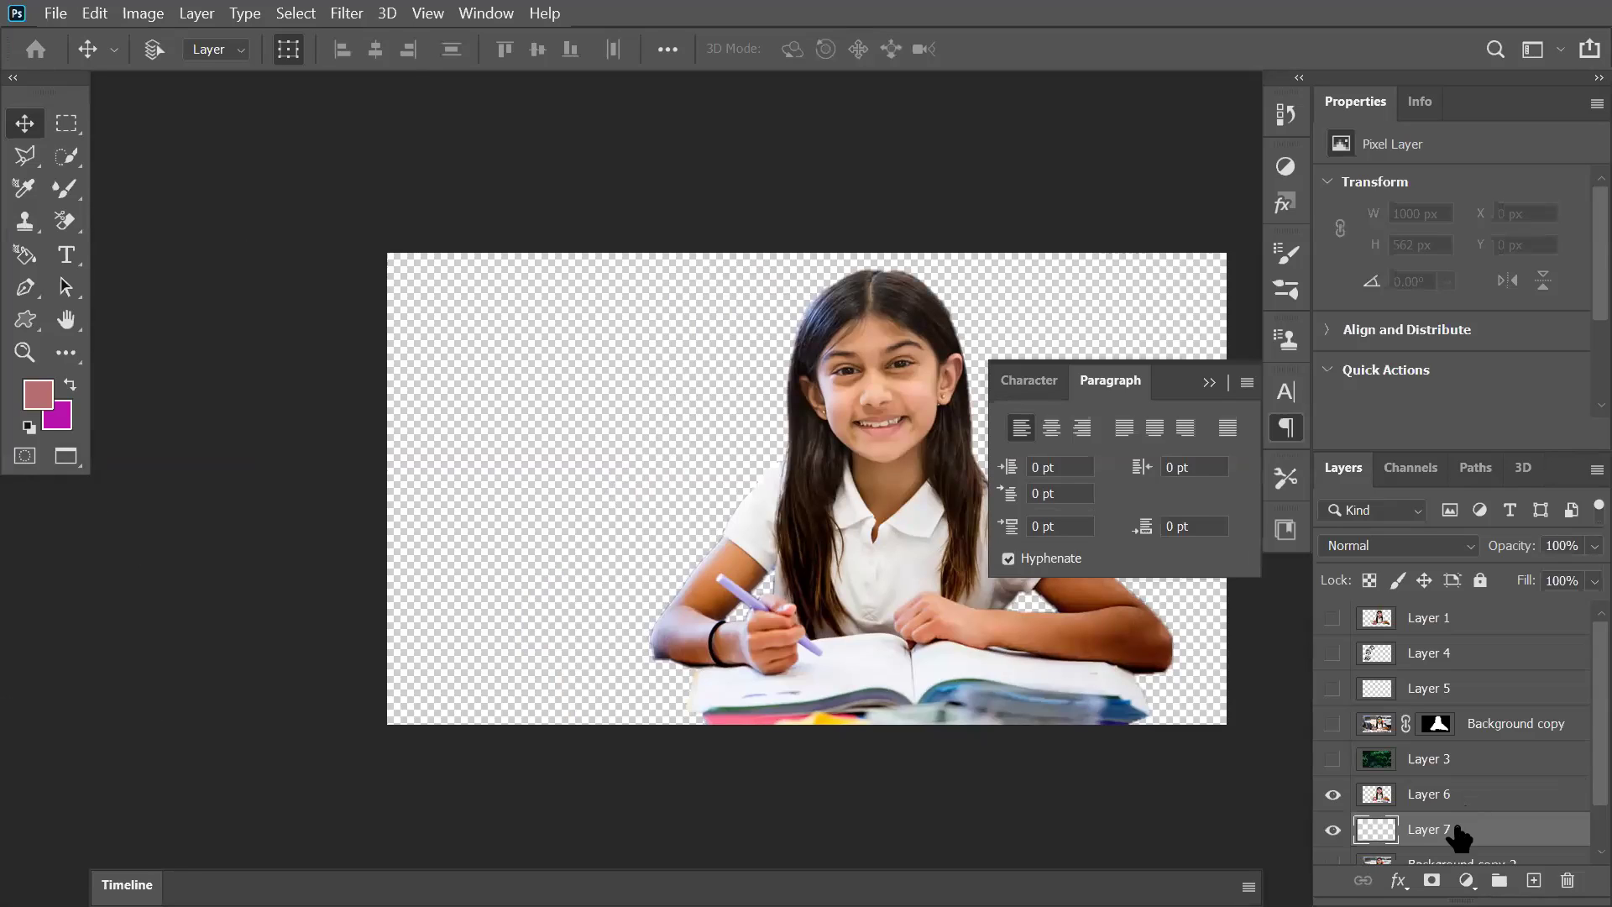
# Step: Fill Layer 7 with the magenta background colour and add a Gradient Overlay layer style to it
pyautogui.hotkey('ctrl', 'BackSpace')
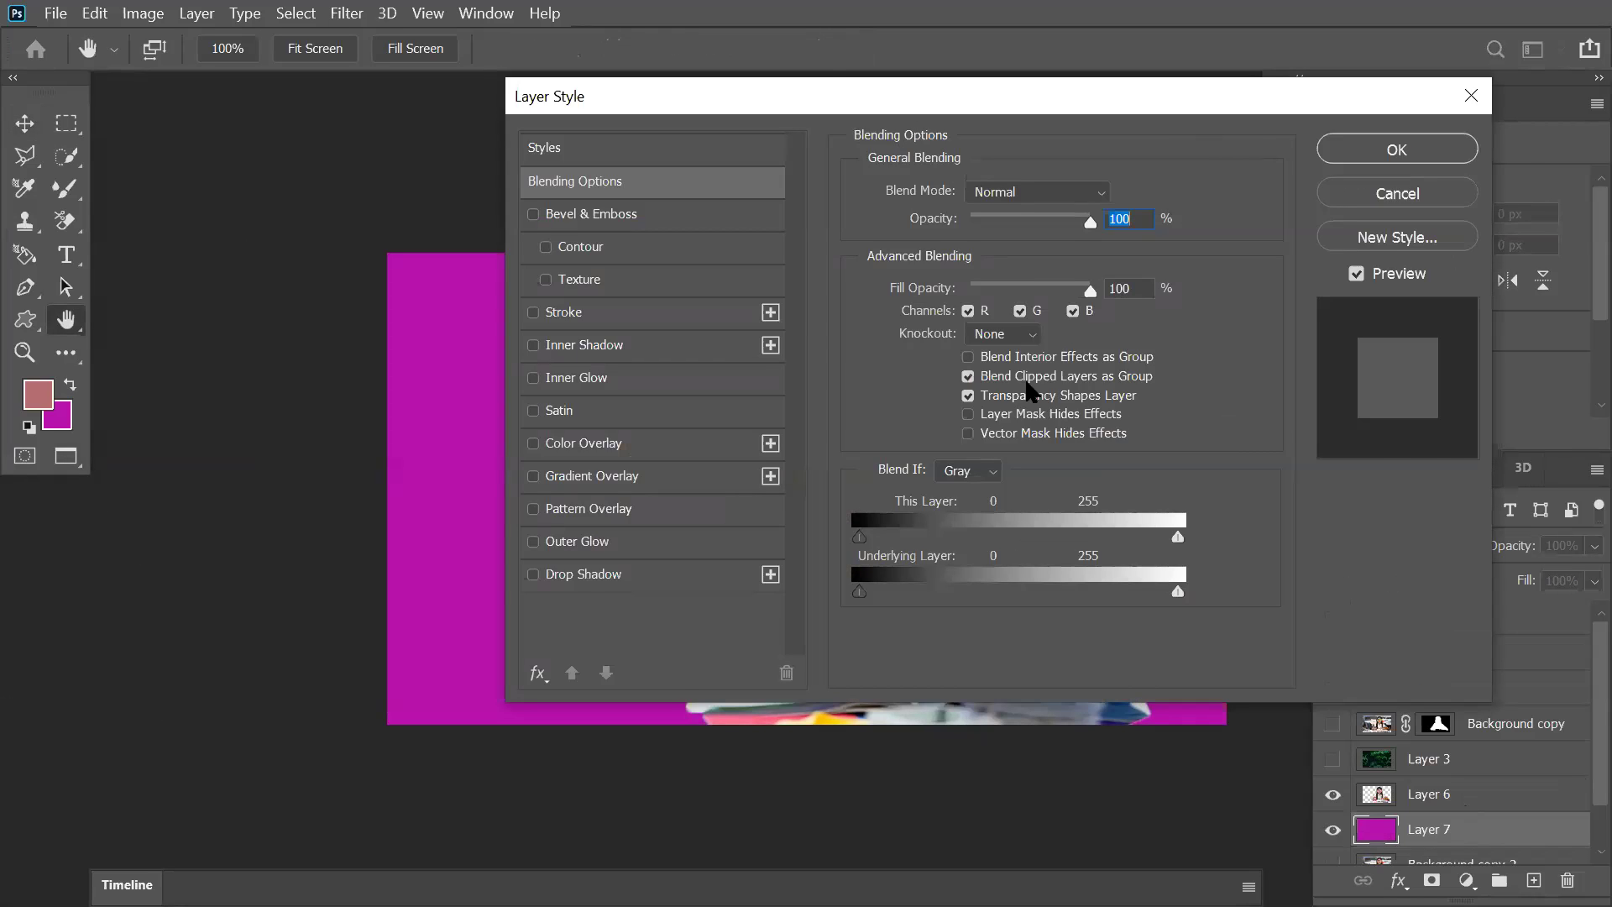
pyautogui.moveTo(906, 88); pyautogui.dragTo(1240, 88)
pyautogui.click(932, 475)
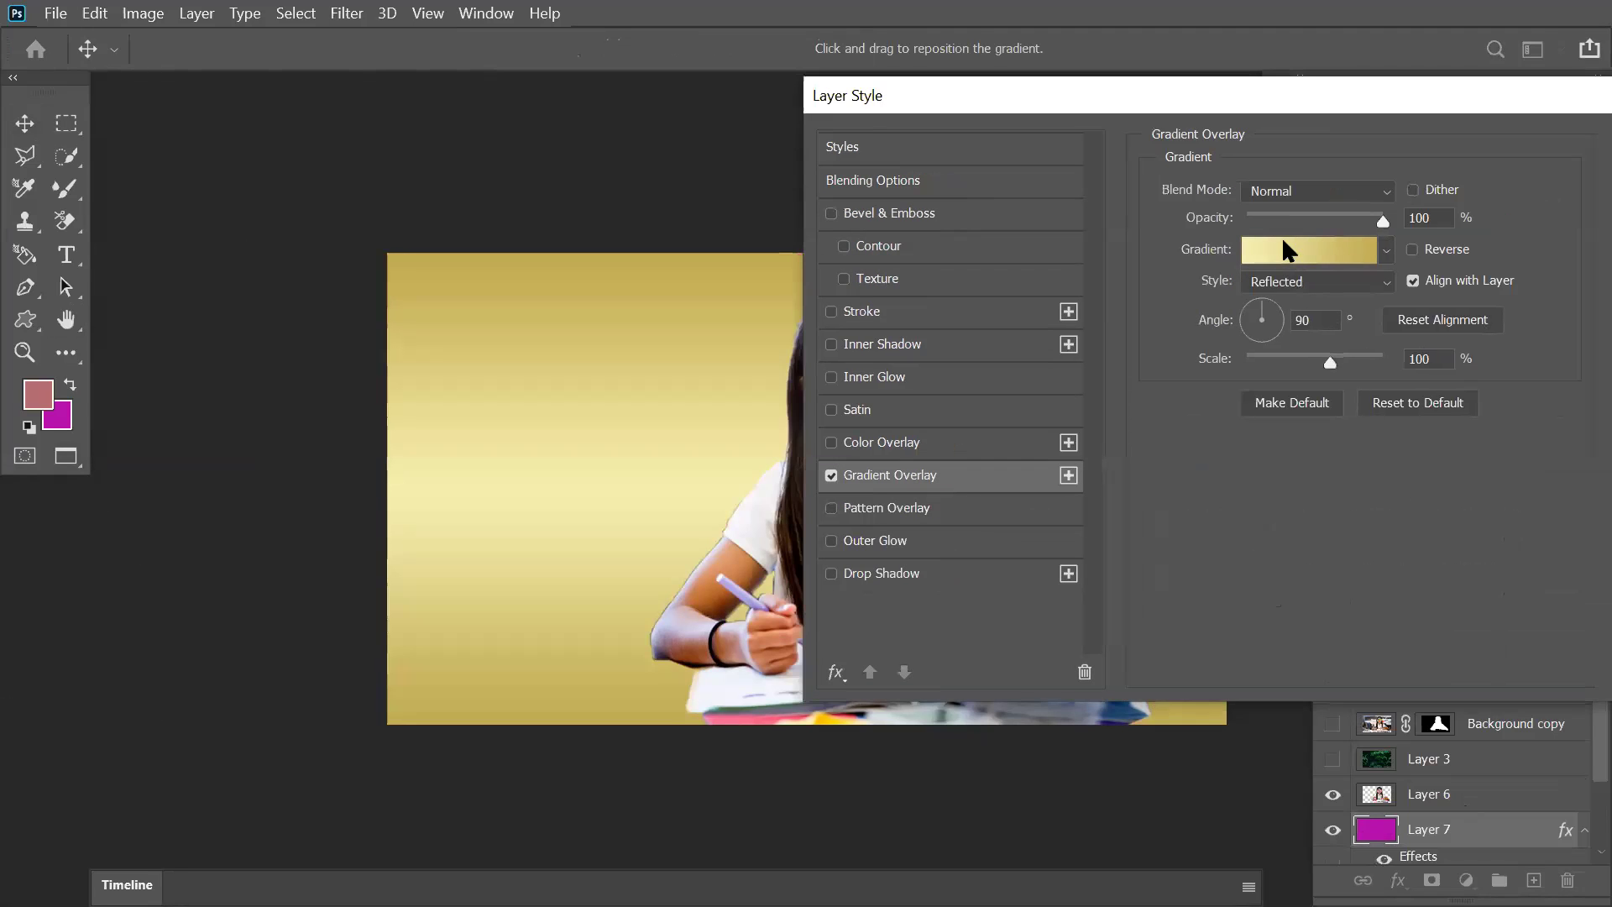
# Step: Try several presets from the Pinks group for the overlay gradient and settle on Pink_13
pyautogui.click(1282, 244)
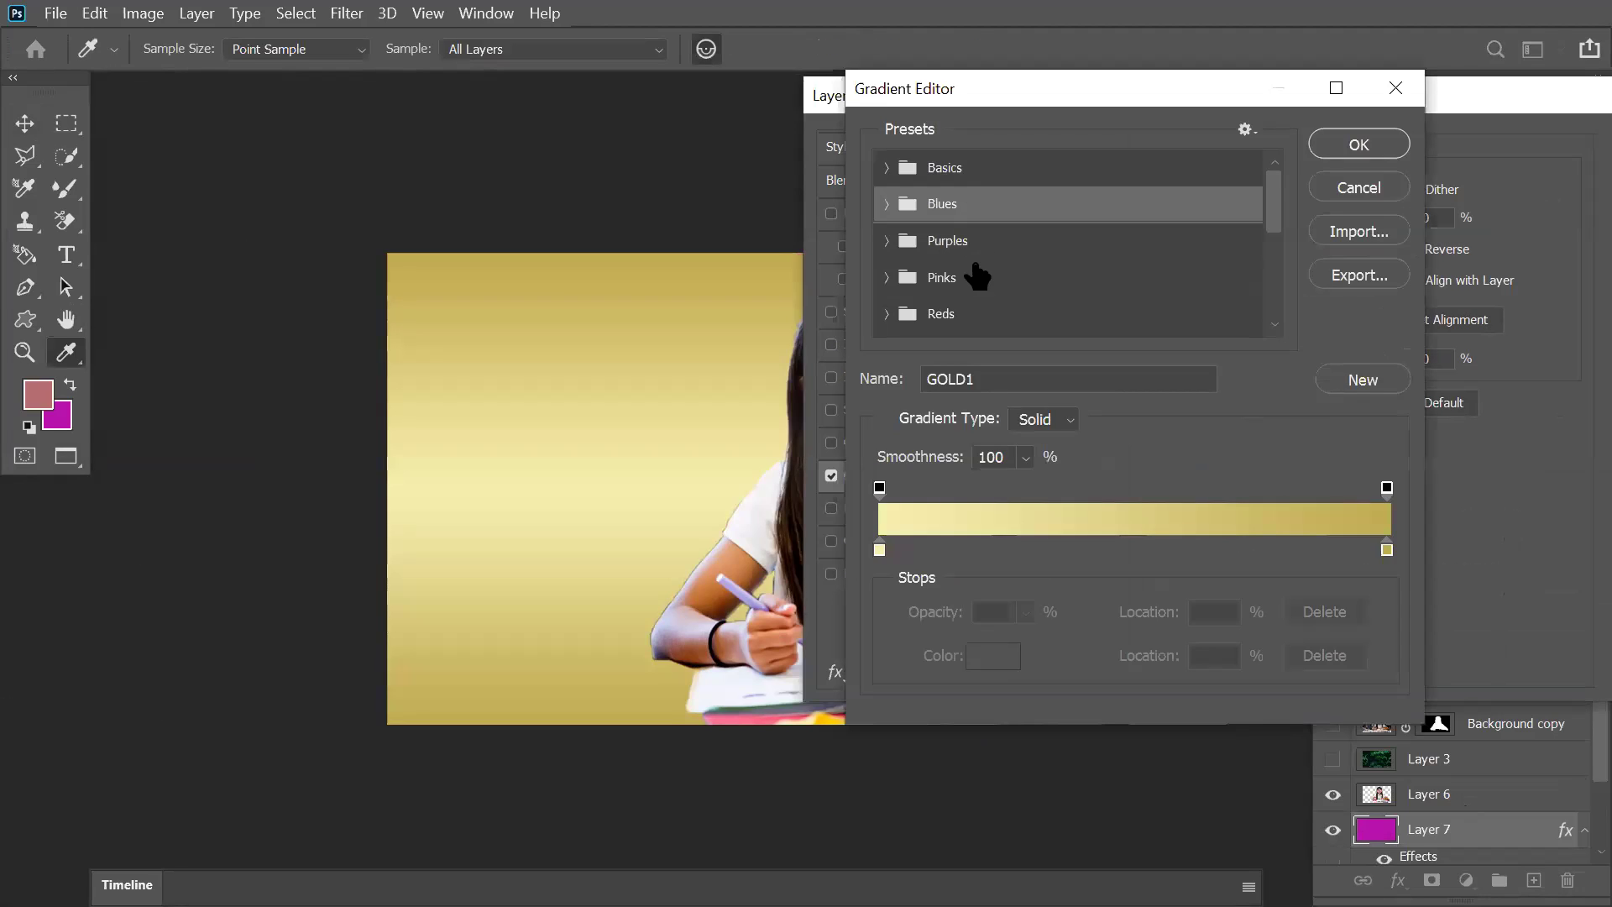
pyautogui.click(892, 285)
pyautogui.click(887, 278)
pyautogui.scroll(-1, 1040, 302)
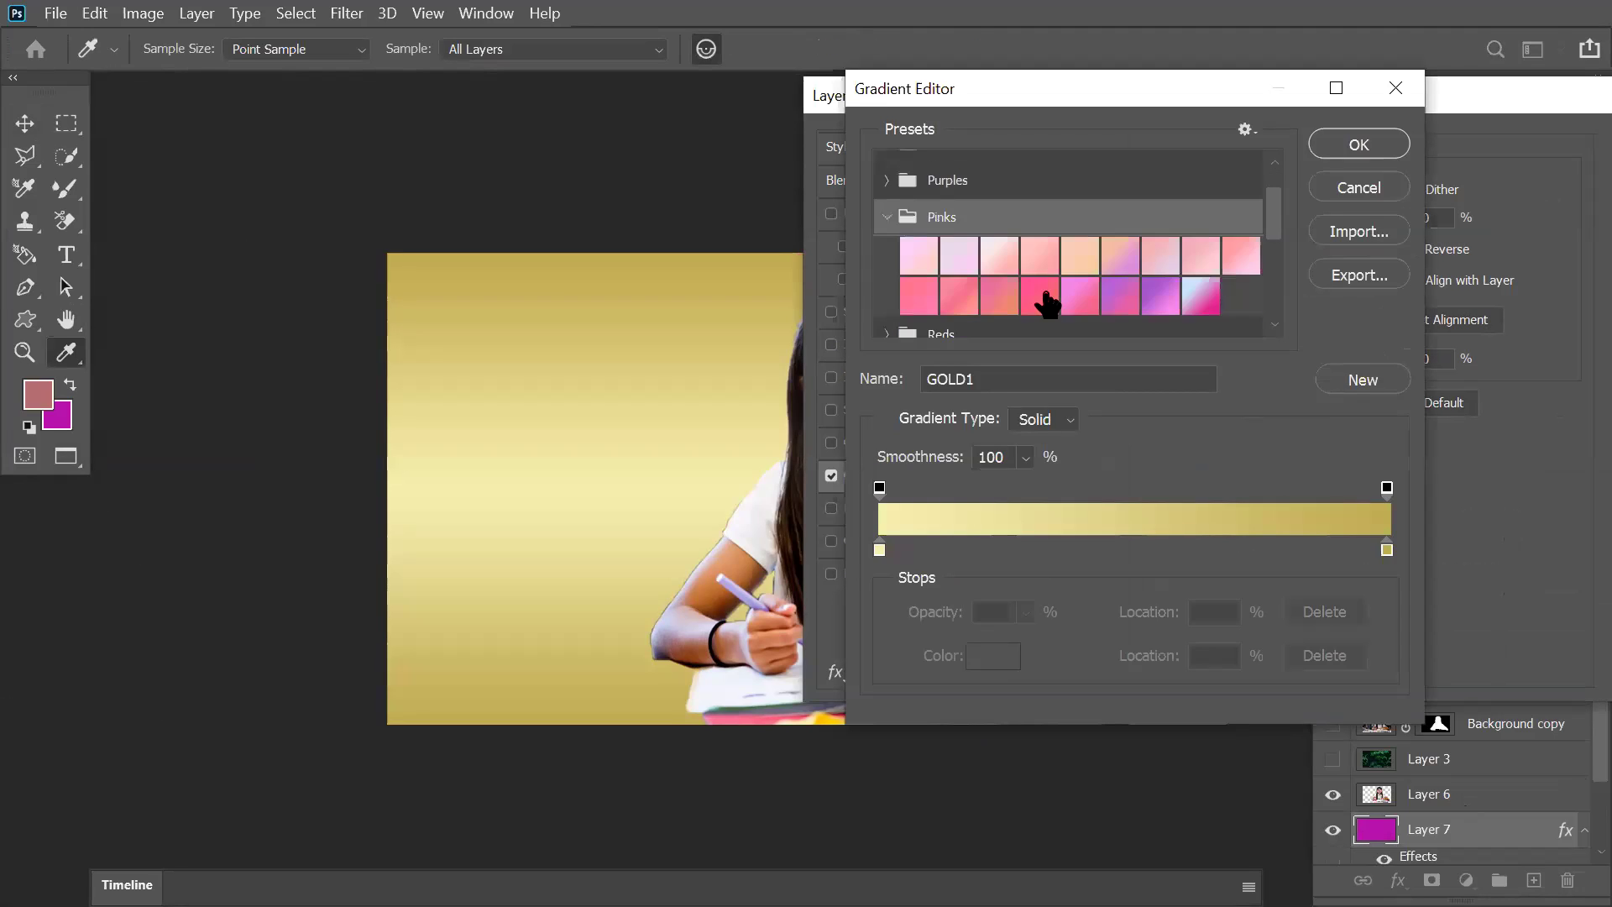
pyautogui.click(1039, 254)
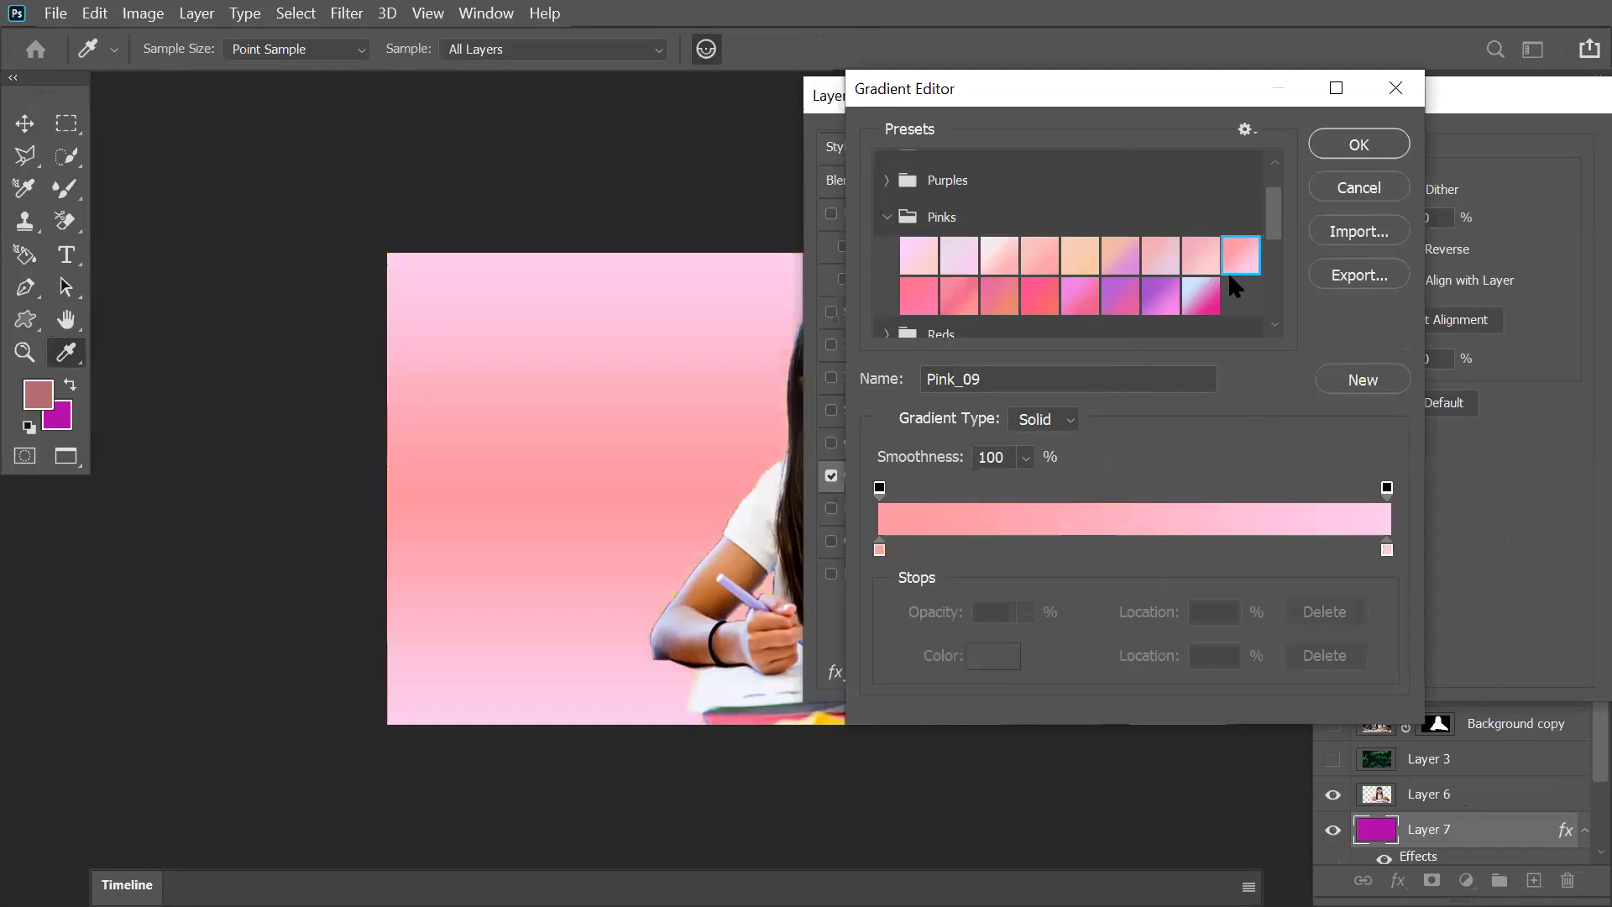
pyautogui.click(1201, 296)
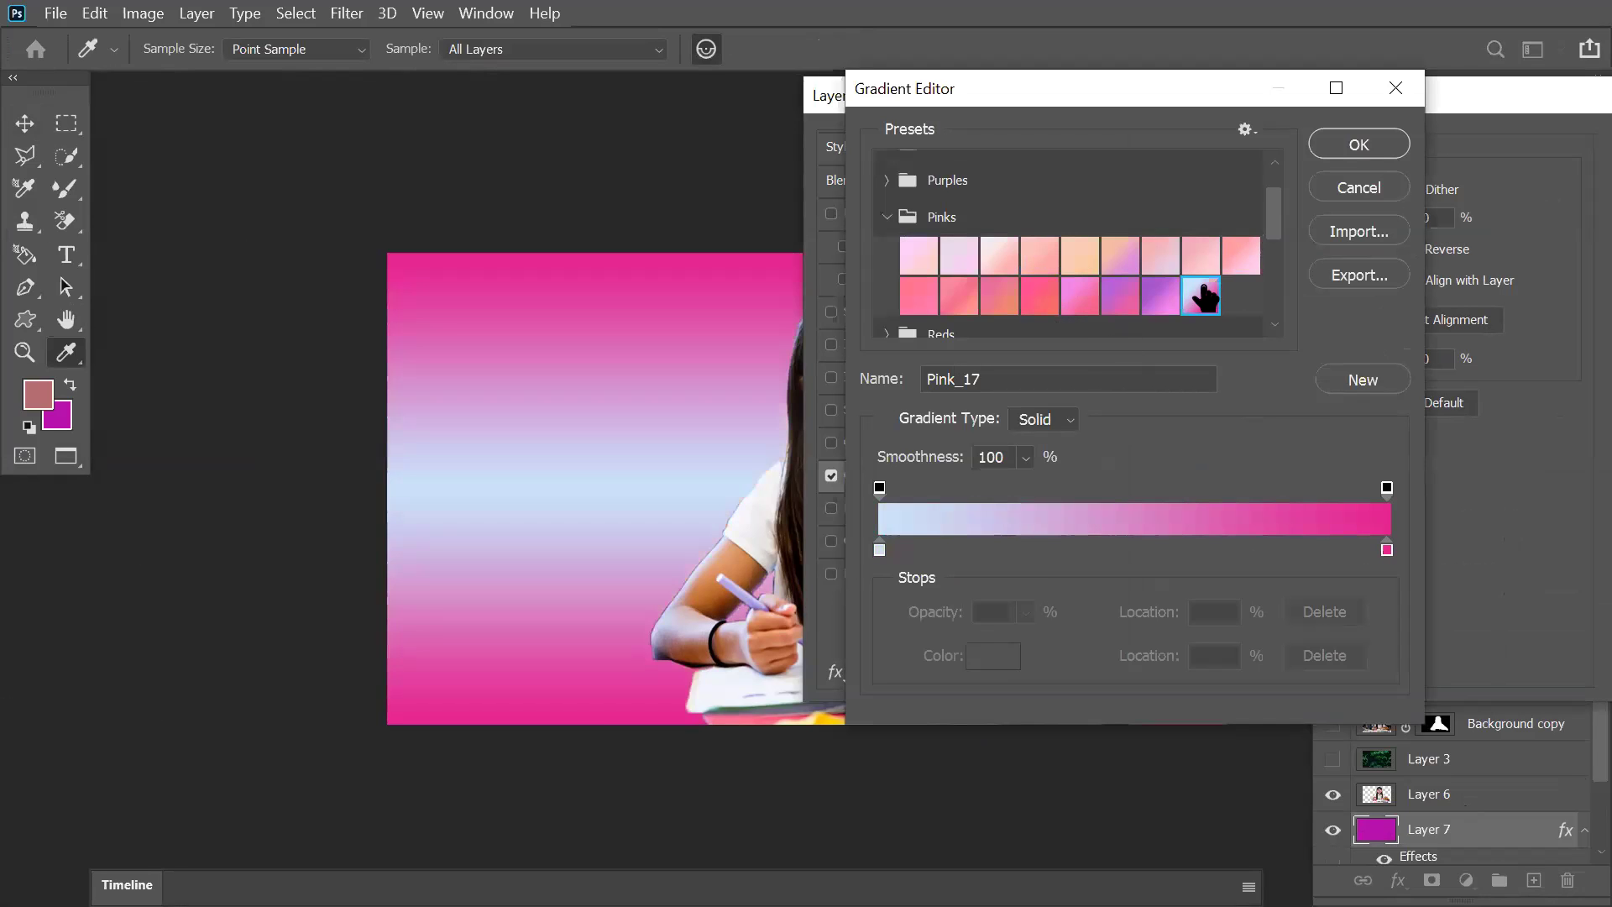
pyautogui.click(1083, 296)
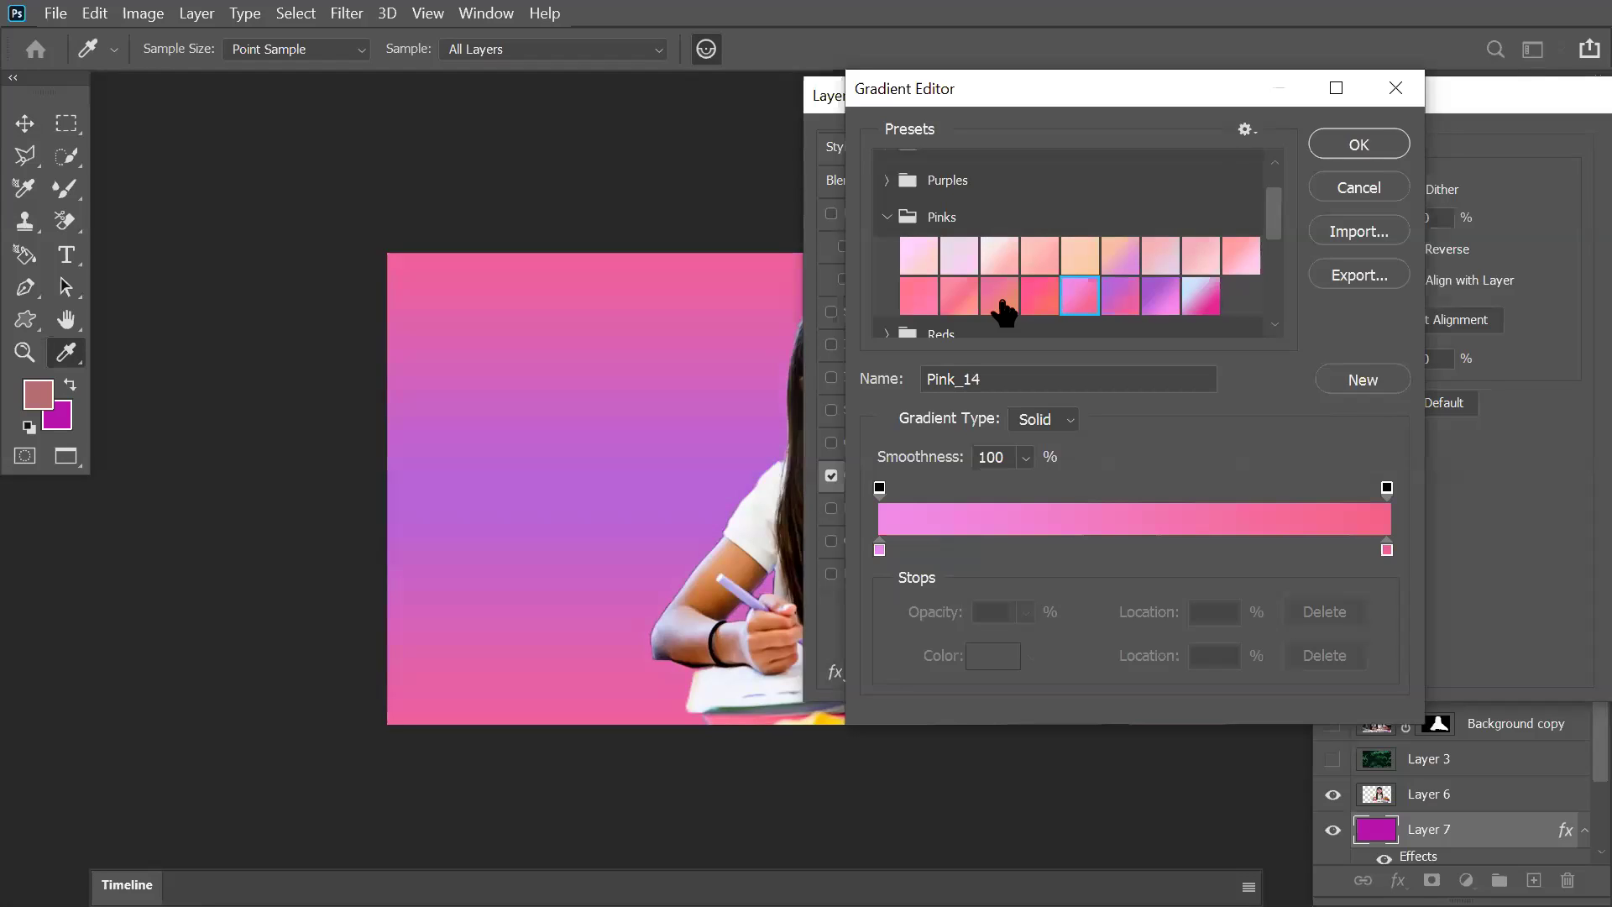
pyautogui.click(1031, 299)
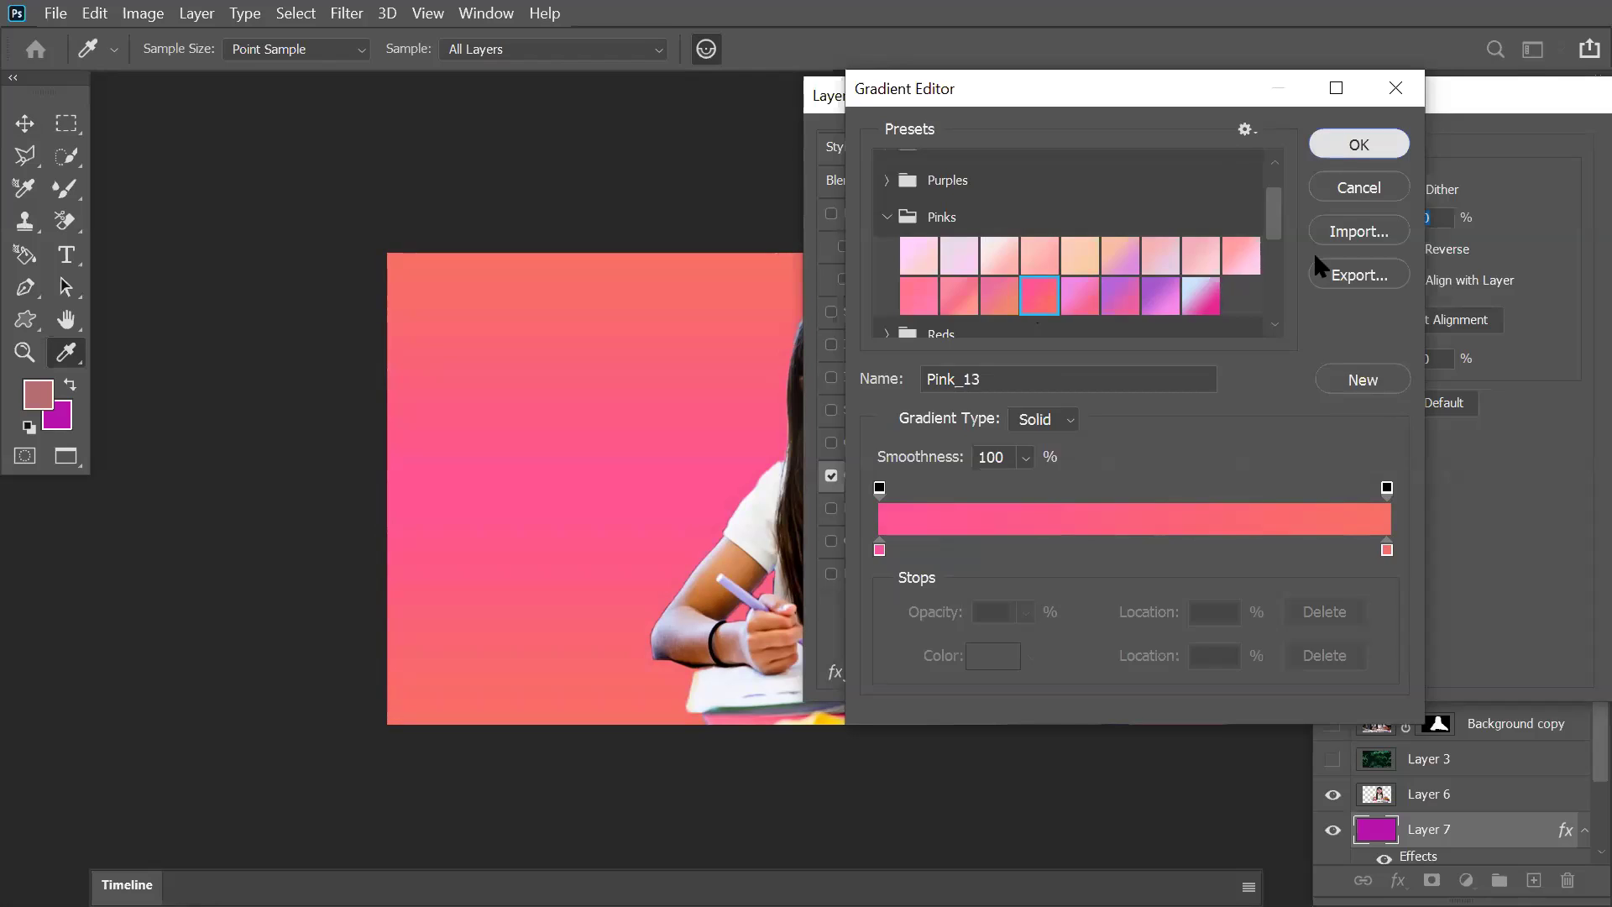
pyautogui.press('Return')
# Step: Compare the Linear and Radial styles for the gradient overlay, settle on Linear and apply the layer style
pyautogui.click(1314, 289)
pyautogui.click(1303, 304)
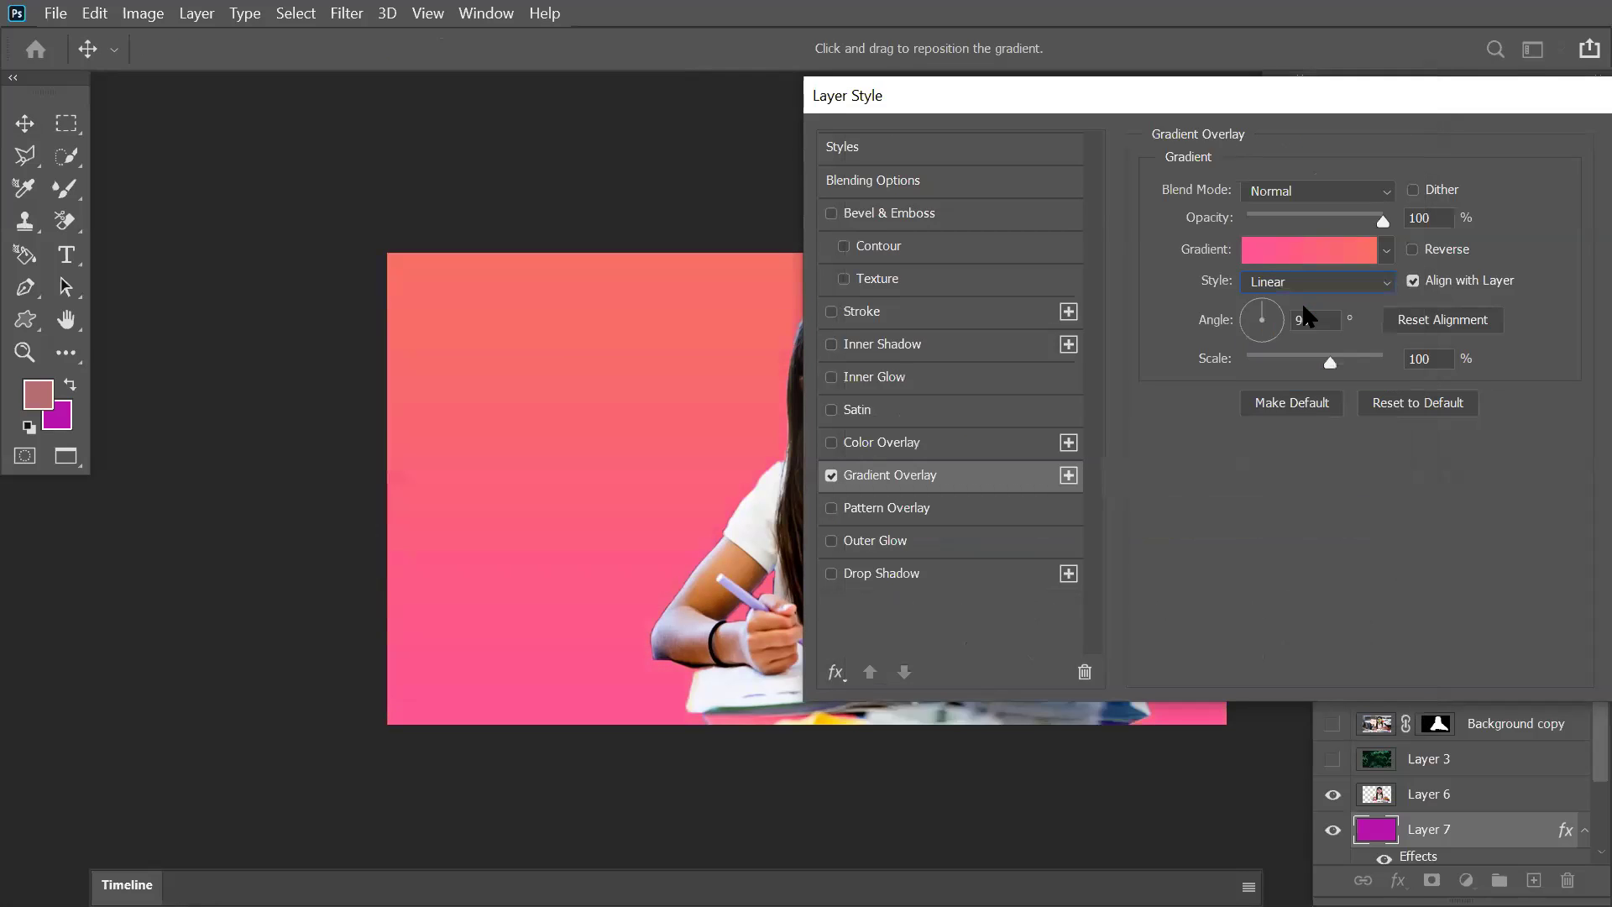
pyautogui.click(1306, 280)
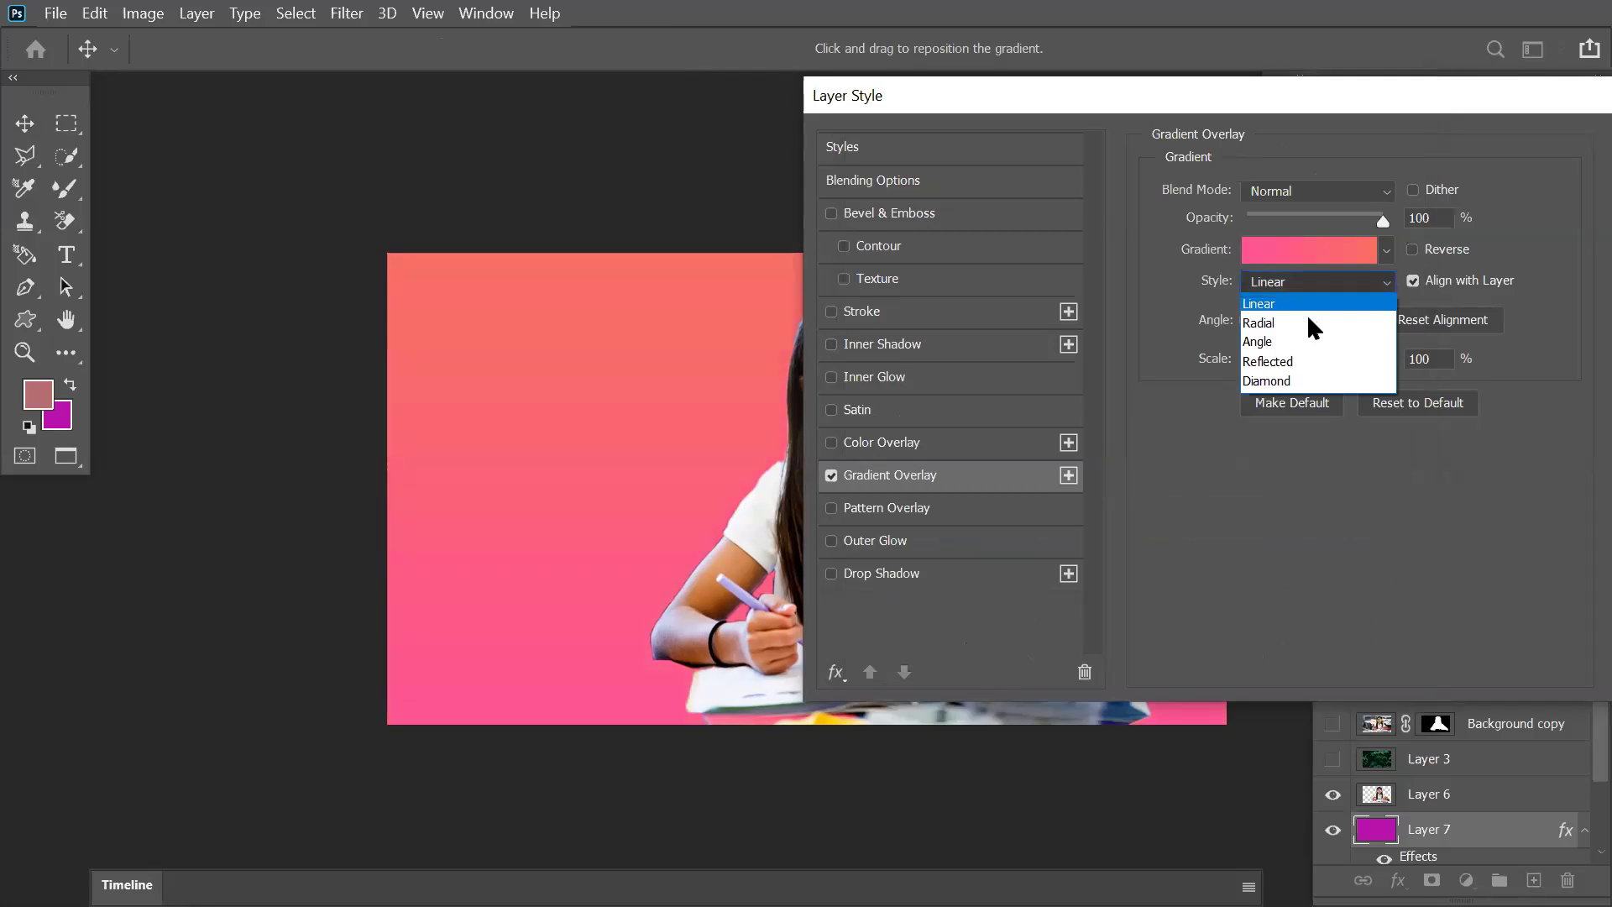
pyautogui.click(1307, 306)
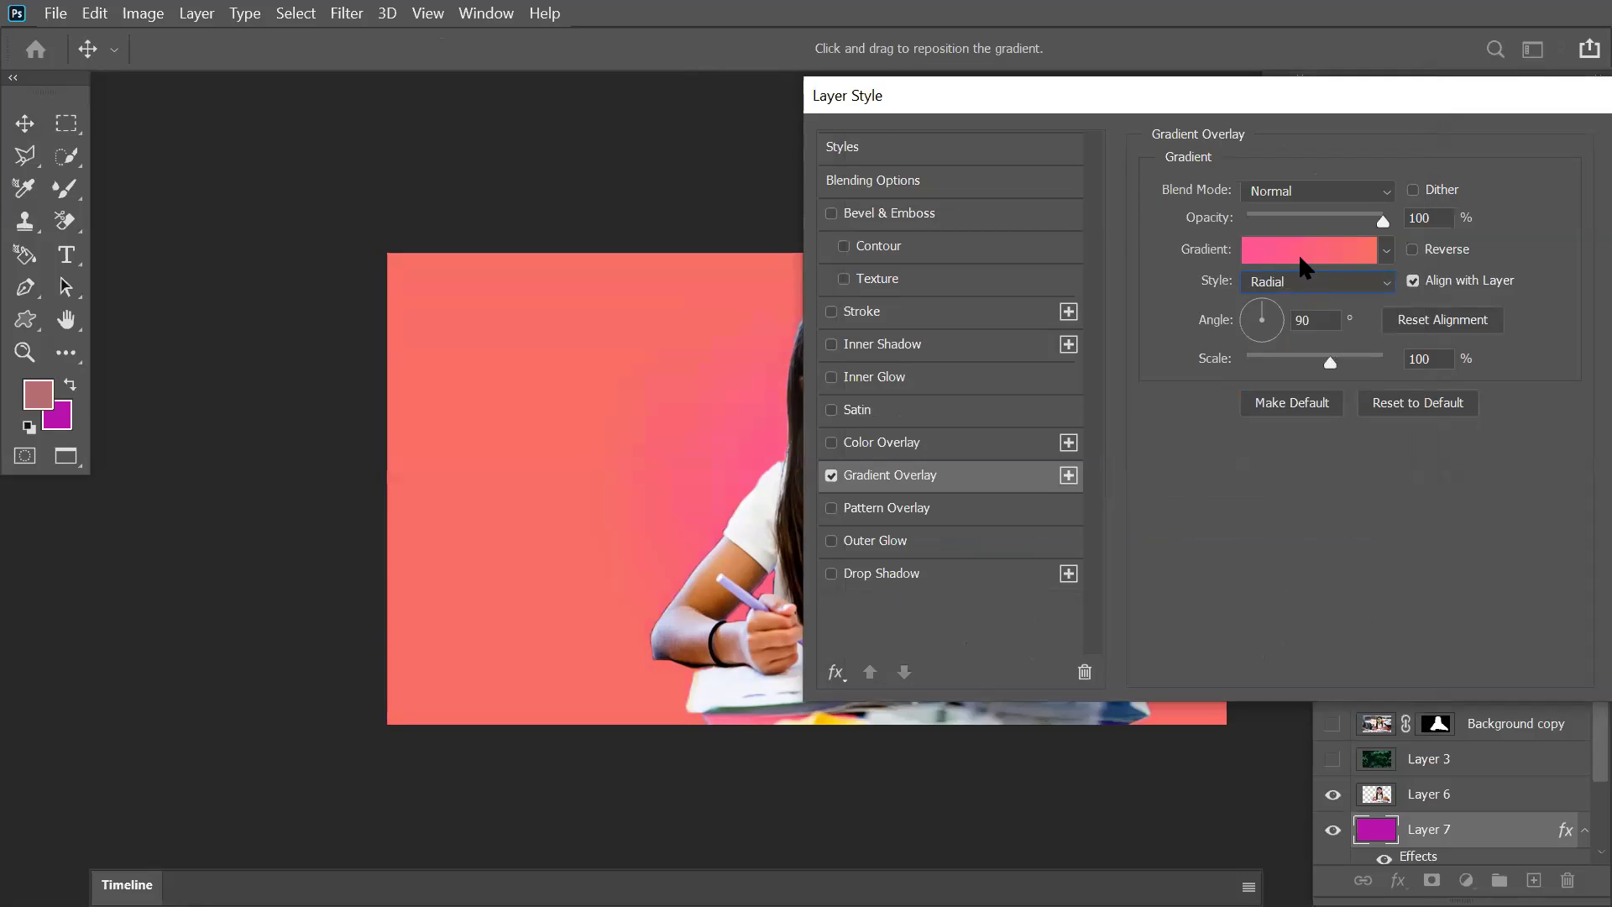
pyautogui.click(1295, 250)
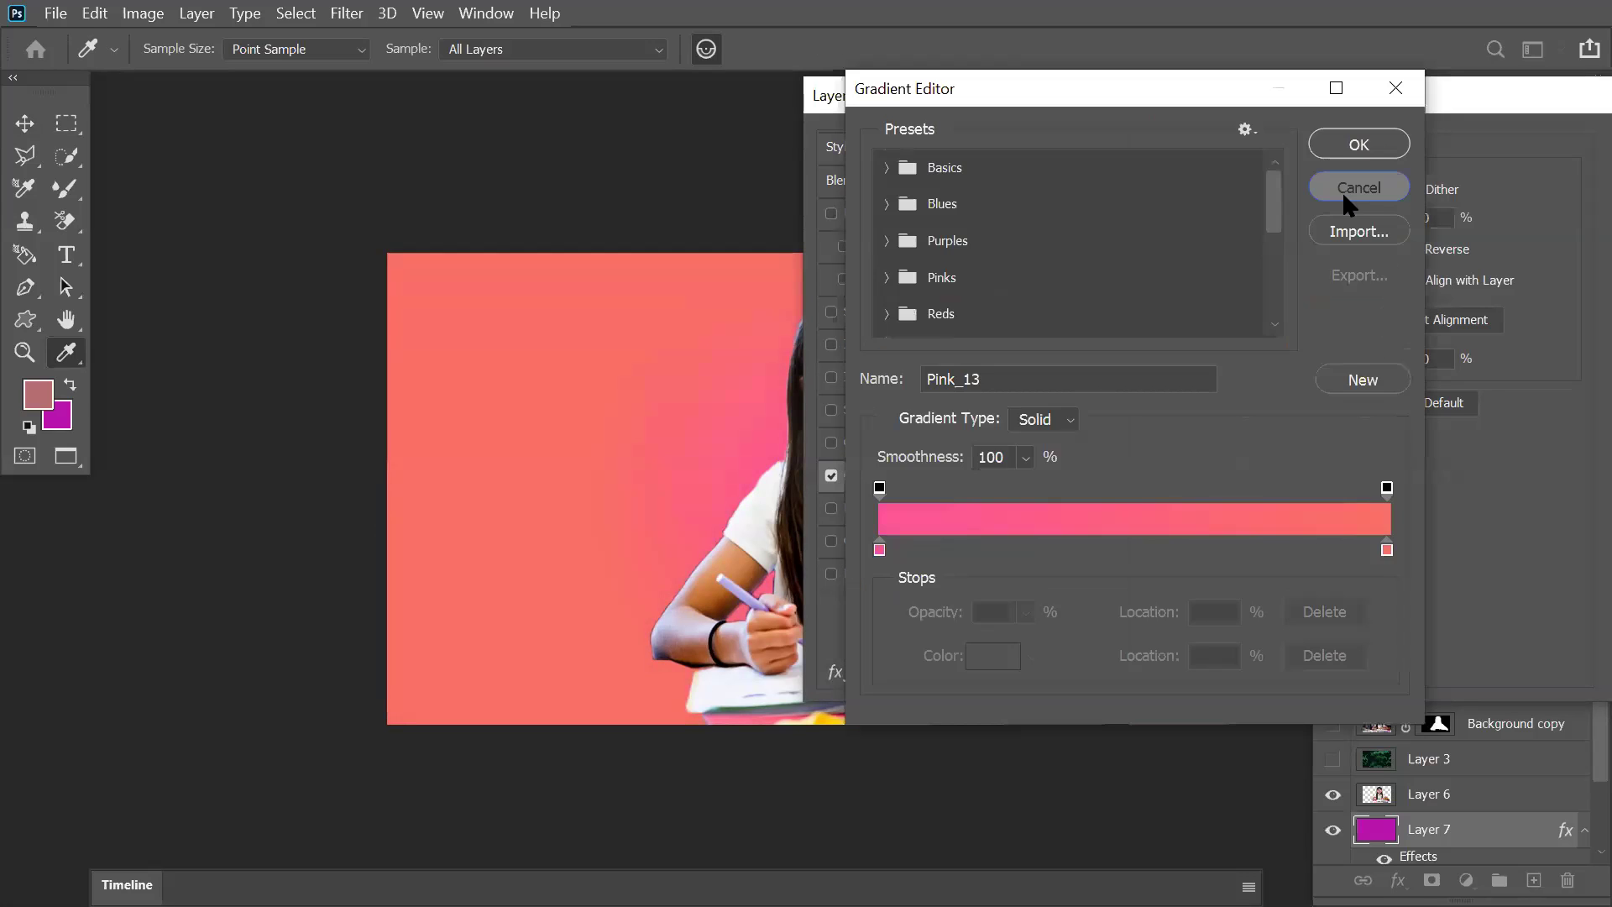
pyautogui.click(1341, 190)
pyautogui.click(1315, 283)
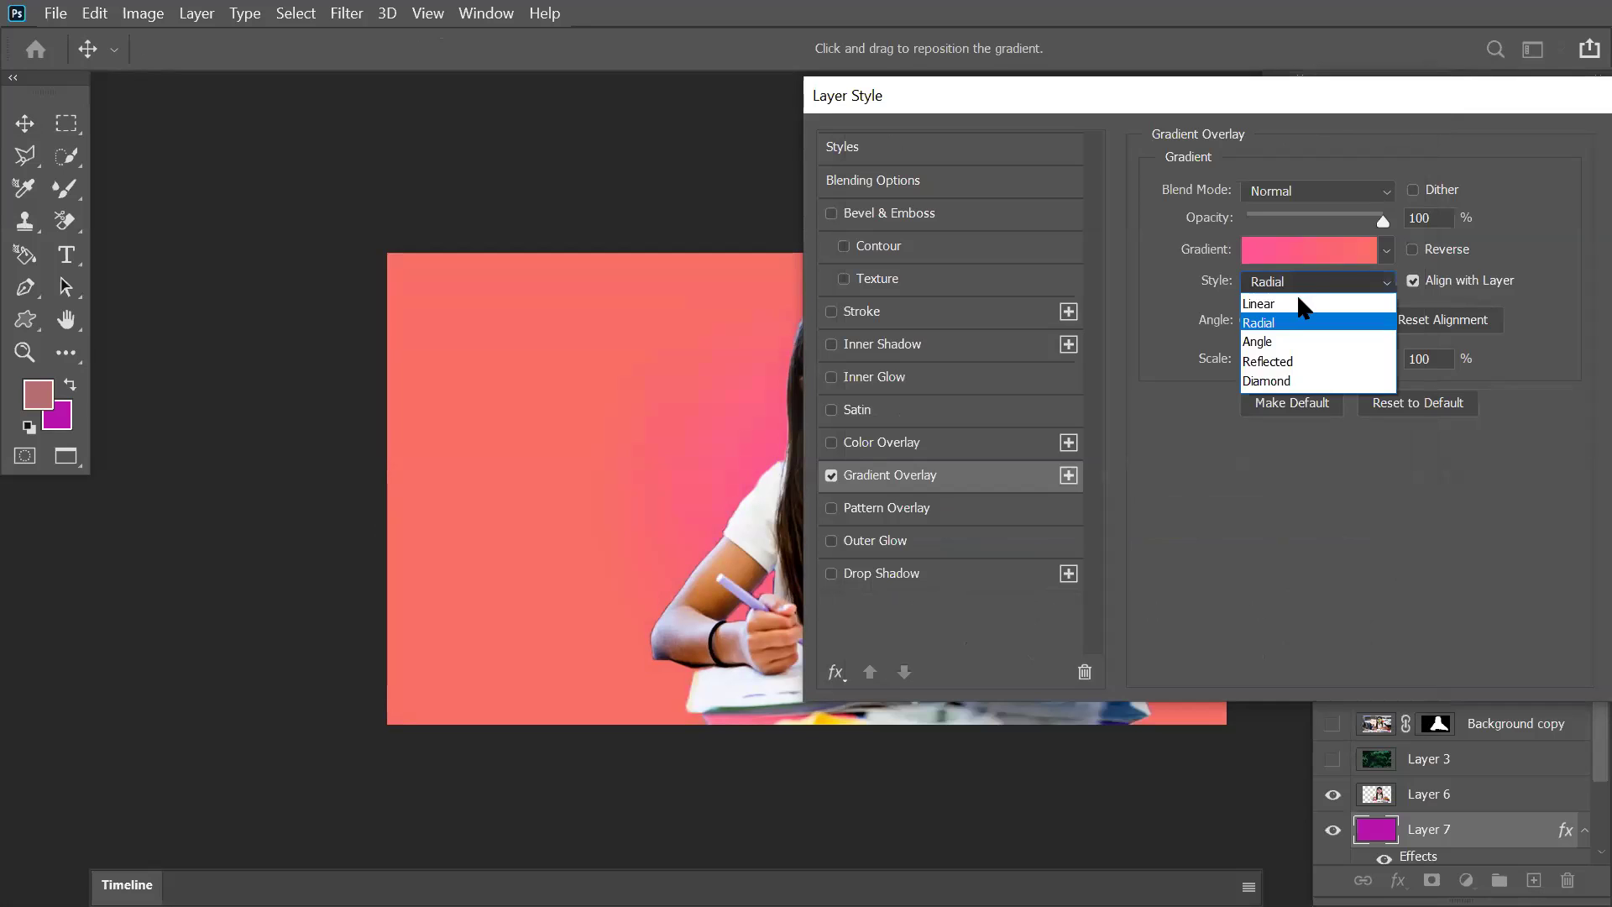
pyautogui.click(1293, 304)
pyautogui.moveTo(1340, 105); pyautogui.dragTo(1038, 108)
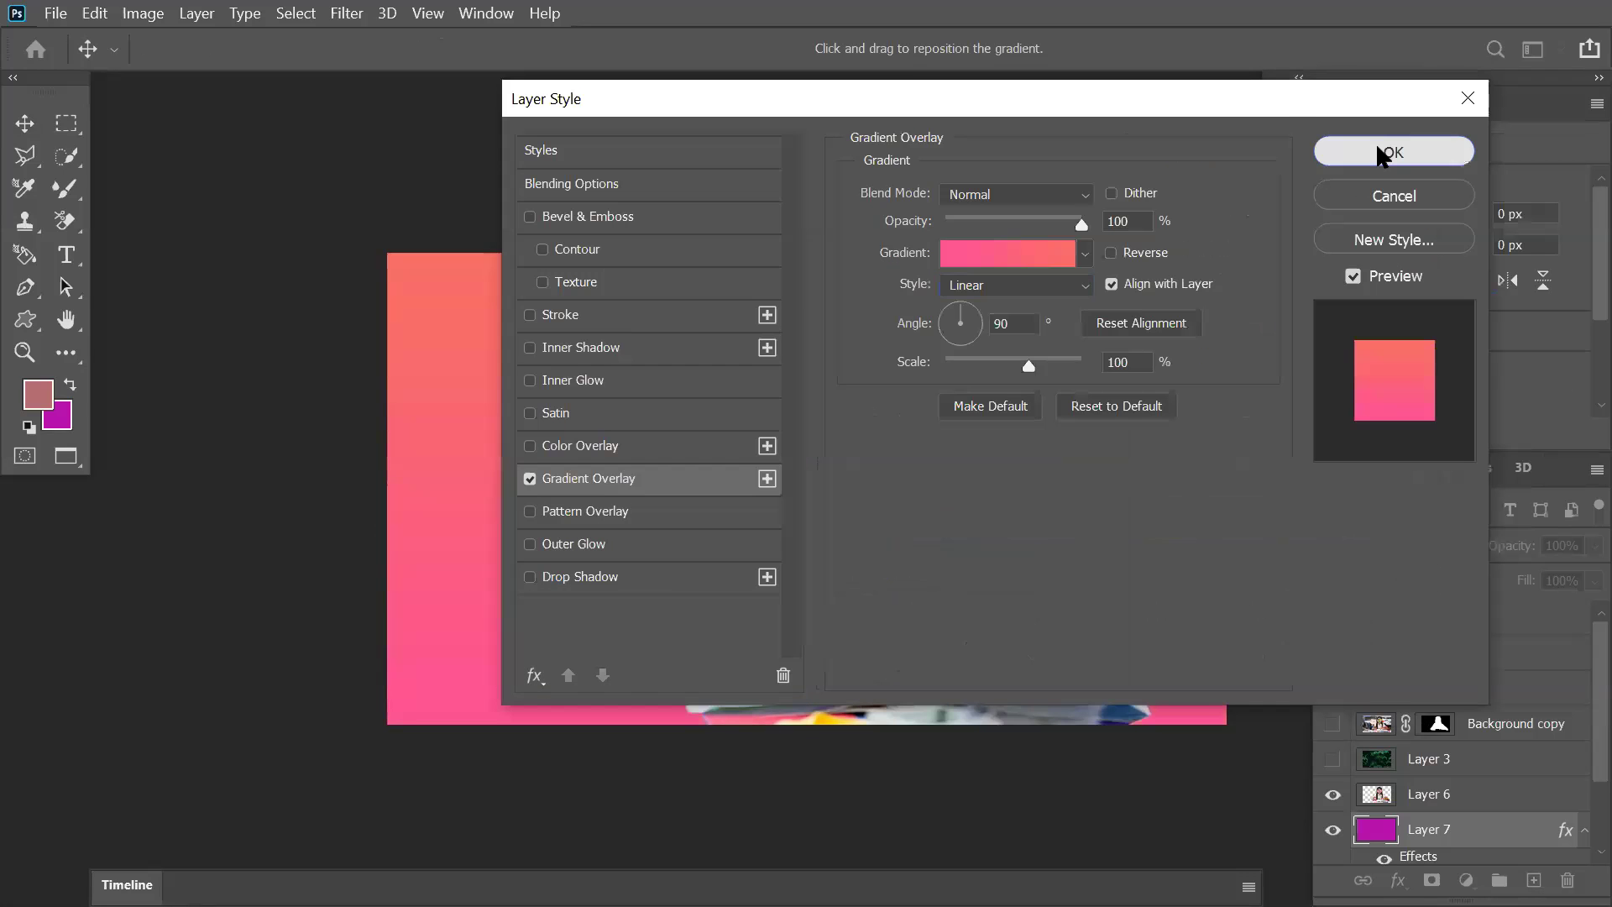
pyautogui.click(1377, 149)
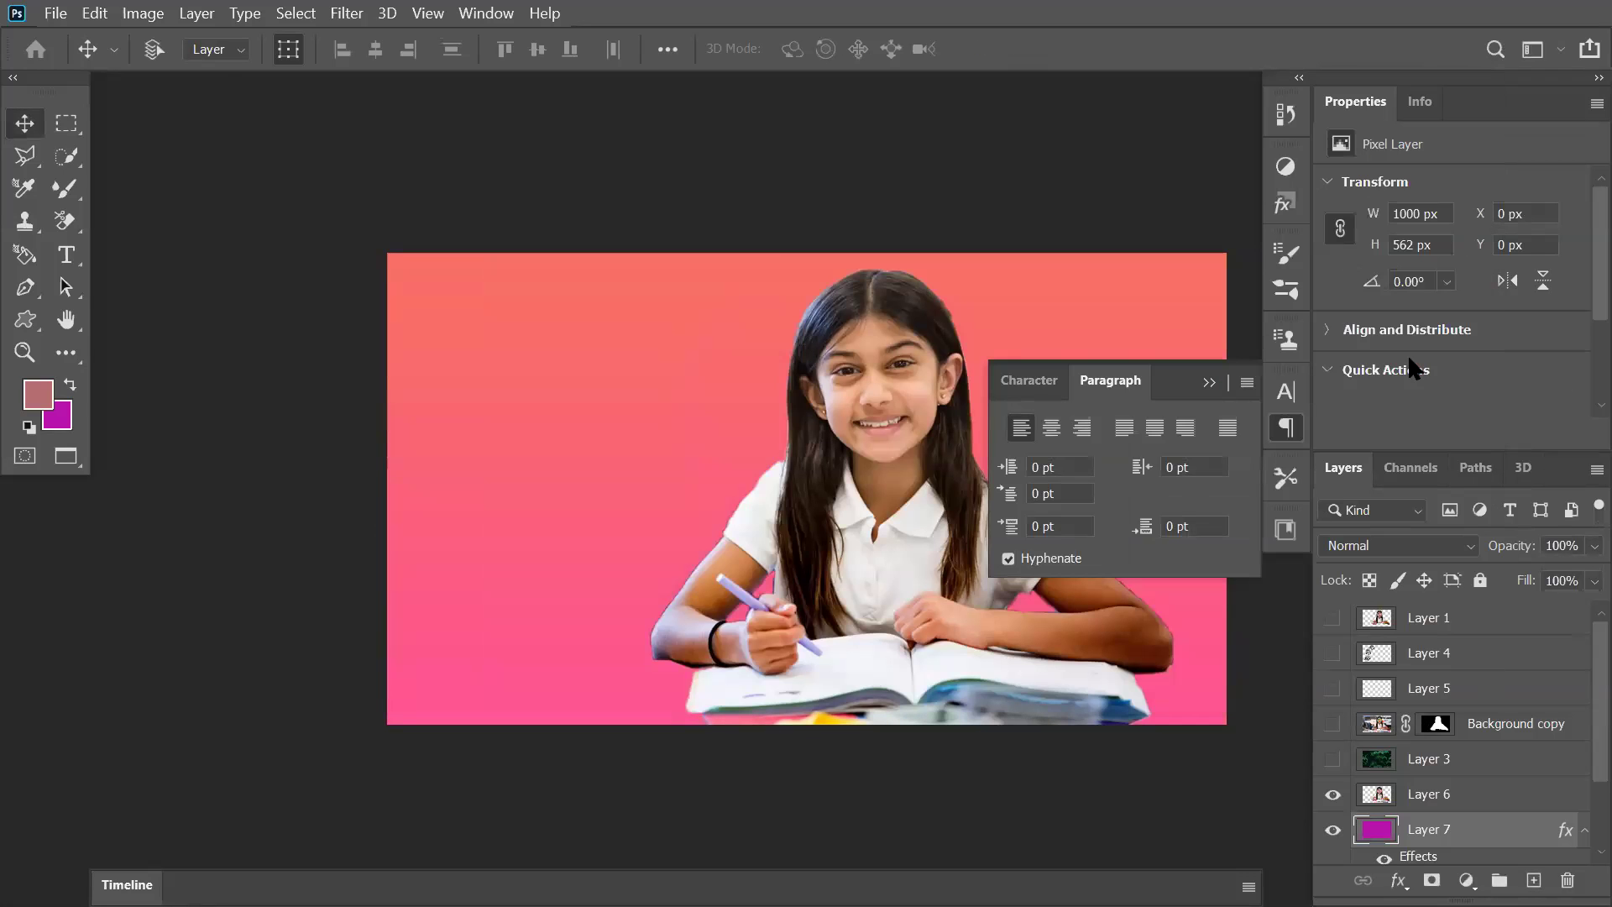
# Step: Examine the cutout against the gradient backdrop without the interface, and inspect the hair edges around the girl's head up close
pyautogui.press('Tab')
pyautogui.press('f')
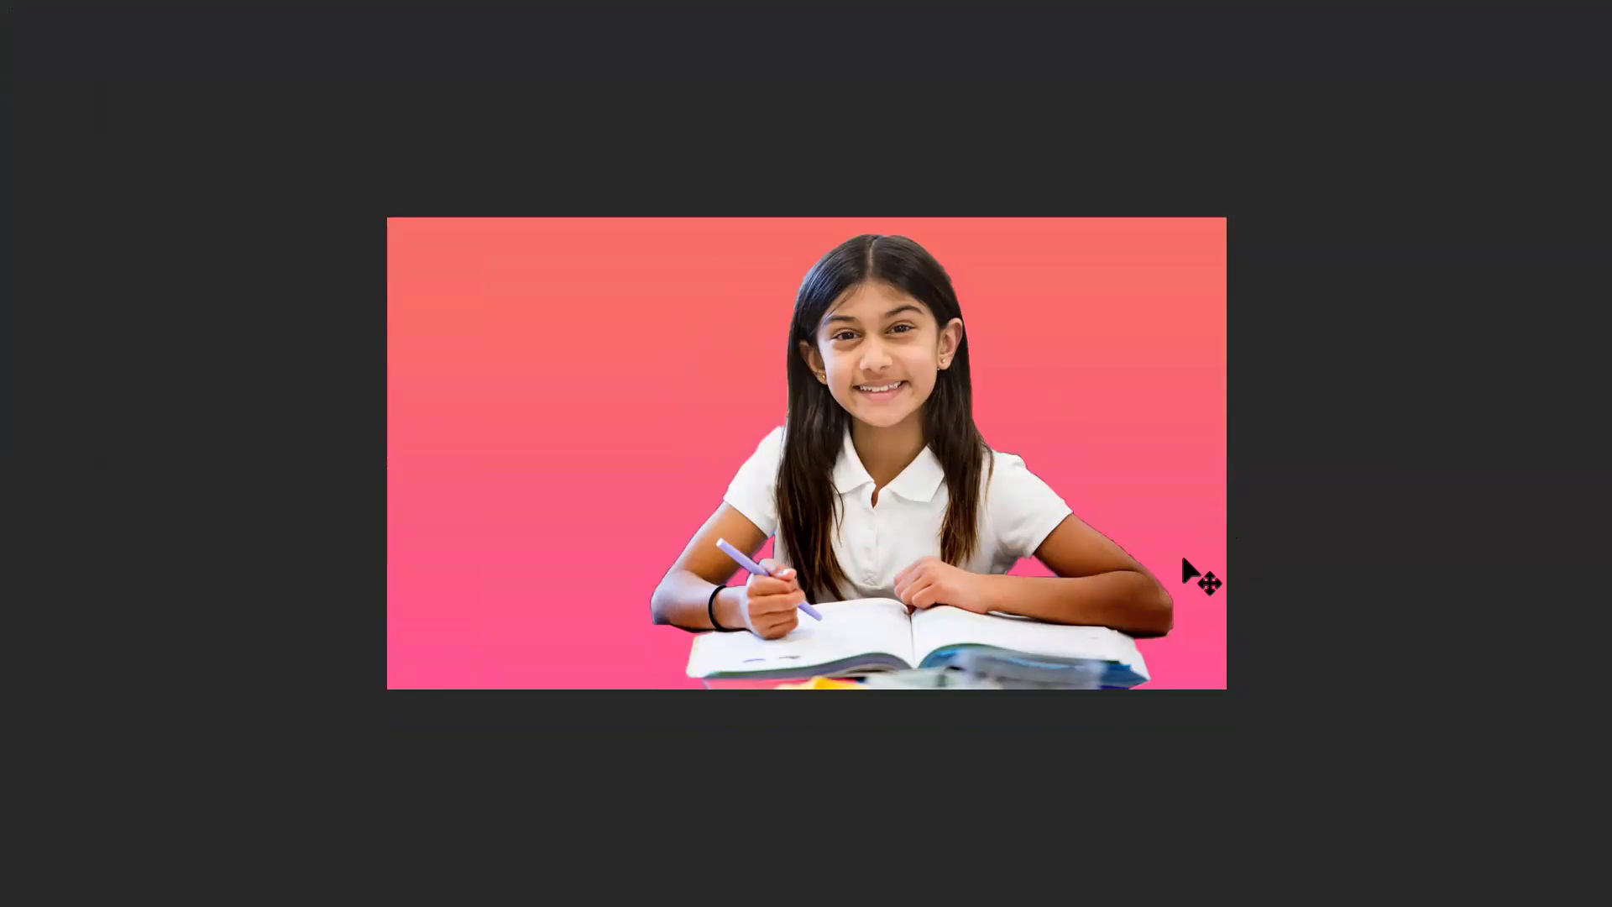
pyautogui.press('Tab')
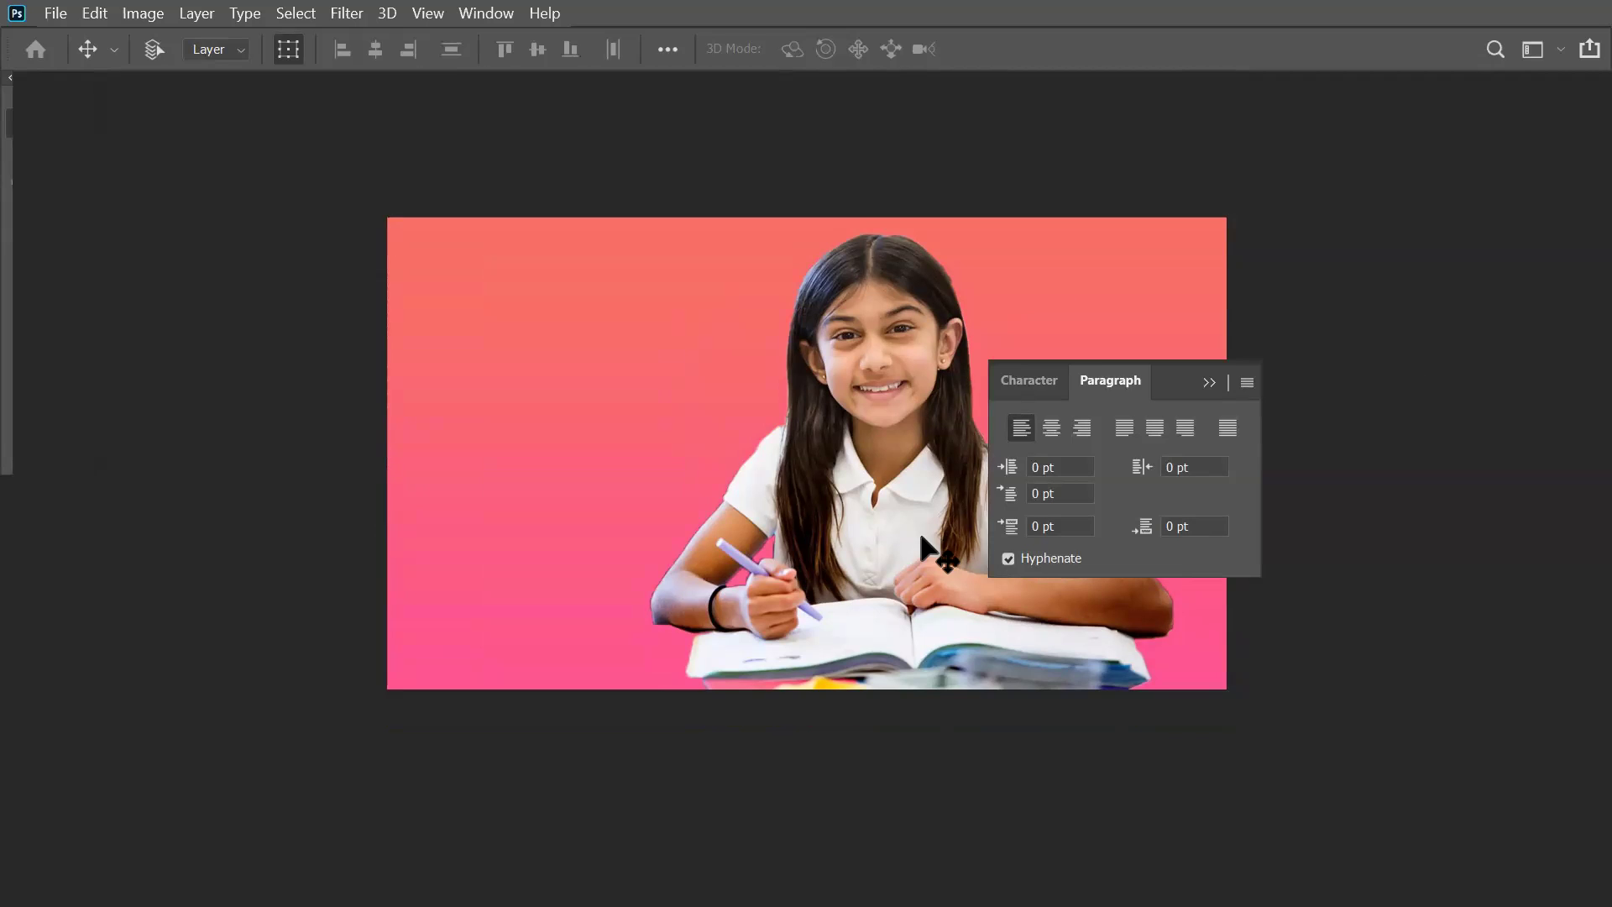
pyautogui.press('z')
pyautogui.moveTo(755, 248); pyautogui.dragTo(841, 371)
pyautogui.moveTo(1076, 690); pyautogui.dragTo(791, 630)
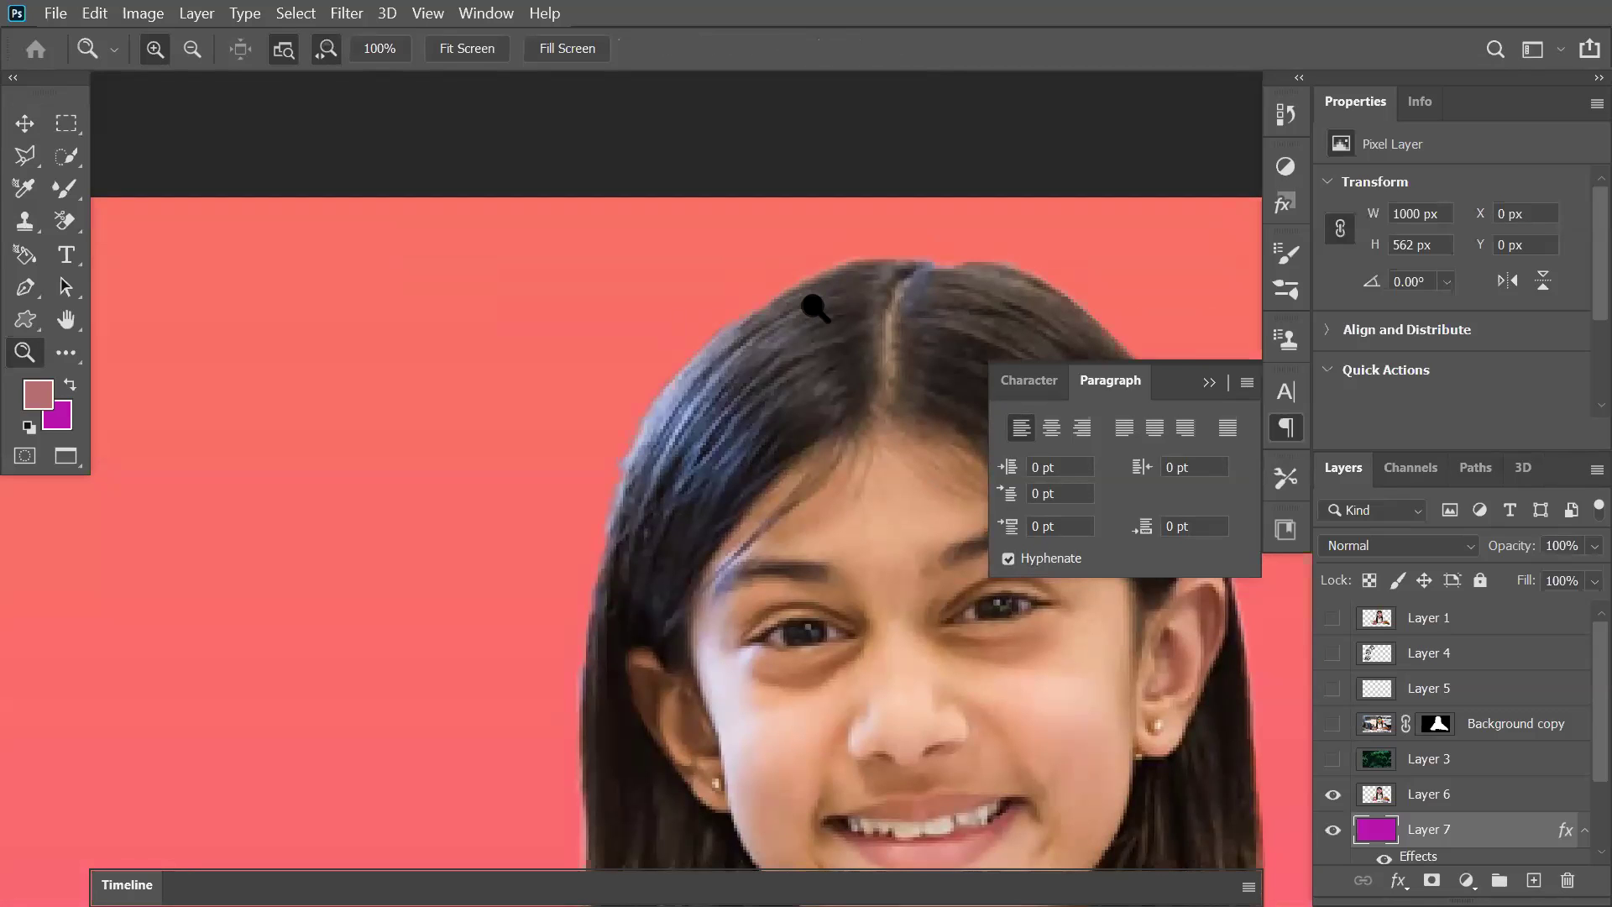
pyautogui.hotkey('ctrl', '+')
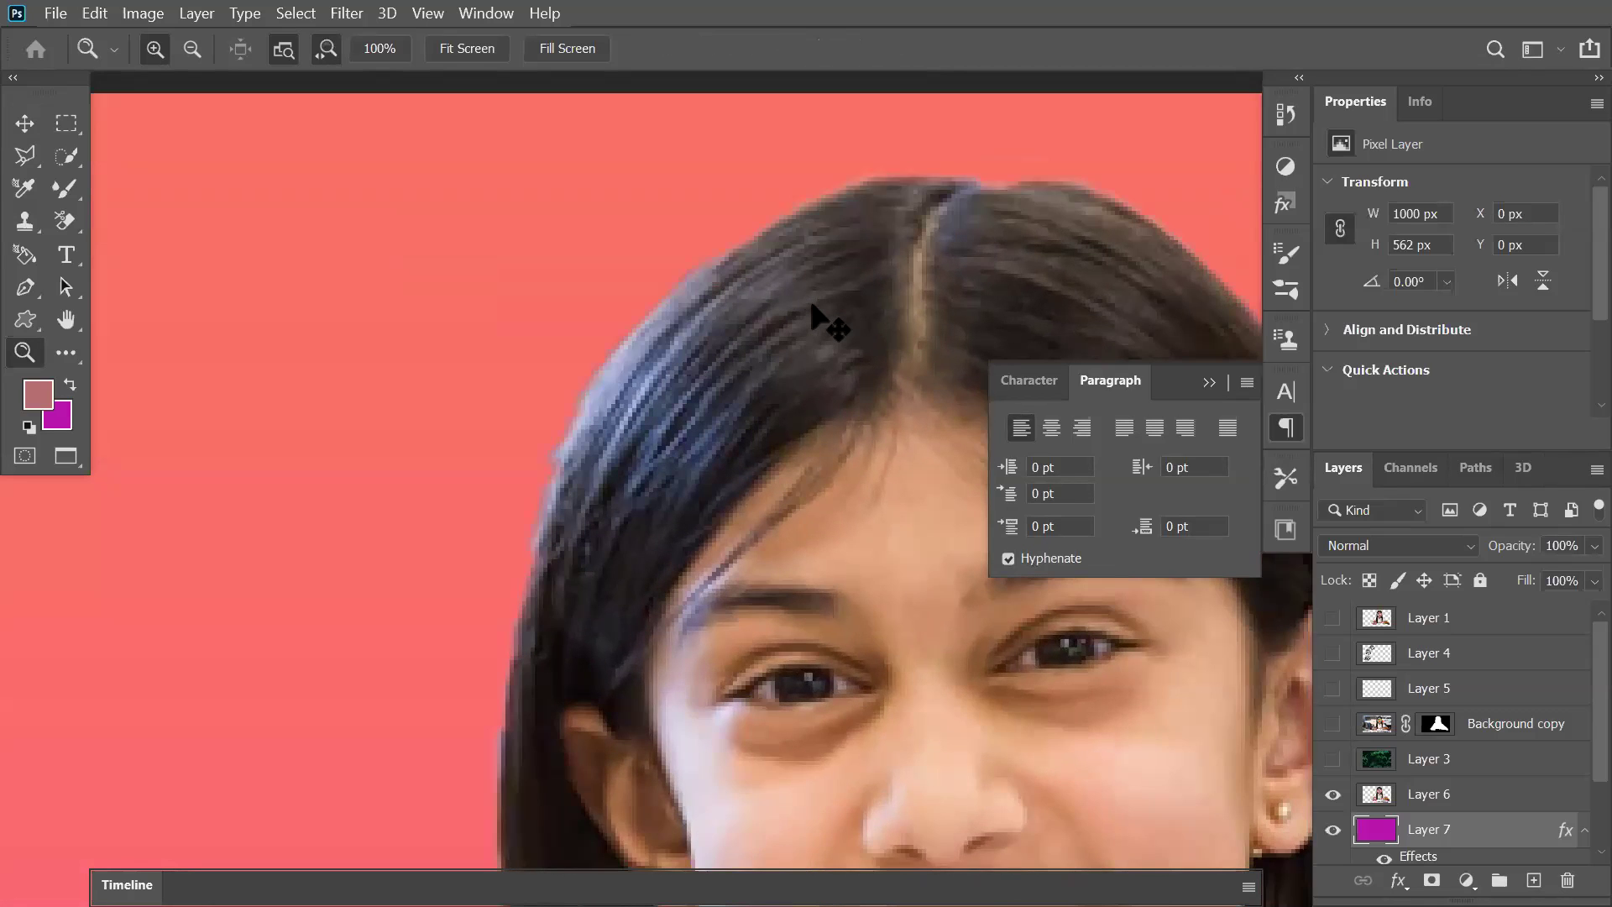
pyautogui.hotkey('ctrl', '+')
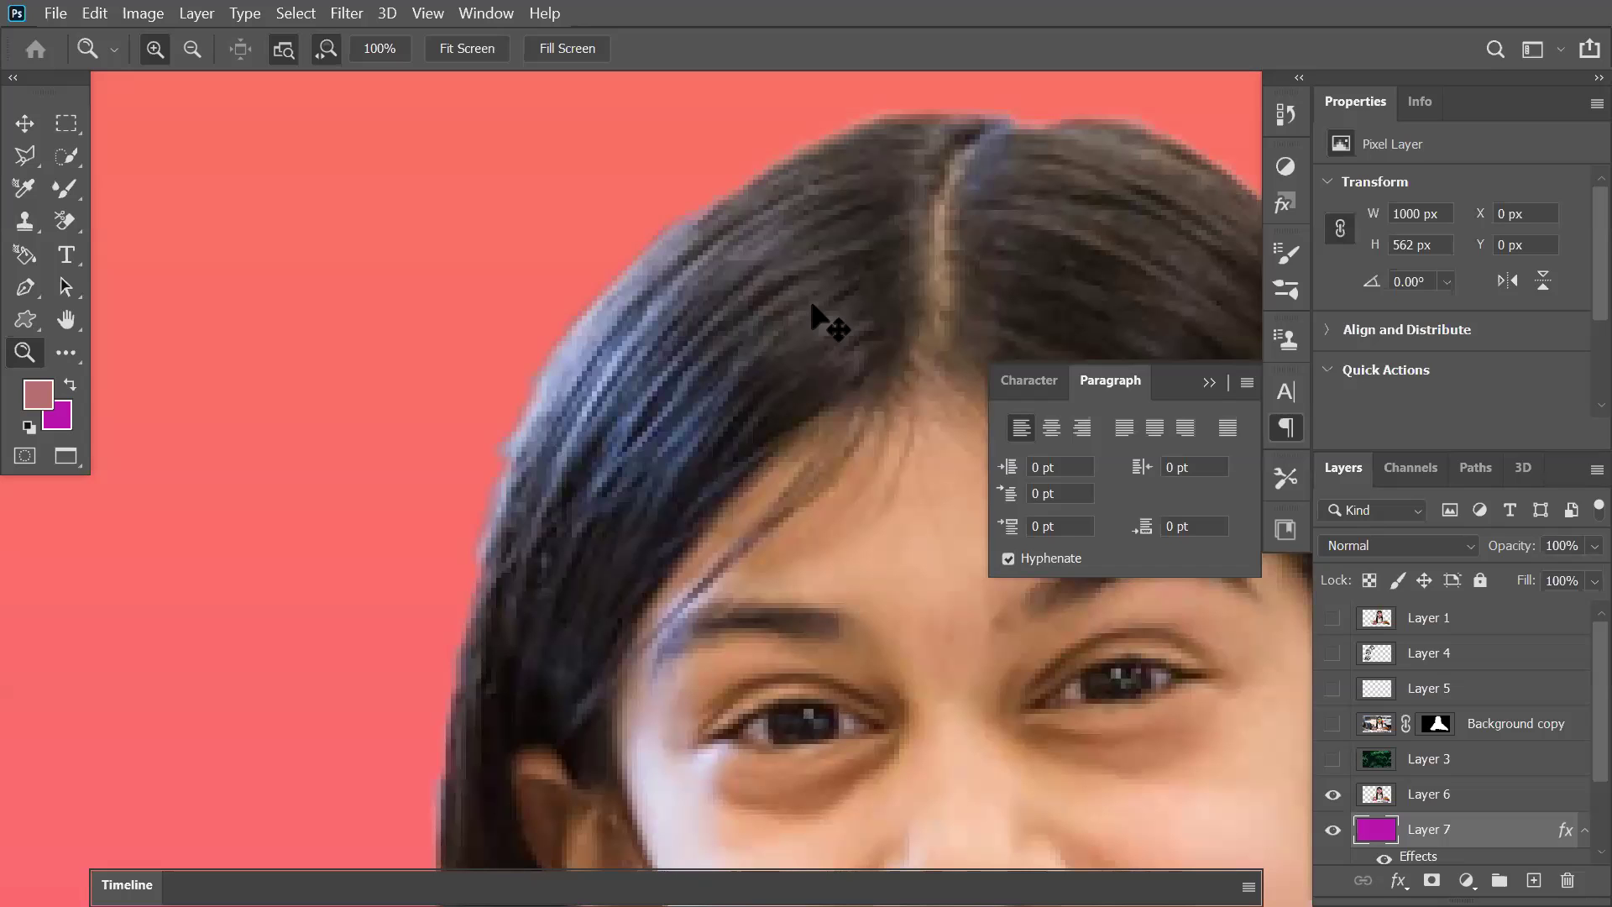
pyautogui.hotkey('ctrl', '-')
pyautogui.hotkey('ctrl', '-')
pyautogui.hotkey('ctrl', '-')
pyautogui.hotkey('ctrl', '-')
pyautogui.hotkey('ctrl', '-')
pyautogui.hotkey('ctrl', '-')
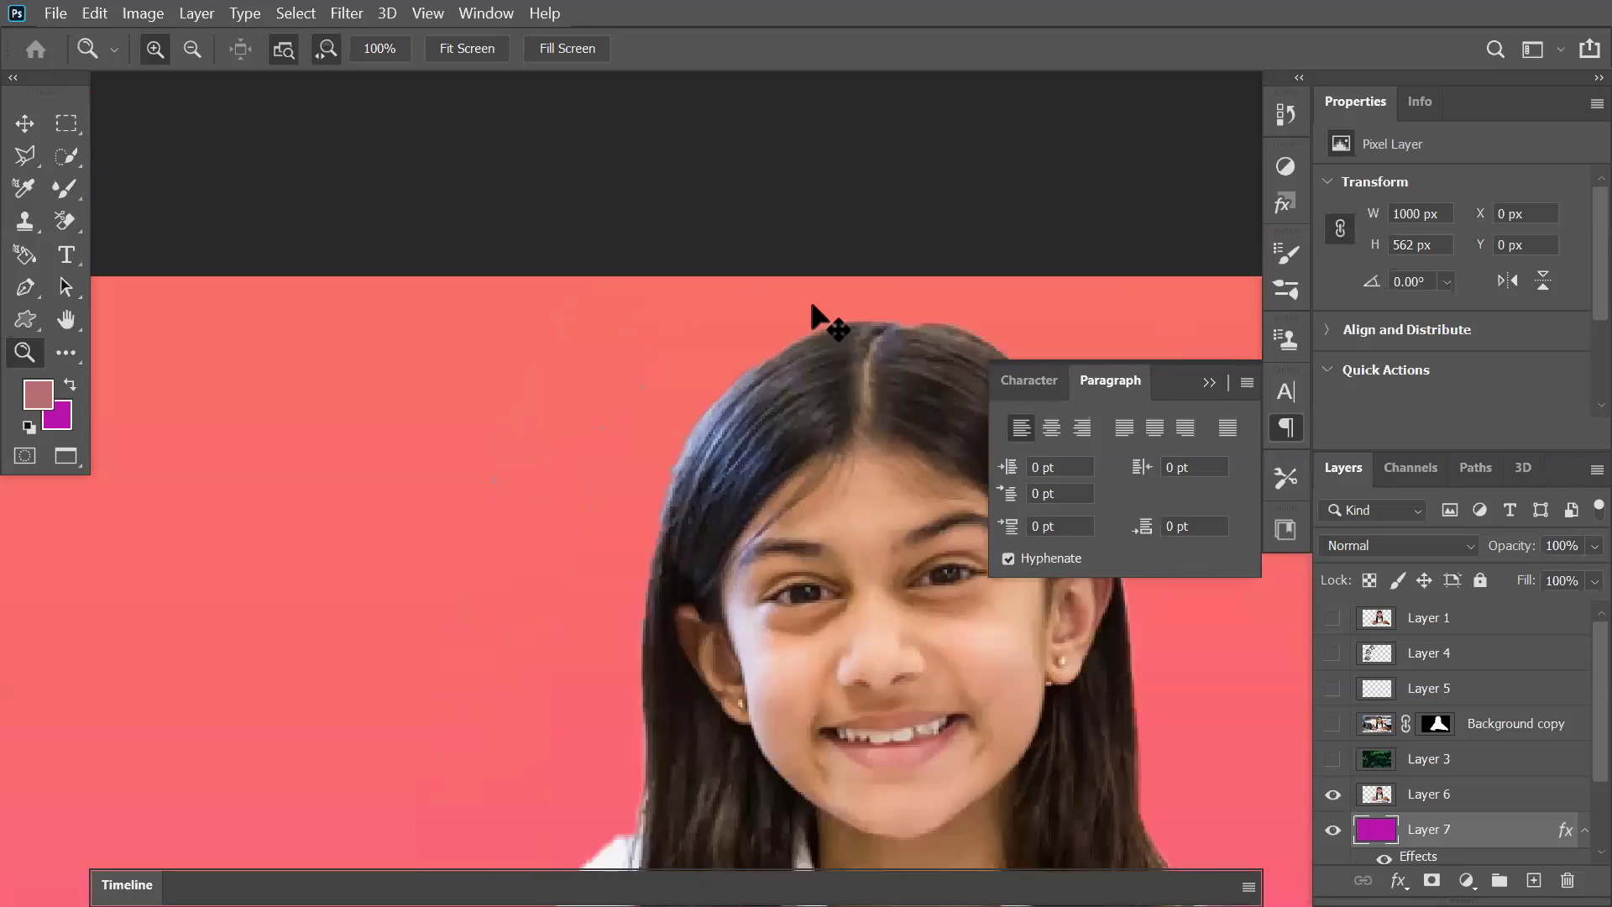
# Step: Inspect the hair parting and outer hair edge at high magnification, then the whole cutout with the book against the pink gradient
pyautogui.hotkey('ctrl', '-')
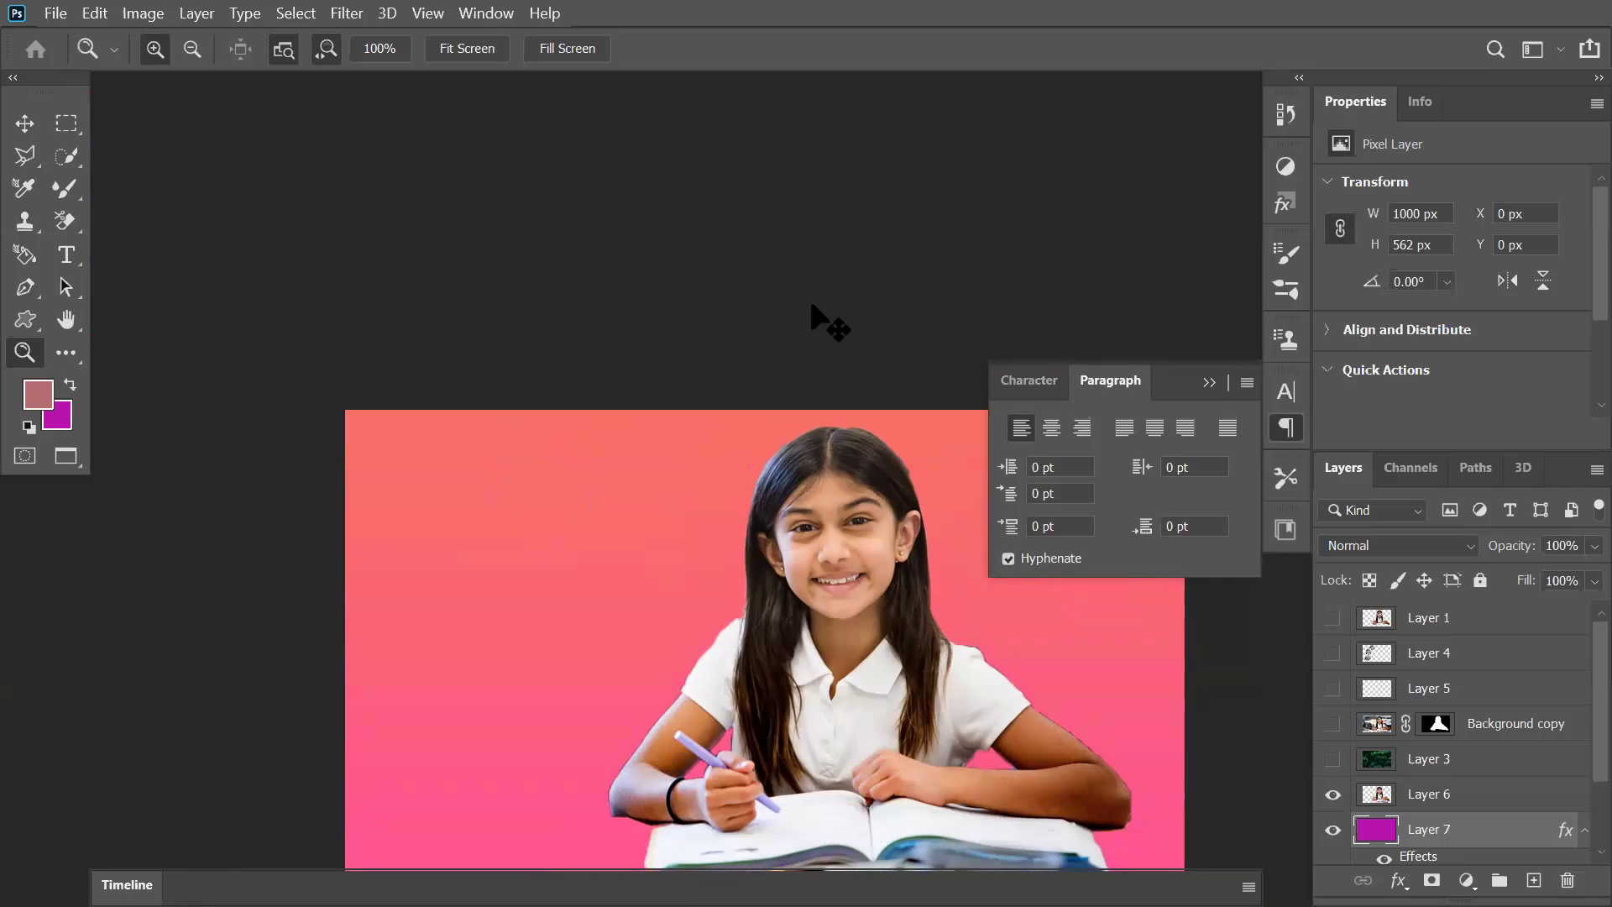
pyautogui.hotkey('ctrl', '+')
pyautogui.hotkey('ctrl', '+')
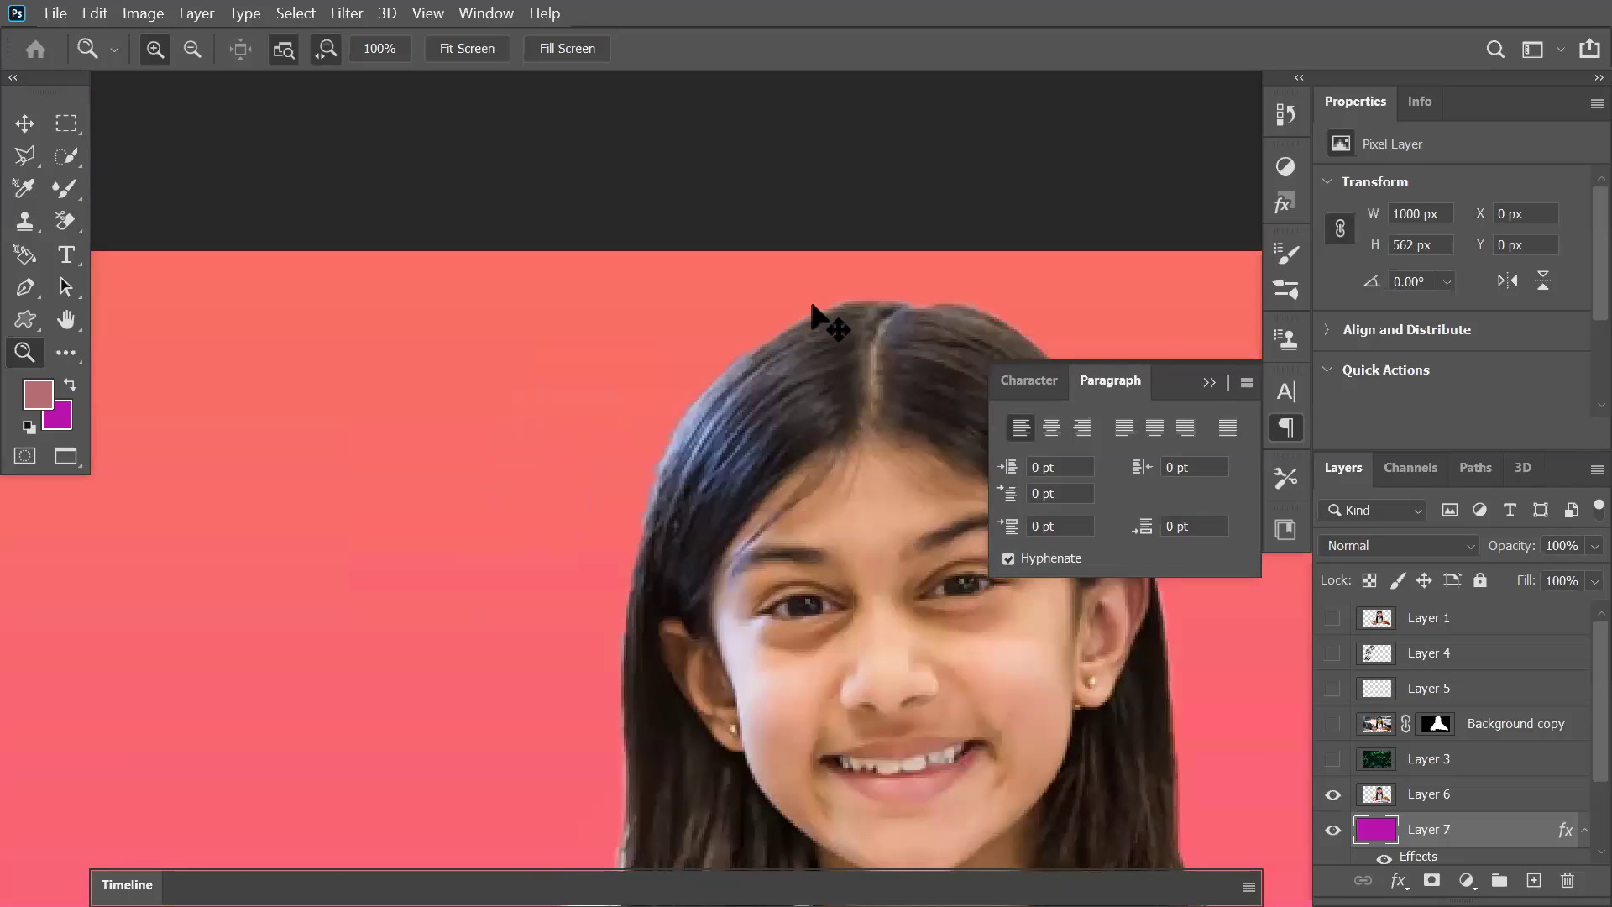
pyautogui.hotkey('ctrl', '+')
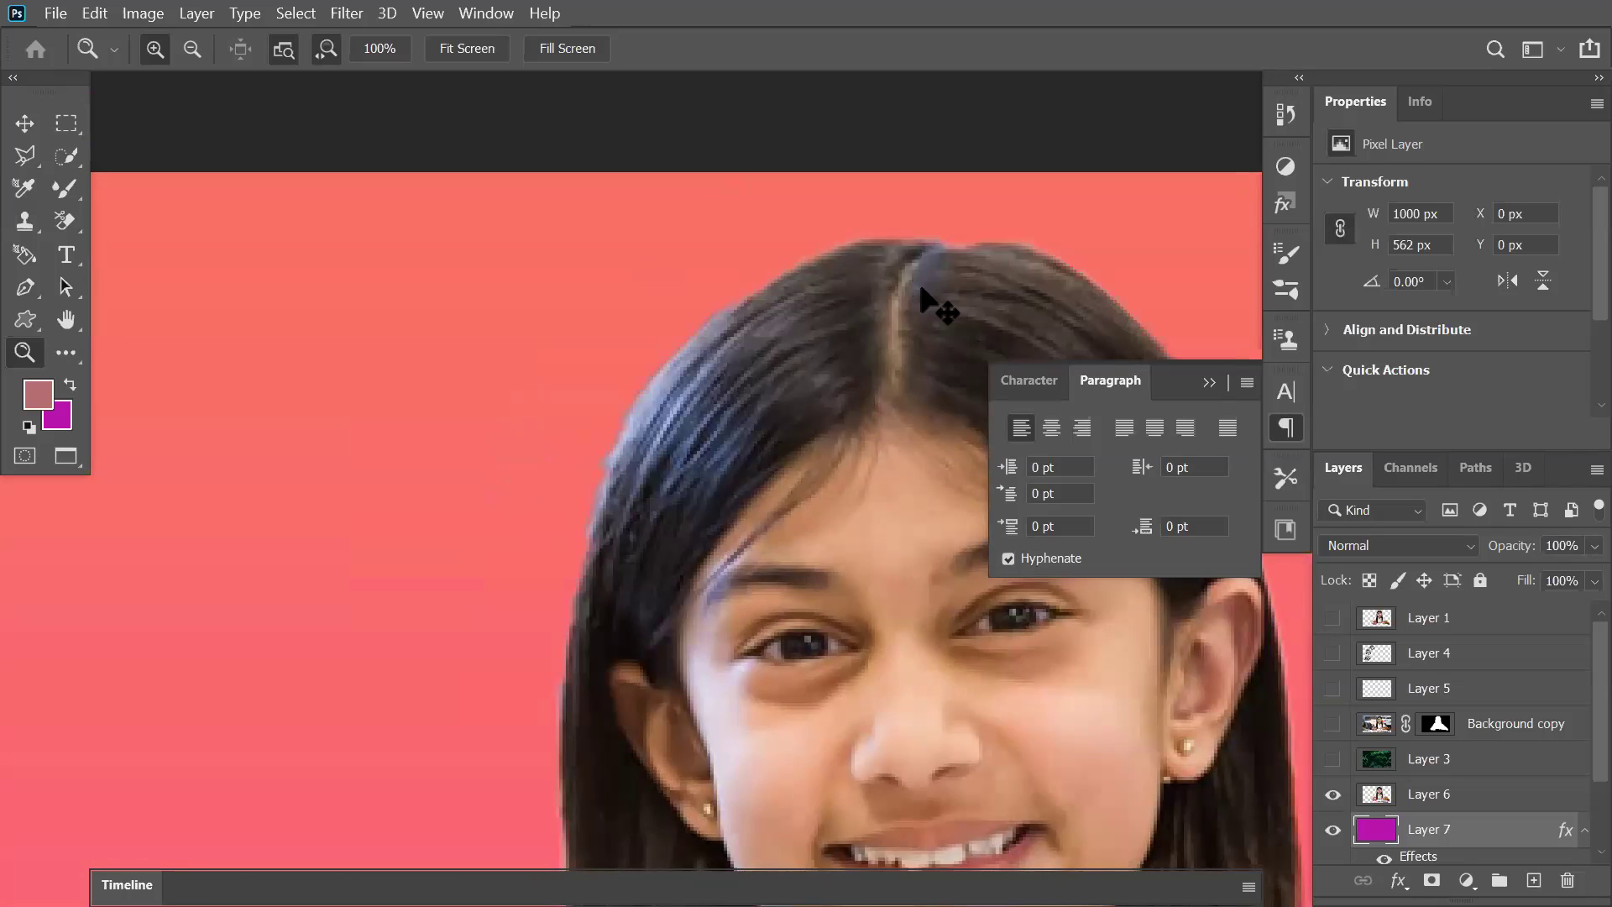
pyautogui.hotkey('ctrl', '+')
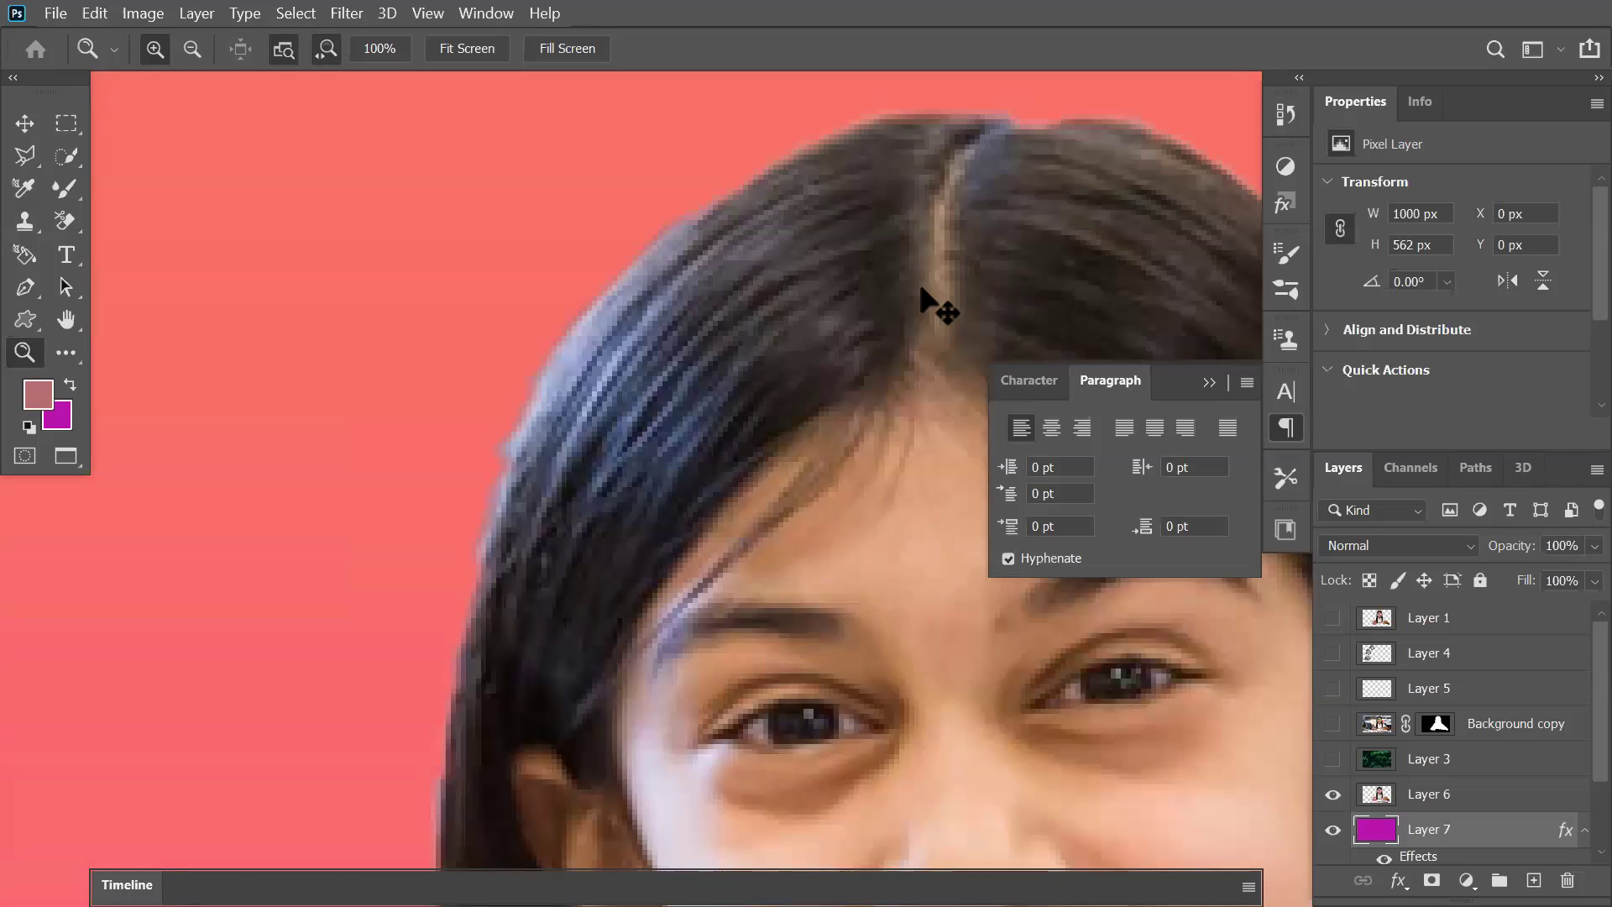
pyautogui.hotkey('ctrl', '1')
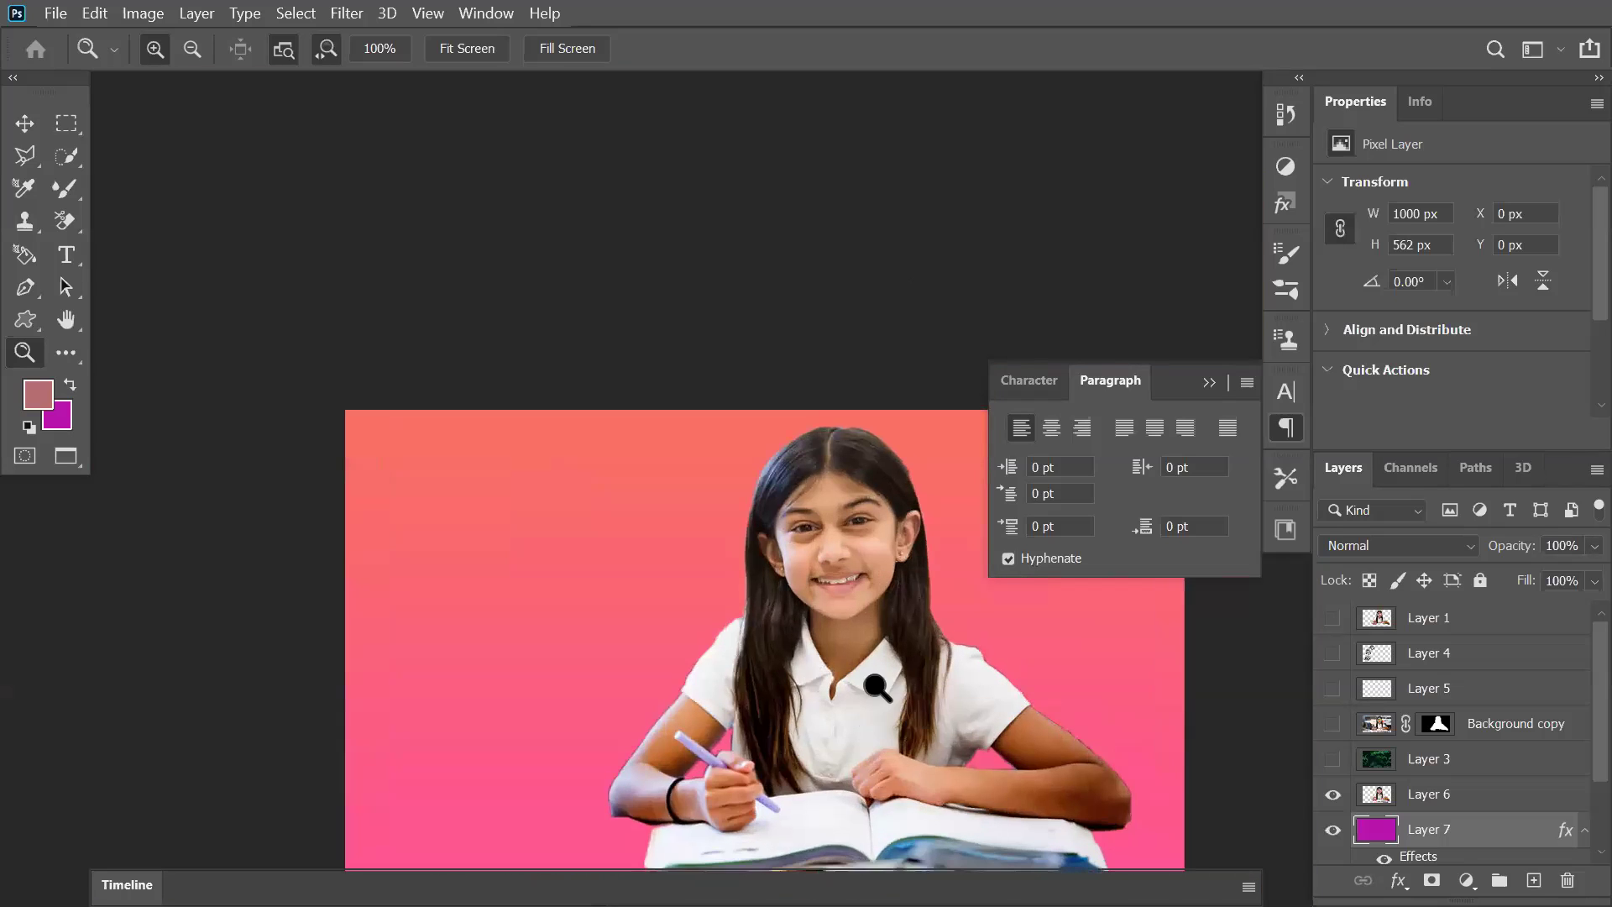
pyautogui.moveTo(907, 725); pyautogui.dragTo(808, 614)
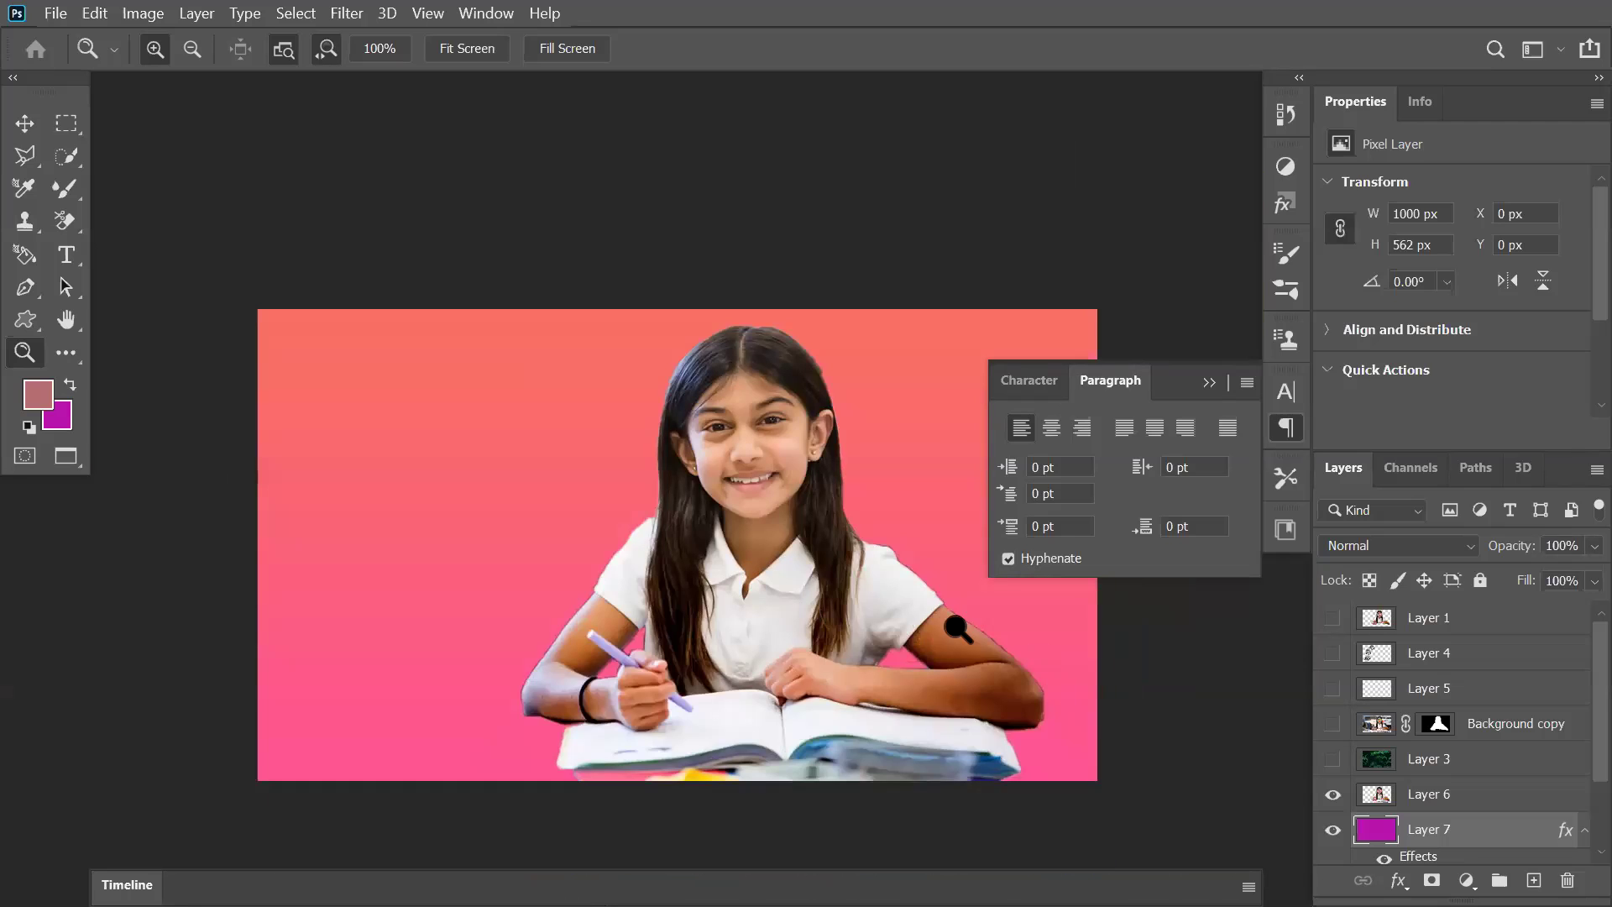
pyautogui.moveTo(1046, 672); pyautogui.dragTo(1007, 673)
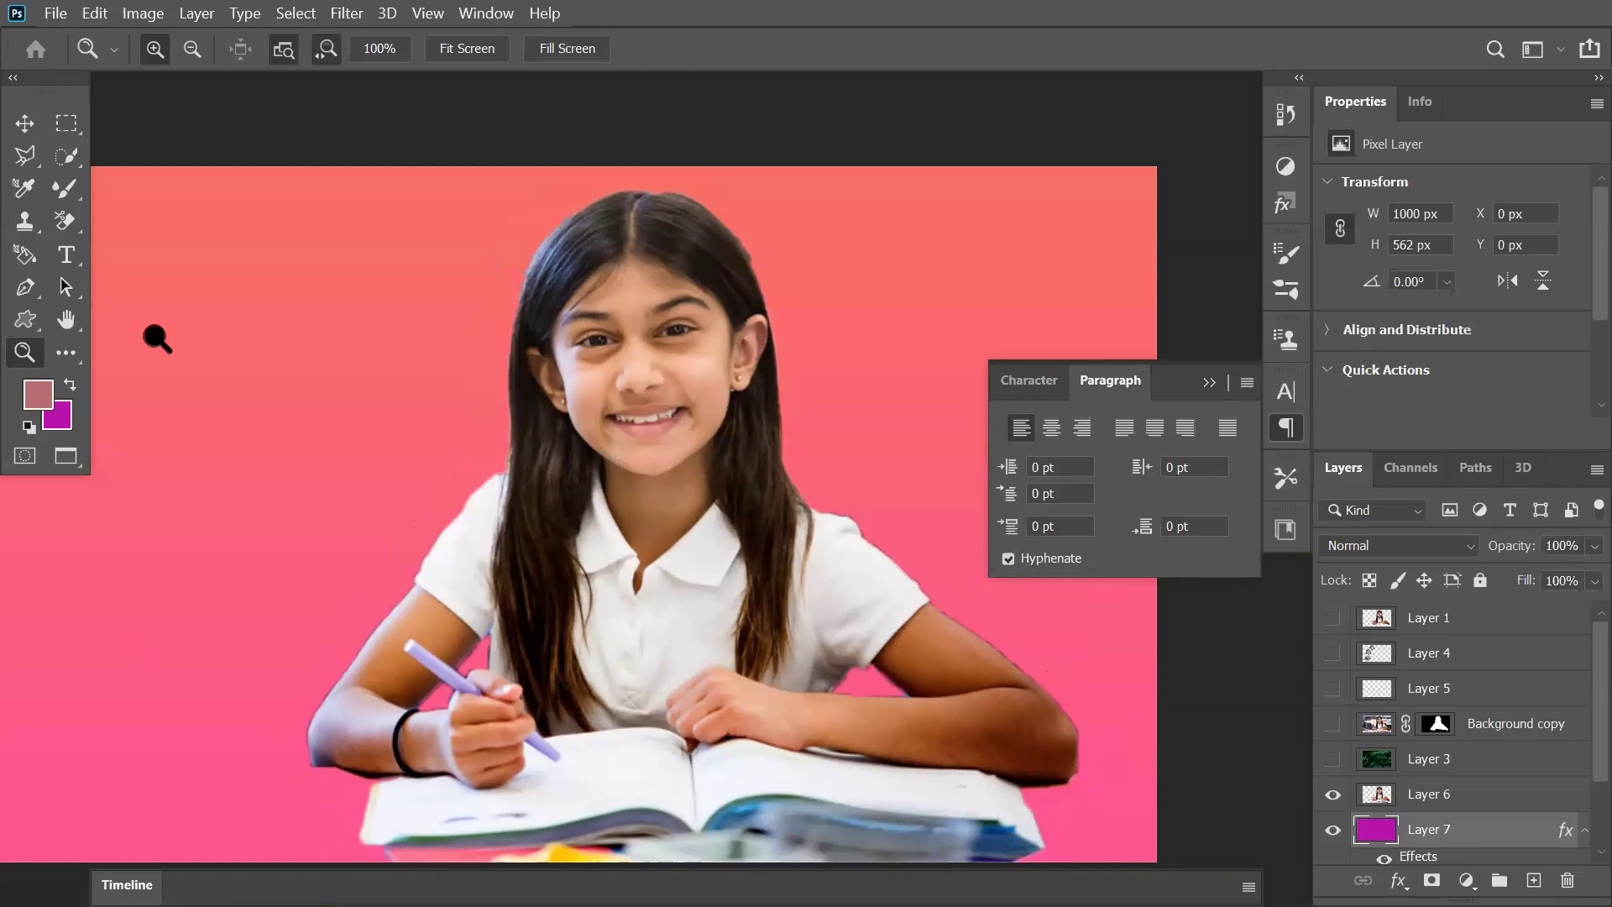
# Step: Collapse the tools to a single column, look at the quick selection tool group and activate the Move tool
pyautogui.click(12, 77)
pyautogui.click(25, 123)
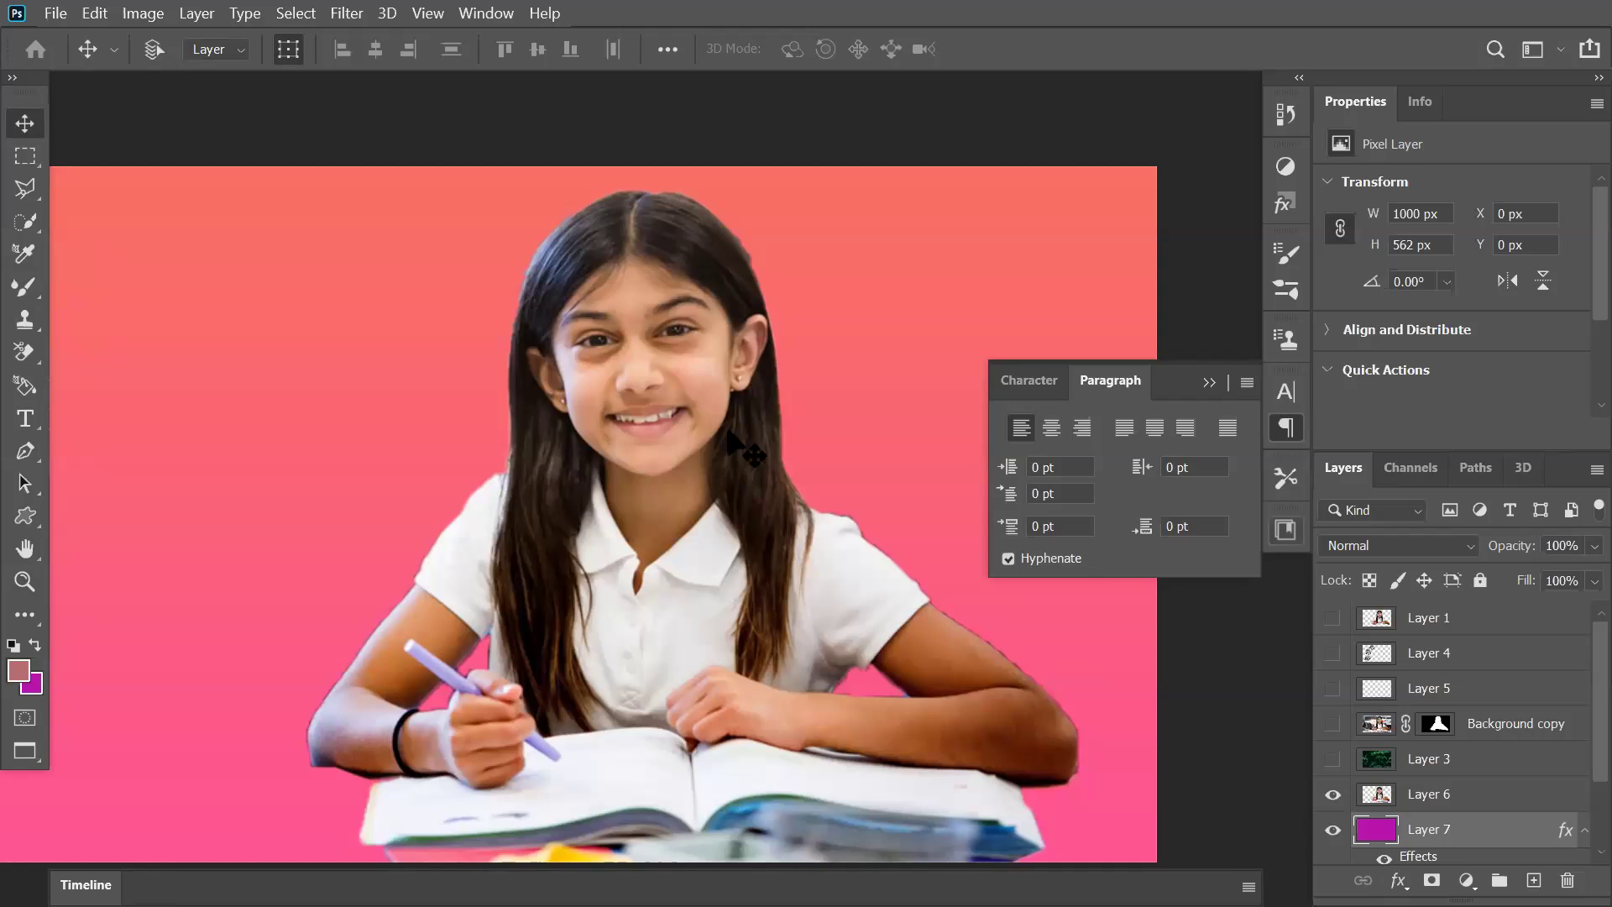
pyautogui.moveTo(24, 221); pyautogui.dragTo(125, 237)
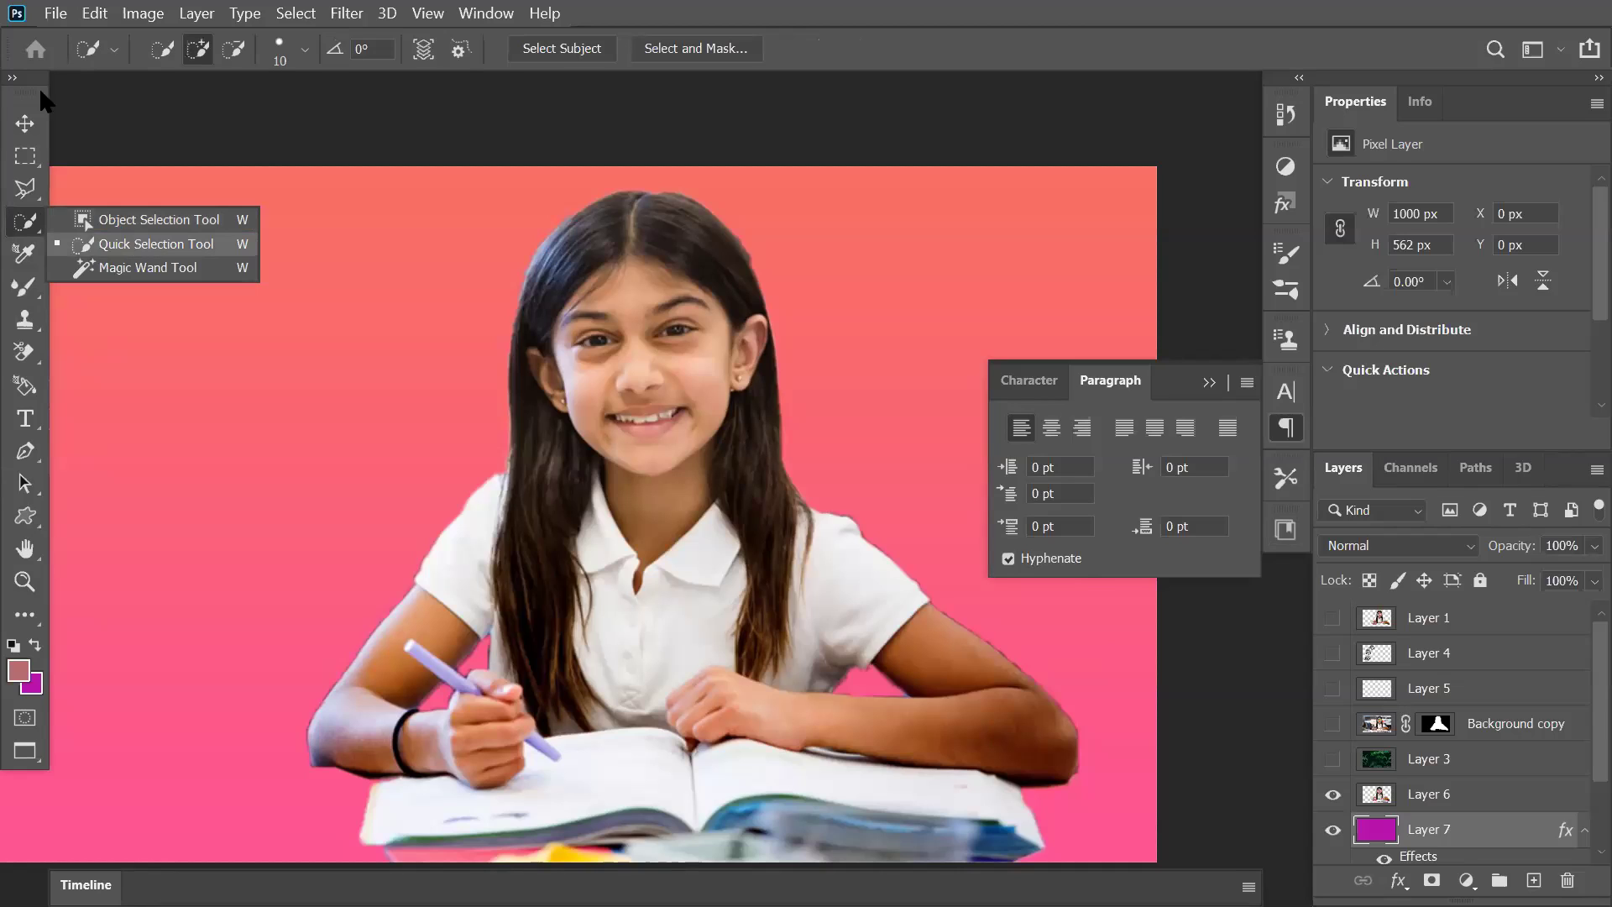
pyautogui.click(25, 123)
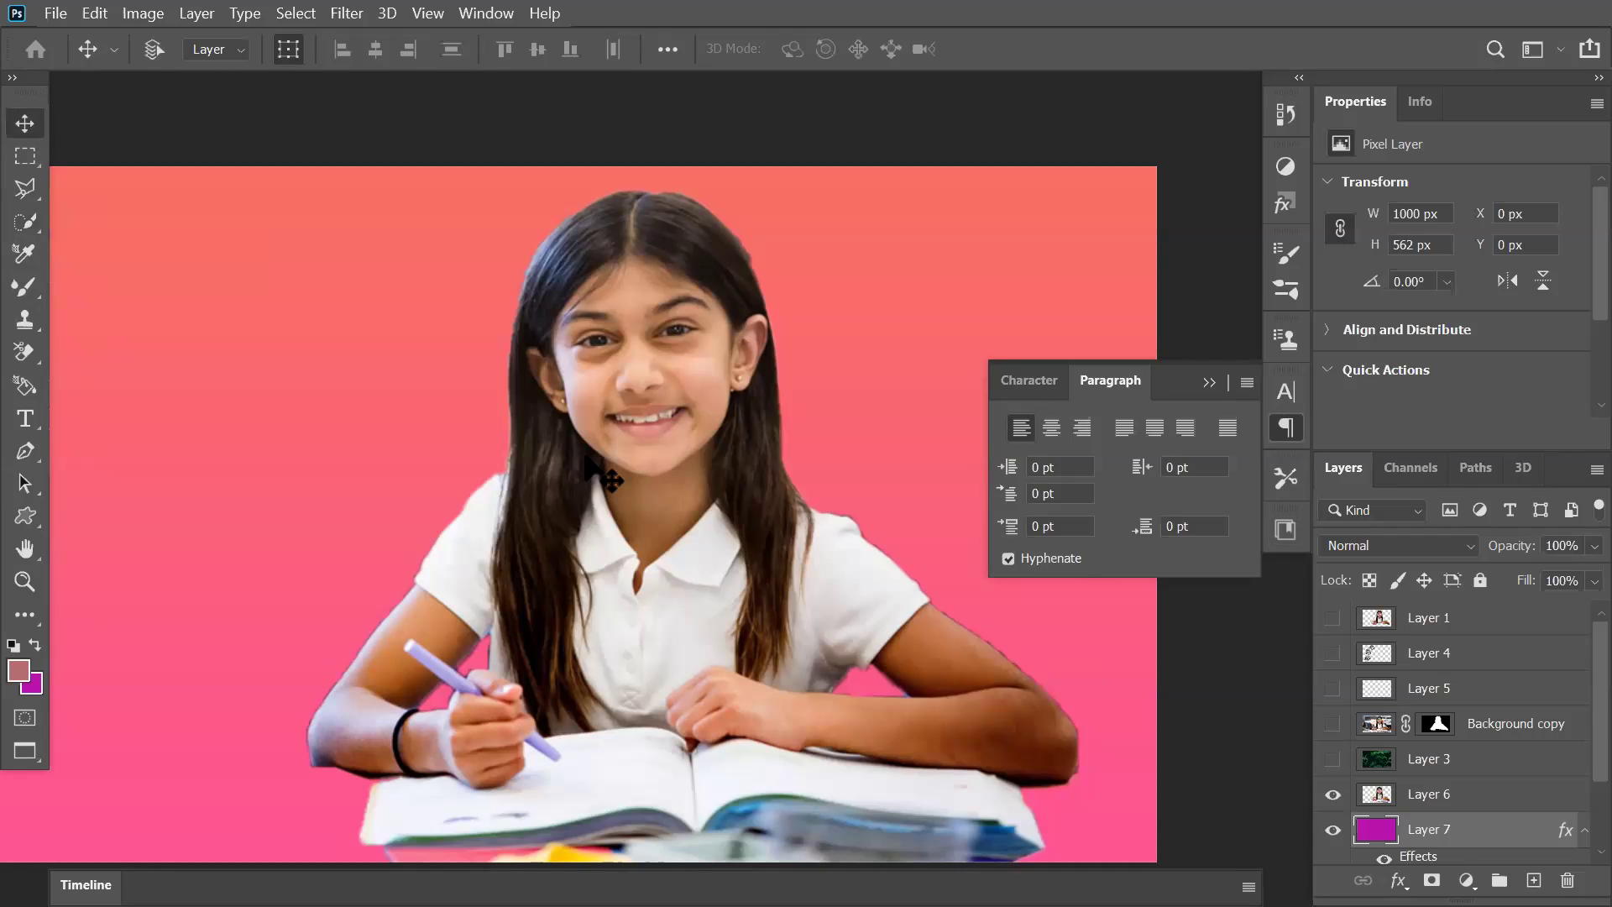
pyautogui.hotkey('ctrl', '-')
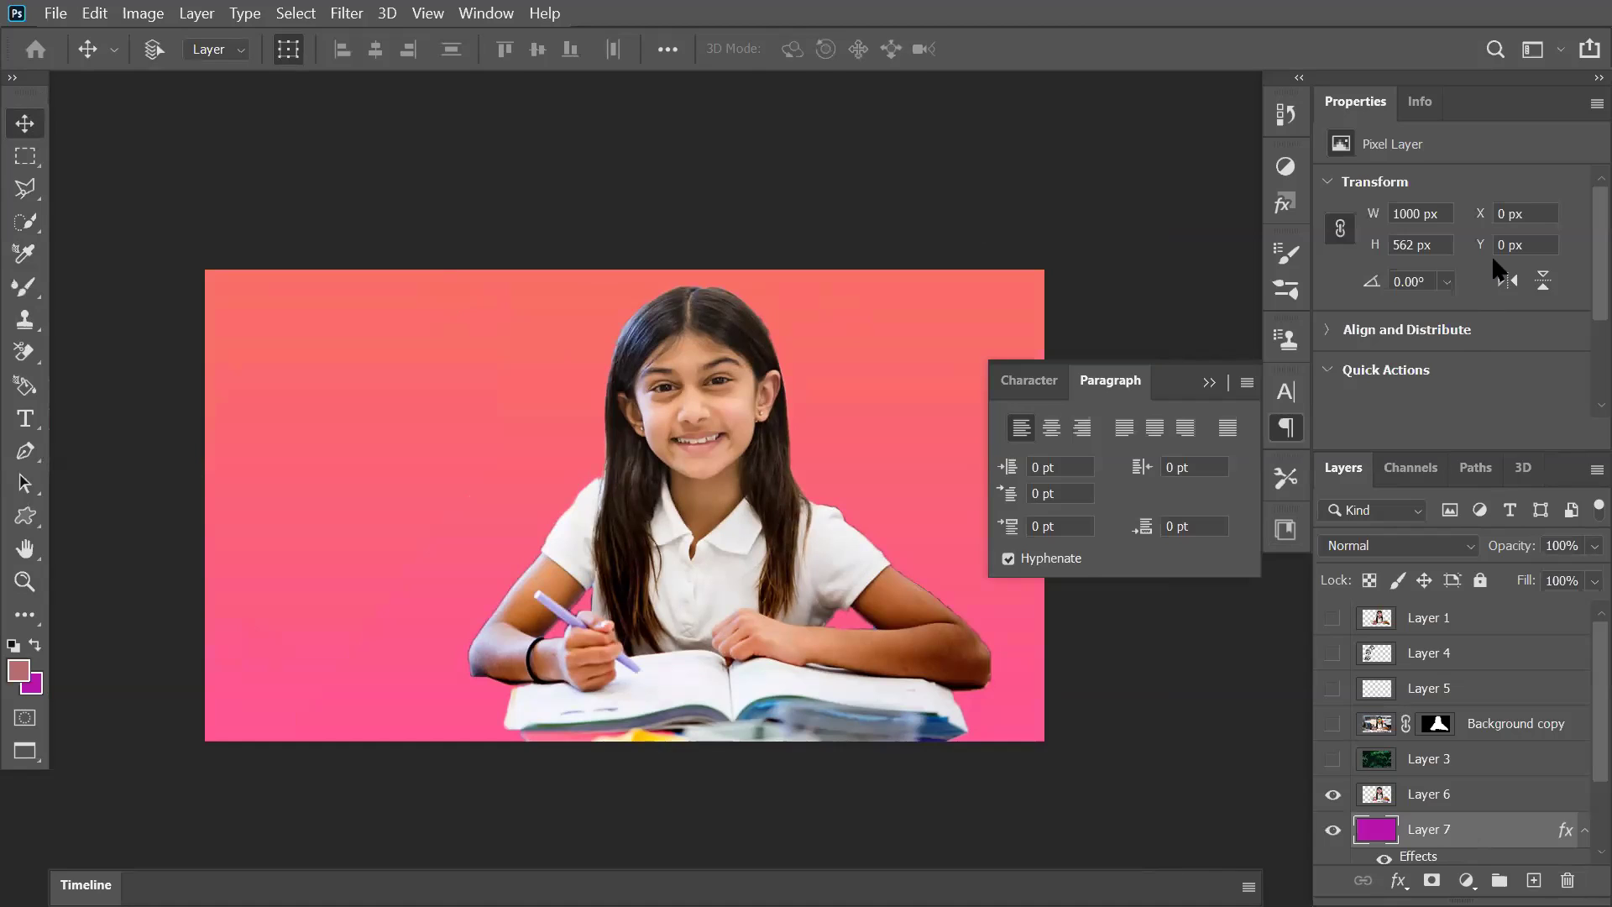
# Step: Select Background copy 2 and make it the only visible layer, then try Select Subject on it and deselect
pyautogui.scroll(-2, 1491, 254)
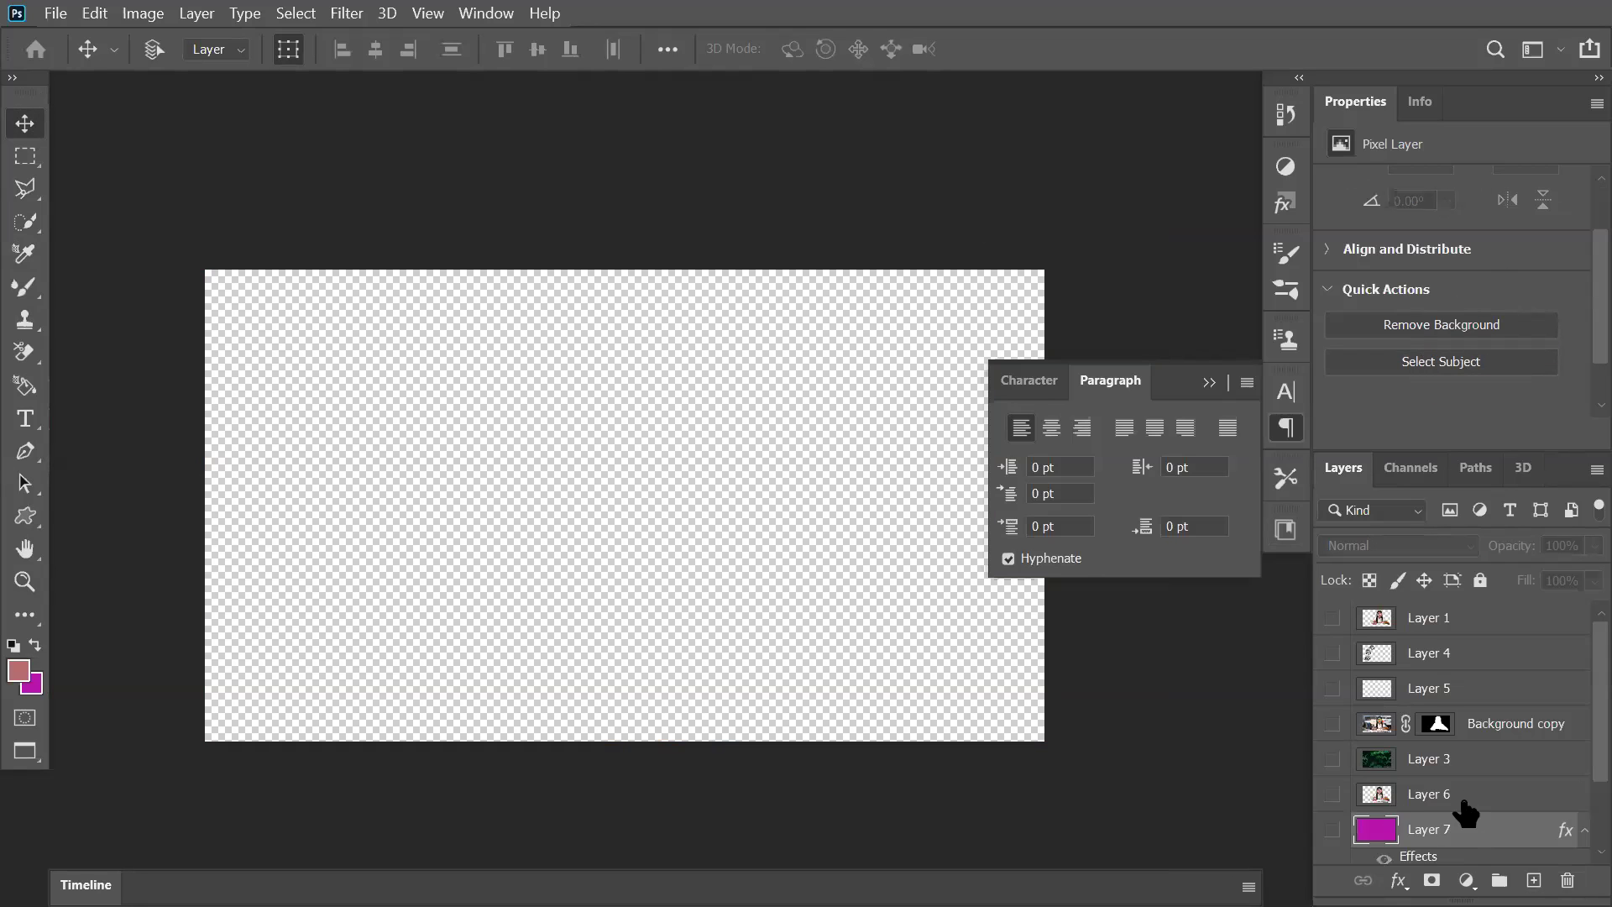
pyautogui.scroll(-3, 1459, 803)
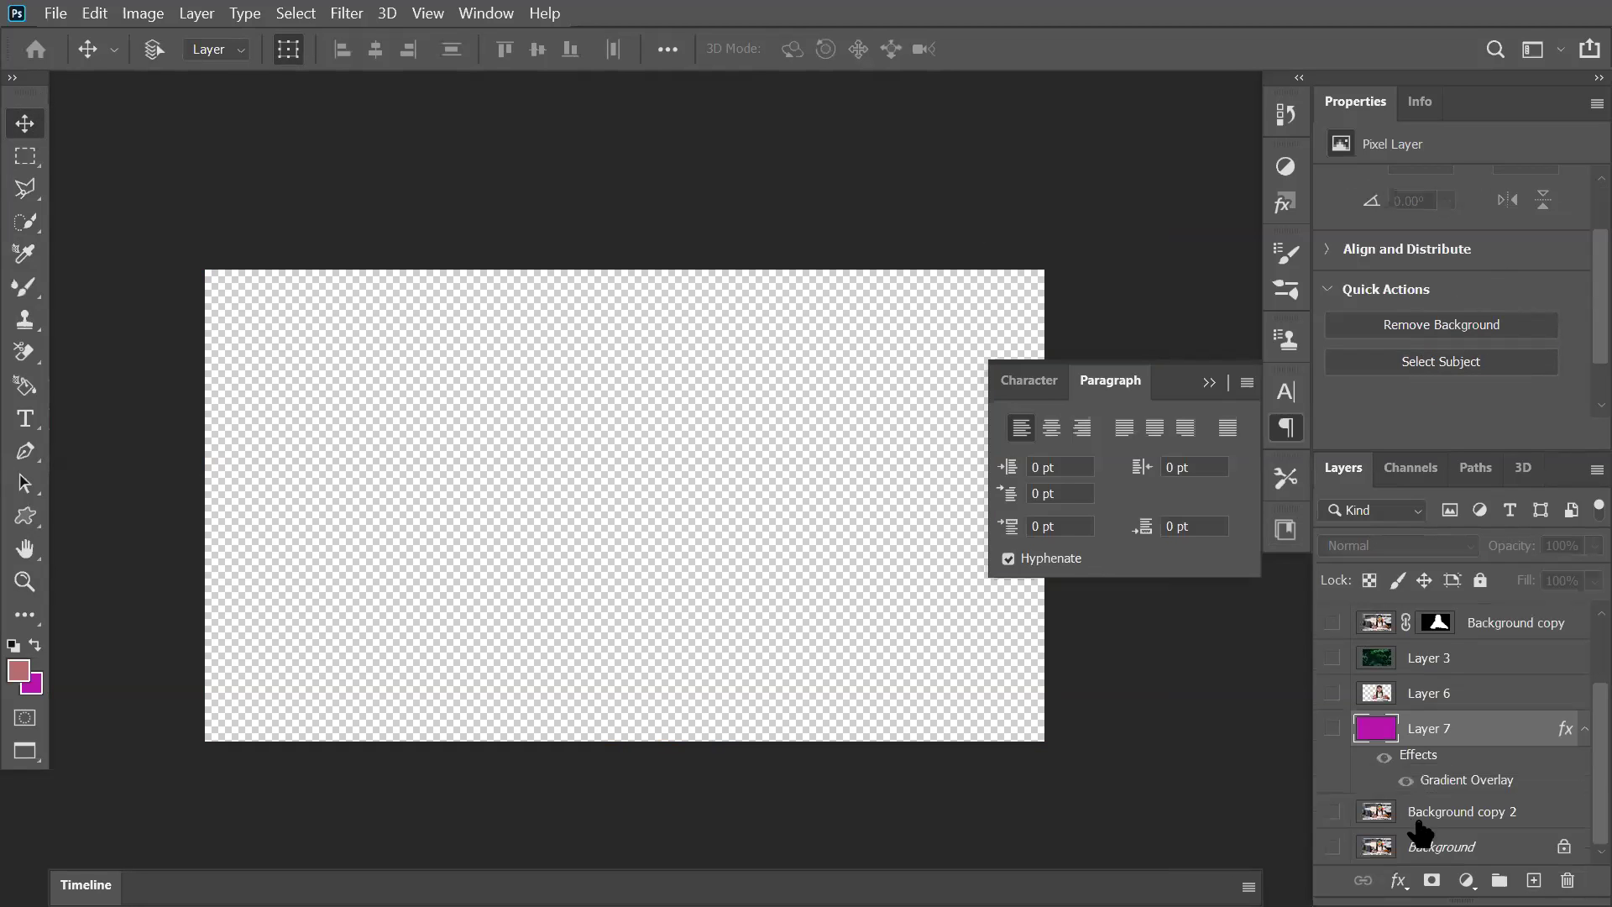
pyautogui.click(1359, 812)
pyautogui.click(1332, 812)
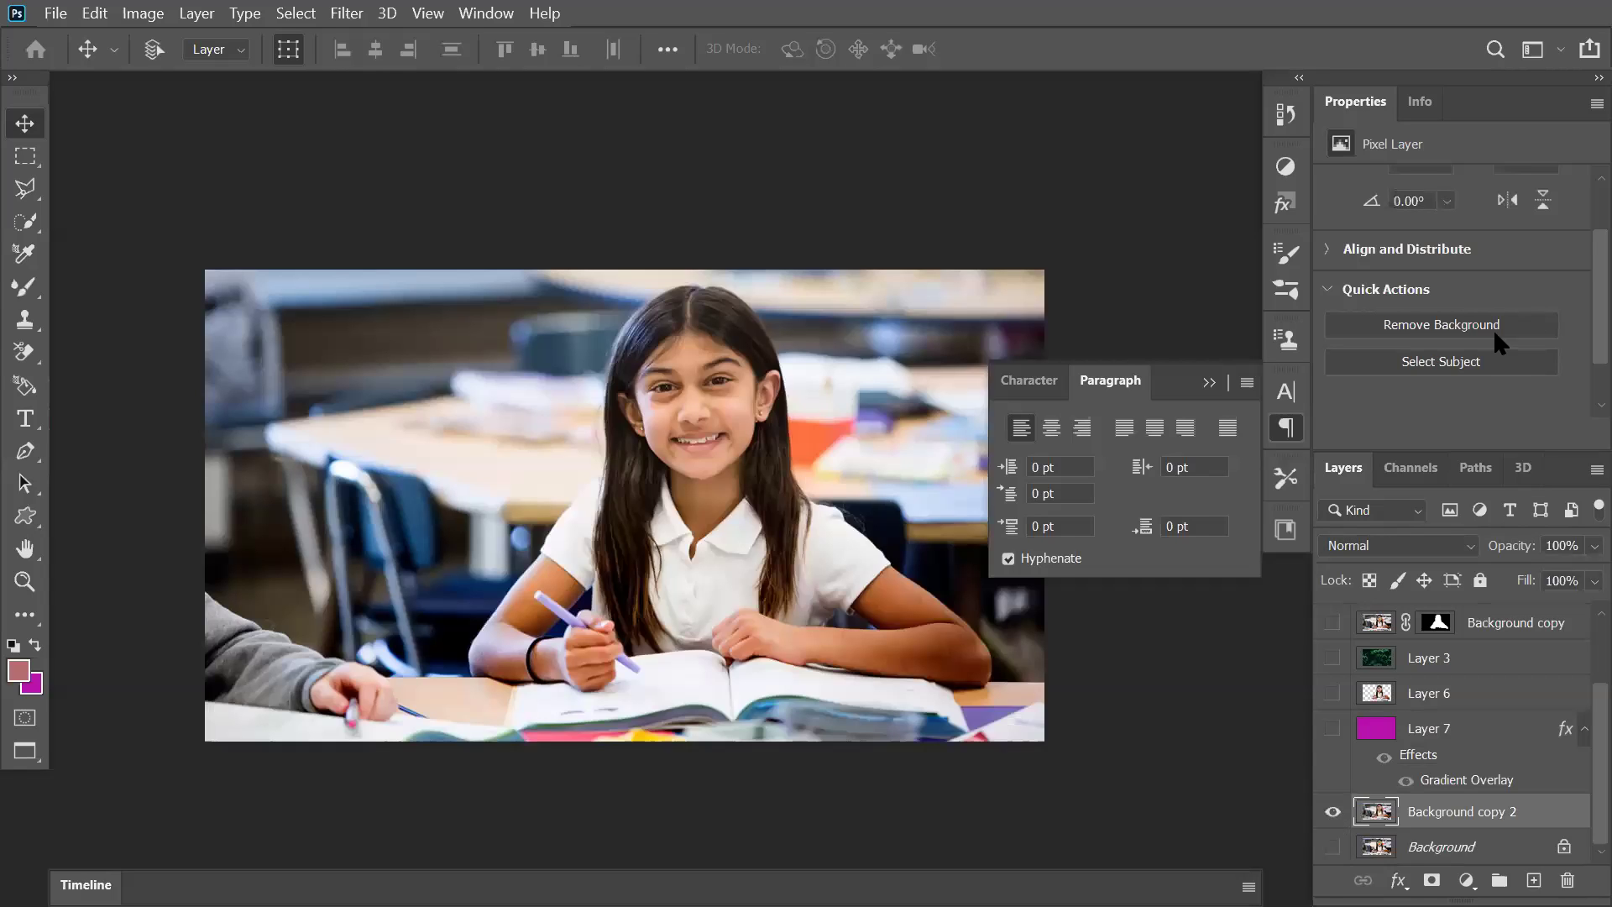
pyautogui.click(1460, 365)
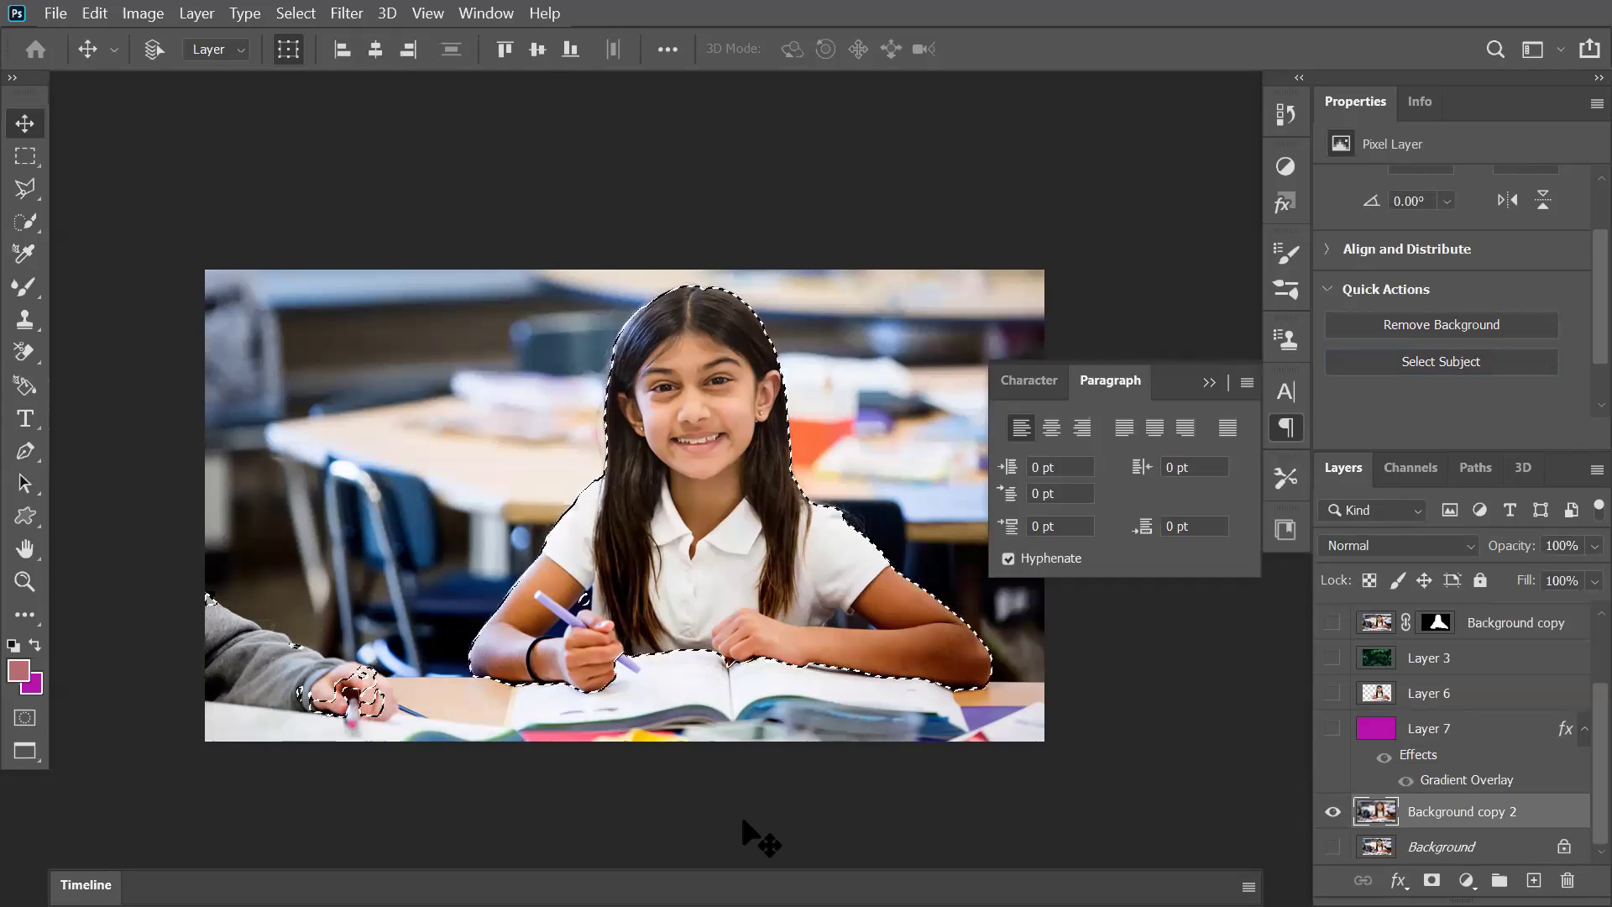
pyautogui.hotkey('ctrl', 'd')
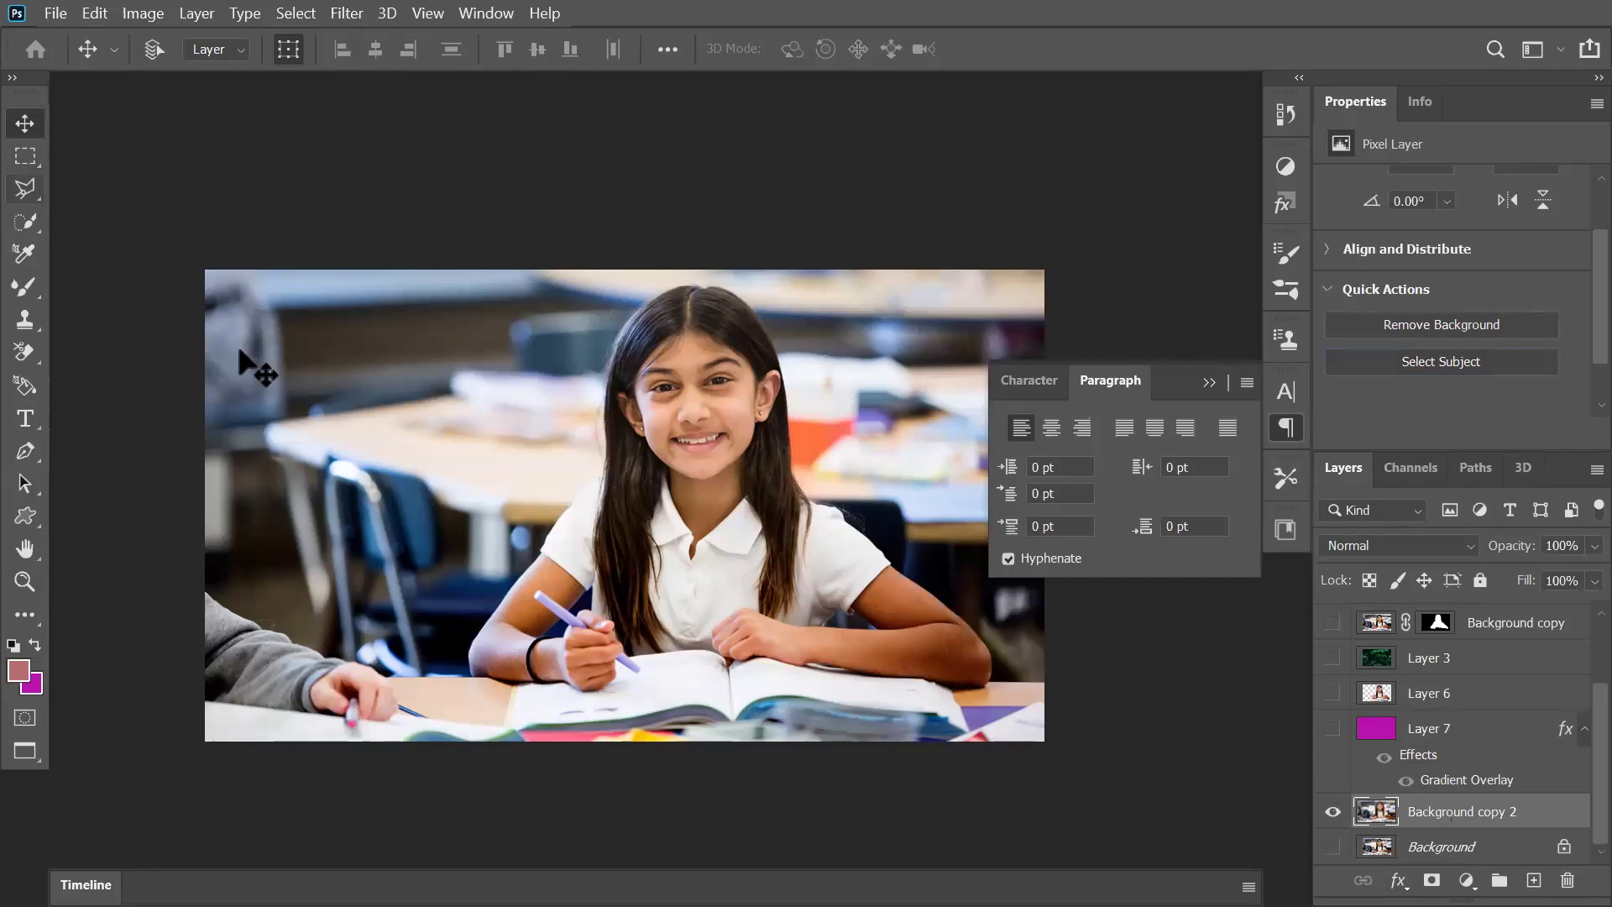
# Step: Outline the other child's grey sleeve and hand at the photo's edge with the Polygonal Lasso
pyautogui.click(30, 190)
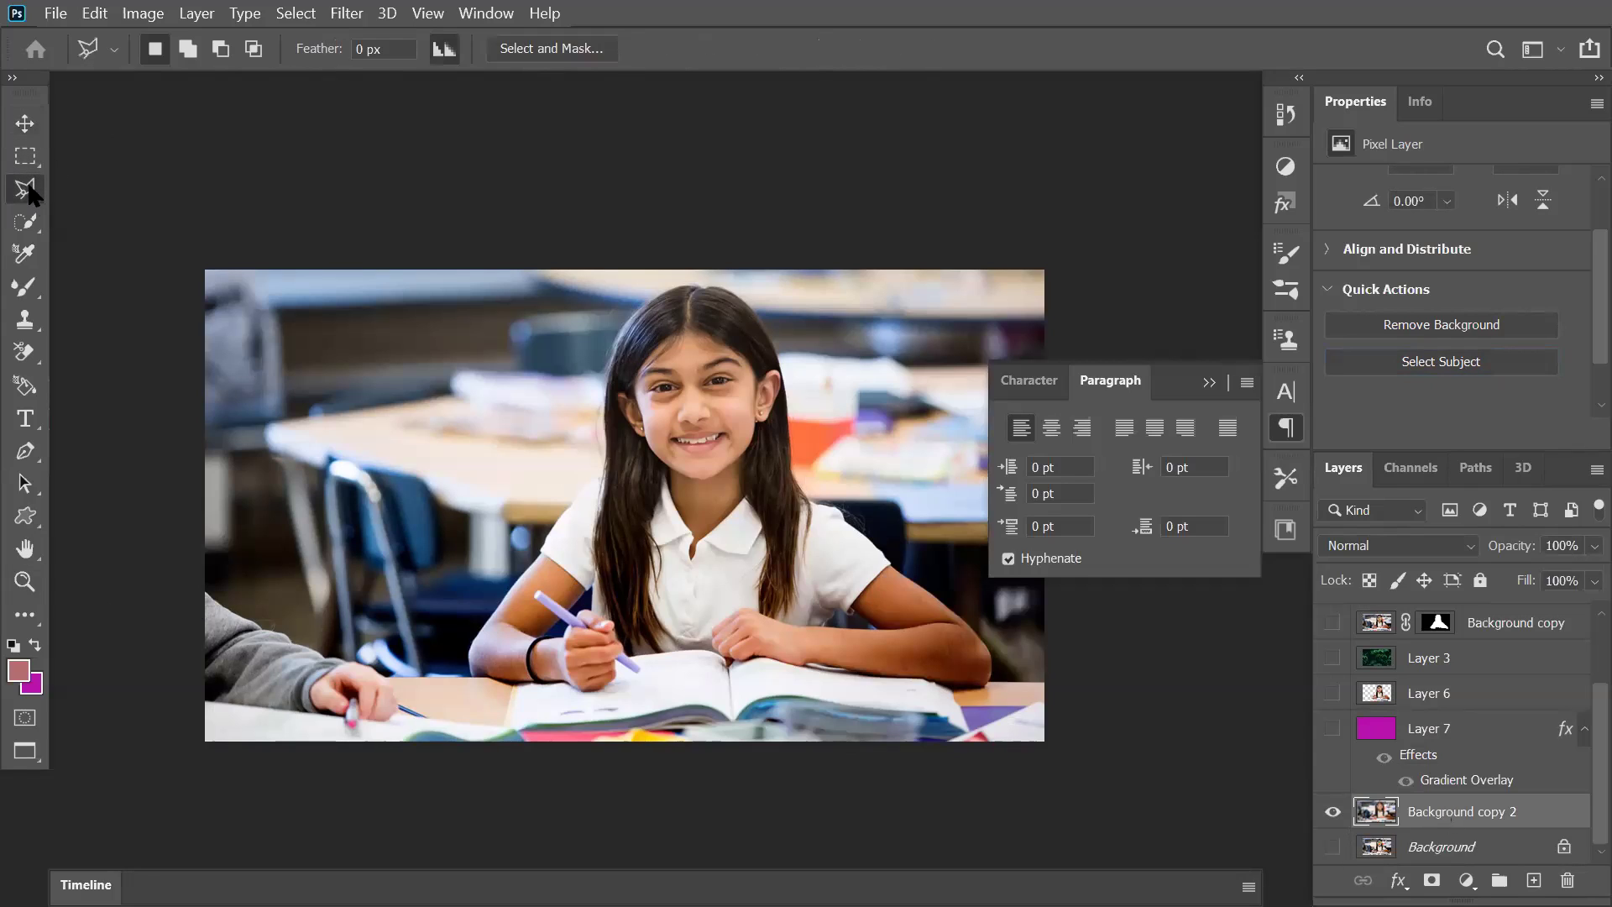
pyautogui.rightClick(27, 190)
pyautogui.click(109, 215)
pyautogui.click(185, 663)
pyautogui.click(194, 712)
pyautogui.click(377, 729)
pyautogui.click(417, 712)
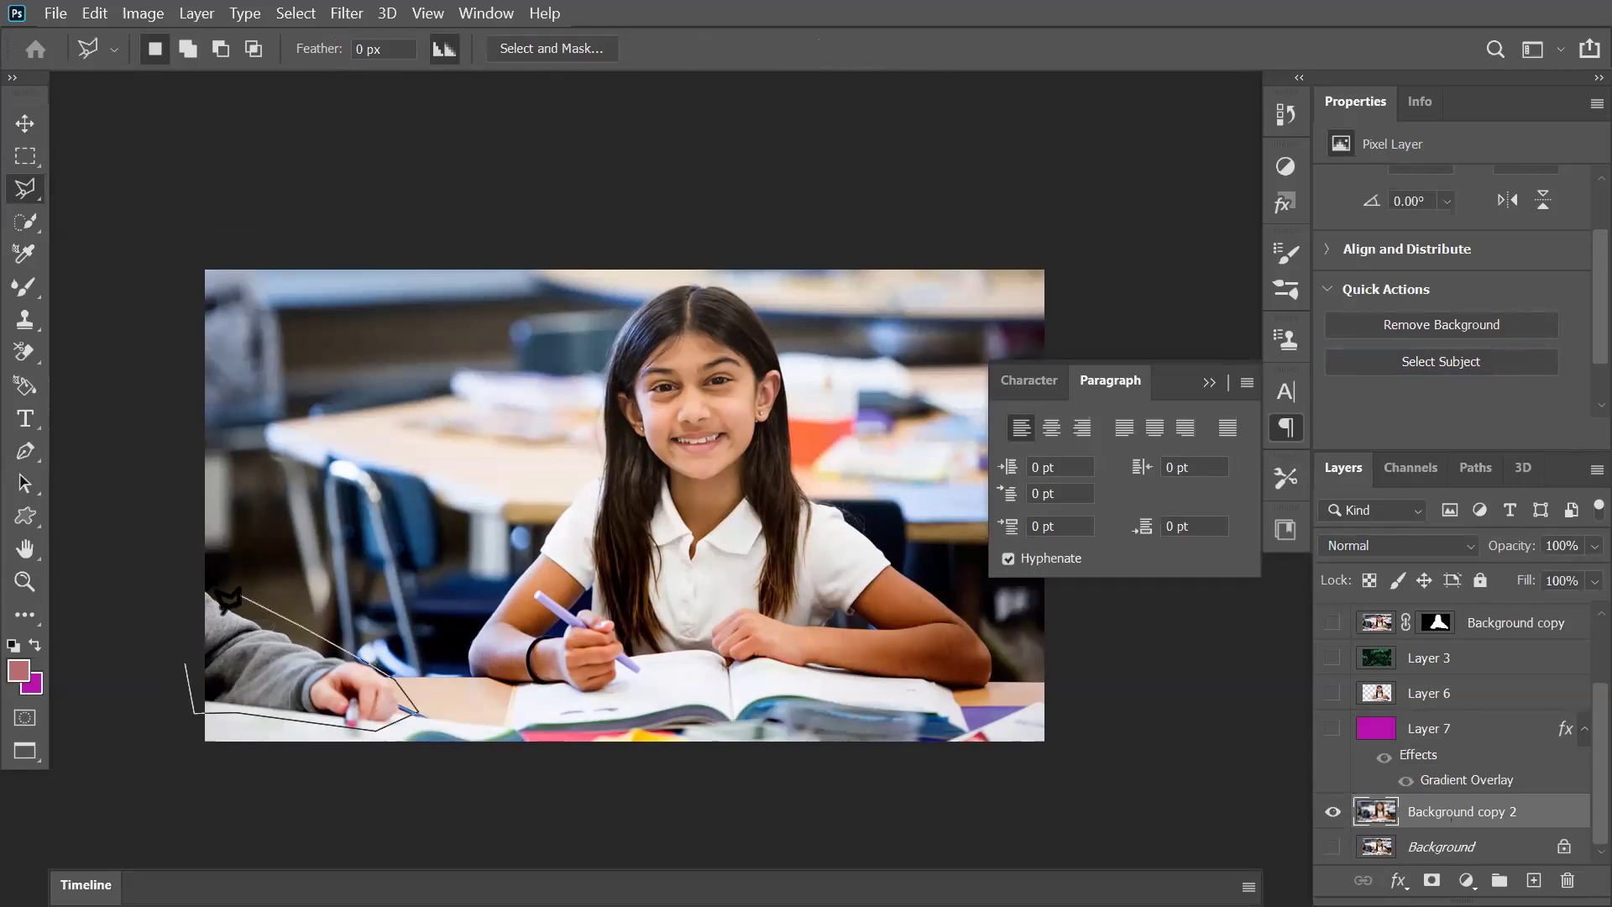
pyautogui.doubleClick(180, 657)
# Step: Start Content-Aware Fill on the sleeve and hand selection, compare the Auto, Rectangular and Custom sampling areas, and settle on Auto
pyautogui.click(96, 15)
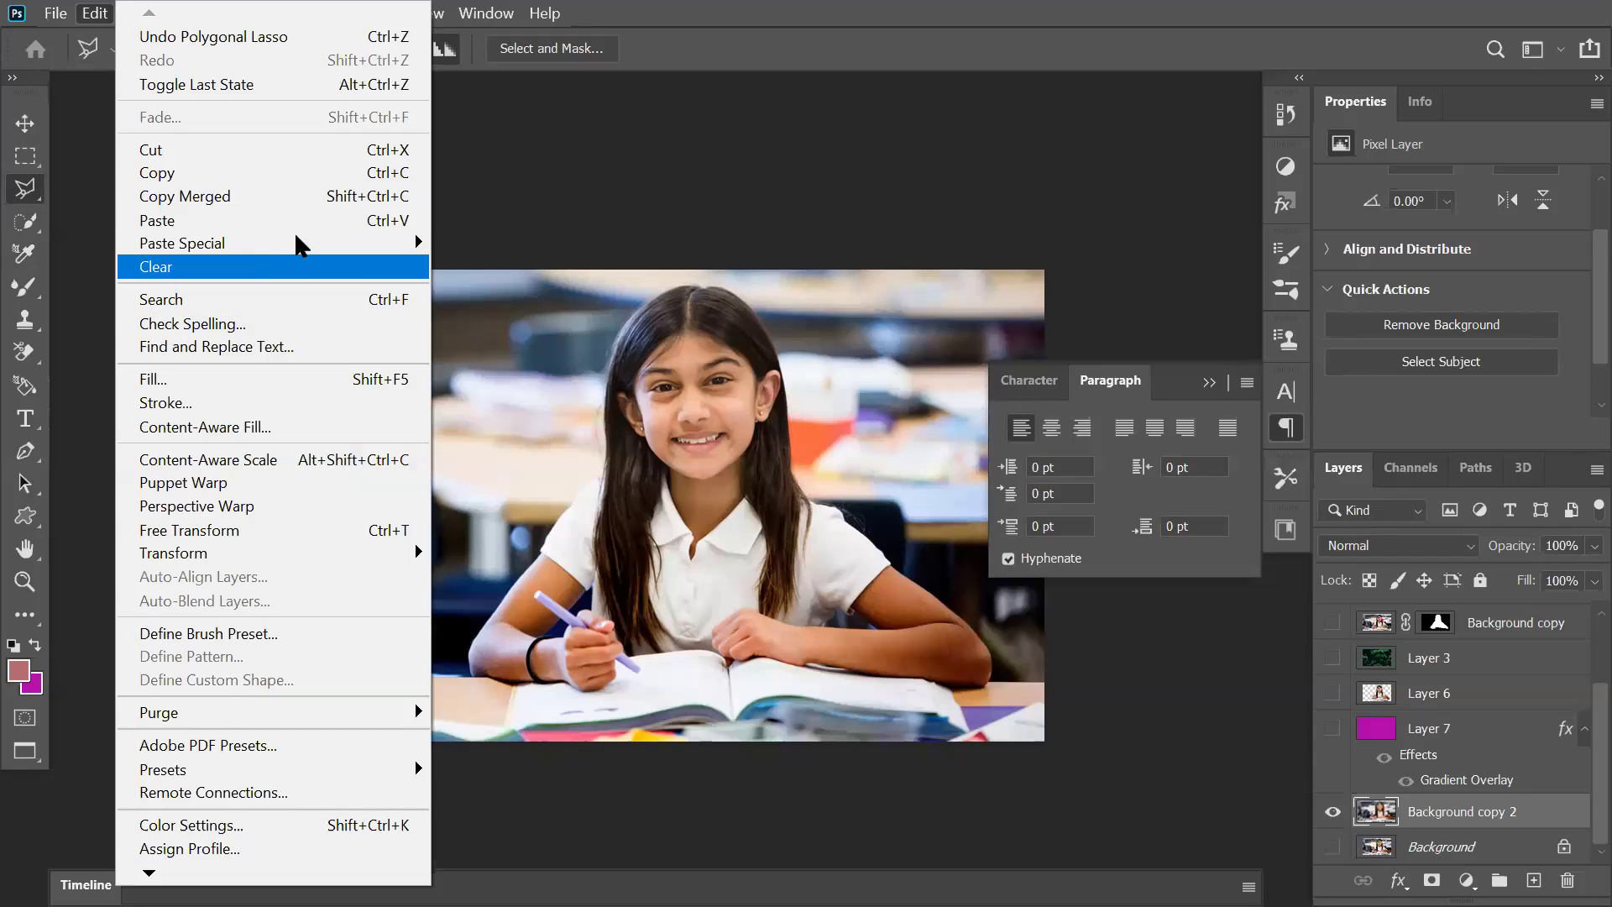
pyautogui.click(216, 431)
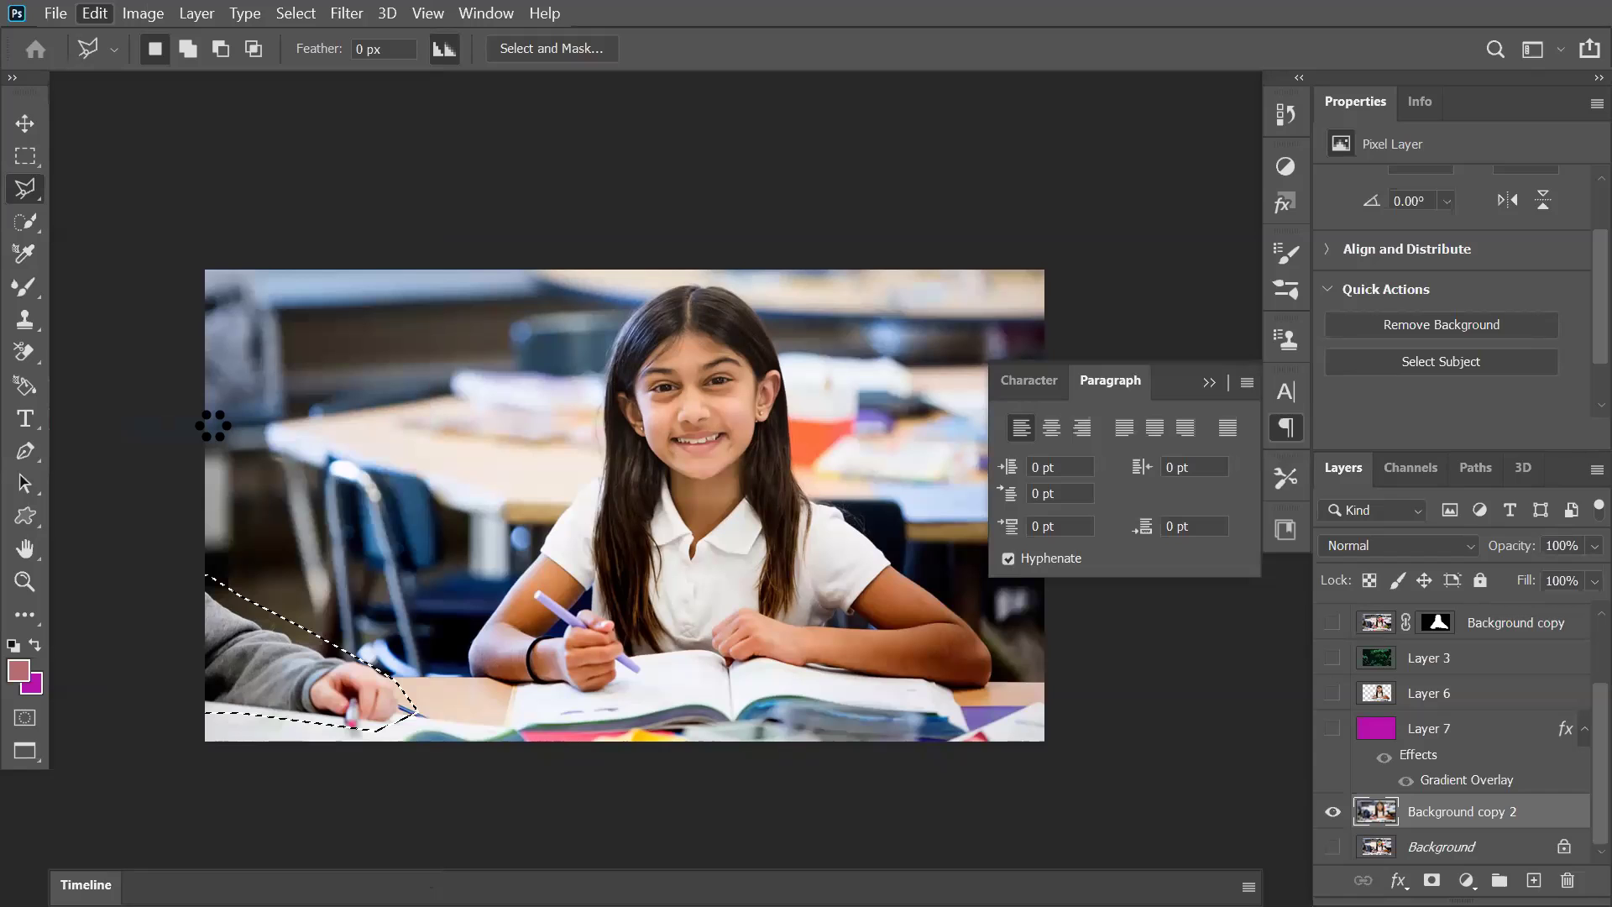
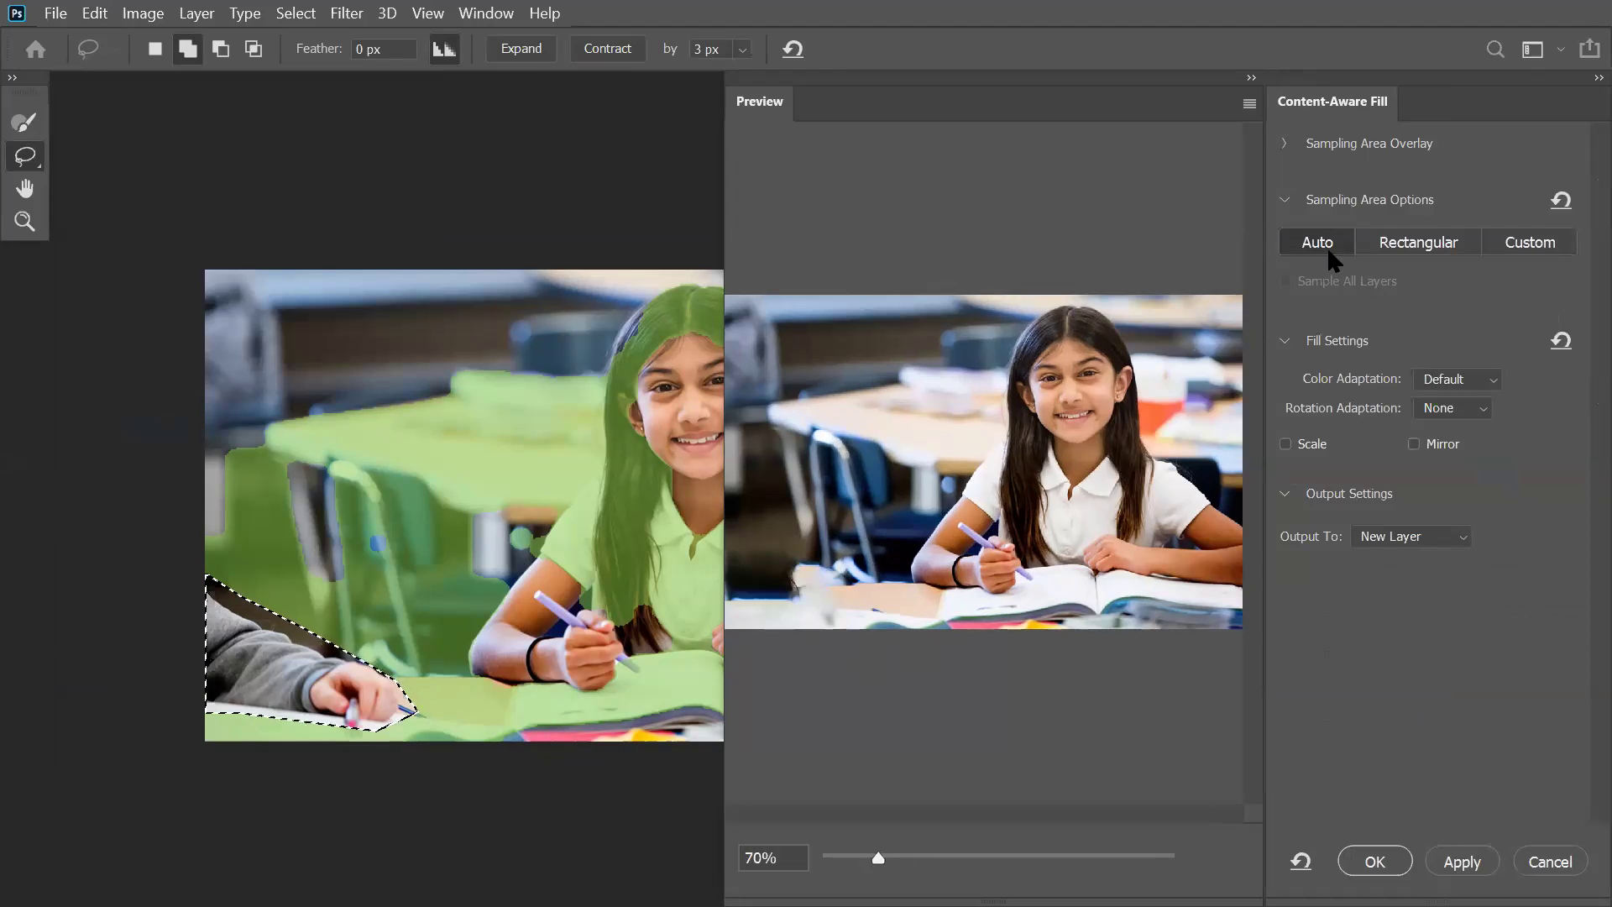
pyautogui.click(1393, 249)
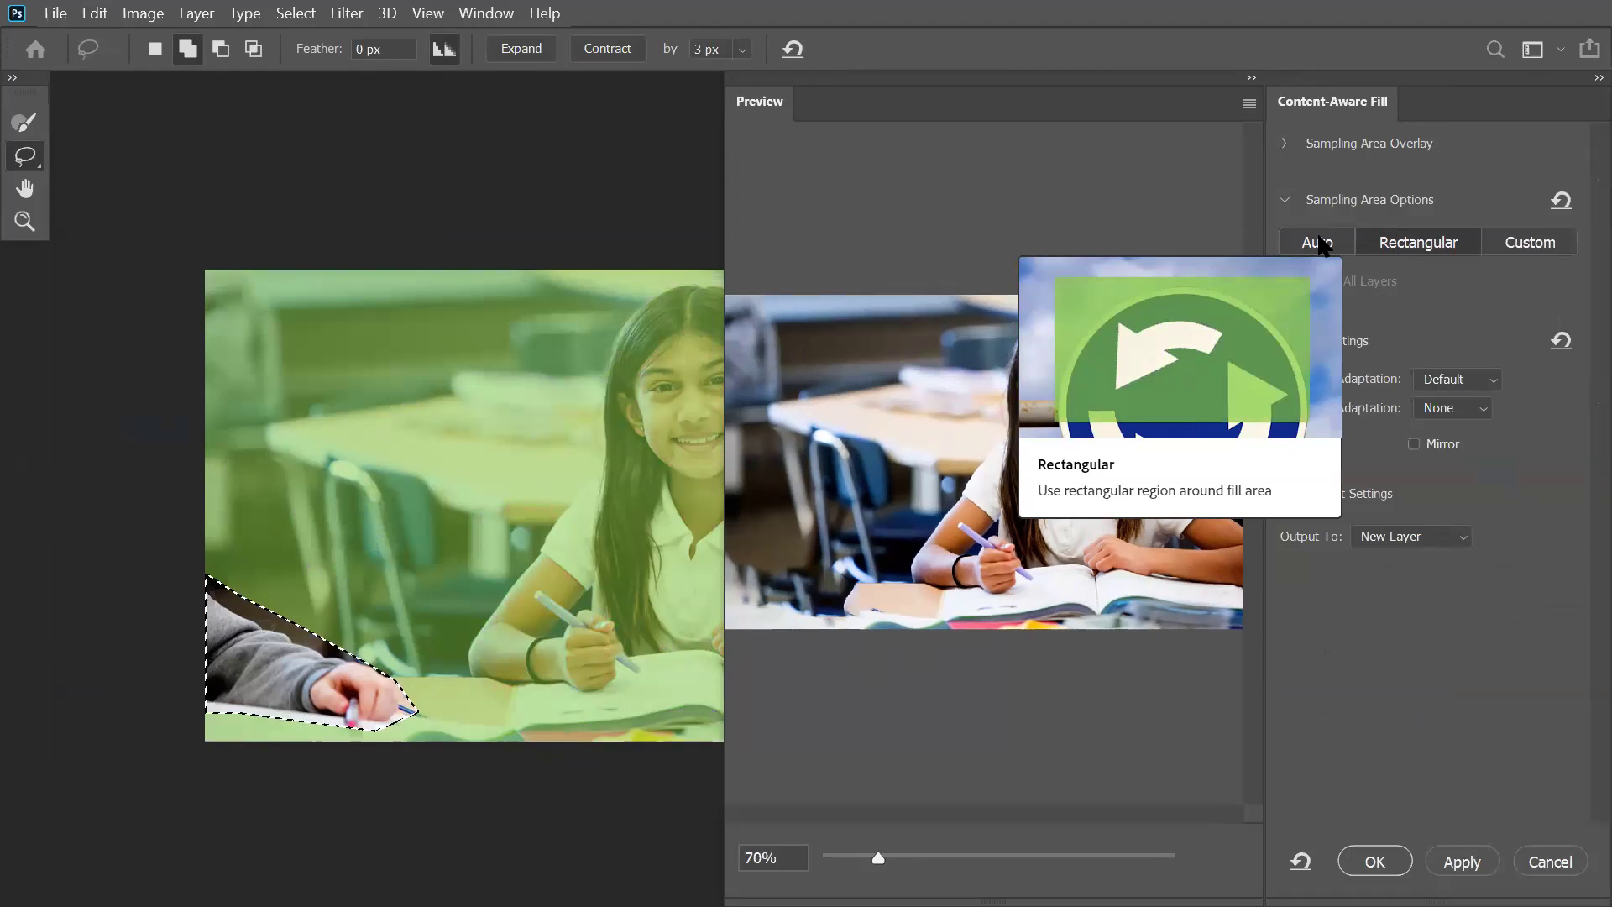
pyautogui.click(1318, 243)
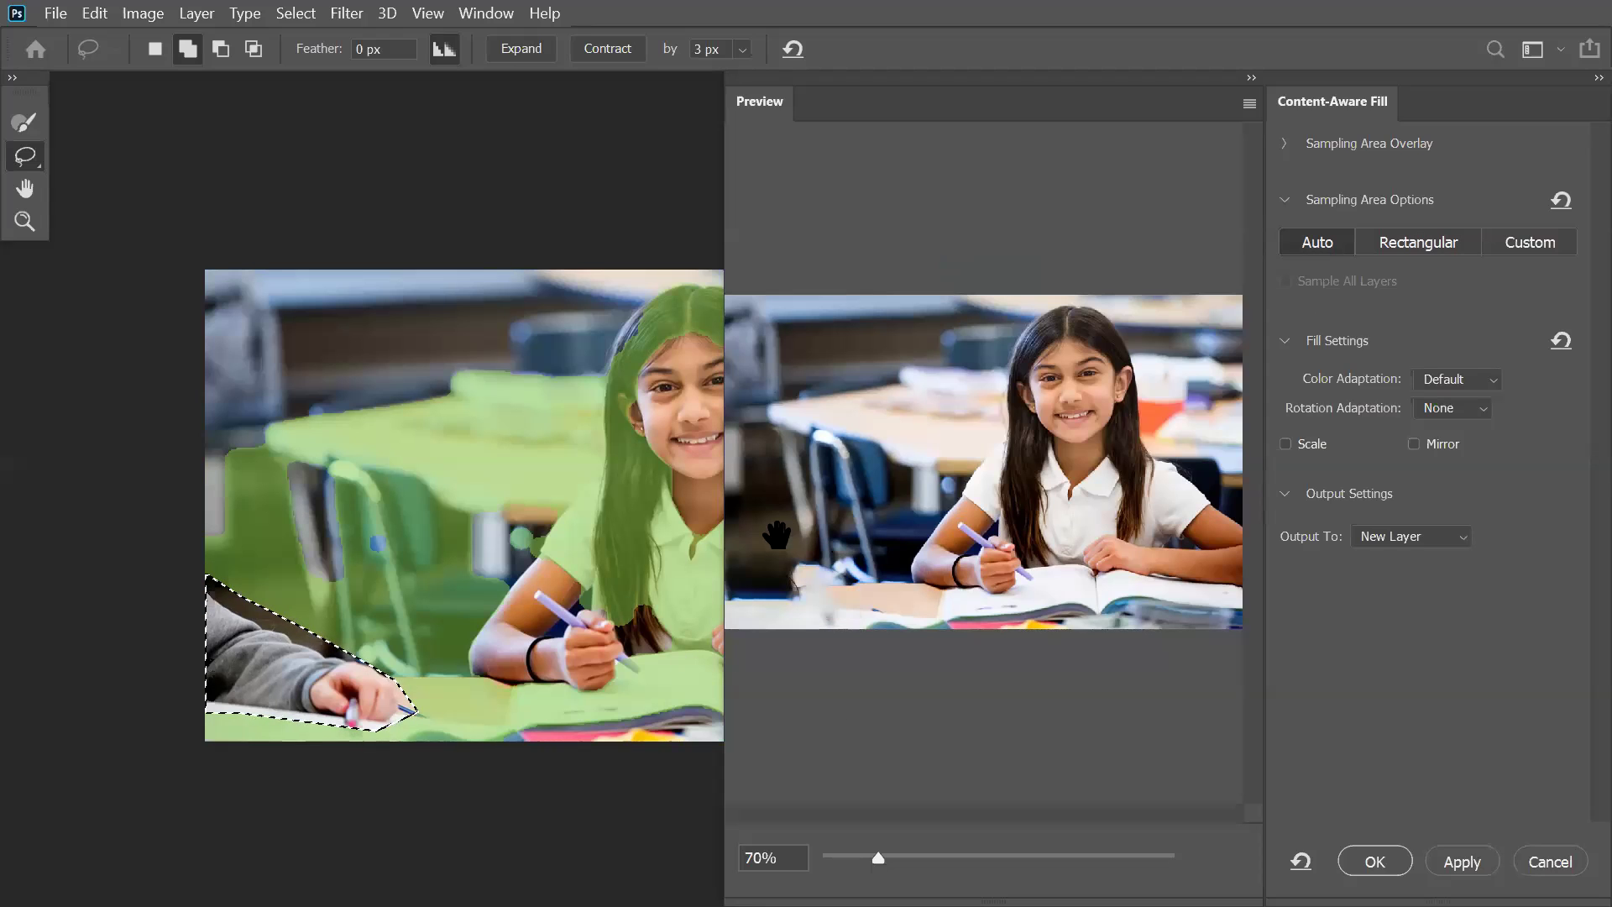
pyautogui.click(1412, 239)
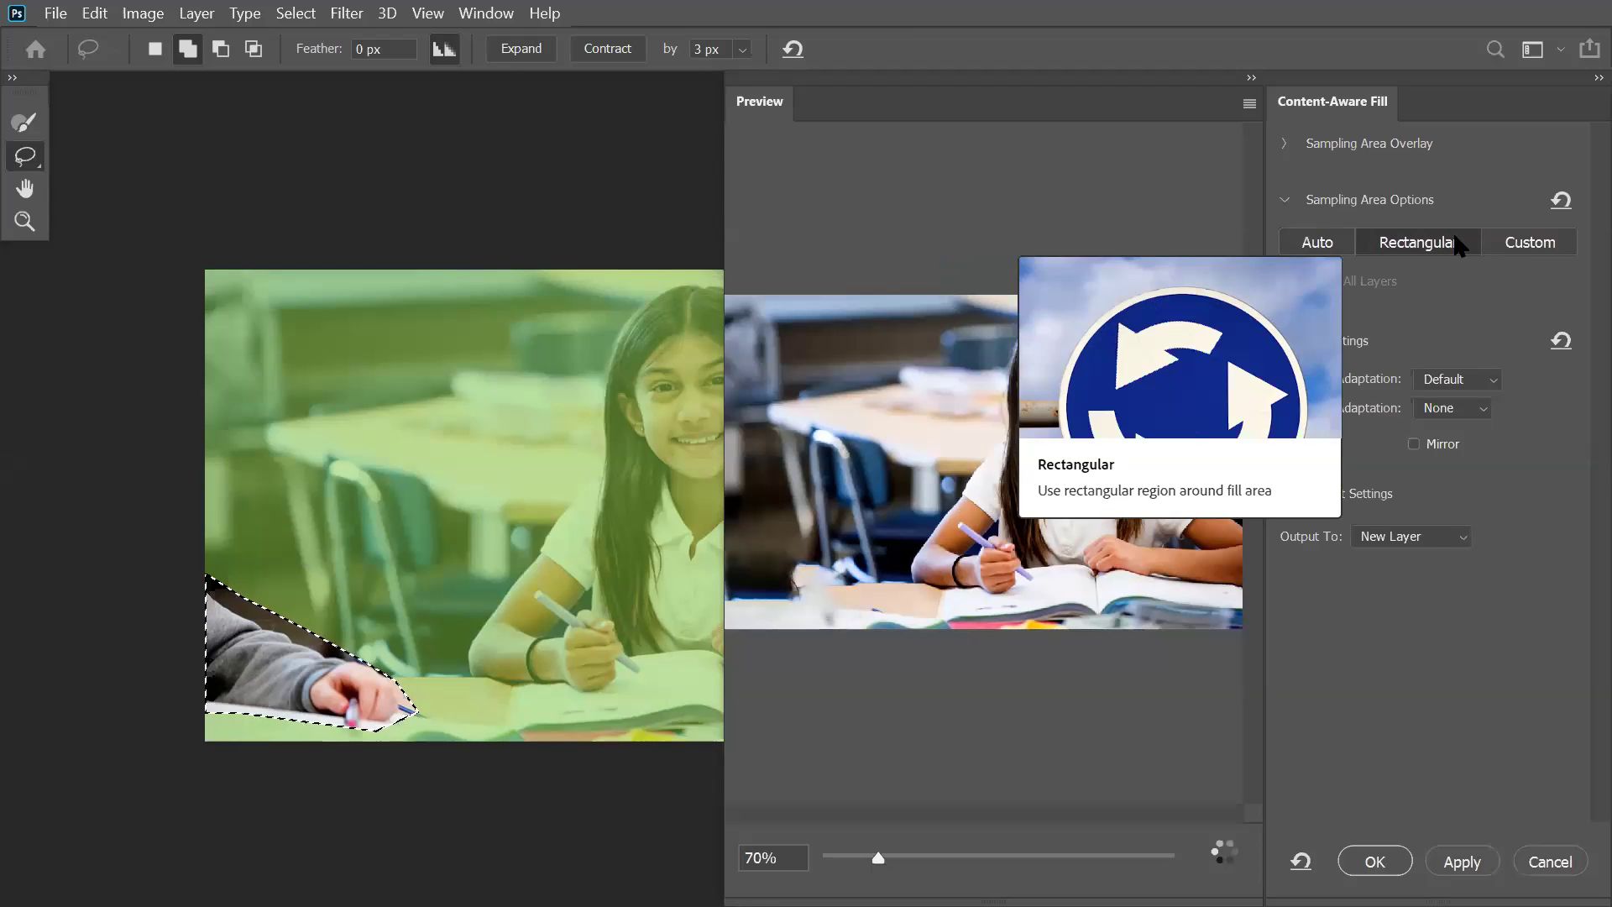
pyautogui.click(1516, 247)
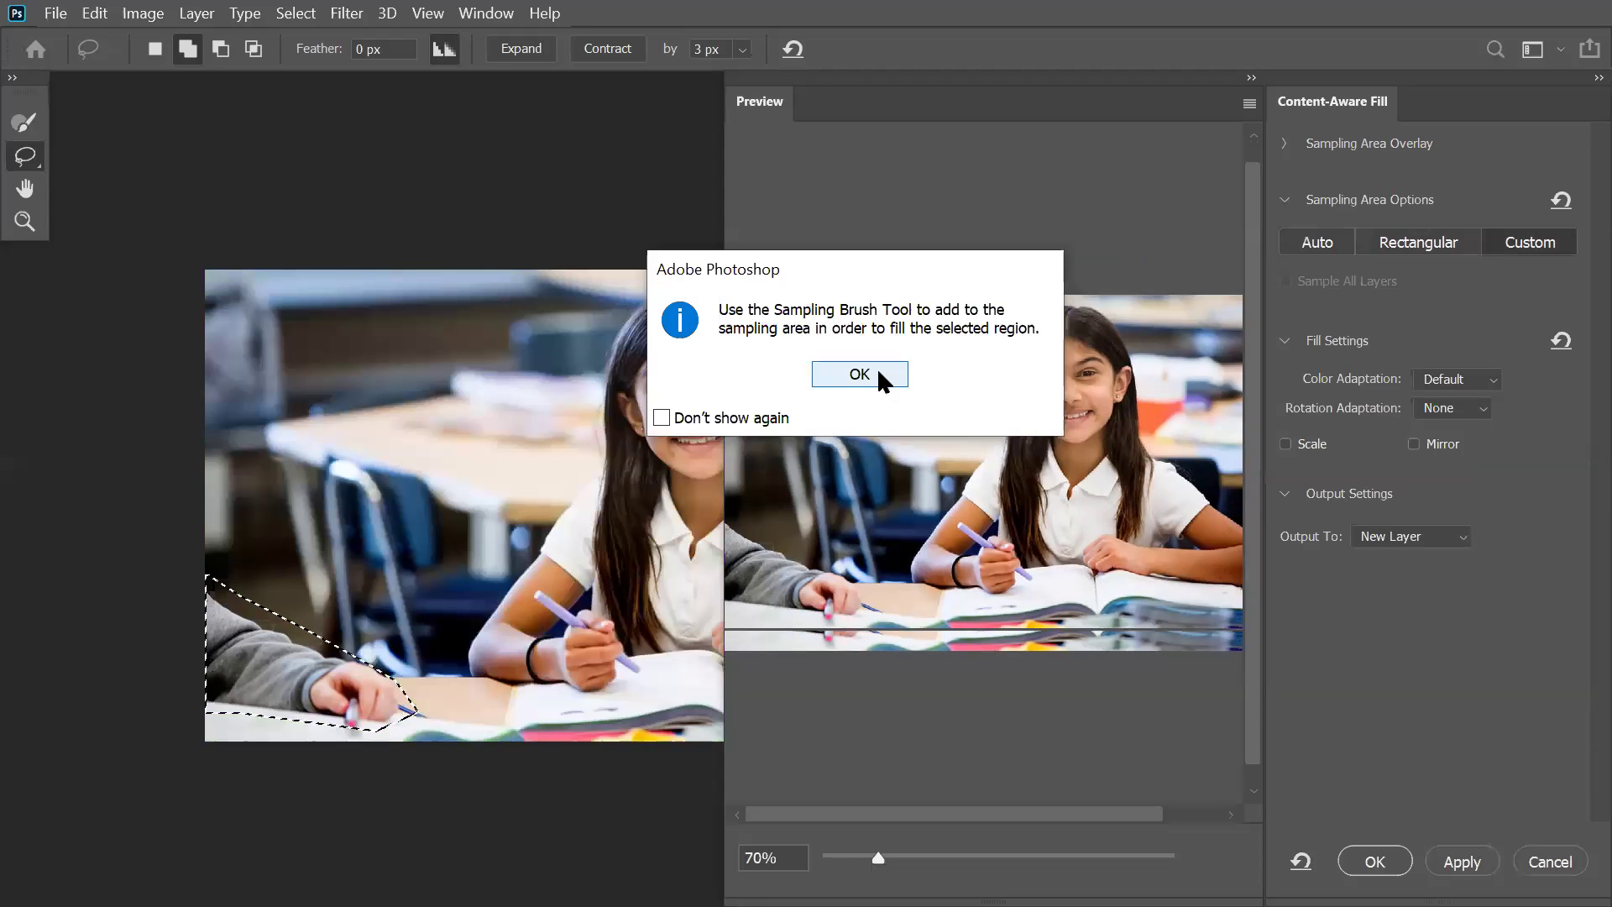
pyautogui.press('Return')
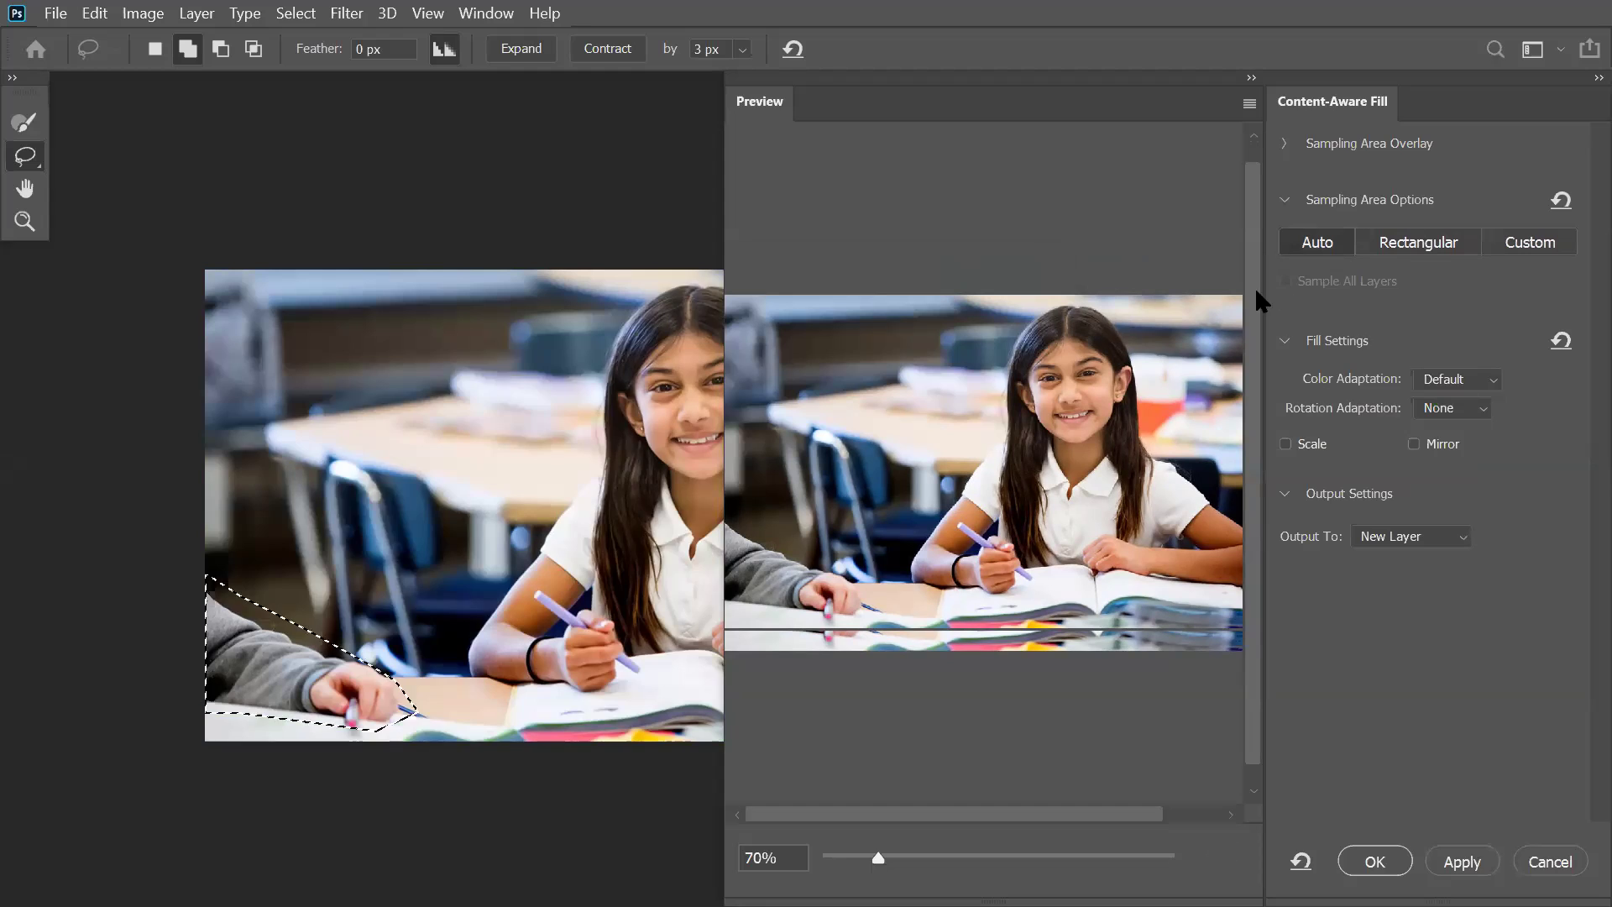
pyautogui.click(1306, 245)
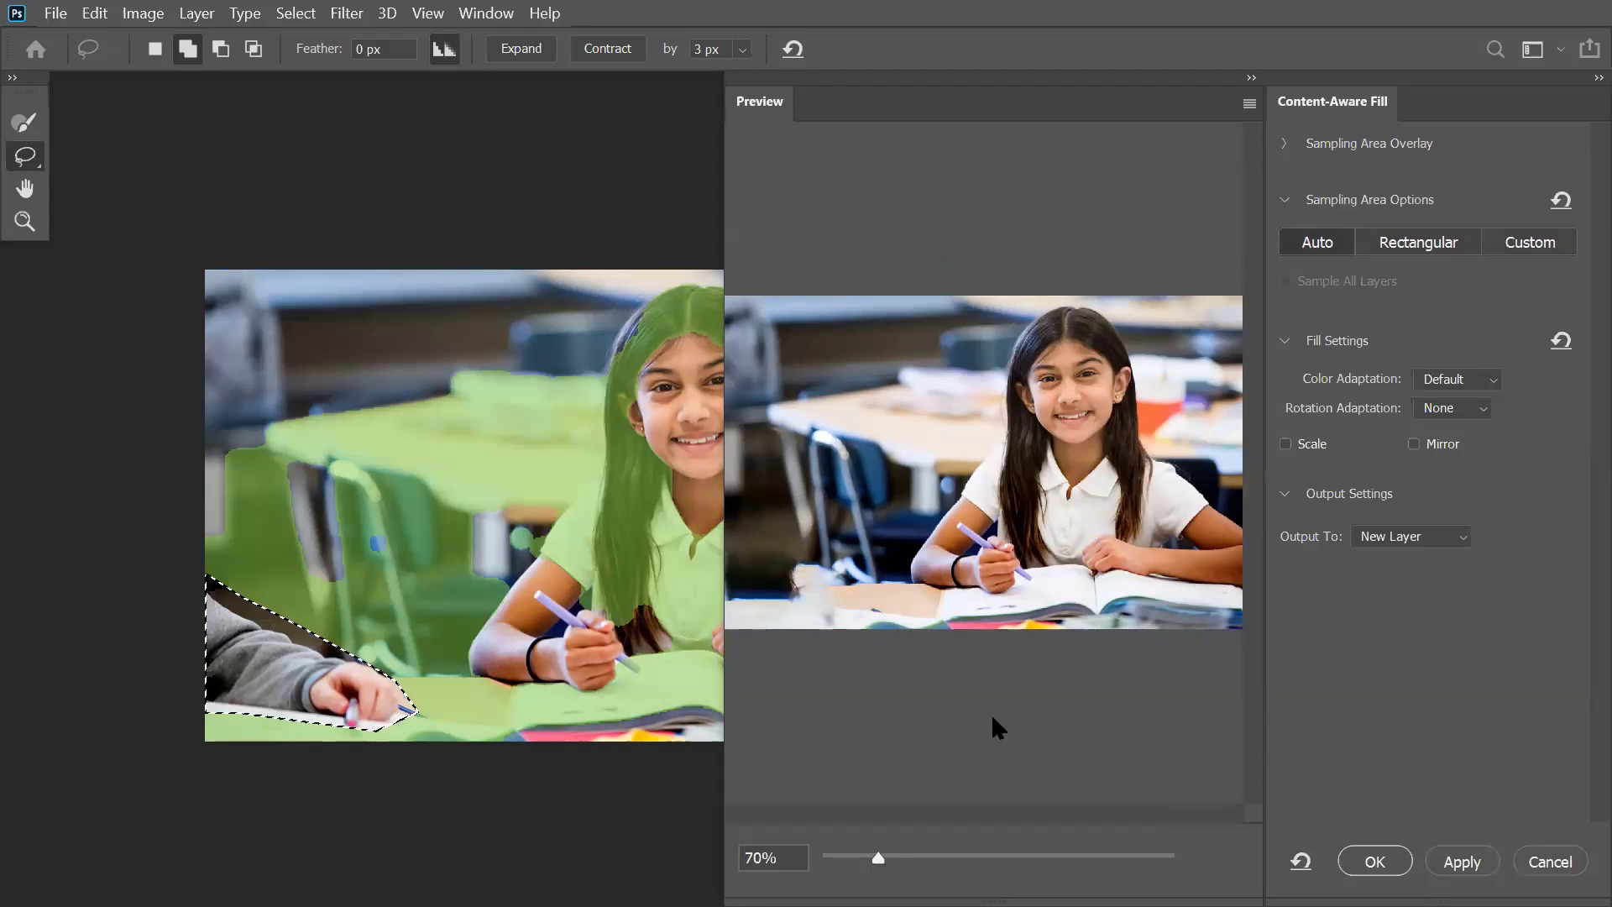
# Step: Apply the content-aware fill to a new layer, deselect and return to the Move tool
pyautogui.press('Return')
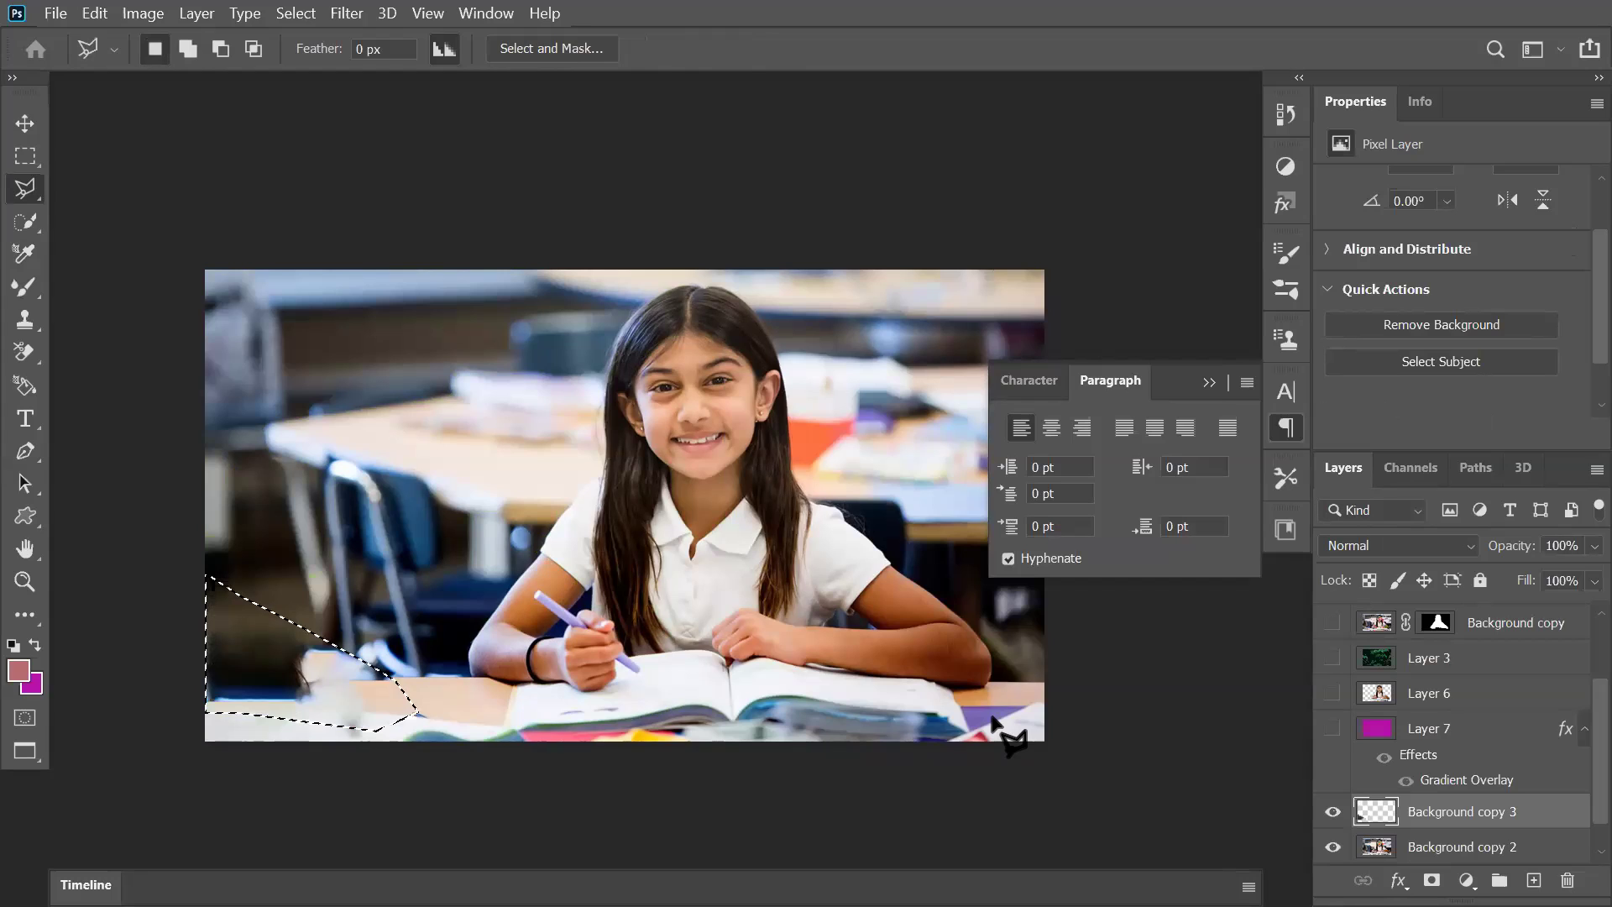
pyautogui.hotkey('ctrl', 'd')
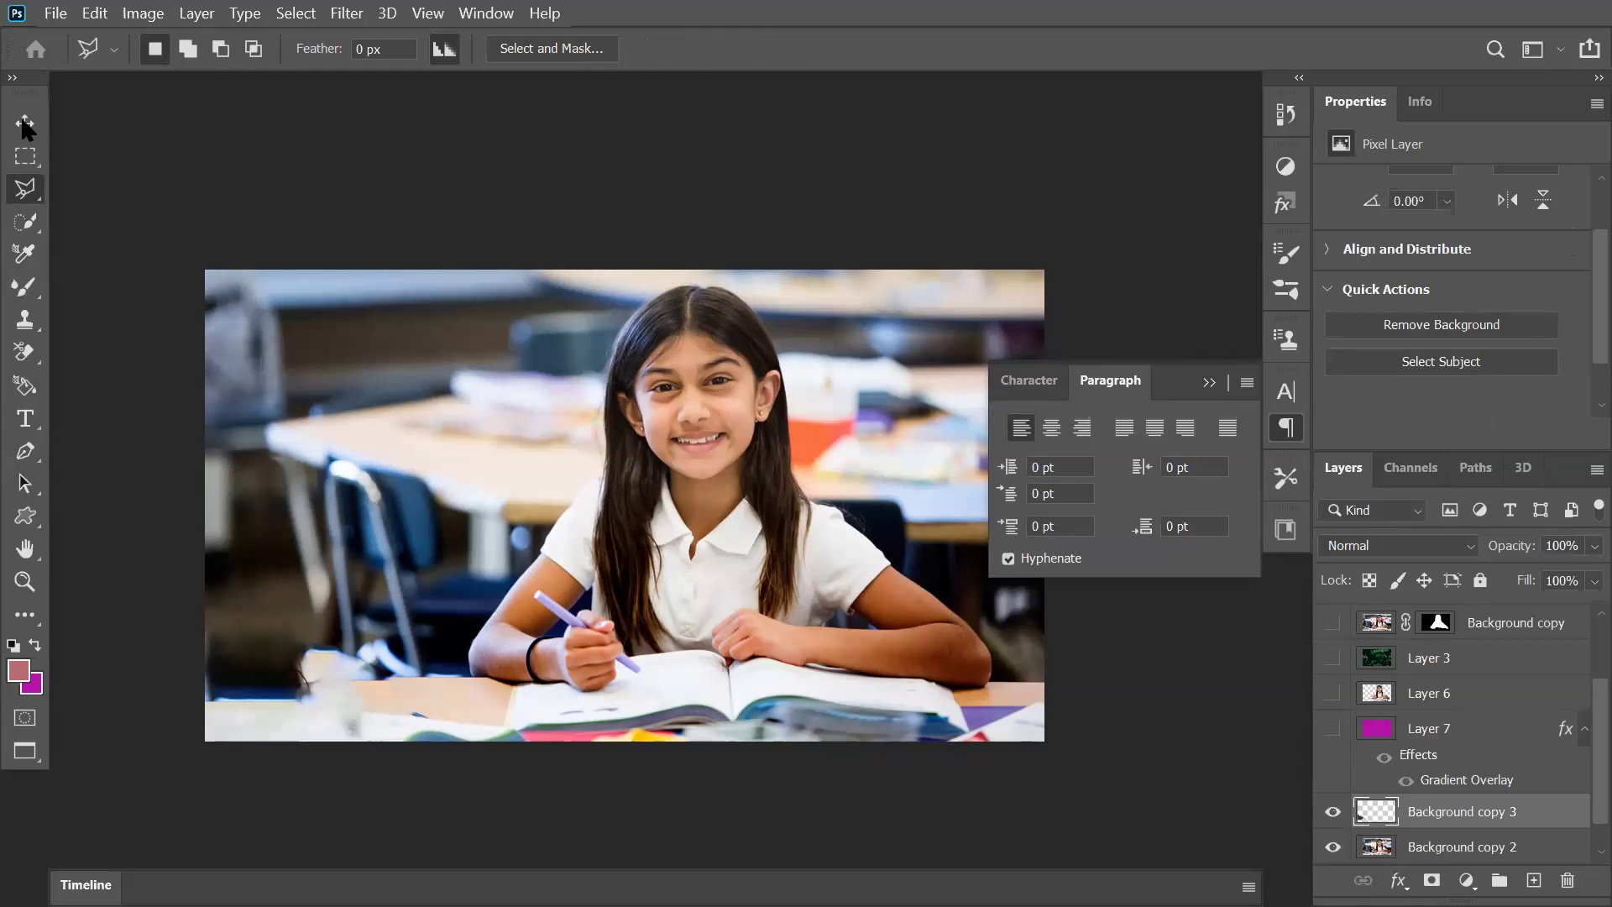
pyautogui.click(25, 124)
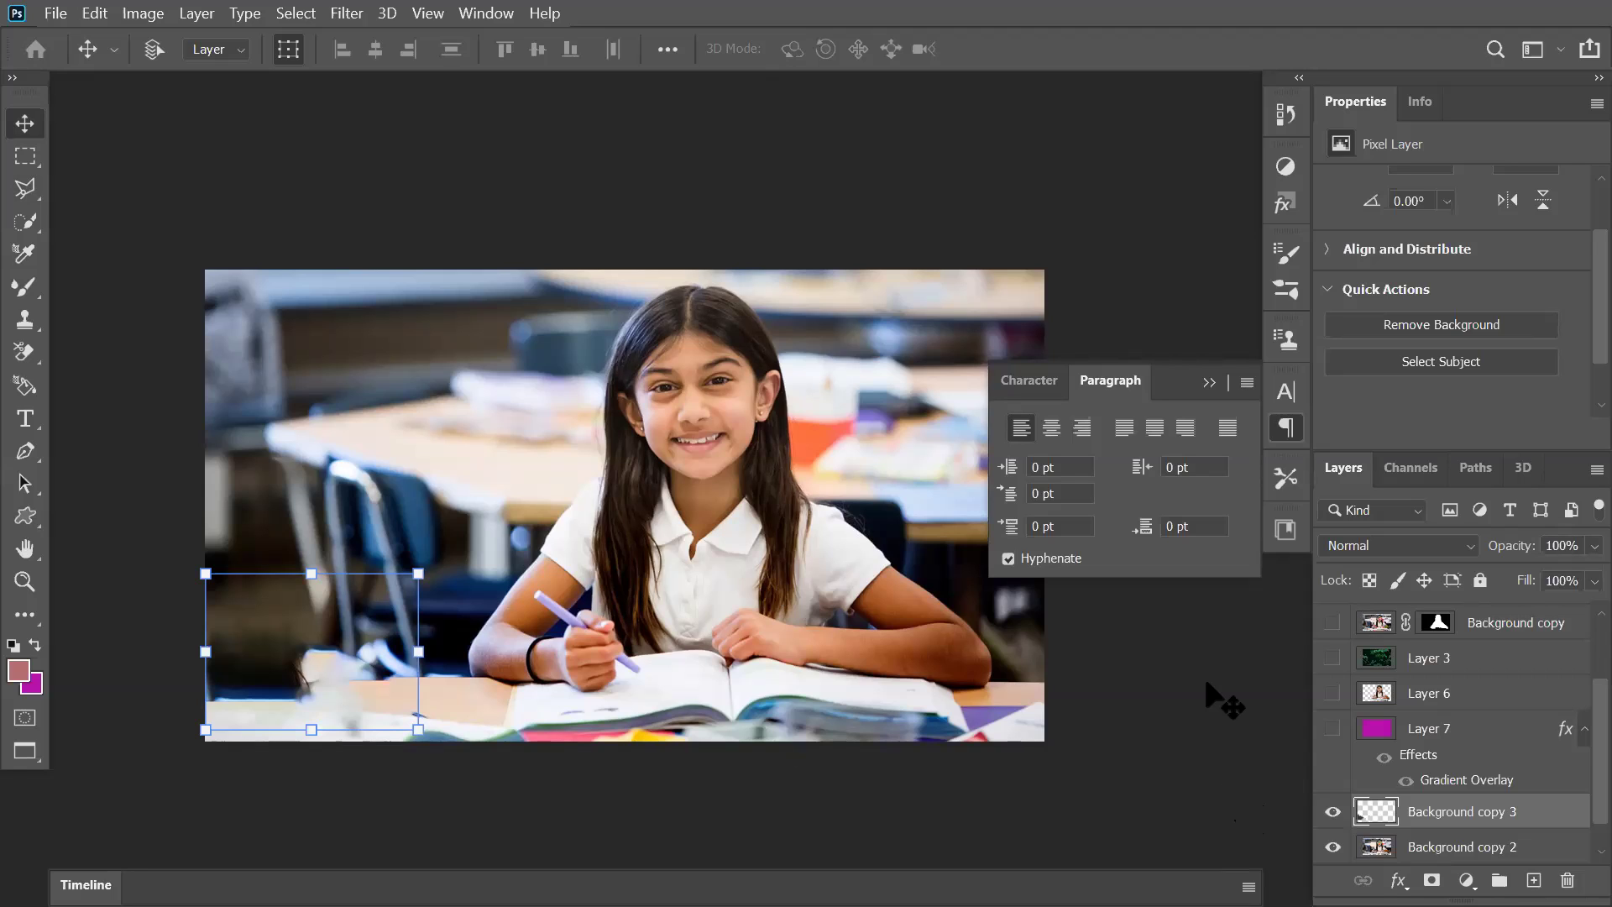
# Step: Open the recent file stamp11.psd
pyautogui.click(51, 13)
pyautogui.moveTo(225, 168)
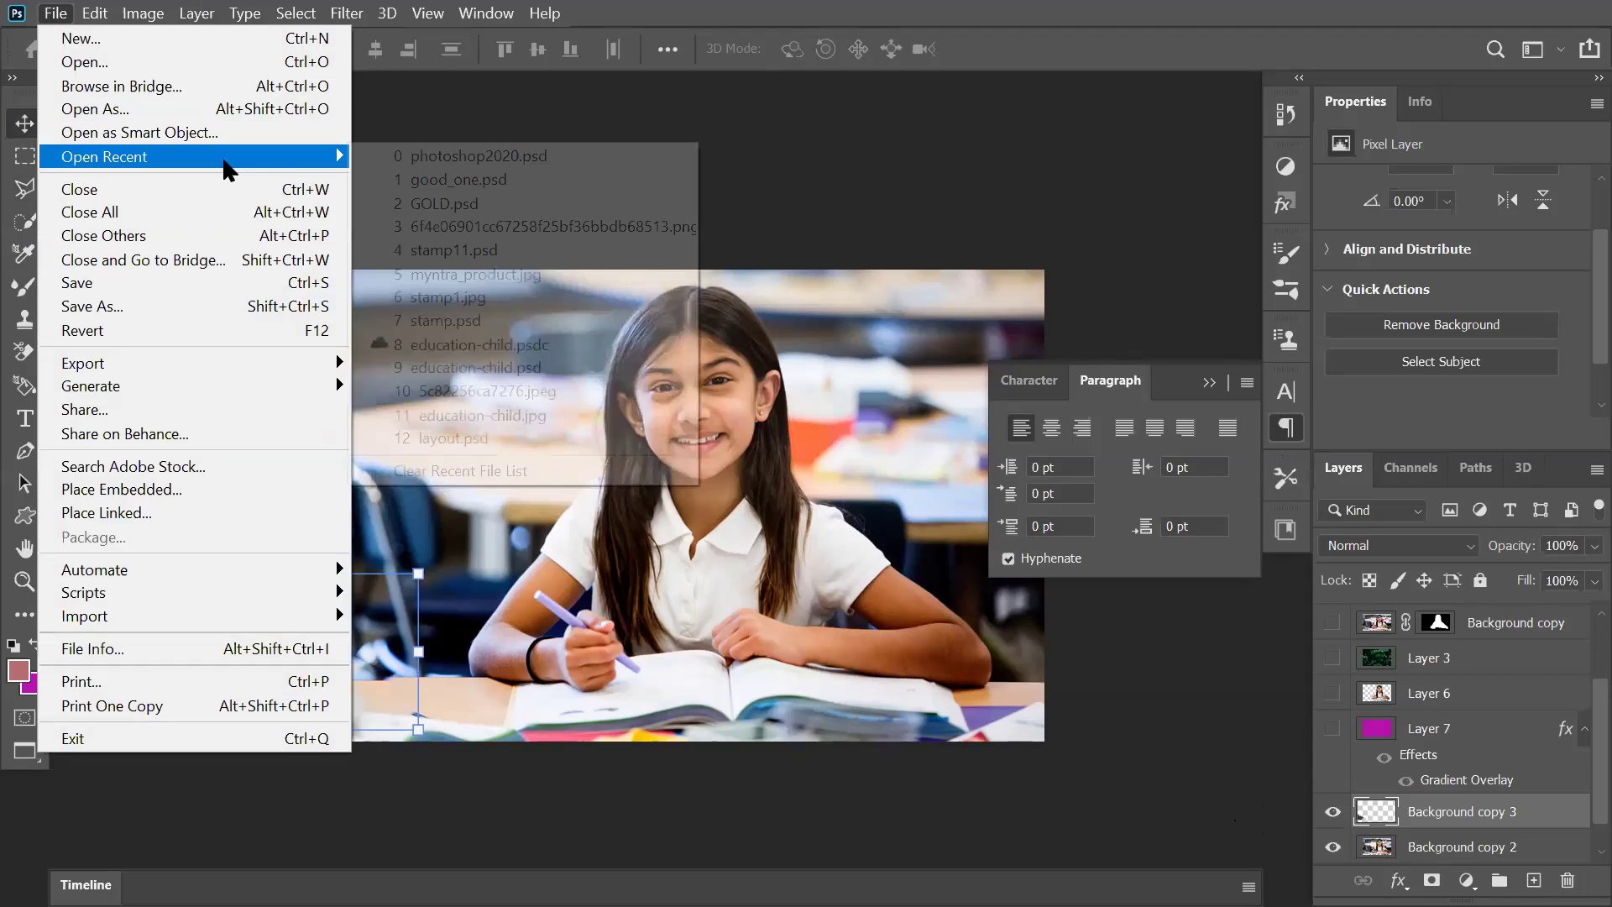
pyautogui.click(435, 252)
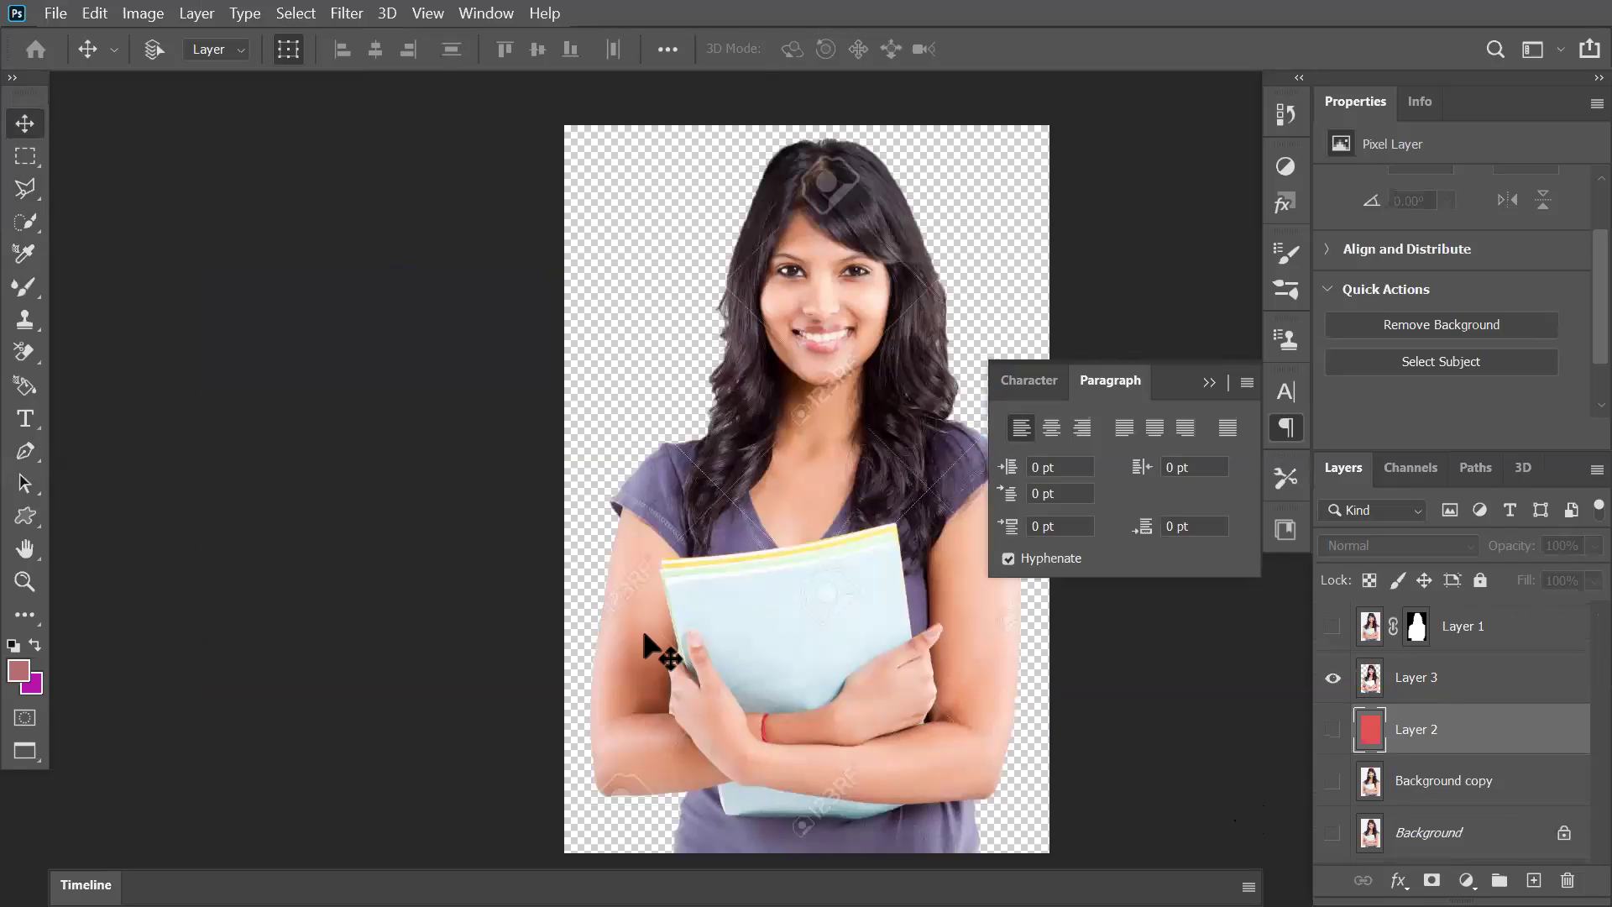
# Step: Zoom in on the watermark across the woman's upper arm and take up the Polygonal Lasso
pyautogui.press('z')
pyautogui.moveTo(664, 529); pyautogui.dragTo(725, 429)
pyautogui.moveTo(746, 628); pyautogui.dragTo(680, 223)
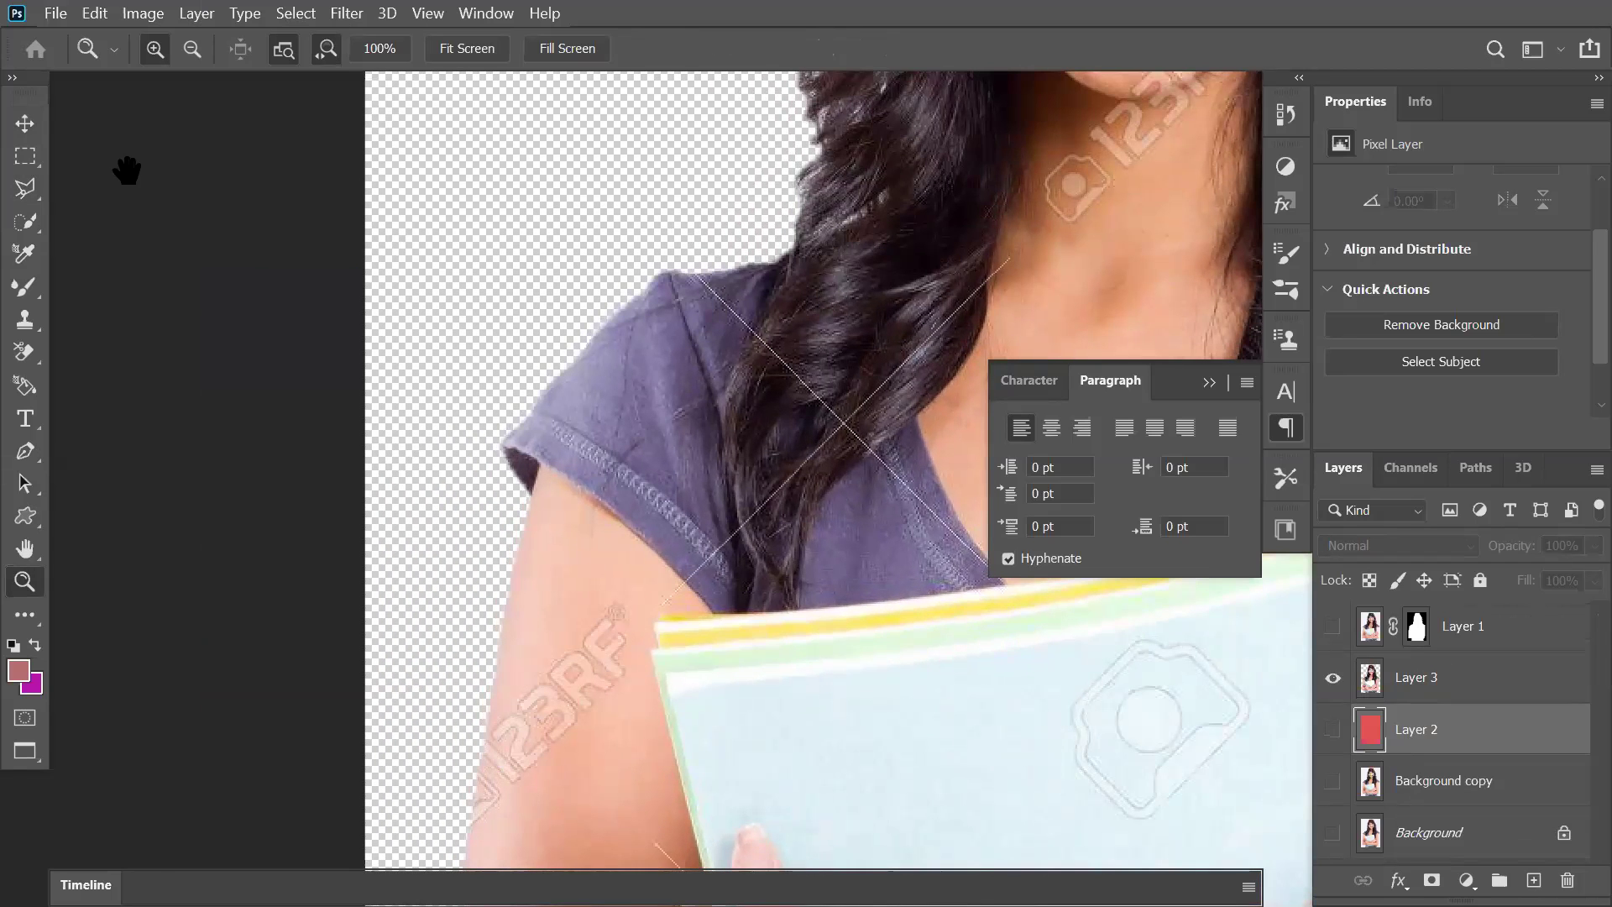
pyautogui.click(25, 195)
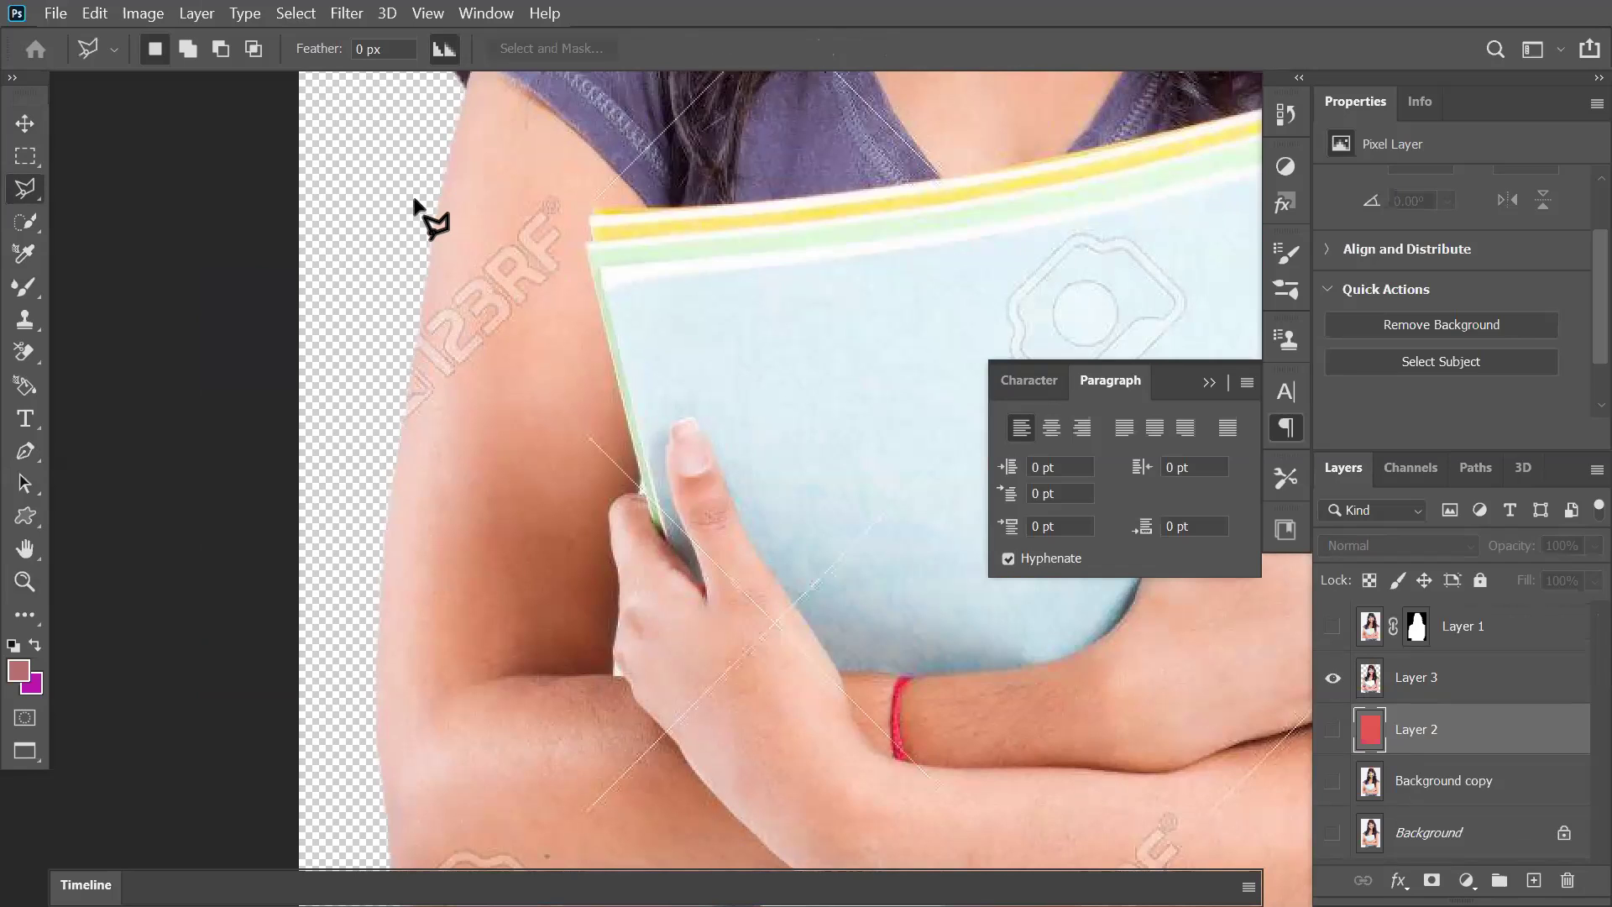
pyautogui.click(417, 199)
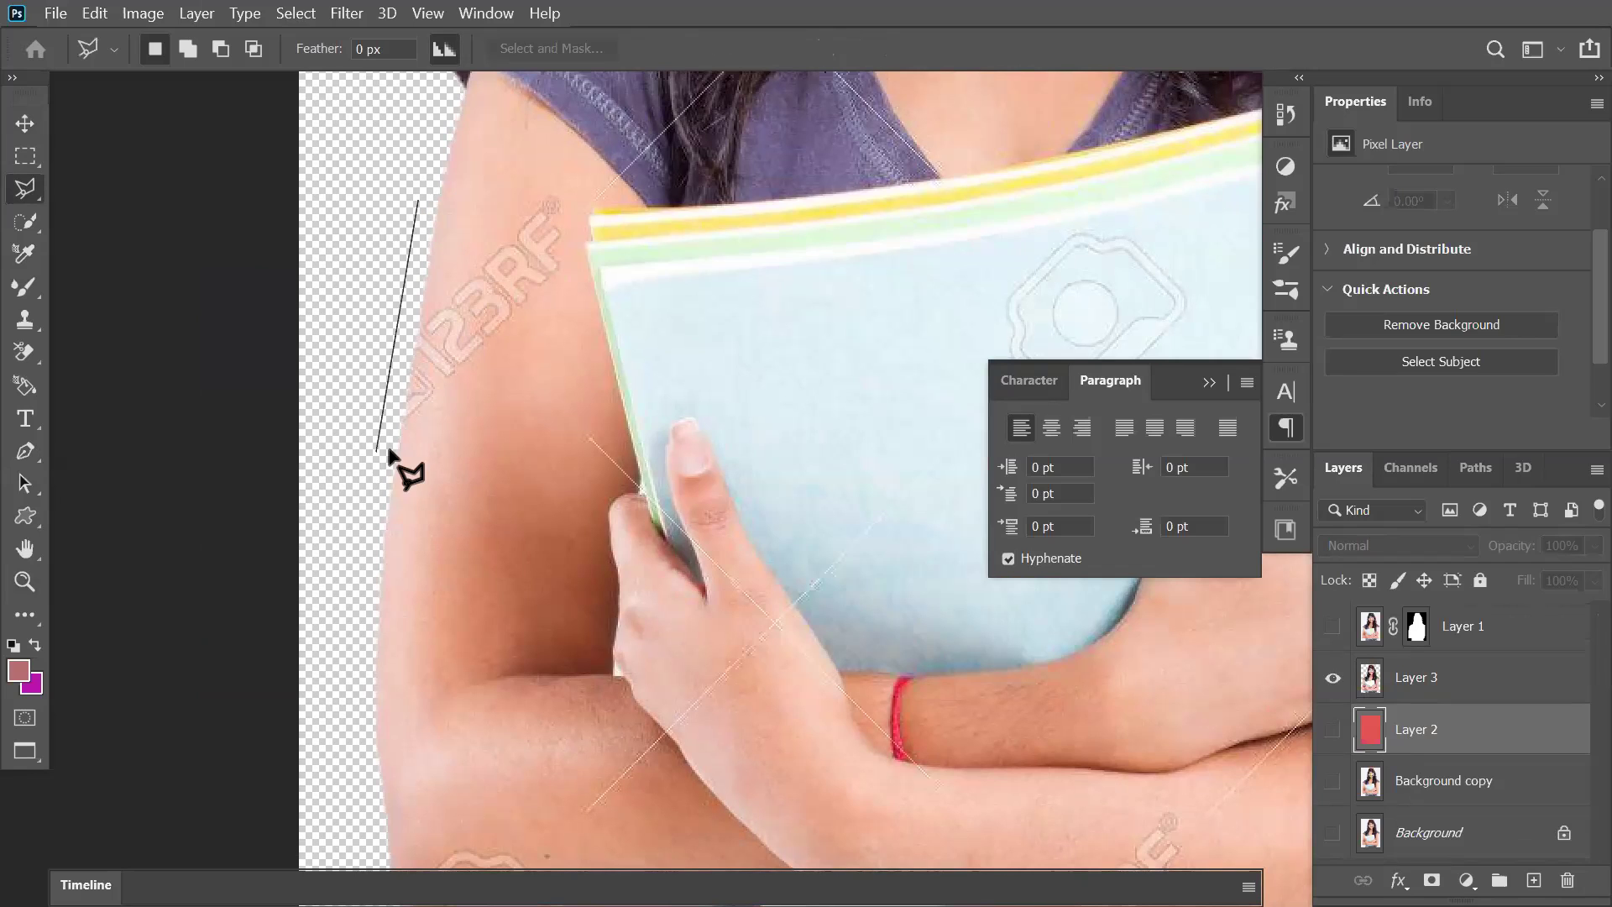
pyautogui.press('Escape')
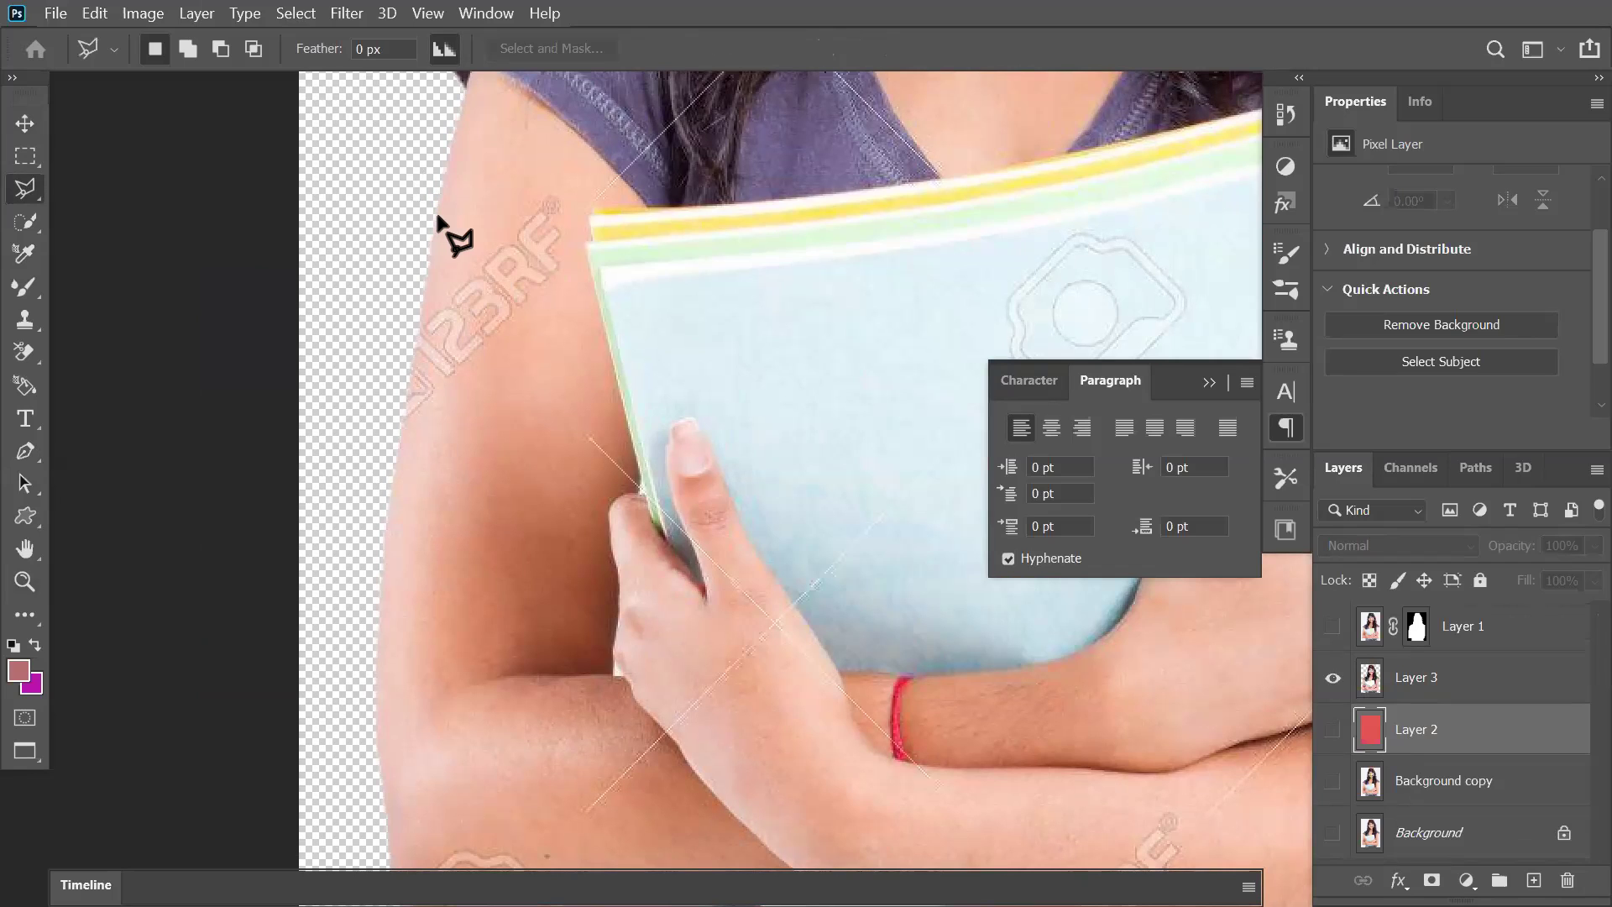
pyautogui.click(434, 217)
pyautogui.click(389, 507)
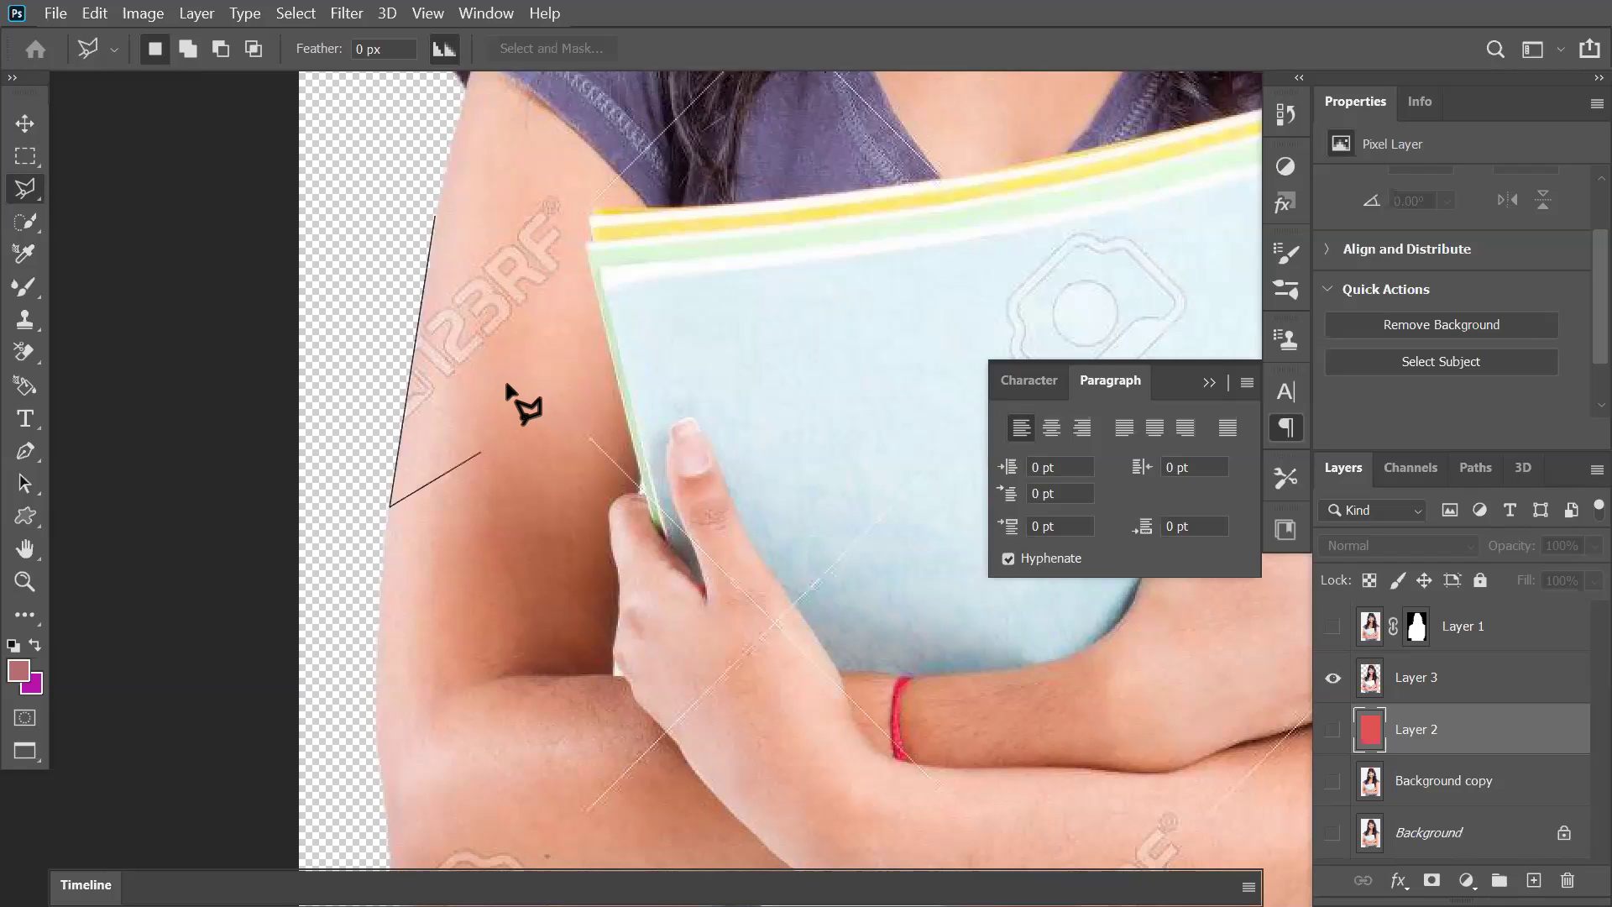
pyautogui.press('BackSpace')
pyautogui.press('BackSpace')
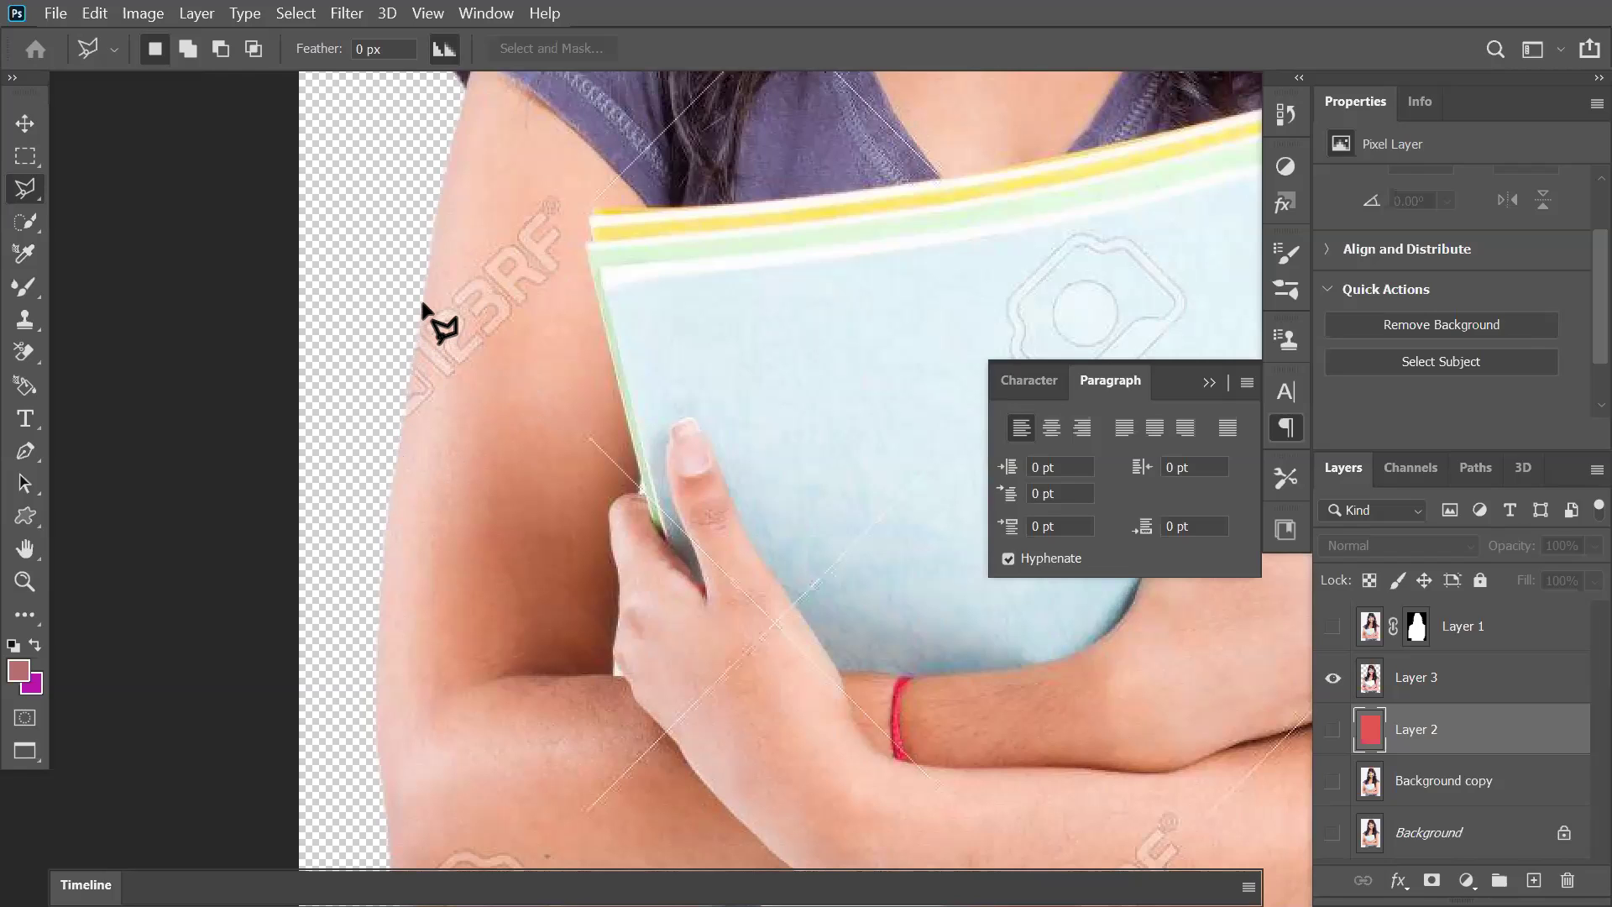
# Step: Outline the 123RF watermark on the woman's upper arm with a closed Polygonal Lasso selection
pyautogui.click(421, 303)
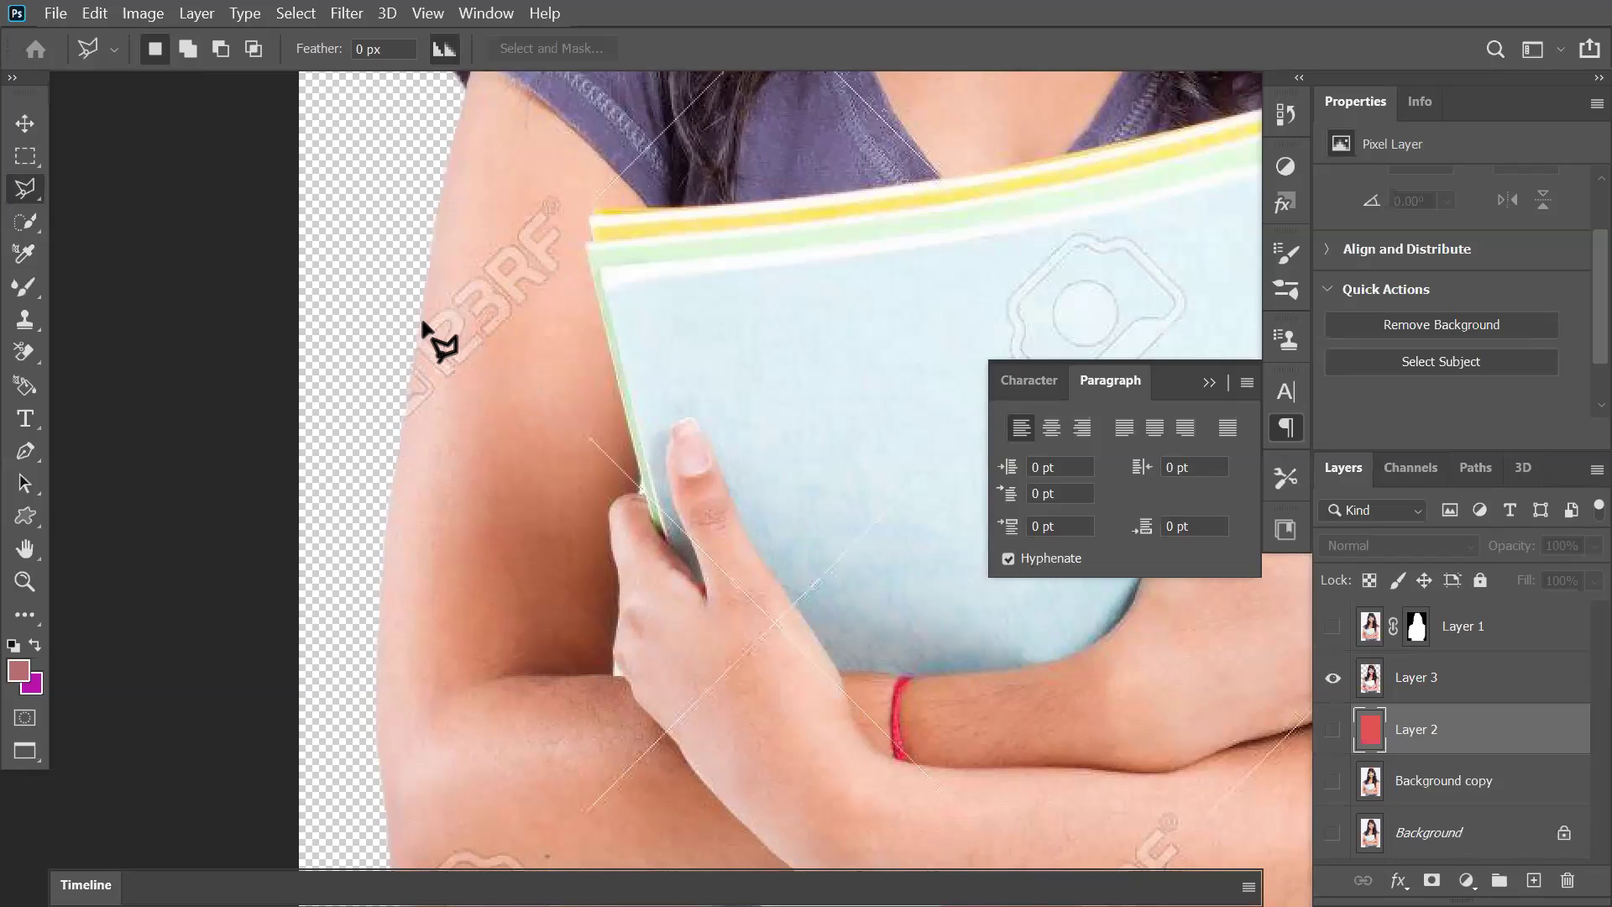
pyautogui.click(399, 434)
pyautogui.click(579, 267)
pyautogui.click(580, 198)
pyautogui.click(567, 172)
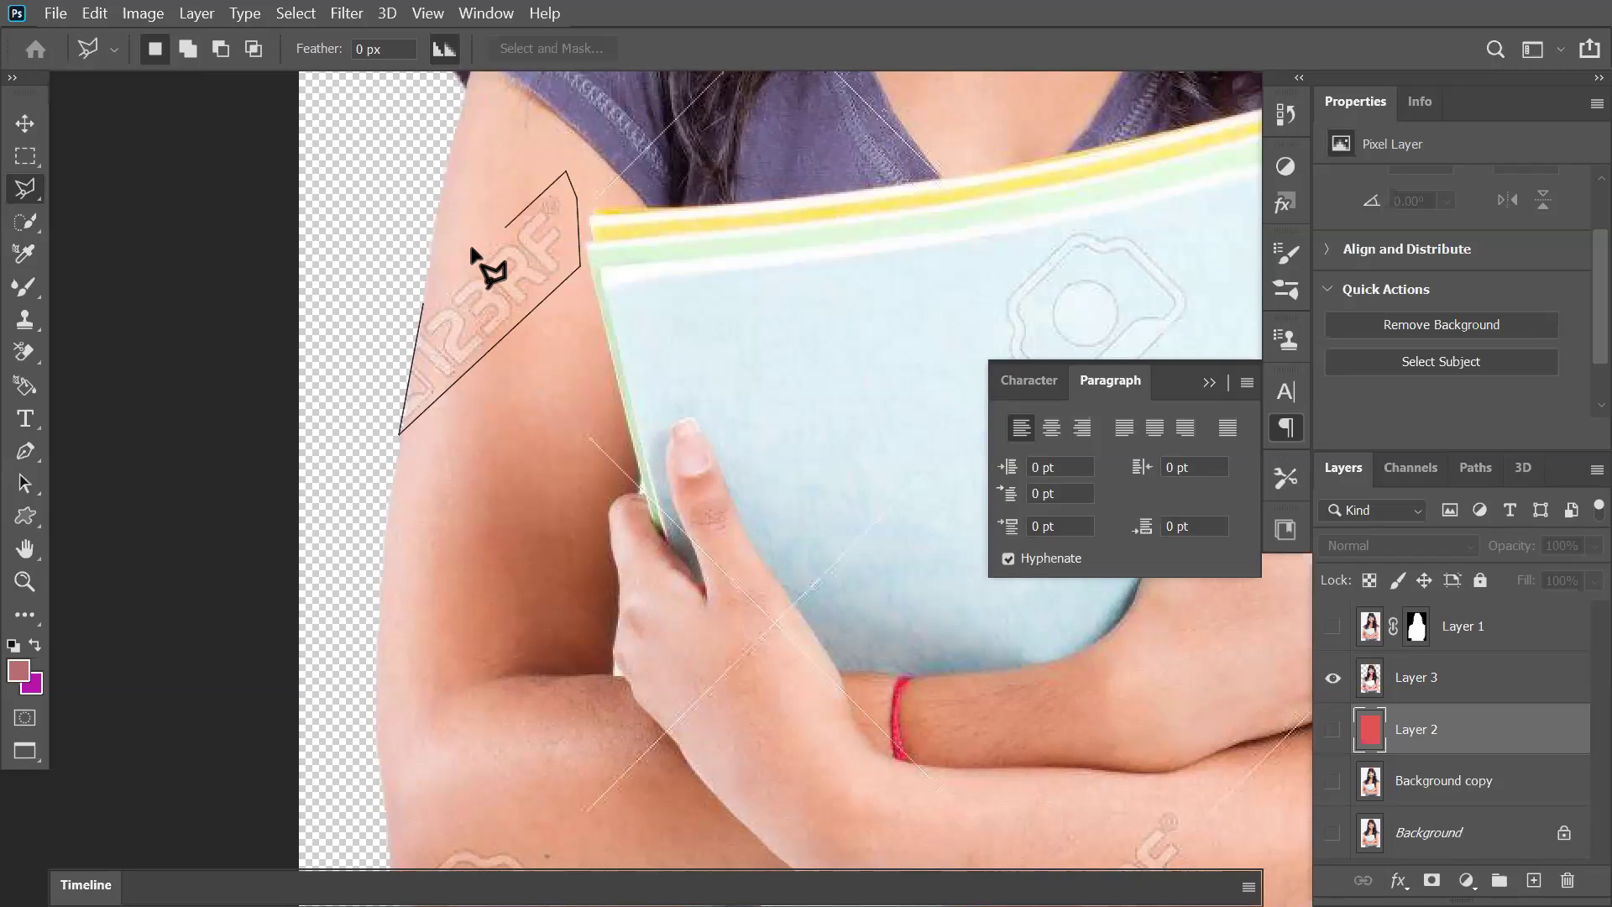
pyautogui.click(422, 305)
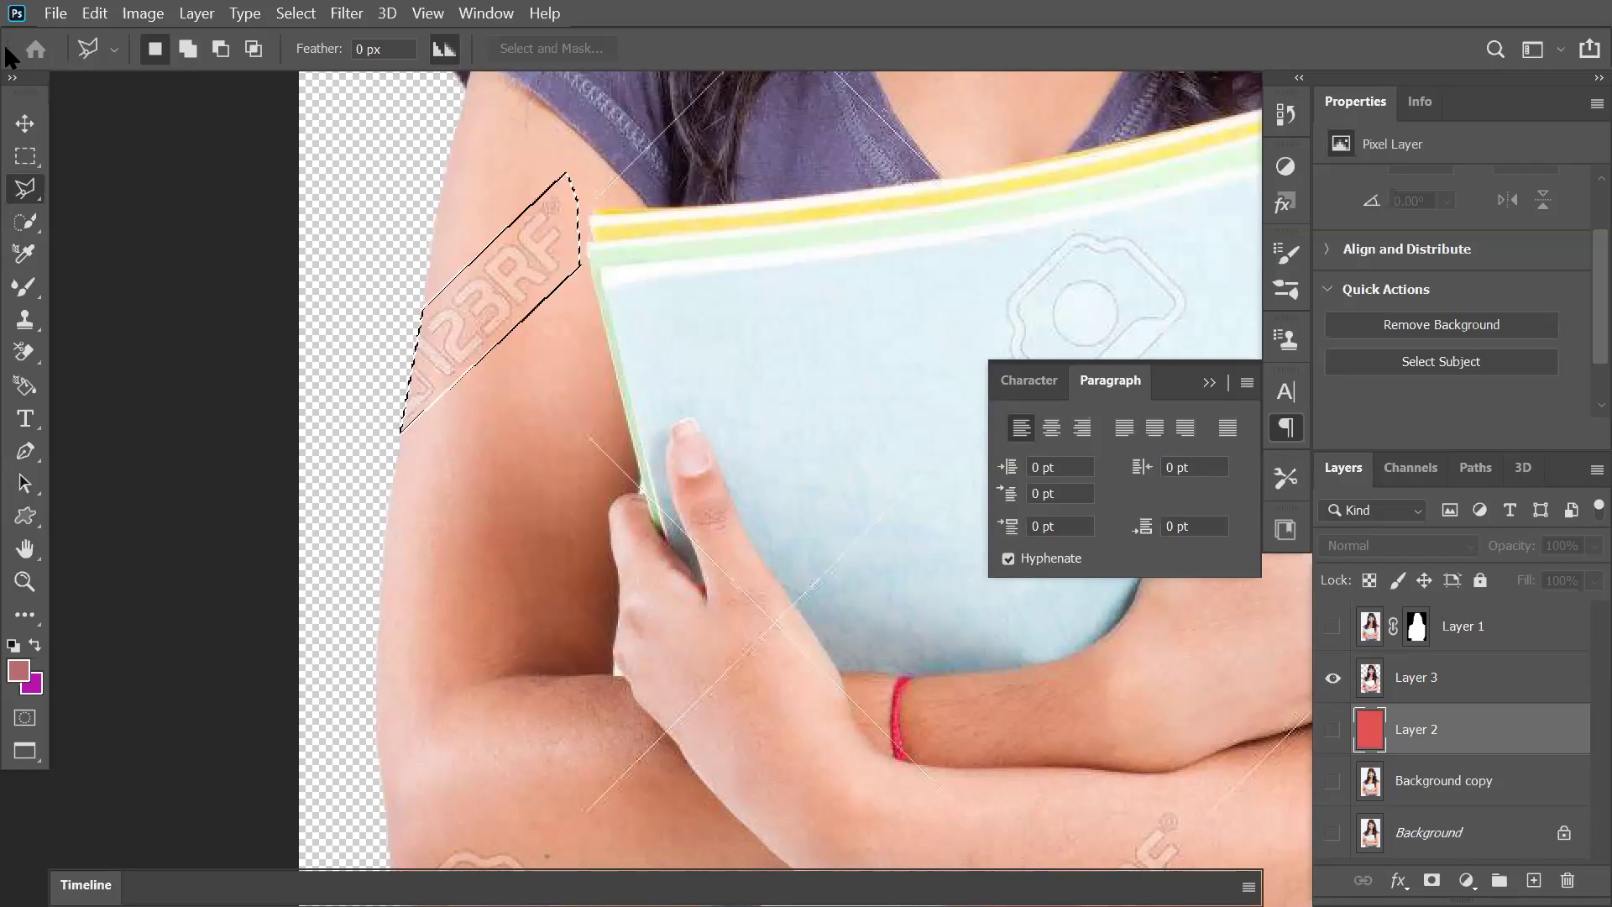
# Step: Make Layer 3 the active layer and toggle its visibility off and on to check its content
pyautogui.click(139, 12)
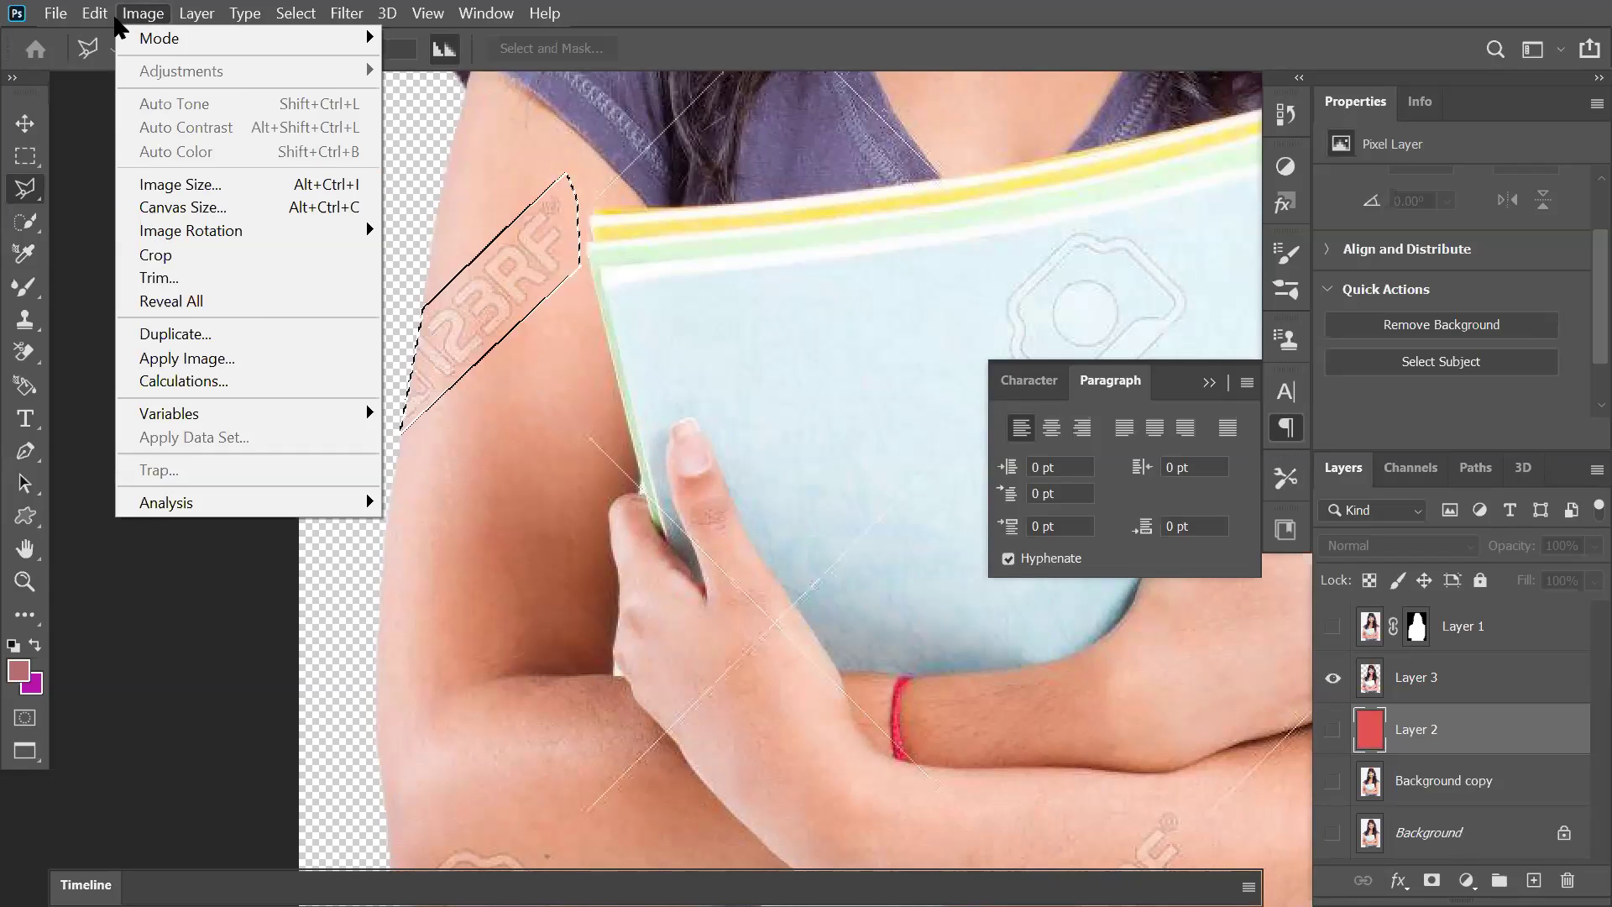
pyautogui.moveTo(97, 14)
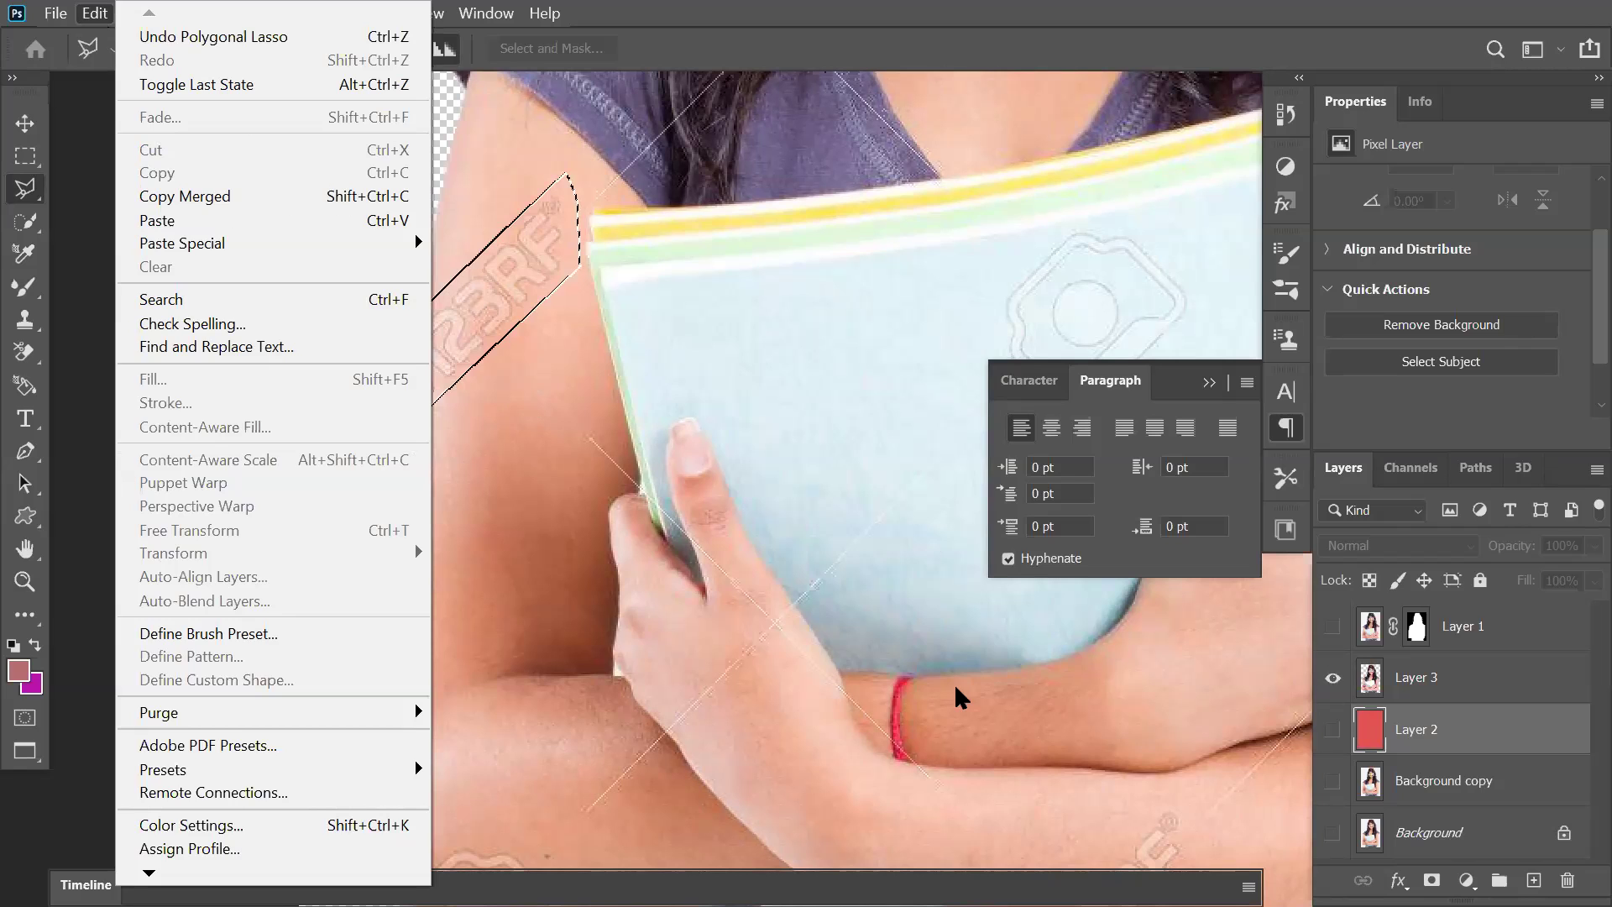
pyautogui.click(1452, 668)
pyautogui.click(1448, 677)
pyautogui.click(1333, 684)
pyautogui.click(1333, 684)
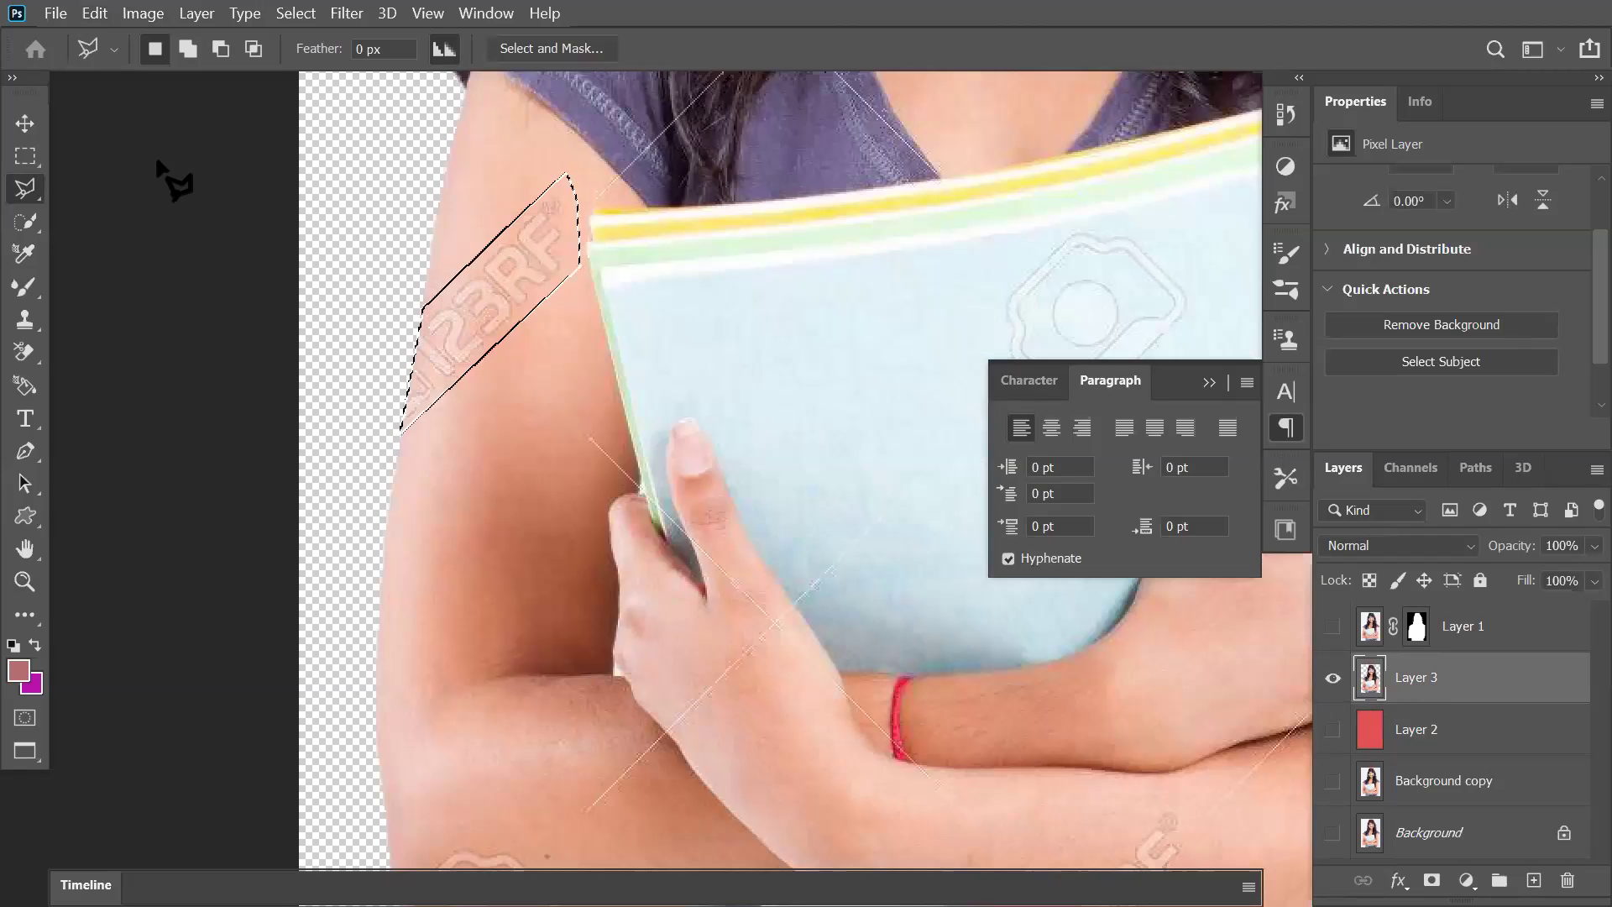
# Step: Apply Content-Aware Fill to the arm watermark with Auto sampling and New Layer output, and deselect
pyautogui.click(94, 12)
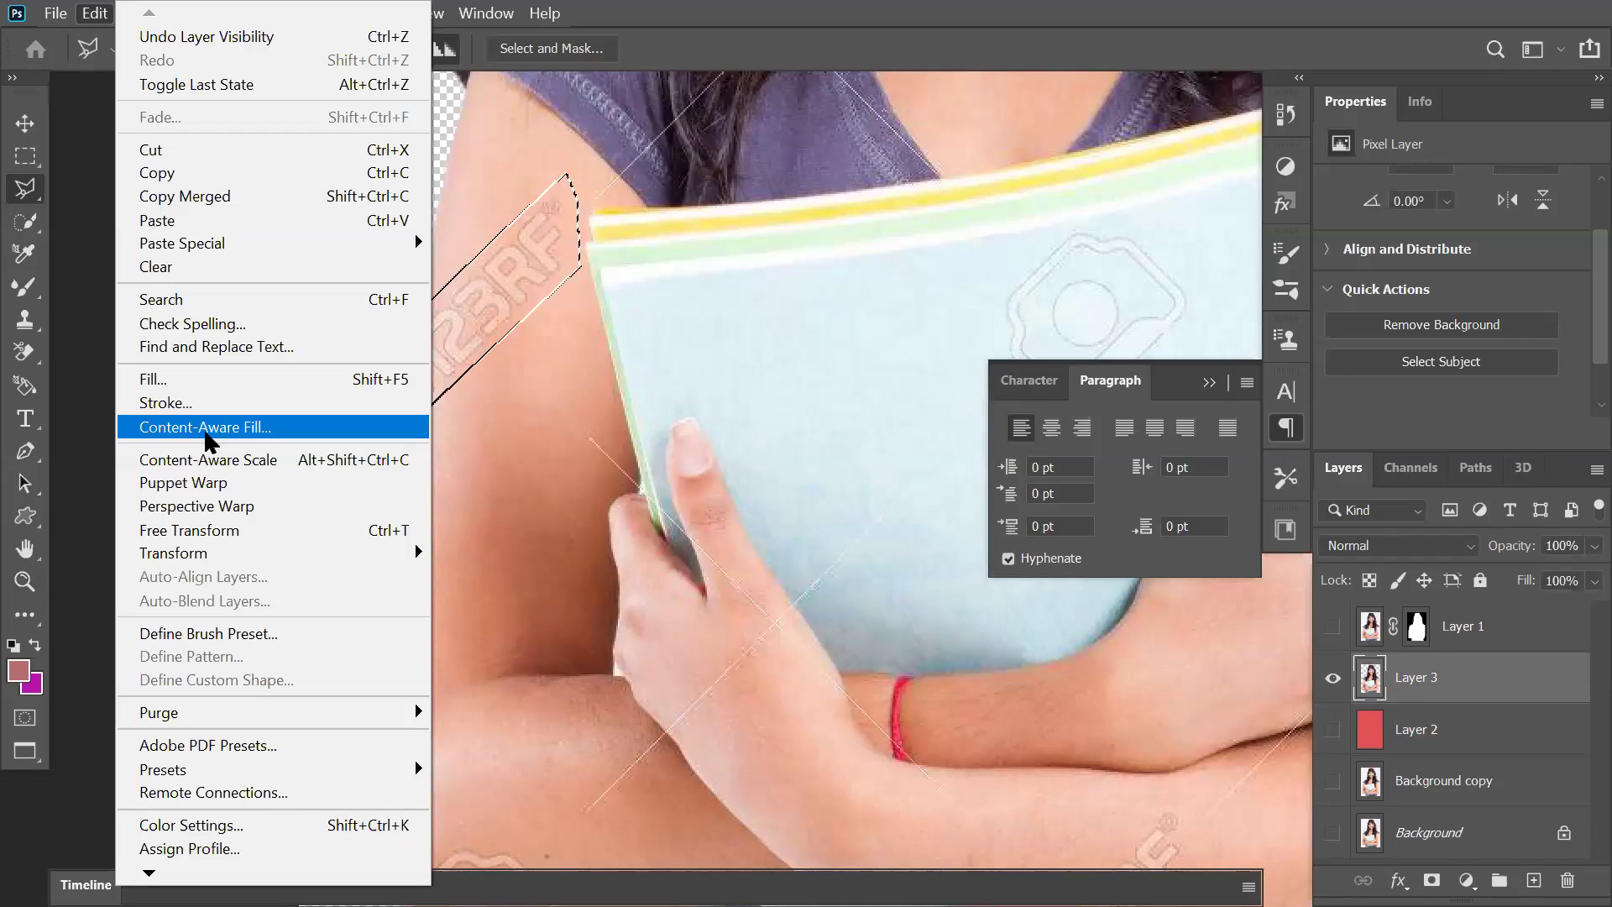
pyautogui.click(207, 432)
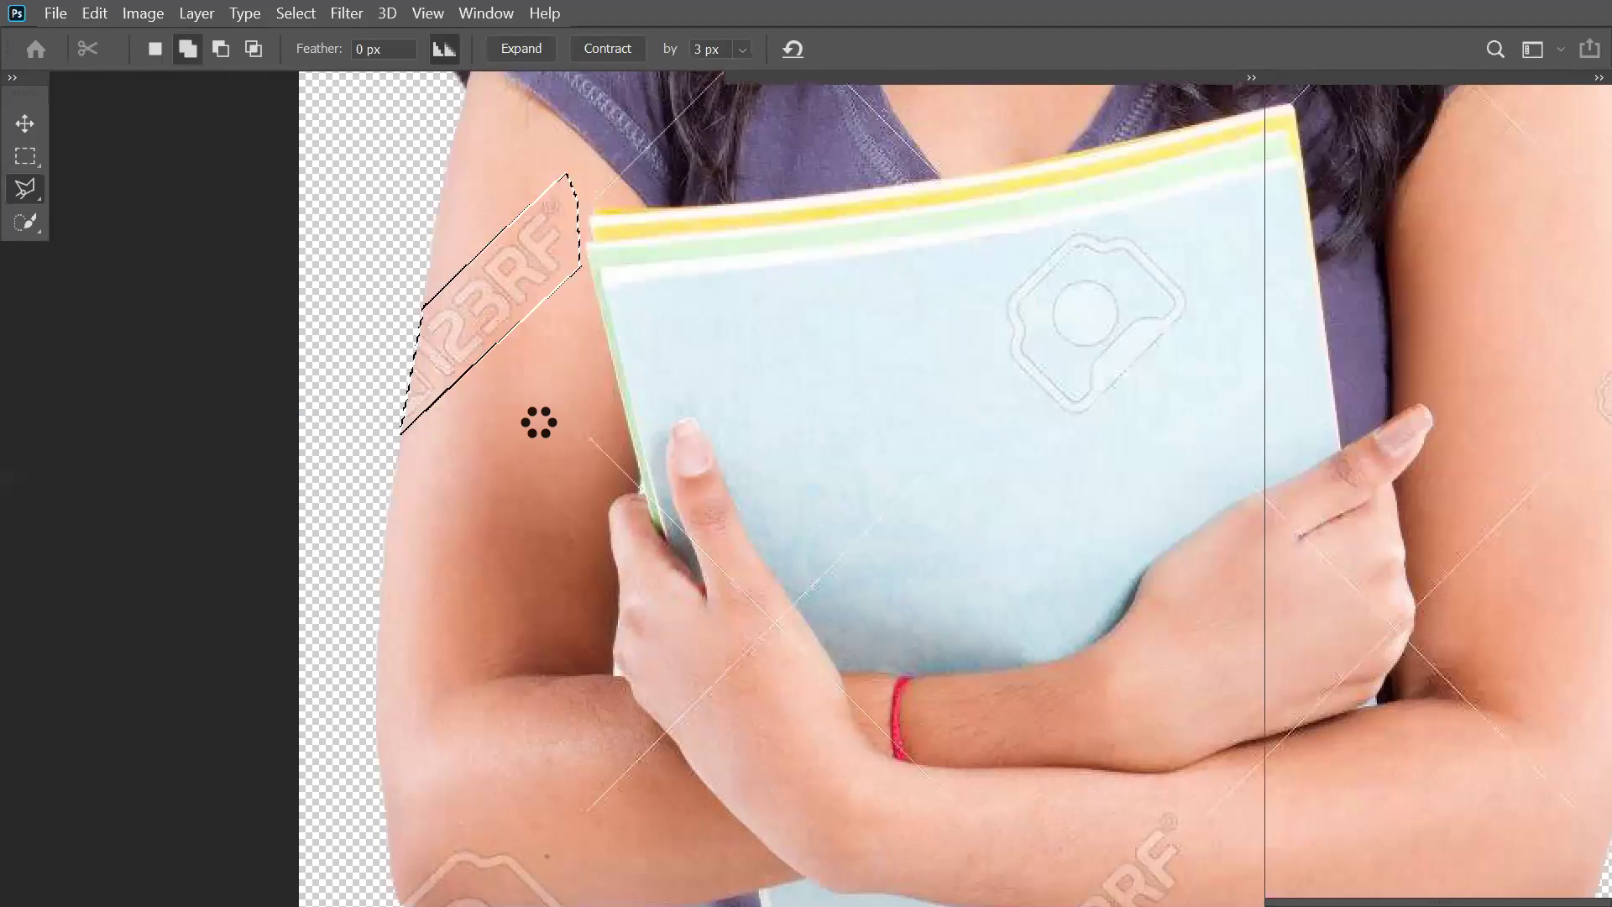
pyautogui.scroll(3, 803, 493)
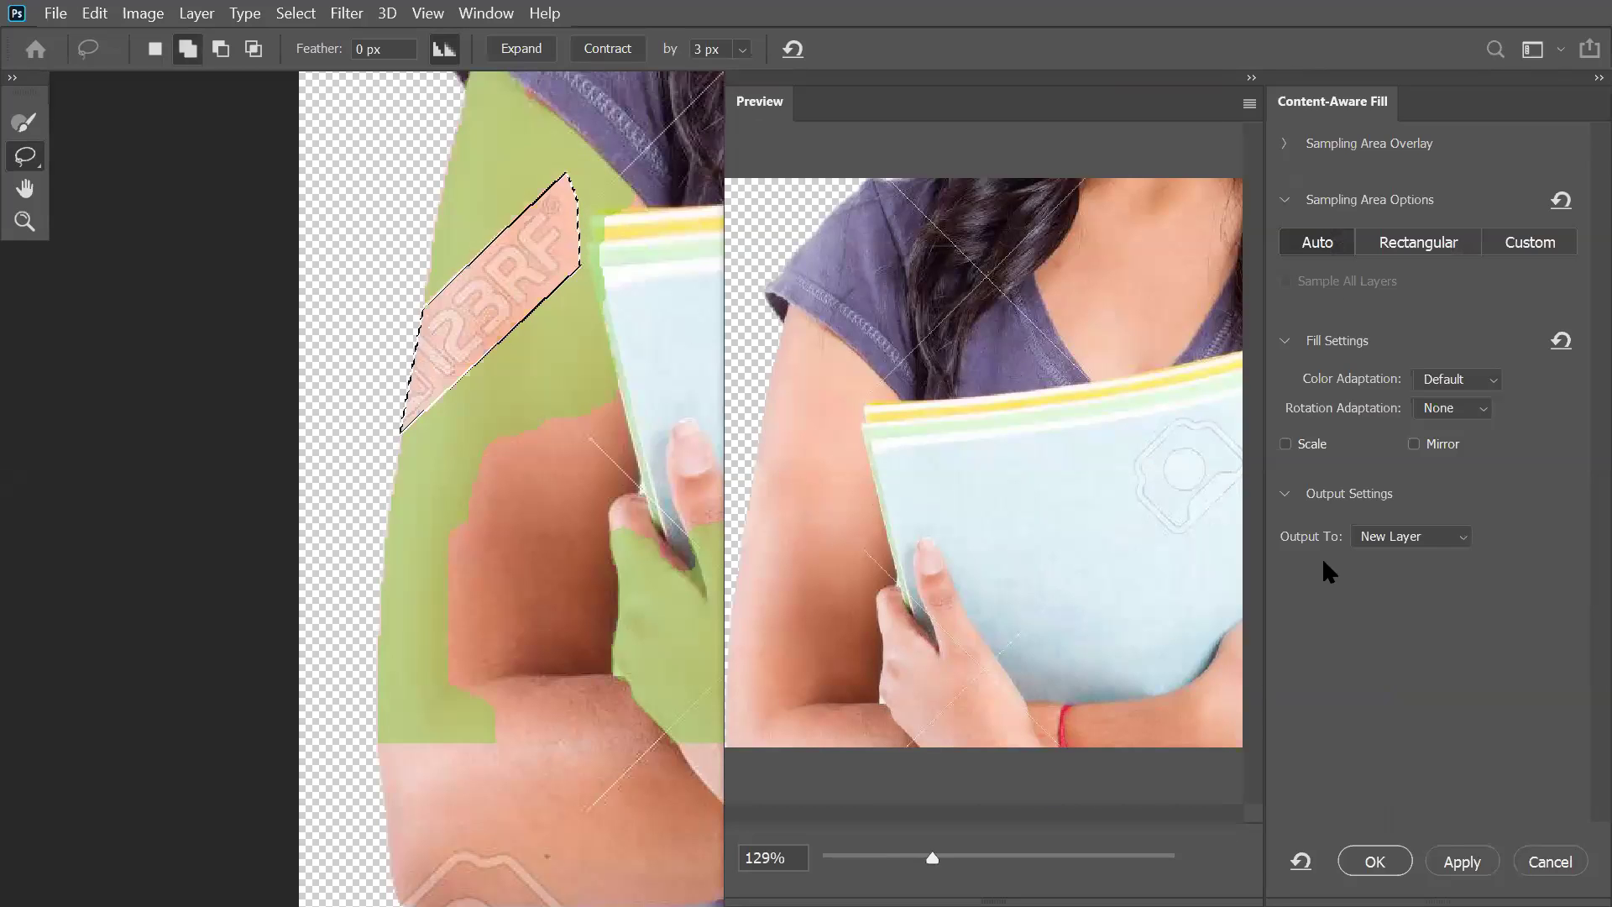
pyautogui.click(1375, 861)
pyautogui.hotkey('ctrl', 'd')
pyautogui.hotkey('ctrl', '-')
pyautogui.hotkey('ctrl', '-')
pyautogui.hotkey('ctrl', '-')
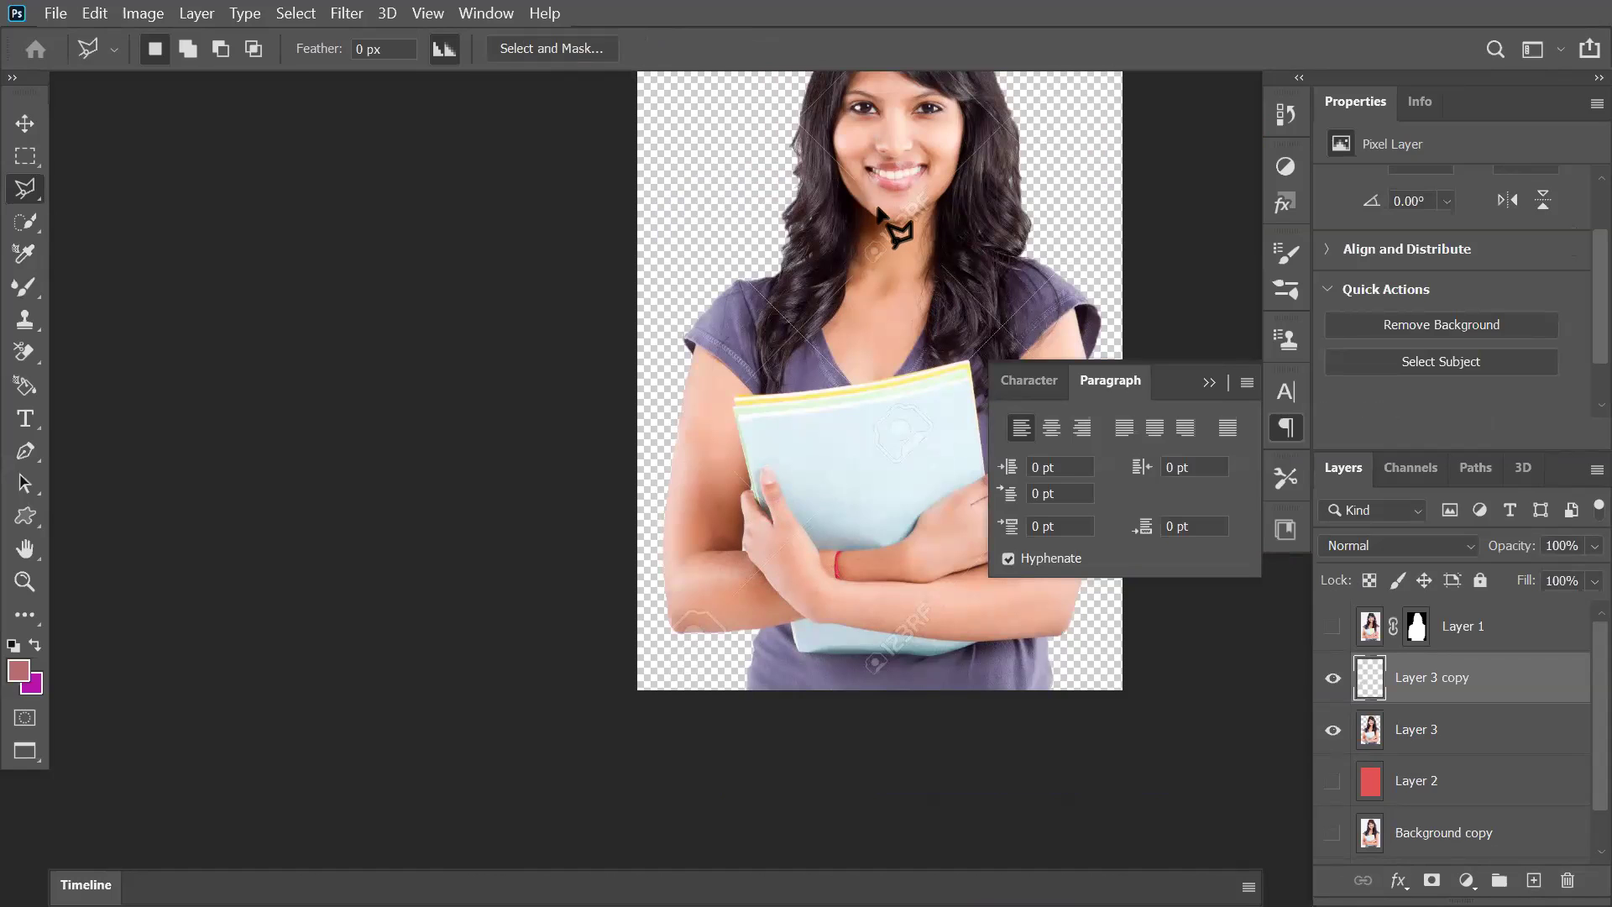
# Step: Examine the filled patch on the upper arm at different zoom levels and fit the whole image in view
pyautogui.click(29, 124)
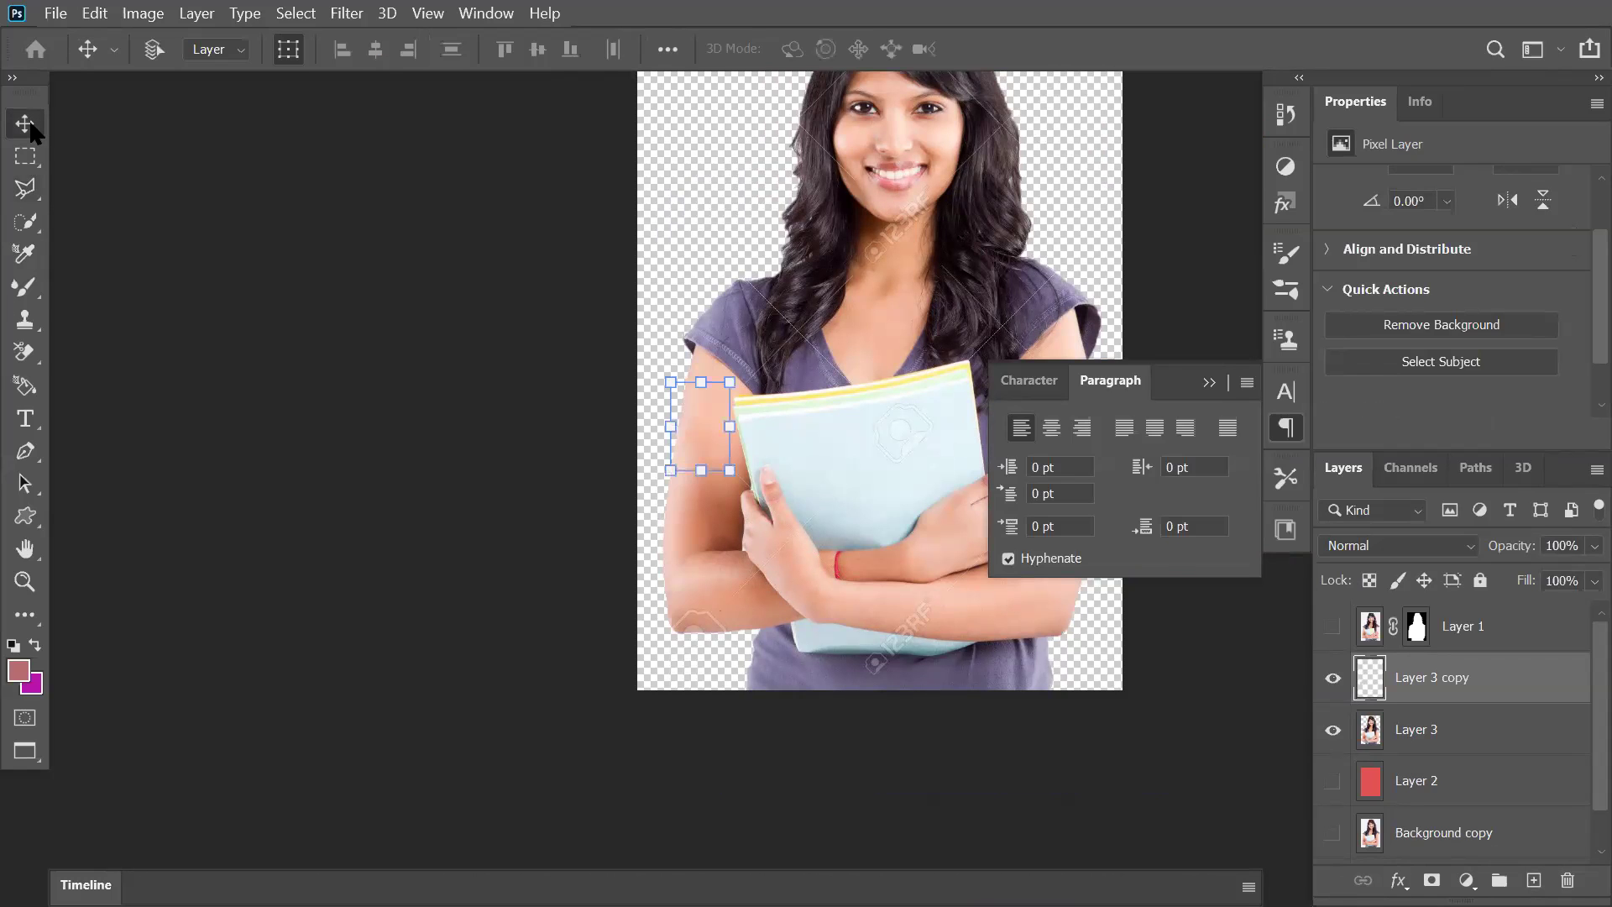
pyautogui.hotkey('ctrl', '+')
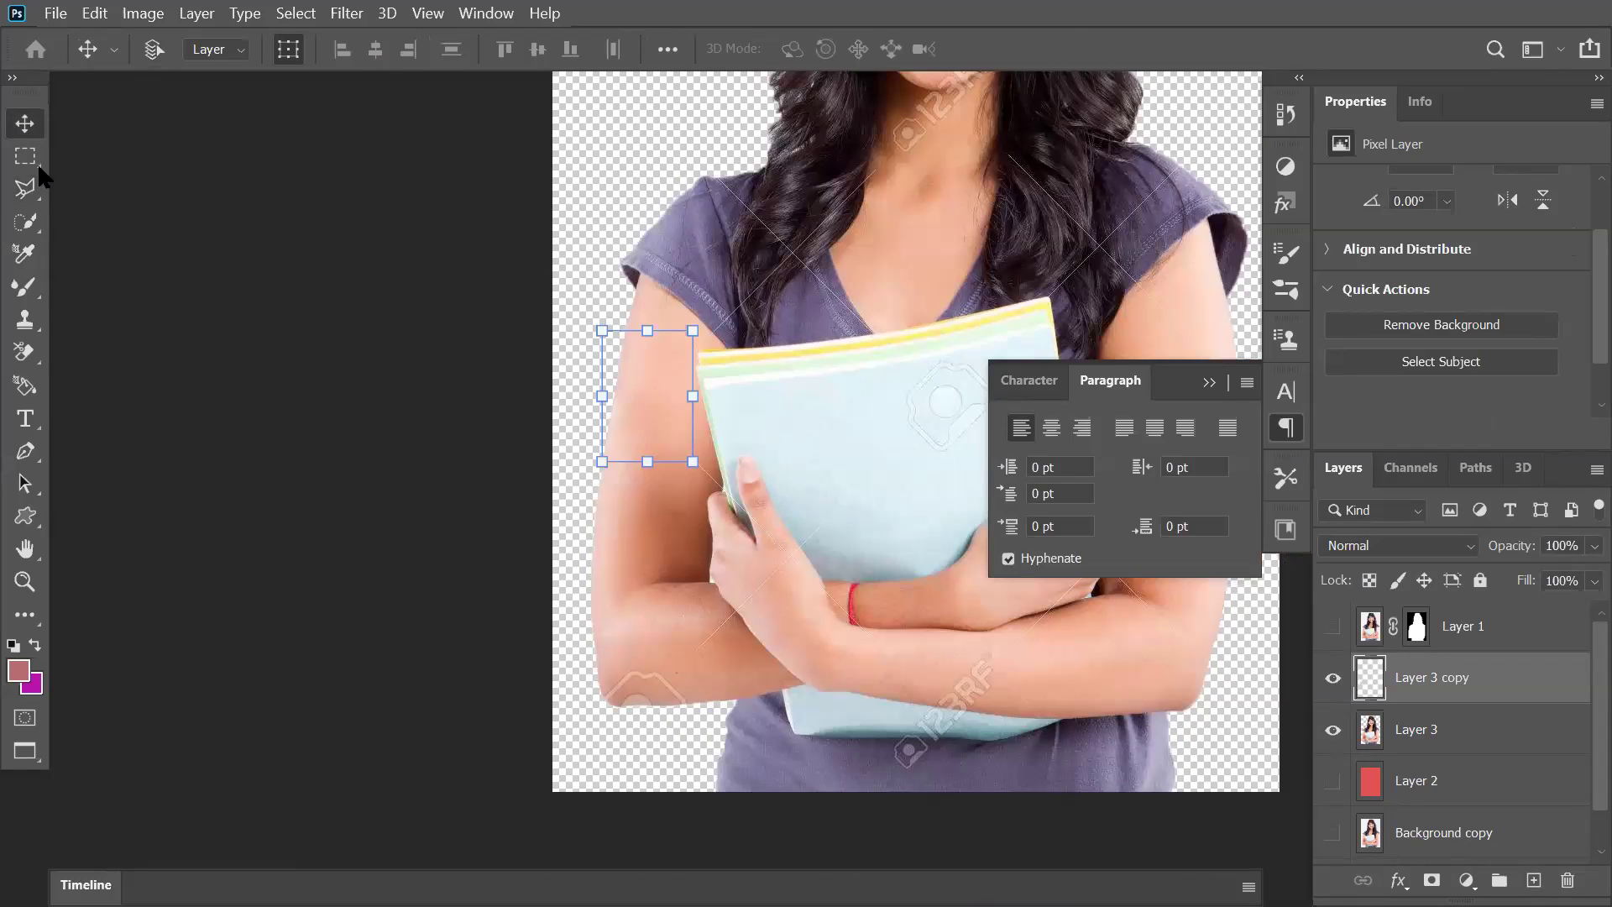
pyautogui.hotkey('ctrl', '-')
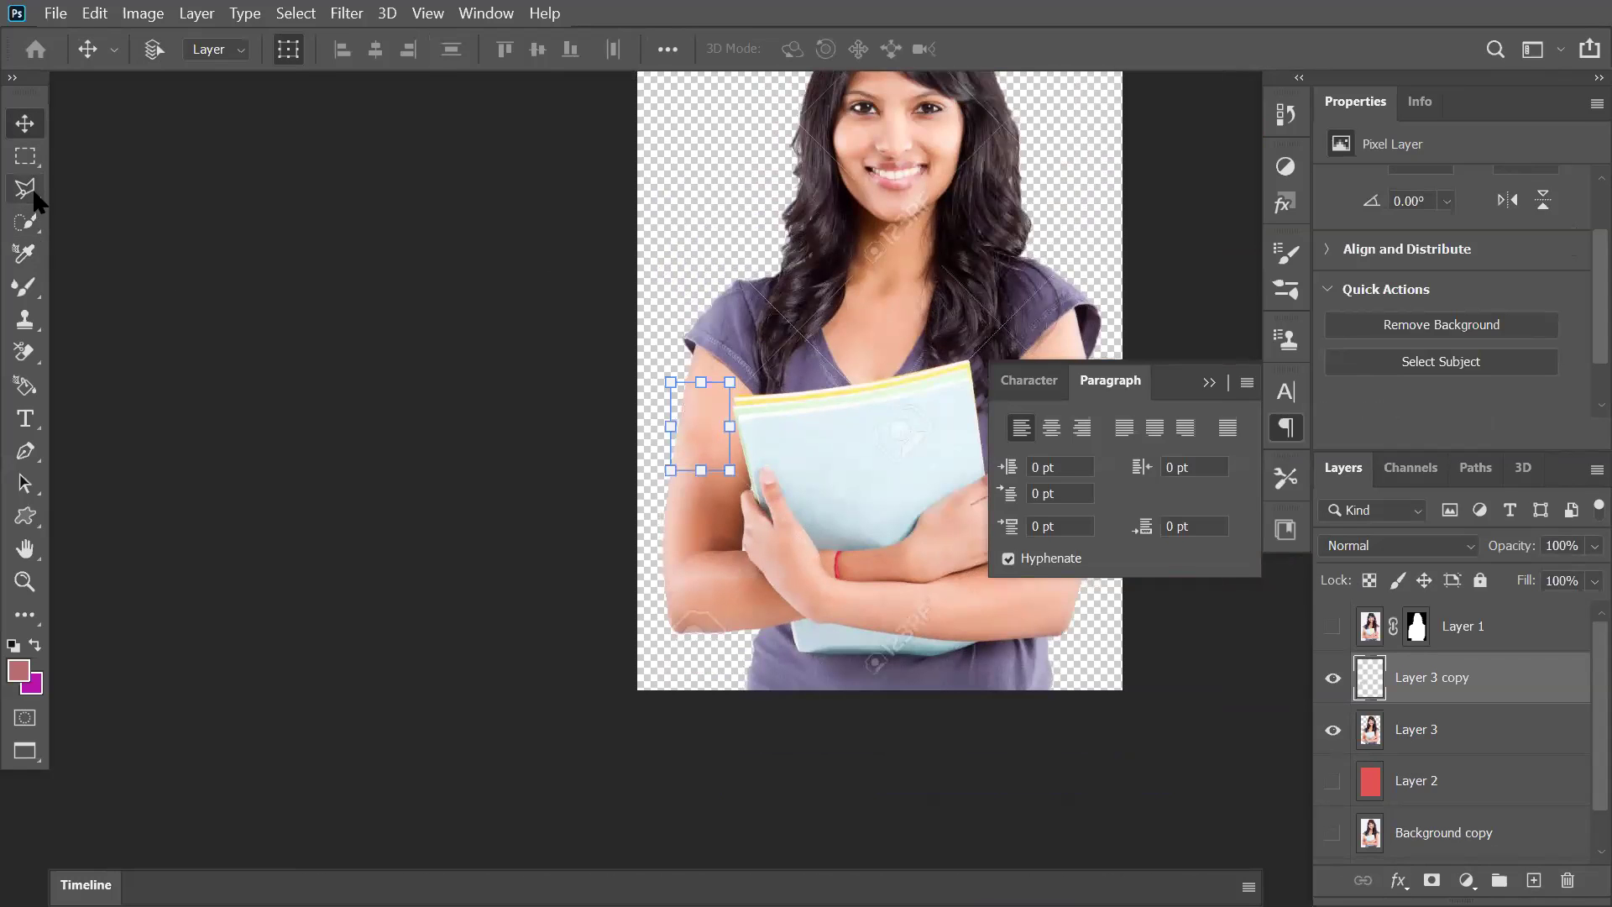
pyautogui.hotkey('ctrl', '+')
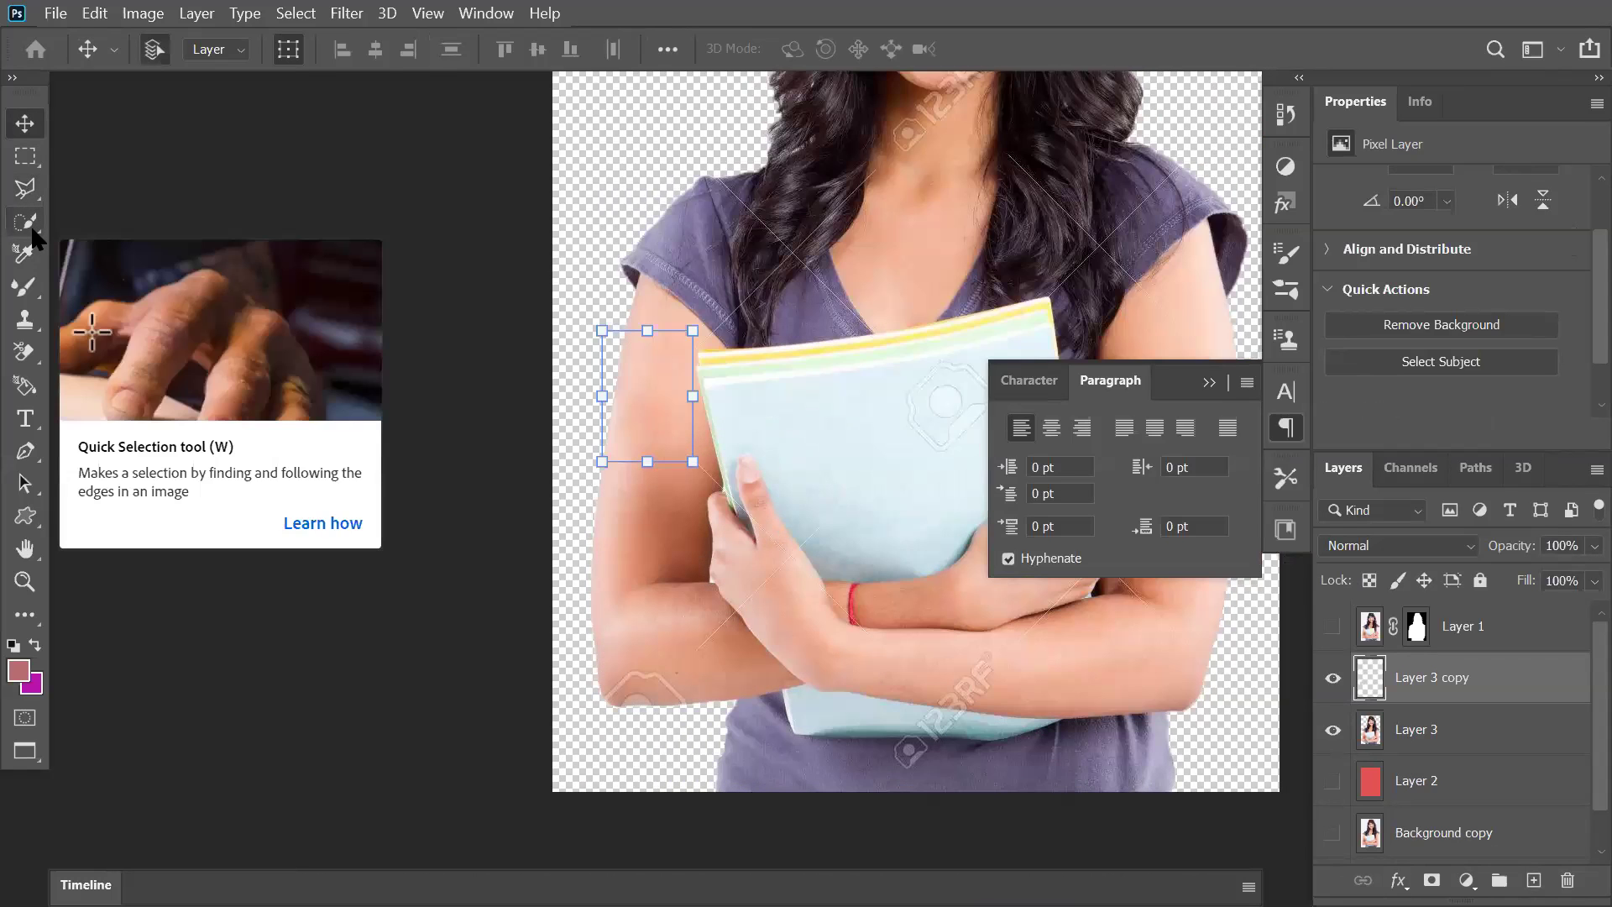
pyautogui.hotkey('ctrl', '-')
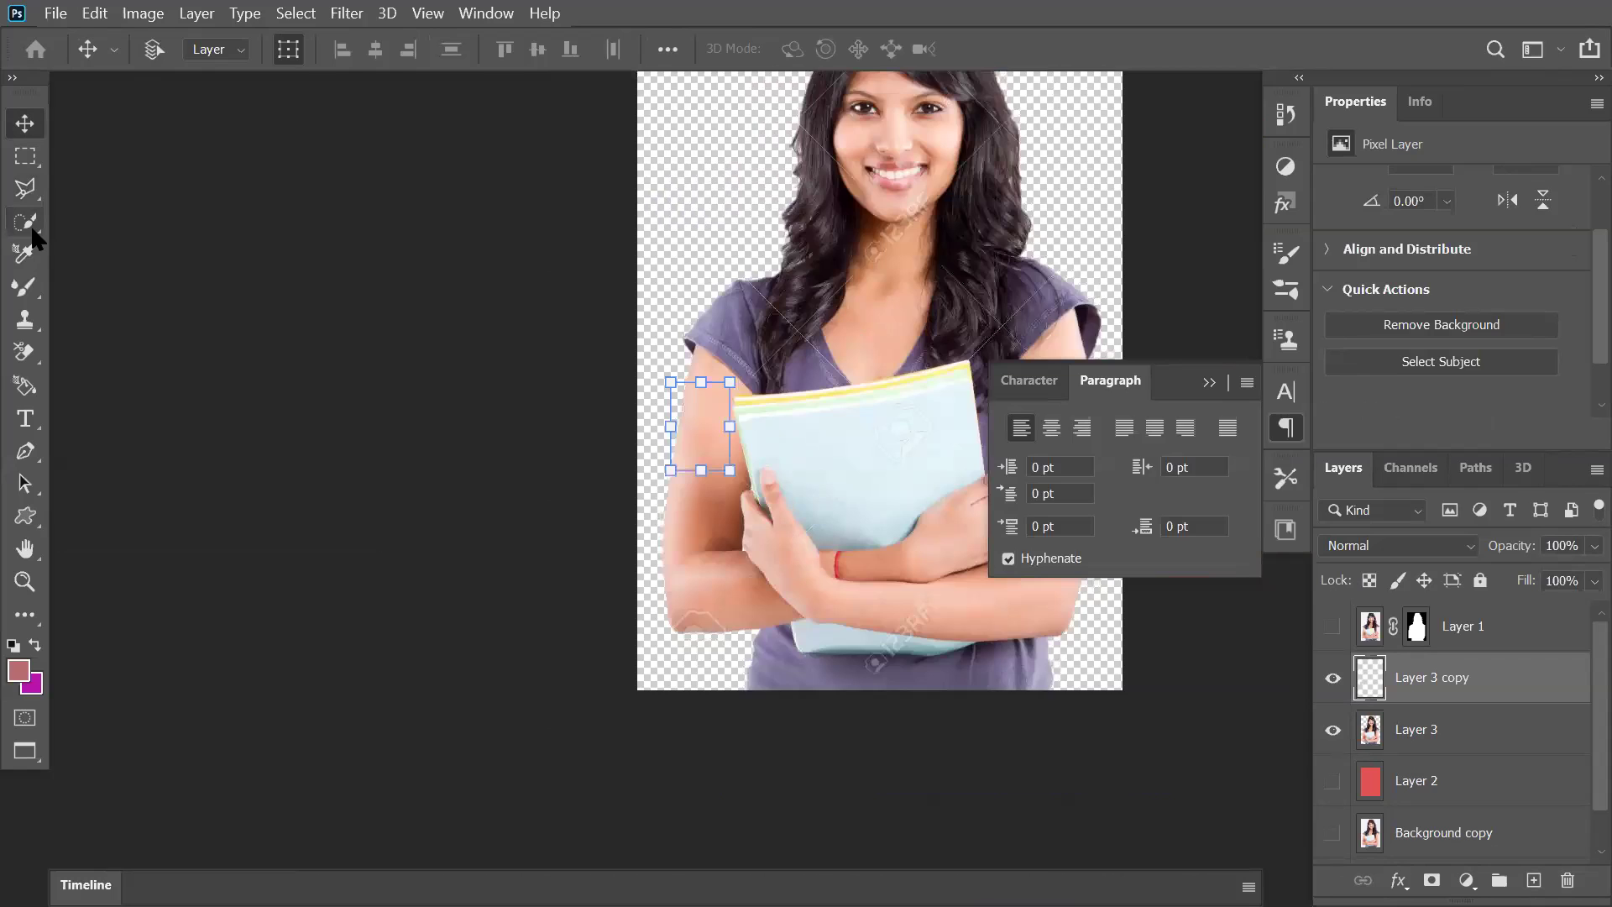
pyautogui.hotkey('ctrl', '0')
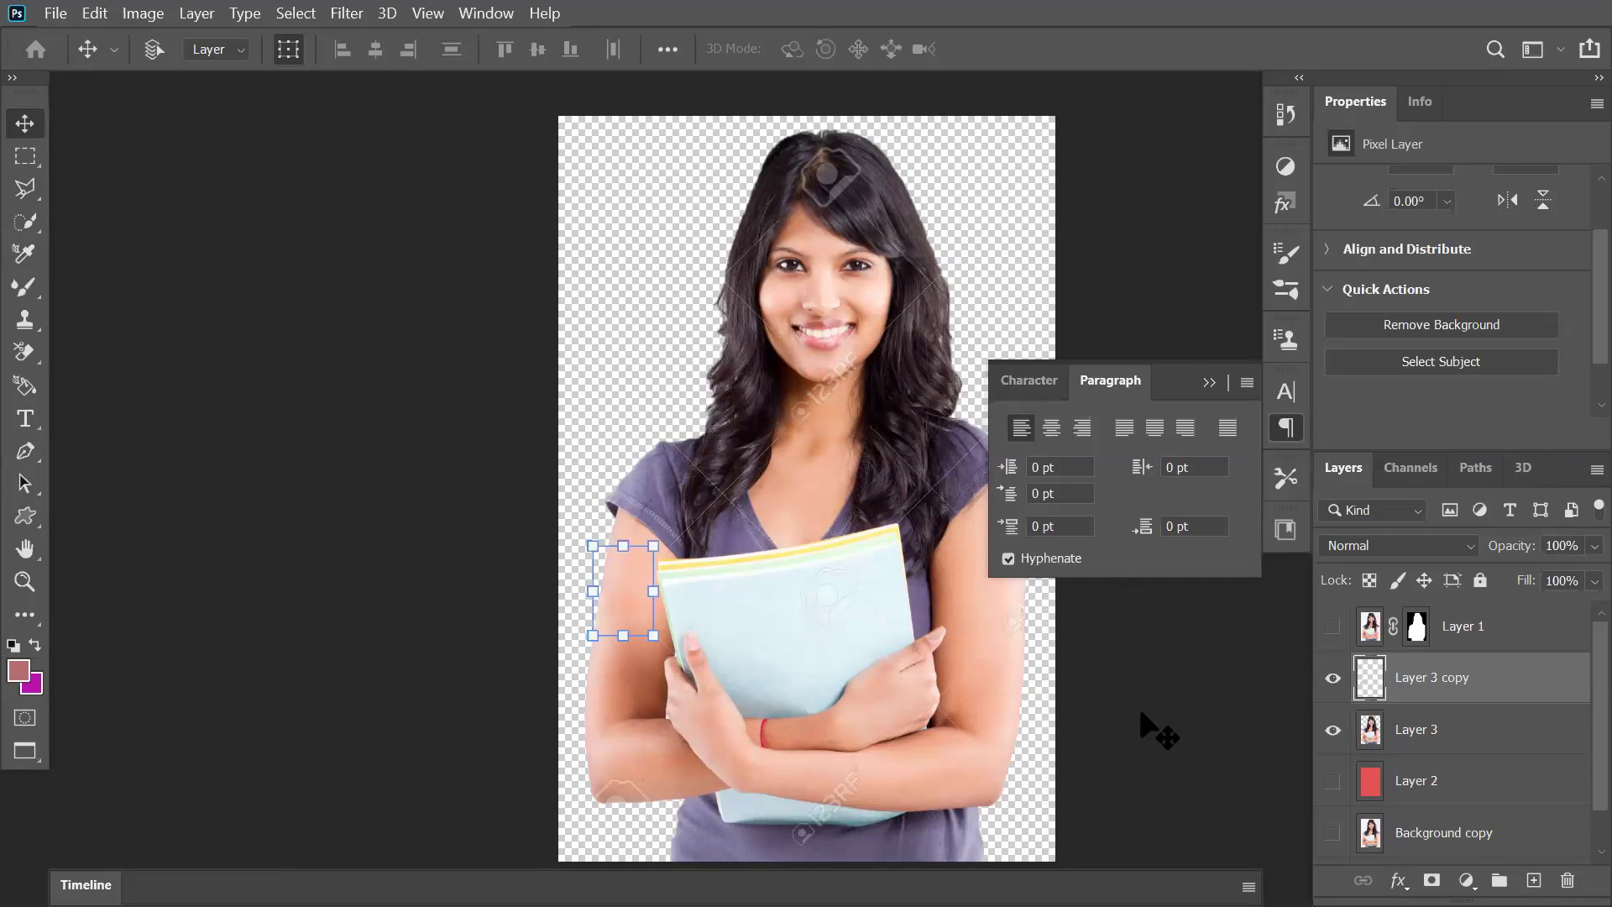
pyautogui.press('ctrl')
pyautogui.click(22, 164)
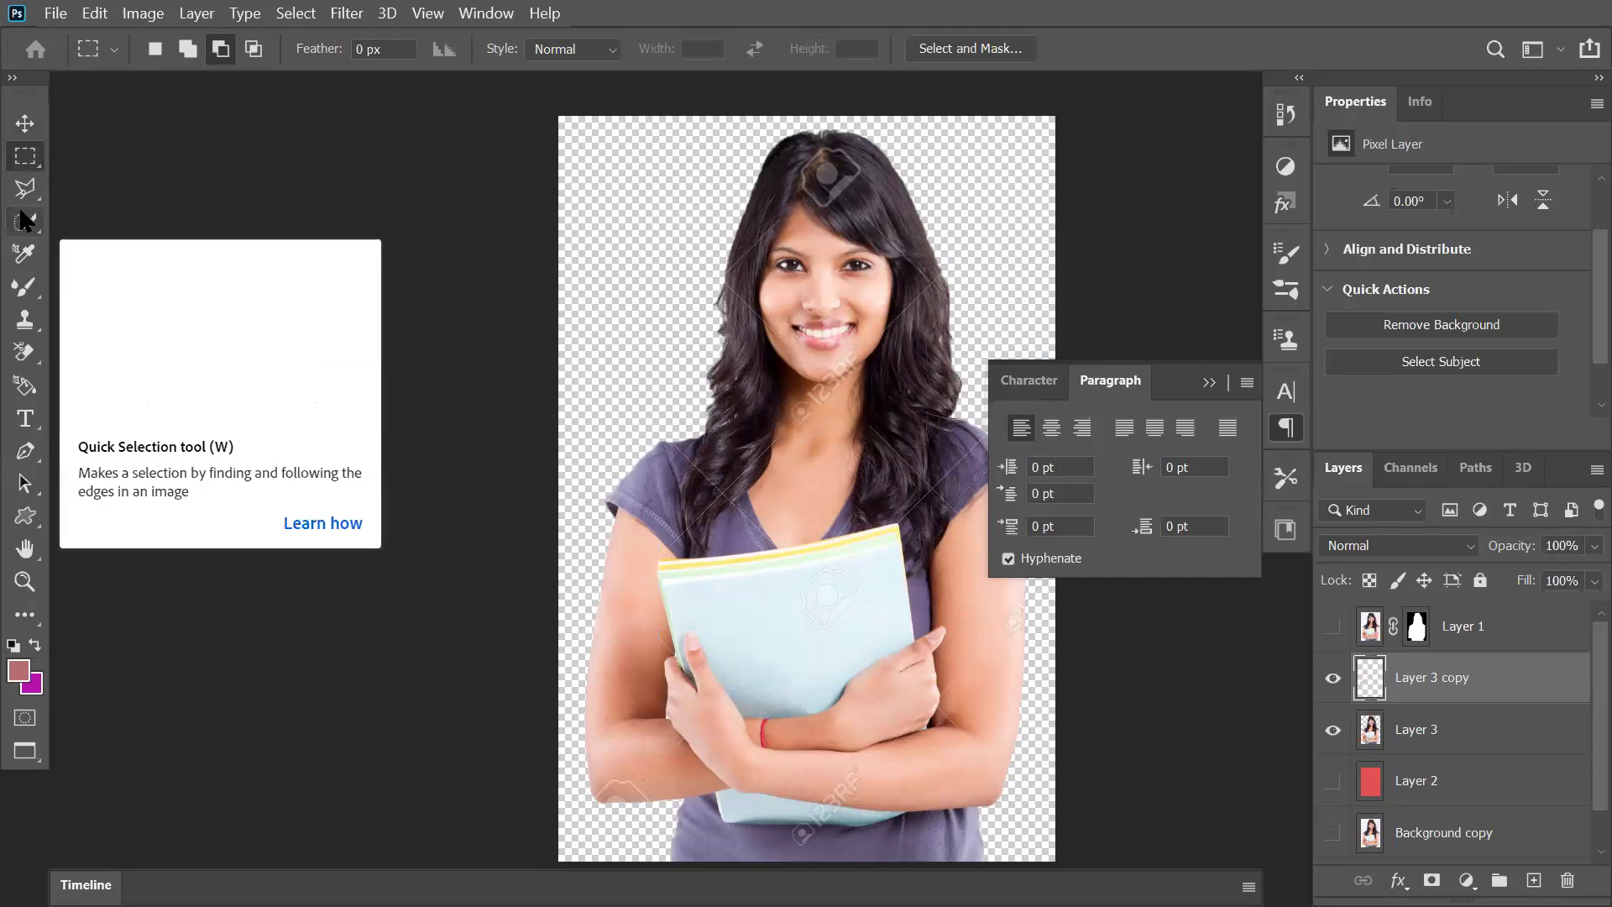
pyautogui.click(28, 119)
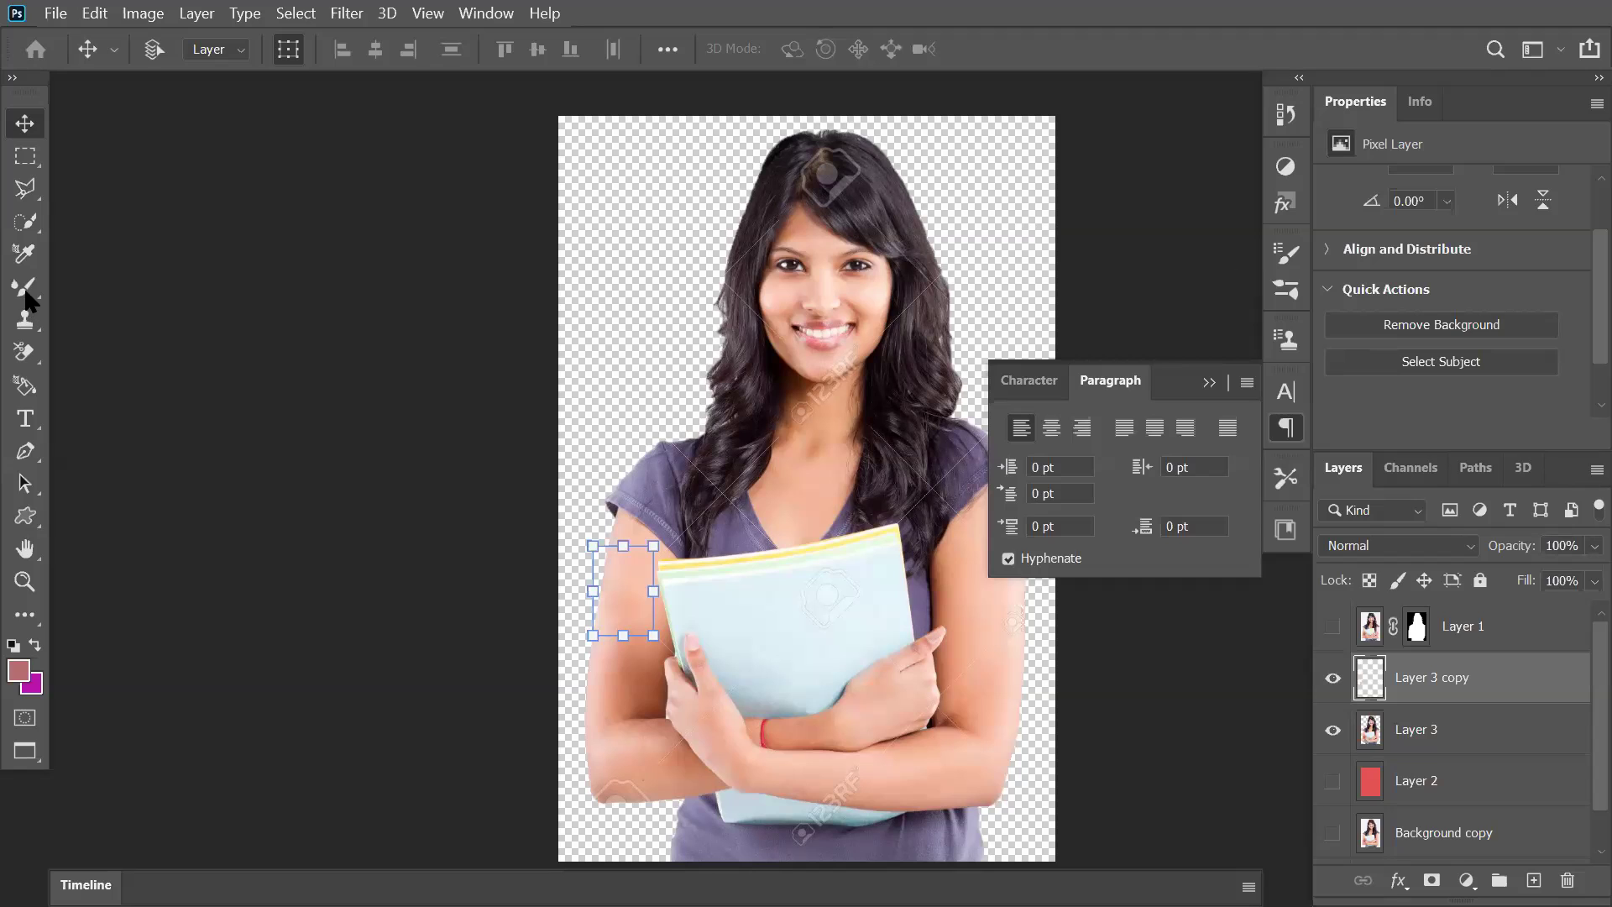
# Step: Look through the Mixer Brush's presets and preset options, and open the New Brush dialog without saving a preset
pyautogui.click(22, 289)
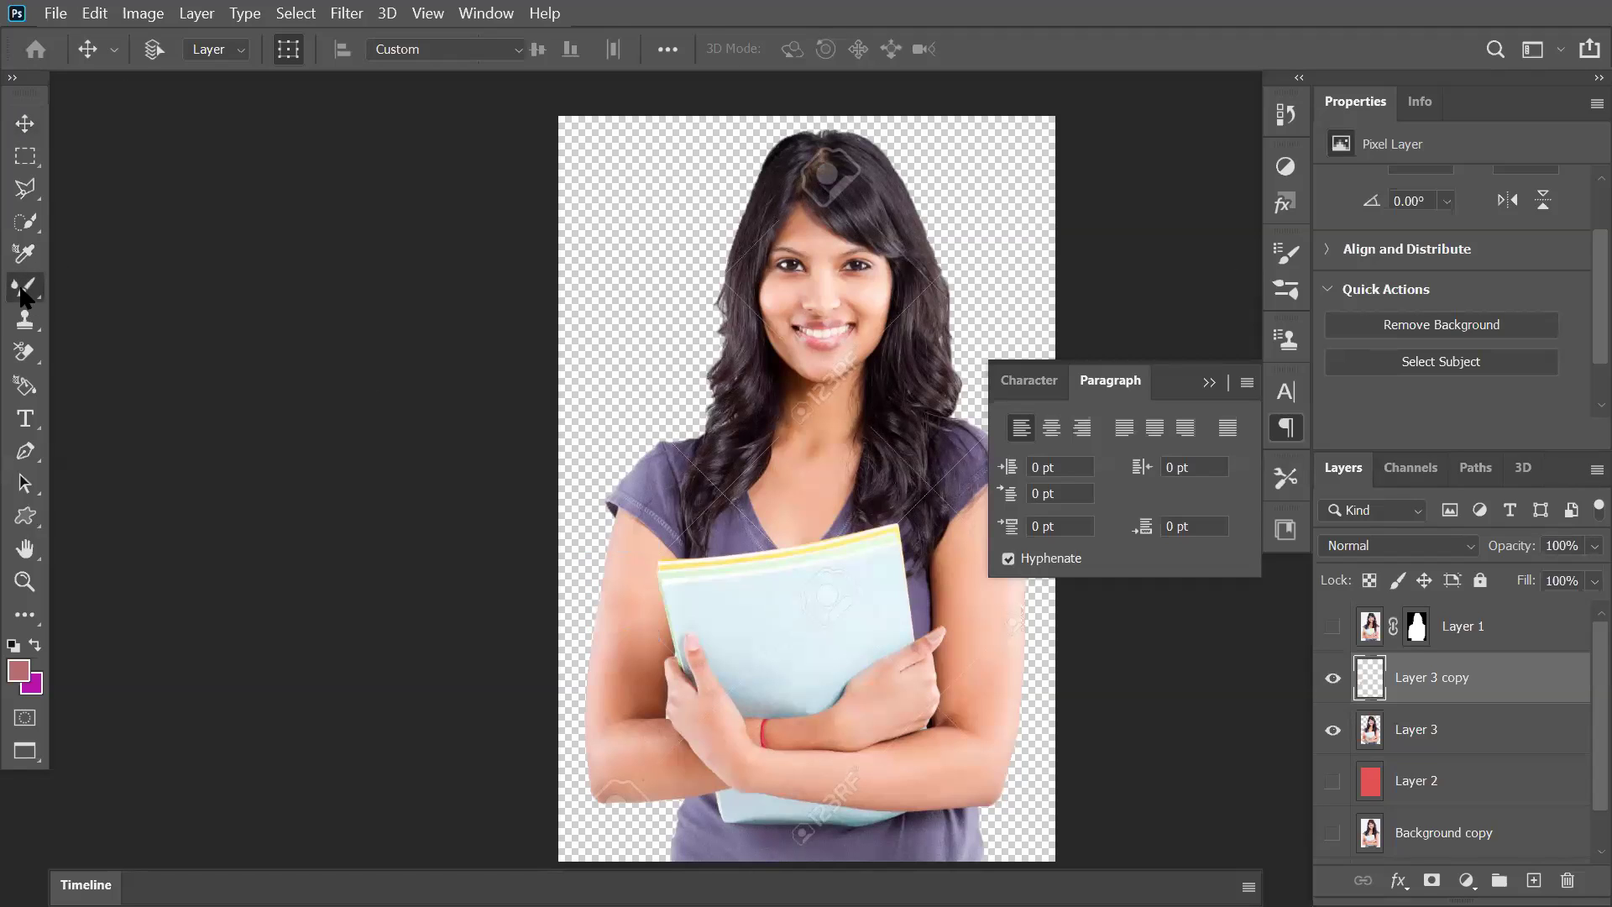
pyautogui.click(183, 48)
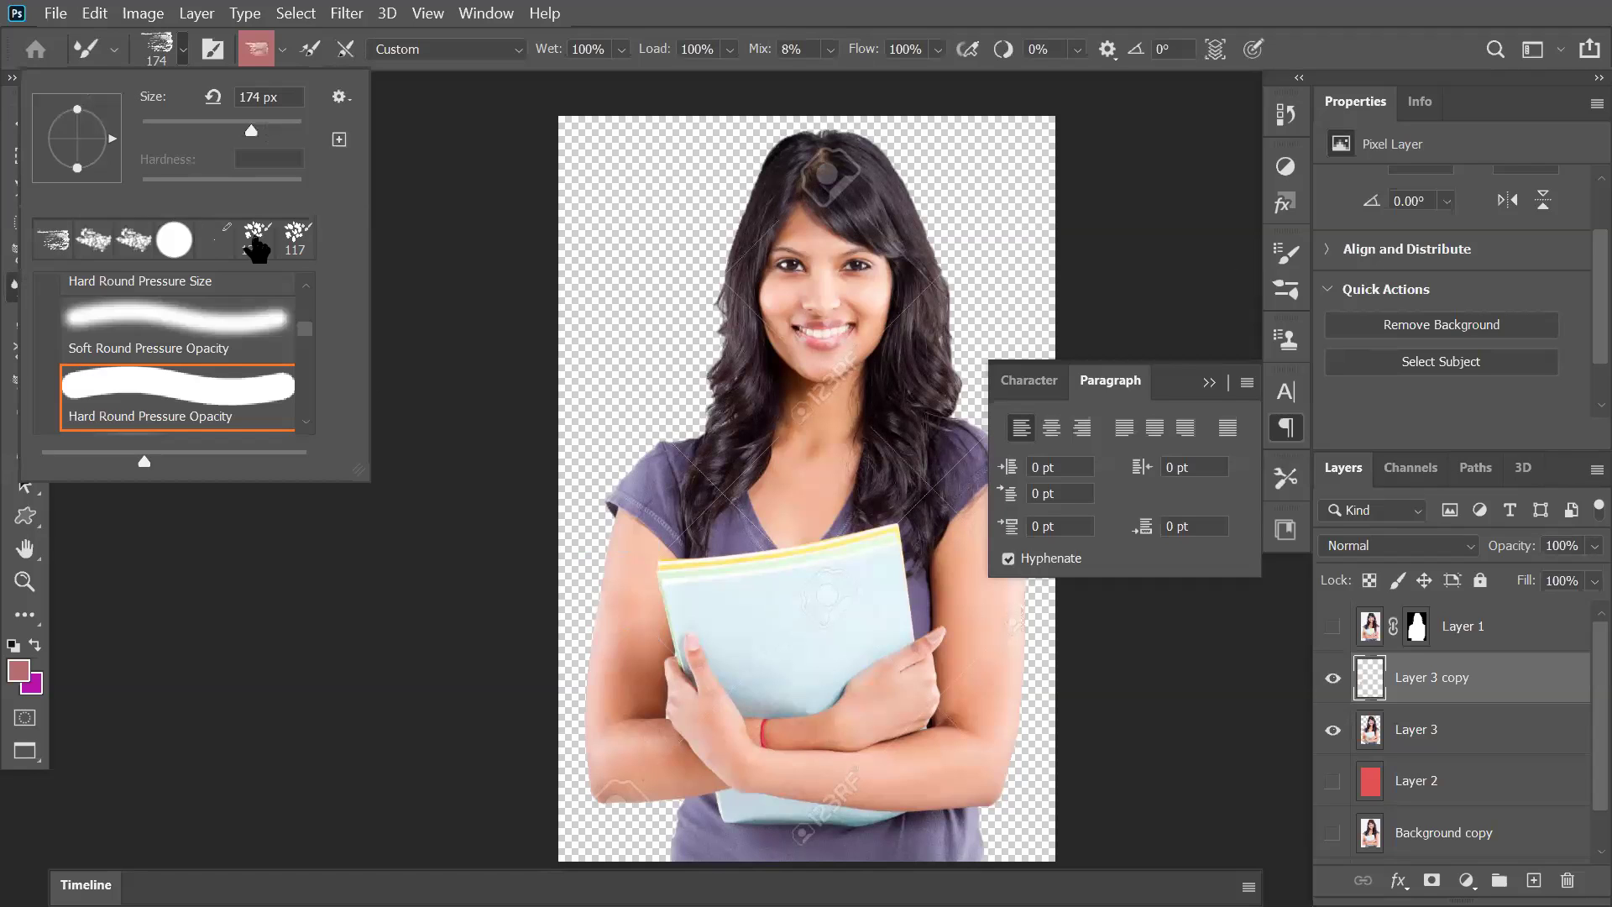
pyautogui.click(340, 97)
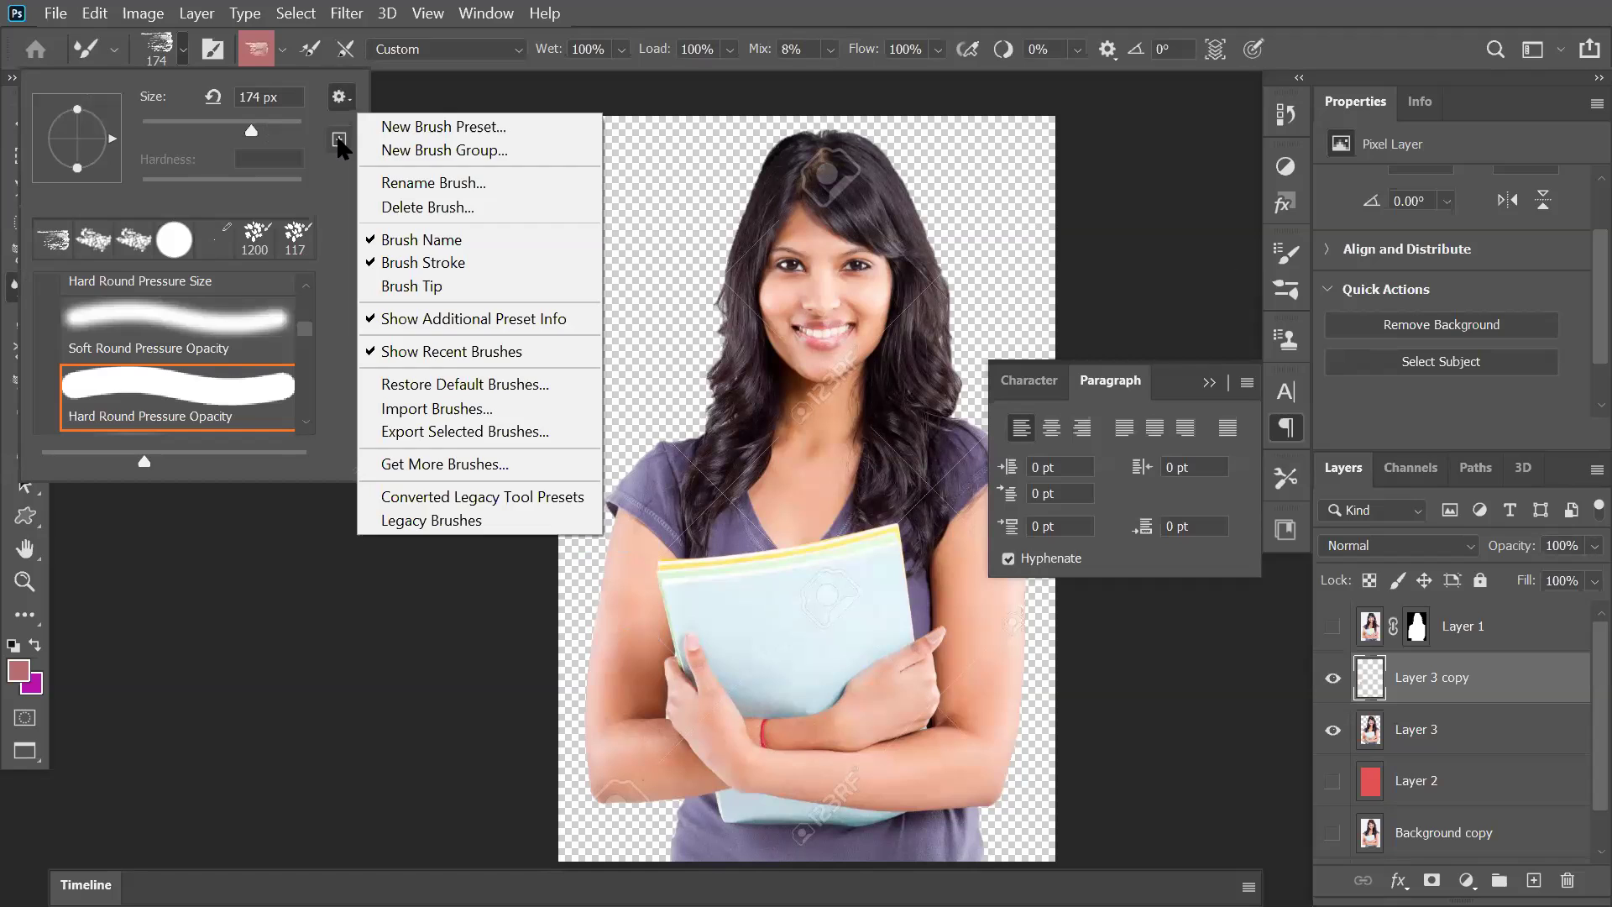
pyautogui.click(339, 144)
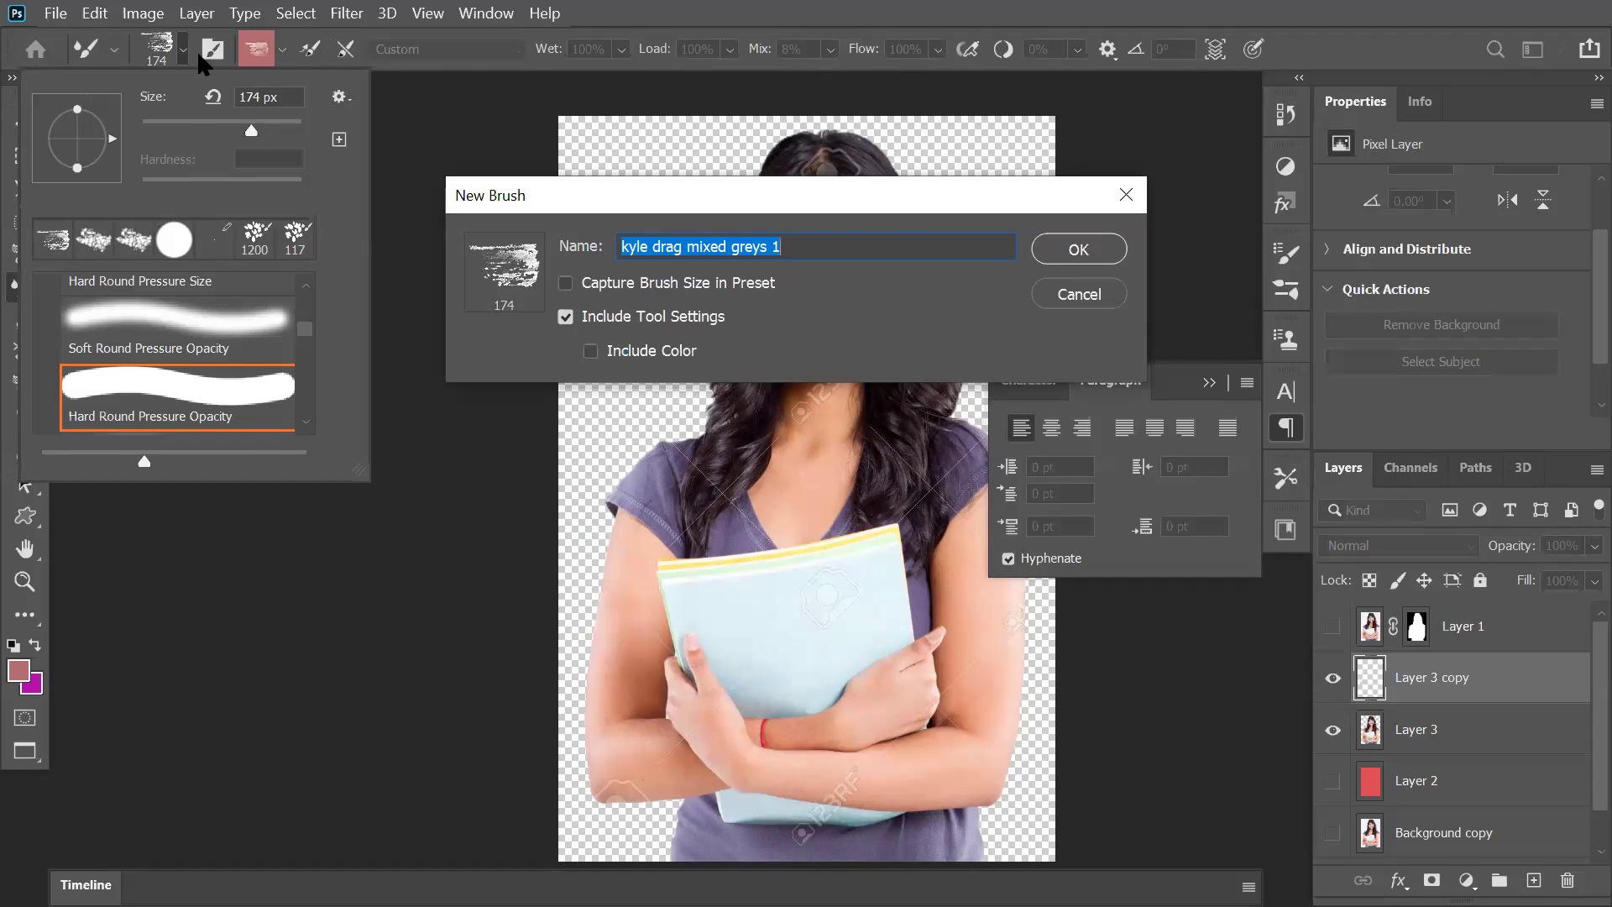
pyautogui.click(1100, 295)
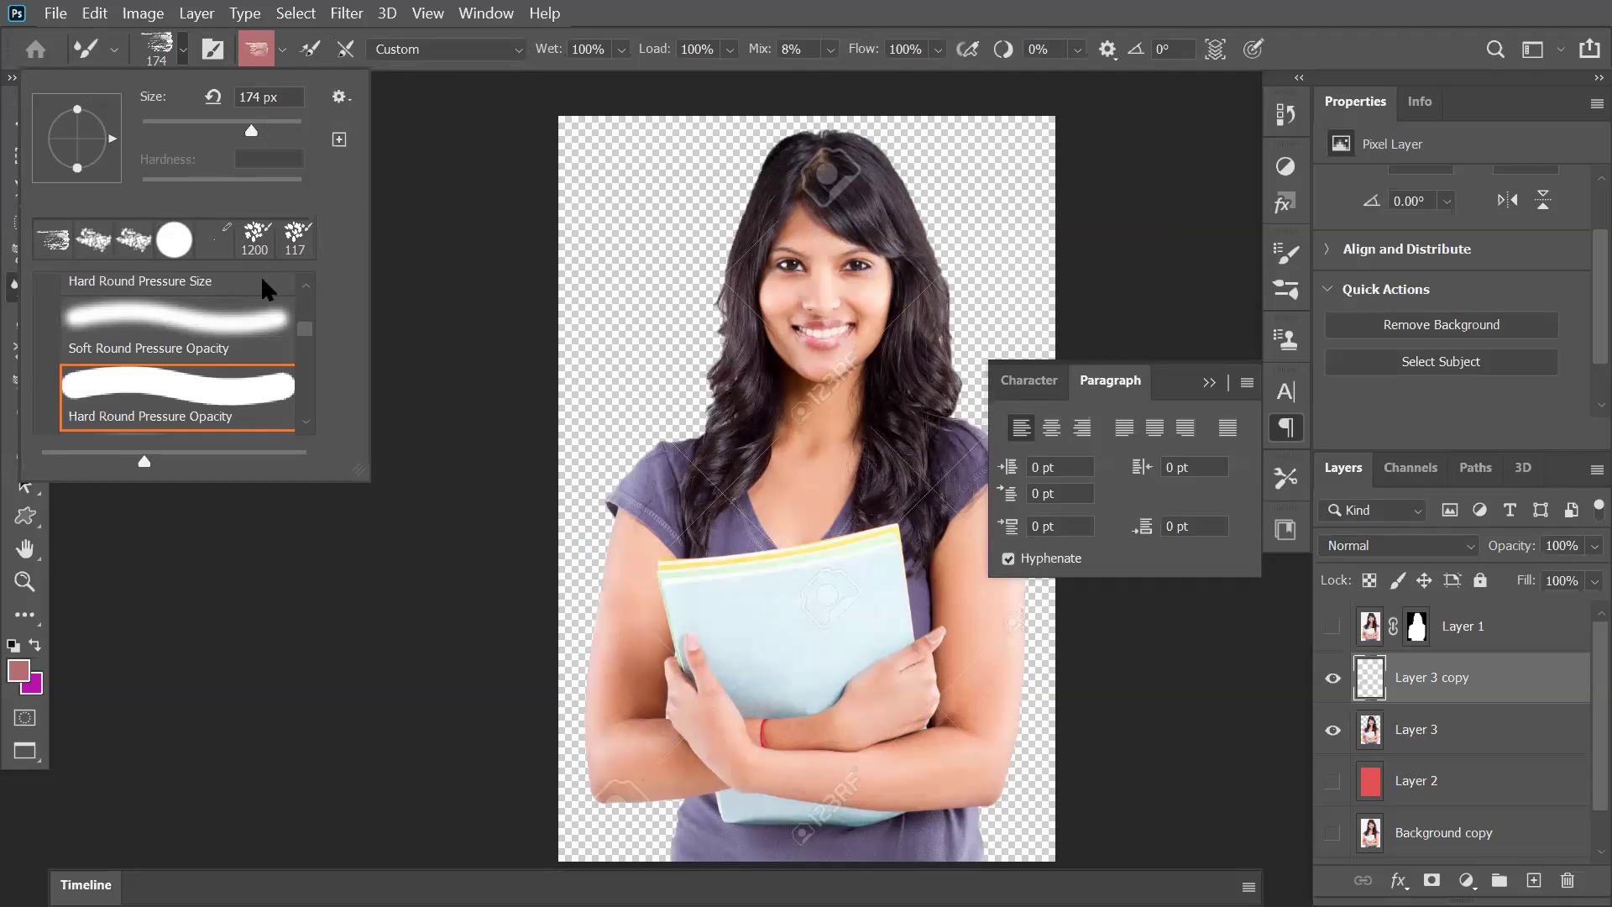
# Step: Try the Texture option in the Mixer Brush's settings, turn it off, and enable Shape Dynamics with its options shown
pyautogui.click(214, 52)
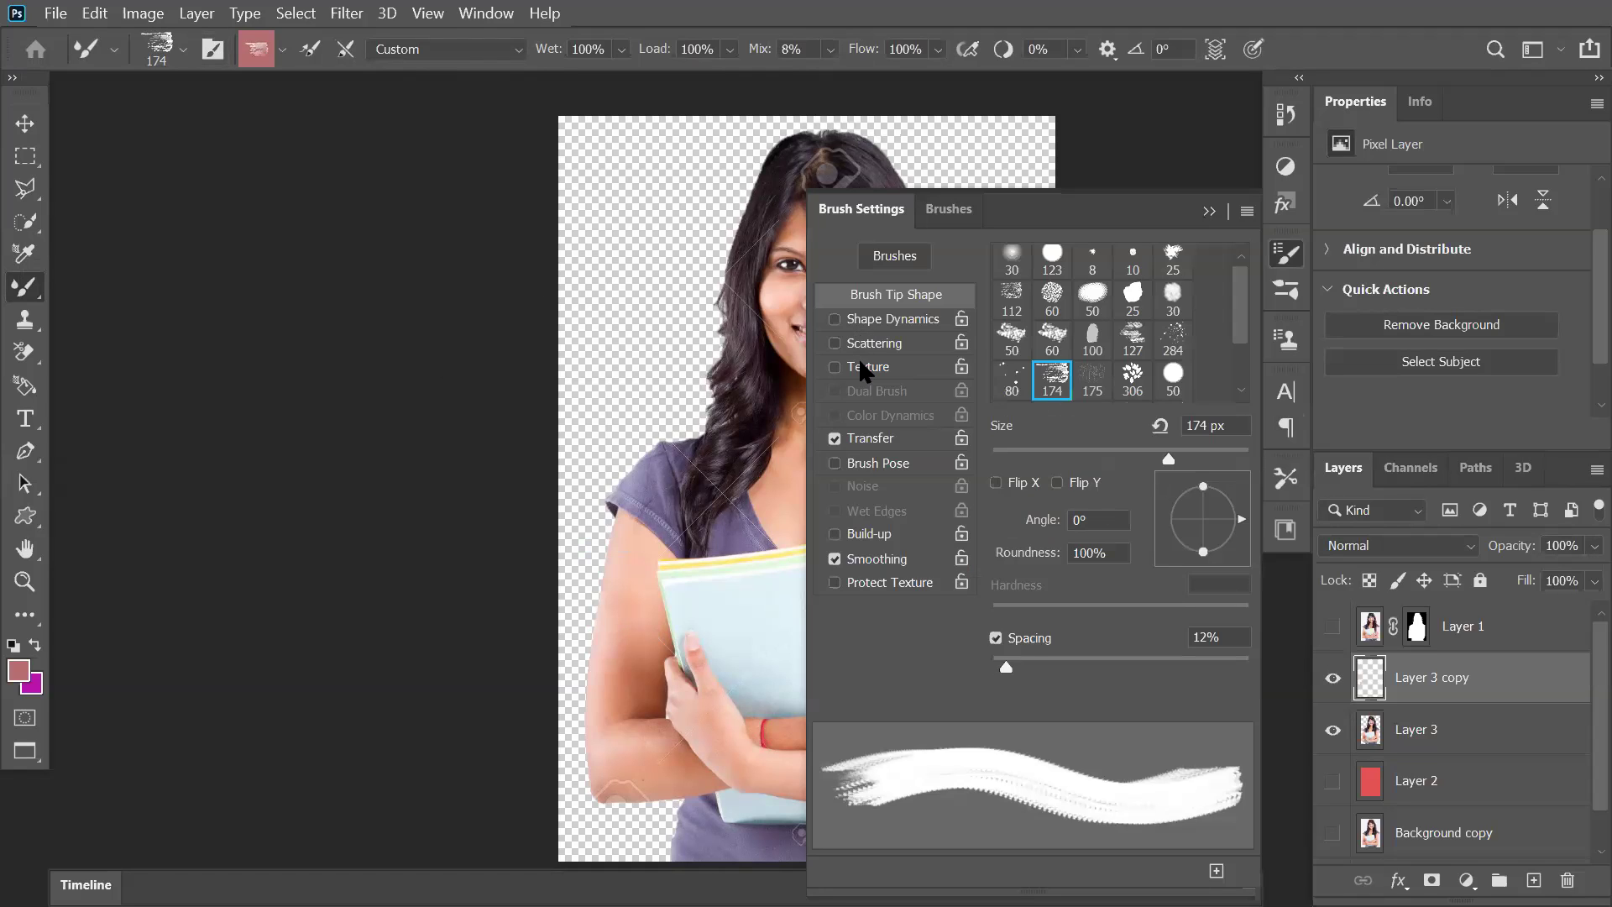
pyautogui.click(863, 367)
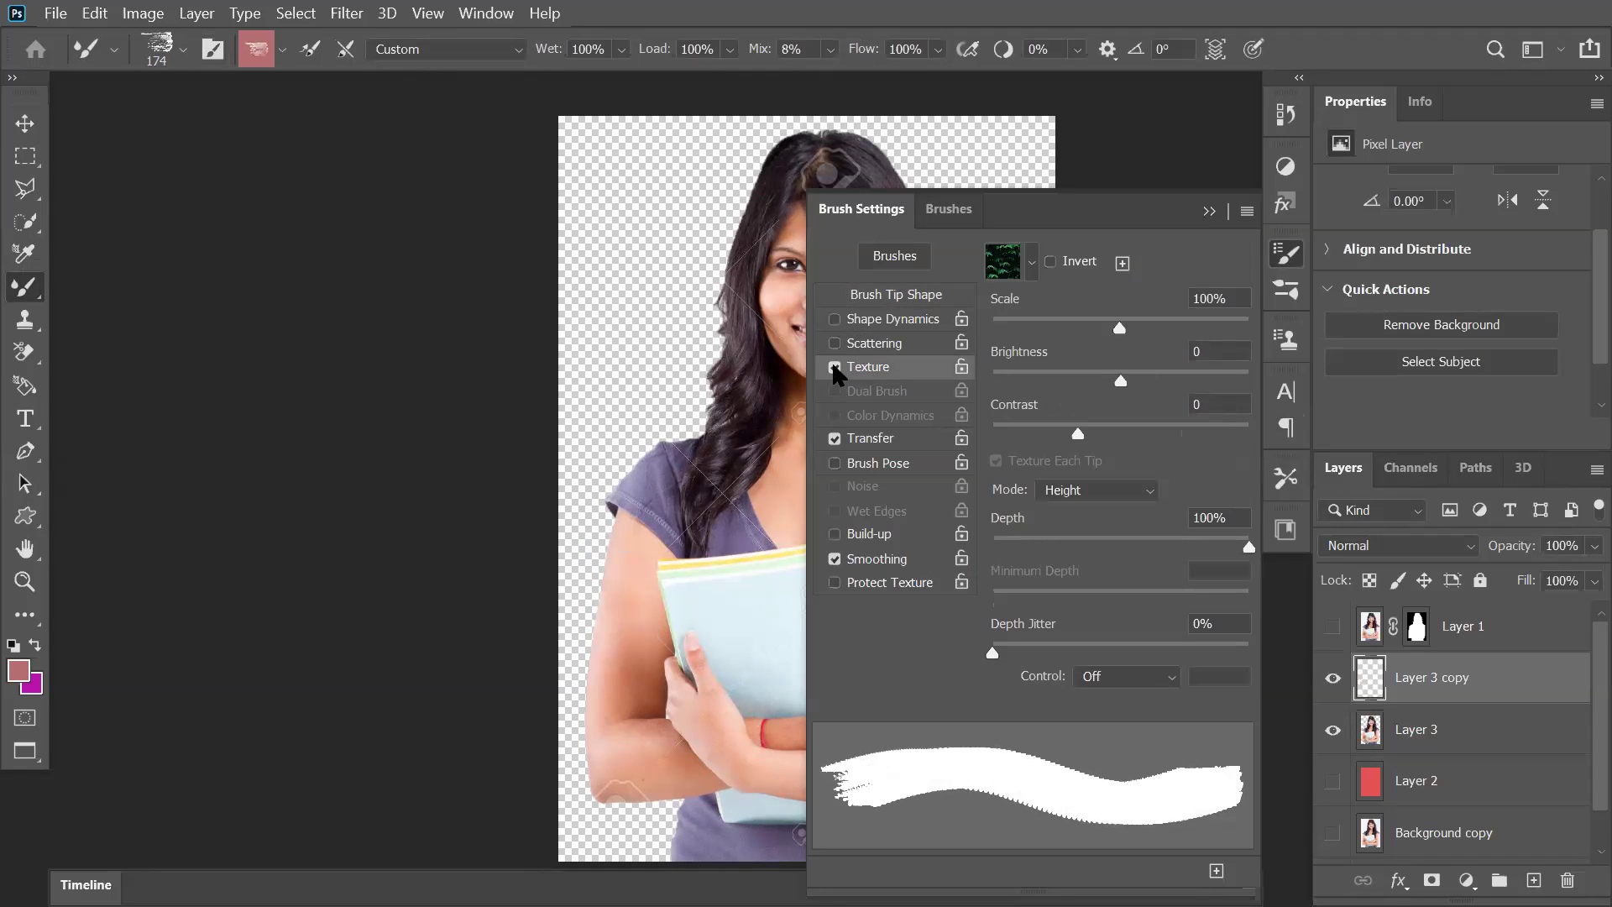
pyautogui.click(834, 367)
pyautogui.click(835, 319)
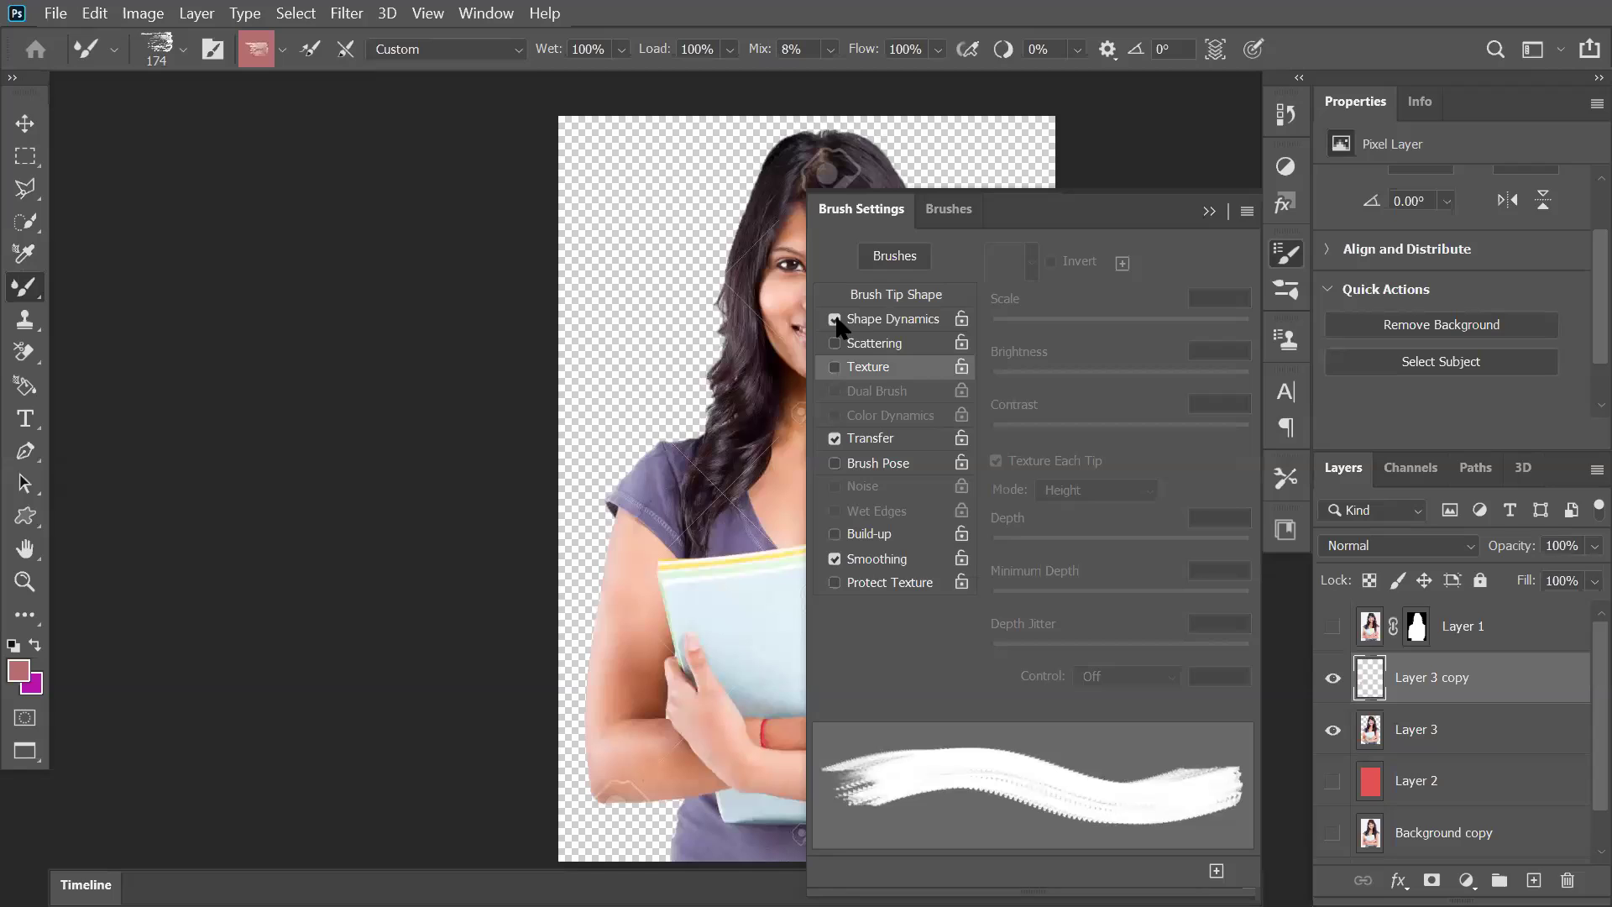
pyautogui.click(888, 324)
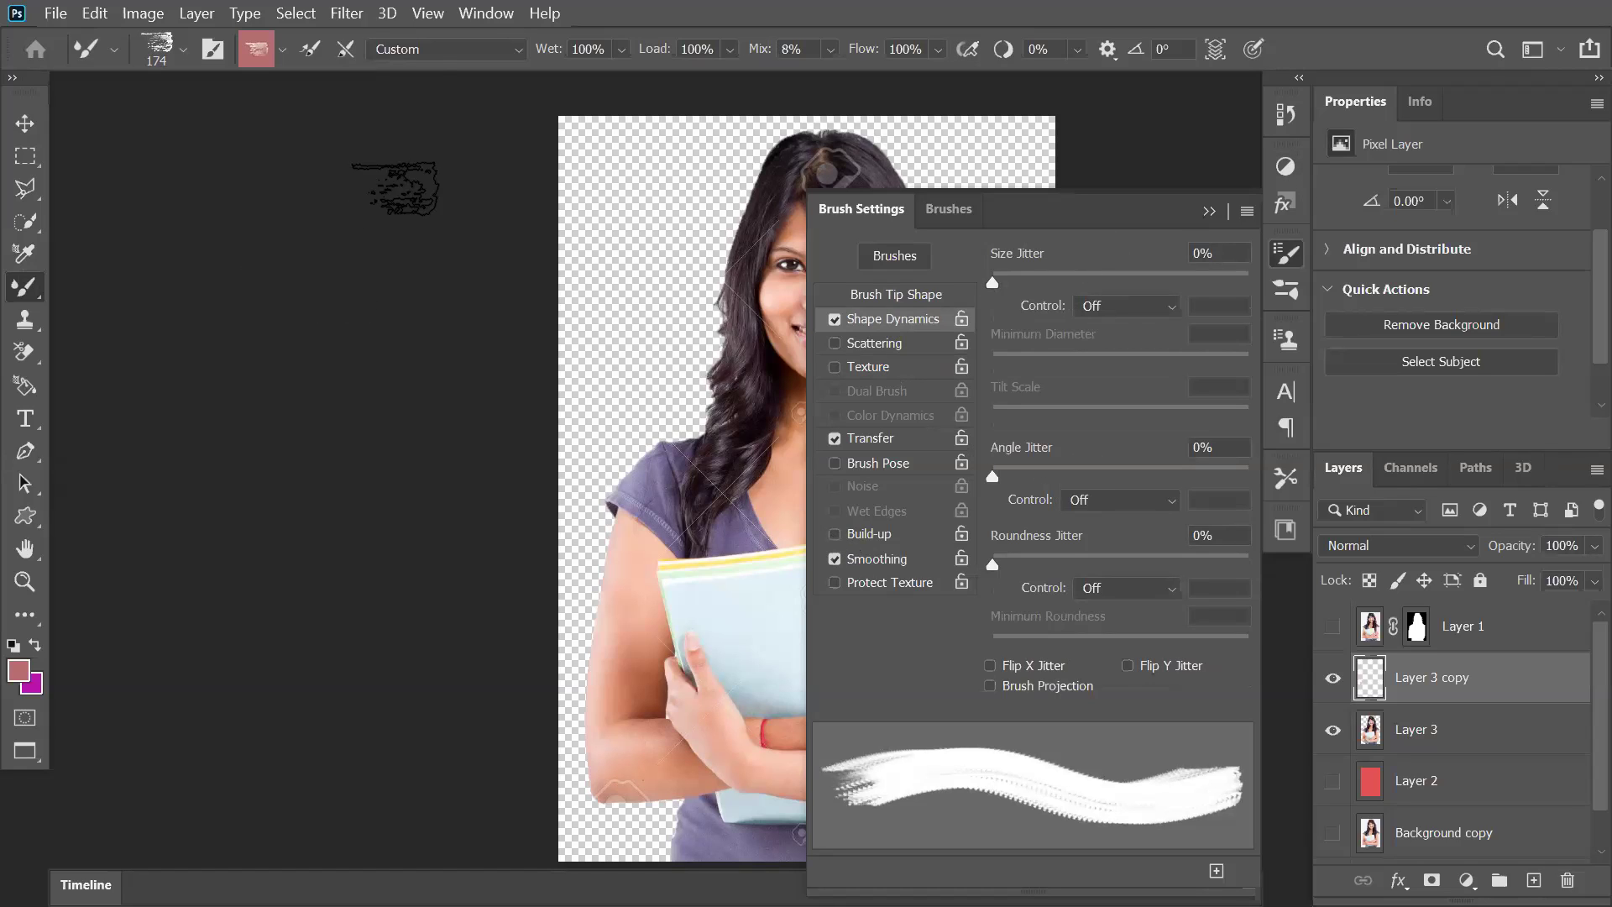
# Step: Return to the Move tool and bring up the document with the gold lettering, viewed at a smaller scale
pyautogui.click(39, 136)
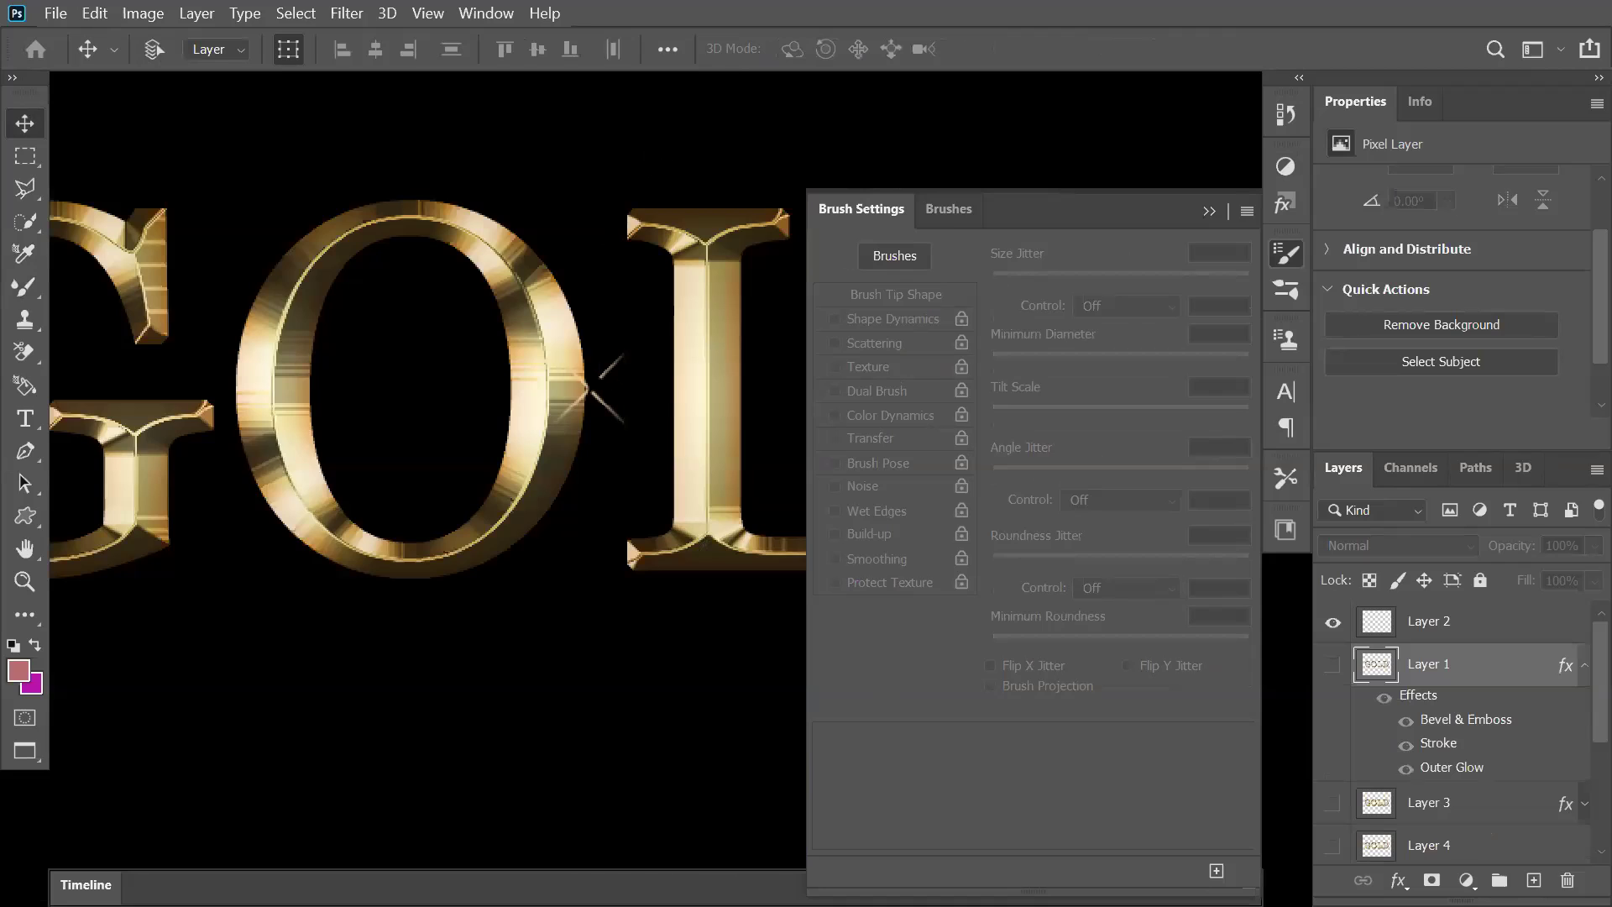
pyautogui.hotkey('ctrl', '-')
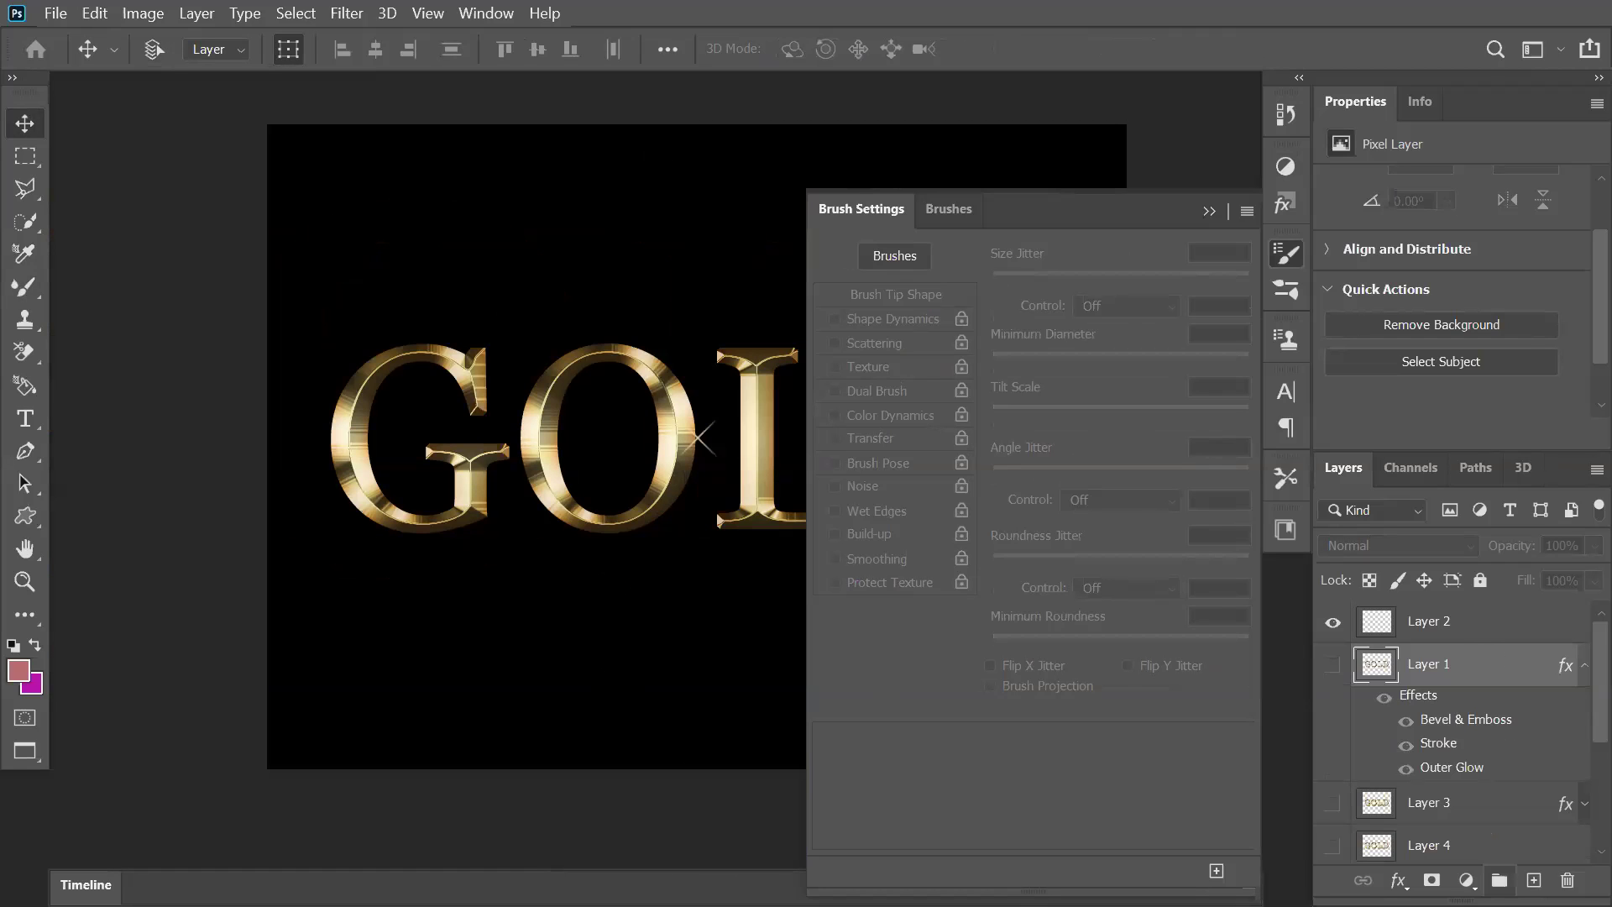
# Step: Add a new layer above Layer 1 and paint a Mixer Brush stroke above the lettering and a short one below the G
pyautogui.click(1533, 880)
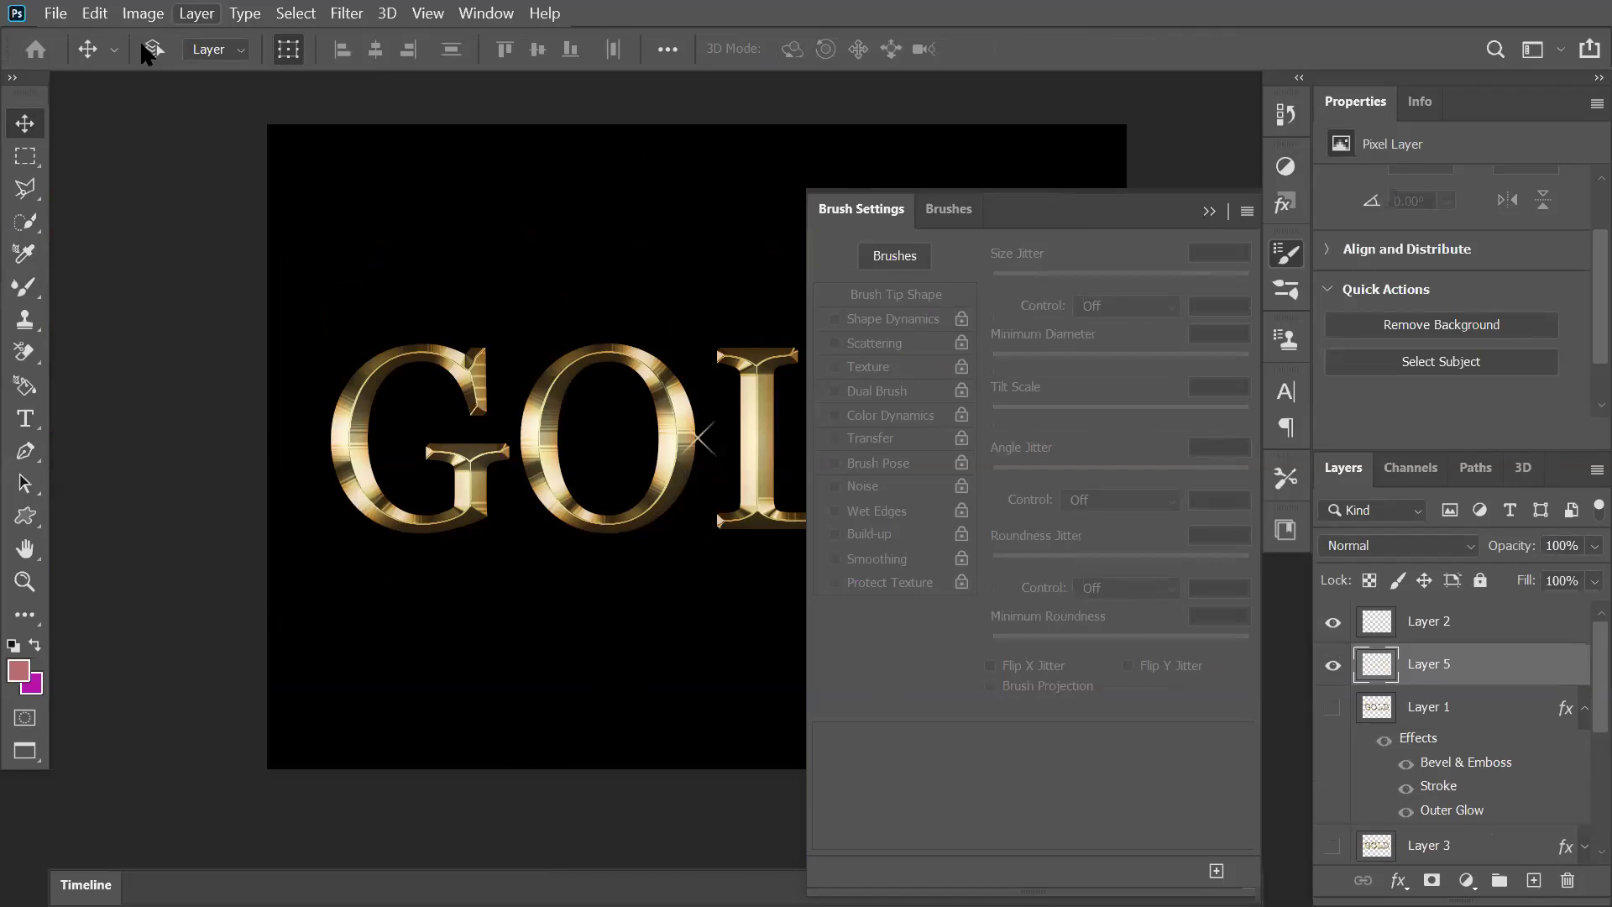
pyautogui.click(24, 286)
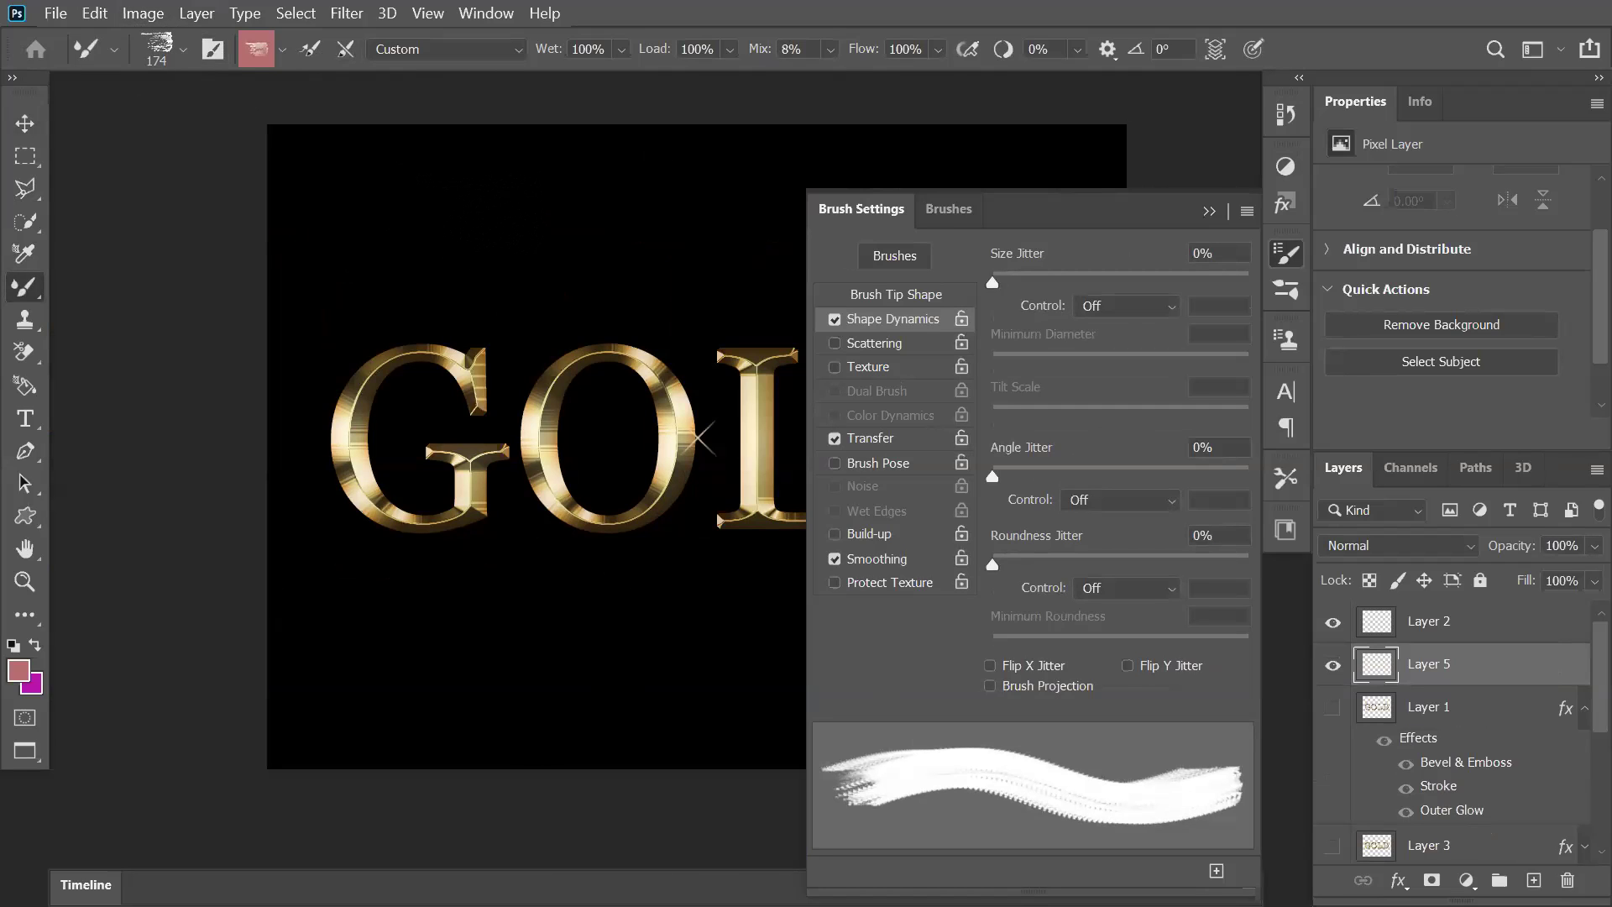
pyautogui.moveTo(373, 159); pyautogui.dragTo(598, 248)
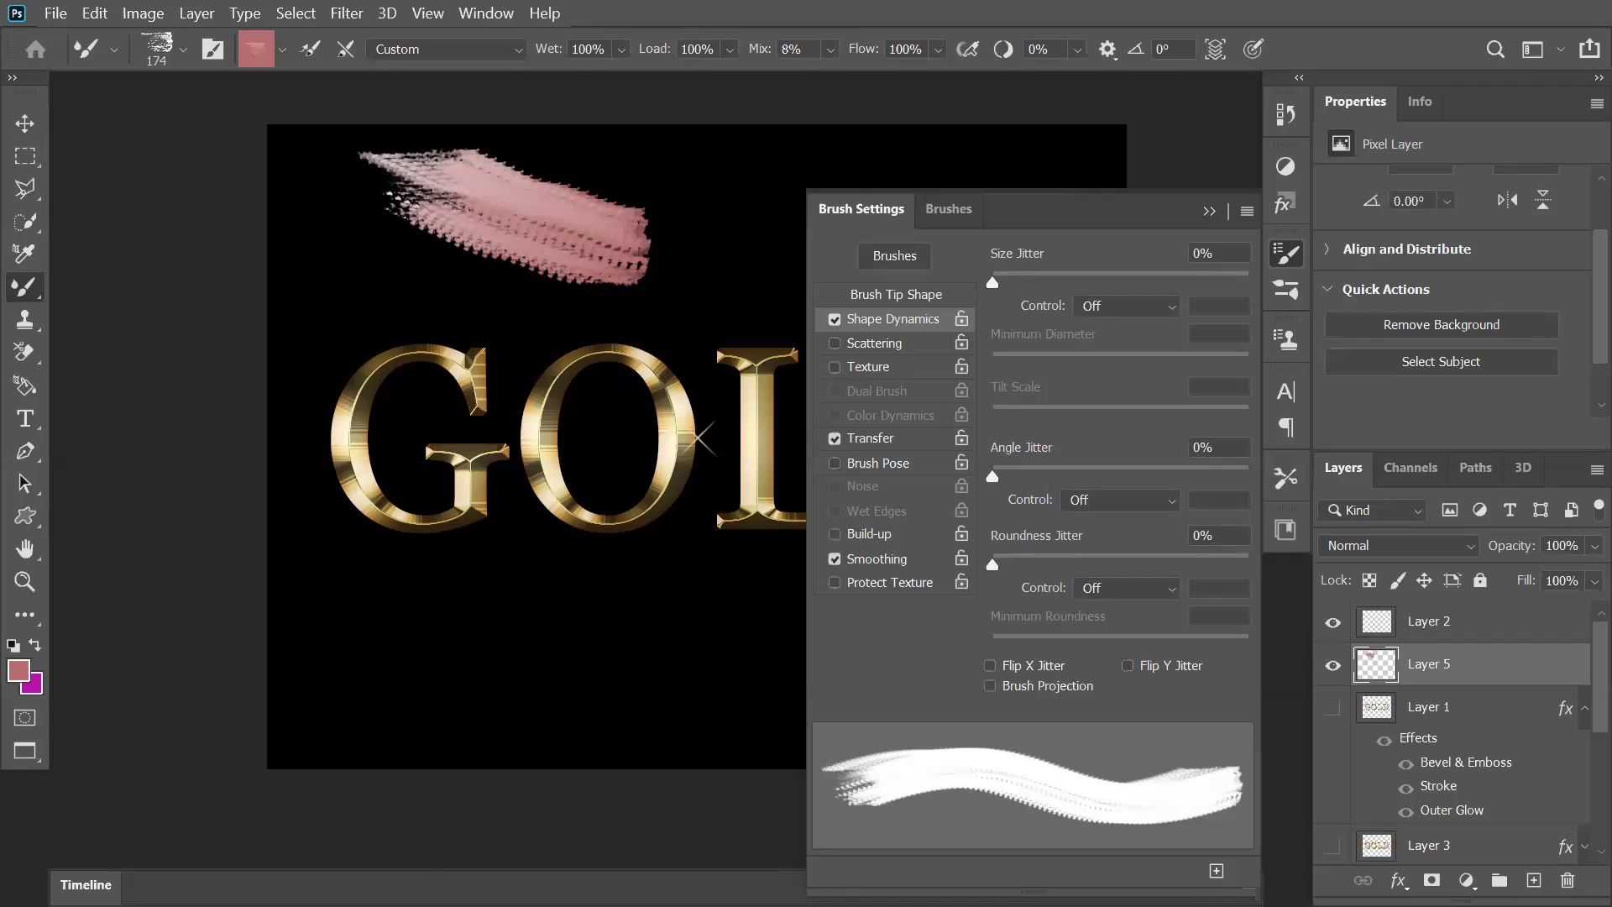
pyautogui.moveTo(323, 597); pyautogui.dragTo(403, 599)
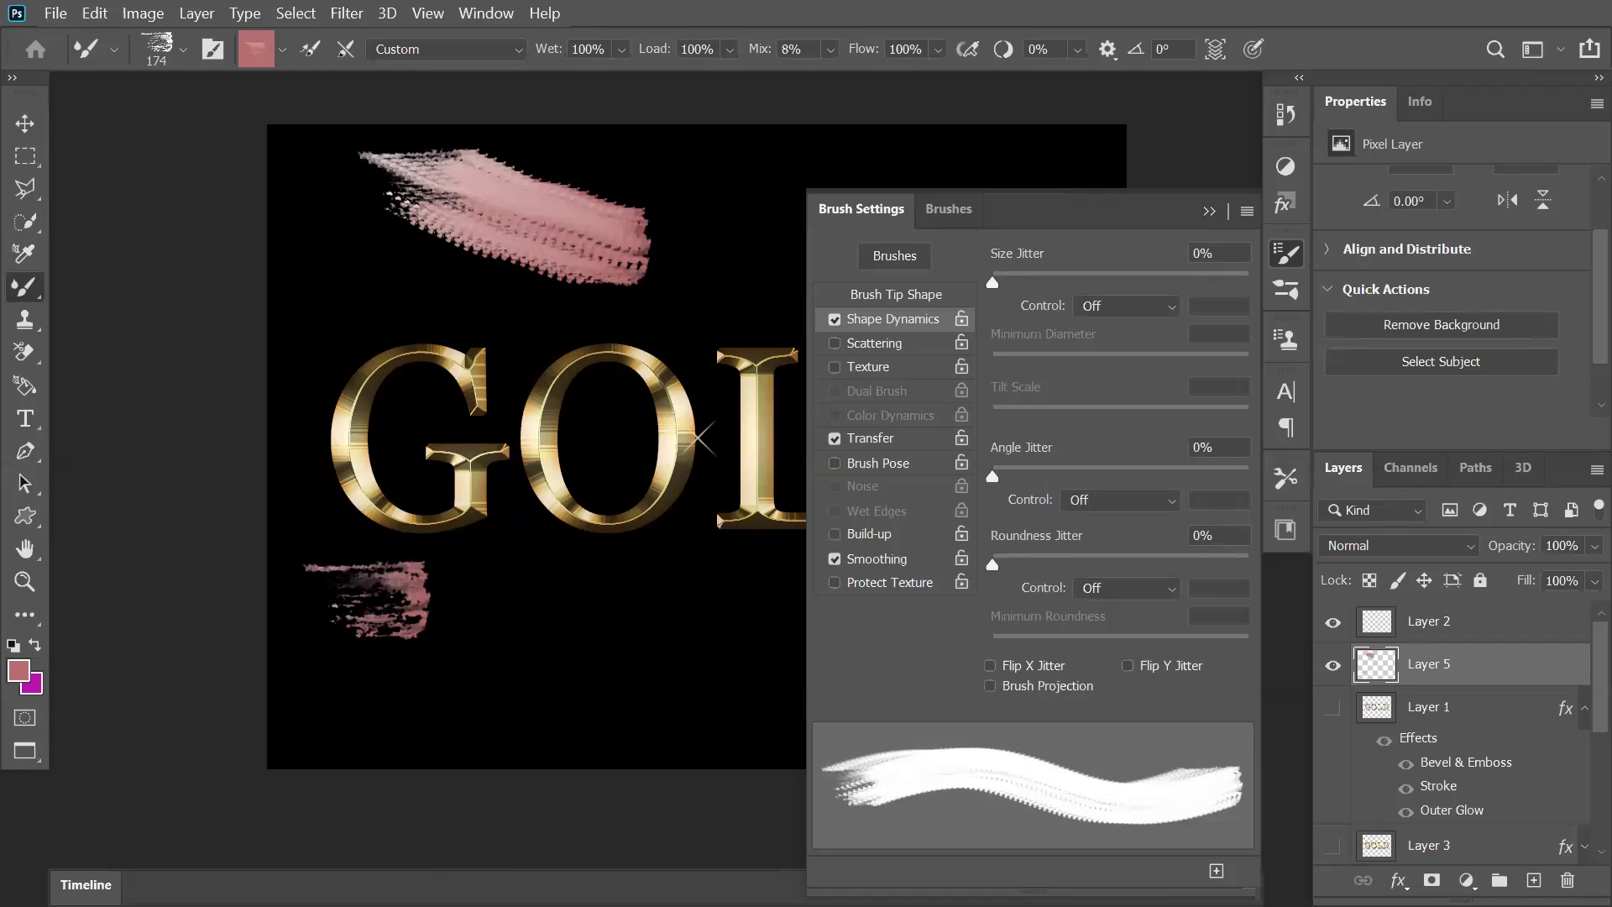
# Step: Rotate the Mixer Brush tip to 44°
pyautogui.press('Left')
pyautogui.press('Left')
pyautogui.press('Left')
pyautogui.press('Left')
pyautogui.press('Left')
pyautogui.press('Left')
pyautogui.press('Left')
pyautogui.press('Left')
pyautogui.press('Left')
pyautogui.press('Left')
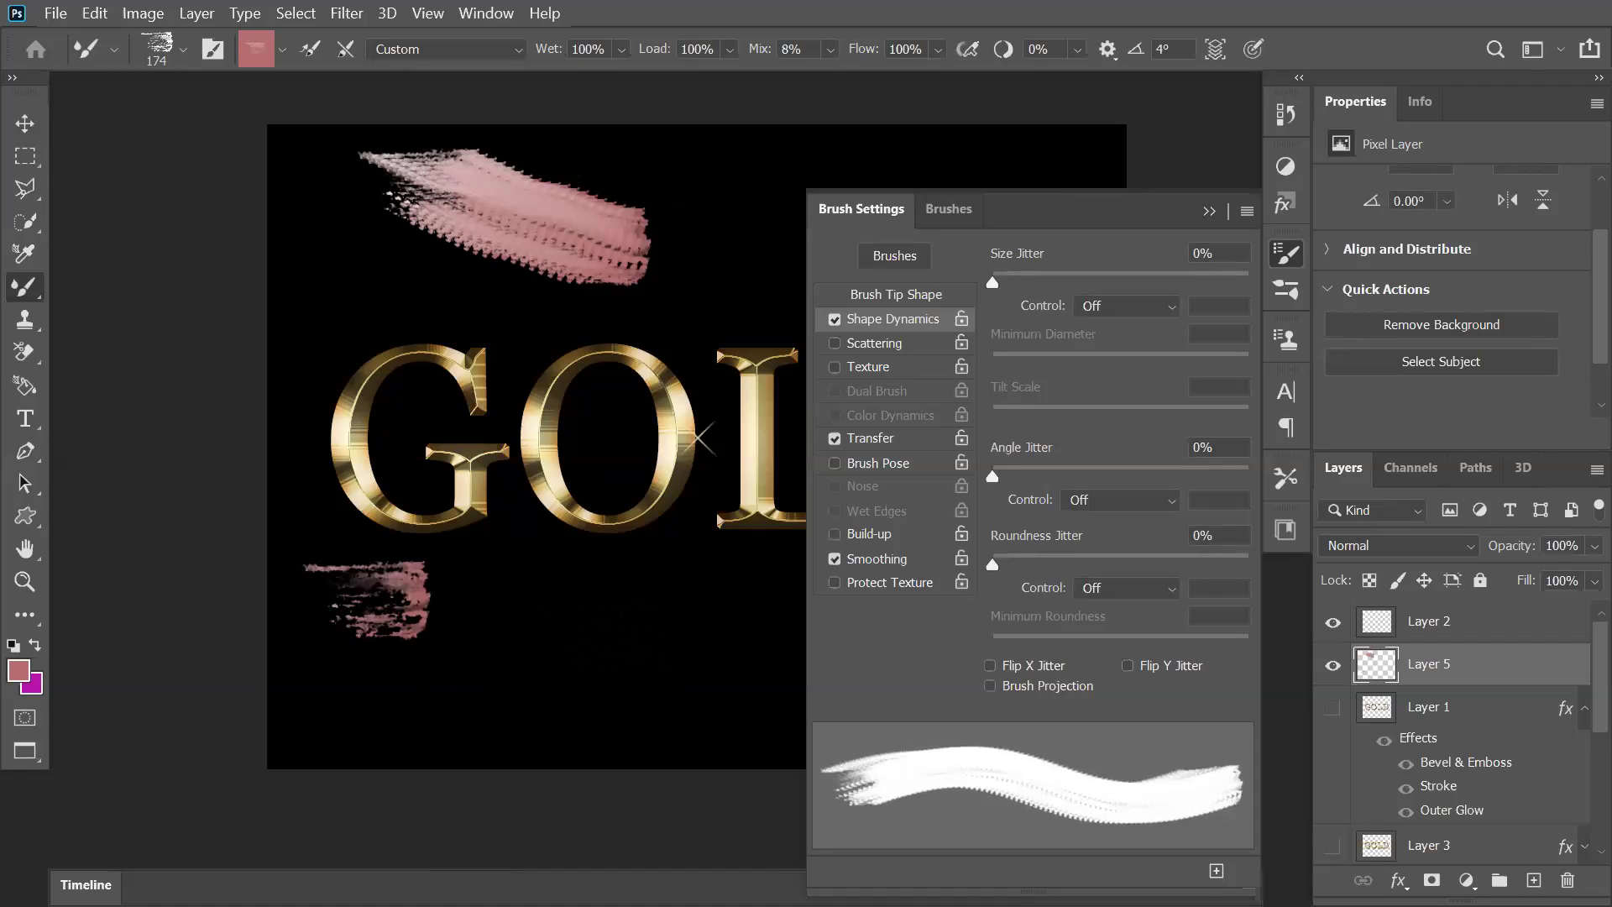
pyautogui.press('Left')
pyautogui.press('Left')
pyautogui.press('Left')
pyautogui.press('Left')
pyautogui.press('Left')
pyautogui.press('Left')
pyautogui.press('Left')
pyautogui.press('Left')
pyautogui.press('Left')
pyautogui.press('Left')
pyautogui.press('Left')
pyautogui.press('Left')
pyautogui.press('Left')
pyautogui.press('Left')
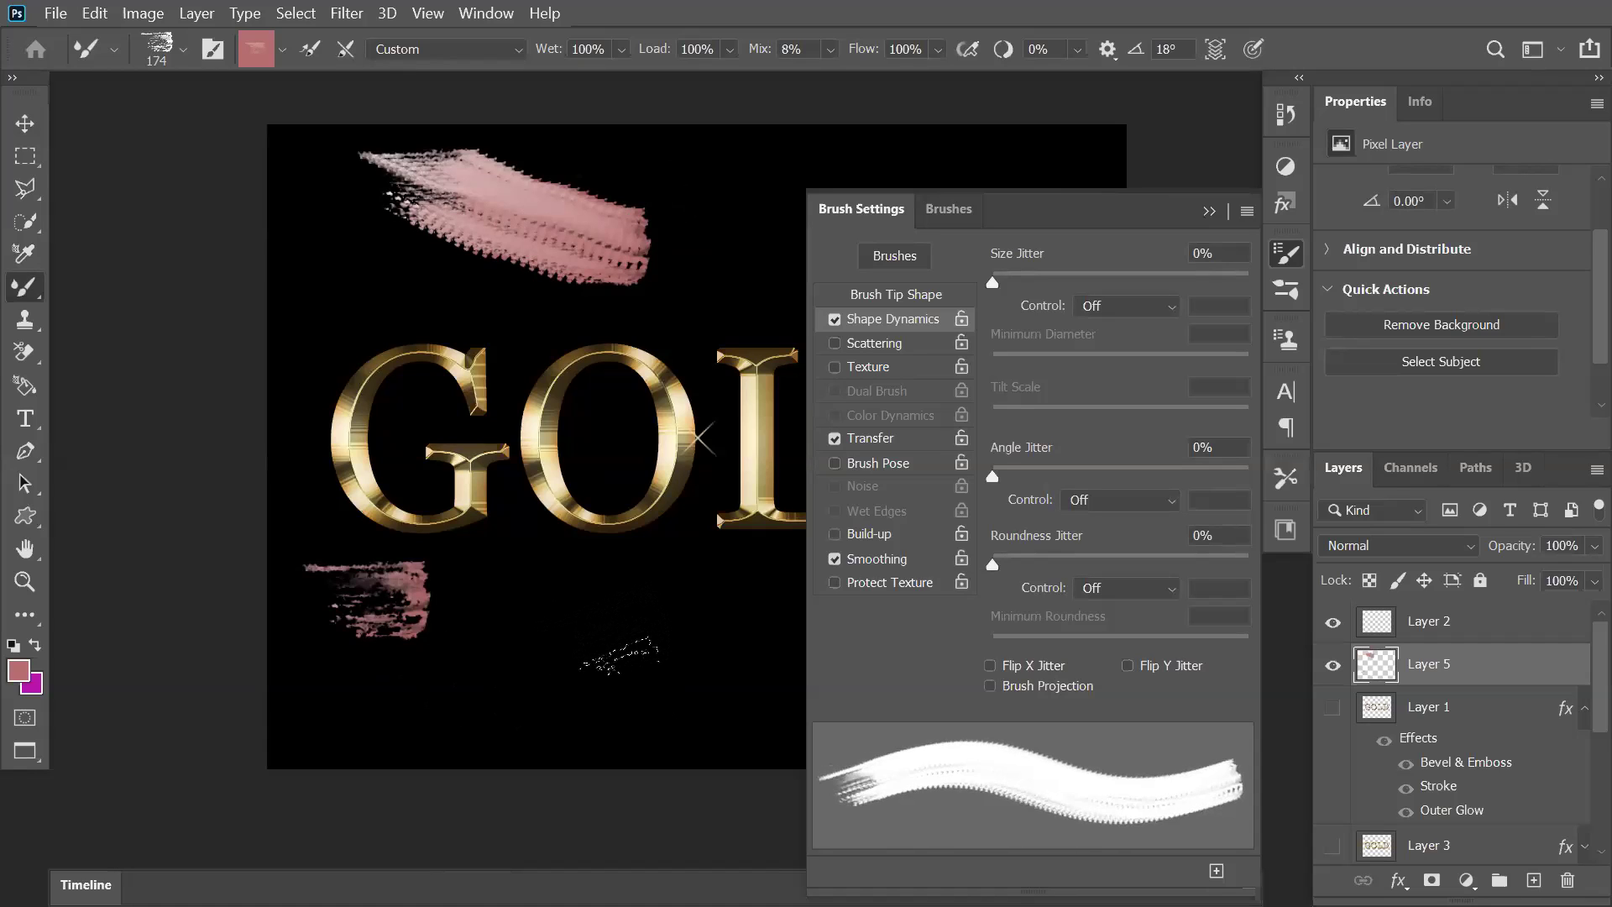
pyautogui.press('Left')
pyautogui.press('Left')
pyautogui.press('Left')
pyautogui.press('Left')
pyautogui.press('Left')
pyautogui.press('Left')
pyautogui.press('Left')
pyautogui.press('Left')
pyautogui.press('Left')
pyautogui.press('Left')
pyautogui.press('Left')
pyautogui.press('Left')
pyautogui.press('Left')
pyautogui.press('Left')
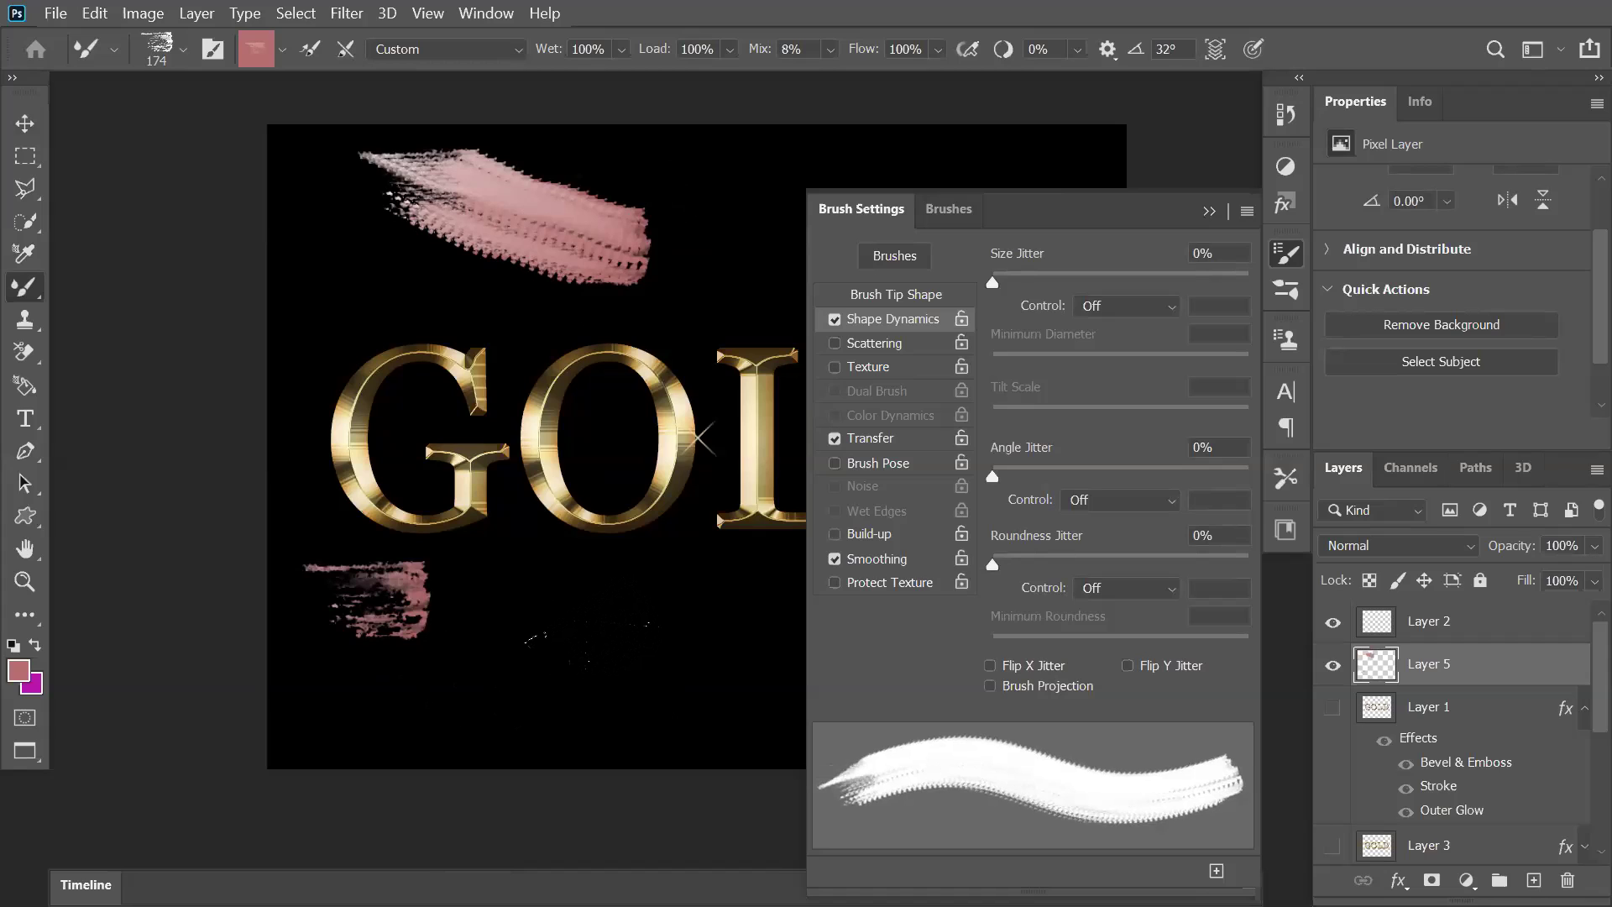
pyautogui.press('Left')
pyautogui.press('Left')
pyautogui.press('Left')
pyautogui.press('Left')
pyautogui.press('Left')
pyautogui.press('Left')
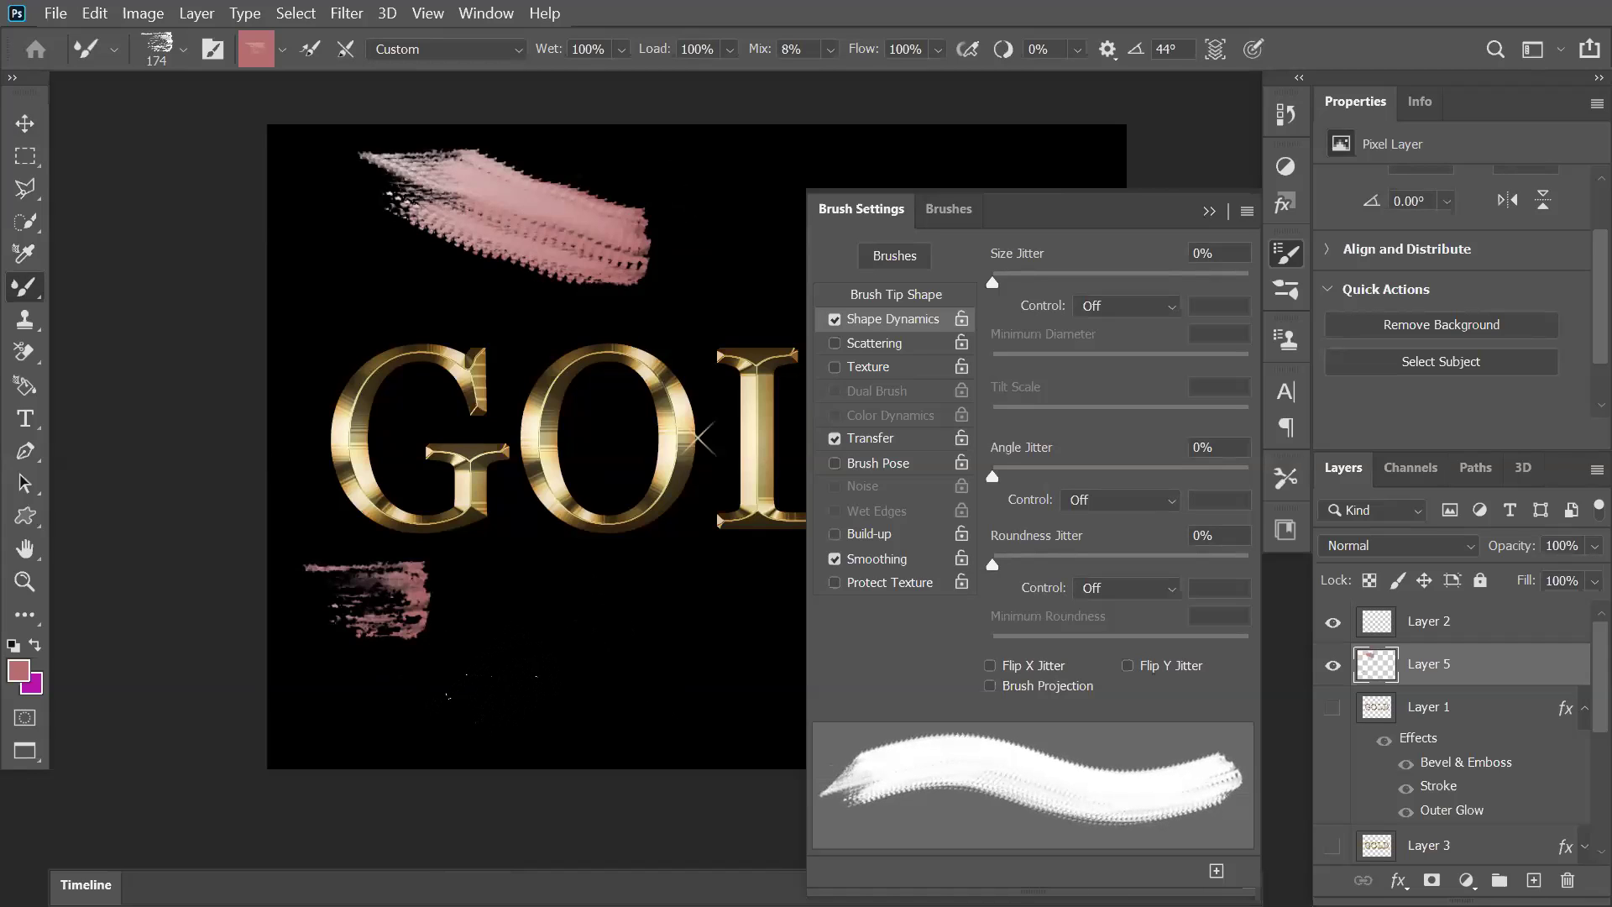
# Step: Try the rotated tip with a single dab and a longer upward stroke below the lettering, and undo the longer stroke
pyautogui.click(495, 673)
pyautogui.moveTo(612, 709)
pyautogui.mouseDown()
pyautogui.moveTo(644, 600)
pyautogui.moveTo(675, 559)
pyautogui.mouseUp()
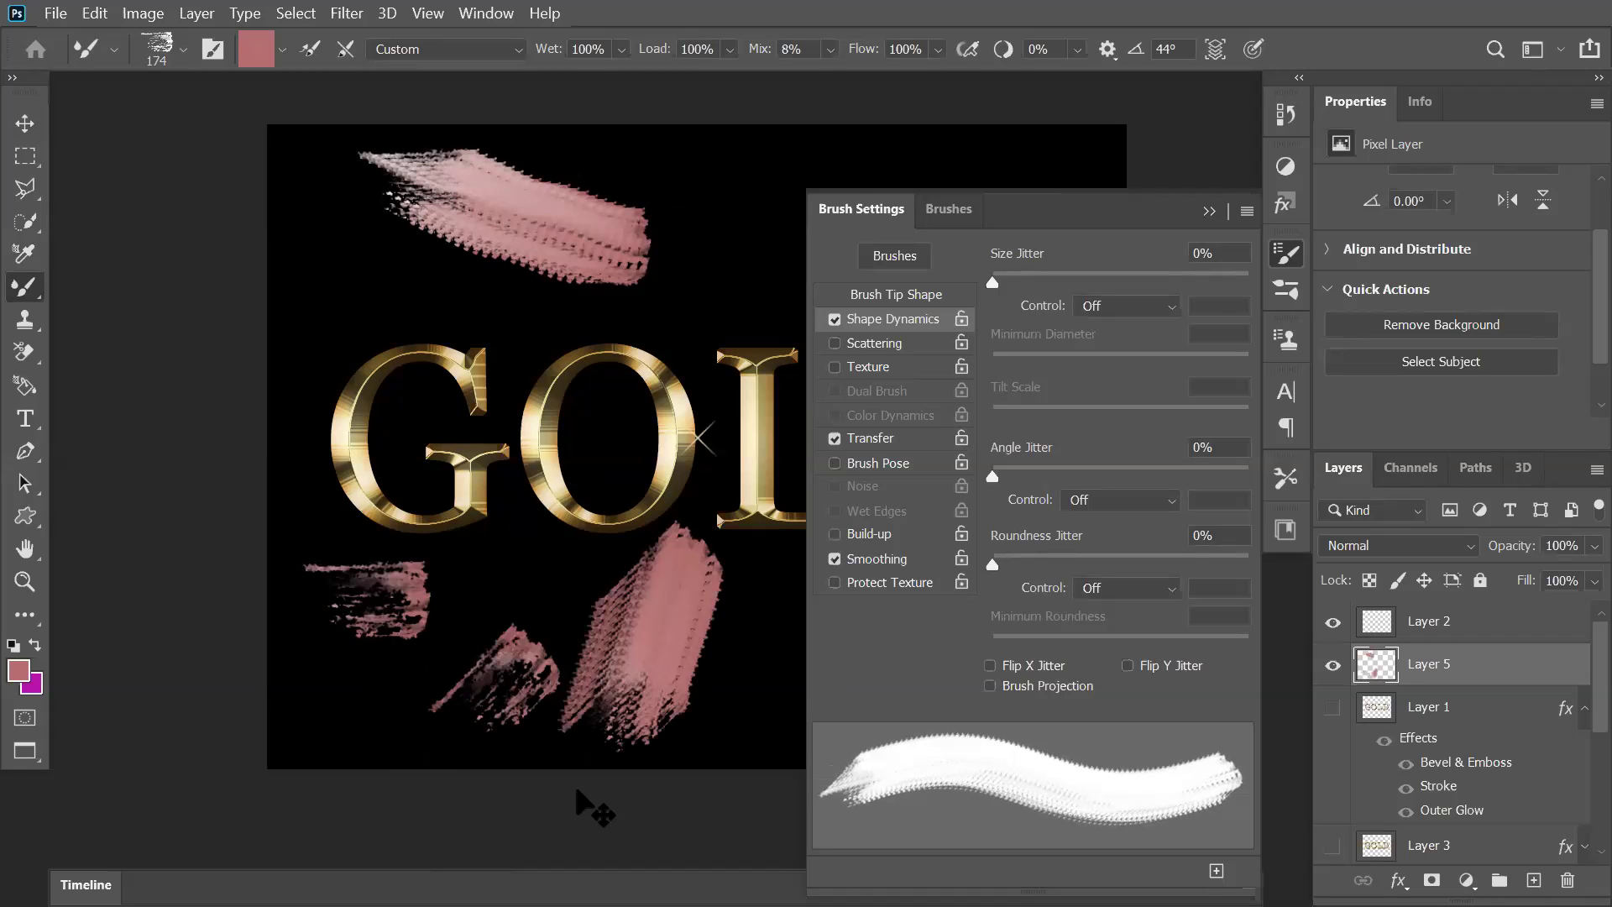
pyautogui.hotkey('ctrl', 'z')
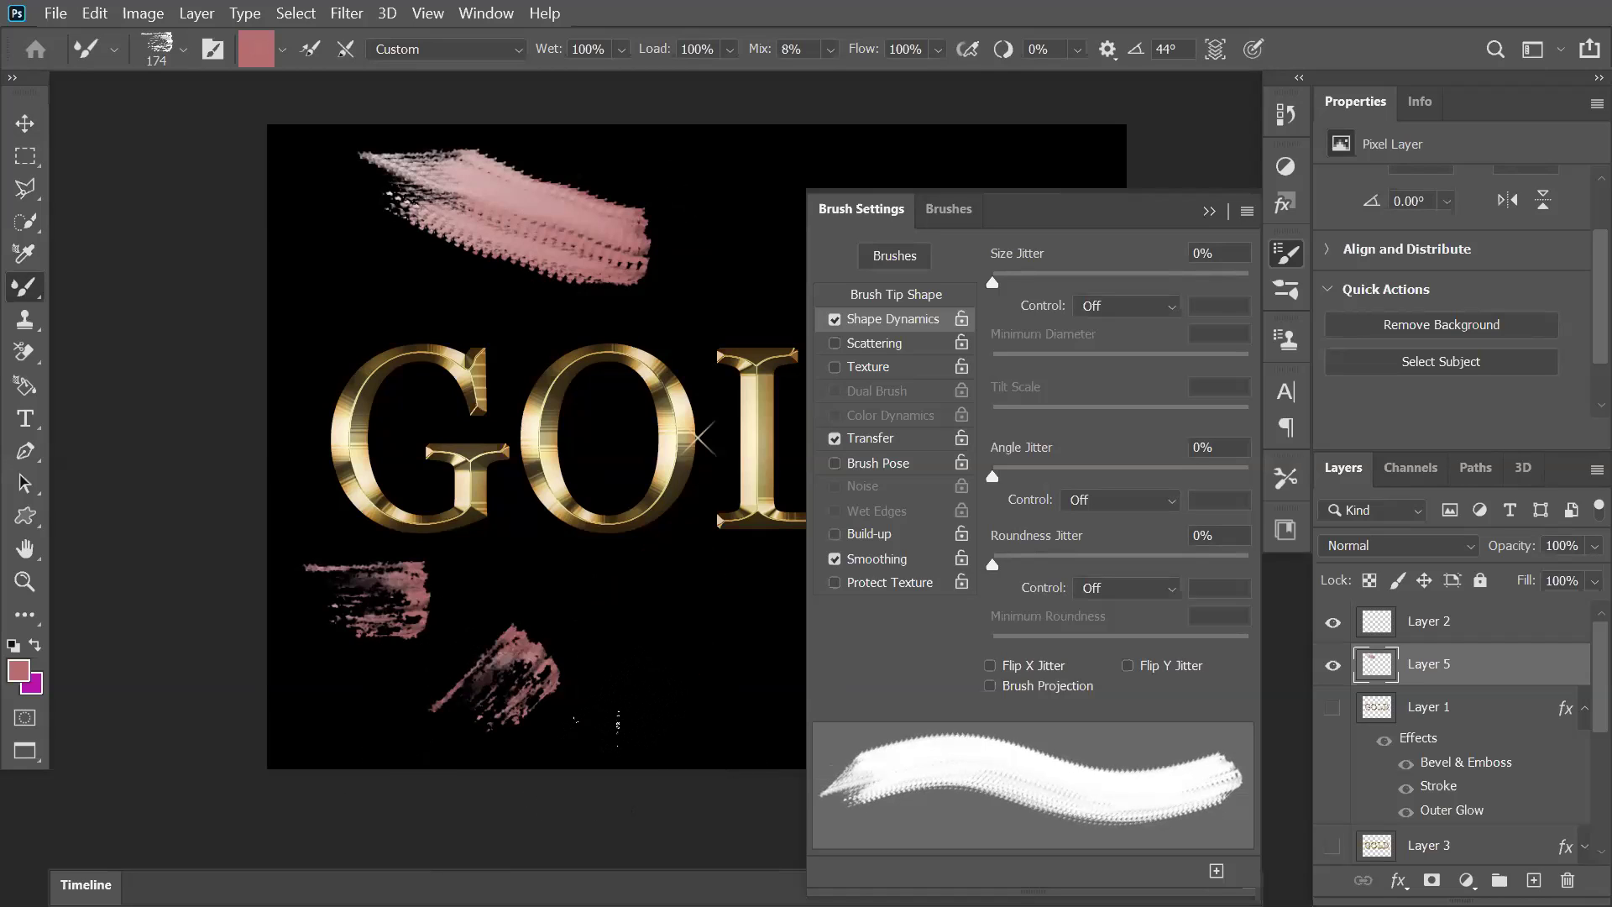
# Step: Rotate the Mixer Brush tip to 57° and stamp a single dab below the O
pyautogui.press('Left')
pyautogui.press('Left')
pyautogui.press('Left')
pyautogui.press('Left')
pyautogui.press('Left')
pyautogui.press('Left')
pyautogui.press('Left')
pyautogui.press('Left')
pyautogui.press('Left')
pyautogui.press('Left')
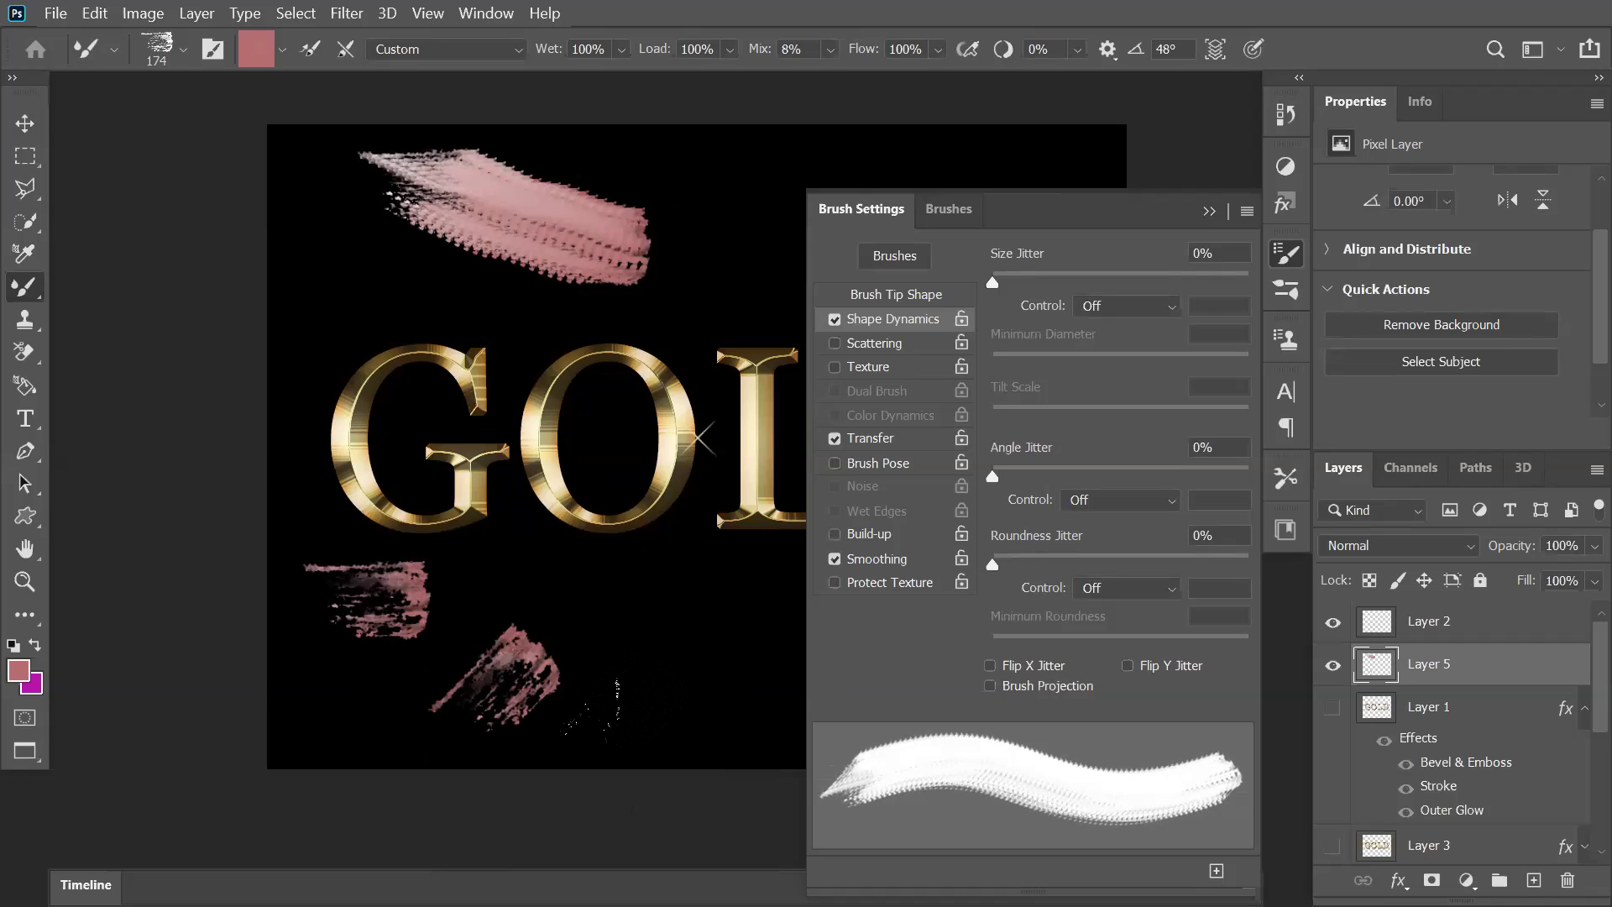
pyautogui.press('Left')
pyautogui.press('Left')
pyautogui.press('Left')
pyautogui.click(651, 670)
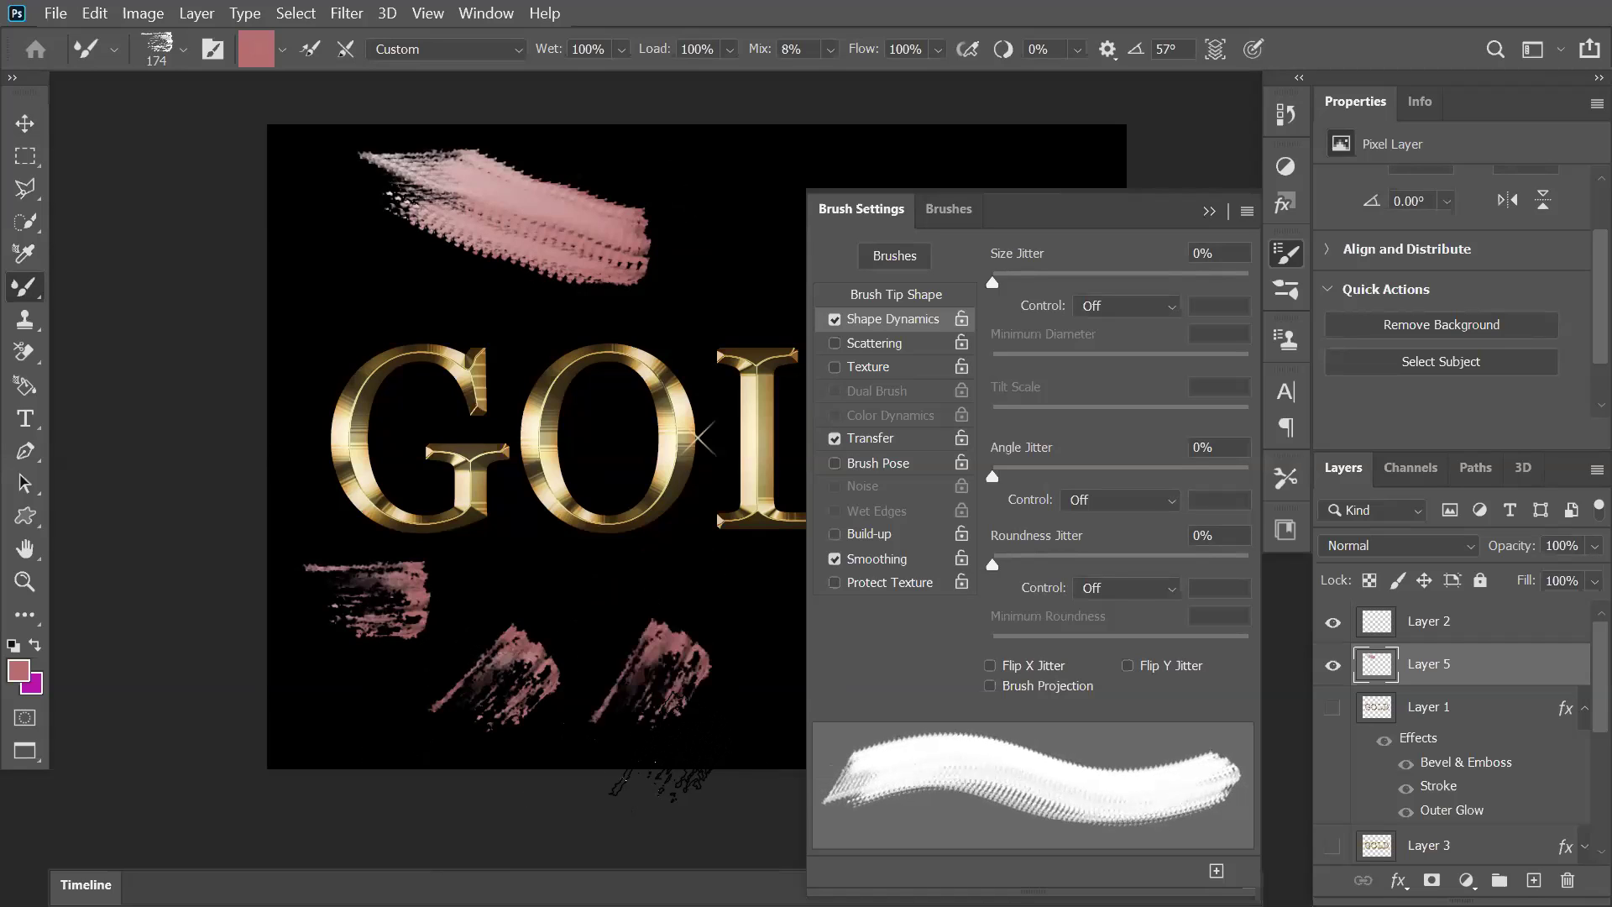
# Step: Rotate the Mixer Brush tip to 83° and stamp a single dab below the L
pyautogui.press('Left')
pyautogui.press('Left')
pyautogui.press('Left')
pyautogui.press('Left')
pyautogui.press('Left')
pyautogui.press('Left')
pyautogui.press('Left')
pyautogui.press('Left')
pyautogui.press('Left')
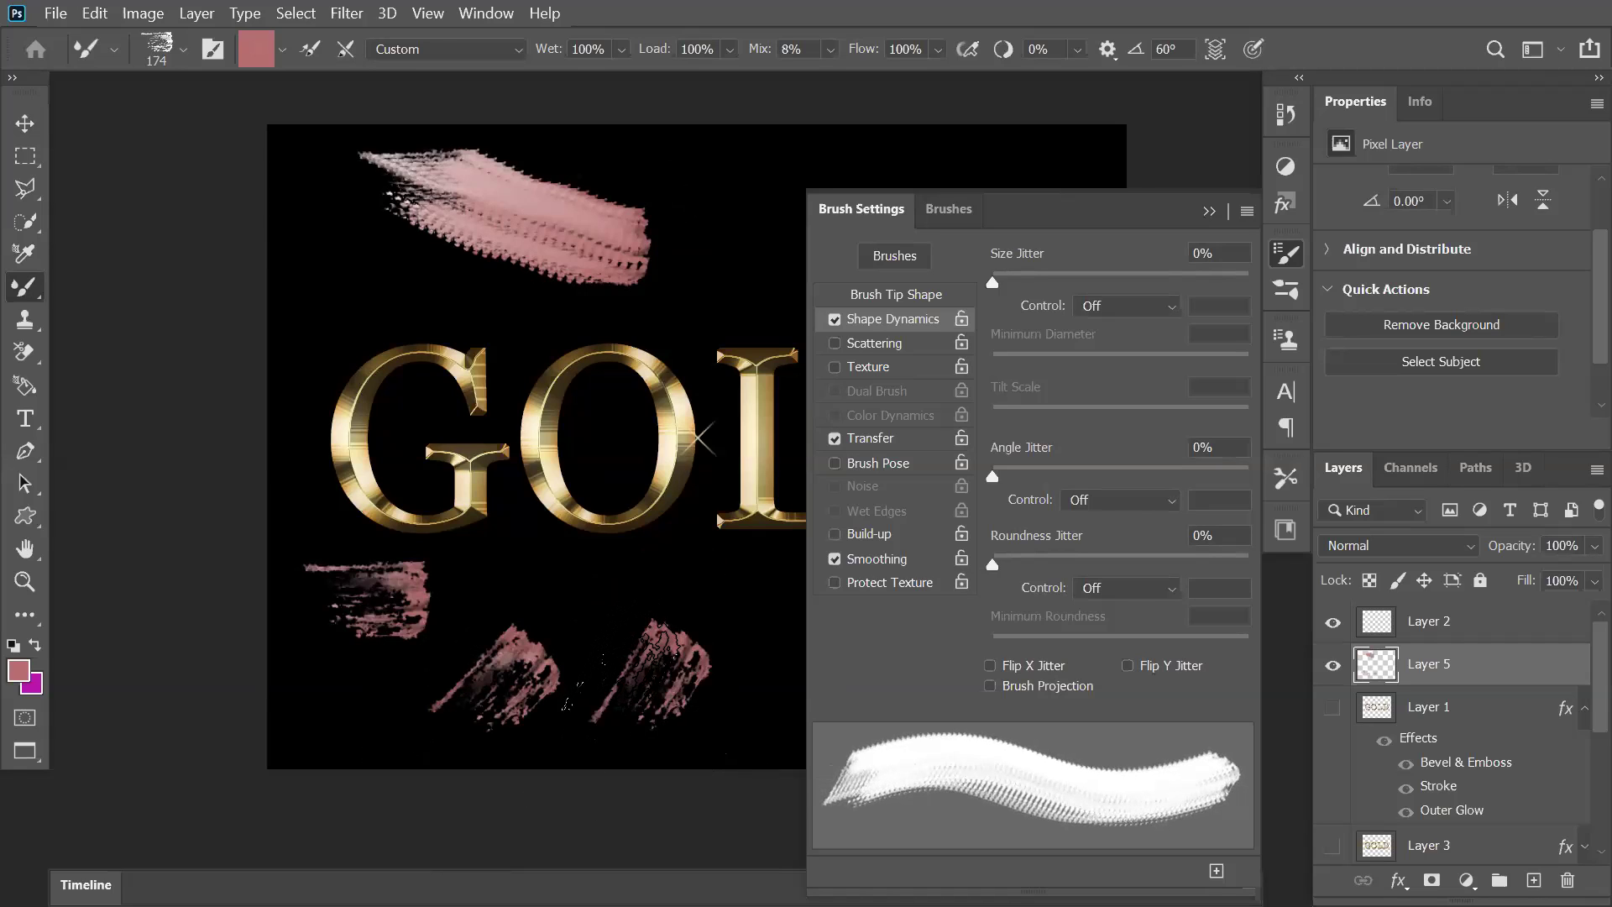
pyautogui.press('Left')
pyautogui.press('Left')
pyautogui.press('Left')
pyautogui.press('Left')
pyautogui.press('Left')
pyautogui.press('Left')
pyautogui.press('Left')
pyautogui.press('Left')
pyautogui.press('Left')
pyautogui.press('Left')
pyautogui.press('Left')
pyautogui.press('Left')
pyautogui.press('Left')
pyautogui.press('Left')
pyautogui.press('Left')
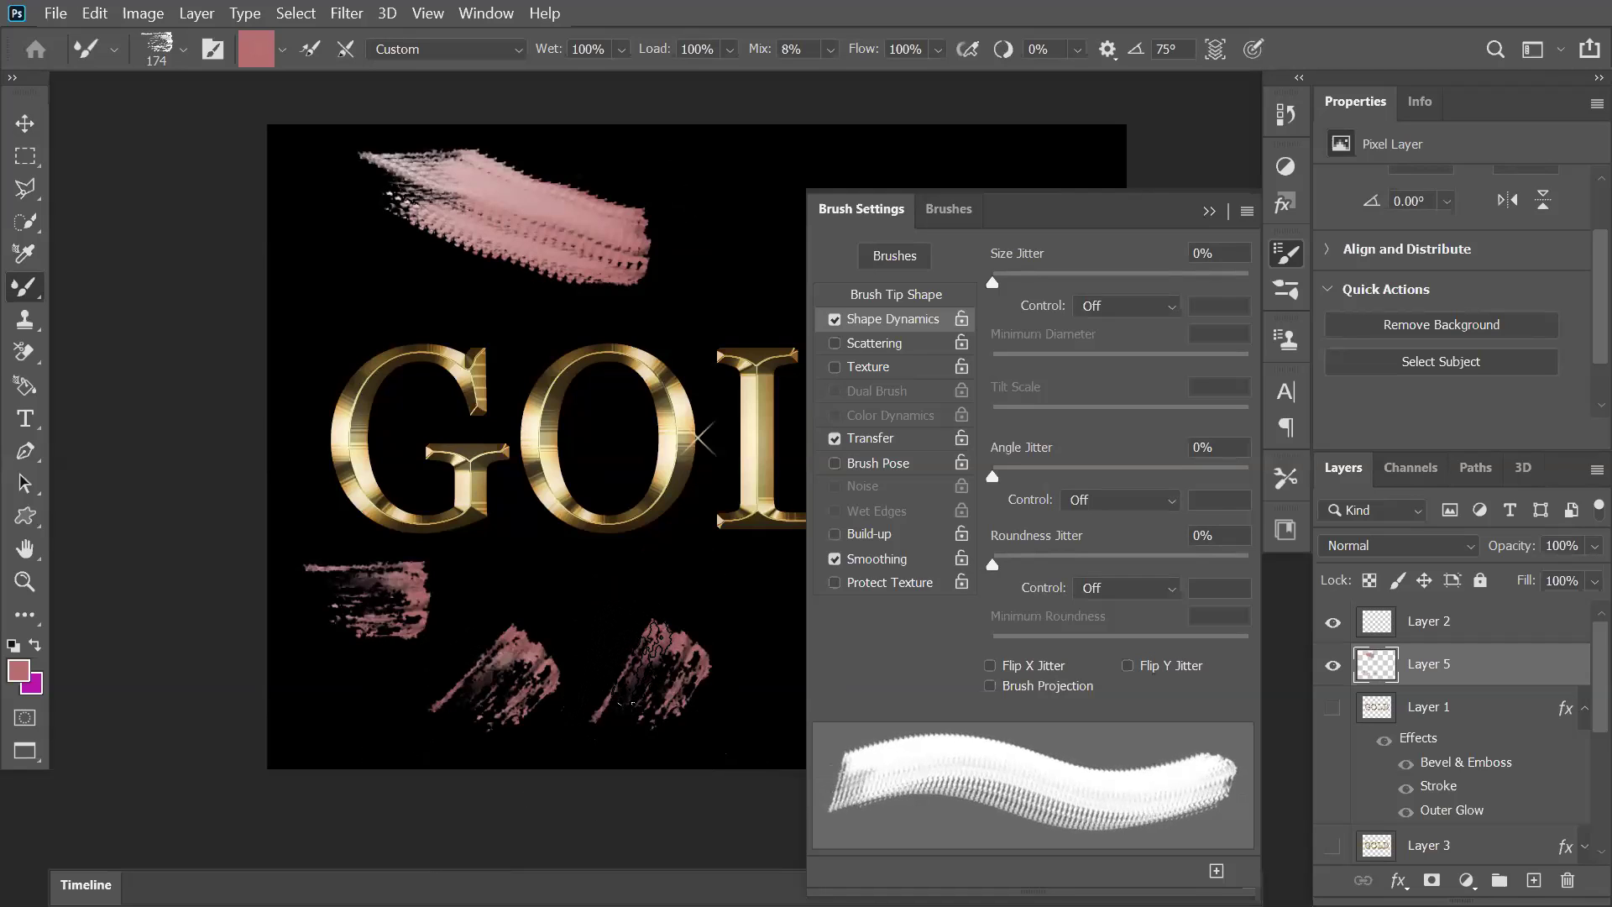
pyautogui.press('Left')
pyautogui.press('Left')
pyautogui.click(764, 625)
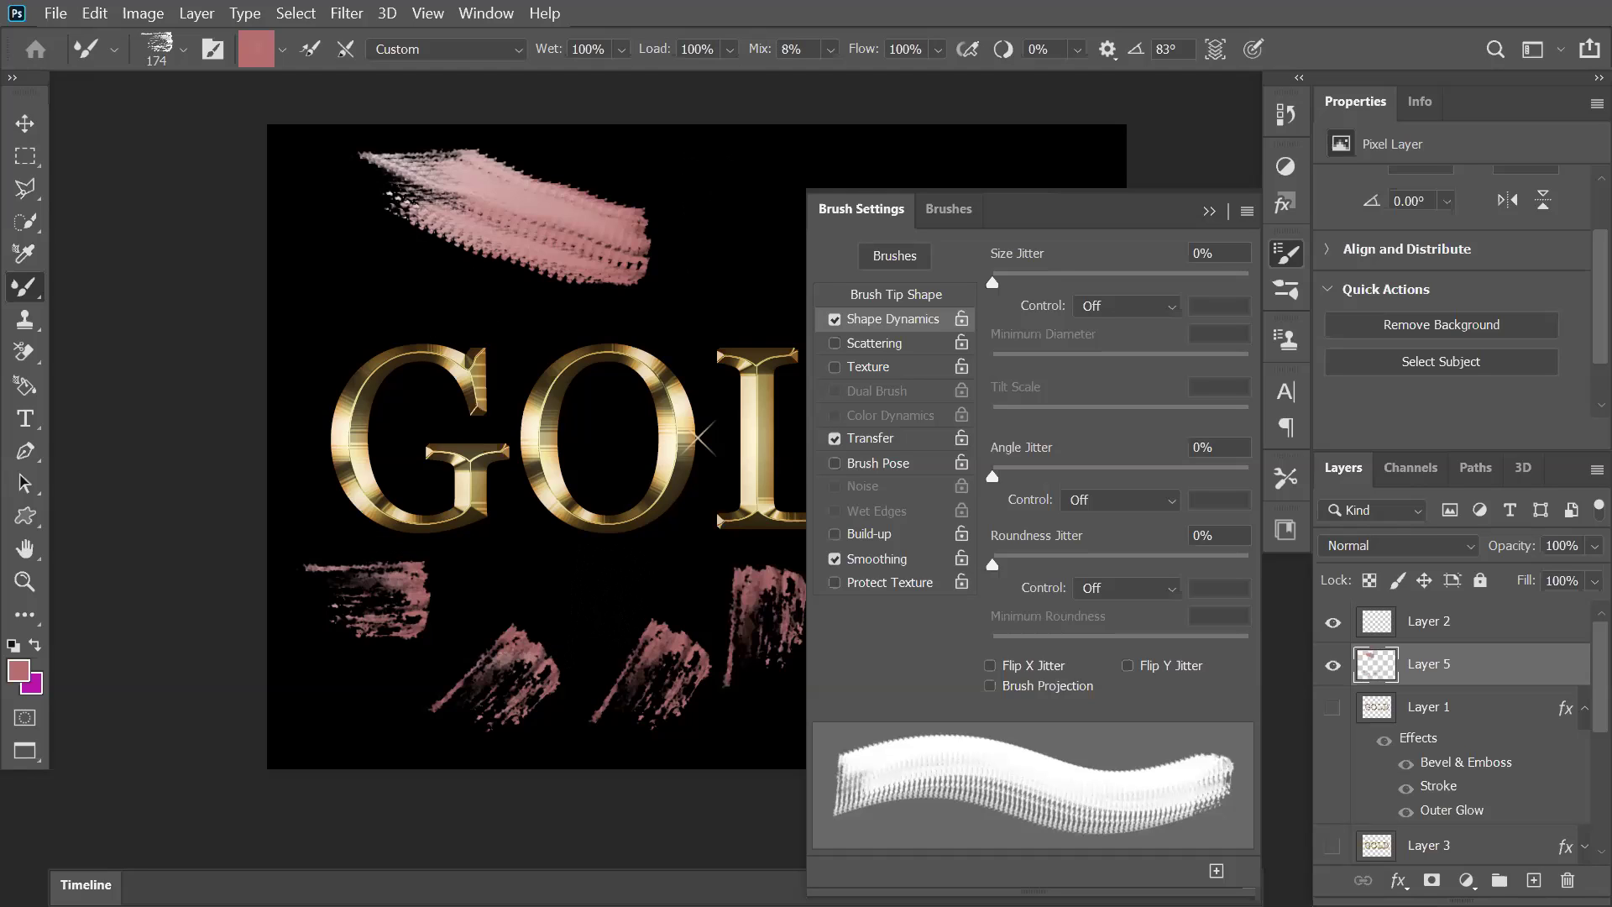
# Step: Undo all the test strokes and dabs painted on the new layer
pyautogui.hotkey('ctrl', 'z')
pyautogui.hotkey('ctrl', 'z')
pyautogui.hotkey('ctrl', 'z')
pyautogui.hotkey('ctrl', 'z')
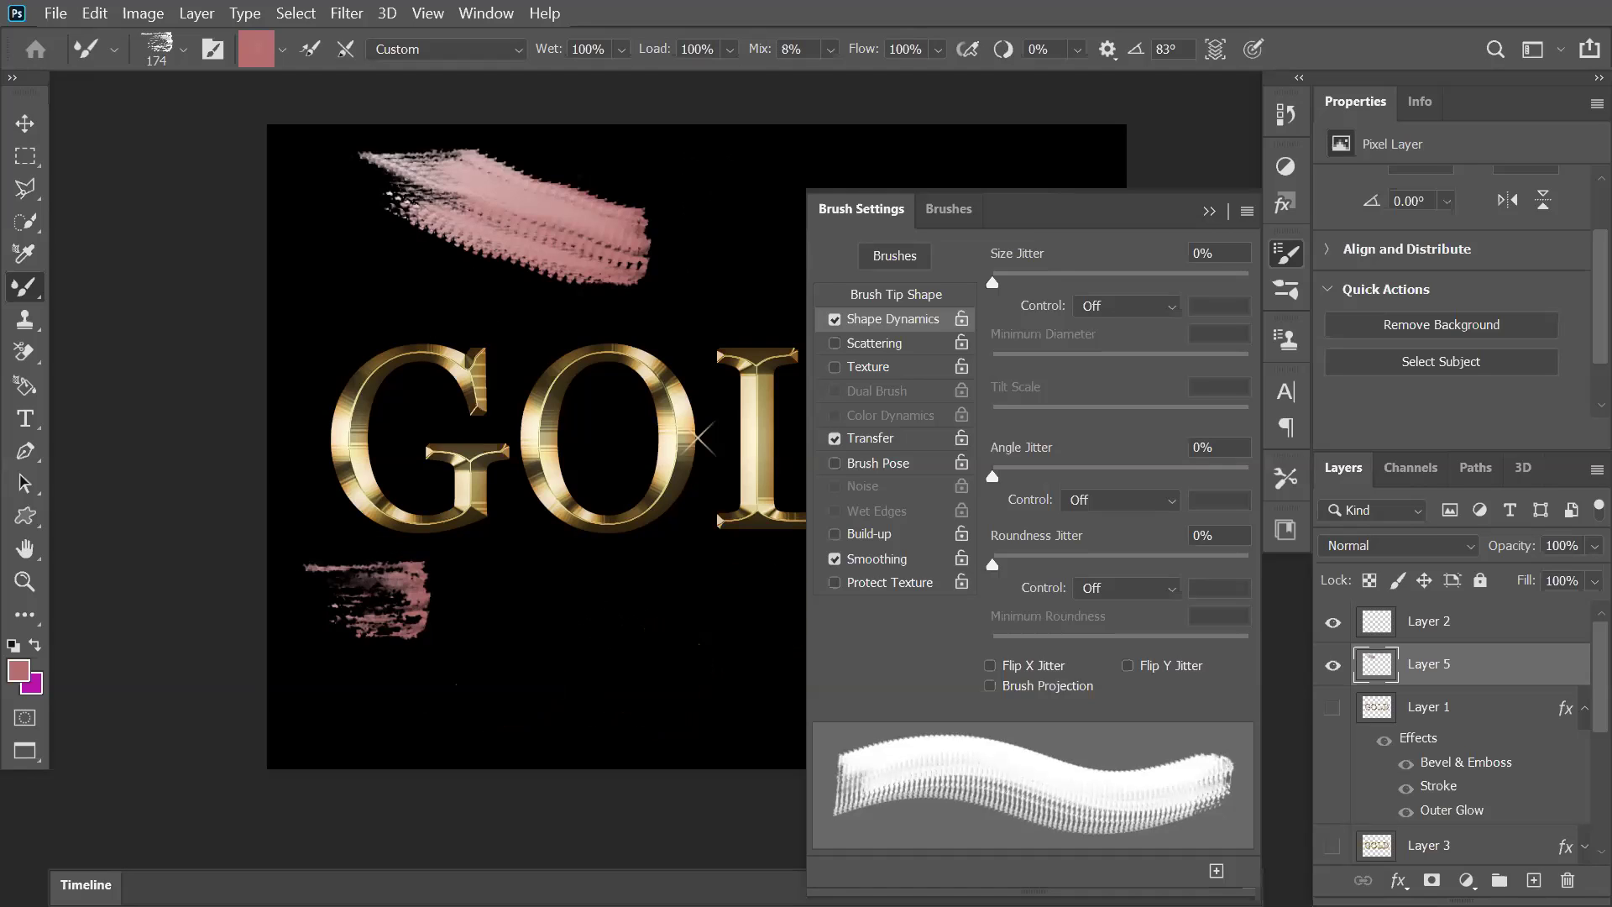
pyautogui.hotkey('ctrl', 'z')
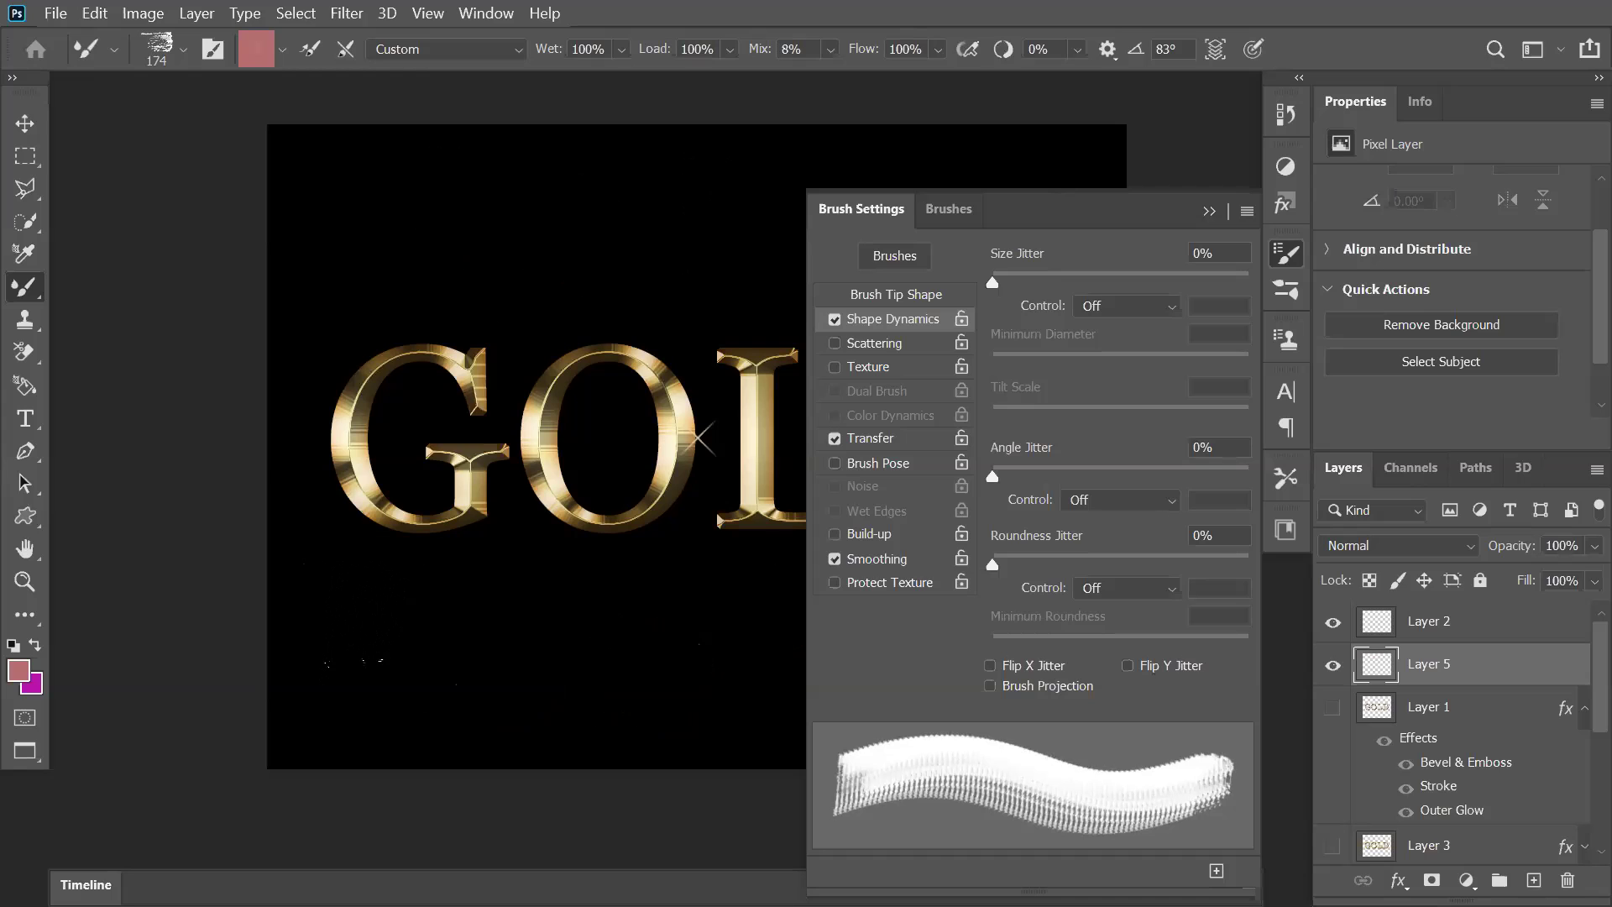
# Step: Try overlapping Mixer Brush strokes above the letters G and O with the rotated tip, and undo them
pyautogui.moveTo(420, 207); pyautogui.dragTo(640, 245)
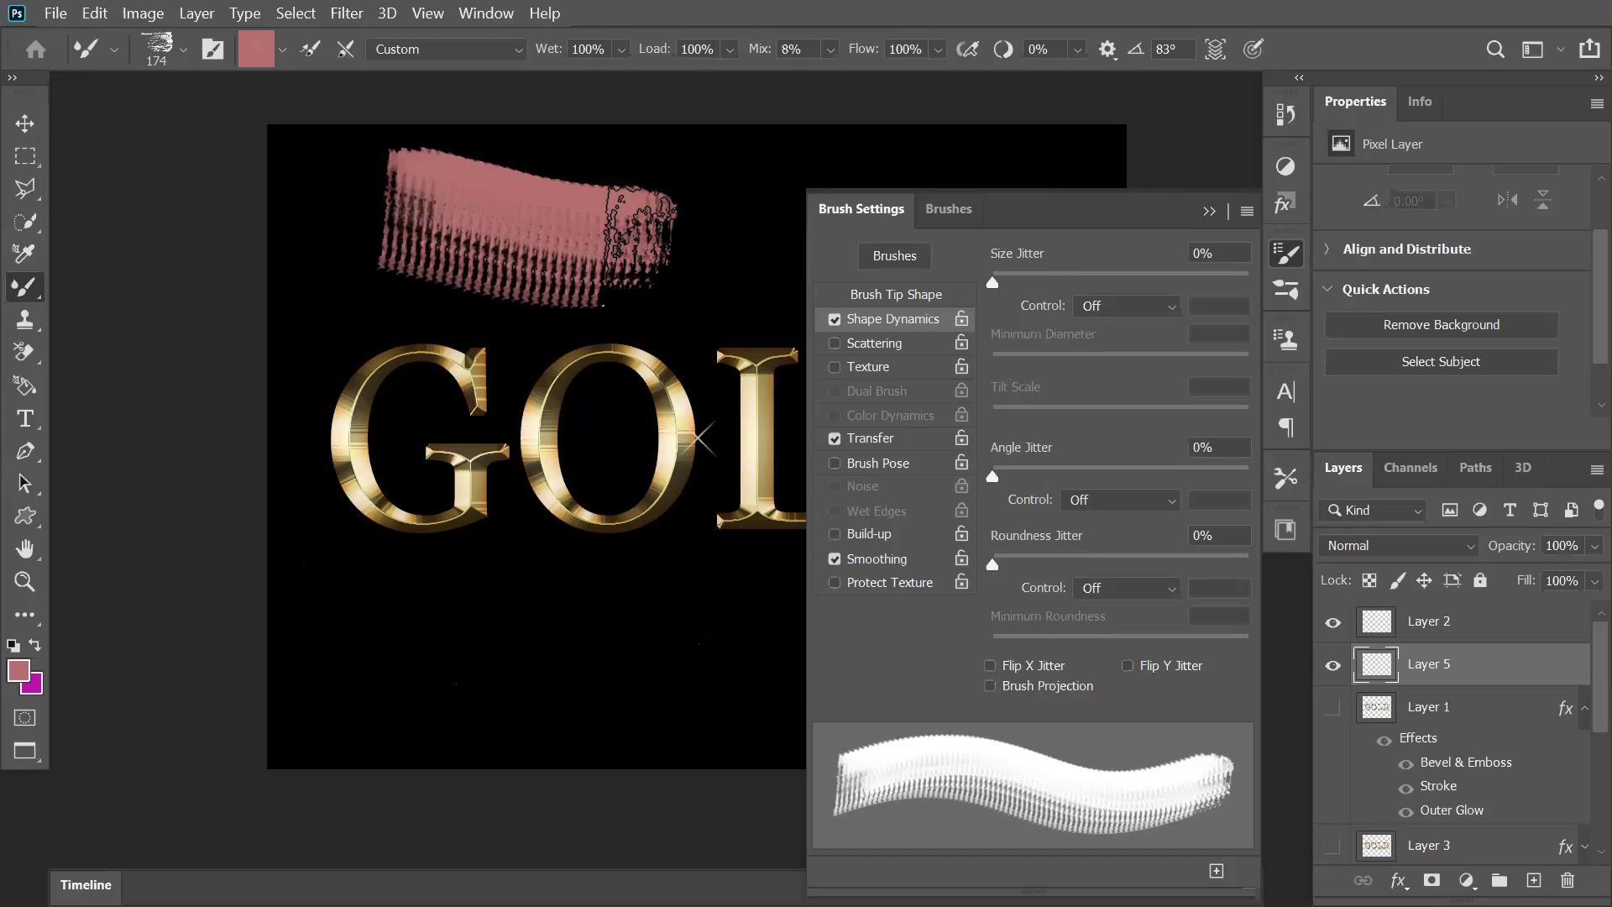
pyautogui.moveTo(638, 230)
pyautogui.mouseDown()
pyautogui.moveTo(491, 202)
pyautogui.moveTo(653, 243)
pyautogui.mouseUp()
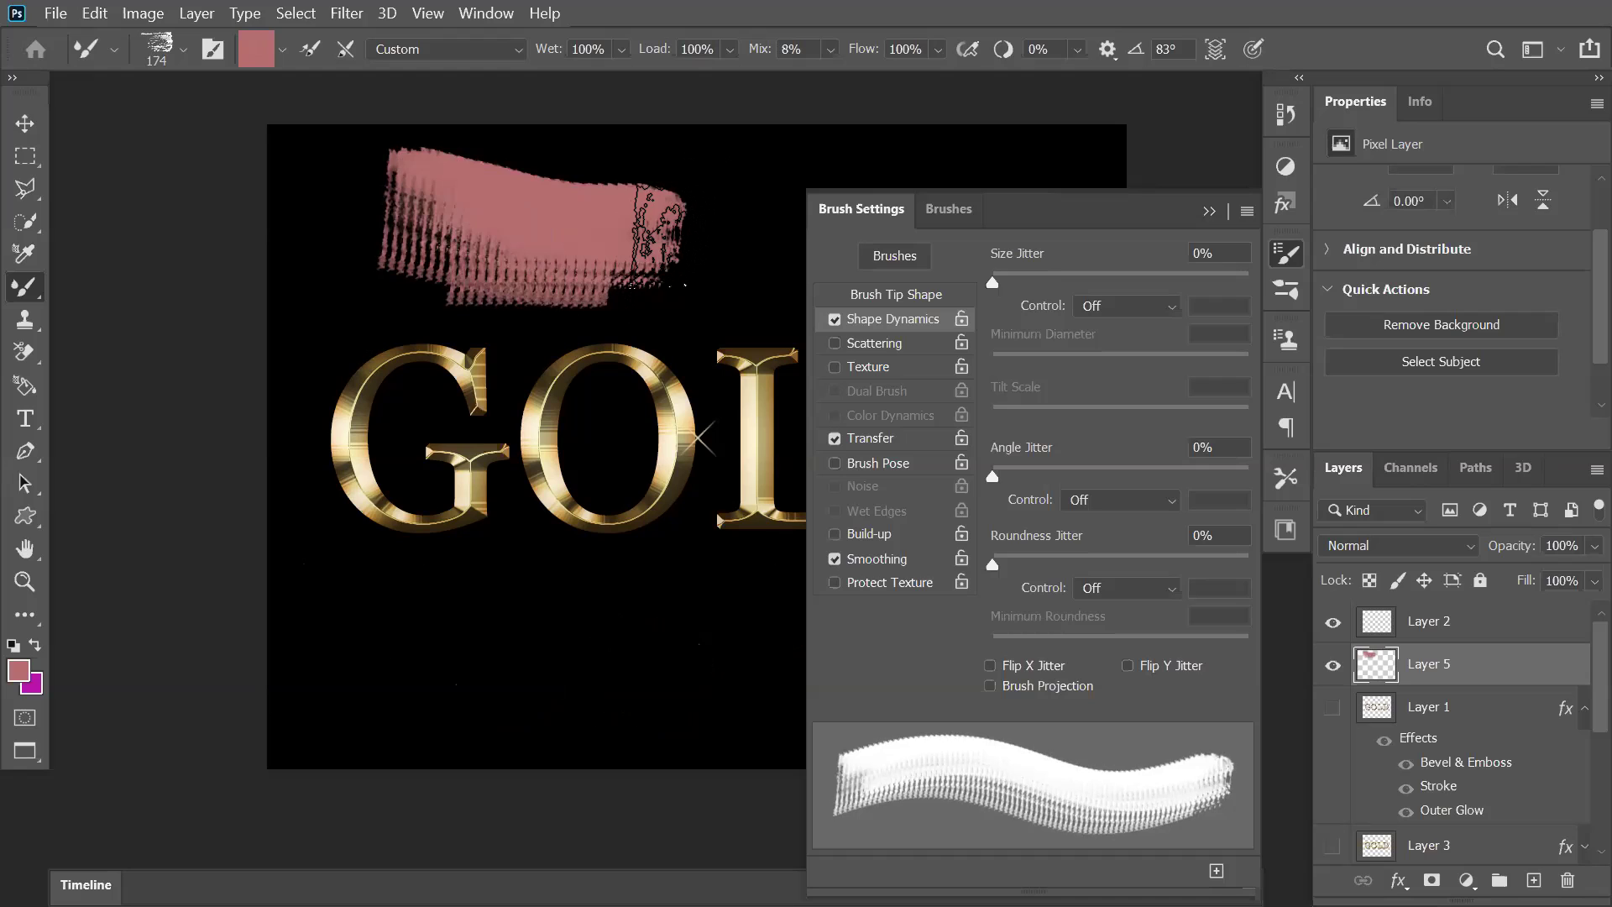
pyautogui.hotkey('ctrl', 'z')
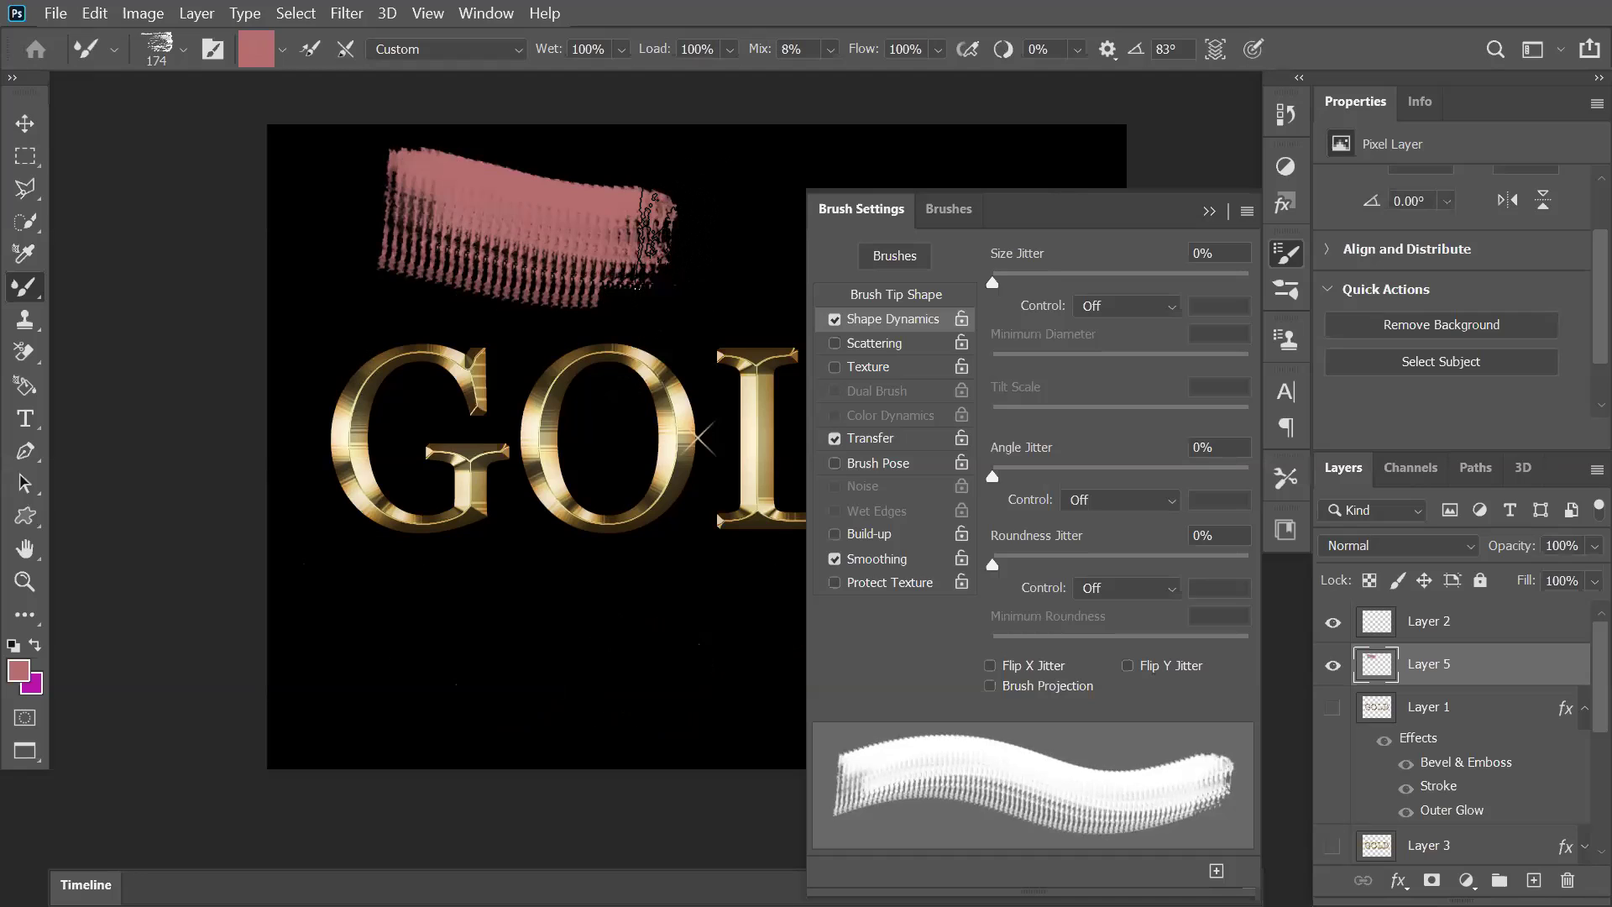
pyautogui.moveTo(672, 242)
pyautogui.mouseDown()
pyautogui.moveTo(555, 214)
pyautogui.moveTo(587, 233)
pyautogui.moveTo(660, 243)
pyautogui.mouseUp()
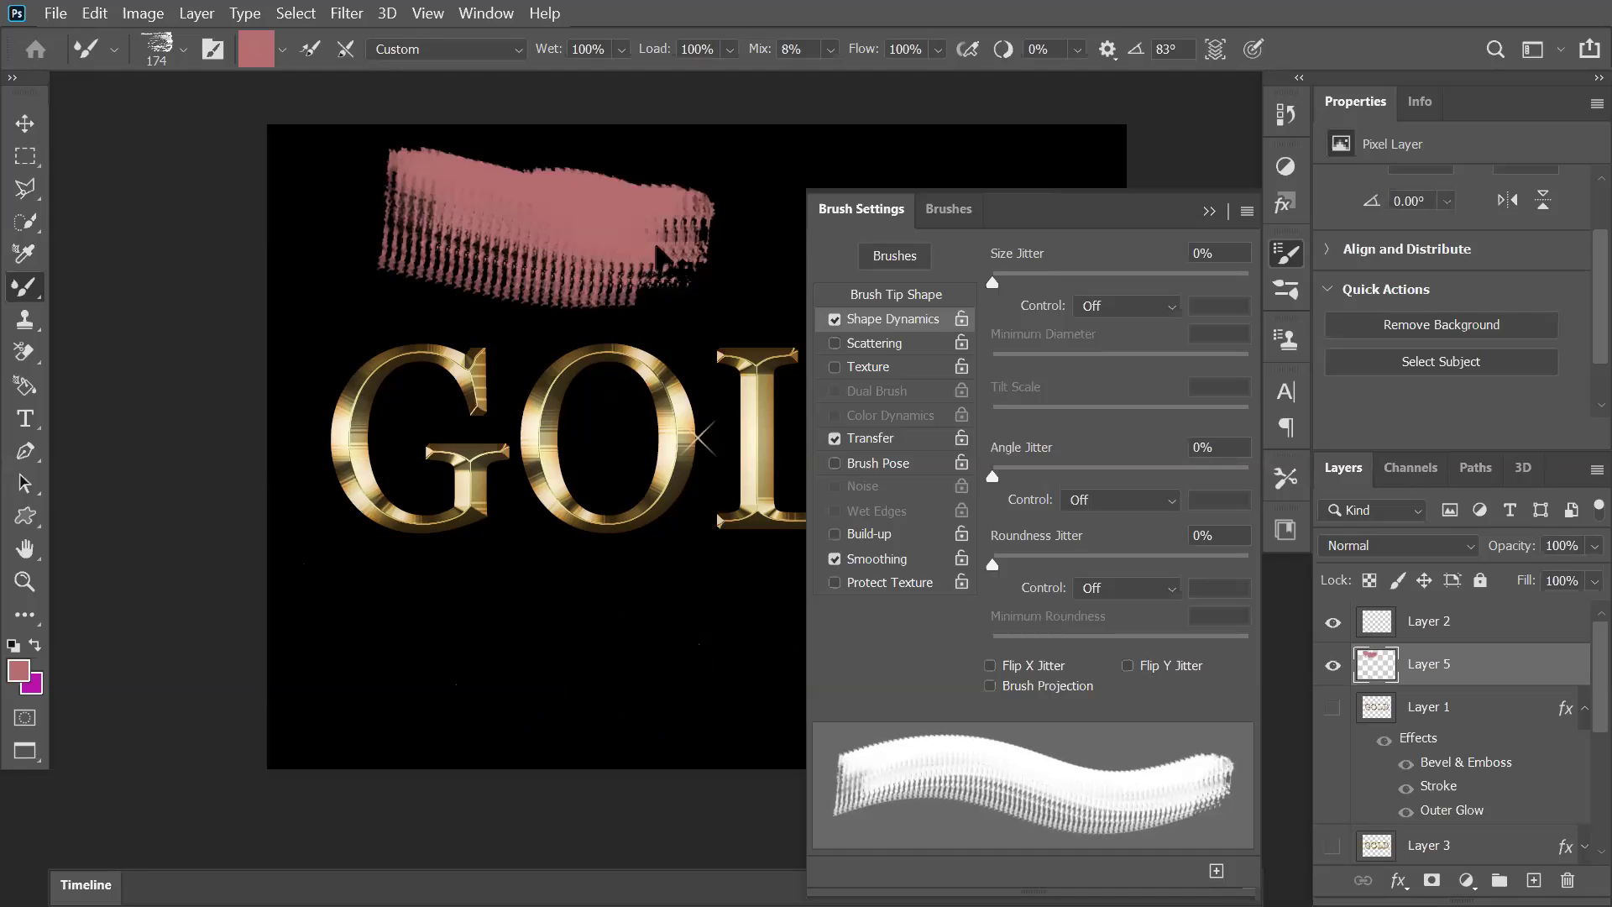
pyautogui.hotkey('ctrl', 'z')
pyautogui.hotkey('ctrl', 'z')
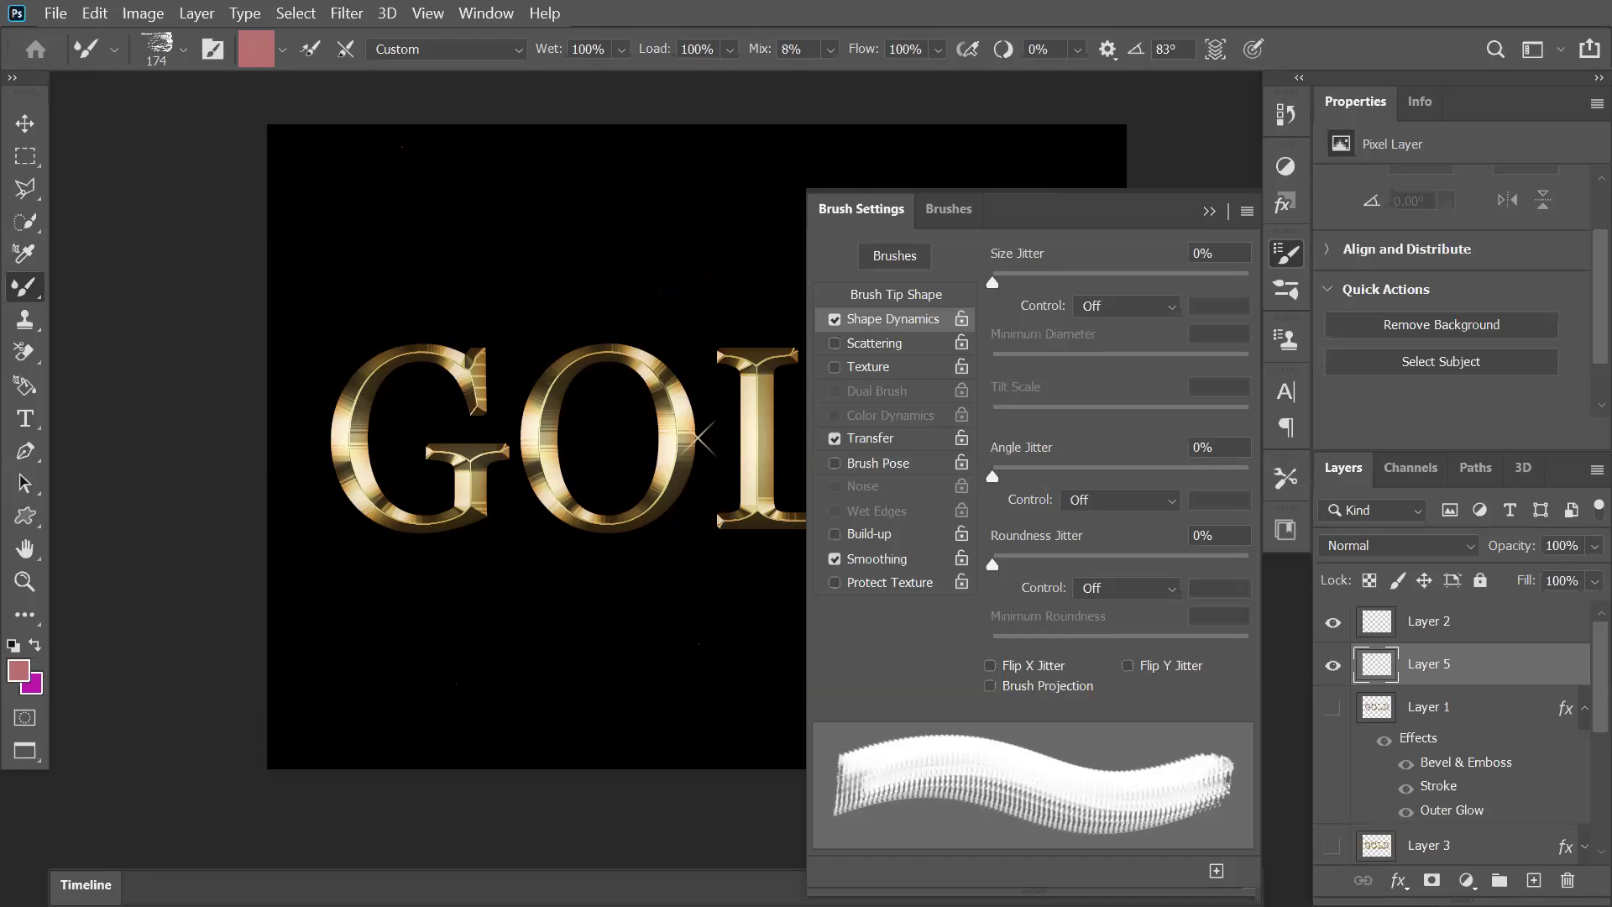
# Step: Return to the Move tool and collapse the Brush Settings to reveal the whole lettering
pyautogui.click(25, 124)
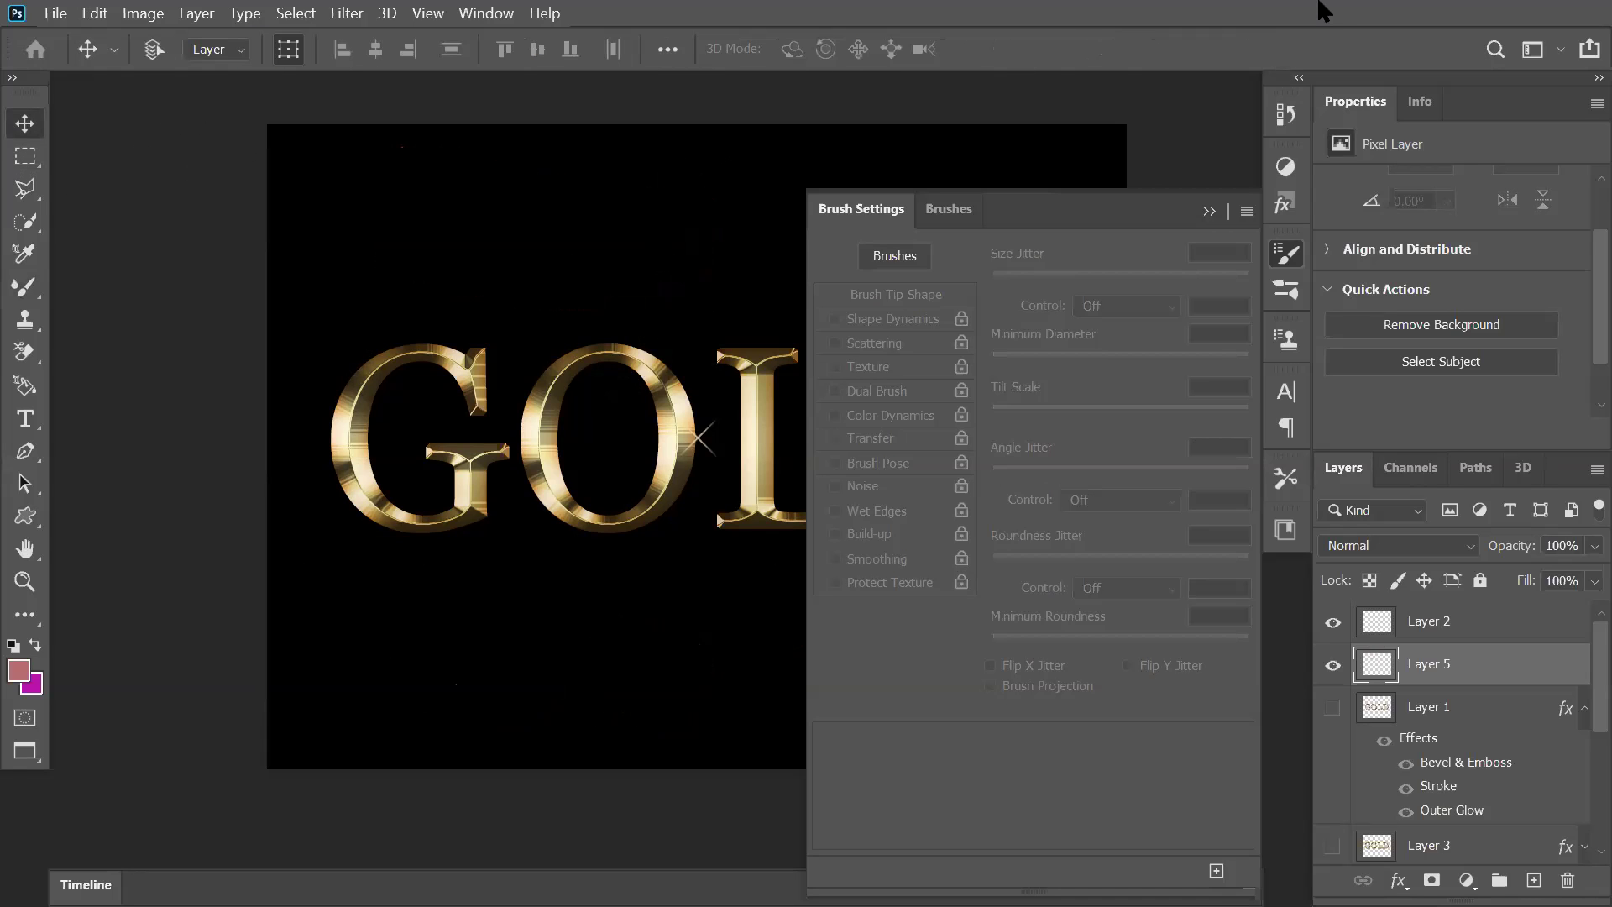
pyautogui.click(1210, 212)
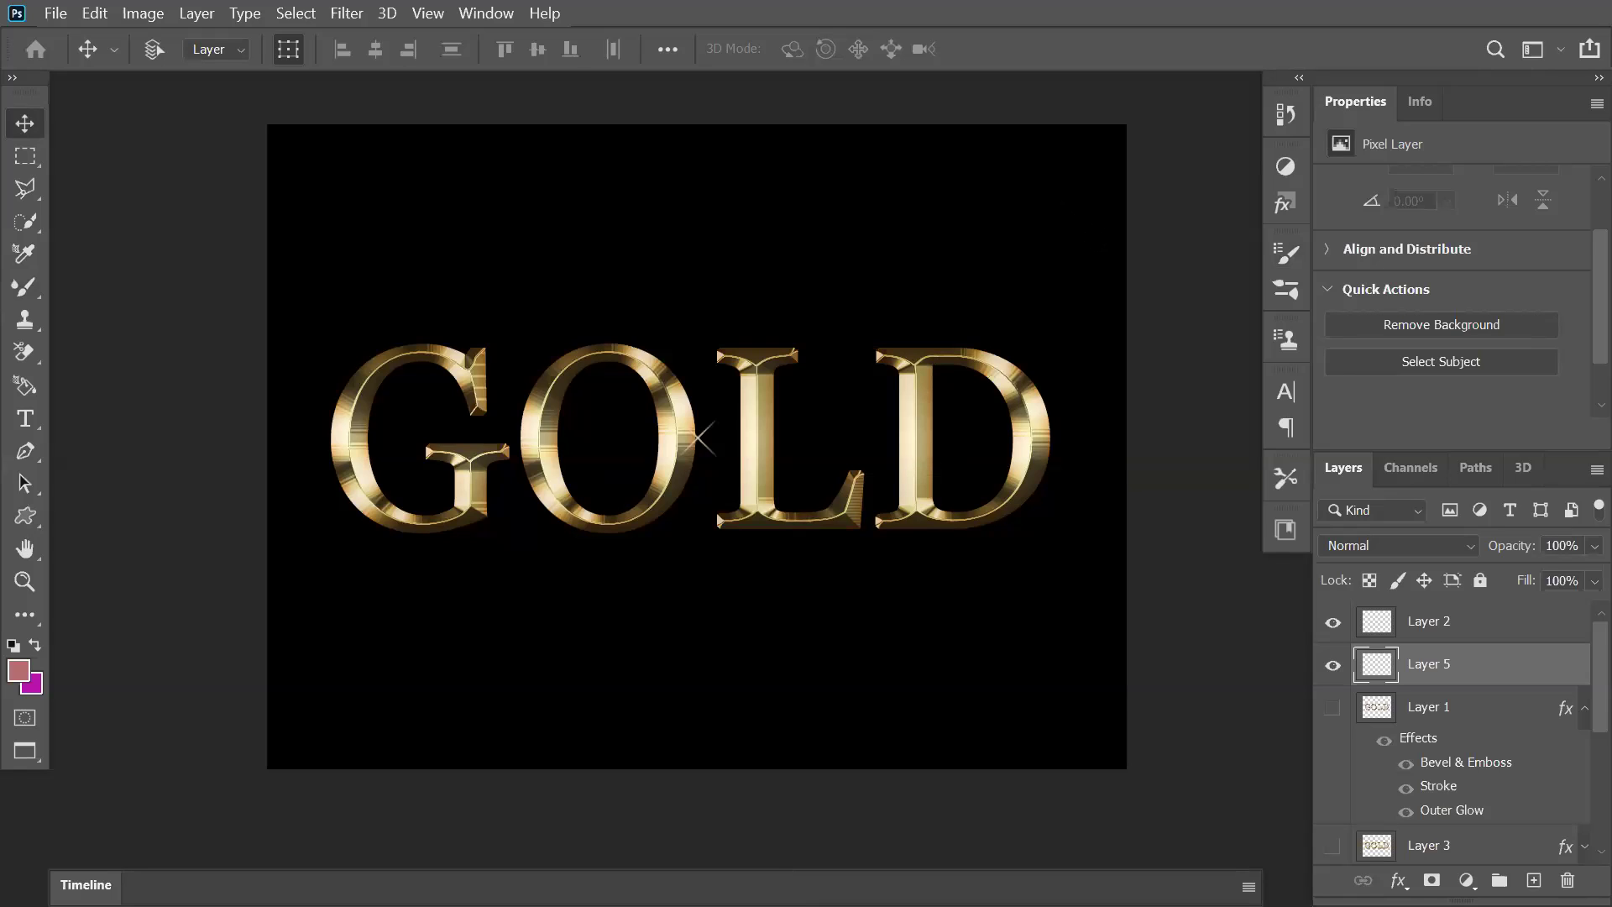